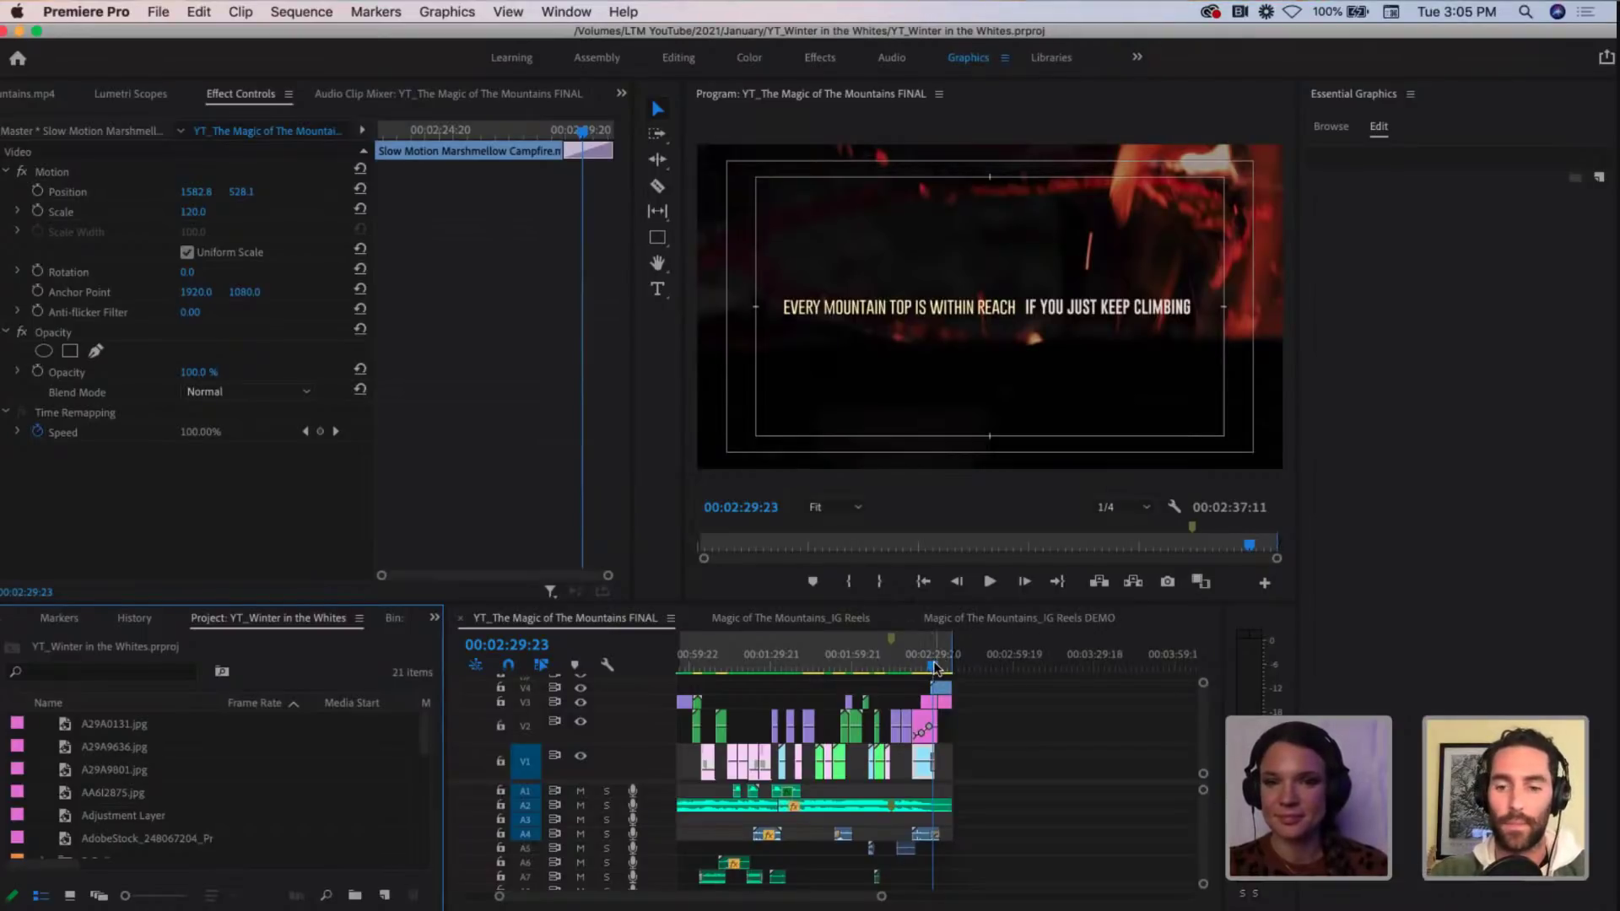
key(equal)
key(equal)
key(equal)
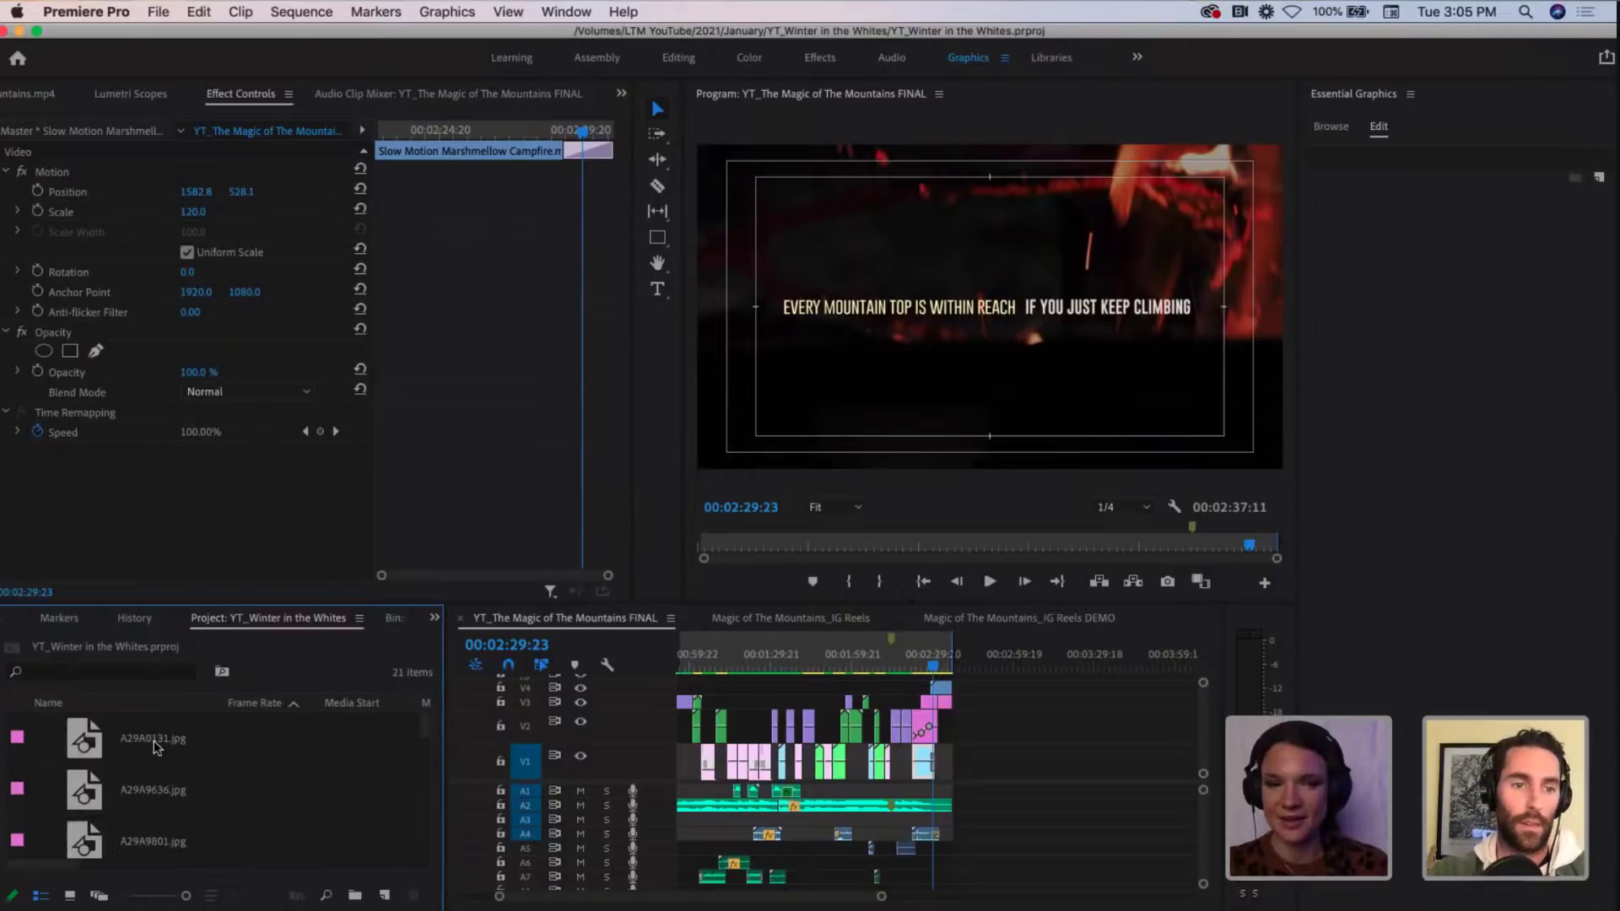
key(minus)
key(minus)
key(minus)
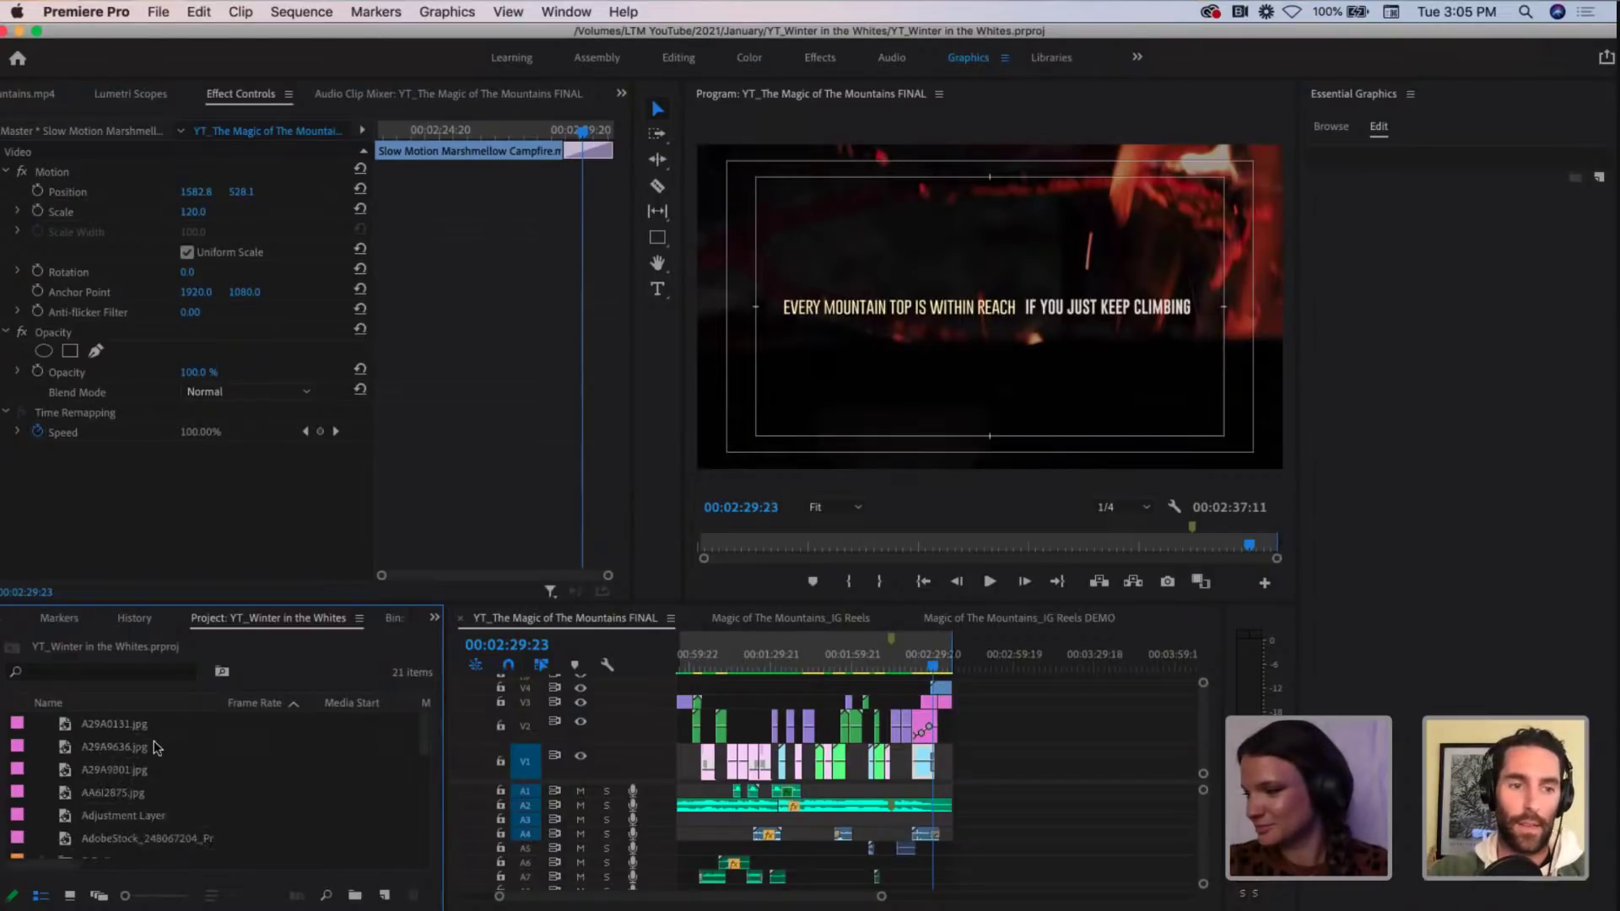
Step: Move the playhead from the end titles back to the start of the YT_The Magic of The Mountains FINAL sequence
click(932, 667)
key(equal)
key(equal)
key(minus)
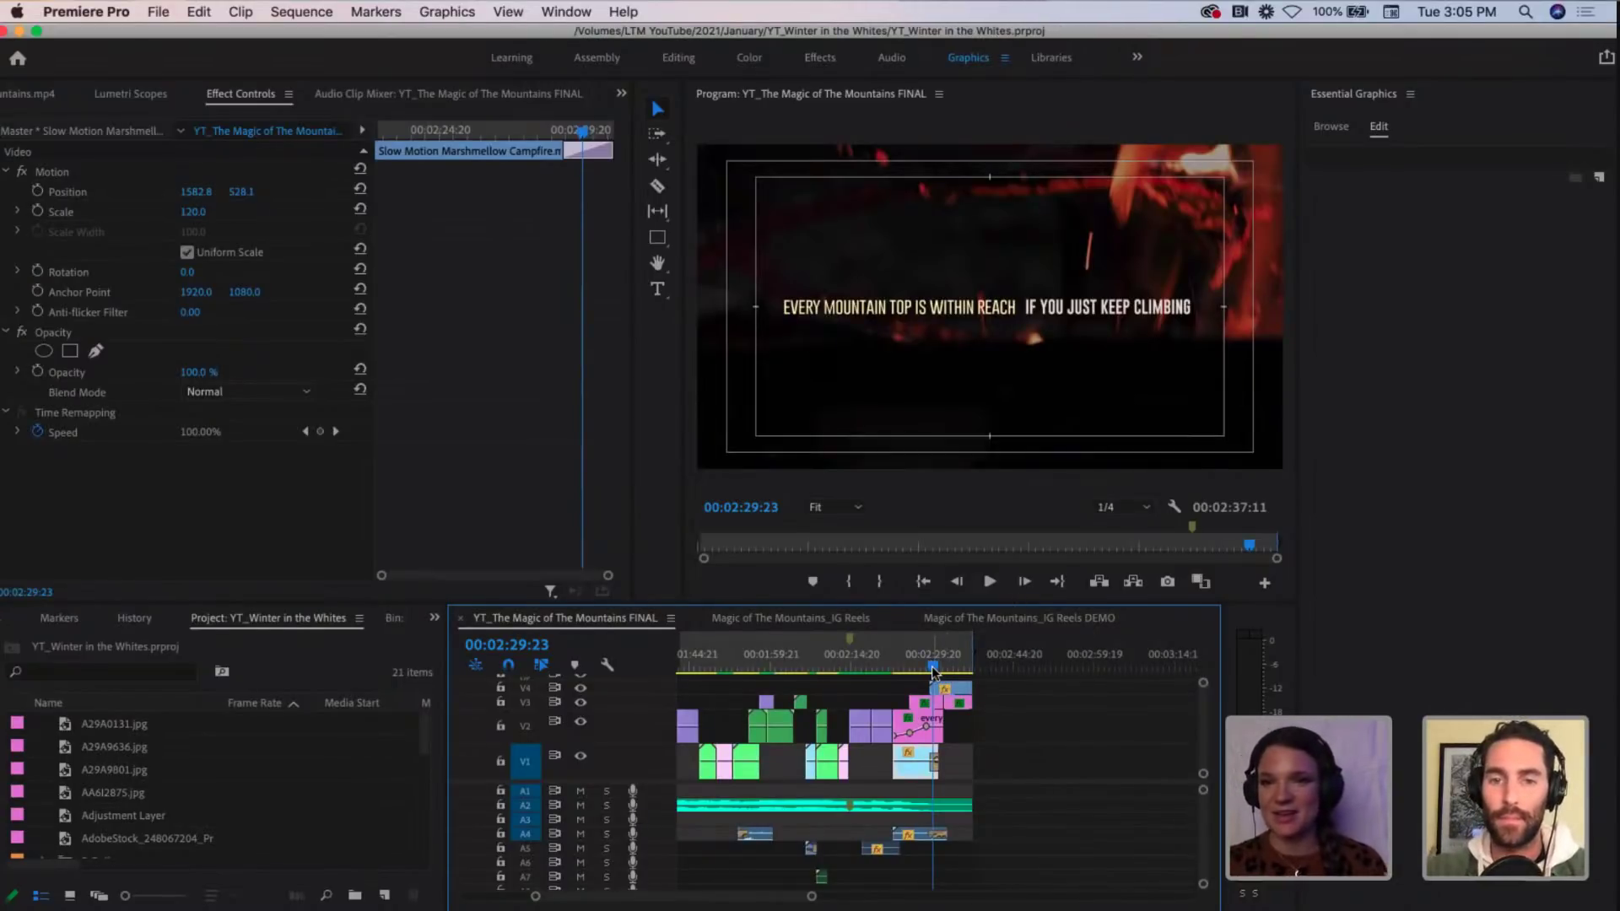
click(931, 666)
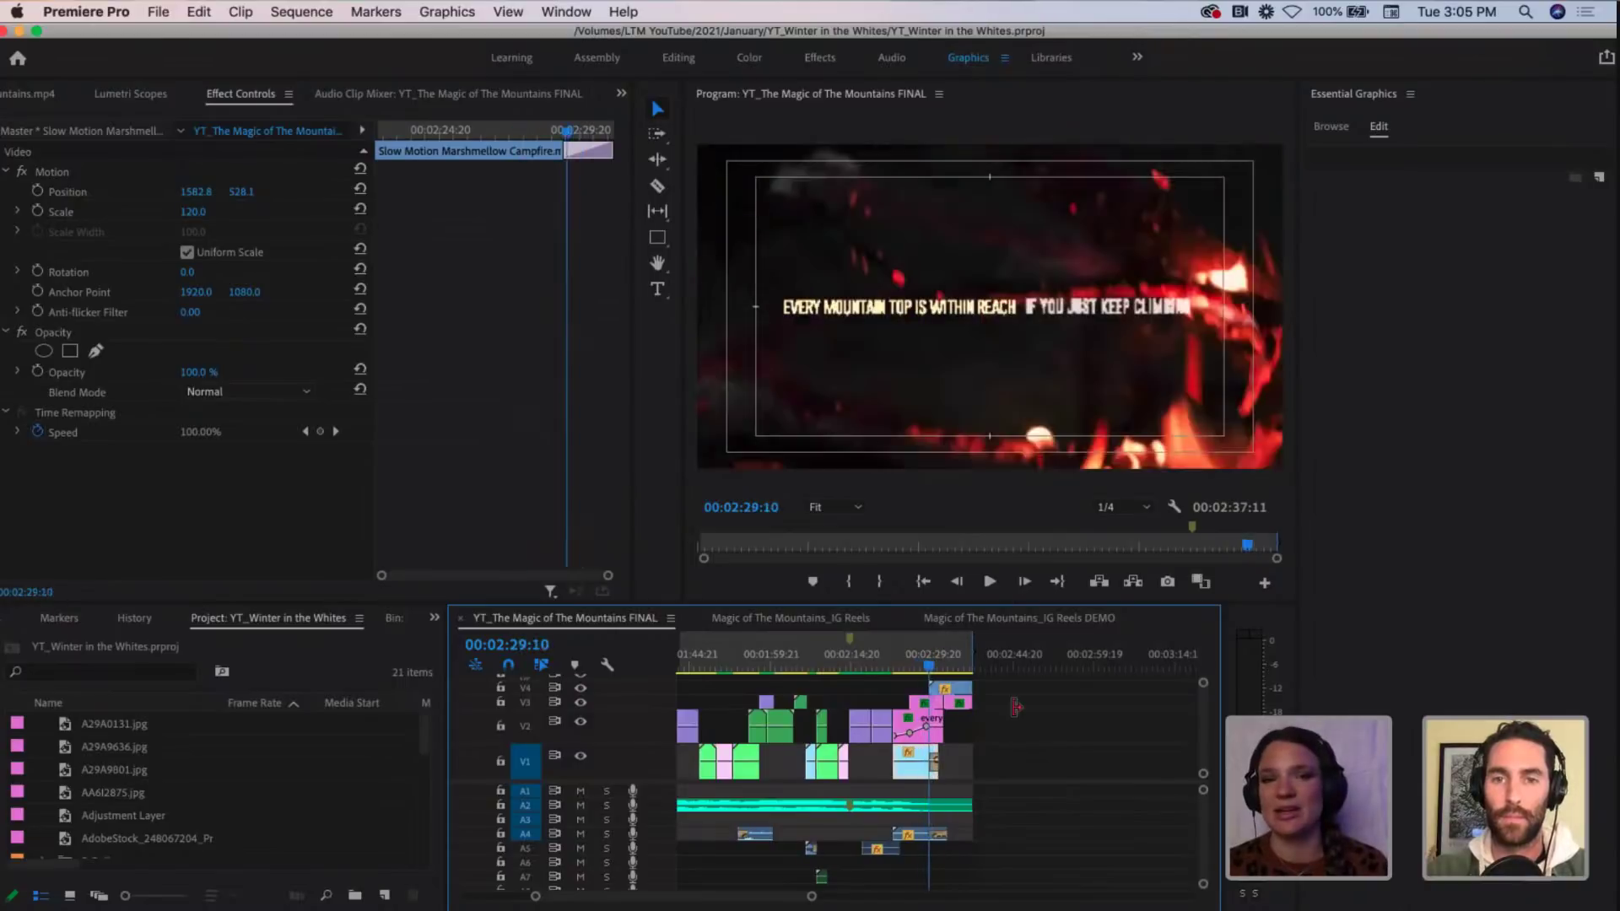
scroll(1051, 745, up, 6)
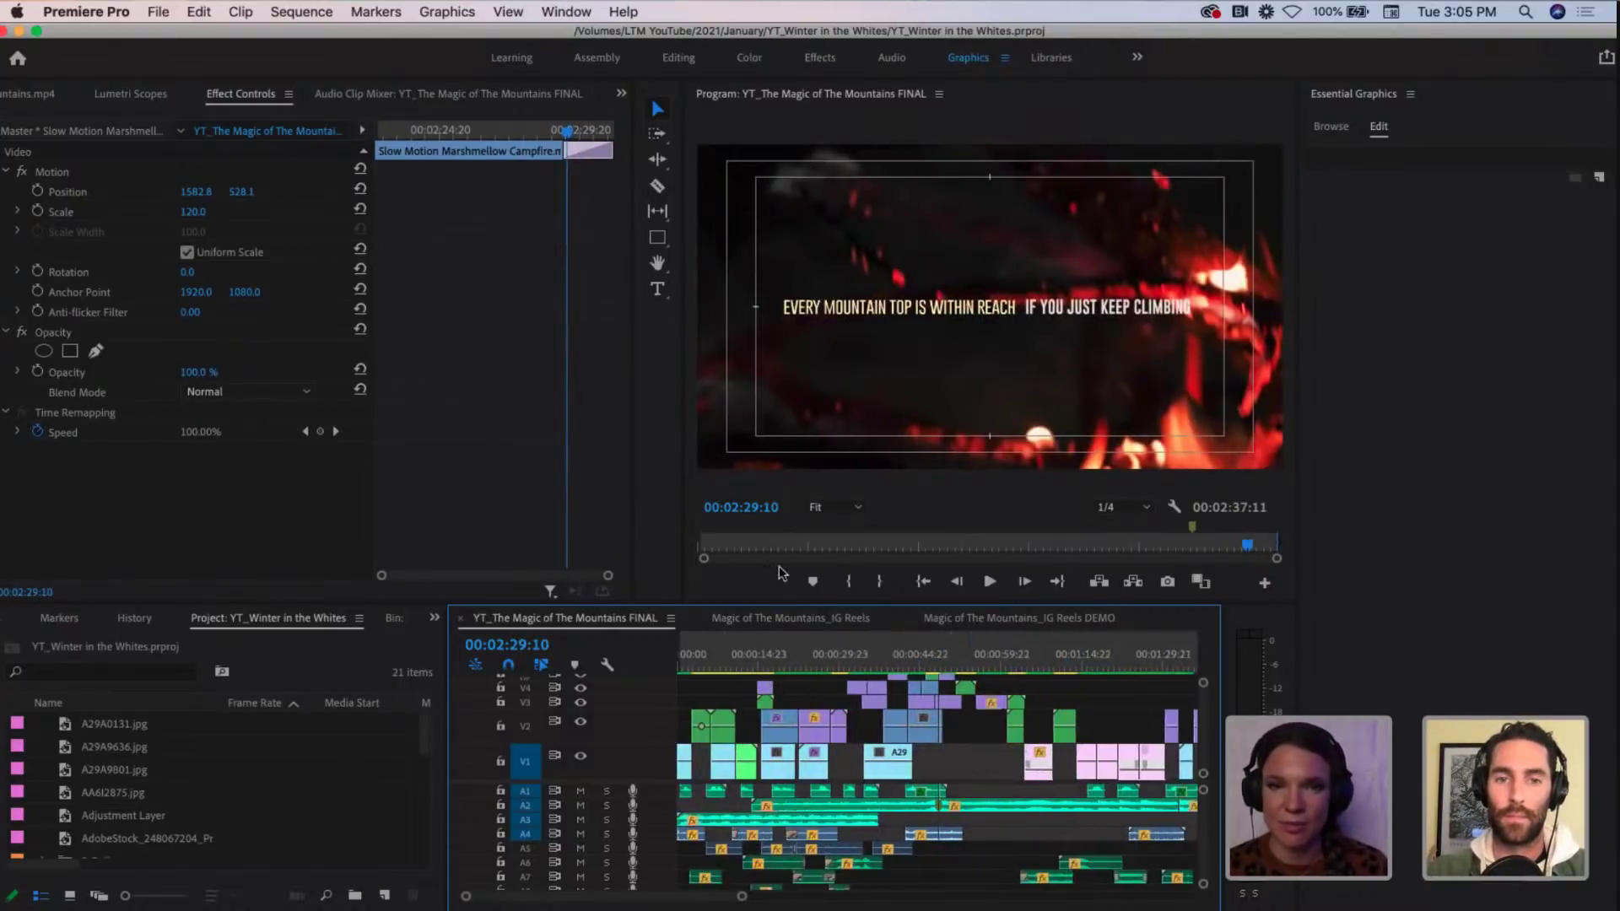
click(736, 659)
key(minus)
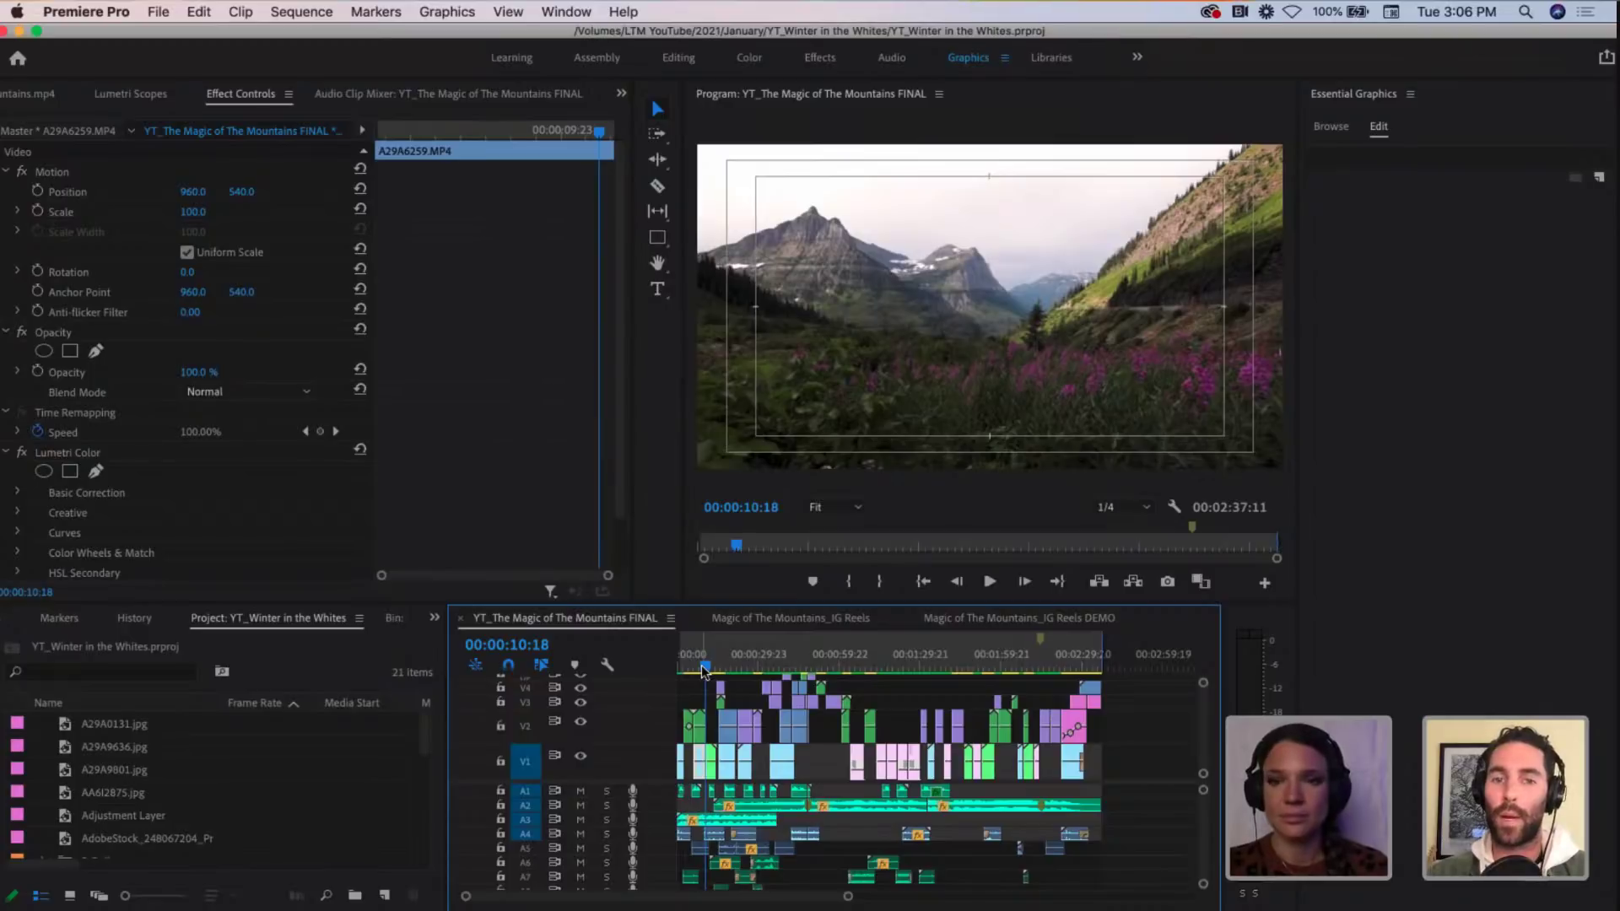
drag(705, 671, 685, 671)
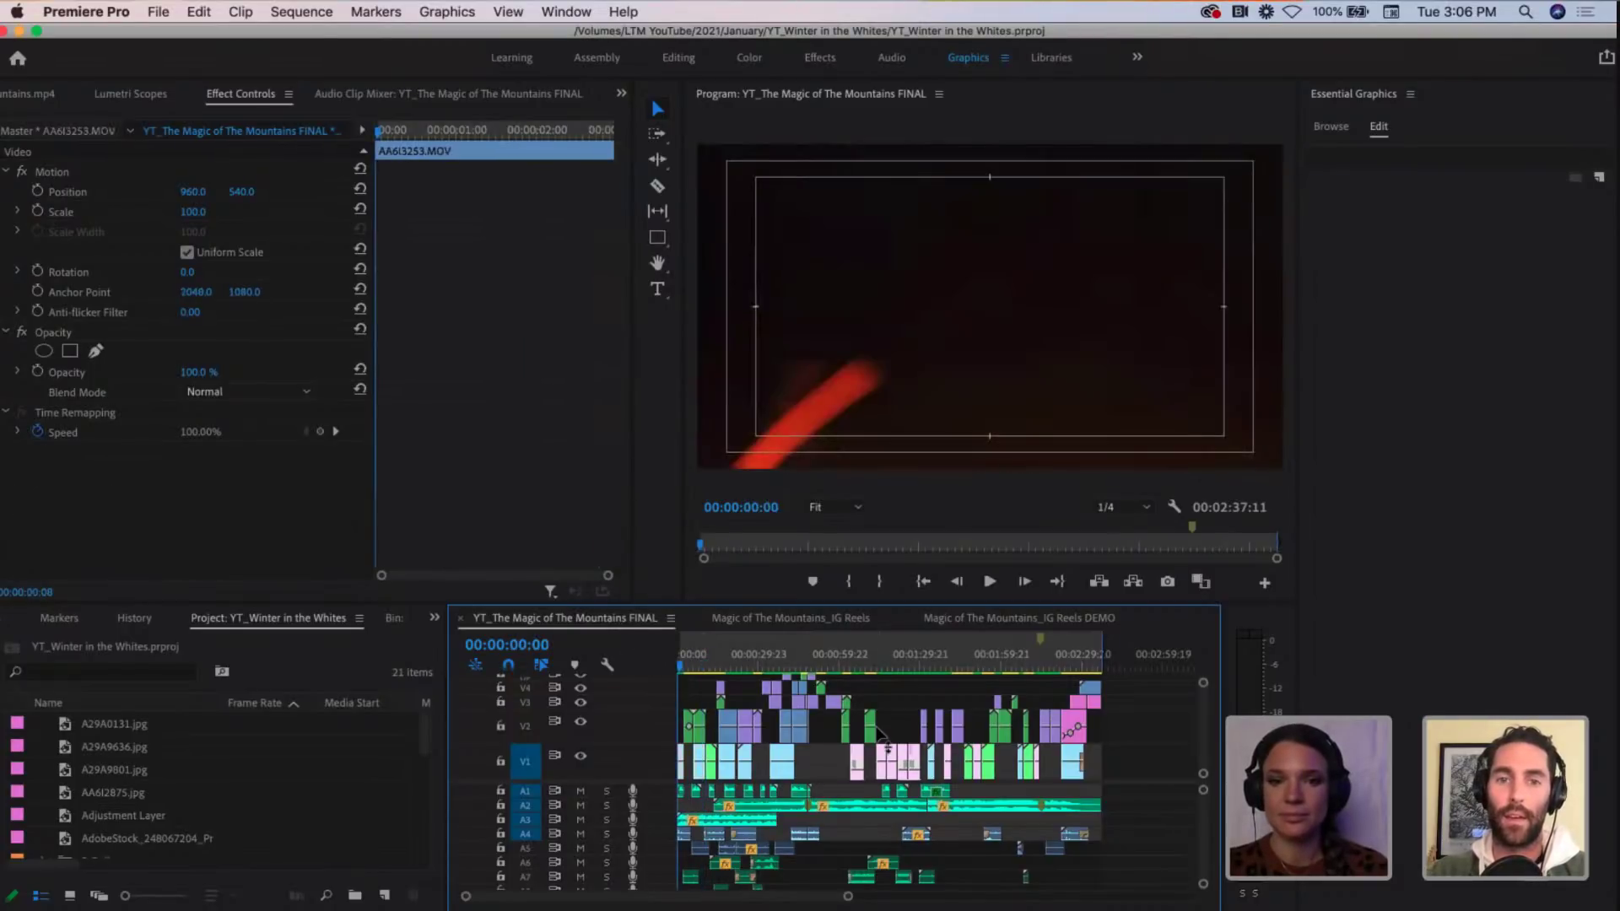
Step: Turn off the safe margins in the Program Monitor
key(=)
right_click(1096, 375)
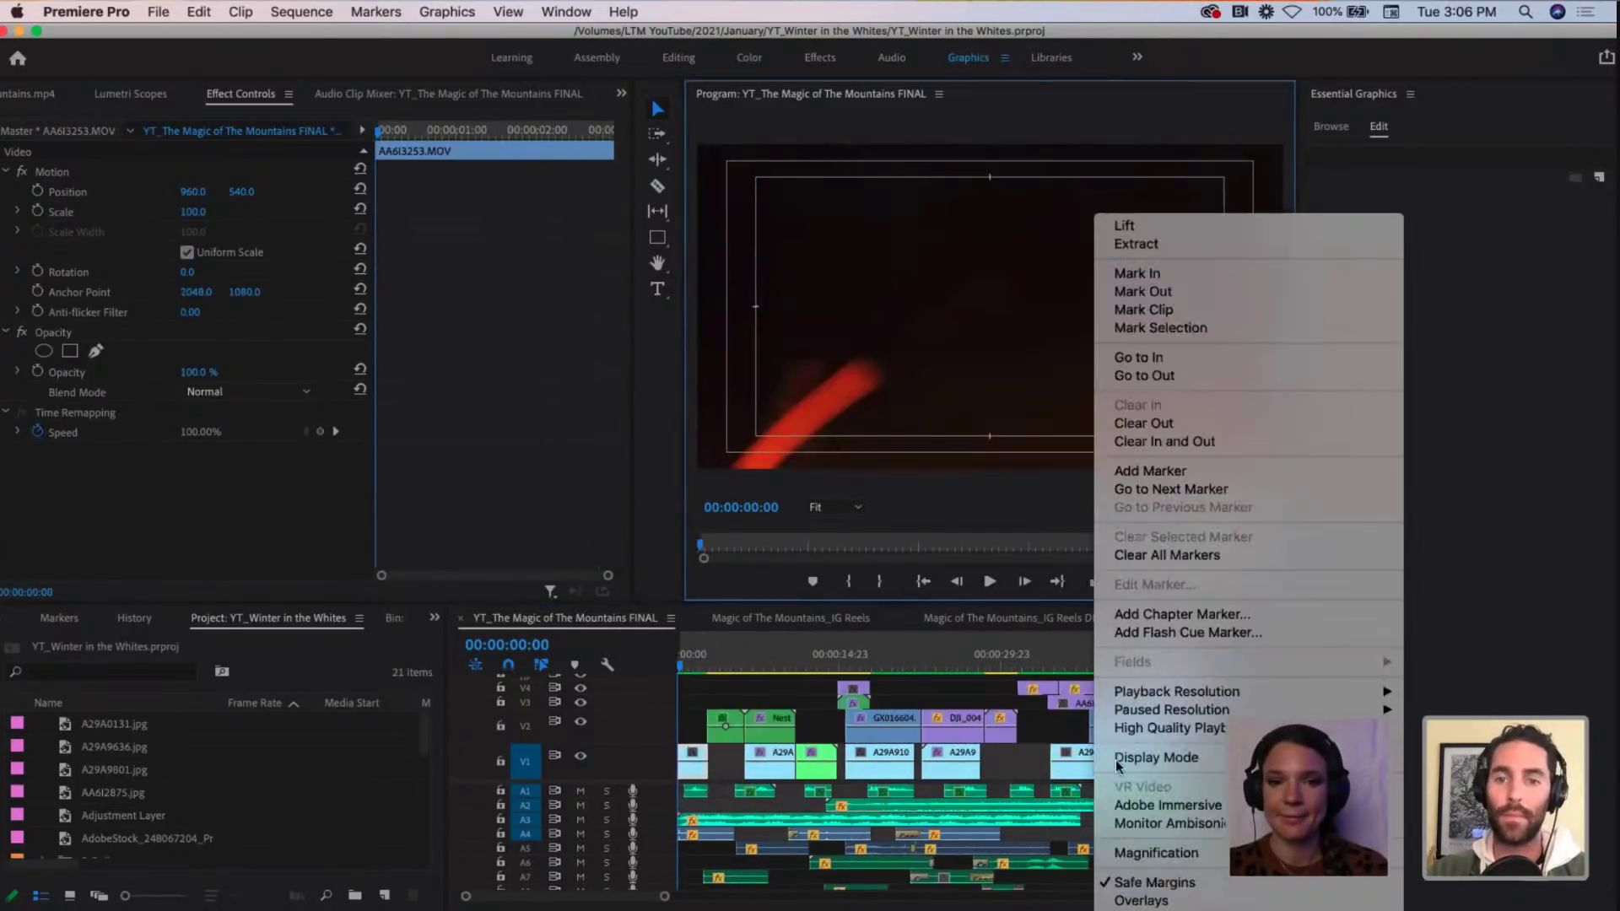
click(1135, 883)
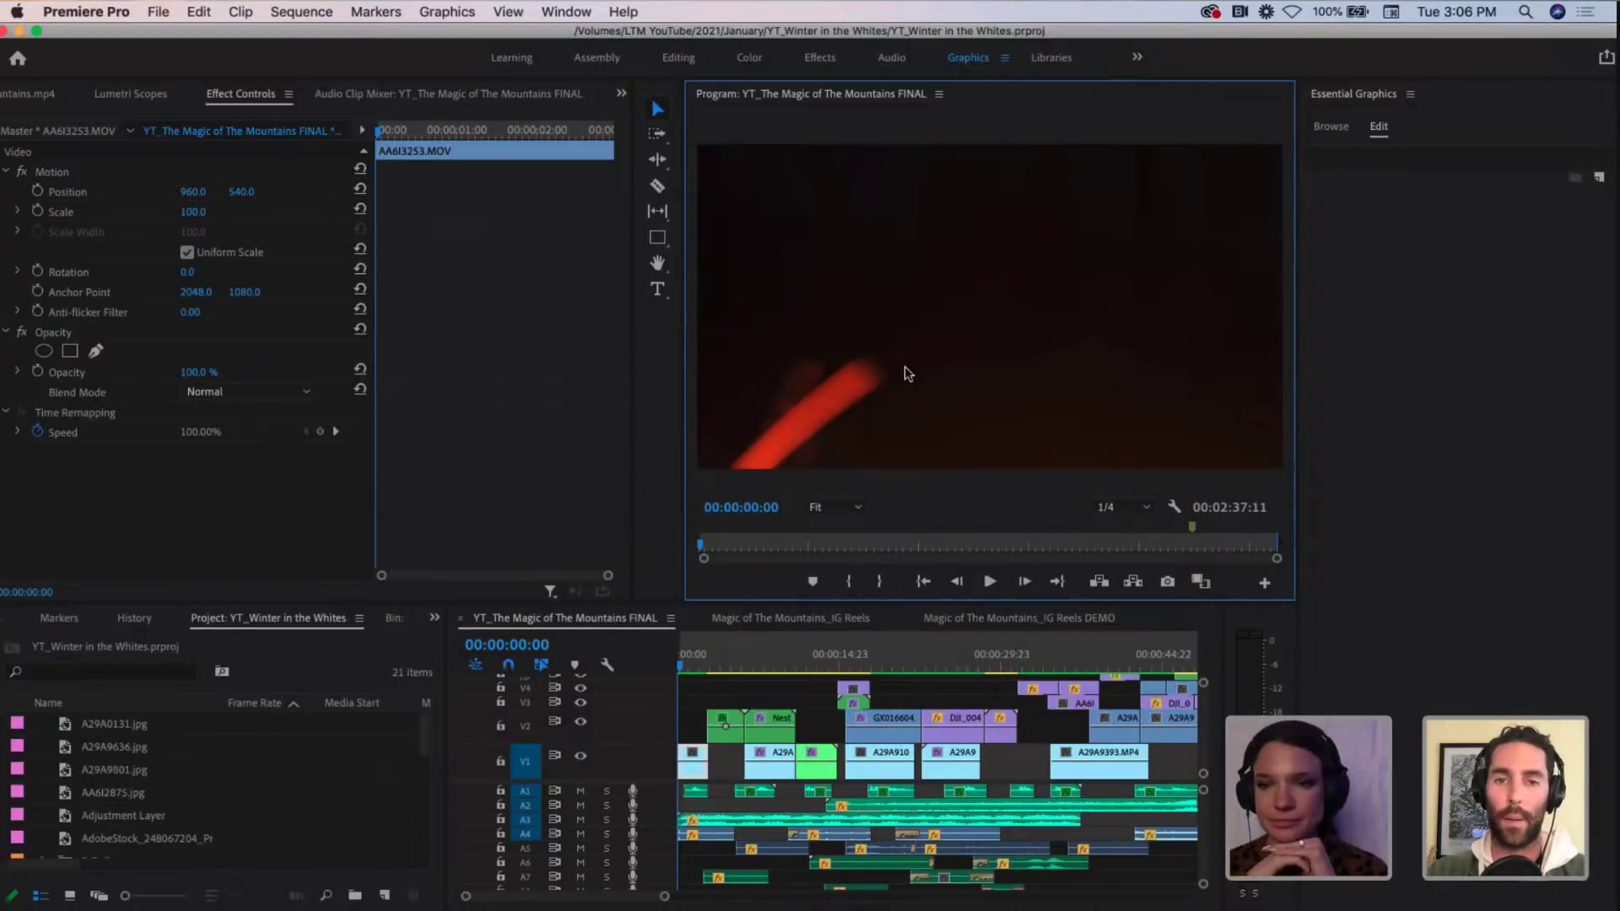
Step: Play the sequence from the start in a maximized Program Monitor, stop at about 00:00:49:00, and restore the panel layout
key(grave)
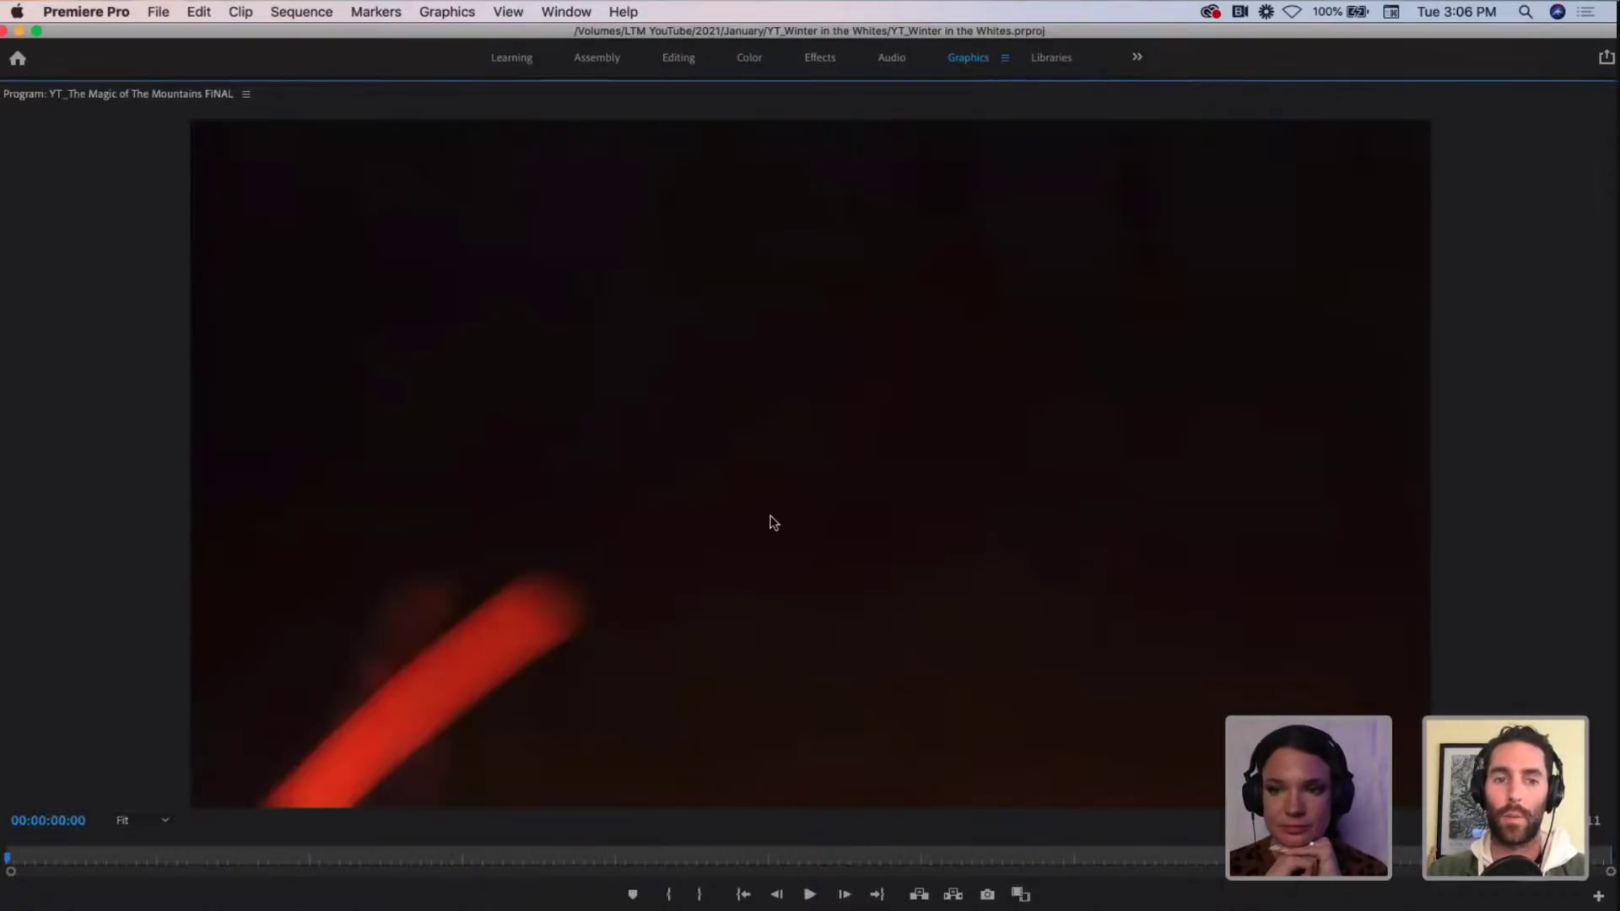
click(808, 896)
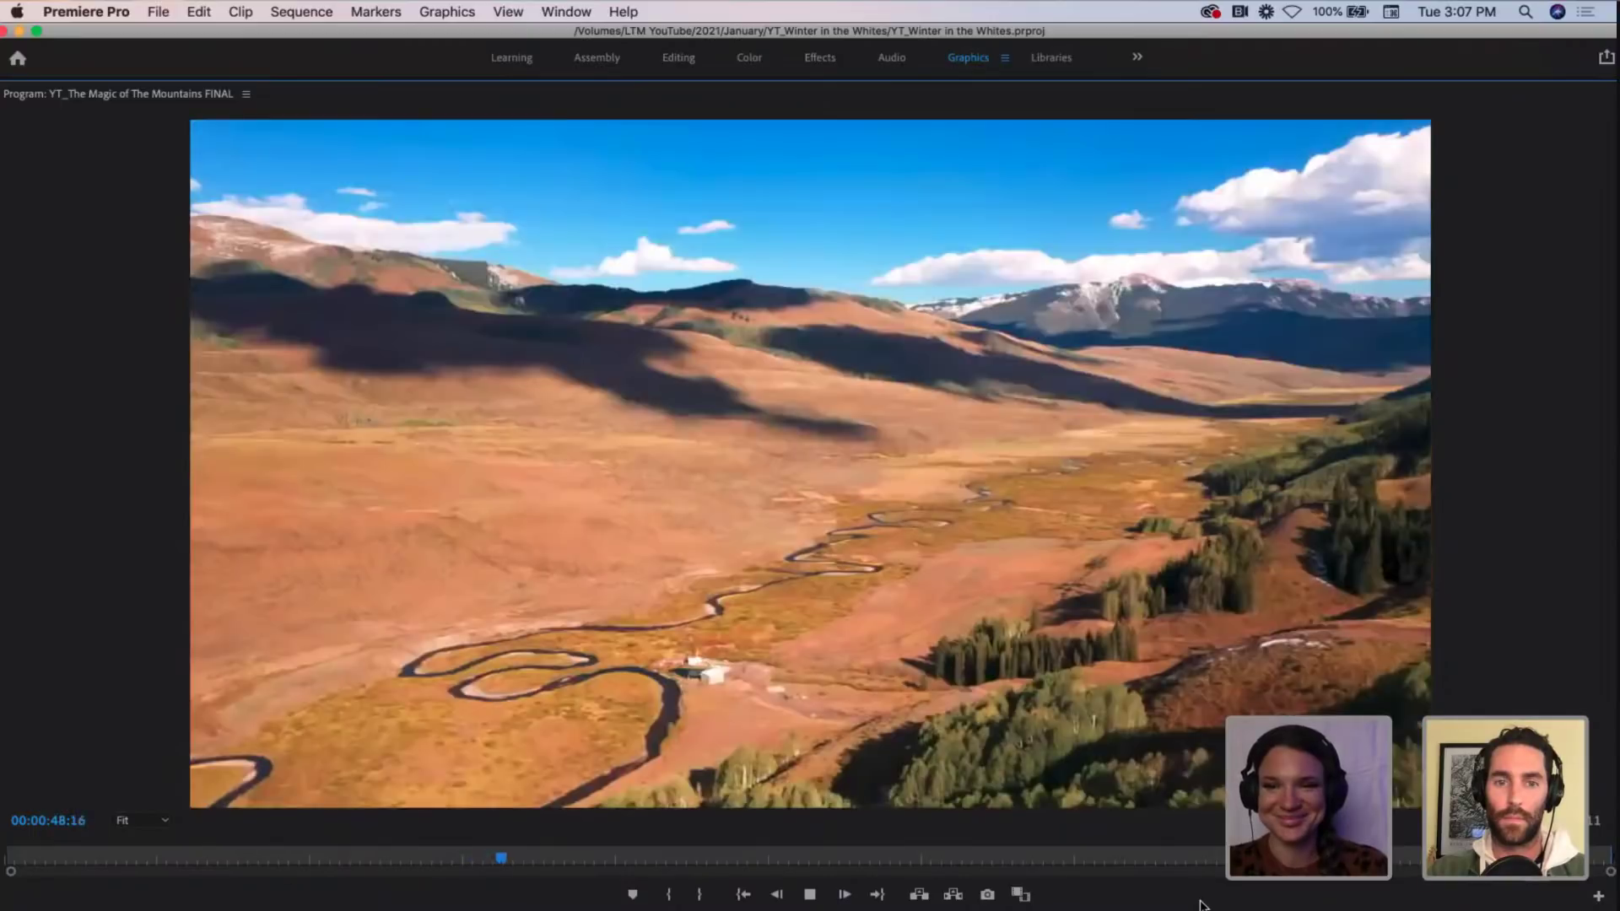
key(space)
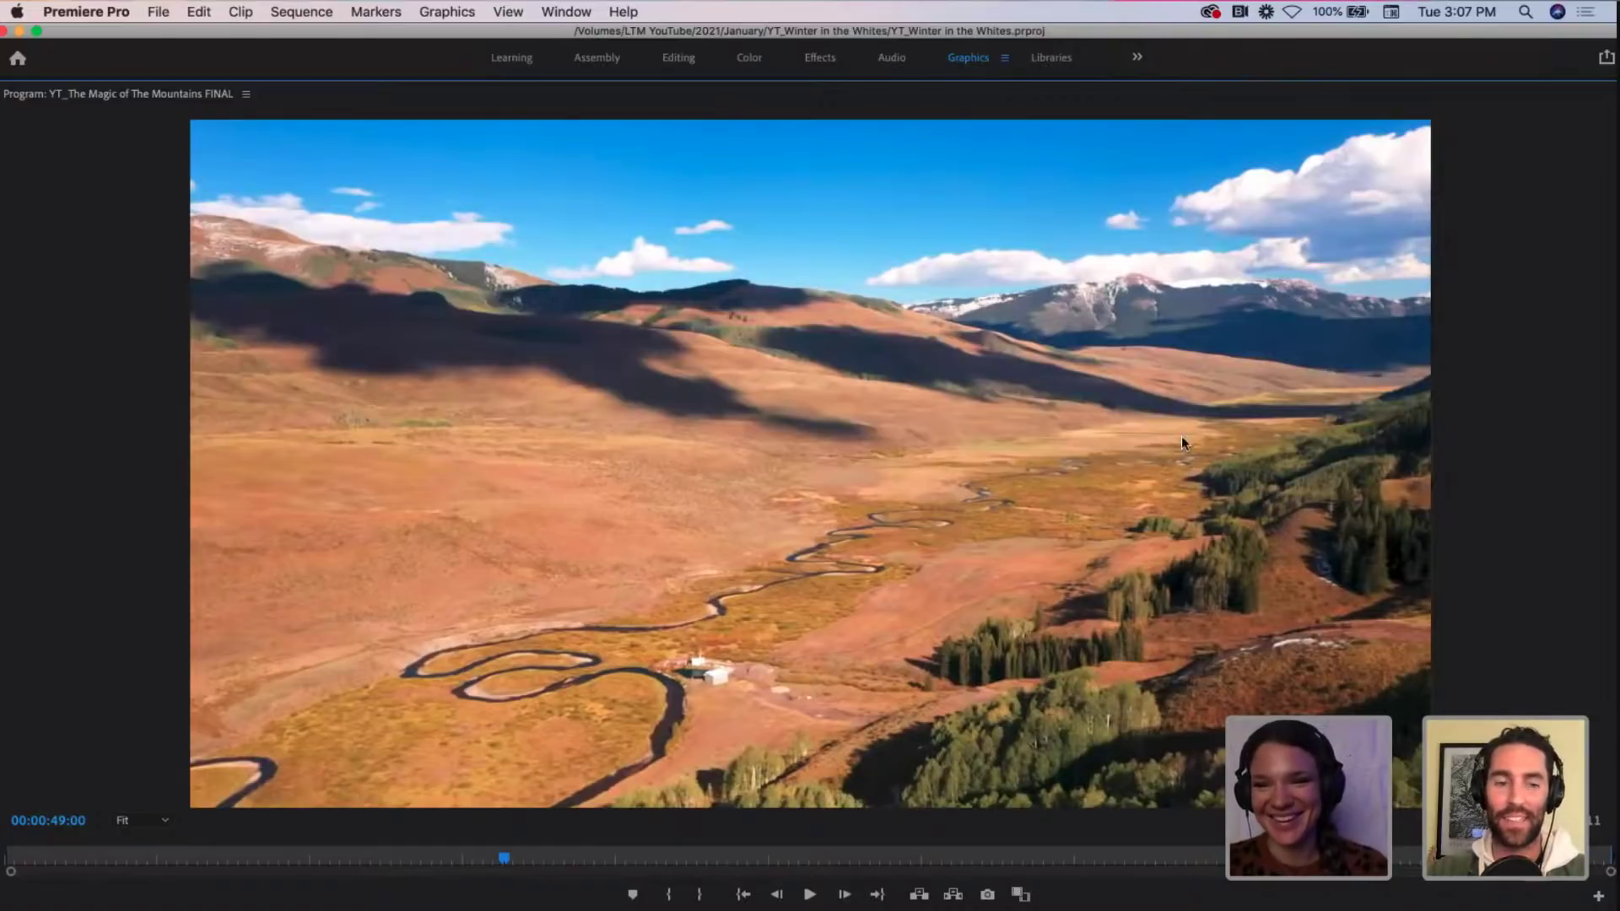
key(grave)
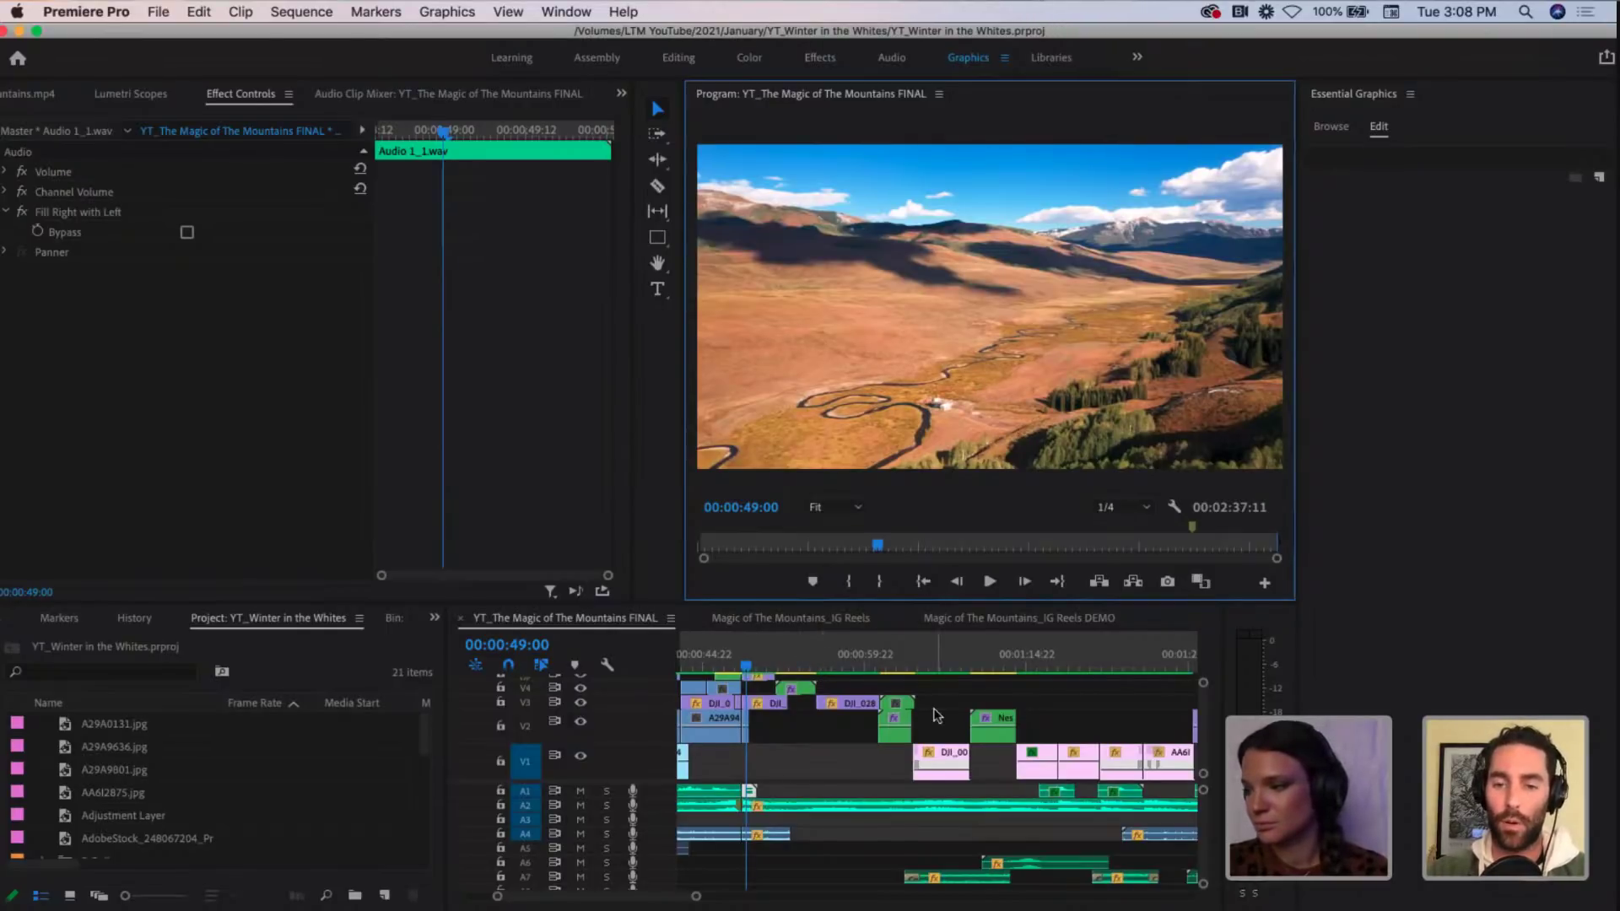
Step: Look over the whole sequence in the timeline and place the playhead at 00:00:16:12
scroll(938, 715, right, 2)
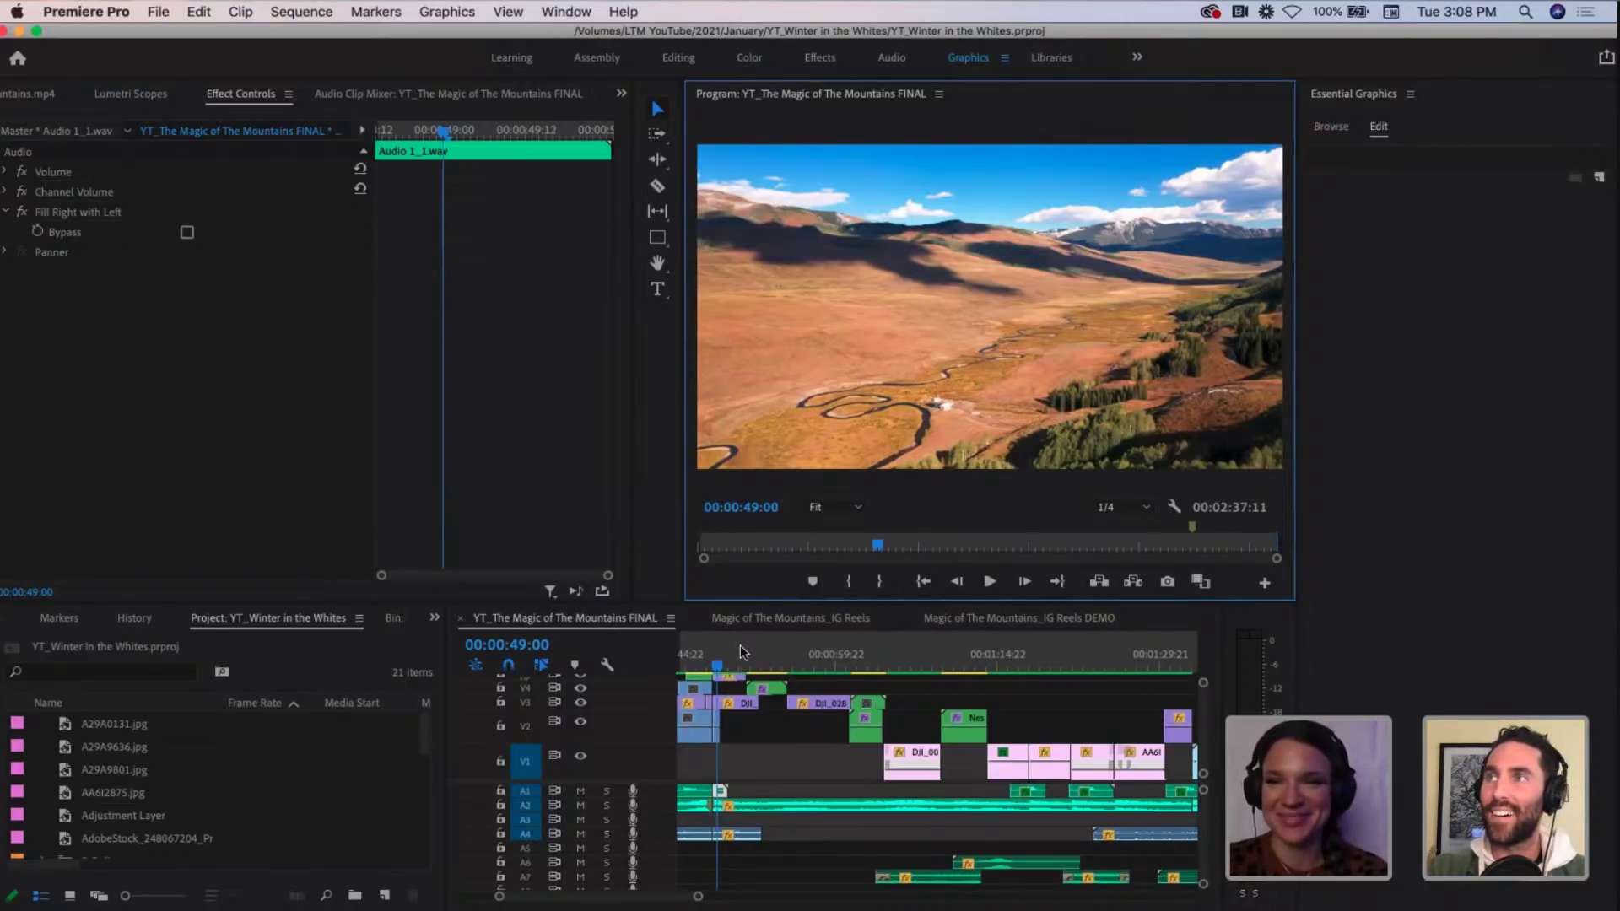
click(1104, 34)
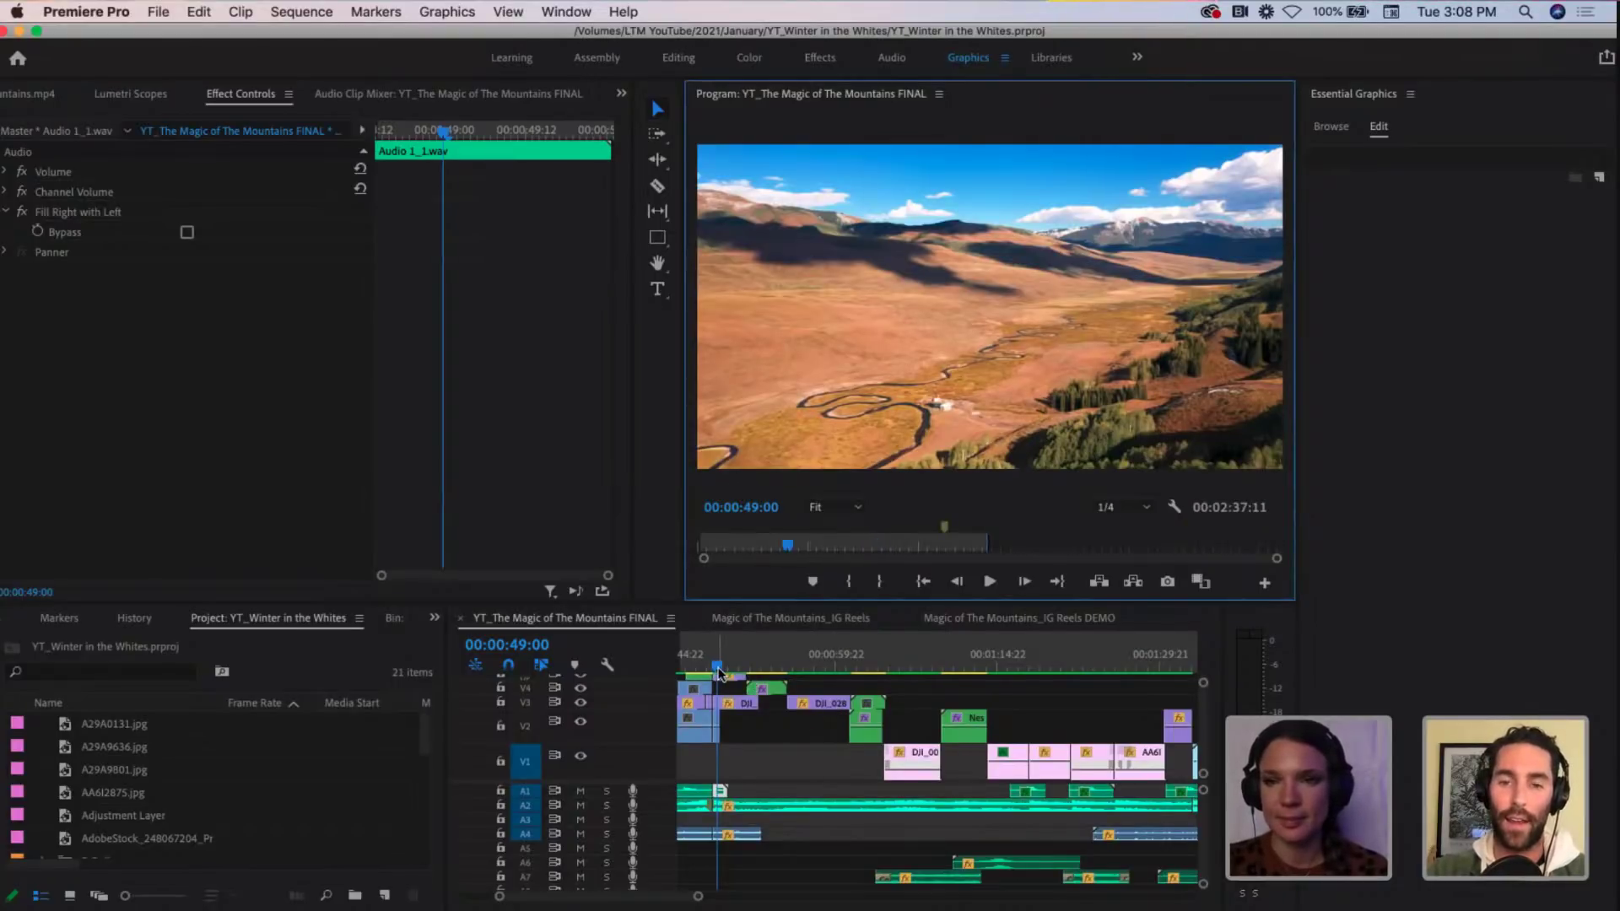
click(718, 671)
key(minus)
key(minus)
key(minus)
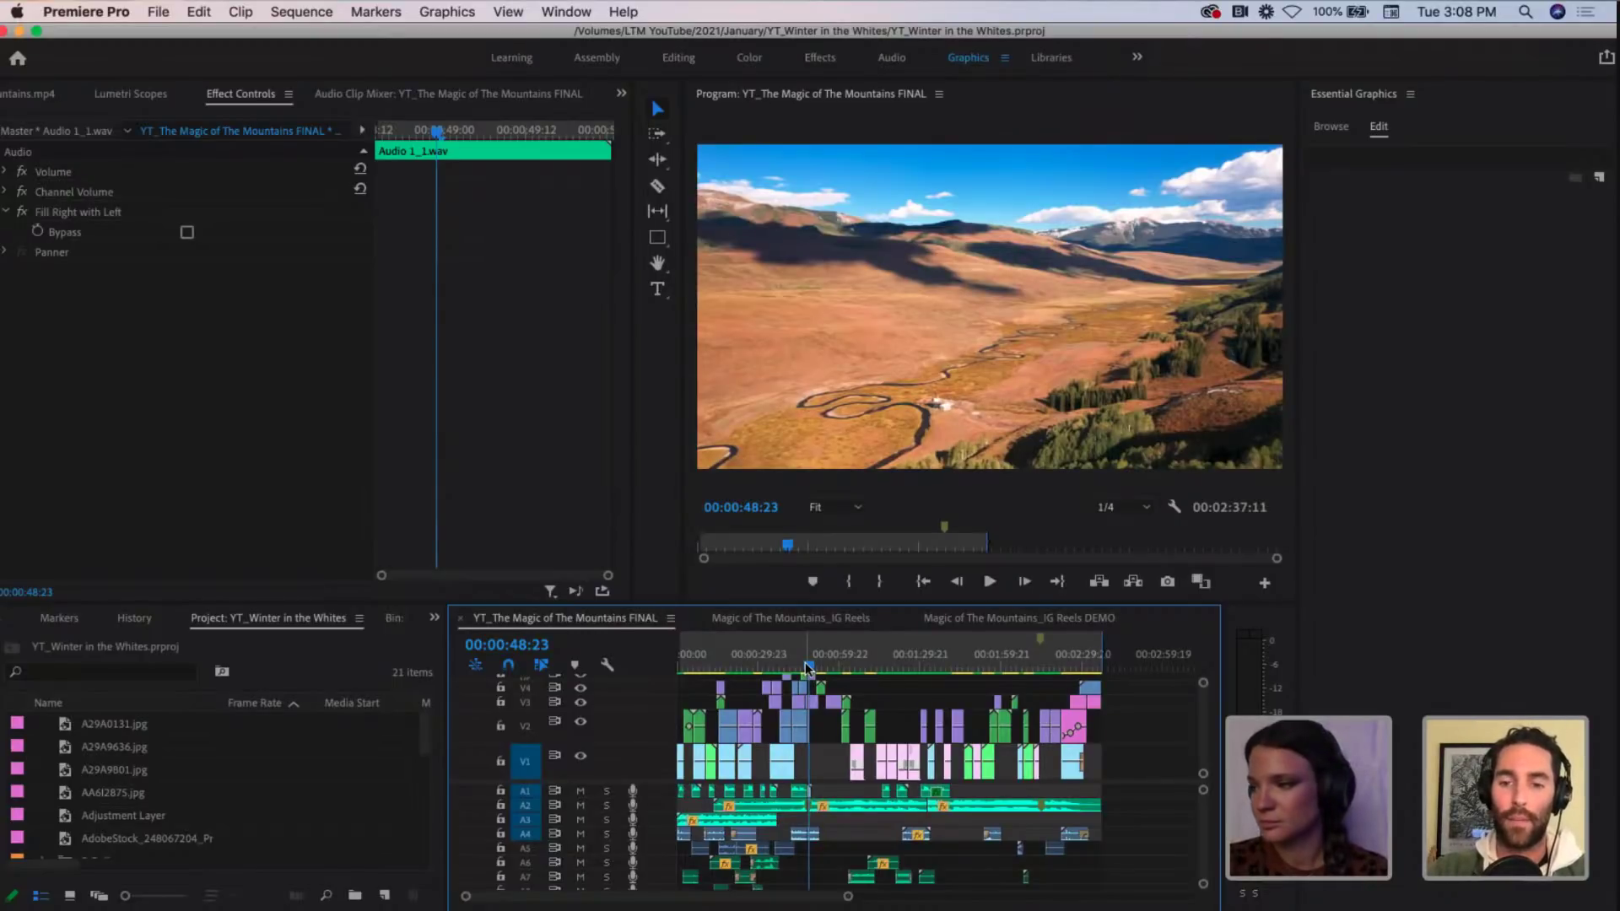
click(719, 656)
key(=)
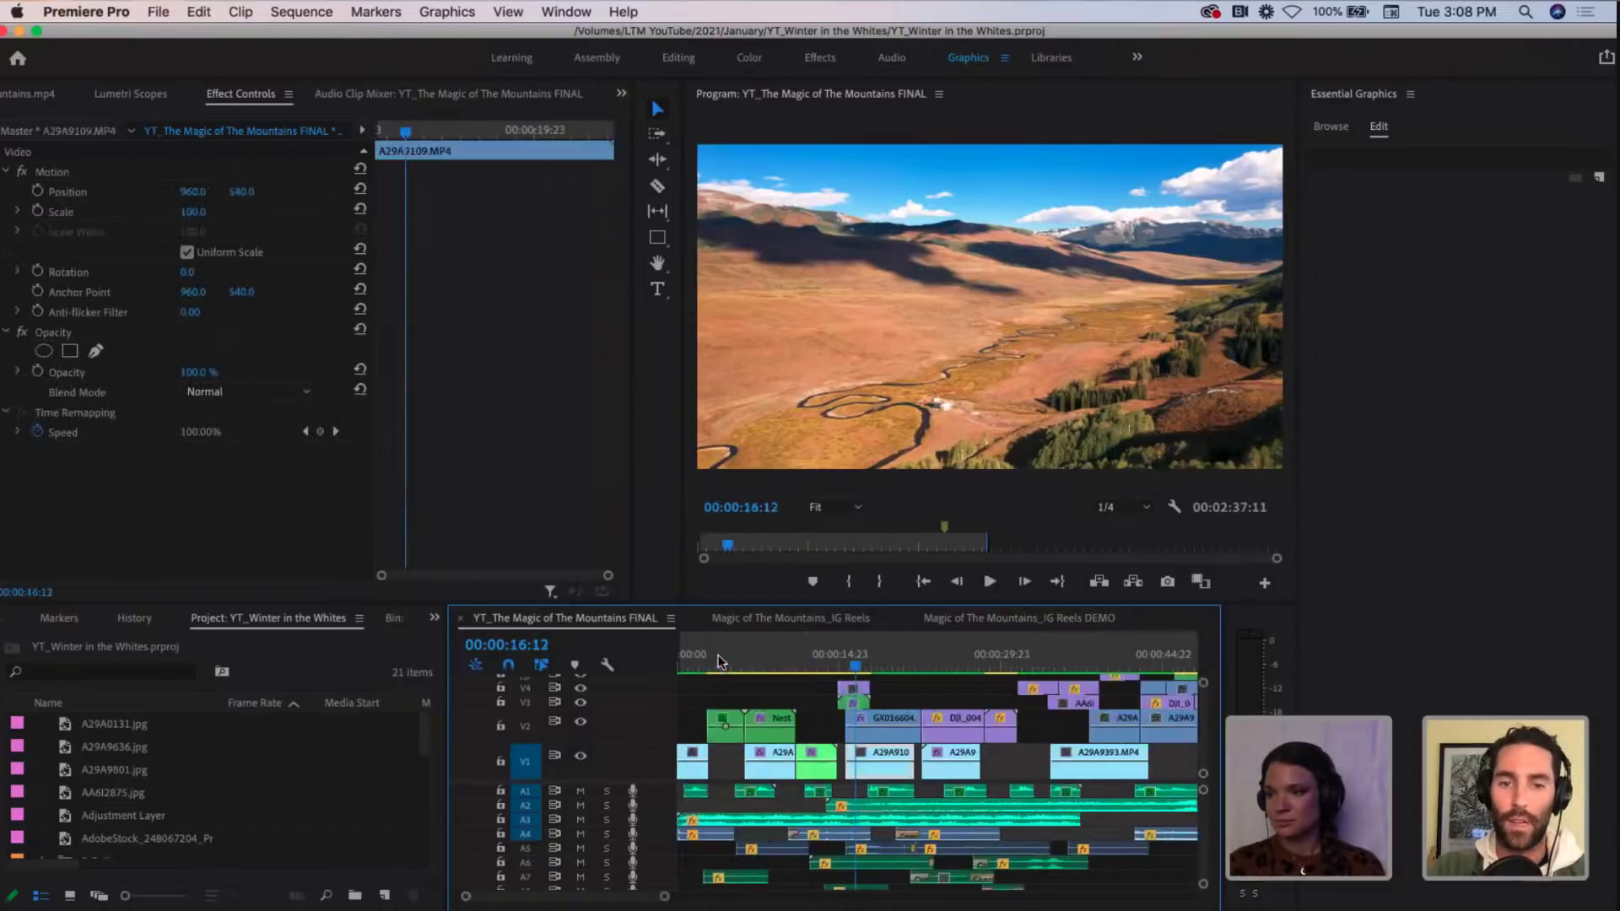
Step: Expand all timeline tracks, then minimize their heights and inspect the stacked video layers and lower audio tracks
key(shift+=)
key(shift+=)
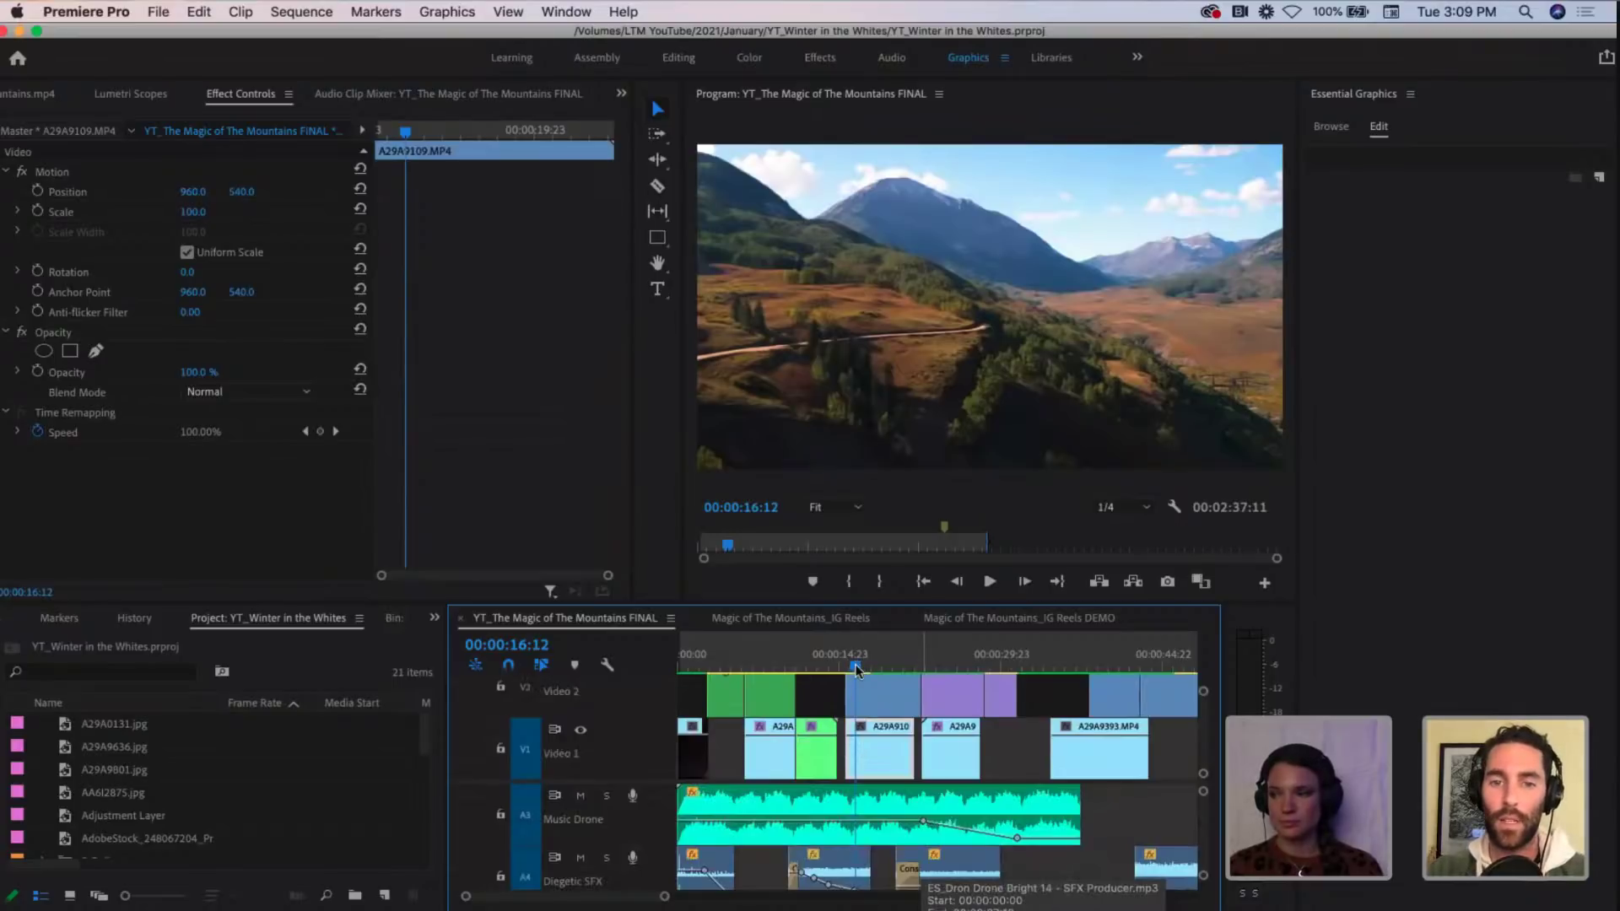
key(shift+-)
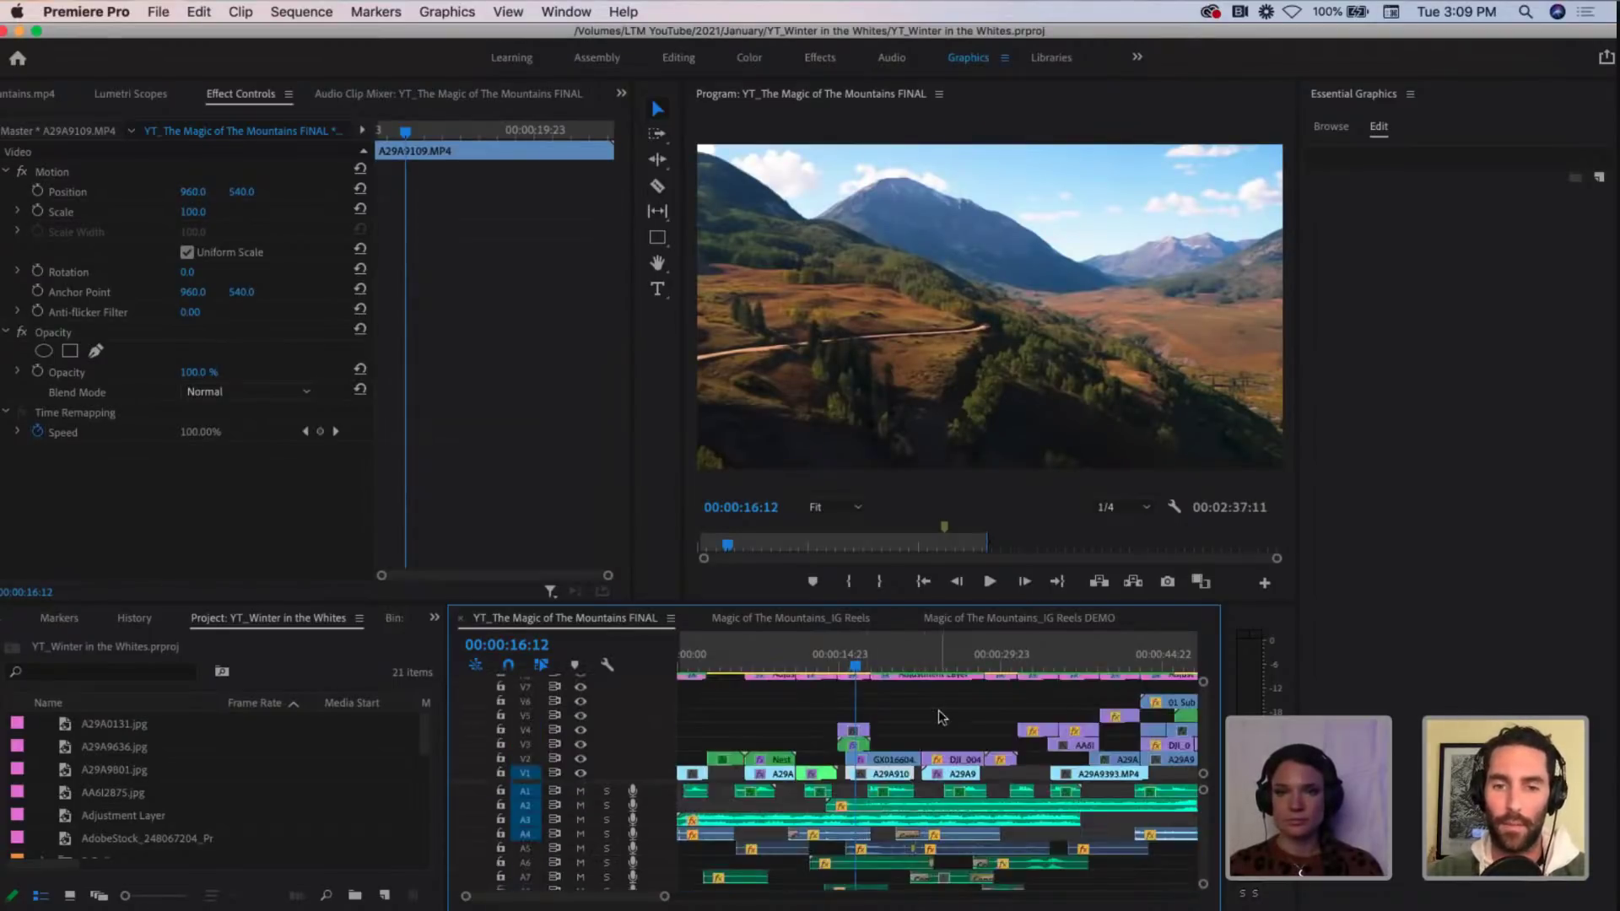
scroll(909, 791, down, 3)
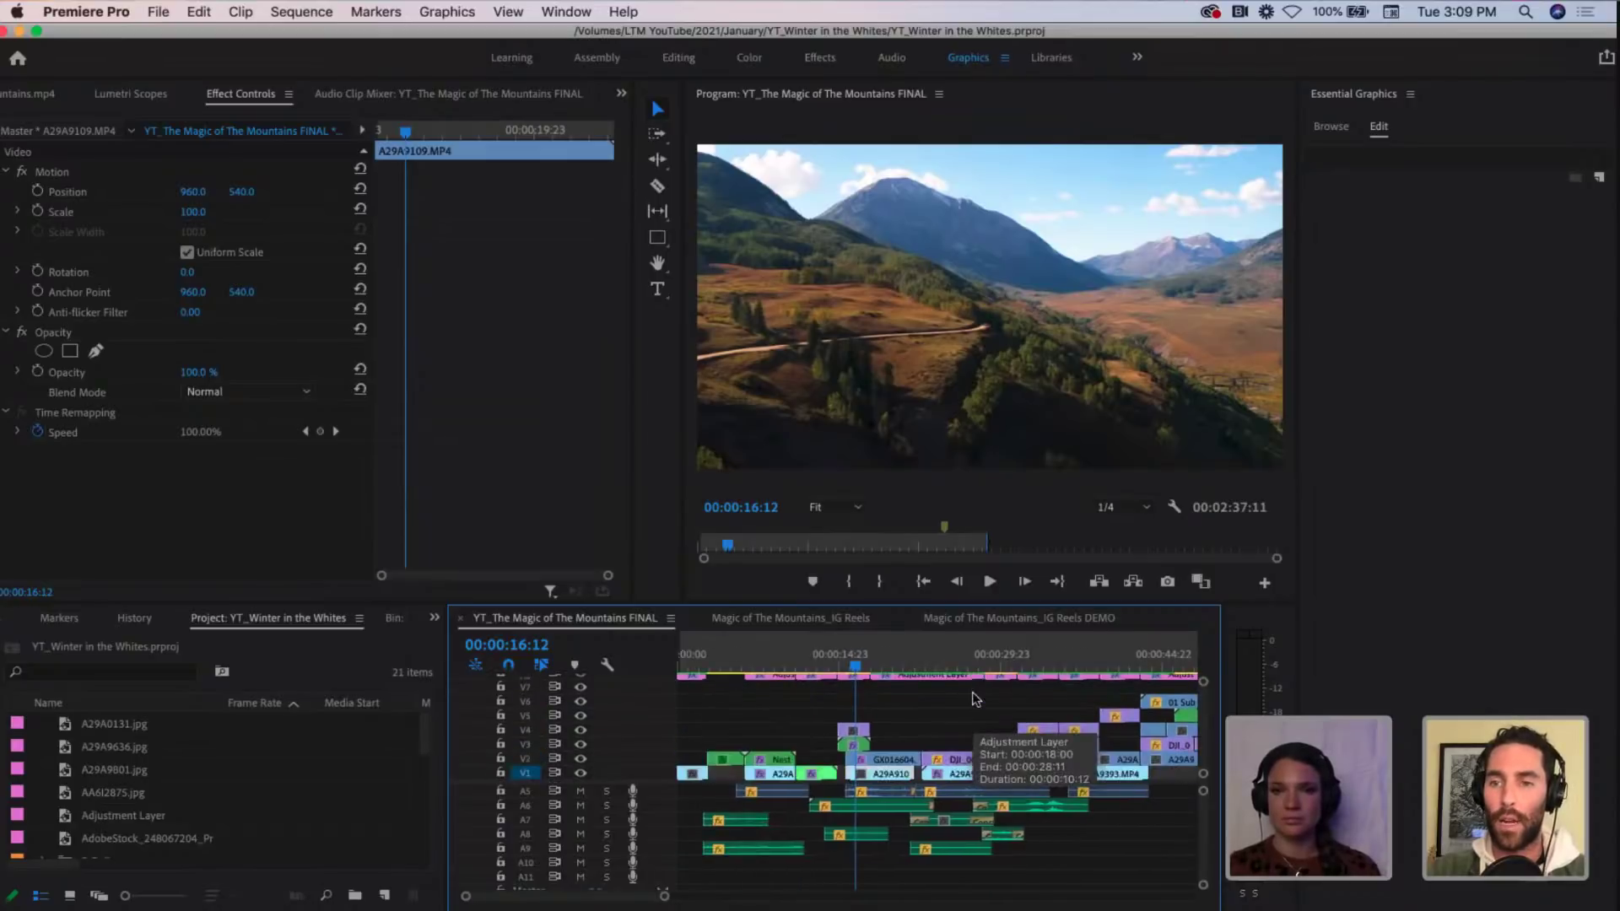
scroll(985, 718, right, 3)
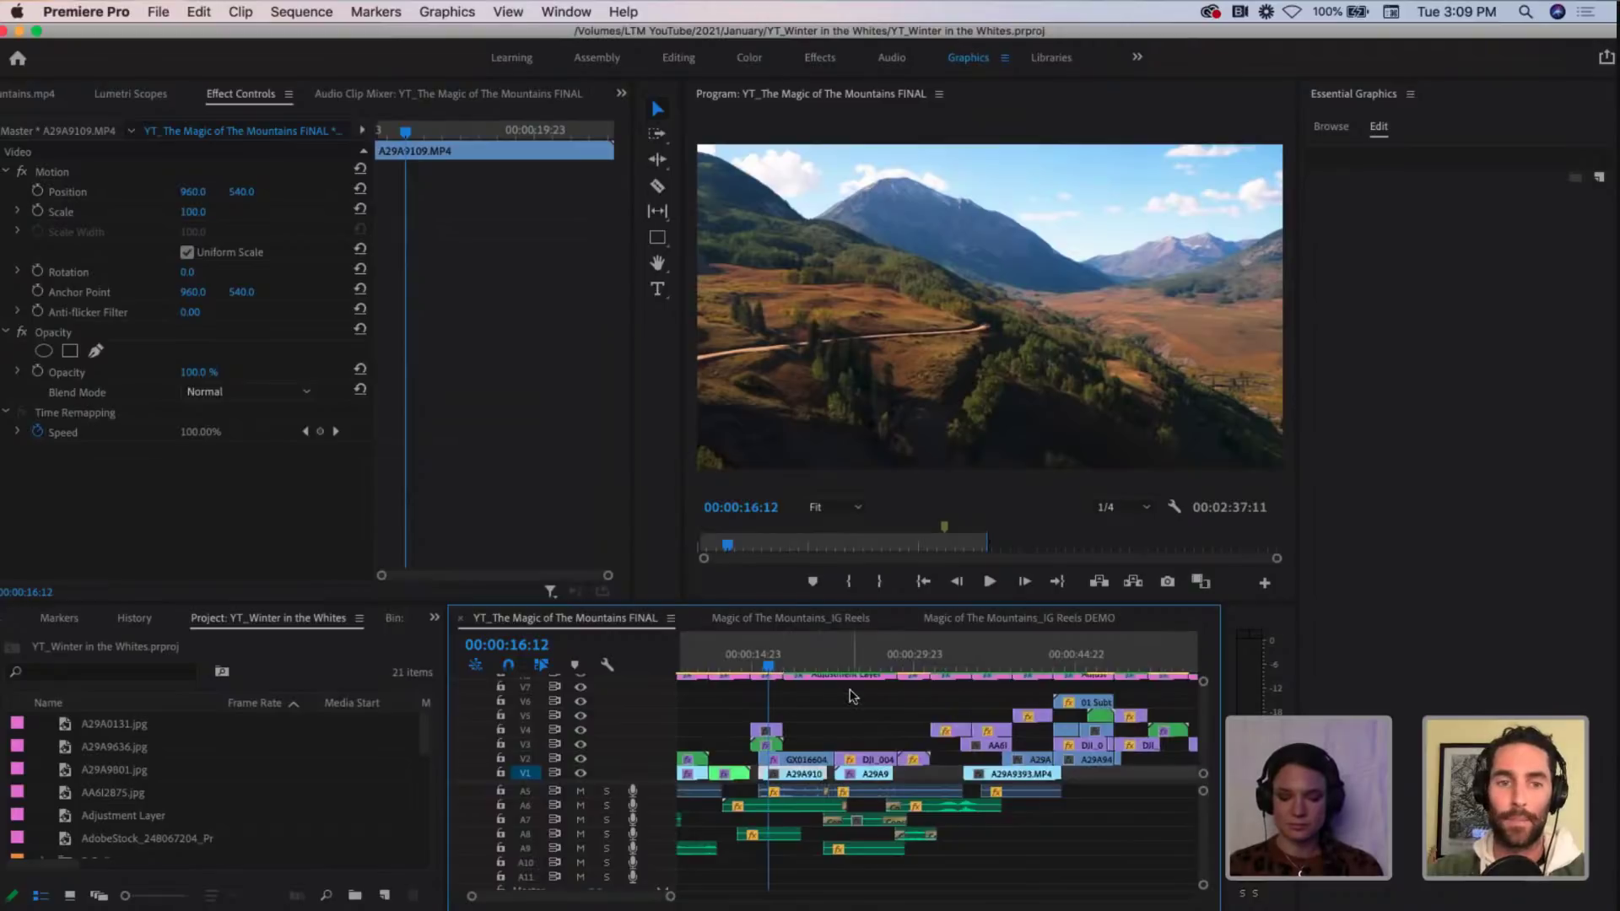
Step: Check the stacked clips at about 00:00:45:04, then place the playhead at 00:02:14:01, ahead of the closing titles
key(minus)
key(minus)
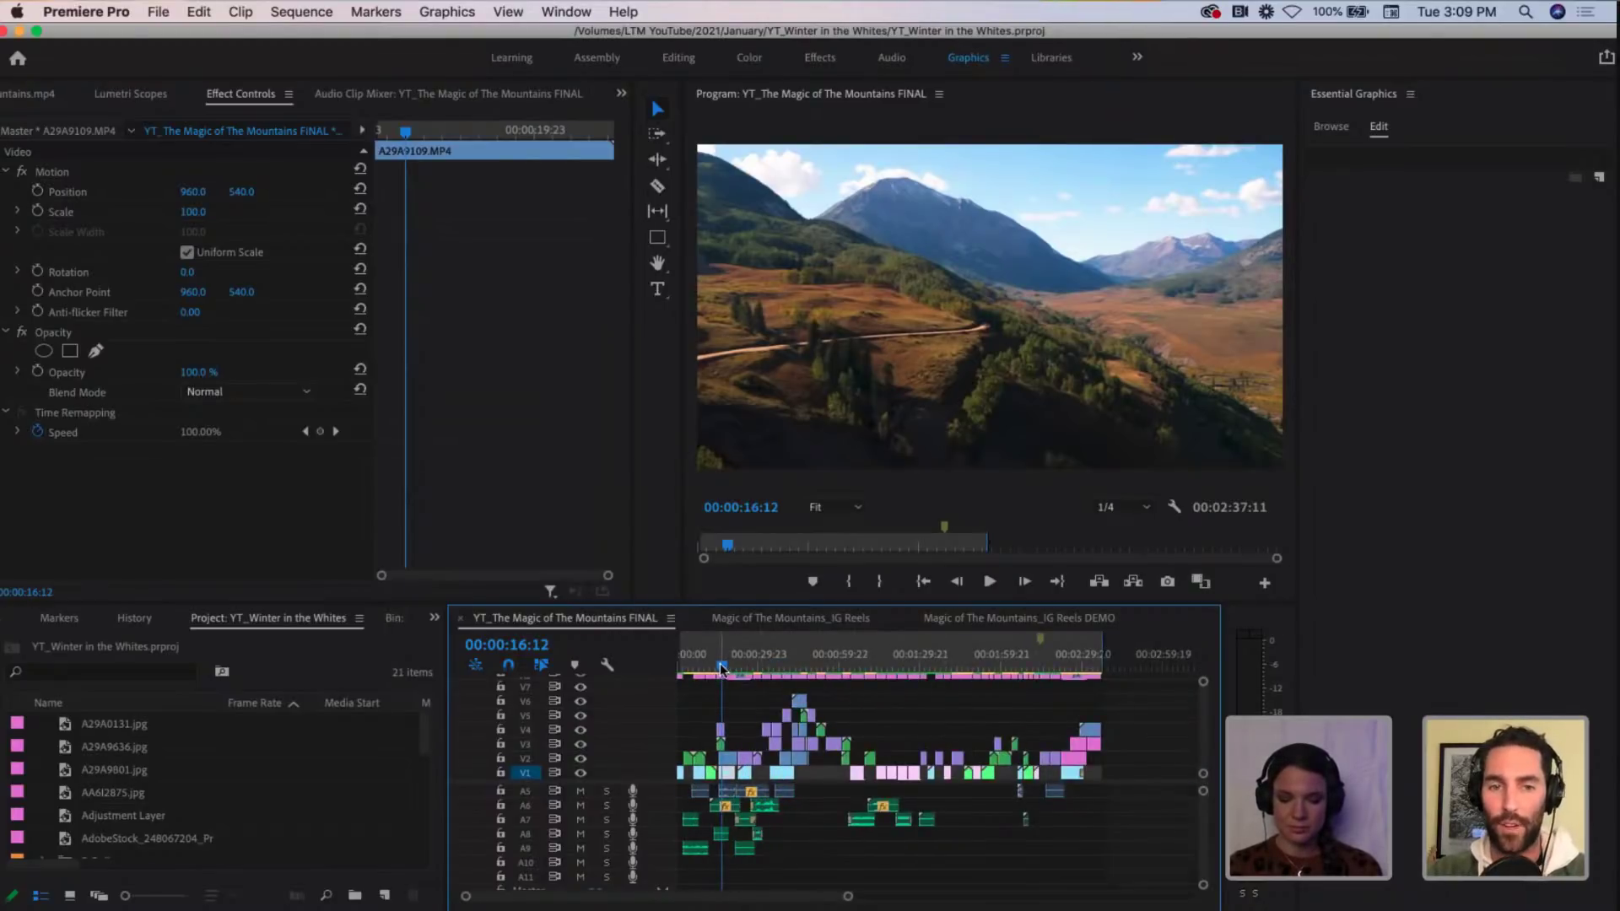
click(800, 667)
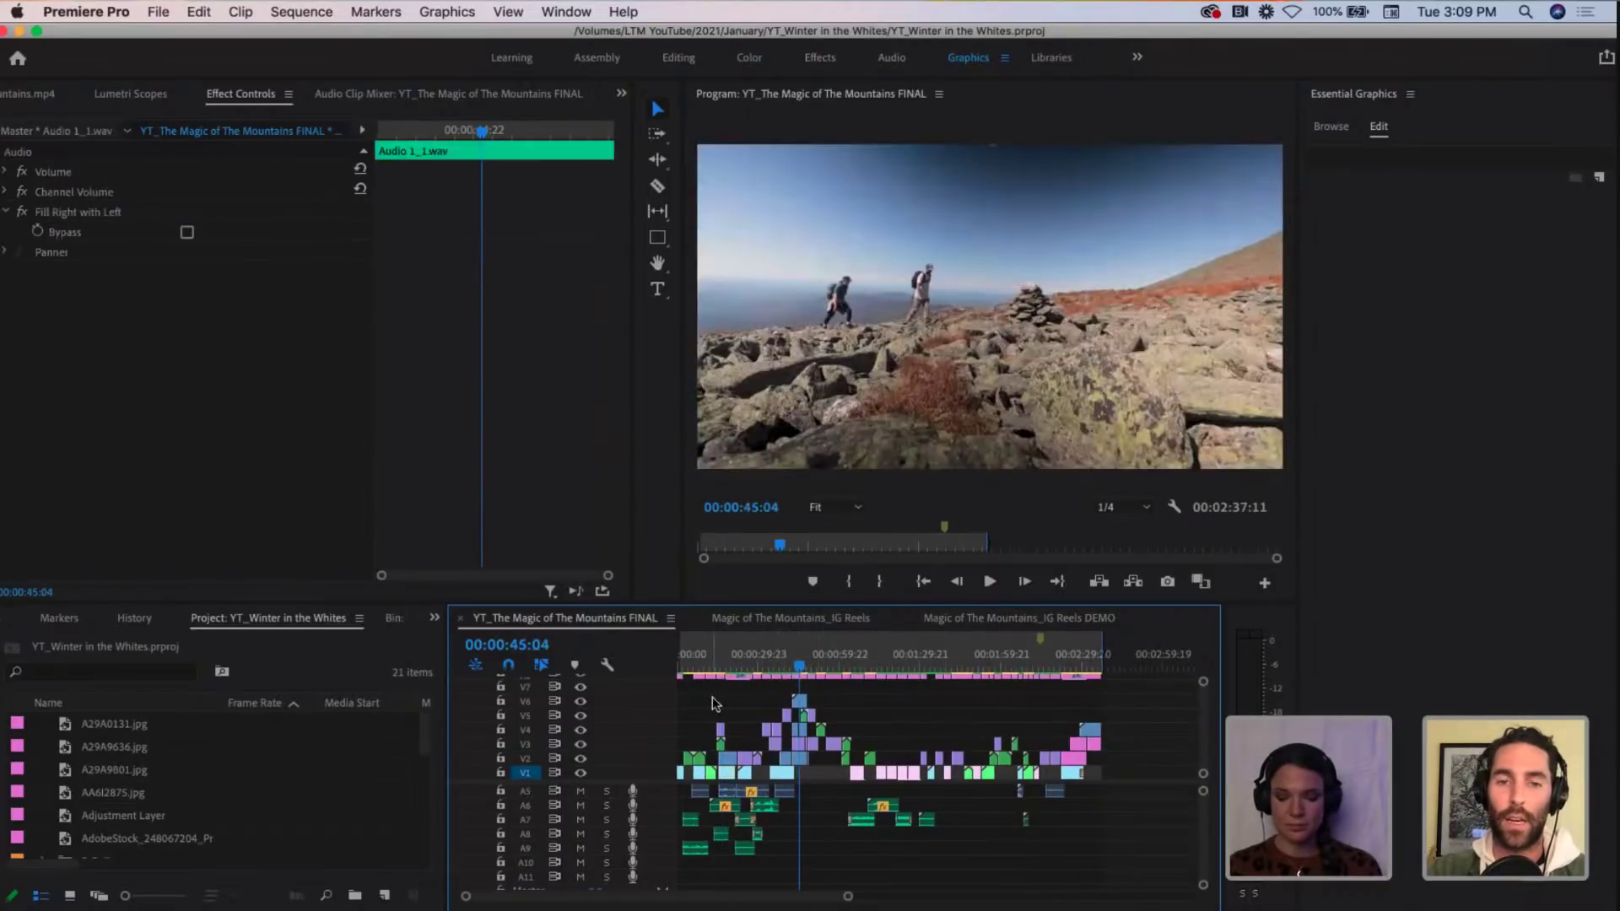
click(1053, 669)
key(=)
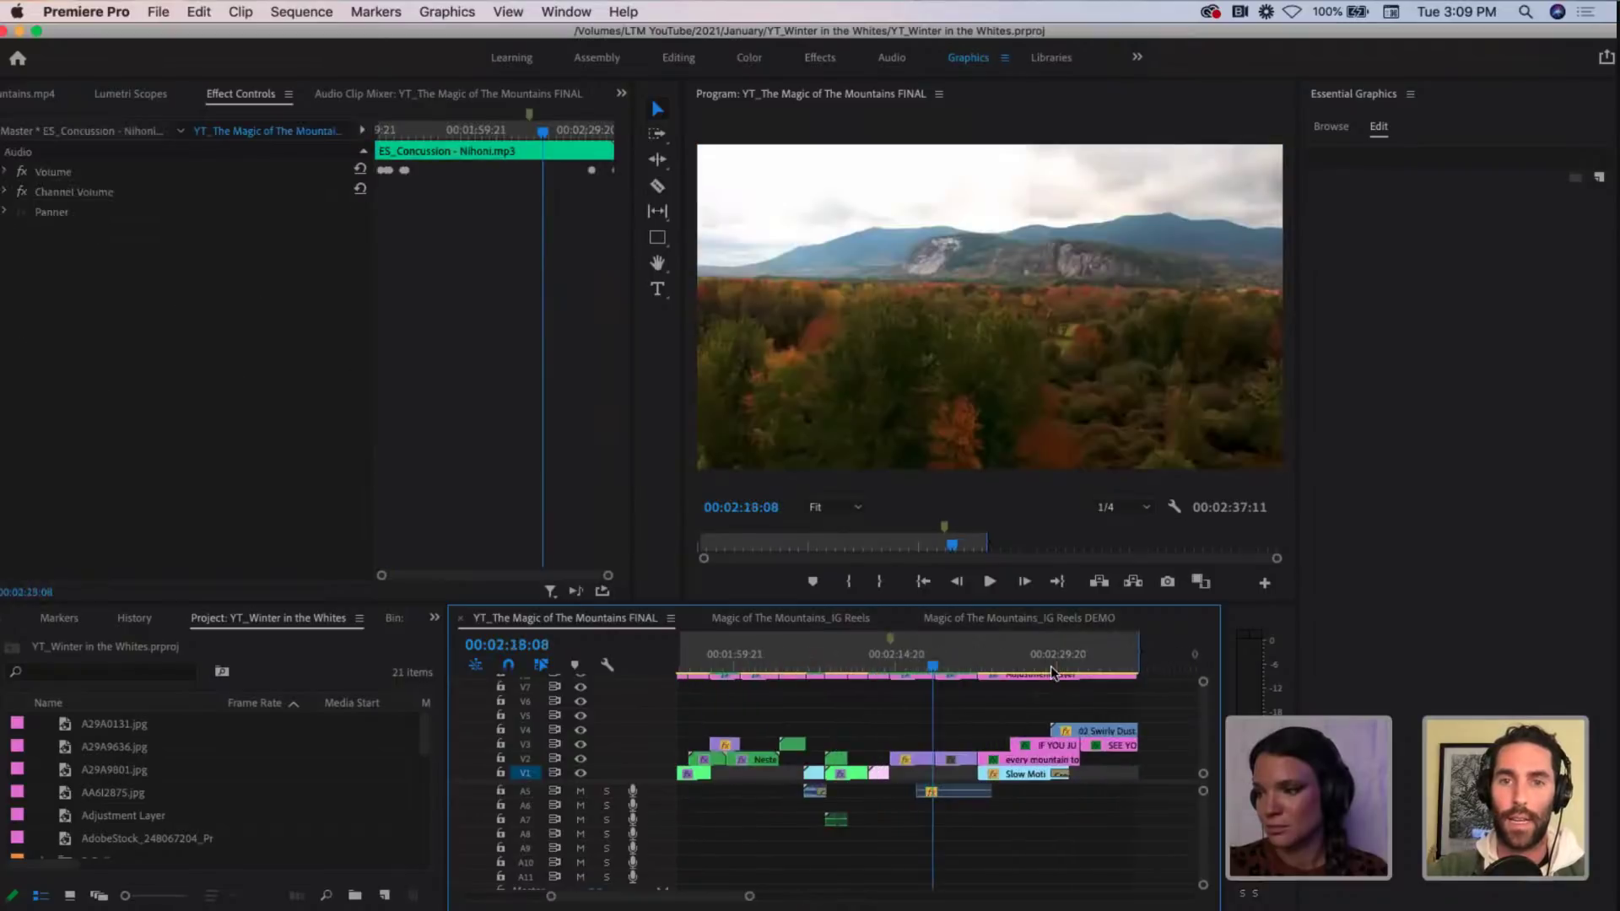
click(886, 667)
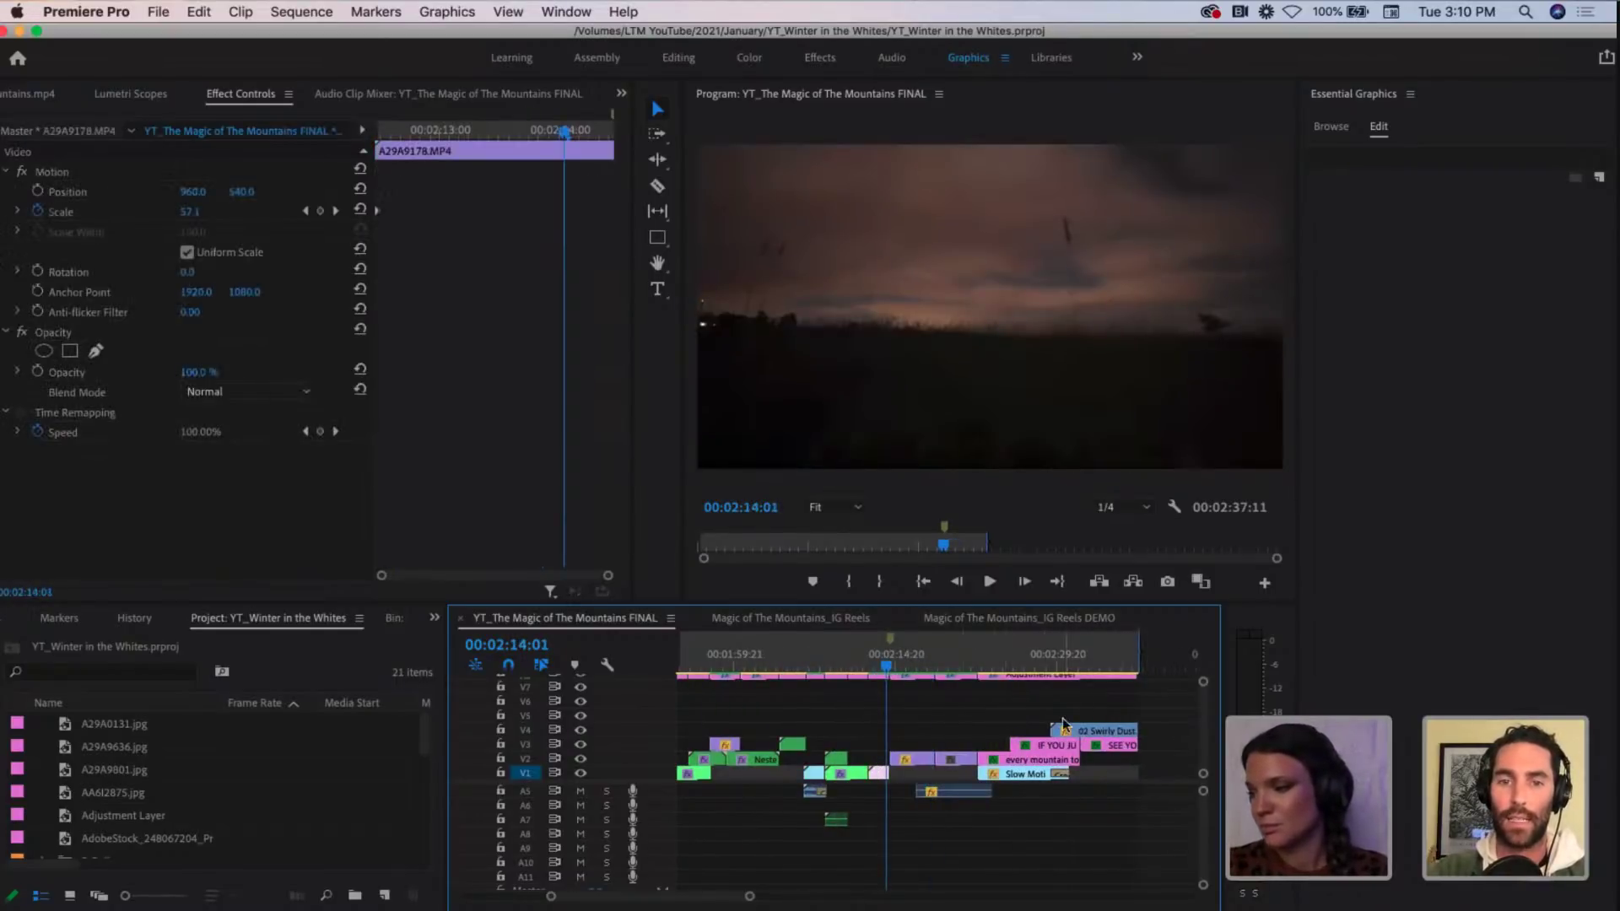
Step: Play the sequence's ending through the closing titles and stop on "SEE YOU ON THE ROAD." at 00:02:33:05
key(minus)
key(minus)
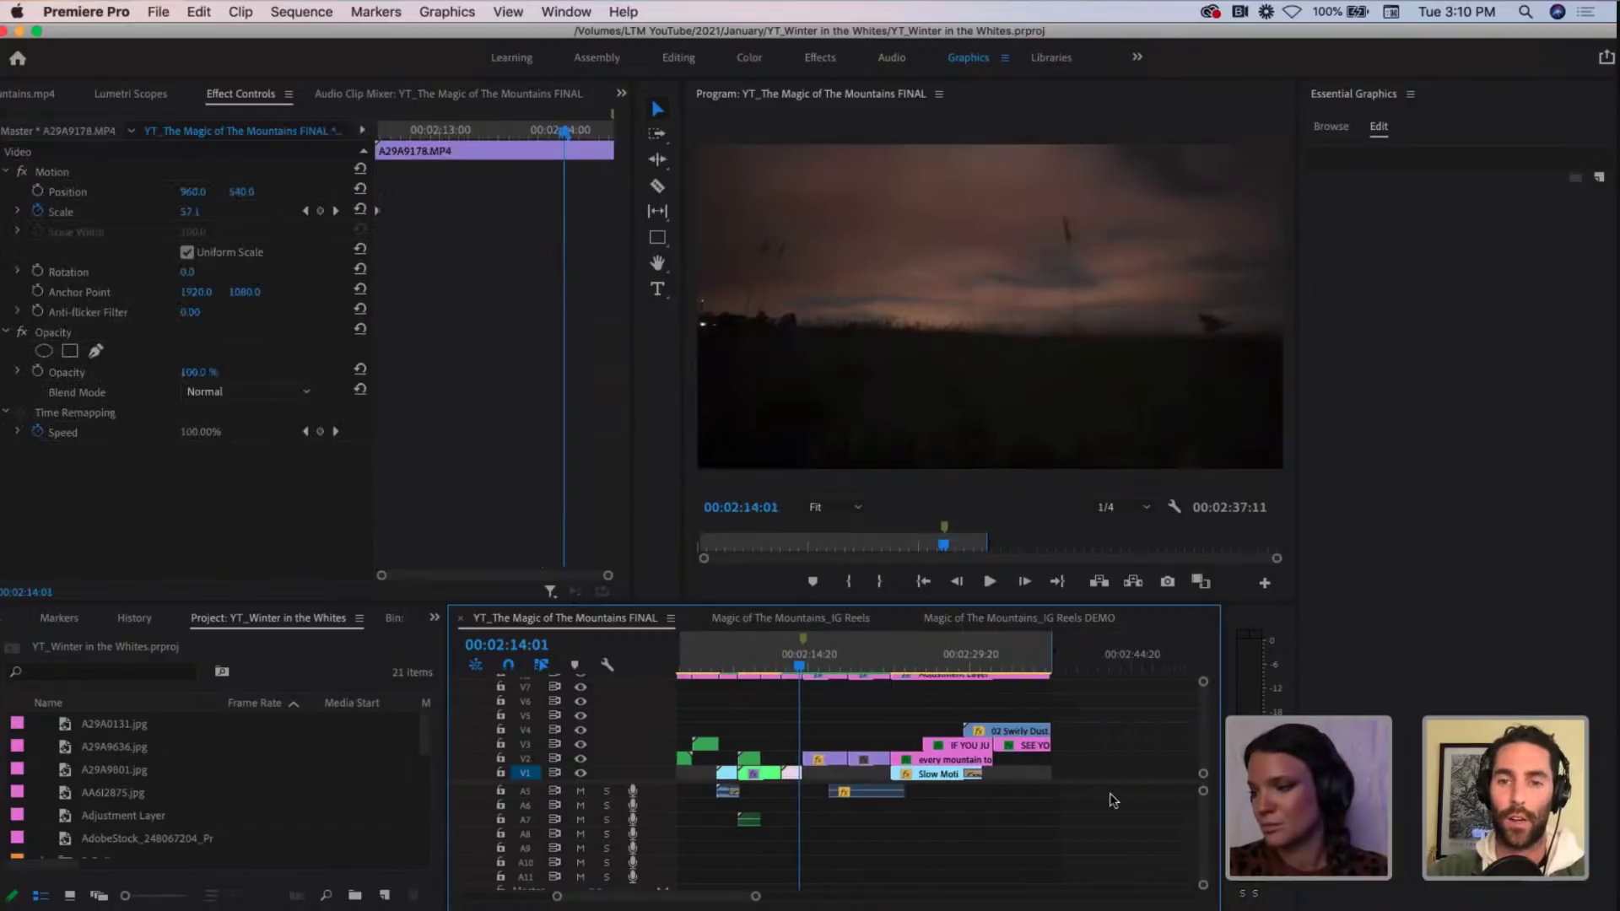
key(equal)
key(equal)
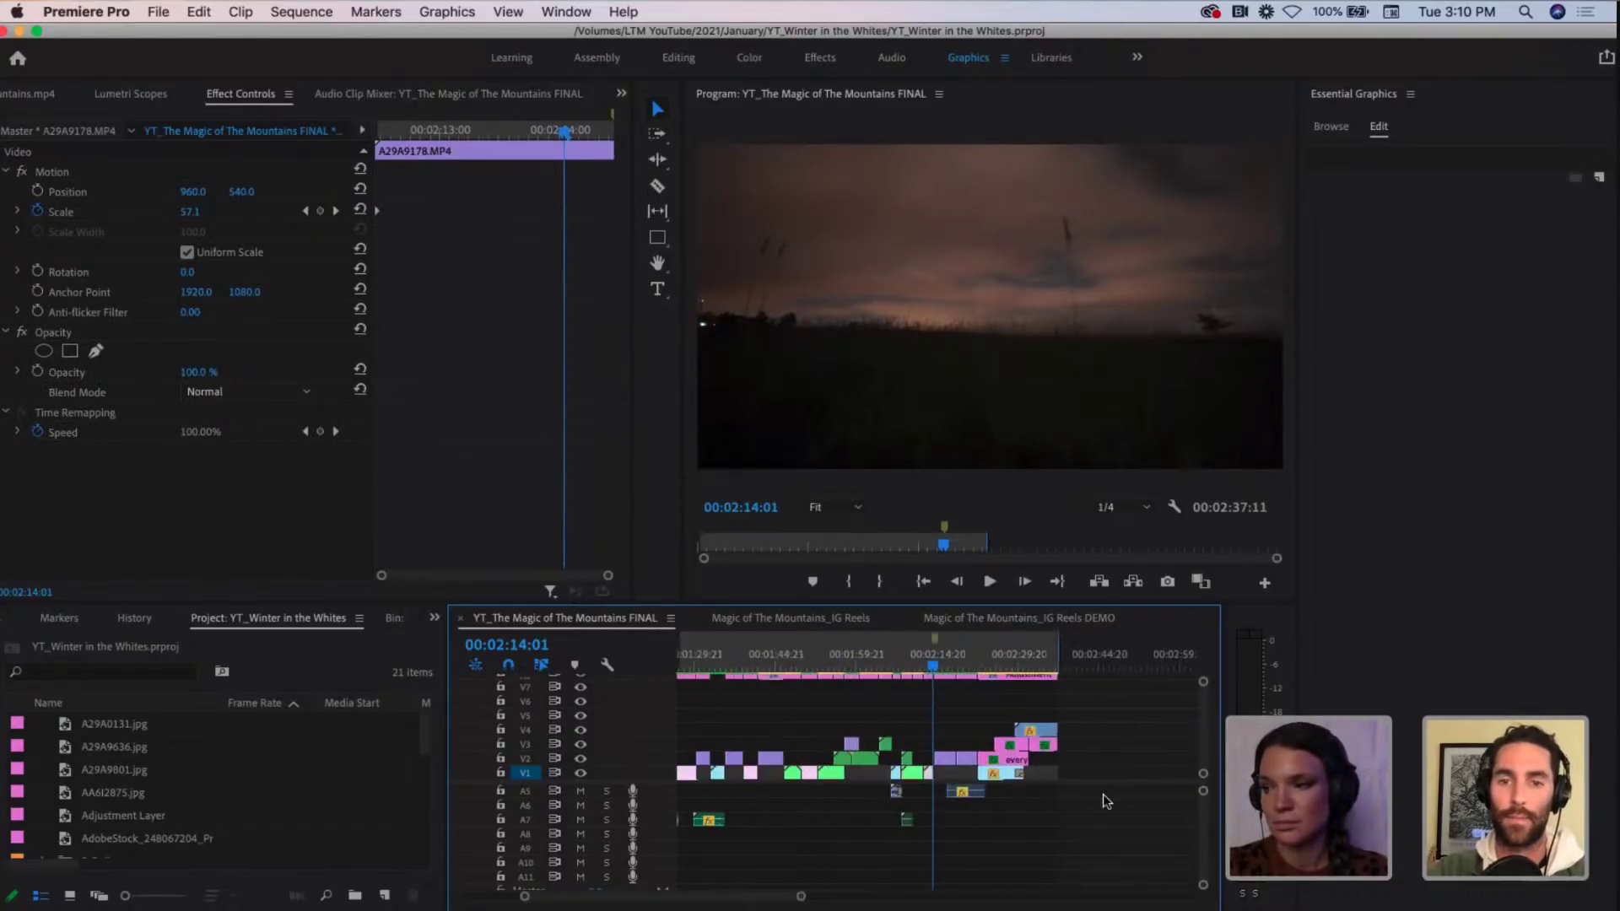
key(space)
key(equal)
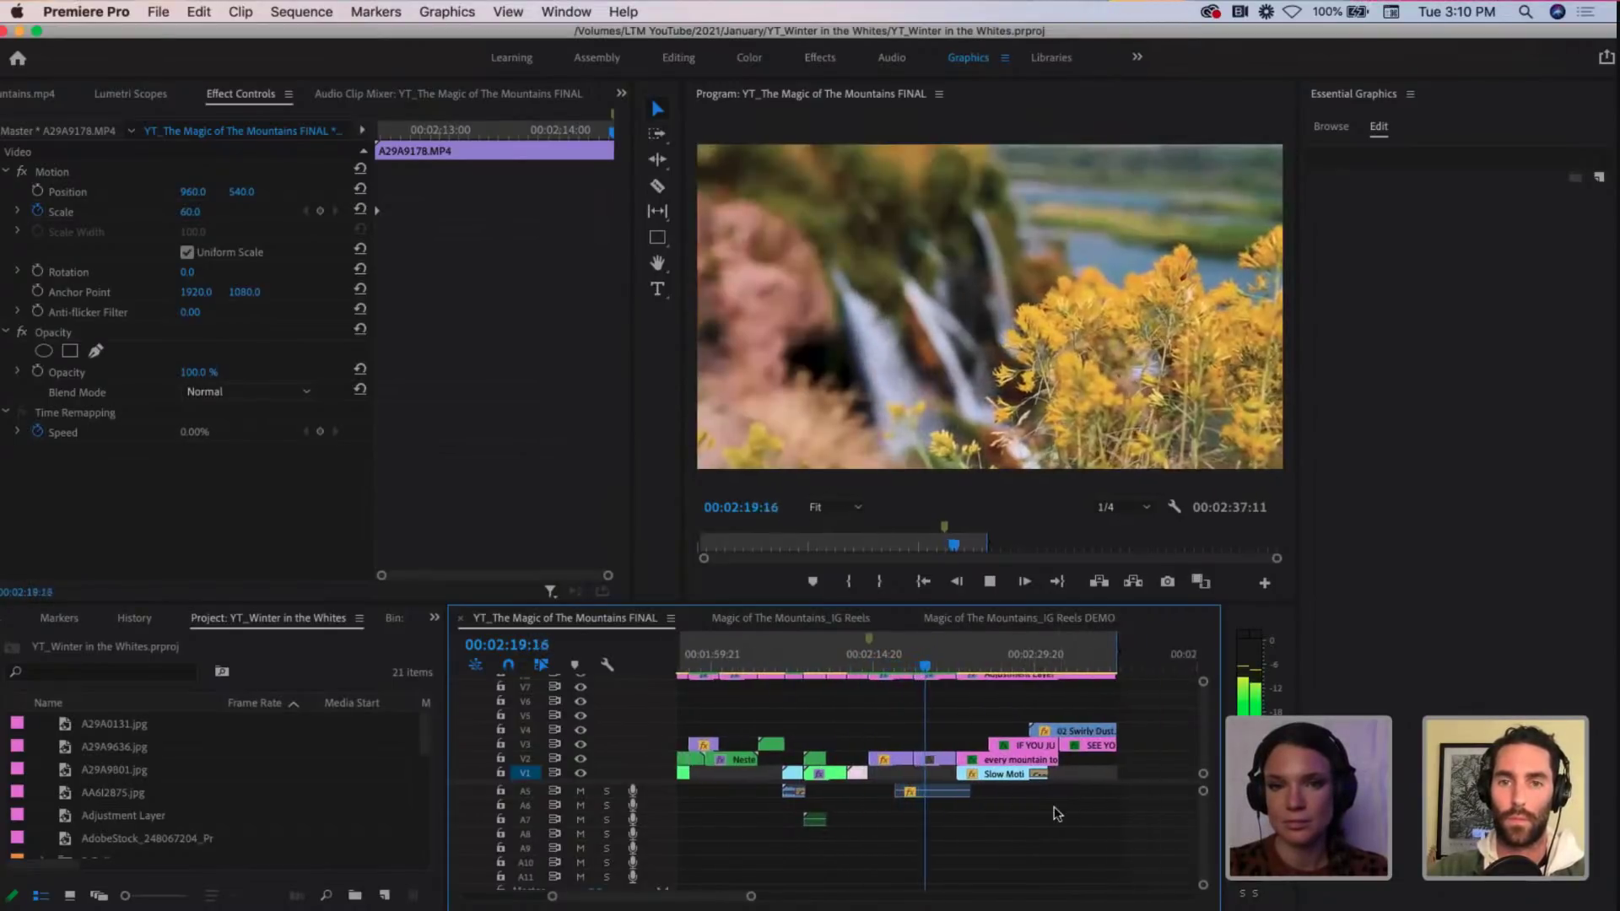
scroll(1057, 813, right, 2)
scroll(1058, 813, up, 1)
scroll(1057, 813, right, 3)
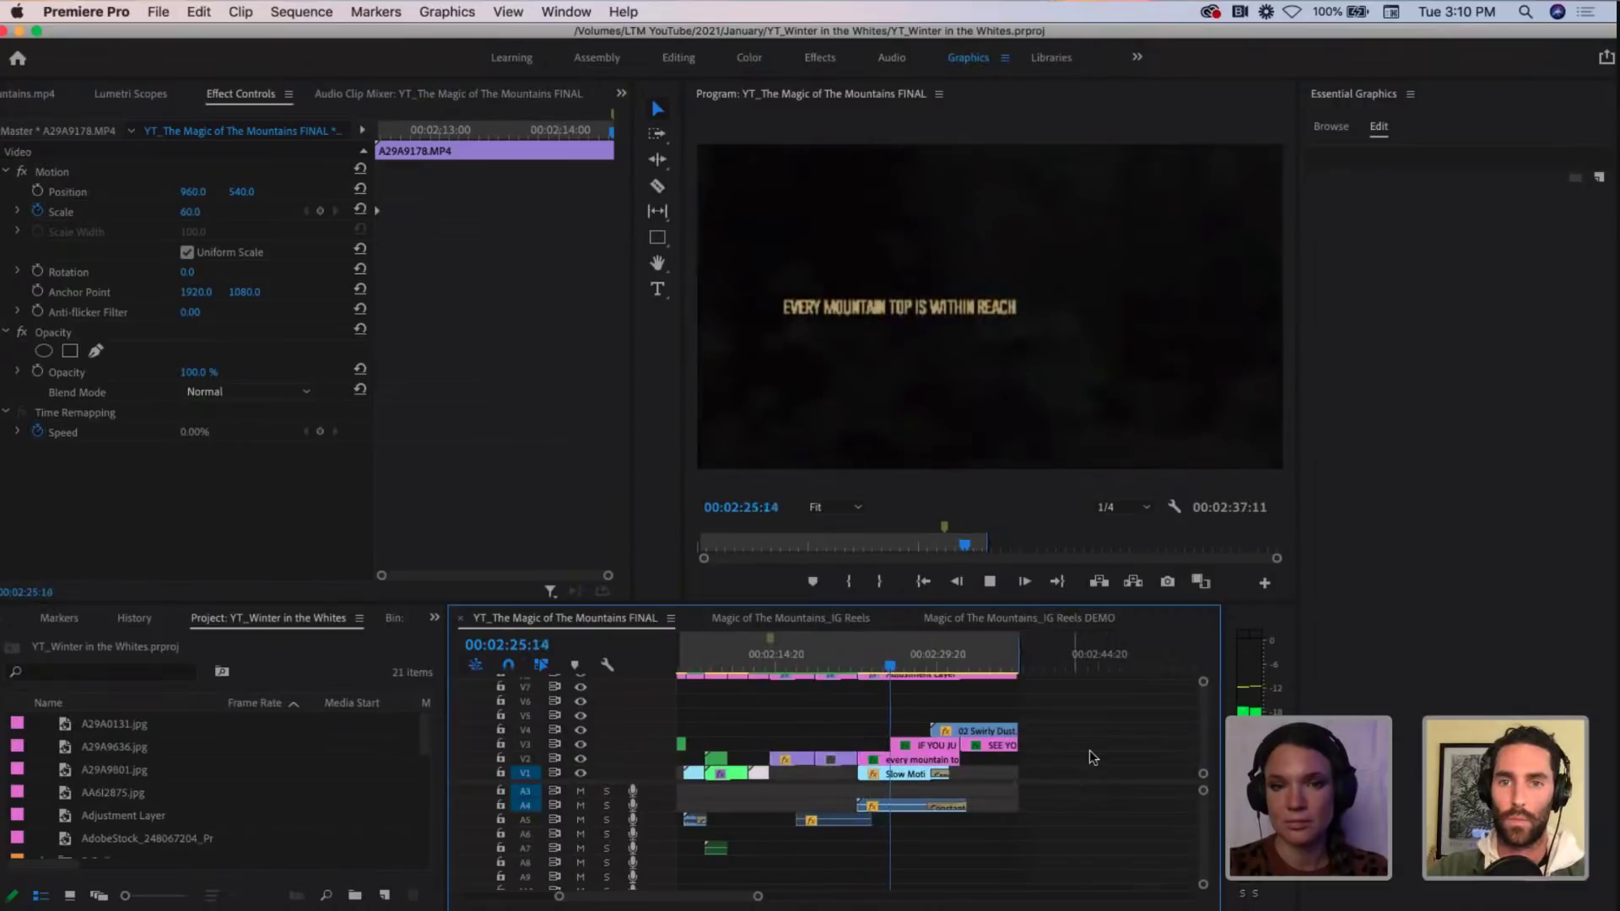
scroll(1090, 752, right, 1)
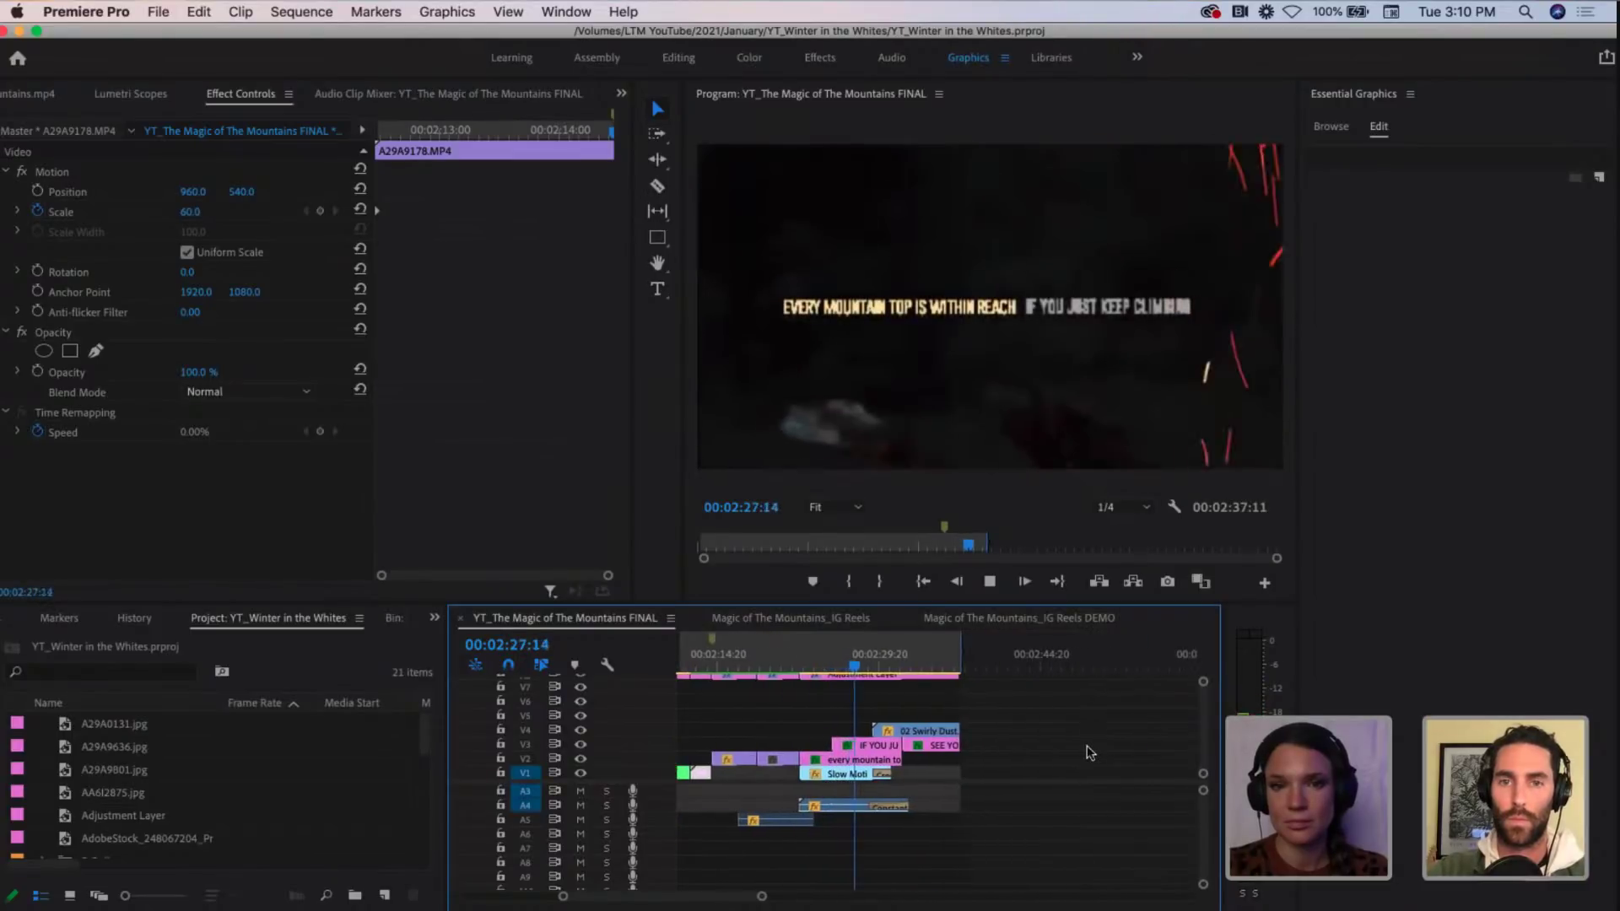
key(equal)
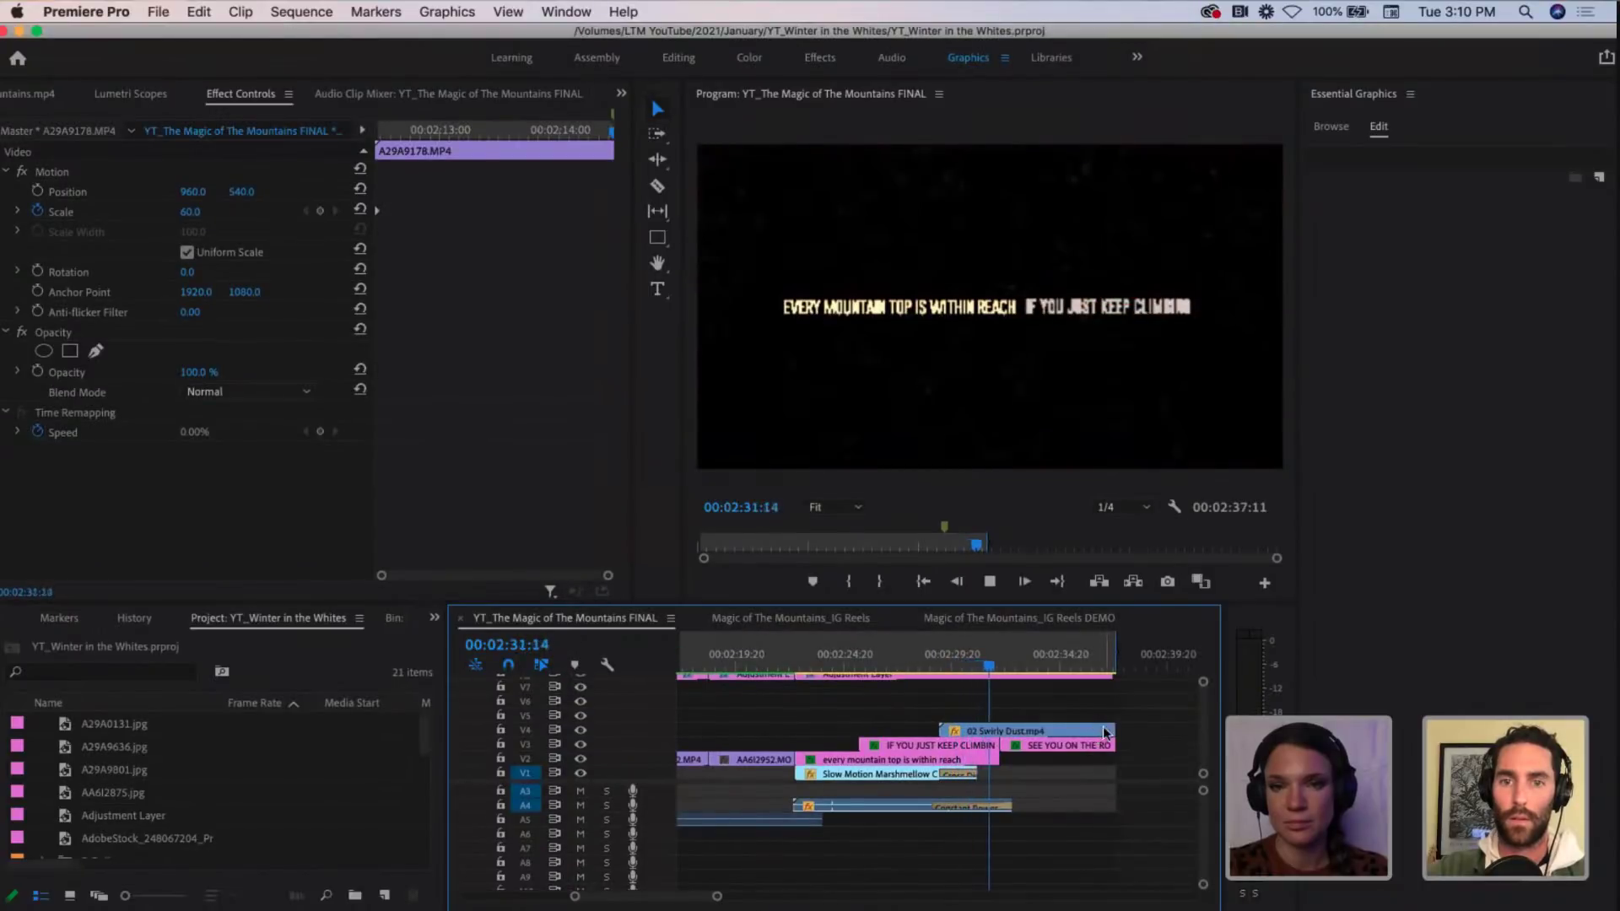
key(space)
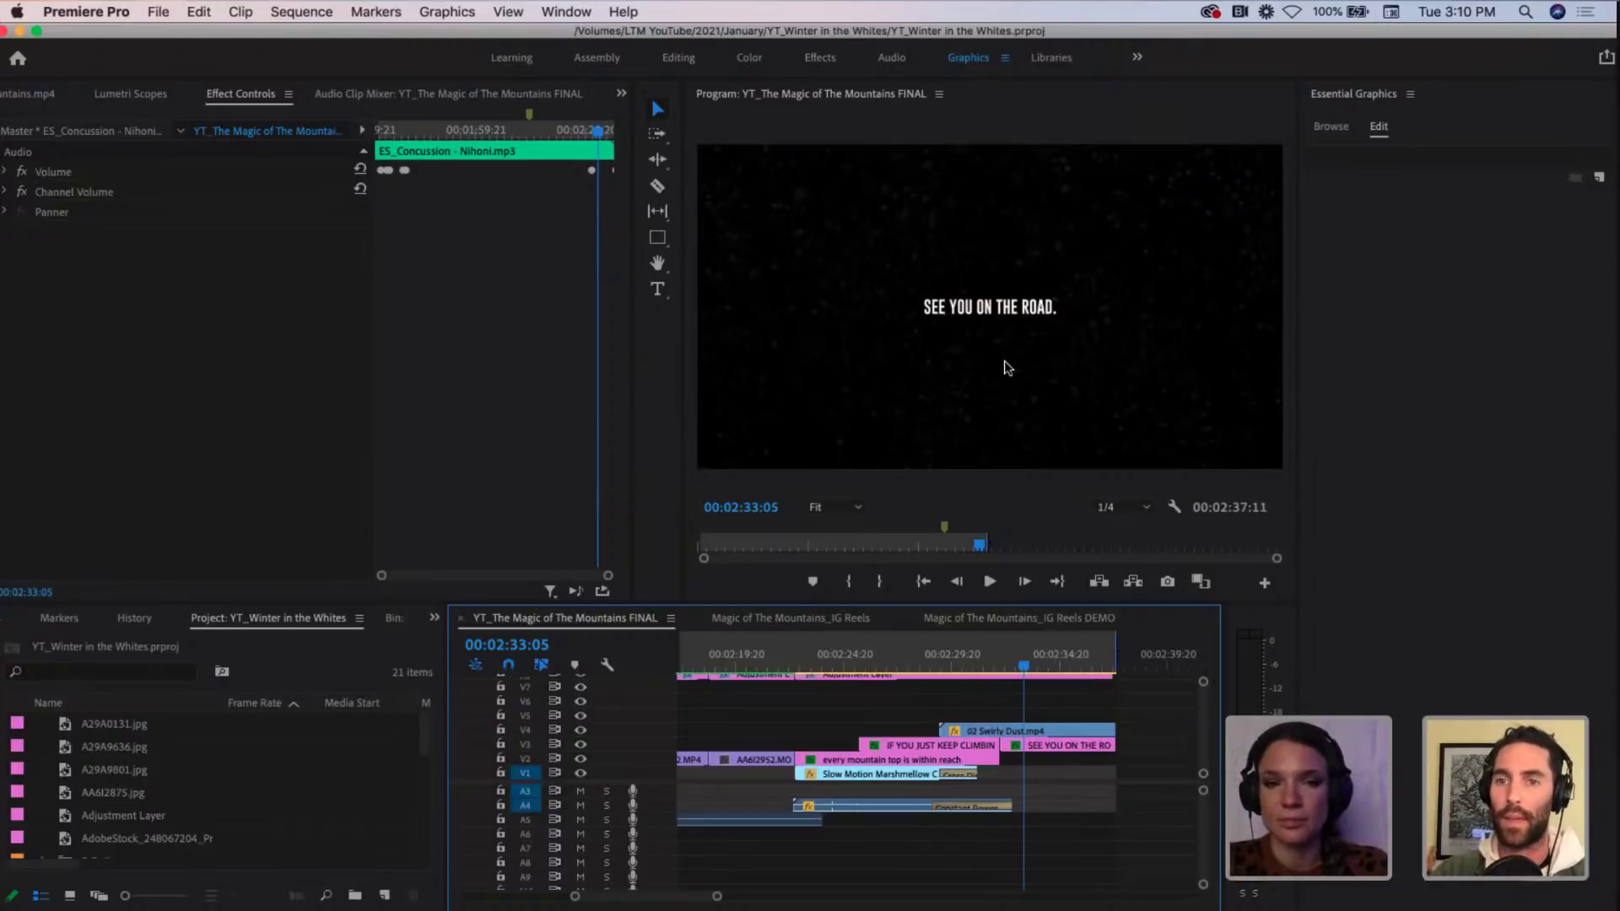
Step: Select the "SEE YOU ON THE ROAD." graphic clip and place the playhead past the sequence's end at 00:02:39:06
click(1063, 749)
scroll(1037, 724, right, 5)
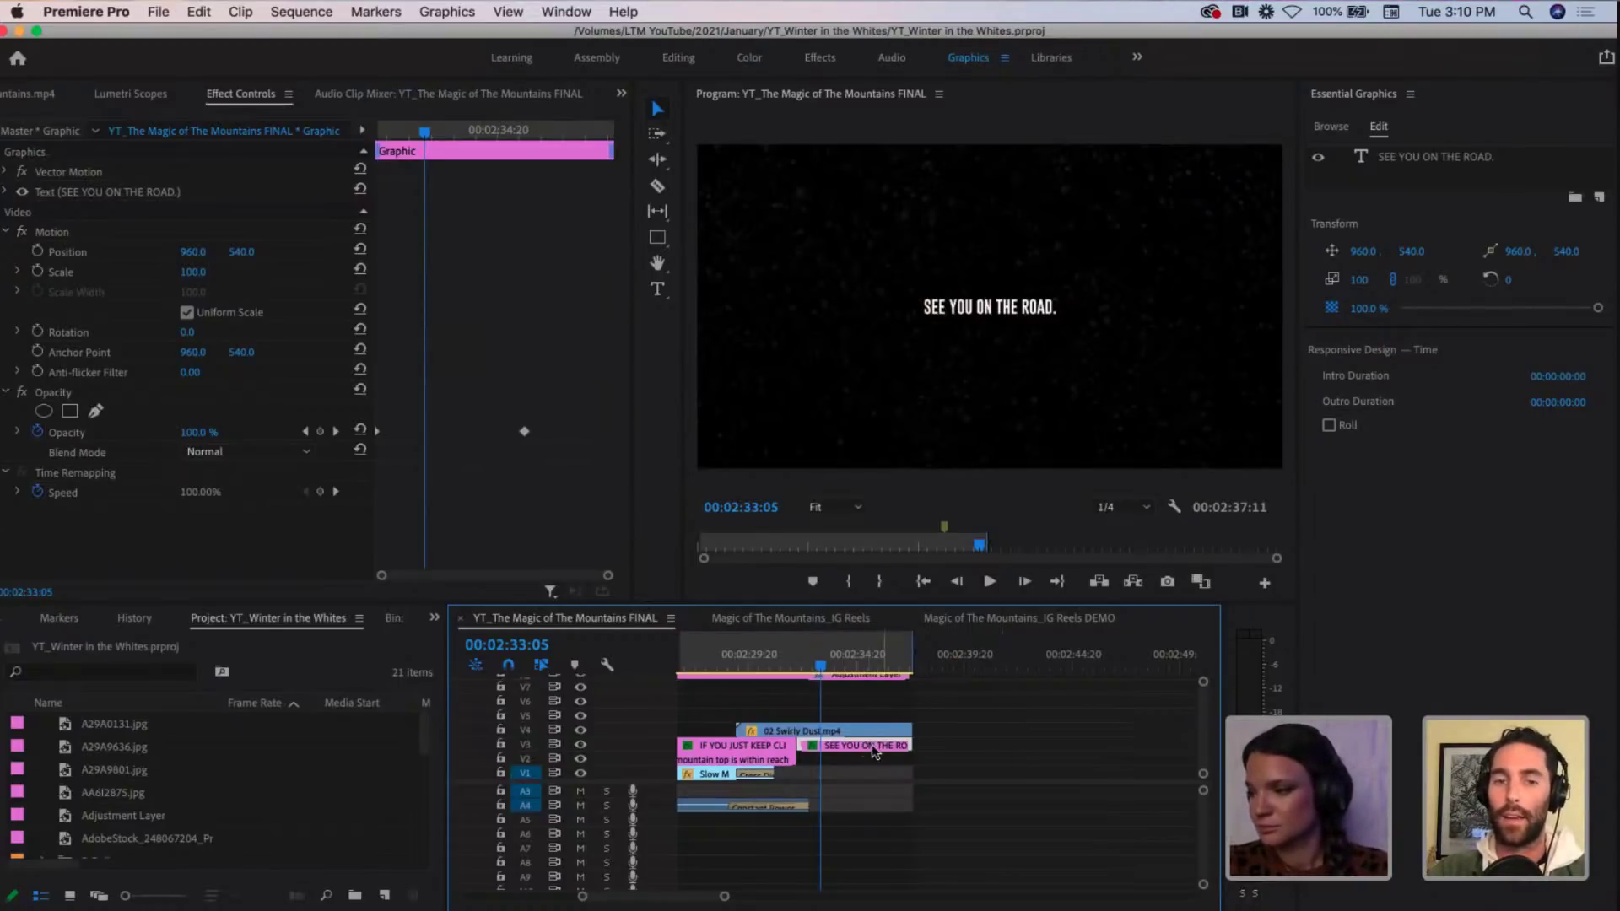
scroll(872, 742, right, 3)
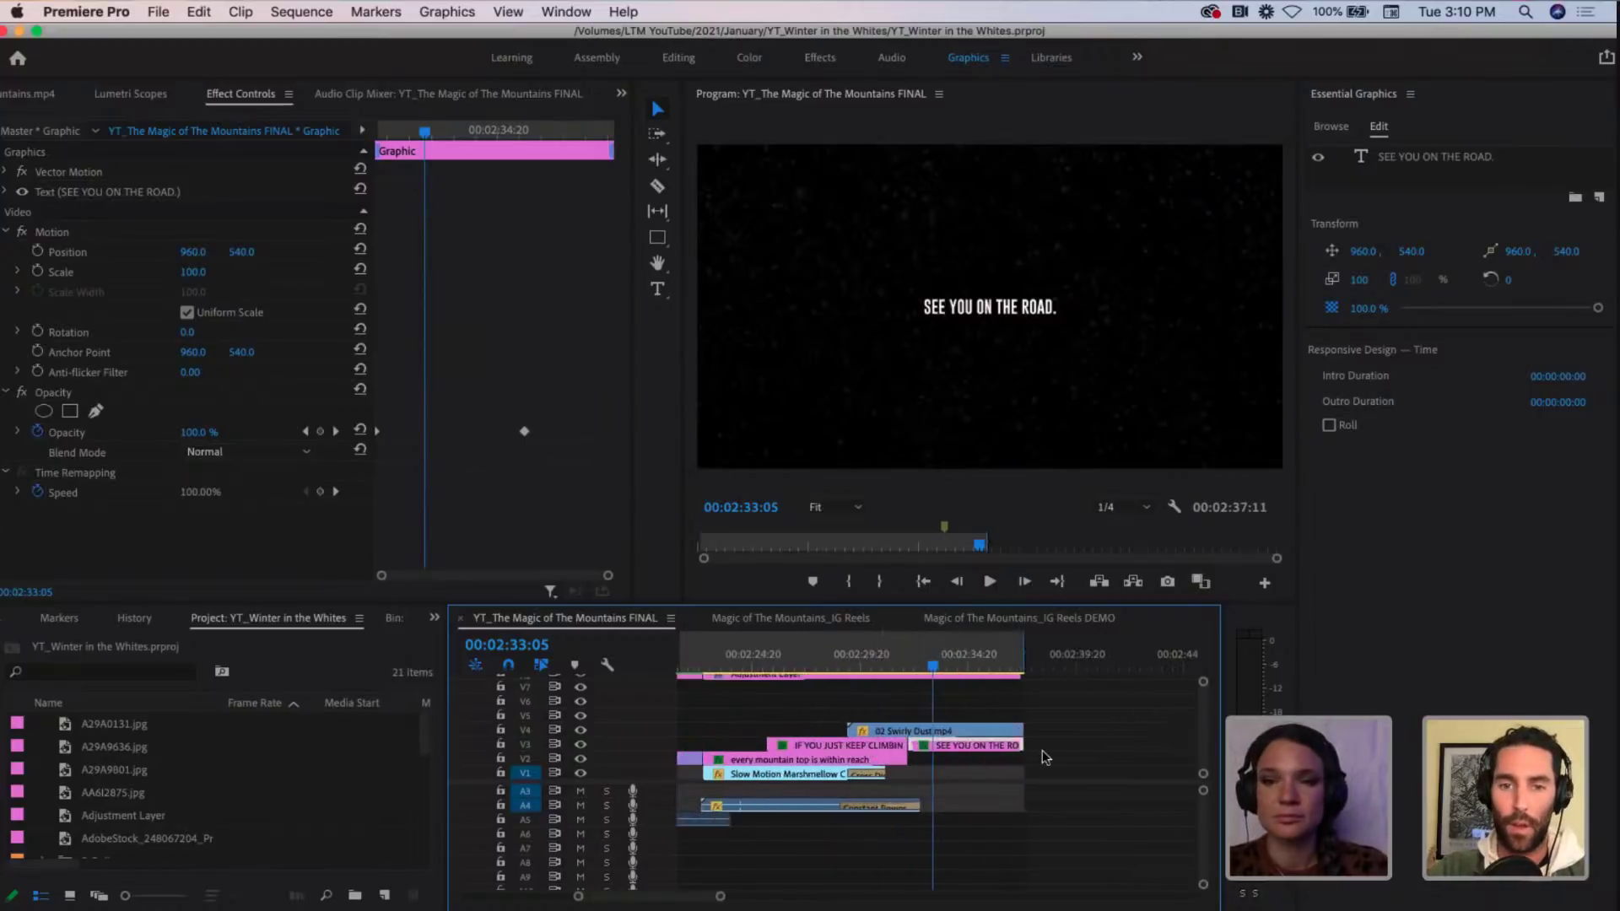
click(893, 660)
key(=)
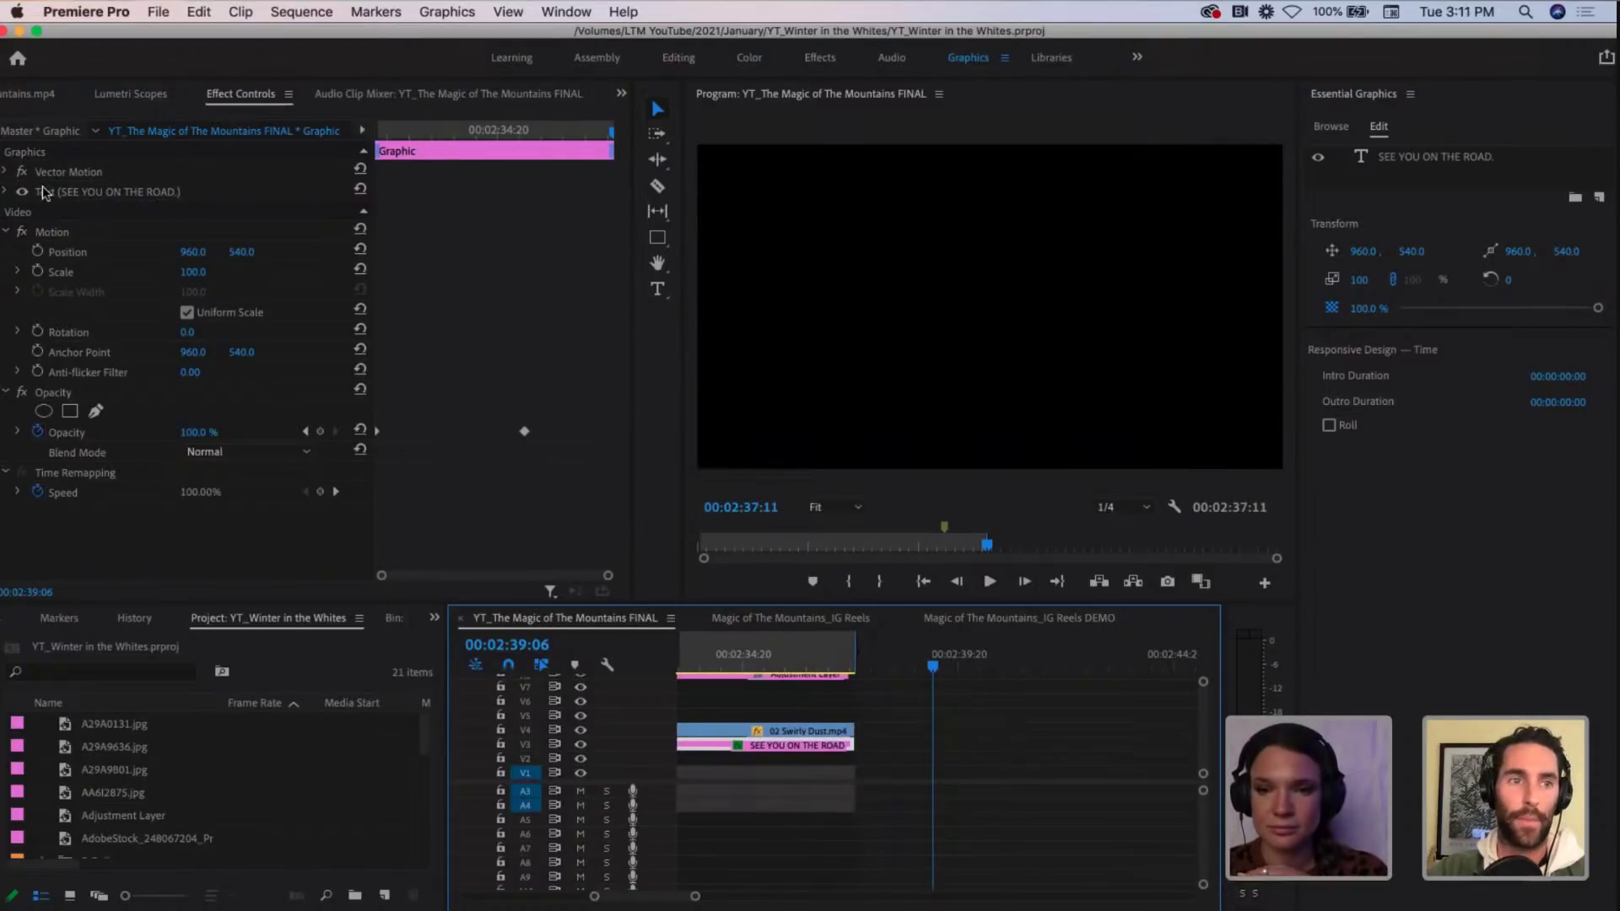
Step: Add a "SEE YOU ON THE ROAD" text title with the Type tool at 00:02:39:06, after the sequence's end
click(5, 232)
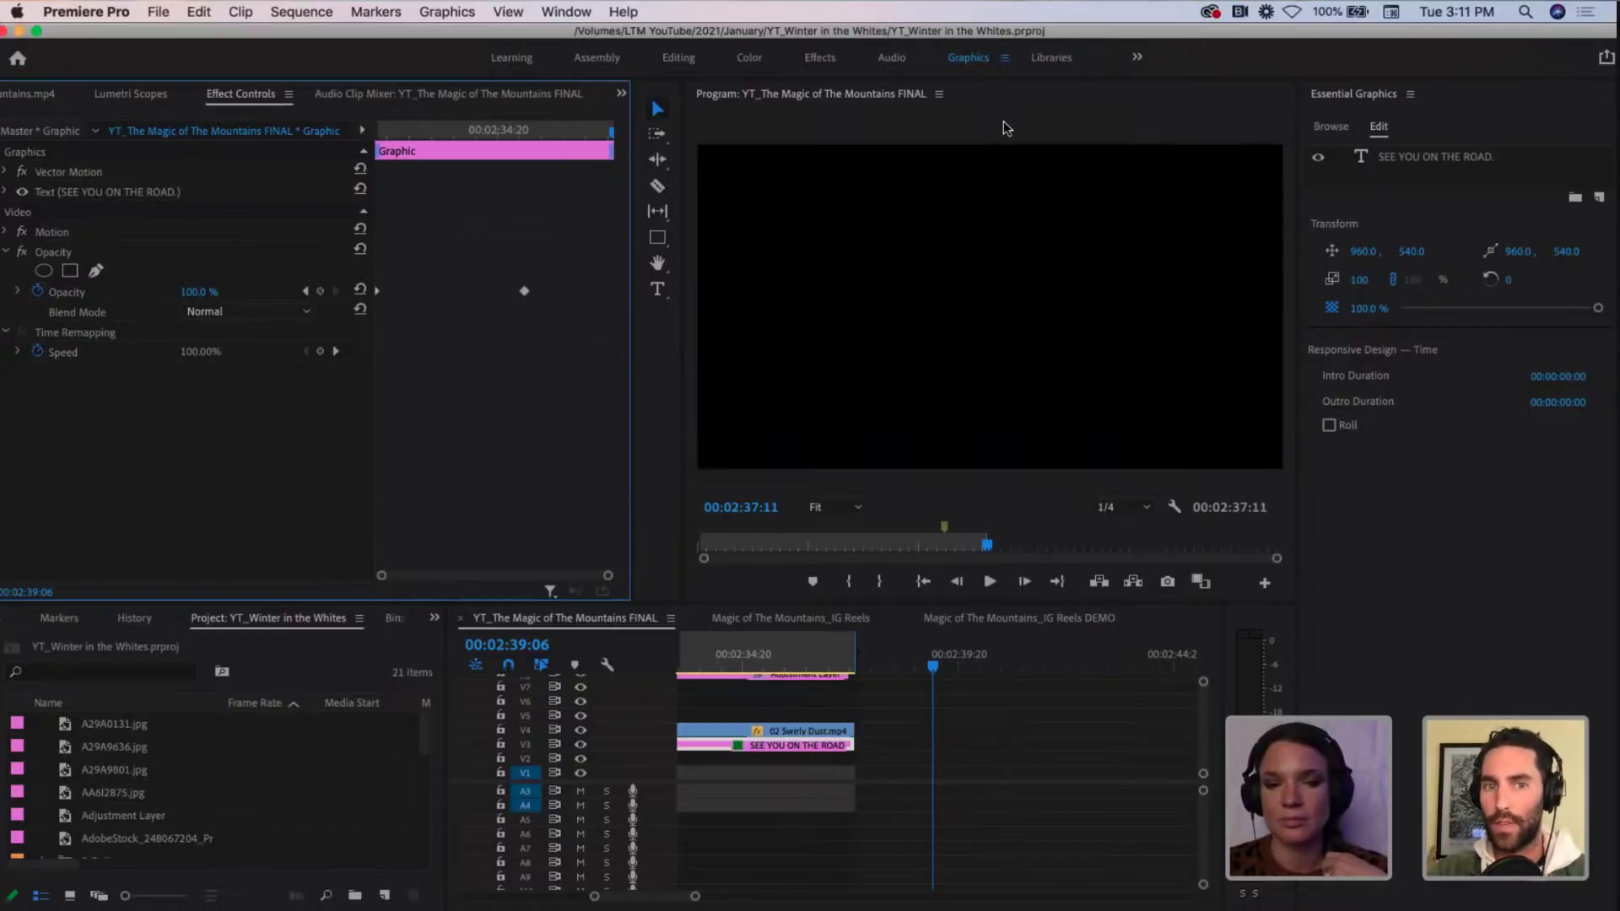
click(657, 291)
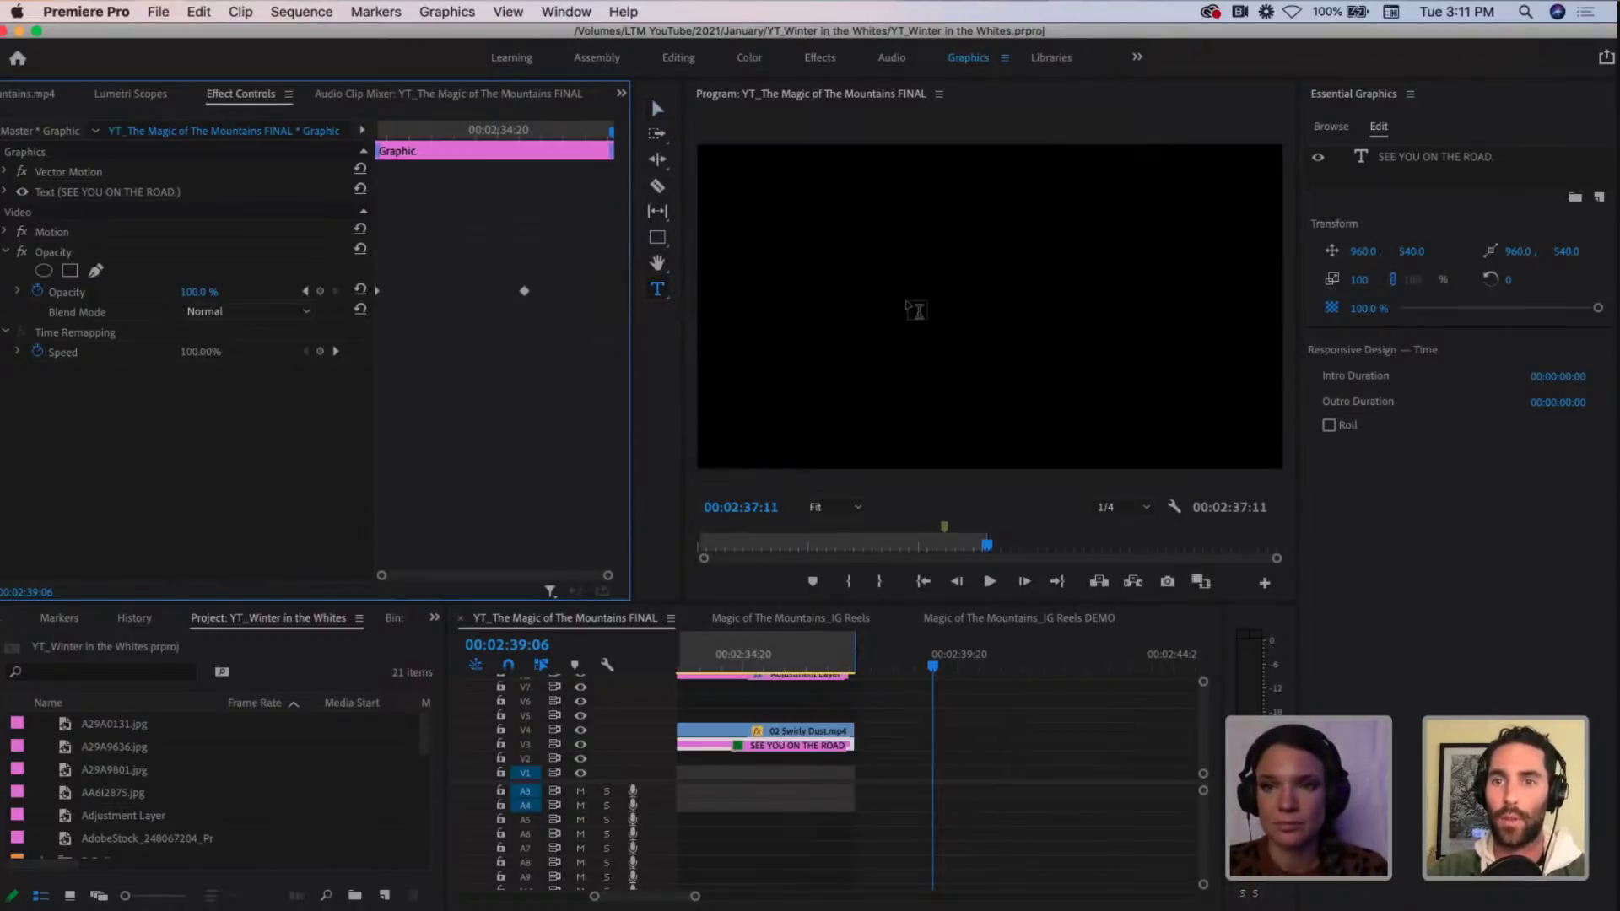
click(922, 302)
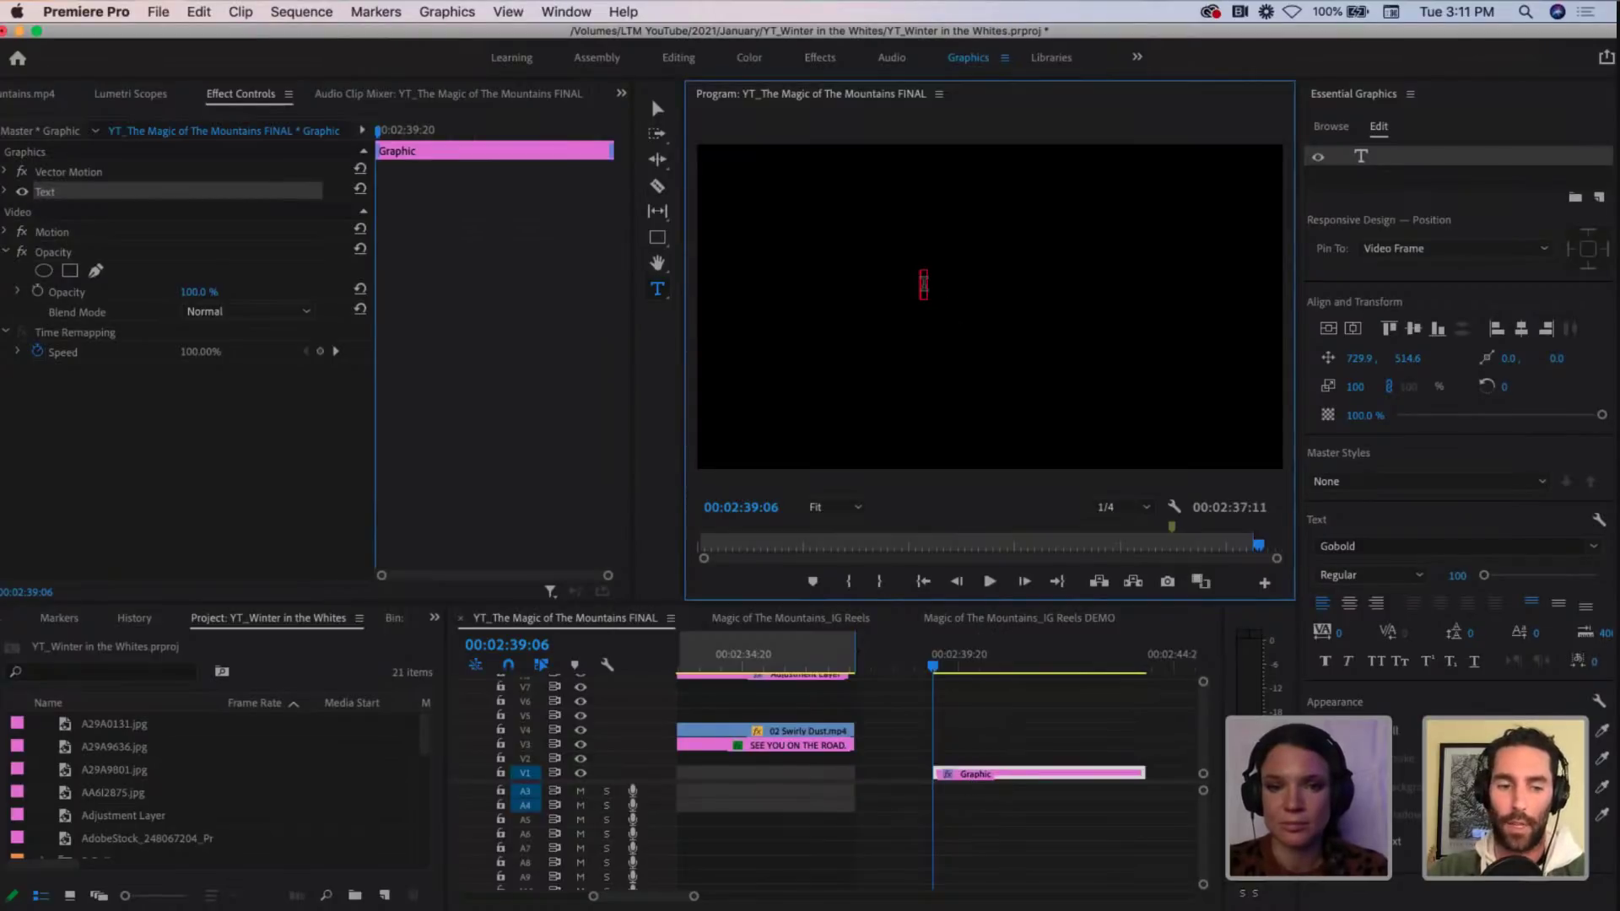
text(See)
key(BackSpace)
key(BackSpace)
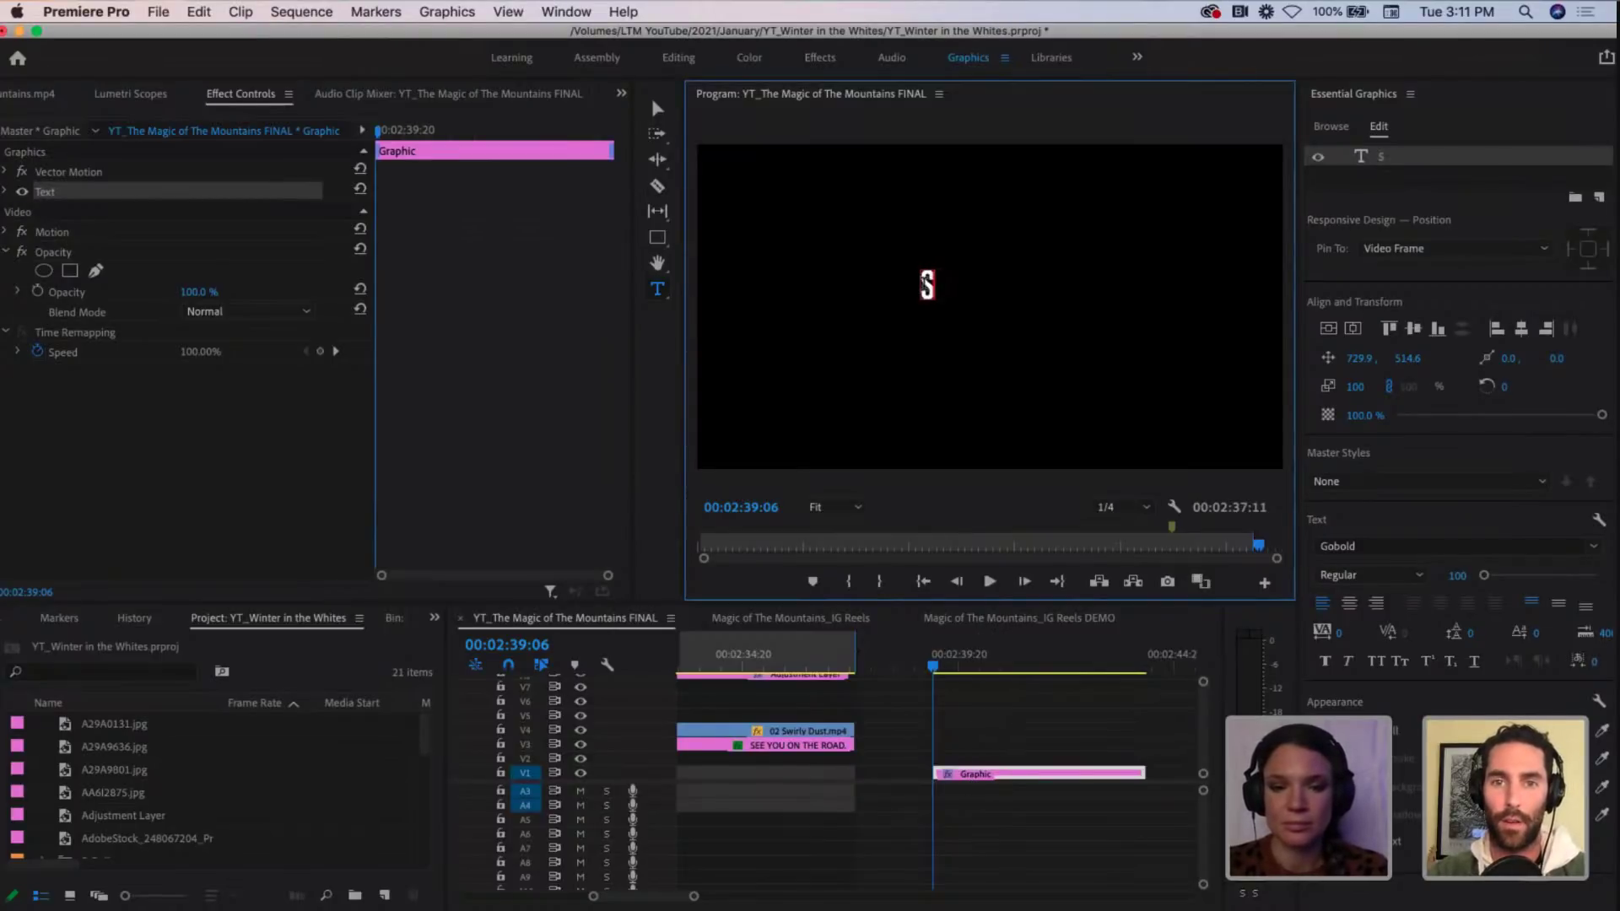
text(EE YOU ON THE R)
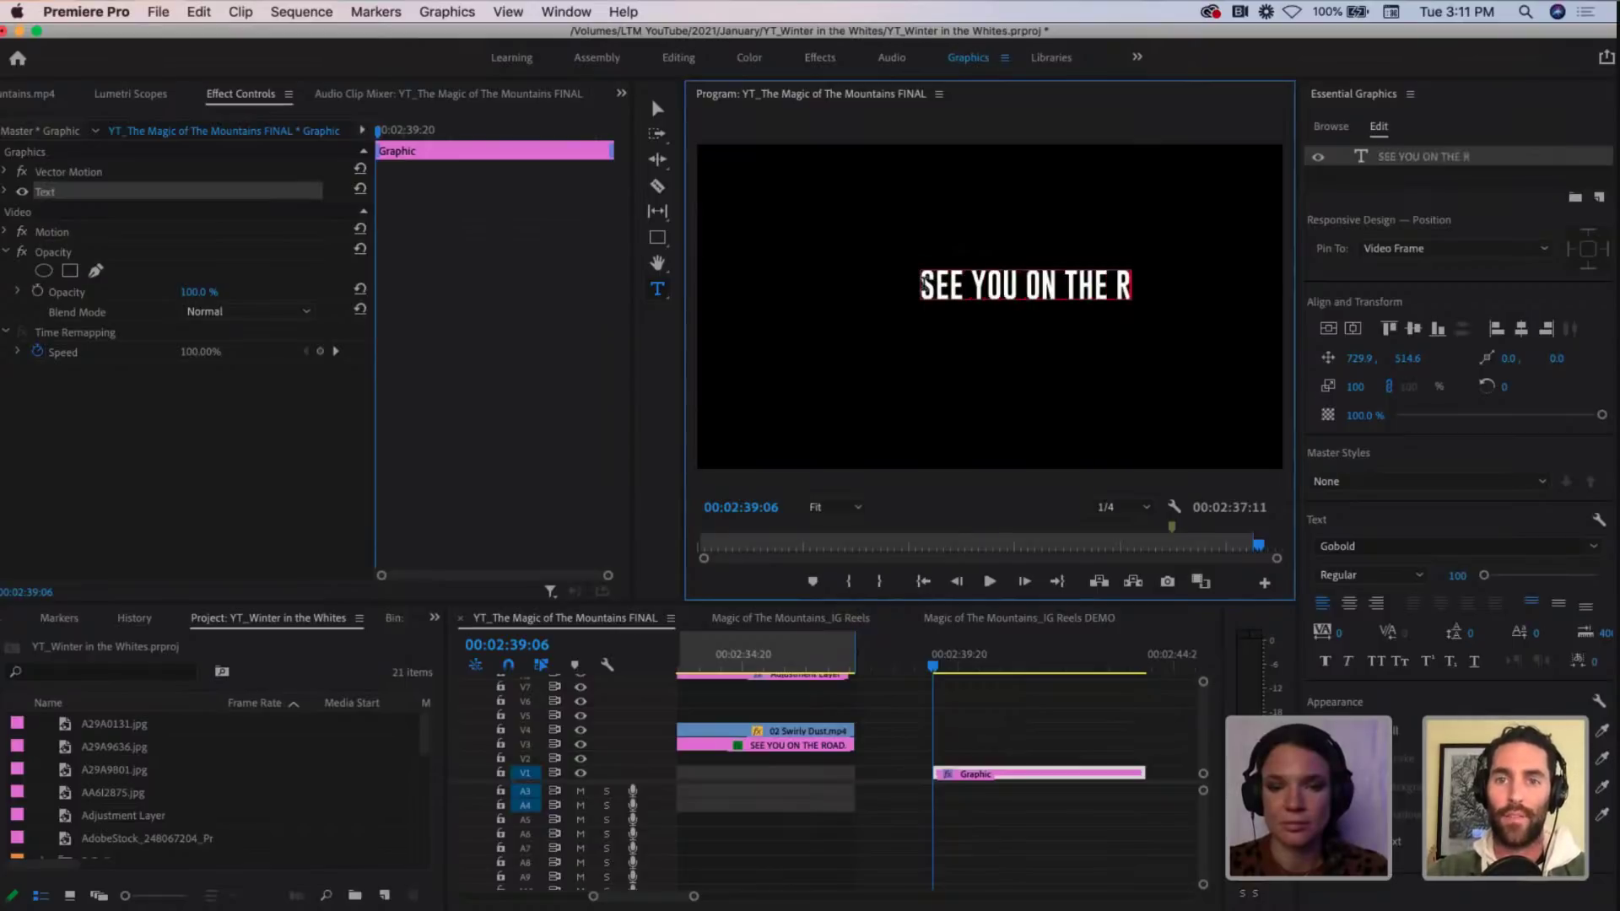
text(PAD)
key(BackSpace)
key(BackSpace)
key(BackSpace)
text(PAD)
key(BackSpace)
key(BackSpace)
key(BackSpace)
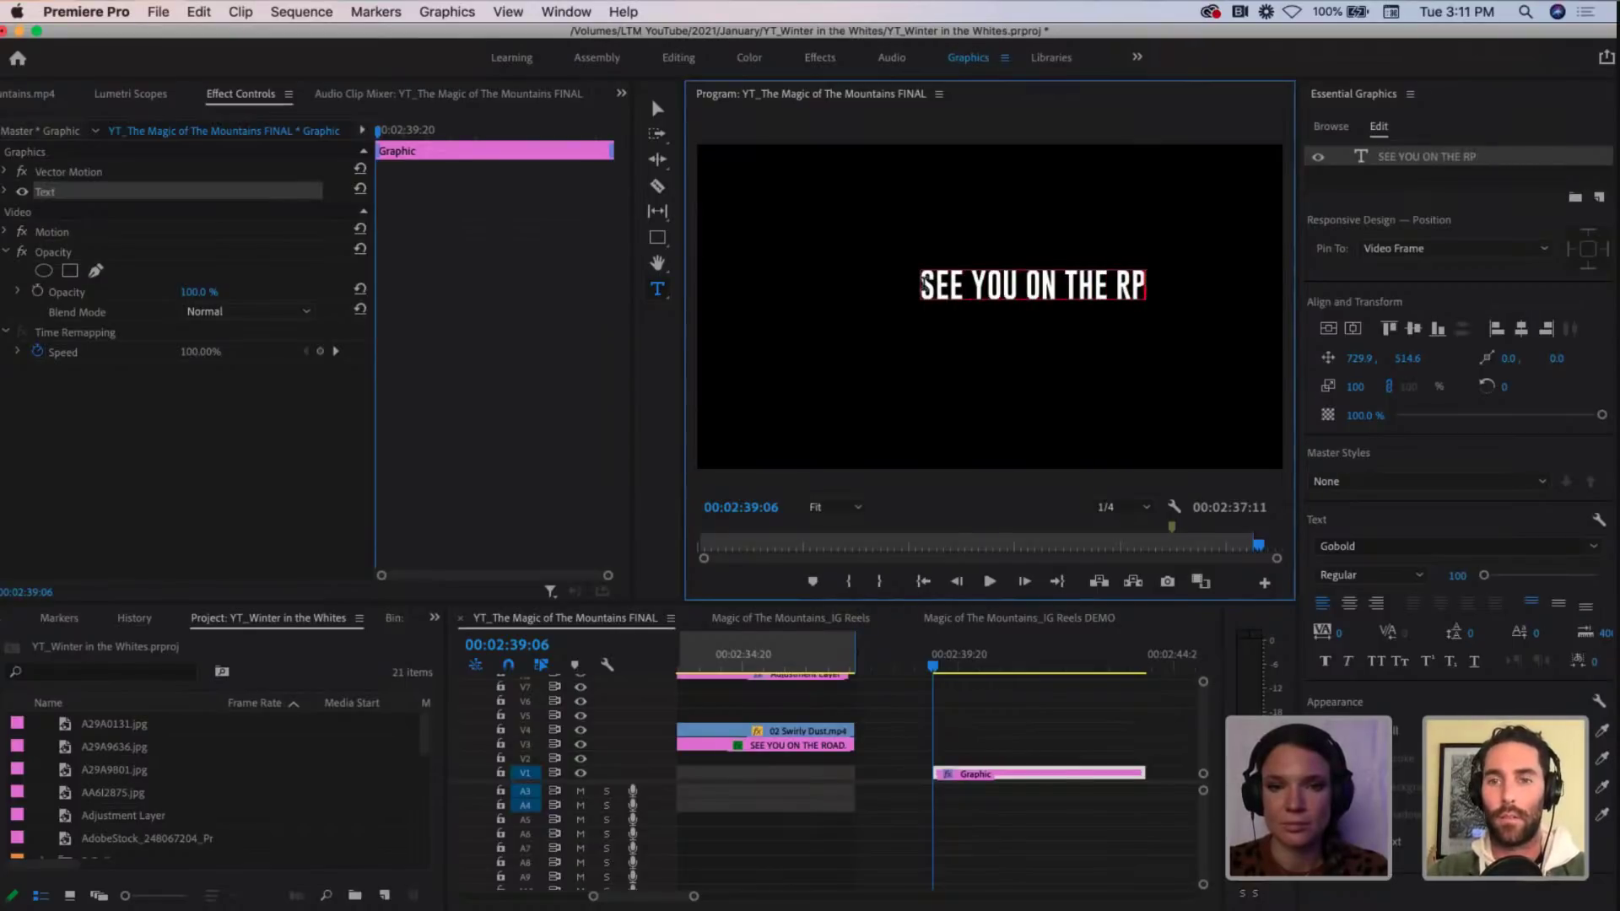
text(OAD)
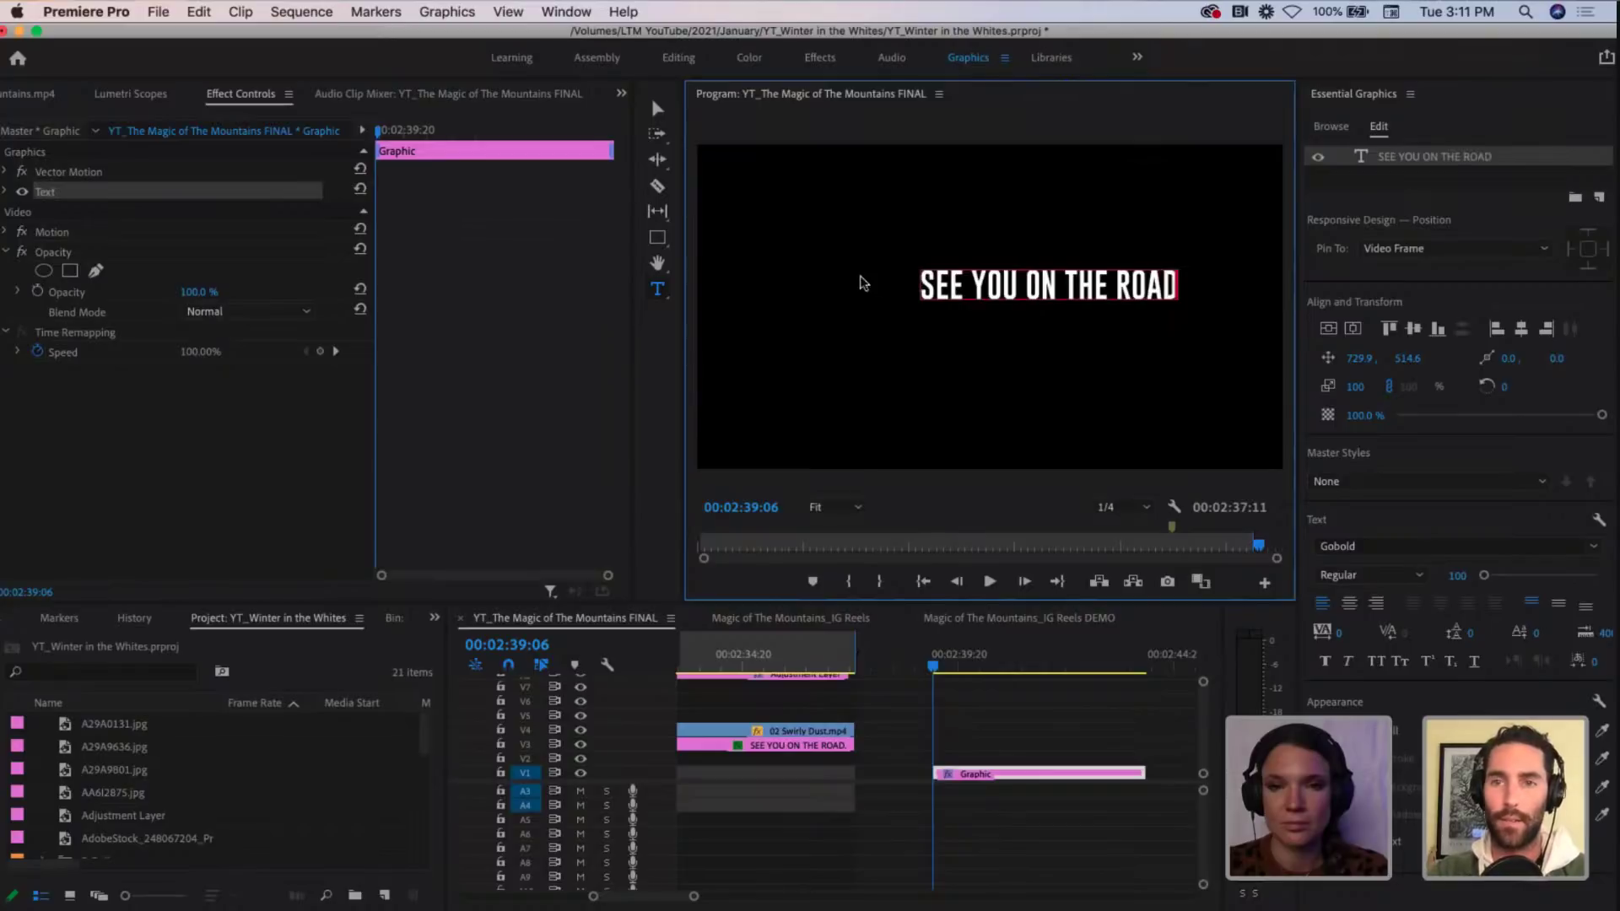
click(1483, 369)
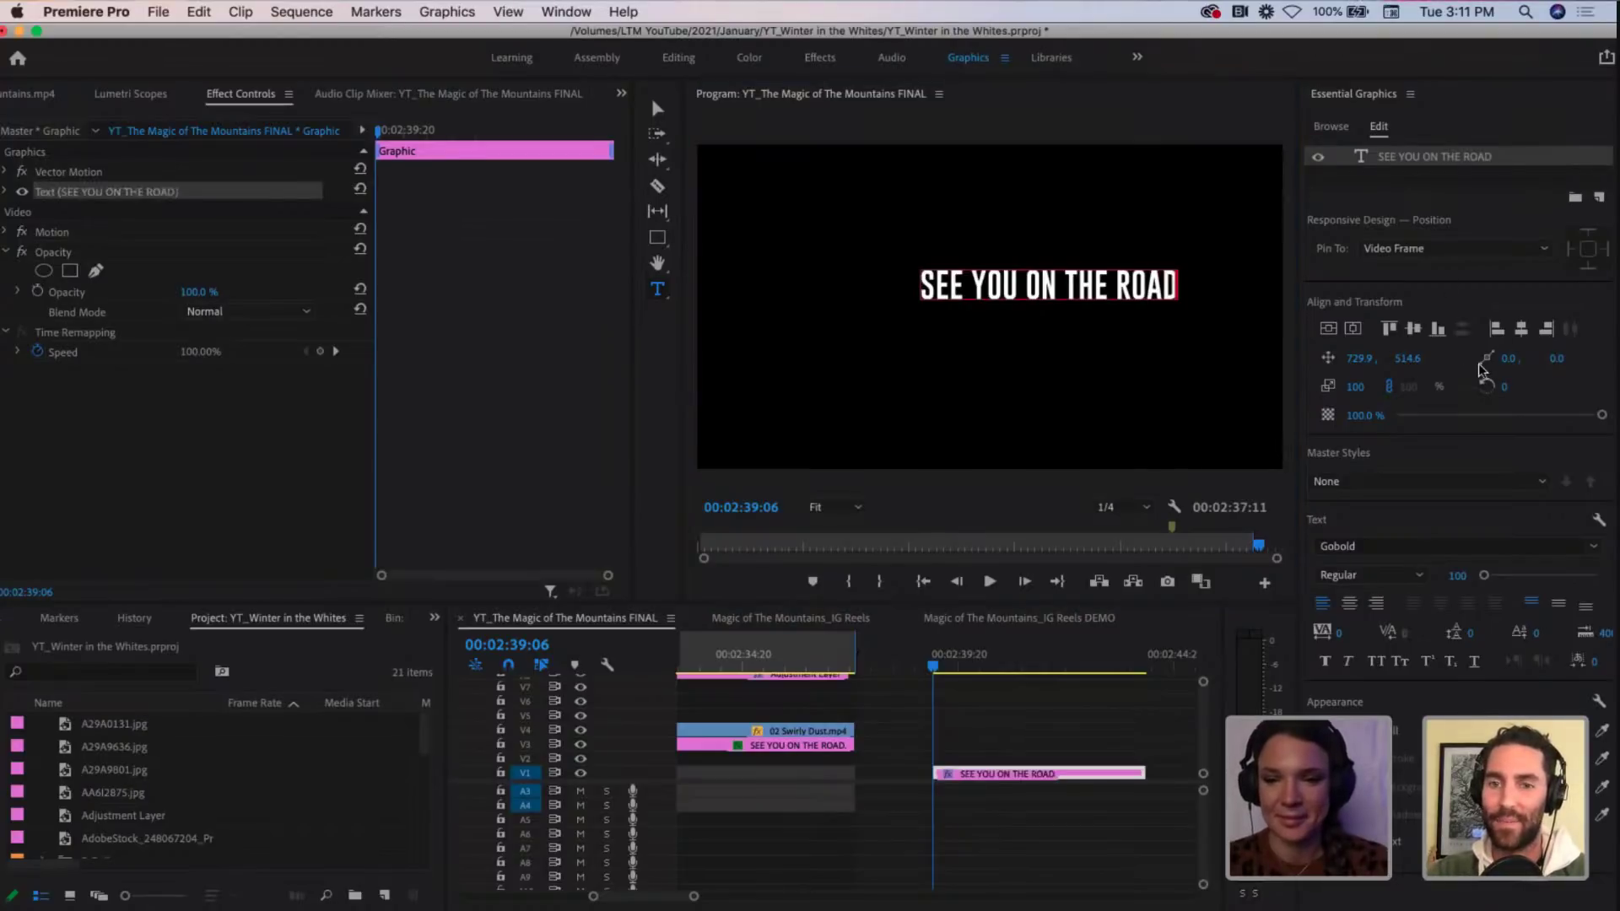
Step: Show the safe margins in the program monitor and reposition the title freehand near the middle of the frame
click(655, 110)
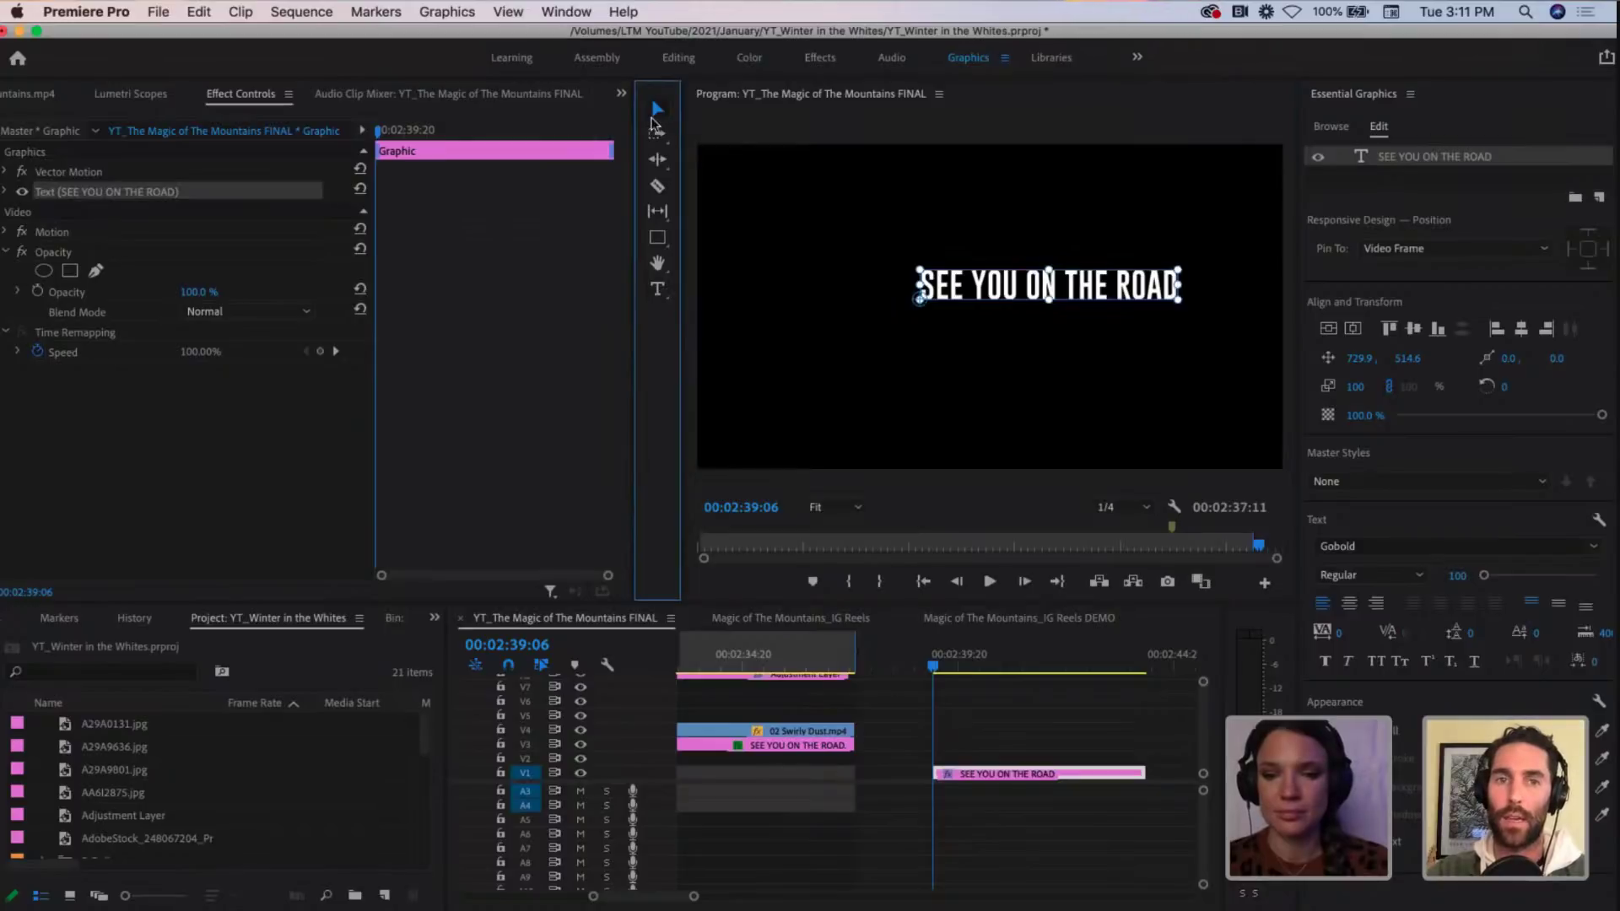
drag(1079, 285, 996, 291)
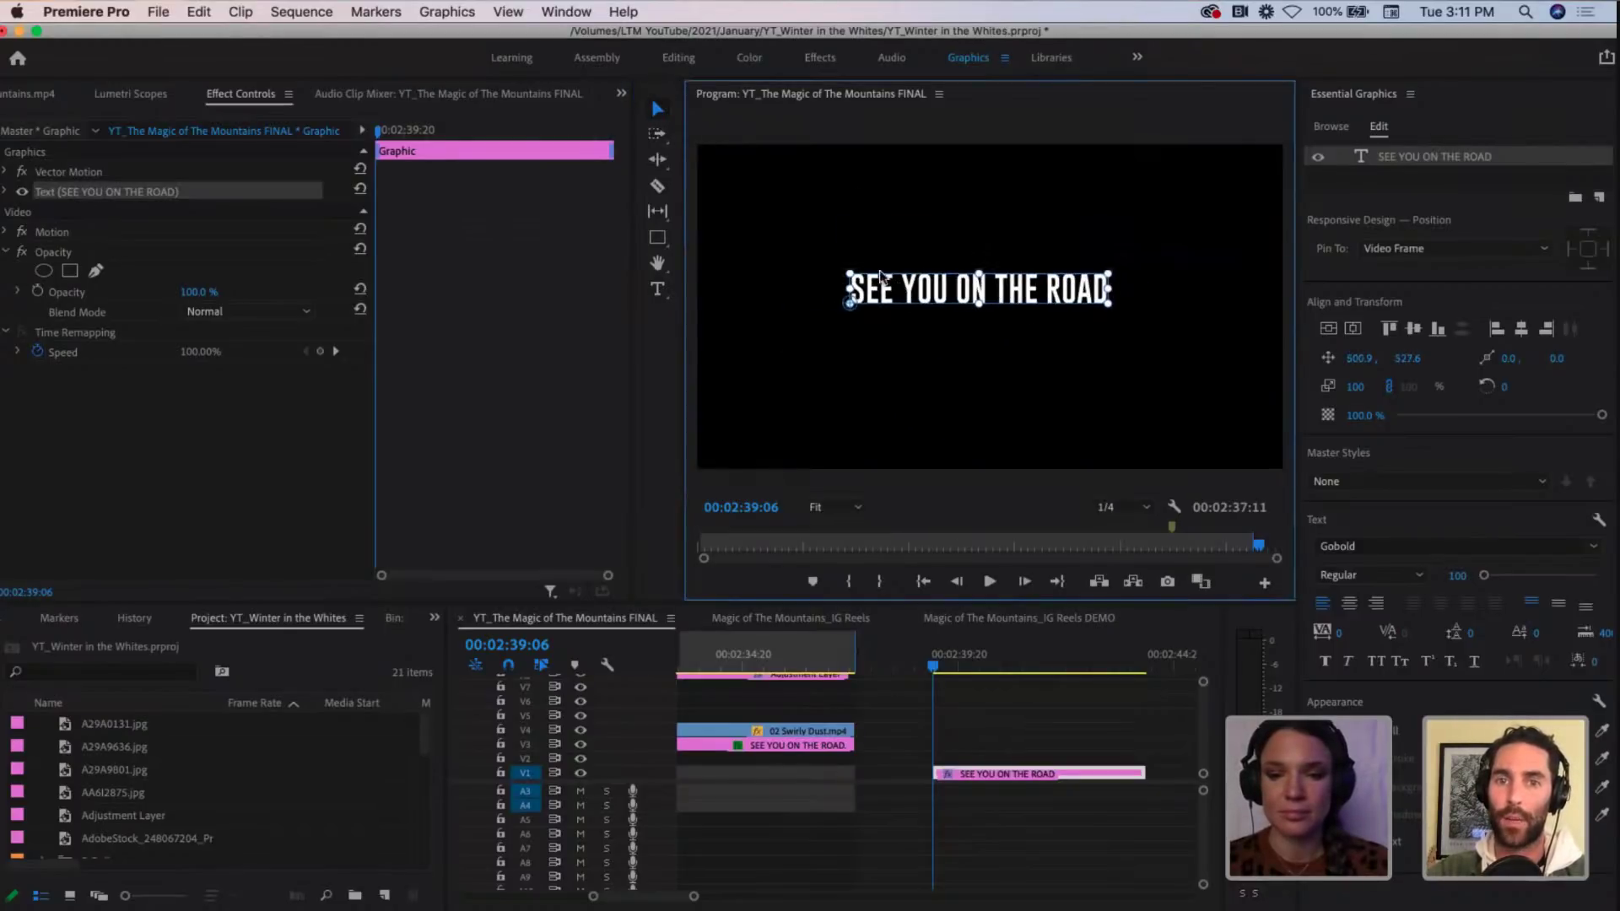
drag(881, 276, 979, 279)
right_click(977, 279)
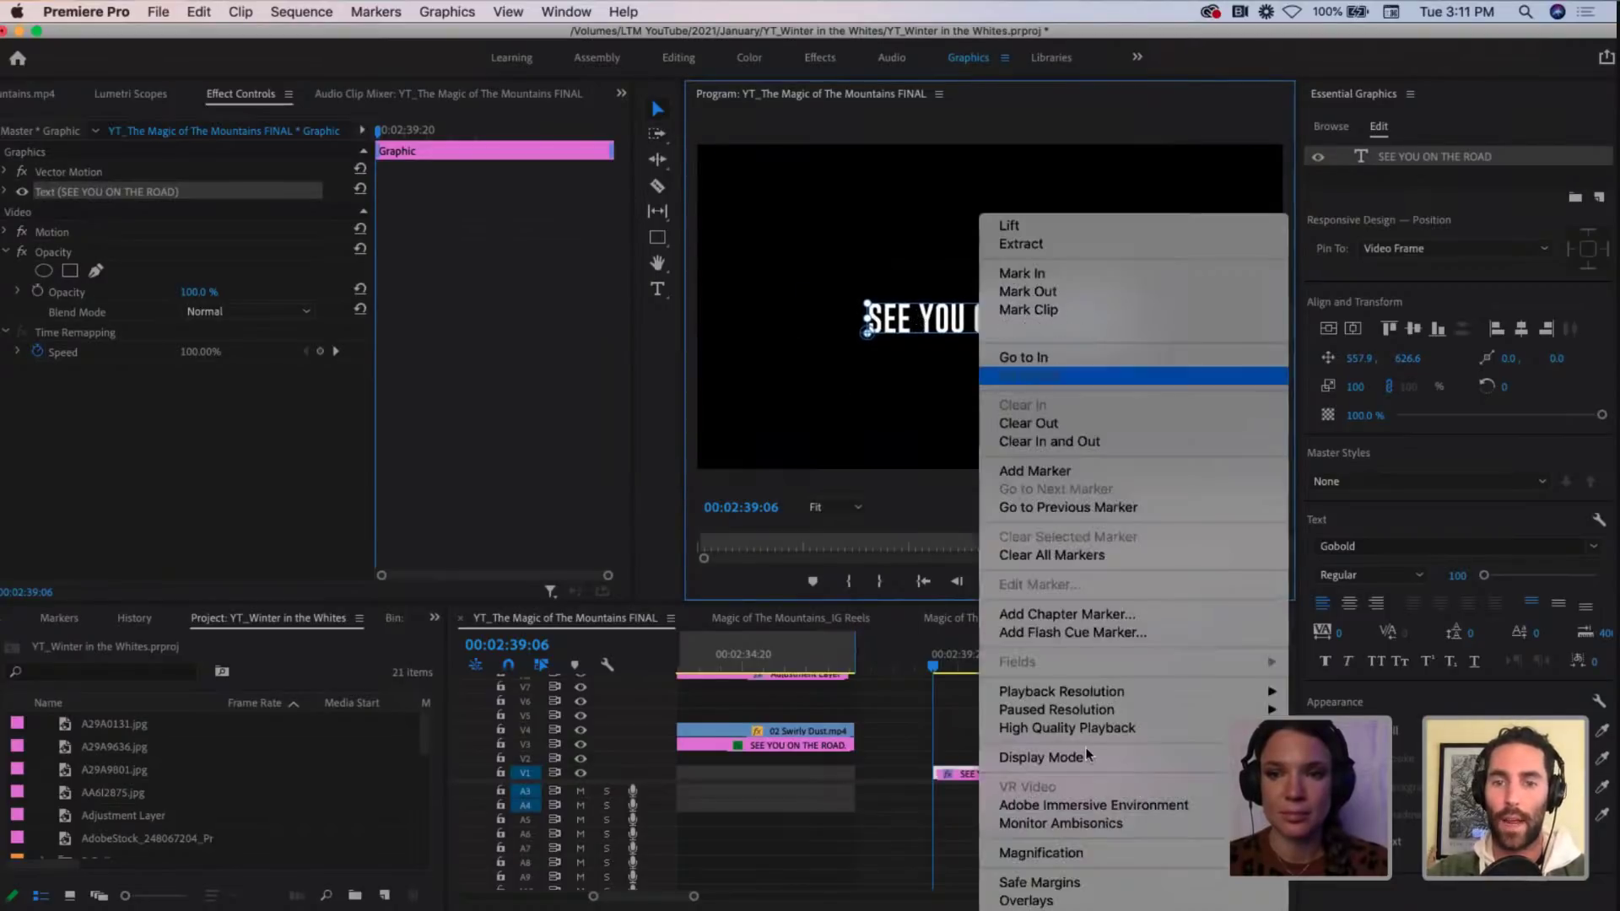
click(1021, 880)
mouse_move(1023, 322)
mouse_down()
mouse_move(1011, 307)
mouse_move(1062, 317)
mouse_move(1022, 315)
mouse_up()
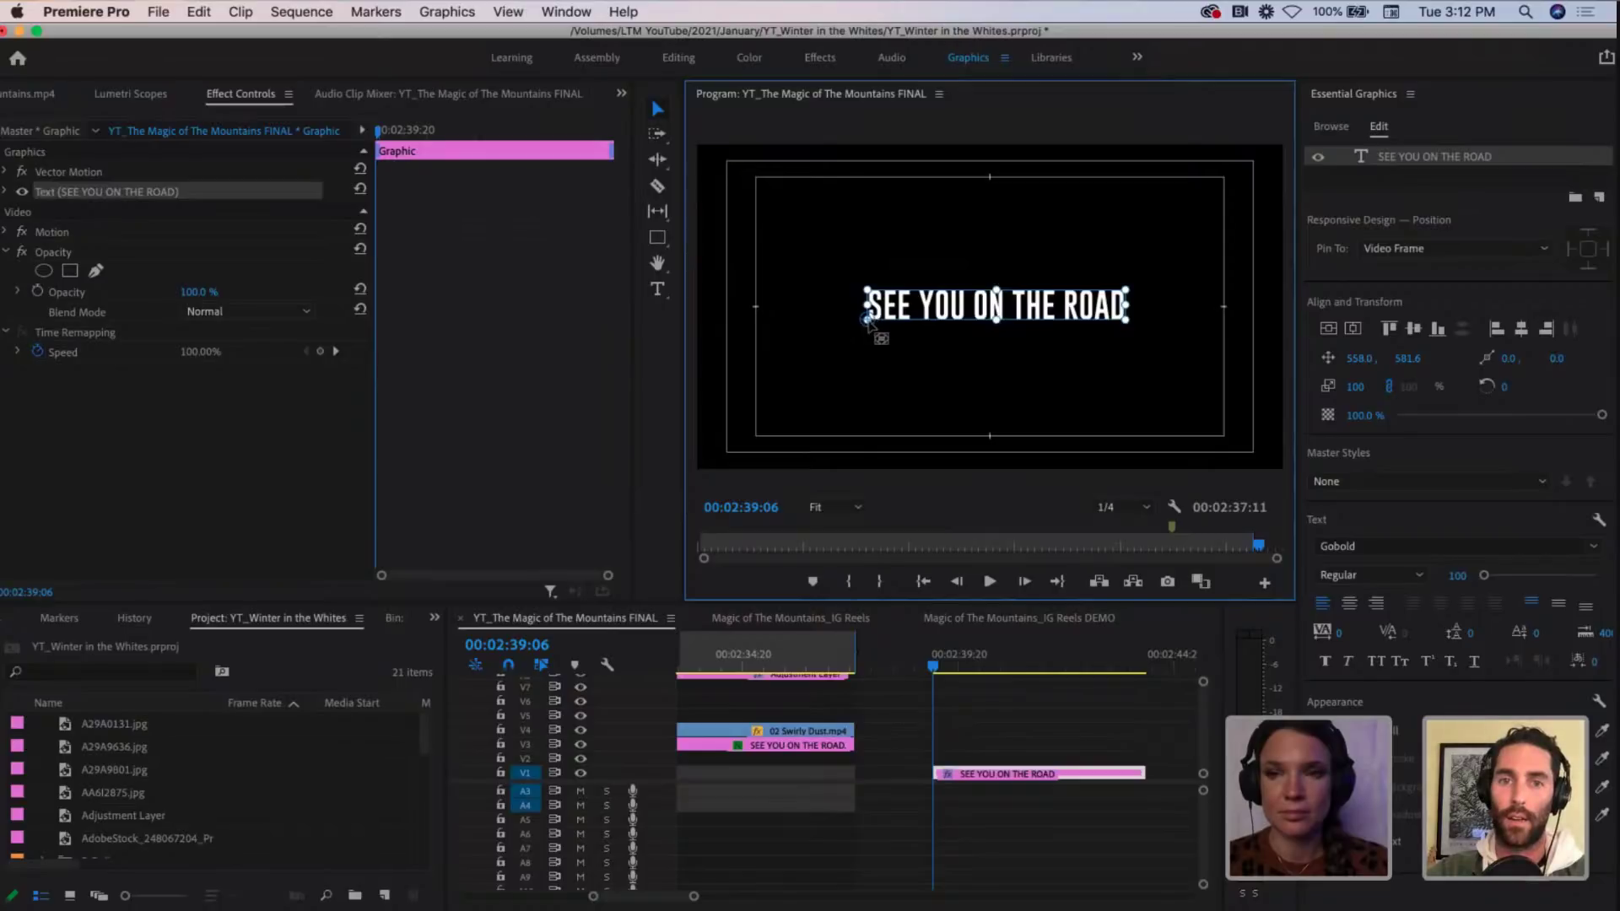
Step: Move the title's anchor point to the middle of the text, then centre the title vertically and horizontally in the frame
drag(869, 323, 997, 305)
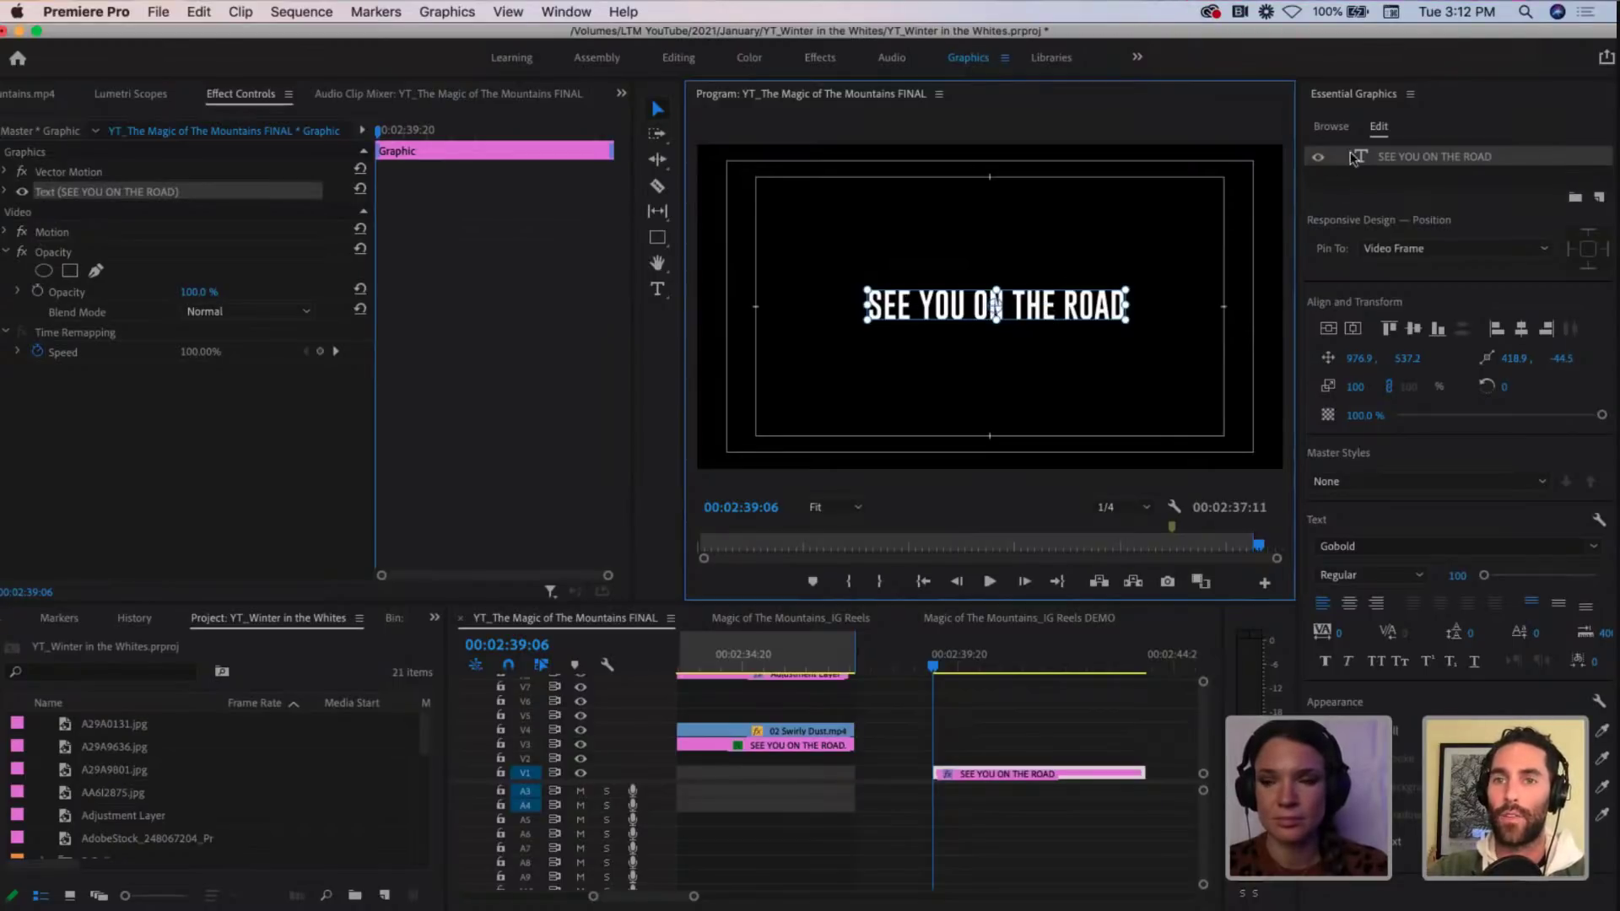
click(1329, 330)
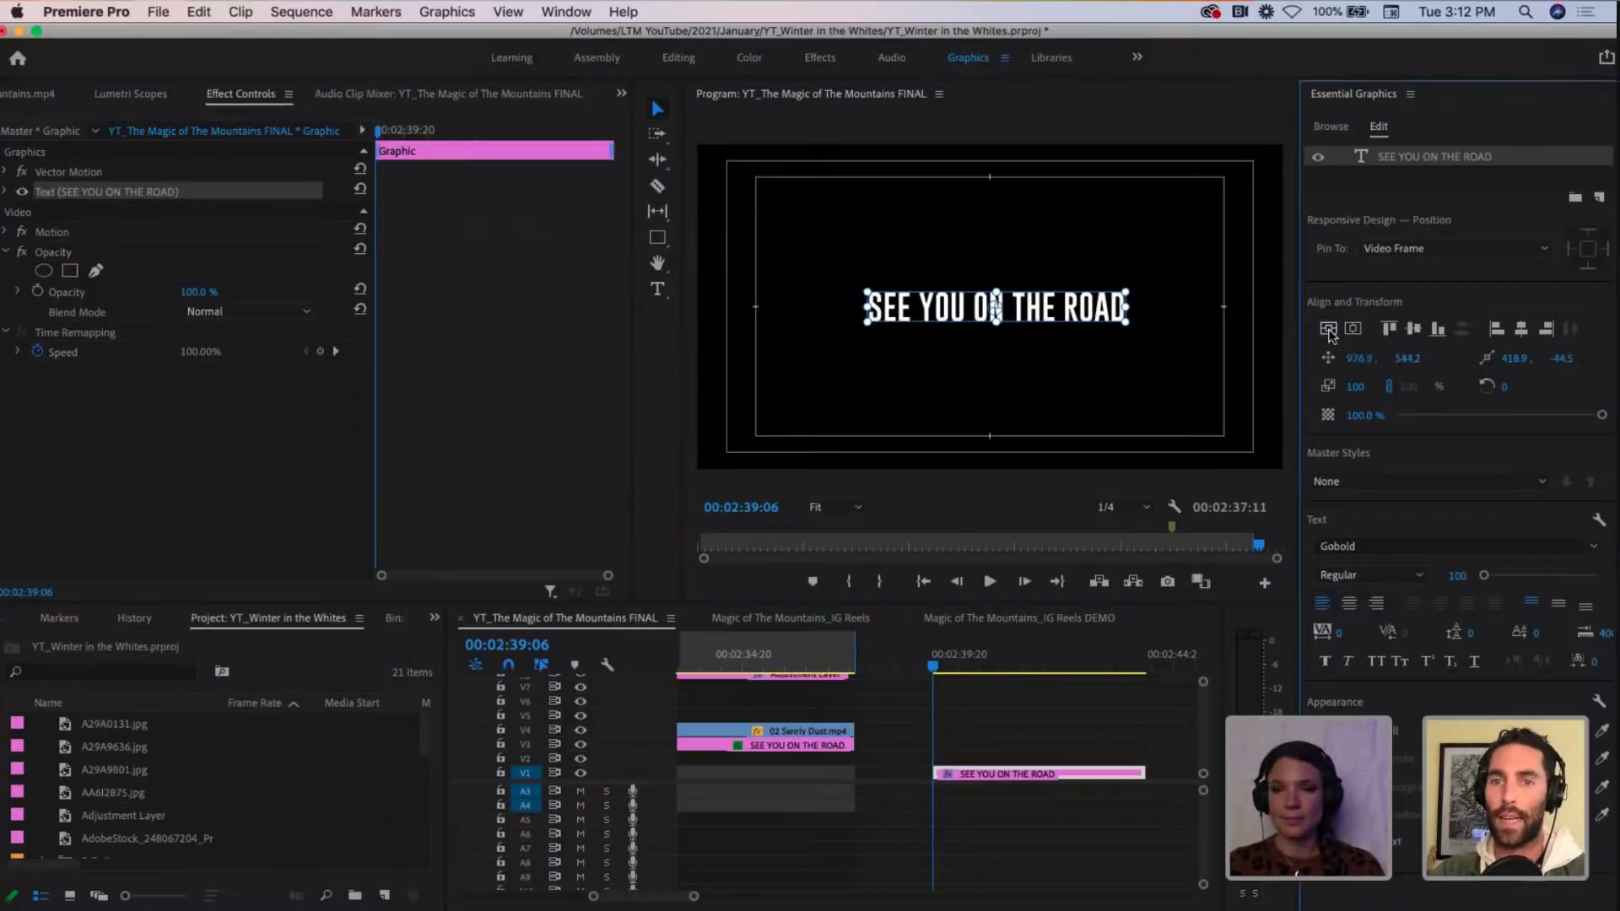
click(1353, 330)
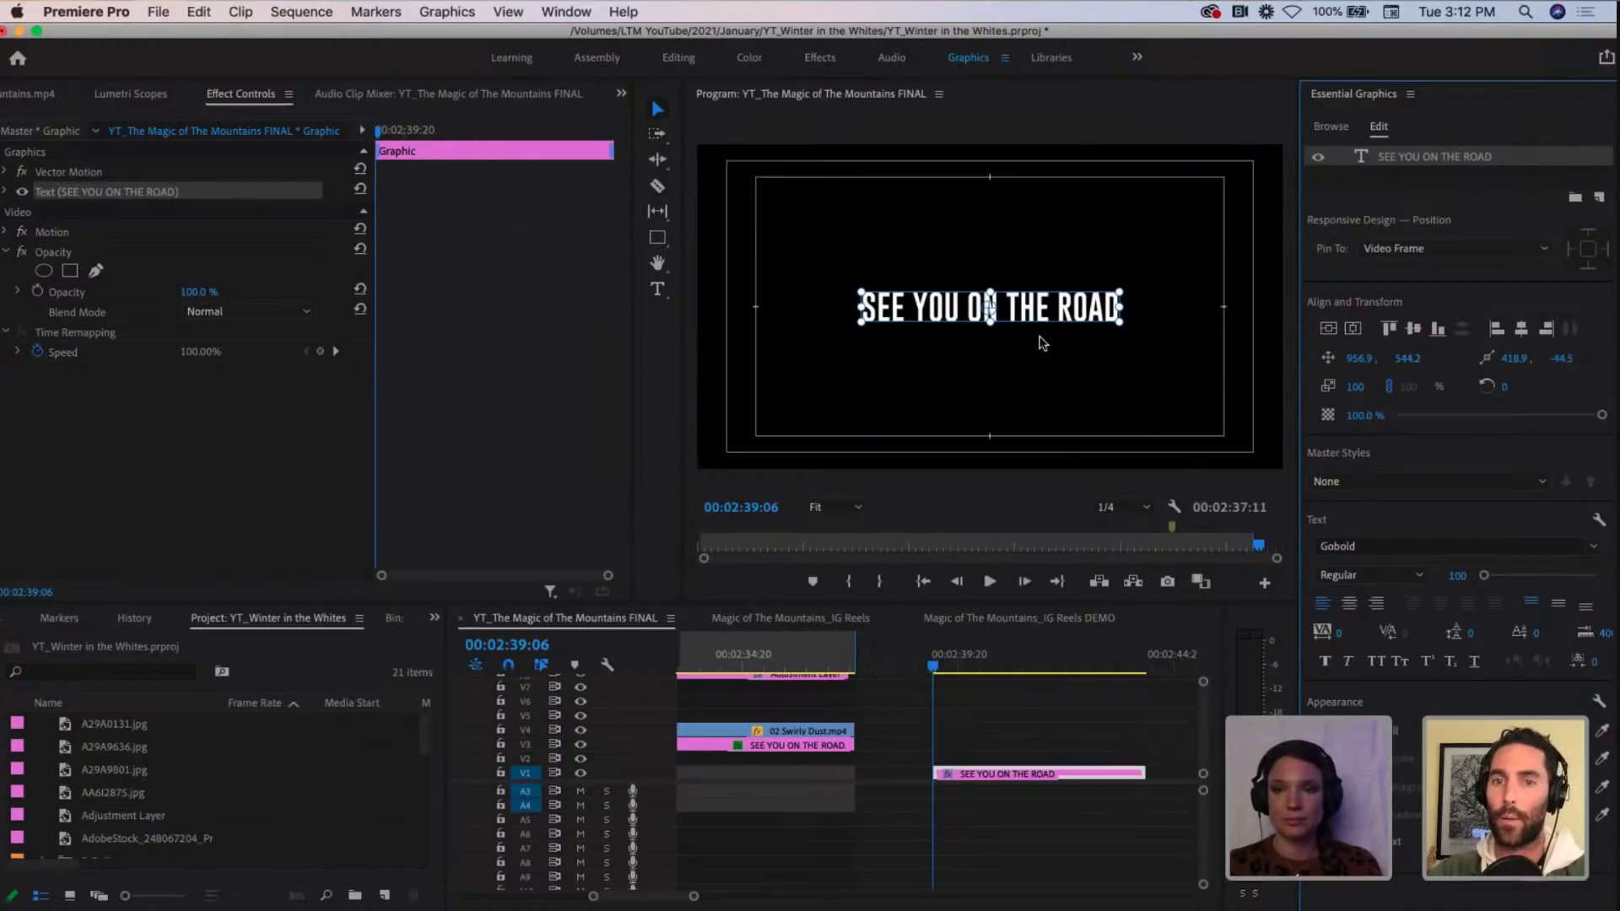
Step: Increase the height of video track V1, then select the new title clip and inspect its text layer's settings
click(699, 778)
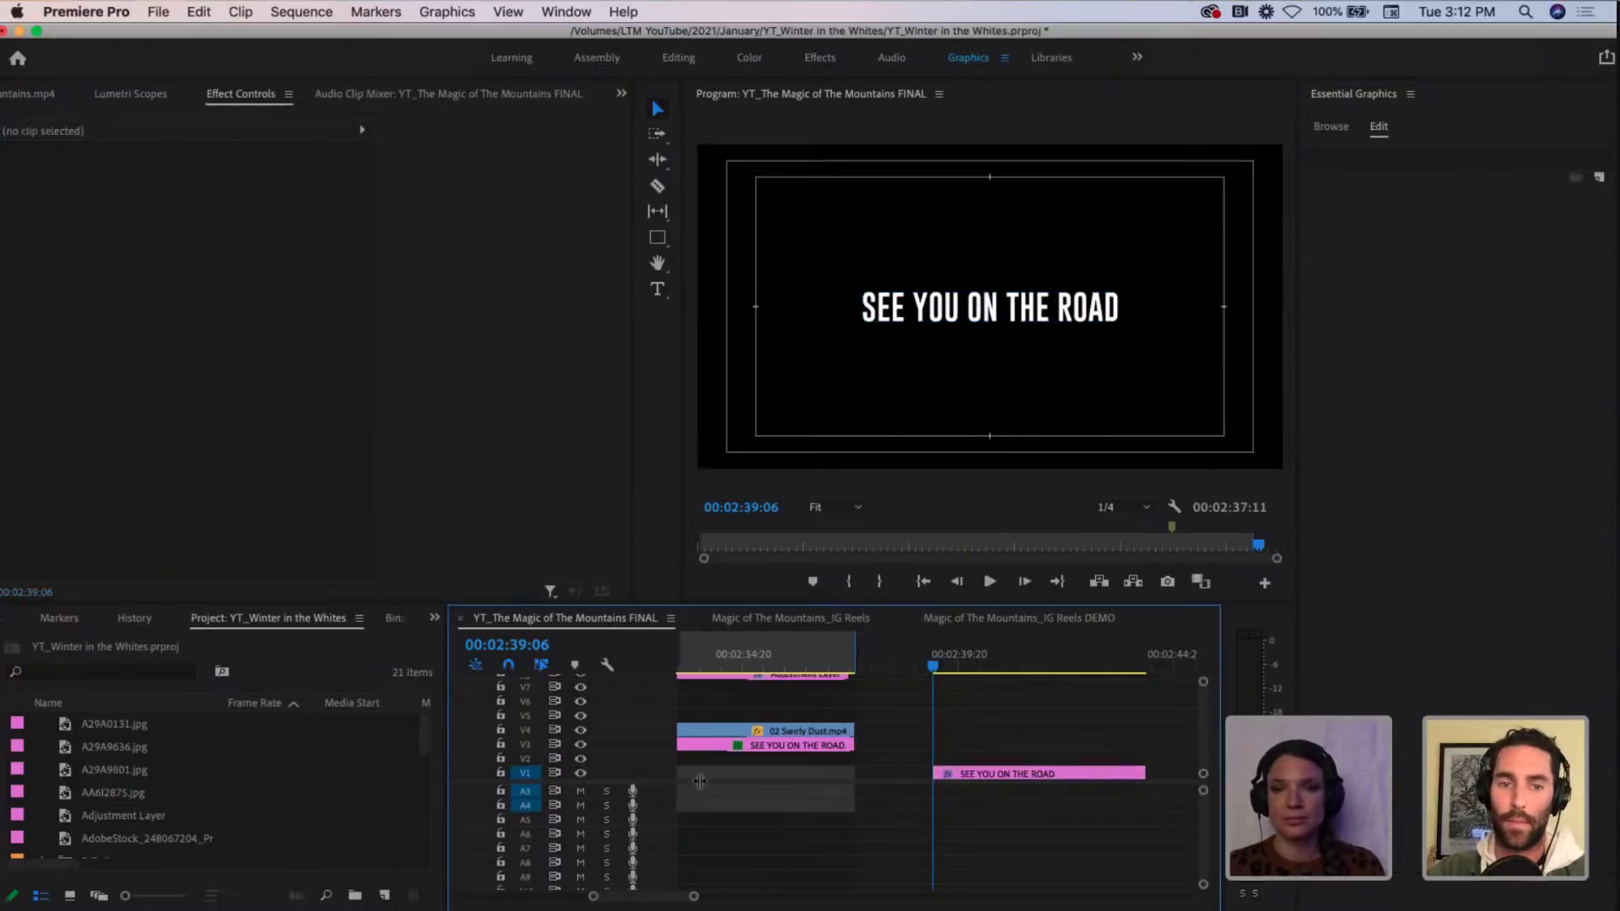
drag(670, 769, 670, 751)
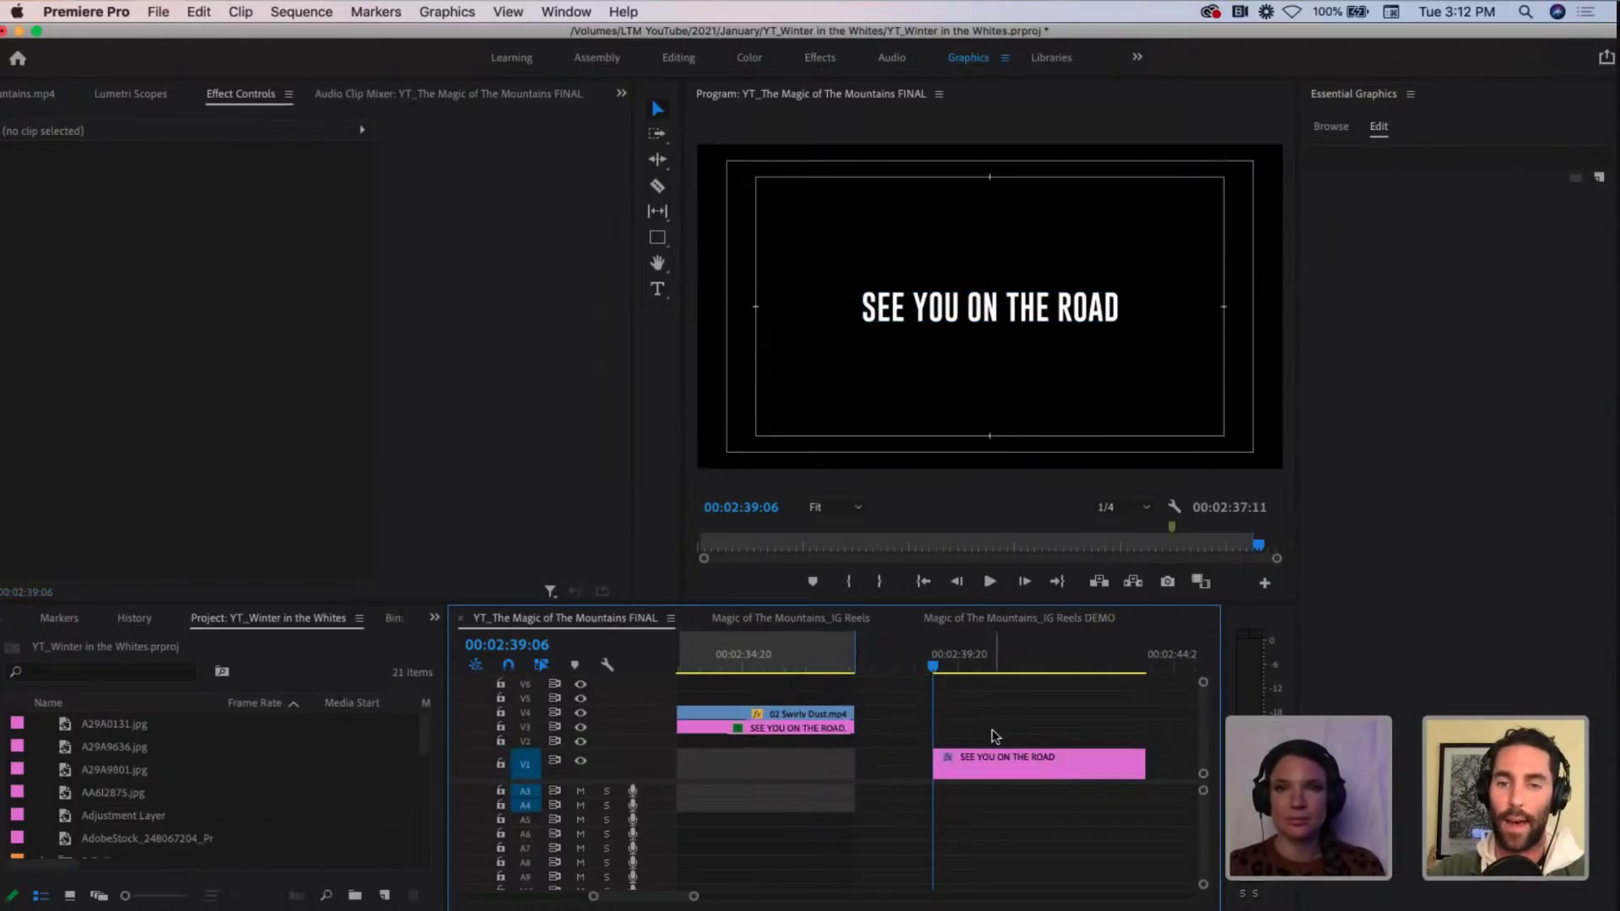
click(980, 759)
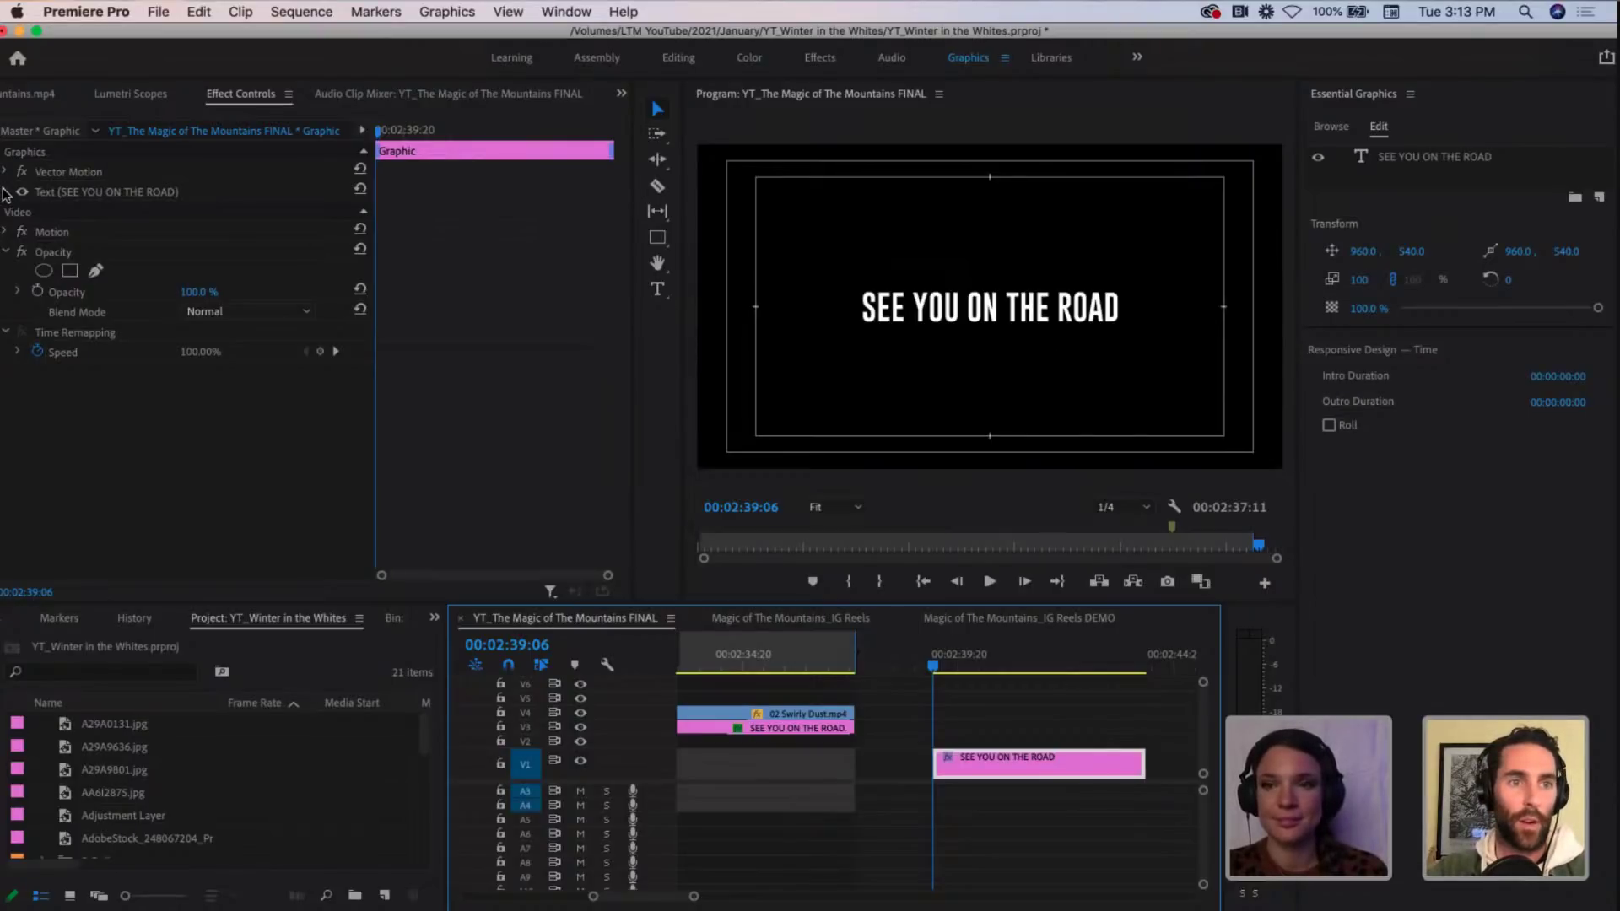
click(135, 192)
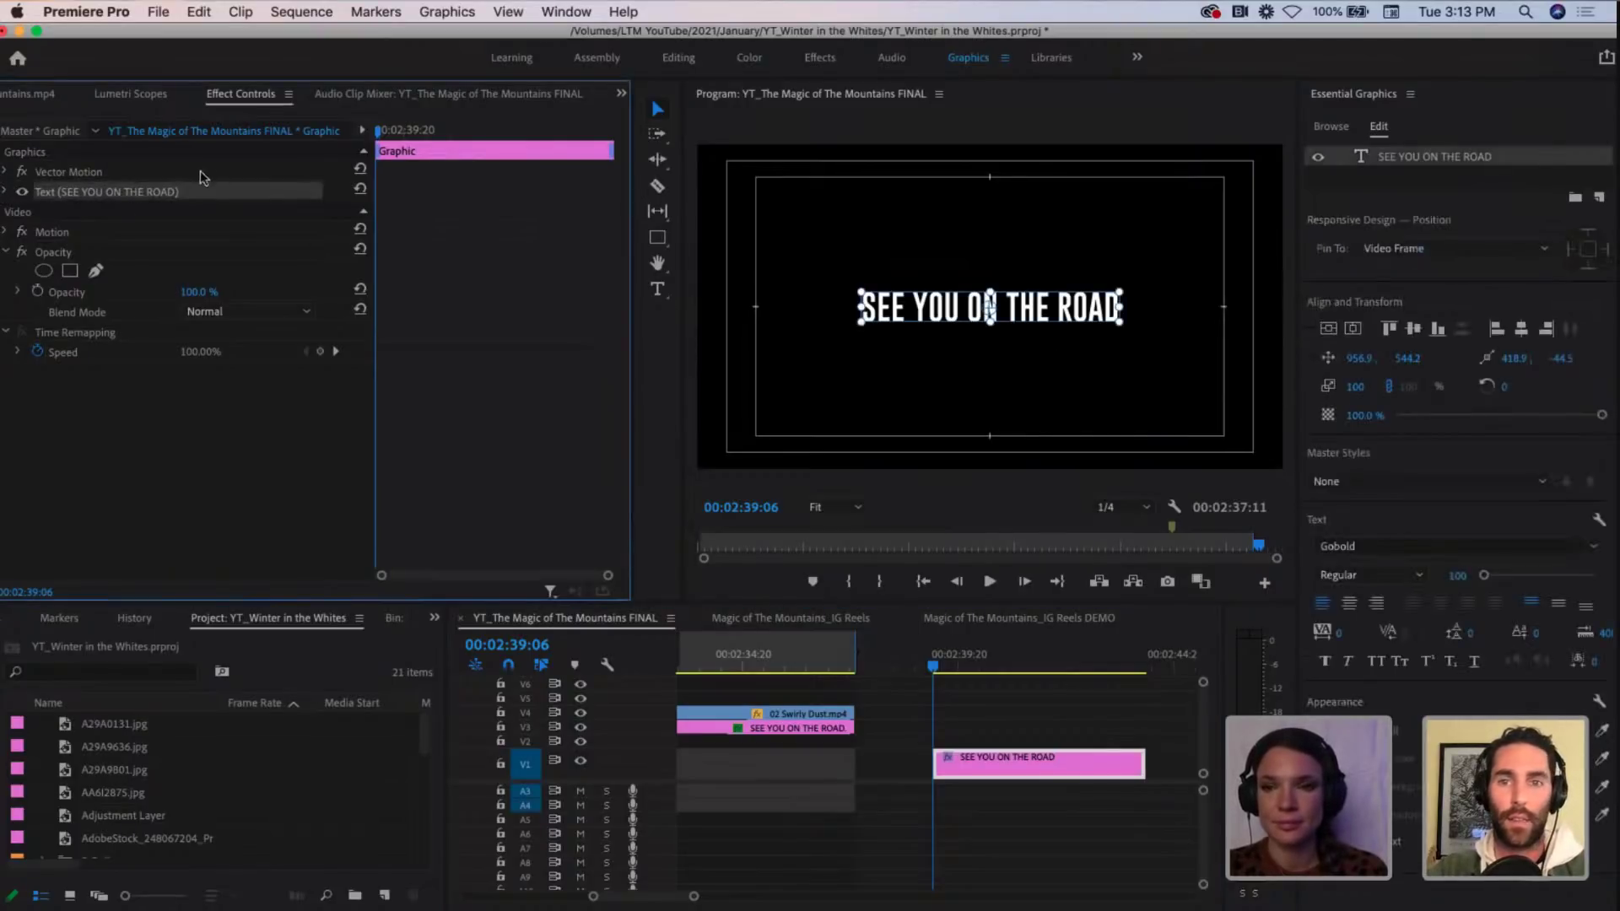
click(6, 192)
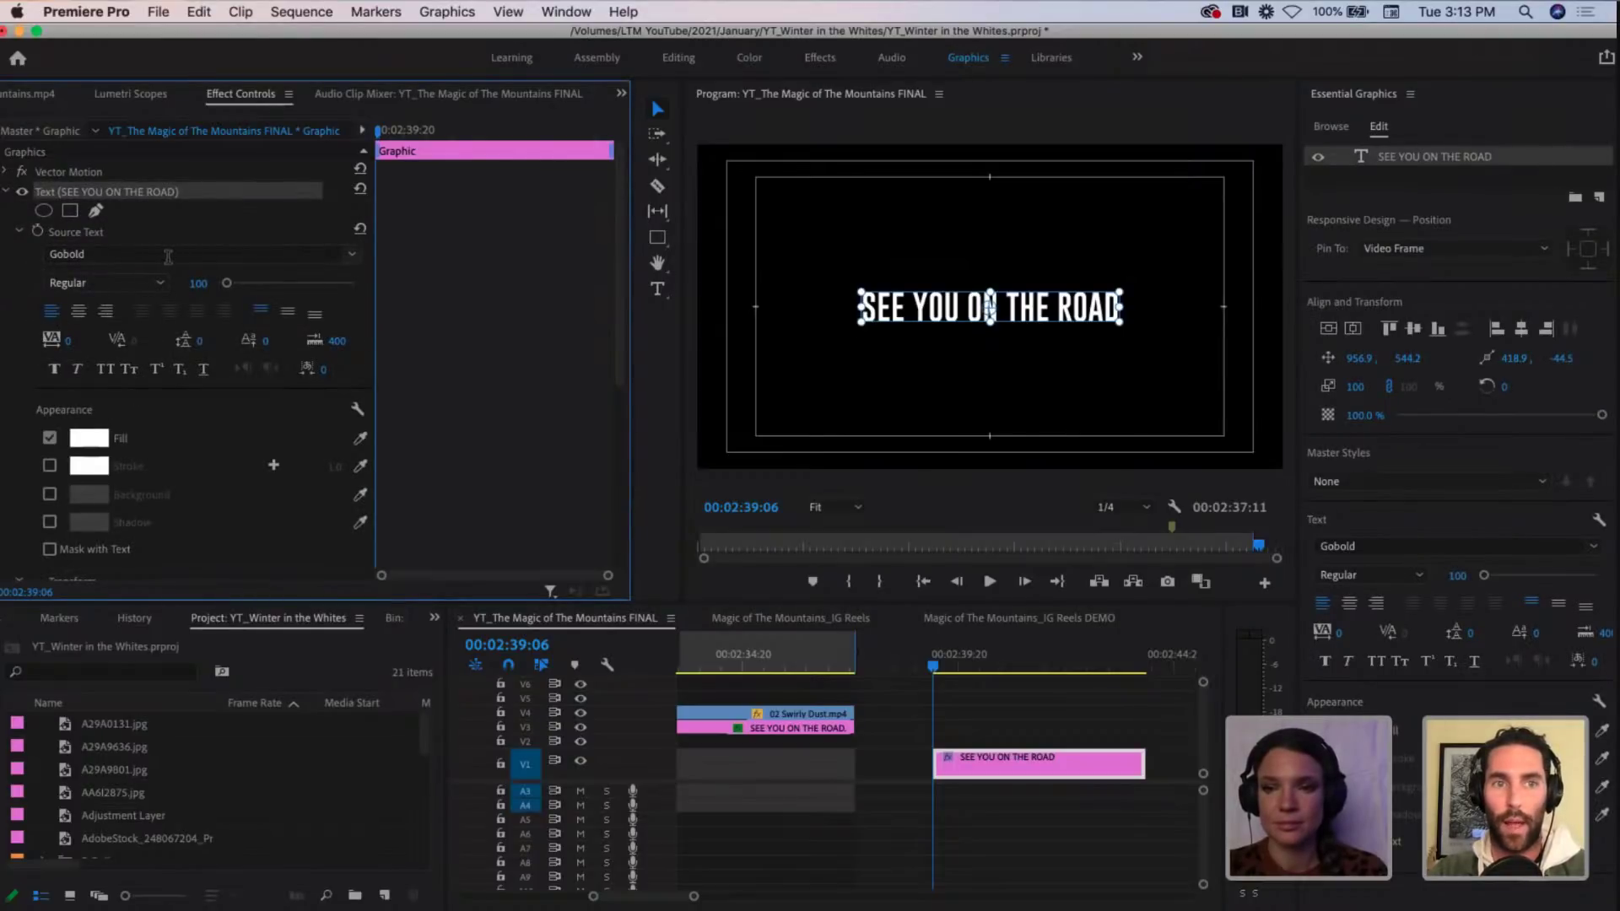
click(6, 192)
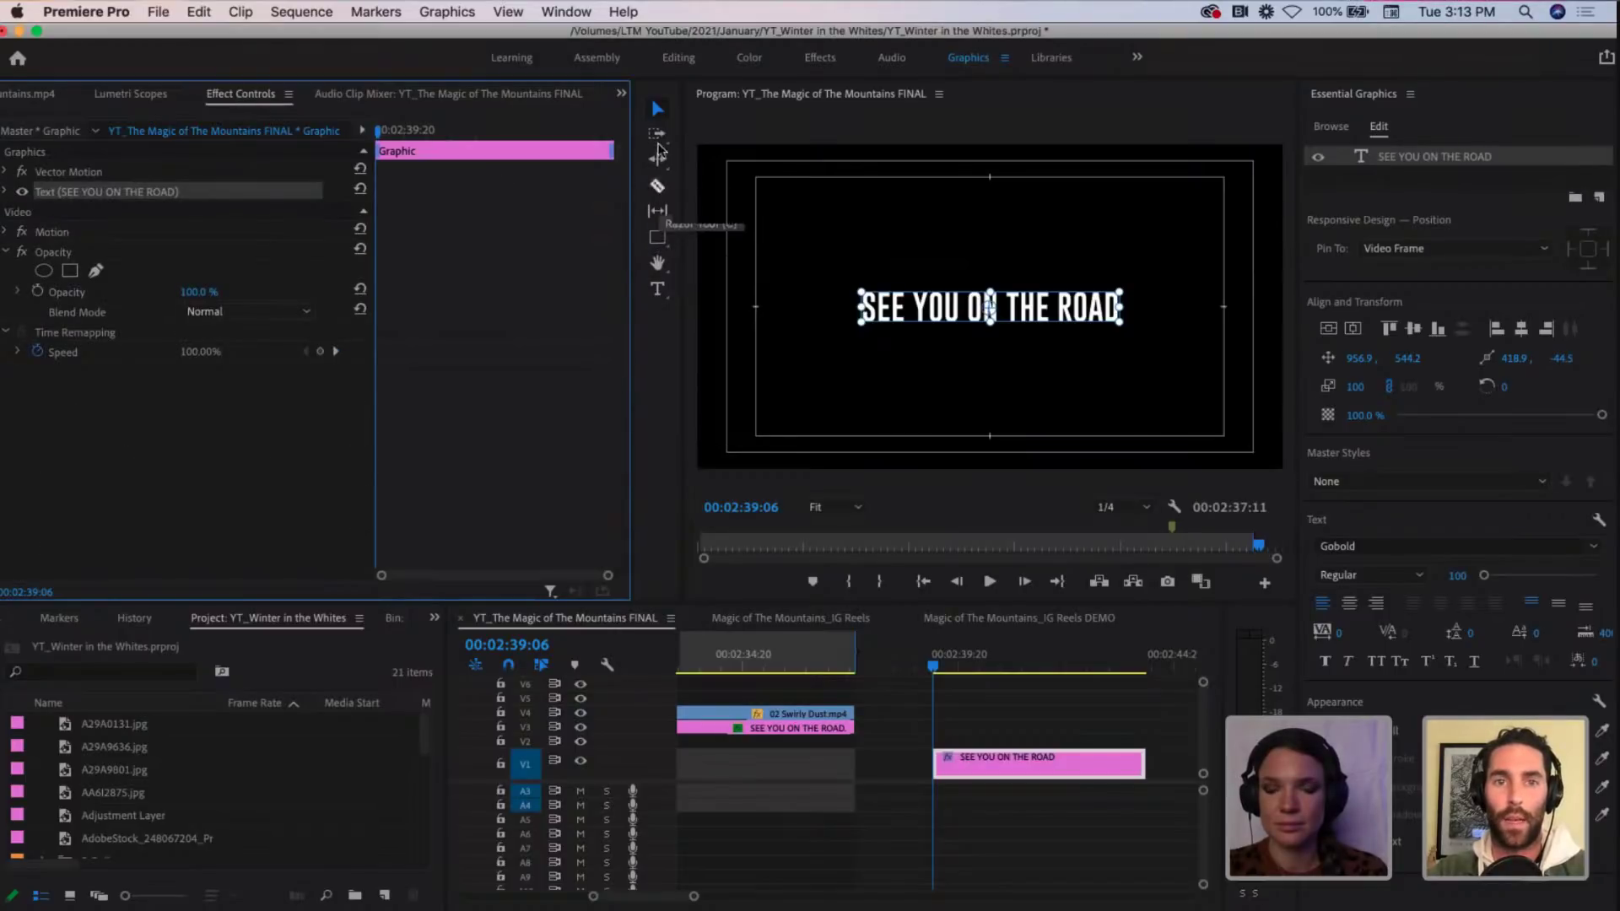
Step: Try drawing a rectangle frame around the title and a thin shape beneath it, removing each one
drag(660, 243, 719, 258)
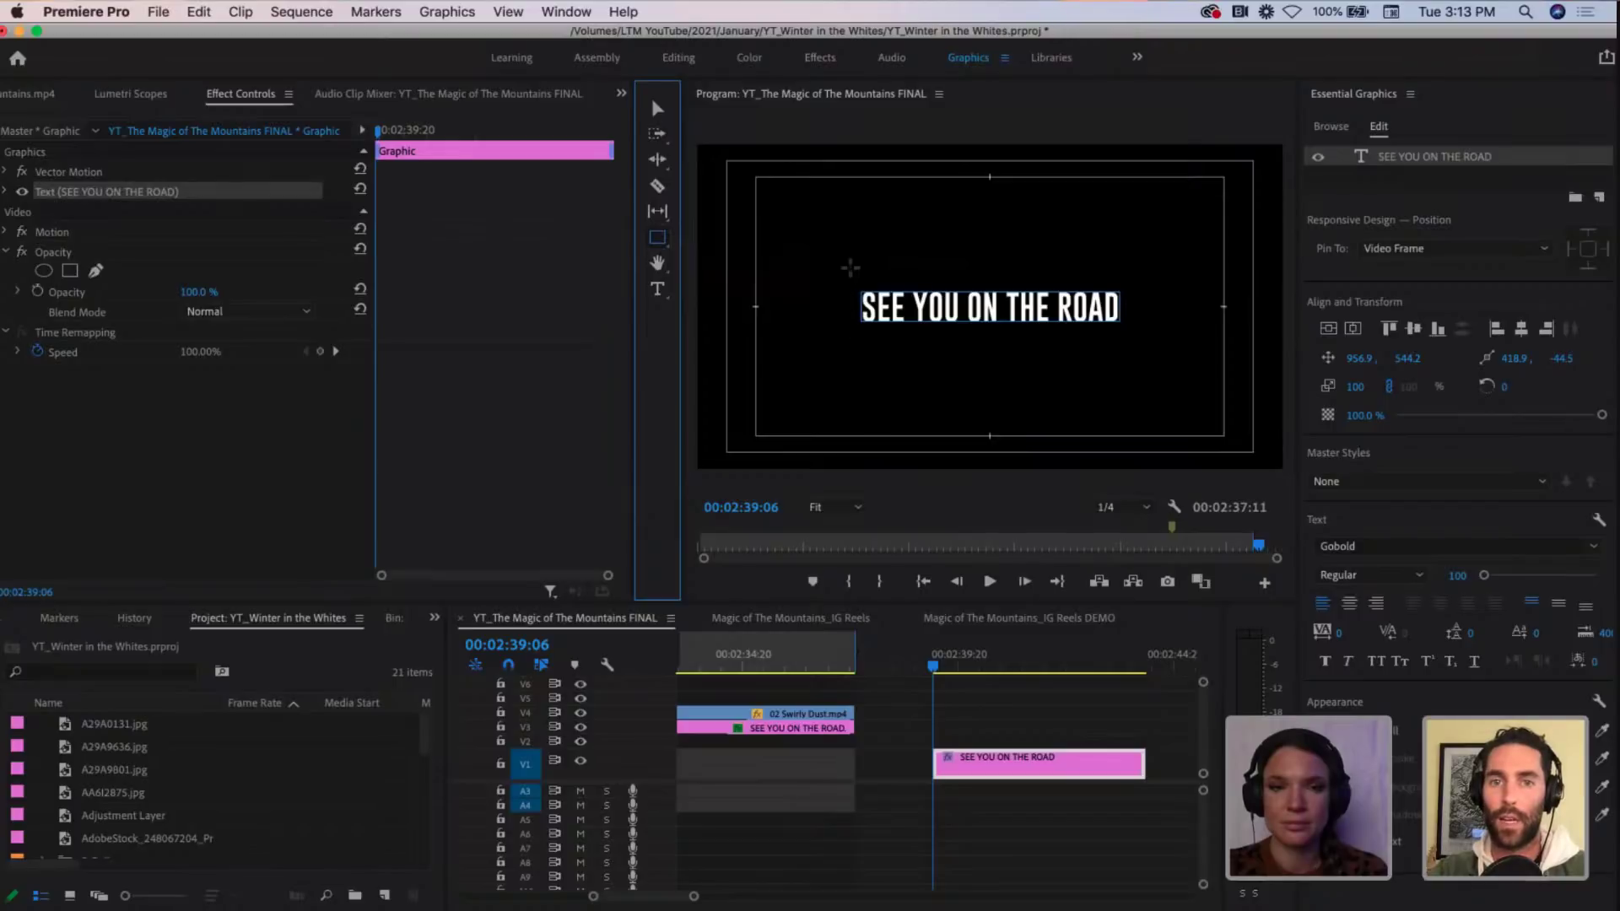
drag(851, 268, 1141, 344)
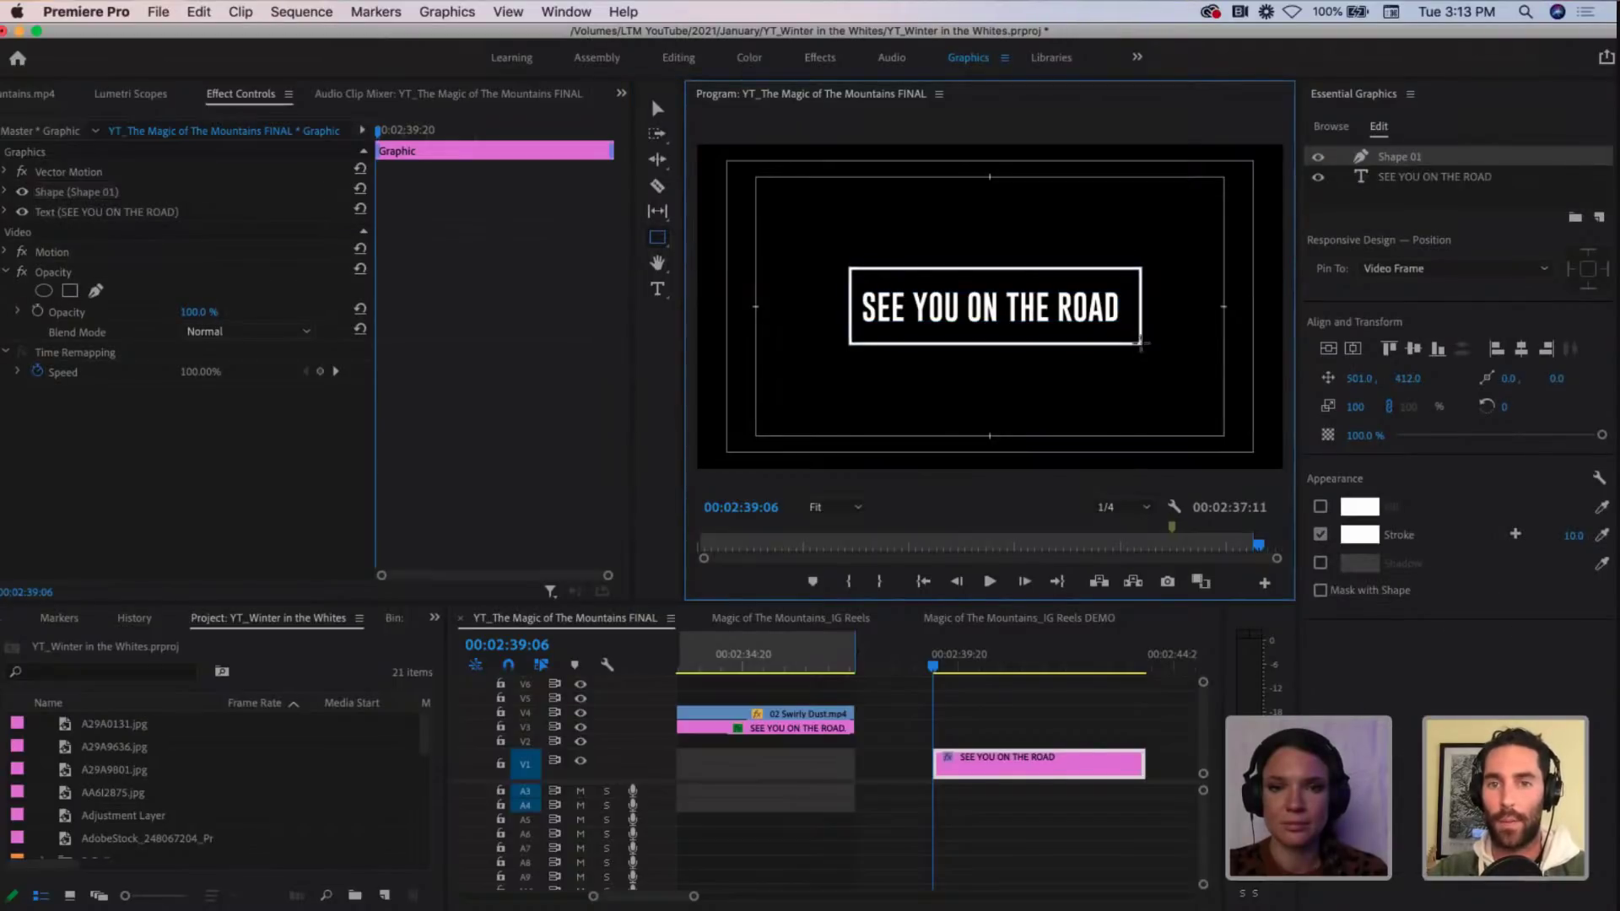
key(super+z)
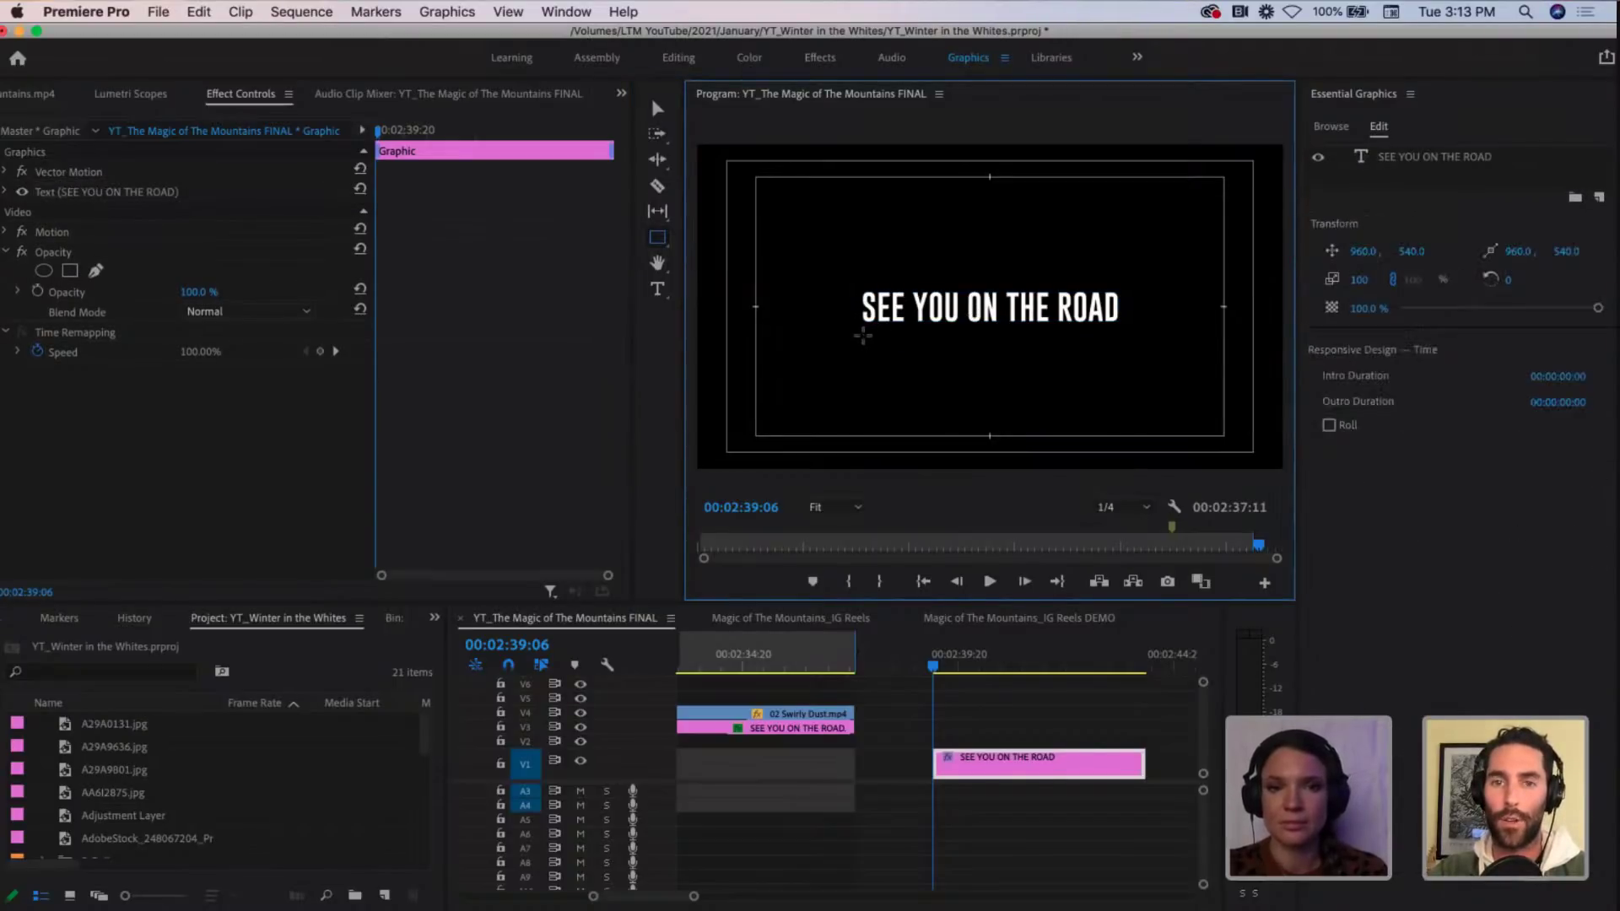
drag(863, 336, 1072, 345)
drag(1115, 336, 1128, 337)
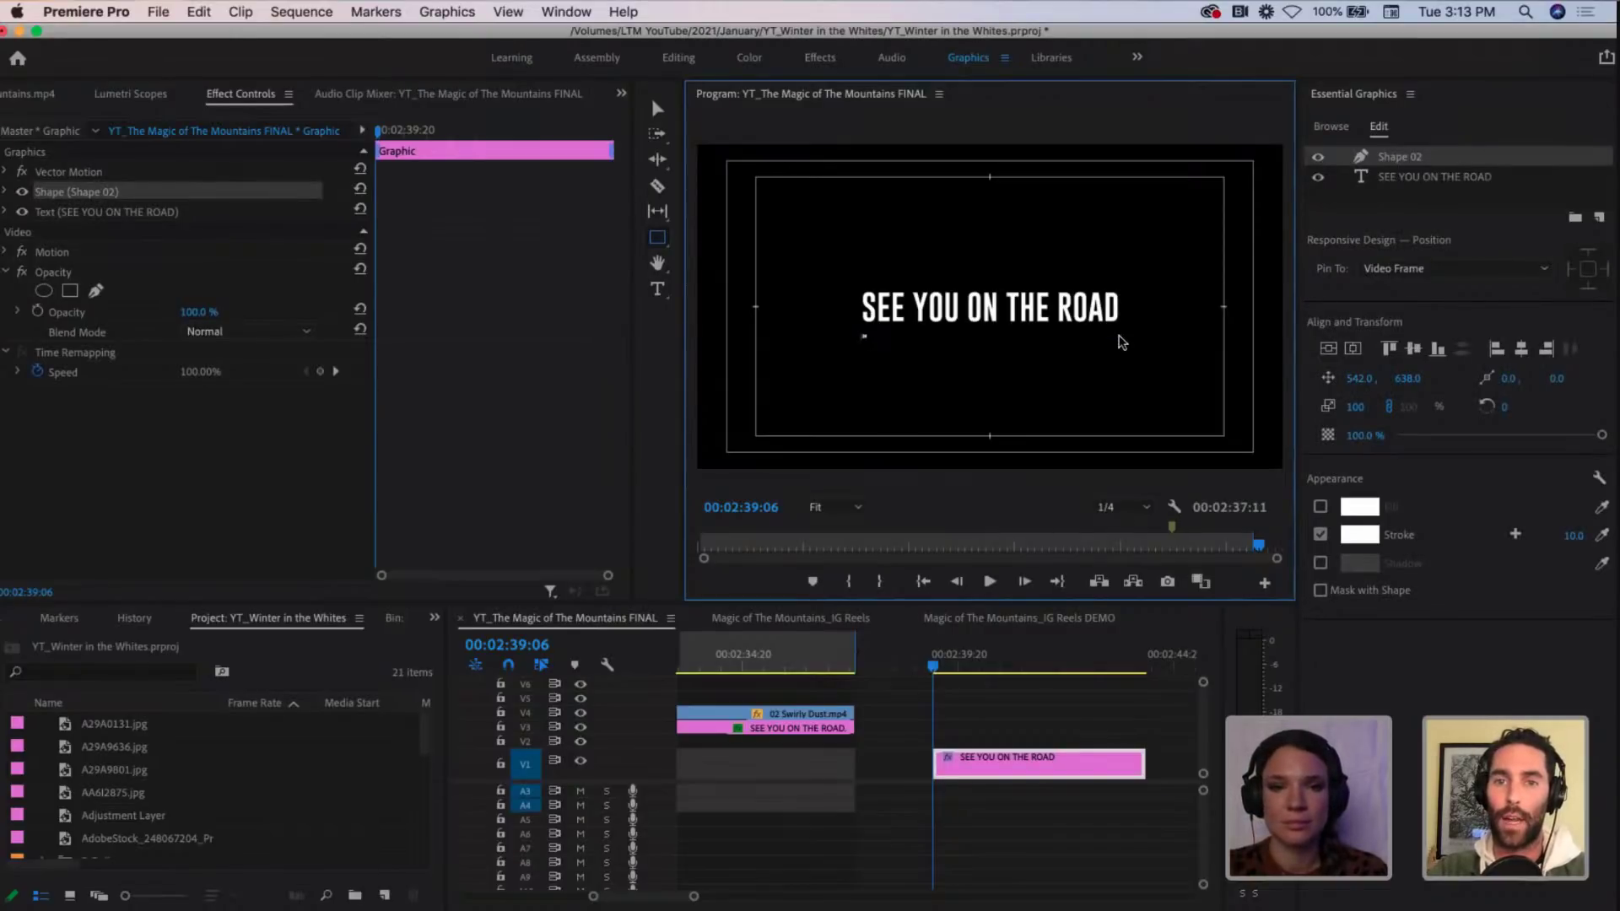
key(Delete)
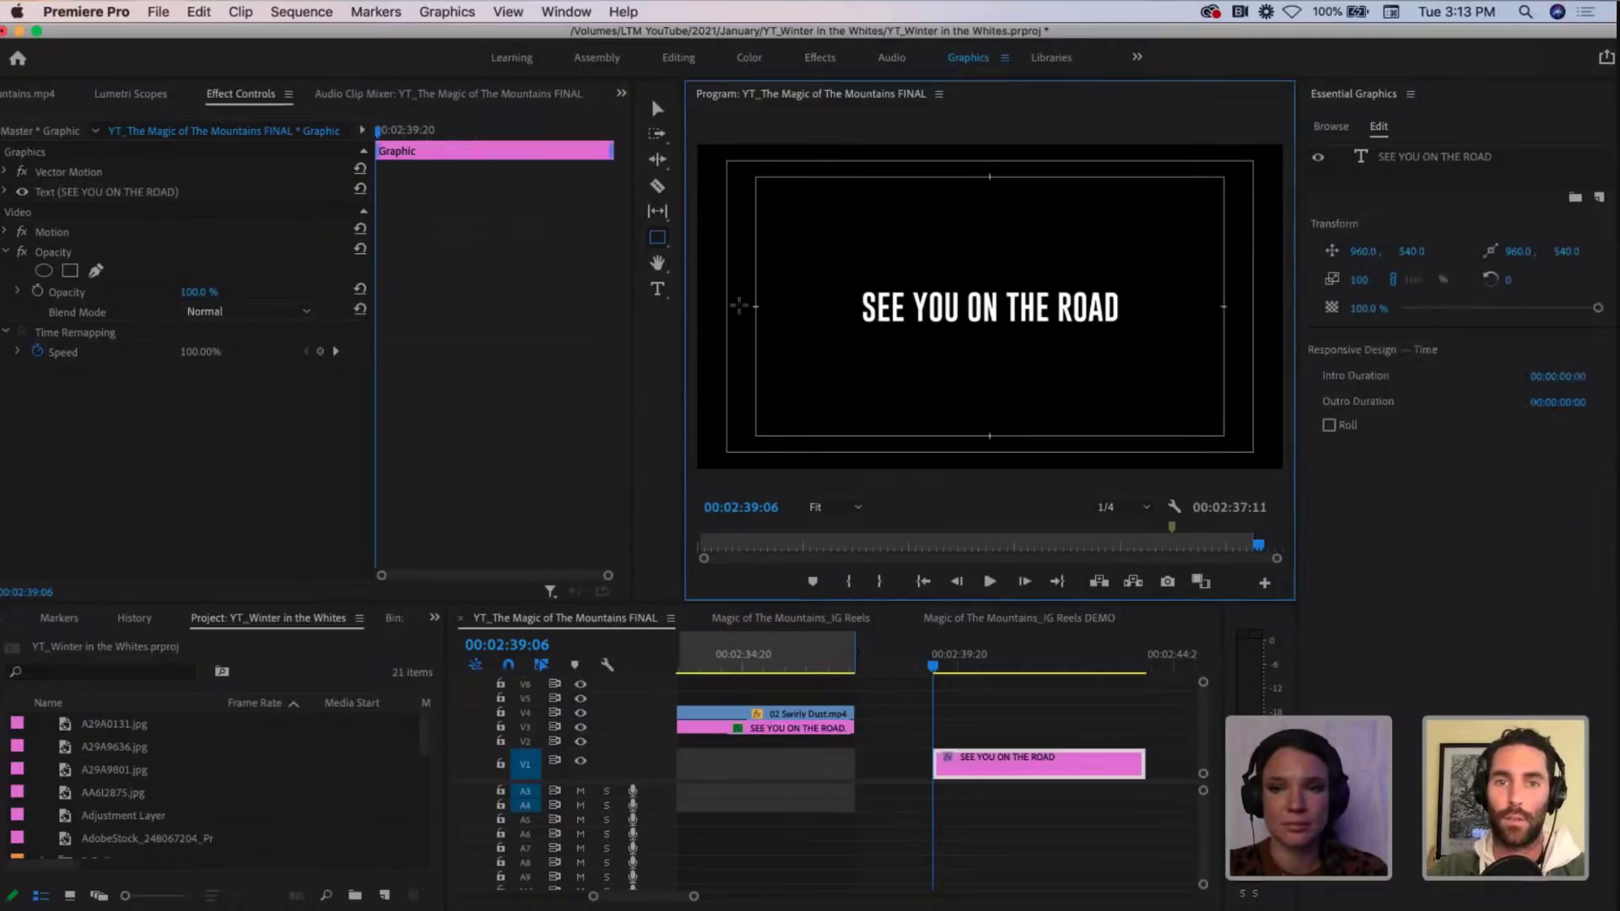
Step: Draw a thin horizontal bar from the frame's left side to the title, with fill on and stroke off, level with the text's middle
drag(706, 302, 854, 305)
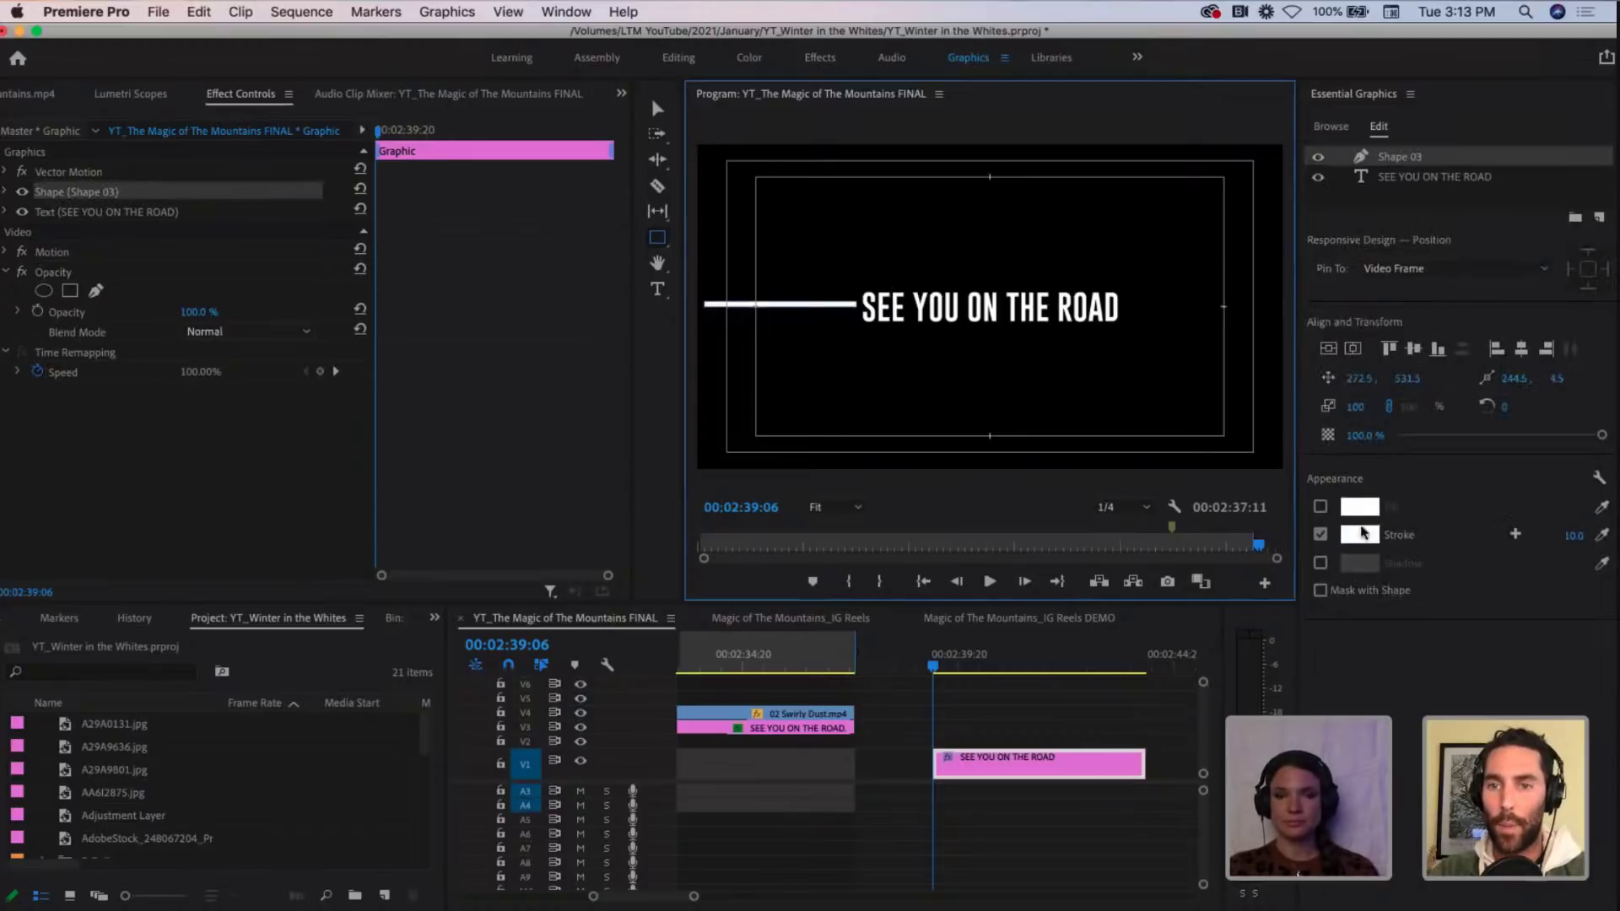
click(1321, 535)
click(1321, 535)
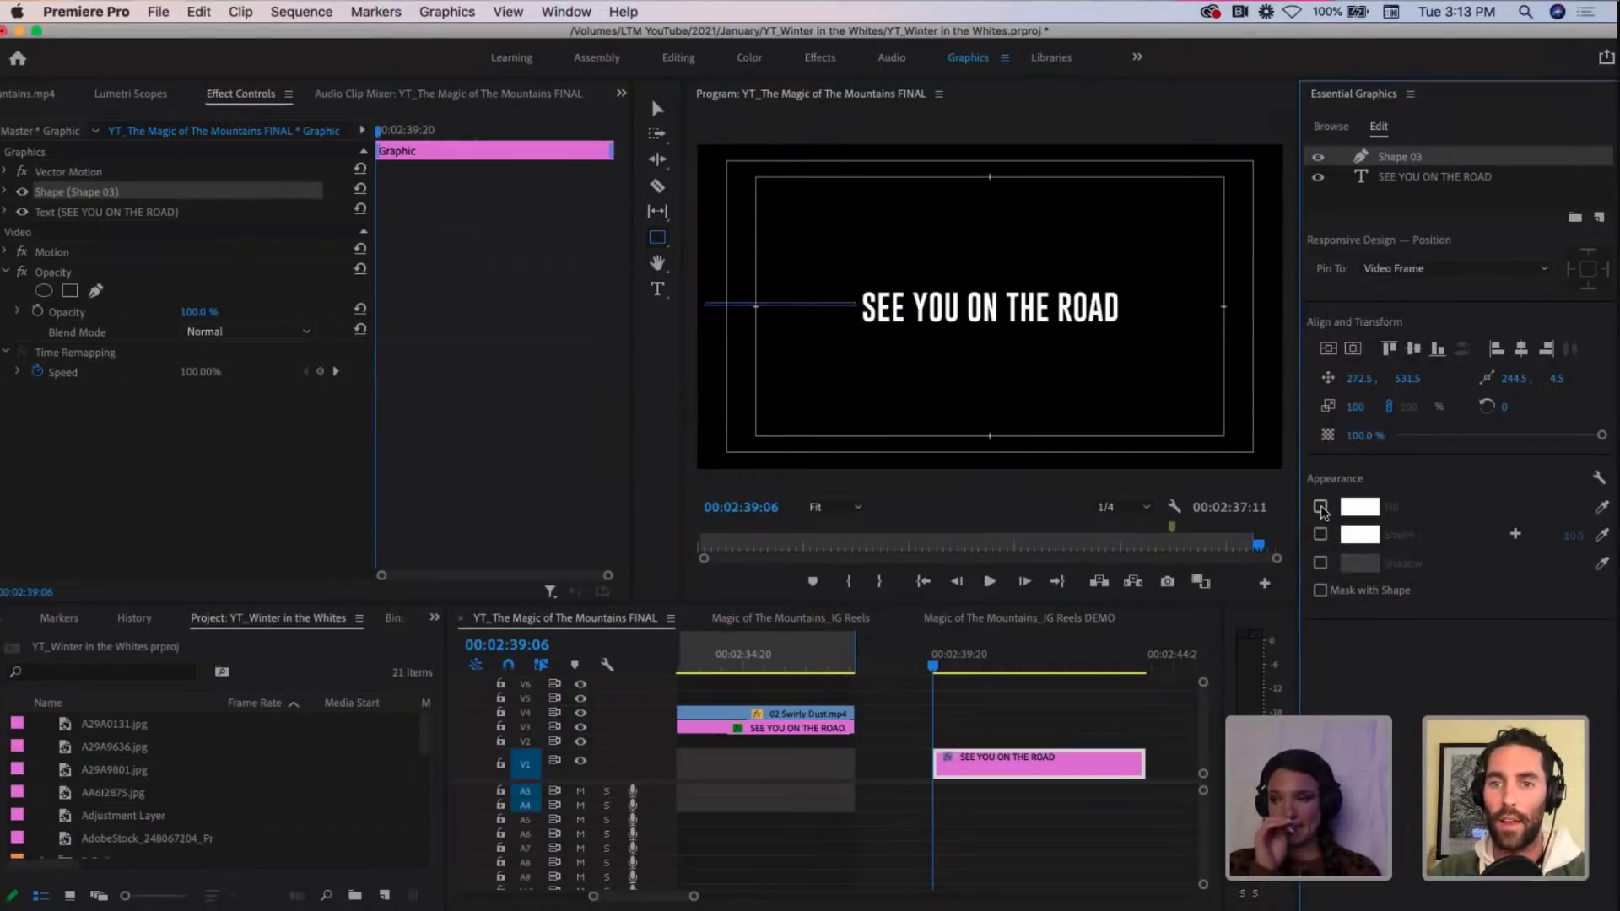
click(1321, 506)
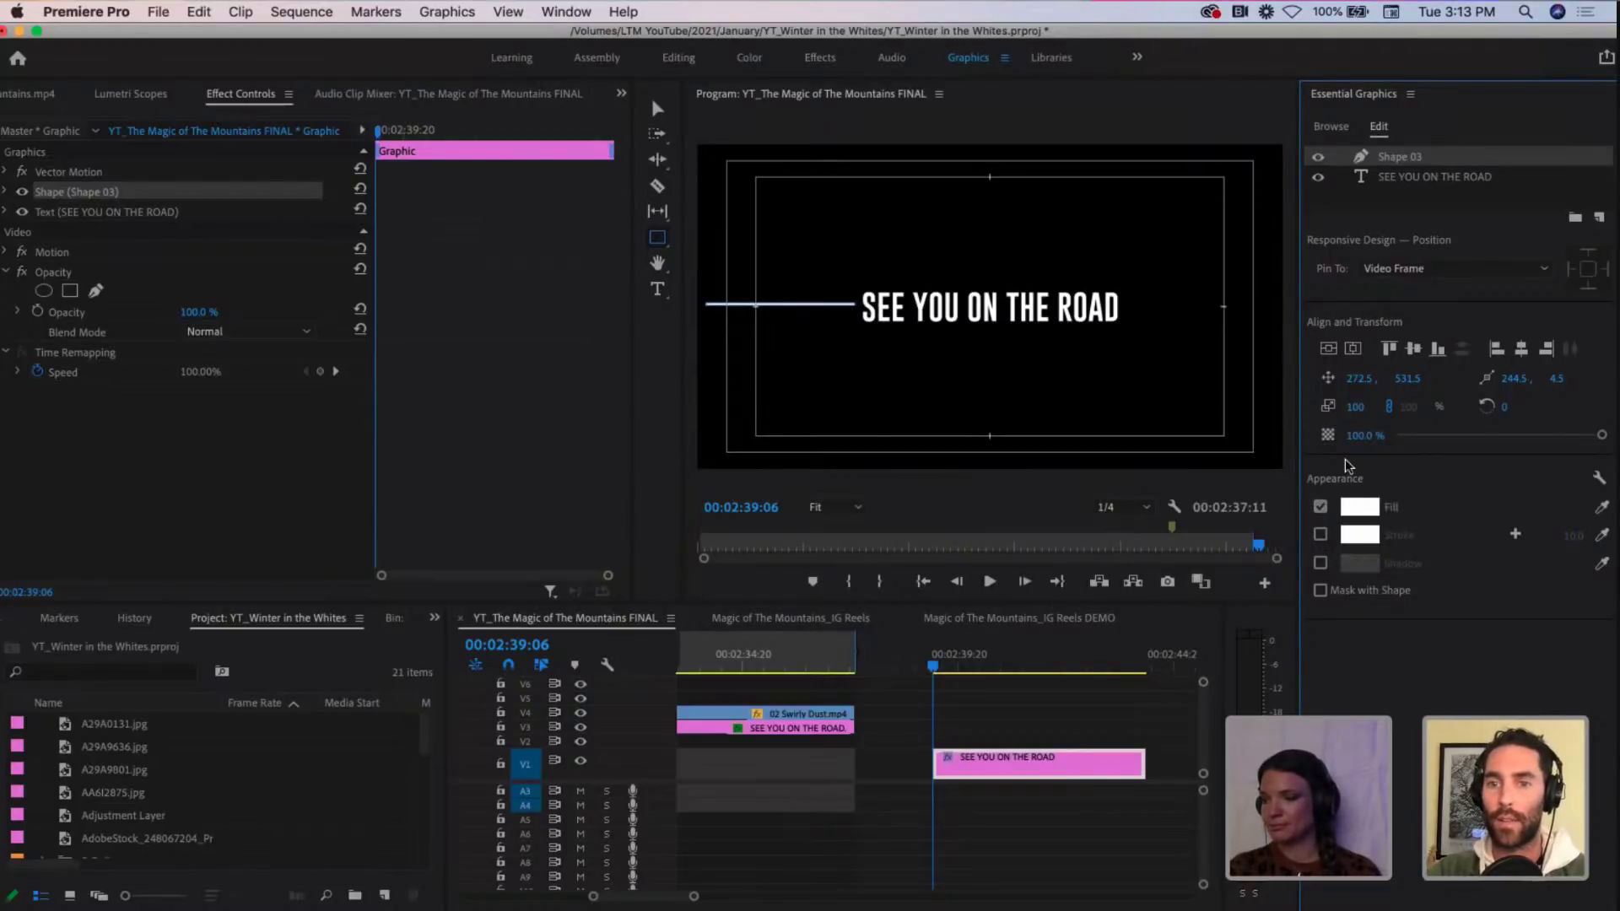
click(658, 108)
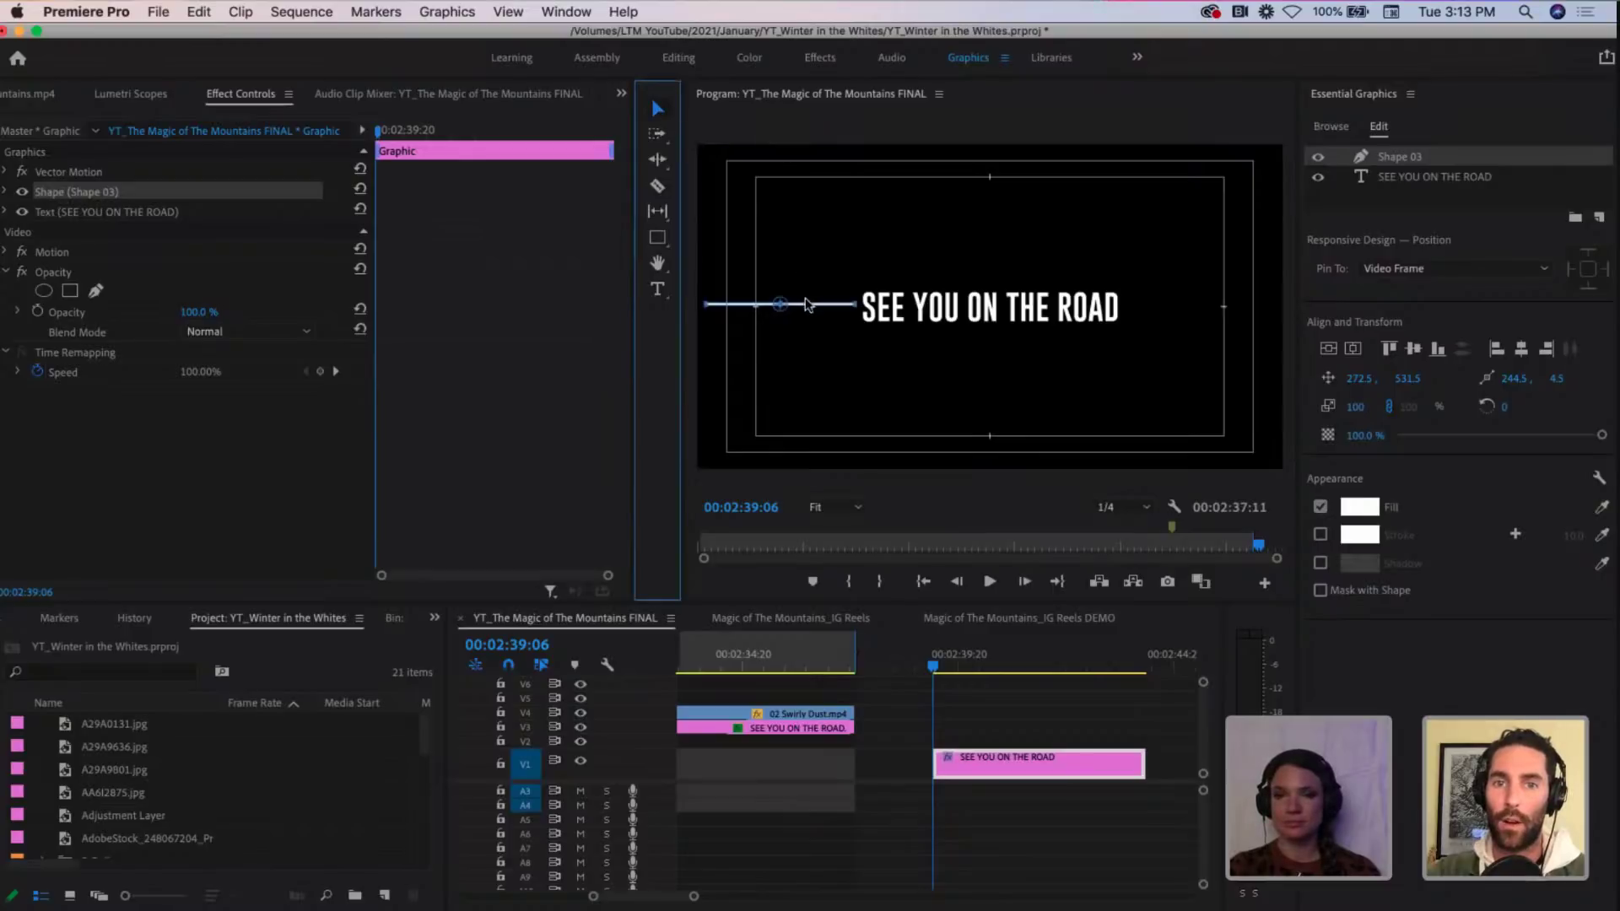
drag(807, 304, 808, 311)
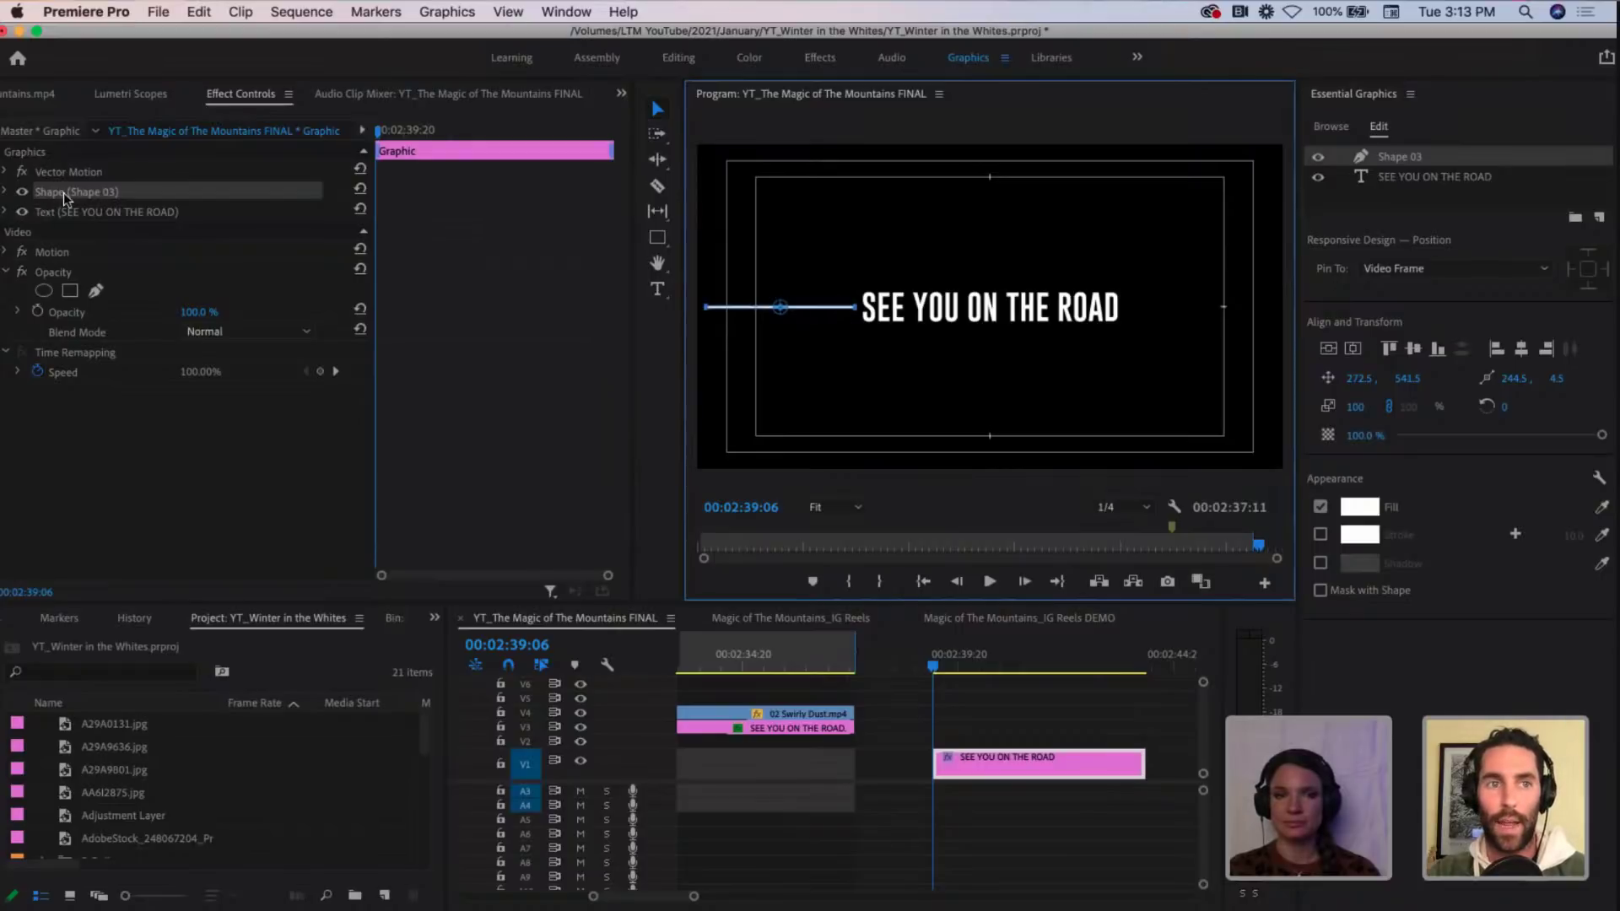
Step: Inspect the bar shape's appearance and transform properties, then check the text layer's properties and collapse both
click(5, 192)
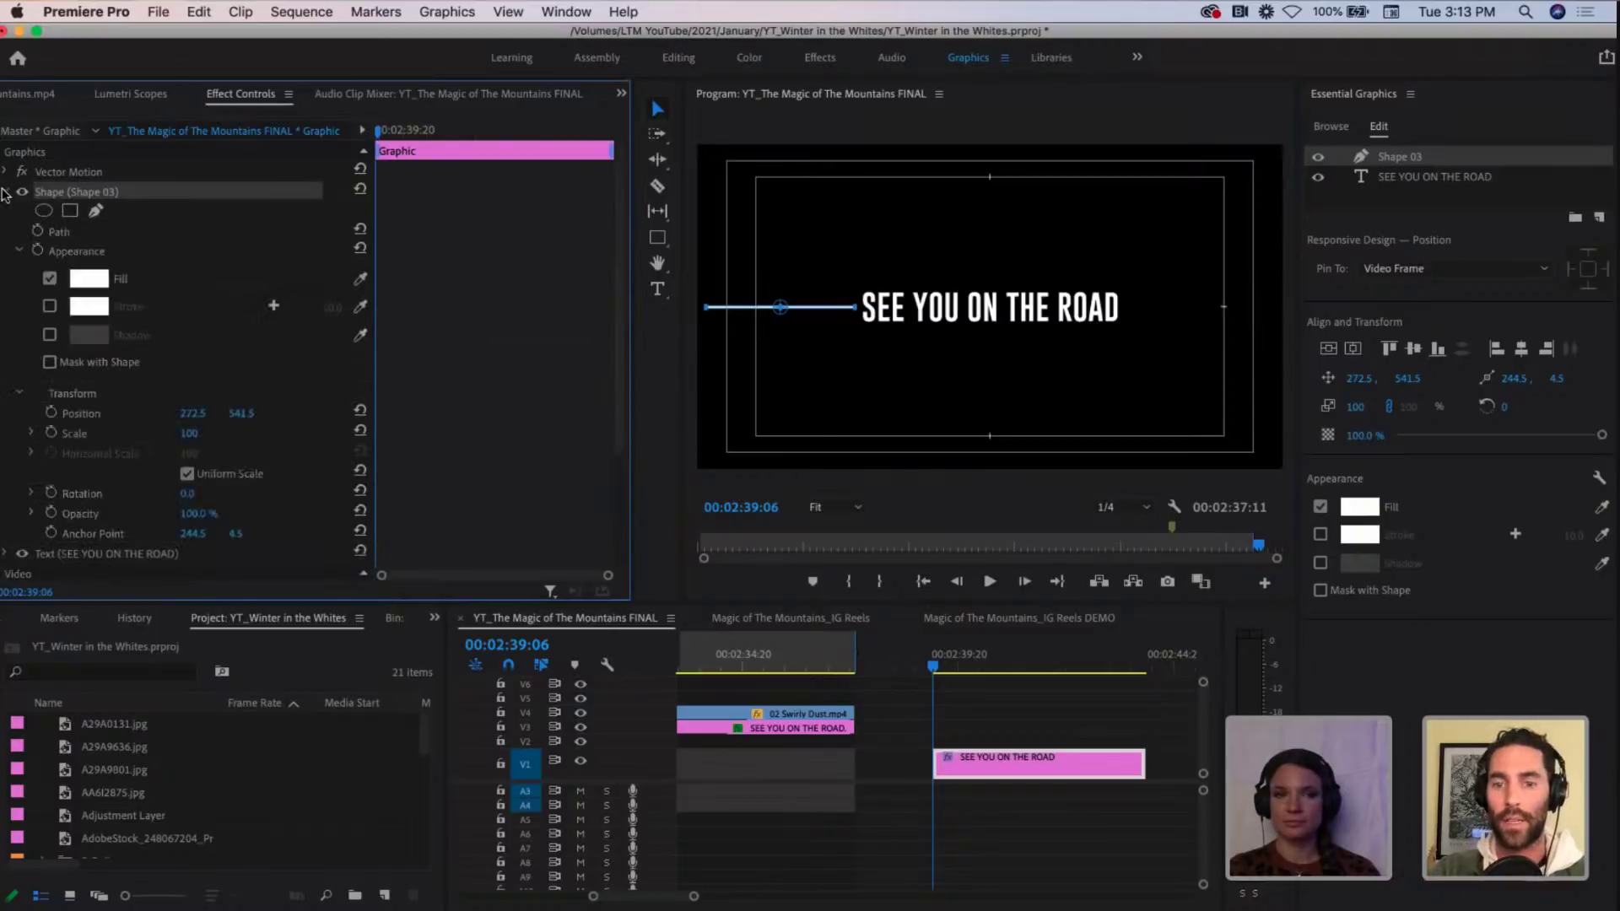
click(5, 194)
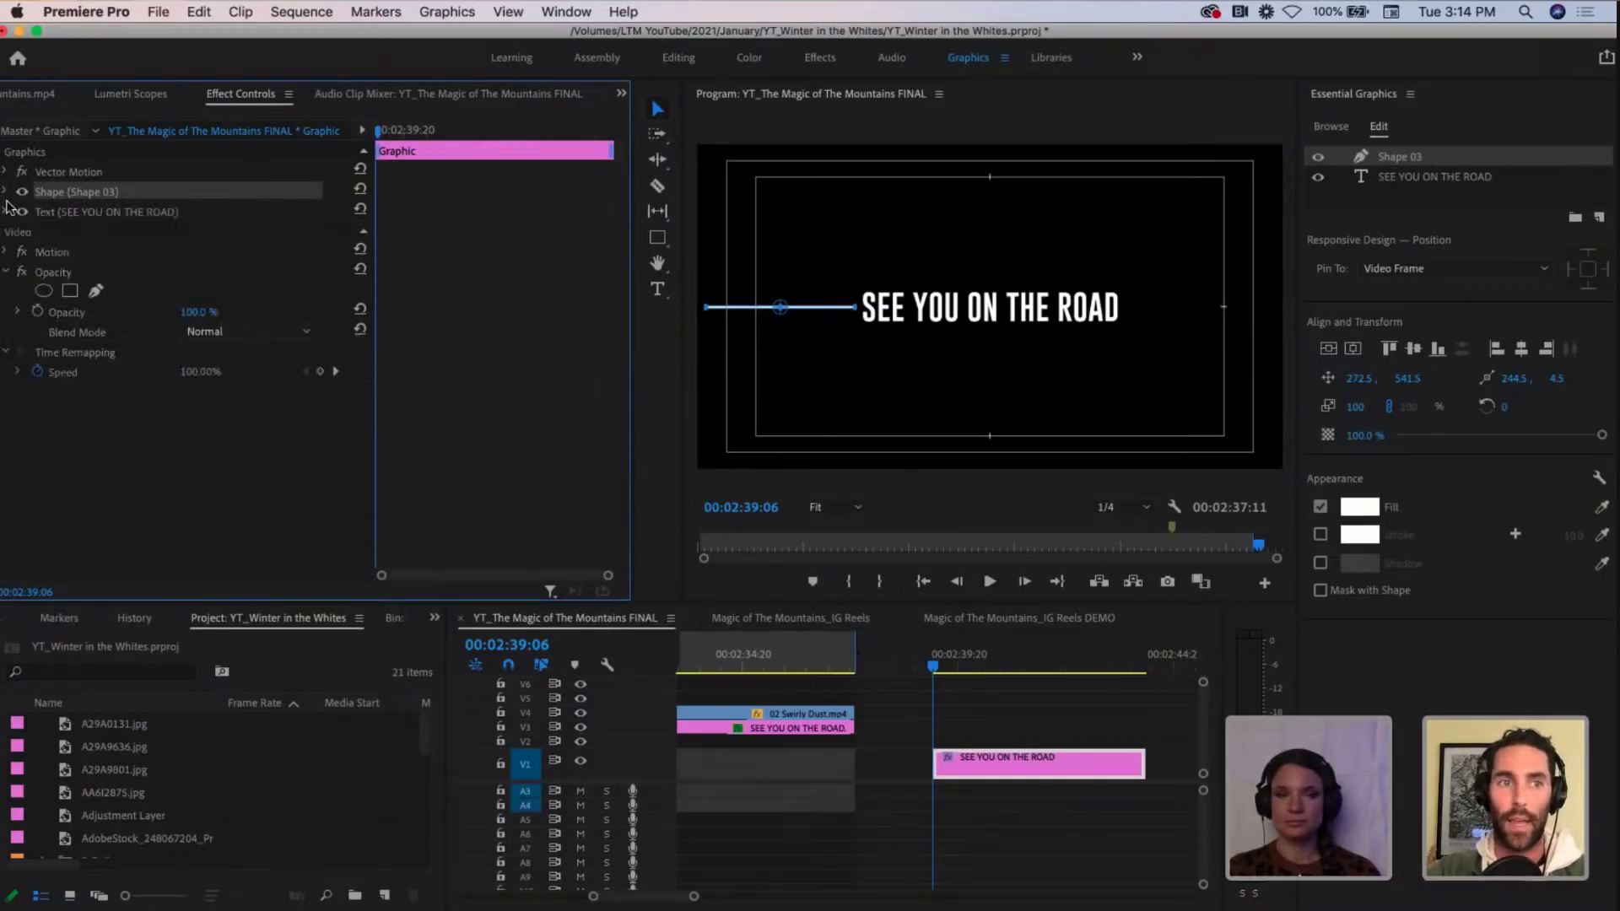
click(5, 210)
click(5, 211)
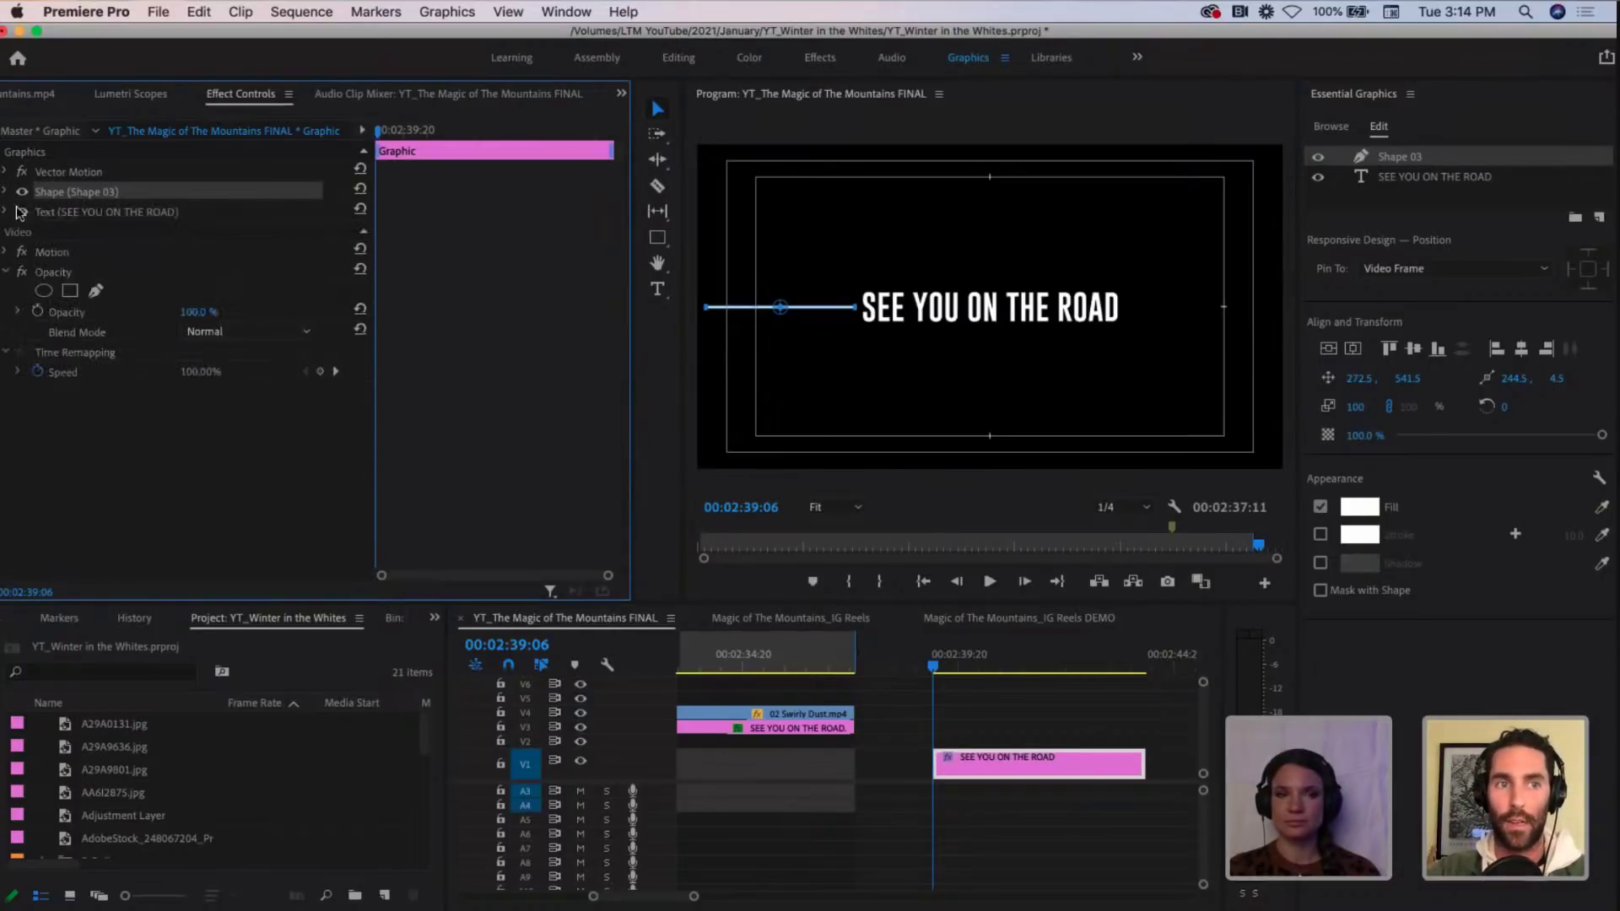
Step: Rename the bar shape beside the title as Left Line
right_click(71, 197)
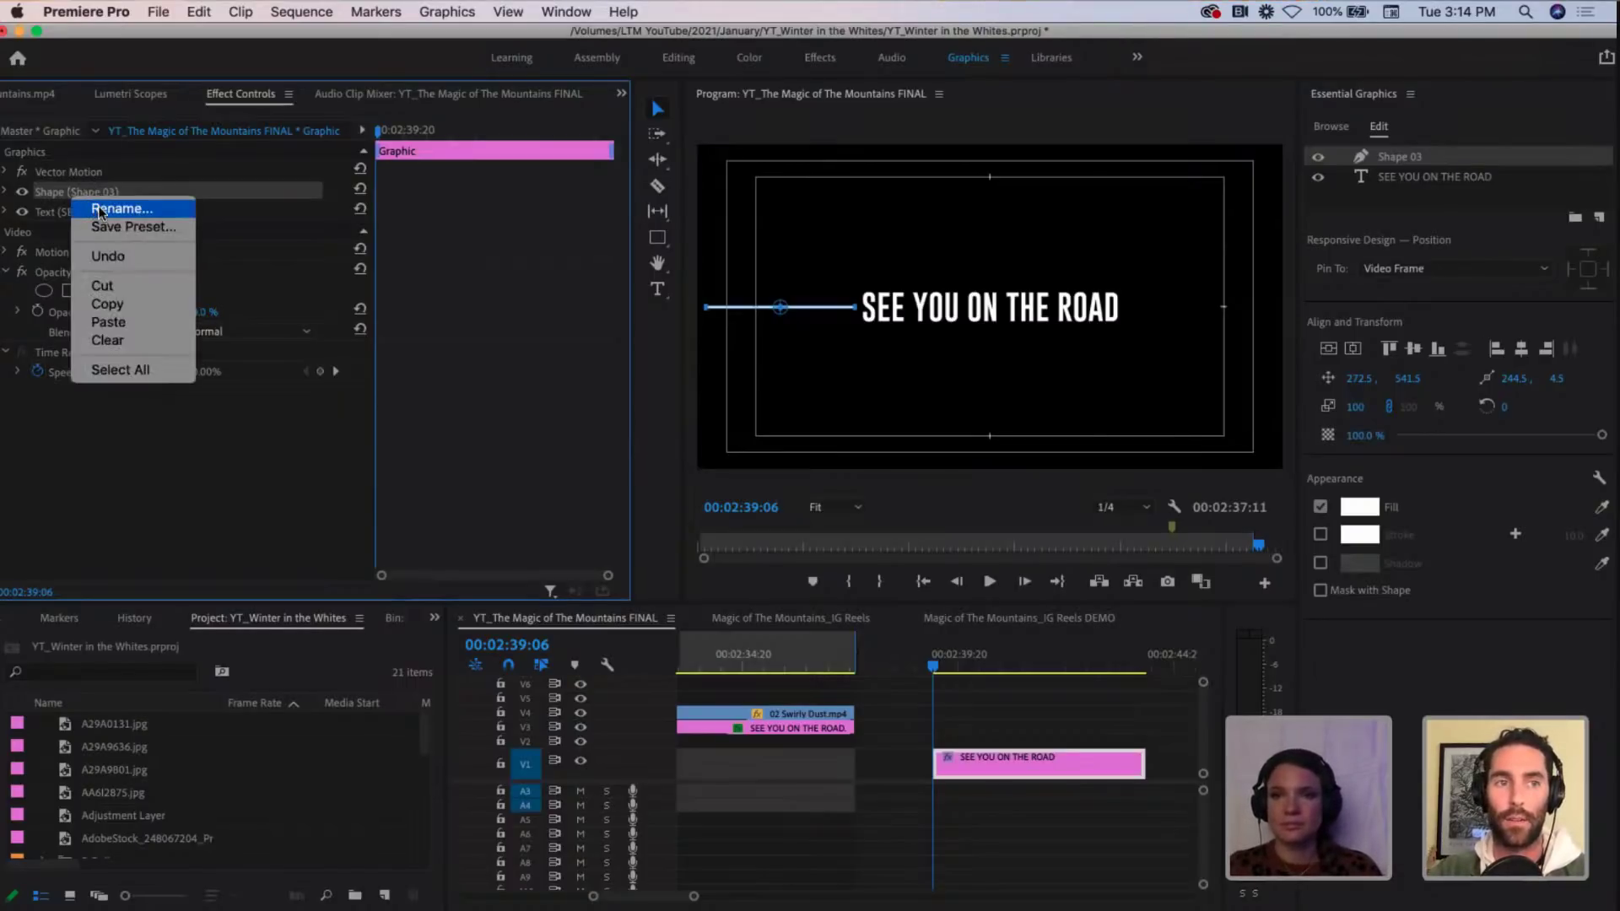
click(98, 211)
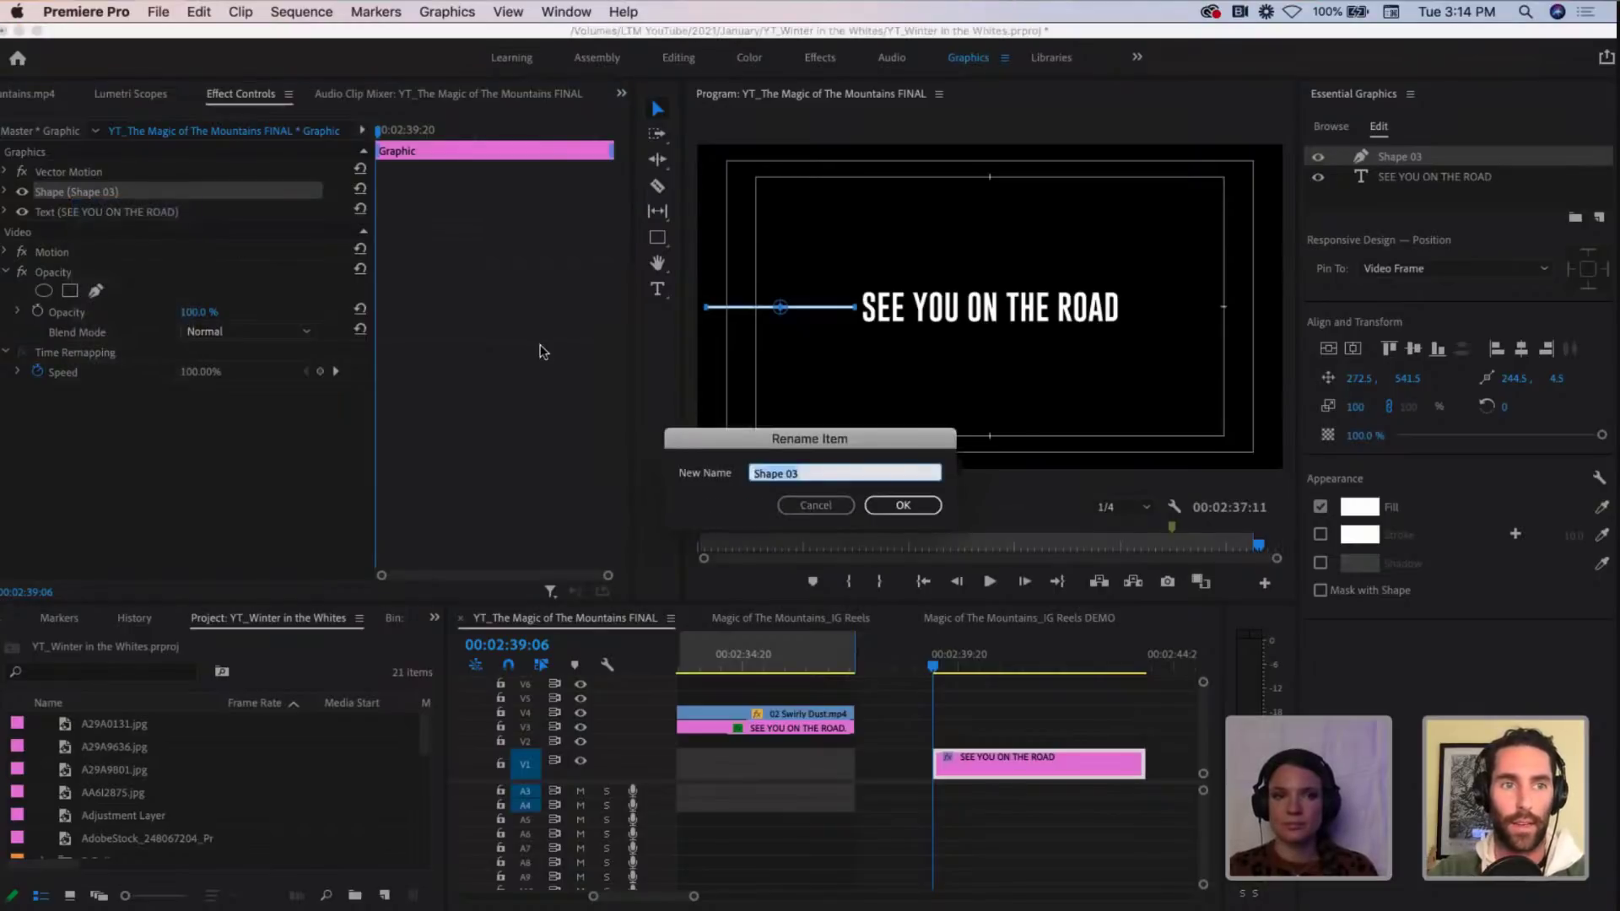
text(Left Line)
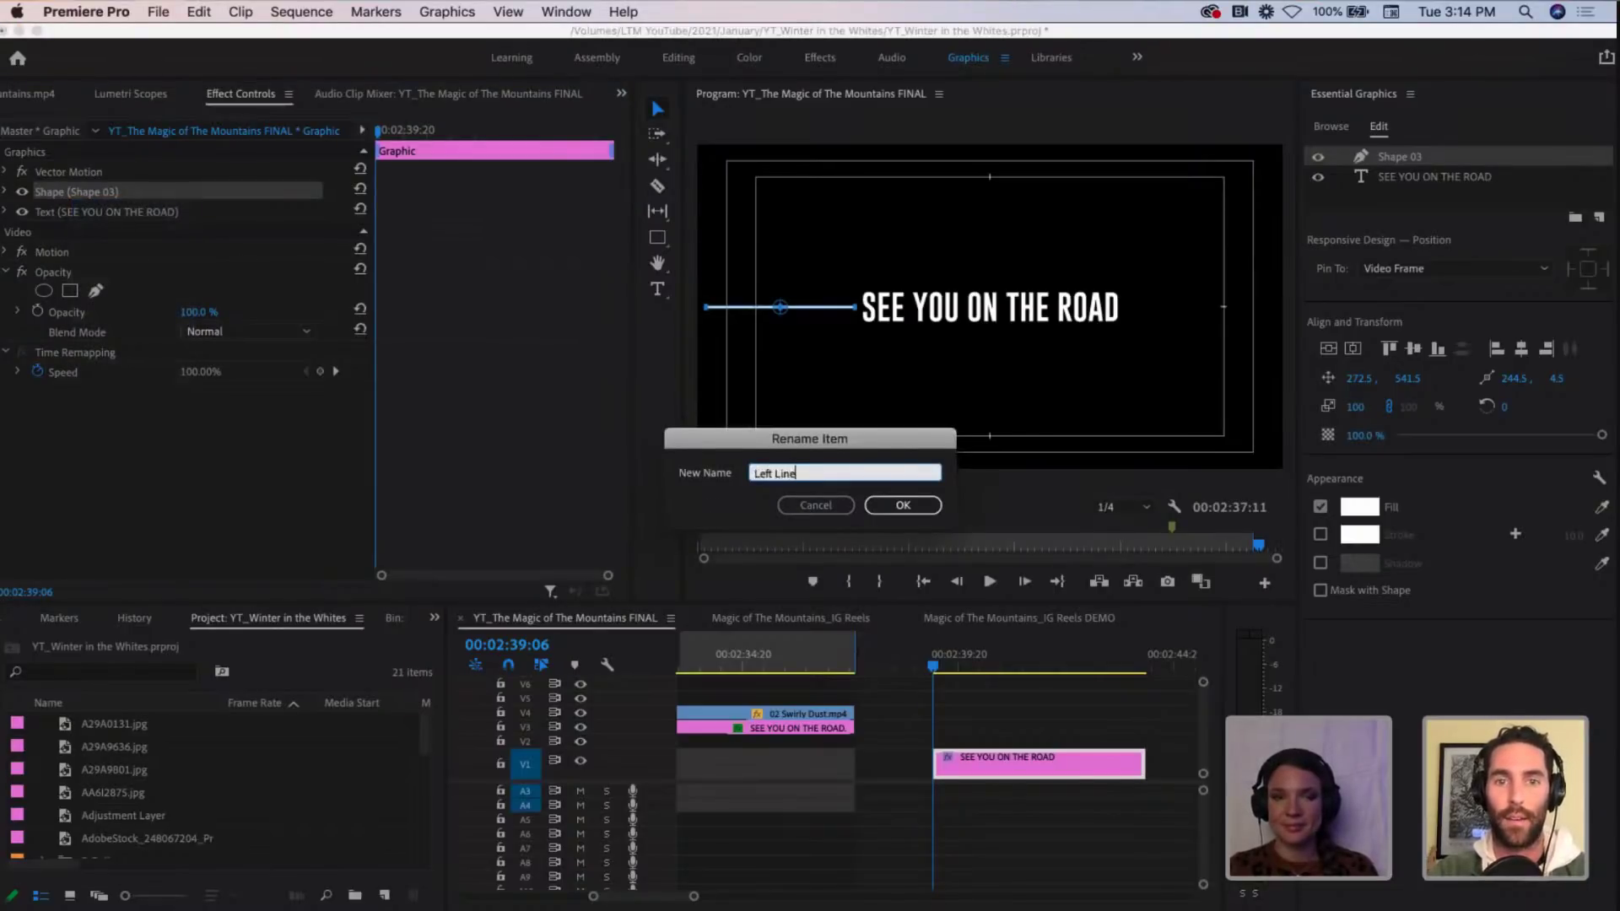
key(Return)
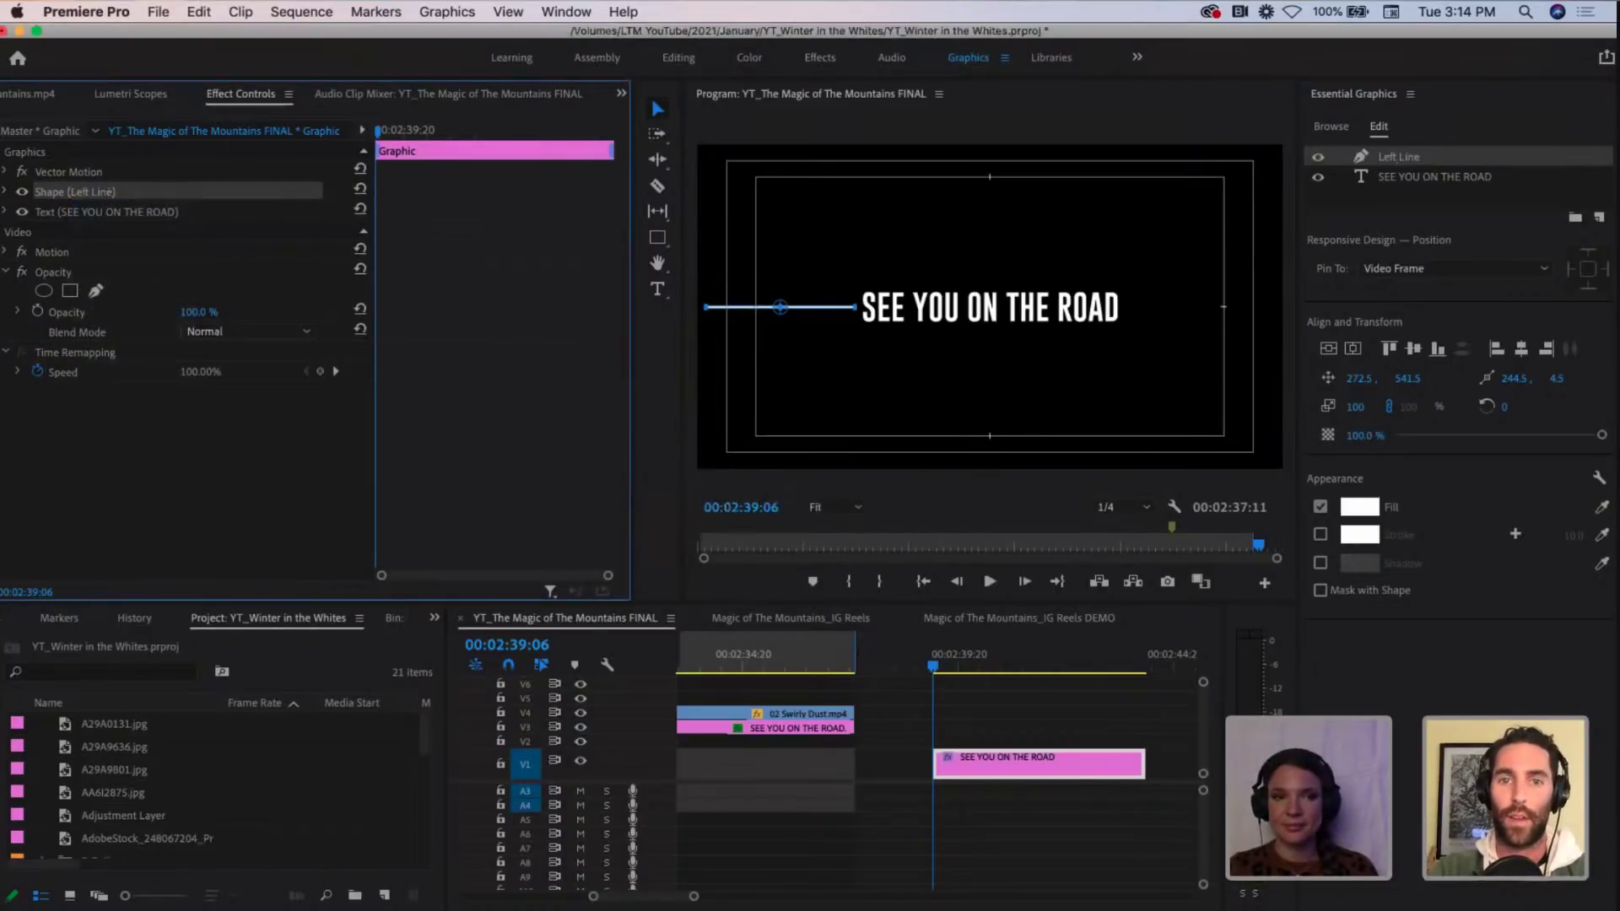
Step: Duplicate the Left Line shape and move the copy to the right of the title, at about 1650, 538.5
click(99, 215)
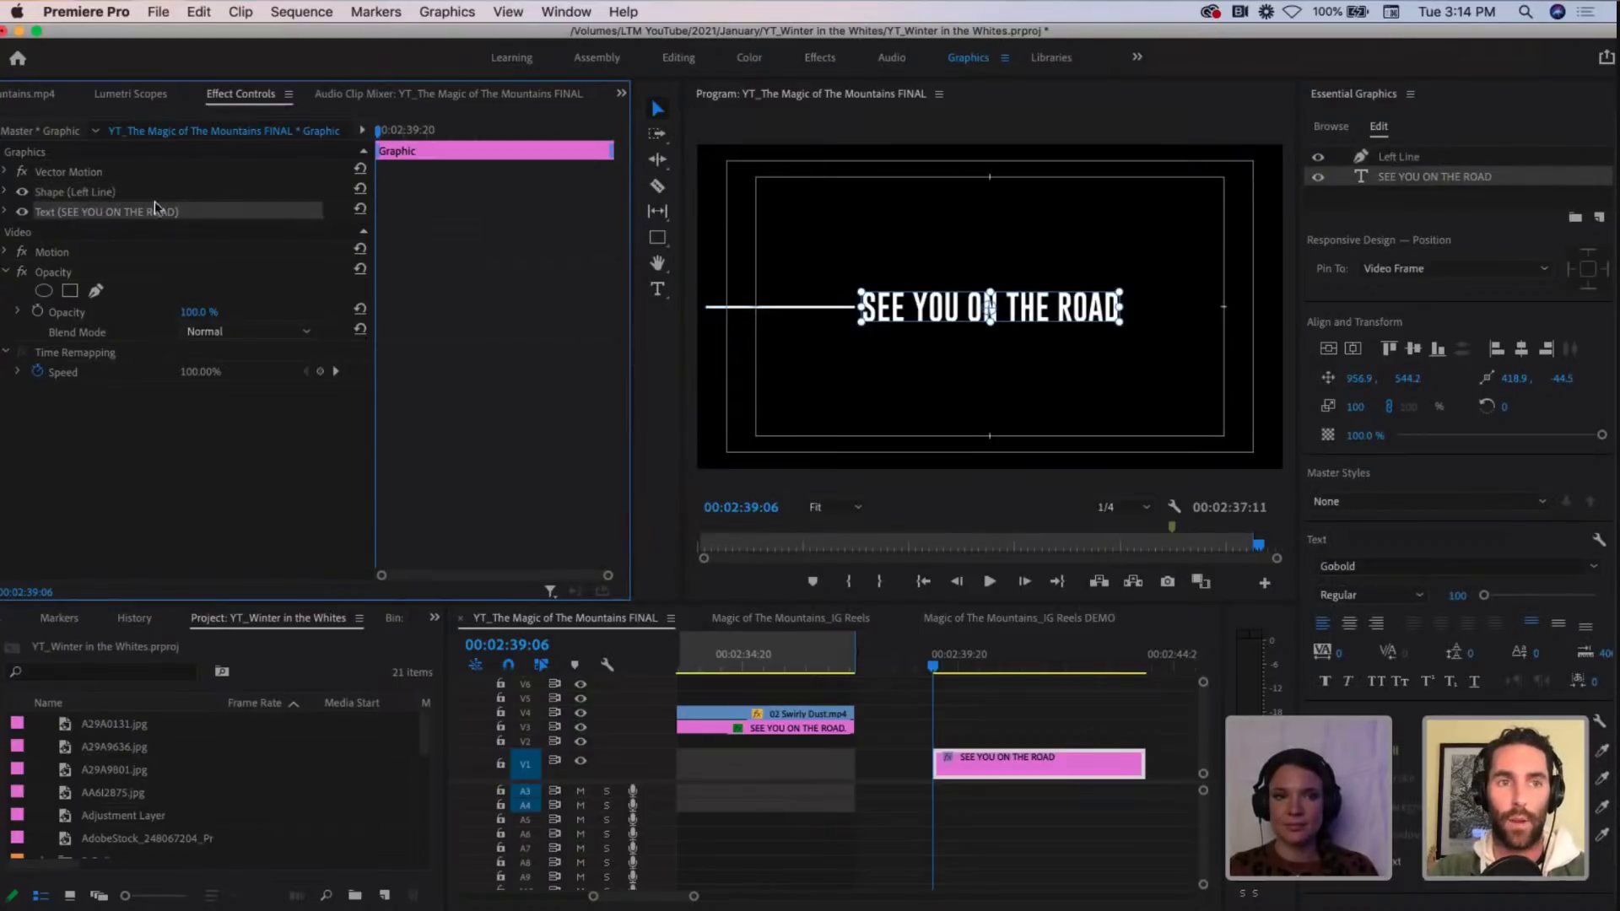
click(82, 195)
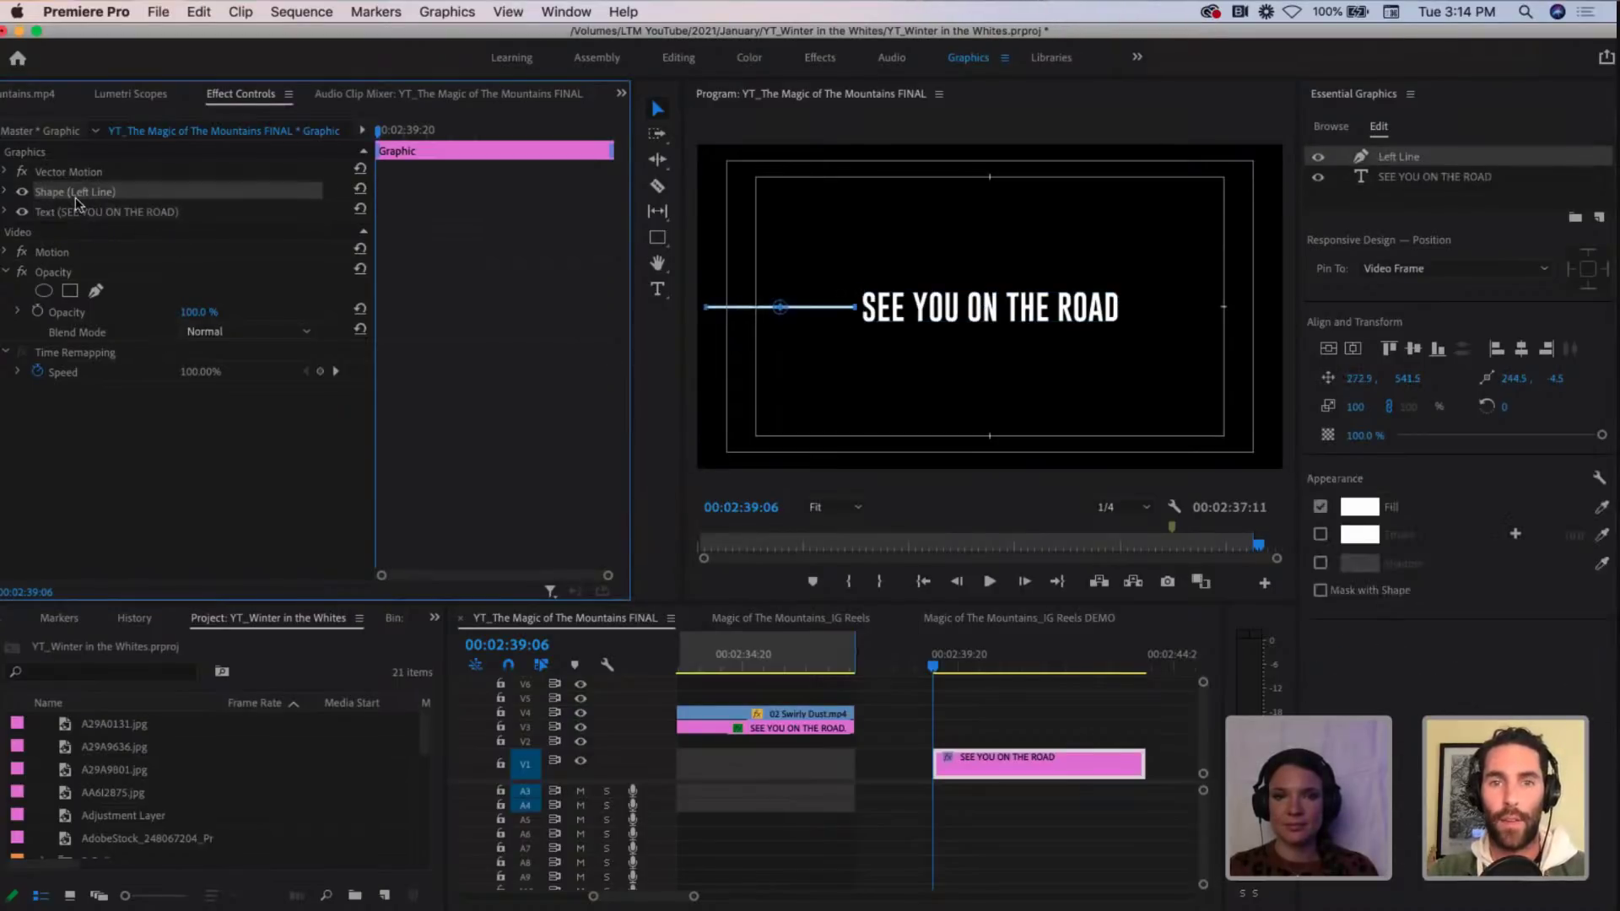
right_click(137, 195)
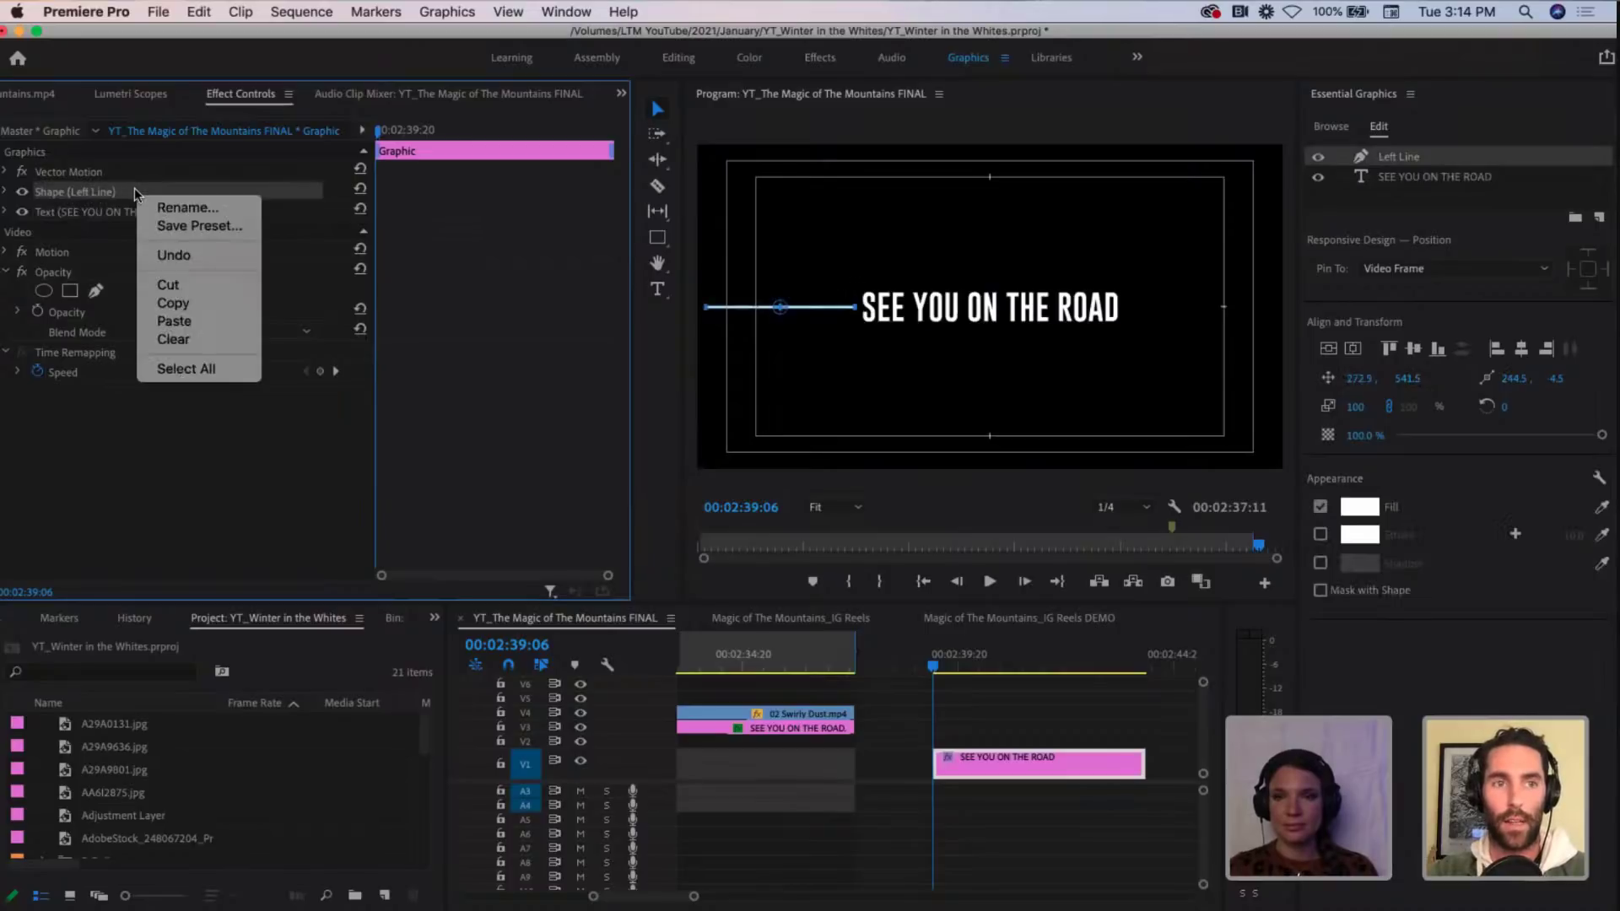
click(170, 306)
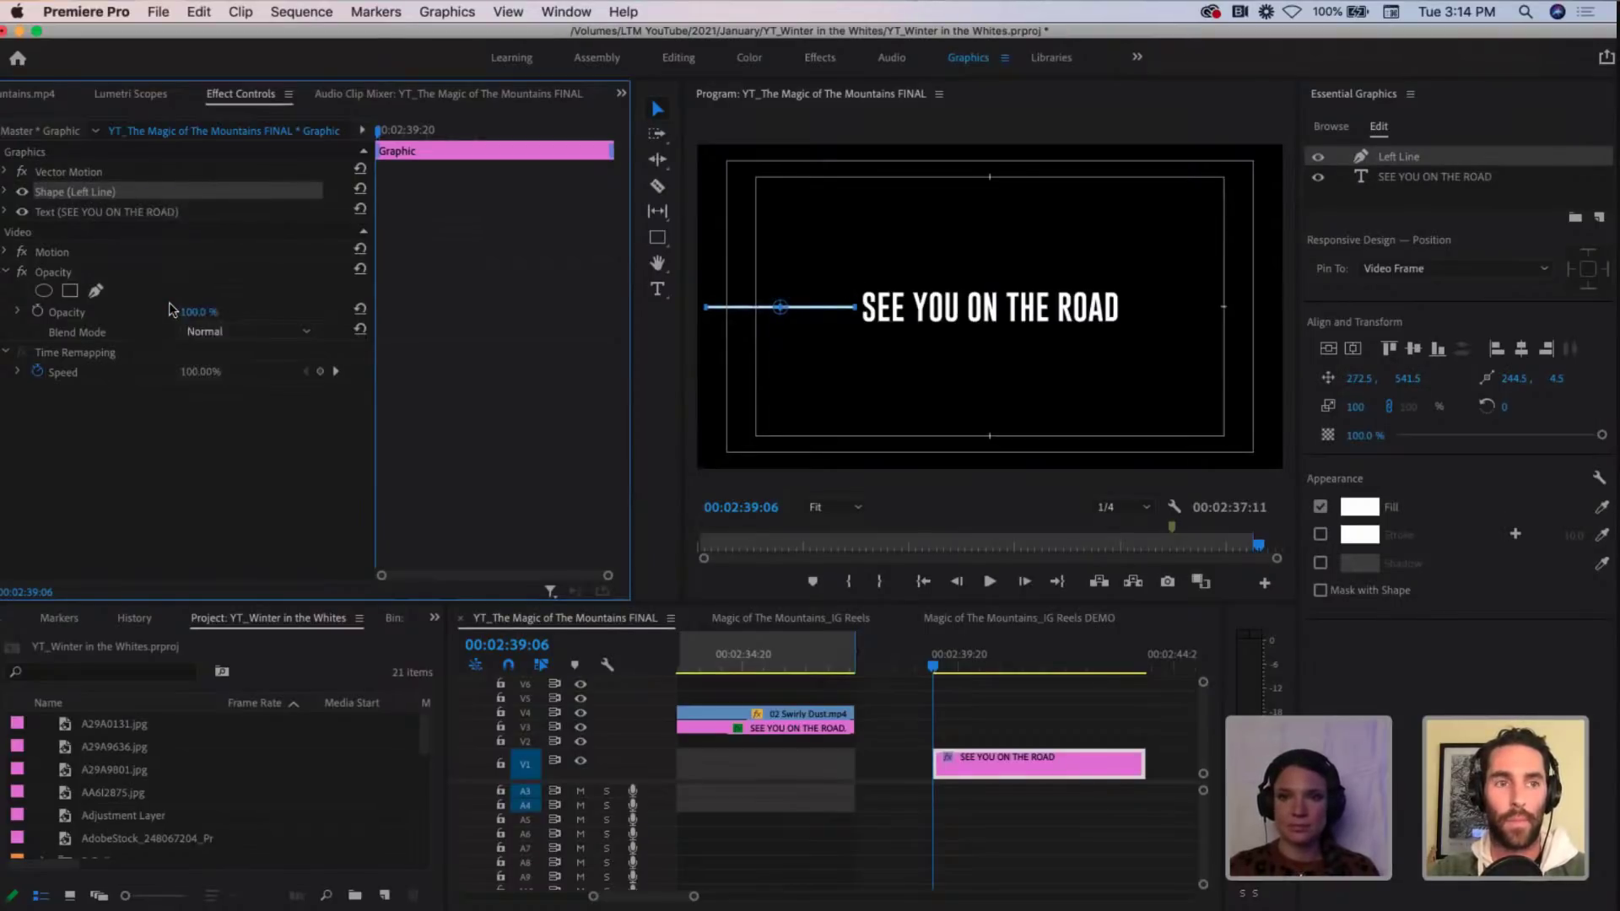
key(super+v)
click(105, 216)
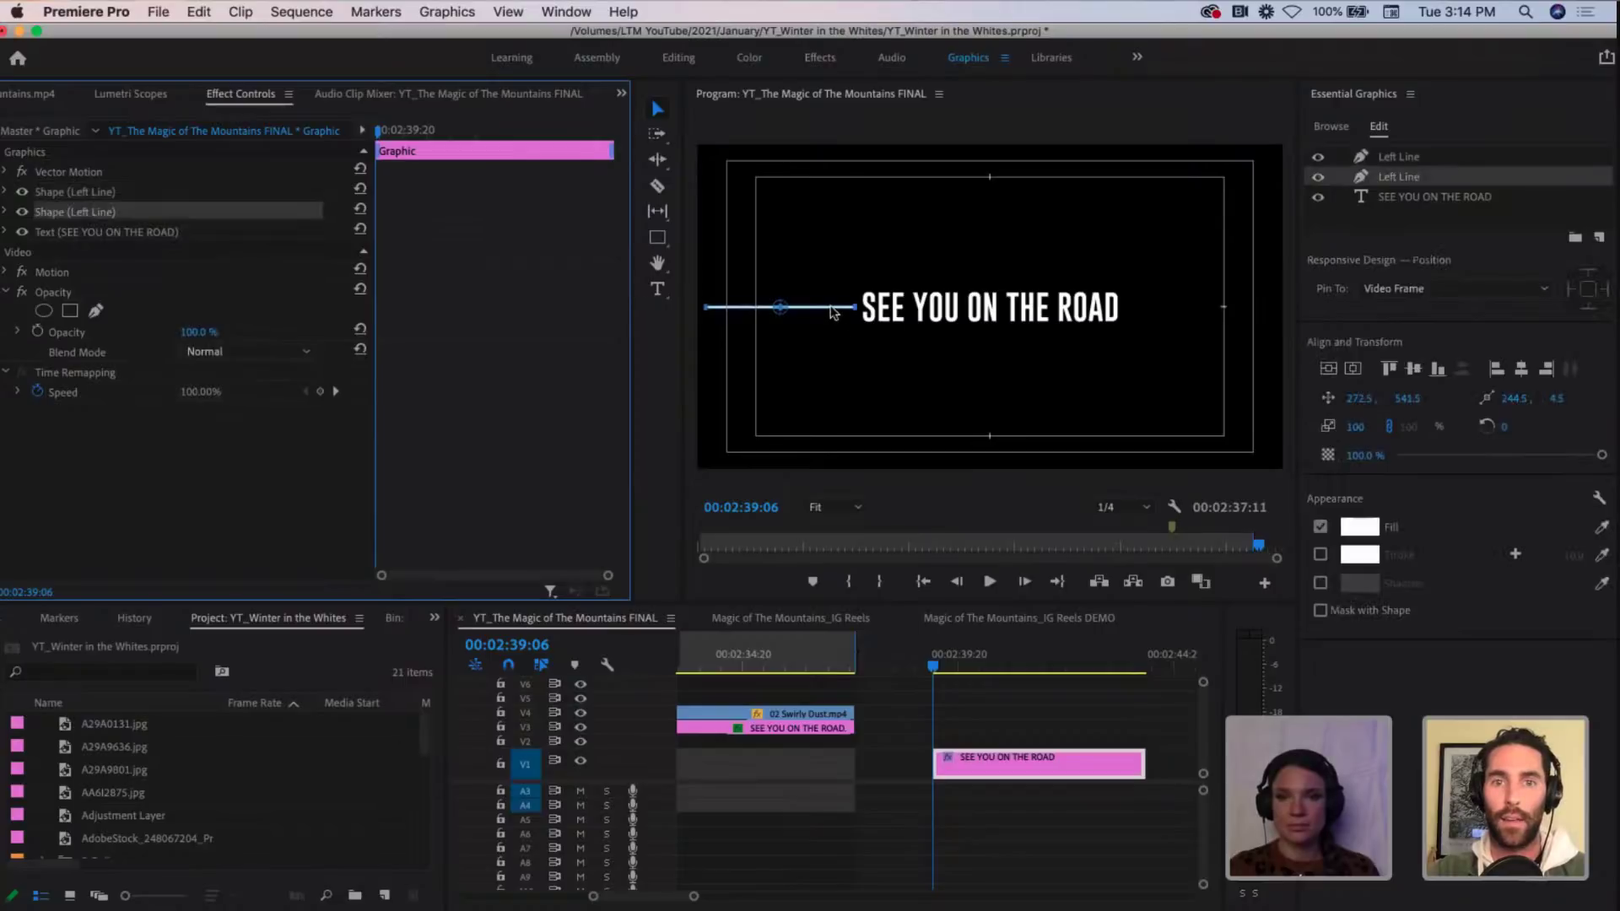
drag(831, 311, 1251, 306)
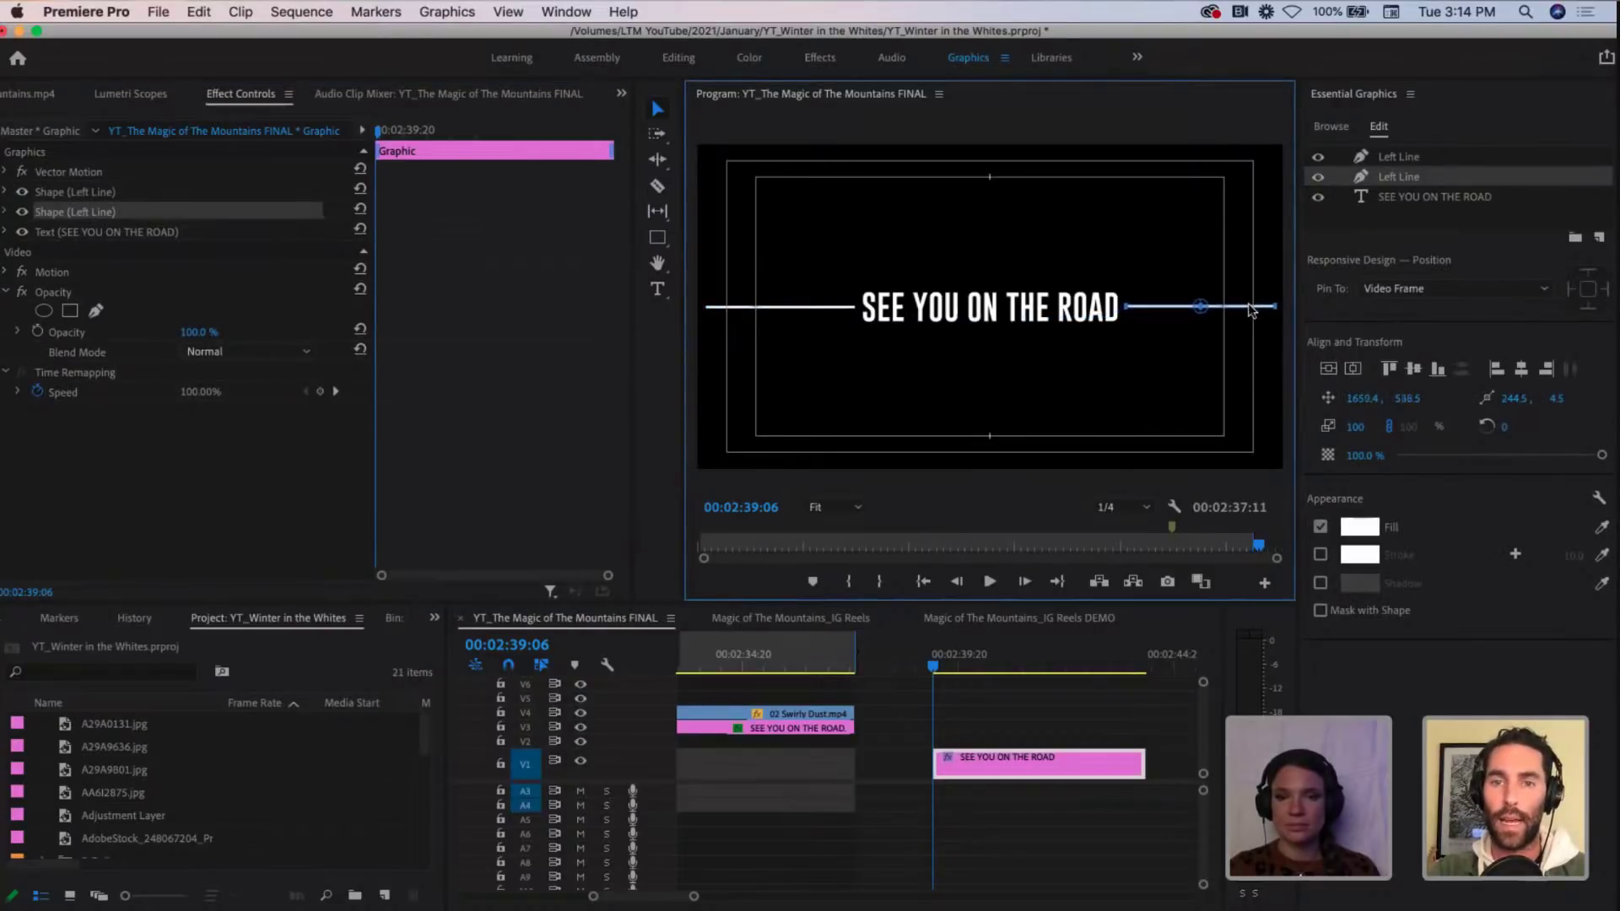
Step: Toggle the copied shape's visibility to identify it, and rename it as Right Line
click(22, 213)
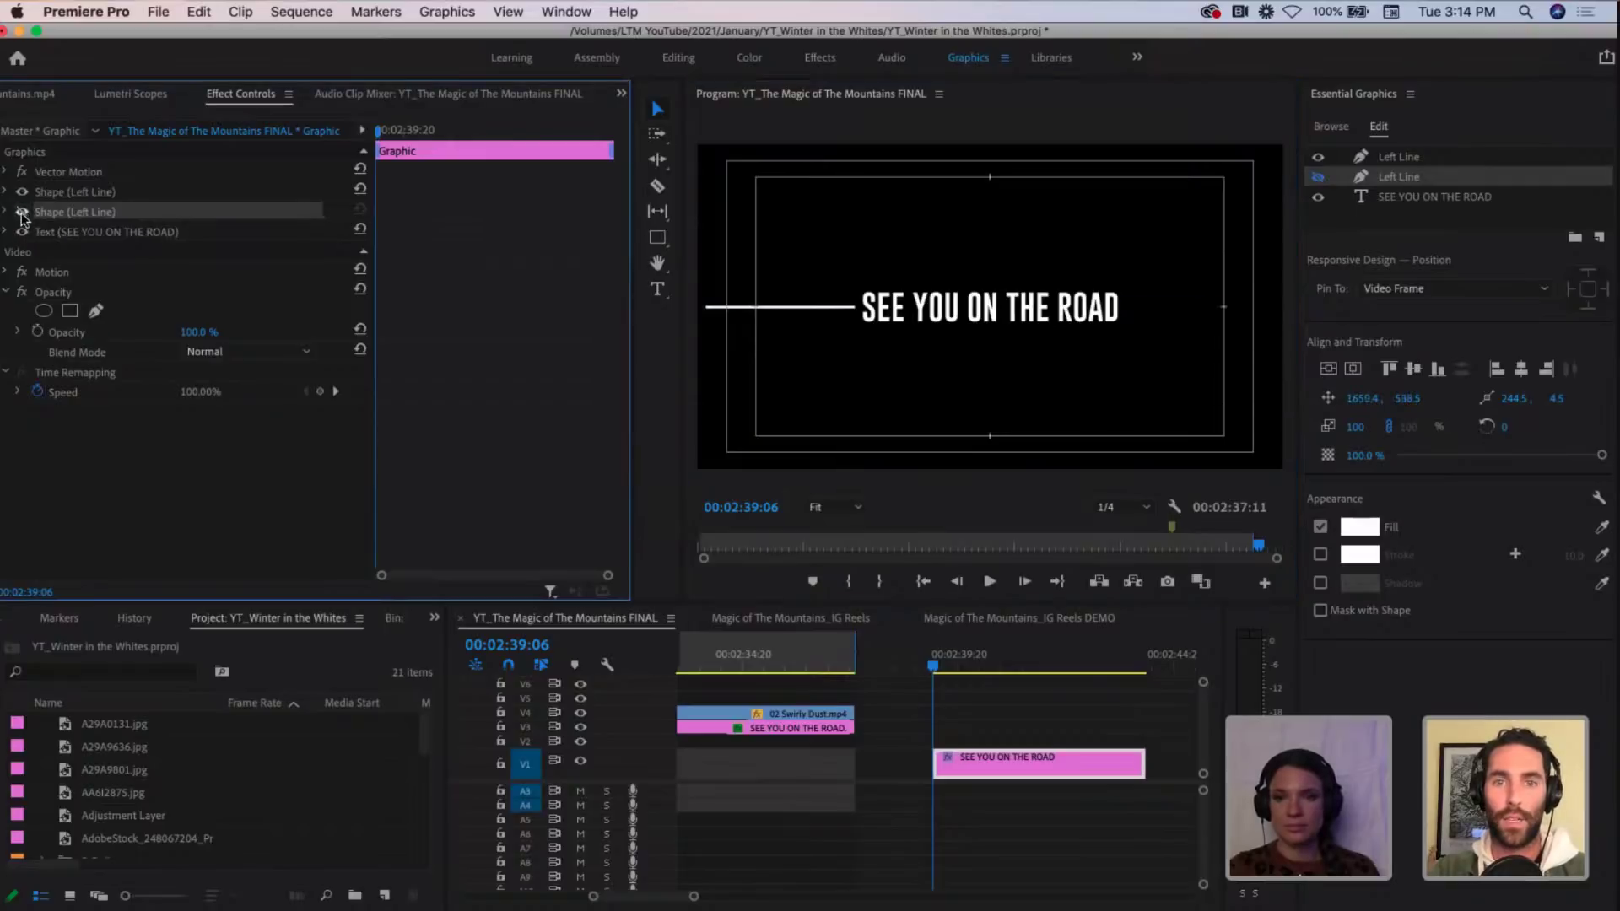
click(22, 213)
click(22, 213)
click(22, 213)
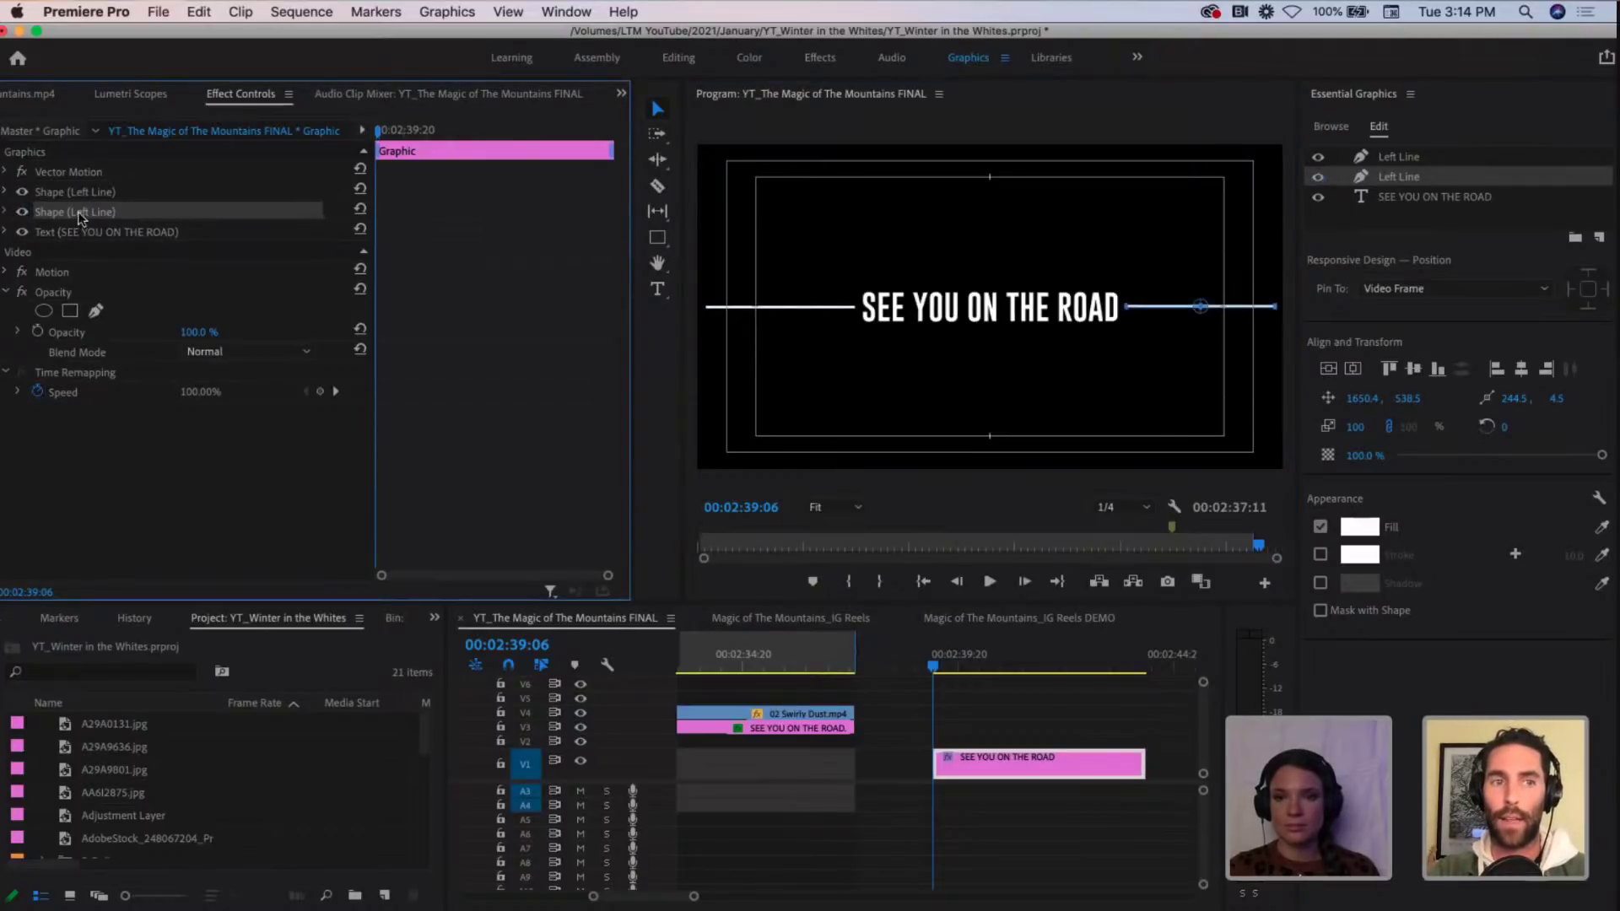
right_click(81, 218)
click(99, 225)
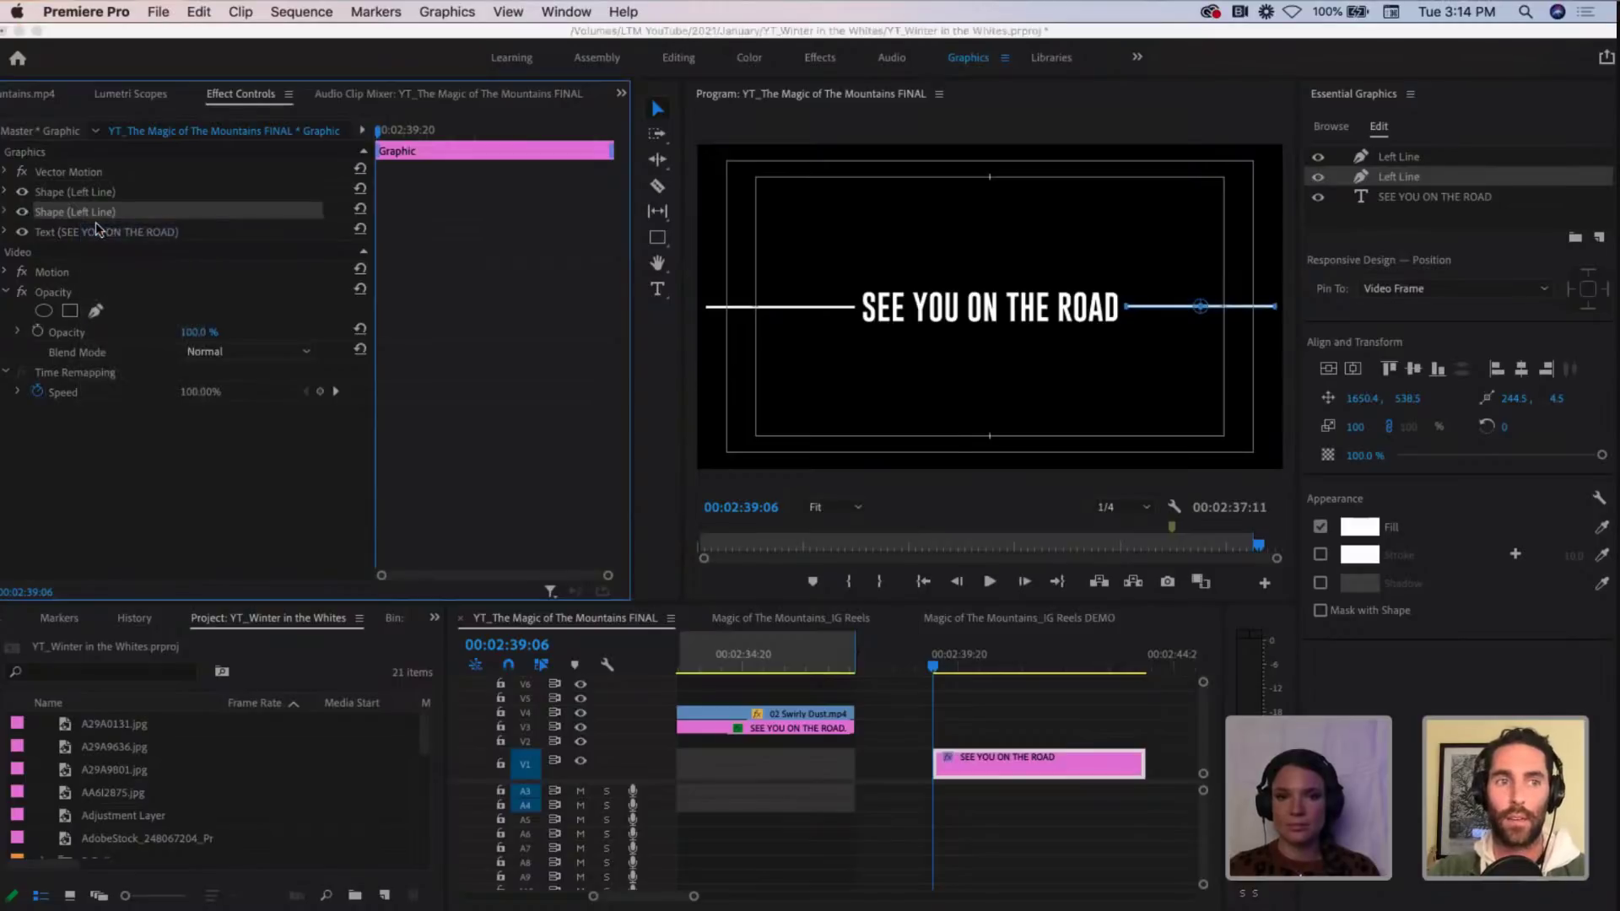
text(Right Line)
key(Return)
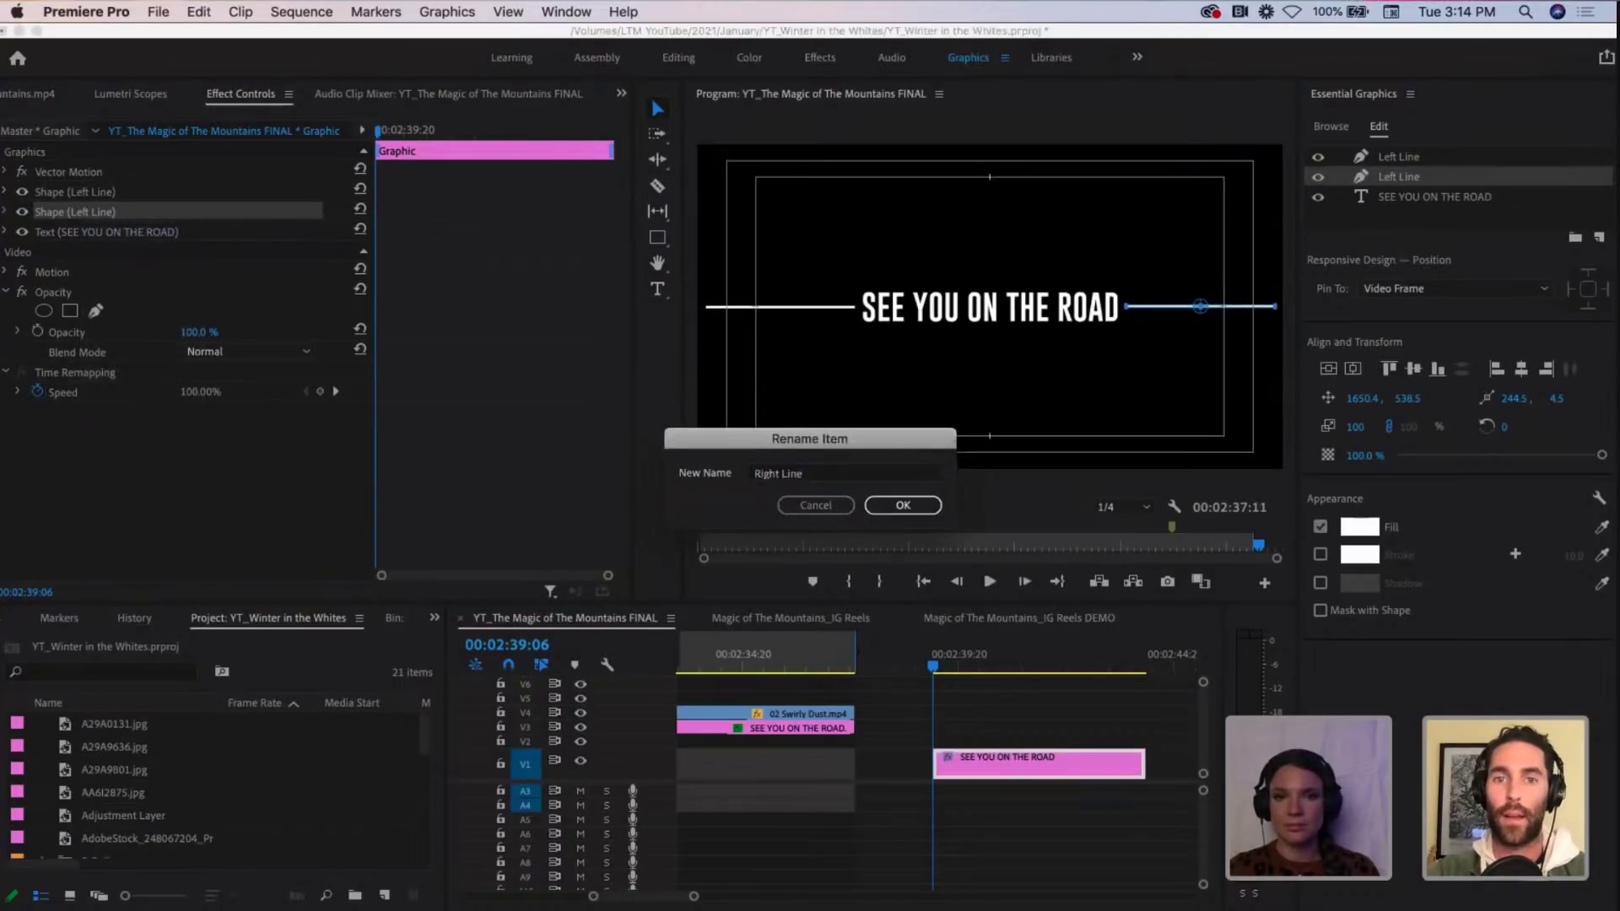
Step: Toggle the visibility of the Right Line, Left Line and text layers to check which element each one controls
click(22, 211)
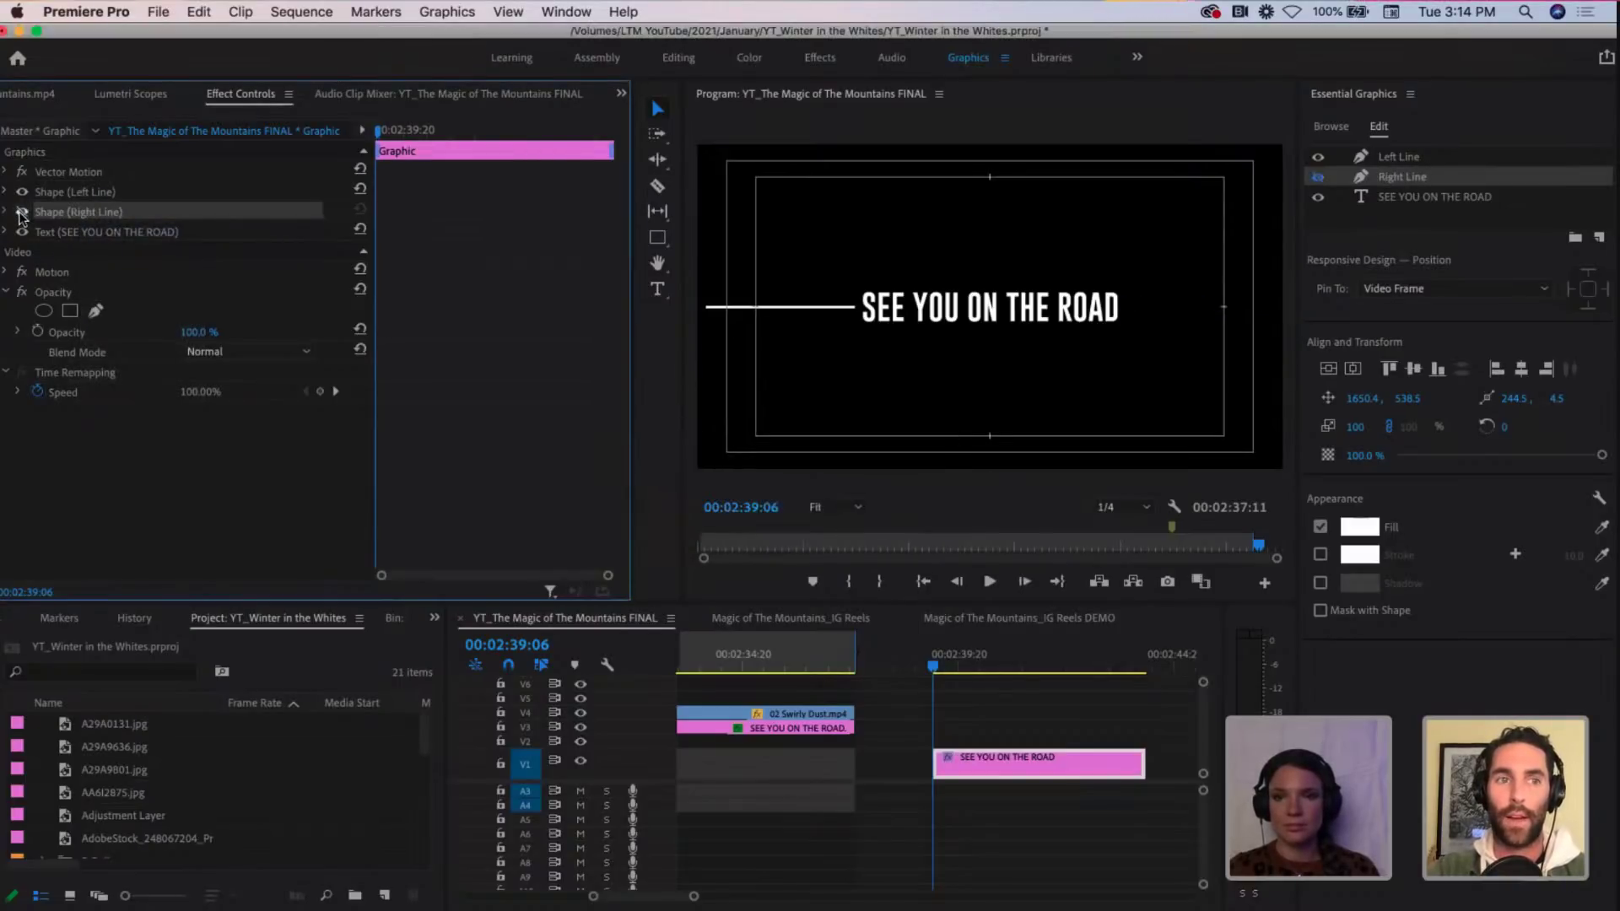
click(22, 212)
click(22, 192)
click(22, 193)
click(22, 232)
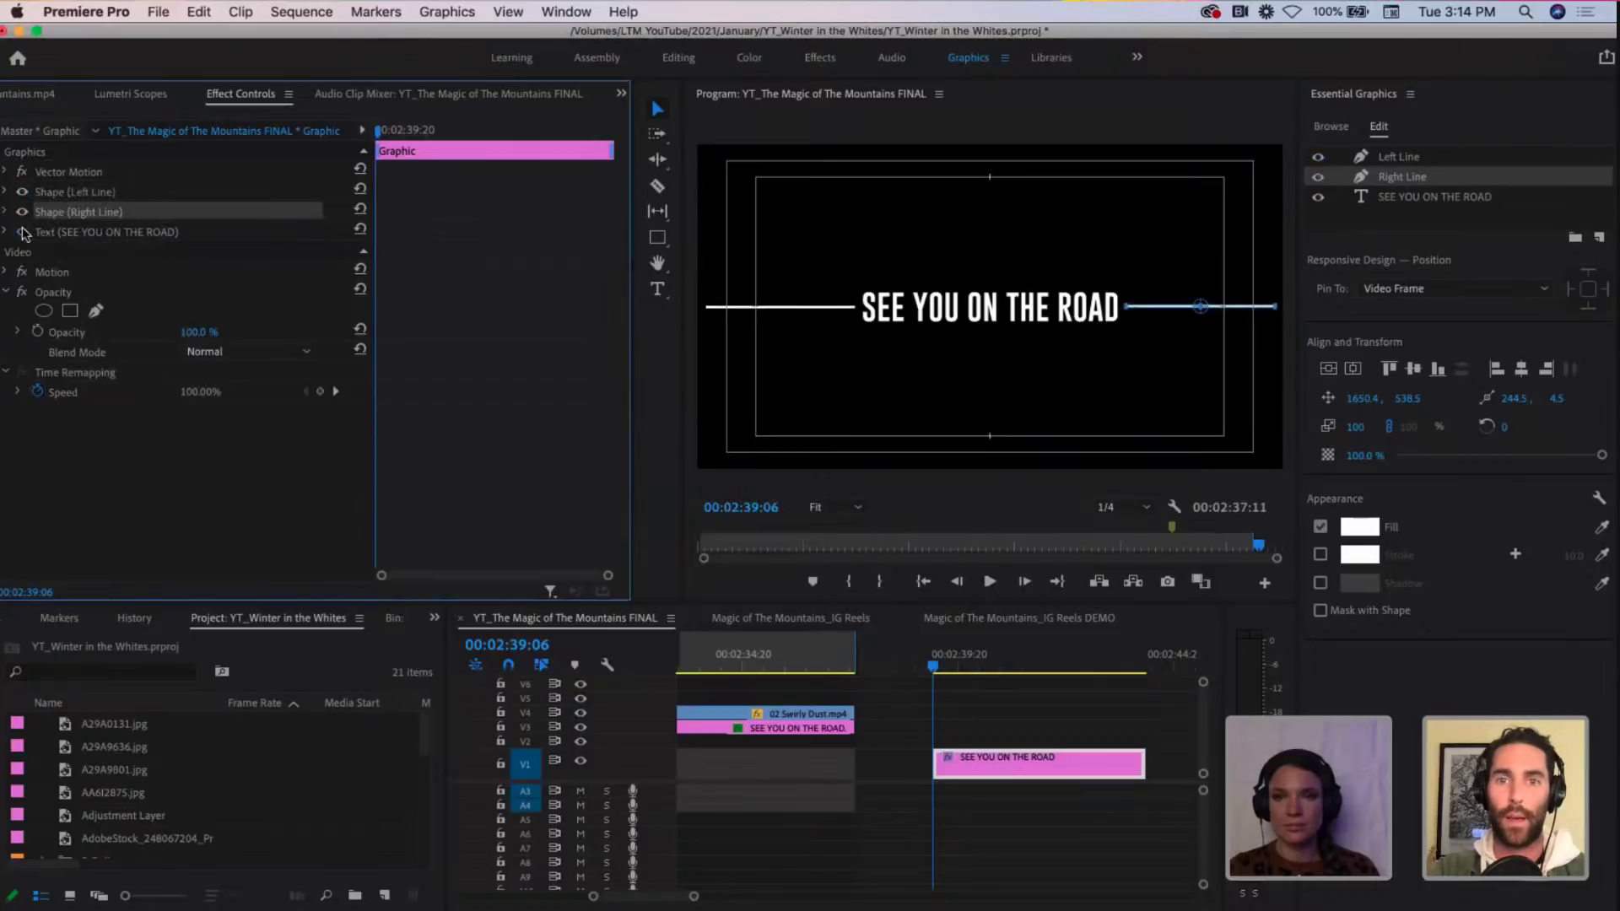
click(22, 232)
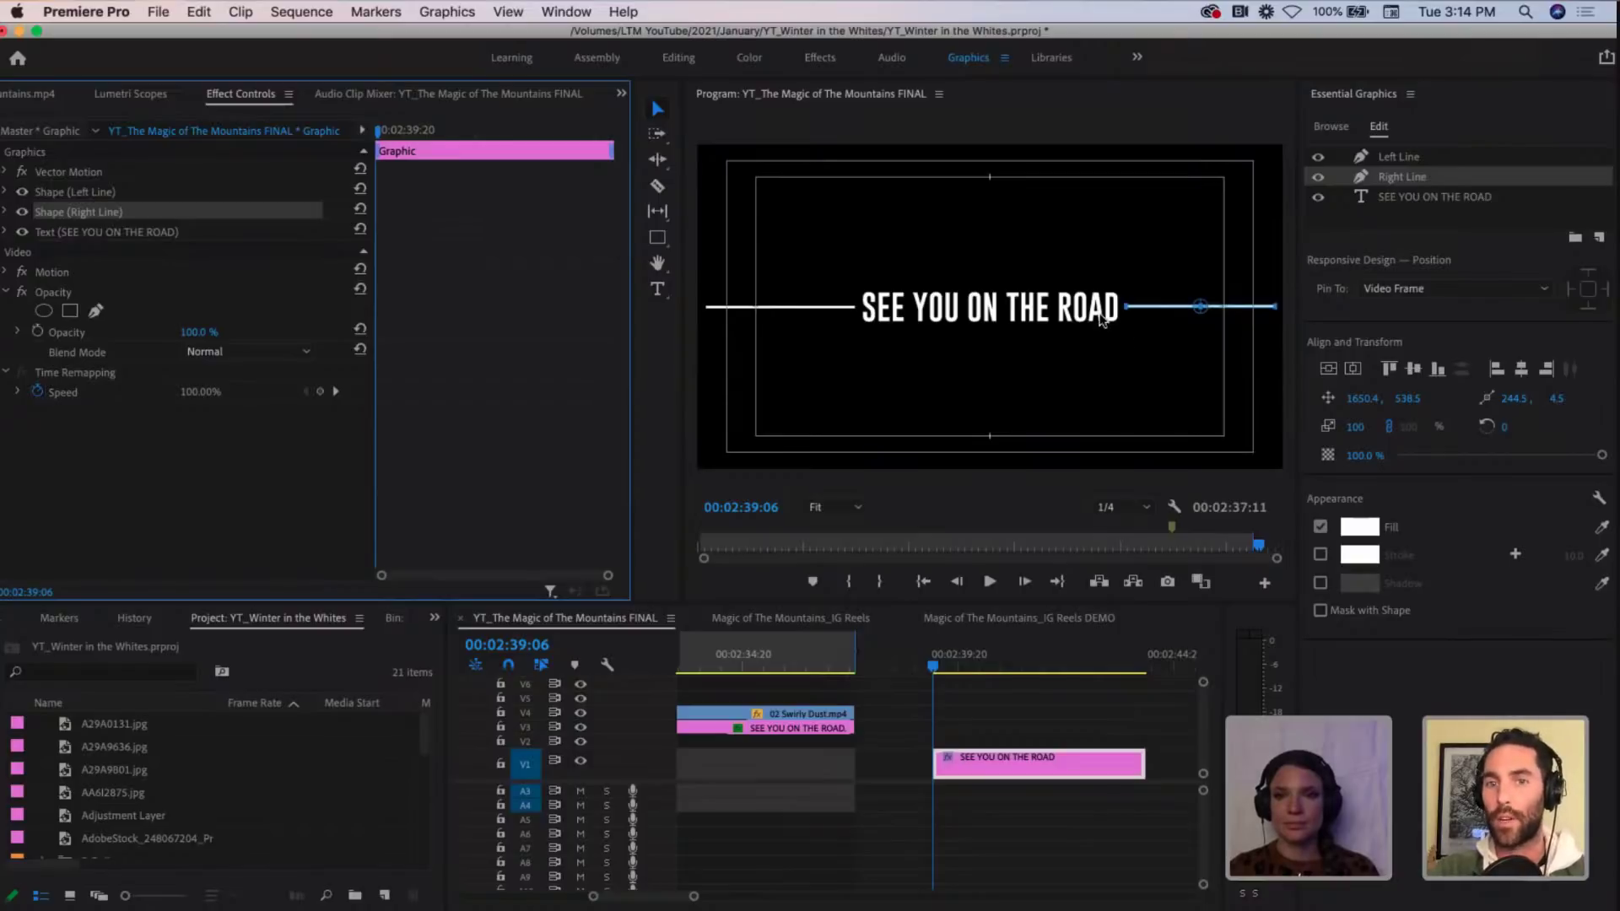
Step: Select the title text and the two lines in the preview in turn to check that each is a separate layer
click(1119, 161)
click(967, 313)
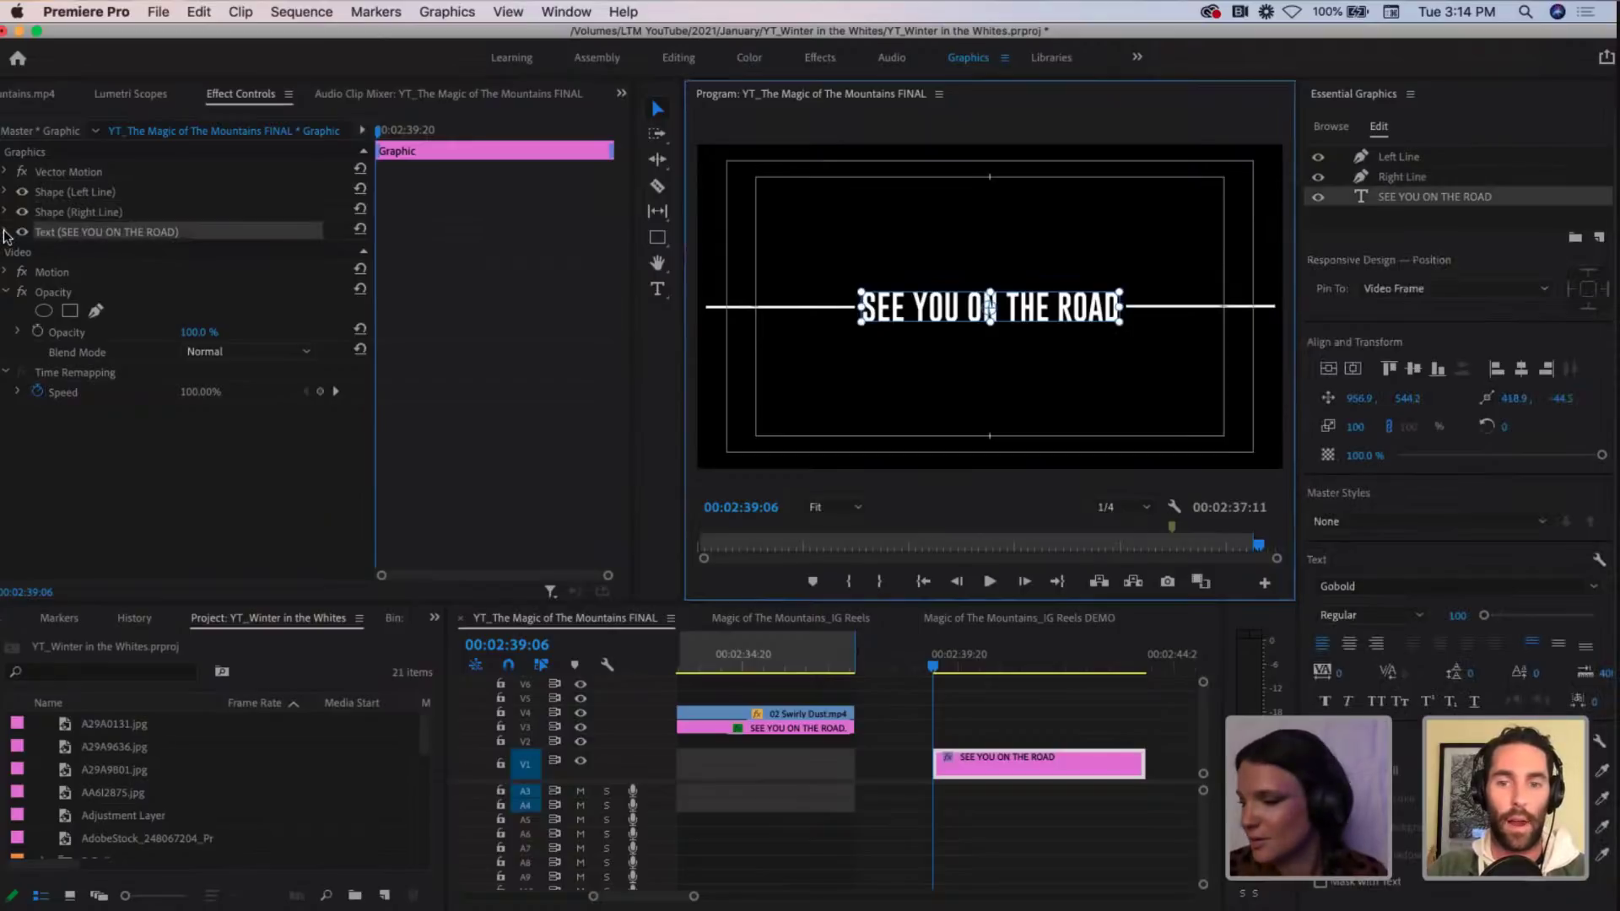
click(1001, 379)
click(933, 310)
click(934, 352)
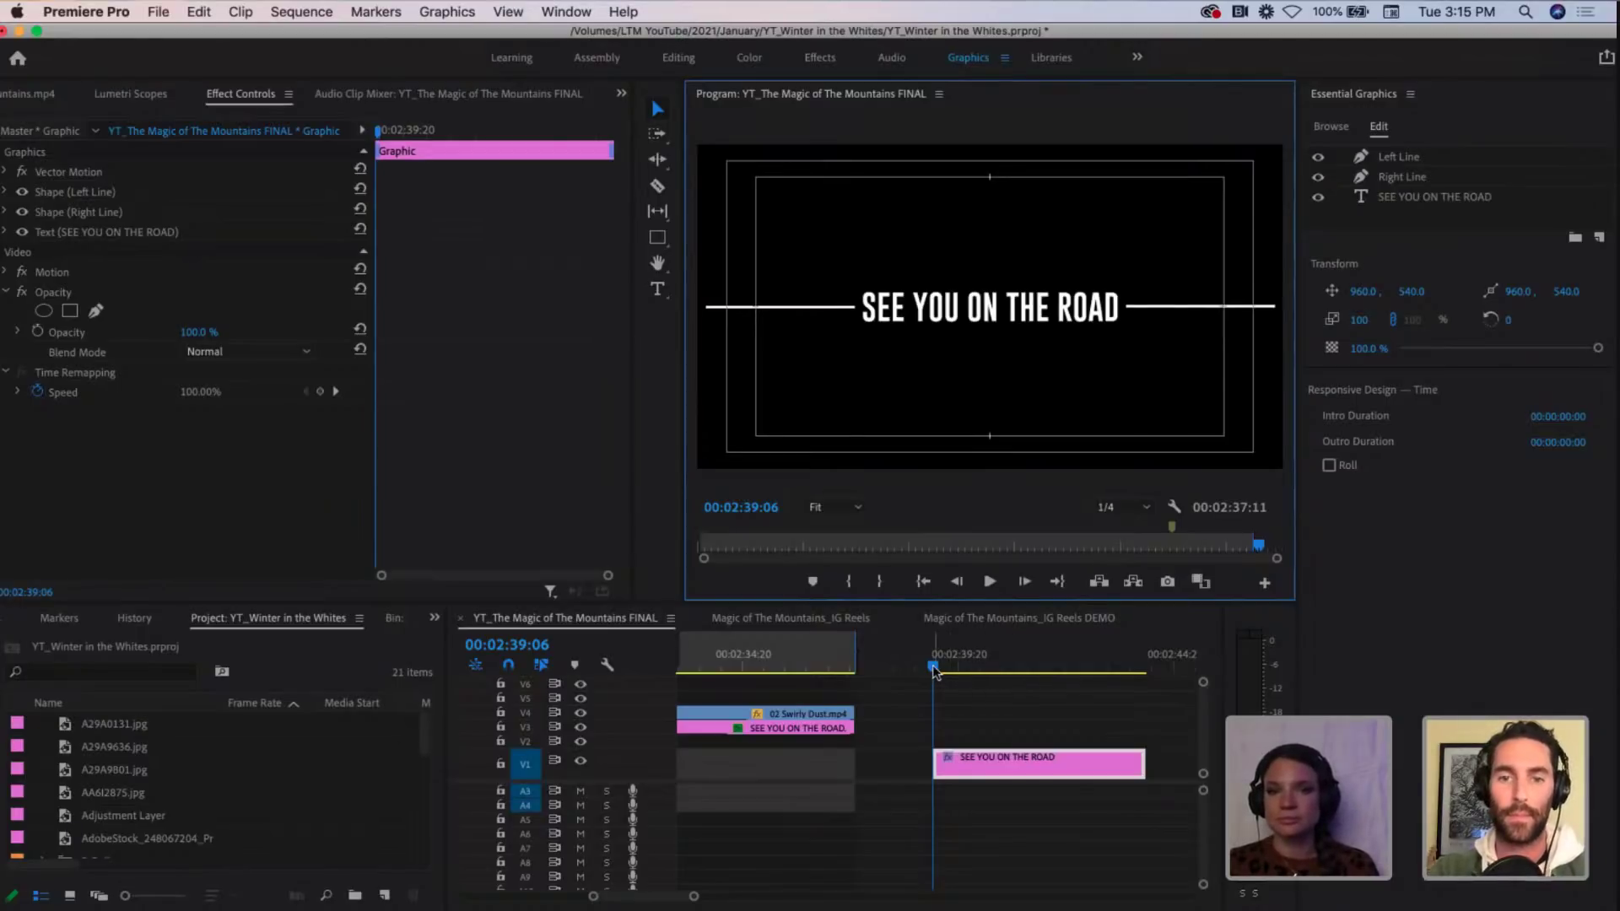
click(825, 311)
click(957, 307)
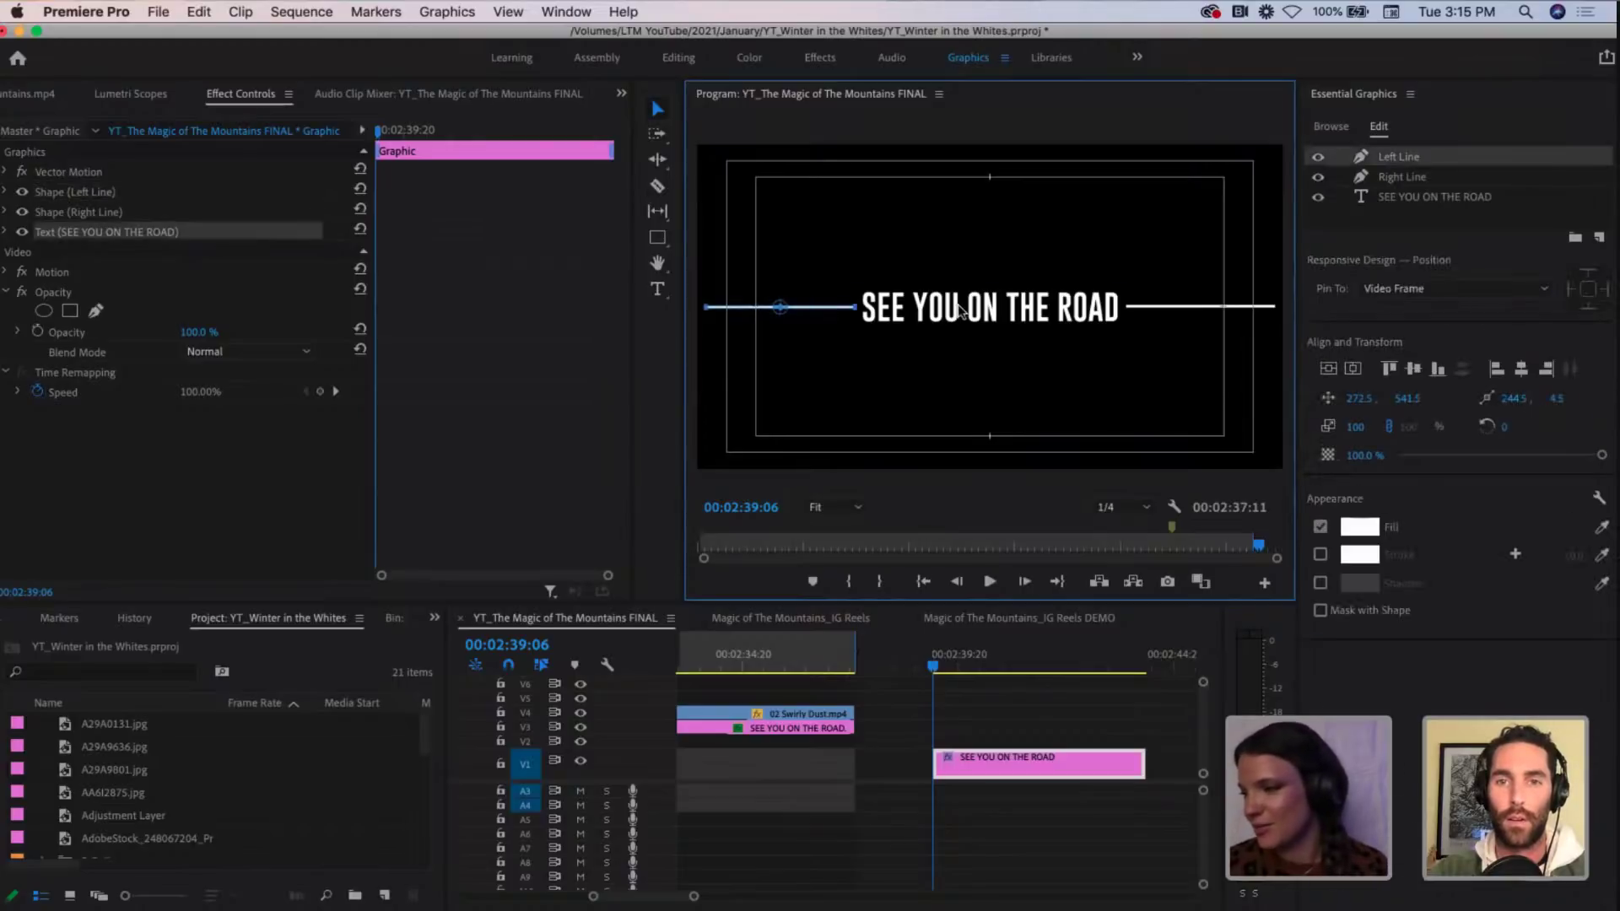
click(1194, 297)
click(848, 310)
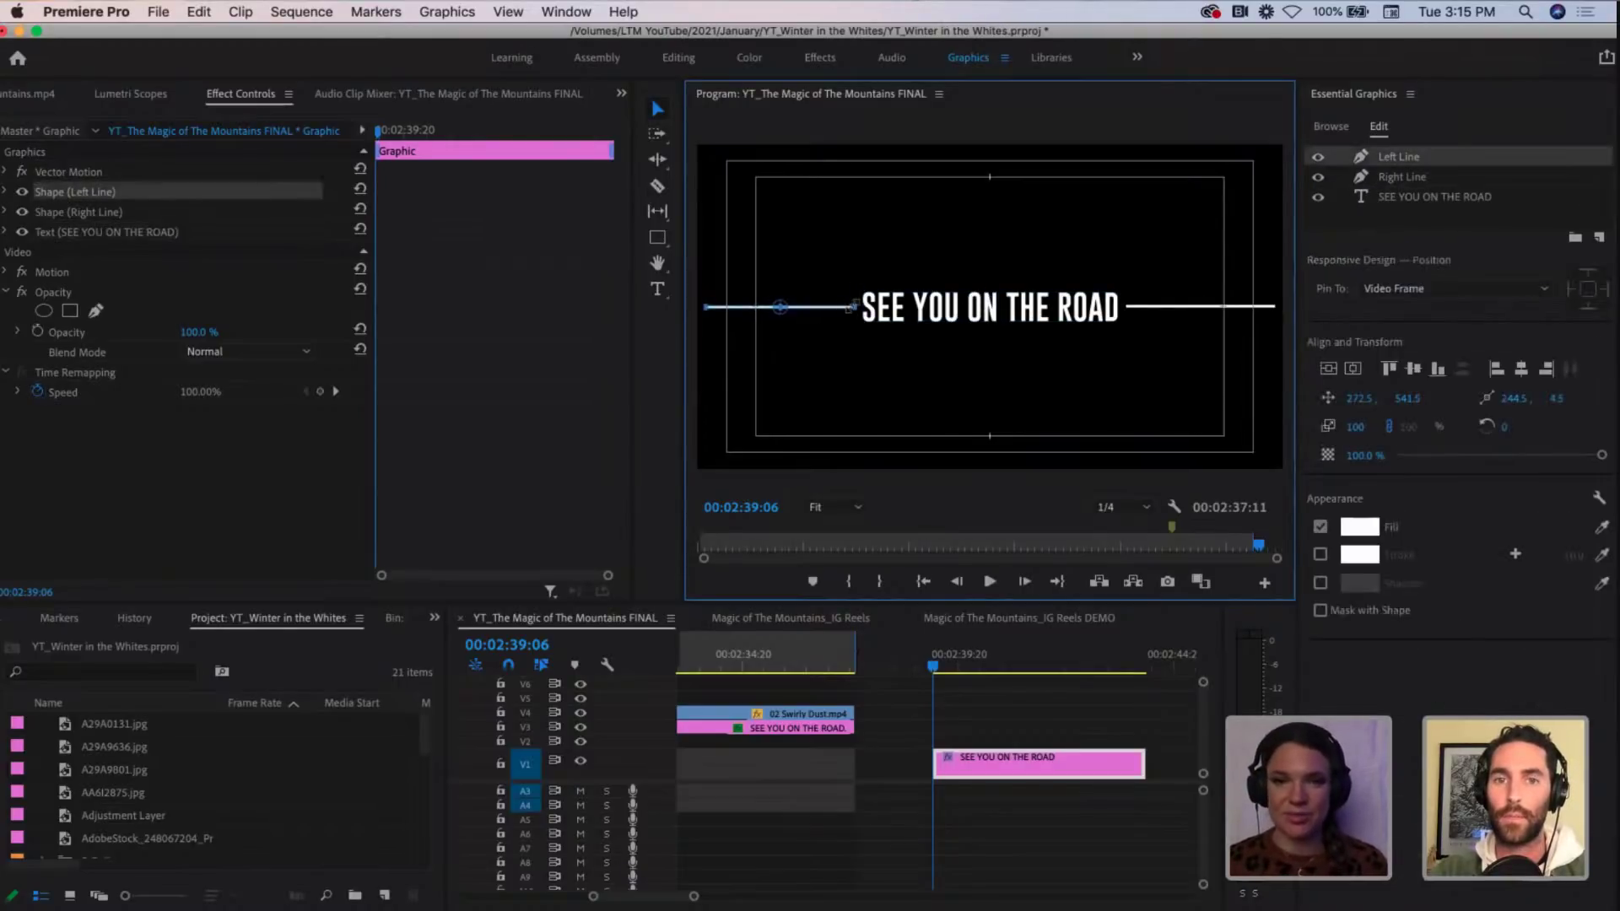
click(1157, 311)
click(1102, 315)
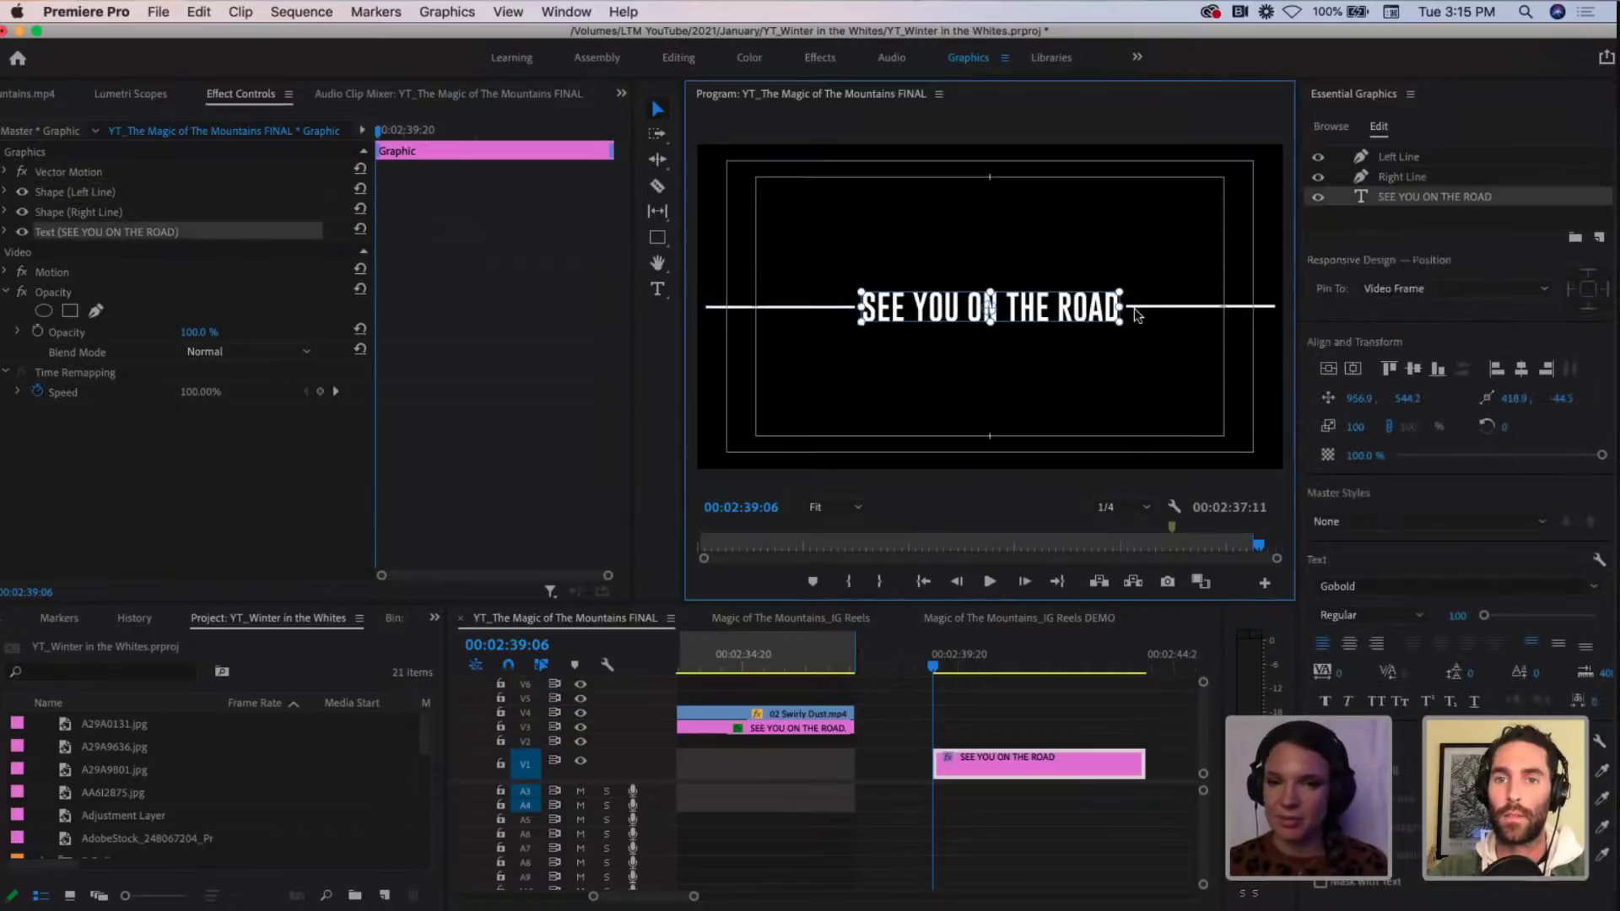
click(1156, 311)
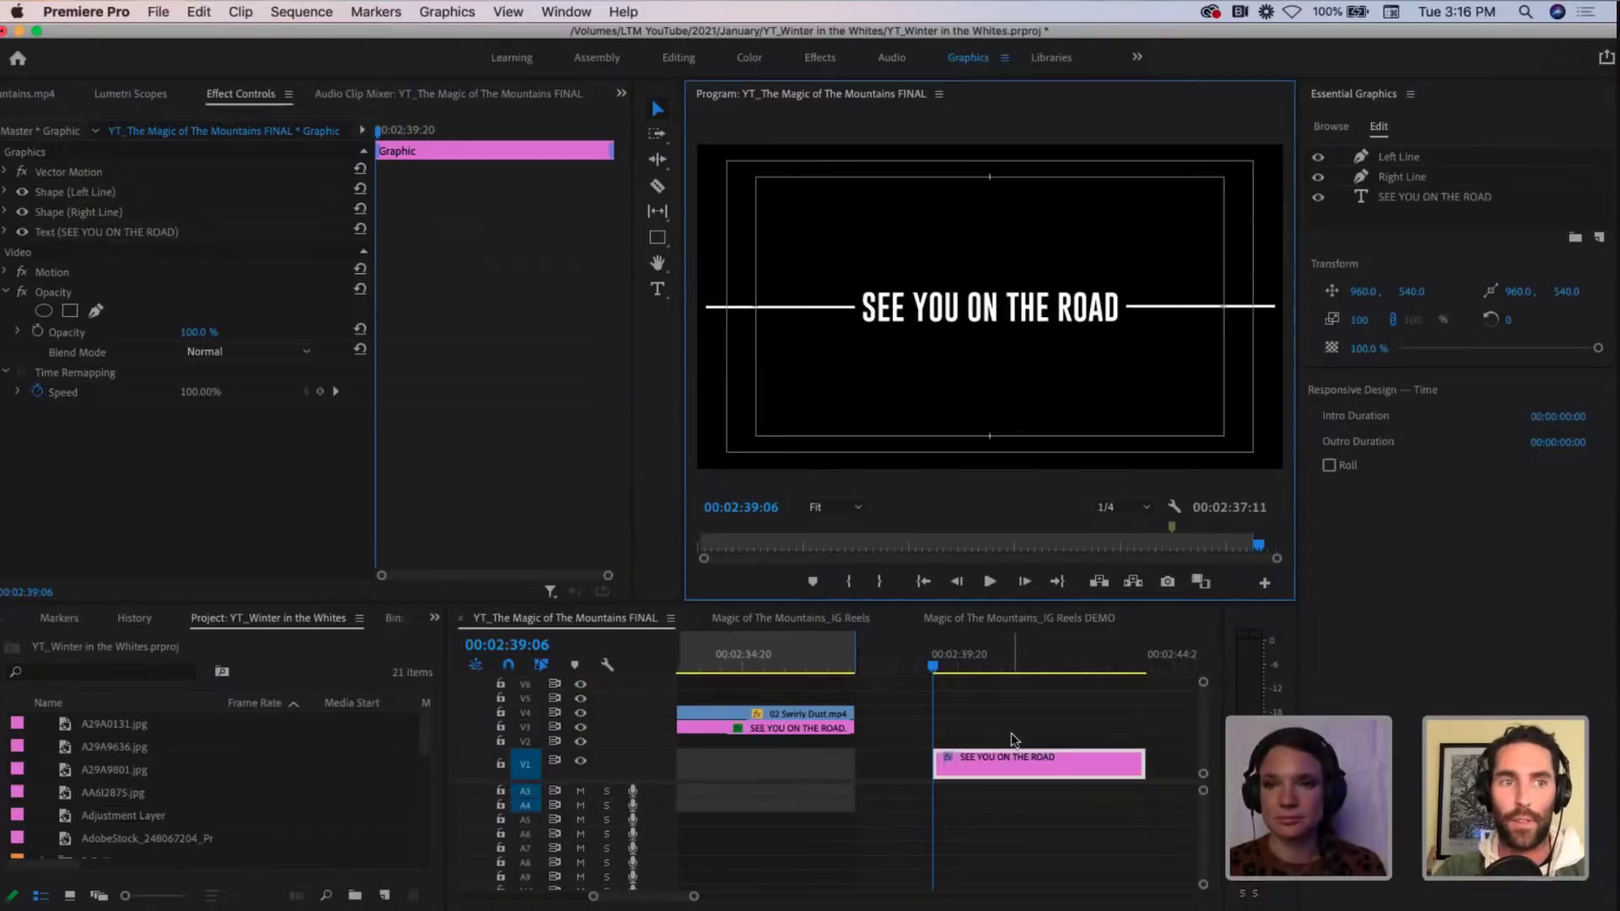
Step: Select the title clip and look through the properties of its Left Line and Right Line shapes
click(981, 760)
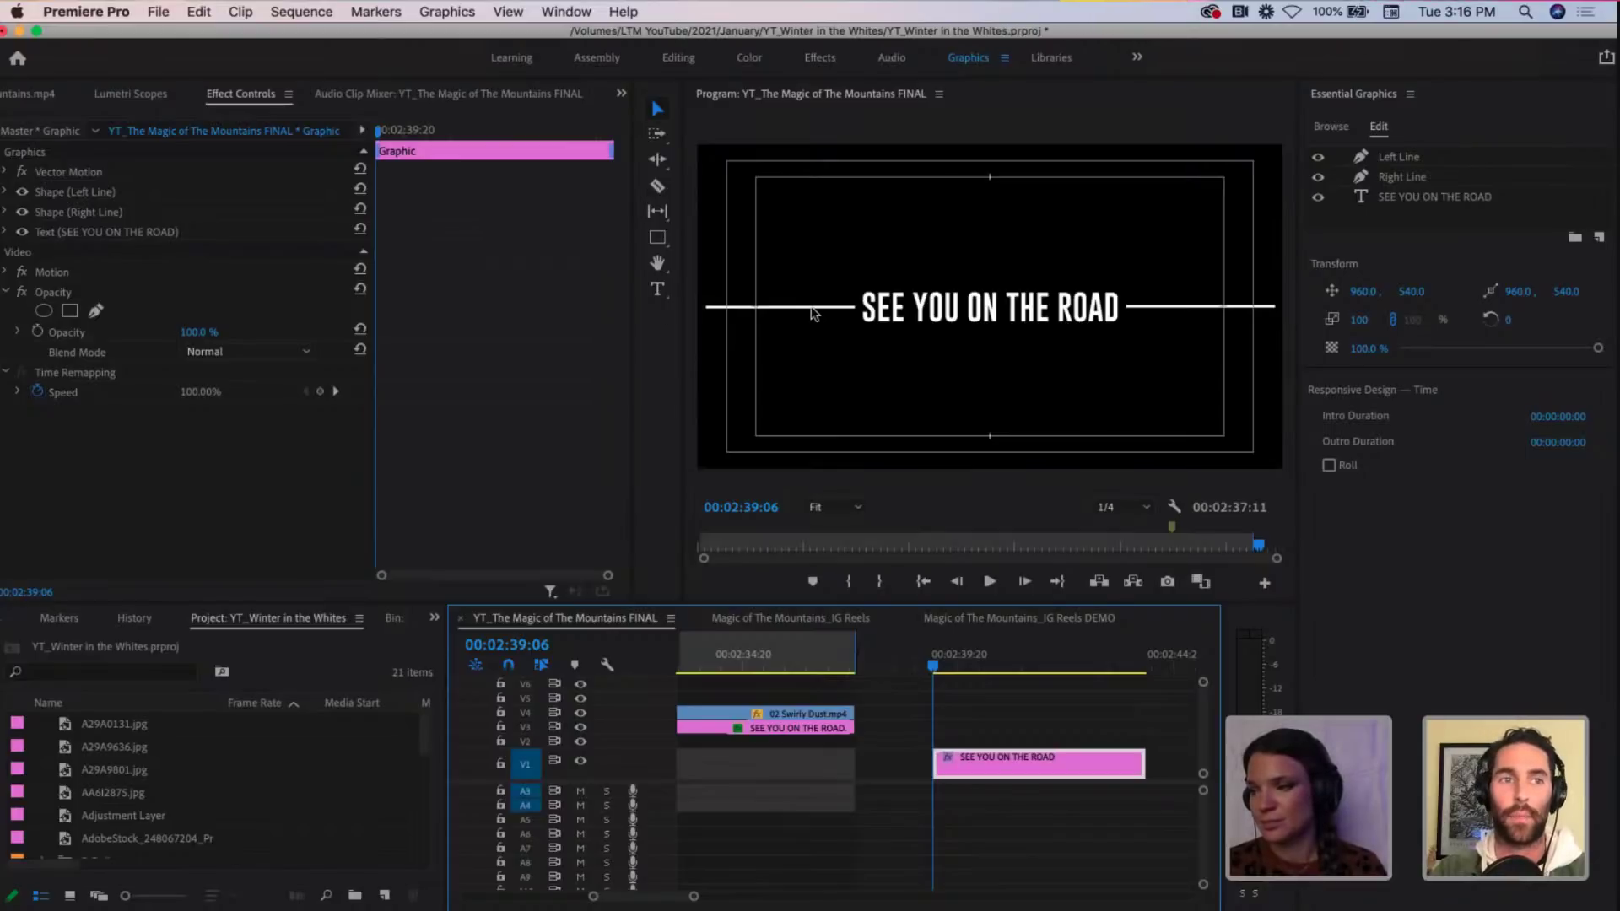
click(106, 193)
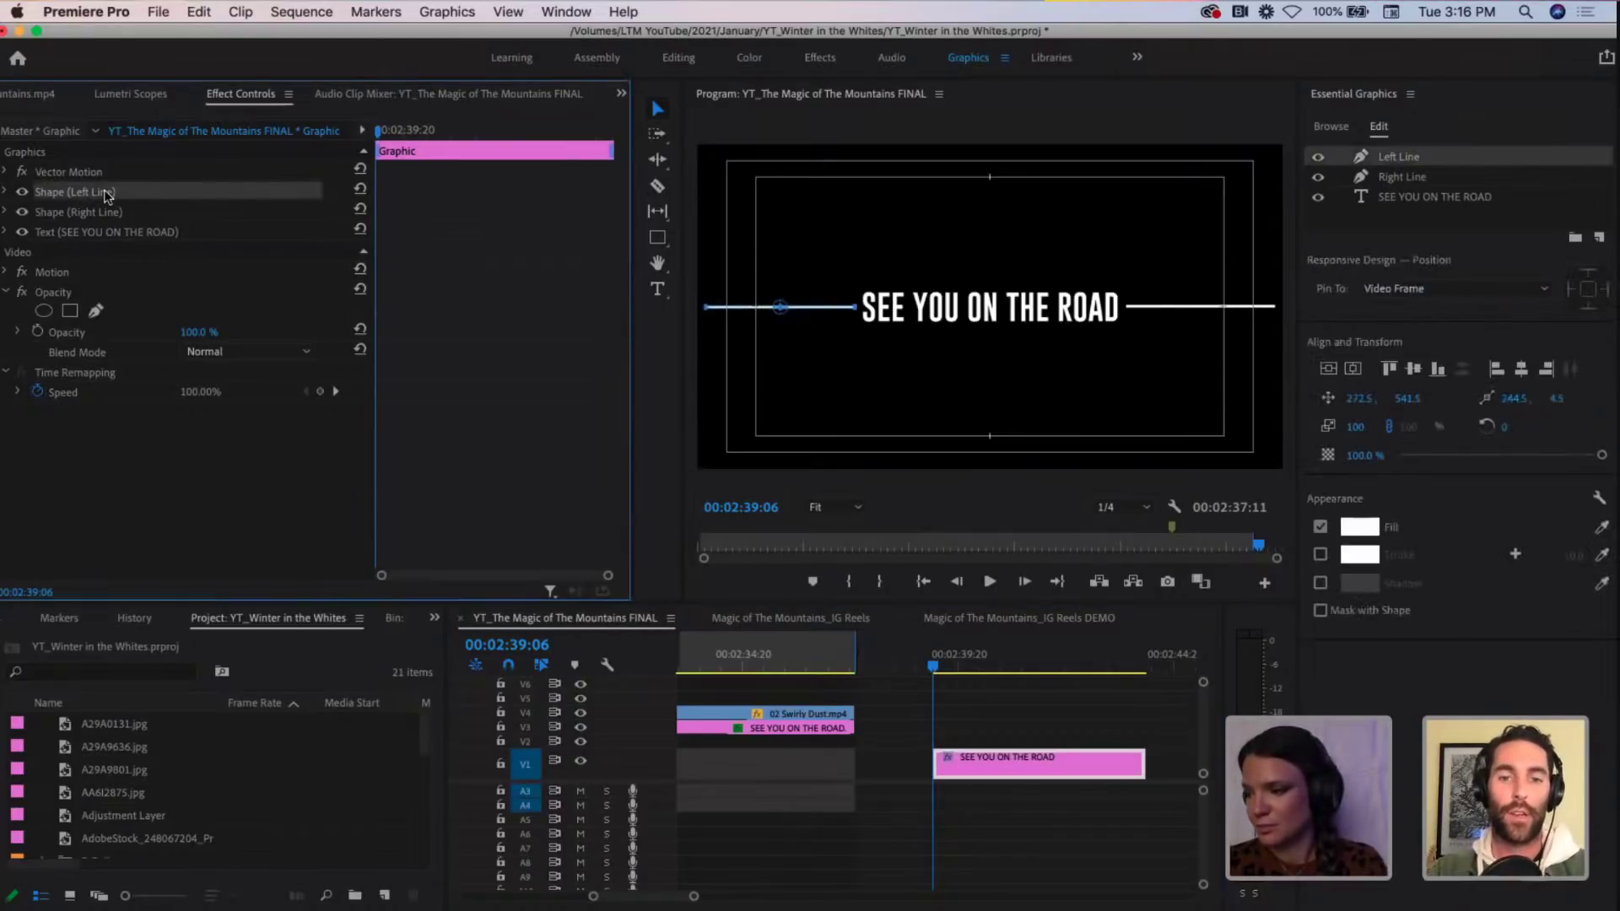
click(4, 192)
click(4, 192)
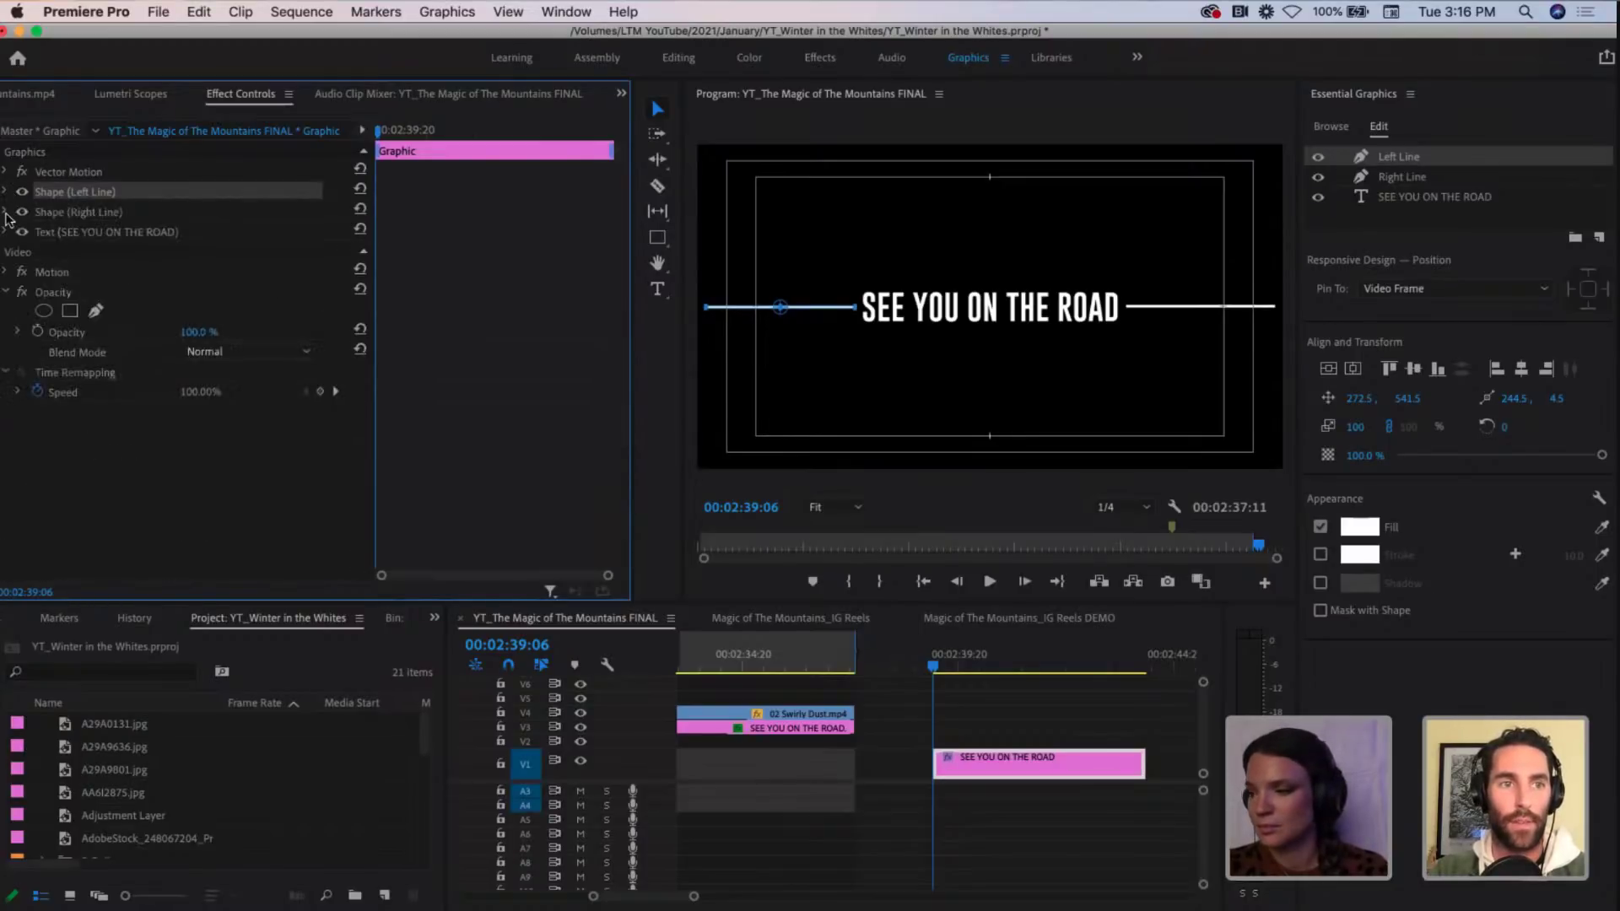
click(5, 213)
click(5, 213)
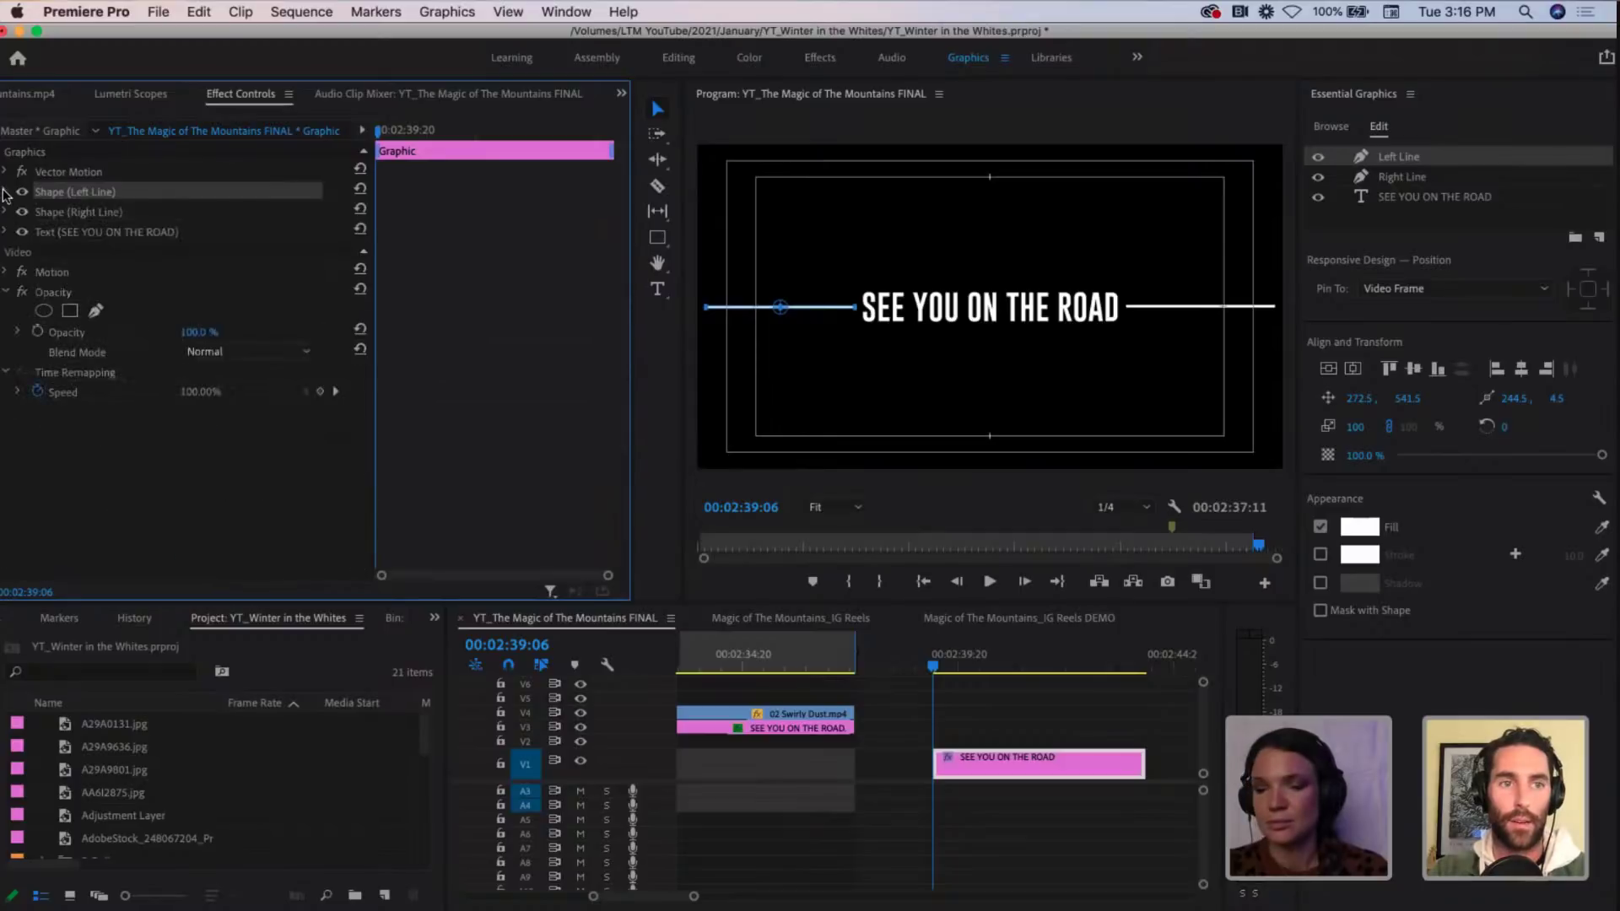
Step: Add a rectangular mask to the Left Line shape, move it over the line, and extend its outer corners to the frame edge
click(4, 193)
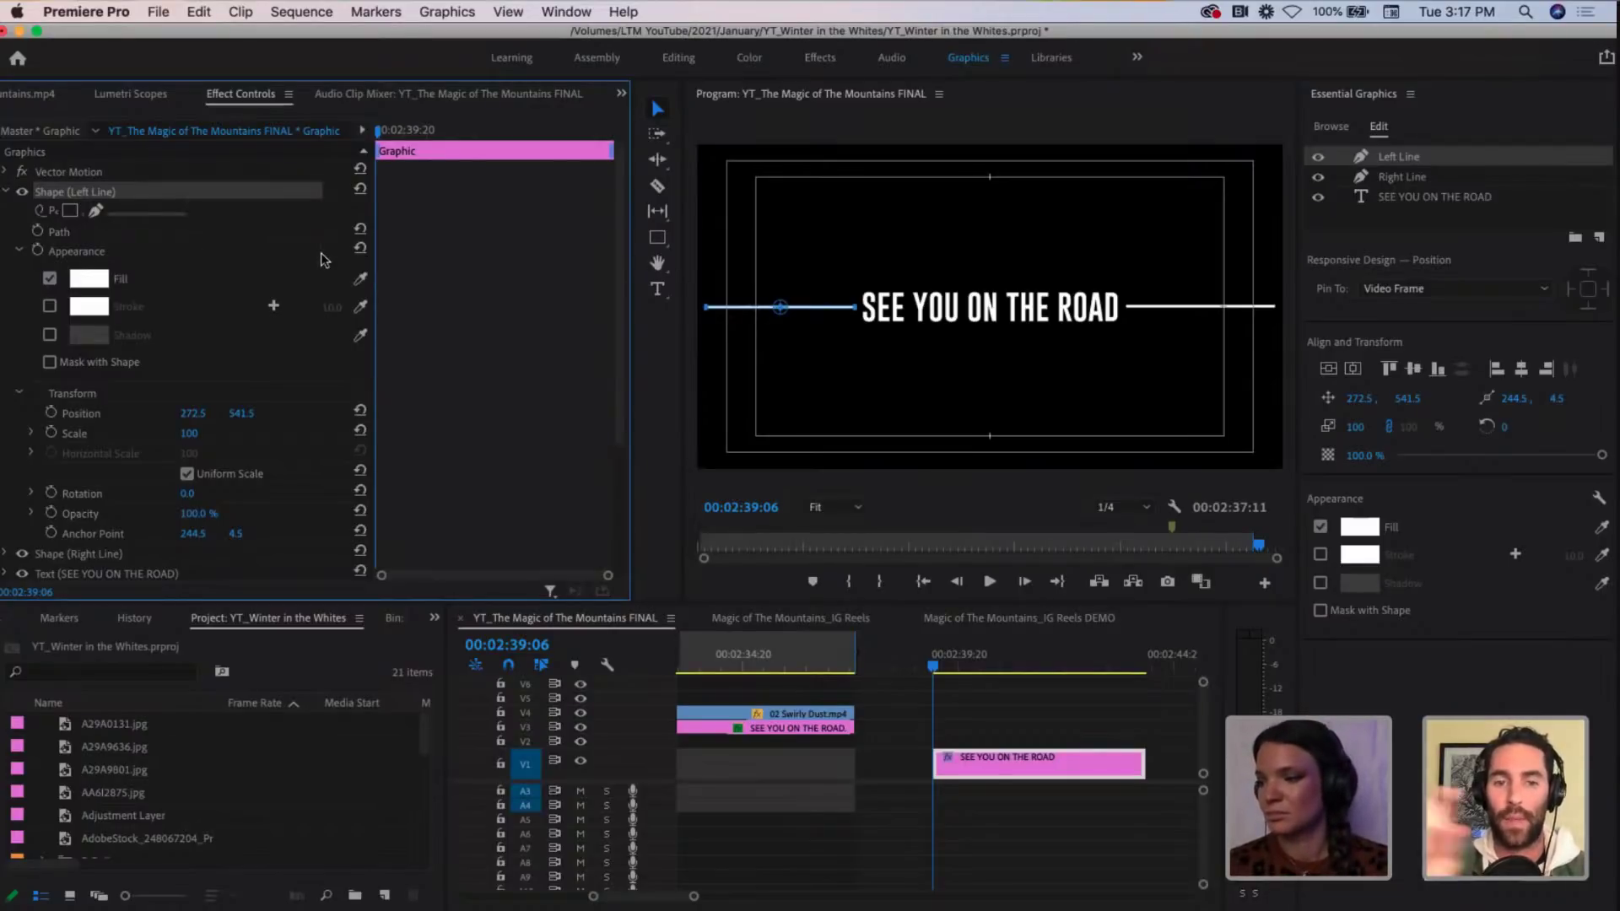
click(70, 211)
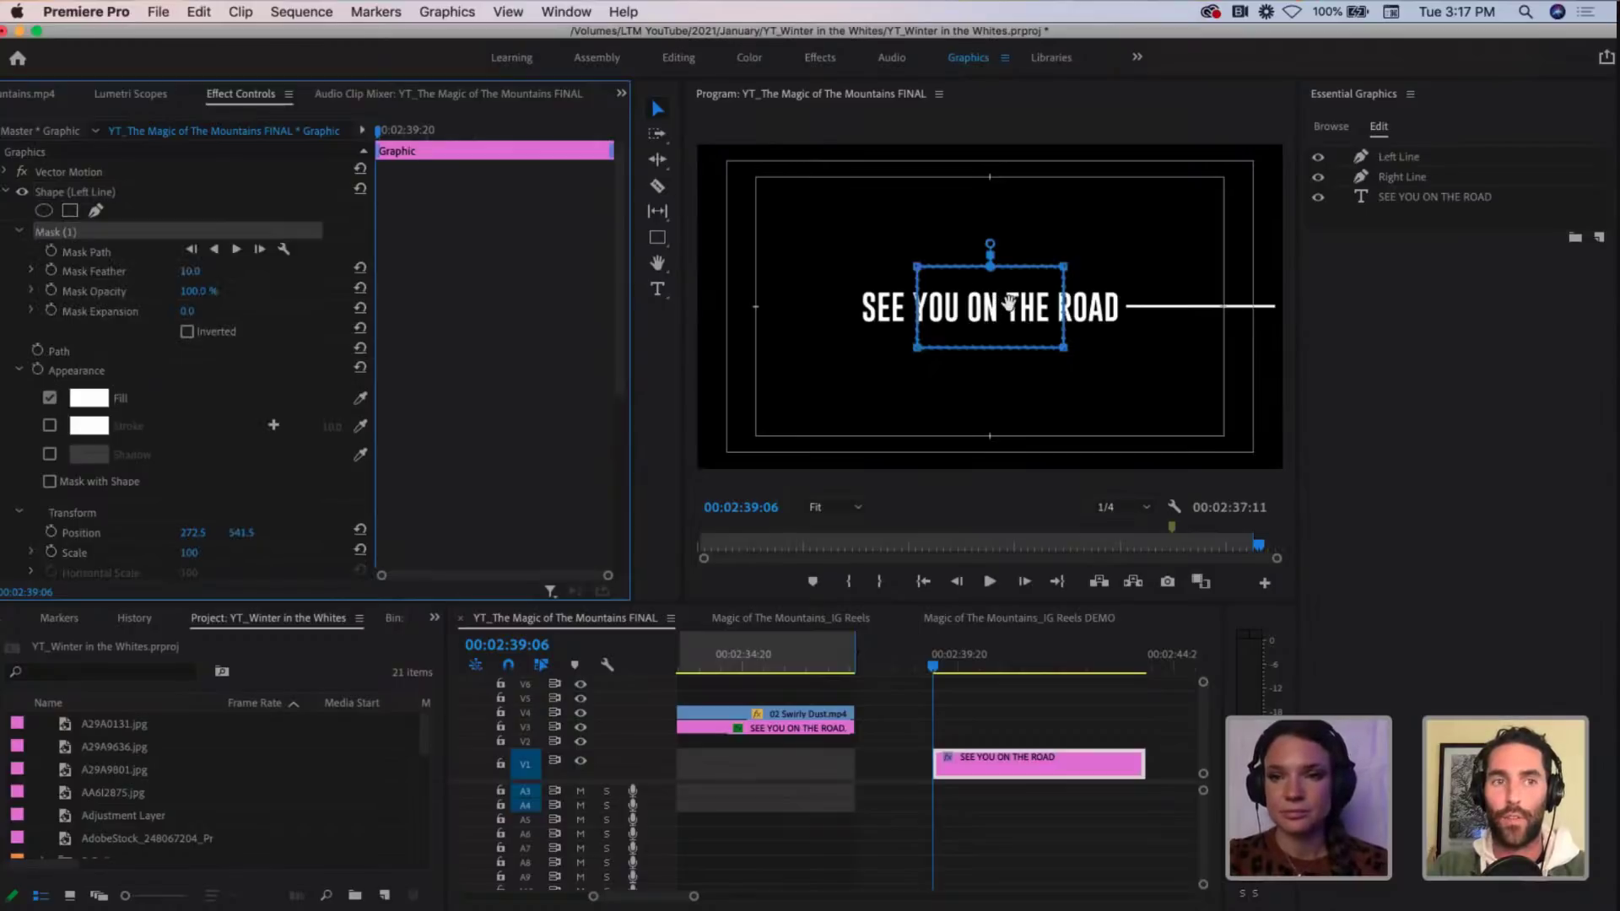
drag(1011, 301, 820, 298)
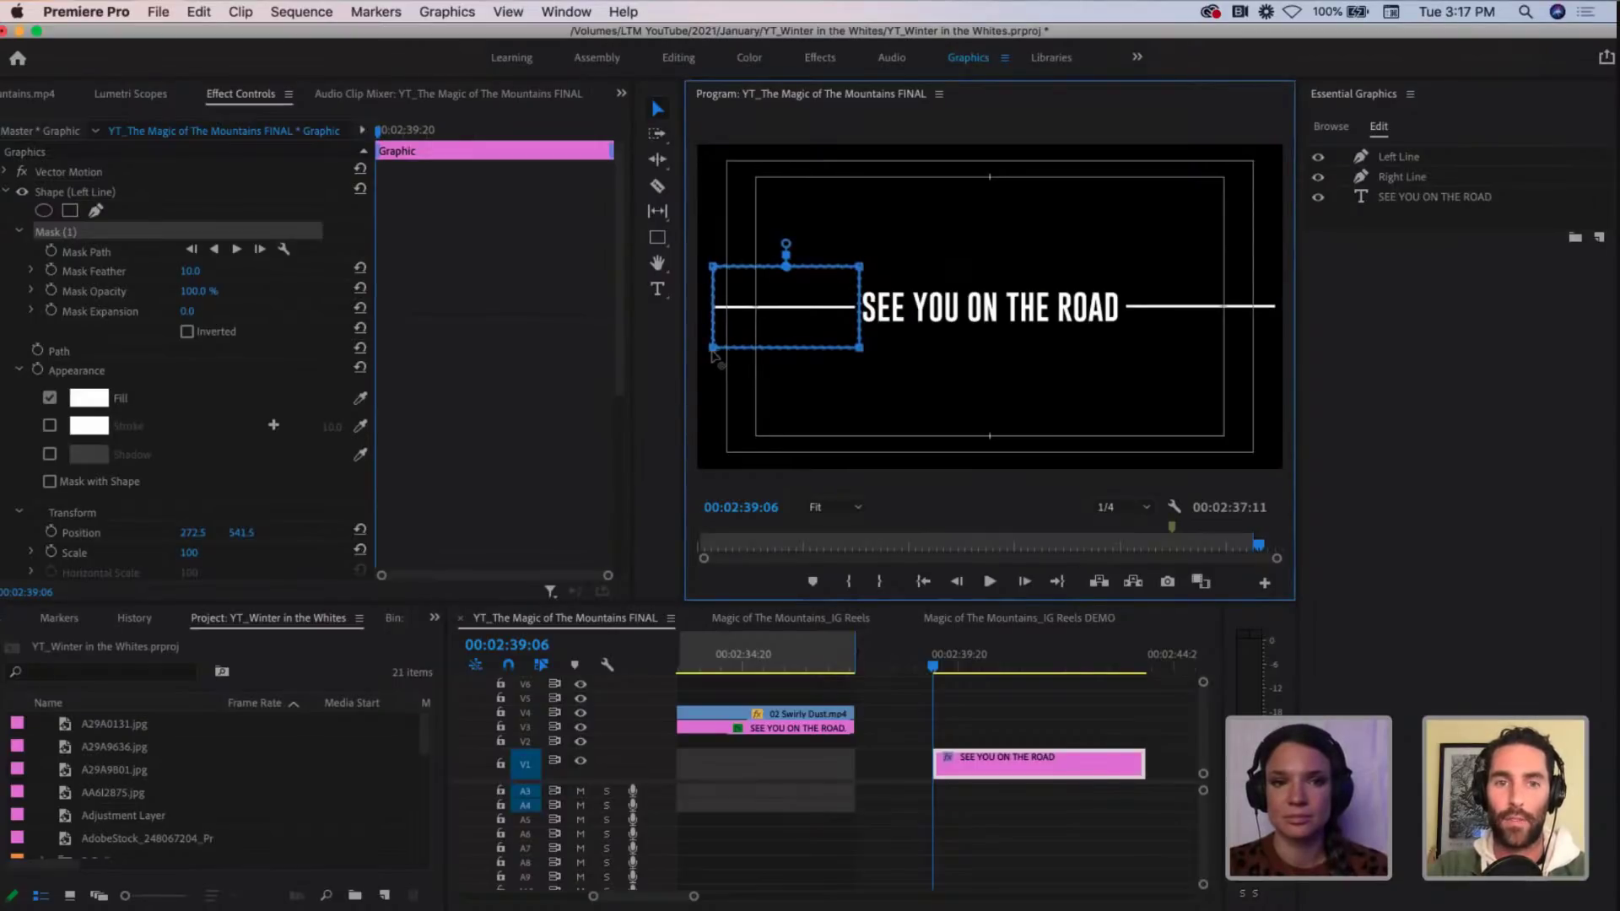
drag(713, 353, 698, 353)
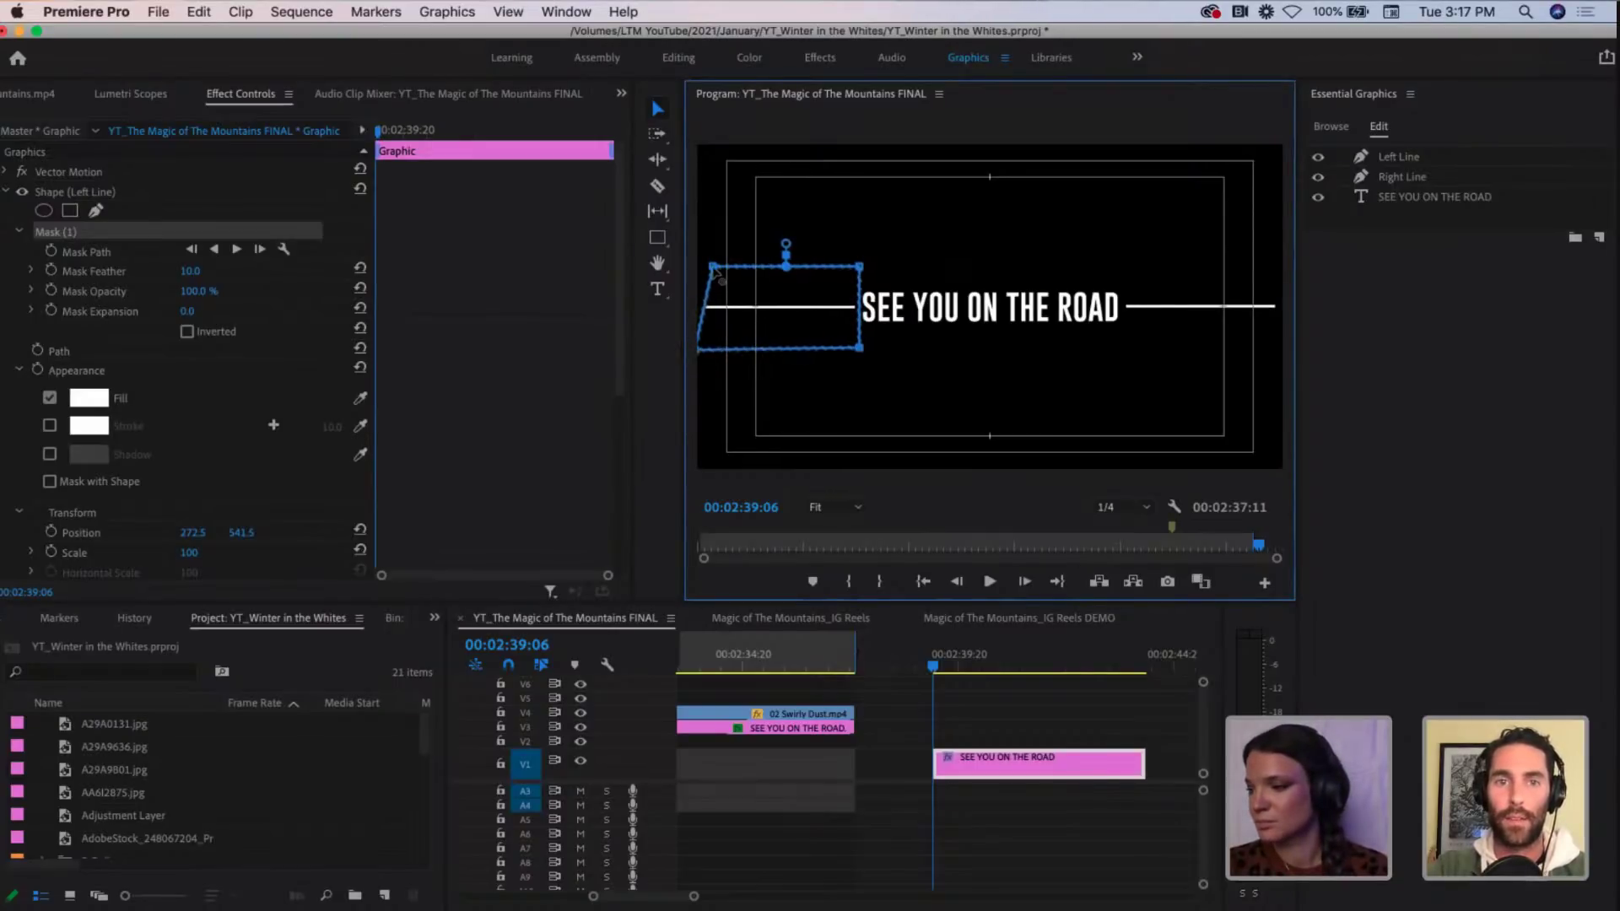
drag(713, 268, 698, 265)
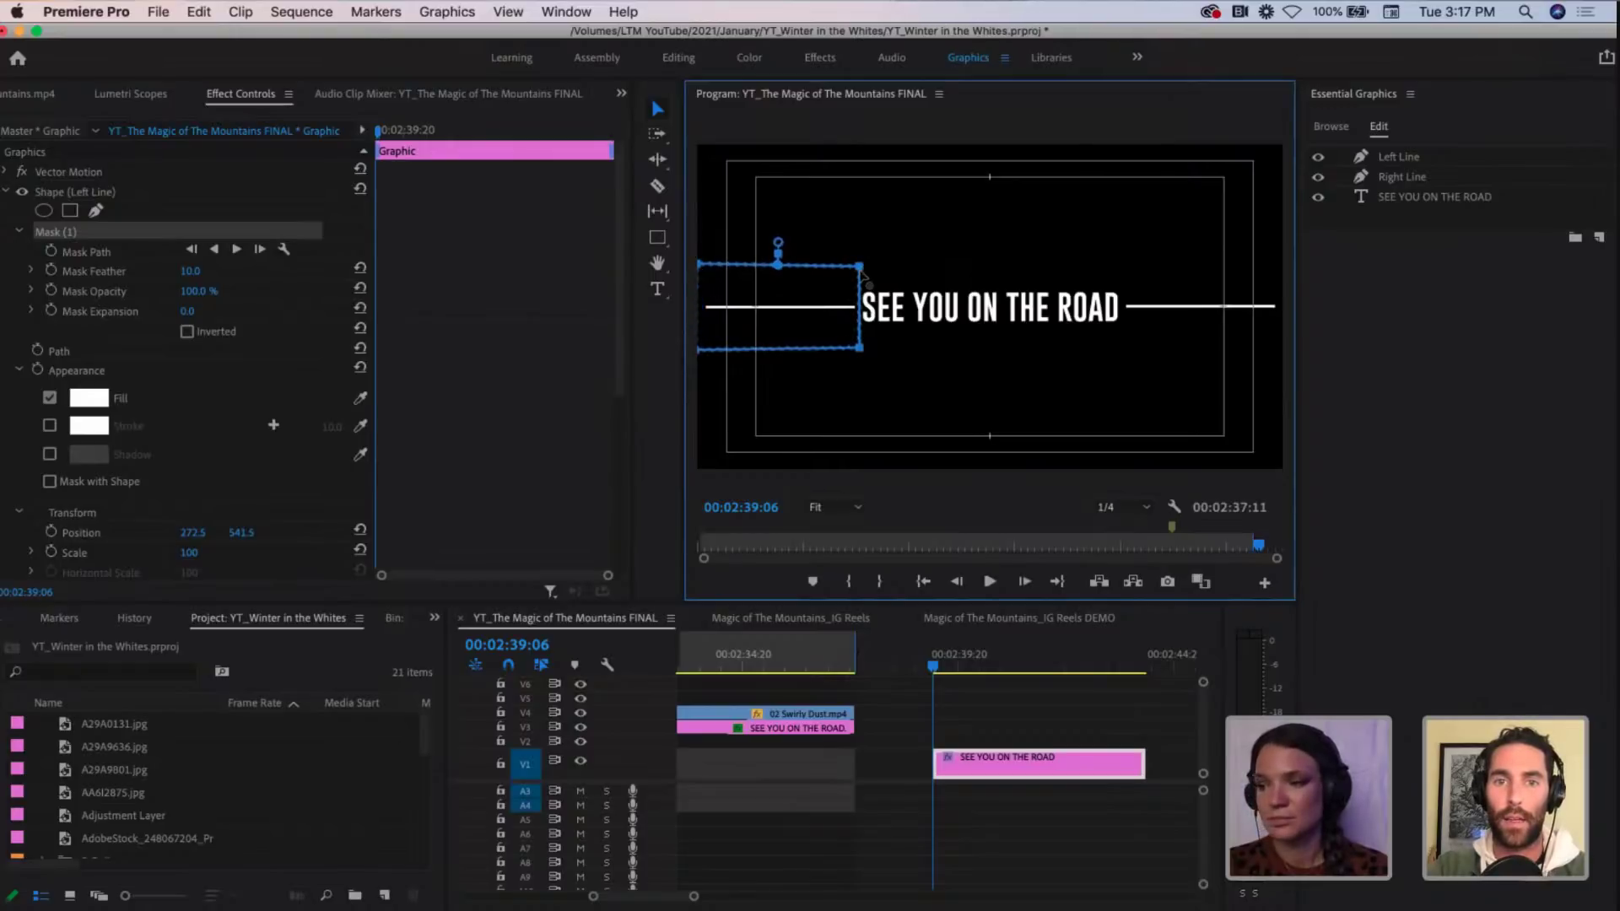
Step: Reduce the height of the Left Line mask to a narrow band around the line by adjusting its four corners
drag(860, 268, 859, 293)
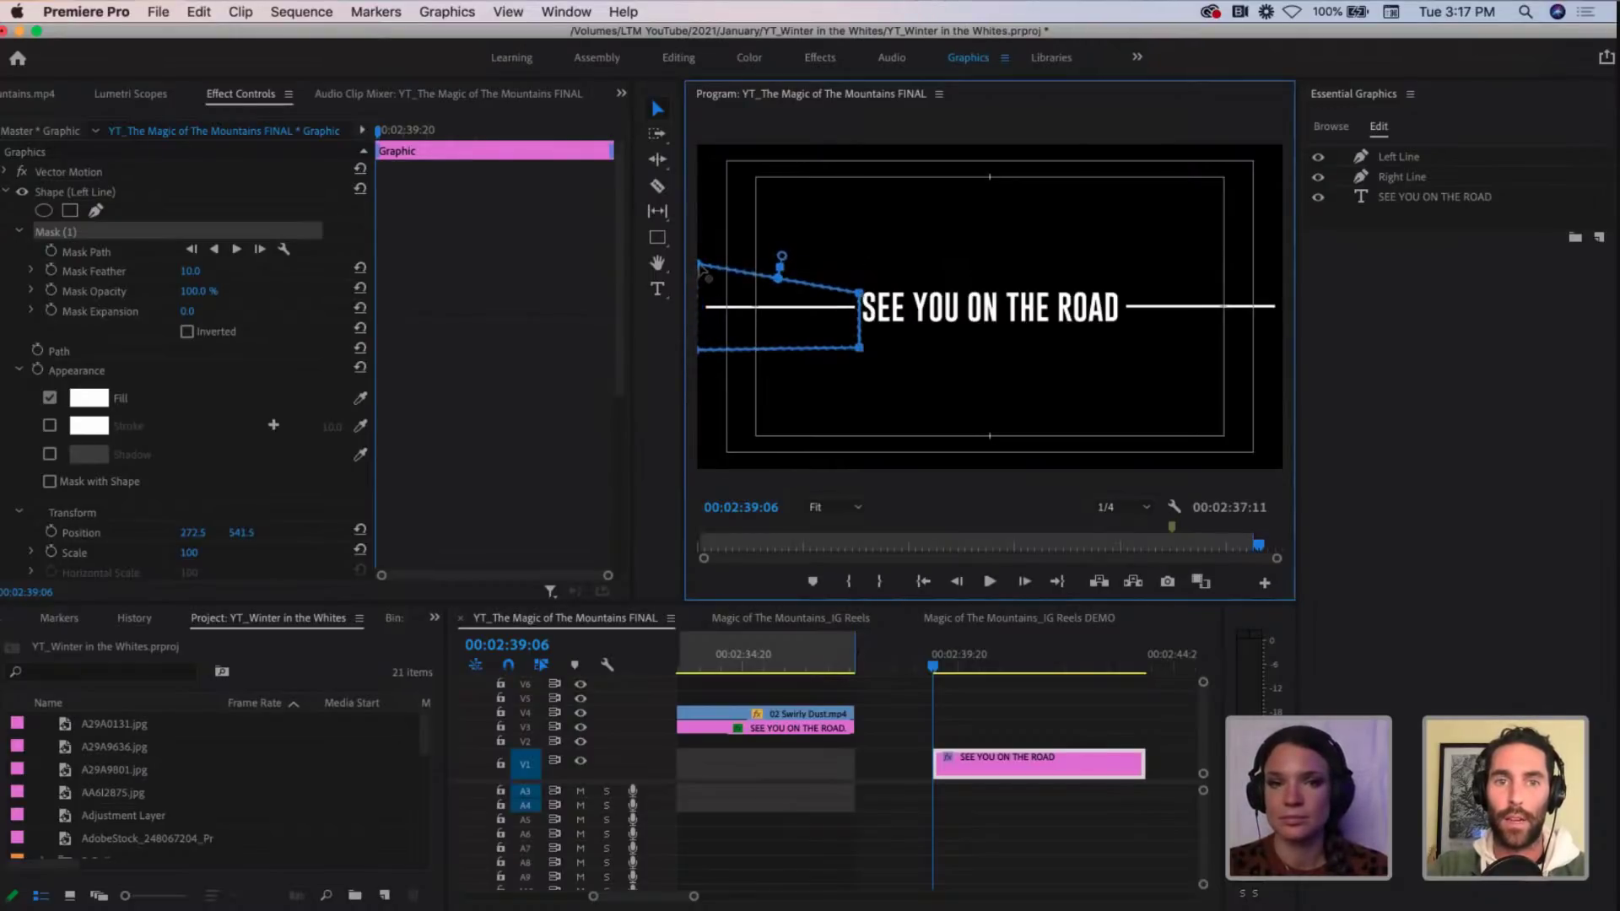
drag(700, 268, 699, 292)
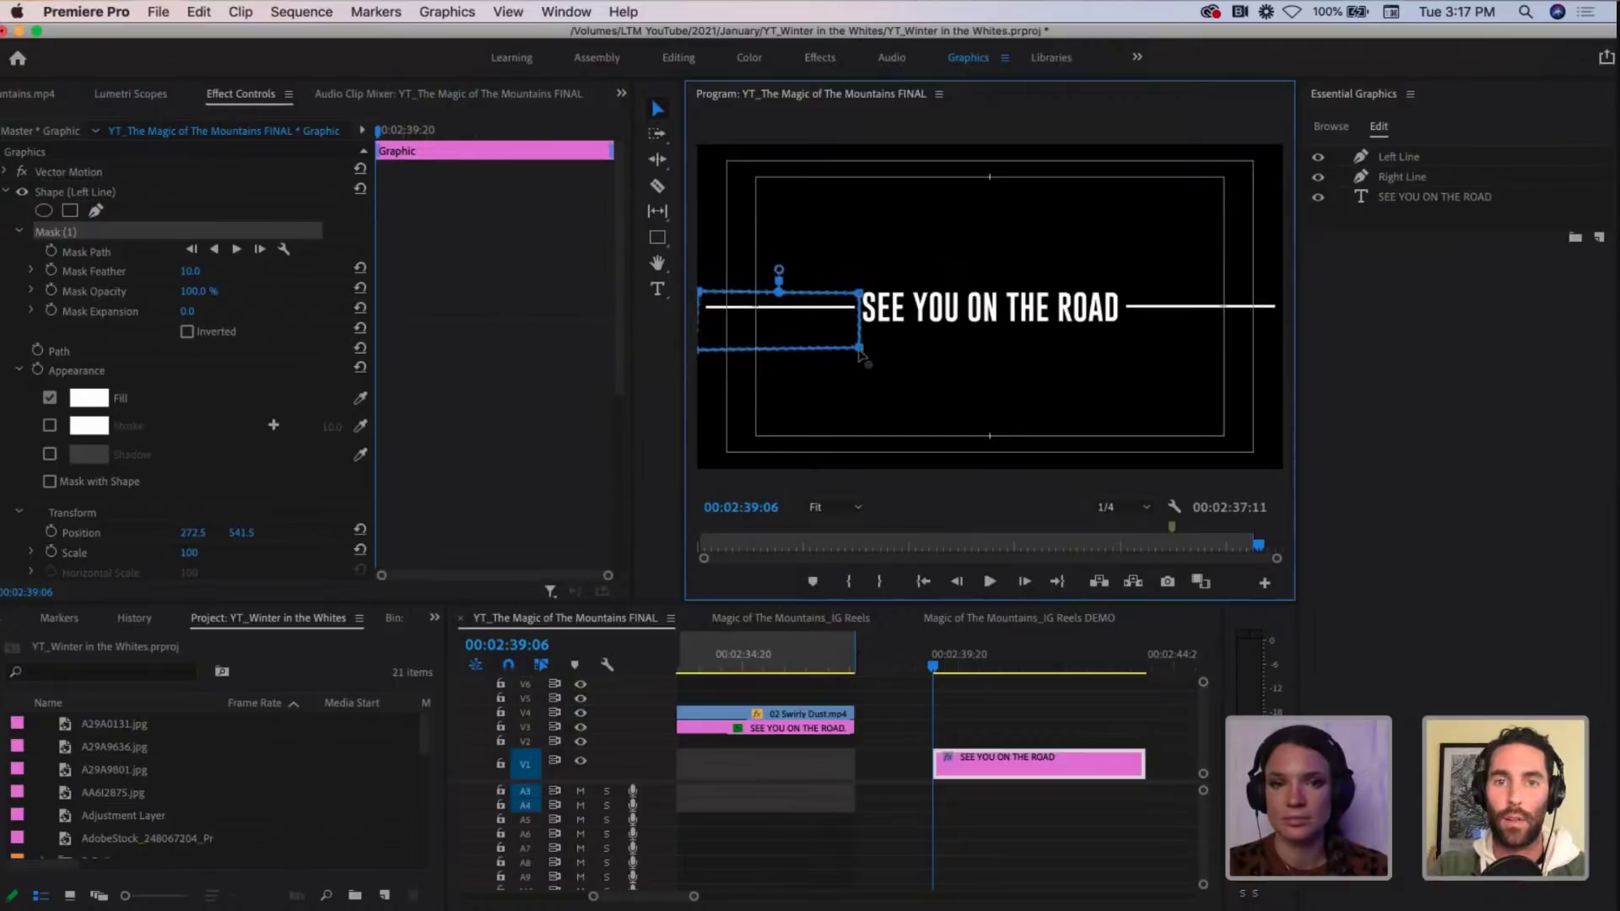
drag(859, 349, 859, 326)
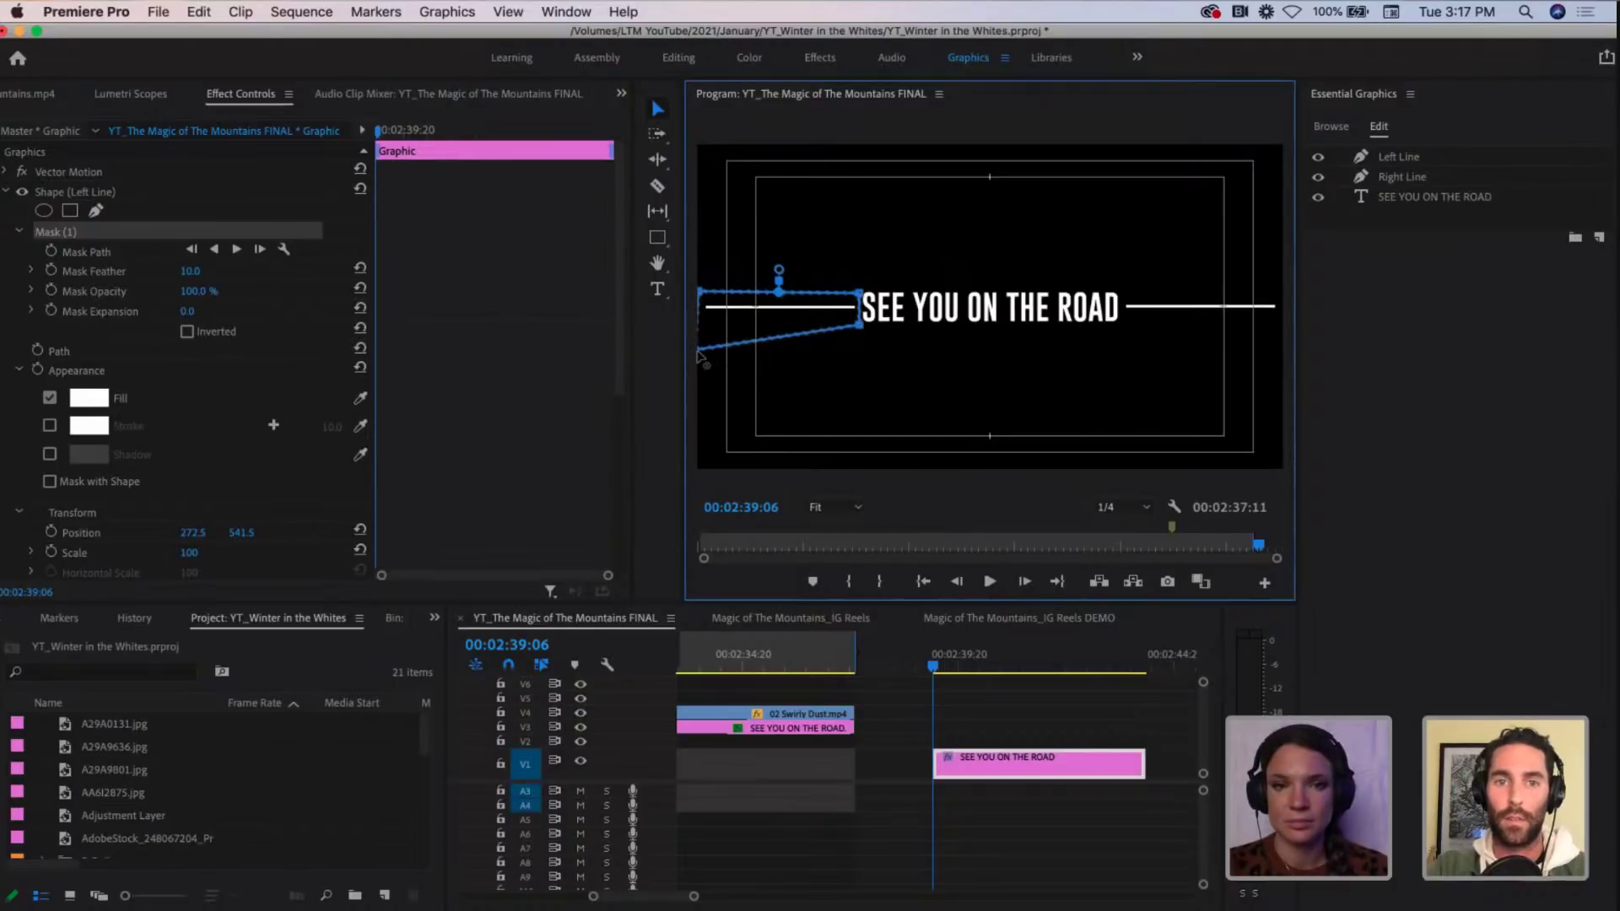
drag(698, 349, 698, 326)
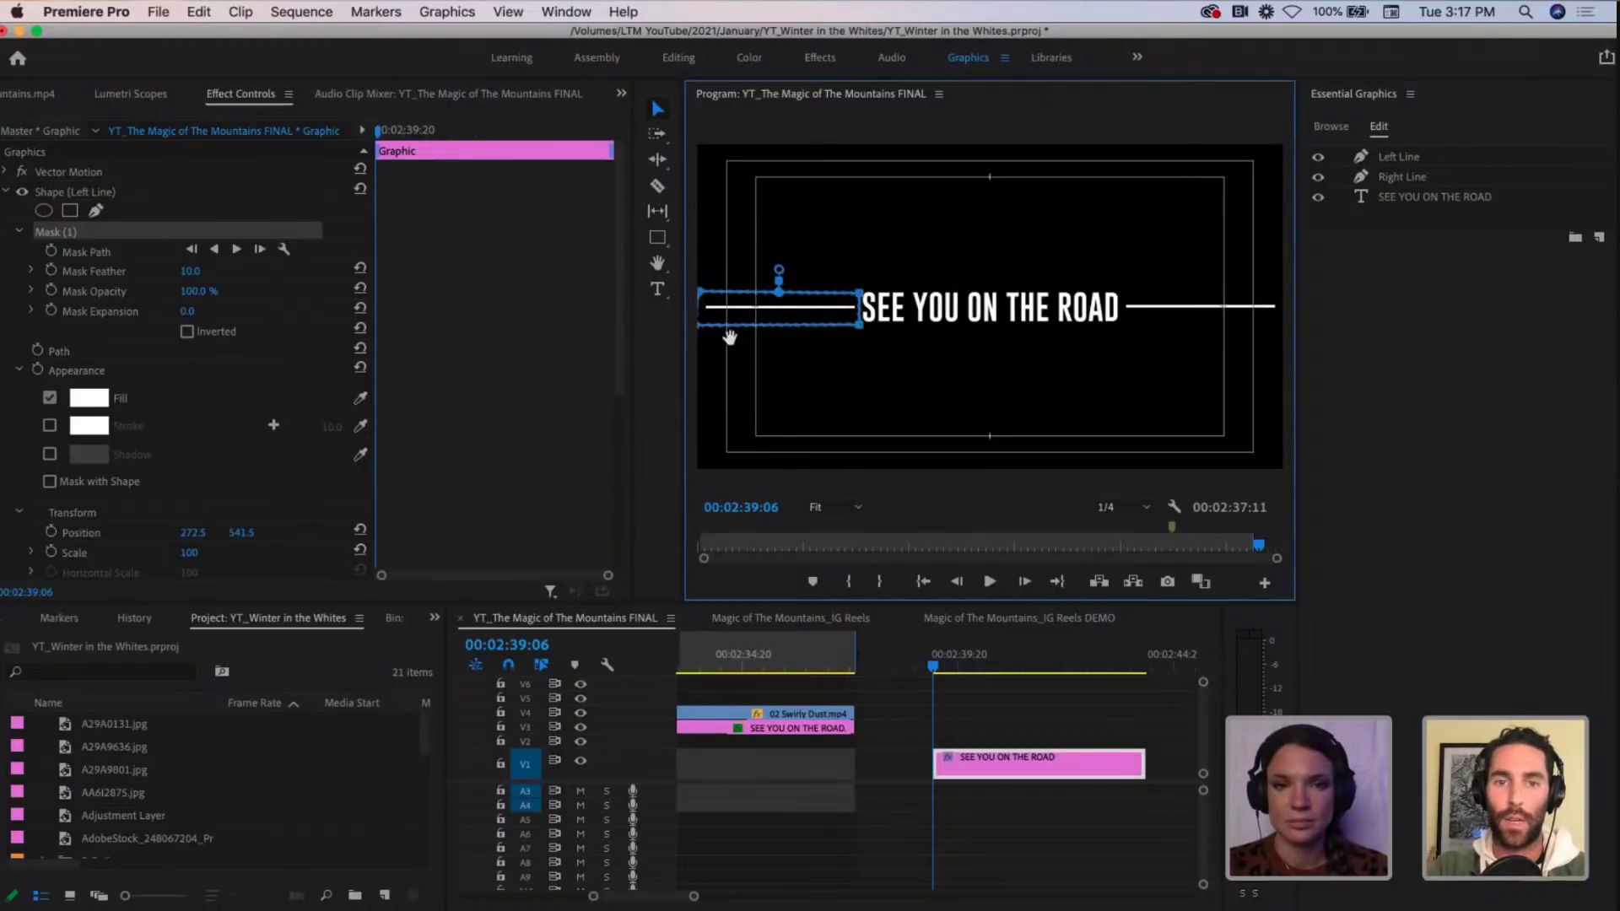
Step: Set the preview zoom to 50% and extend the outer edge of the Left Line mask beyond the frame
click(856, 510)
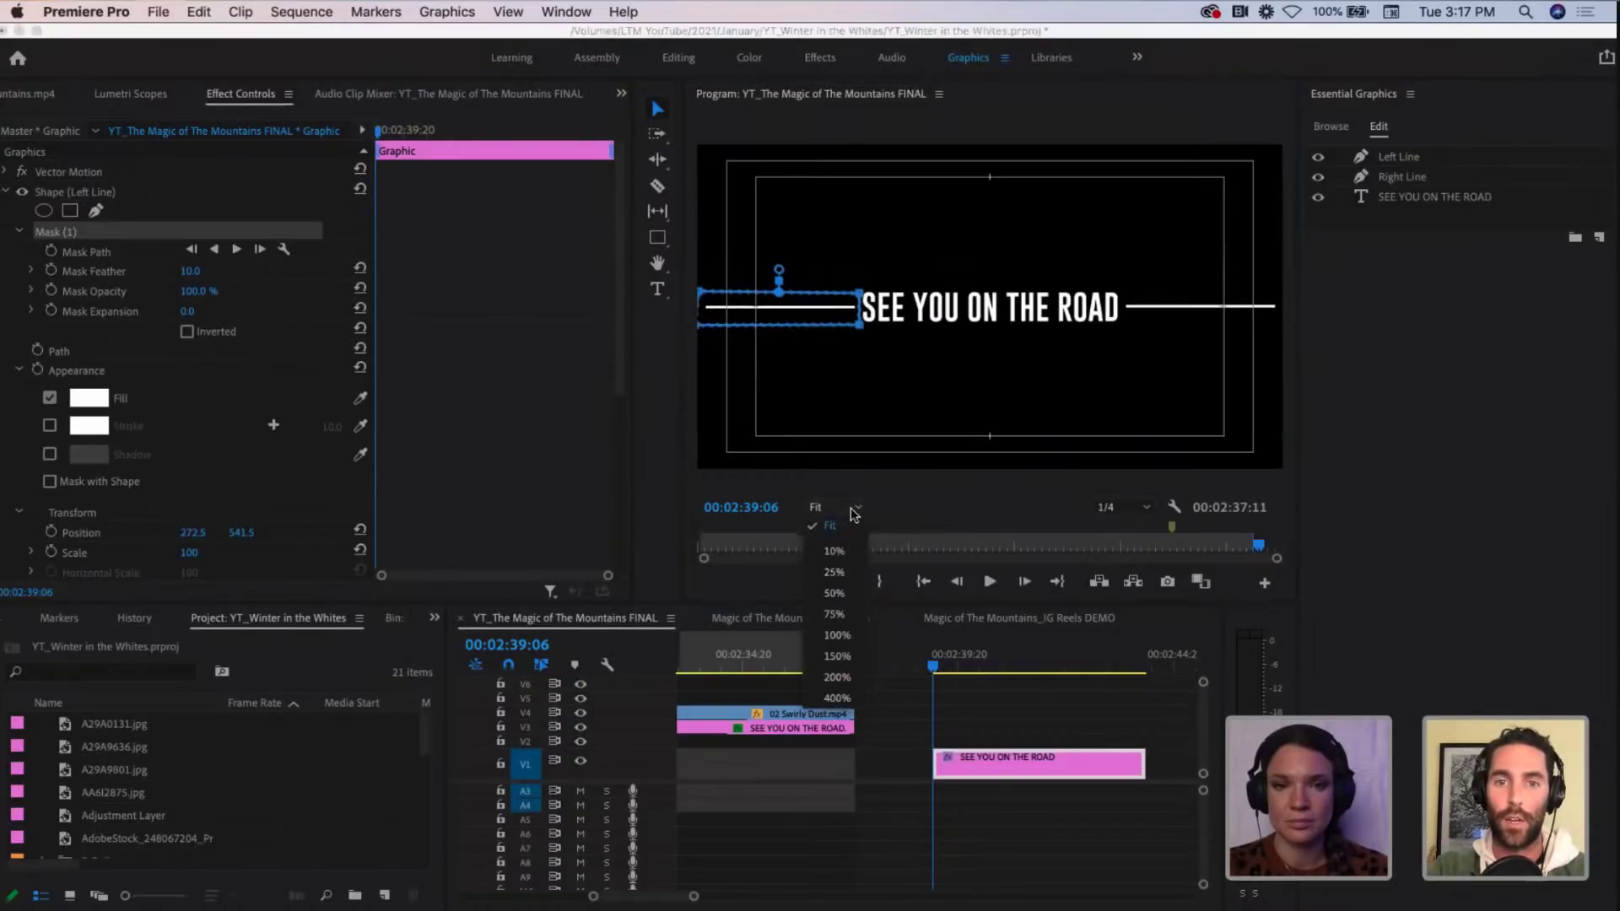
click(834, 594)
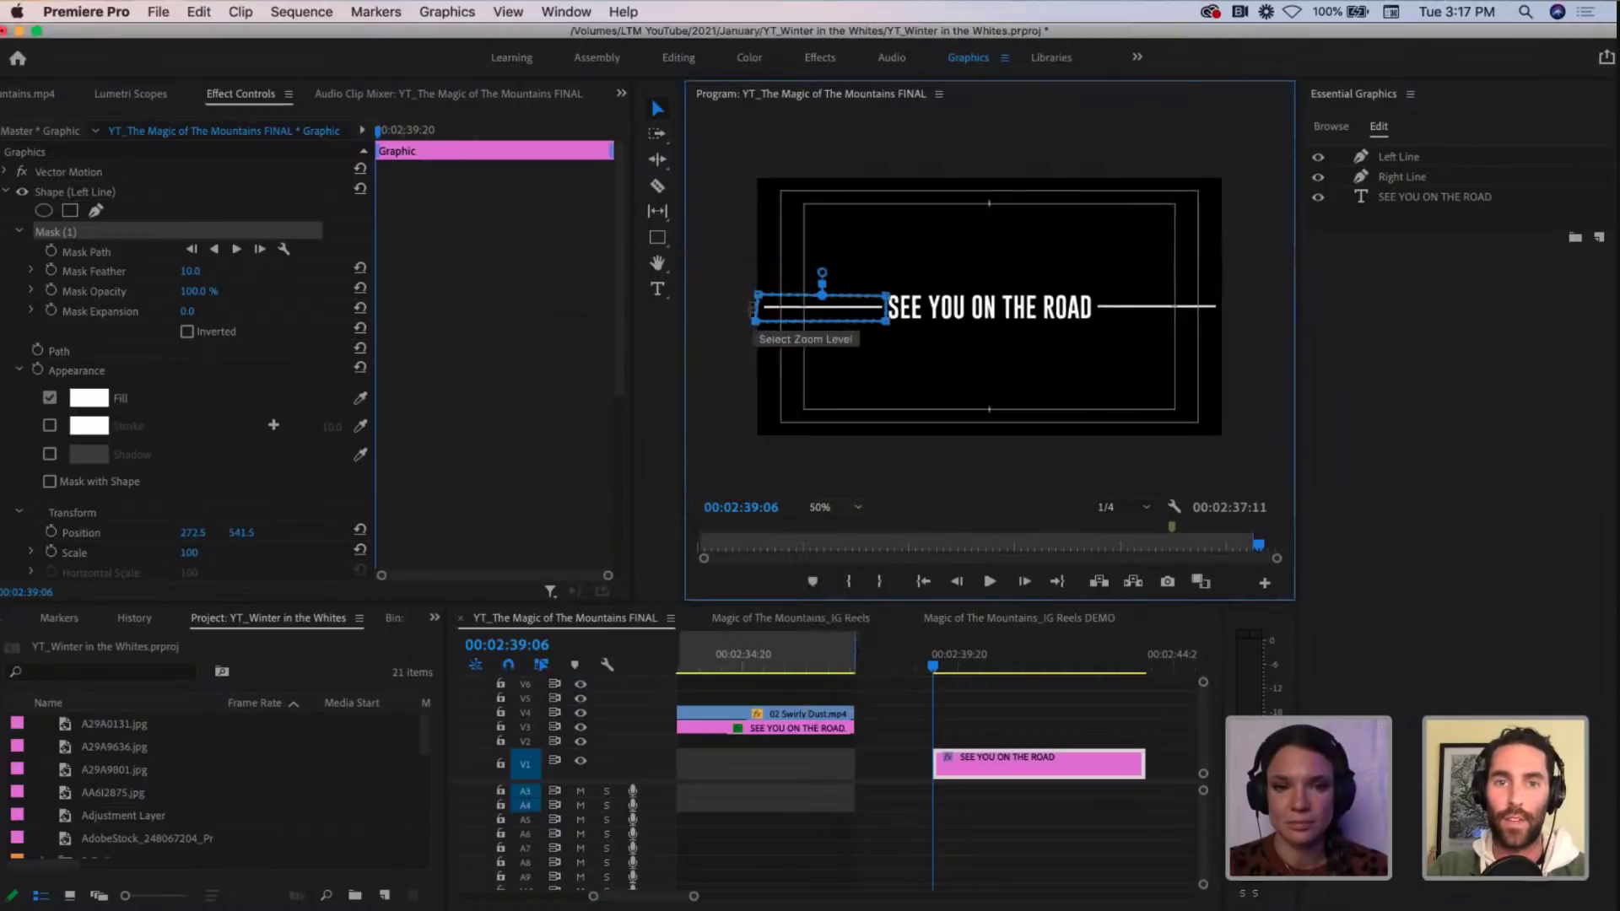
drag(756, 321, 744, 295)
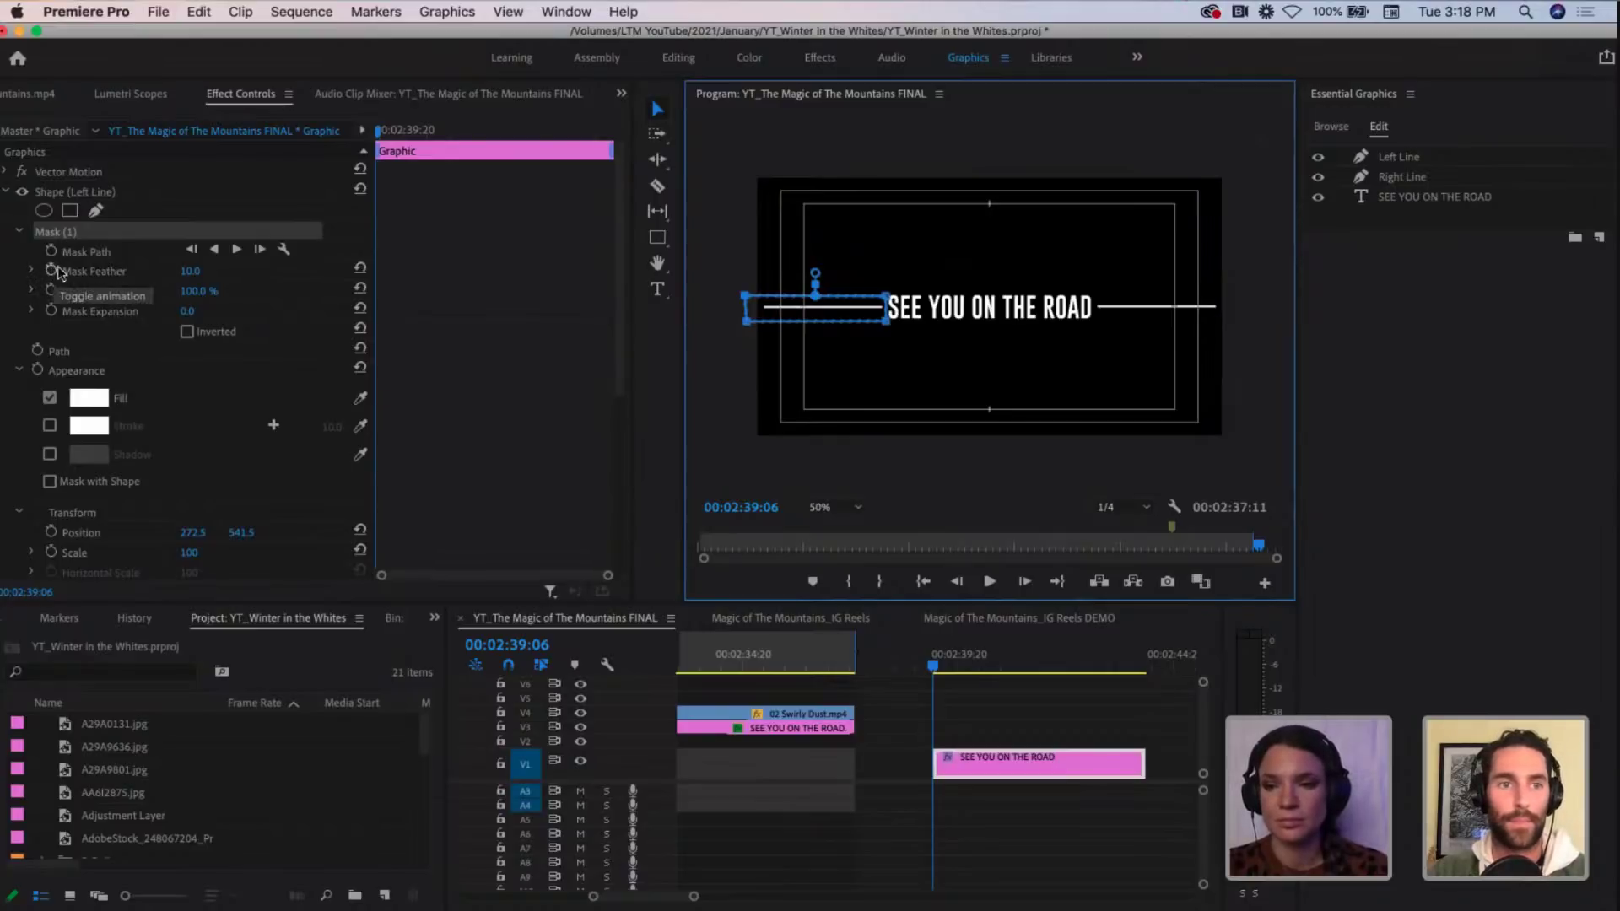
Step: Move the playhead to 00:02:39:13, shortly after the start of the title clip
click(378, 139)
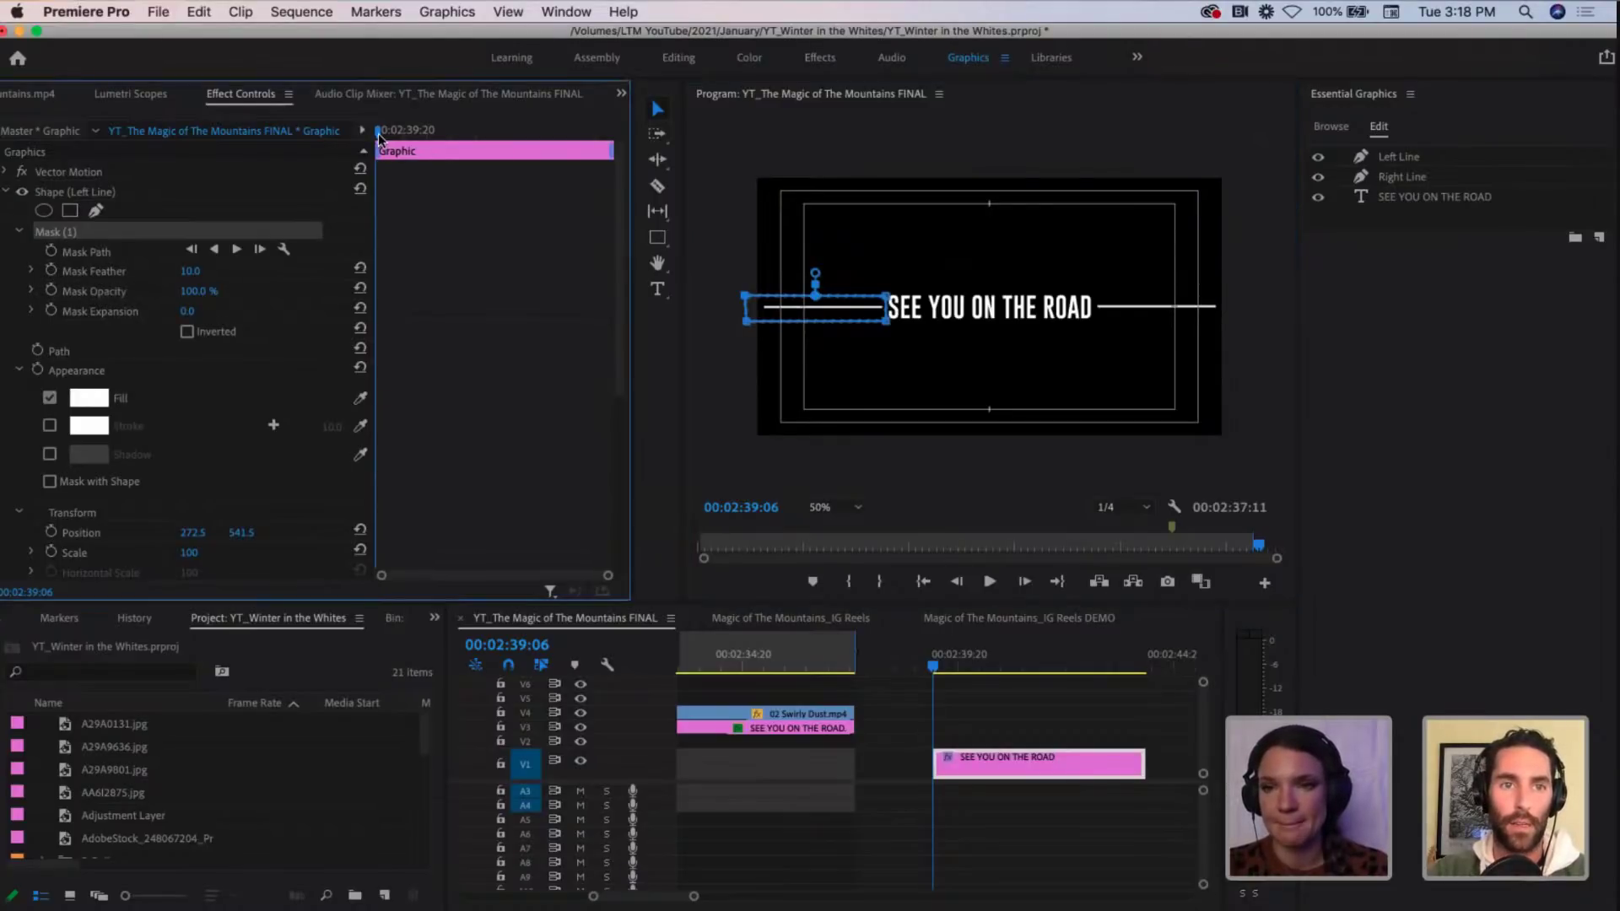
drag(381, 137, 390, 135)
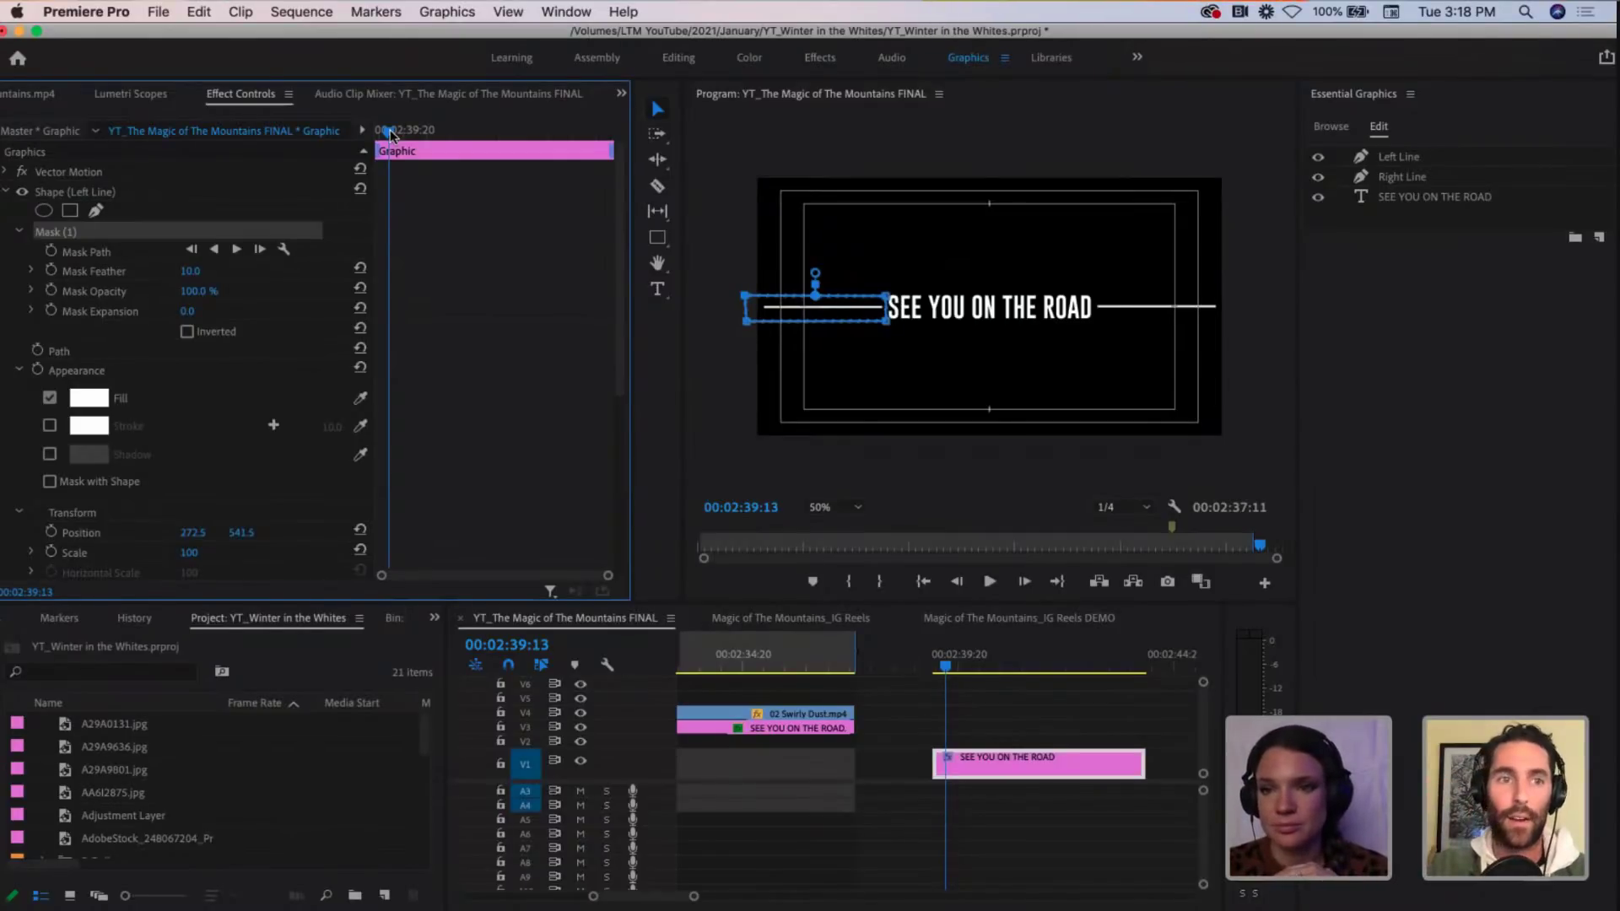
click(972, 157)
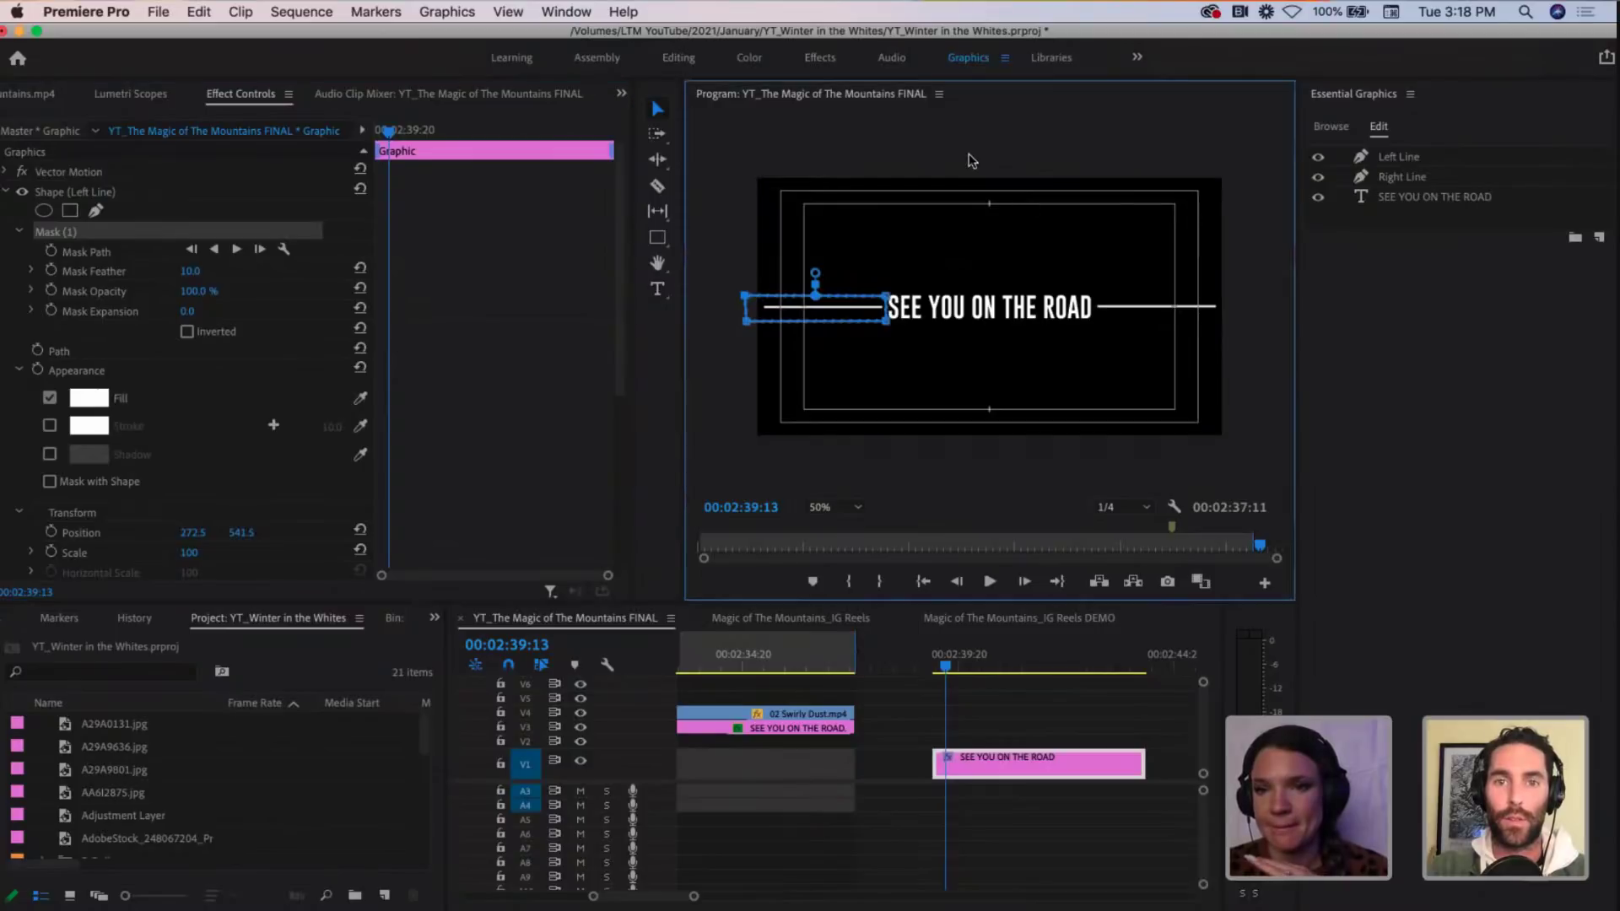
click(661, 113)
click(708, 132)
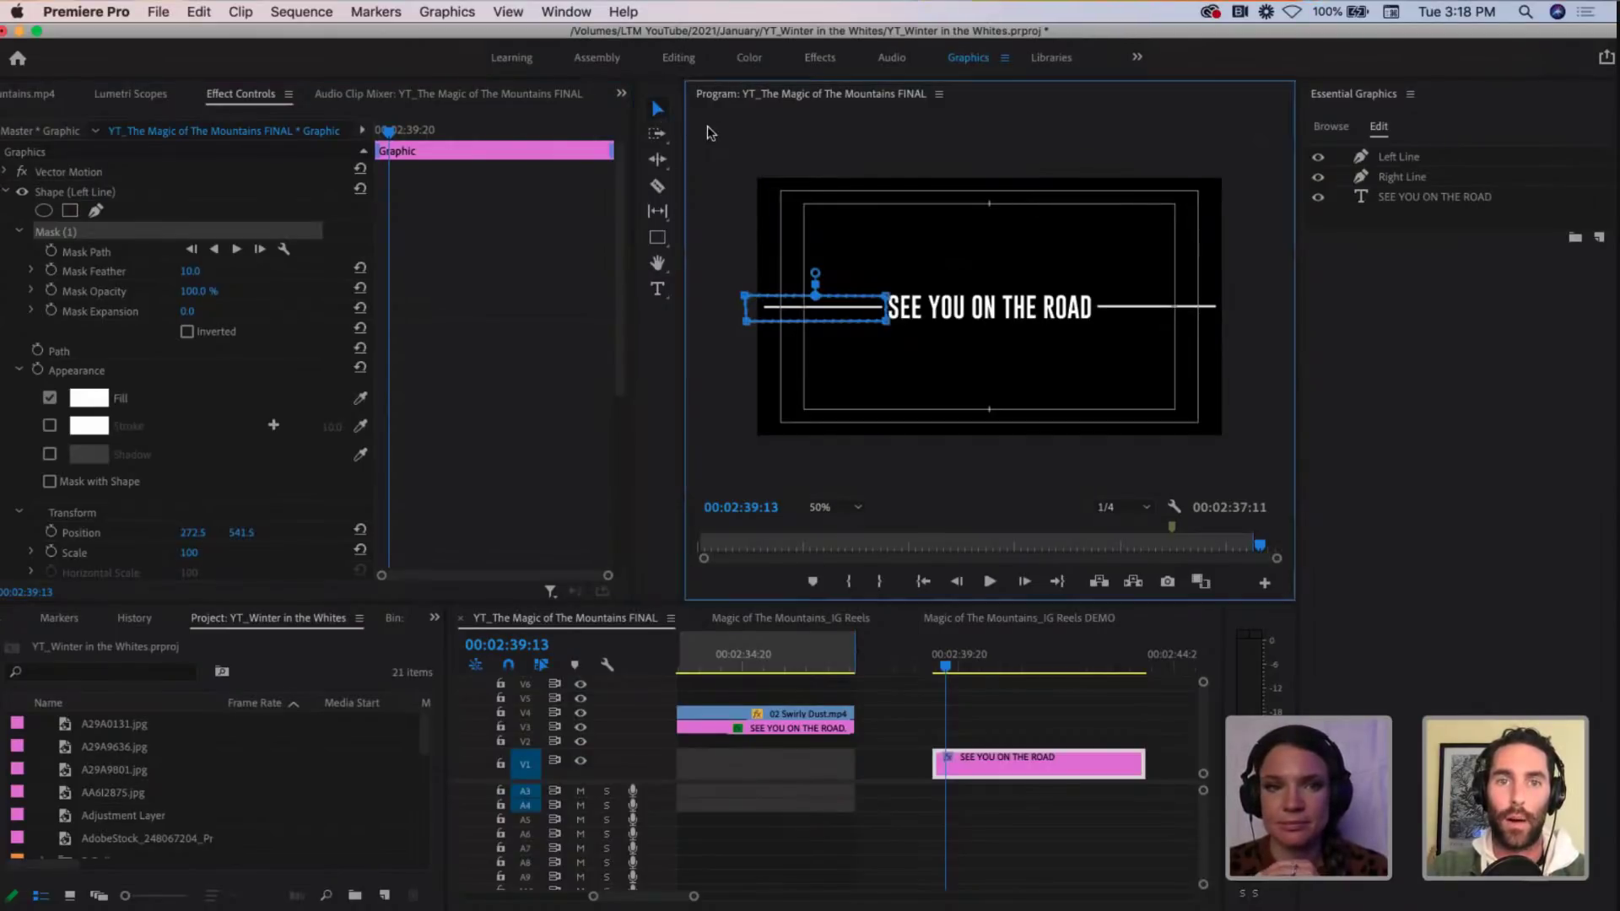
Step: Reselect the title clip and select its SEE YOU ON THE ROAD text layer to look through its text properties
click(976, 726)
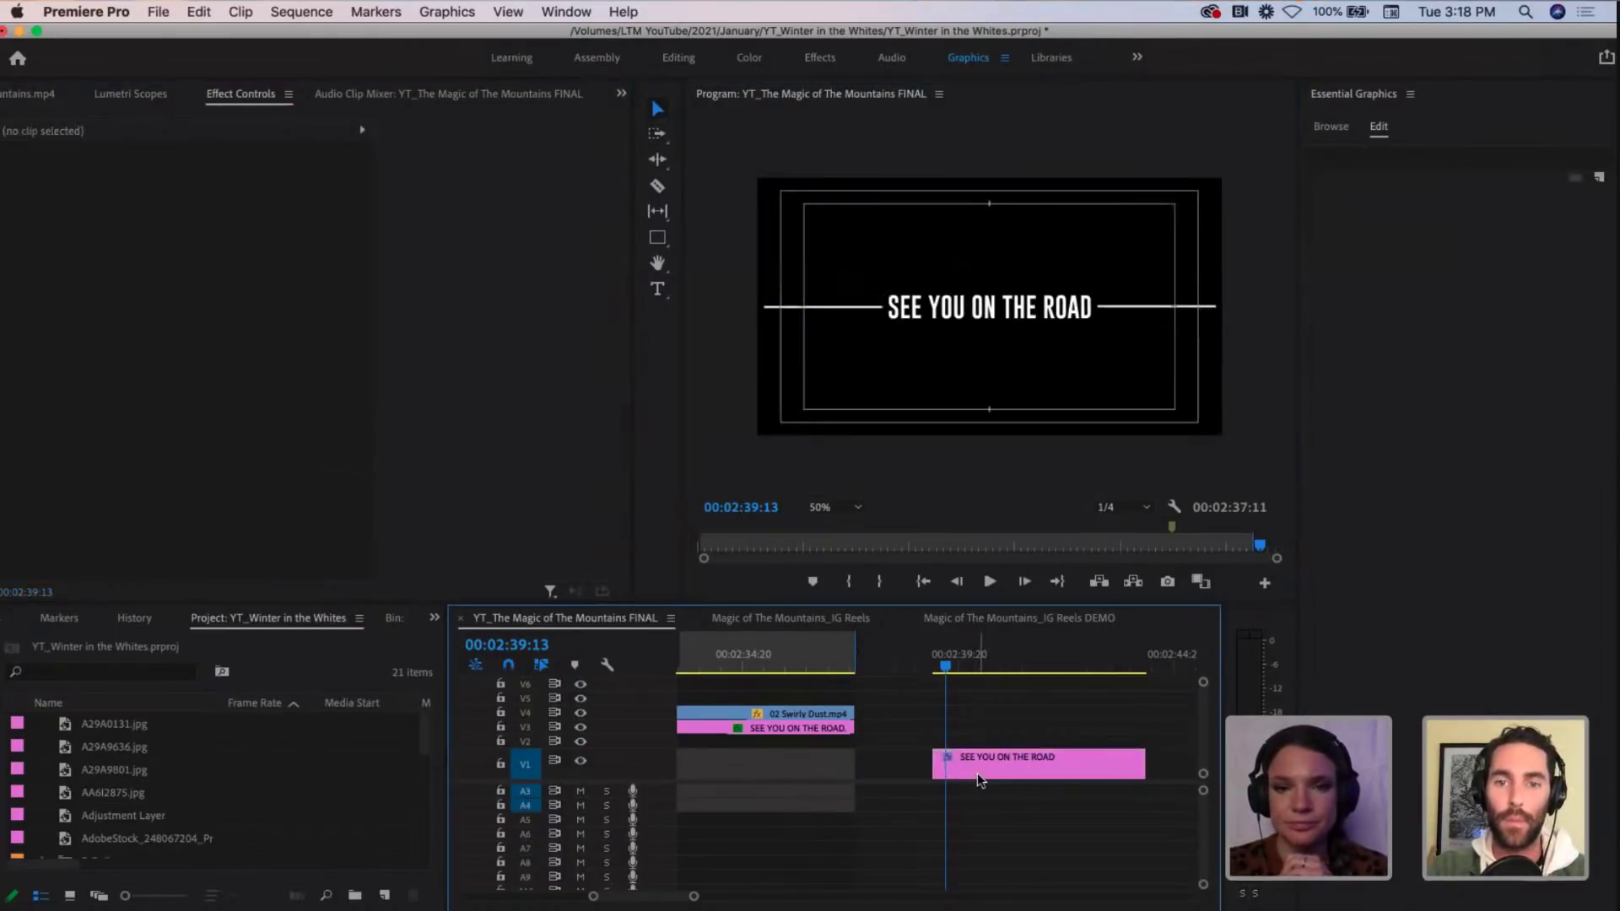
click(979, 772)
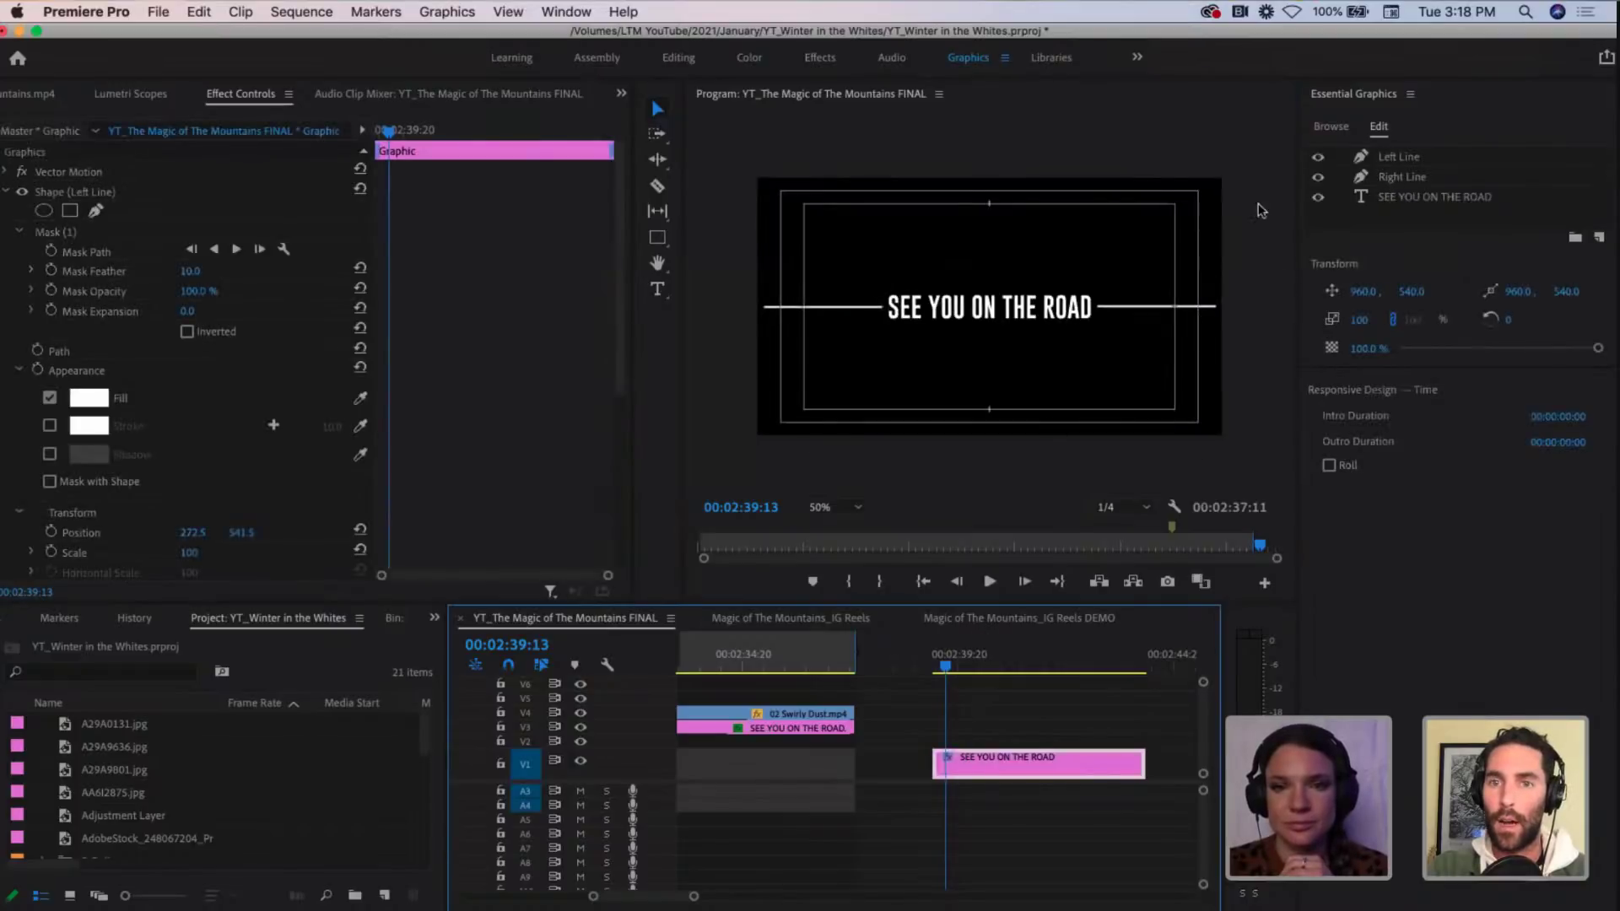
click(1421, 201)
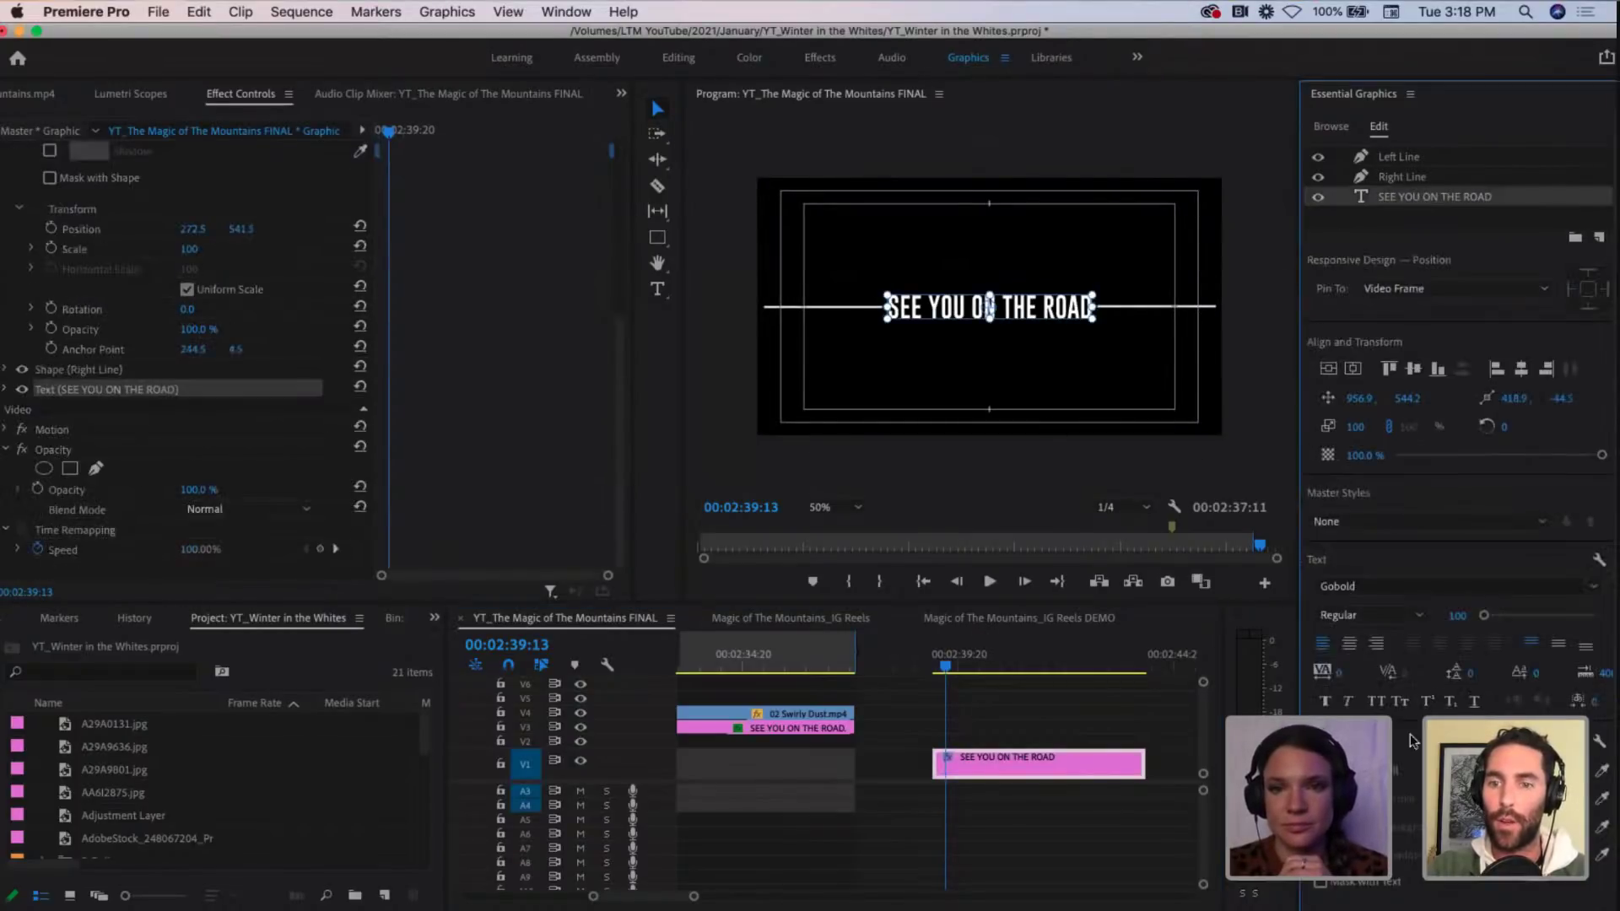
scroll(1408, 753, down, 1)
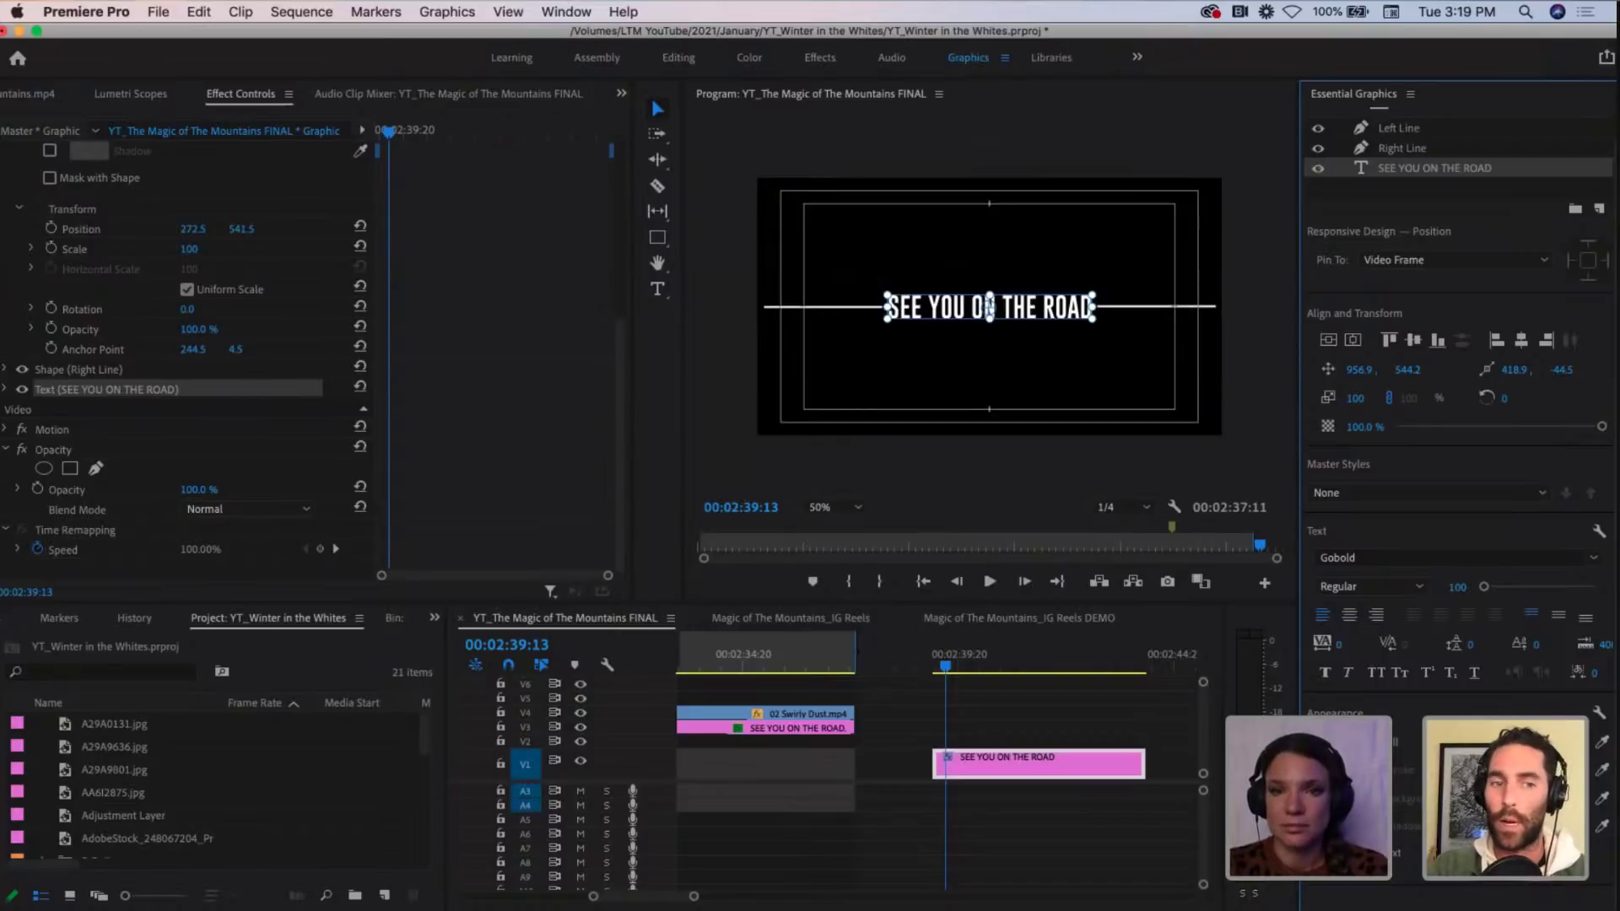
Step: Look through the video effect categories, including the Adjust, Distort and Keying effects
click(434, 618)
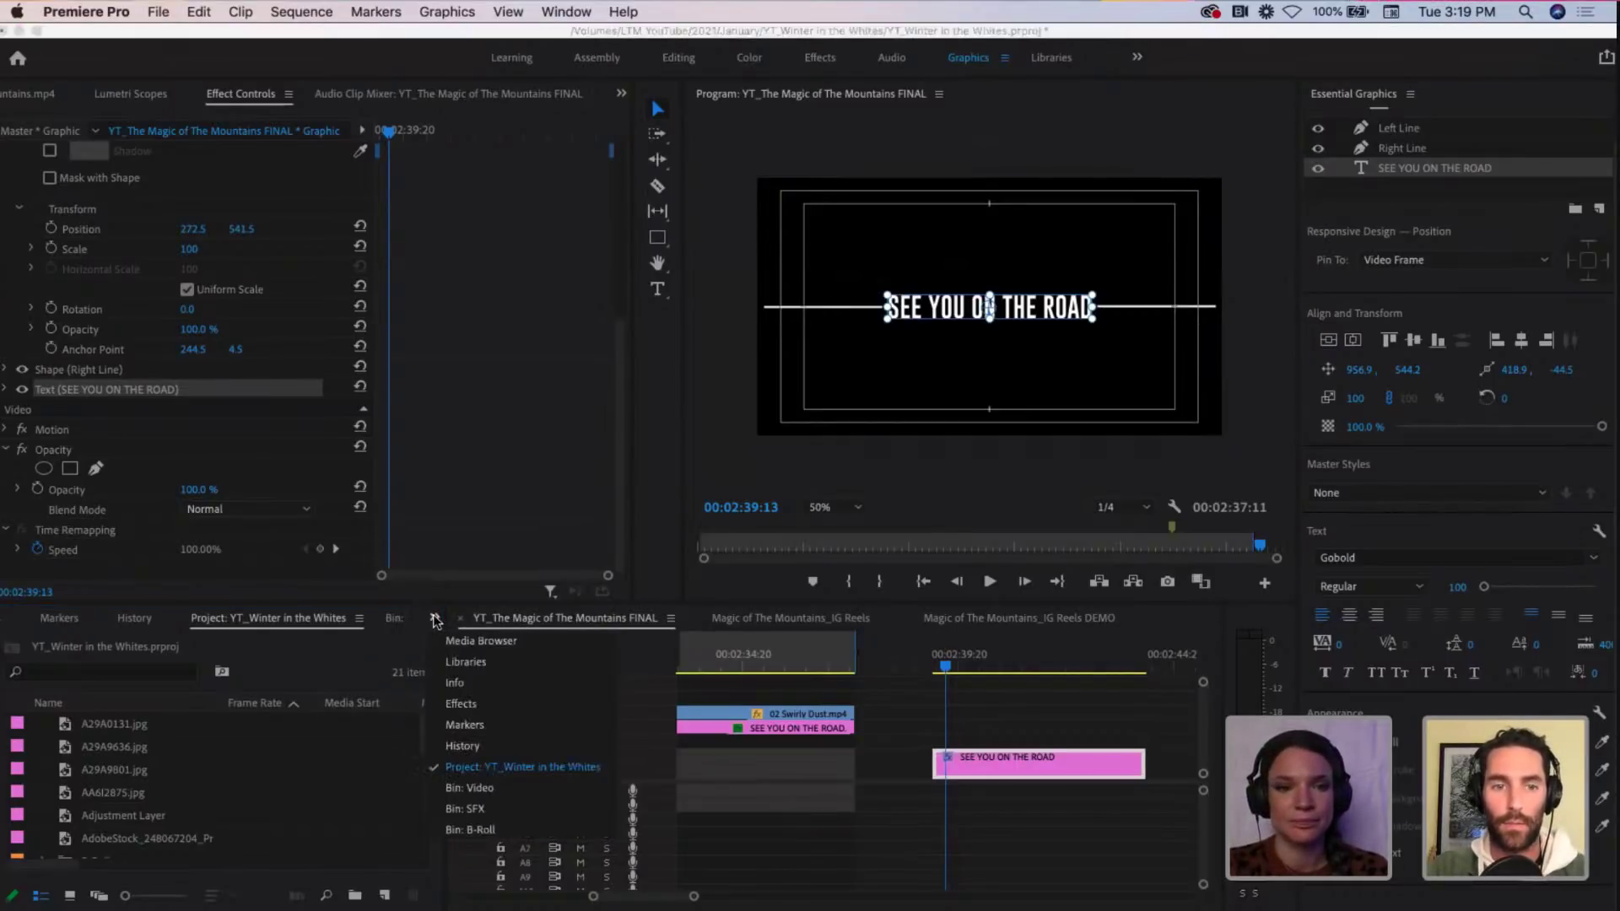
click(484, 710)
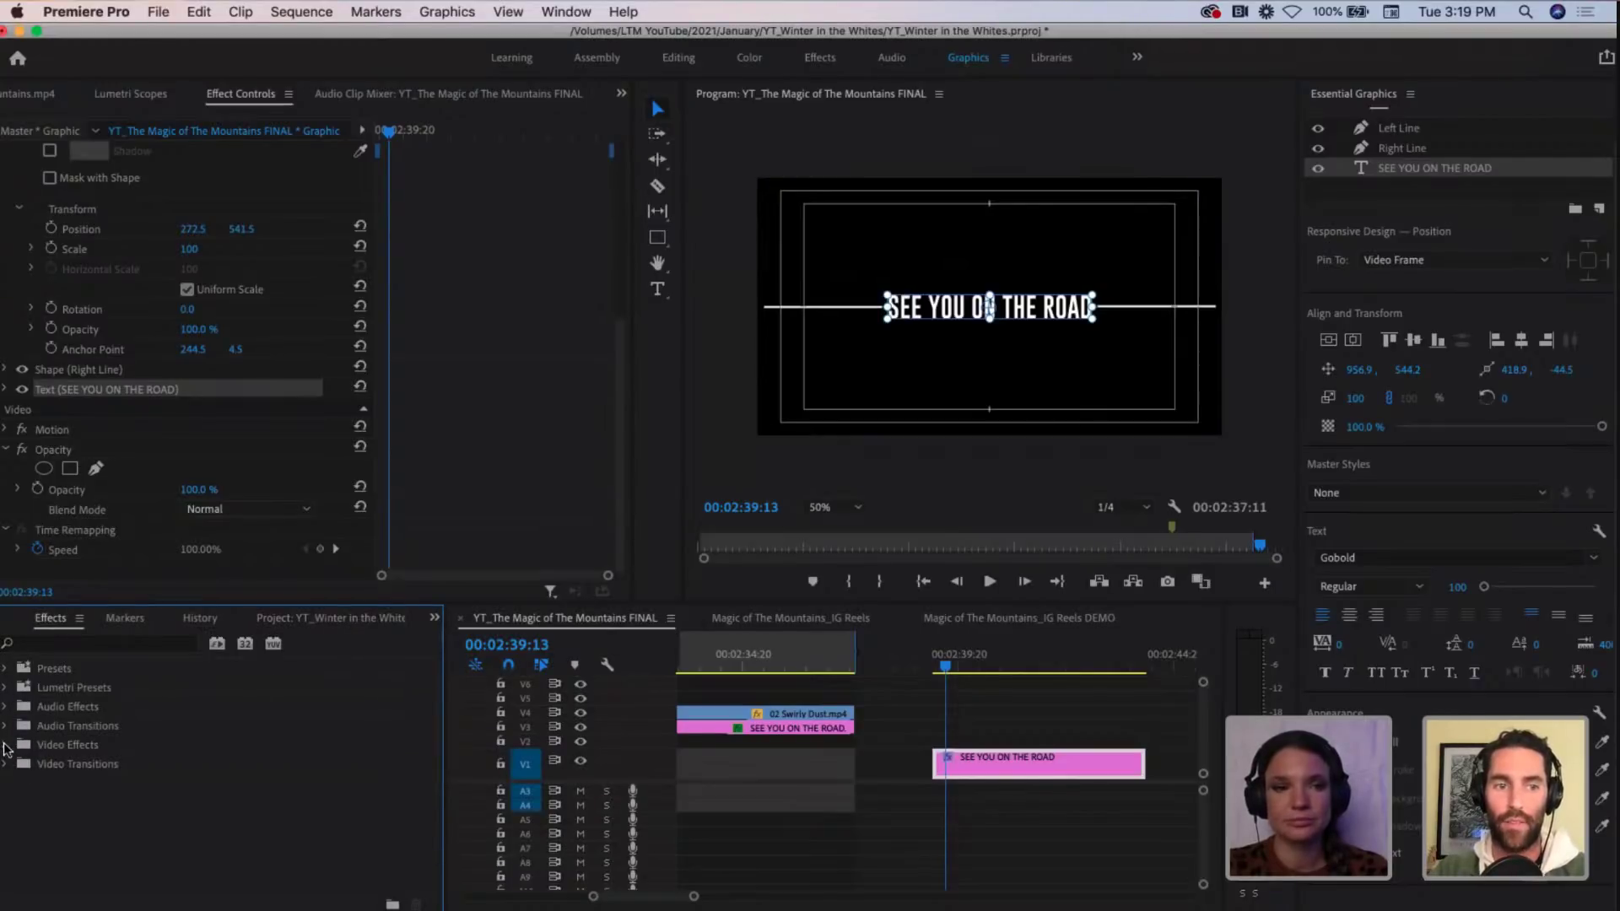
click(5, 746)
scroll(30, 769, down, 2)
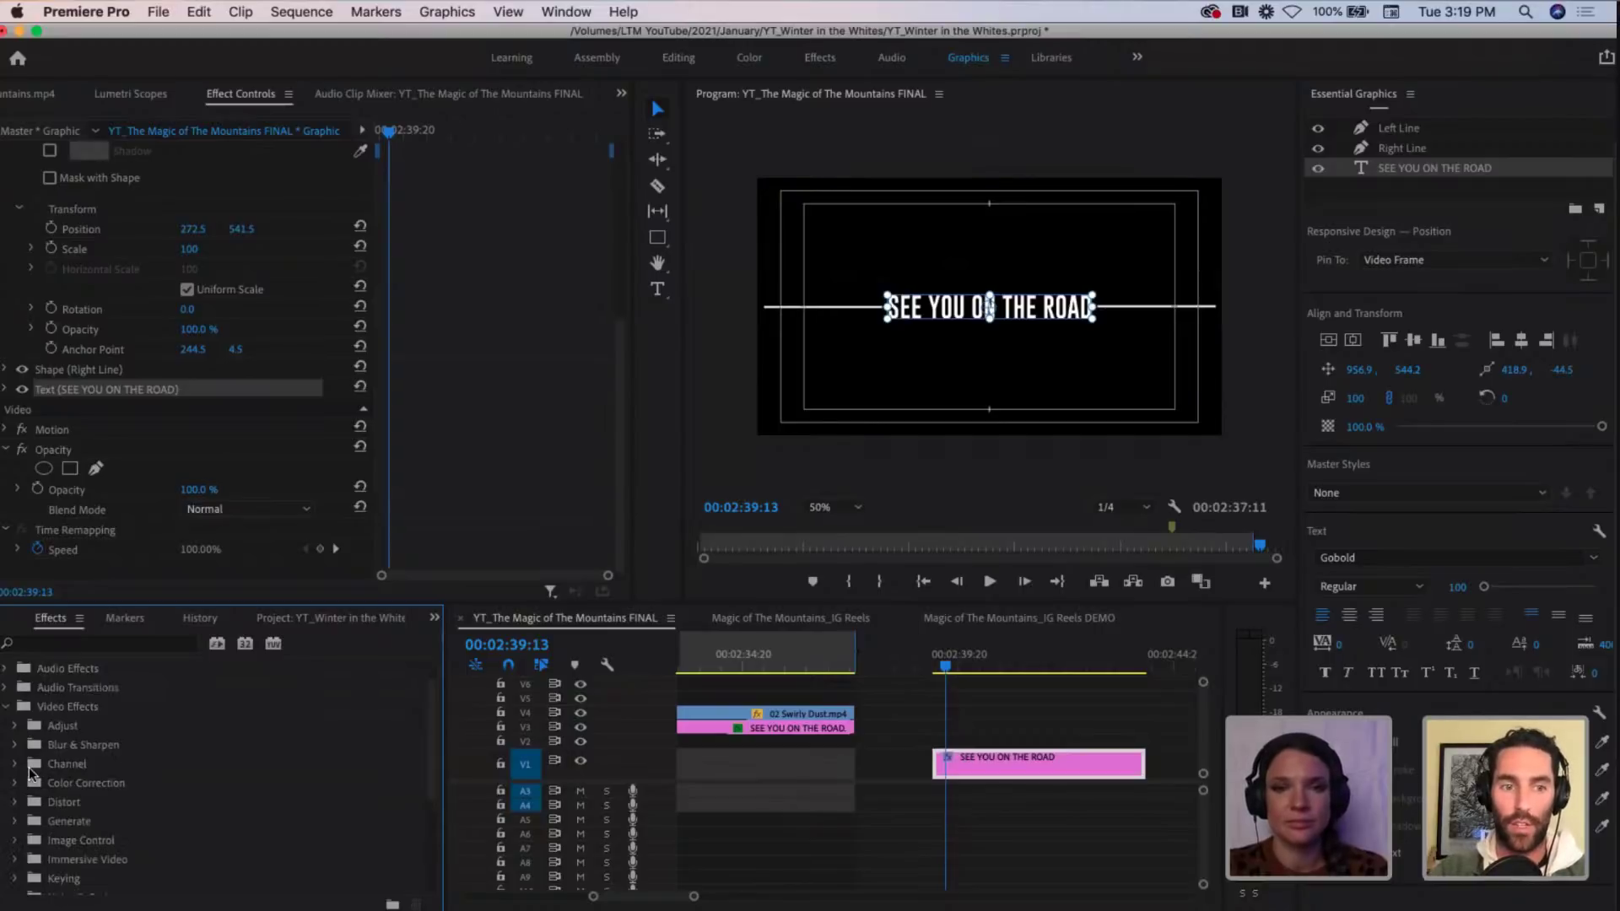
scroll(93, 815, down, 7)
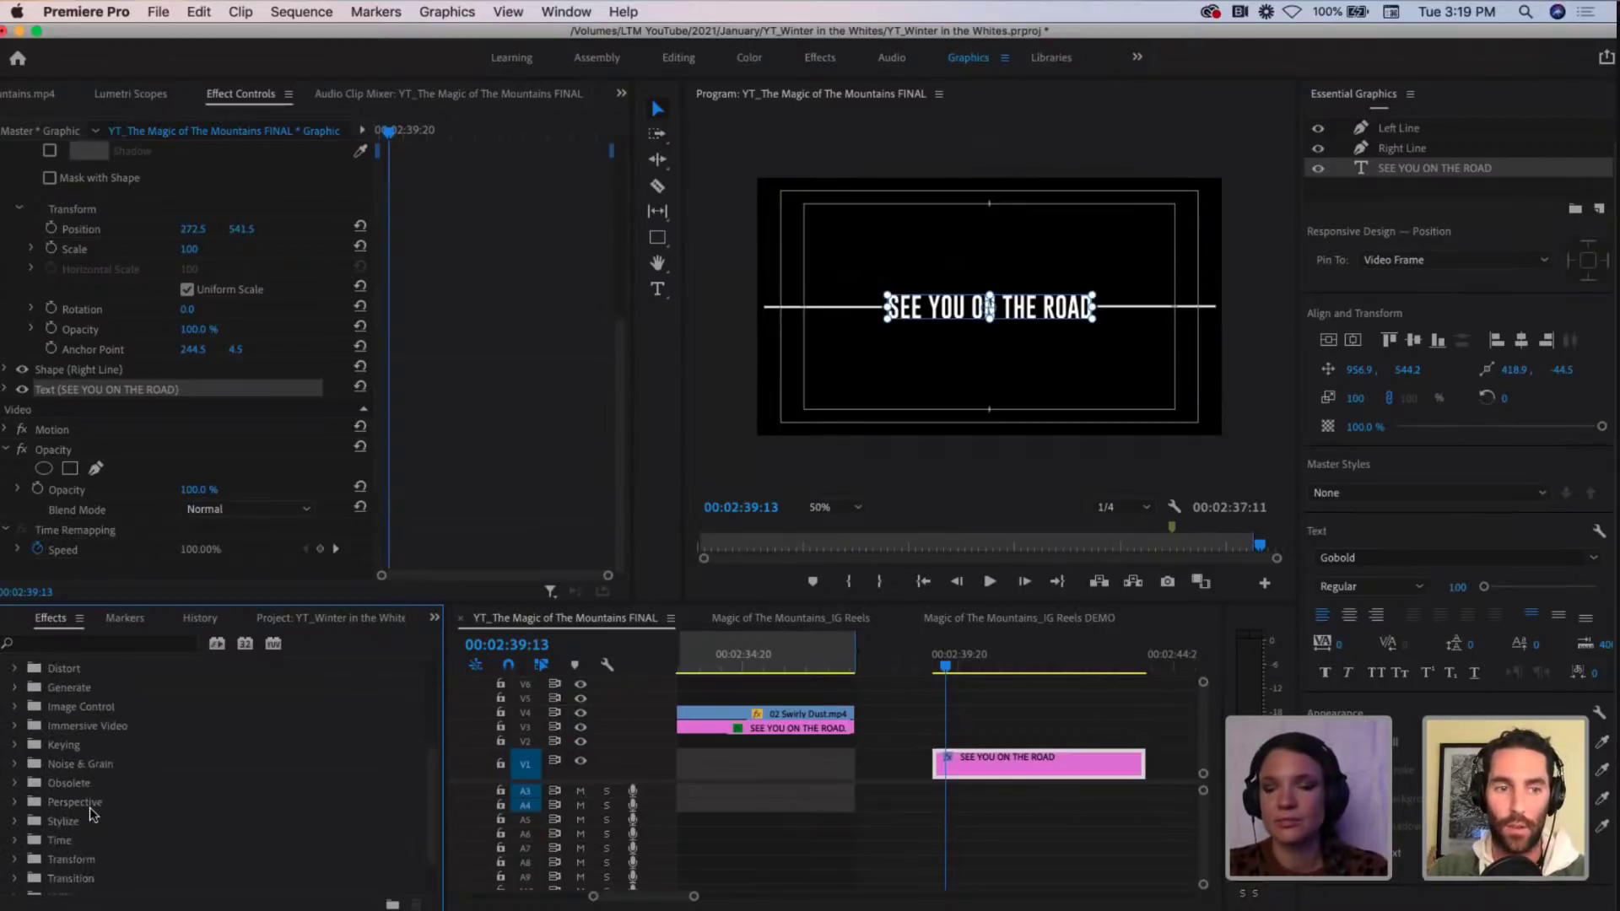
scroll(63, 822, up, 1)
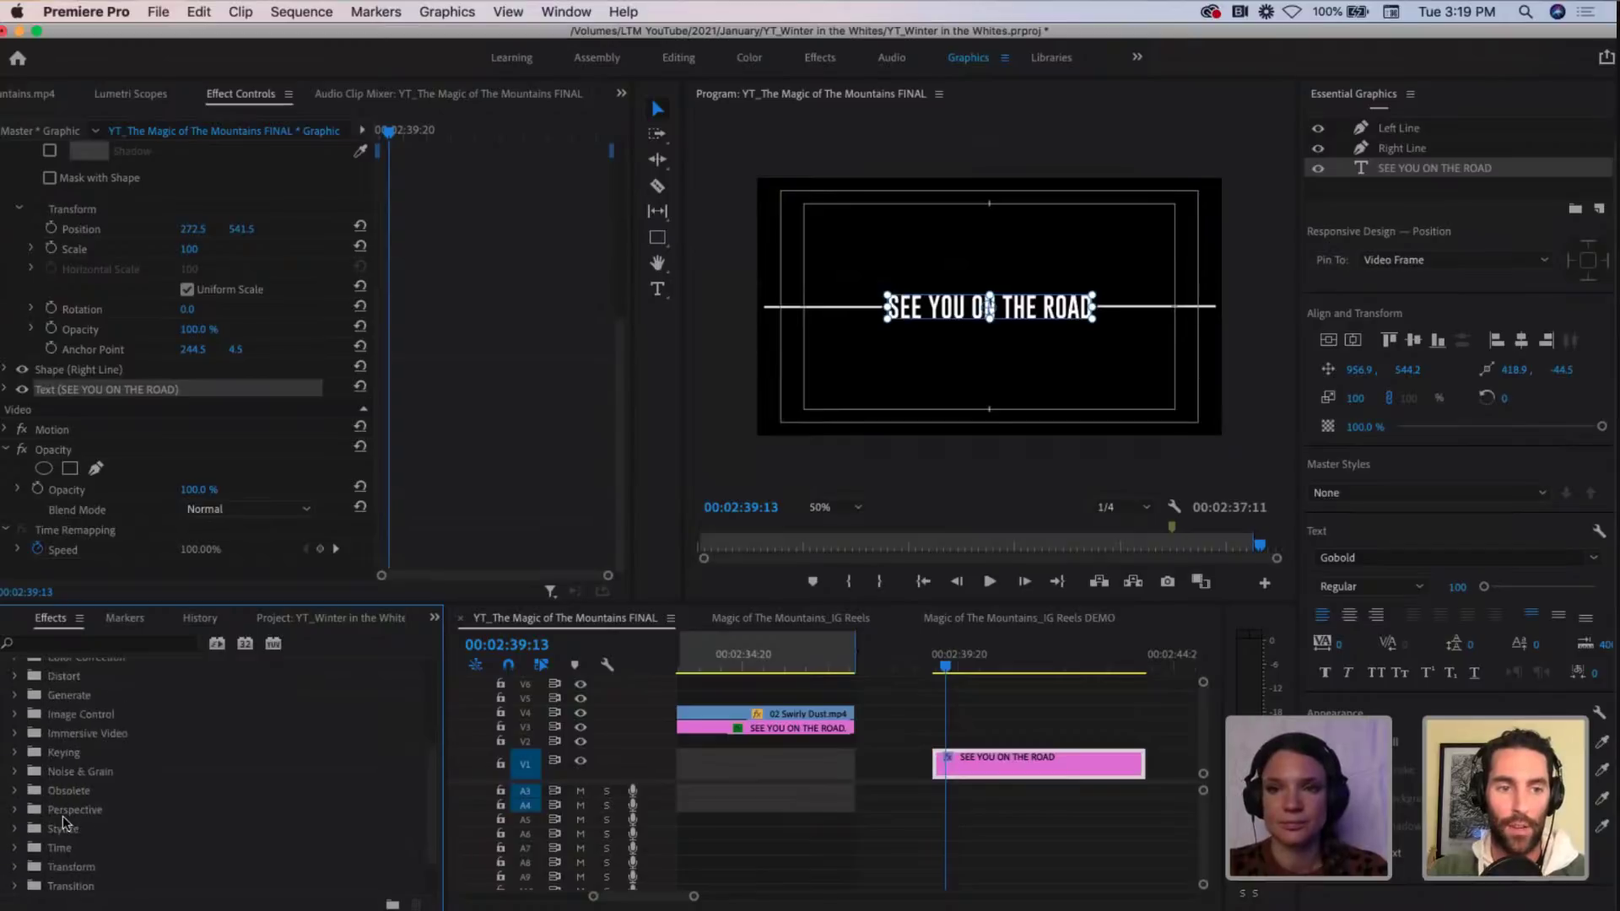
scroll(50, 793, up, 6)
click(15, 753)
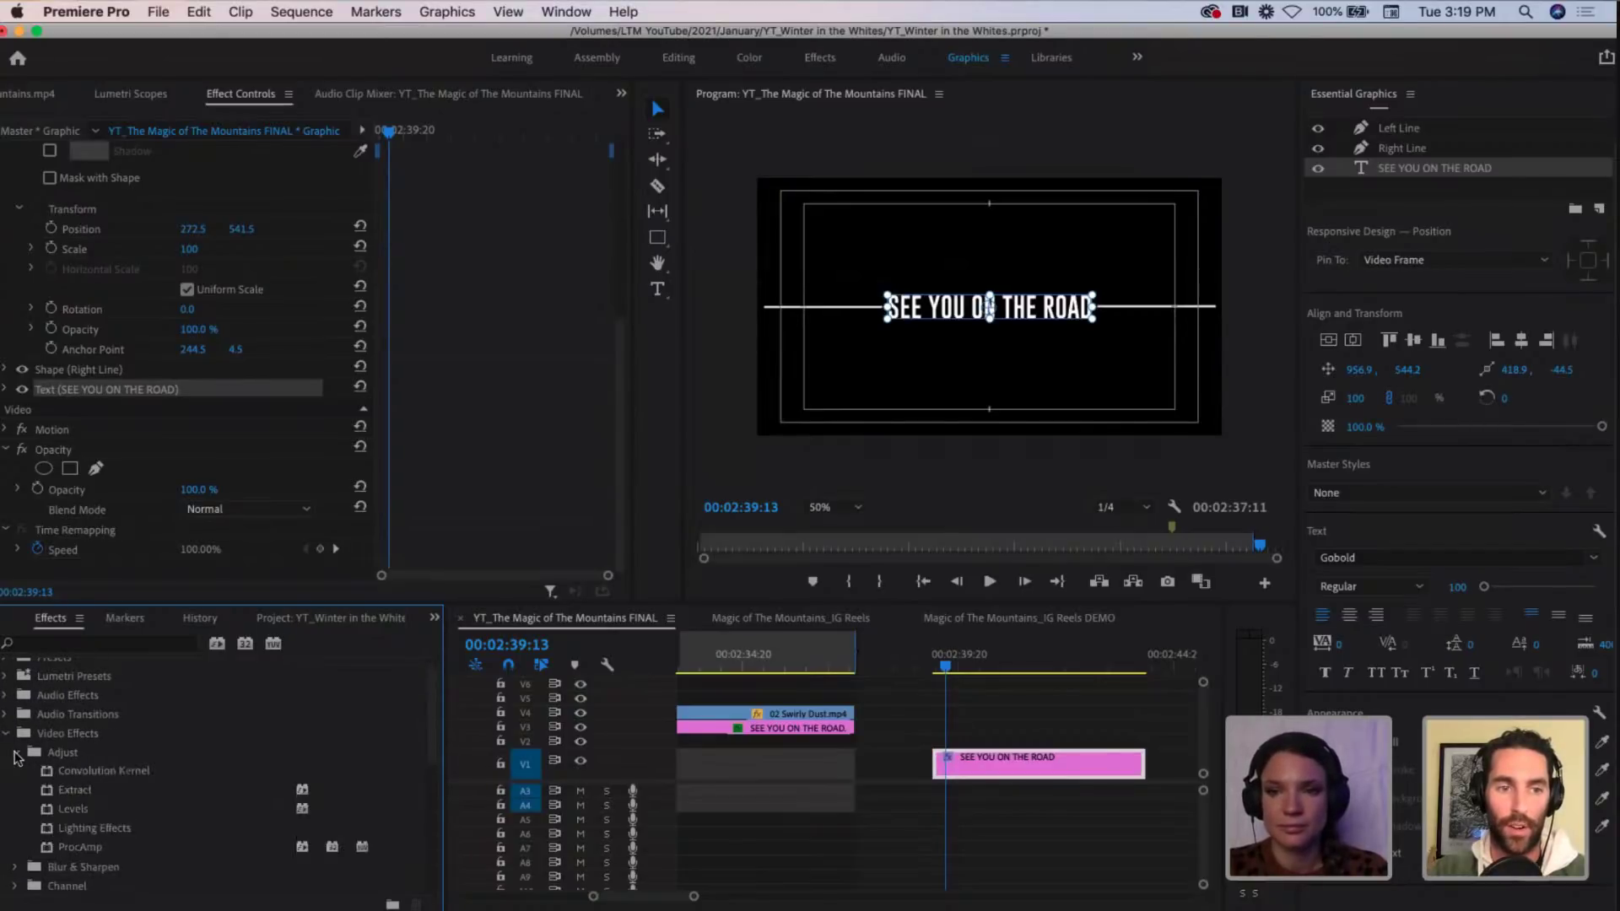
click(15, 752)
click(15, 829)
scroll(44, 841, down, 3)
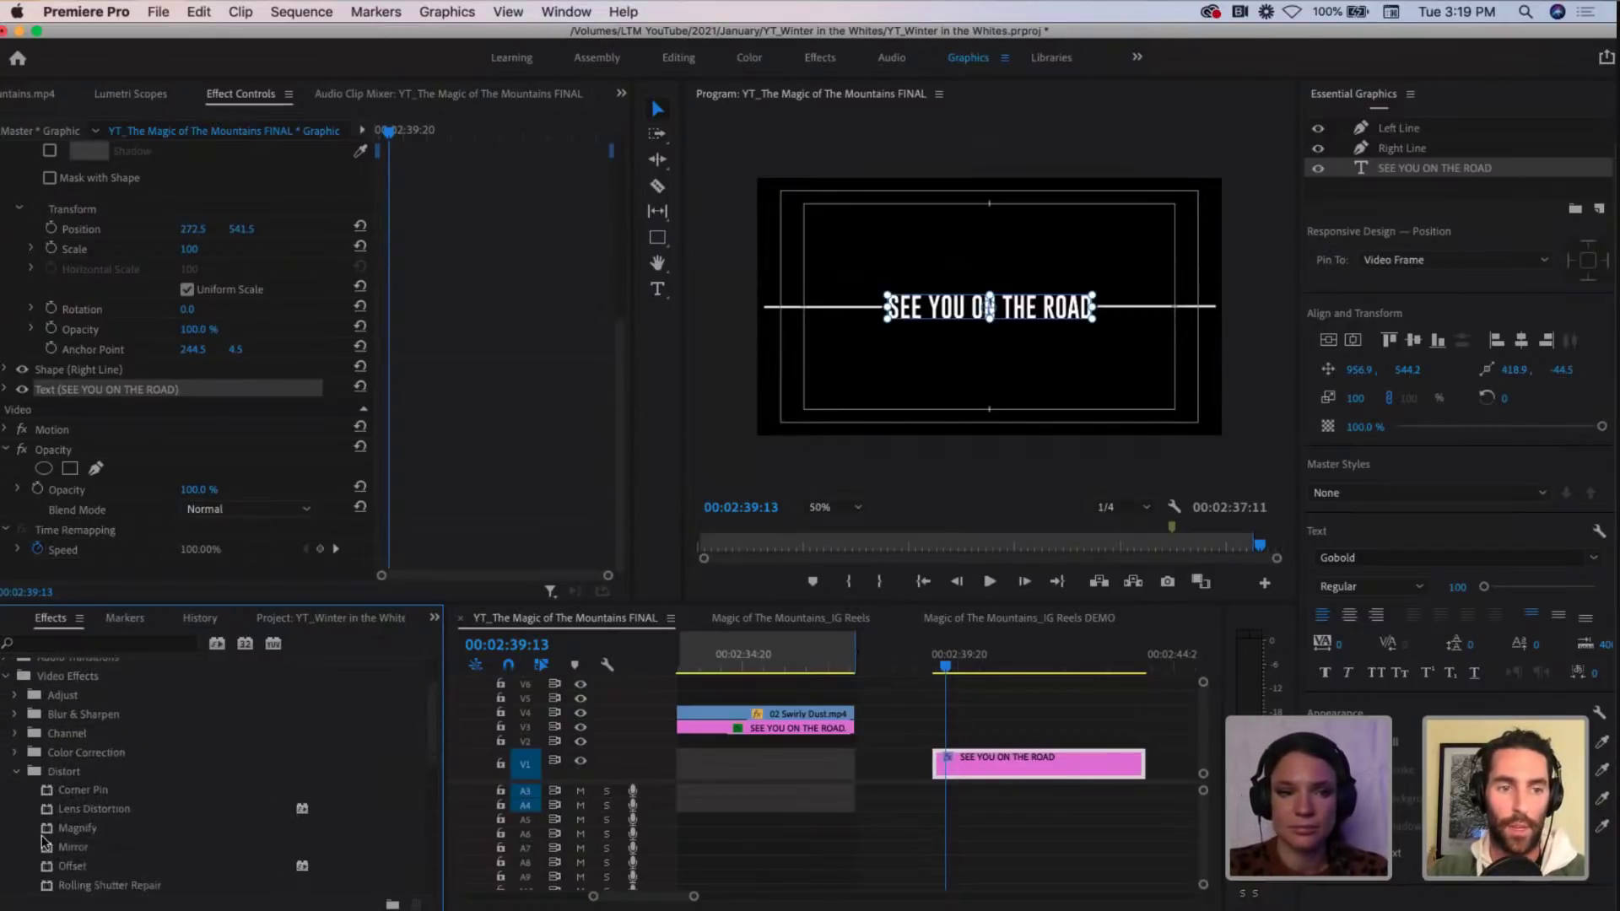
click(16, 771)
scroll(25, 806, down, 3)
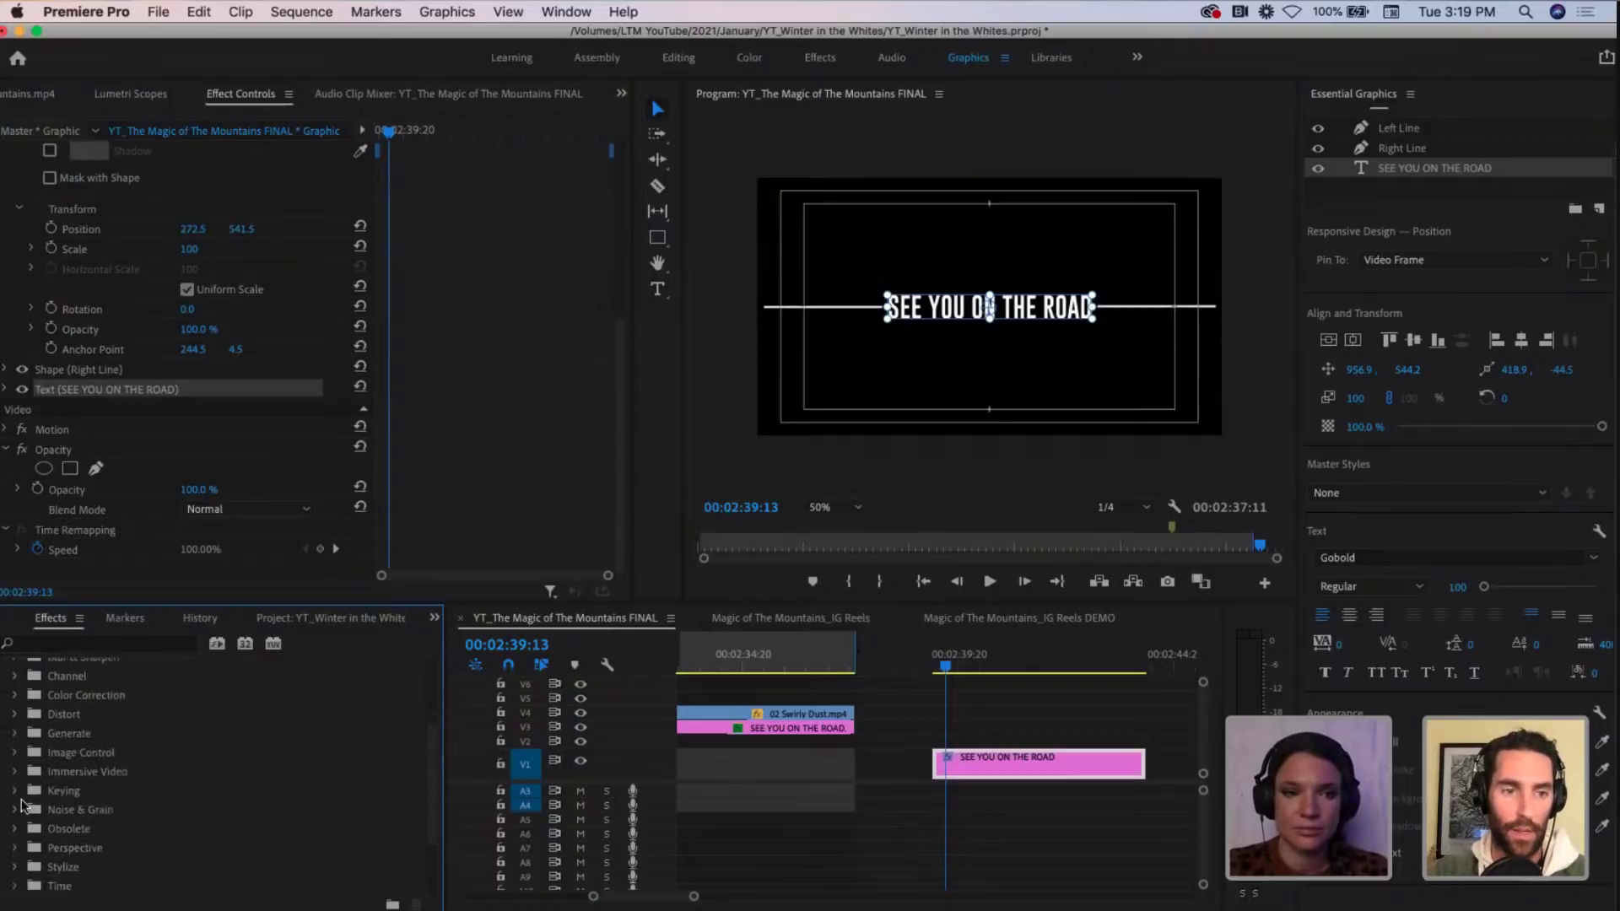
scroll(21, 789, down, 2)
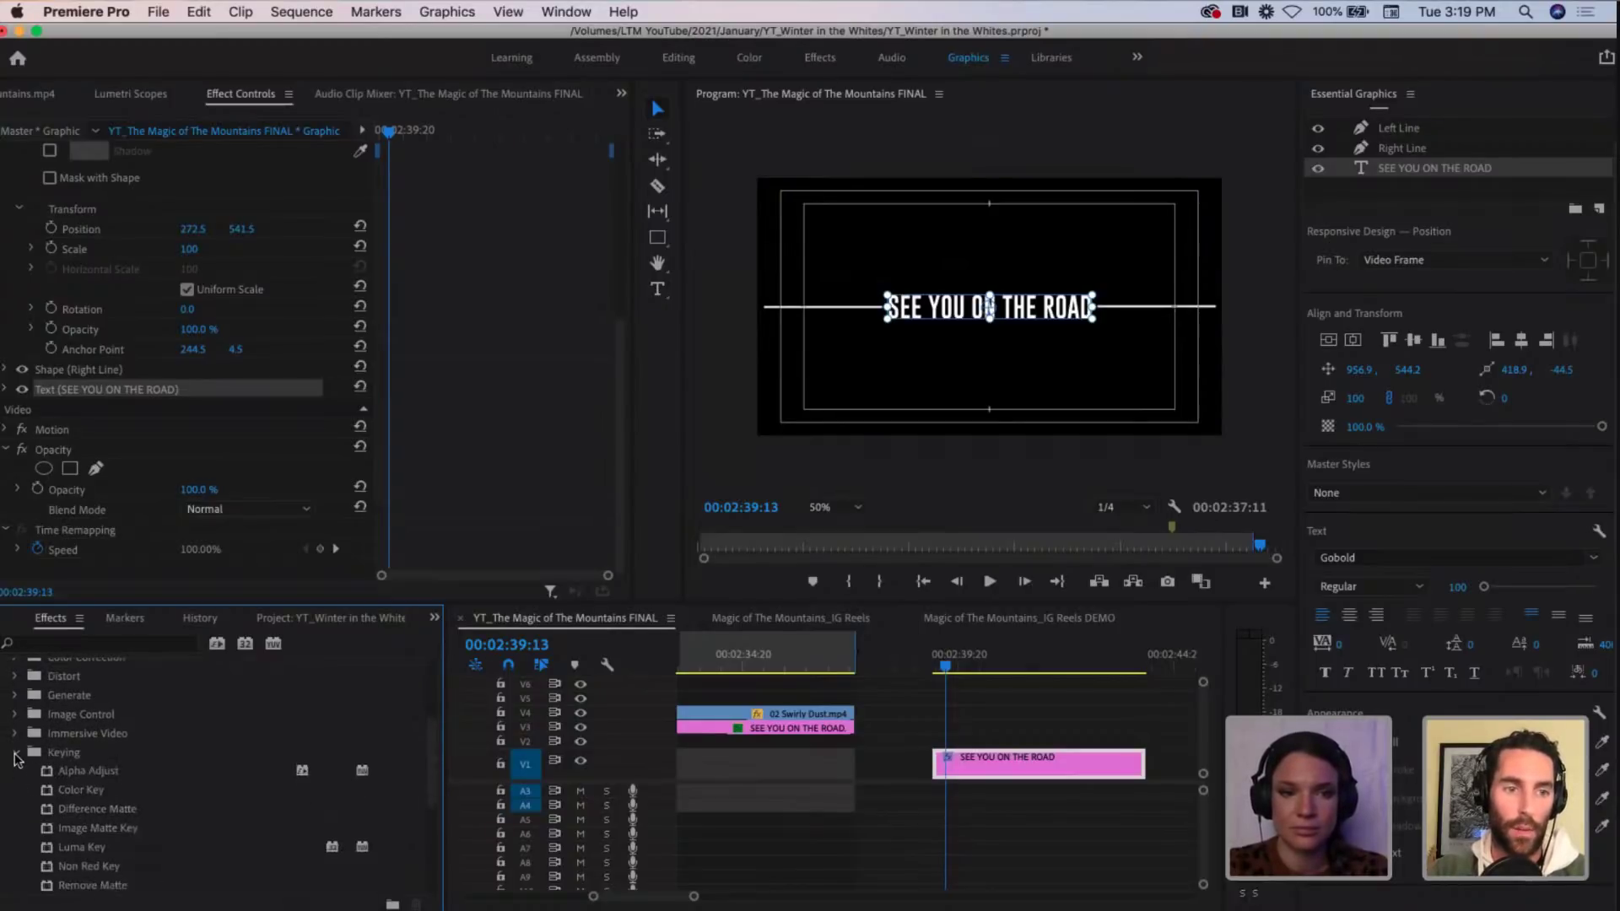
scroll(28, 773, down, 2)
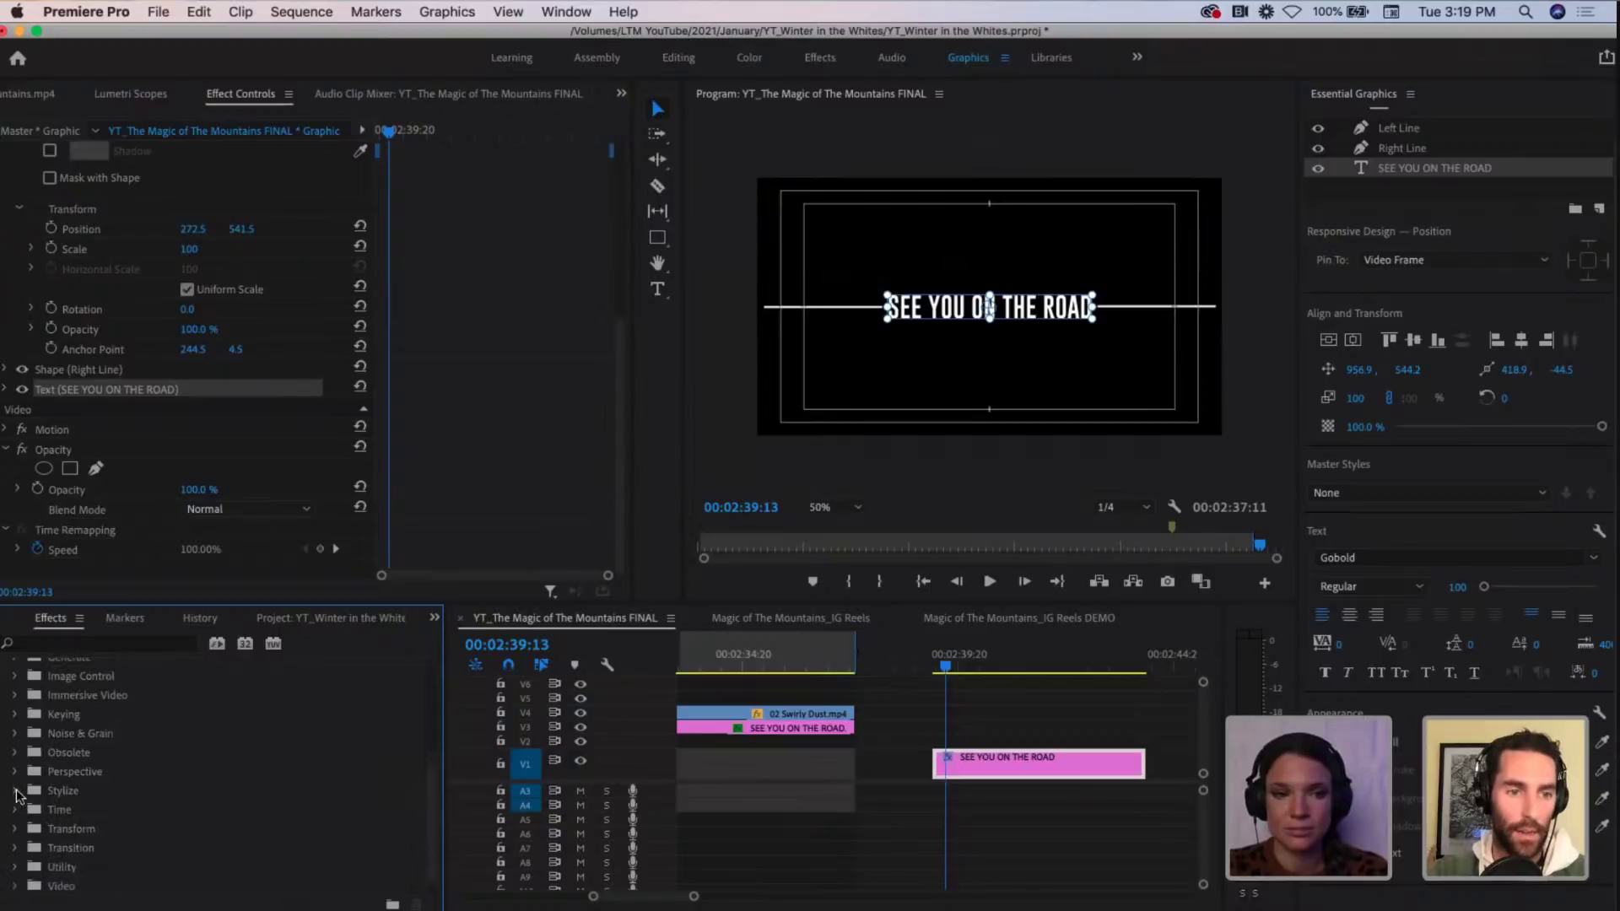
Step: Apply the Replicate effect from the Stylize video effects to the SEE YOU ON THE ROAD title clip
click(16, 791)
scroll(32, 815, down, 7)
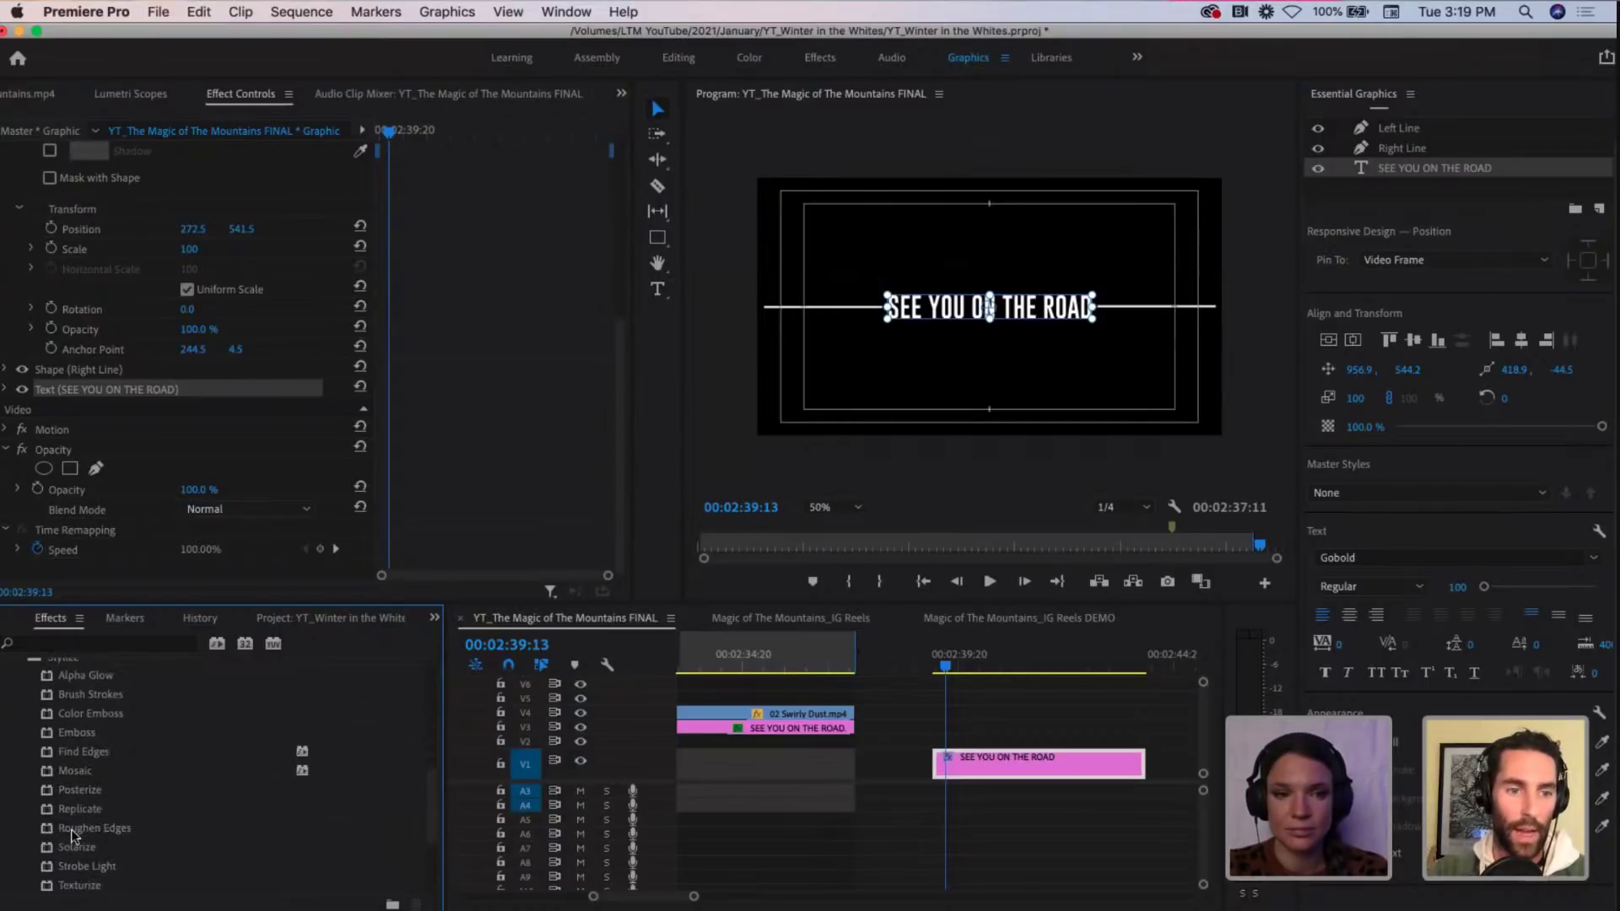
scroll(73, 835, down, 1)
scroll(72, 836, down, 1)
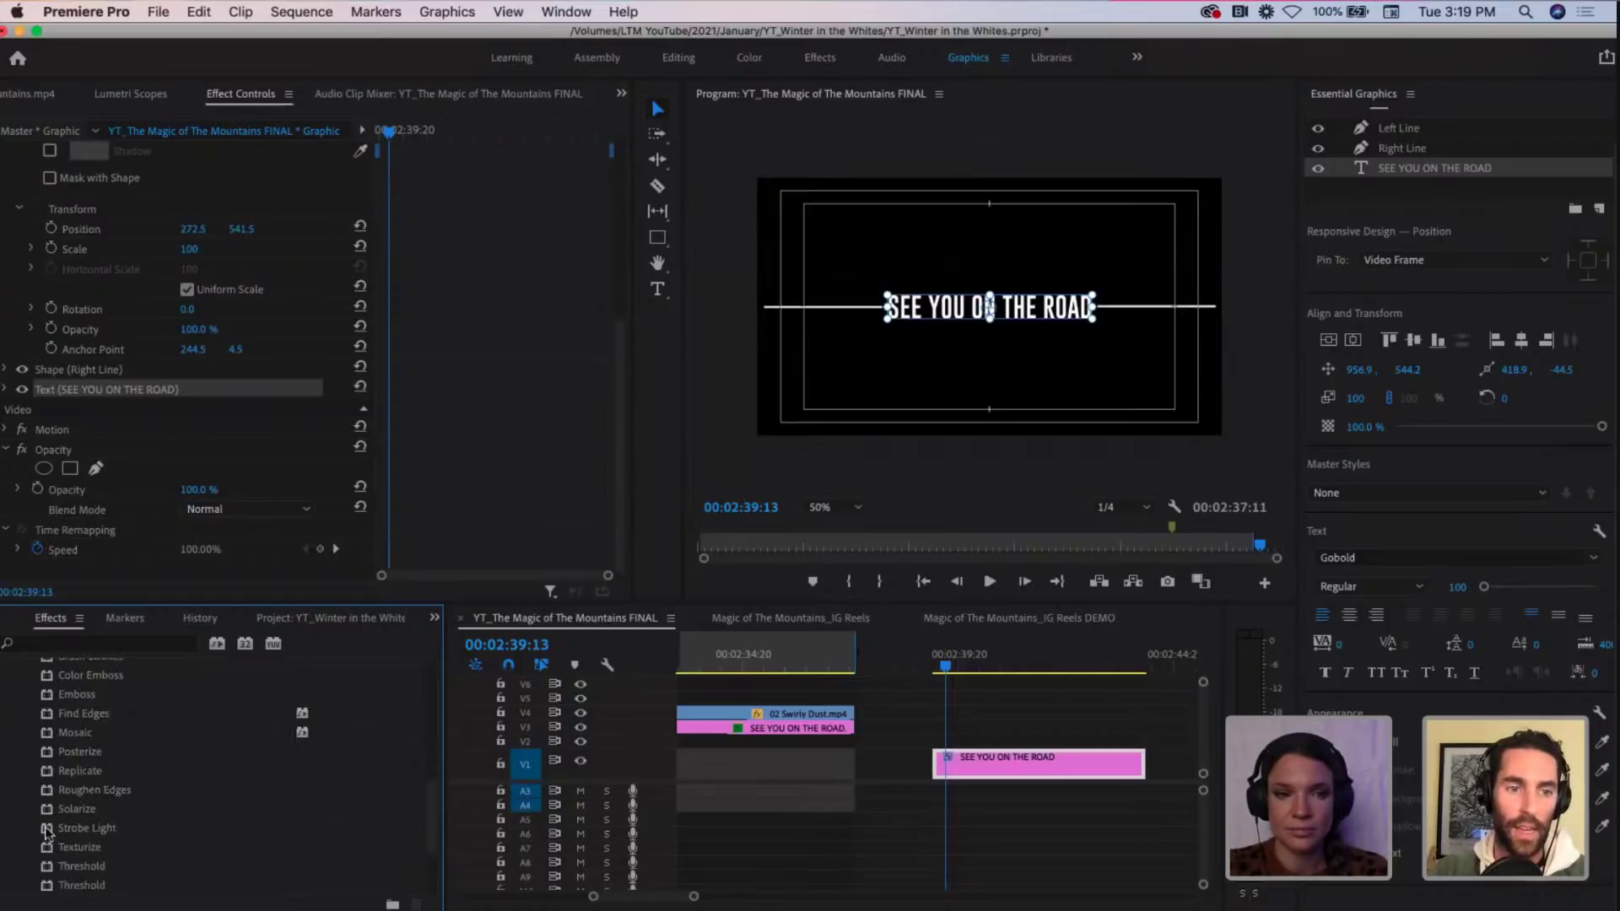
click(53, 831)
click(52, 790)
scroll(52, 781, down, 1)
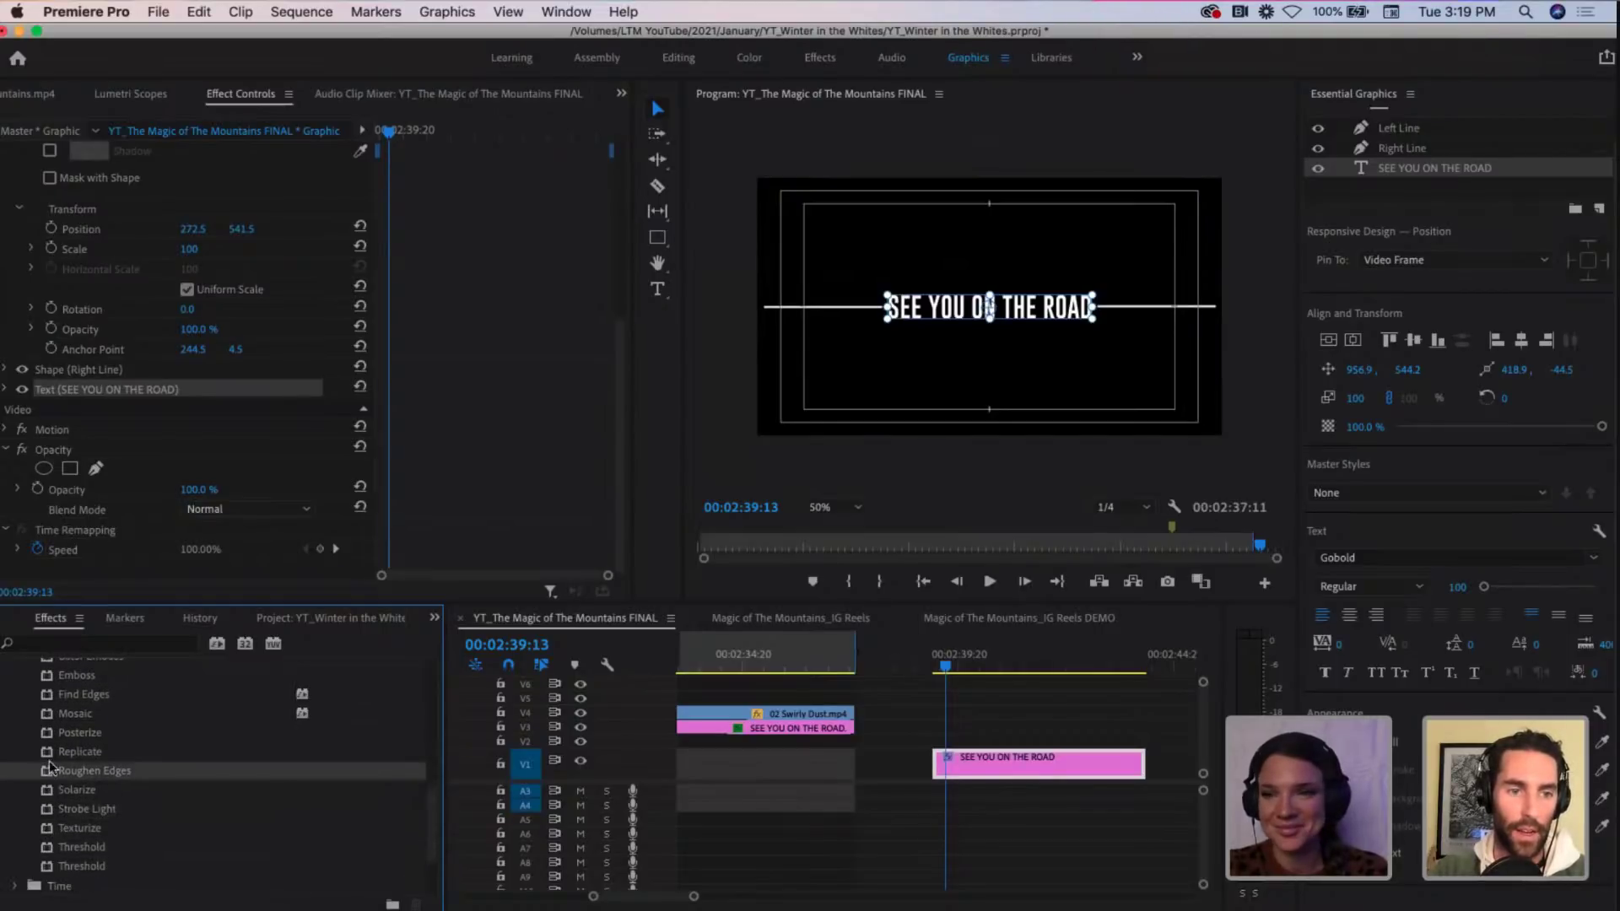
click(51, 760)
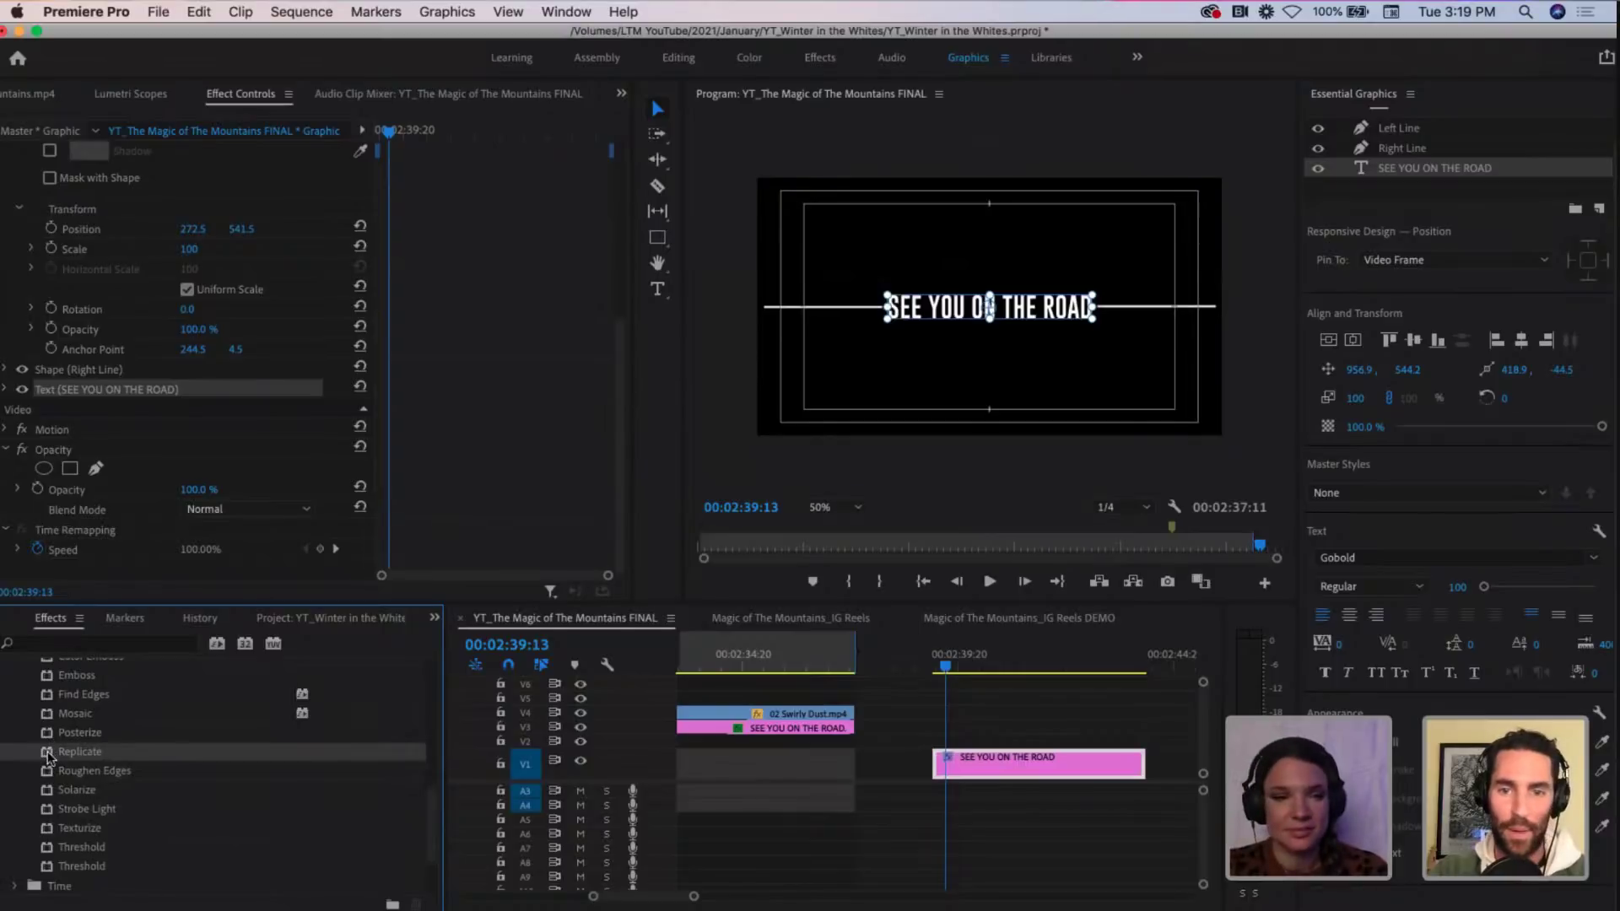
drag(46, 759, 1019, 773)
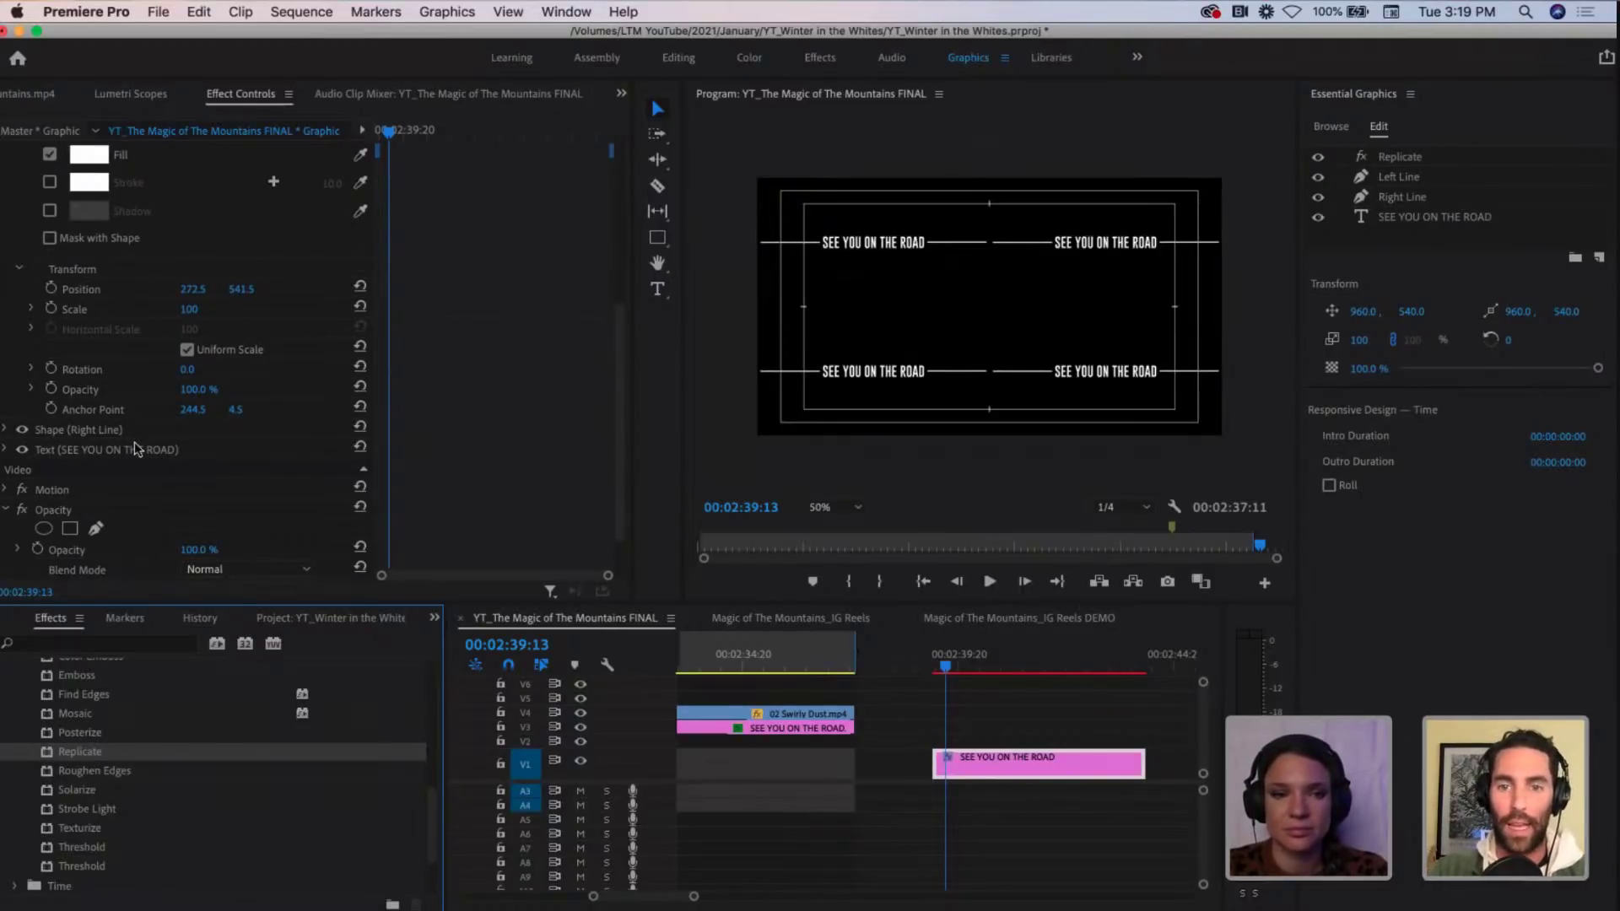
Step: Examine the title clip's effect and layer properties, including the SEE YOU ON THE ROAD text transform and the Replicate settings
scroll(150, 474, down, 2)
scroll(149, 474, up, 12)
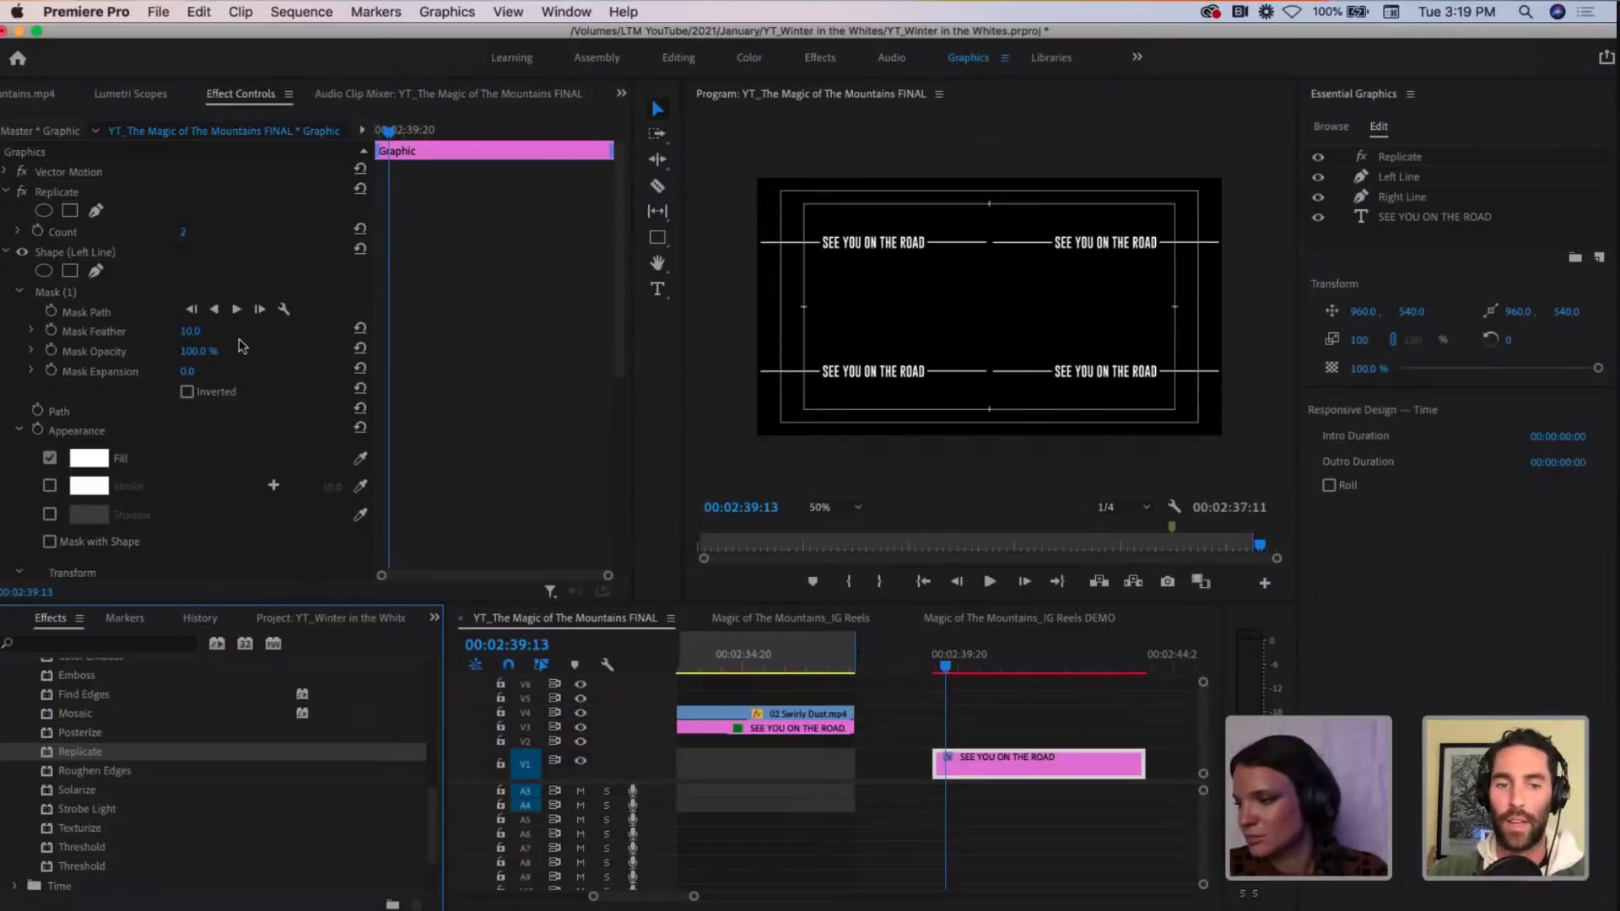
click(5, 194)
click(5, 211)
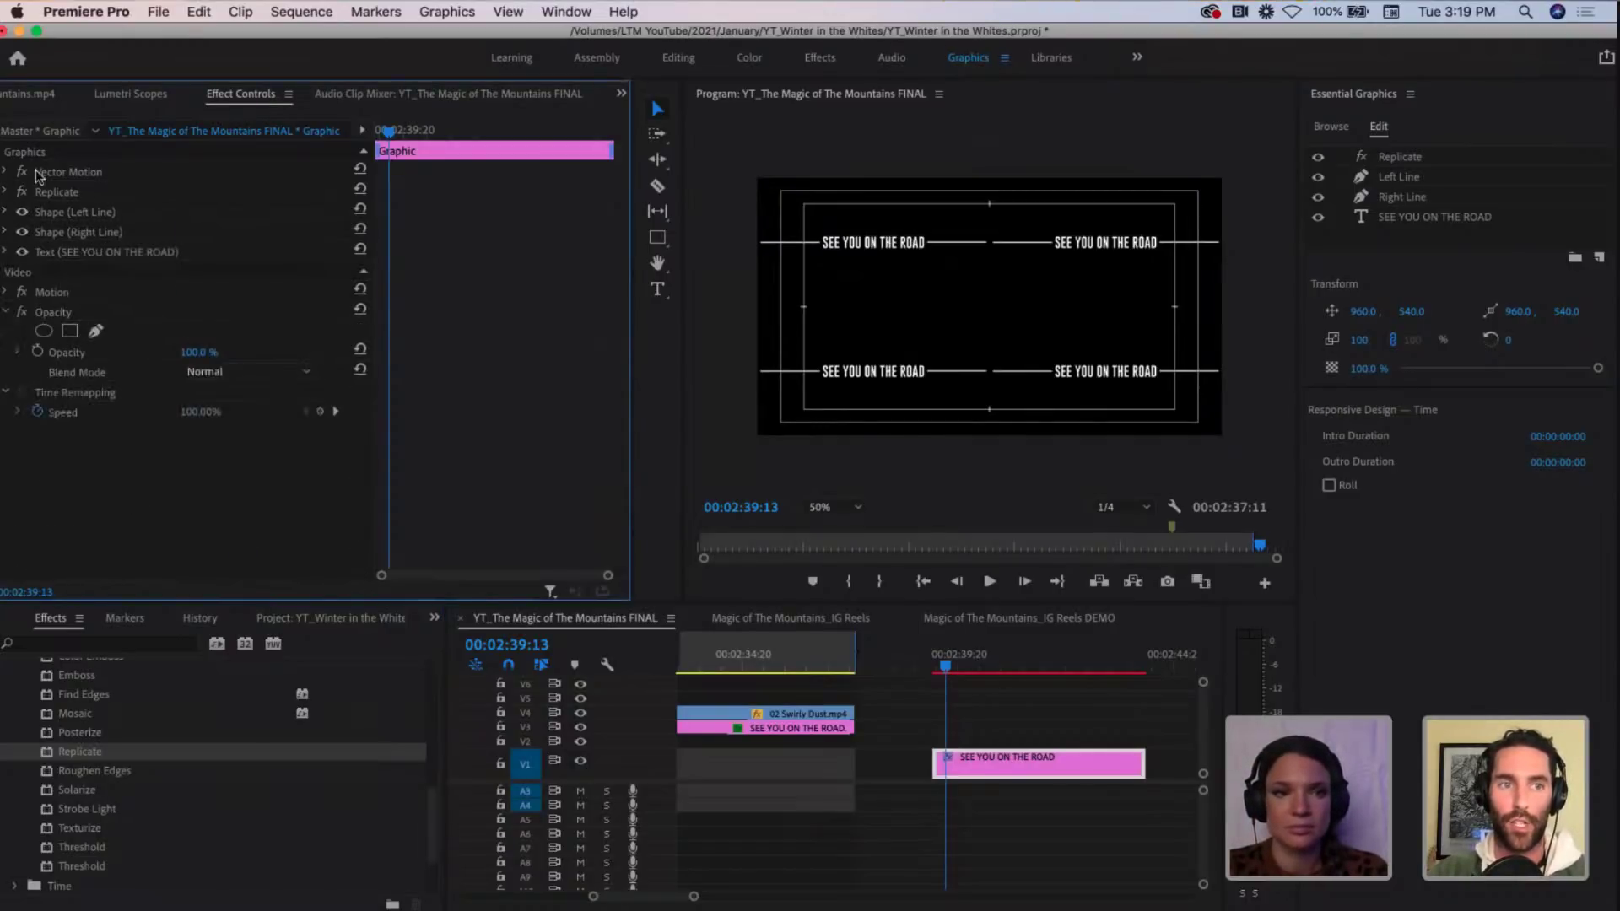
click(6, 252)
click(17, 293)
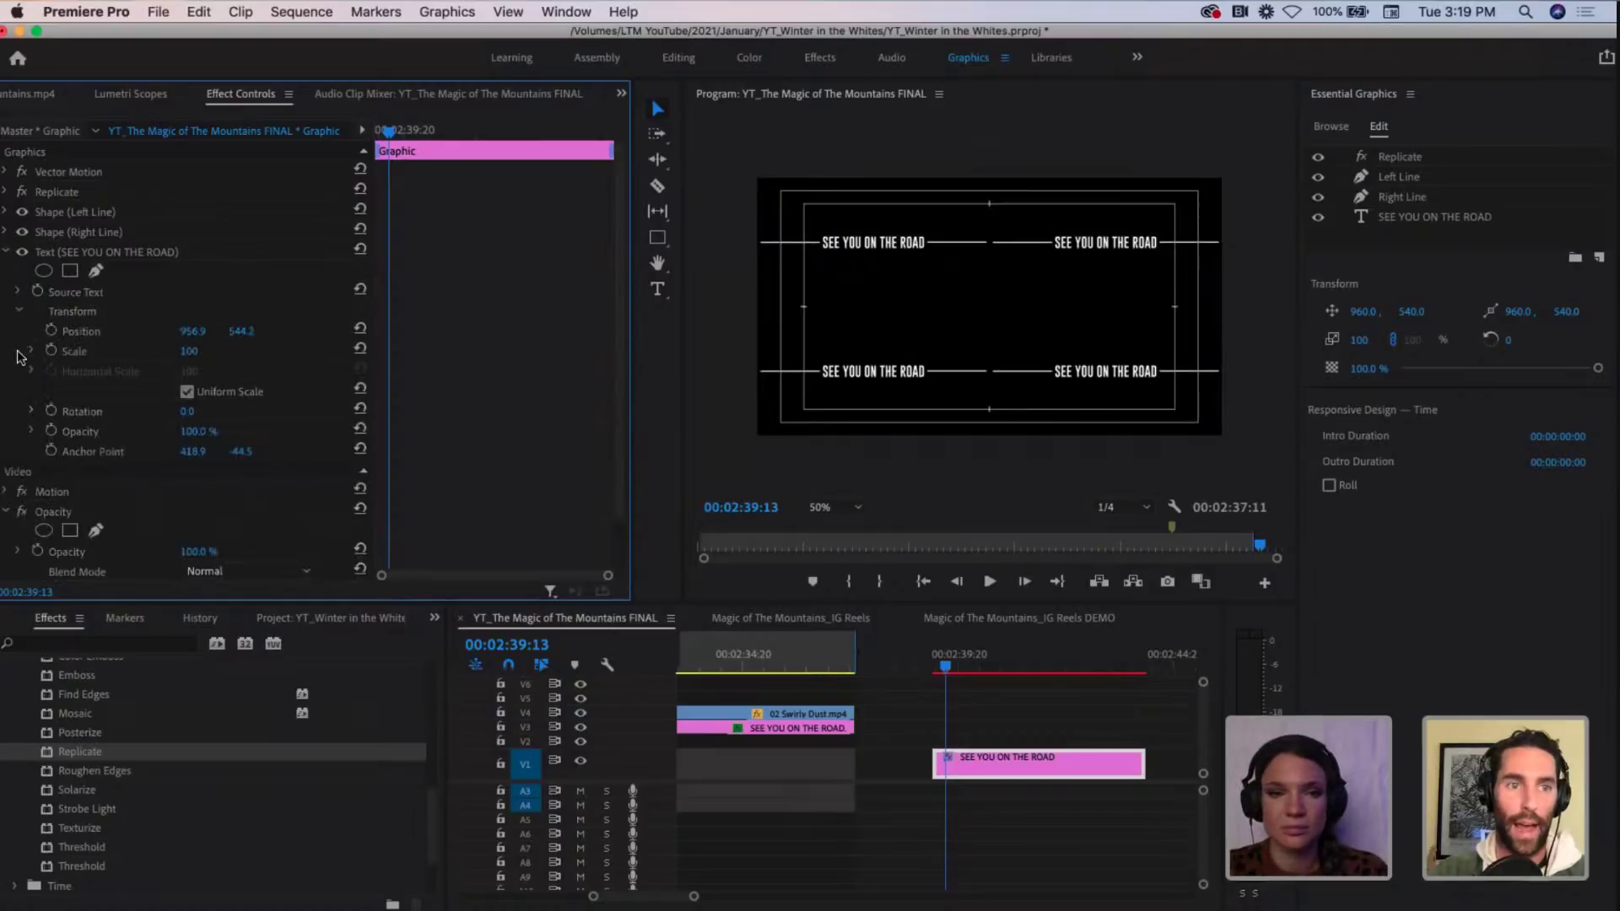
click(6, 252)
click(5, 194)
click(6, 192)
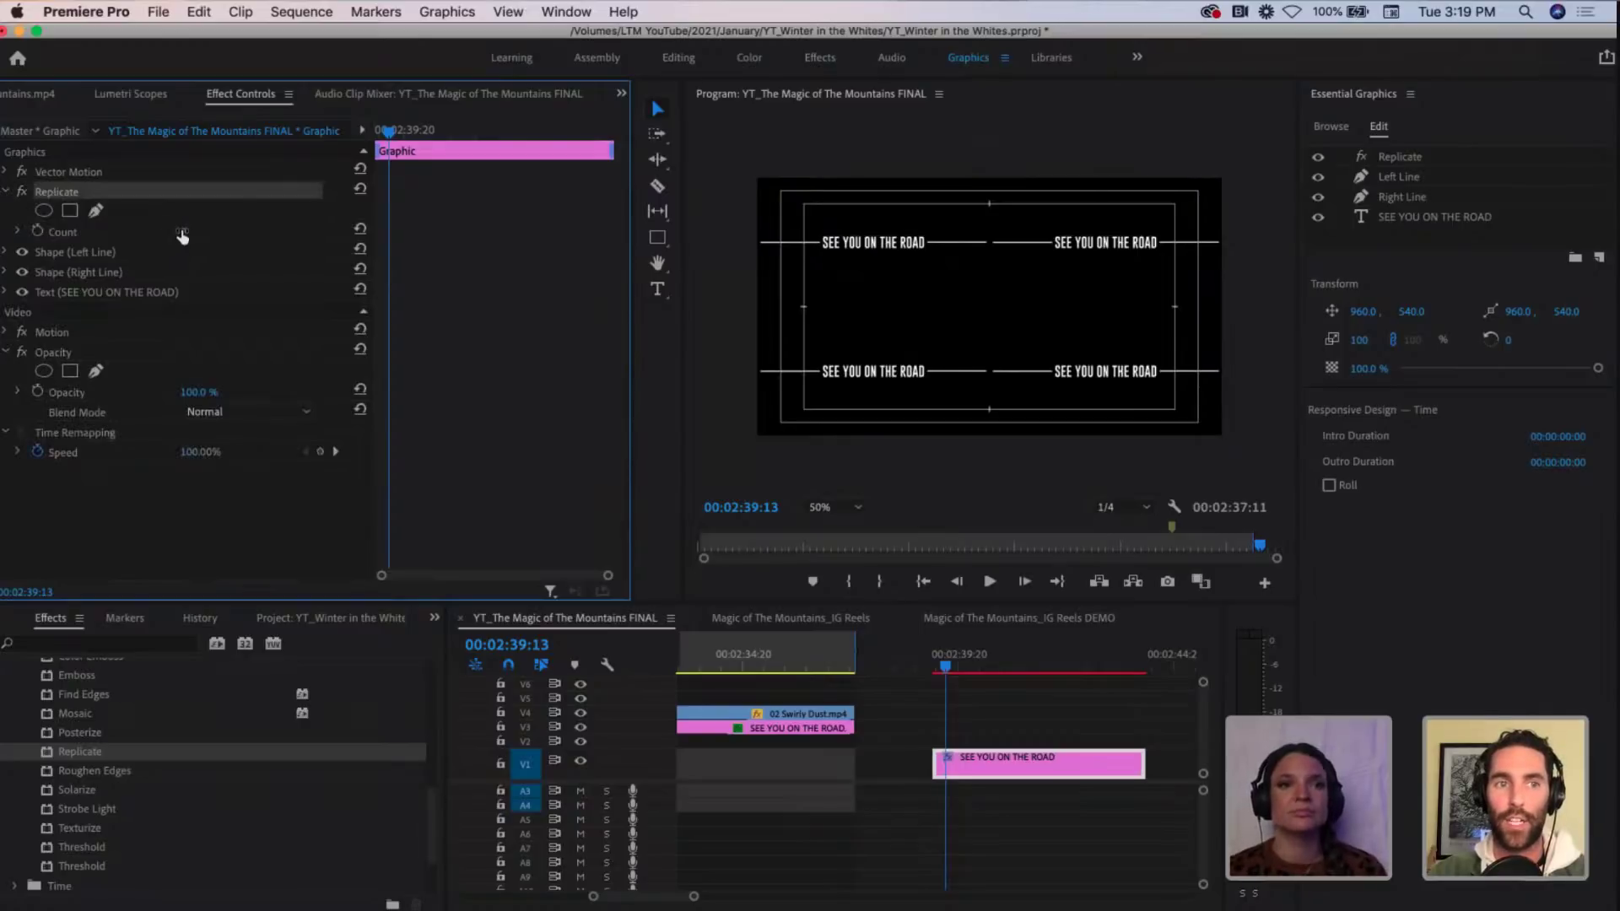
Step: Try Replicate counts of 6 and 16 on the title clip, and return the count to 2
click(182, 232)
text(6)
key(Return)
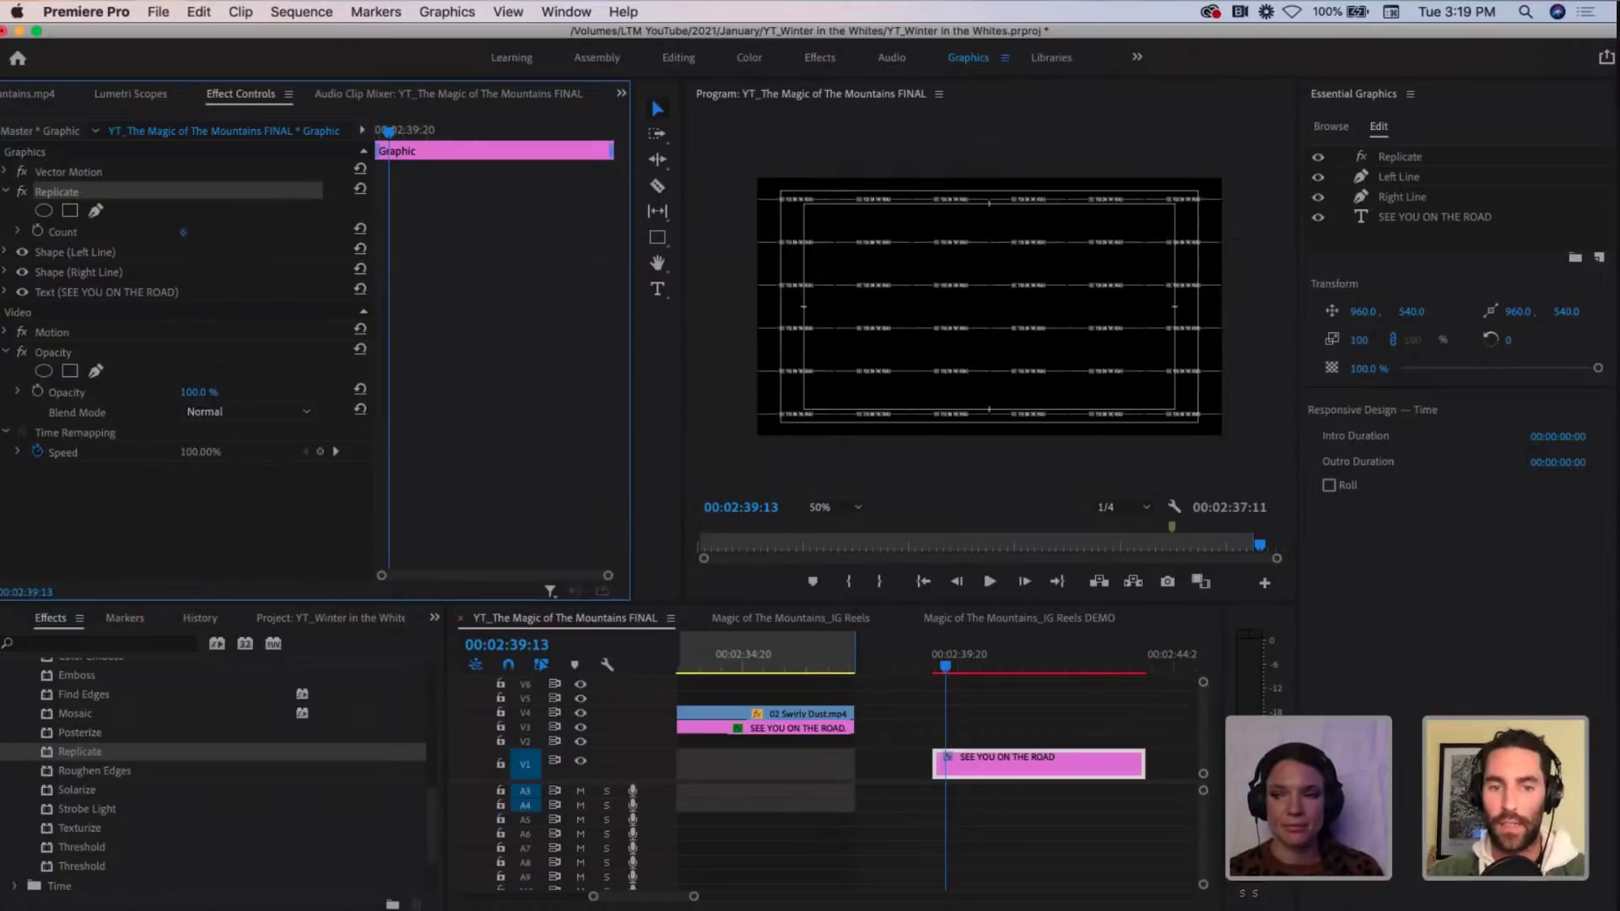
click(185, 232)
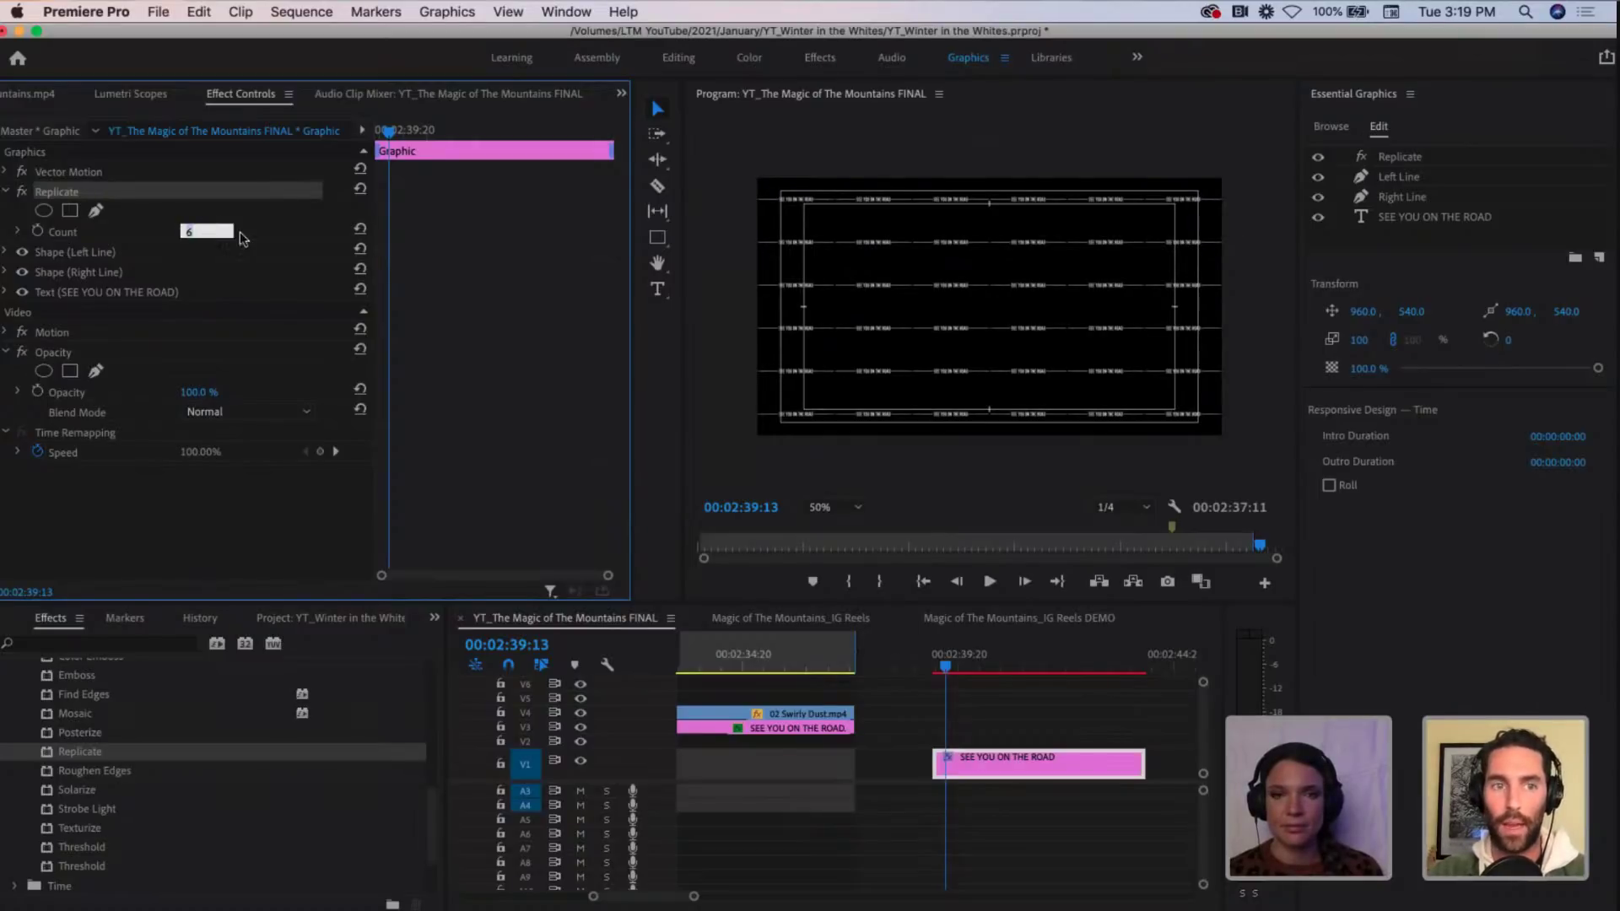
text(16)
key(Return)
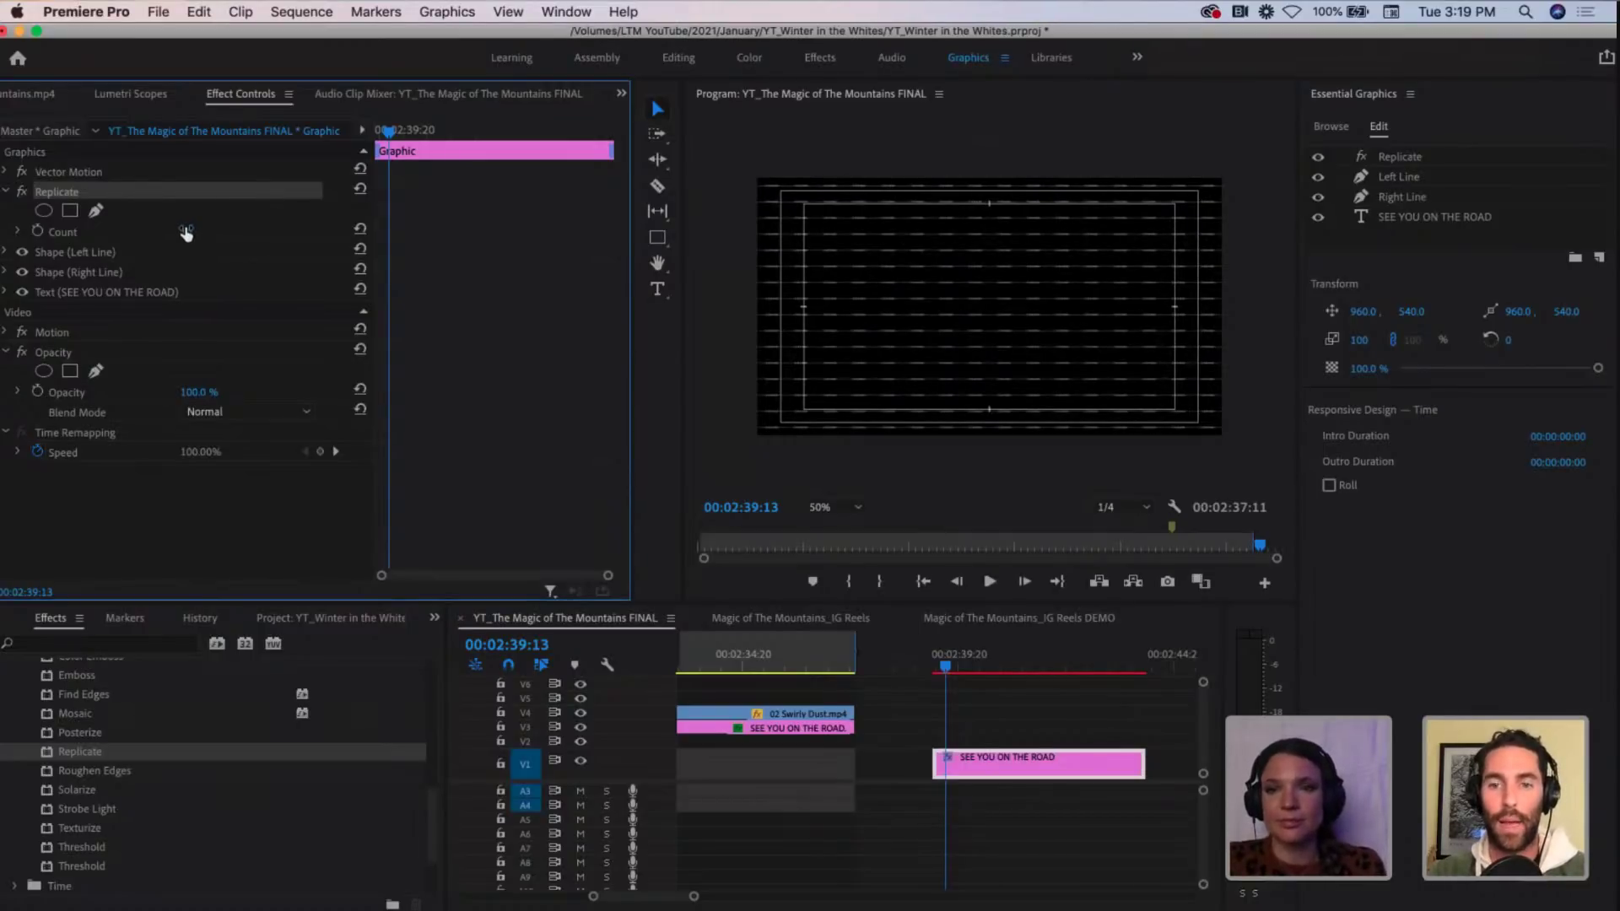
click(207, 229)
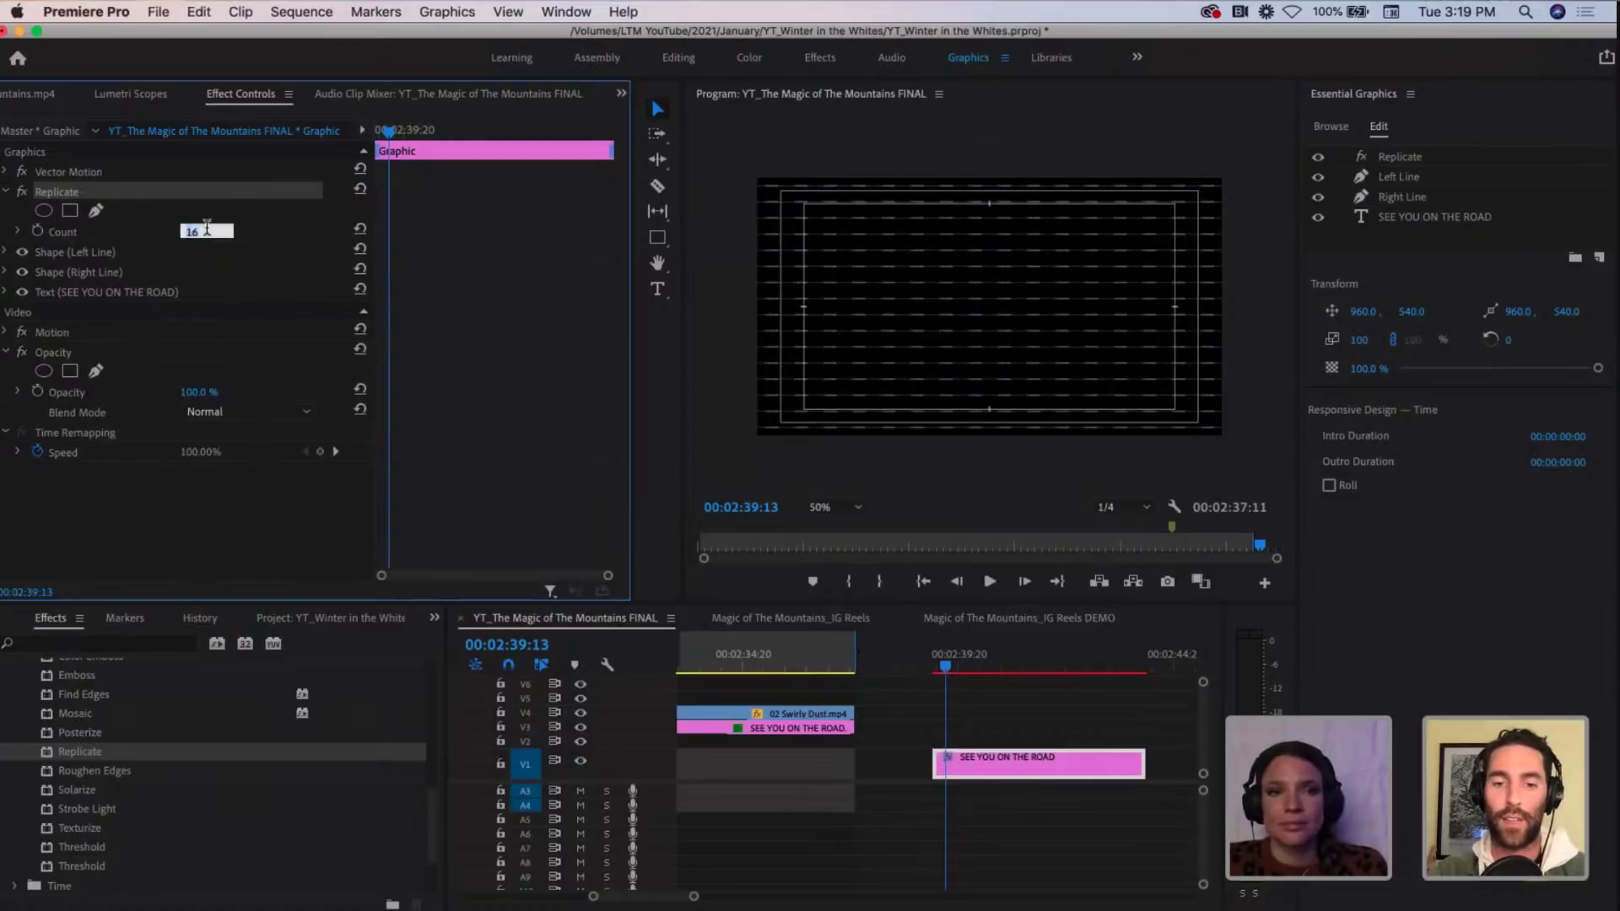
text(0)
text(2)
key(Return)
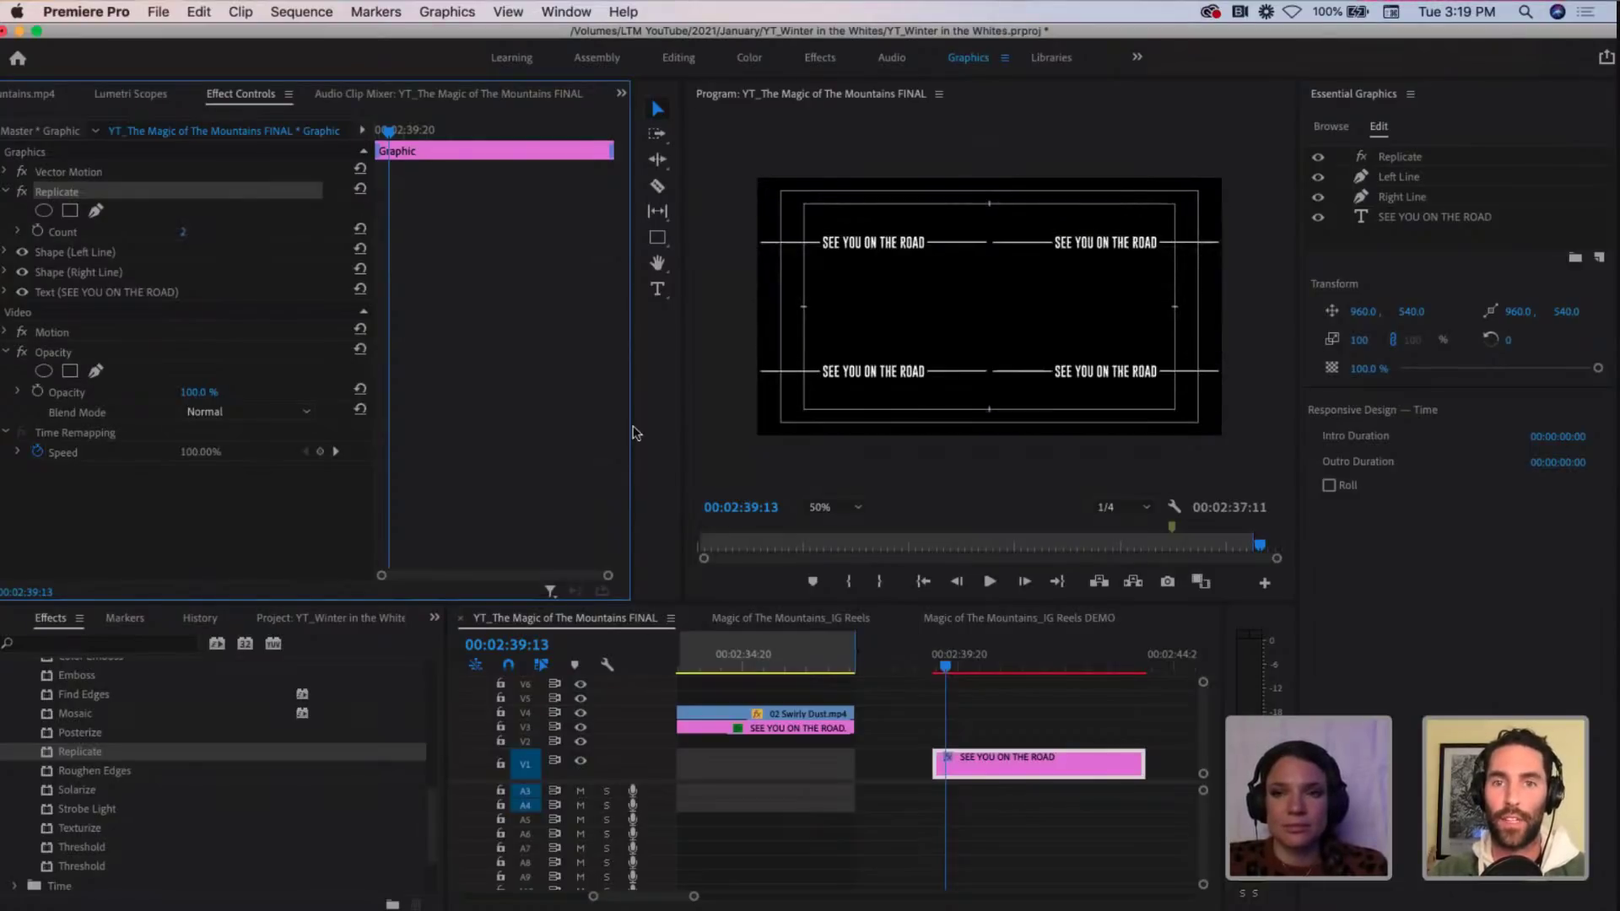
Step: Look through the video effect categories, including the Generate effects
scroll(162, 748, up, 10)
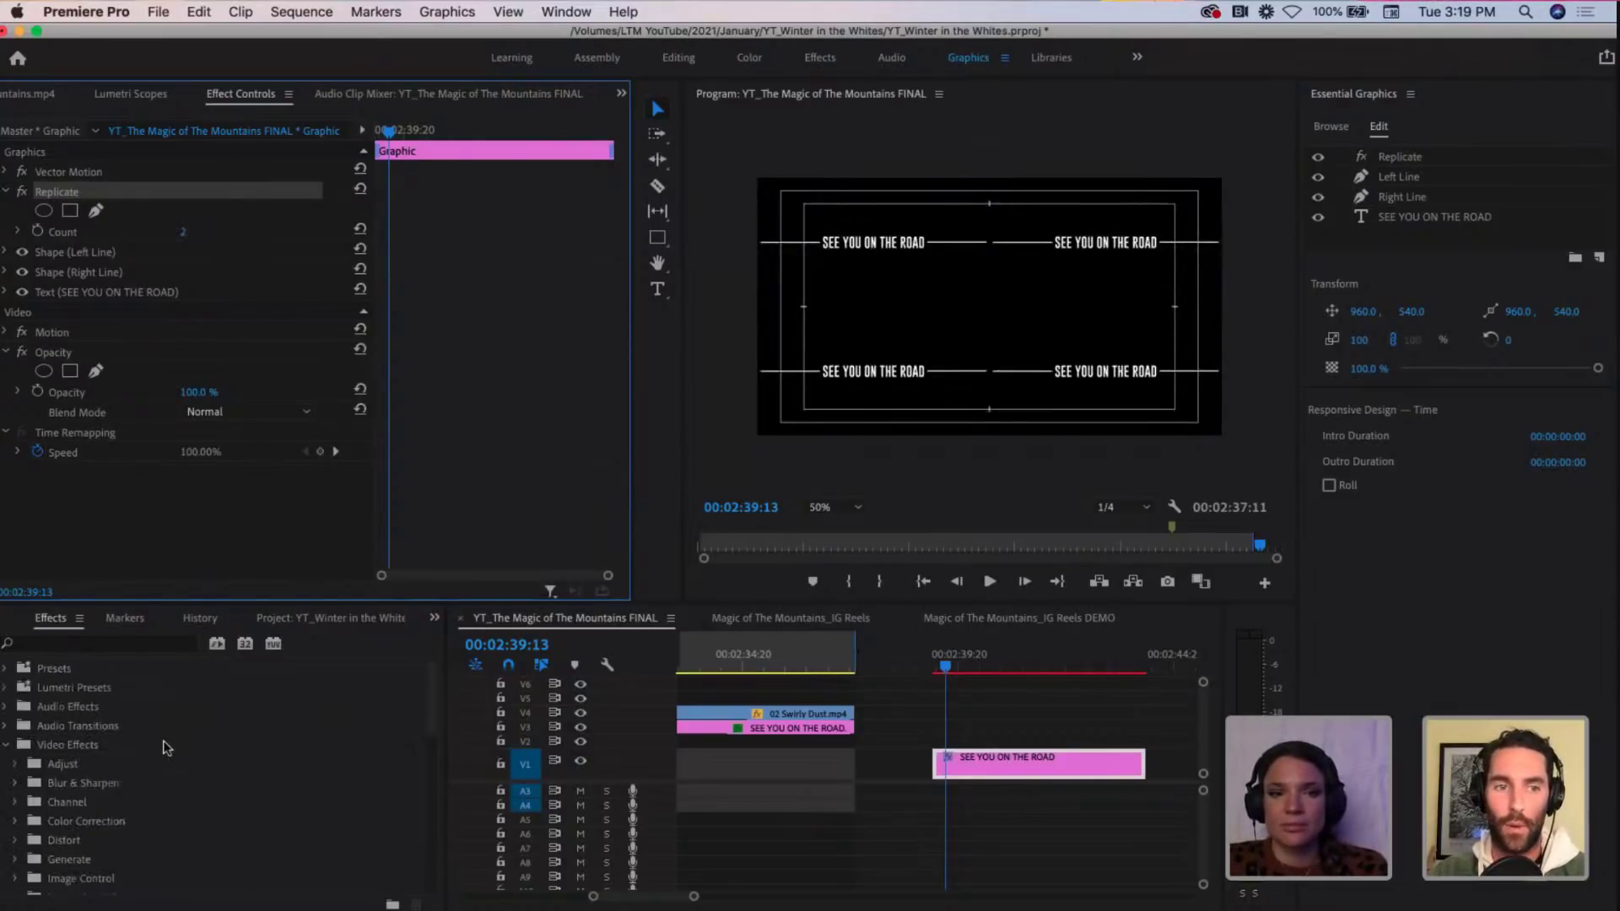
click(6, 746)
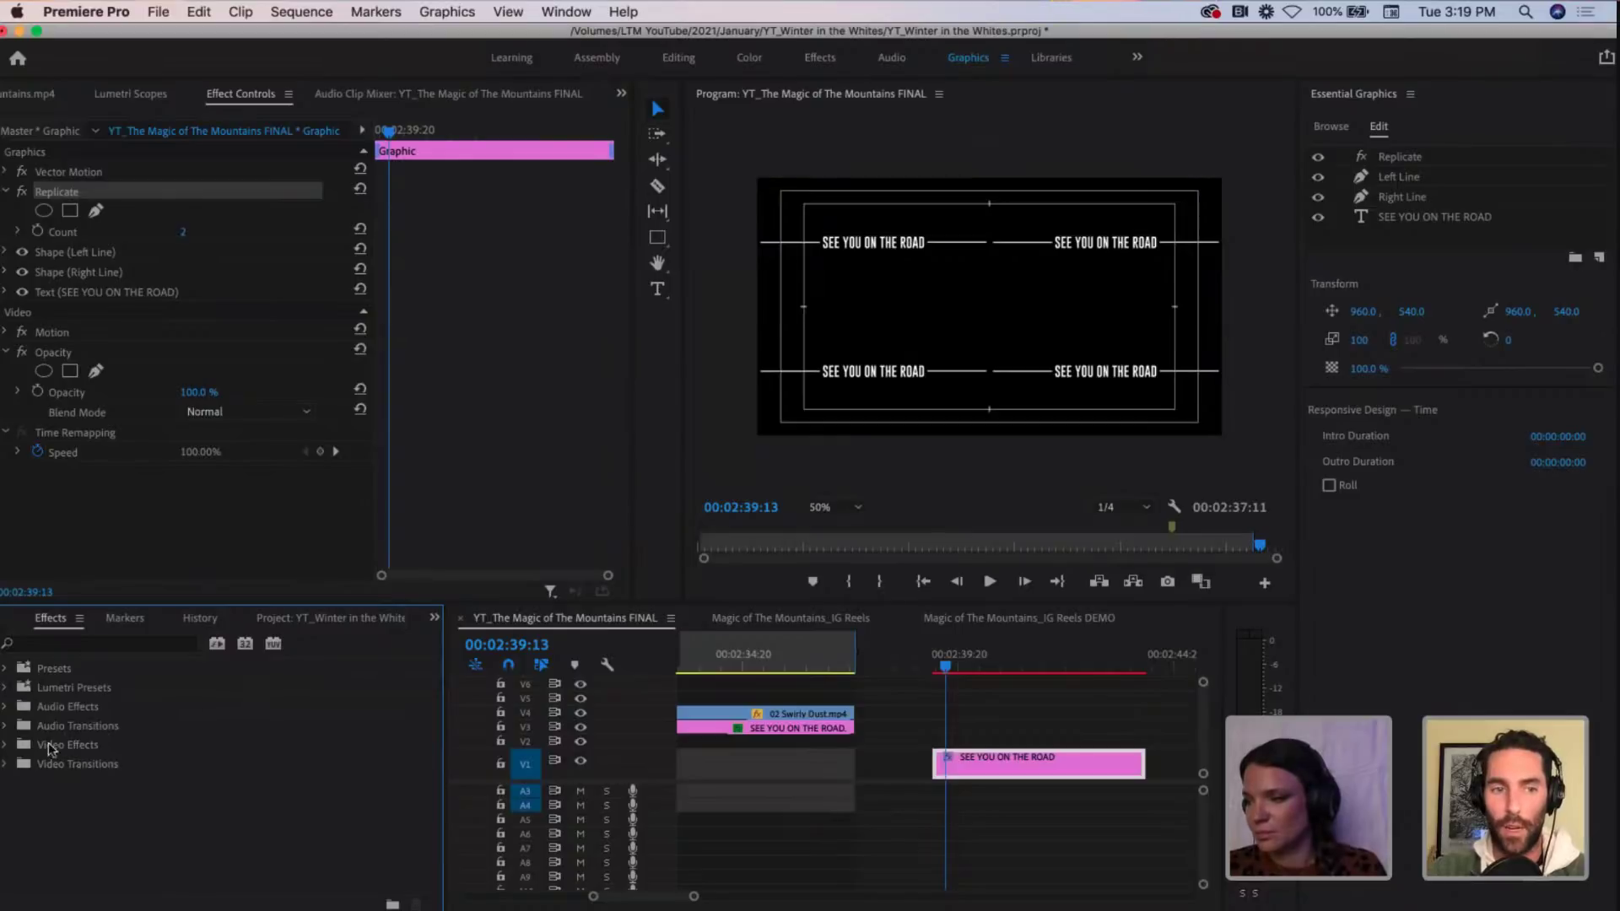
click(6, 746)
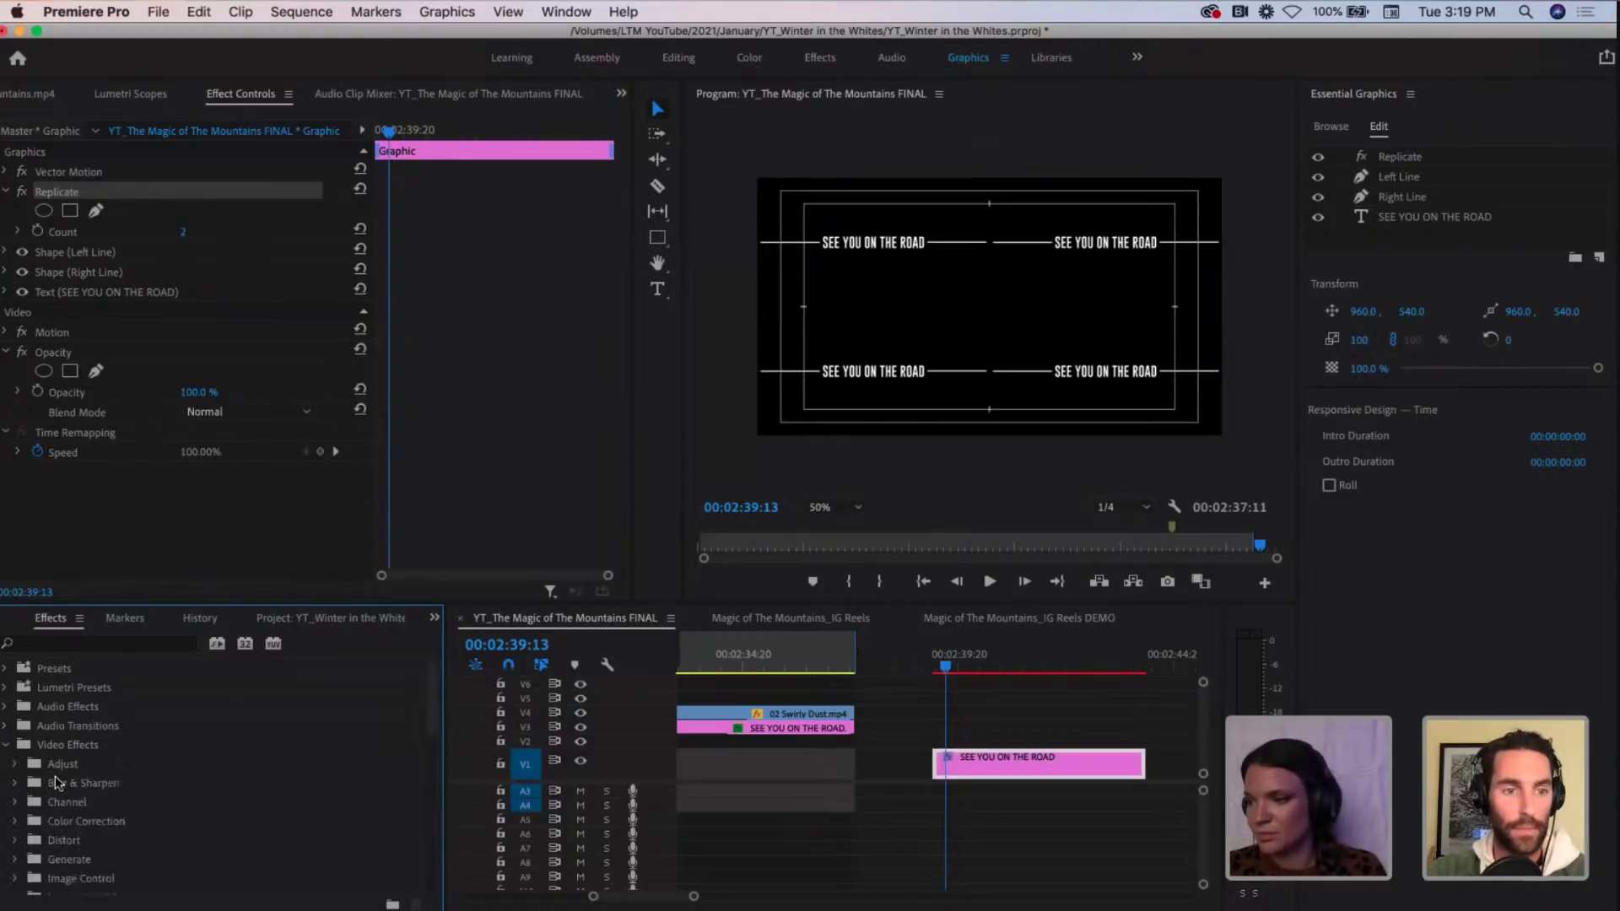
scroll(54, 776, down, 1)
click(15, 822)
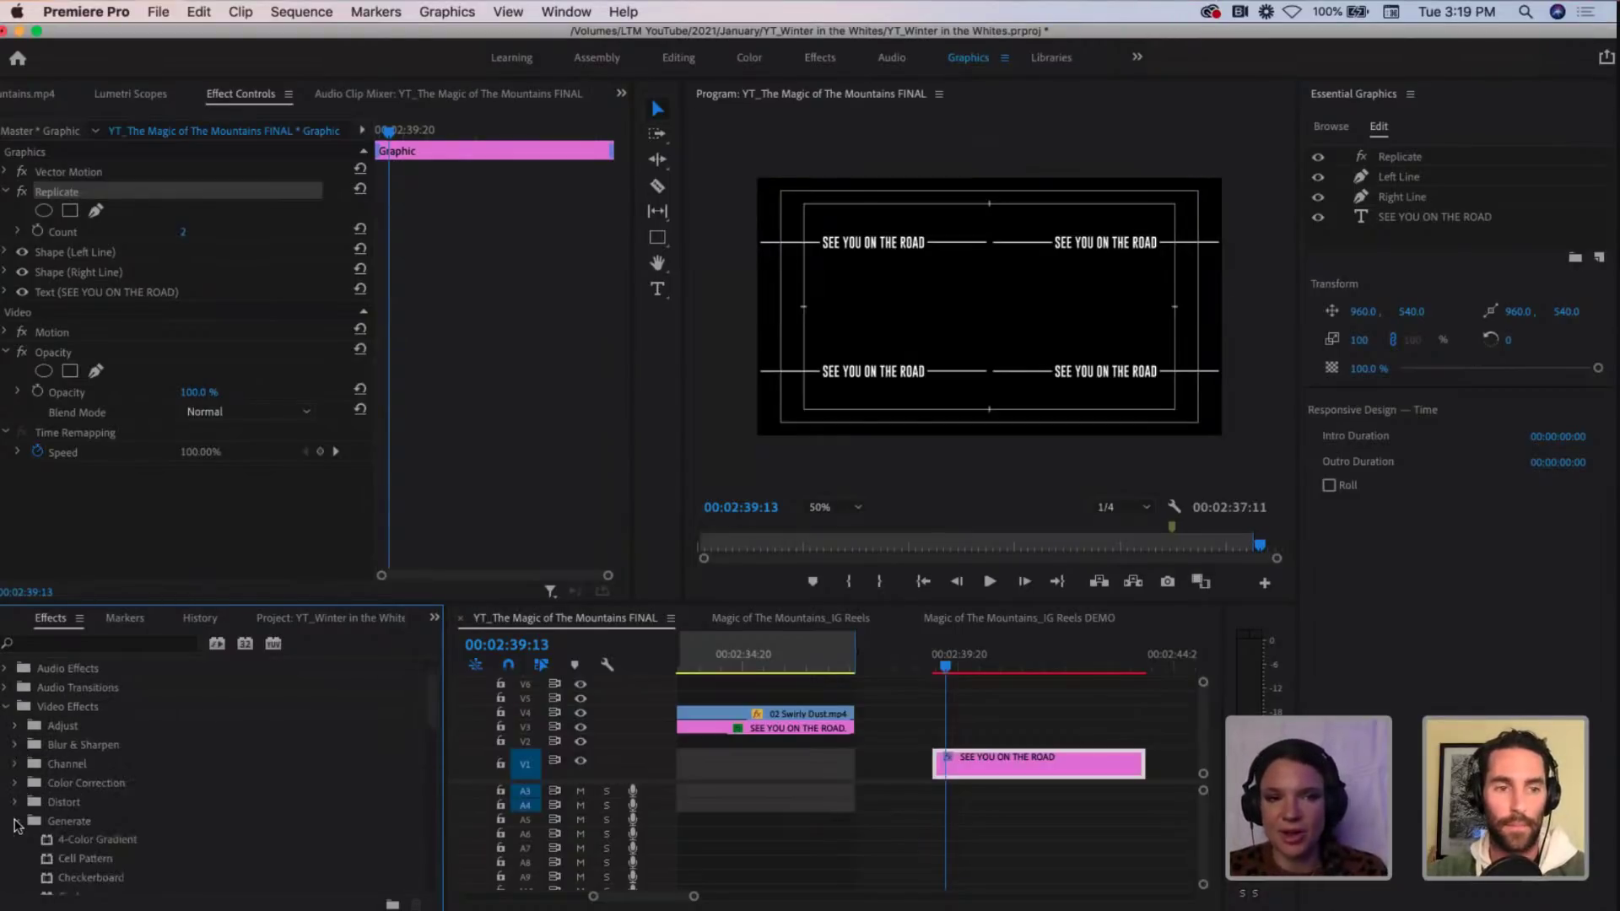
click(14, 823)
Step: Reselect the title clip and start animating the Replicate Count with a keyframe at 00:02:39:09
click(1037, 739)
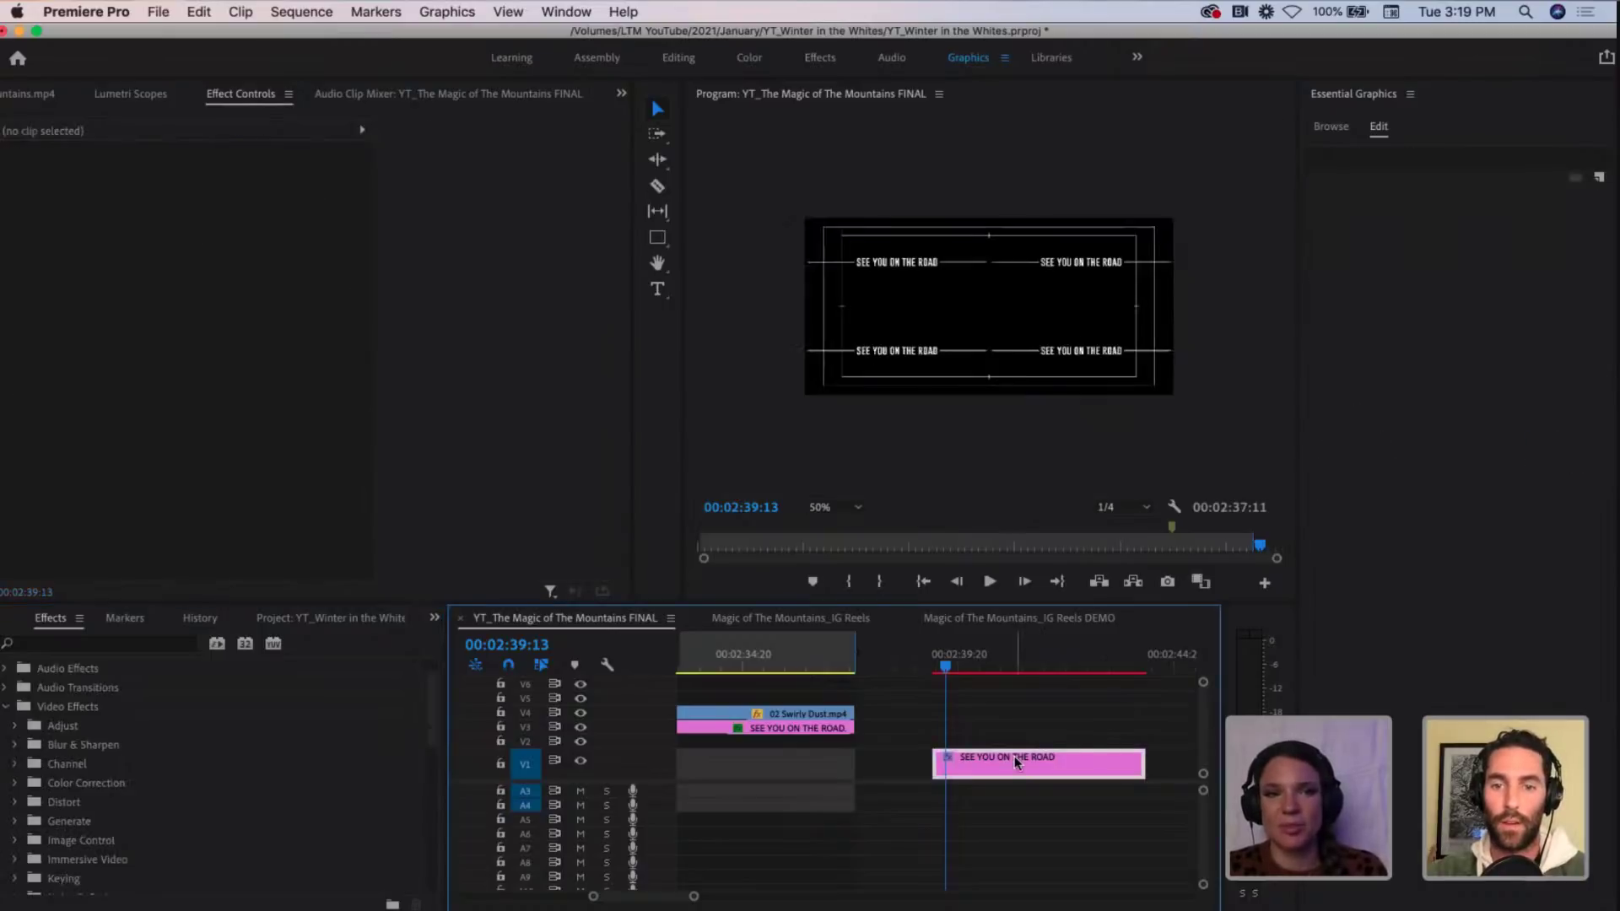
click(1014, 757)
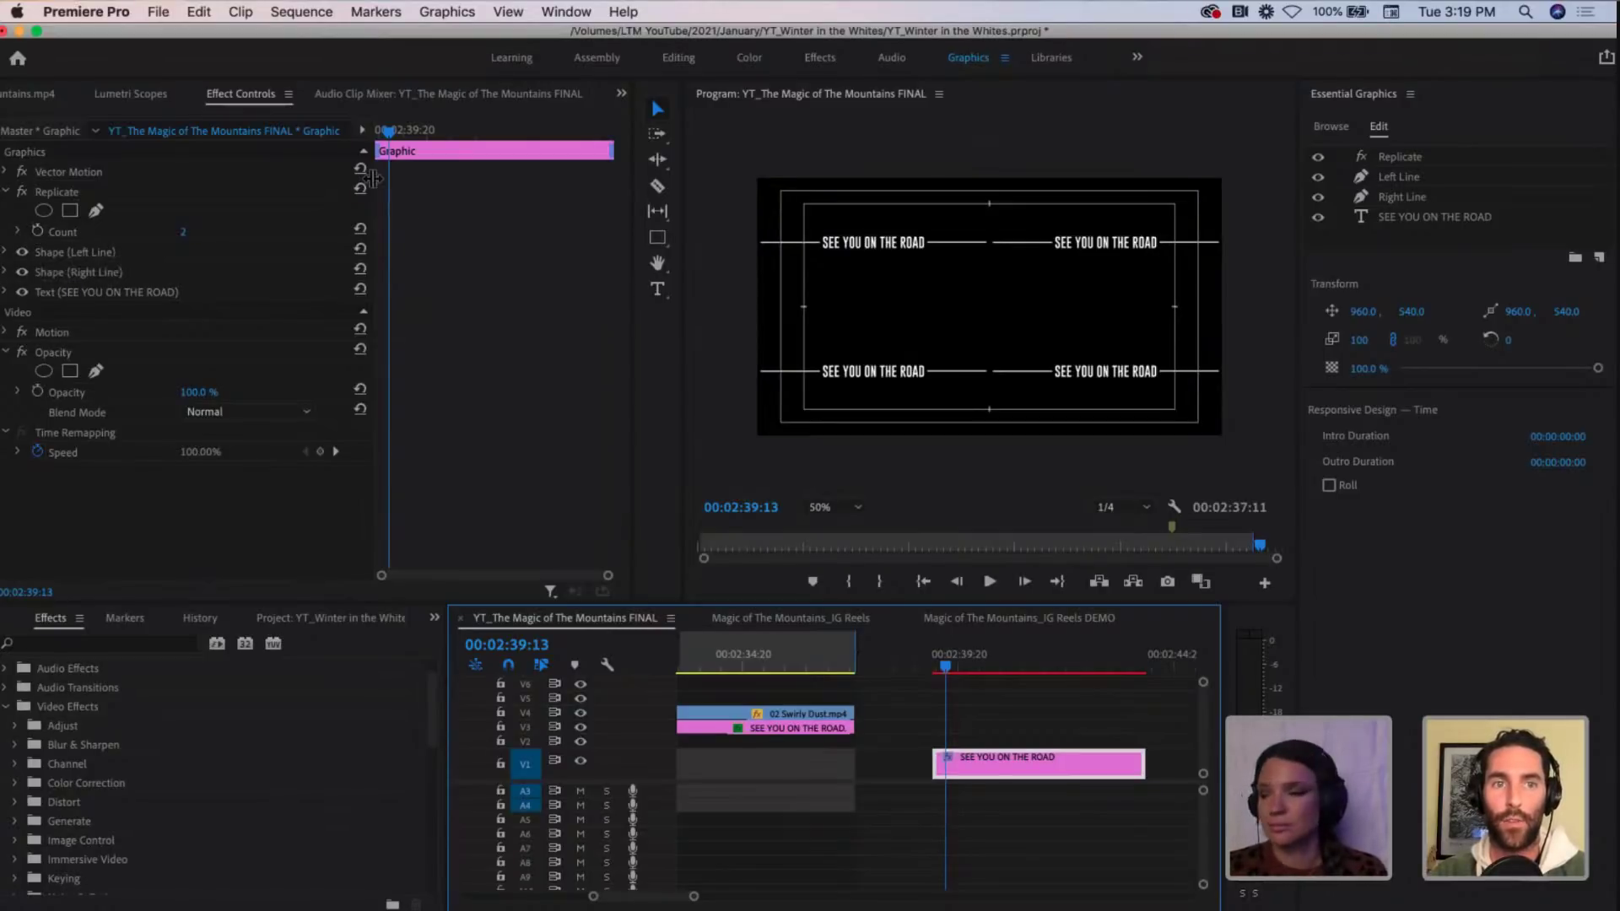
drag(392, 134, 385, 134)
key(Left)
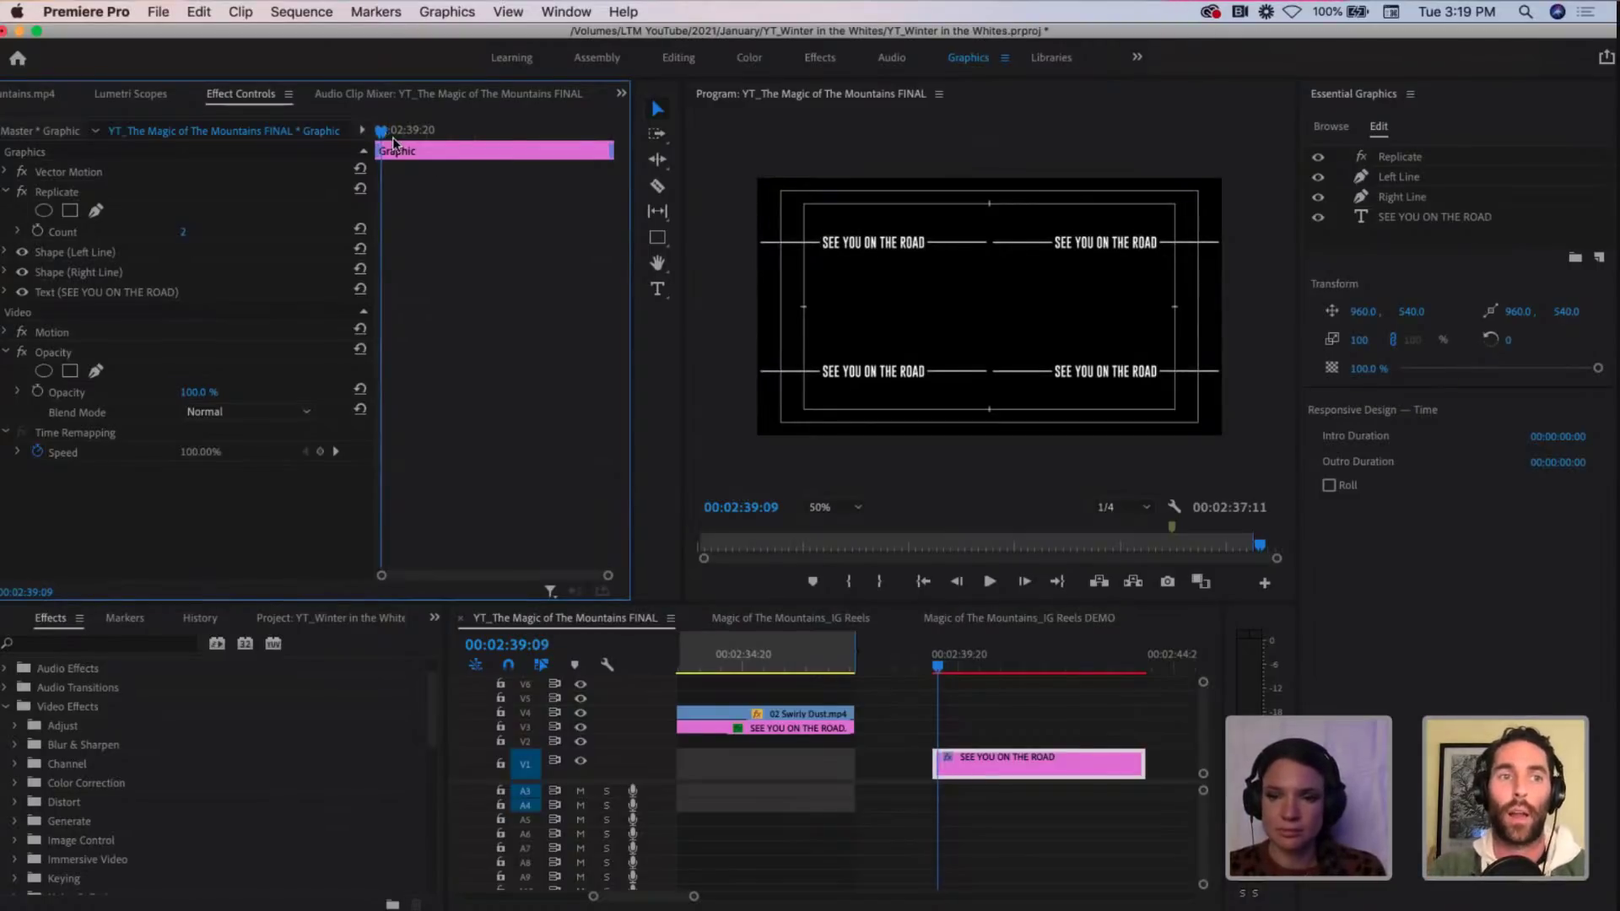
click(39, 232)
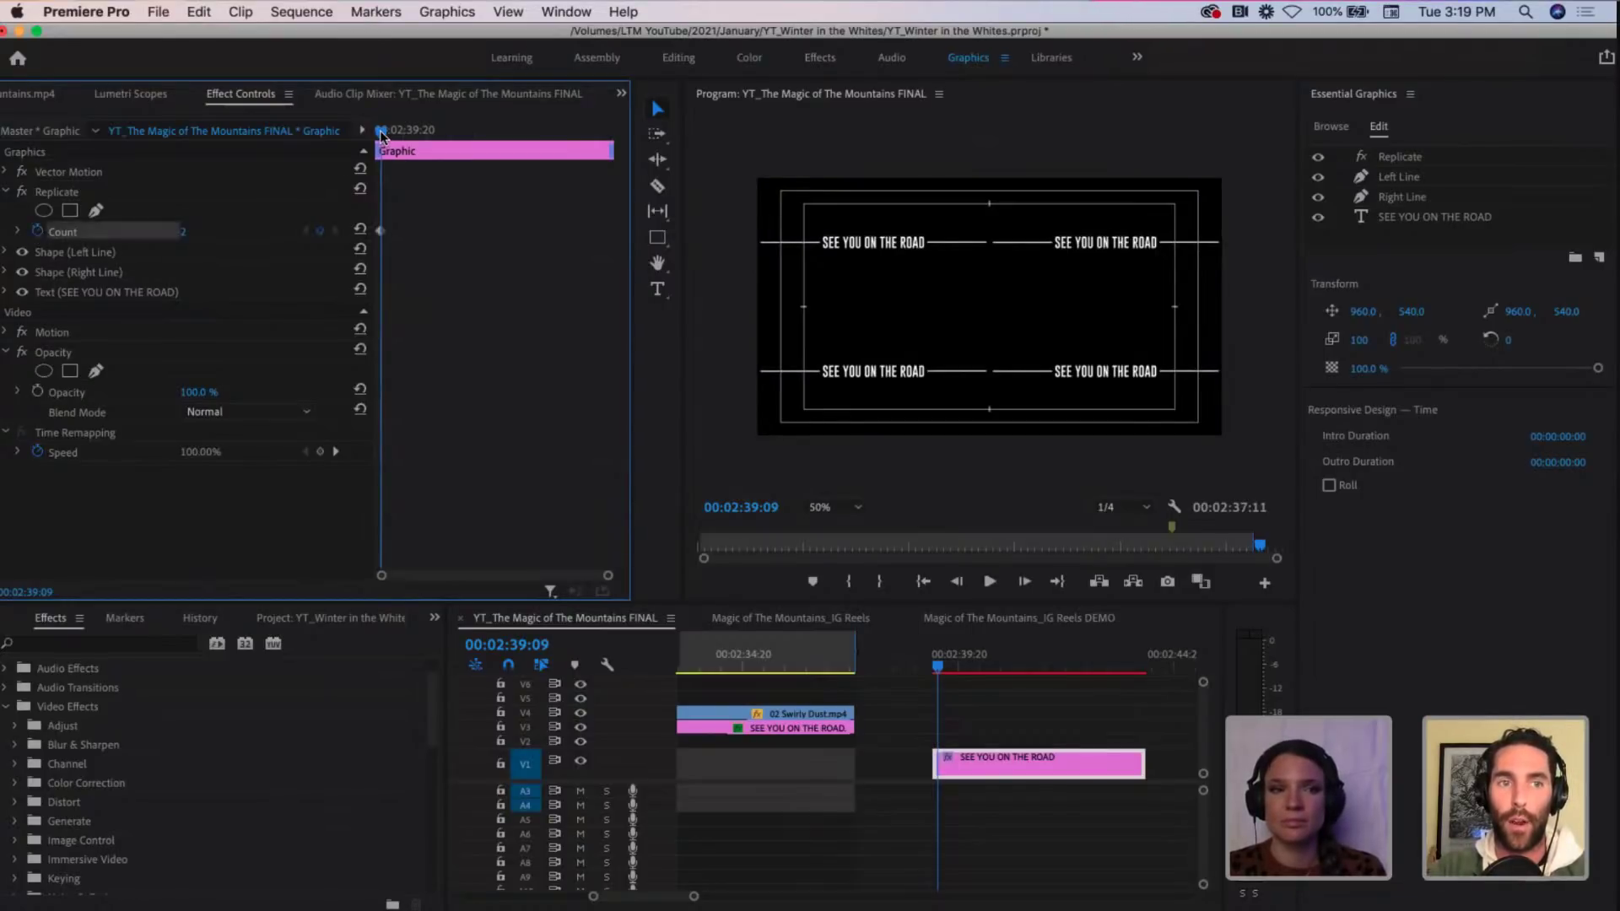
Step: Add a second Replicate Count keyframe at 00:02:40:01 and set its value to 20
drag(380, 133, 413, 135)
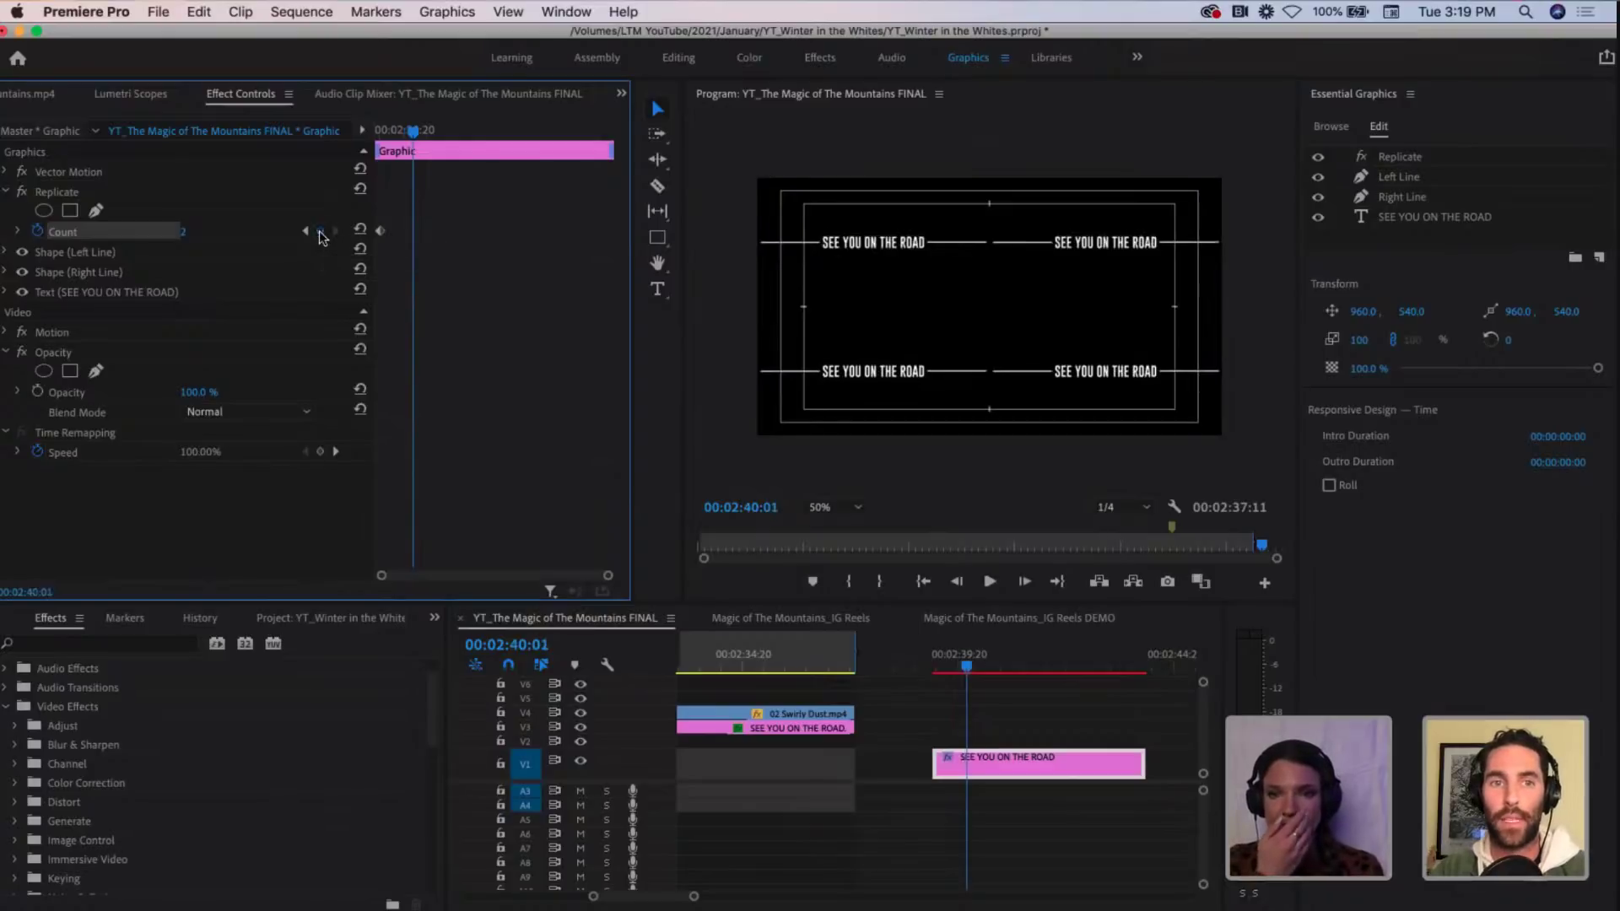
click(321, 233)
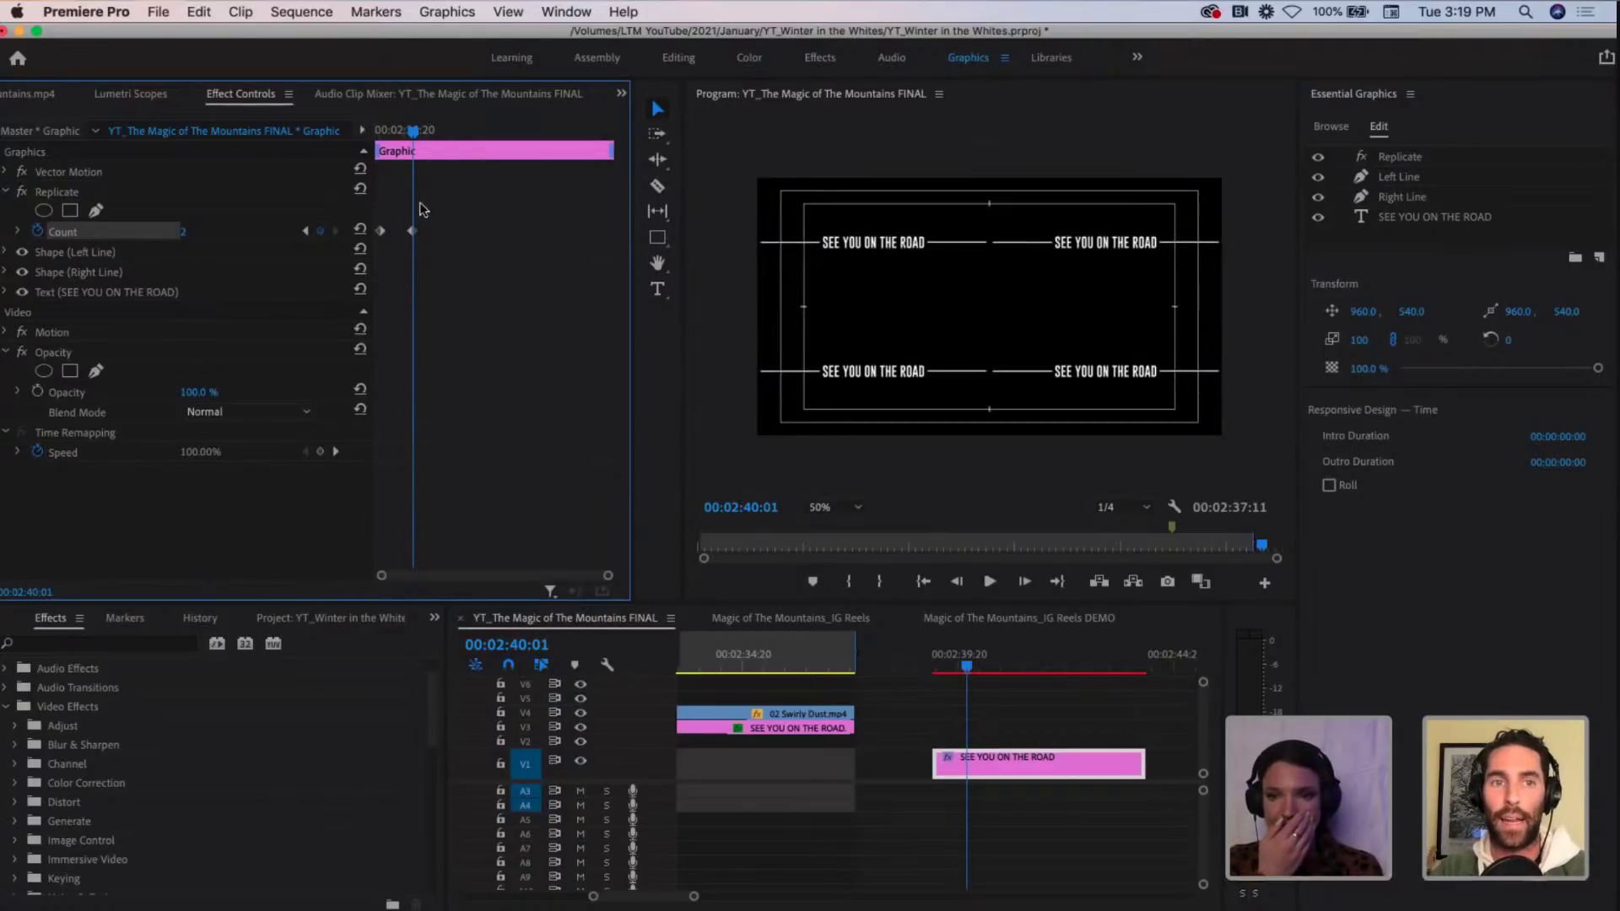
click(310, 232)
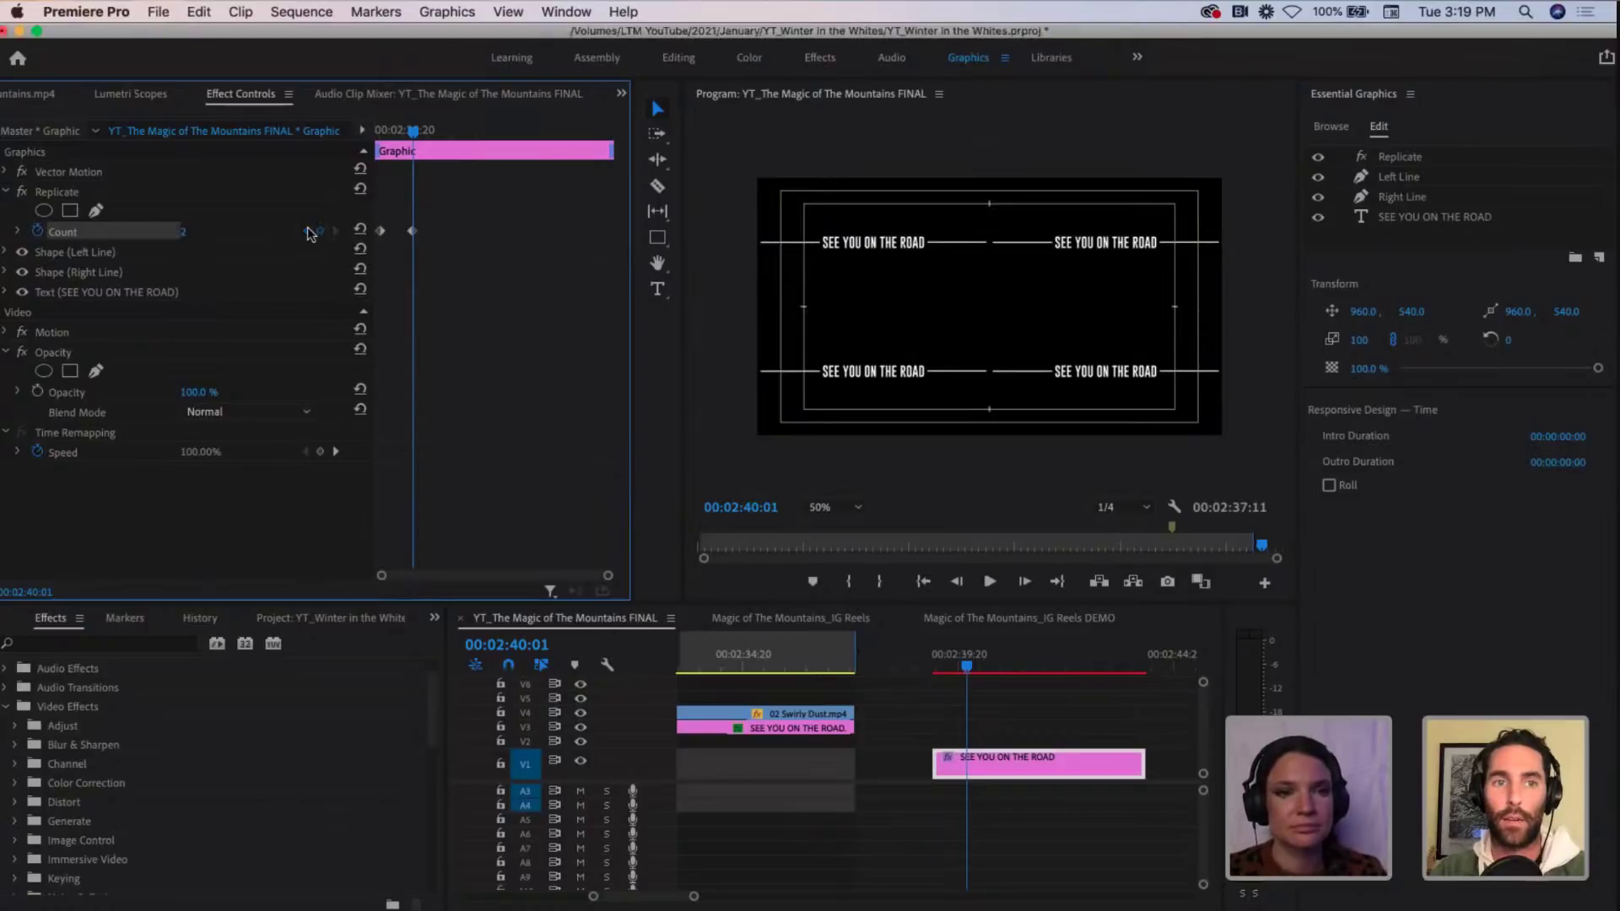
click(334, 232)
click(310, 232)
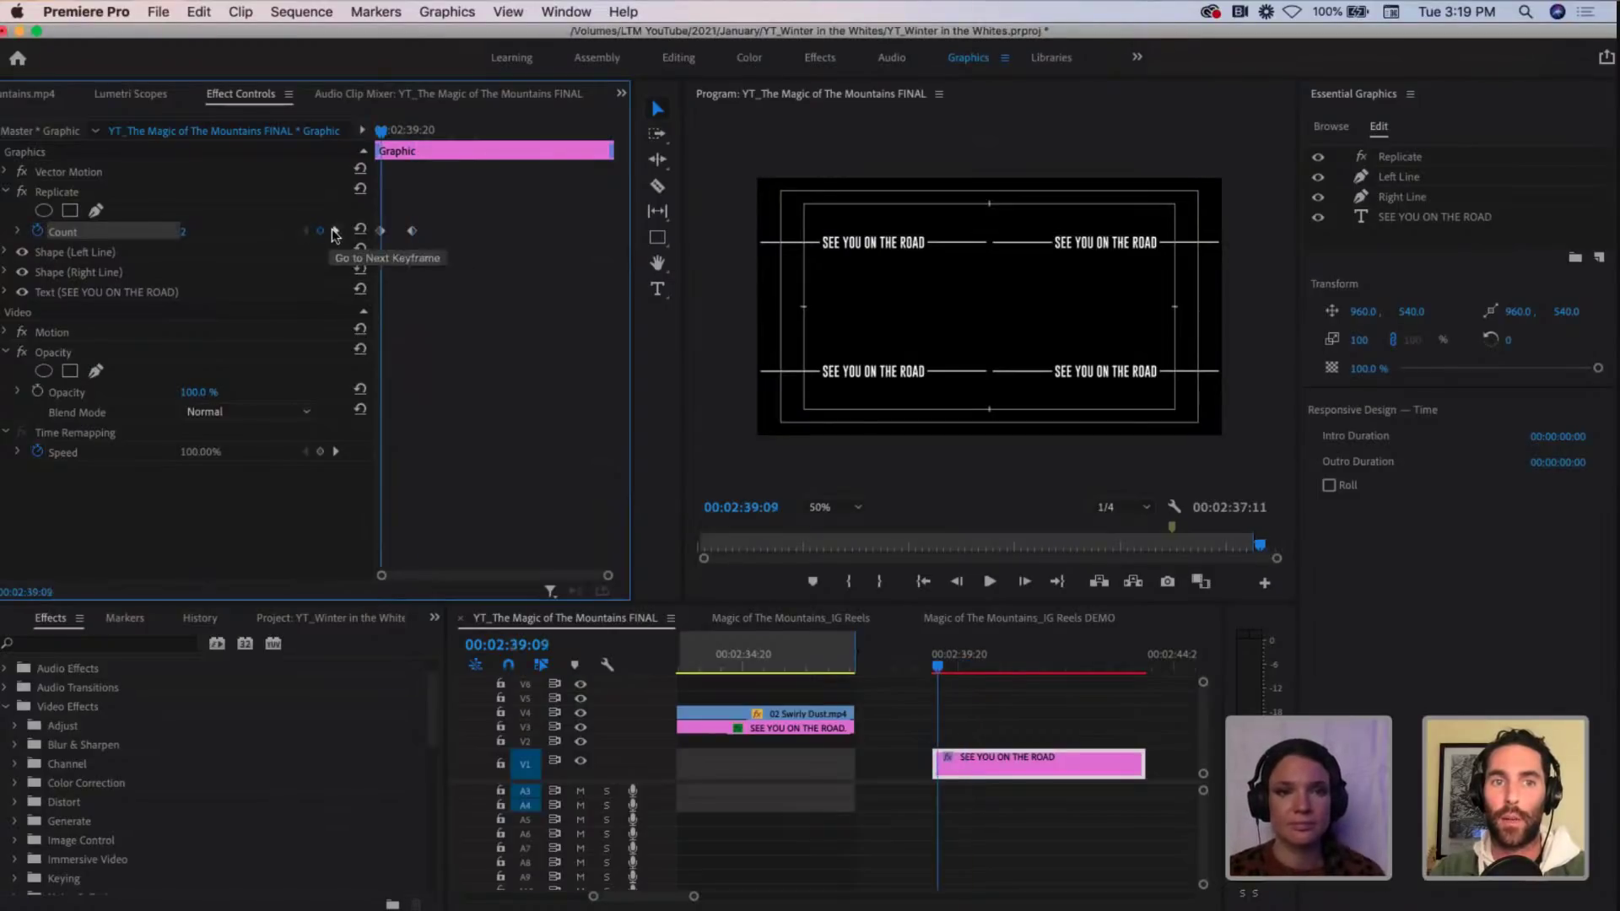
click(333, 232)
click(309, 232)
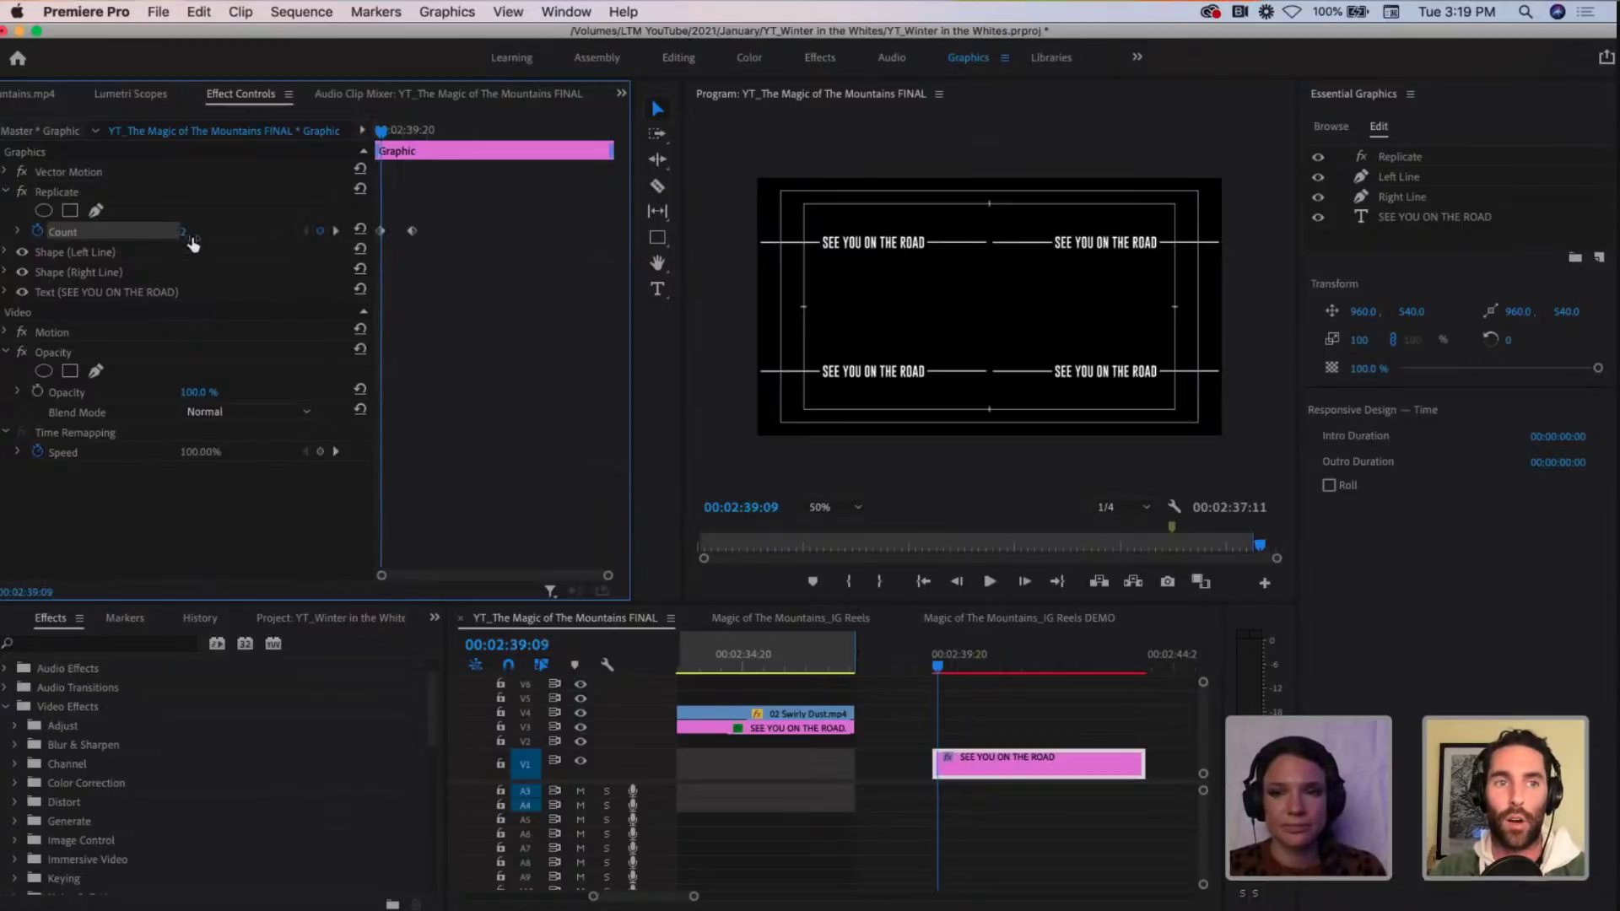
click(335, 232)
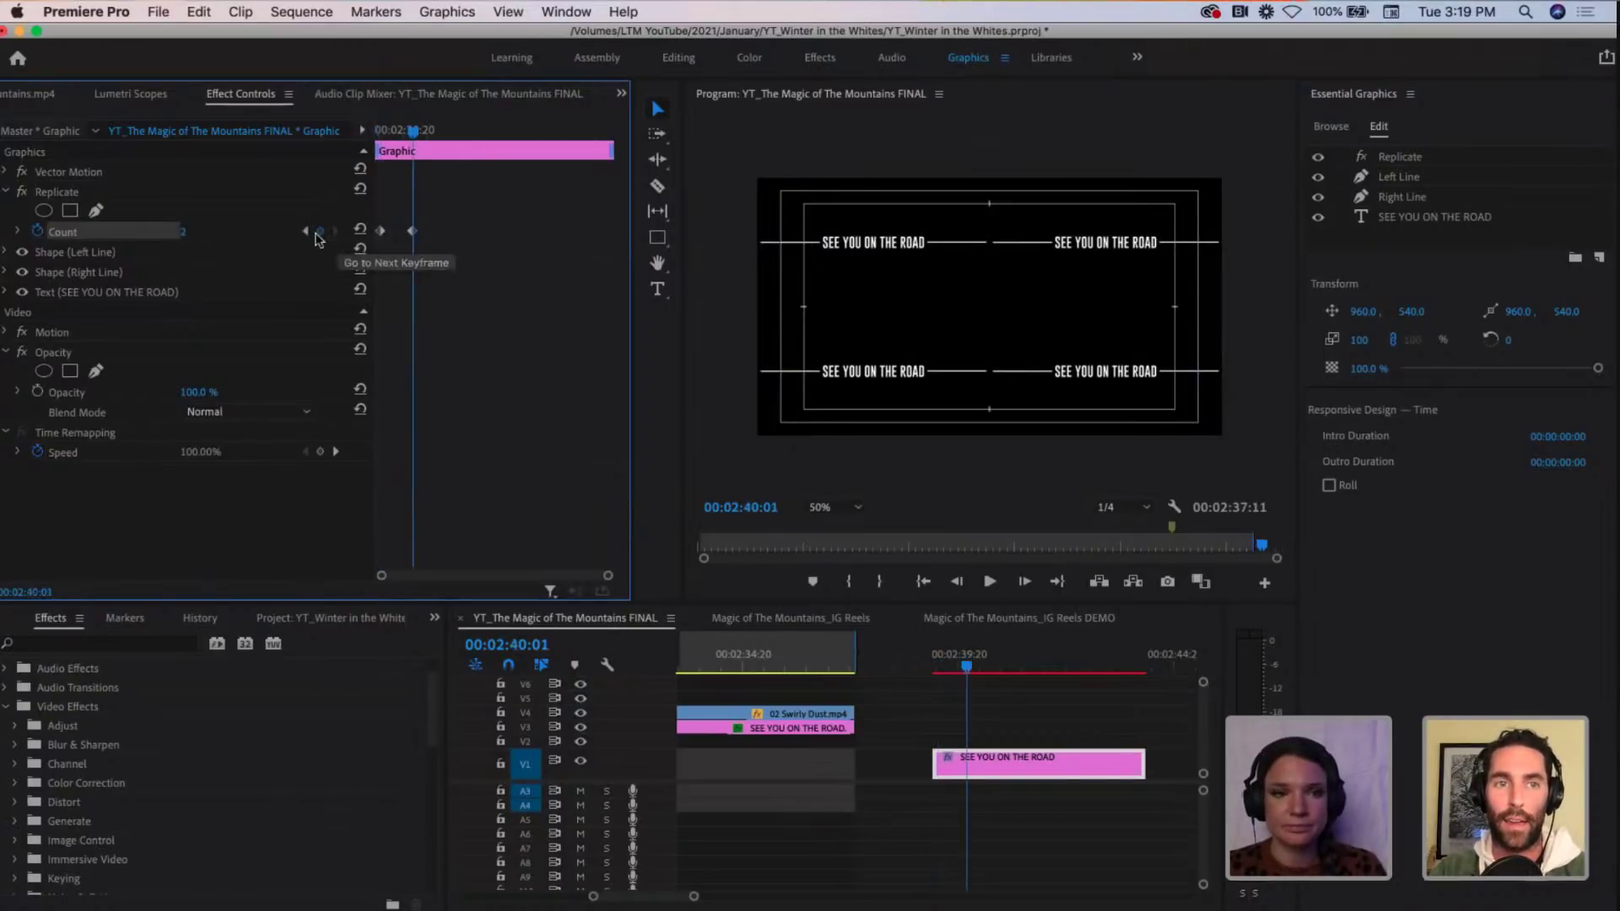
click(193, 232)
text(20)
key(Return)
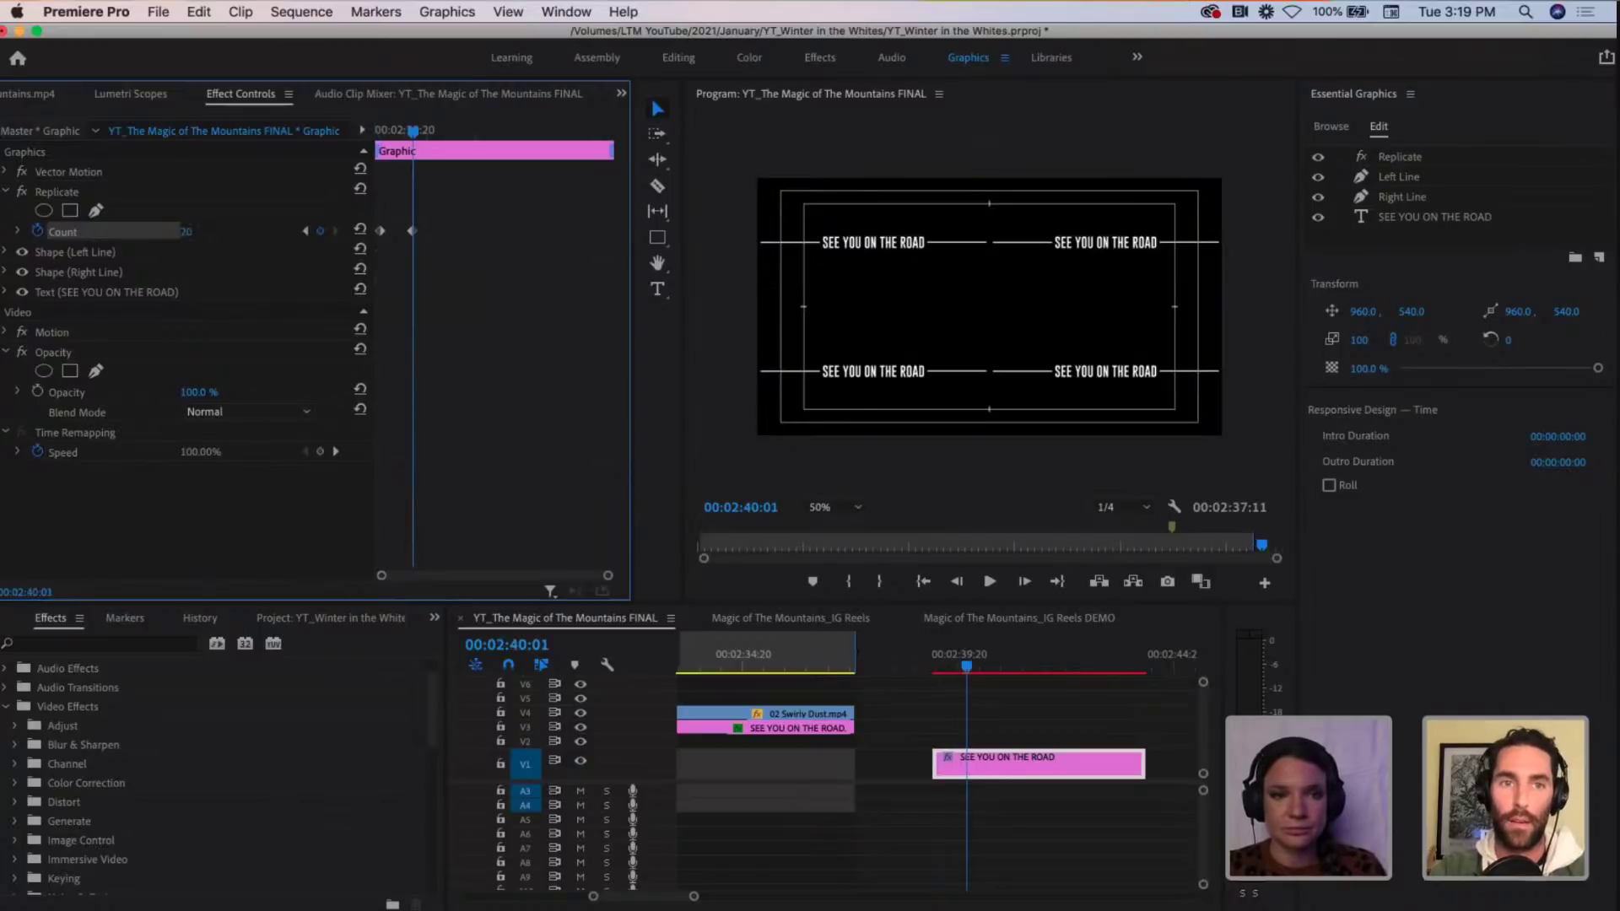
Step: Play the Replicate Count animation from the first keyframe at 00:02:39:09
click(397, 131)
drag(397, 131, 381, 131)
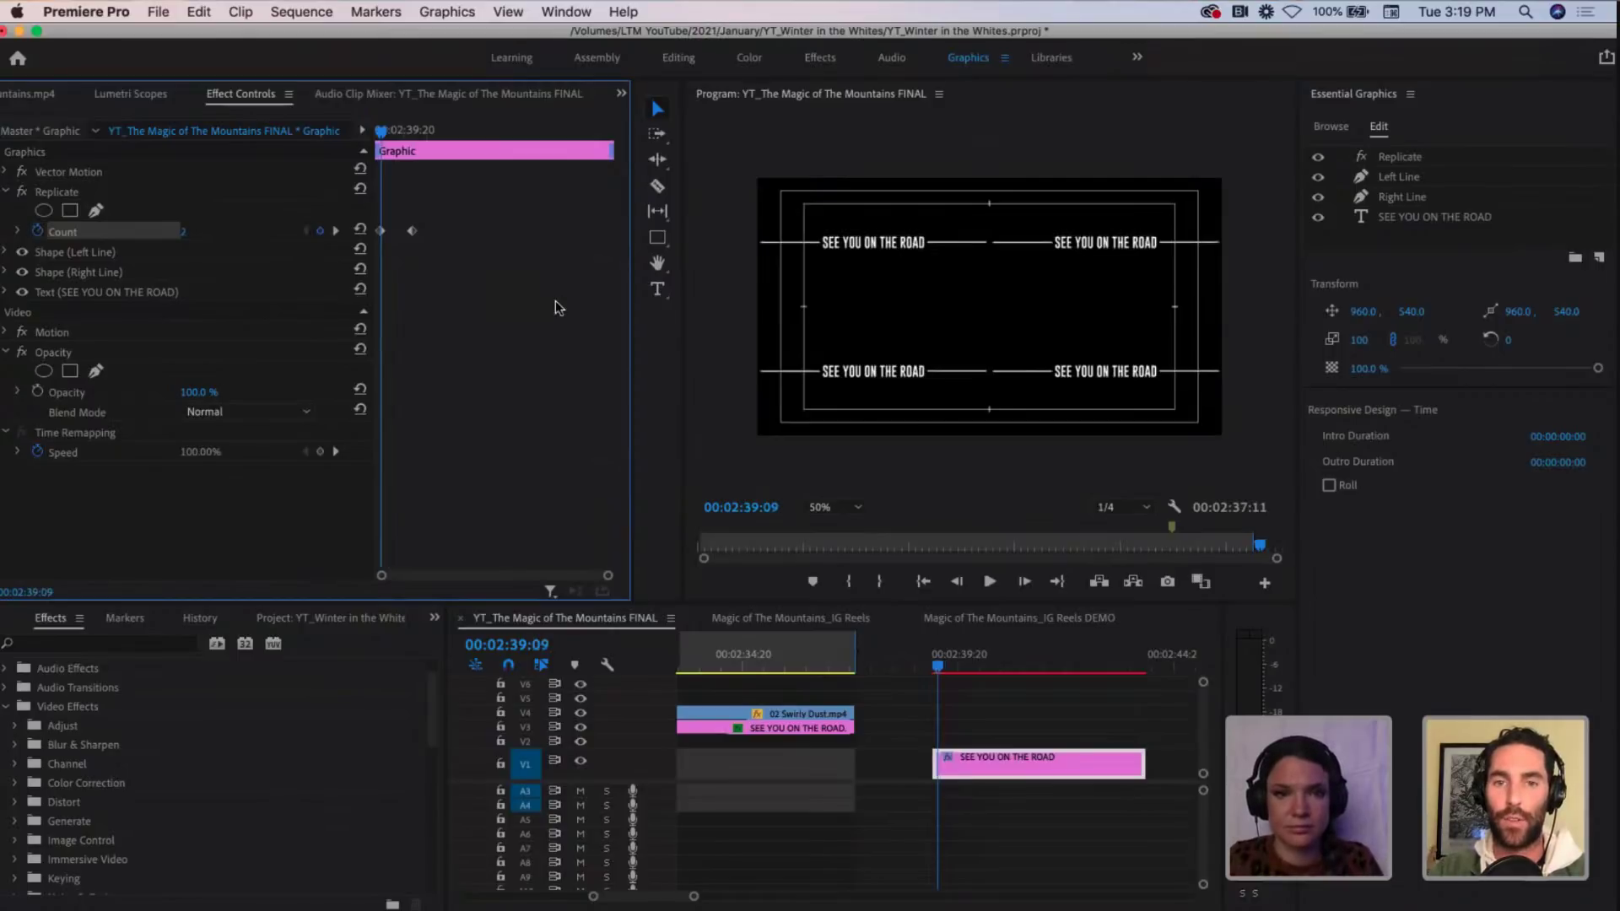
key(space)
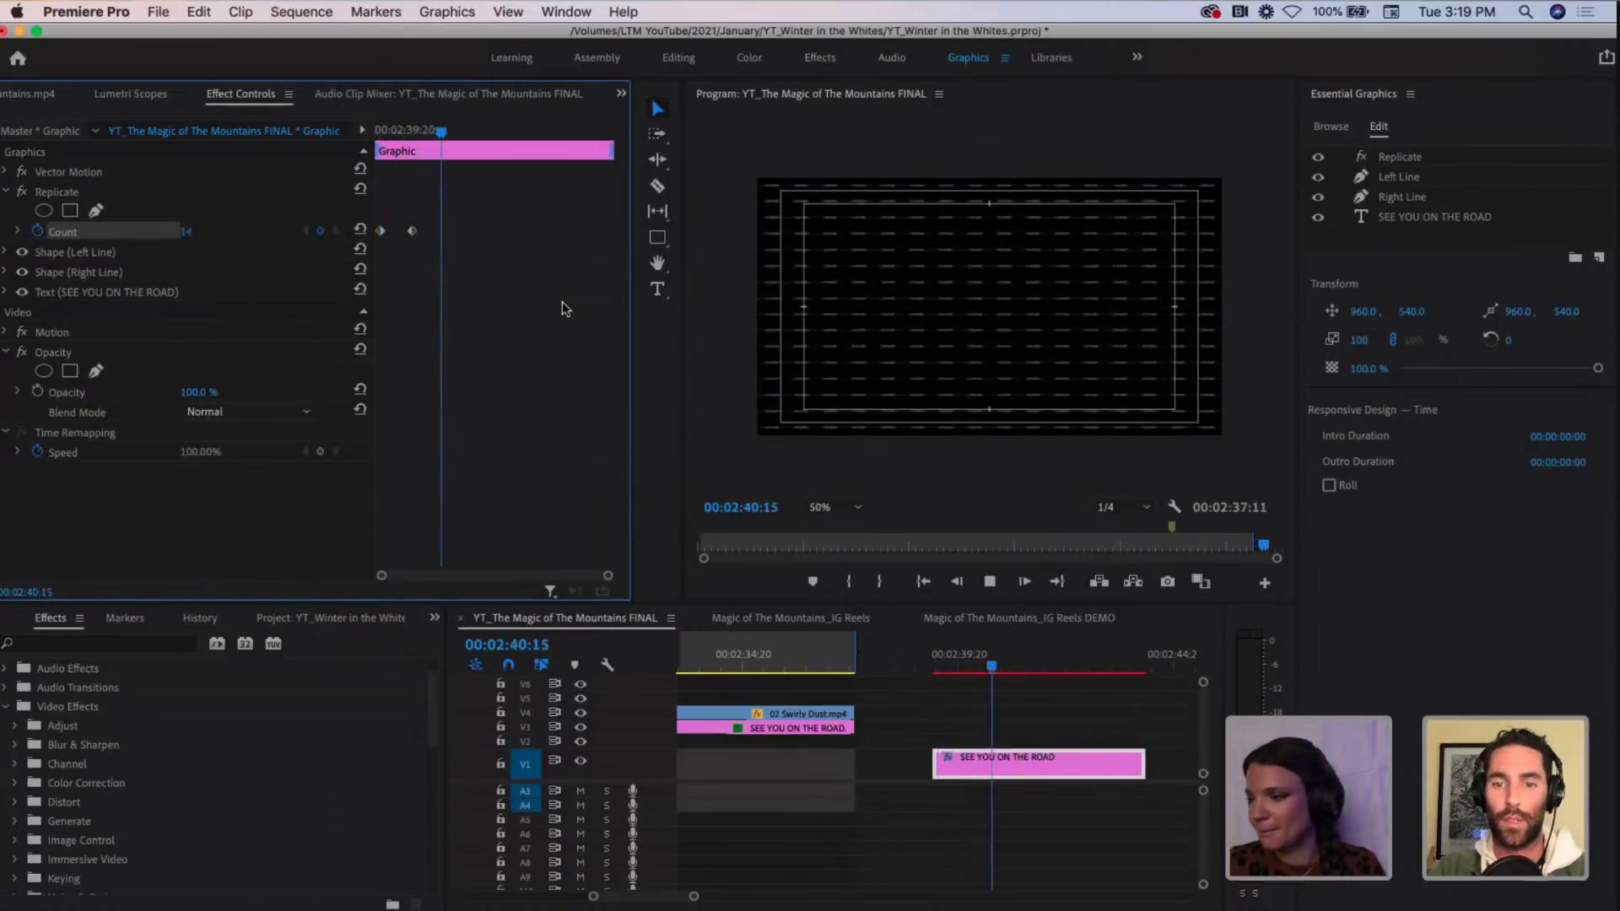
Step: Move the second Count keyframe later to about 00:02:40:13, replay from 00:02:39:07, and return the playhead to 00:02:39:09
drag(443, 131, 382, 128)
drag(412, 231, 435, 232)
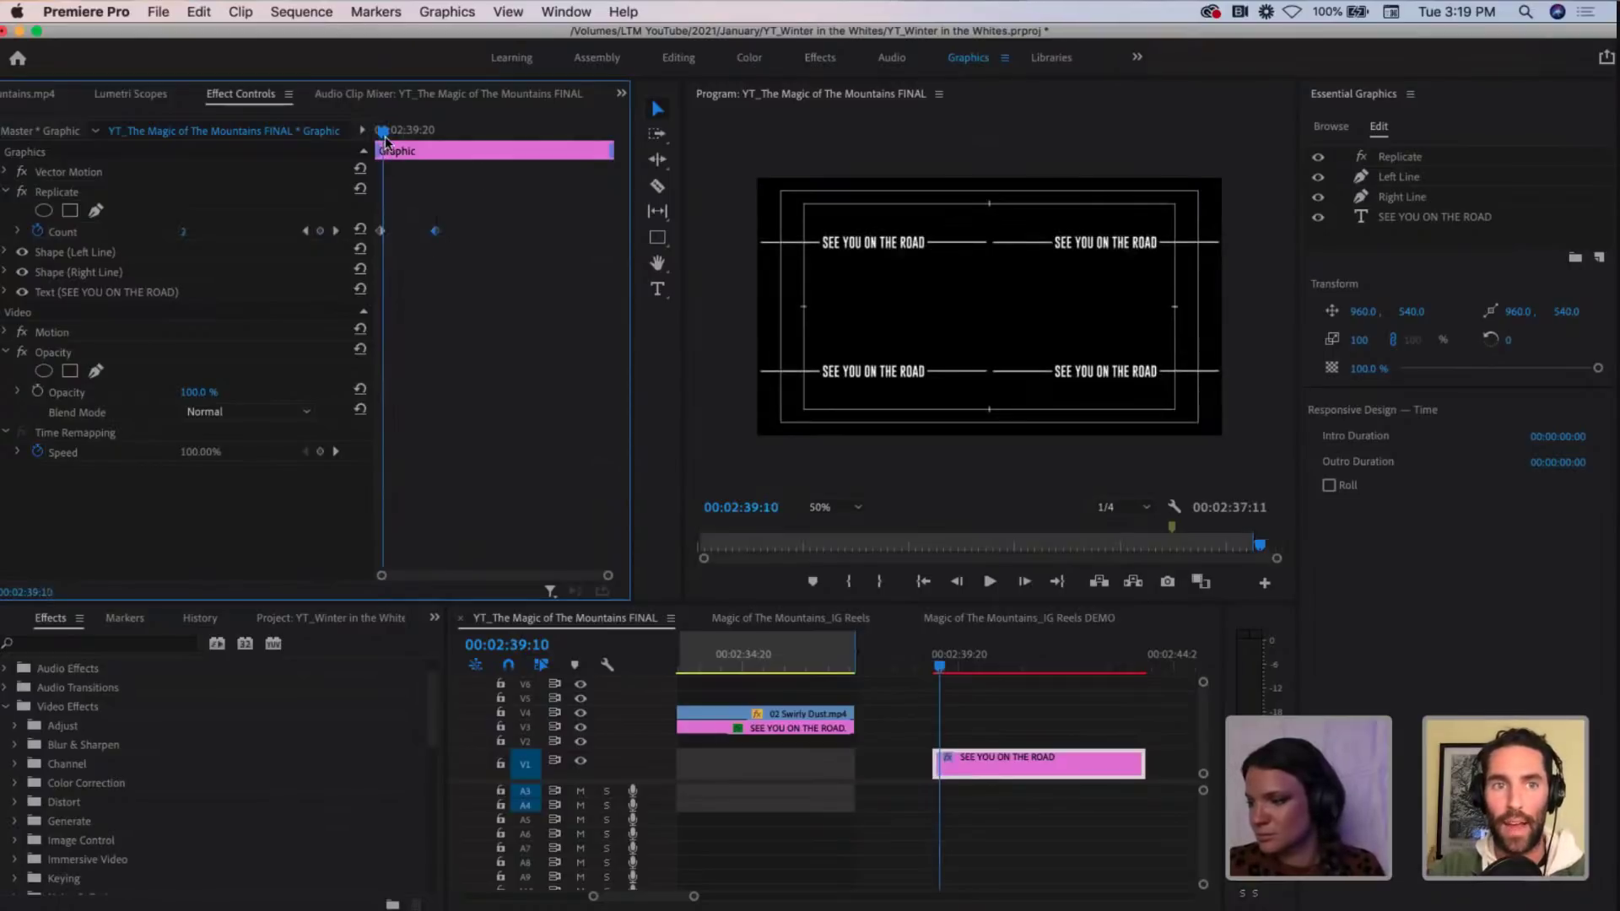
drag(383, 133, 380, 137)
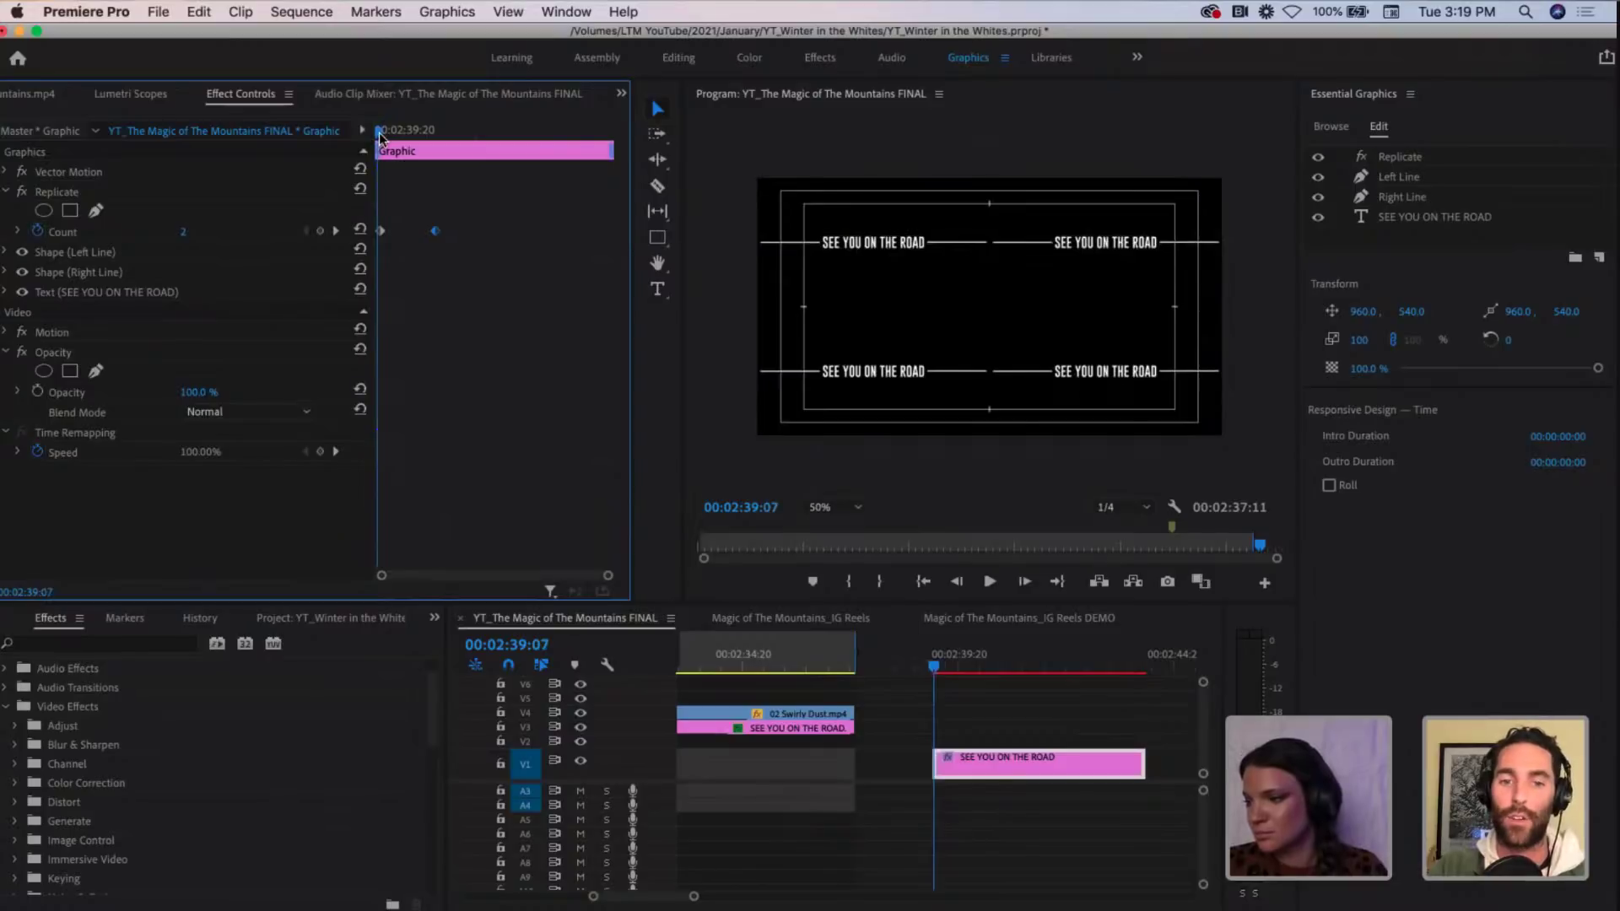
key(space)
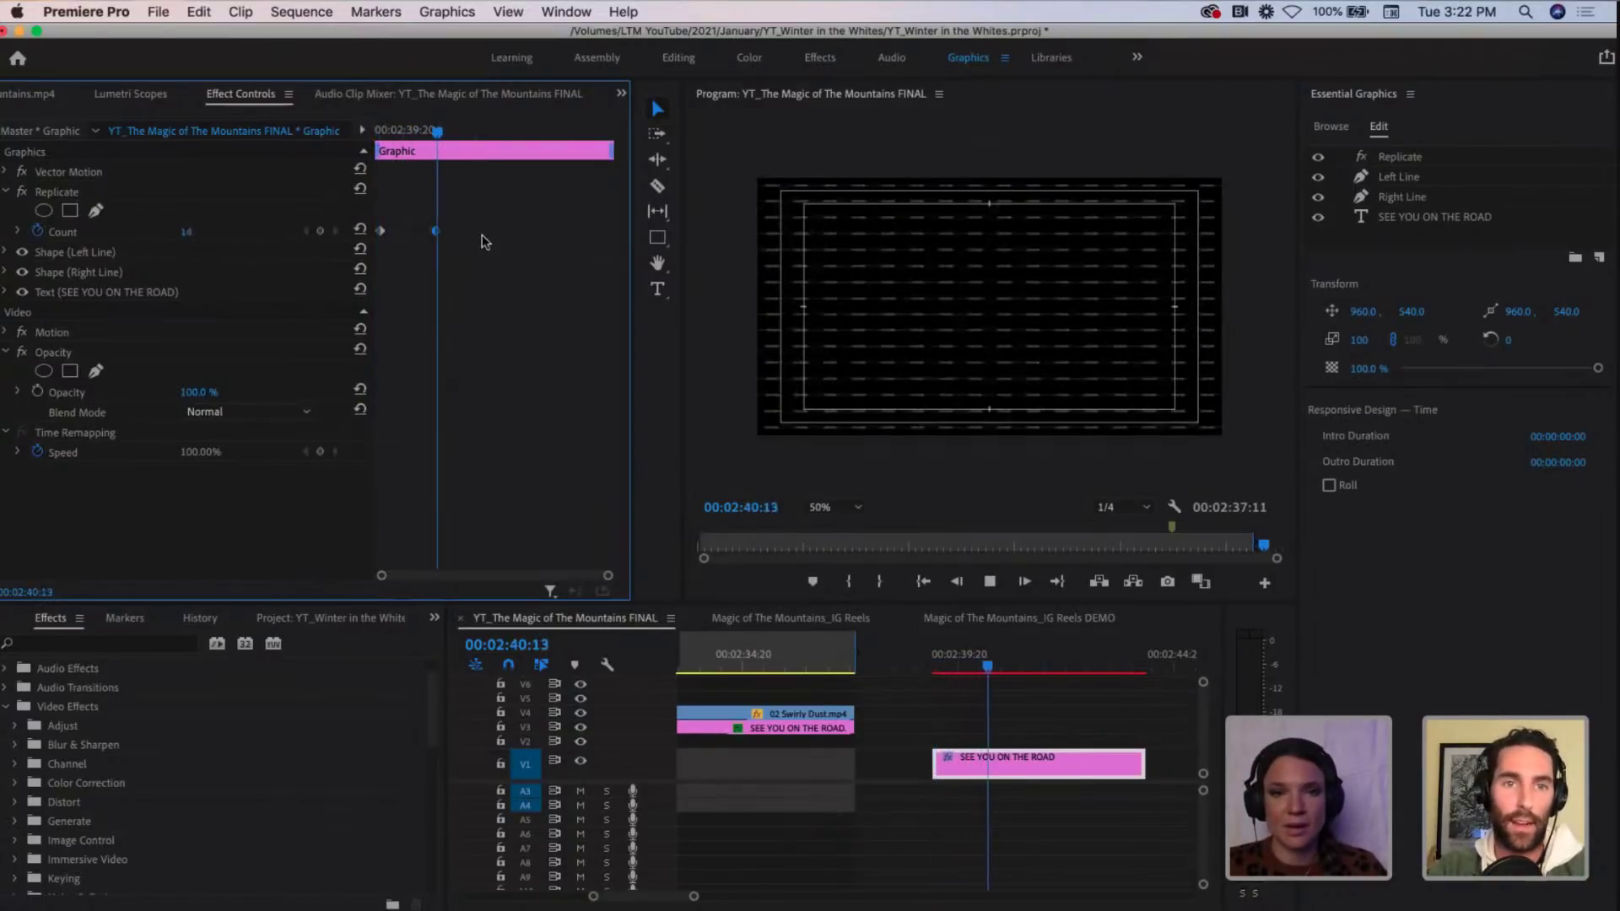
key(space)
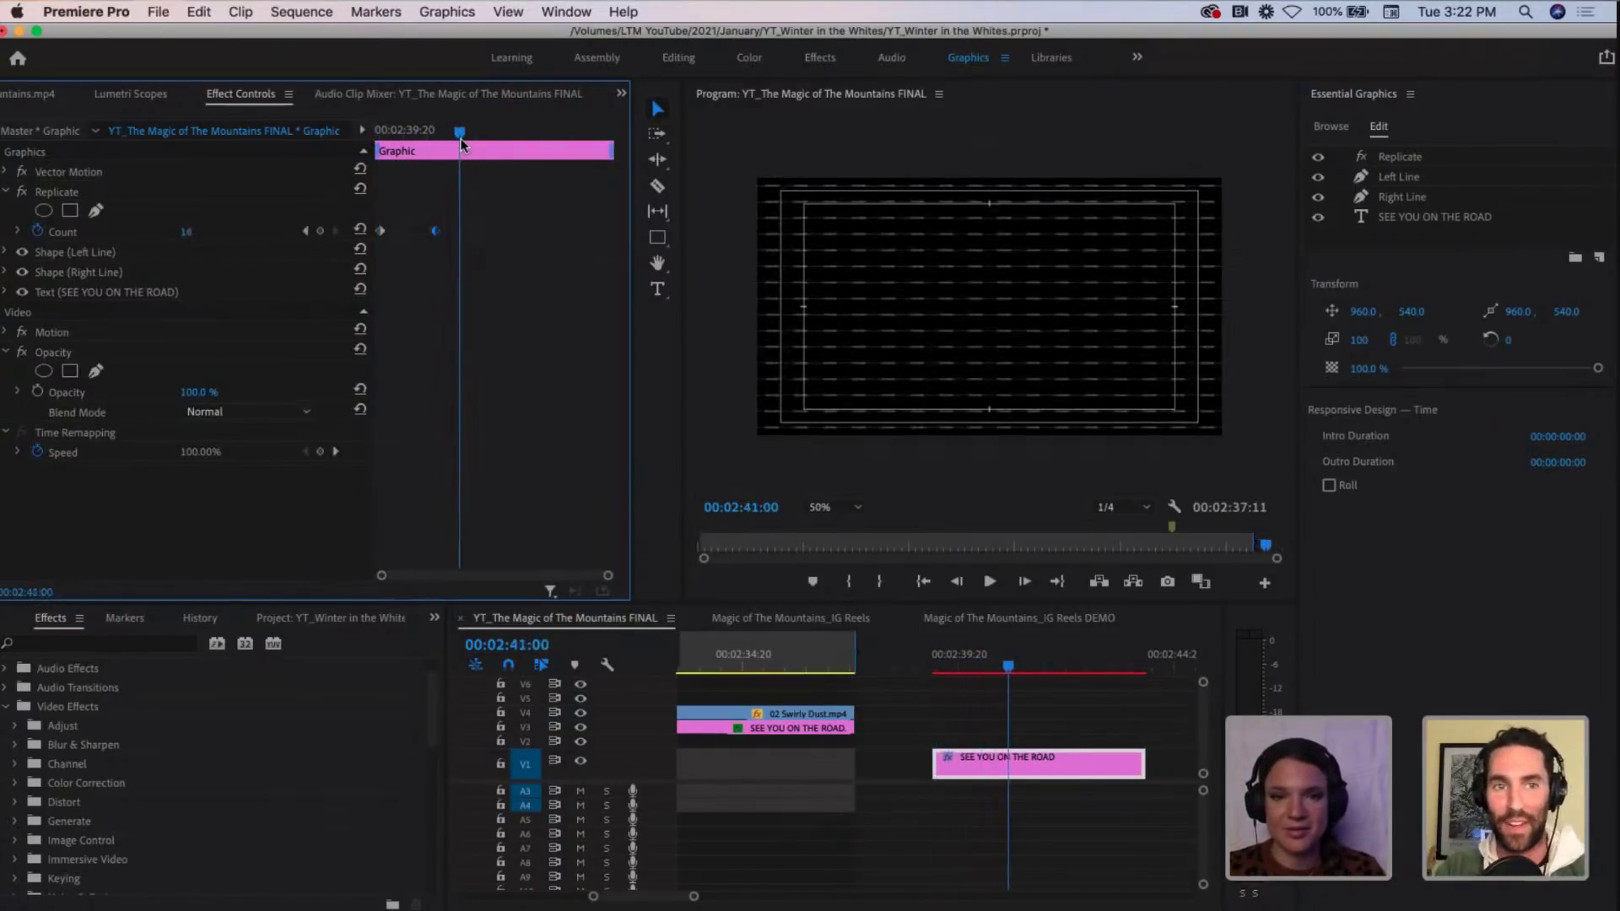
drag(461, 144, 380, 131)
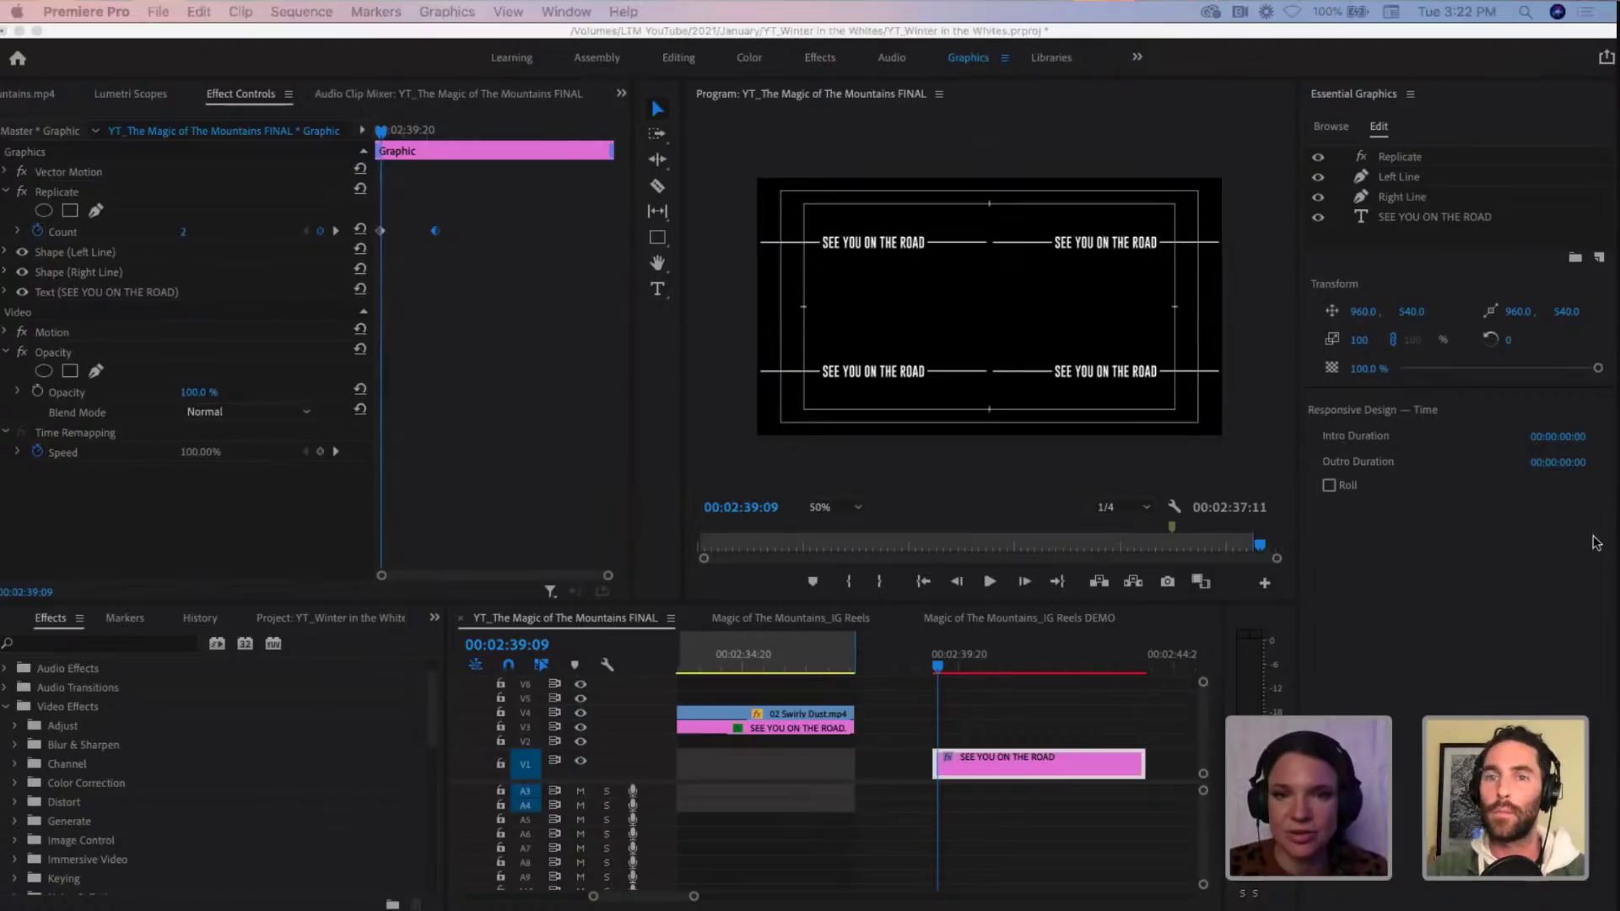
Step: Reselect the SEE YOU ON THE ROAD title clip and look through the Stylize video effects
click(1200, 36)
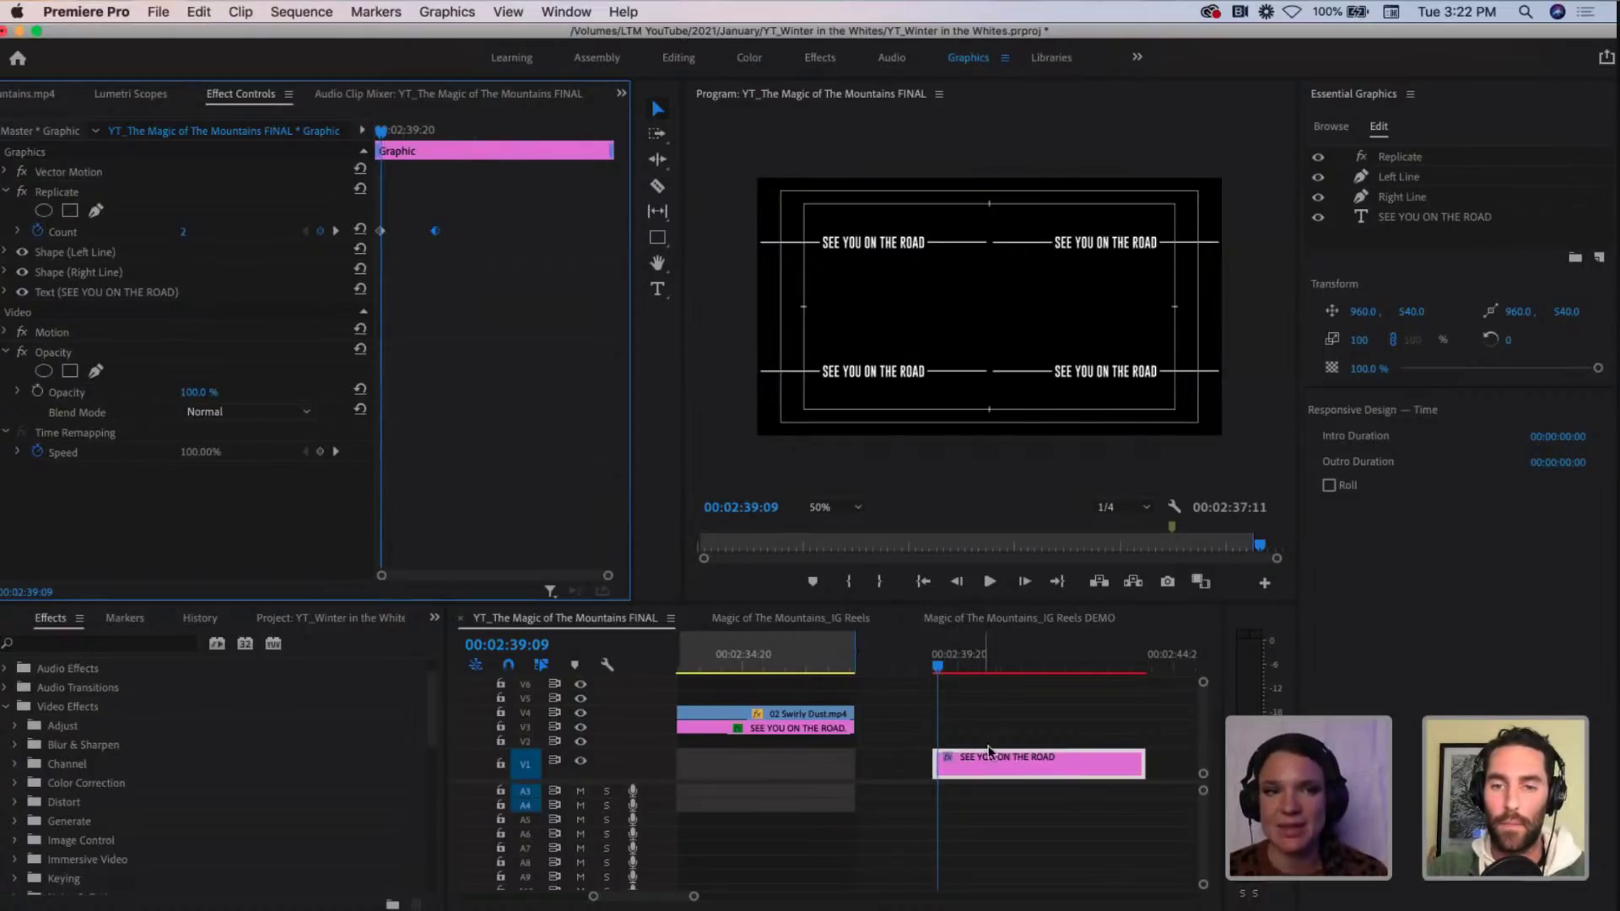
click(1012, 734)
click(1005, 760)
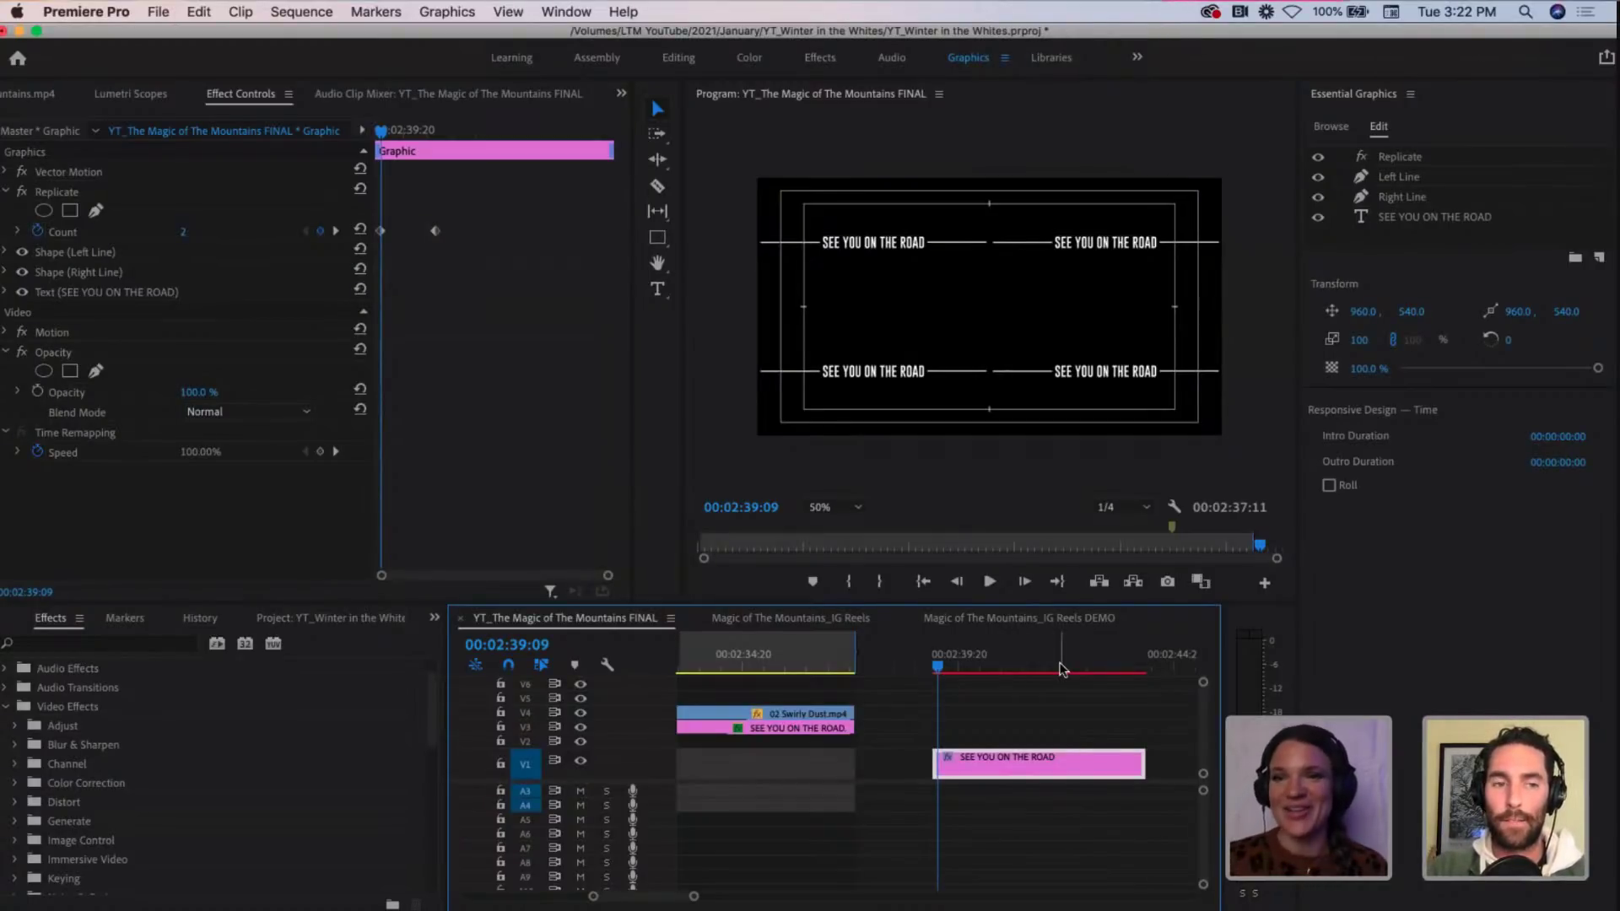
scroll(64, 762, down, 5)
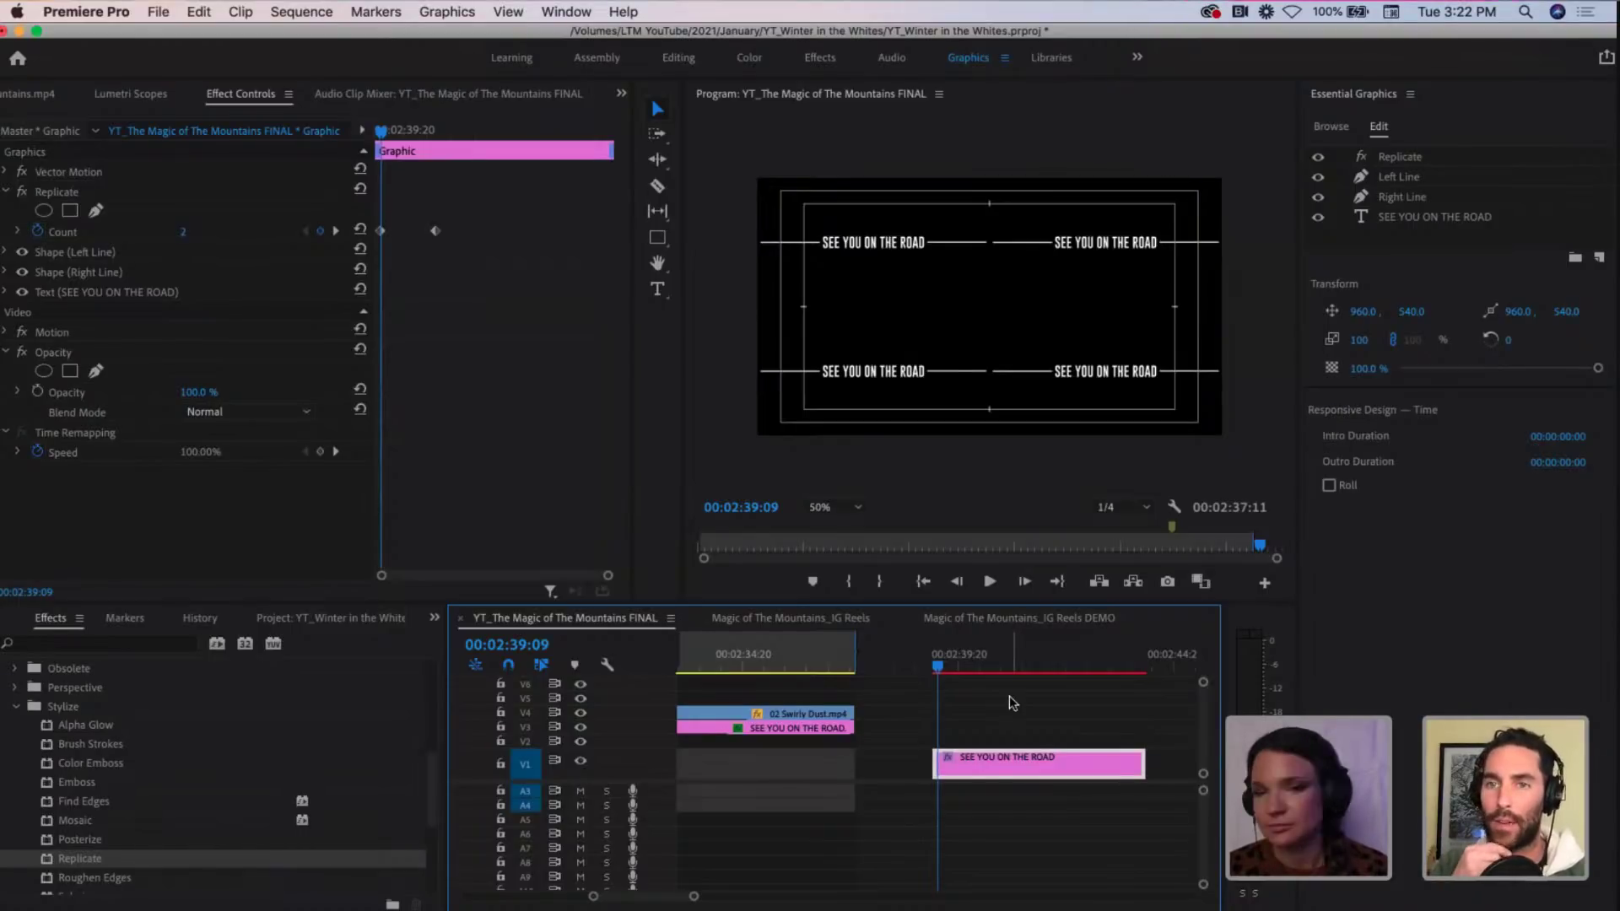
scroll(84, 832, up, 5)
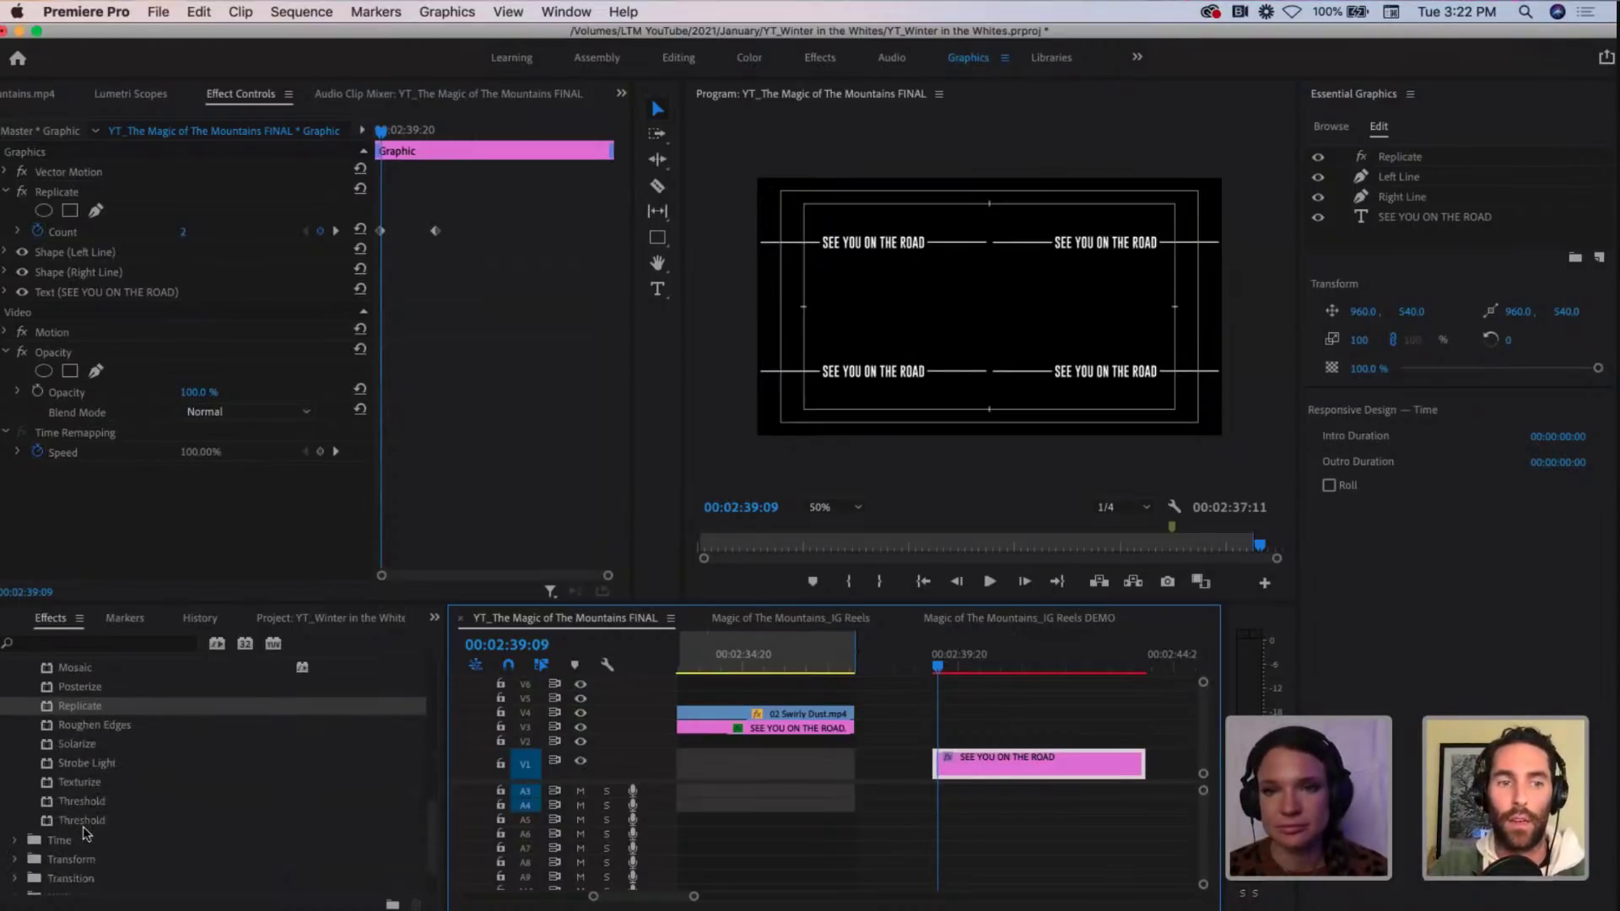
scroll(68, 848, down, 5)
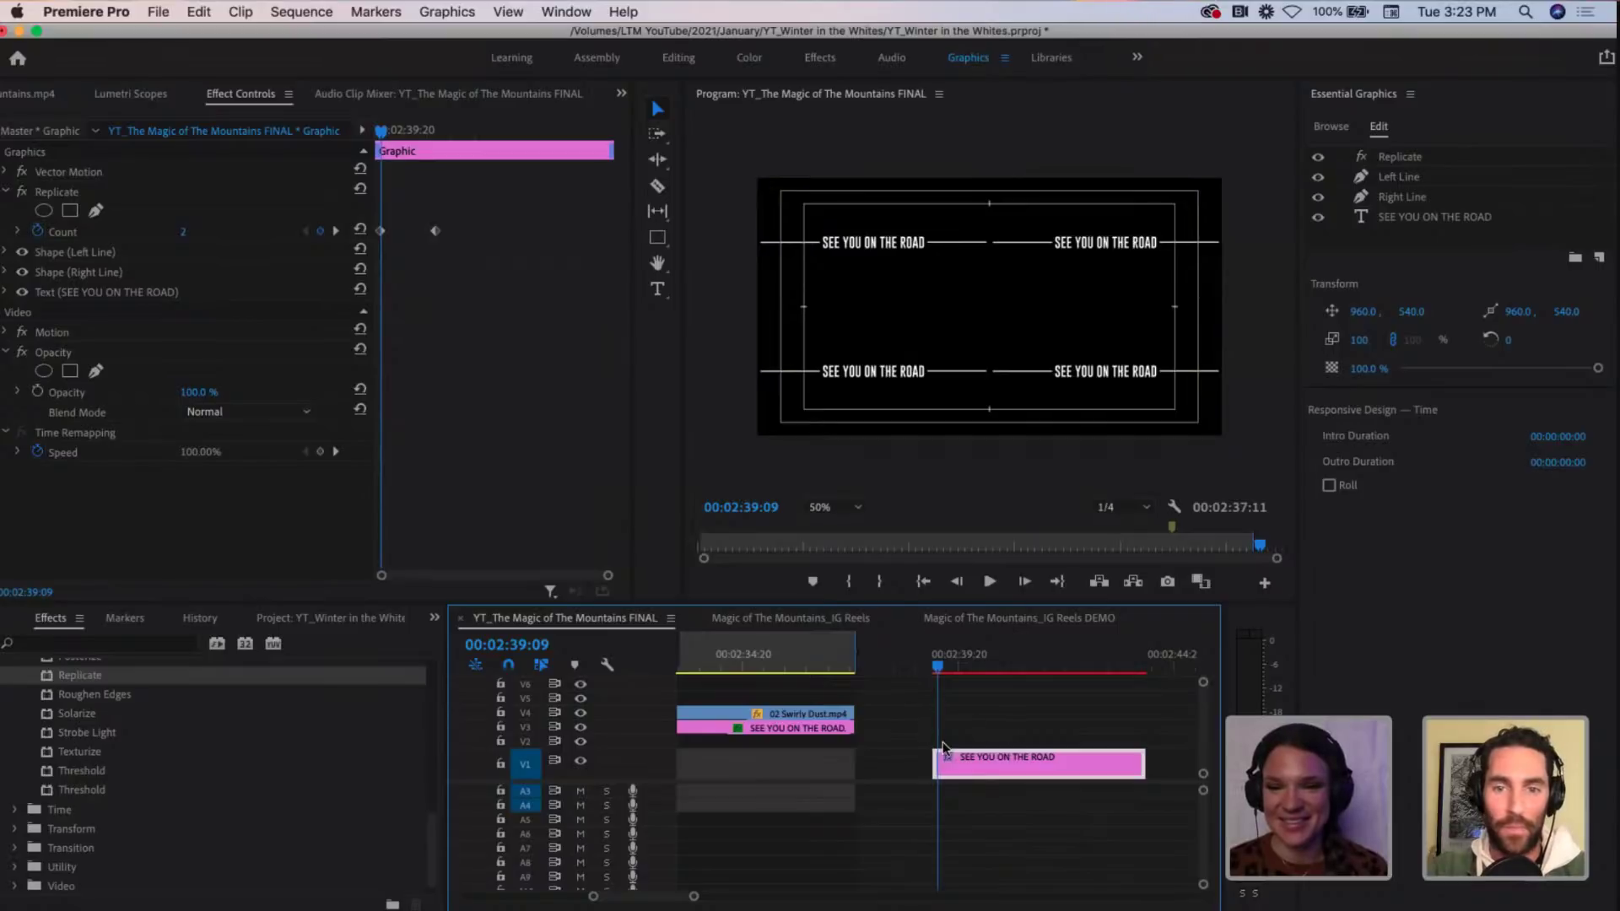
key(minus)
key(minus)
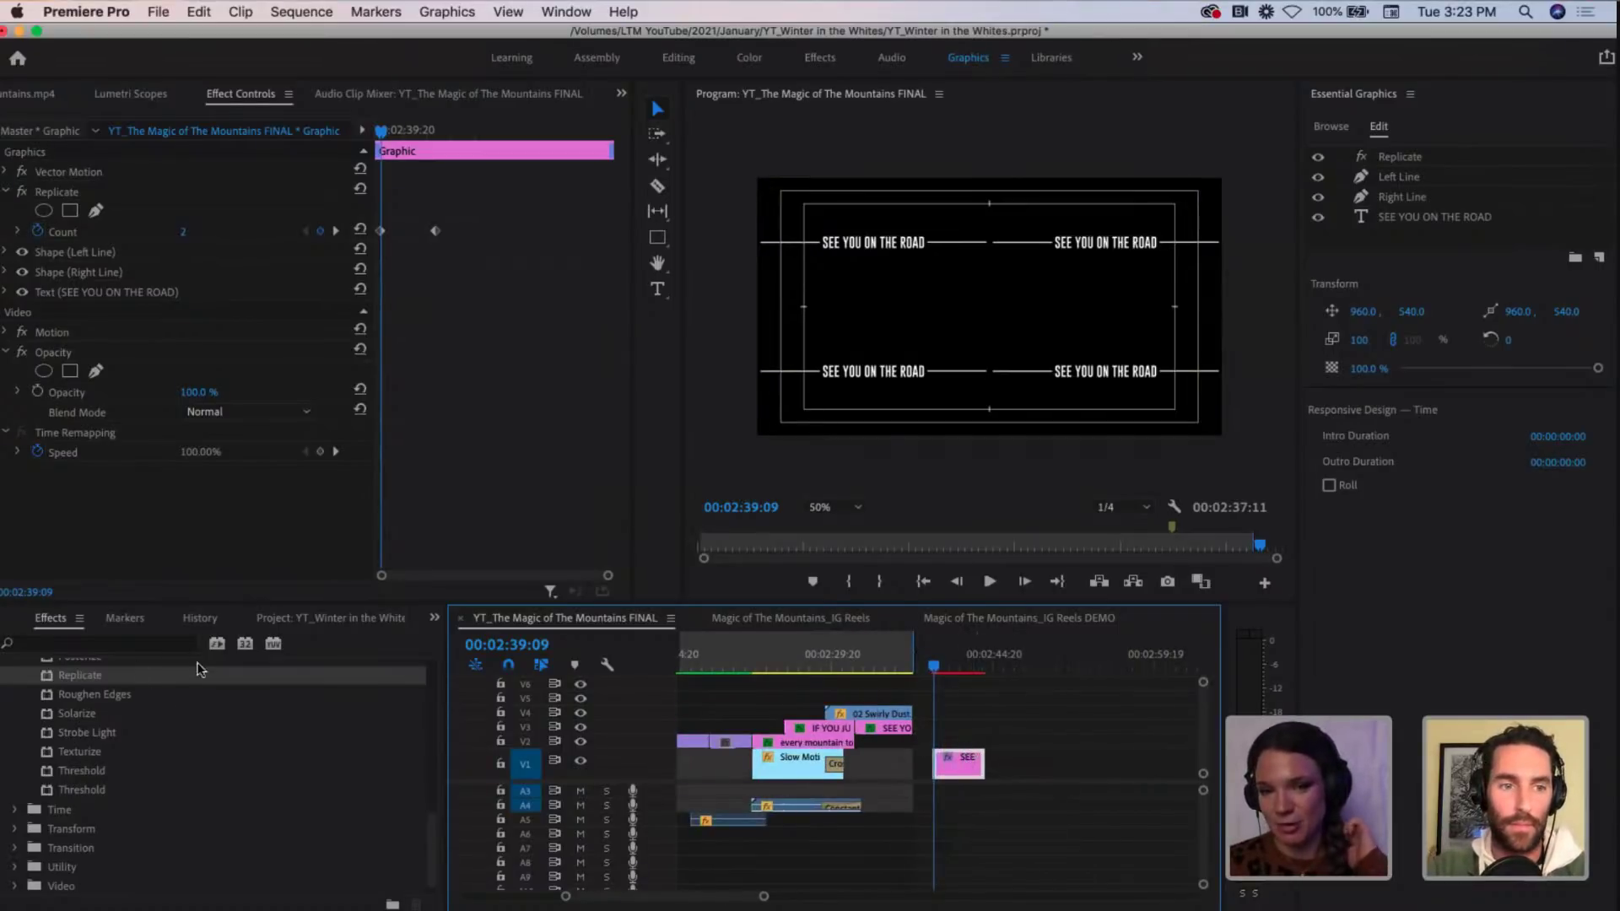
click(999, 730)
key(equal)
key(equal)
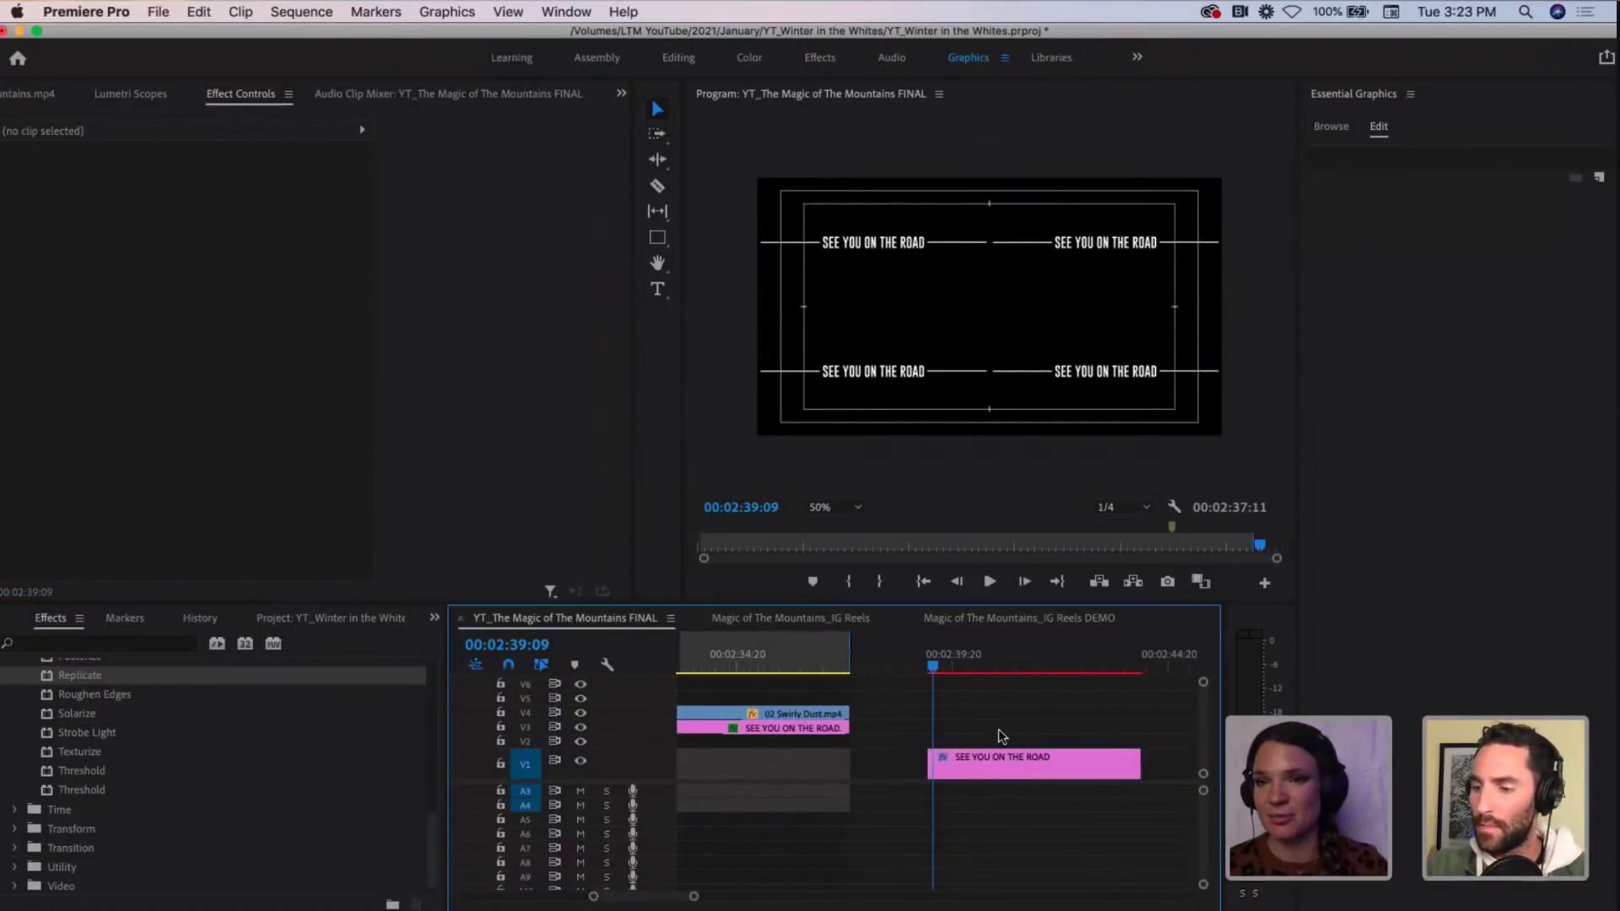
click(1006, 764)
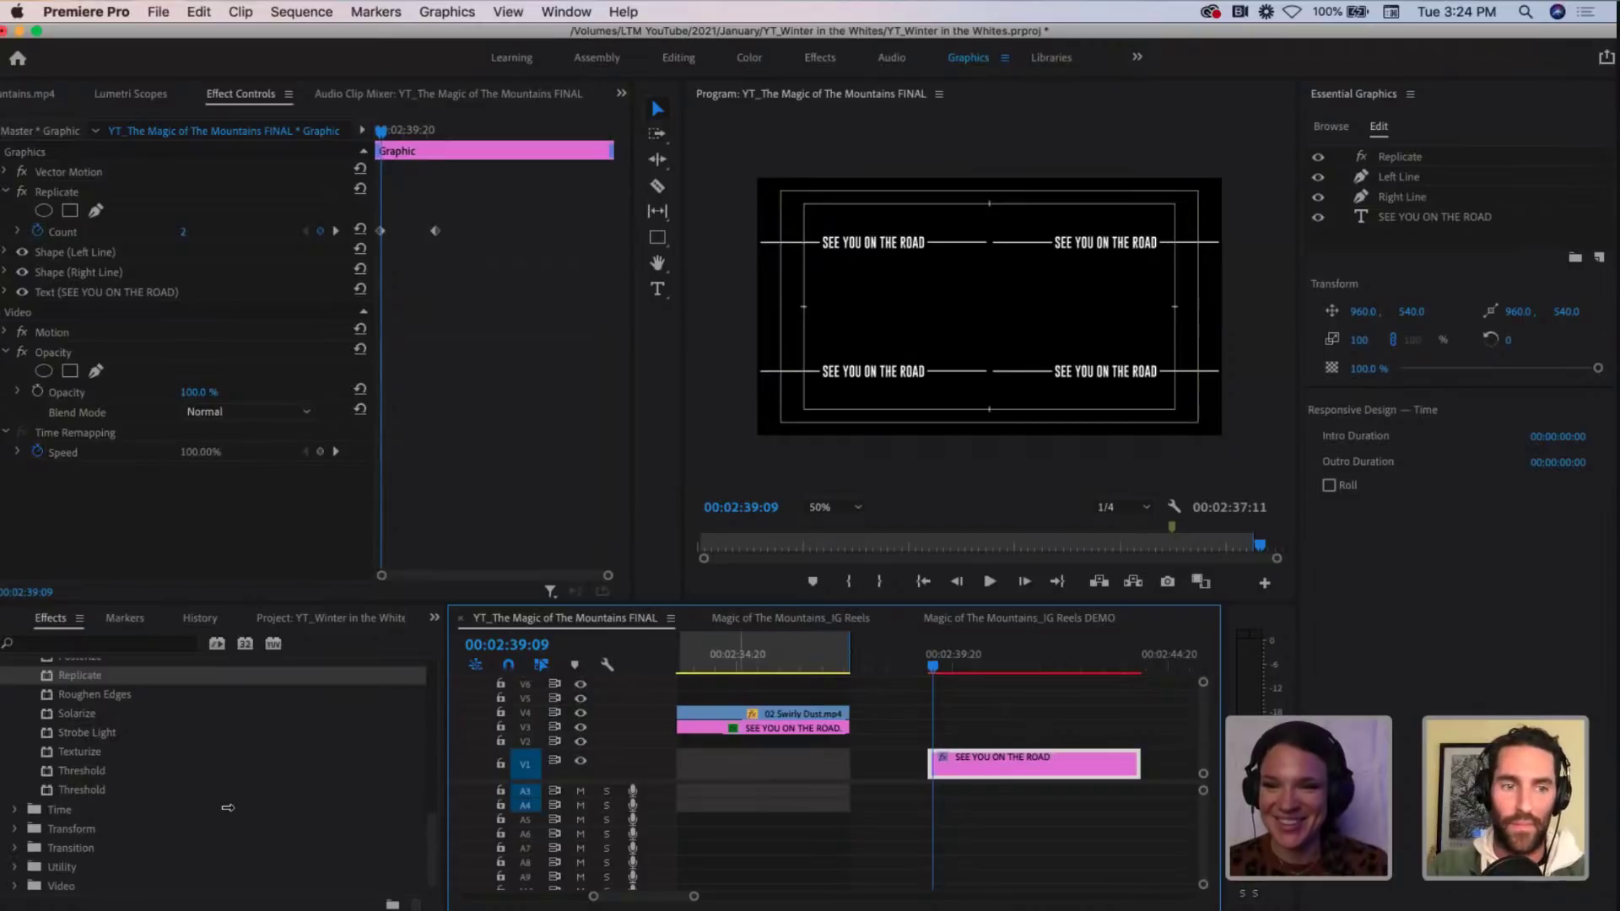
scroll(95, 750, up, 3)
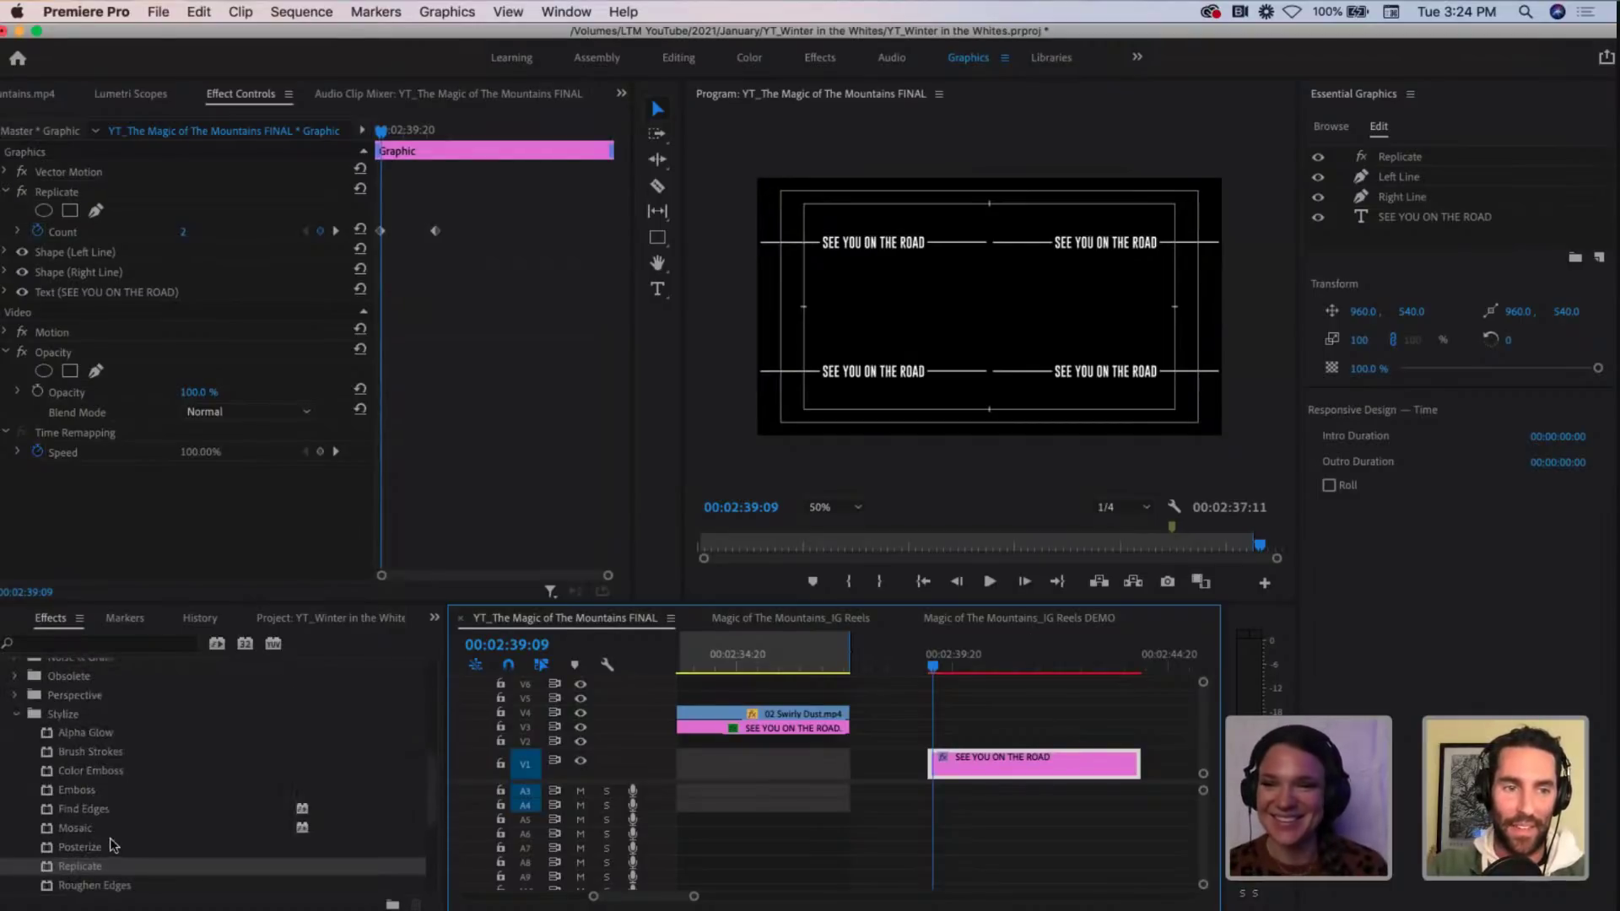
scroll(131, 776, up, 4)
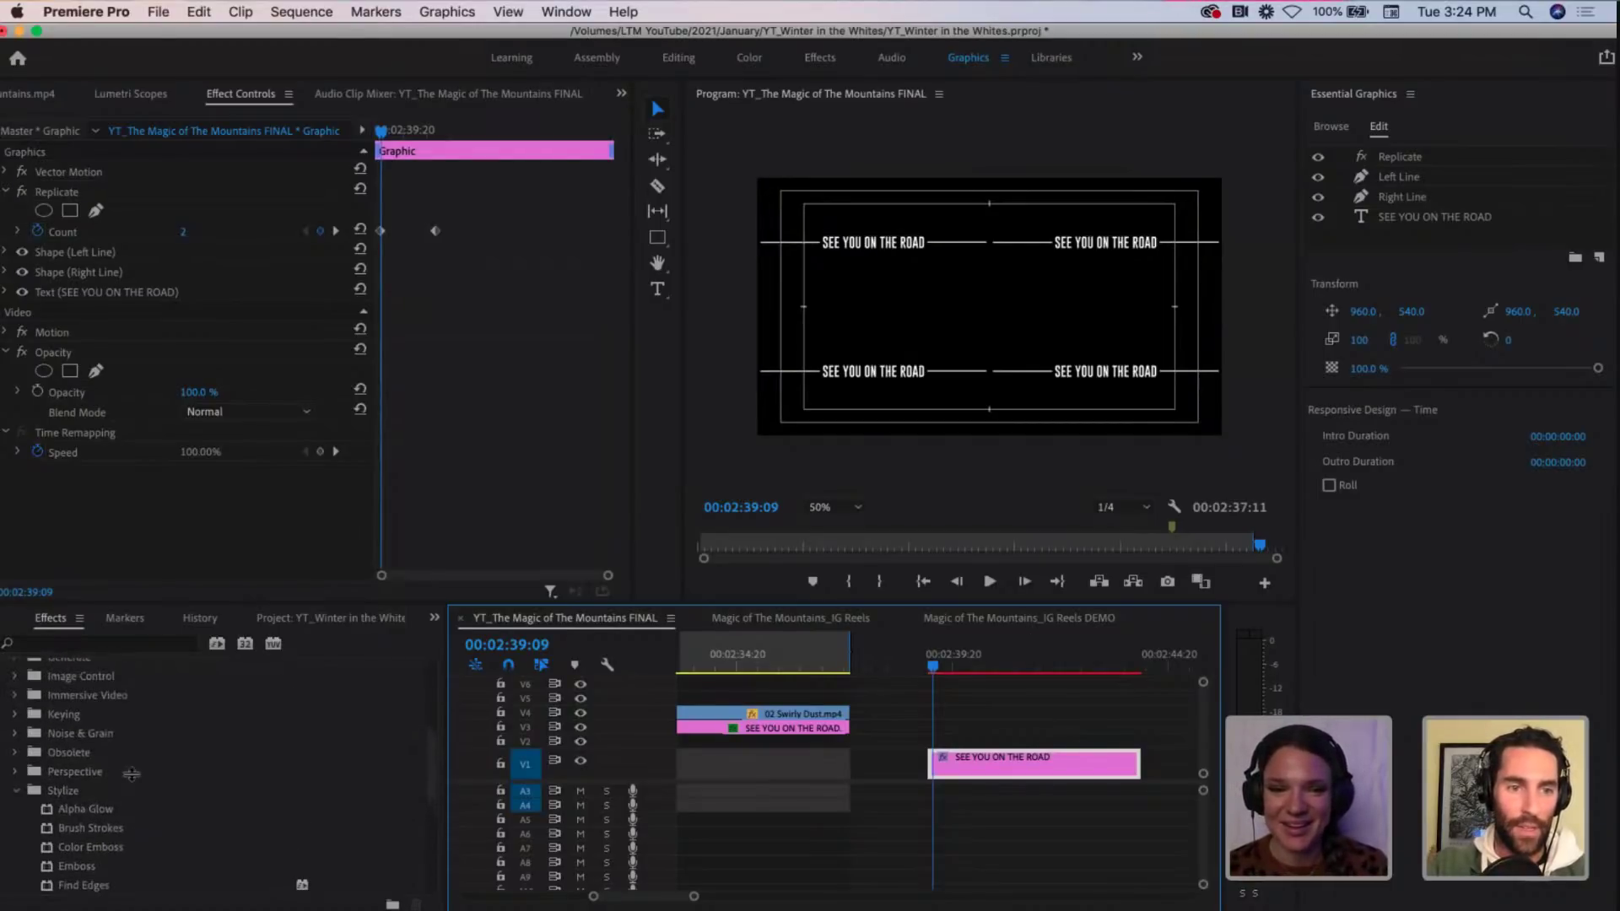
Step: Toggle the Replicate effect on the SEE YOU ON THE ROAD title clip to compare, leaving it switched off
click(968, 771)
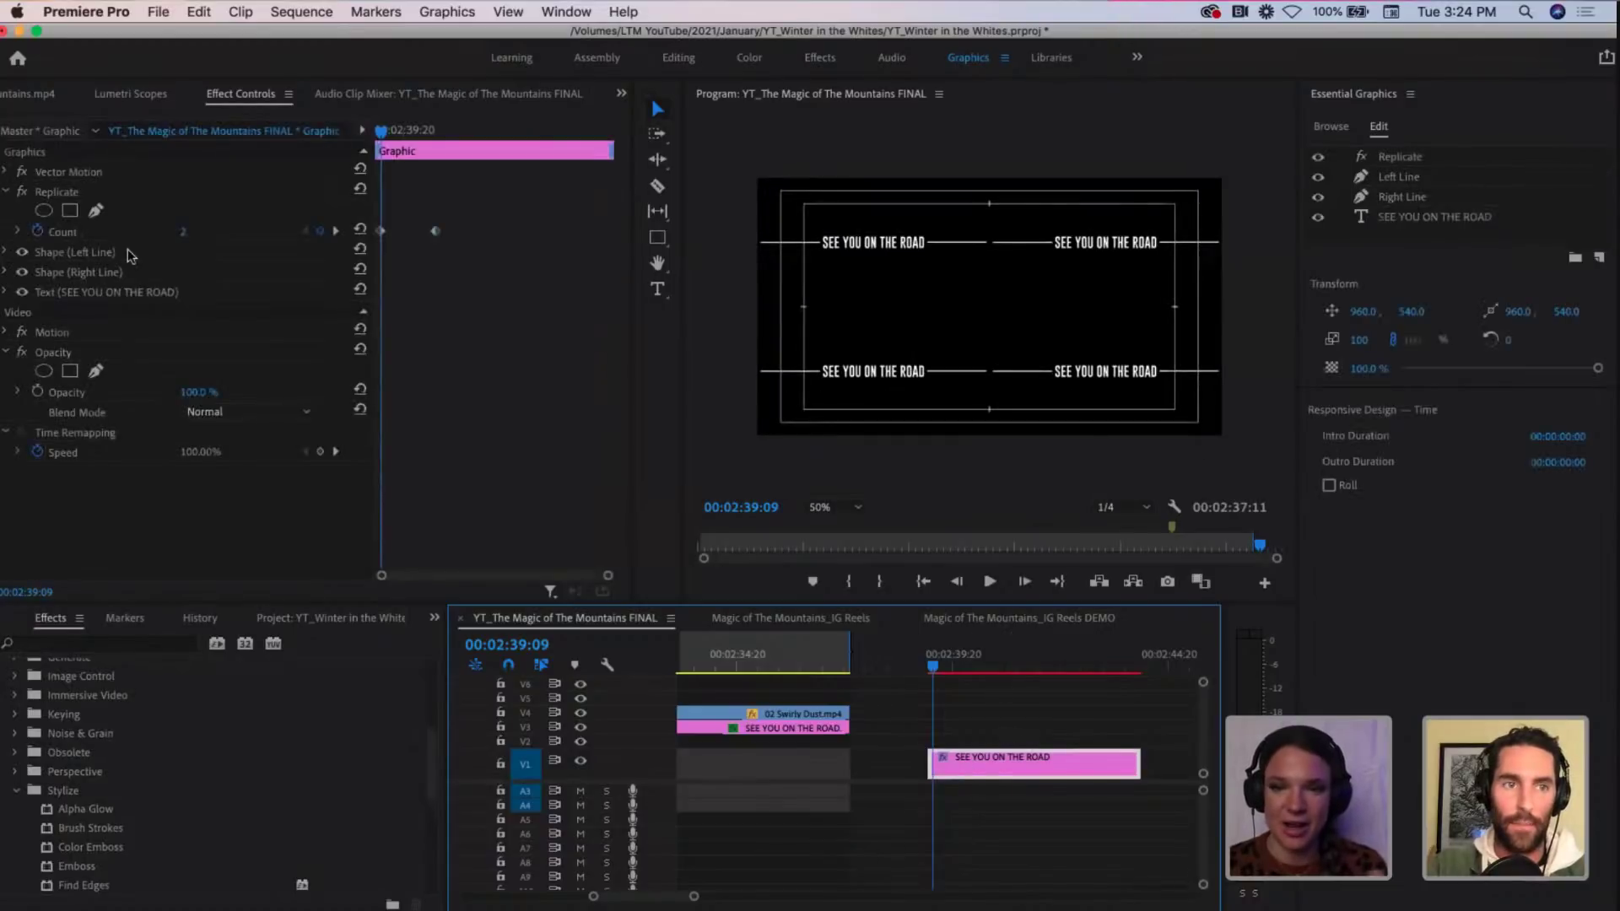
click(21, 193)
click(21, 193)
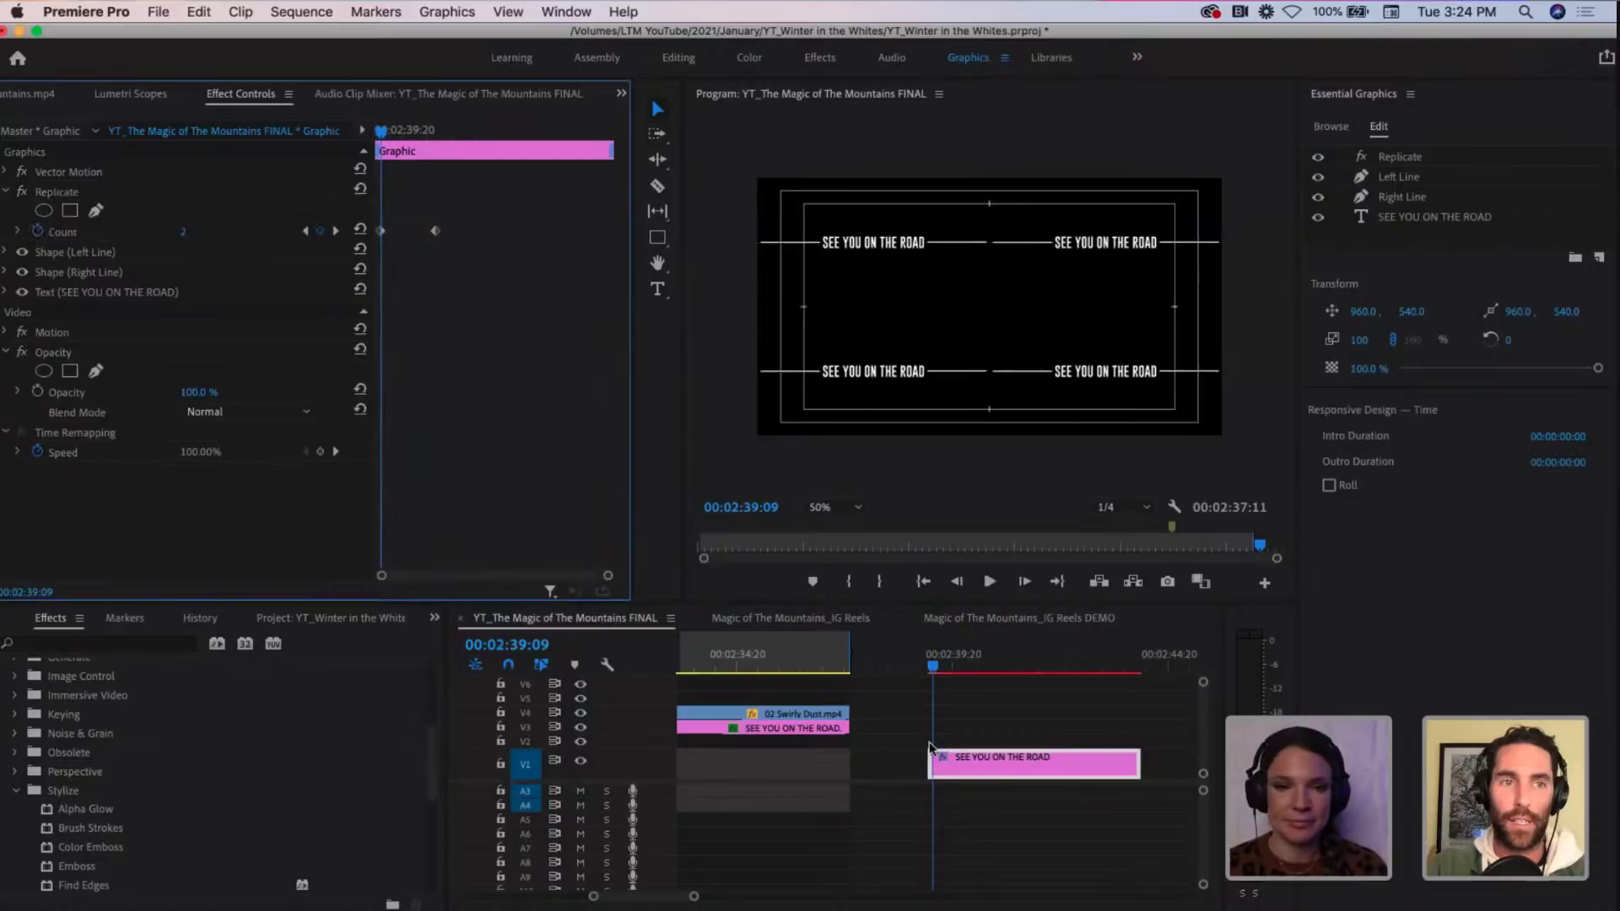
click(22, 194)
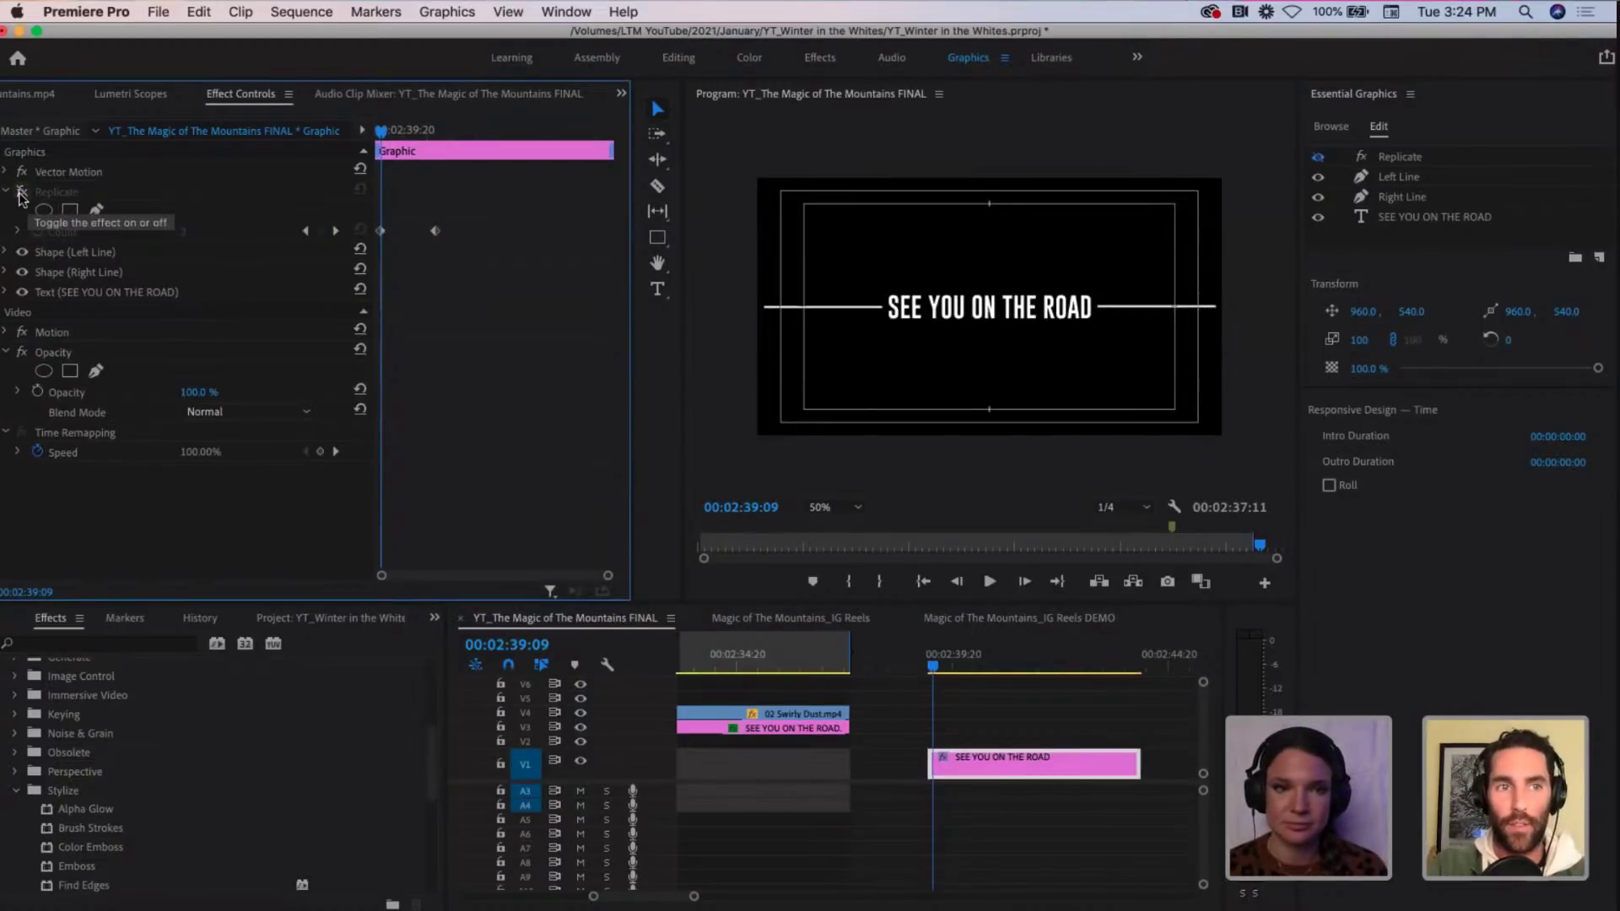
click(21, 193)
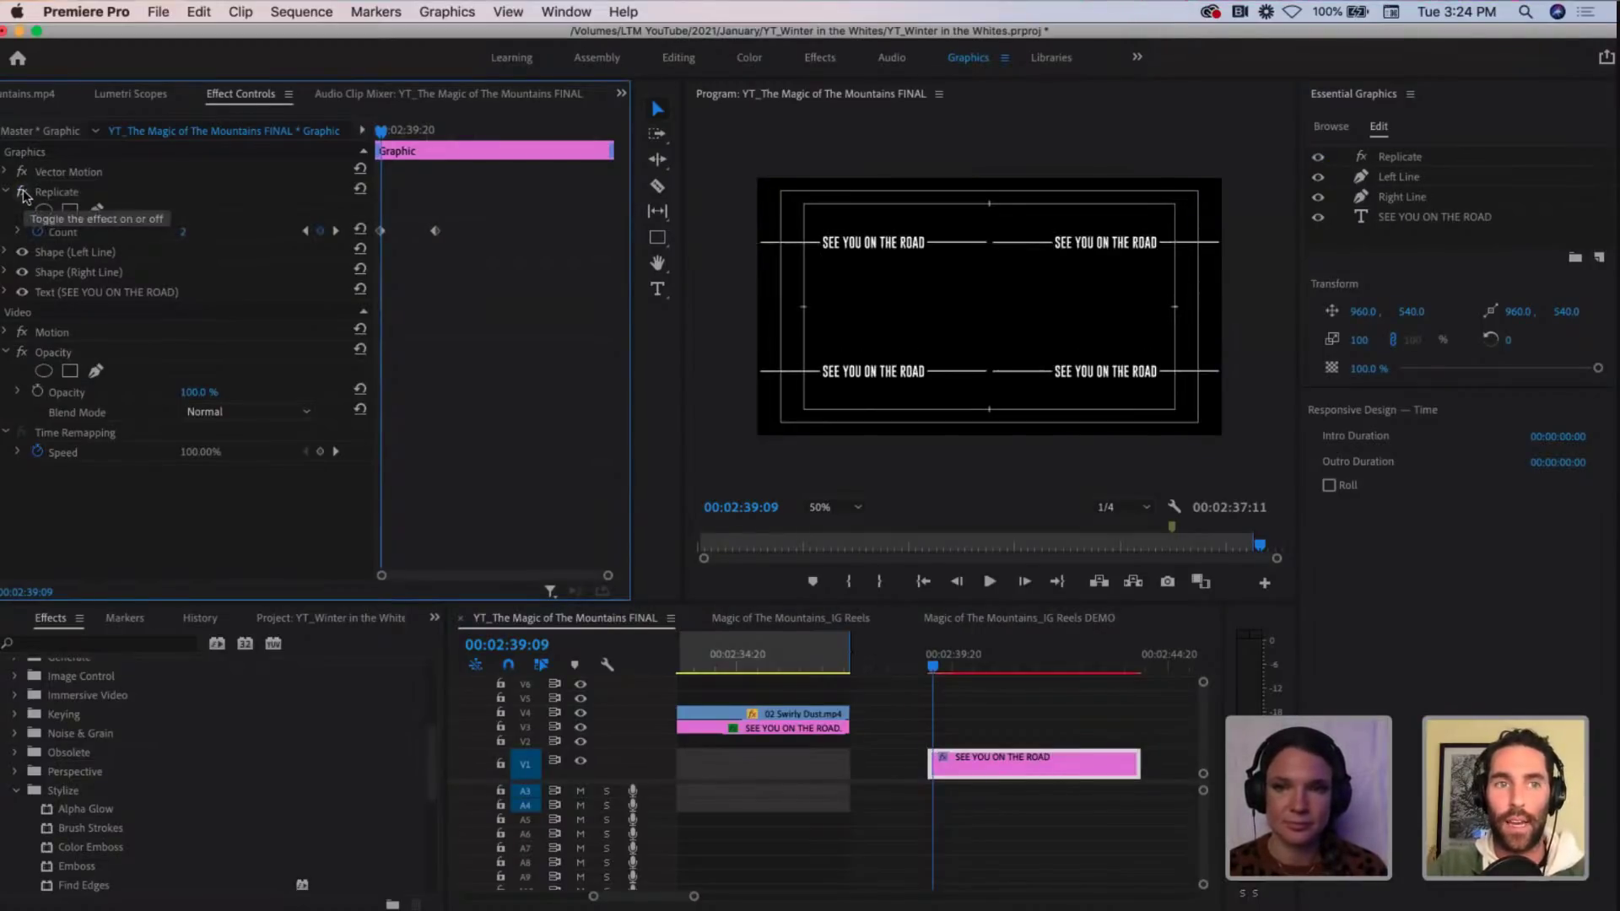
click(22, 194)
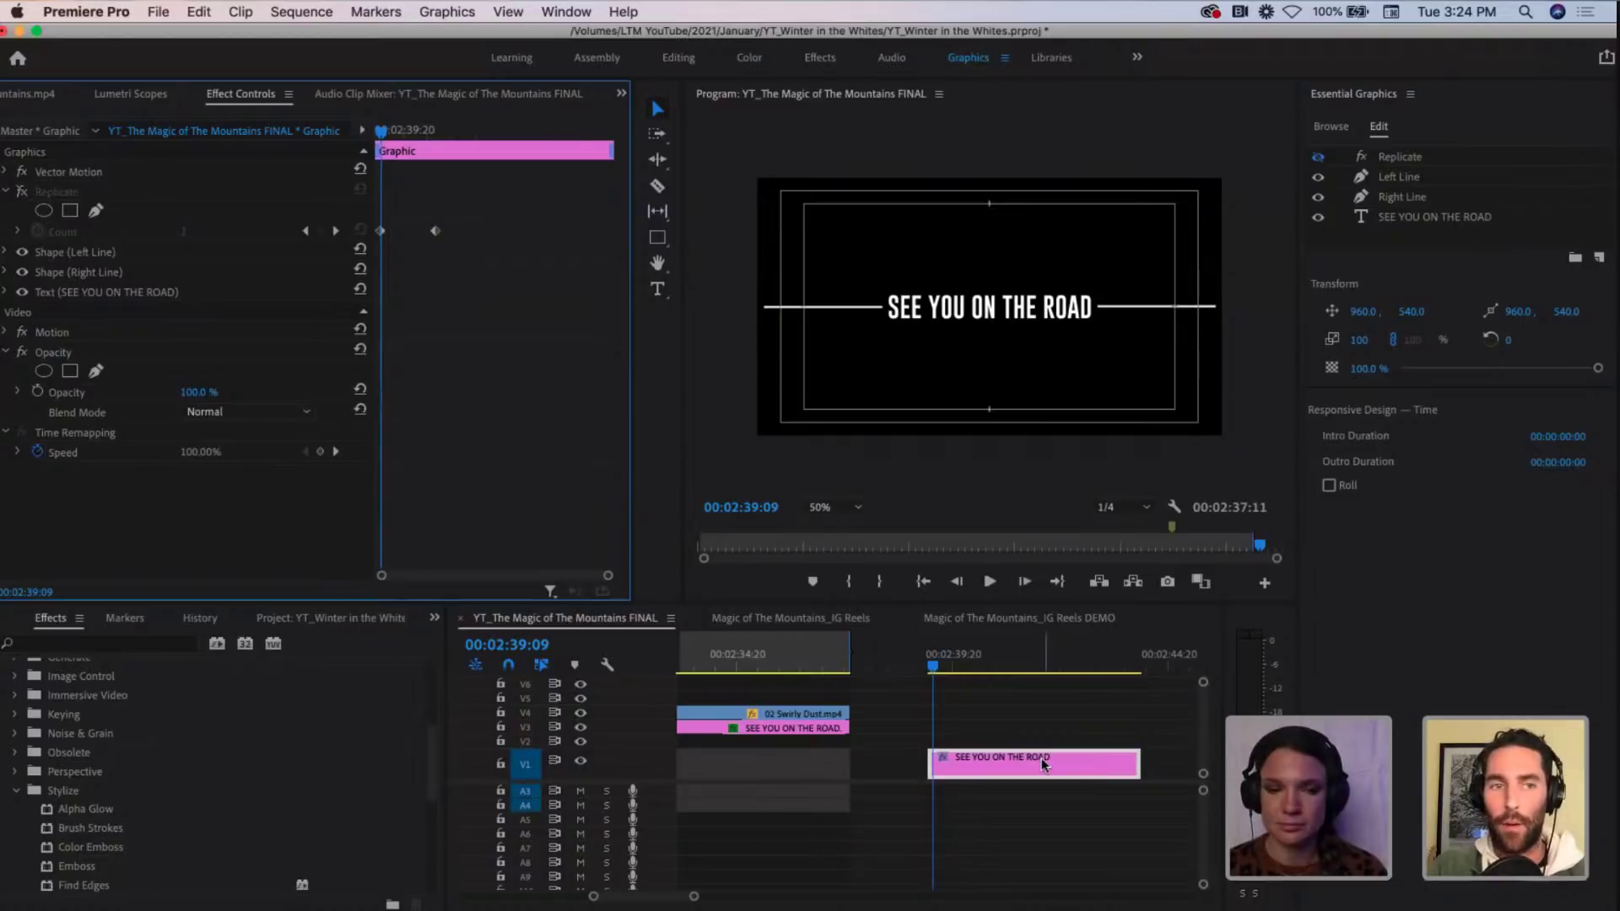
Step: Turn on Mask Path keyframing for the Left Line shape's mask at 00:02:39:10
click(1000, 764)
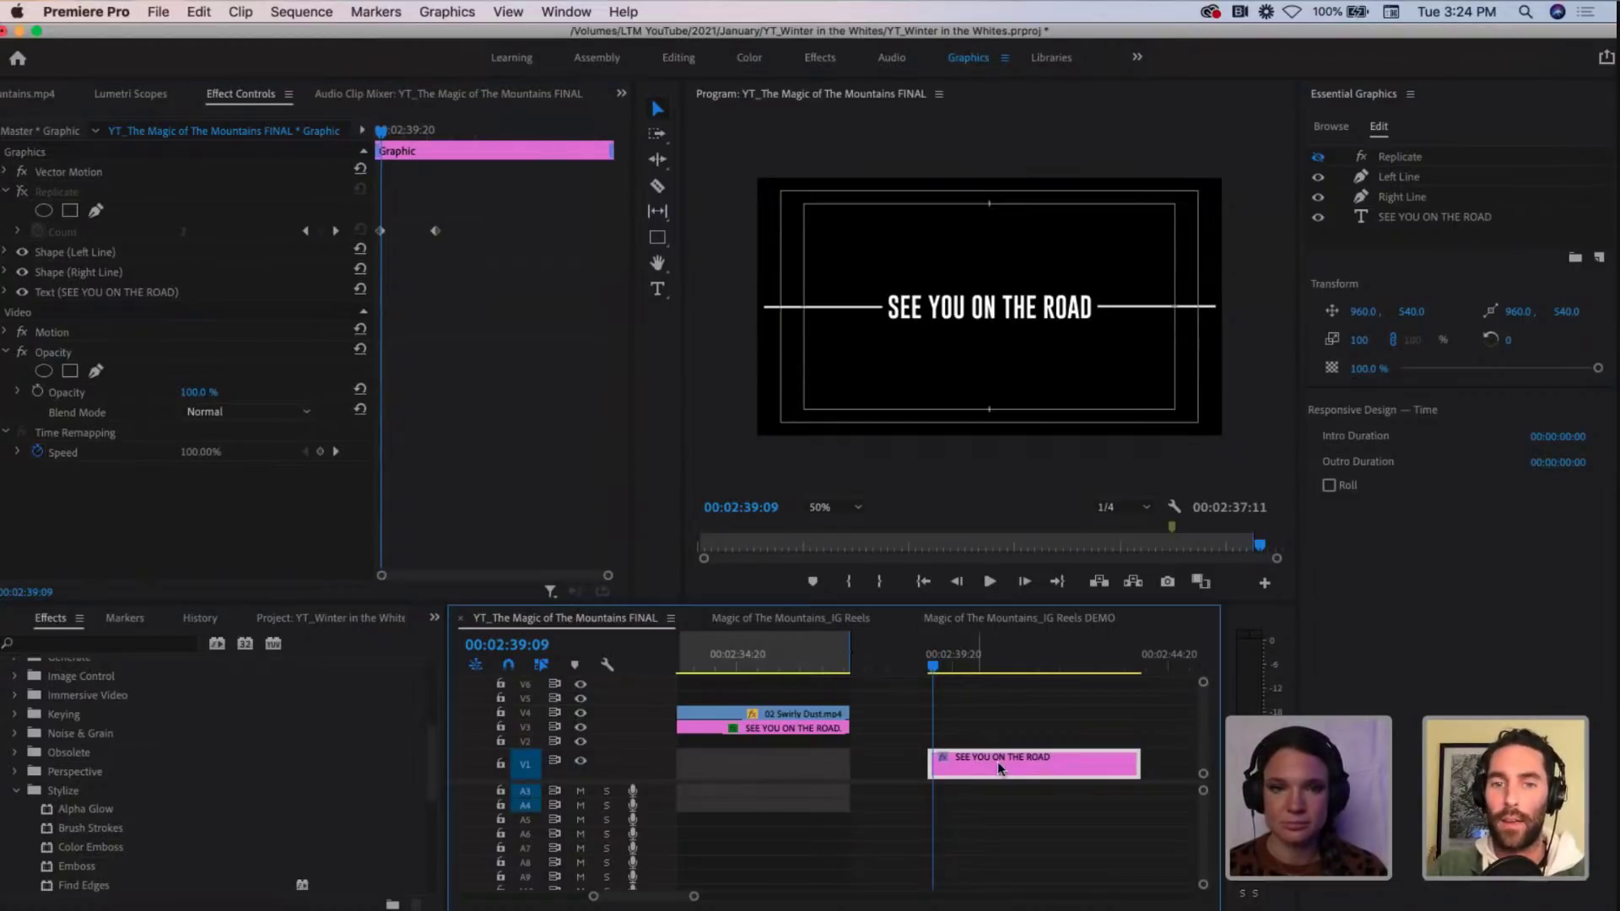
drag(949, 664, 934, 665)
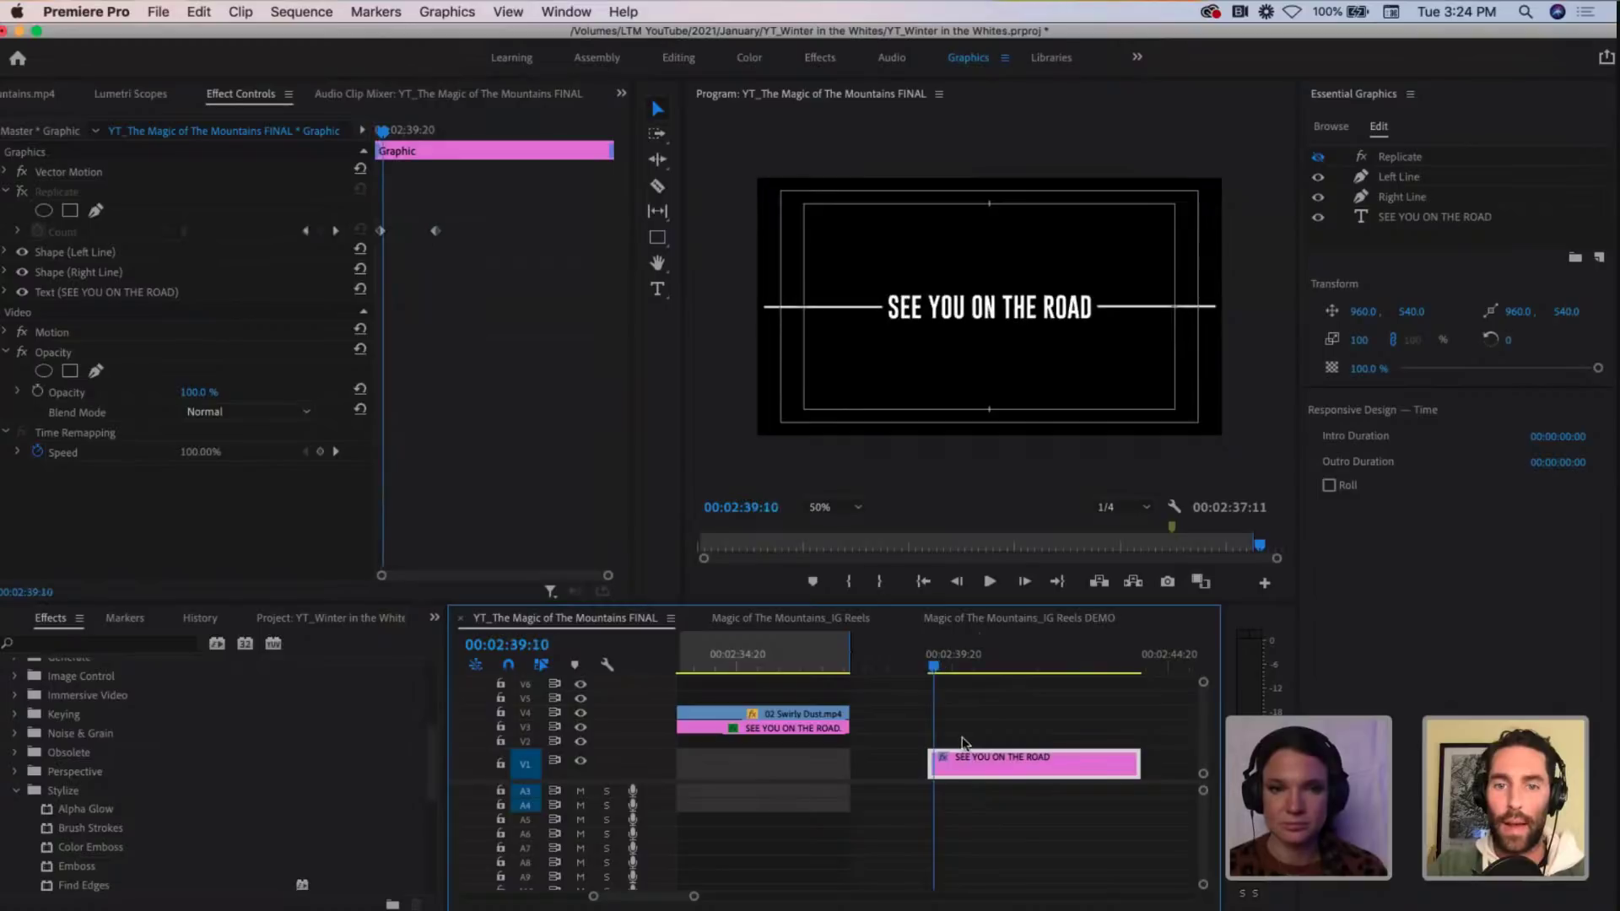
click(49, 260)
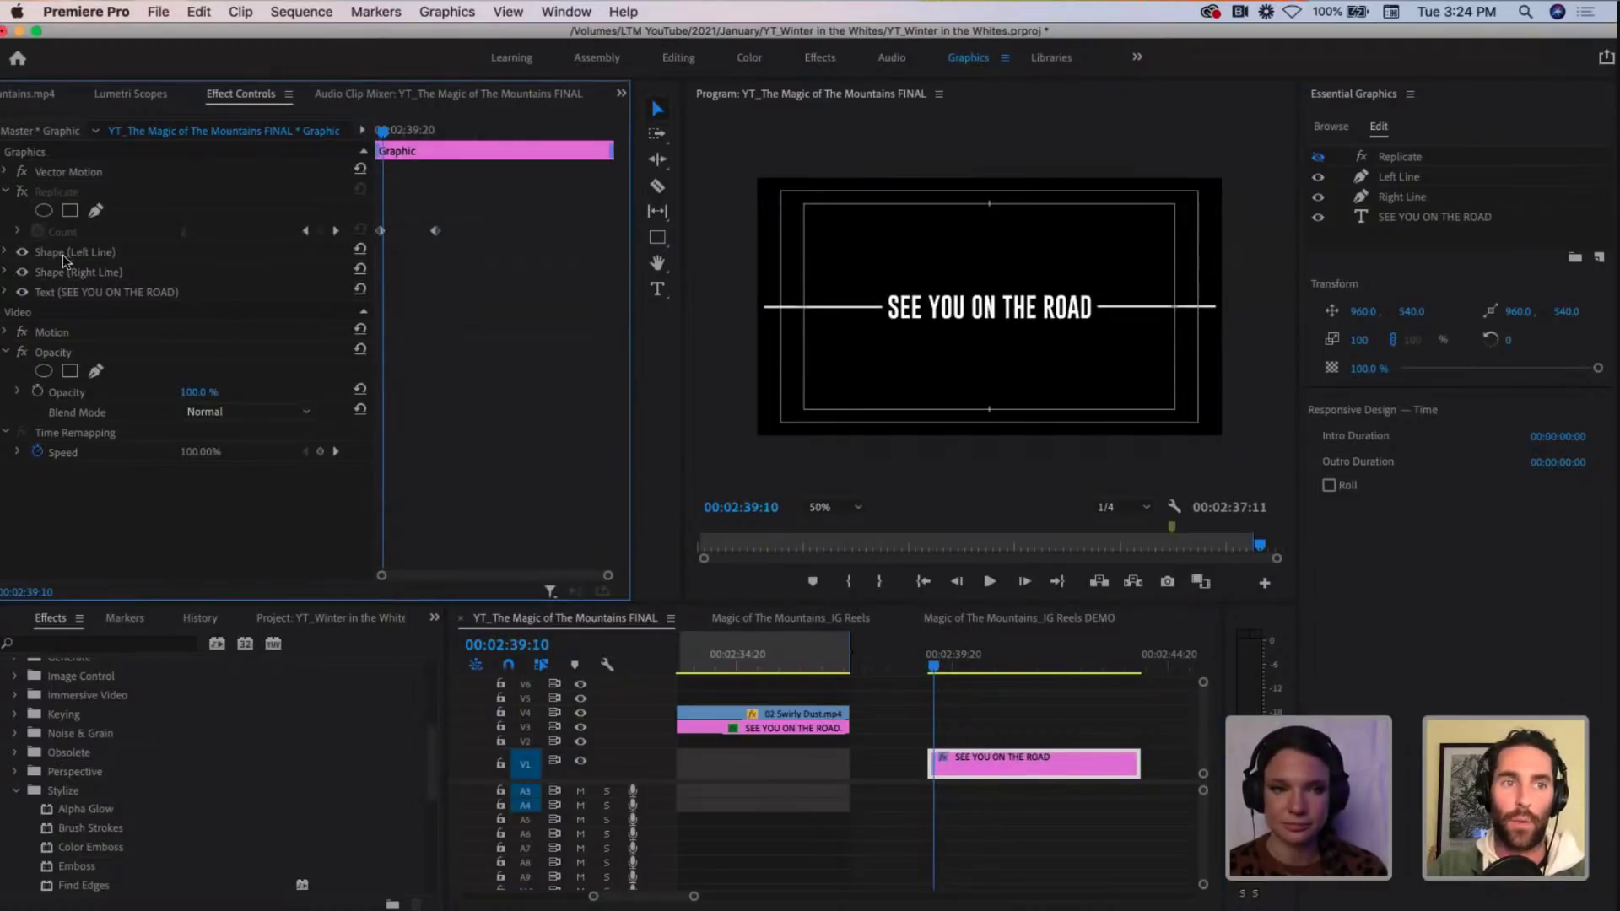
click(63, 253)
click(5, 253)
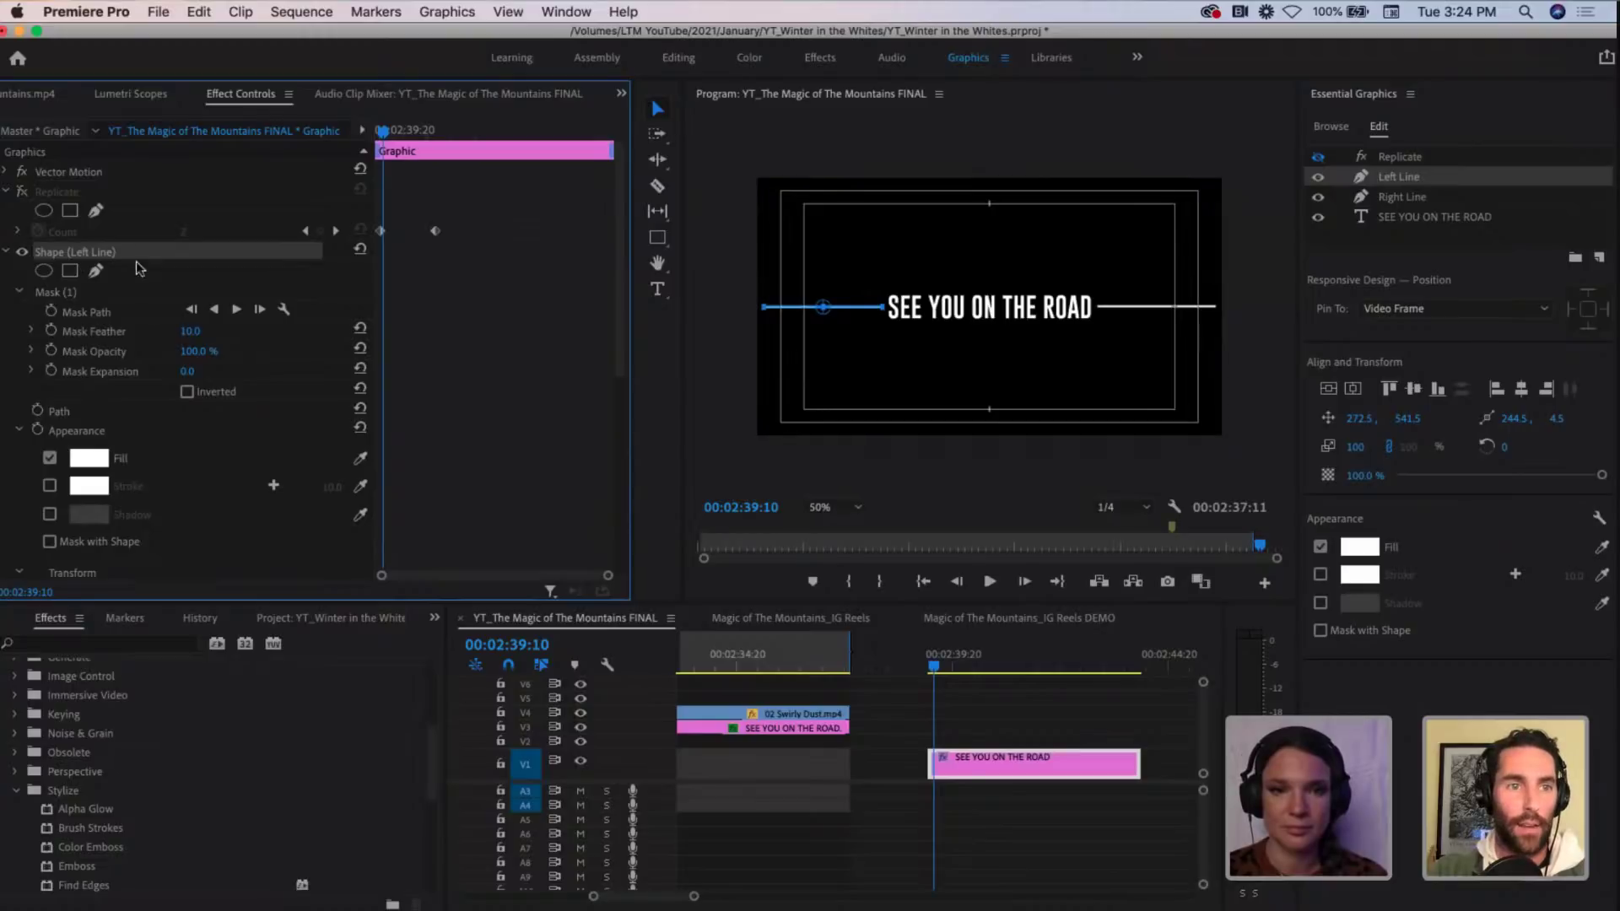
click(91, 296)
click(90, 296)
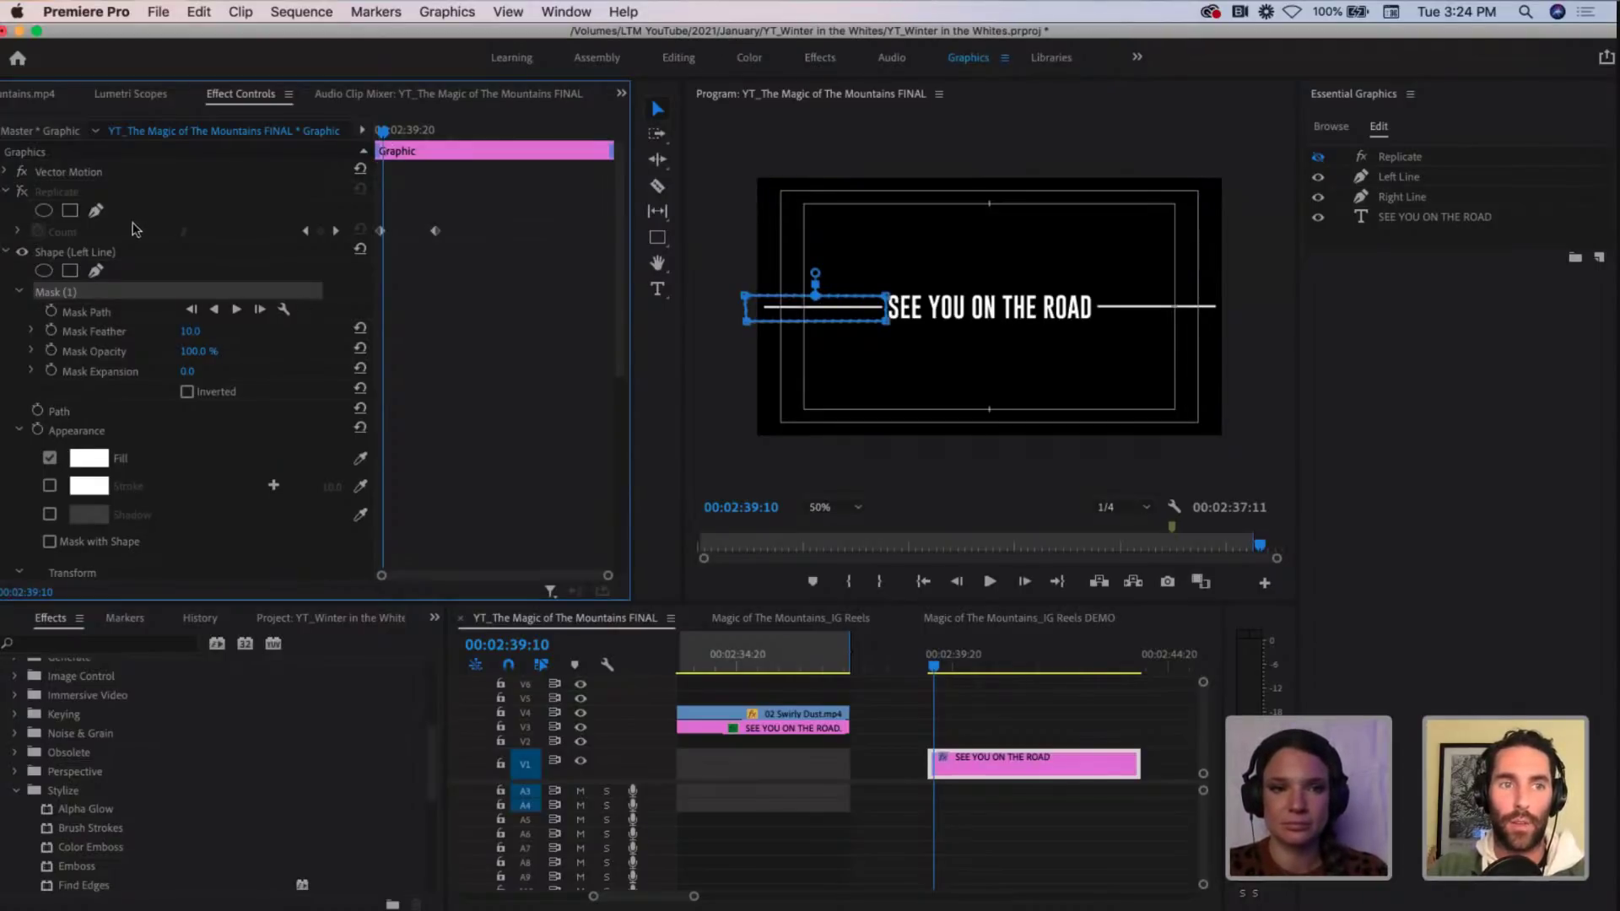
click(50, 312)
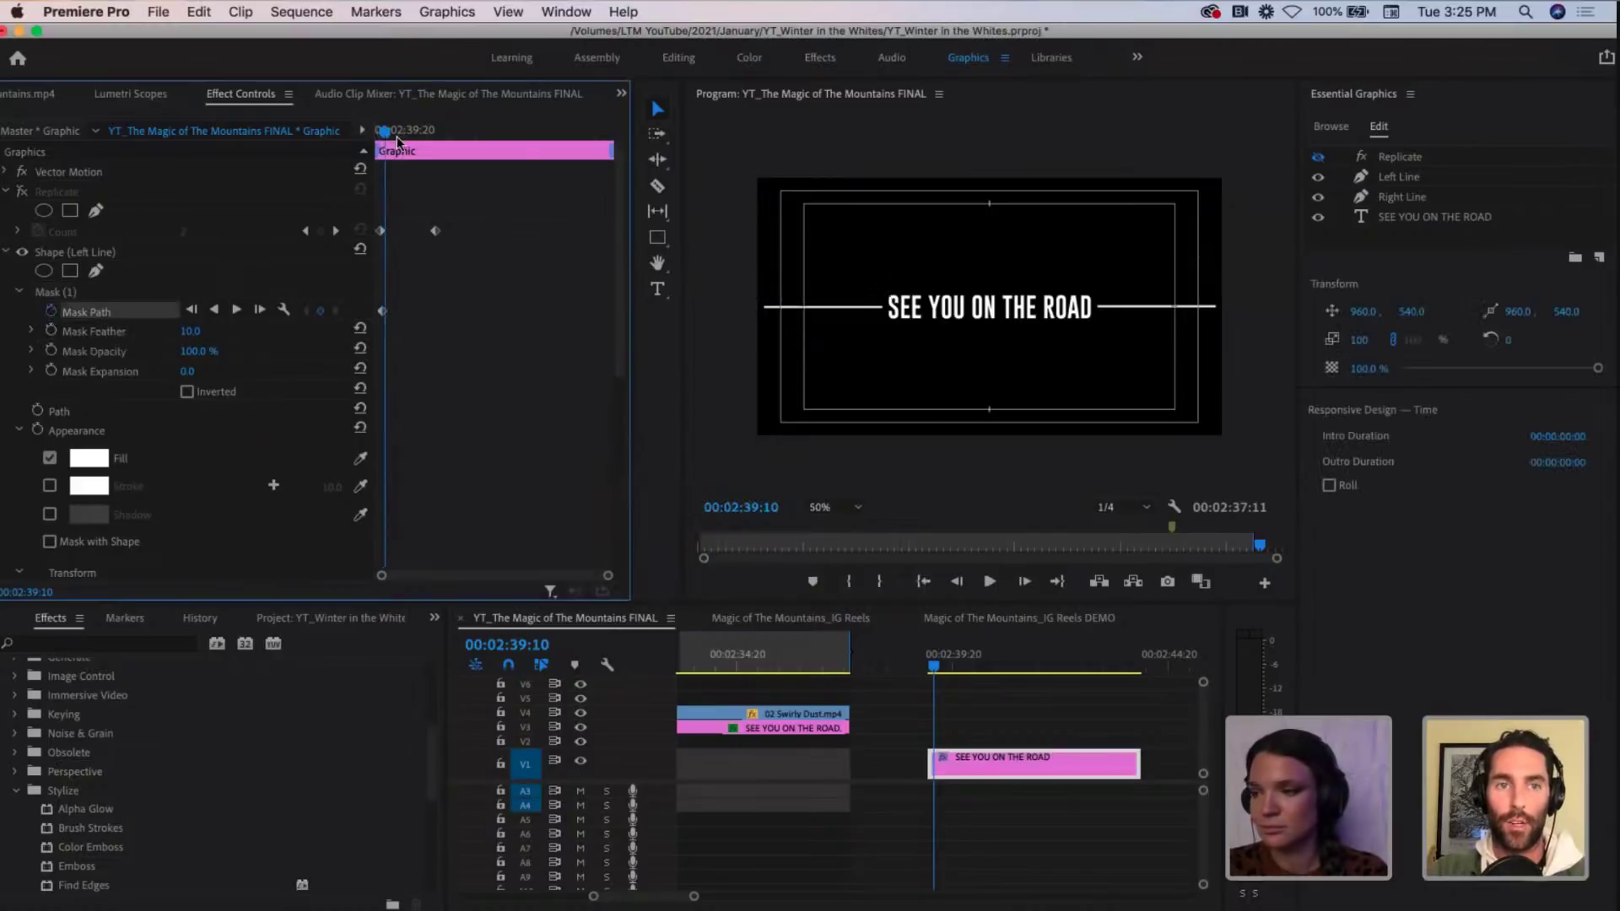
Step: Add a second Mask Path keyframe for the Left Line's mask at 00:02:40:00
drag(396, 140, 410, 137)
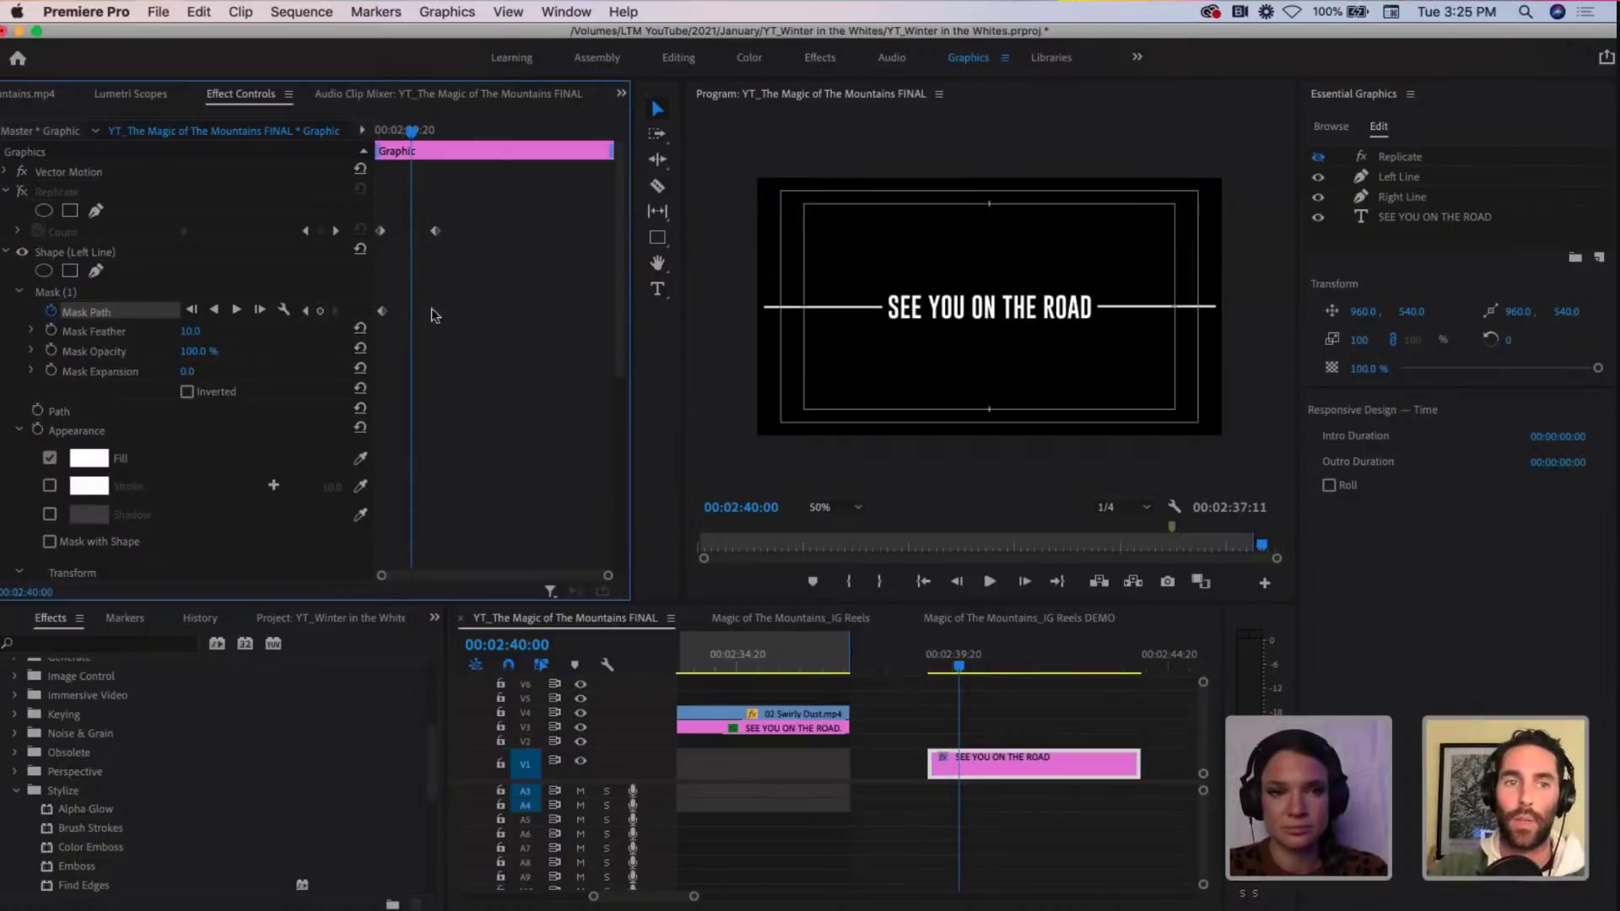
click(319, 312)
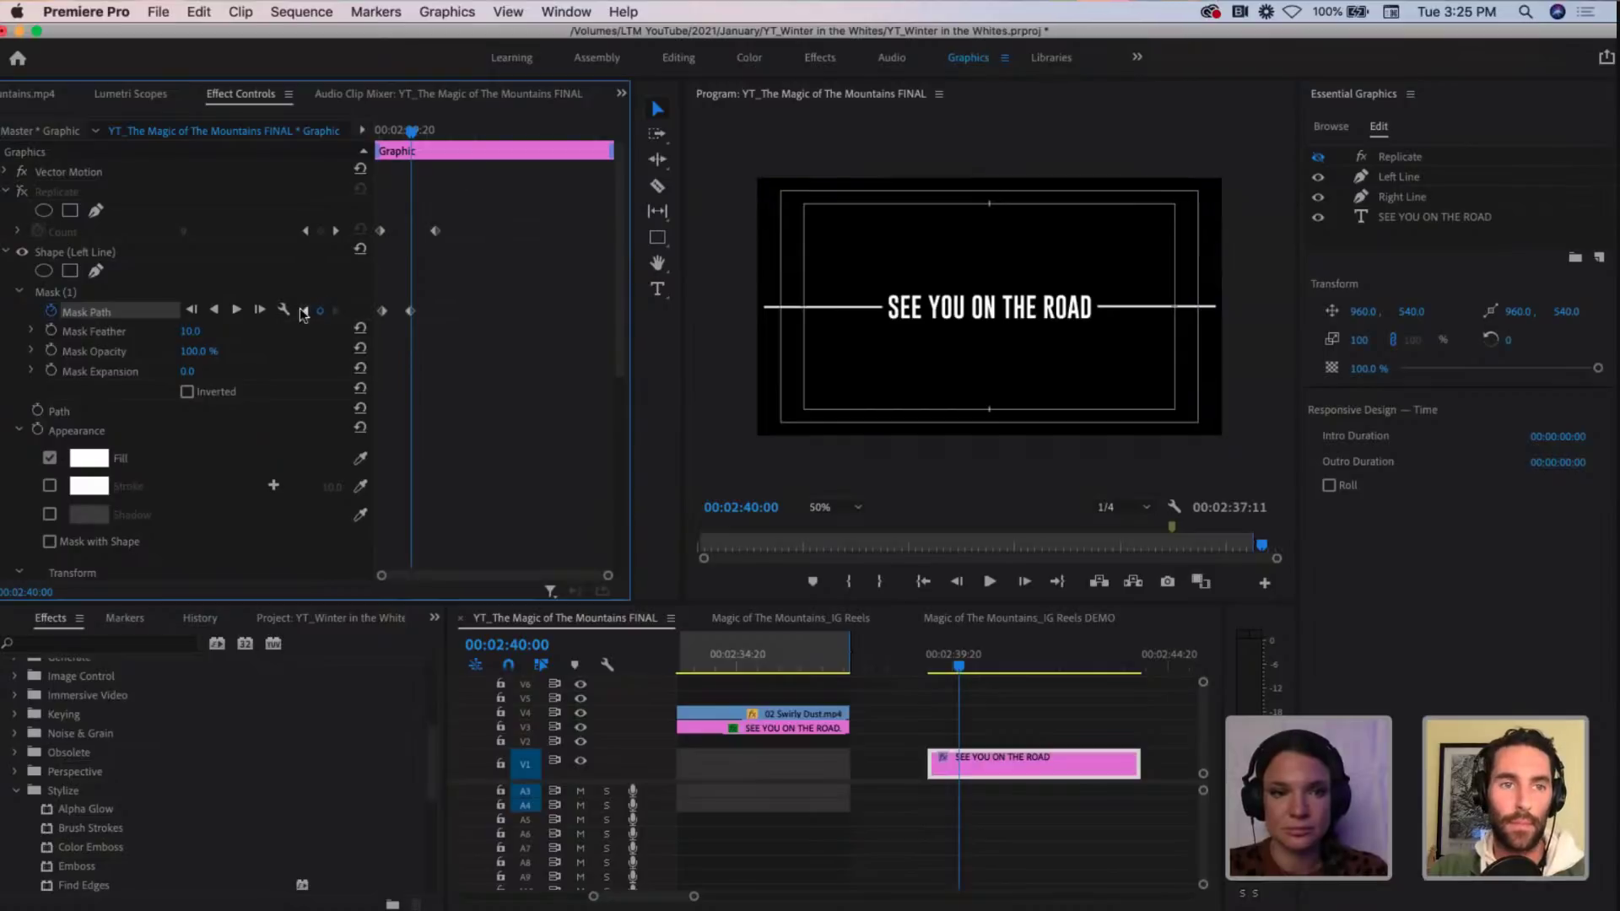
click(410, 310)
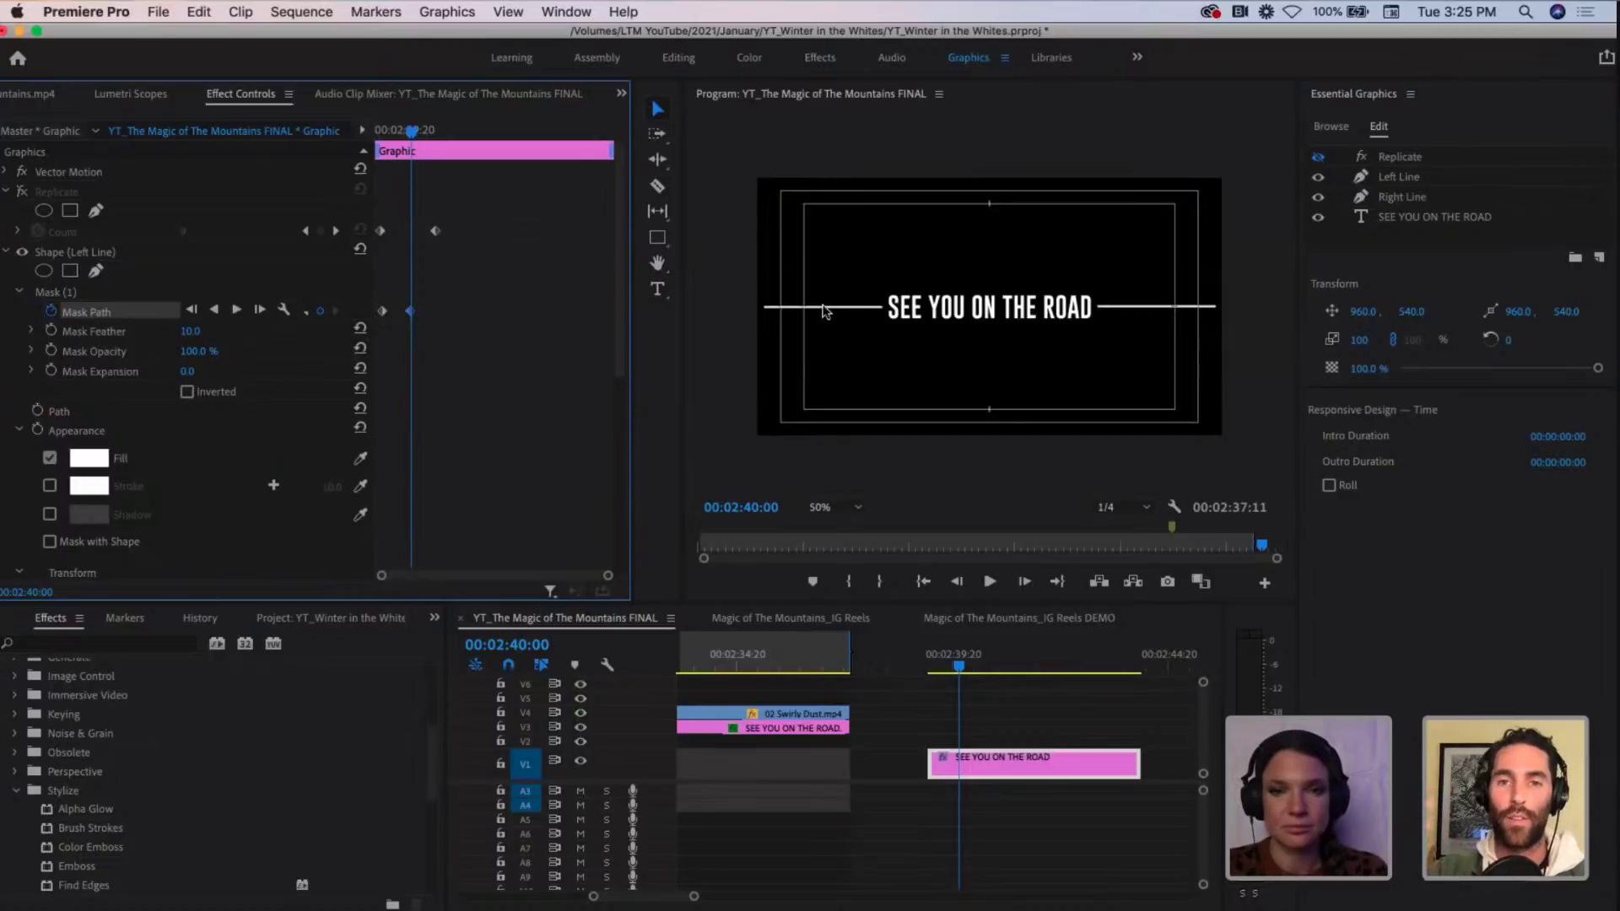
Step: At the first Mask Path keyframe, shift the Left Line's mask left beyond the frame edge, clear of the line
click(306, 311)
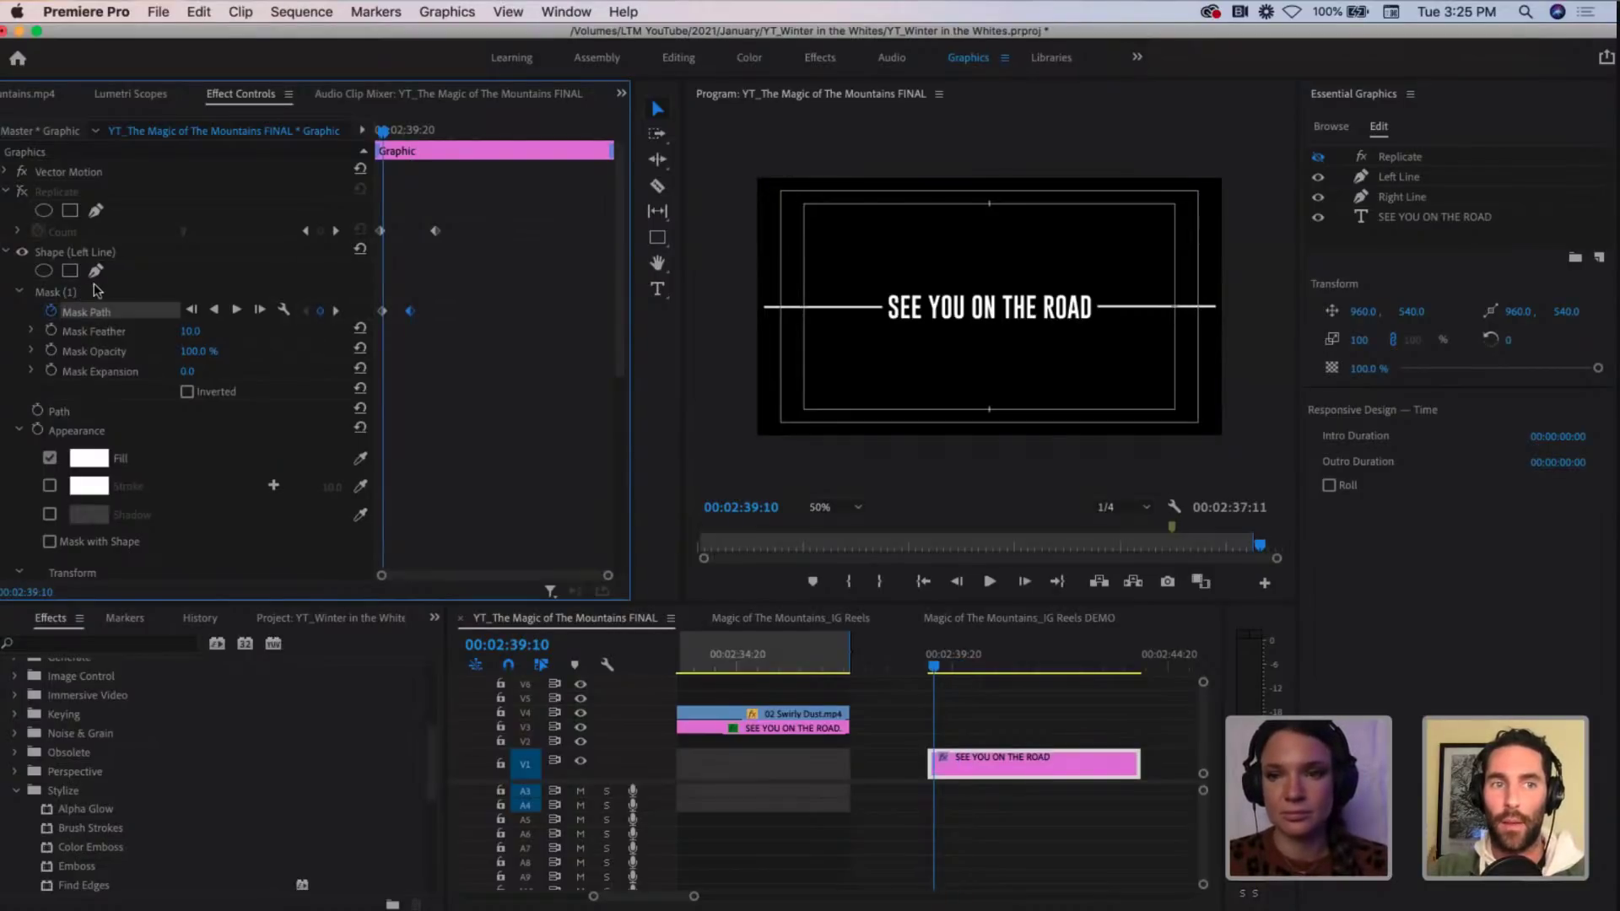
click(150, 290)
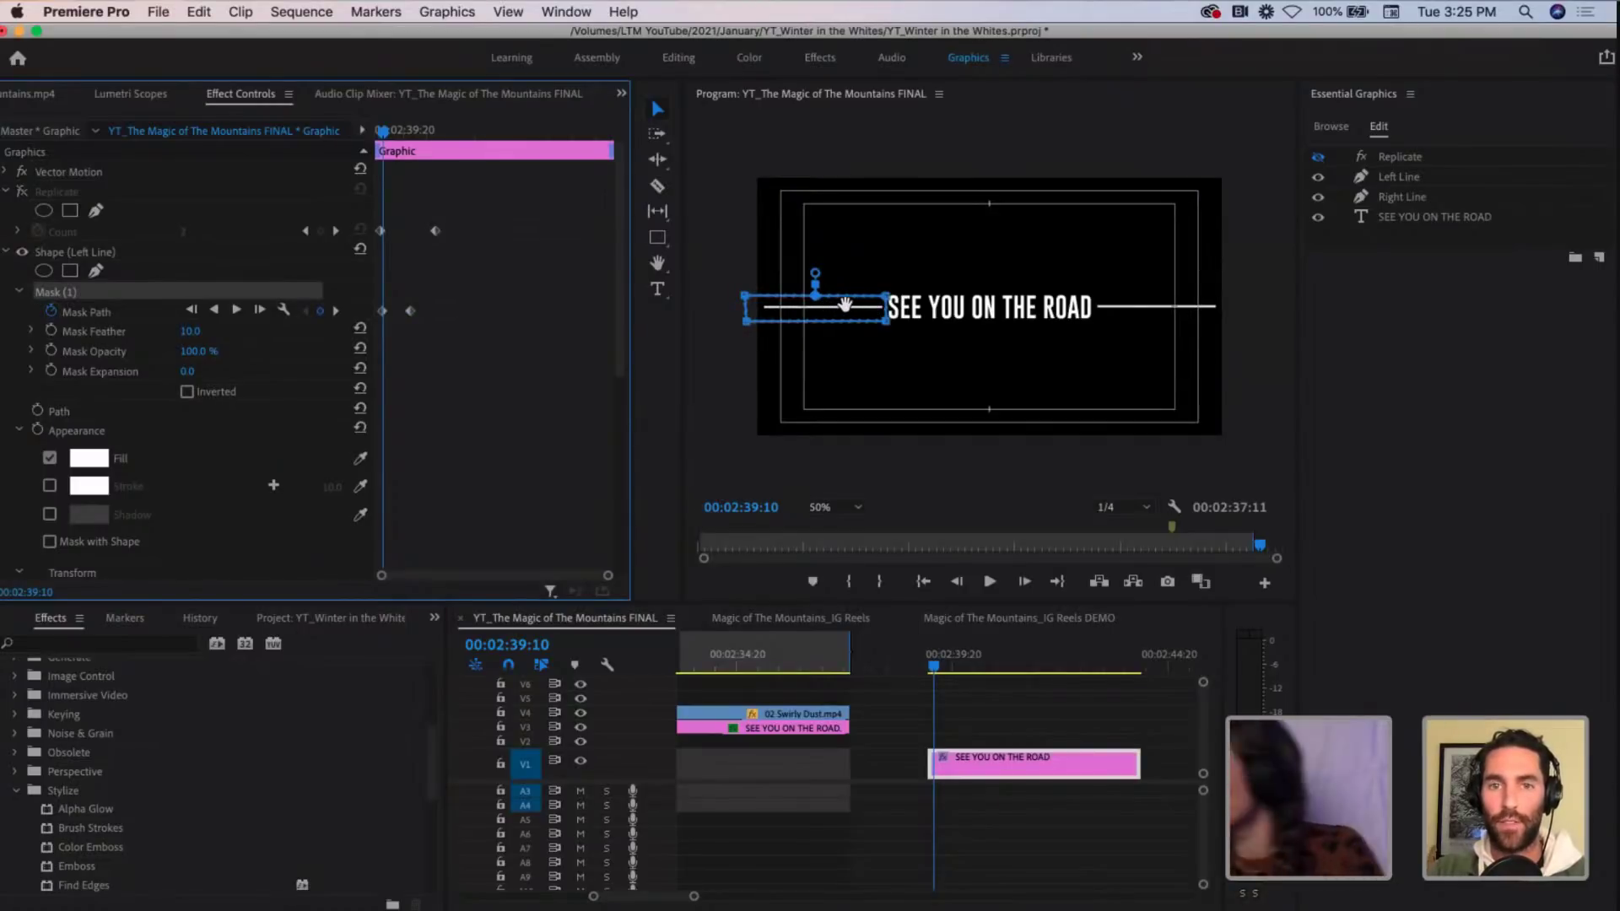
drag(839, 305, 714, 297)
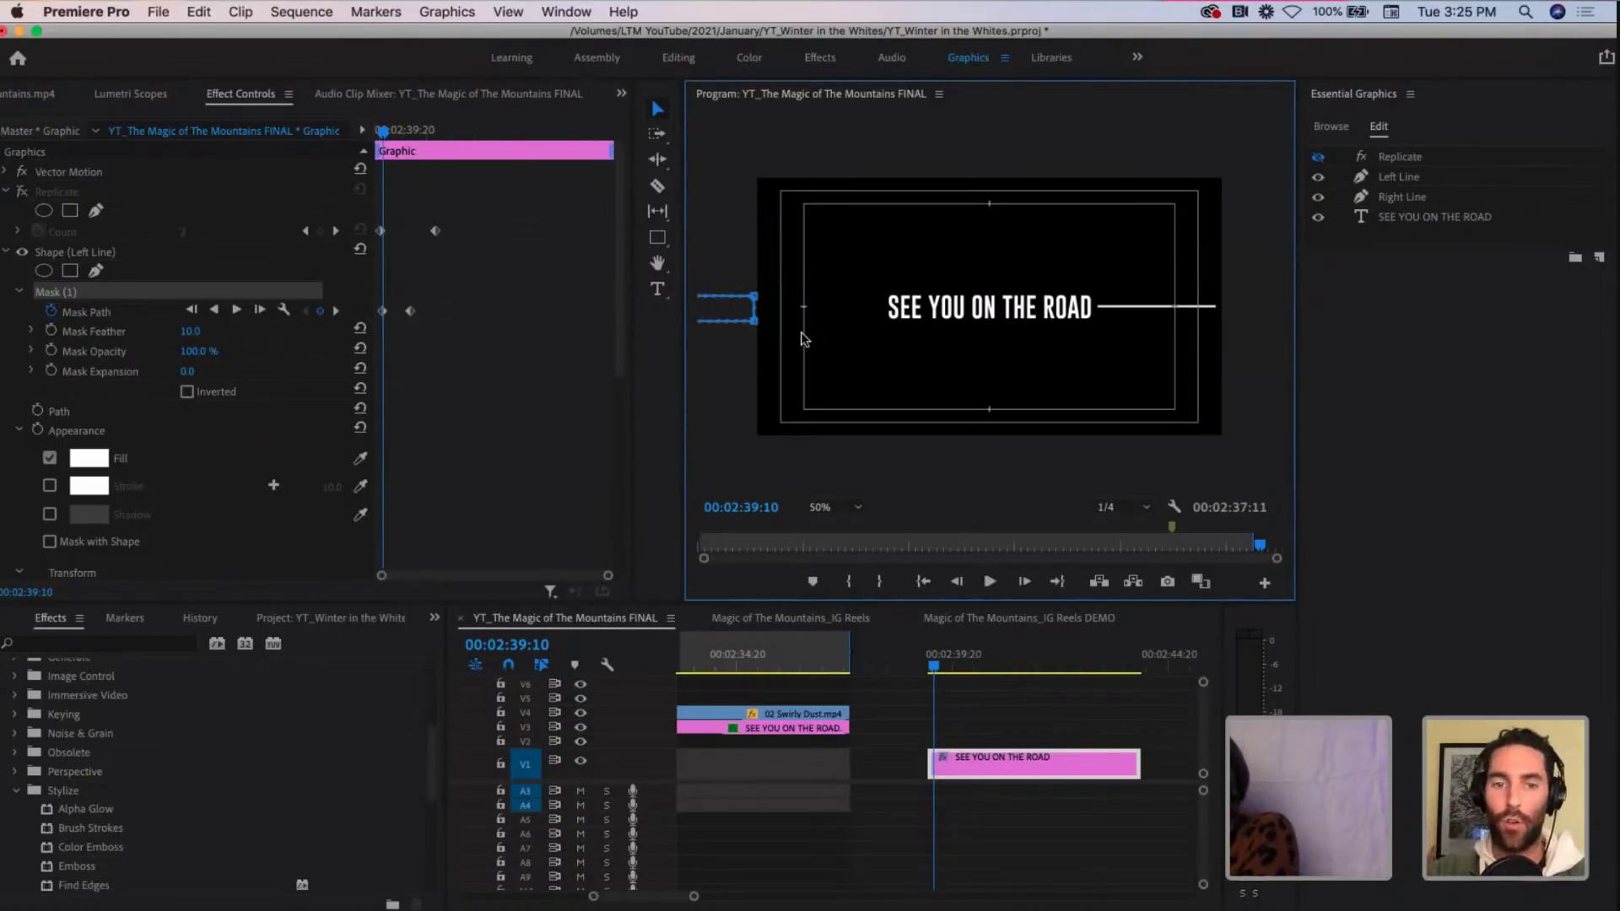
Step: Play the Left Line's mask reveal twice from its beginning and return the playhead to 00:02:39:09
key(space)
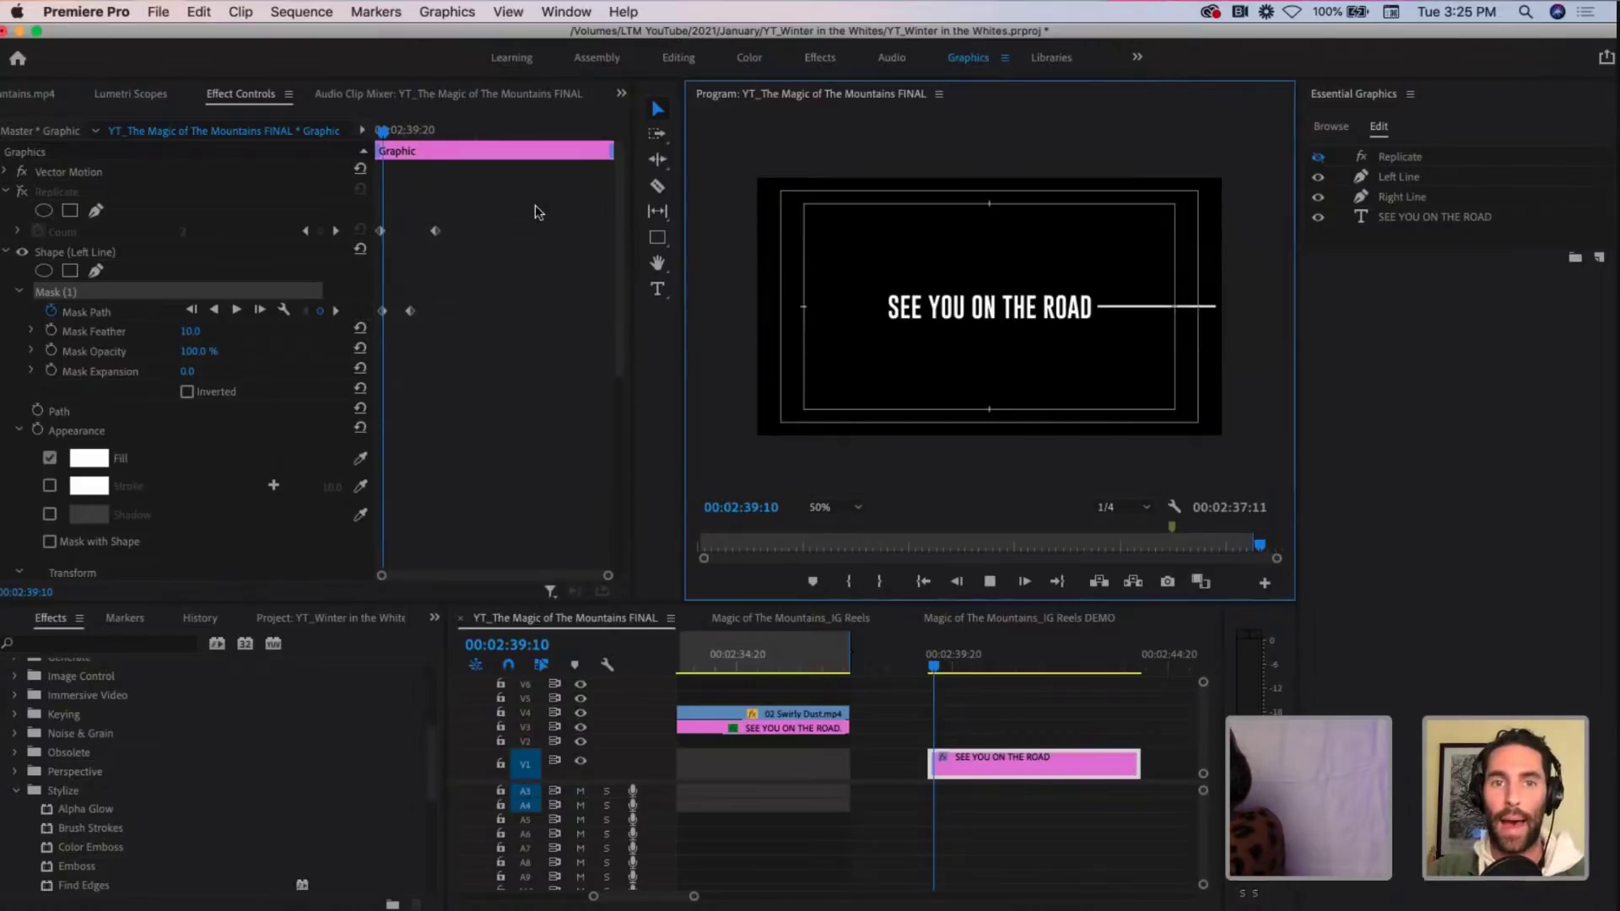
key(space)
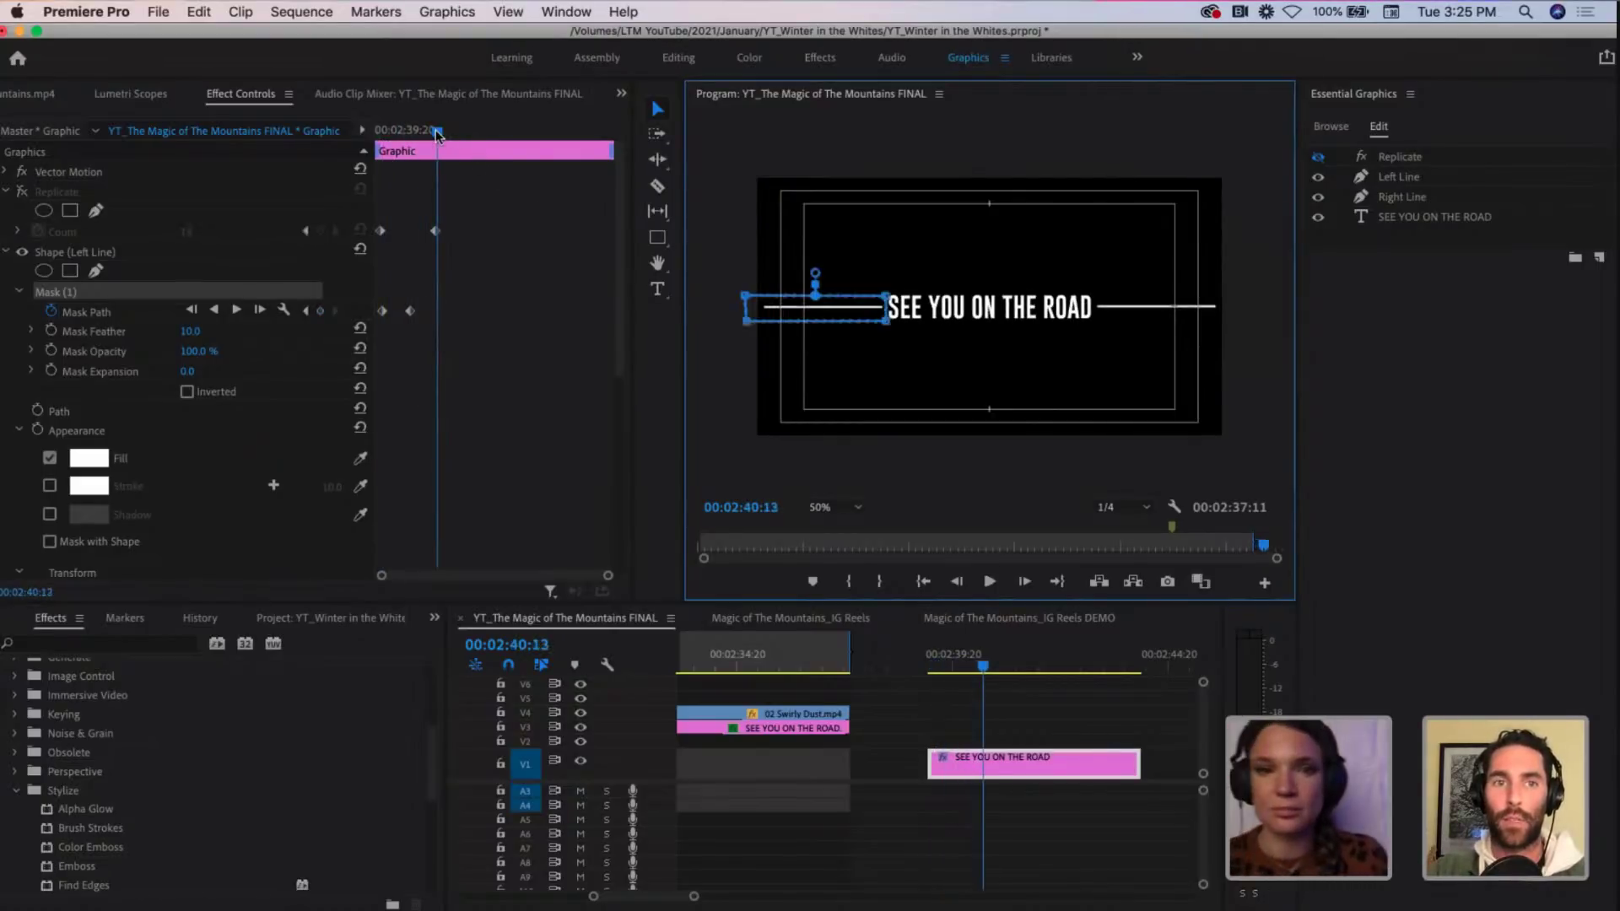
click(389, 129)
key(space)
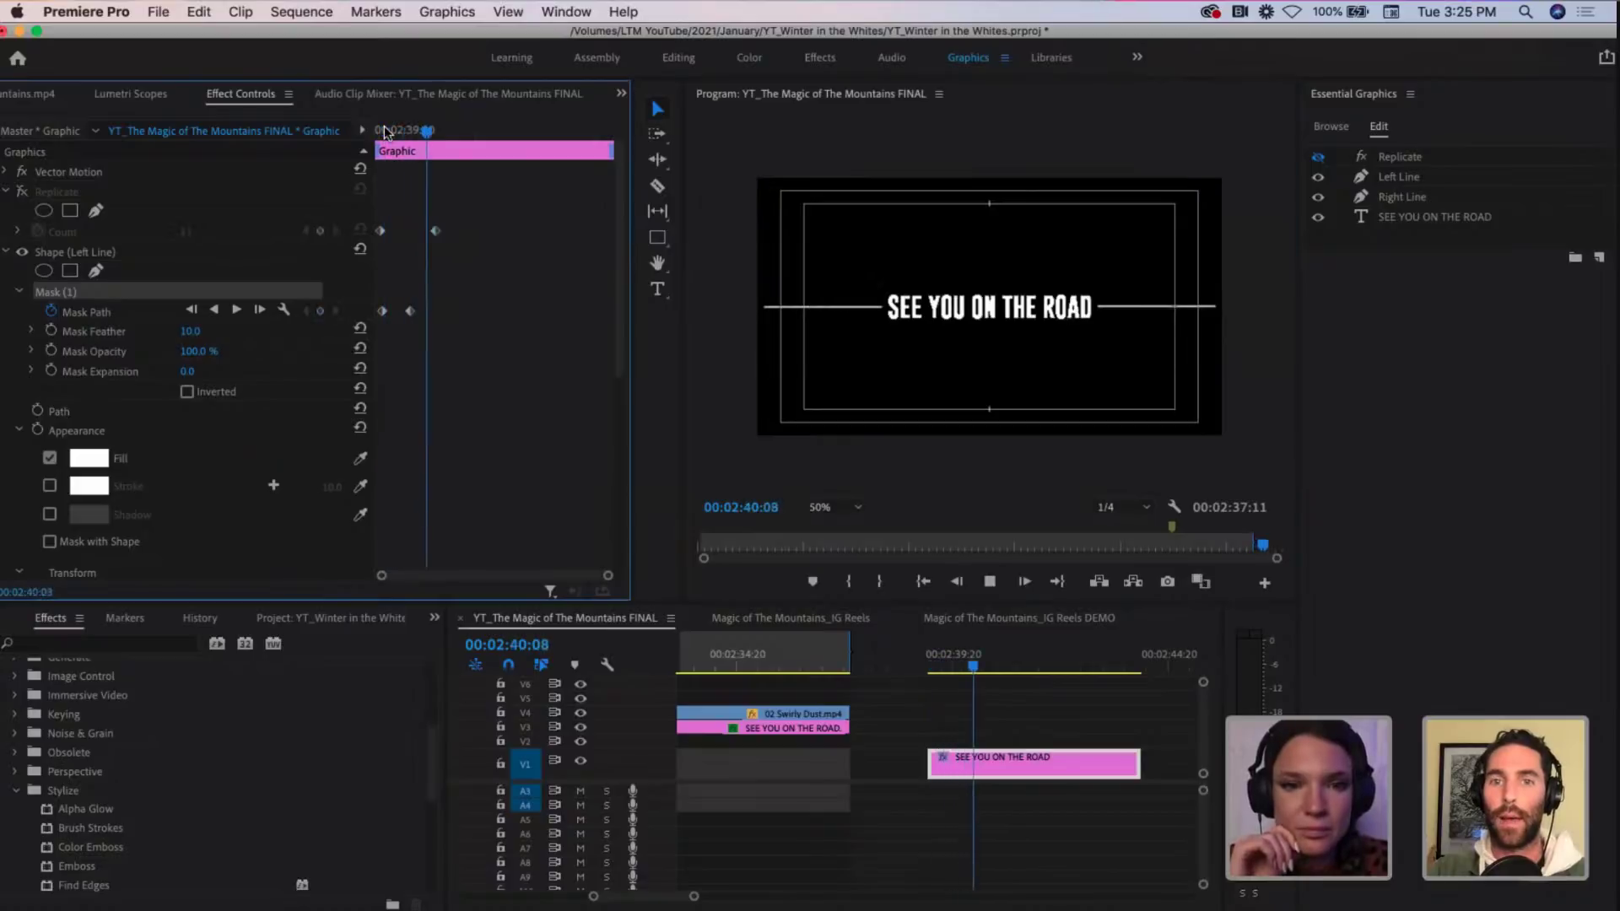
key(space)
key(Up)
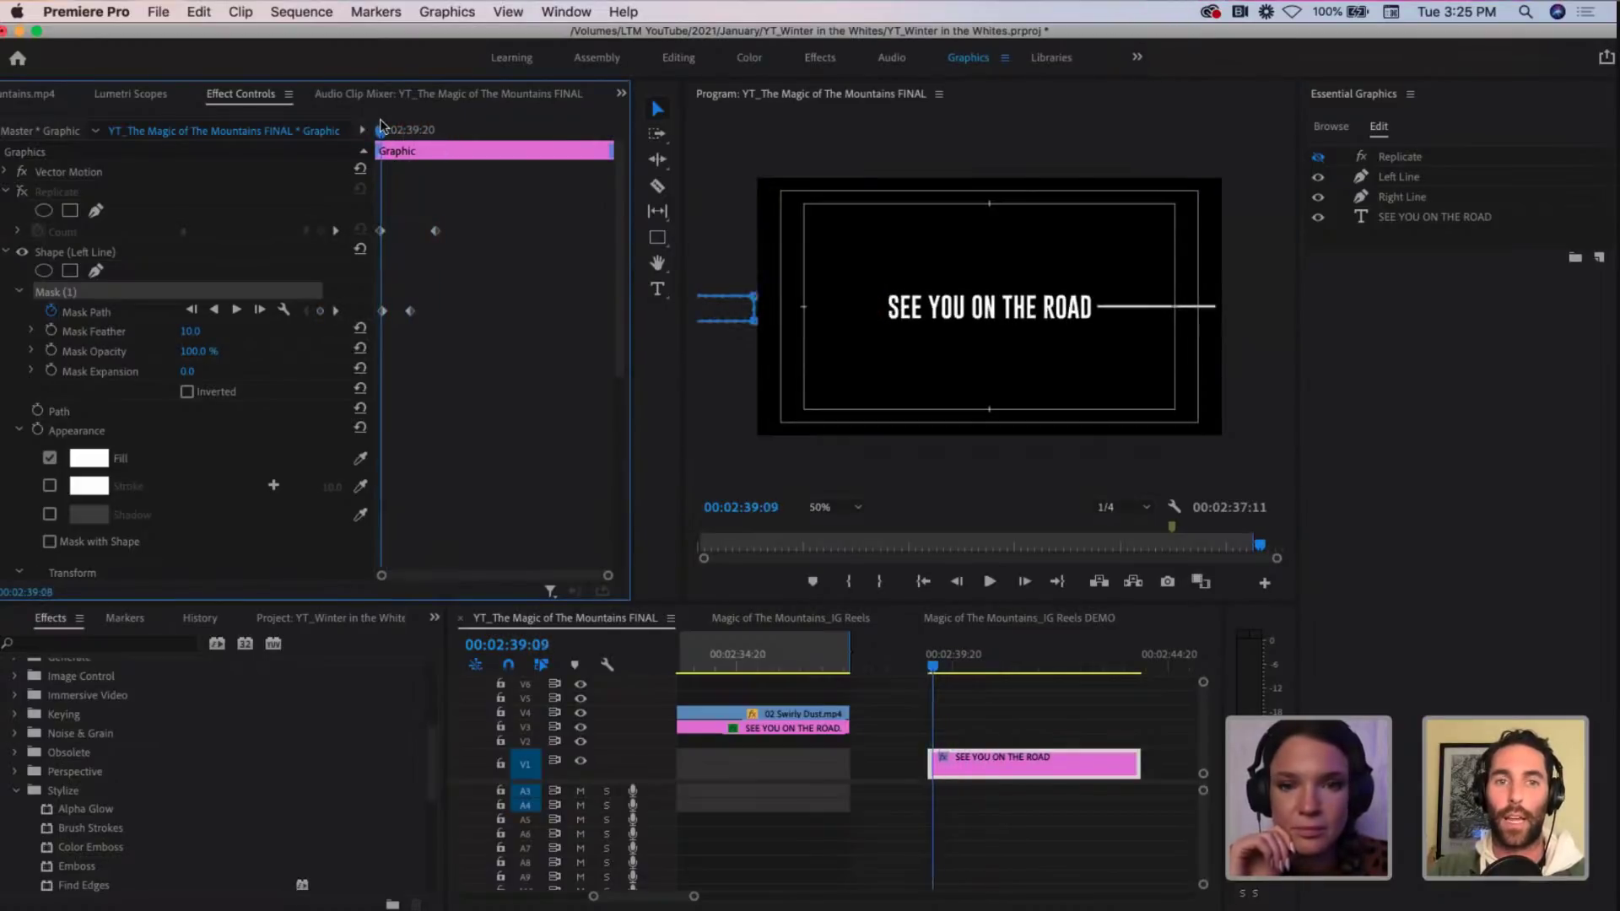
Step: Replay the reveal, delay the Left Line's second Mask Path keyframe to about 00:02:40:06, and preview the slower timing
key(space)
key(space)
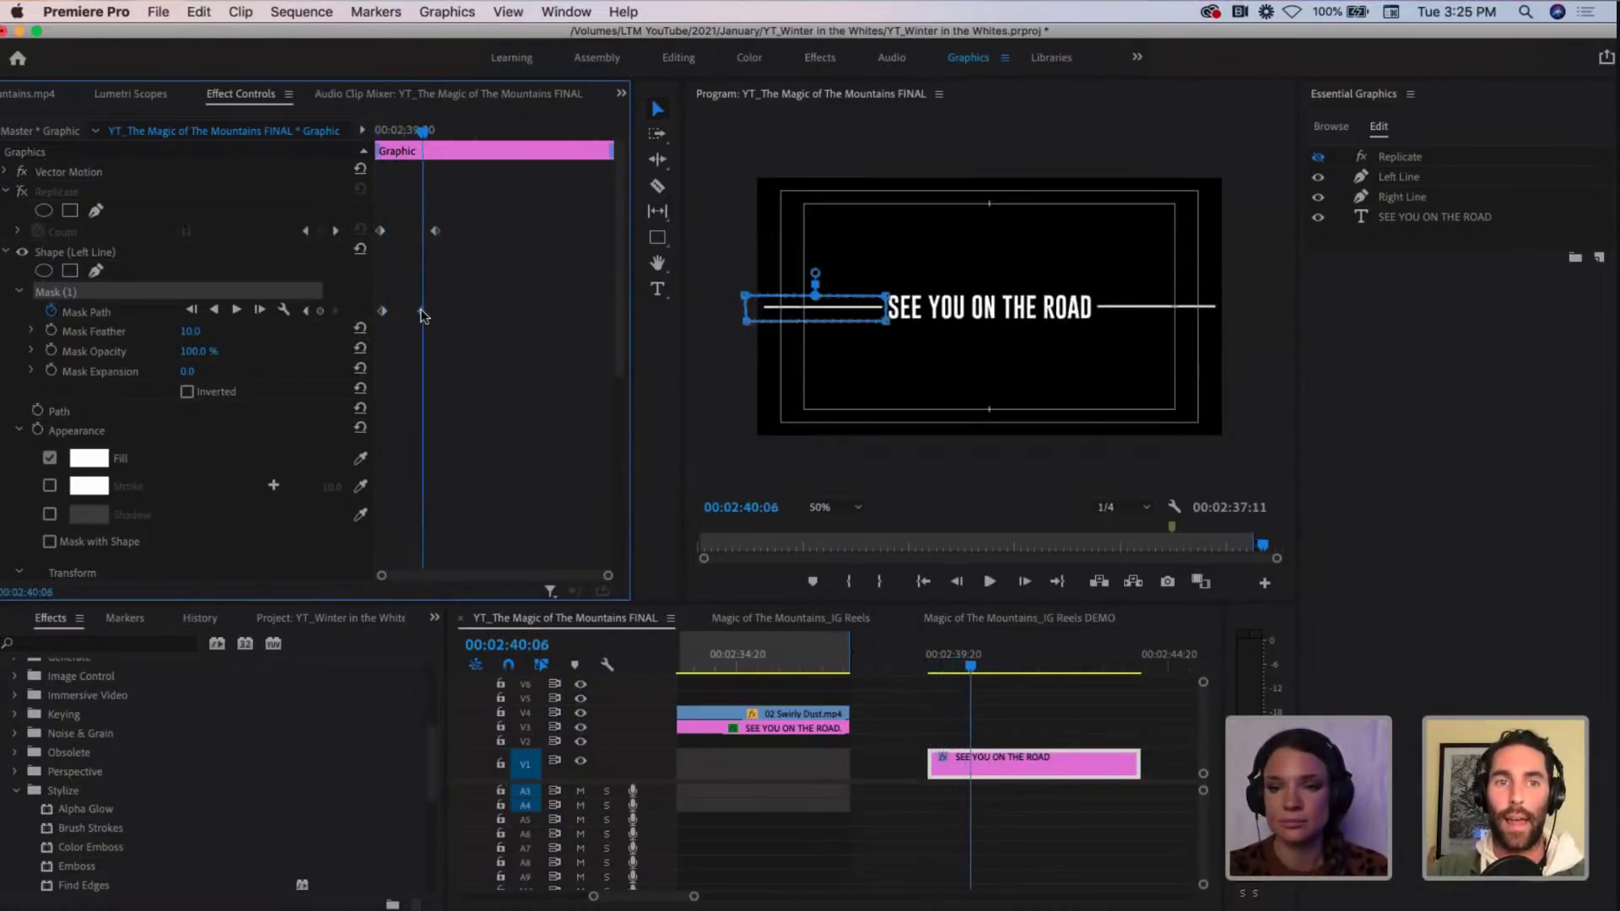
drag(423, 133, 384, 129)
key(space)
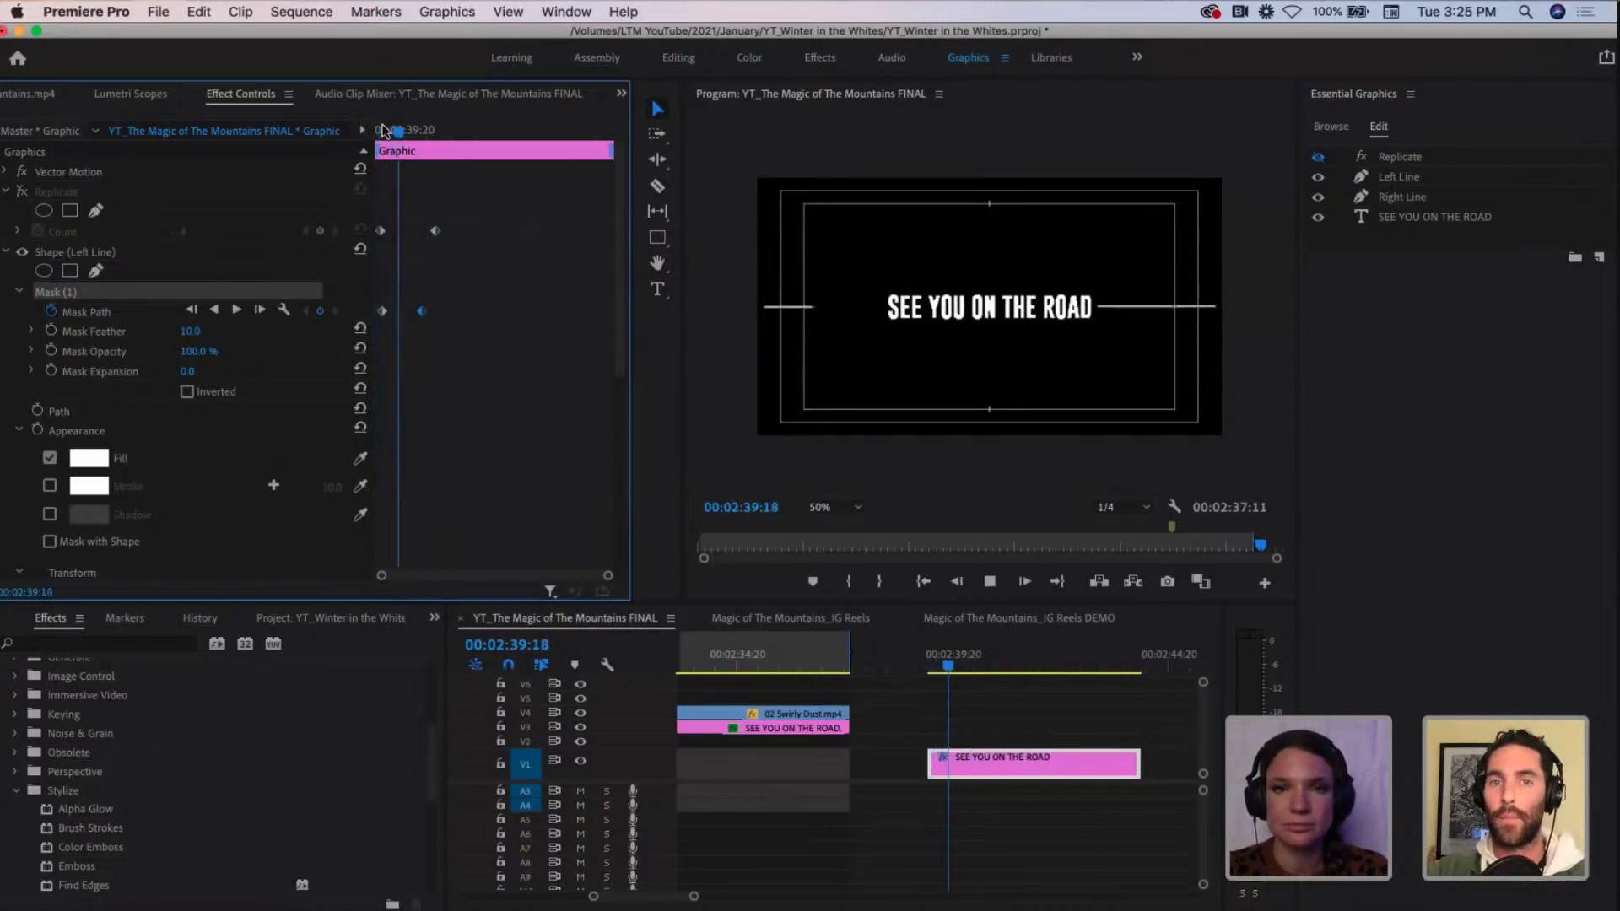
drag(448, 131, 384, 127)
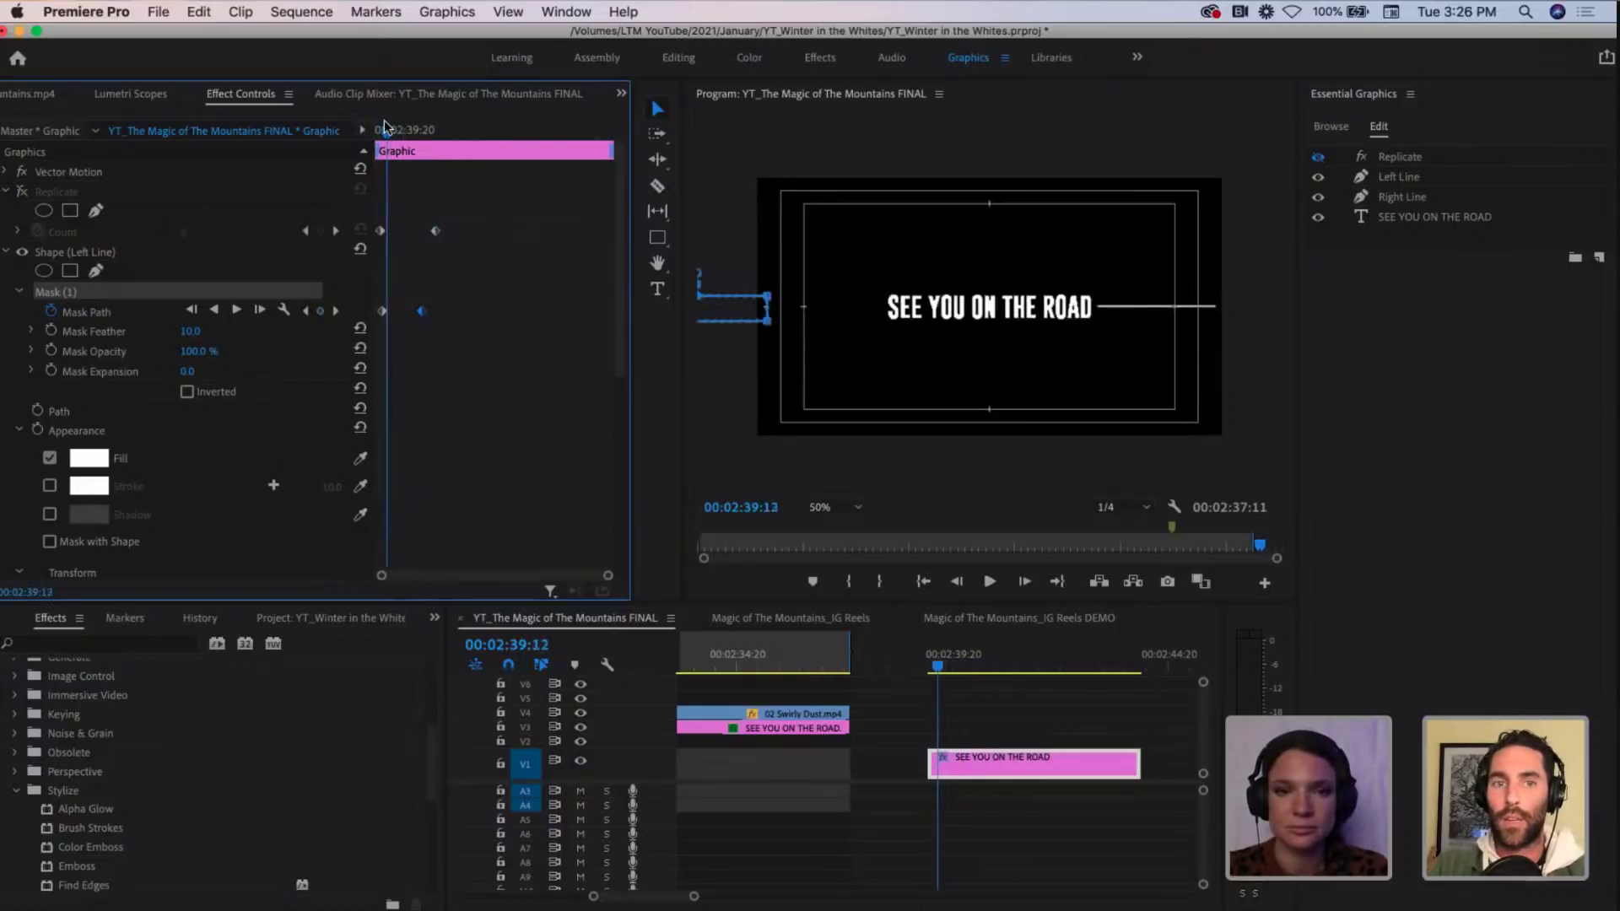
Step: Move the Left Line's second Mask Path keyframe earlier to about 00:02:39:20 and play the reveal from 00:02:39:09
click(468, 319)
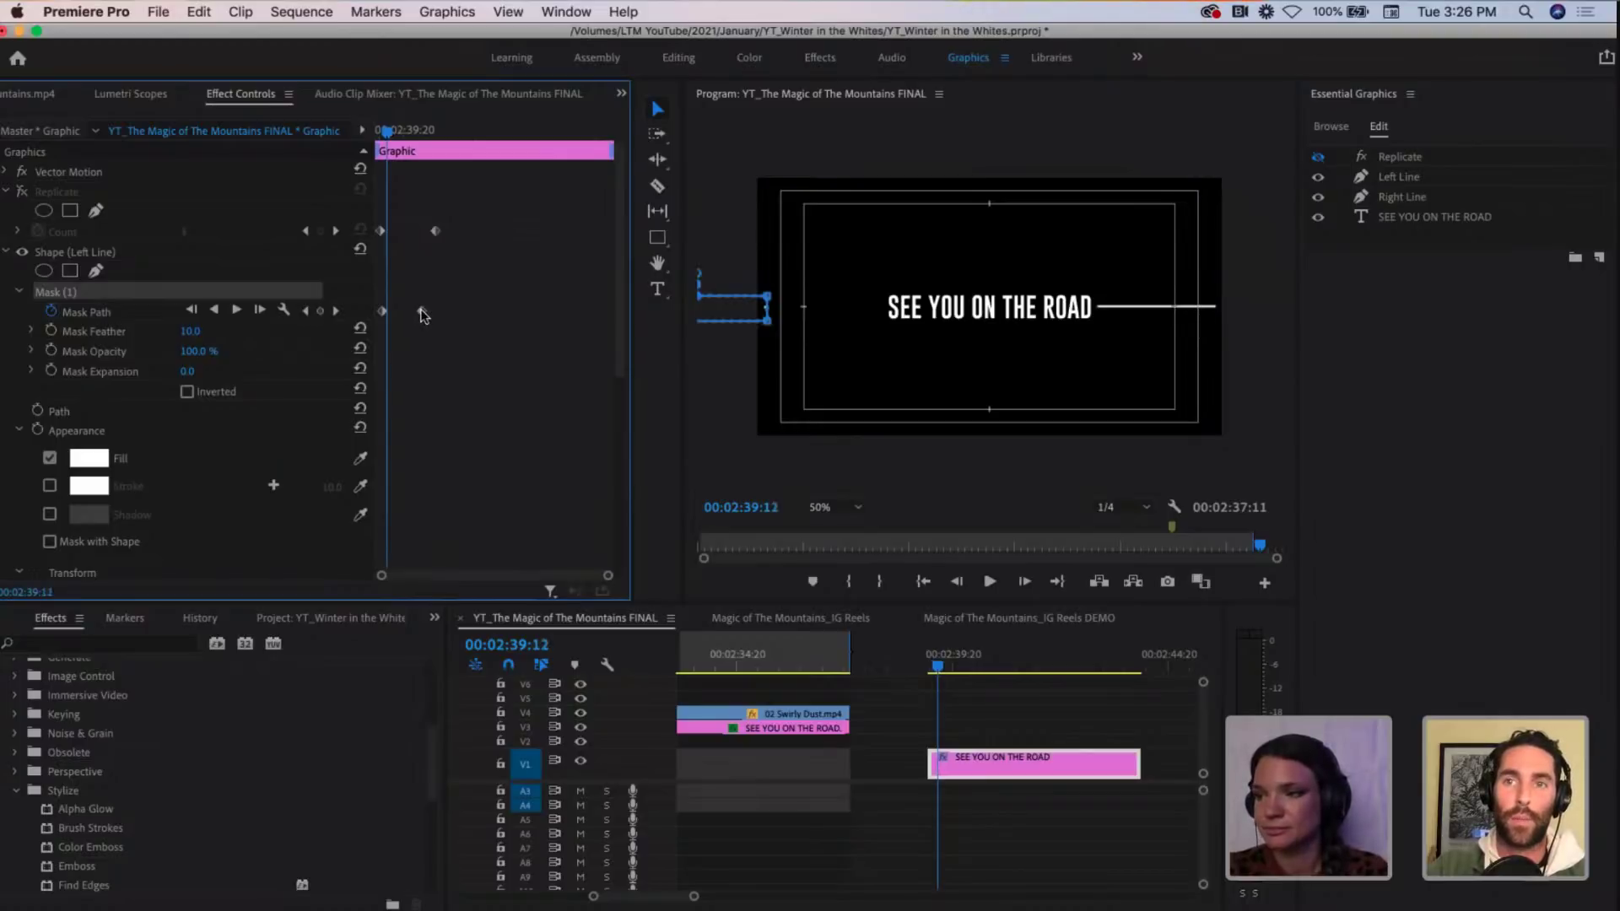
drag(421, 312, 406, 313)
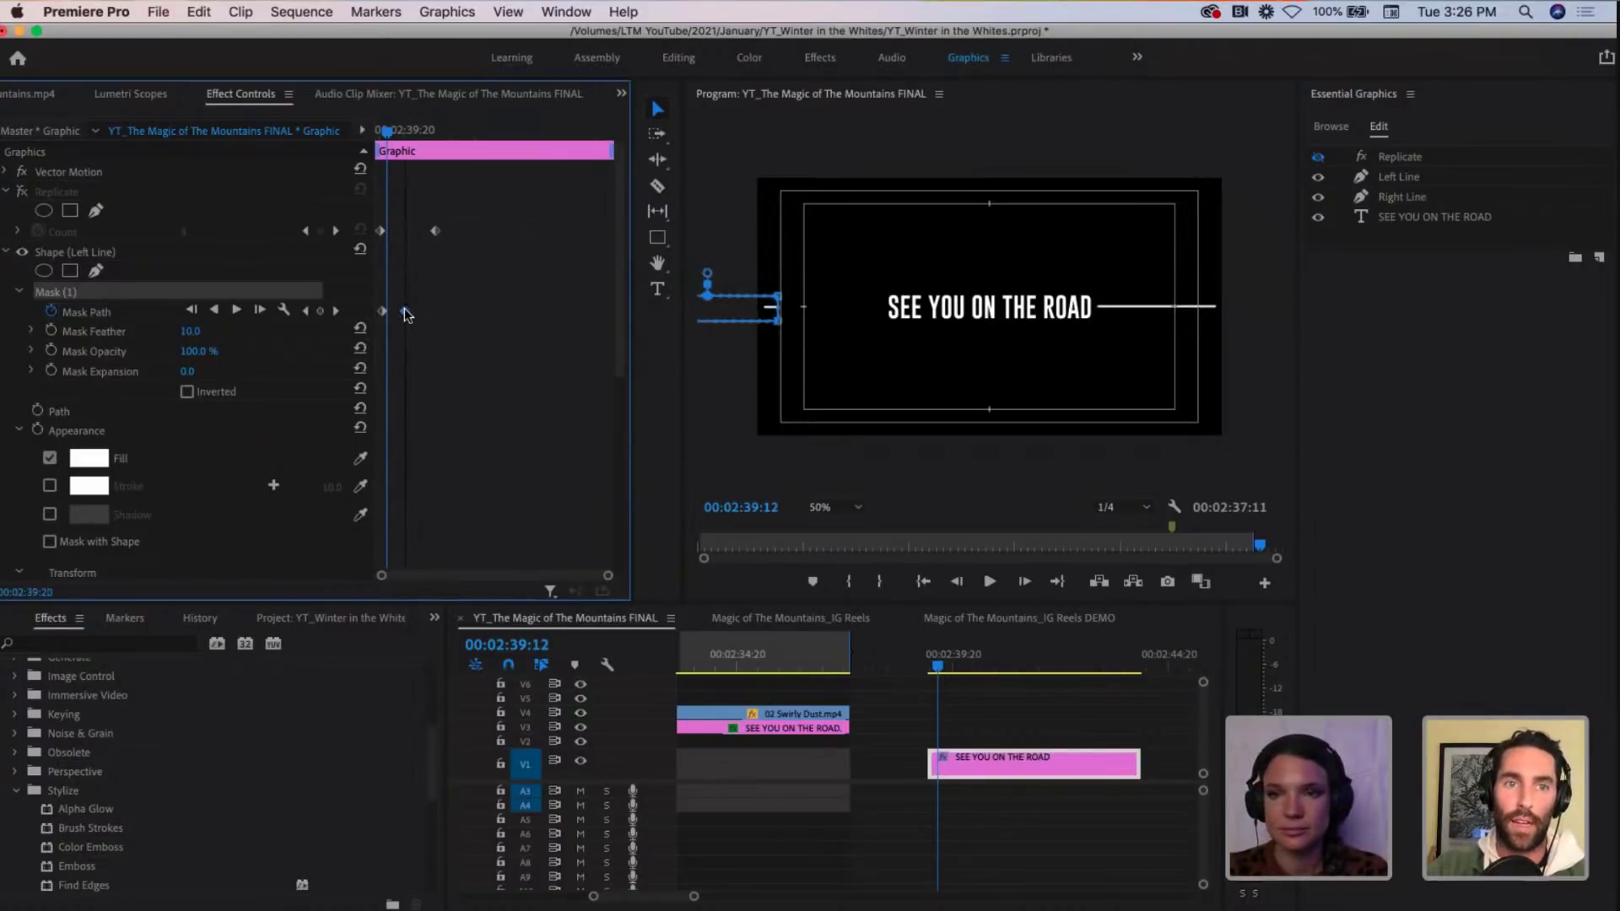
drag(387, 130, 380, 131)
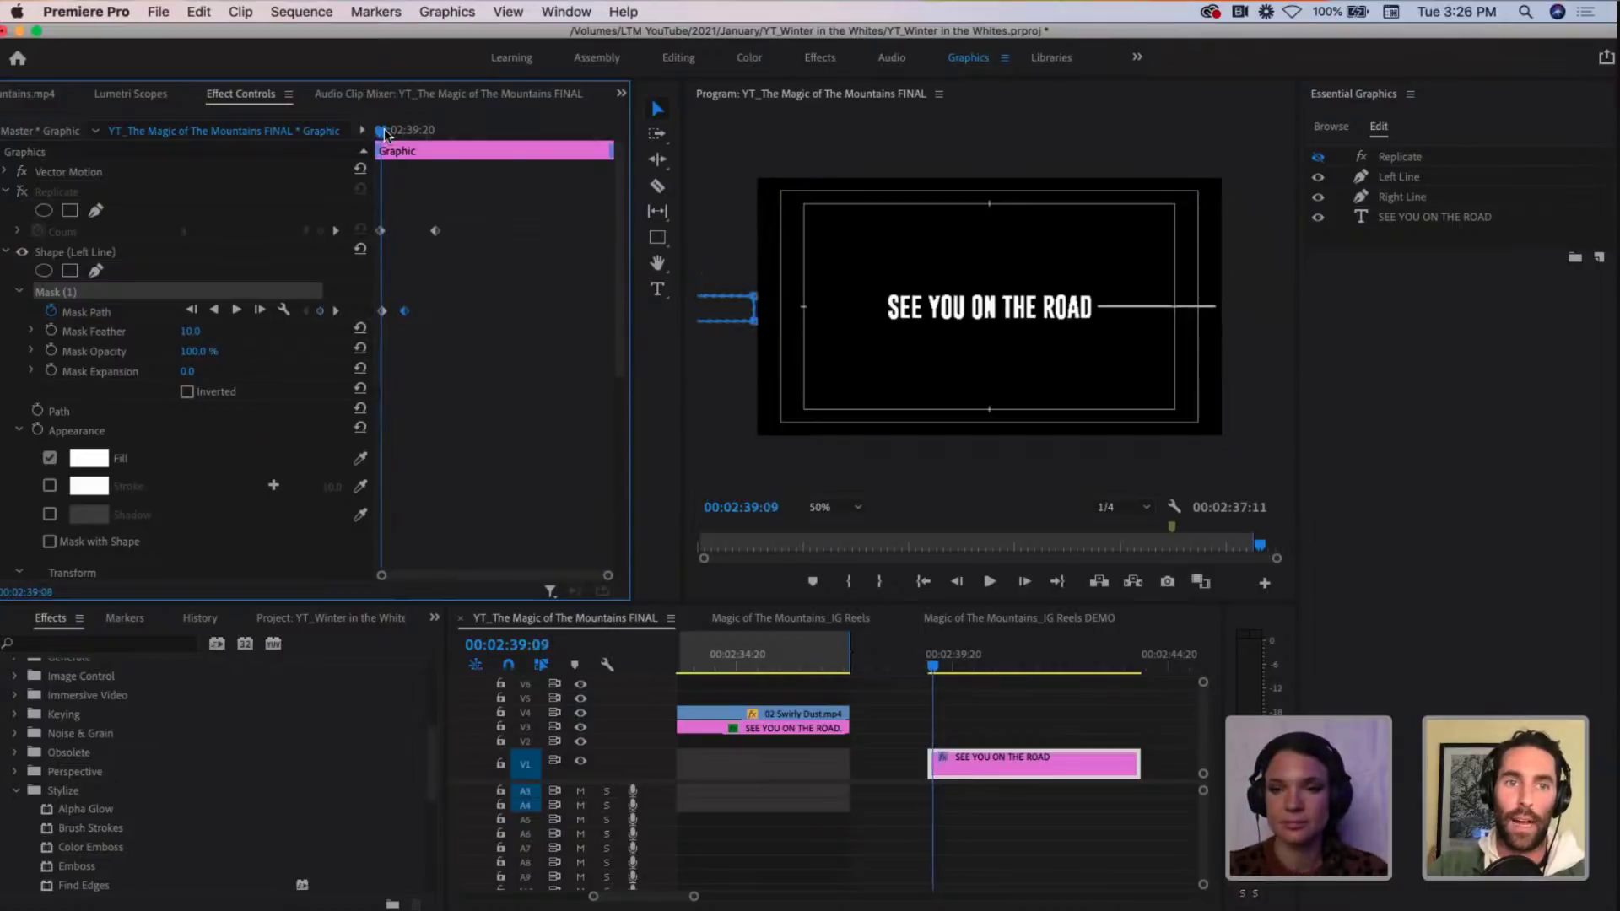
key(=)
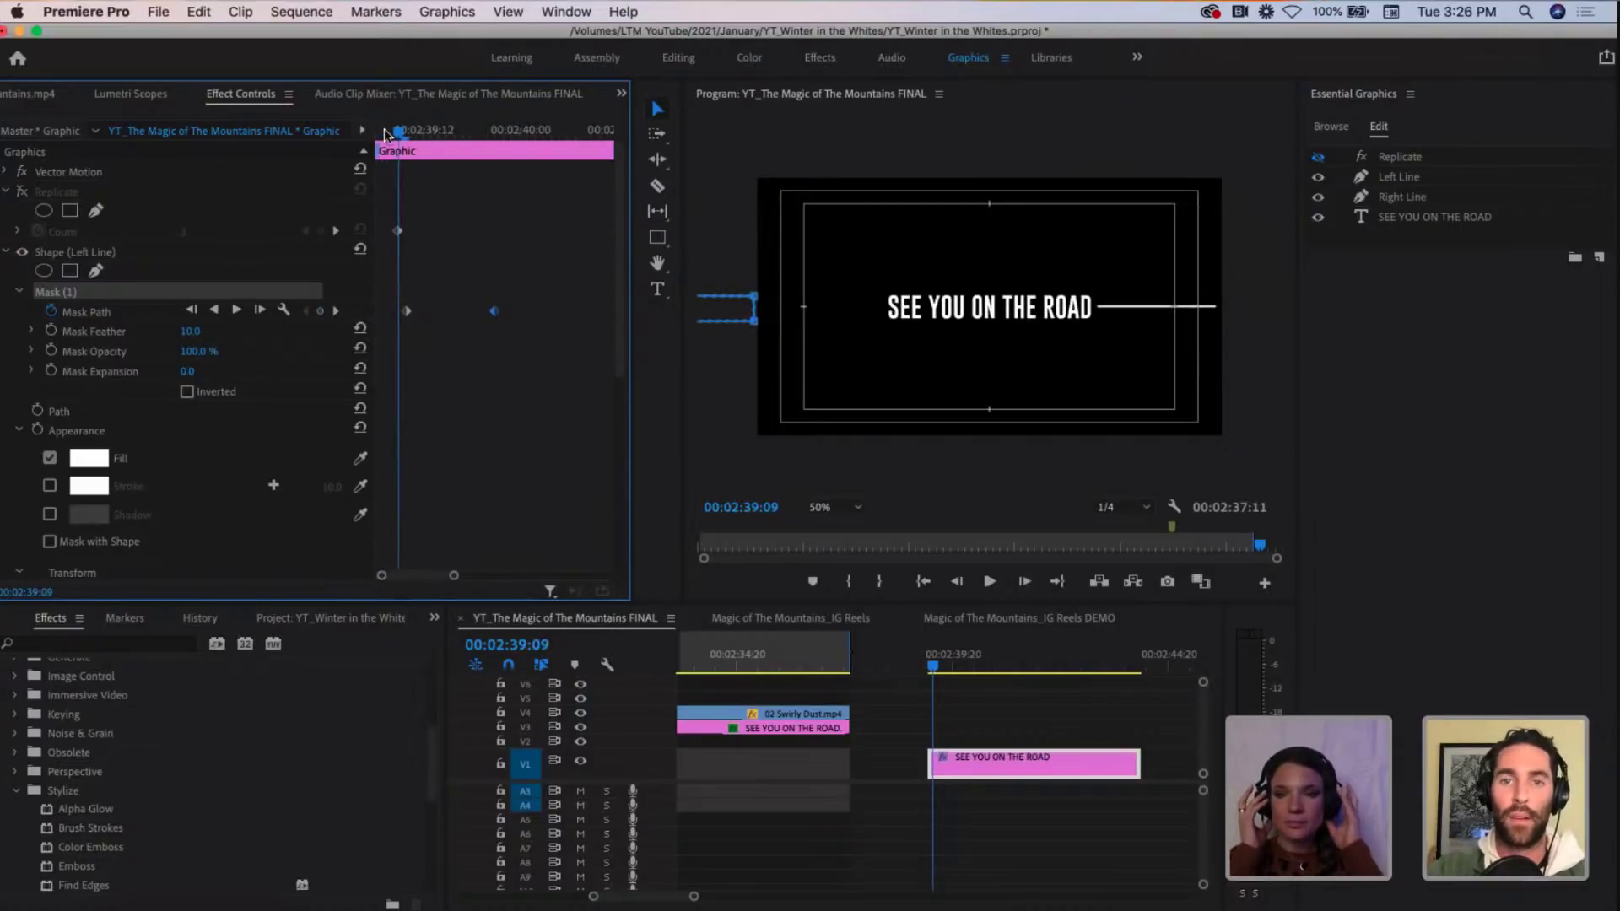
key(space)
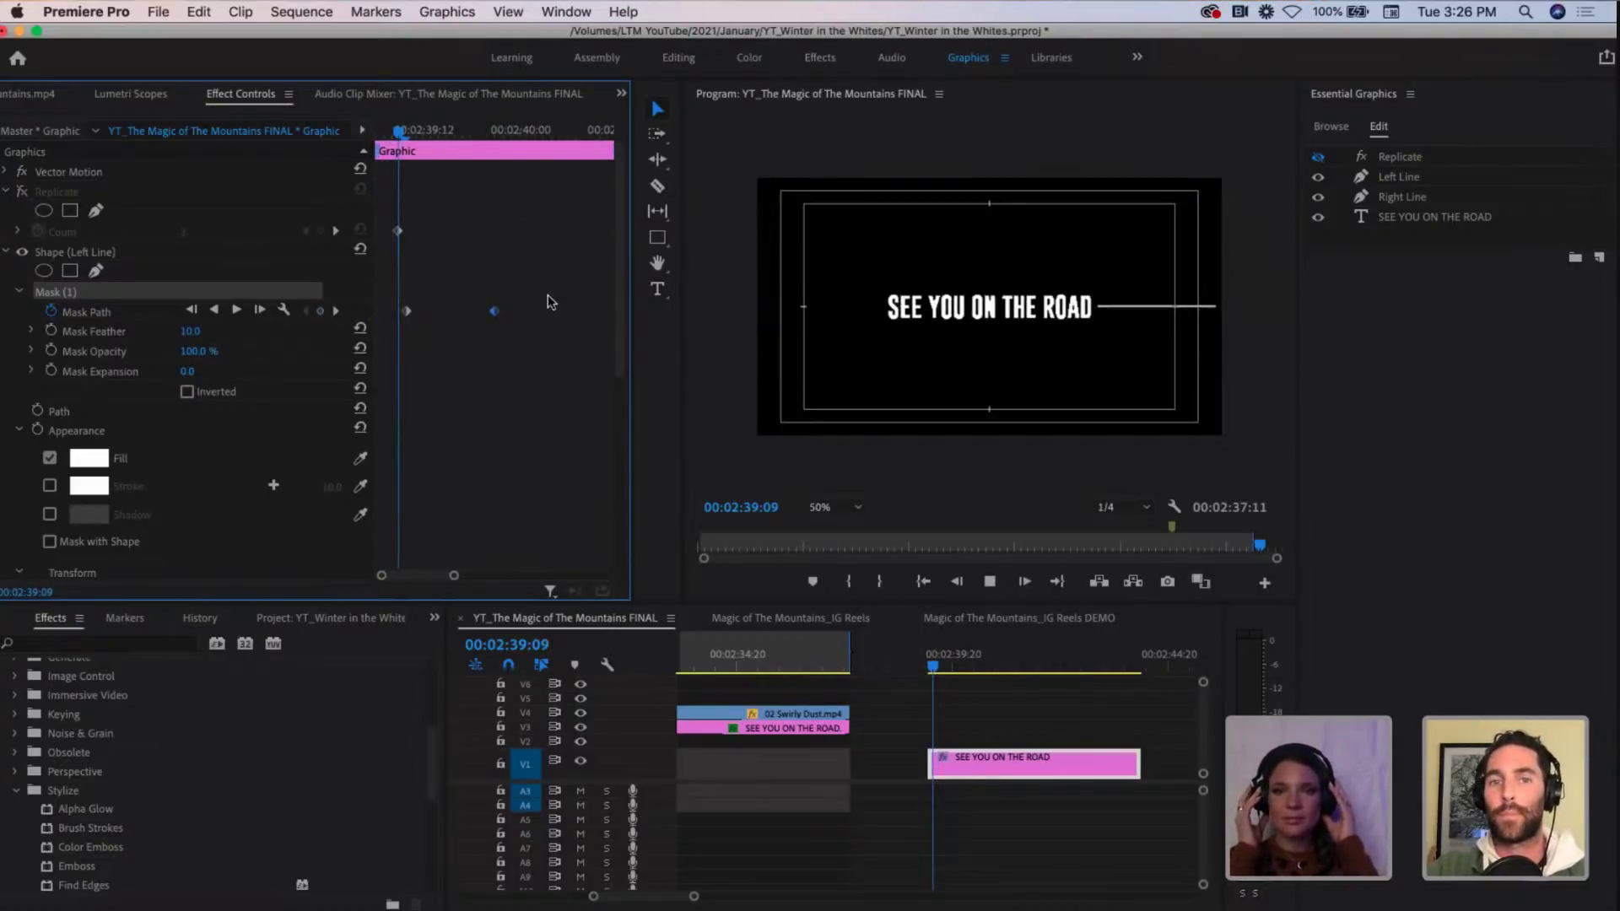
Step: Stop the preview, move the playhead to 00:02:39:21 and collapse the Left Line's mask and shape settings
key(space)
key(minus)
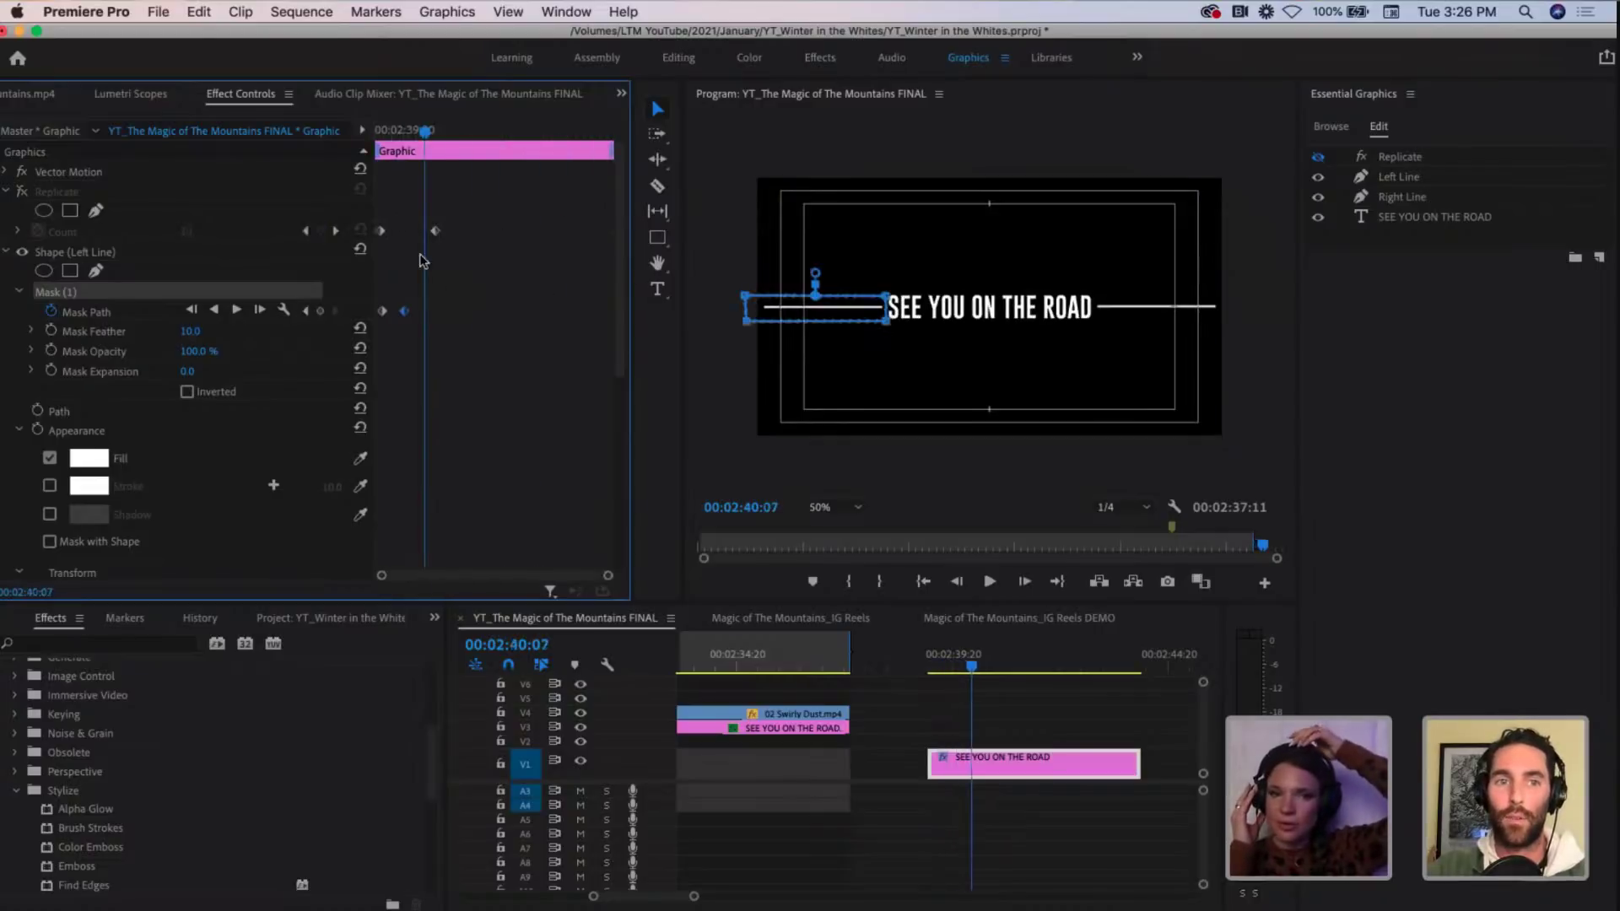
mouse_move(424, 133)
mouse_down()
mouse_move(377, 131)
mouse_move(423, 133)
mouse_move(405, 141)
mouse_up()
click(18, 292)
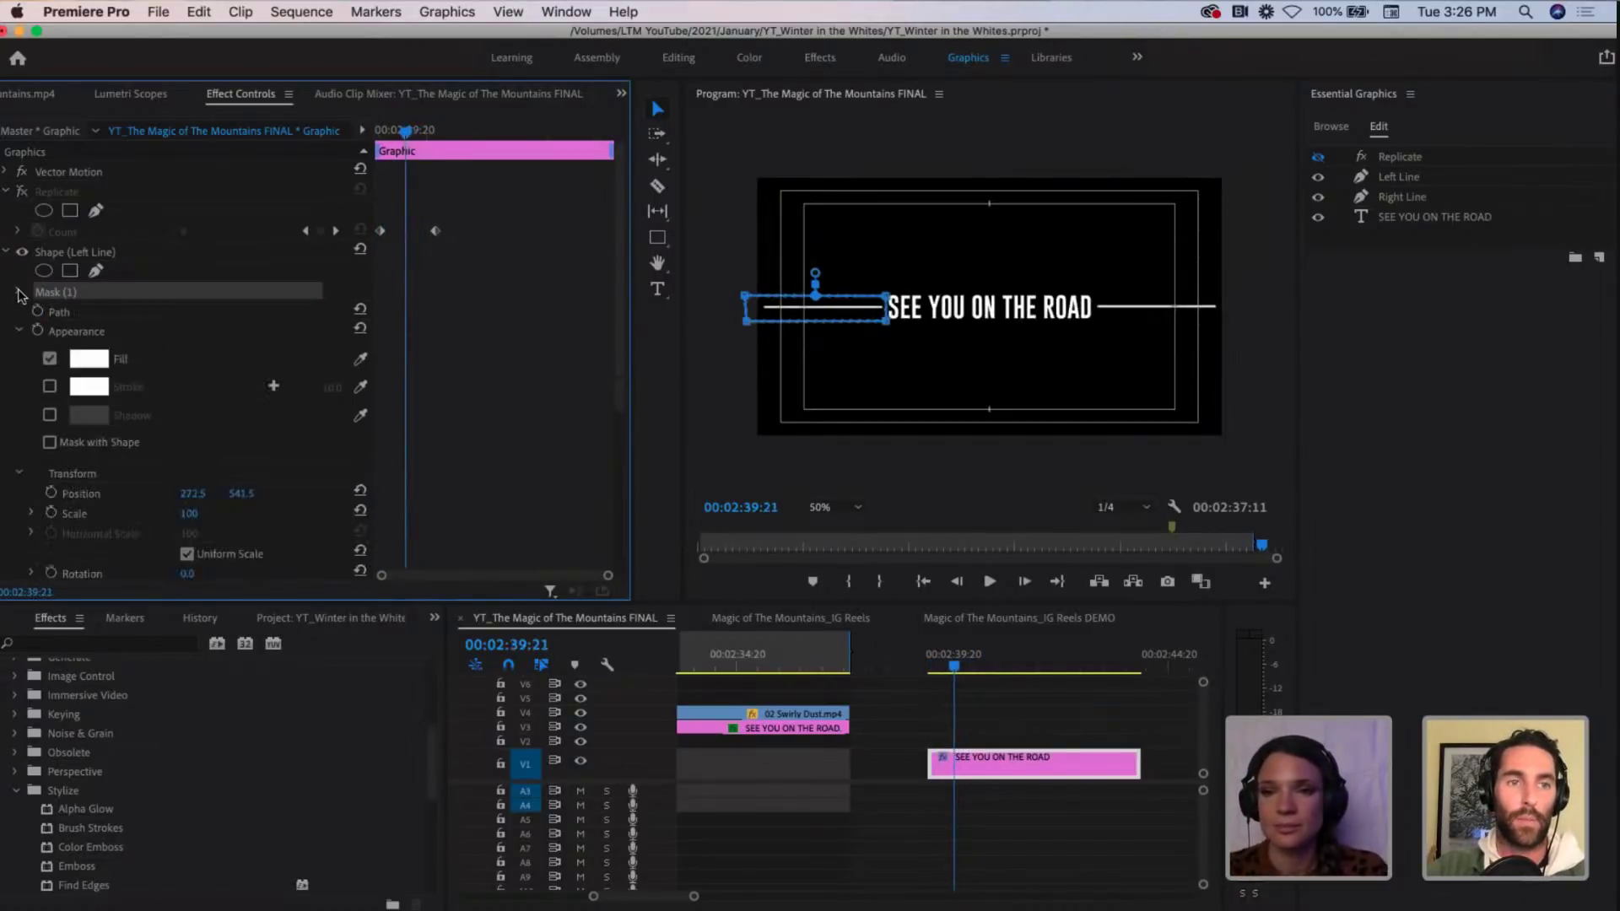
click(6, 252)
Step: Add a rectangular mask to the Right Line shape and position it over the line beside the title
click(71, 253)
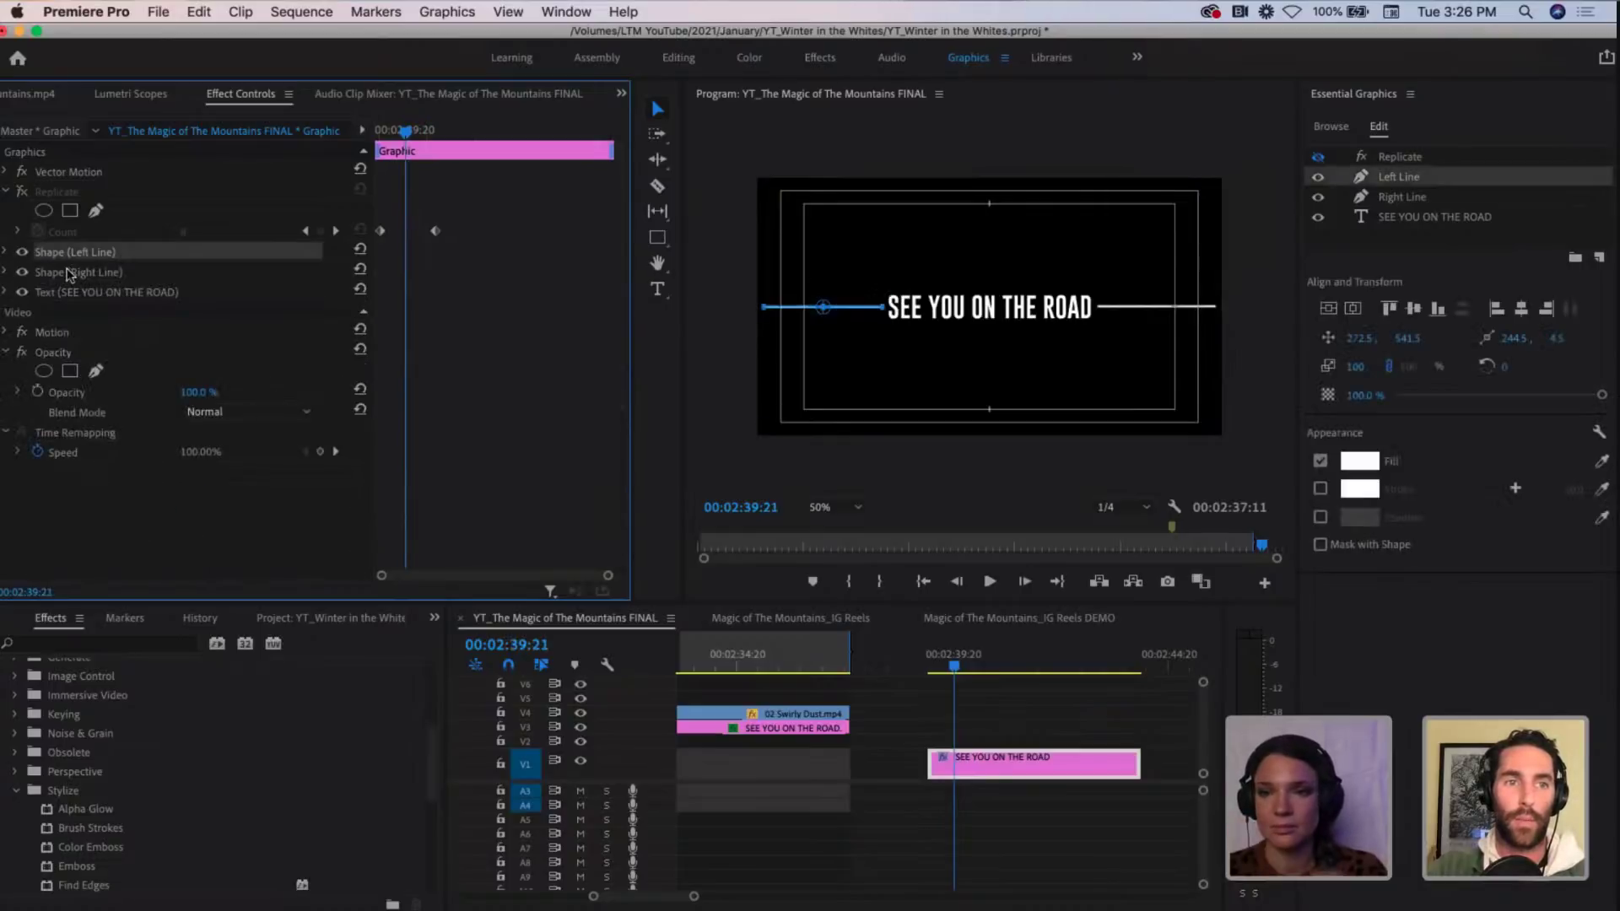
click(69, 273)
click(5, 271)
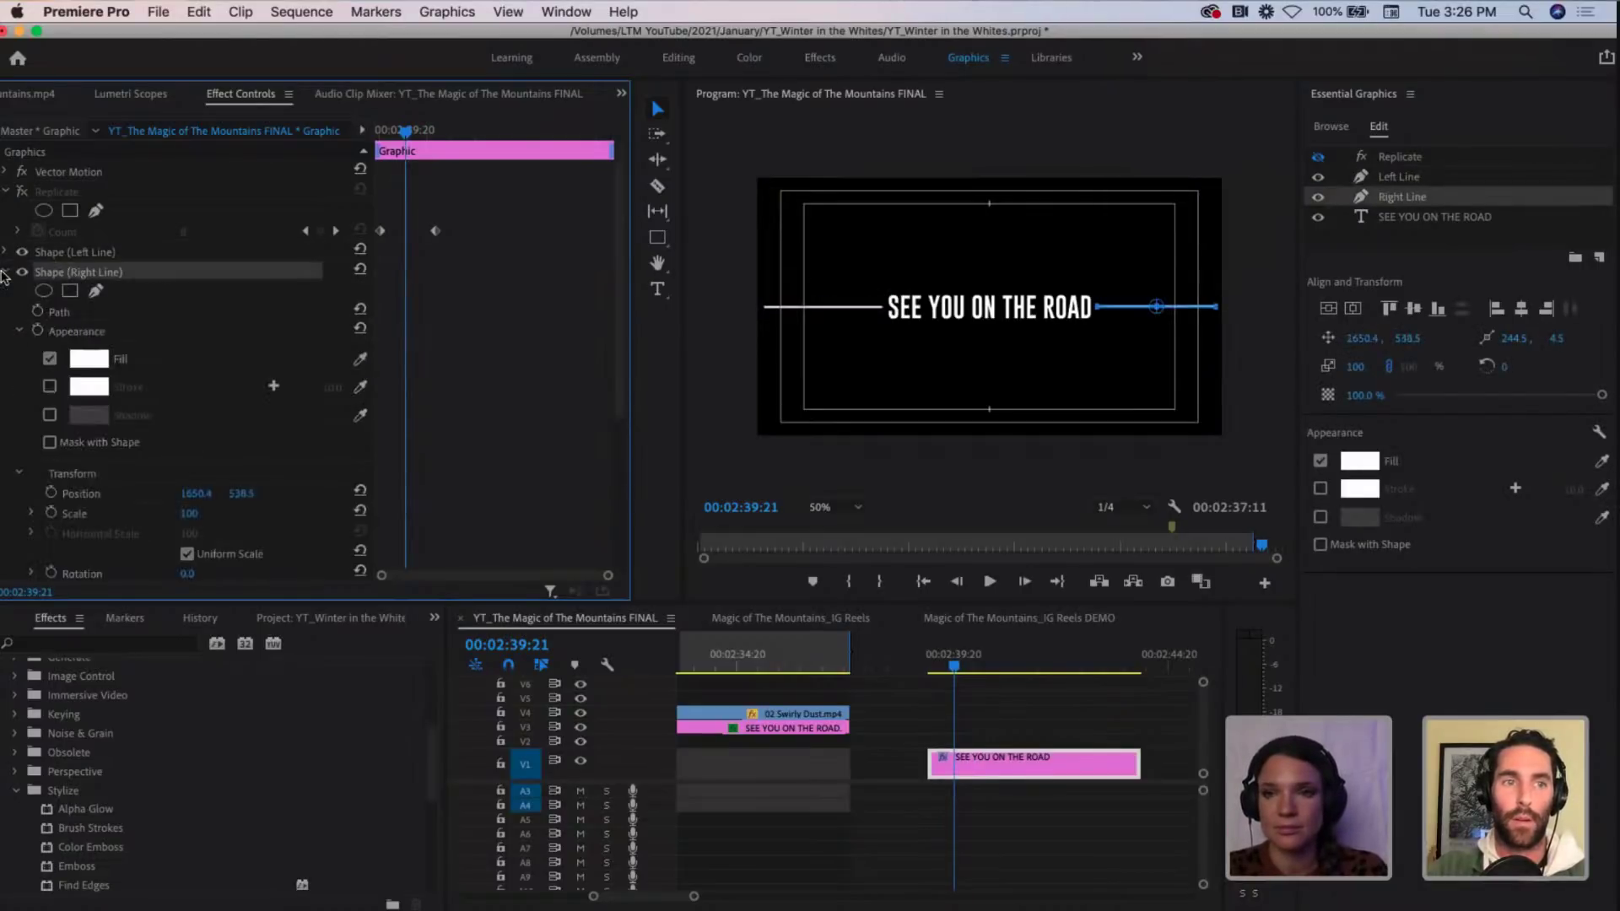
click(63, 311)
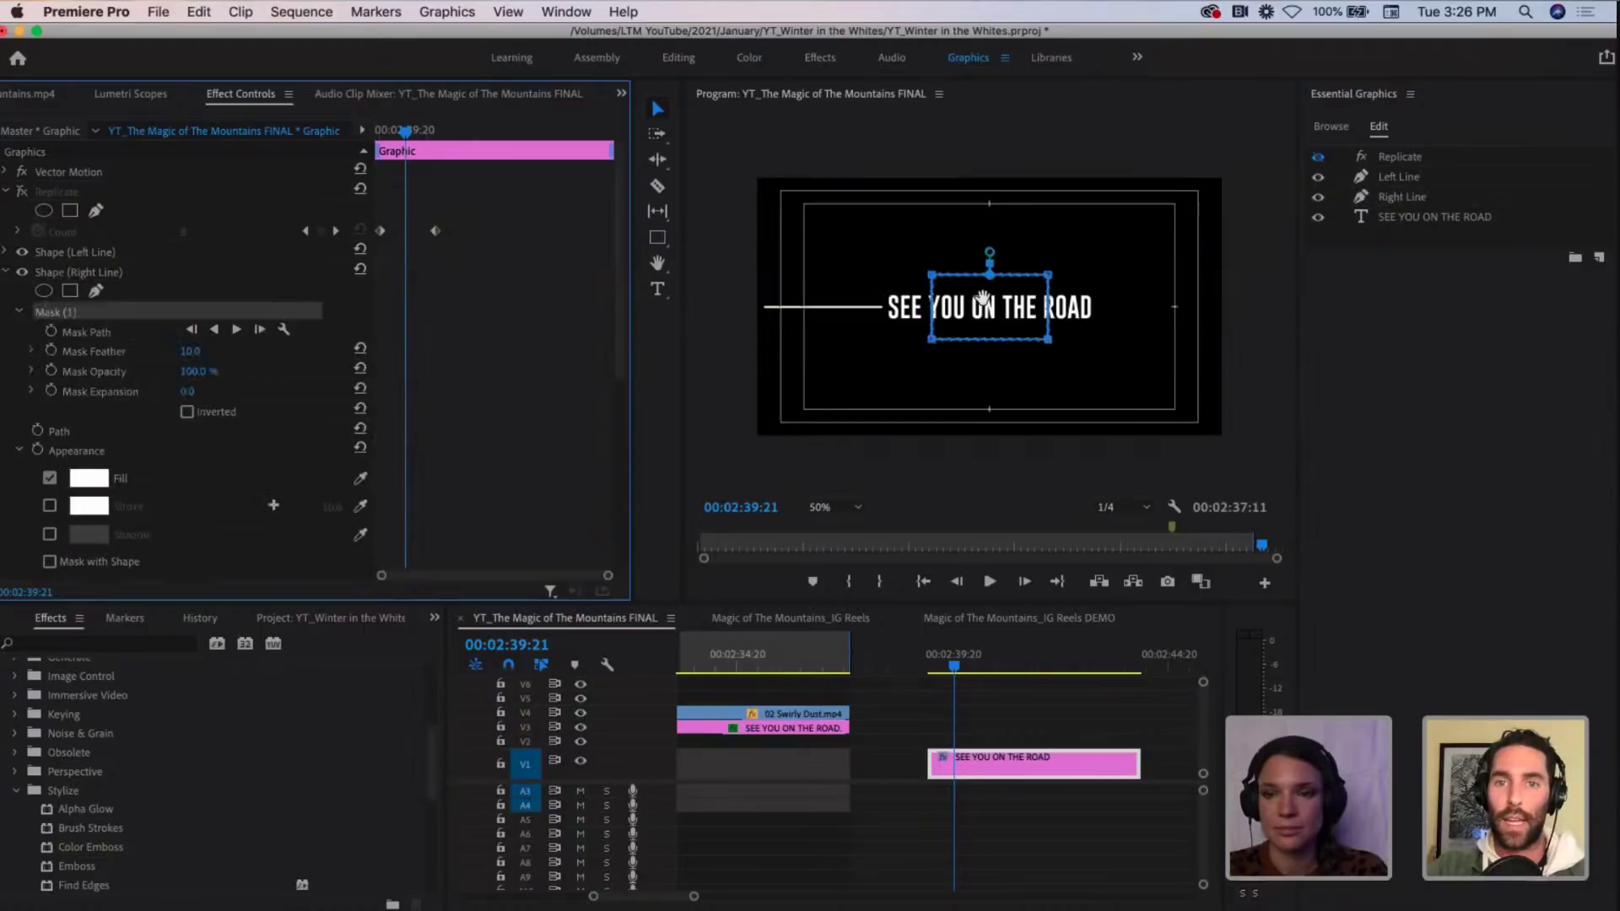
drag(1001, 300, 1145, 298)
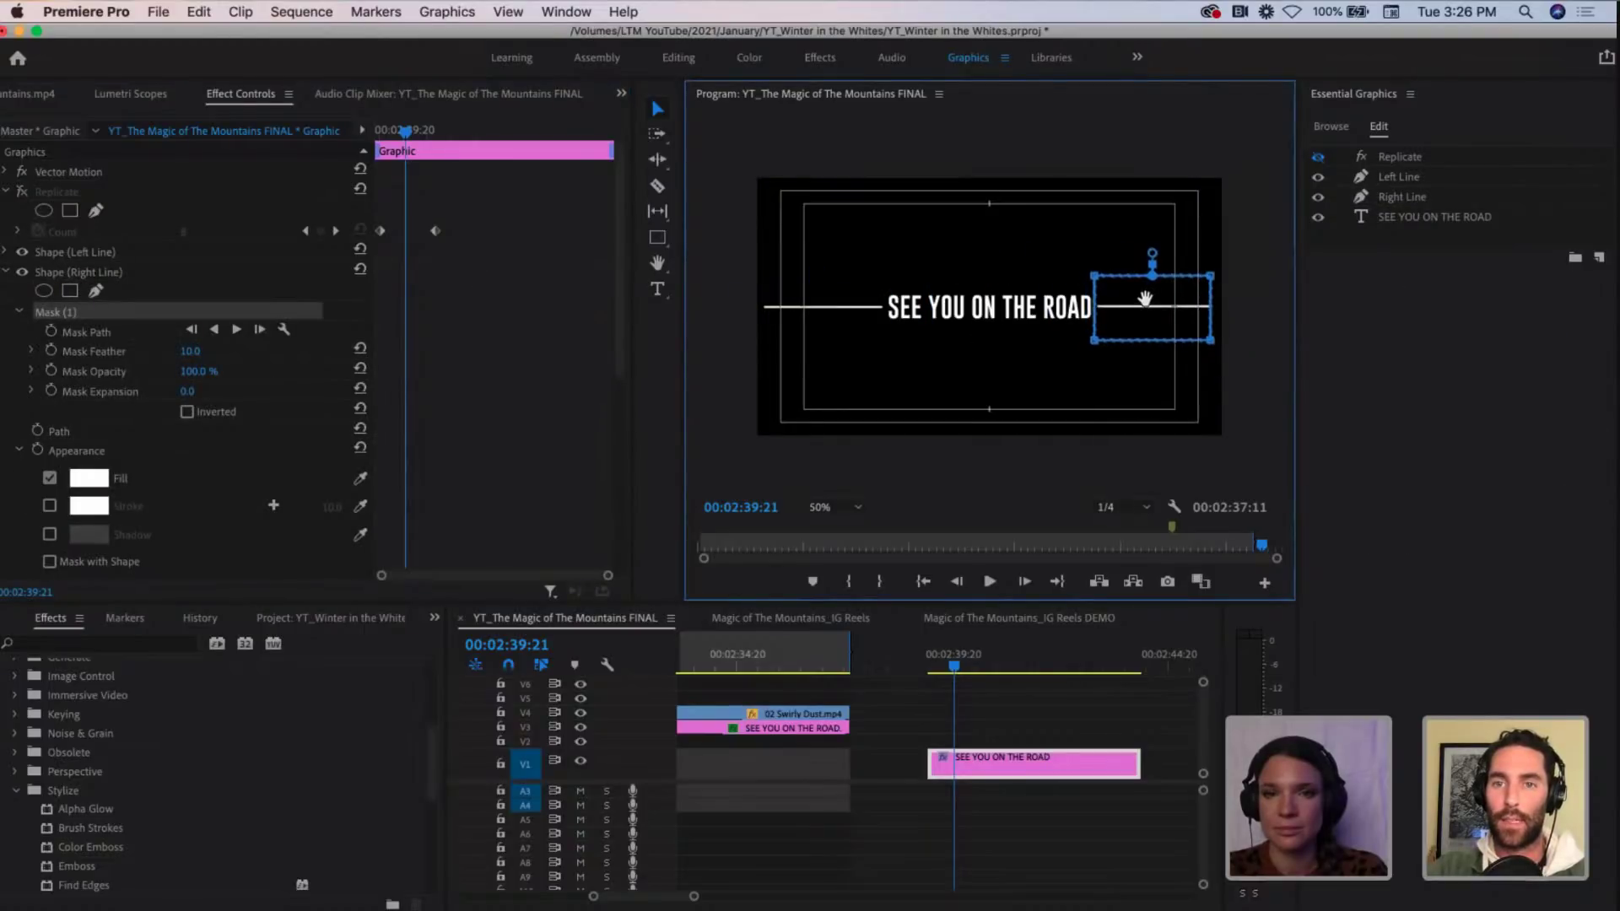
Step: Reshape the Right Line's mask into a narrow band around the whole line, extending past the frame's right edge
drag(1212, 341, 1250, 337)
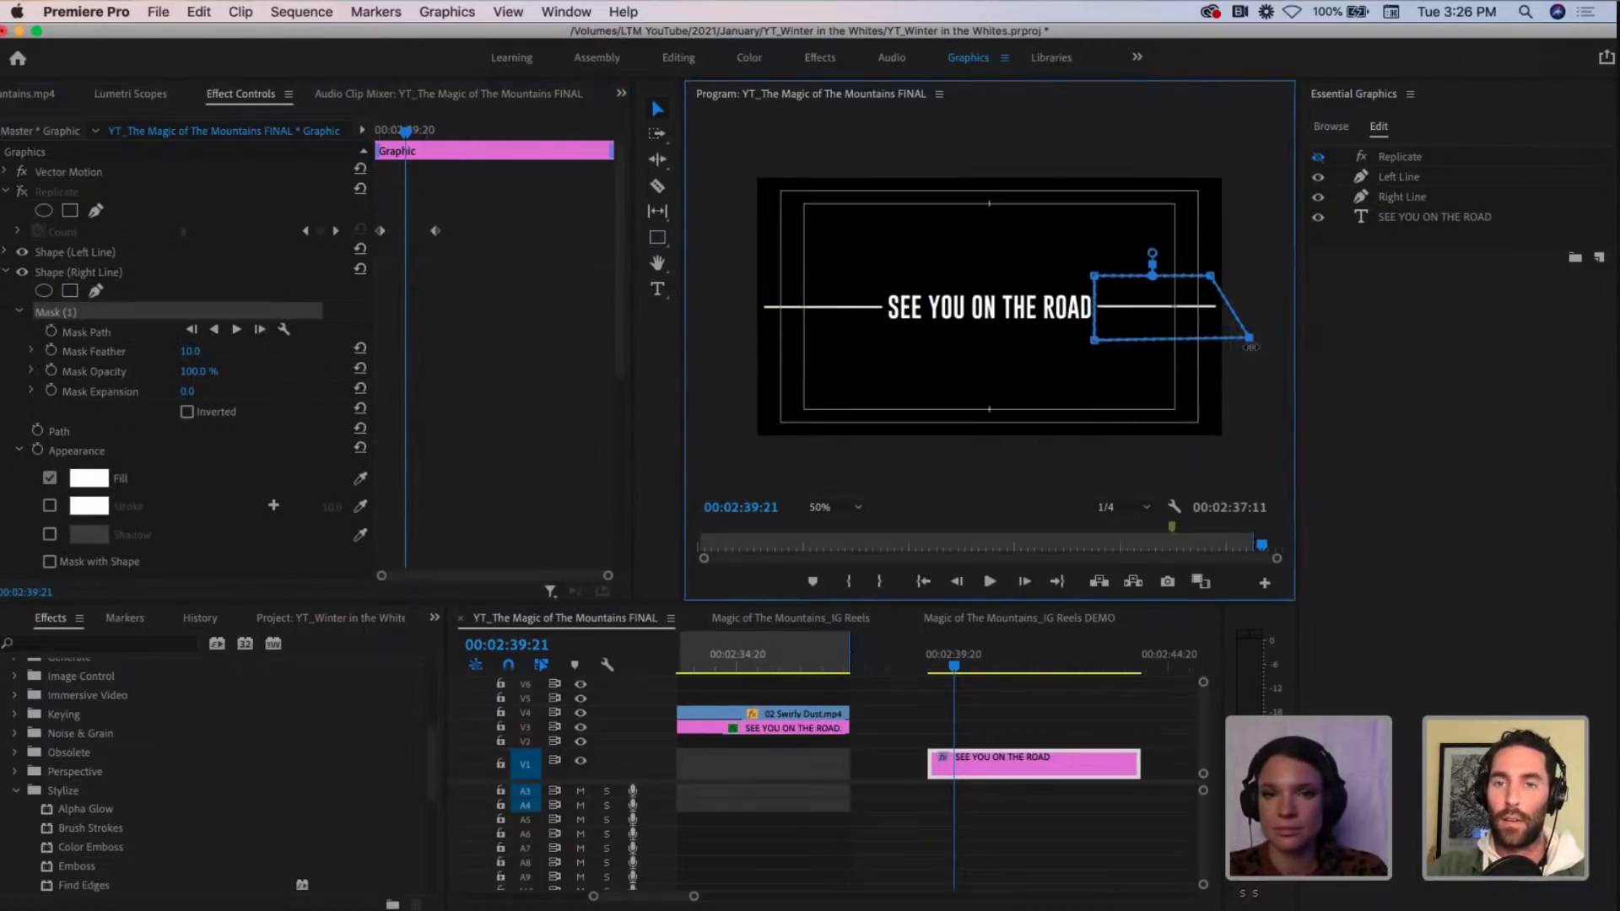
drag(1213, 279, 1248, 302)
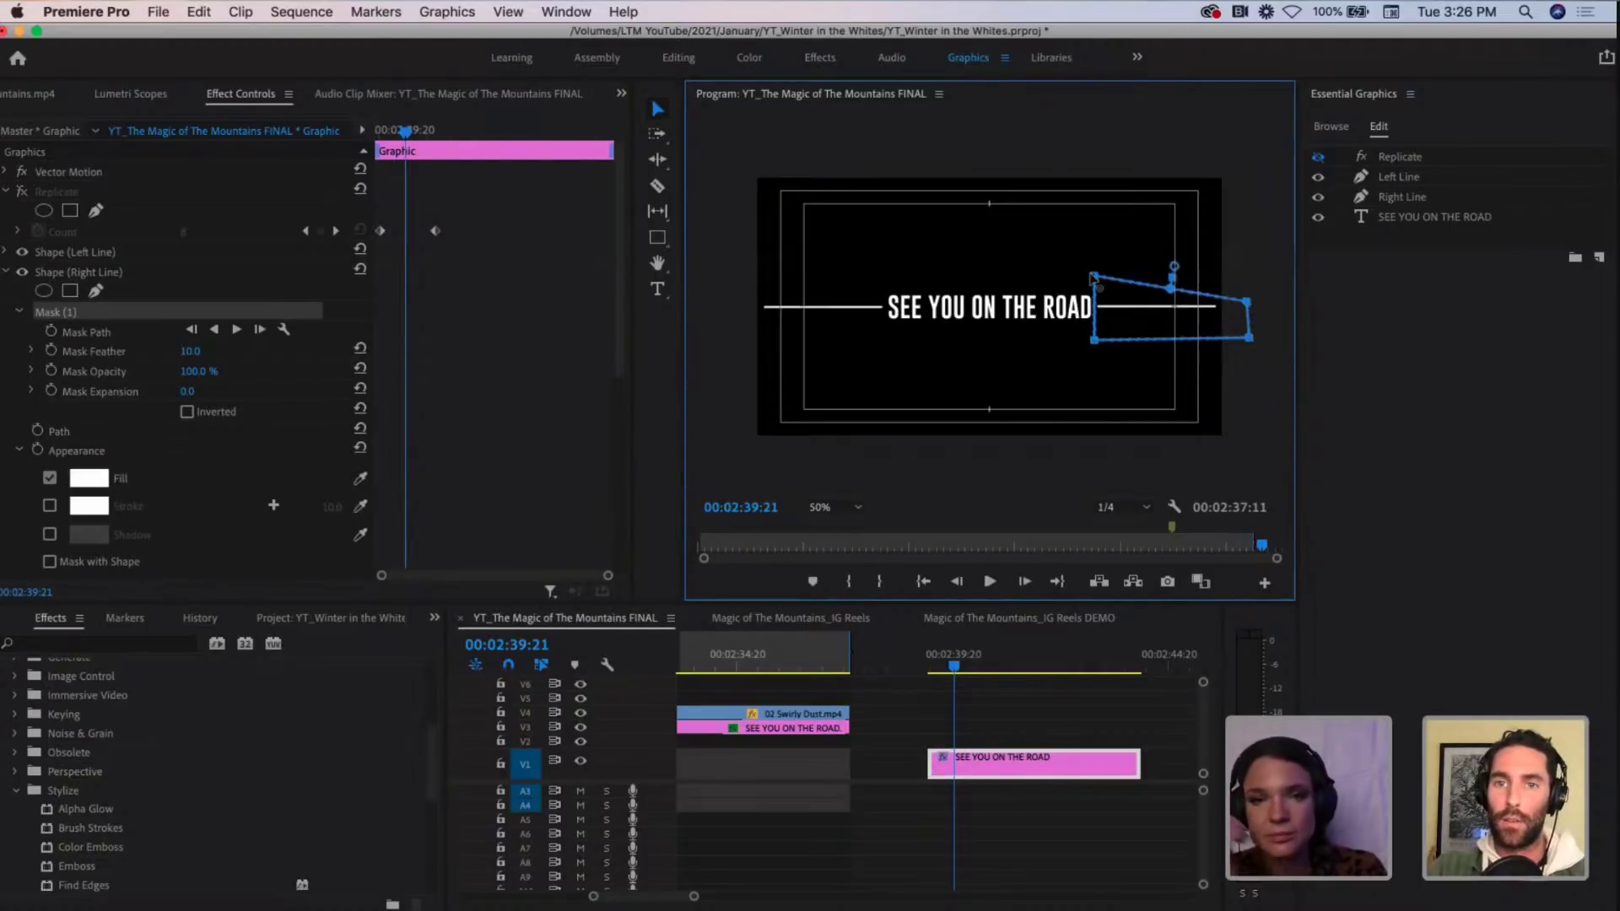
drag(1095, 281, 1096, 296)
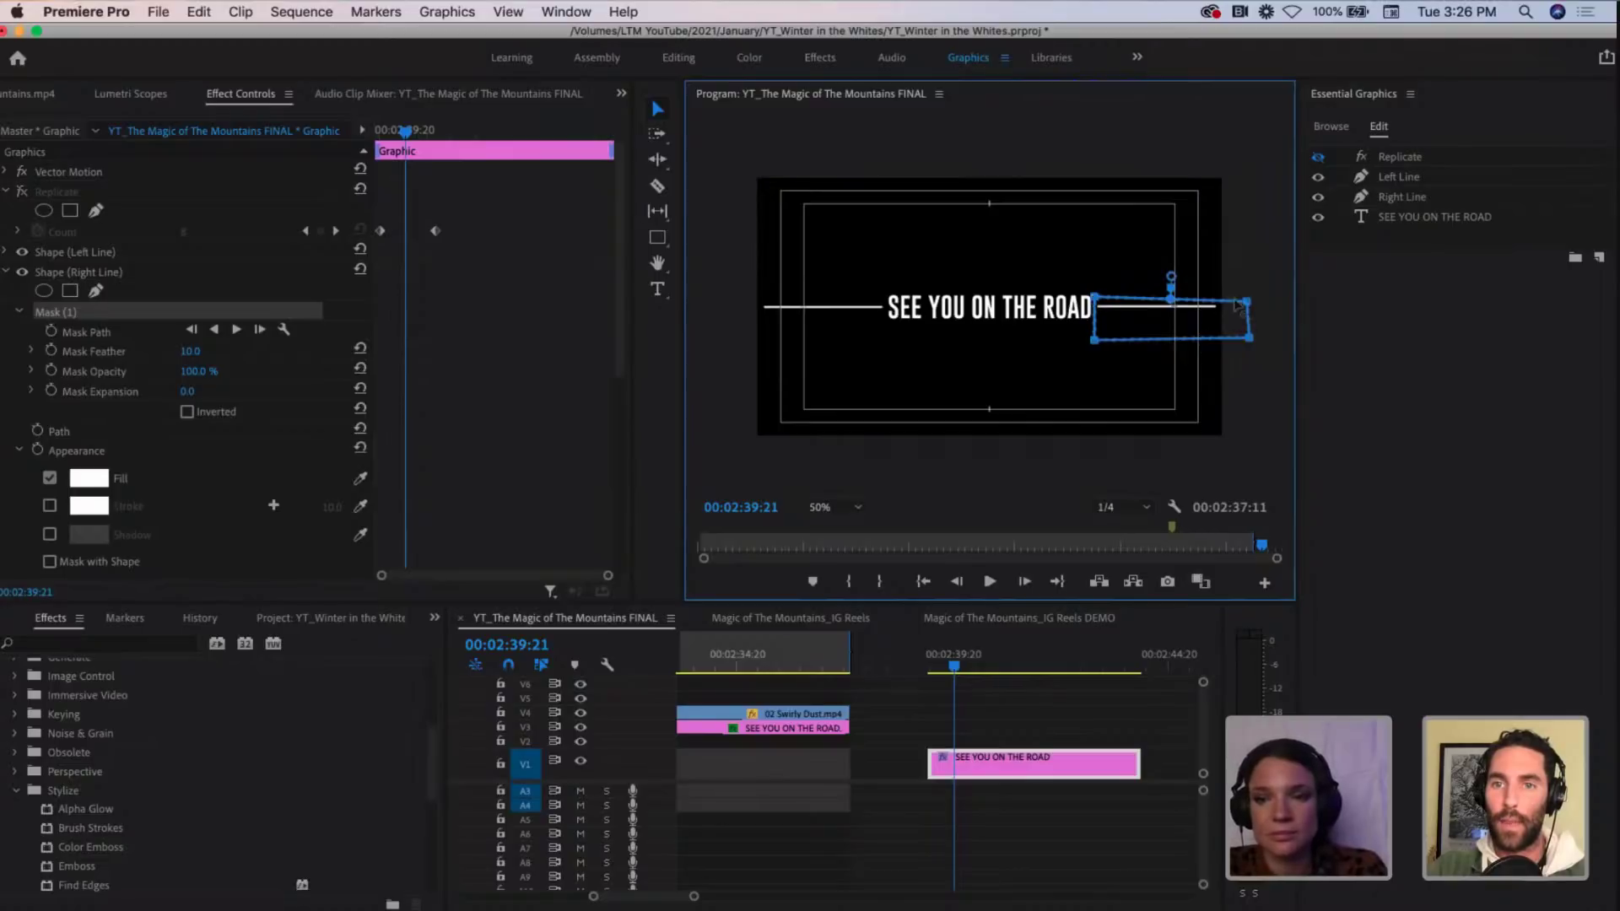
drag(1246, 303, 1252, 322)
drag(1094, 340, 1094, 319)
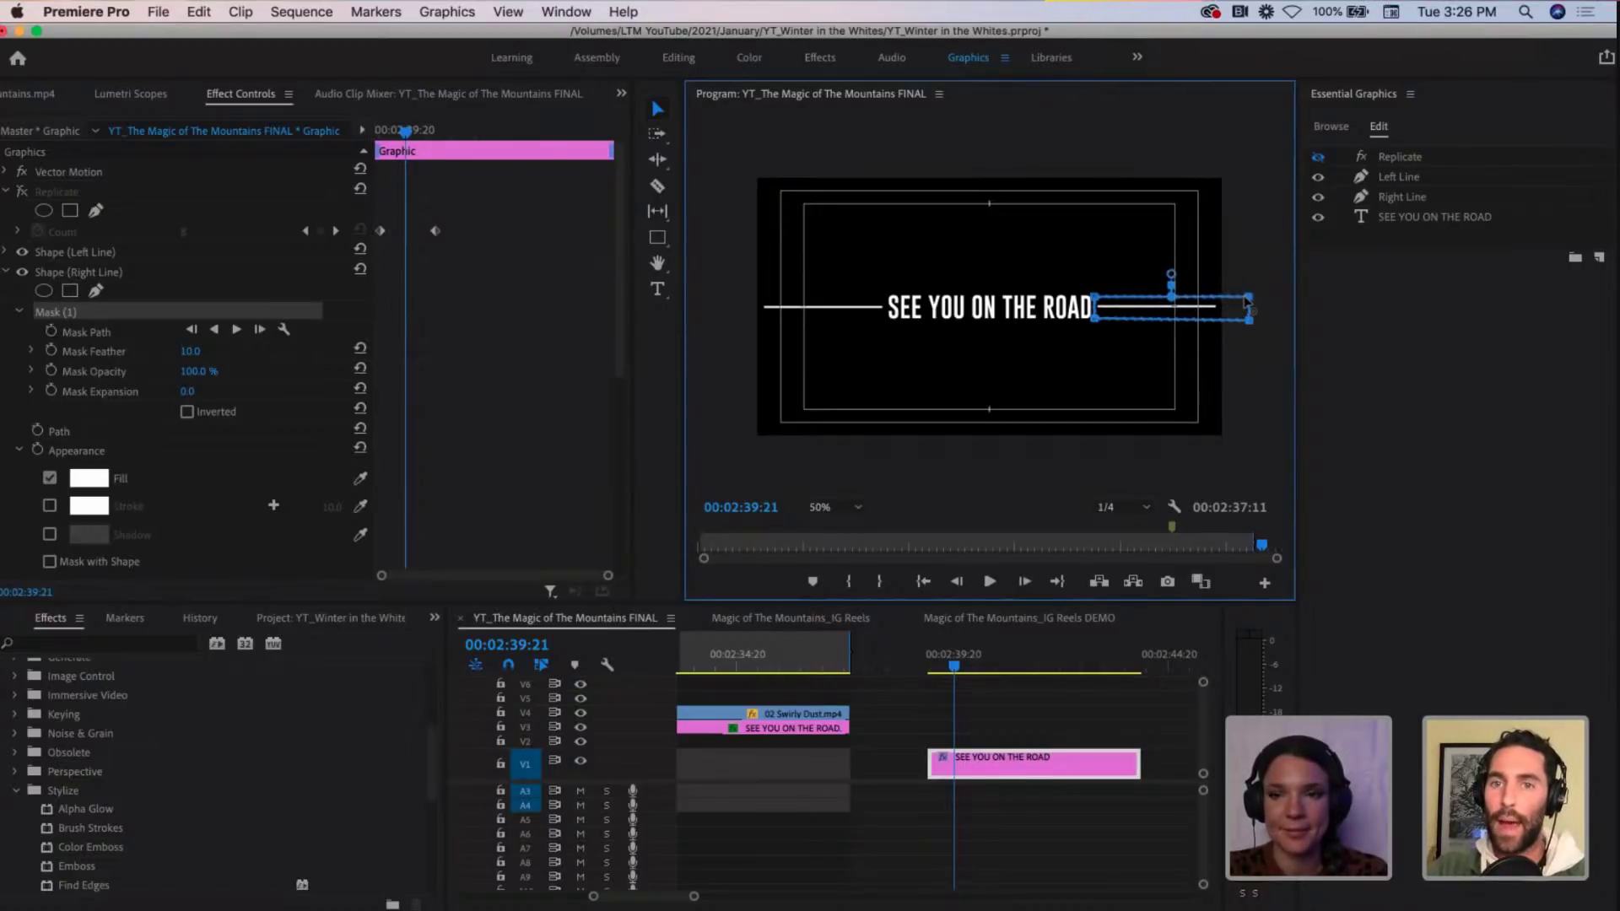
mouse_move(1154, 306)
mouse_down()
mouse_move(1262, 305)
mouse_move(1161, 306)
mouse_up()
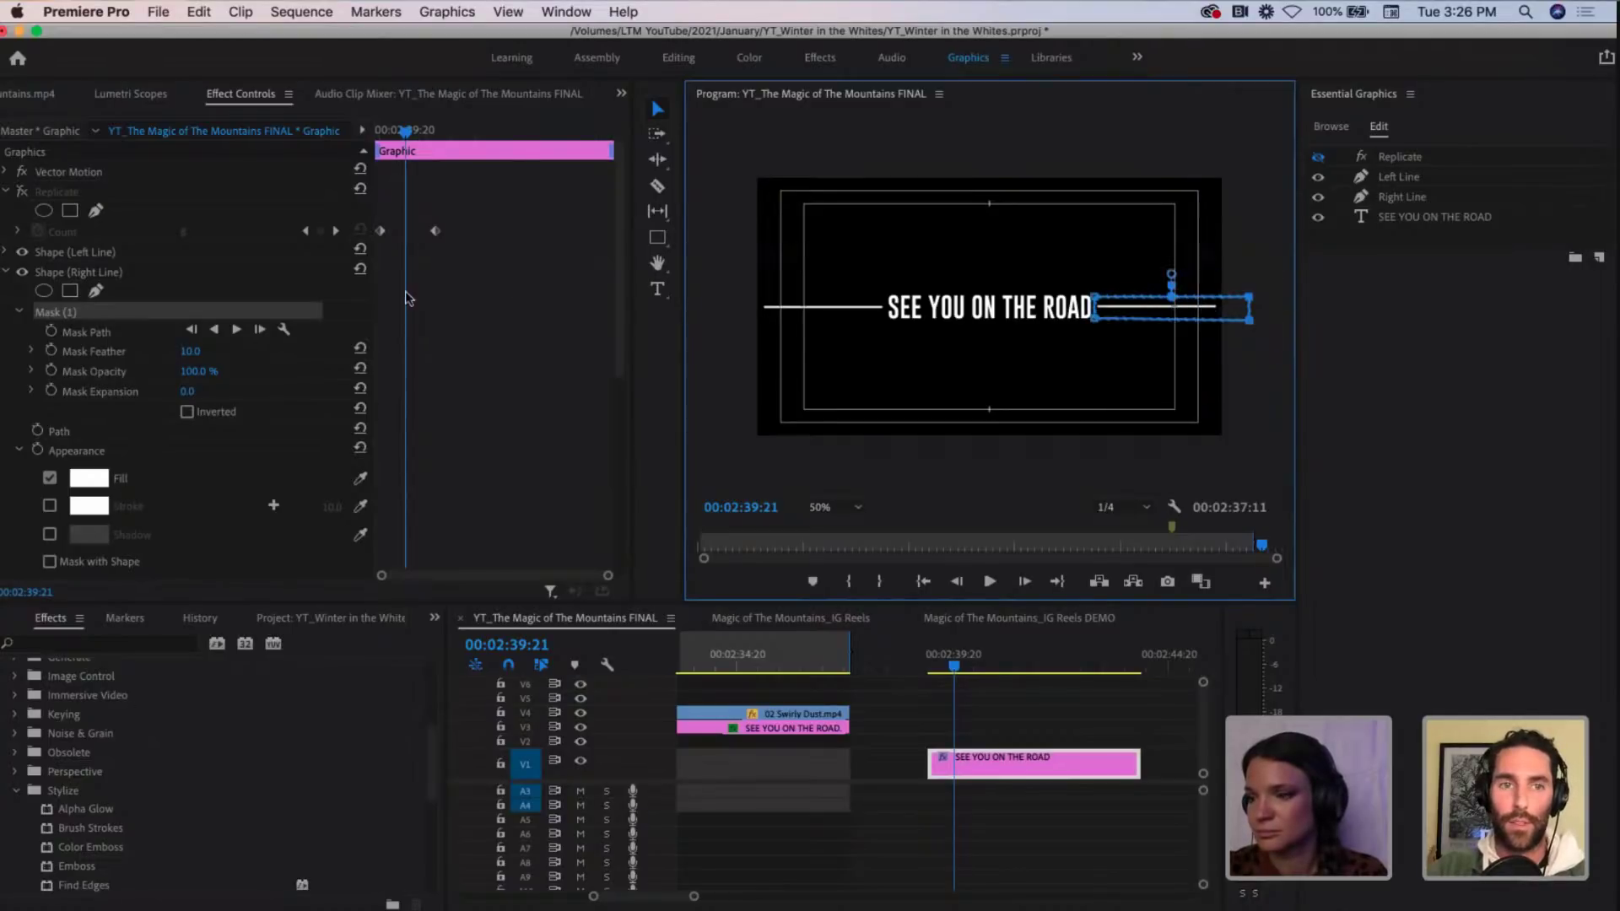
Step: Start Mask Path keyframing for the Right Line's mask at 00:02:39:09 and add a second keyframe at about 00:02:40:12
click(403, 148)
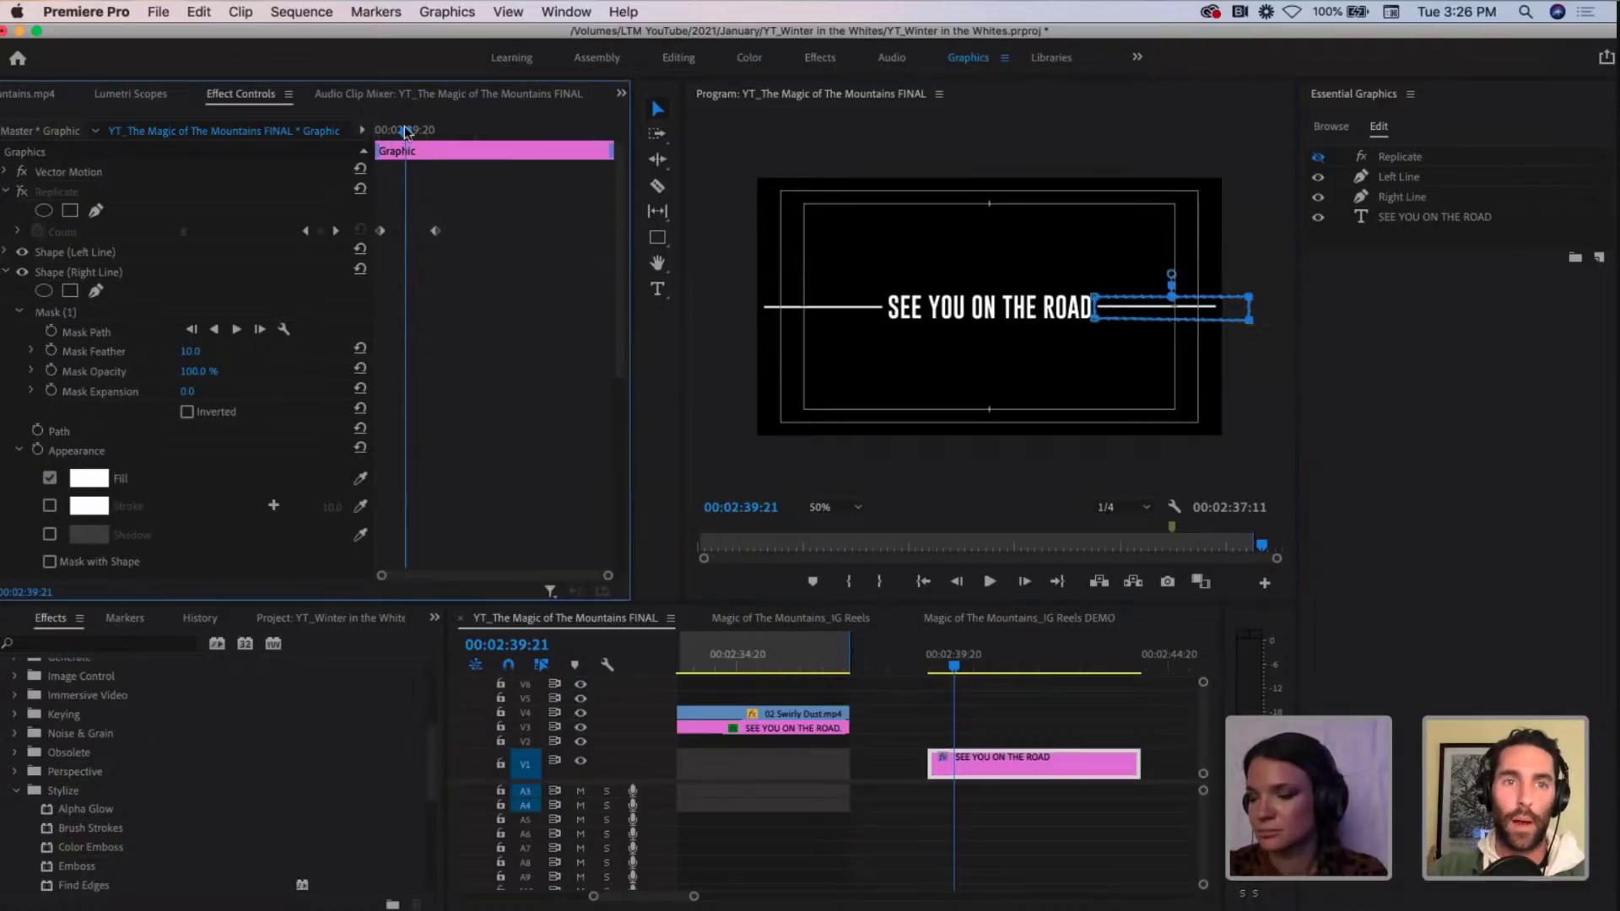
drag(406, 132, 380, 131)
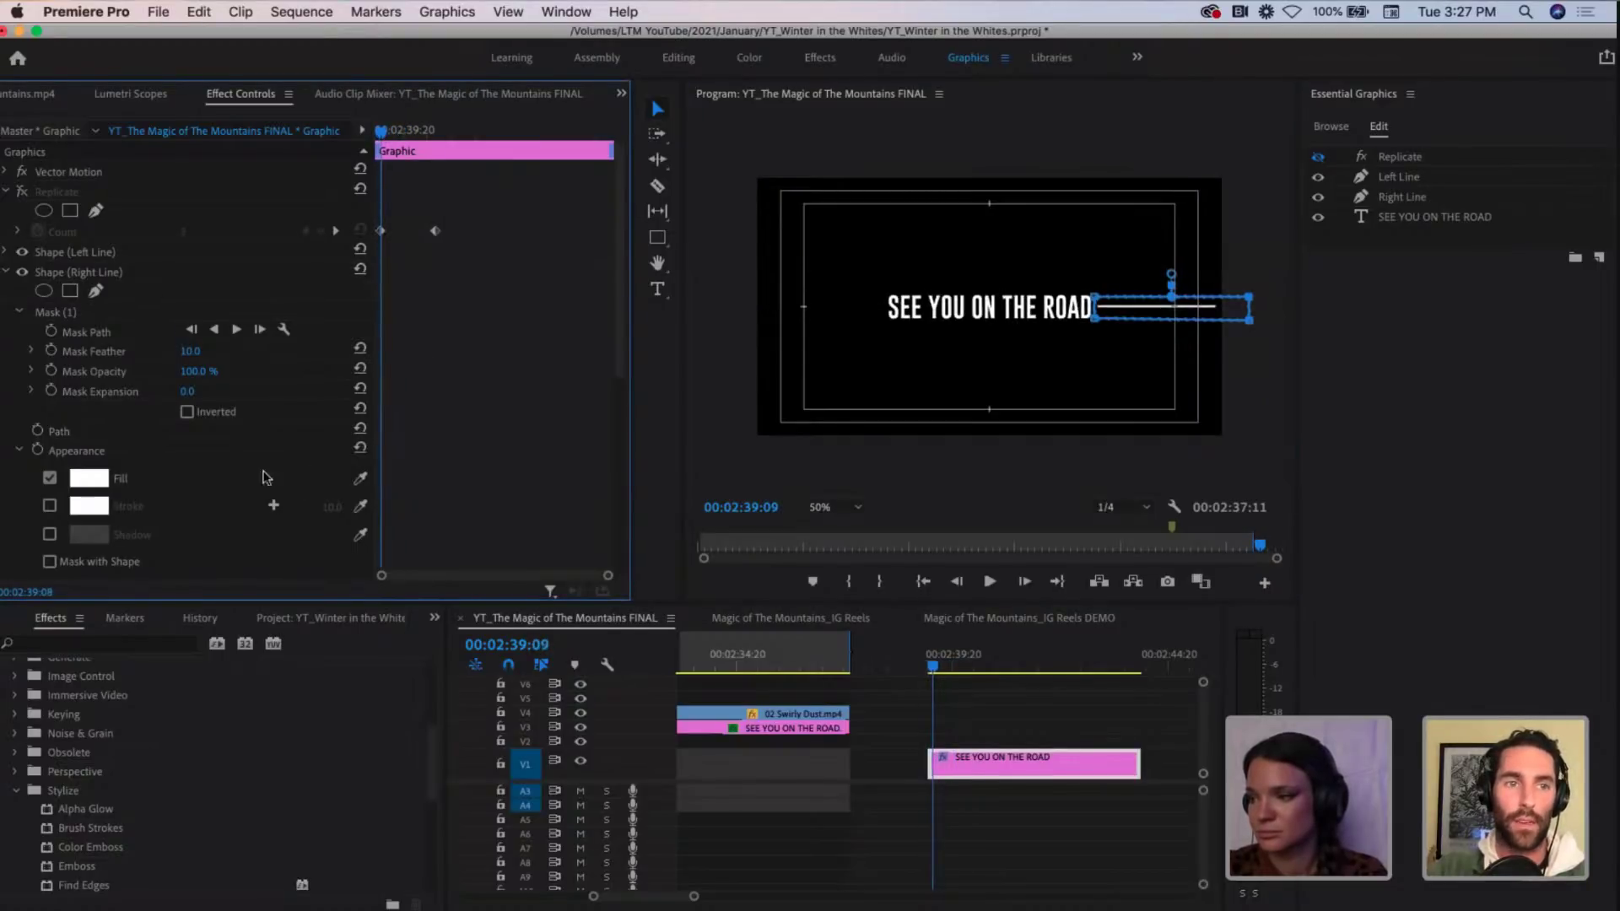
click(51, 333)
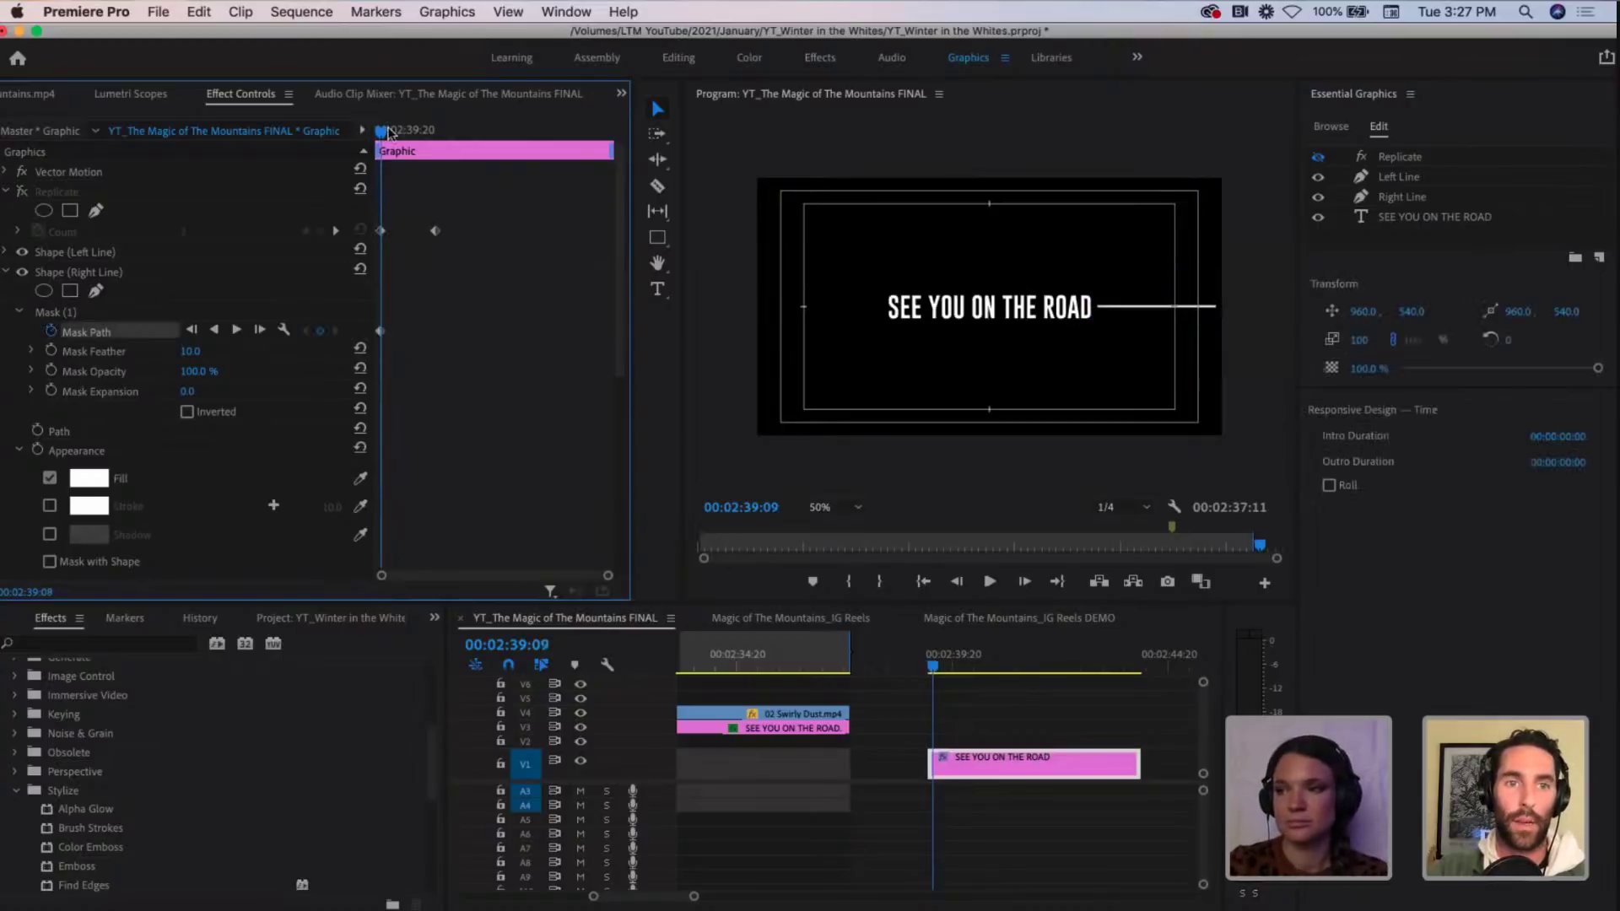
drag(386, 131, 435, 131)
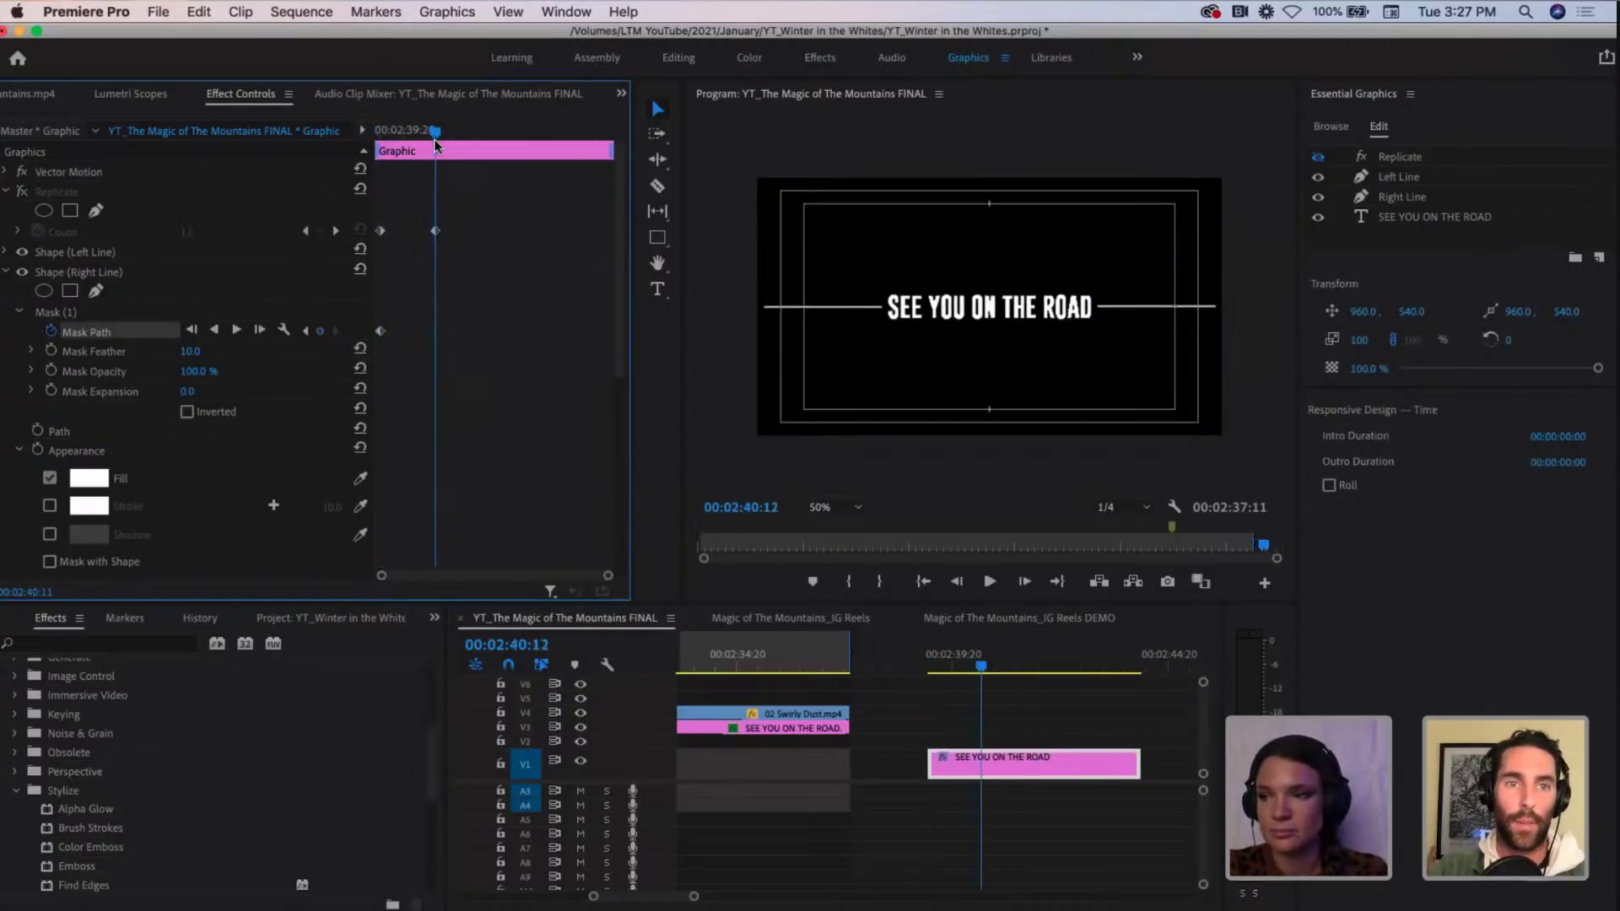
Step: At the first Mask Path keyframe, shift the Right Line's mask right beyond the frame edge, clear of the line
click(306, 332)
click(90, 314)
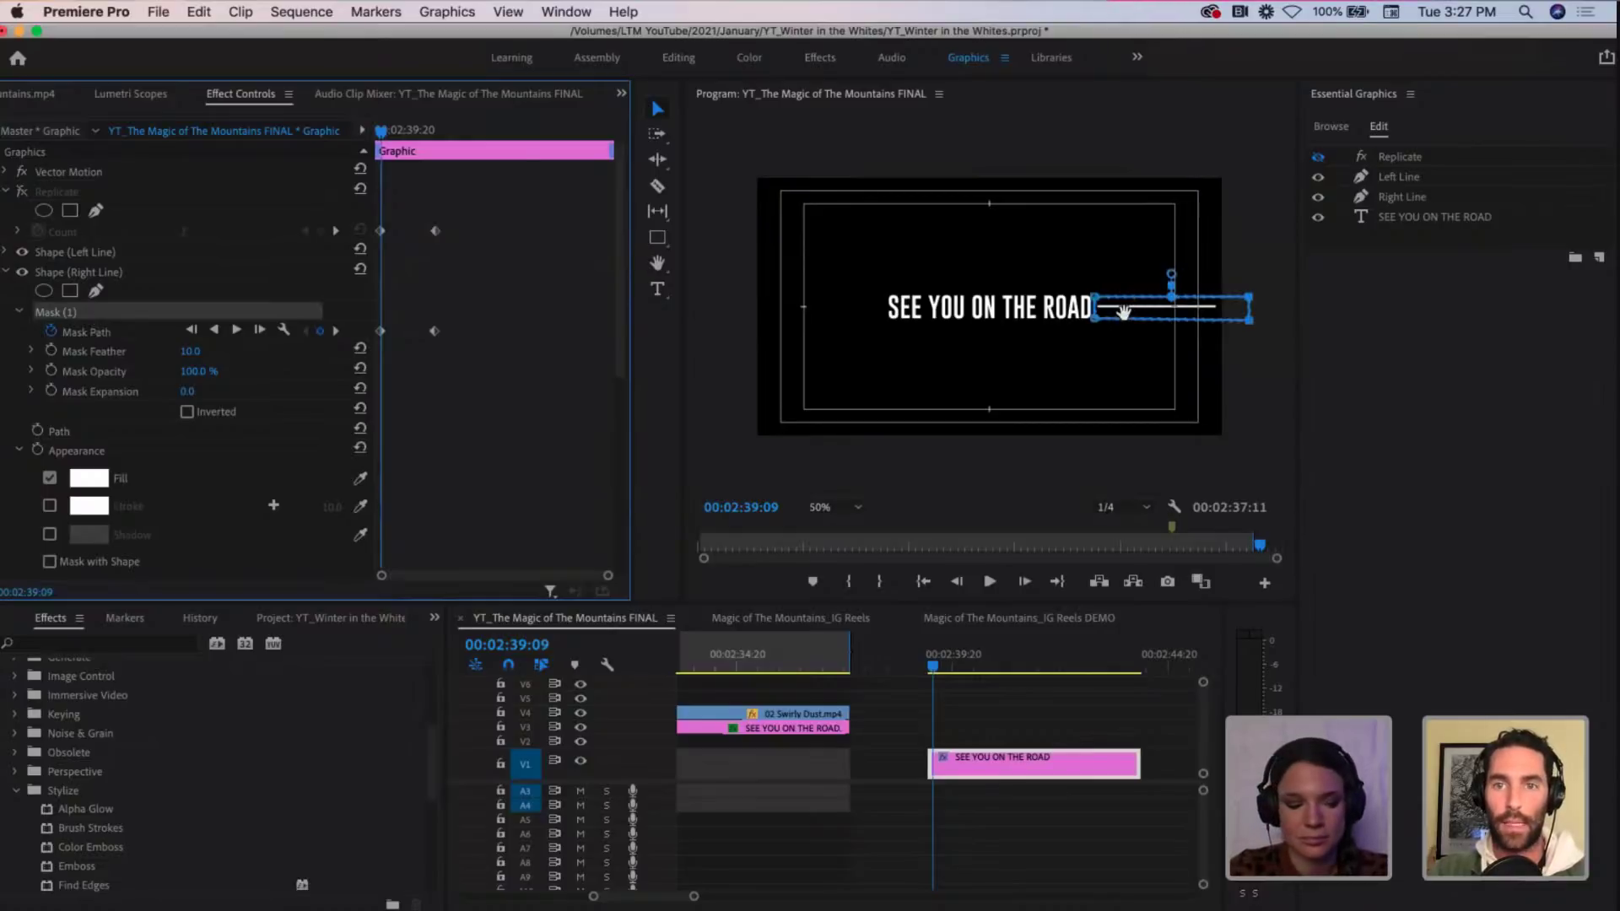
drag(1125, 308, 1256, 316)
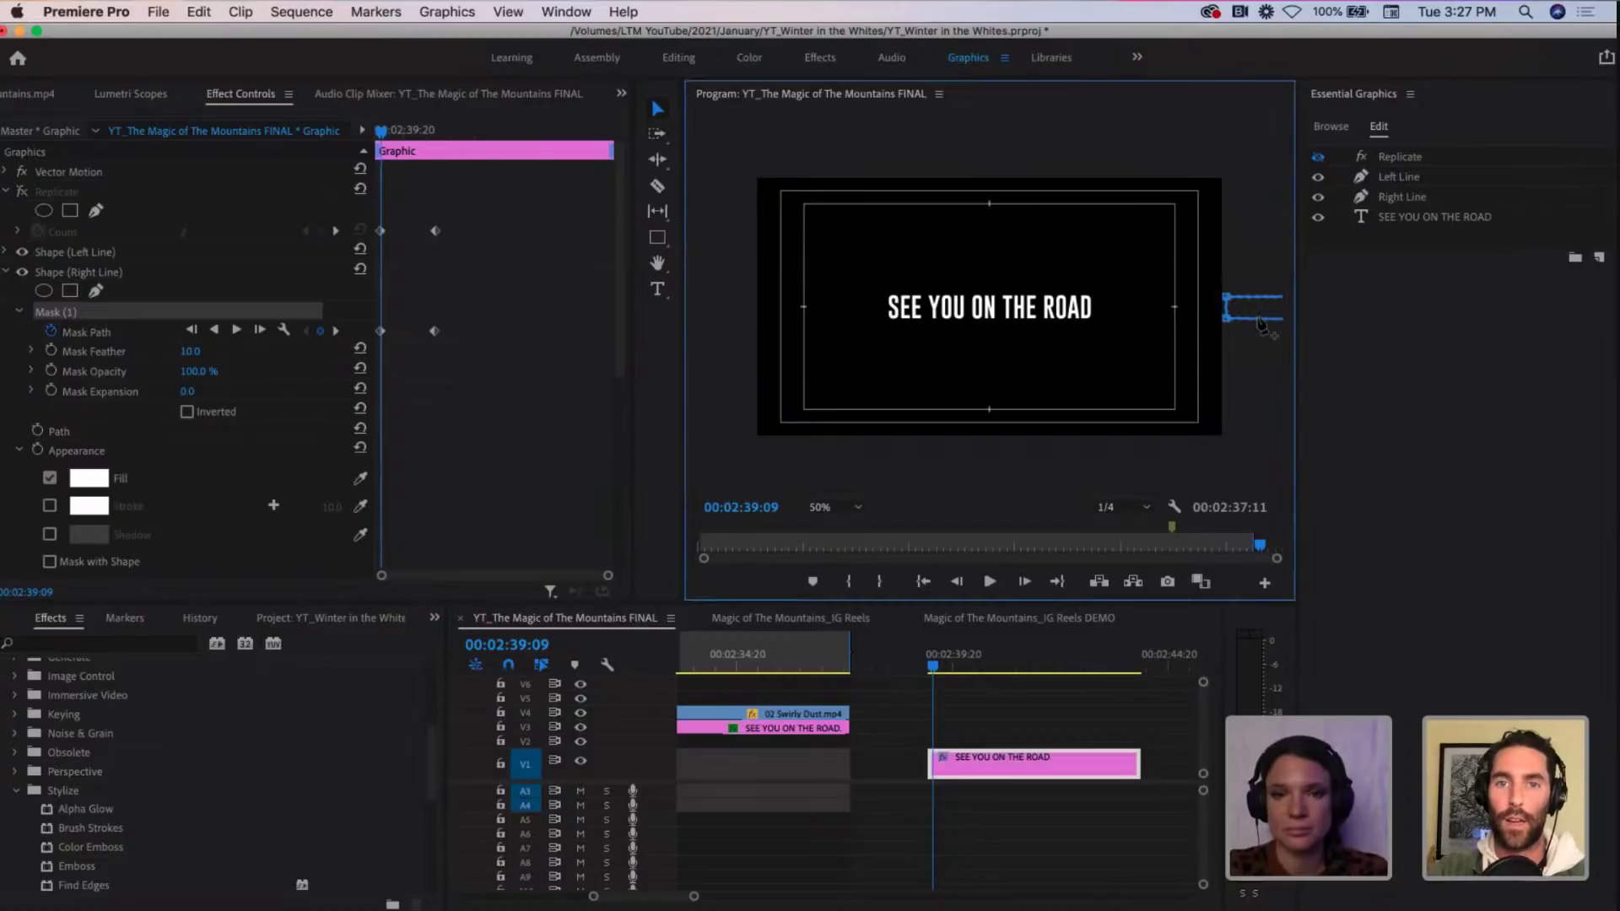
Step: Play the reveal of both lines from the beginning and return the playhead to 00:02:39:09
key(space)
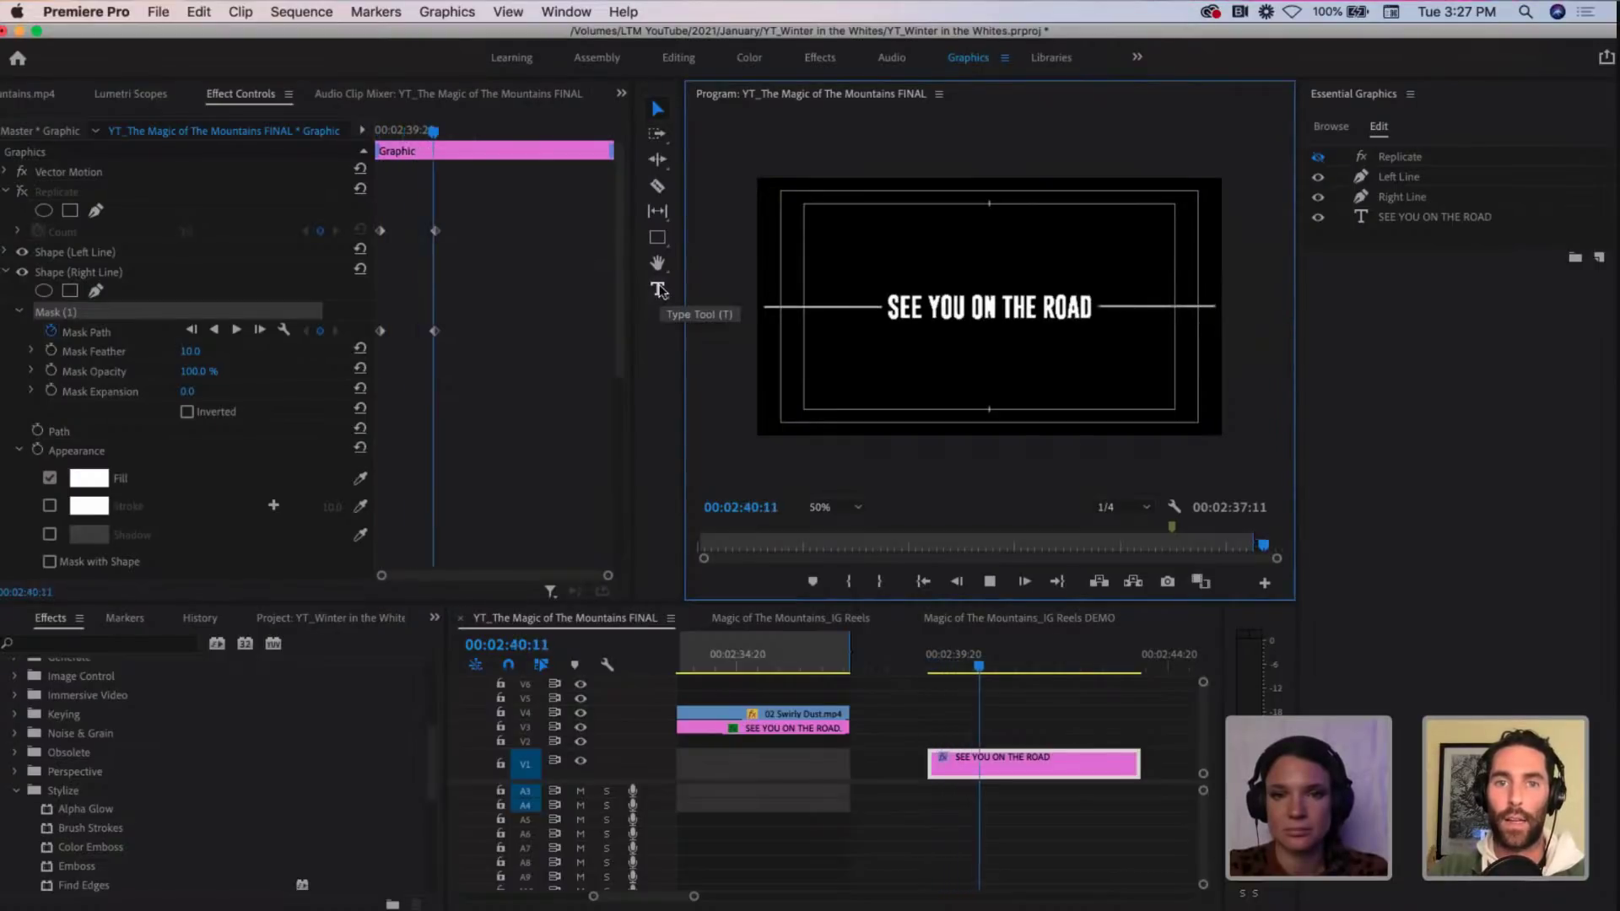
key(space)
drag(442, 135, 379, 131)
key(=)
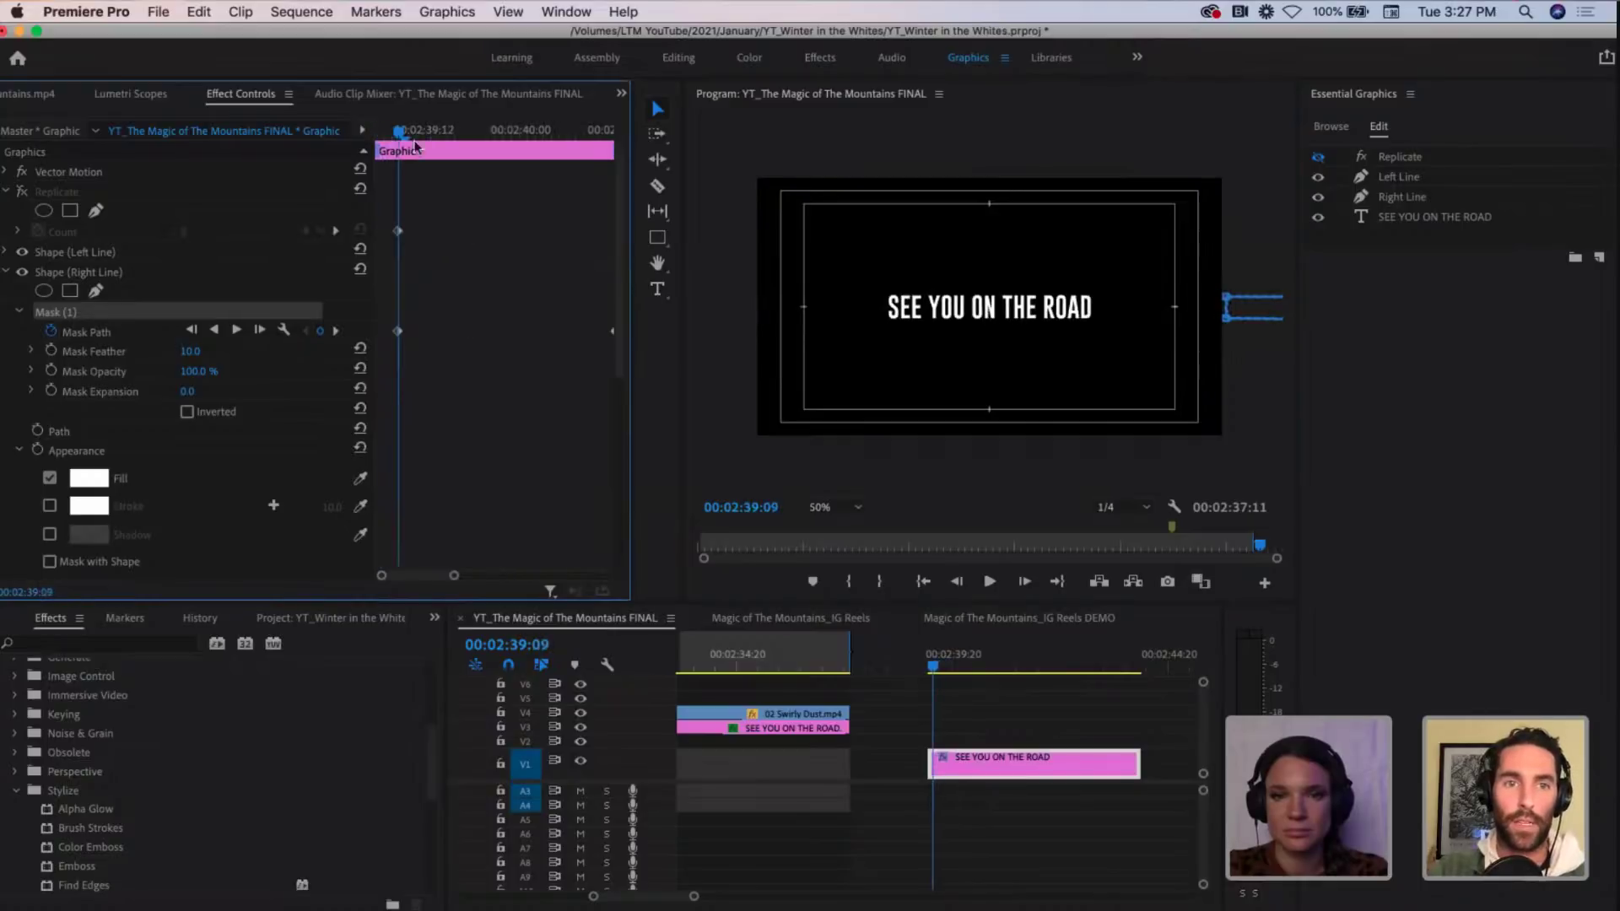
key(minus)
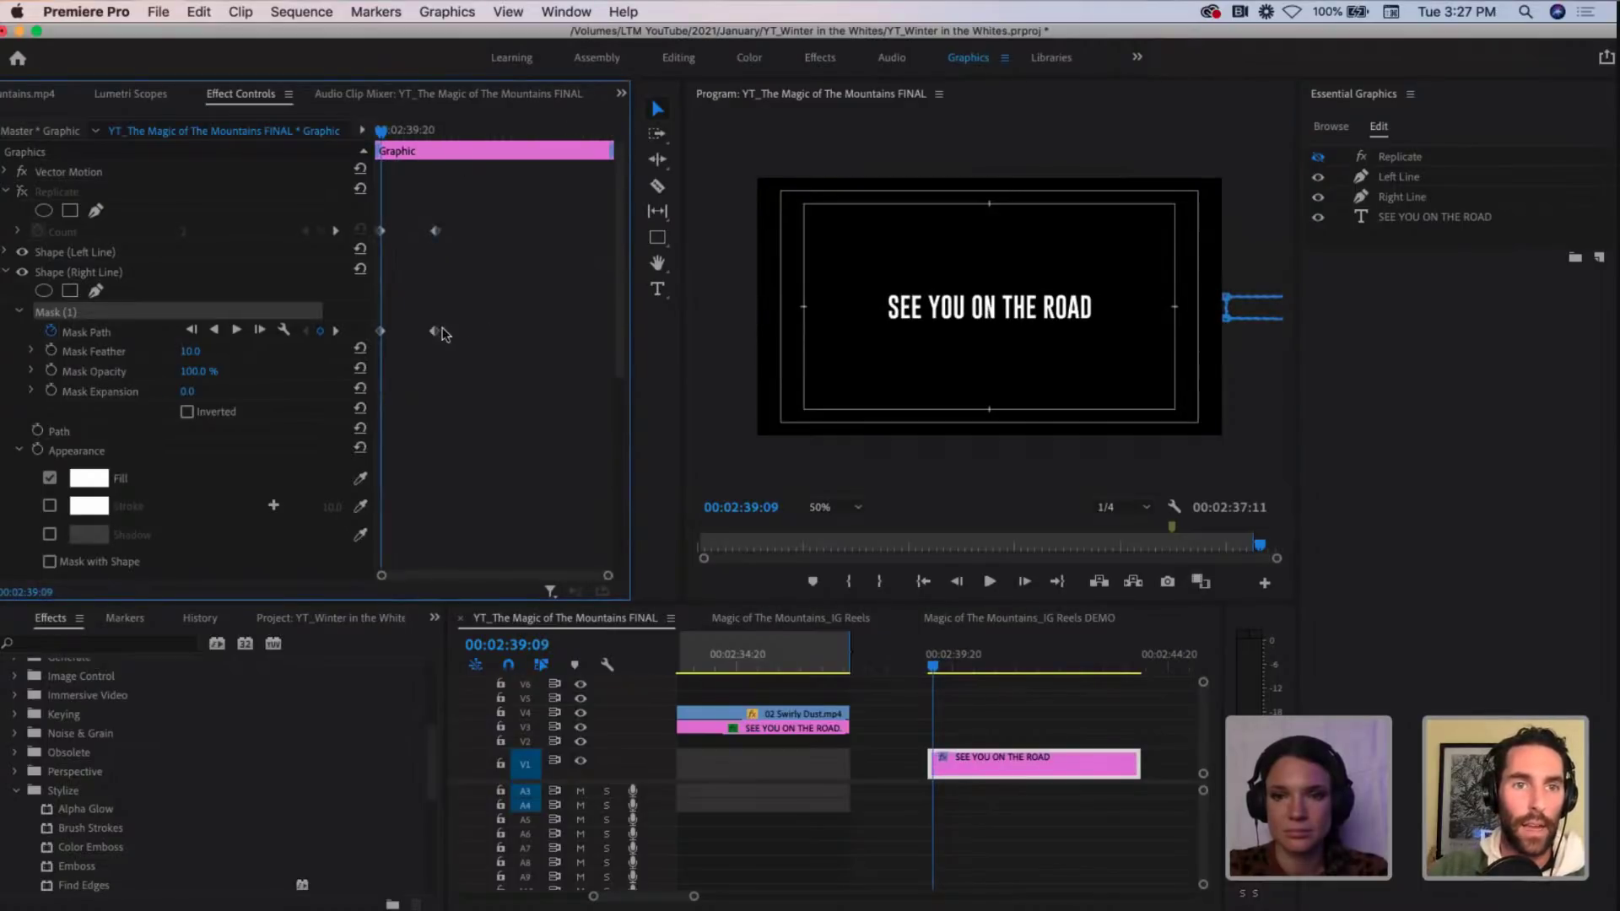
Step: Expose the Left Line's mask keyframes and move the Right Line's second Mask Path keyframe to match, at about 00:02:39:20
drag(381, 137, 386, 135)
click(4, 253)
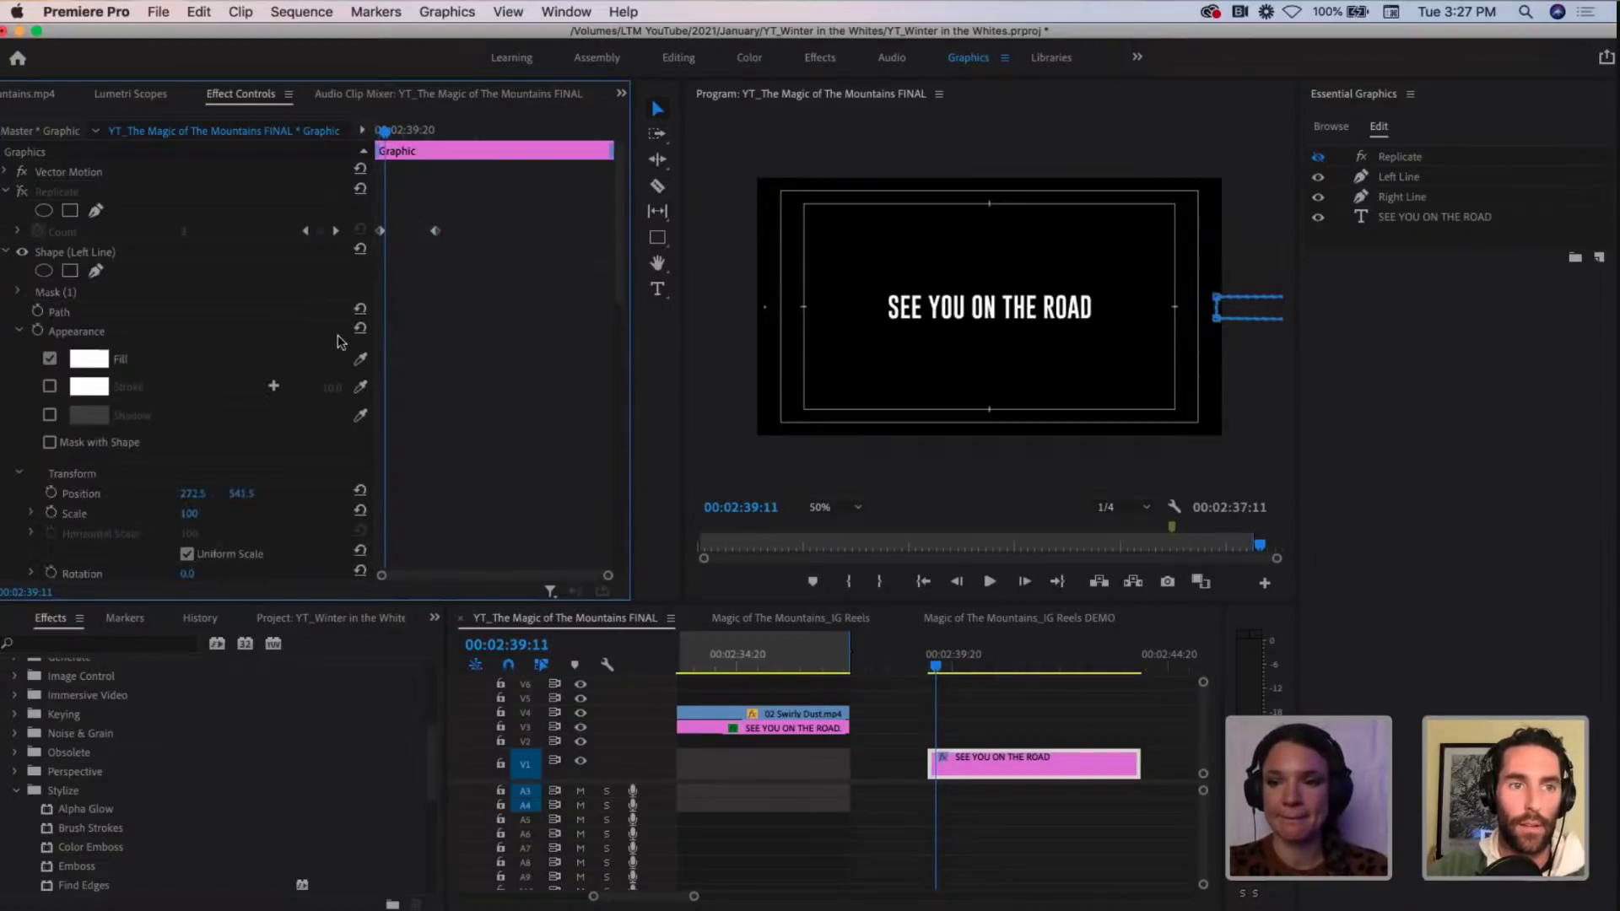
click(18, 291)
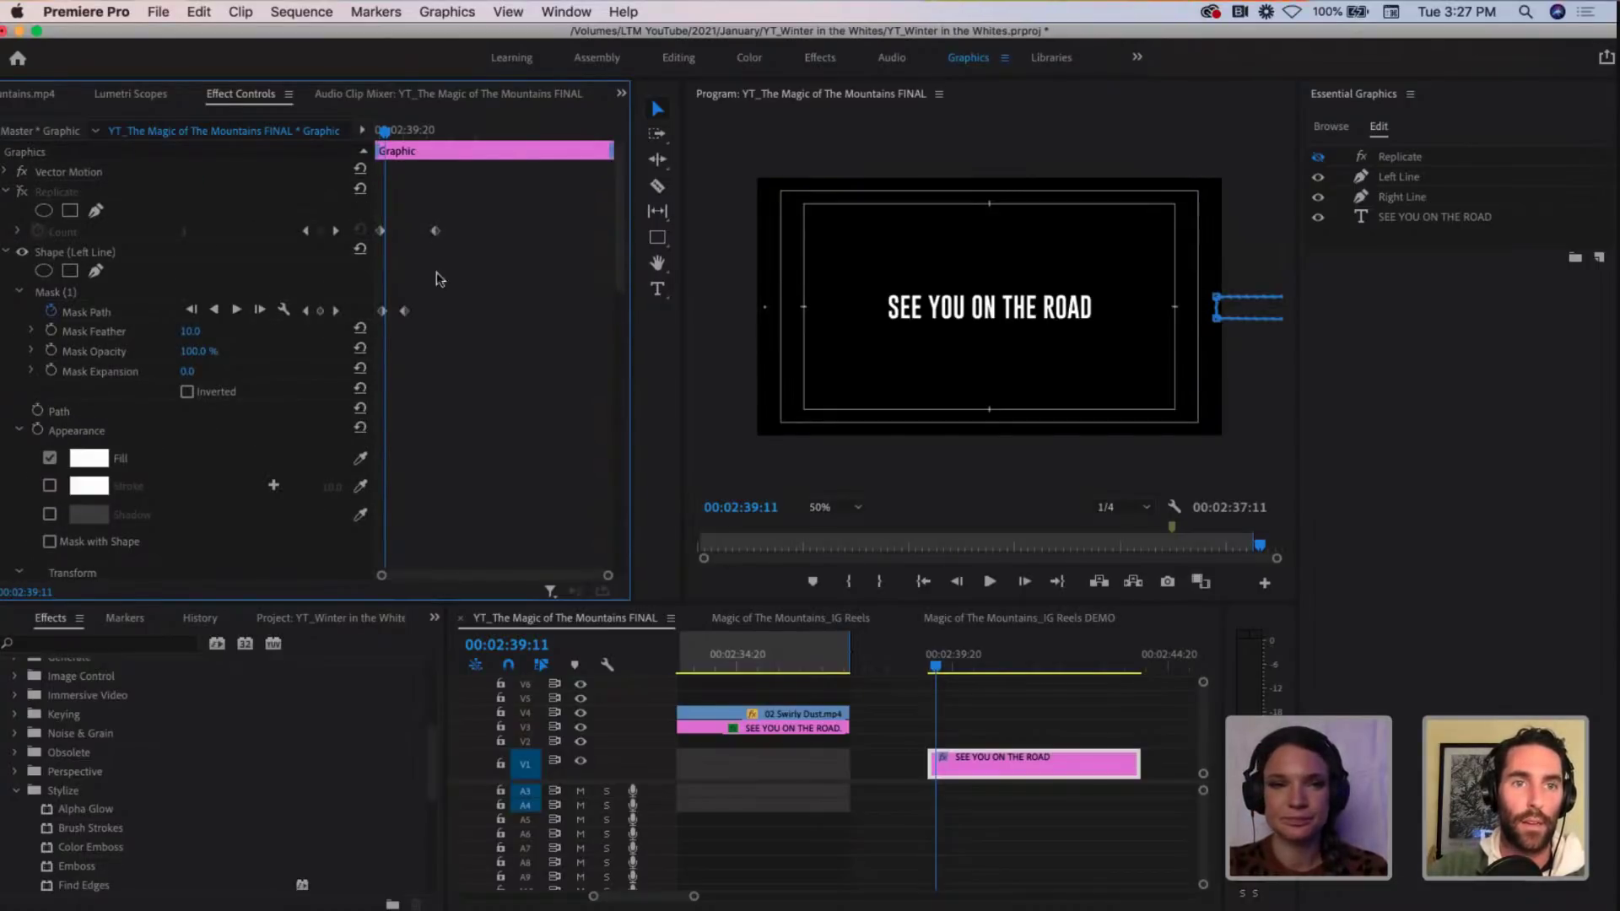
scroll(437, 273, down, 10)
drag(434, 408, 404, 410)
Step: Preview the matched line reveals and park the playhead at 00:02:40:01, with both lines fully revealed
mouse_move(390, 206)
mouse_down()
mouse_move(422, 206)
mouse_move(391, 206)
mouse_up()
drag(378, 130, 334, 122)
key(space)
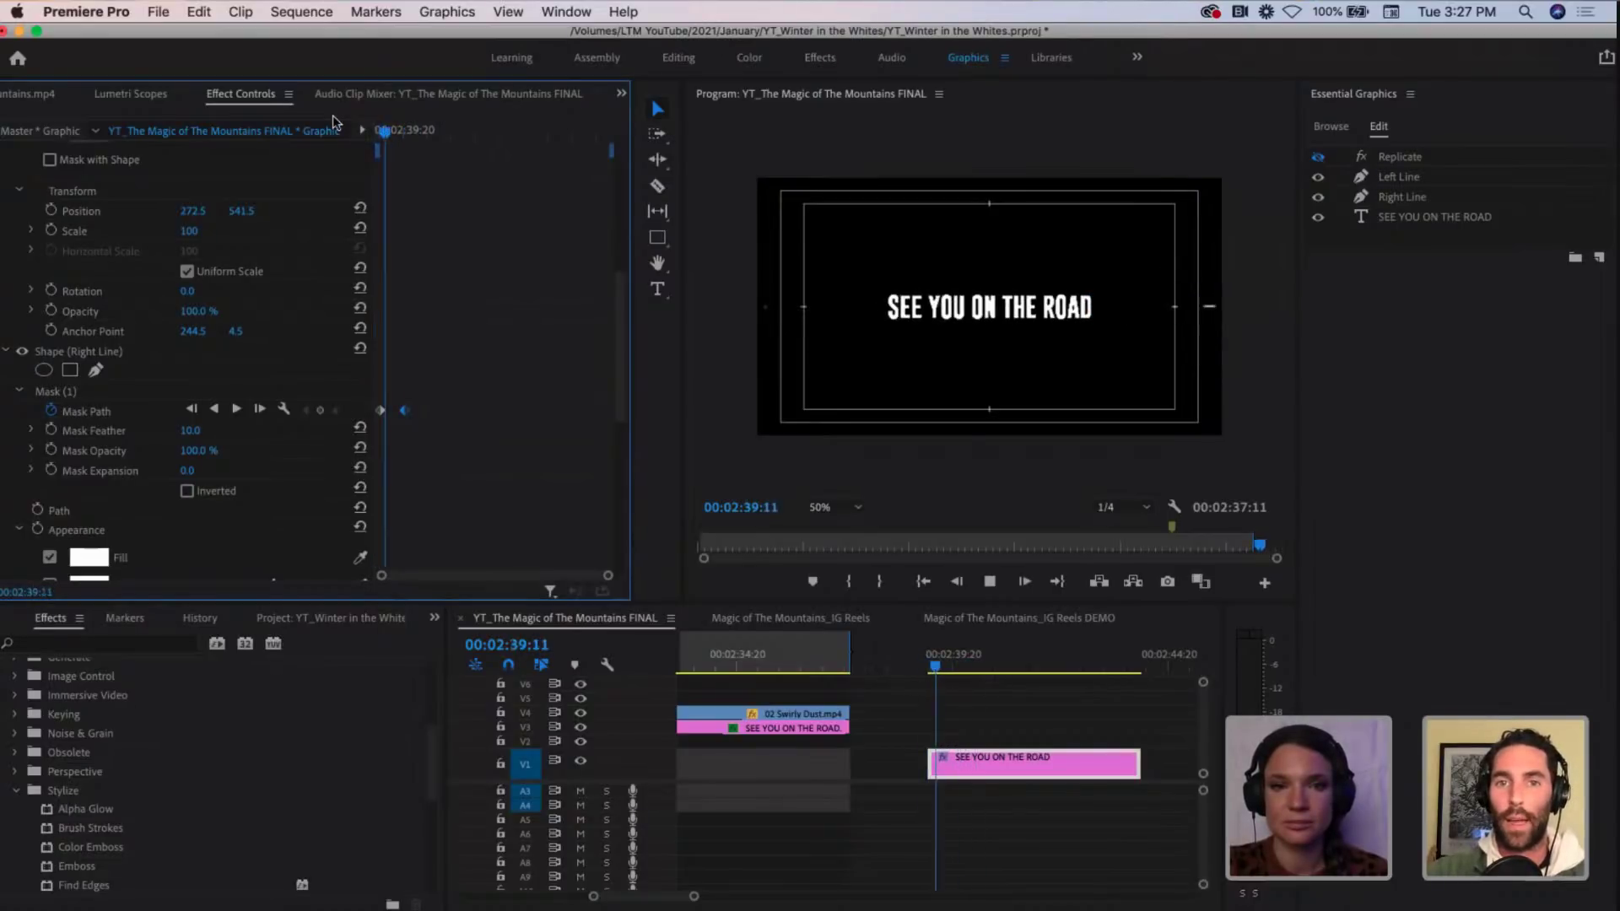
mouse_move(400, 134)
mouse_down()
mouse_move(377, 131)
mouse_move(428, 131)
mouse_move(376, 132)
mouse_move(427, 132)
mouse_move(388, 132)
mouse_move(413, 129)
mouse_up()
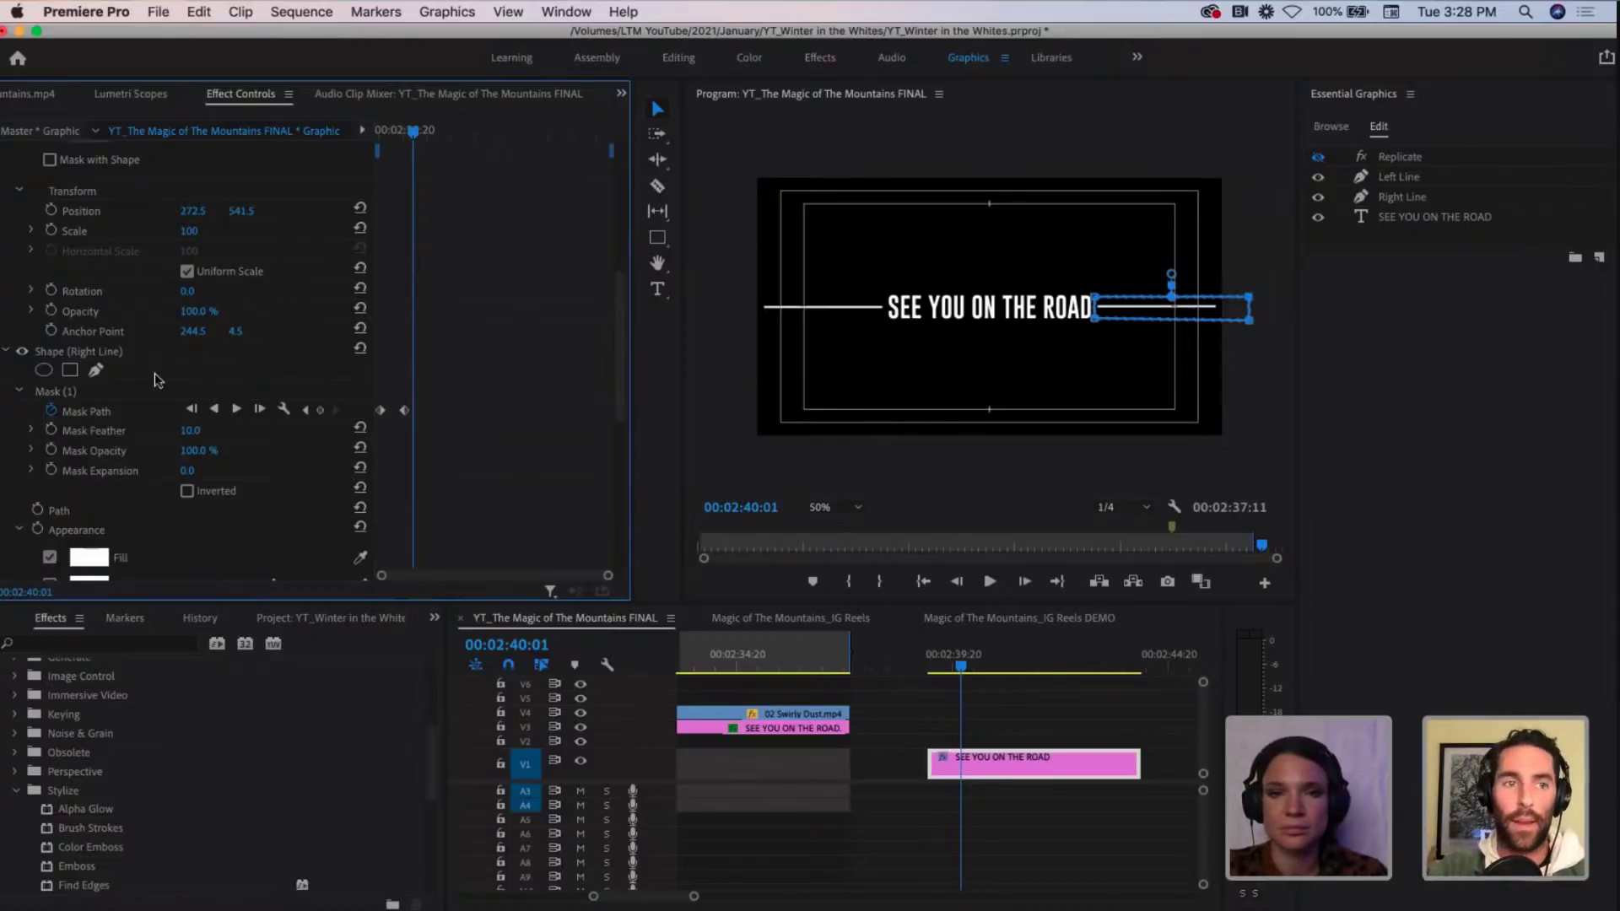
Step: Collapse both line shapes' settings and add a rectangular mask to the SEE YOU ON THE ROAD text layer
click(19, 393)
click(6, 351)
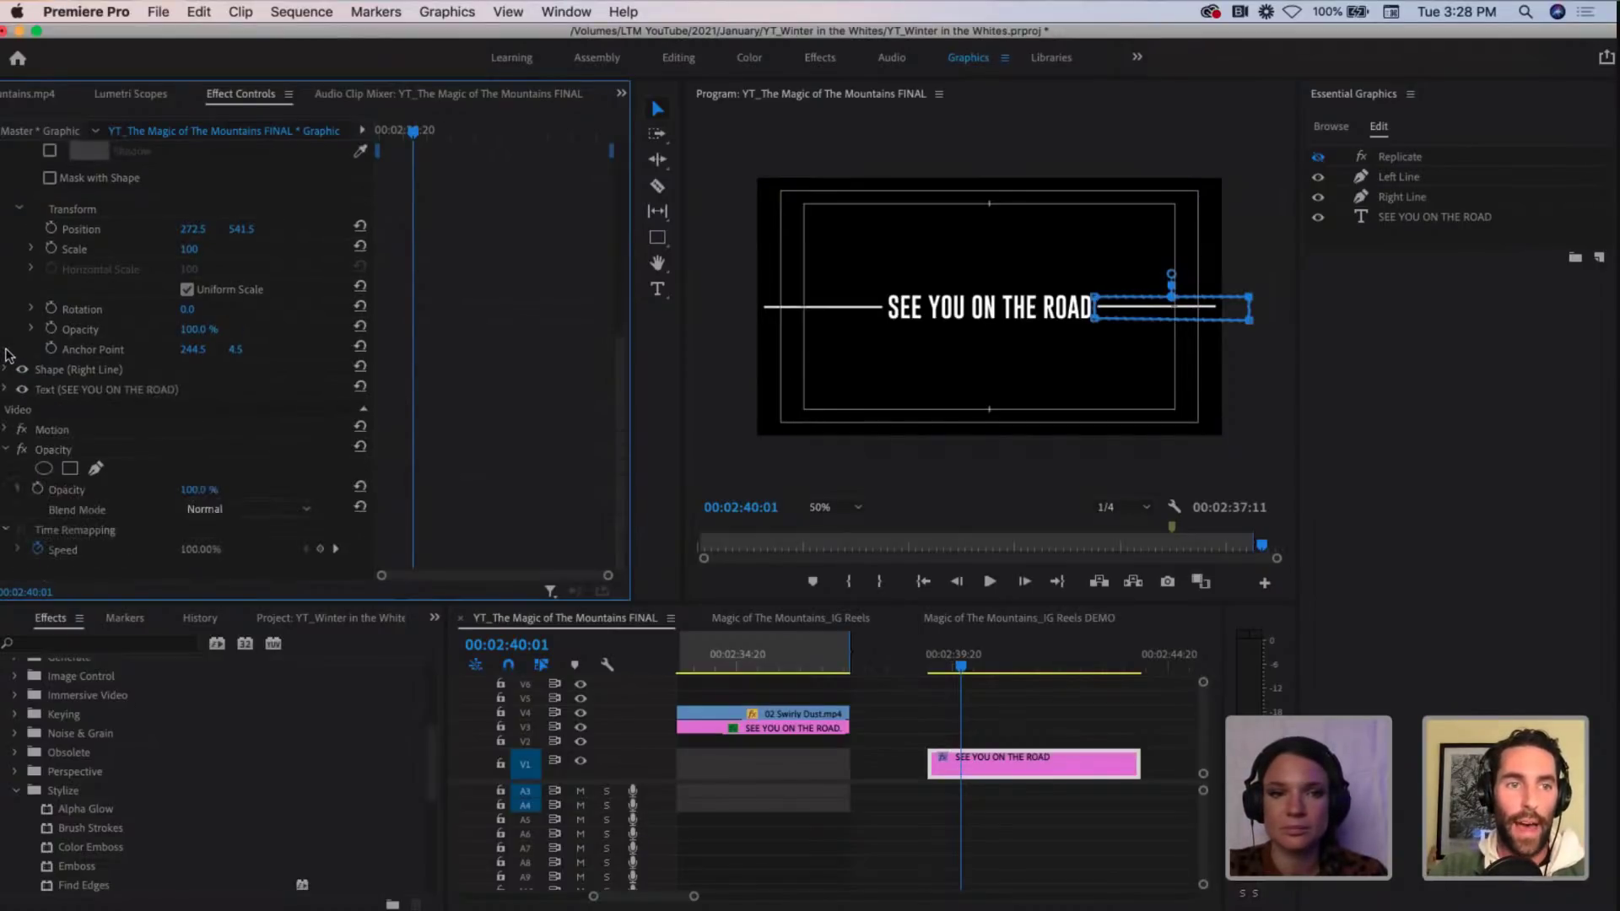
scroll(99, 333, up, 5)
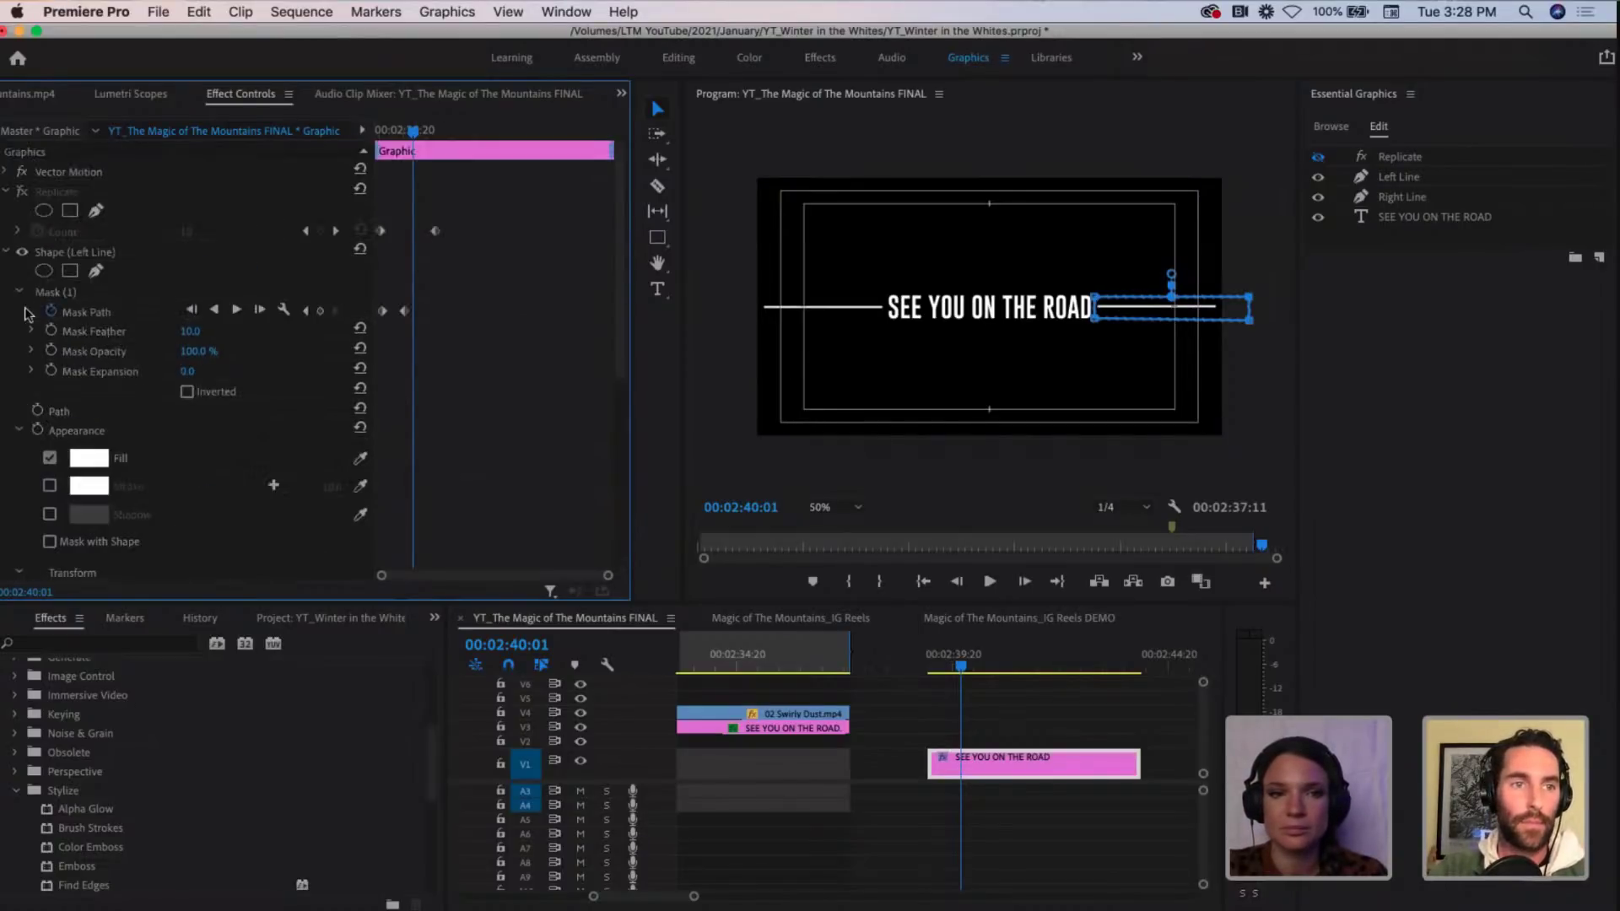
click(7, 252)
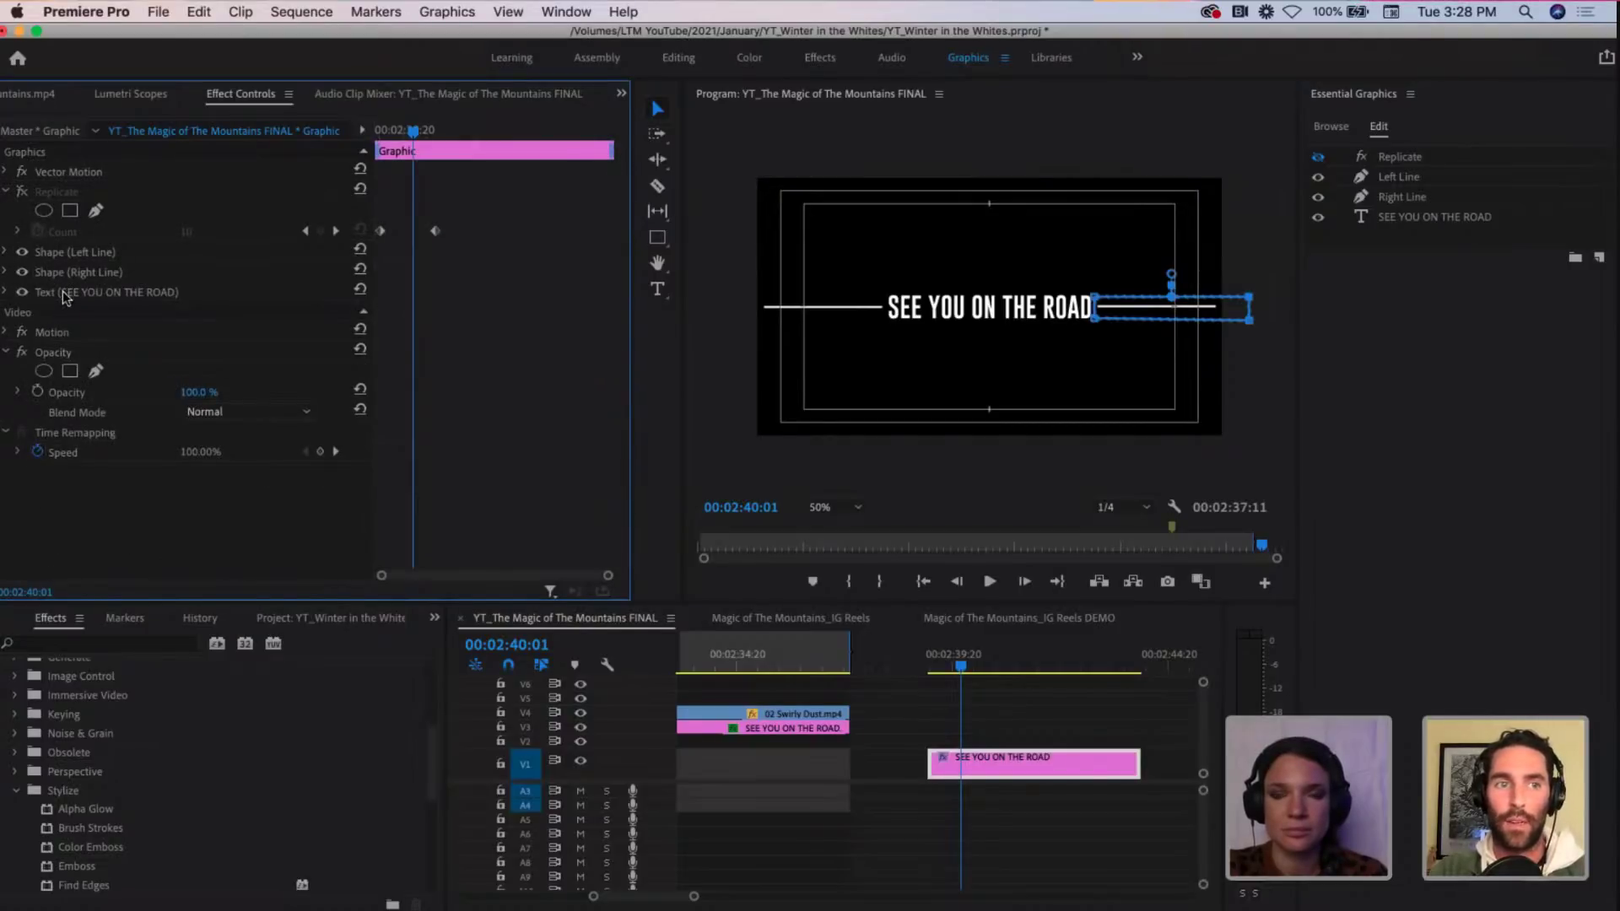
click(88, 293)
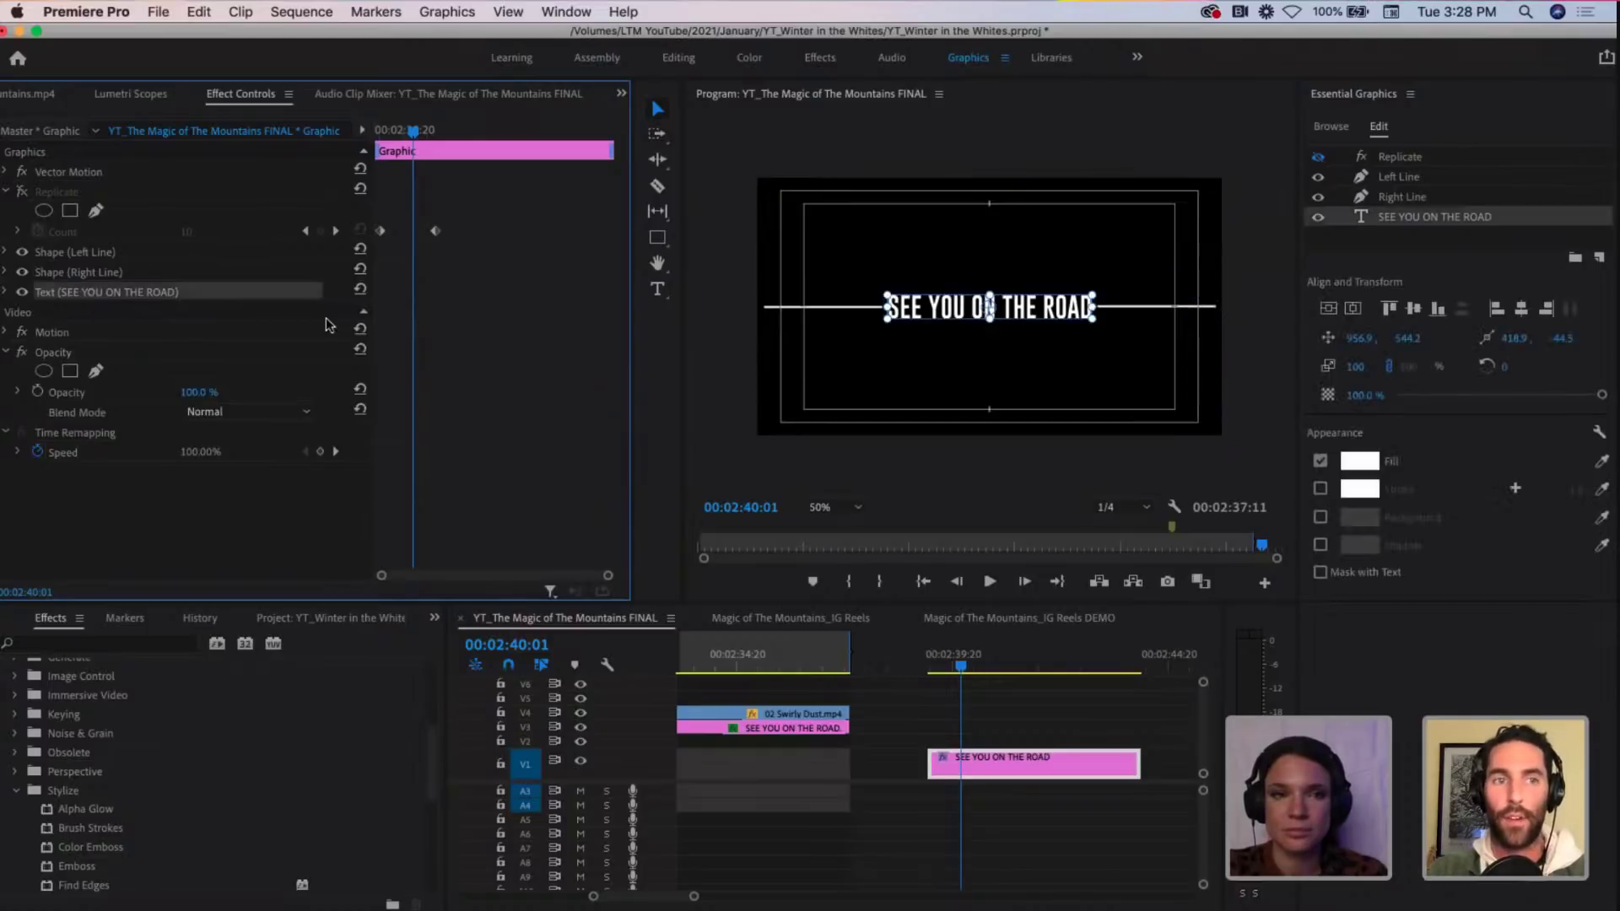
click(6, 292)
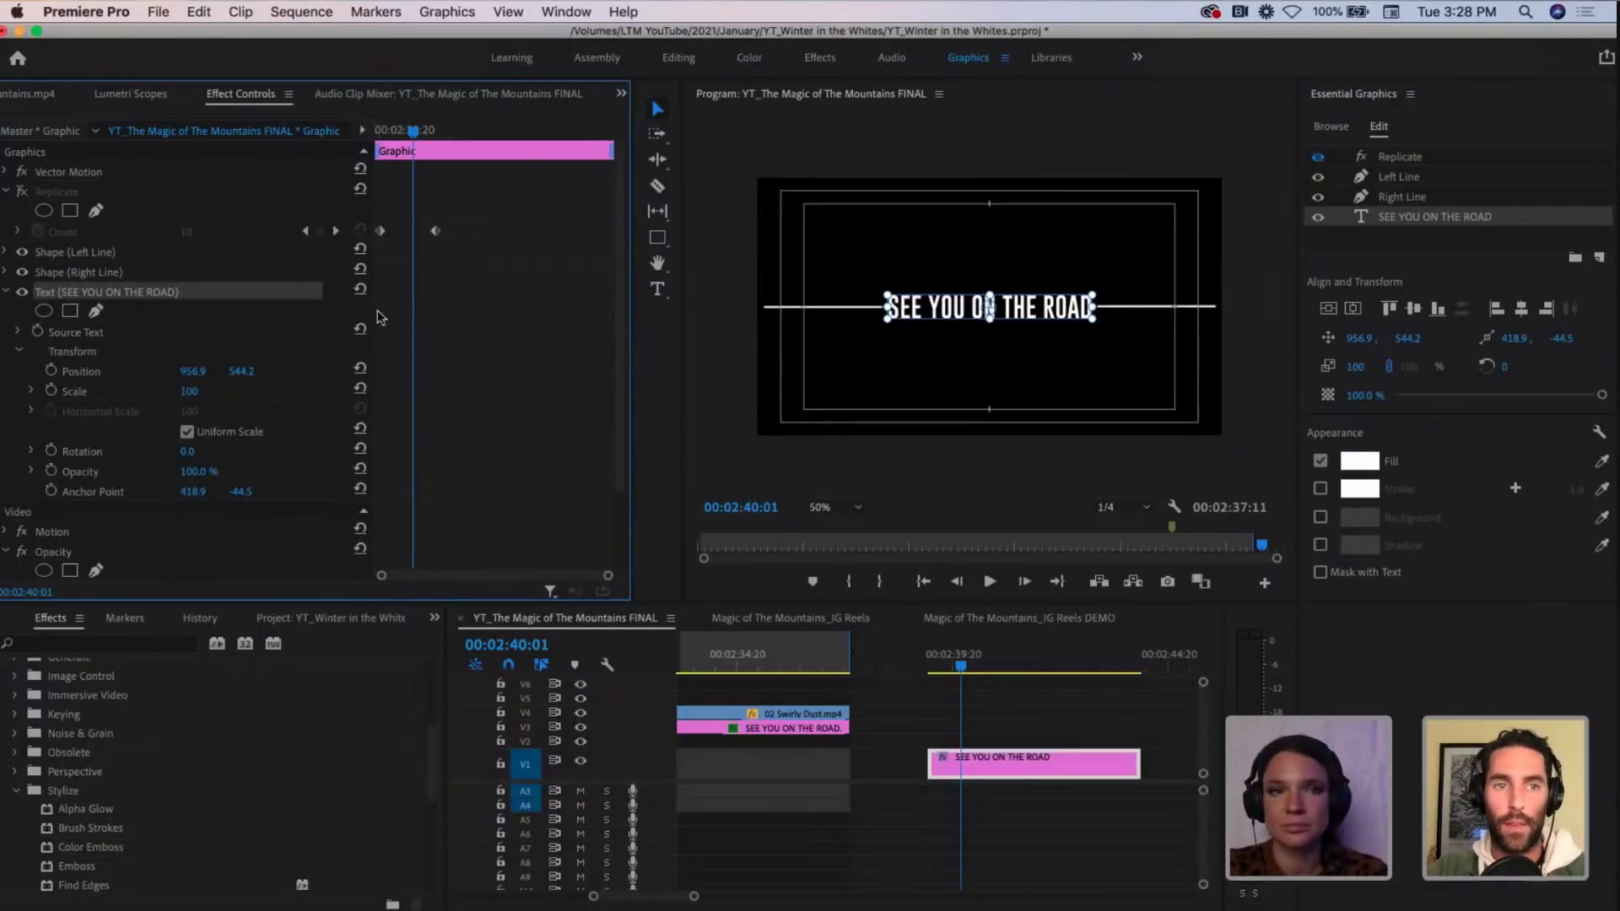
click(70, 311)
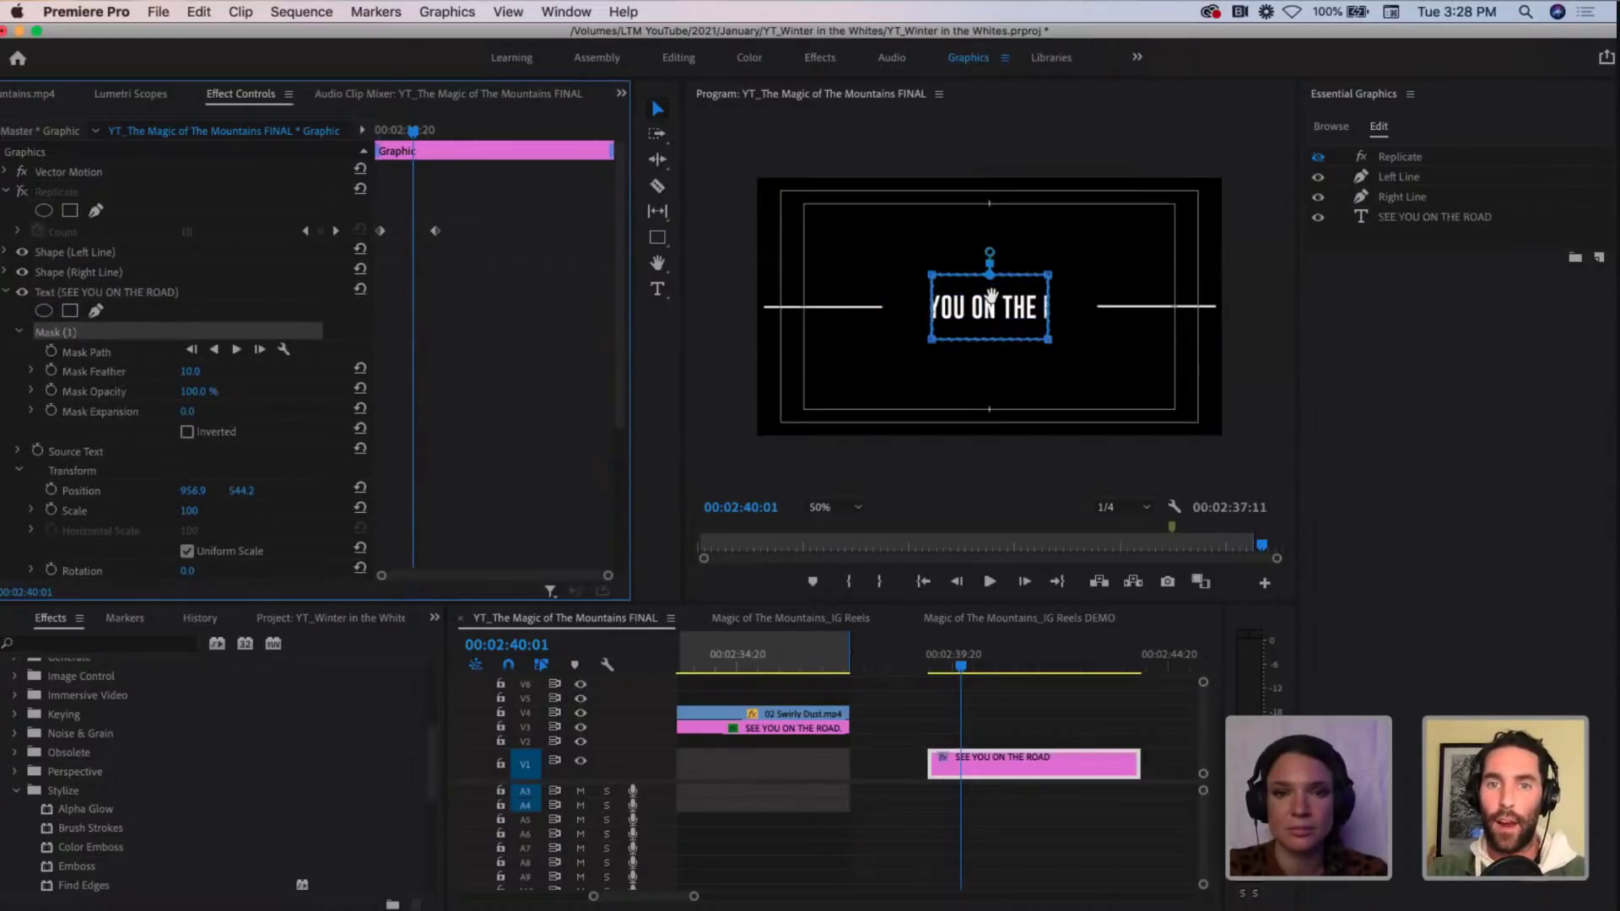
Step: Reshape the text layer's mask into a rectangle that closely encloses the entire SEE YOU ON THE ROAD title
drag(991, 295, 1106, 336)
drag(1002, 276, 1097, 274)
drag(1105, 334, 1101, 330)
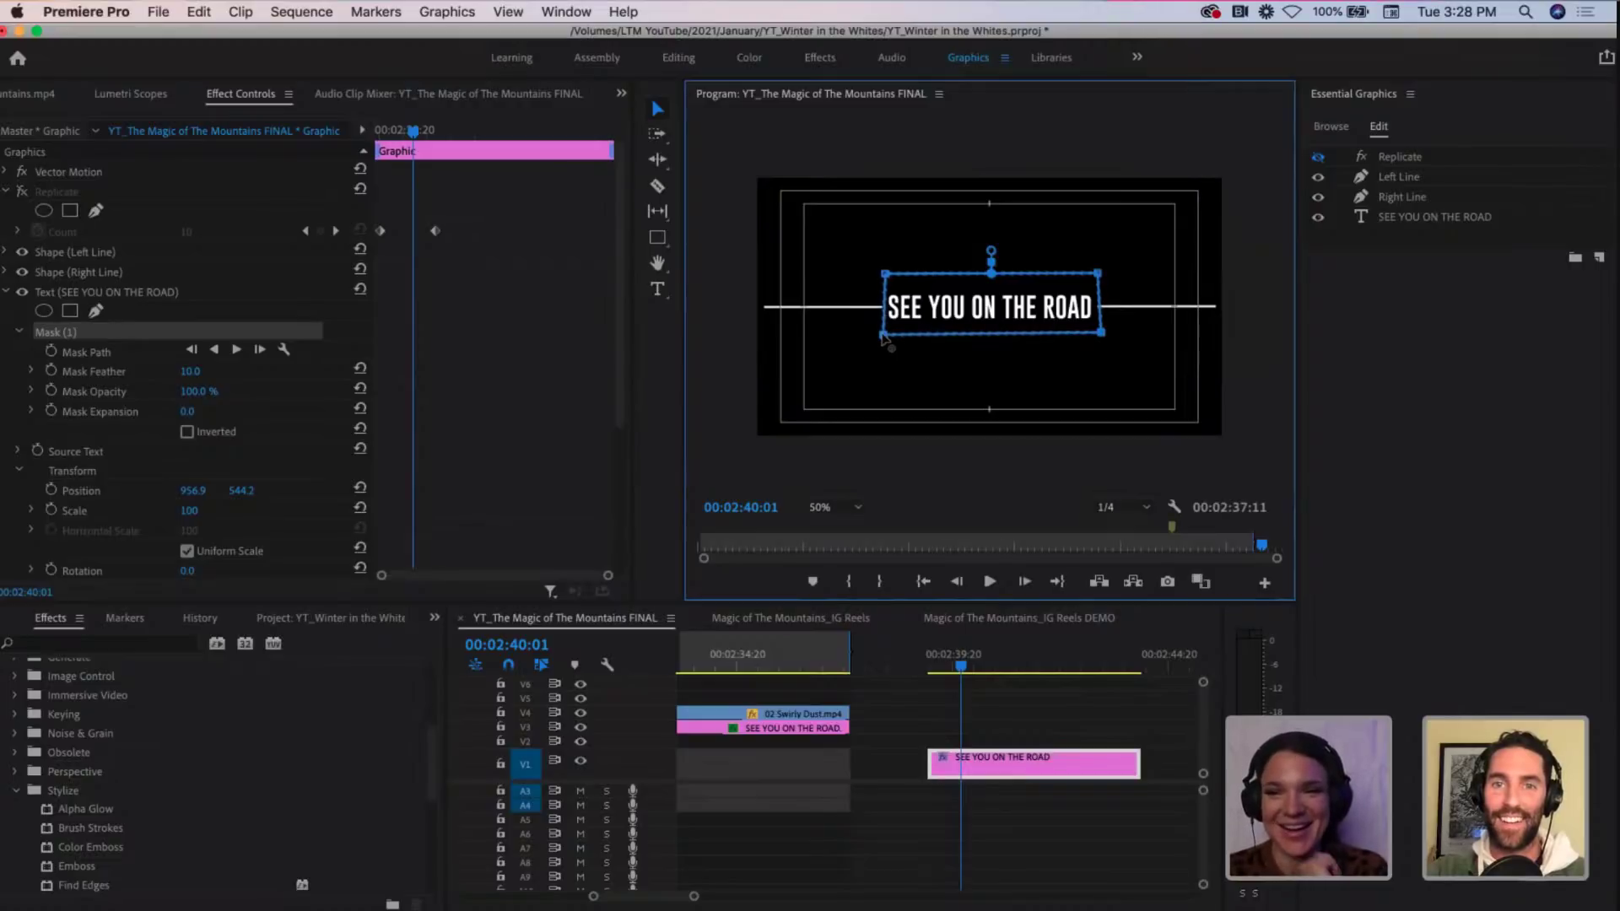
drag(885, 275, 886, 284)
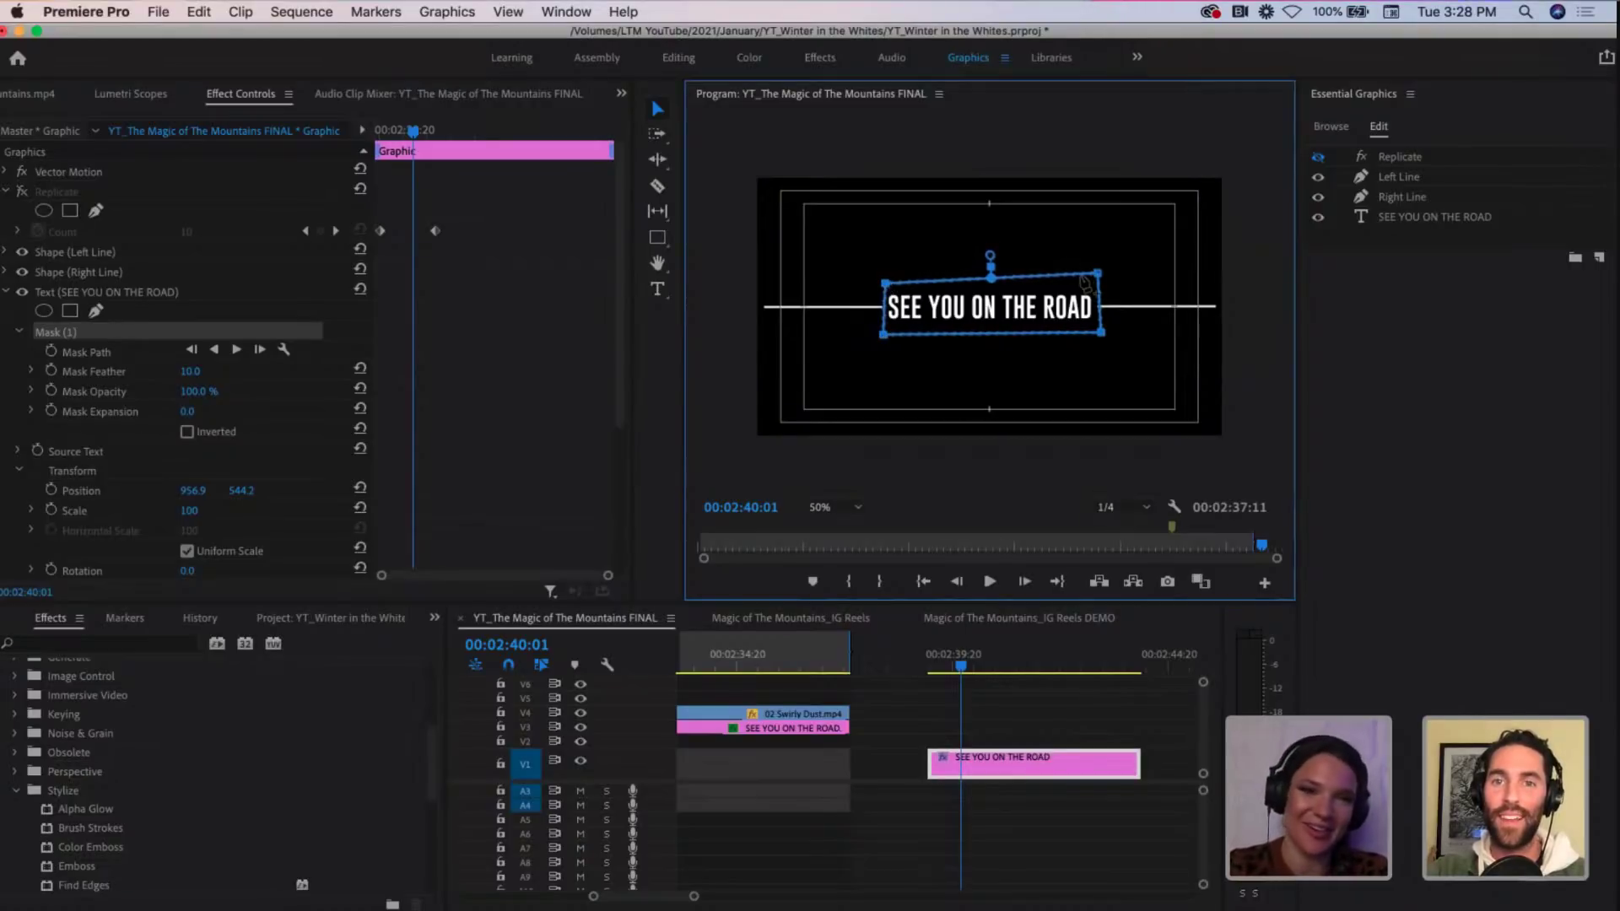
drag(1097, 275, 1097, 284)
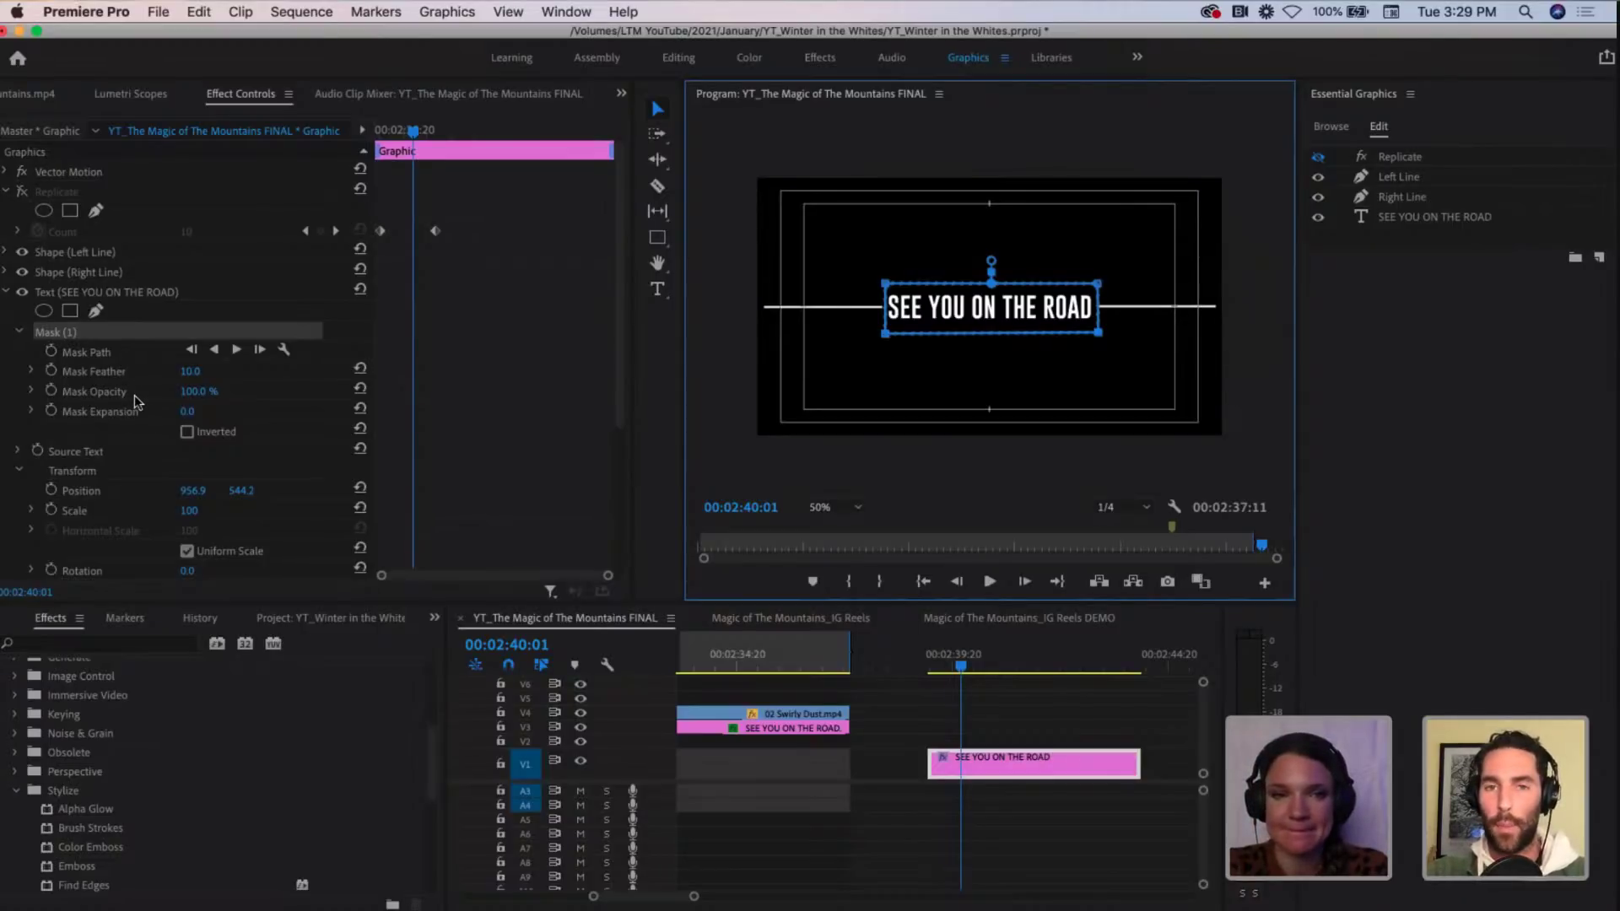
scroll(149, 477, down, 3)
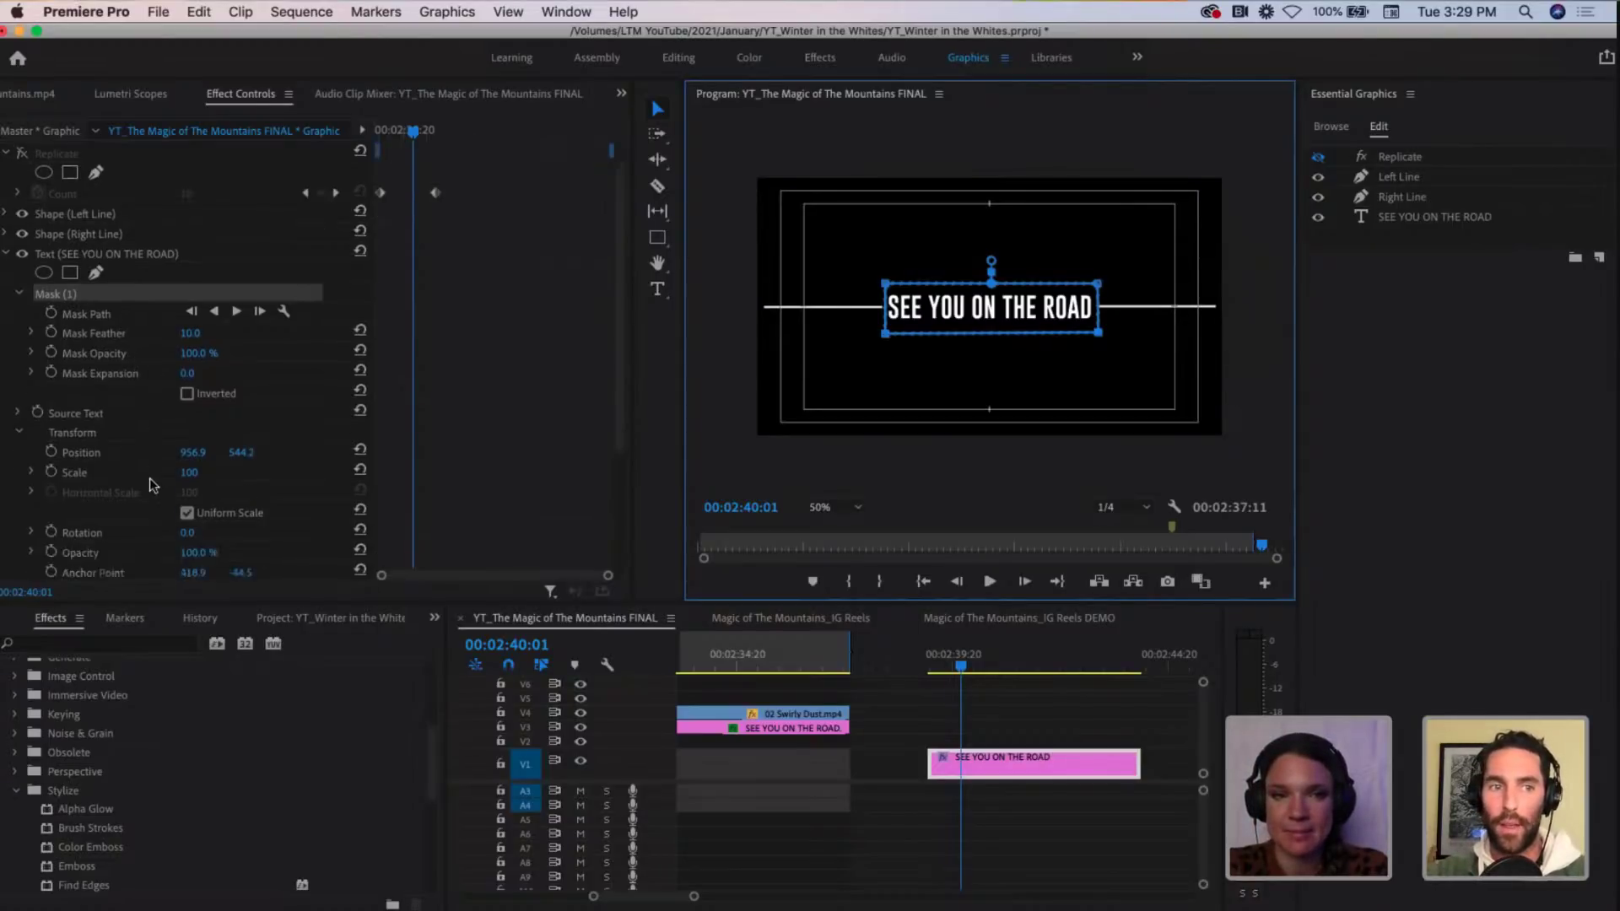
scroll(82, 380, down, 4)
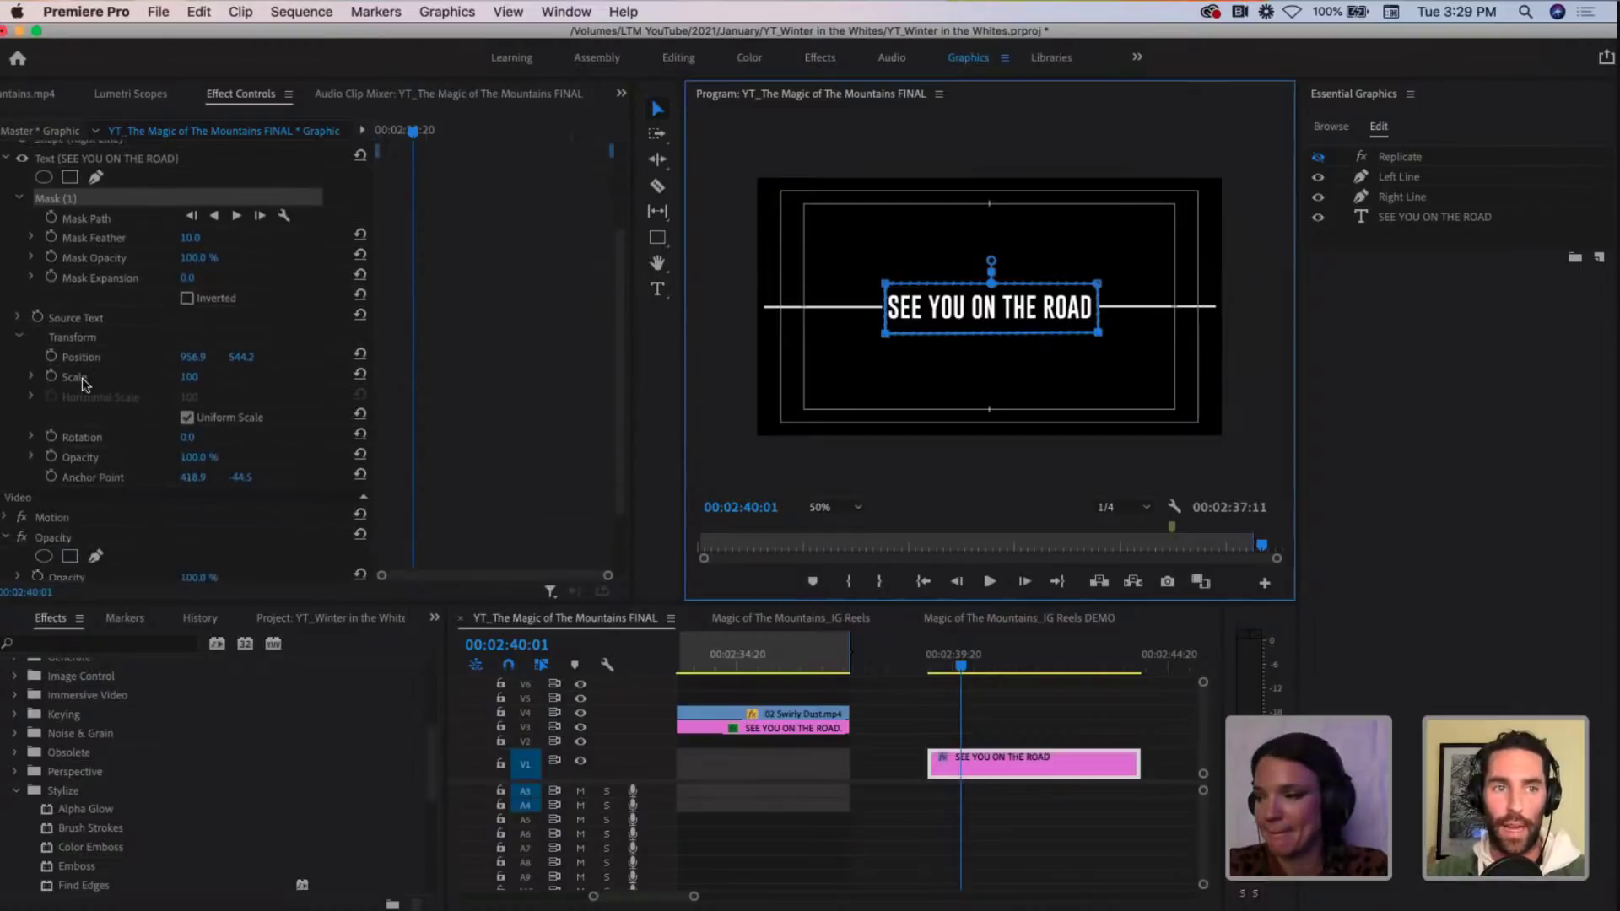
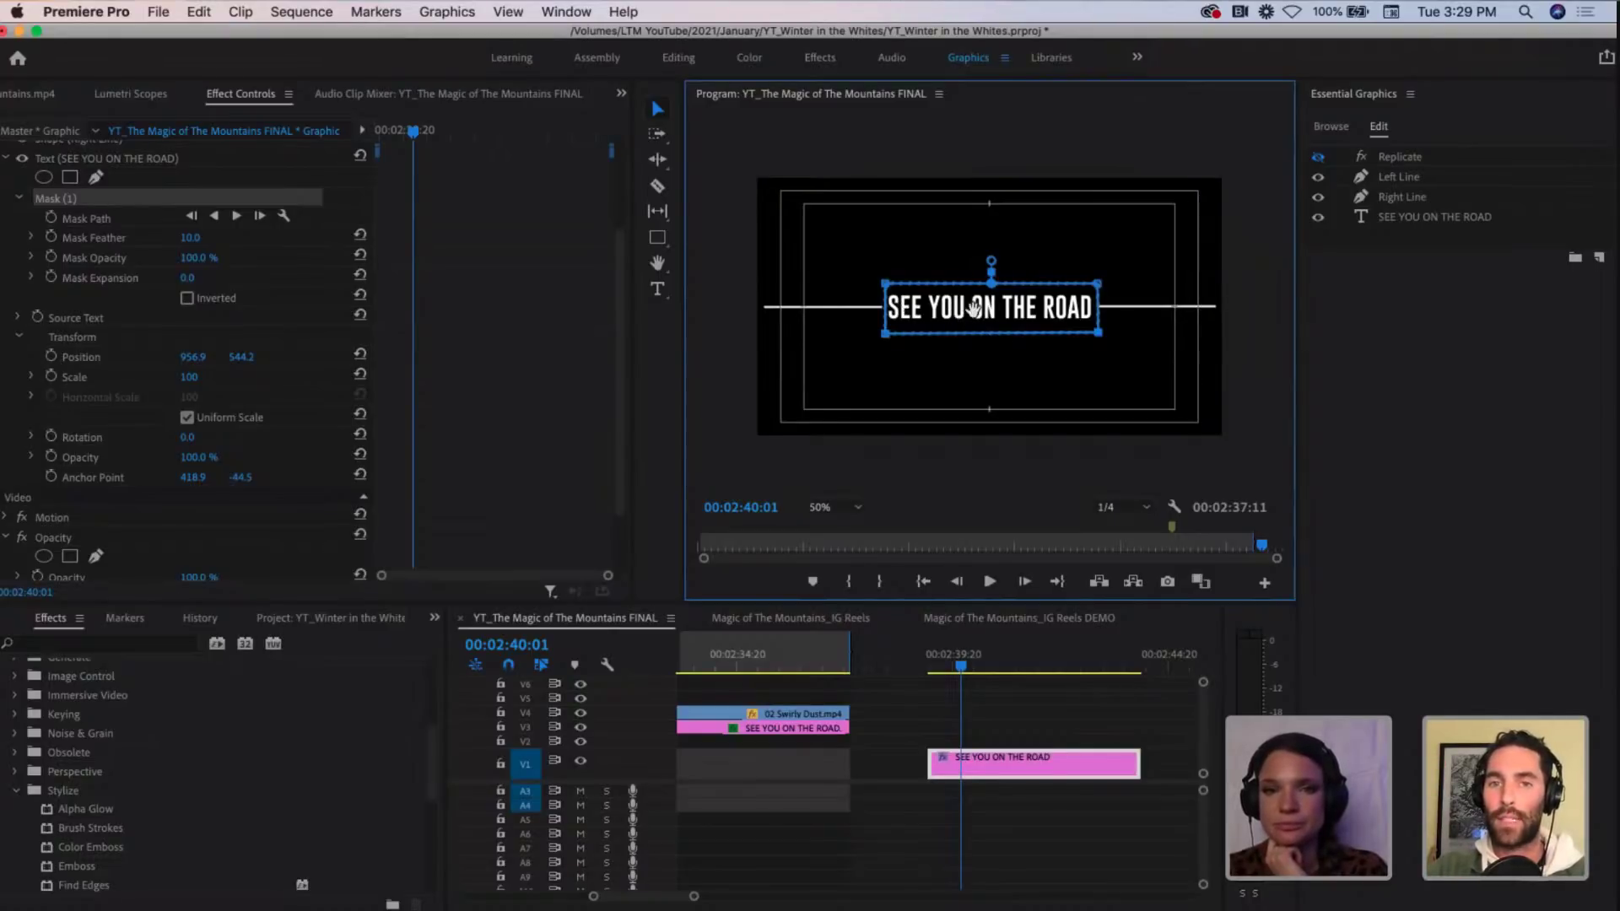
Step: Try shifting the SEE YOU ON THE ROAD text vertically with its Position value, and undo the shift
click(91, 360)
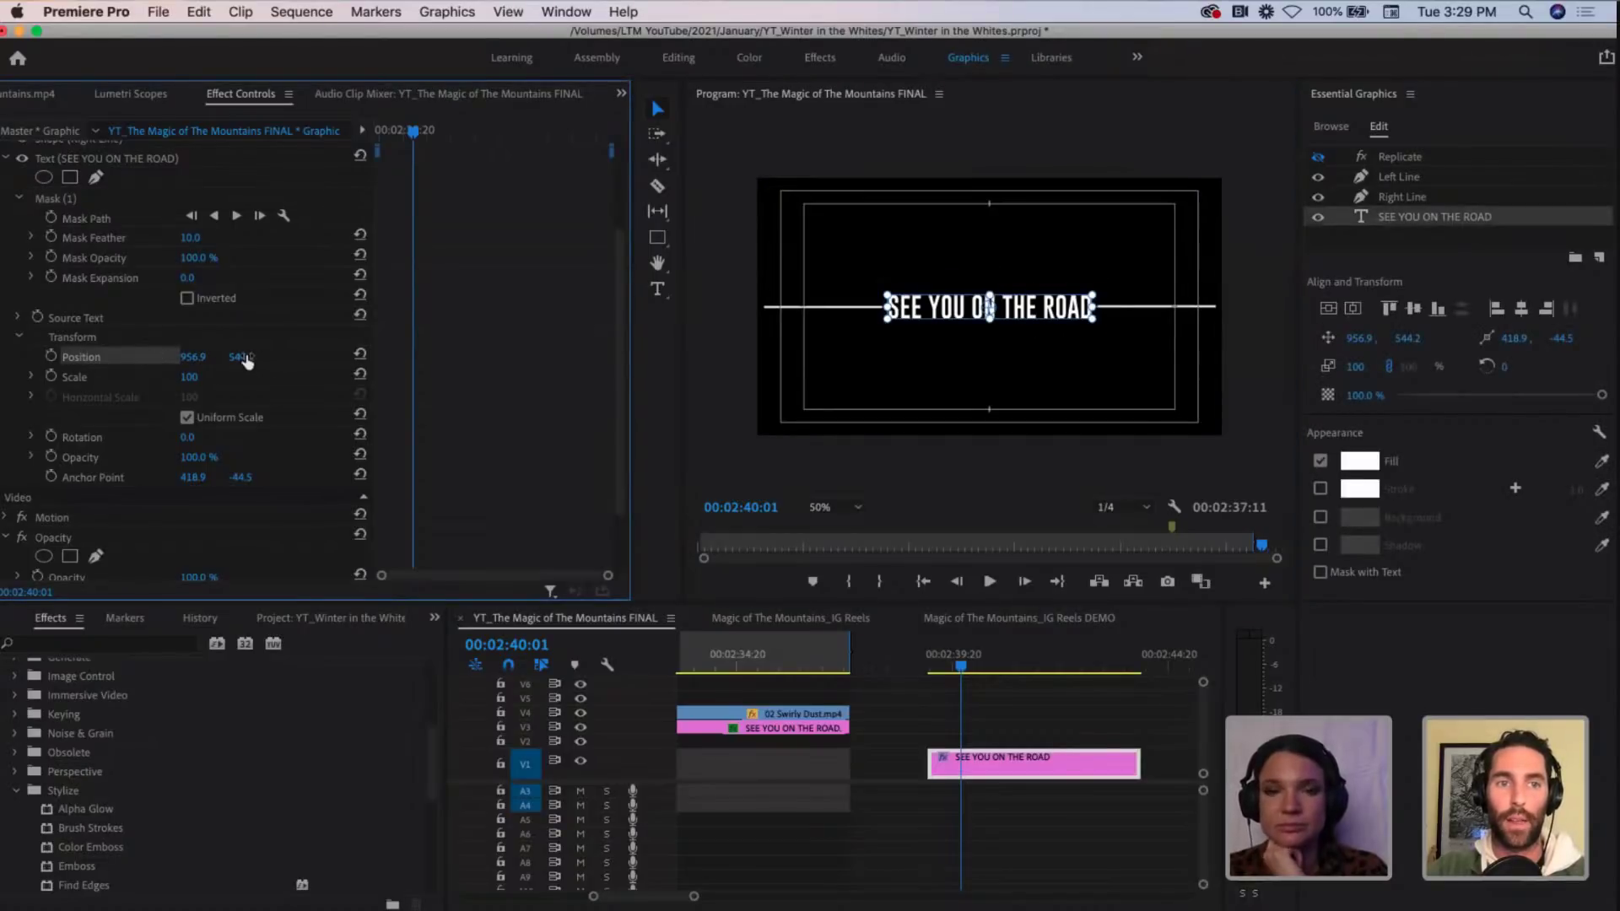
mouse_move(238, 360)
mouse_down()
mouse_move(255, 360)
mouse_move(189, 359)
mouse_move(290, 357)
mouse_move(254, 357)
mouse_up()
key(super+z)
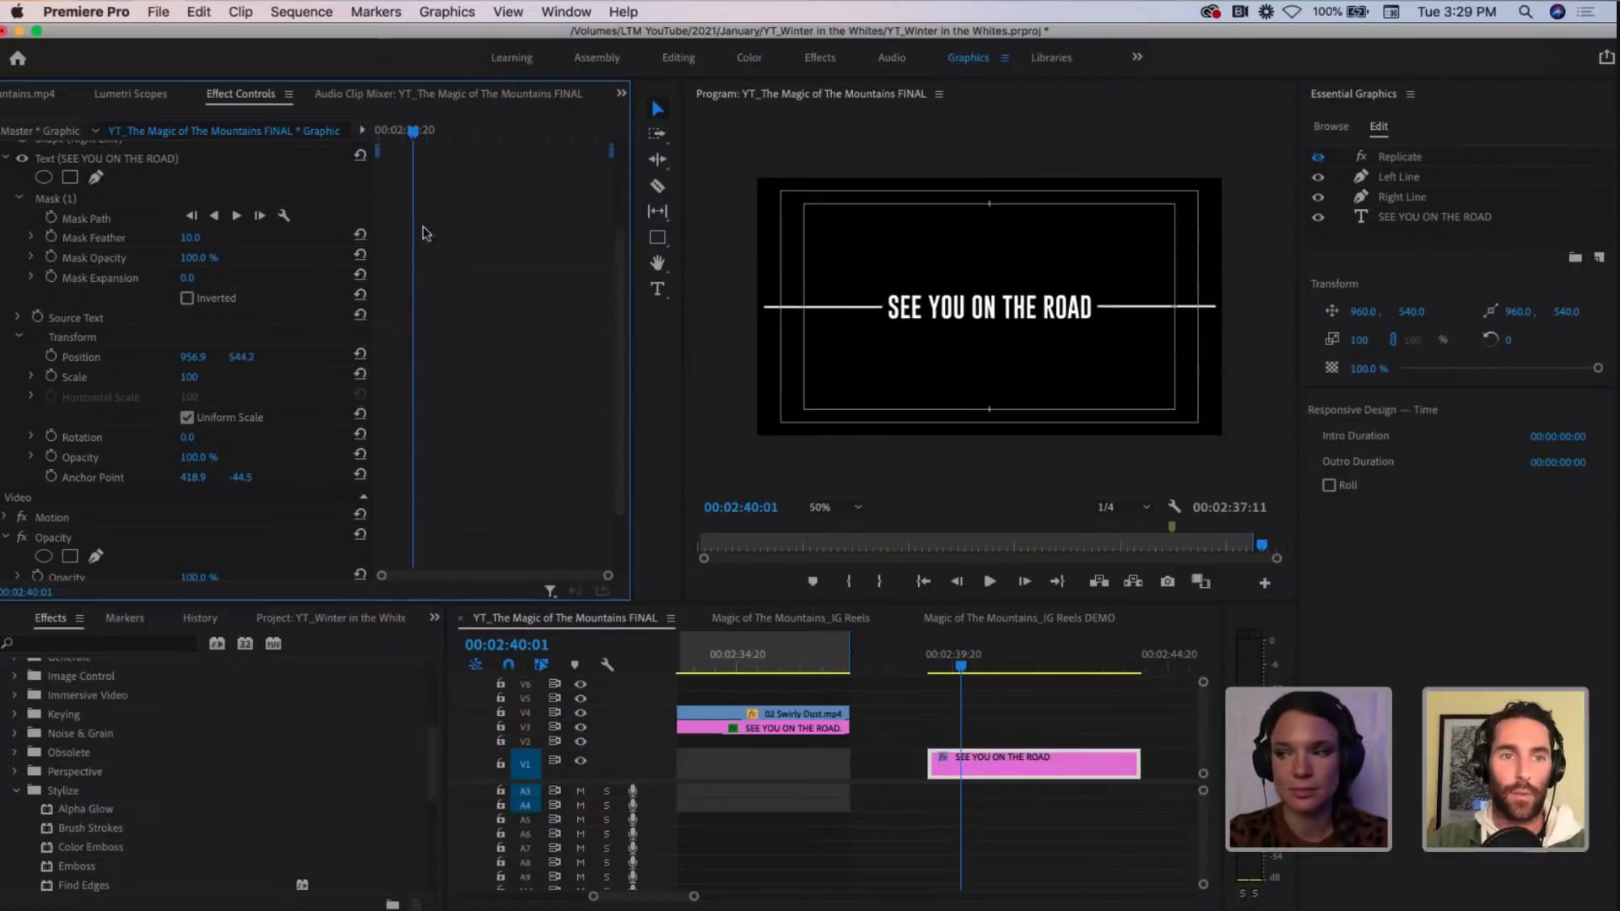
Step: Start Position keyframing on the text layer at about 00:02:39:21 and add a second Position keyframe at 00:02:40:04
mouse_move(413, 131)
mouse_down()
mouse_move(385, 134)
mouse_move(407, 134)
mouse_up()
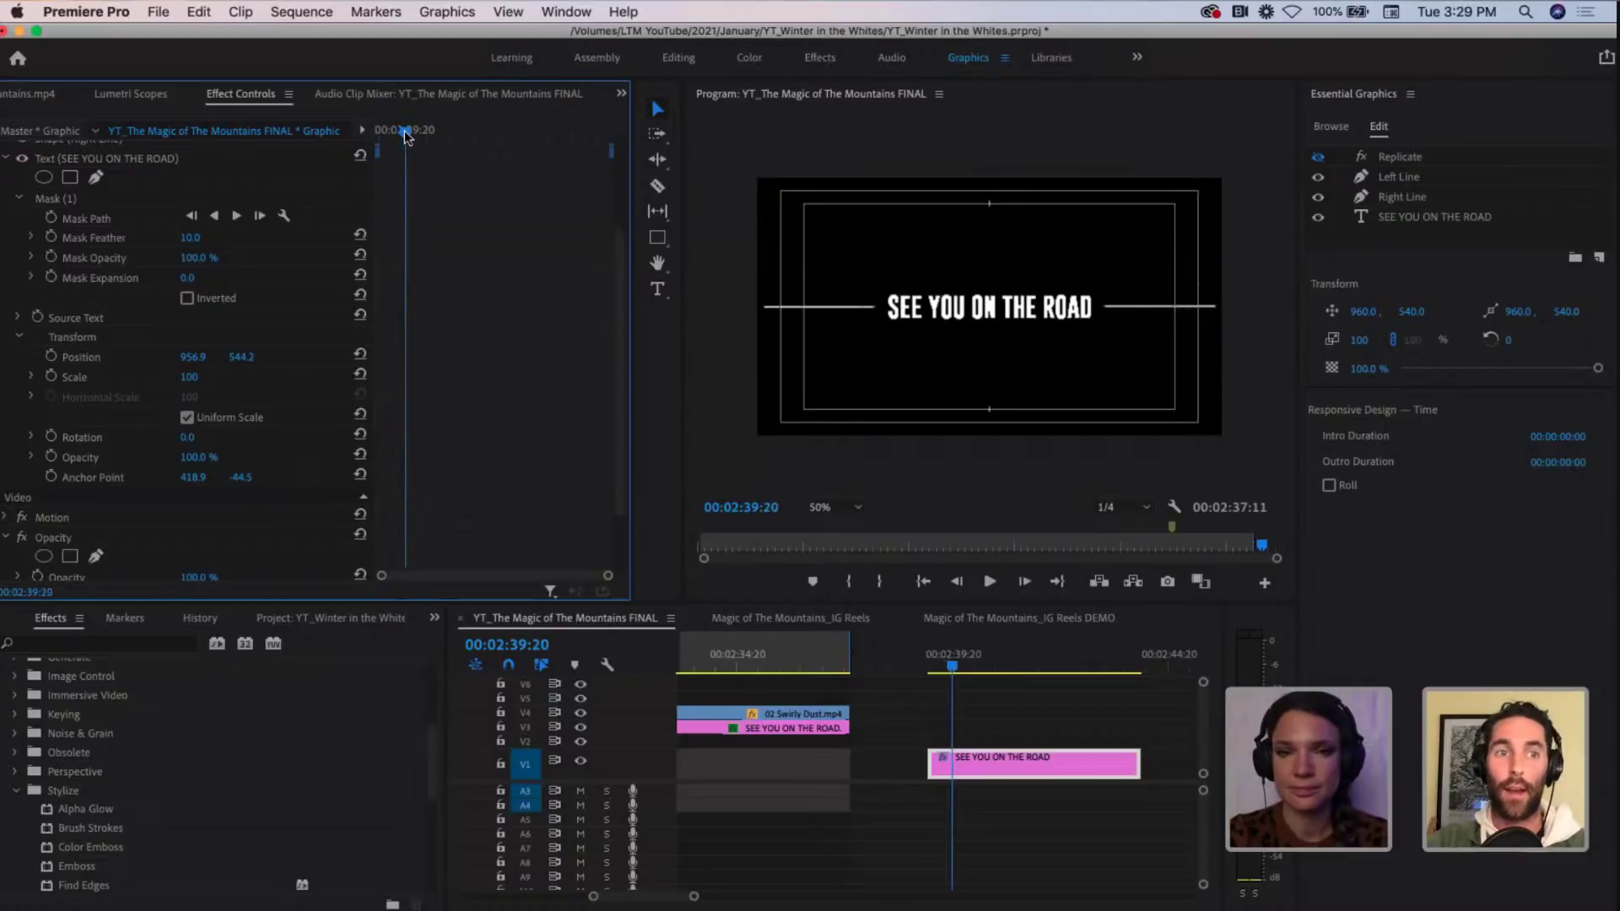
click(51, 358)
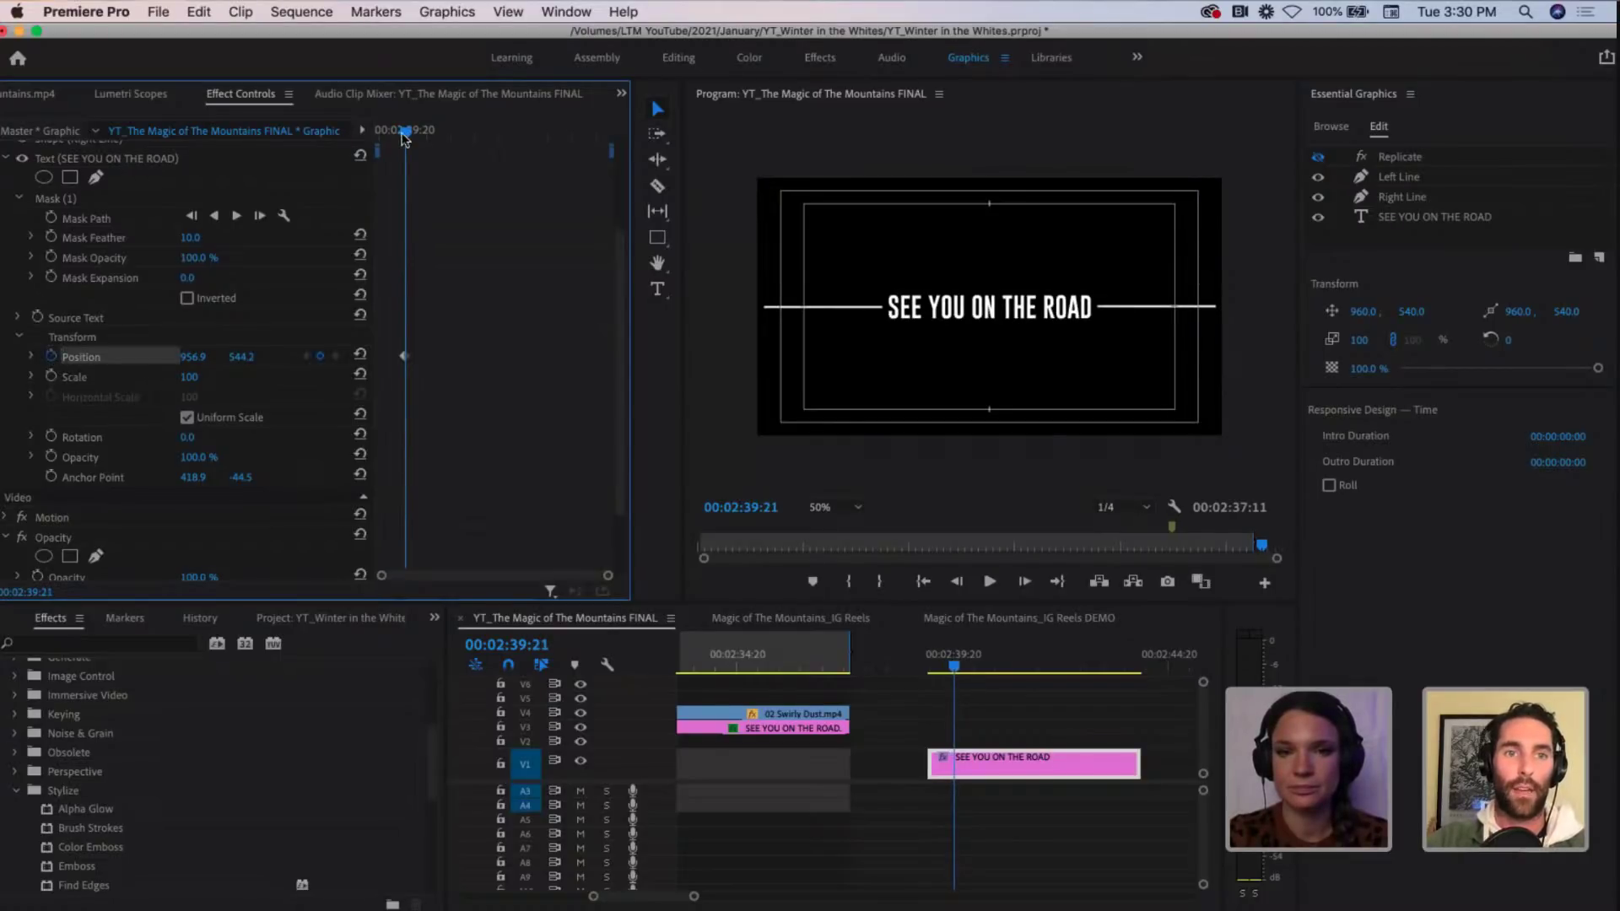
drag(407, 135, 418, 140)
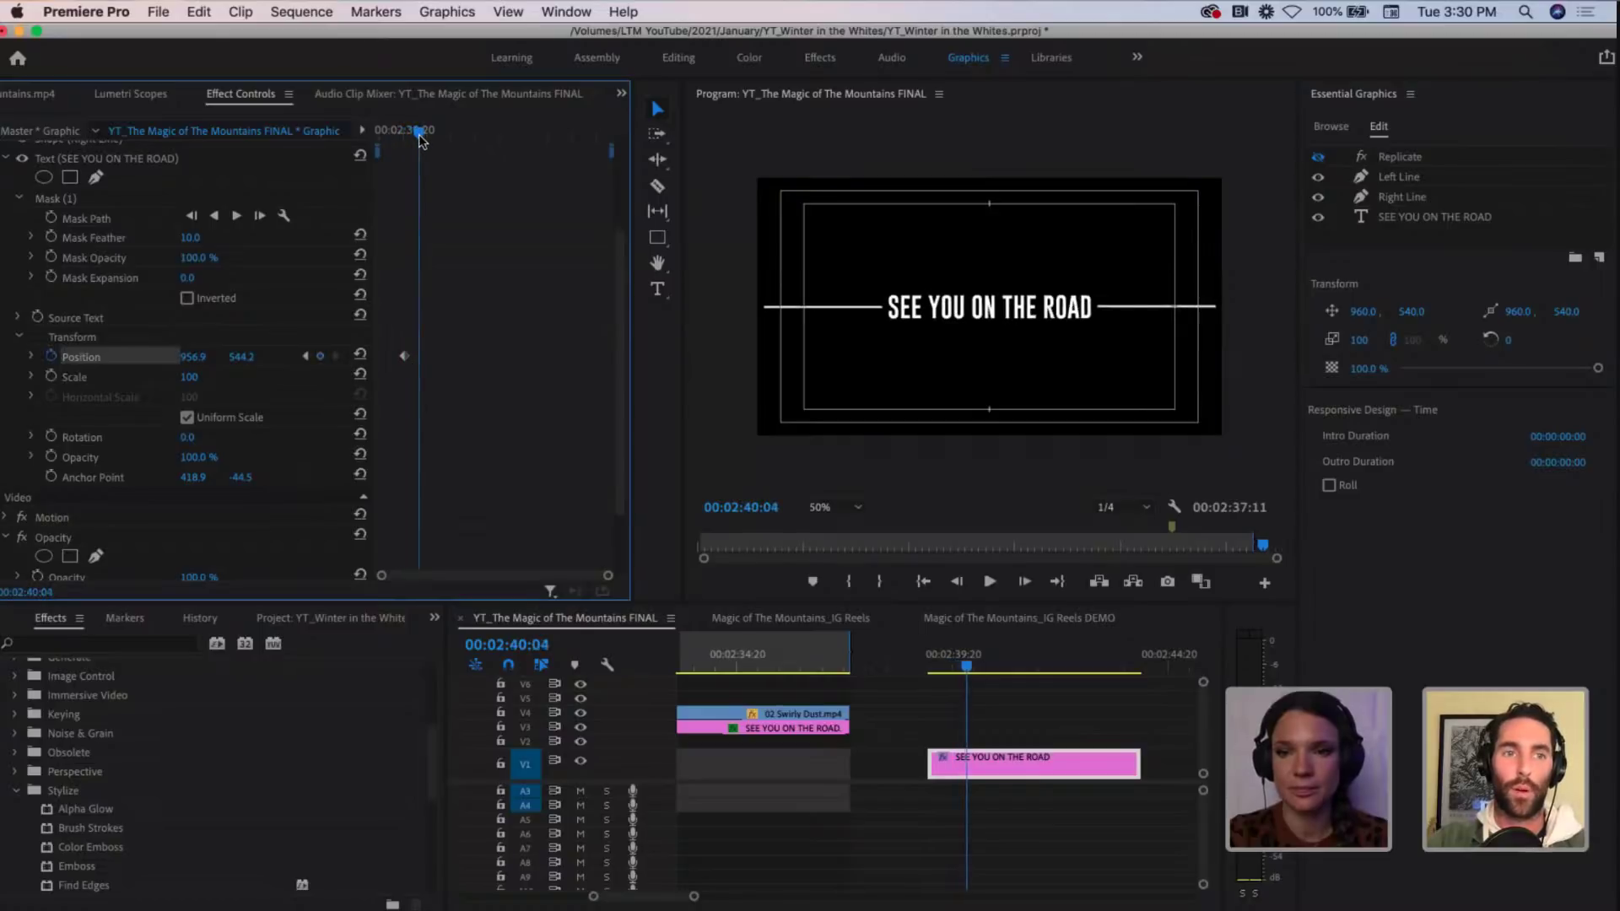
click(320, 358)
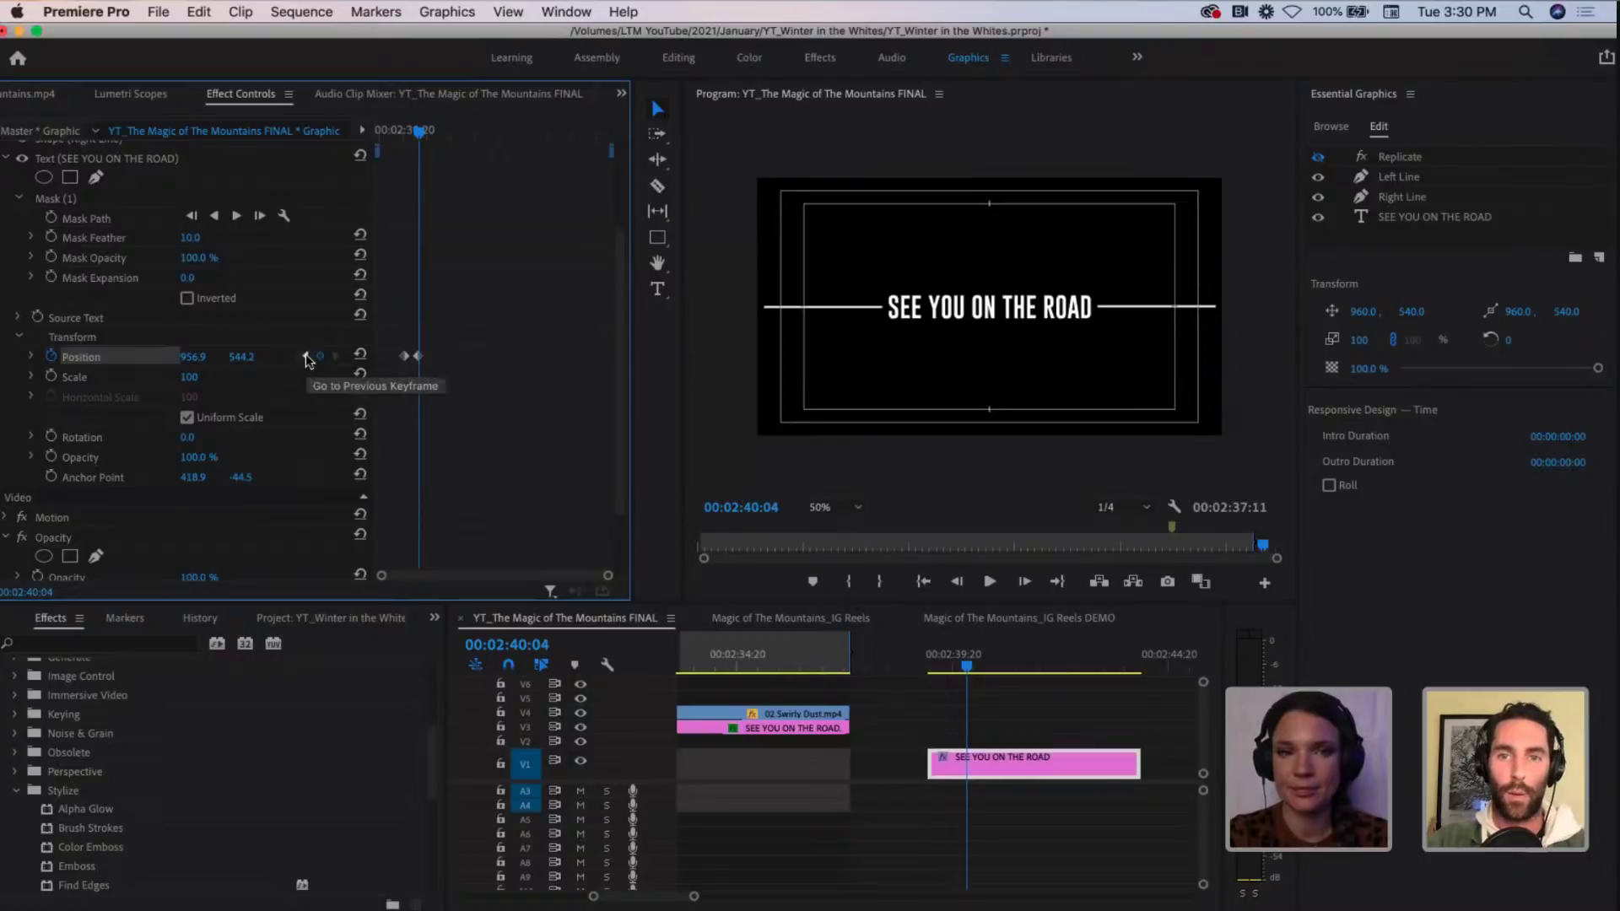
Step: Set the text's vertical Position to 733.2 at the first keyframe and play back the resulting text reveal
click(307, 358)
drag(192, 357, 298, 357)
key(super+z)
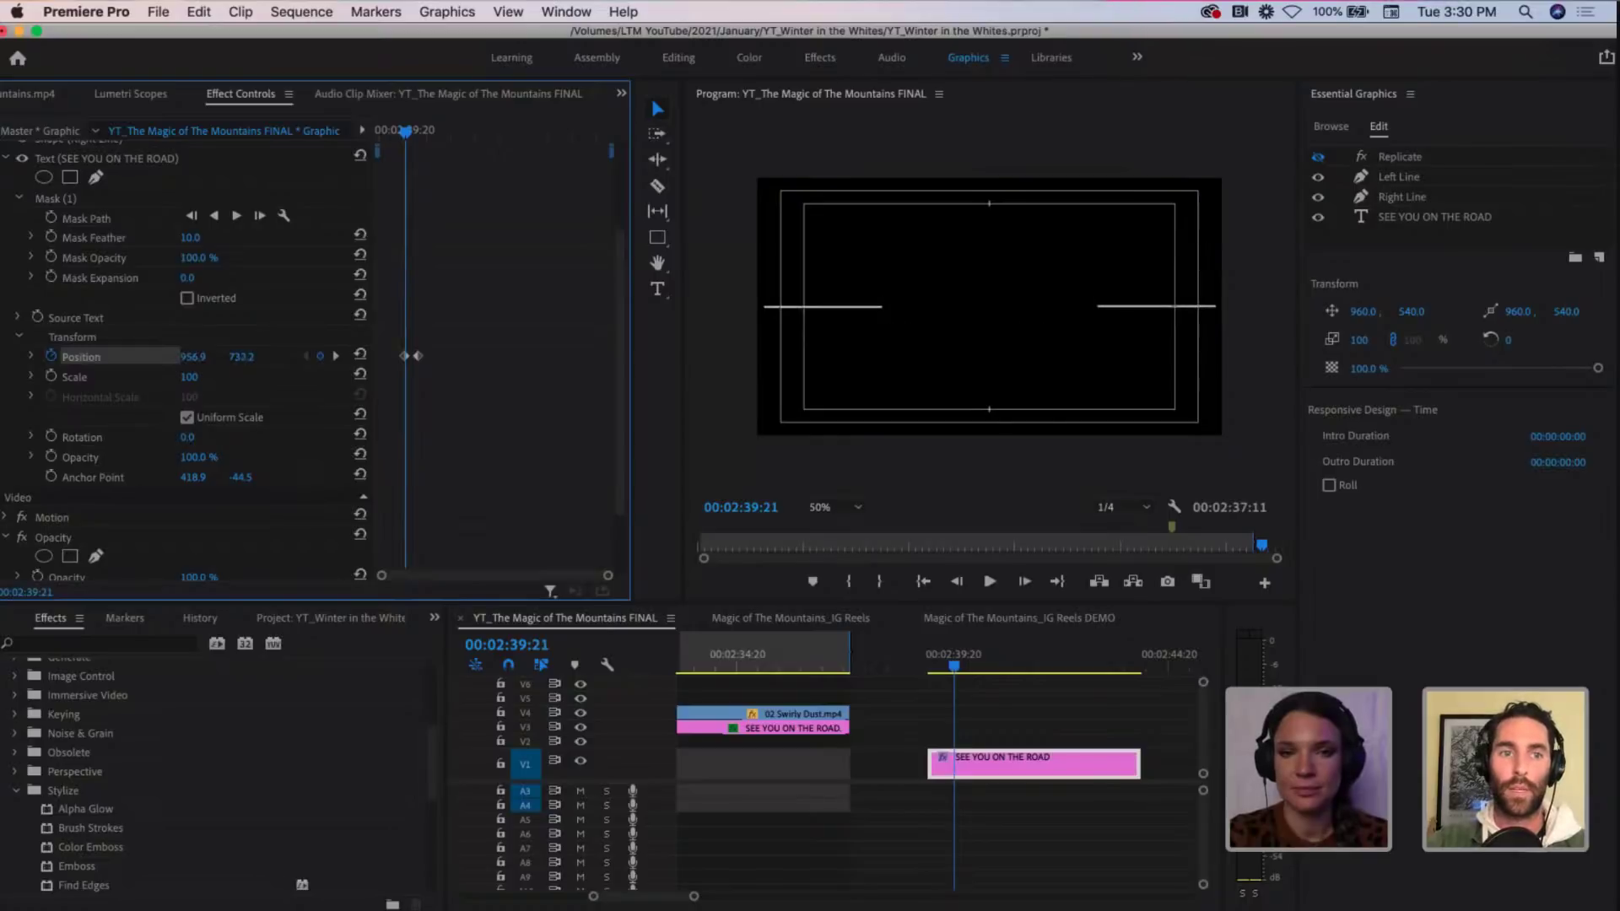
key(space)
key(space)
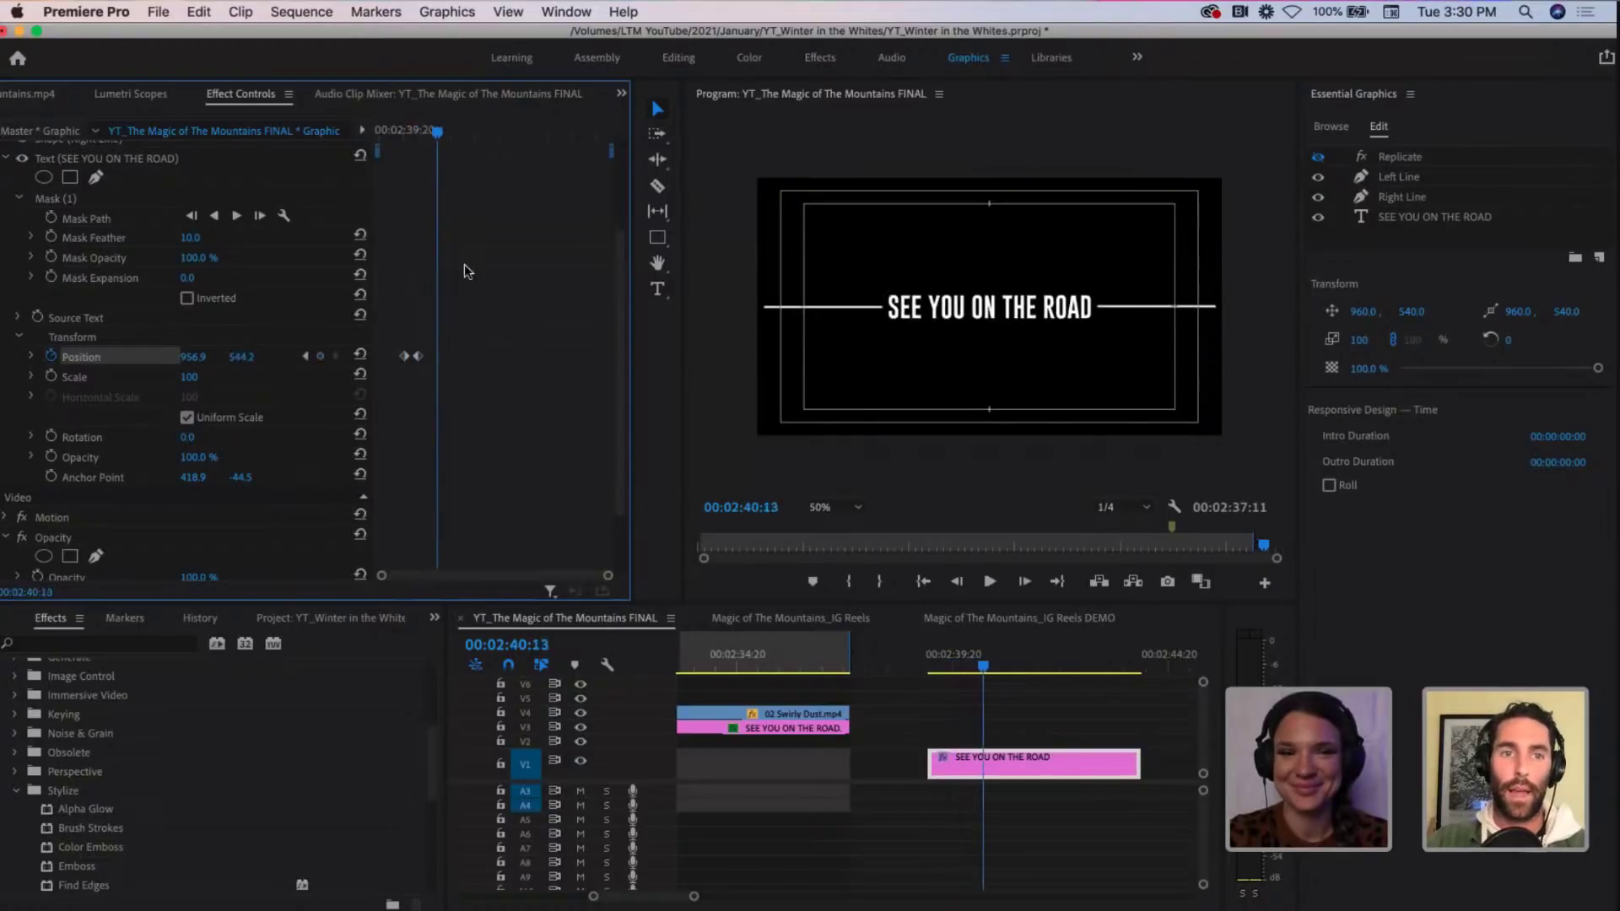
Step: Move both text Position keyframes earlier so the first sits at about 00:02:39:13, and play the title from the start
drag(438, 132, 388, 132)
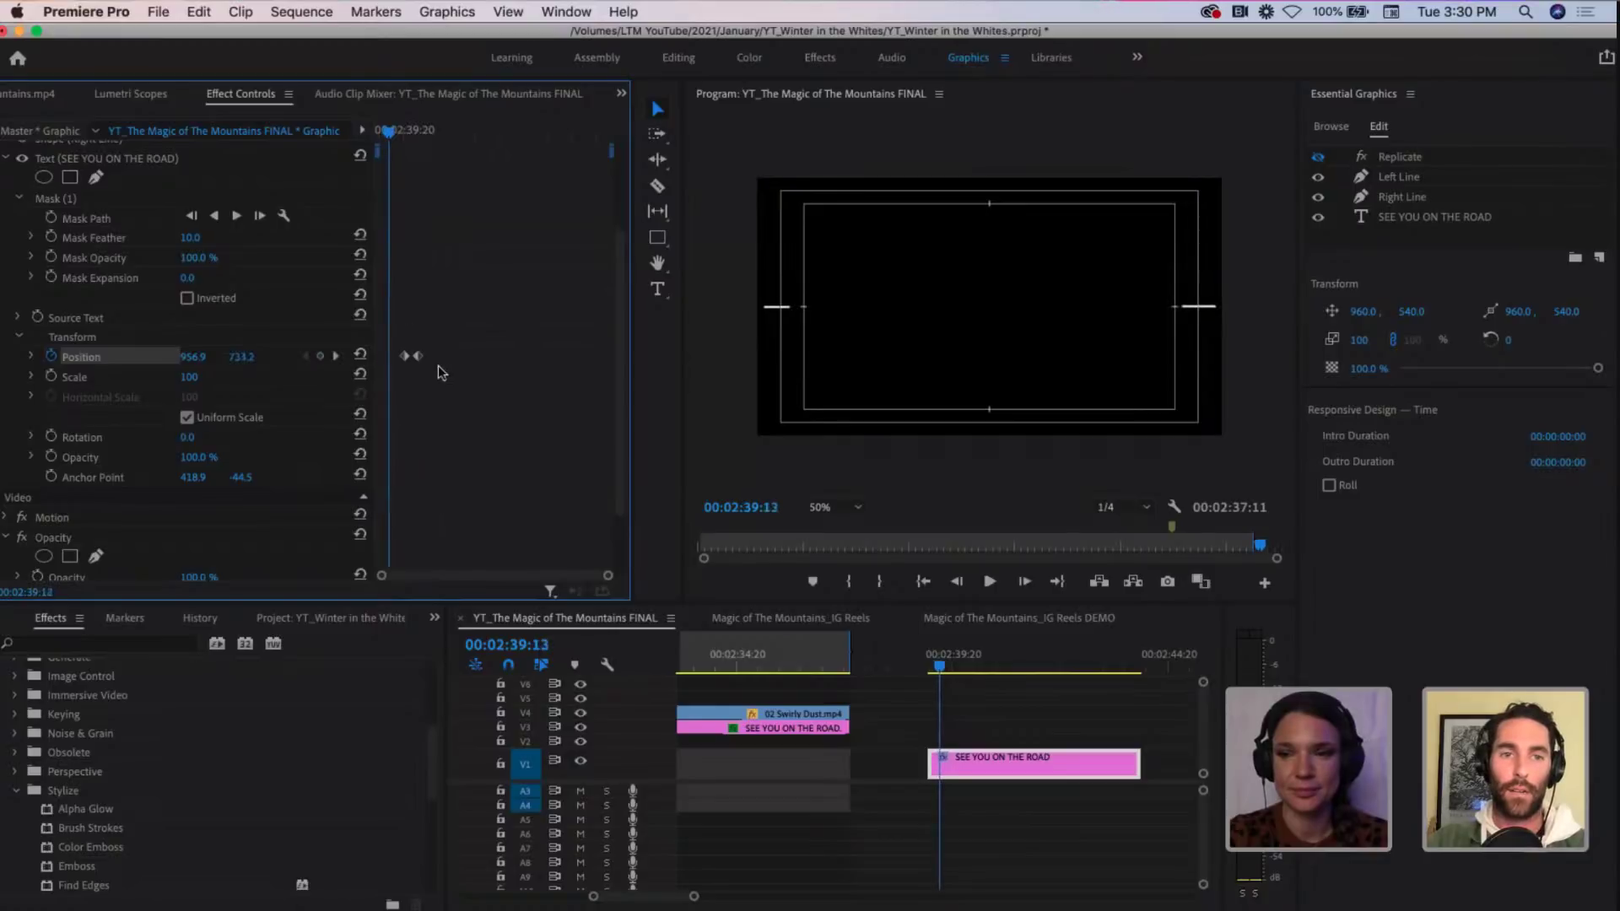
drag(438, 366, 391, 345)
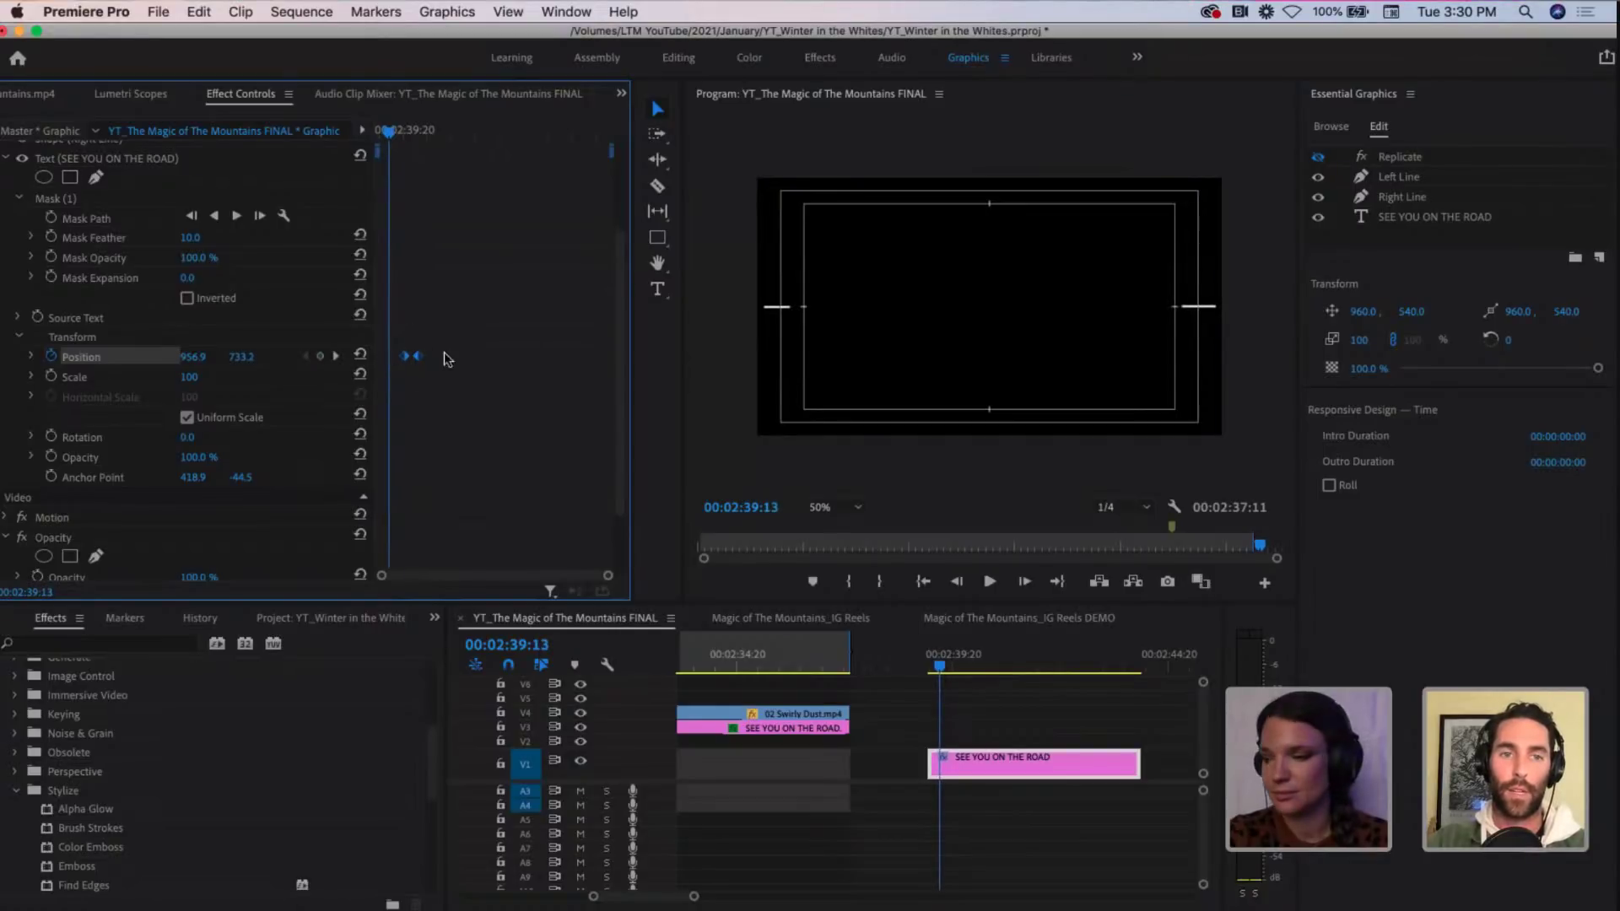
drag(421, 355, 405, 356)
mouse_move(389, 139)
mouse_down()
mouse_move(415, 137)
mouse_move(376, 140)
mouse_move(419, 141)
mouse_move(376, 140)
mouse_up()
key(space)
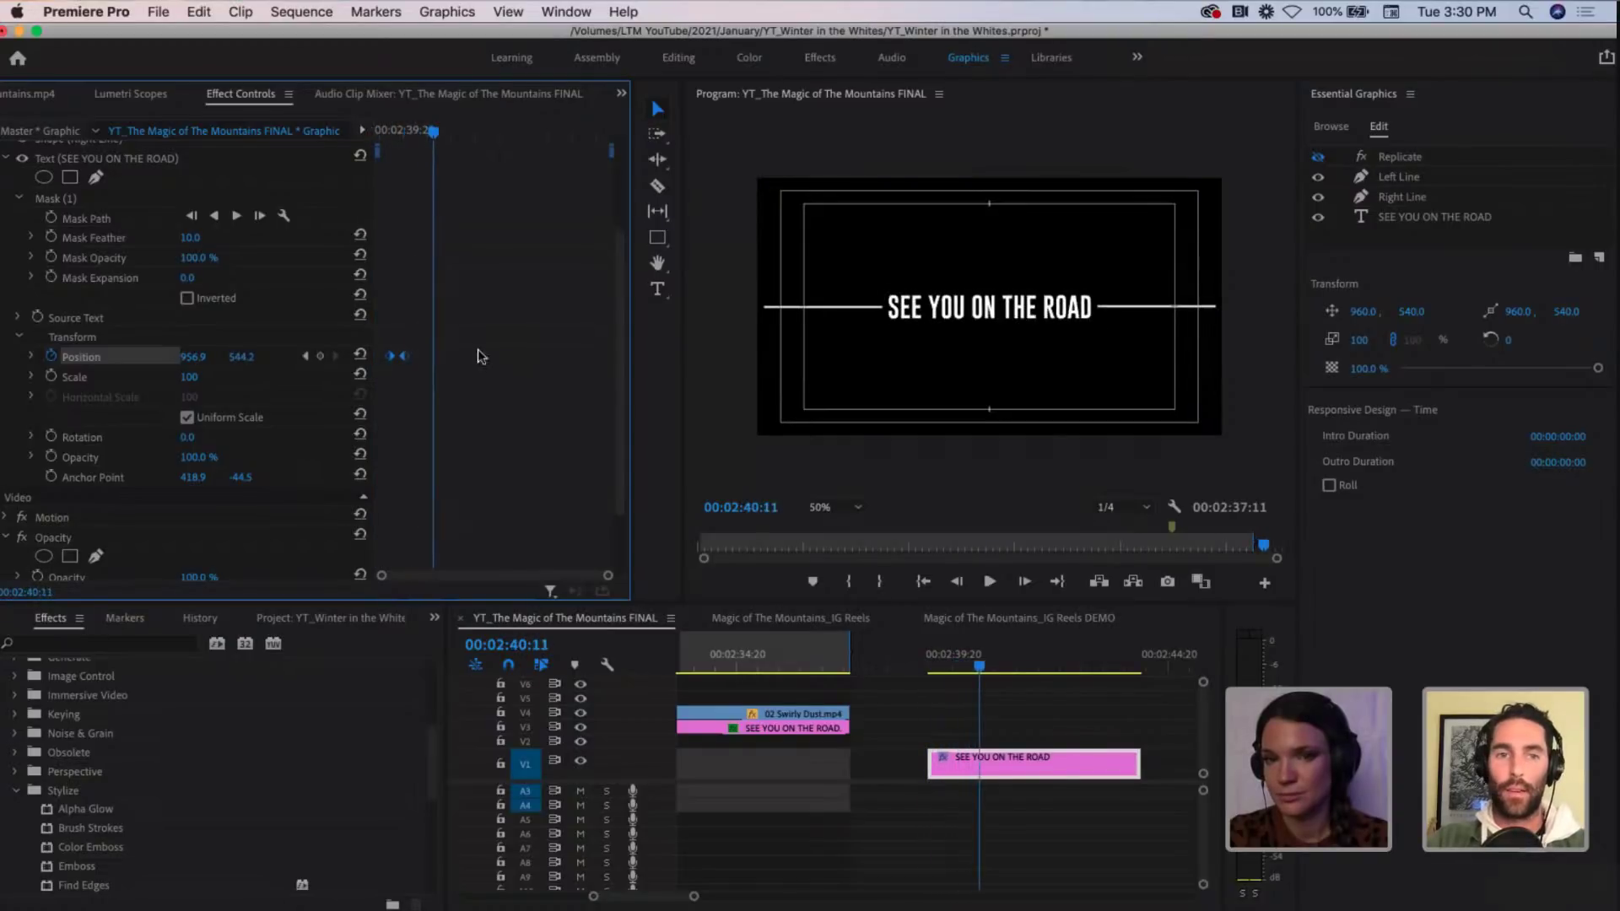
Step: Select both Position keyframes of the text layer and set their temporal interpolation to Ease In
click(412, 132)
drag(409, 129, 404, 131)
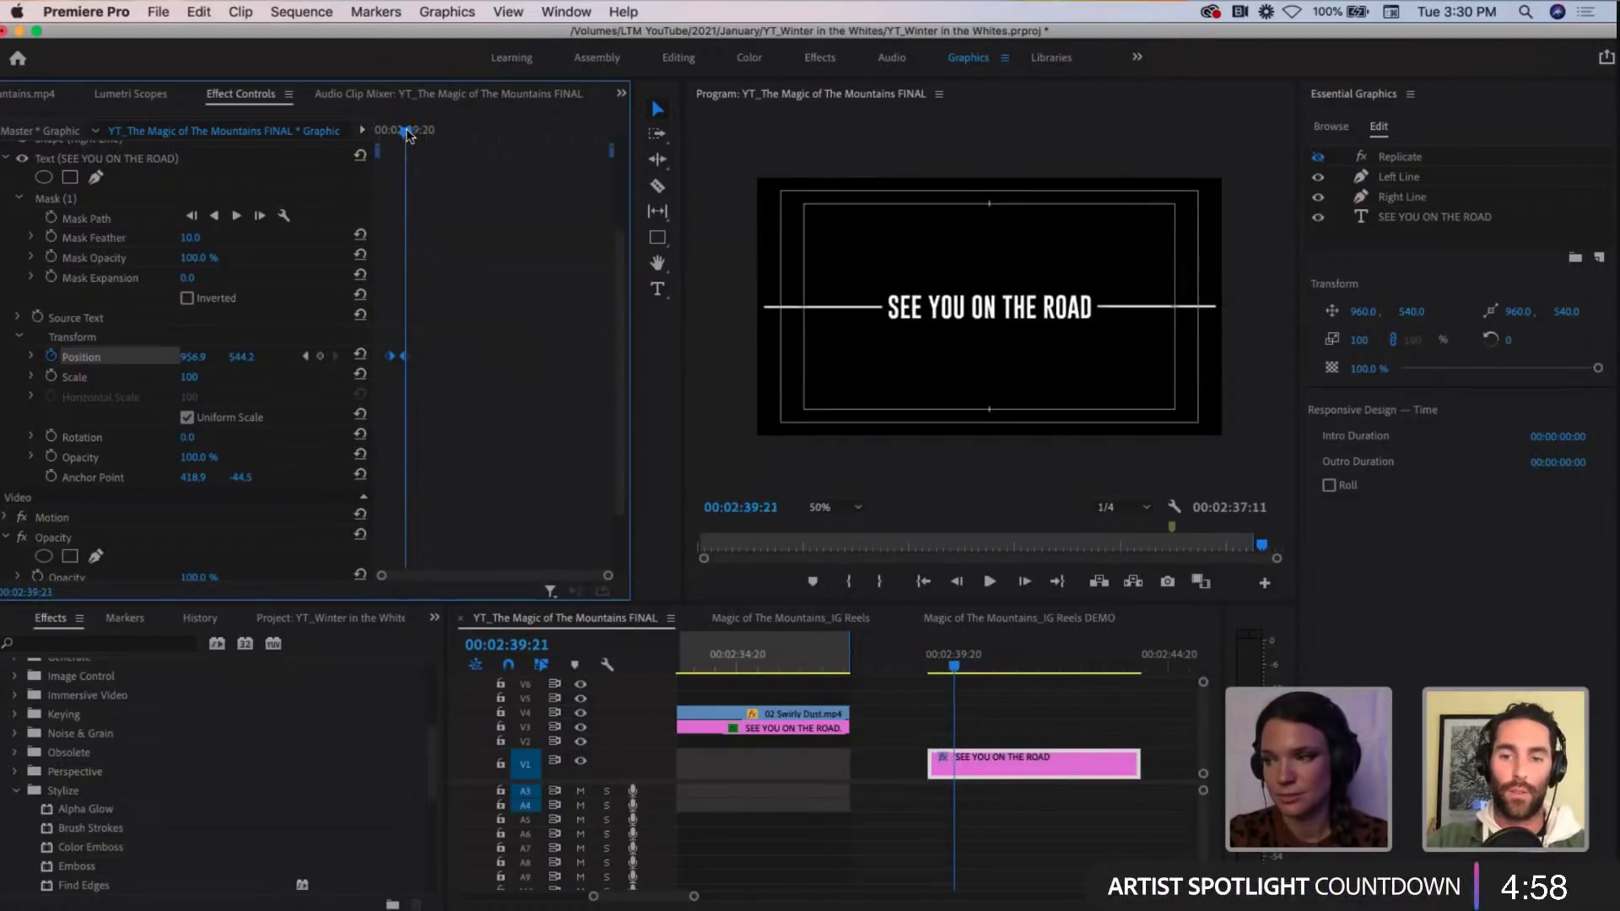
key(equal)
key(minus)
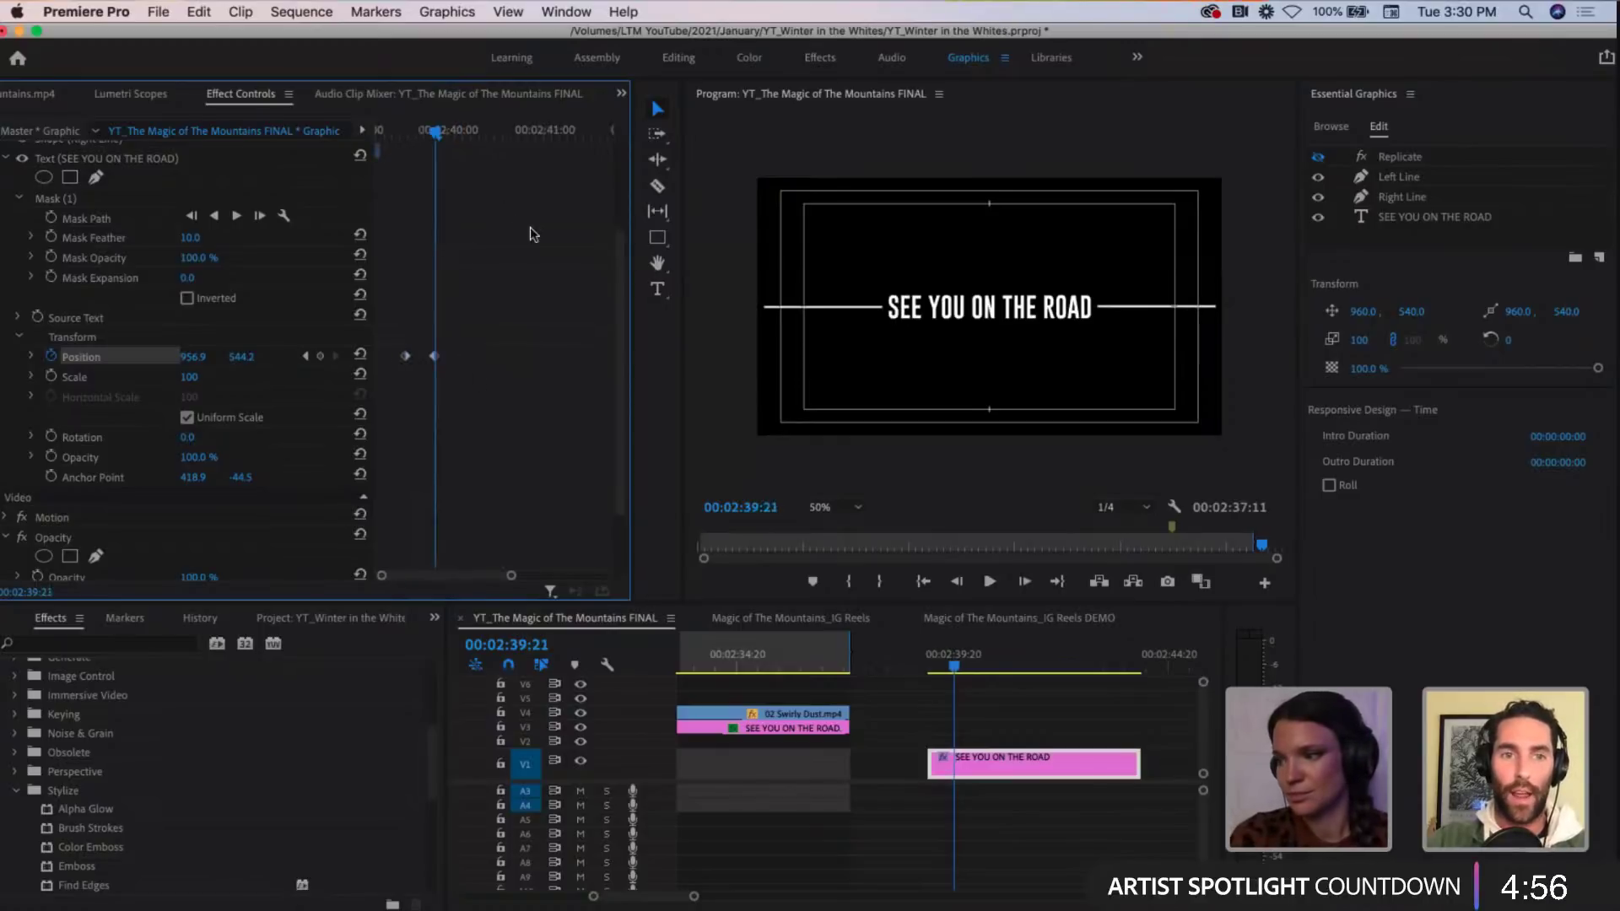
mouse_move(433, 132)
mouse_down()
mouse_move(402, 134)
mouse_move(439, 134)
mouse_up()
drag(386, 336, 445, 362)
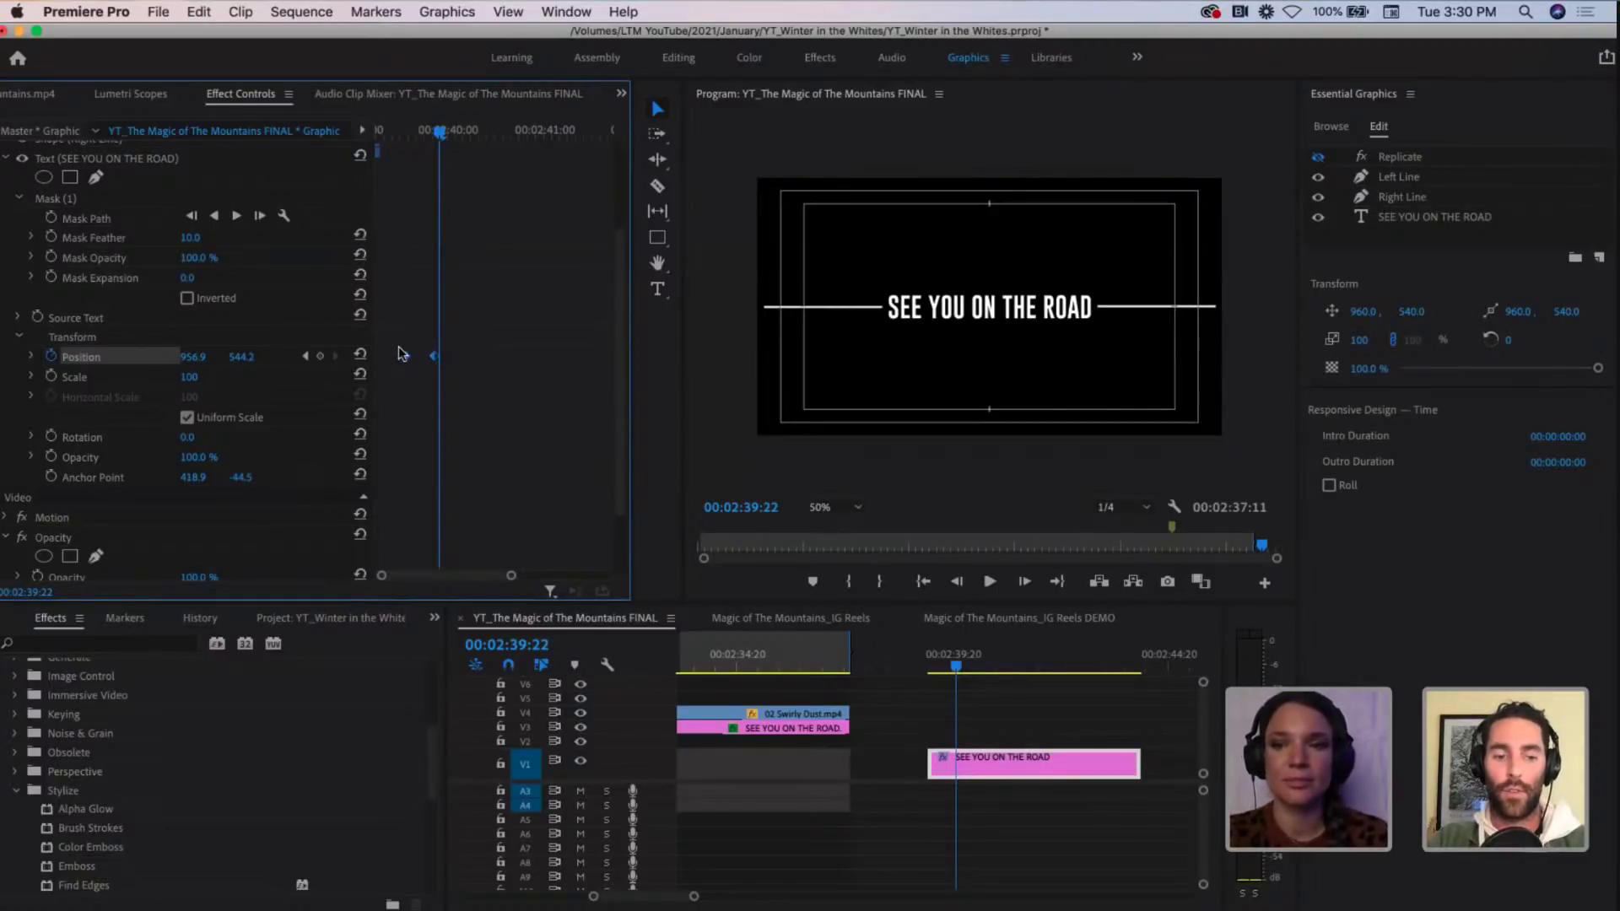
right_click(405, 357)
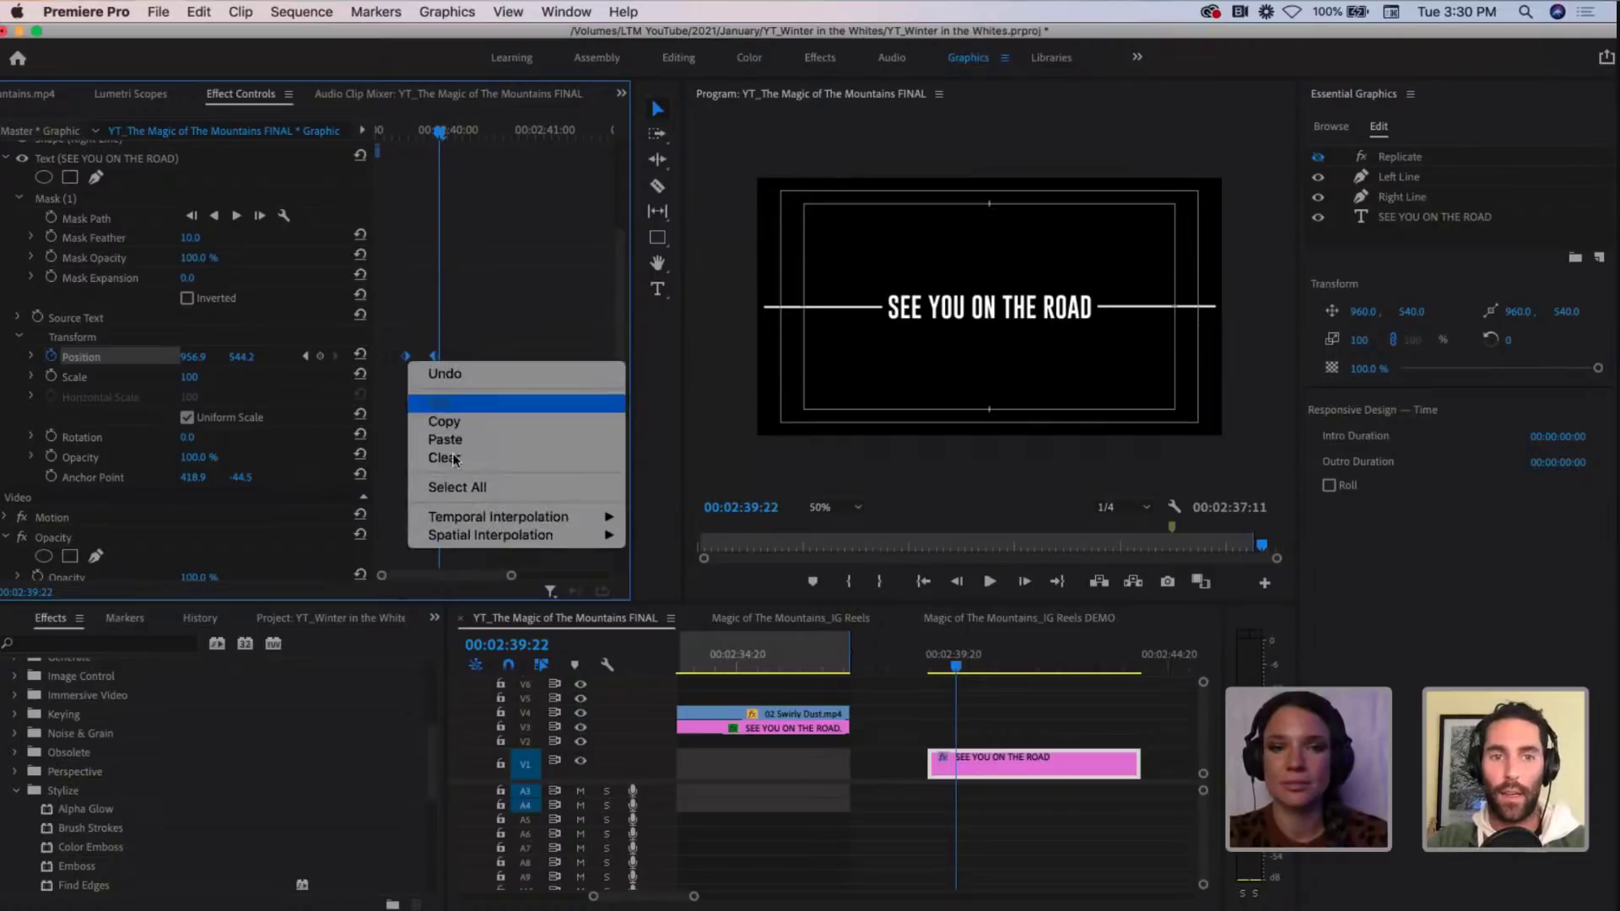
mouse_move(460, 523)
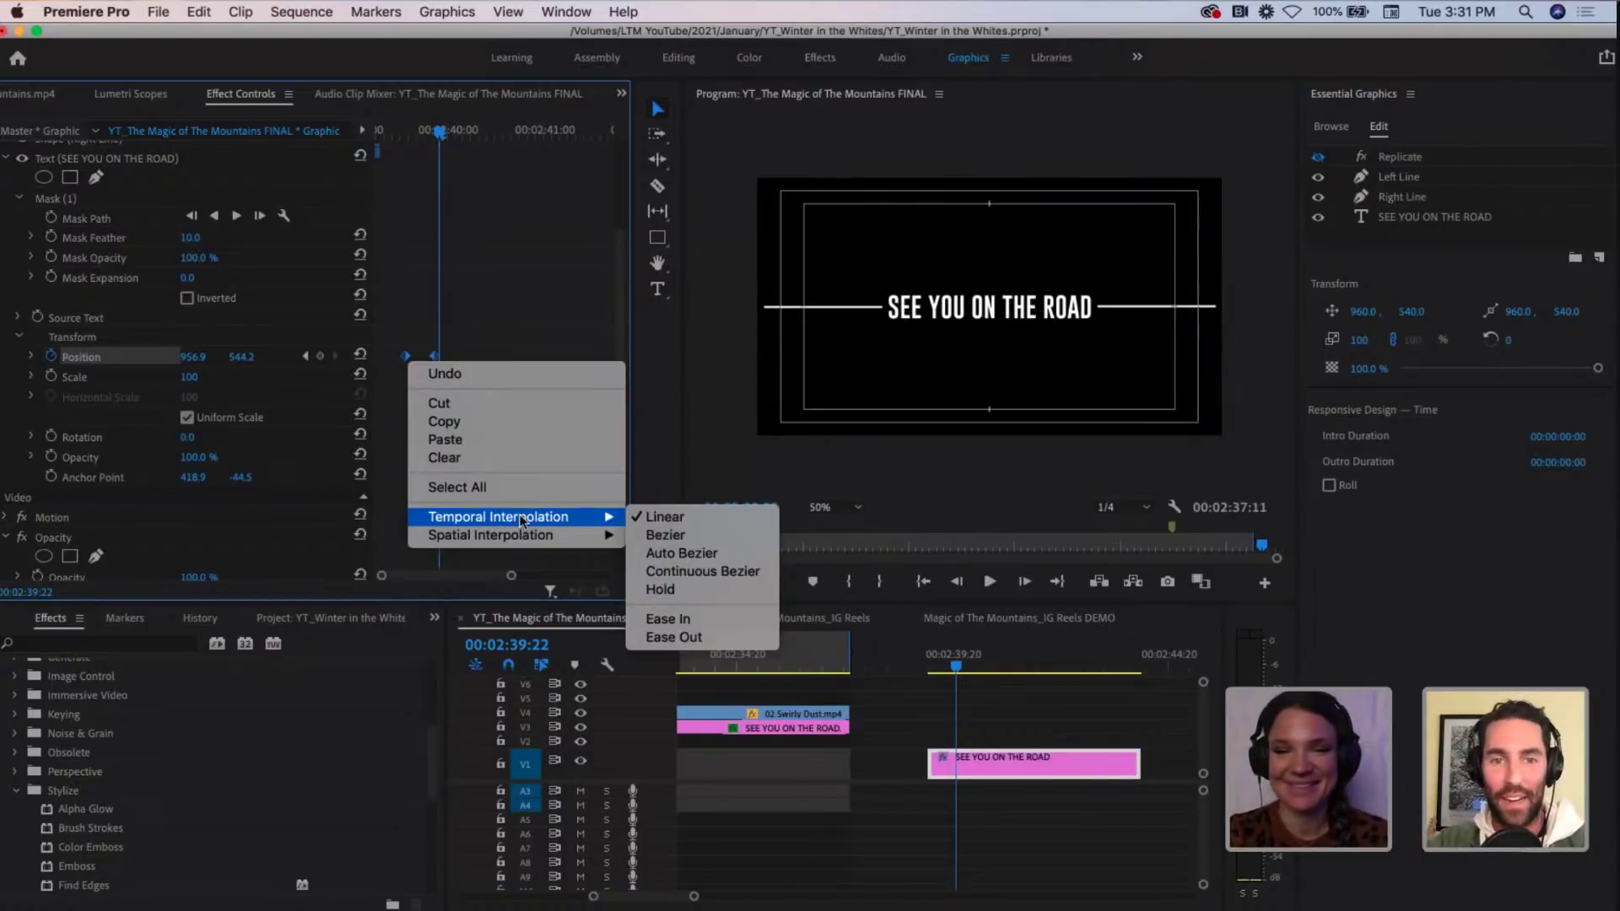
click(703, 625)
Step: Play back the eased title reveal from the start of the clip at 00:02:39:06
key(space)
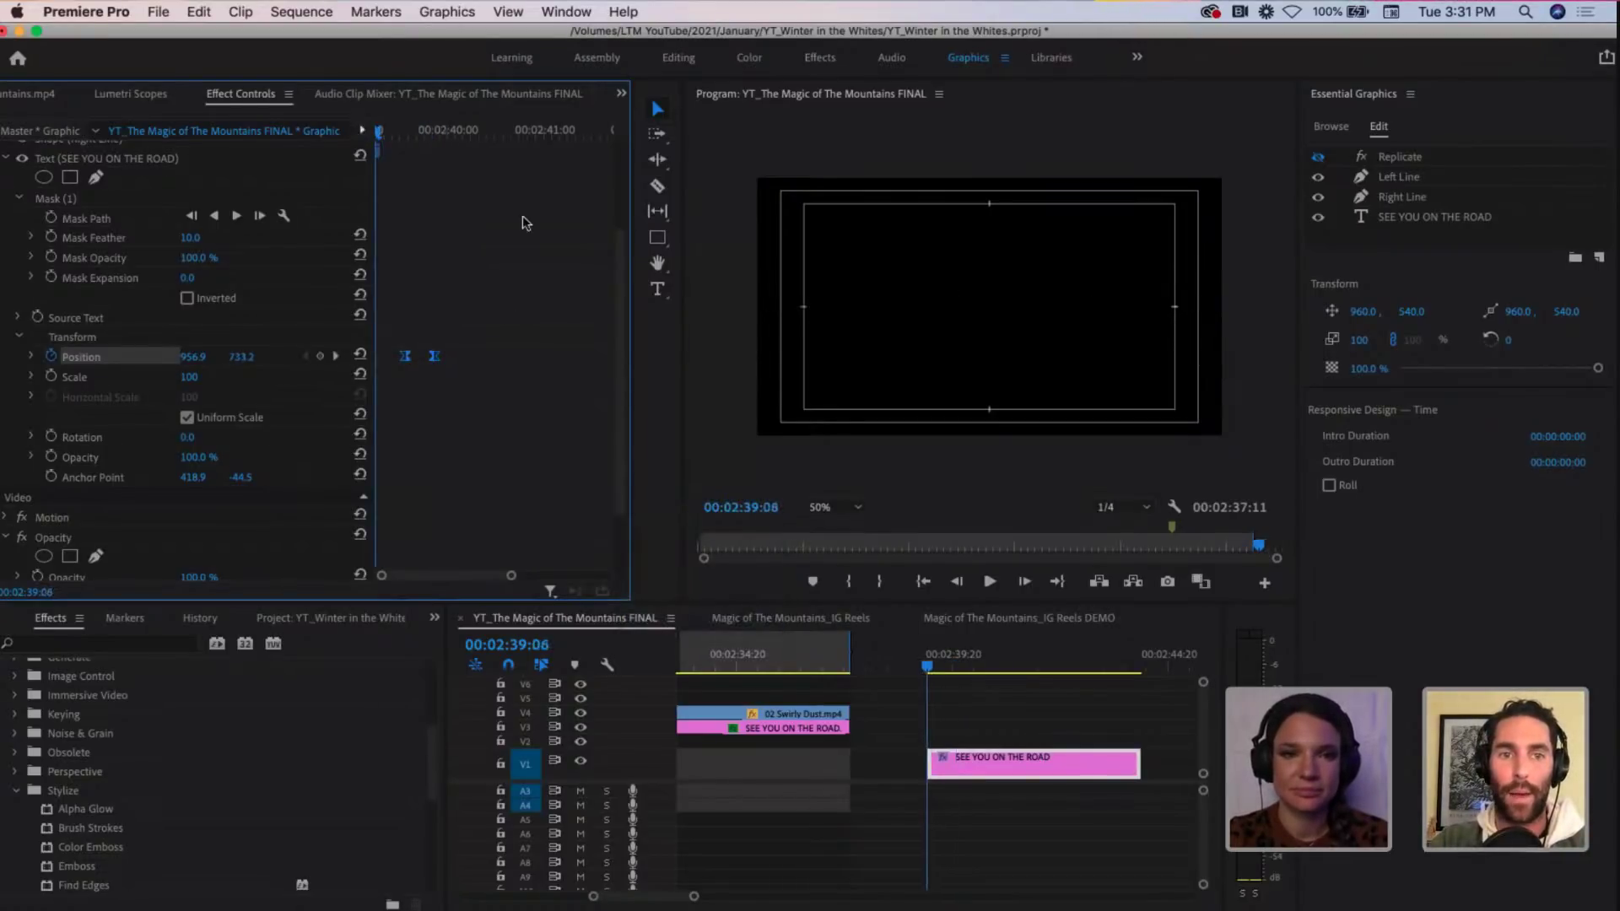
key(space)
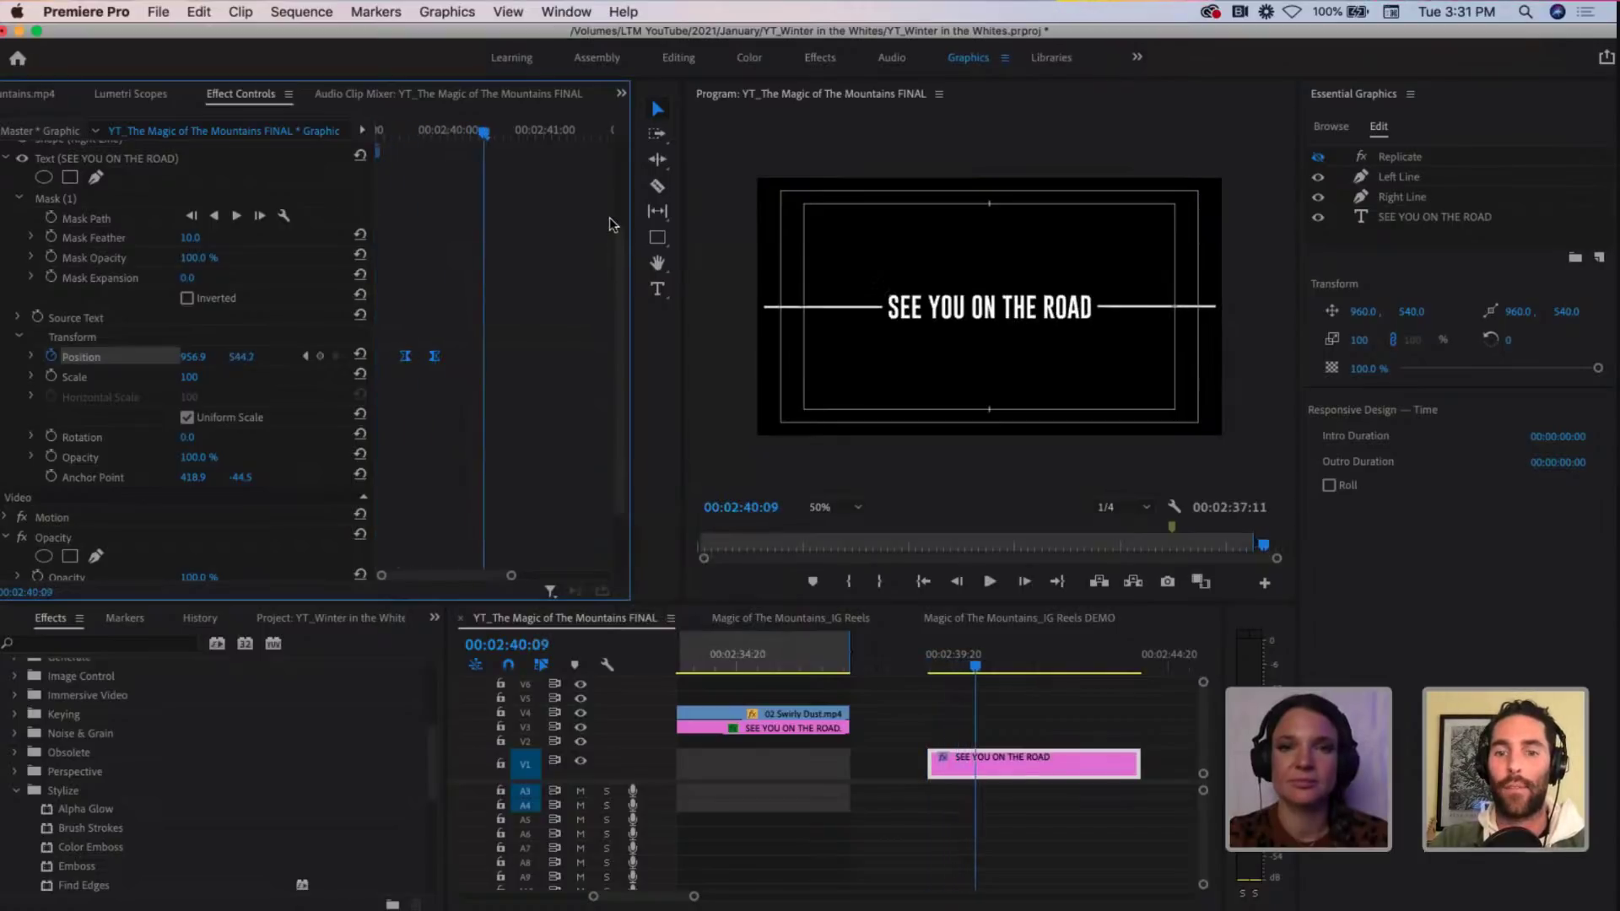
drag(476, 131, 379, 131)
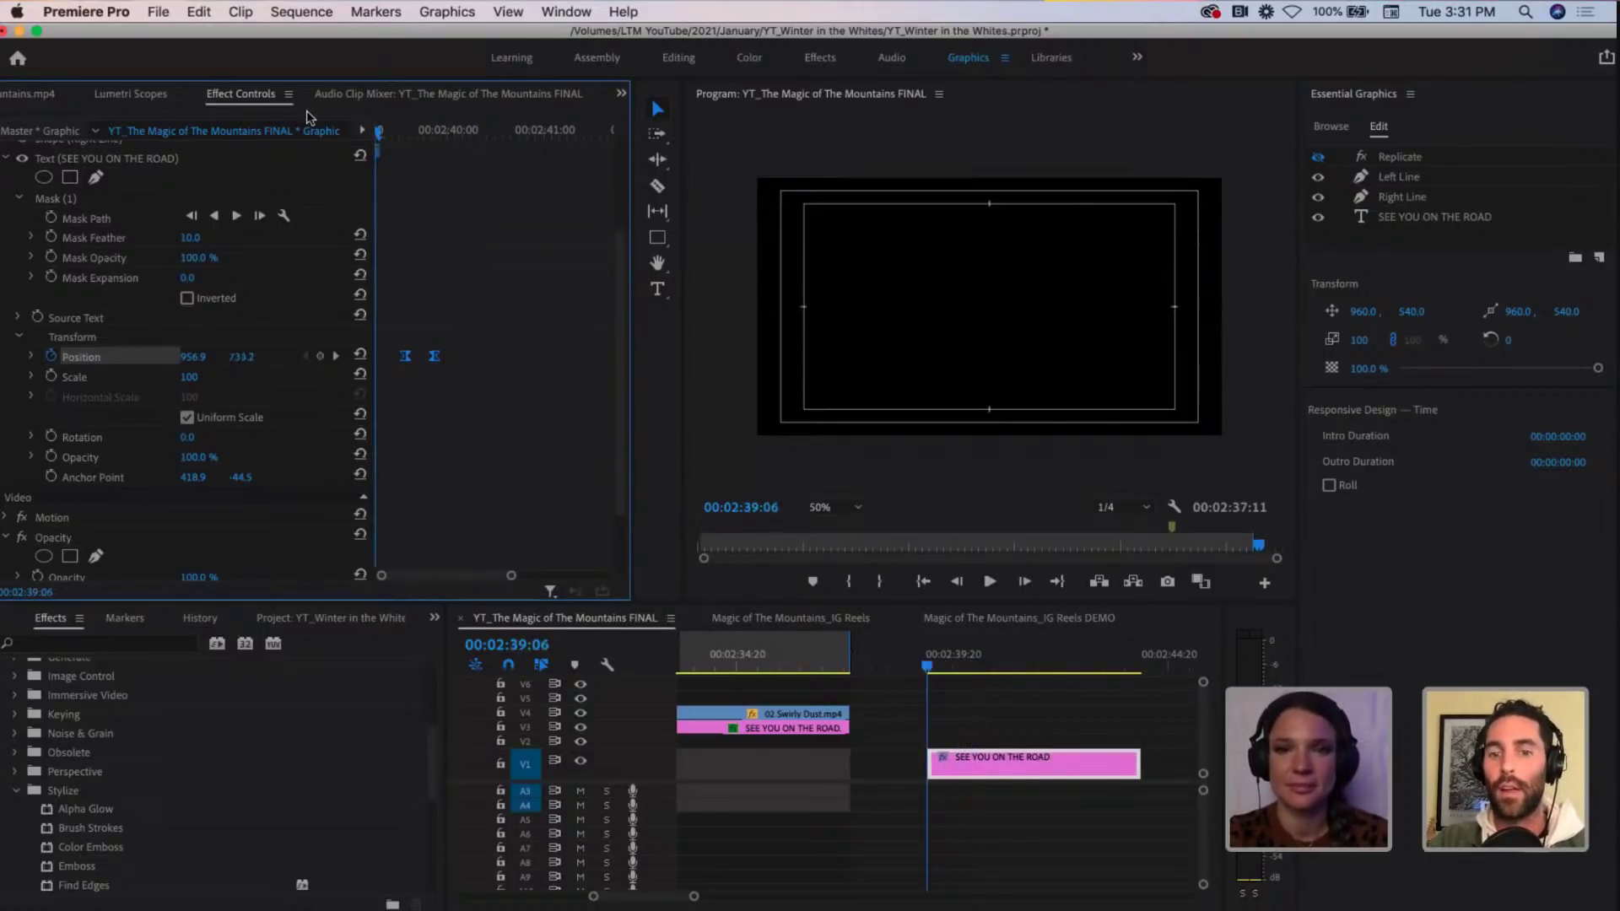
key(space)
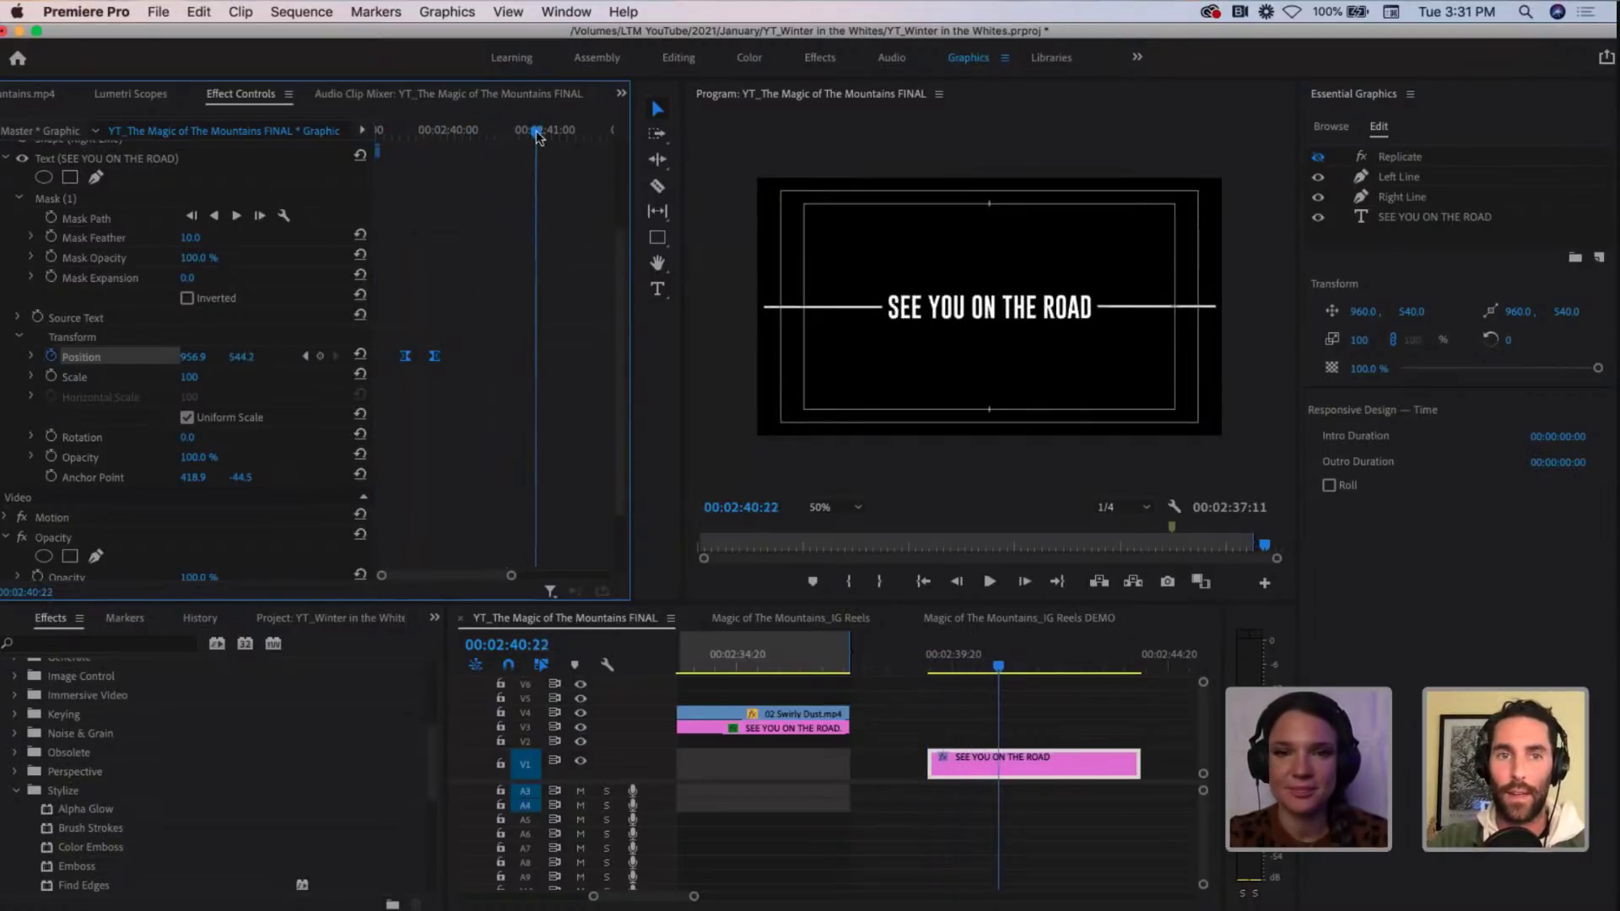
key(space)
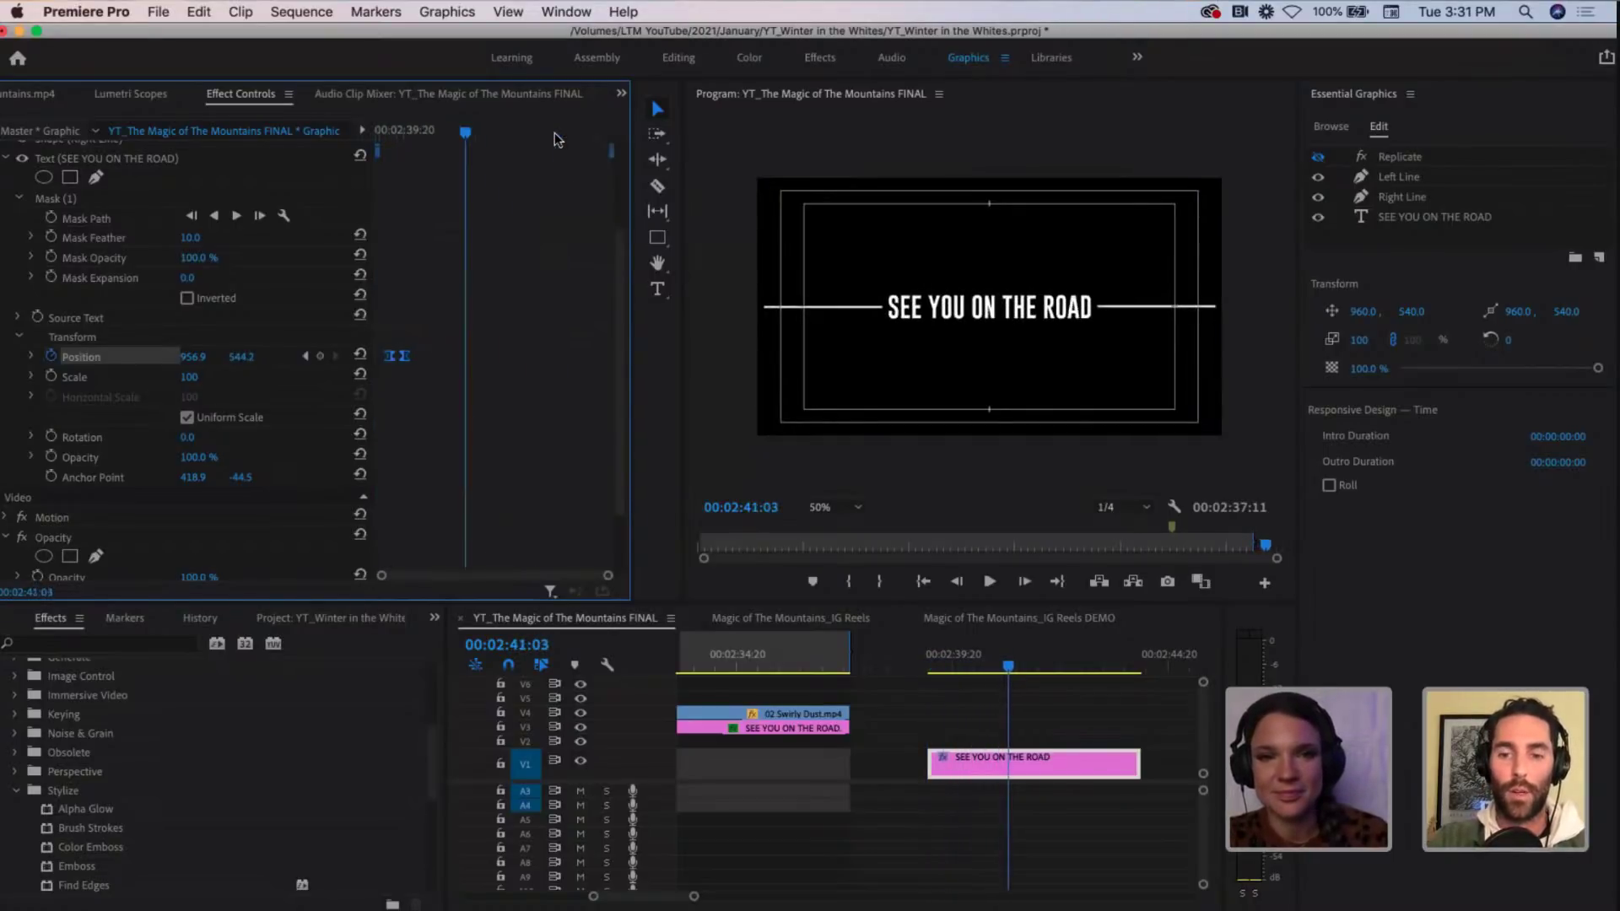
Step: Split the SEE YOU ON THE ROAD clip at 00:02:41:16 and select its second half
drag(469, 132, 489, 194)
scroll(512, 323, up, 5)
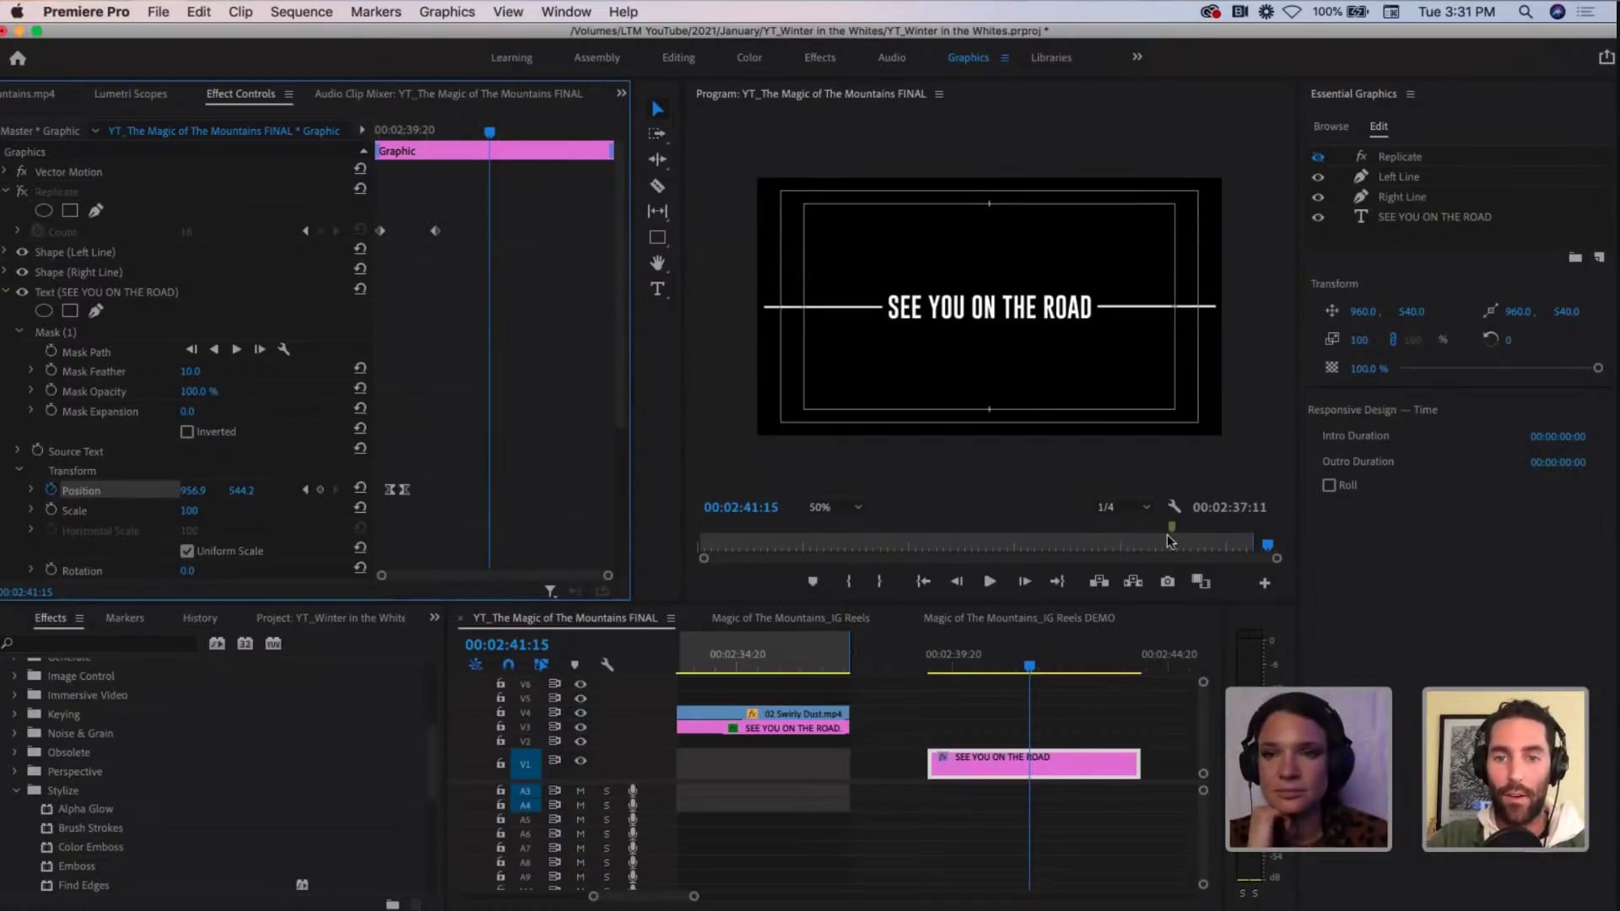
mouse_move(1011, 672)
mouse_down()
mouse_move(1048, 672)
mouse_move(1031, 671)
mouse_up()
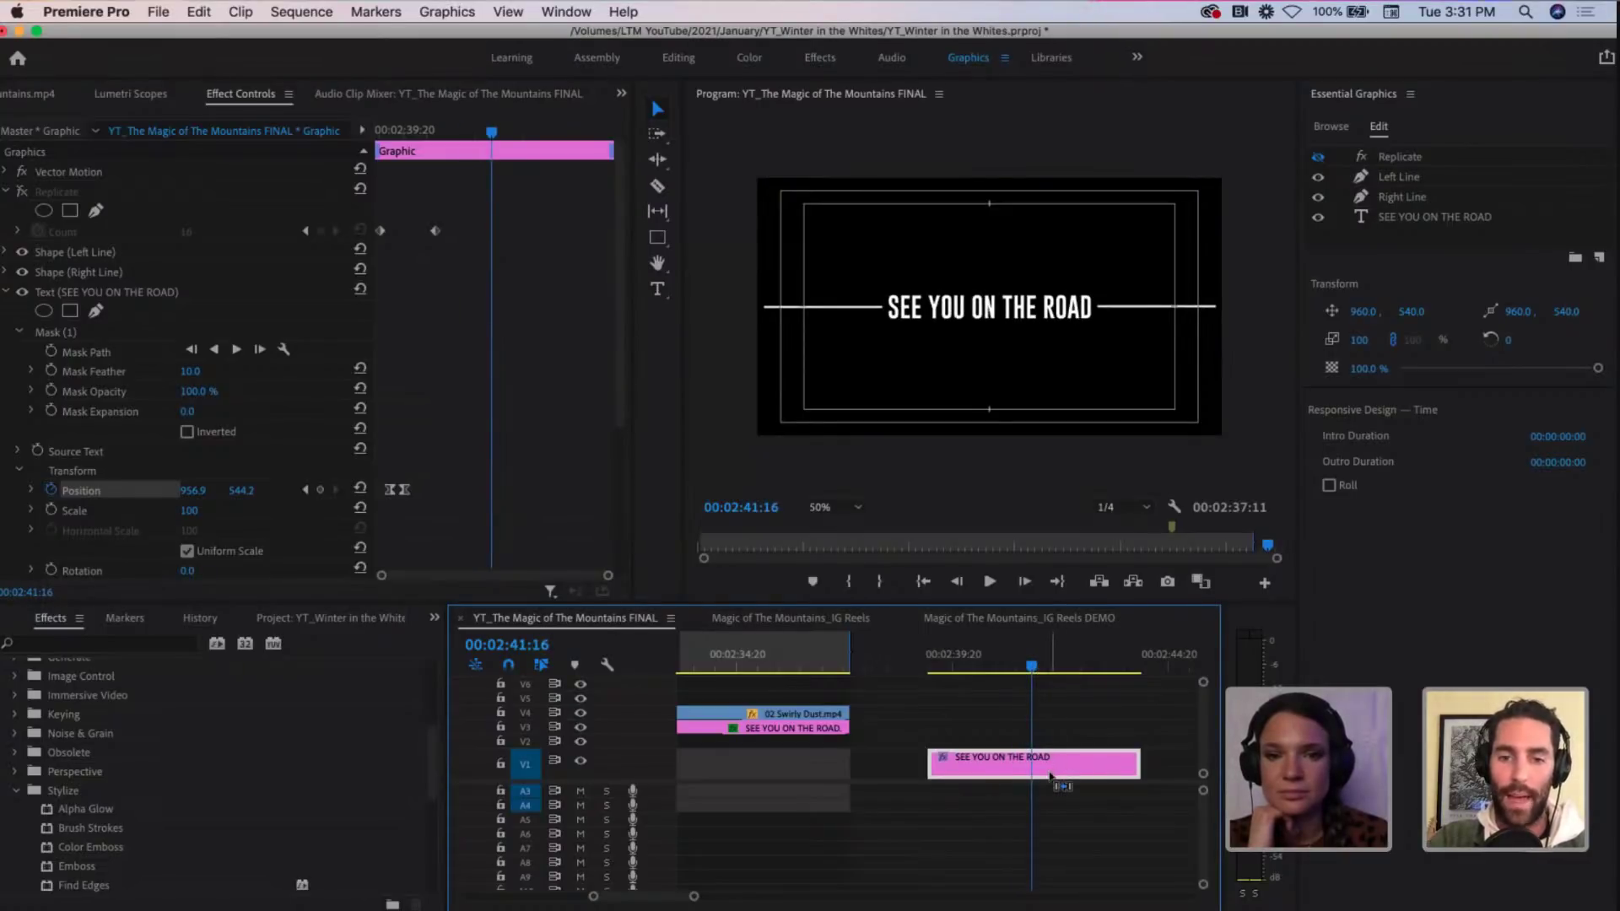
key(super+k)
click(1051, 774)
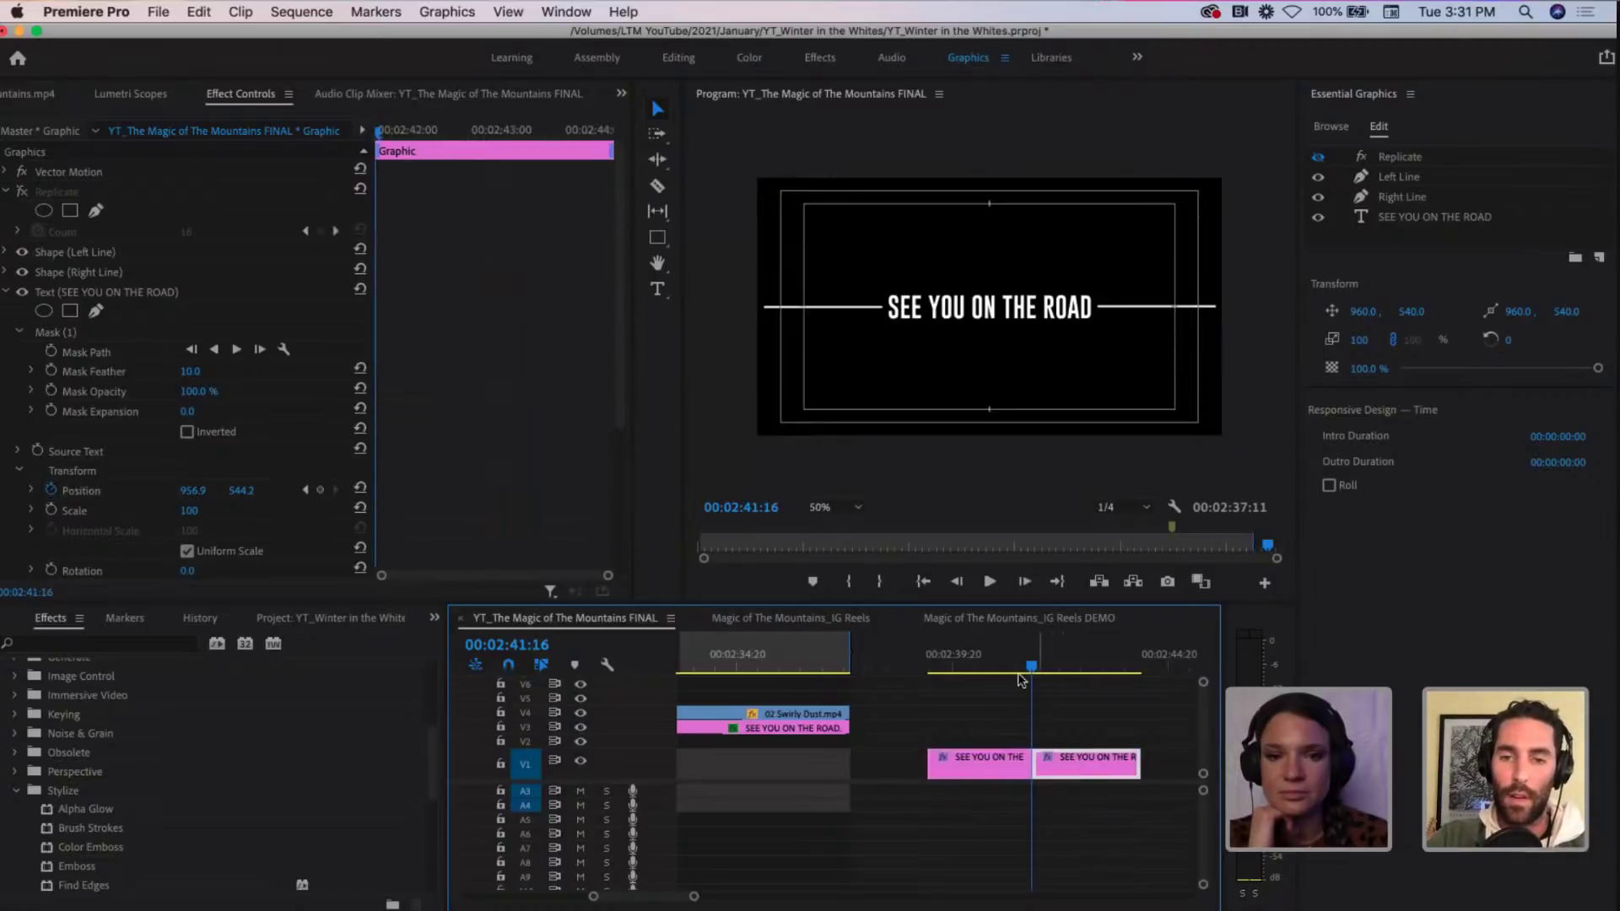
Step: Open the Speed/Duration settings of the title clip's second half and cancel them
drag(1031, 667, 1070, 678)
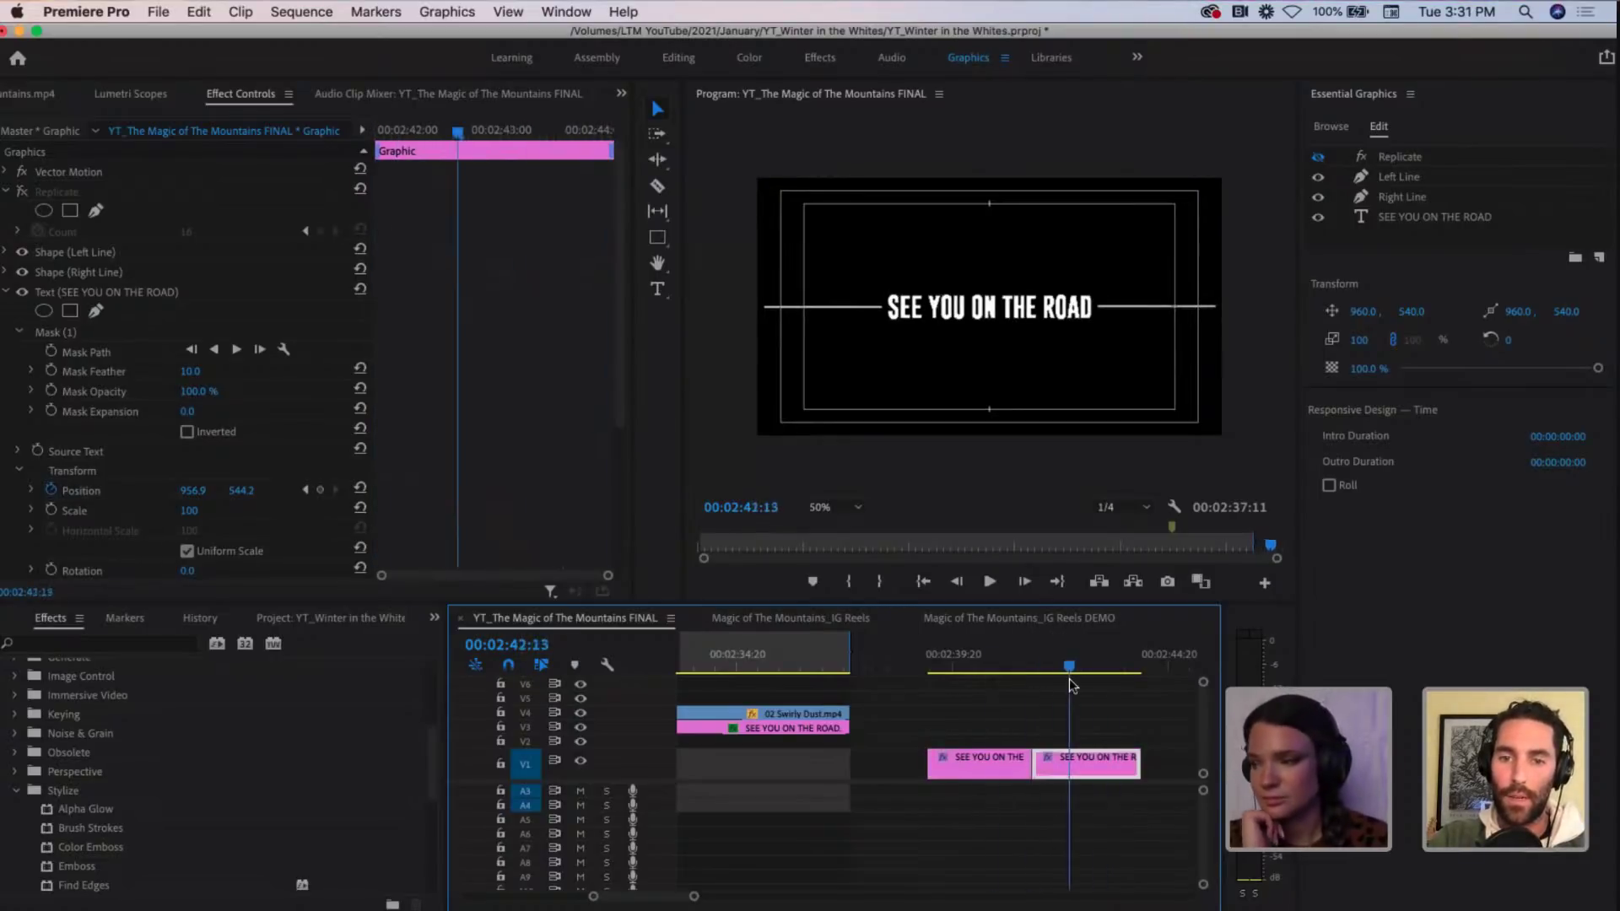
right_click(1097, 768)
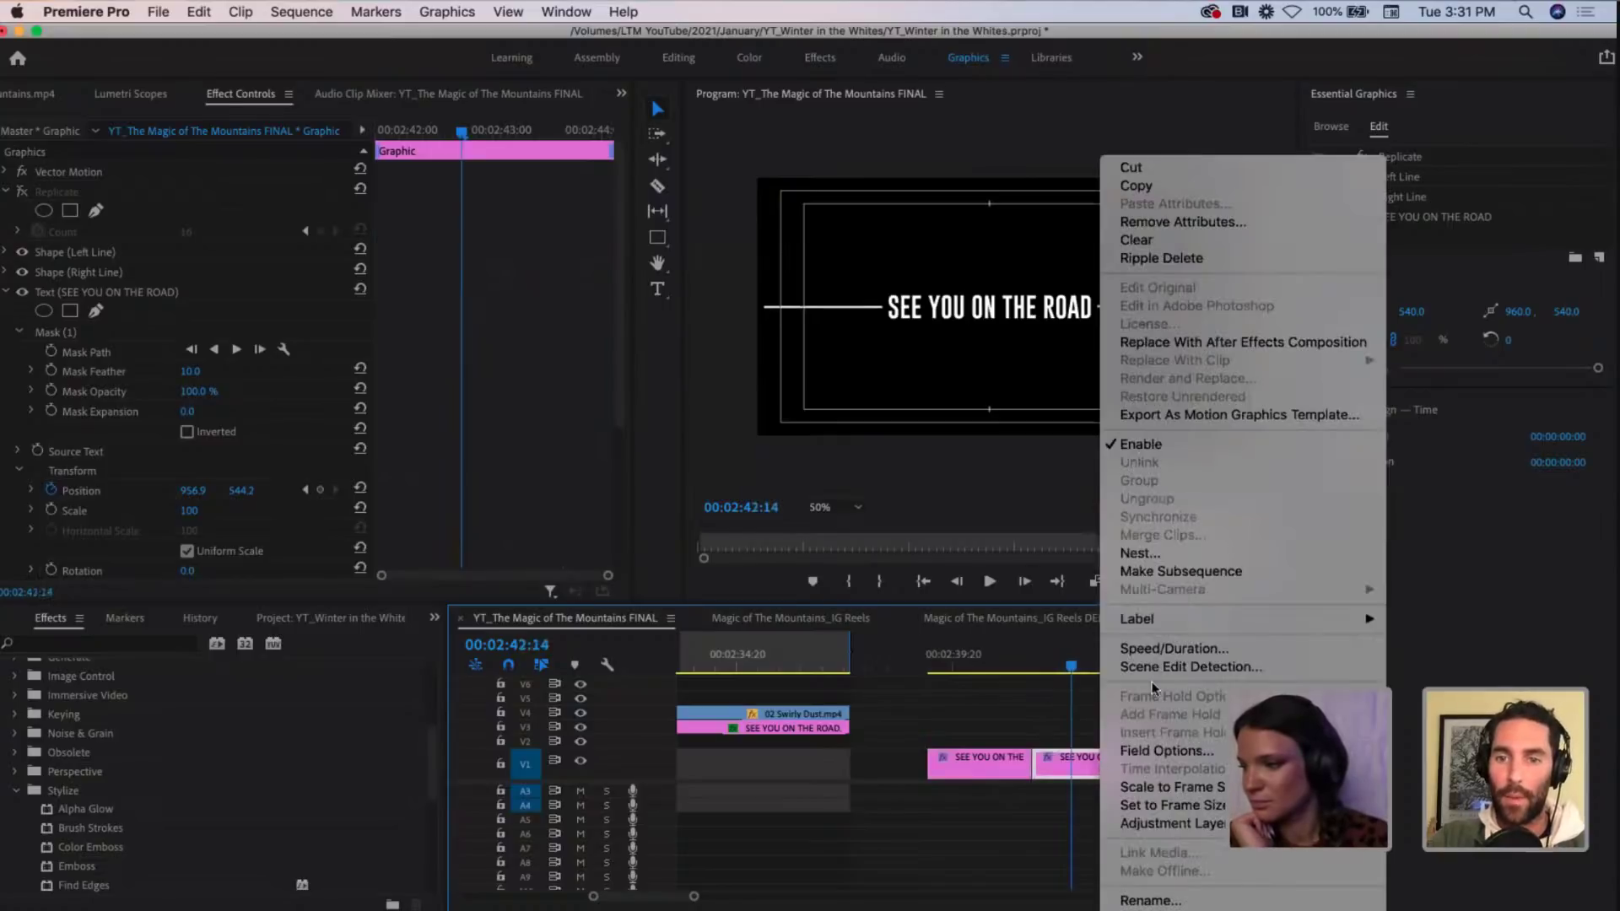
click(1166, 651)
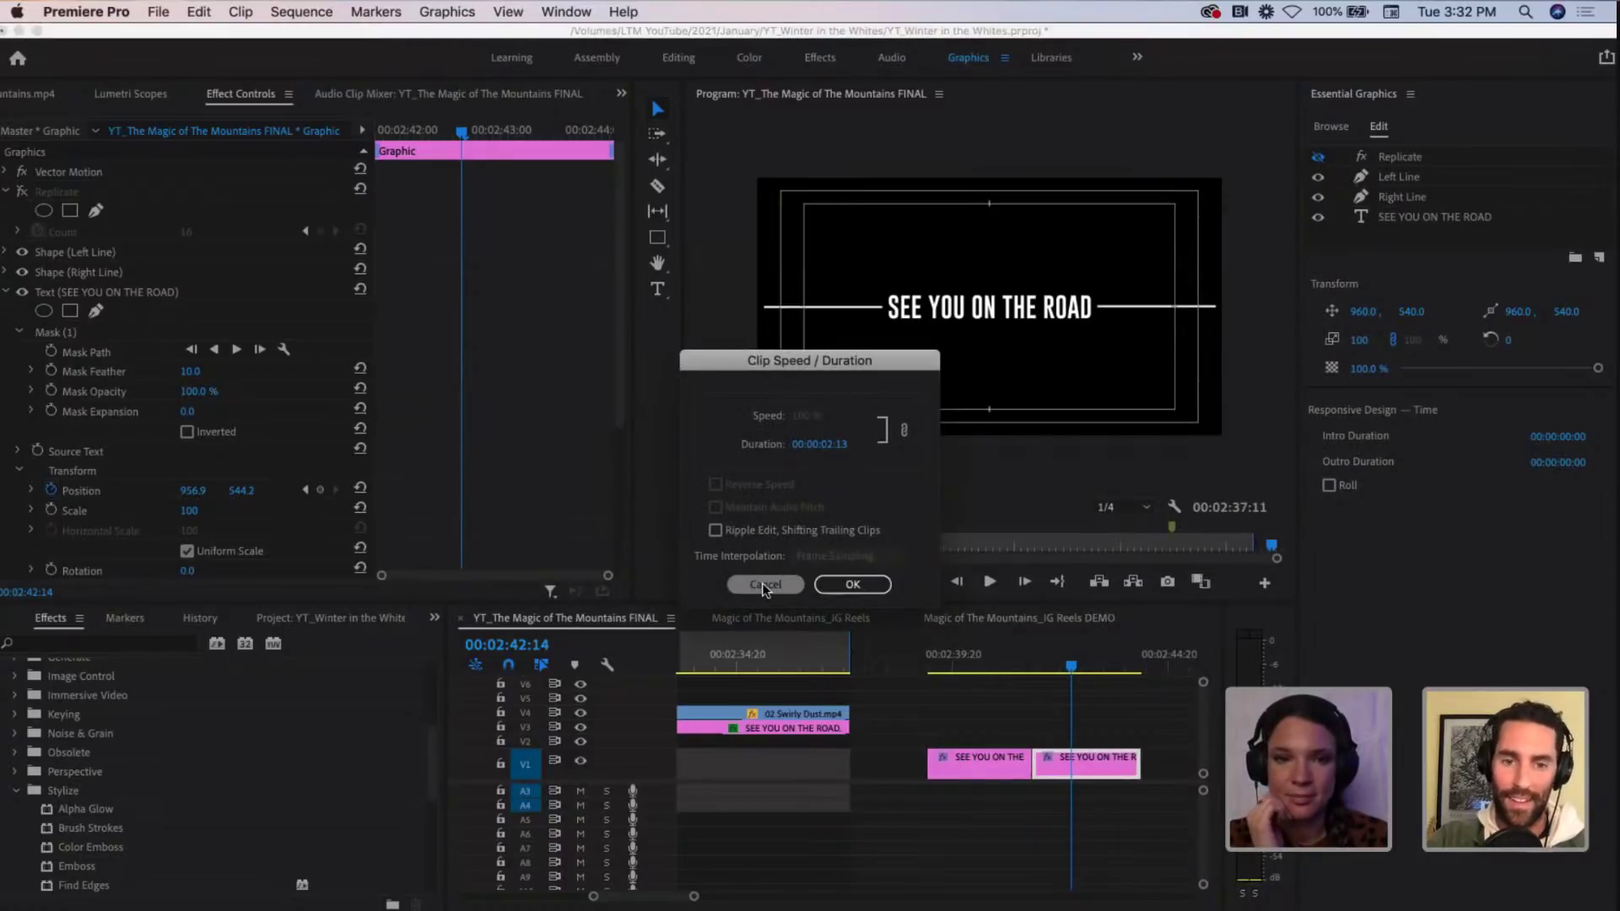
click(764, 586)
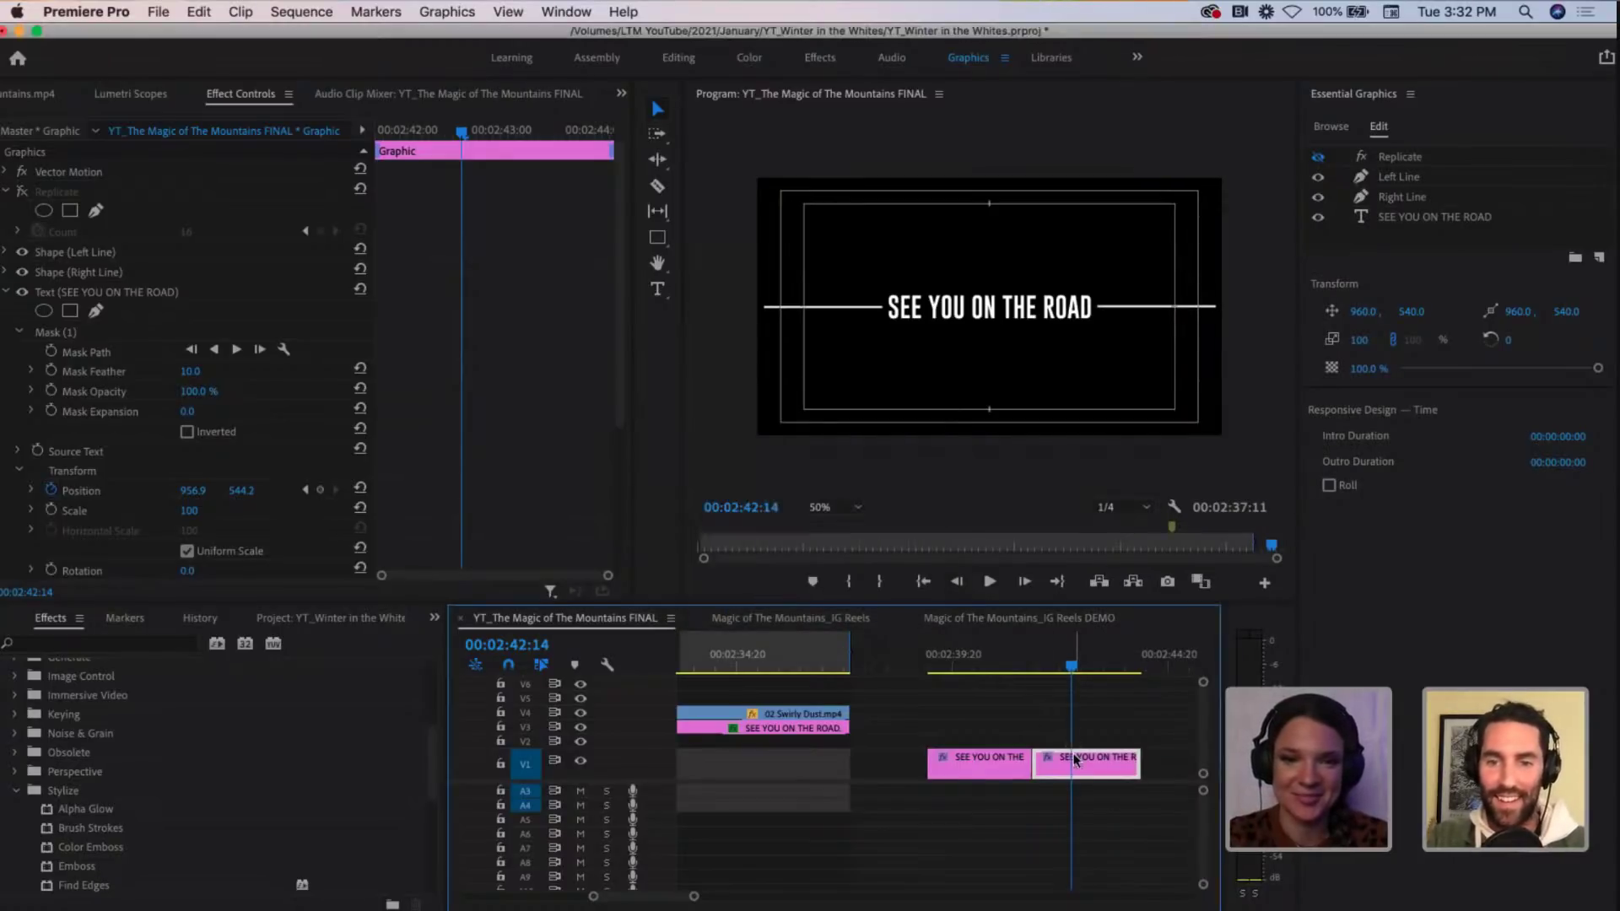
Step: Undo the split of the SEE YOU ON THE ROAD clip
click(1108, 743)
click(1096, 768)
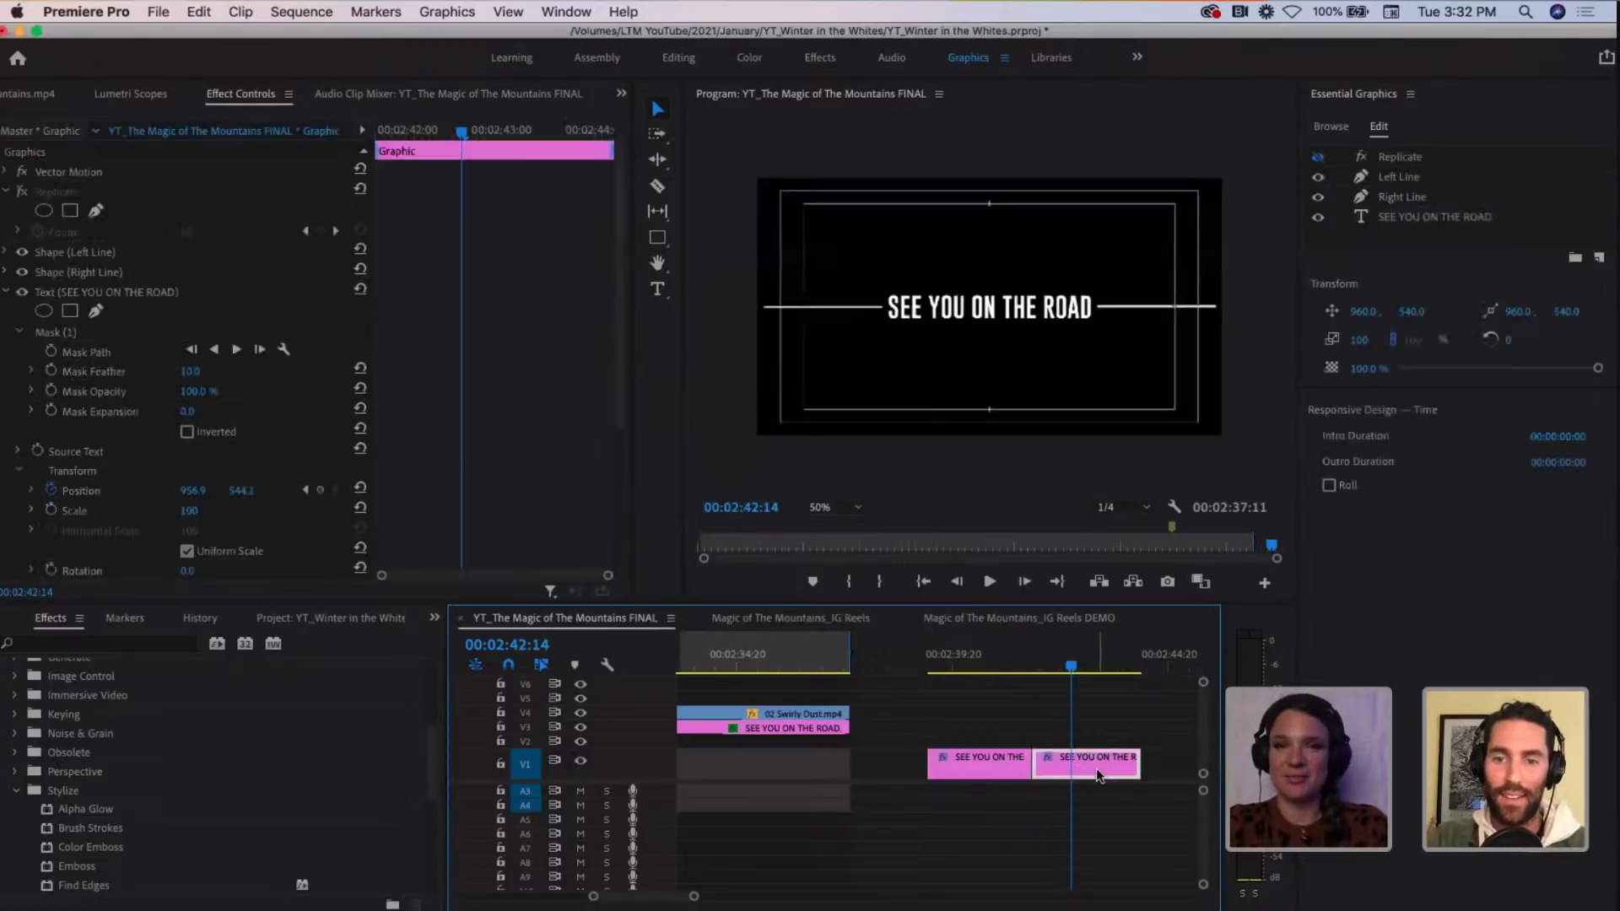
key(super+z)
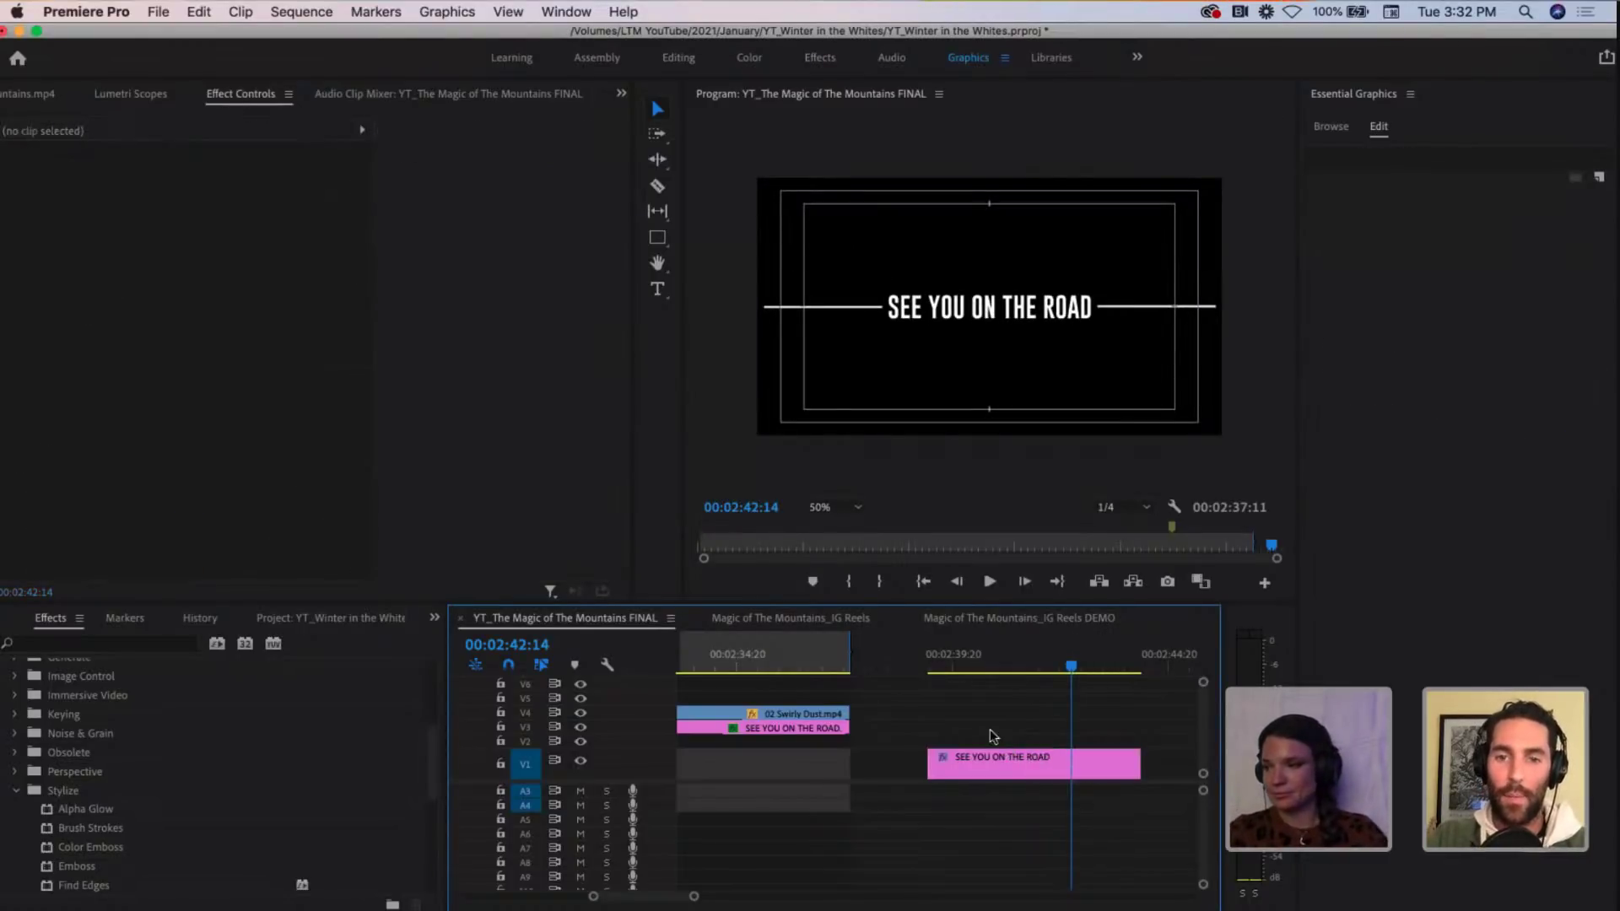
Step: Try nesting the whole SEE YOU ON THE ROAD clip, accepting the suggested sequence name
click(1015, 764)
right_click(1013, 765)
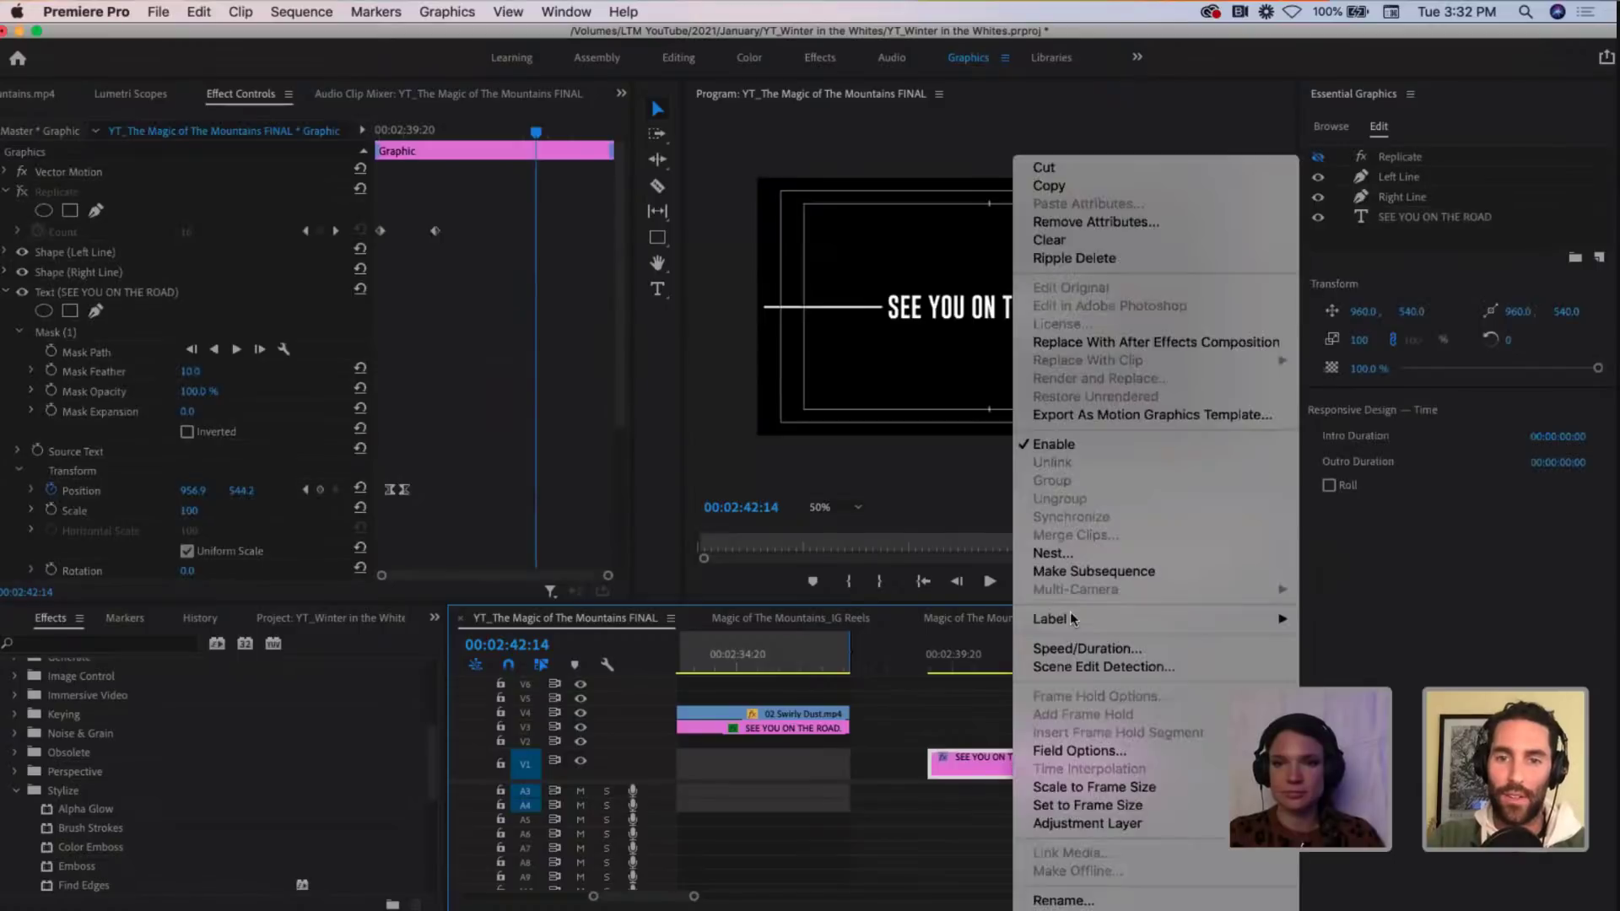
click(1051, 554)
key(Return)
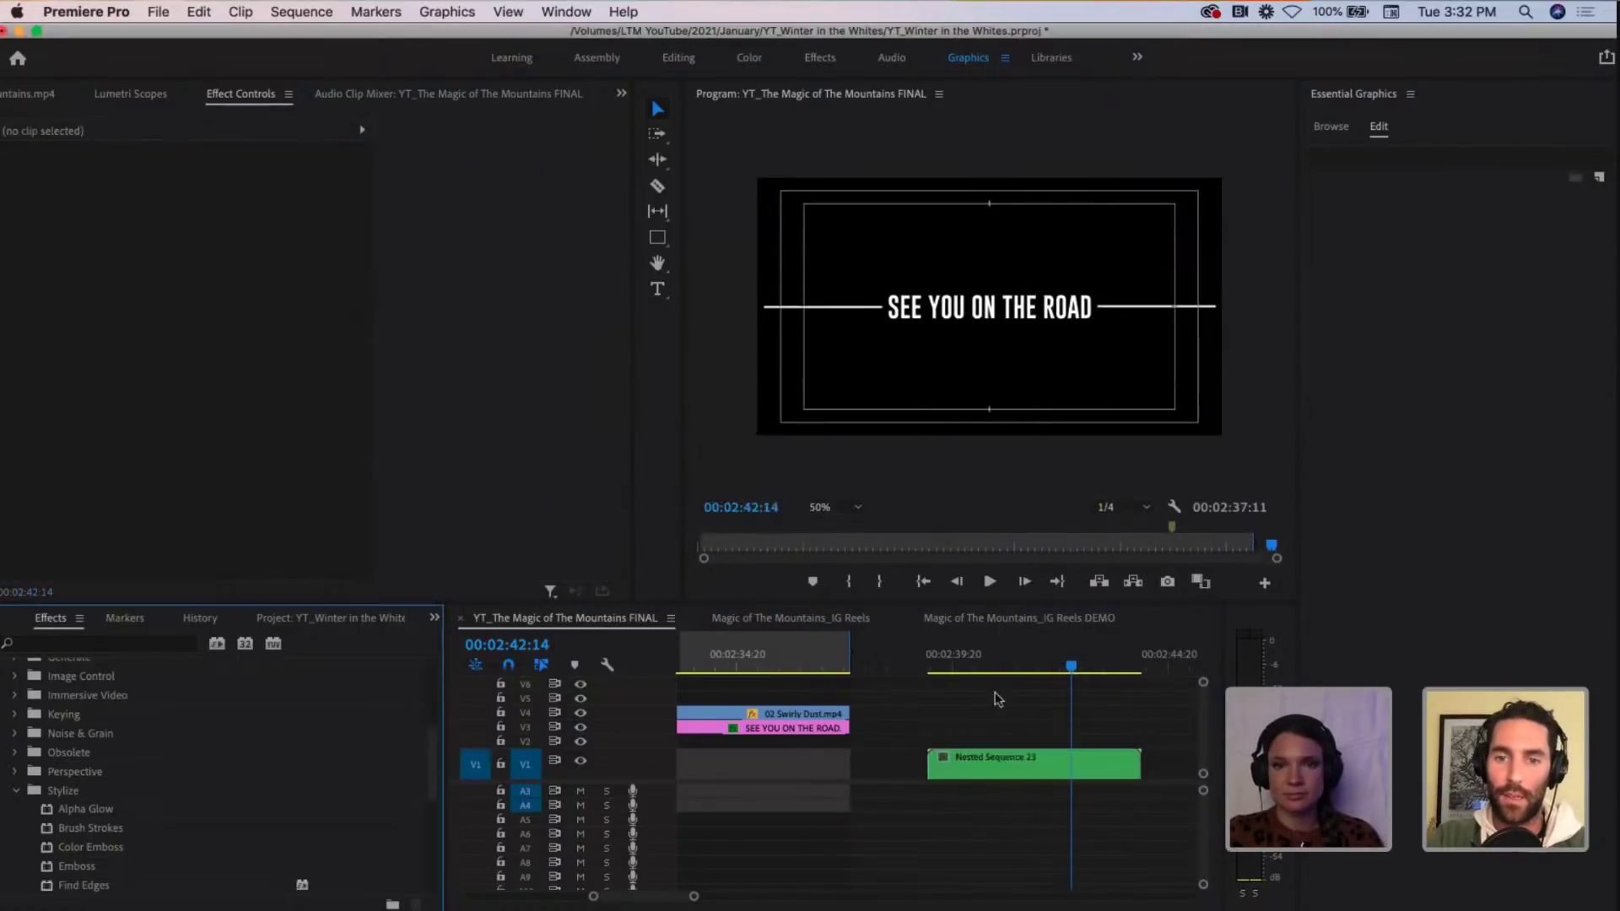
Step: Undo the nesting of the title clip and move the playhead back to 00:02:39:10
right_click(970, 761)
key(Escape)
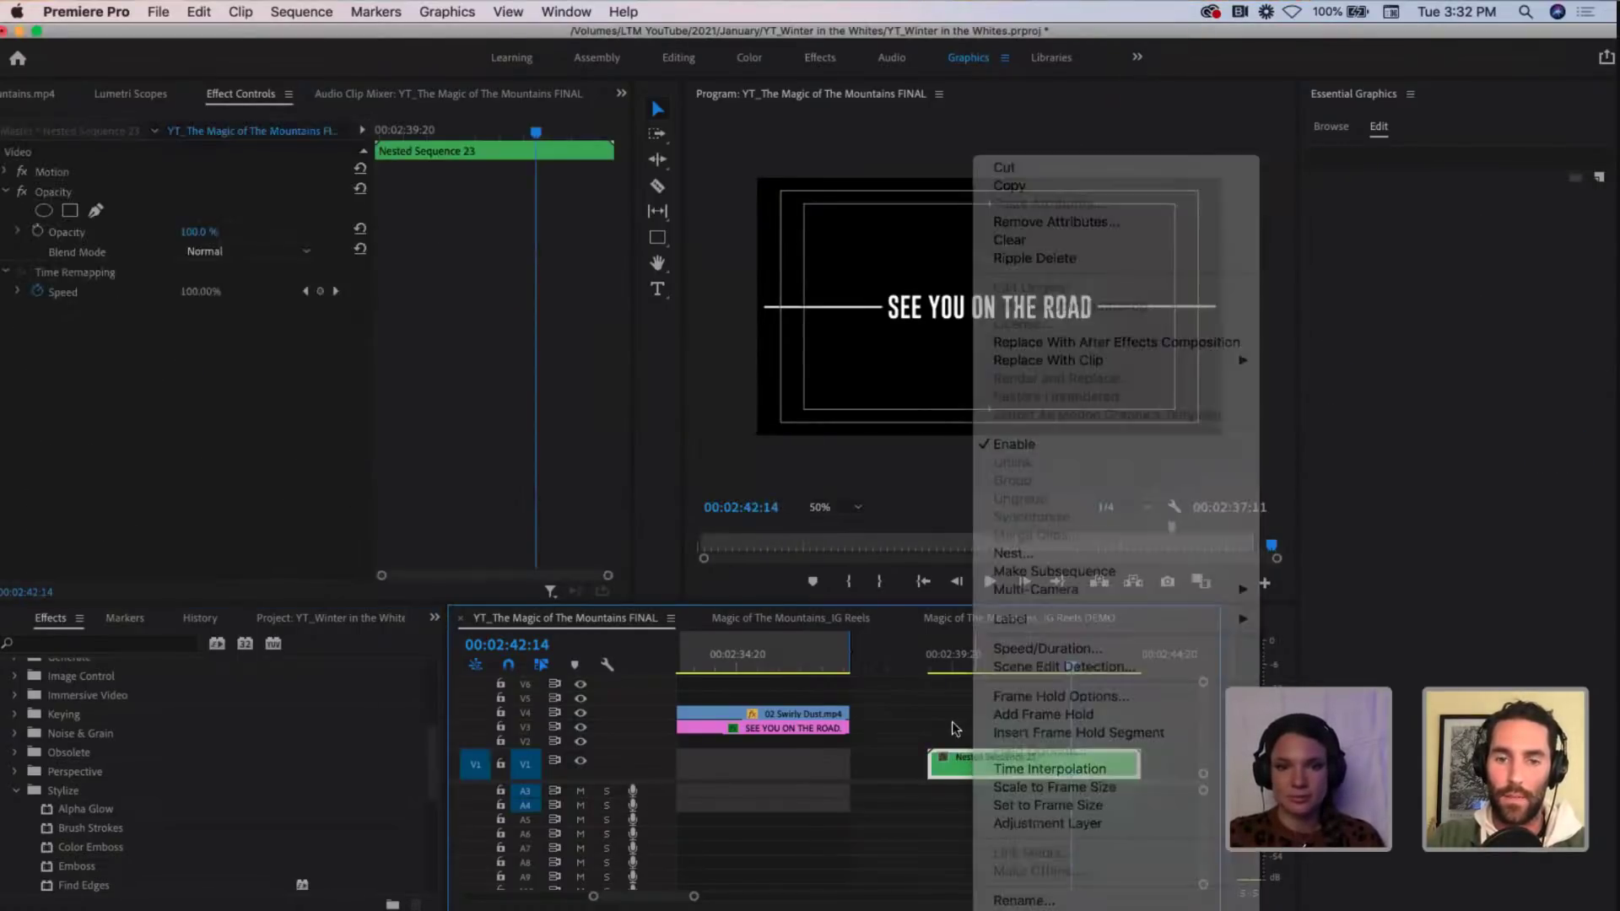
key(super+z)
drag(1021, 656, 935, 626)
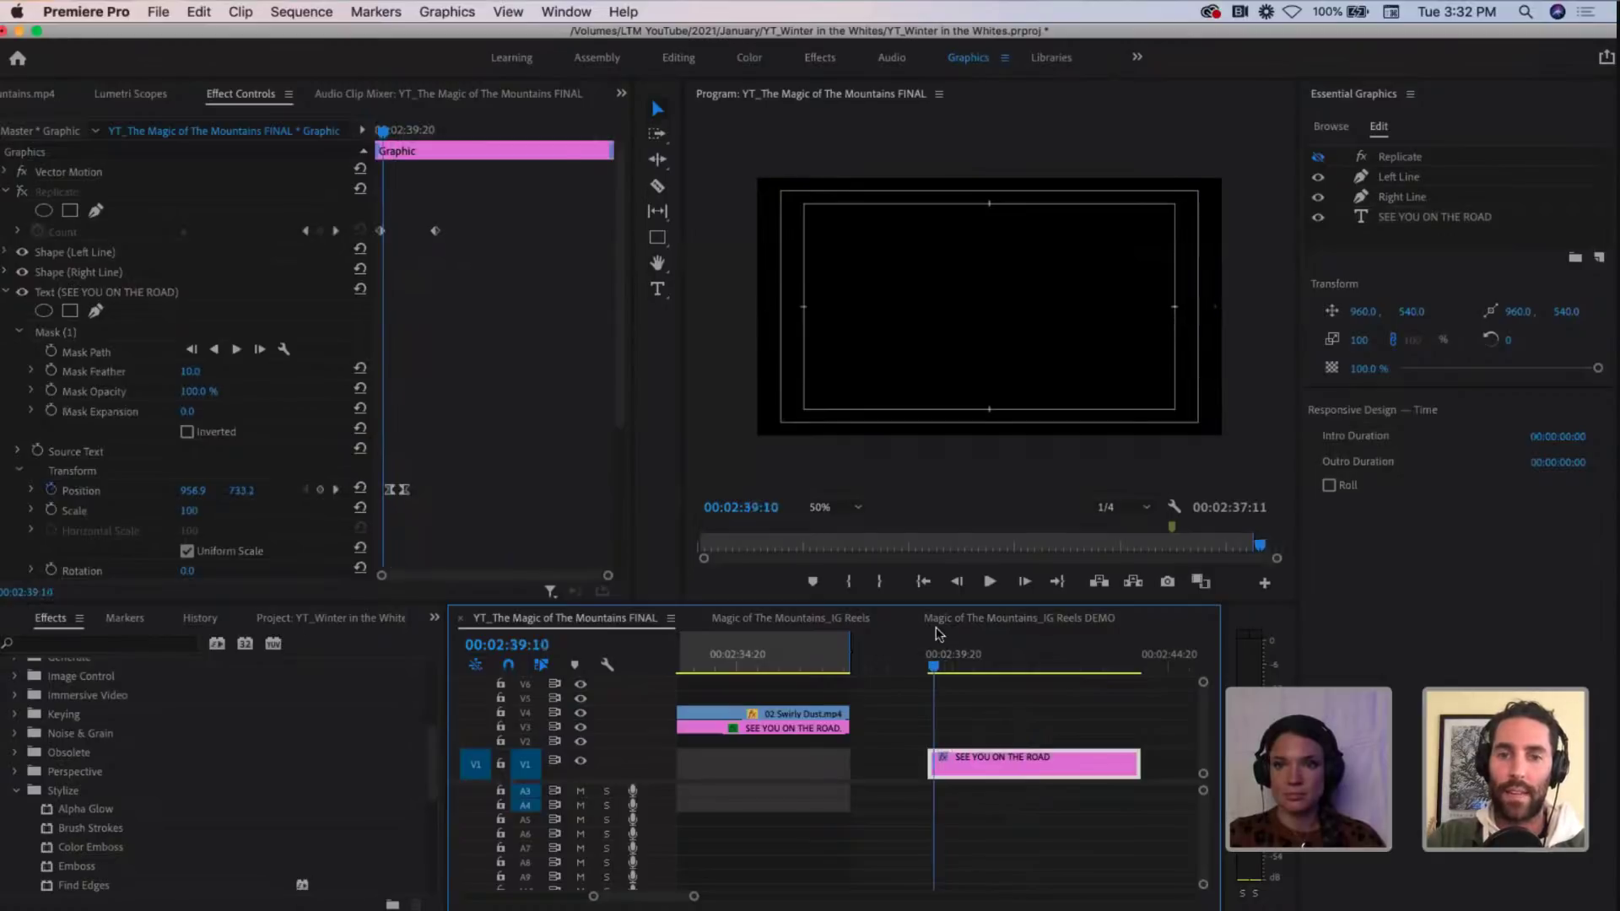
Step: Play back the title animation and trim the end of the SEE YOU ON THE ROAD clip to about half its length
key(space)
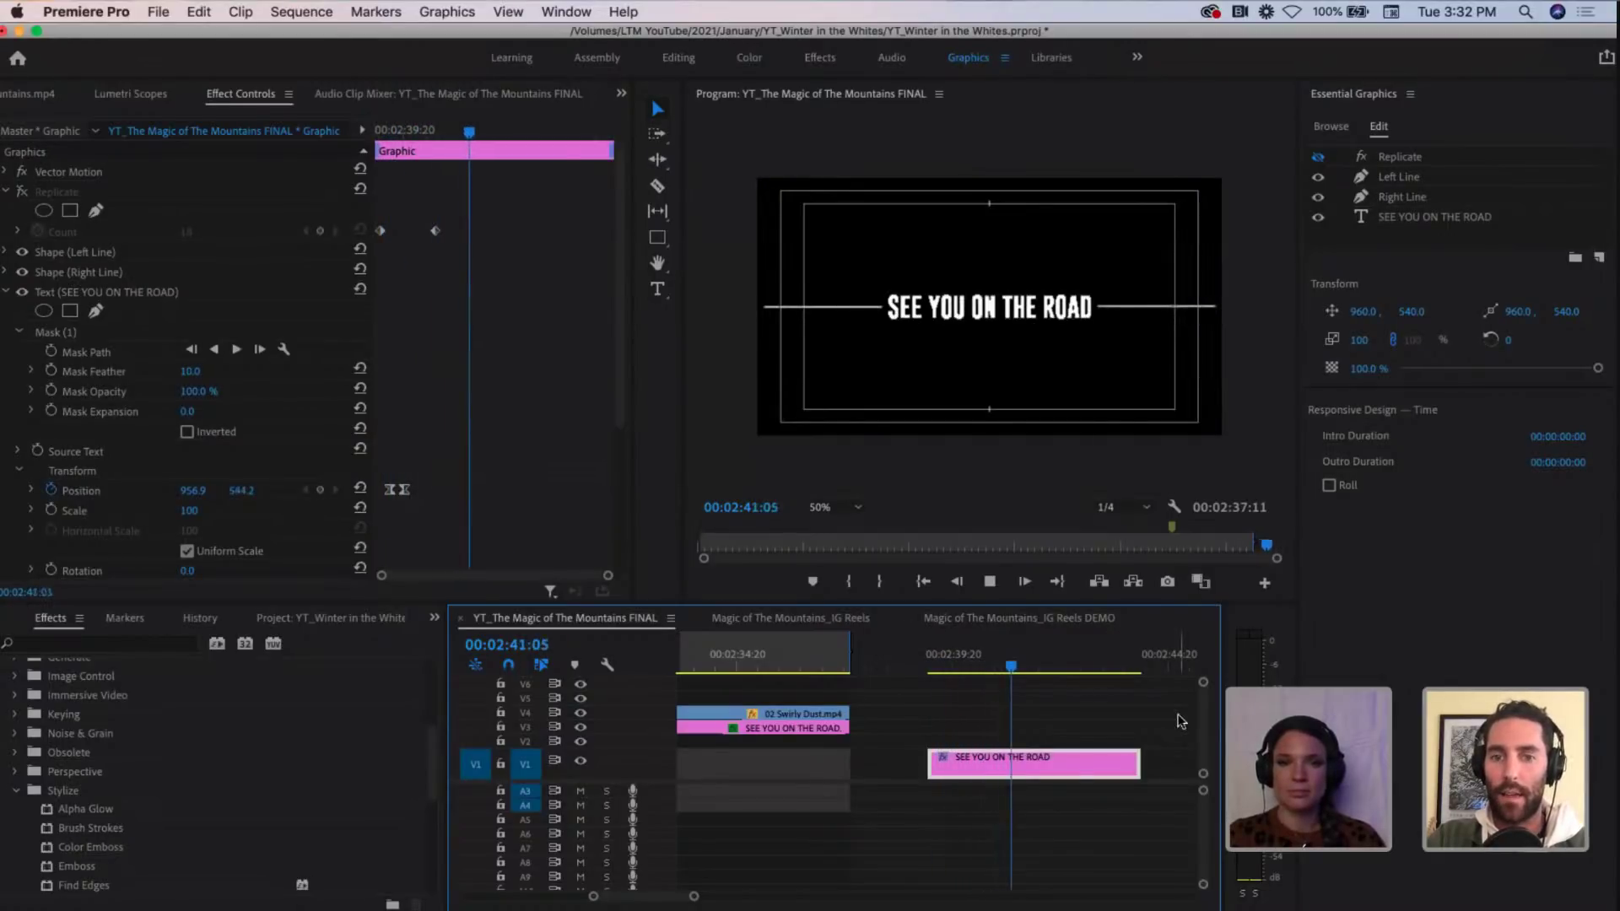
key(space)
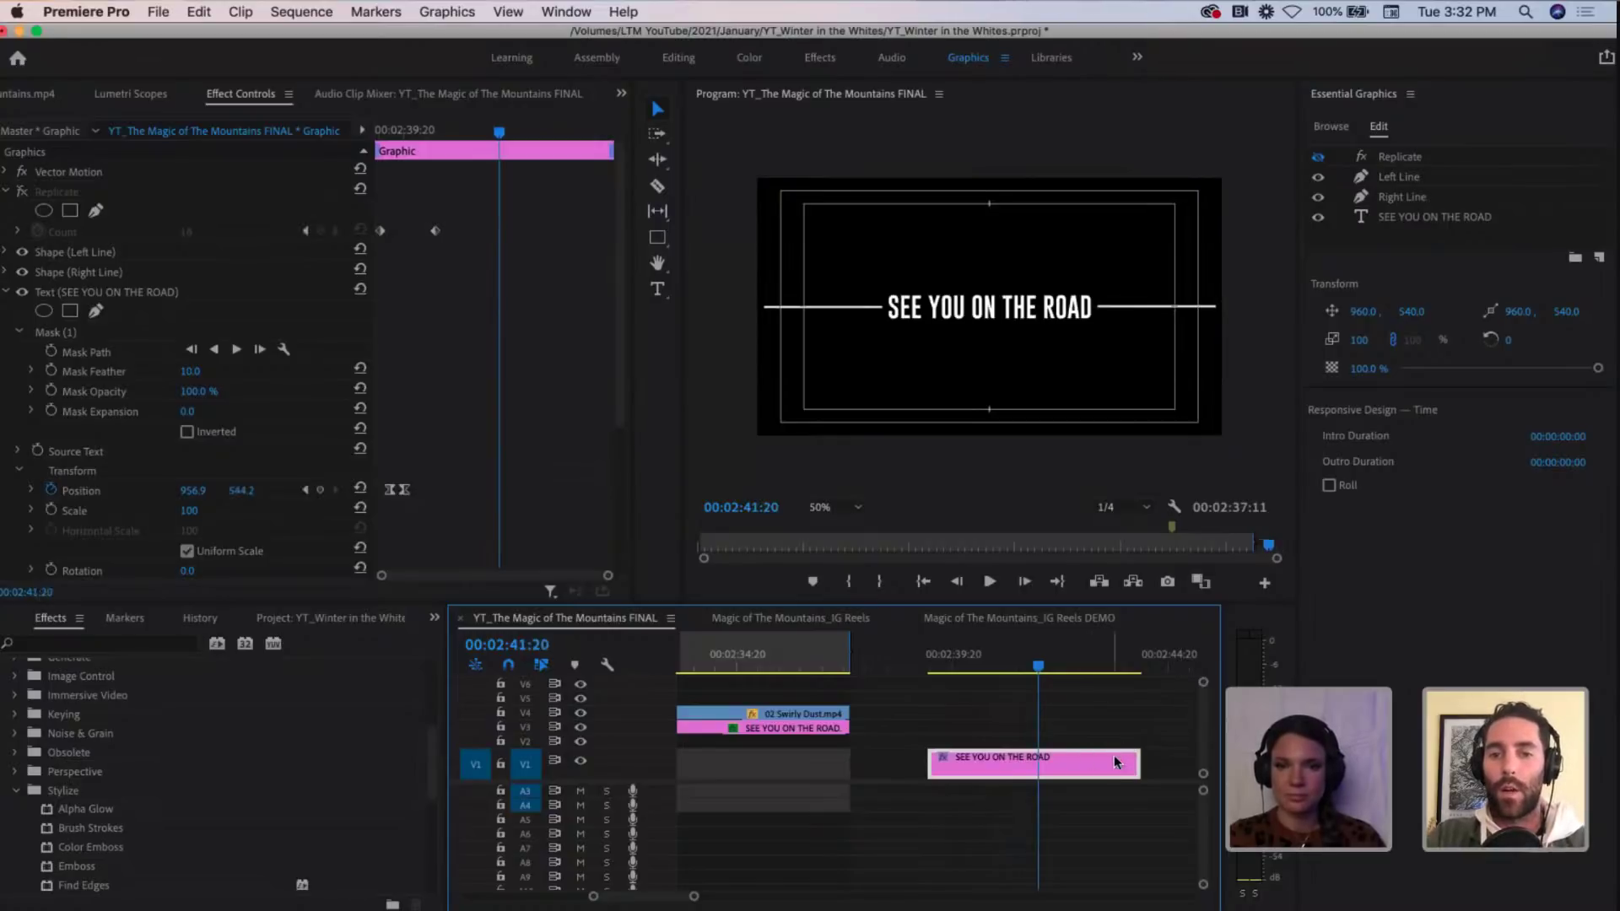
drag(1096, 759, 1000, 758)
click(939, 654)
drag(939, 654, 1002, 669)
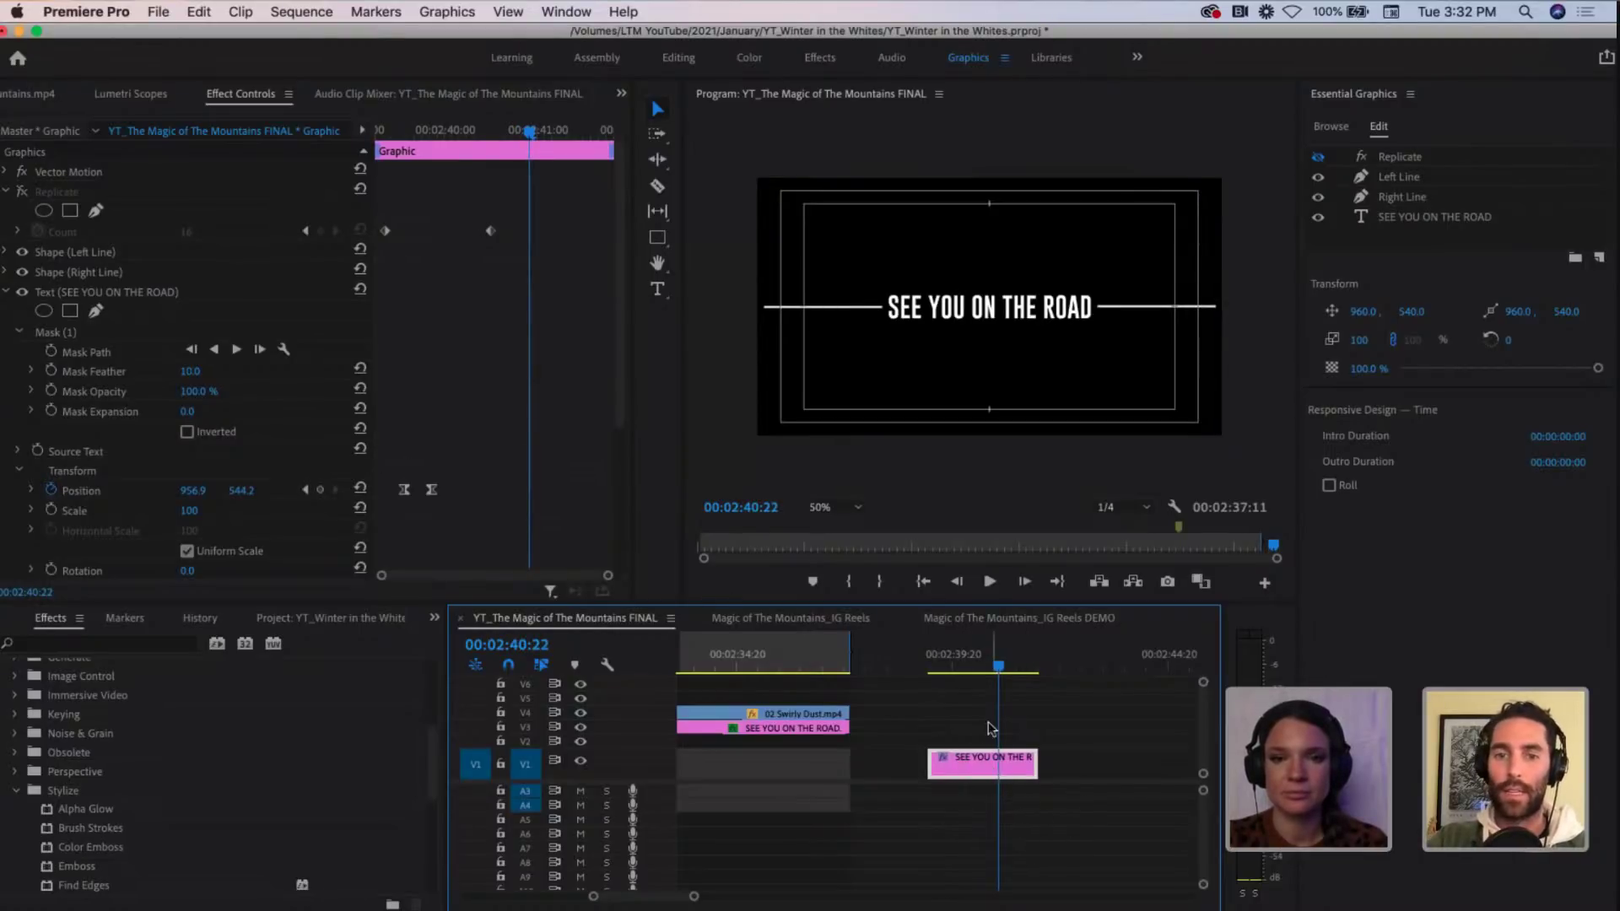
Step: Try replacing the title text with "INSERT TEXT HERE" at 00:02:40:00 and centering it horizontally in the frame
click(958, 665)
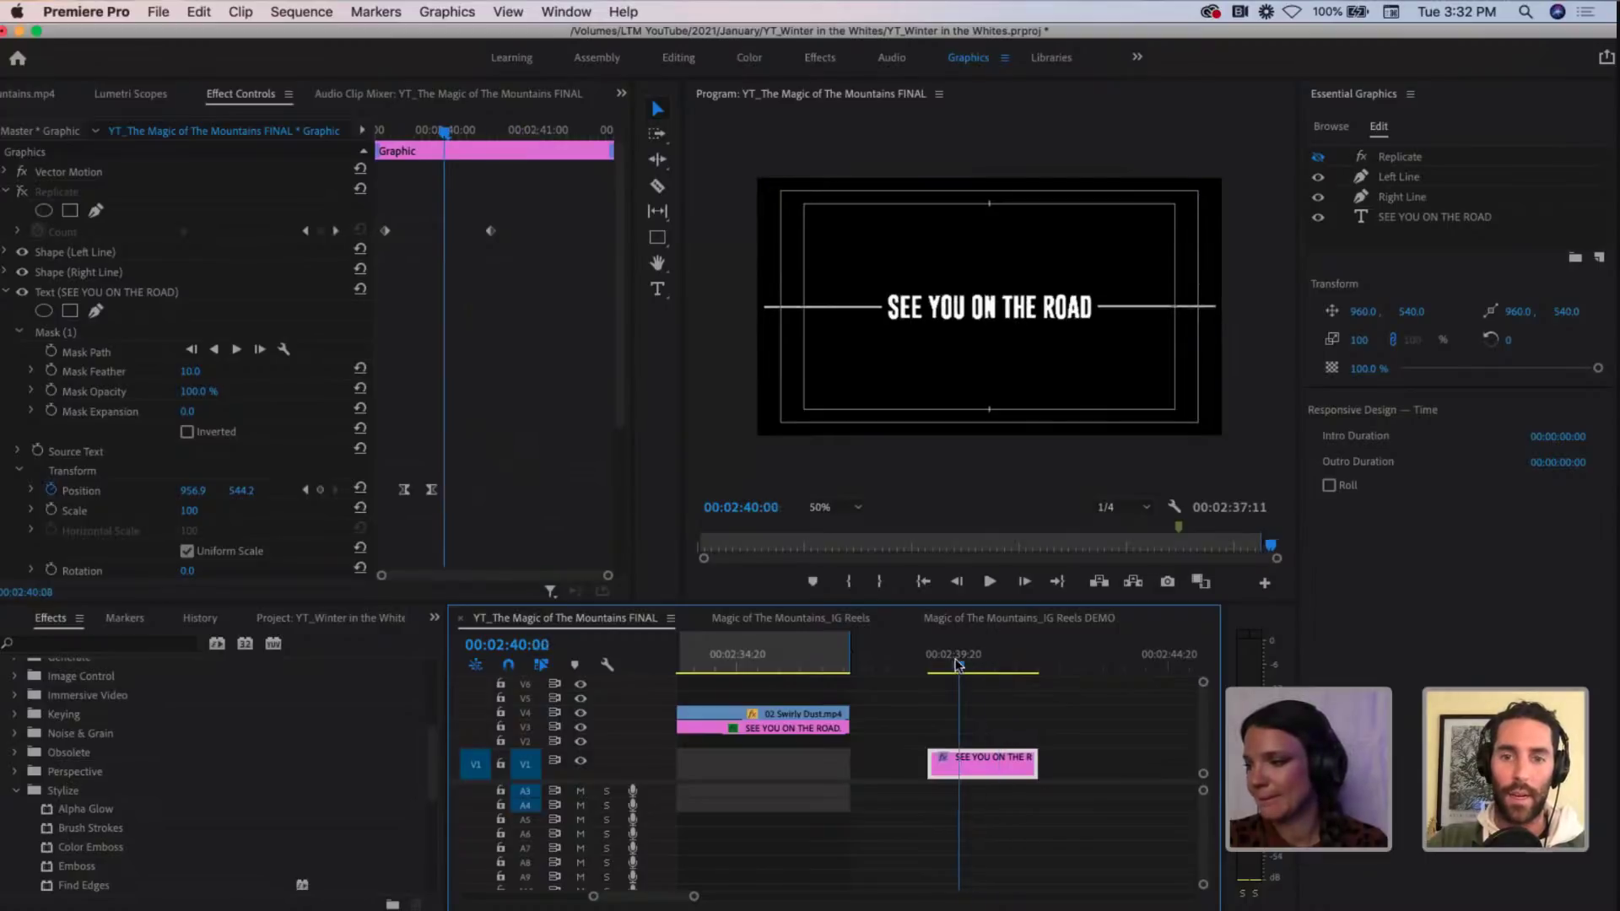
click(5, 292)
click(50, 292)
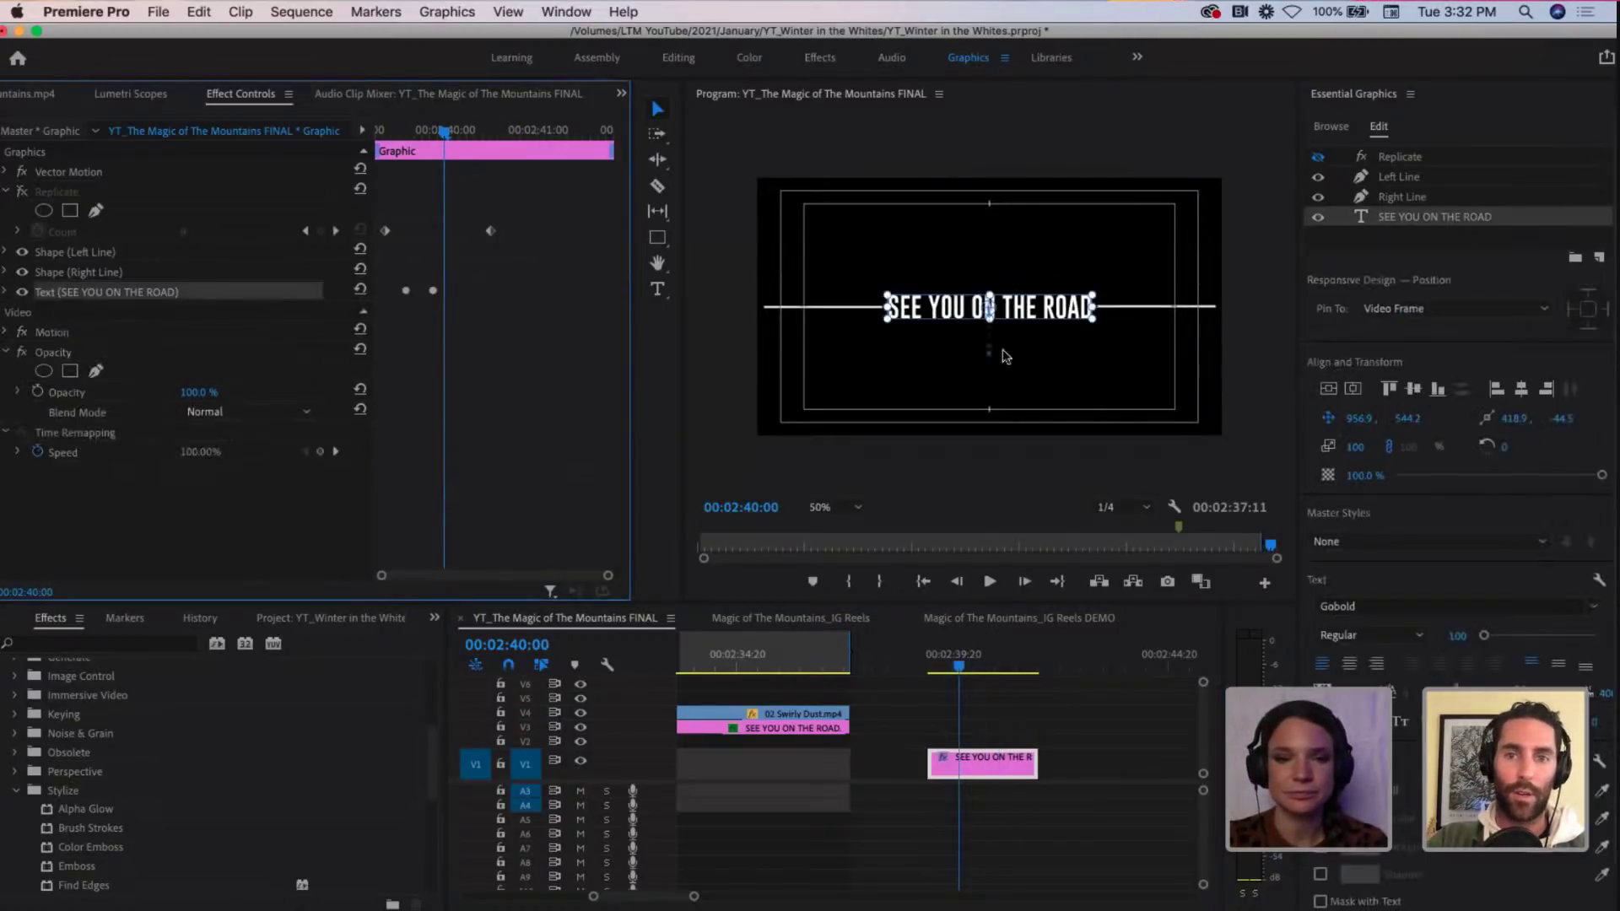
double_click(1033, 305)
key(super+c)
text(INSE)
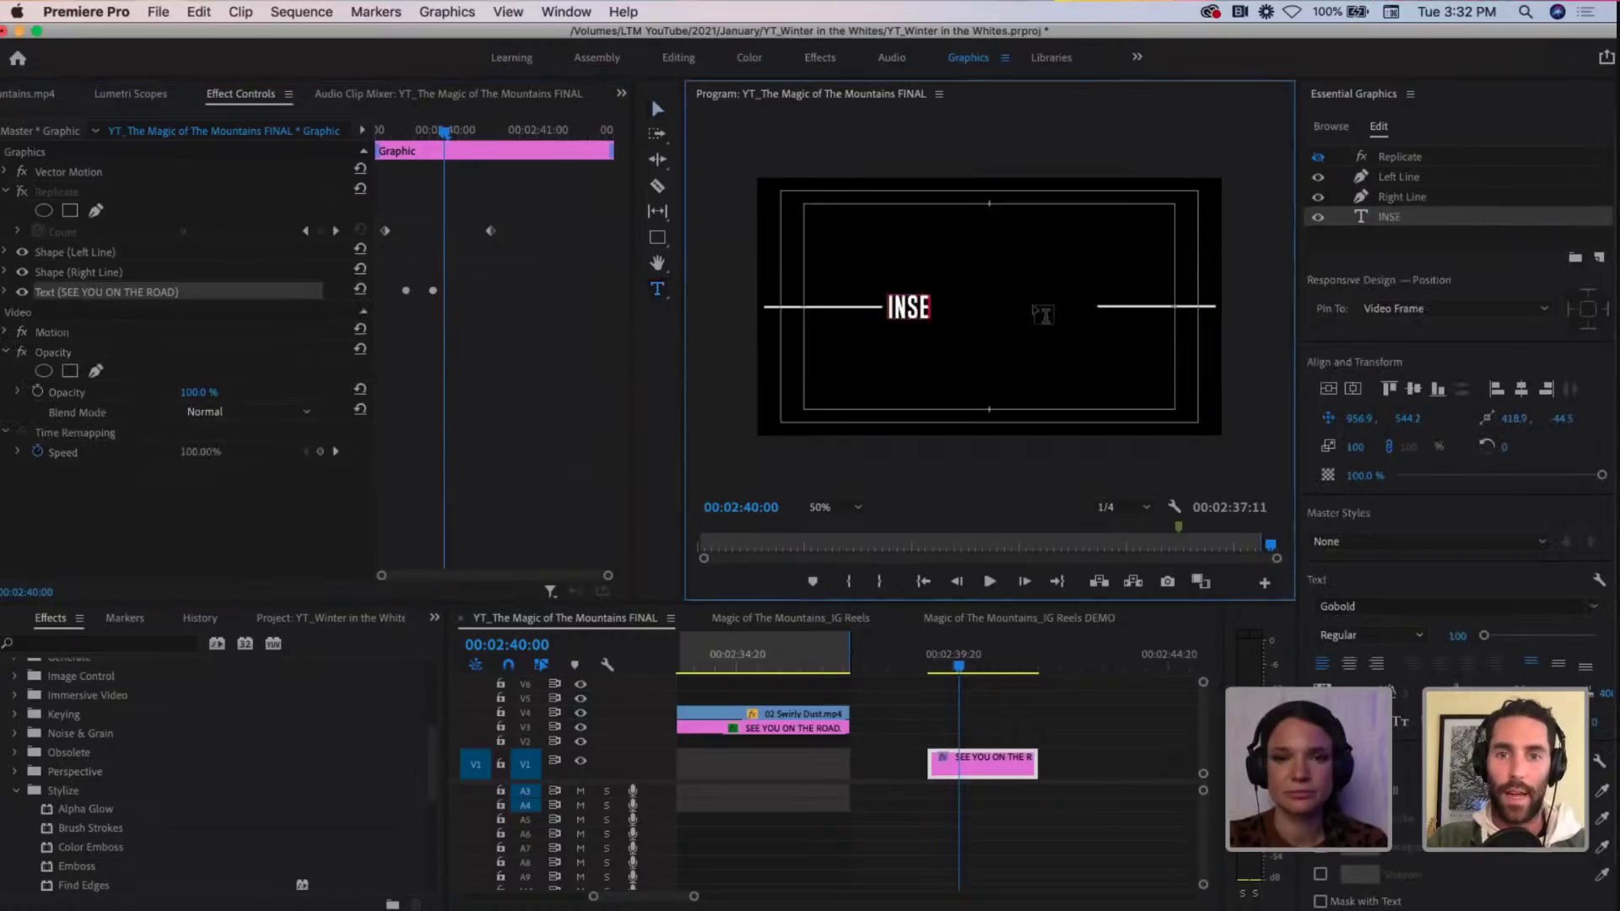
text(RT TEXT HERE)
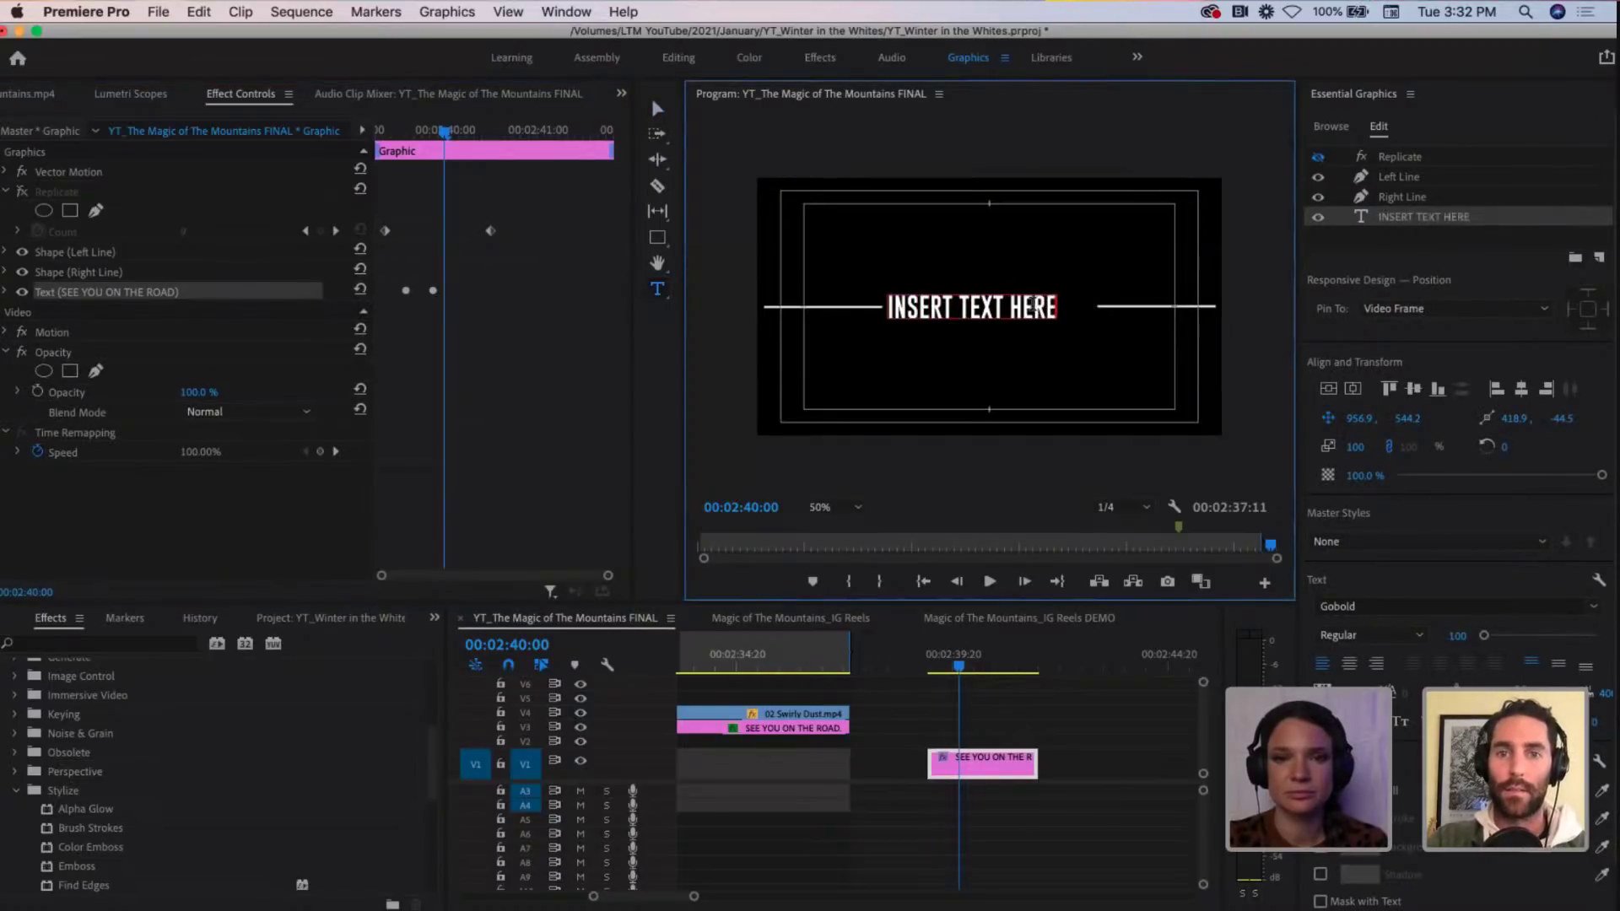
click(1328, 388)
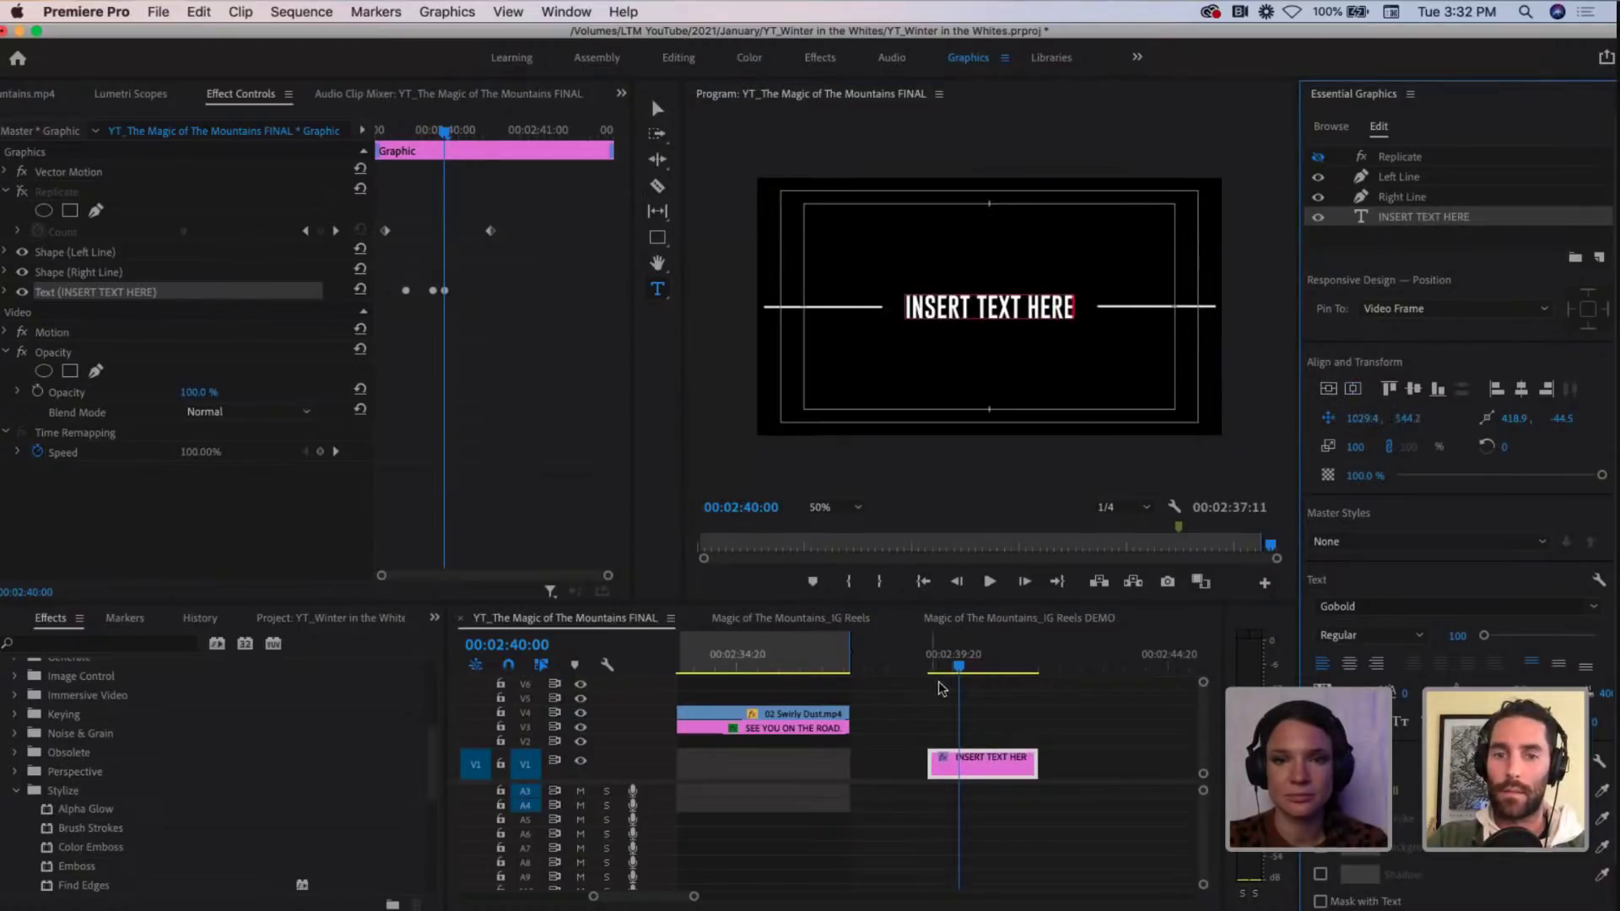
Step: Undo the text replacement and centering, and park the playhead at 00:02:40:11
drag(947, 668, 976, 667)
key(super+v)
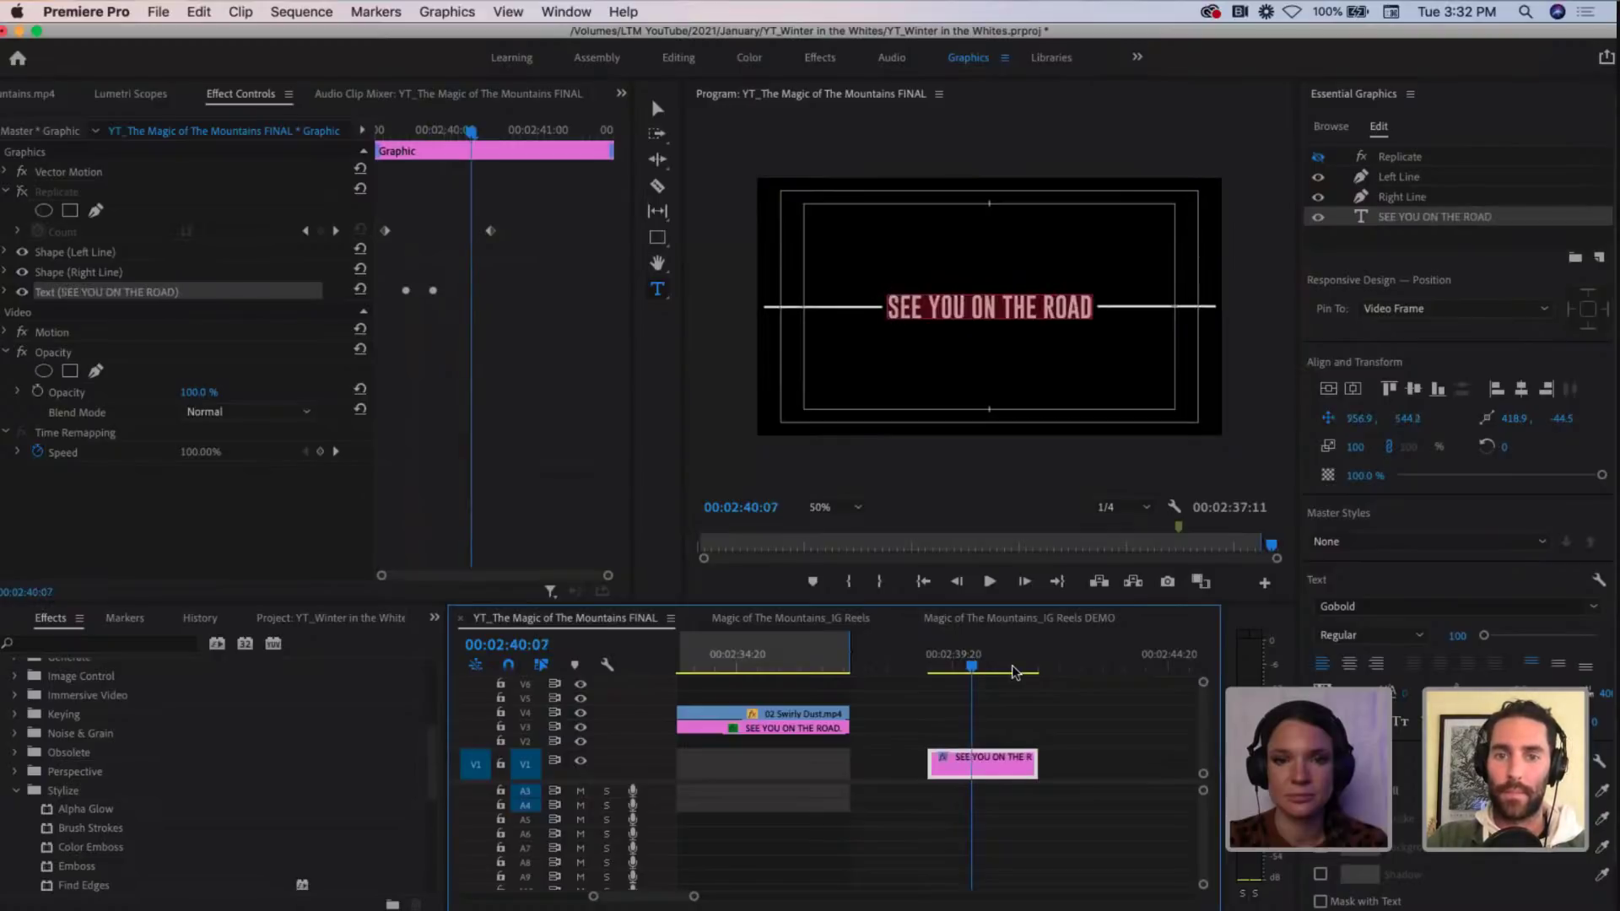
mouse_move(972, 669)
mouse_down()
mouse_move(943, 667)
mouse_move(979, 667)
mouse_up()
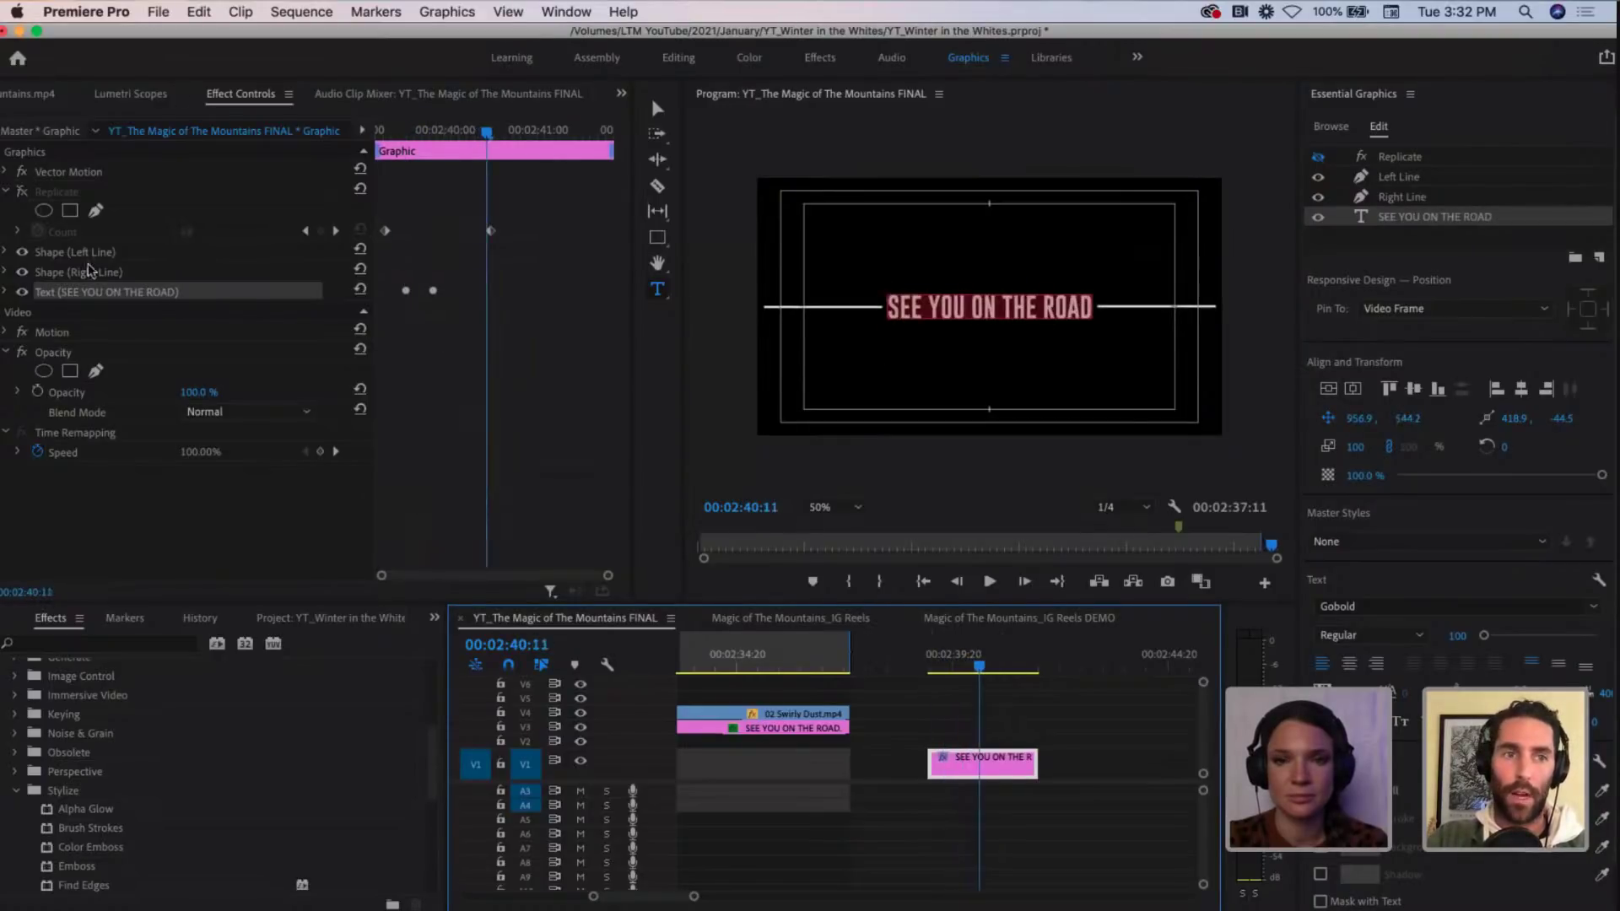
Step: Start exporting the SEE YOU ON THE ROAD clip as a Motion Graphics template
click(1057, 703)
click(1007, 763)
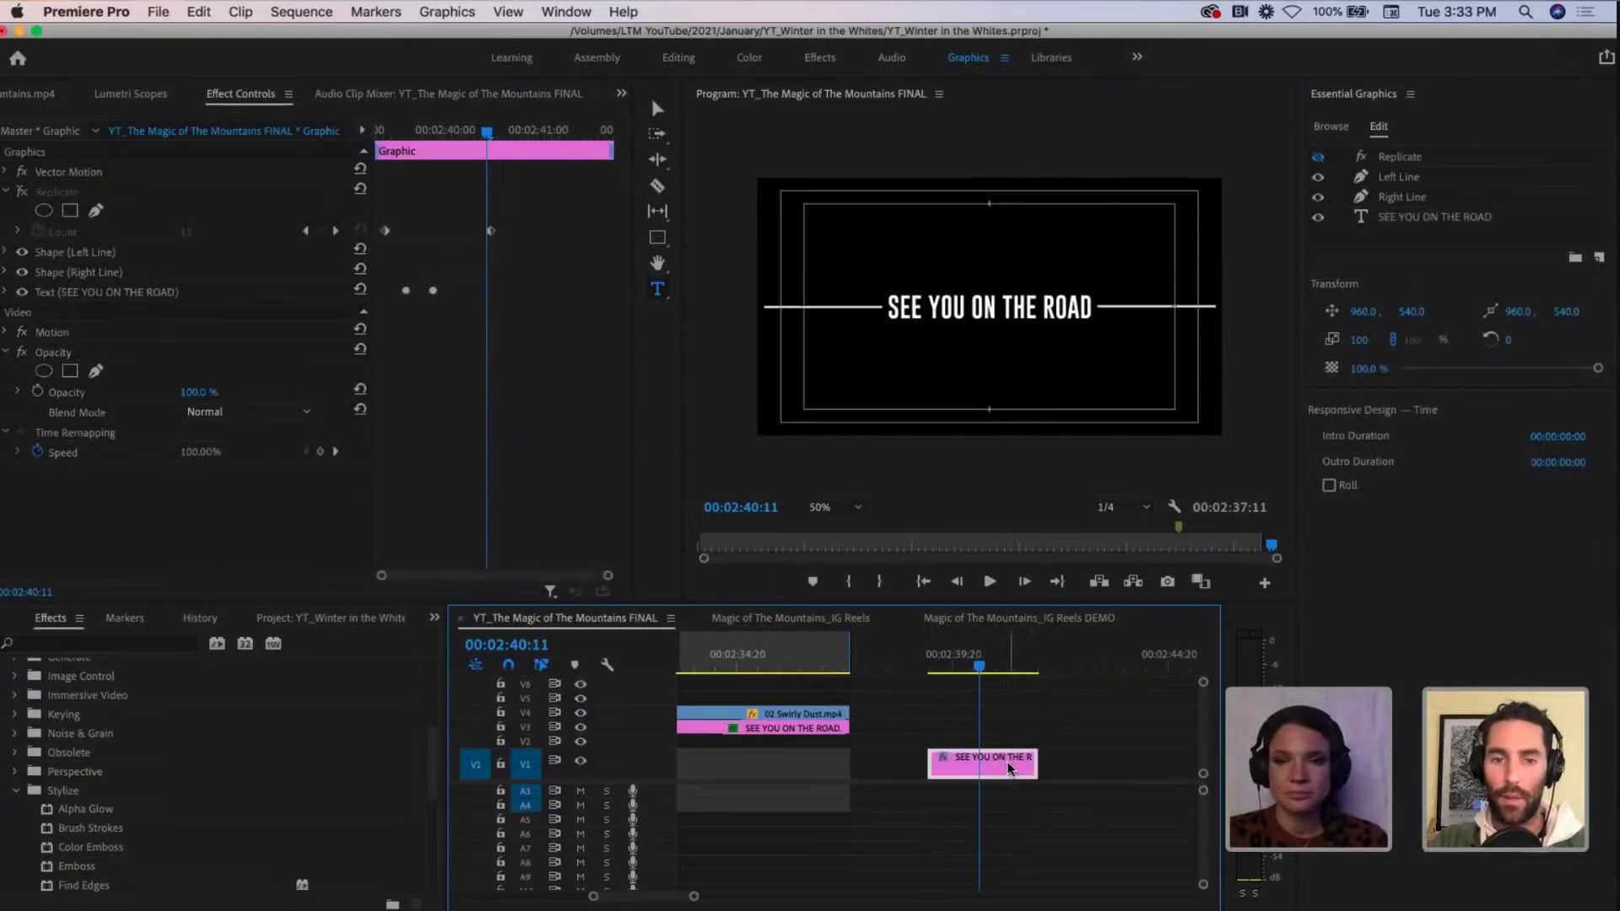
right_click(1011, 768)
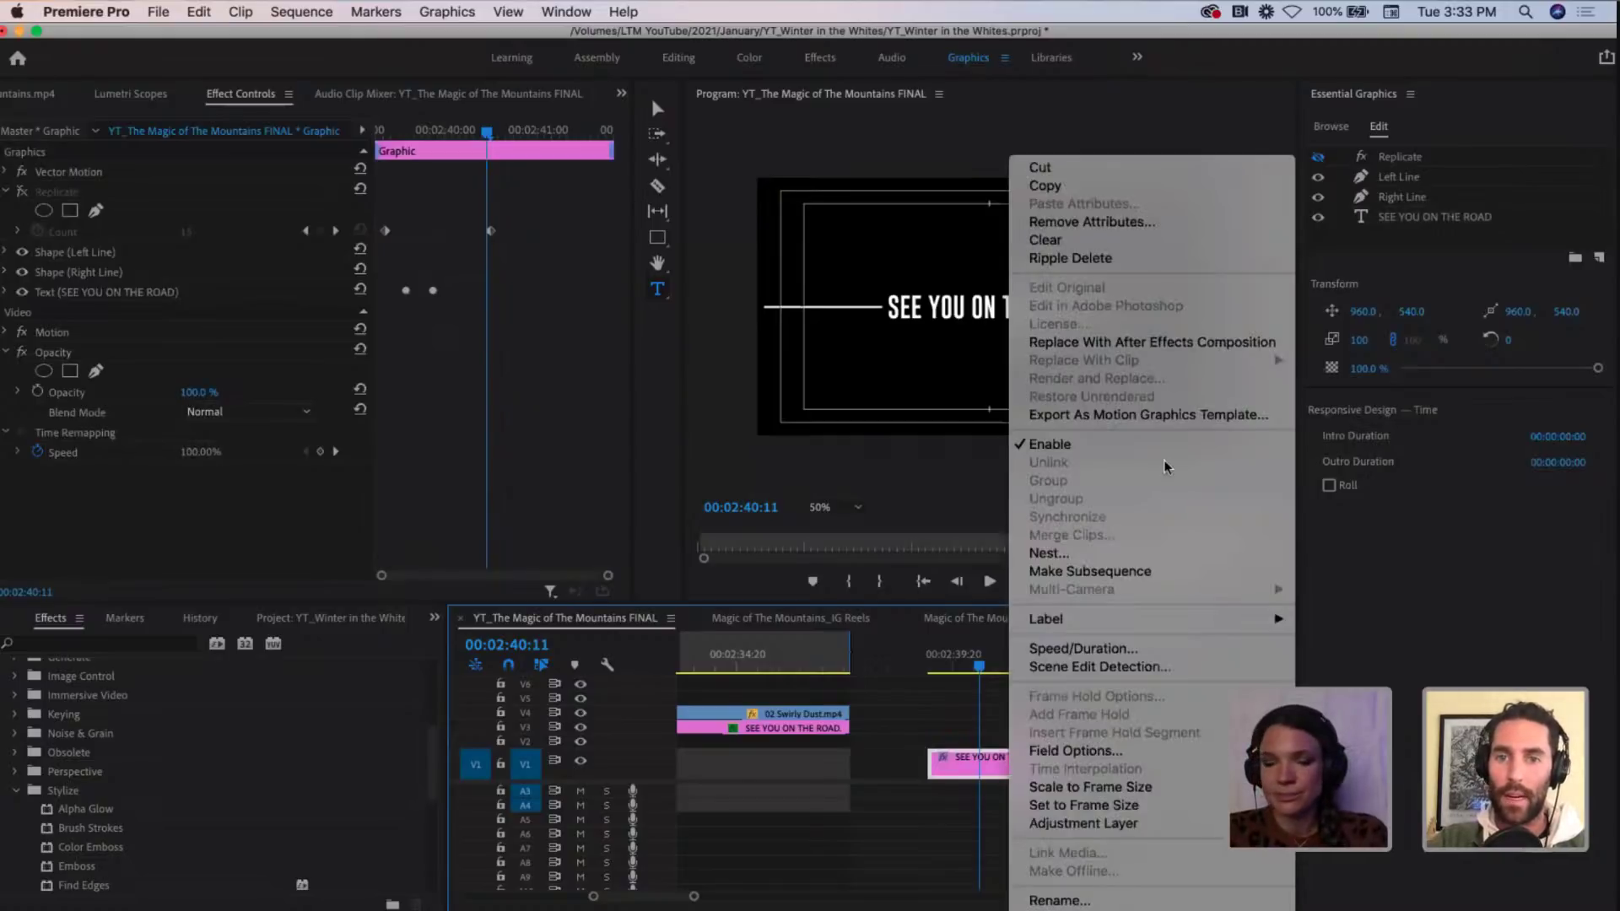
click(1140, 415)
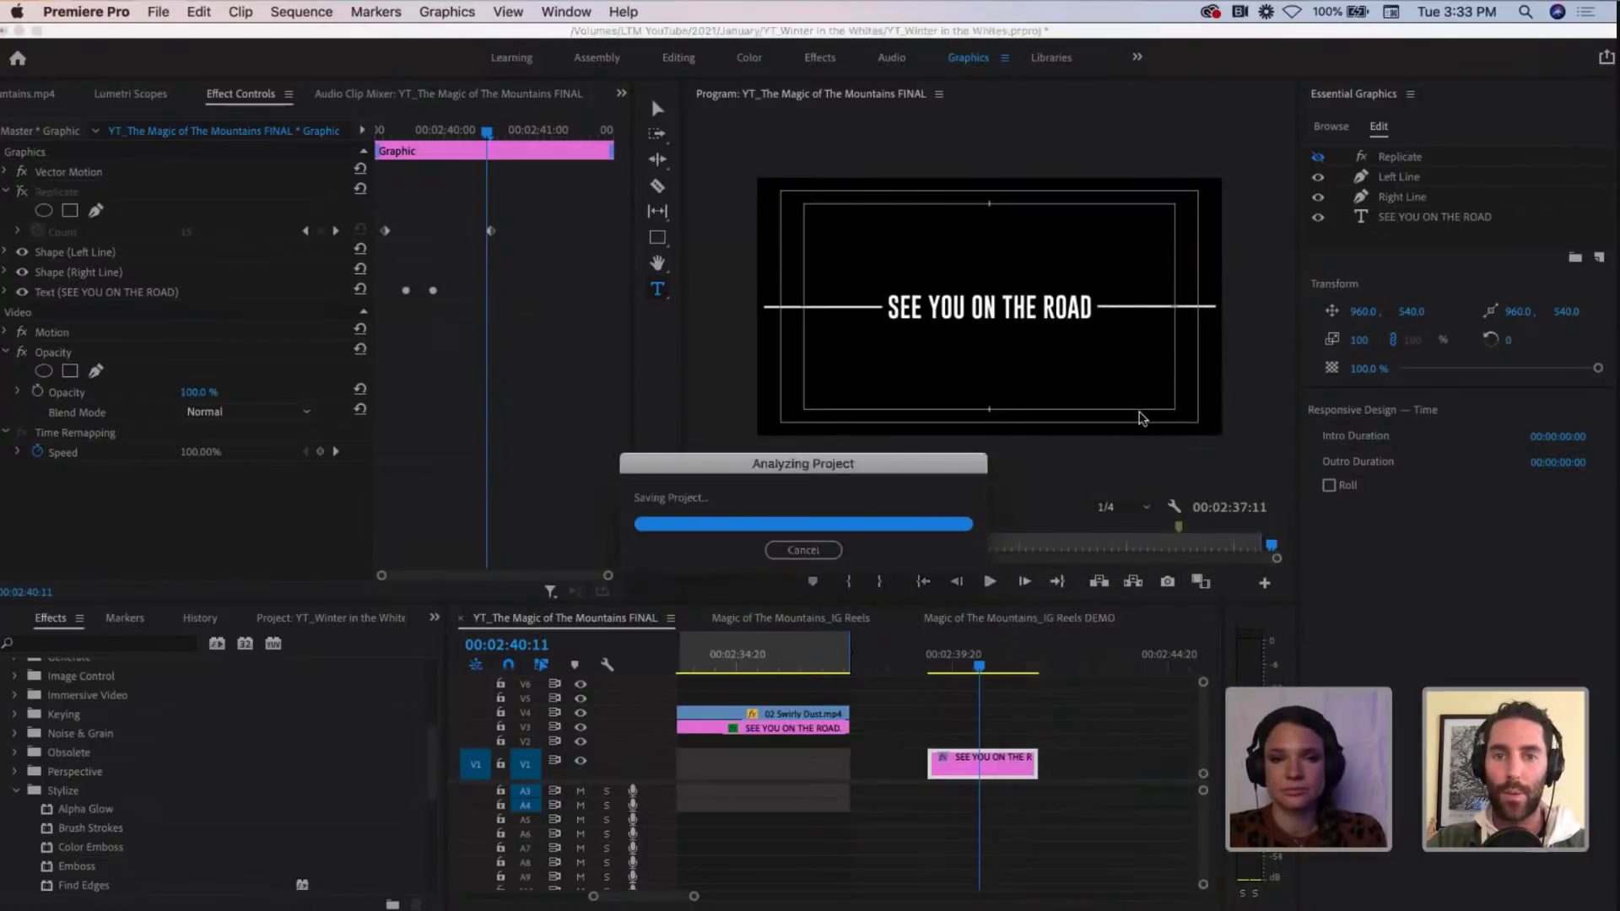
drag(777, 233, 402, 216)
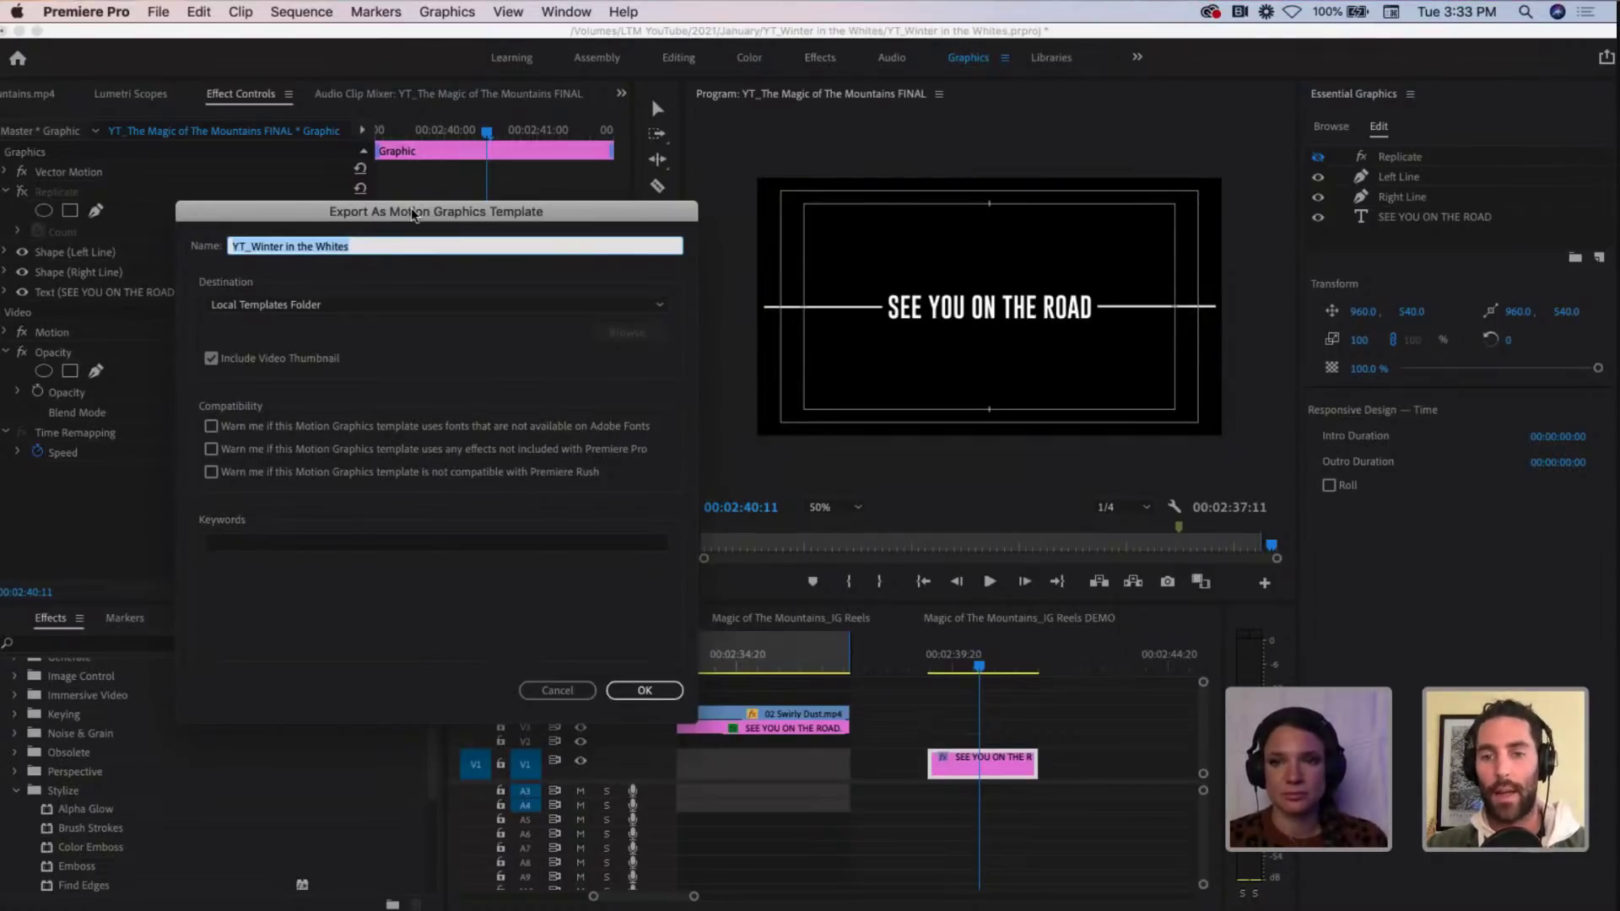
Step: Name the template "End Card_See You On the Road" and export it to the Local Templates Folder
text(end)
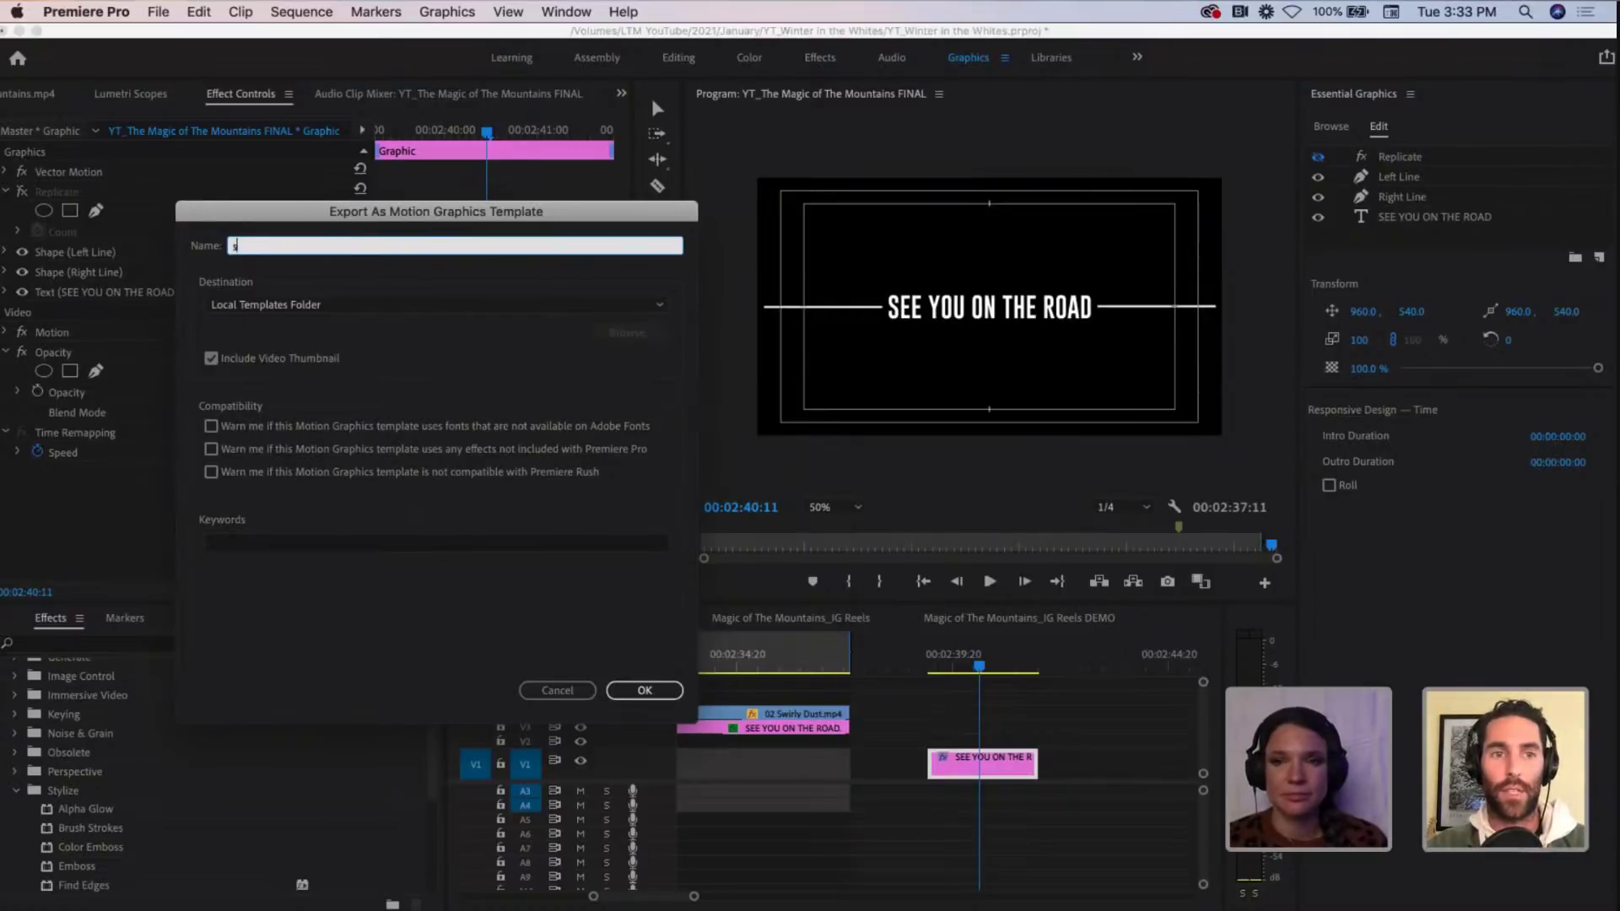
key(BackSpace)
key(BackSpace)
key(BackSpace)
text(End )
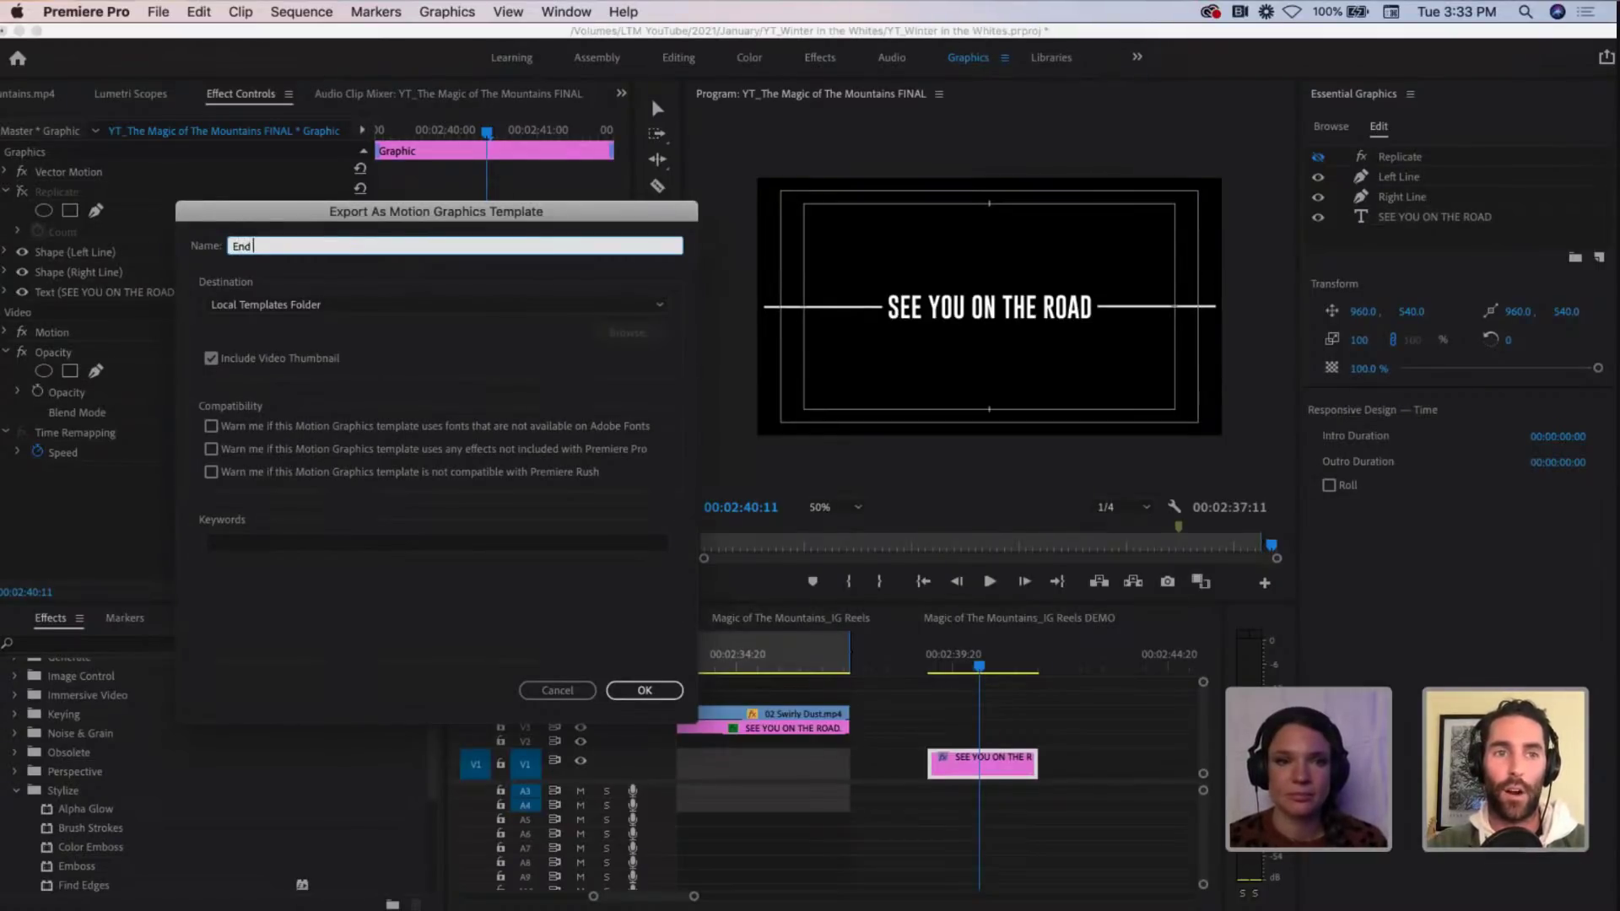
text(Card_S)
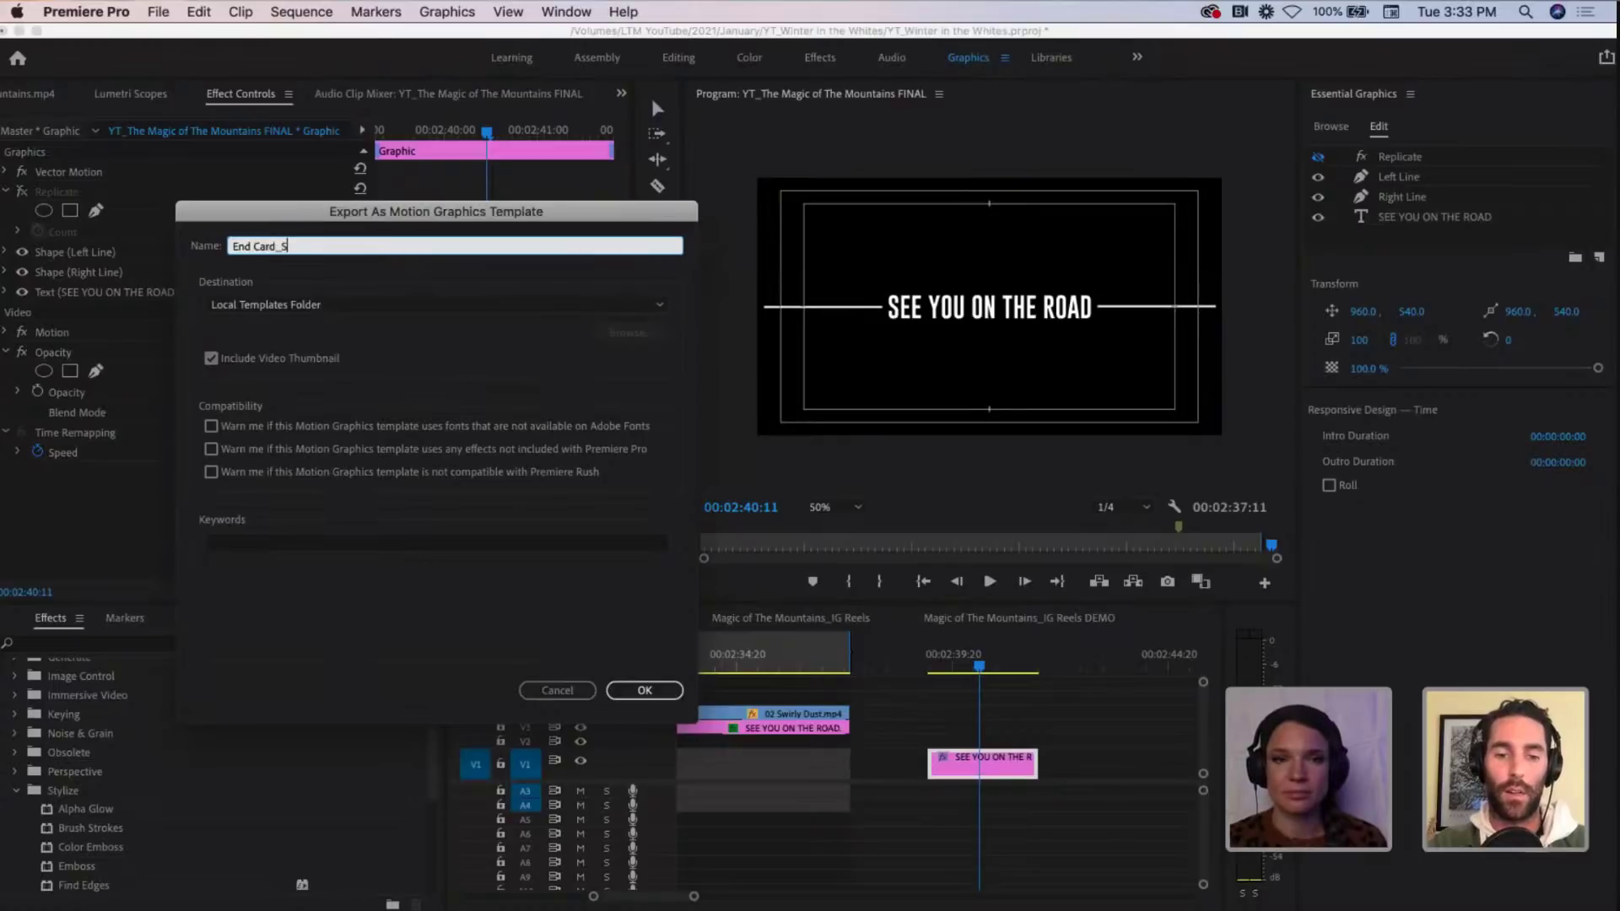
text(ee You O)
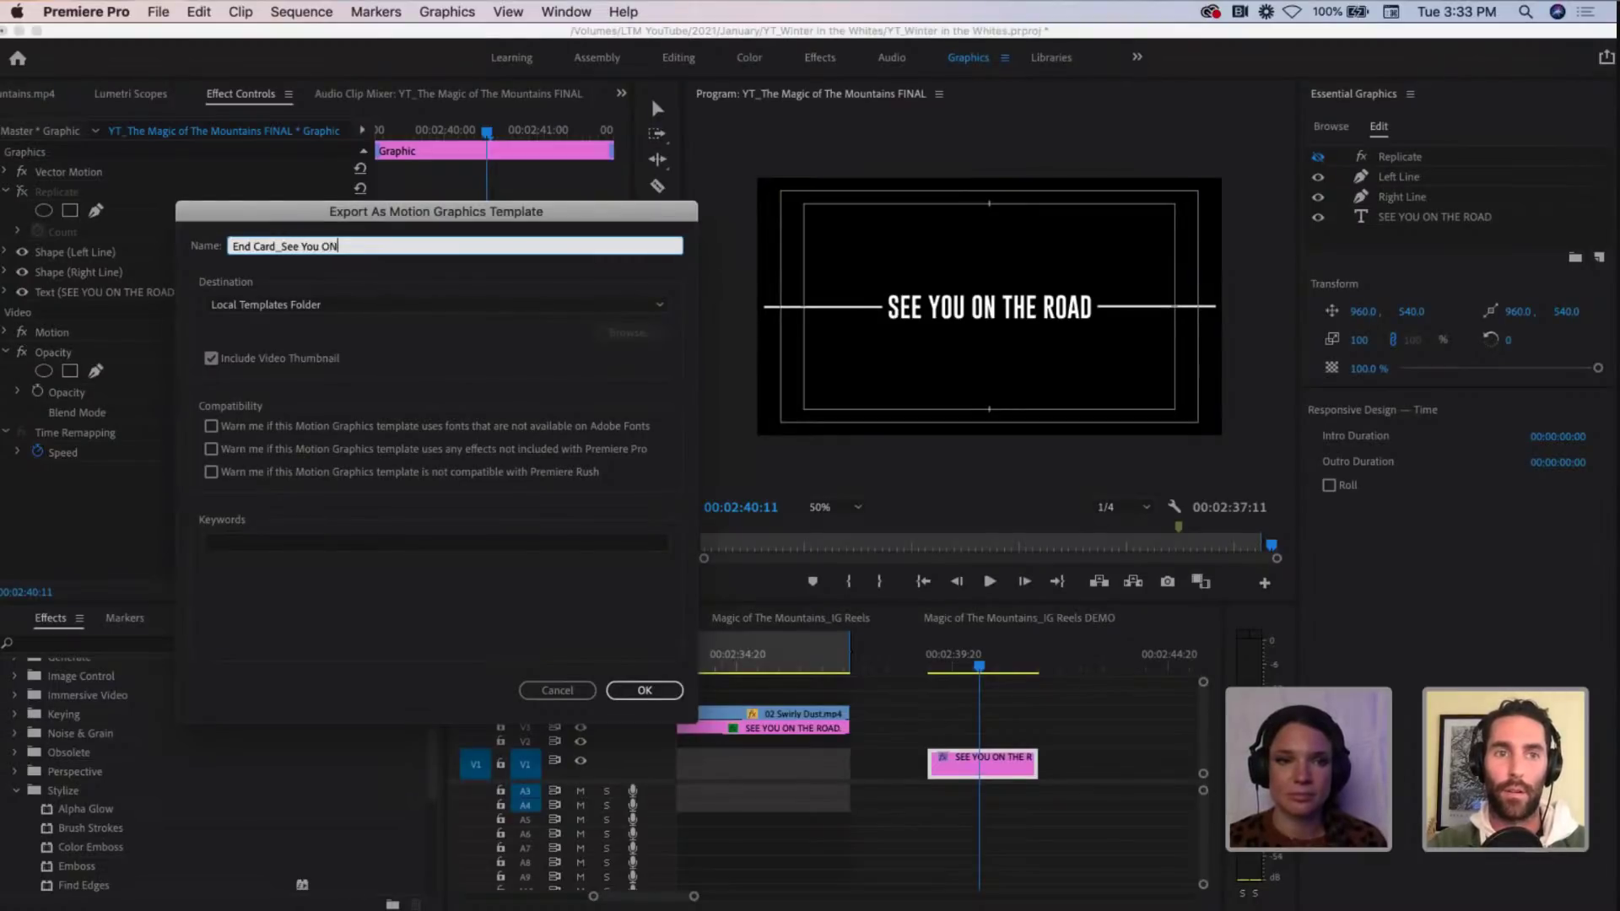
text(n th)
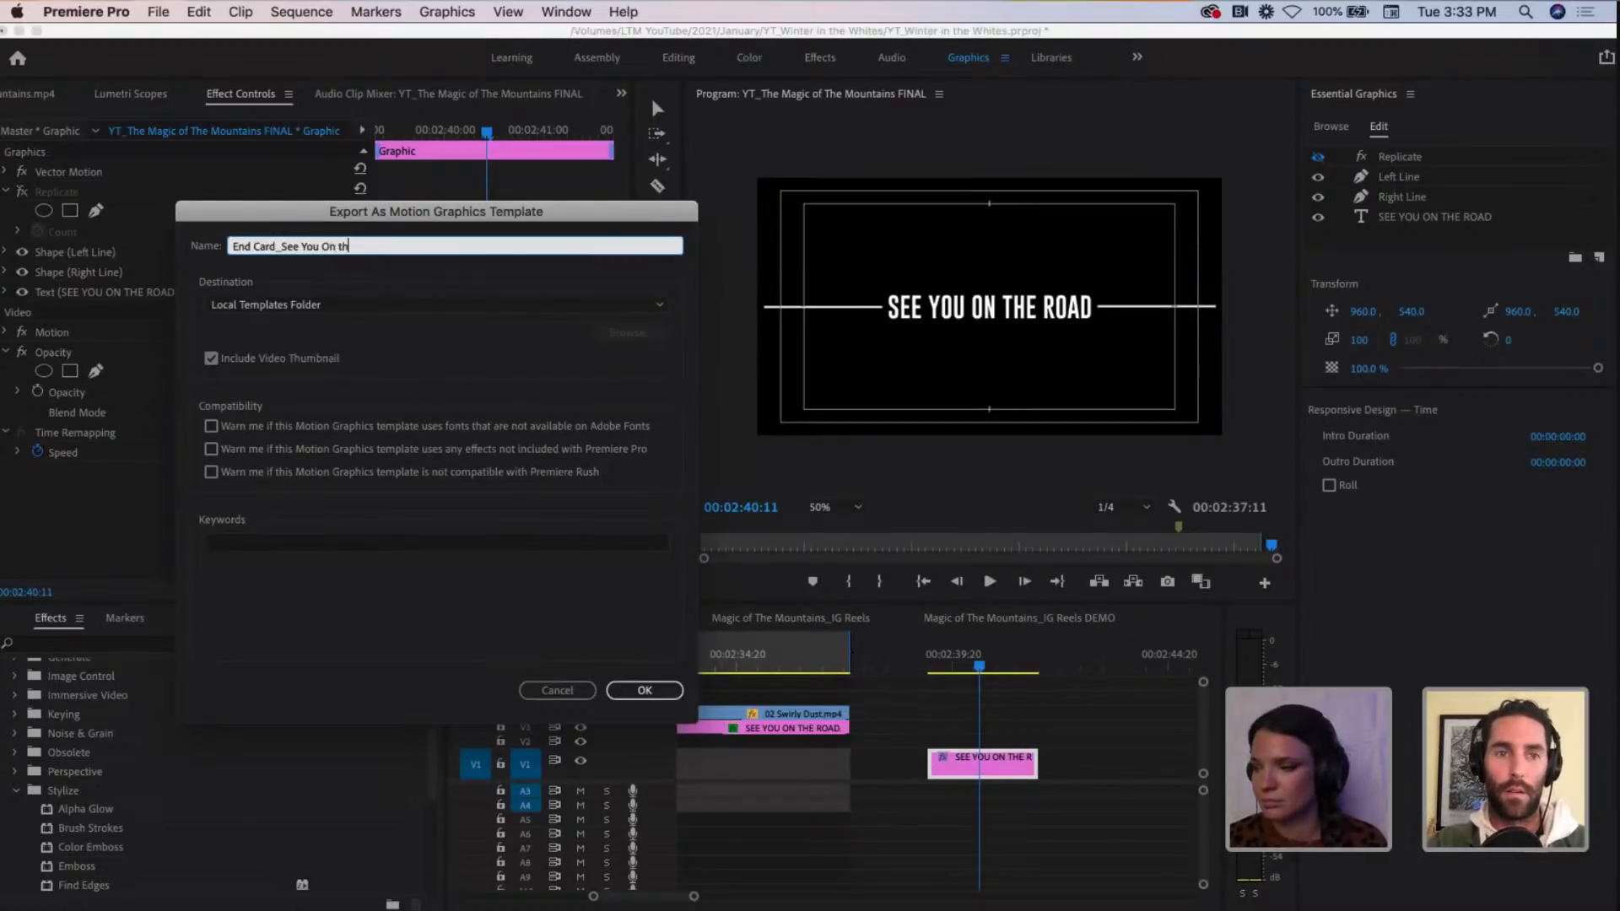
text(e Road)
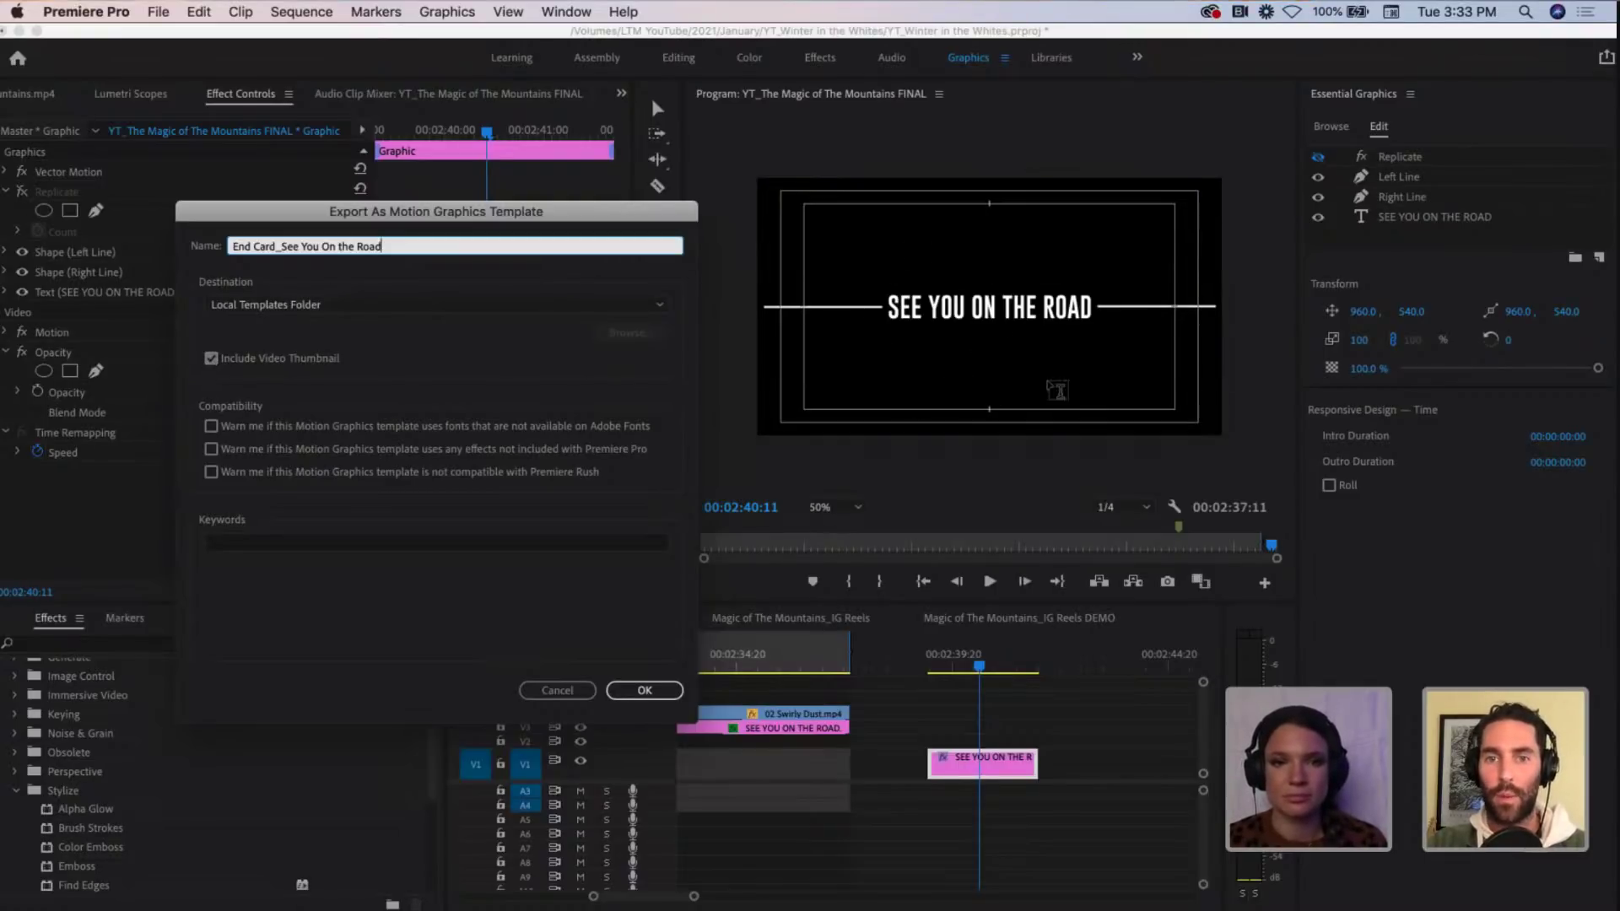
click(644, 691)
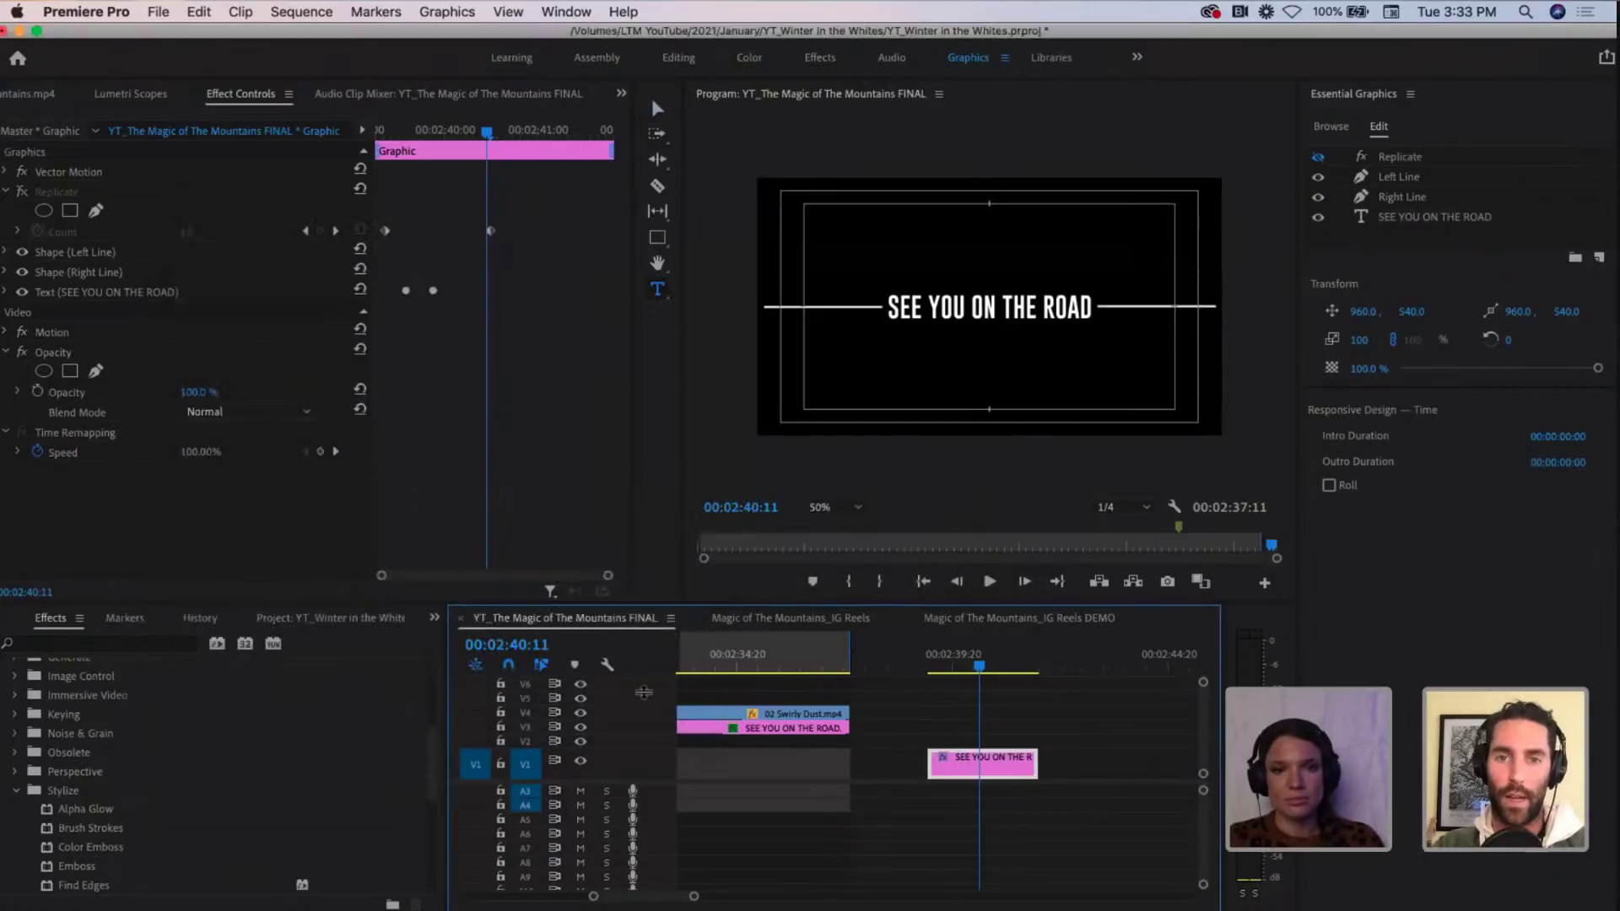
Step: Locate the End Card_See You On the Road template among the saved templates by browsing and searching for "end card"
click(1330, 127)
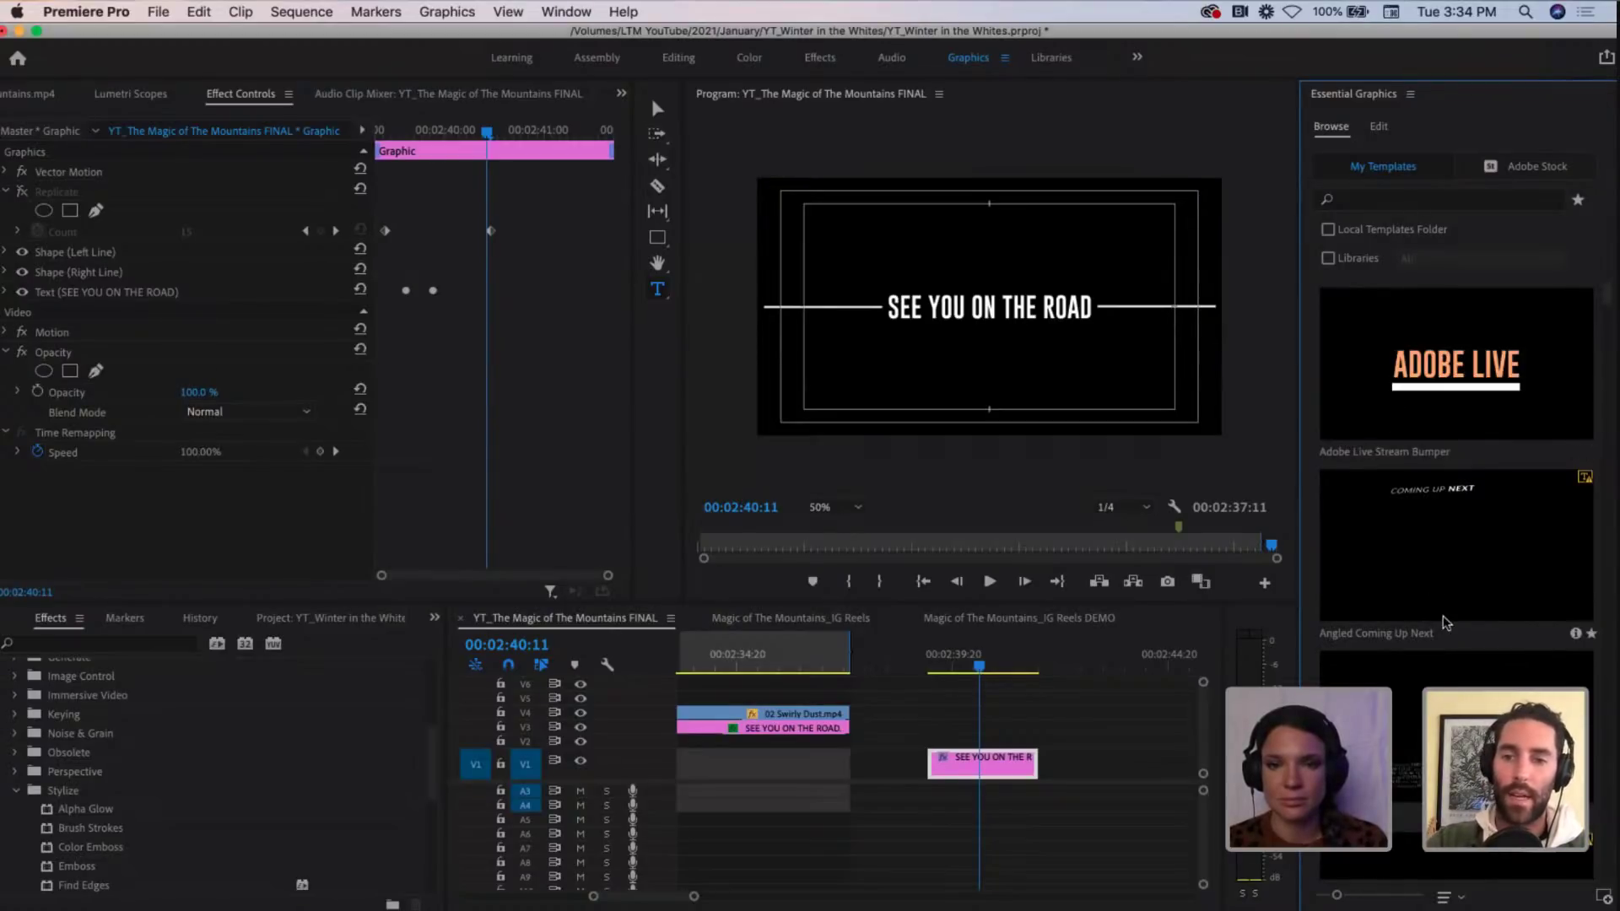
scroll(1446, 622, down, 3)
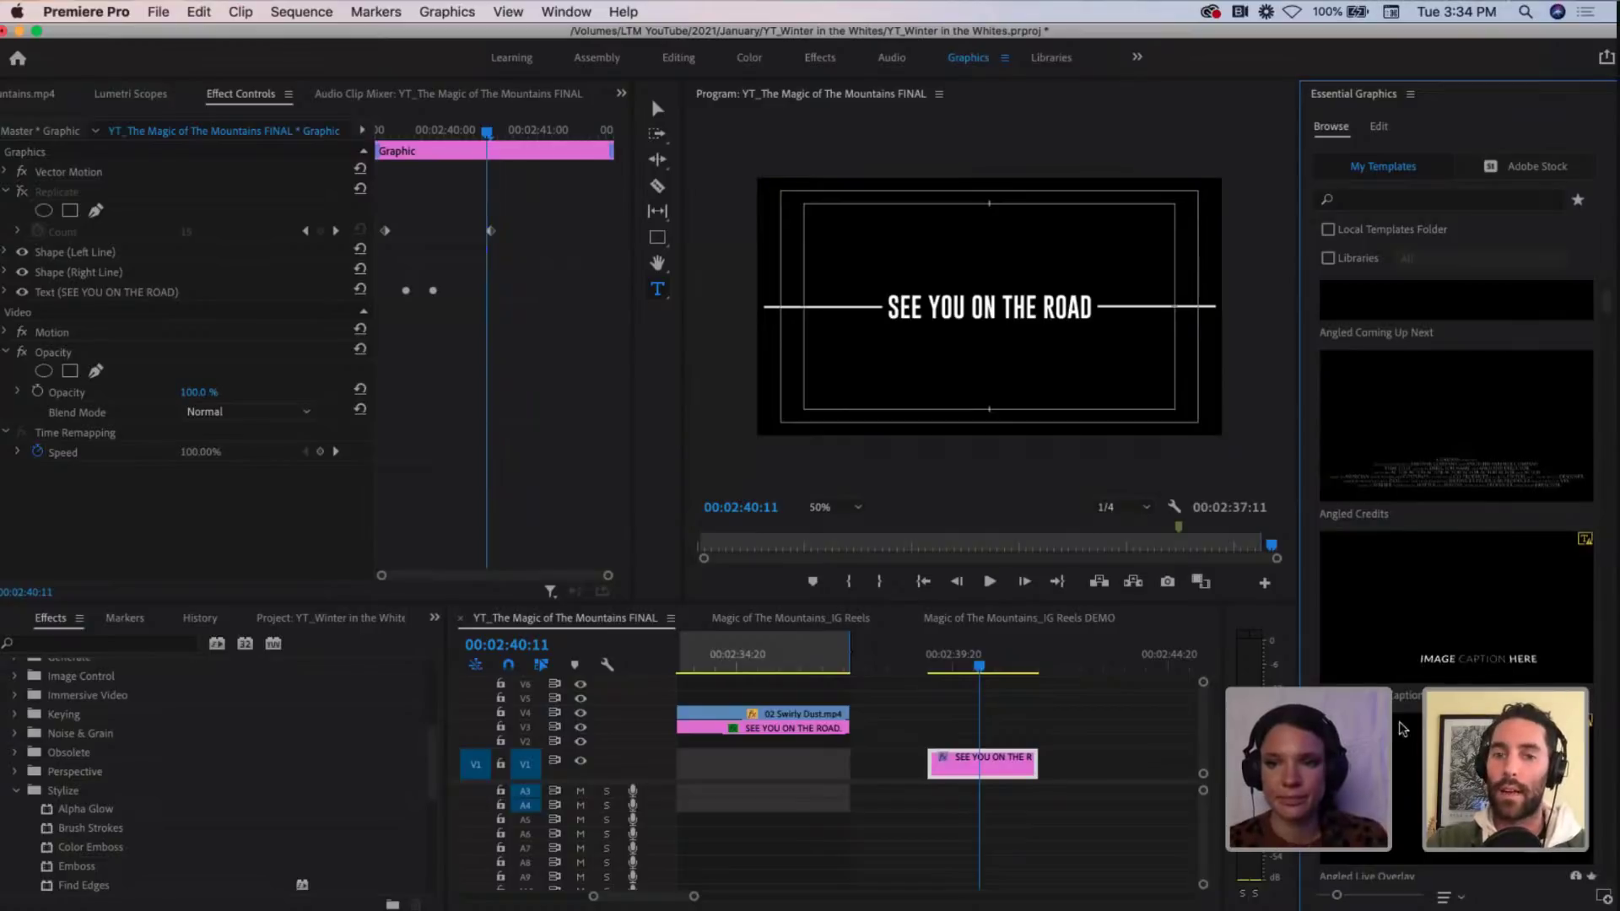
scroll(1450, 675, down, 10)
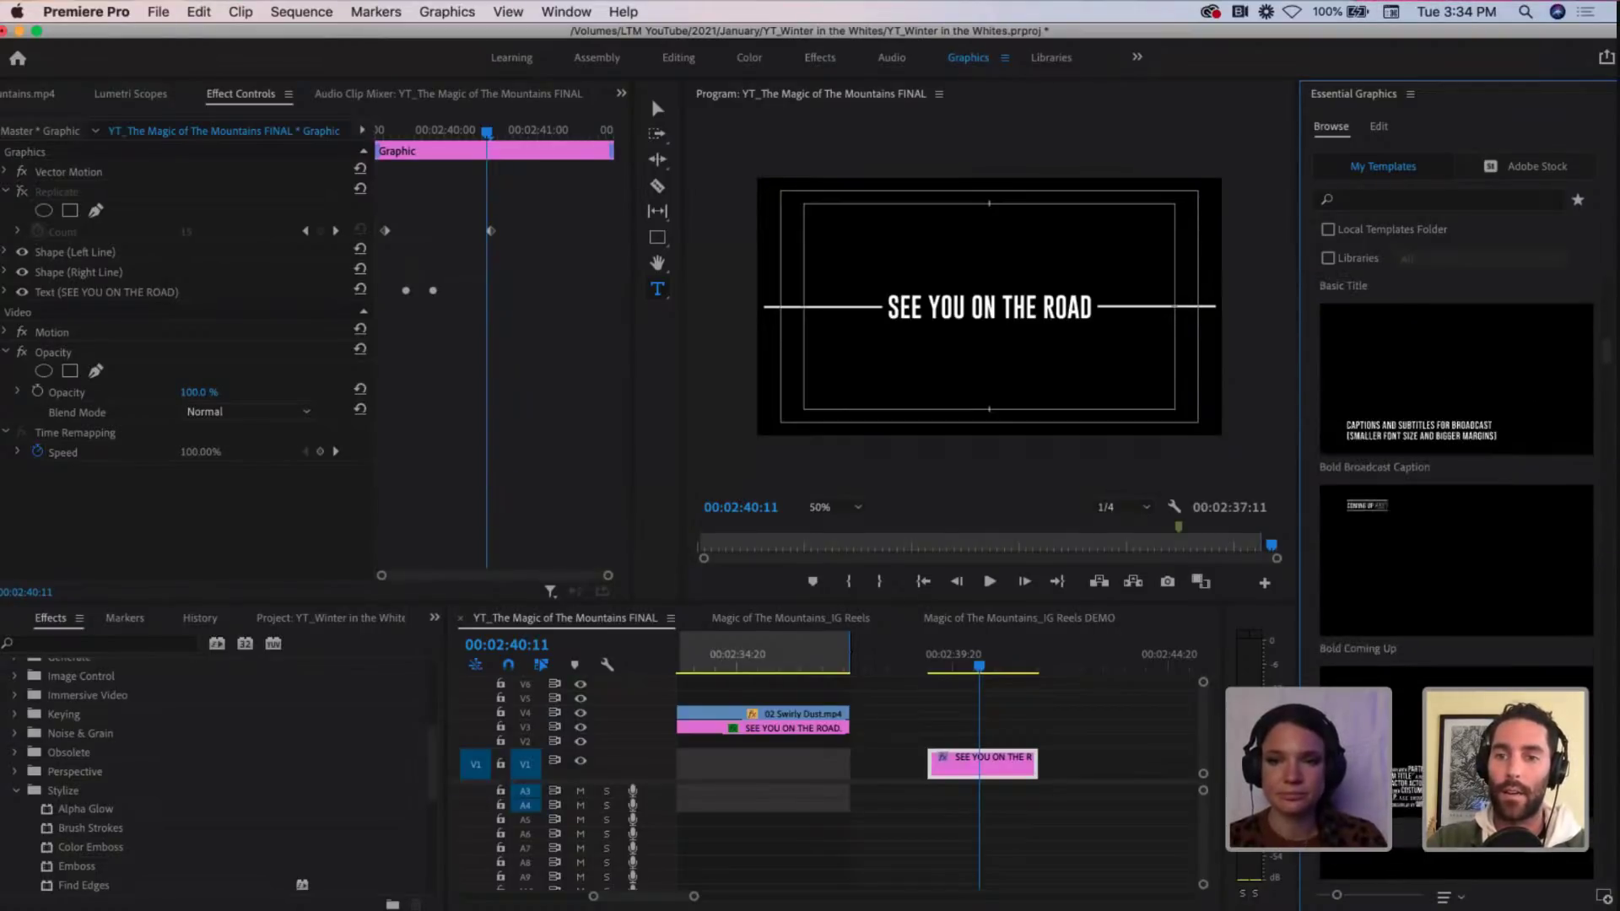
scroll(1457, 549, down, 10)
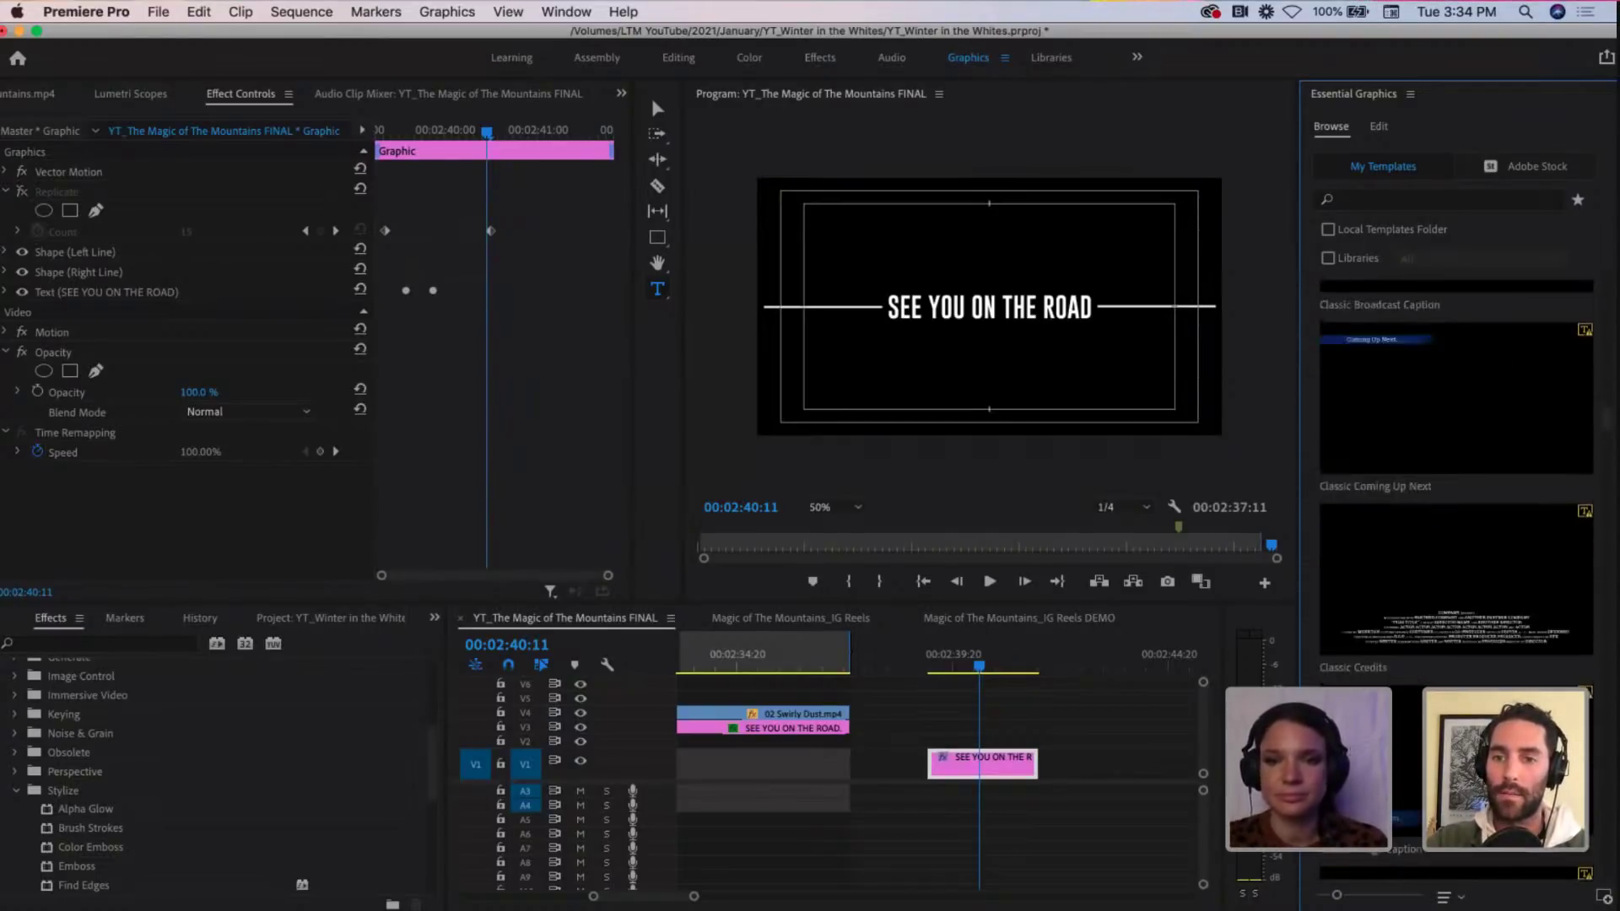
scroll(1457, 507, down, 8)
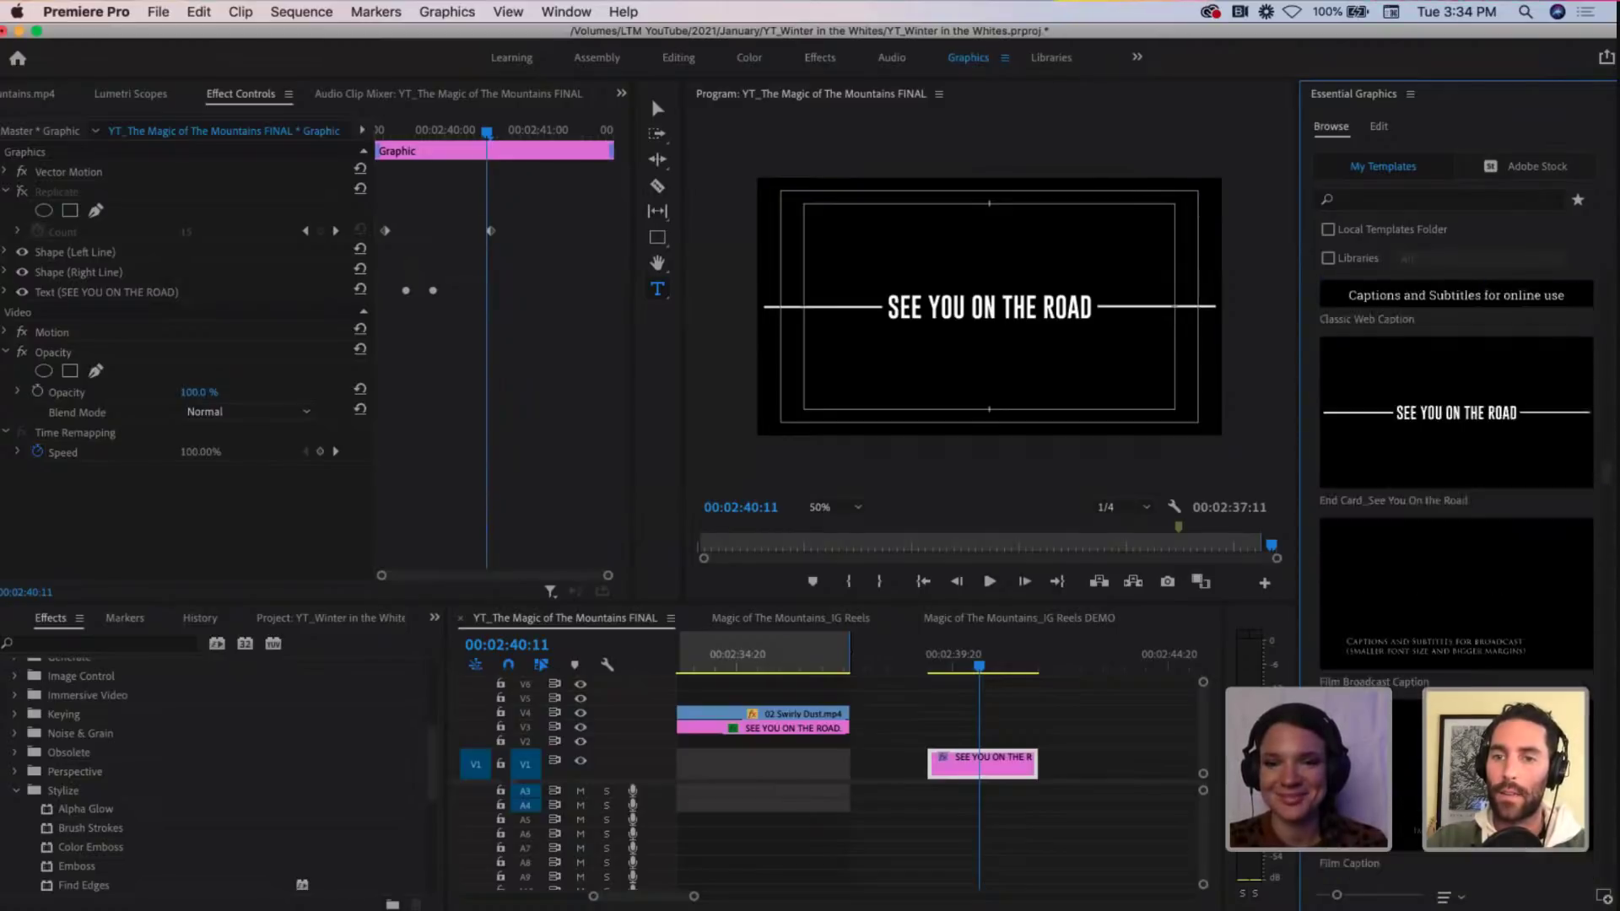
scroll(1450, 506, up, 1)
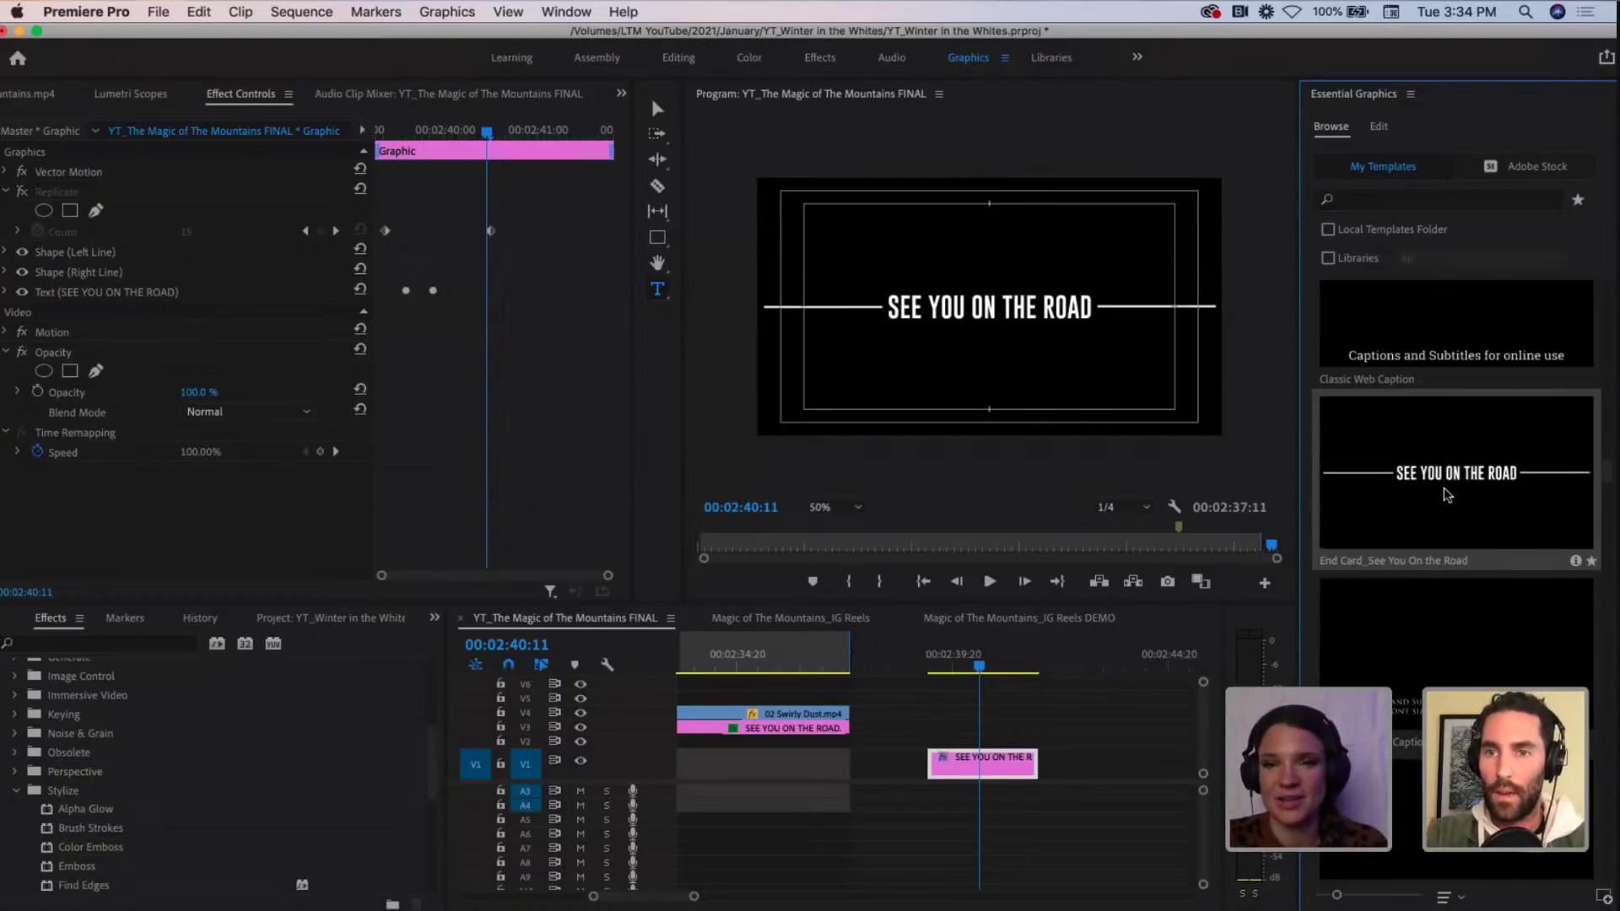
click(1380, 203)
text(end card)
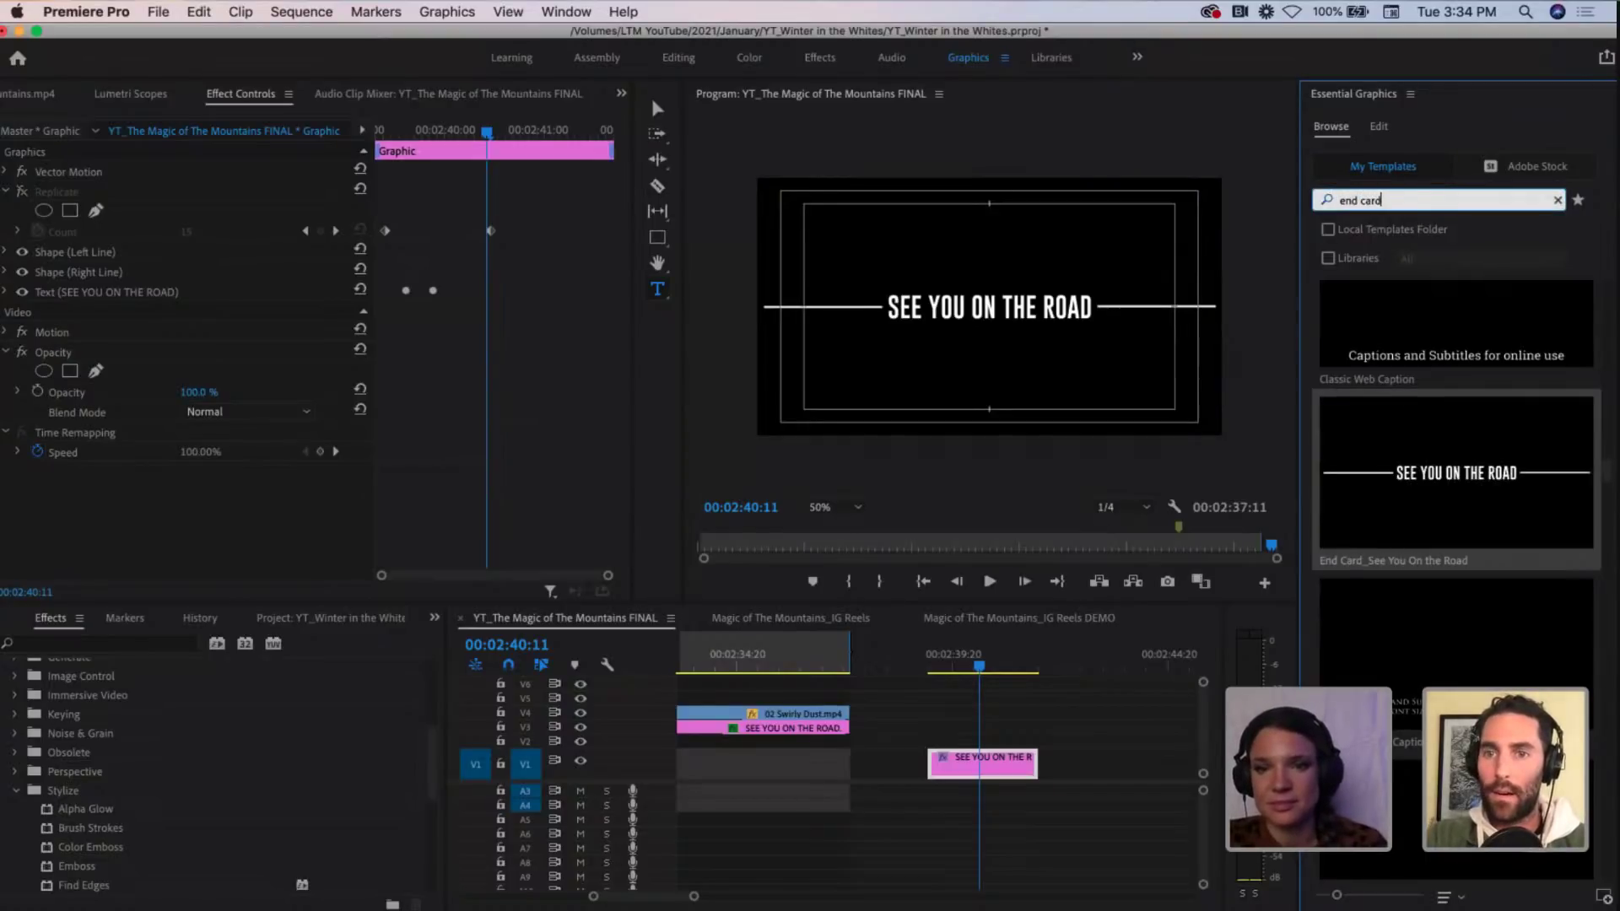
key(Return)
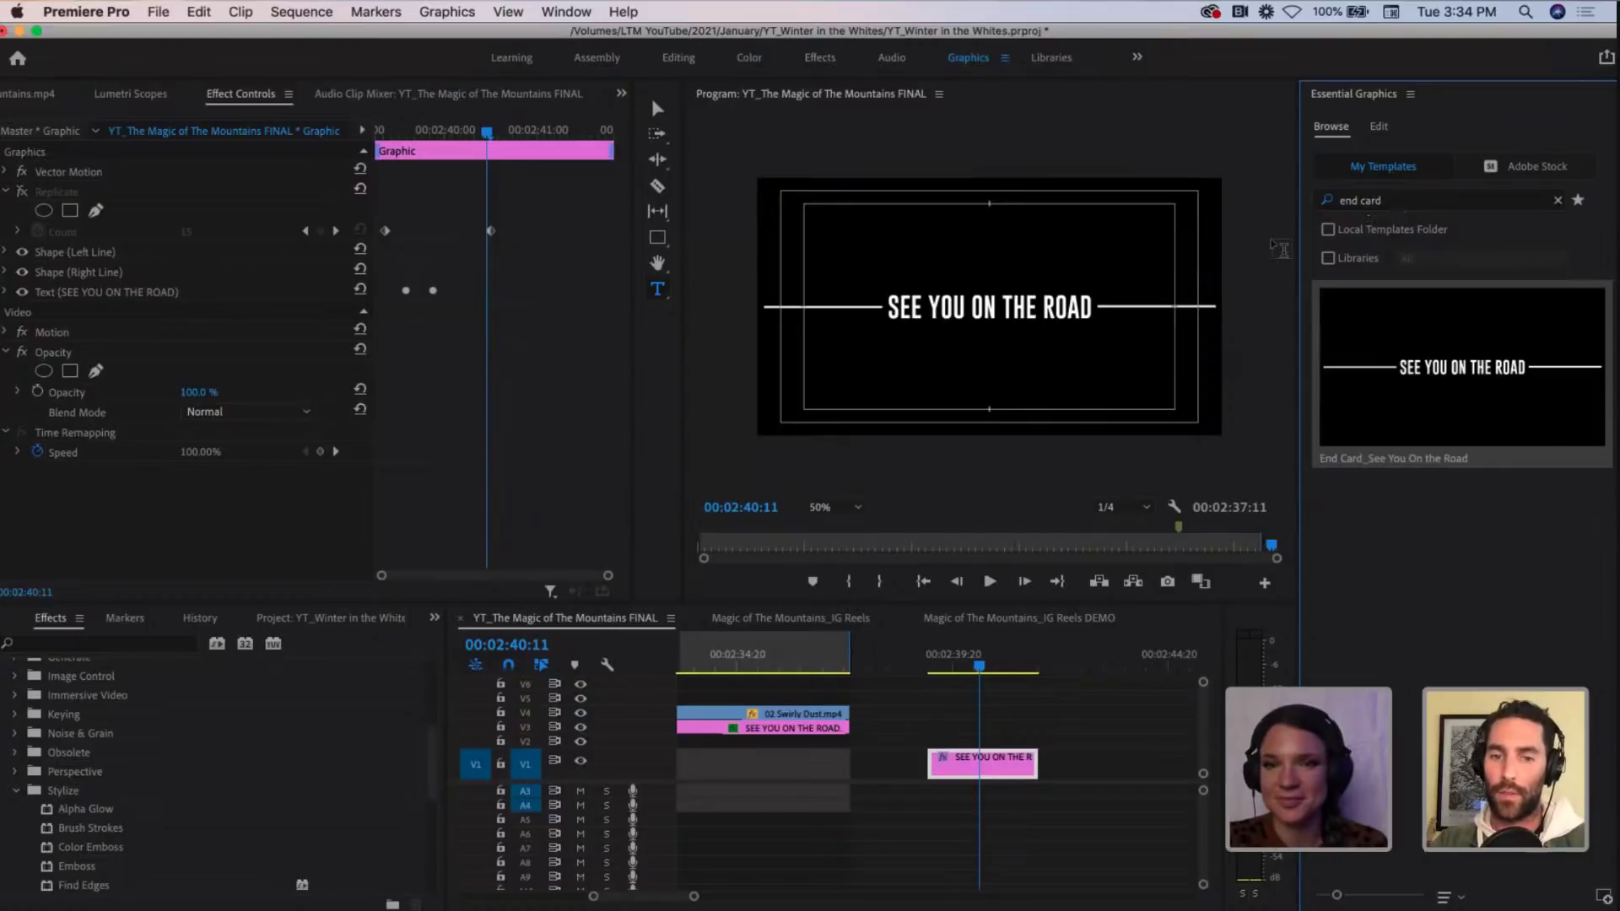
Step: Clear the template search and place the Adobe Live Stream Bumper template on V2, directly above the title clip
click(1421, 202)
key(BackSpace)
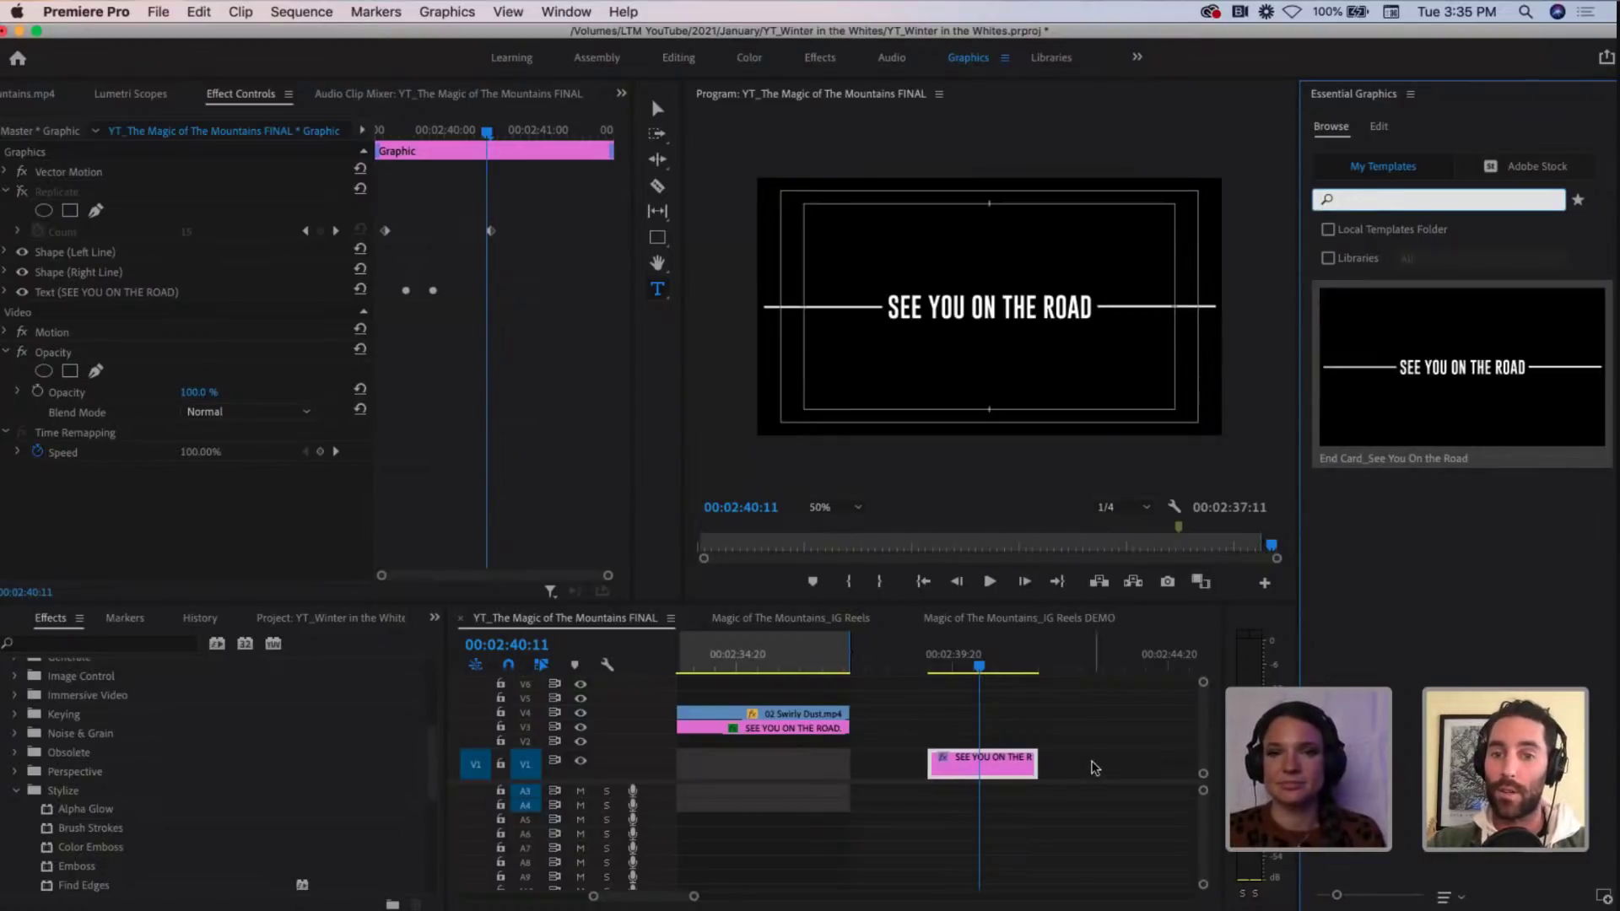
click(1128, 732)
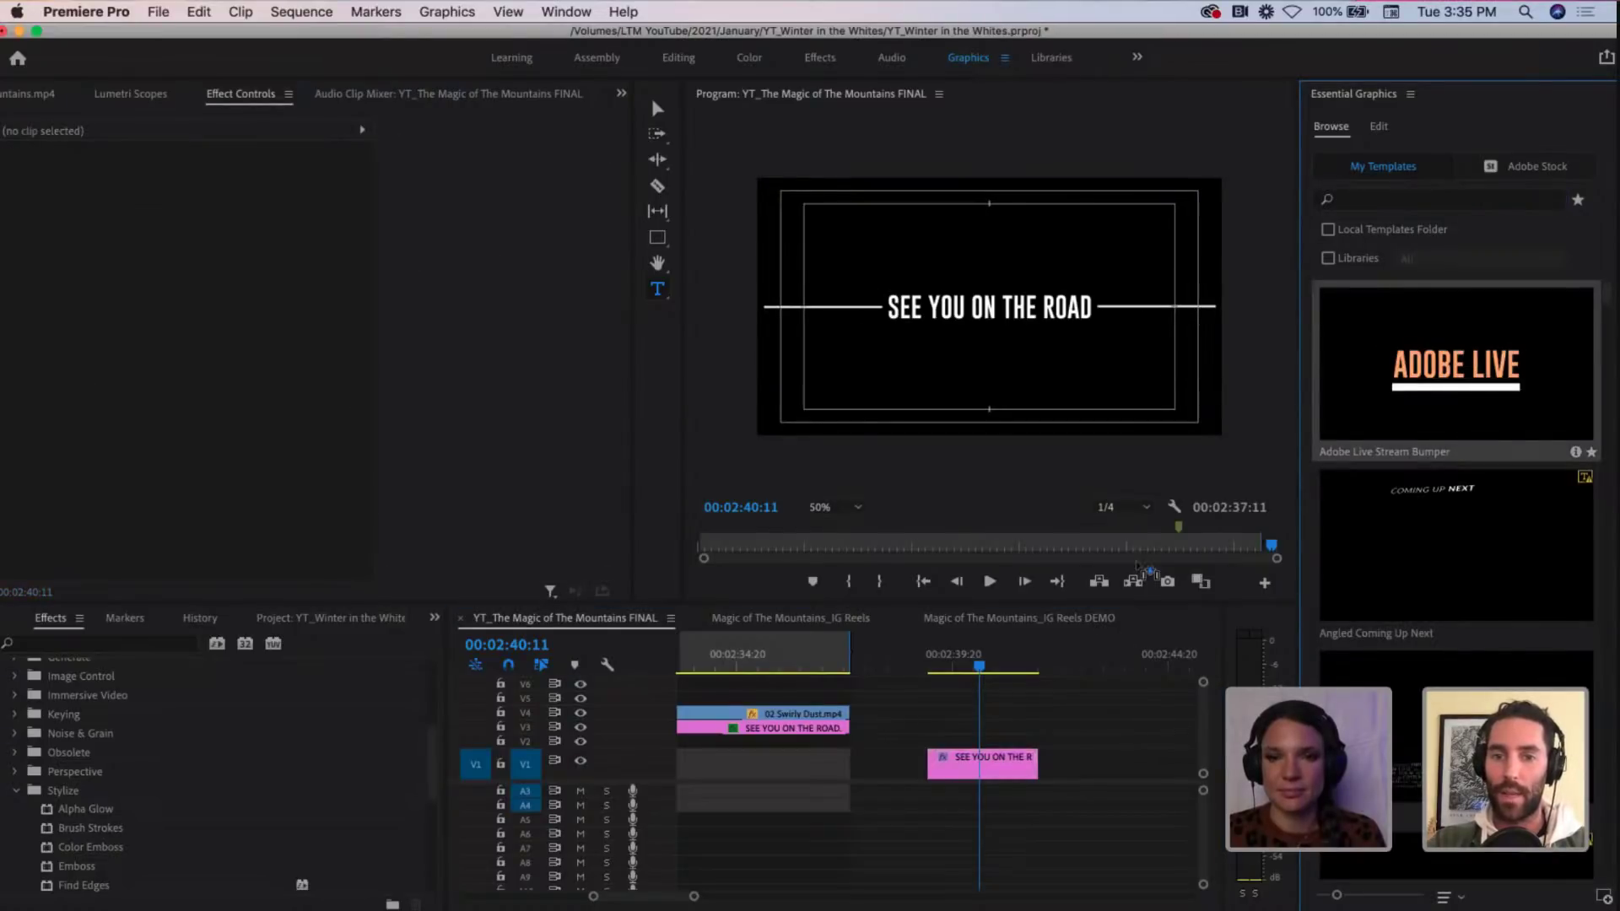
drag(1465, 364, 920, 742)
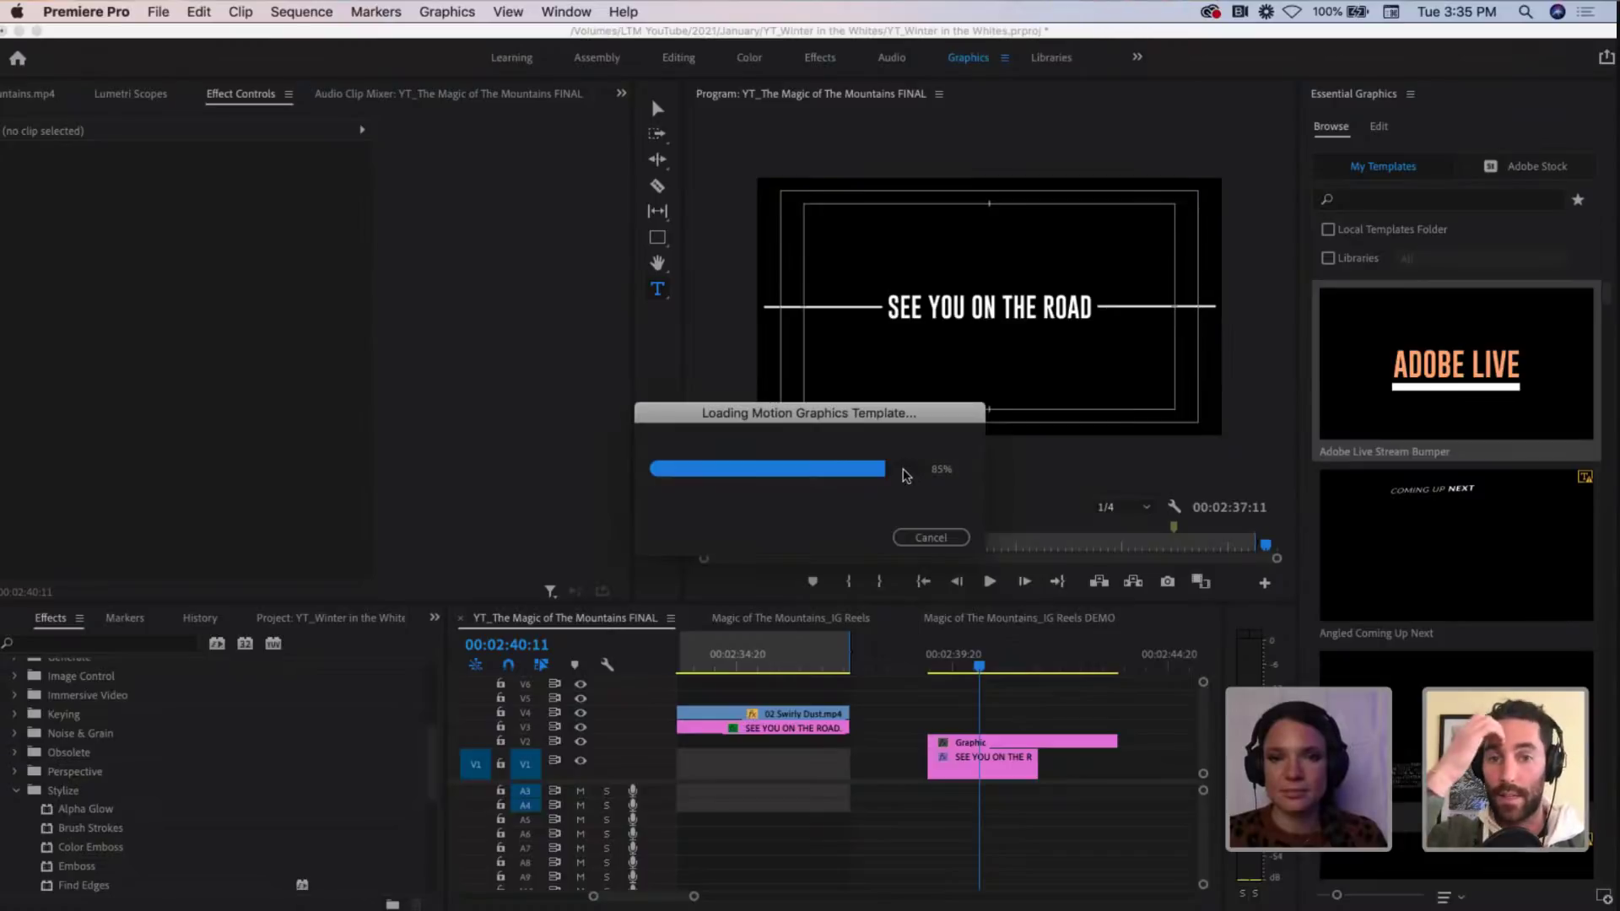
click(930, 537)
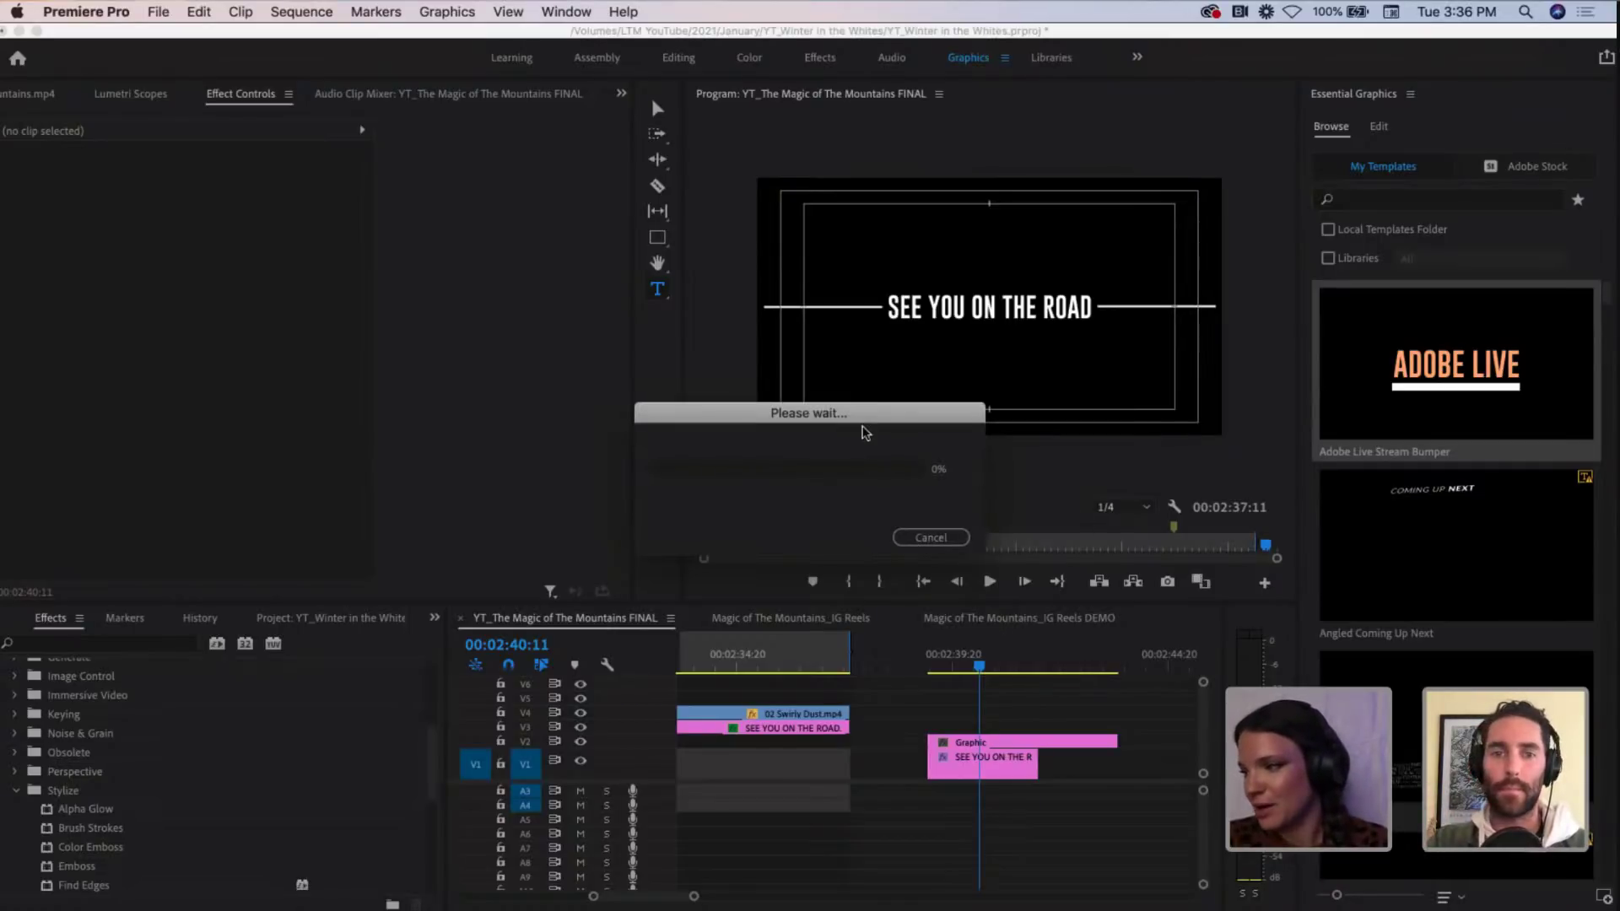
drag(874, 419, 983, 268)
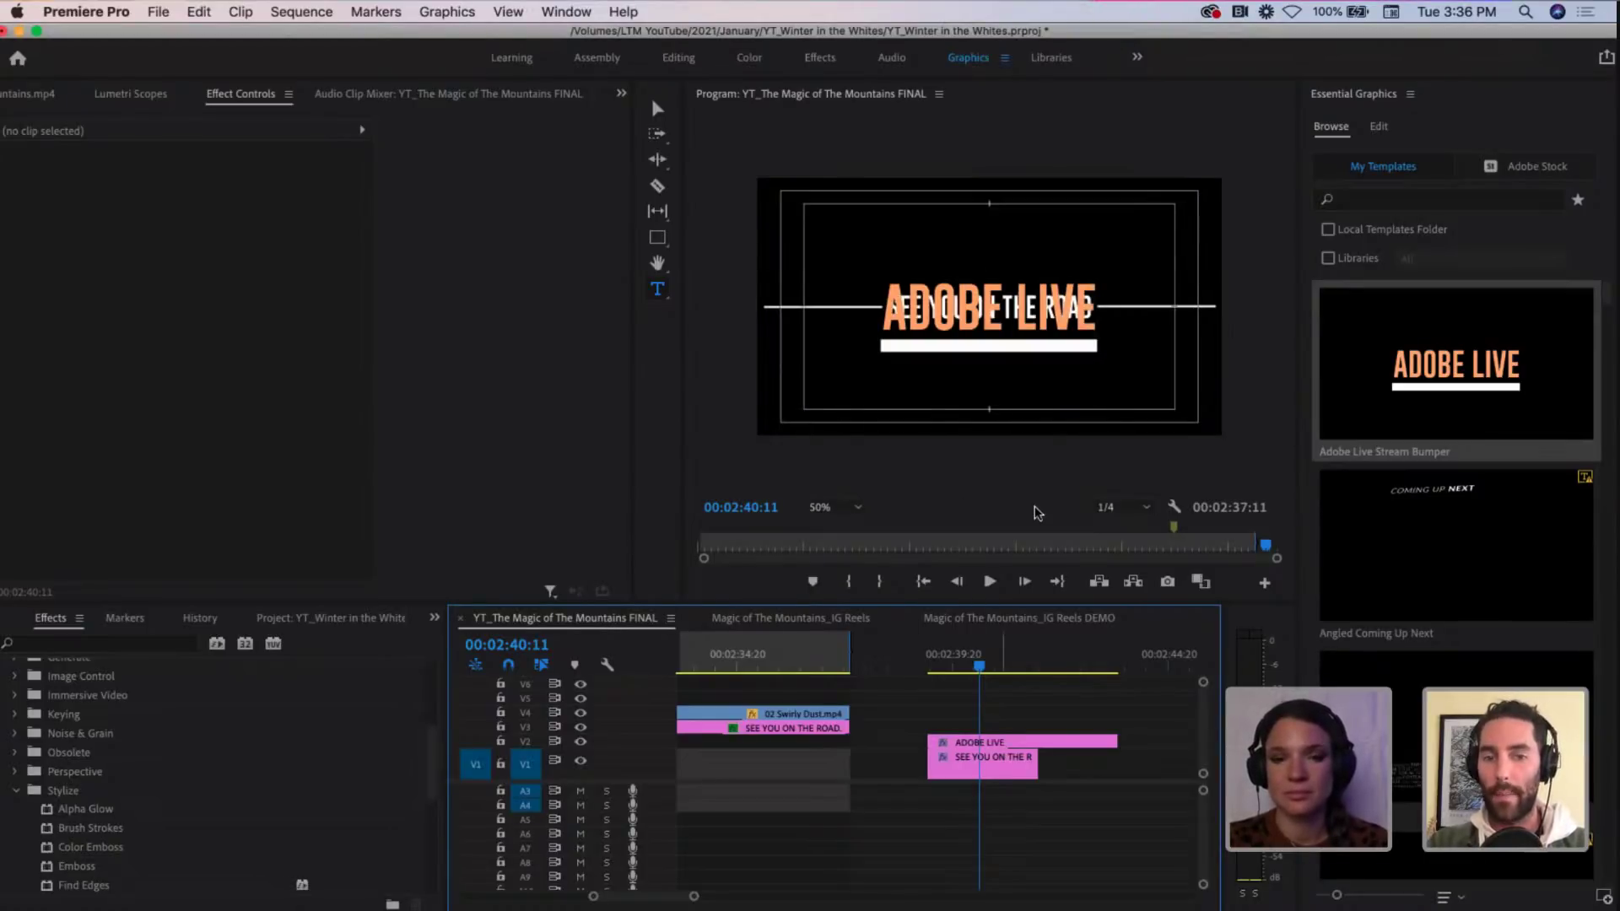
Step: Hide the V2 track and move the ADOBE LIVE clip down to V1, leaving a gap after the title clip
click(991, 745)
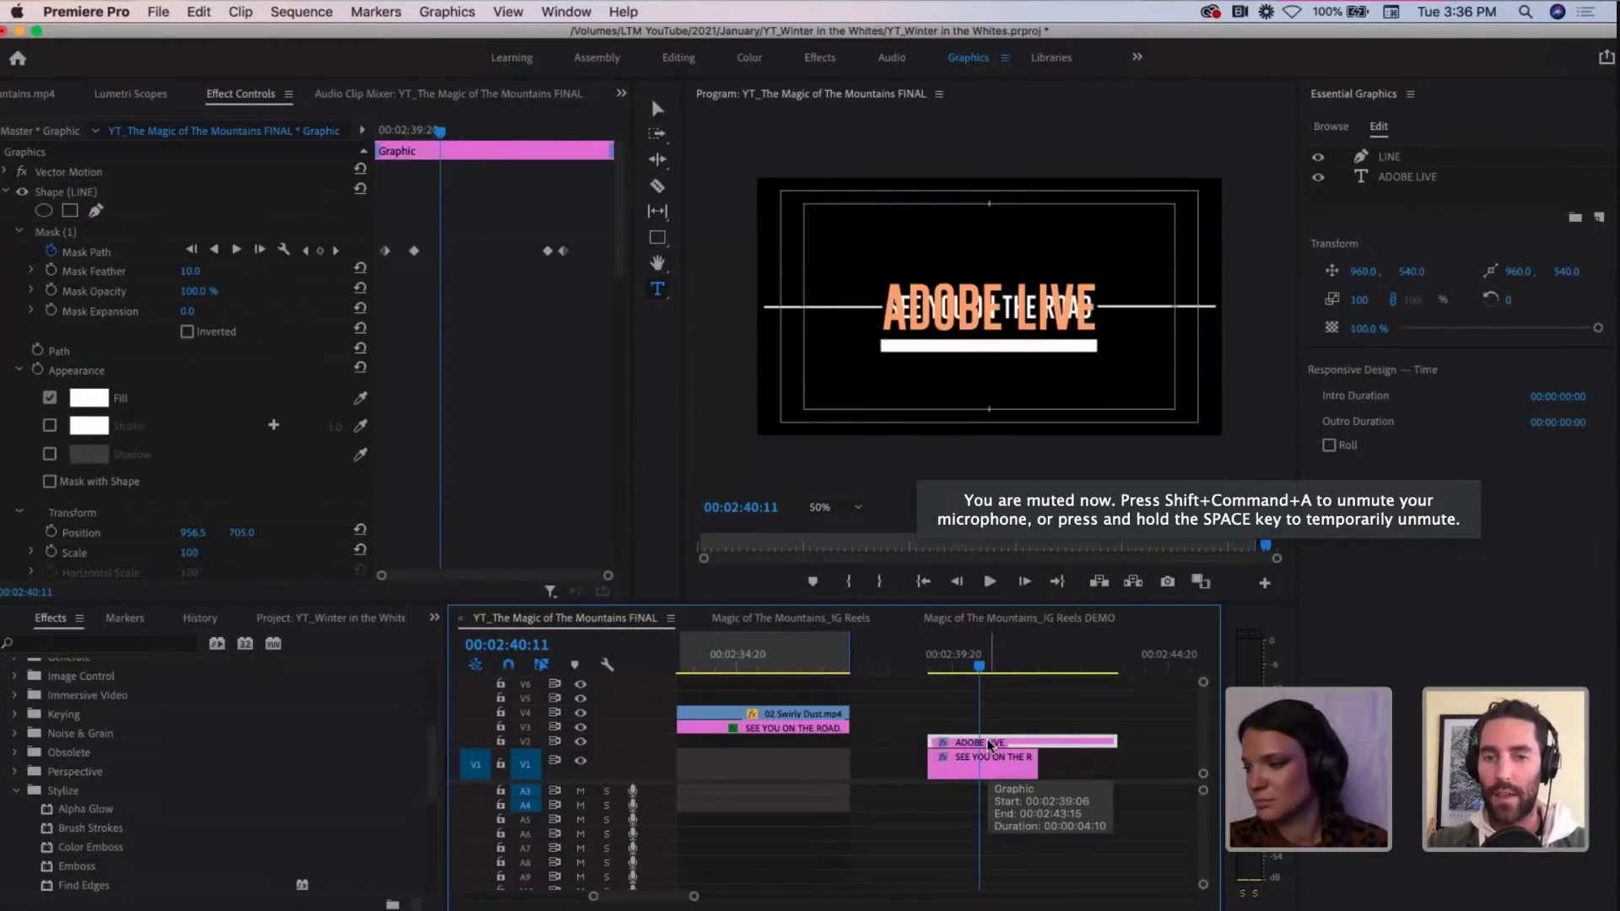
click(580, 741)
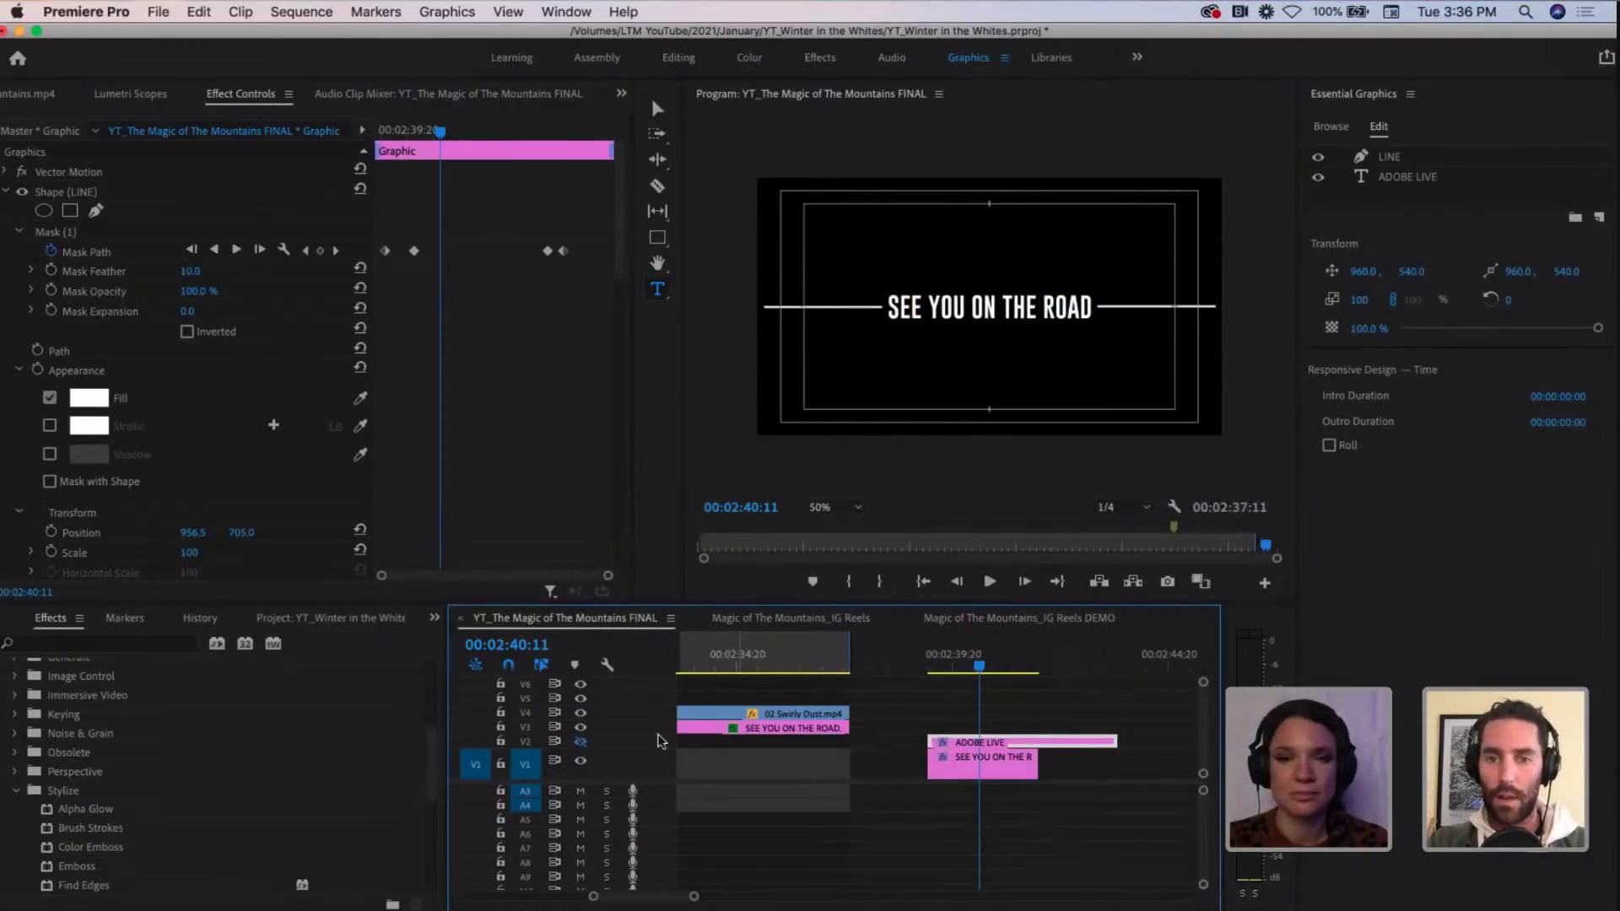
drag(1013, 743, 1173, 764)
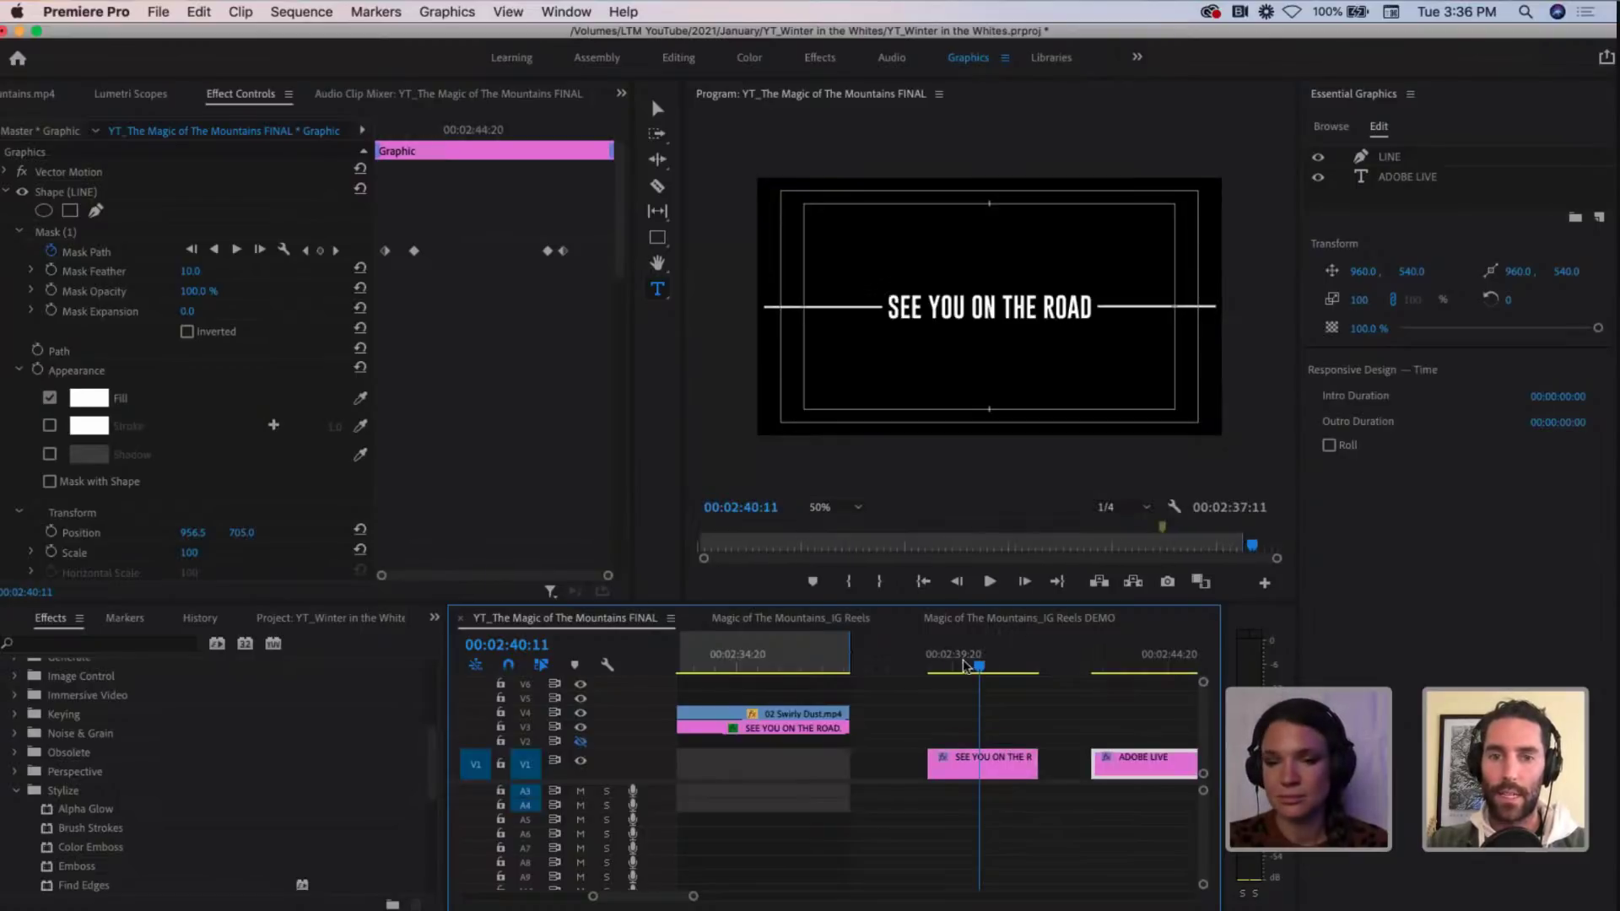
Step: Delete Mask (1) from the SEE YOU ON THE ROAD text inside its graphic clip
mouse_move(965, 666)
mouse_down()
mouse_move(946, 663)
mouse_move(959, 658)
mouse_up()
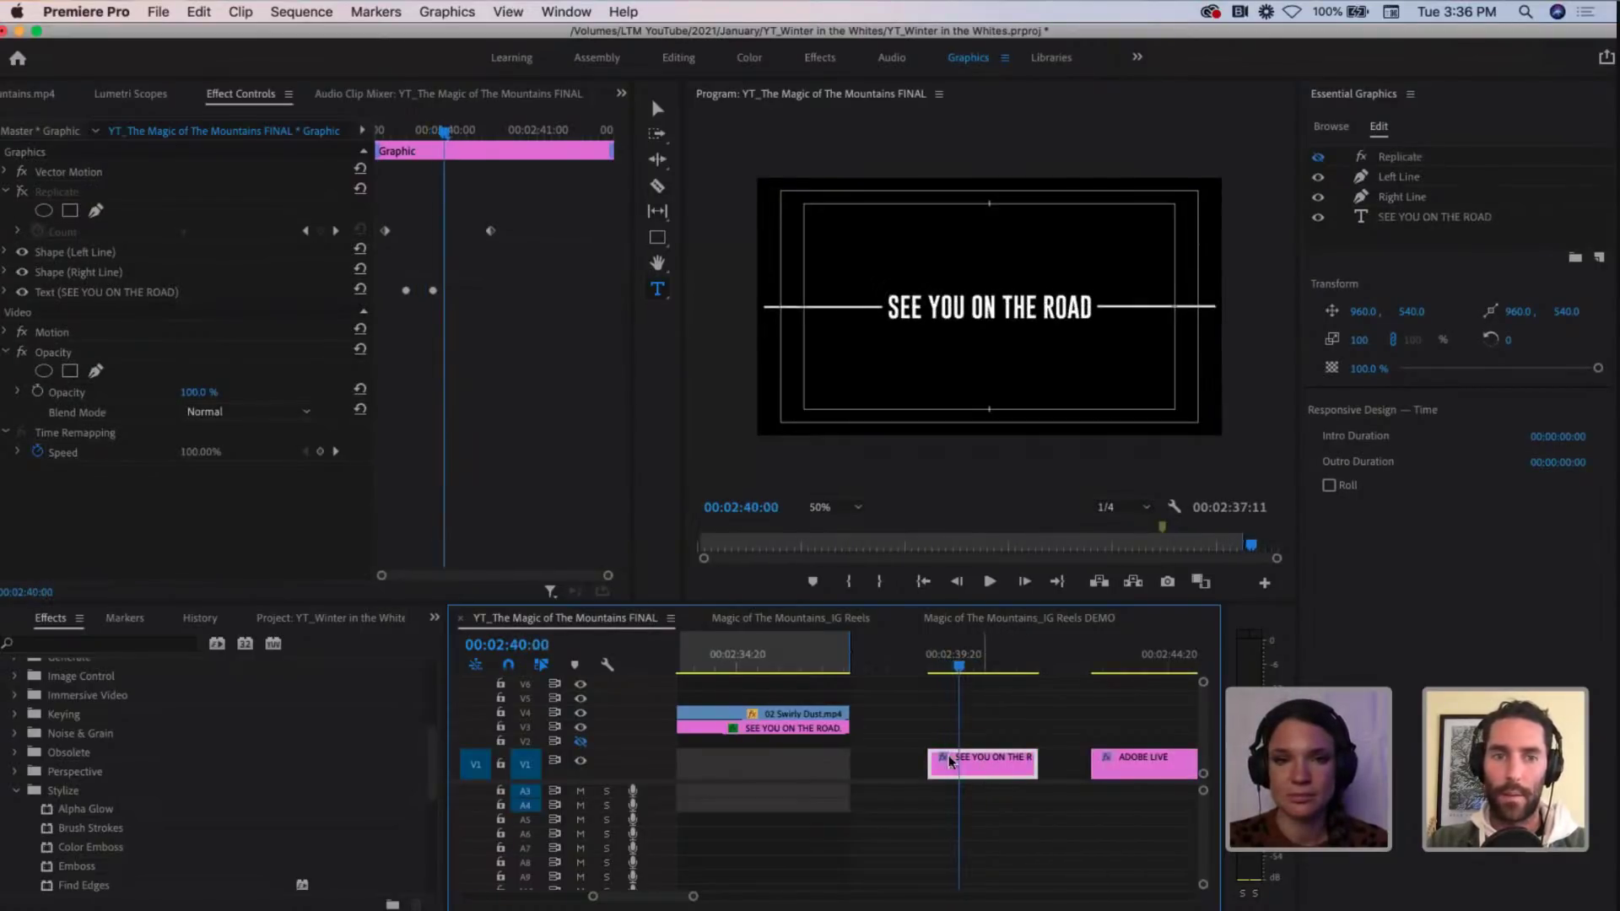
click(6, 292)
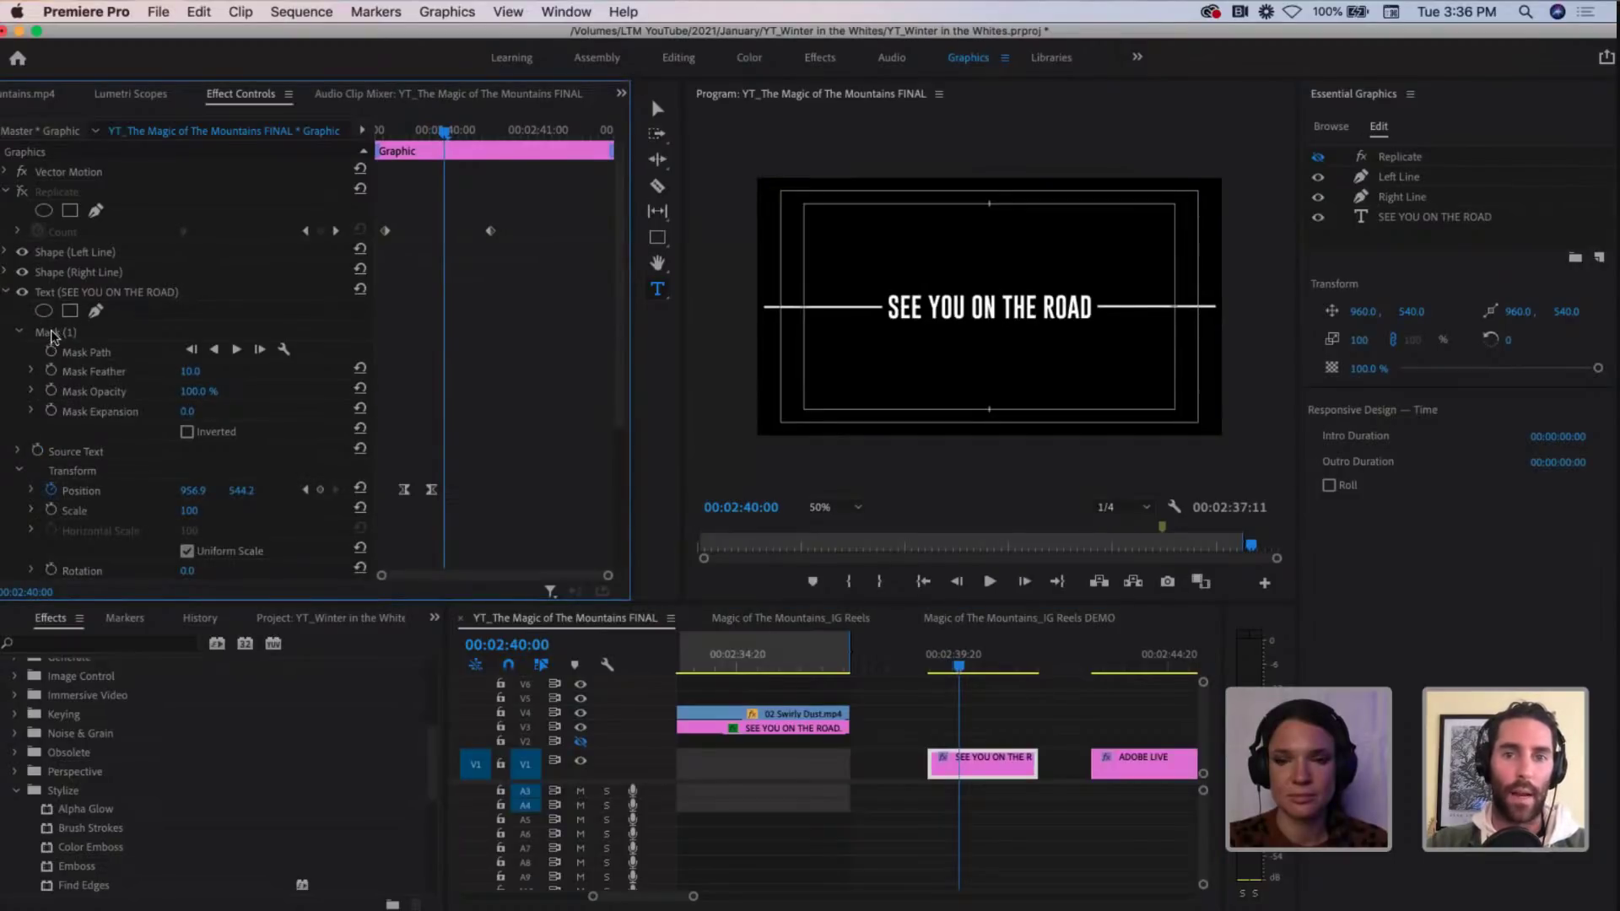
click(76, 330)
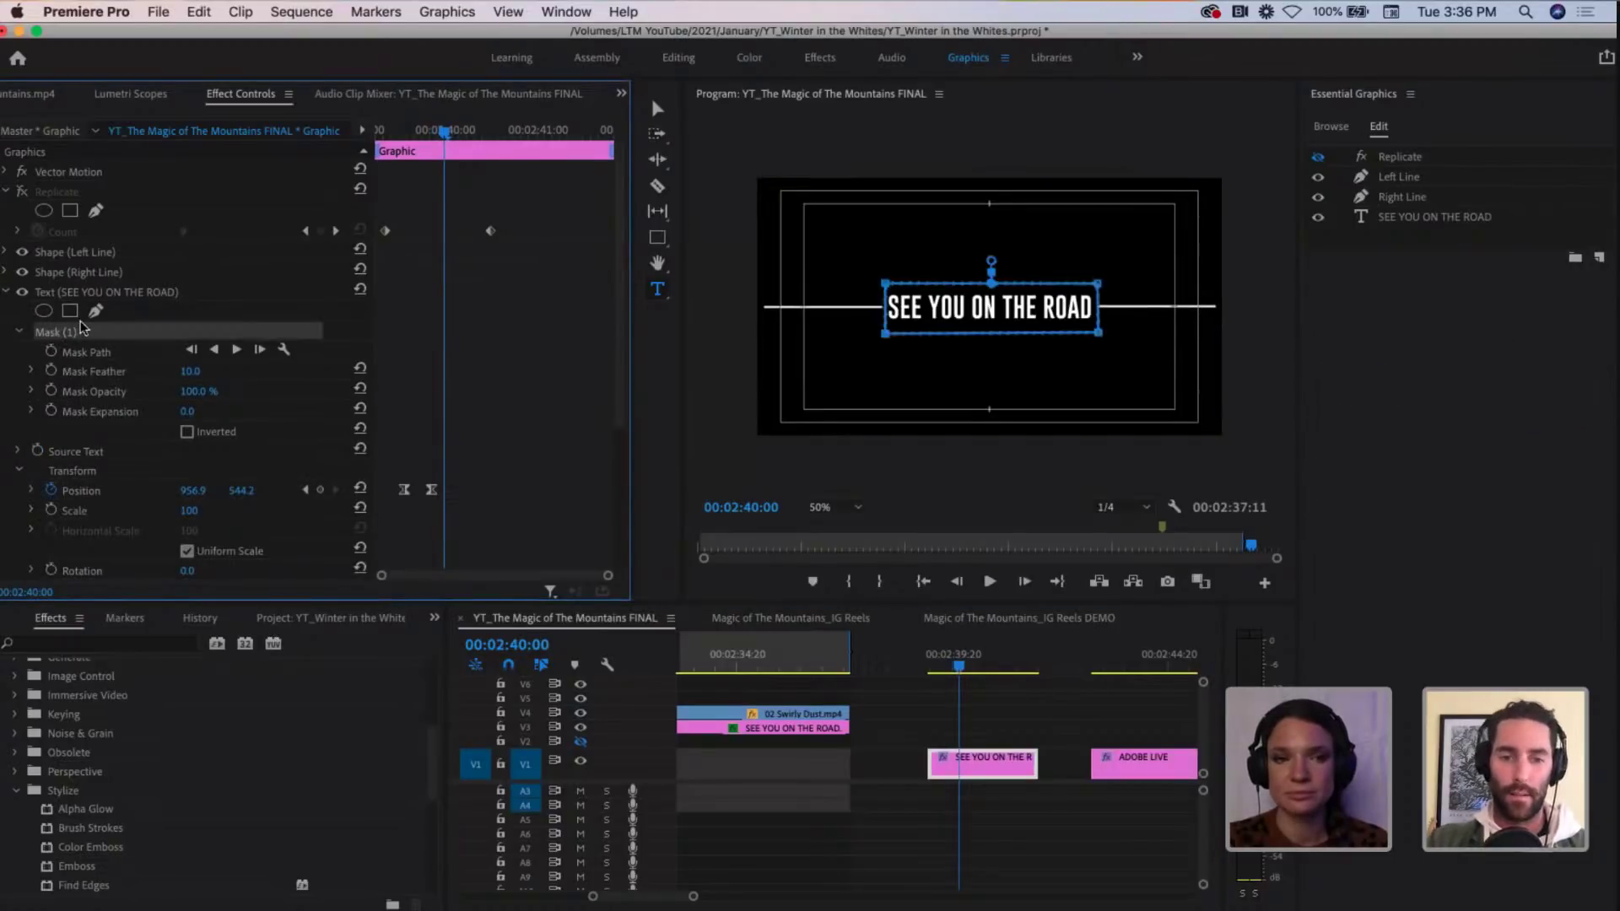
key(Delete)
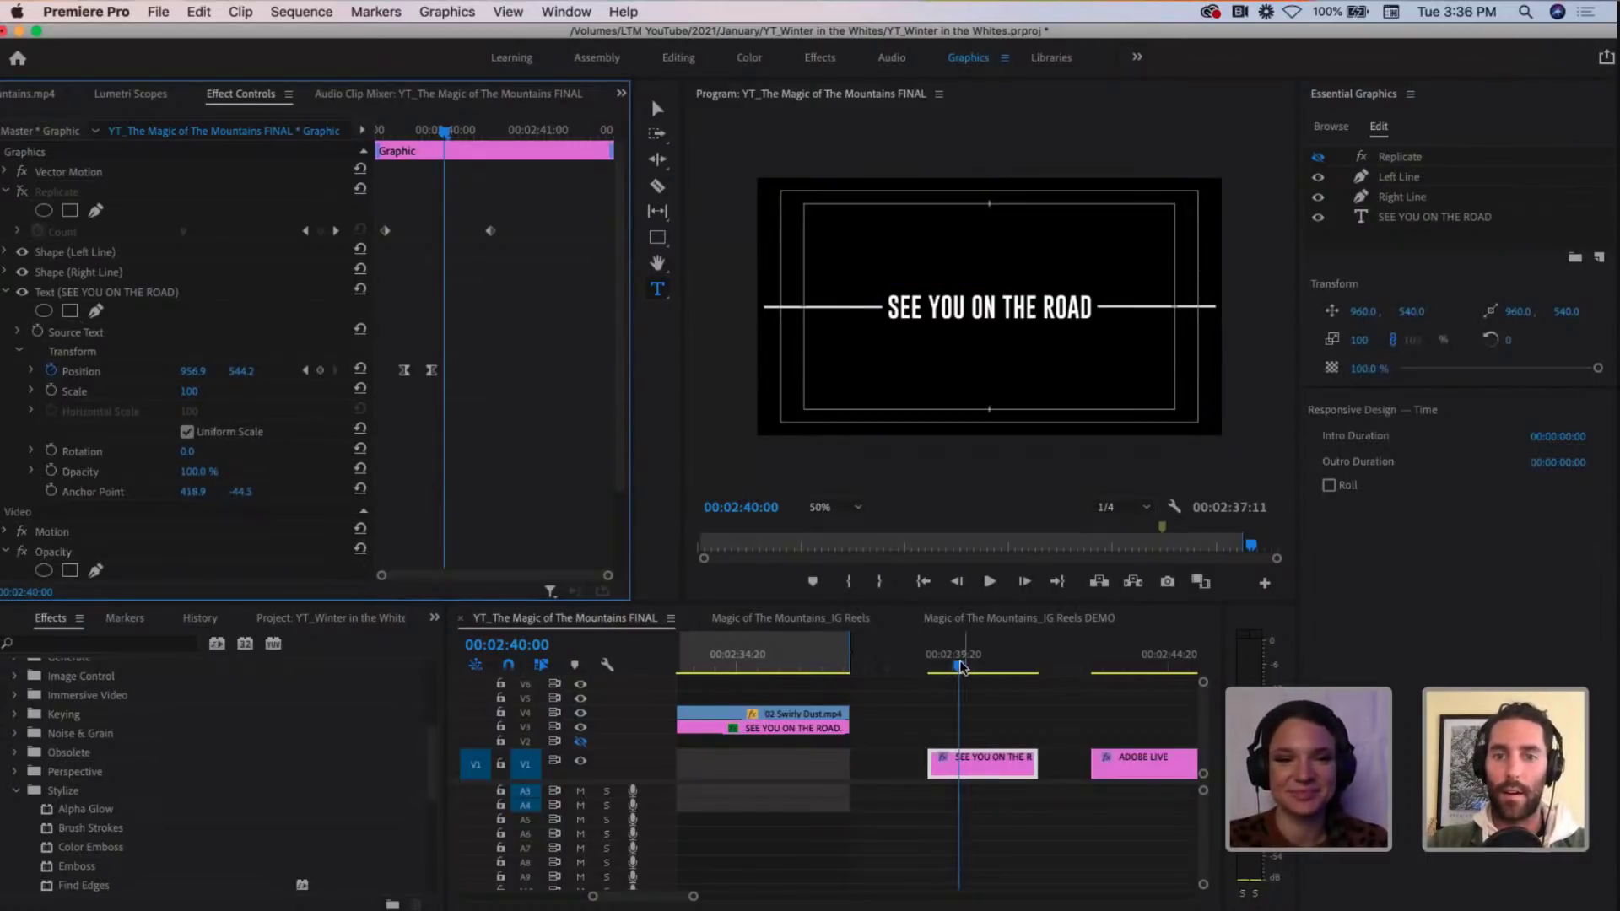
Step: Preview the SEE YOU ON THE ROAD animation without its text mask, and undo the mask deletion
mouse_move(941, 661)
mouse_down()
mouse_move(927, 660)
mouse_move(964, 657)
mouse_up()
key(space)
key(space)
mouse_move(979, 664)
mouse_down()
mouse_move(946, 663)
mouse_move(963, 661)
mouse_up()
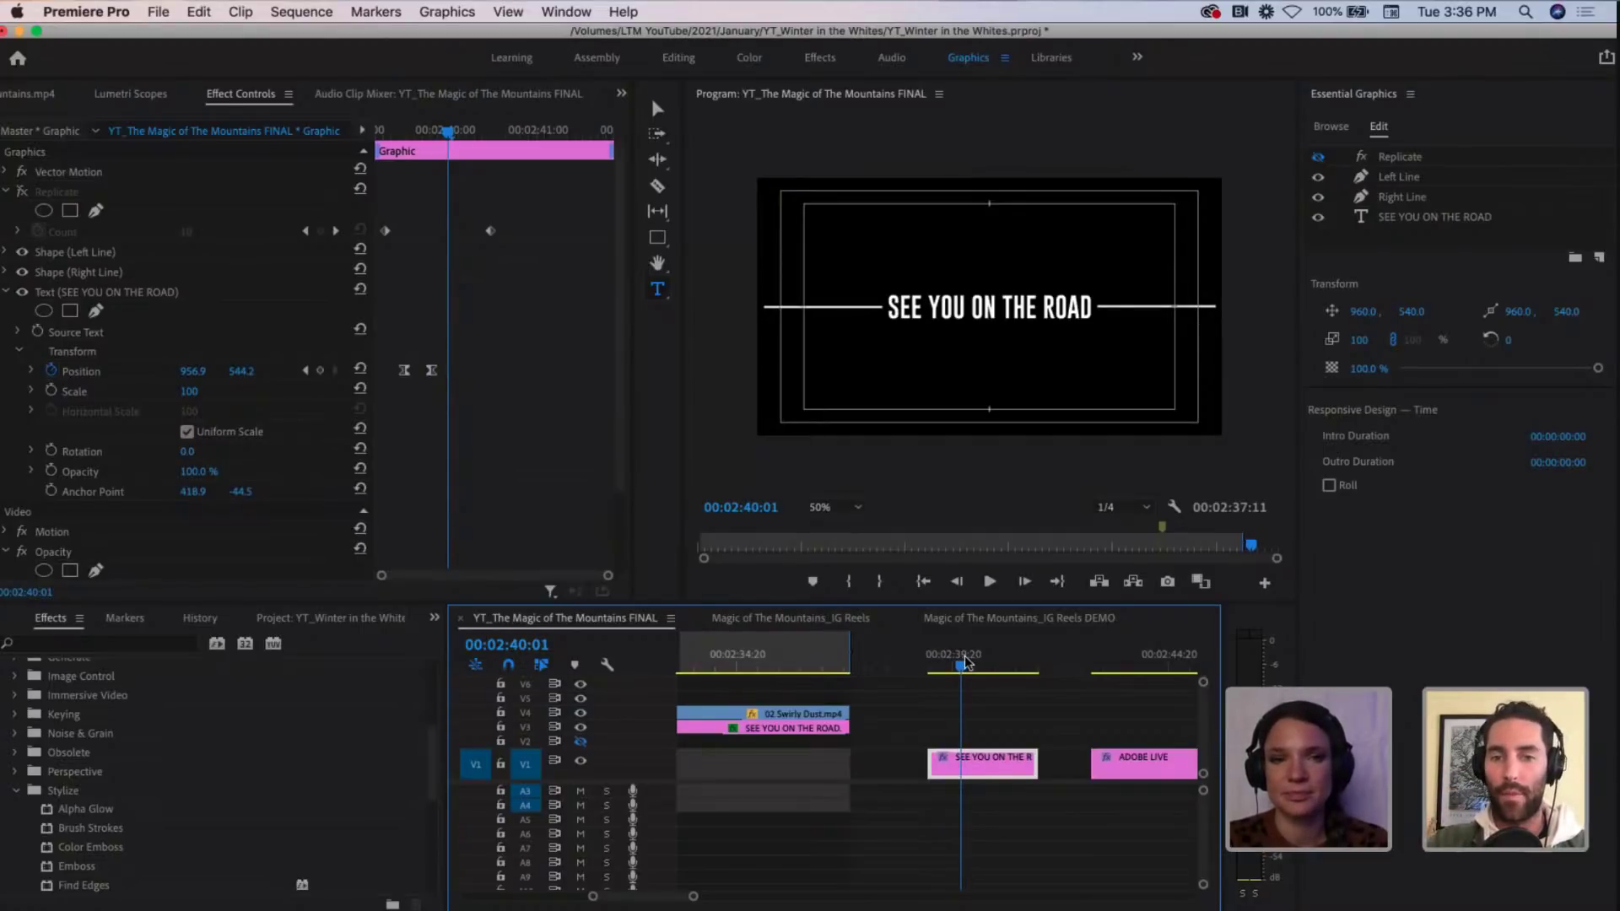
mouse_move(963, 657)
mouse_down()
mouse_move(938, 653)
mouse_move(979, 658)
mouse_move(965, 657)
mouse_up()
key(super+z)
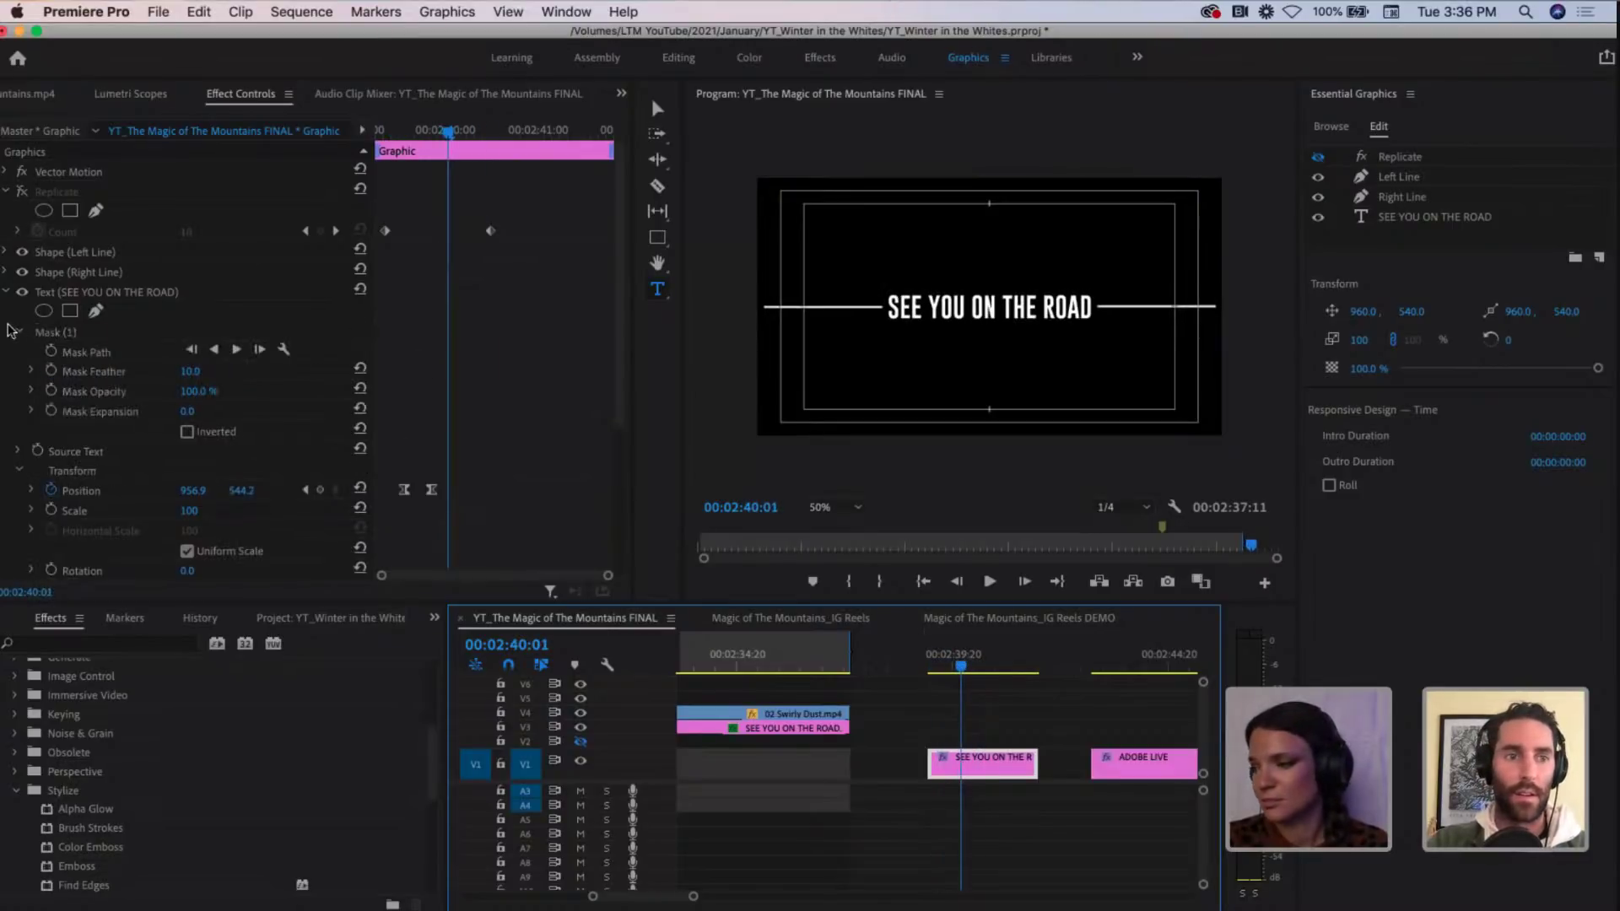
mouse_move(971, 667)
mouse_down()
mouse_move(943, 666)
mouse_move(981, 667)
mouse_up()
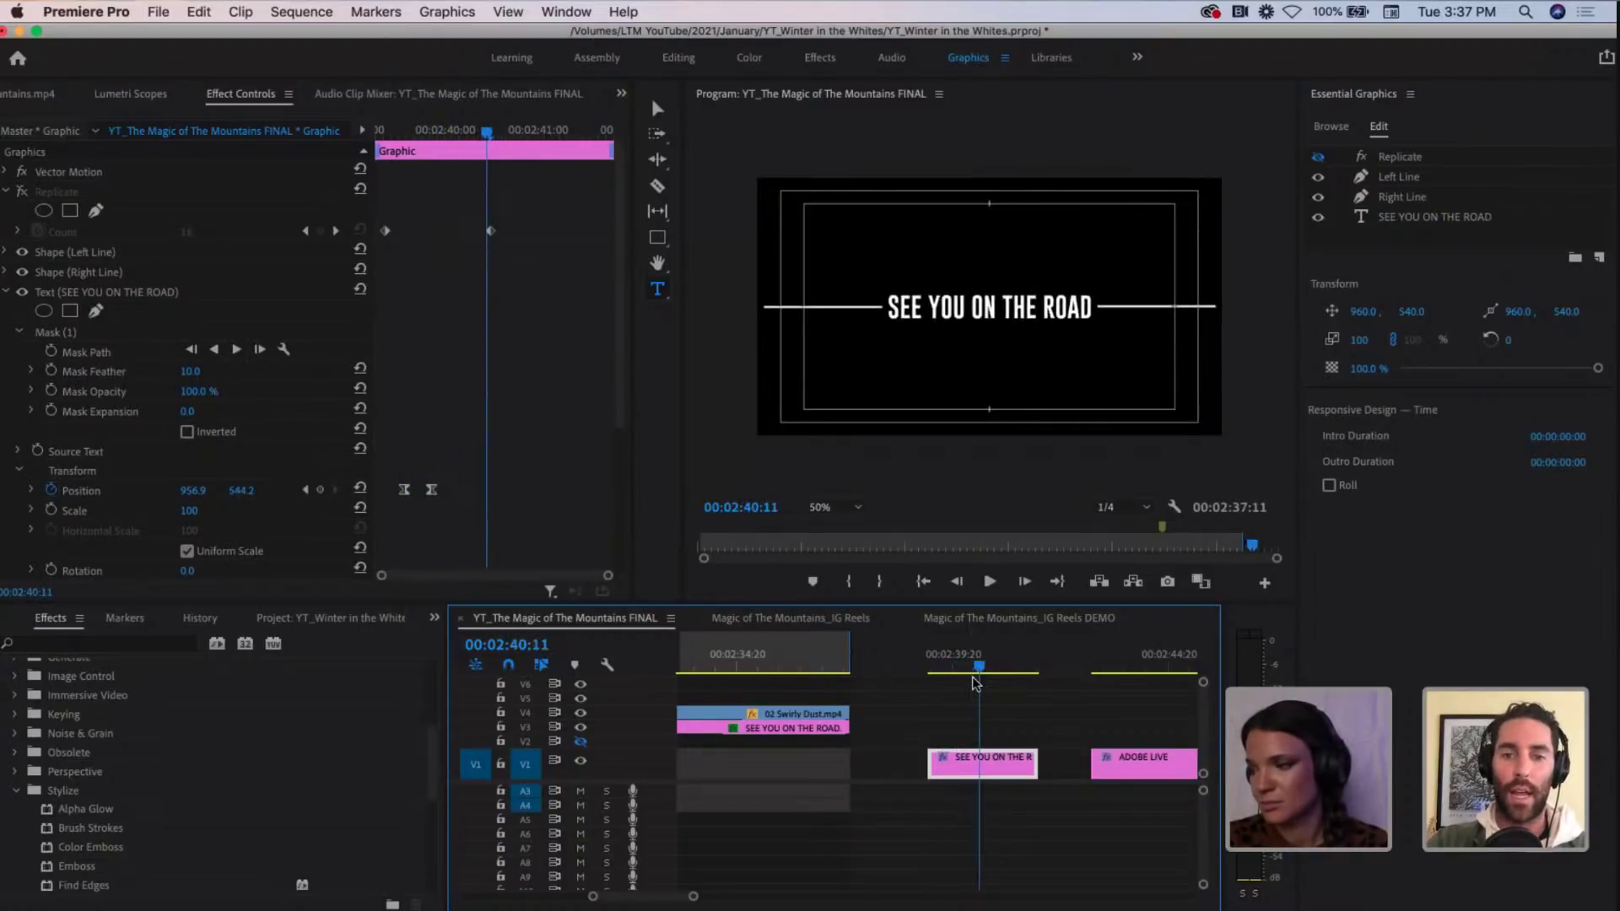
Step: Create a text graphic reading "TEXT LAYER" at 00:02:49:10 and move it near the centre of the frame, at about 967.9, 528.0
key(minus)
click(1041, 667)
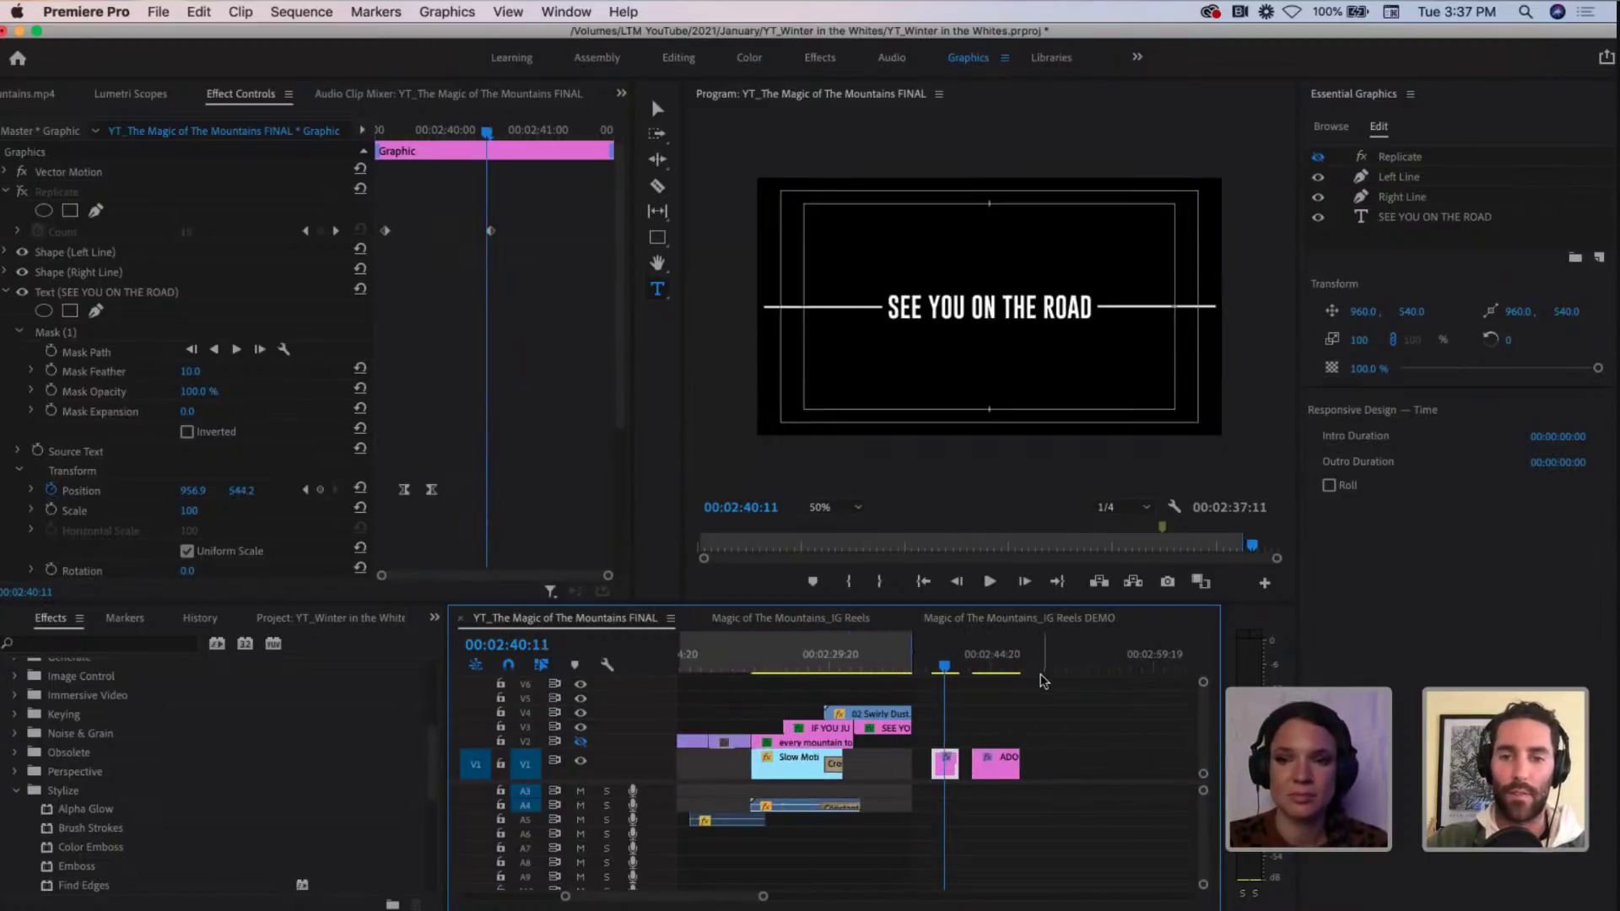
click(921, 319)
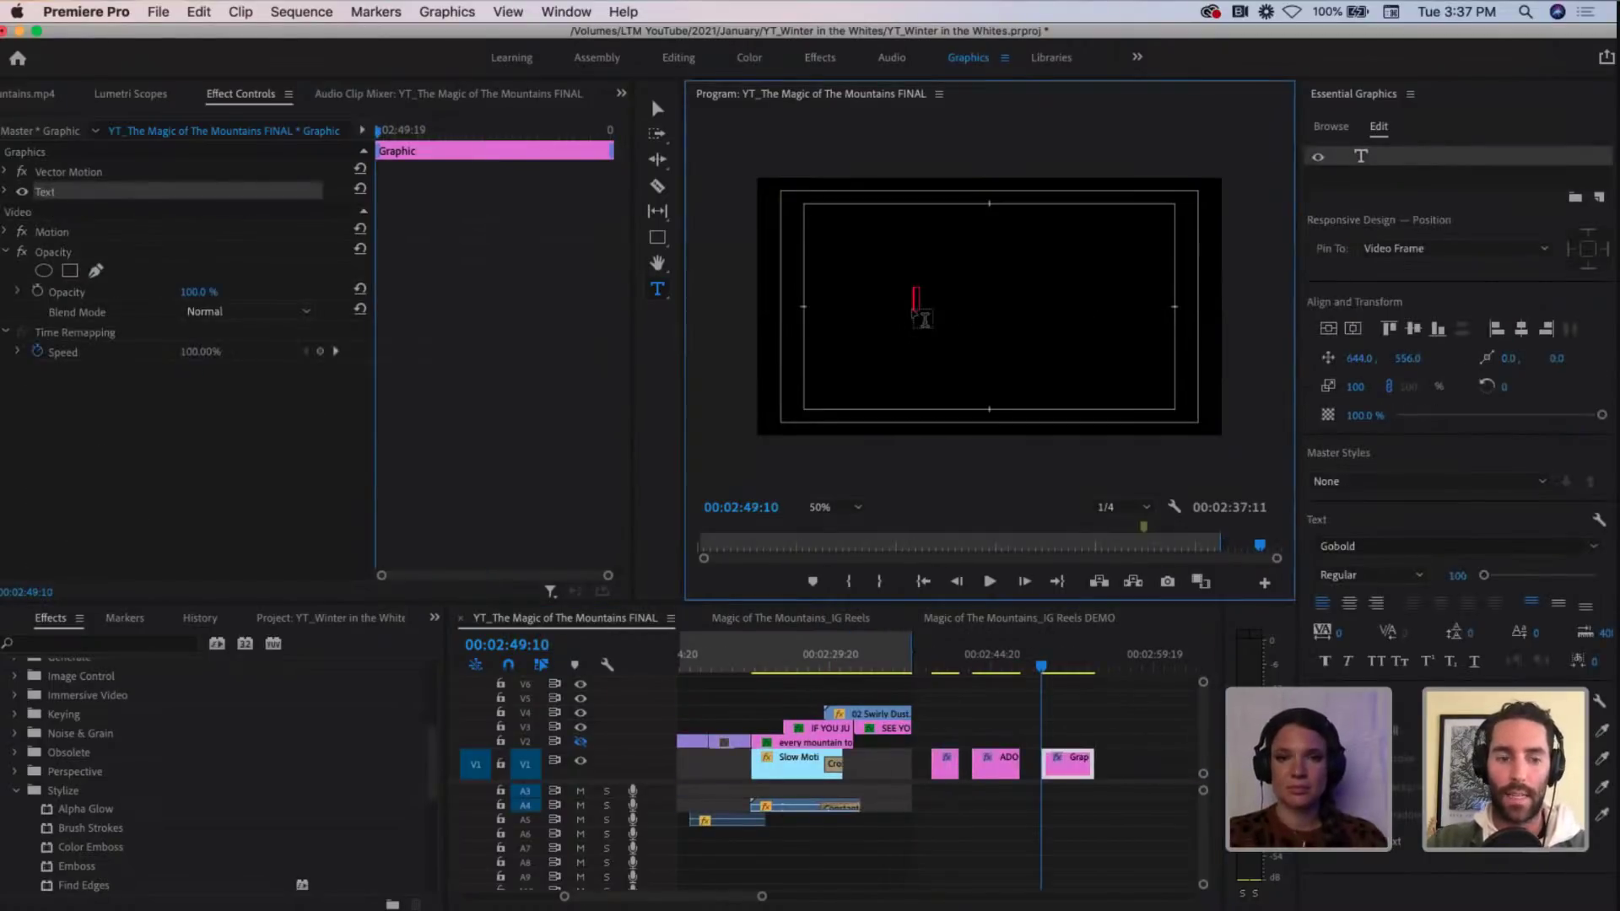
text(TEXT LAYER)
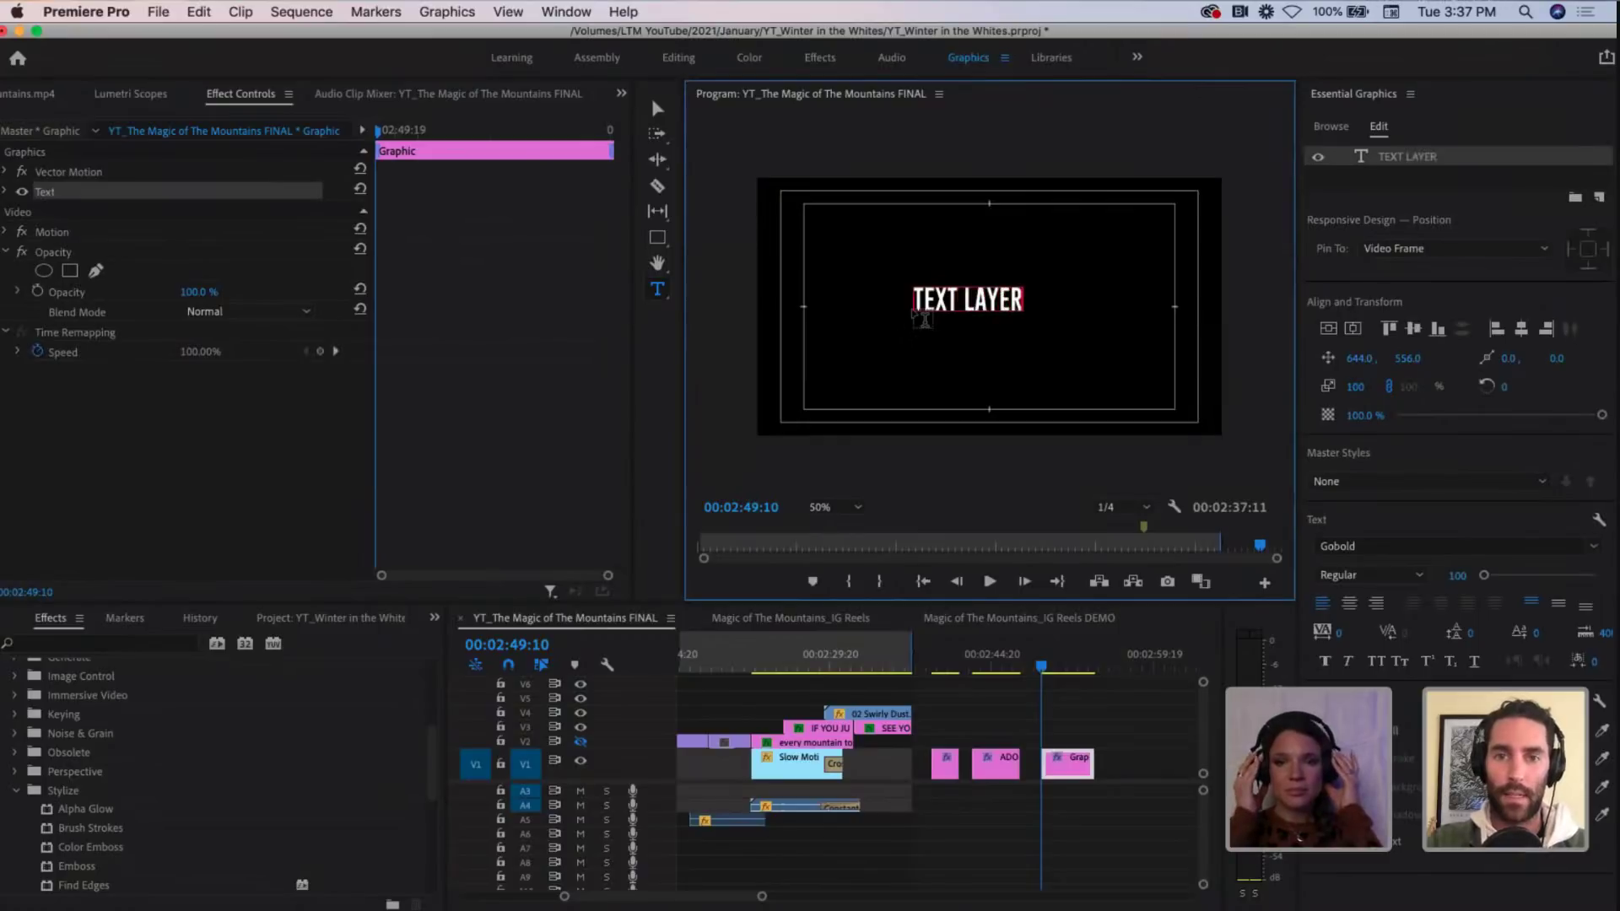
key(Escape)
key(v)
drag(915, 312, 991, 305)
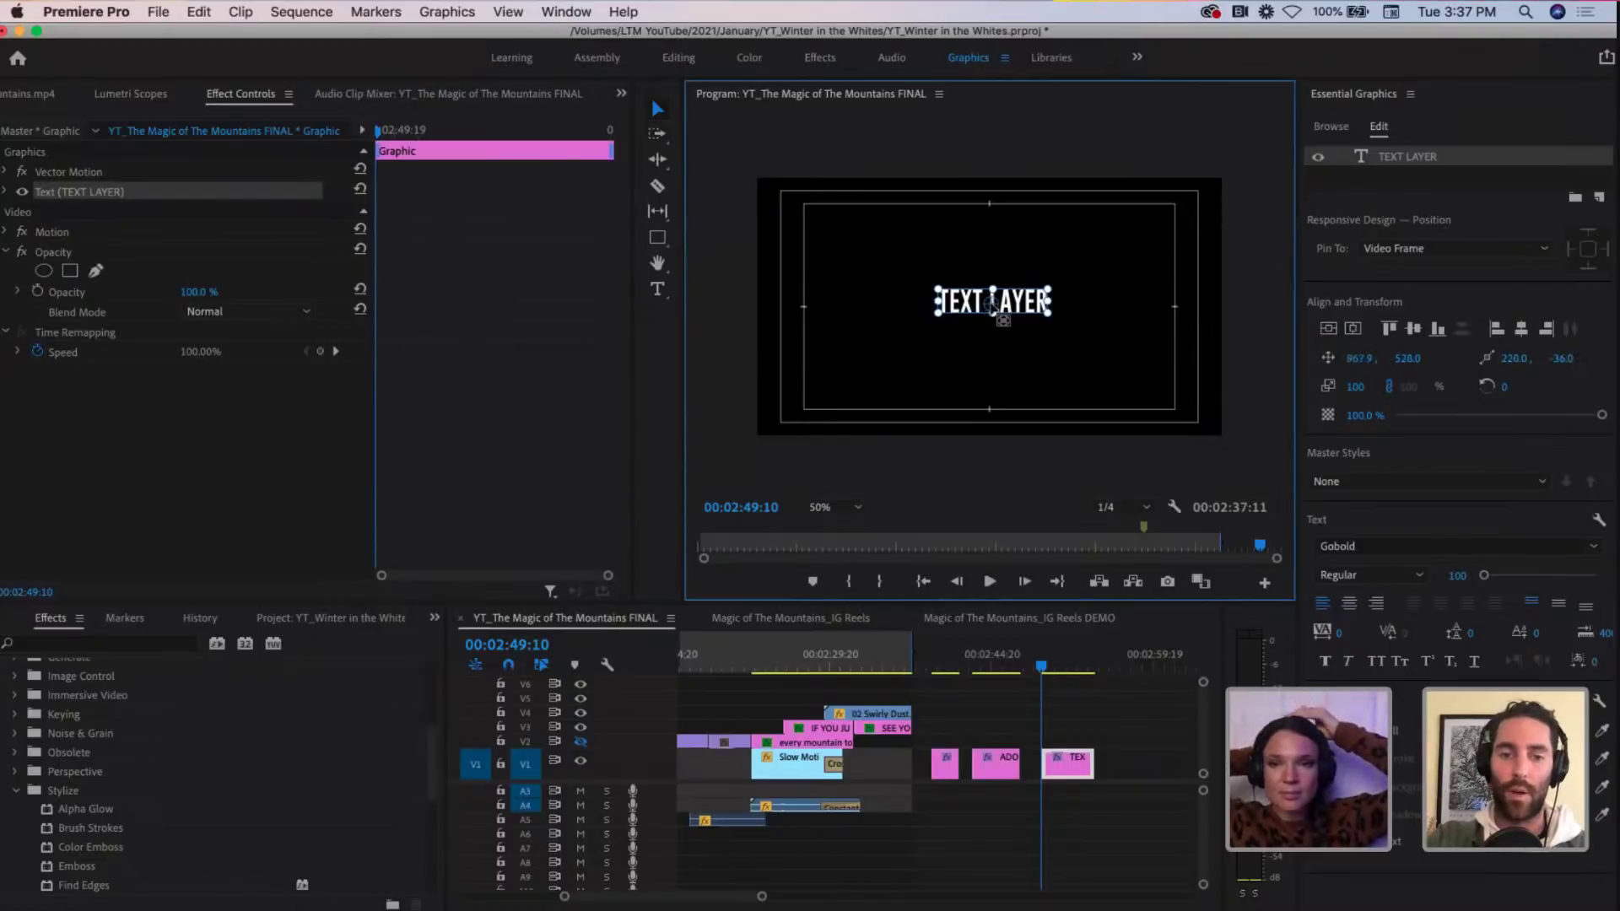
Step: Add Scale keyframes of 100 to the TEXT LAYER text at 00:02:49:15 and 00:02:50:10
click(7, 193)
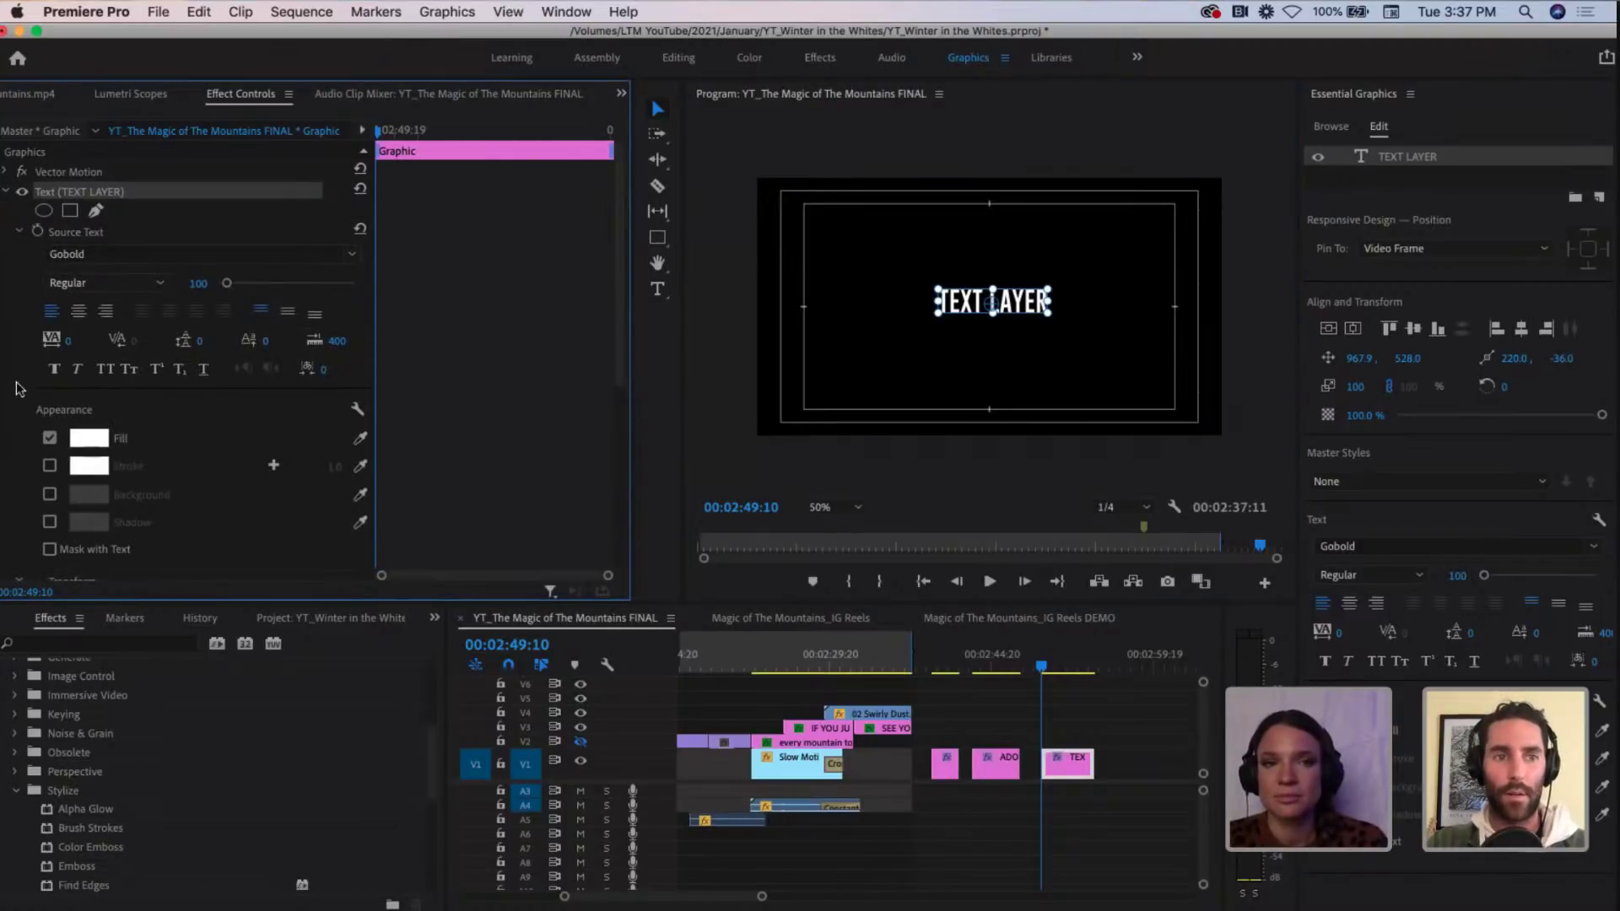
scroll(18, 389, down, 5)
scroll(18, 389, down, 1)
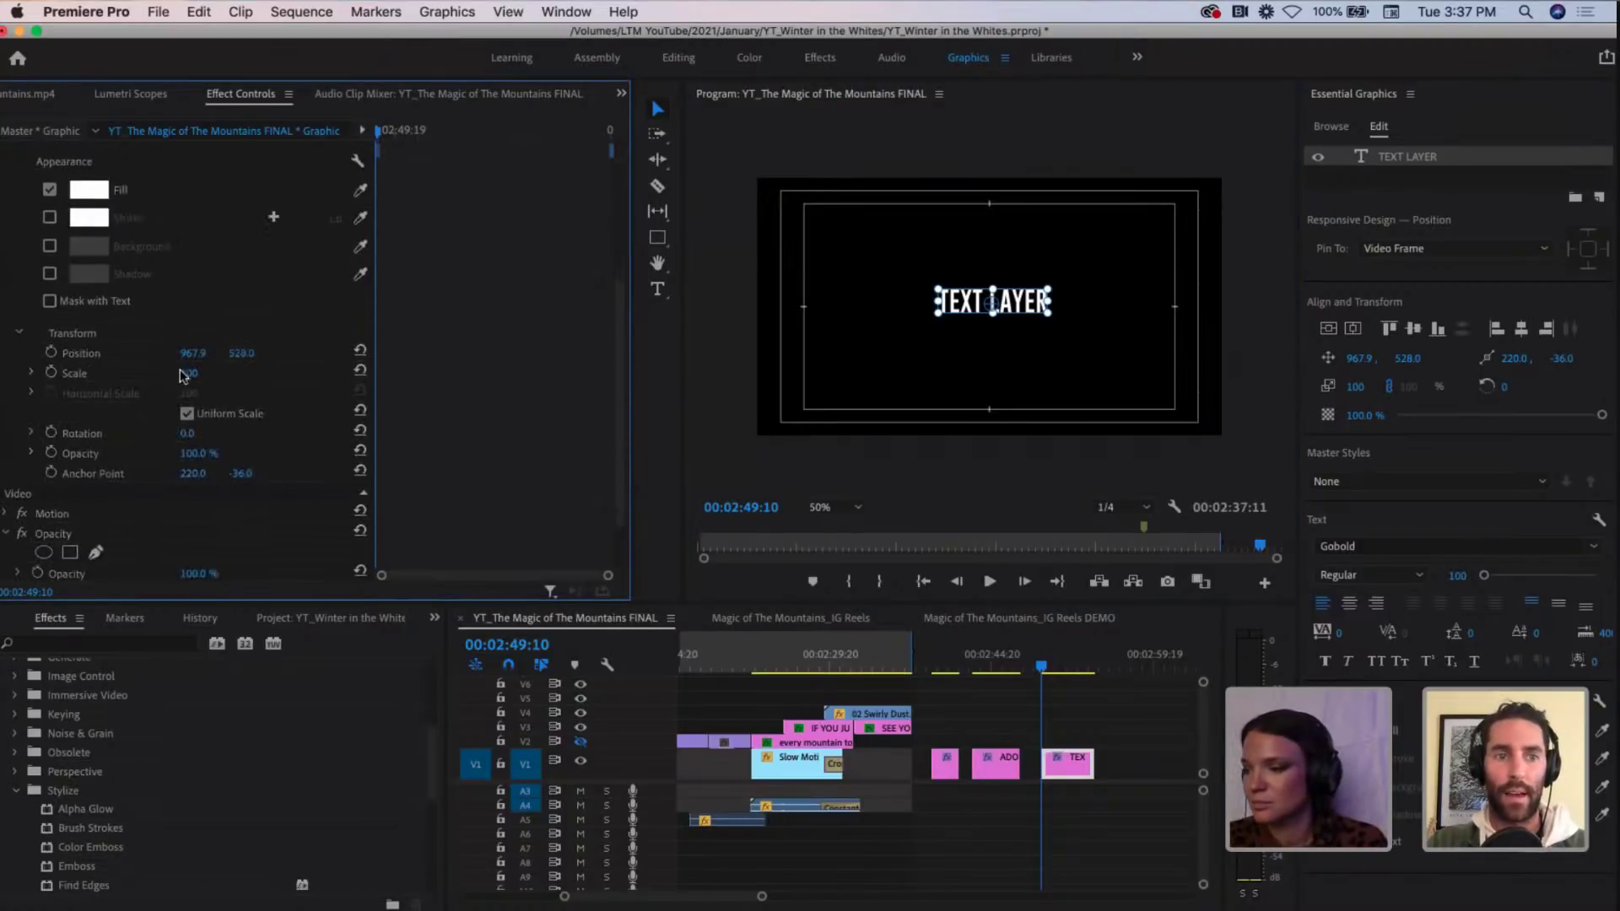
drag(189, 373, 46, 373)
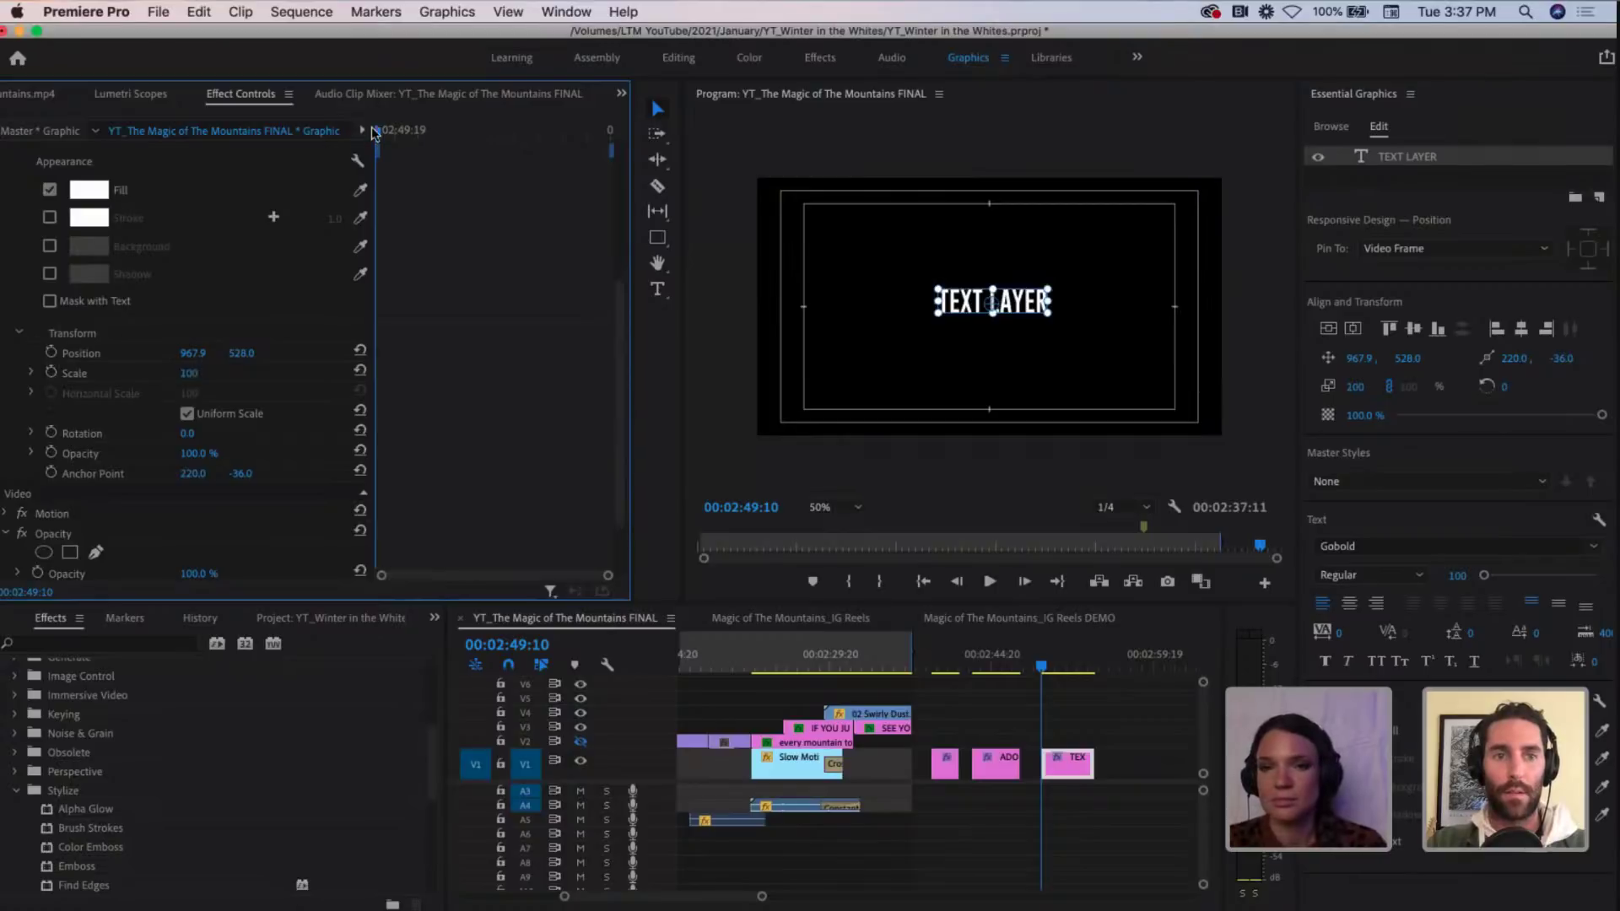
drag(381, 135, 386, 133)
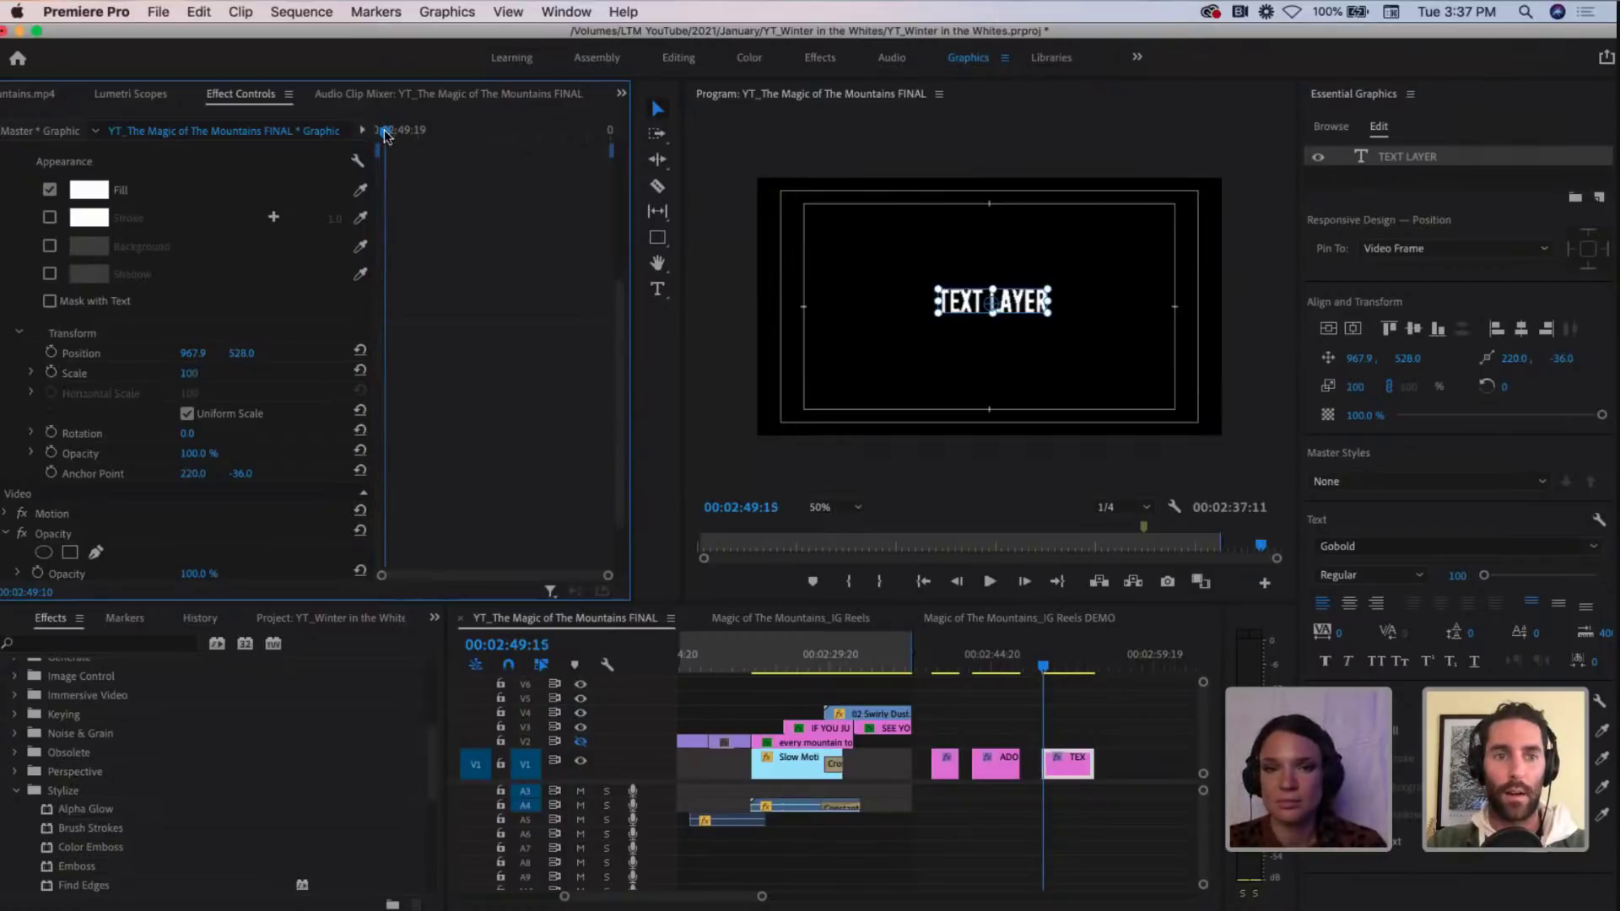
click(54, 372)
key(space)
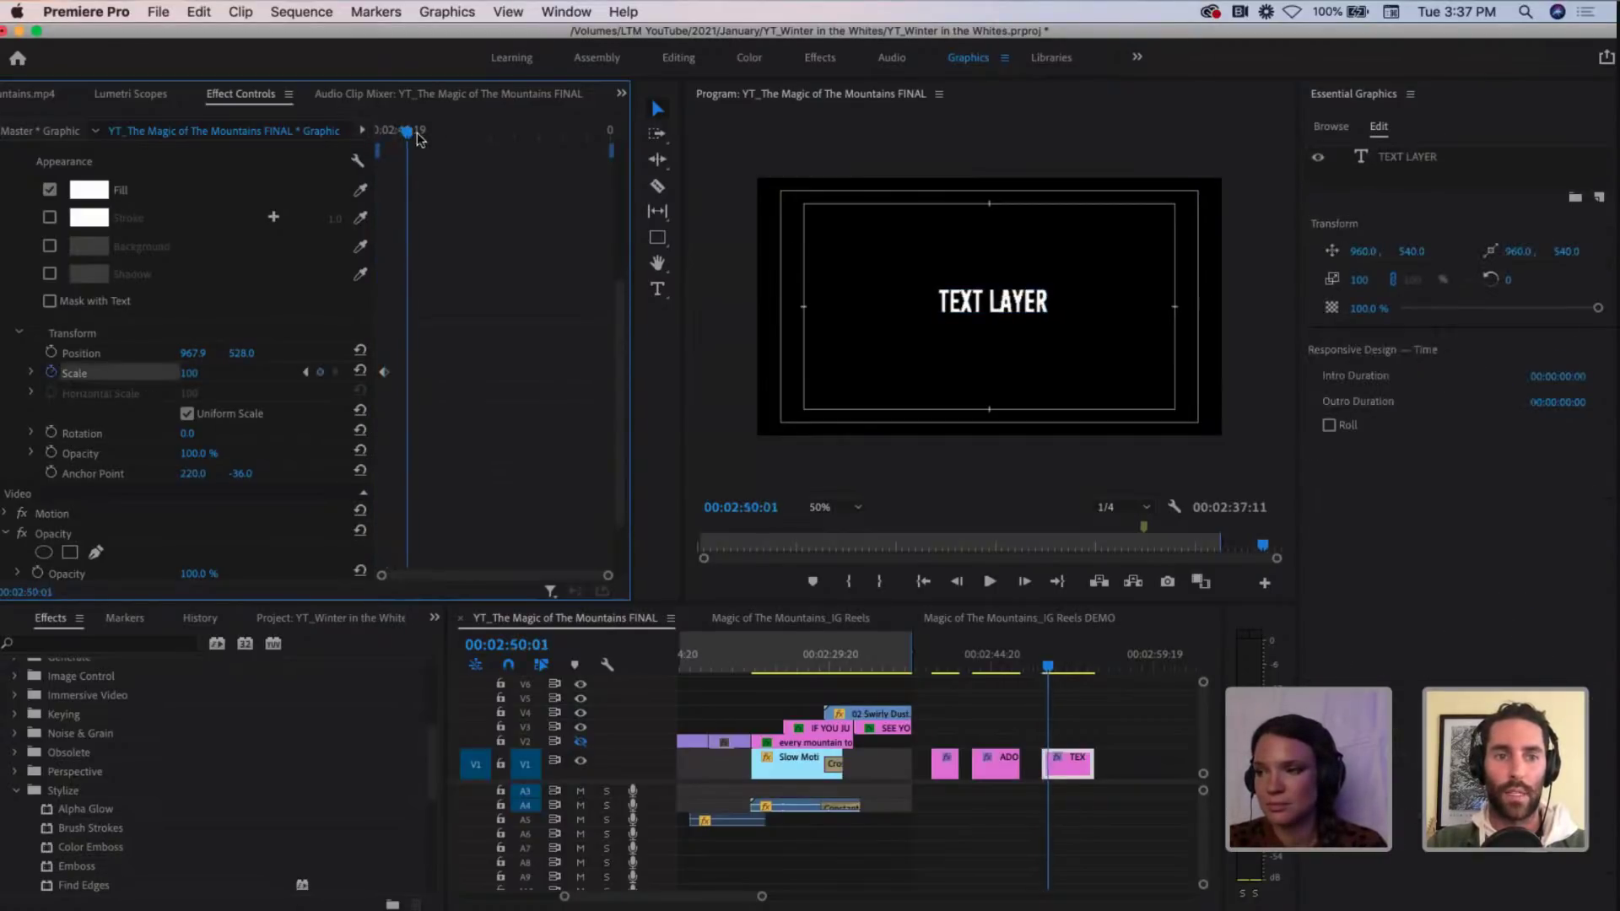
click(320, 373)
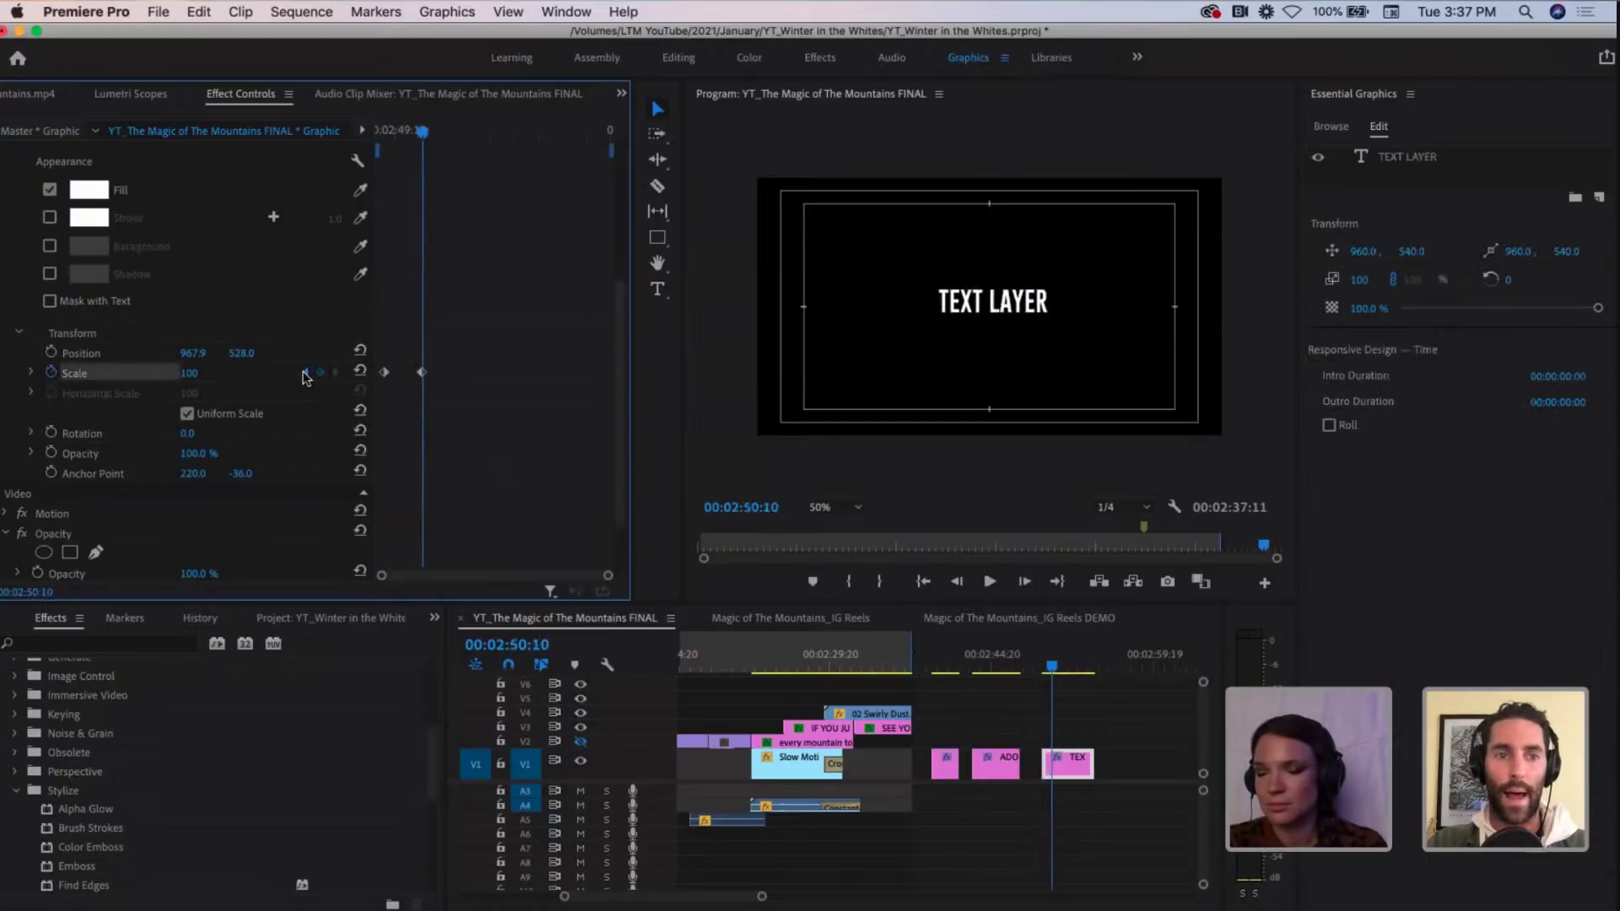
Step: Set the TEXT LAYER text's Scale to 0 at its first keyframe, at 00:02:49:15
click(306, 372)
click(189, 373)
text(0)
key(Return)
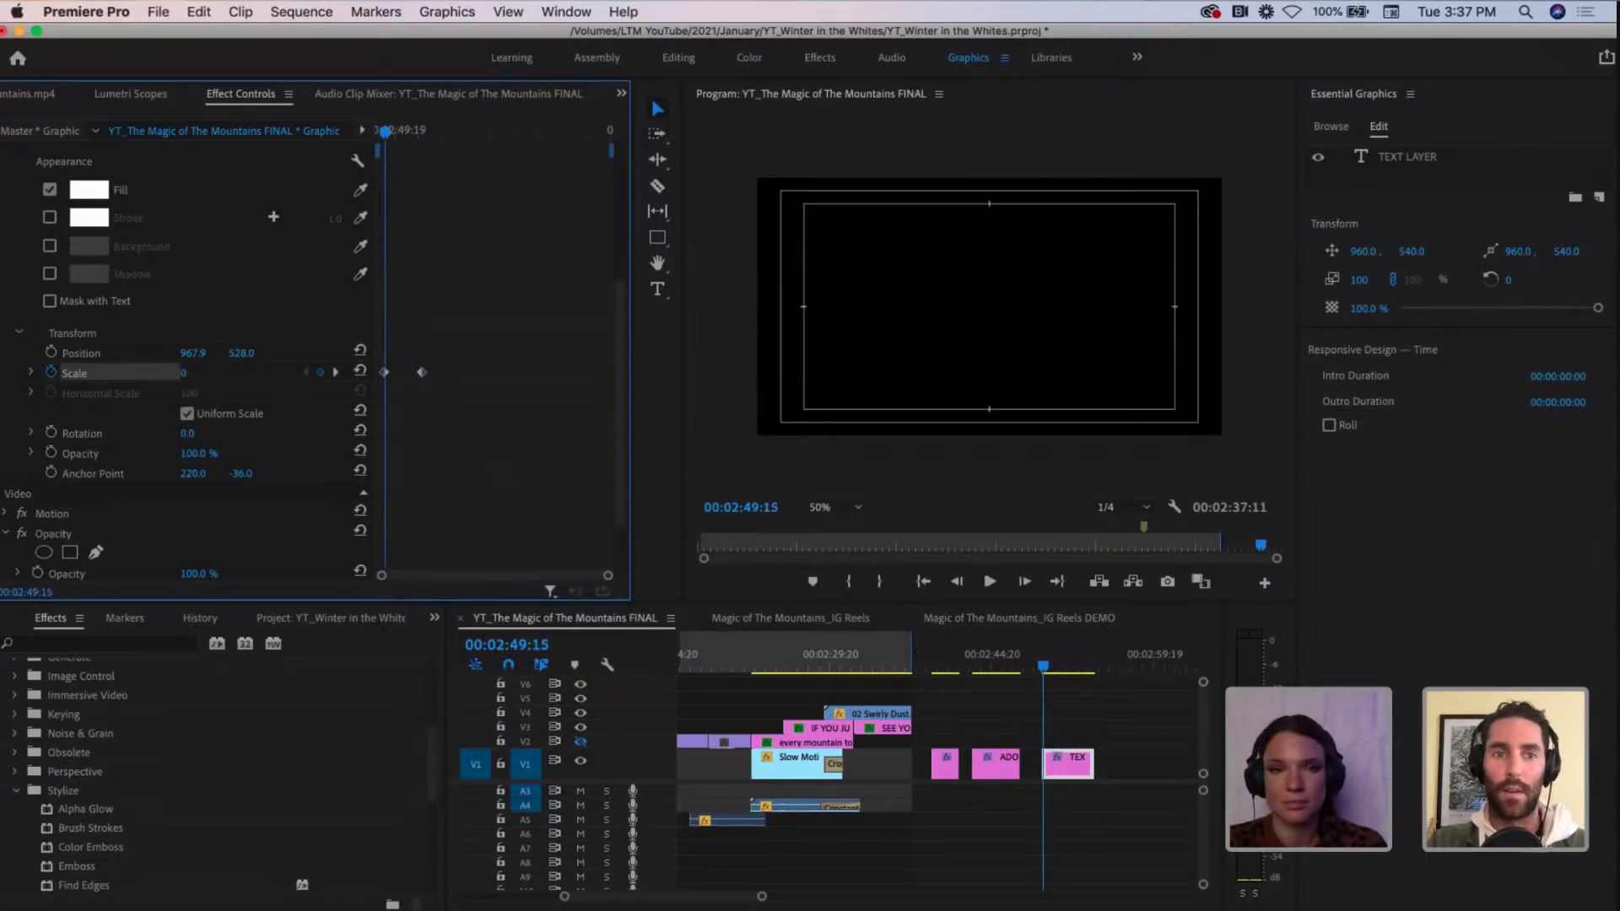
Step: Play and scrub through the text's scale-up animation between its two Scale keyframes
key(space)
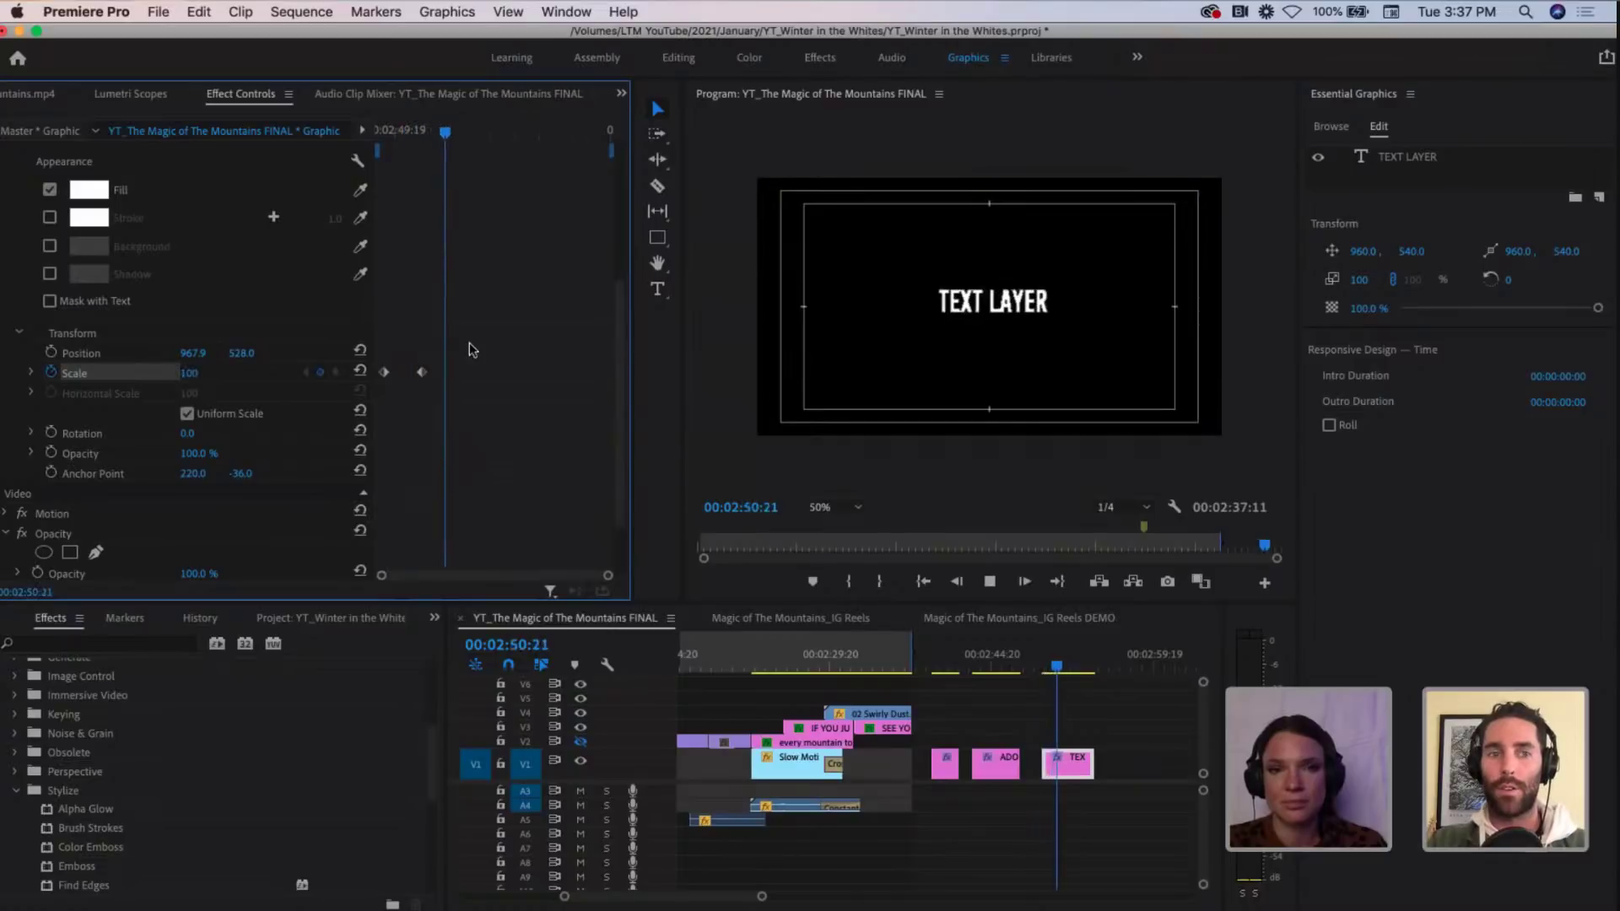
click(384, 128)
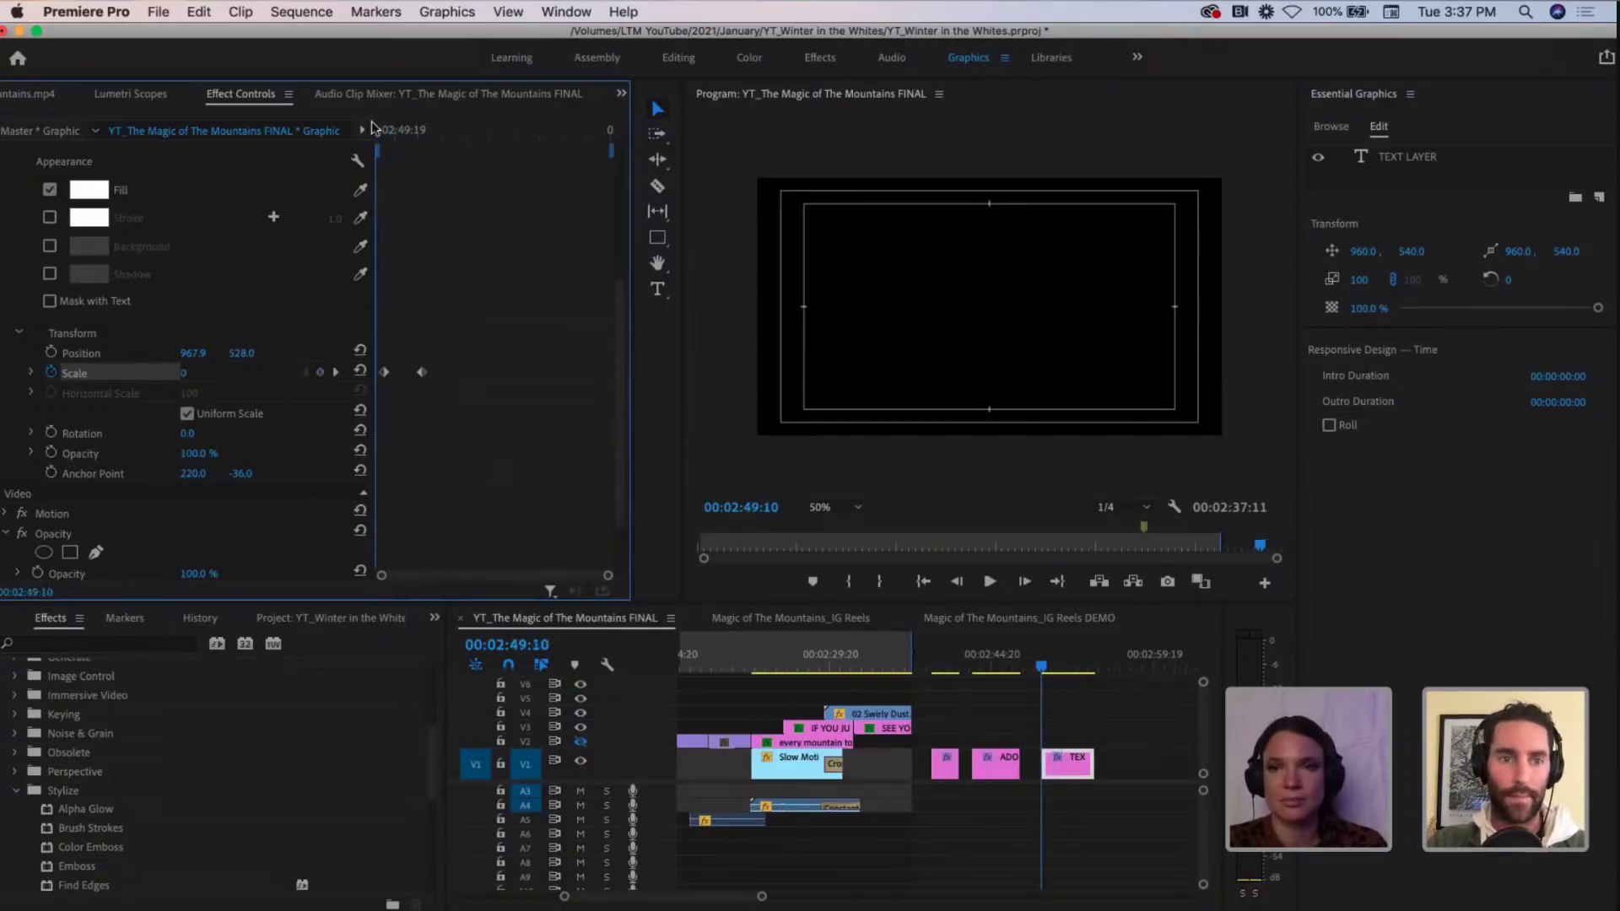
click(384, 128)
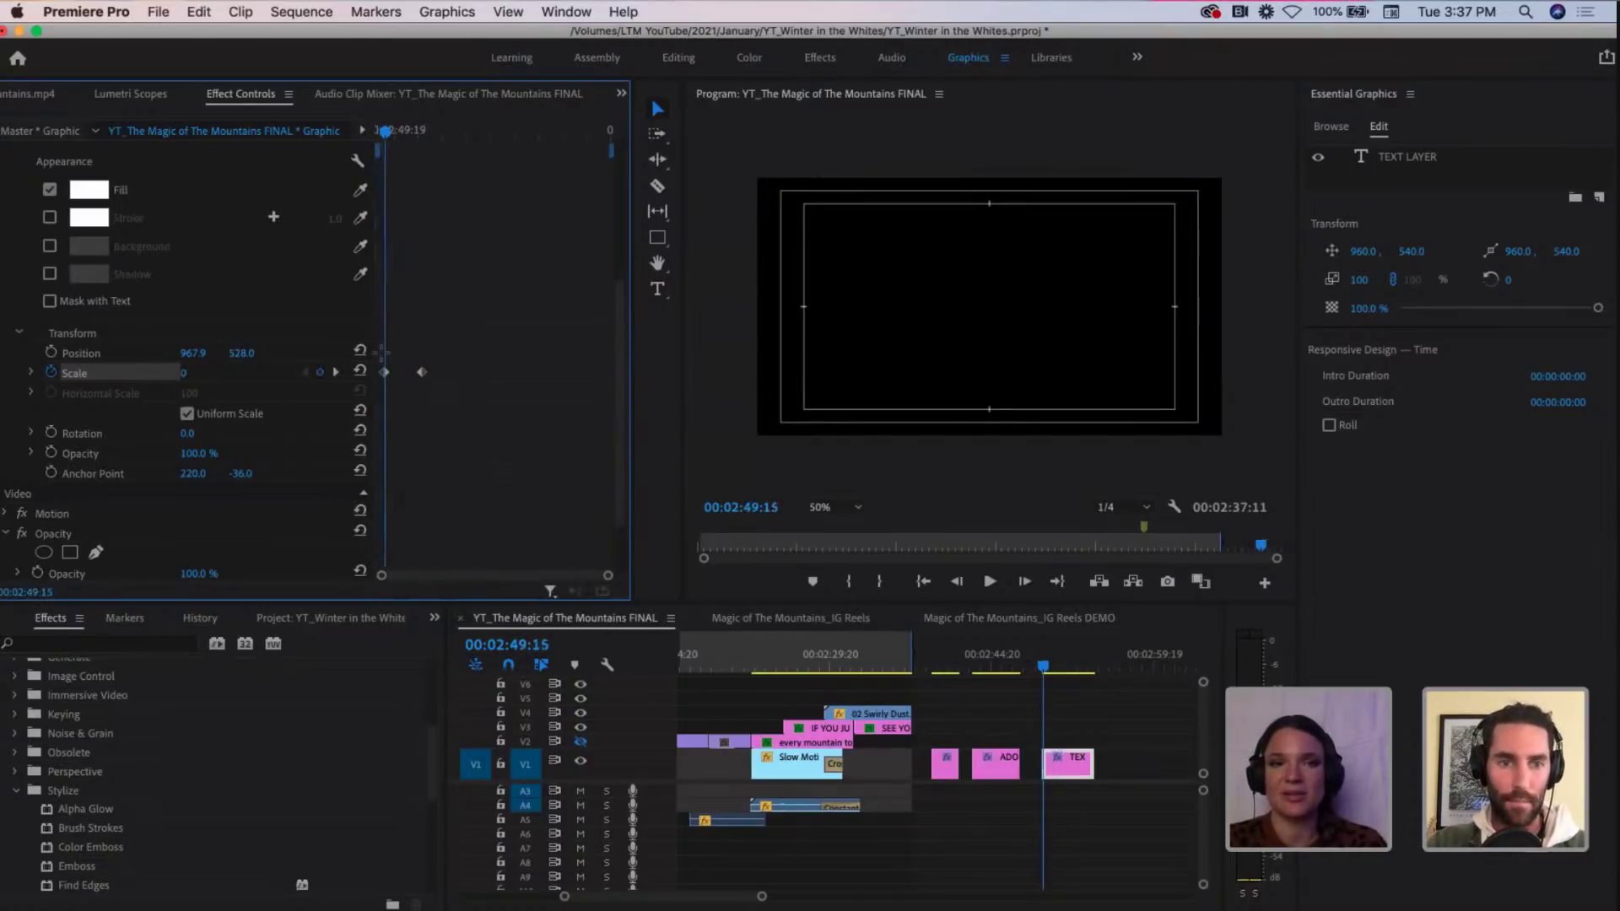
drag(384, 352, 441, 402)
click(393, 135)
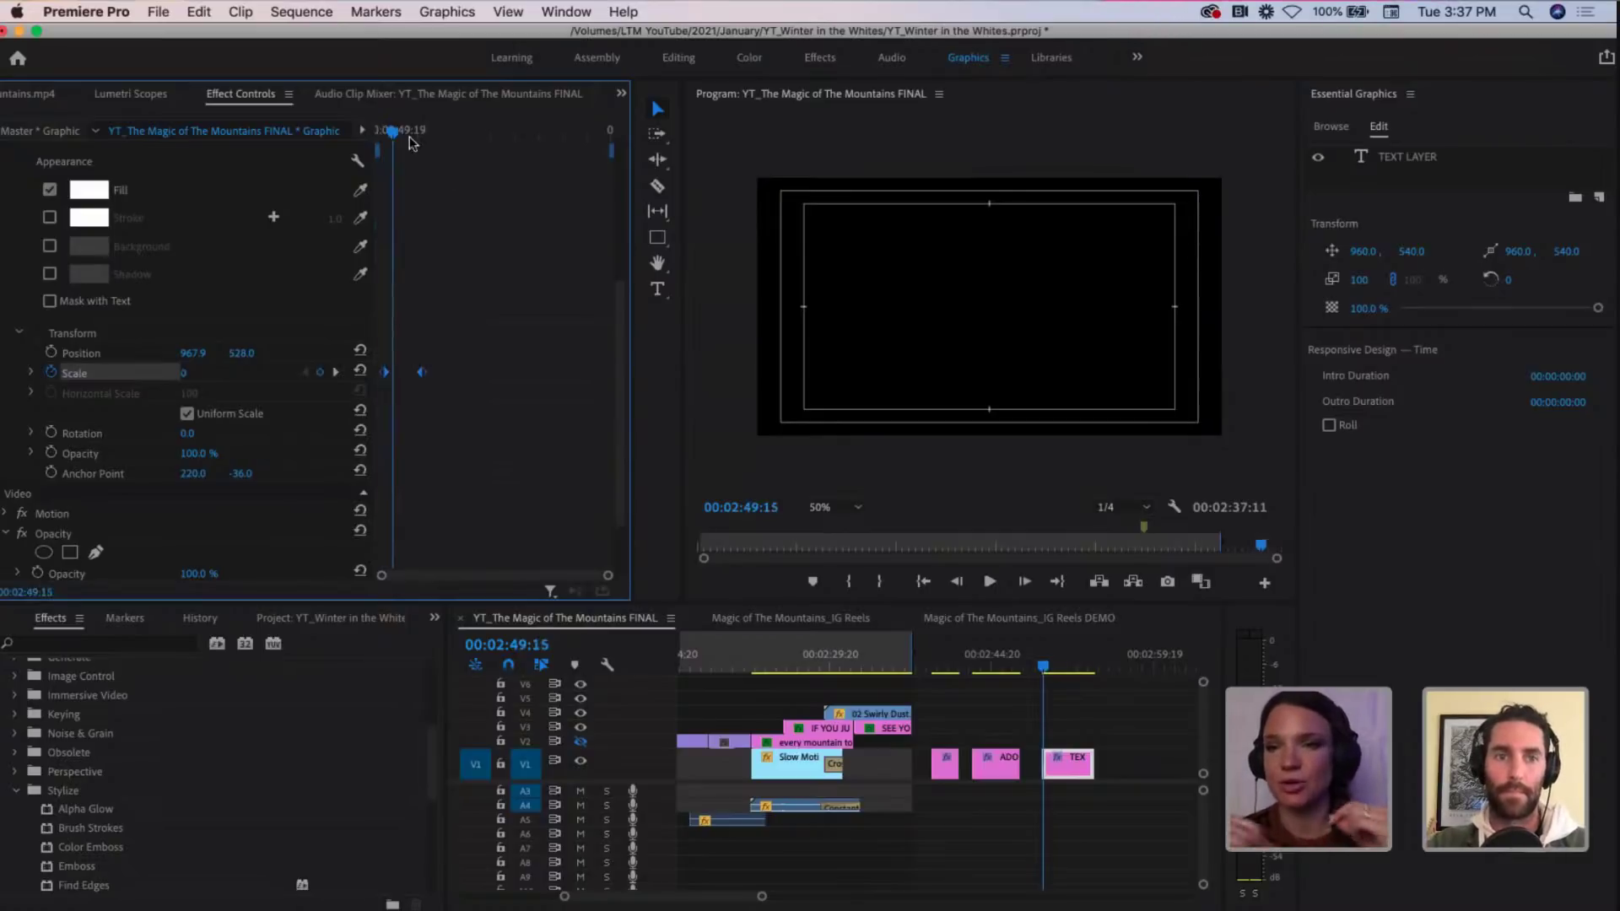
drag(411, 142, 425, 143)
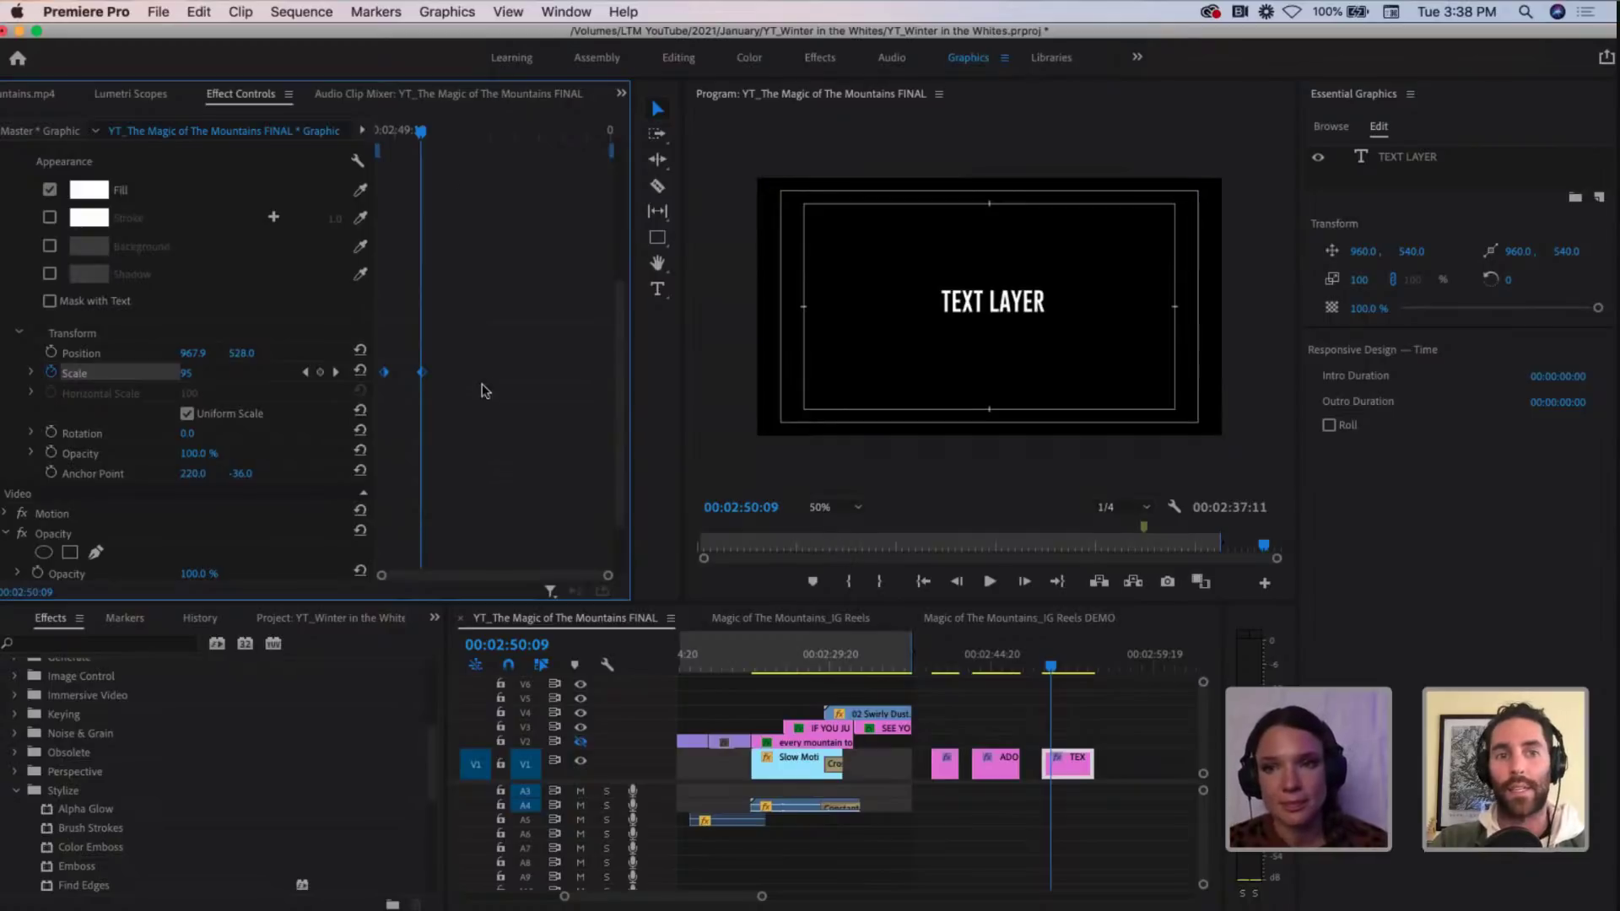
mouse_move(422, 130)
mouse_down()
mouse_move(383, 131)
mouse_move(445, 130)
mouse_move(387, 125)
mouse_move(423, 138)
mouse_up()
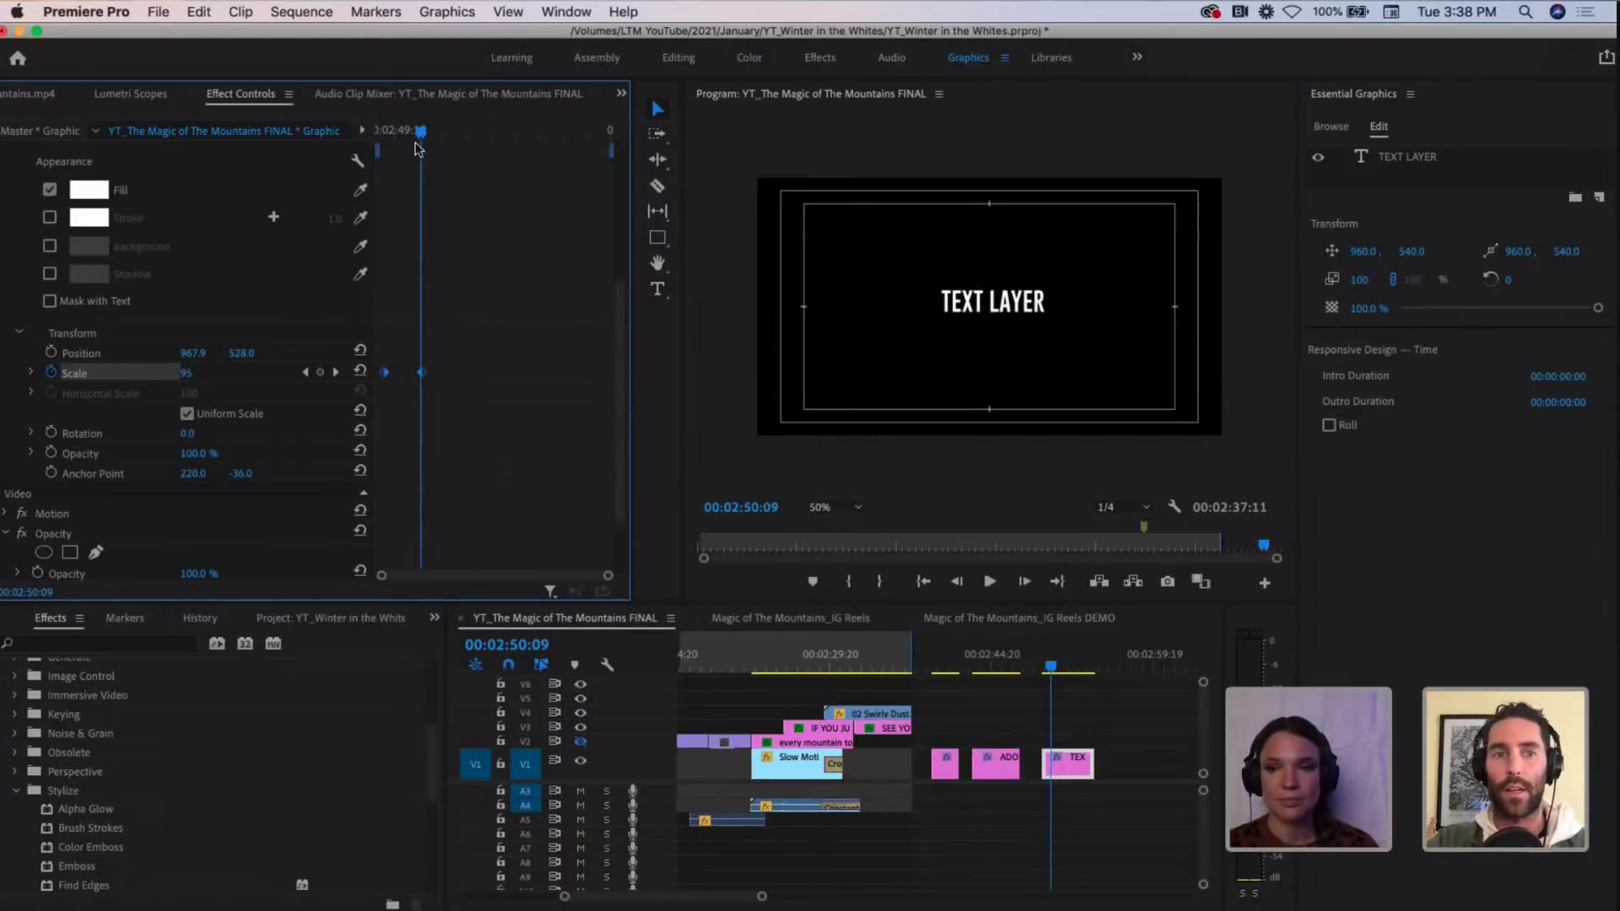
Step: Add a third Scale keyframe of 100 to the text at 00:02:50:20
mouse_move(423, 136)
mouse_down()
mouse_move(384, 133)
mouse_move(436, 145)
mouse_up()
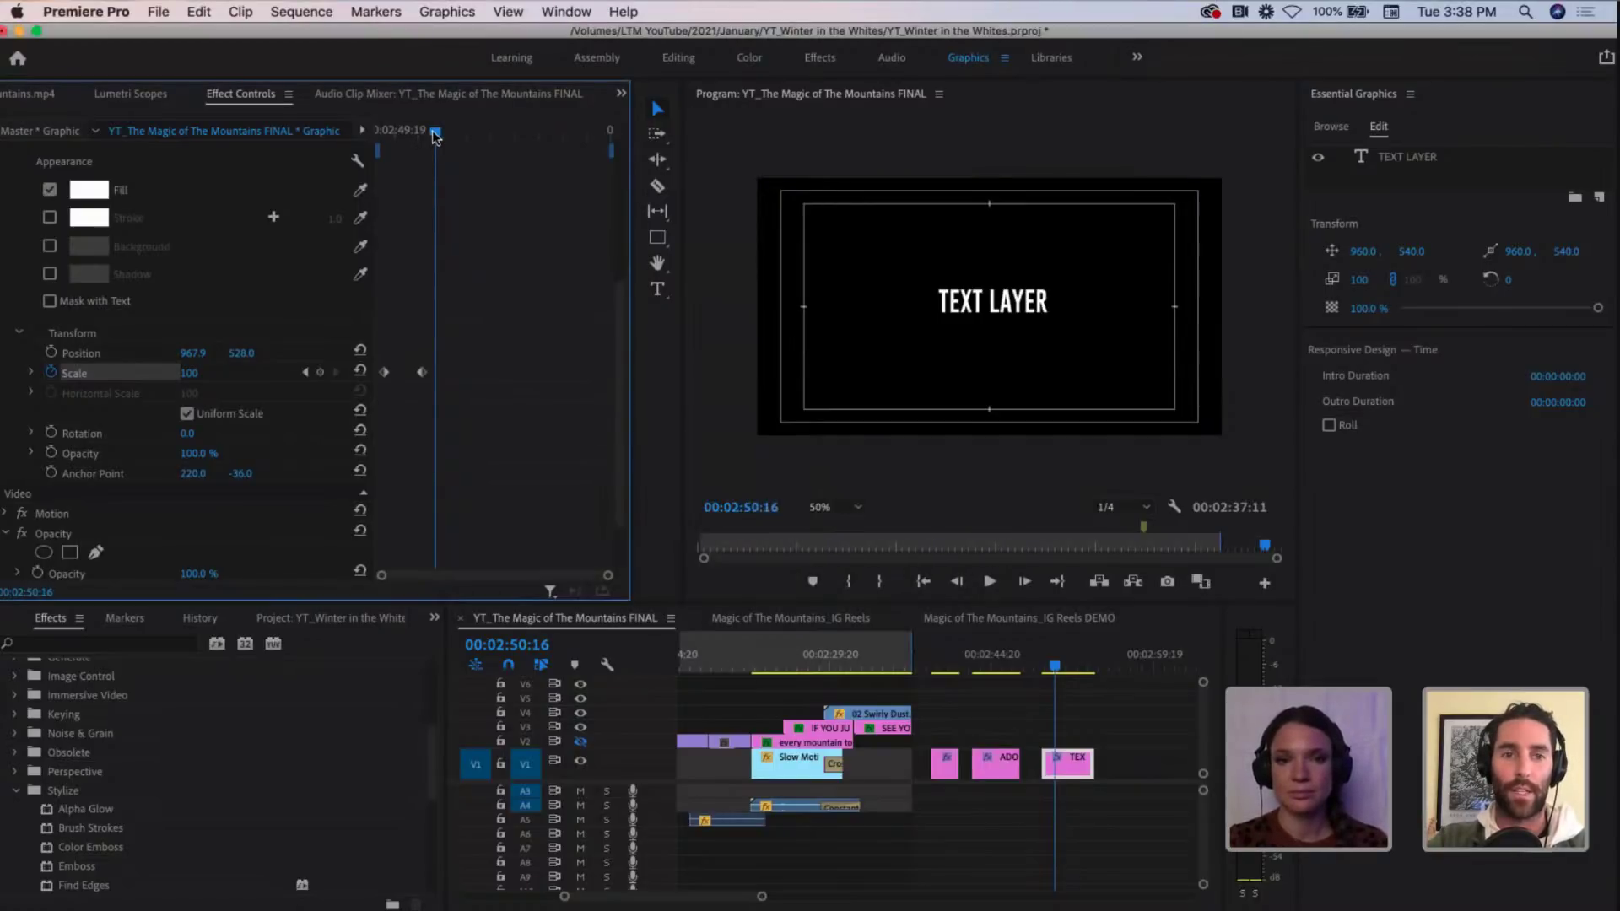
drag(432, 130, 443, 132)
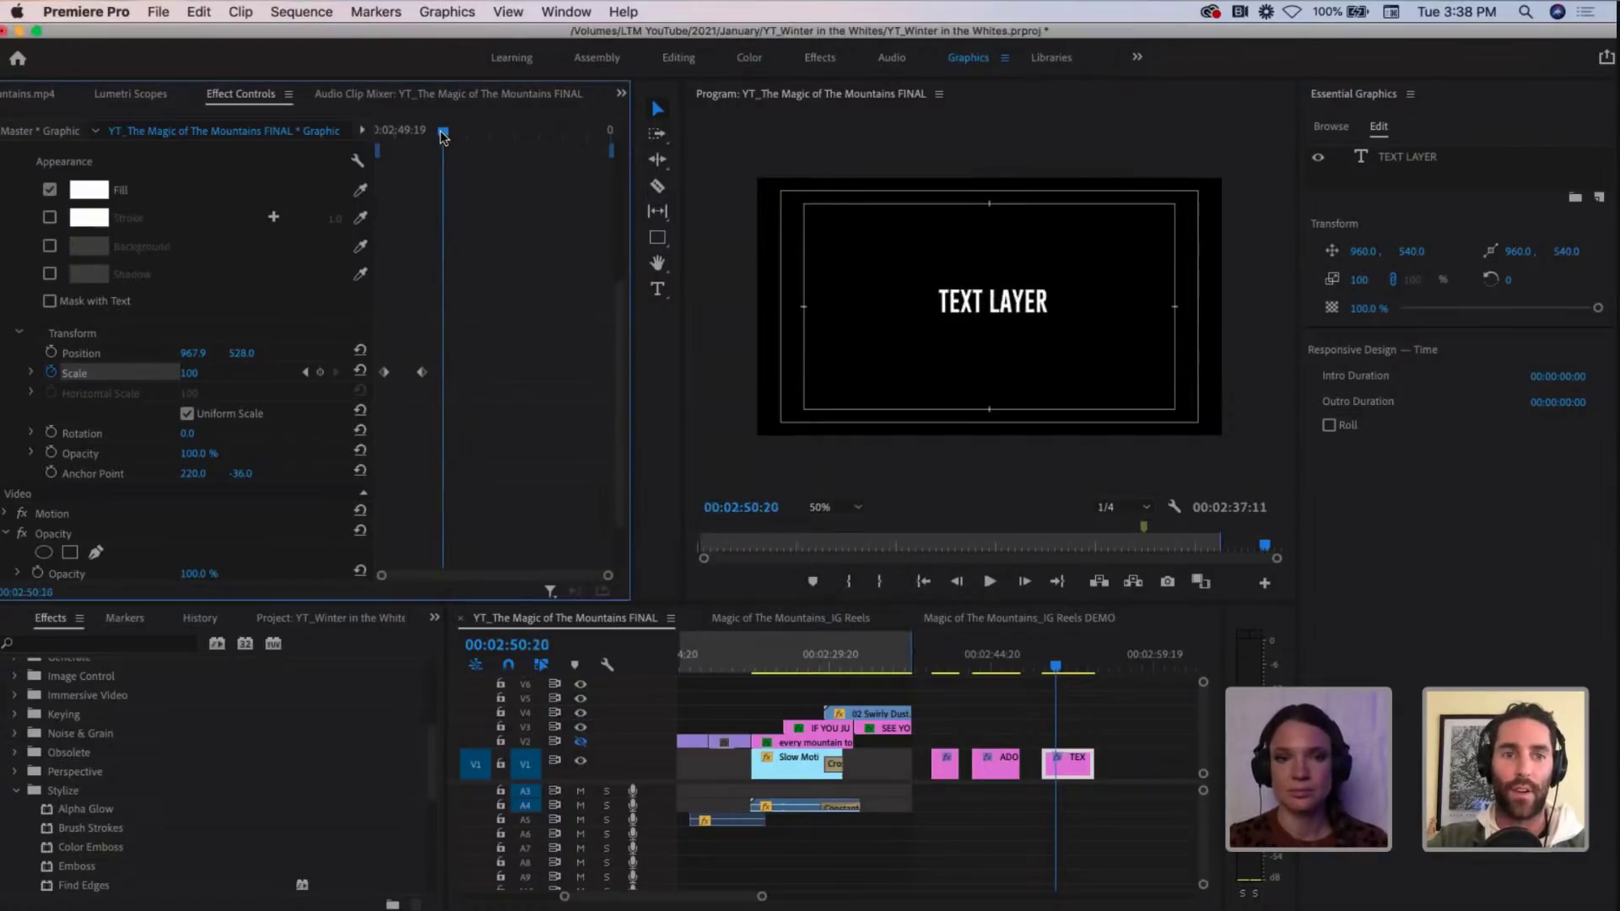
click(322, 372)
Step: Set the text's Scale to 150 at the middle keyframe, at 00:02:50:10
click(306, 372)
click(307, 372)
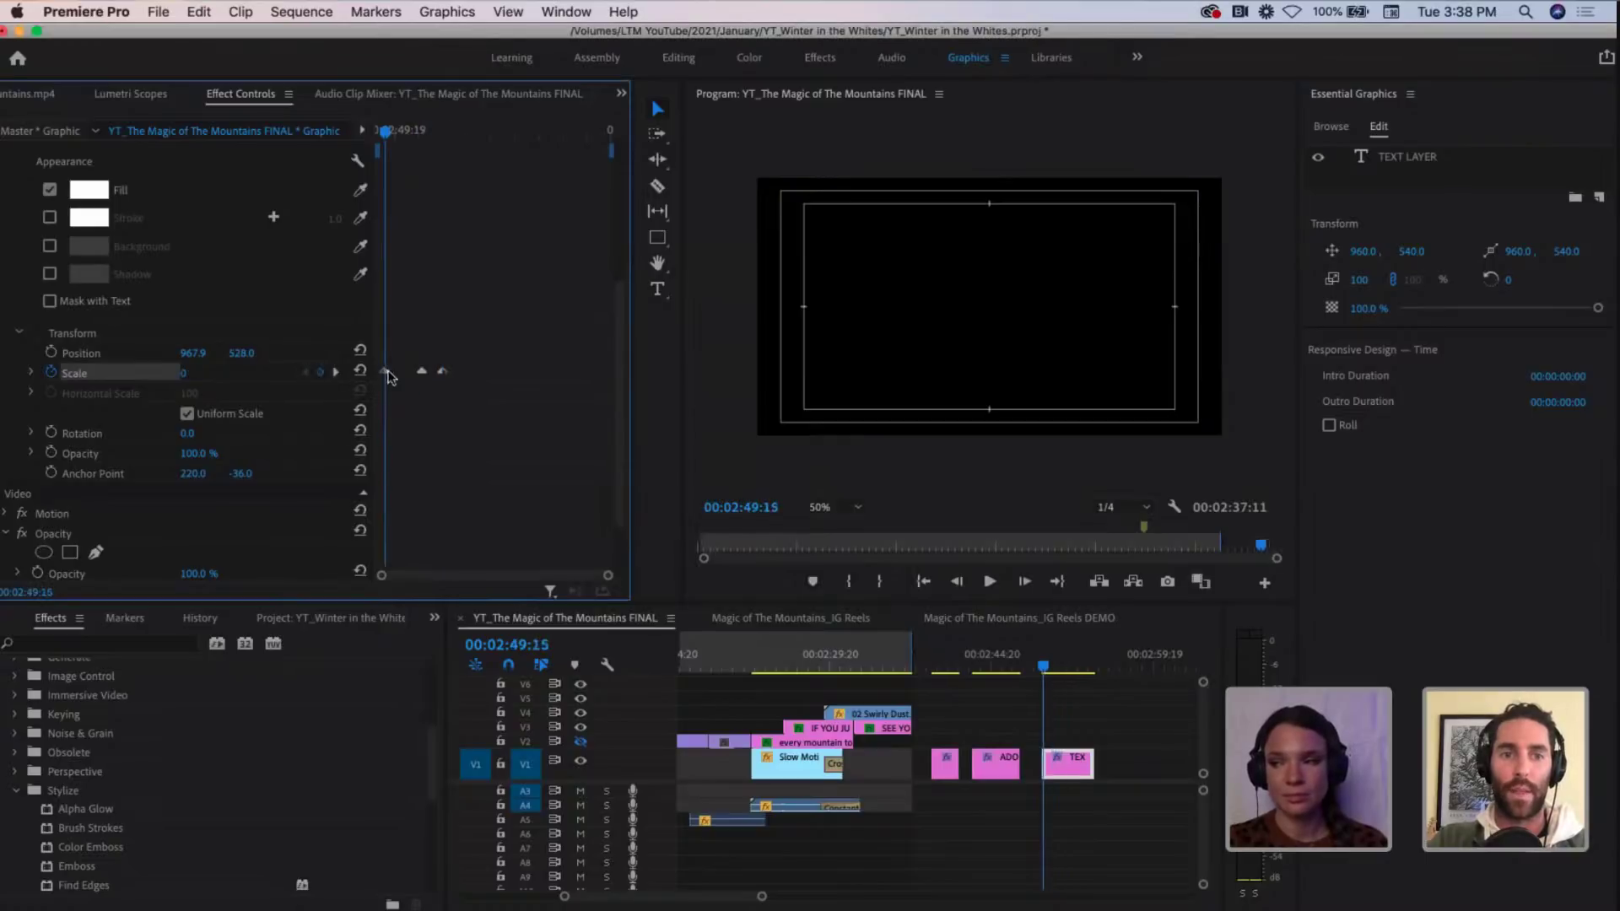
click(336, 372)
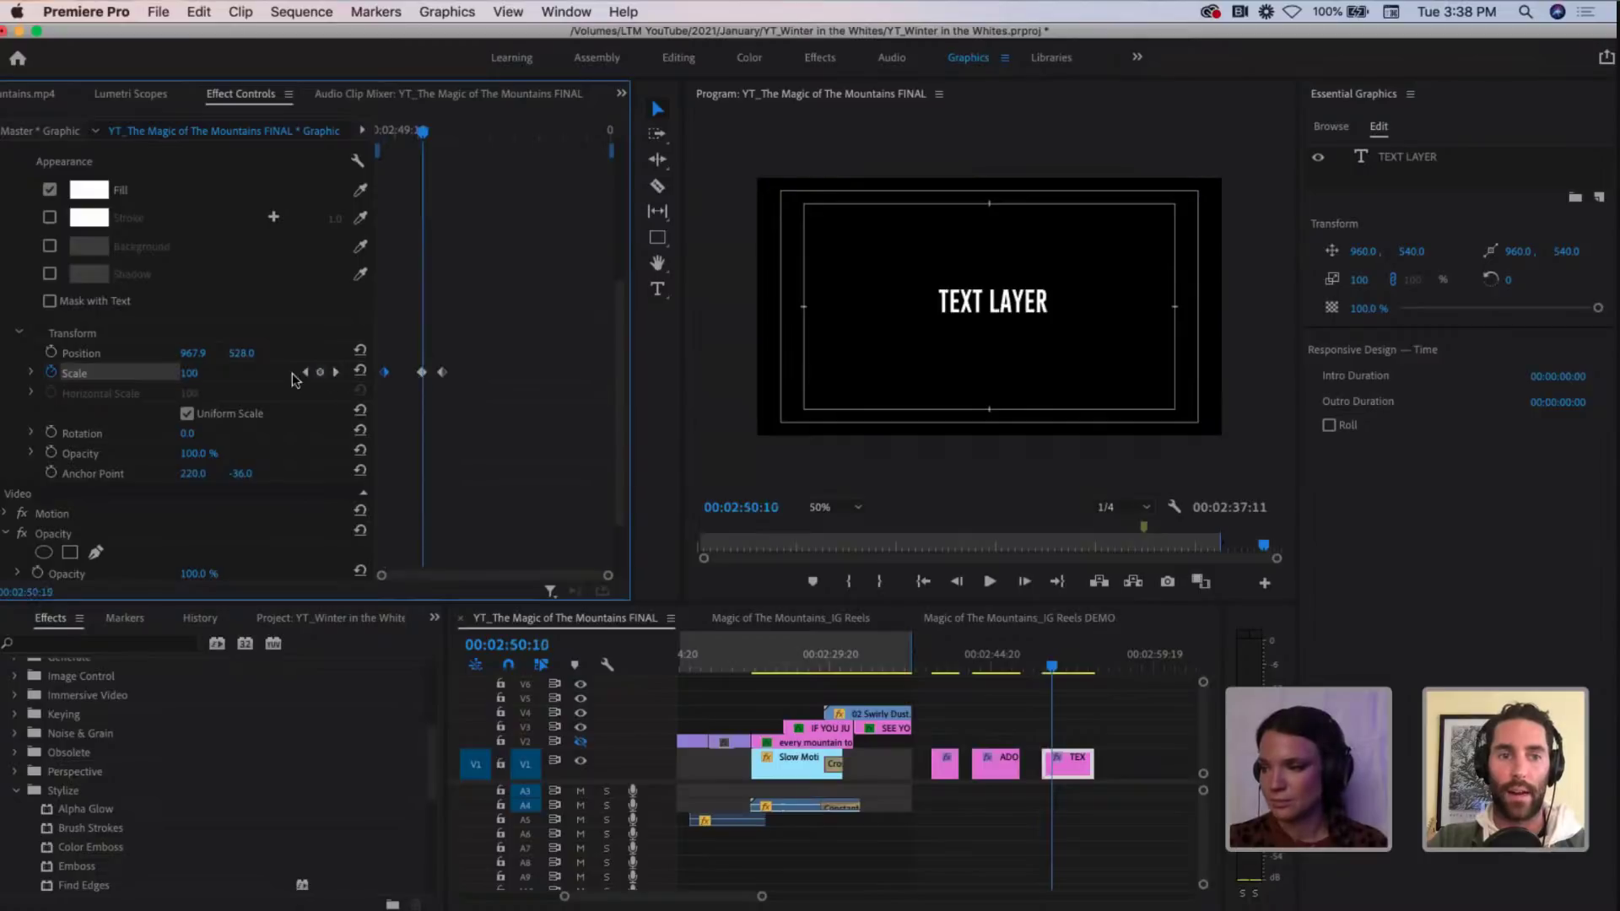
click(191, 373)
text(1)
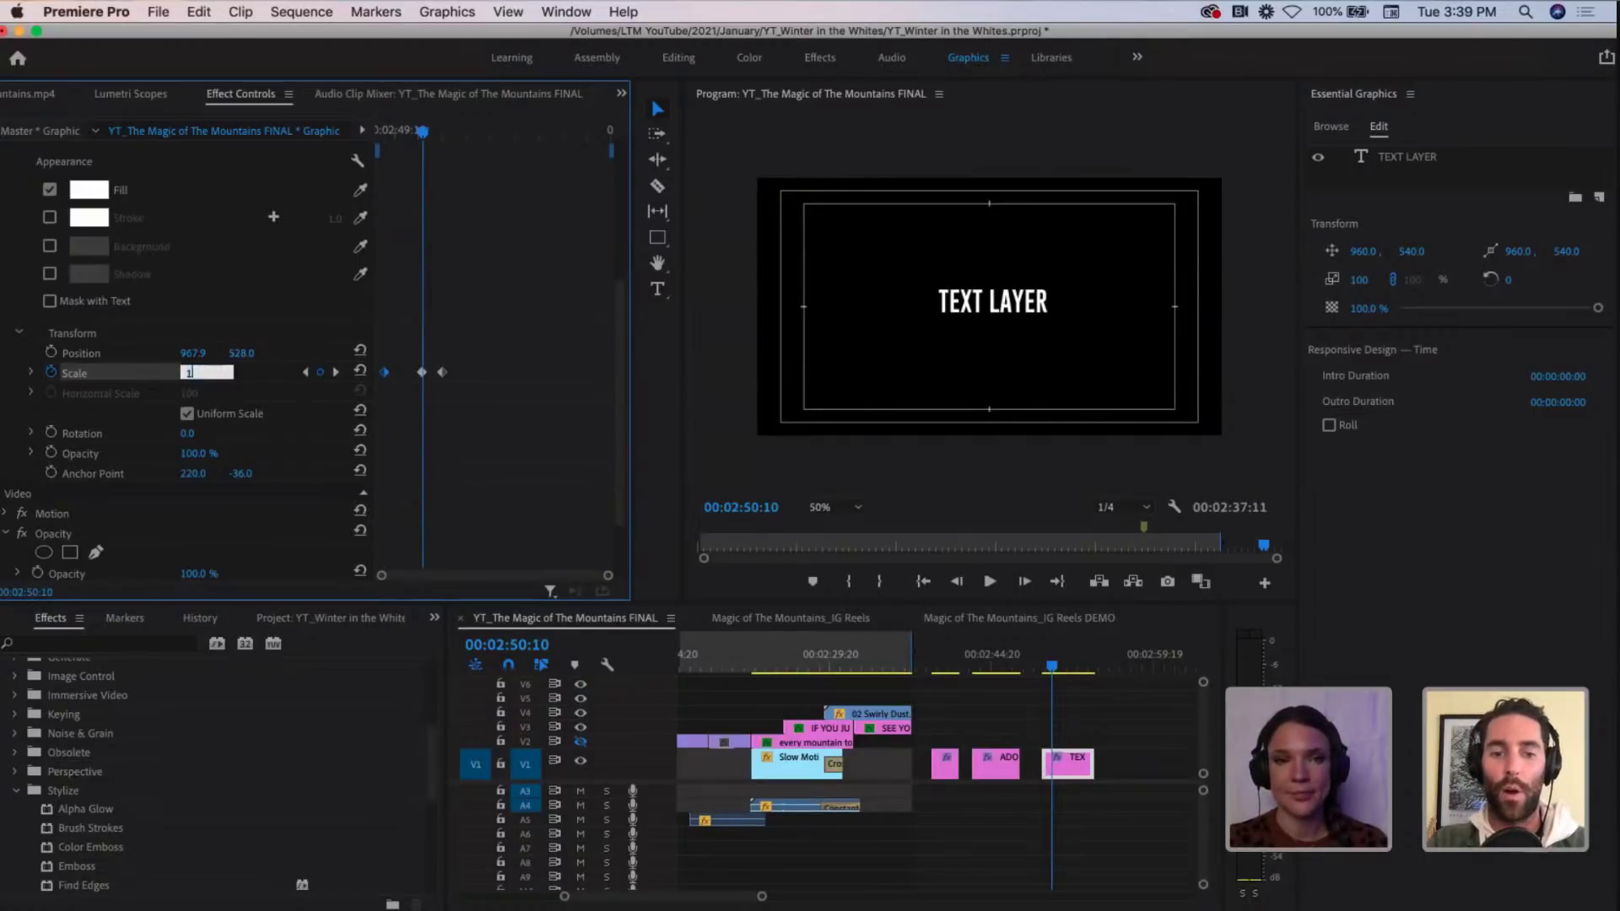
text(50)
key(Return)
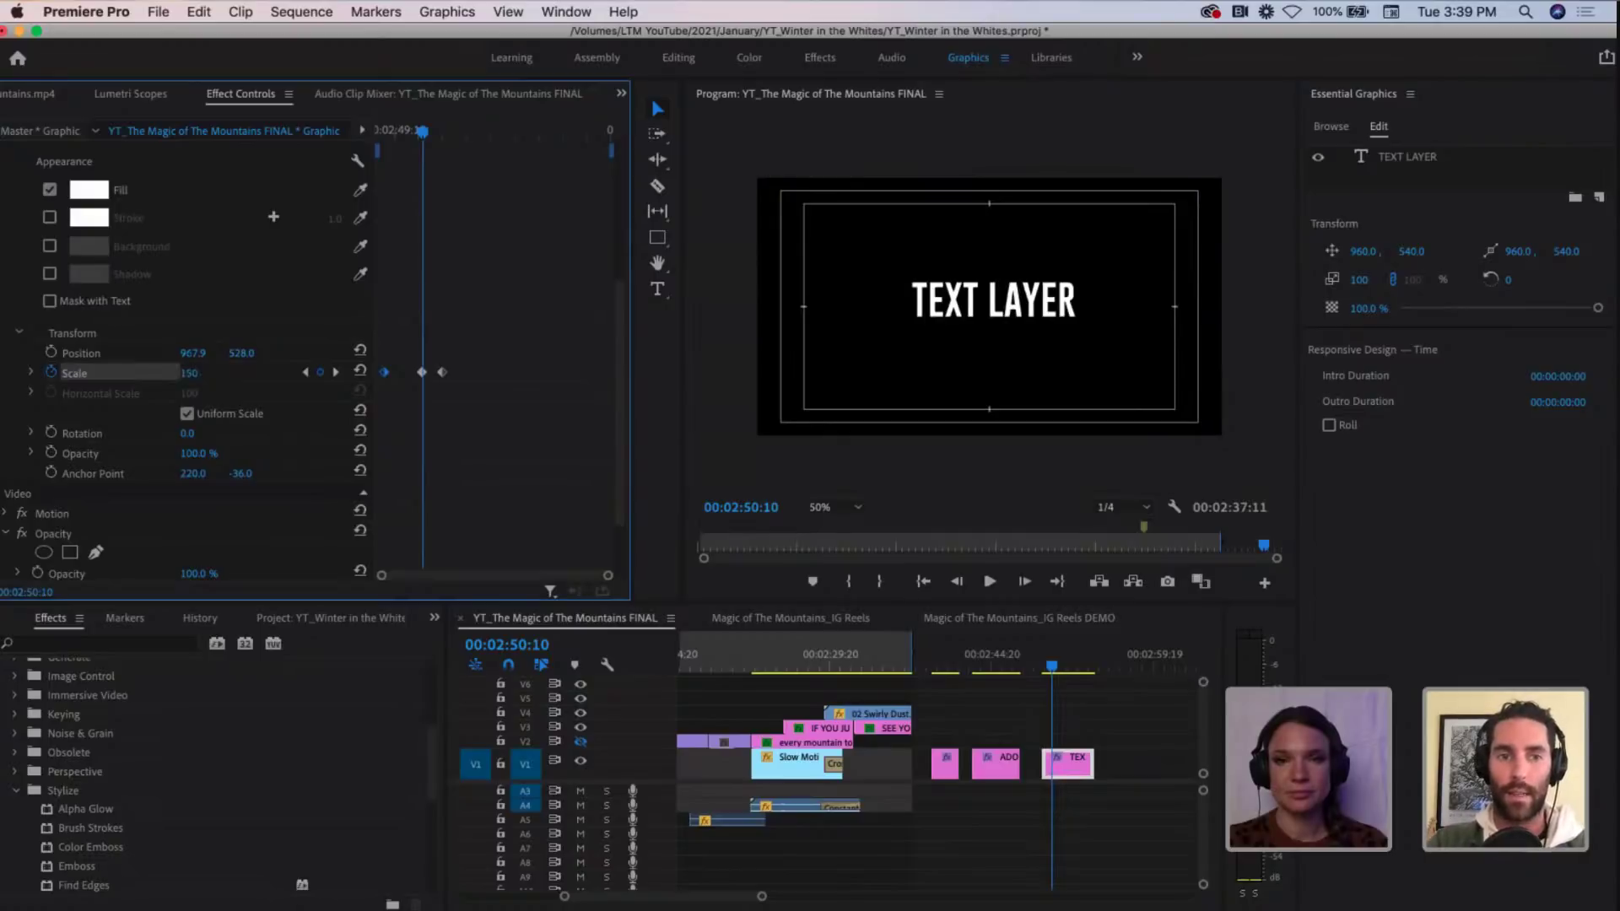
Step: Play the three-keyframe scale animation of the text from its first keyframe
click(336, 372)
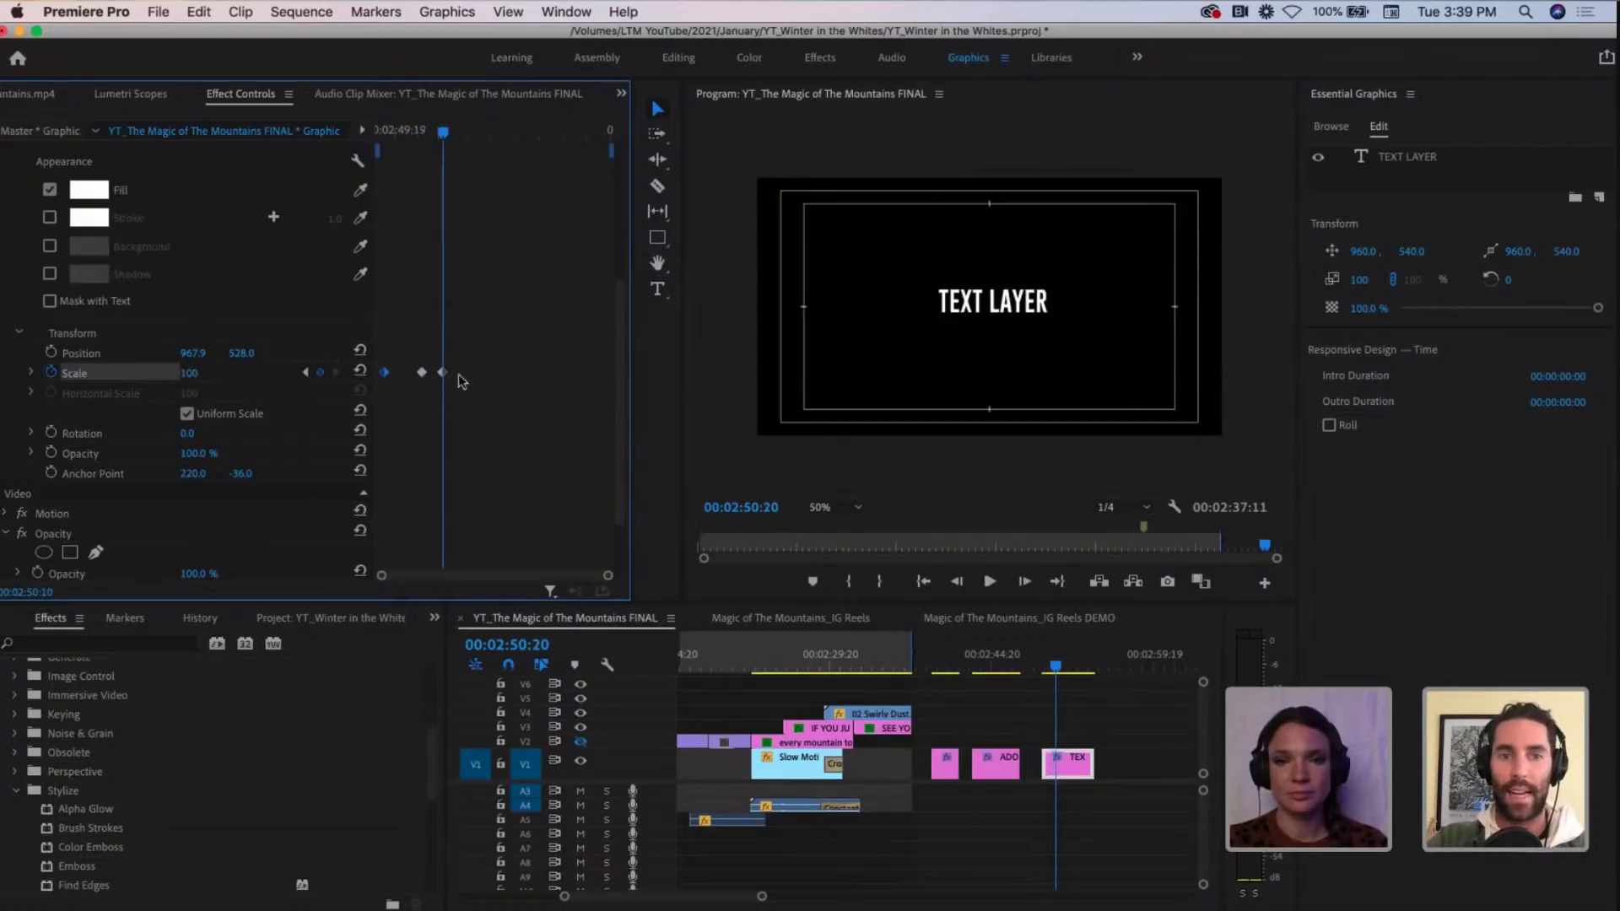
drag(440, 135, 386, 130)
key(space)
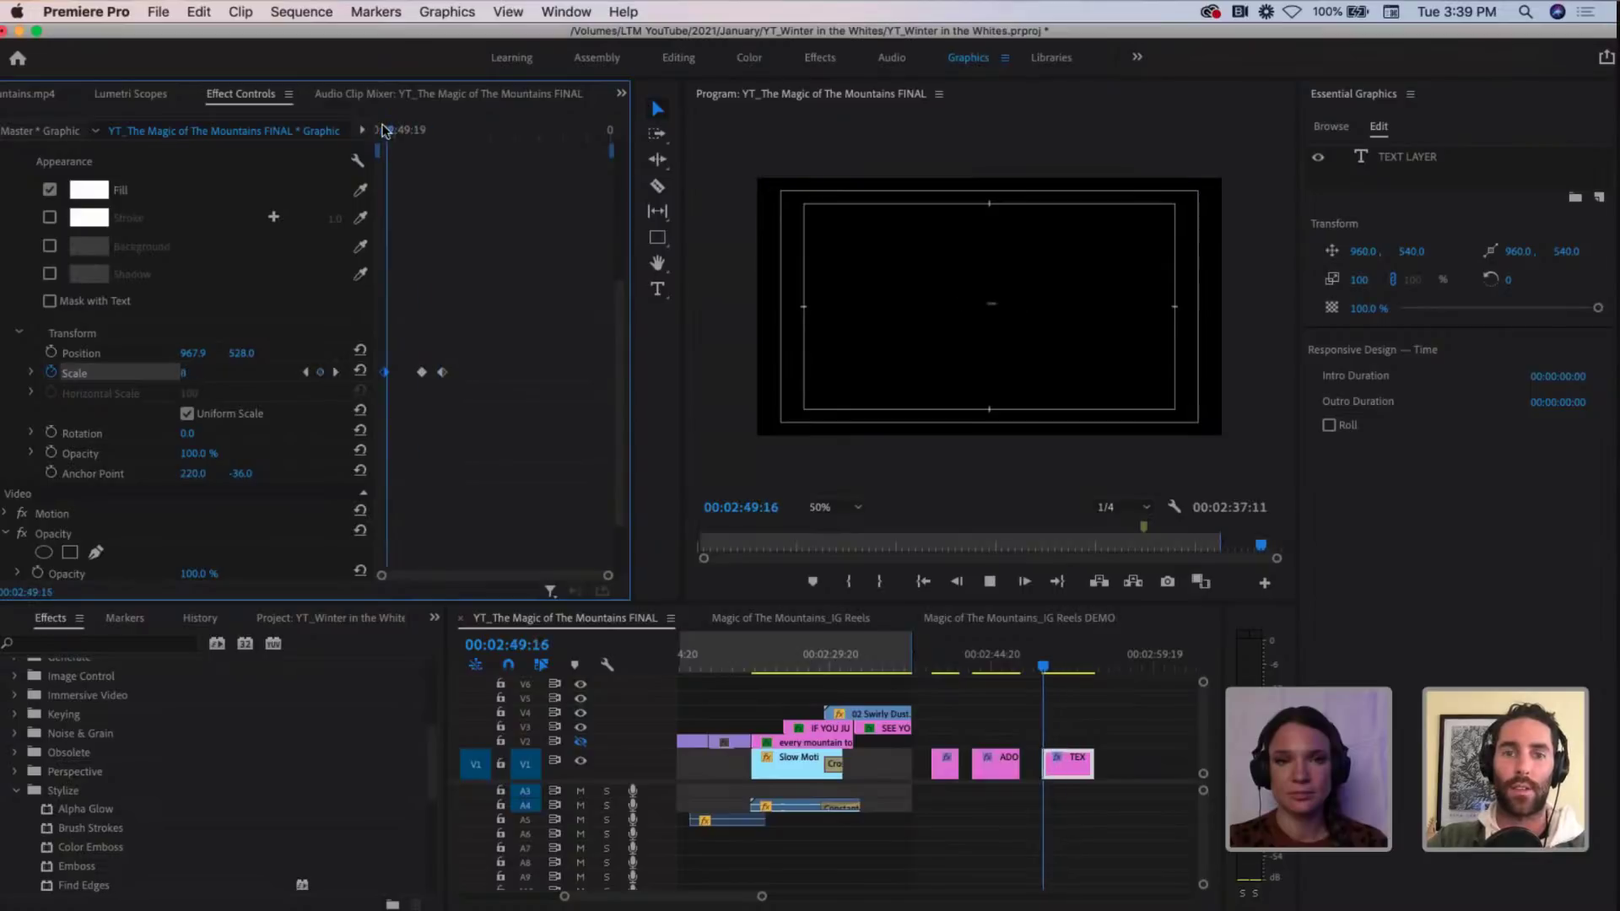
key(space)
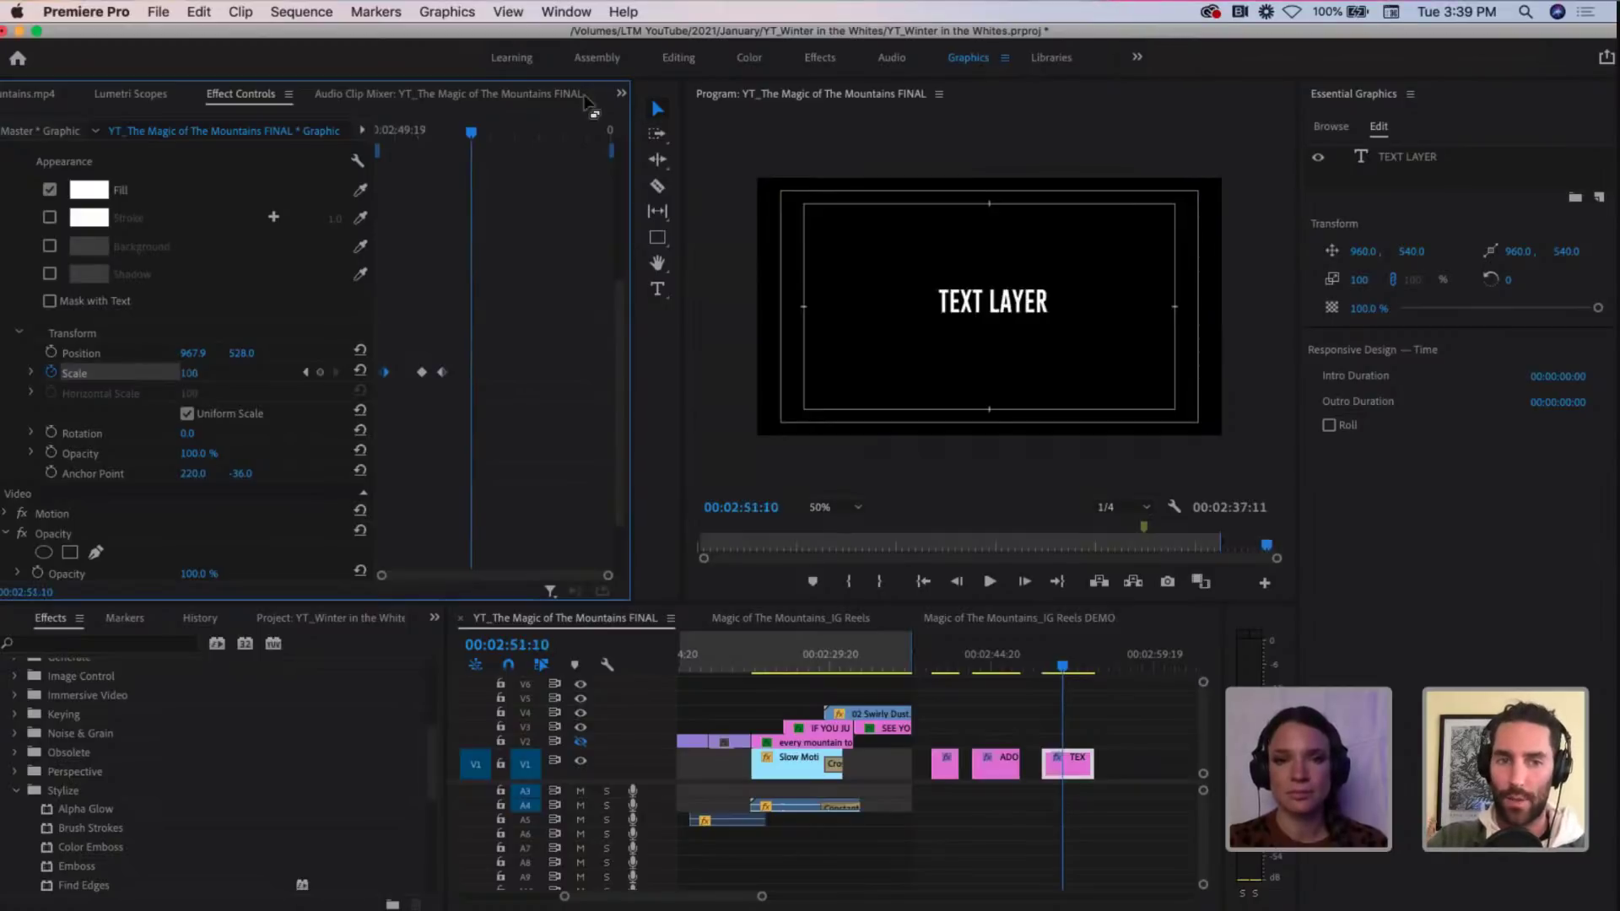
Step: Apply Ease In to all three Scale keyframes of the text layer
drag(407, 130, 385, 130)
drag(465, 393, 380, 351)
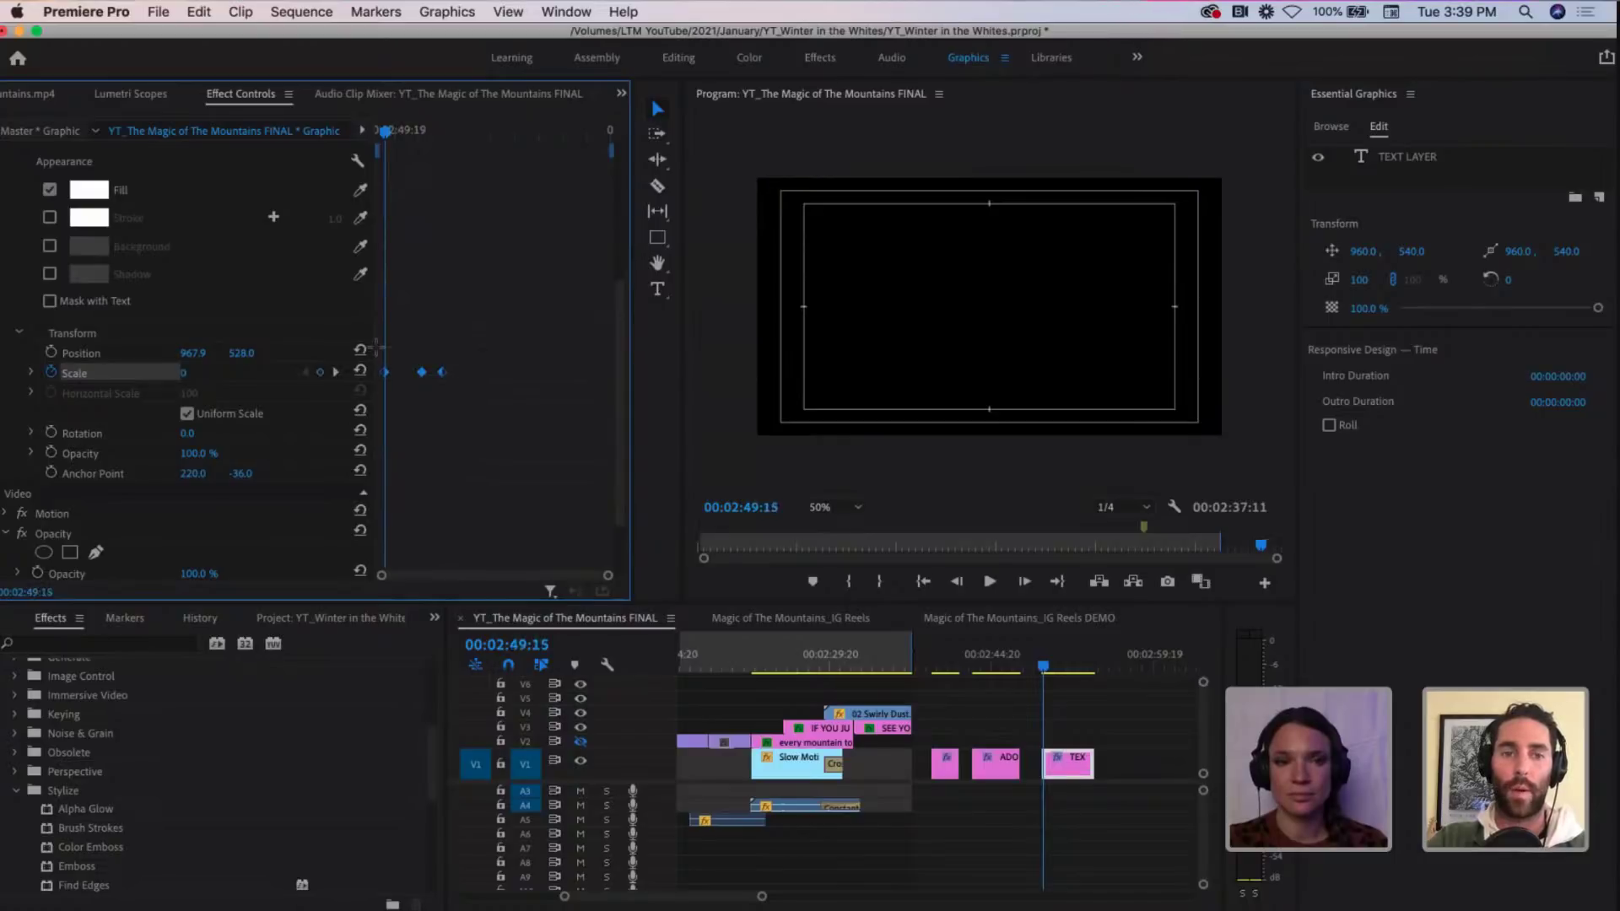
right_click(424, 370)
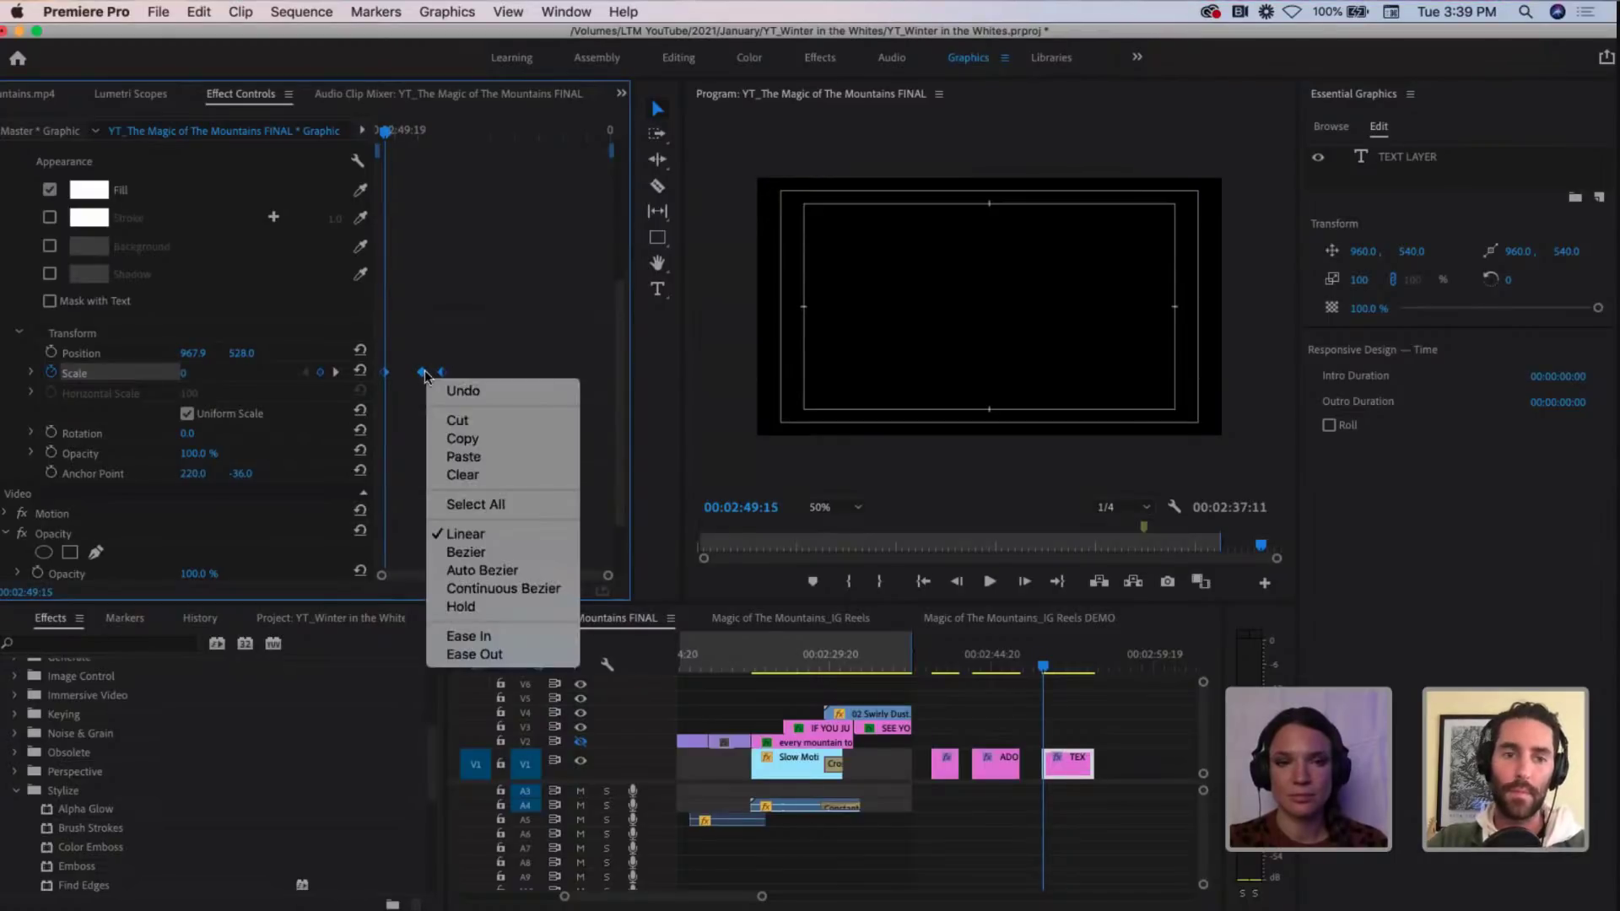
click(469, 637)
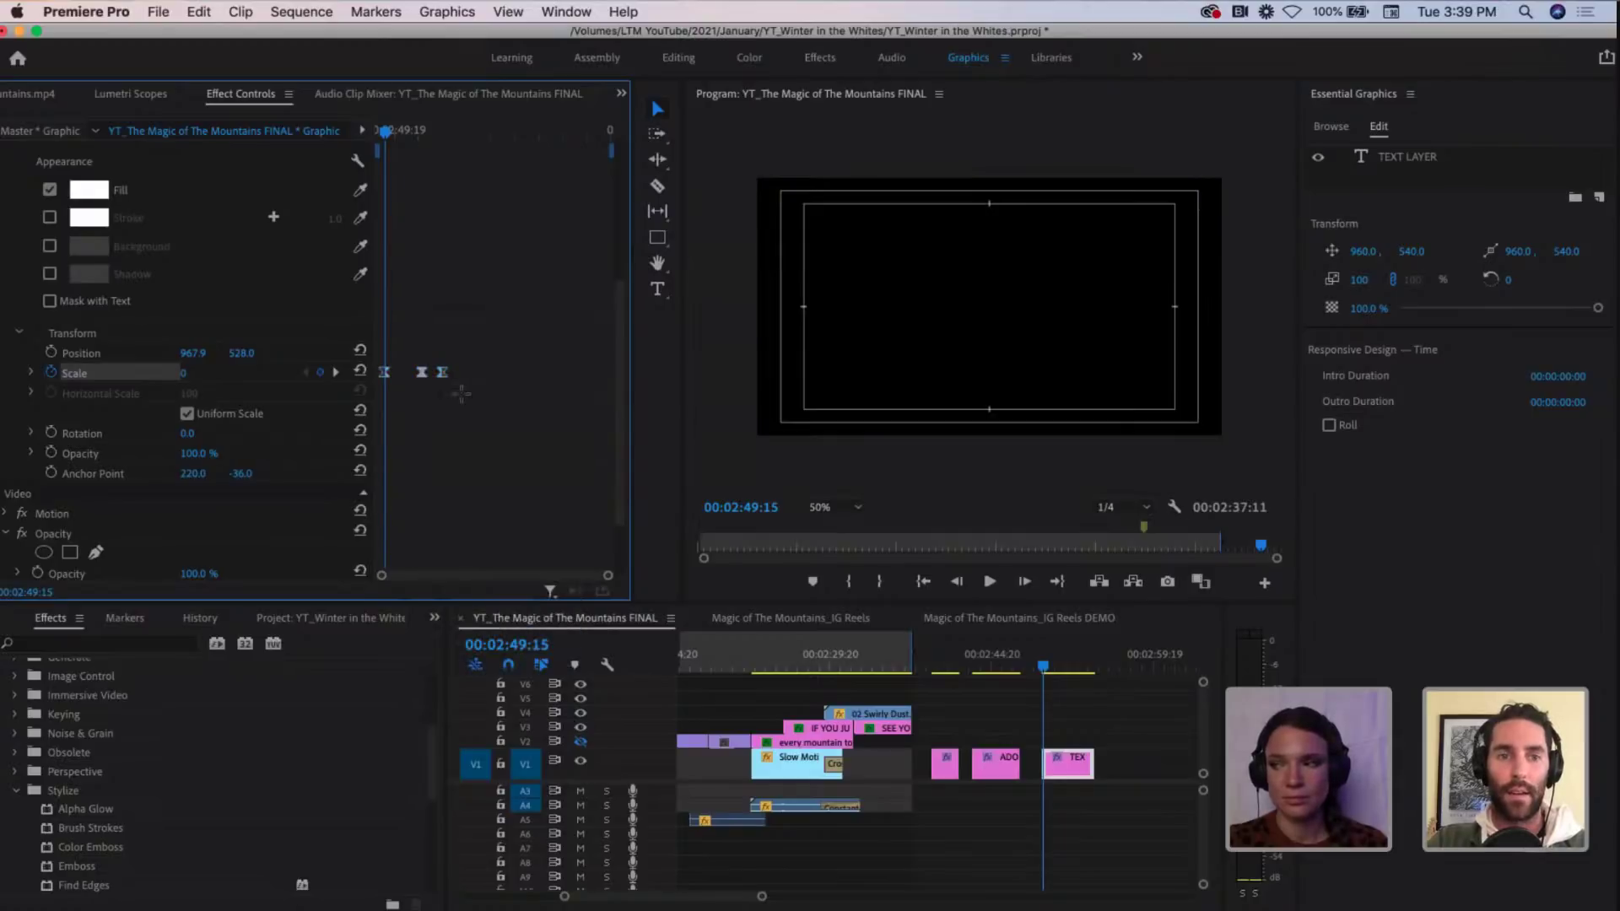
Step: Move the second and third Scale keyframes closer to the first one, playing the eased animation between adjustments
mouse_move(438, 374)
mouse_down()
mouse_move(417, 352)
mouse_move(415, 373)
mouse_up()
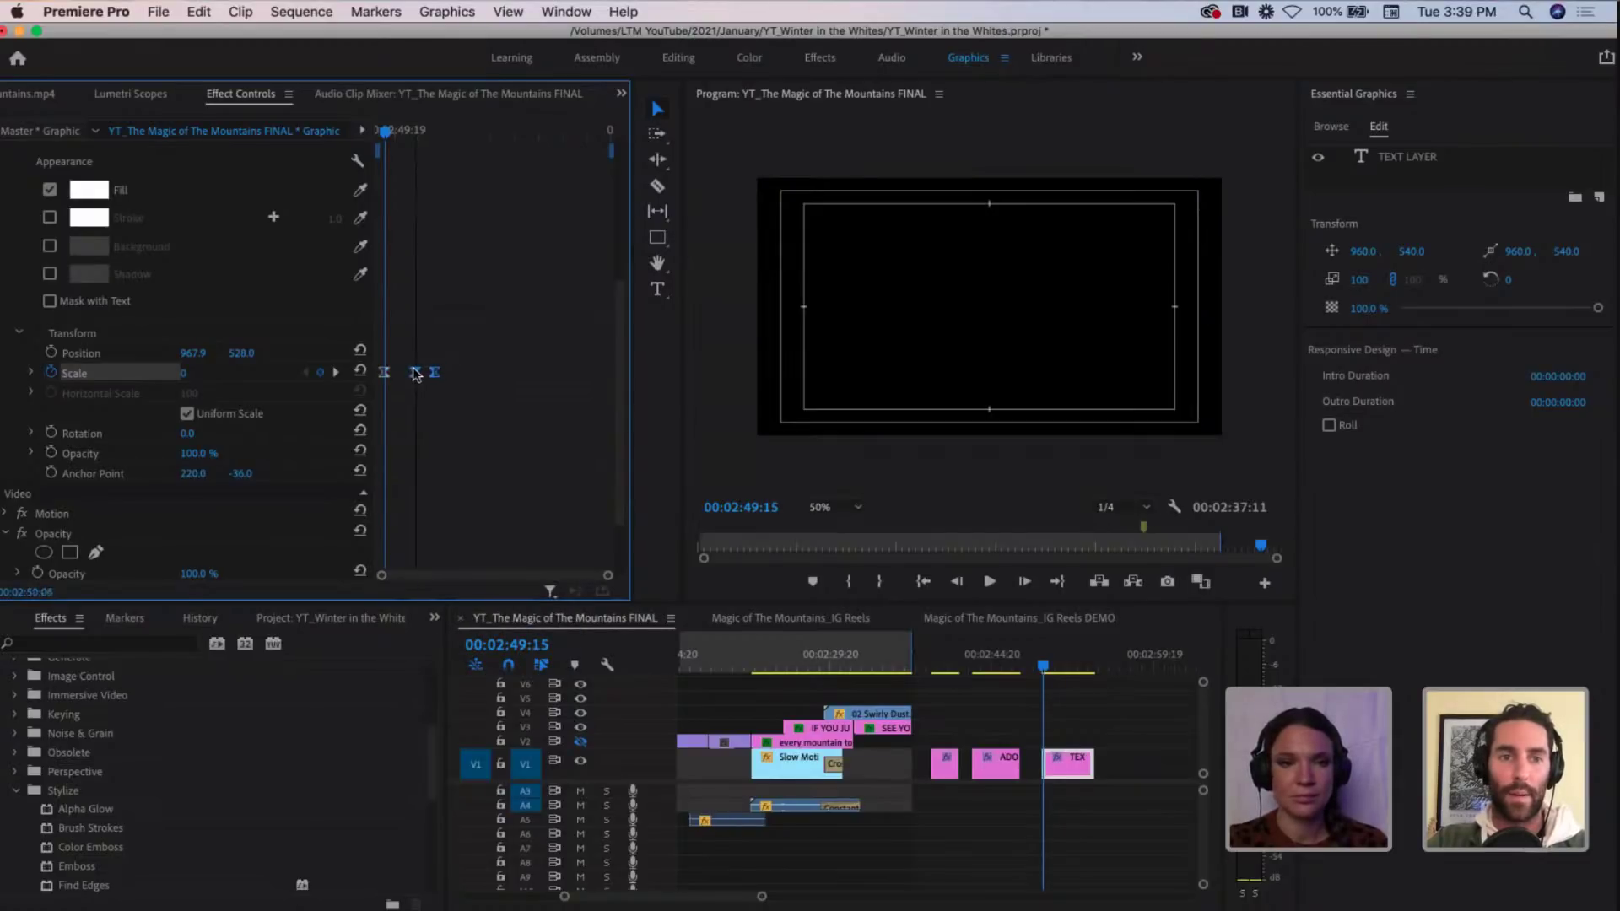
key(space)
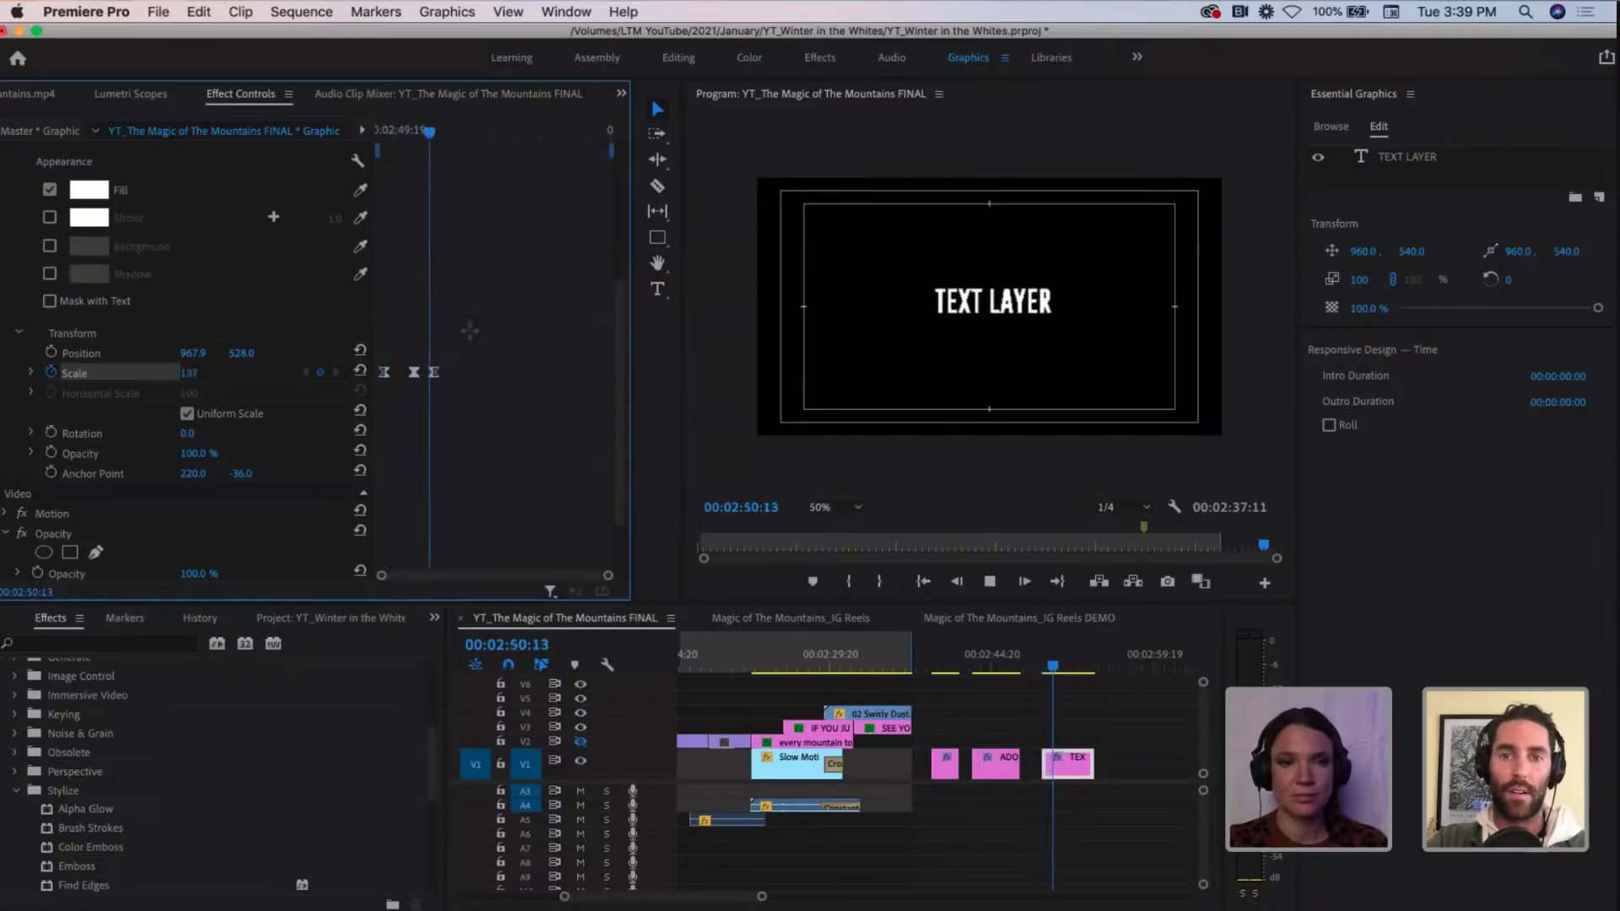
key(space)
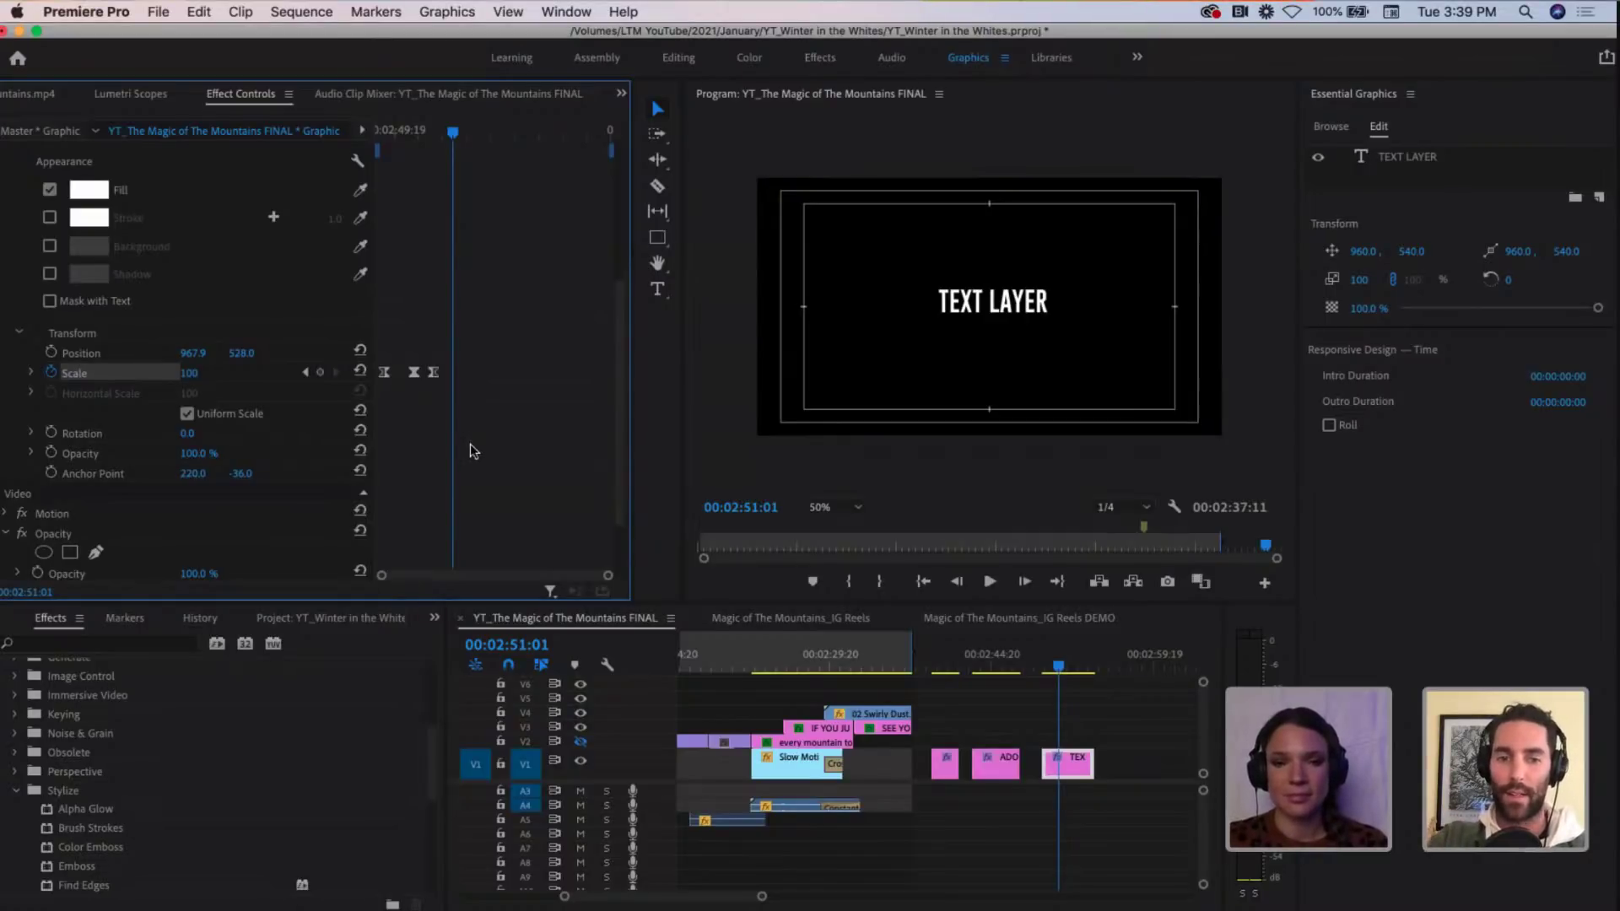
drag(446, 130, 413, 115)
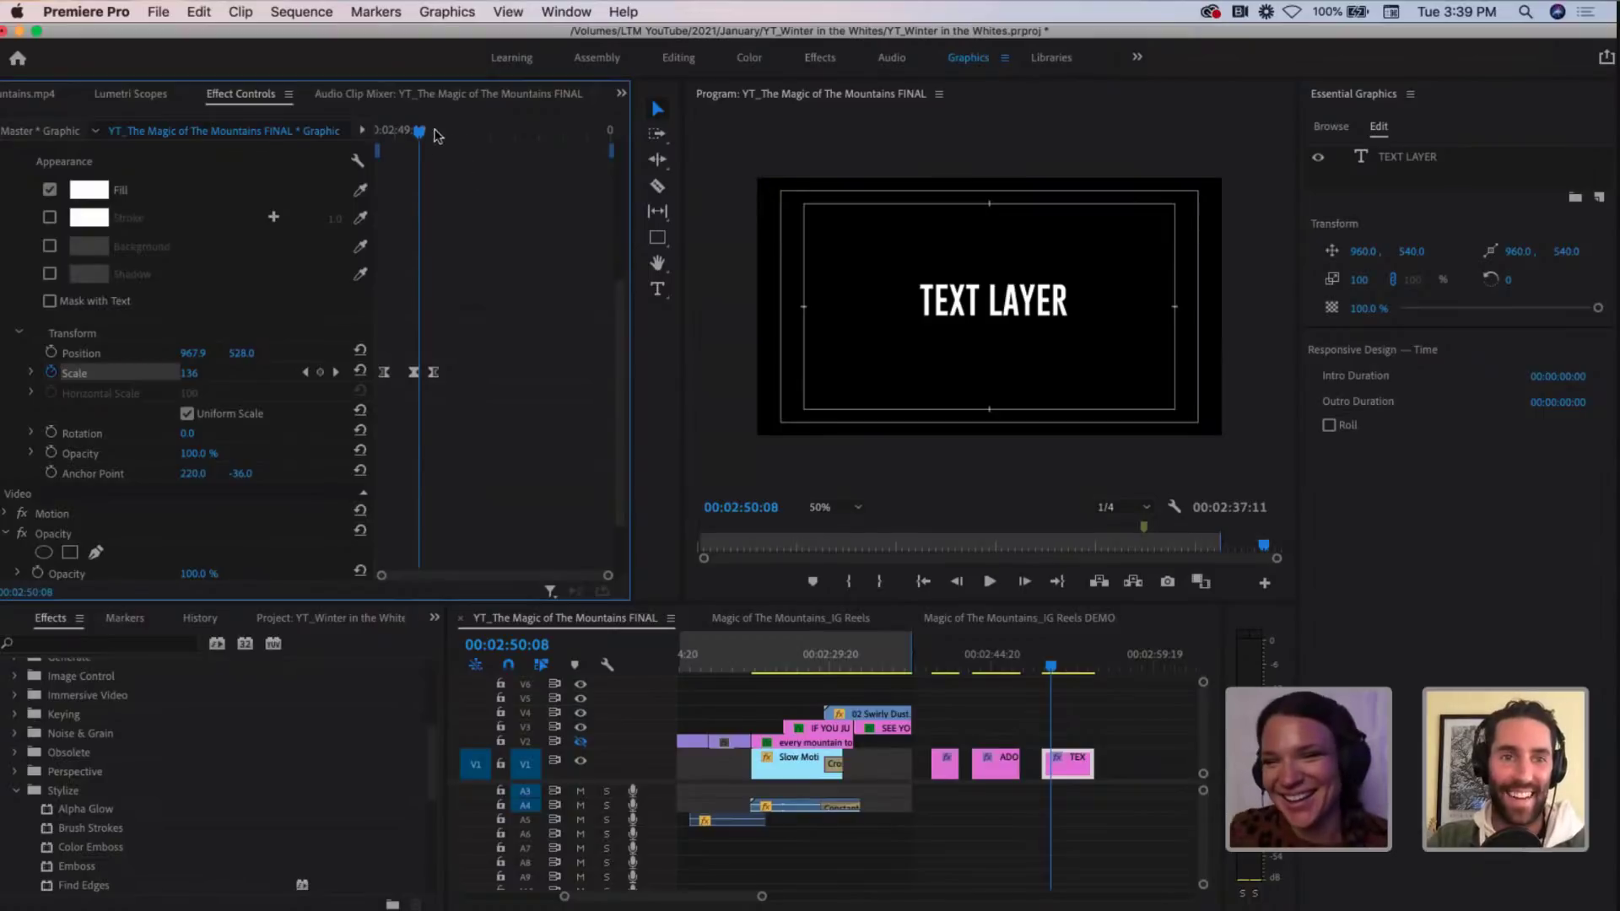
drag(422, 131, 382, 131)
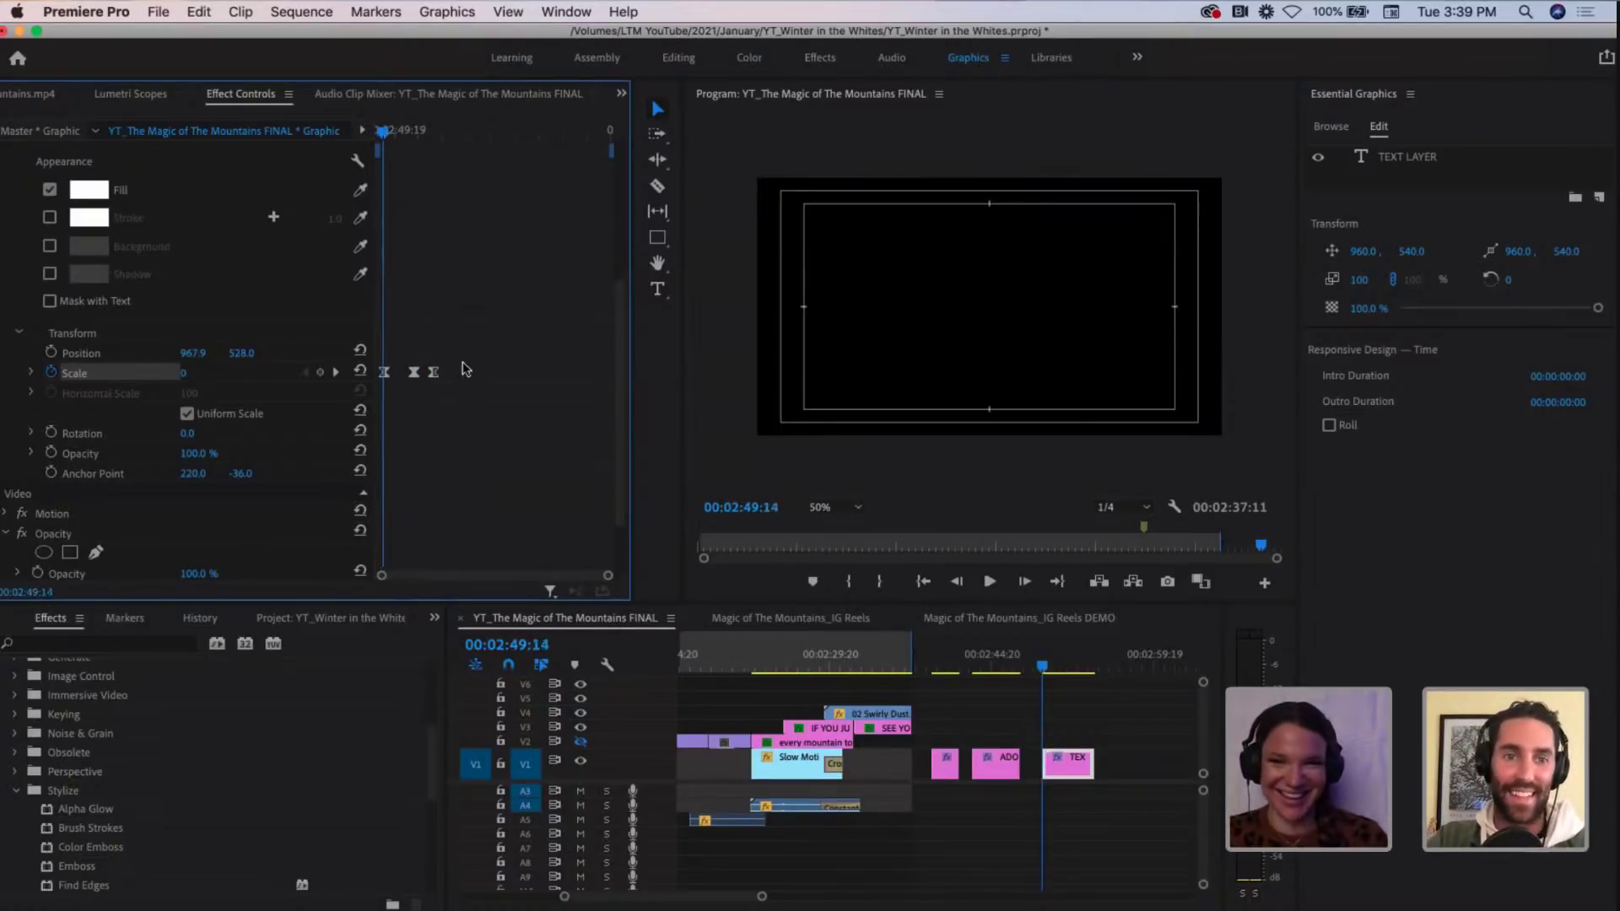
click(412, 372)
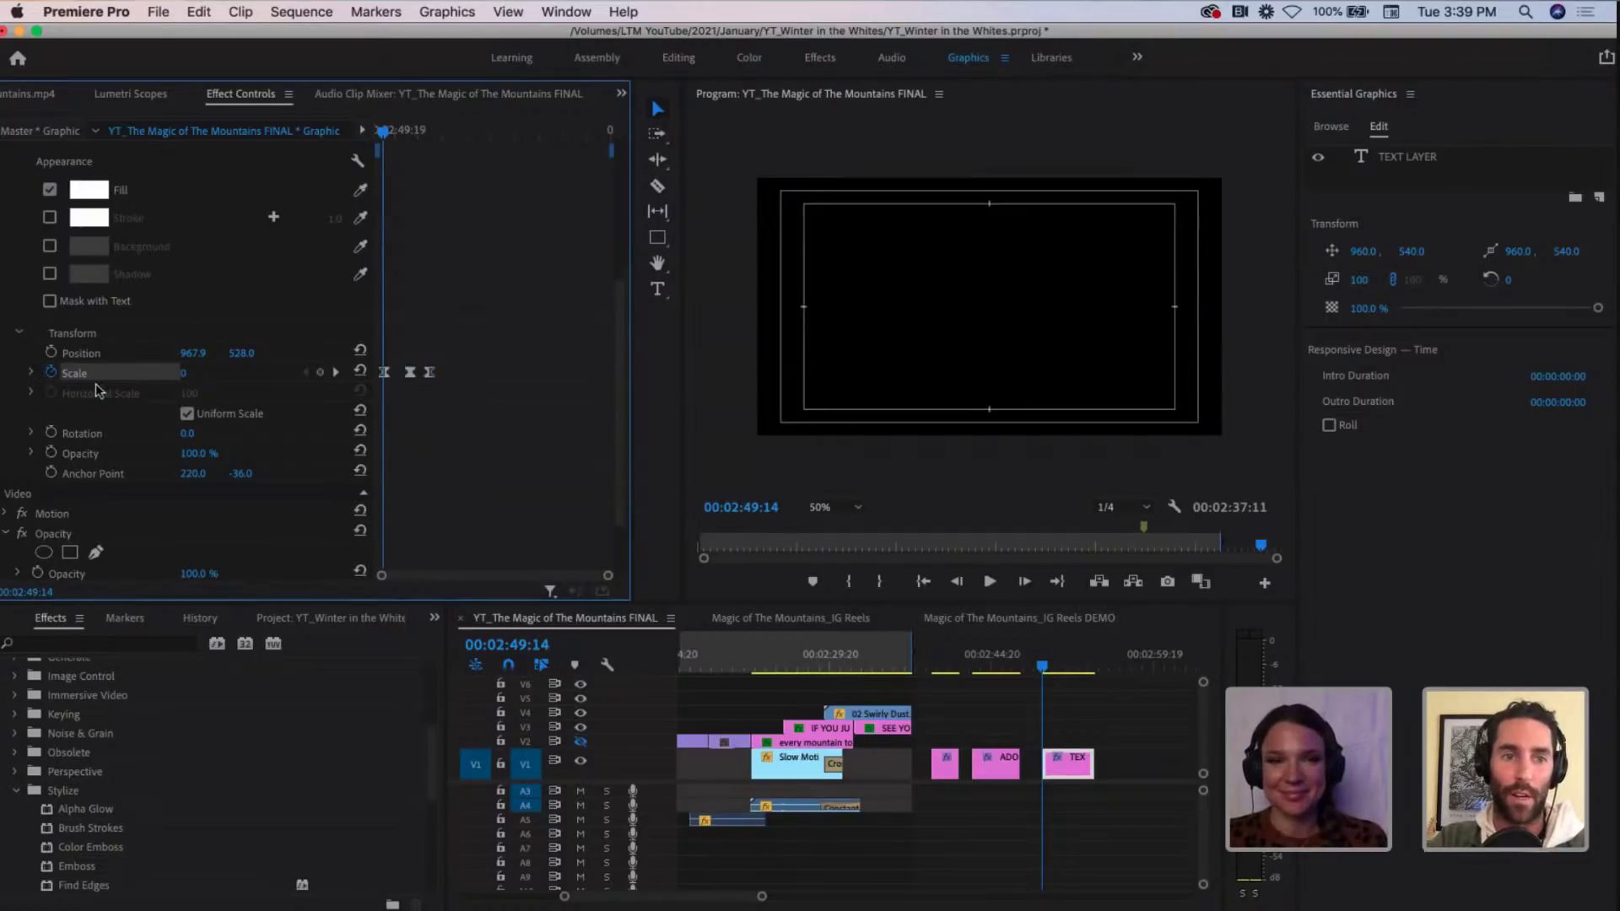
Step: Expand the Scale property's velocity graph and reshape the curve by lengthening the middle keyframe's handles
click(30, 373)
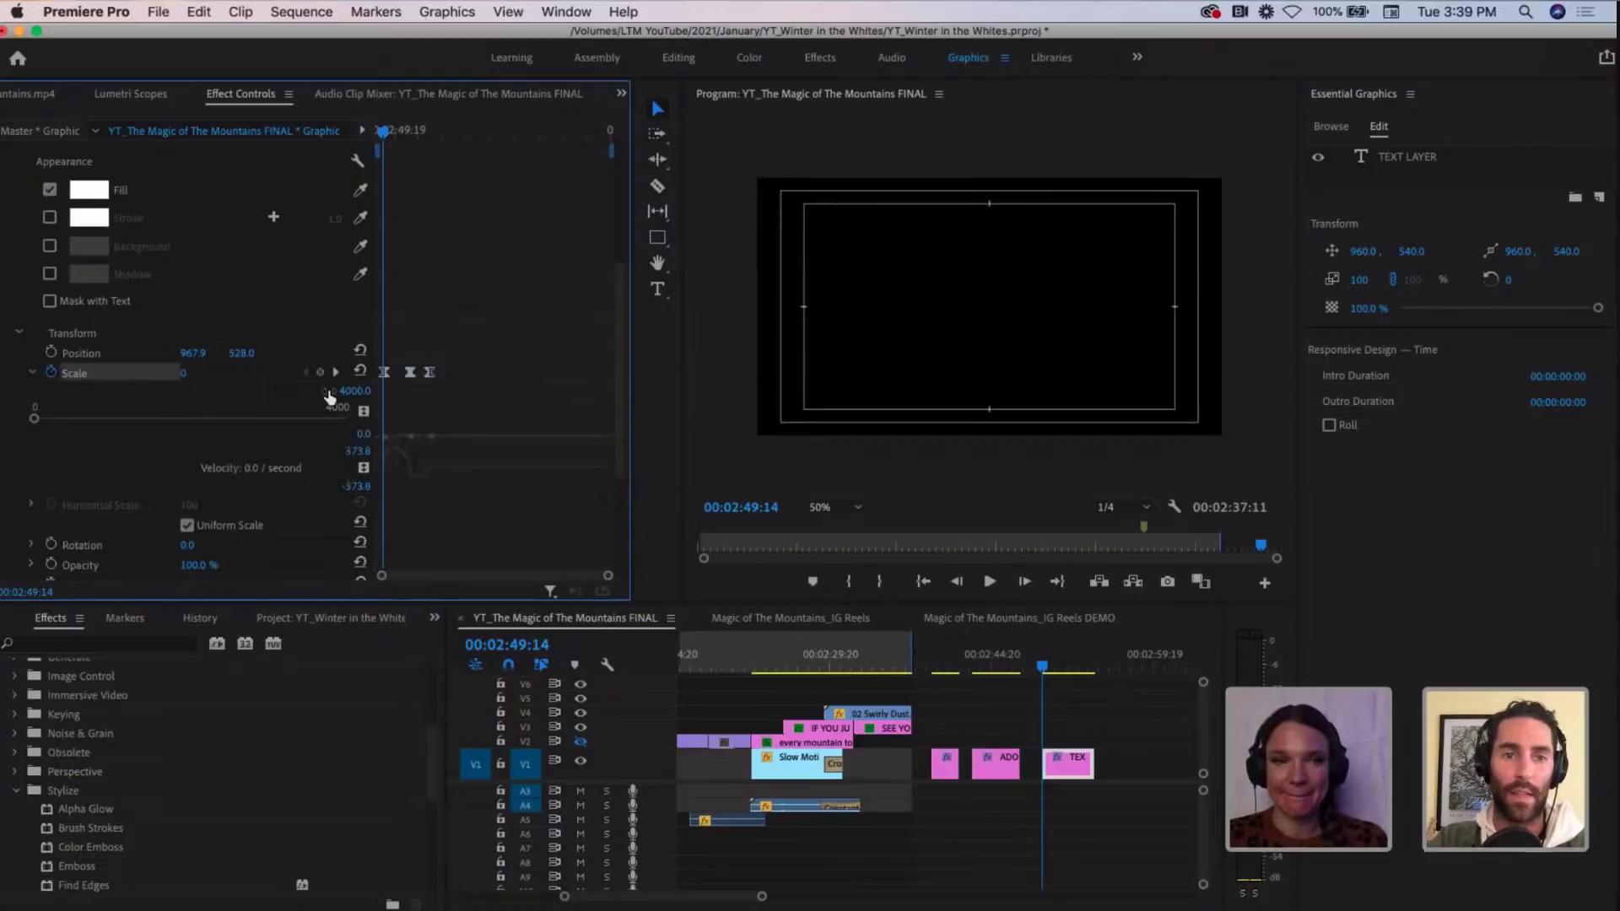
click(31, 373)
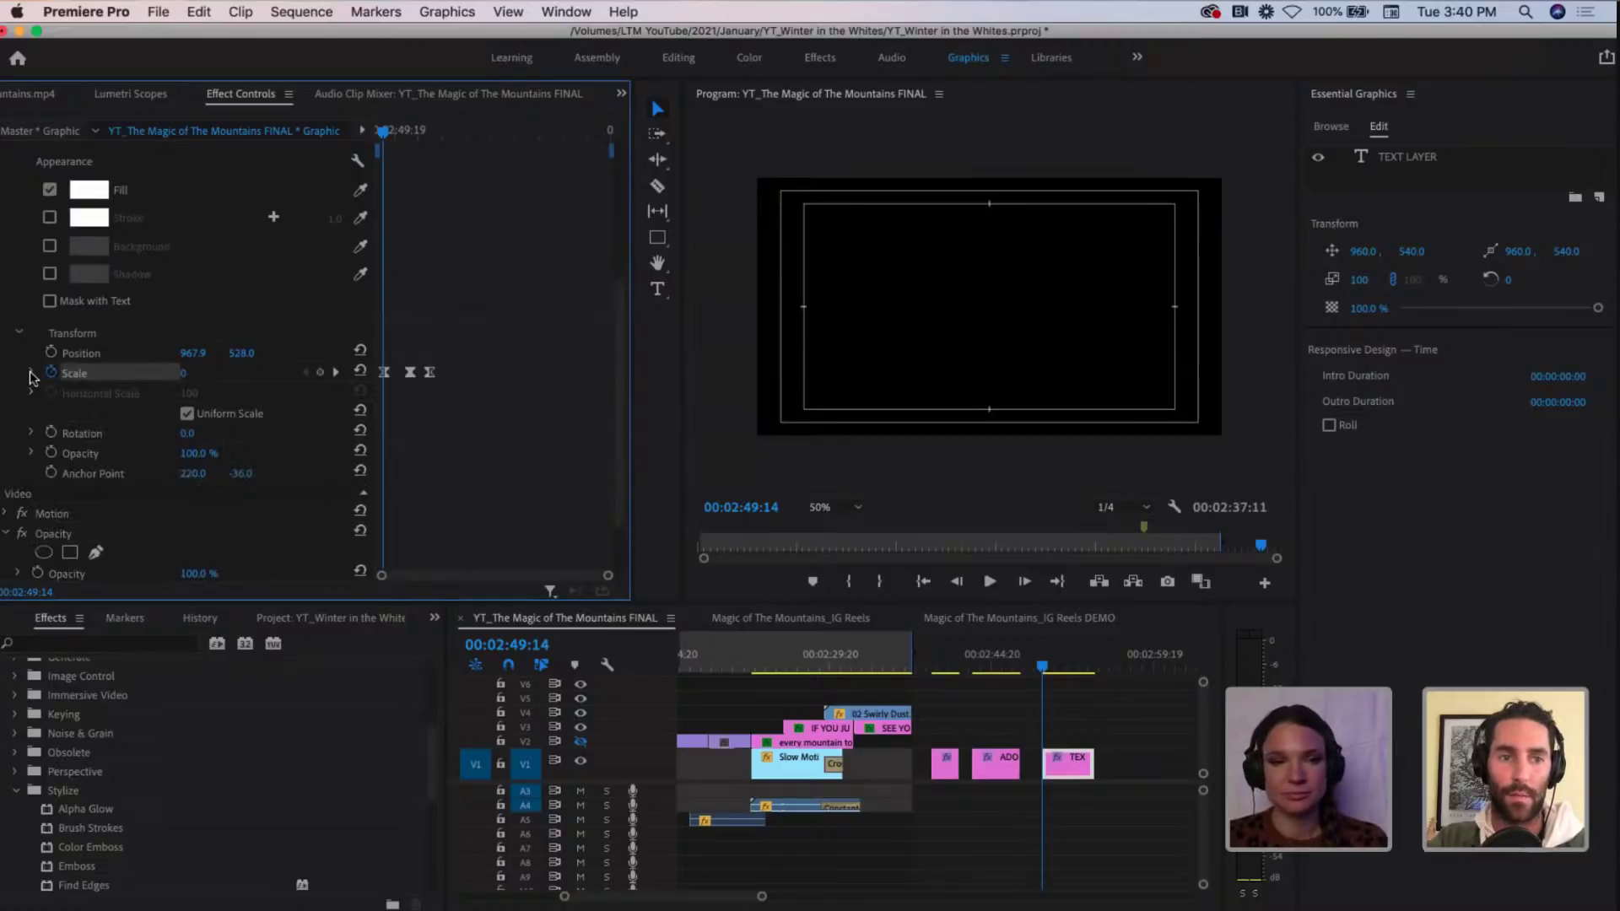
click(30, 373)
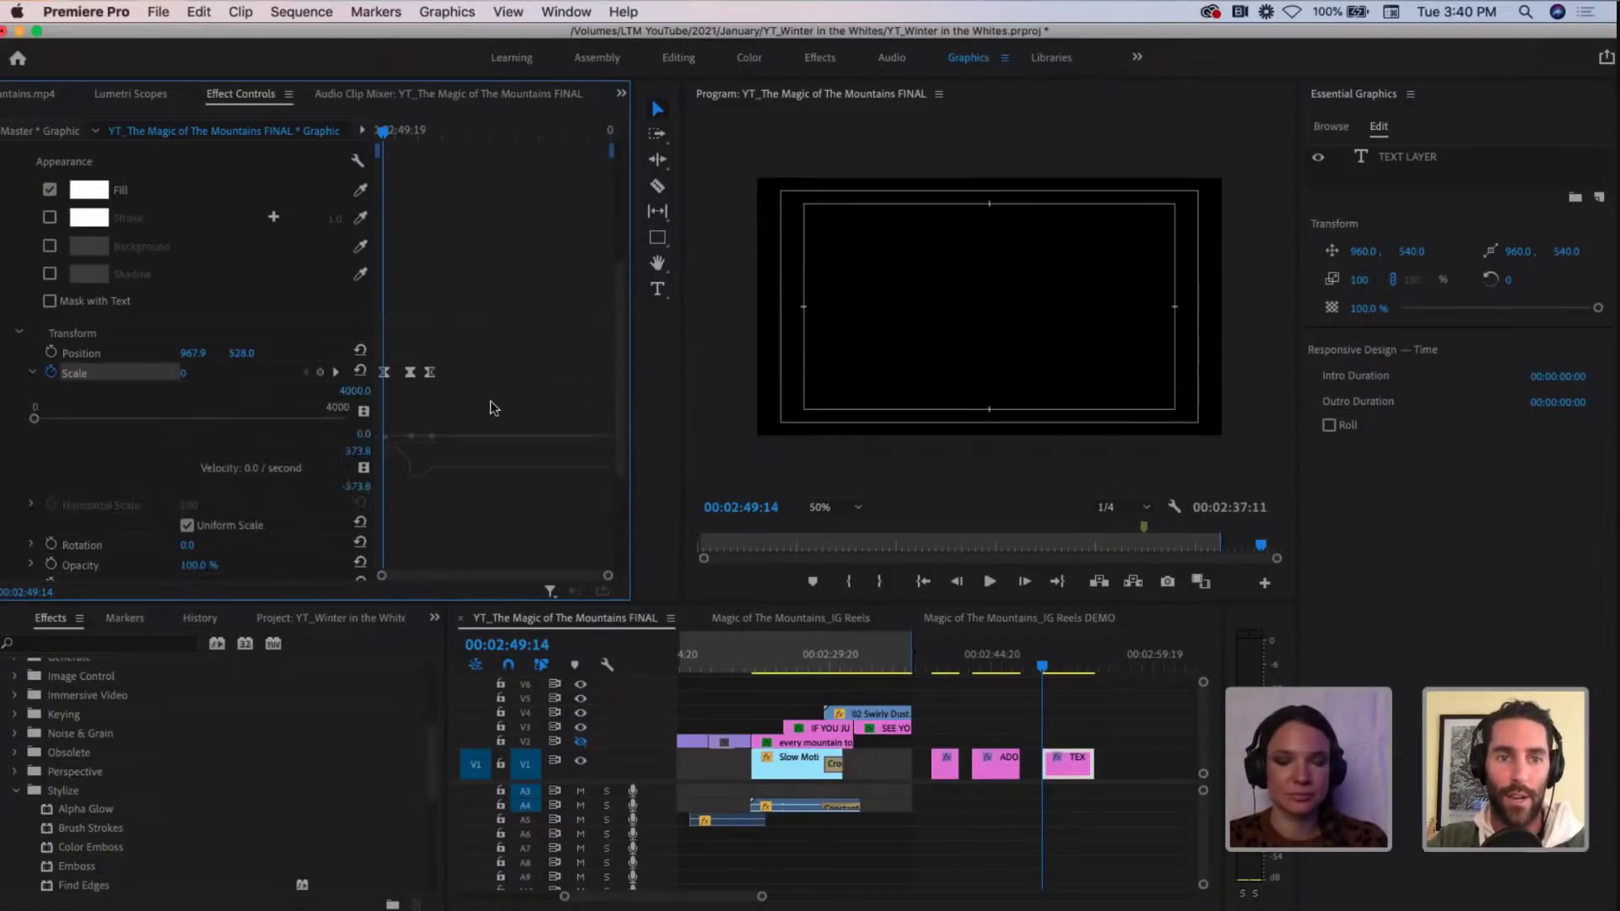
key(equal)
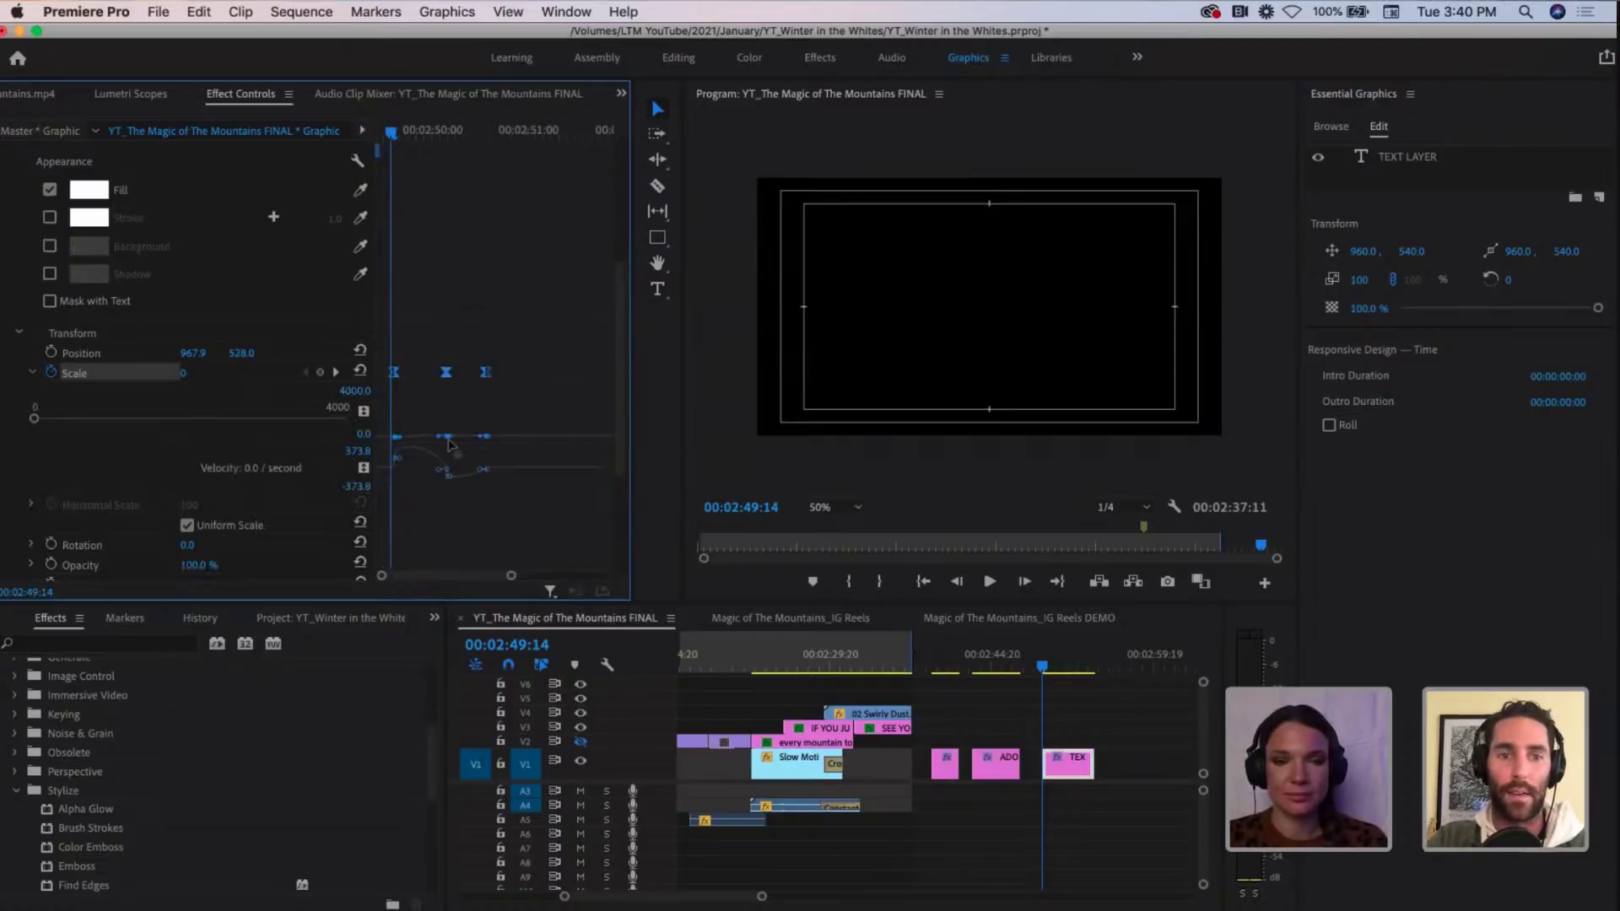
mouse_move(437, 472)
mouse_down()
mouse_move(398, 469)
mouse_move(422, 474)
mouse_up()
Step: Play the text's scale animation repeatedly to check the effect of the velocity curve
key(space)
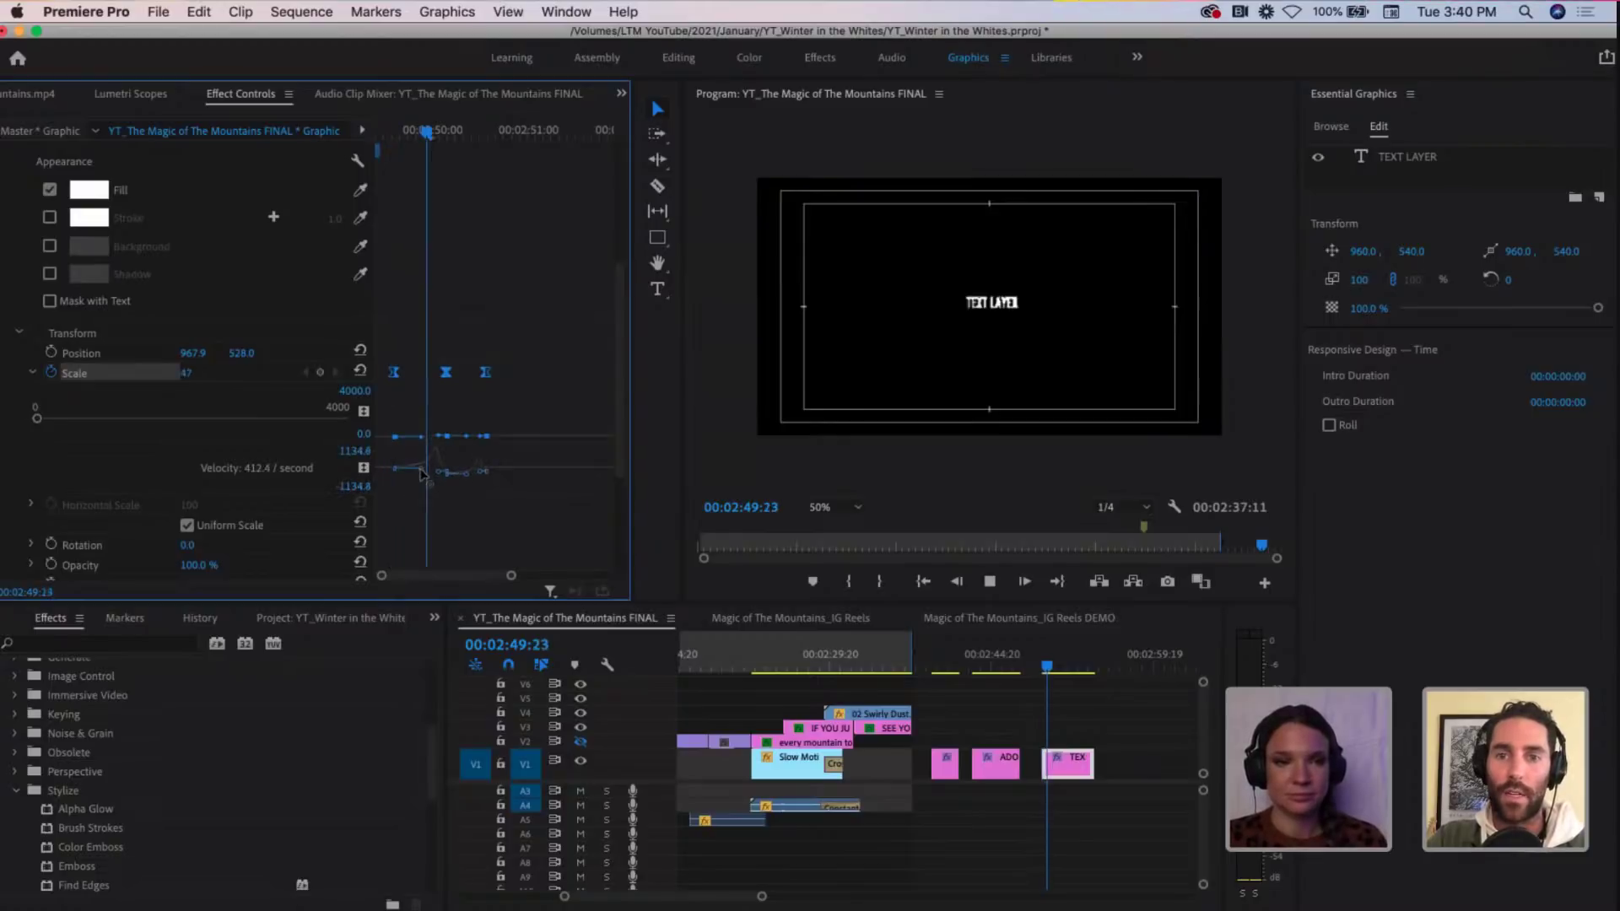
key(space)
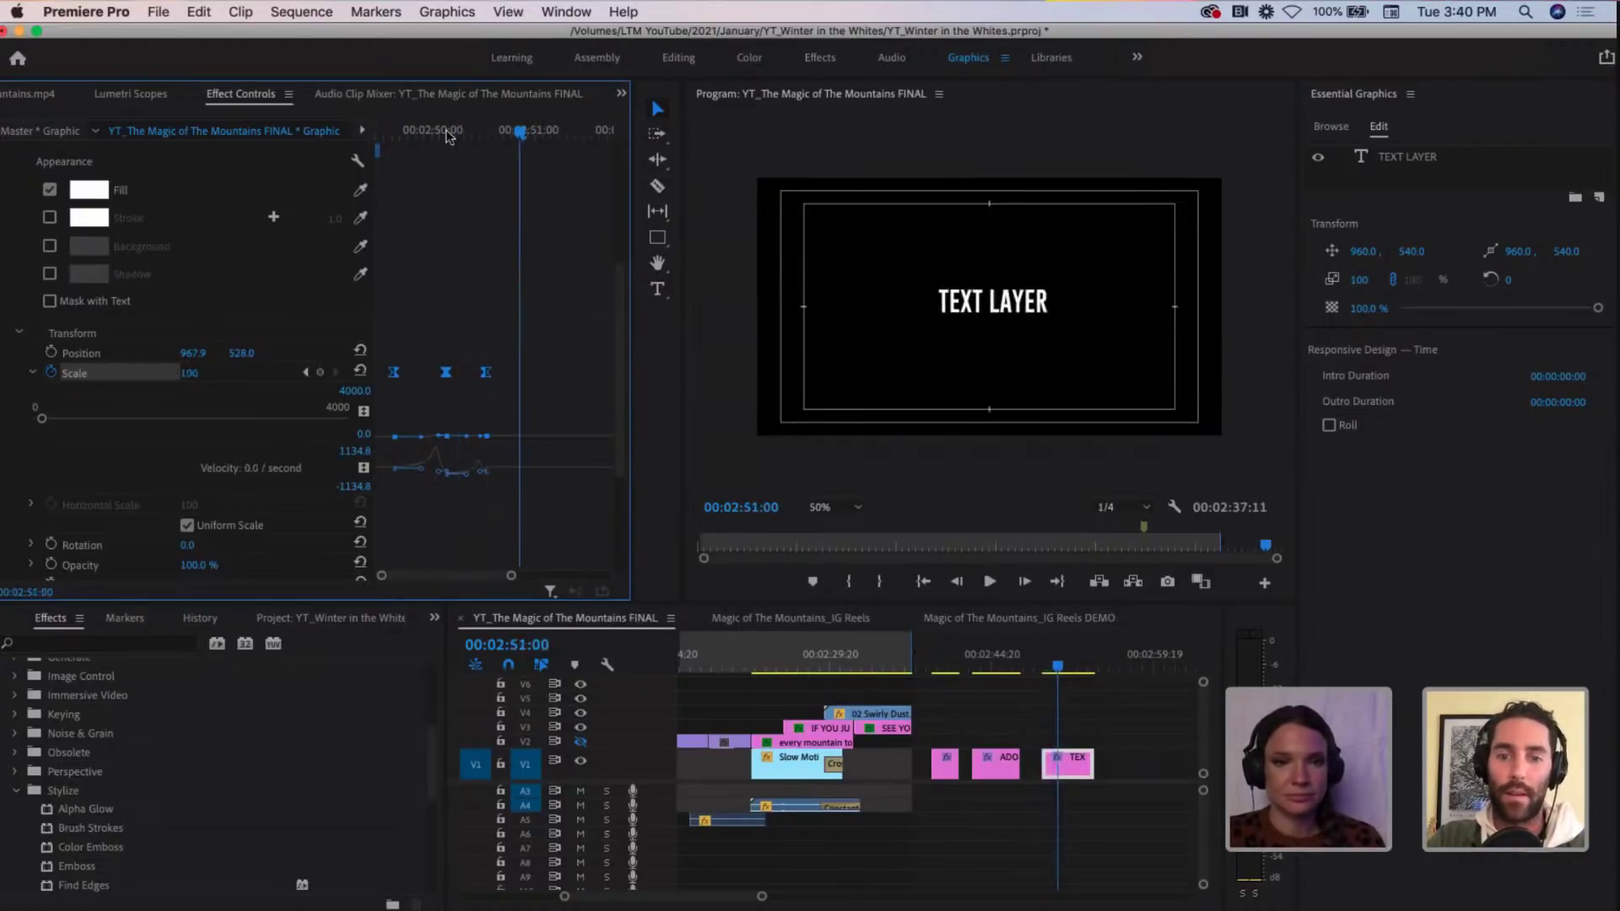
drag(449, 135, 407, 134)
key(space)
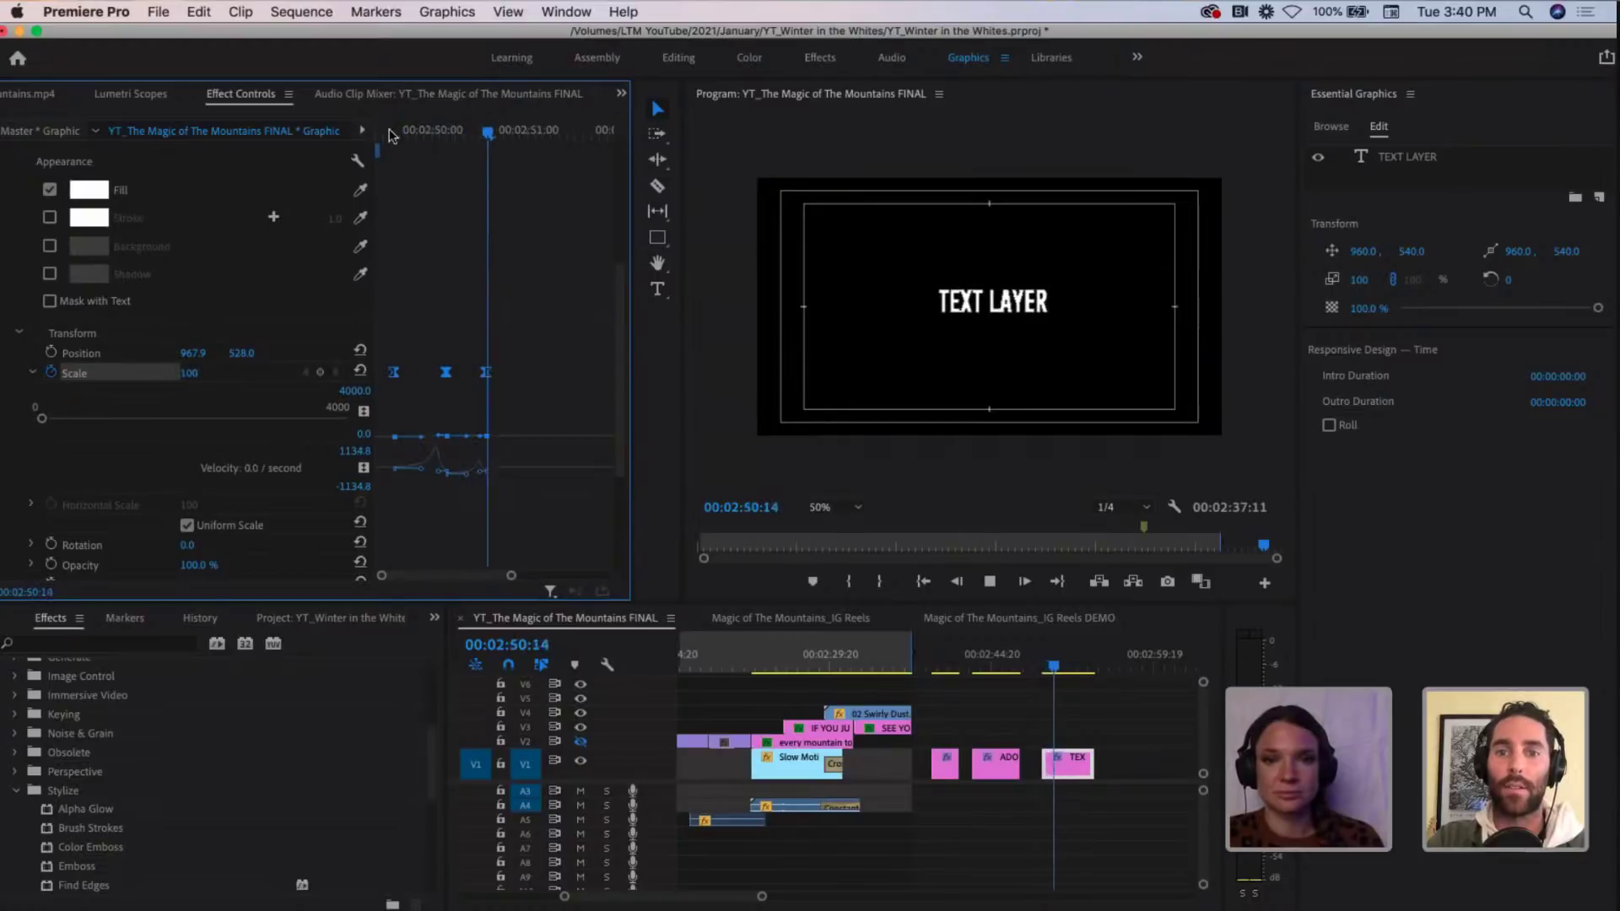
key(space)
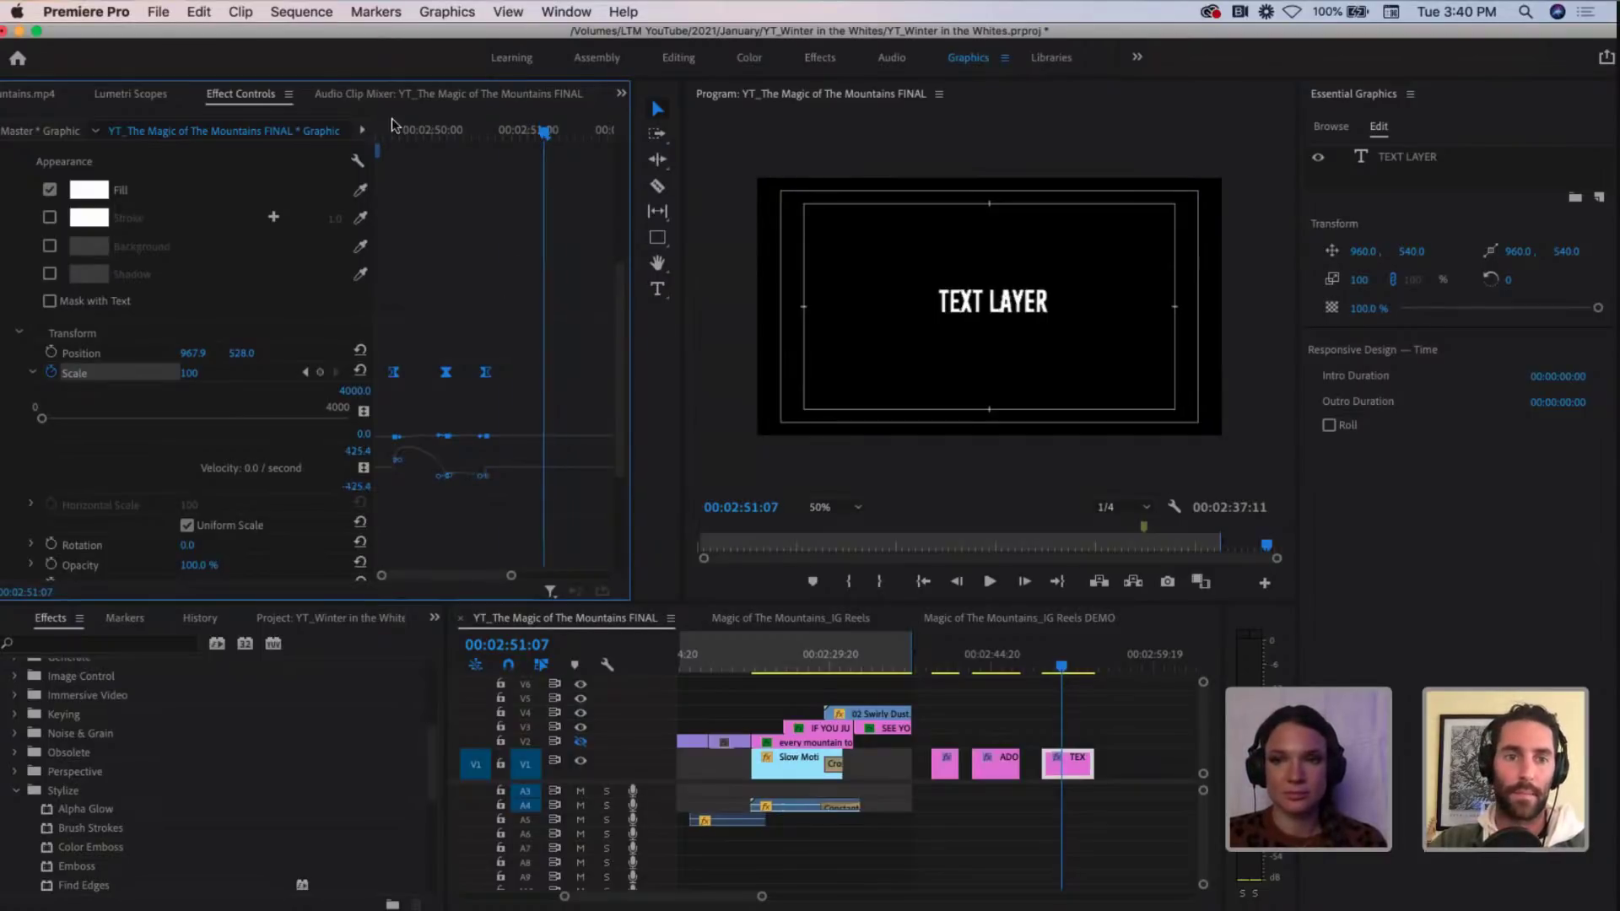
key(Up)
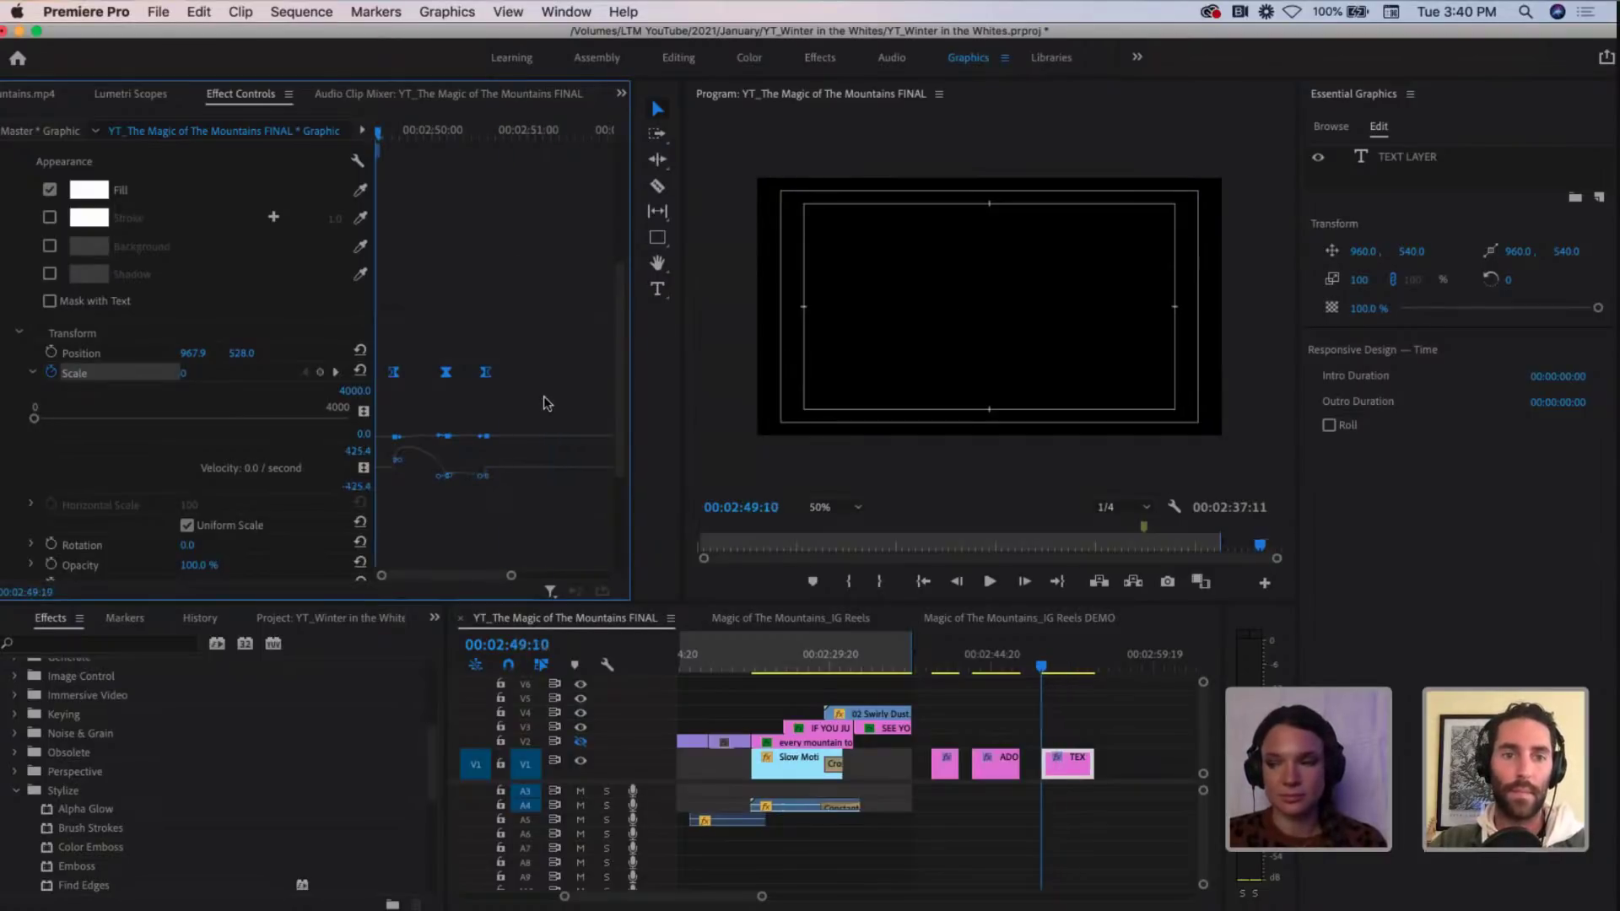
Step: Look over the TEXT LAYER clip and the full extent of the YT_The Magic of The Mountains FINAL sequence
click(1099, 730)
key(minus)
key(equal)
key(equal)
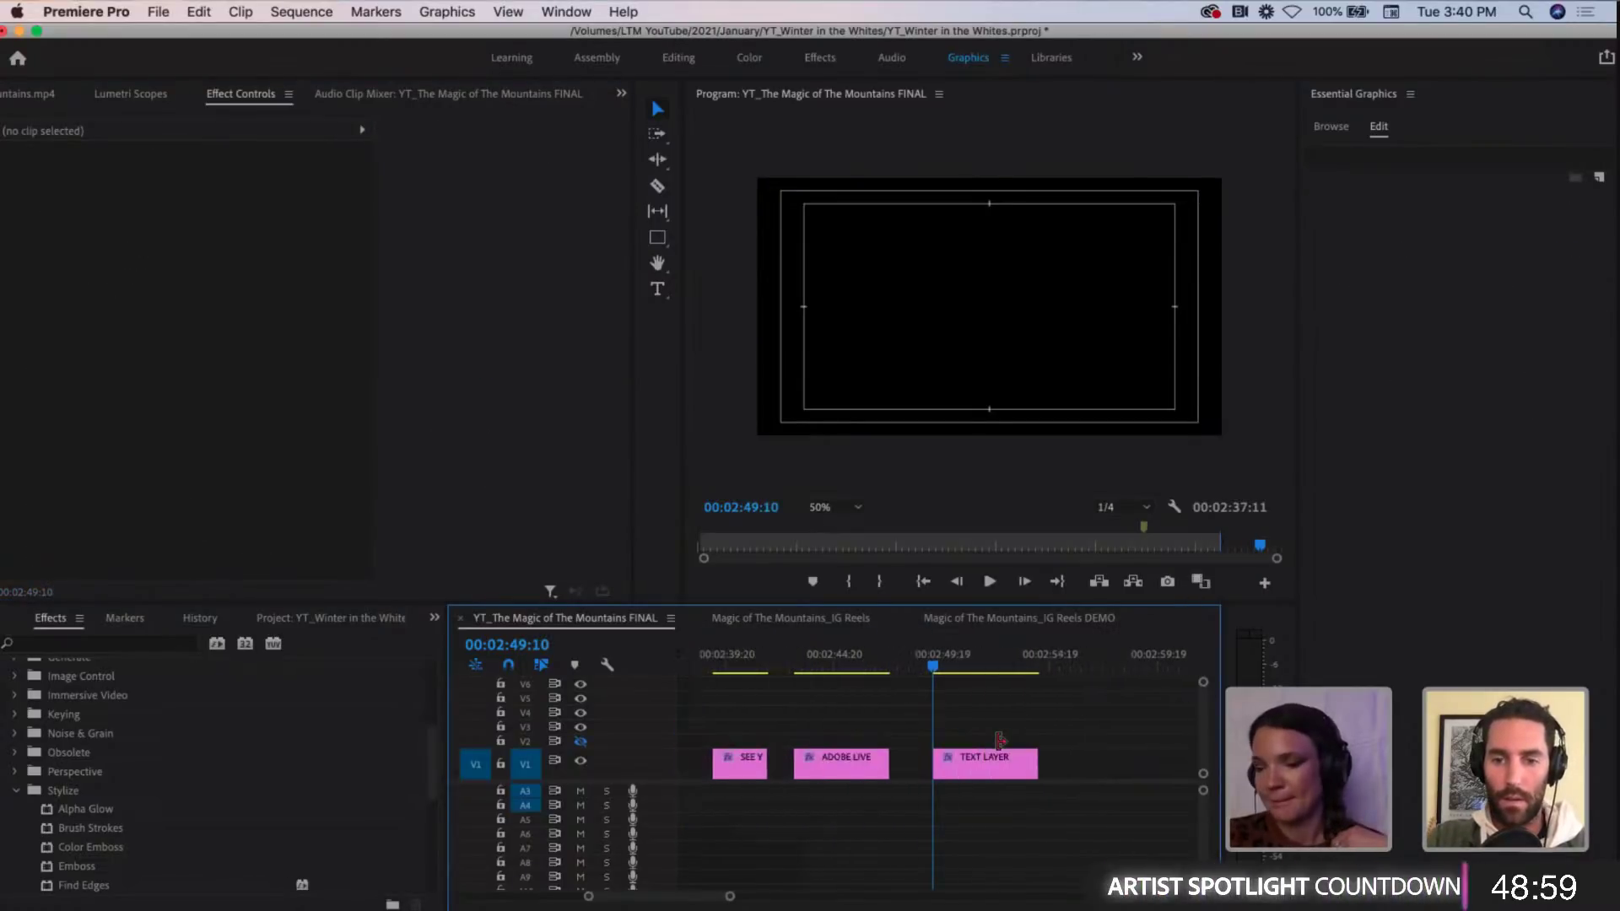
click(1008, 764)
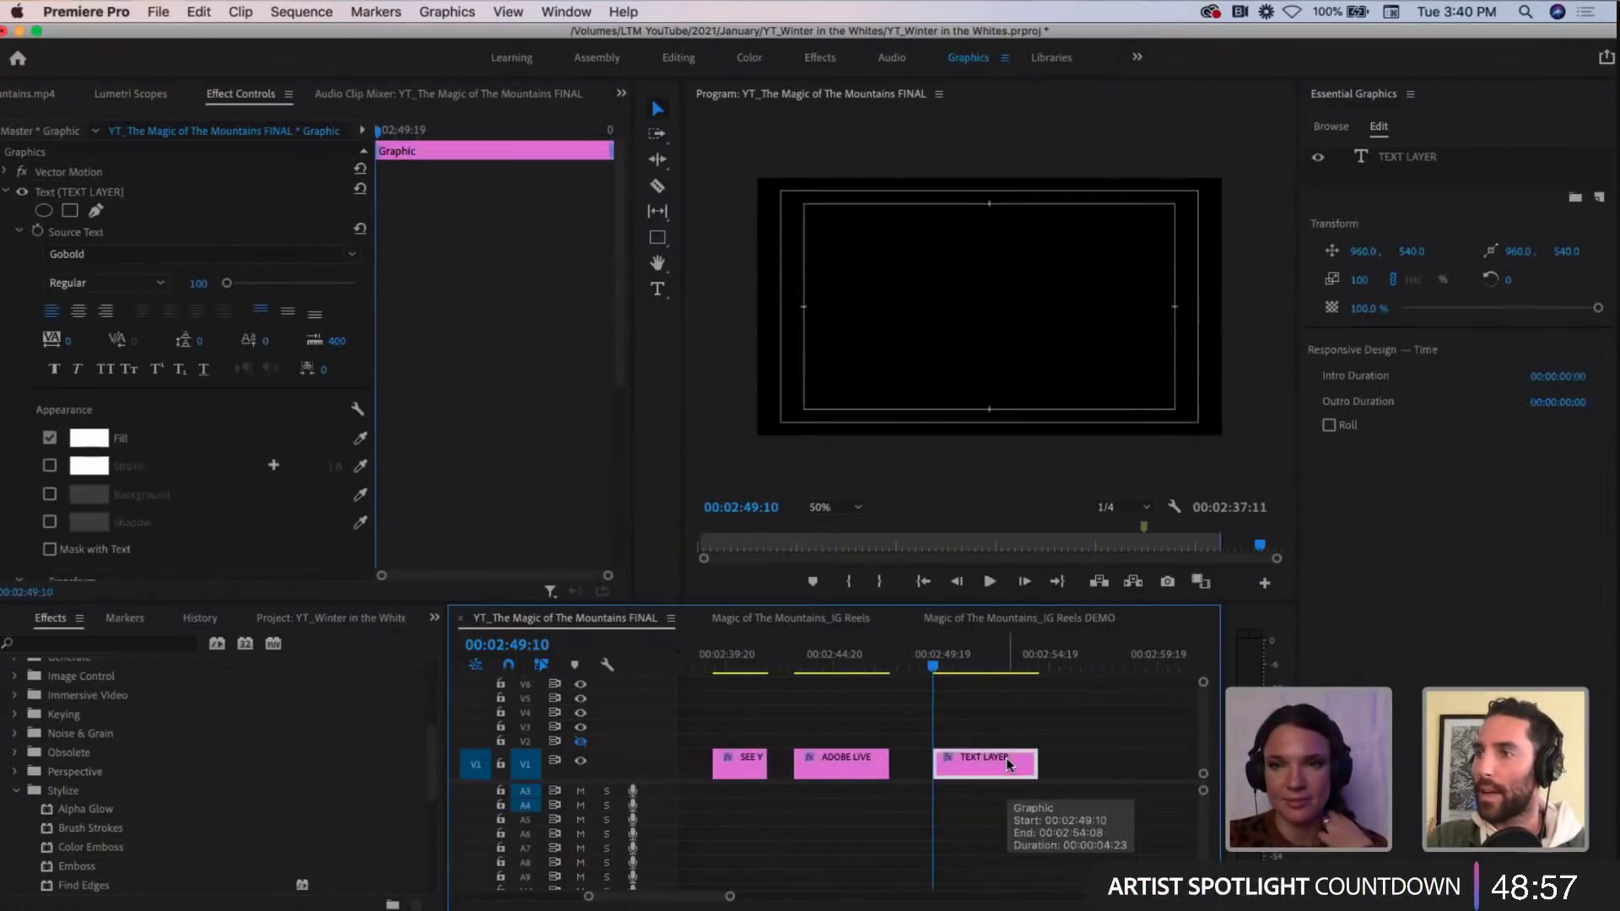
key(minus)
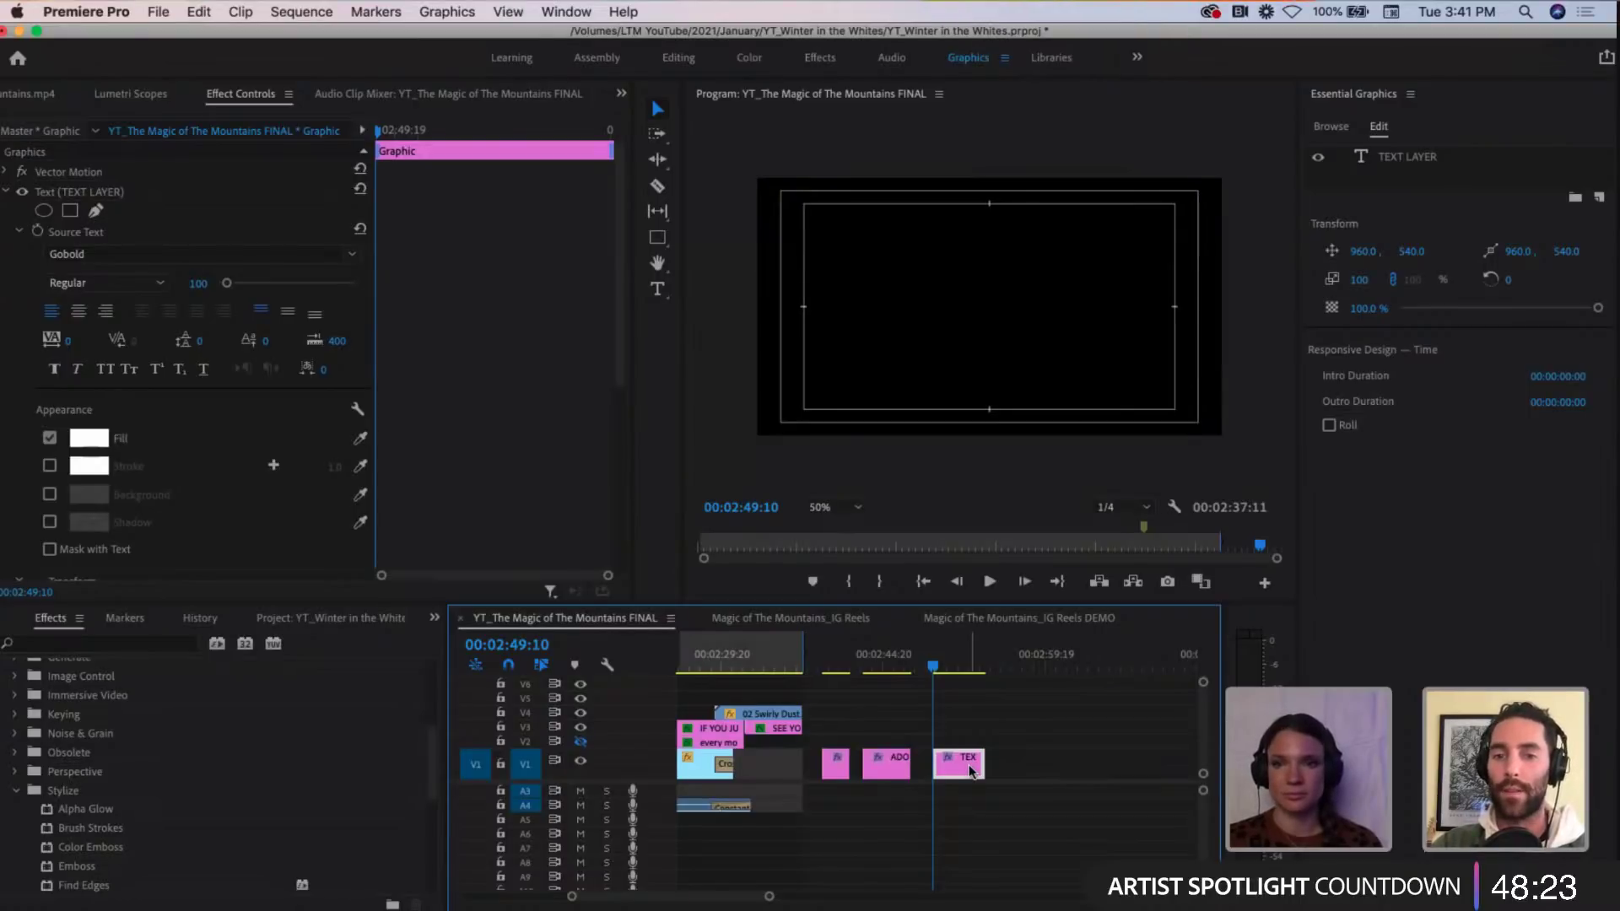
click(969, 736)
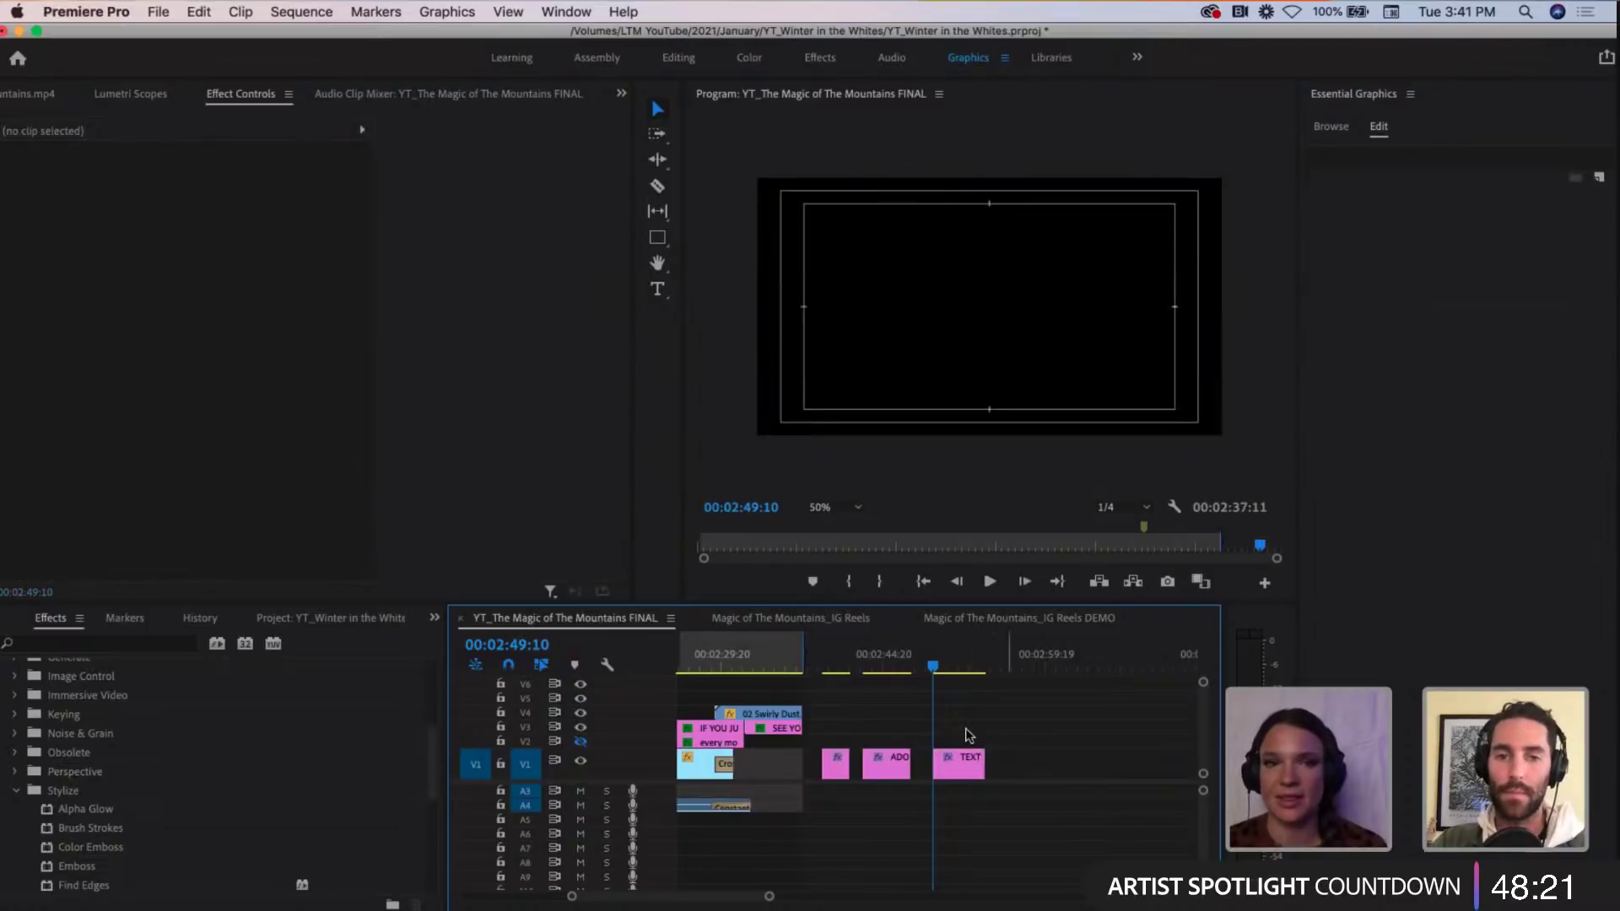
key(minus)
key(minus)
key(minus)
key(minus)
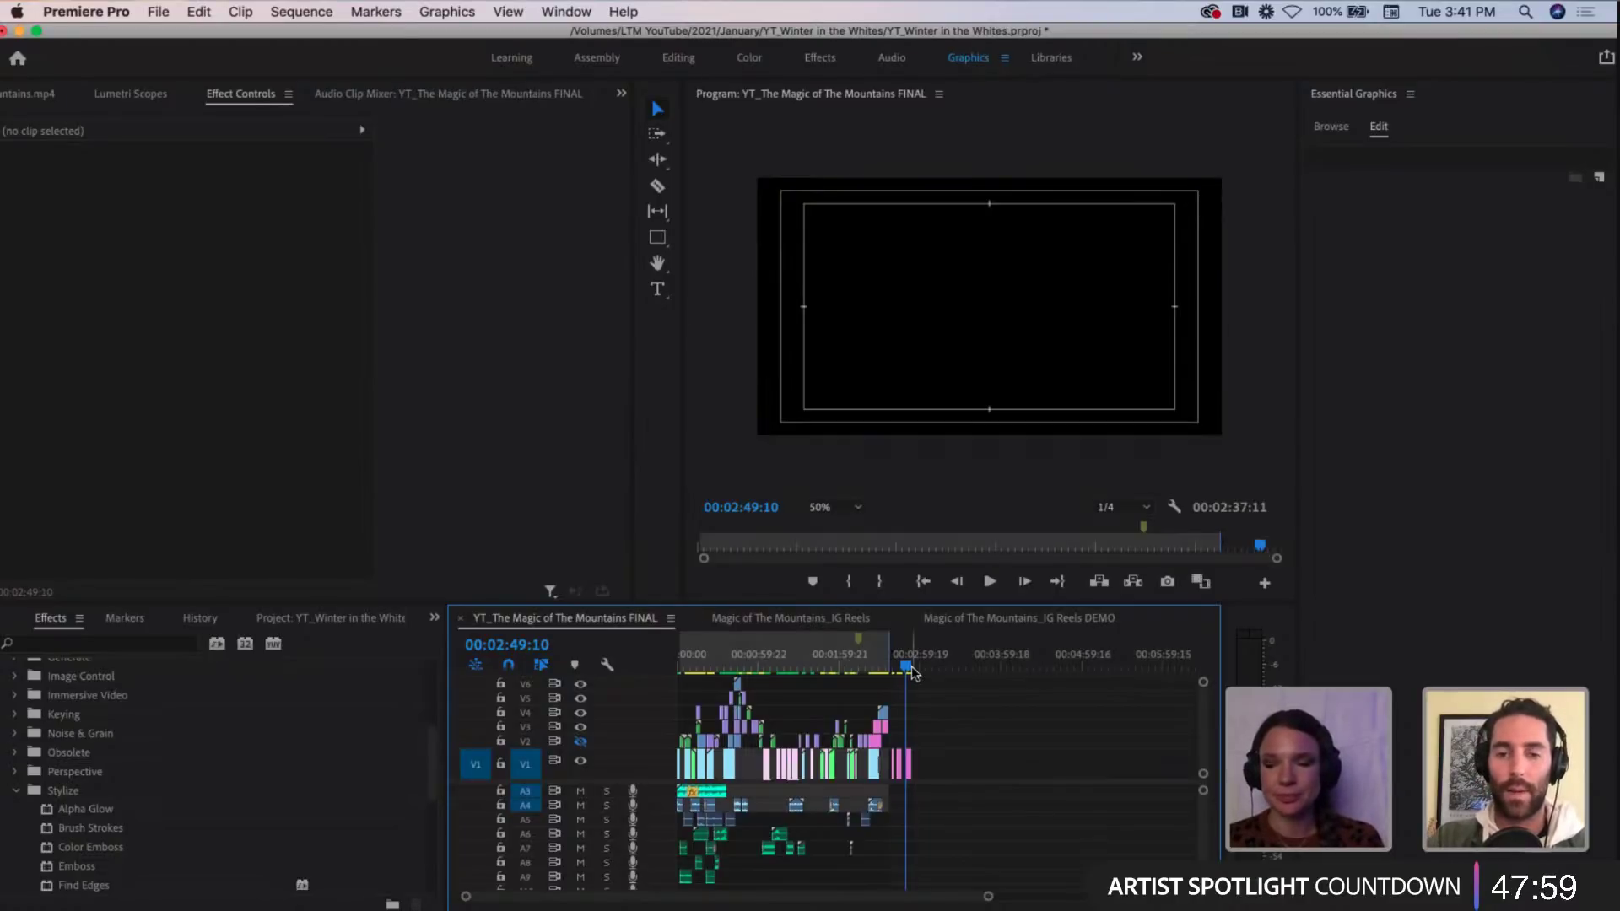
scroll(913, 672, up, 2)
scroll(913, 673, down, 3)
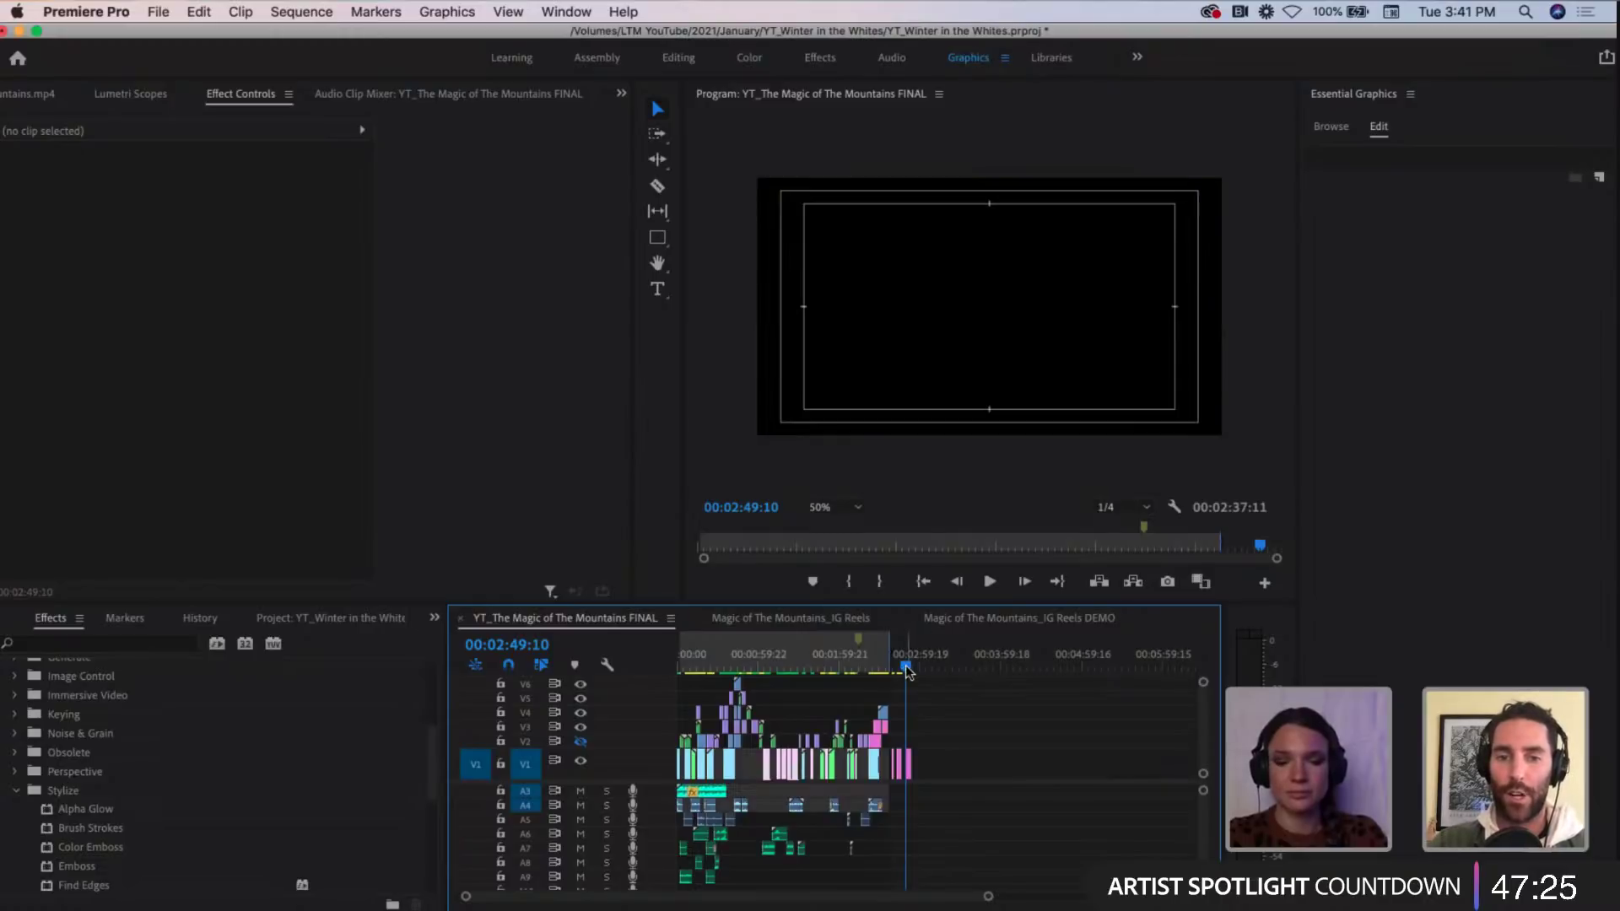
Step: Compare the vertical Magic of The Mountains_IG Reels sequence with the footage in the YT_The Magic of The Mountains FINAL sequence
click(832, 620)
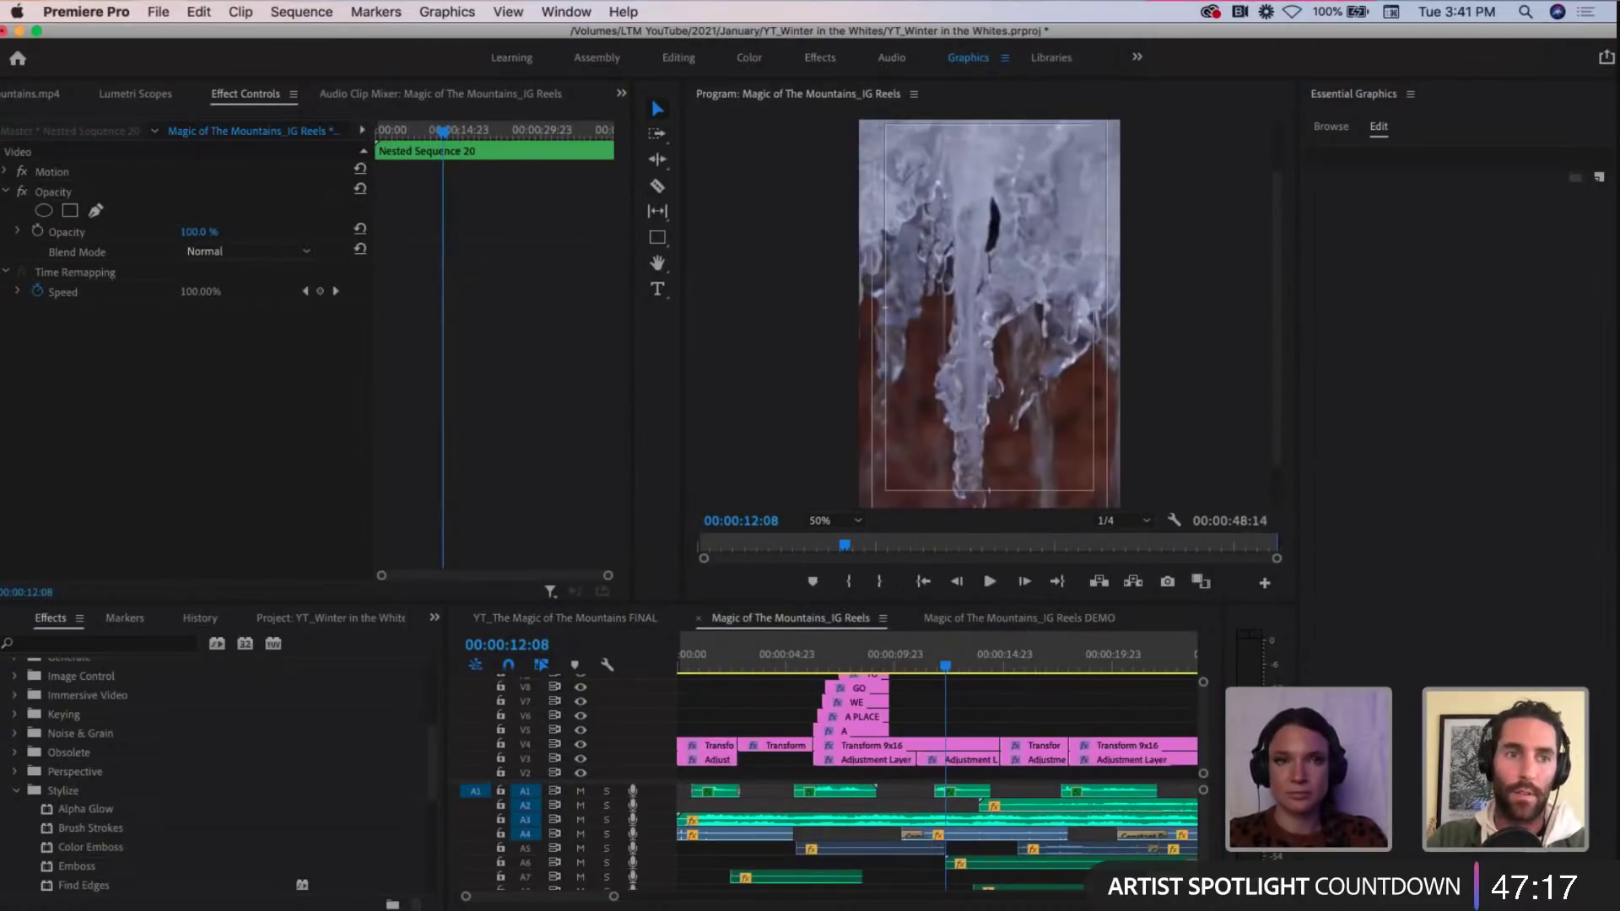
click(975, 695)
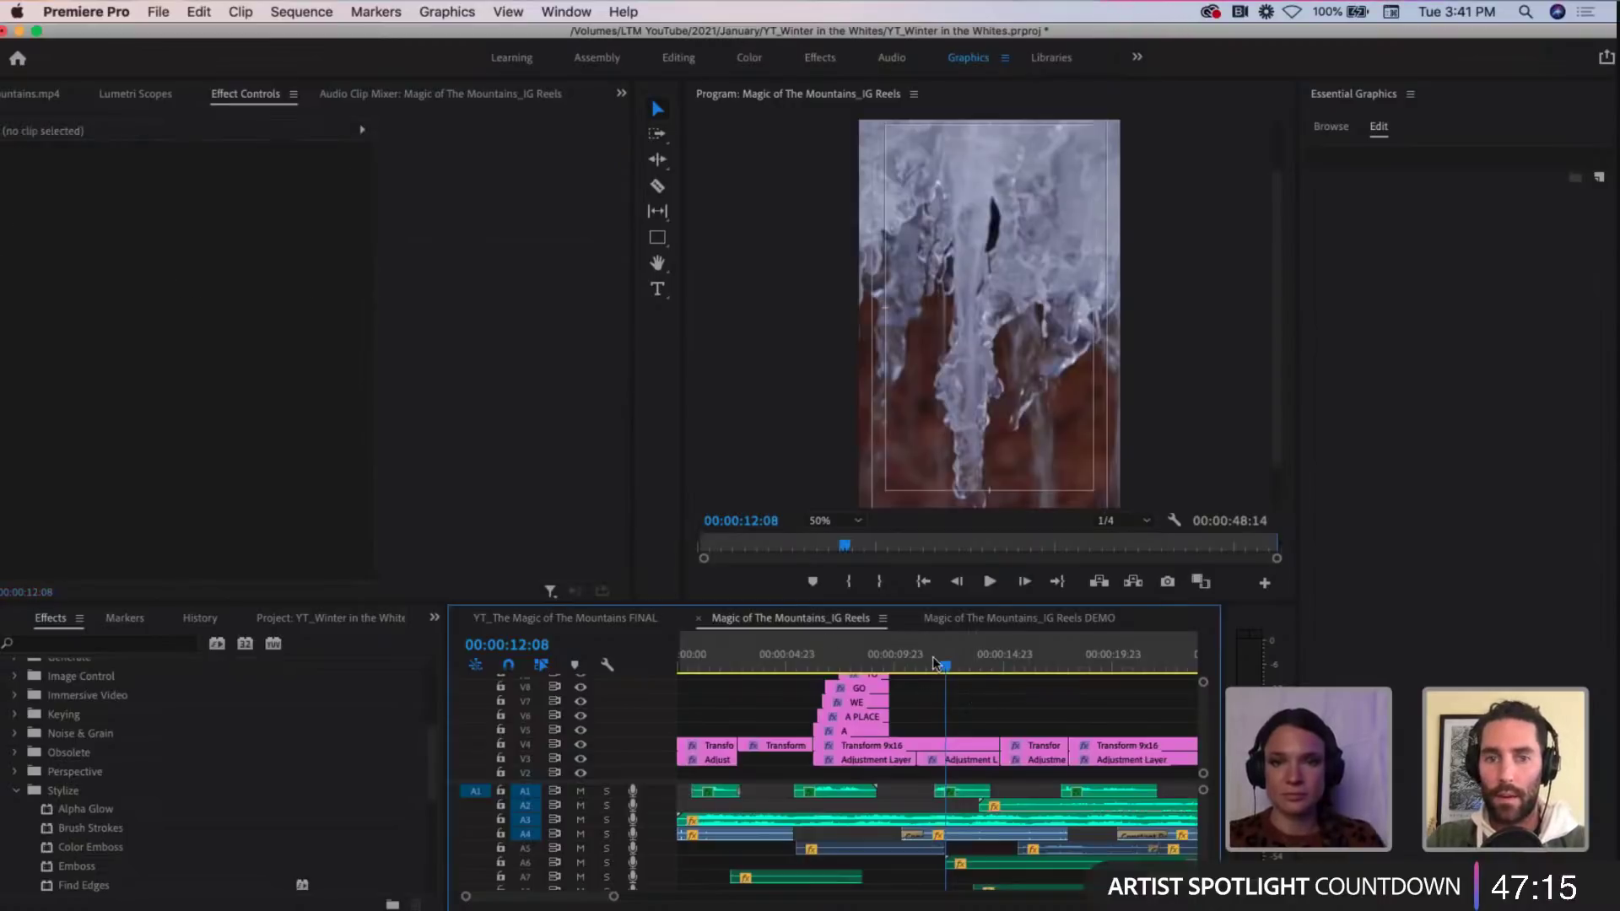
key(minus)
key(minus)
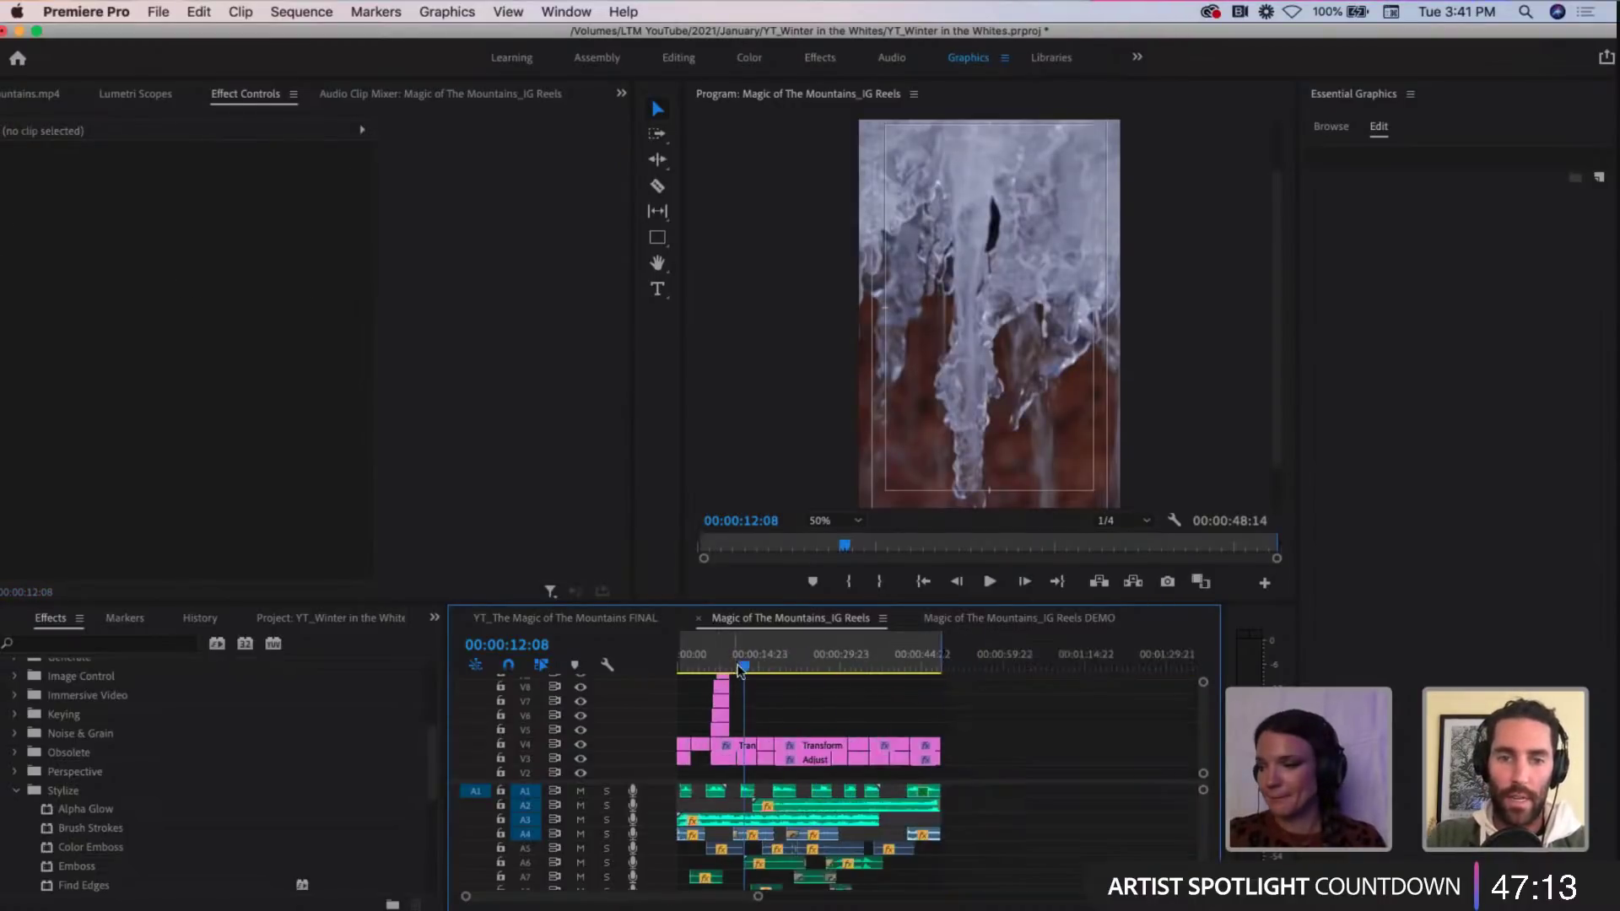
drag(743, 666, 667, 666)
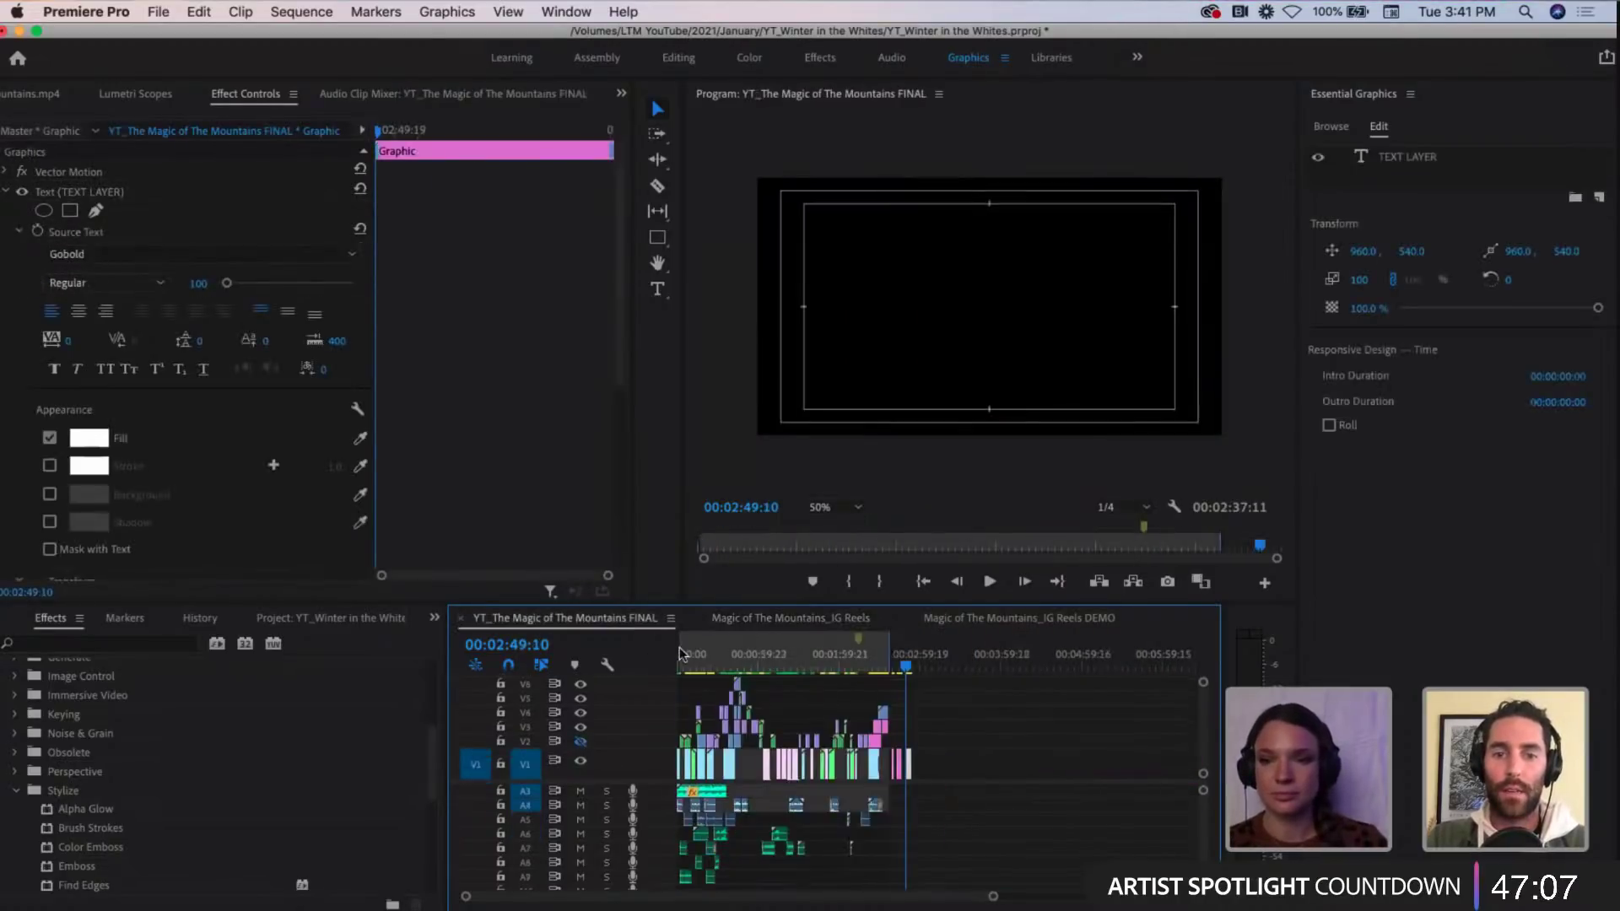
drag(905, 664, 730, 665)
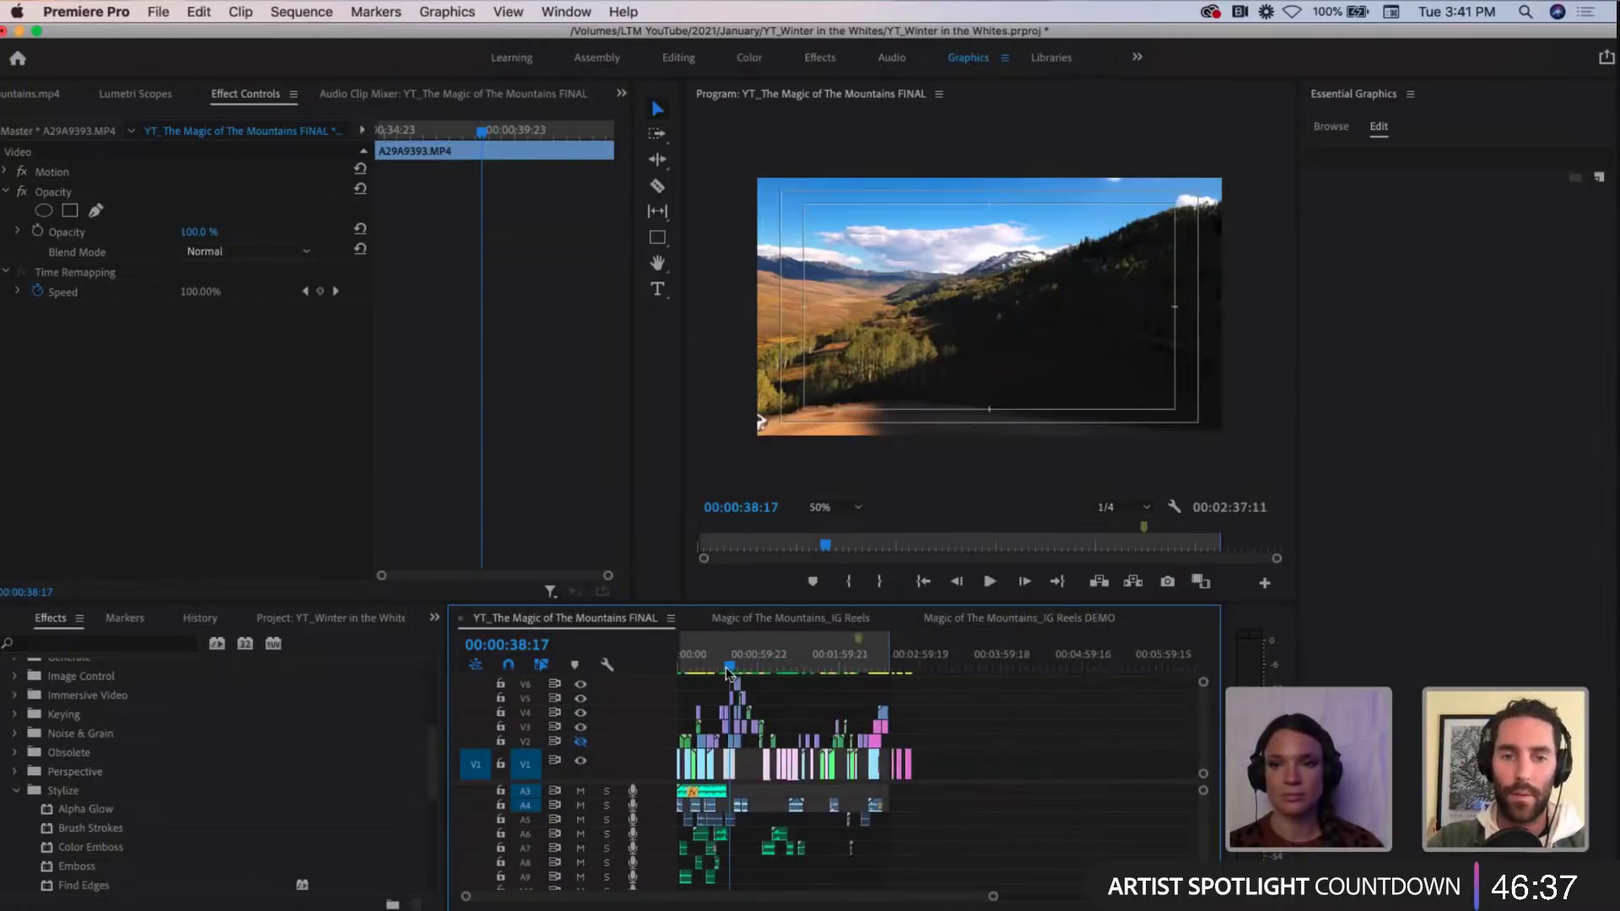
Step: Start a new sequence and set its frame size to 1080 horizontal by 1920 vertical
key(super+n)
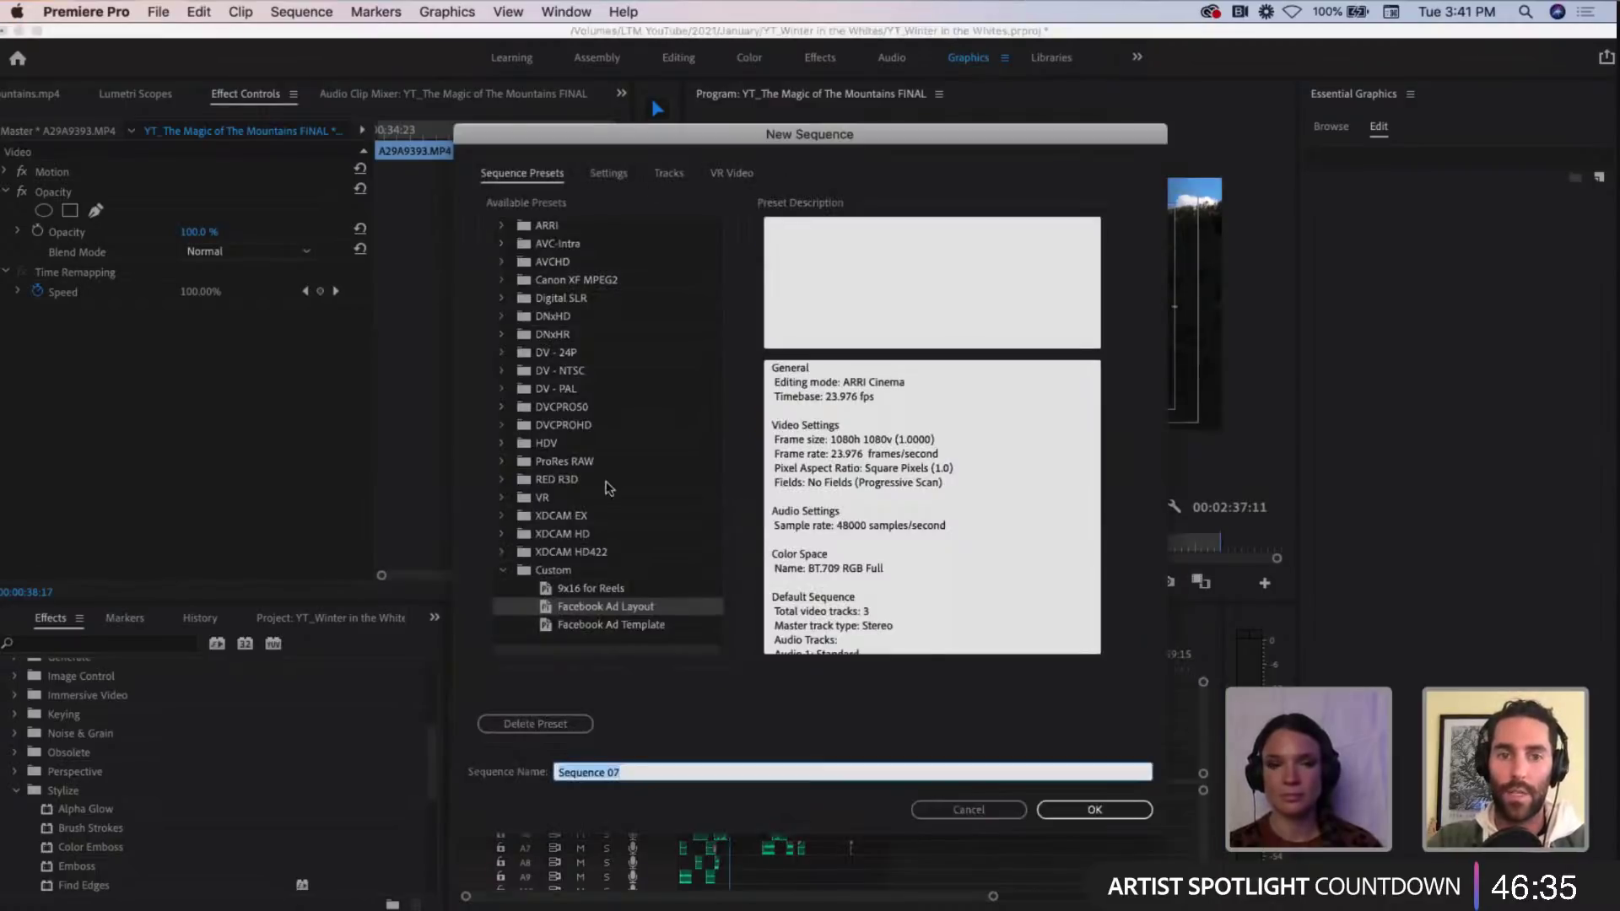
click(609, 172)
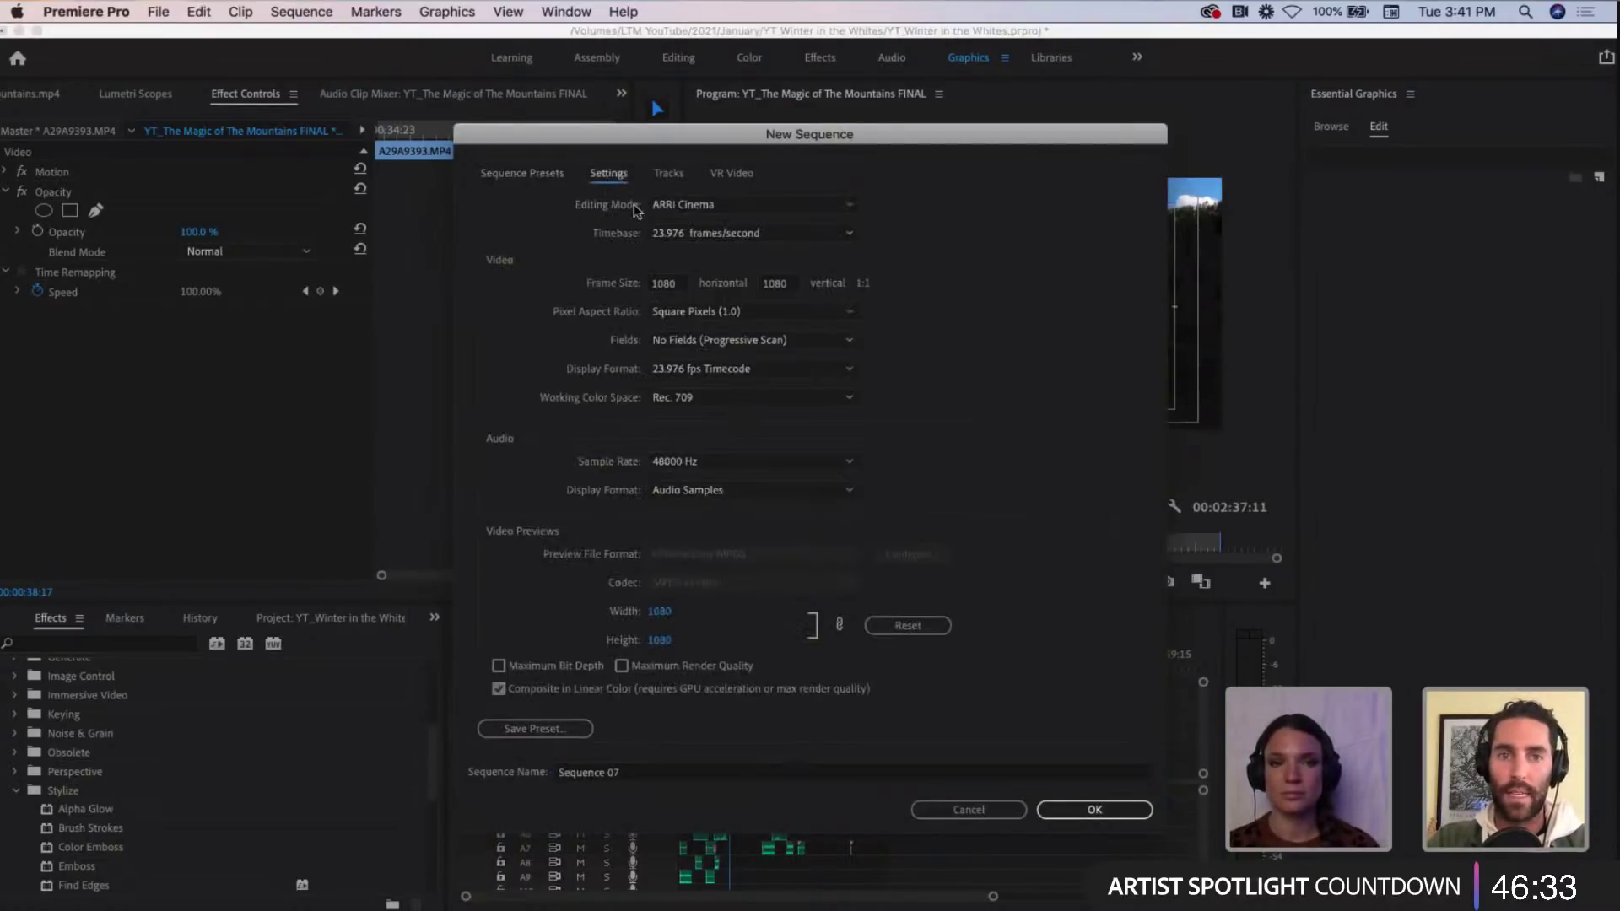
click(679, 283)
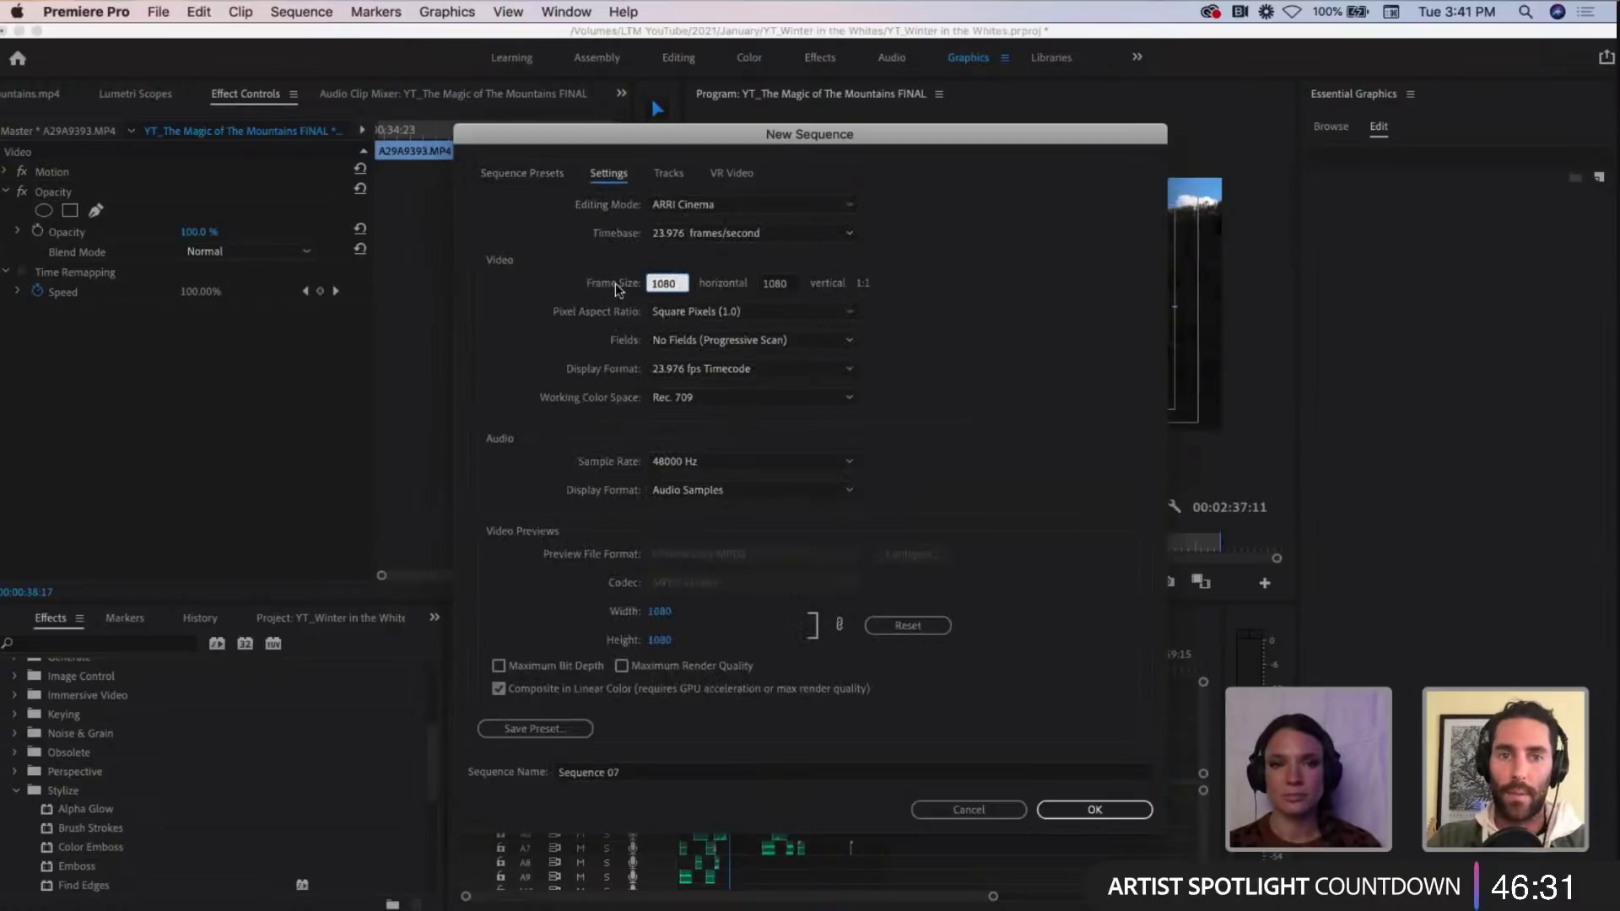
drag(679, 283, 629, 283)
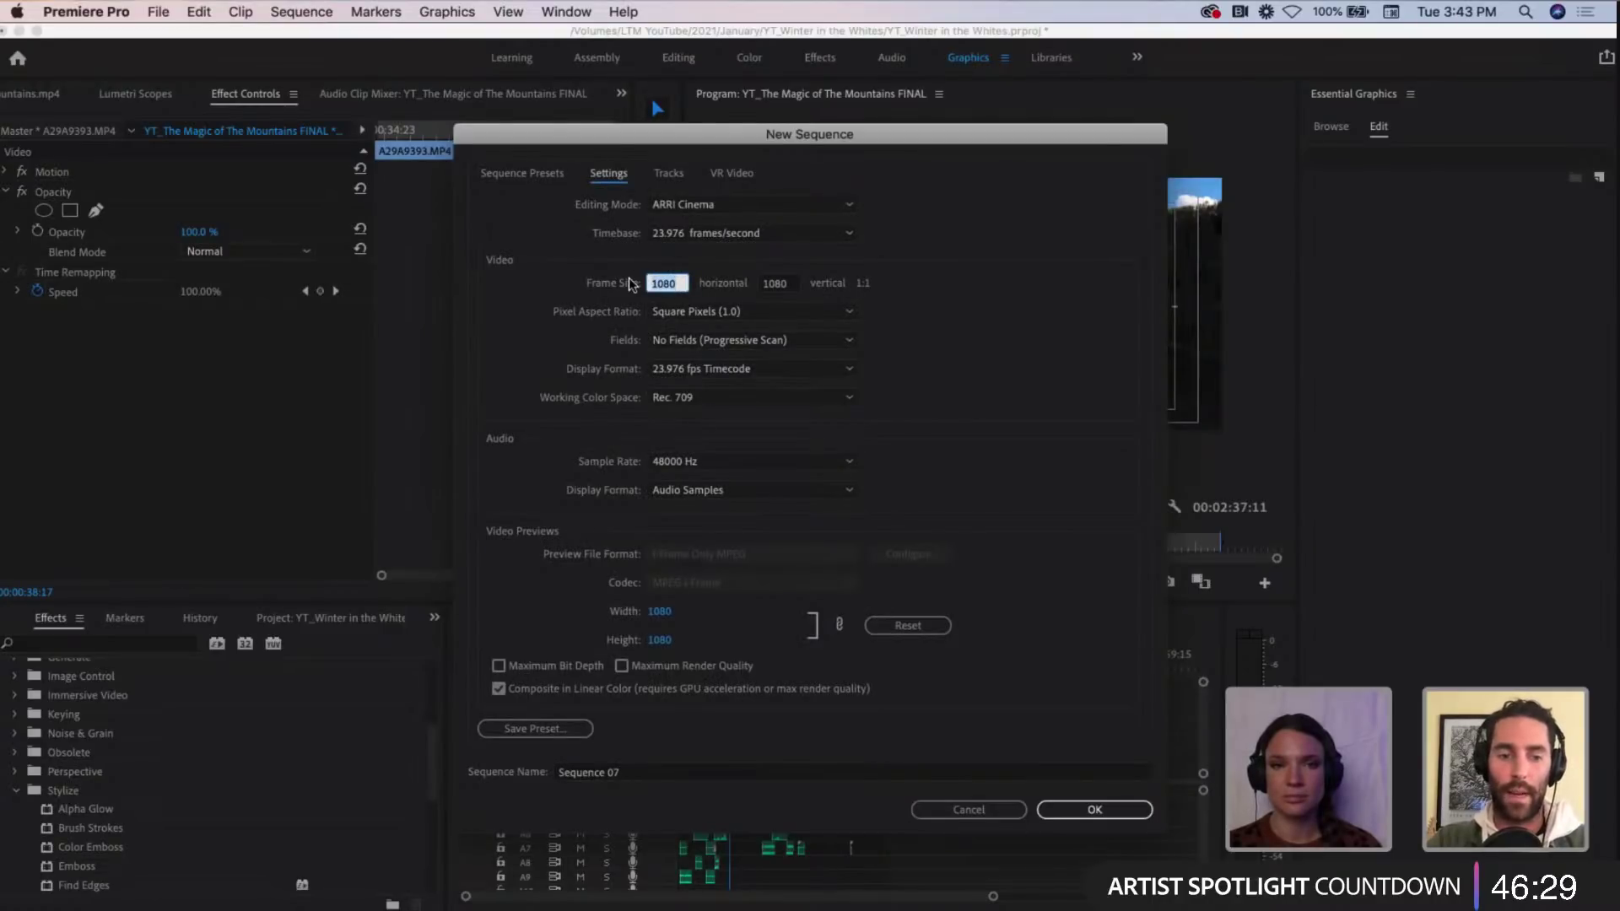
text(1080)
key(Tab)
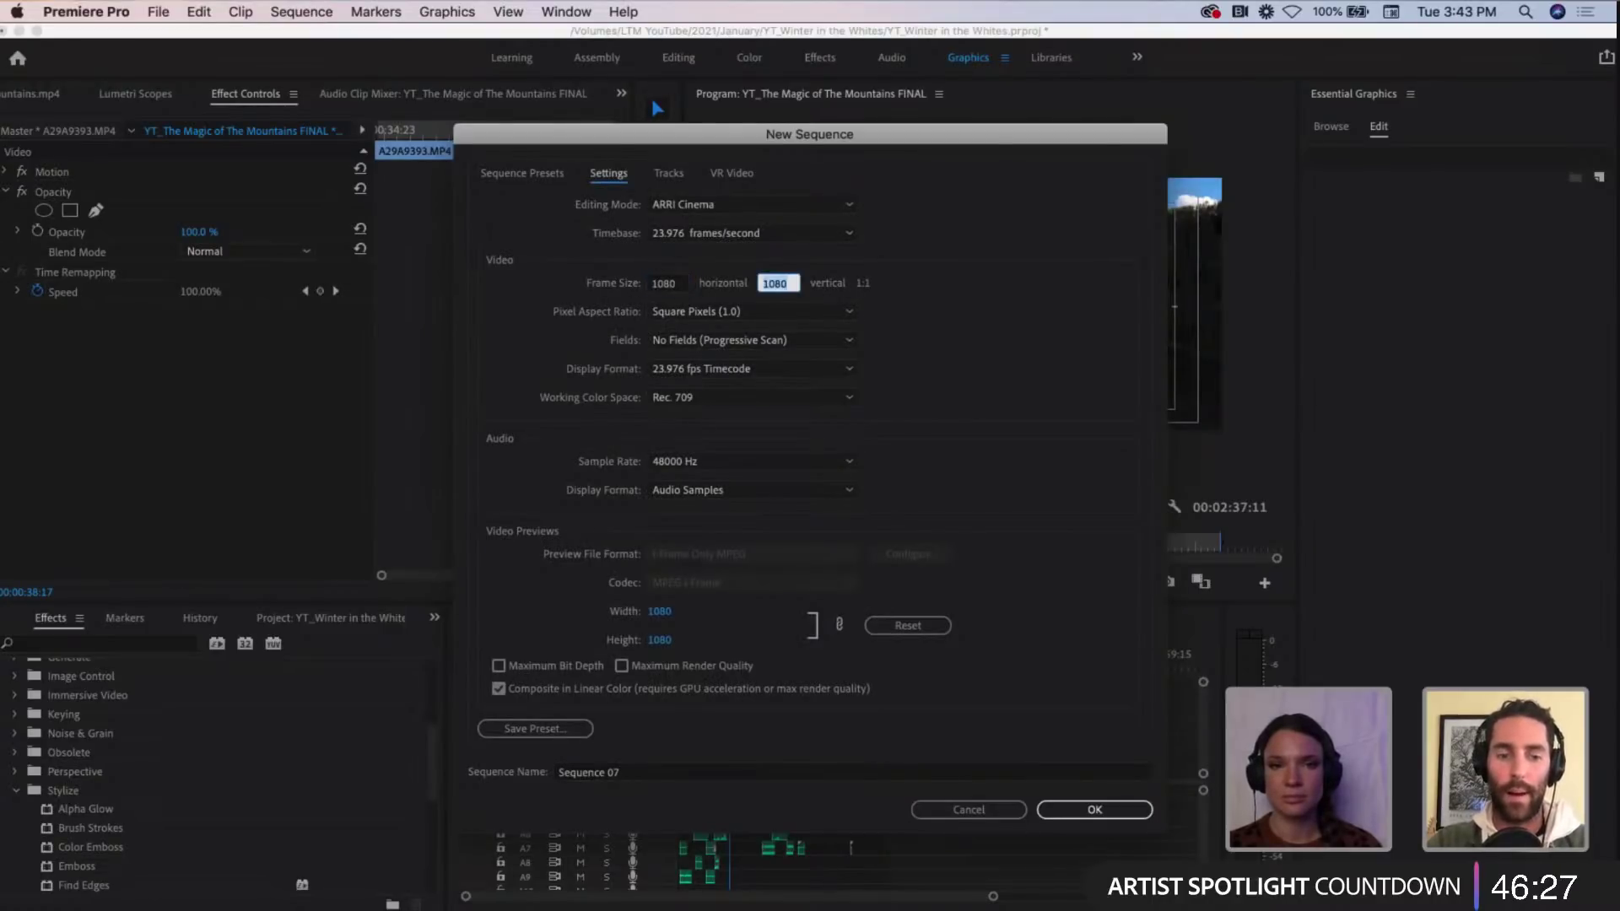
text(1920)
key(Tab)
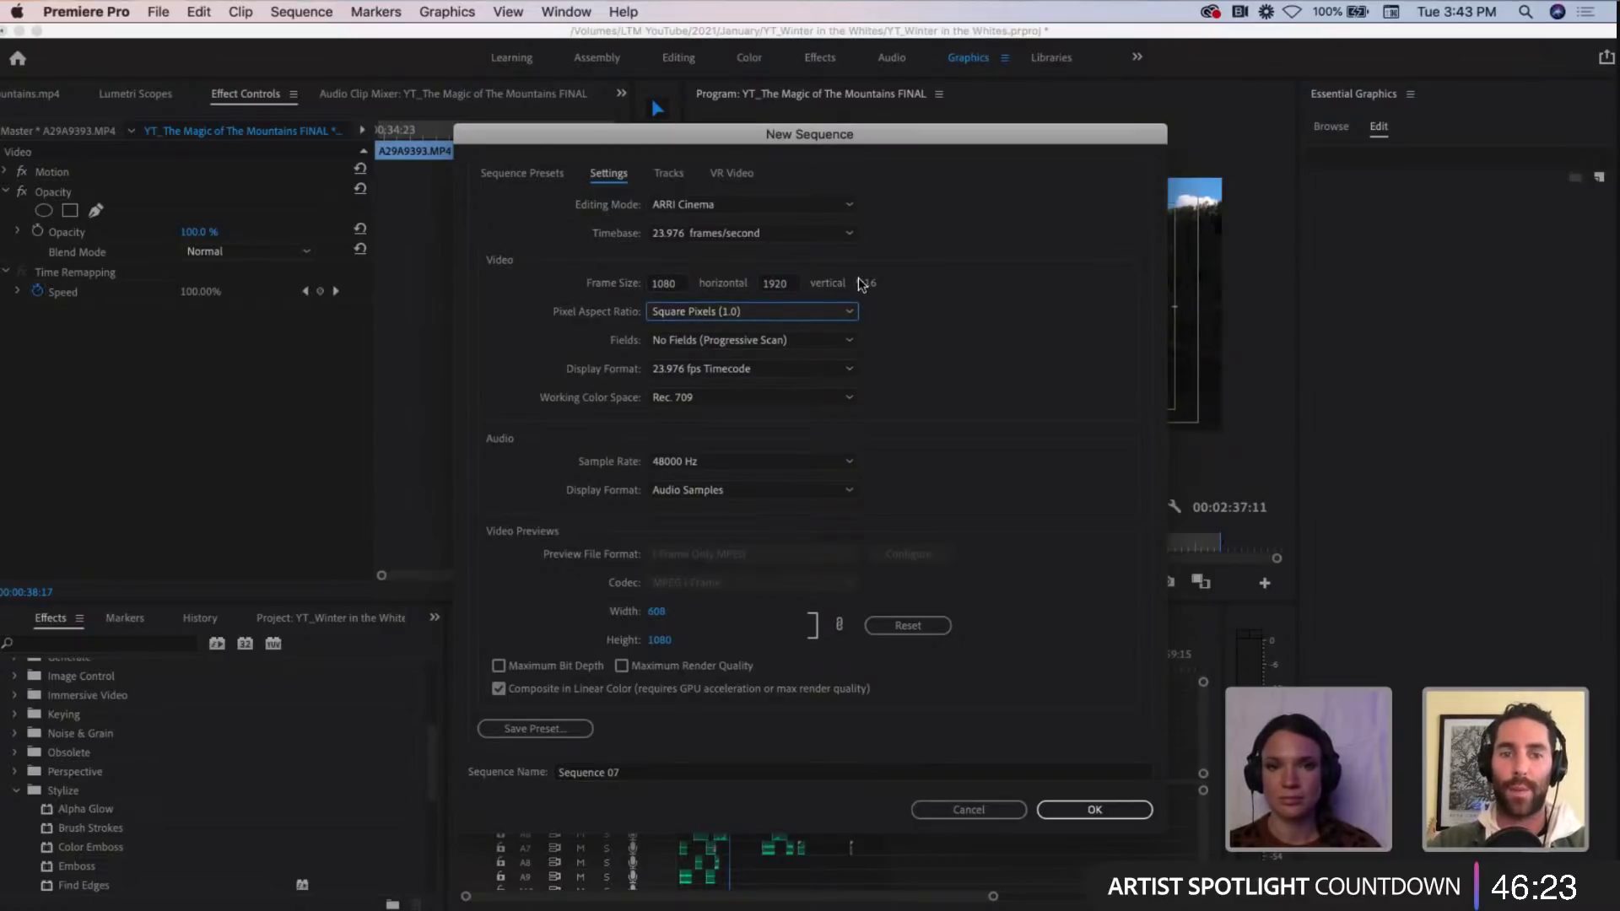
Step: Name the new sequence "Magic of The Mountains_IG Reels DEMO" and create it
click(561, 772)
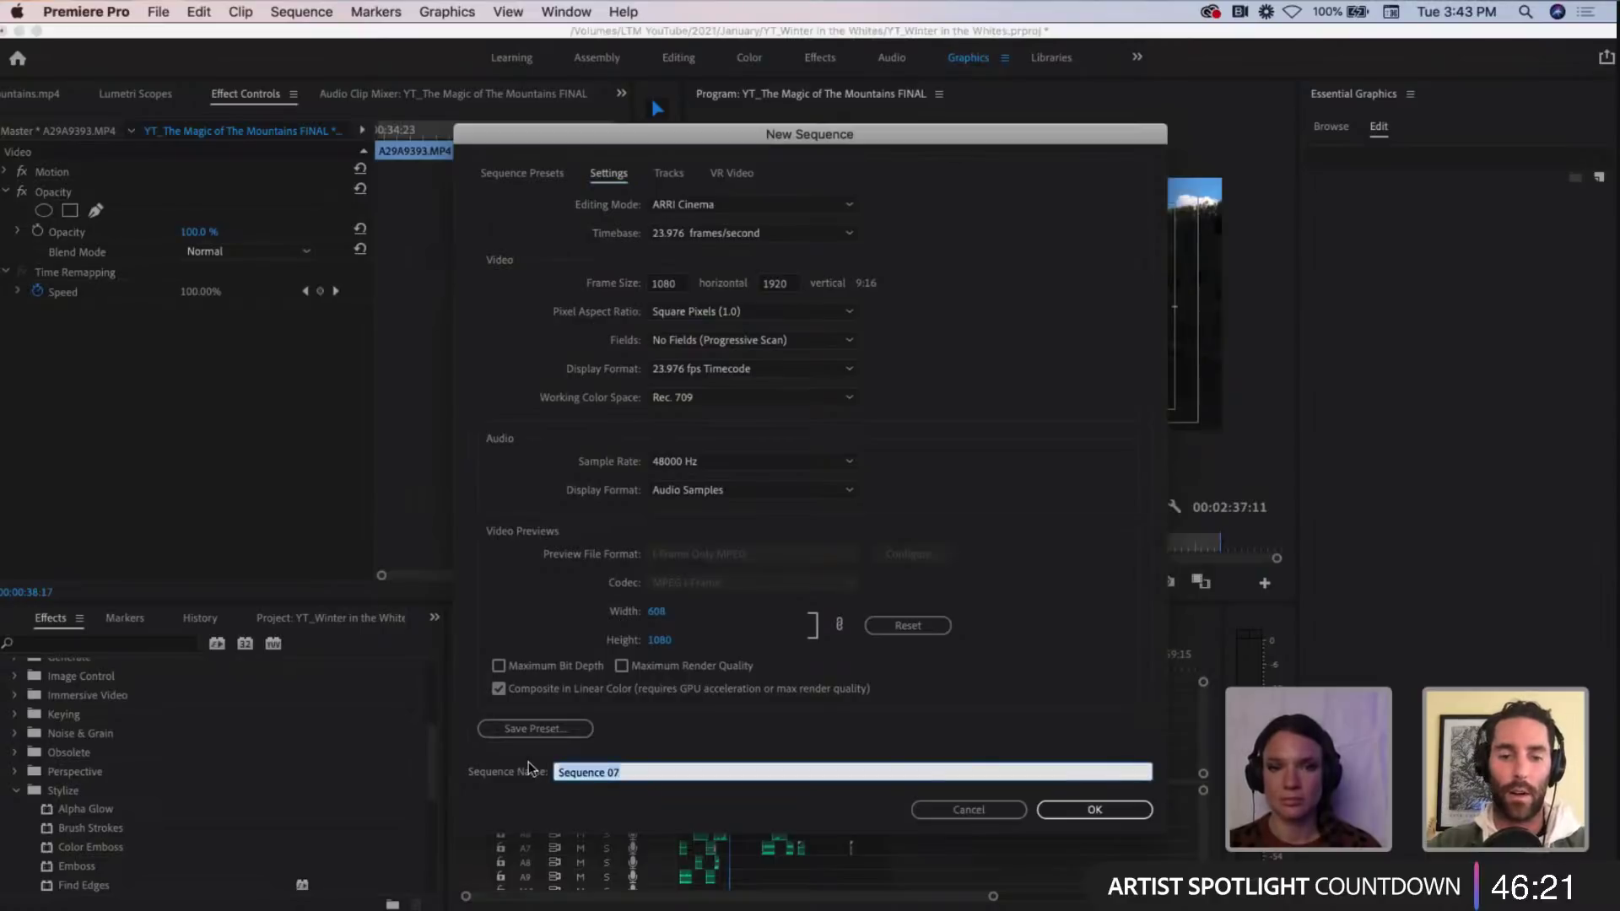
text(Magic of Th)
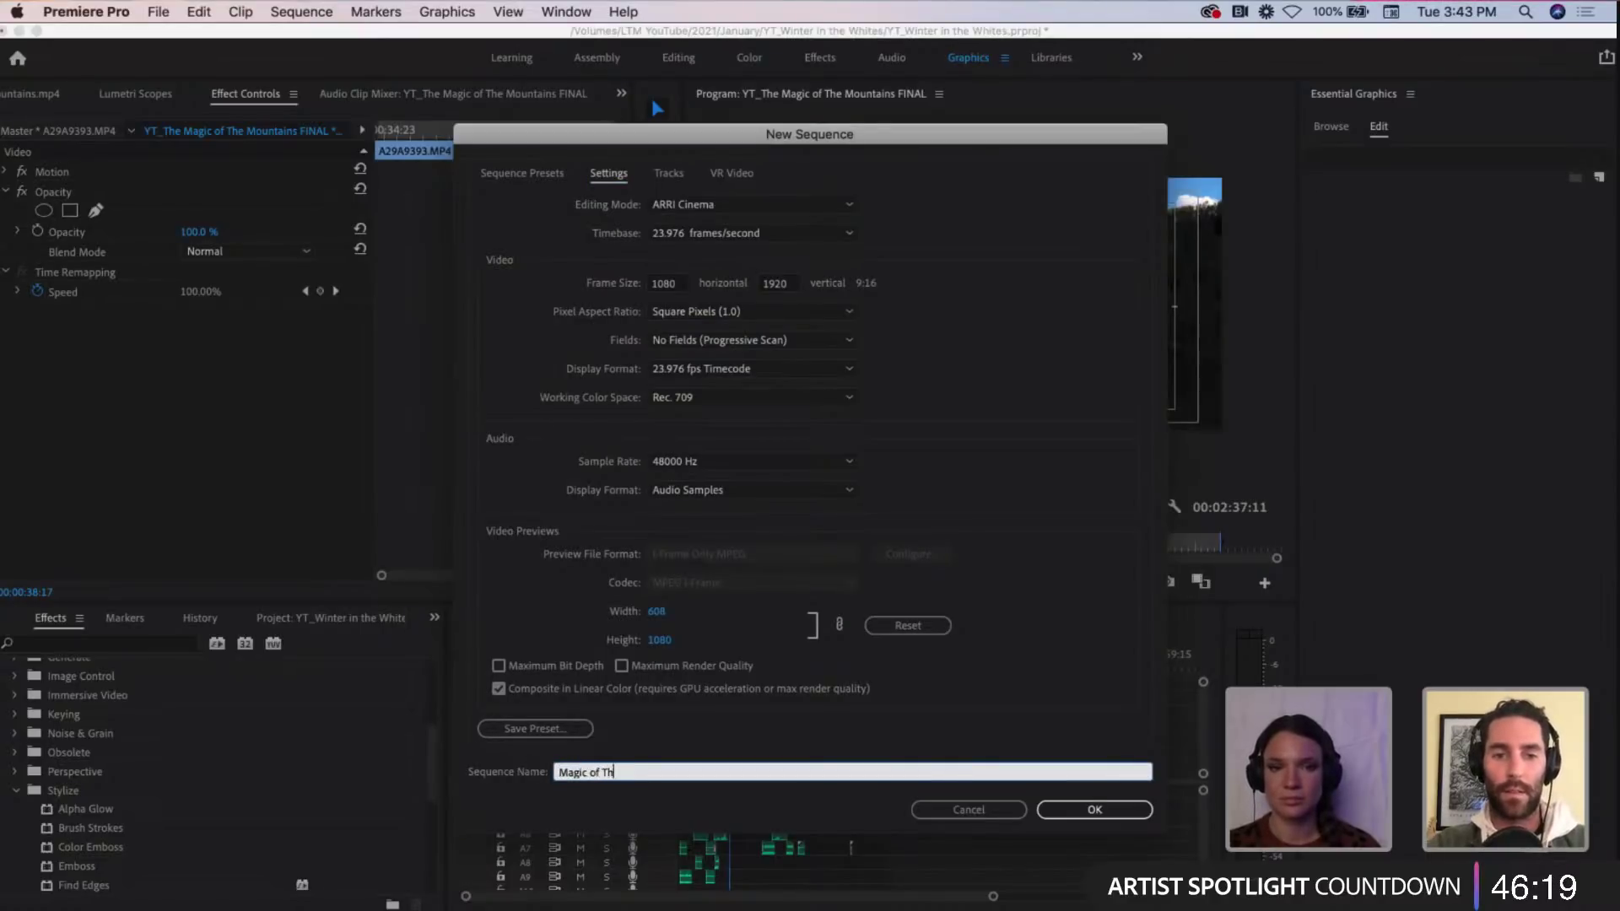
text(e Mountains_)
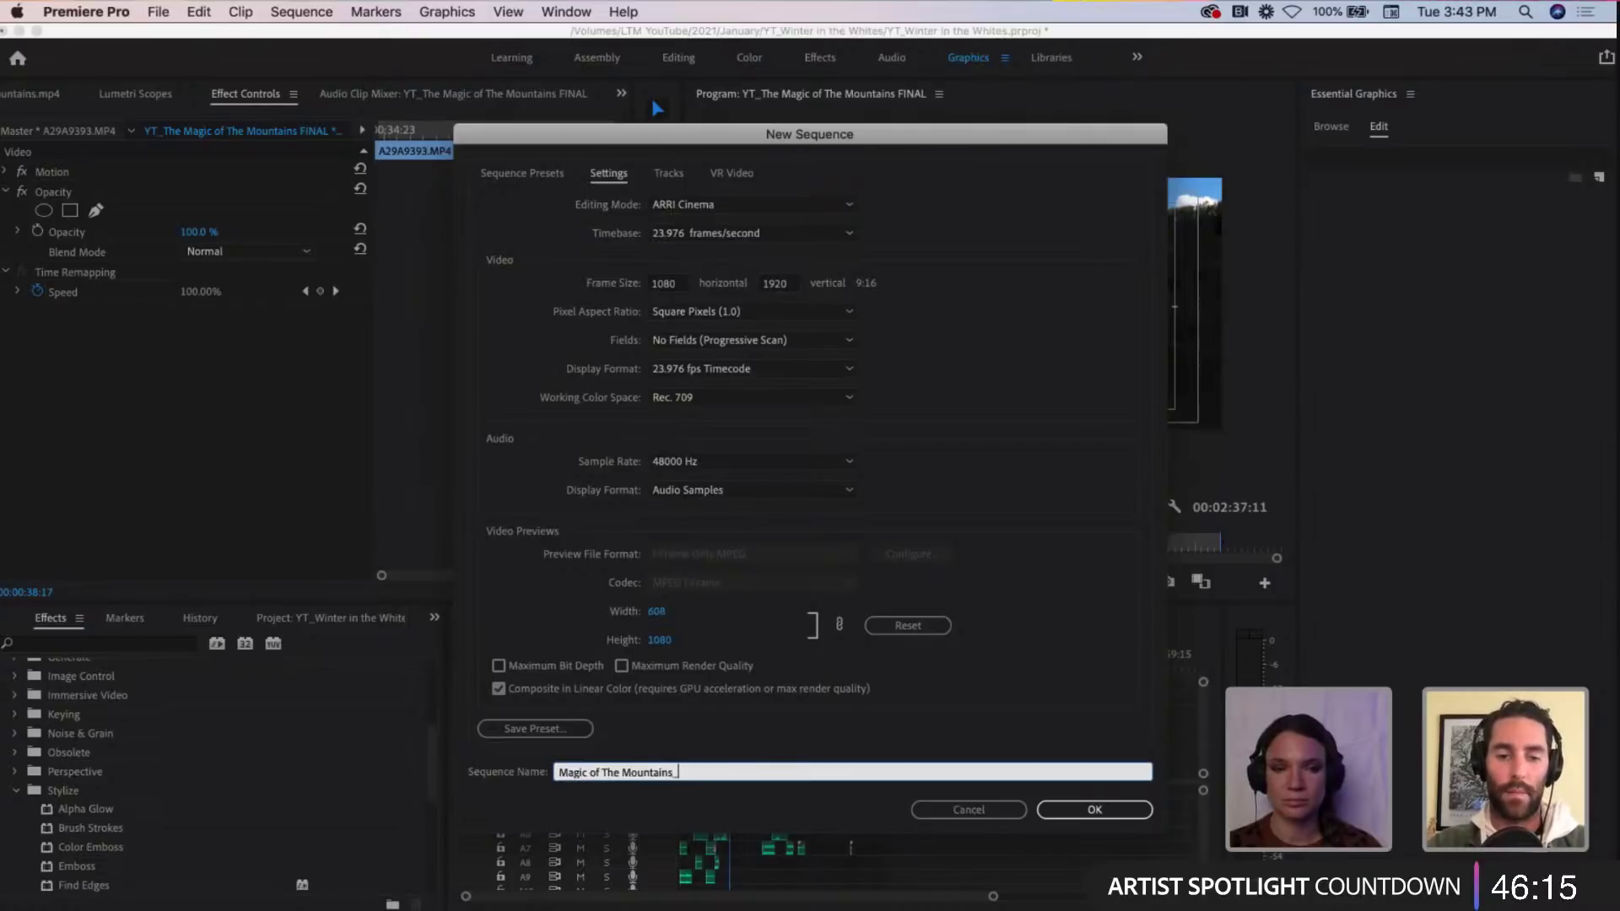
text( IG Reels)
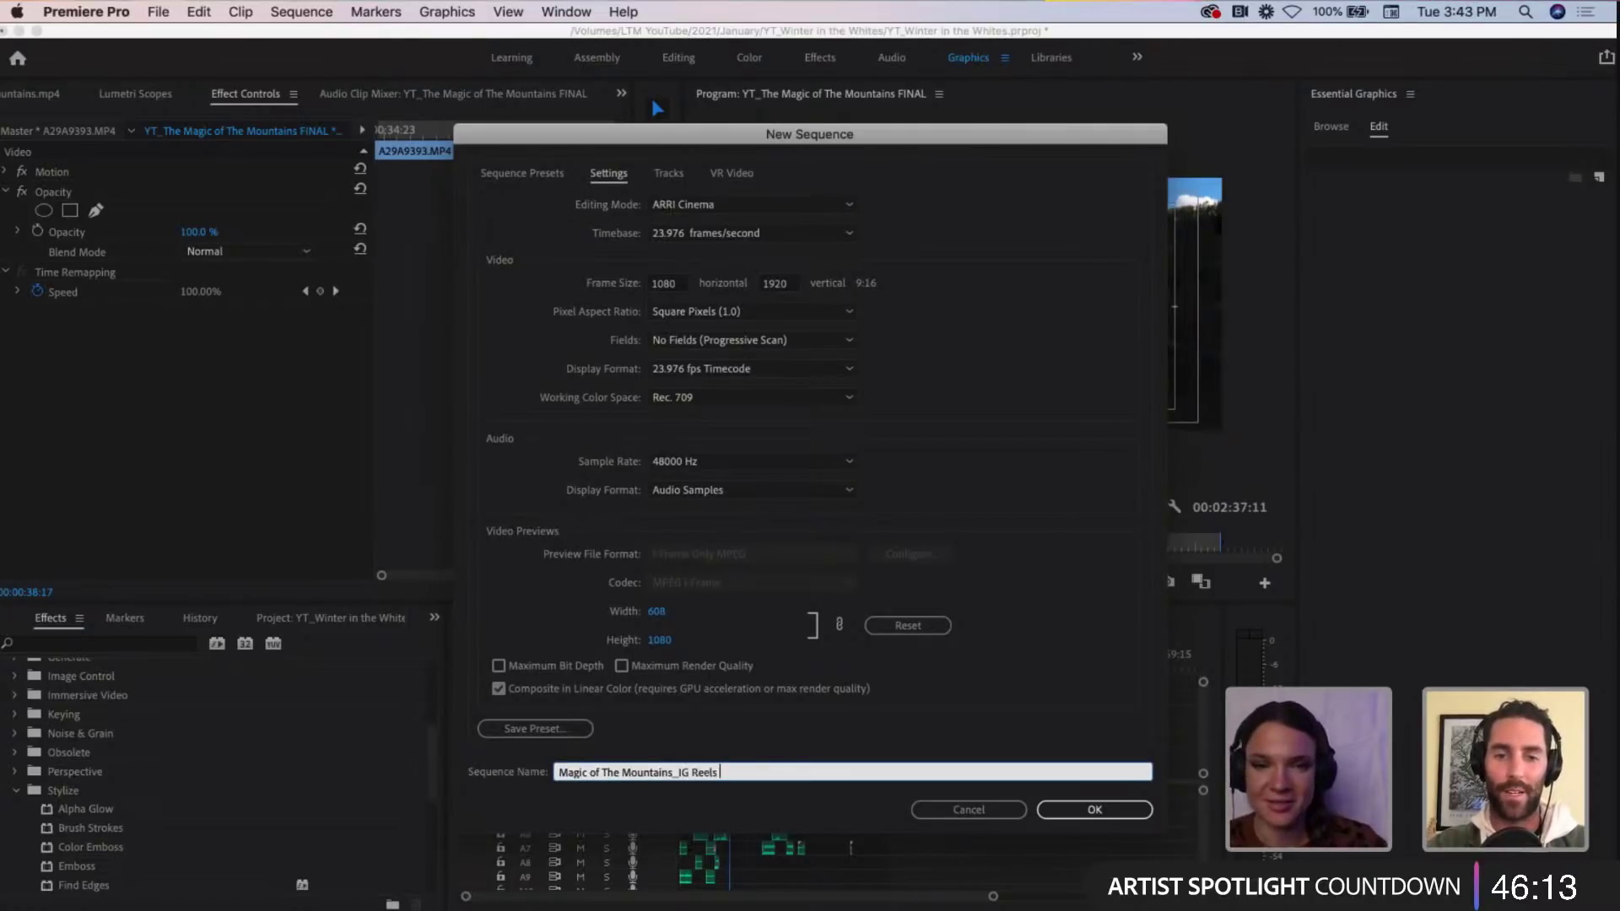
text( DEMO)
key(Return)
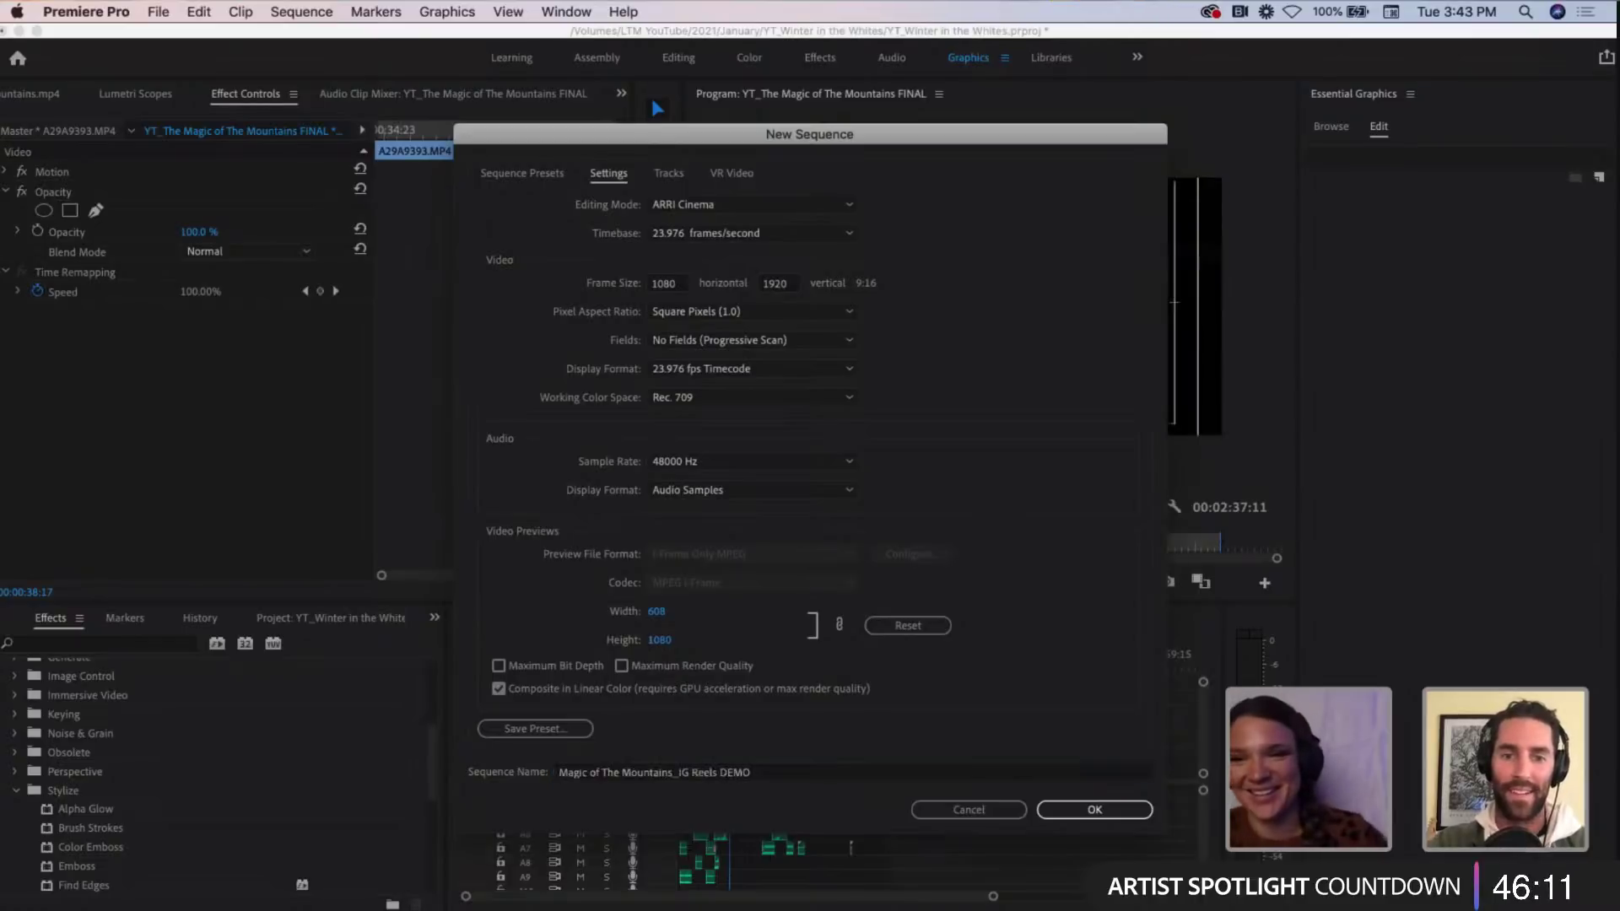
Step: Fit the vertical DEMO sequence's preview to the Program monitor and turn off the safe margins
drag(1051, 623, 766, 611)
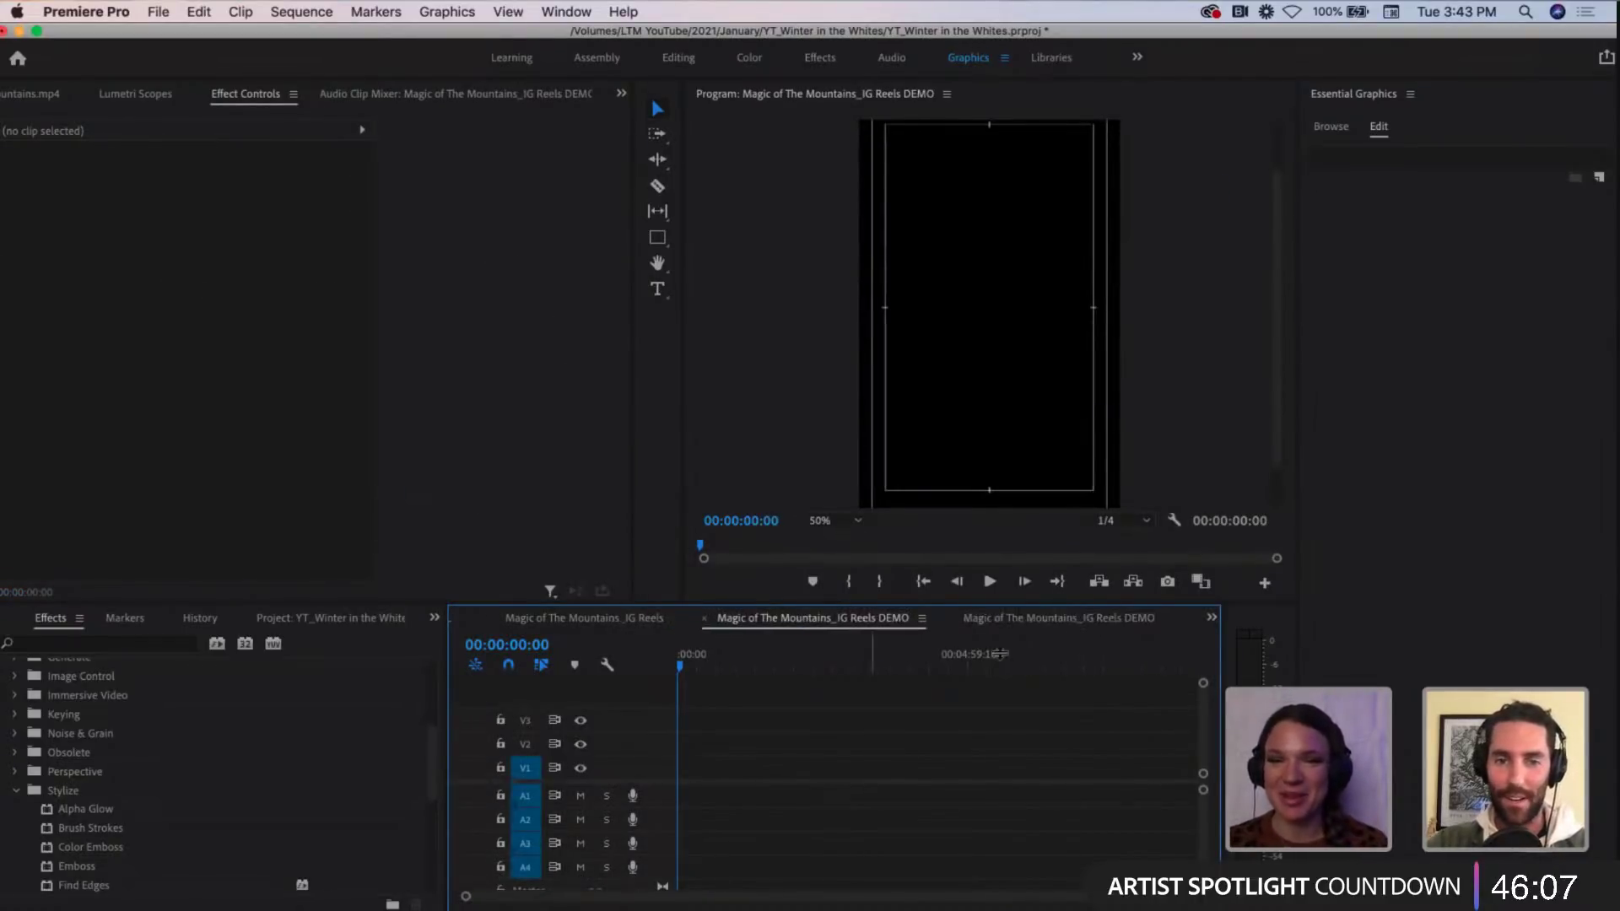
click(832, 540)
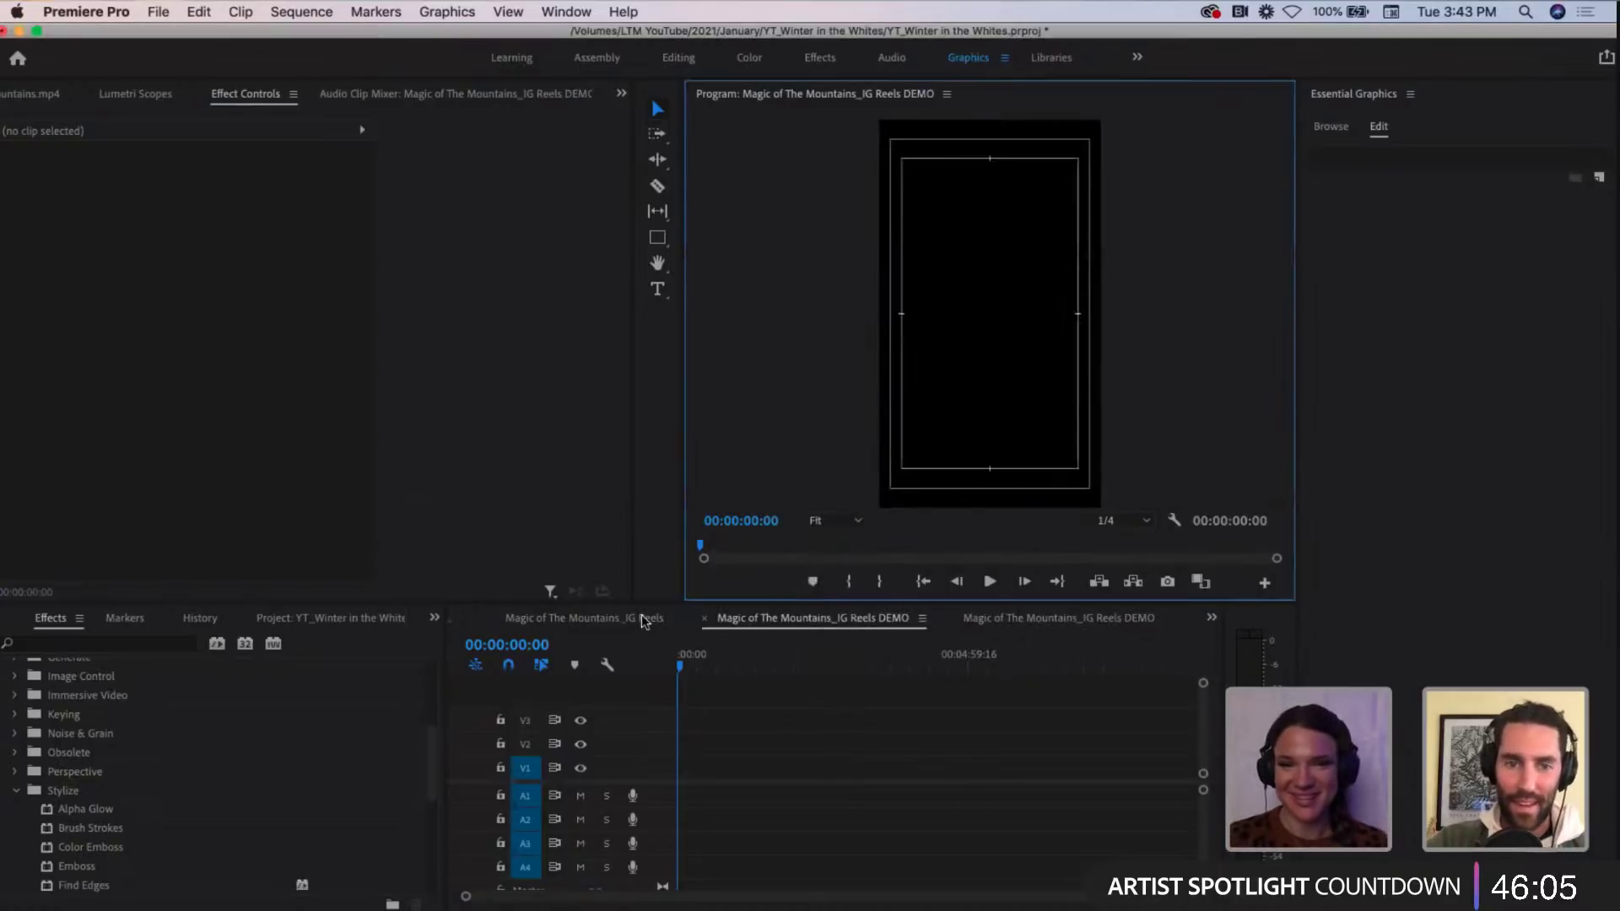
click(622, 619)
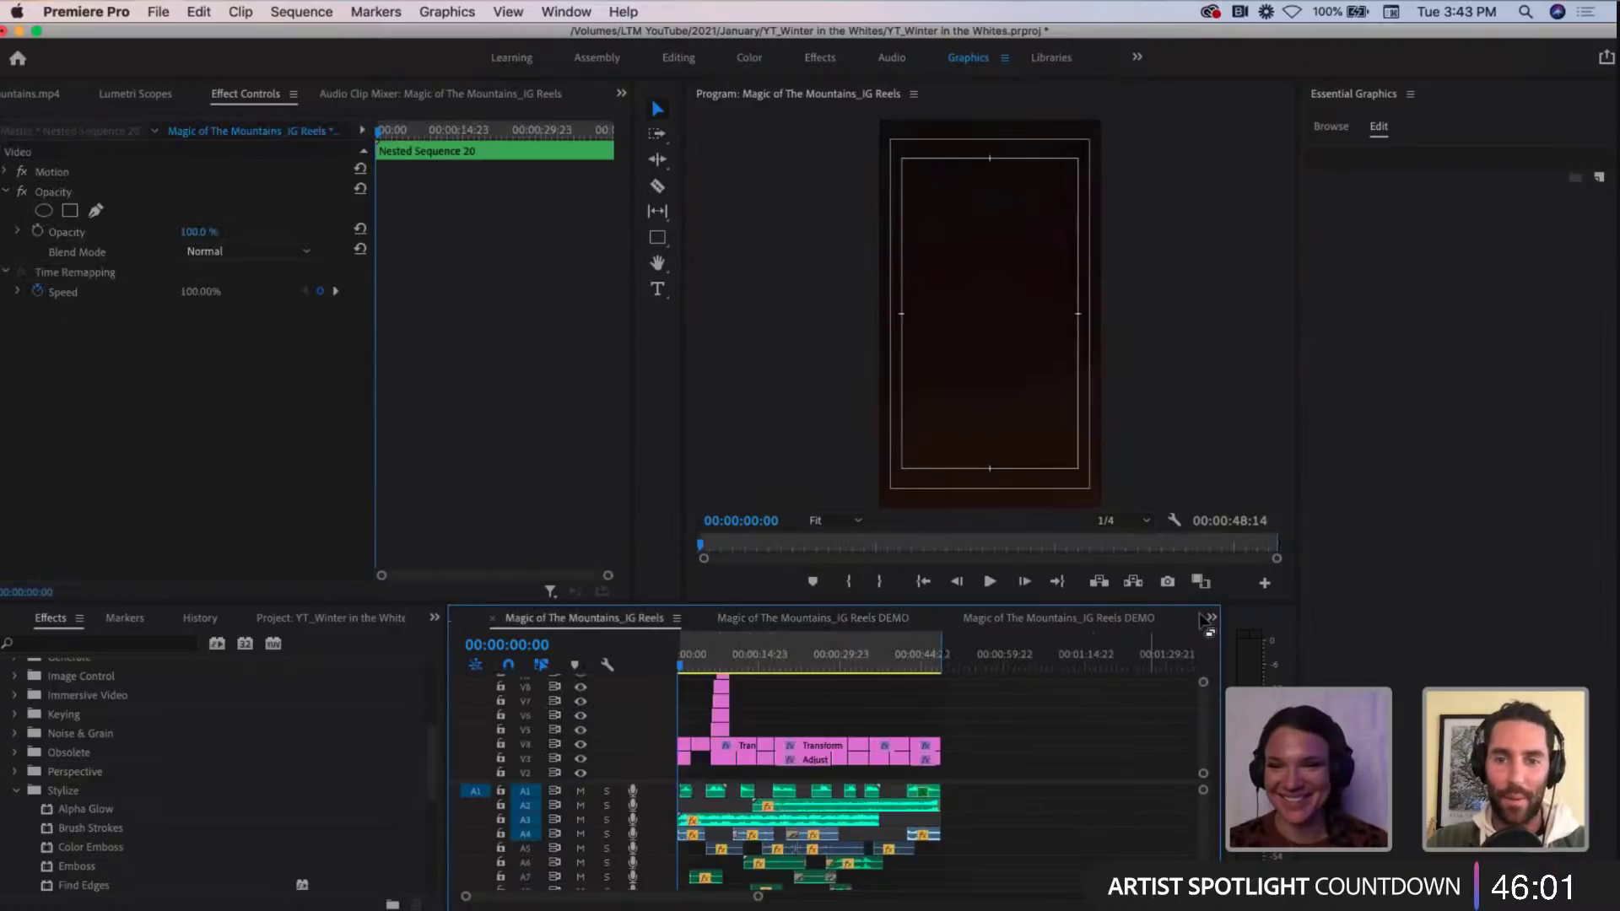
click(855, 624)
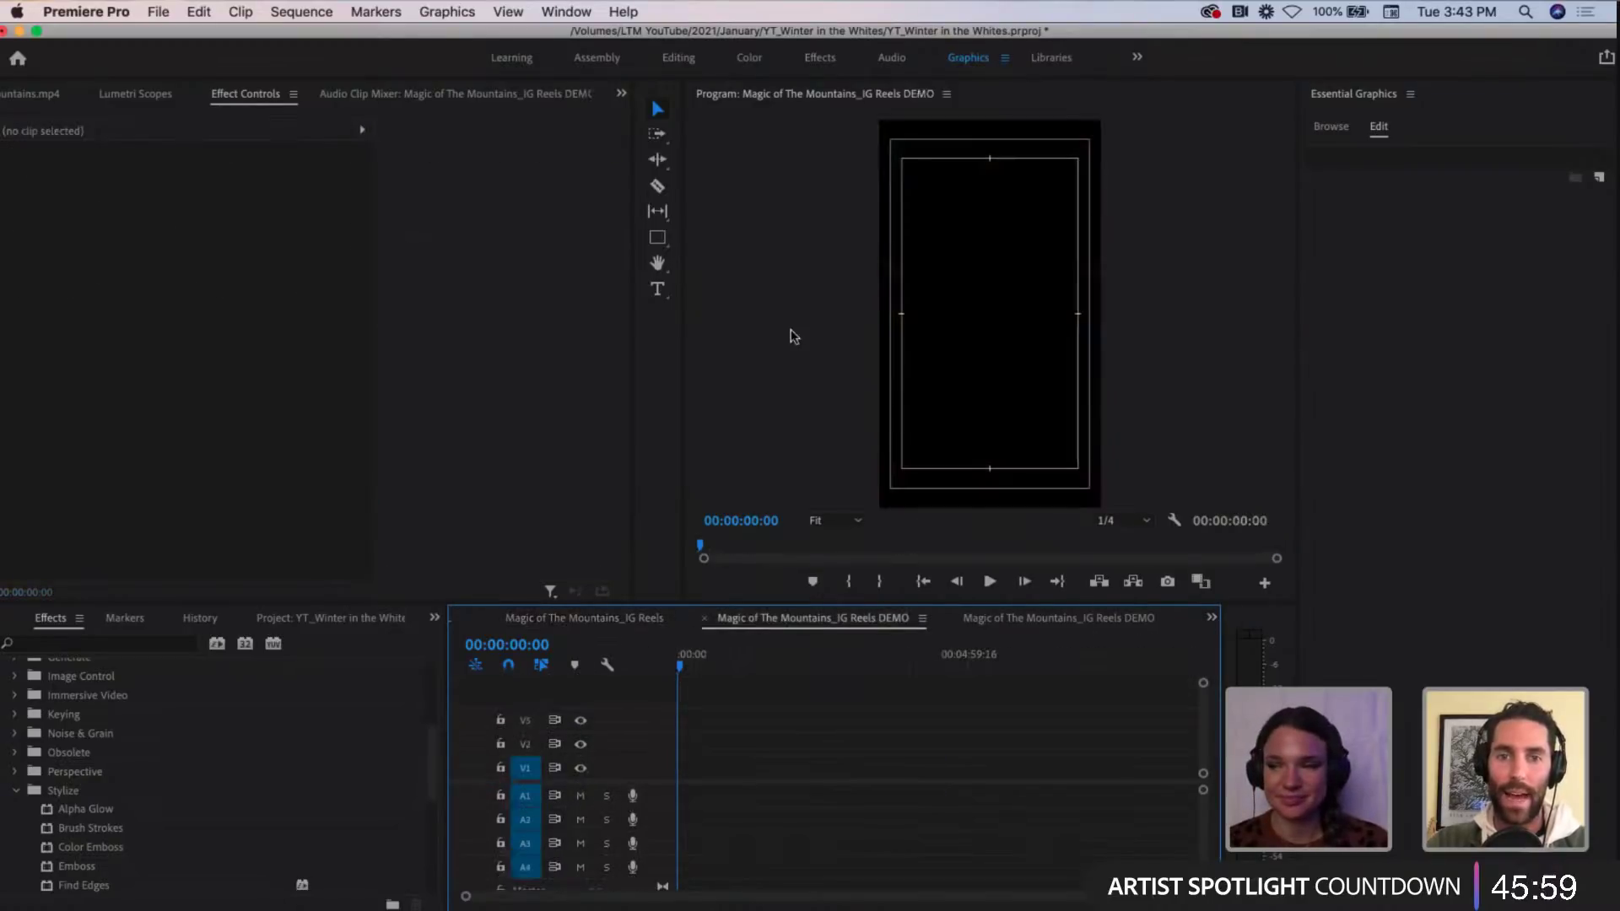
right_click(952, 351)
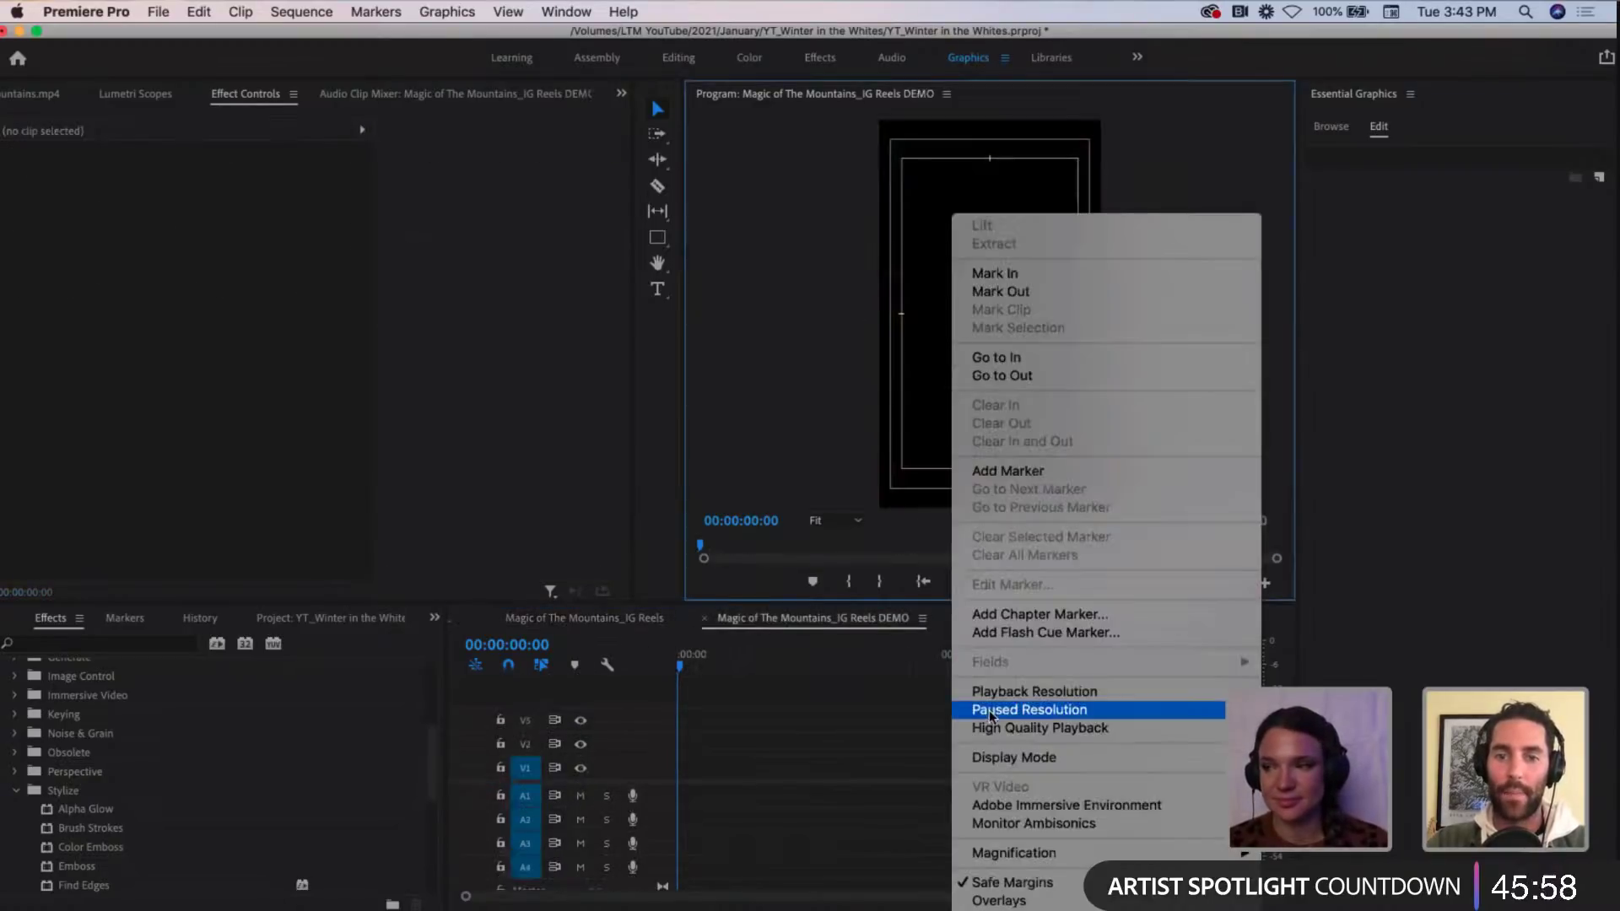
click(1008, 882)
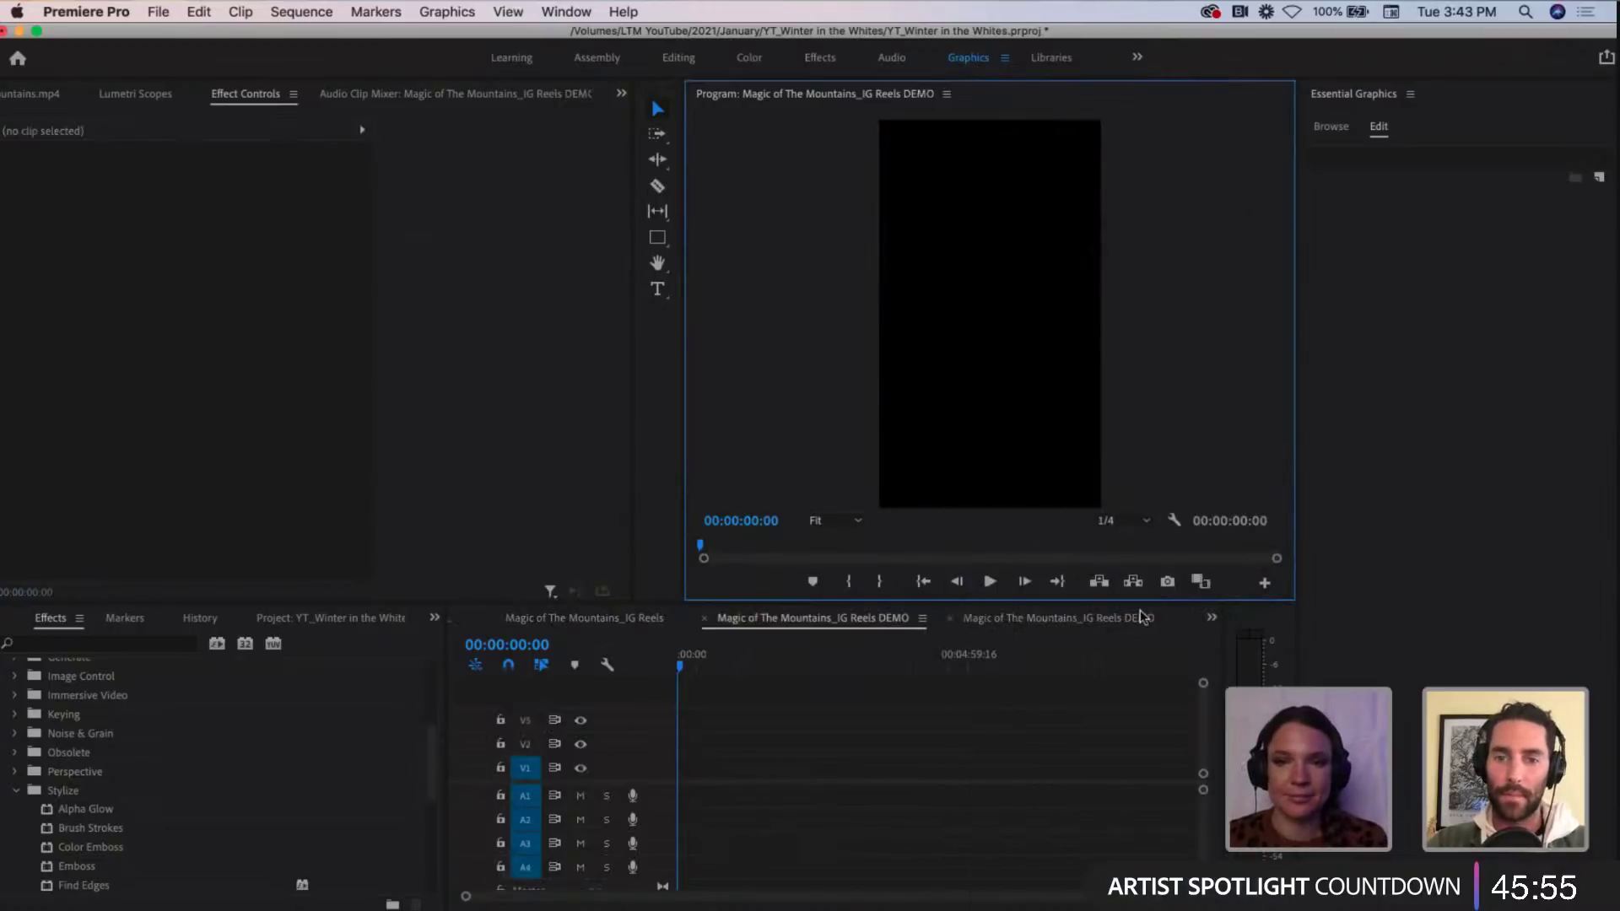
Step: Open the YT_The Magic of The Mountains FINAL sequence and scrub to the complete title at 00:00:47:18
click(1087, 623)
click(1210, 620)
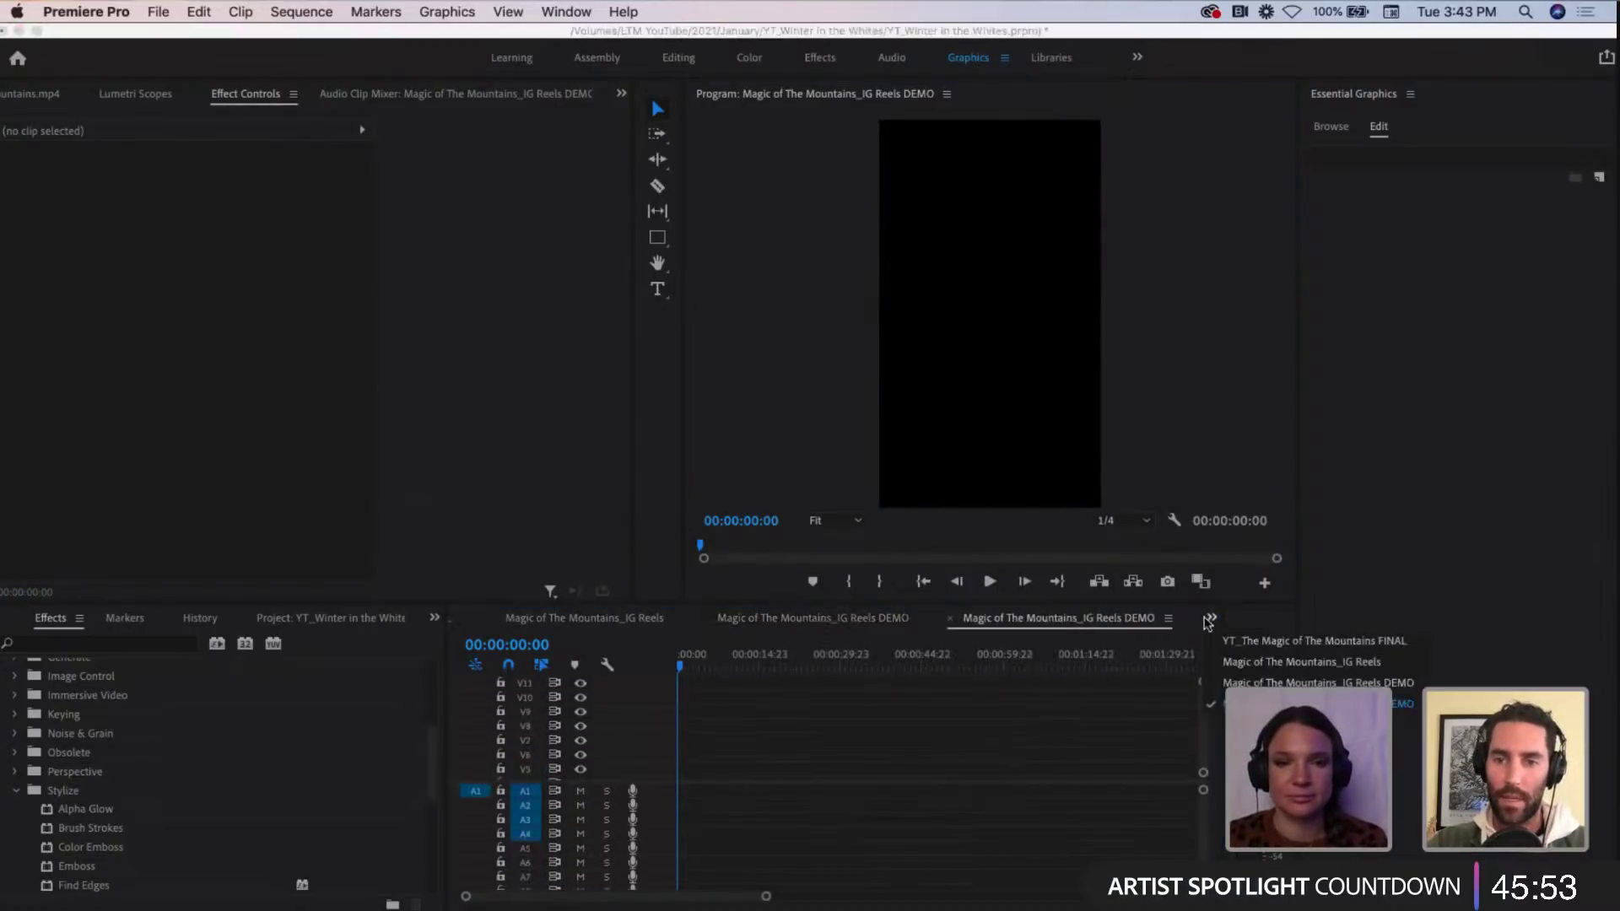
click(1237, 643)
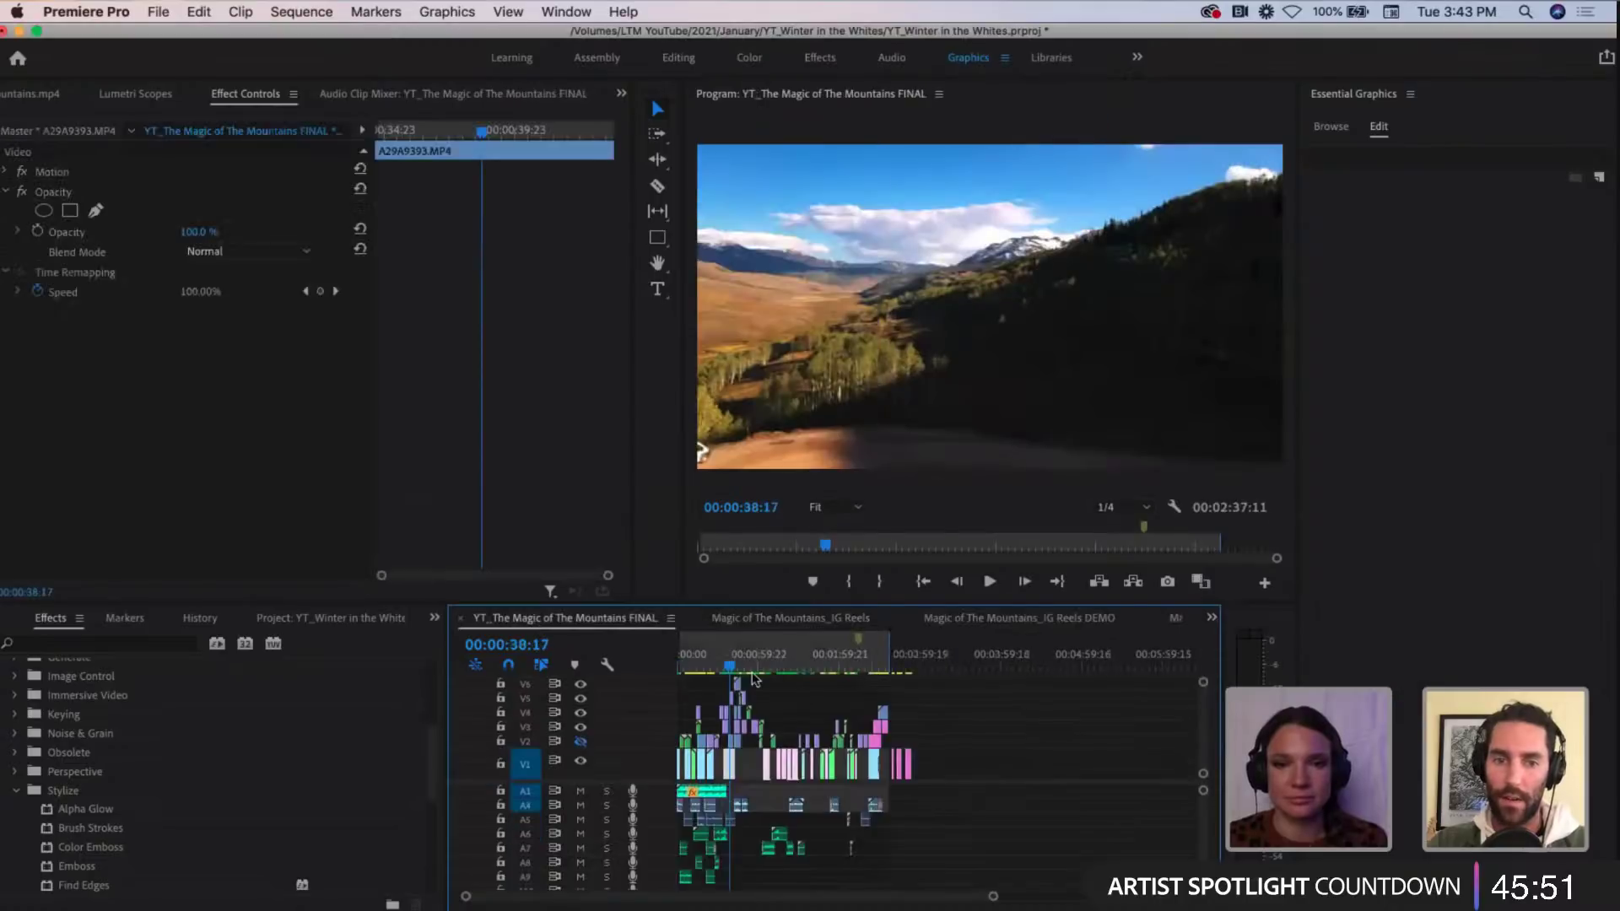
key(equal)
key(equal)
key(equal)
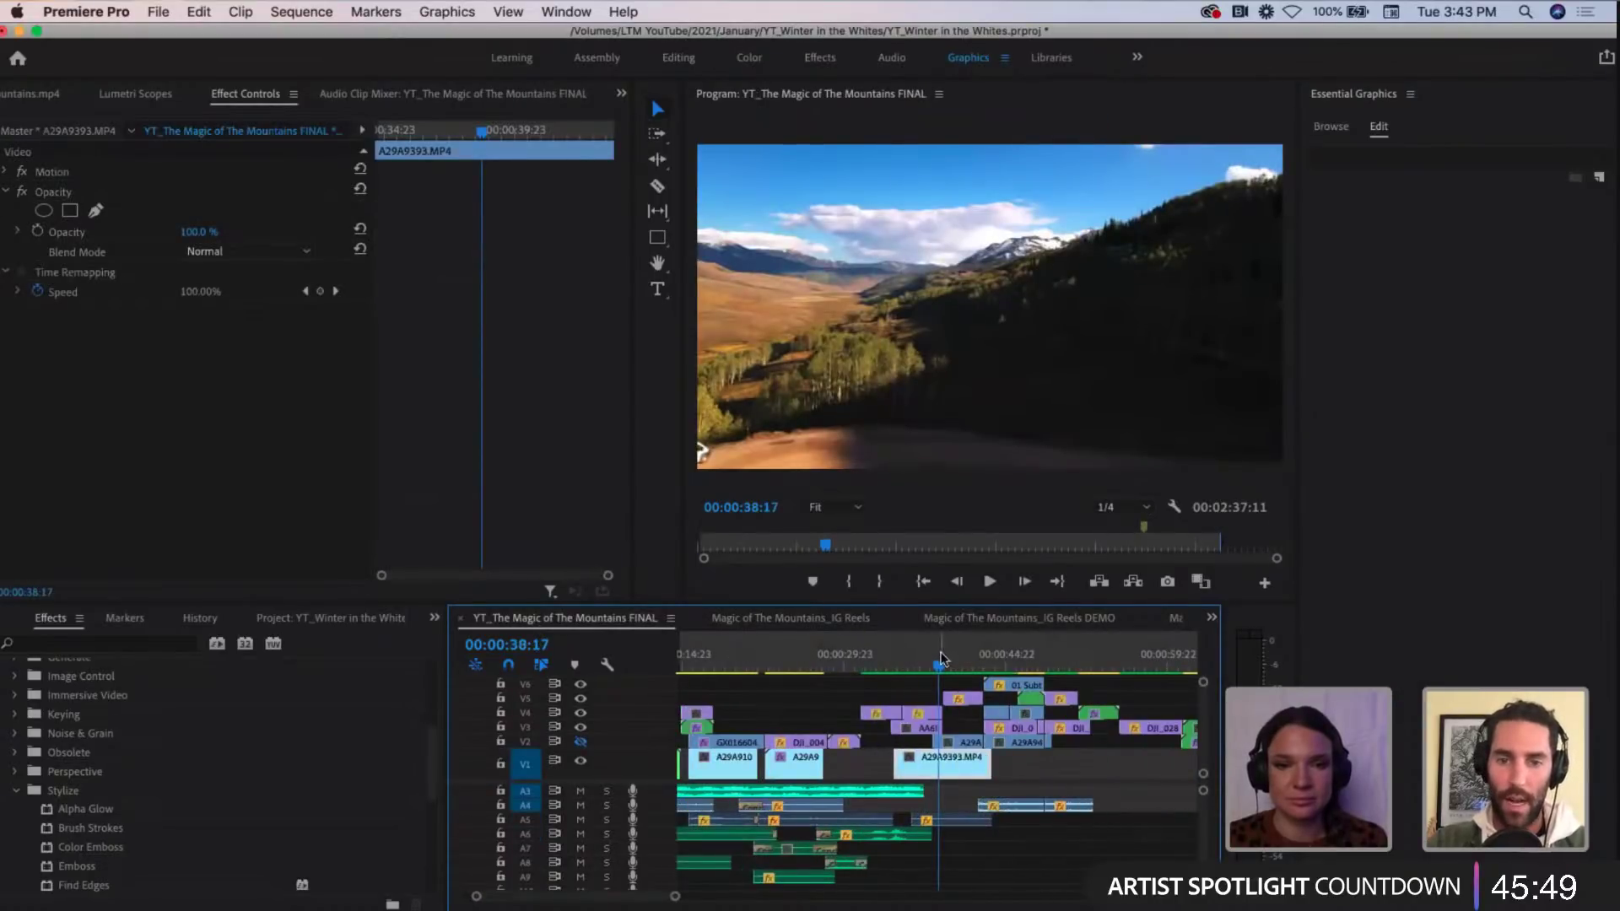
click(935, 664)
drag(935, 663, 1038, 659)
Step: Check the footage around the title and place the playhead at the end of the title shot, 00:00:48:11
key(minus)
key(minus)
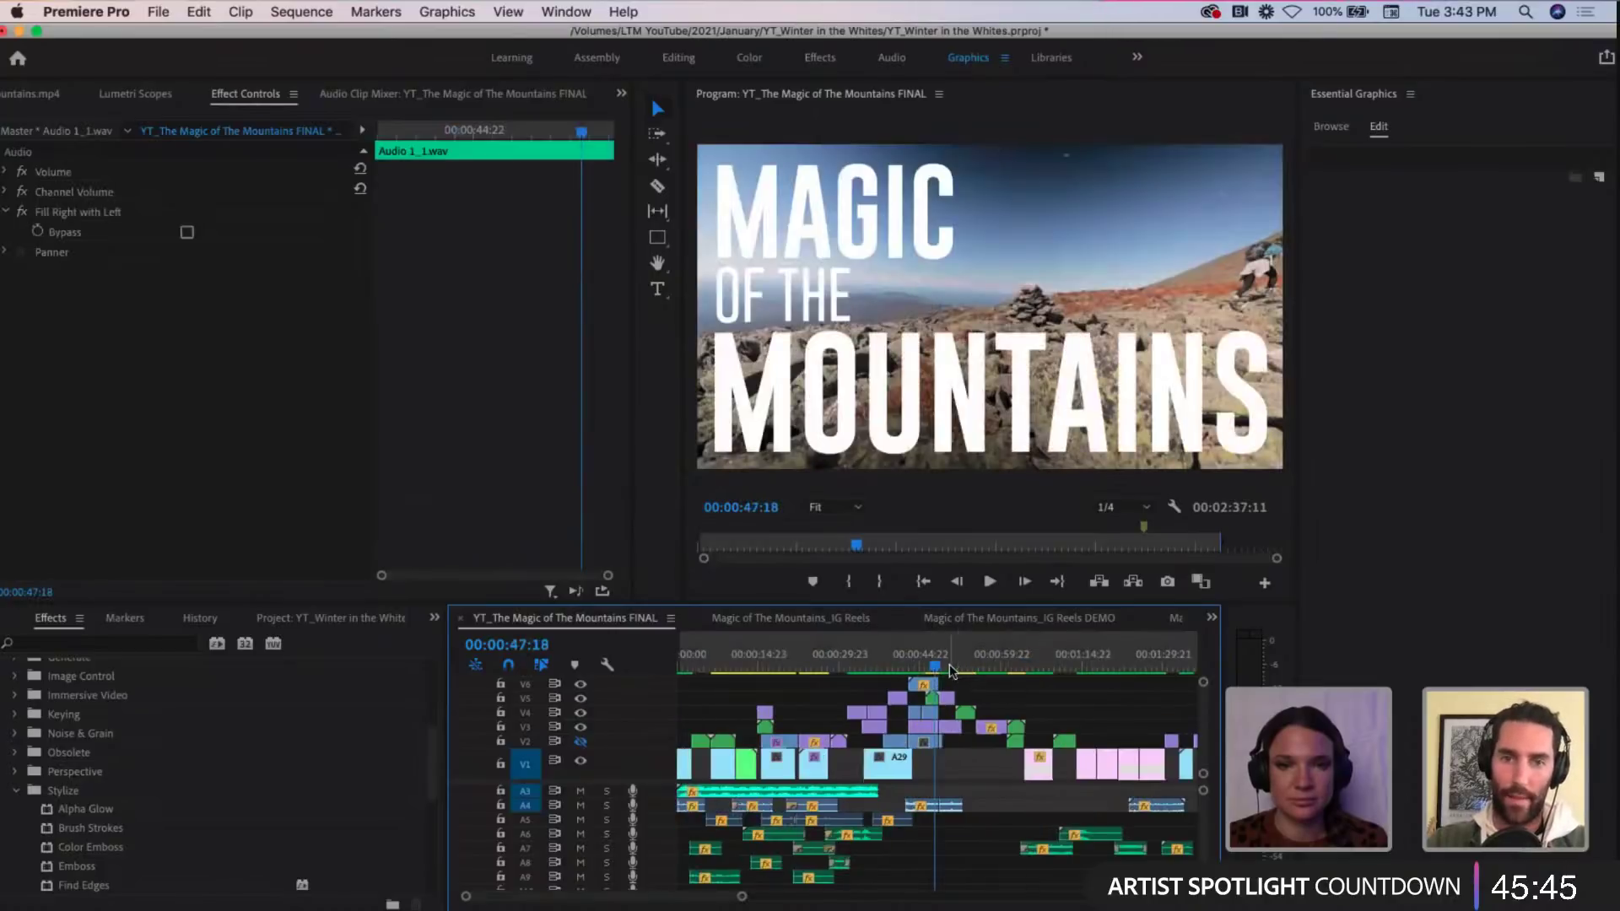
click(949, 663)
click(910, 664)
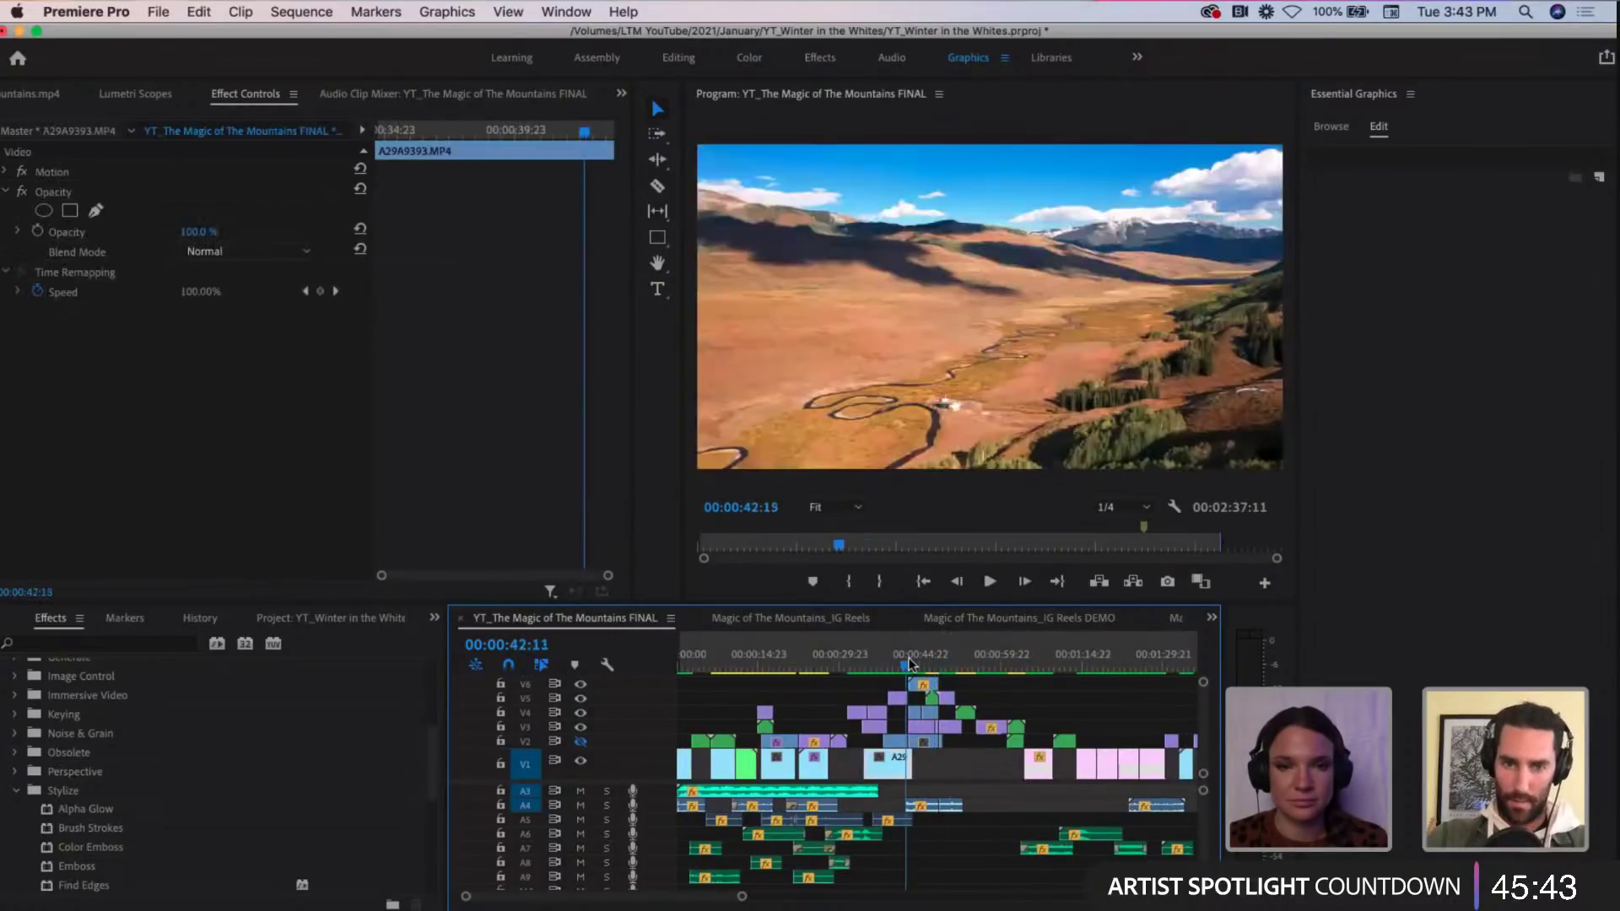
key(equal)
key(equal)
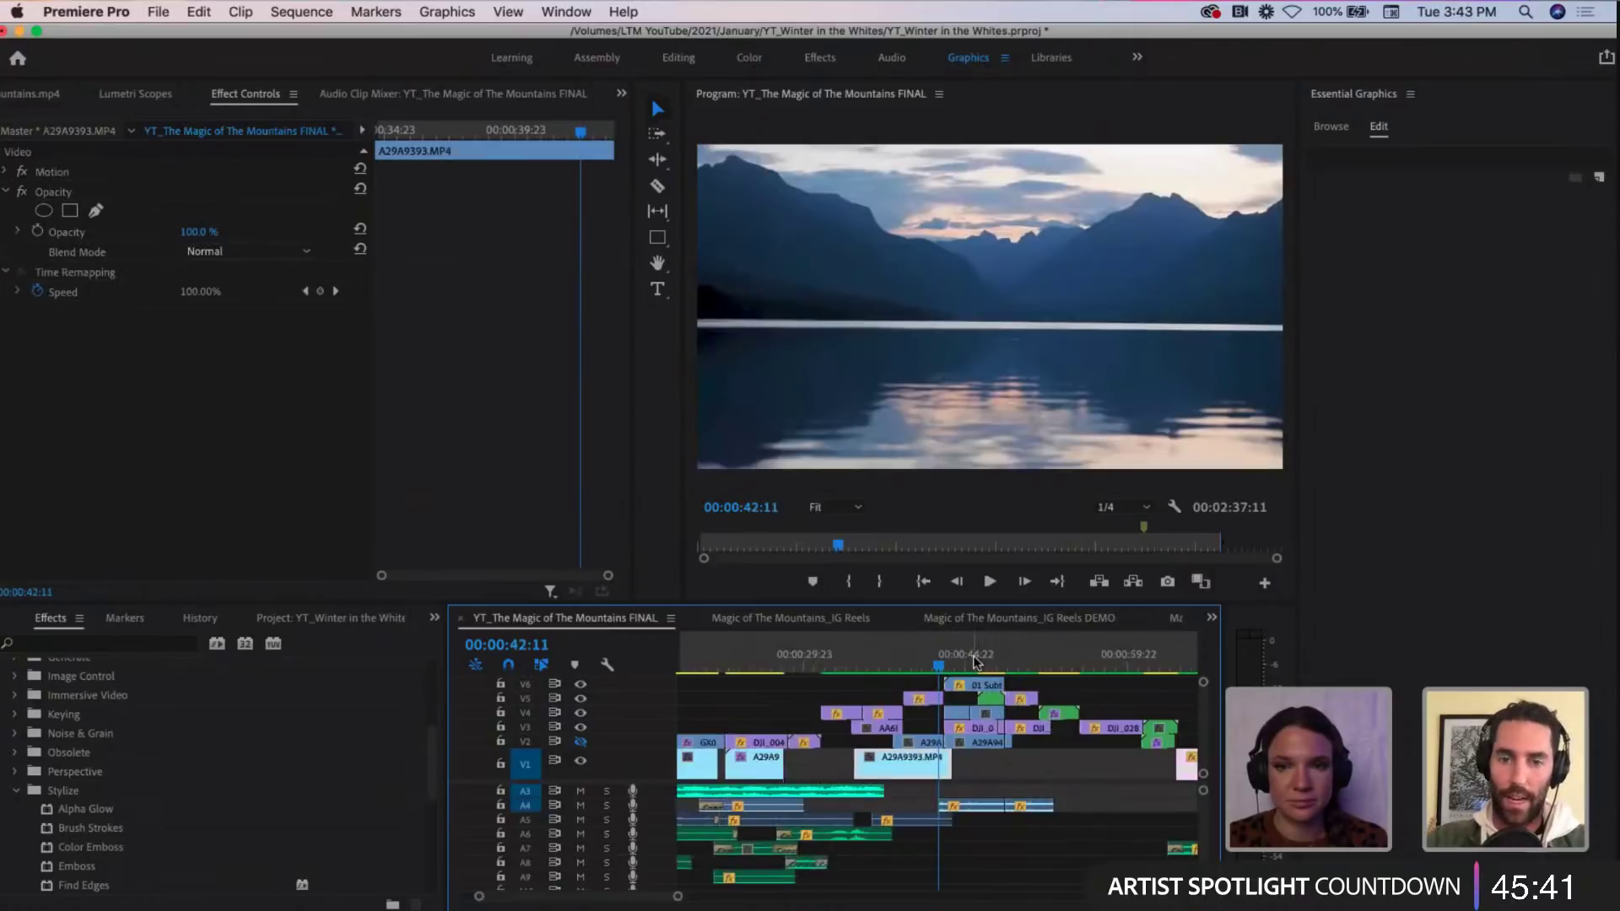
click(984, 663)
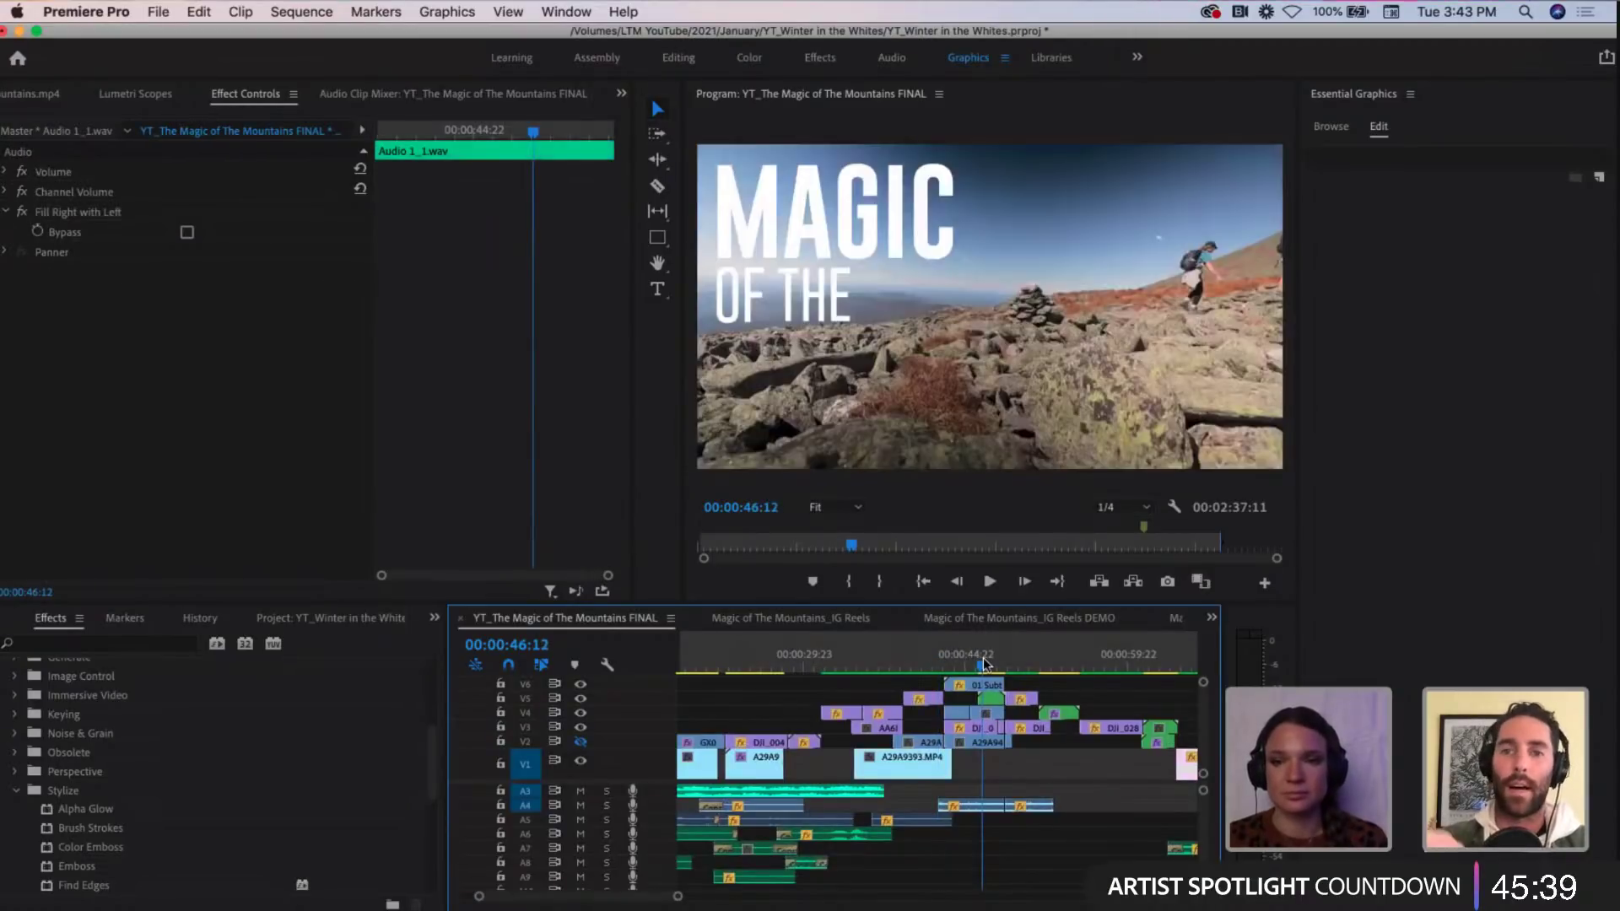
key(space)
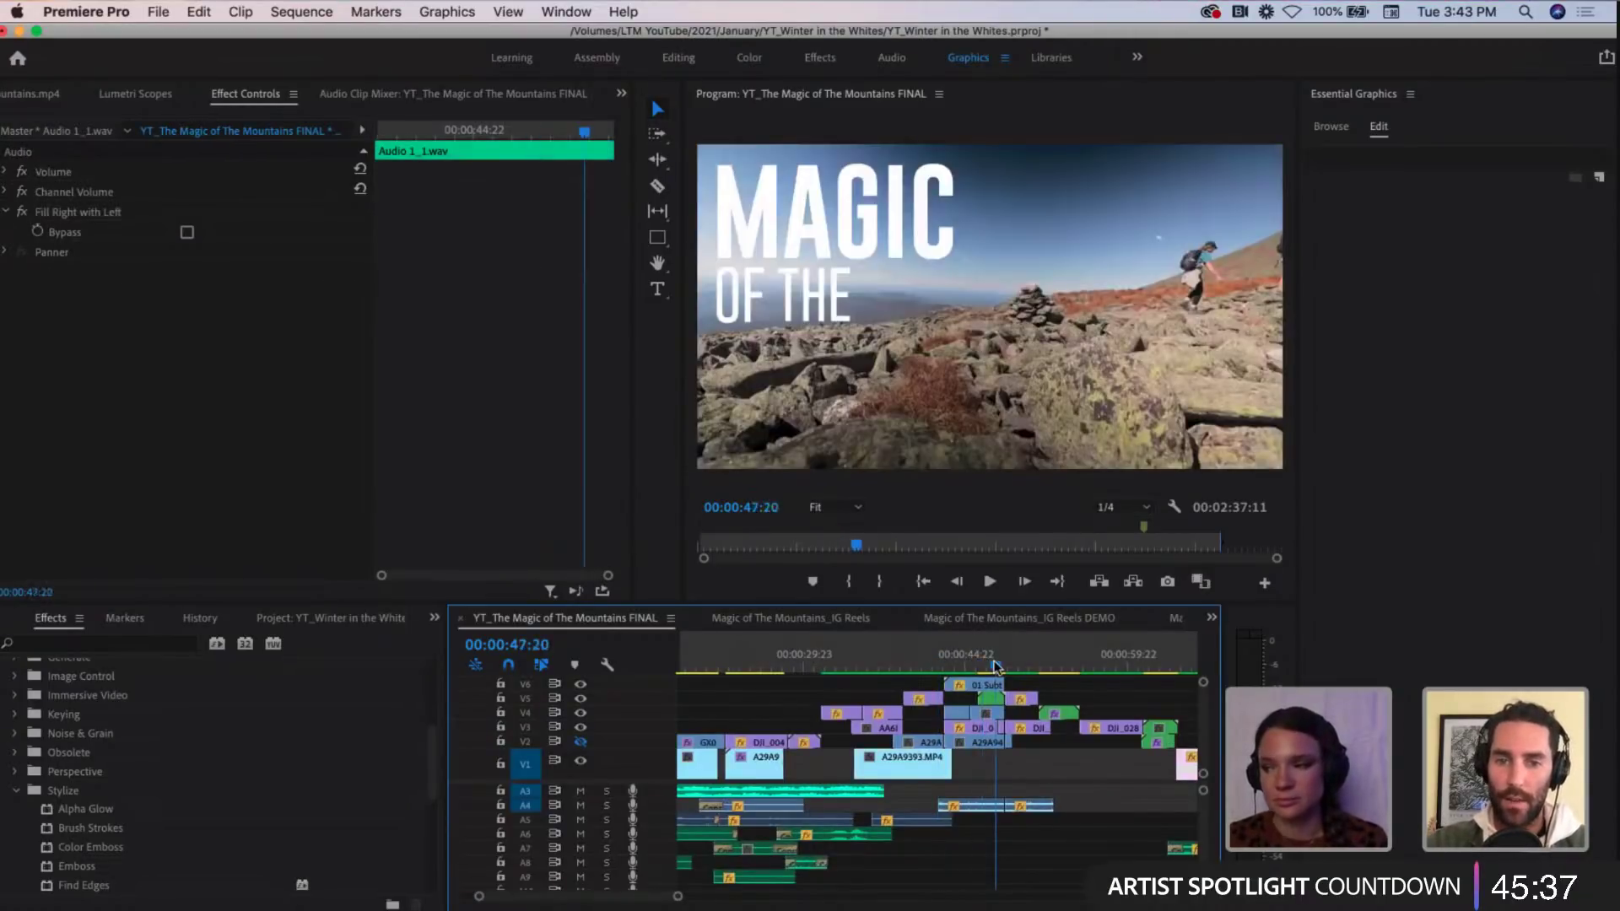
scroll(1012, 738, up, 2)
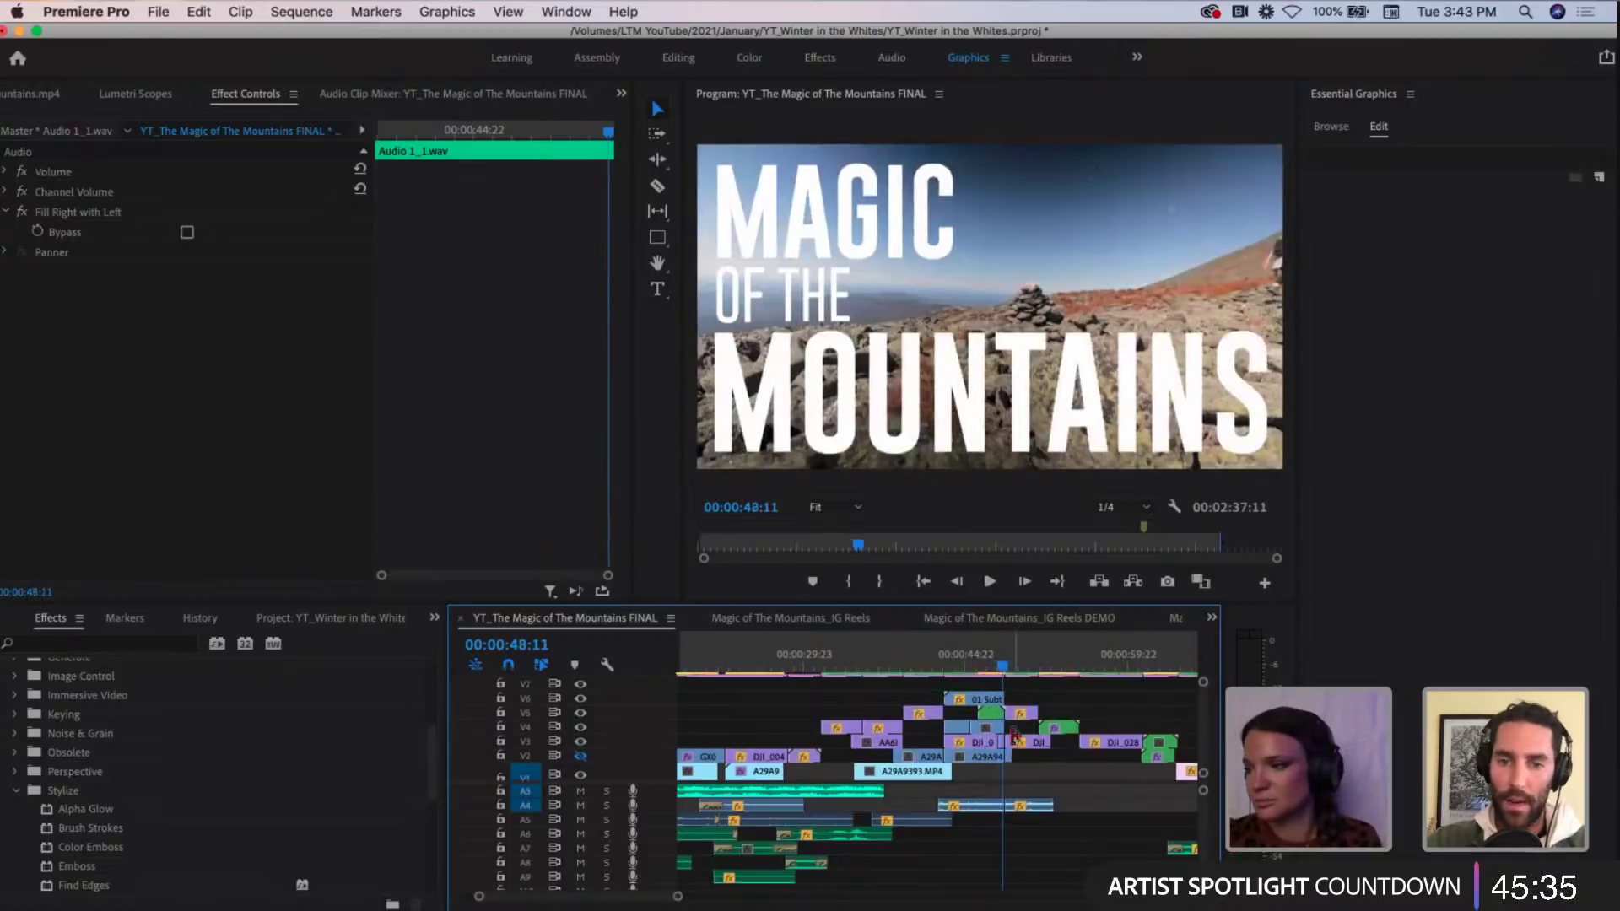
Step: Select all clips before the playhead across every video and audio track, including the adjustment layers on the upper track
scroll(1012, 739, down, 2)
mouse_move(988, 835)
mouse_down()
mouse_move(954, 680)
mouse_move(731, 688)
mouse_up()
key(backslash)
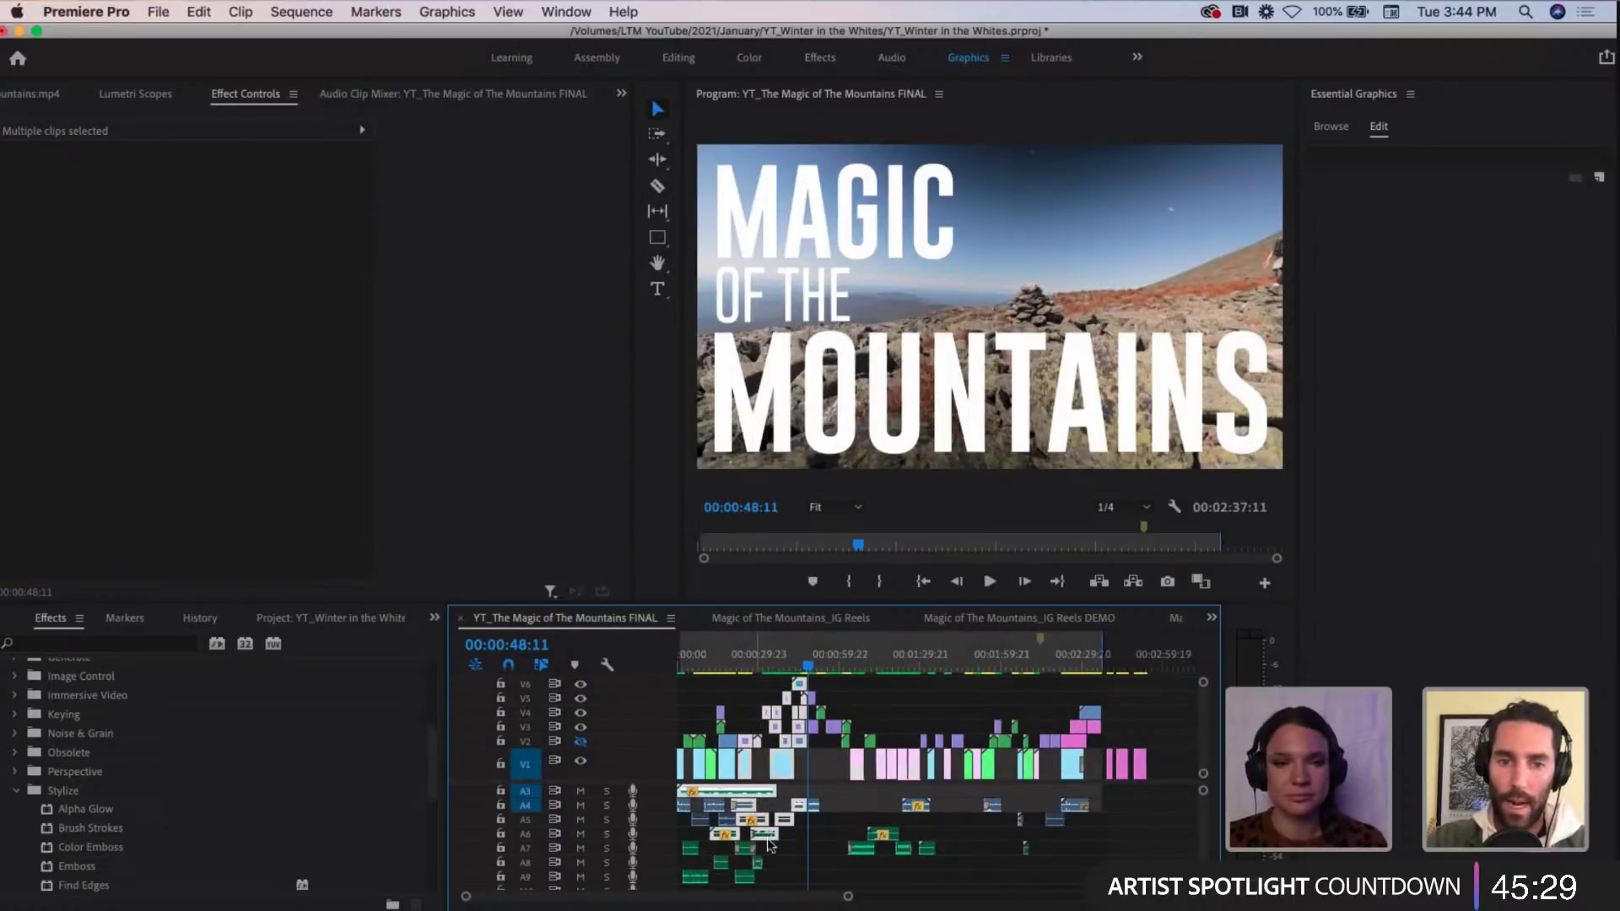
mouse_move(797, 875)
mouse_down()
mouse_move(680, 843)
mouse_move(675, 776)
mouse_move(623, 713)
mouse_up()
scroll(623, 713, up, 3)
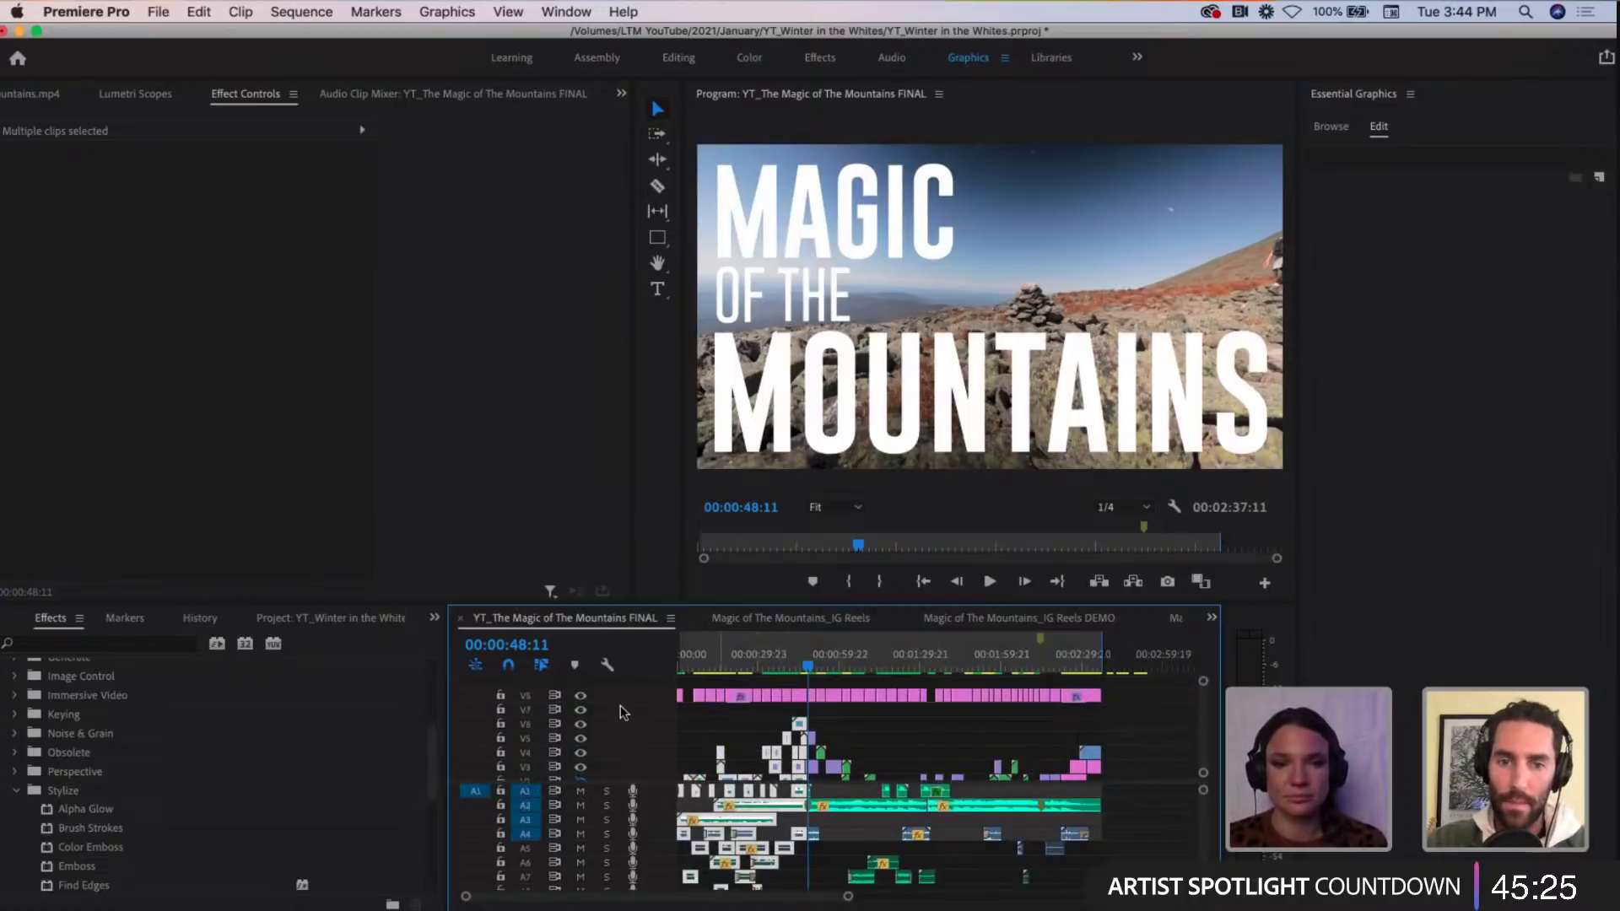
drag(792, 707, 677, 674)
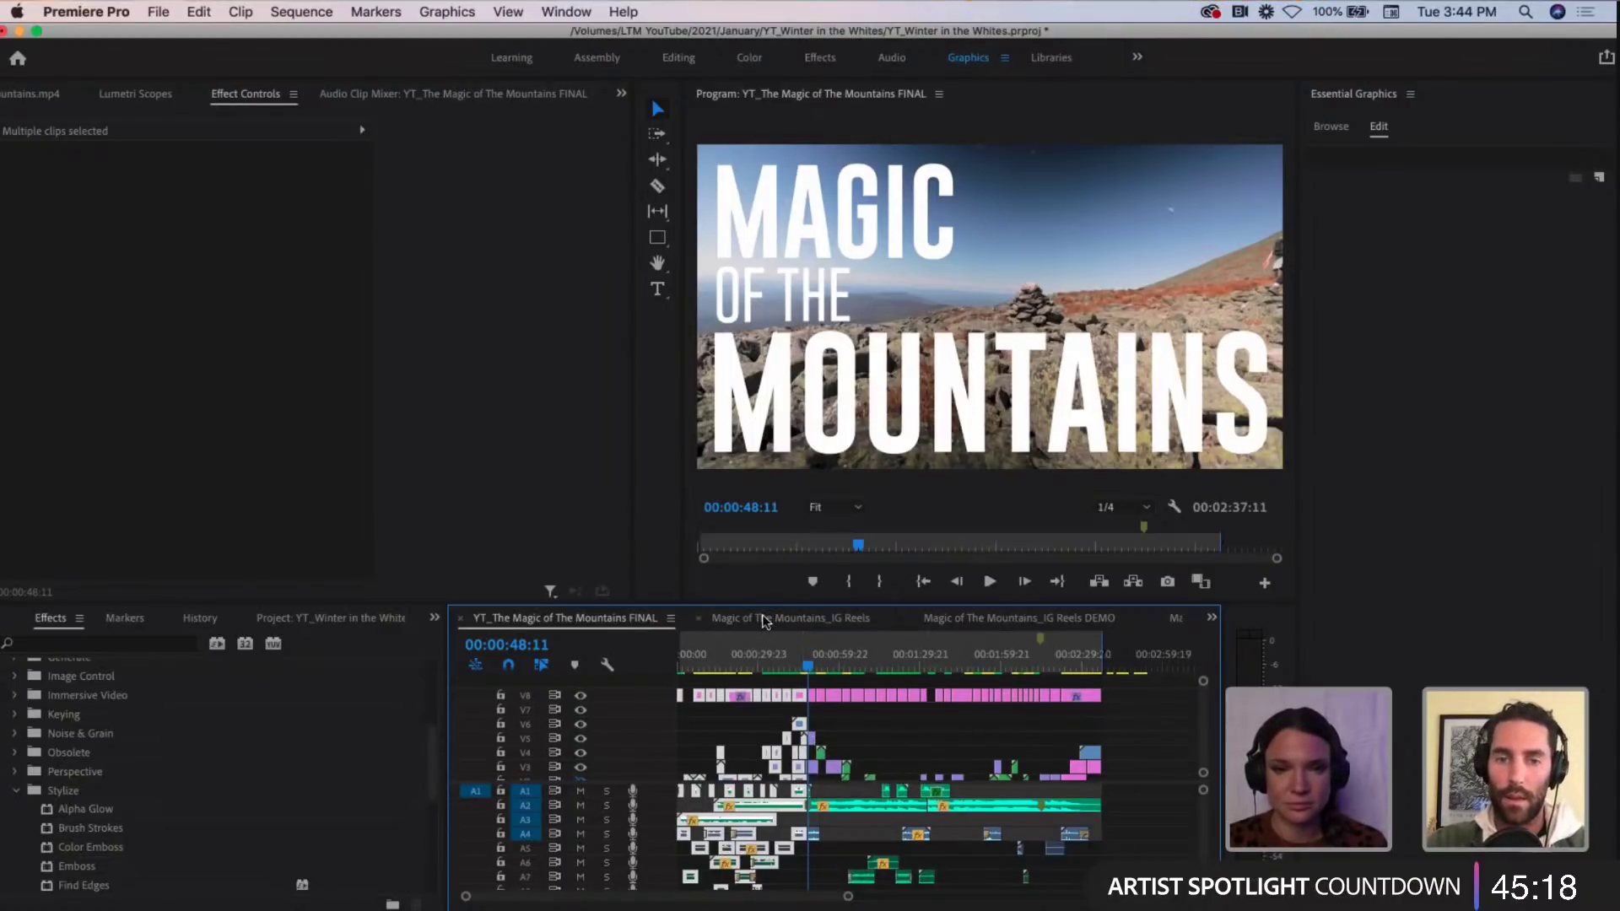
Step: Copy the selected clips into the Magic of The Mountains_IG Reels DEMO sequence and play it from the start
click(1021, 618)
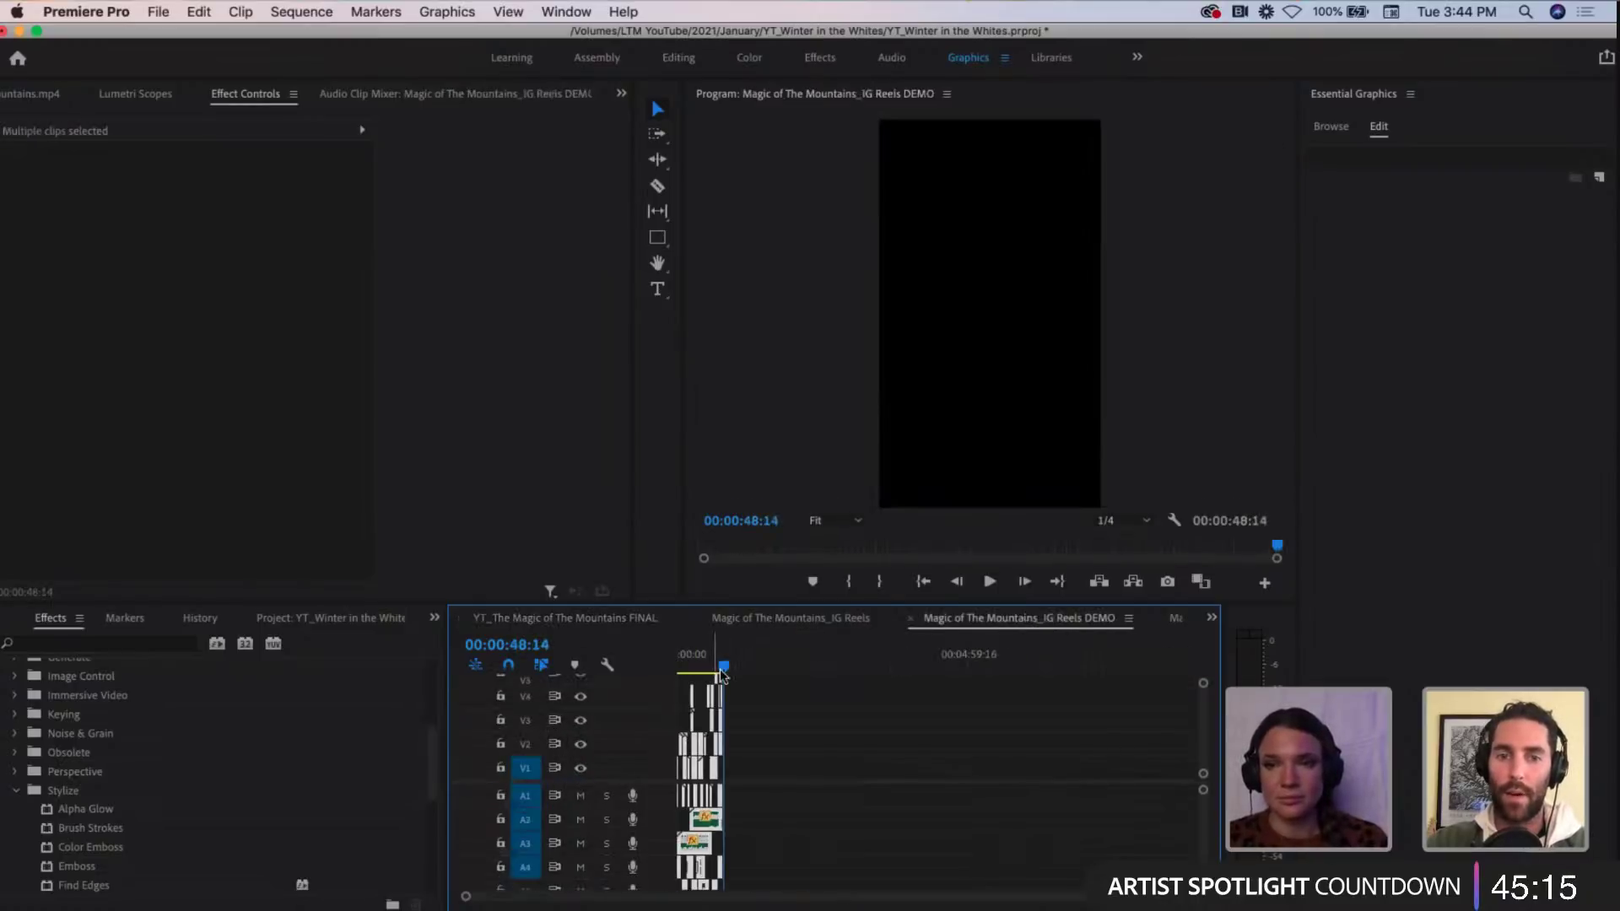
click(671, 658)
key(equal)
key(space)
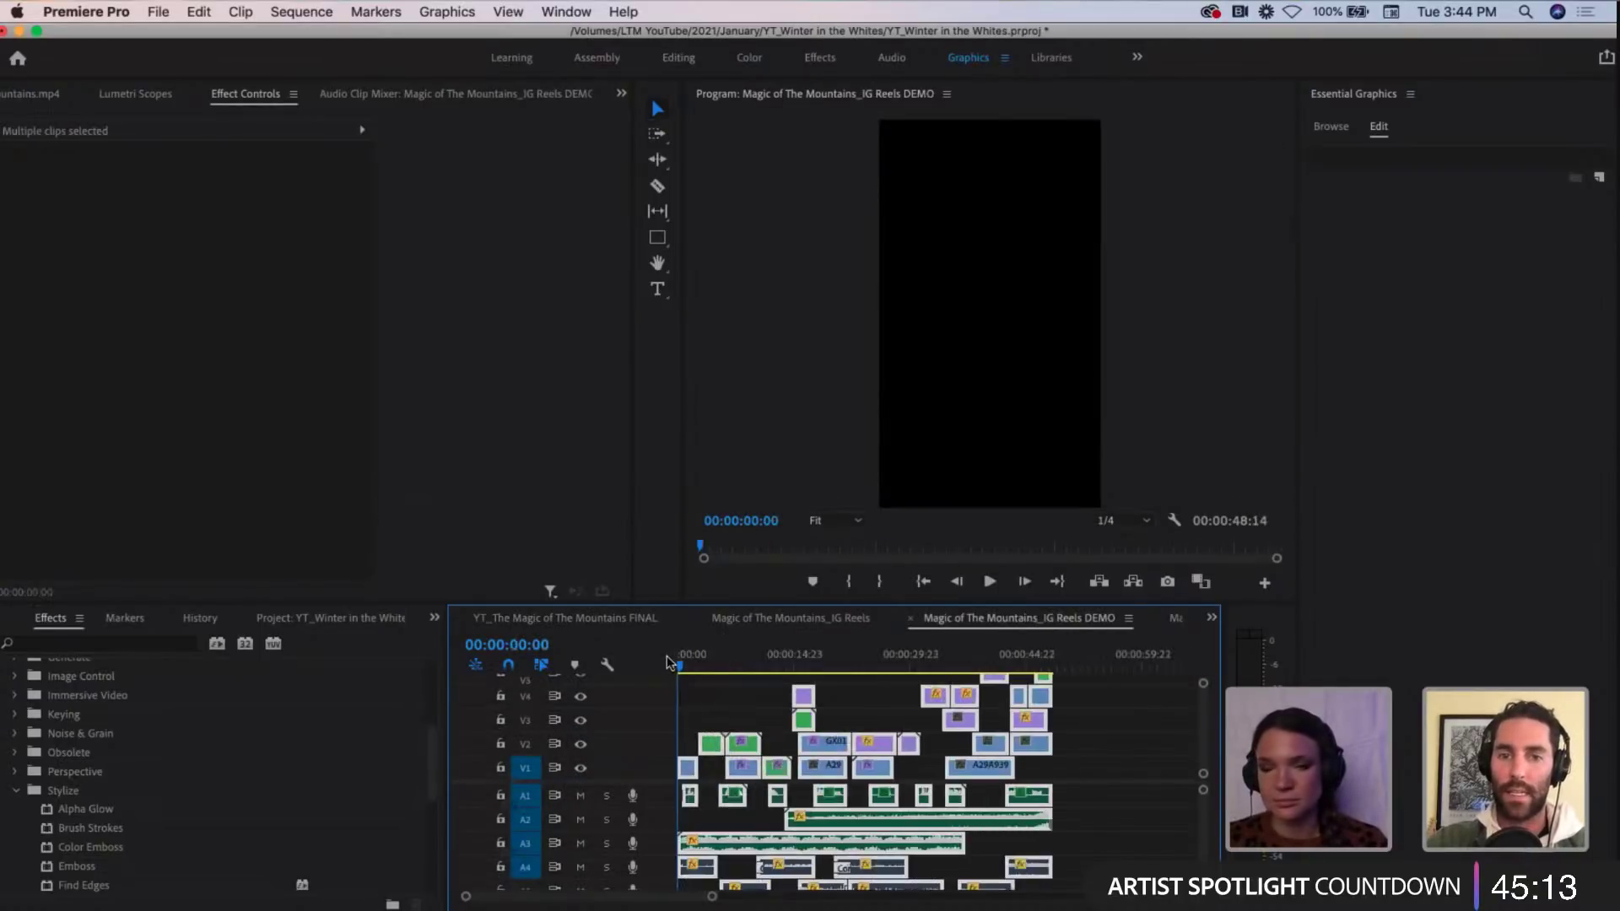
key(equal)
key(equal)
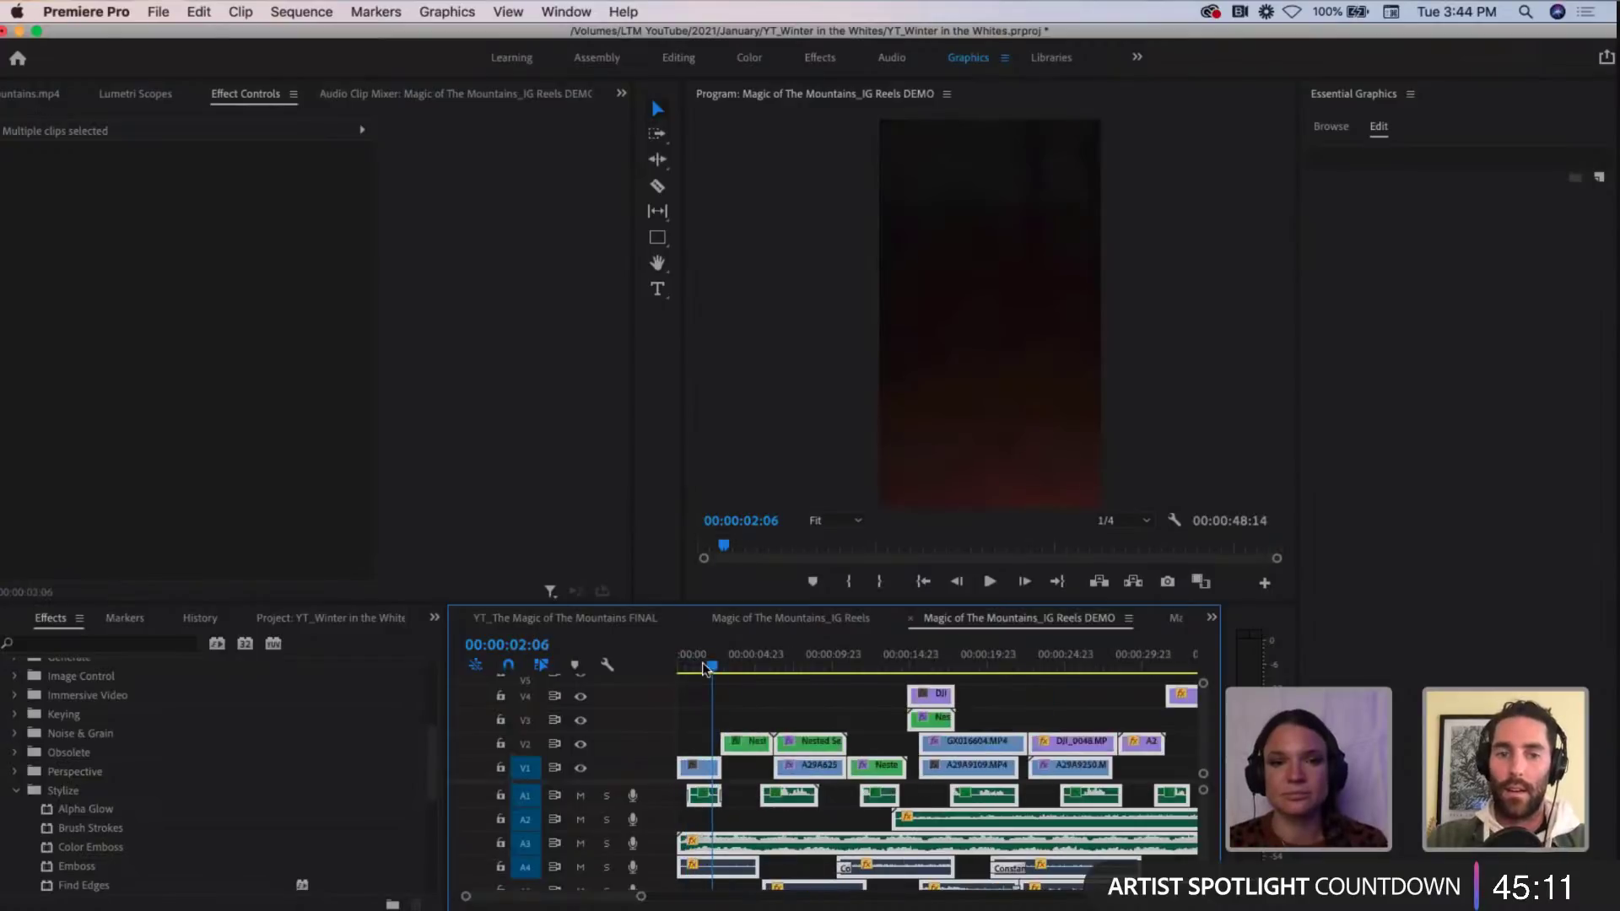
Step: Look over the pasted clips and adjustment layers across the DEMO sequence's tracks from its first frame
click(753, 724)
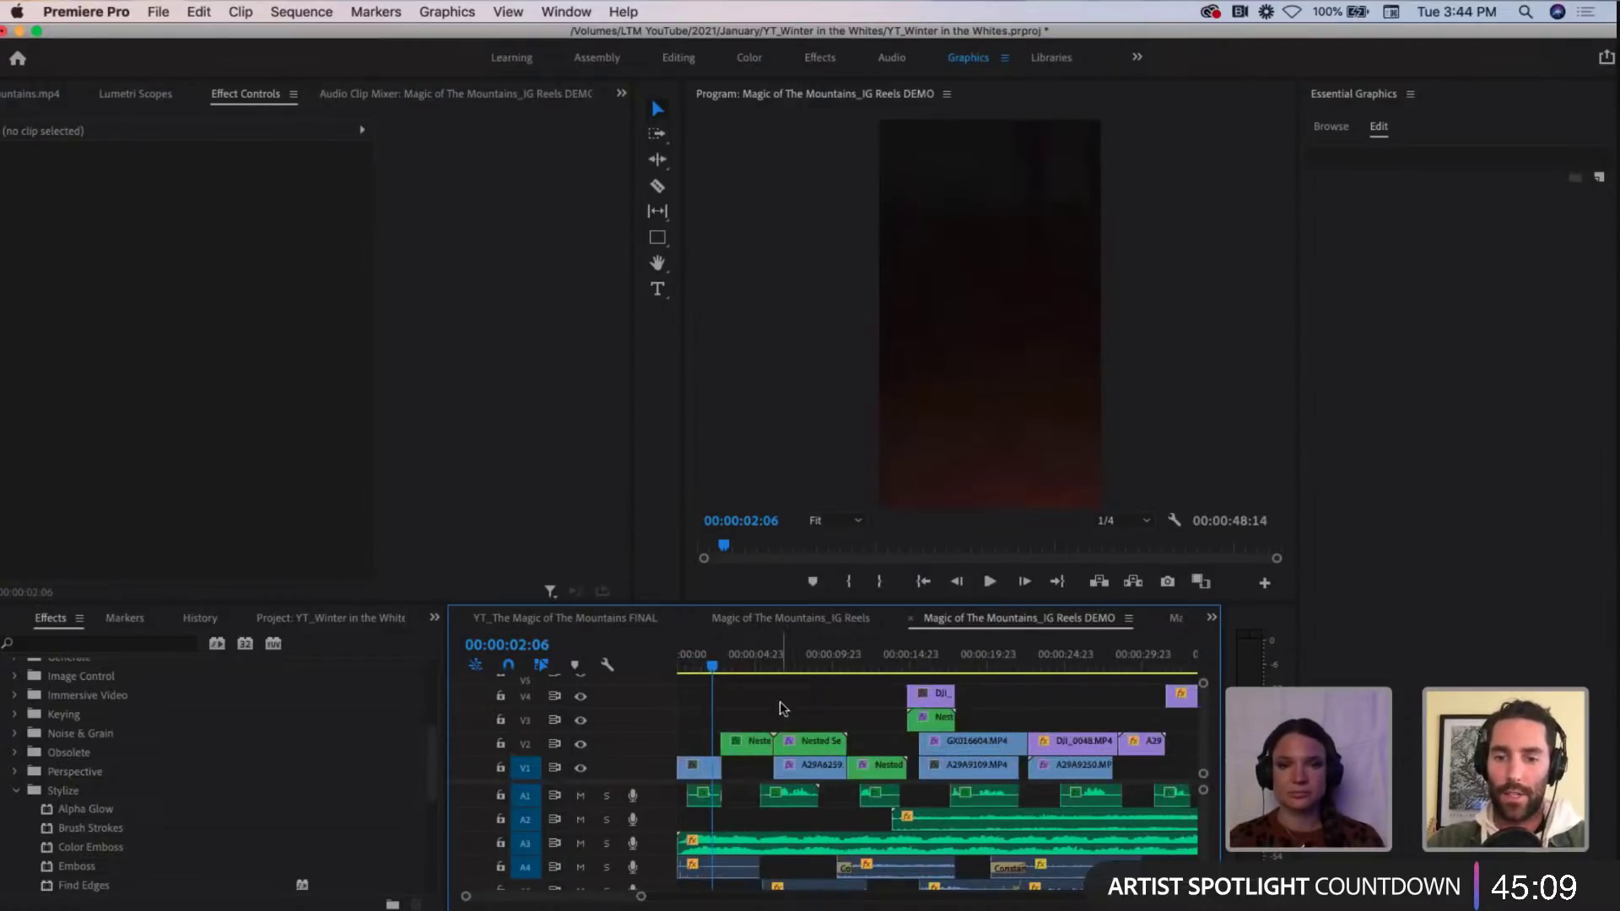
key(minus)
key(equal)
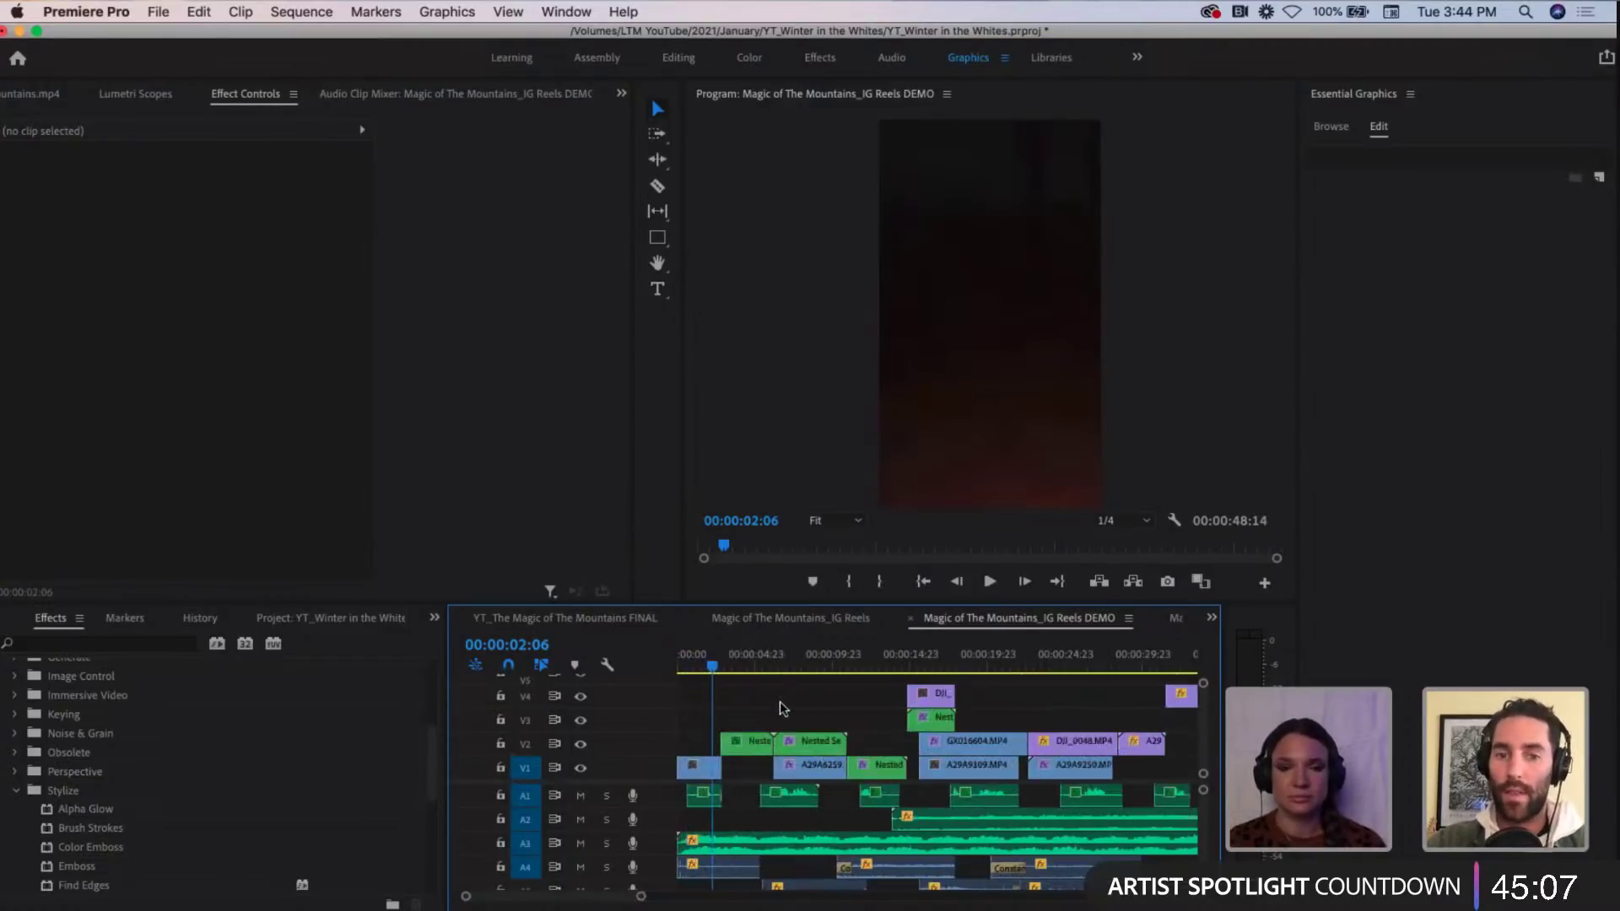
scroll(819, 707, up, 3)
scroll(822, 705, down, 1)
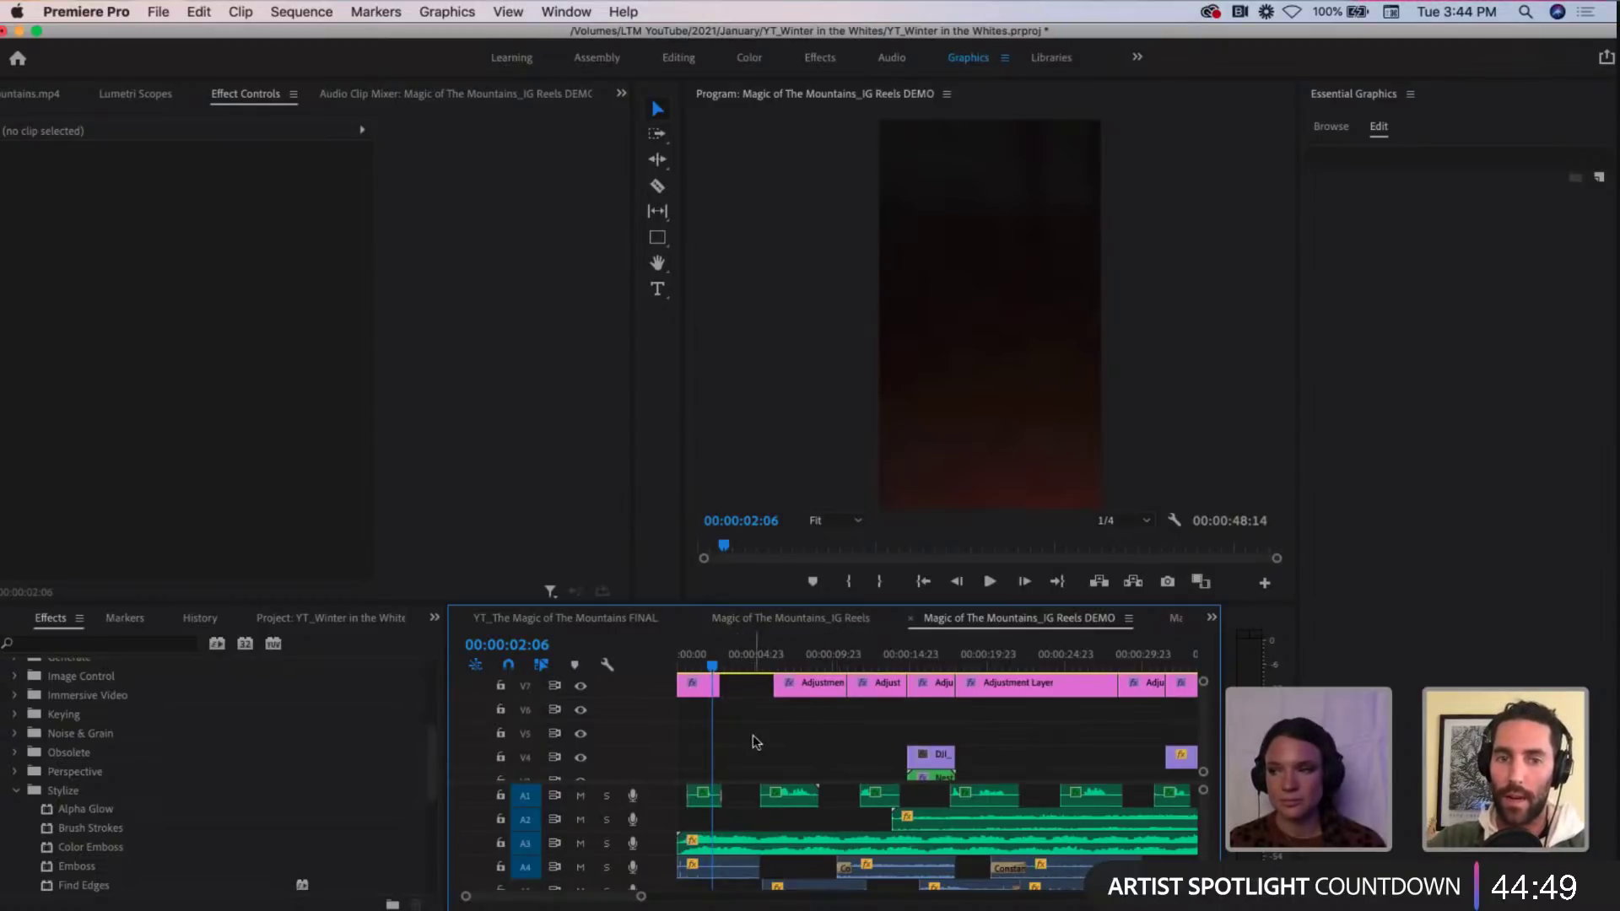
scroll(755, 742, up, 1)
key(Up)
key(Up)
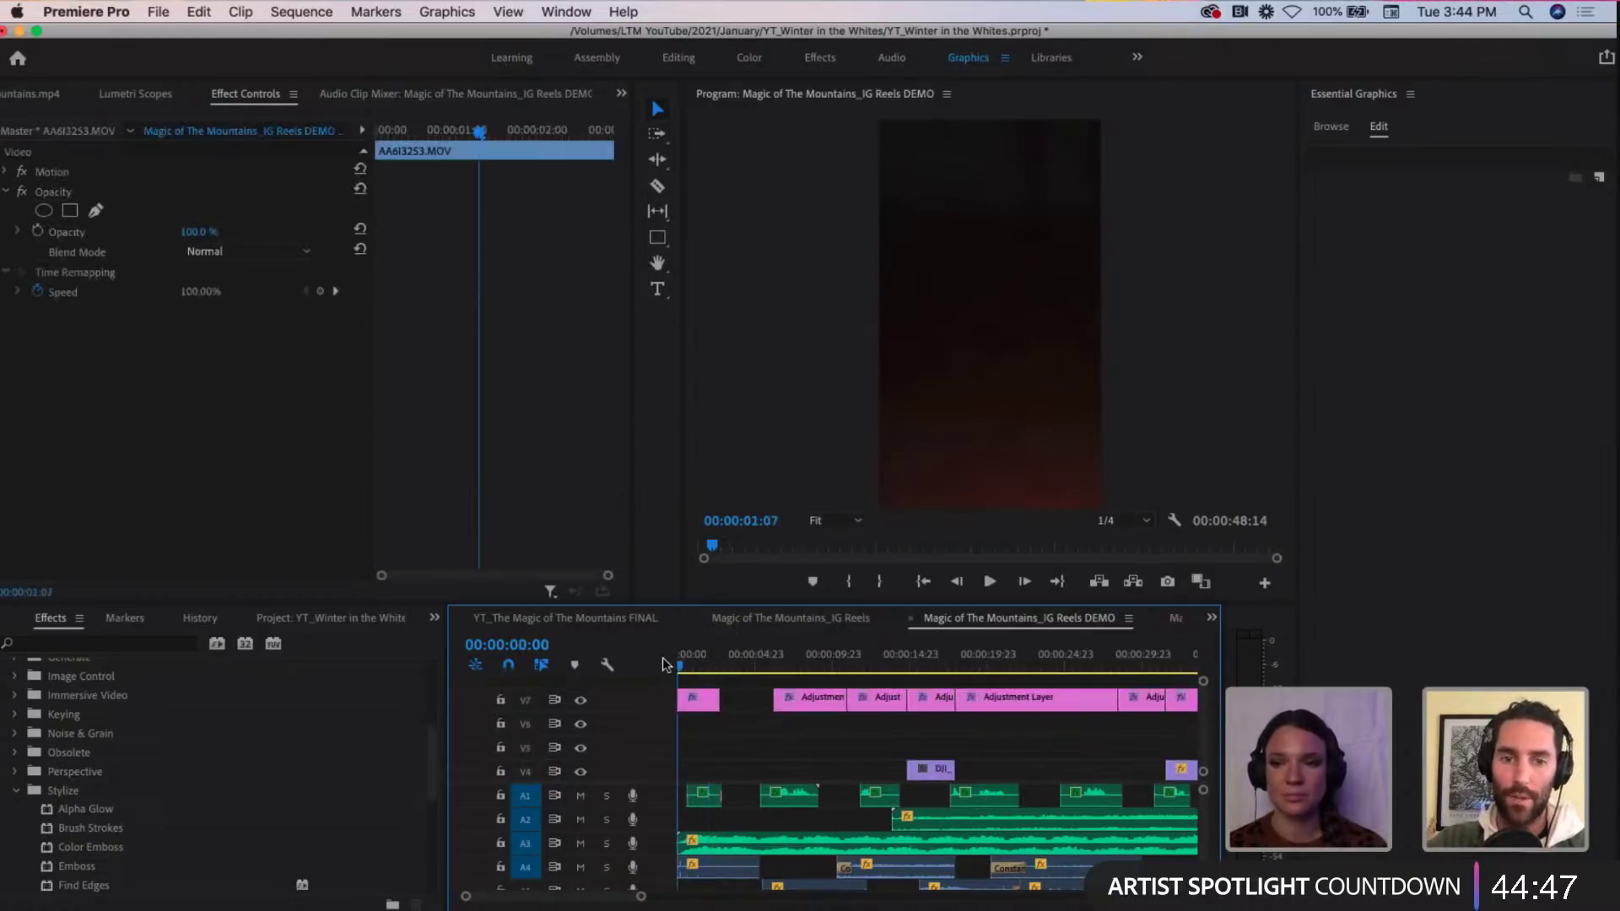
key(backslash)
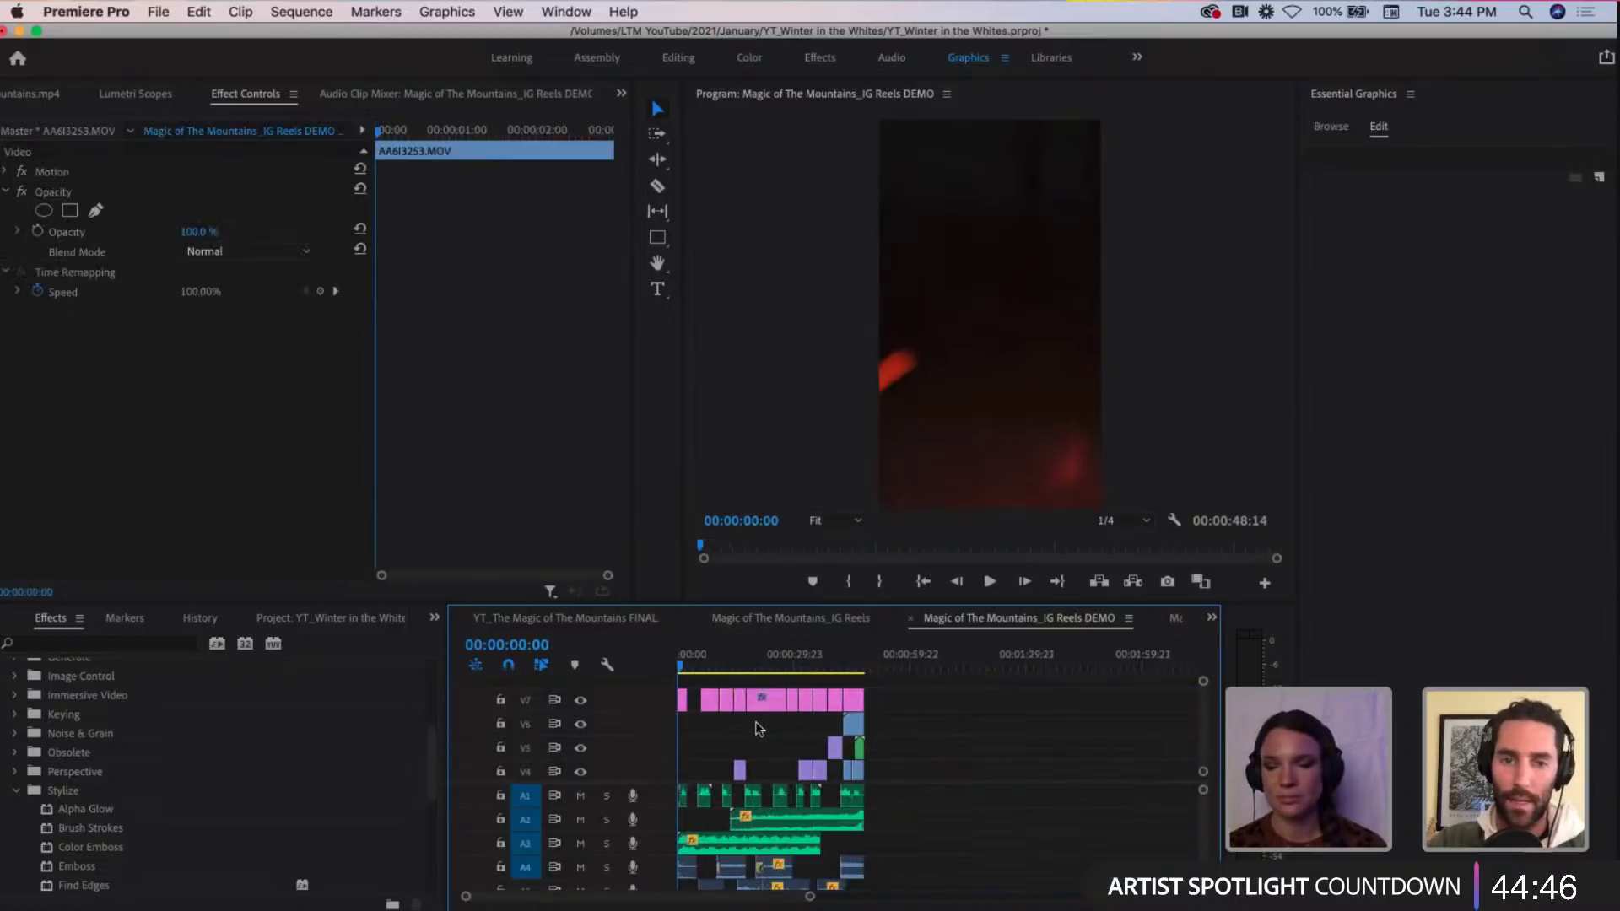
click(910, 723)
key(equal)
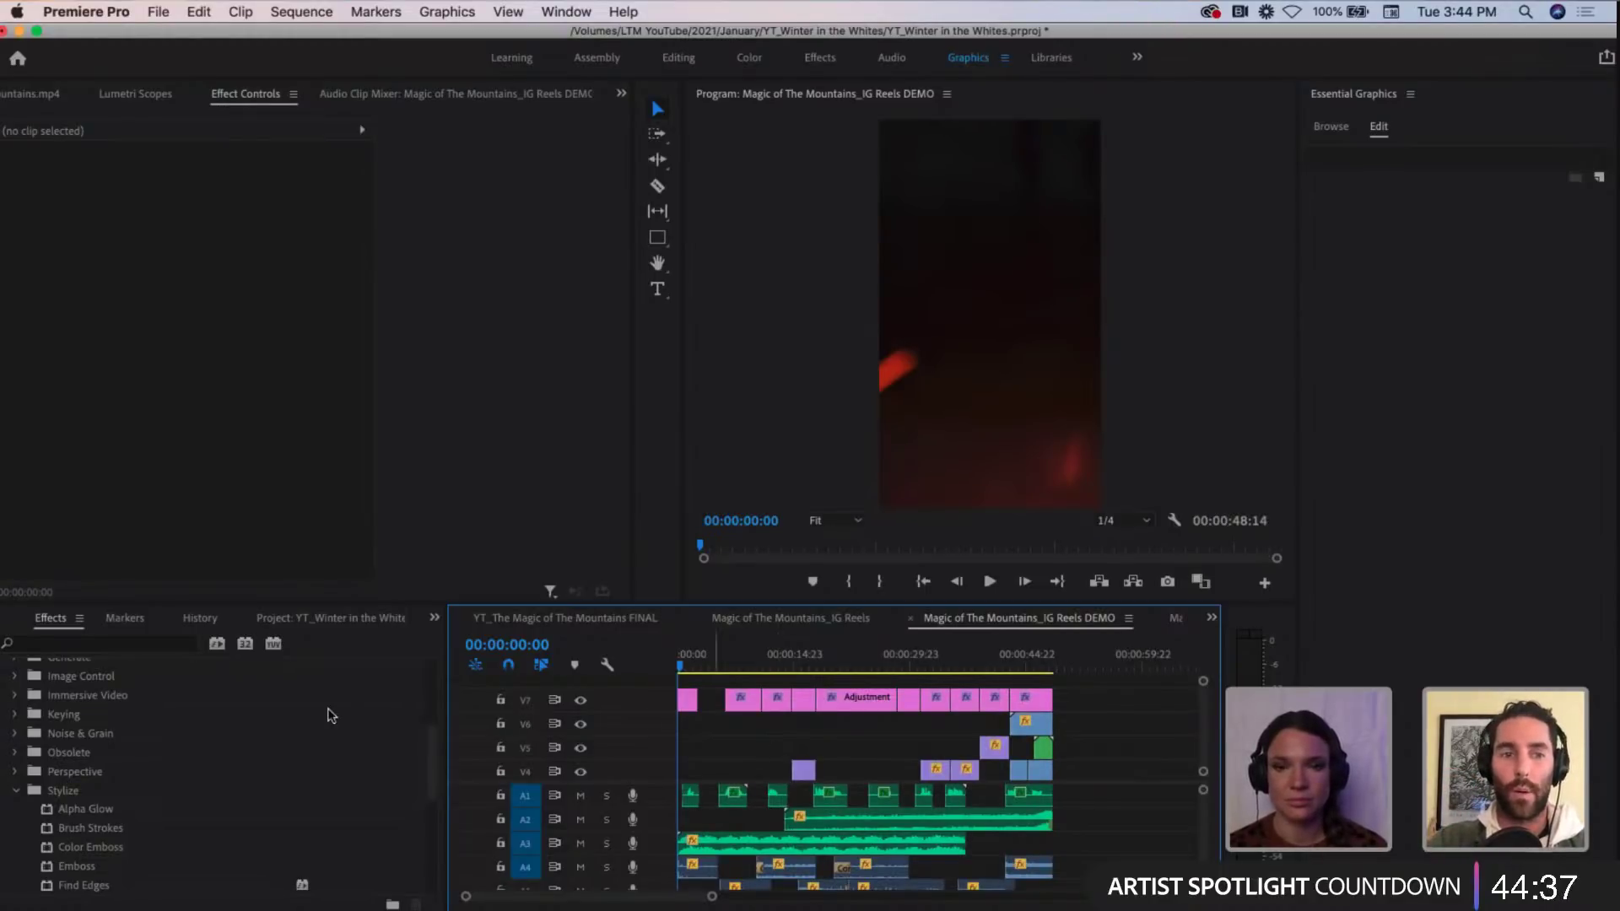
Step: Browse the project's items, collapse the Sequences bin, select the Transform 9x16 layer and enlarge the project item list
click(347, 620)
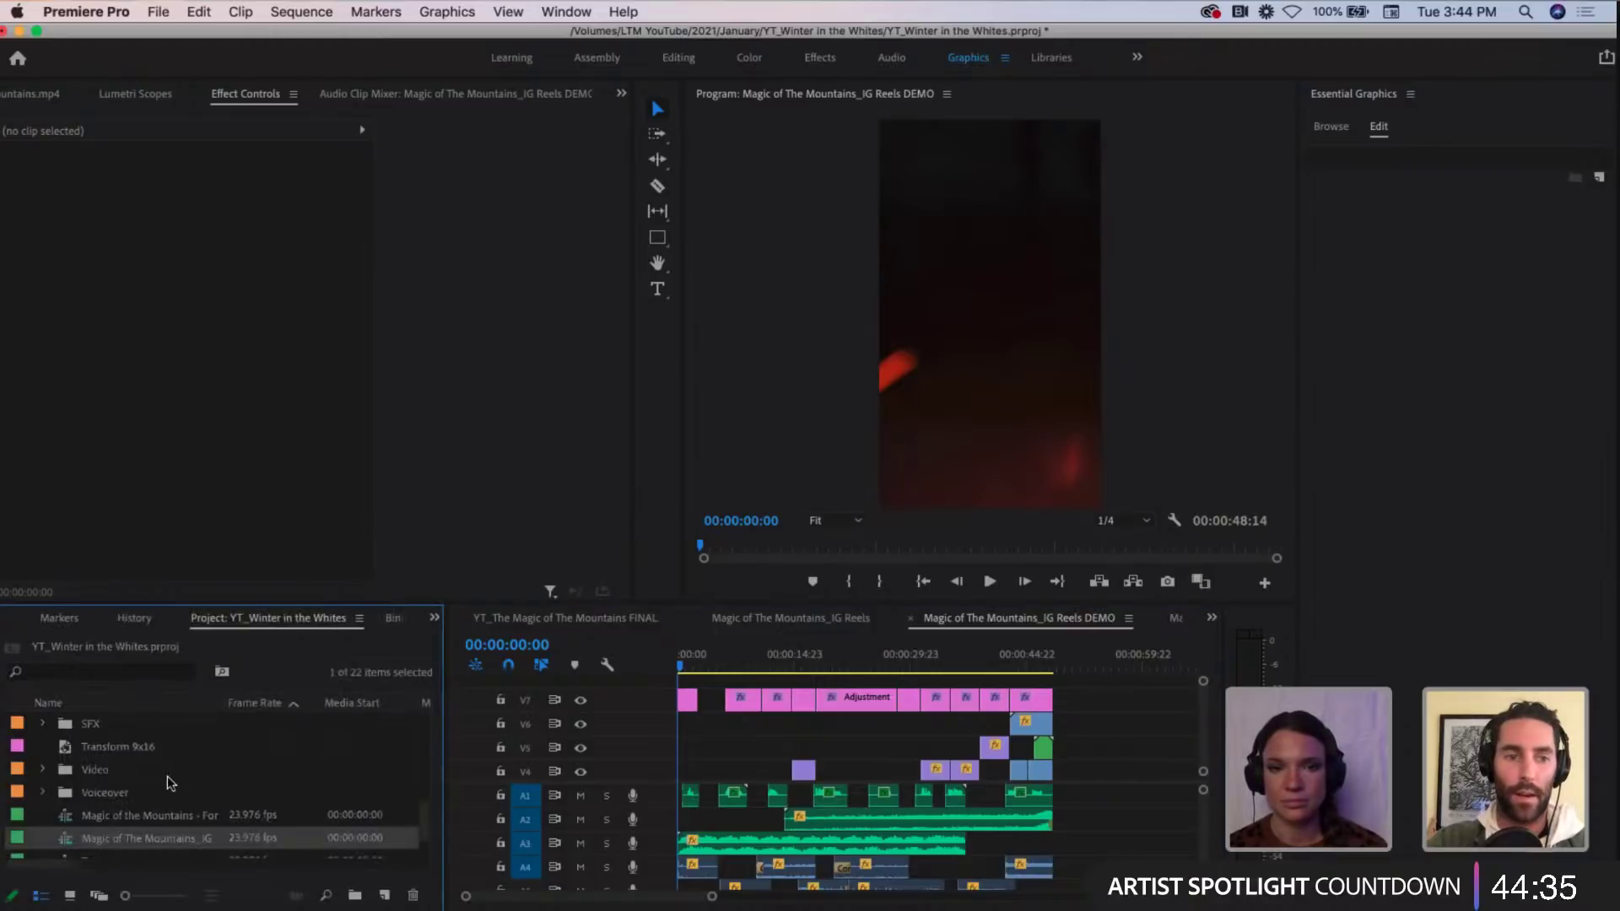
scroll(167, 776, down, 2)
scroll(140, 777, up, 10)
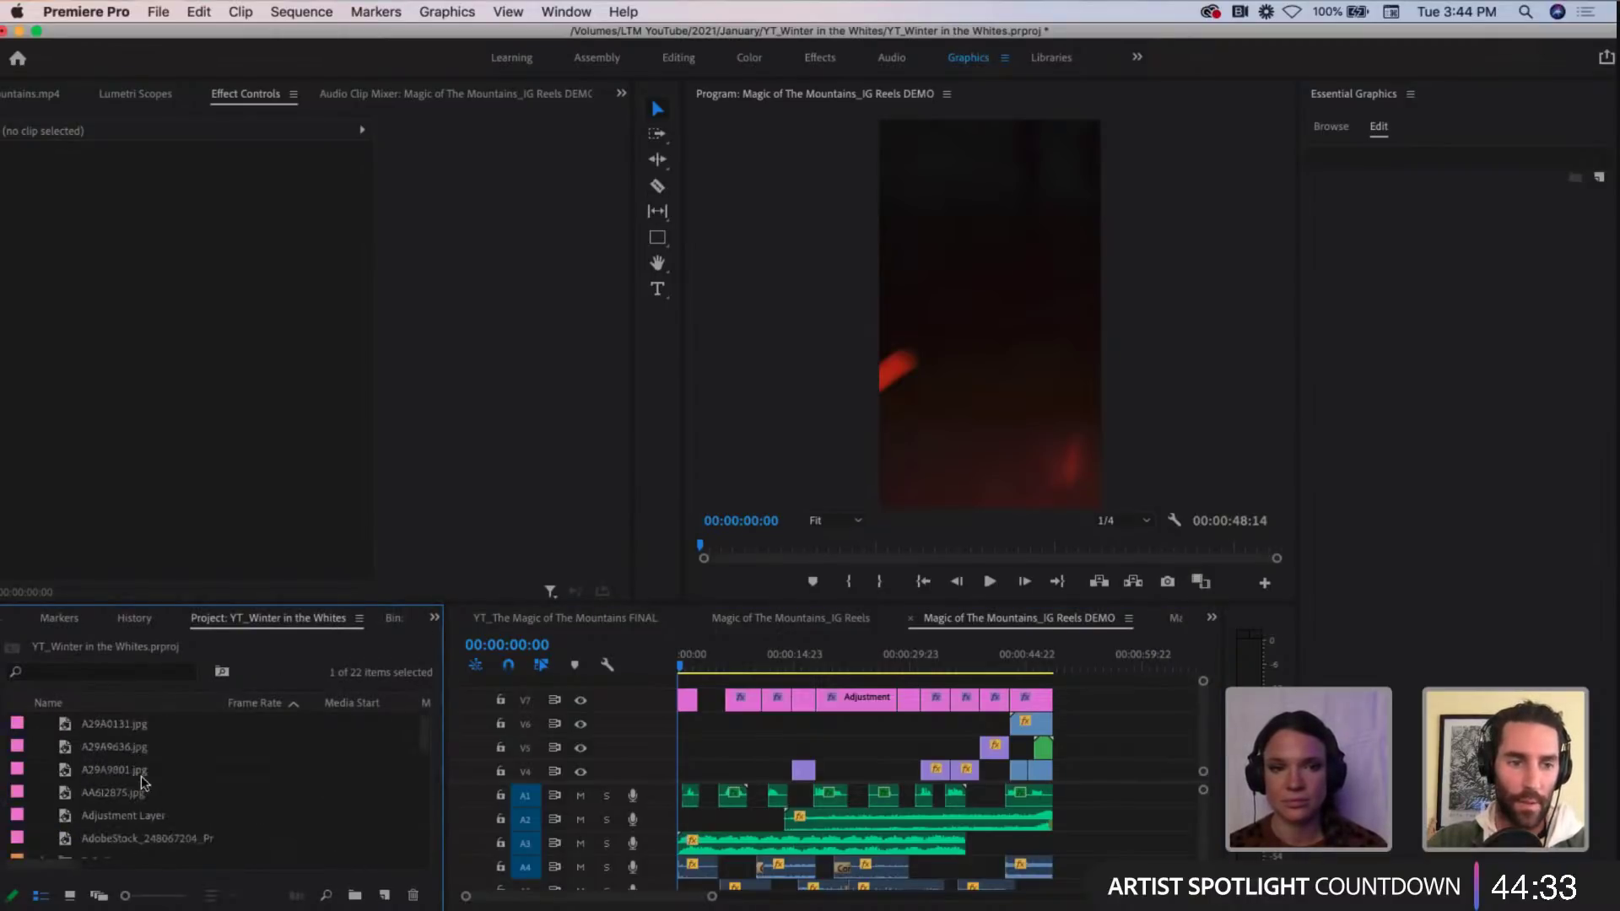
scroll(140, 776, down, 5)
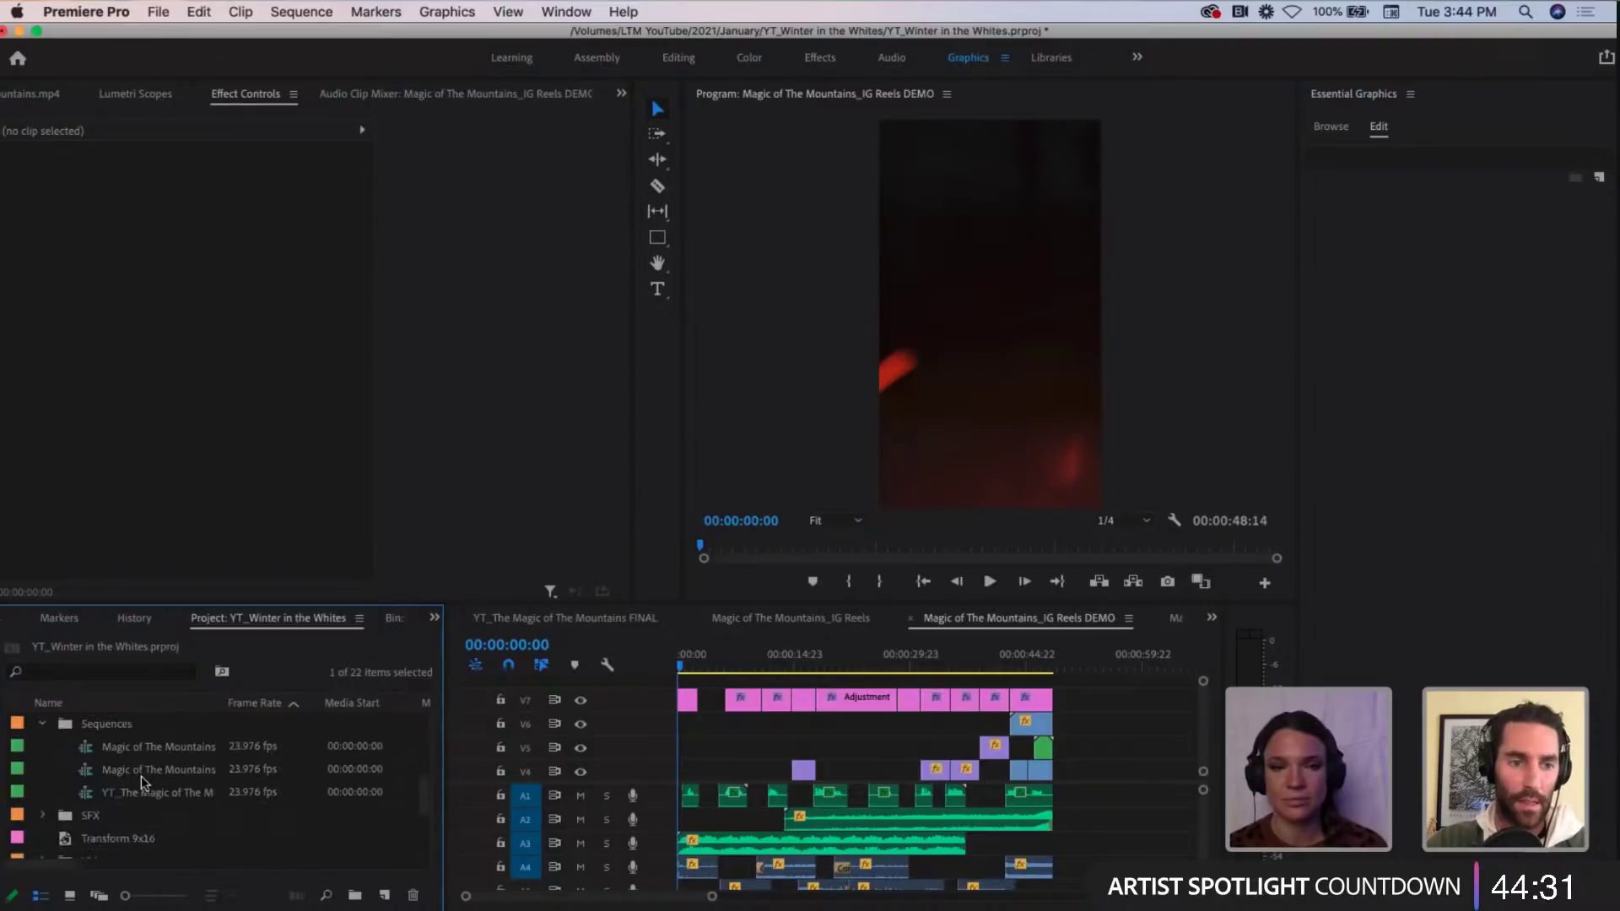
click(42, 724)
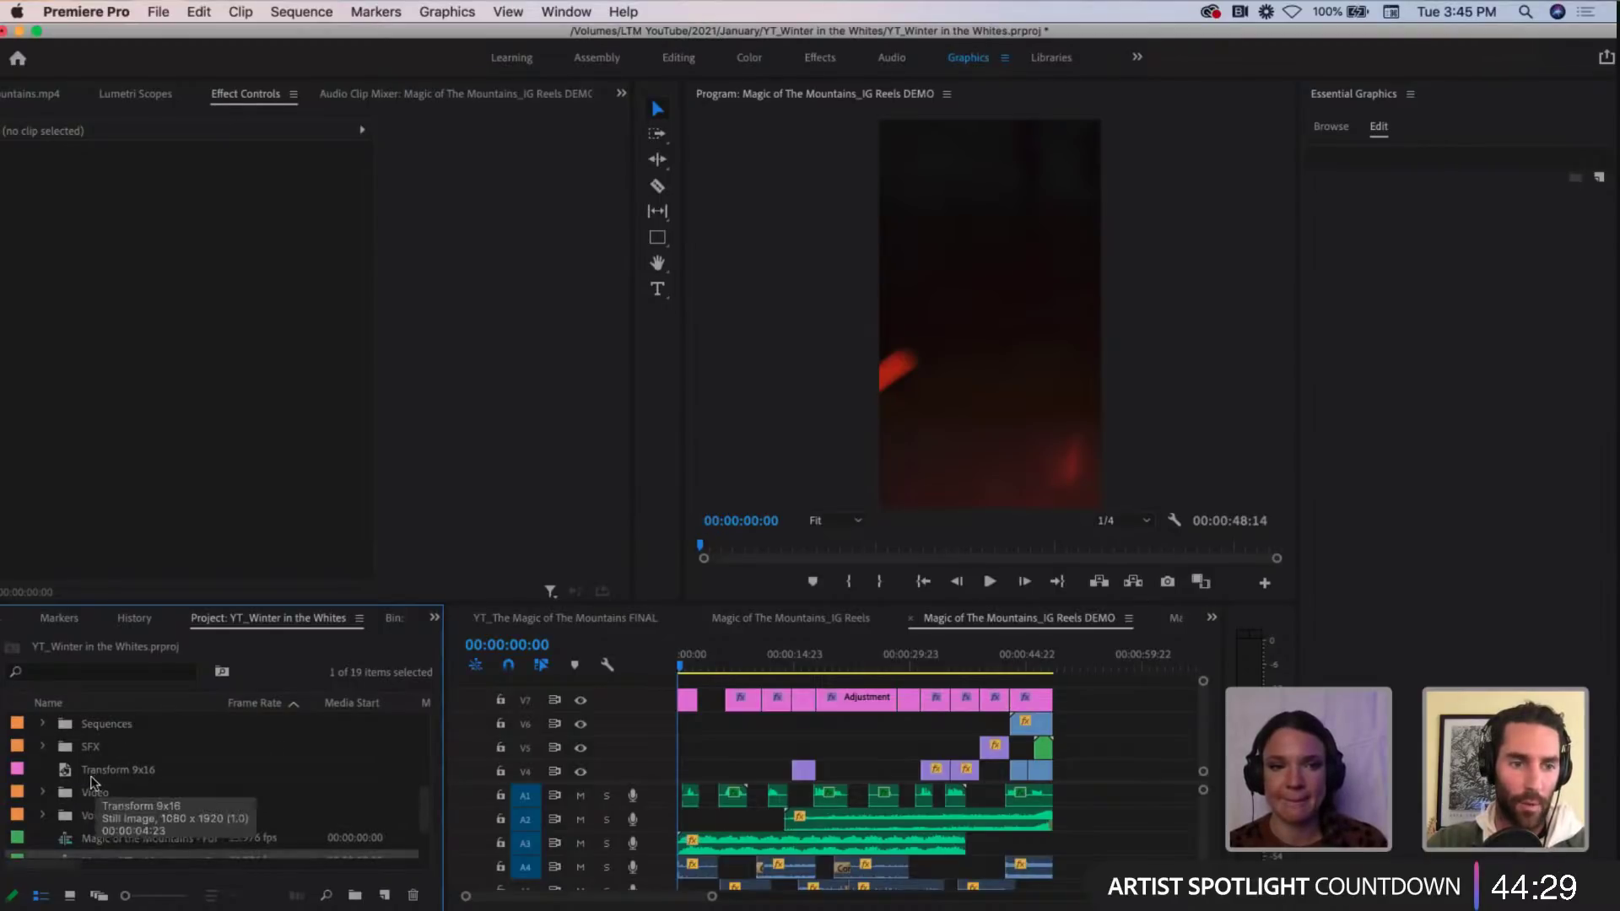
click(67, 771)
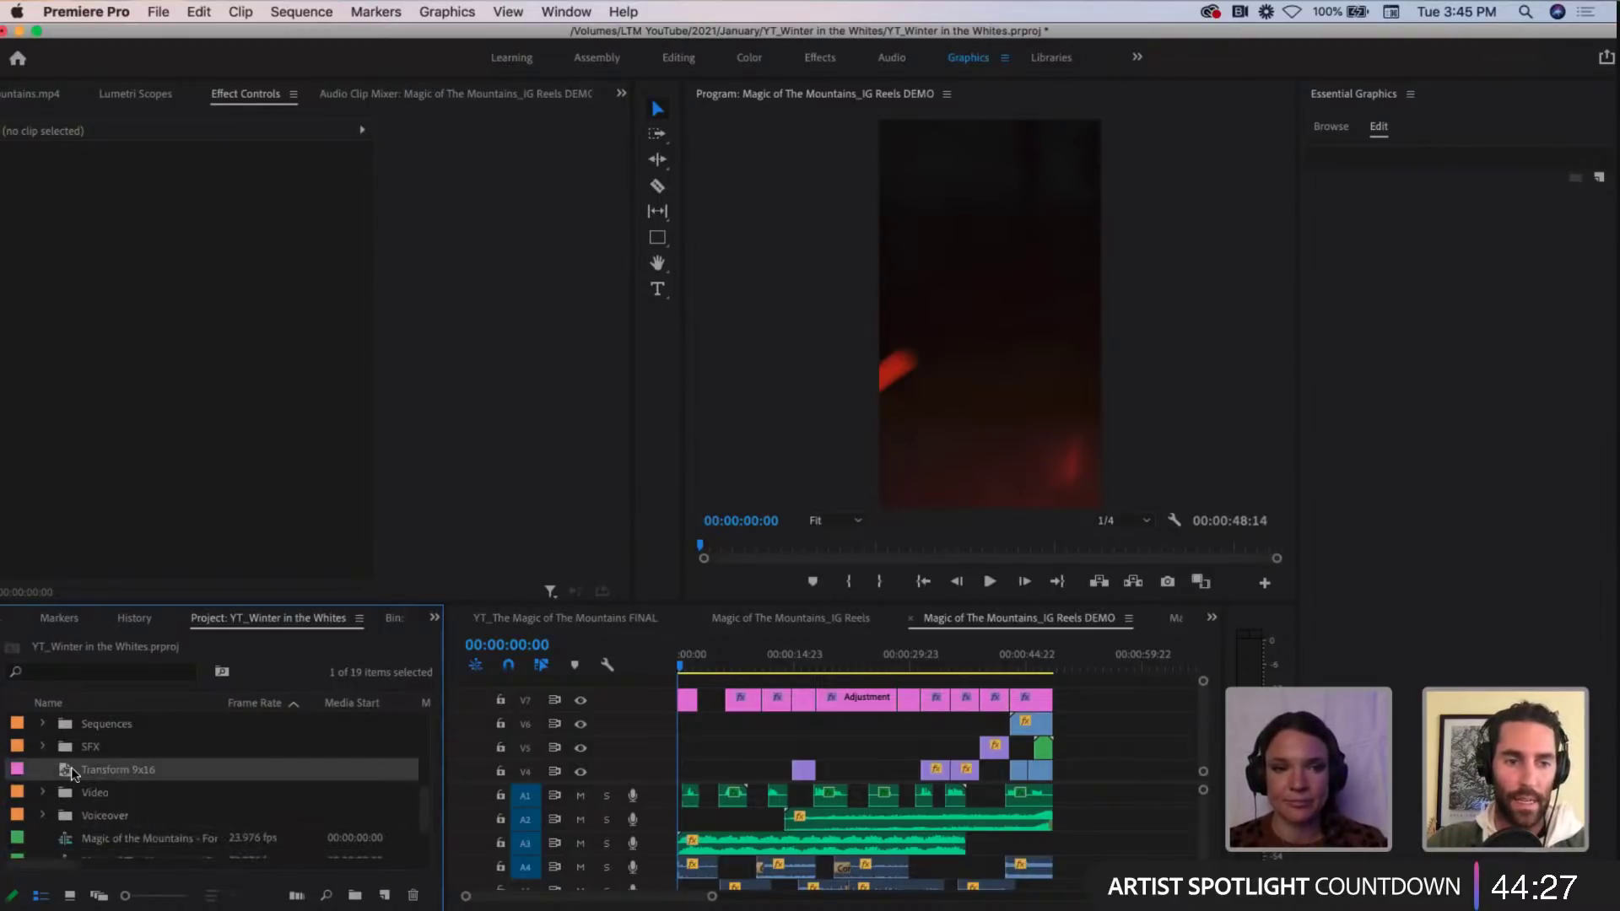
scroll(72, 772, down, 1)
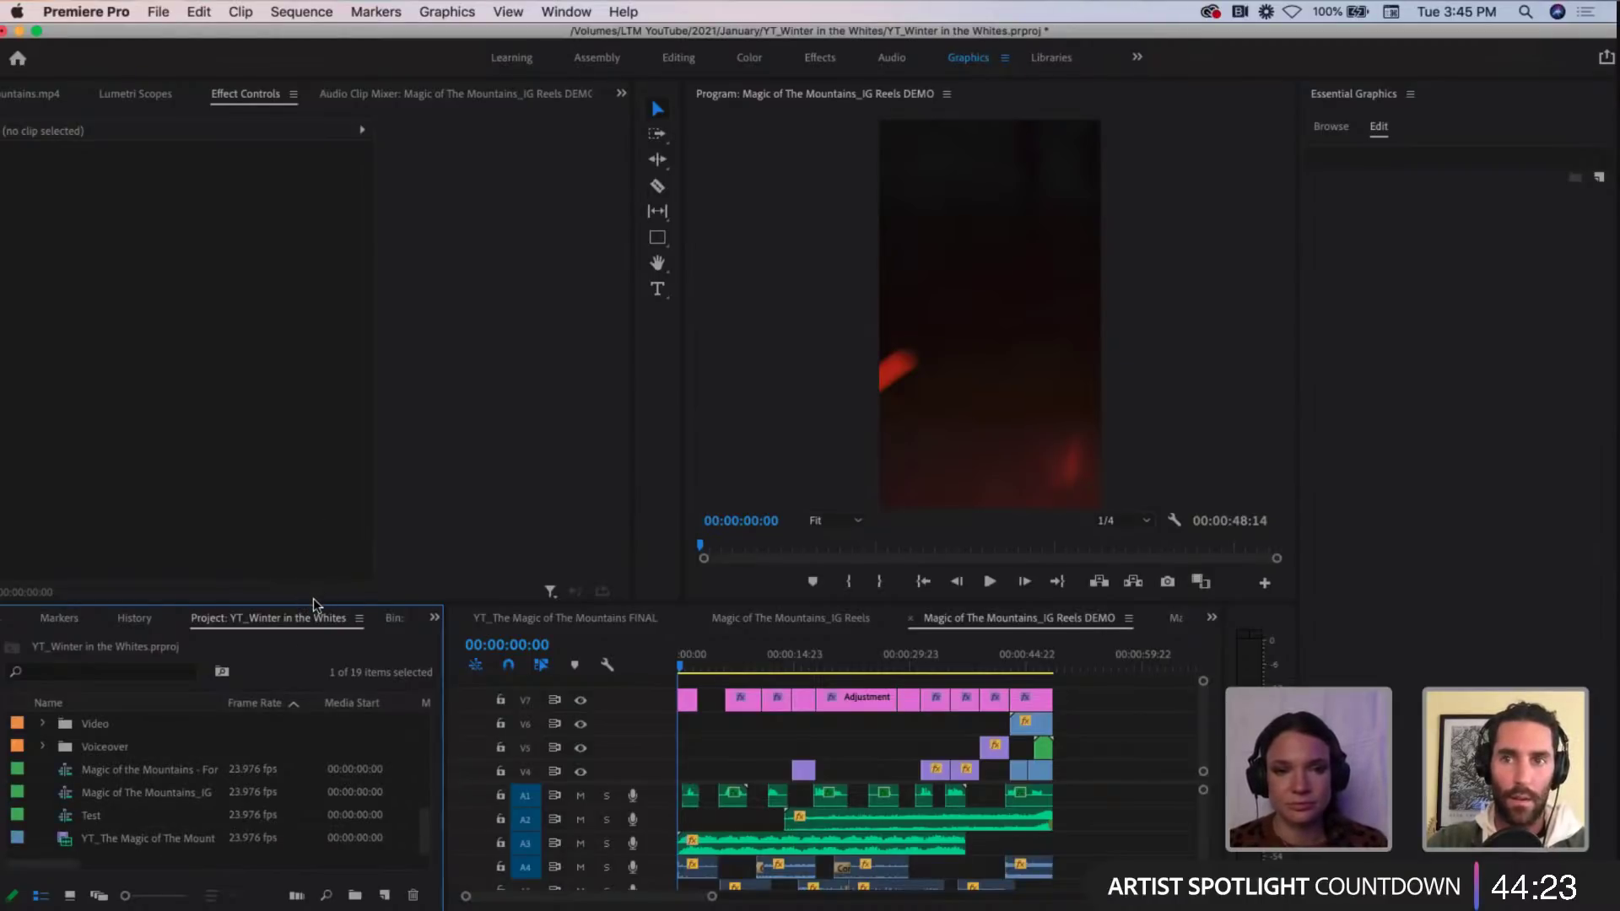
drag(310, 601, 327, 454)
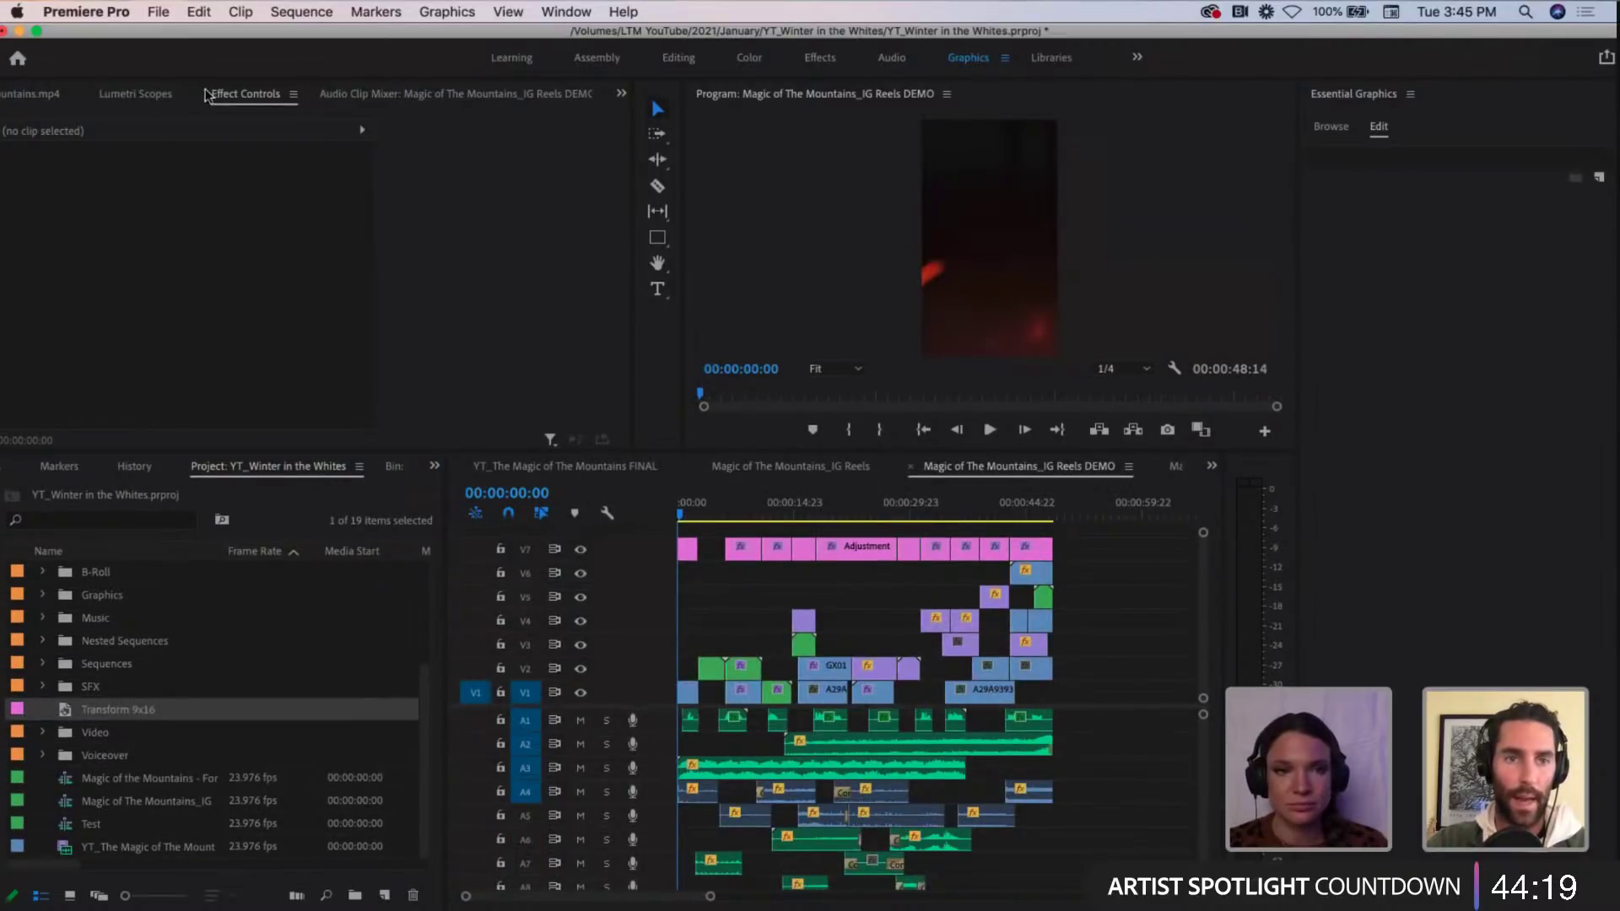
Step: Create a new adjustment layer in the project at 1080 × 1920, 23.976 fps, with square pixels
click(171, 757)
click(39, 859)
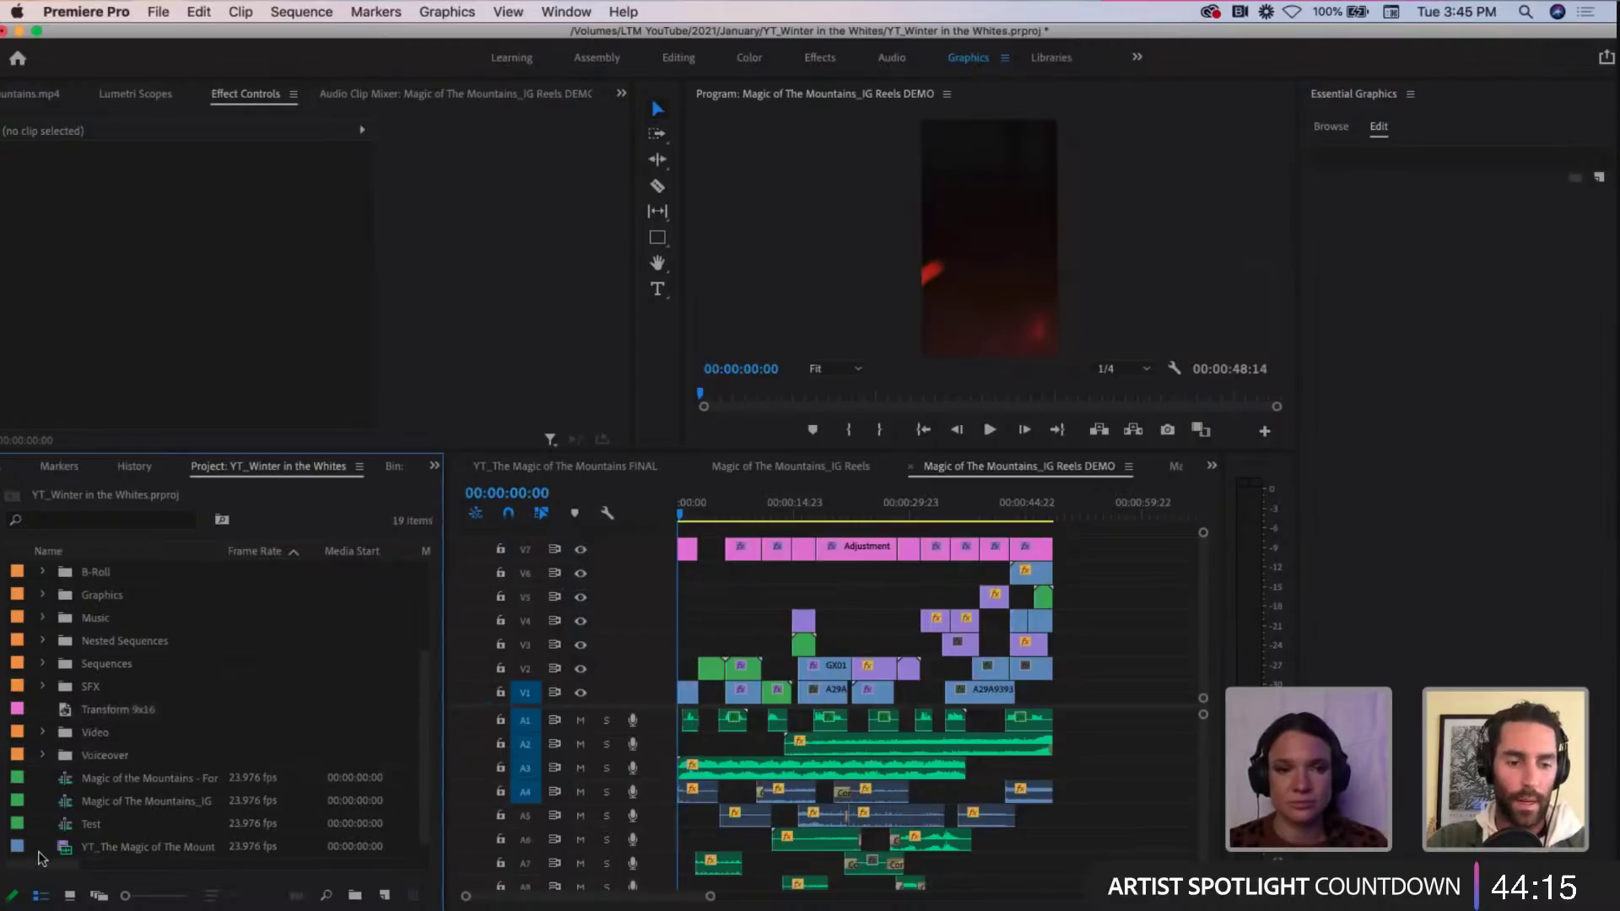
right_click(39, 858)
mouse_move(105, 716)
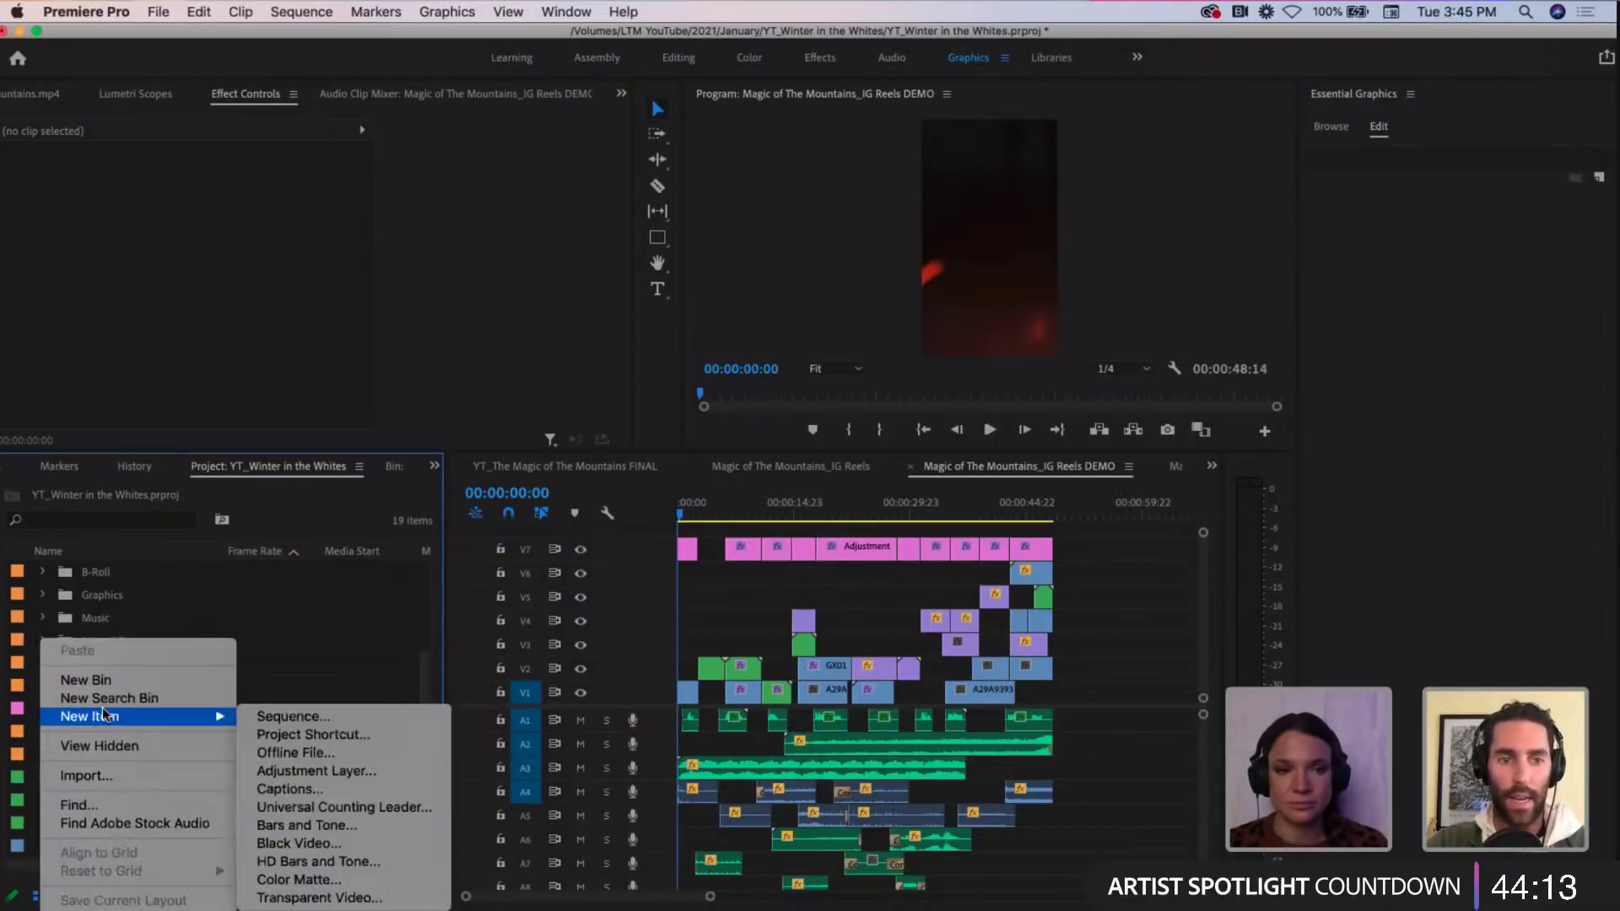
click(286, 771)
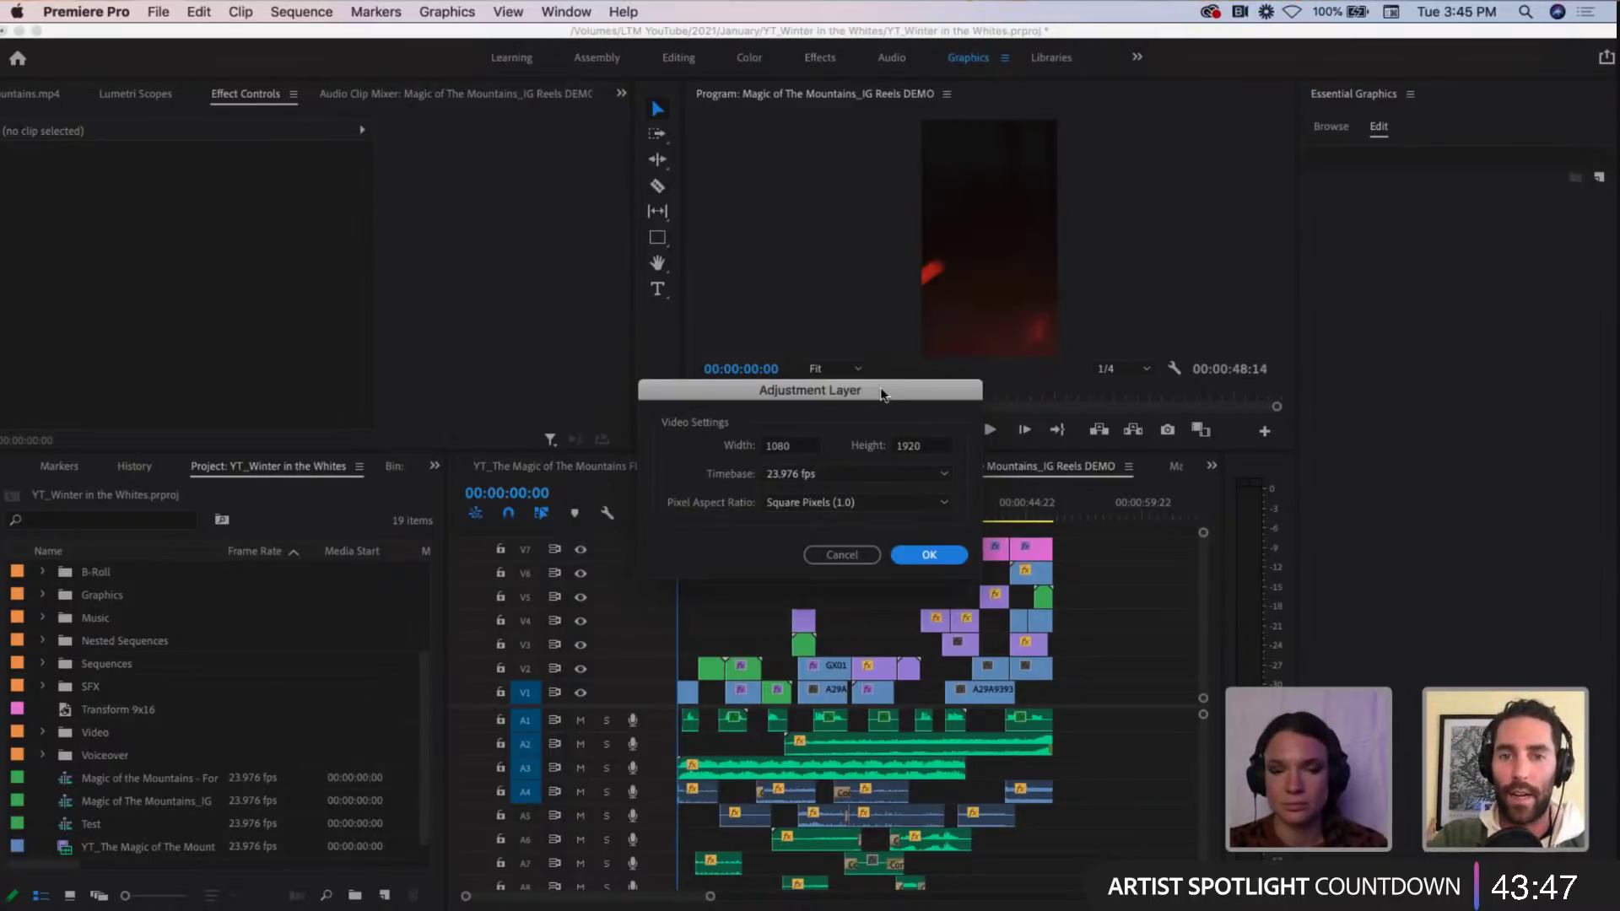
drag(880, 391, 905, 336)
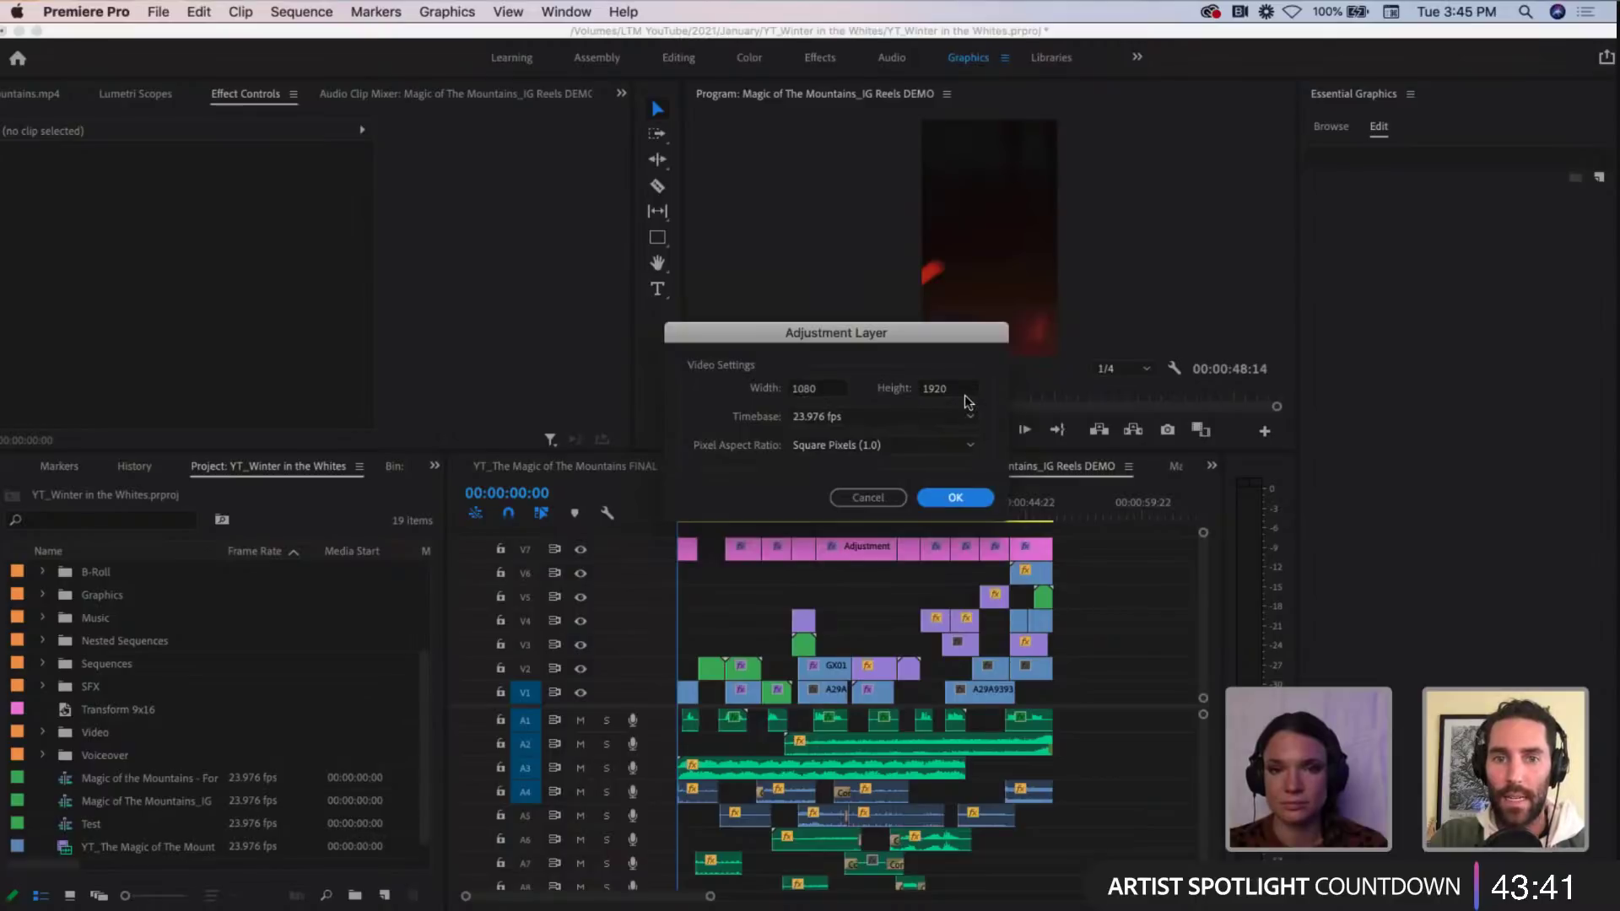
click(954, 498)
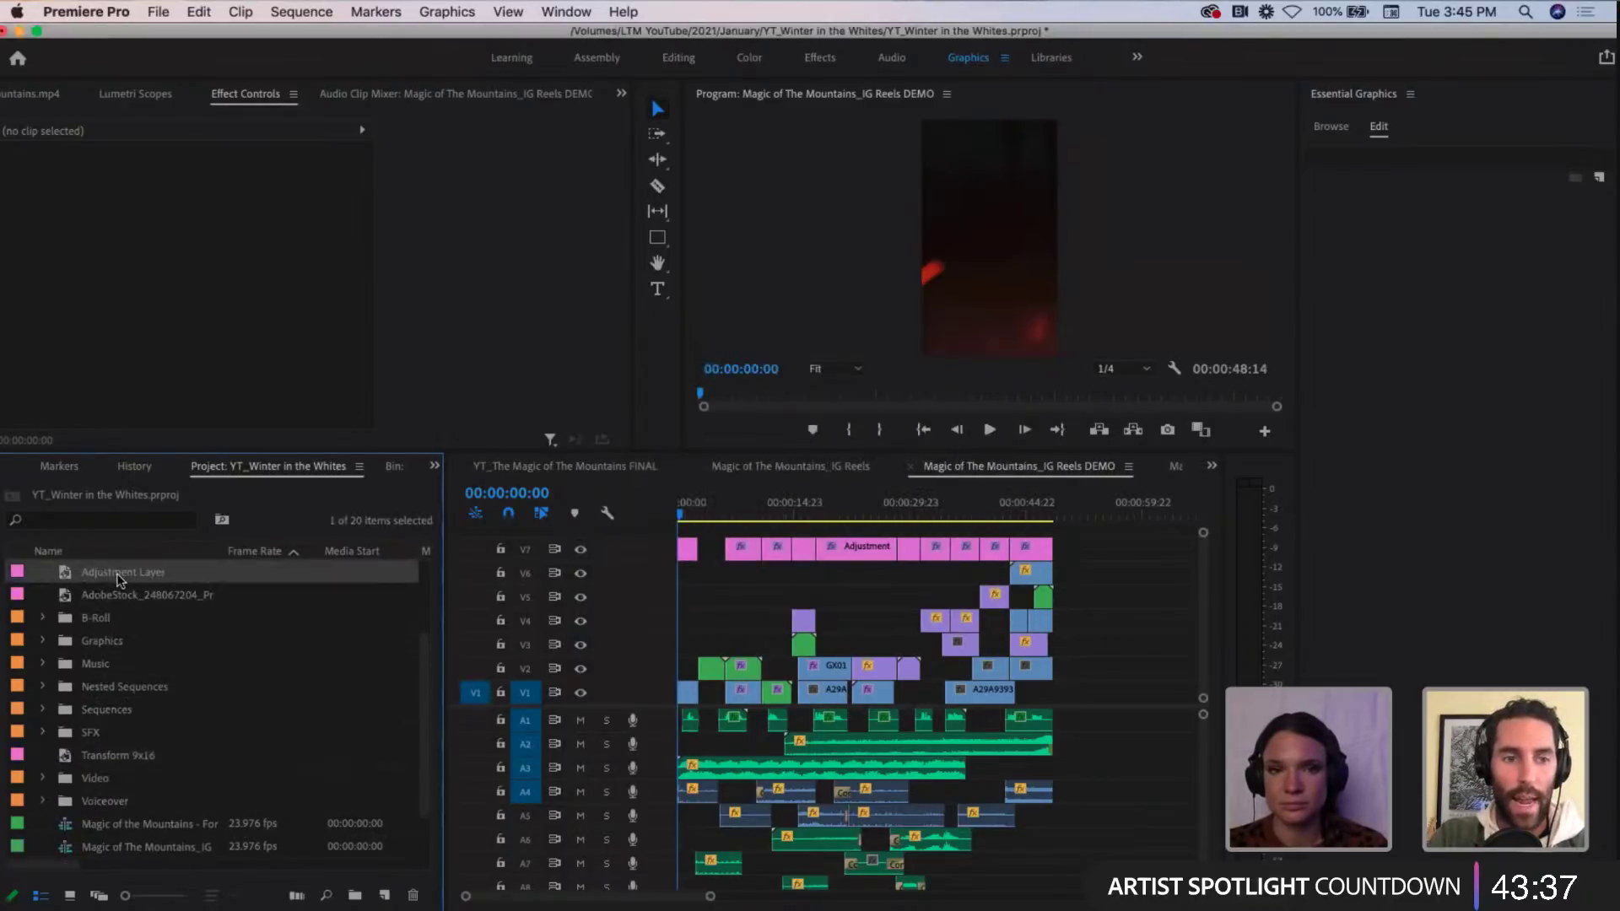
Step: Rename the new adjustment layer in the project as 9X16 Crop
right_click(120, 578)
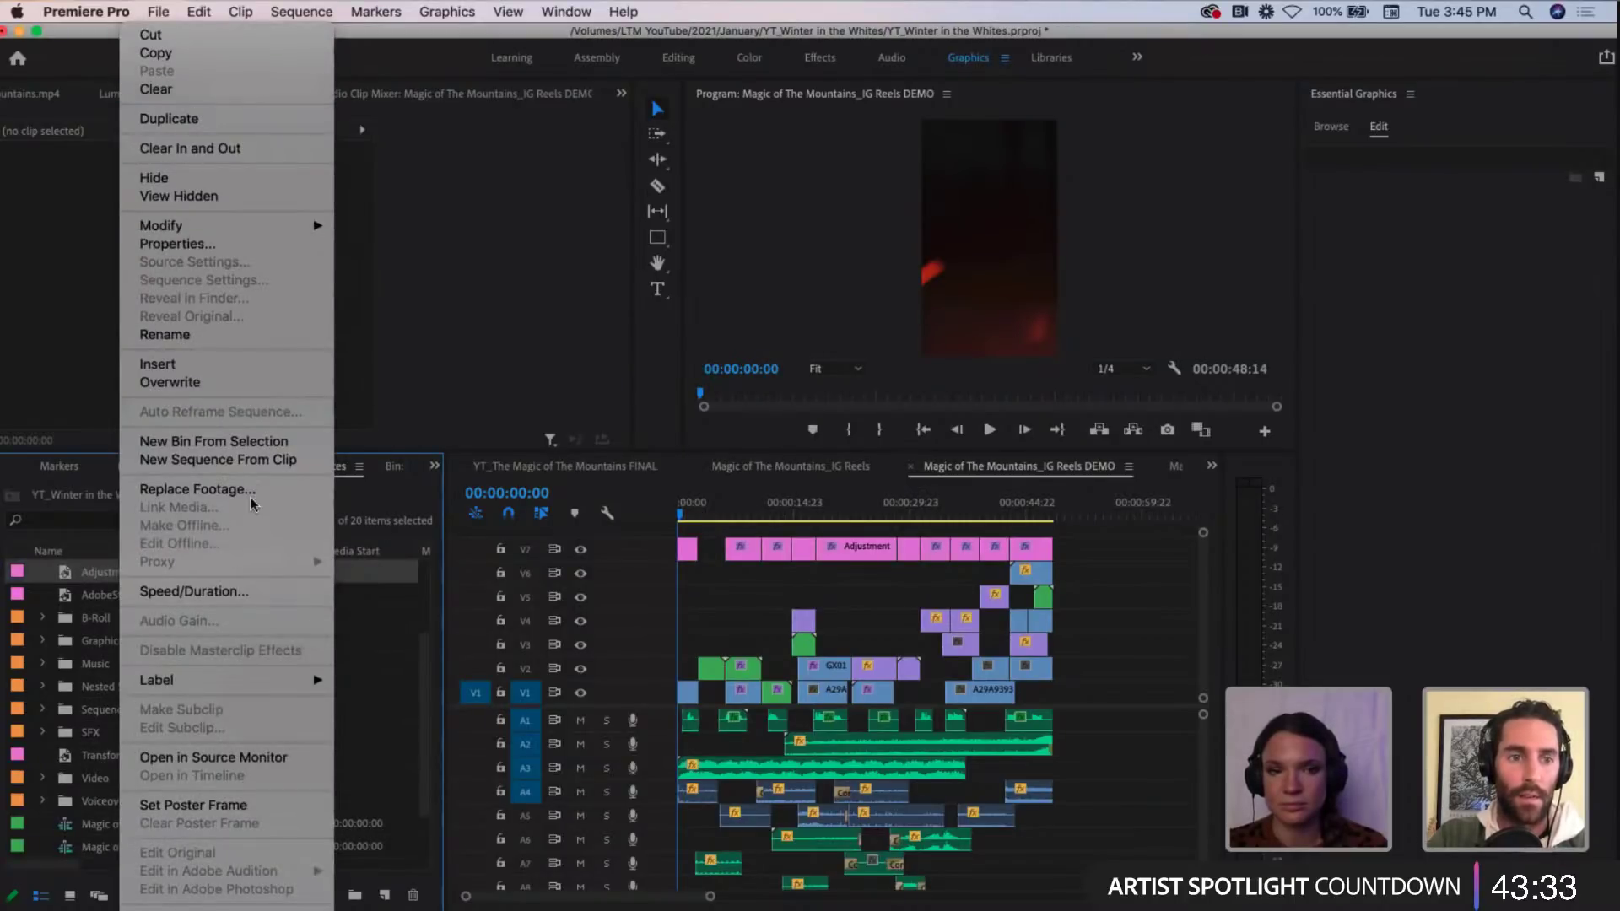
click(200, 336)
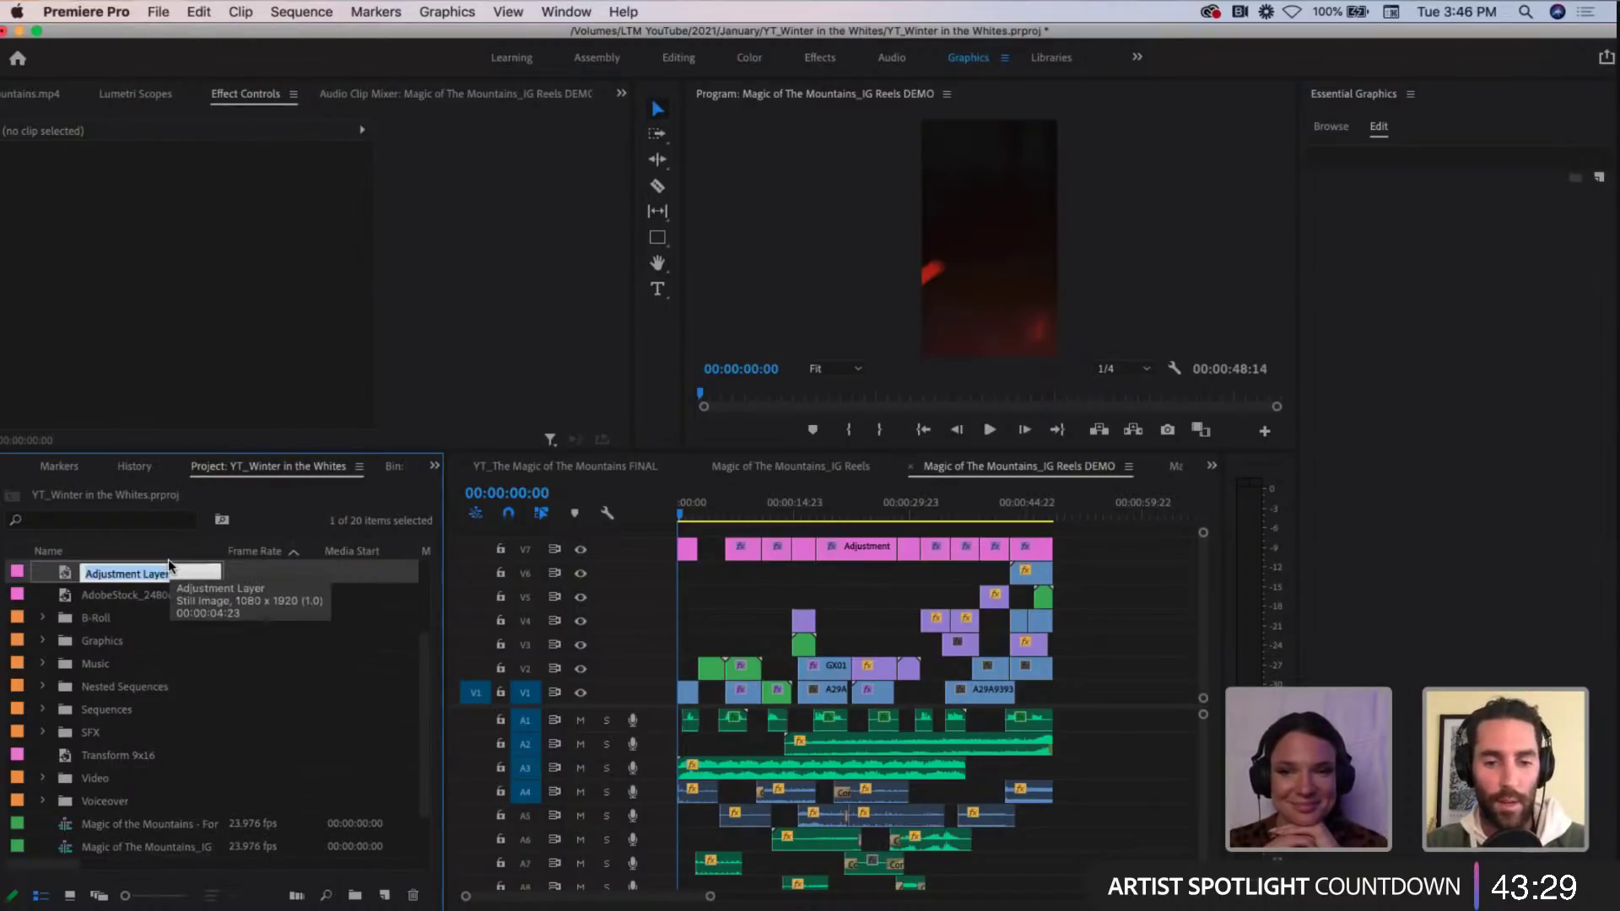
text(9X16)
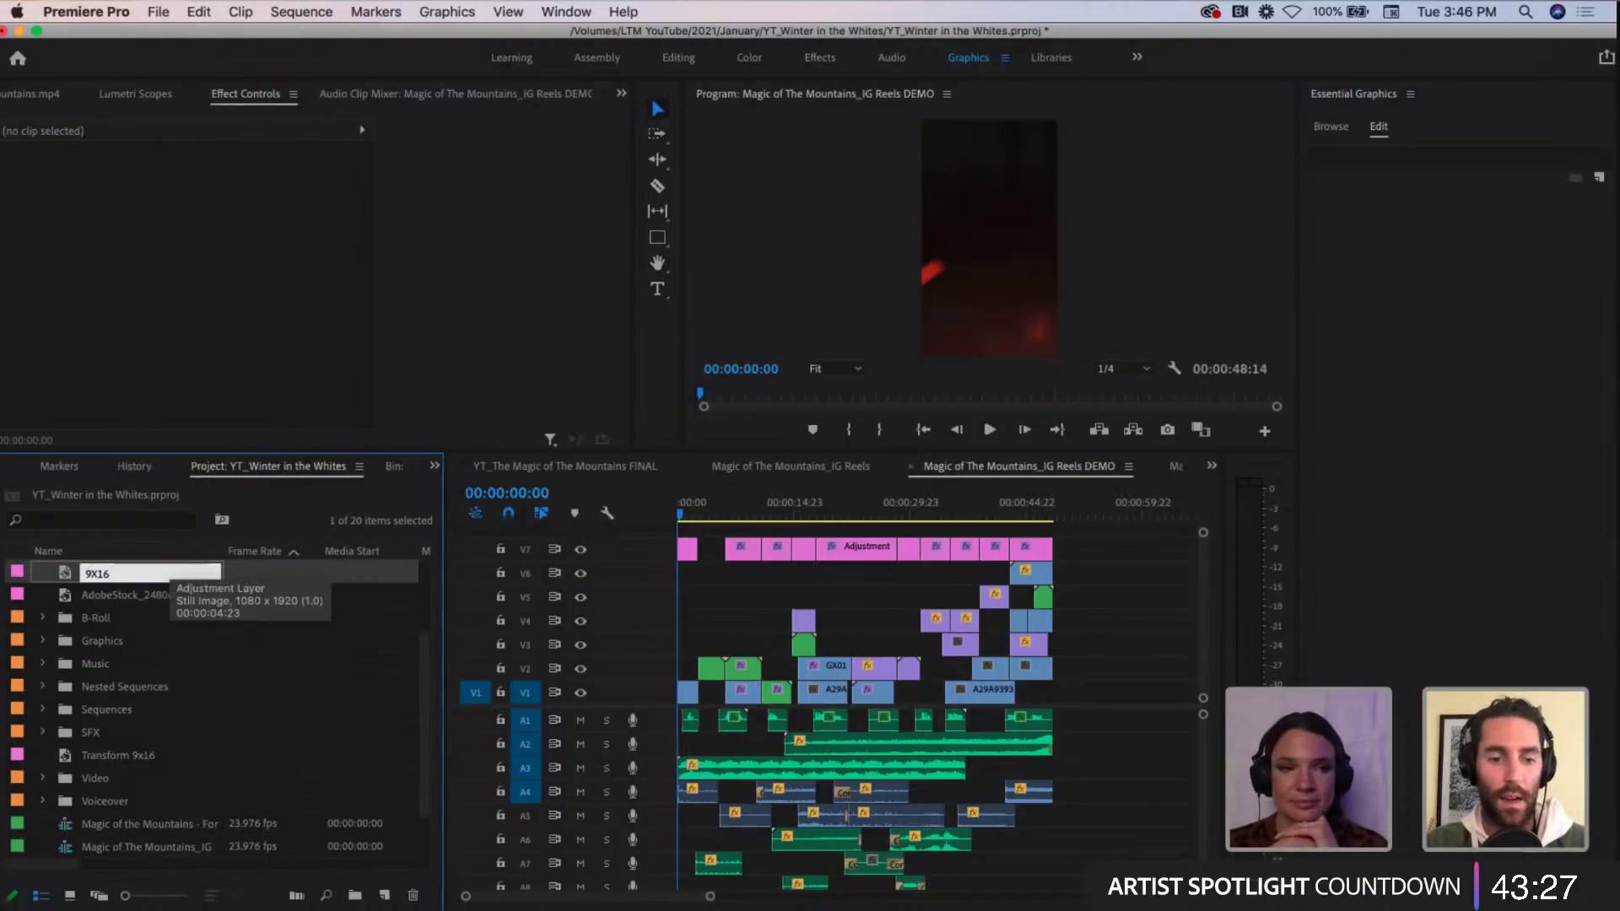
text( Crop)
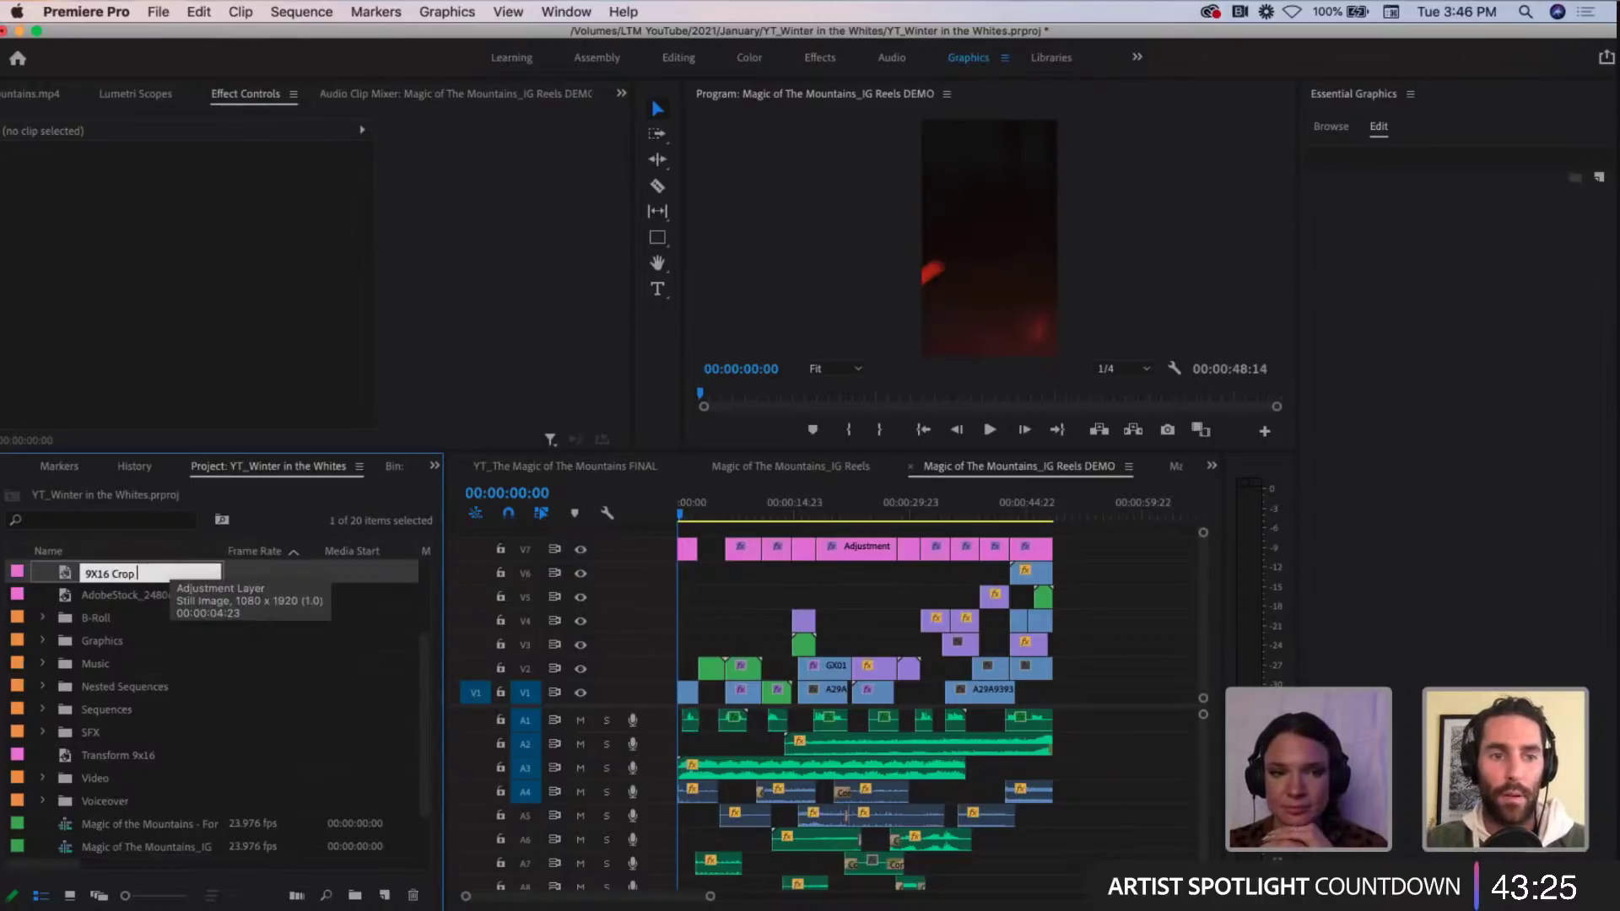
key(Return)
Step: Place the 9X16 Crop layer on a new video track above all clips, spanning the whole DEMO sequence, and select it
click(65, 574)
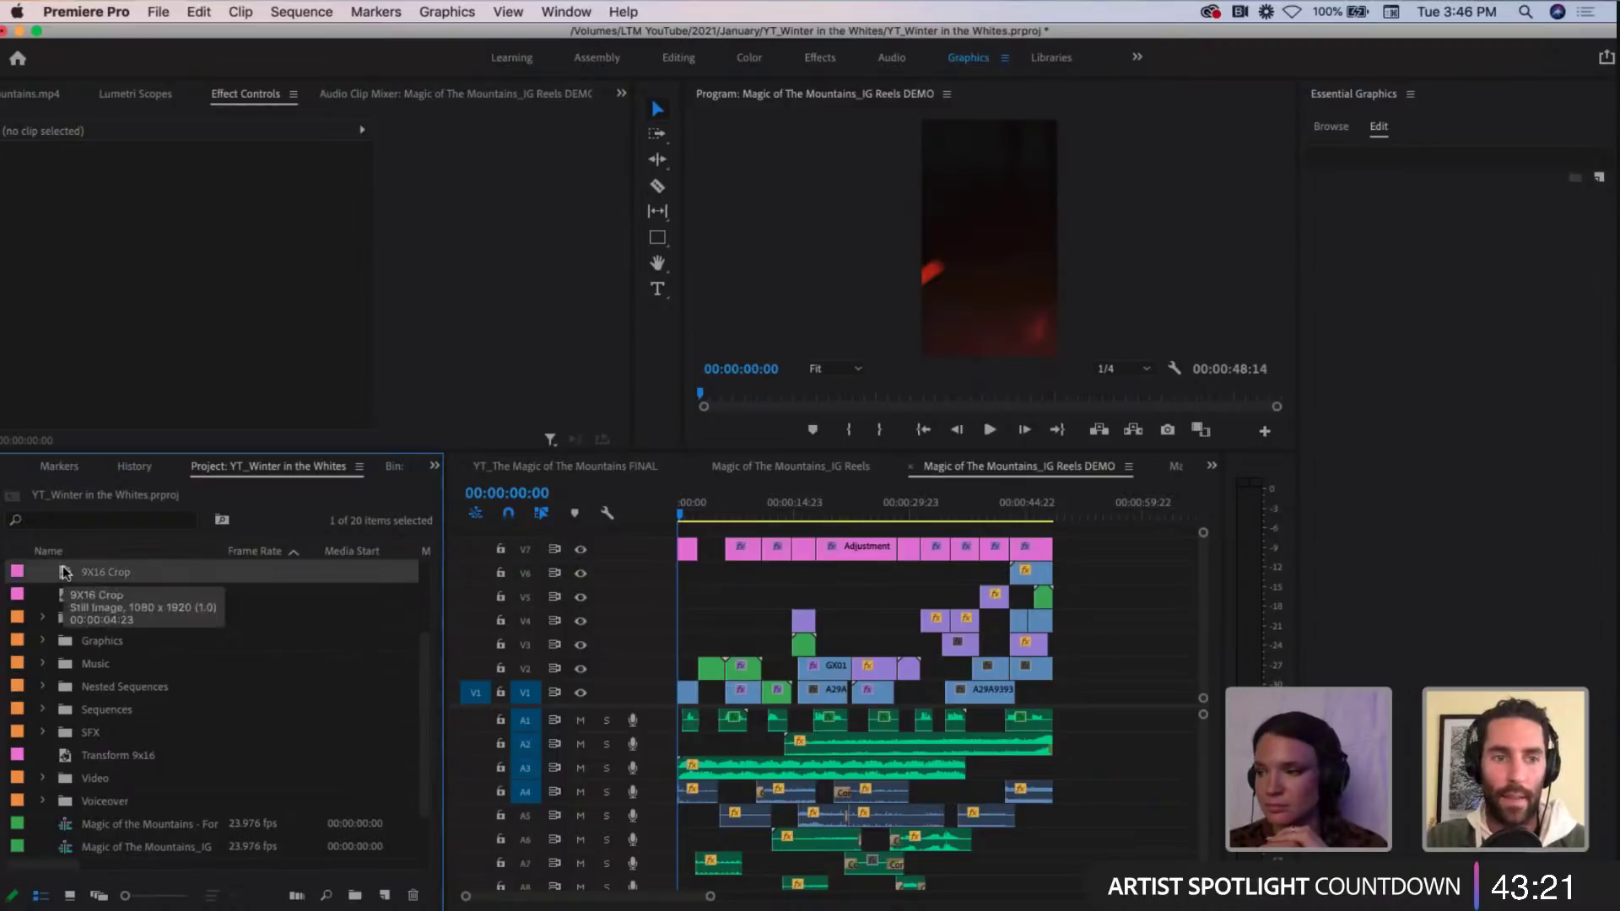
drag(65, 574, 1049, 530)
click(798, 546)
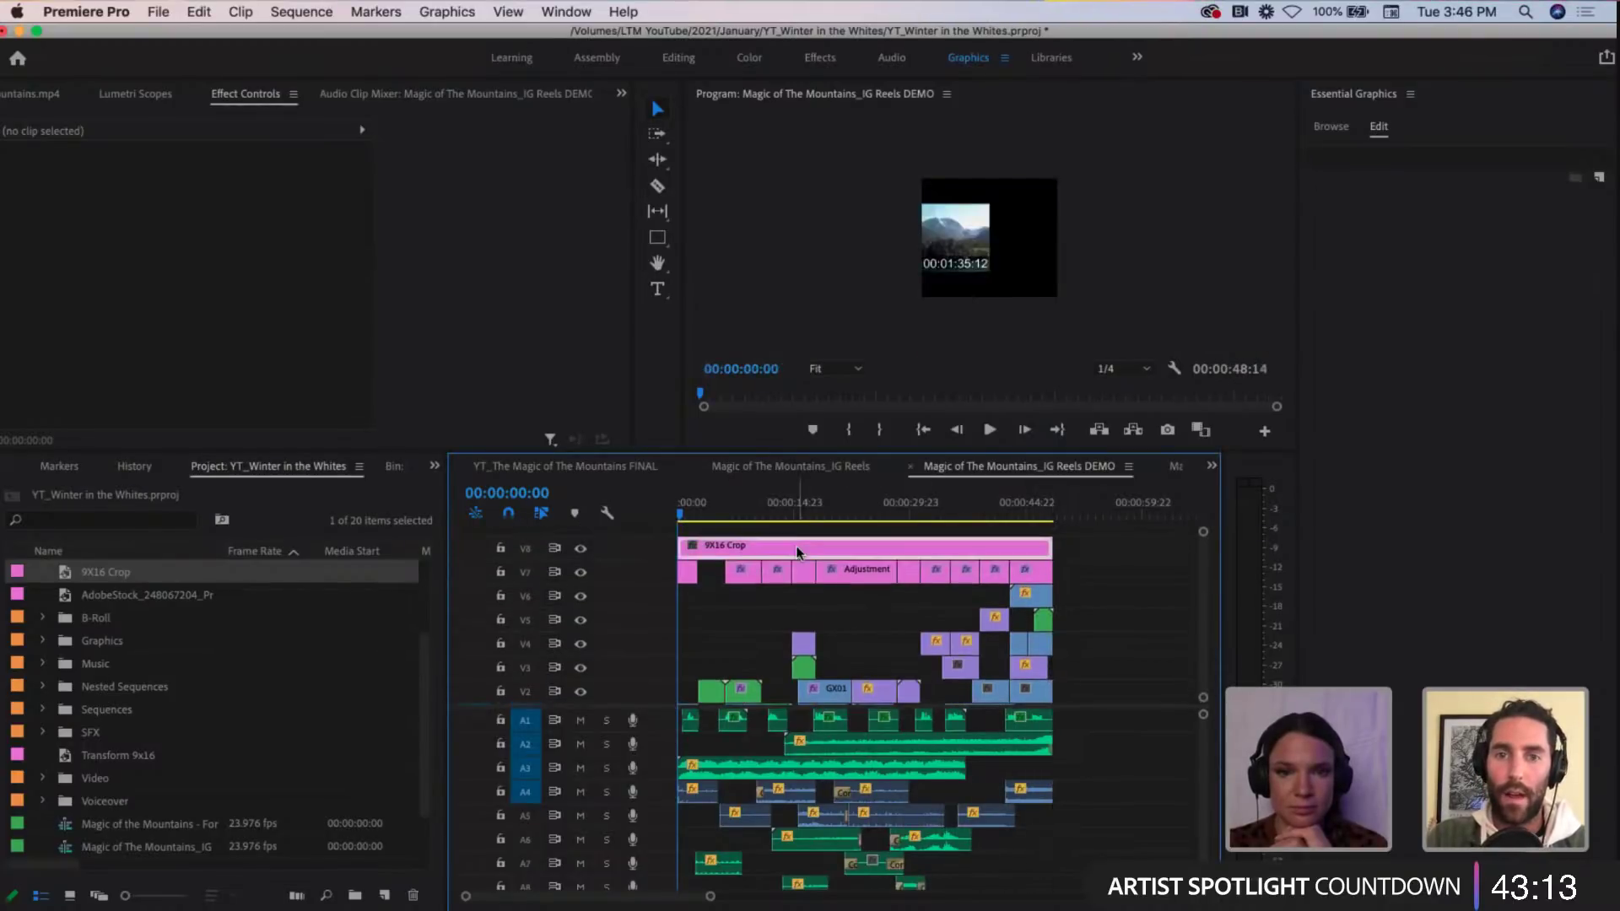
Step: Check the framing of several shots in the DEMO sequence and place the playhead on the mountain shot at 00:00:17:00
click(787, 514)
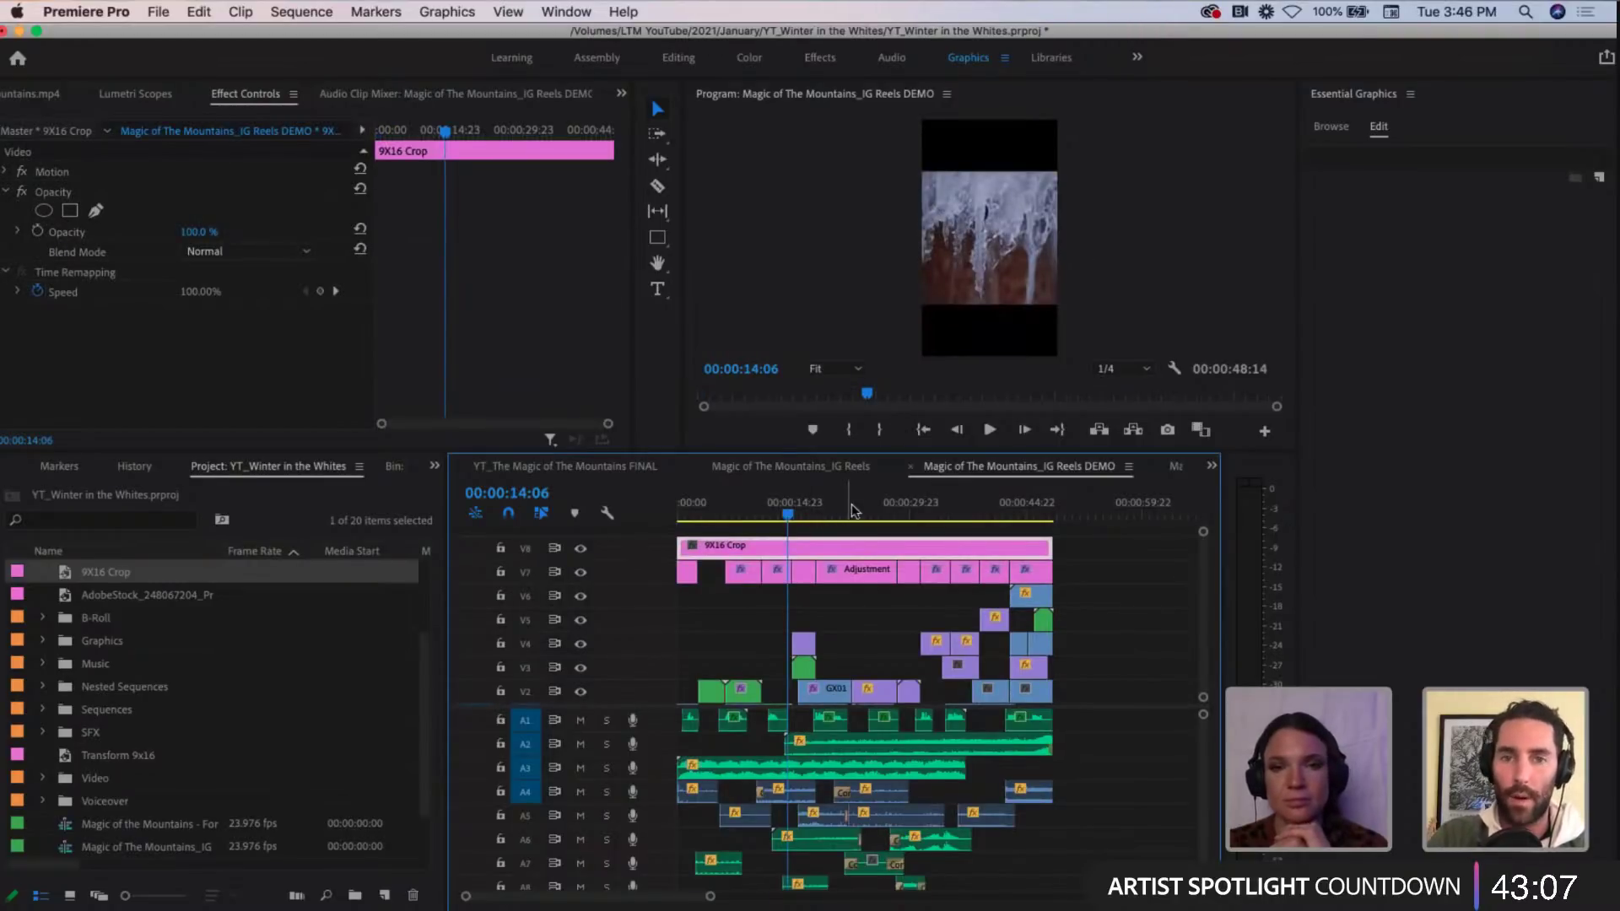
click(840, 514)
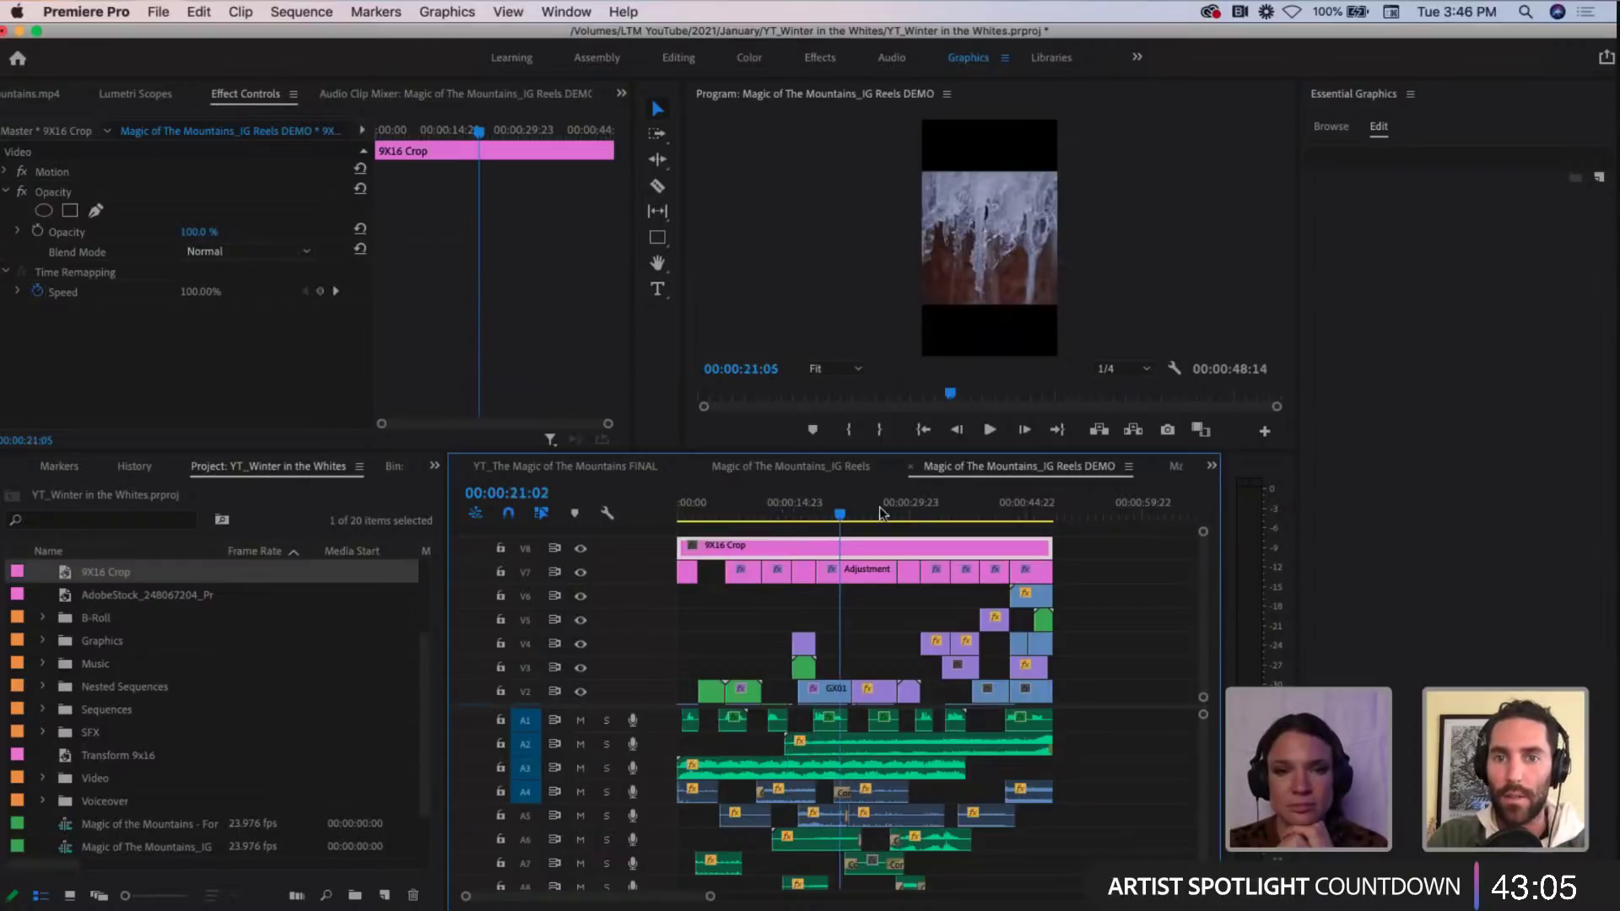
click(907, 515)
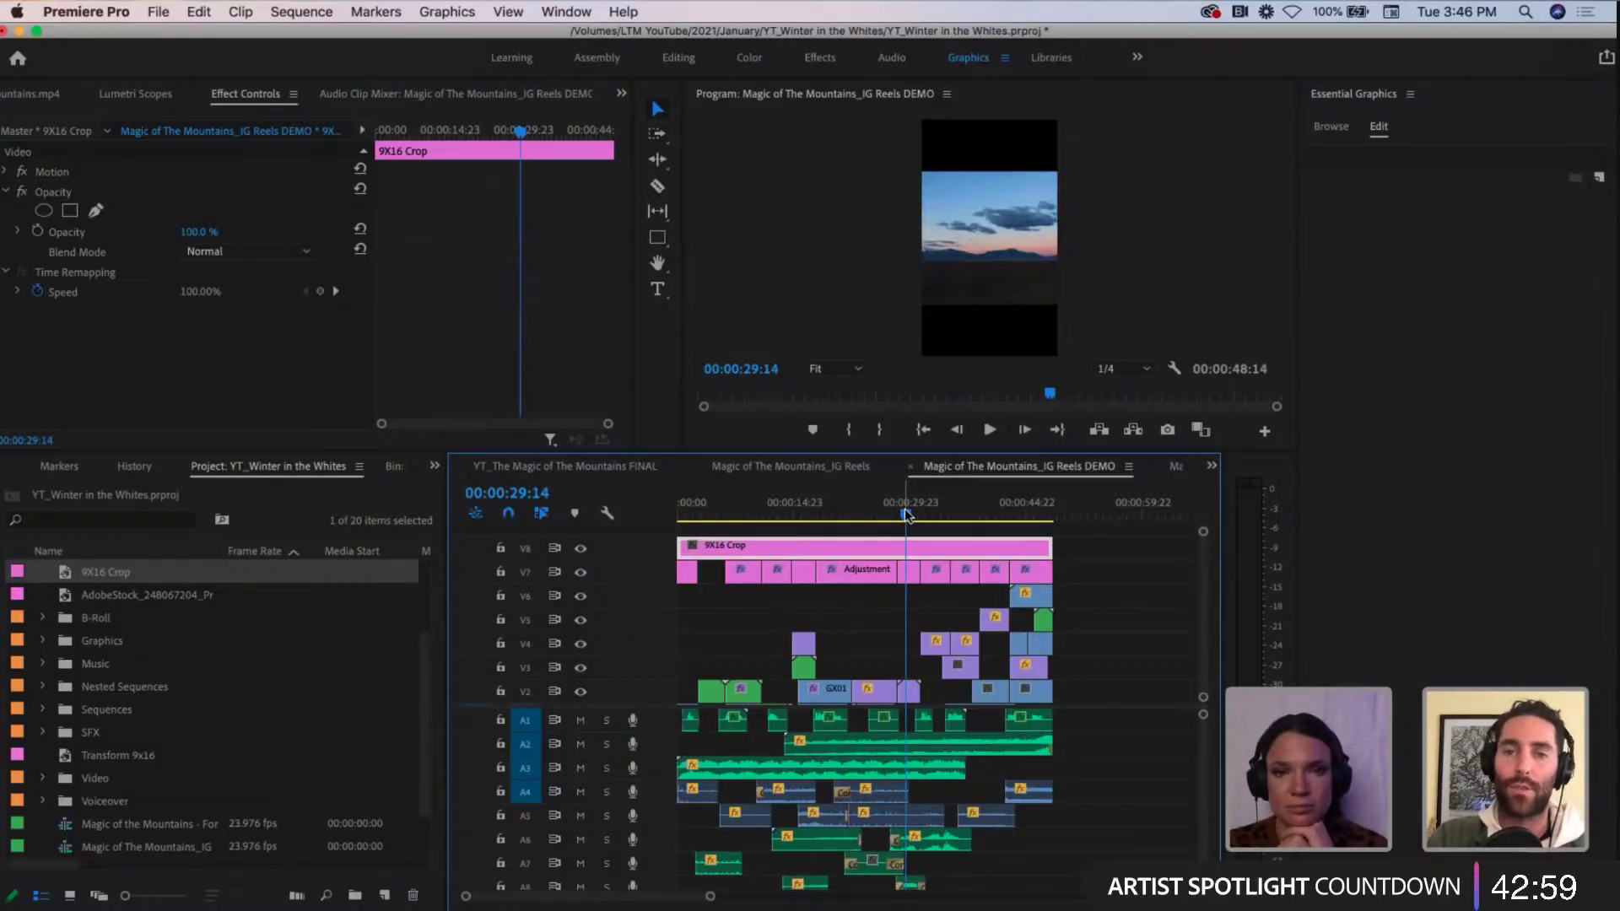
click(808, 508)
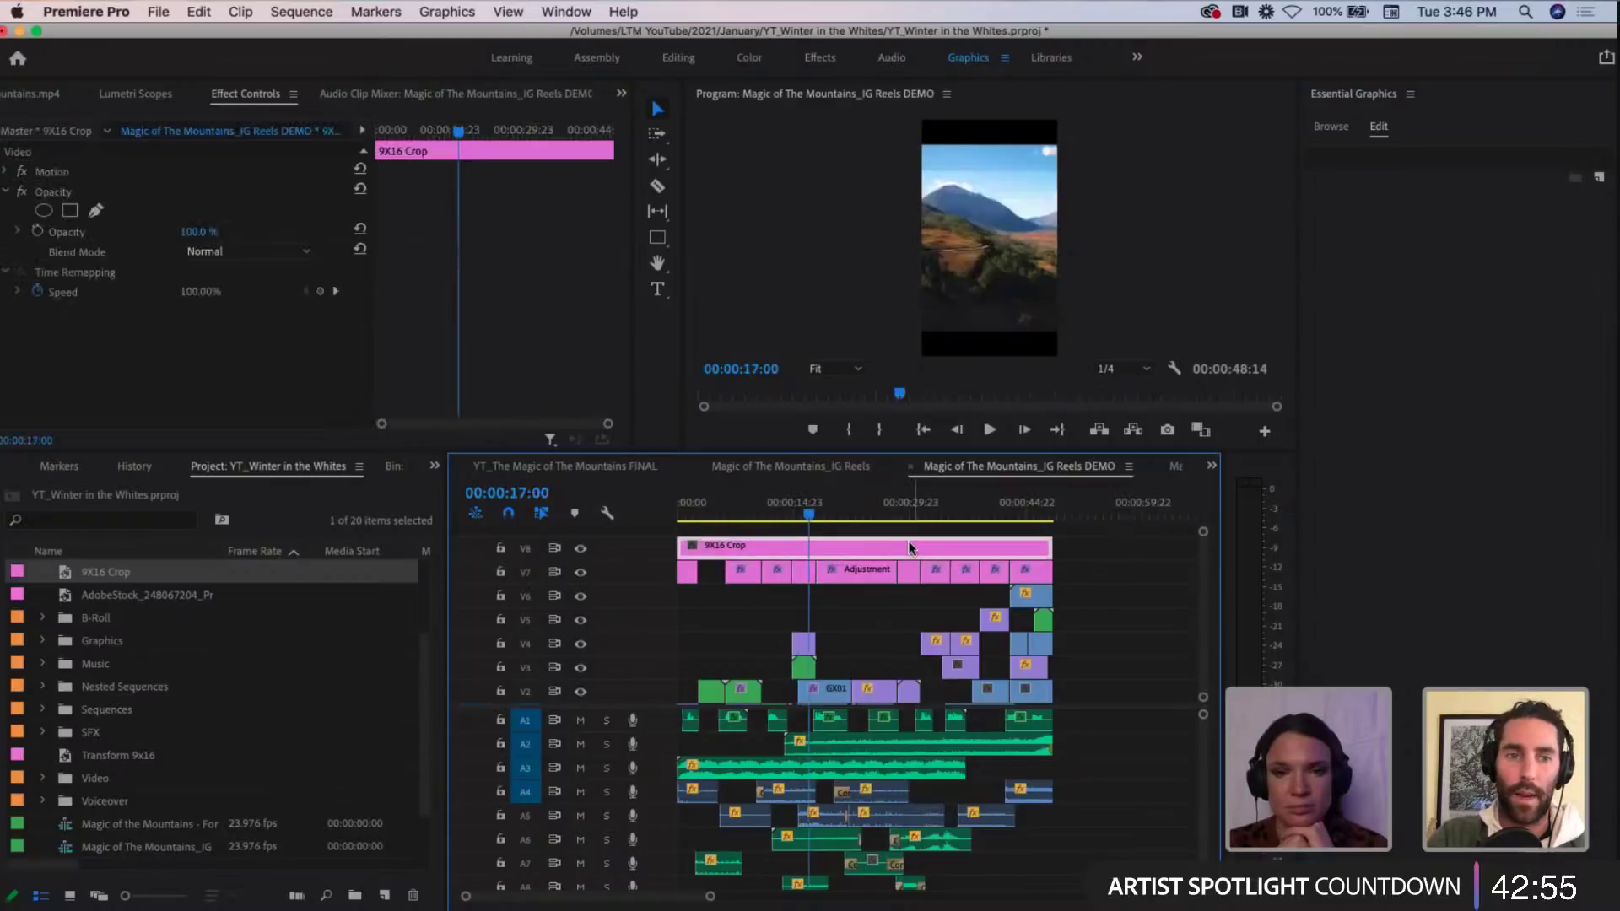
Step: Search the effects for "transform" and apply the Distort Transform effect to the 9X16 Crop layer
click(435, 466)
click(456, 553)
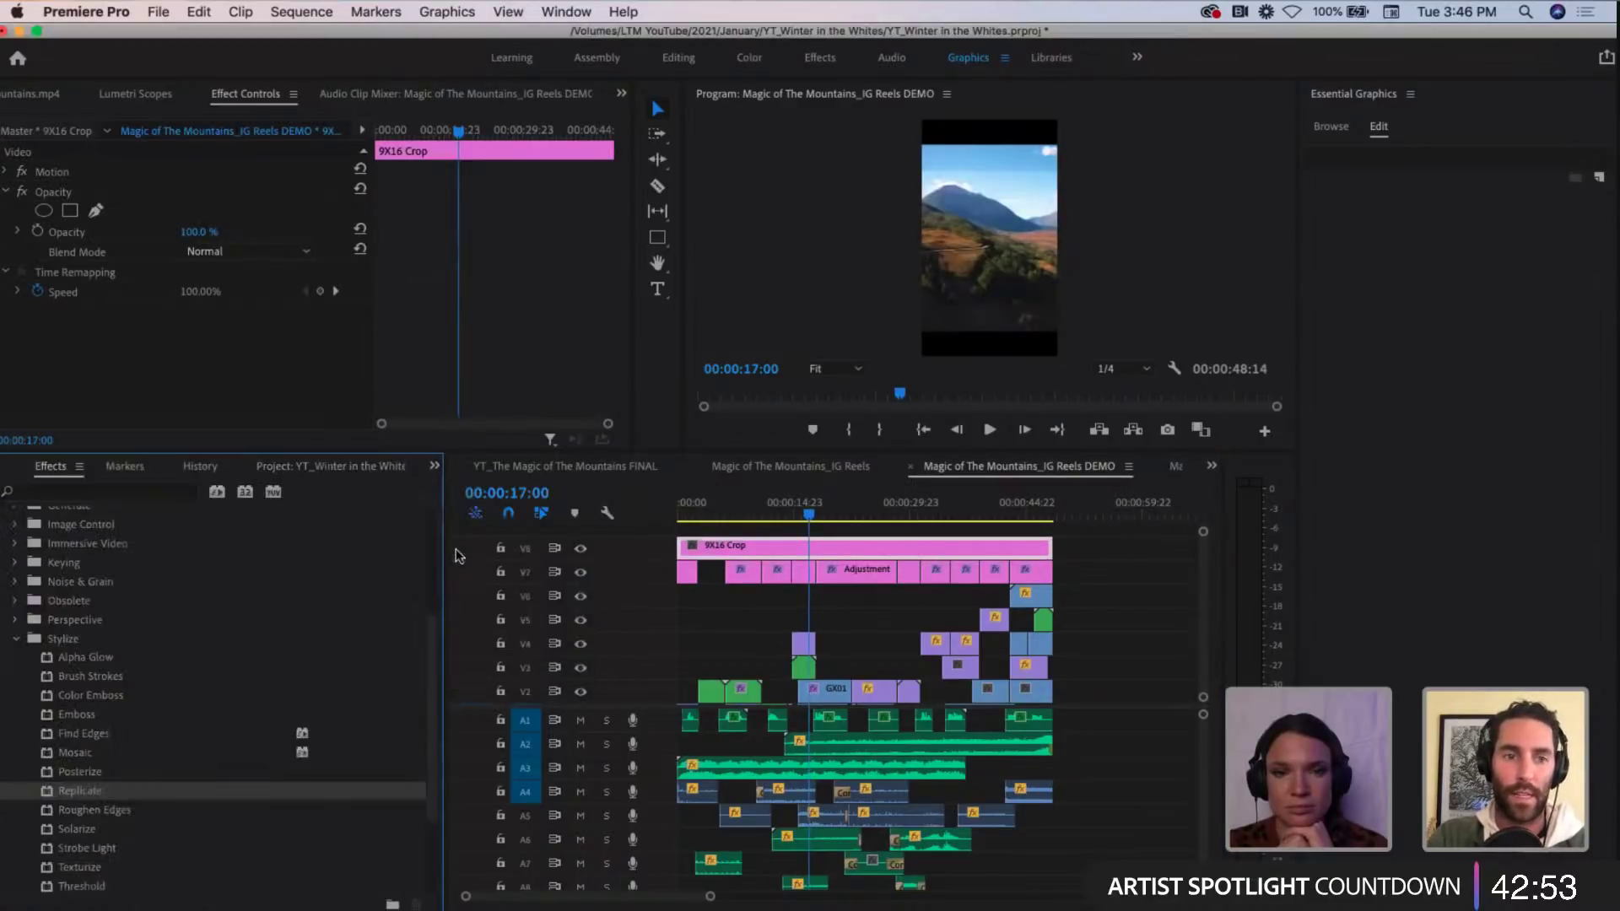
click(138, 495)
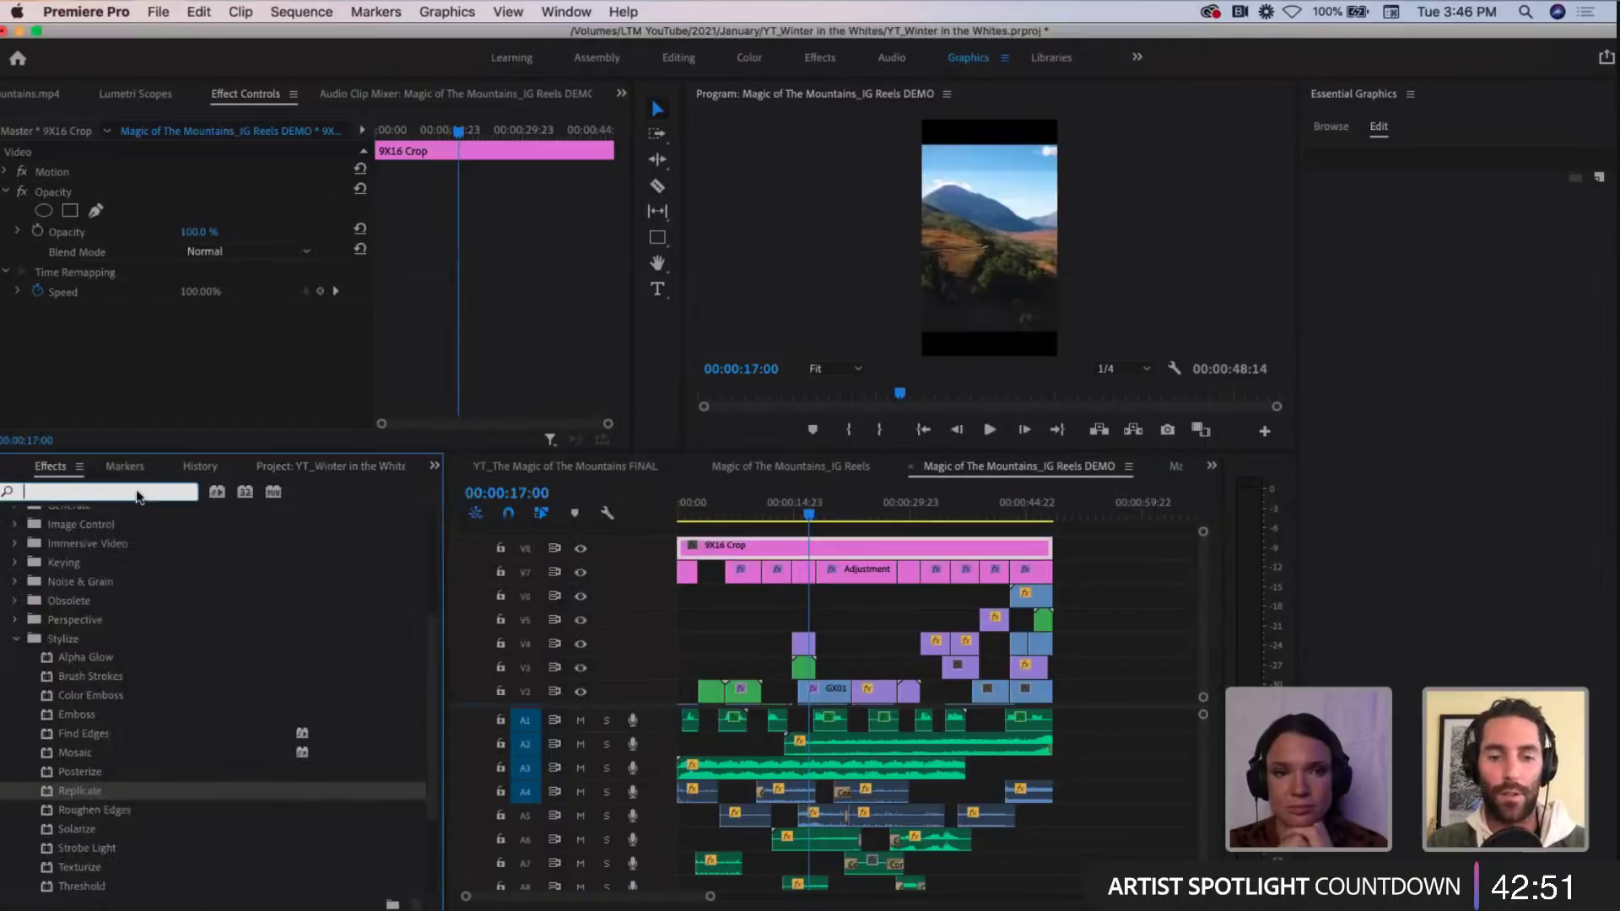
text(tra)
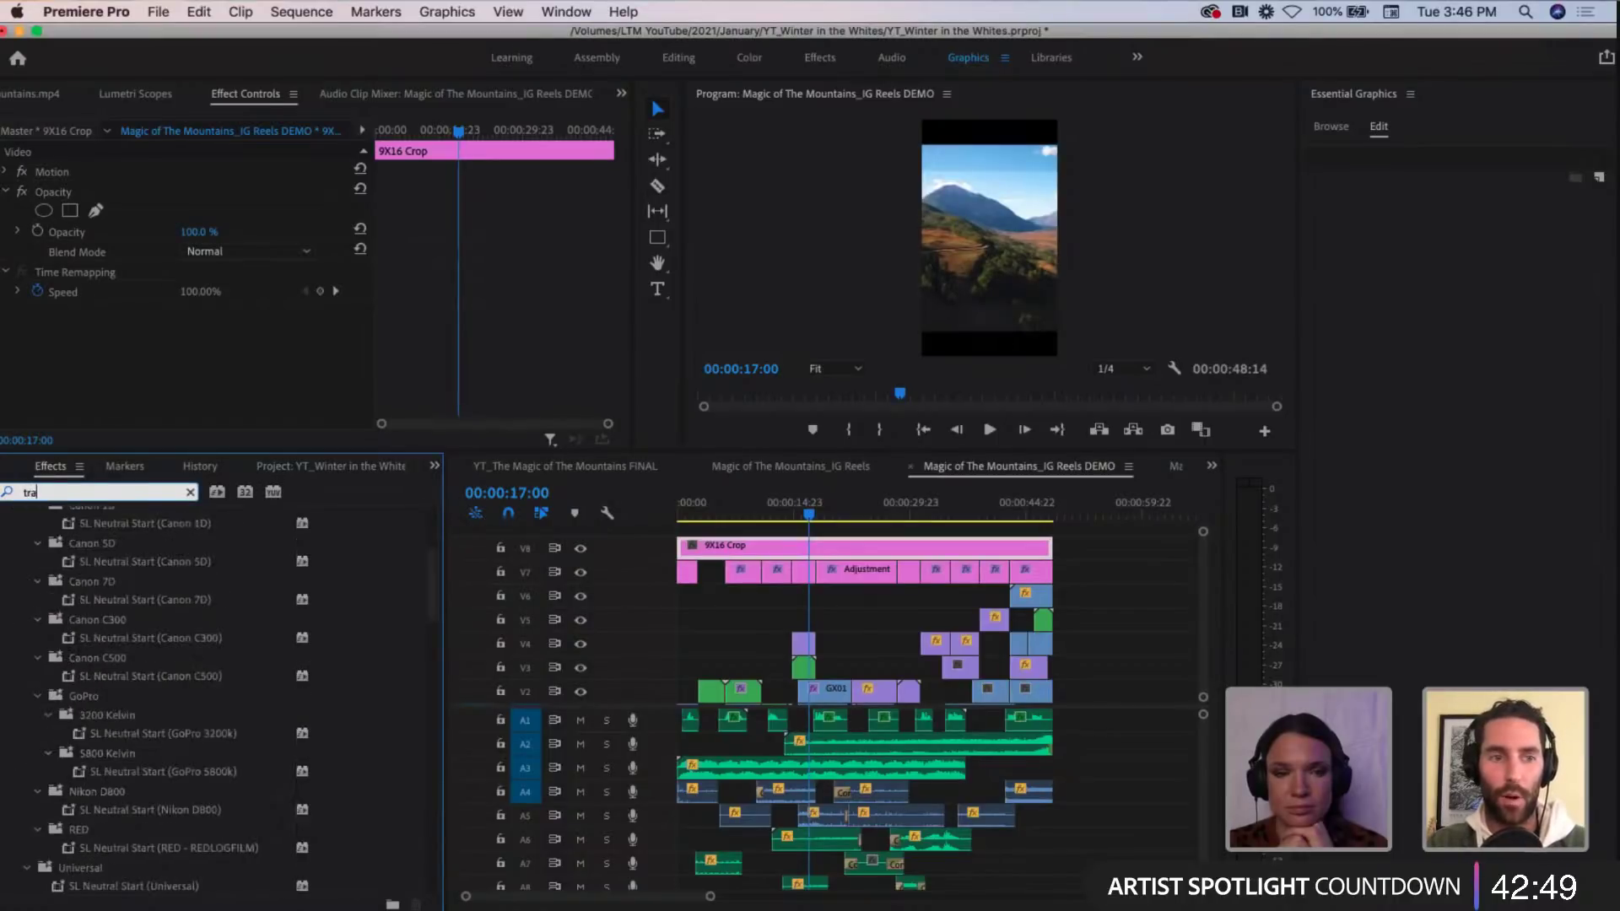
text(nsform)
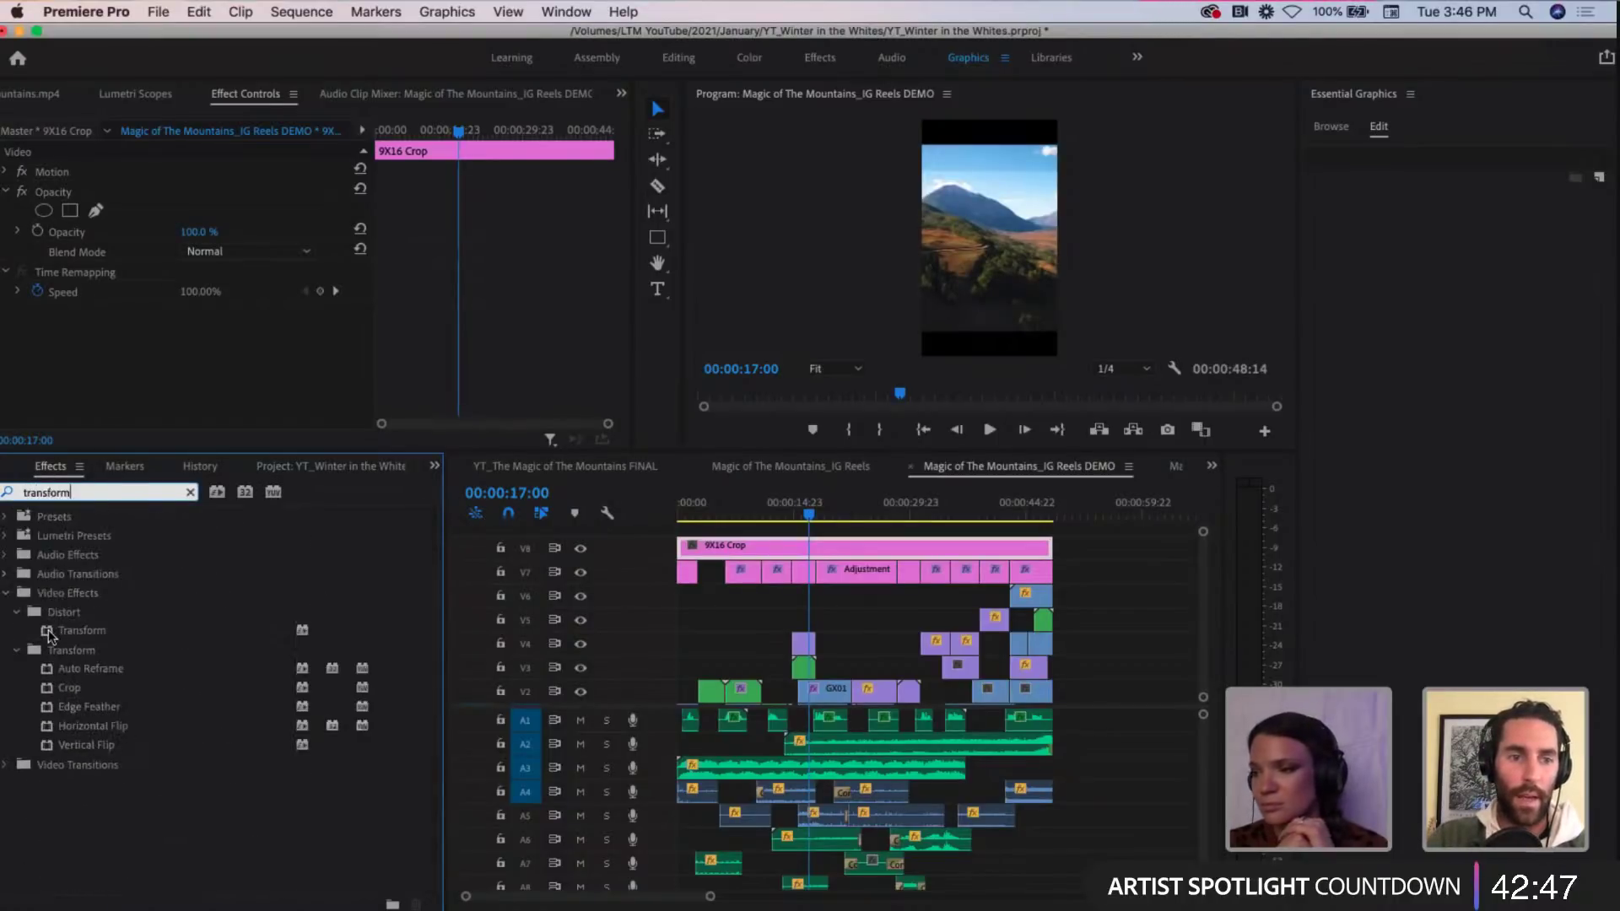
drag(48, 635, 659, 546)
drag(758, 549, 757, 548)
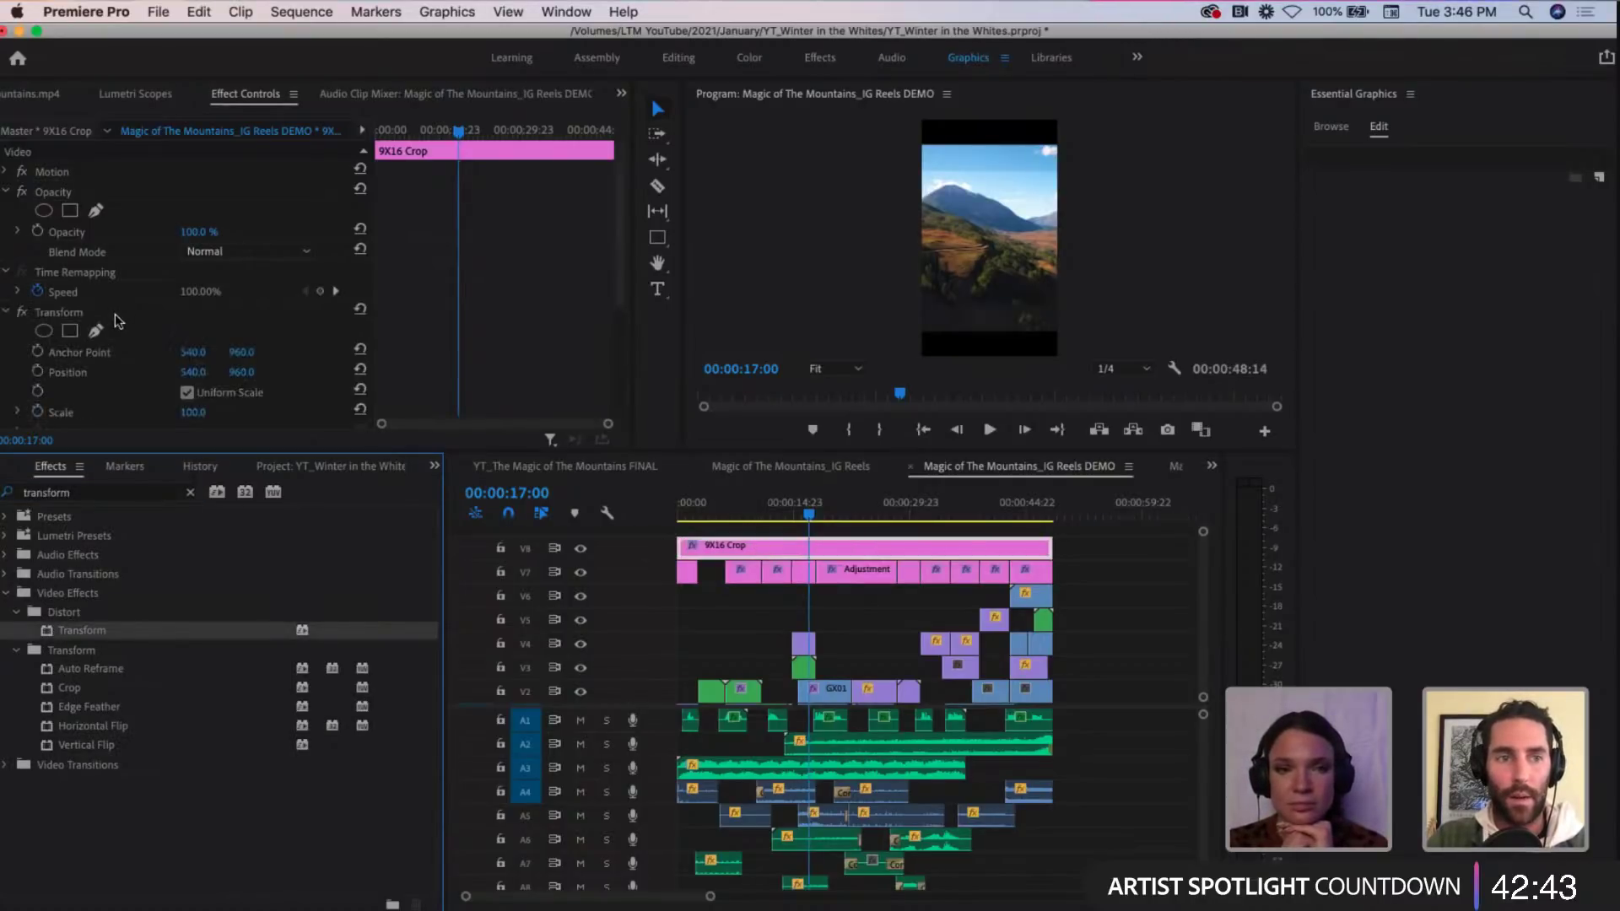
Step: Set the Scale of the 9X16 Crop layer's Transform effect to 180 so the footage fills the vertical frame
scroll(115, 314, down, 1)
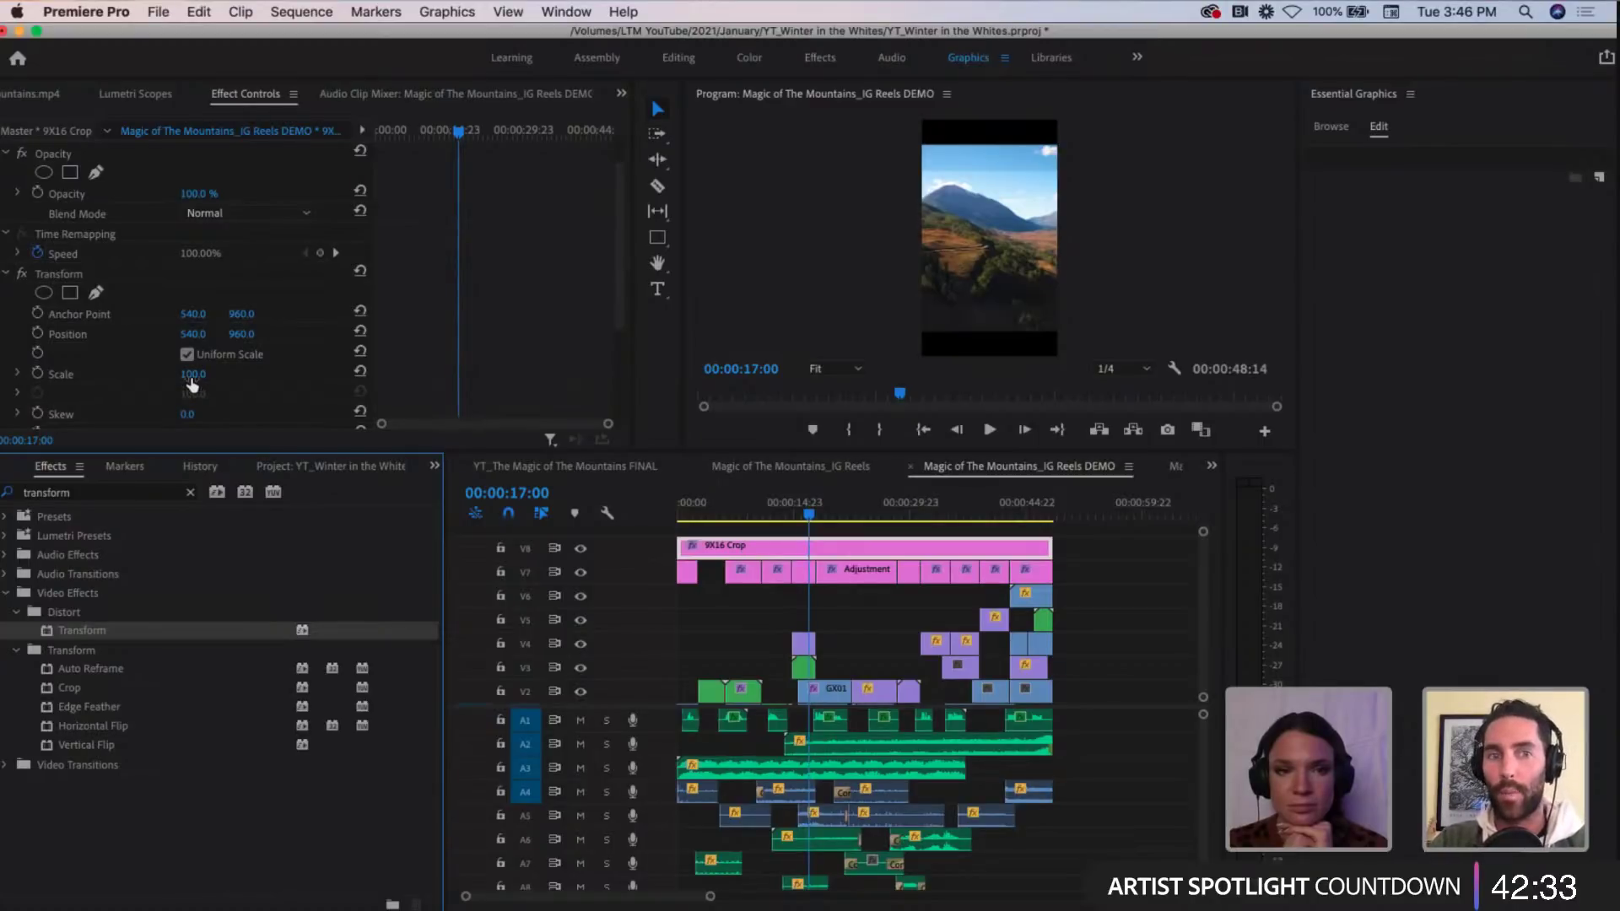
drag(193, 384, 246, 384)
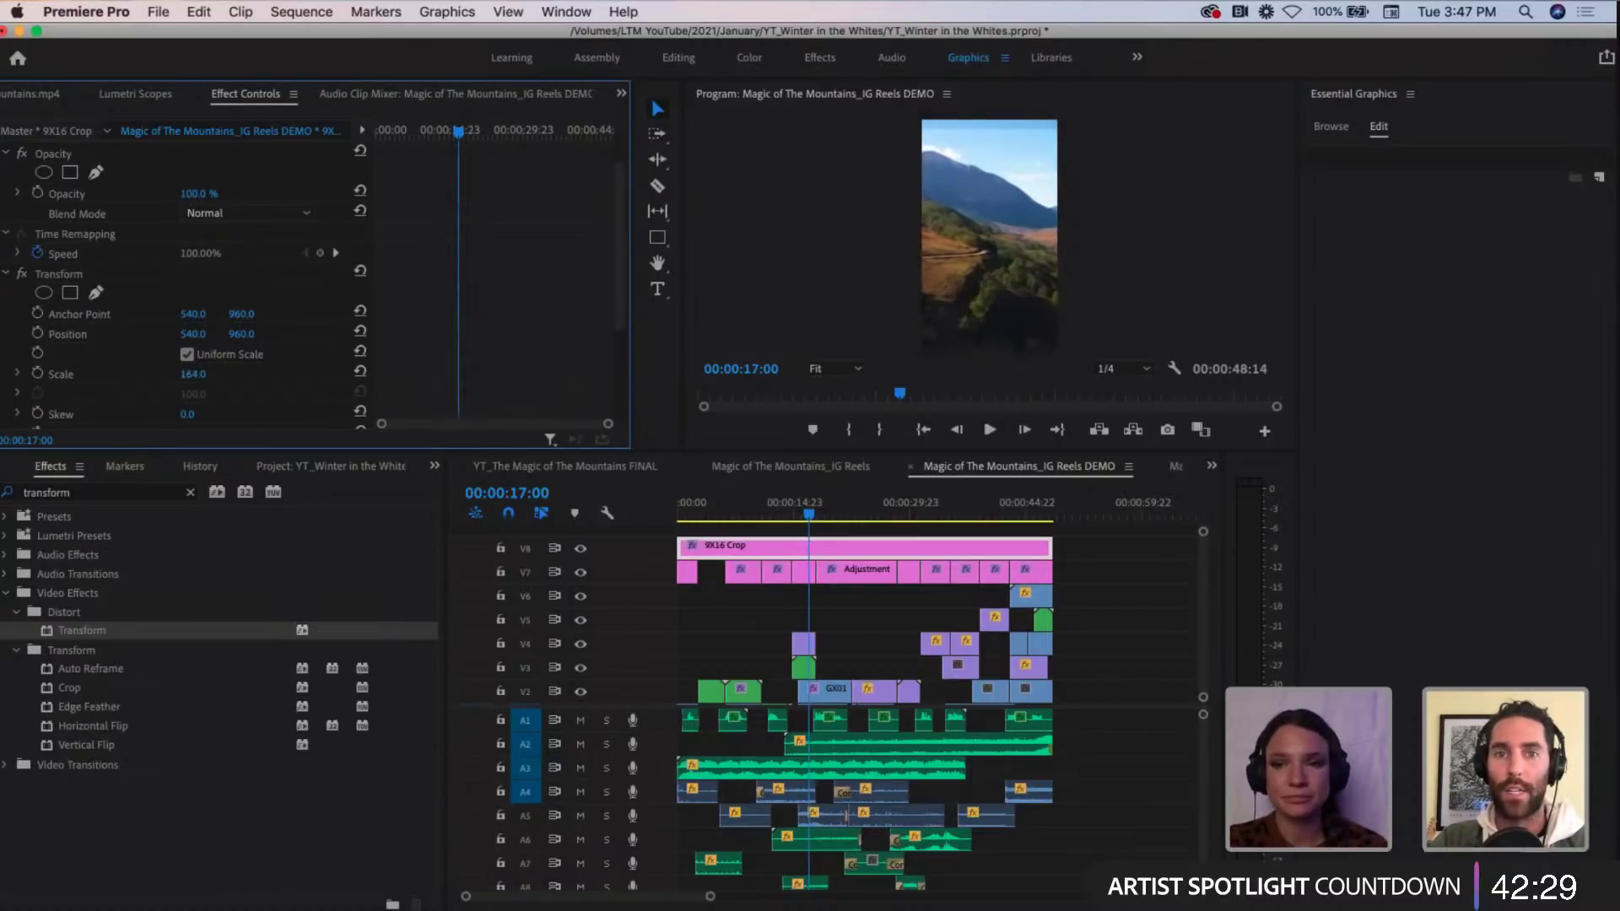
click(194, 373)
text(1)
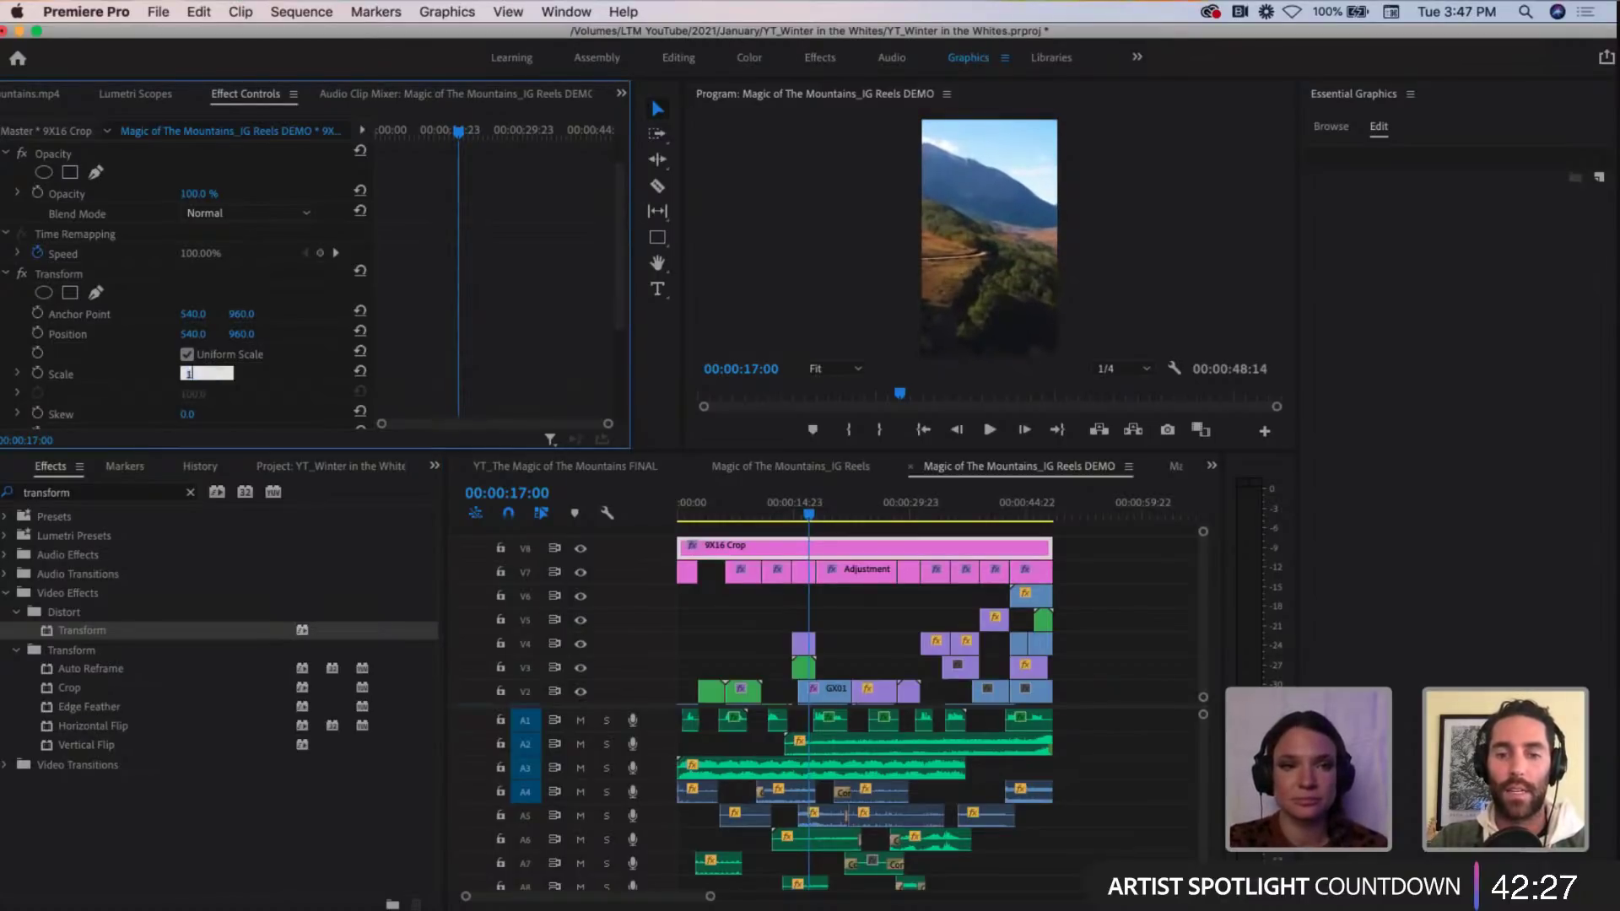
text(80)
key(Return)
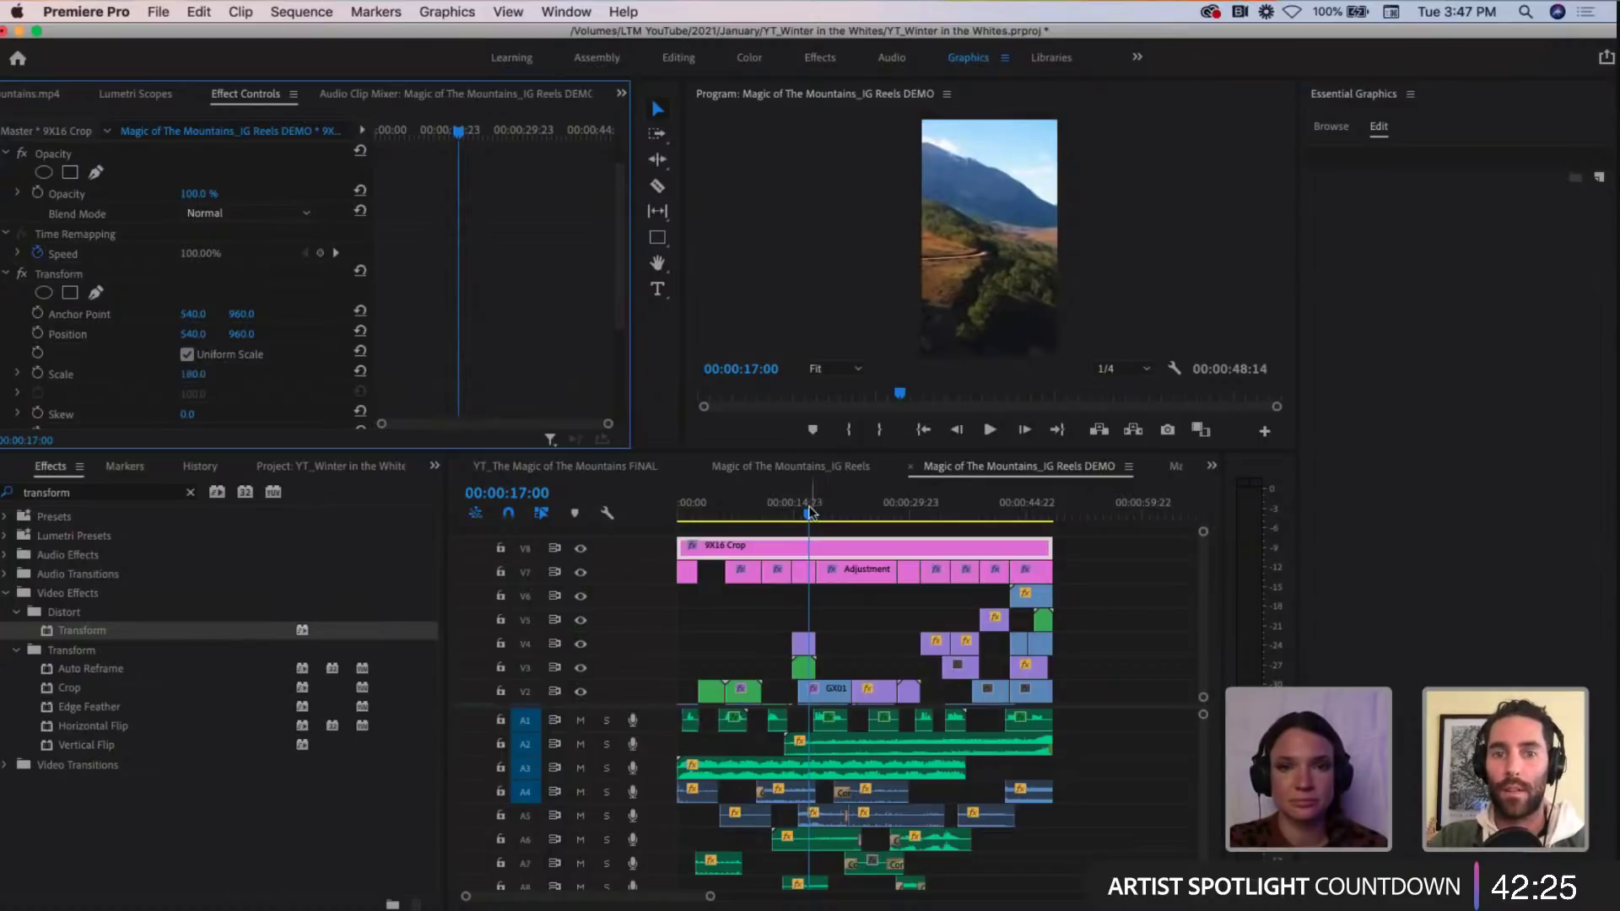
Step: Scrub through the DEMO sequence to check the scaled framing of its shots, ending at 00:00:05:09
mouse_move(809, 512)
mouse_down()
mouse_move(754, 498)
mouse_move(838, 505)
mouse_up()
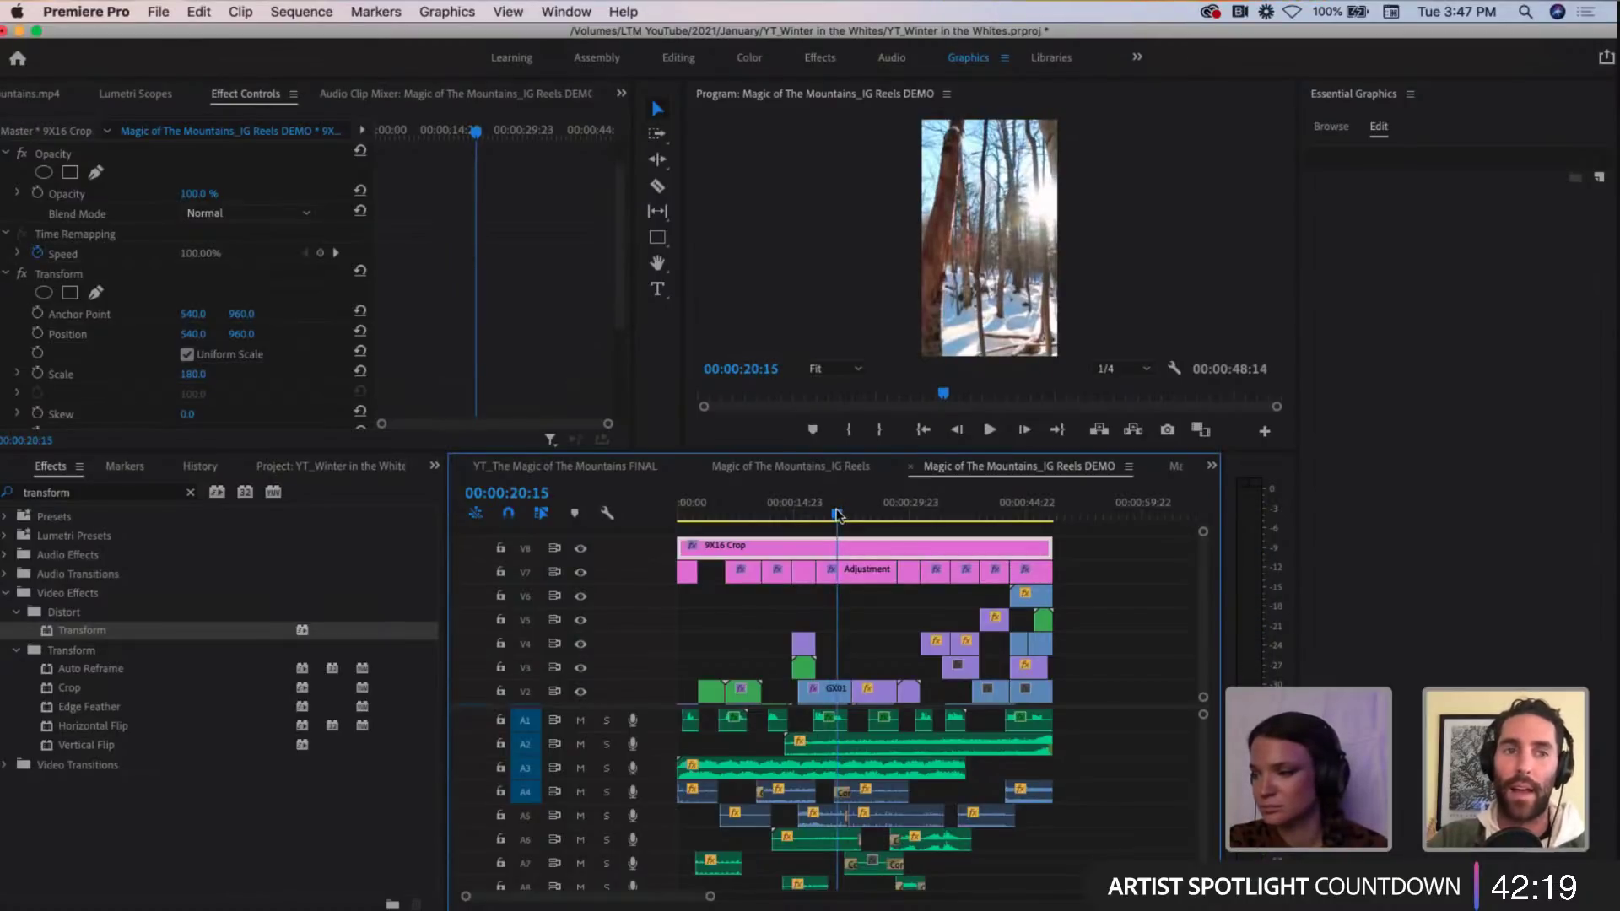
drag(837, 517, 1016, 511)
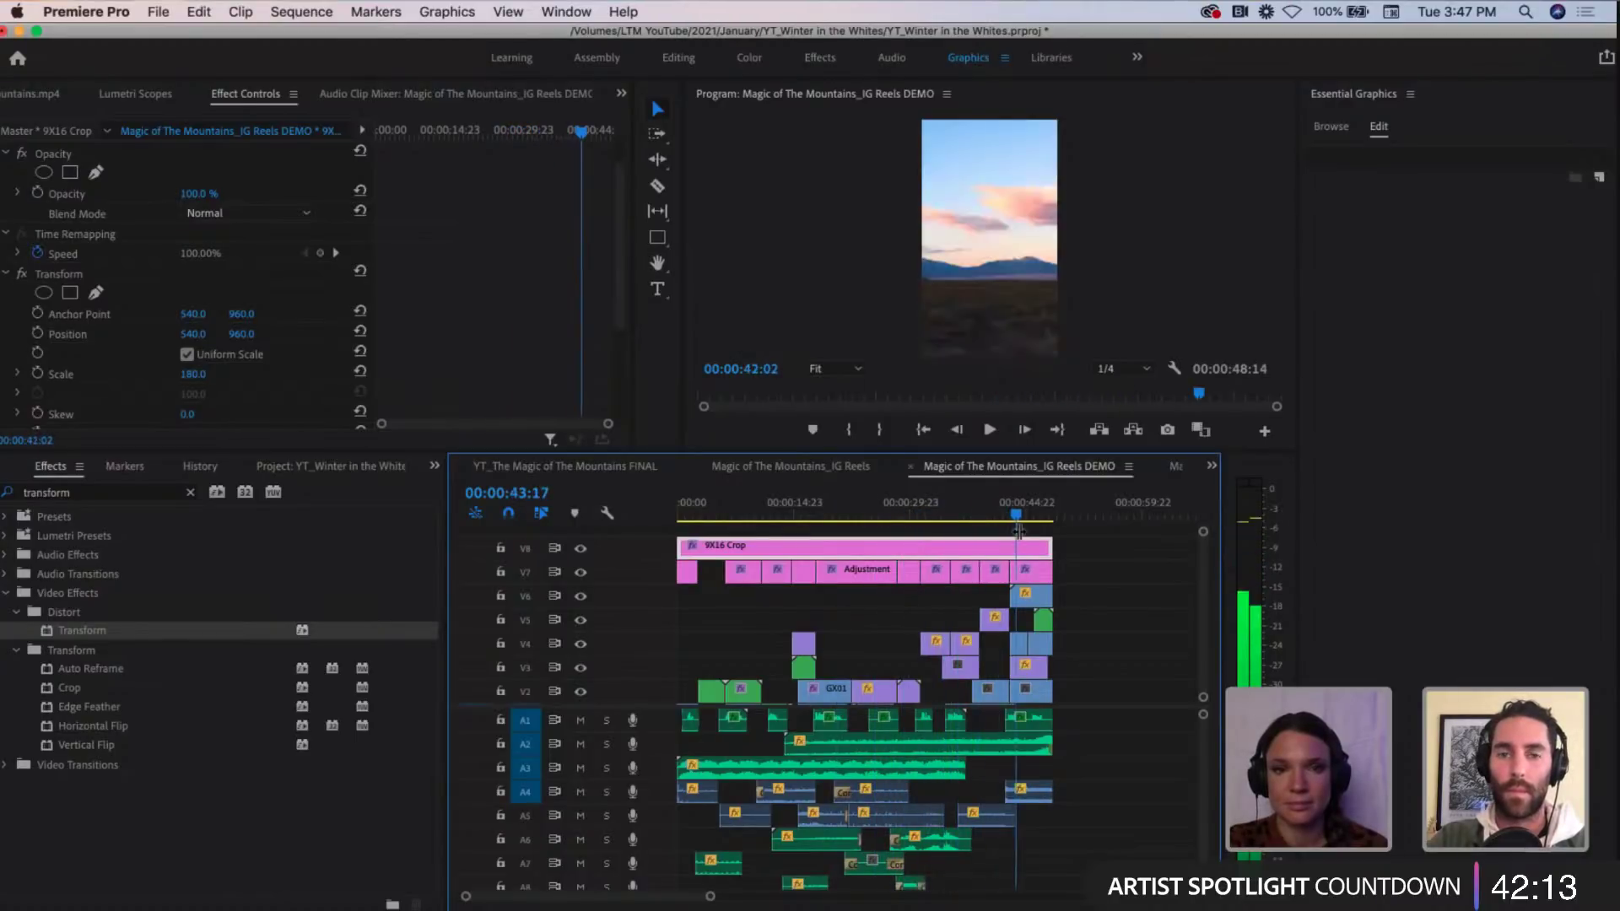
click(812, 505)
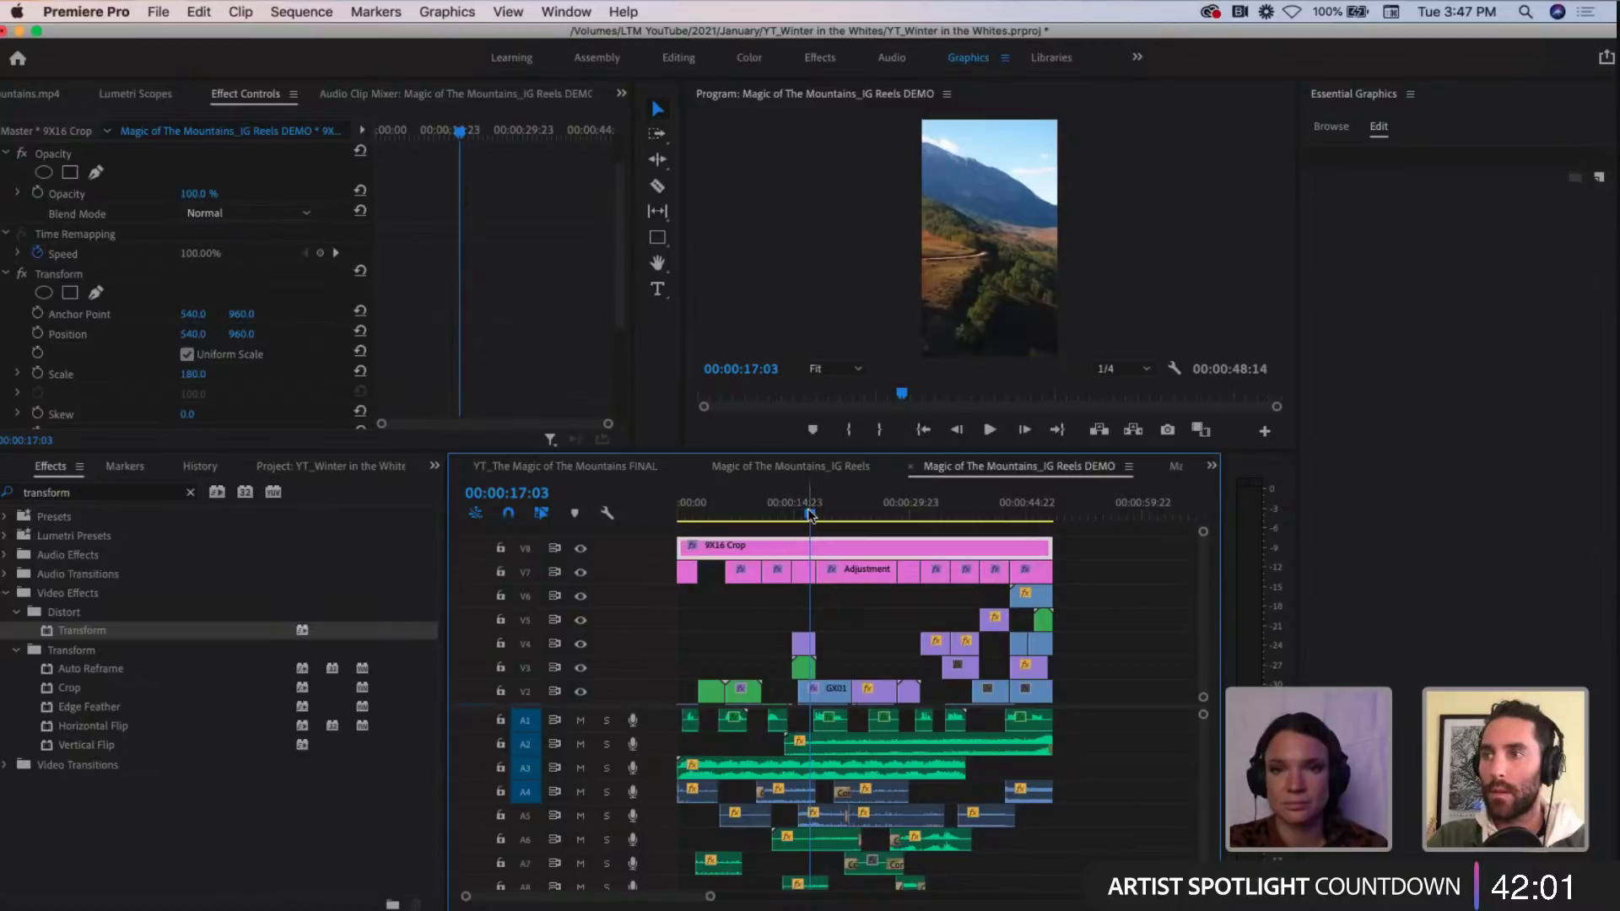
drag(810, 514, 719, 514)
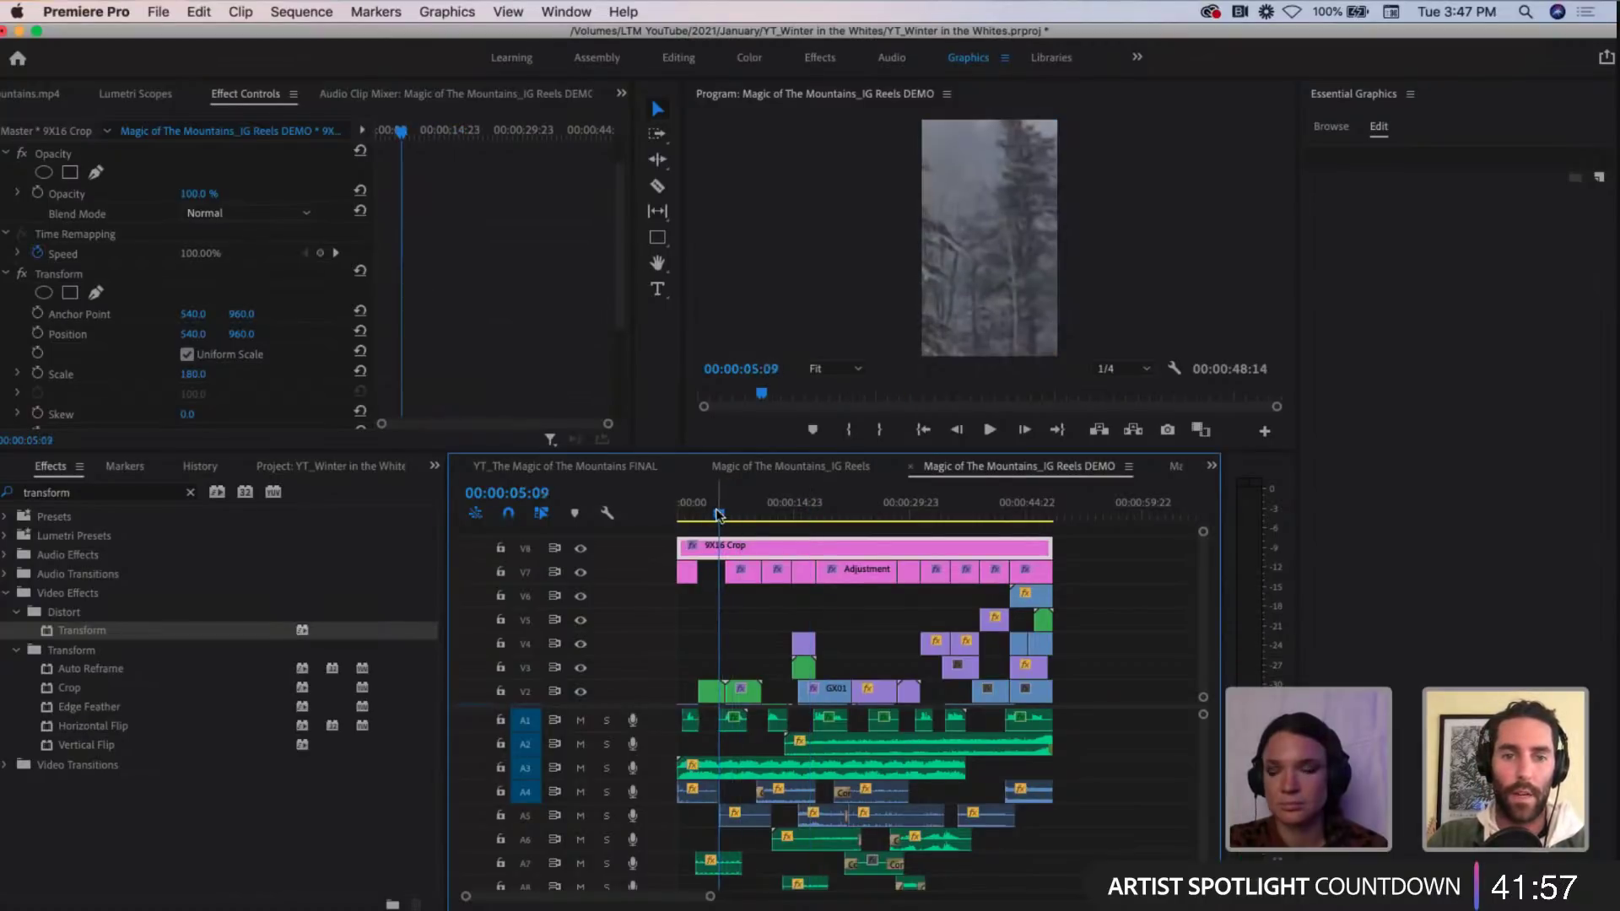
Step: Split the 9X16 Crop layer at 00:00:06:07, on the first frame of the mountain meadow shot
mouse_move(719, 514)
mouse_down()
mouse_move(682, 513)
mouse_move(745, 512)
mouse_up()
key(=)
key(minus)
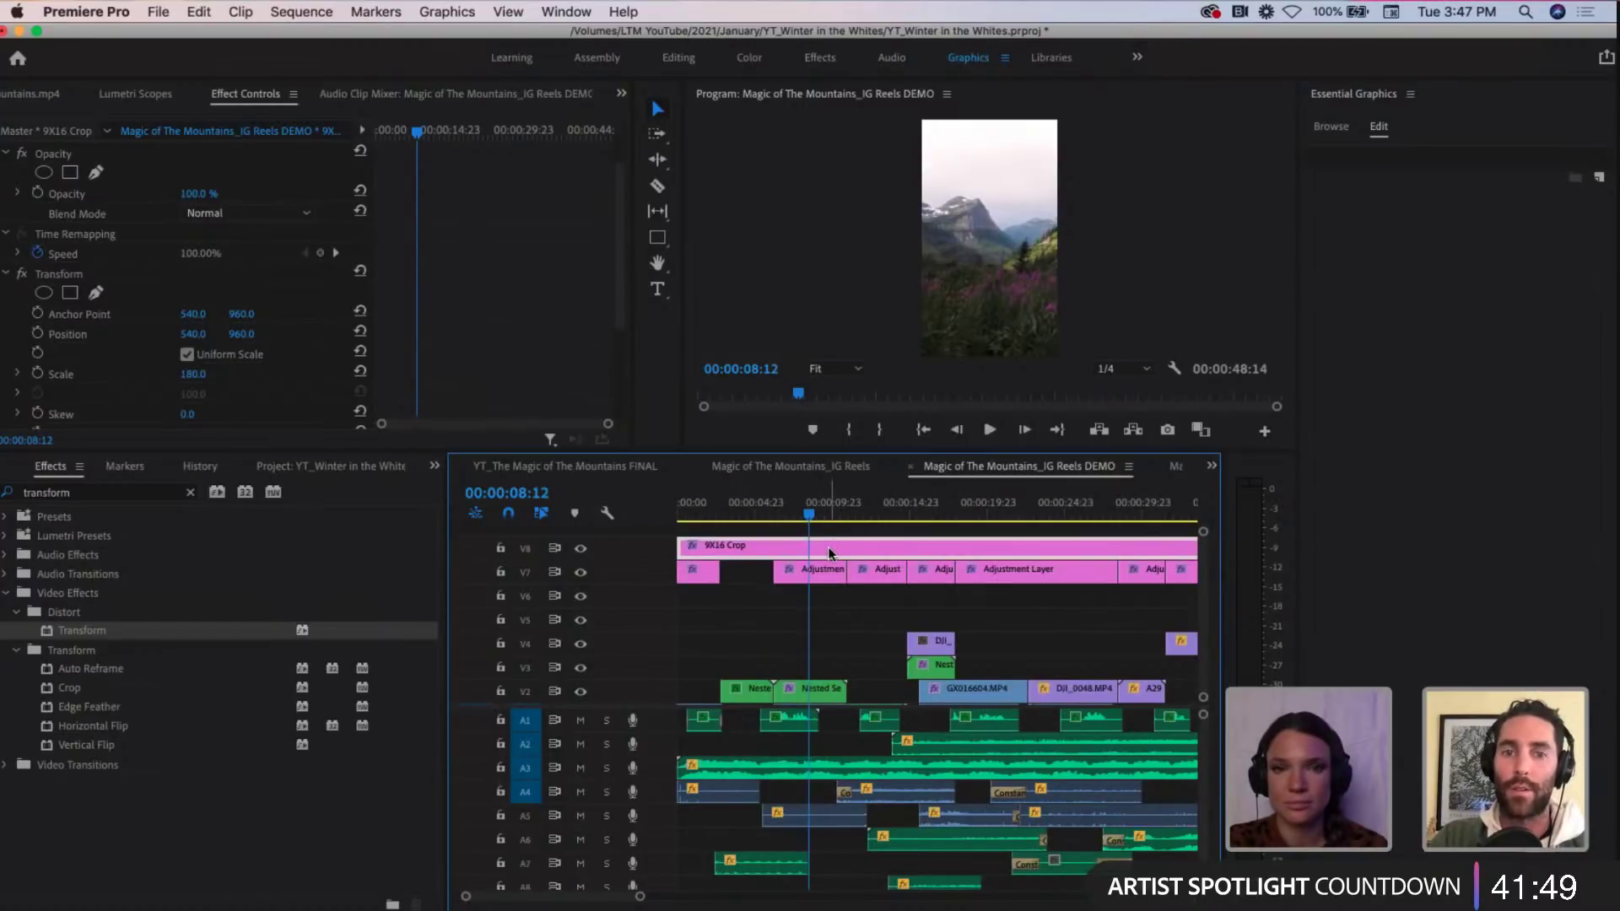
click(776, 517)
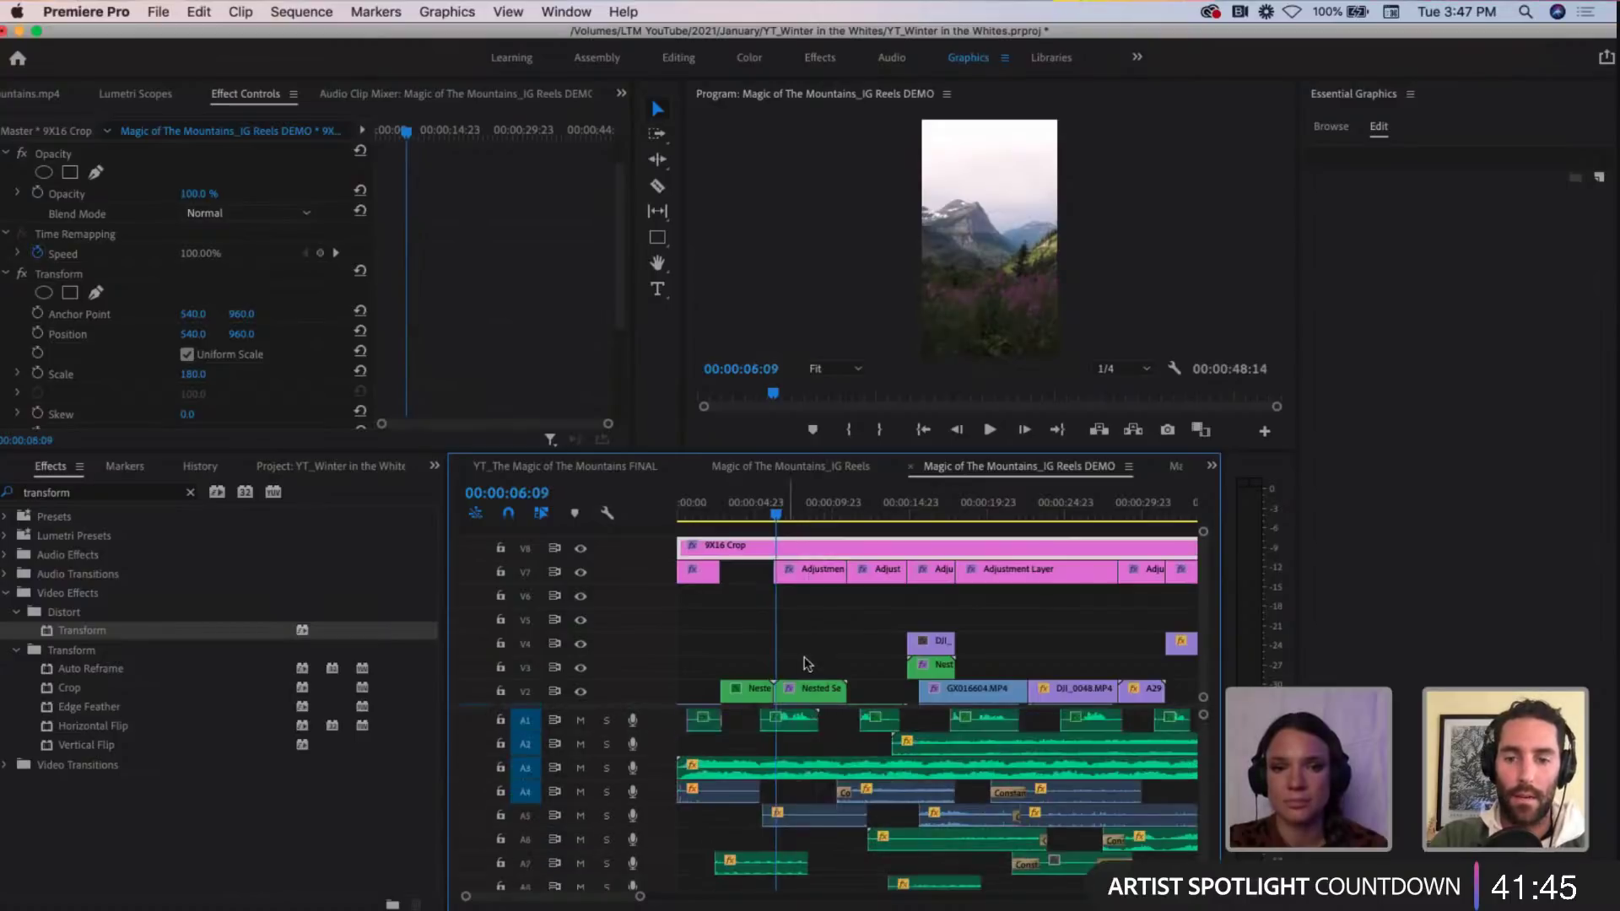
key(=)
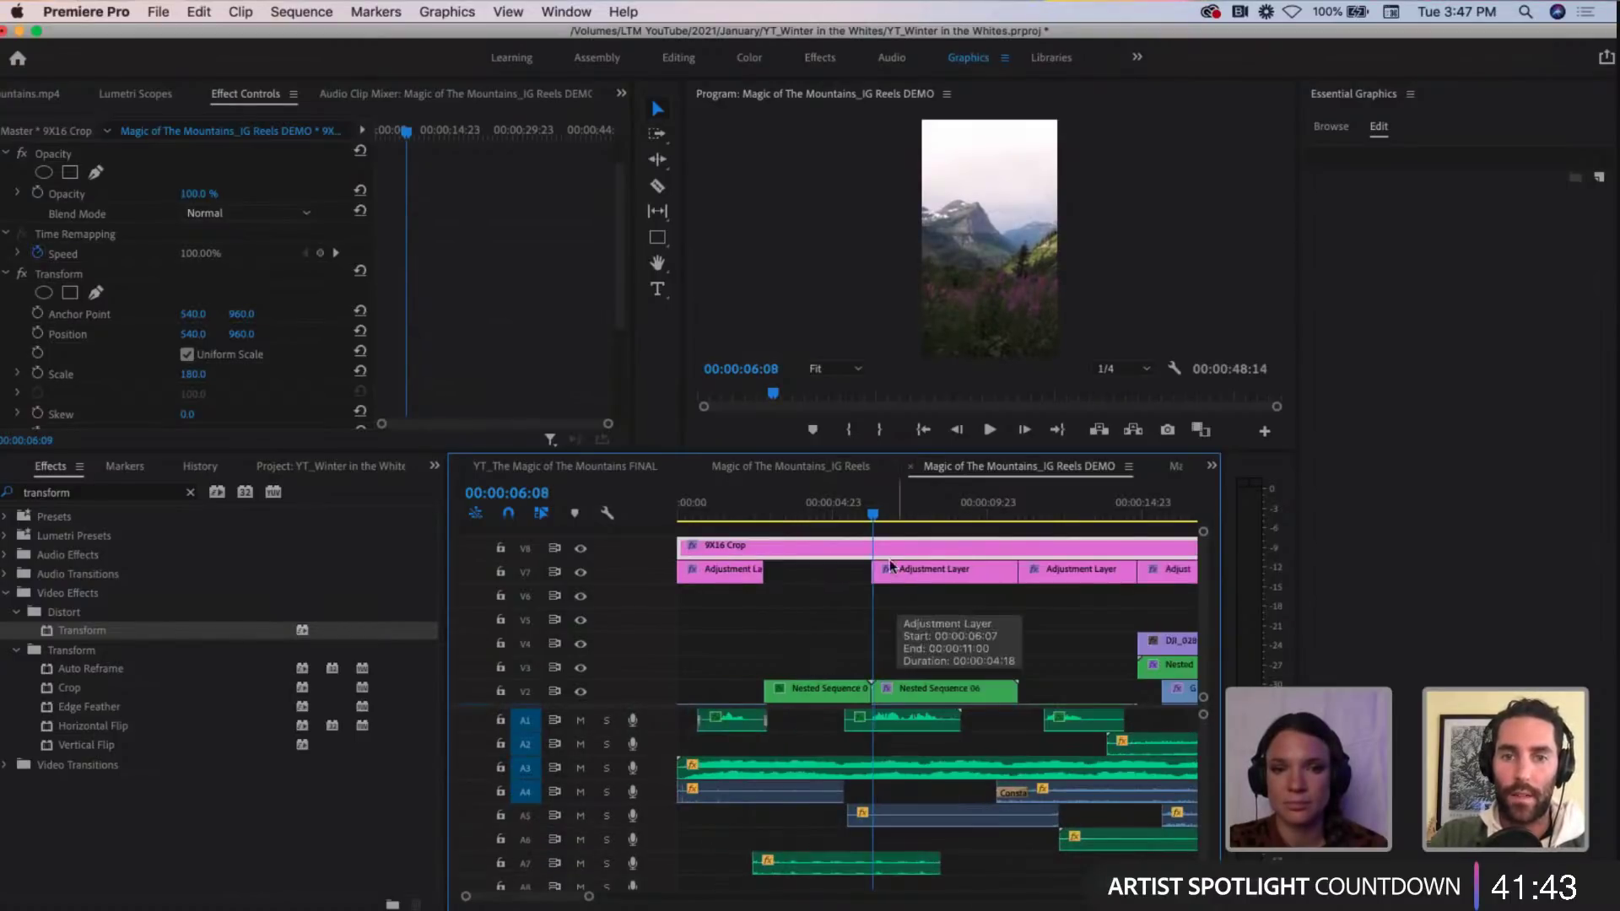
drag(875, 513, 844, 513)
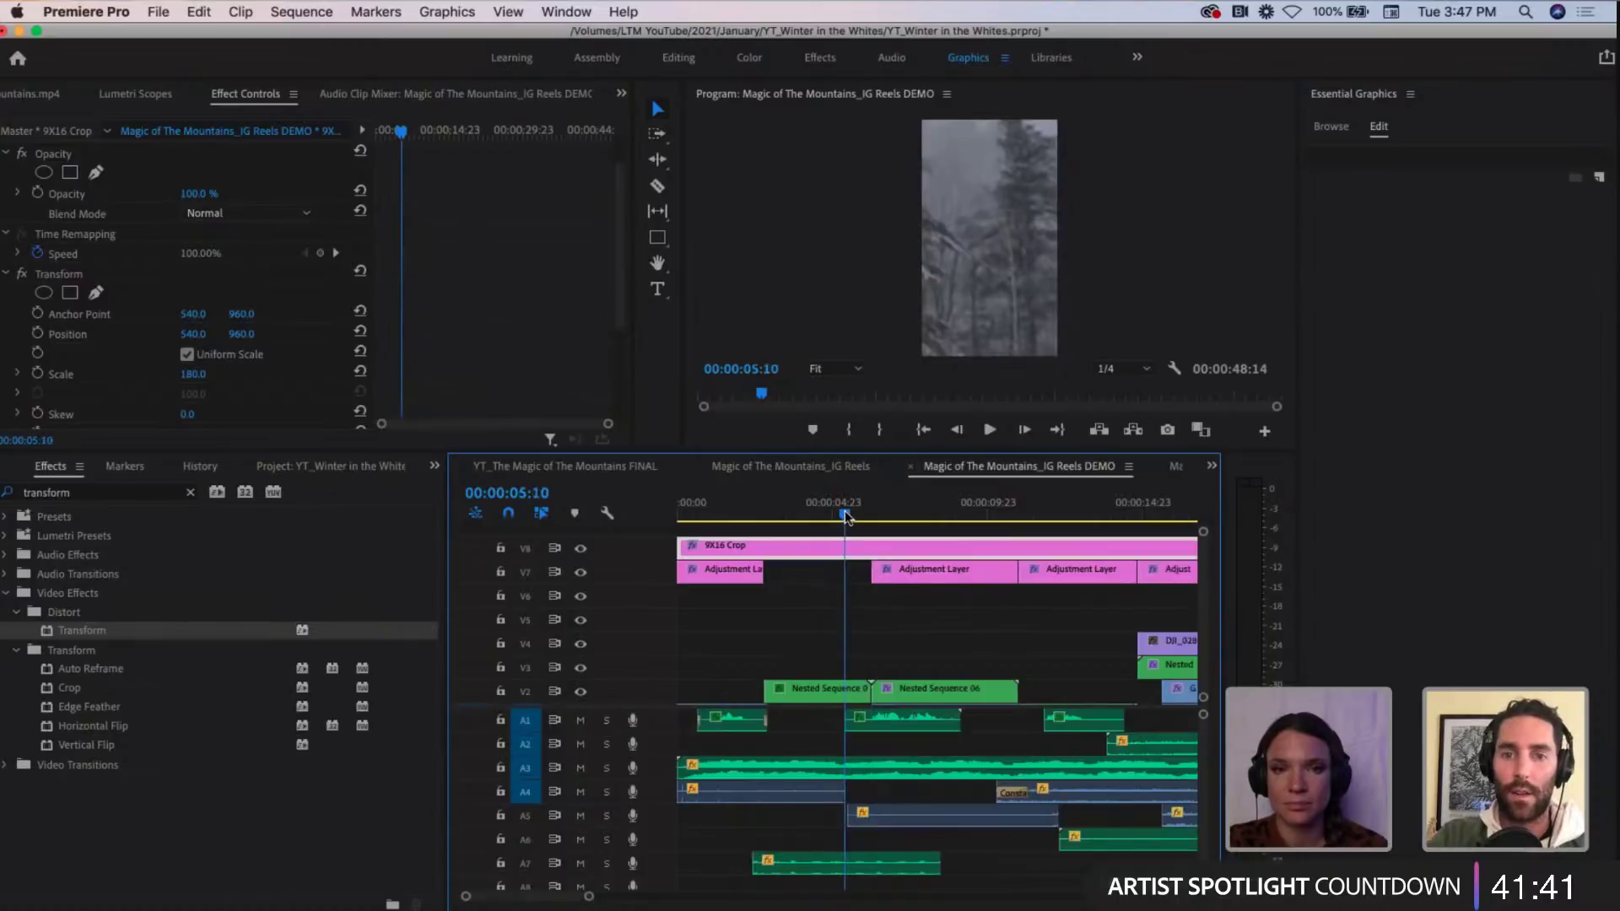
key(space)
key(space)
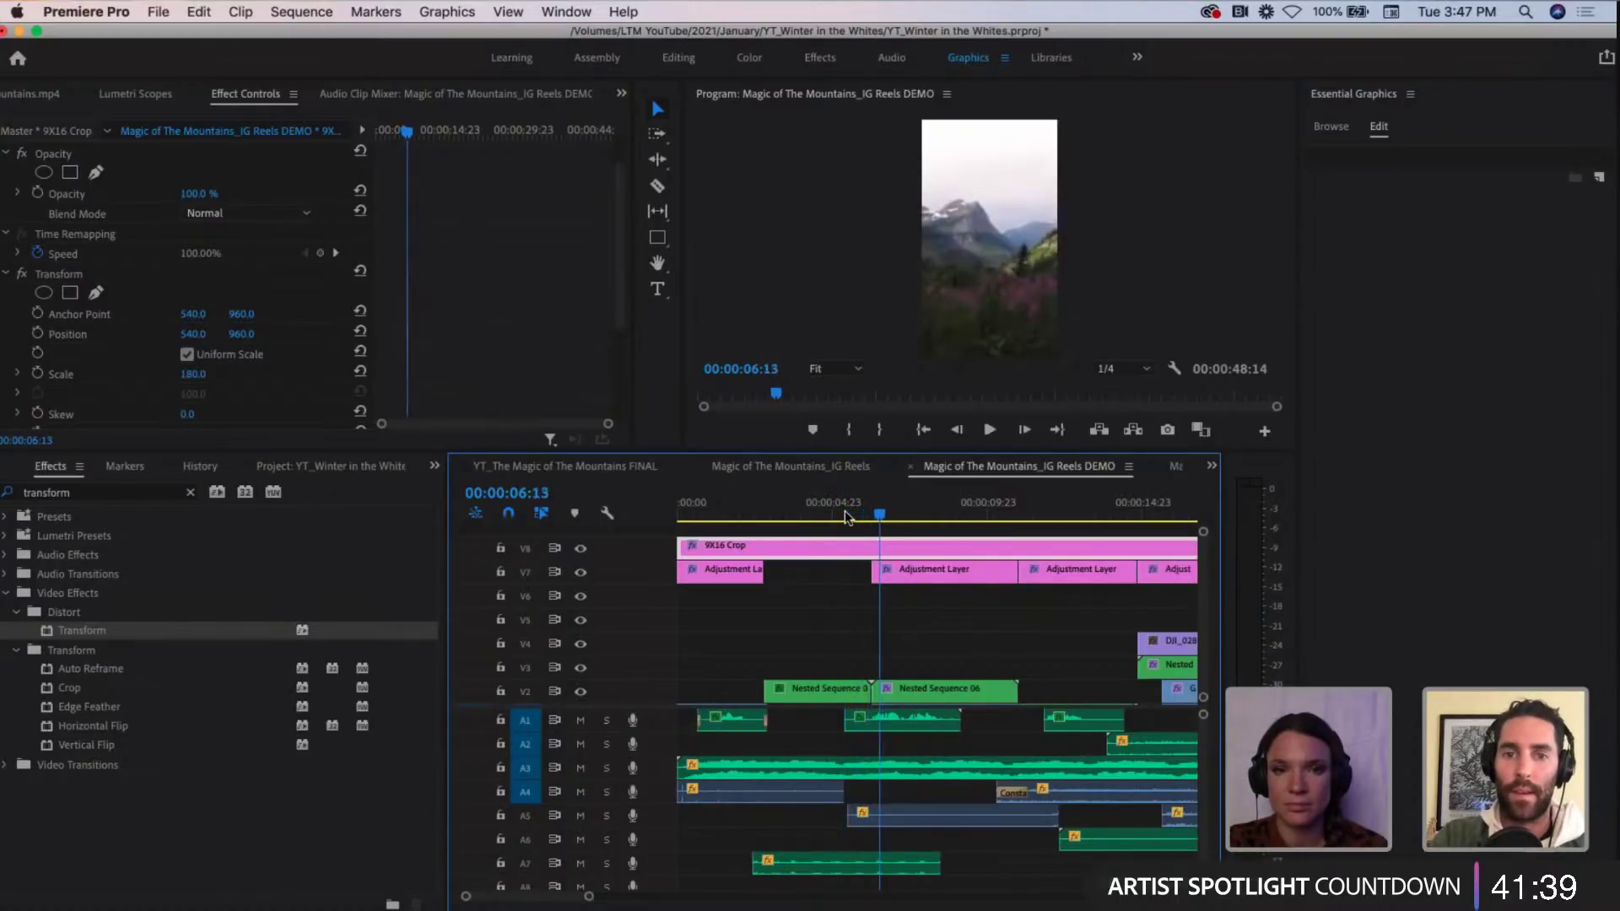
key(Left)
key(Left)
key(Left)
key(Left)
key(Left)
key(Left)
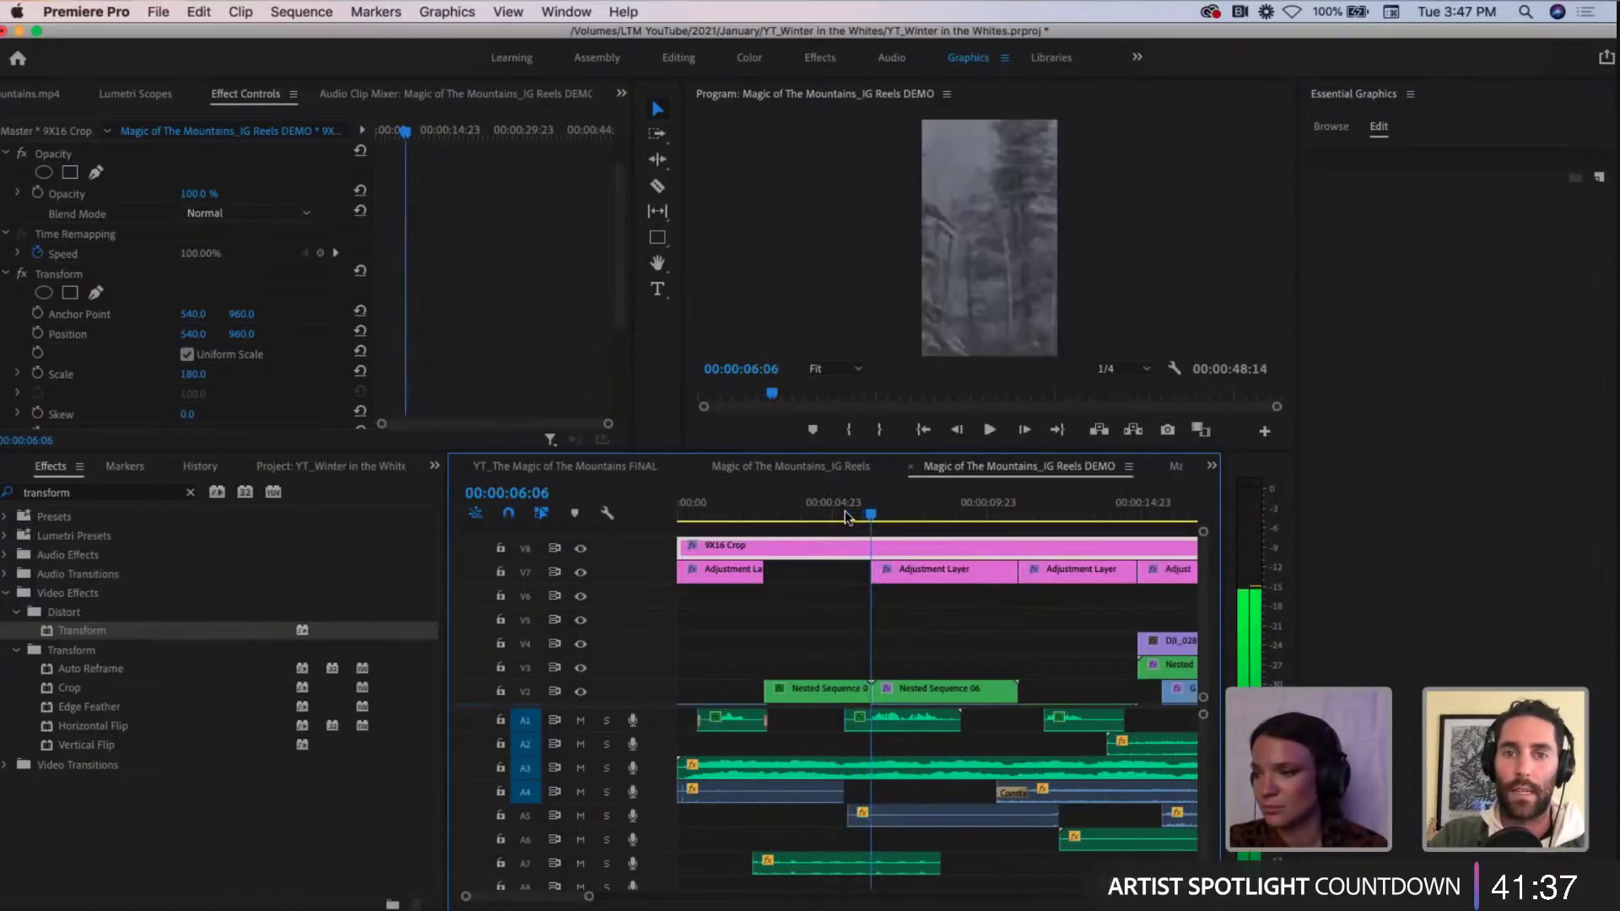
key(Right)
key(super+k)
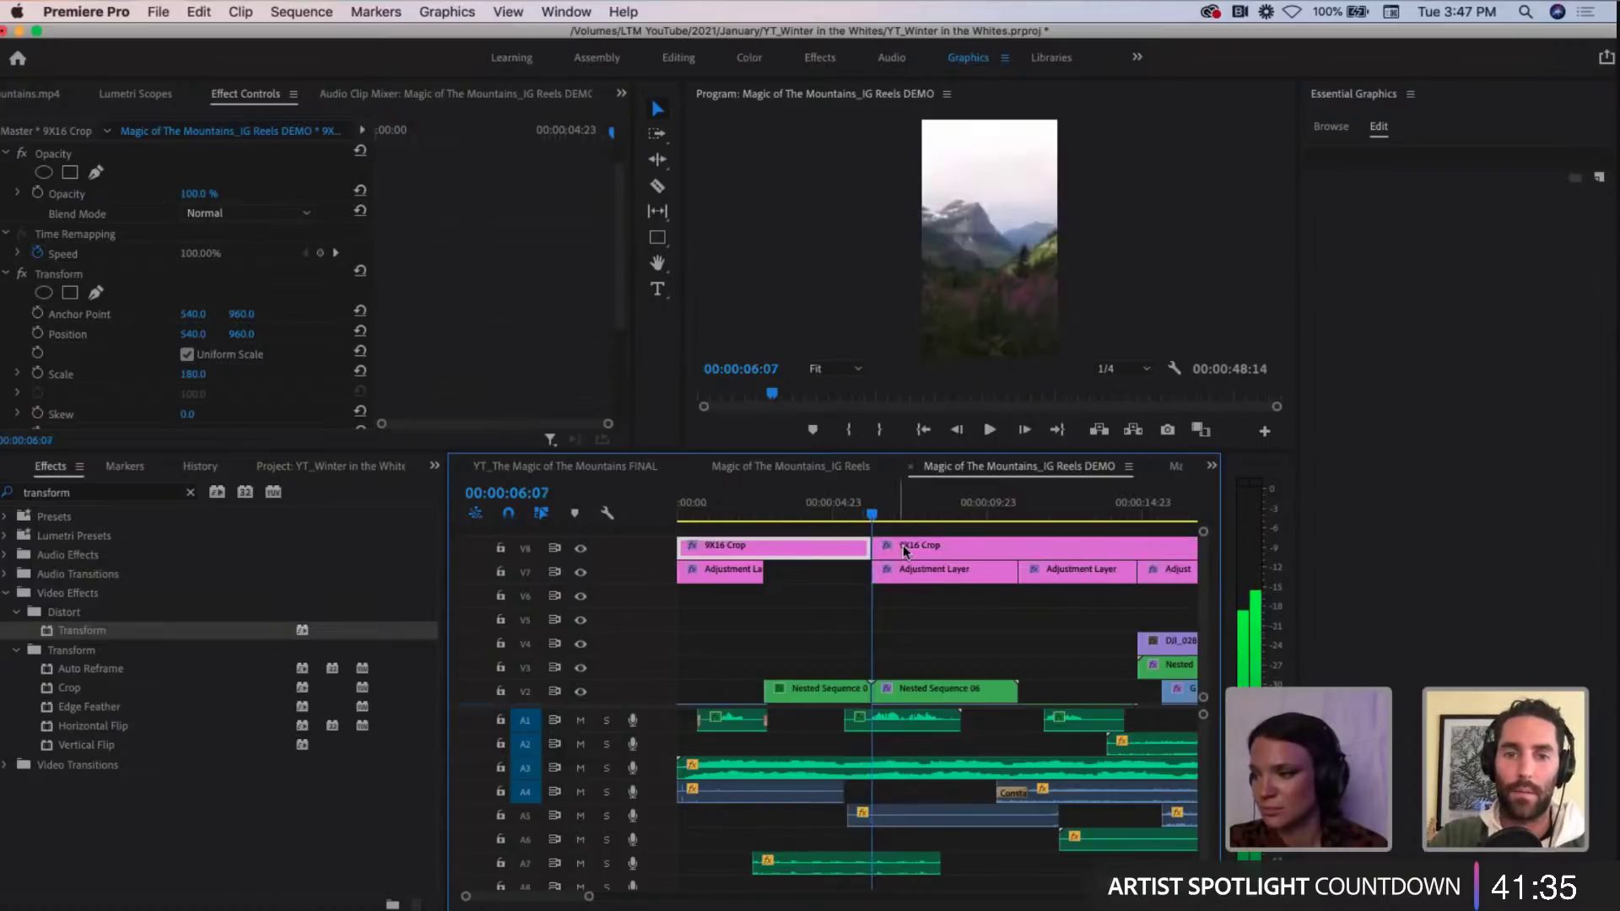
Step: Split the remaining 9X16 Crop layer at 00:00:11:01, where the mountain meadow shot ends and the icicle shot begins
scroll(930, 547, right, 2)
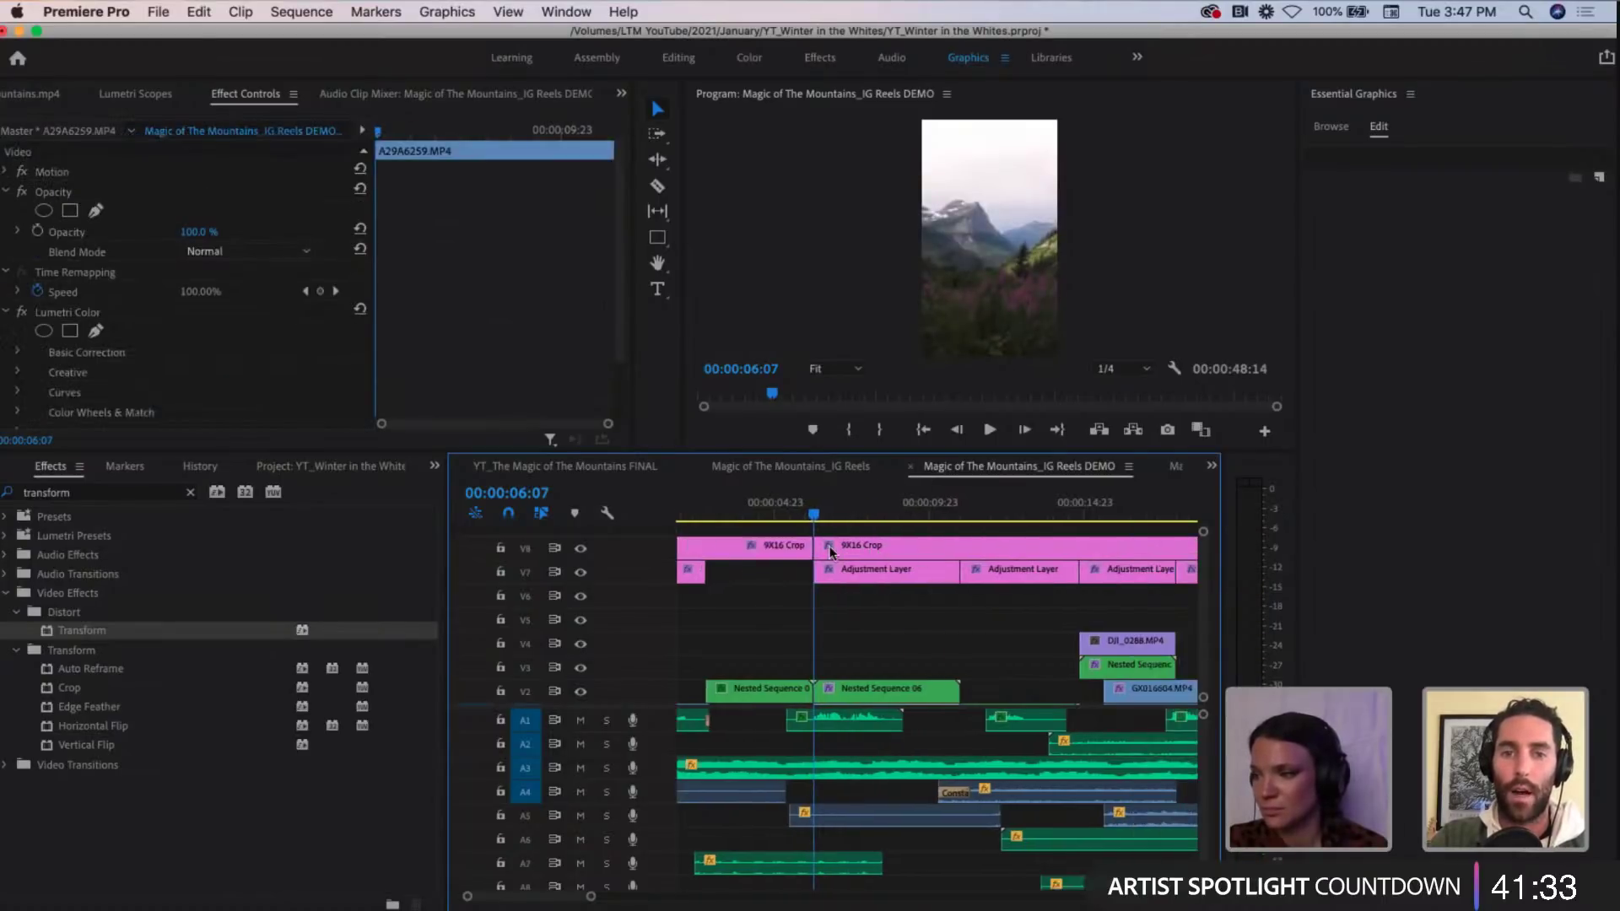
click(853, 546)
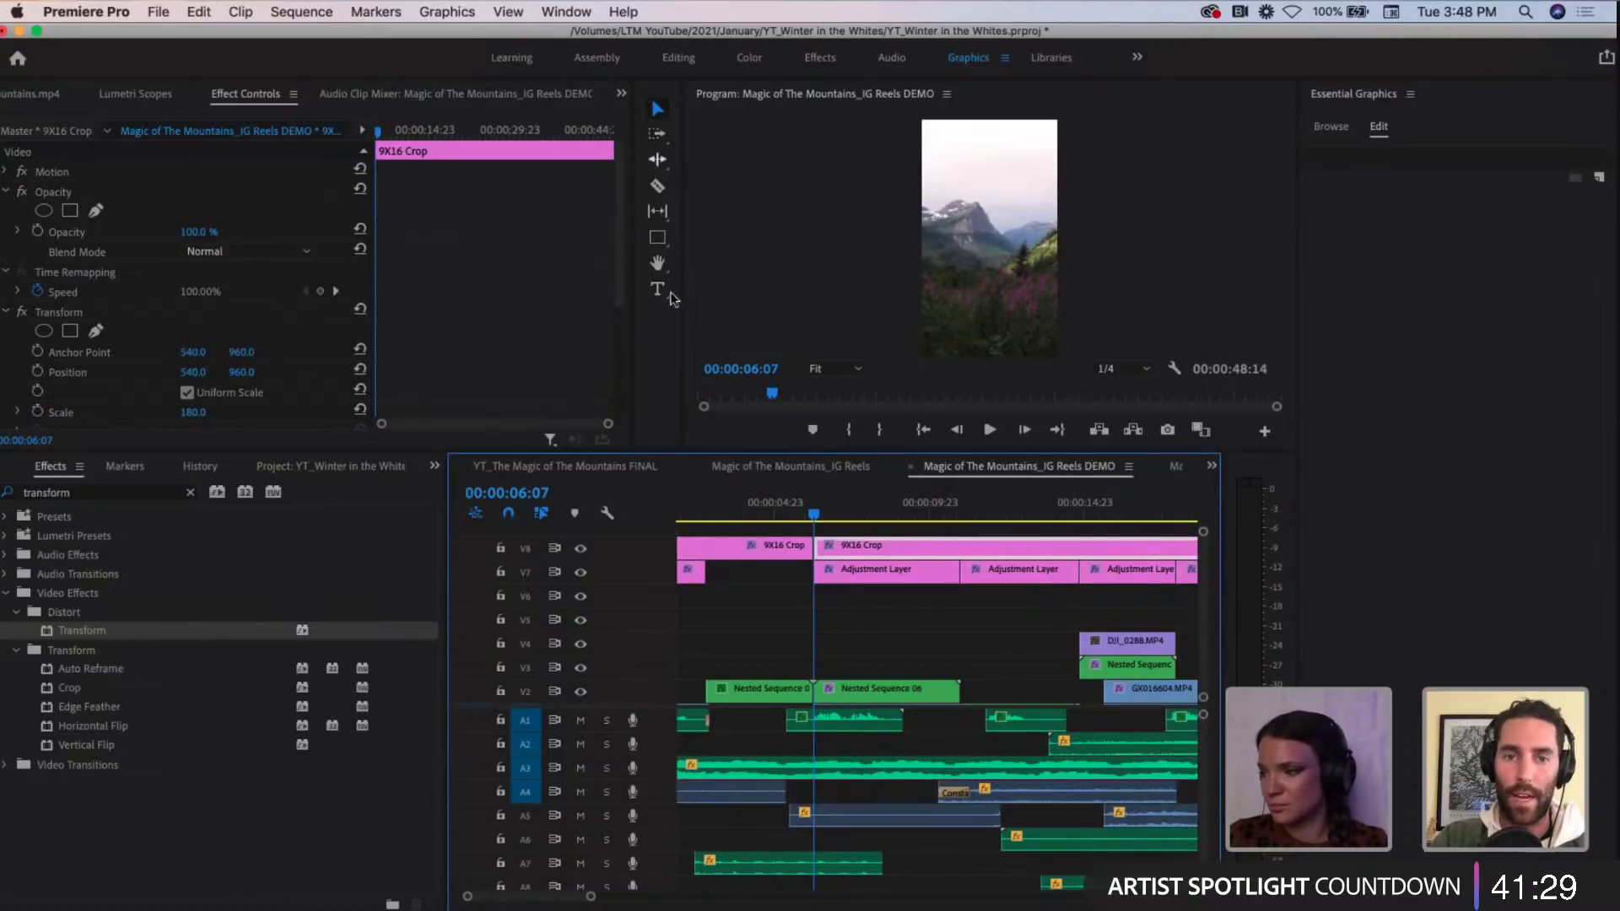
click(952, 514)
key(=)
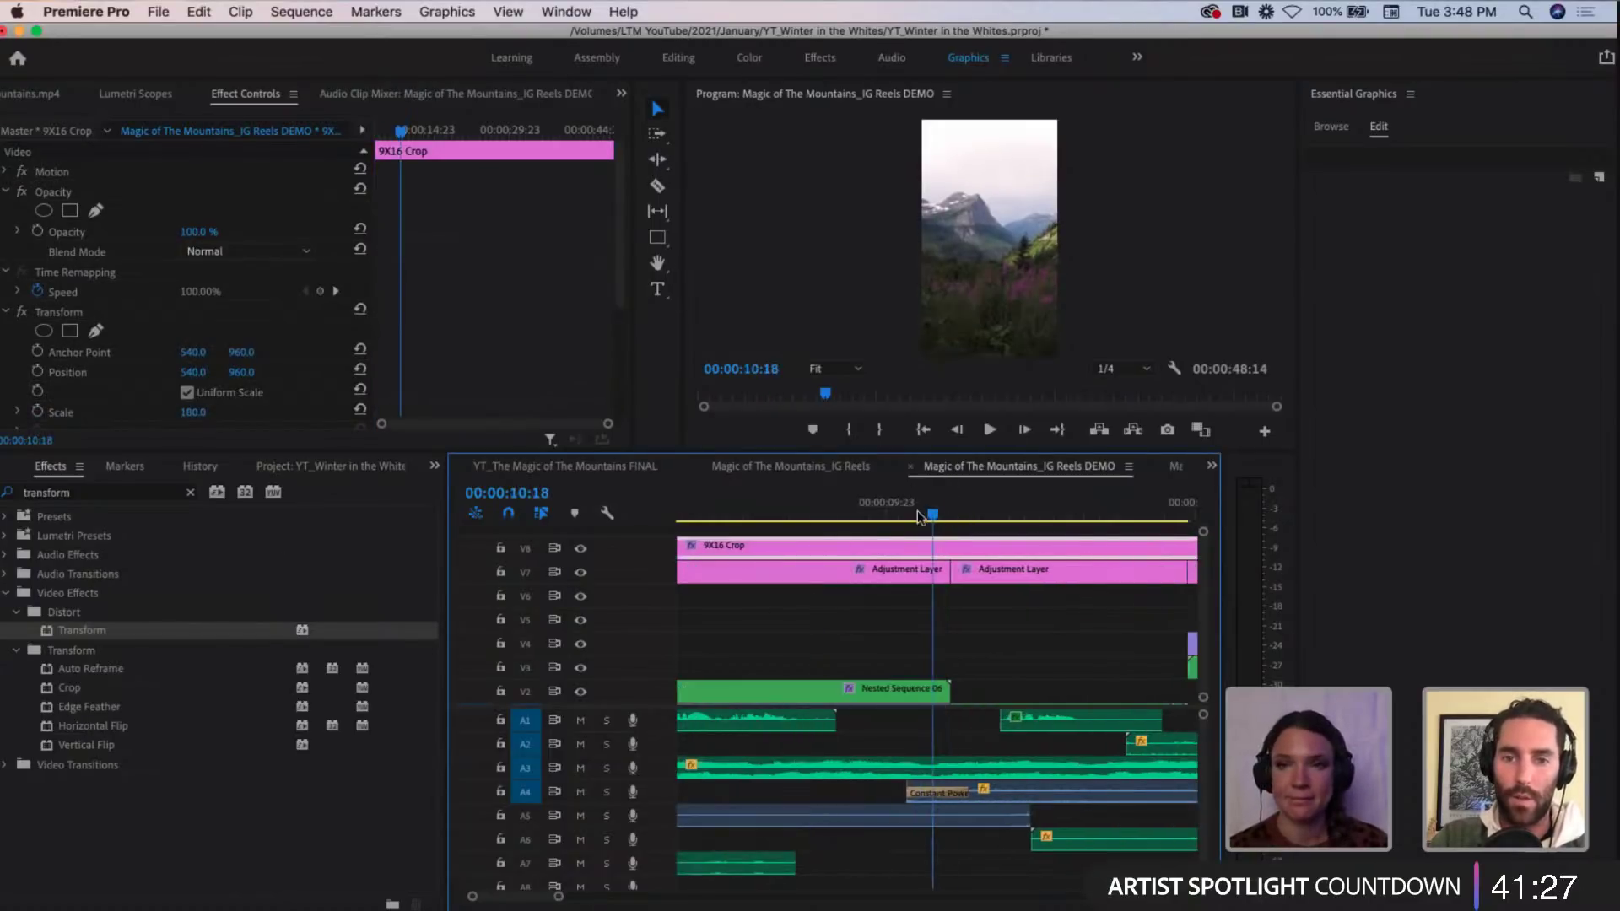
click(948, 515)
key(Right)
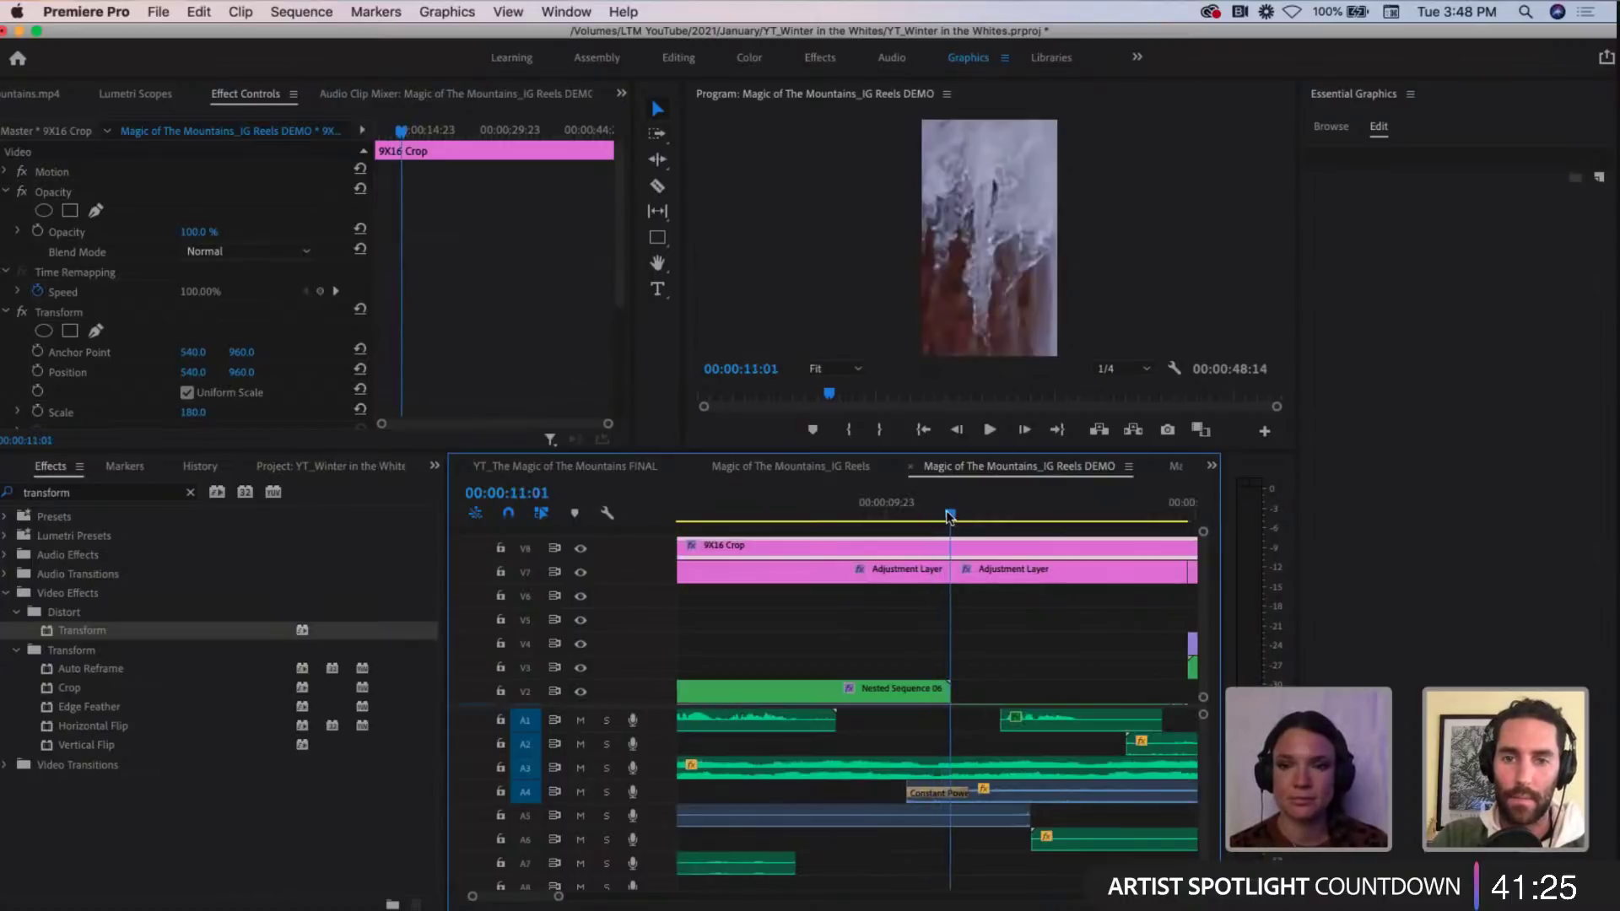
key(Left)
key(Right)
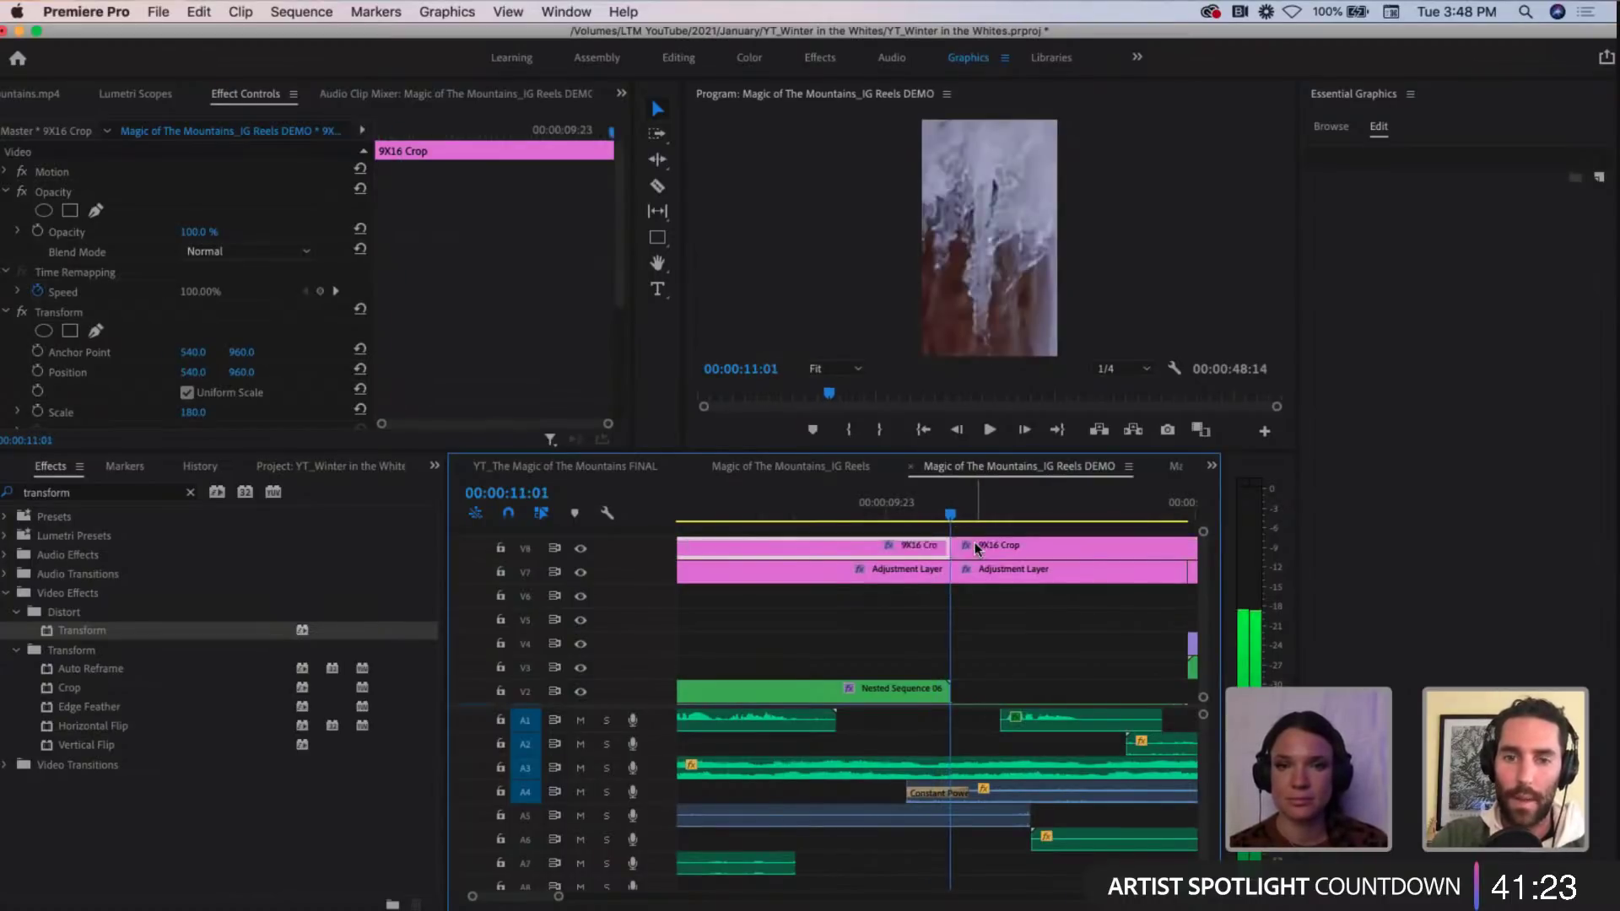
Step: Shift the horizontal Transform Position of the 9X16 Crop segment over the mountain meadow shot to about 720 to reframe the peak
key(-)
click(810, 505)
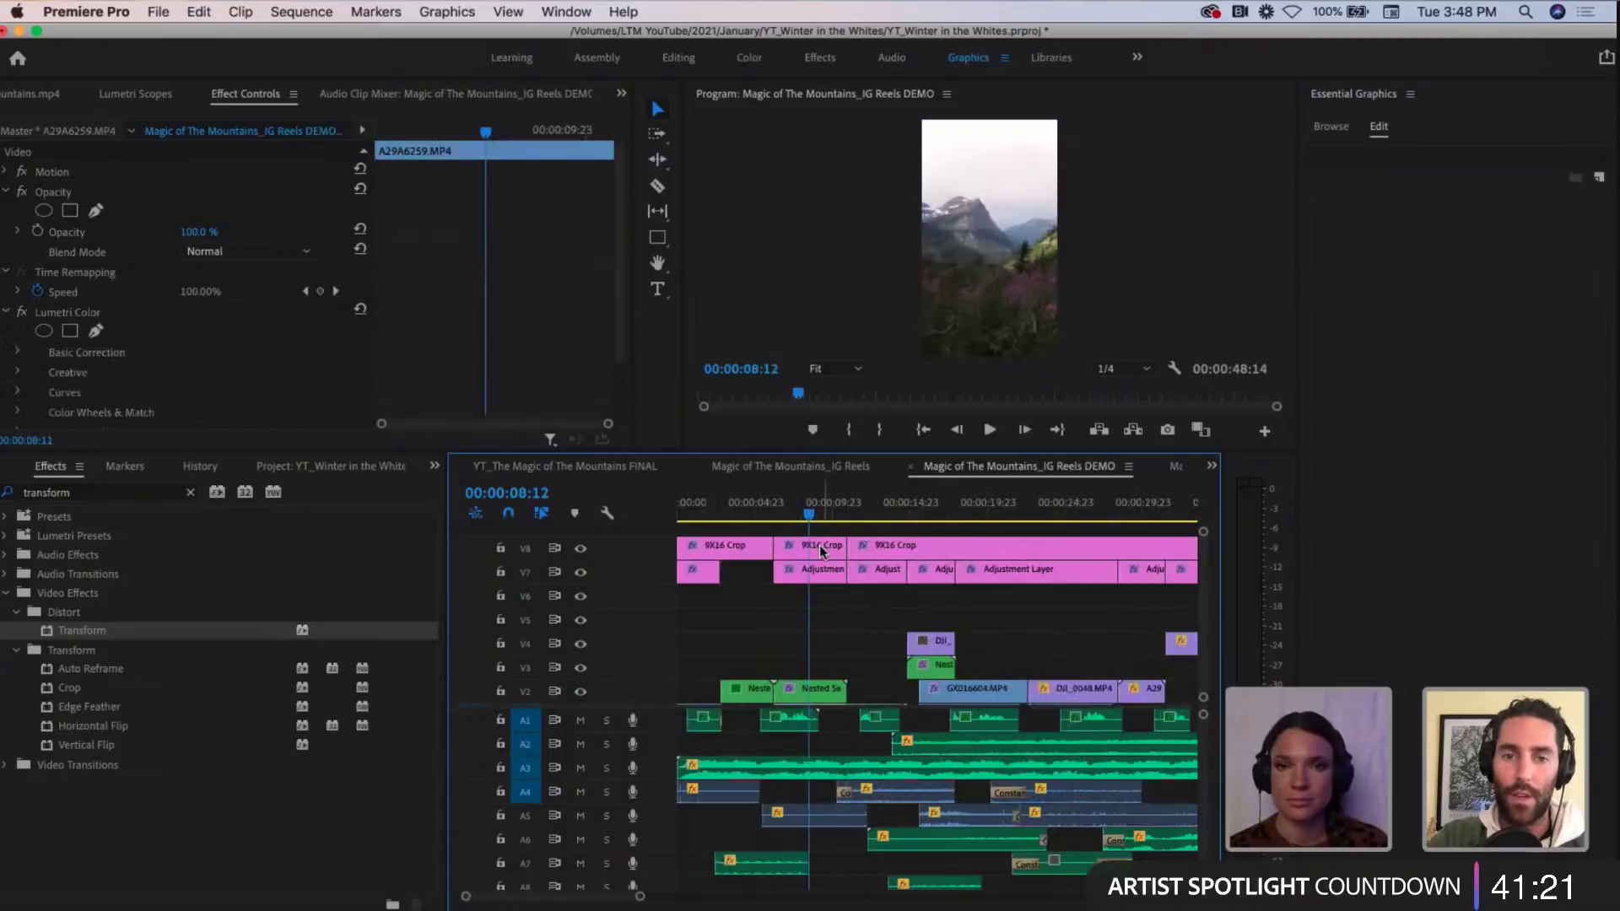
click(819, 544)
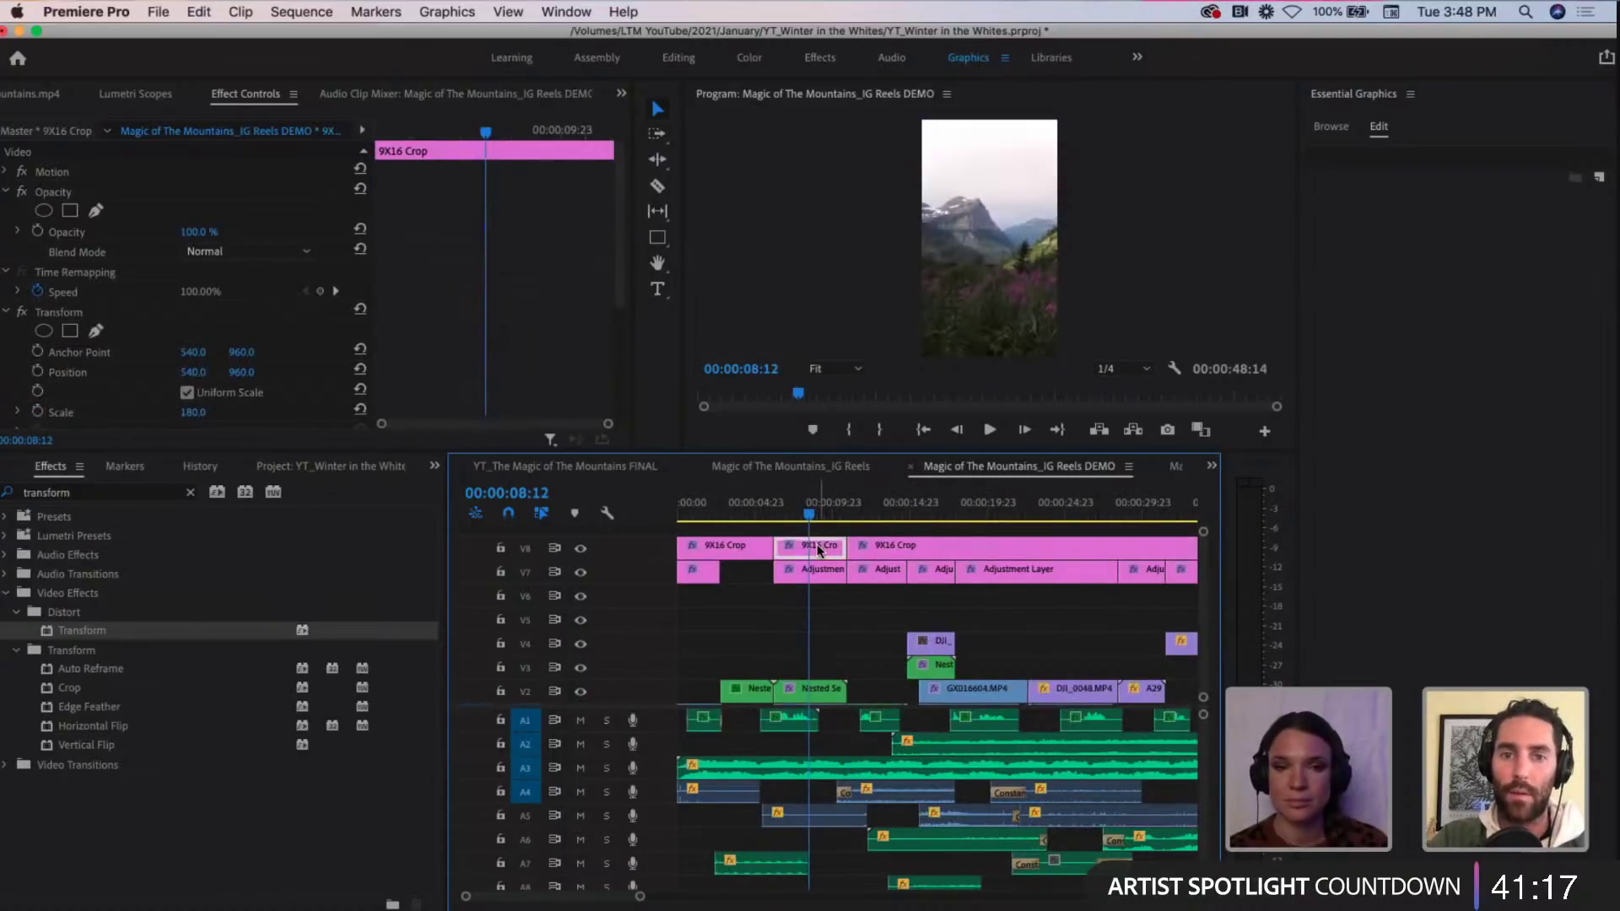
click(920, 545)
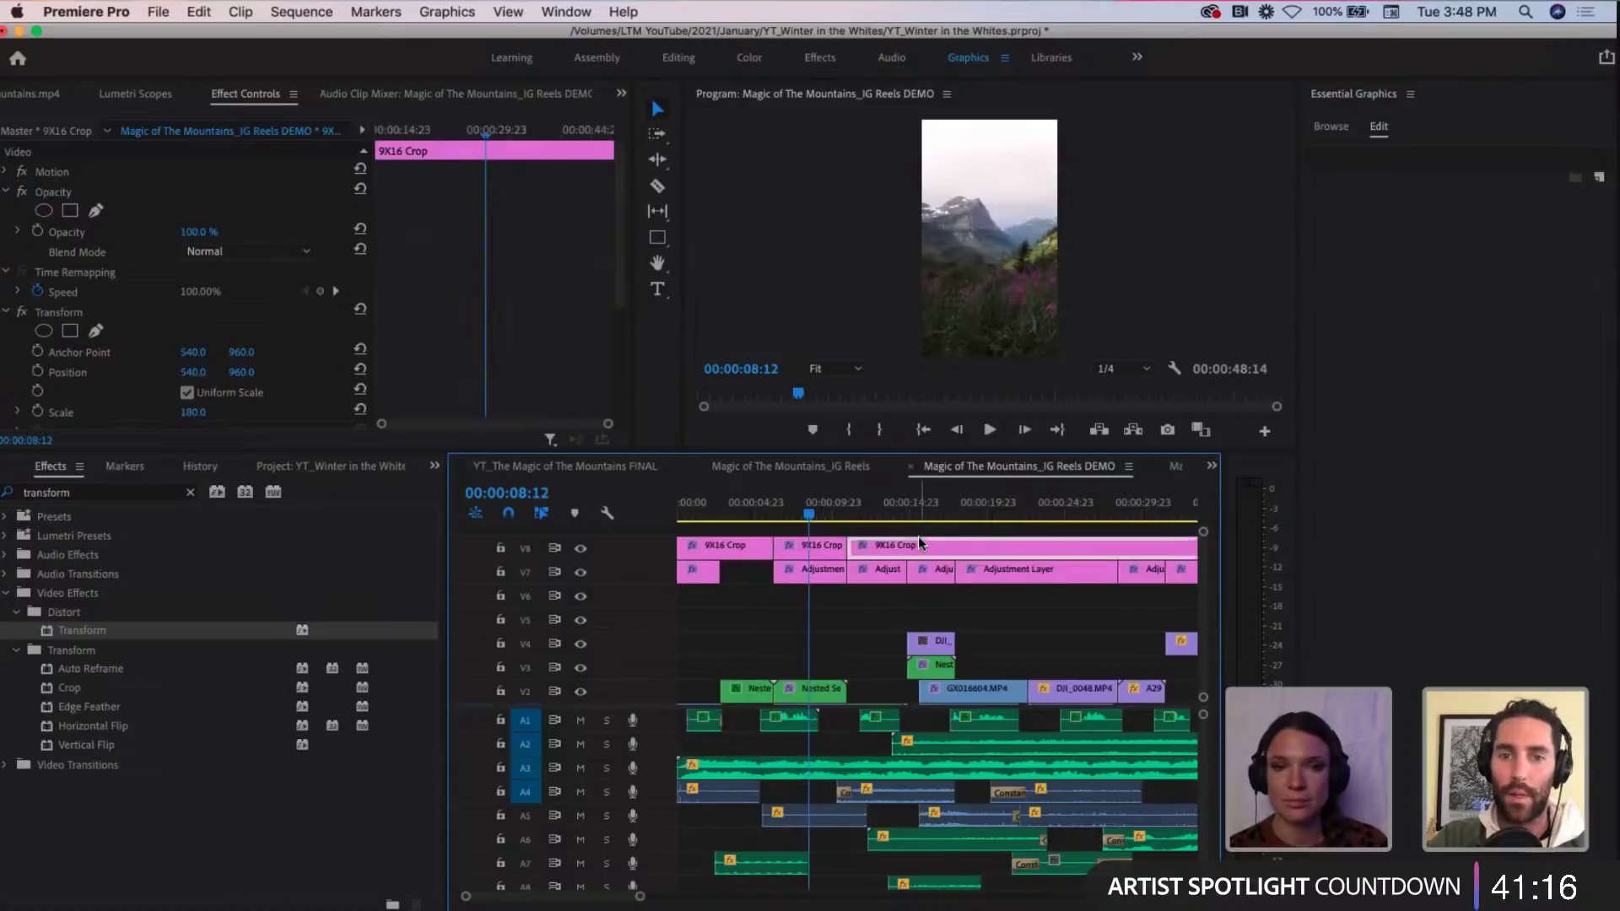
click(797, 547)
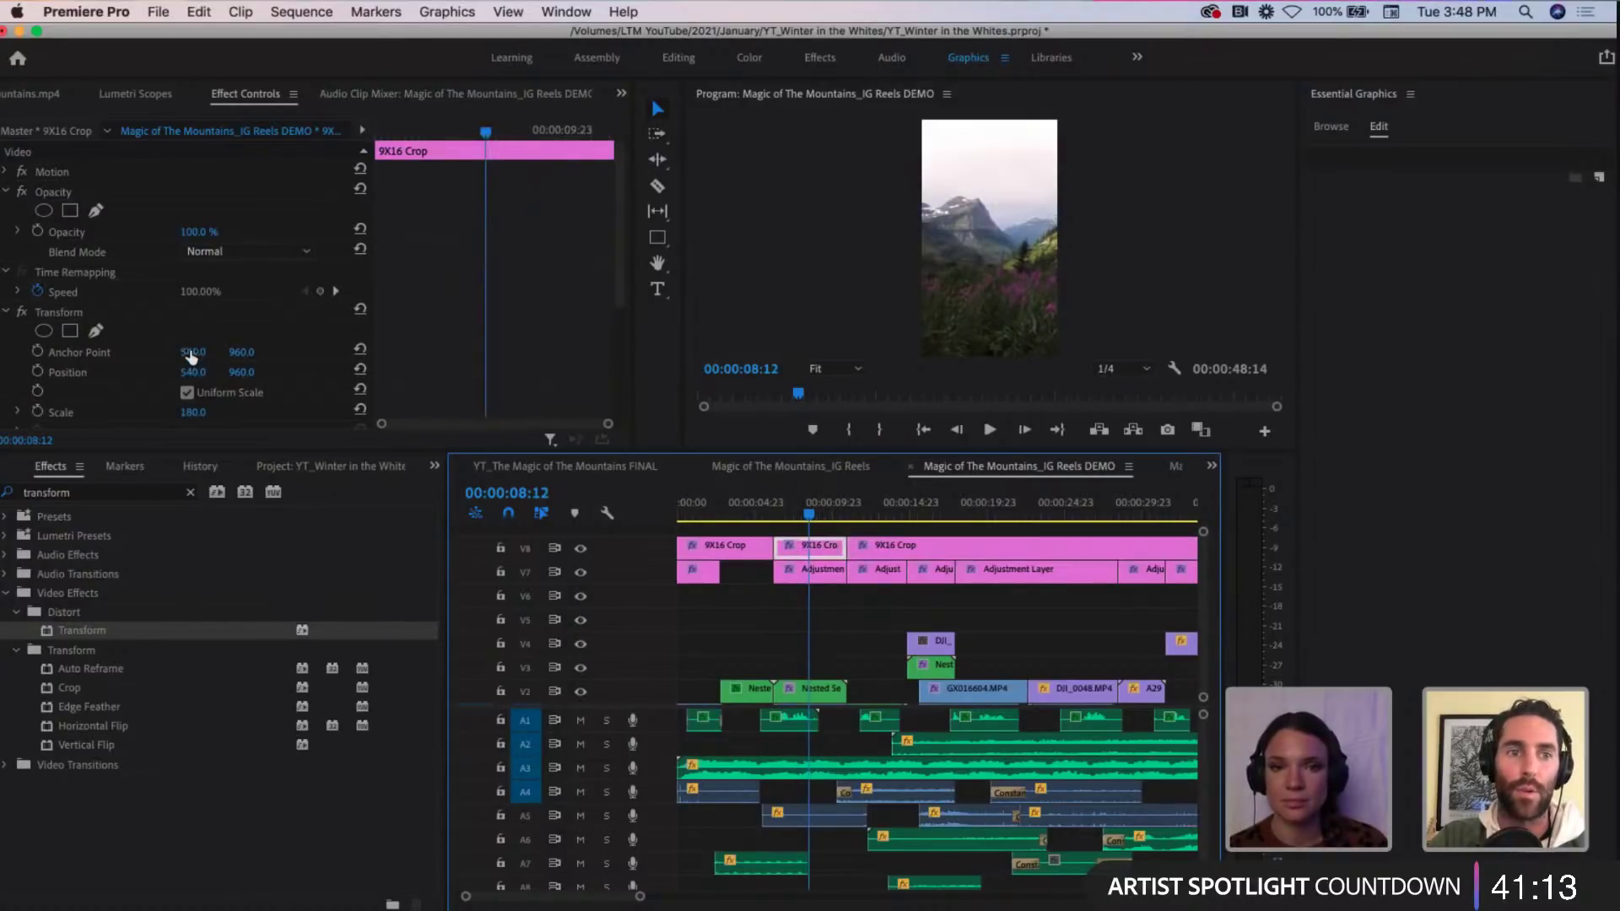
mouse_move(192, 372)
mouse_down()
mouse_move(535, 372)
mouse_move(203, 374)
mouse_up()
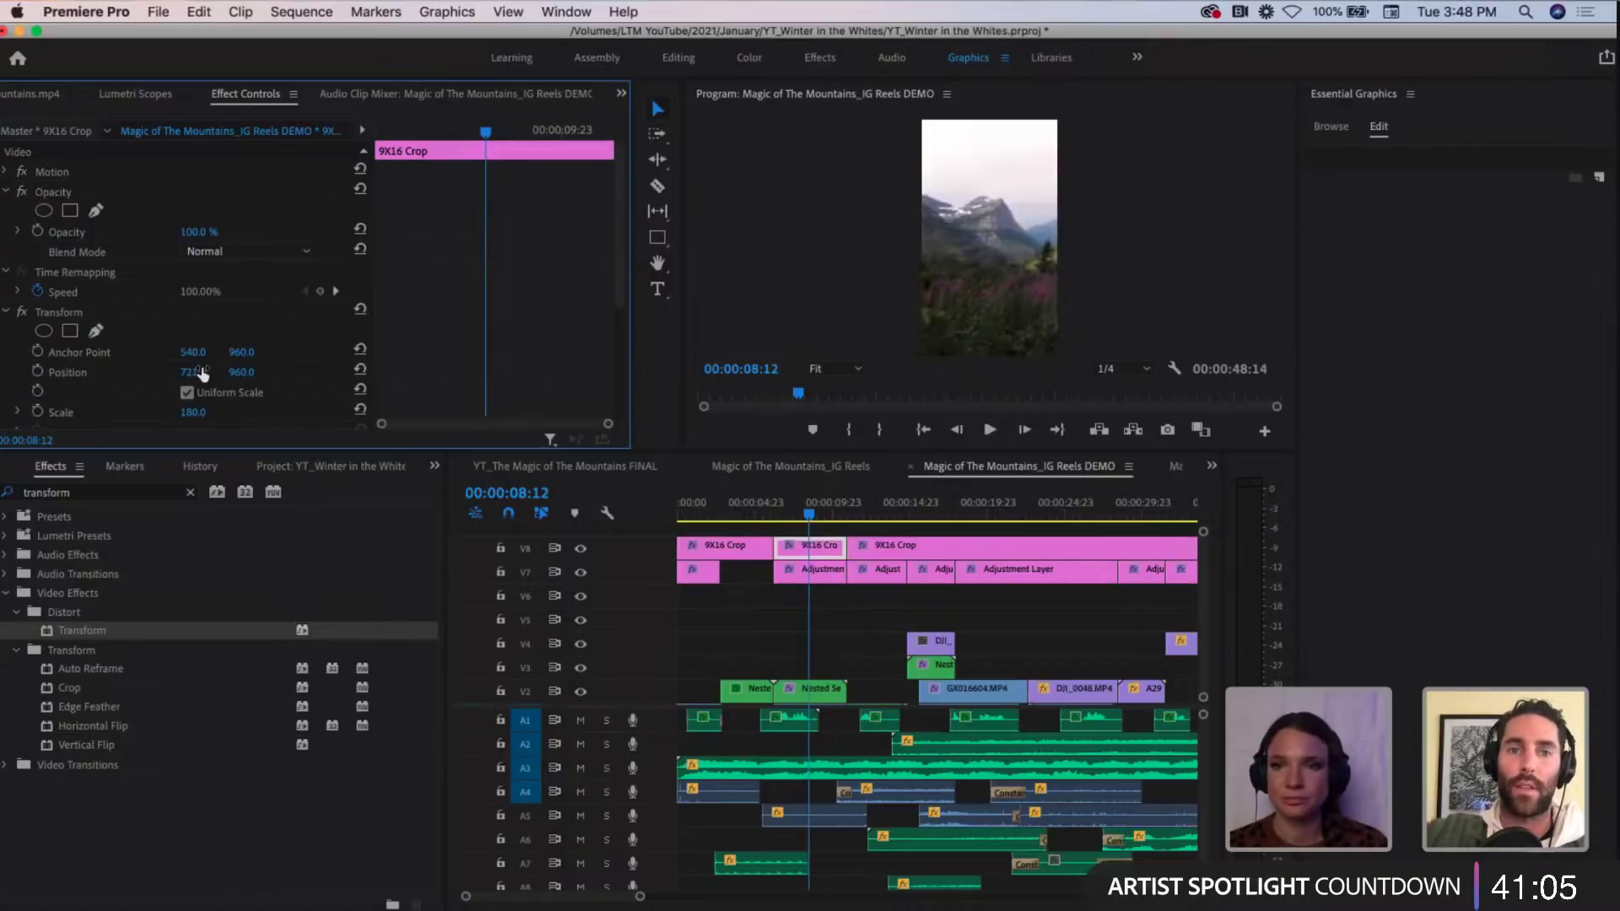
Step: Play the DEMO sequence through the mountain meadow shot to check its new framing
click(769, 506)
click(789, 719)
key(space)
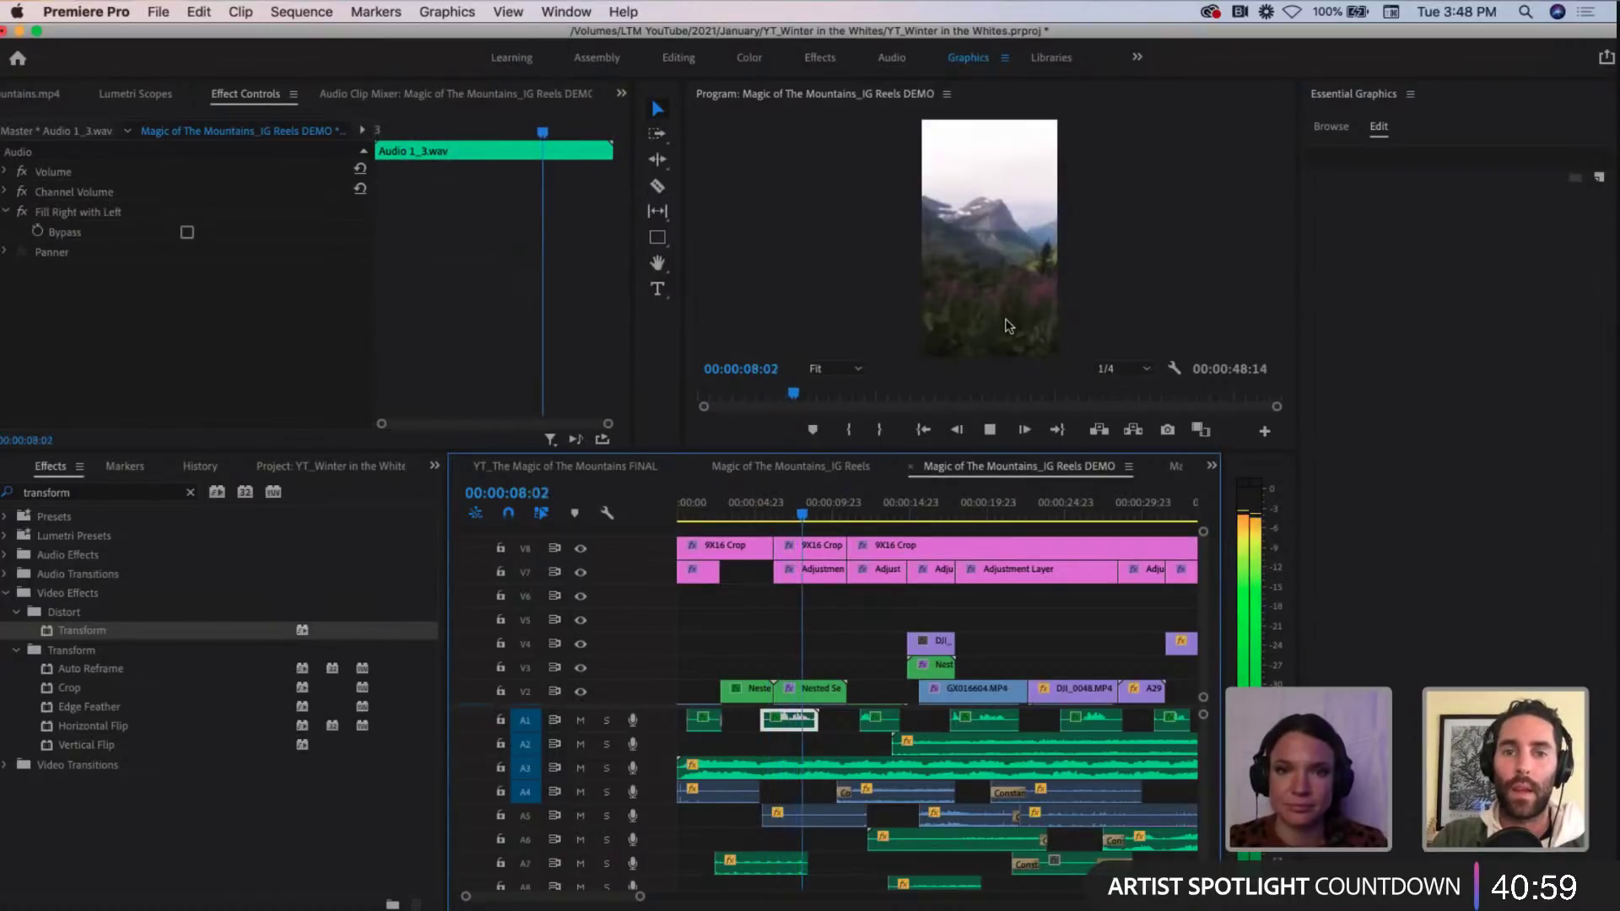
click(955, 228)
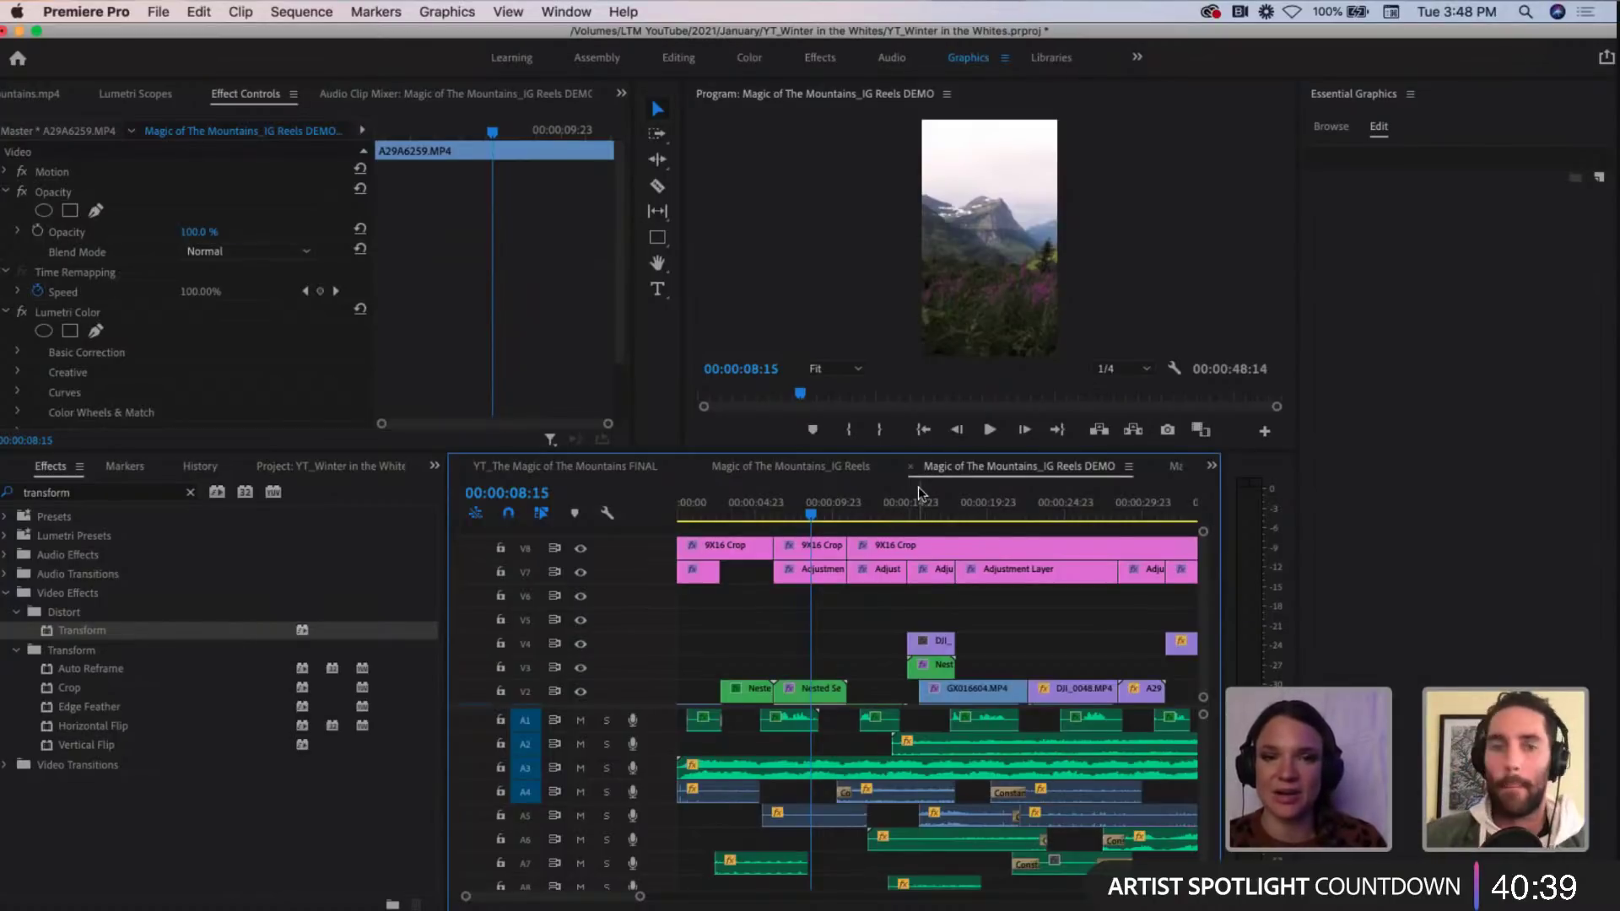
Step: Review the framing from the icicle shot at 00:00:11:12 into the aerial valley shot at 00:00:15:06
click(857, 508)
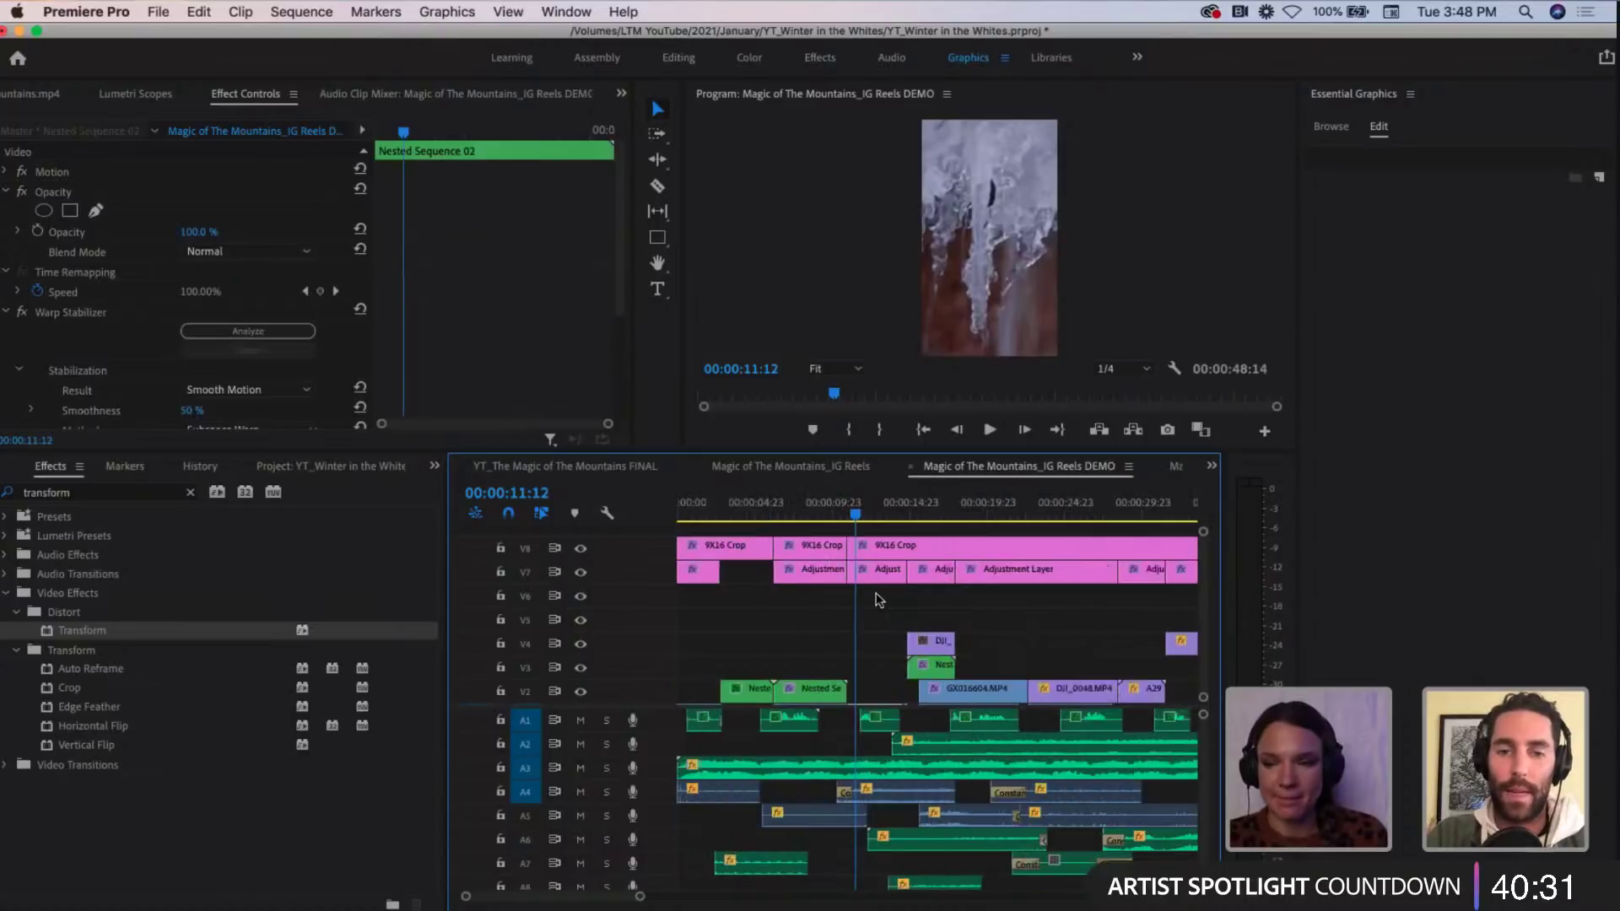
key(minus)
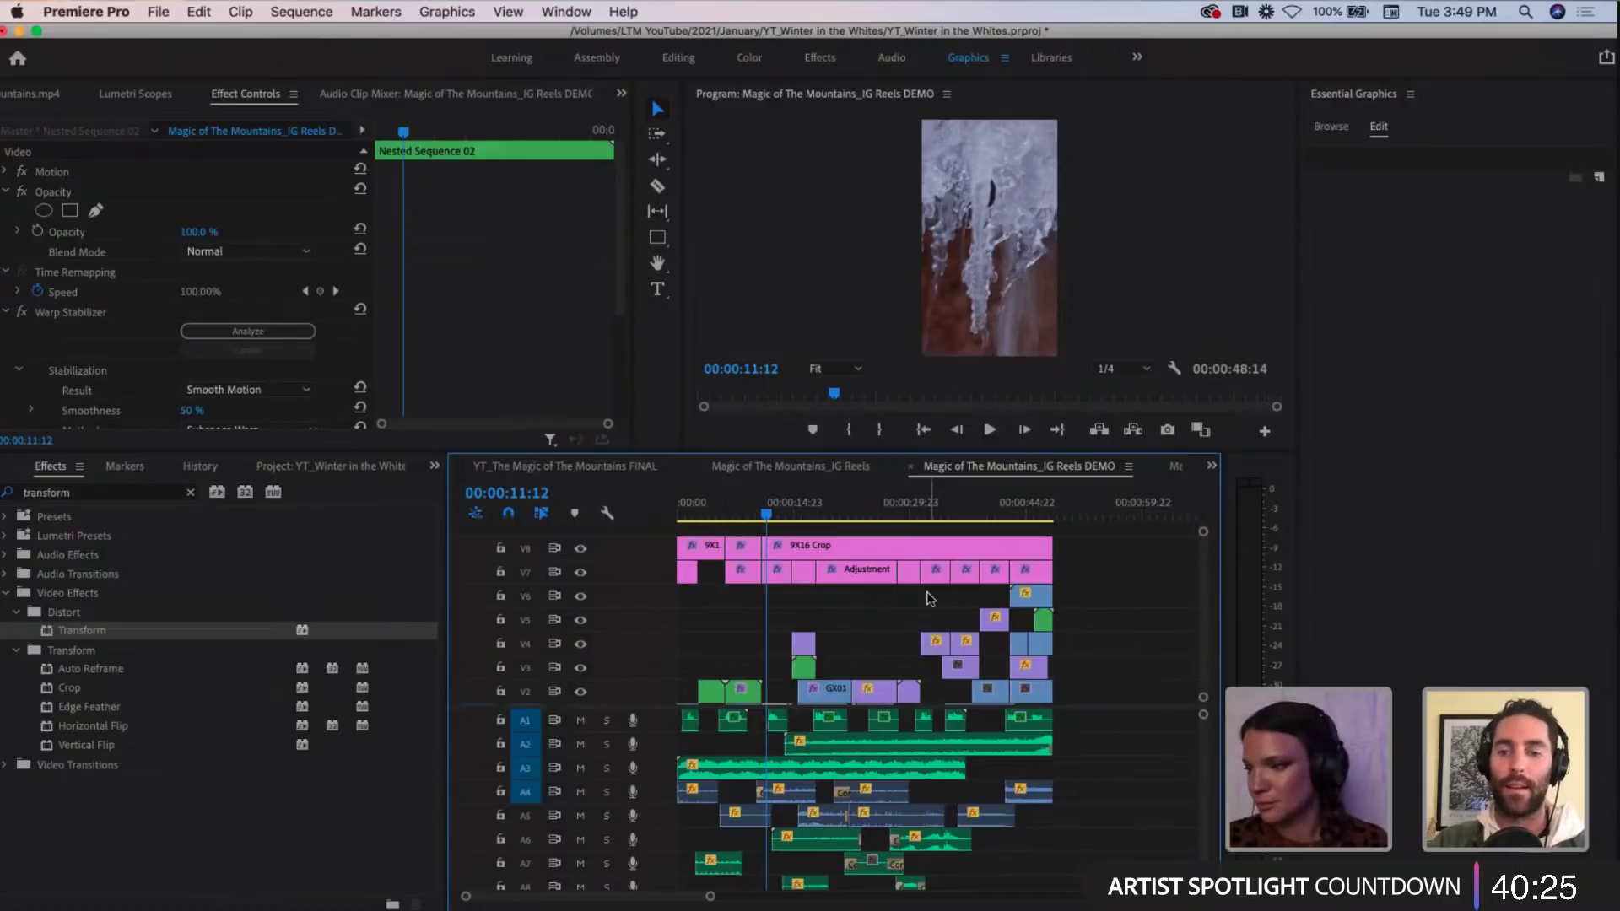
key(equal)
key(equal)
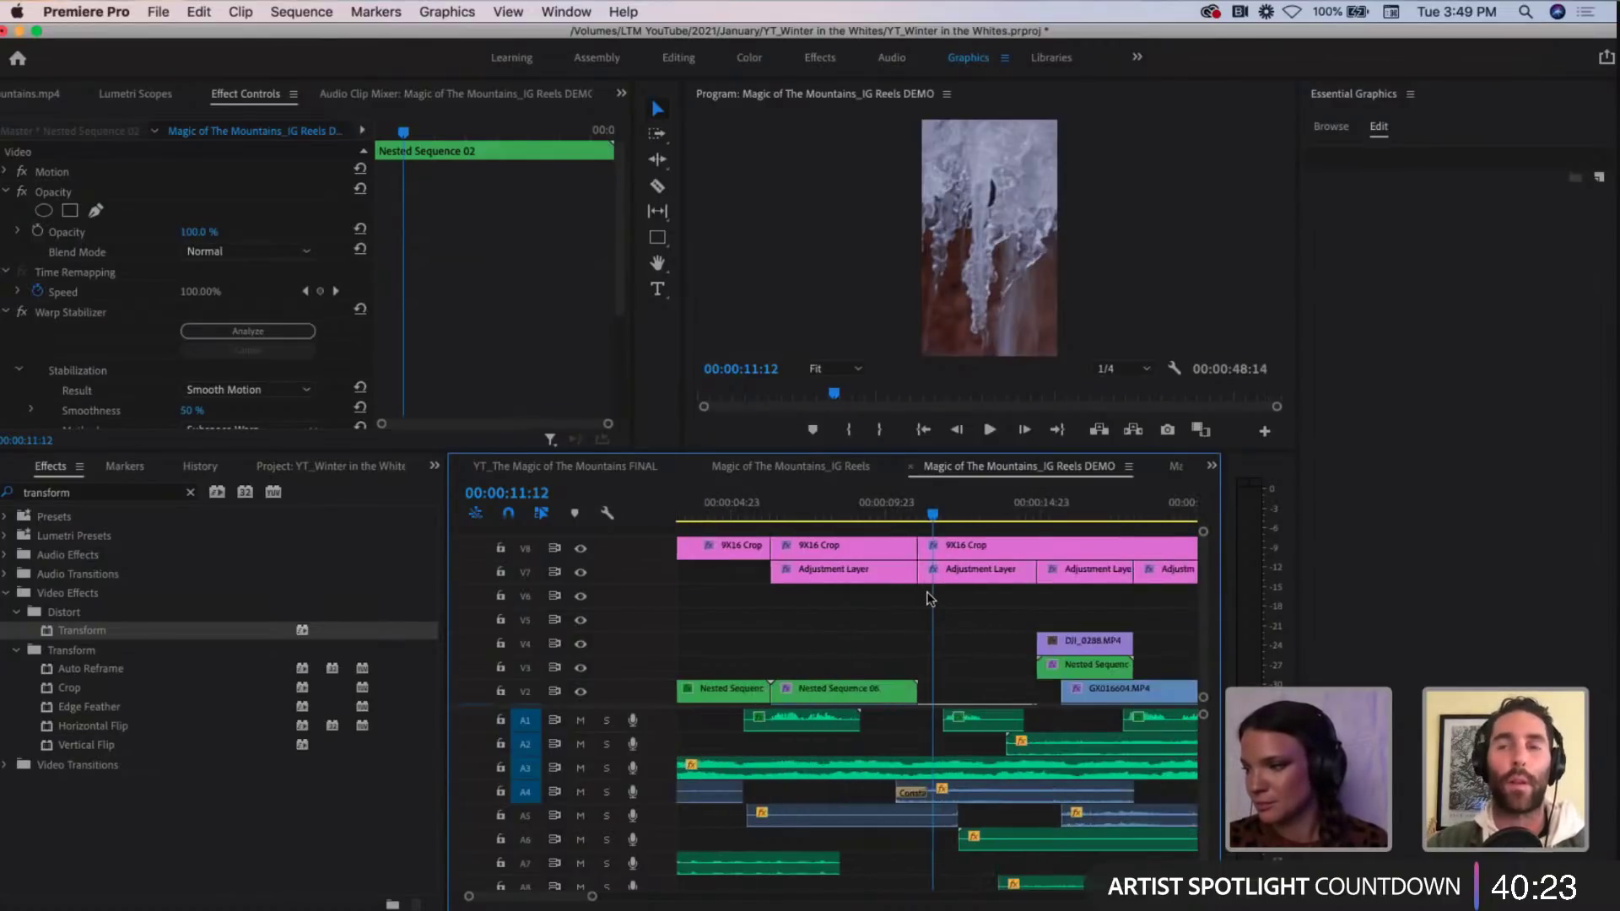
key(minus)
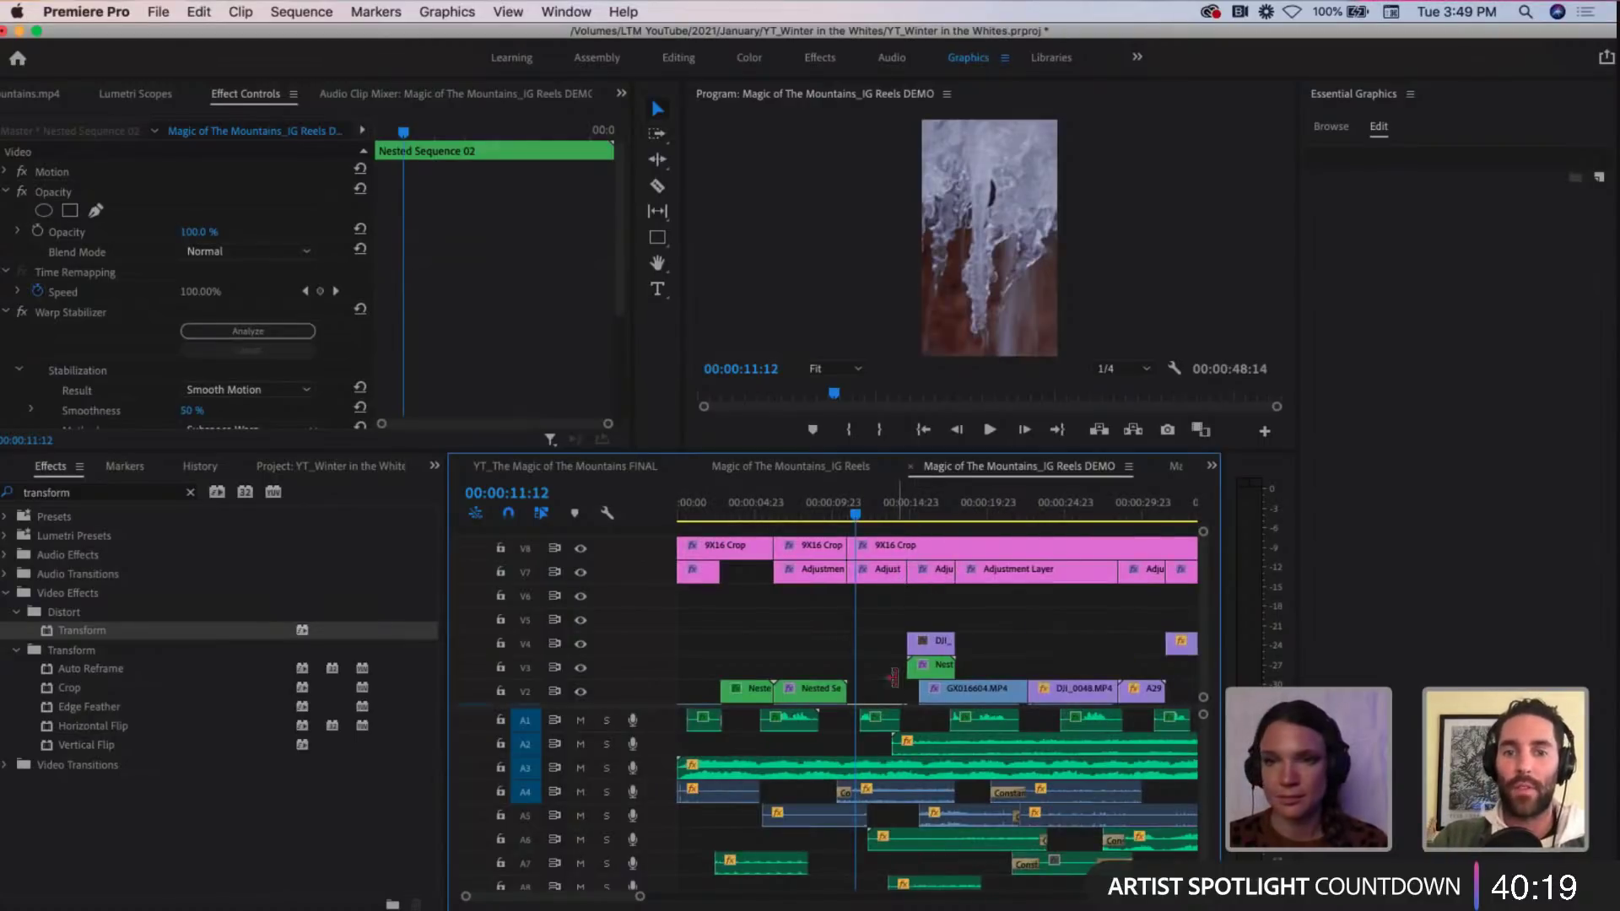
scroll(862, 629, right, 3)
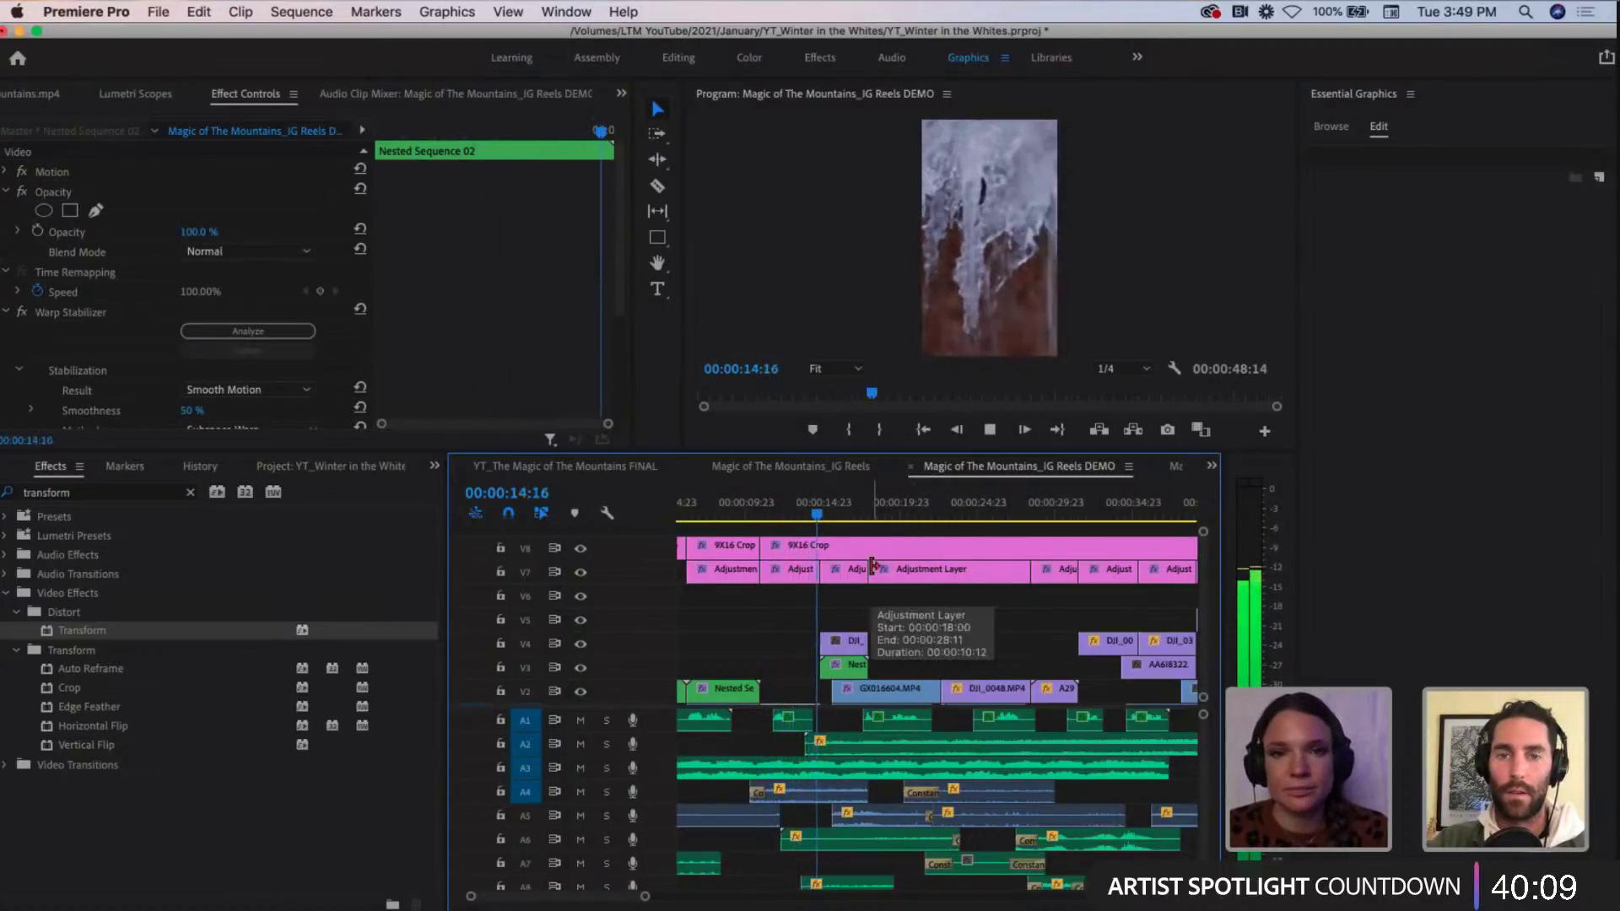
click(844, 744)
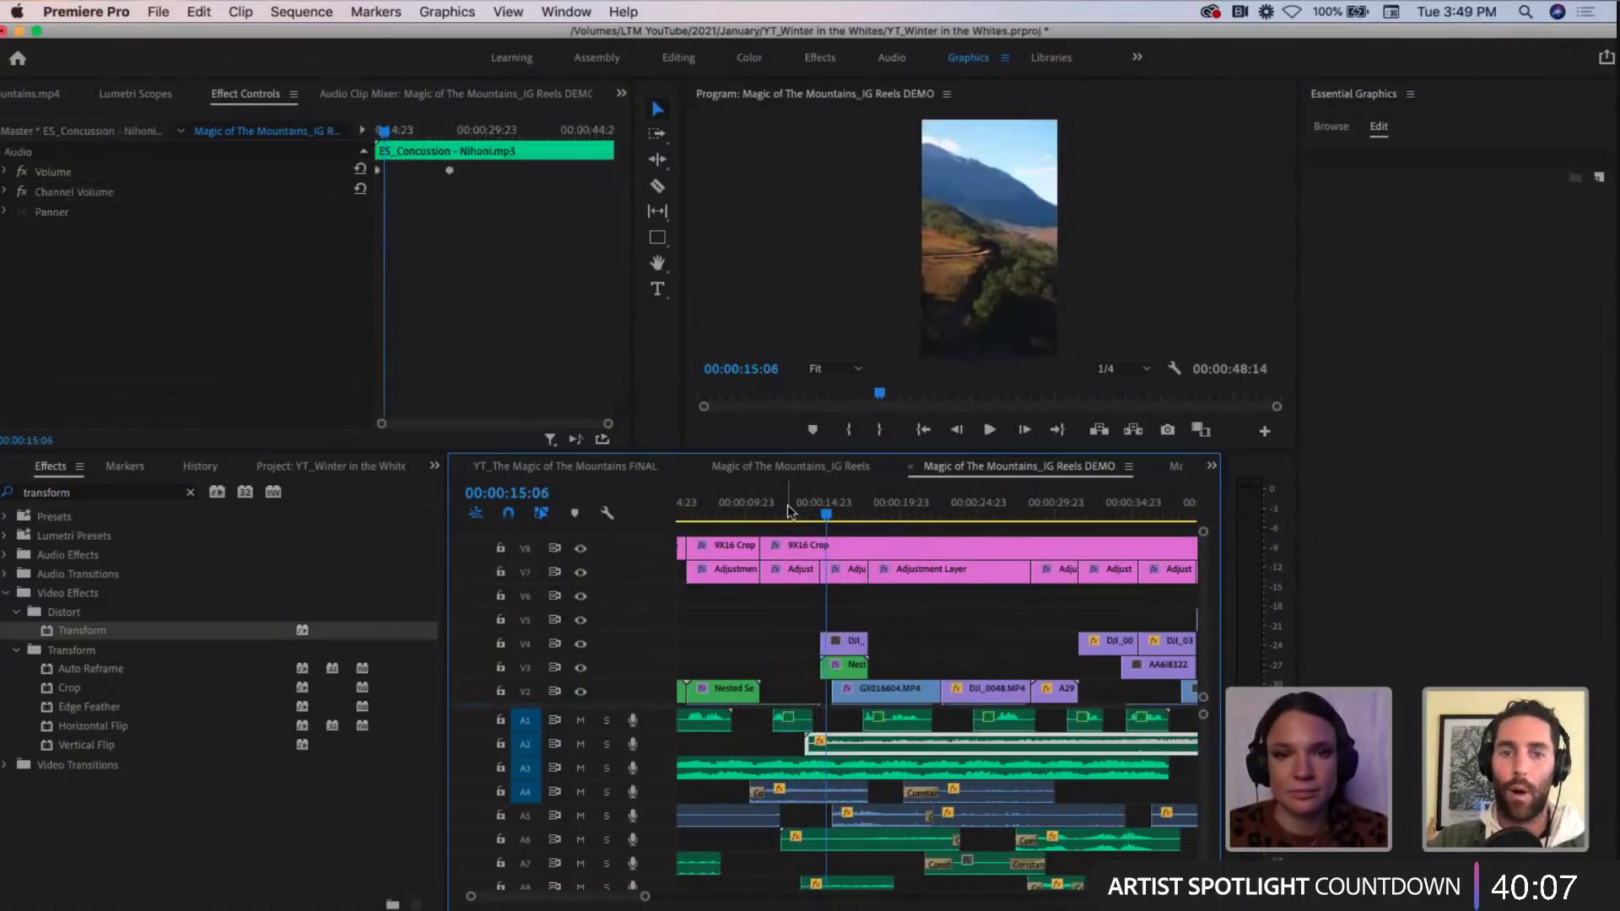
Step: Split the 9X16 Crop layer at 00:00:14:21 and 00:00:18:00, the start and end of the aerial valley shot
key(=)
key(=)
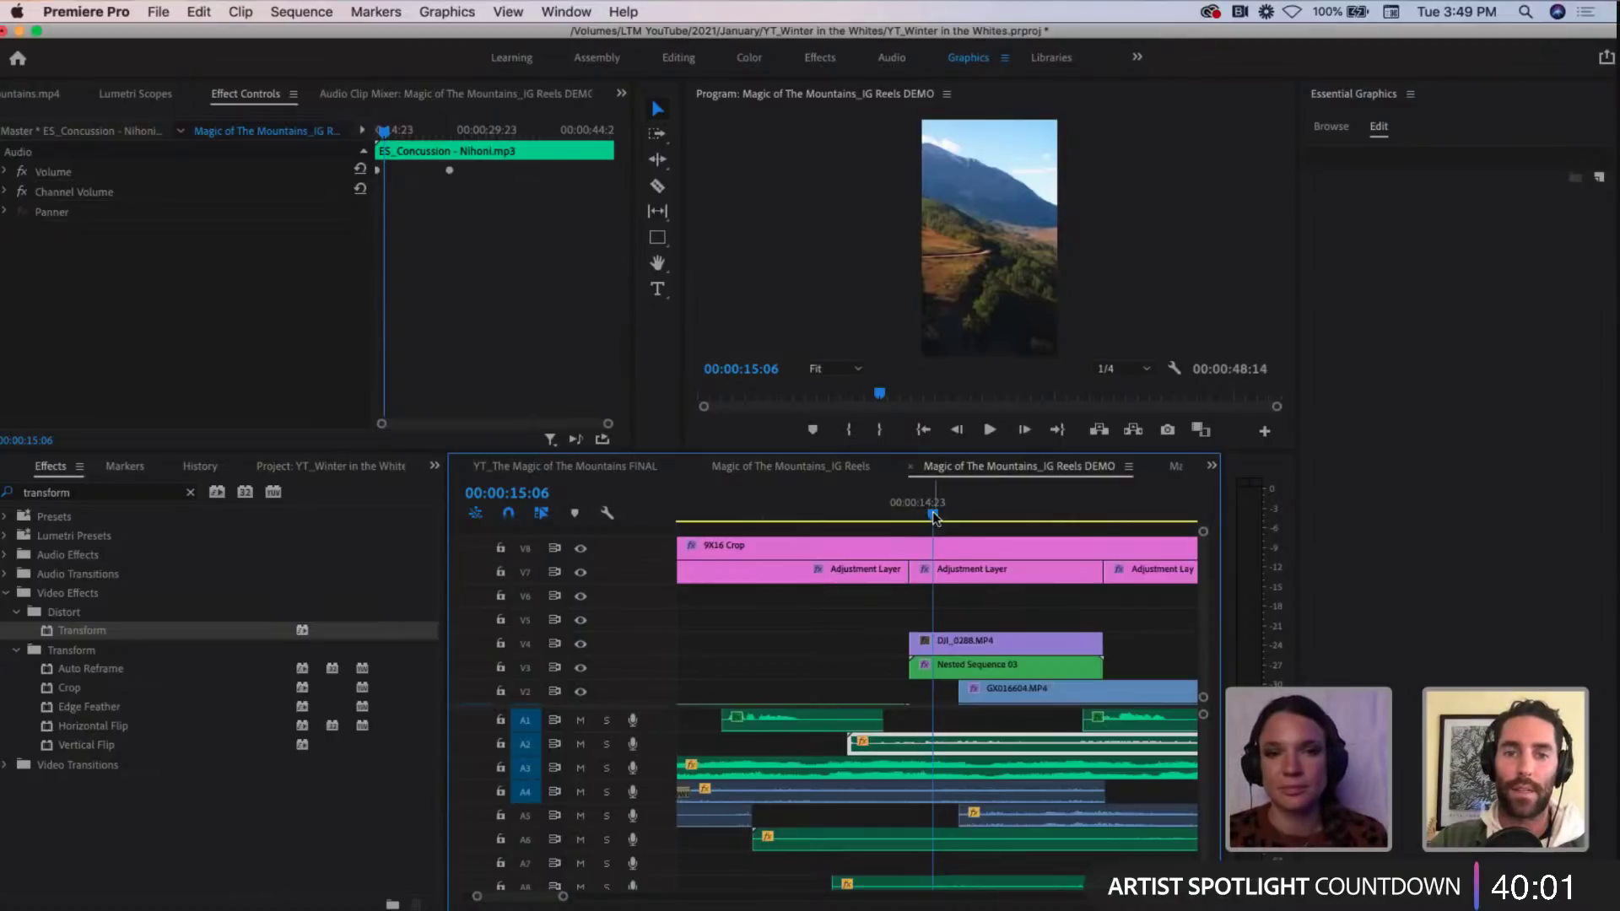
drag(934, 515, 911, 511)
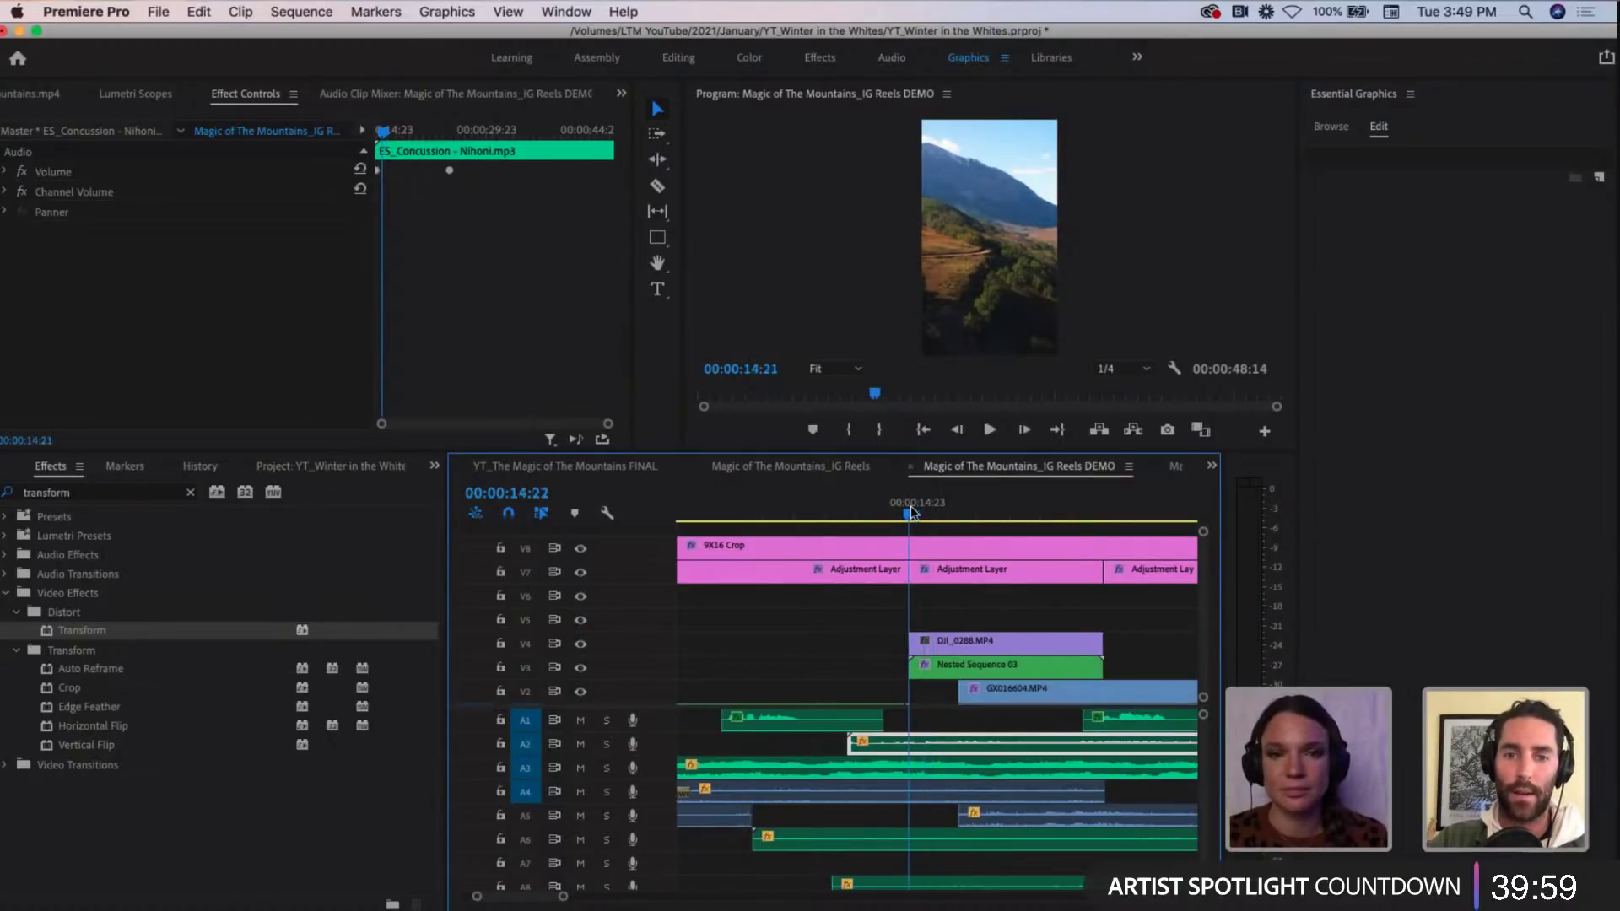
click(924, 539)
key(super+k)
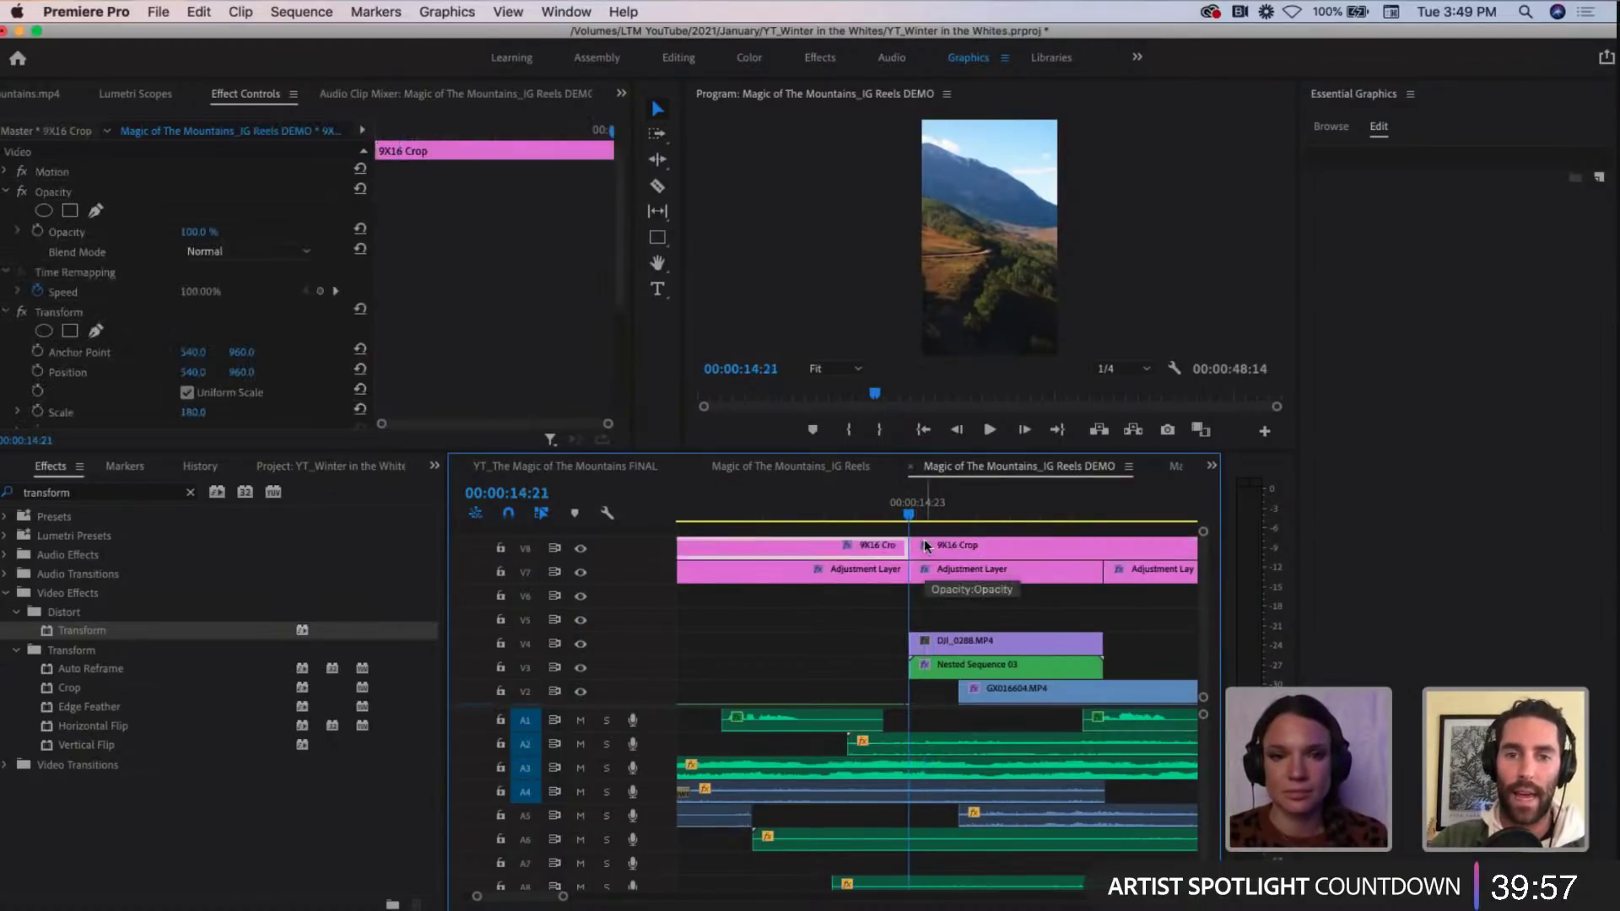
click(1102, 505)
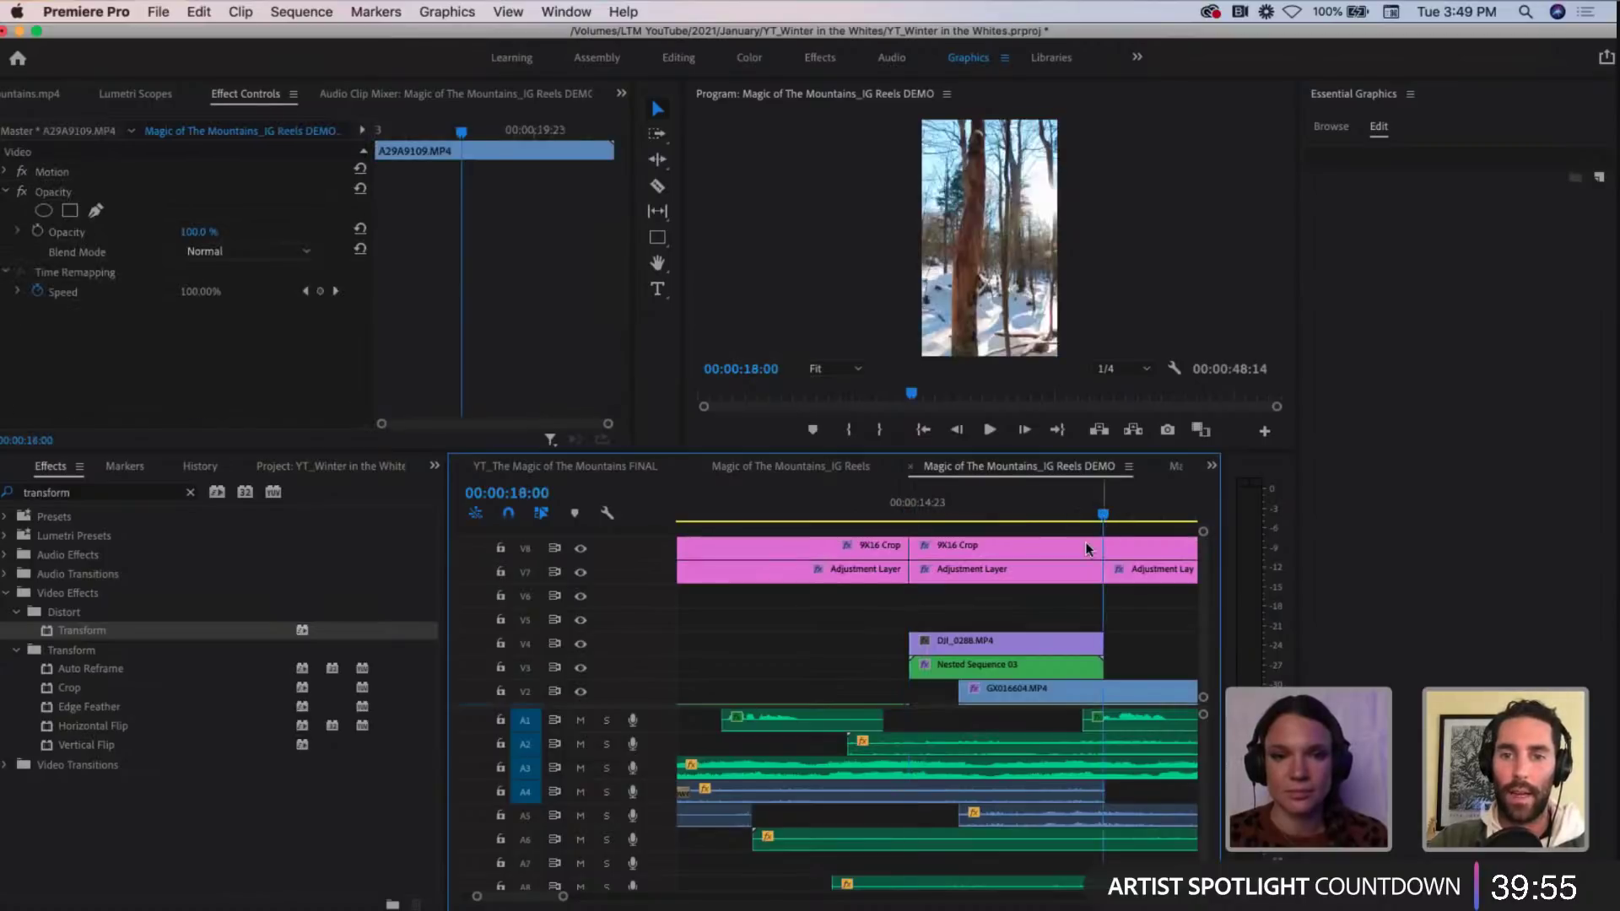
click(1086, 544)
key(super+k)
Step: Set the horizontal Transform Position of the 9X16 Crop segment over the aerial valley shot to 925, and return the playhead to 00:00:14:19
click(995, 511)
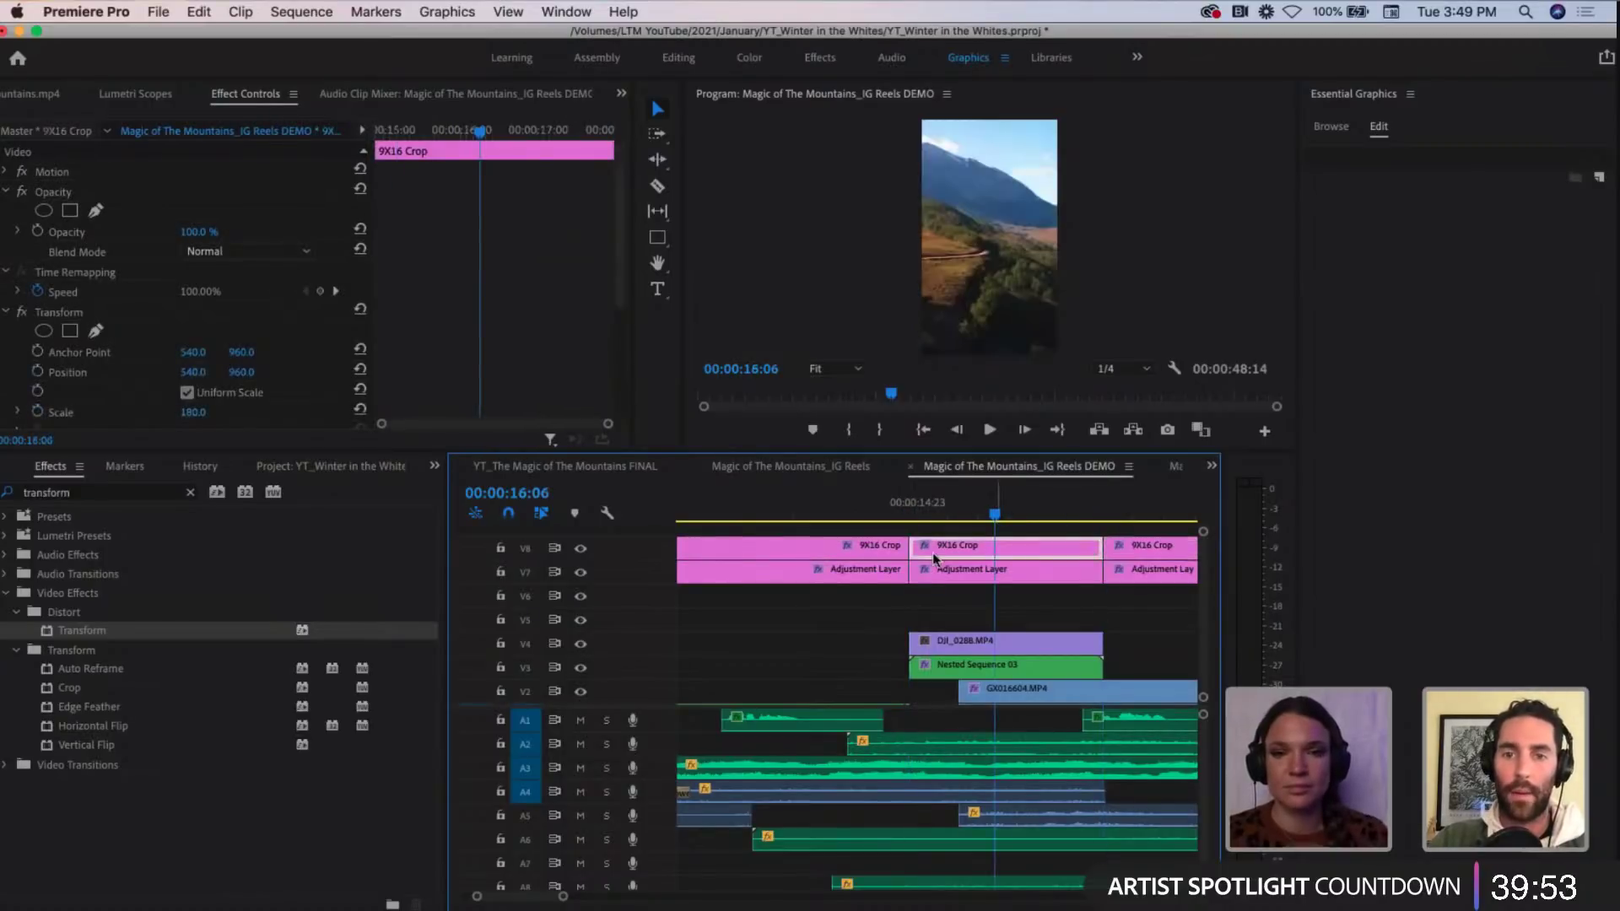
click(984, 601)
click(964, 545)
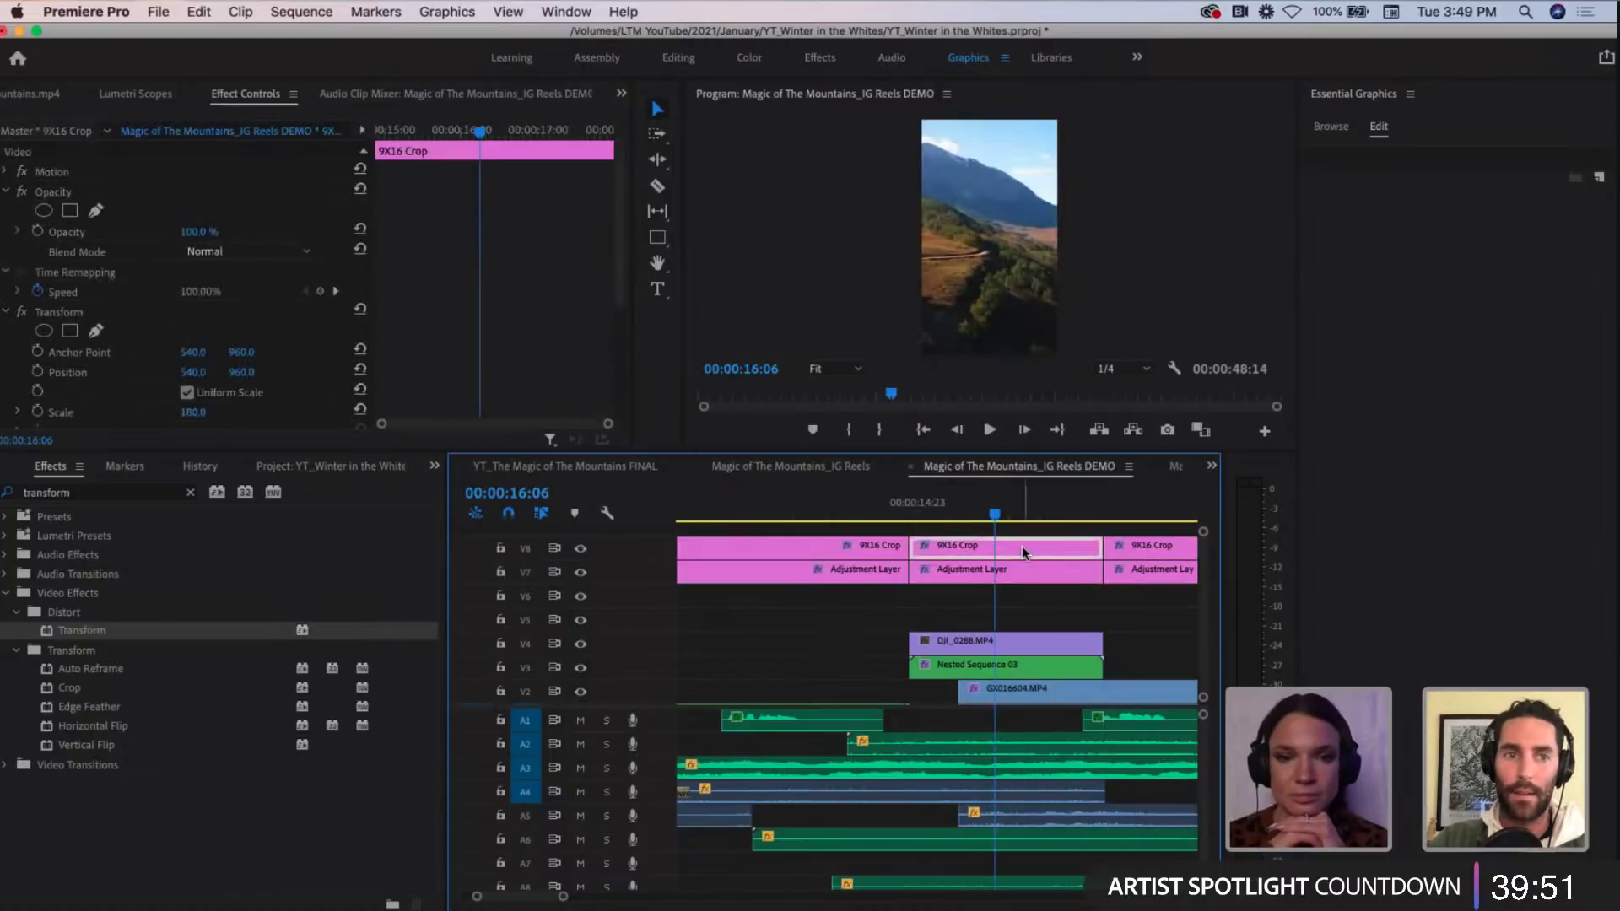
scroll(134, 326, down, 3)
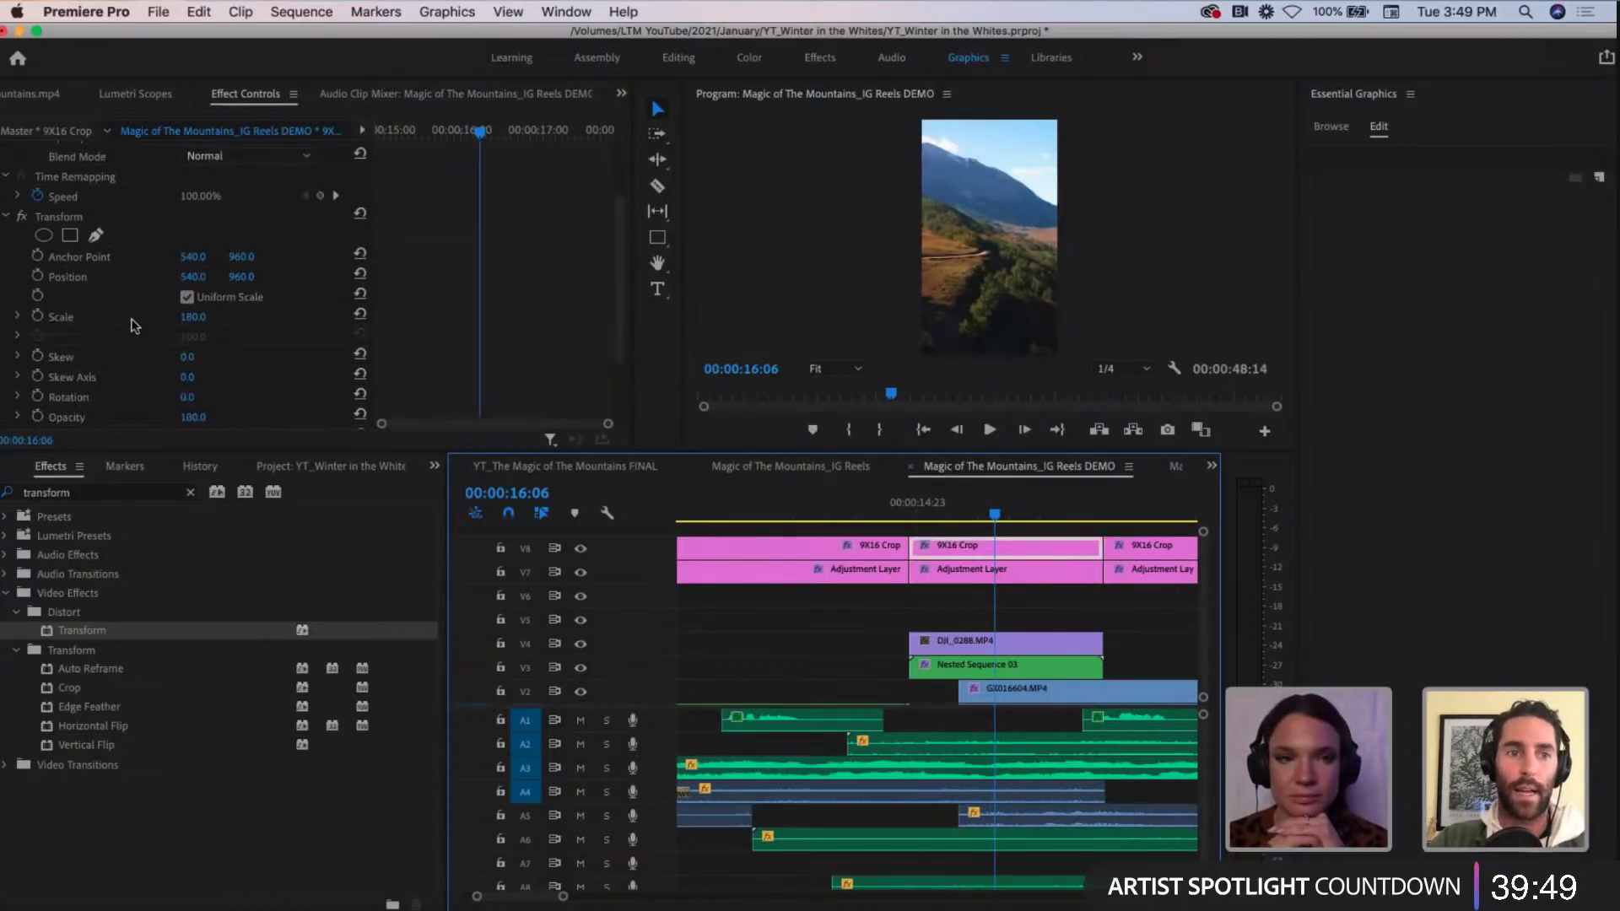
drag(193, 277, 508, 277)
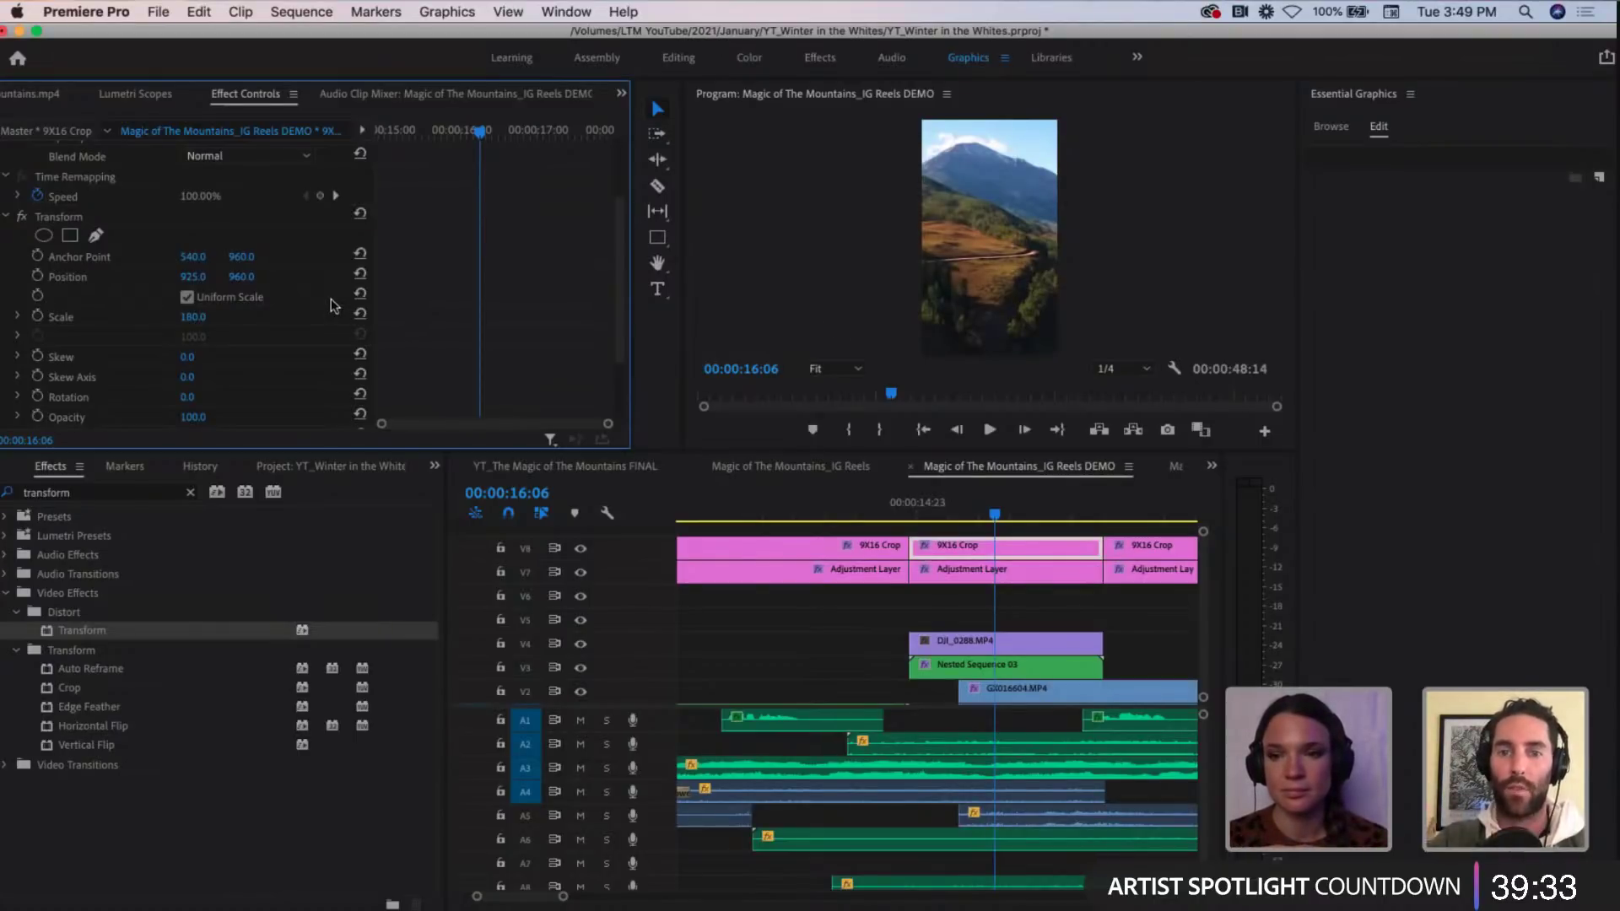
click(904, 503)
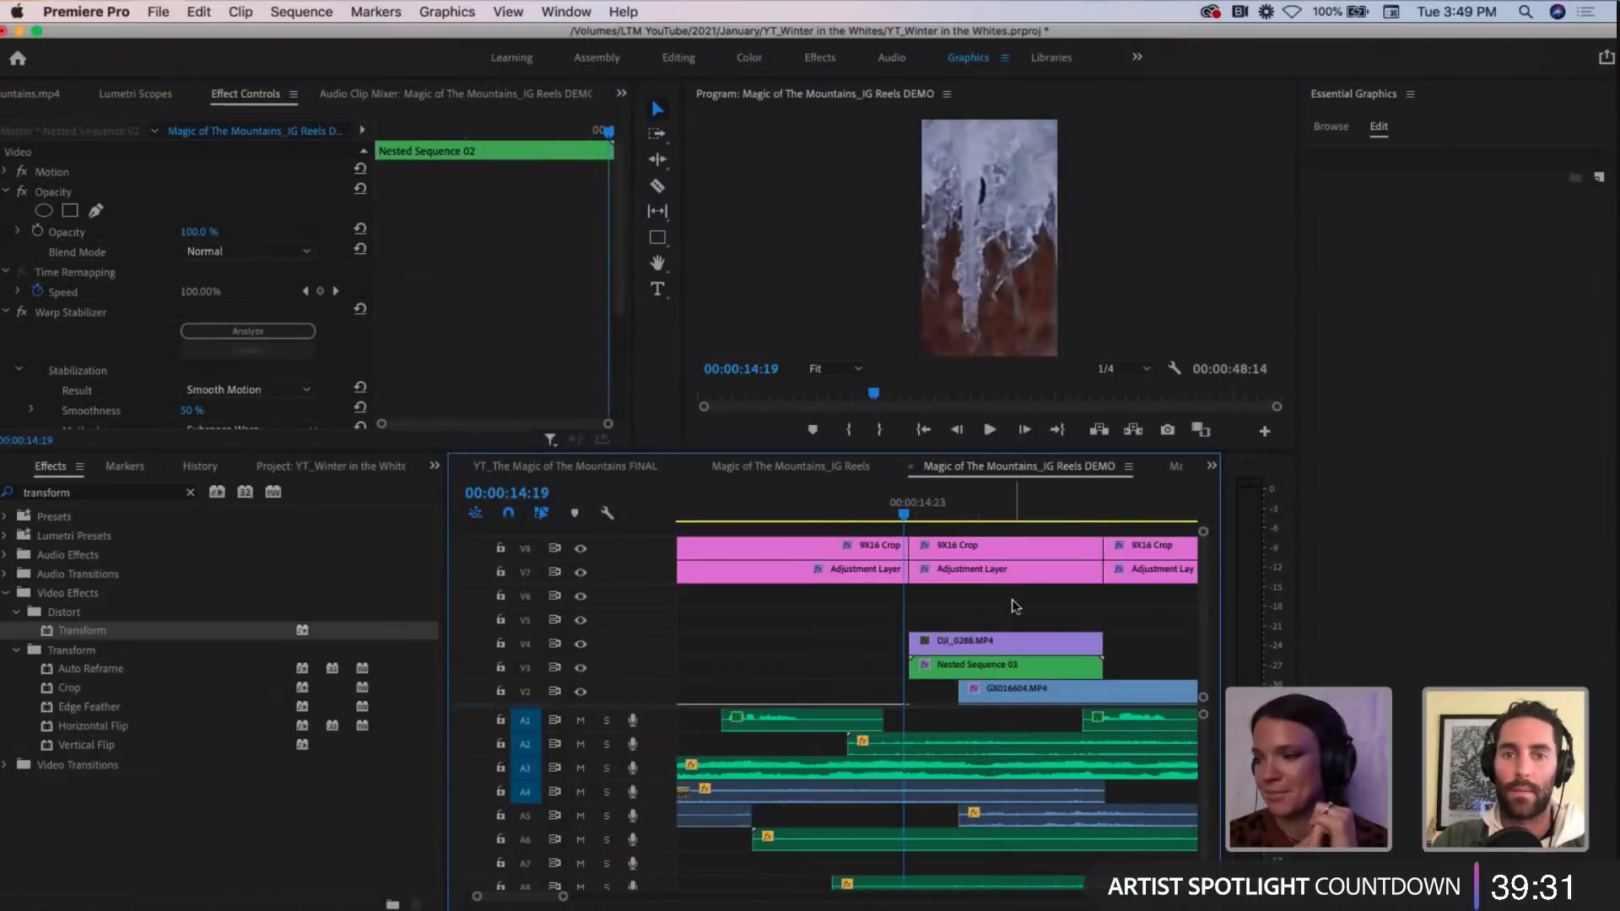
scroll(1015, 605, right, 3)
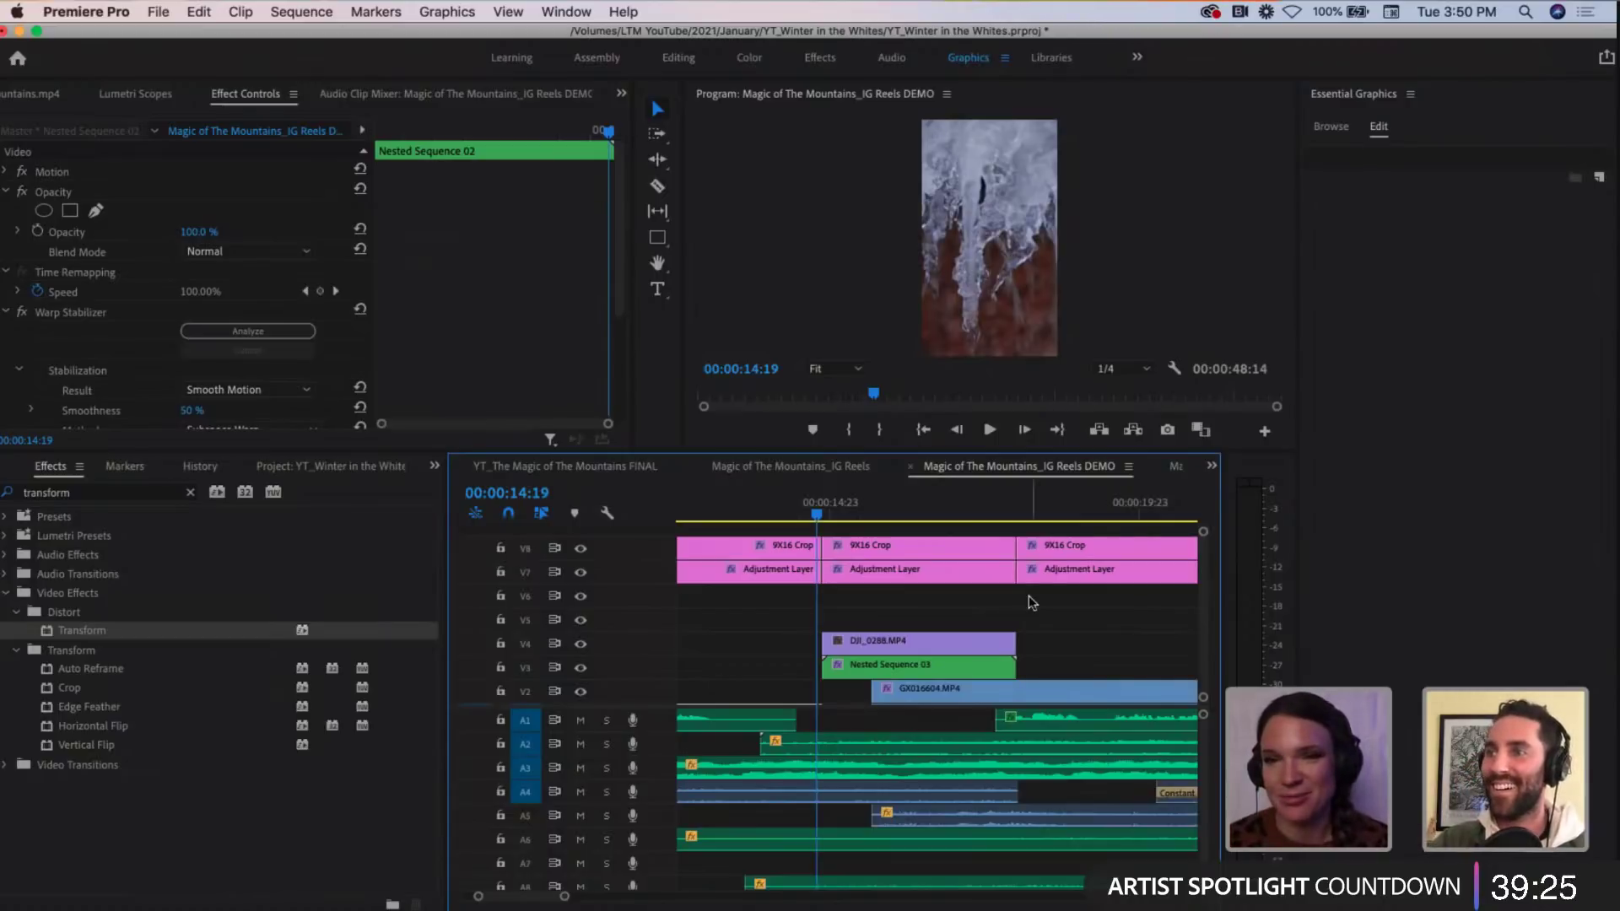
click(1007, 604)
click(1006, 601)
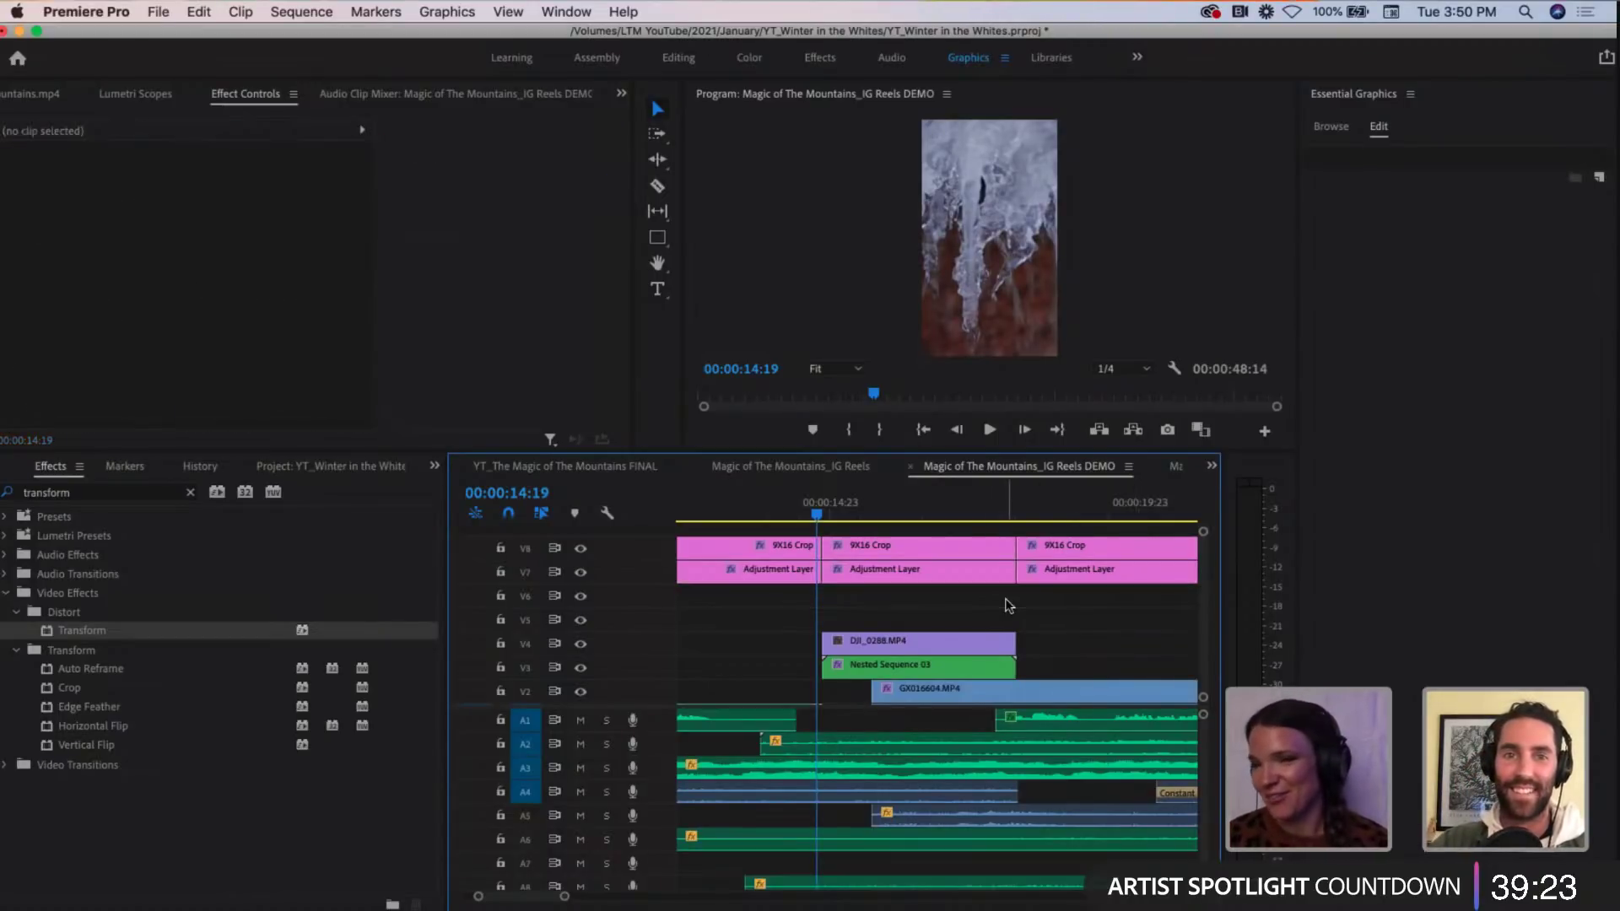
scroll(1007, 604, left, 3)
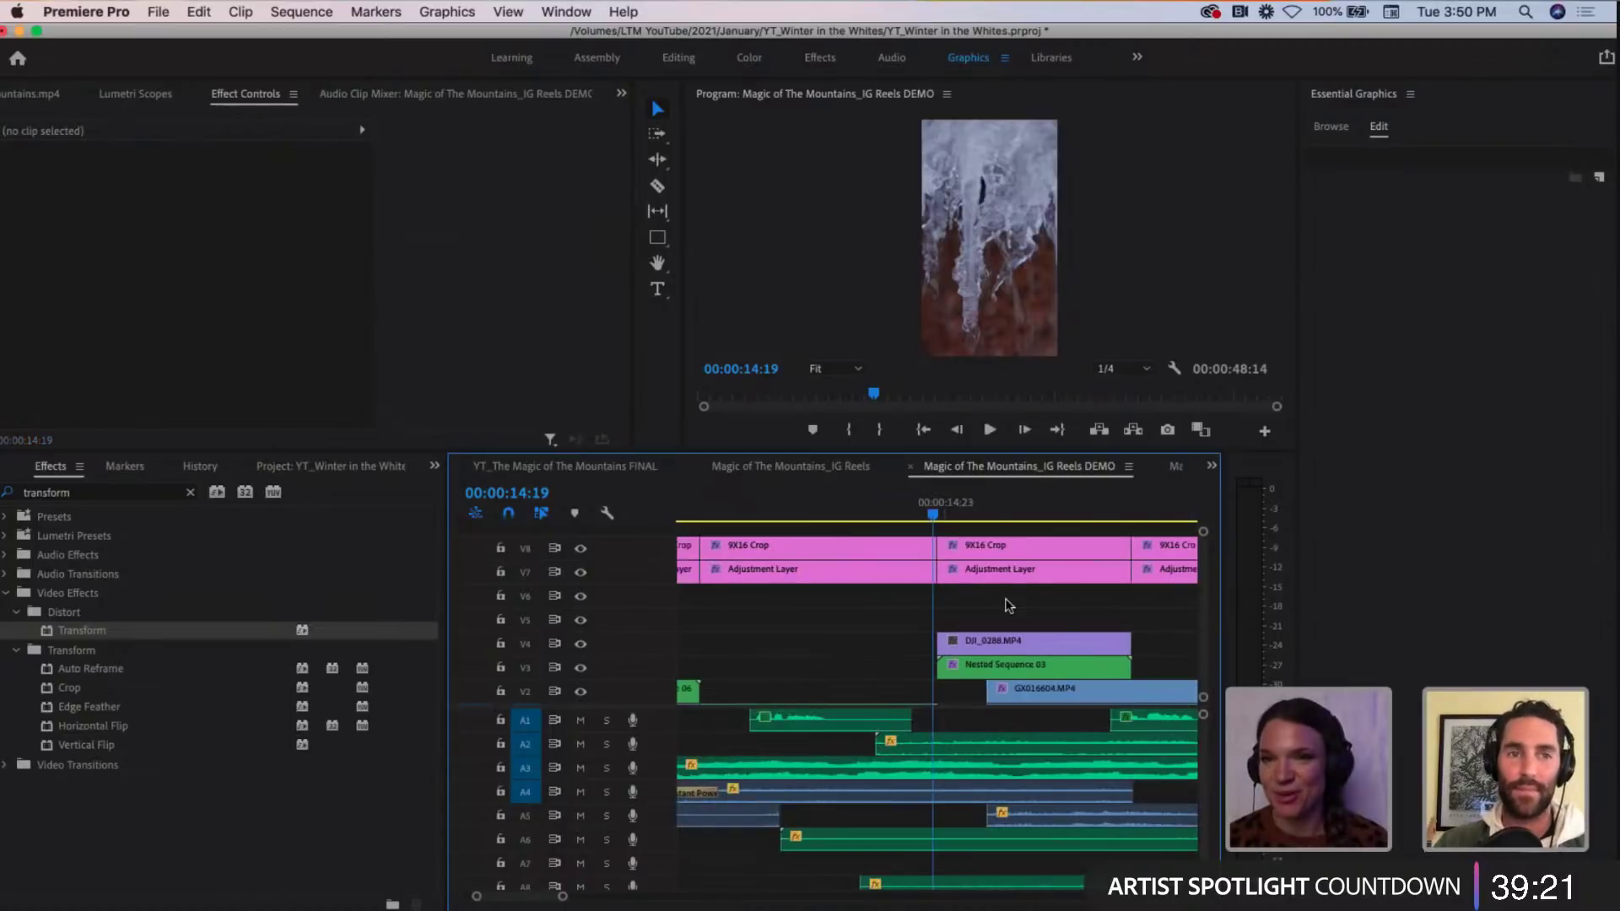
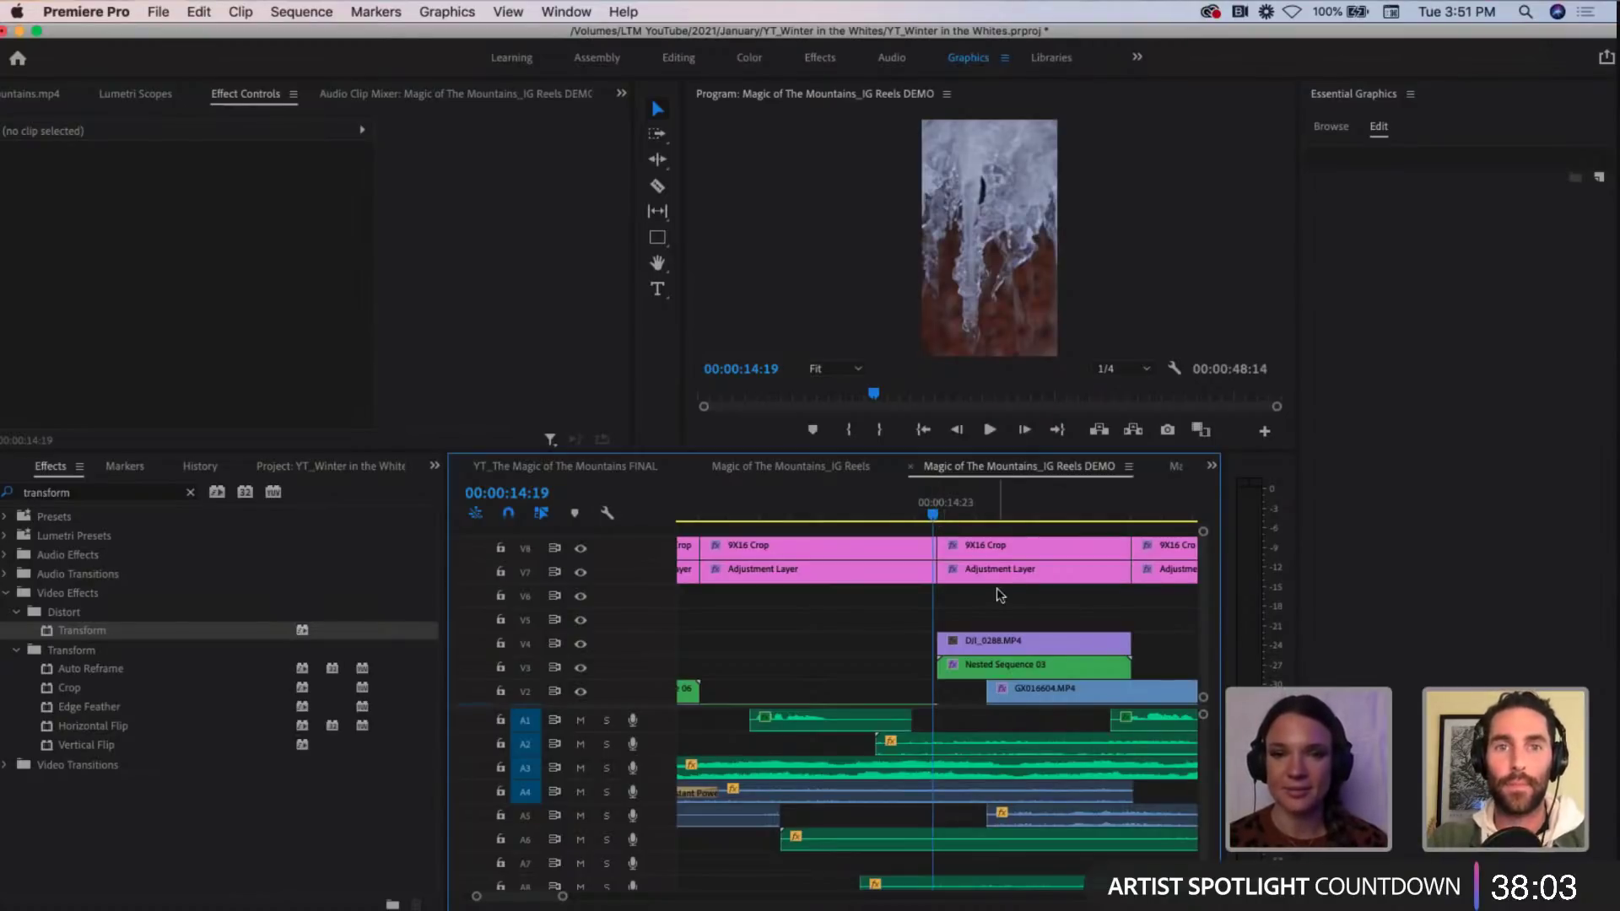
scroll(1000, 601, right, 2)
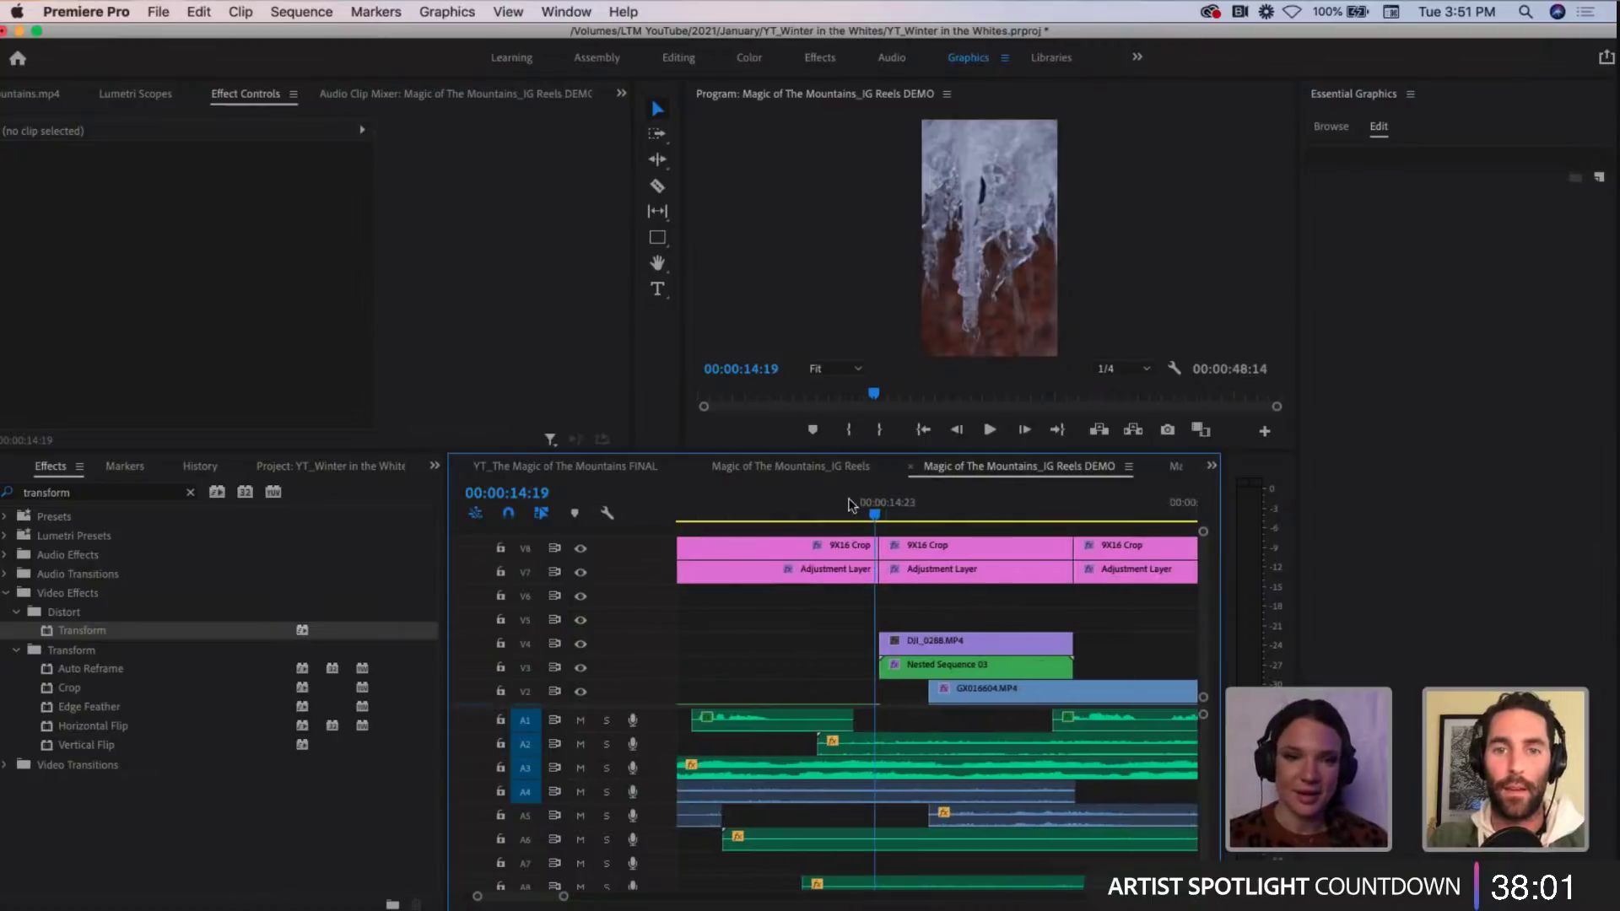
key(minus)
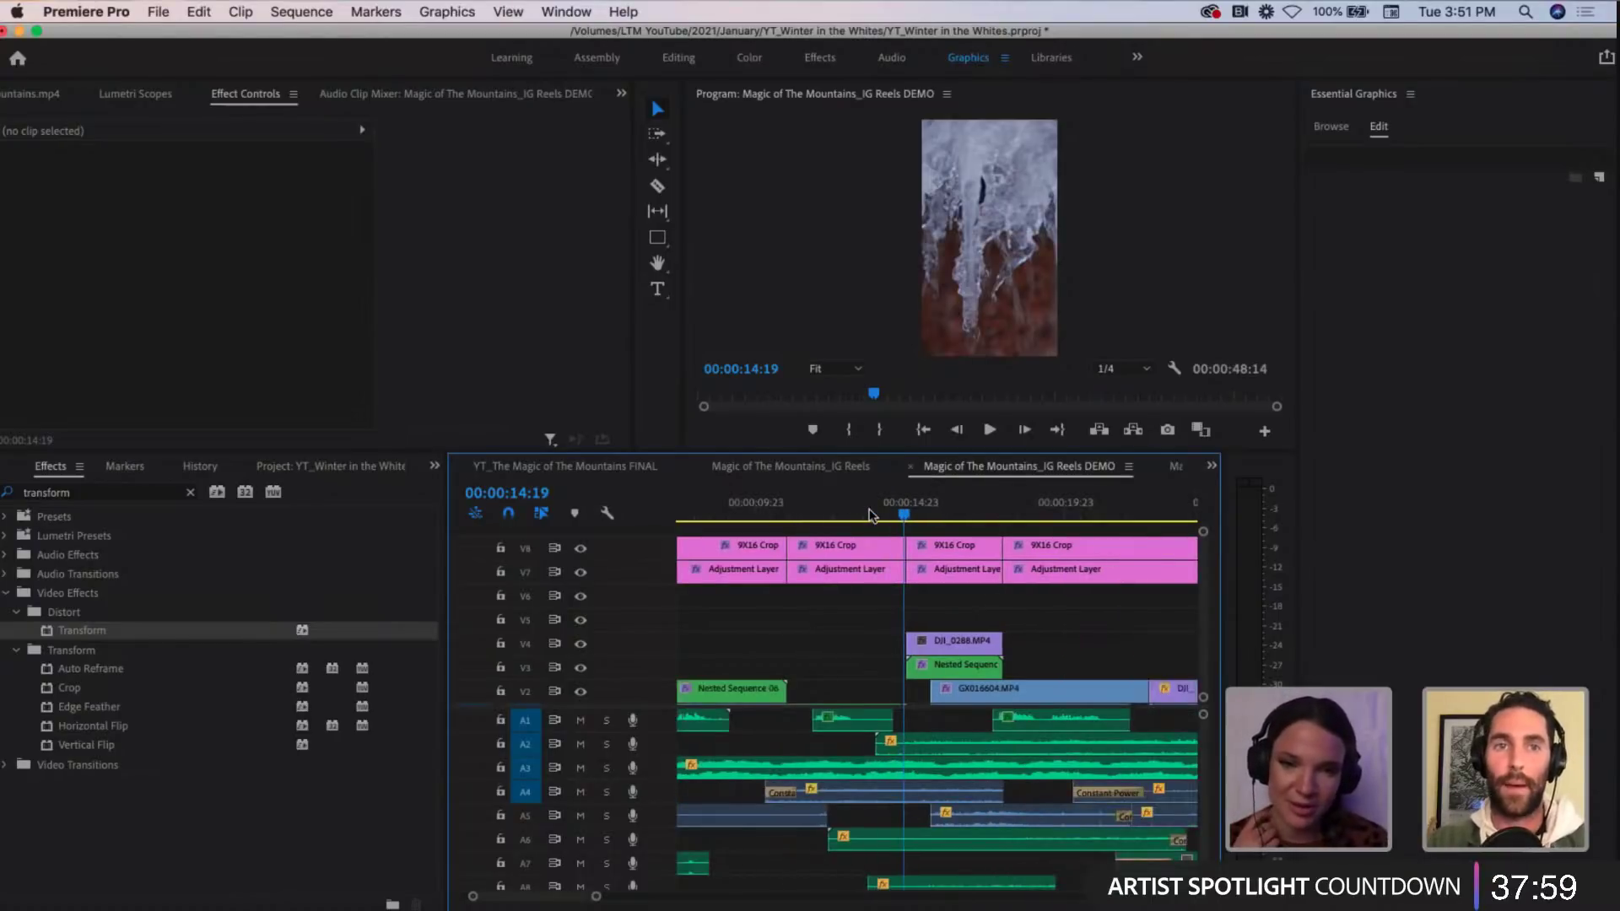
key(equal)
key(equal)
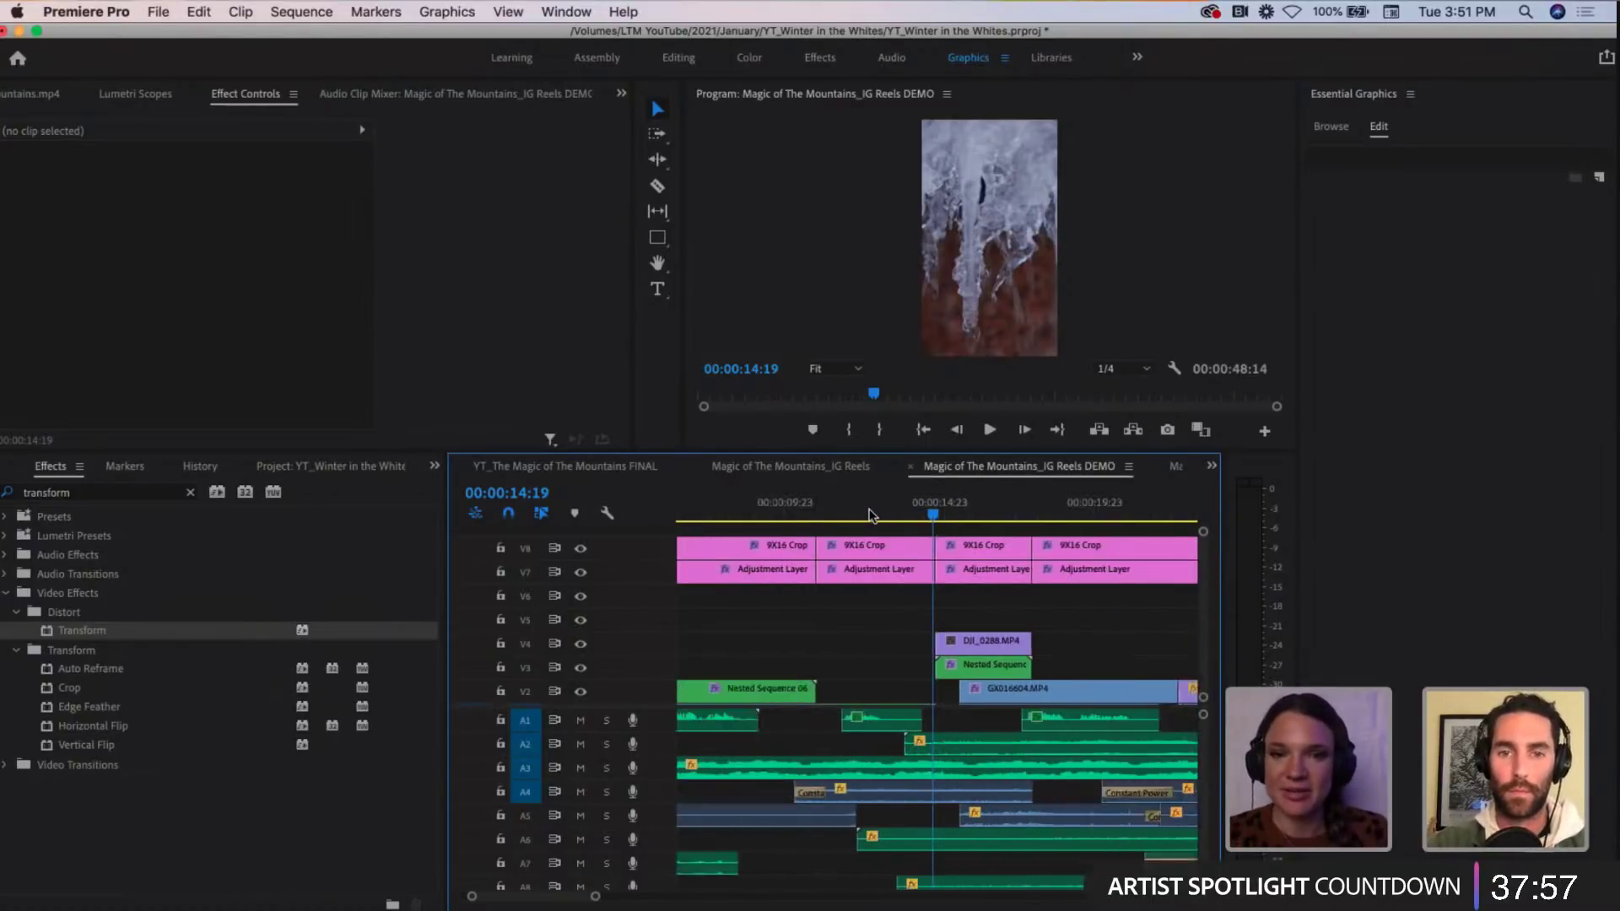
key(minus)
key(minus)
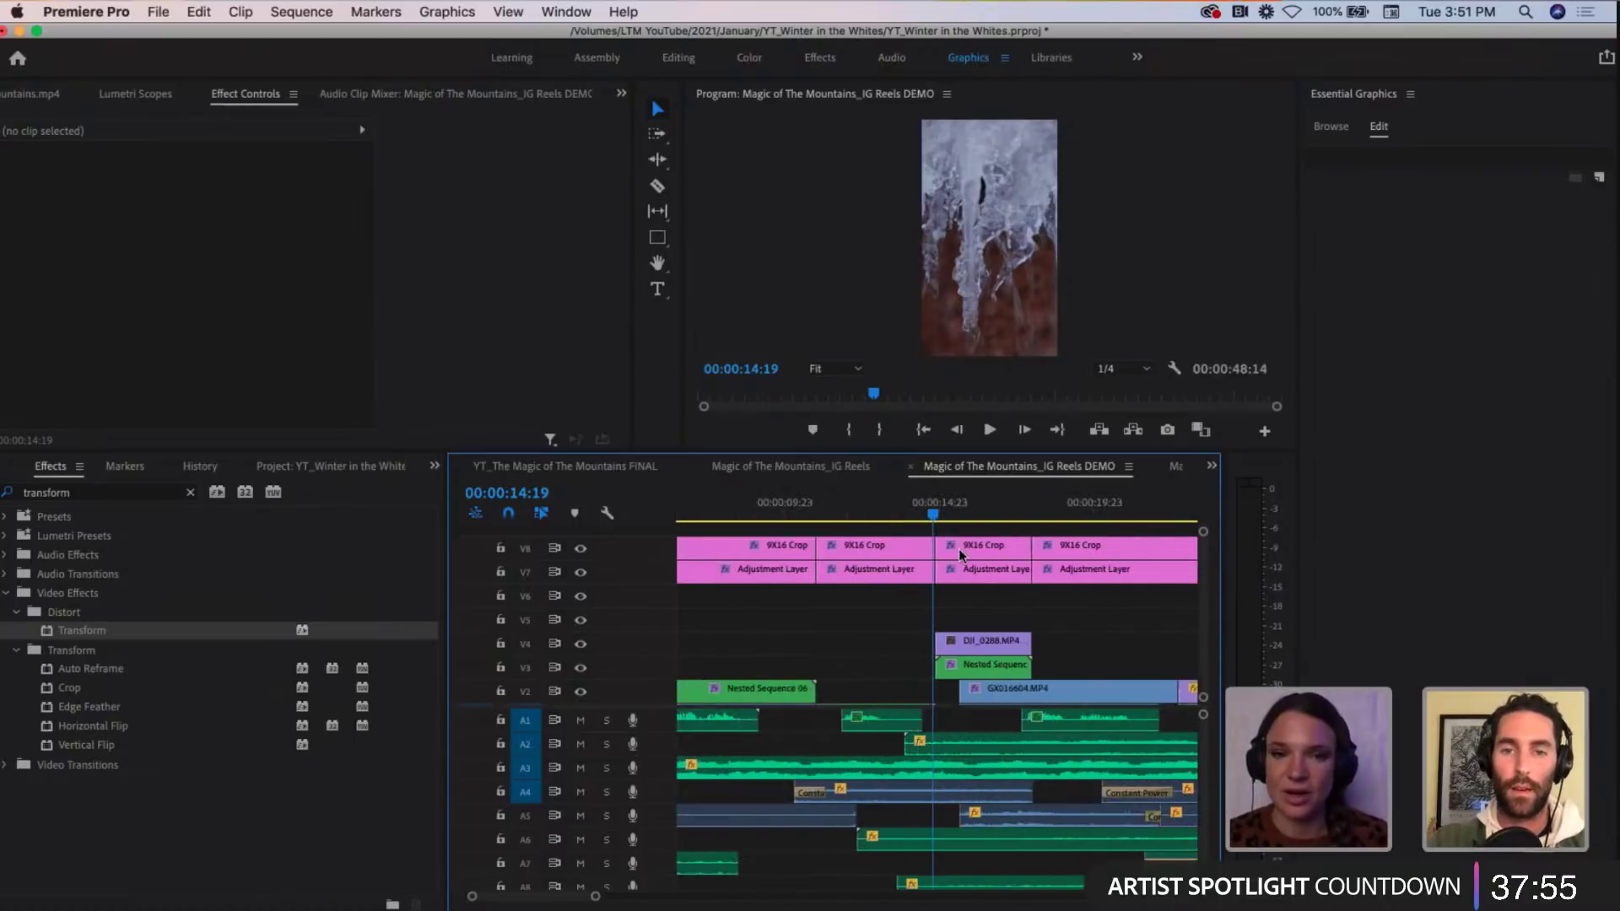
Step: Examine the Adjustment Layer segments on V7, from the aerial valley shot at 00:00:16:02 to the segment starting at 00:00:28:12
click(975, 583)
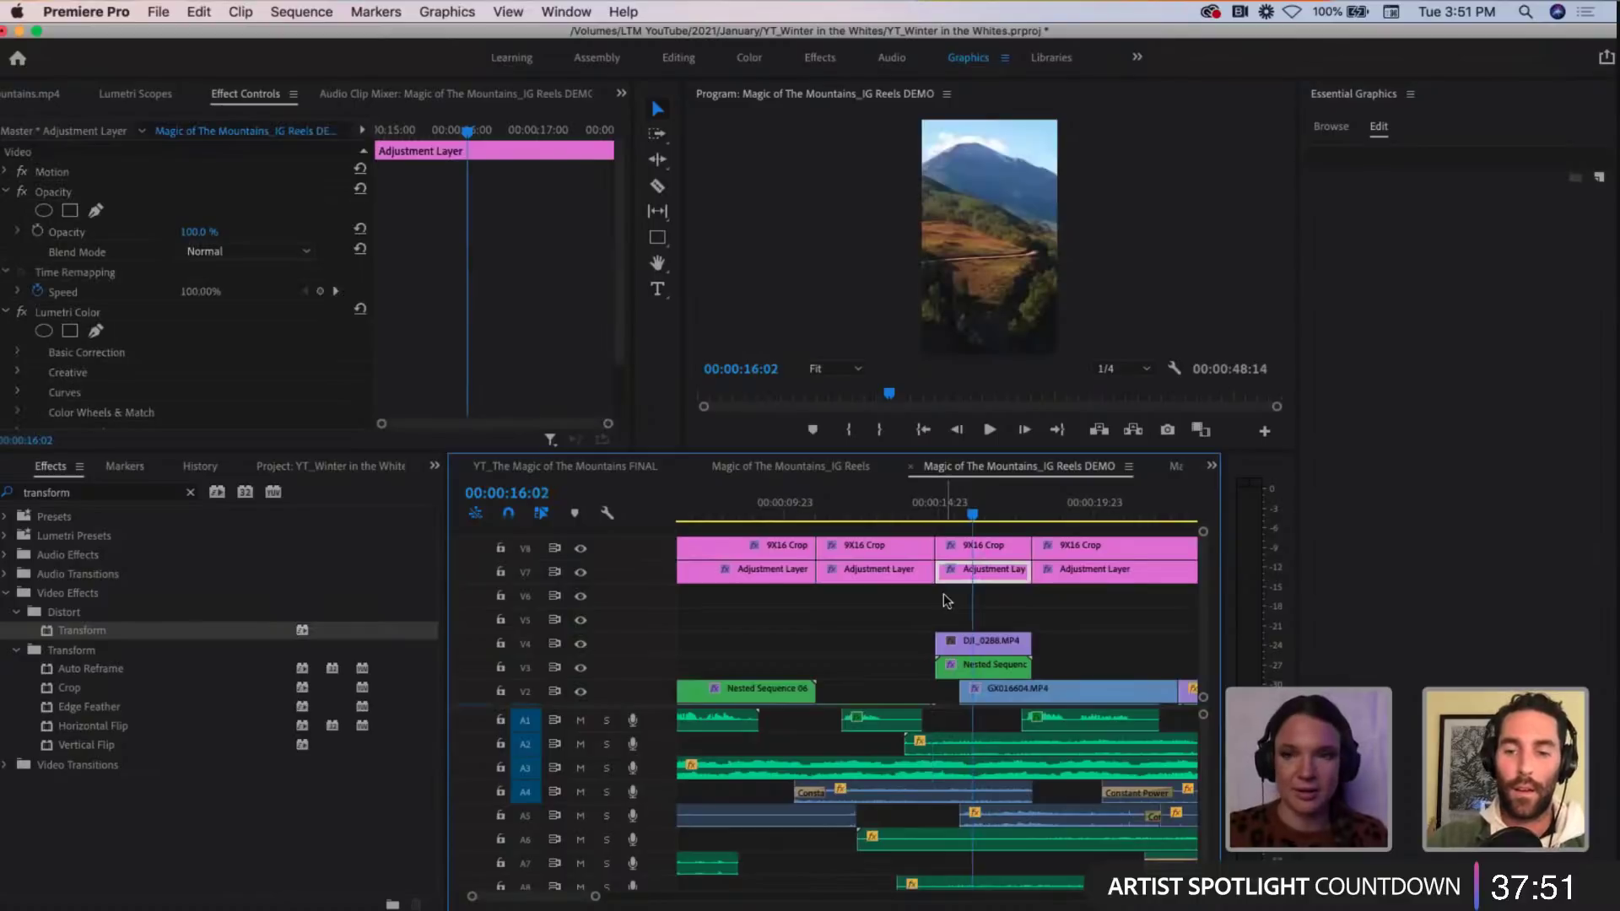
key(minus)
key(minus)
key(minus)
key(minus)
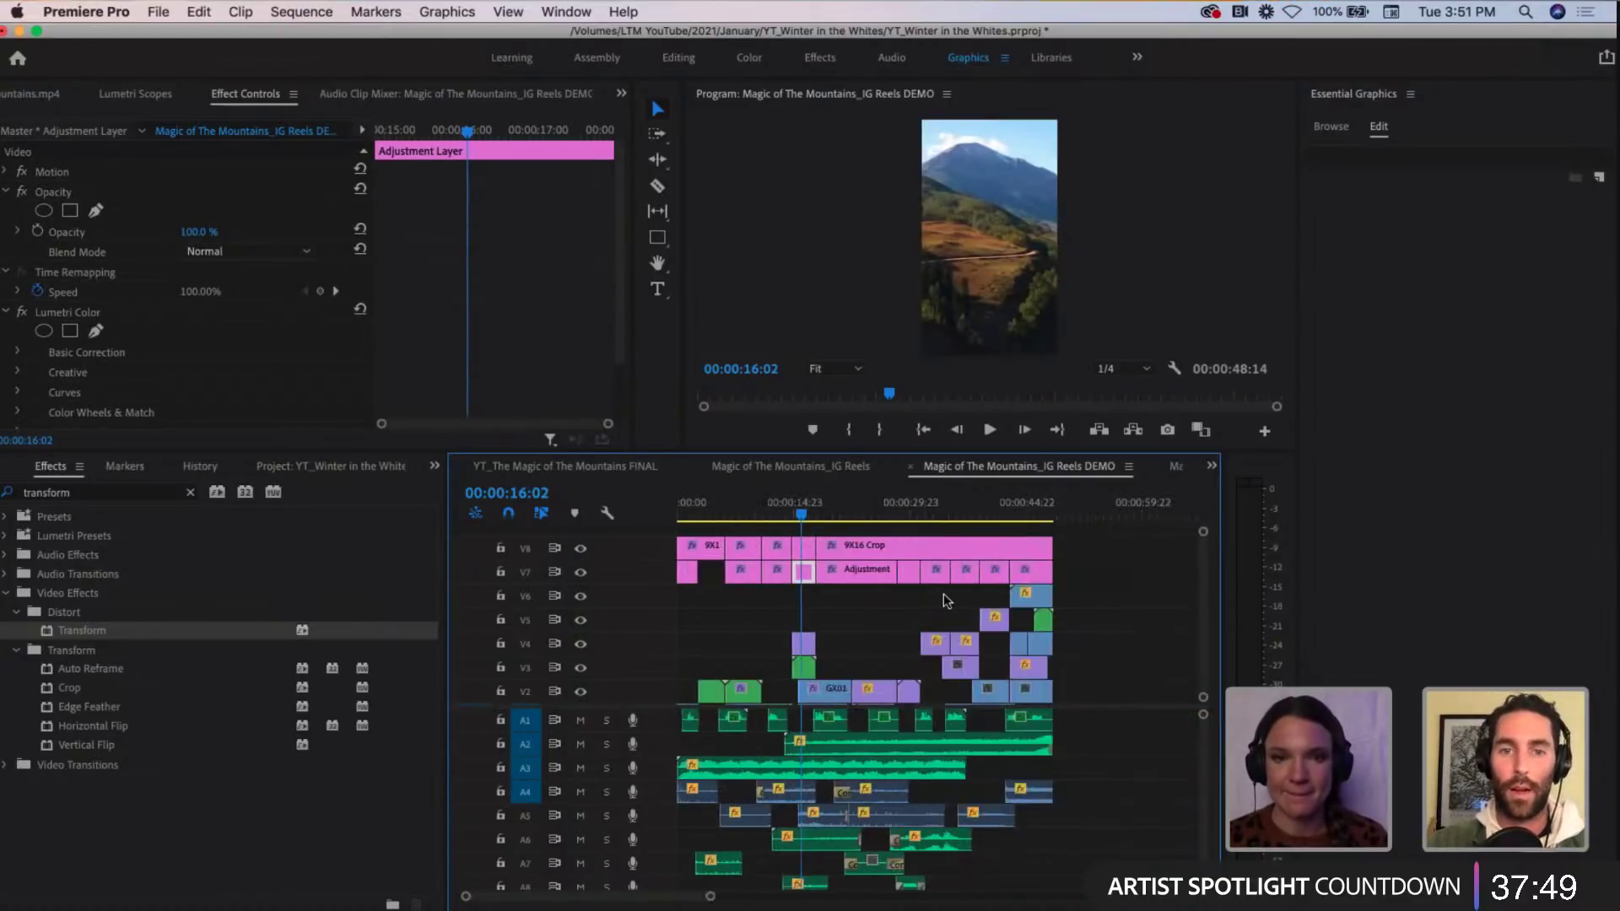
click(860, 600)
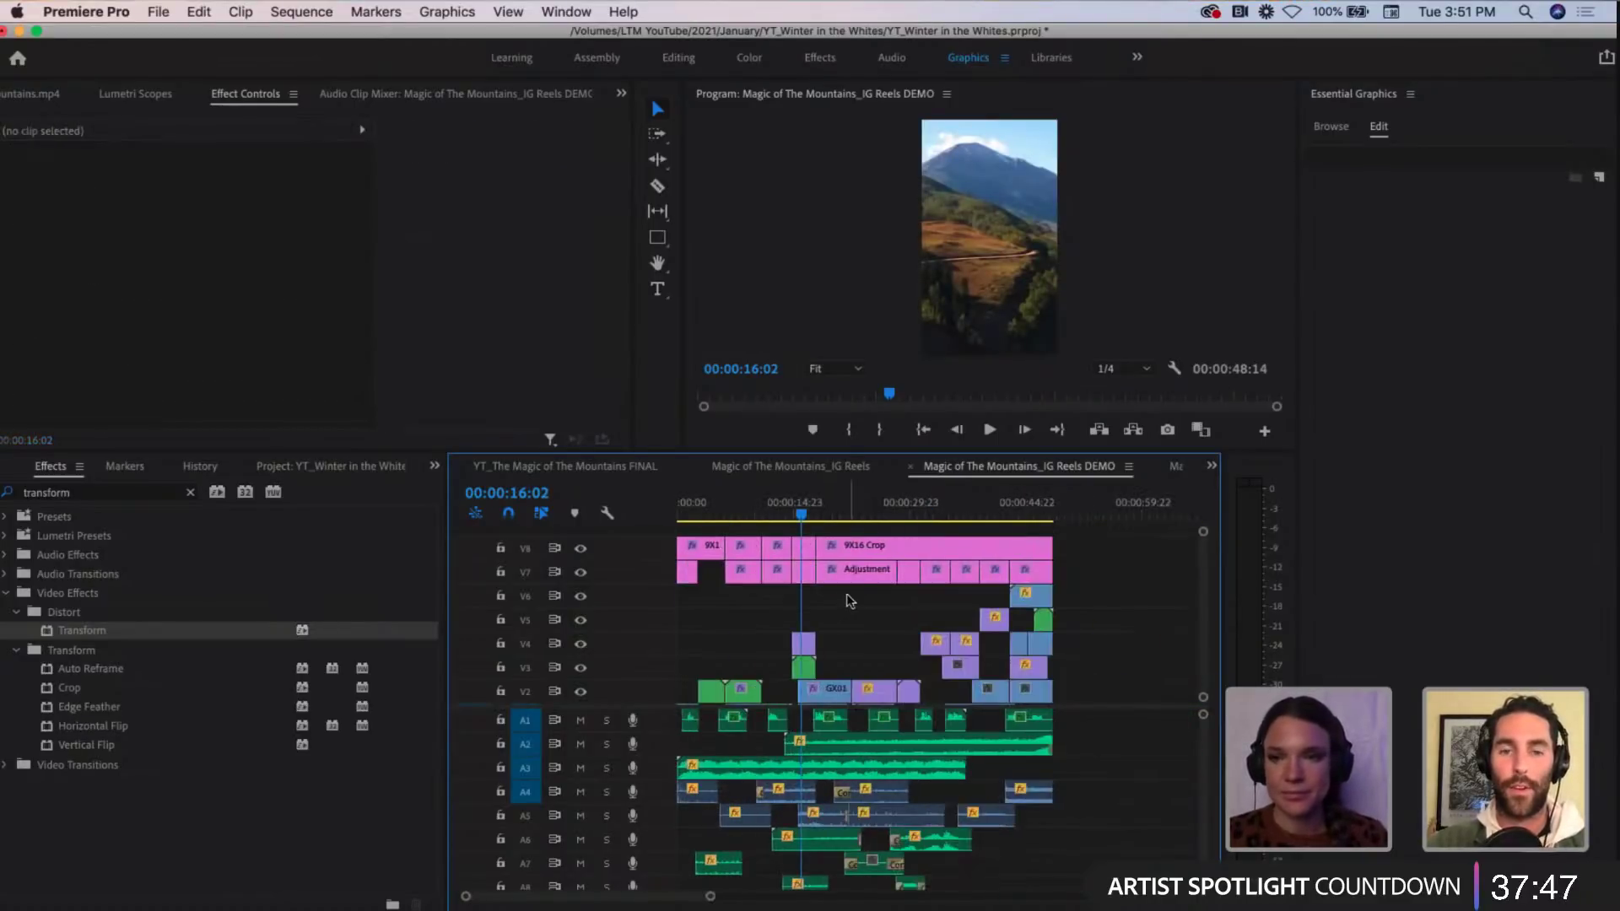
click(861, 574)
click(908, 574)
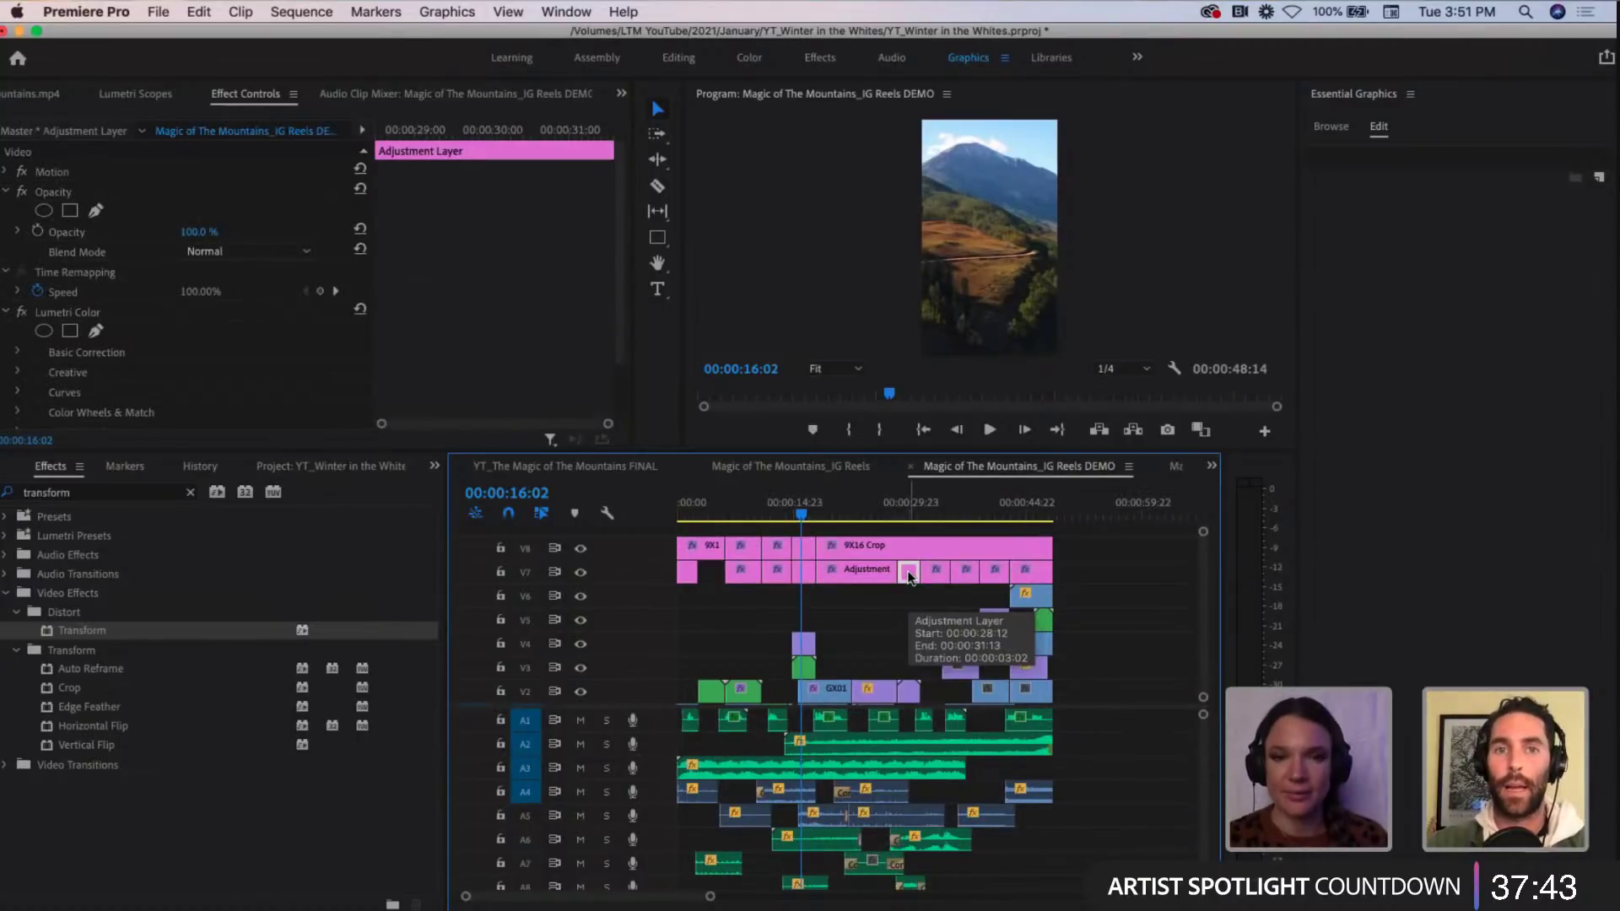
click(896, 597)
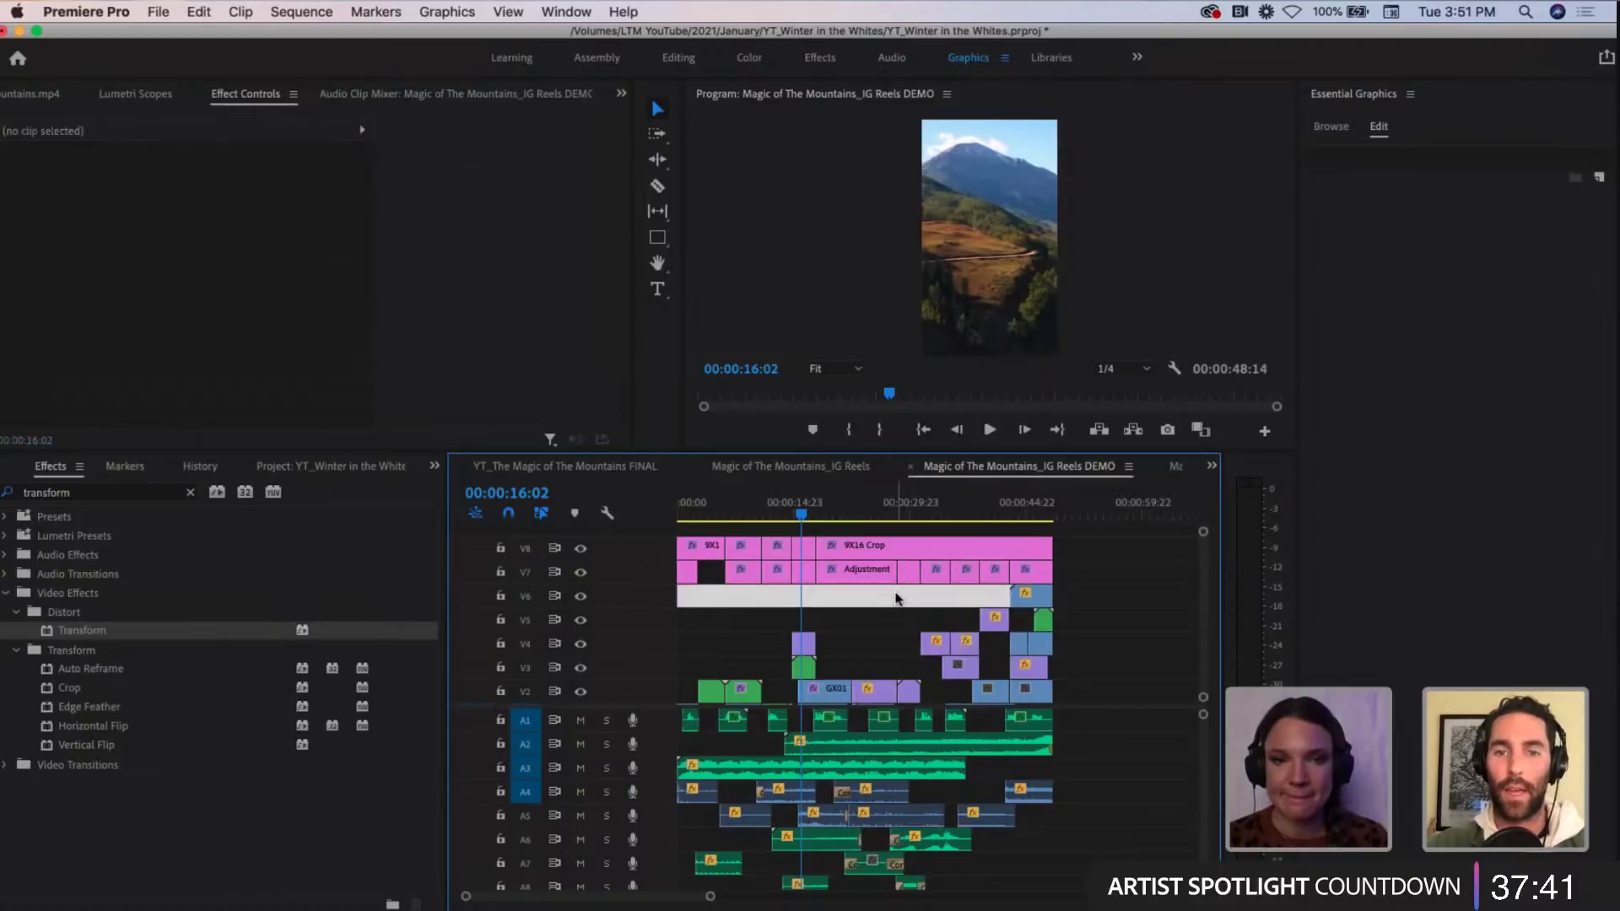
click(898, 598)
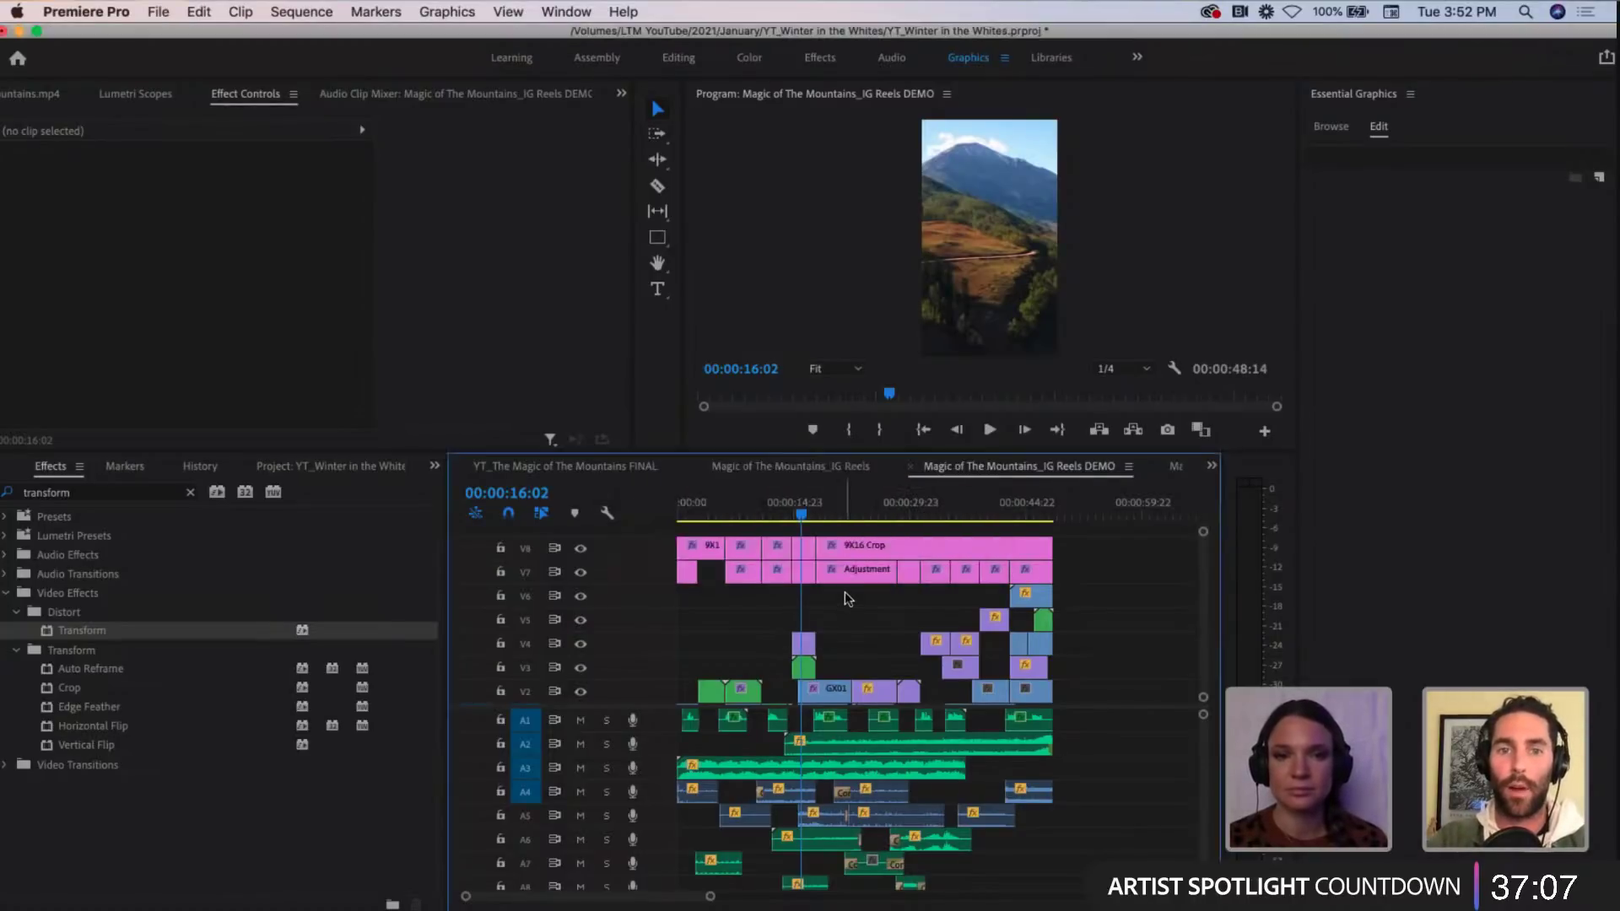
Step: Compare the meadow shot at 00:00:08:15 with its Adjustment Layer's Lumetri Color effect off and on, leaving the effect enabled
click(745, 511)
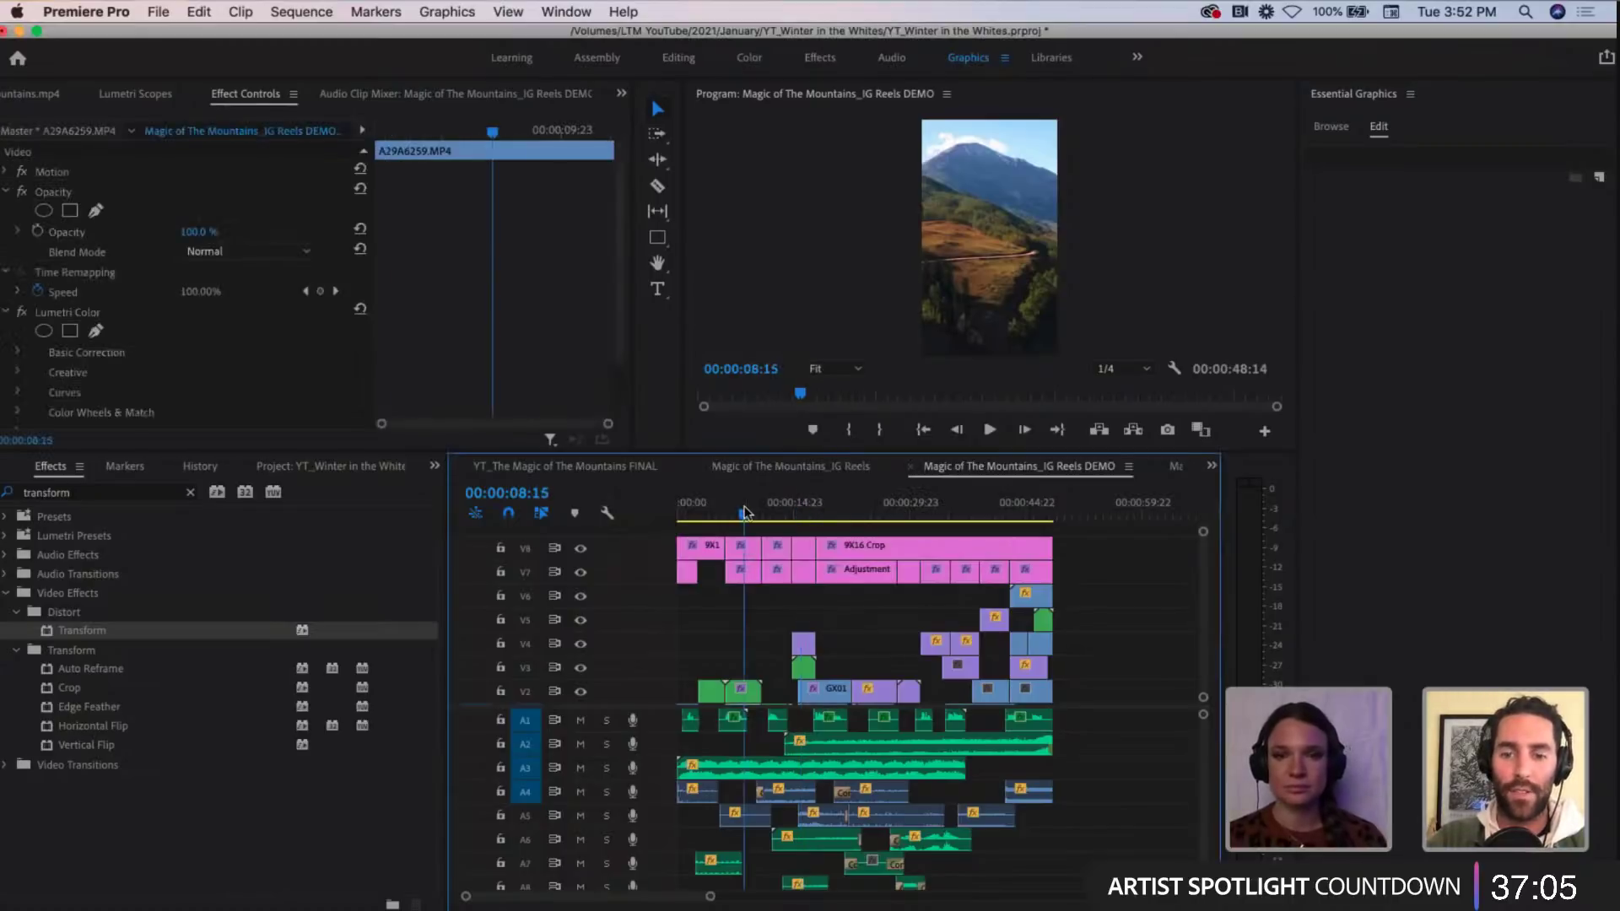
key(=)
click(814, 576)
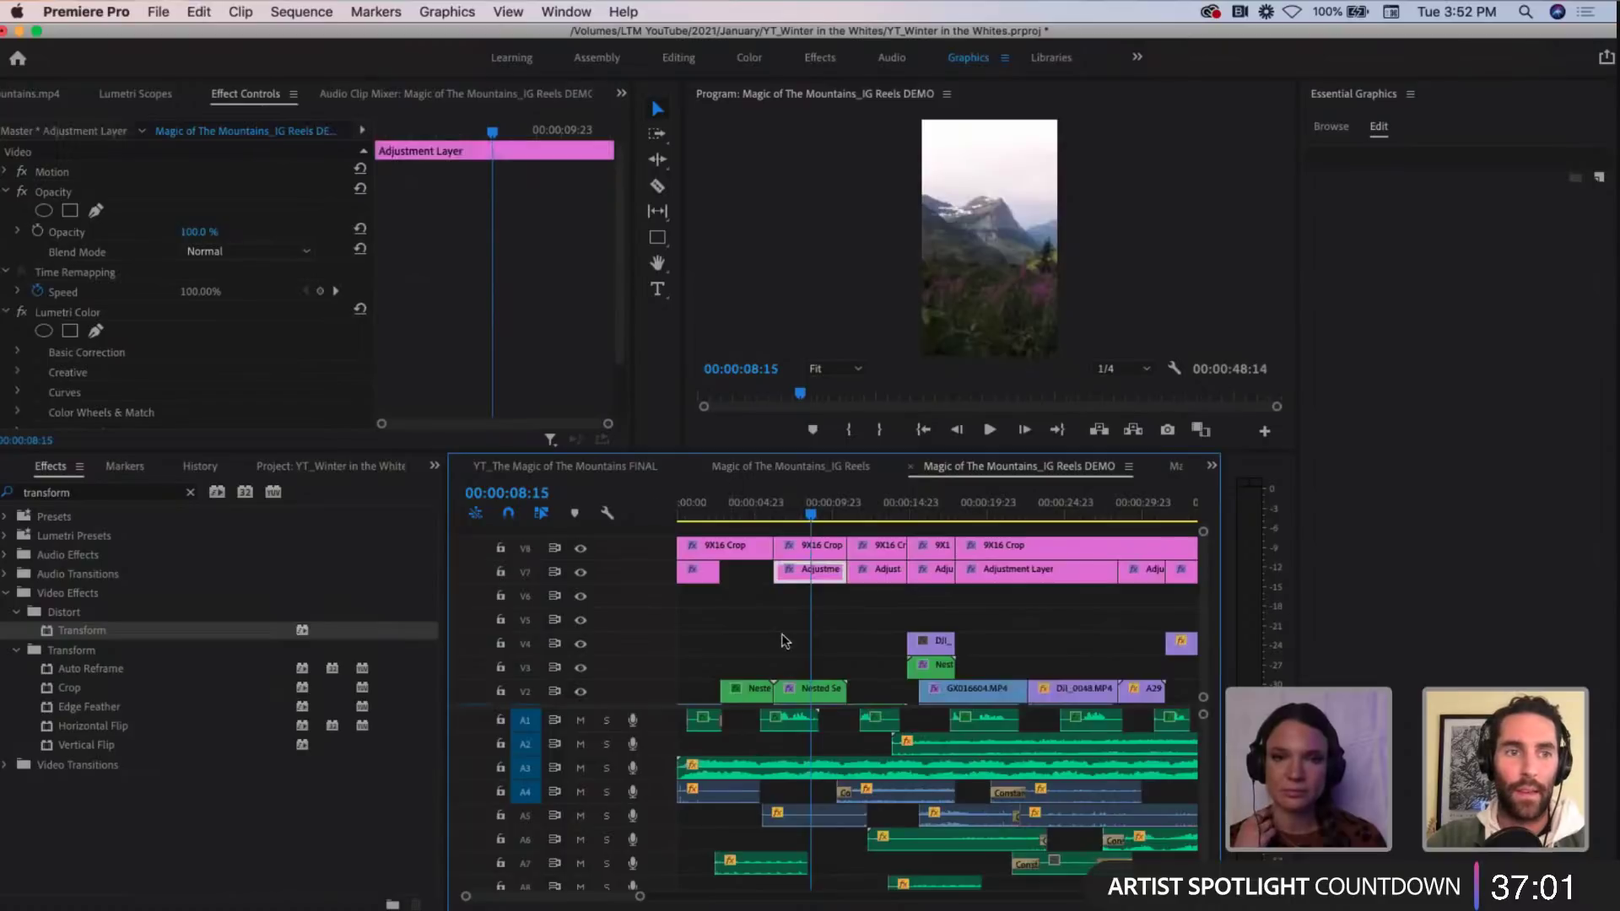
click(815, 573)
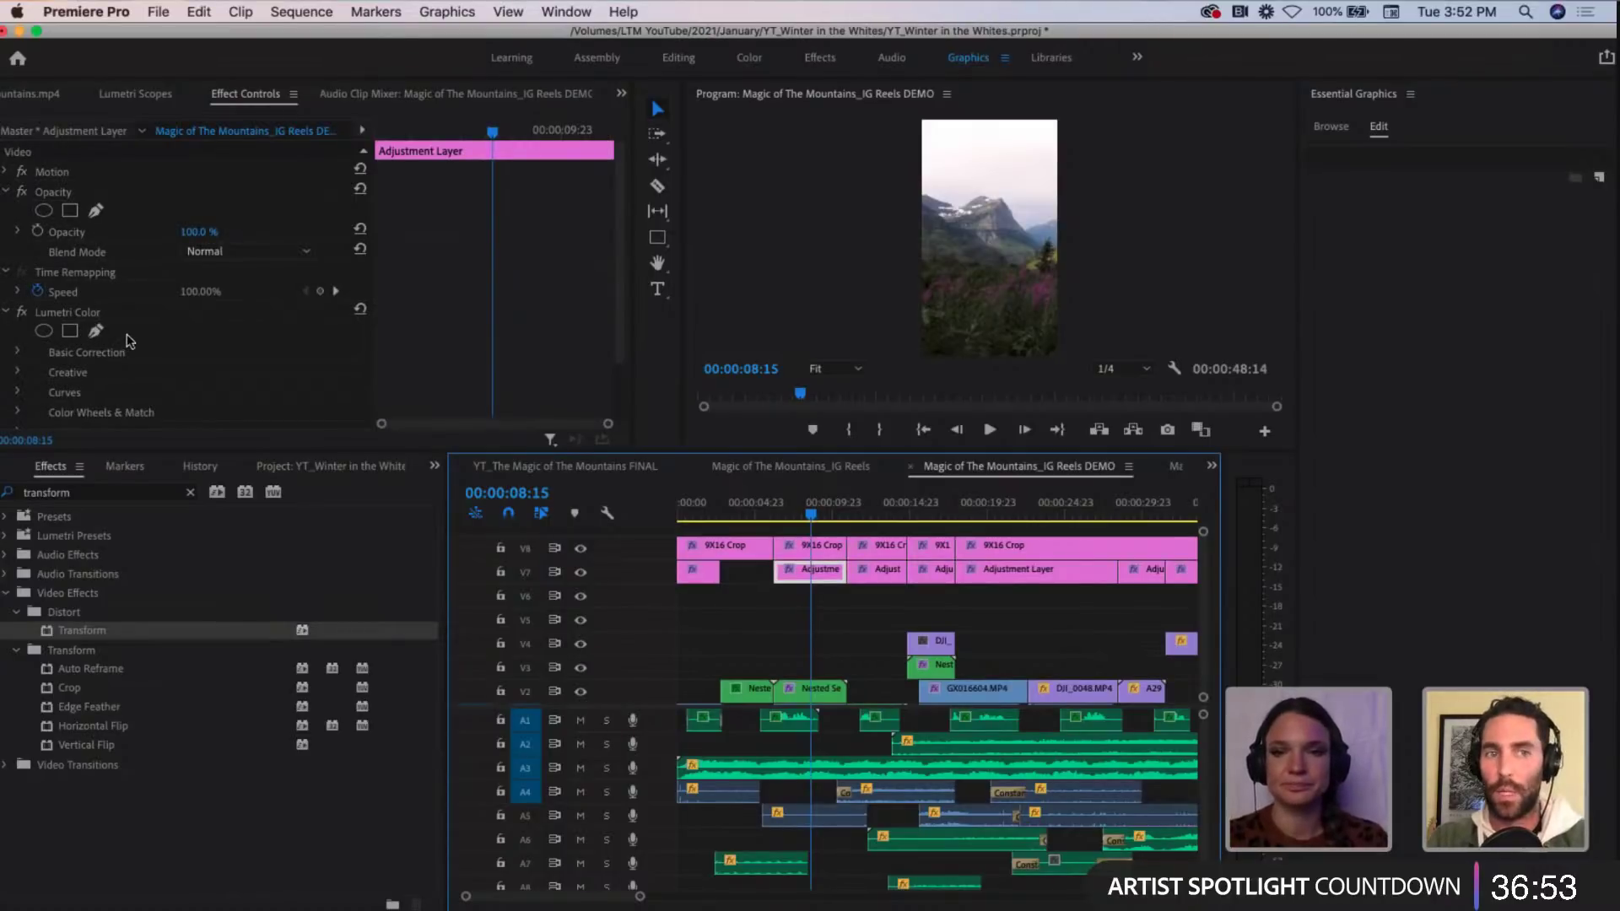
click(802, 601)
click(801, 578)
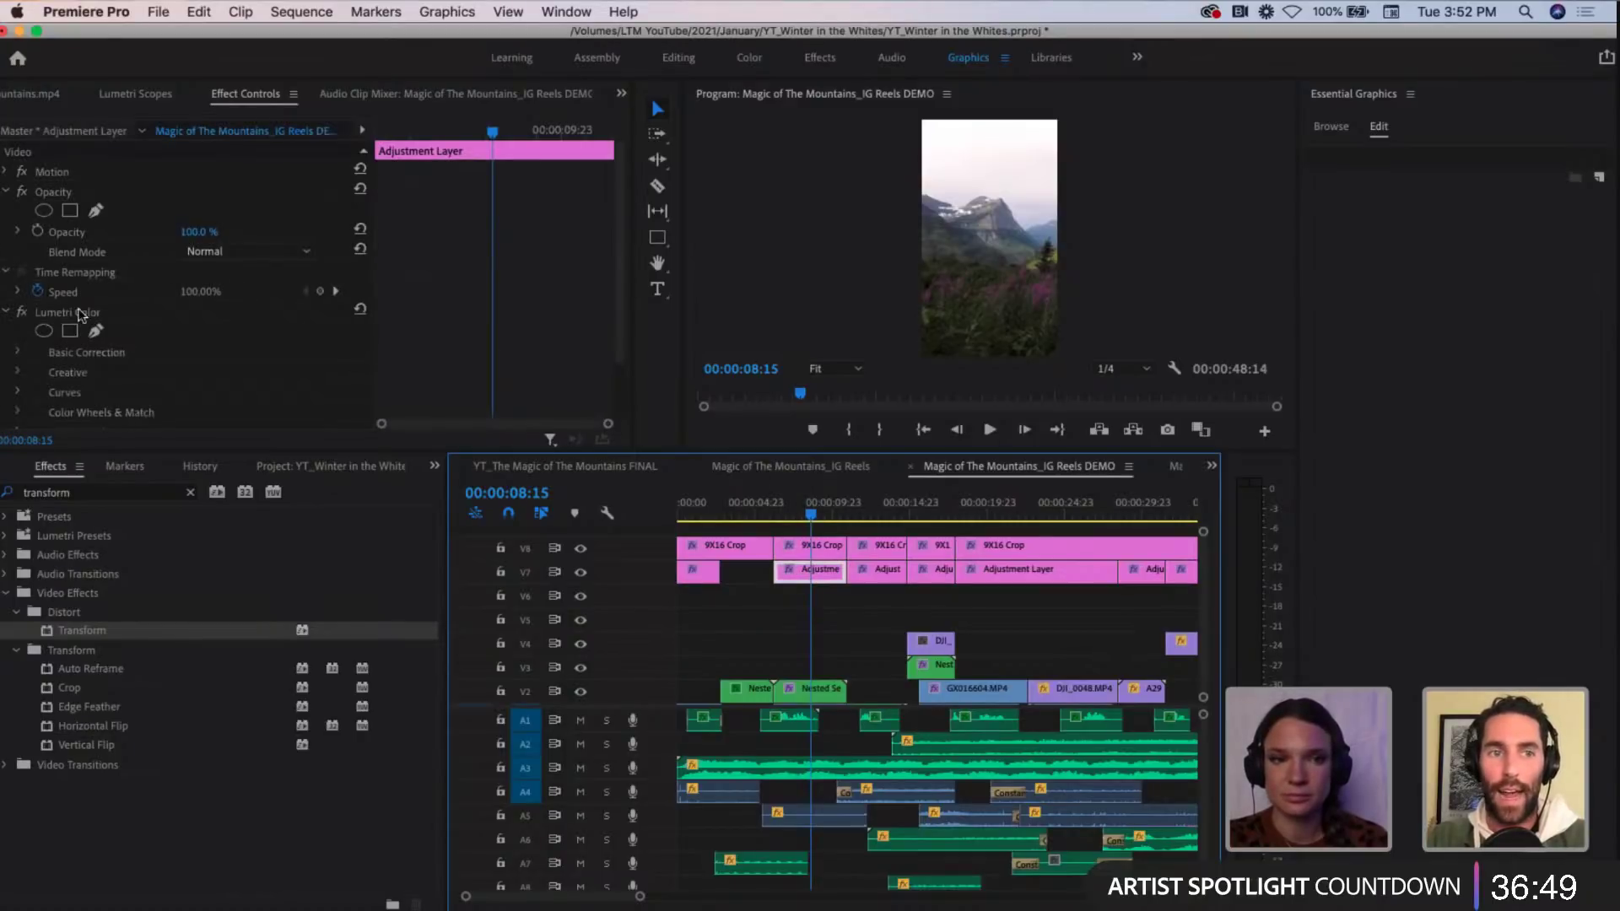
scroll(97, 316, down, 2)
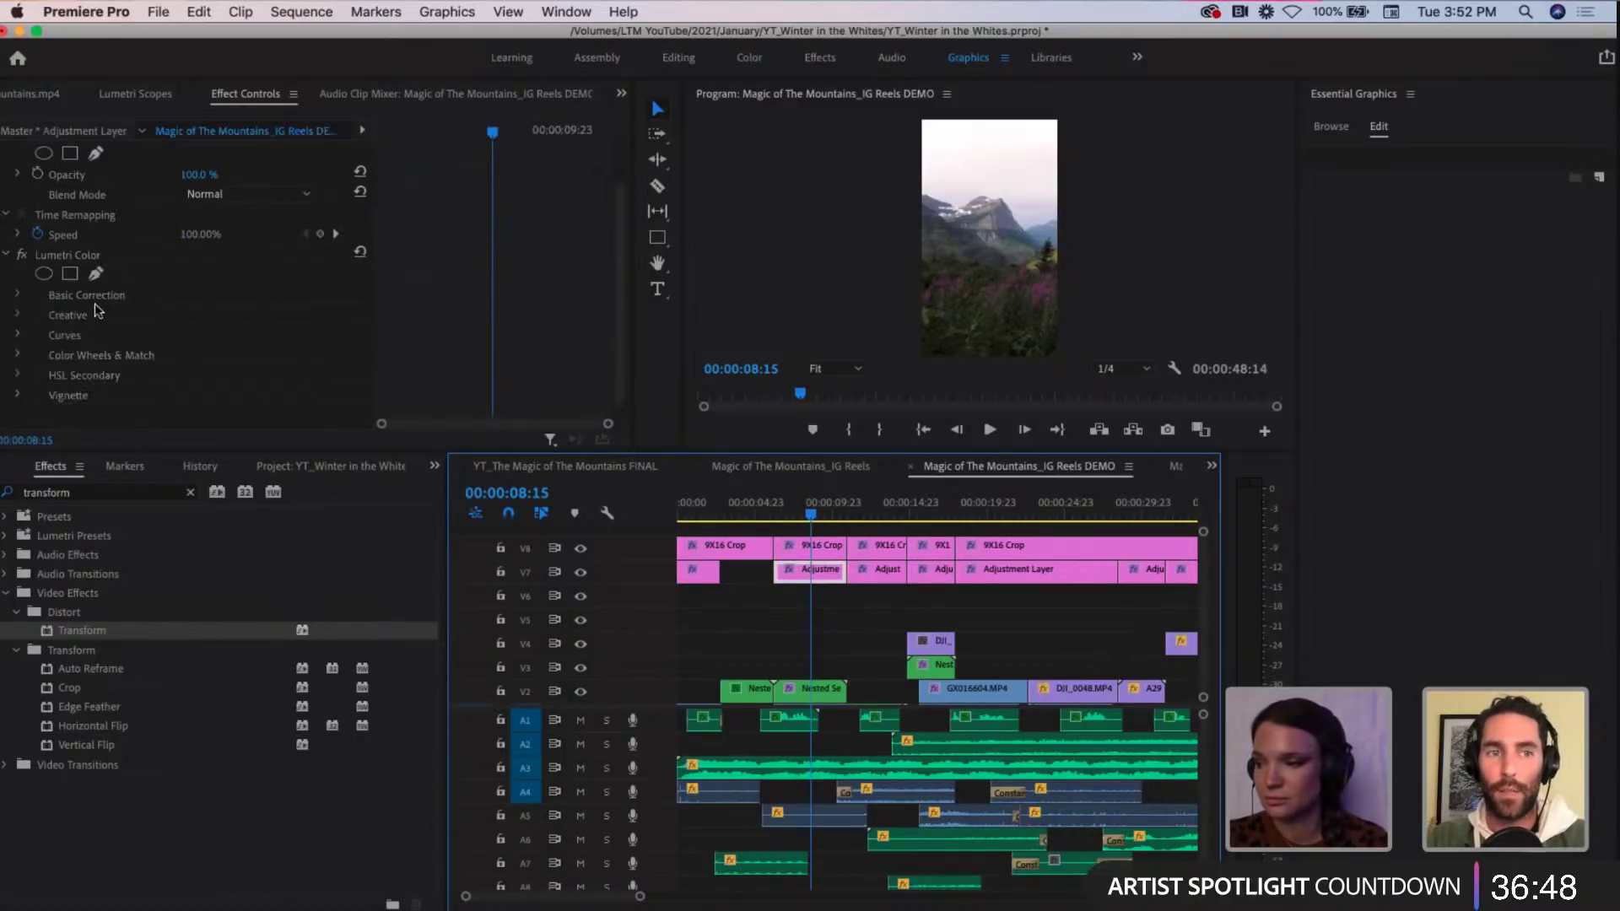
click(22, 257)
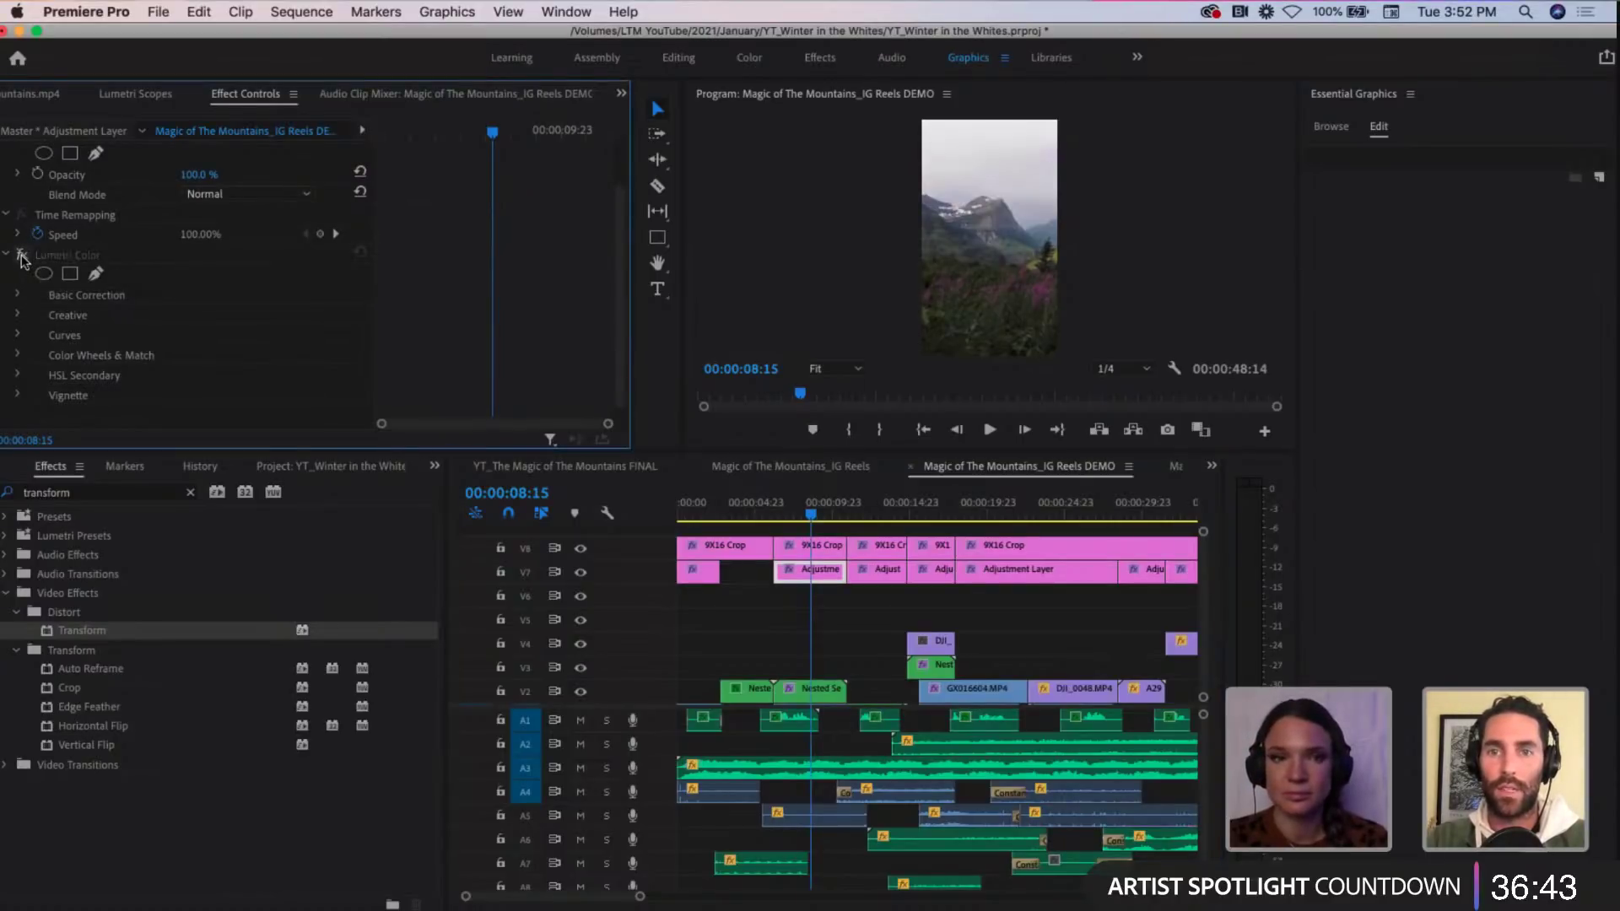
click(22, 257)
click(22, 257)
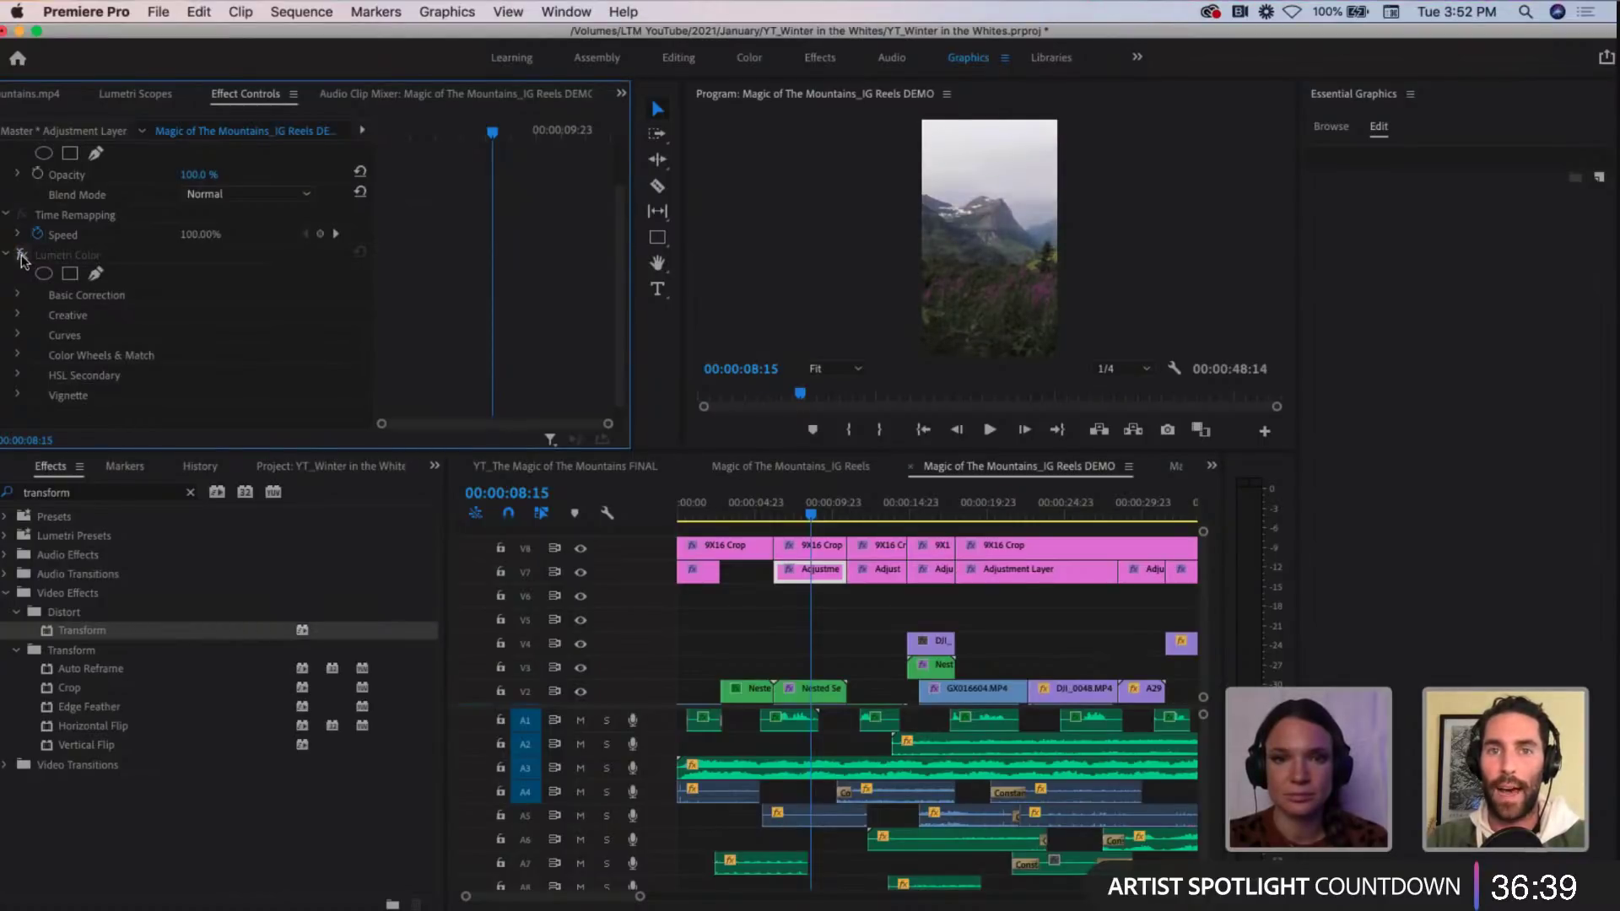
click(22, 257)
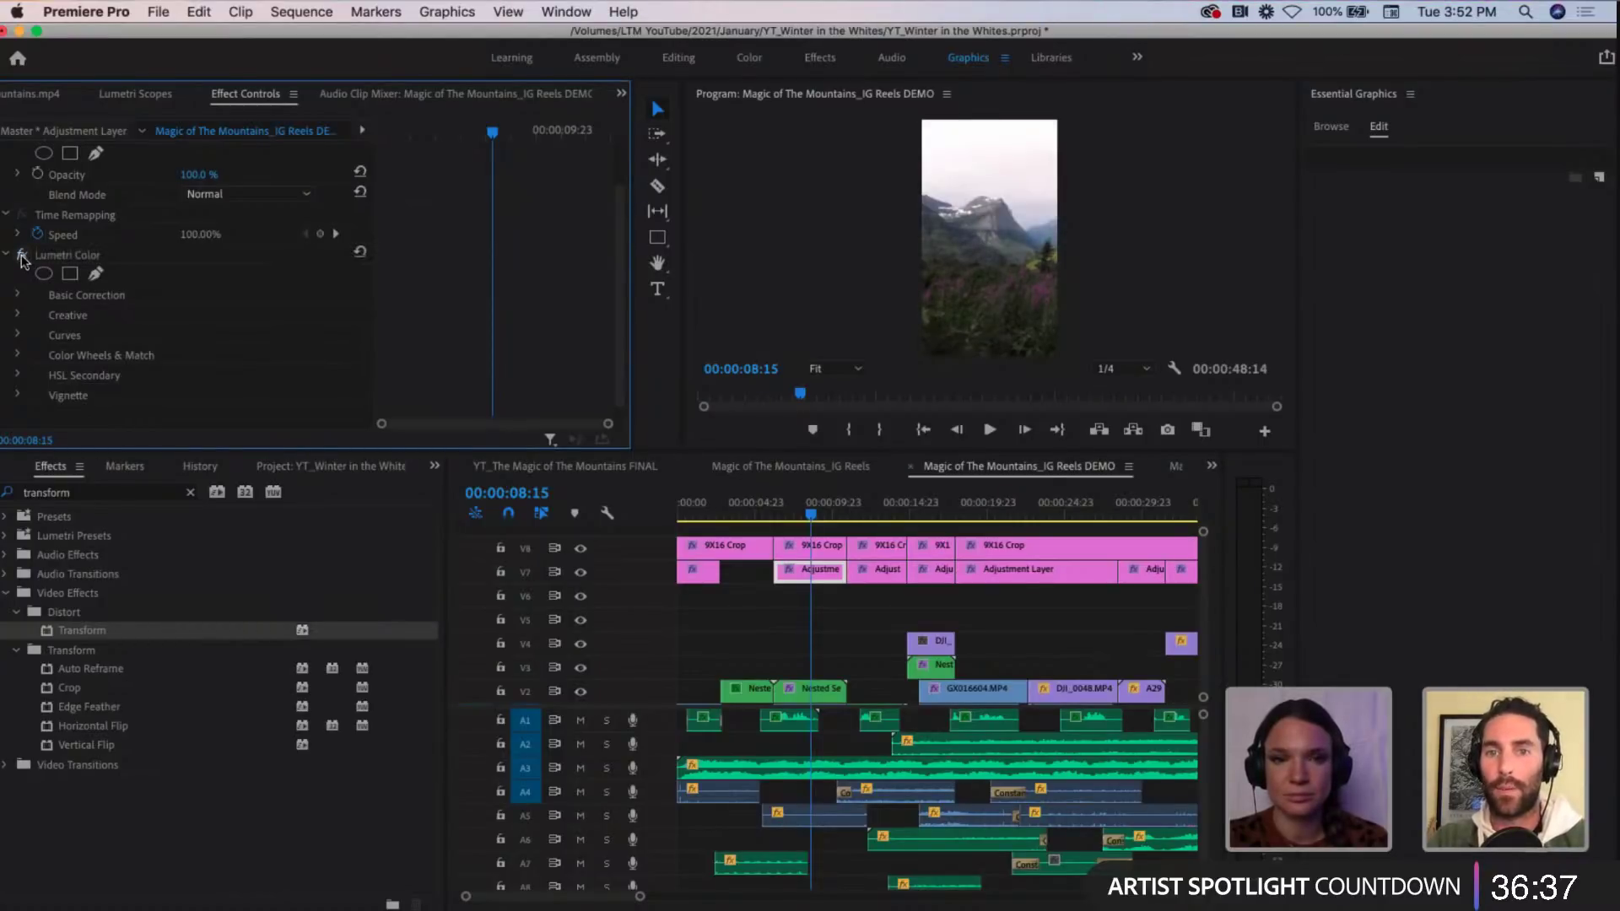
click(22, 256)
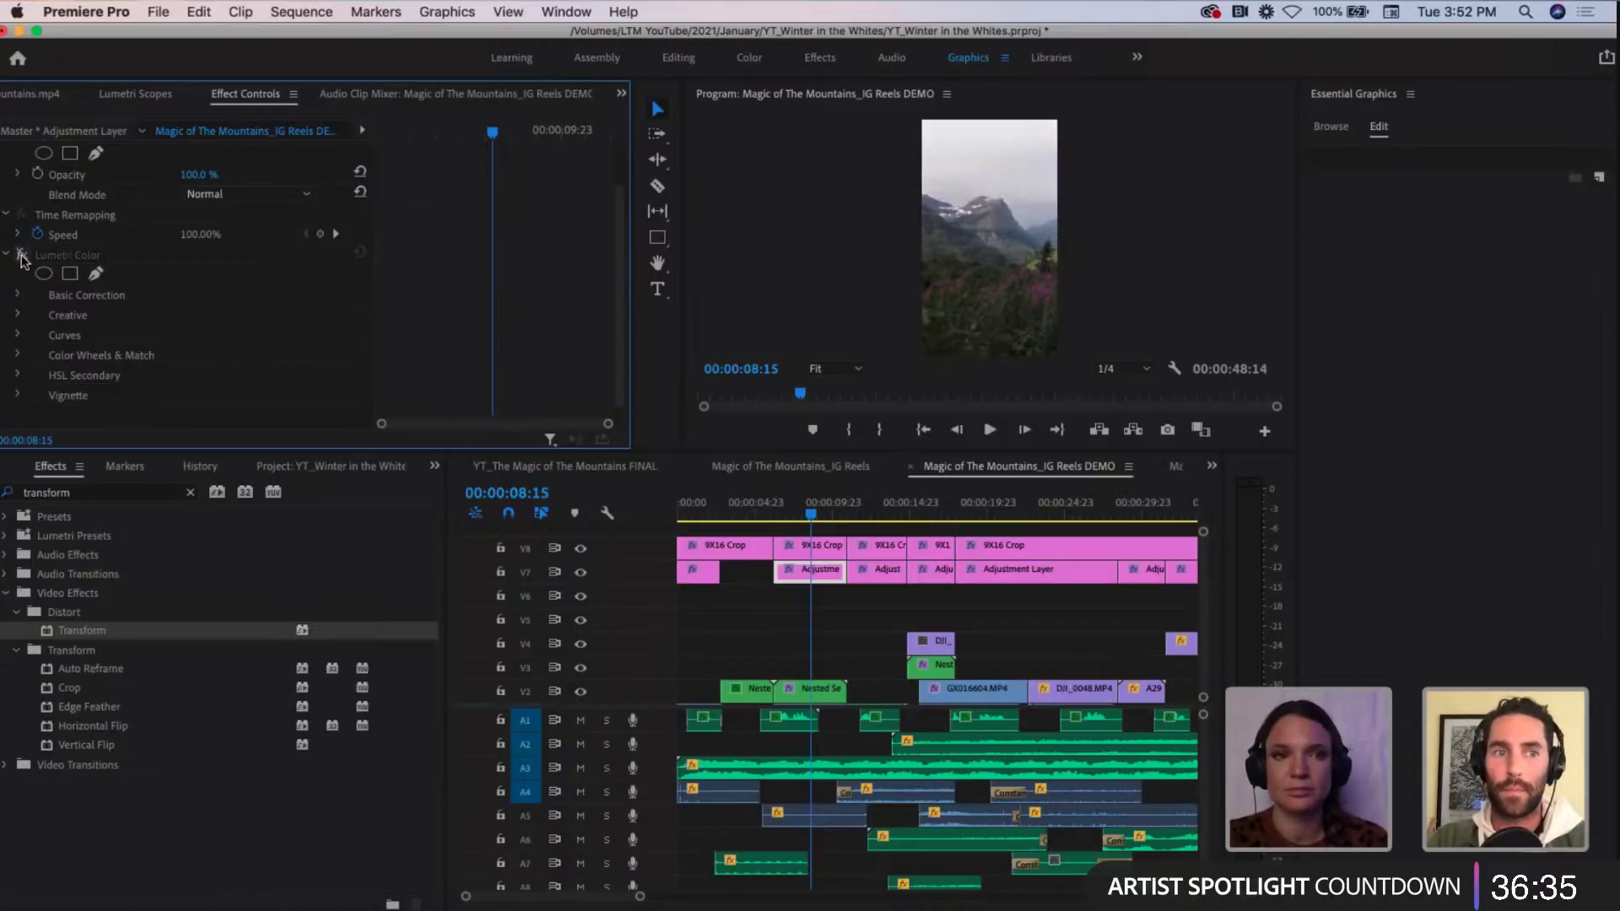
click(22, 257)
Step: Compare the icicle shot at 00:00:13:09 with its Adjustment Layer's Lumetri Color effect off and on, leaving the effect enabled
click(883, 507)
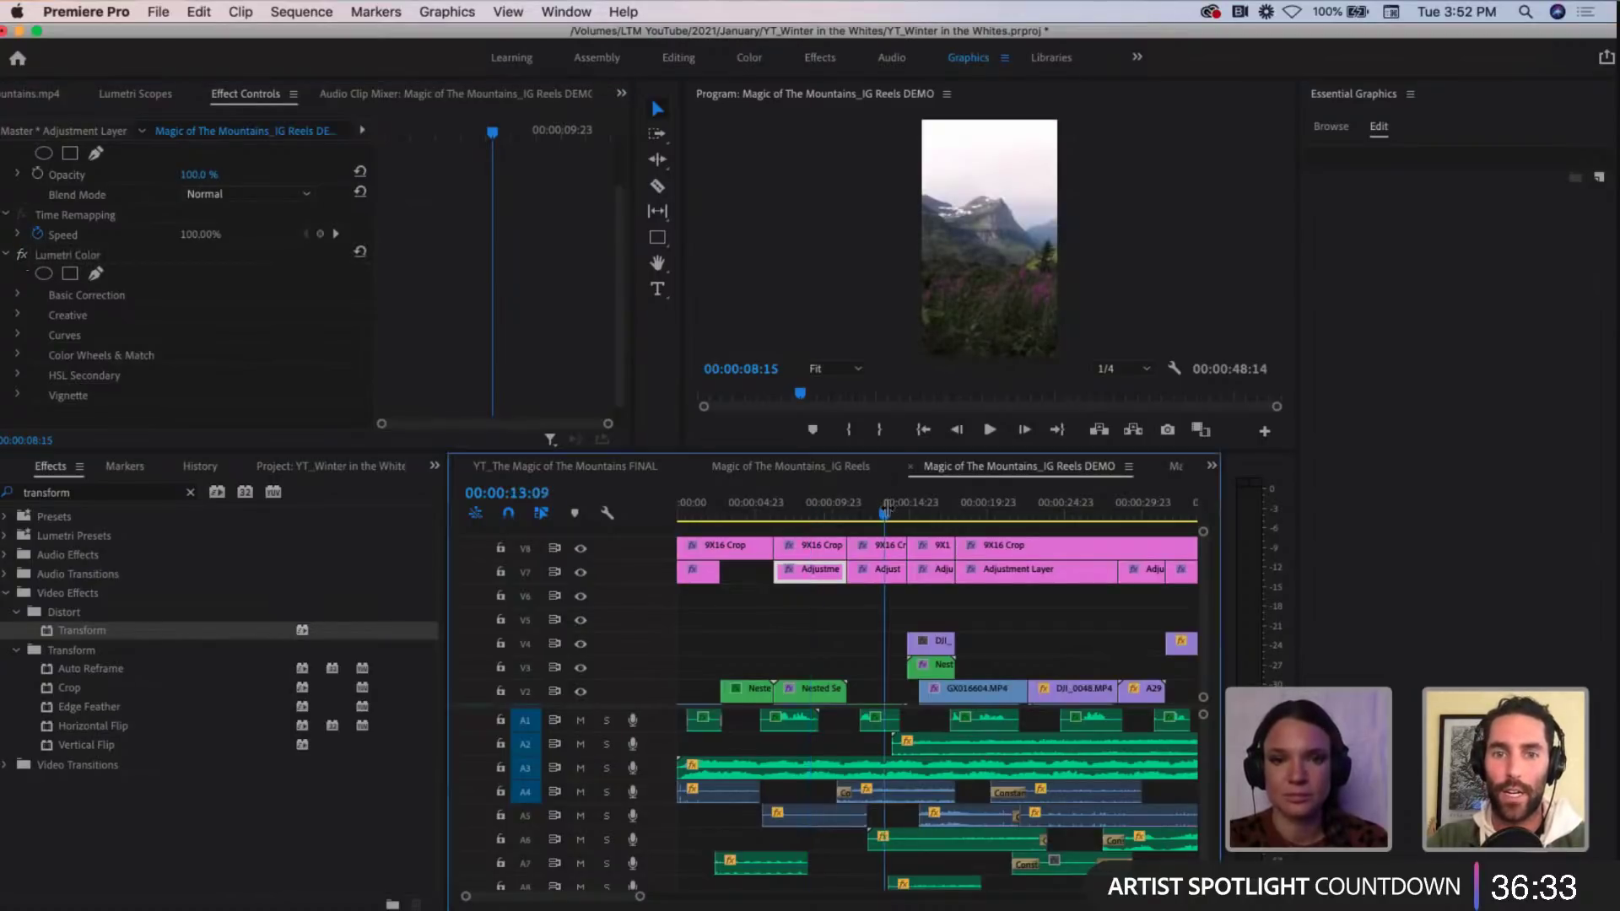
click(870, 573)
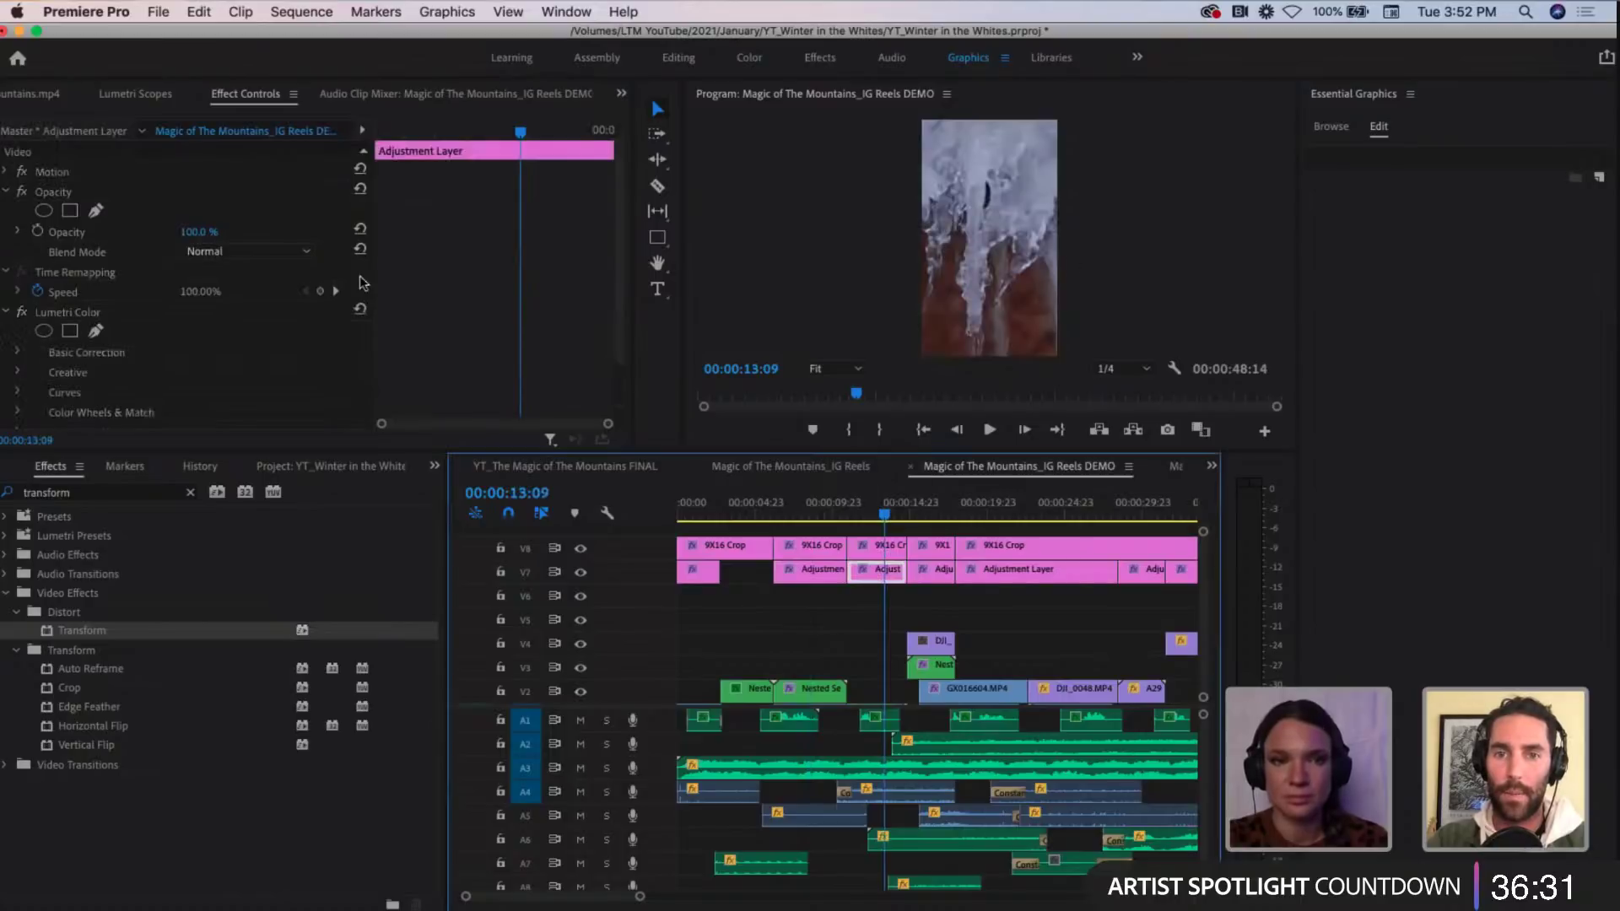
click(22, 312)
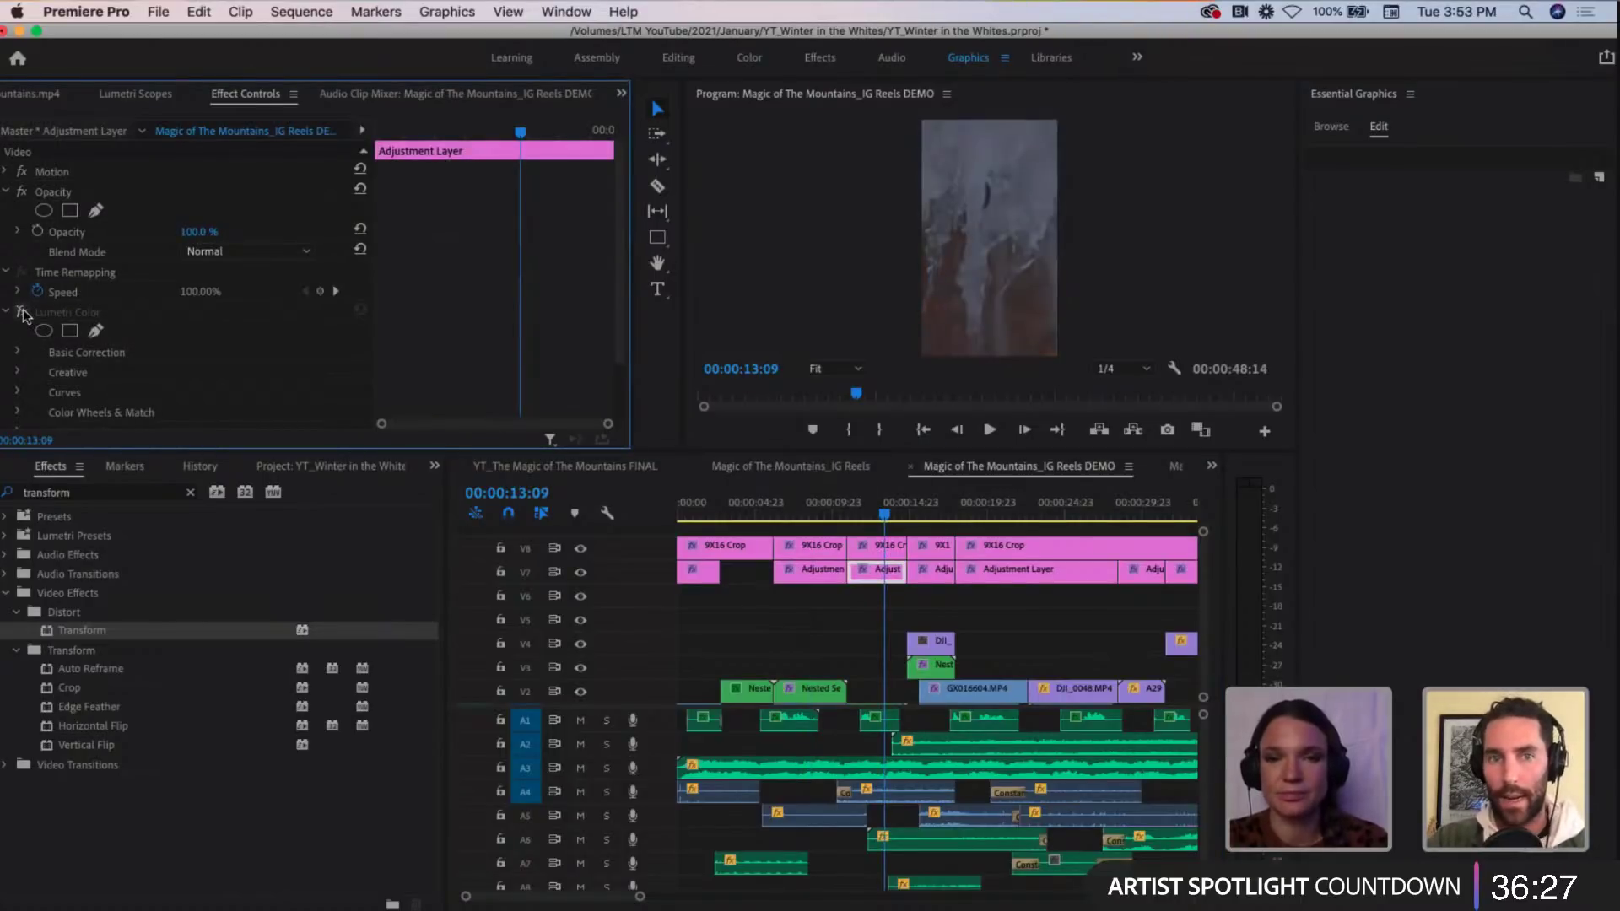
click(22, 313)
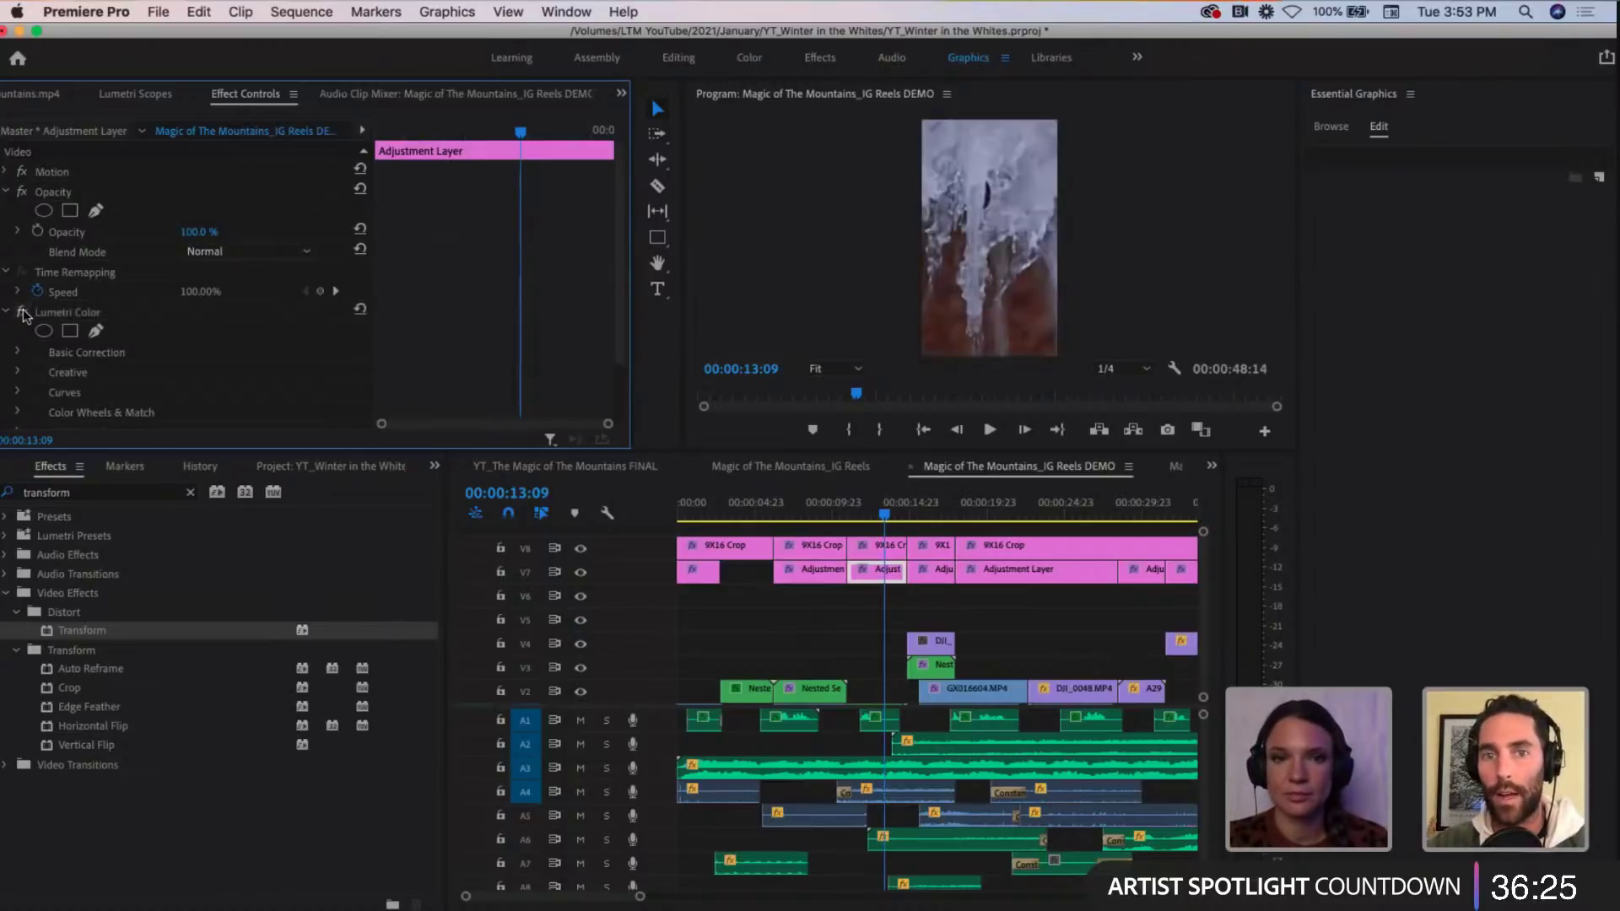
click(21, 312)
click(22, 313)
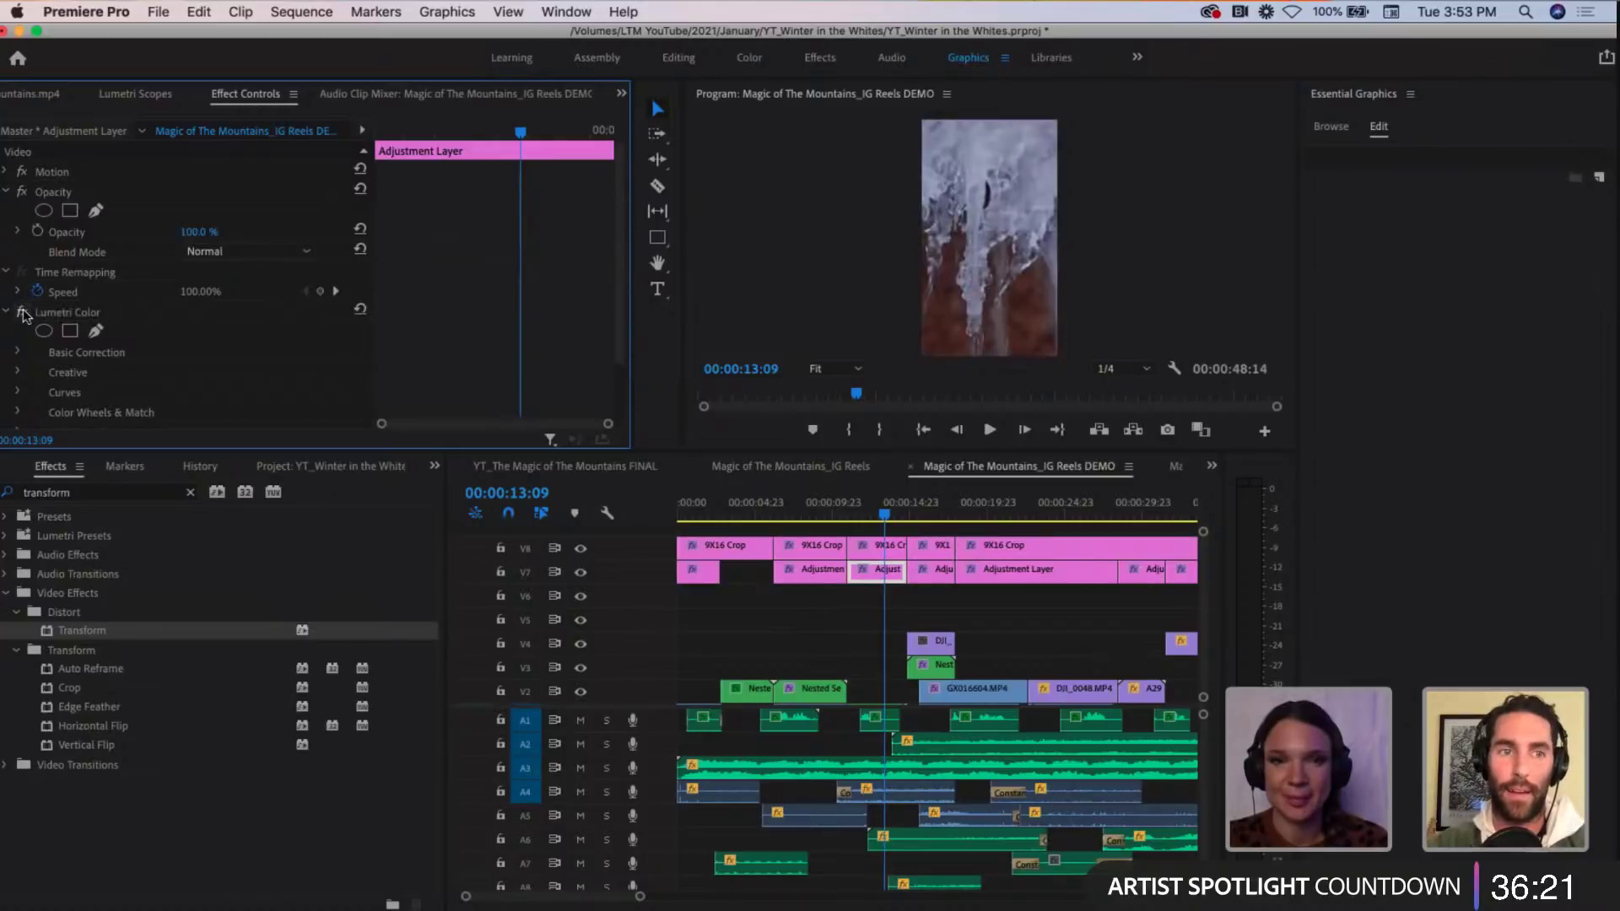
click(22, 312)
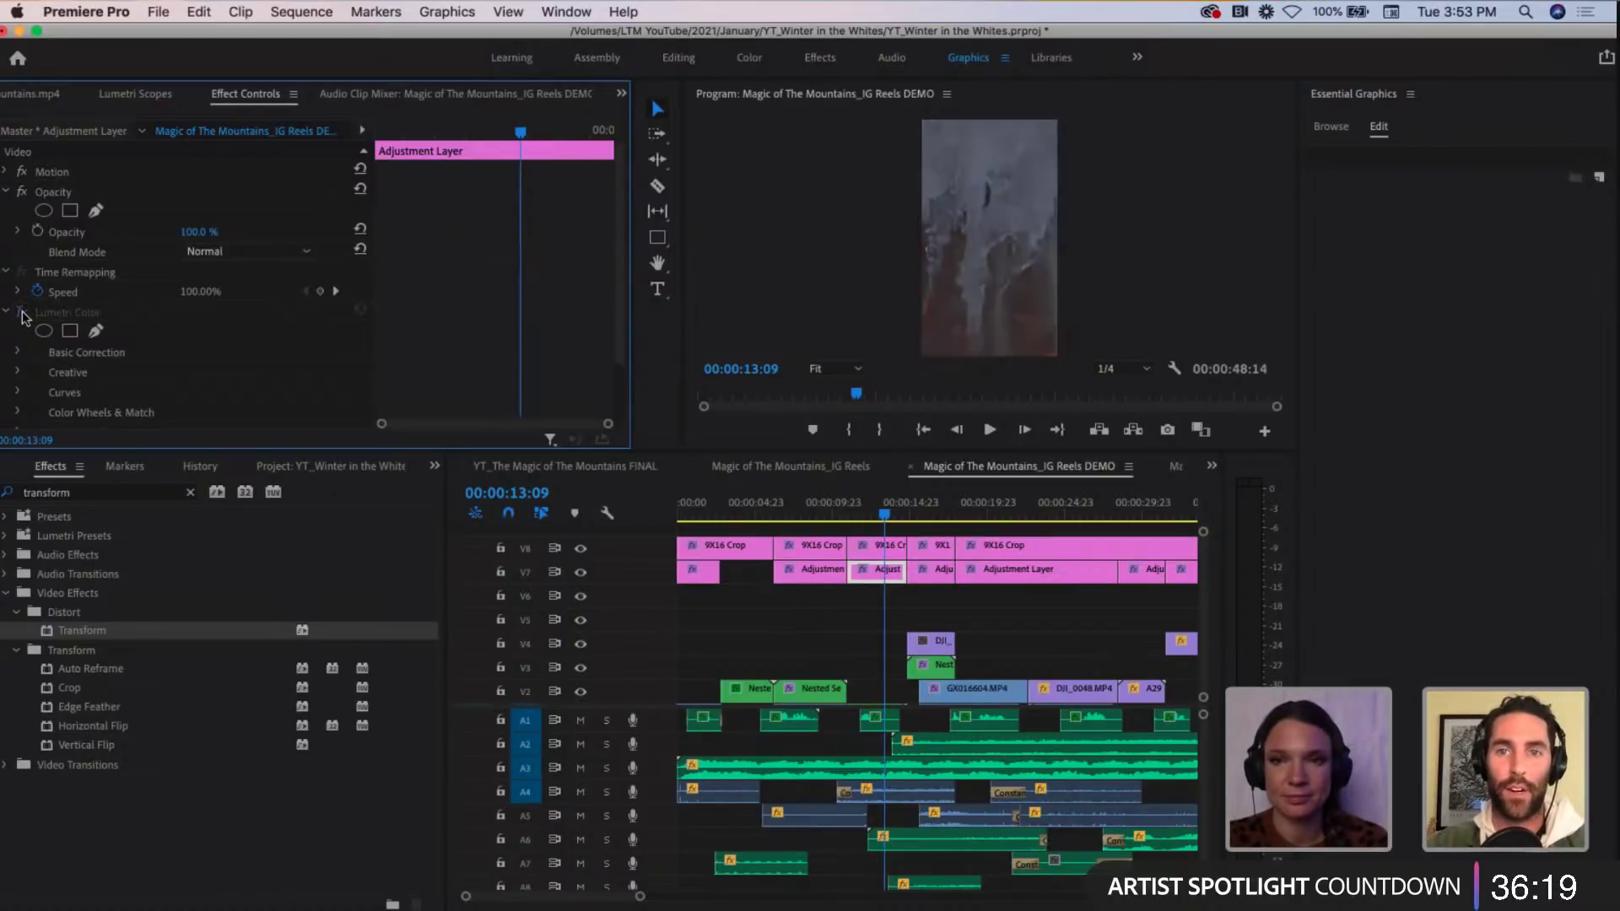
click(22, 313)
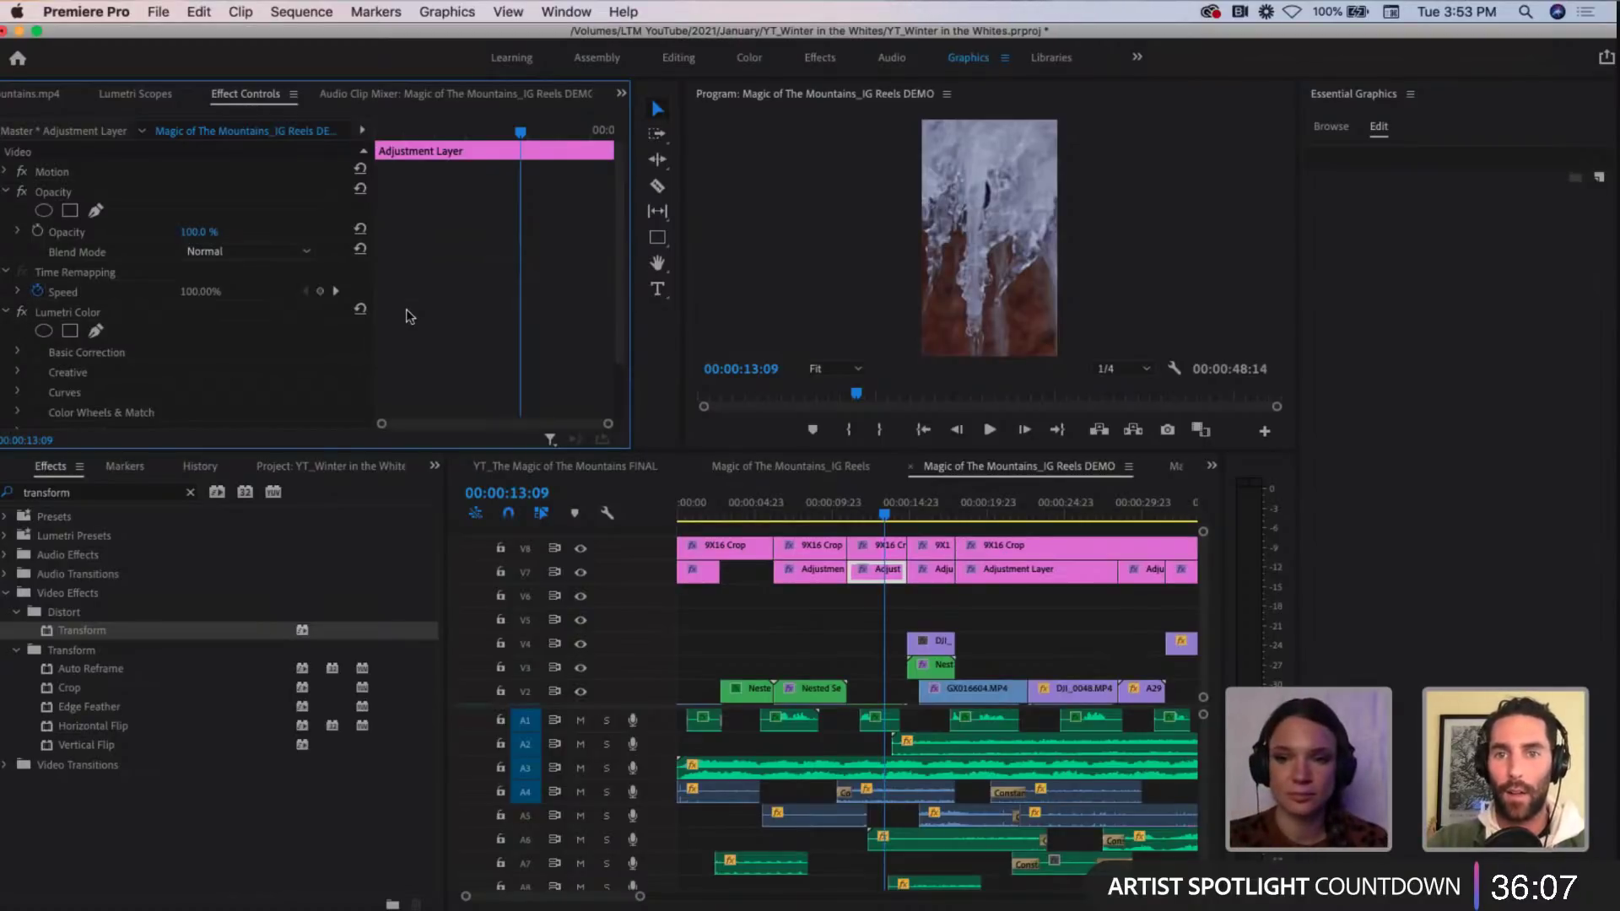
click(21, 311)
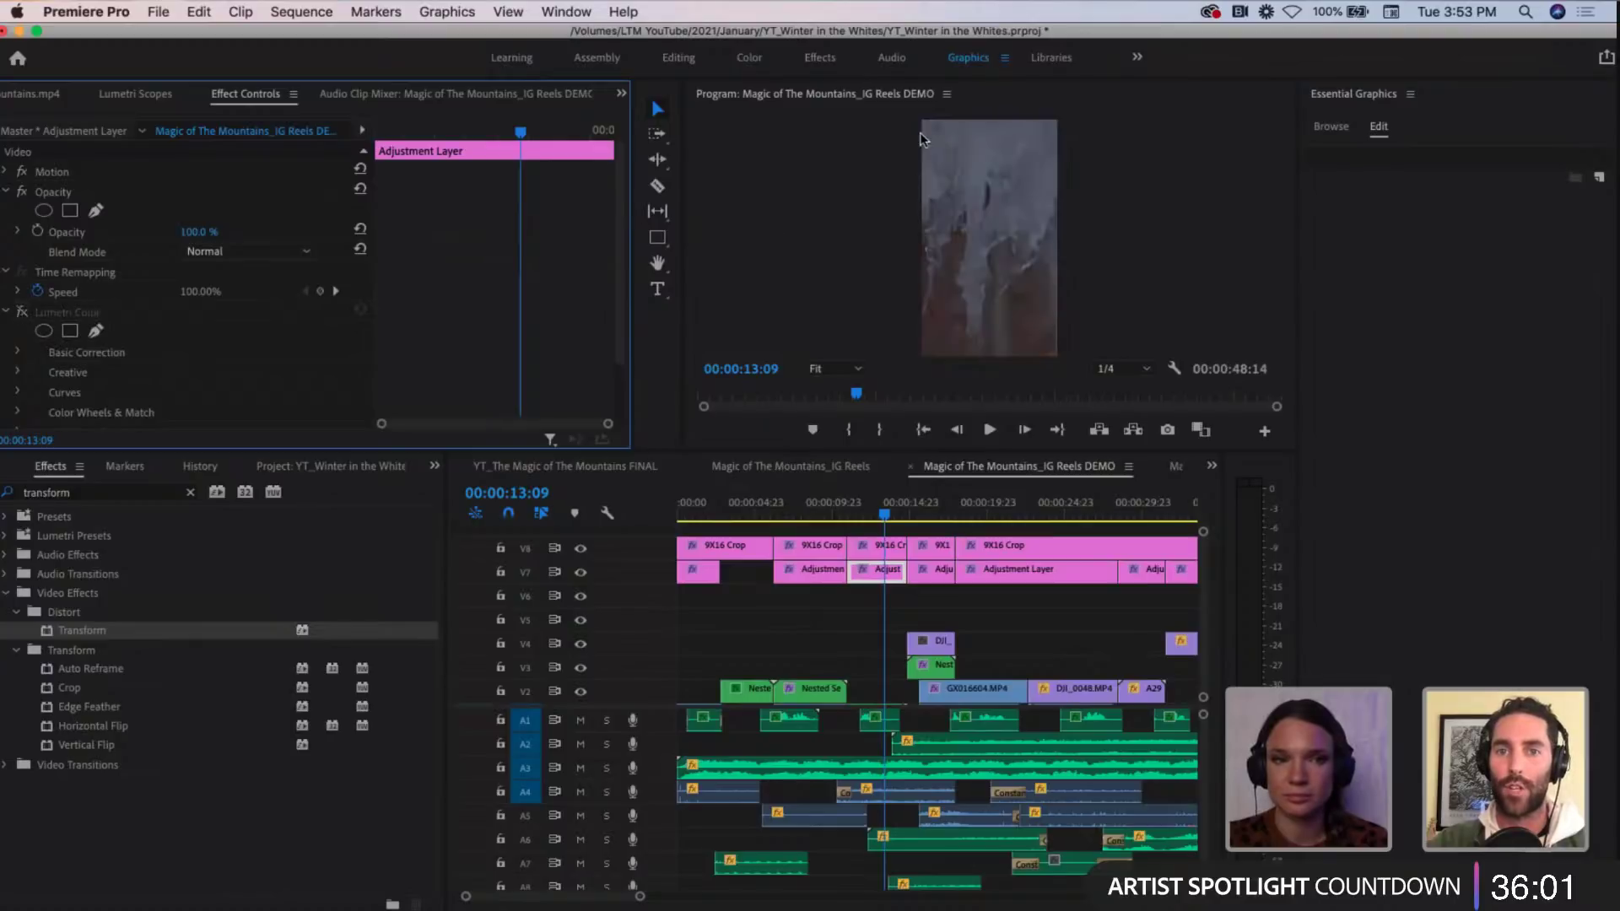
click(23, 313)
Step: Expand the Basic Correction settings of the icicle shot's Adjustment Layer, and switch to the Color workspace with that layer selected
click(17, 352)
scroll(46, 372, down, 3)
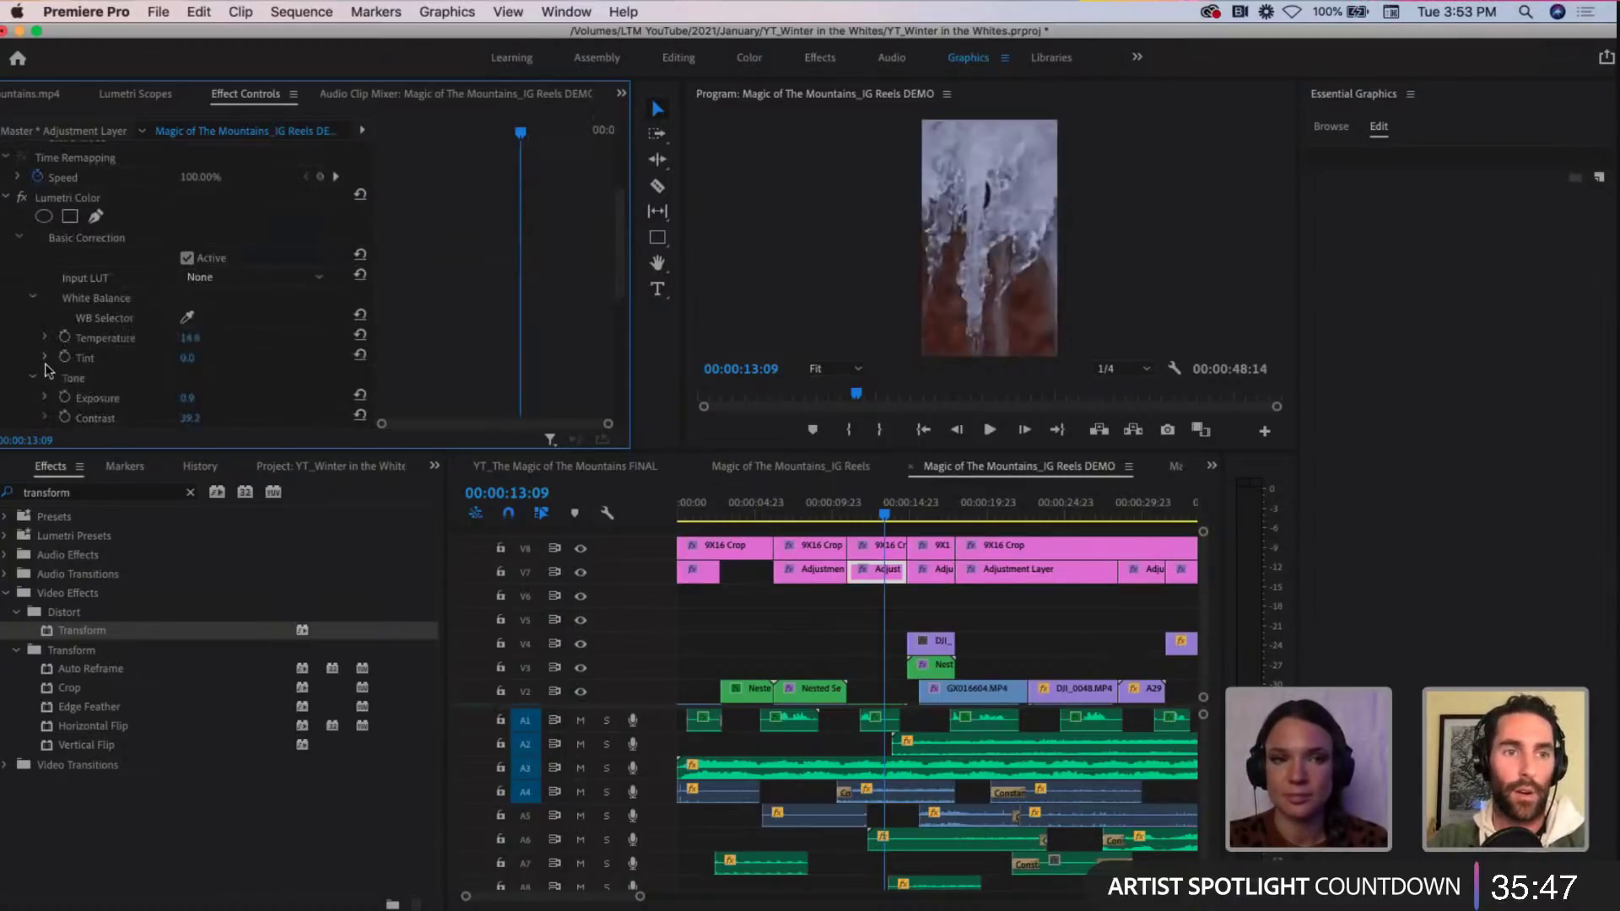
scroll(35, 268, up, 3)
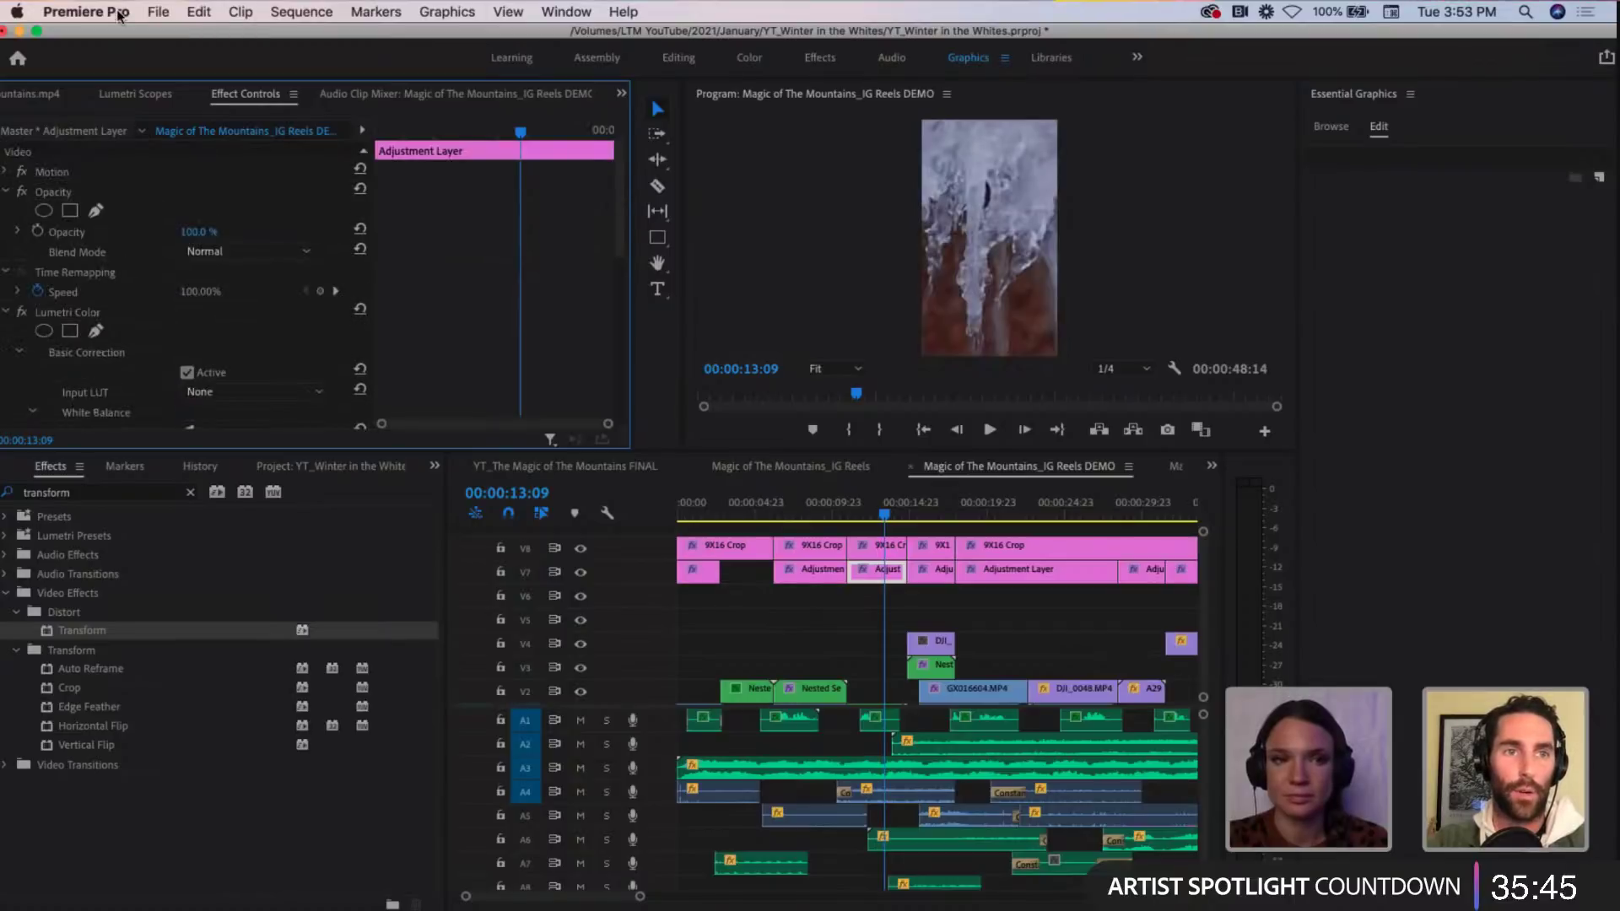
click(751, 64)
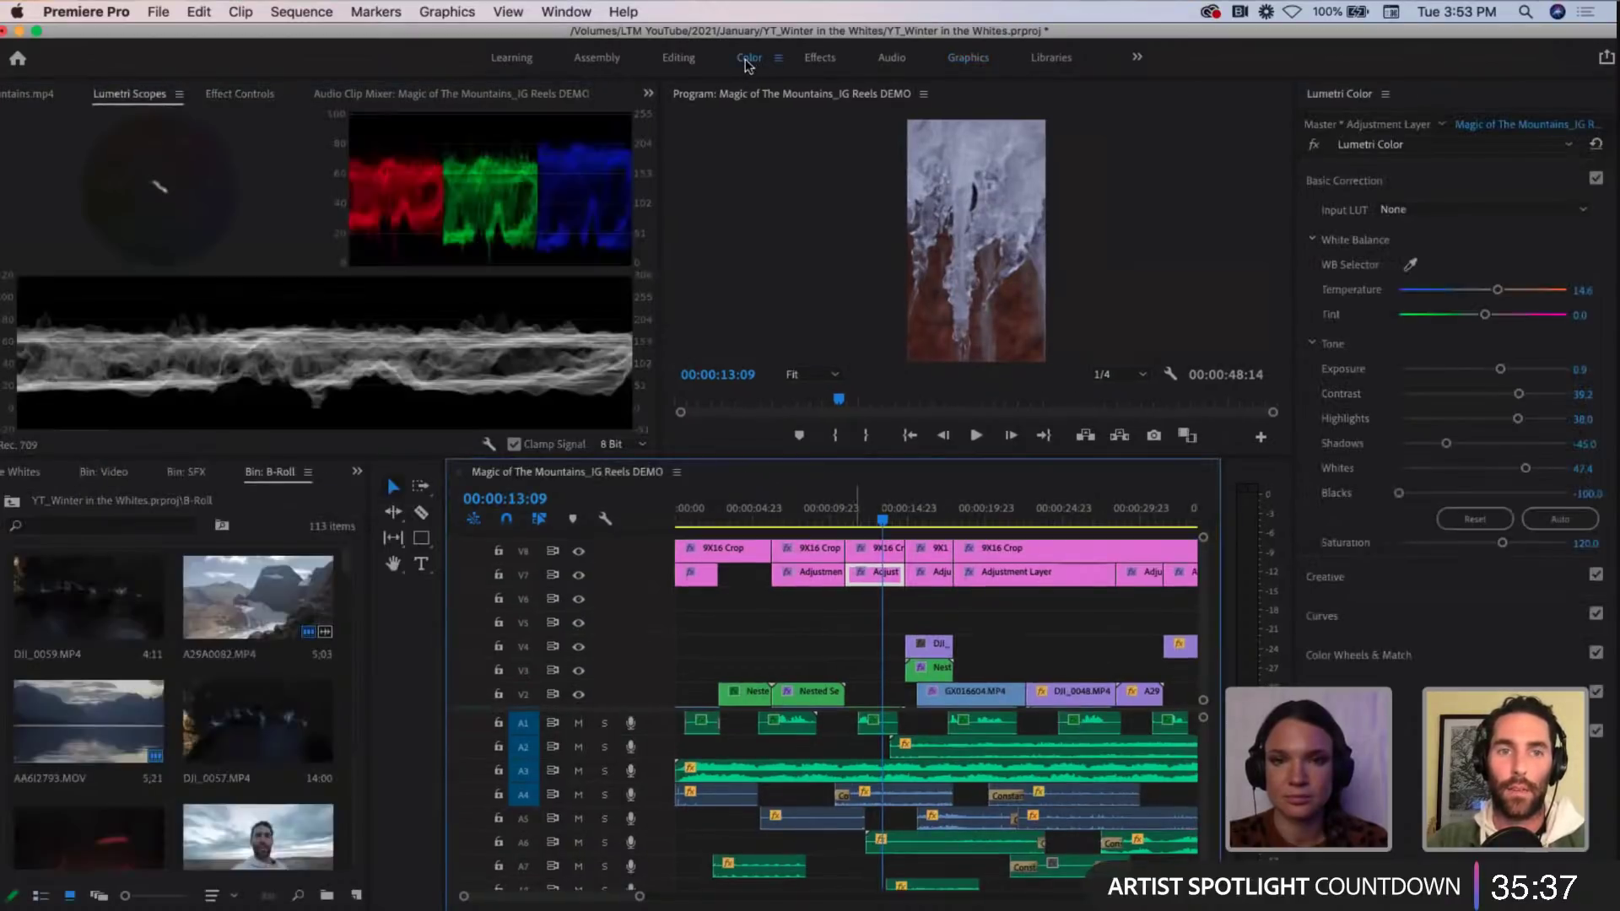
click(847, 617)
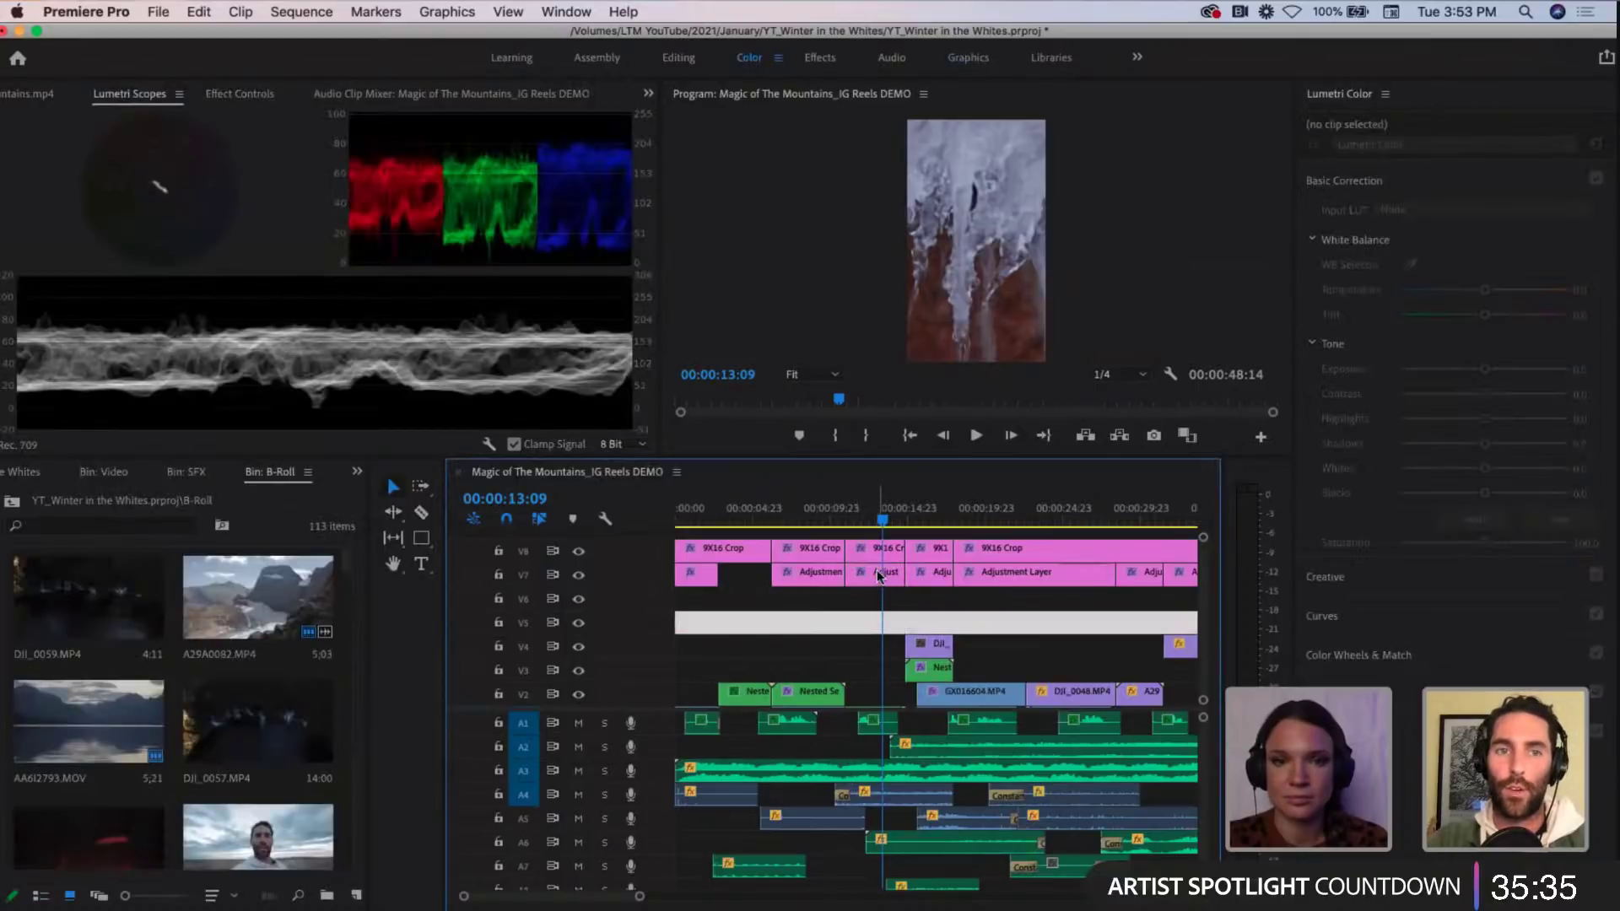
click(879, 575)
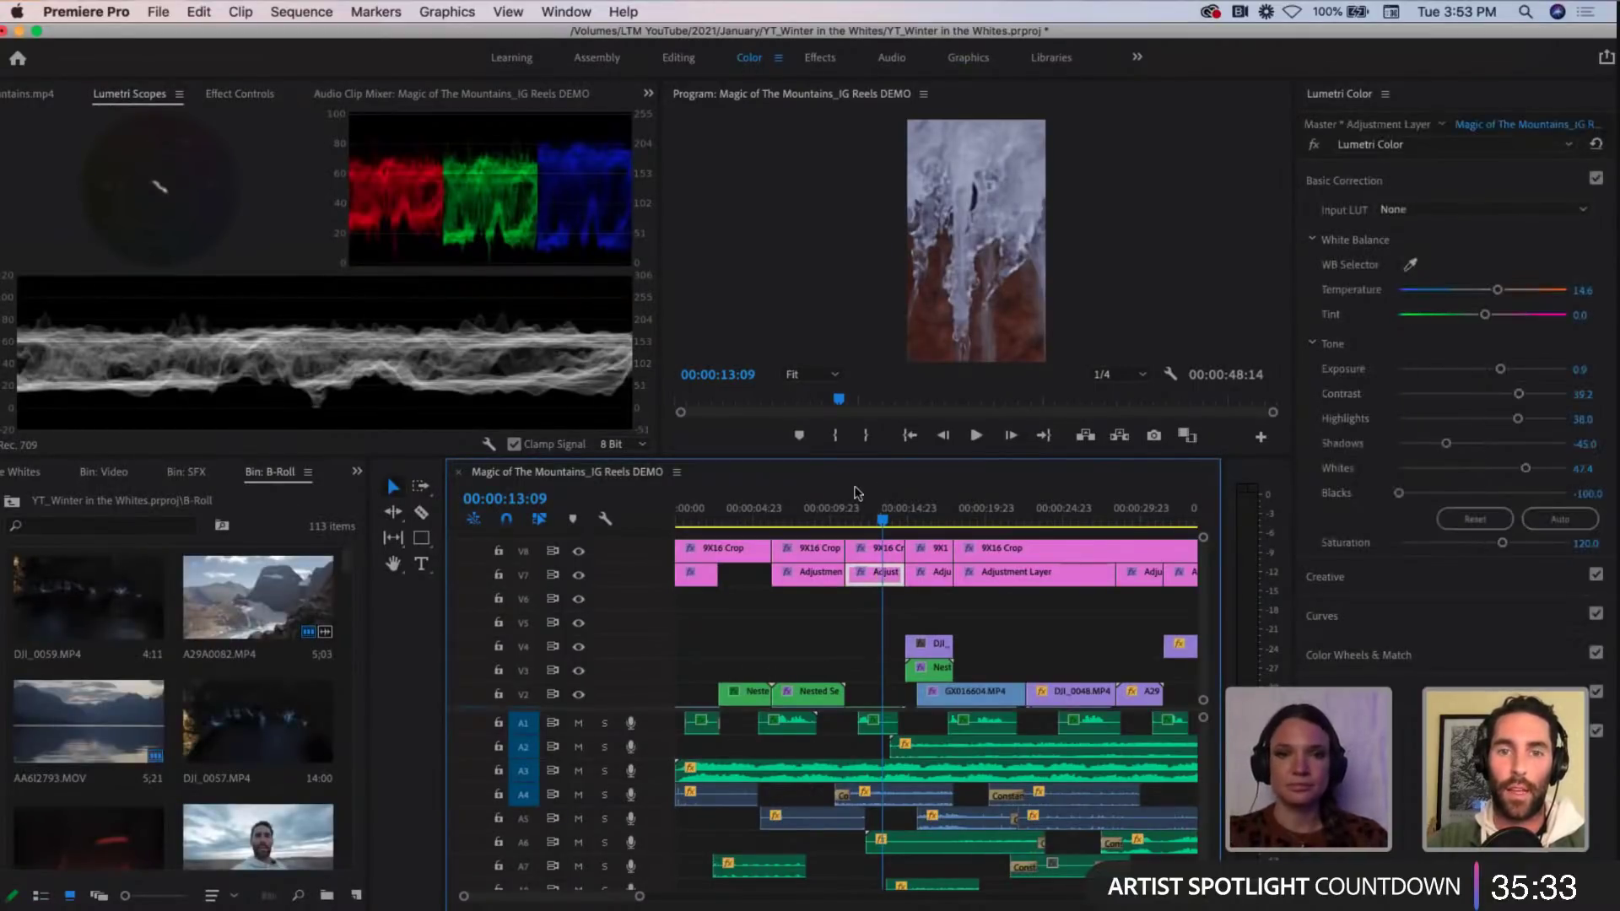
Step: Examine the Lumetri Color settings of the Adjustment Layers over the meadow shot, the aerial shot at 00:00:16:18 and the segment at 00:00:20:09
click(878, 629)
click(808, 575)
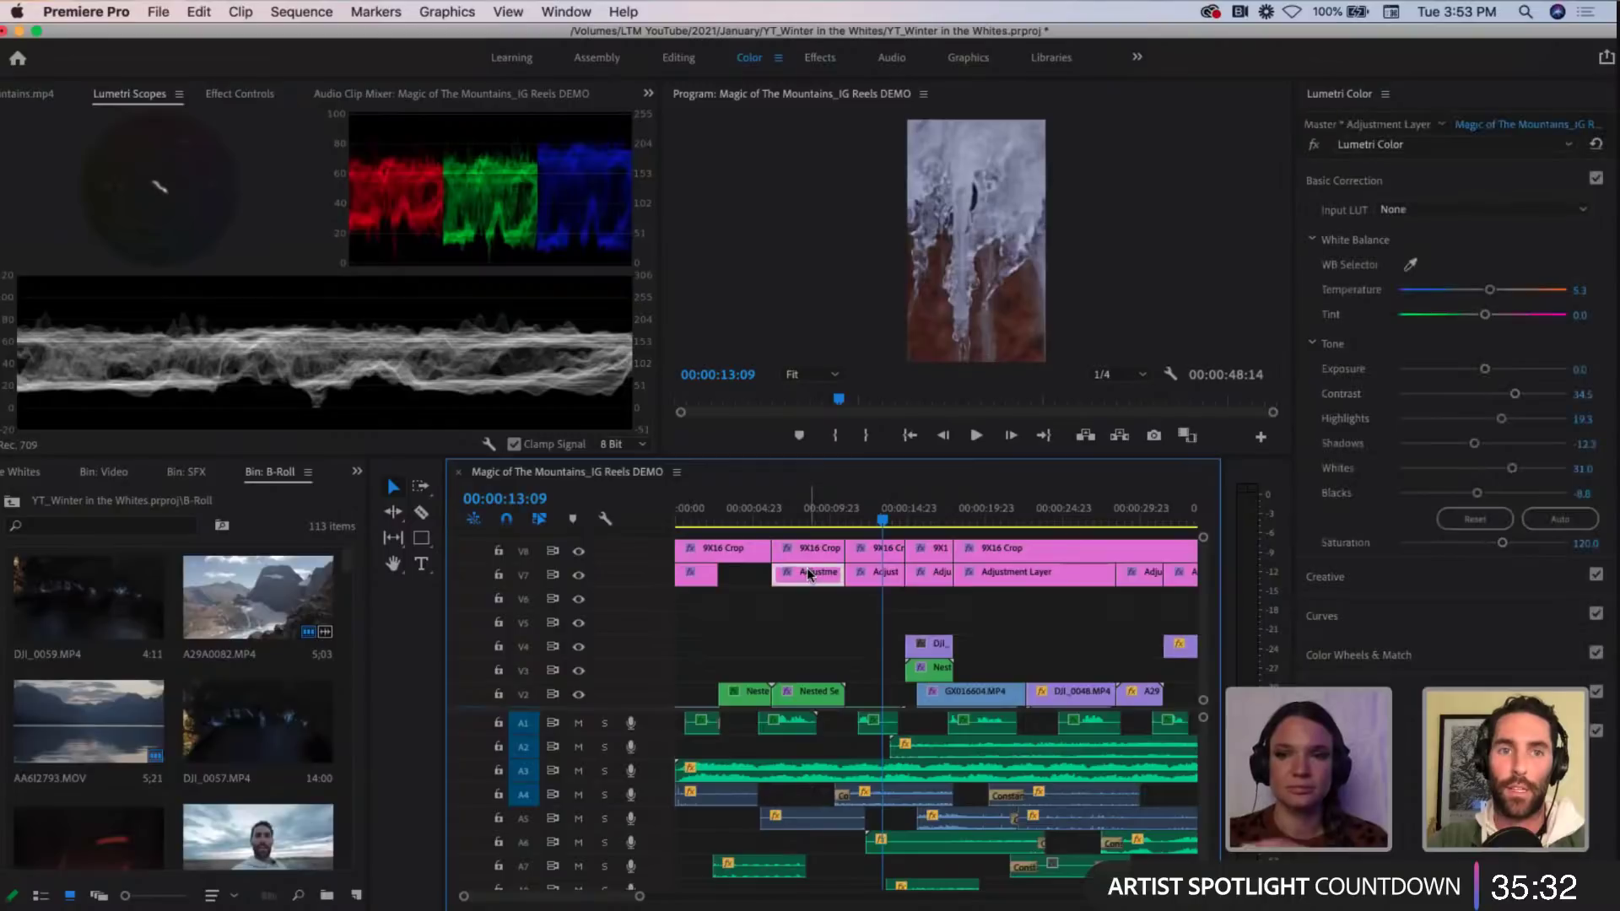
click(823, 516)
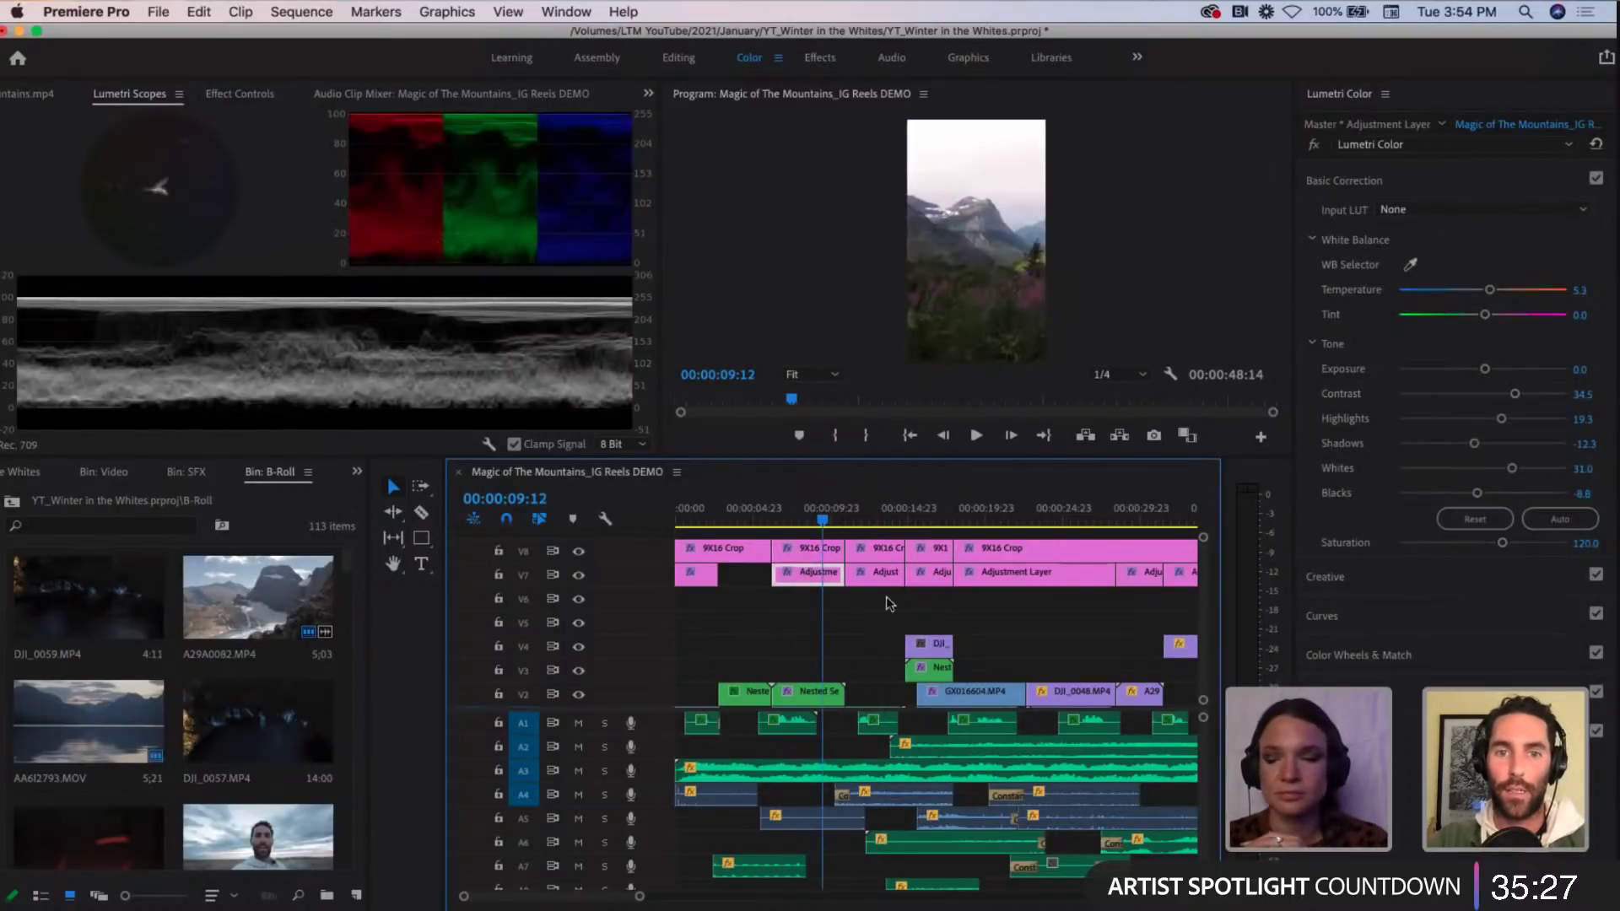
click(935, 512)
click(926, 588)
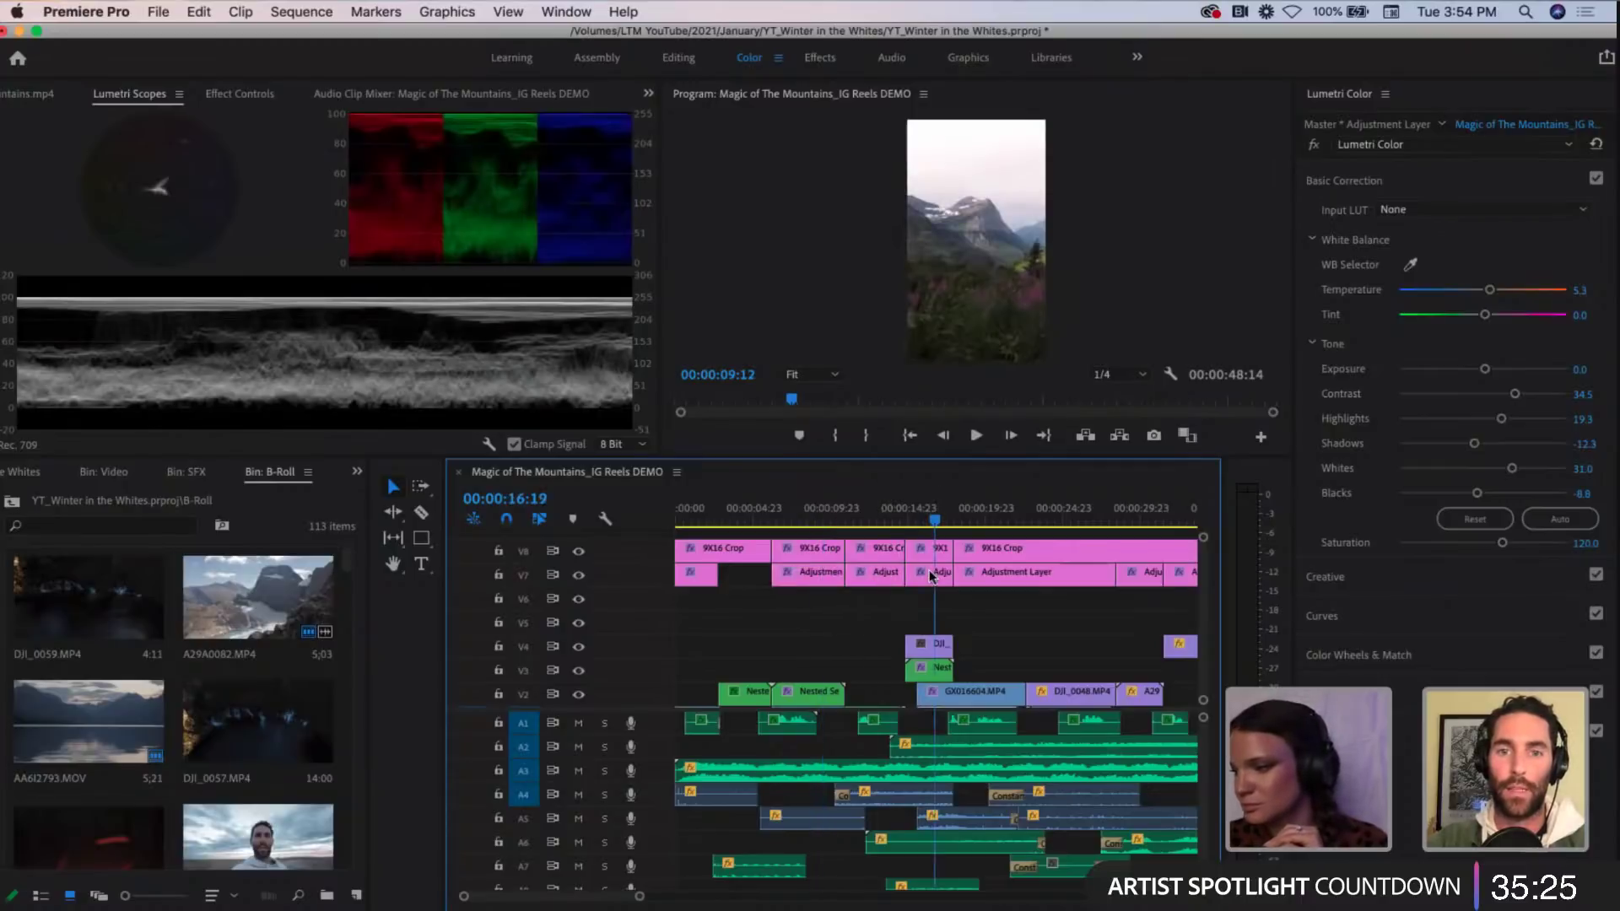
click(935, 573)
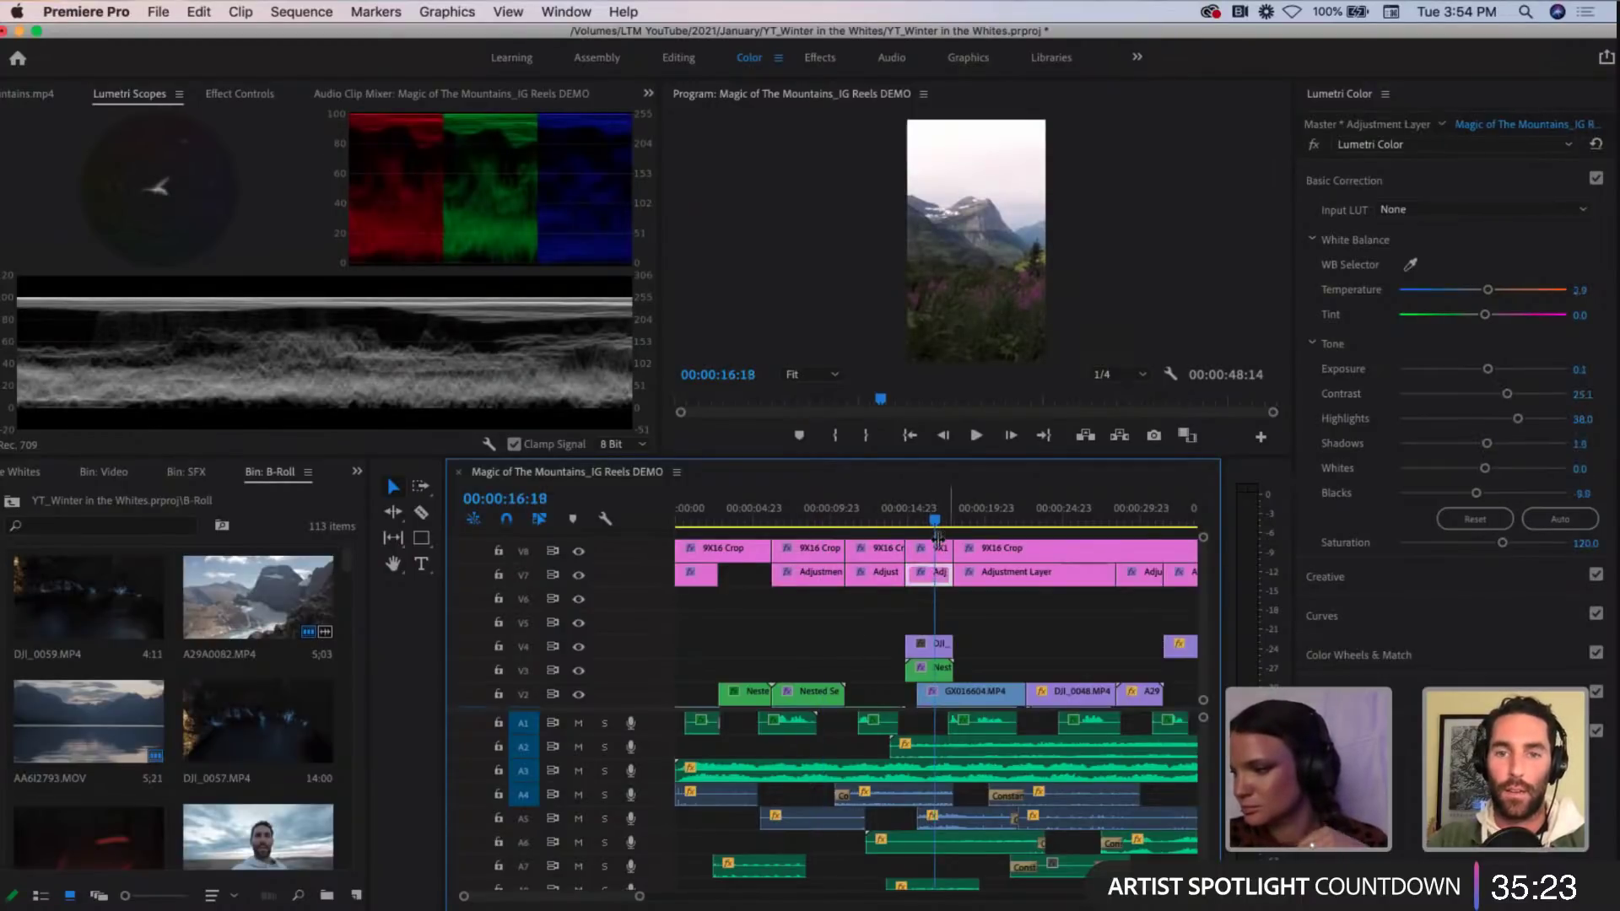
drag(937, 520, 993, 520)
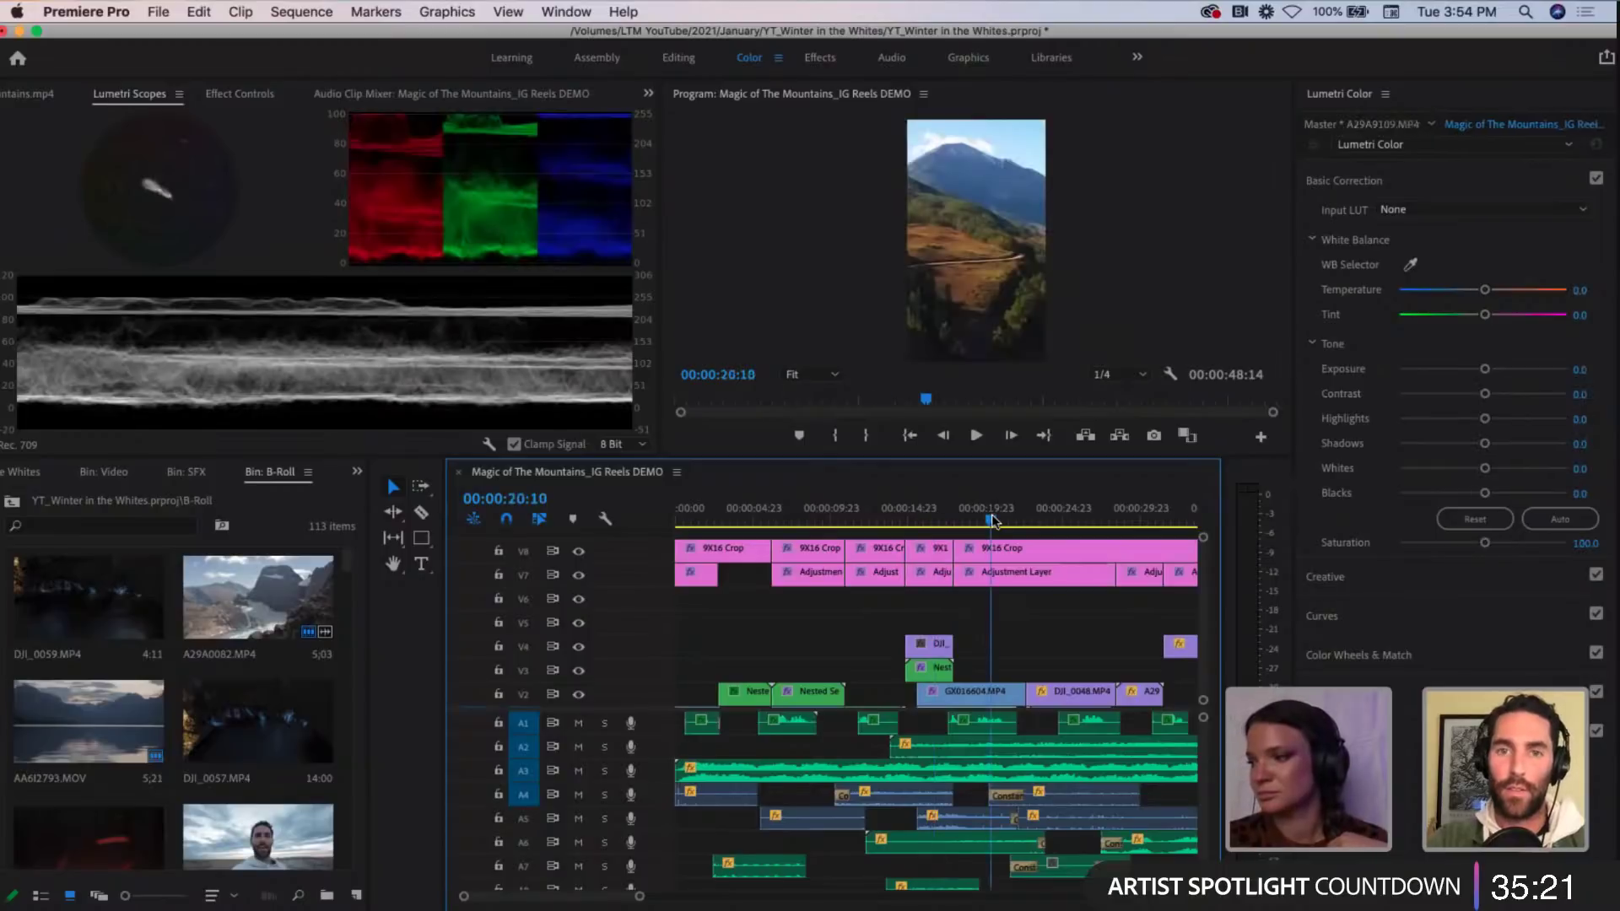
scroll(994, 520, right, 1)
click(943, 576)
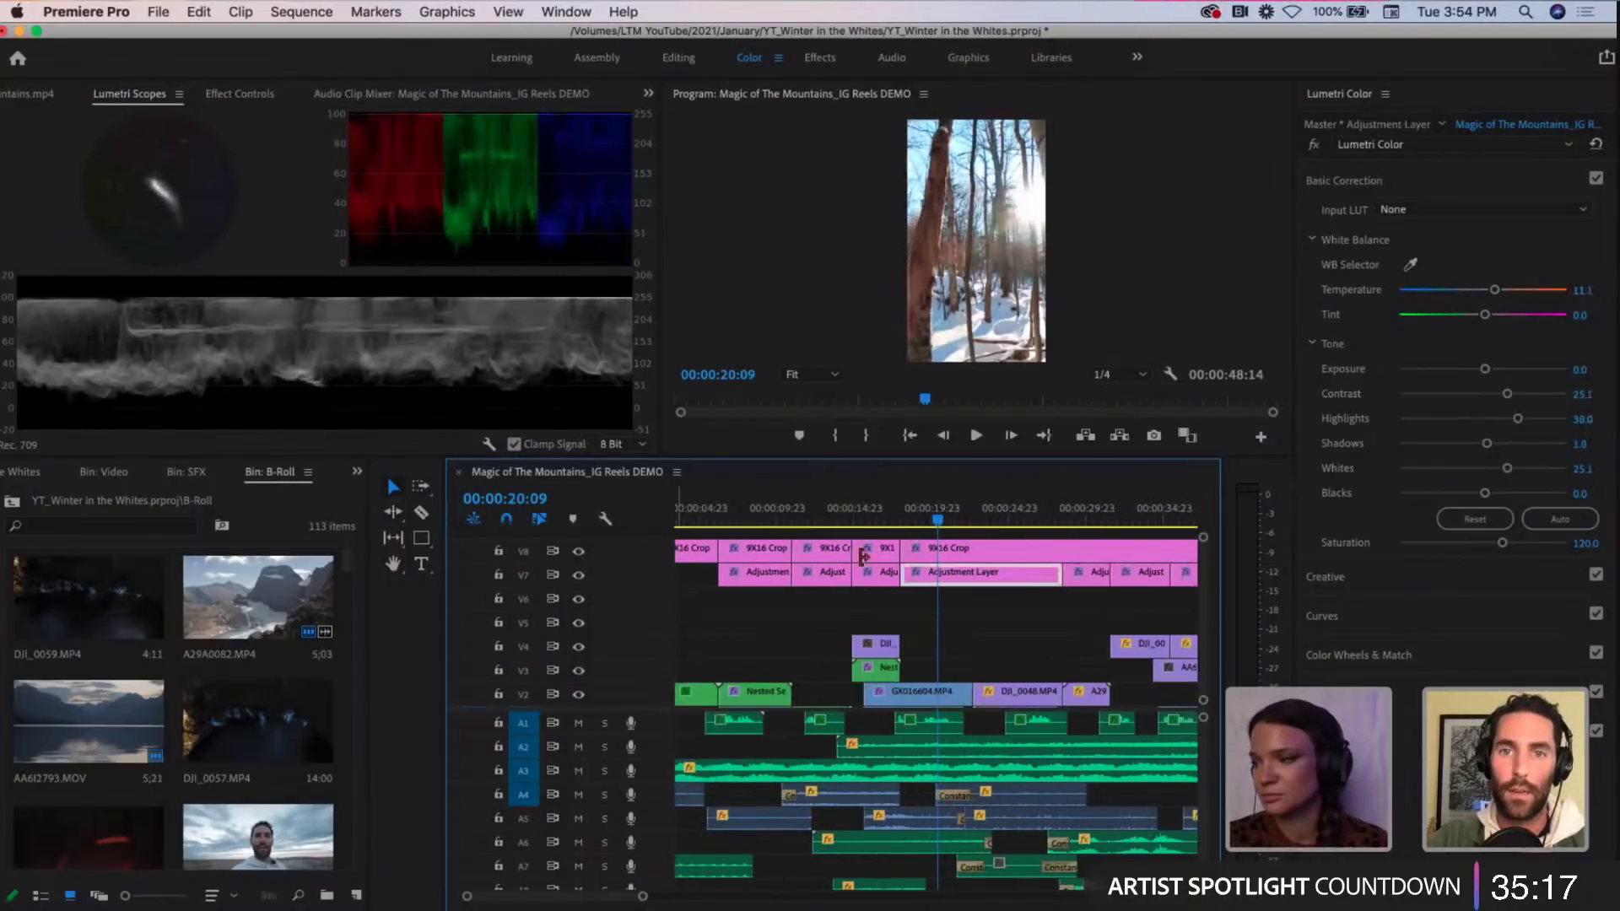
Step: Select the icicle shot's Adjustment Layer at 00:00:12:23 and compare the shot with track V7's output off and on, leaving it on
click(874, 520)
click(821, 511)
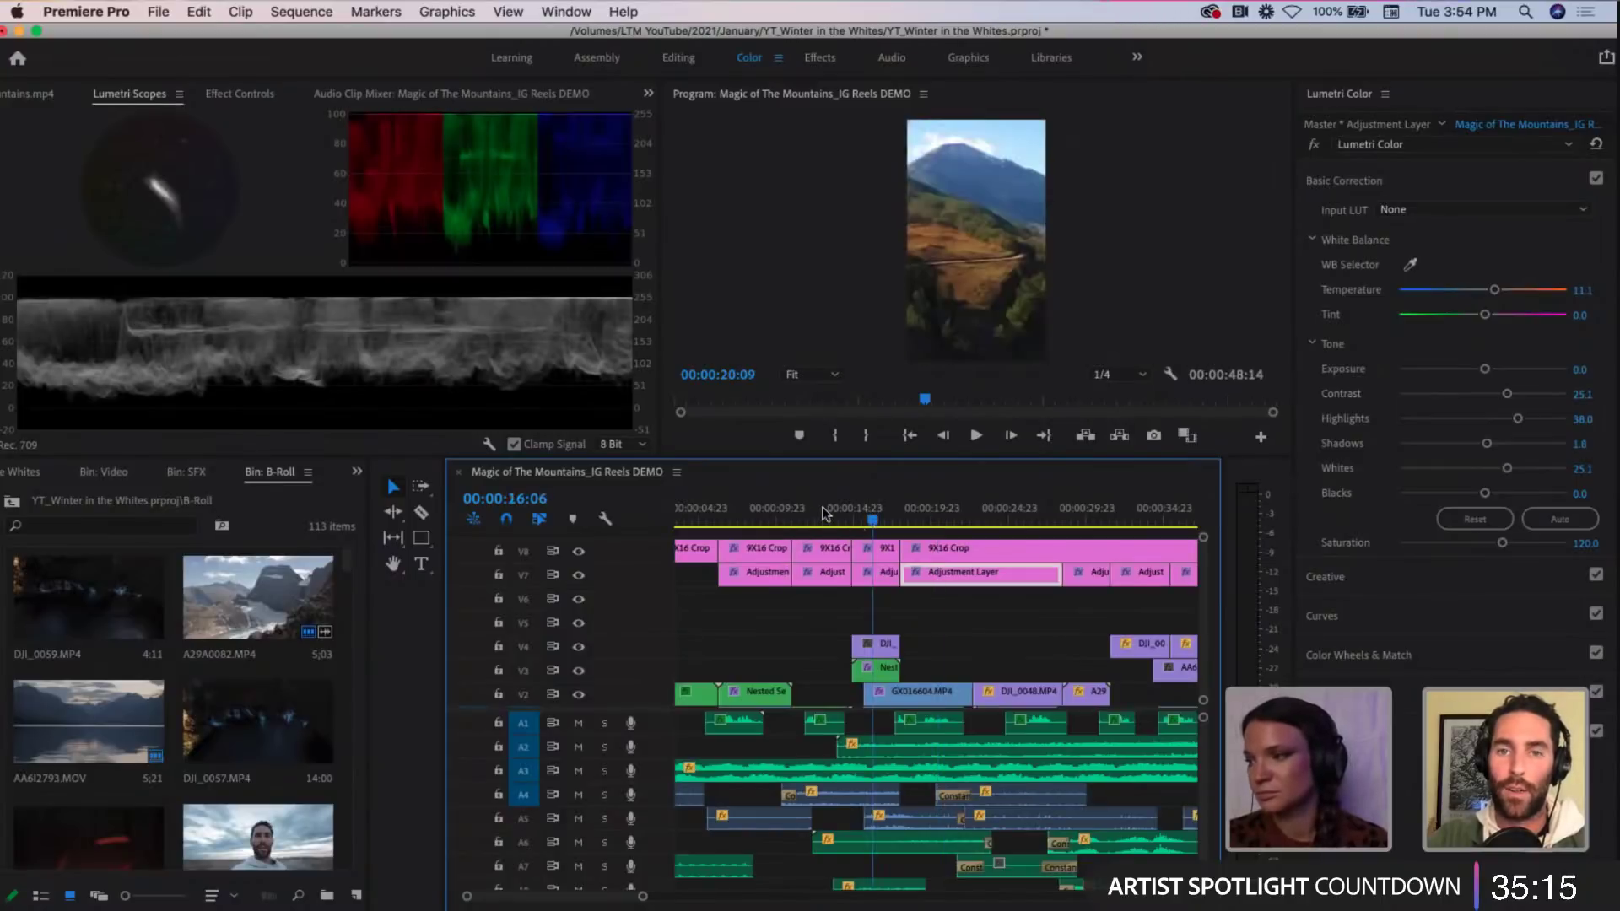
click(815, 577)
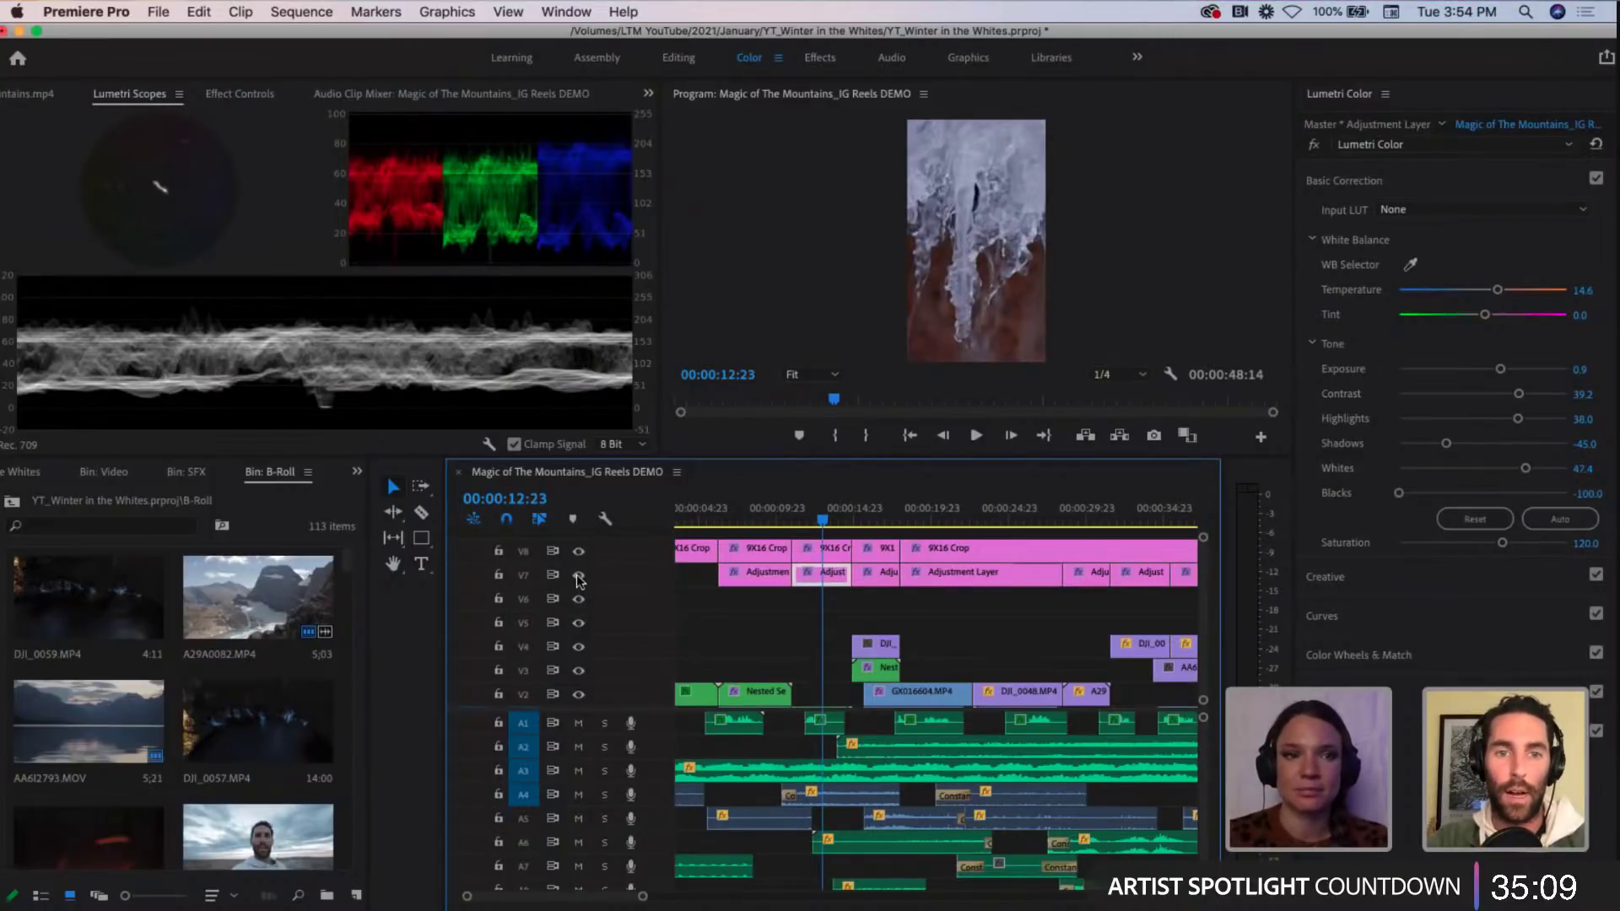
click(579, 576)
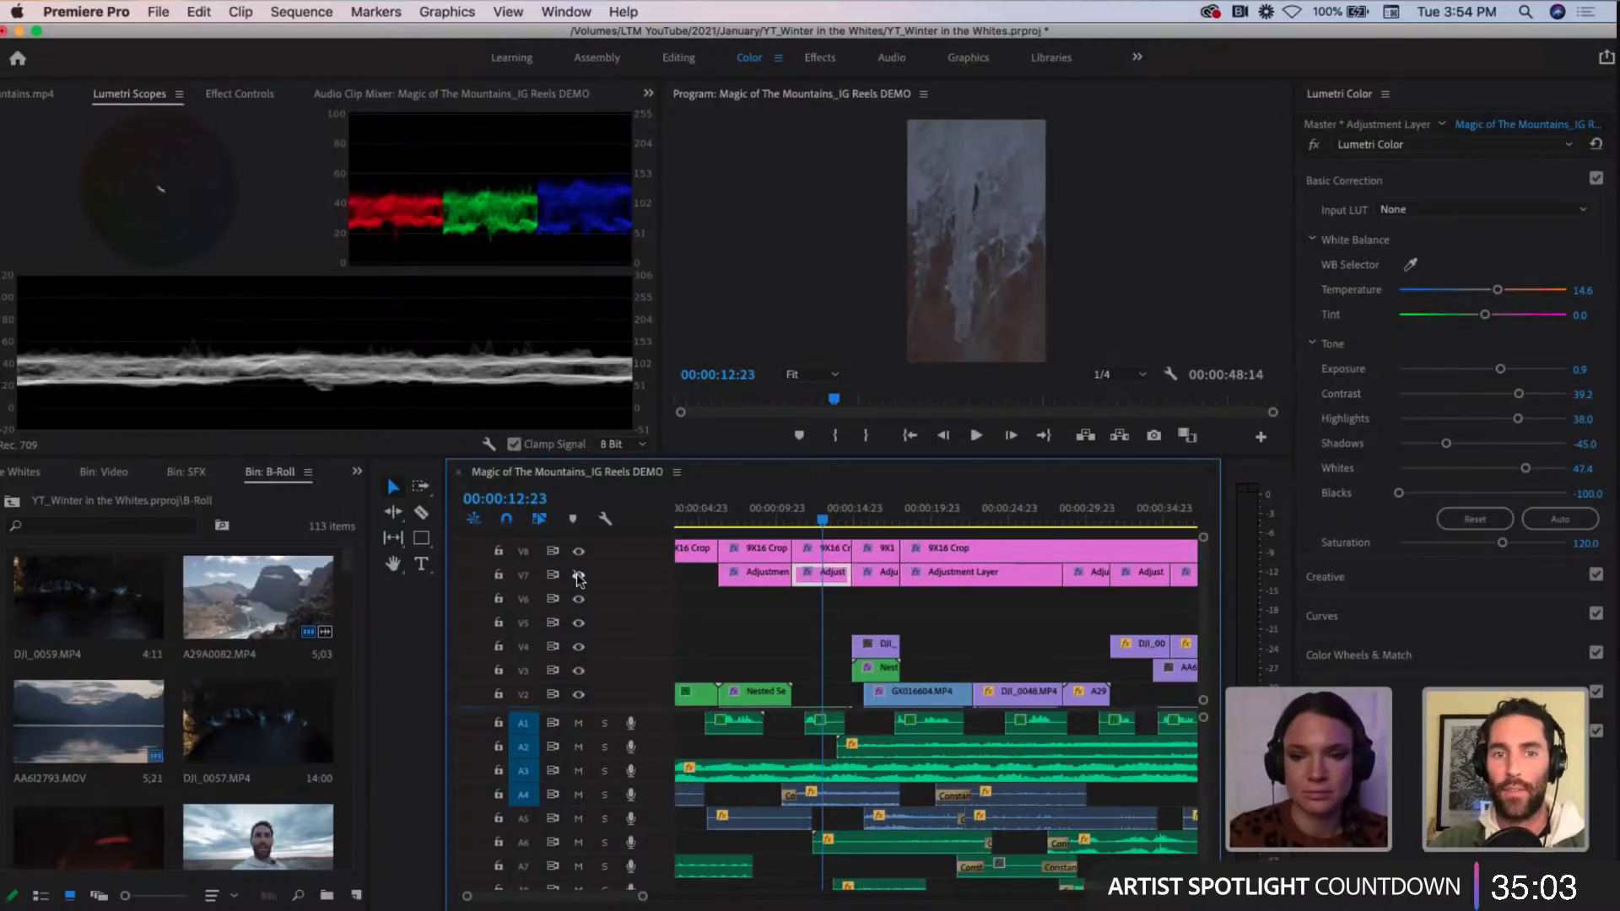
click(579, 575)
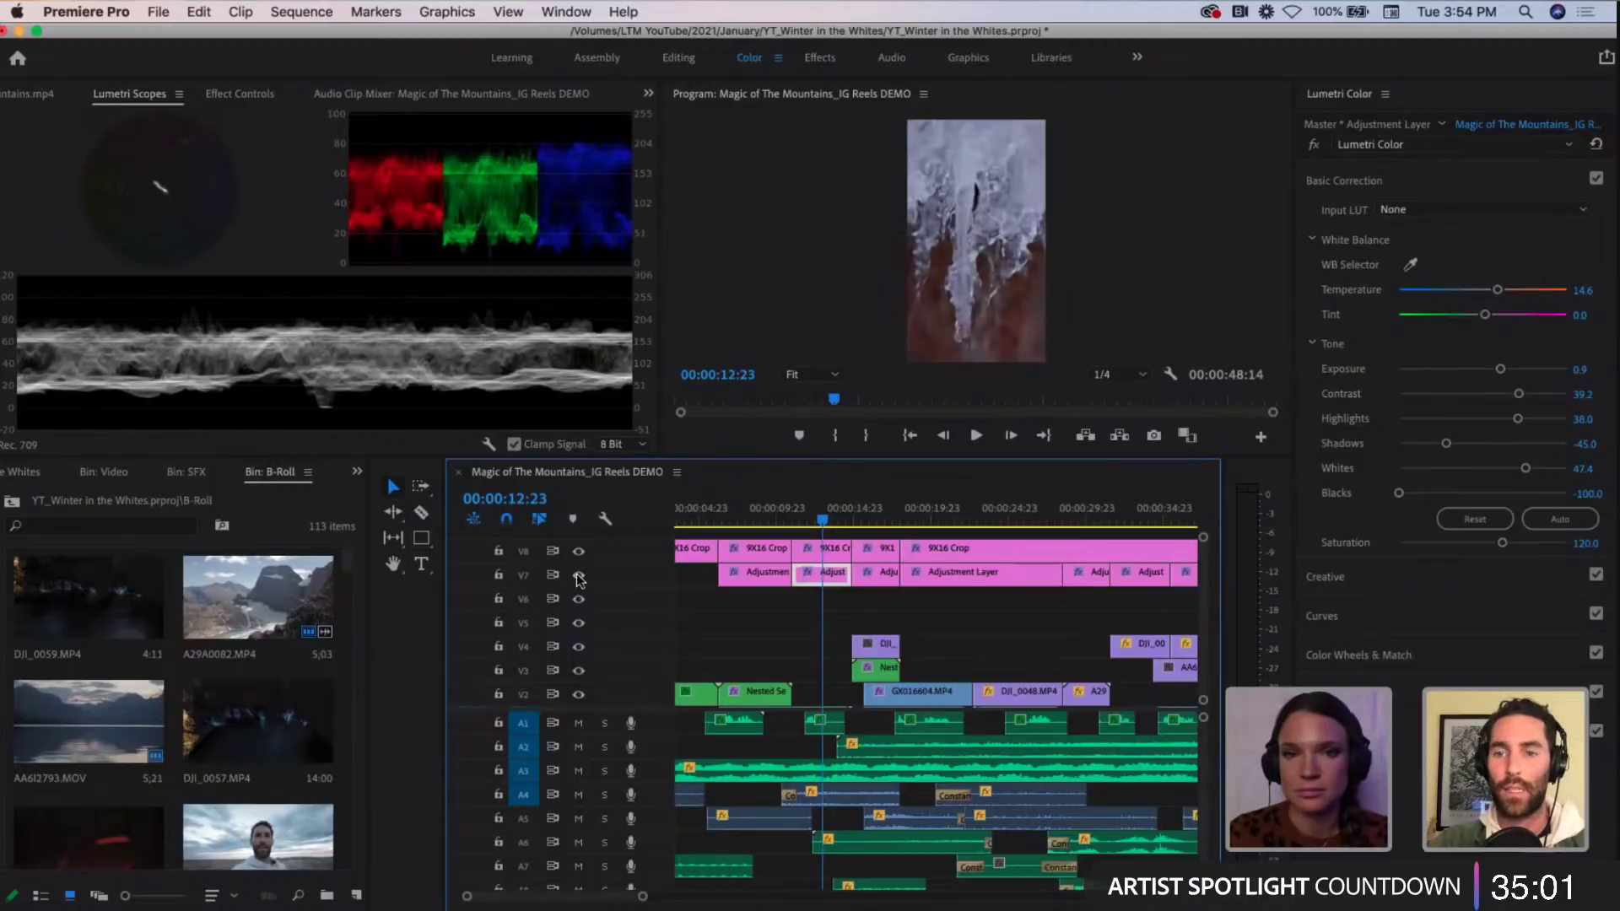
click(579, 575)
click(579, 575)
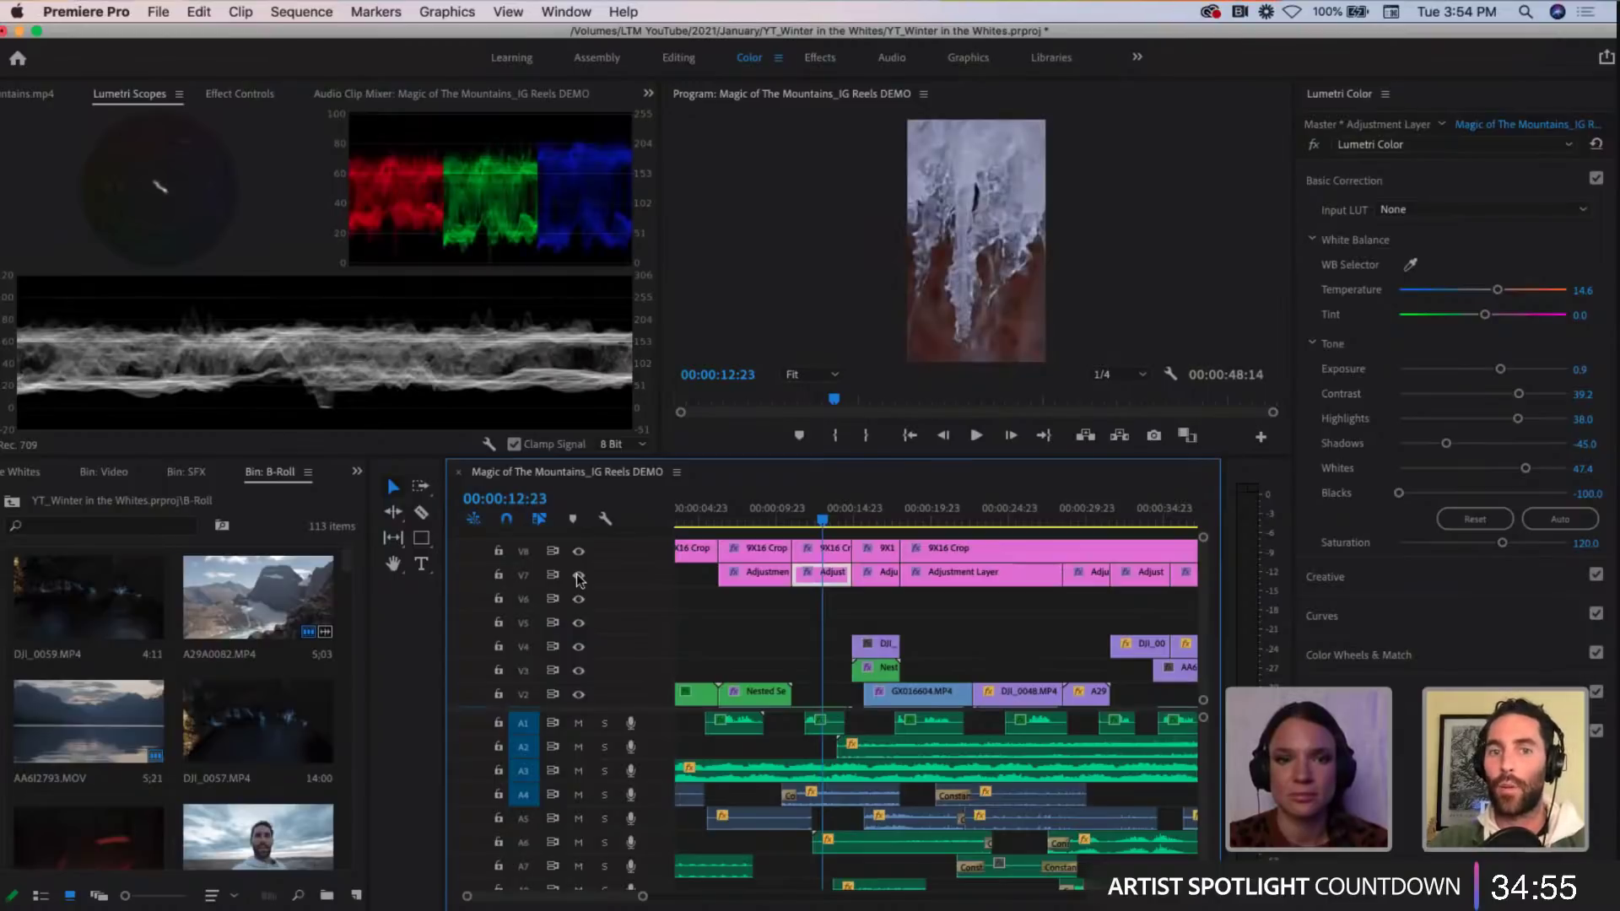
click(579, 575)
click(579, 575)
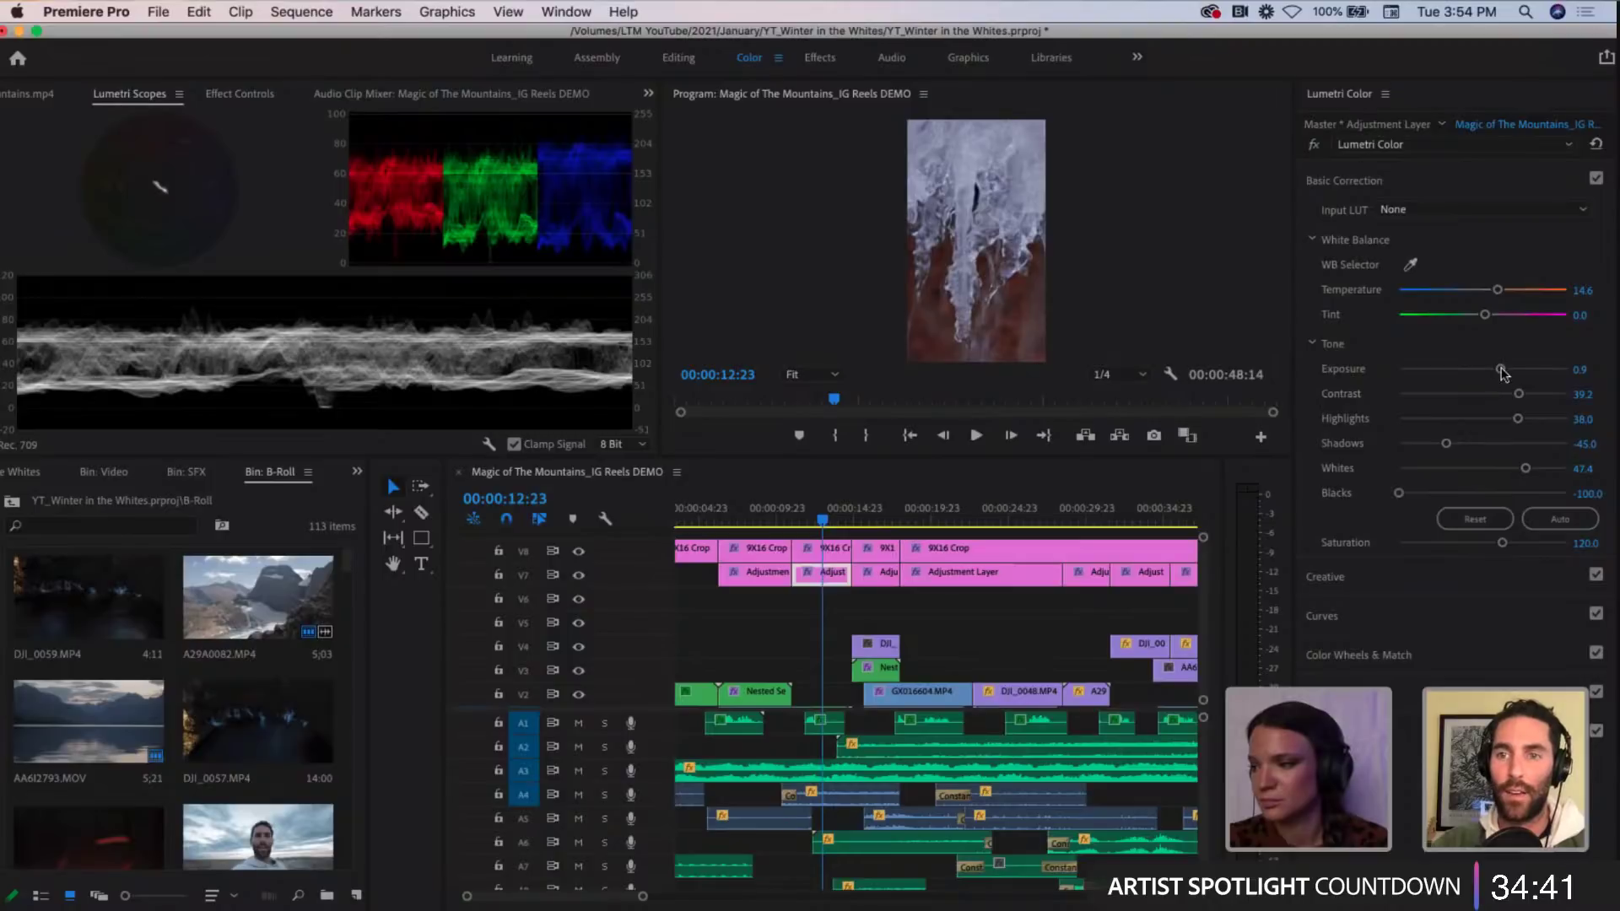
Step: Set the icicle Adjustment Layer's Exposure to 1.1, Temperature to 25.3 and Shadows to -40.2
mouse_move(1501, 371)
mouse_down()
mouse_move(1515, 370)
mouse_move(1502, 368)
mouse_up()
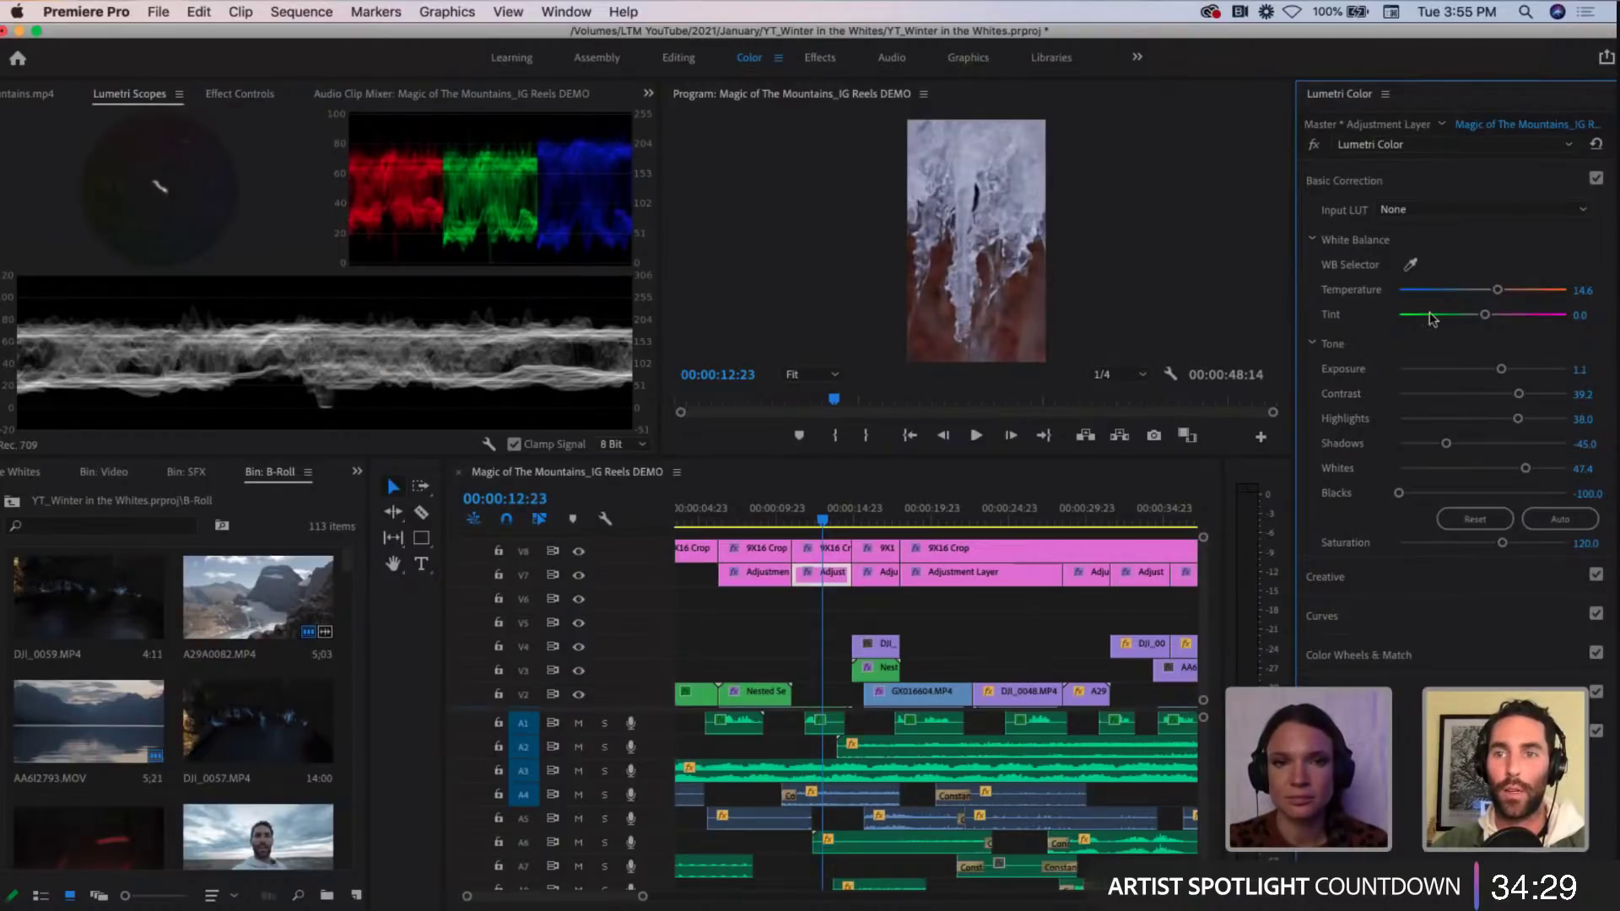
drag(1498, 292, 1511, 293)
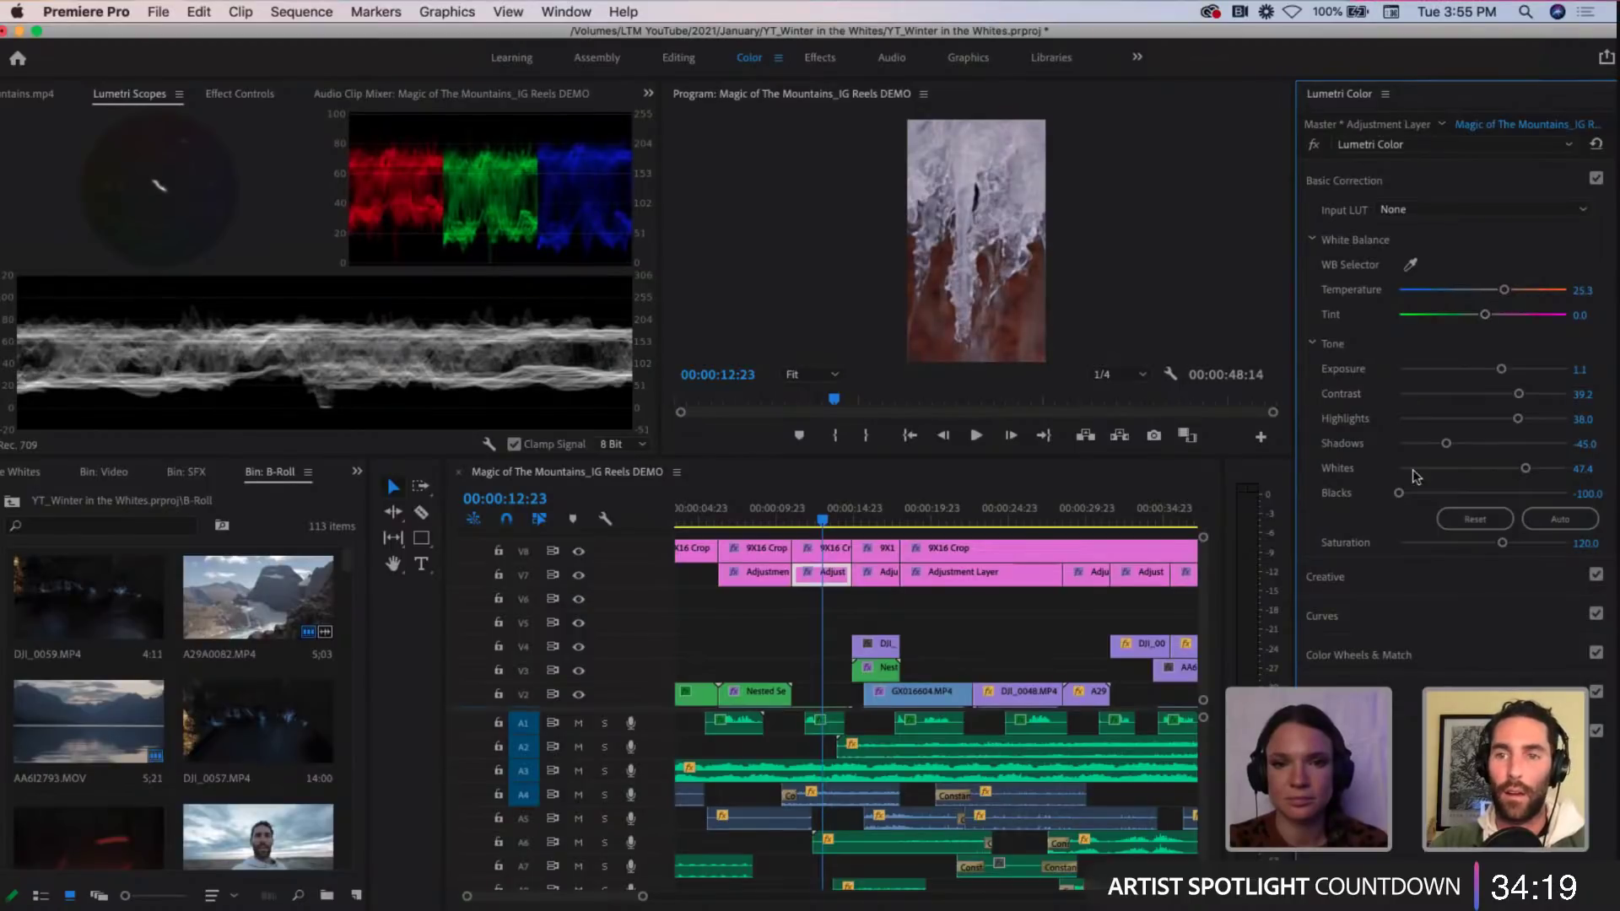
mouse_move(1447, 443)
mouse_down()
mouse_move(1419, 439)
mouse_move(1498, 451)
mouse_move(1427, 443)
mouse_move(1449, 444)
mouse_up()
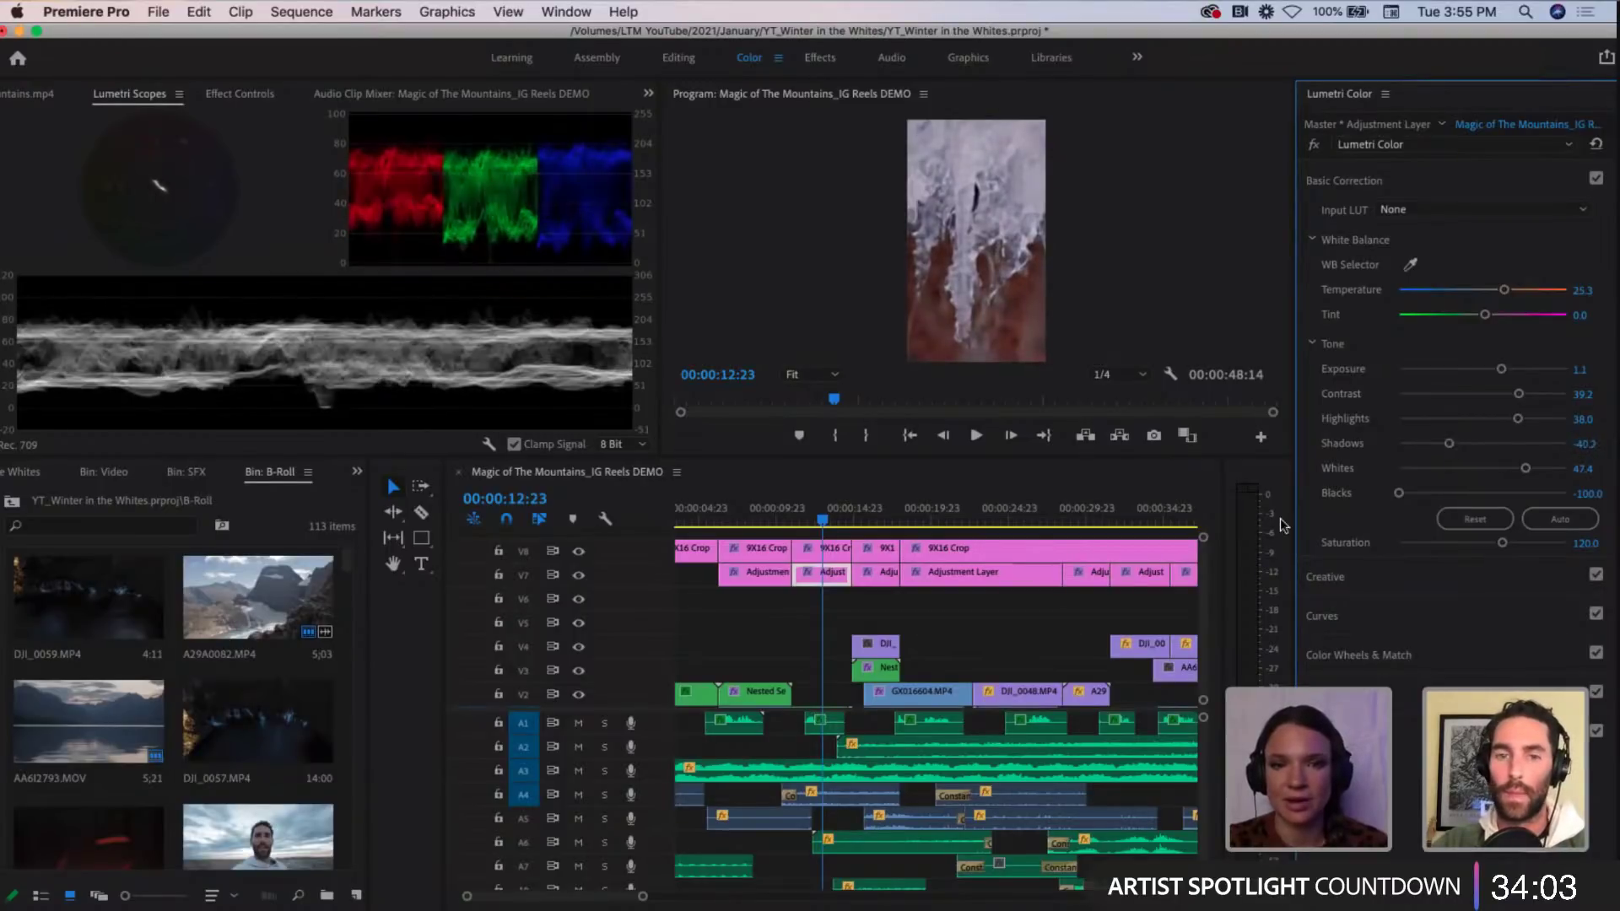
Step: Compare the regraded icicle shot with track V7's output off and on, leave it on, and deselect the Adjustment Layer
click(579, 576)
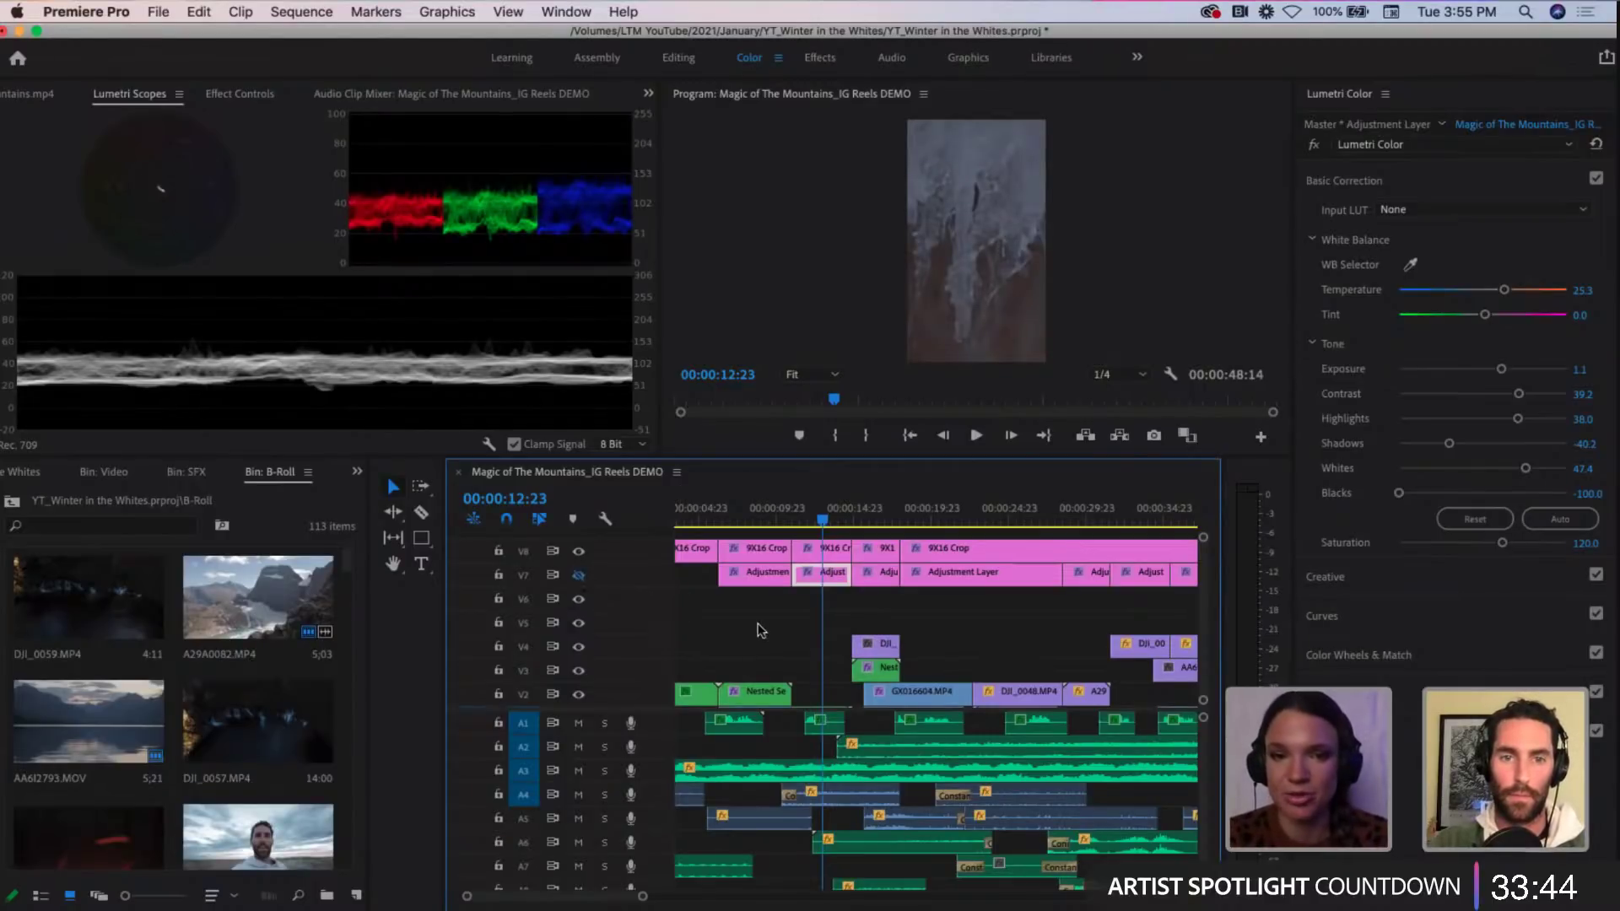
click(579, 575)
click(800, 619)
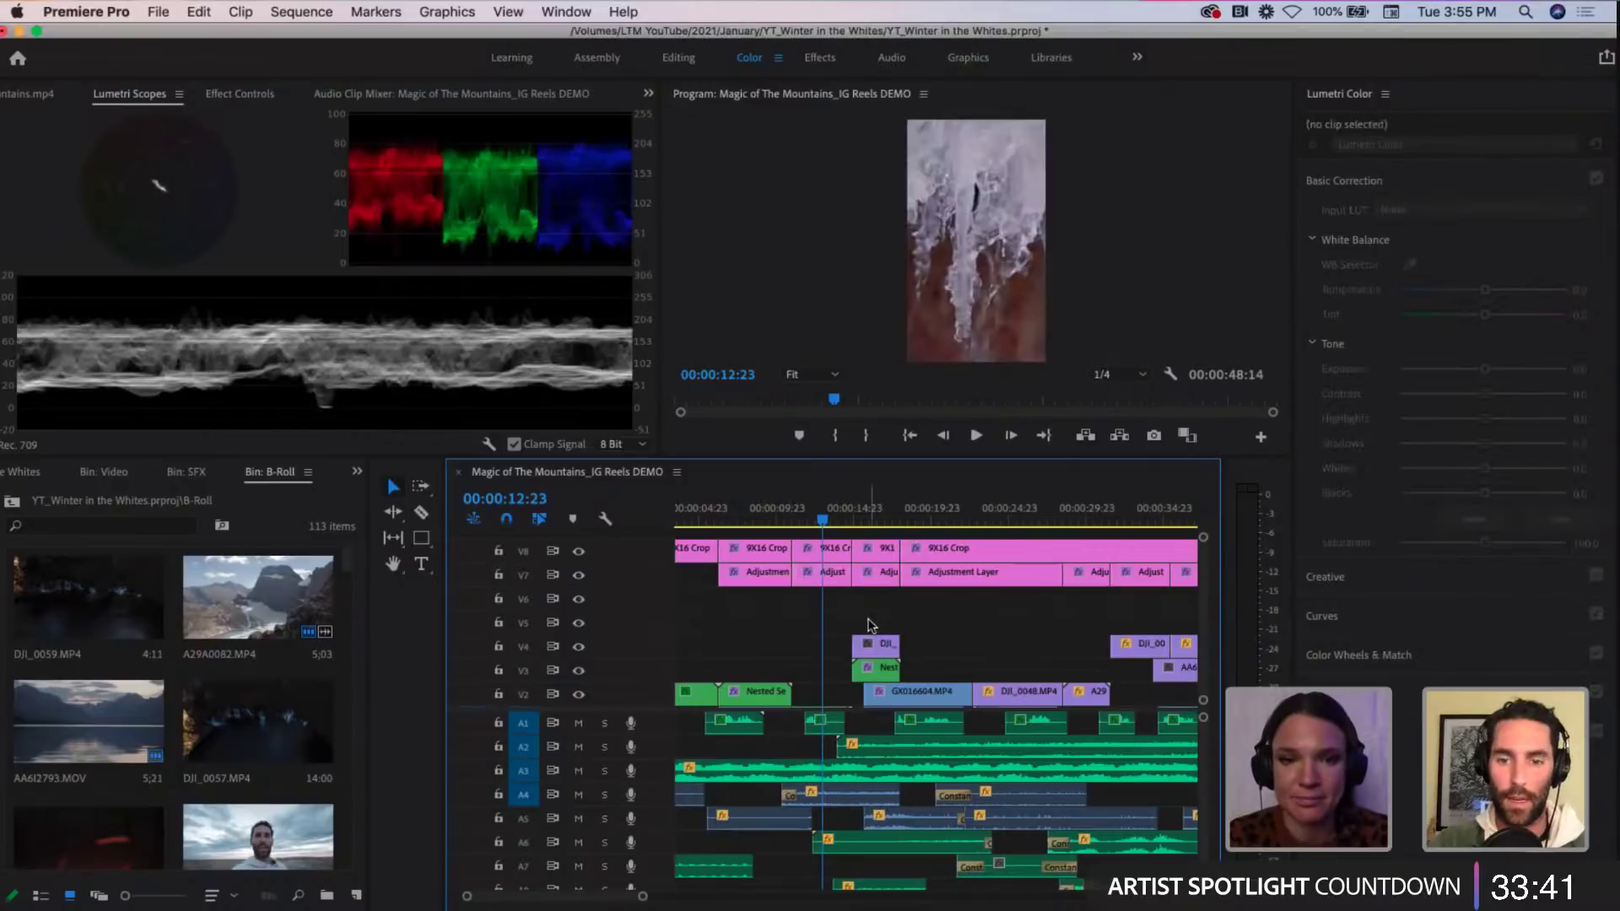
Step: Examine the Adjustment Layer segment on V7 over the shot at 00:00:33:23 and its Lumetri Color settings
key(minus)
drag(870, 521, 936, 521)
key(equal)
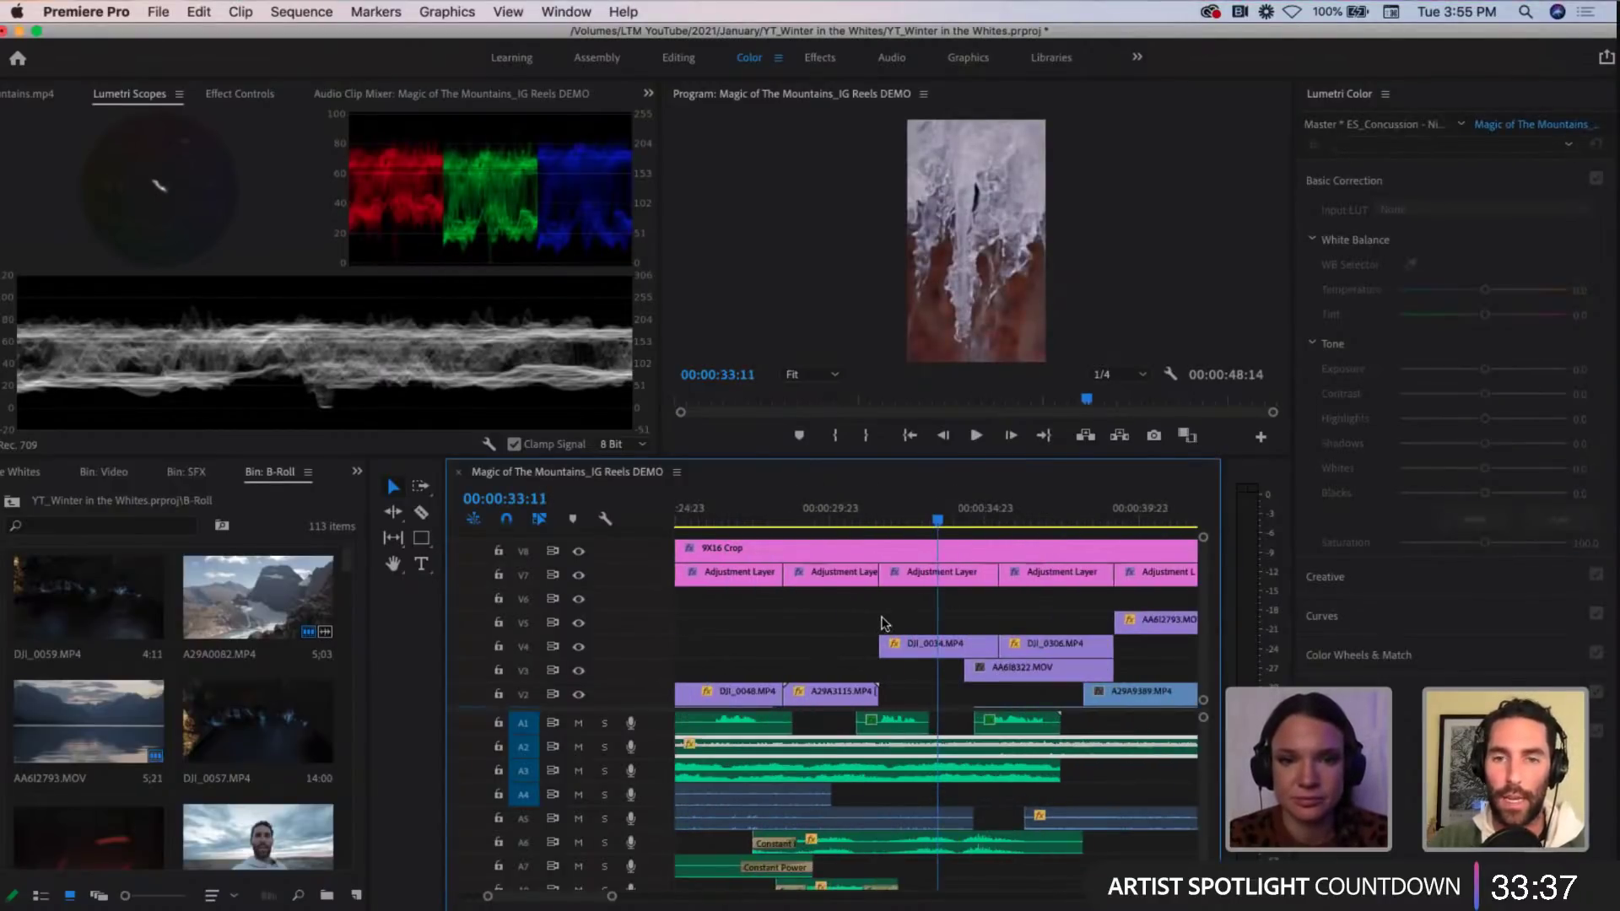
click(886, 624)
click(918, 521)
key(minus)
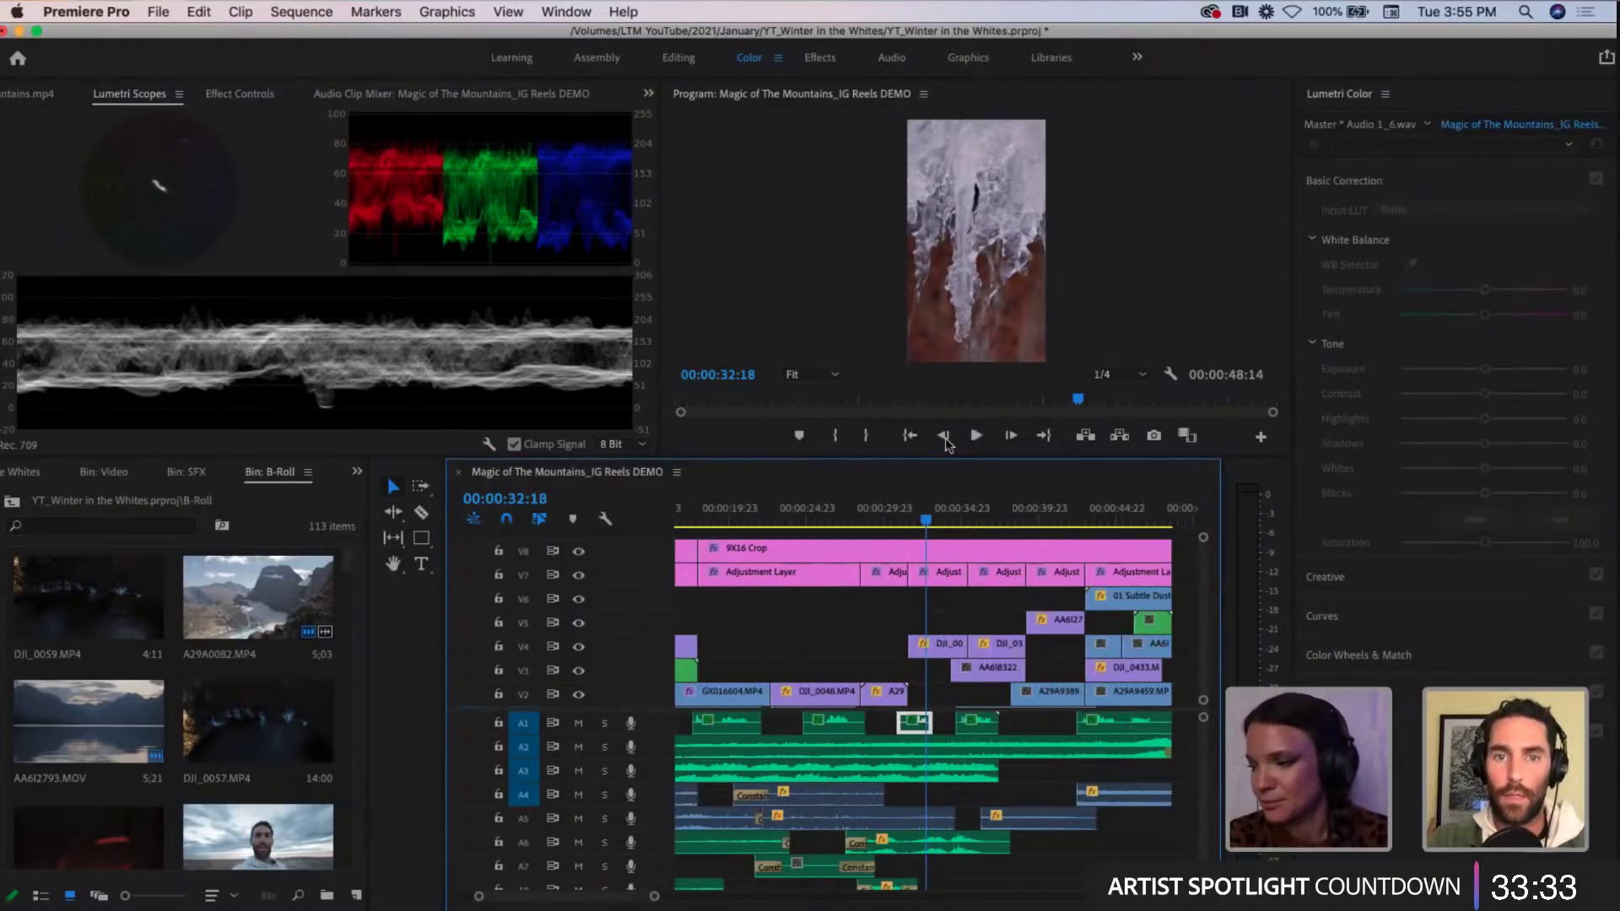
click(947, 573)
click(947, 520)
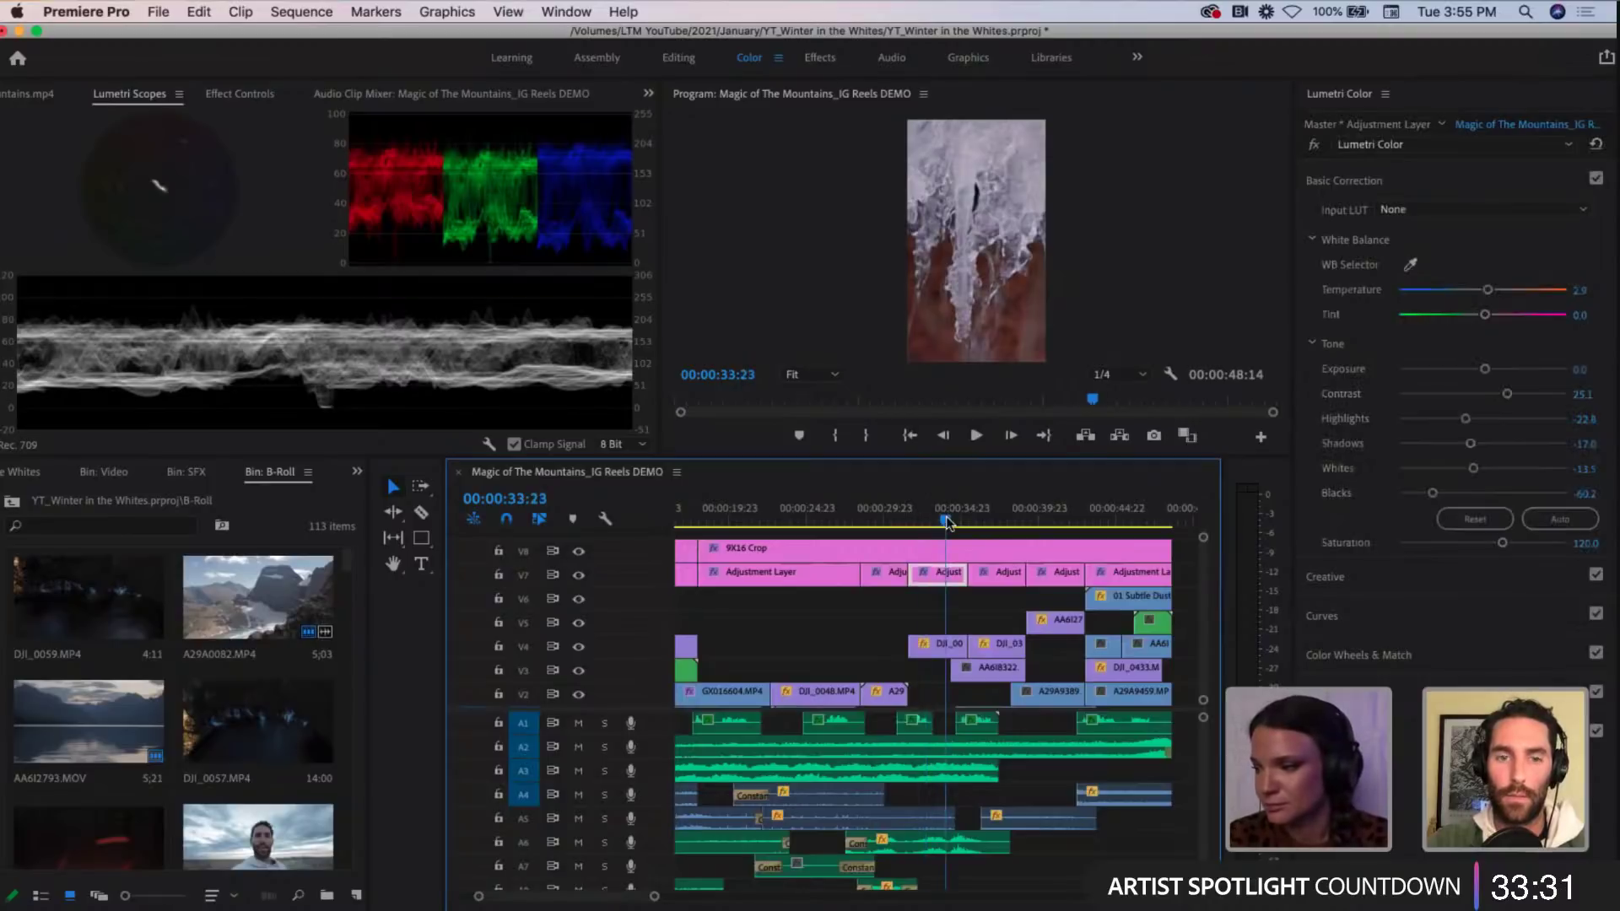
Step: Switch to the Editing workspace and bring up the frame at 00:00:36:03 in the Reels sequence
click(681, 58)
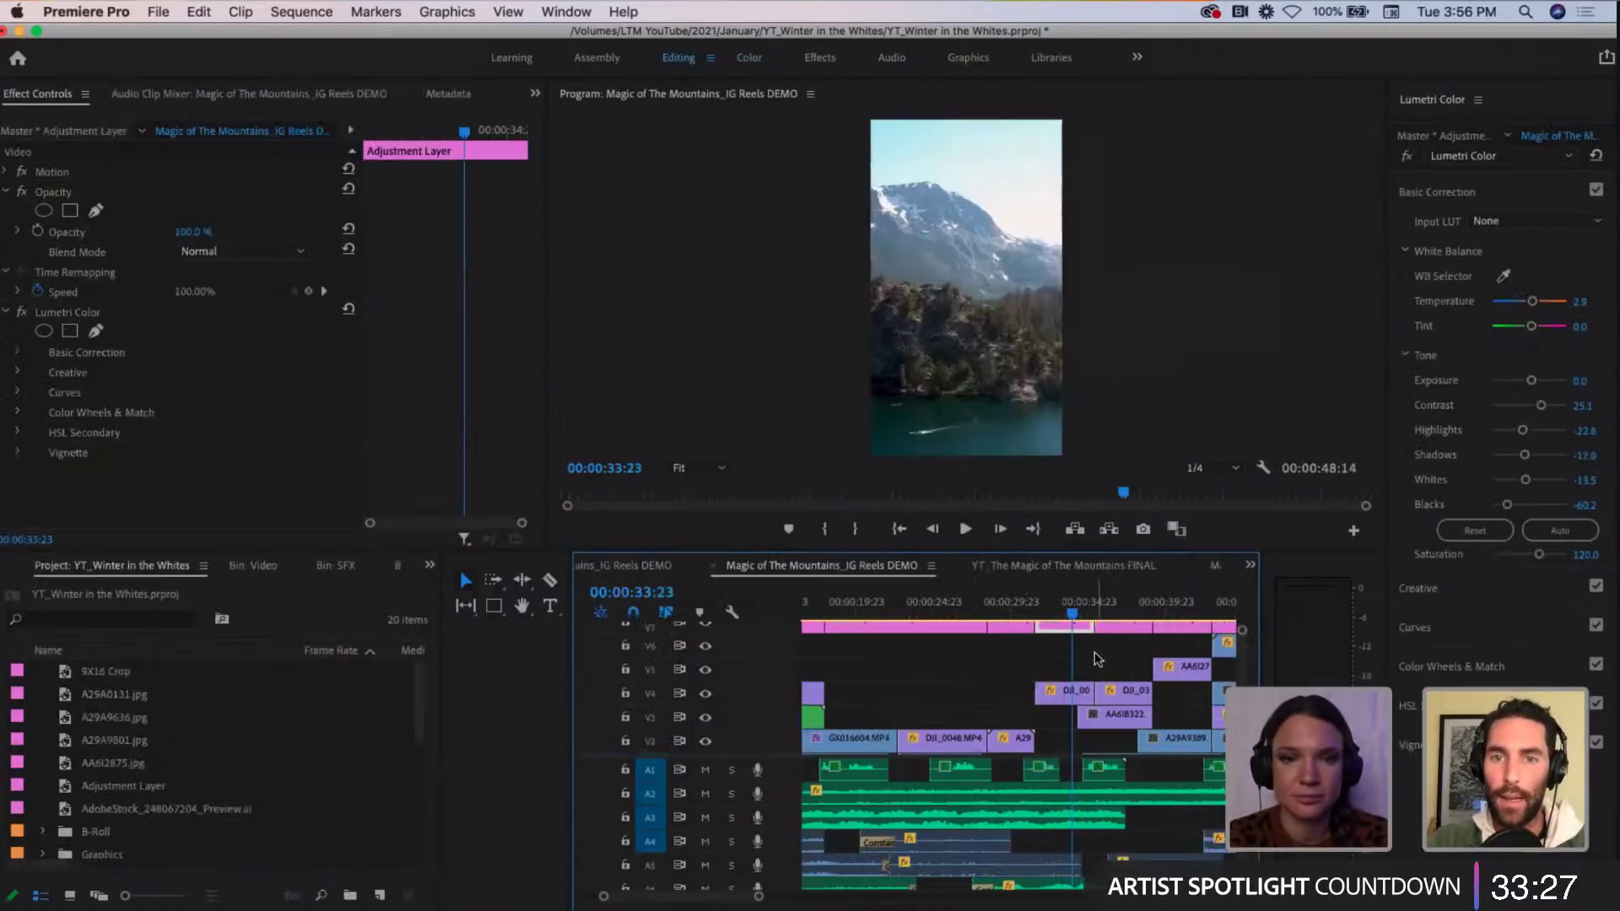
click(1095, 654)
key(equal)
key(equal)
click(1154, 613)
key(minus)
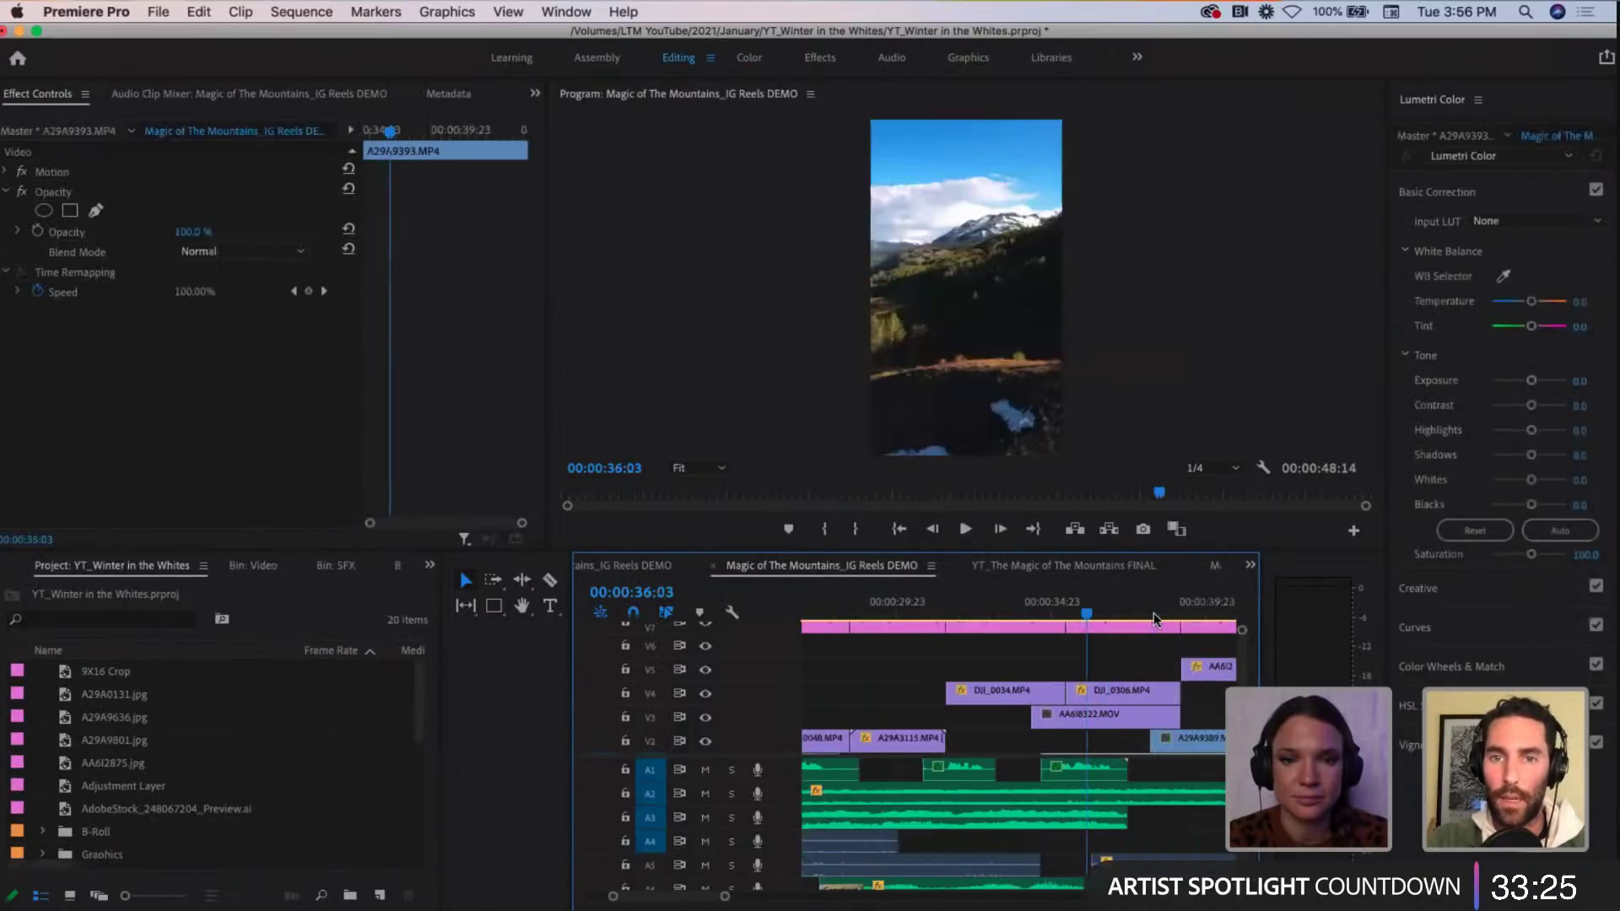
Step: Compare the lake shot at 00:00:40:06 with track V7's output off and on, and inspect the Adjustment Layer at 00:00:44:10
click(1174, 604)
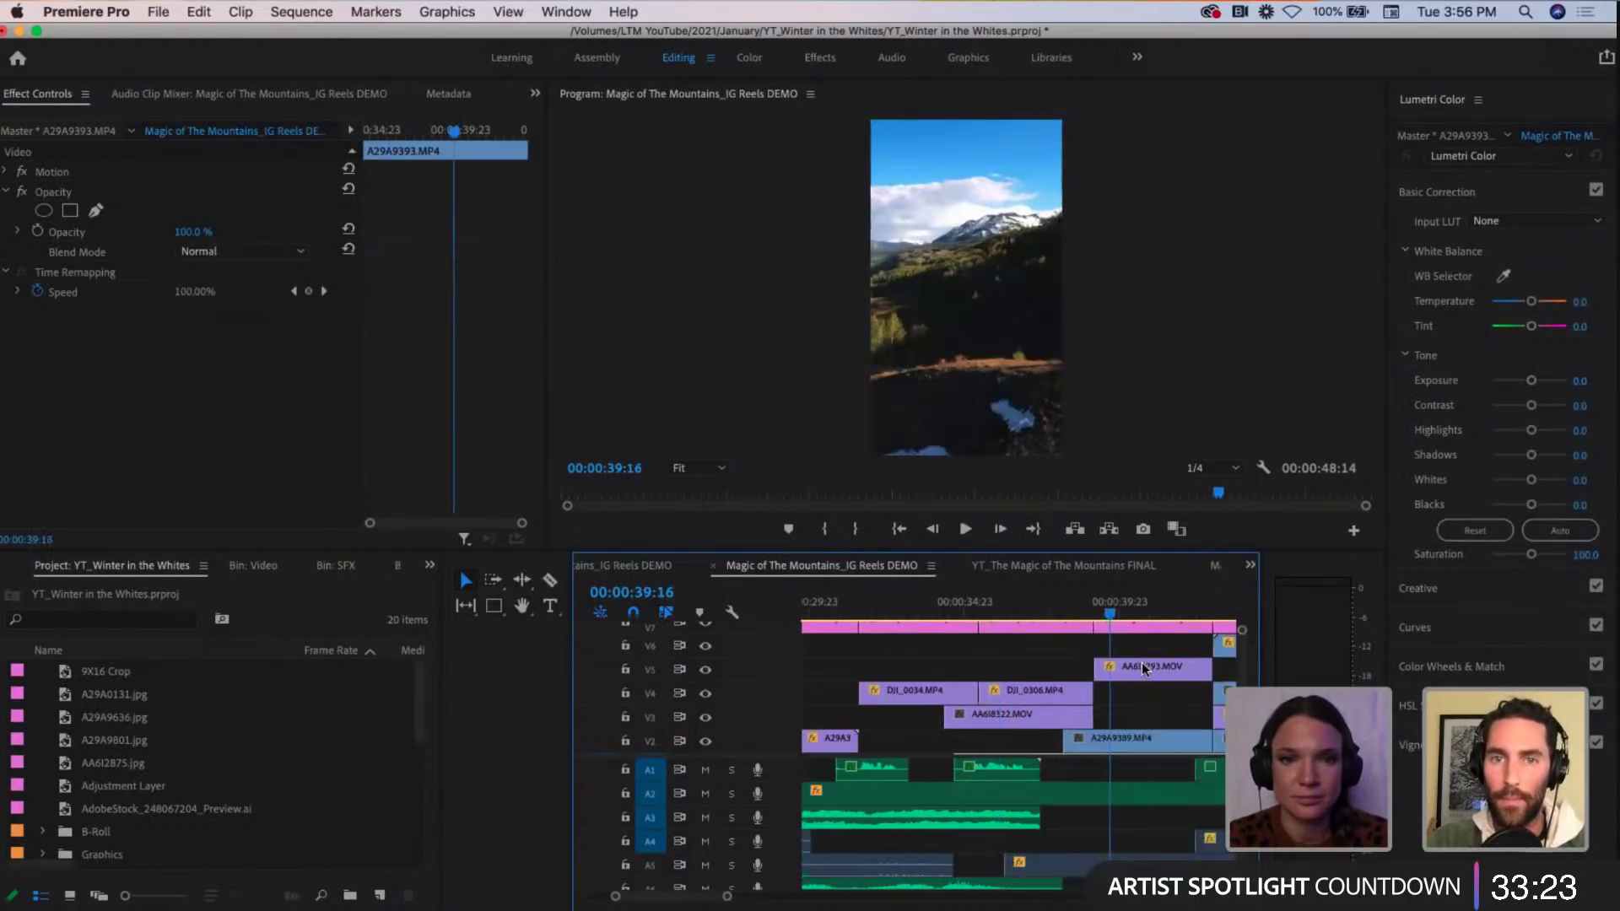
scroll(1142, 662, down, 3)
click(1068, 609)
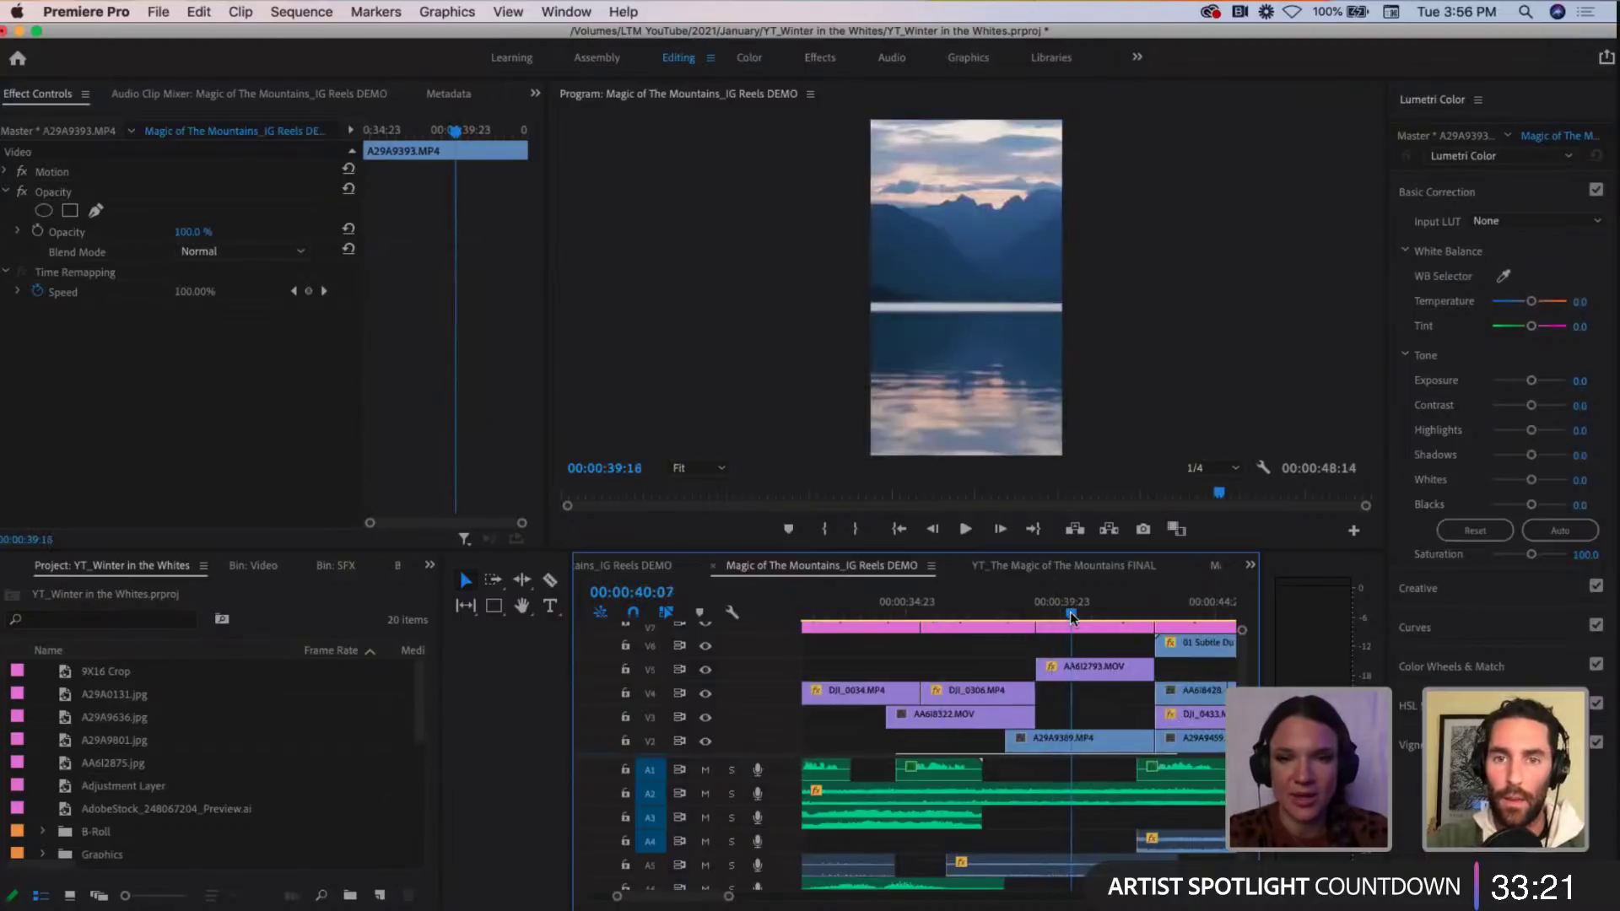
scroll(1067, 667, up, 2)
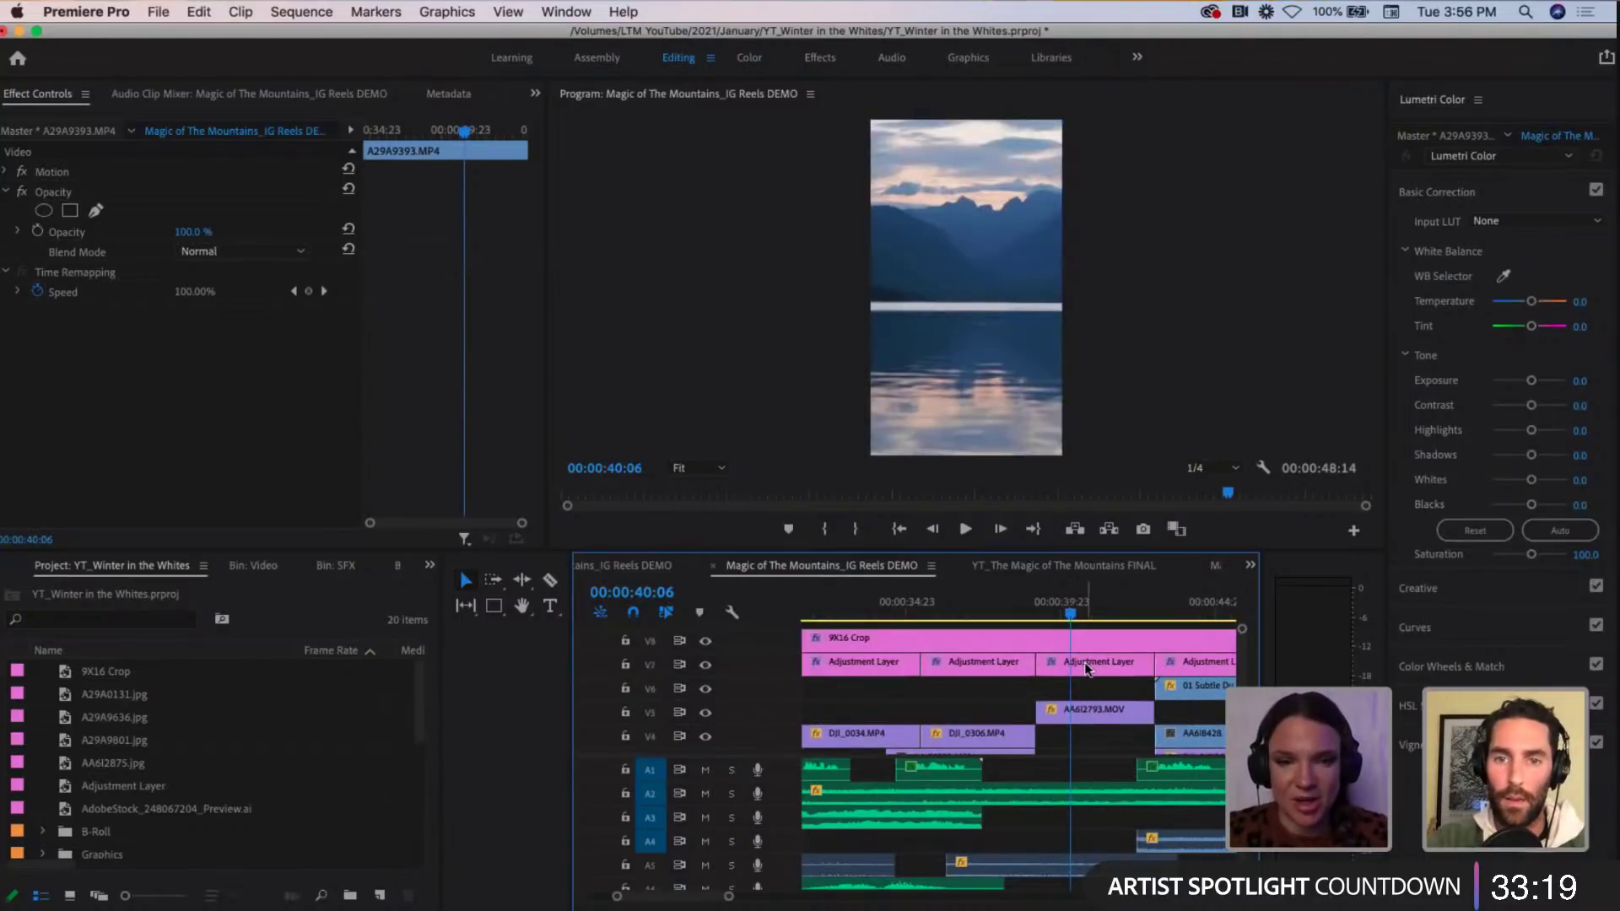
click(1093, 665)
click(705, 665)
click(705, 665)
scroll(1072, 663, right, 3)
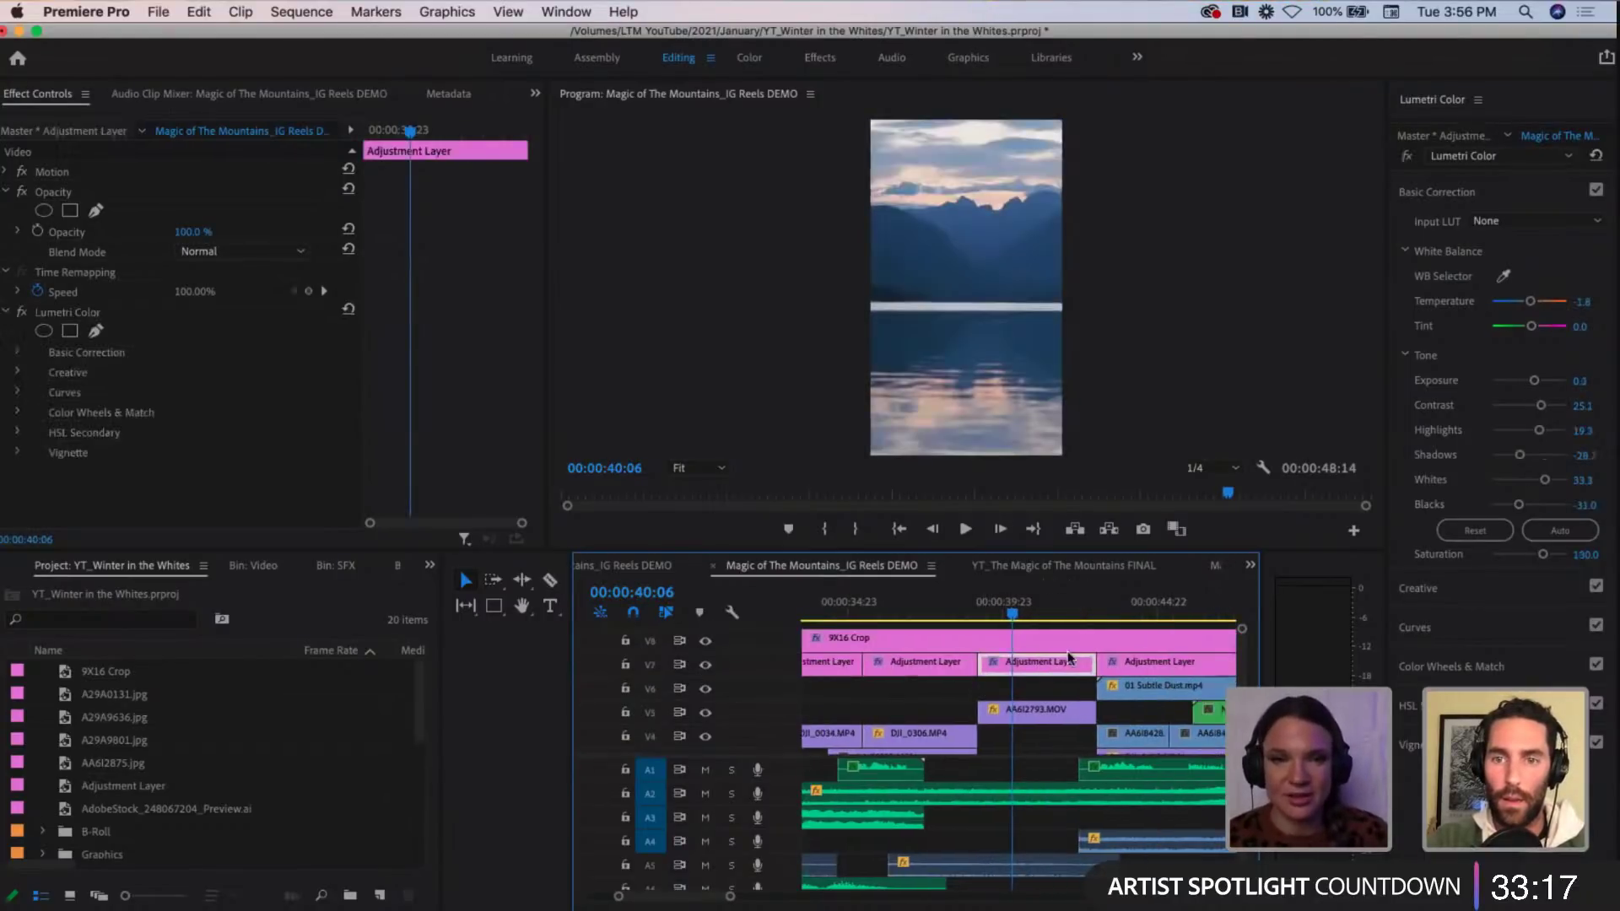
click(1084, 605)
click(1070, 667)
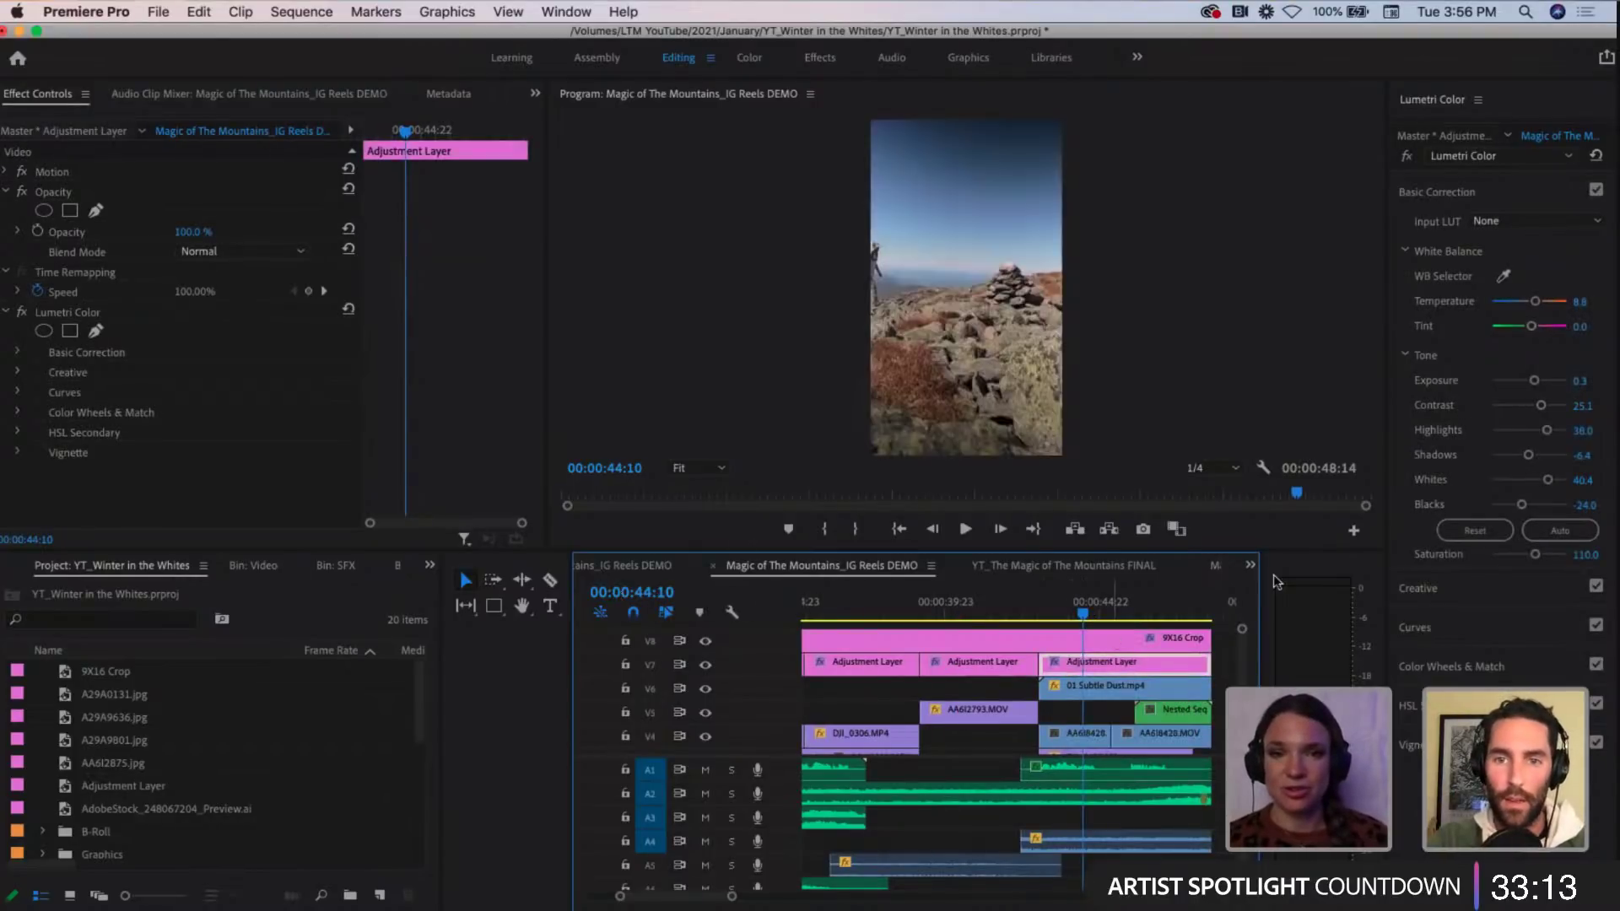
Step: Switch to the YT_The Magic of The Mountains FINAL sequence and select the Adjustment Layer over the desert road shot at 00:01:16:08
click(1055, 568)
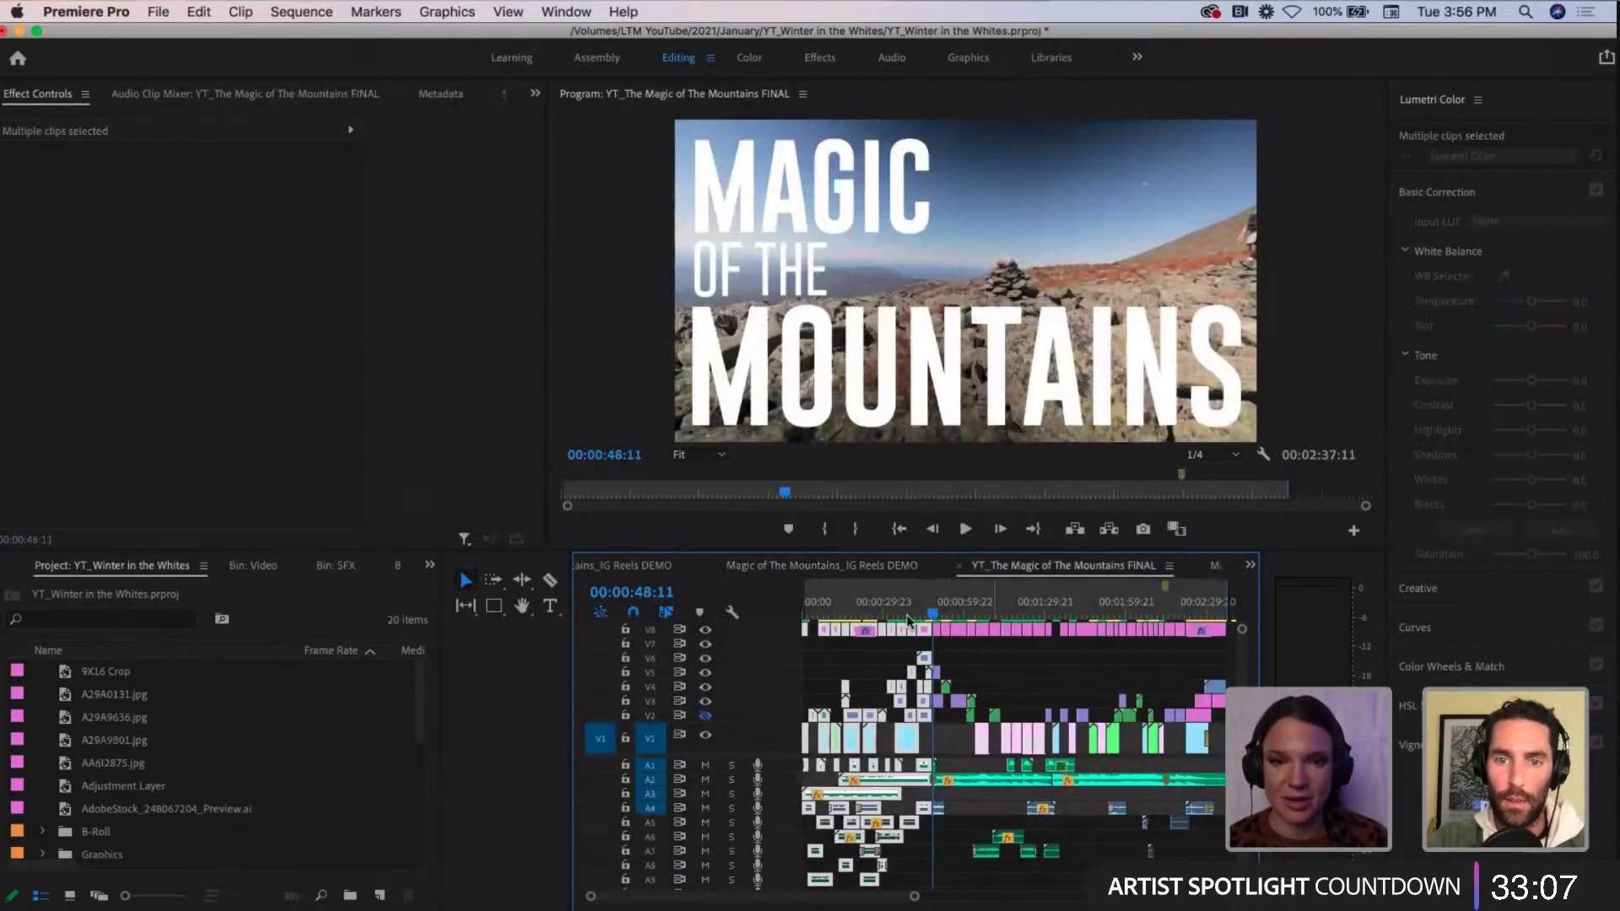
click(1013, 614)
key(=)
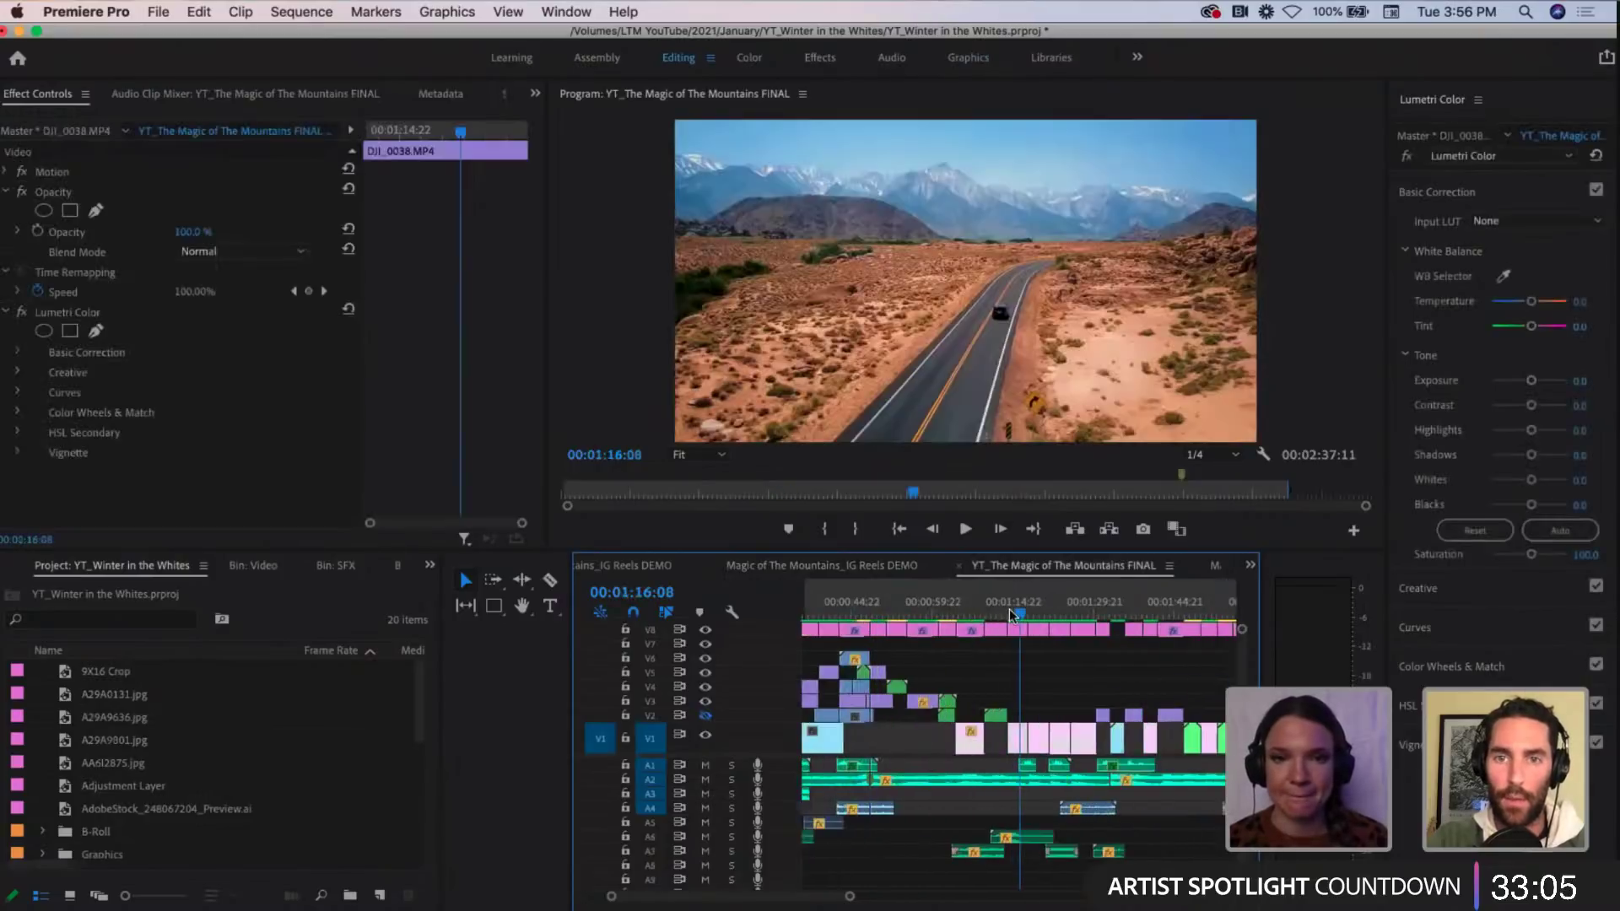
scroll(1017, 629, up, 1)
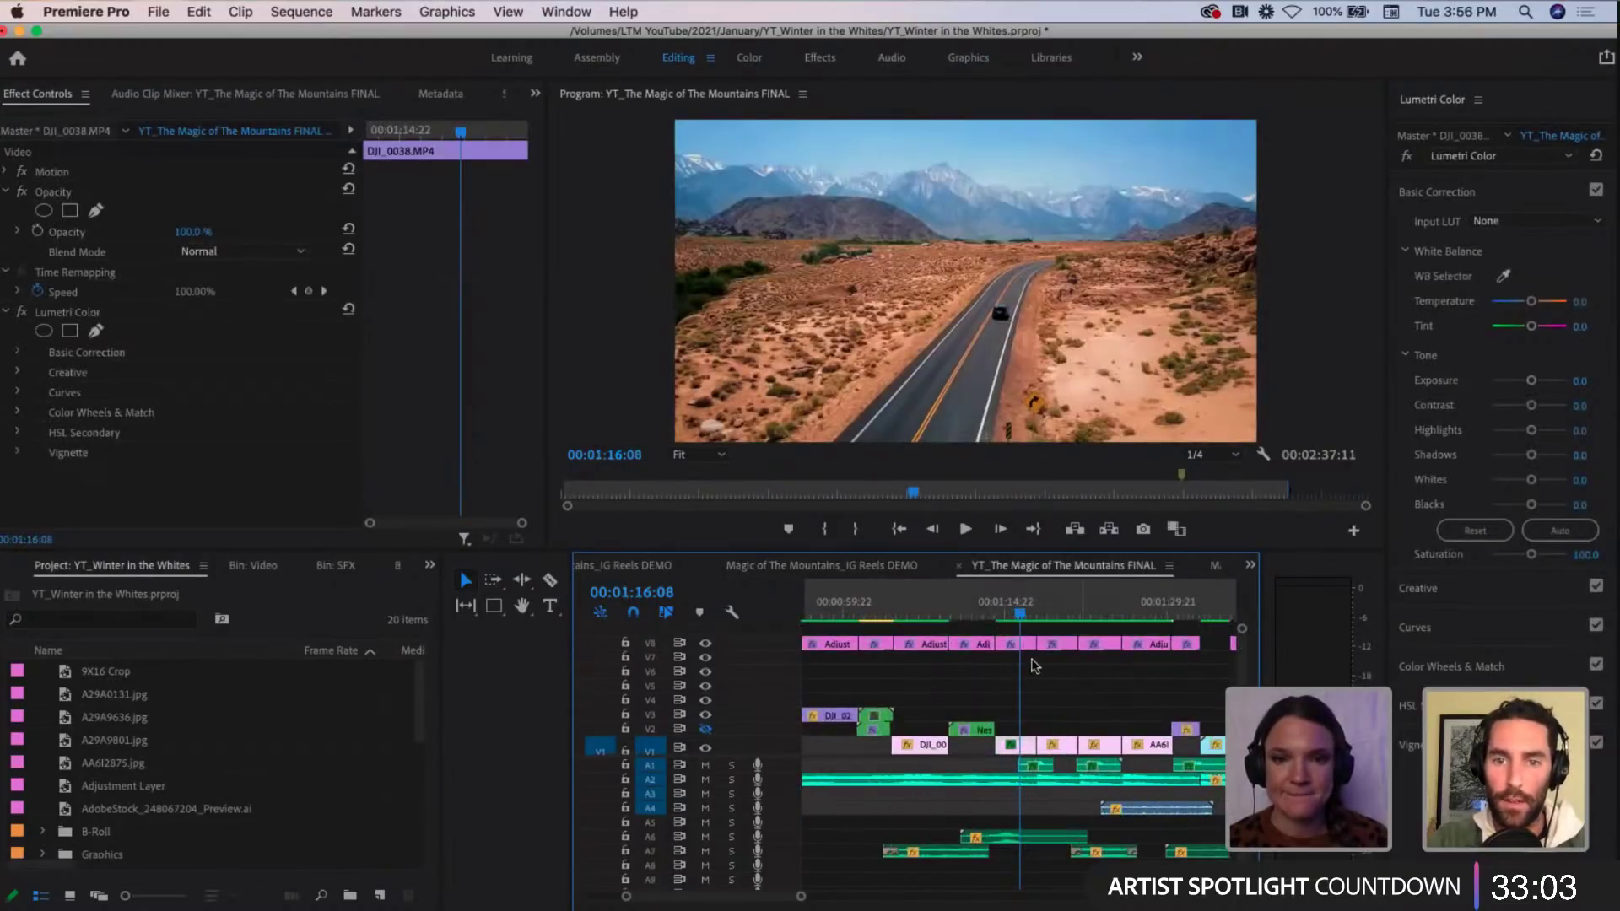
click(1014, 645)
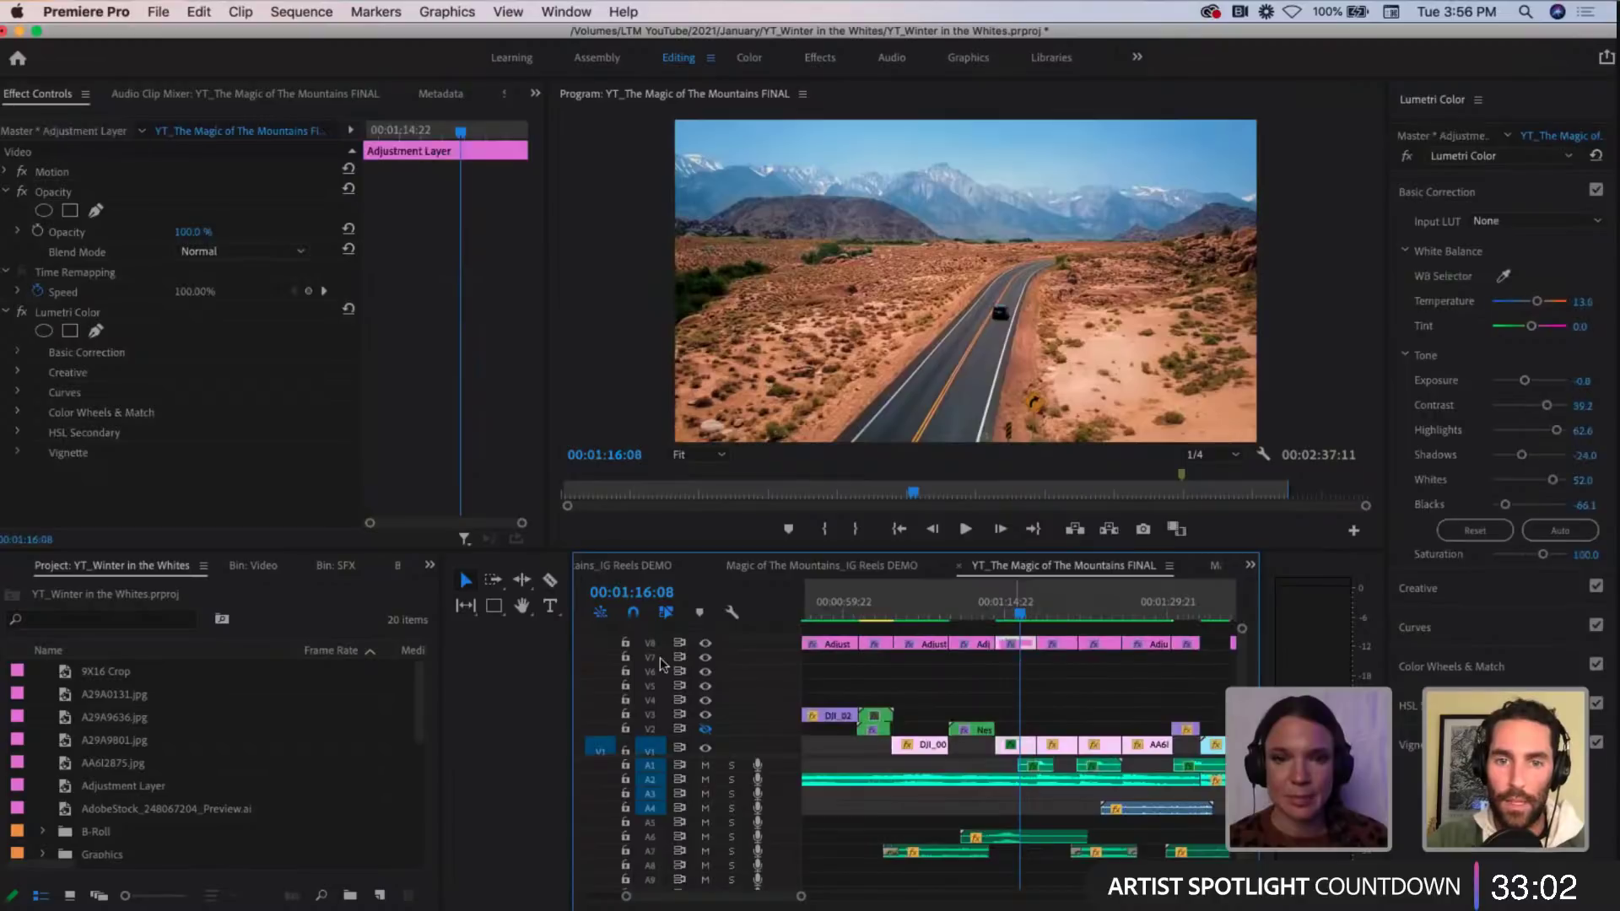
Step: Compare the desert road shot with track V8's output off and on, leaving it on, and deselect its Adjustment Layer
click(706, 645)
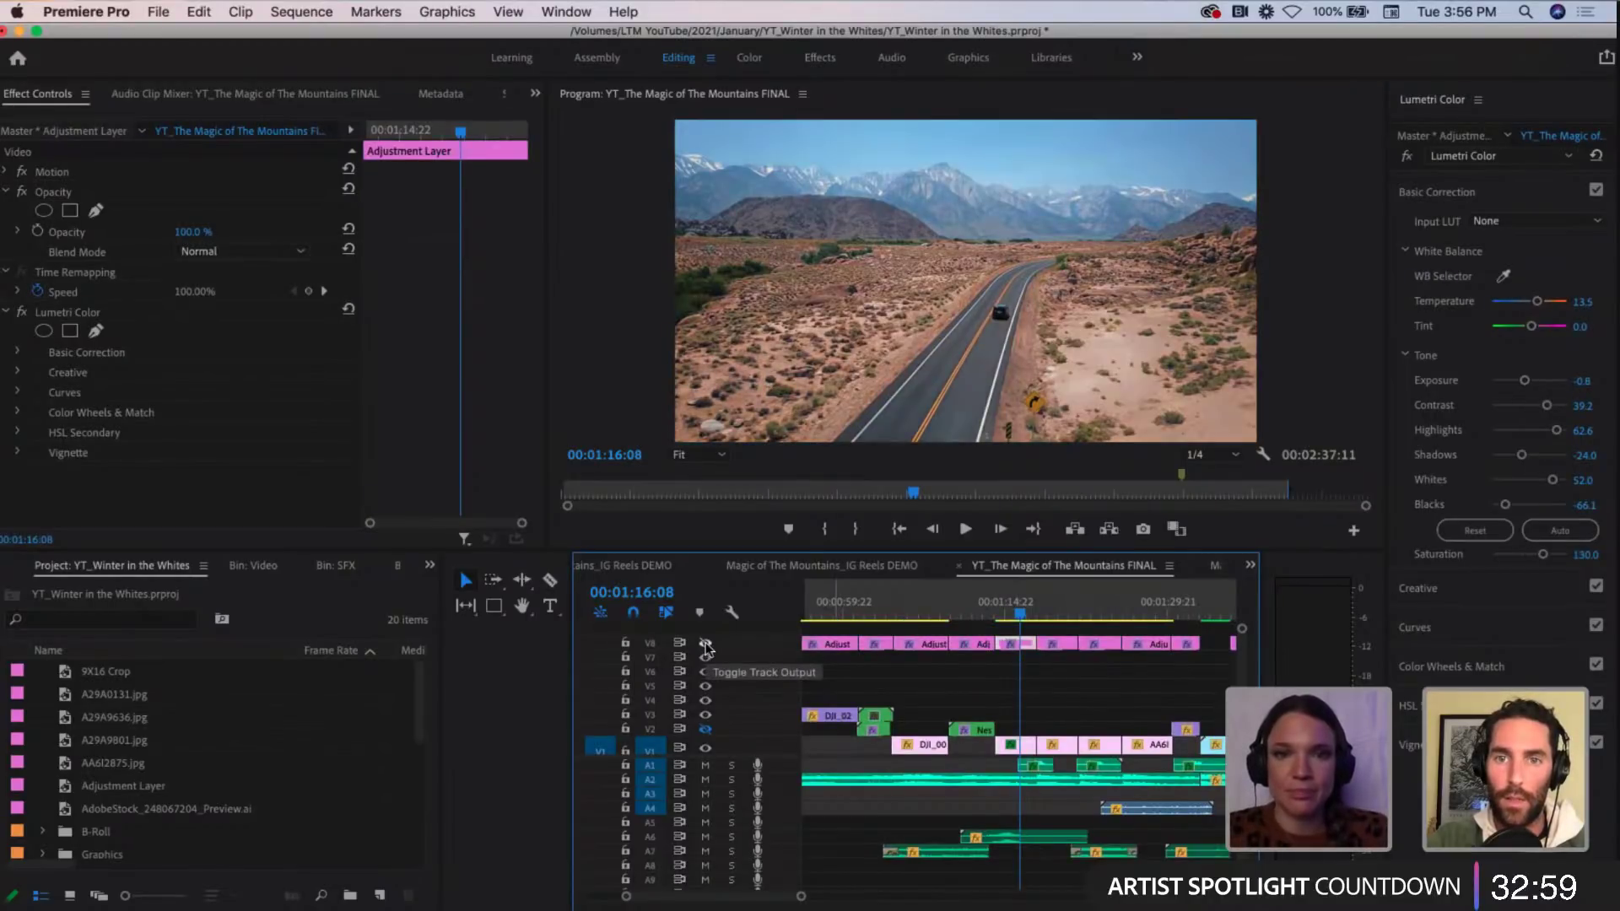
click(705, 645)
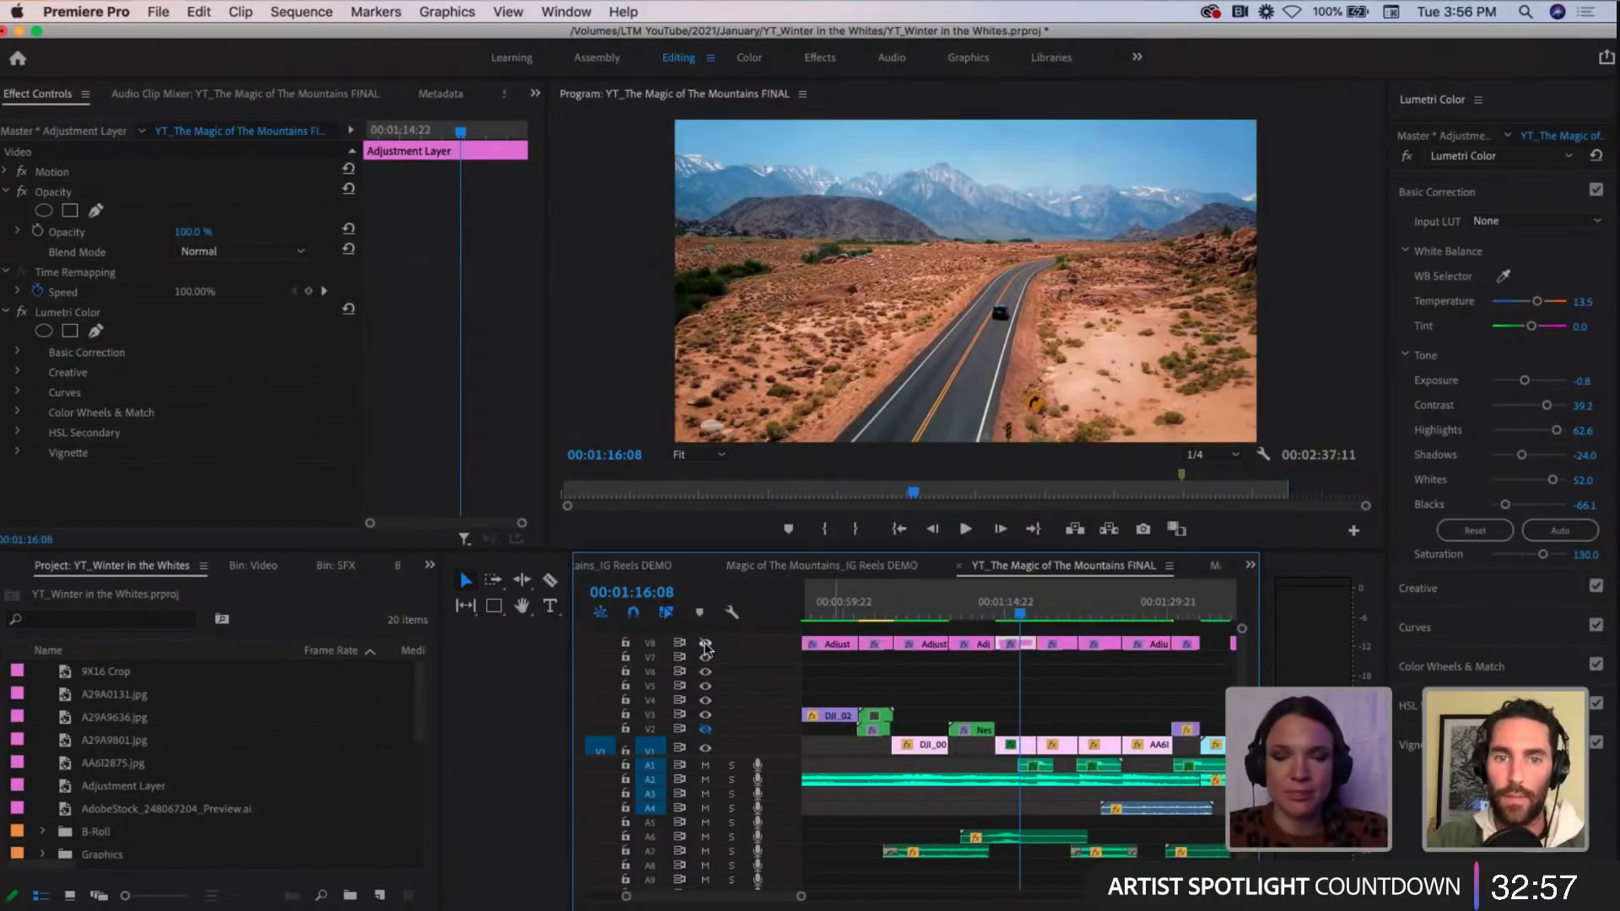
click(705, 645)
click(705, 645)
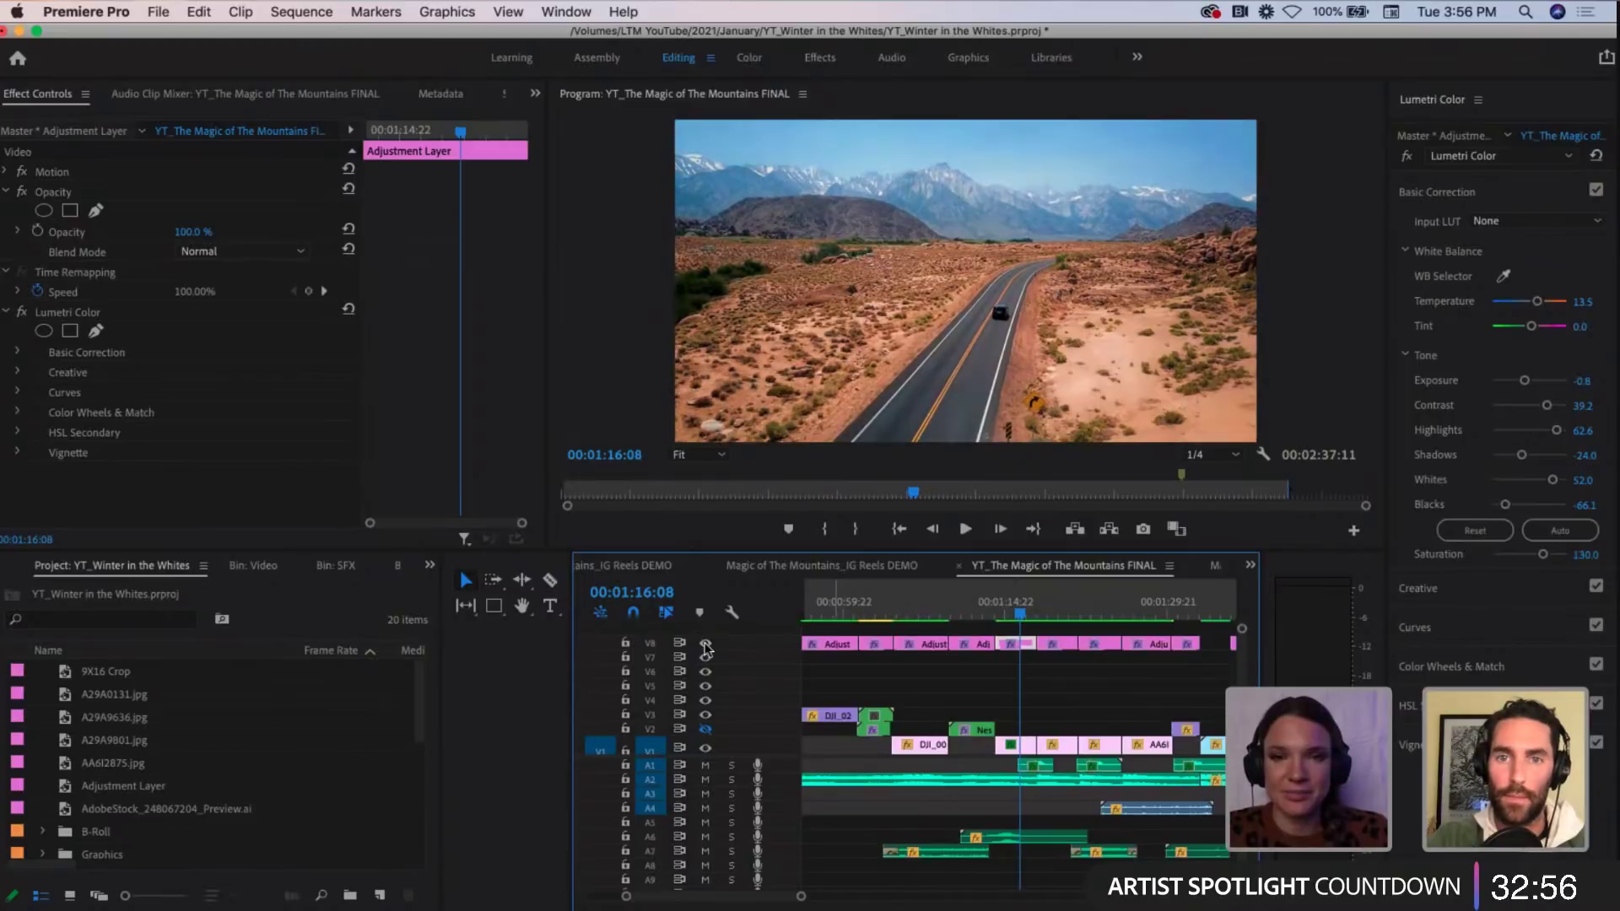
click(1018, 670)
key(=)
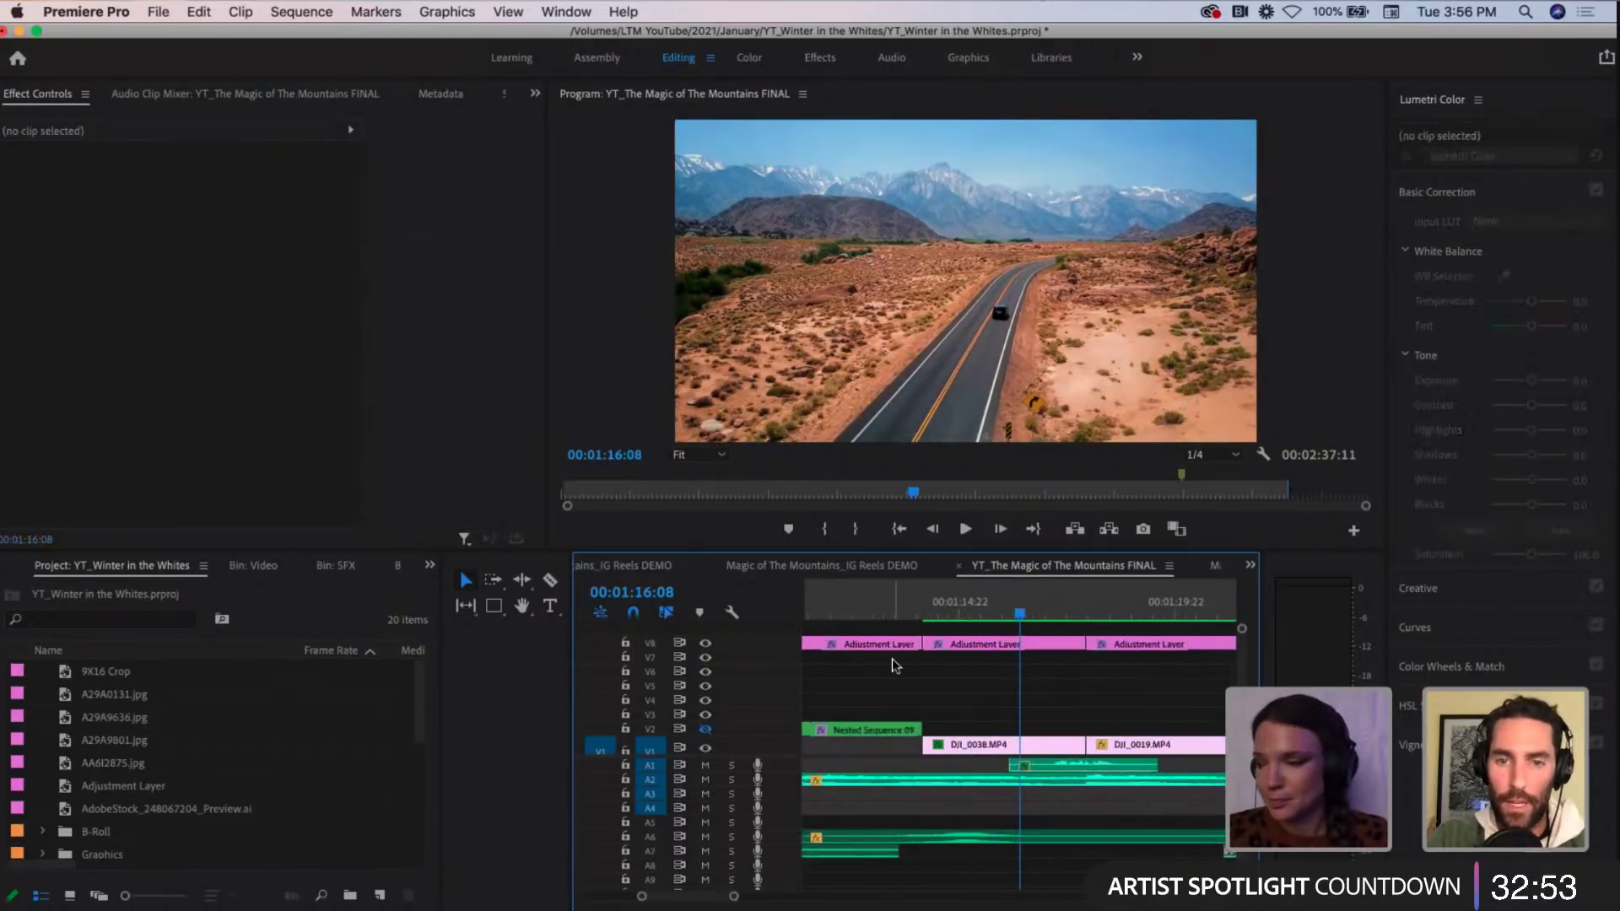
Step: Expand the track heights, move the playhead to 00:01:14:05 and delete the V8 Adjustment Layer over the desert road shot
key(shift+=)
key(shift+=)
key(shift+=)
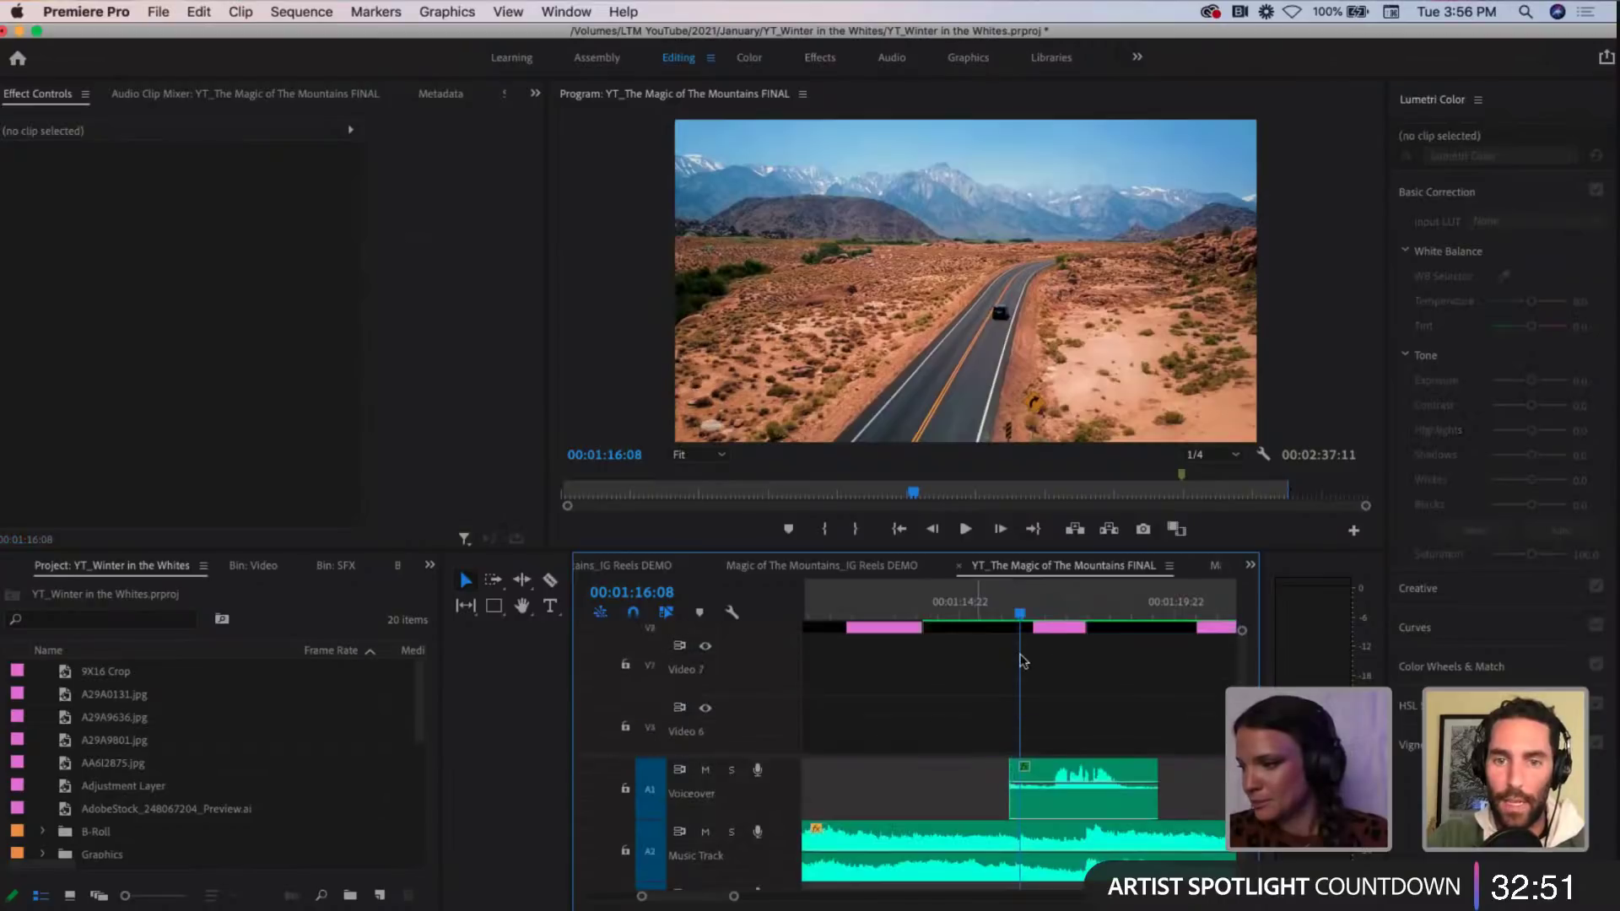
scroll(1022, 661, up, 3)
click(920, 615)
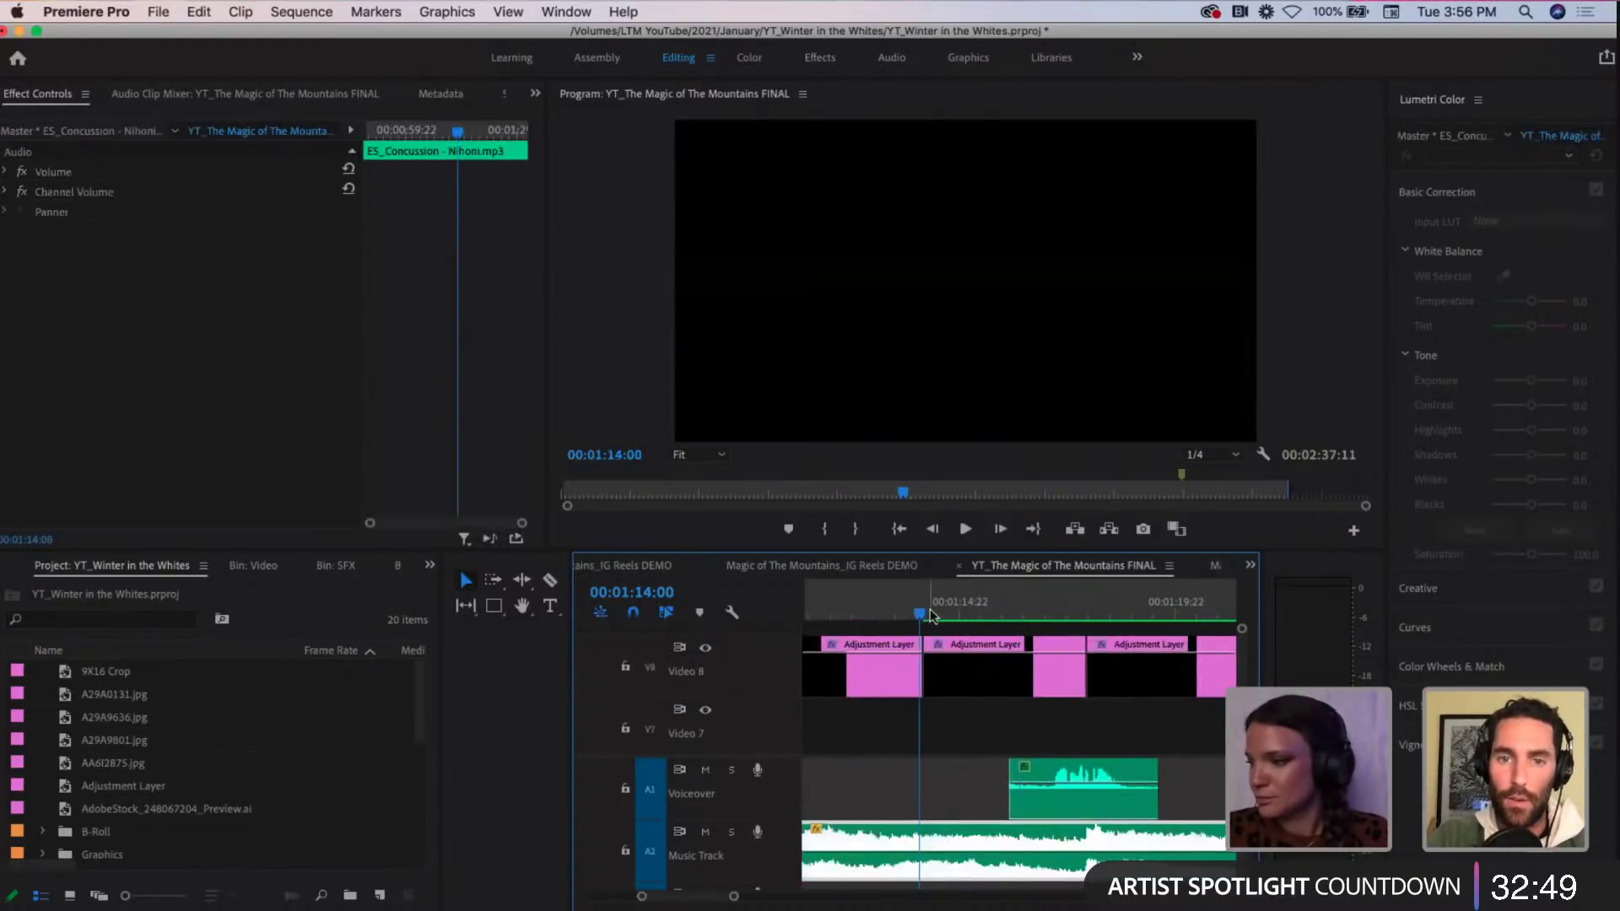
click(930, 615)
click(999, 731)
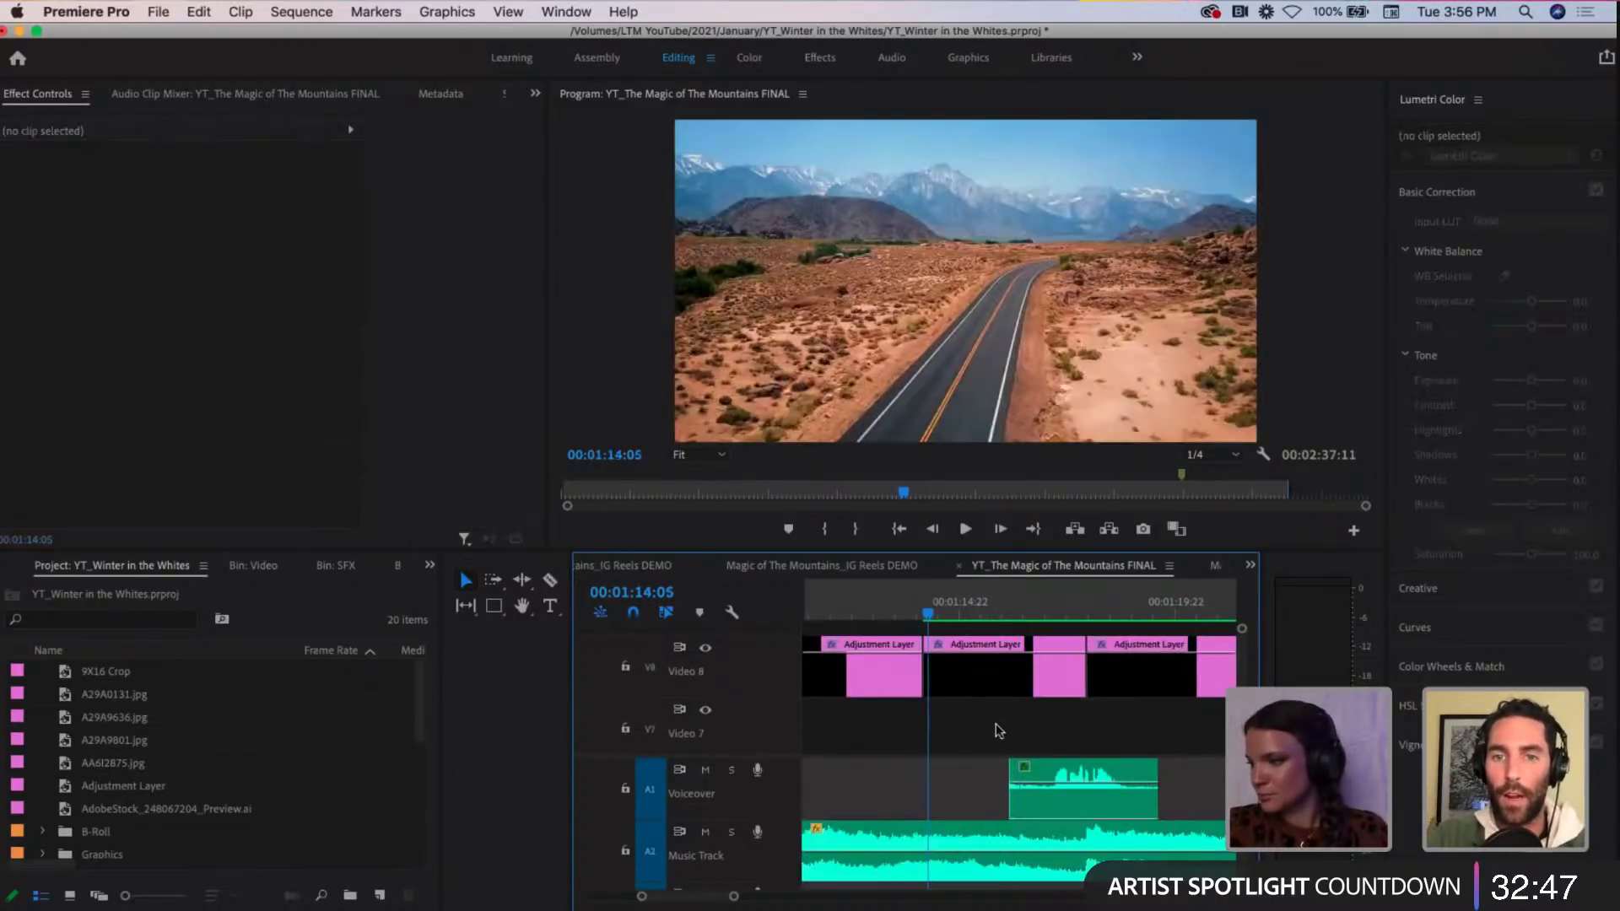
click(993, 674)
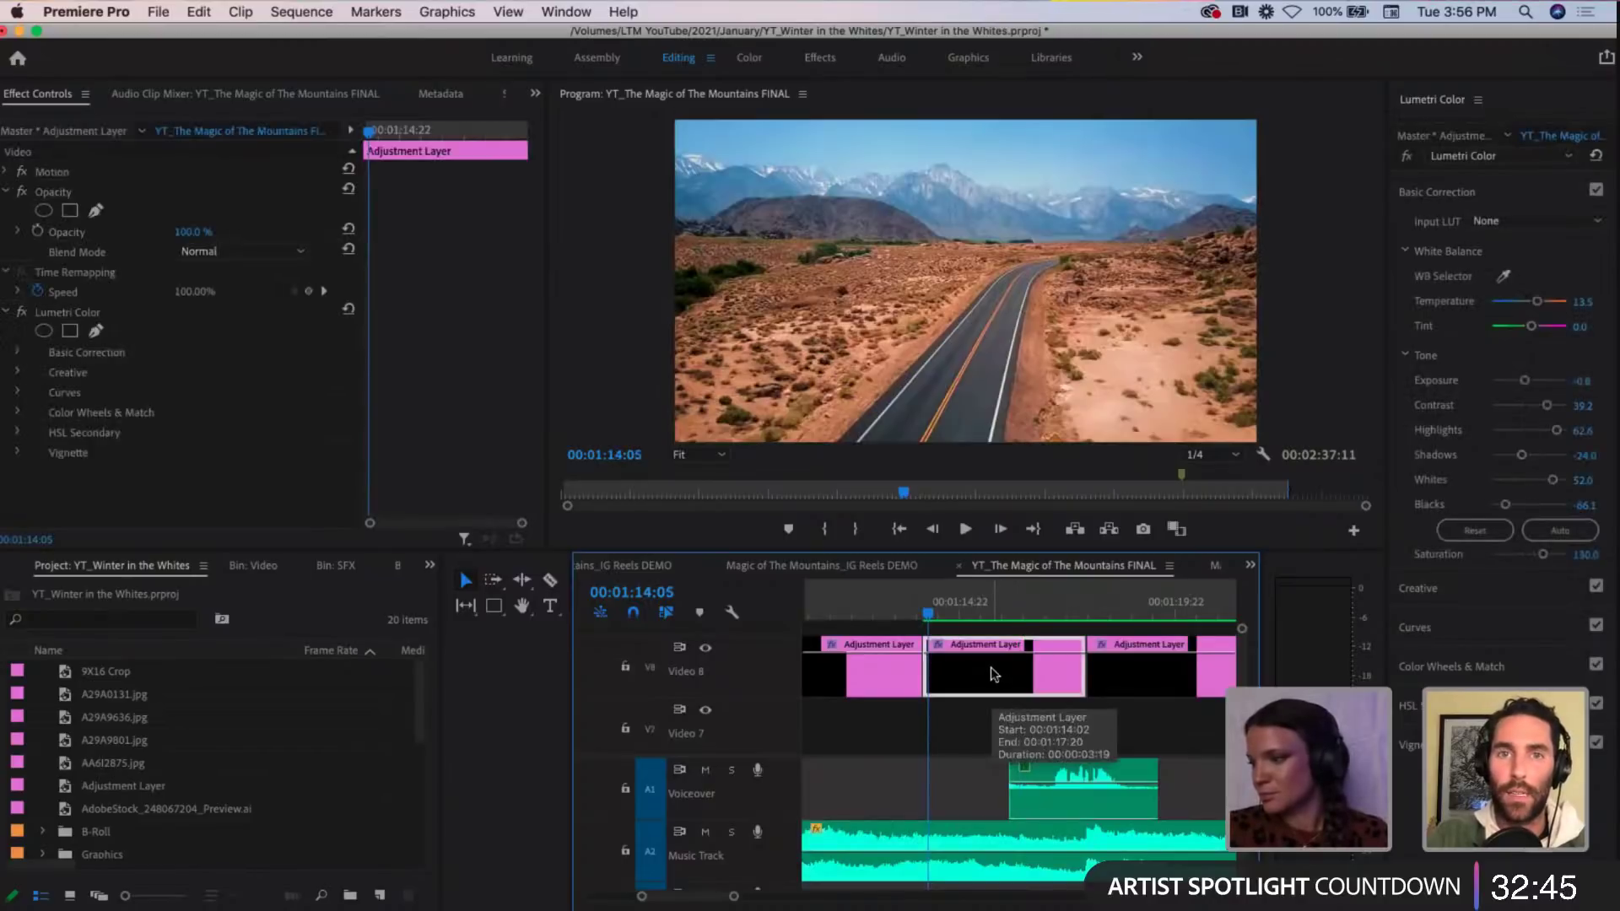
key(Delete)
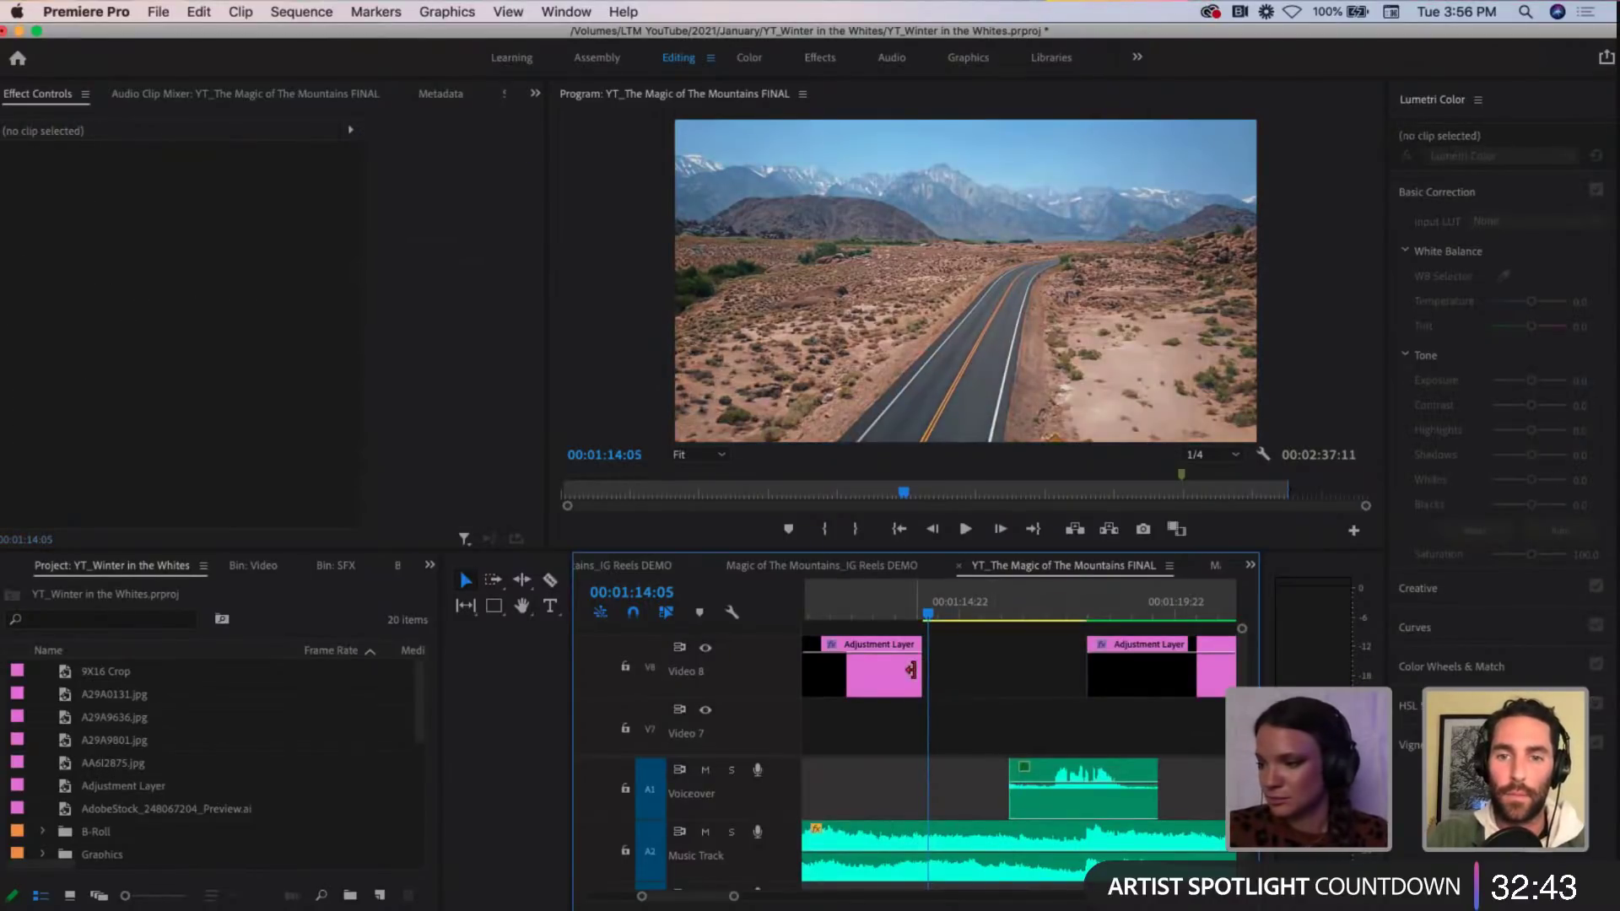
Step: Extend the end of the preceding Adjustment Layer on V8 to the playhead at 00:01:14:05
mouse_move(918, 671)
mouse_down()
mouse_move(1012, 671)
mouse_move(927, 671)
mouse_up()
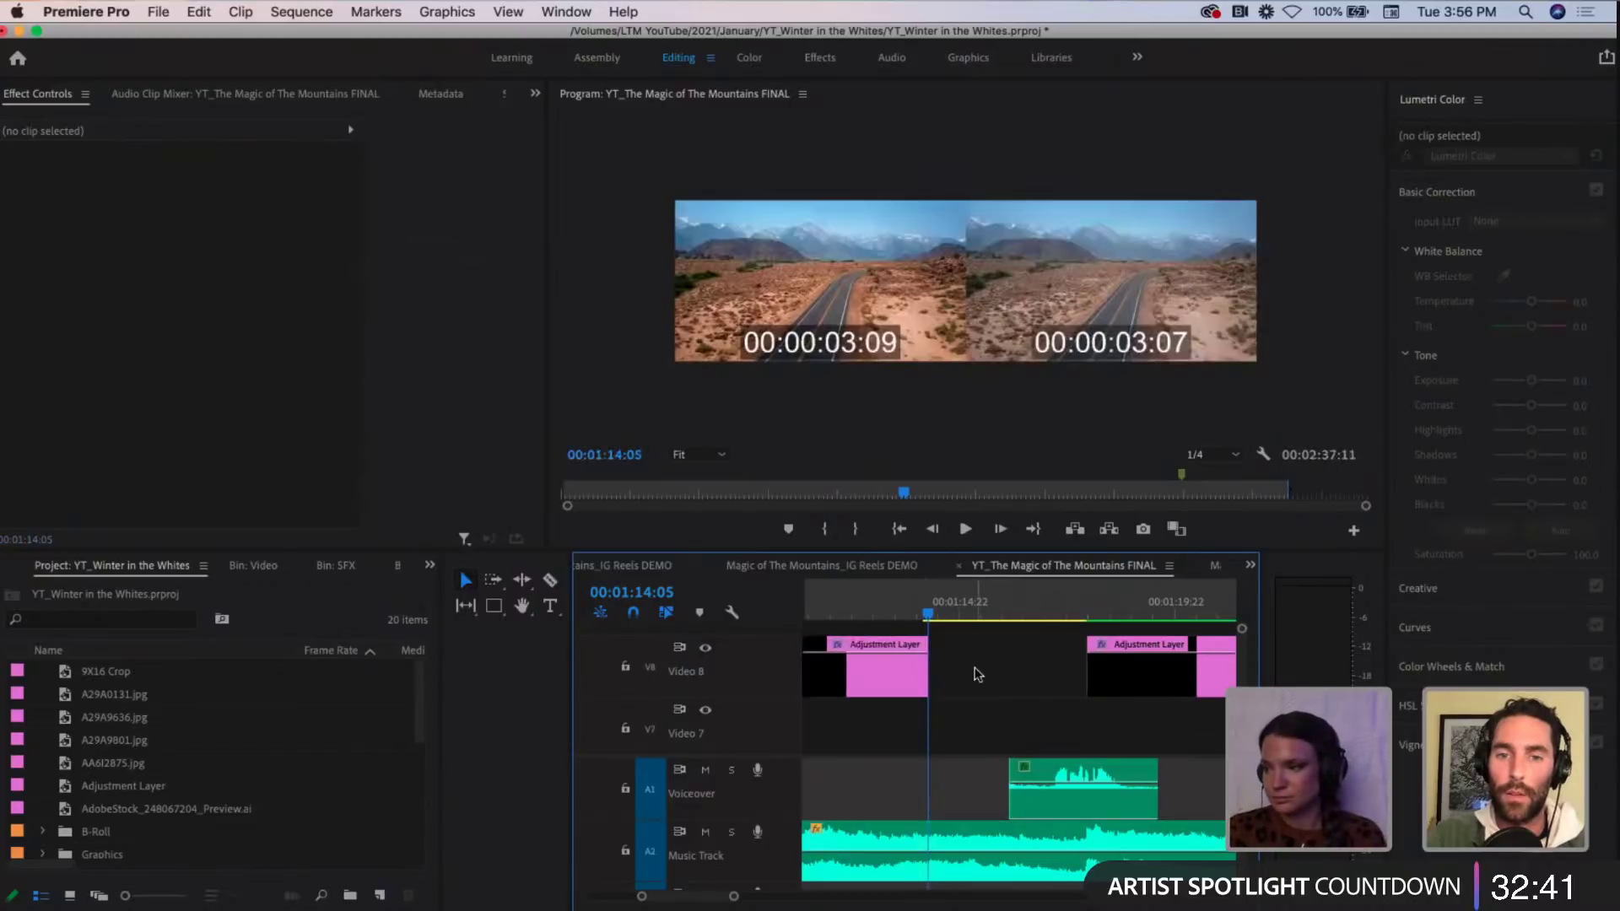
click(977, 674)
key(minus)
click(1014, 685)
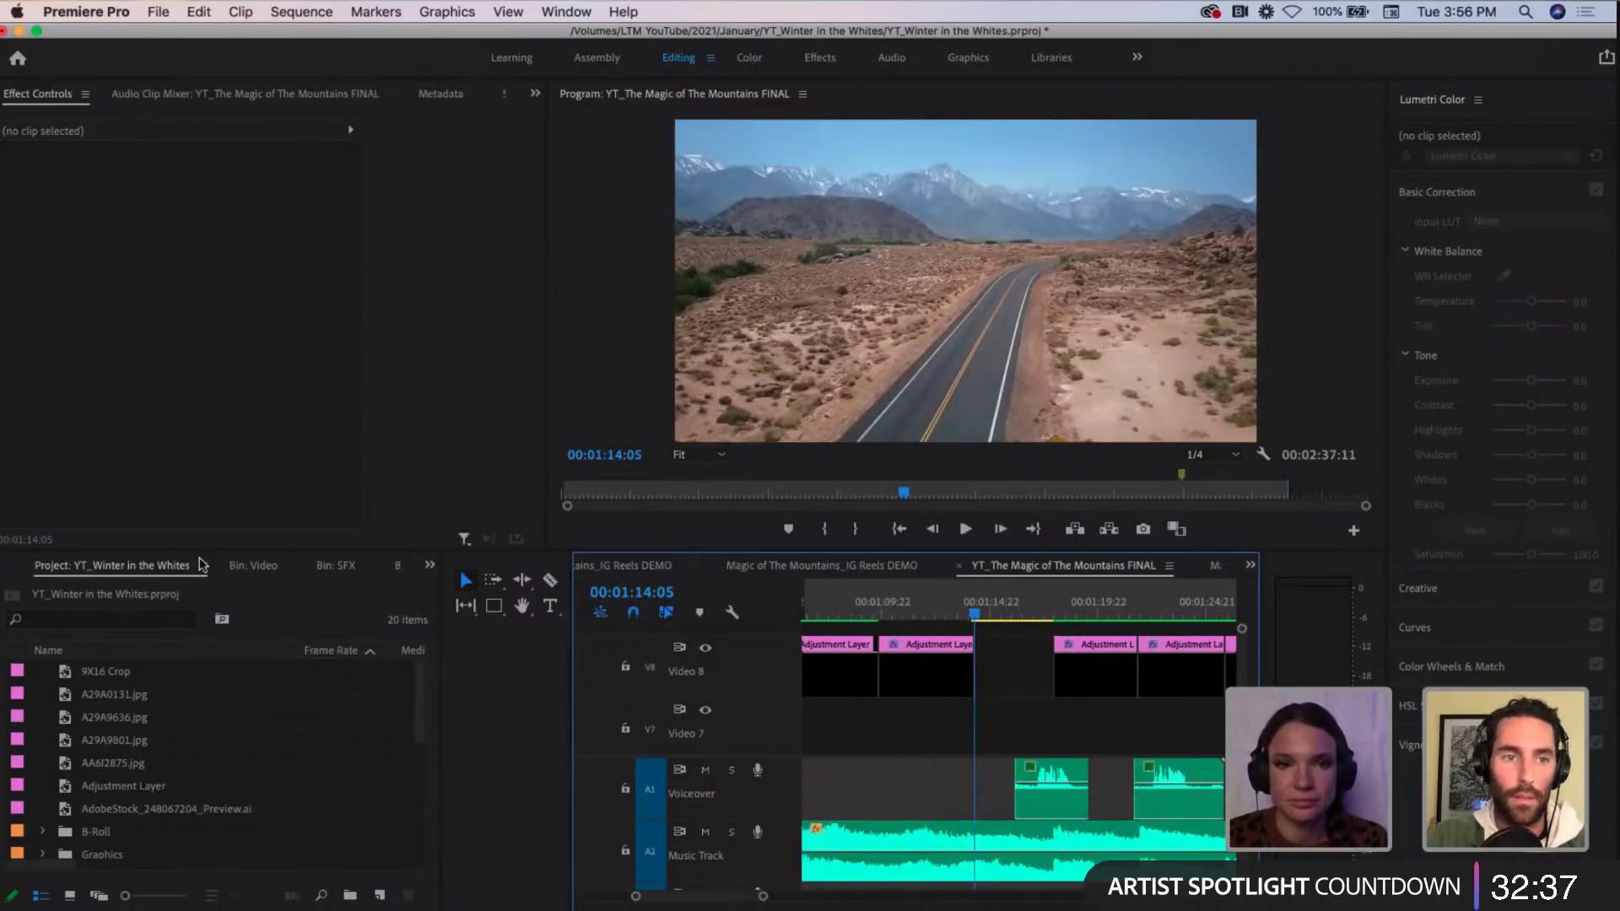
Step: Place the project's Adjustment Layer on V8 at 00:01:14:05, extend it to the following Adjustment Layer and select it
click(81, 557)
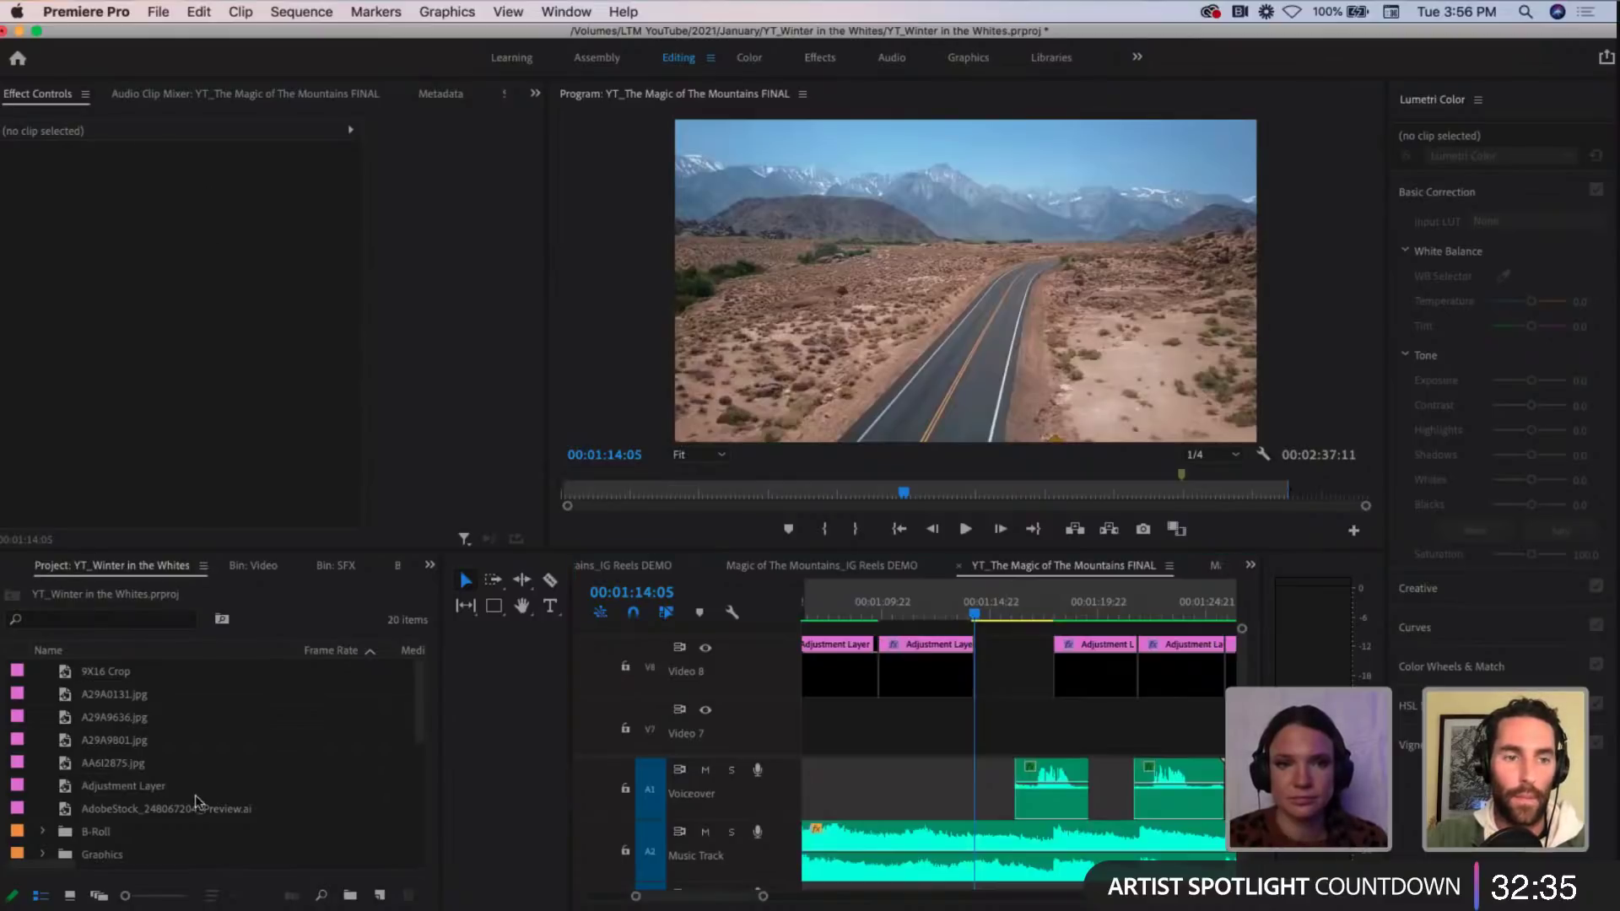
scroll(119, 763, down, 2)
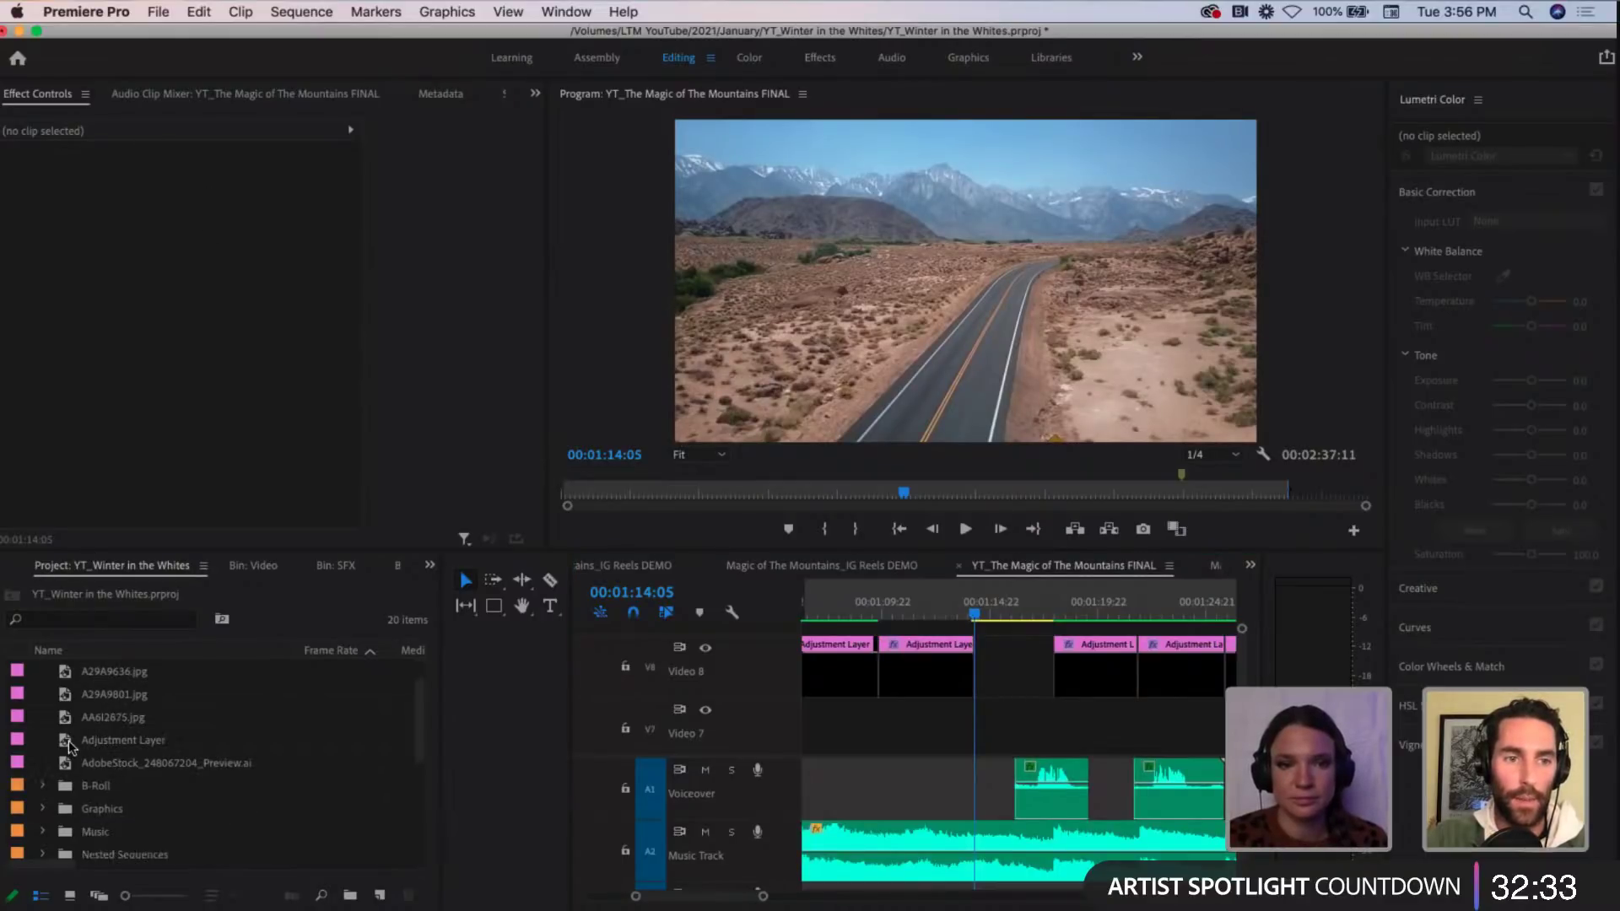
click(67, 741)
drag(67, 743, 976, 644)
click(1009, 607)
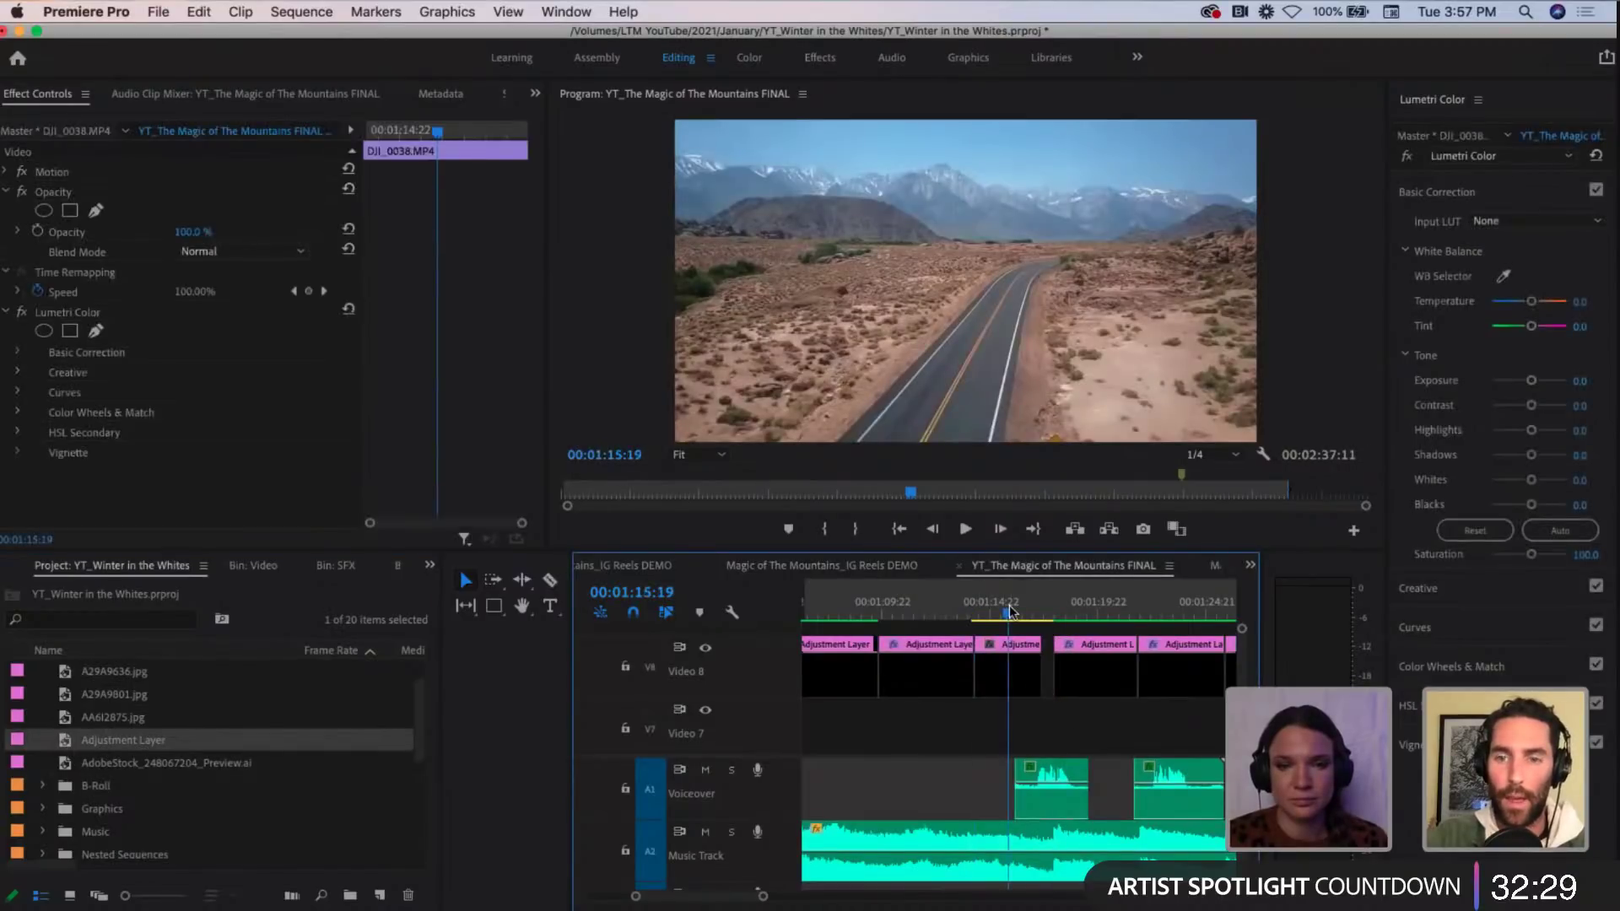
key(=)
drag(1086, 675, 1109, 675)
click(1010, 683)
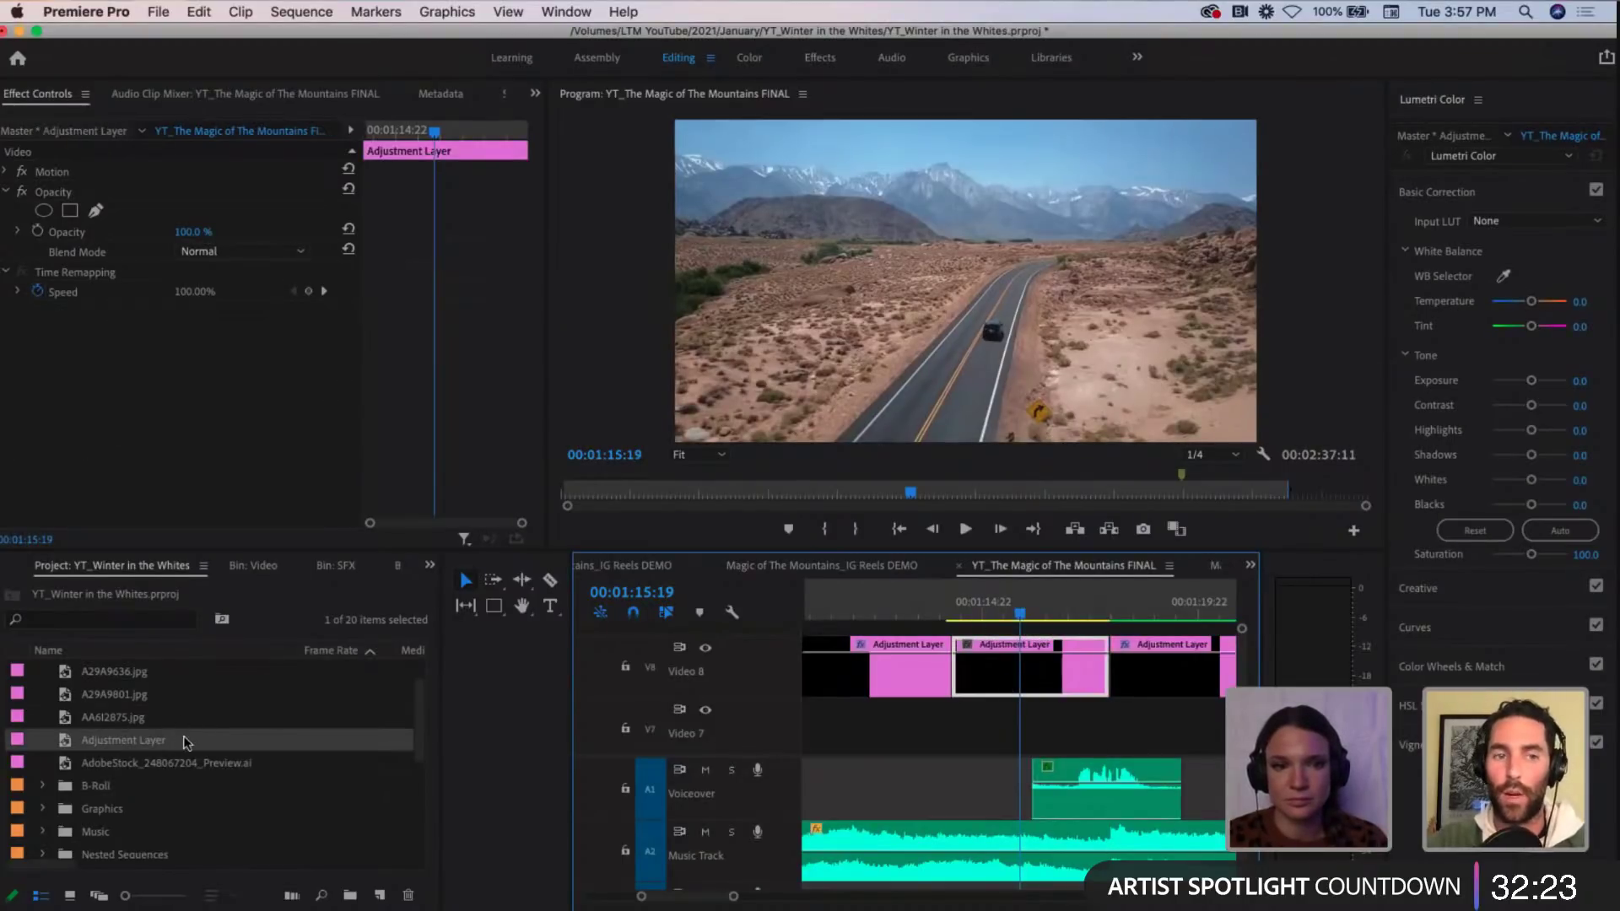
Step: Look up the option for creating a new Adjustment Layer among the project's new item types
scroll(216, 865, right, 5)
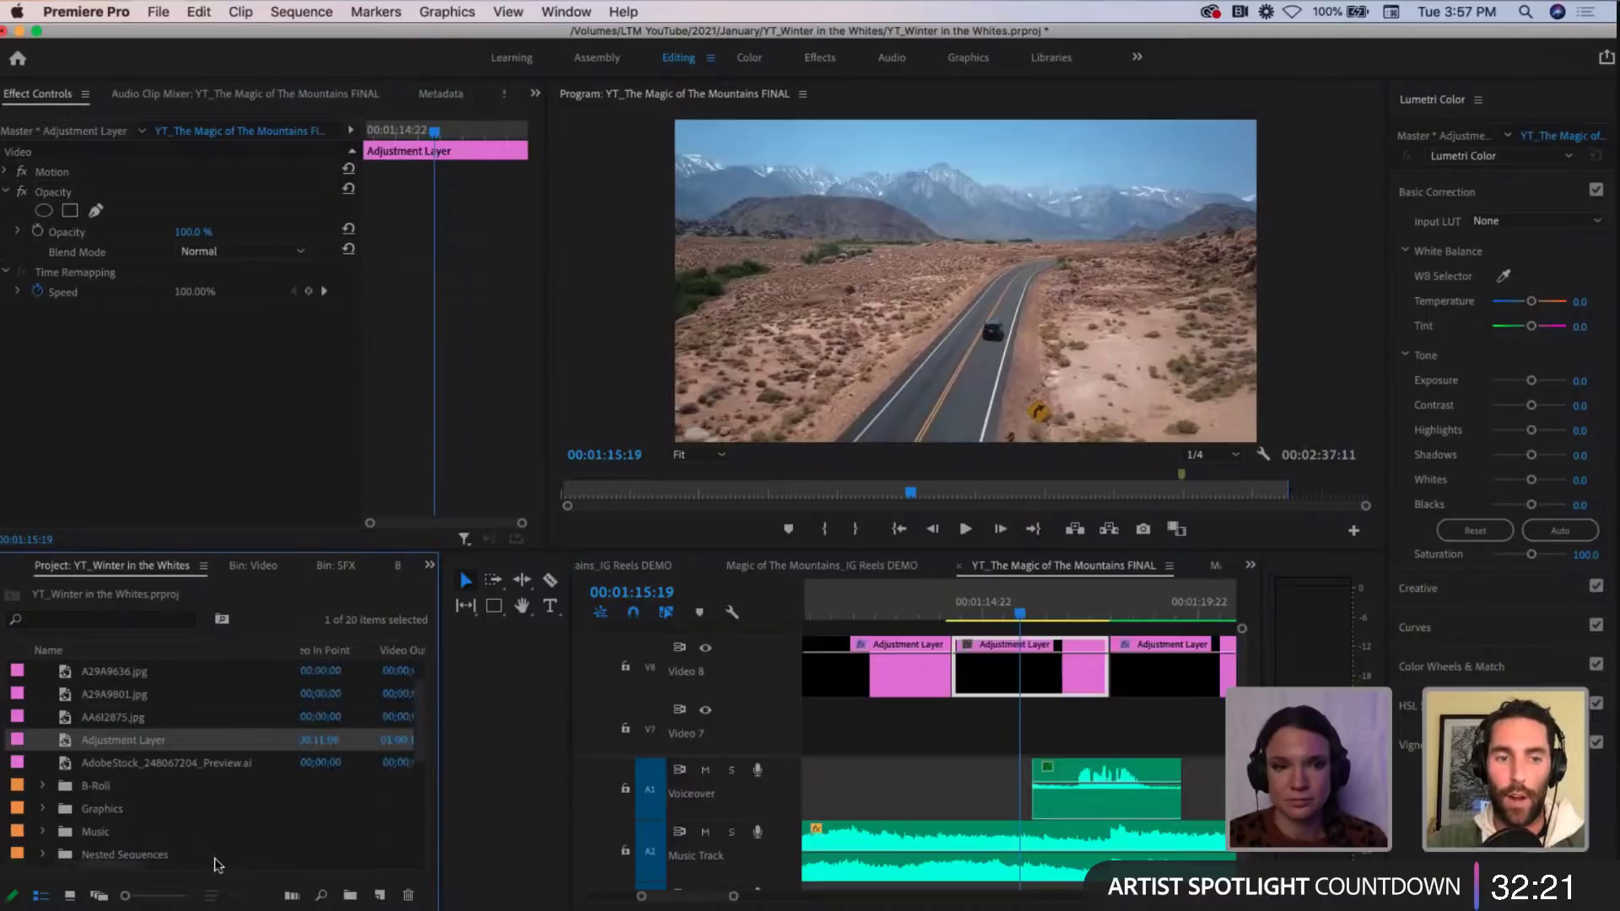
scroll(177, 854, down, 5)
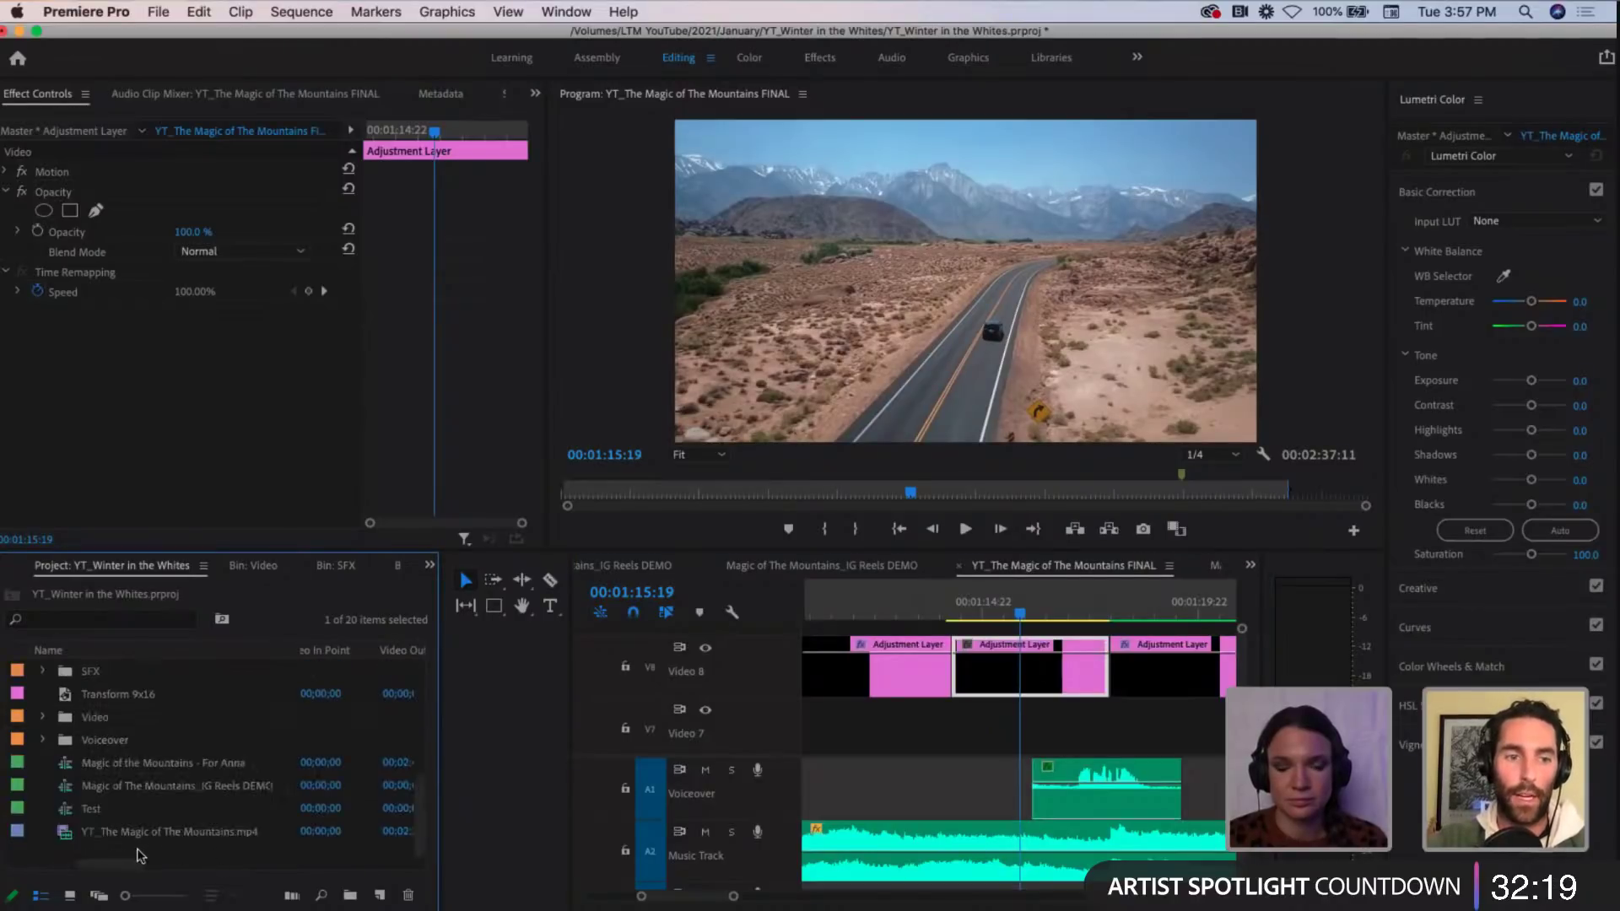
click(164, 855)
right_click(163, 855)
mouse_move(221, 717)
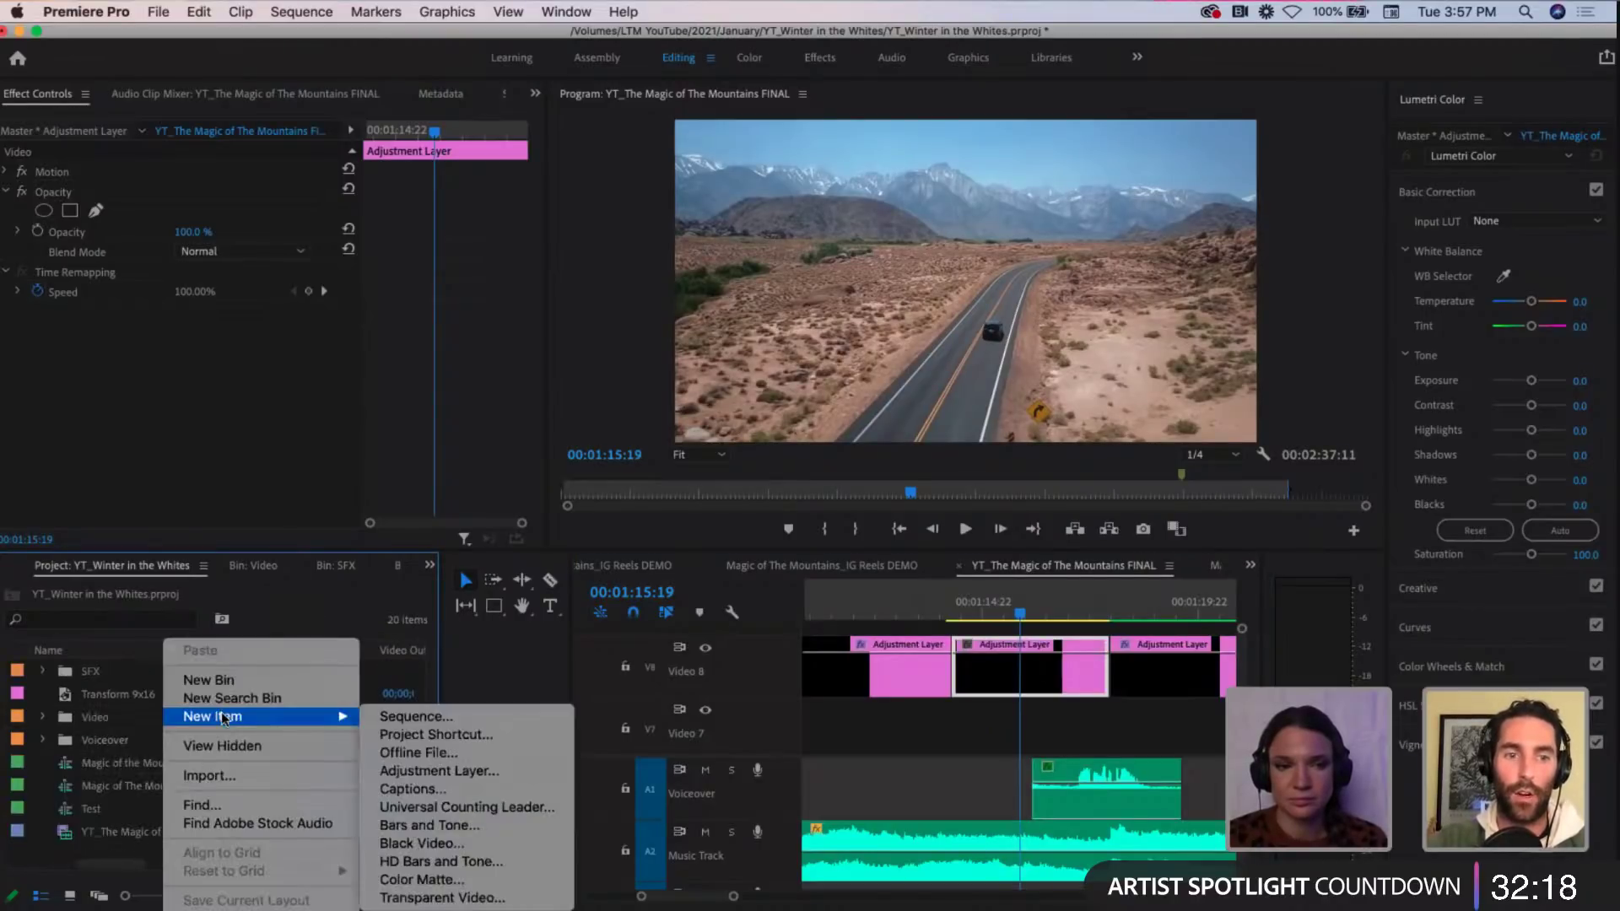
click(393, 778)
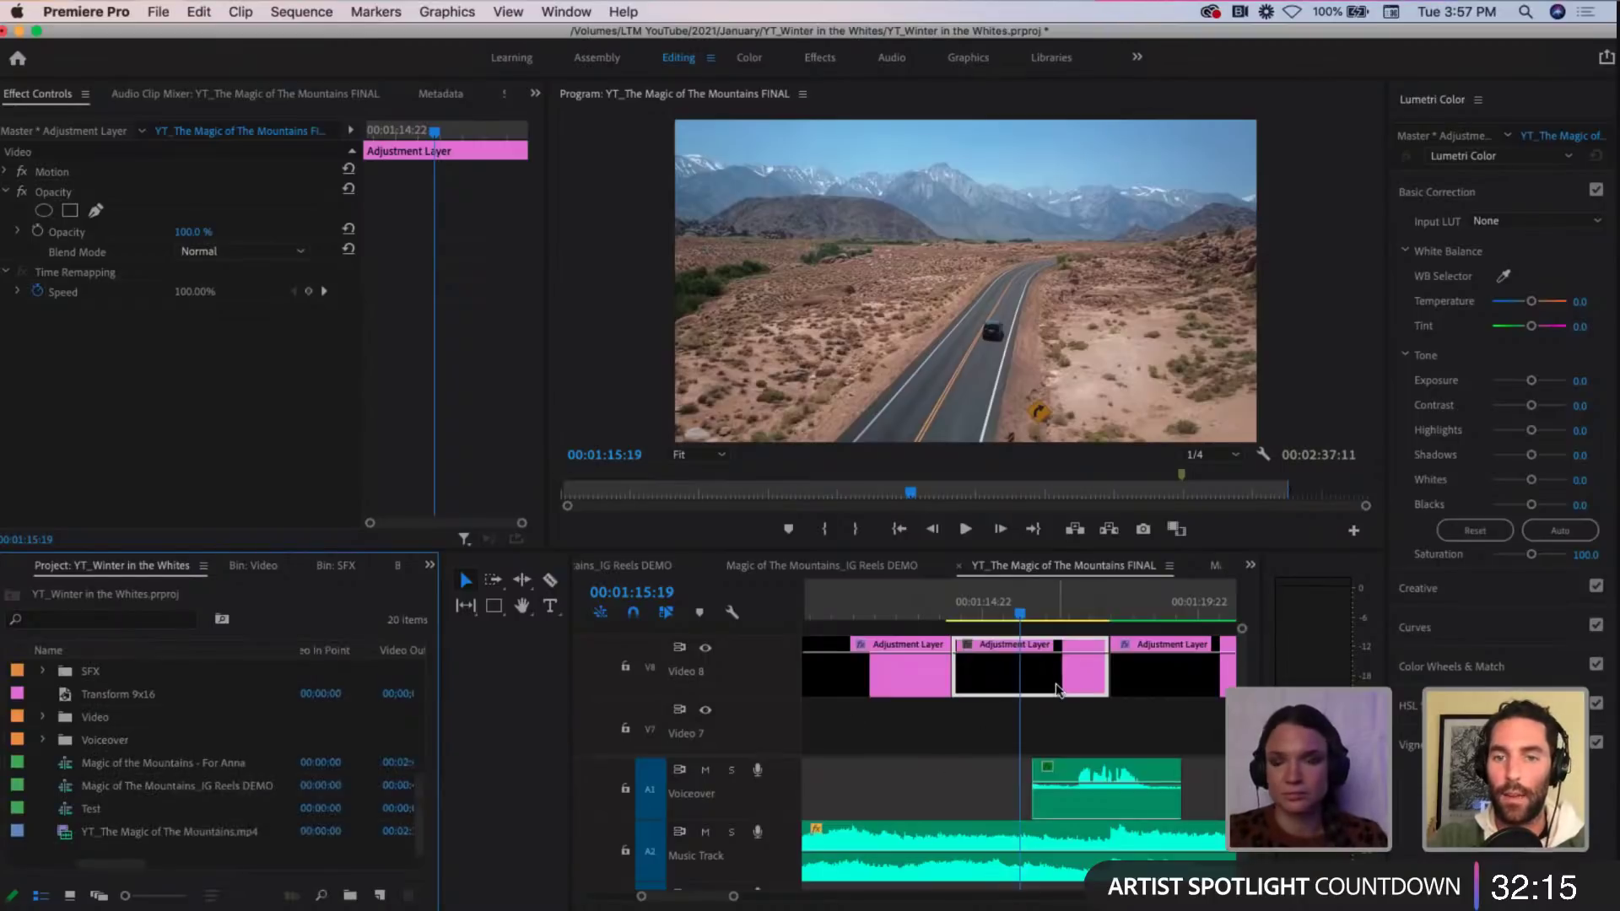
Step: Move the playhead to 00:01:14:23 in the desert road shot and switch to the Color workspace
key(shift+Left)
key(shift+Left)
key(shift+Left)
key(shift+Left)
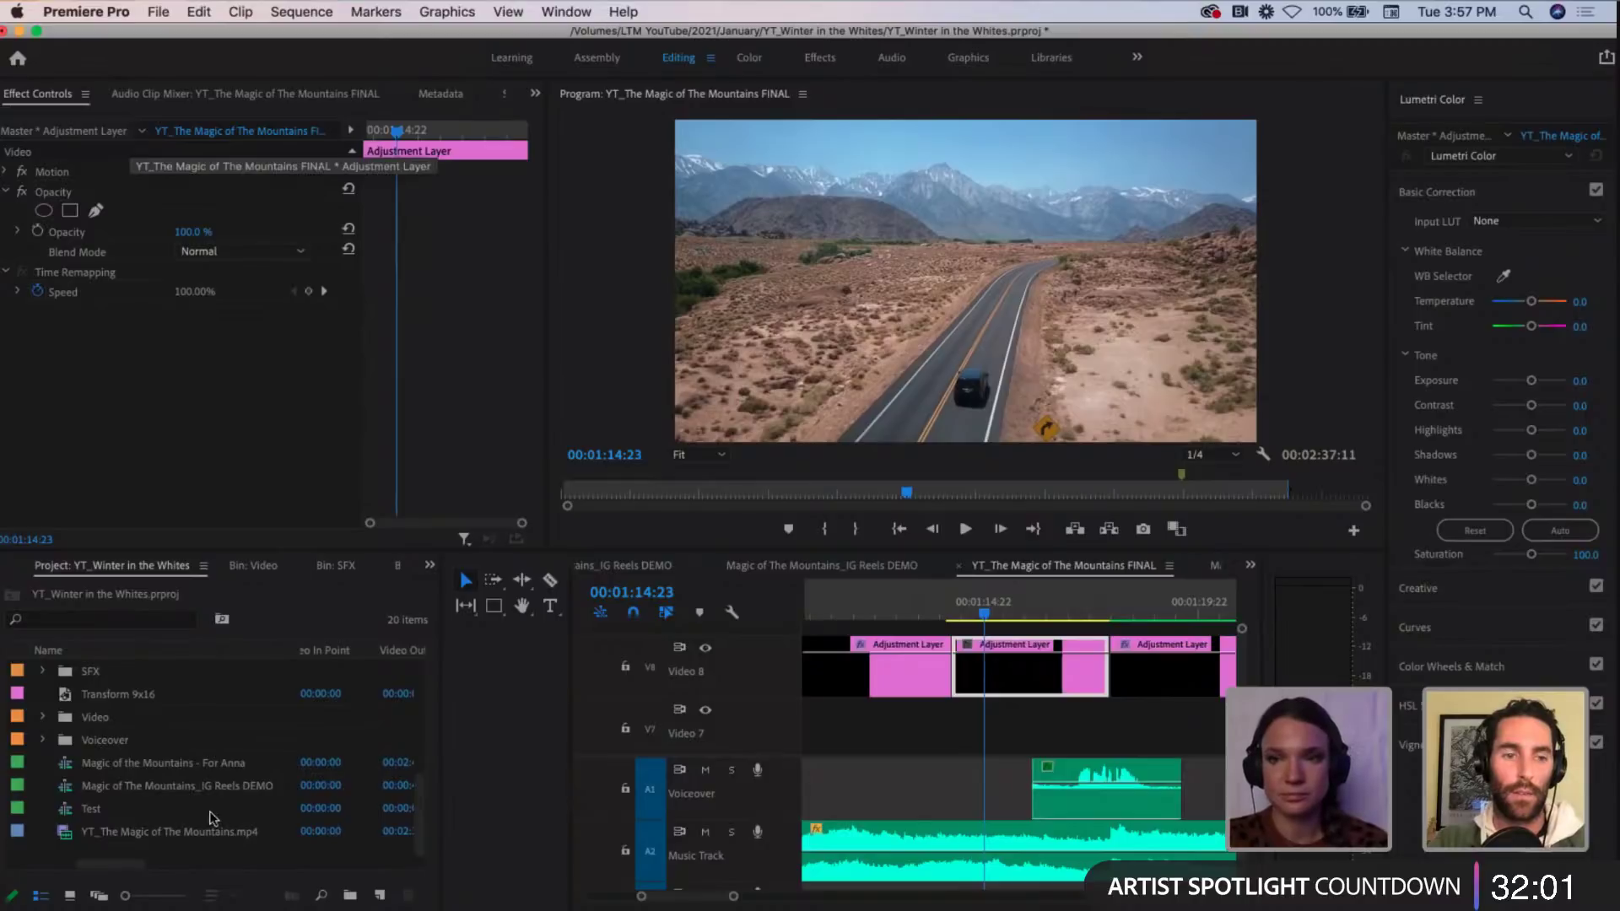
click(765, 34)
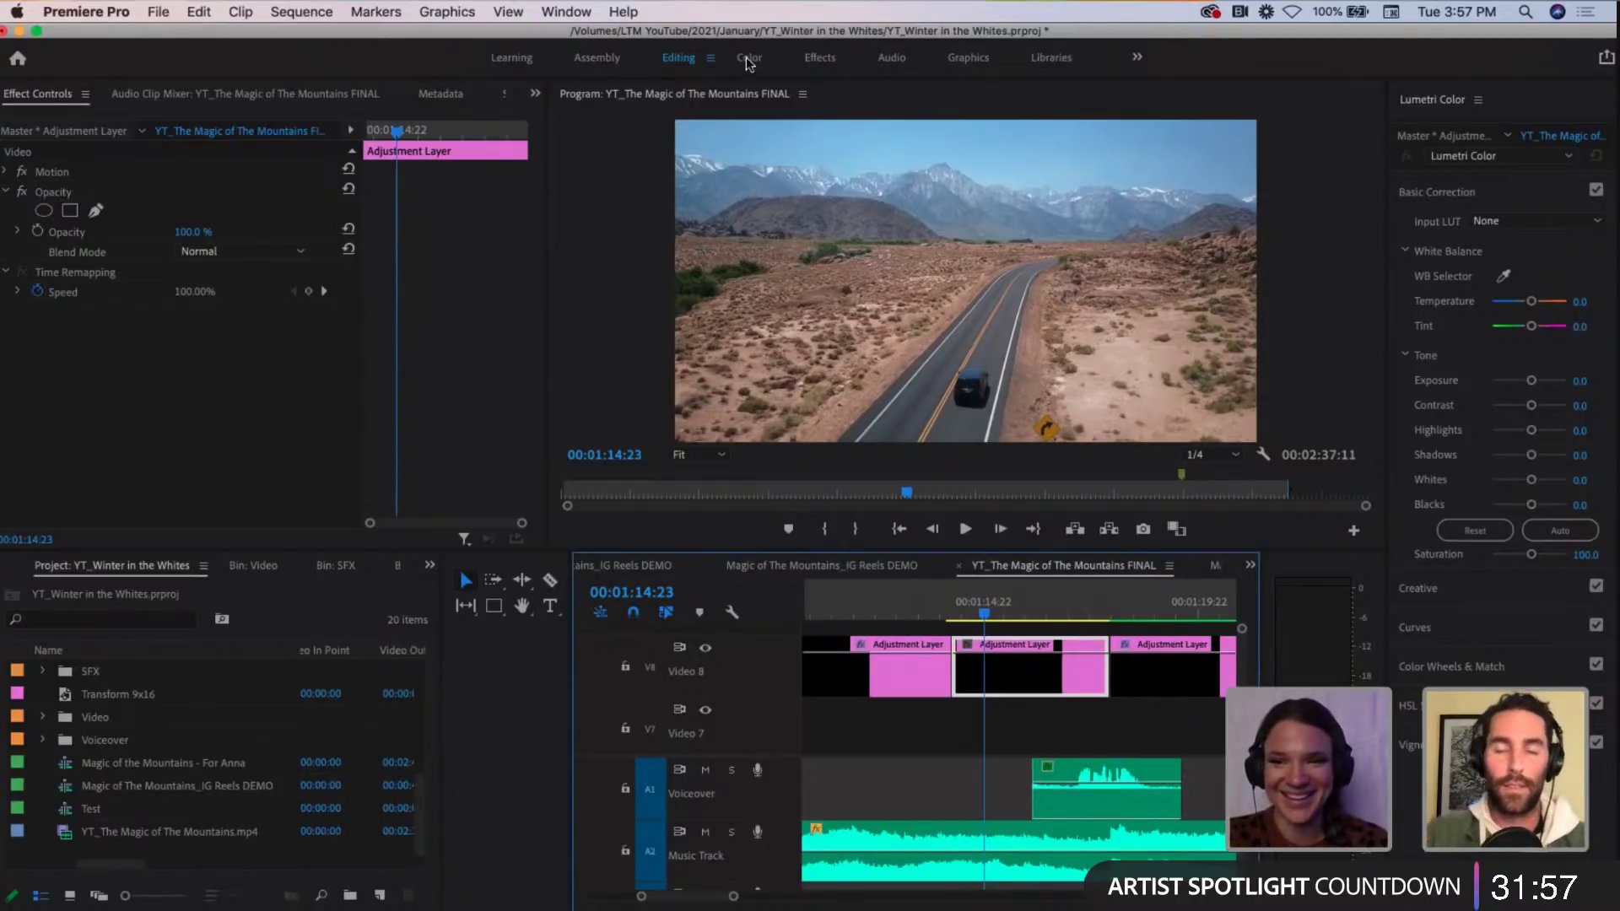
click(748, 59)
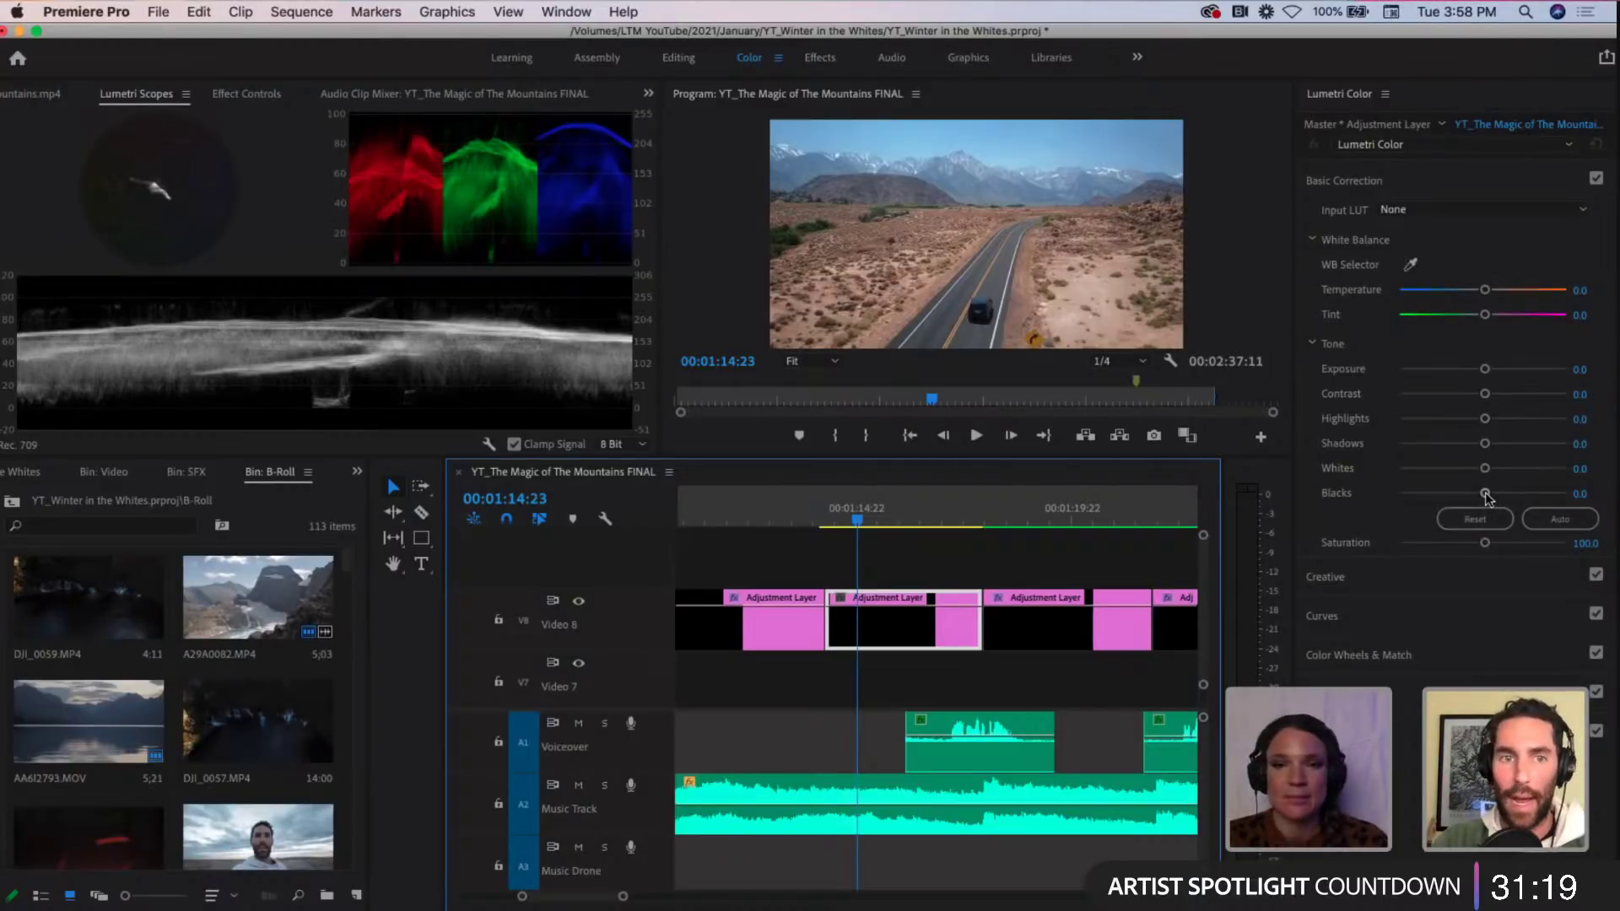
Step: In Basic Correction for the new Adjustment Layer, set Blacks to -40.2, Whites to 44.8 and Shadows to -40.2
drag(1486, 497, 1448, 488)
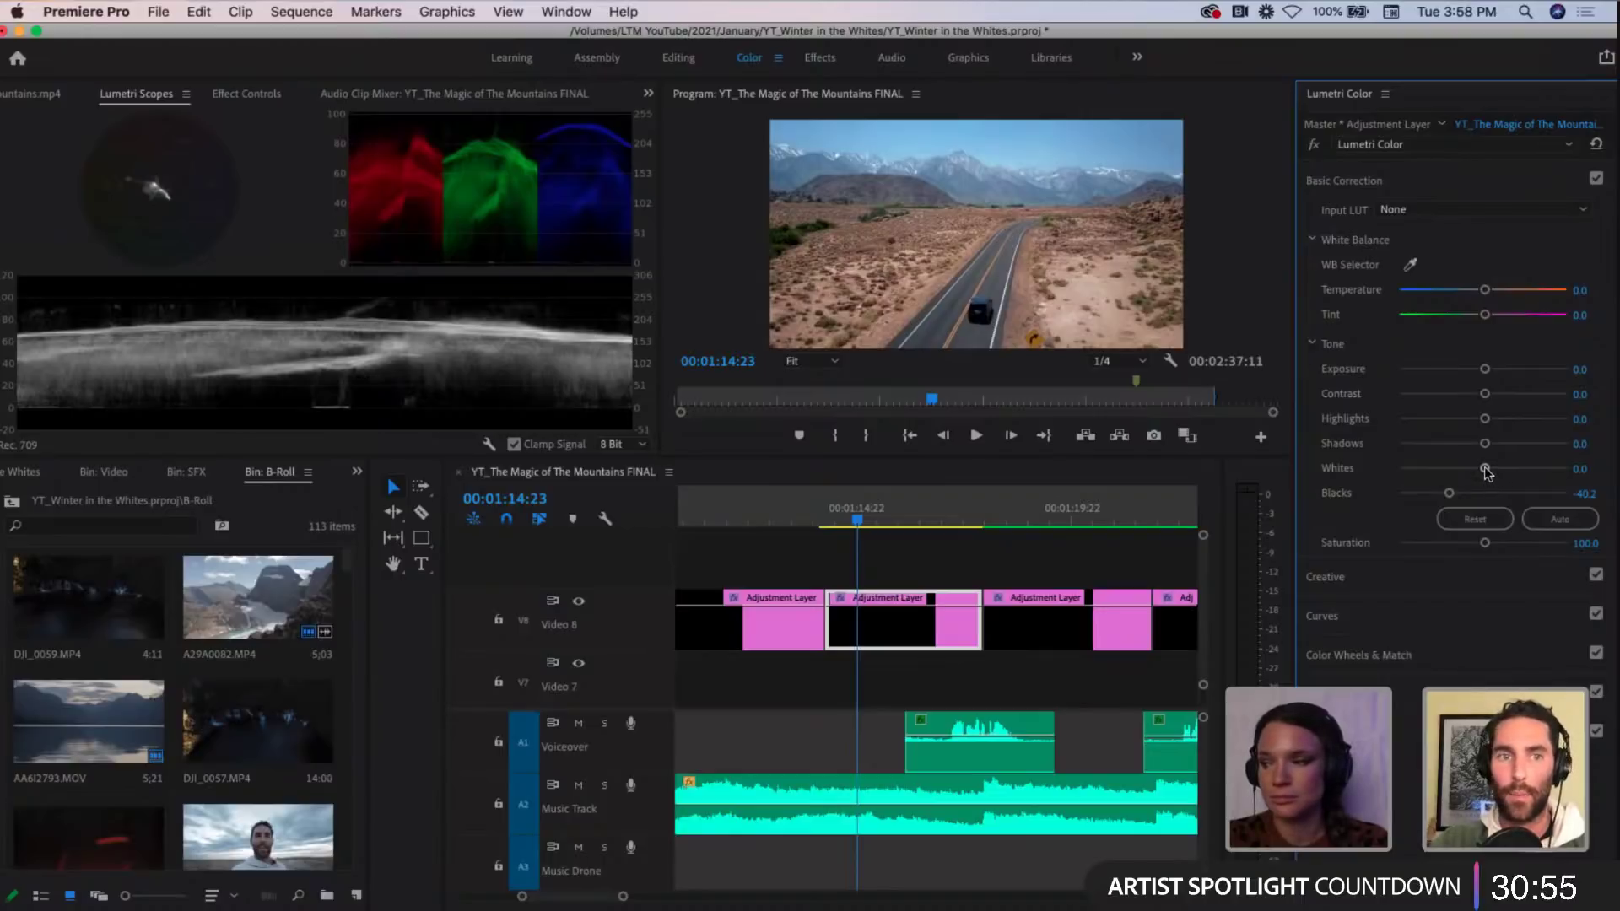
drag(1486, 470, 1521, 476)
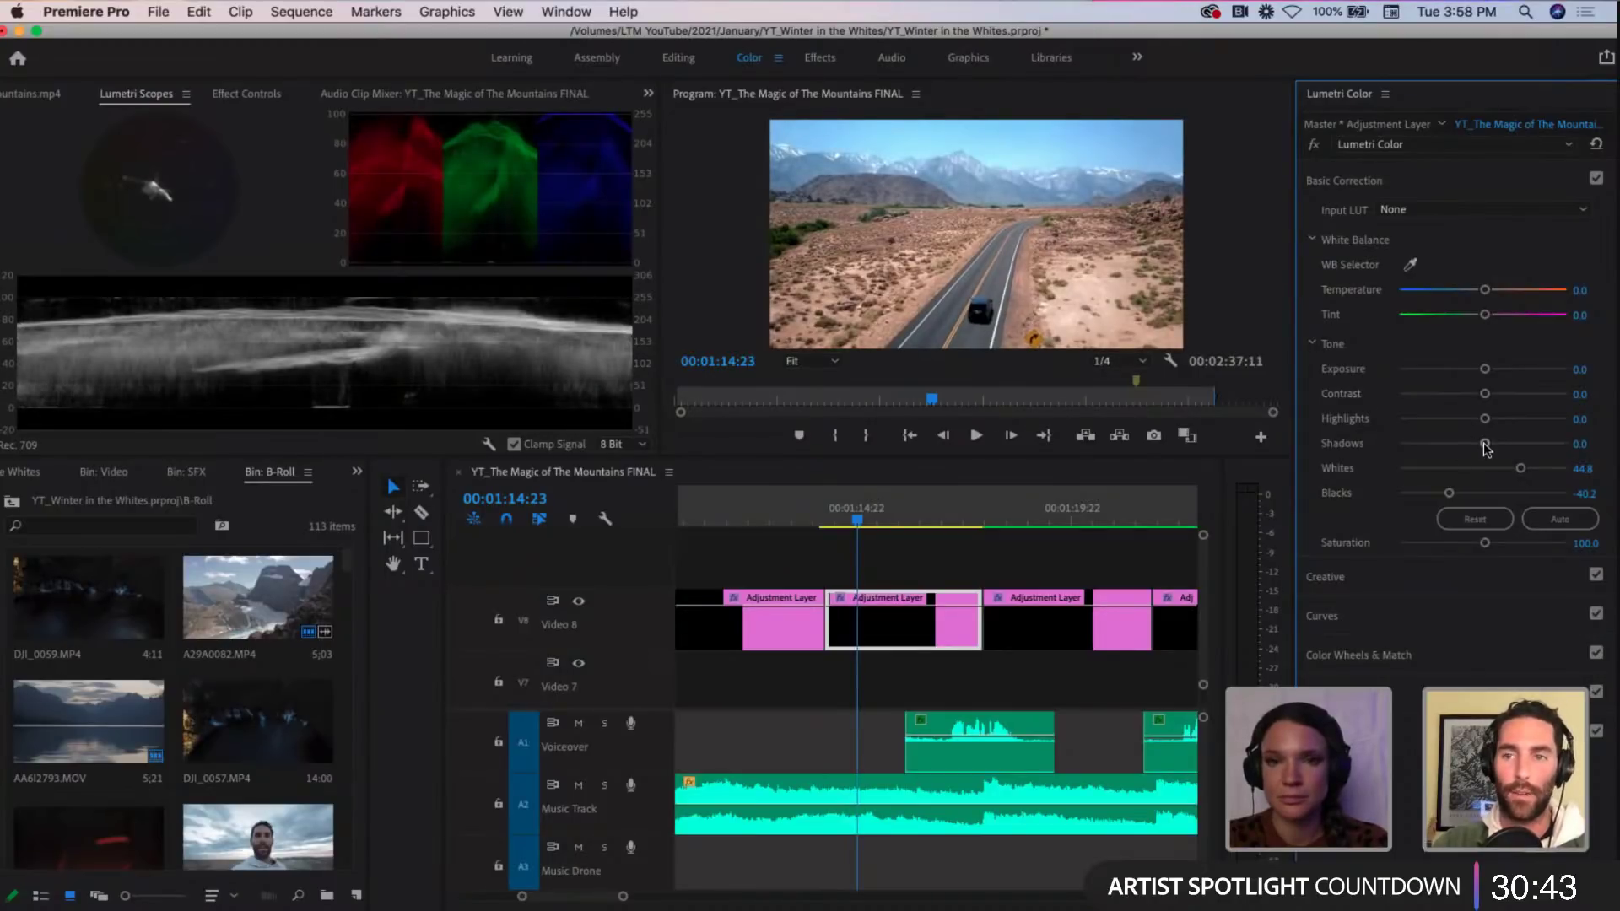
drag(1486, 447, 1449, 438)
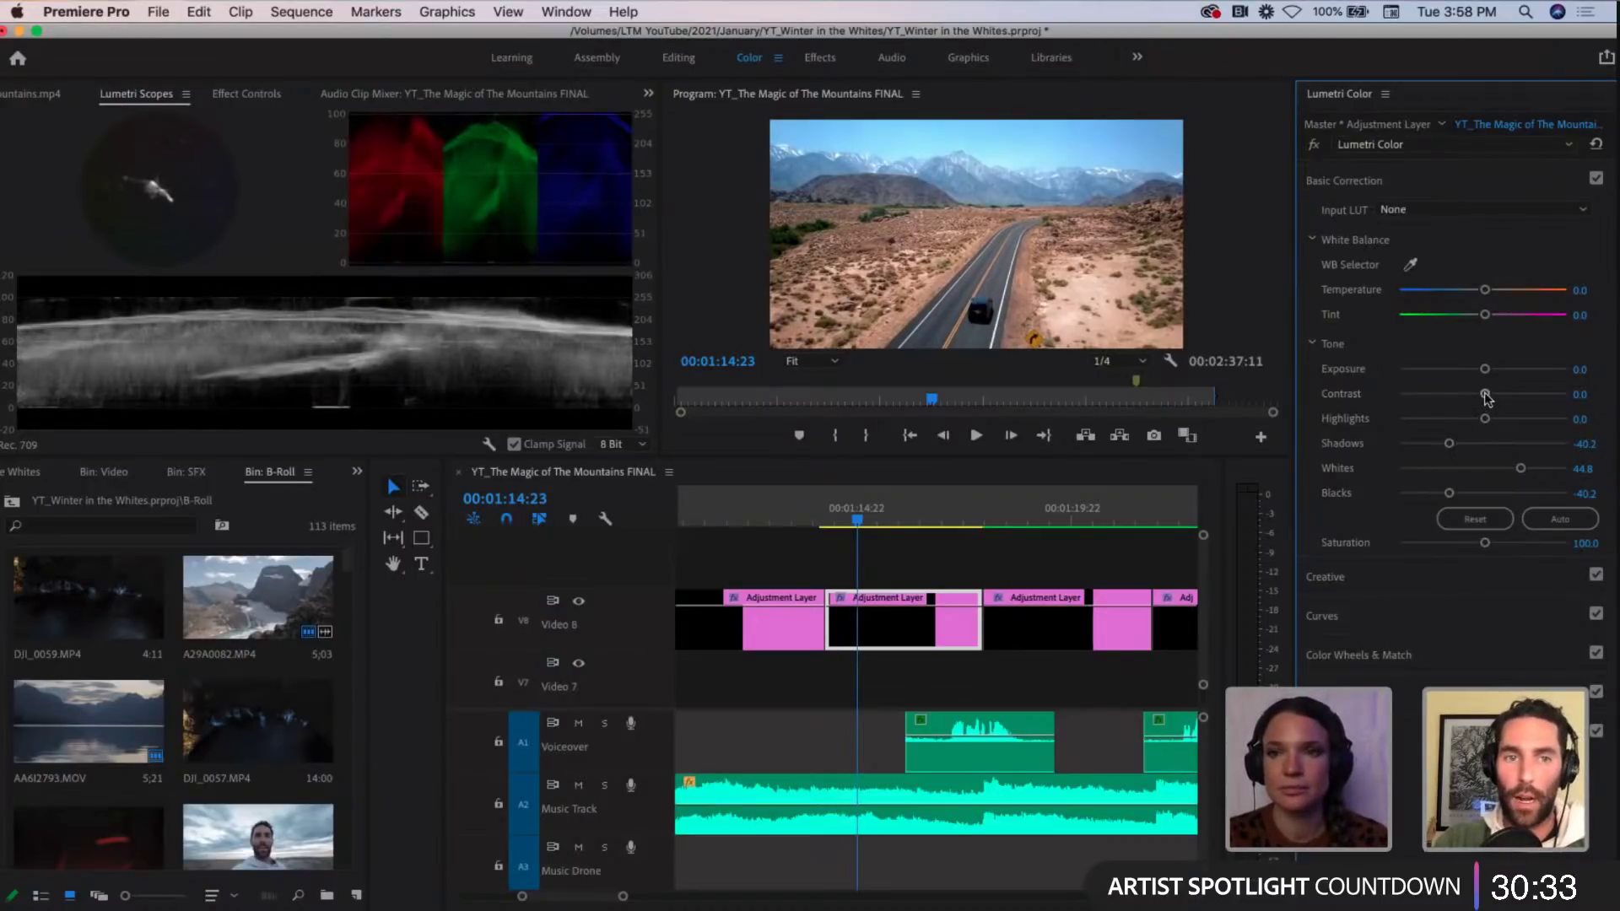
Step: Set the Adjustment Layer's Contrast to 20 and warm its Temperature to 19.5
drag(1487, 398, 1498, 393)
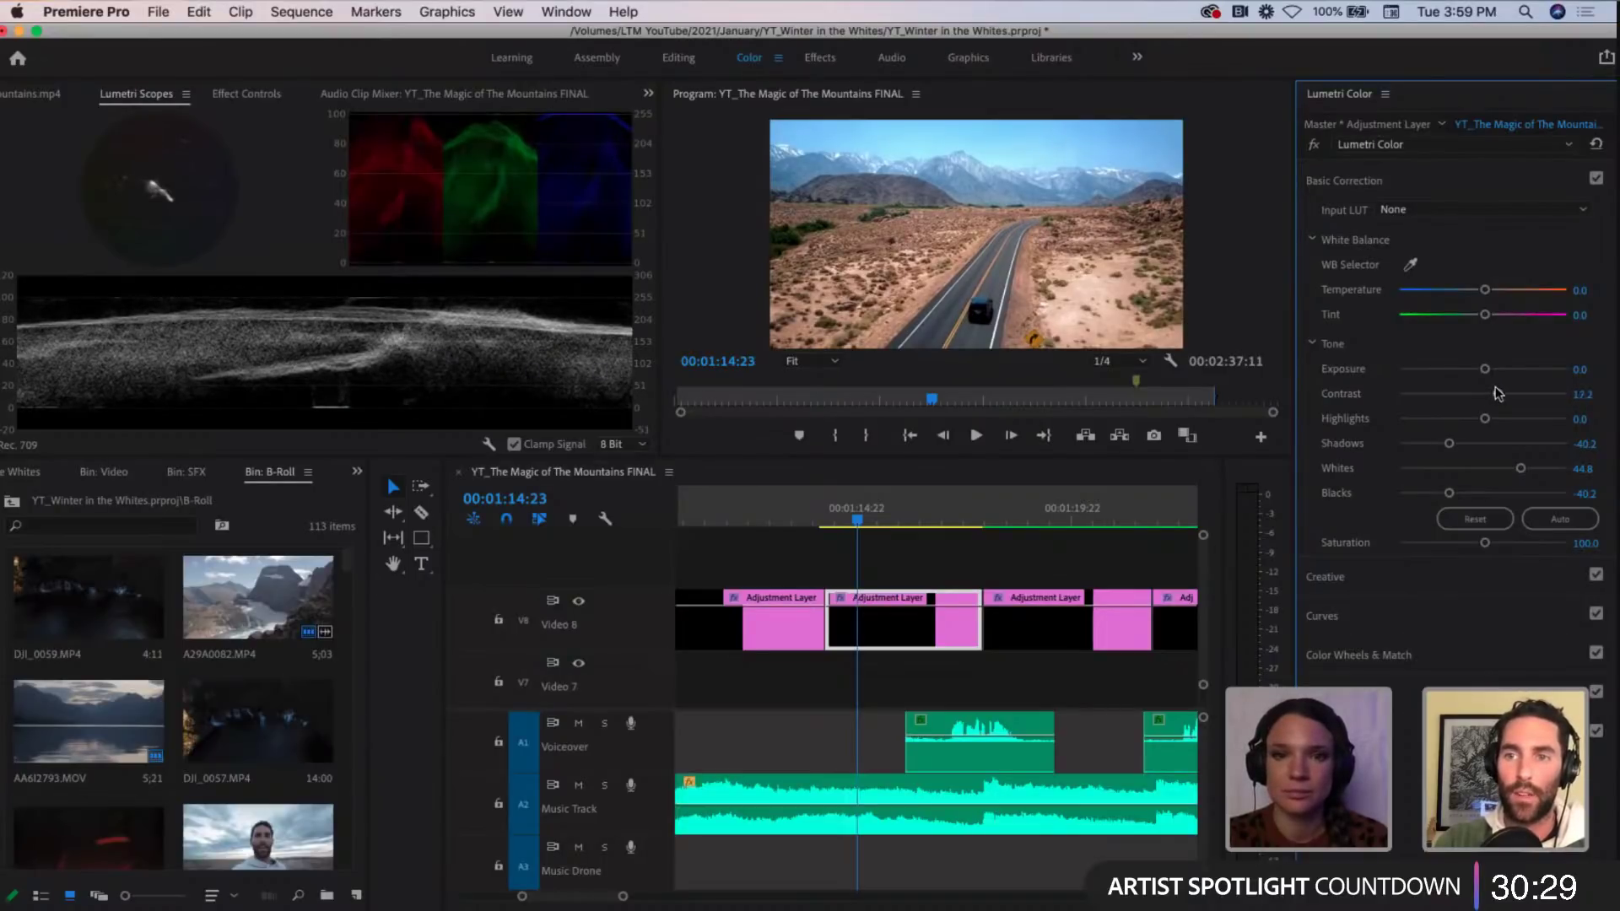
click(1583, 395)
text(20)
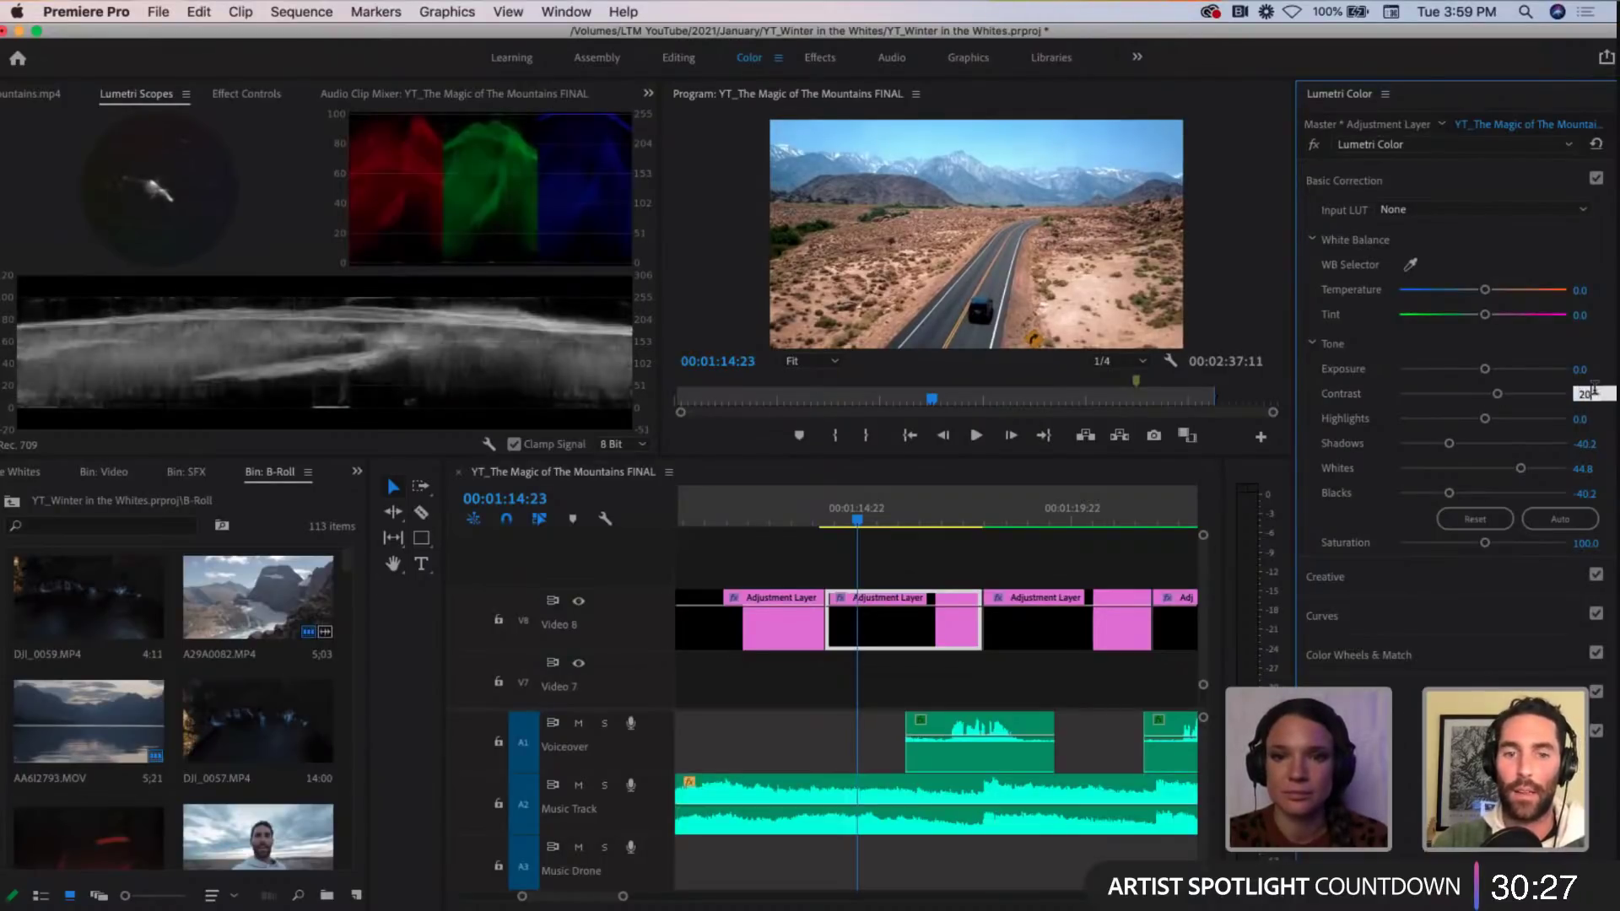
key(Return)
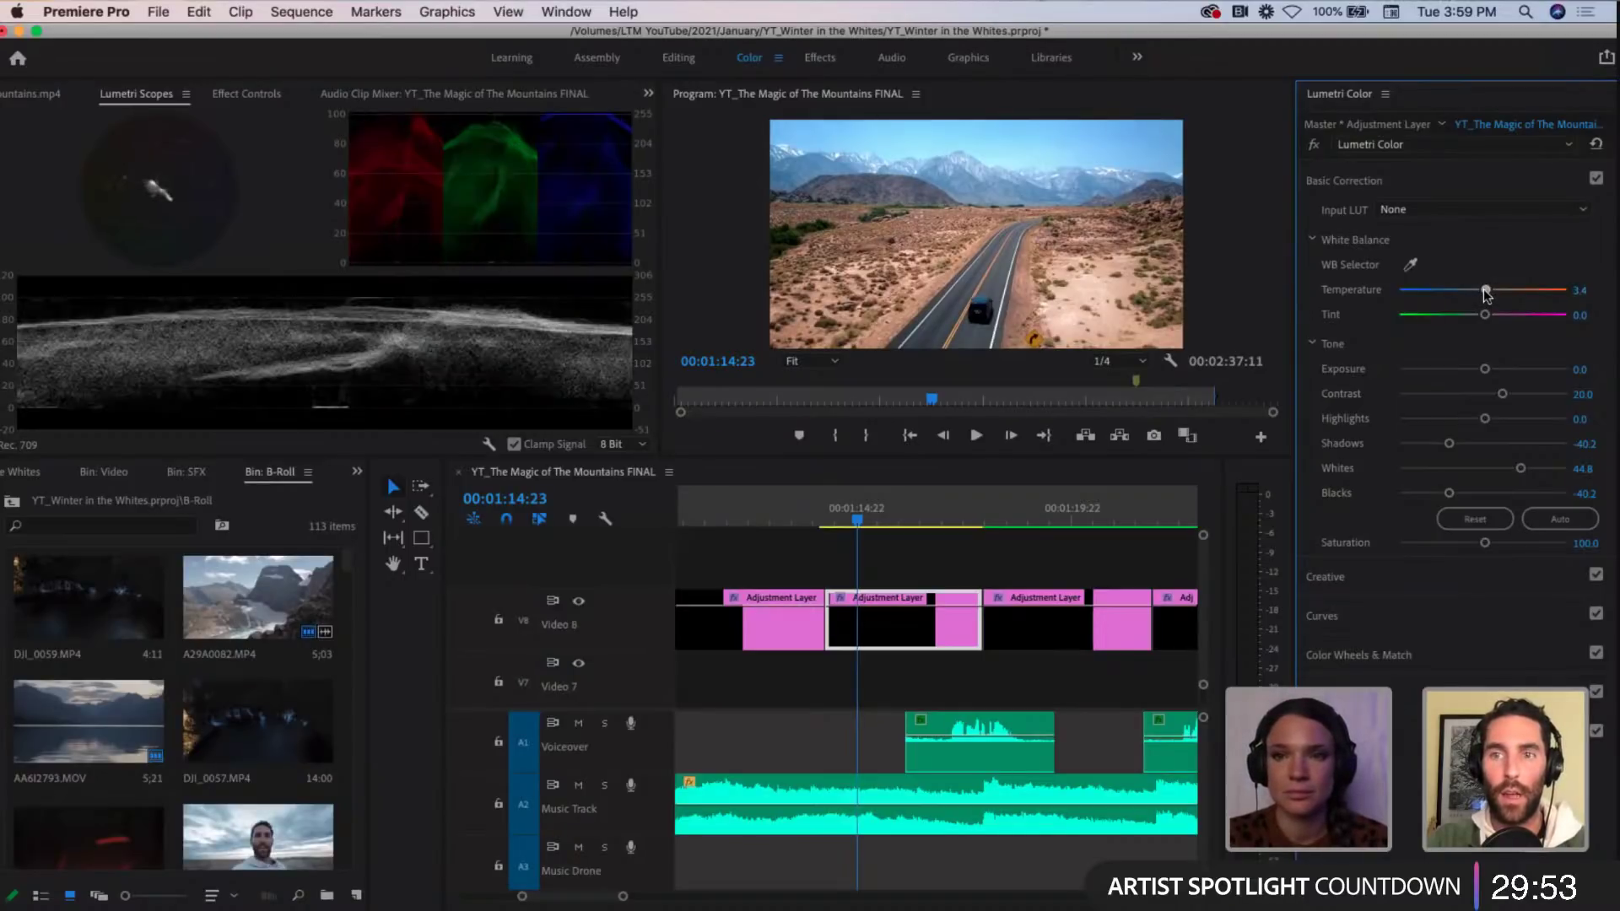
mouse_move(1485, 291)
mouse_down()
mouse_move(1518, 292)
mouse_move(1498, 289)
mouse_up()
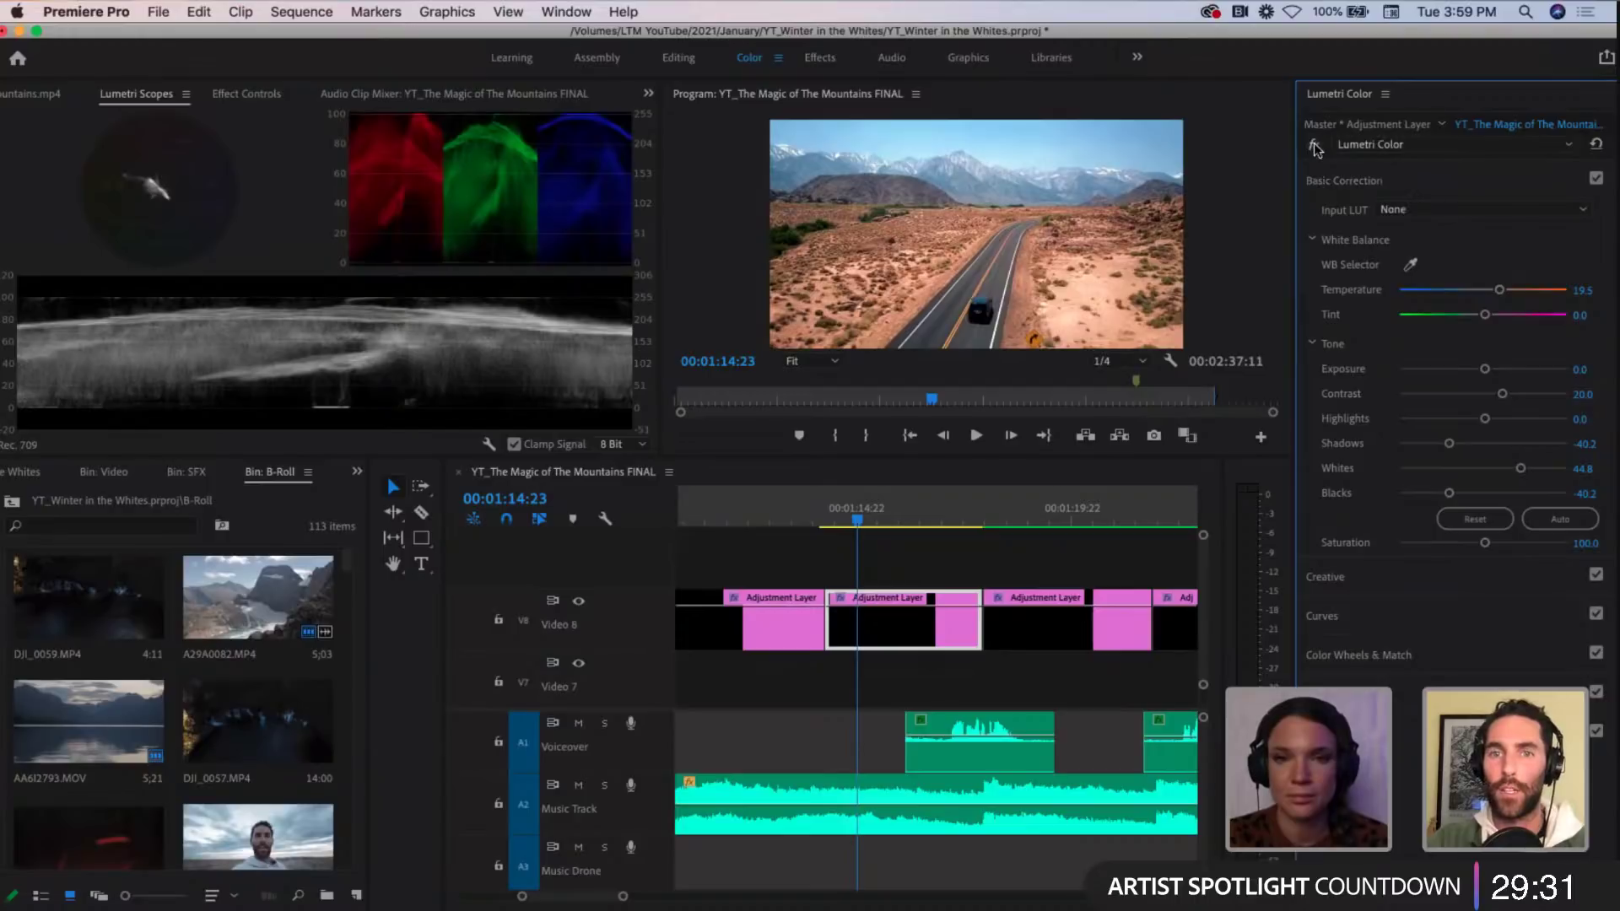
Step: Compare the desert road shot with the Lumetri Color effect off and on, leaving it enabled
click(1314, 147)
click(1314, 147)
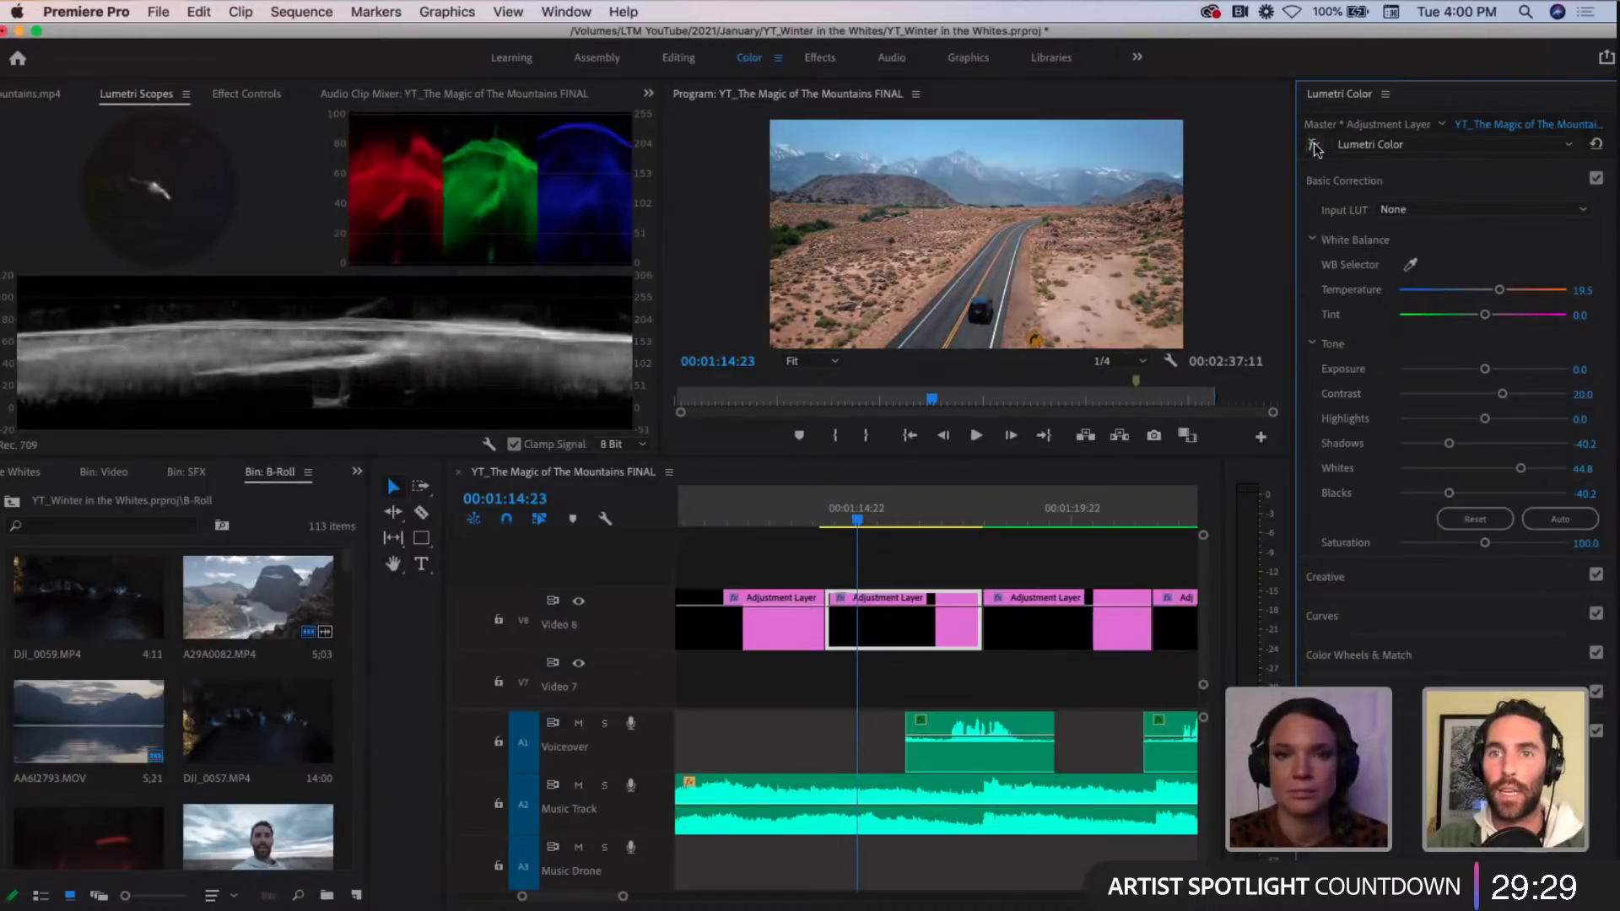
click(1314, 147)
click(1314, 147)
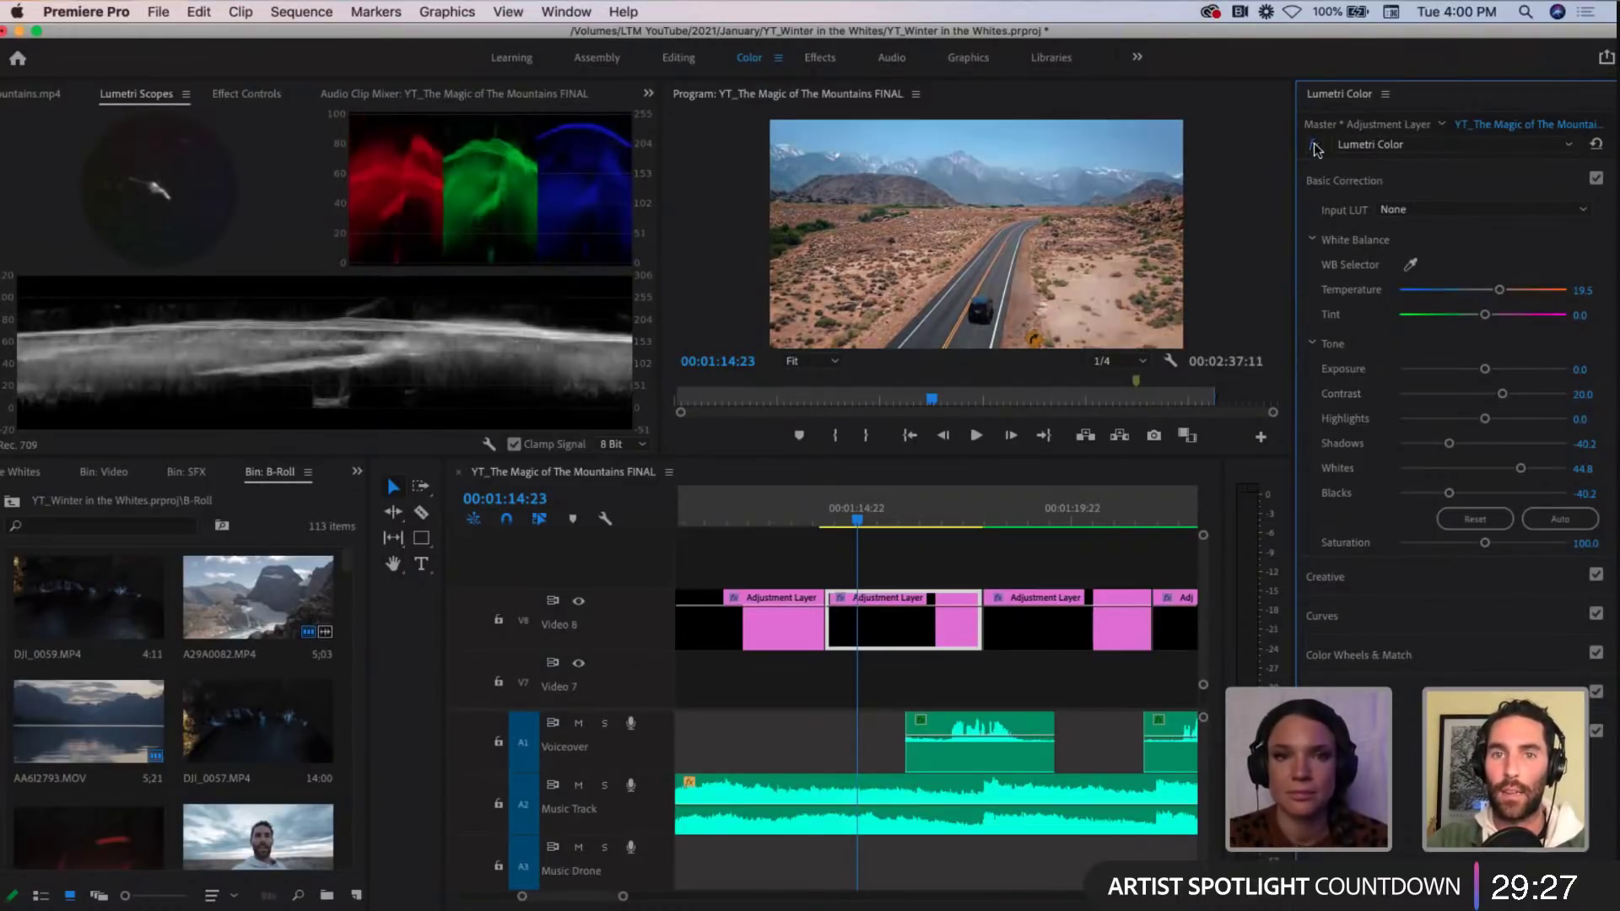
click(1314, 147)
click(1314, 145)
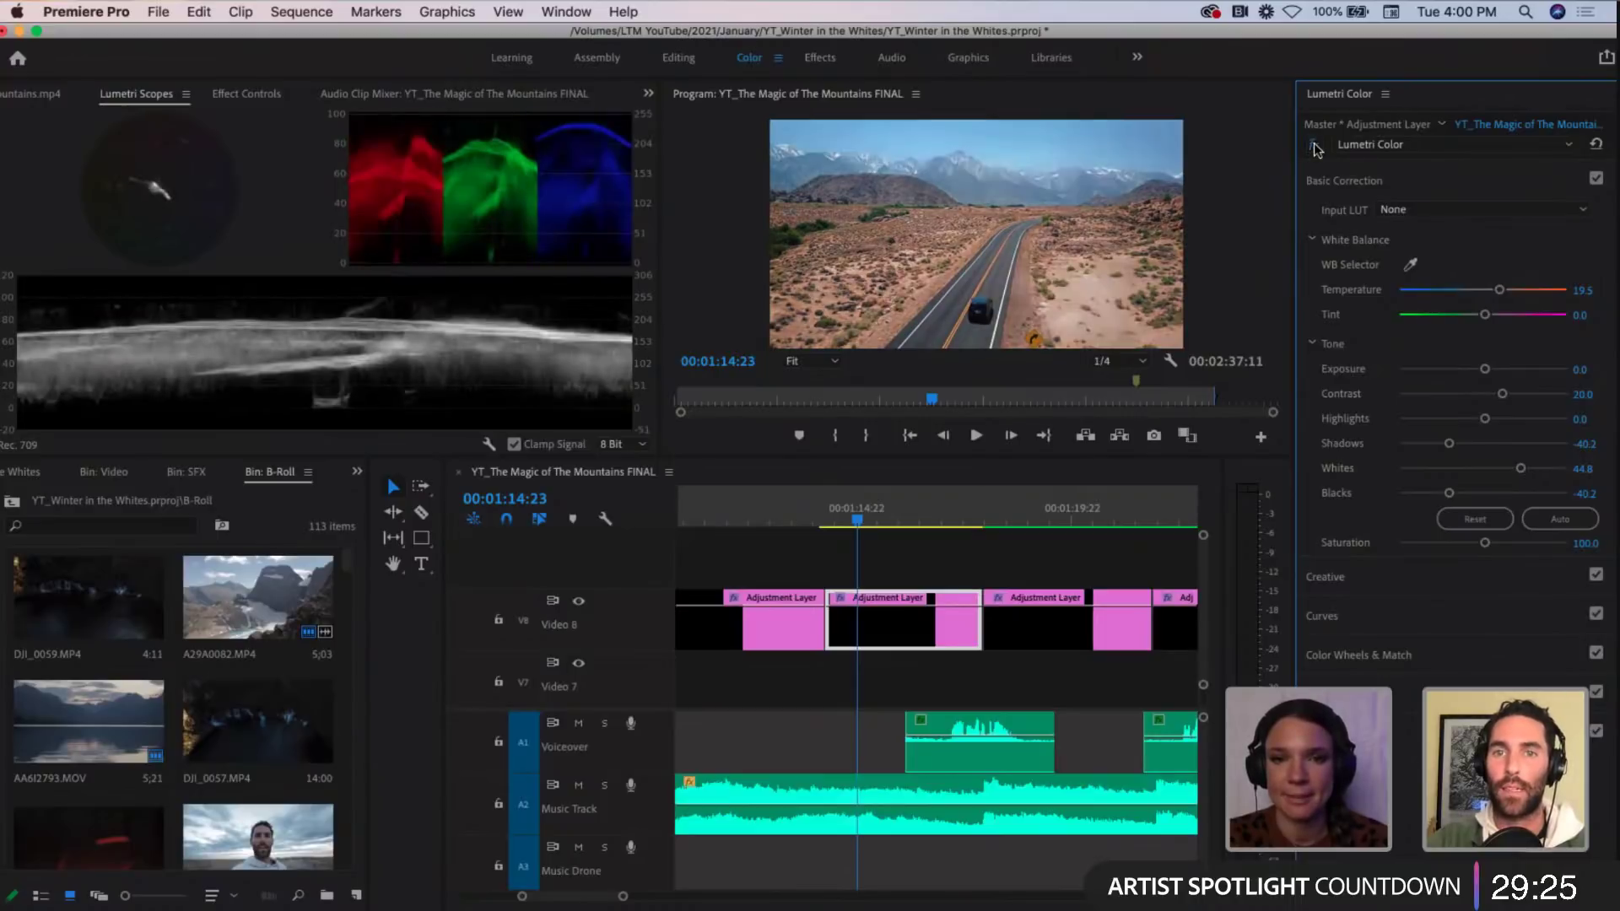
click(1314, 145)
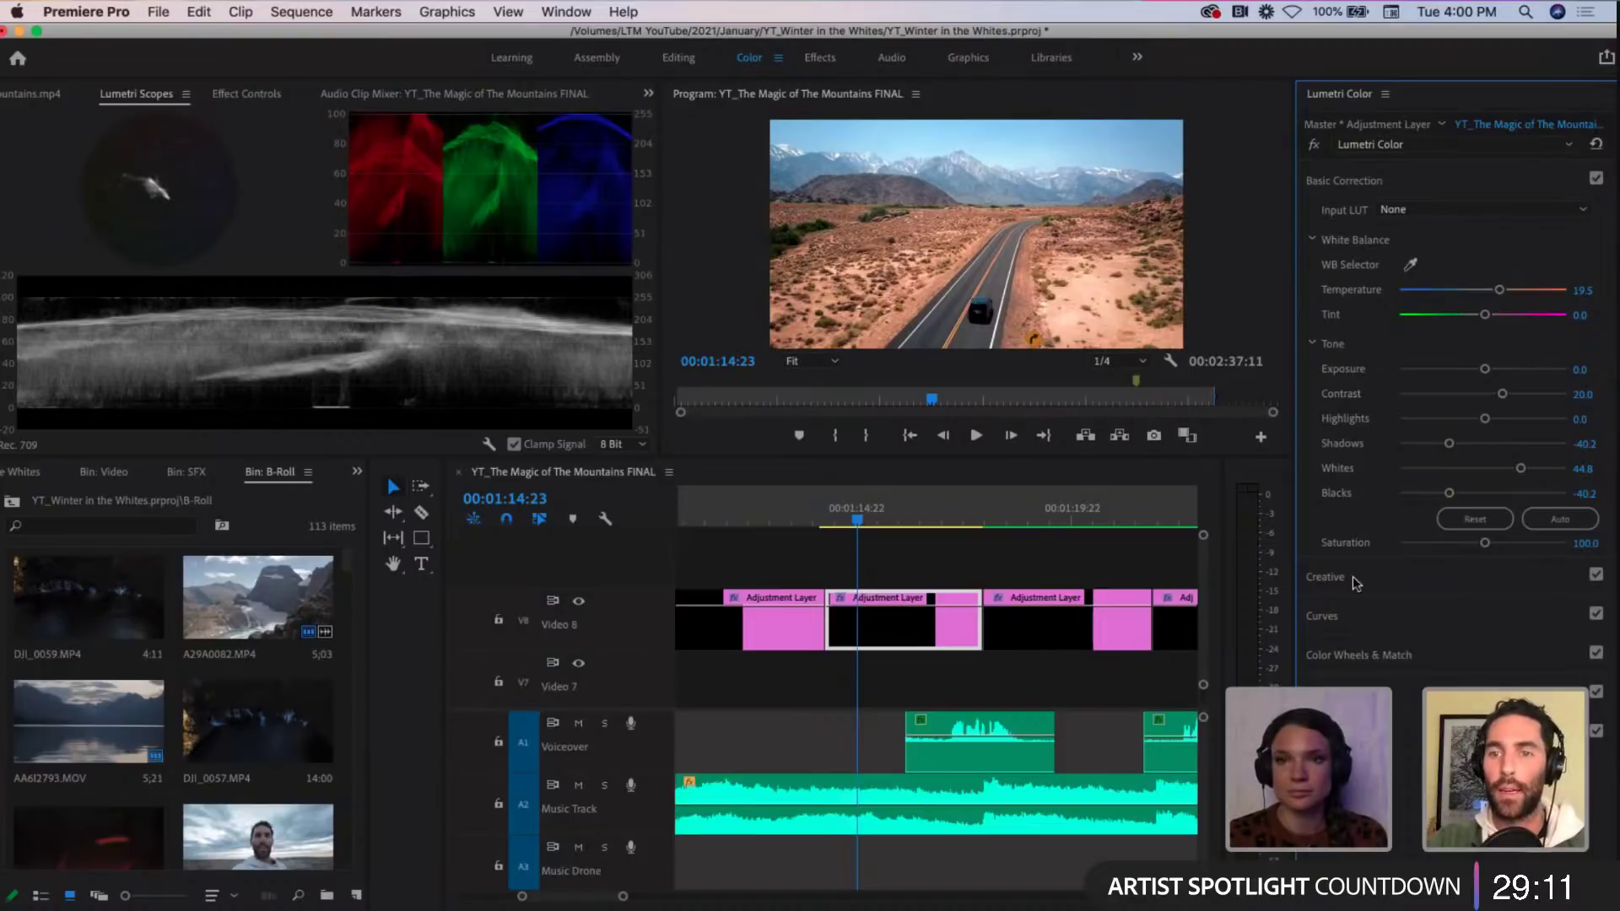
Step: Open HSL Secondary and sample the pale sand beside the road as the key color
click(1336, 656)
click(1325, 640)
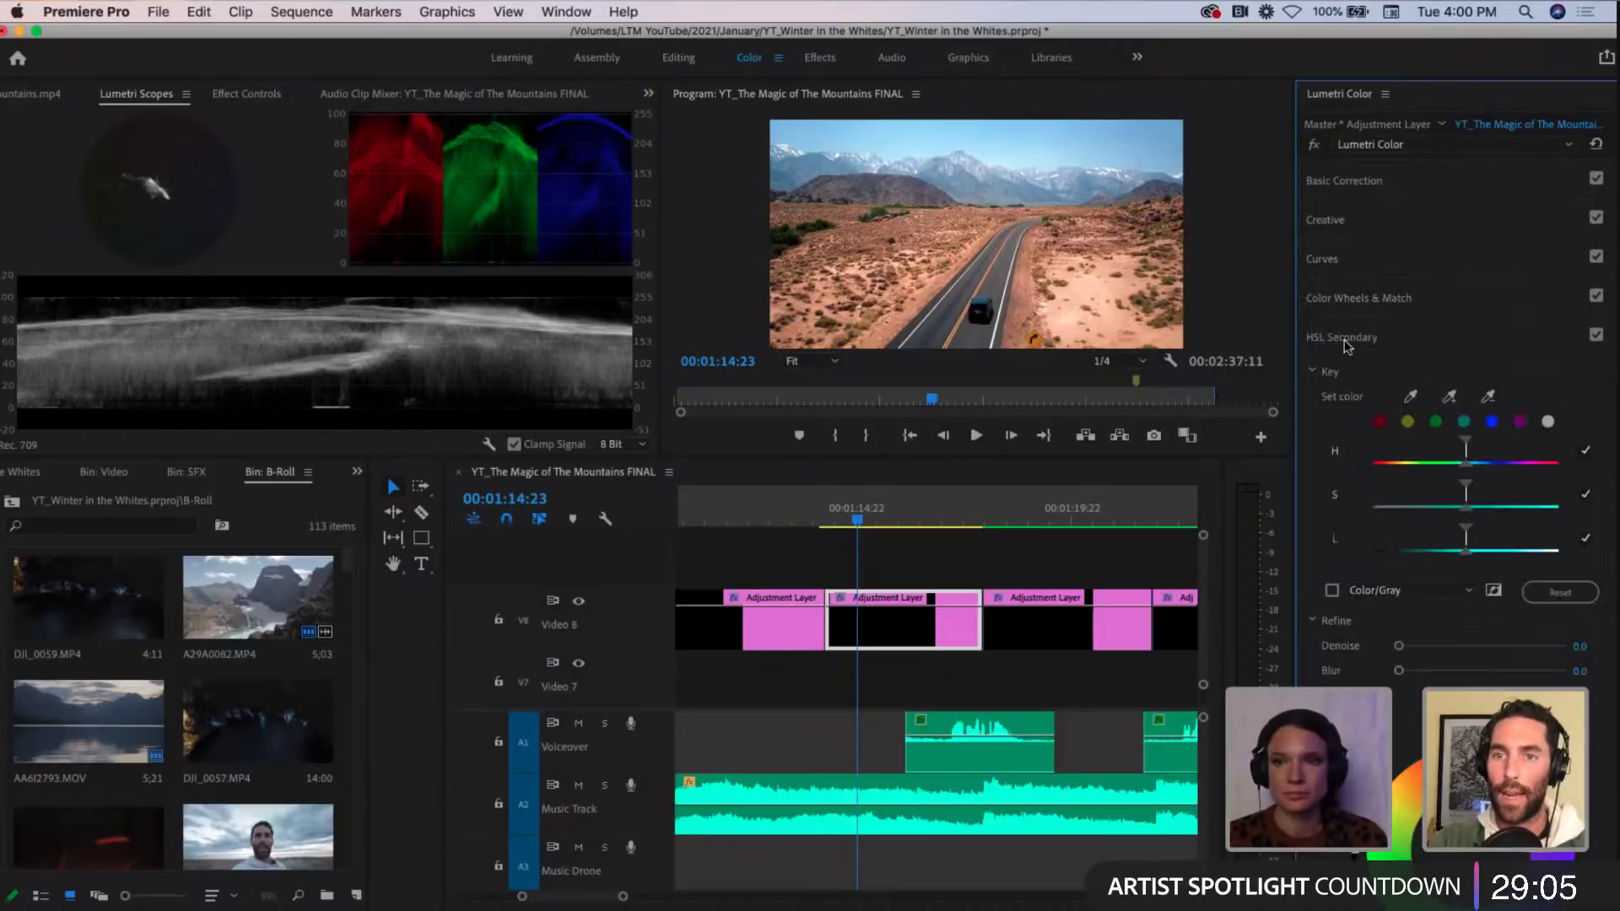
click(1410, 397)
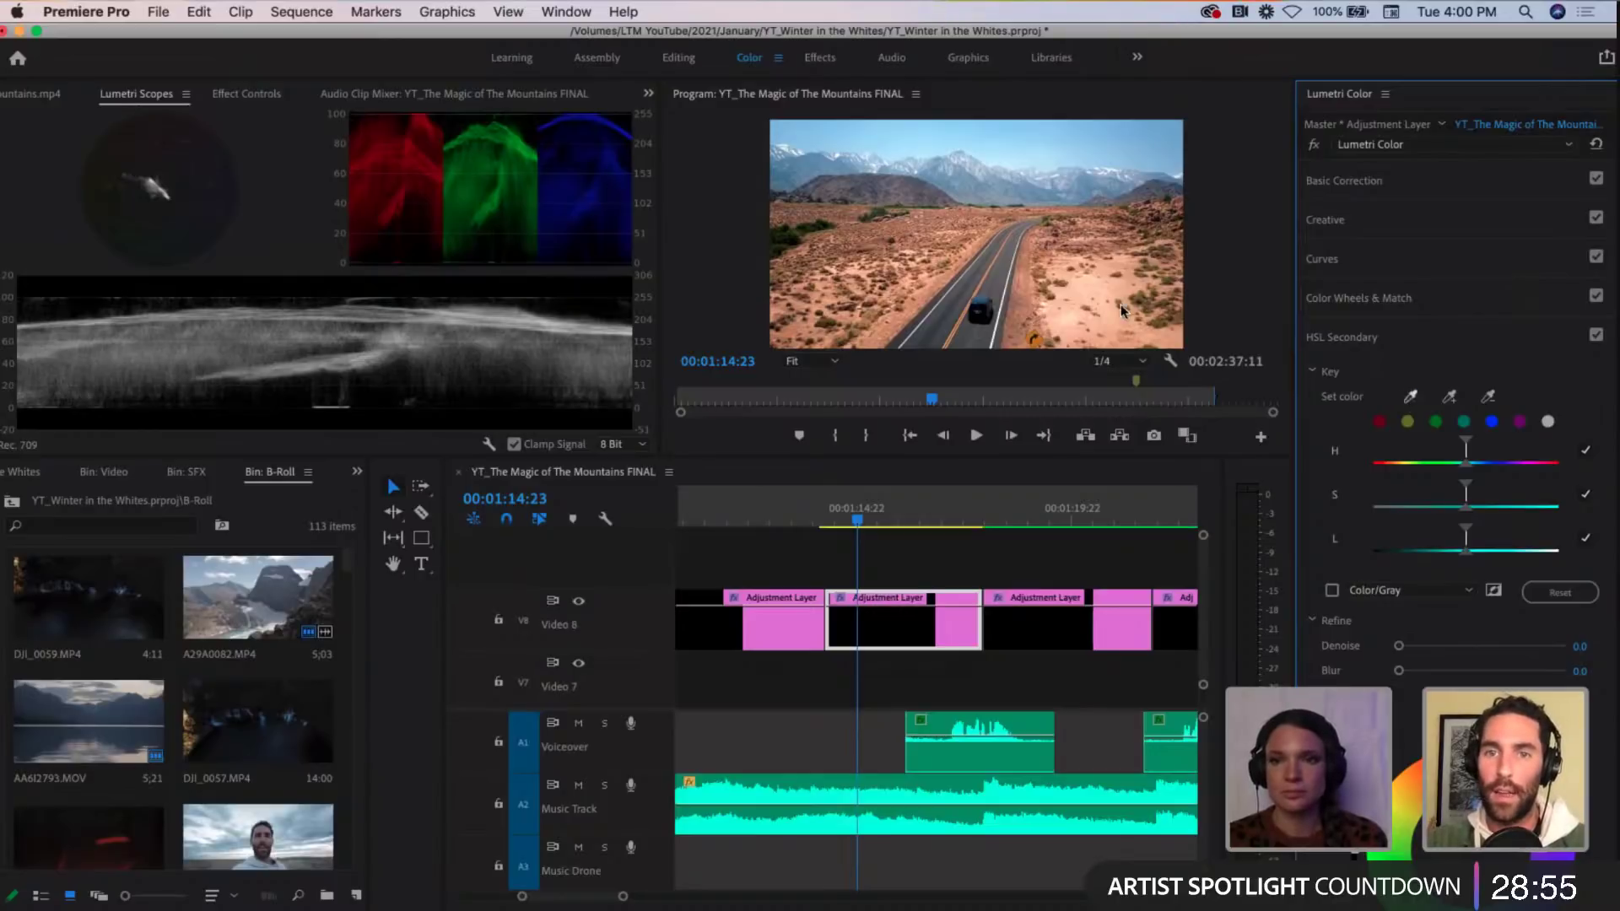
drag(1412, 393, 1078, 296)
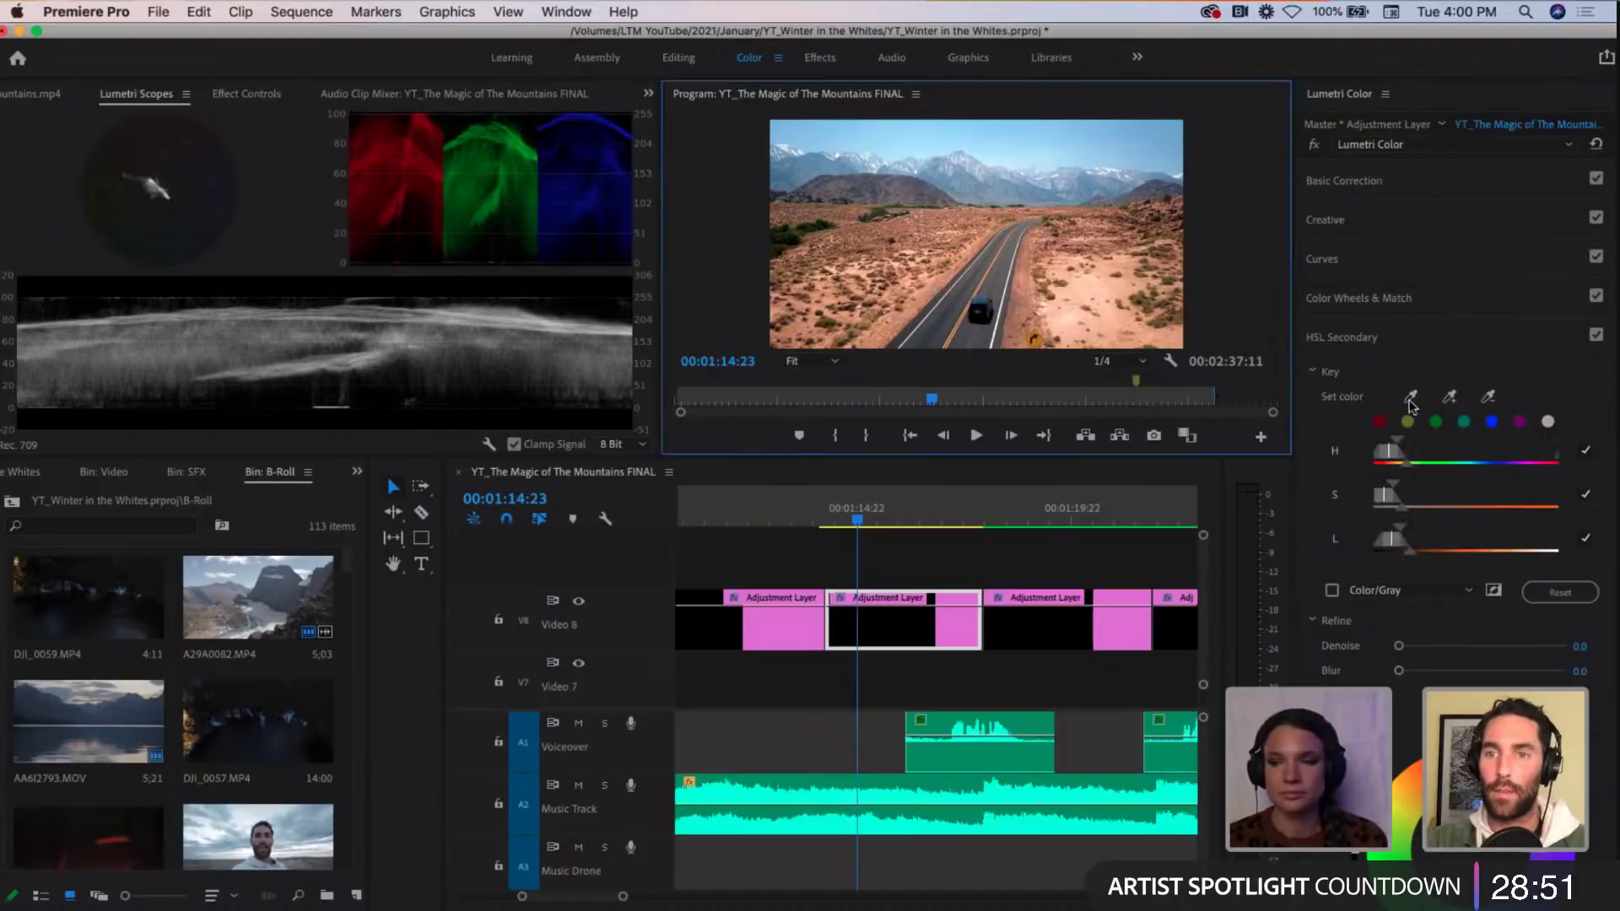
drag(1411, 402, 1108, 293)
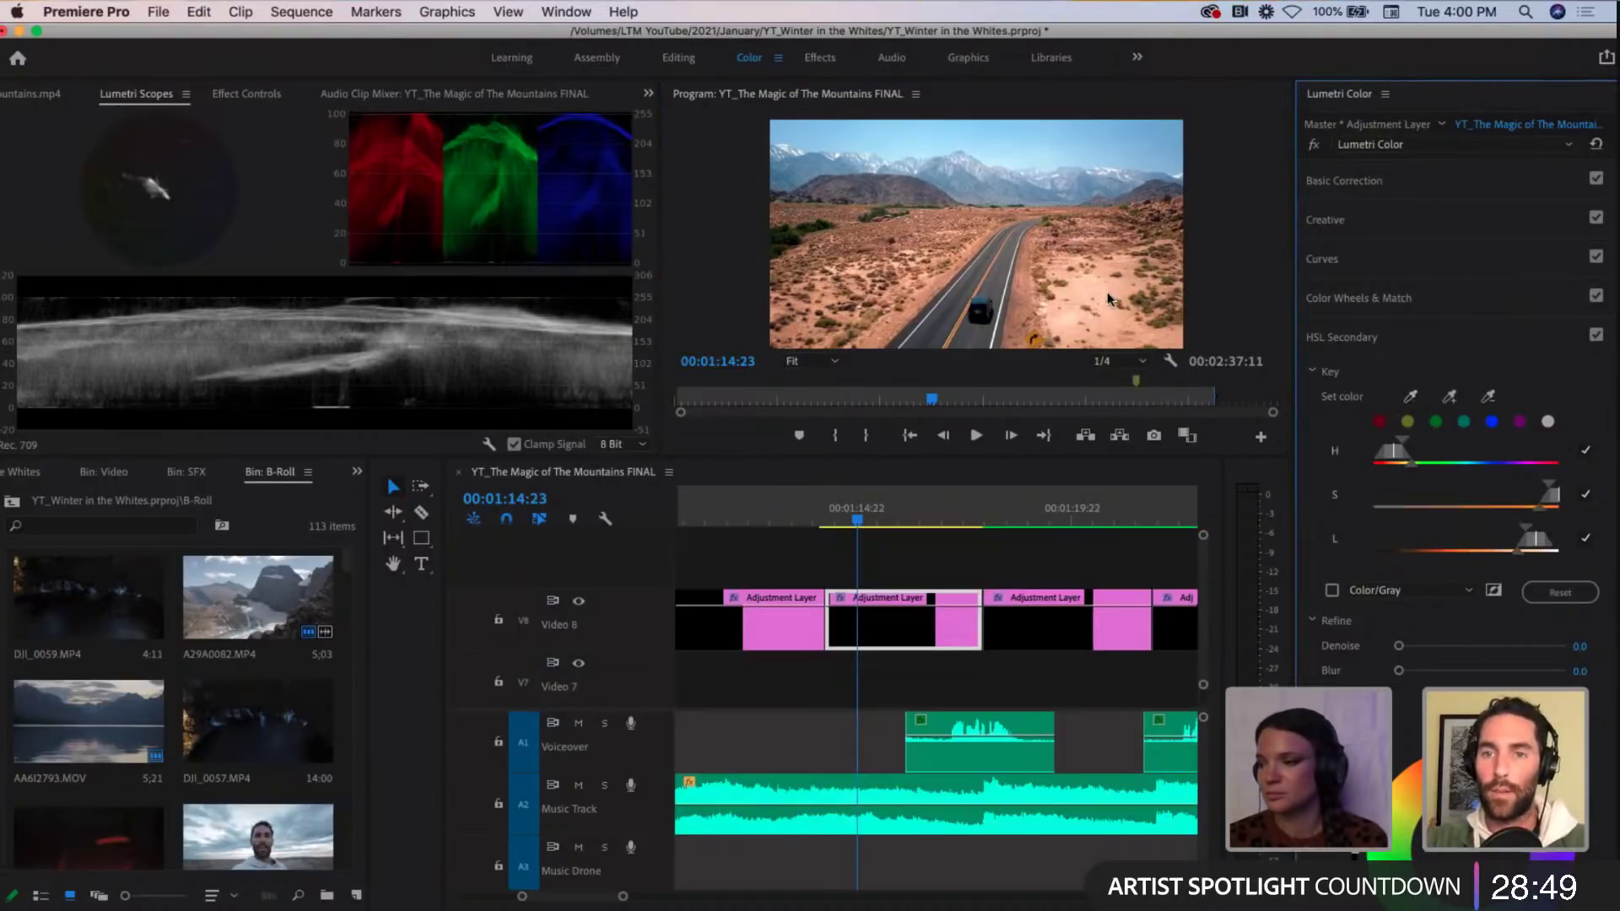
Step: Show the HSL Secondary key as Color/Gray and widen its hue, saturation and luminance ranges to cover more of the desert ground and road
click(1333, 593)
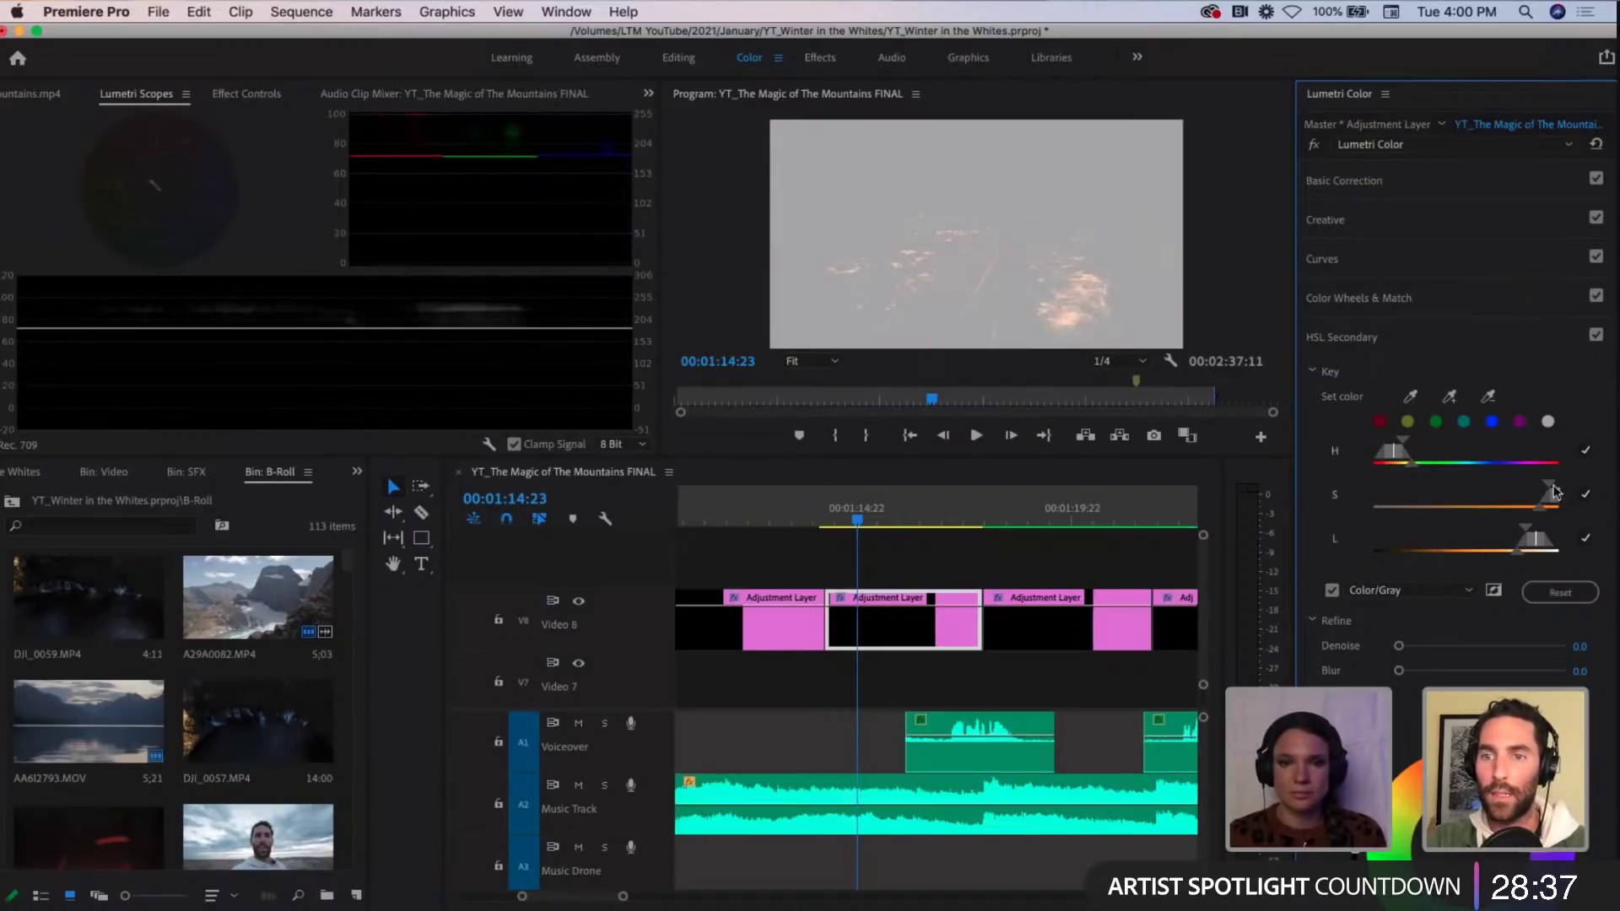
drag(1541, 506, 1426, 507)
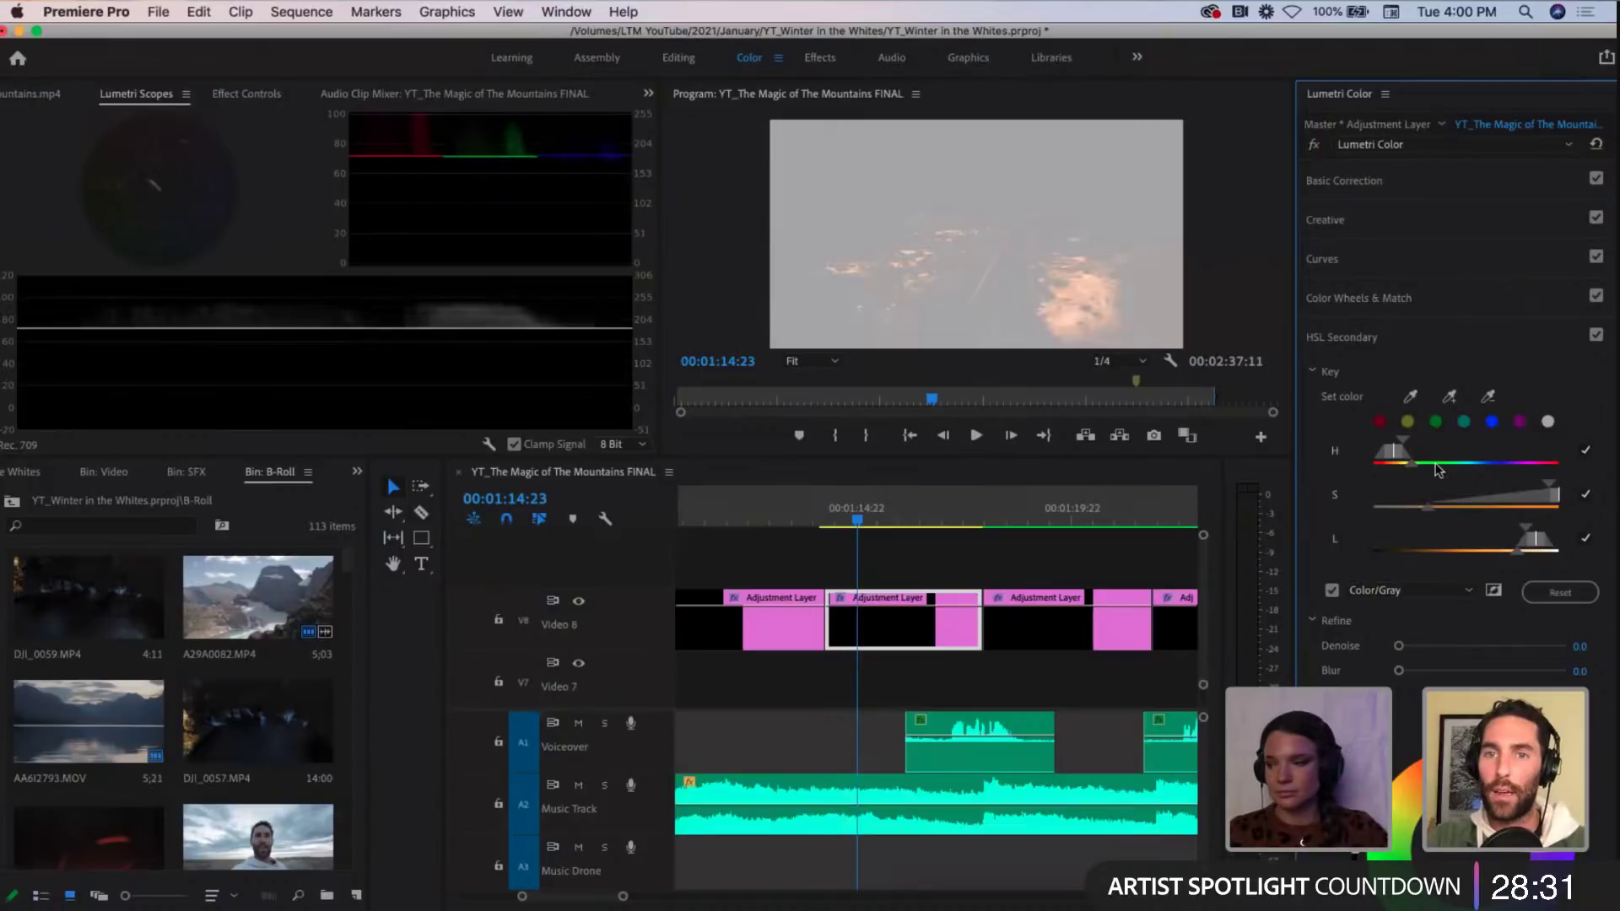
drag(1433, 469, 1438, 469)
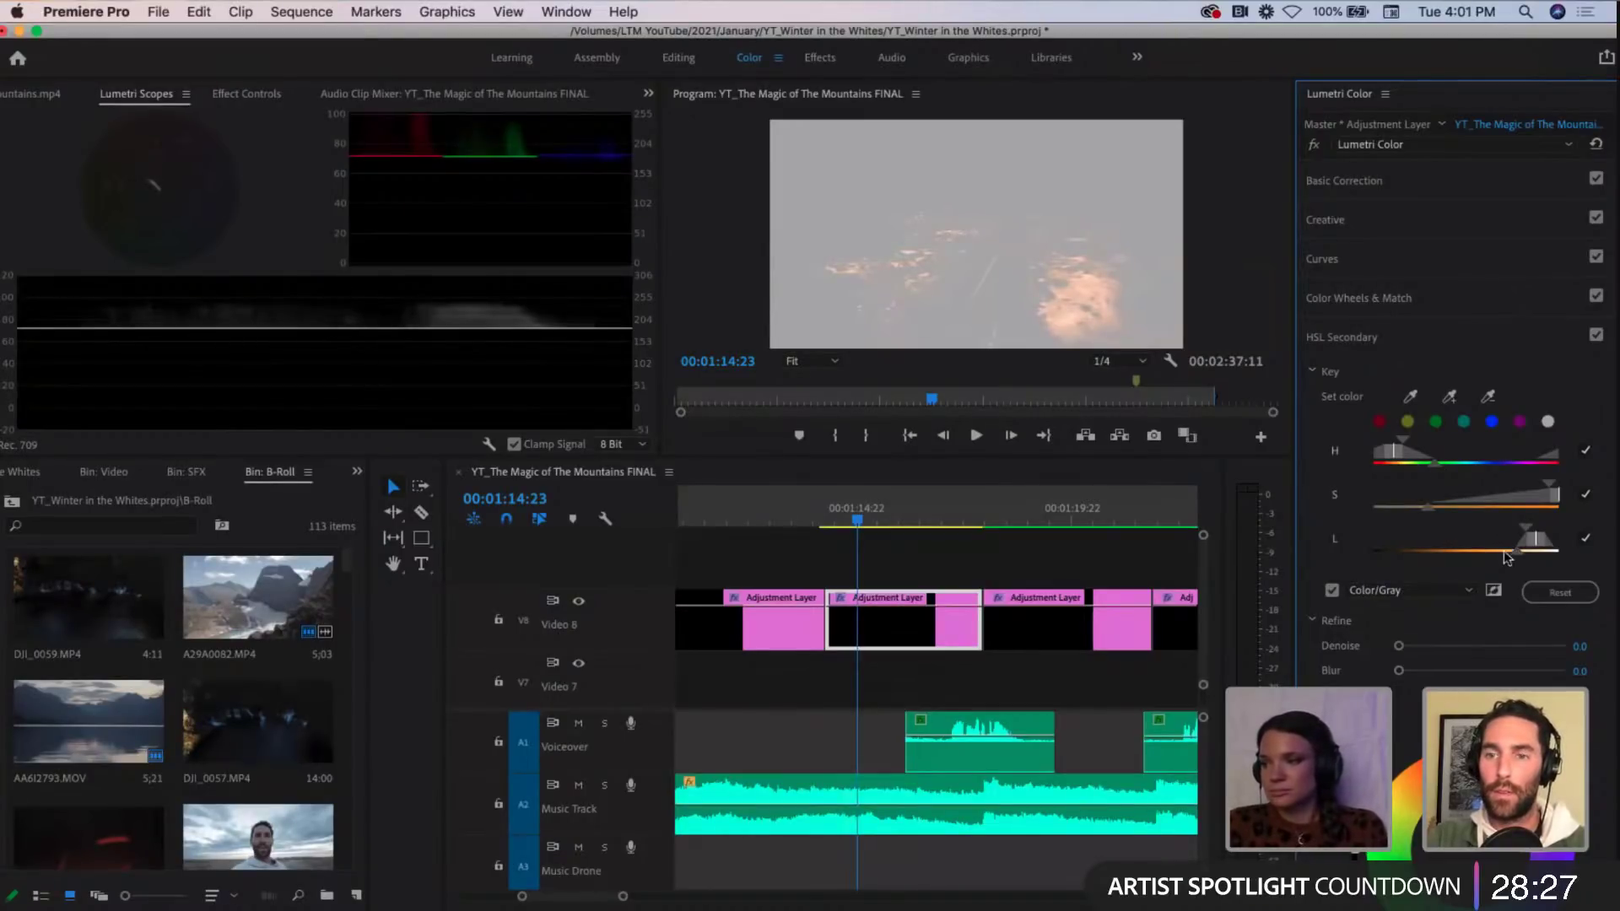
drag(1468, 552, 1470, 555)
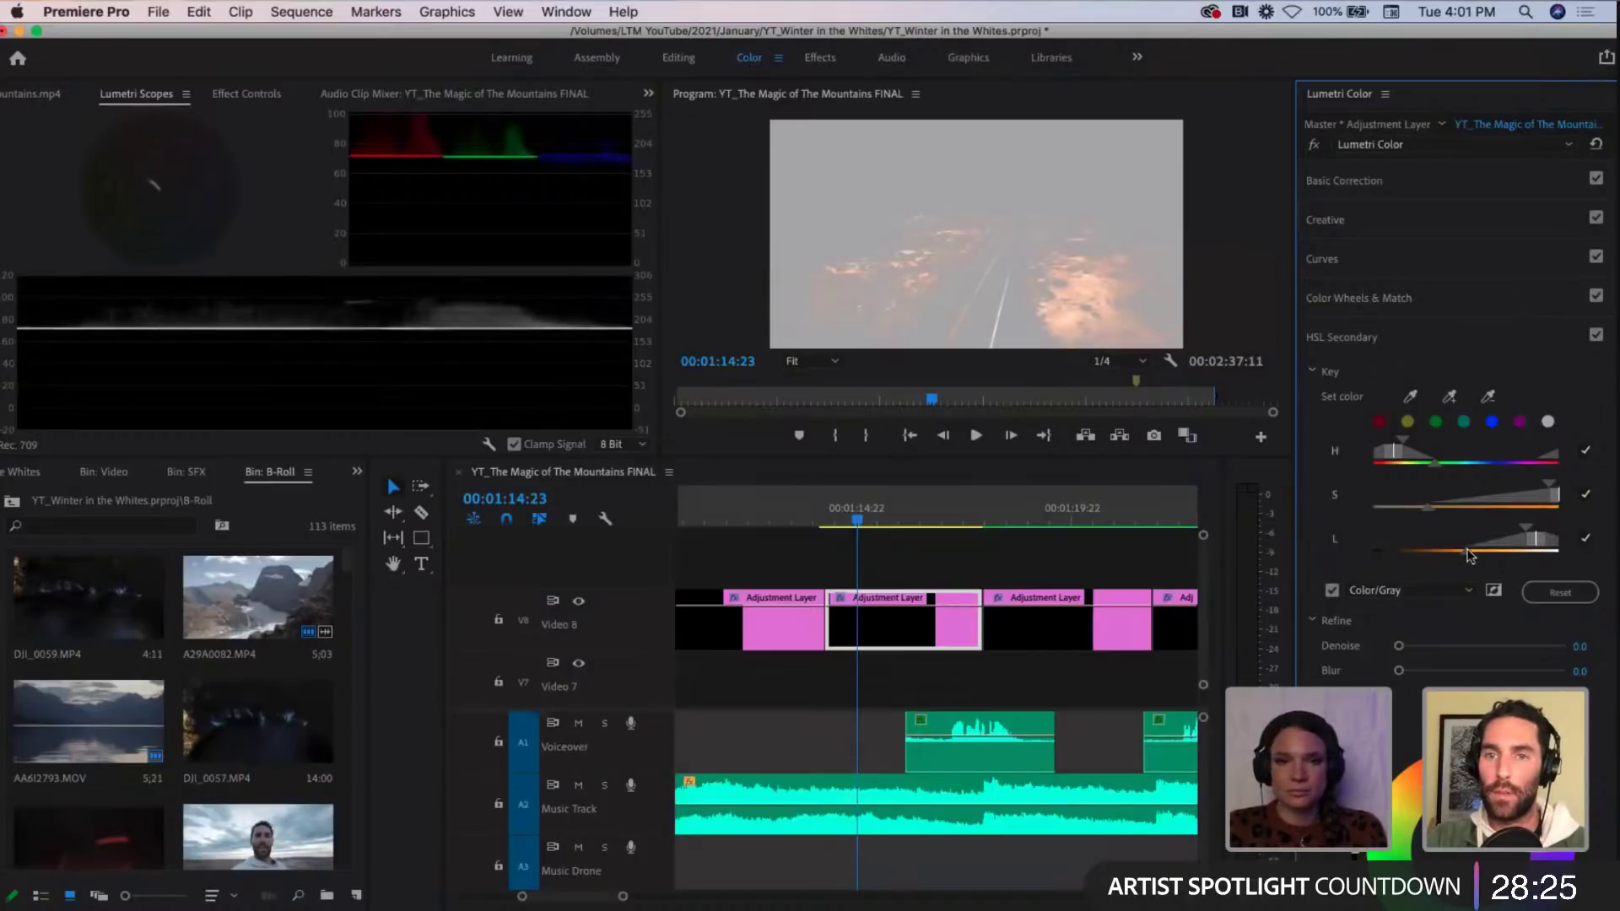
drag(1530, 545, 1512, 536)
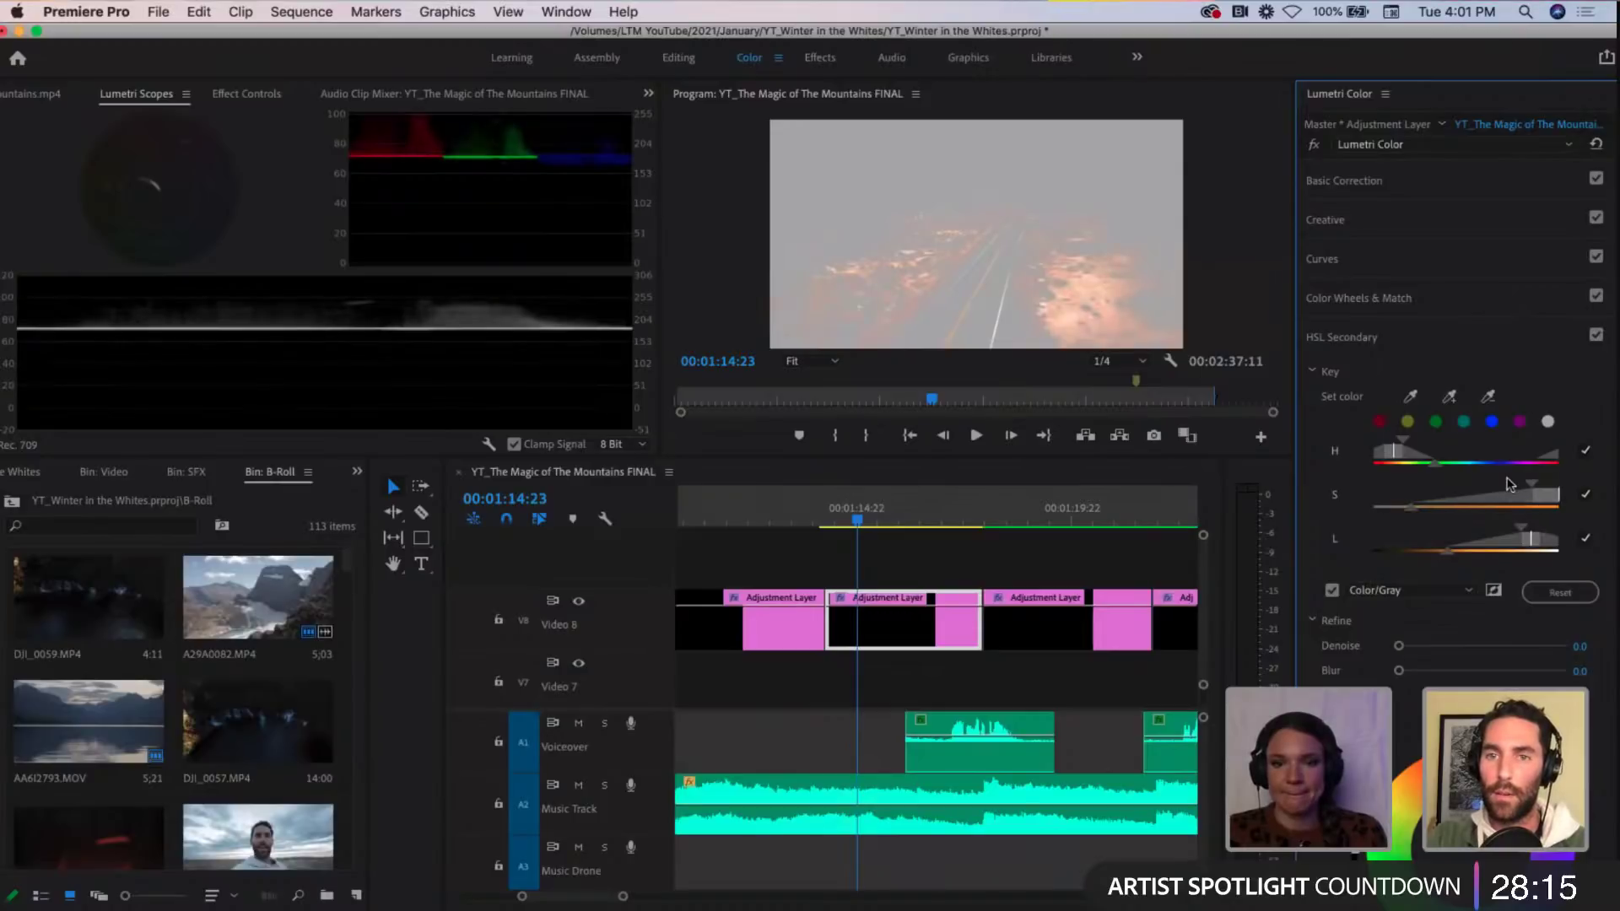
drag(1485, 477, 1469, 474)
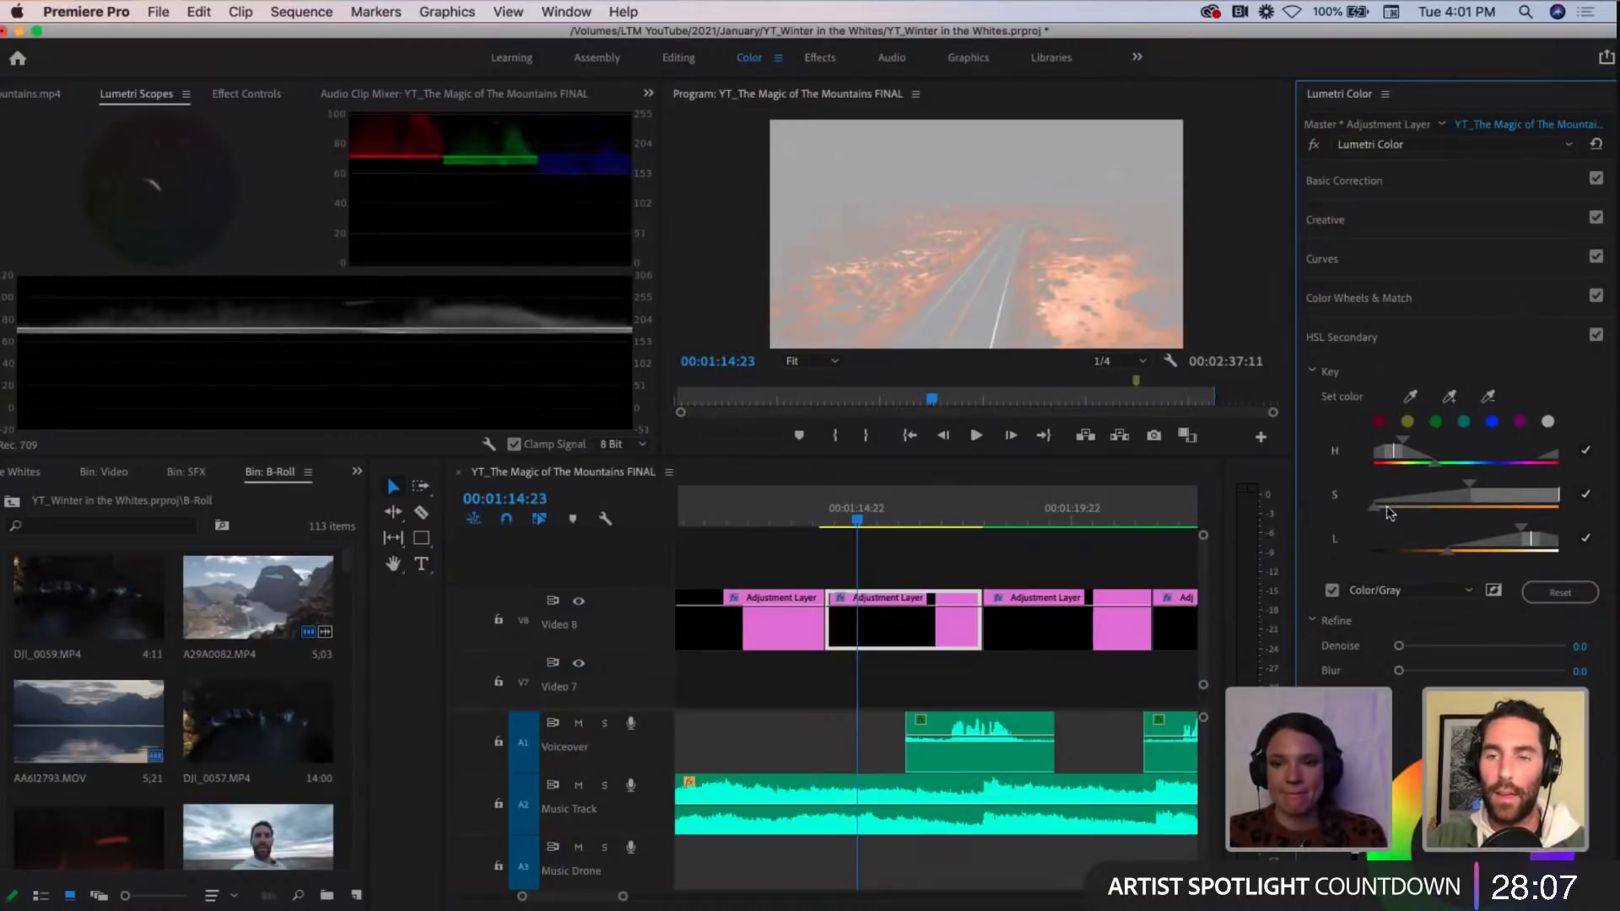
Step: Compare the Color/Gray key preview with the full desert road image, leaving the preview off
click(1332, 590)
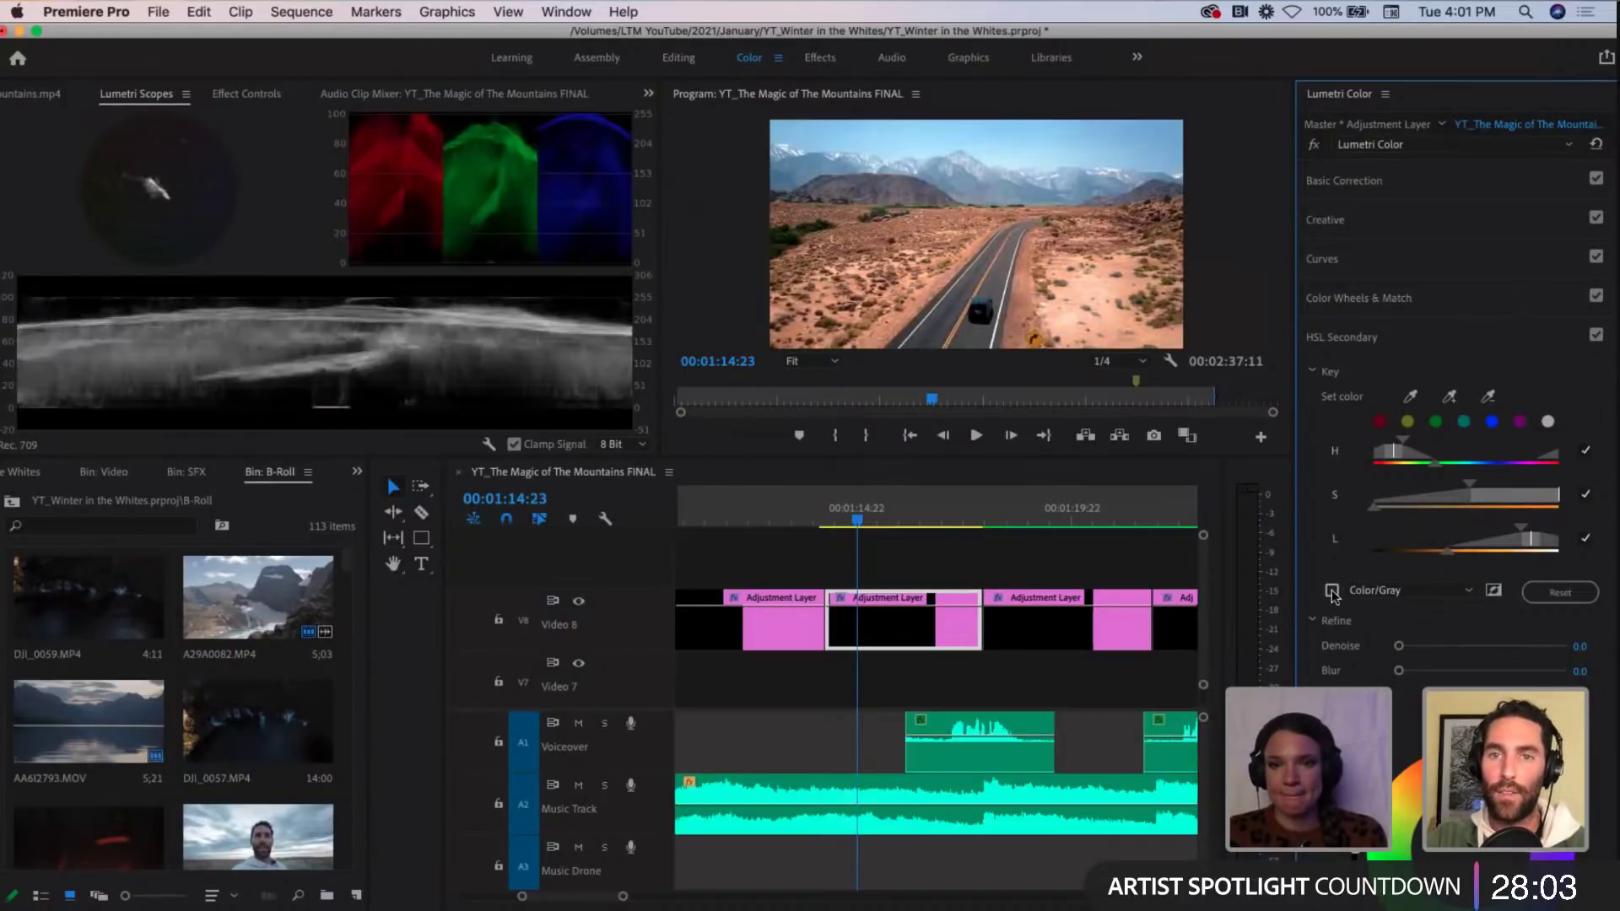
click(1331, 590)
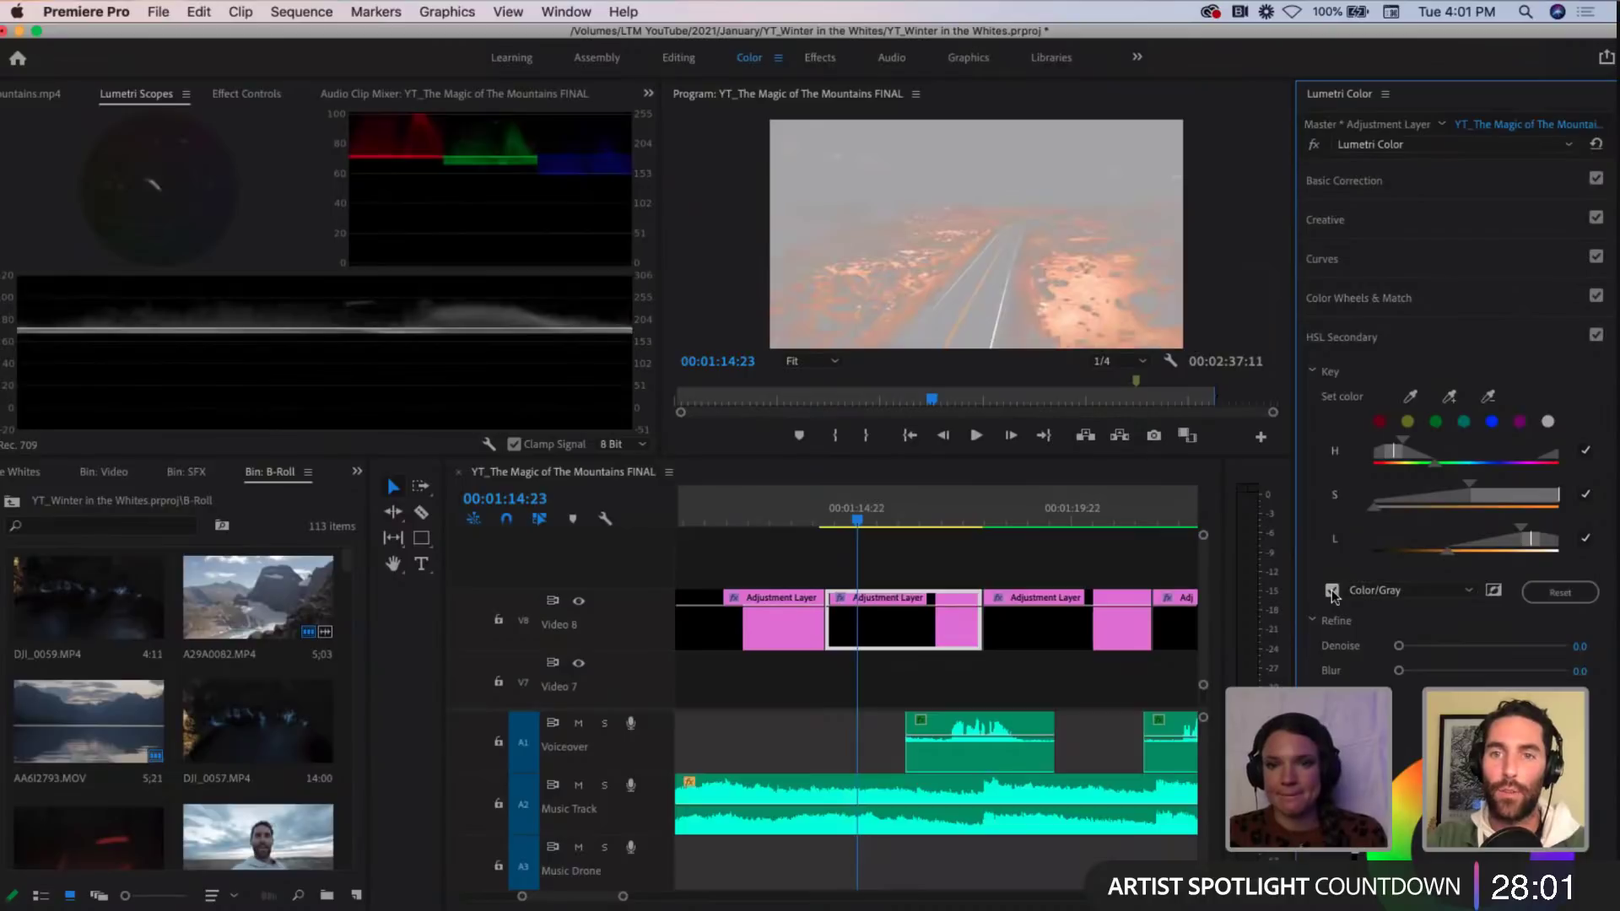
click(1332, 589)
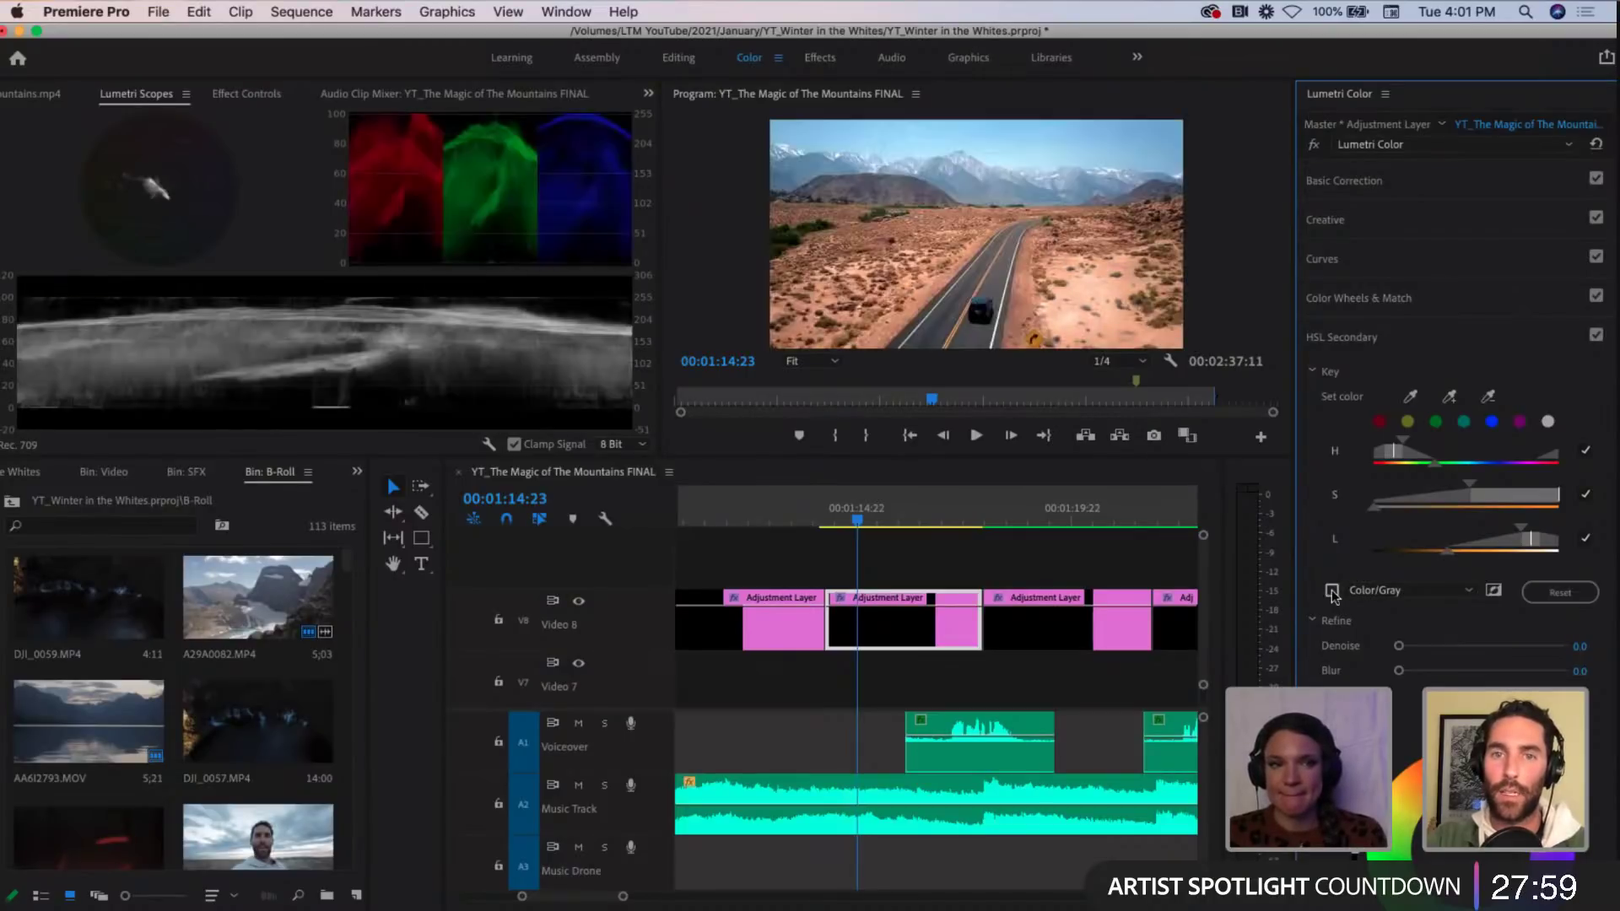
key(super+z)
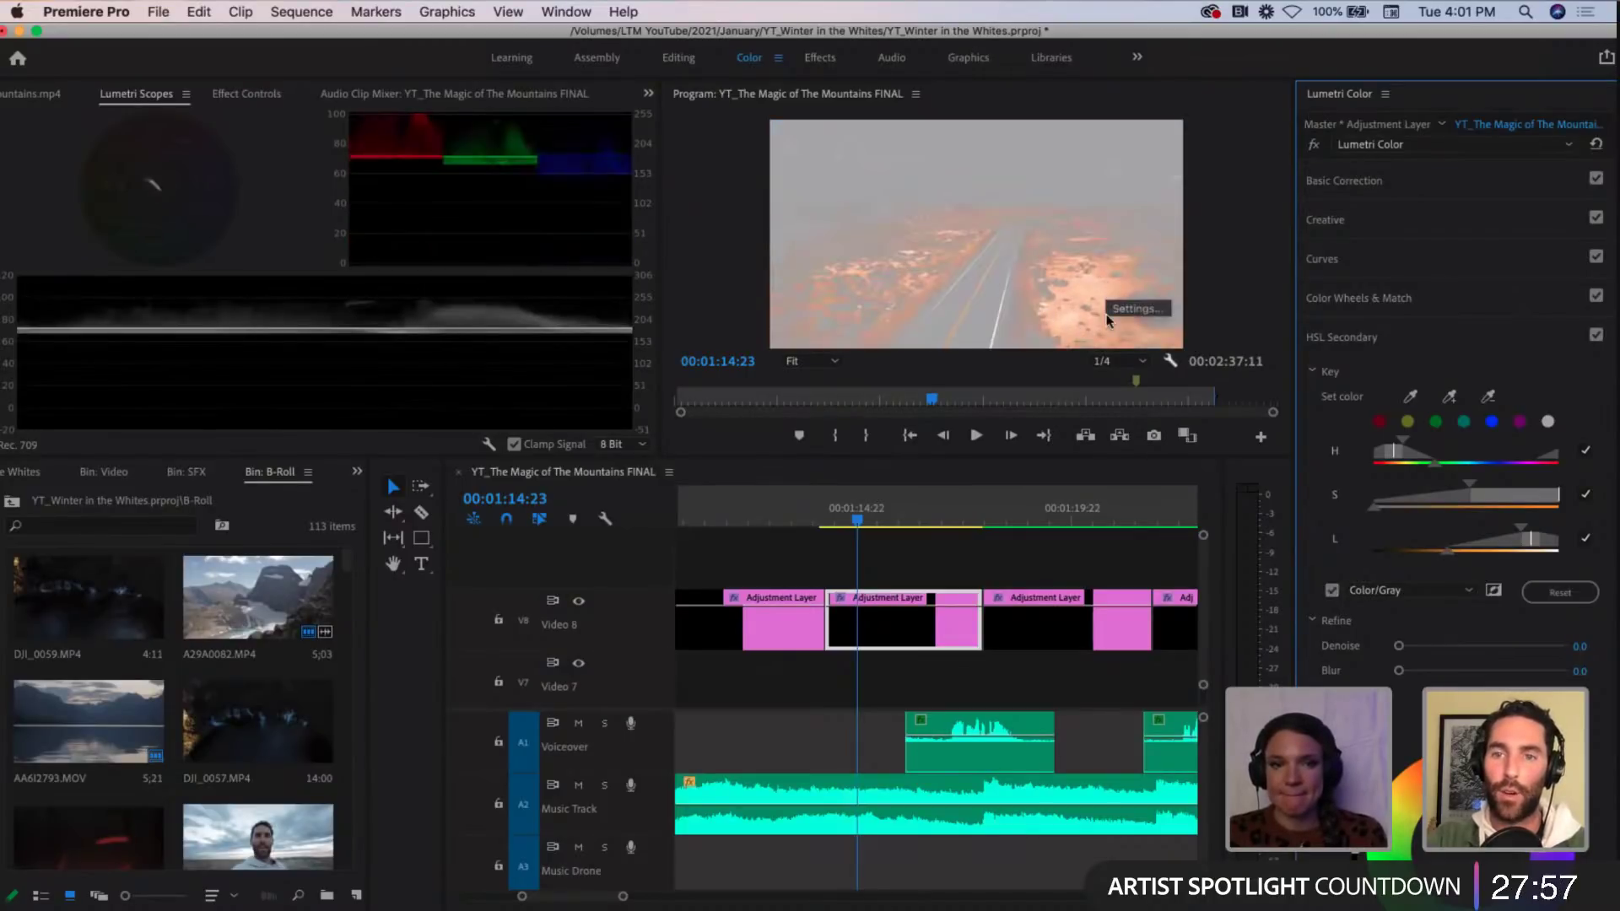
click(1332, 590)
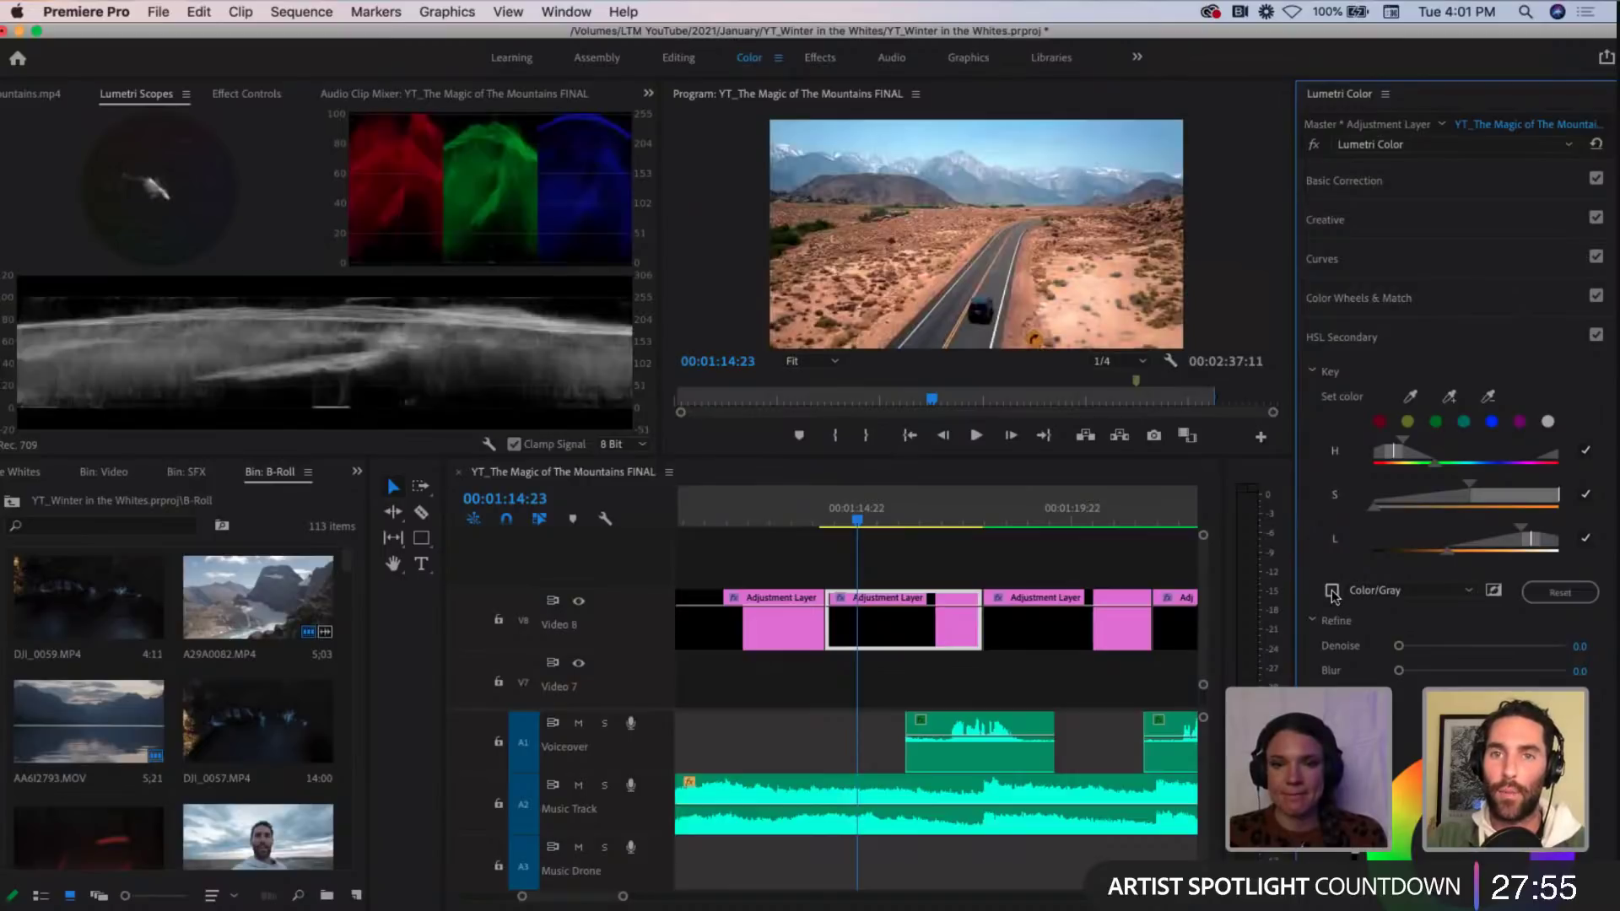
key(super+z)
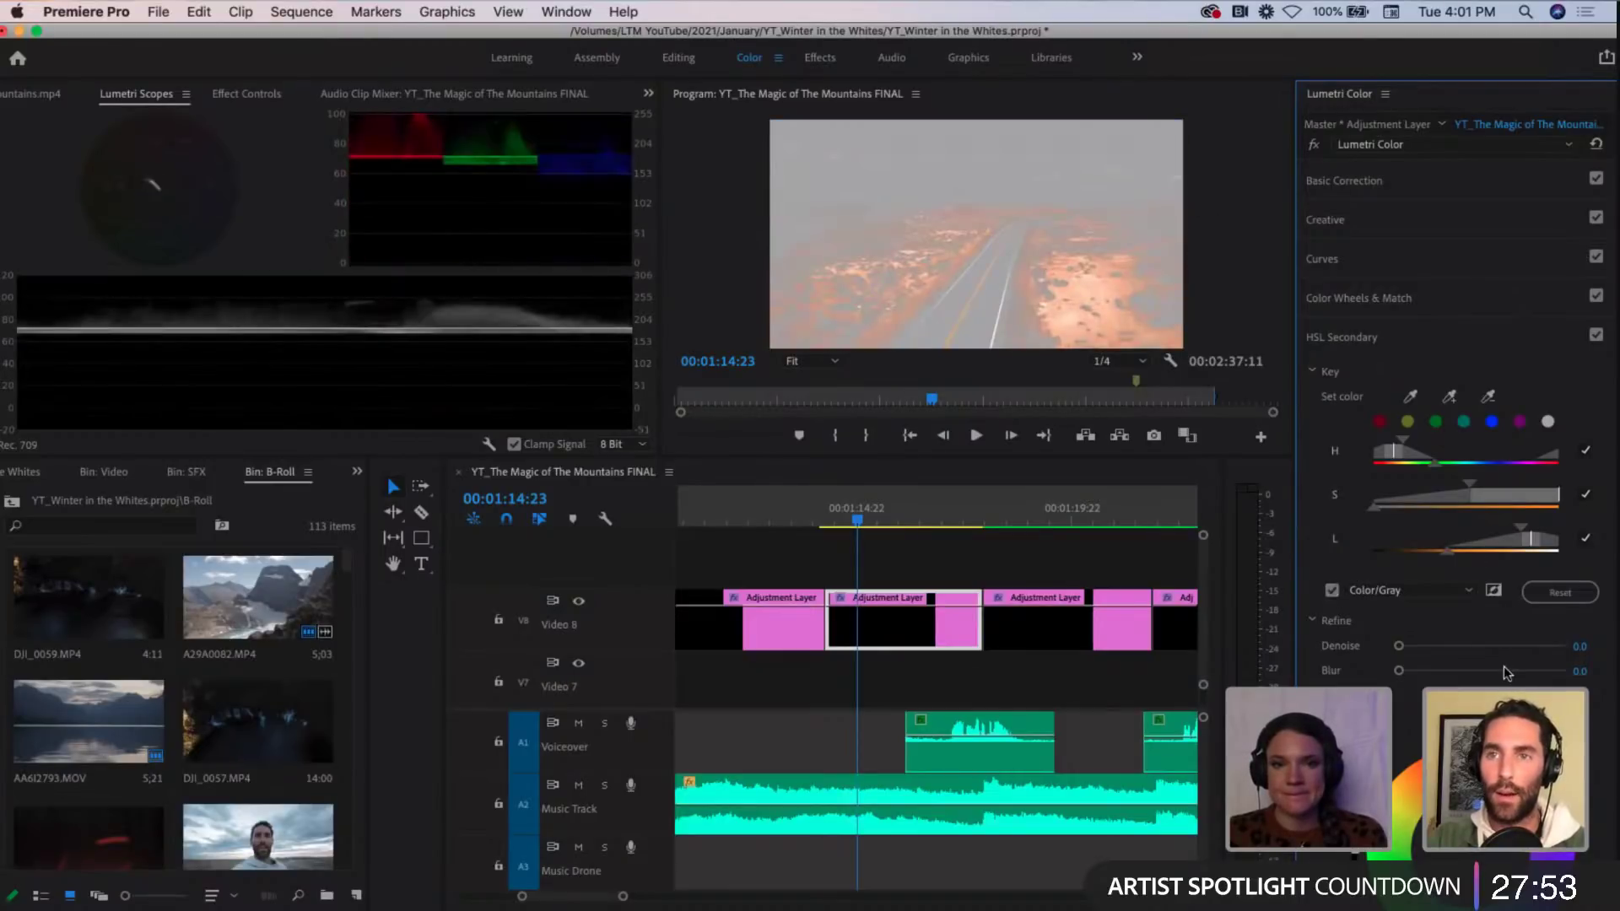
click(1332, 590)
Step: Tint the keyed desert ground strongly toward orange-red with the HSL Secondary Correction color wheel
scroll(1333, 593, down, 4)
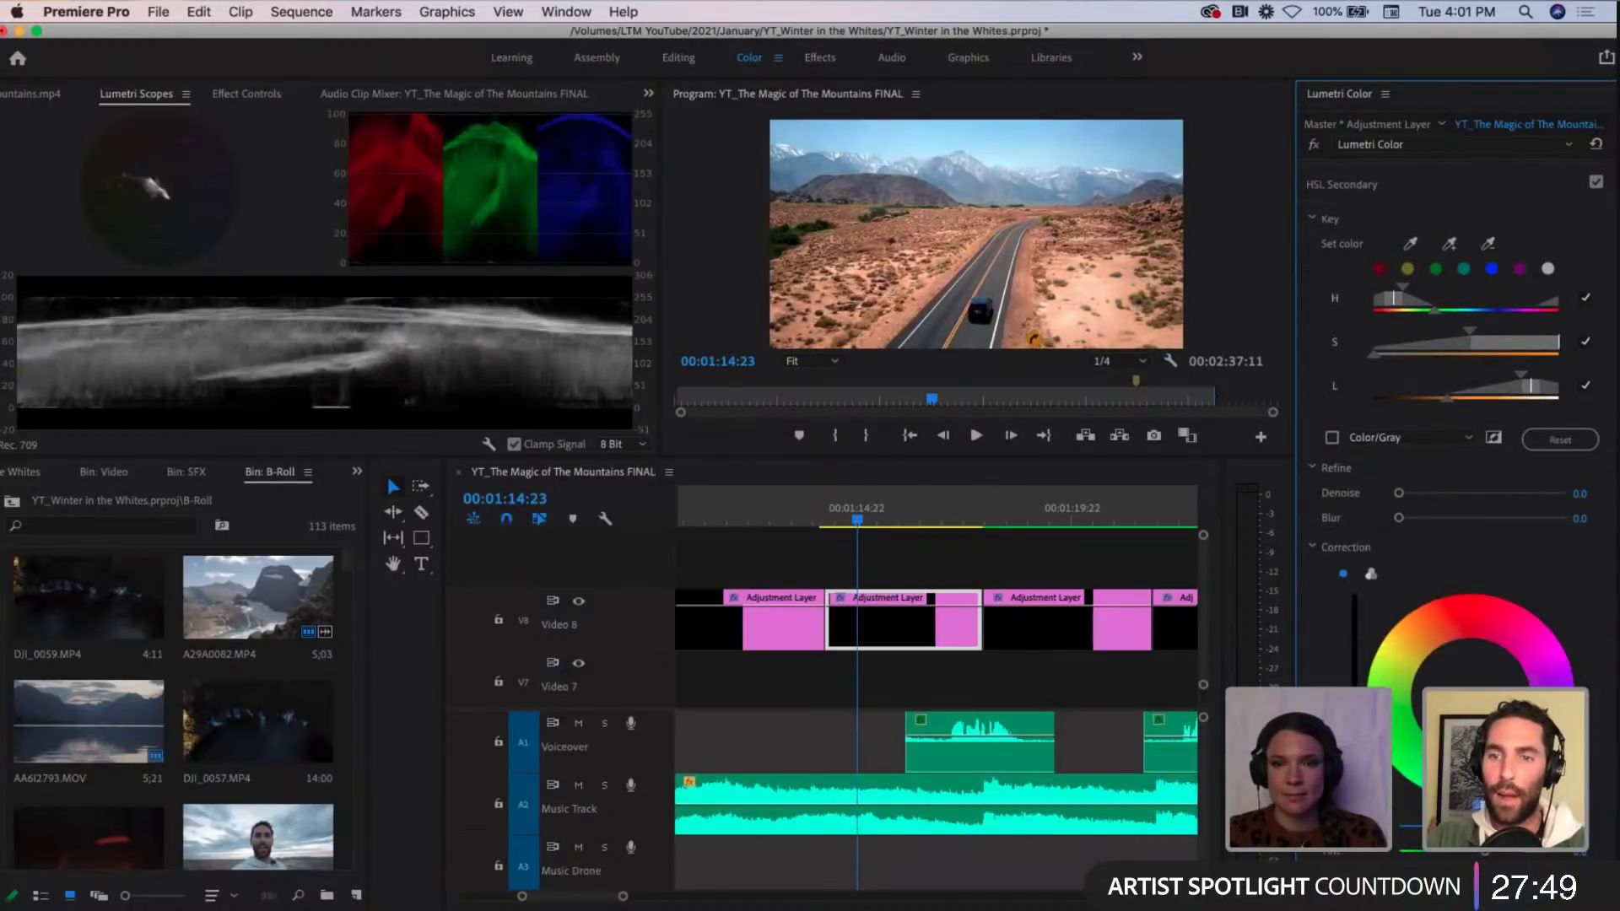
scroll(1452, 506, down, 1)
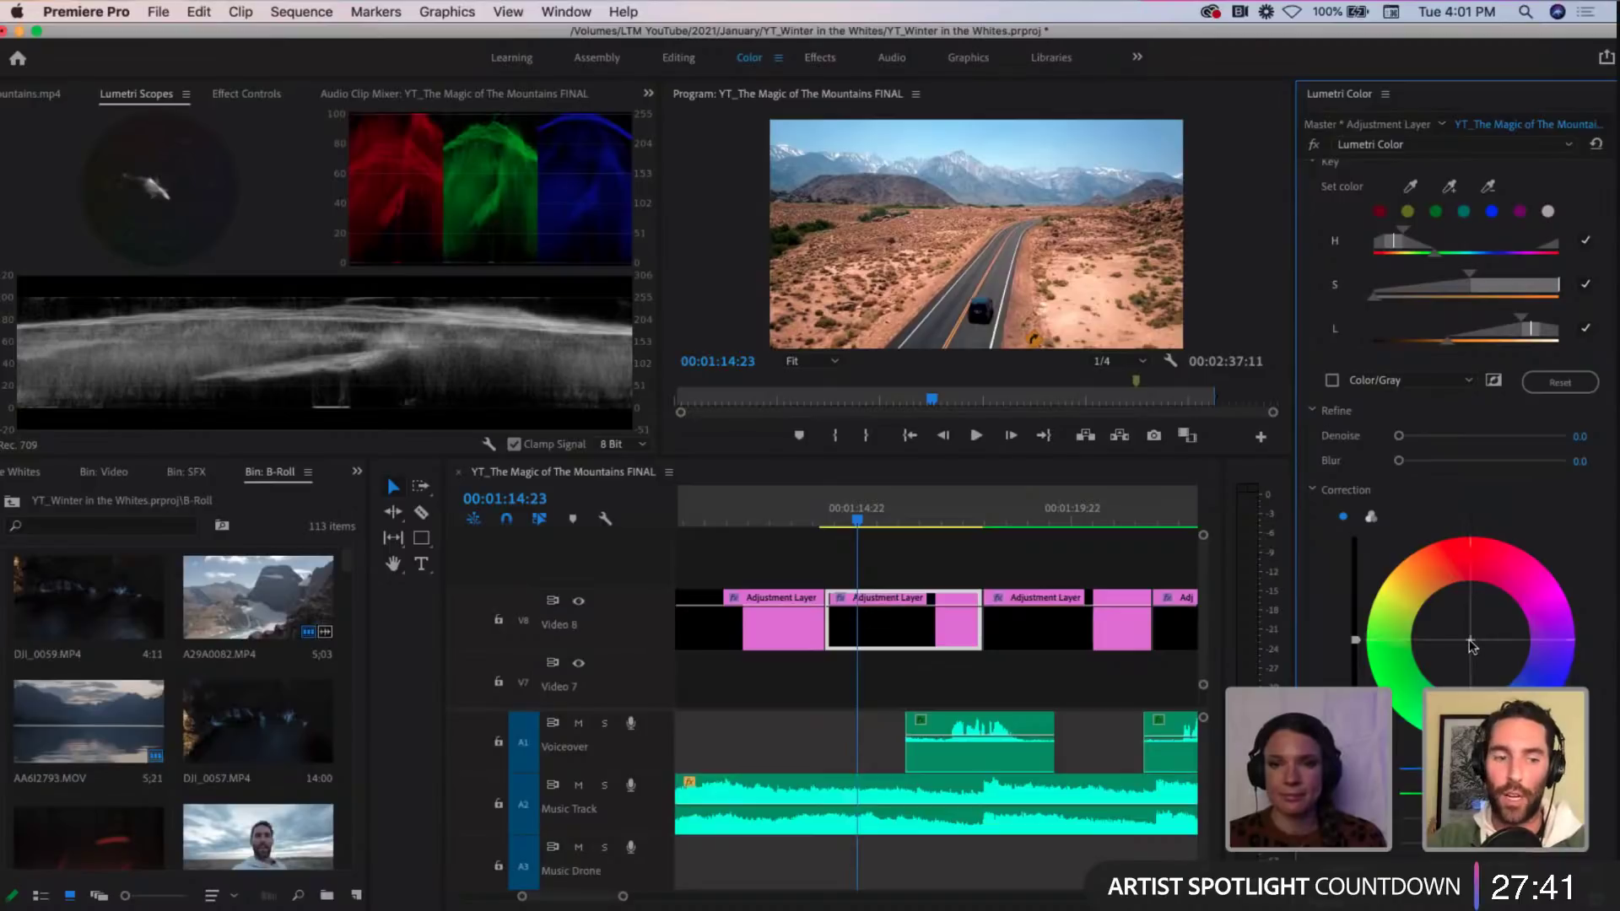
drag(1471, 646, 1453, 568)
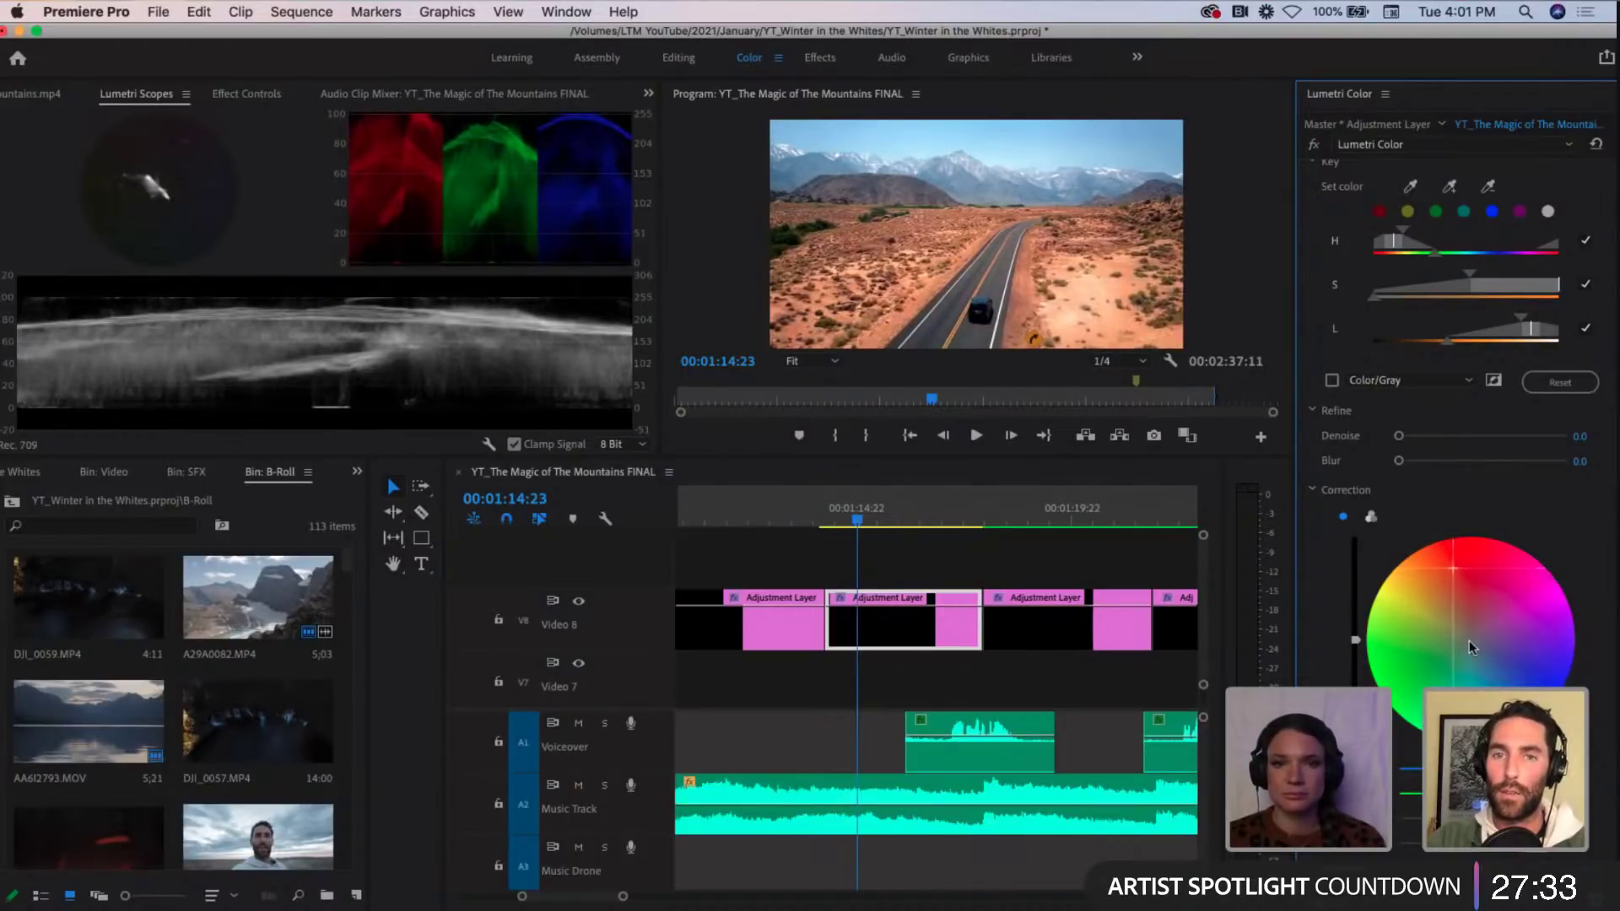
Step: Compare the desert road shot with the HSL Secondary correction off and on, leaving it enabled
scroll(1485, 380, up, 4)
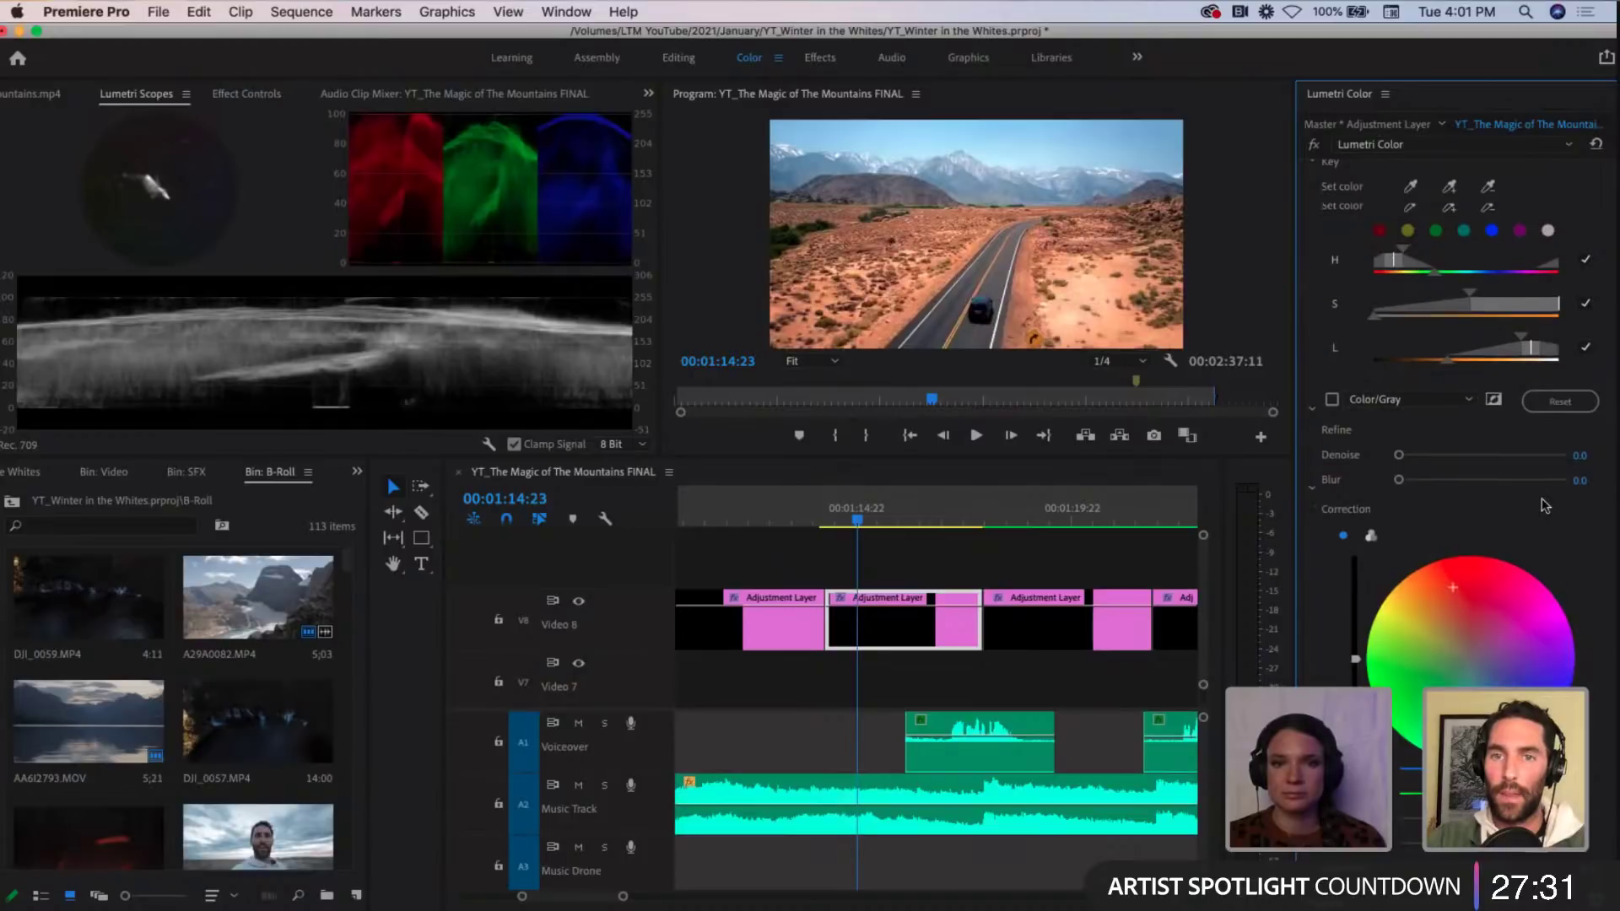
scroll(1361, 451, up, 2)
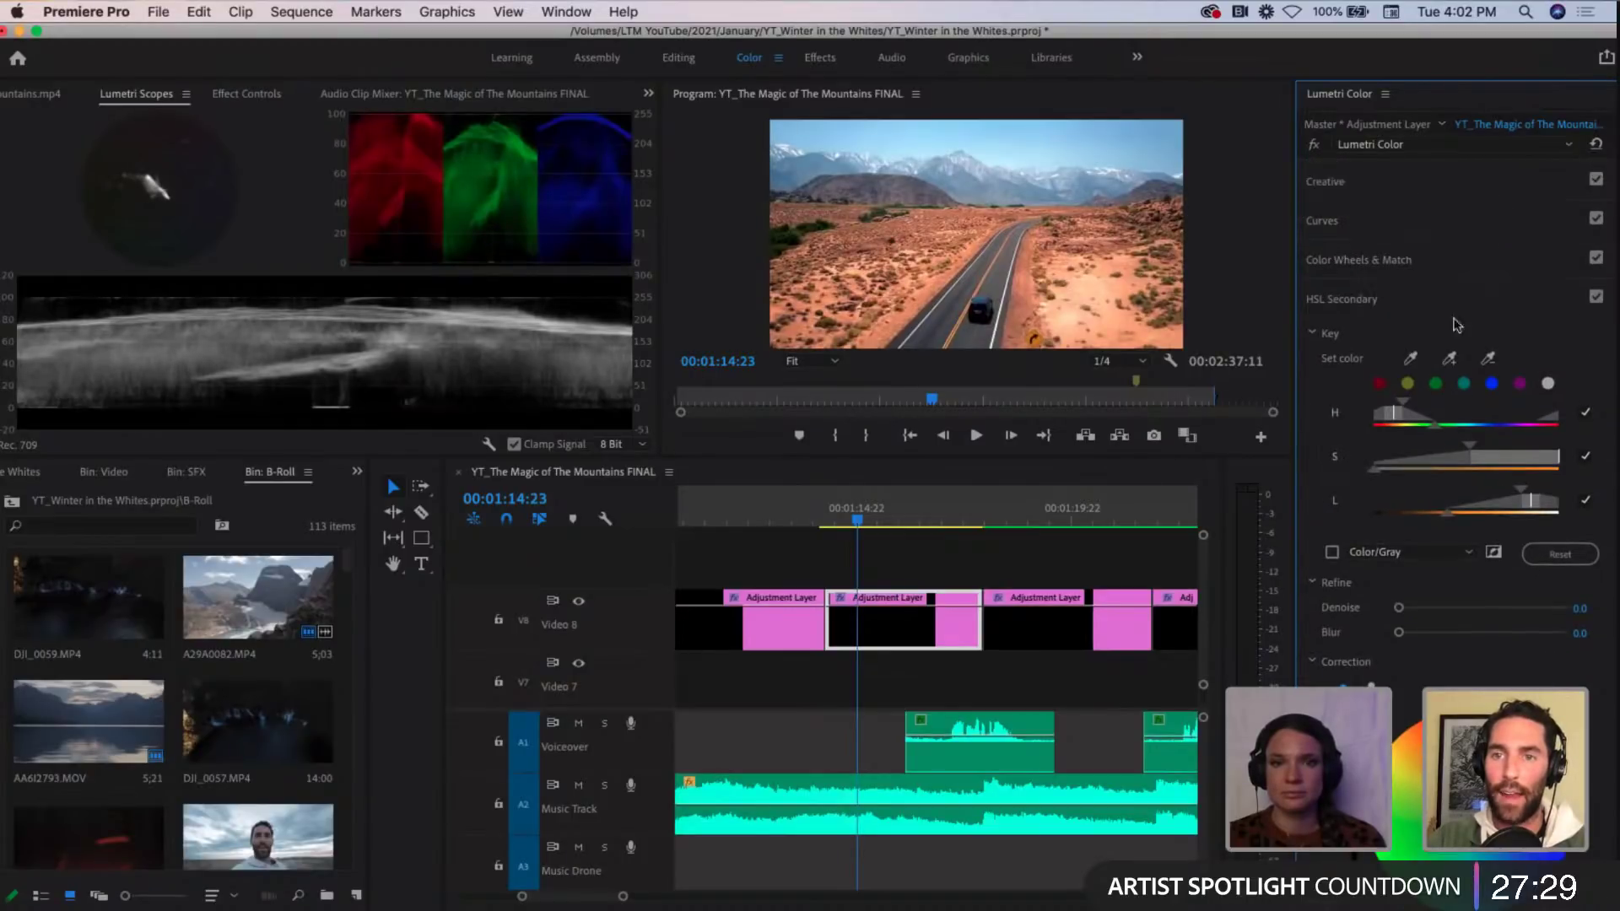
click(1595, 299)
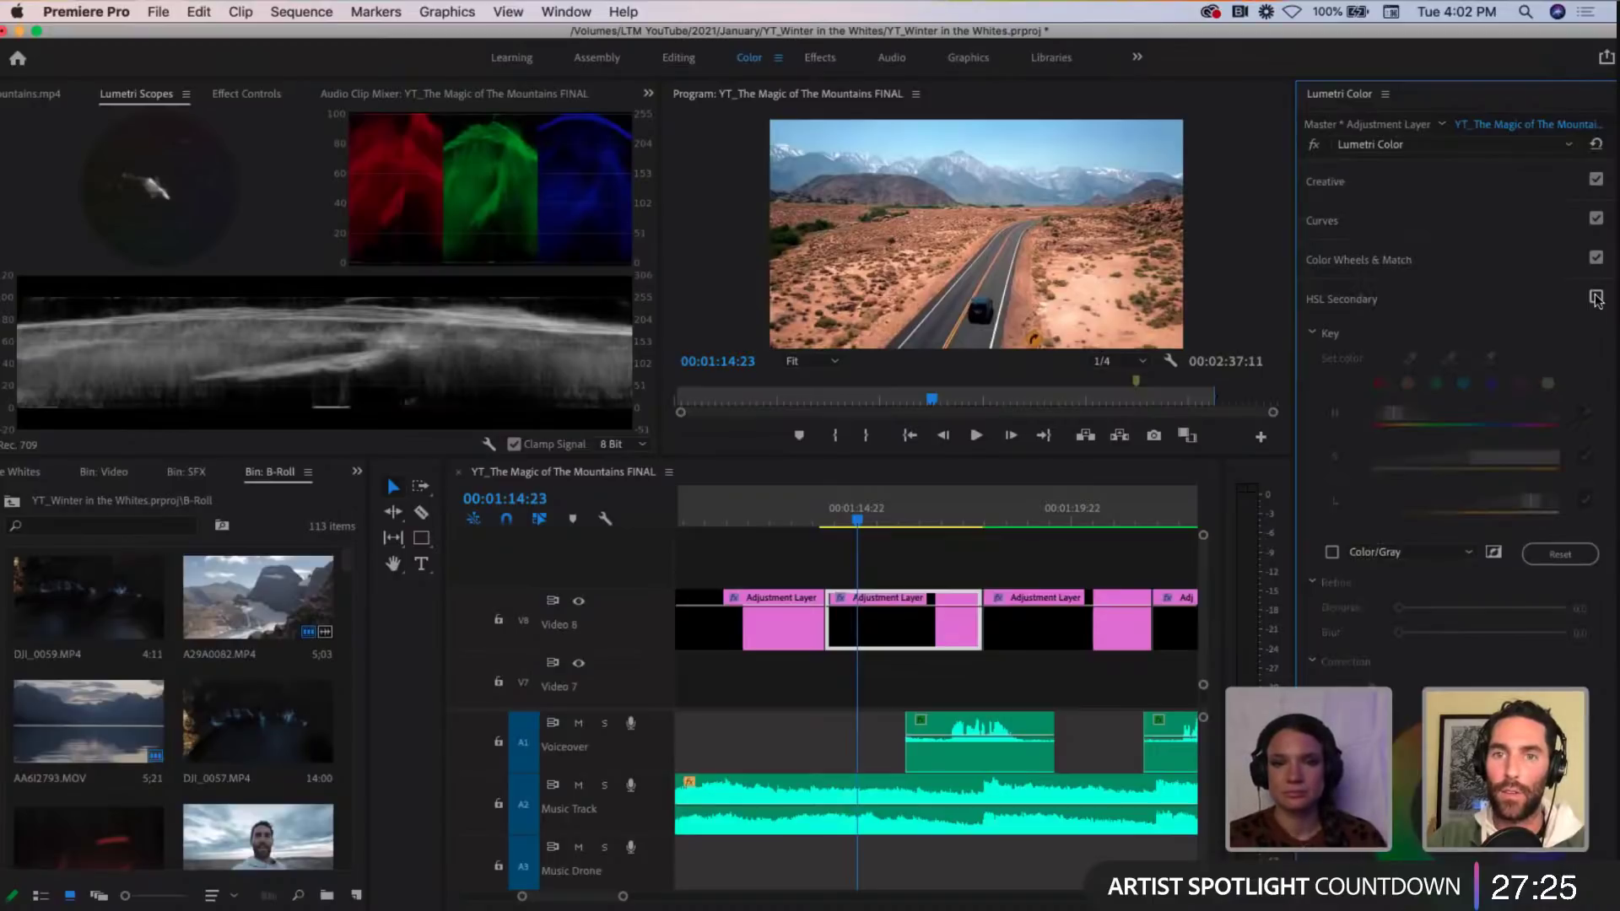
click(1595, 299)
click(1595, 299)
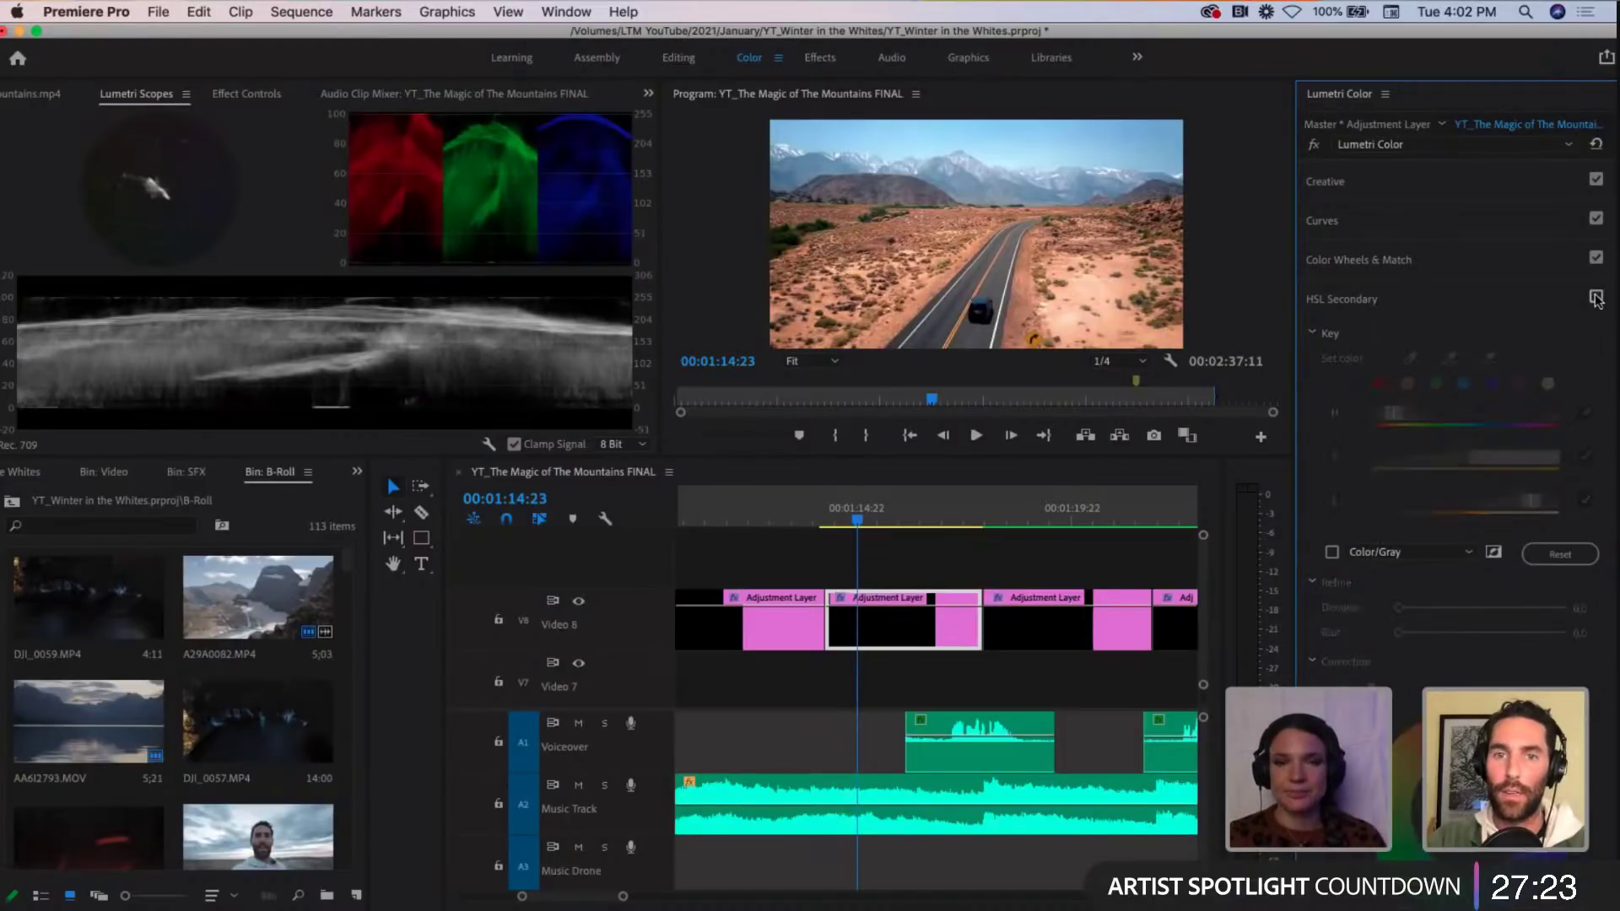
click(1596, 298)
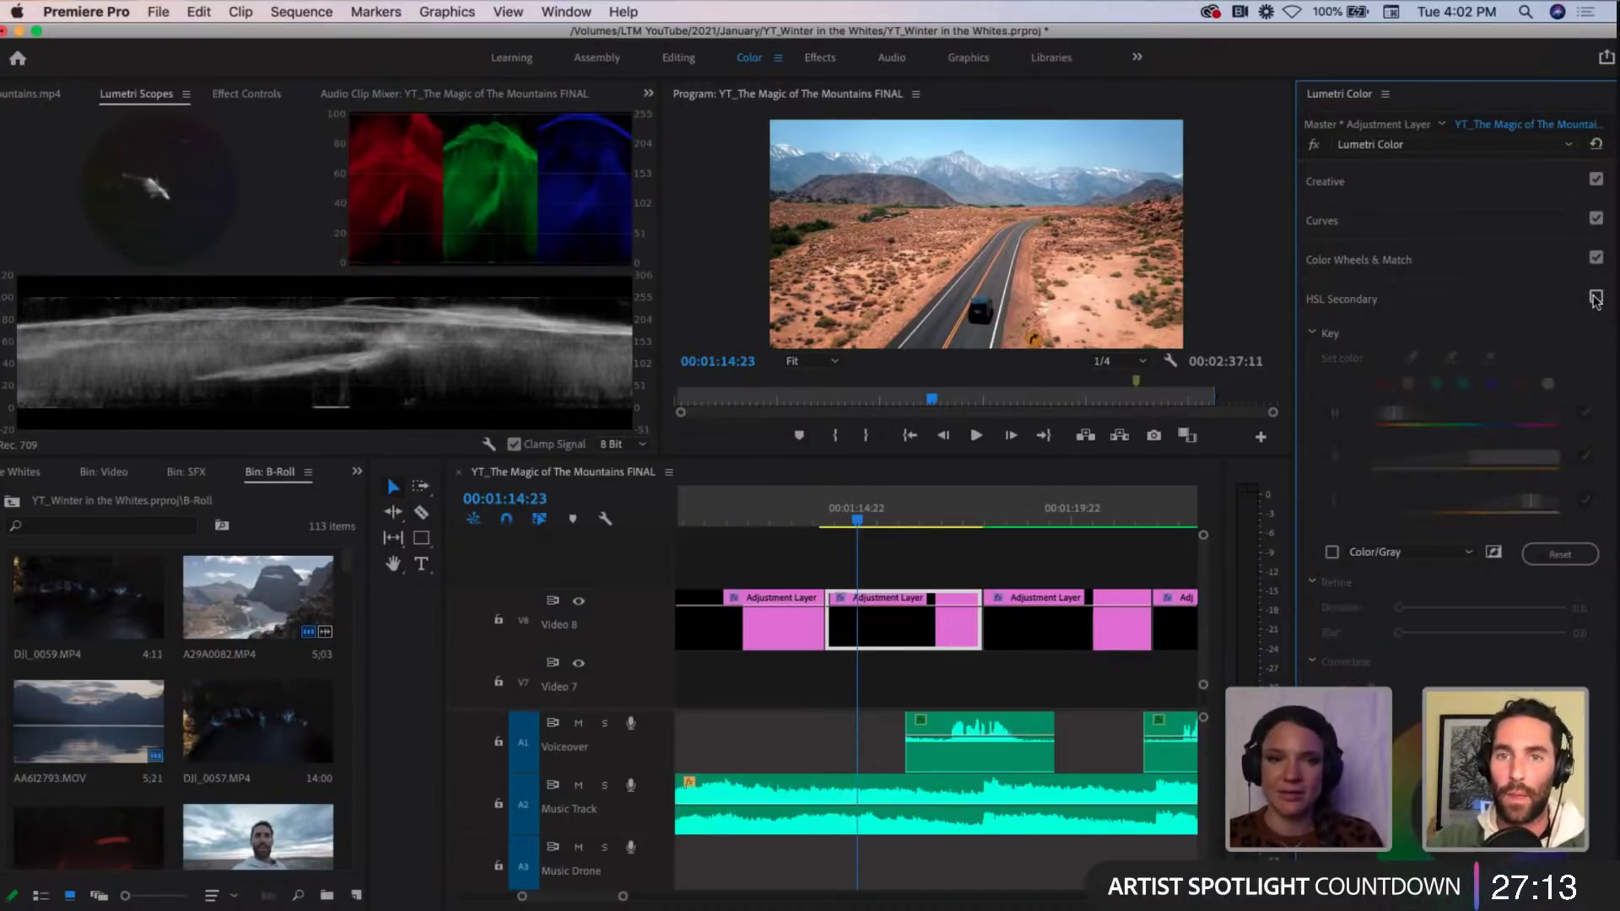
scroll(1451, 666, down, 5)
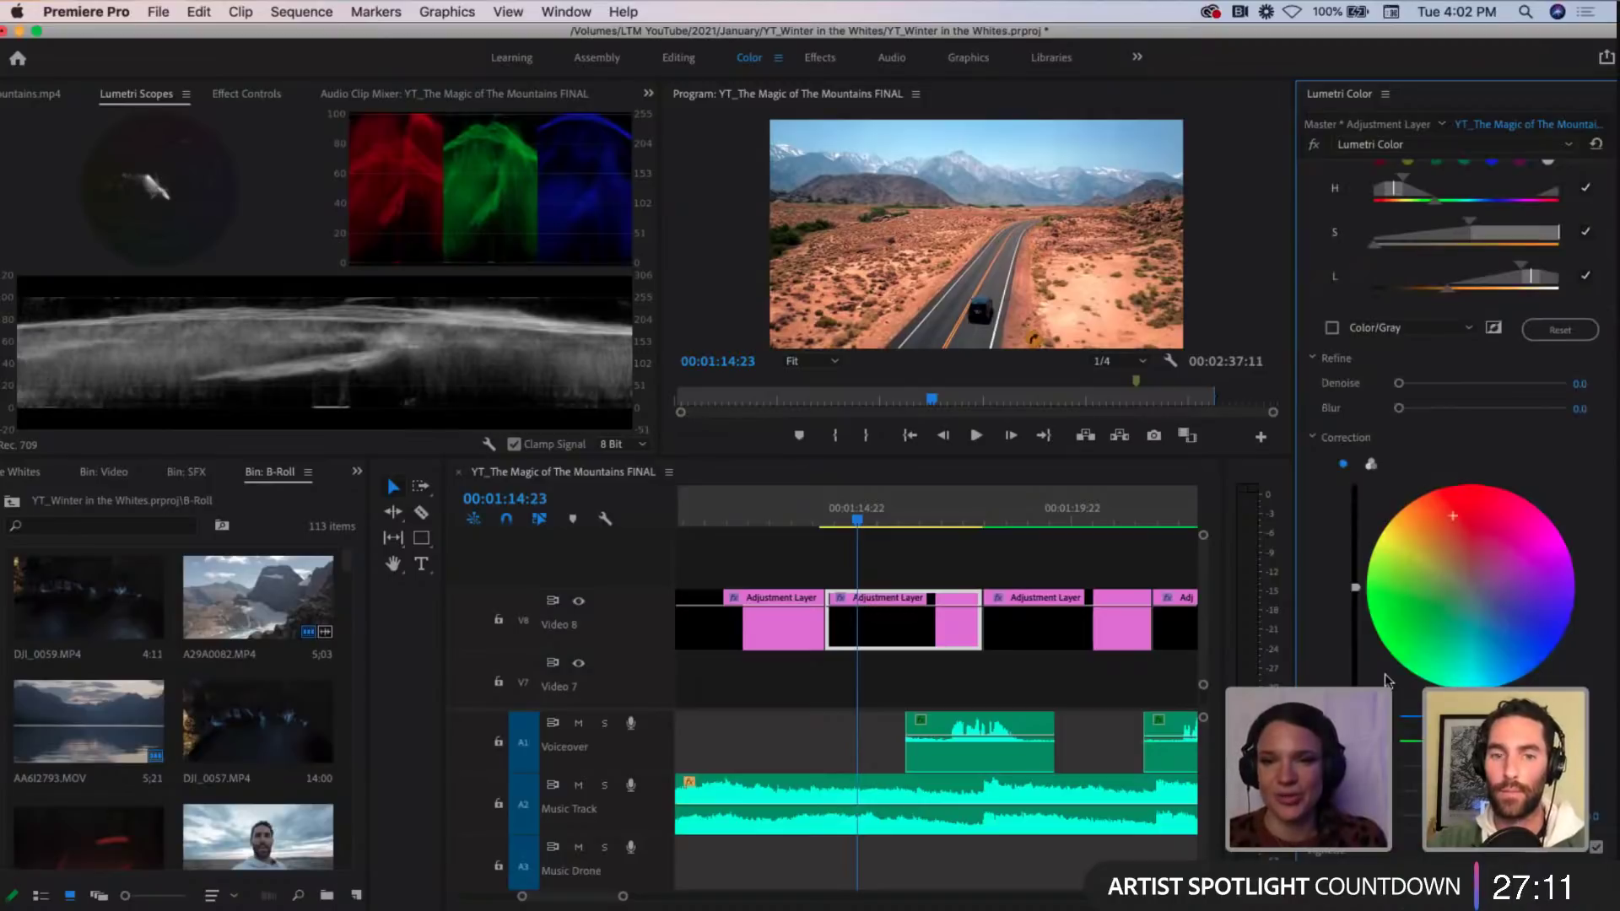
scroll(1385, 673, up, 6)
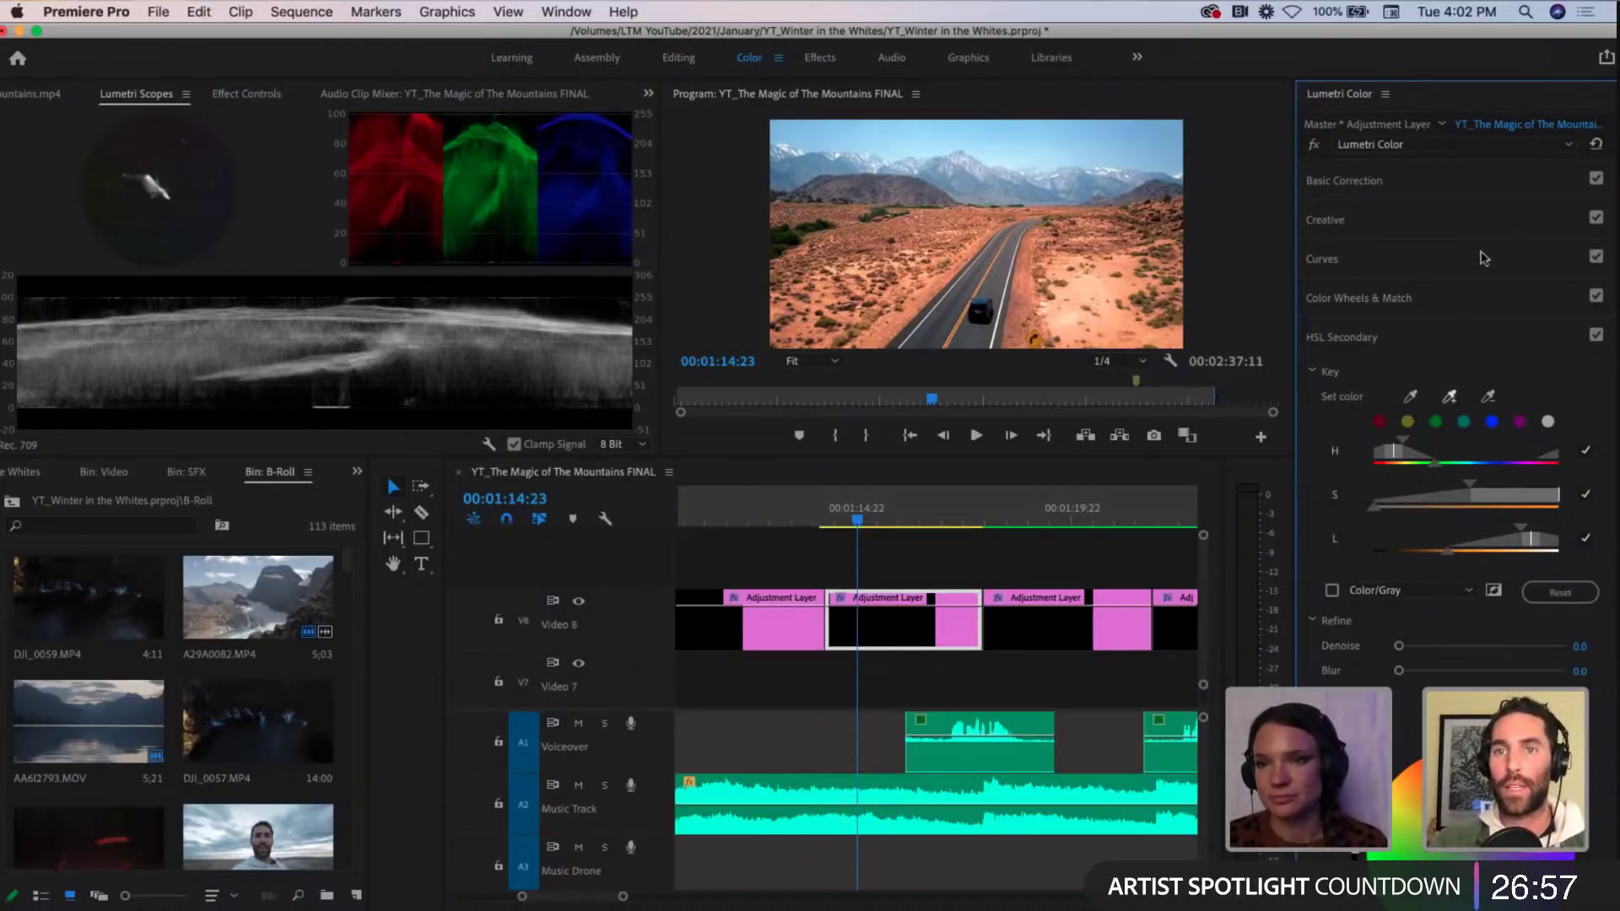
scroll(1453, 516, down, 5)
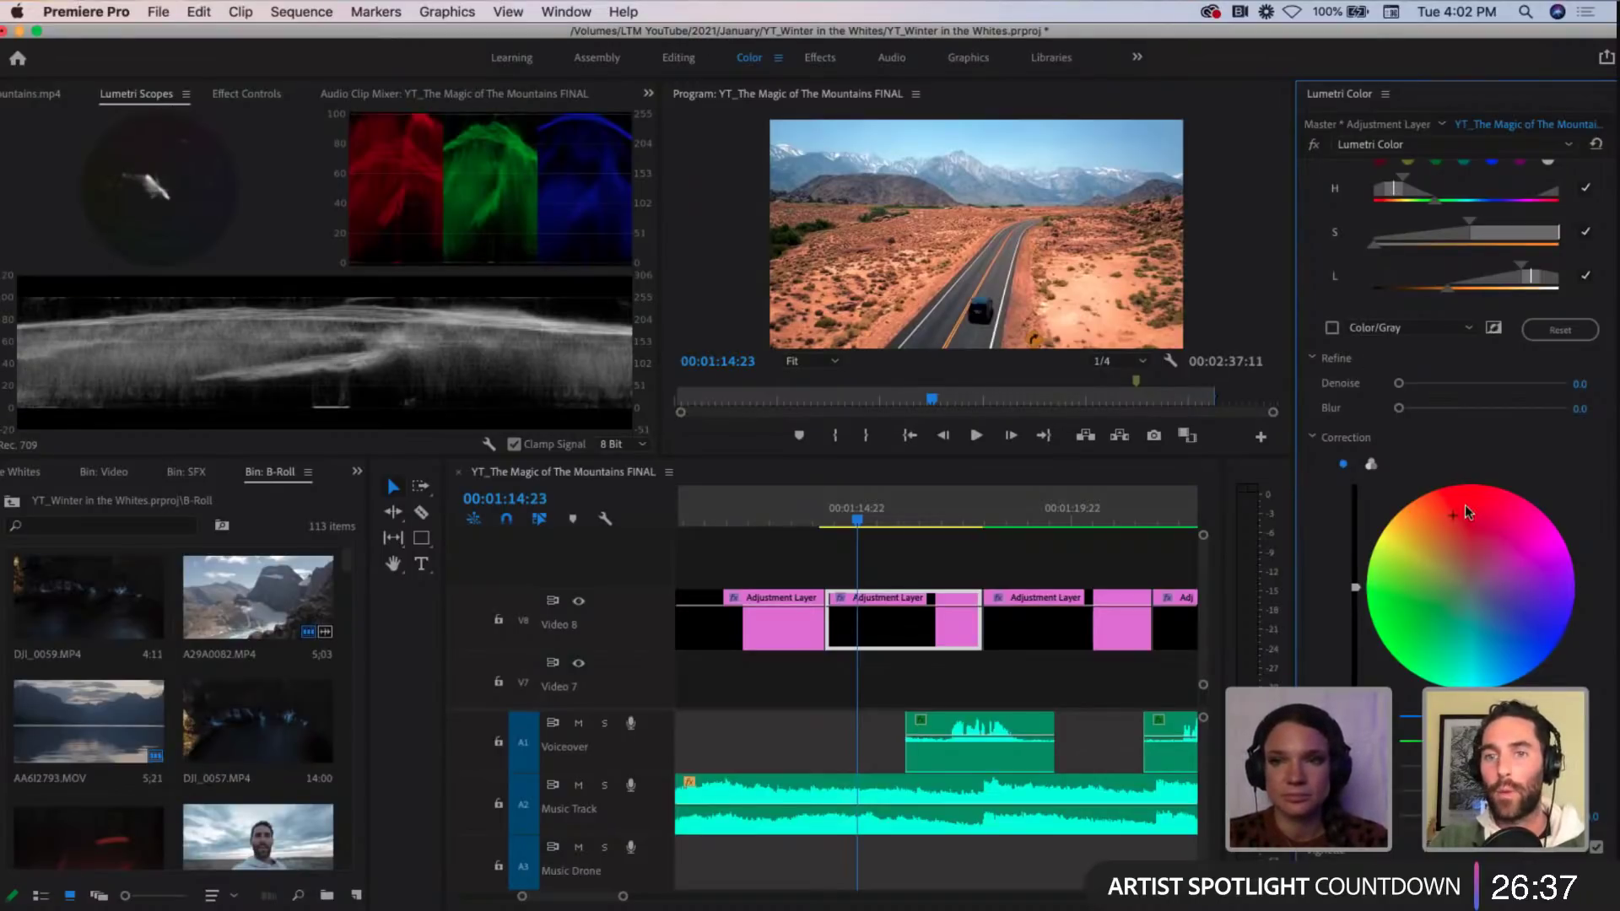
scroll(1459, 462, up, 5)
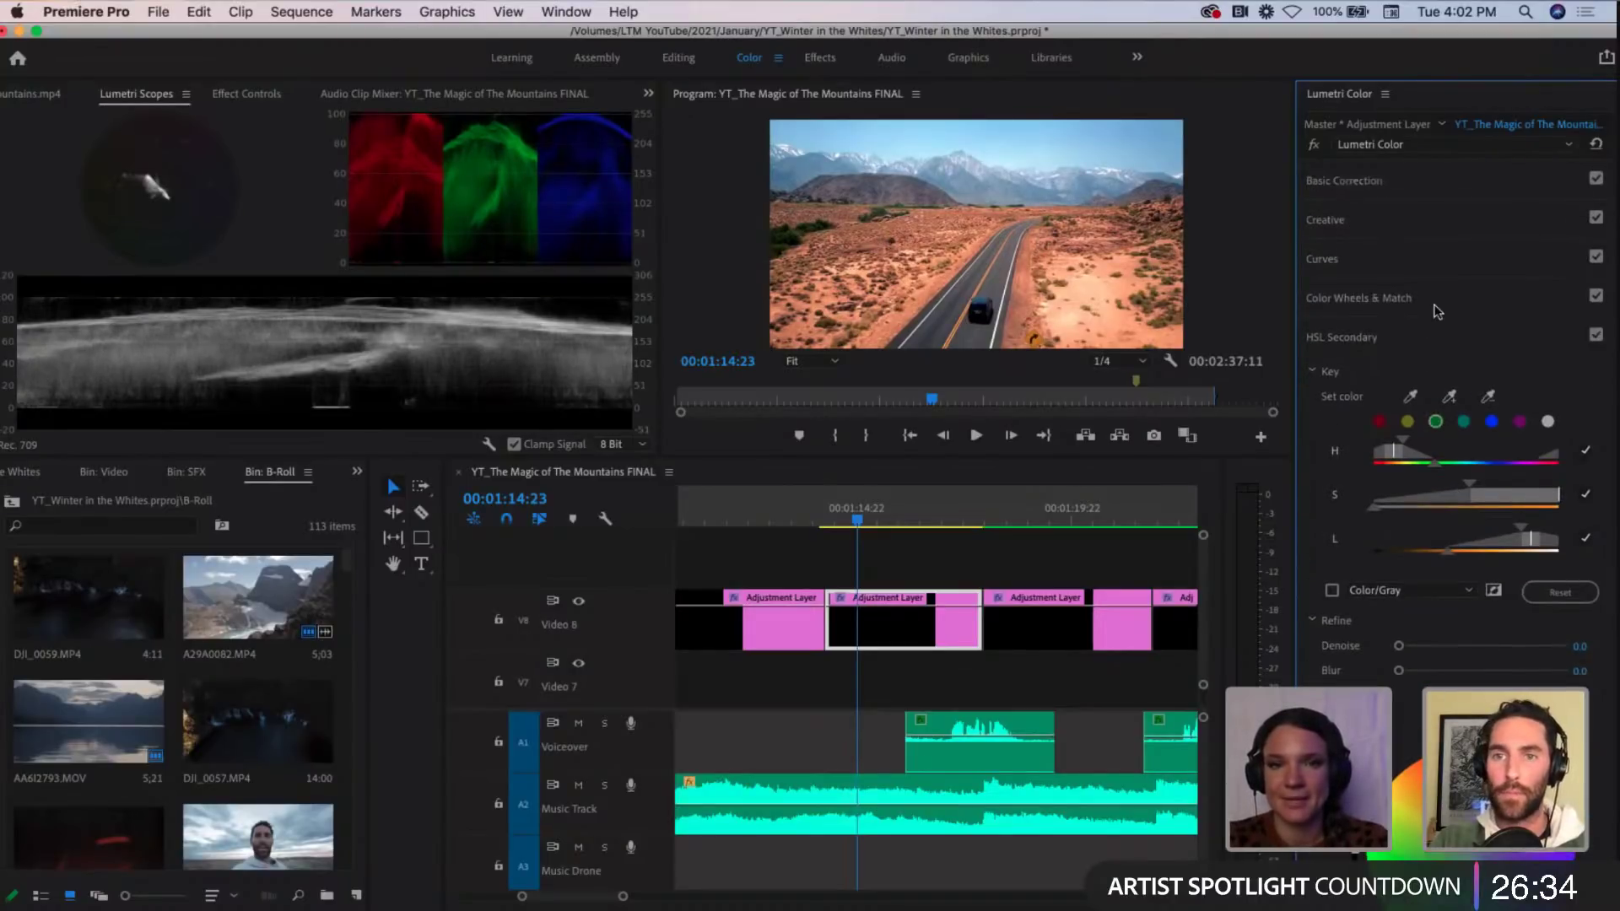
Step: Open the Creative settings and try the SL BIG look on the Adjustment Layer
click(1325, 218)
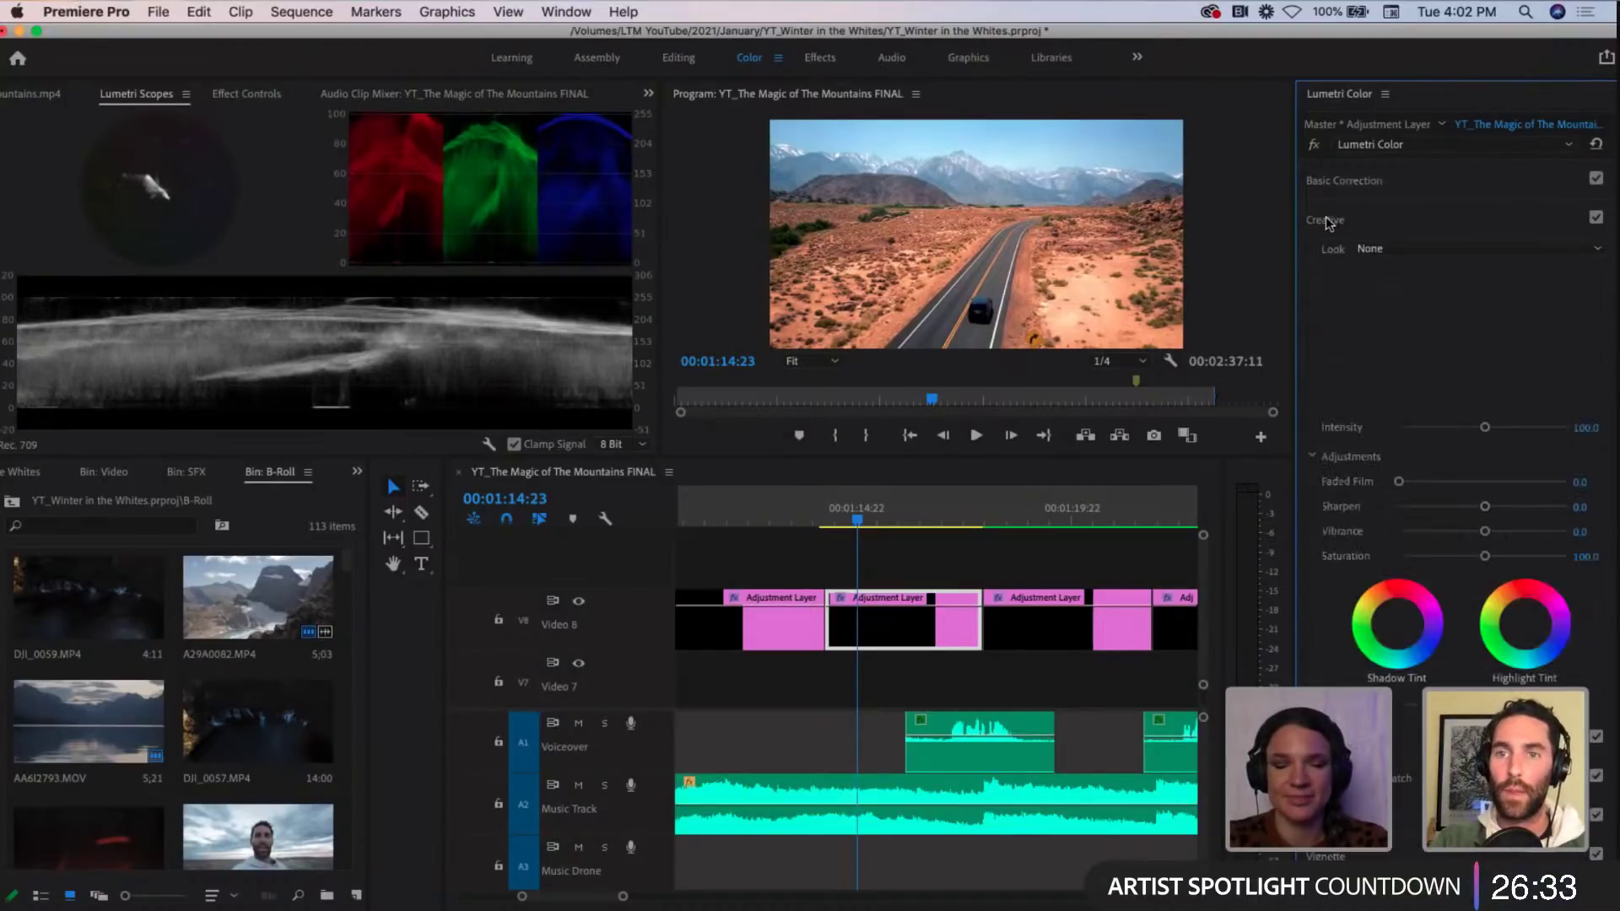
click(1434, 248)
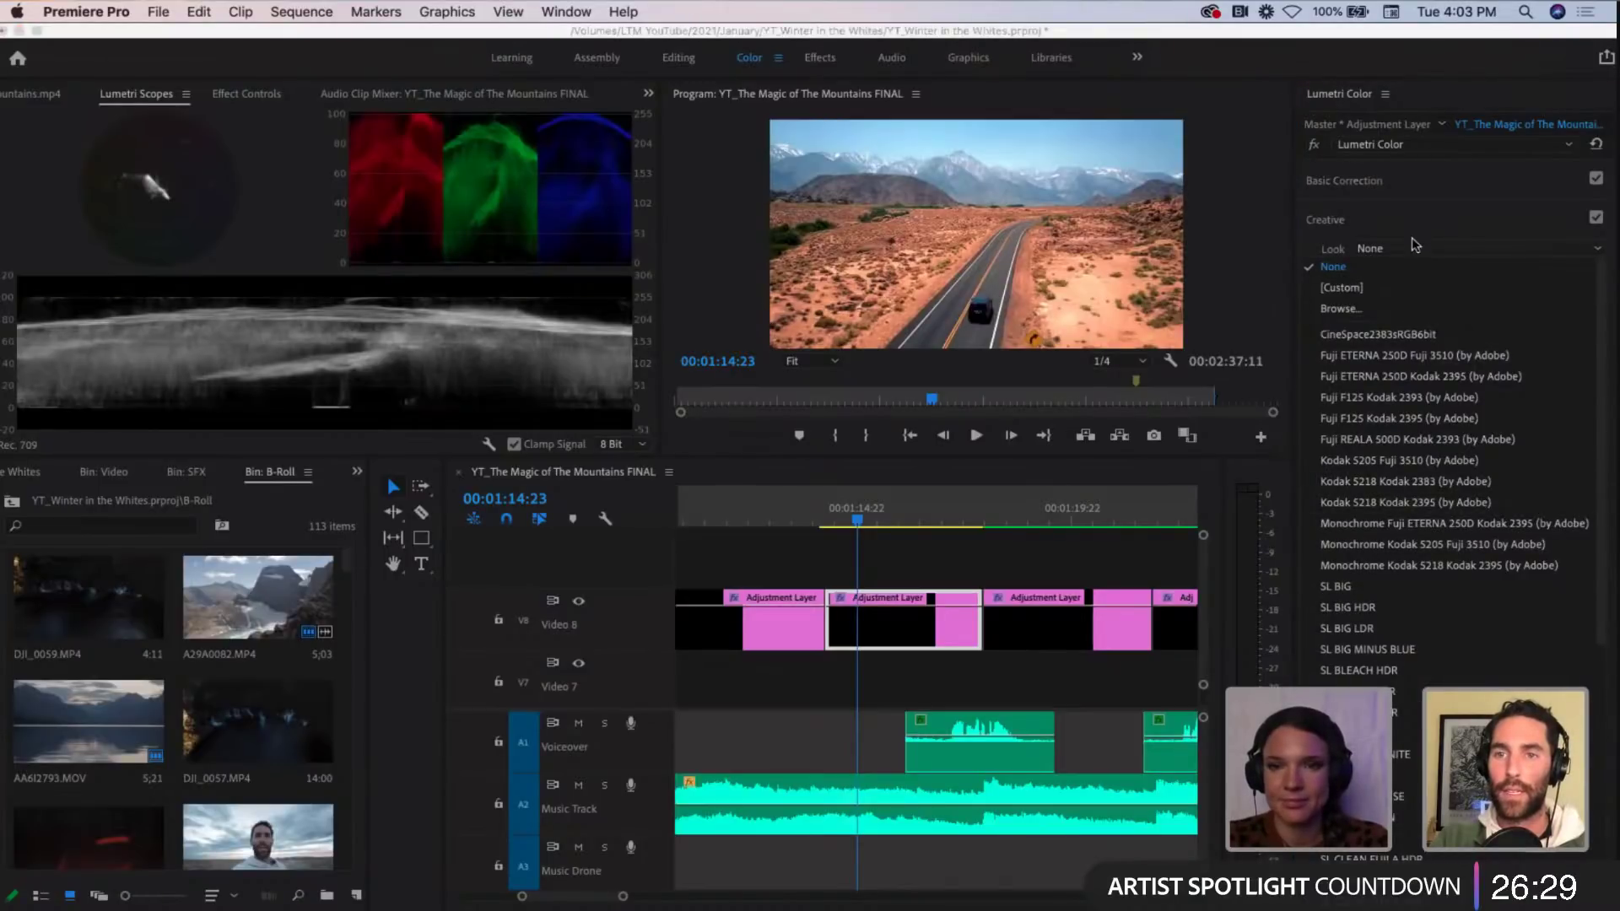
click(1595, 252)
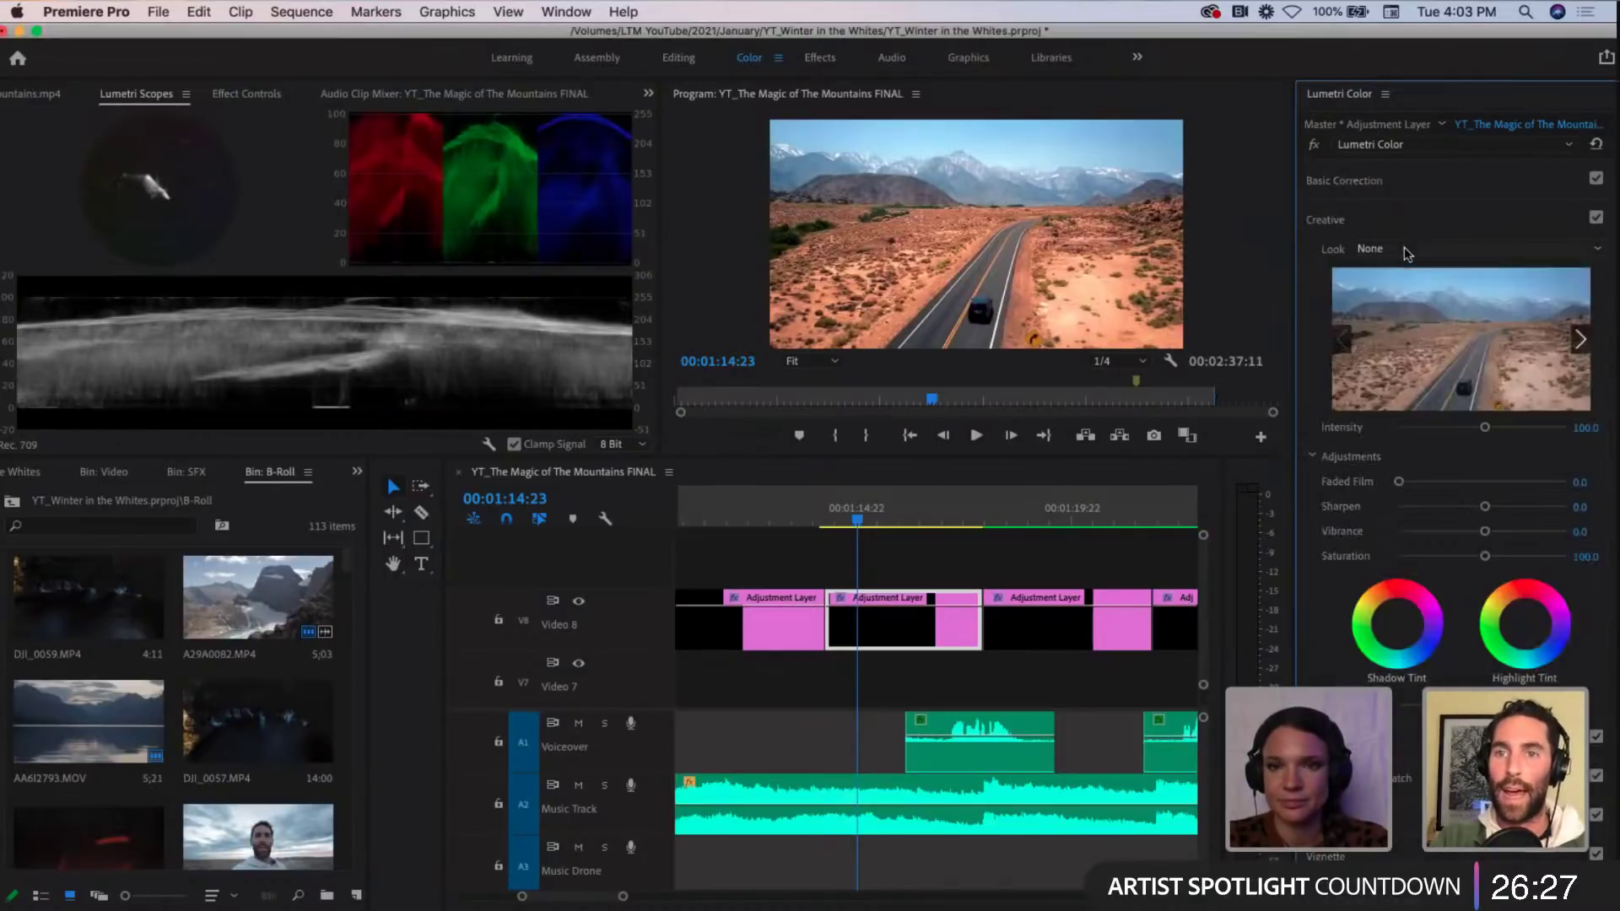
click(1596, 252)
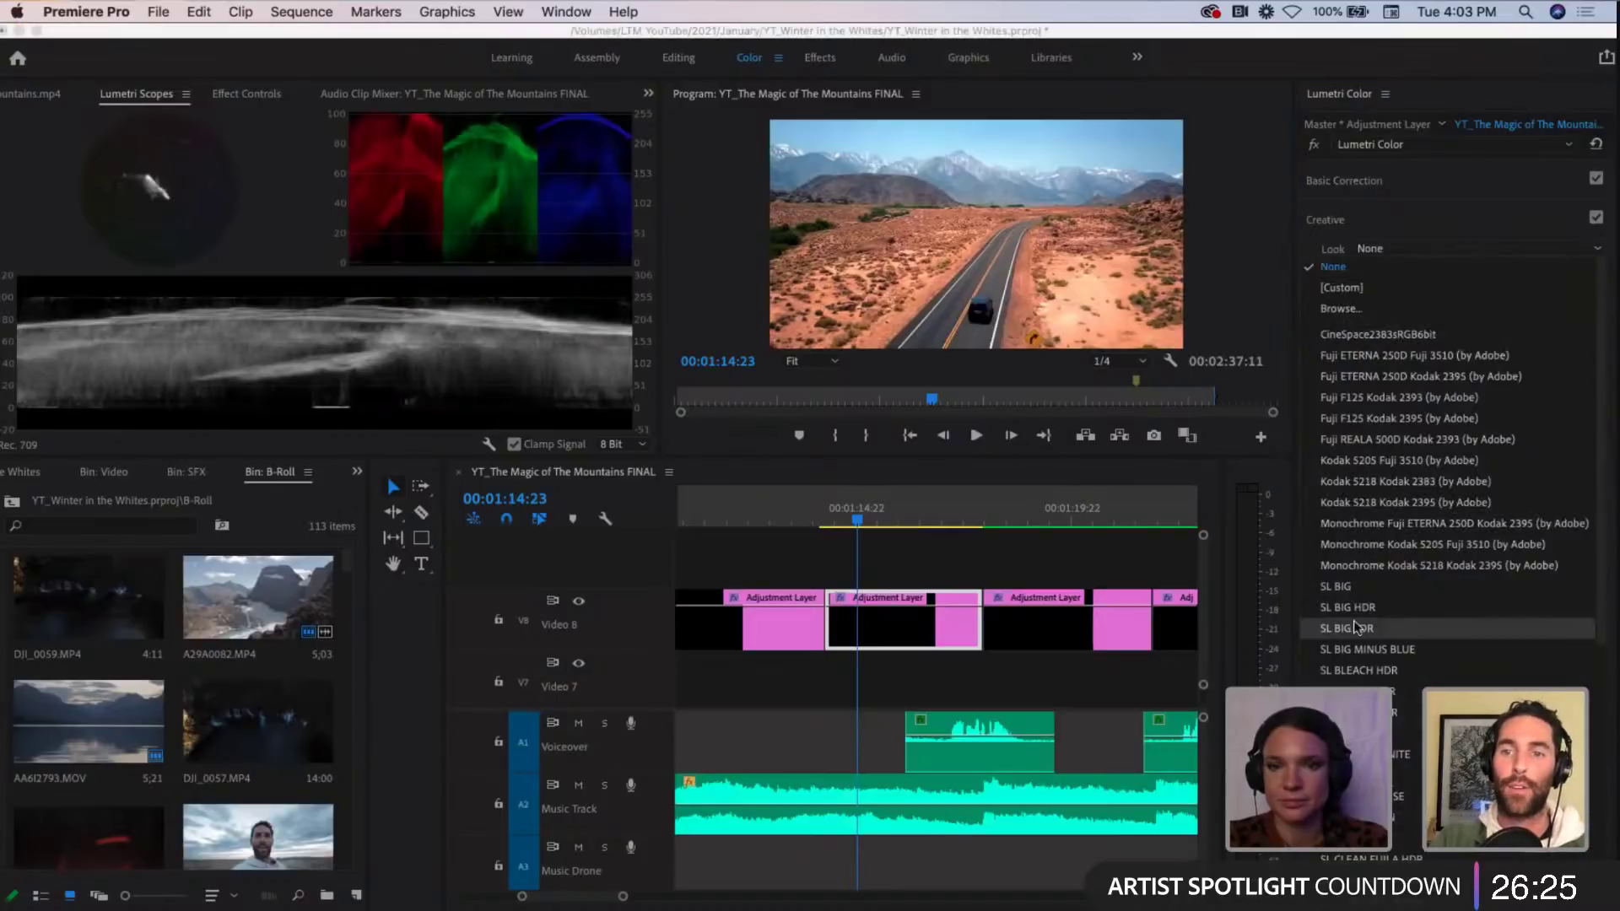
click(1350, 584)
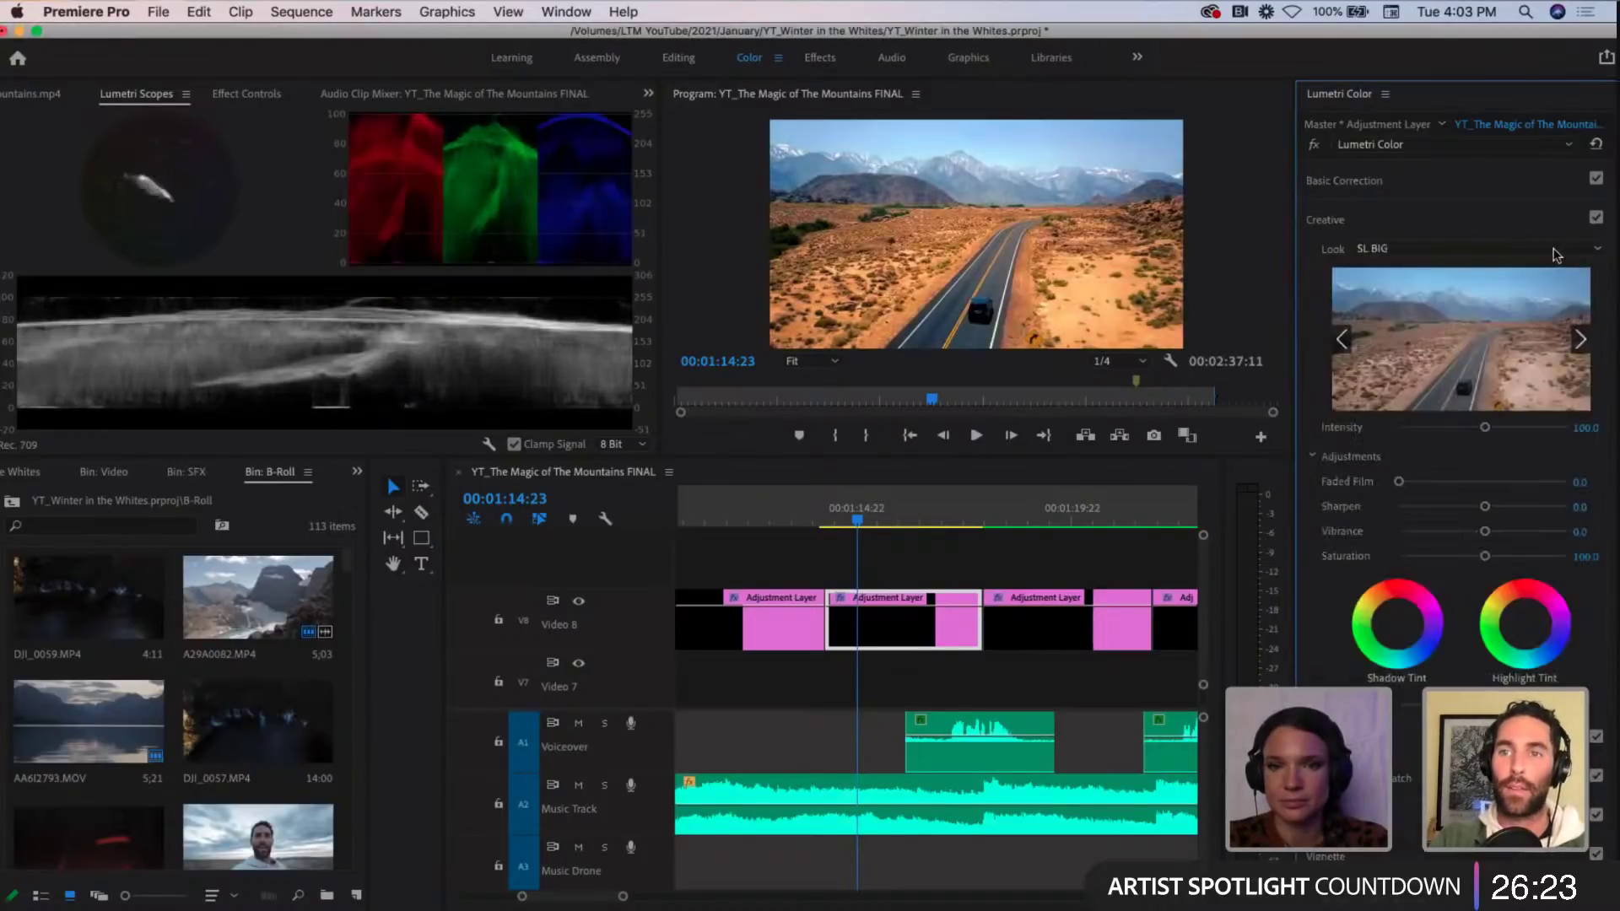
Step: Apply the SL BLUE COLD look to the Adjustment Layer and set its Intensity to 30
click(1426, 249)
click(1386, 409)
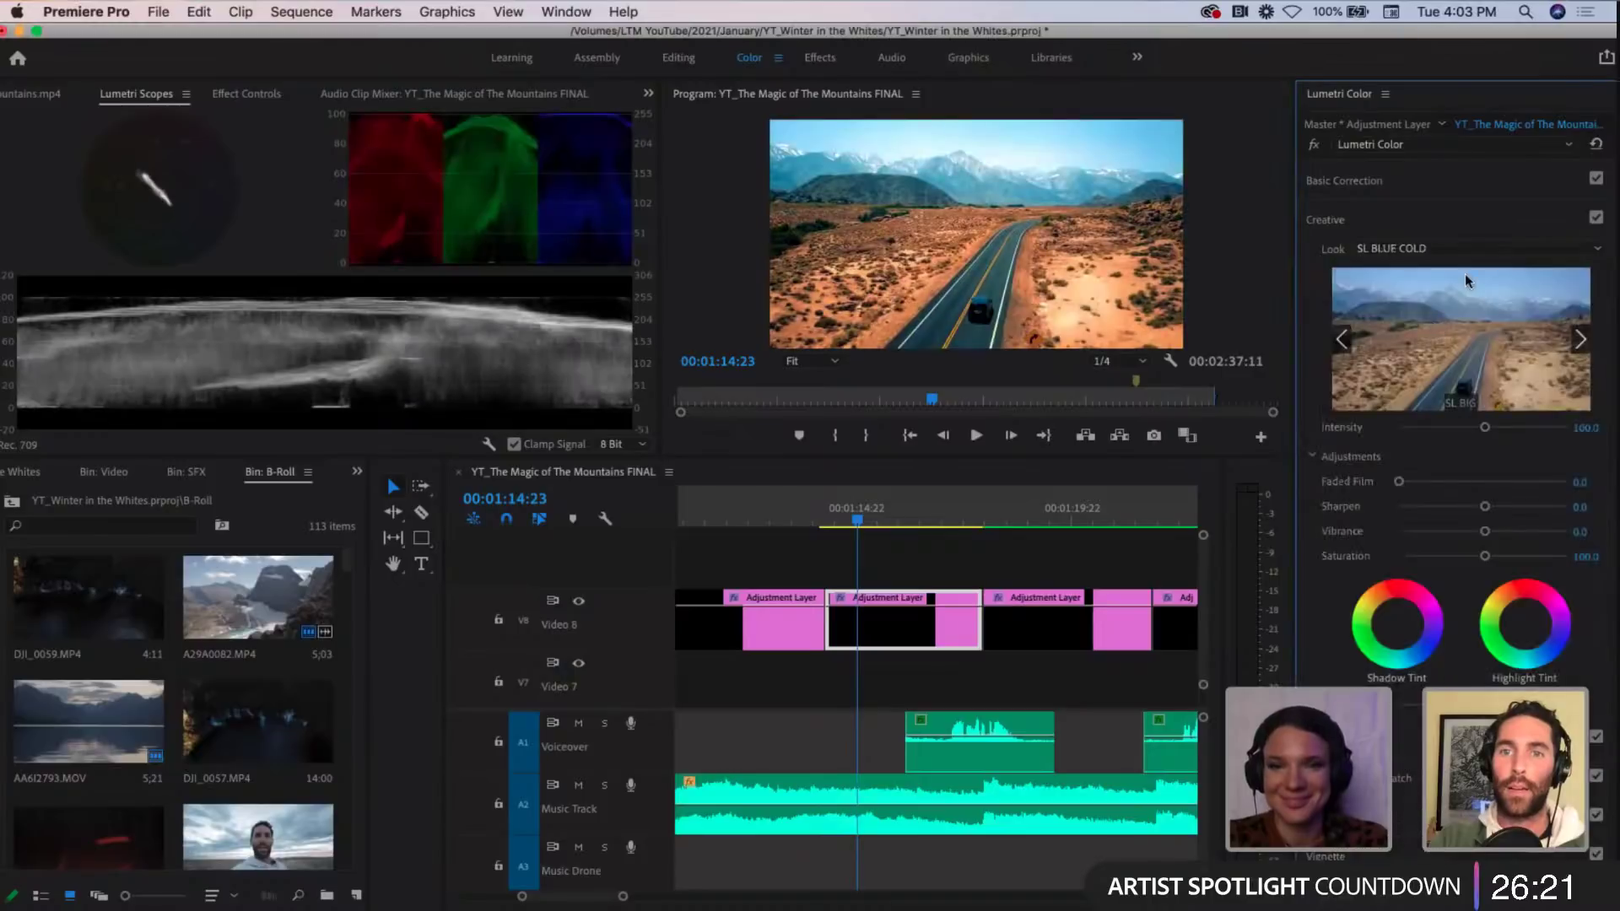
click(1588, 428)
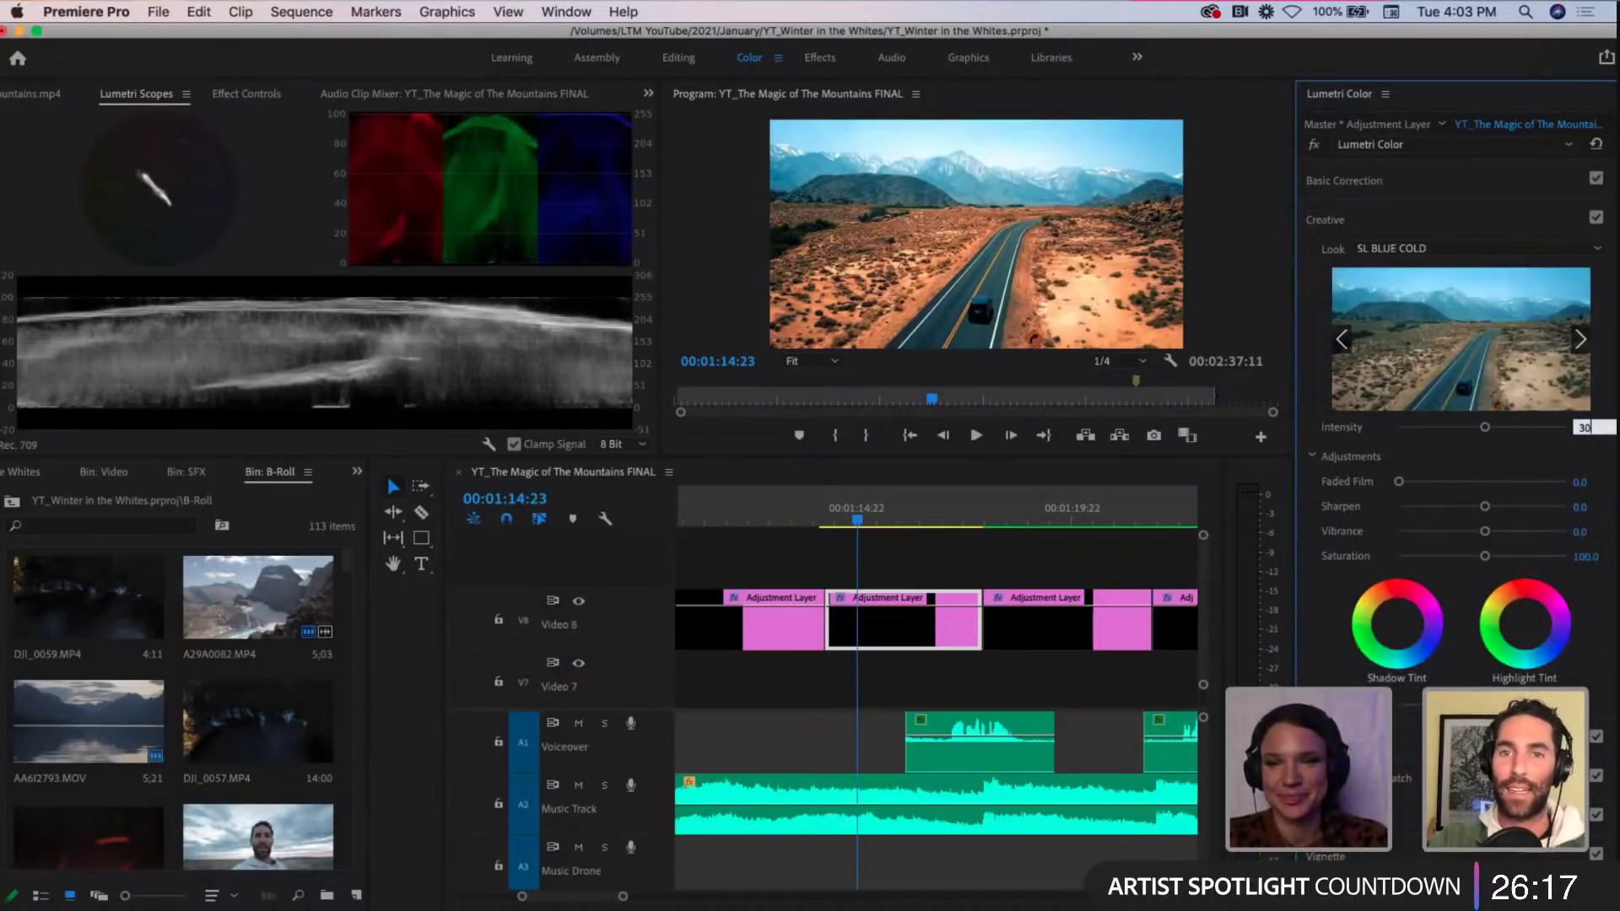
text(30)
key(Return)
Step: Toggle the whole Lumetri Color effect off and on to compare the original shot with the finished grade, leaving it enabled
click(1315, 147)
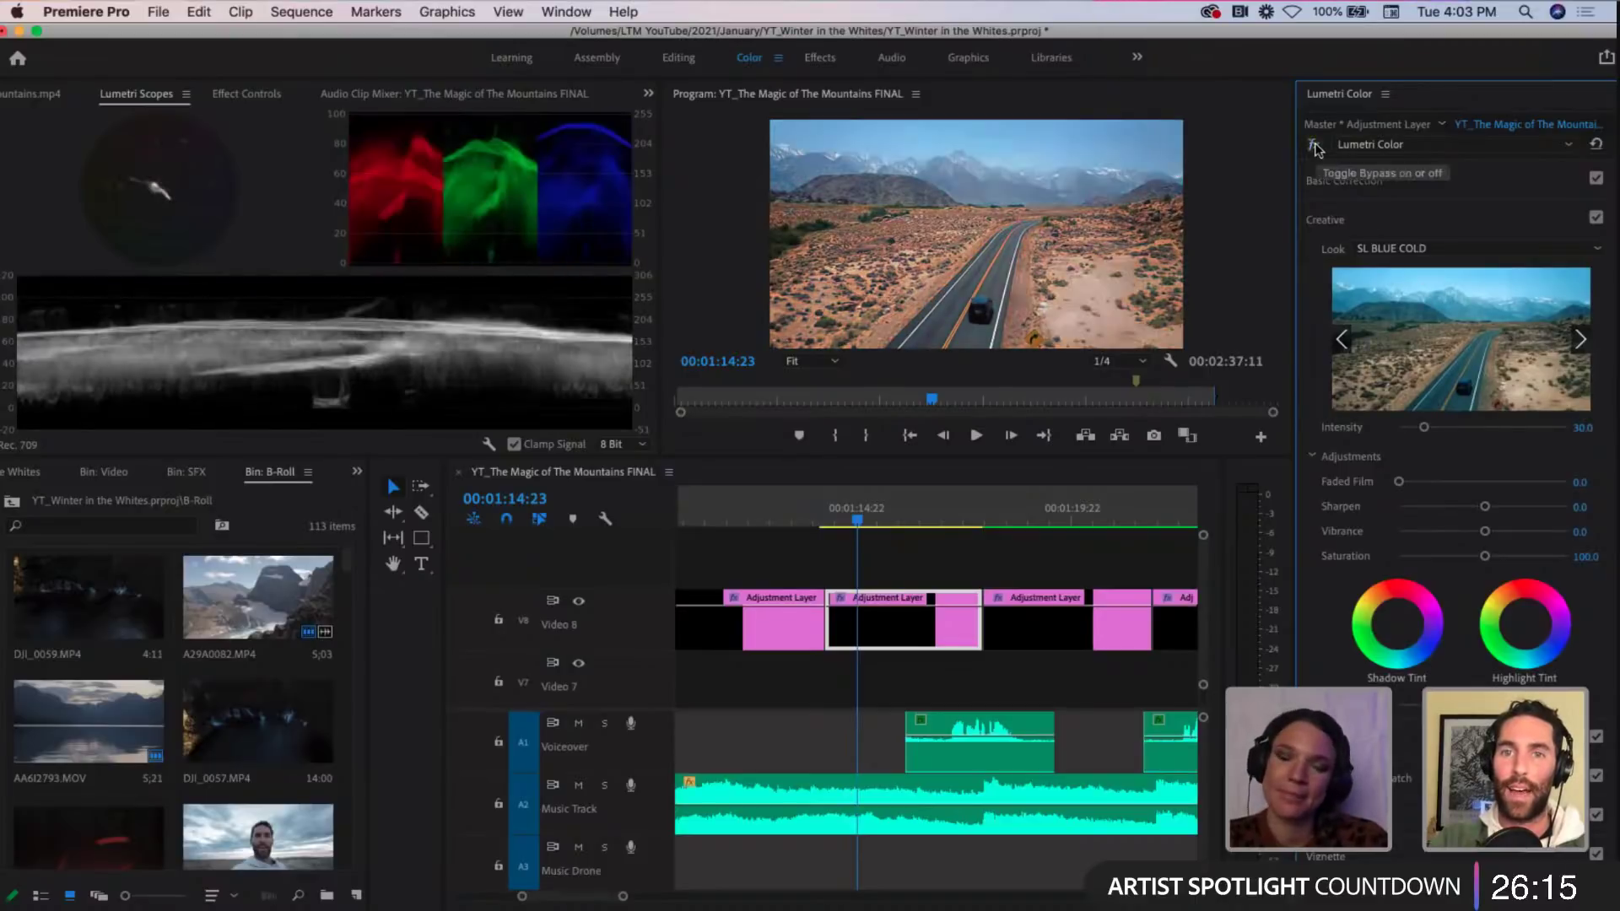
click(1315, 147)
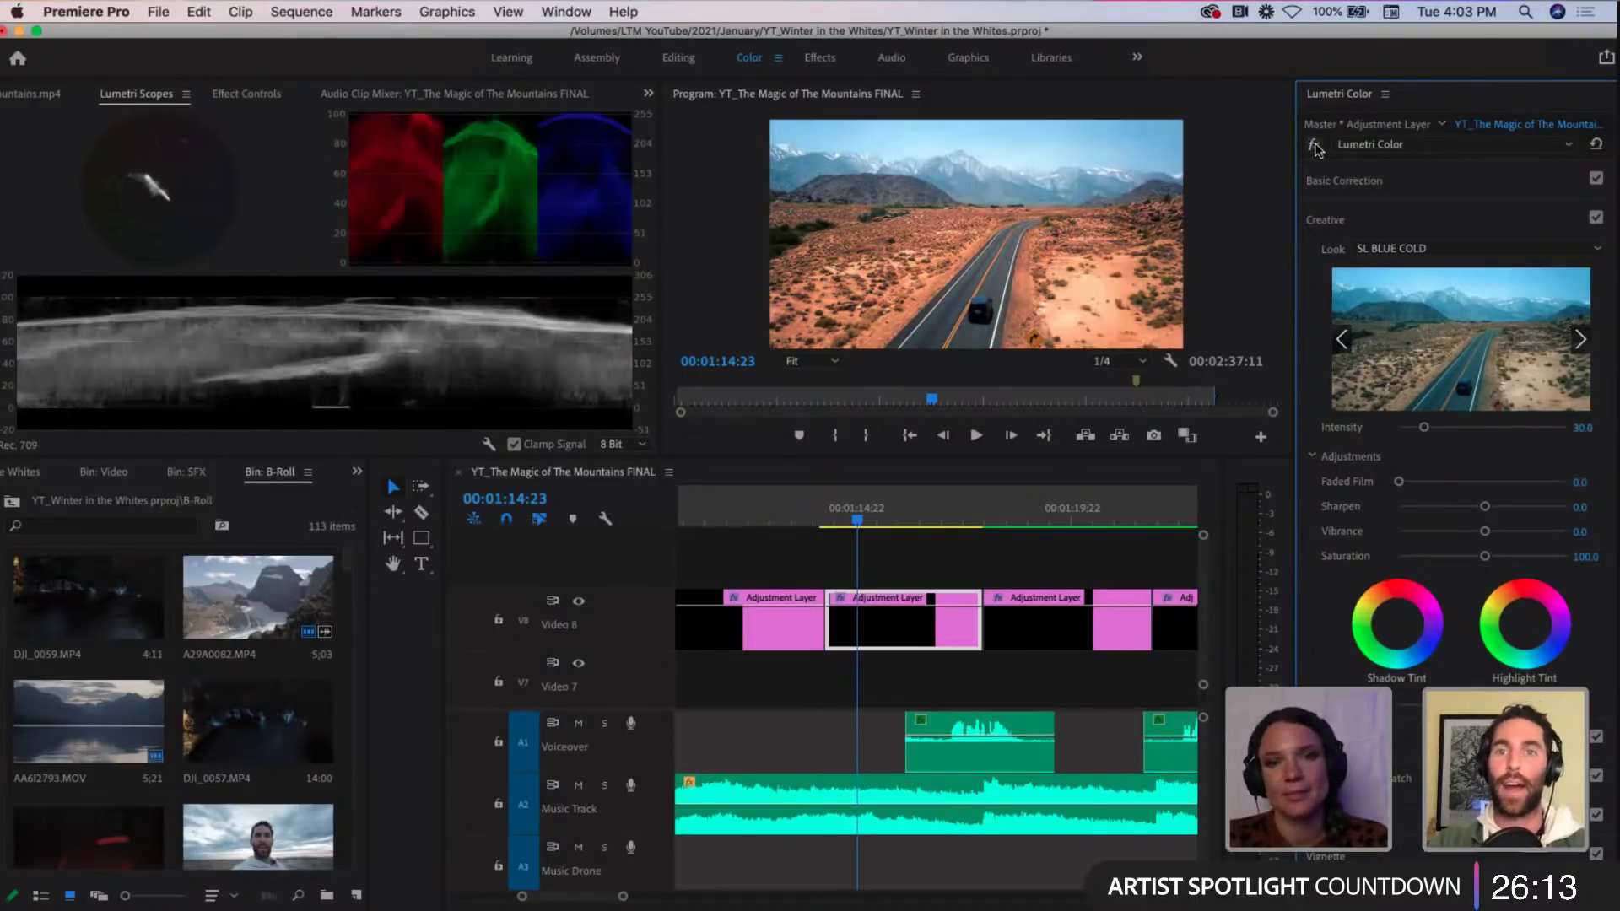
click(1314, 147)
click(1315, 147)
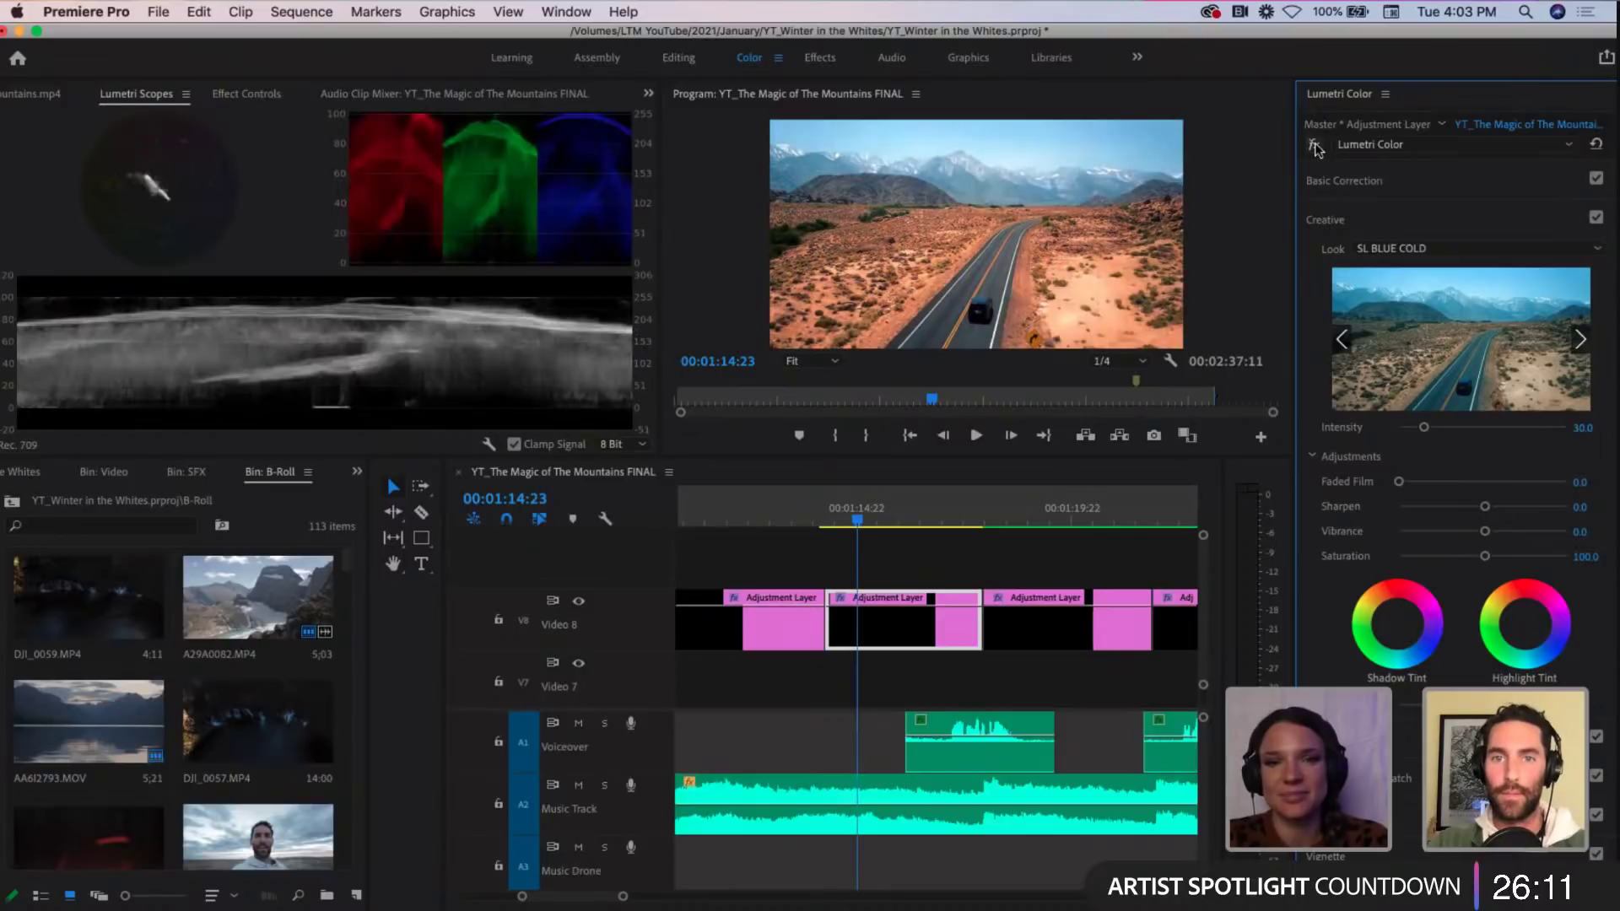
click(1315, 147)
click(1315, 147)
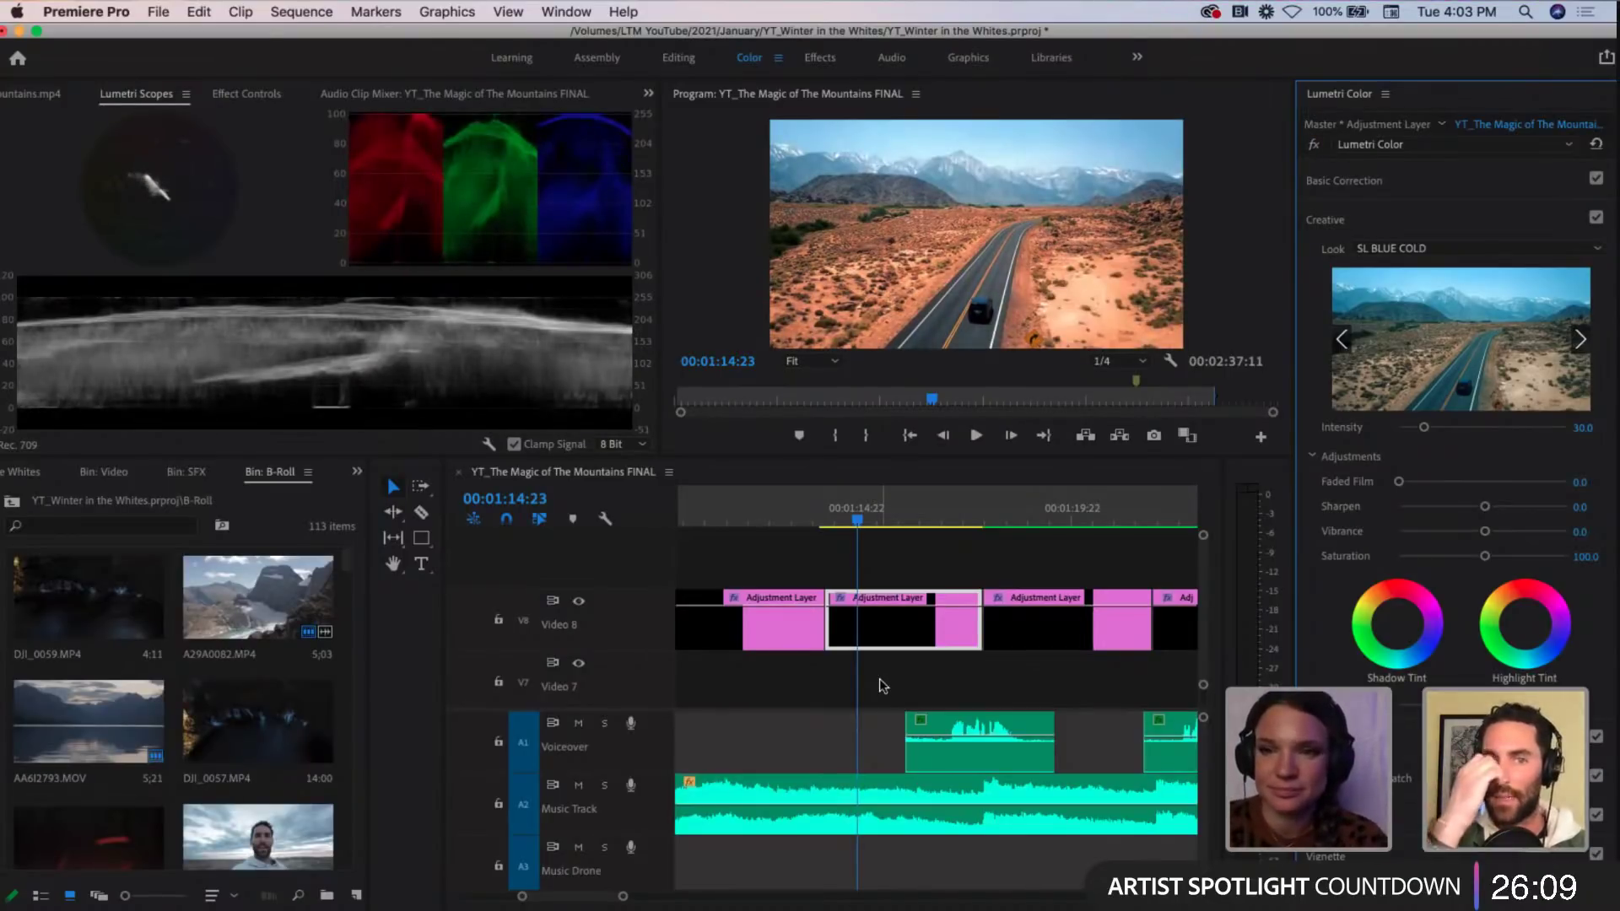
Step: Deselect the adjustment layer on Video 8 and examine a wider span of the sequence's timeline
click(917, 682)
scroll(916, 682, down, 1)
scroll(916, 681, down, 2)
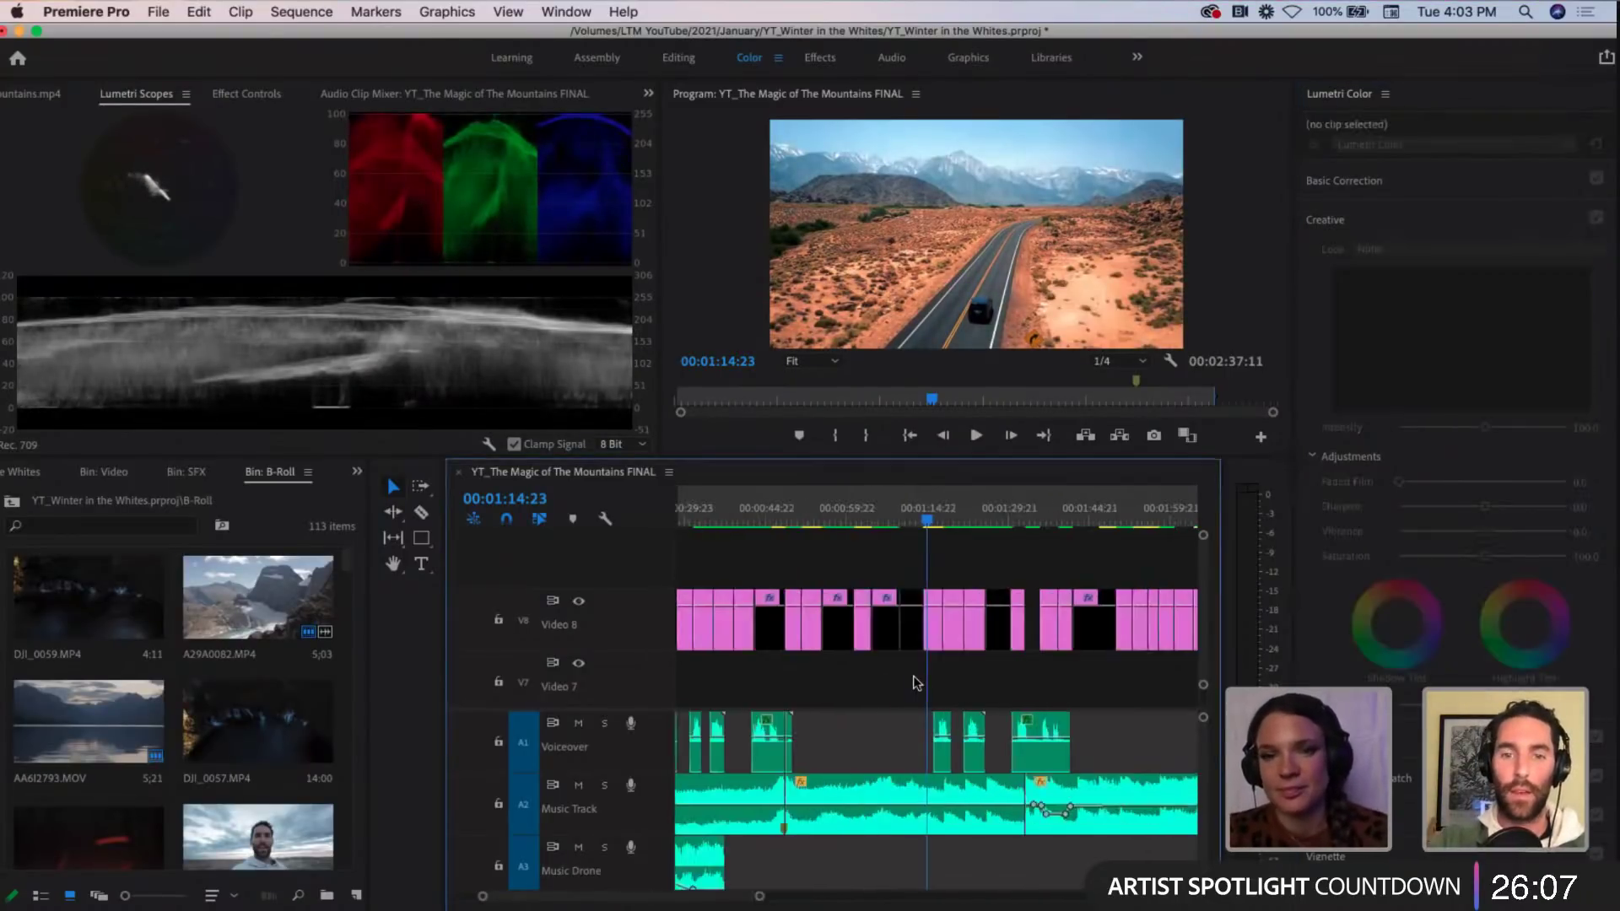
scroll(931, 683, down, 2)
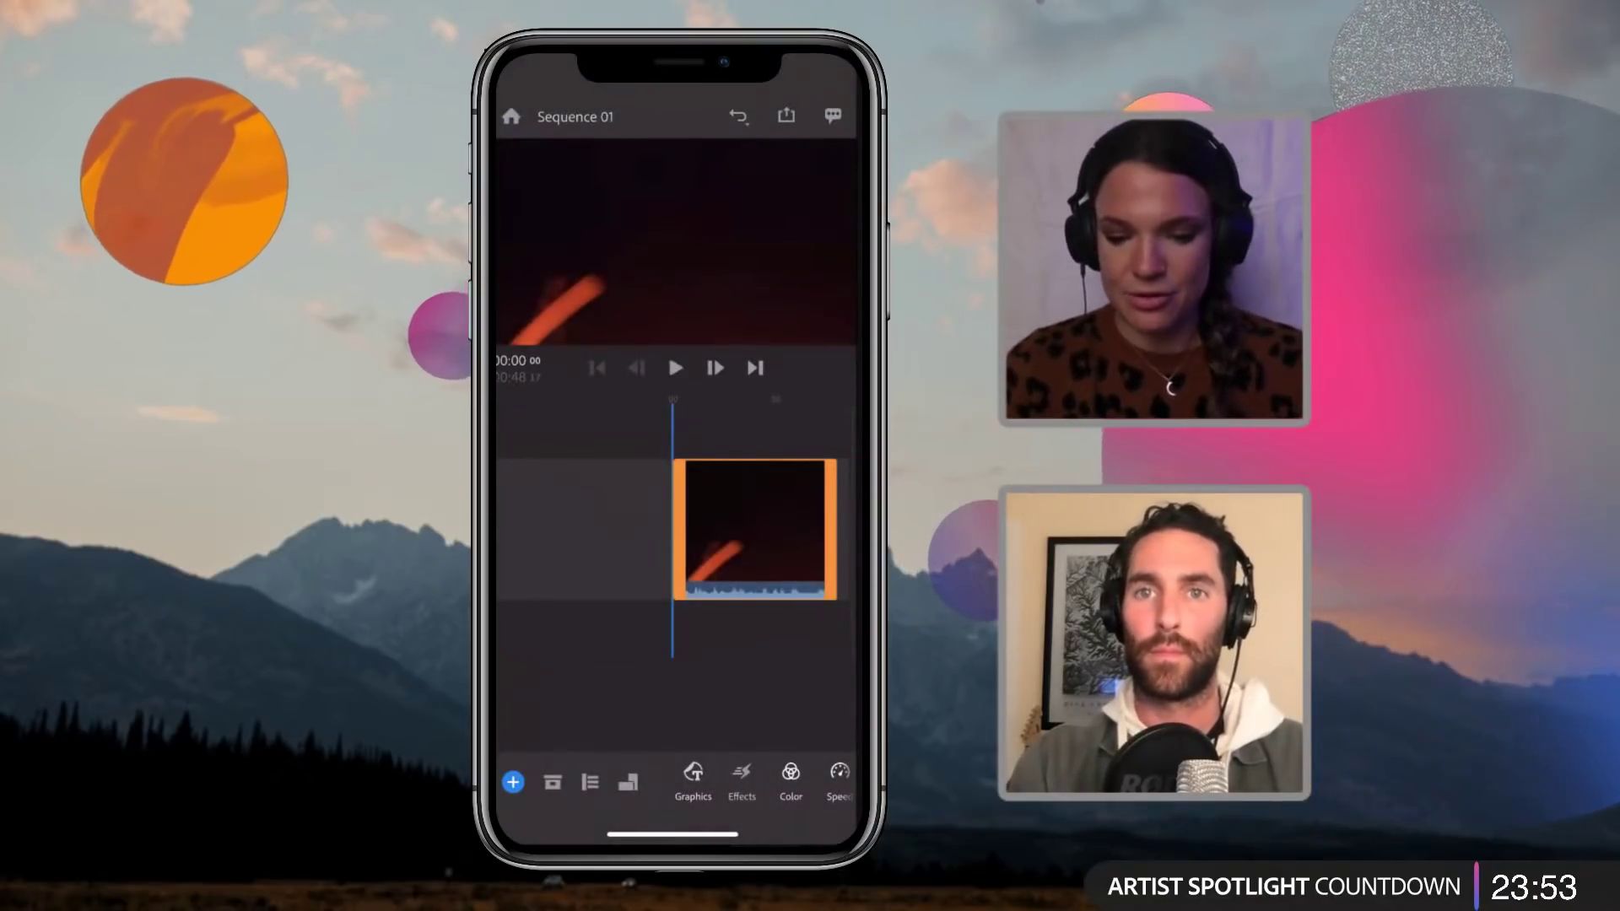
Step: In Premiere Rush, preview the opening of Sequence 01 and separate the first clip's audio from its video
click(676, 368)
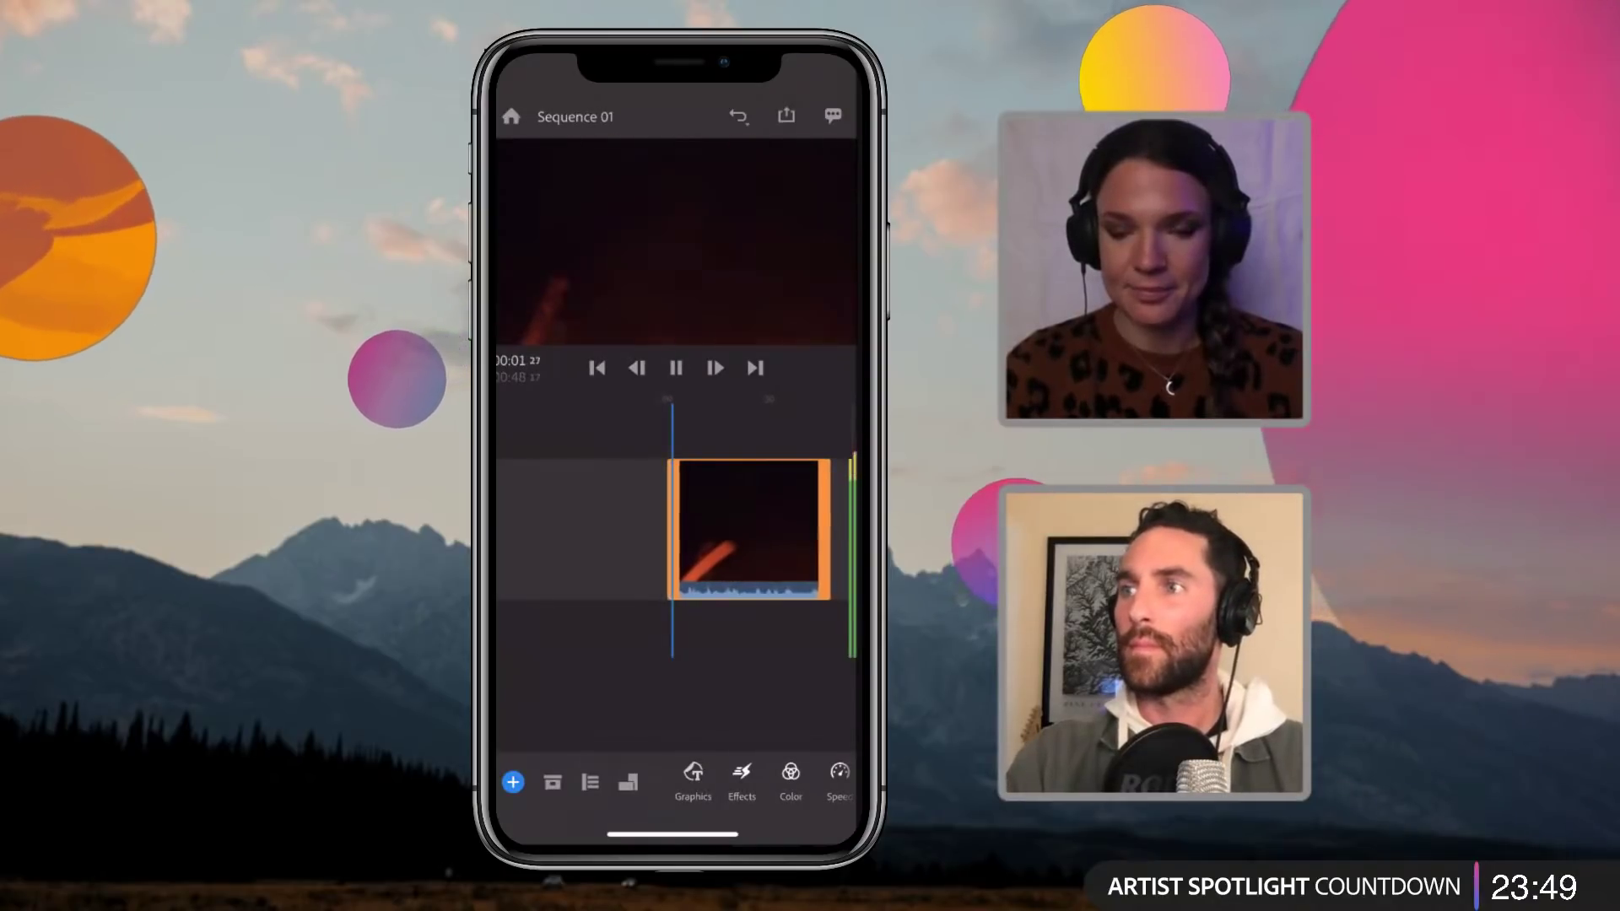
click(676, 368)
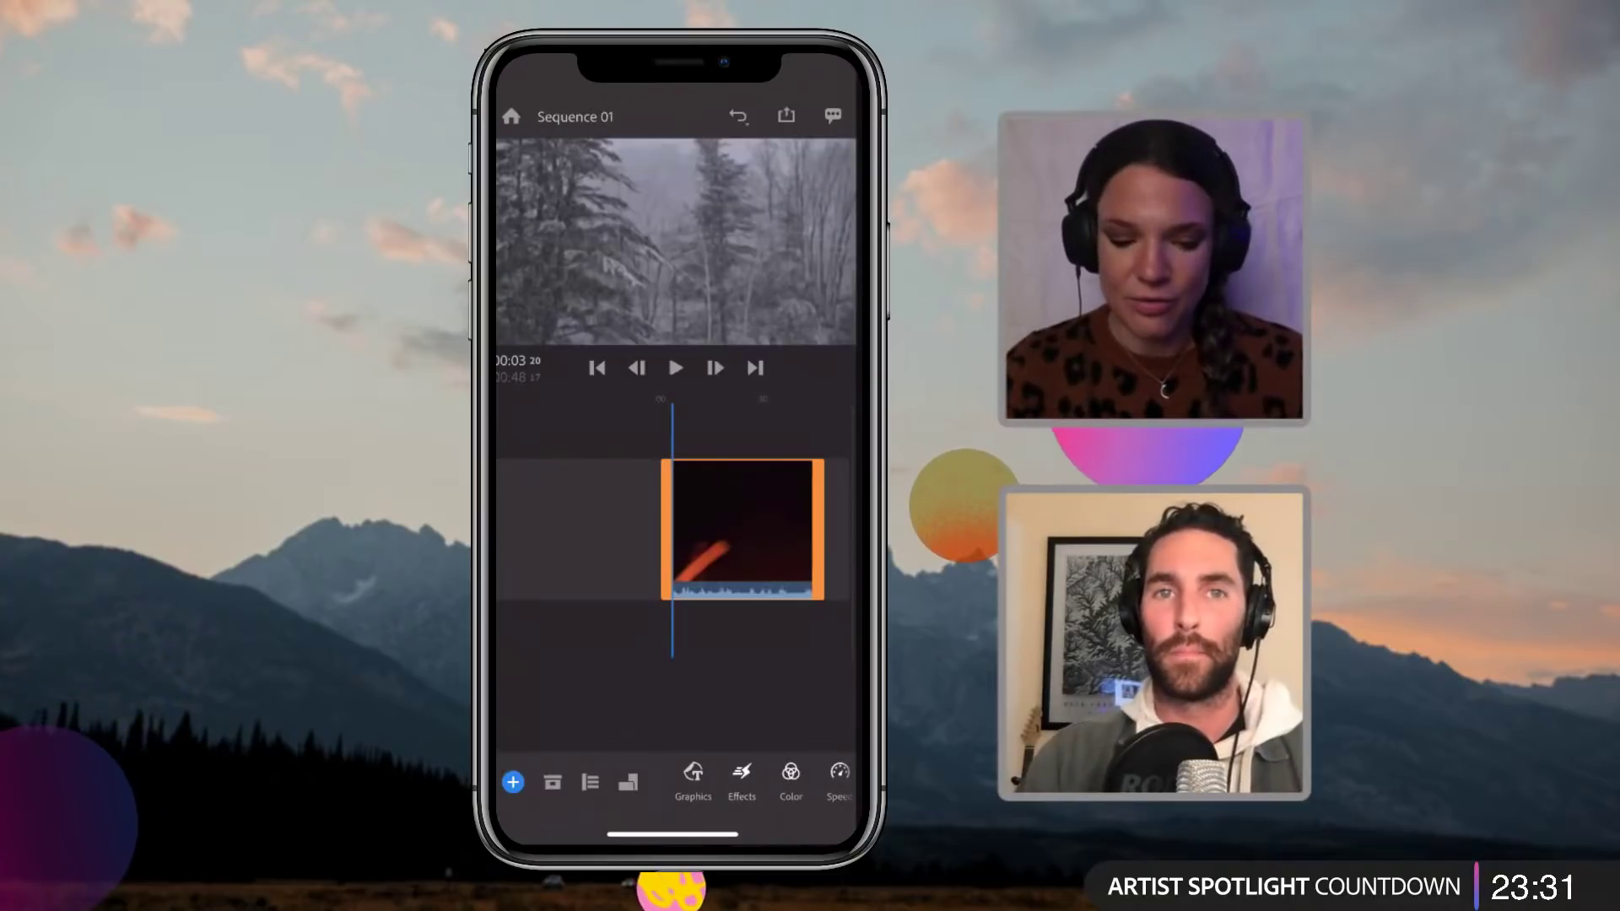
click(743, 529)
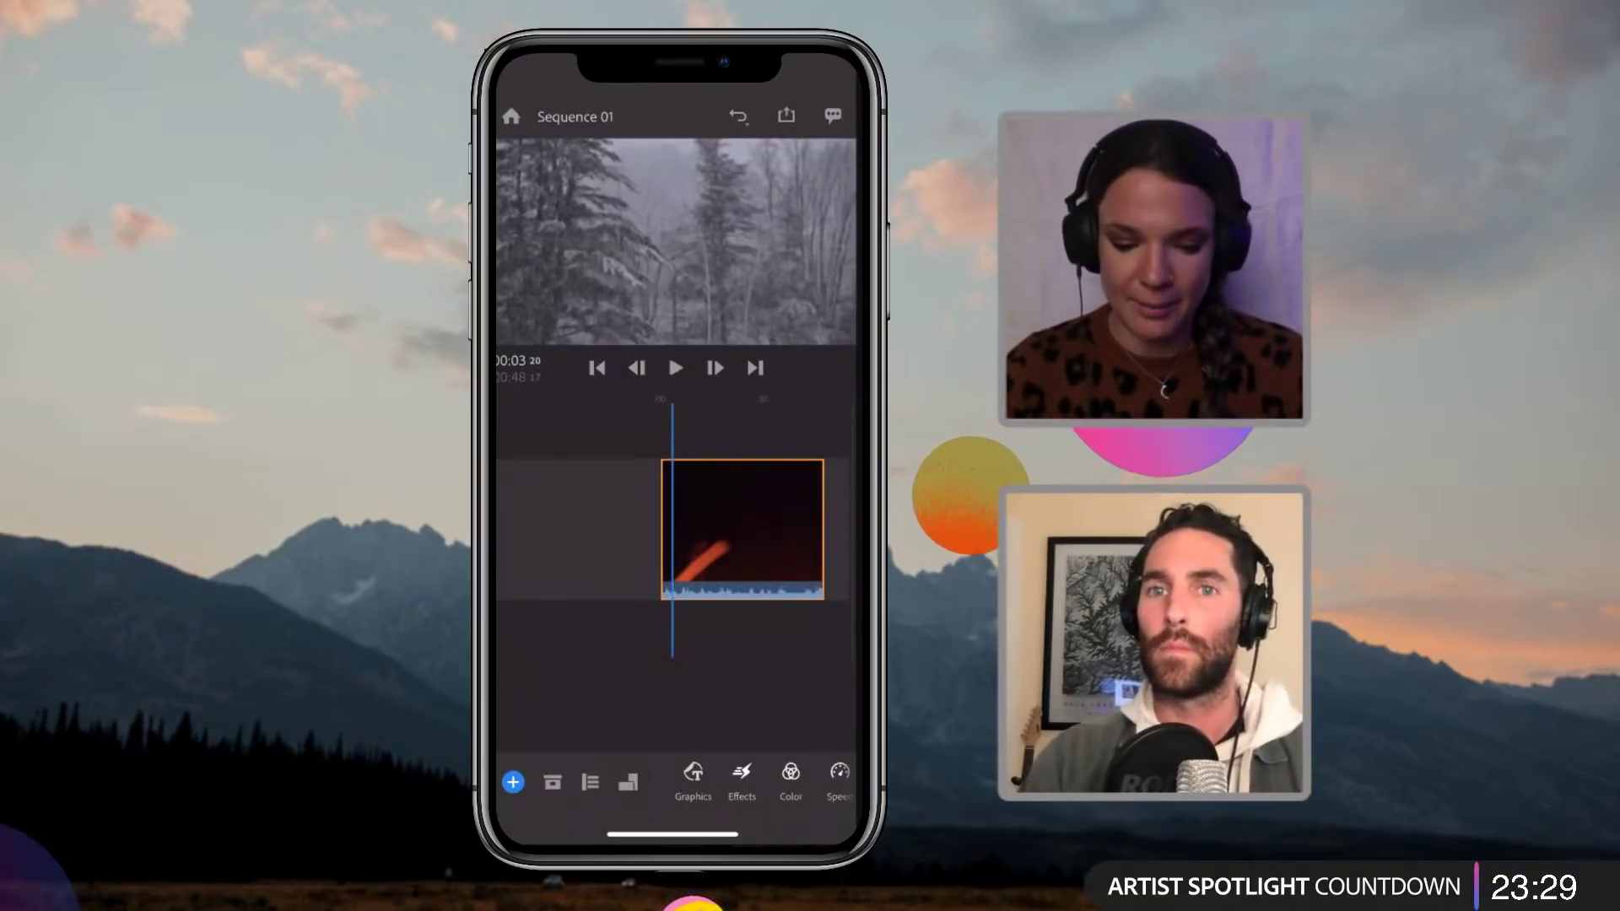
click(742, 529)
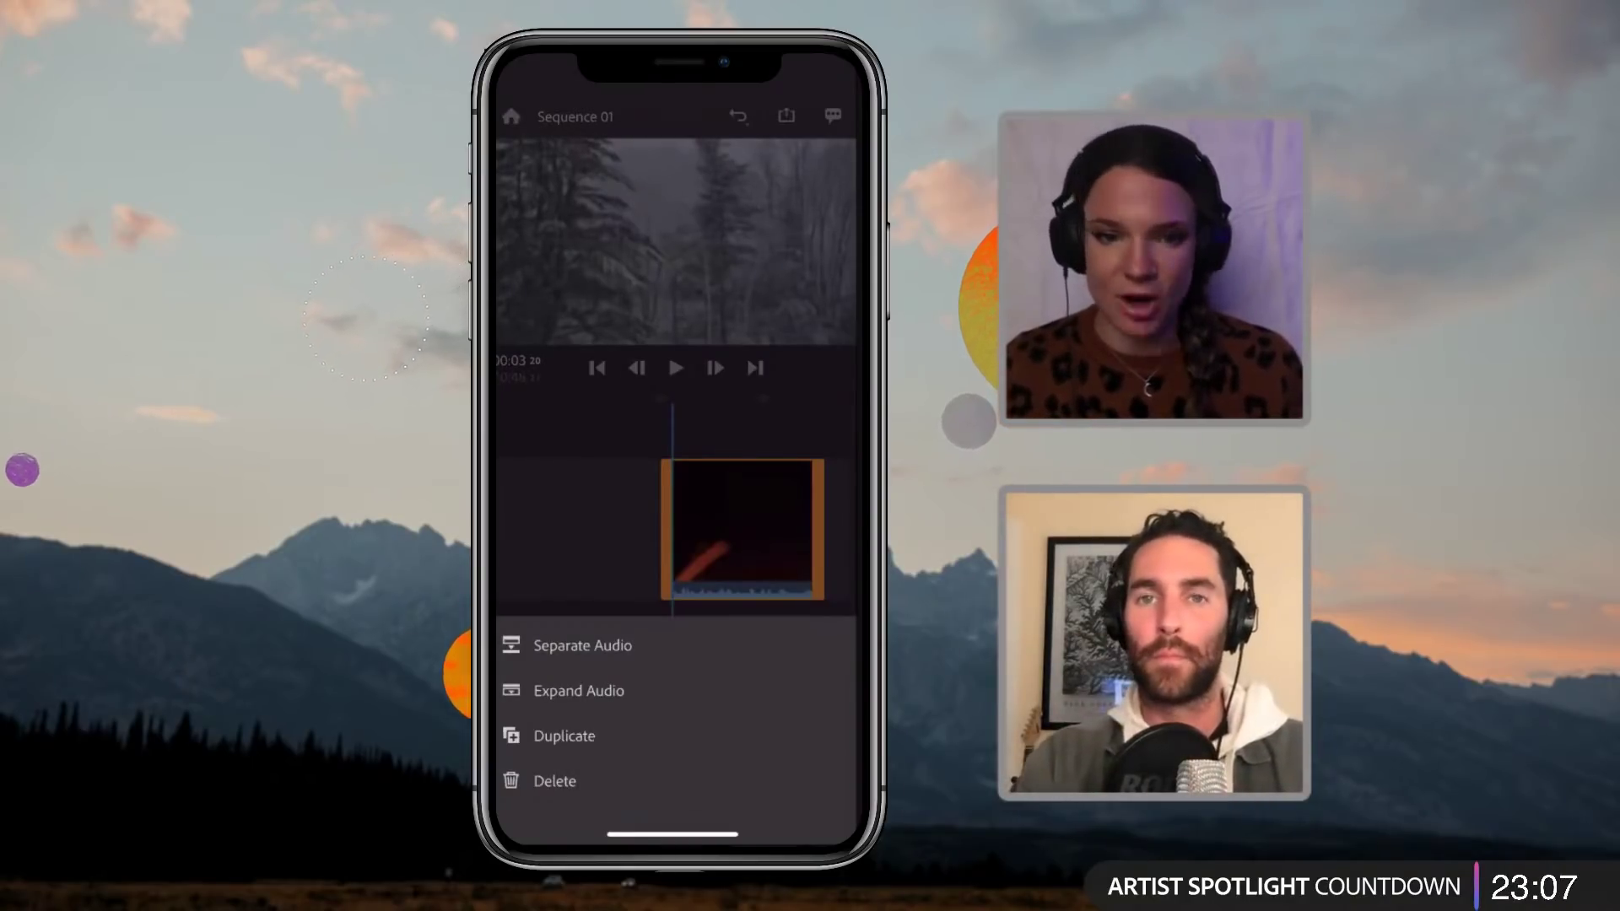
click(582, 645)
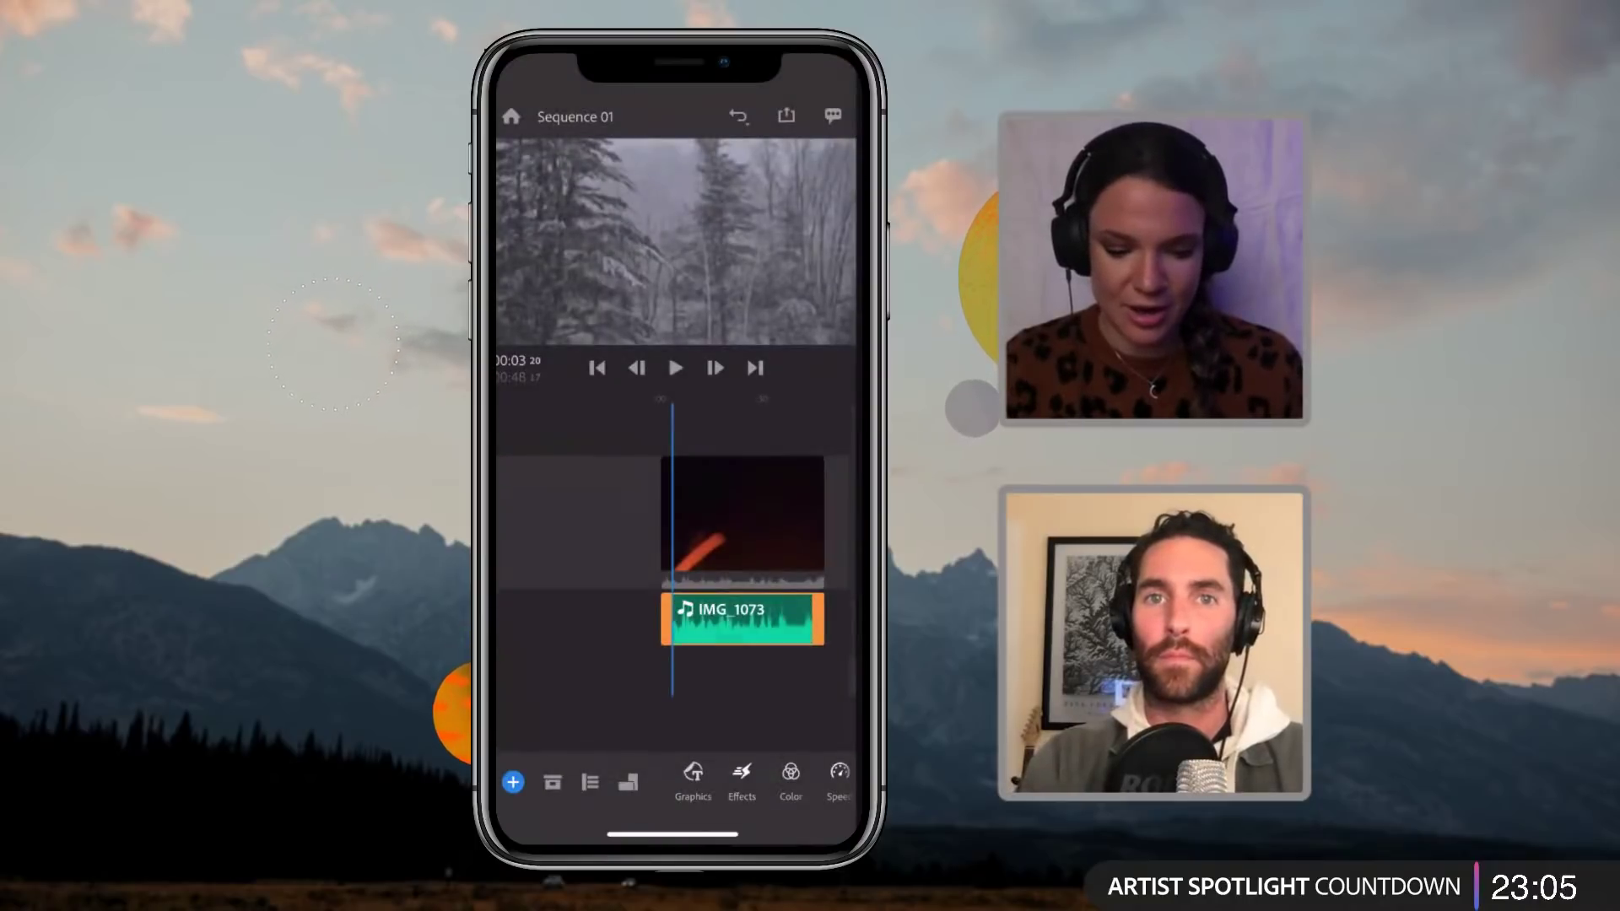
click(742, 516)
click(742, 622)
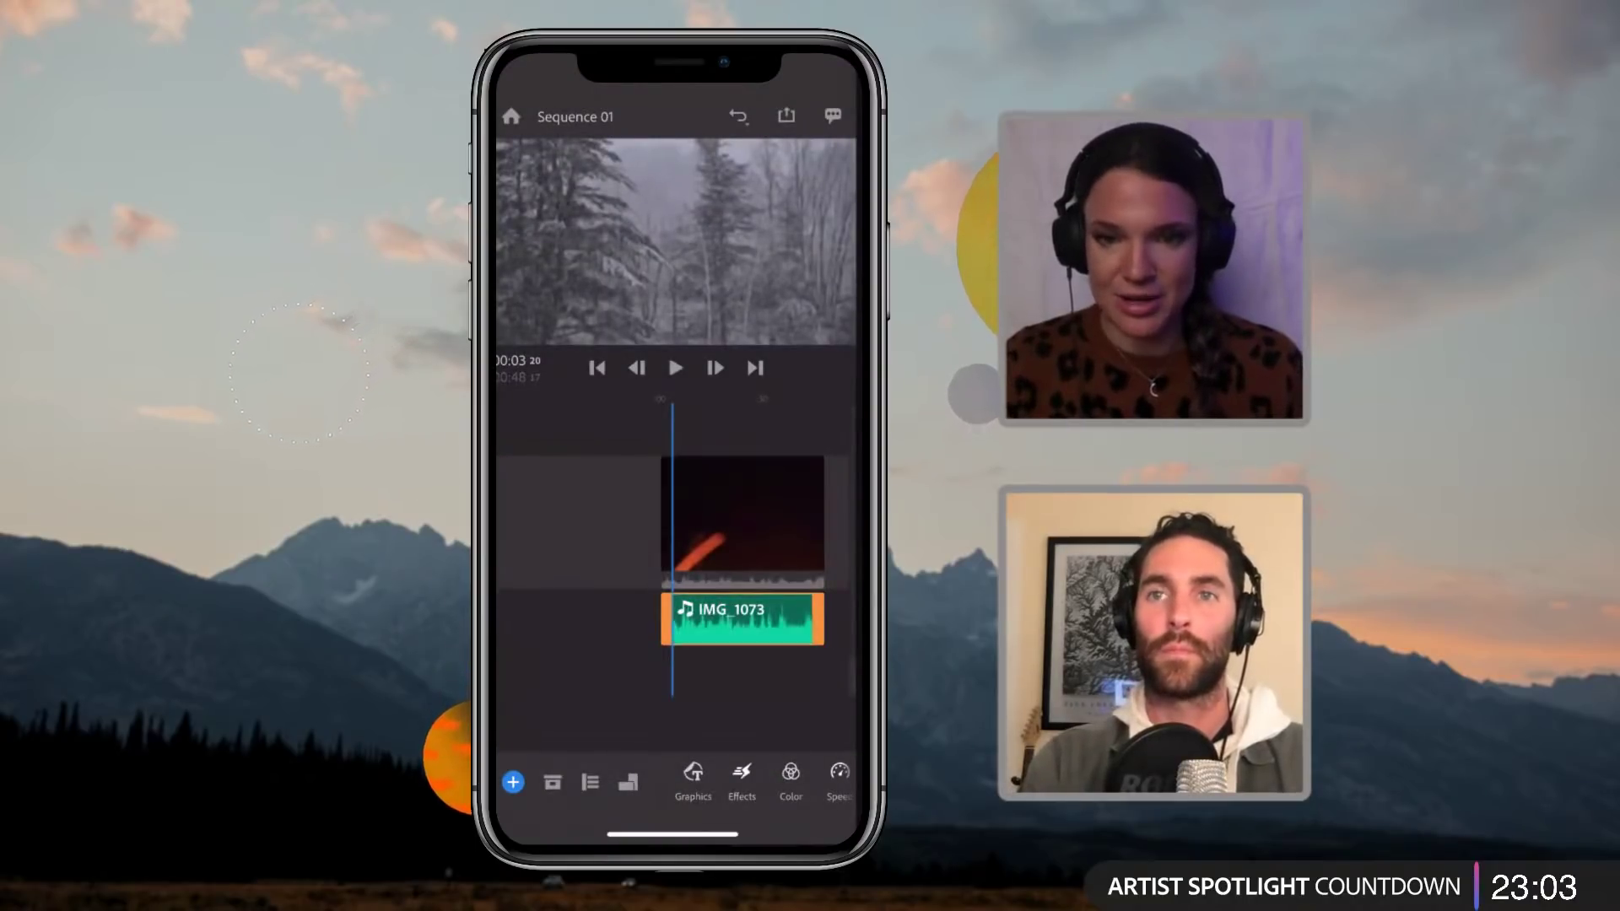
click(743, 516)
click(743, 622)
Step: Scrub and play through the early clips of Sequence 01 to examine them against the separated audio
drag(743, 523, 708, 523)
scroll(672, 548, up, 5)
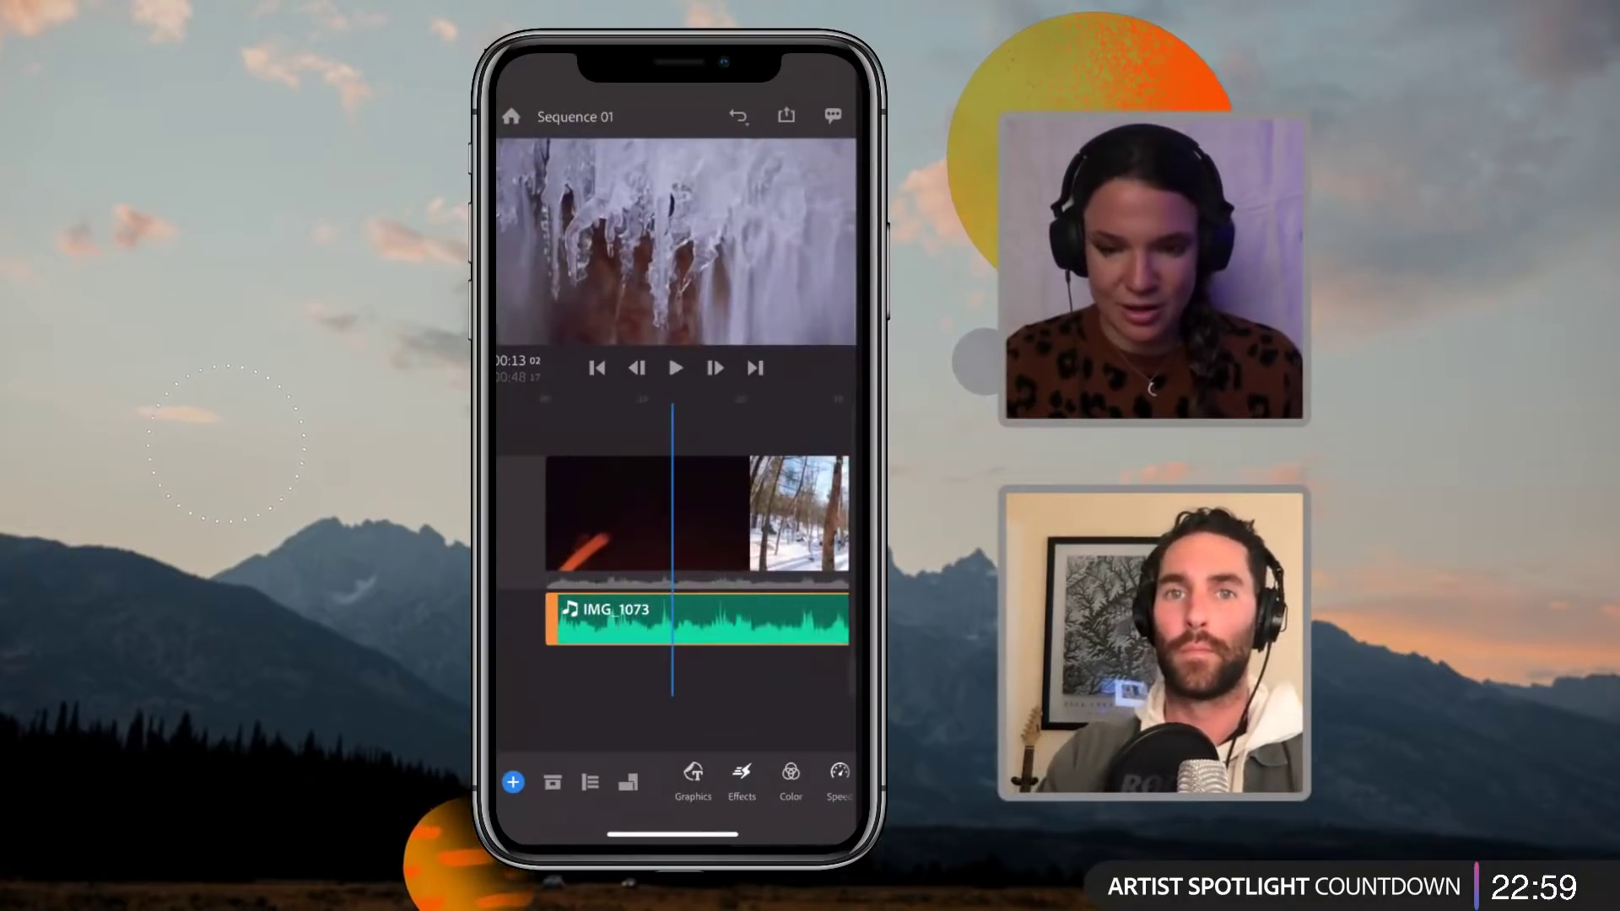
scroll(673, 549, up, 3)
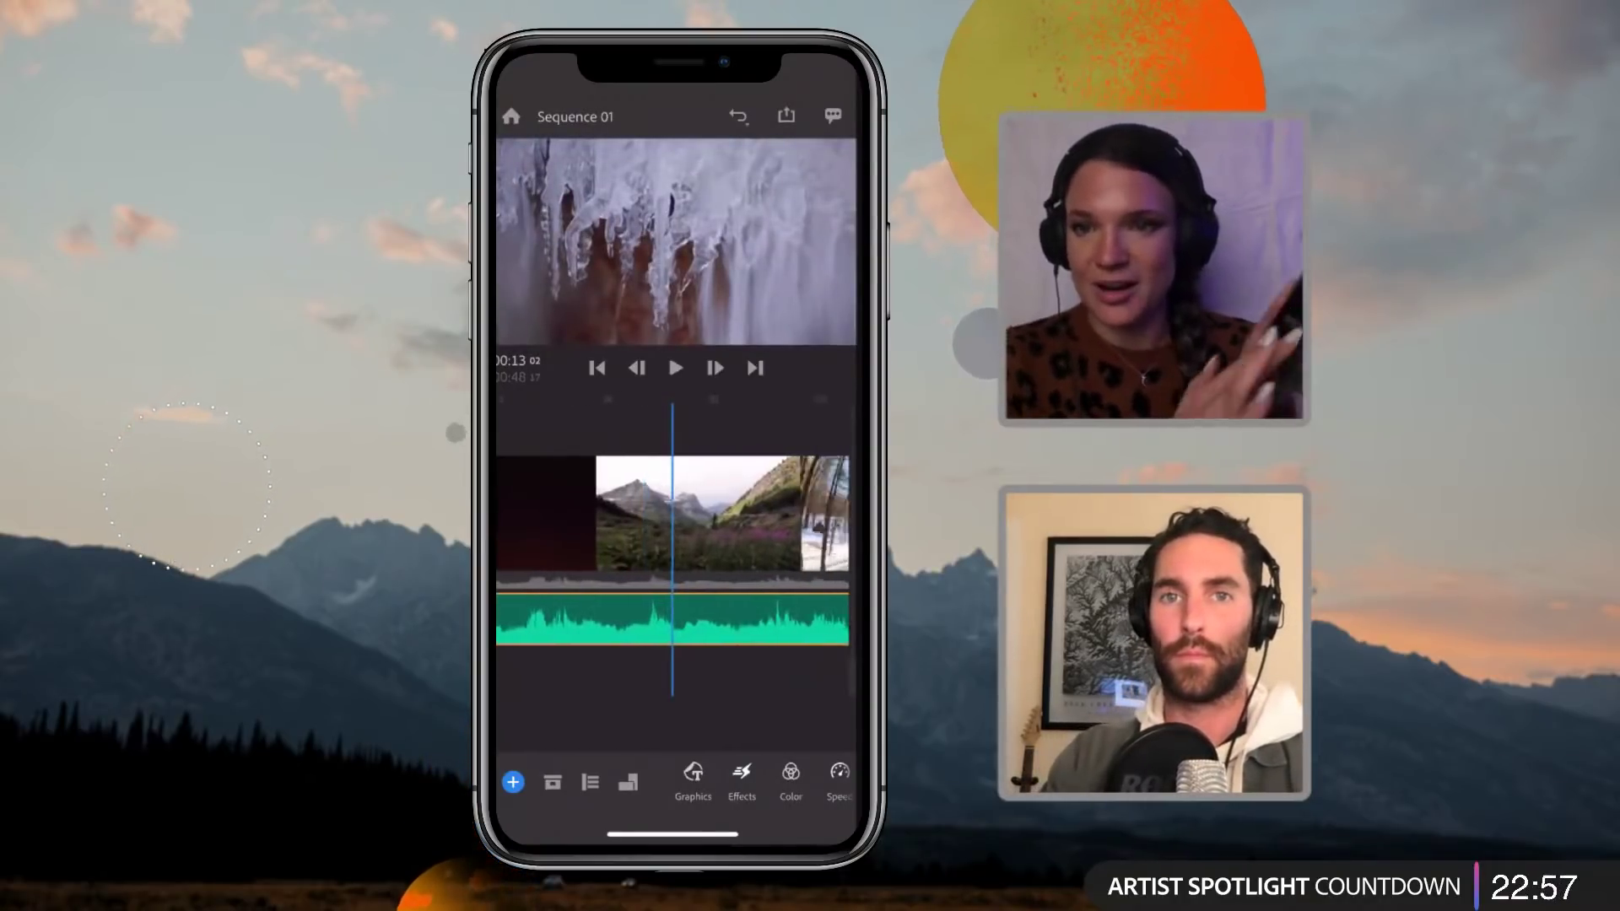
scroll(673, 549, up, 4)
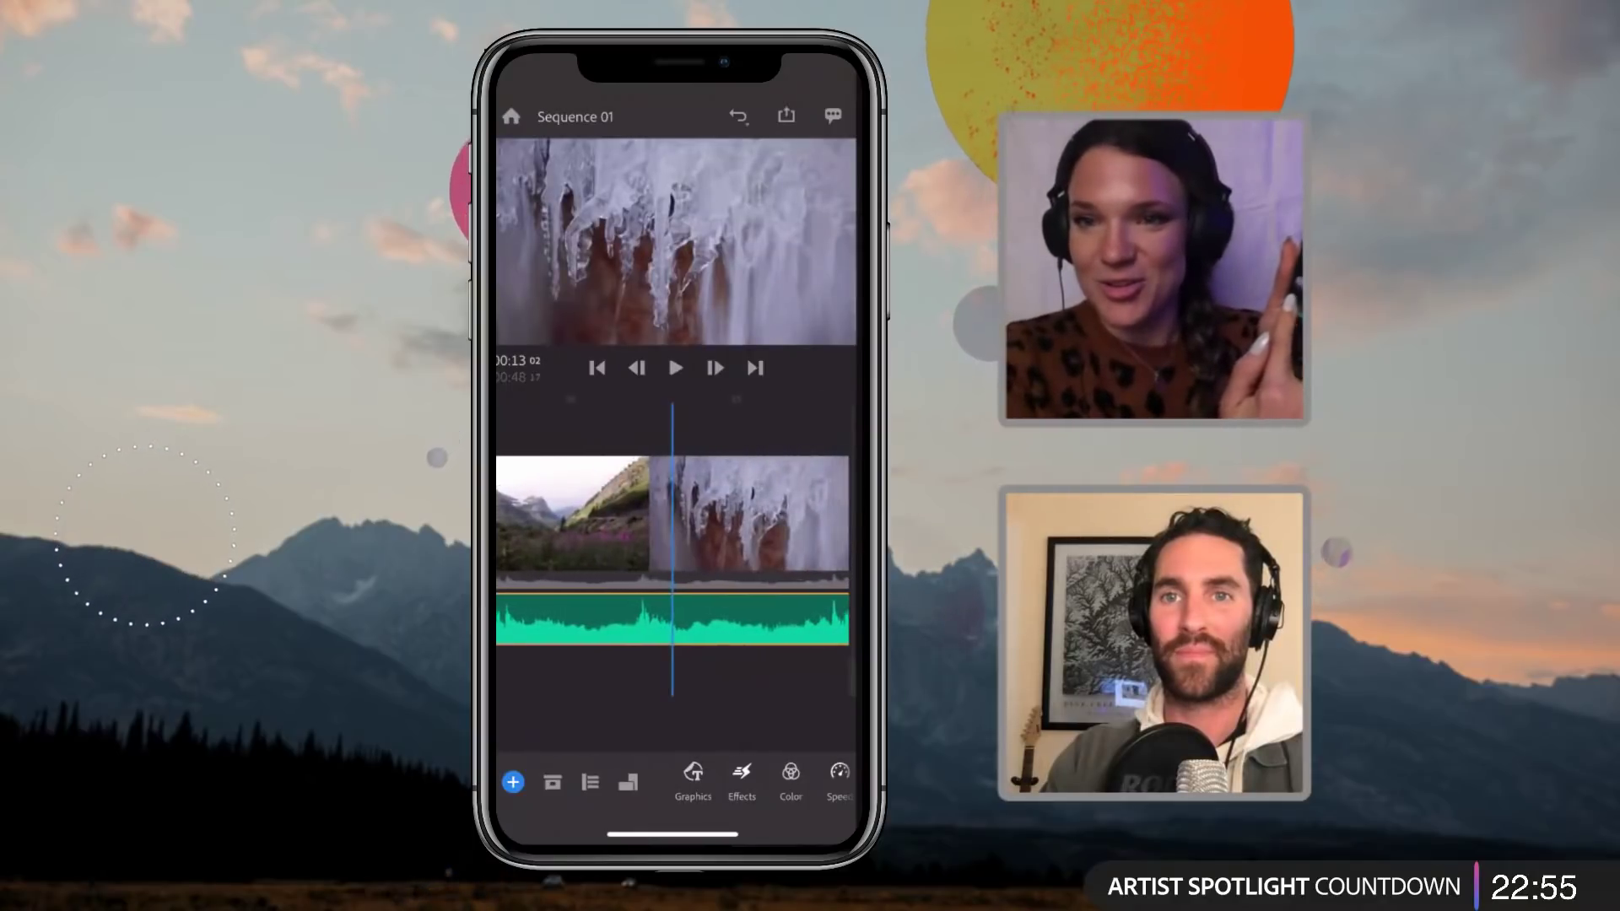
scroll(673, 515, right, 2)
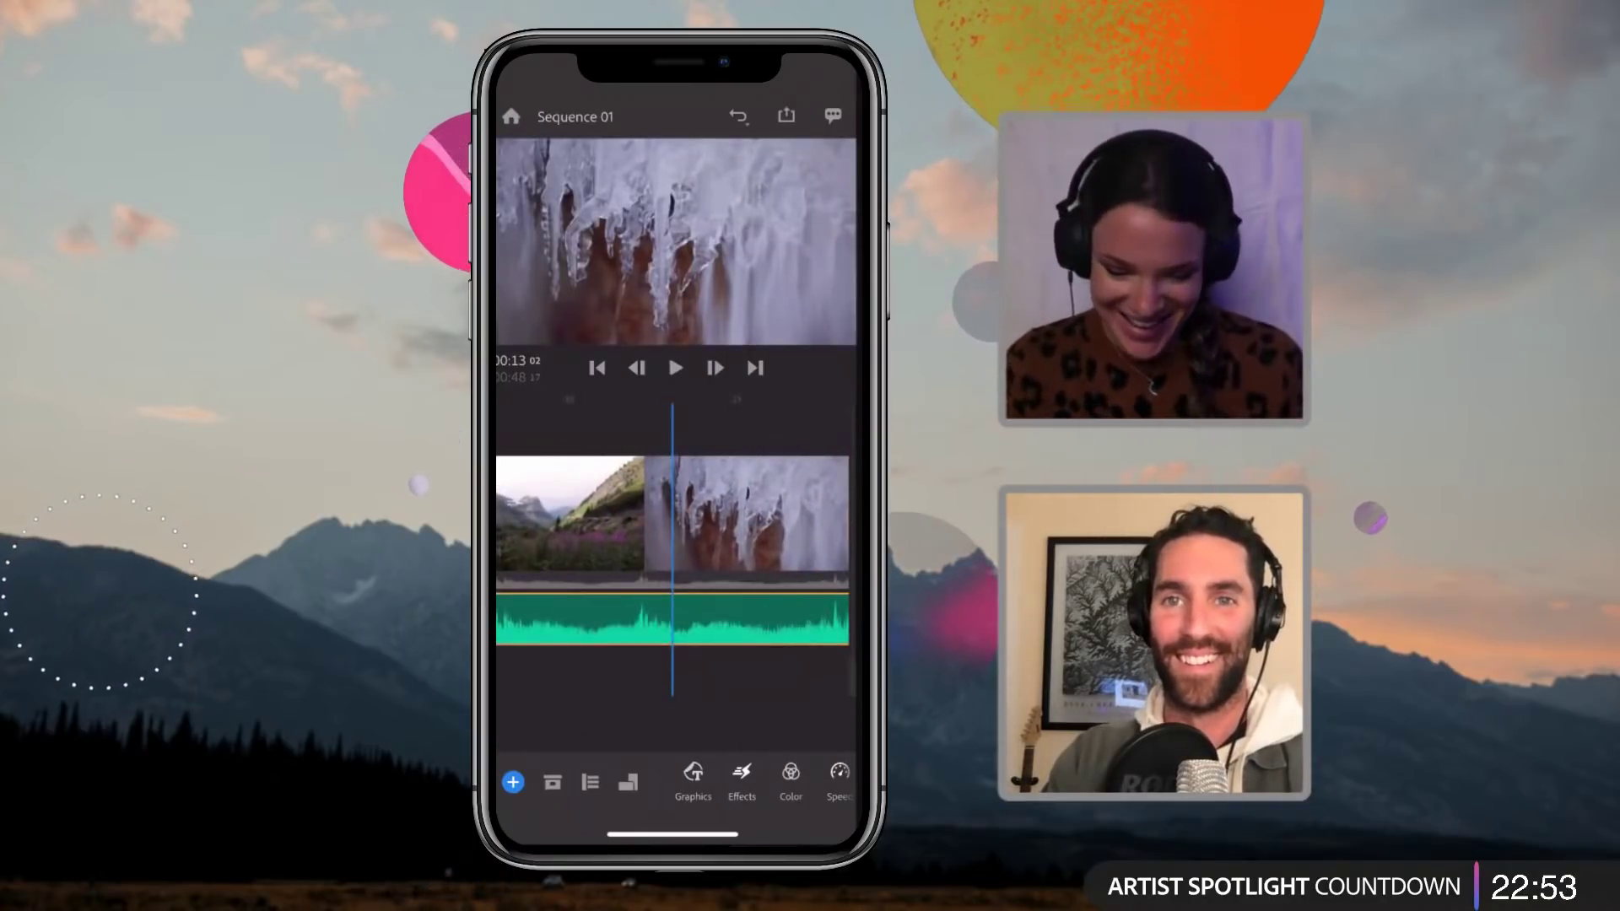
click(676, 368)
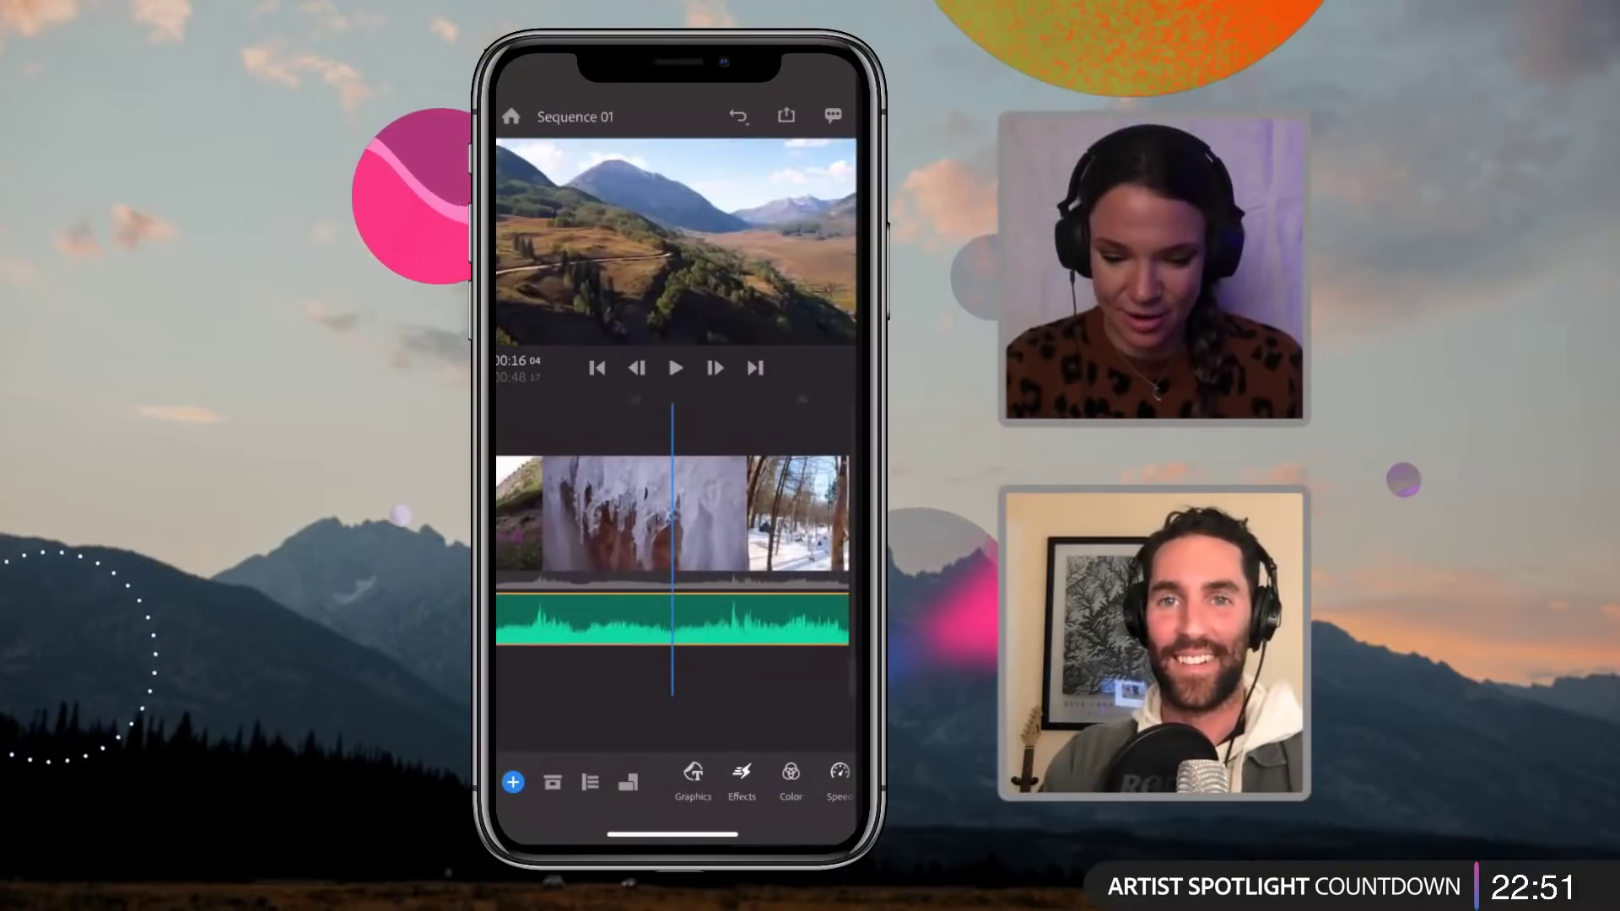
click(676, 368)
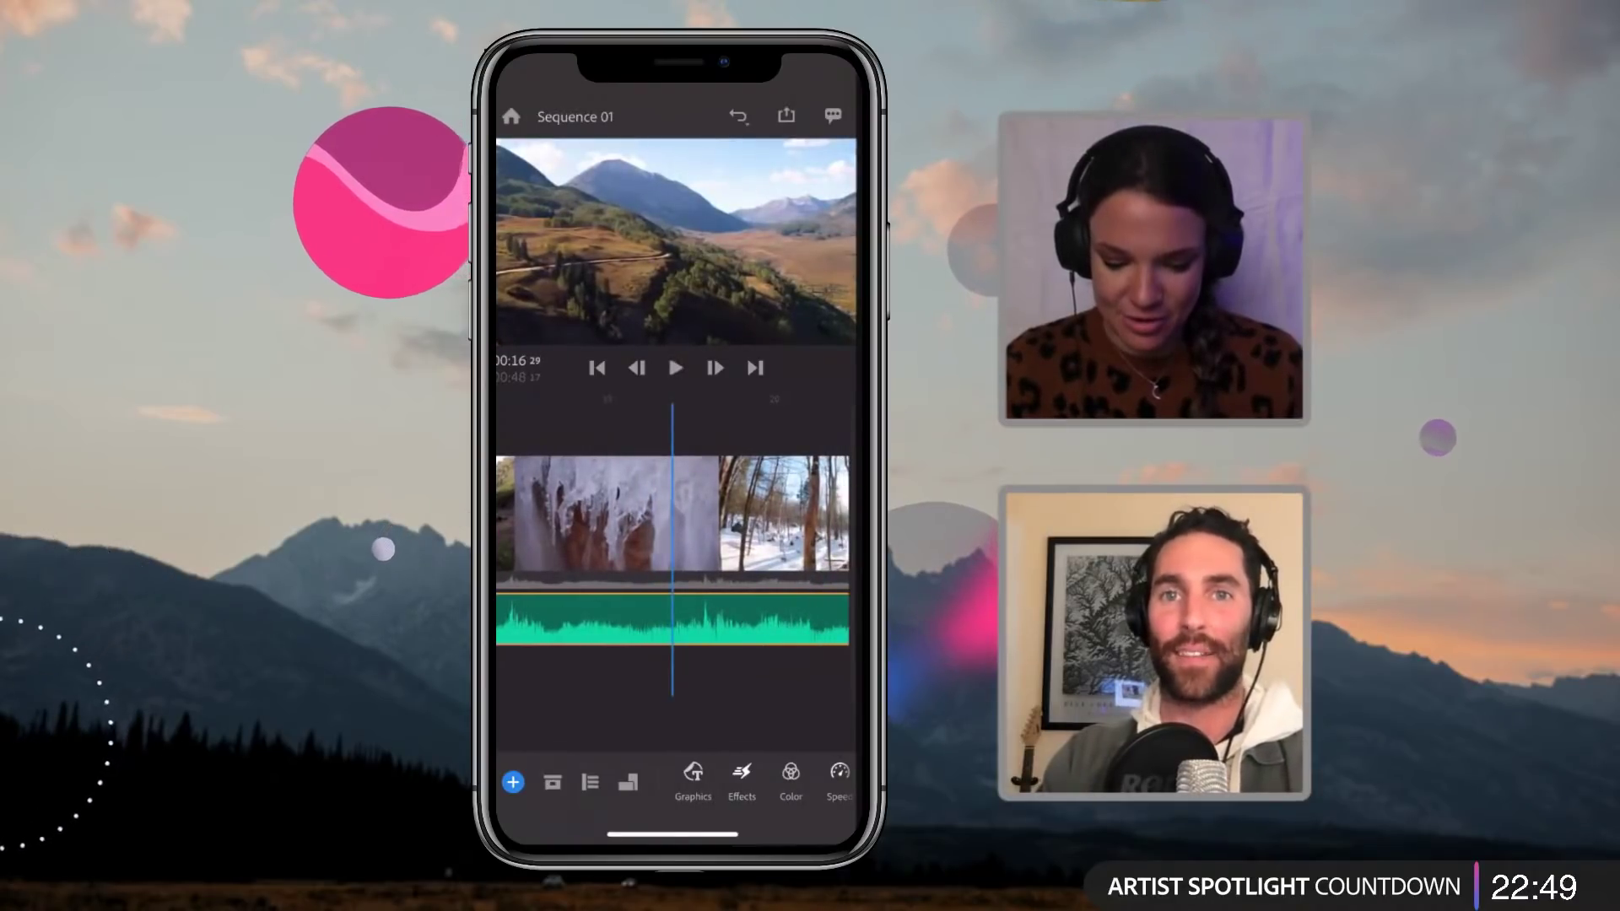
scroll(673, 515, right, 1)
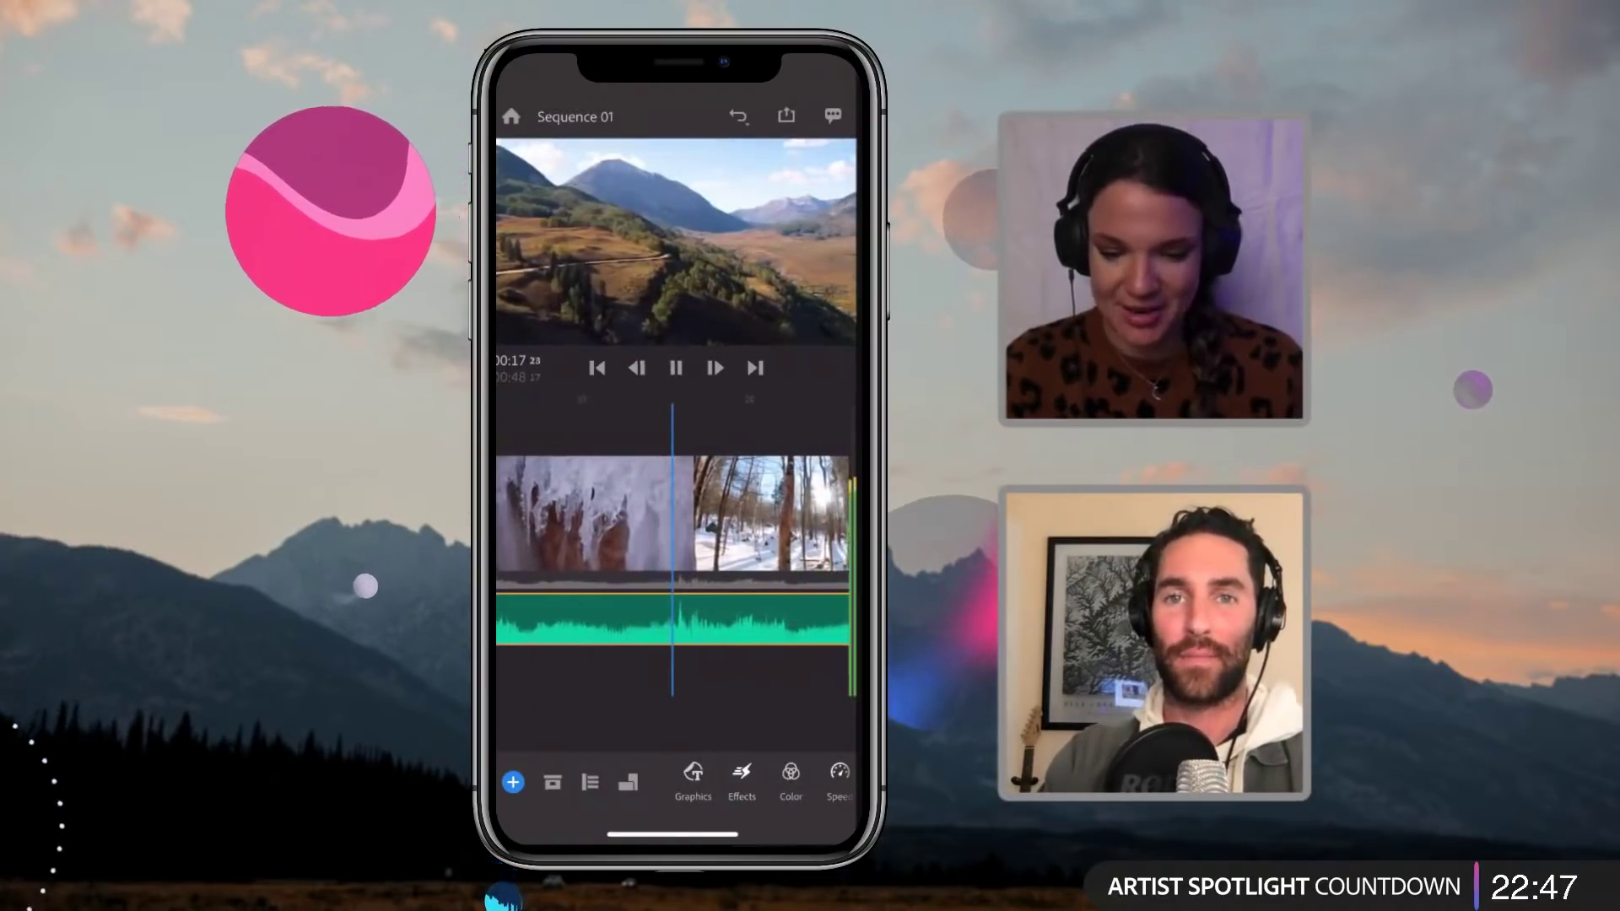
Step: Change the aspect ratio of Sequence 01 from landscape to vertical 9:16
scroll(673, 515, right, 5)
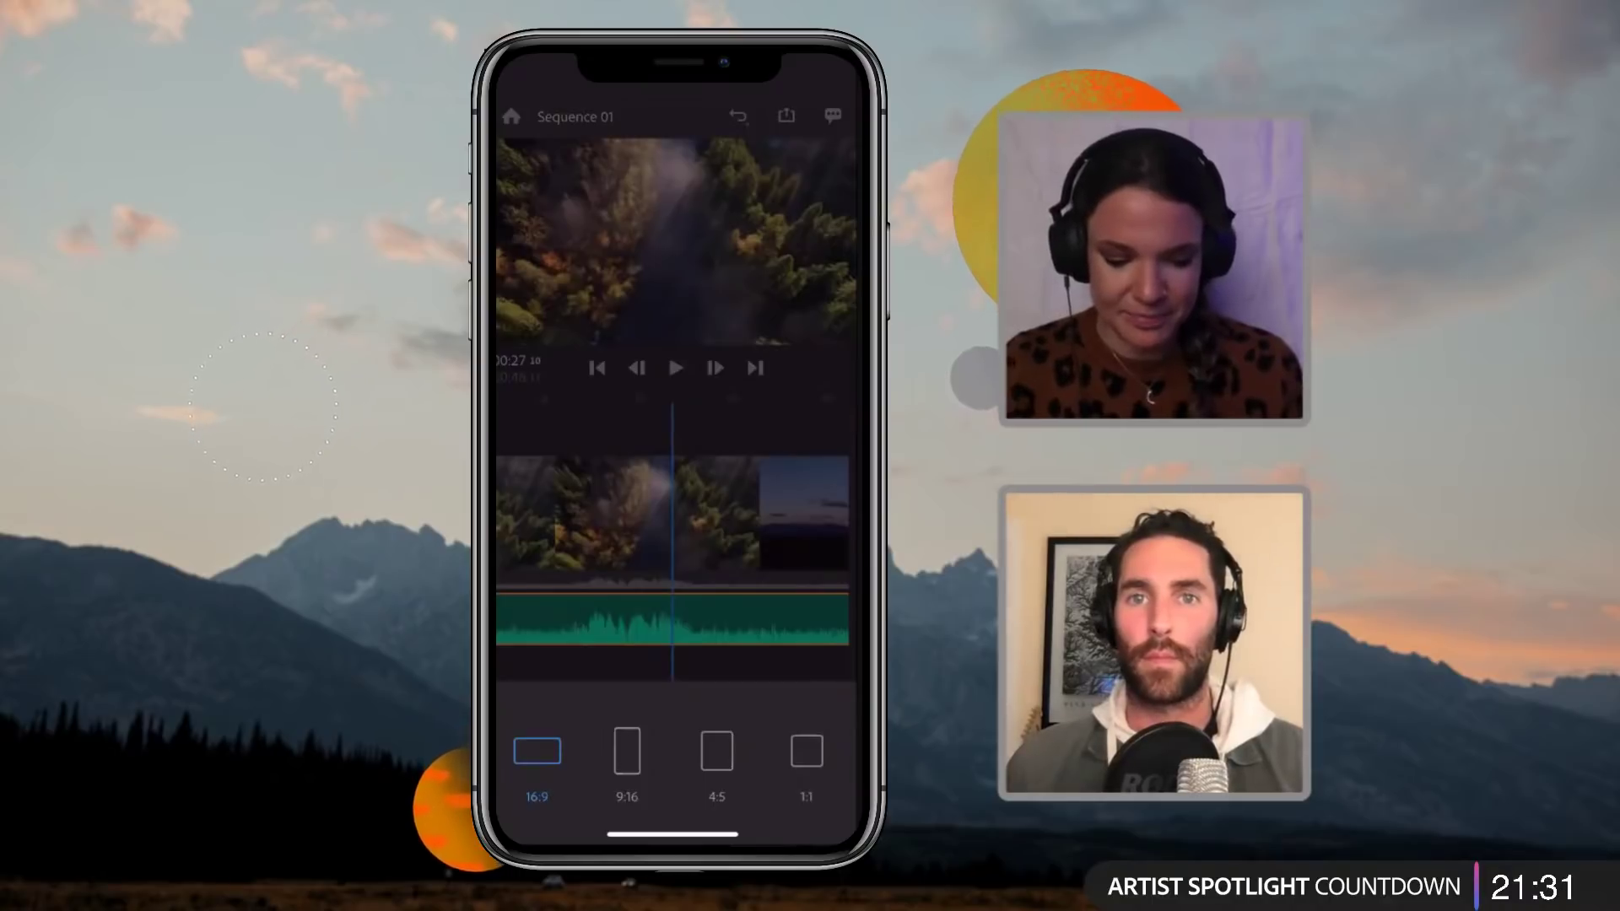
click(627, 751)
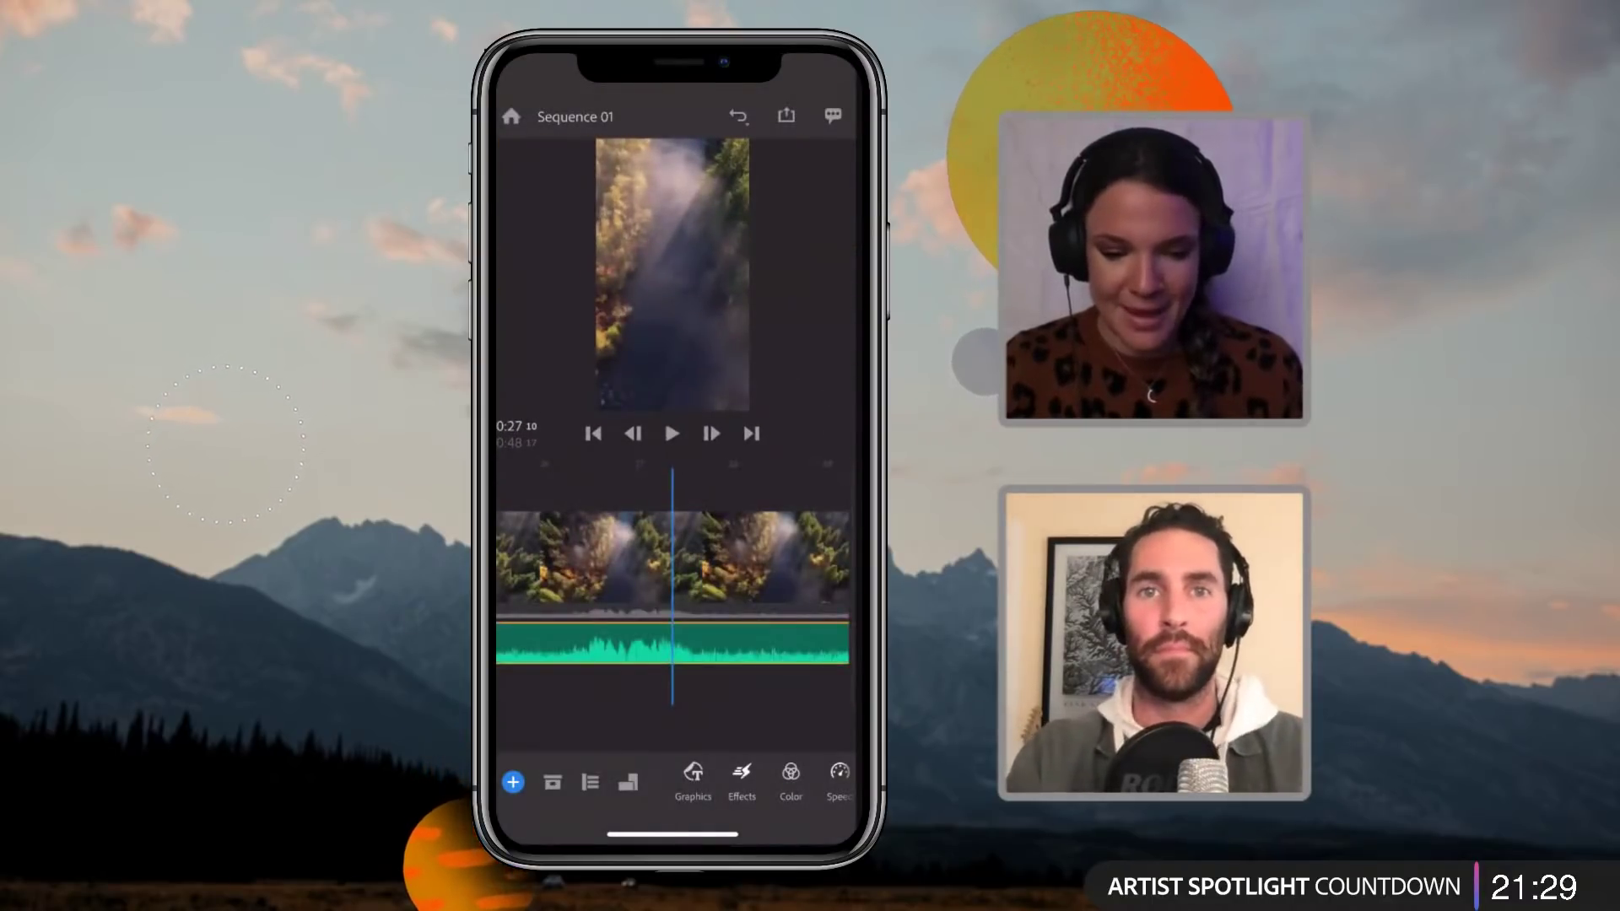
Step: Scrub through the clips of Sequence 01 to check how each one is framed in the vertical format
scroll(673, 558, left, 6)
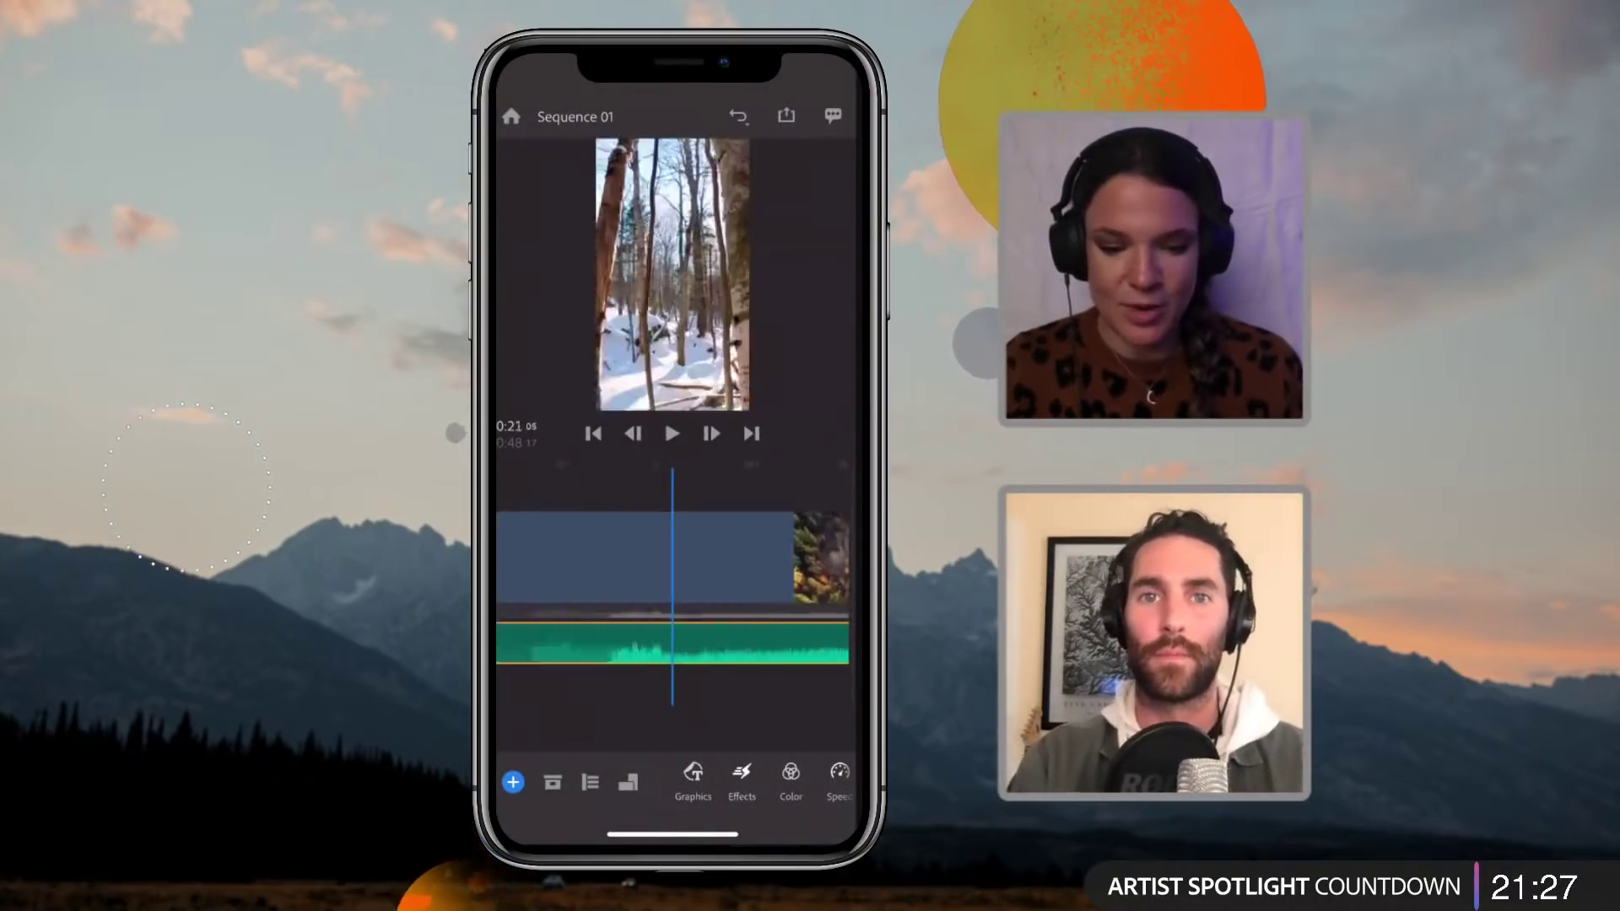
scroll(672, 558, left, 10)
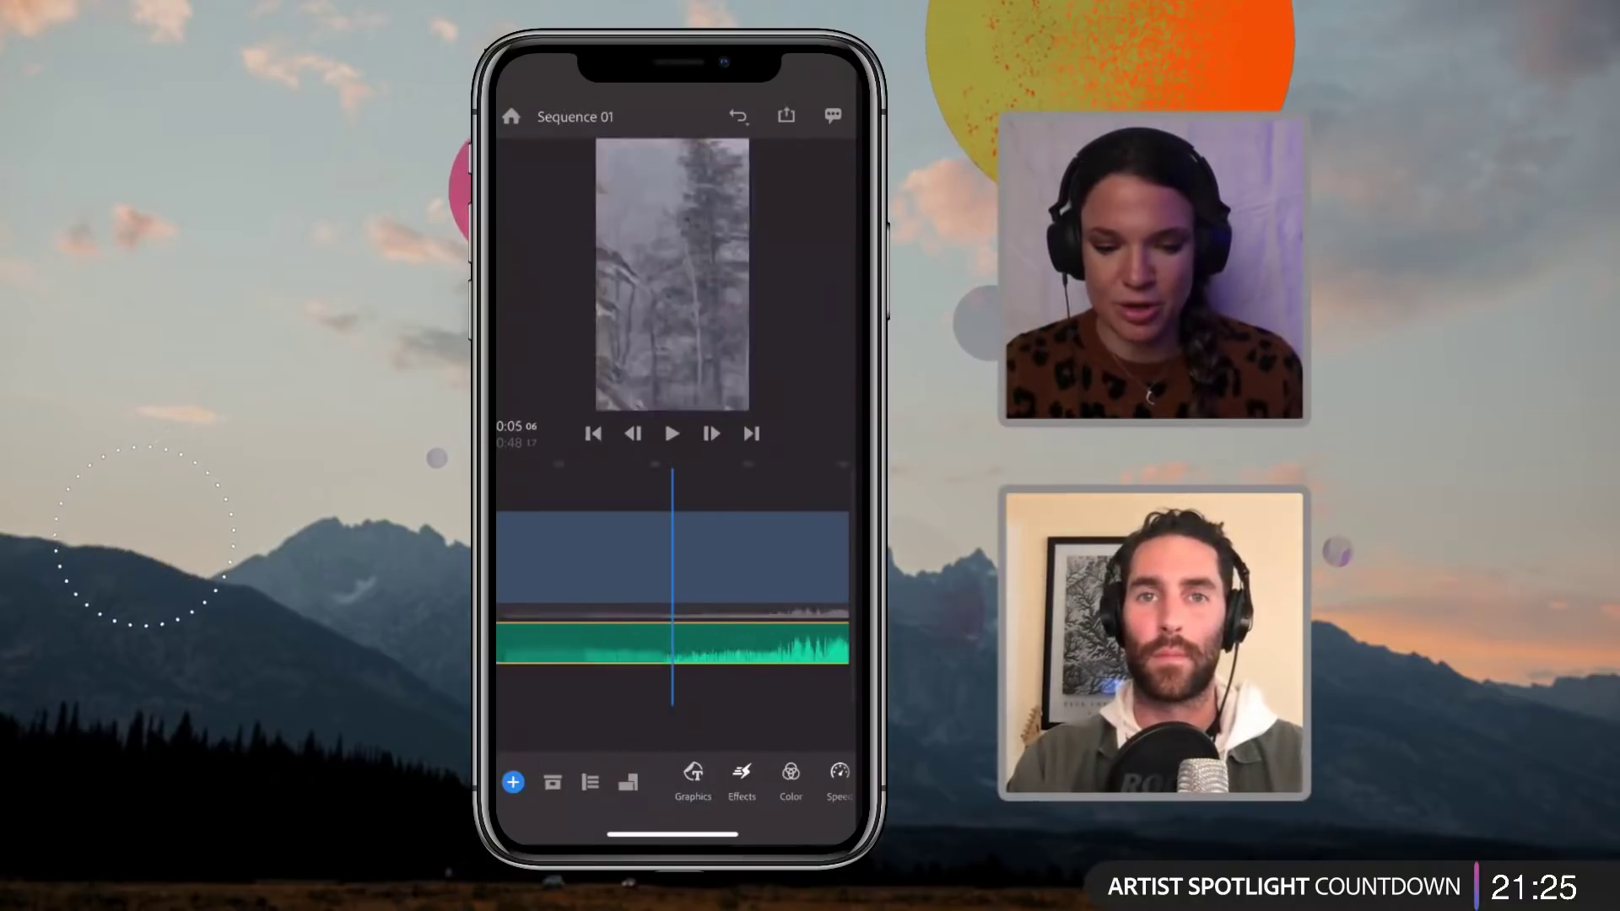
scroll(672, 558, left, 3)
scroll(673, 558, right, 7)
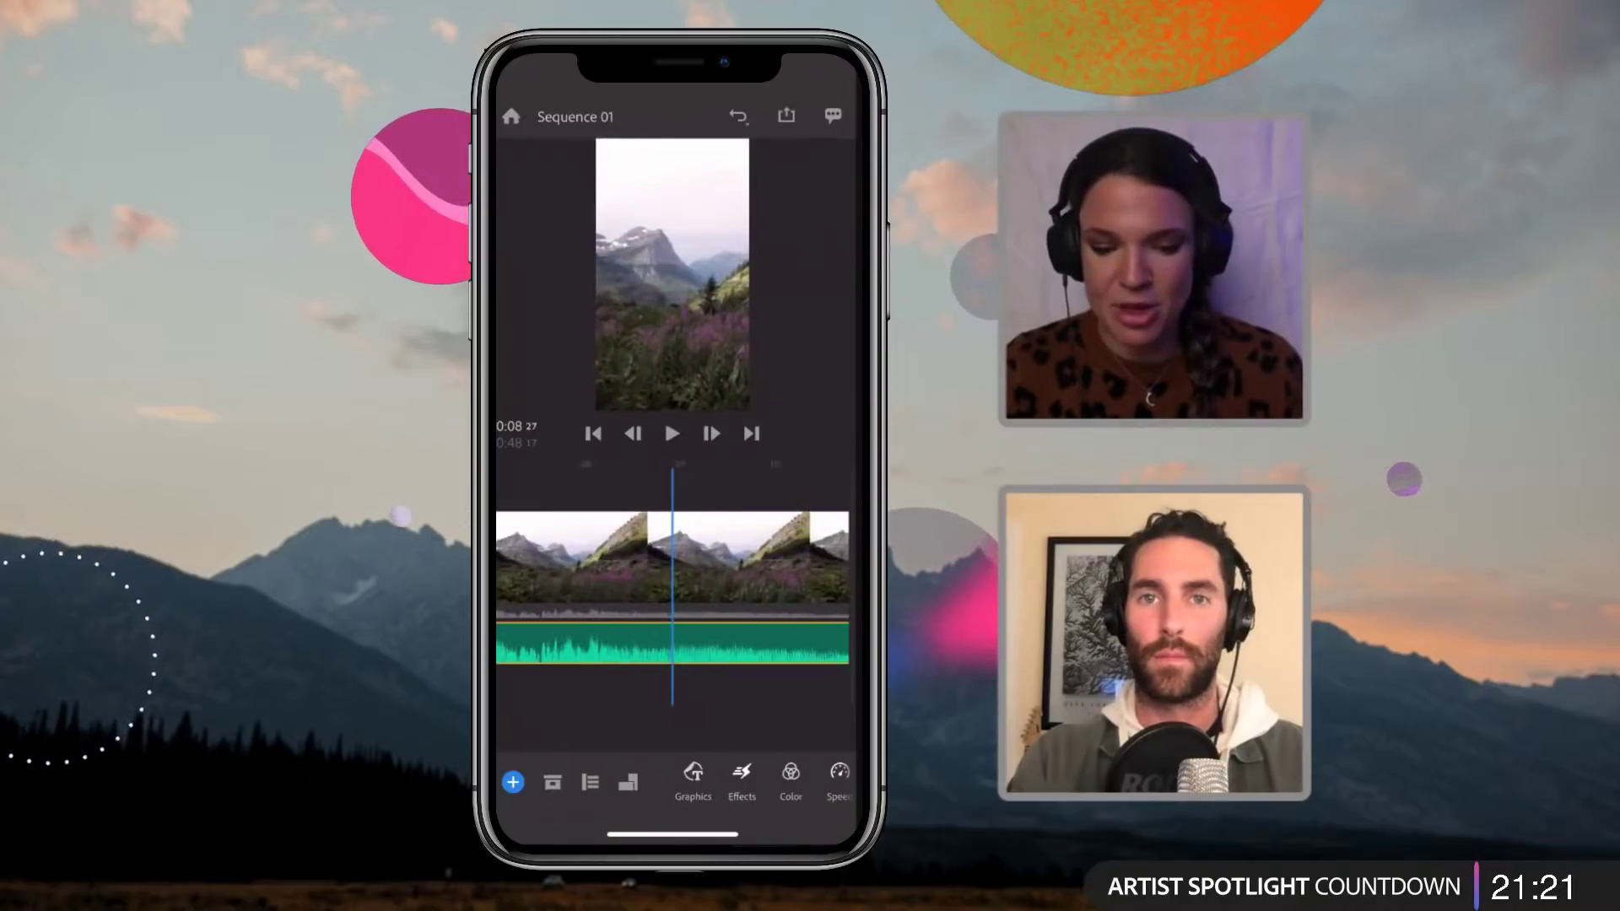
scroll(672, 558, left, 2)
scroll(673, 557, right, 1)
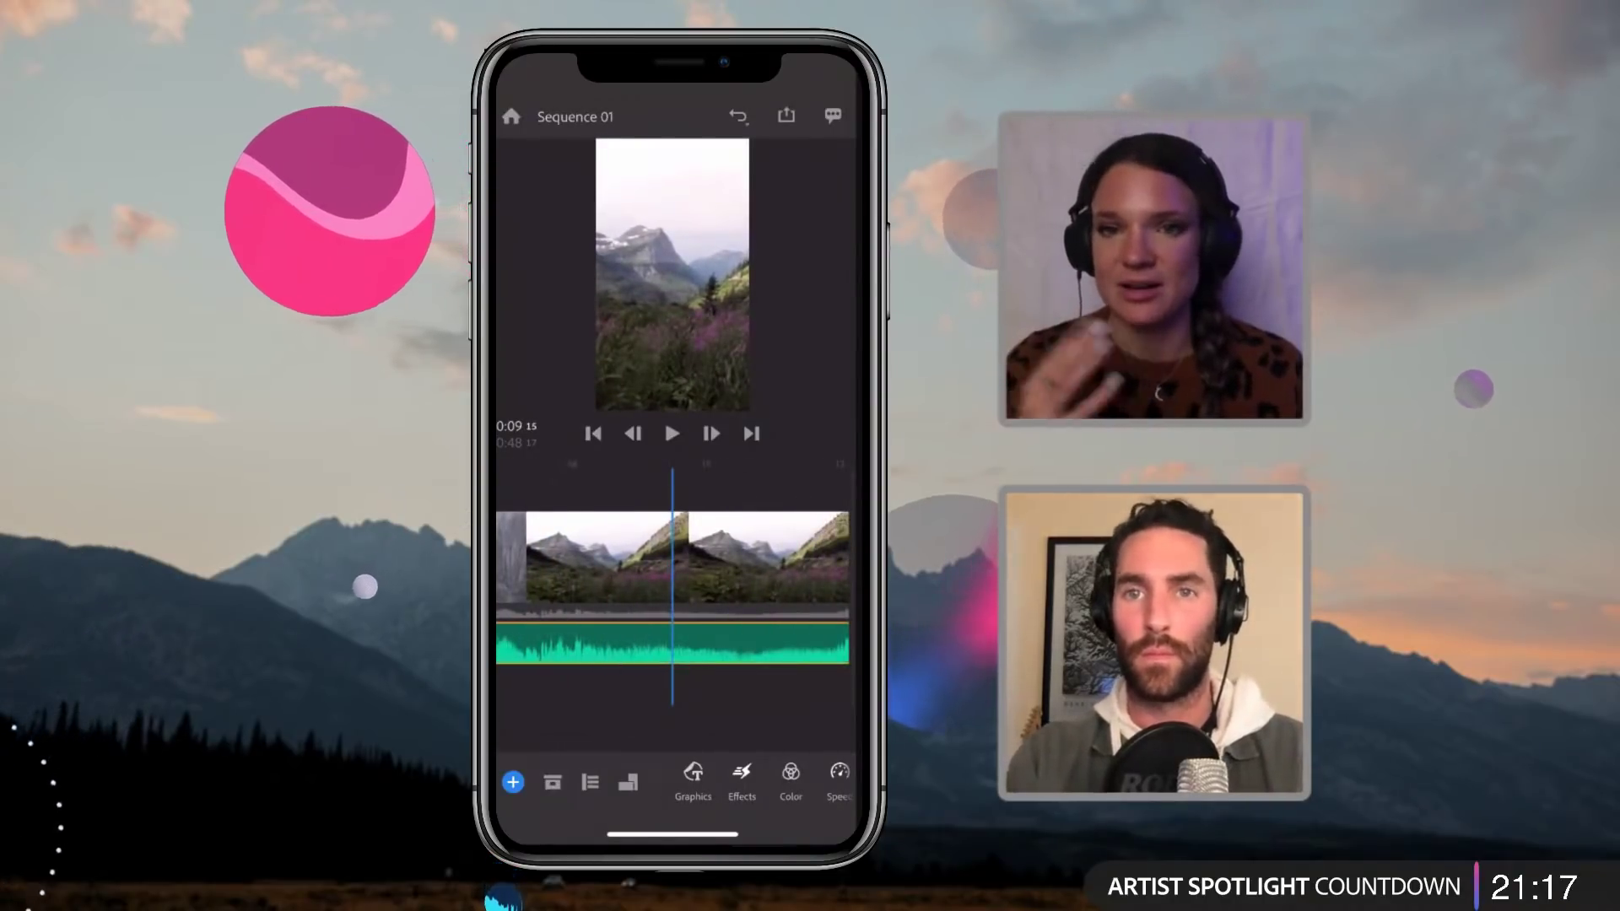
scroll(673, 557, right, 3)
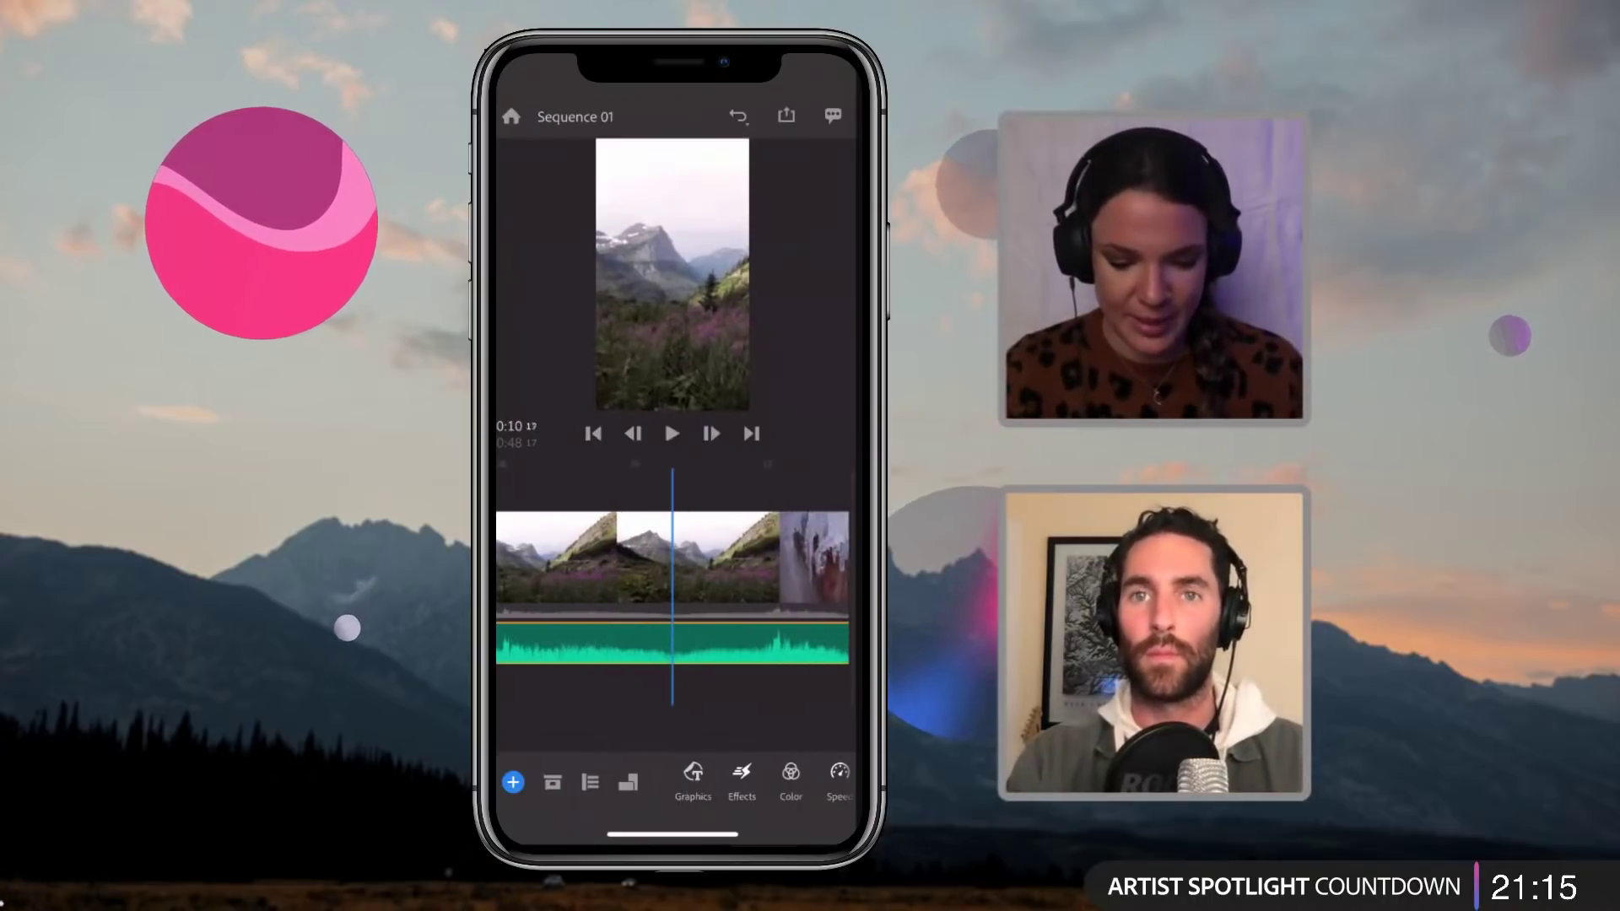
scroll(673, 558, left, 4)
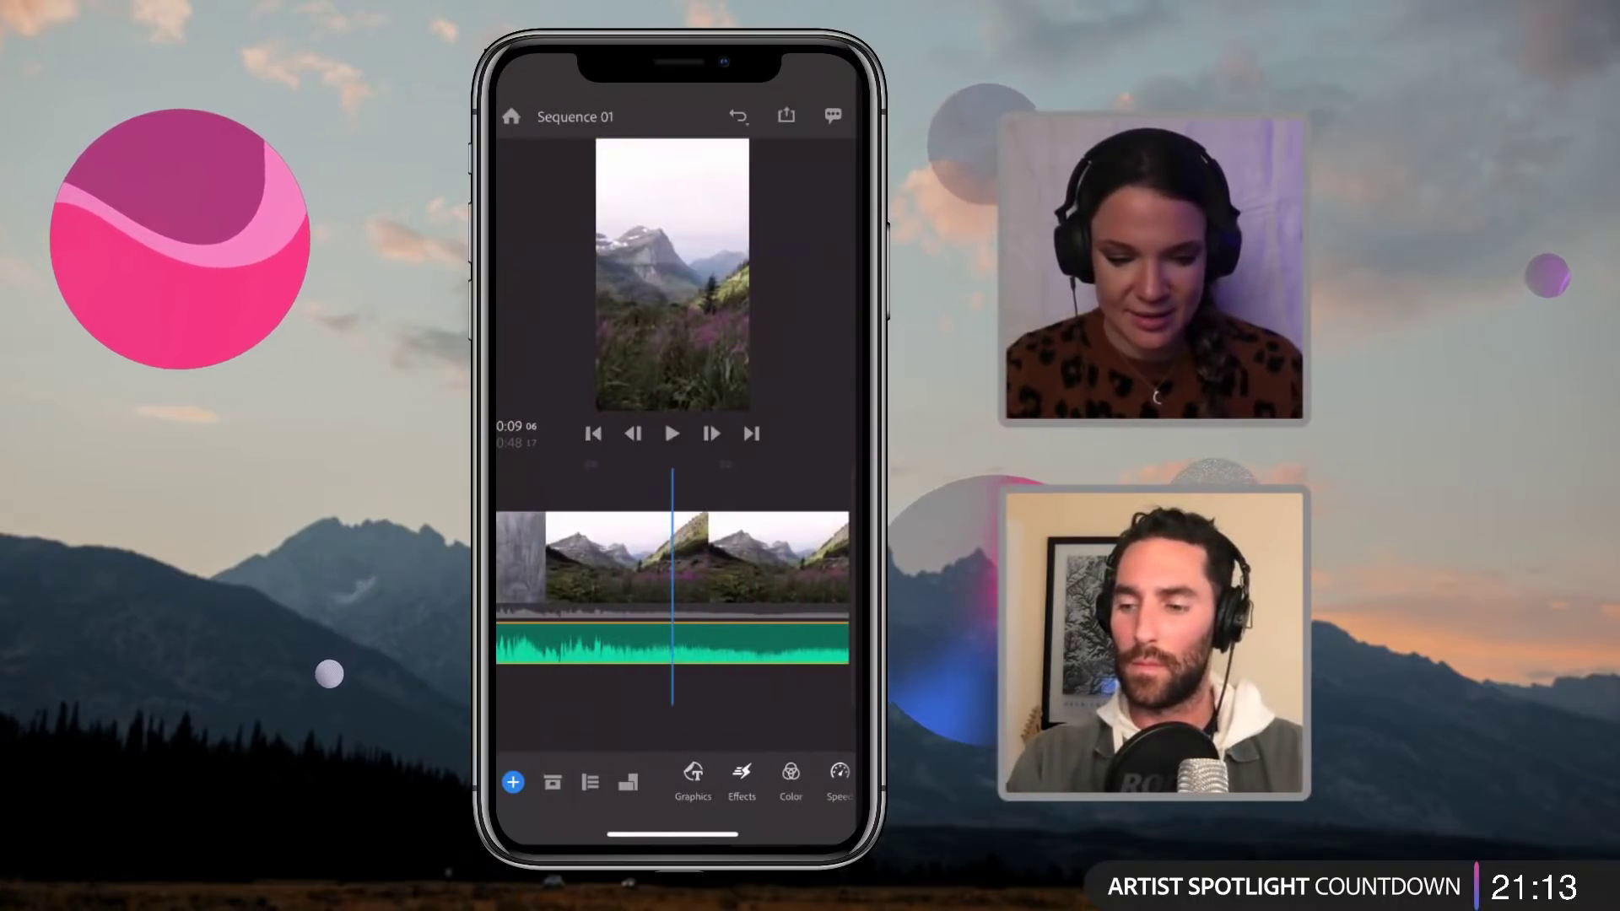
scroll(673, 557, right, 5)
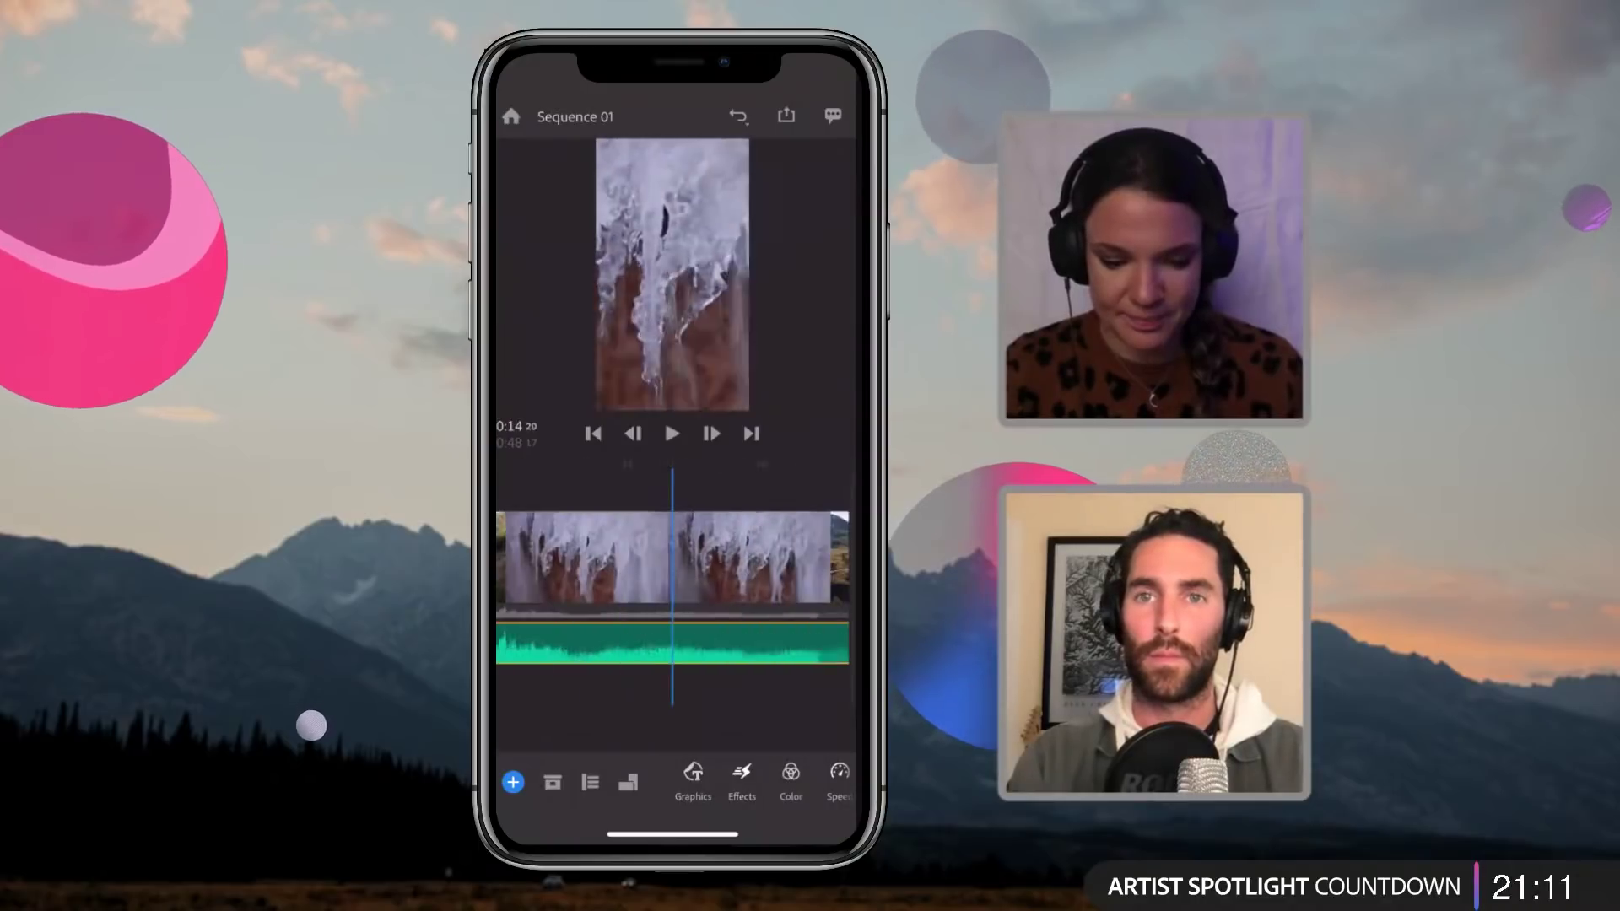
scroll(673, 558, right, 5)
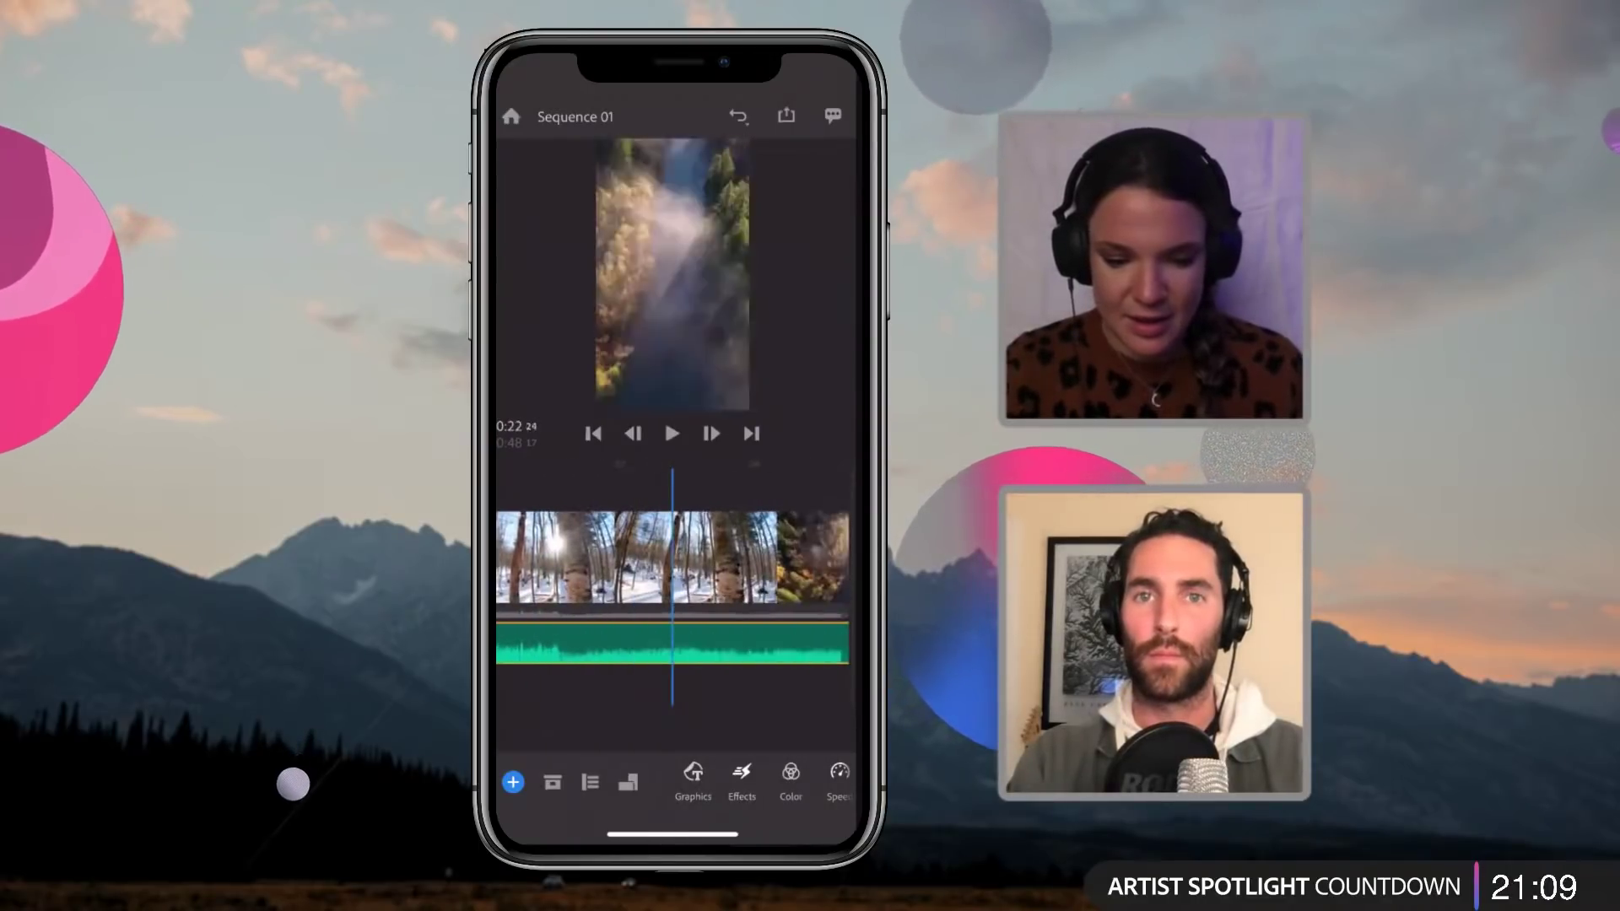
scroll(673, 557, right, 4)
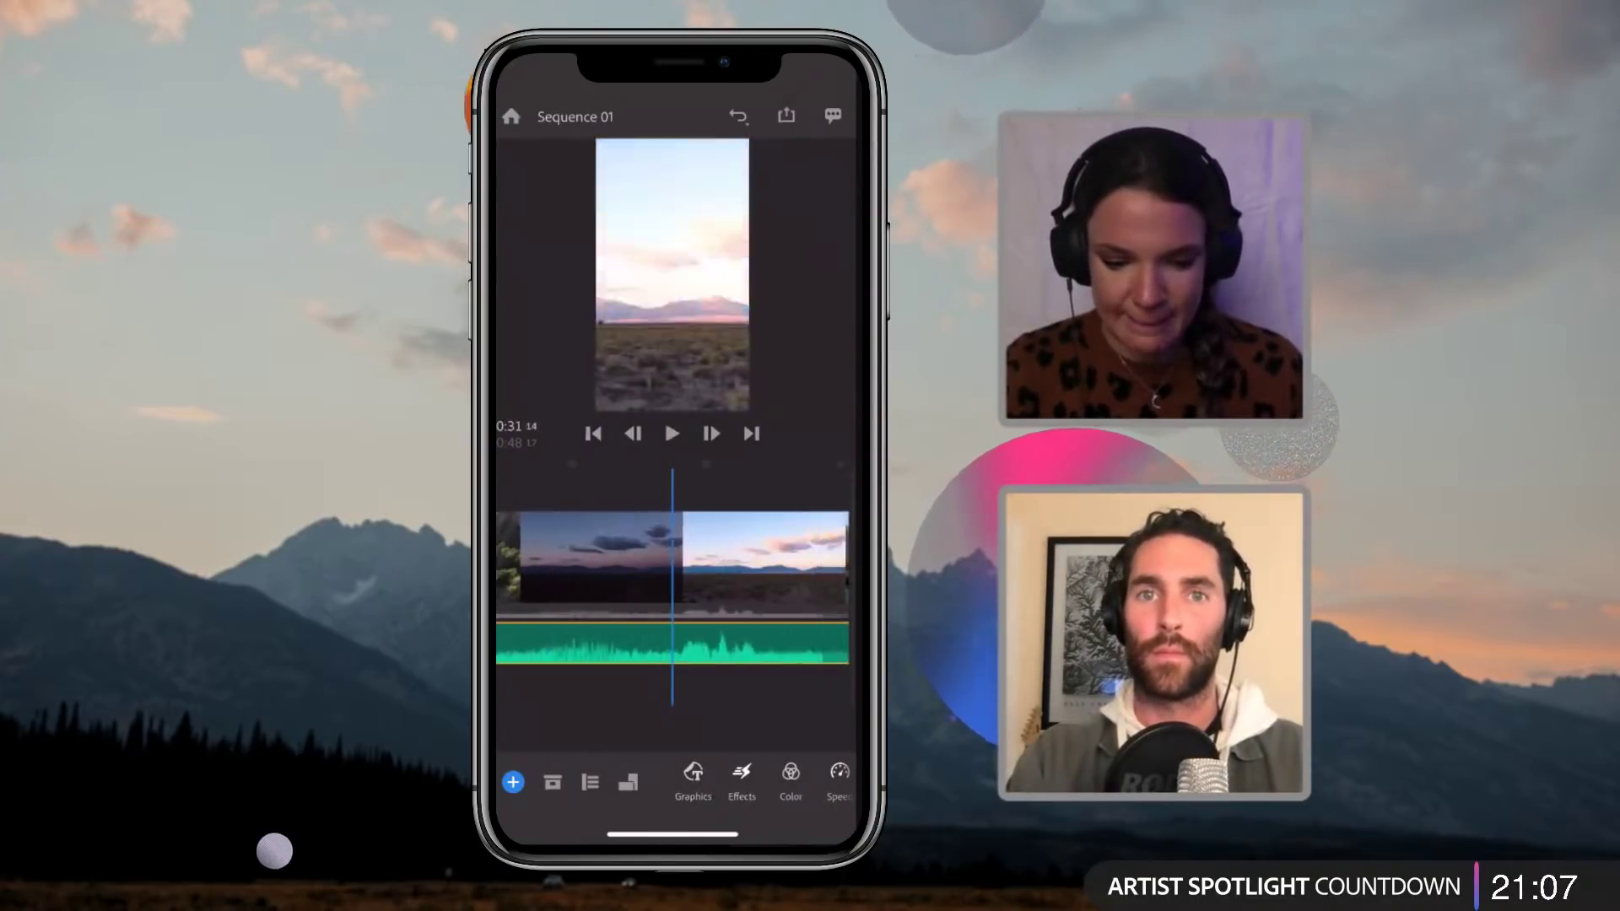
scroll(672, 557, right, 3)
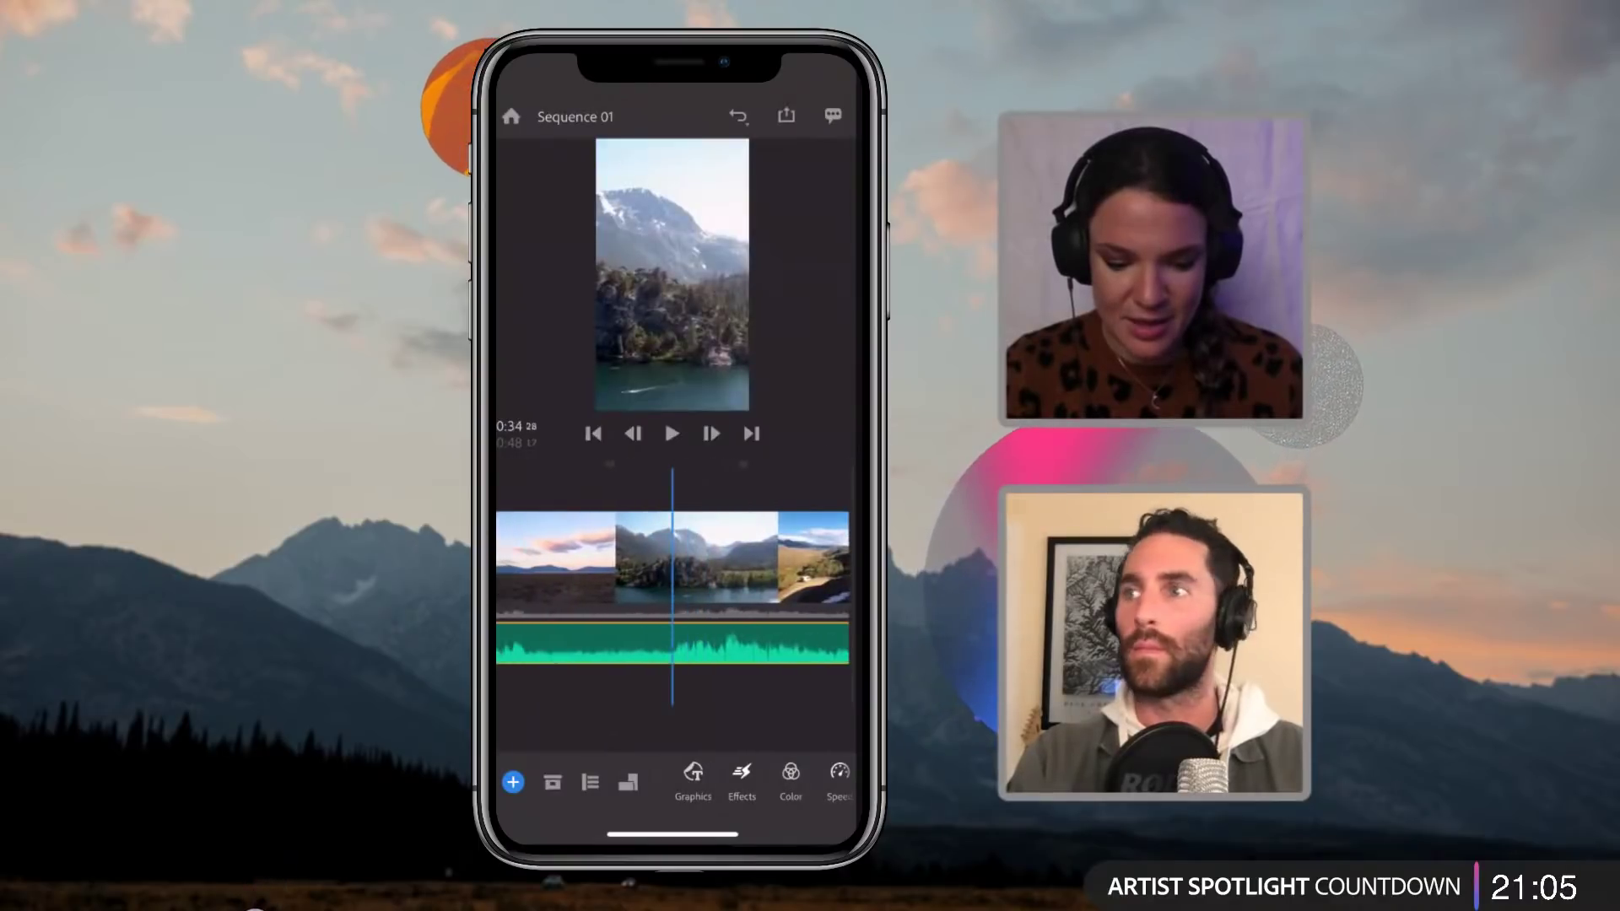
Step: Split the separated IMG_1073 audio at 0:36 16, on the cut between the lake and hillside clips
scroll(673, 558, left, 2)
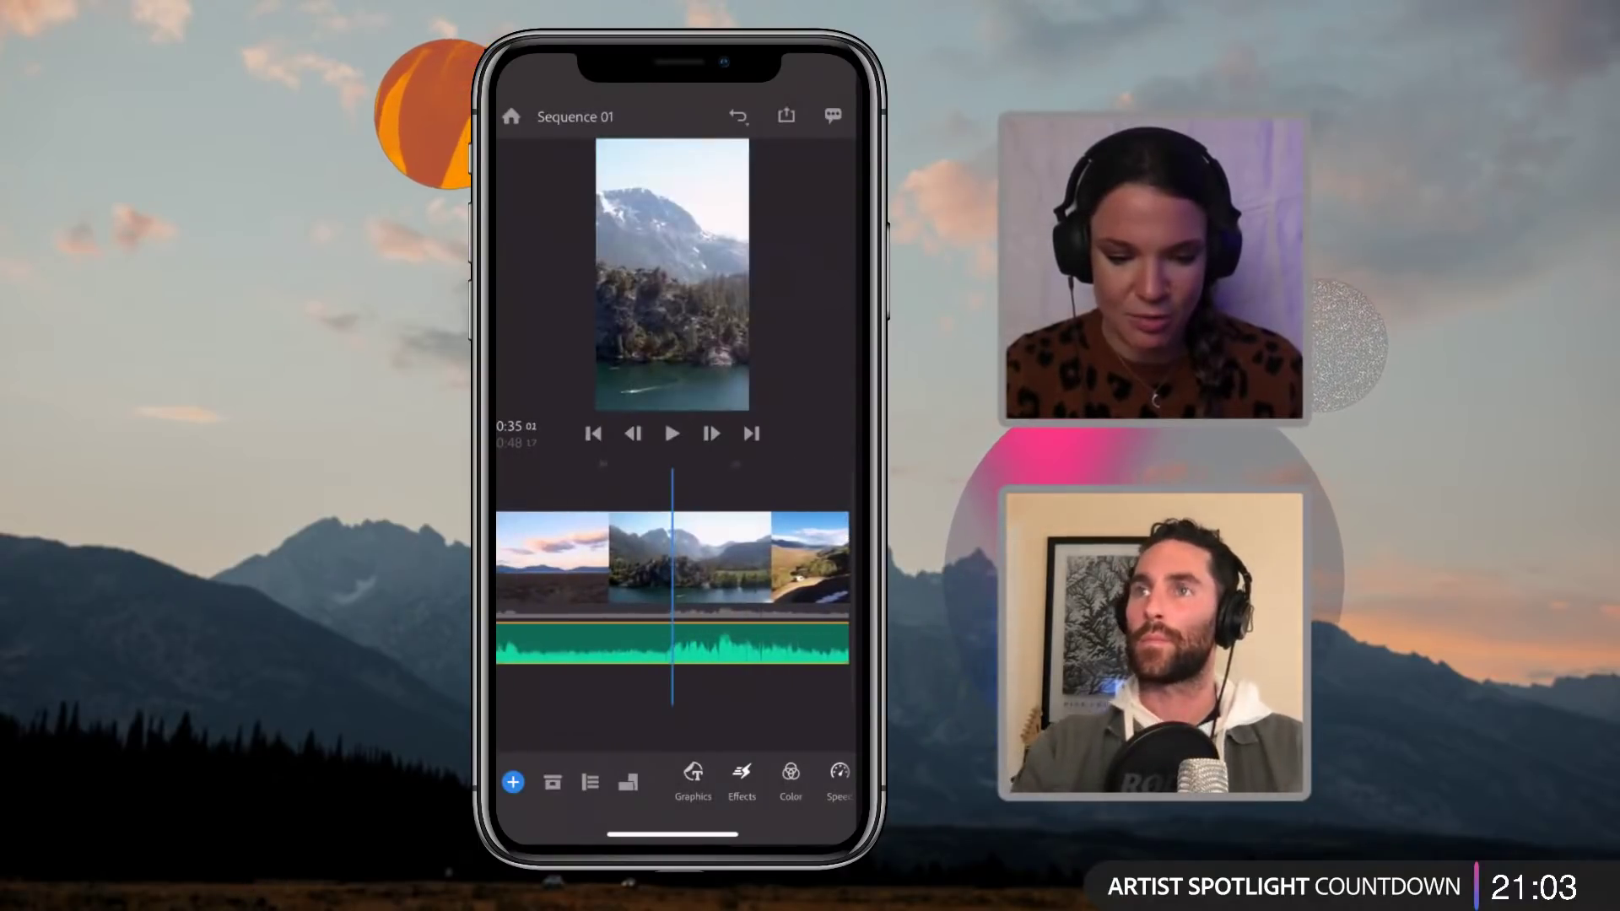
scroll(673, 557, right, 2)
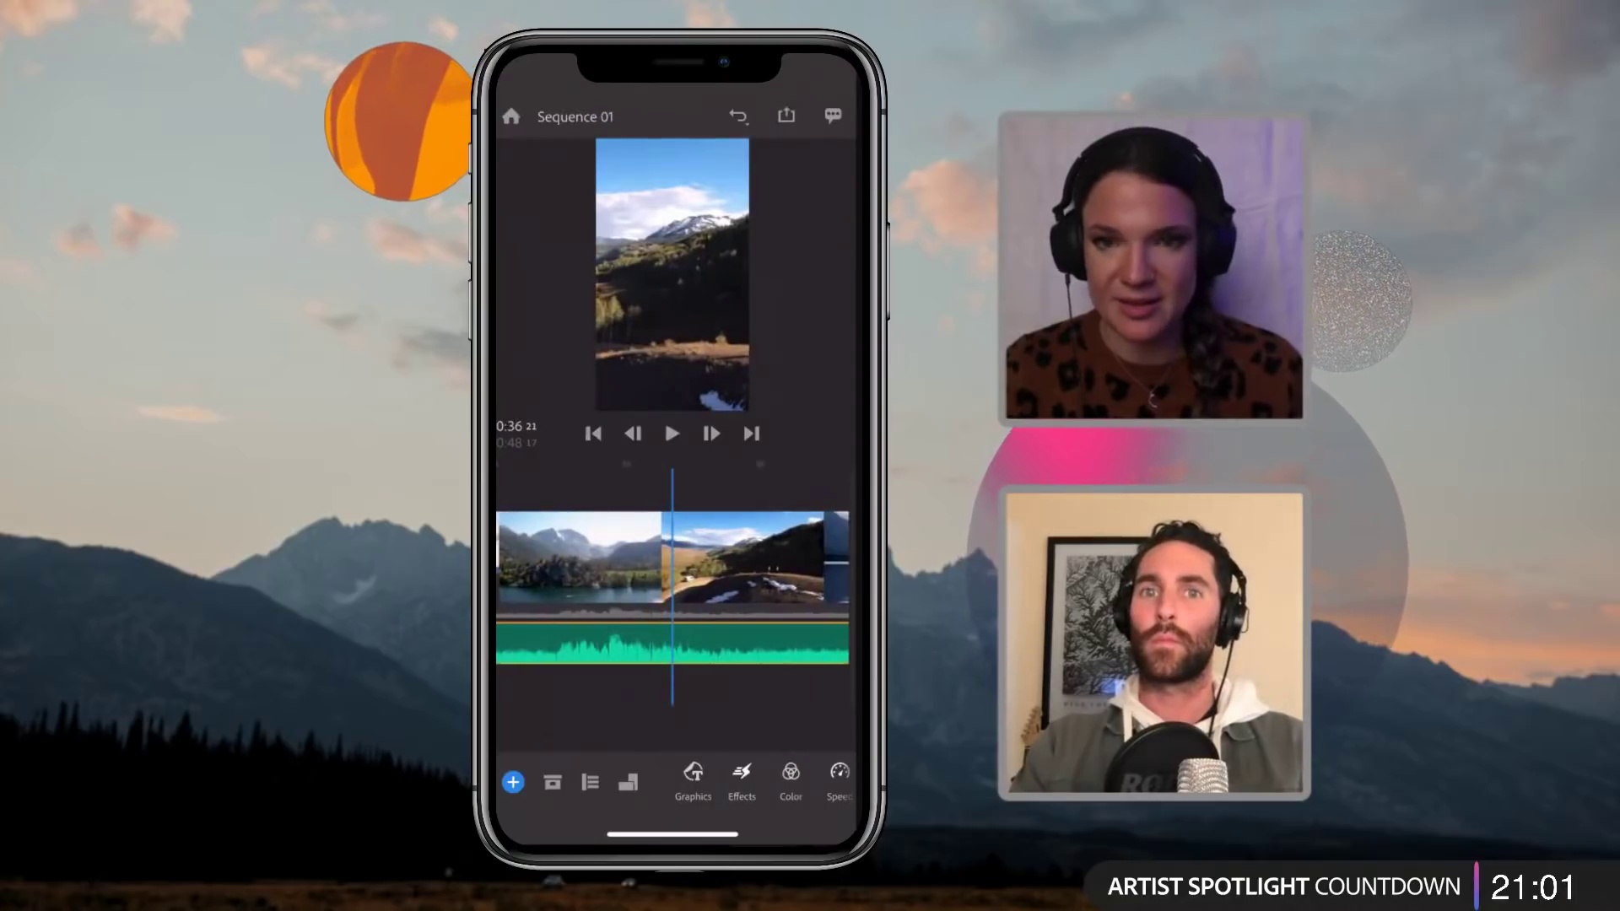
scroll(673, 558, left, 2)
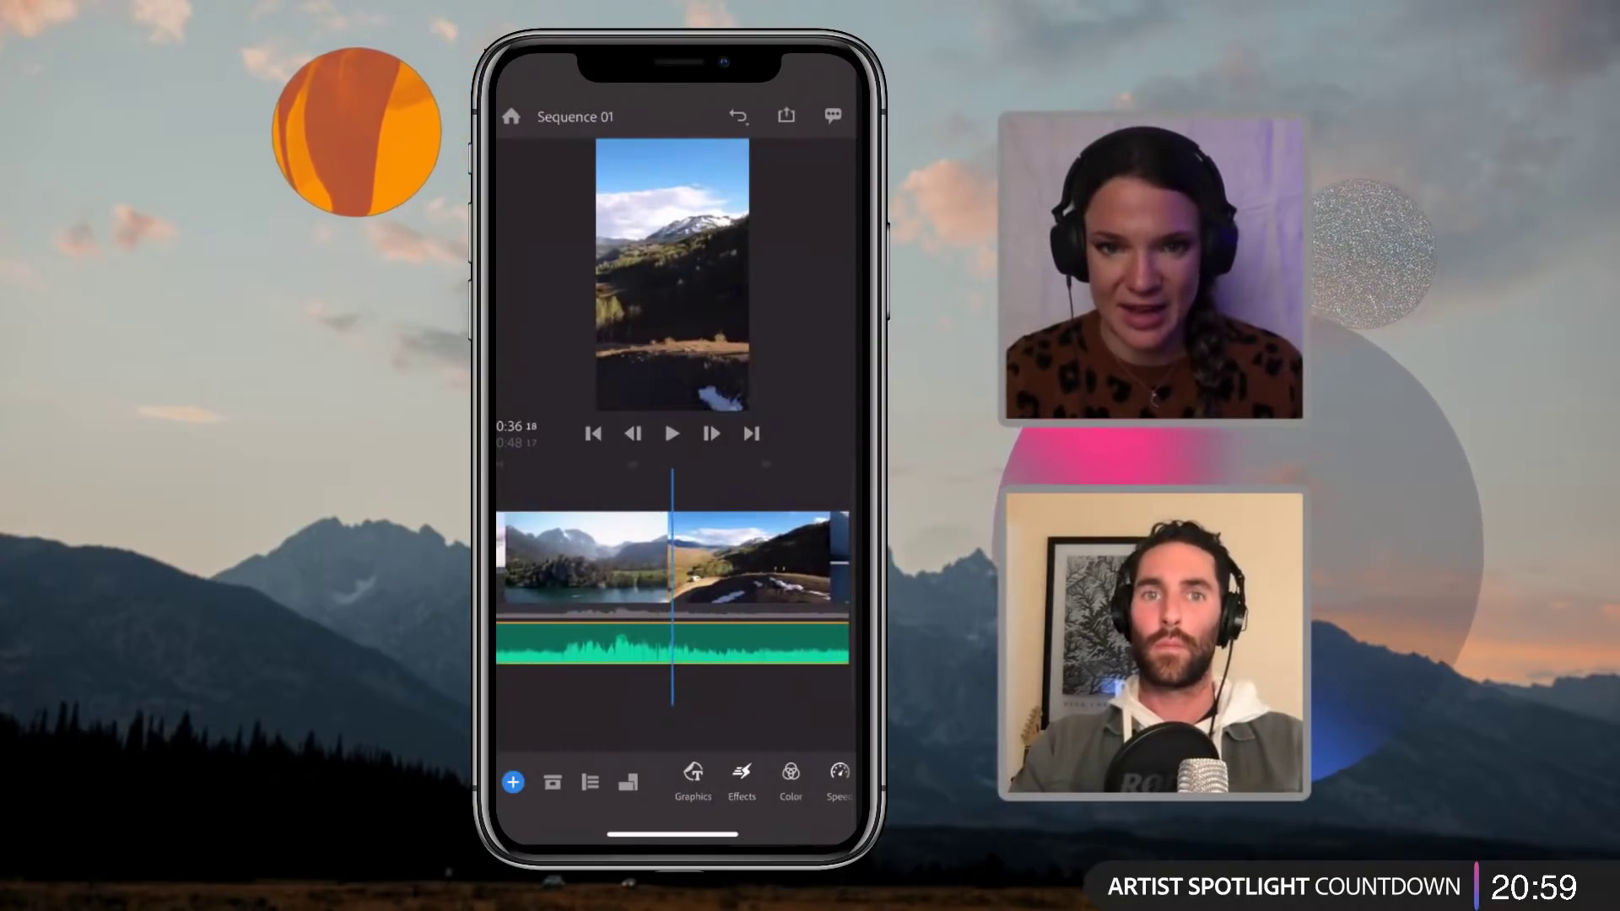
scroll(673, 558, right, 1)
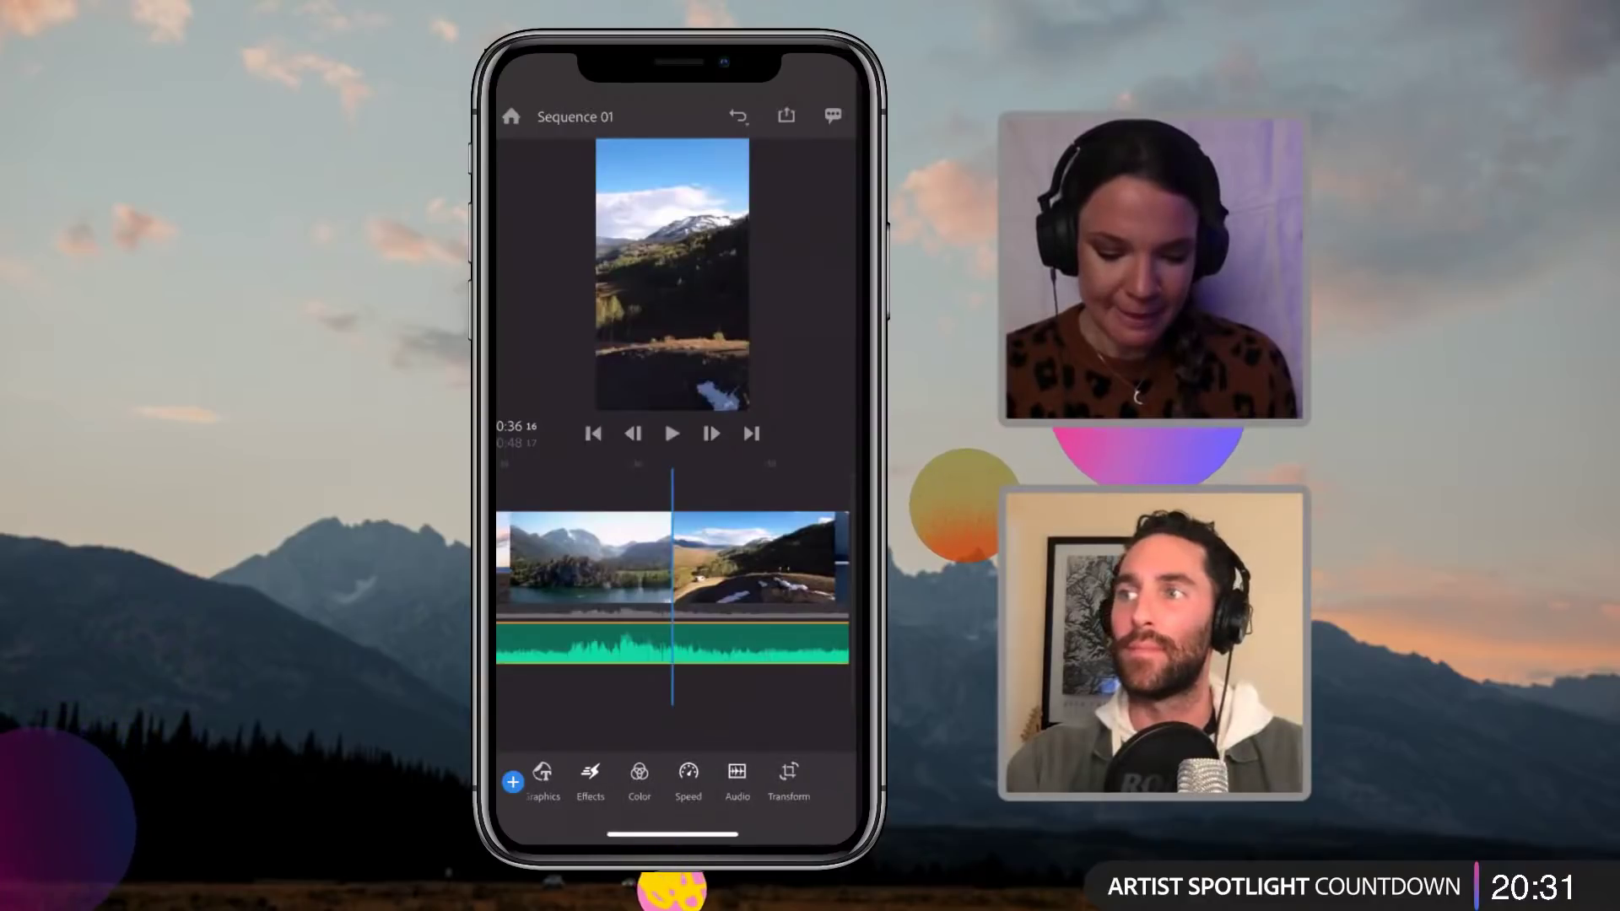
scroll(675, 783, right, 3)
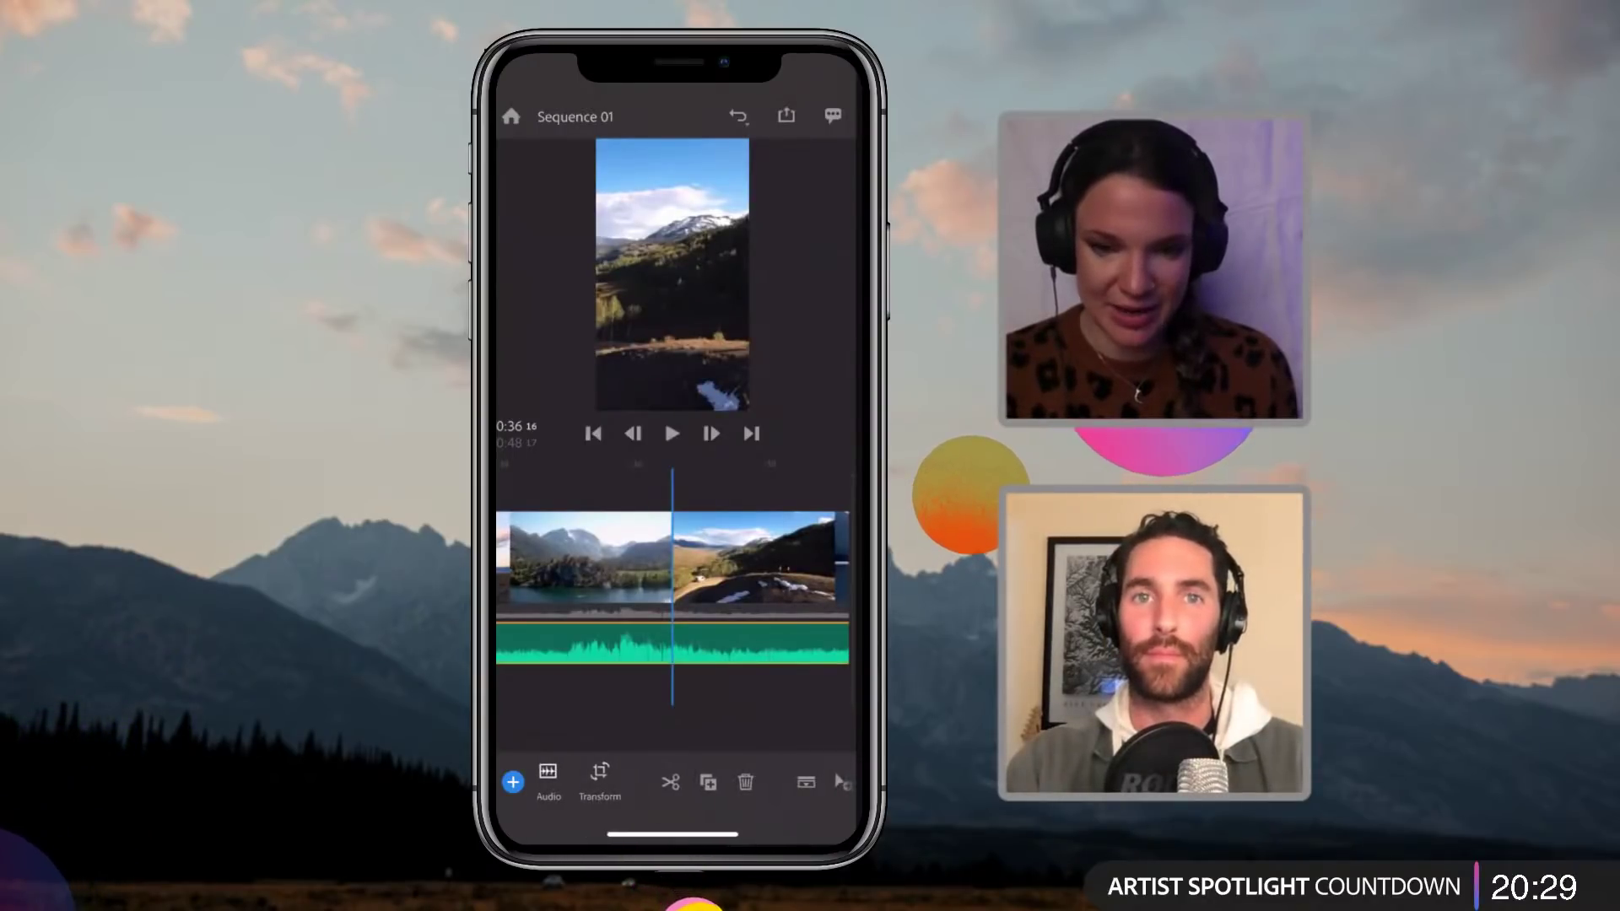
click(671, 783)
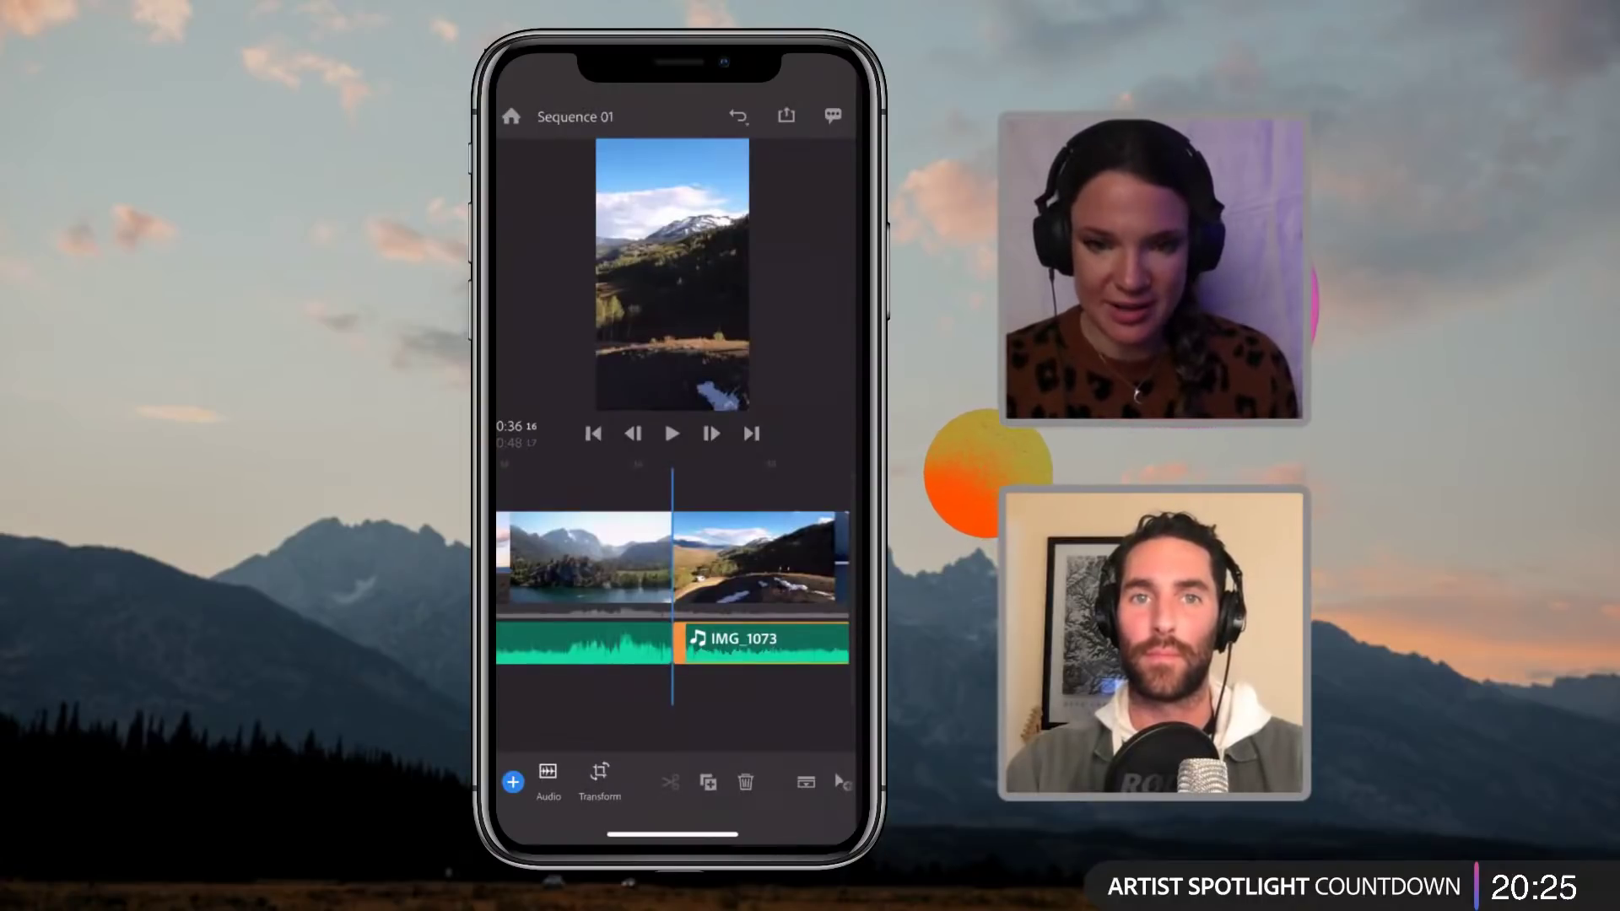
Step: Split the separated IMG_1073 audio at 0:39 03, around the change from the hillside clip to the lake reflection clip
scroll(673, 558, right, 5)
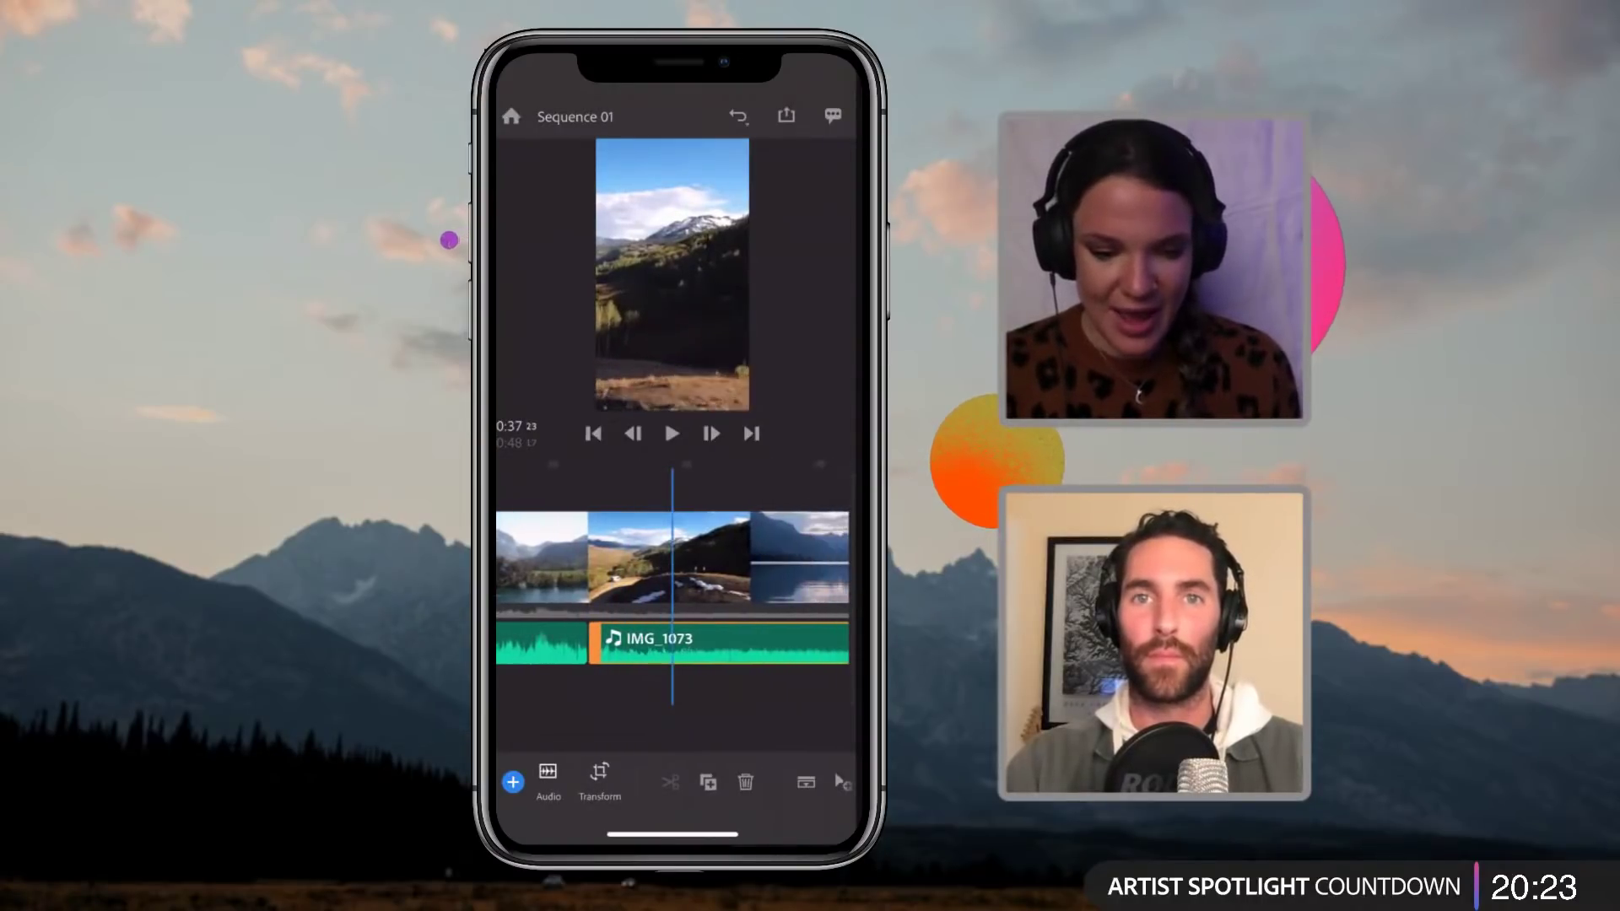
scroll(672, 558, right, 2)
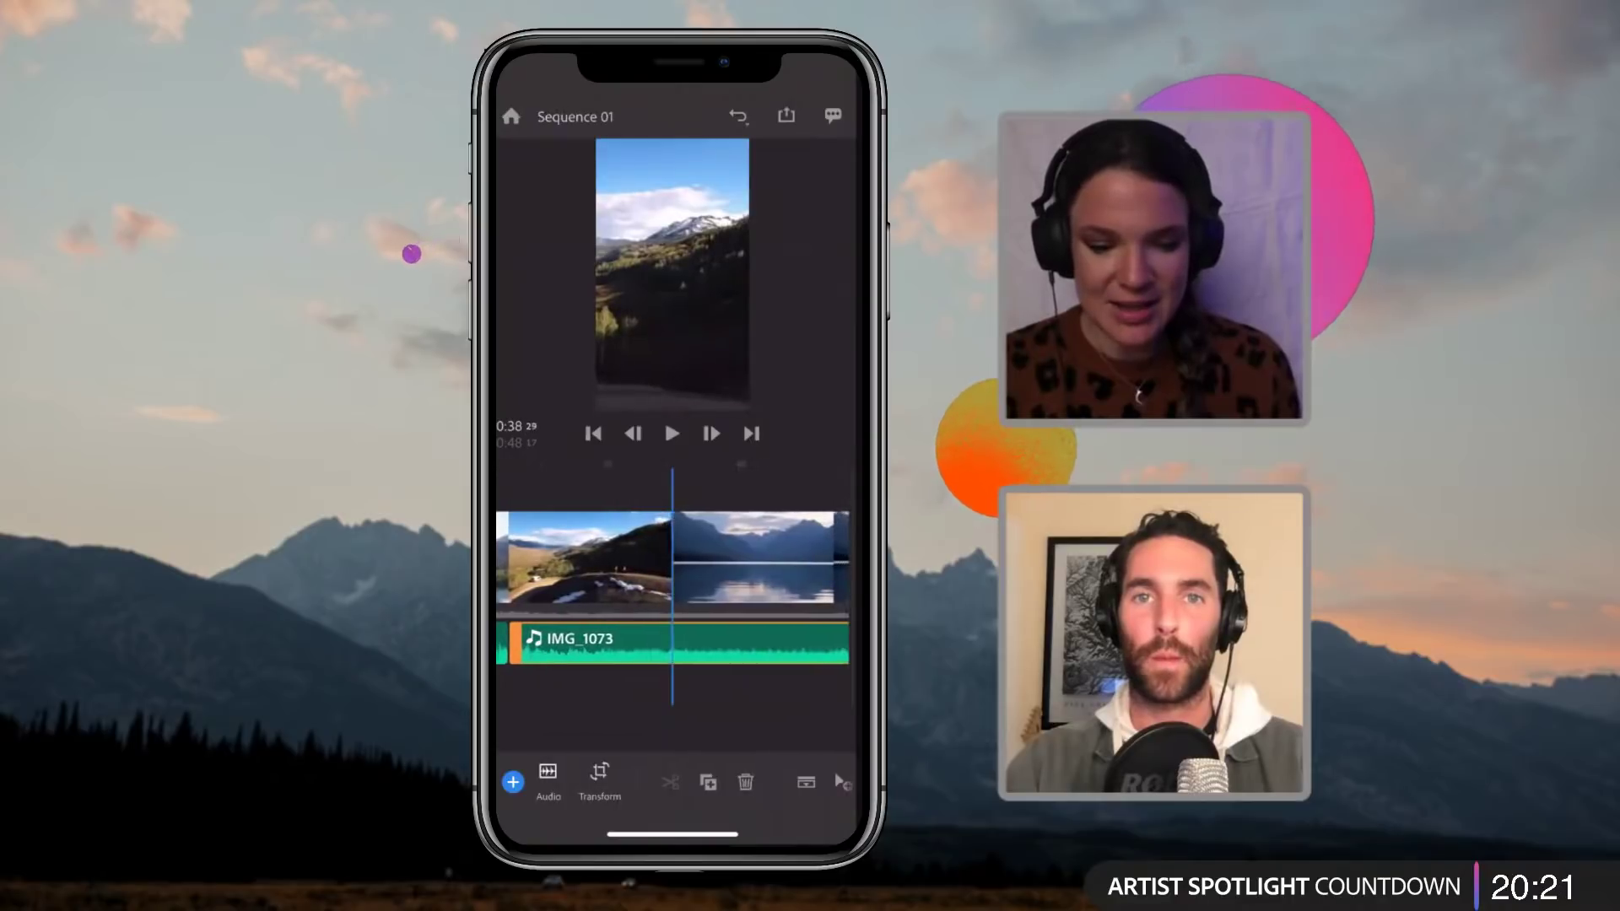
scroll(672, 558, right, 1)
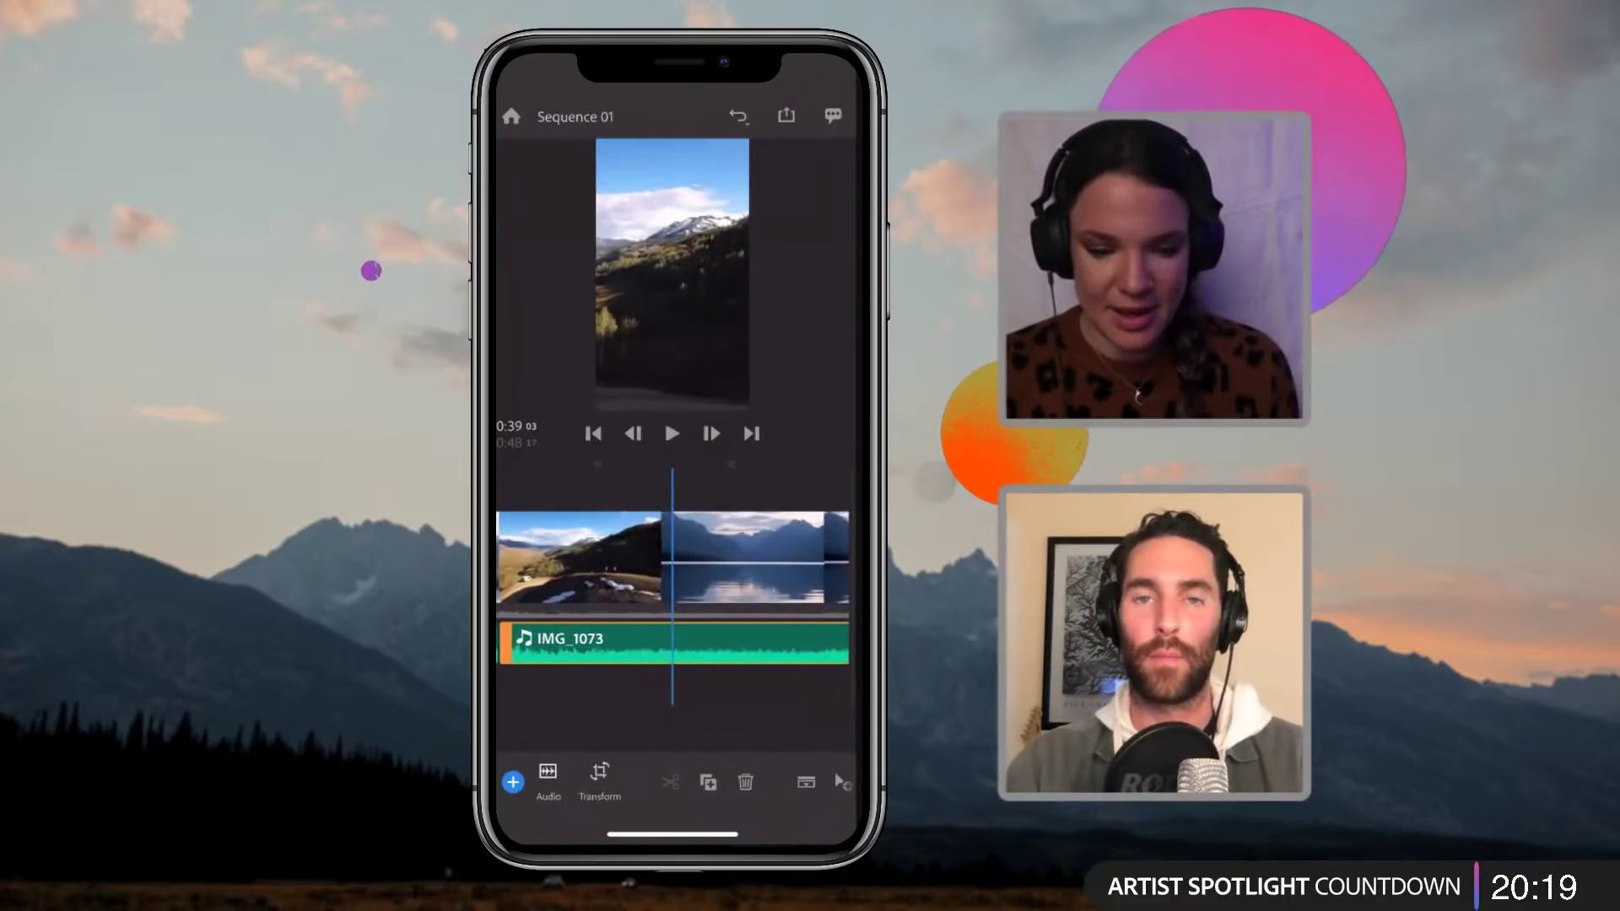
scroll(673, 558, left, 1)
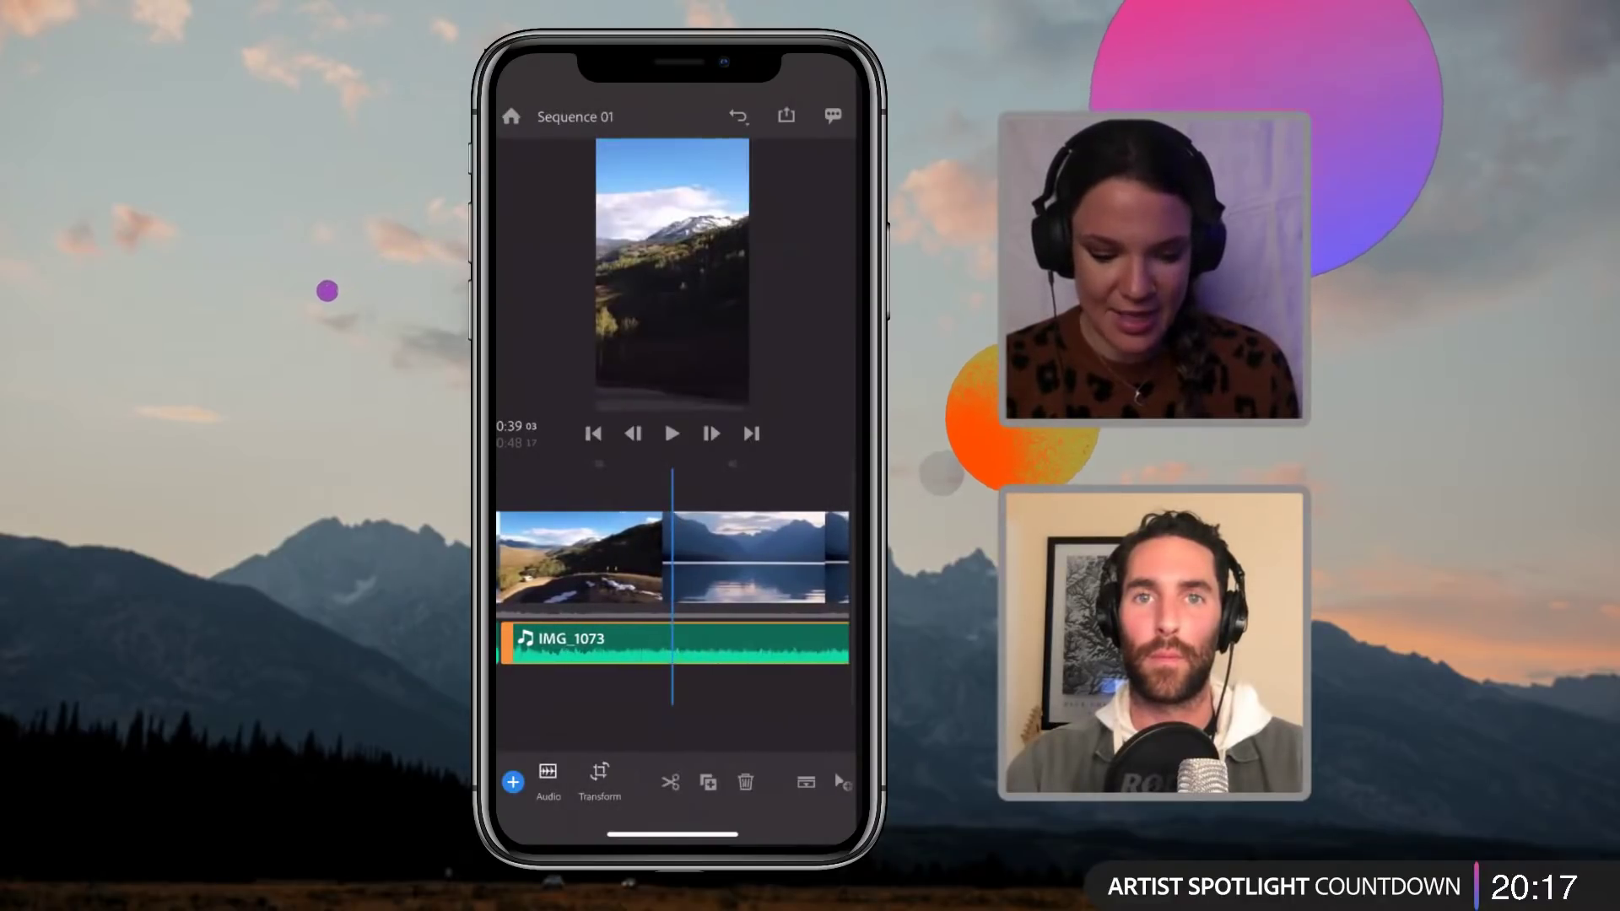
scroll(673, 557, left, 3)
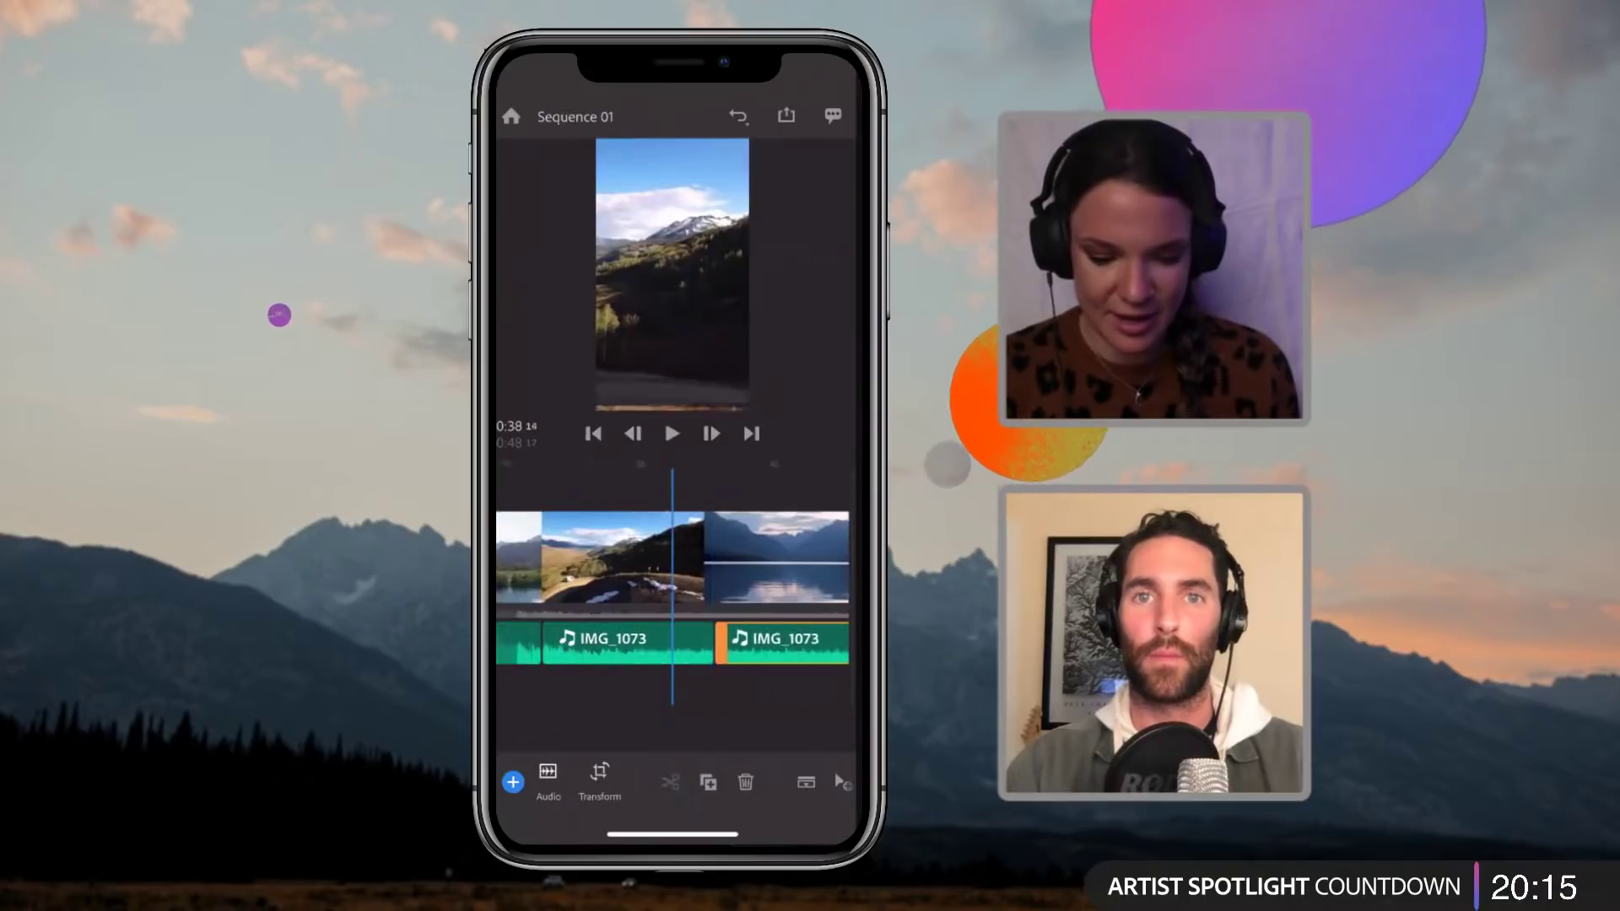
Step: Split the video at 0:36 16 and at 0:39 03 so that the hillside shot is a separate clip
scroll(673, 558, left, 3)
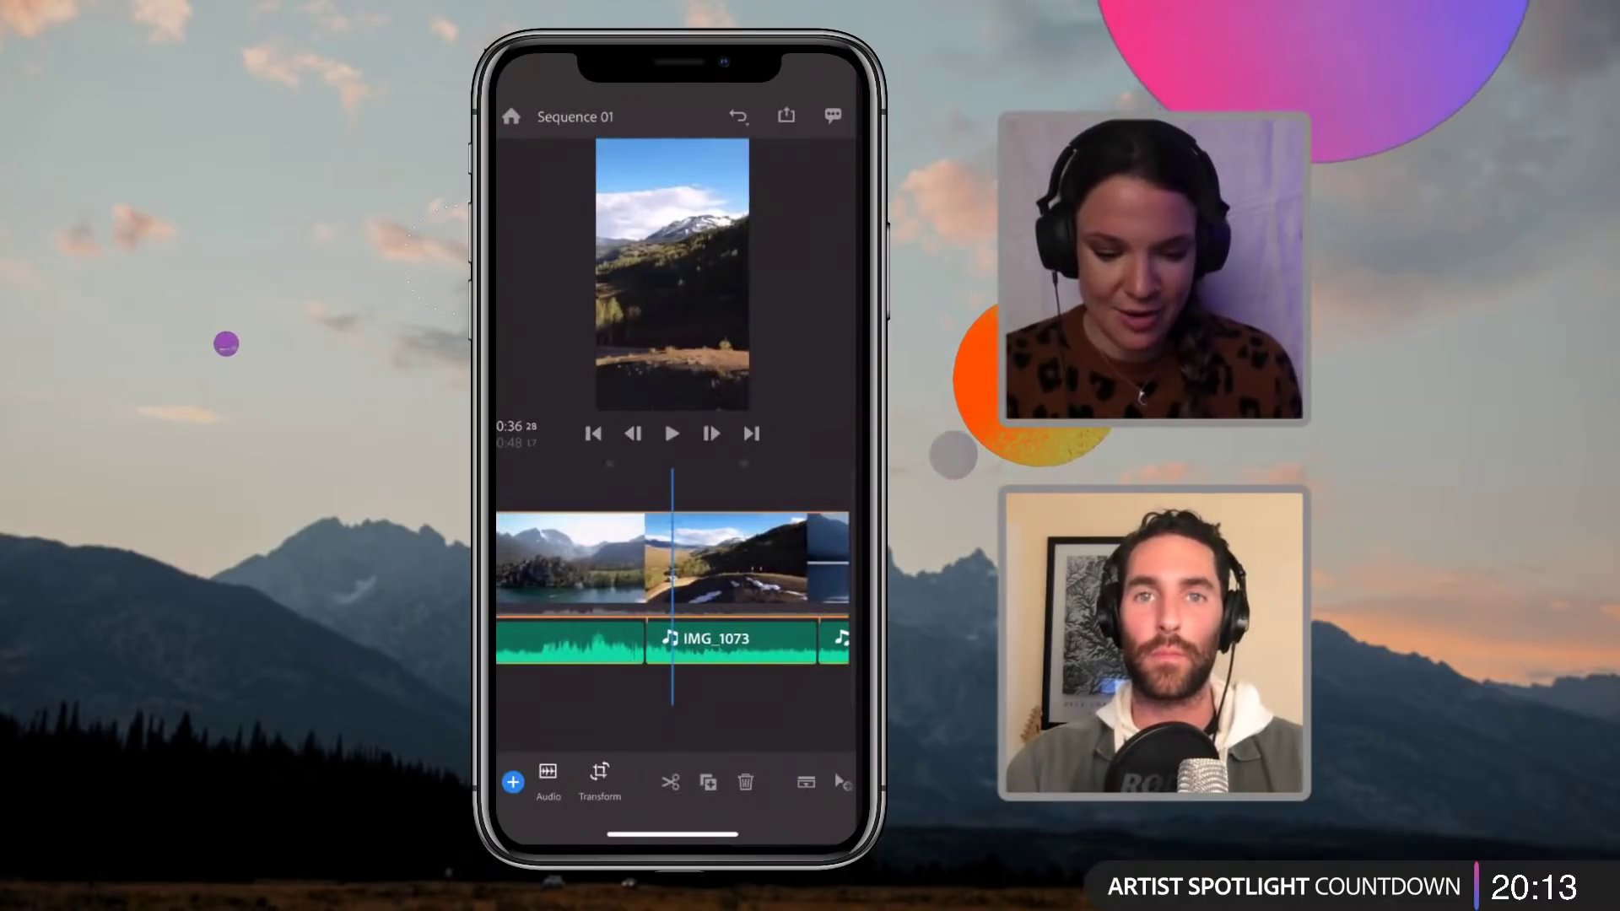
scroll(672, 558, right, 2)
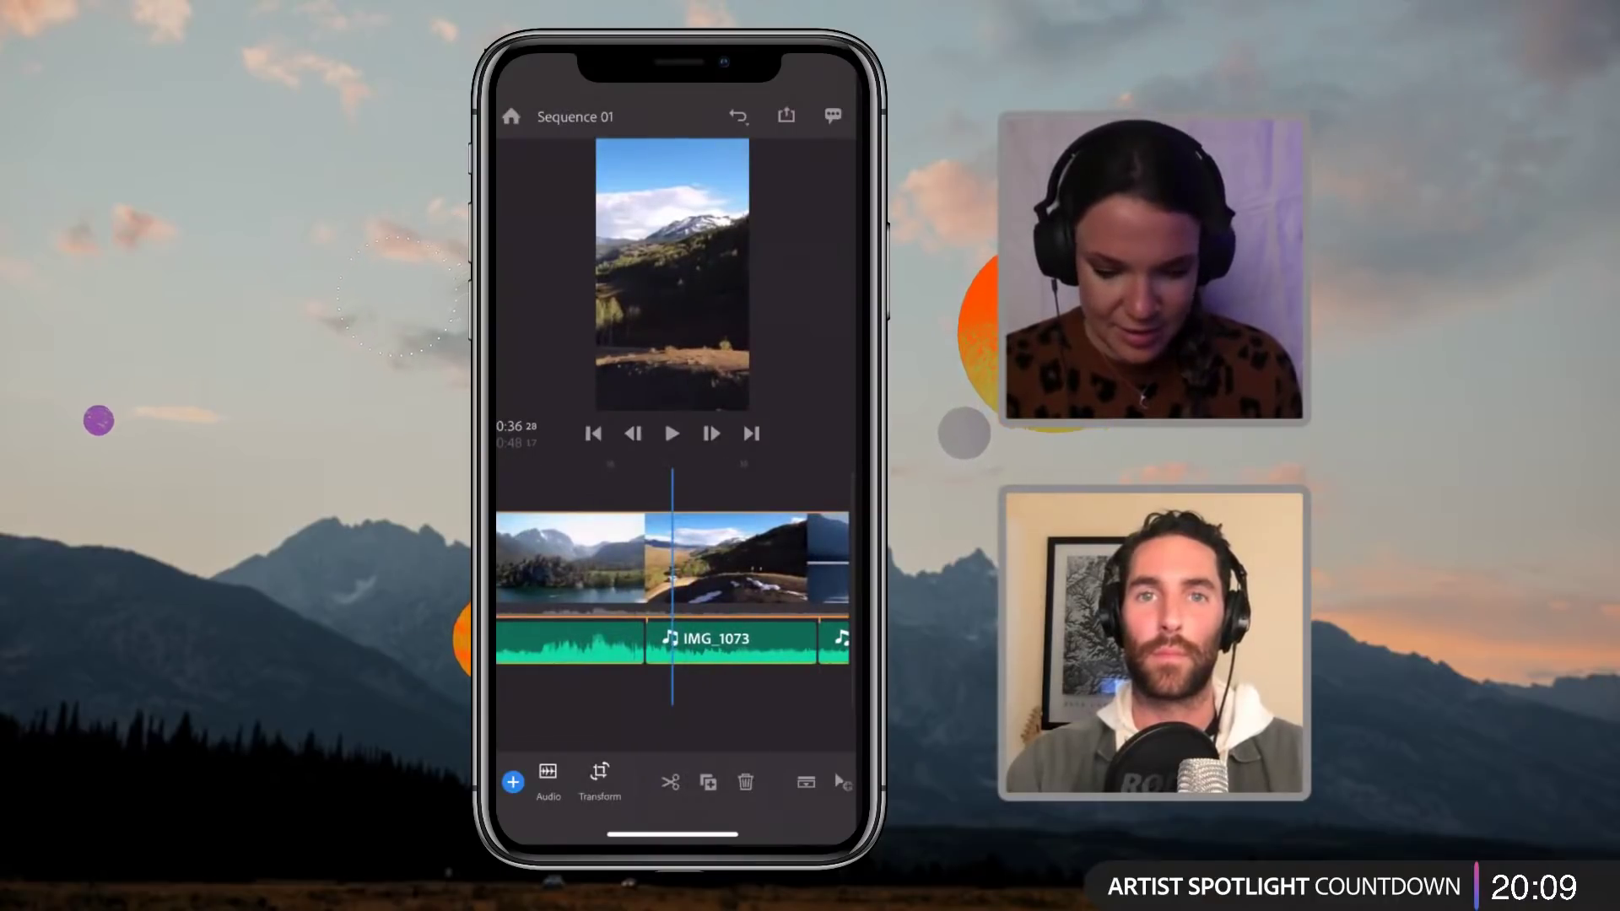
scroll(672, 558, left, 1)
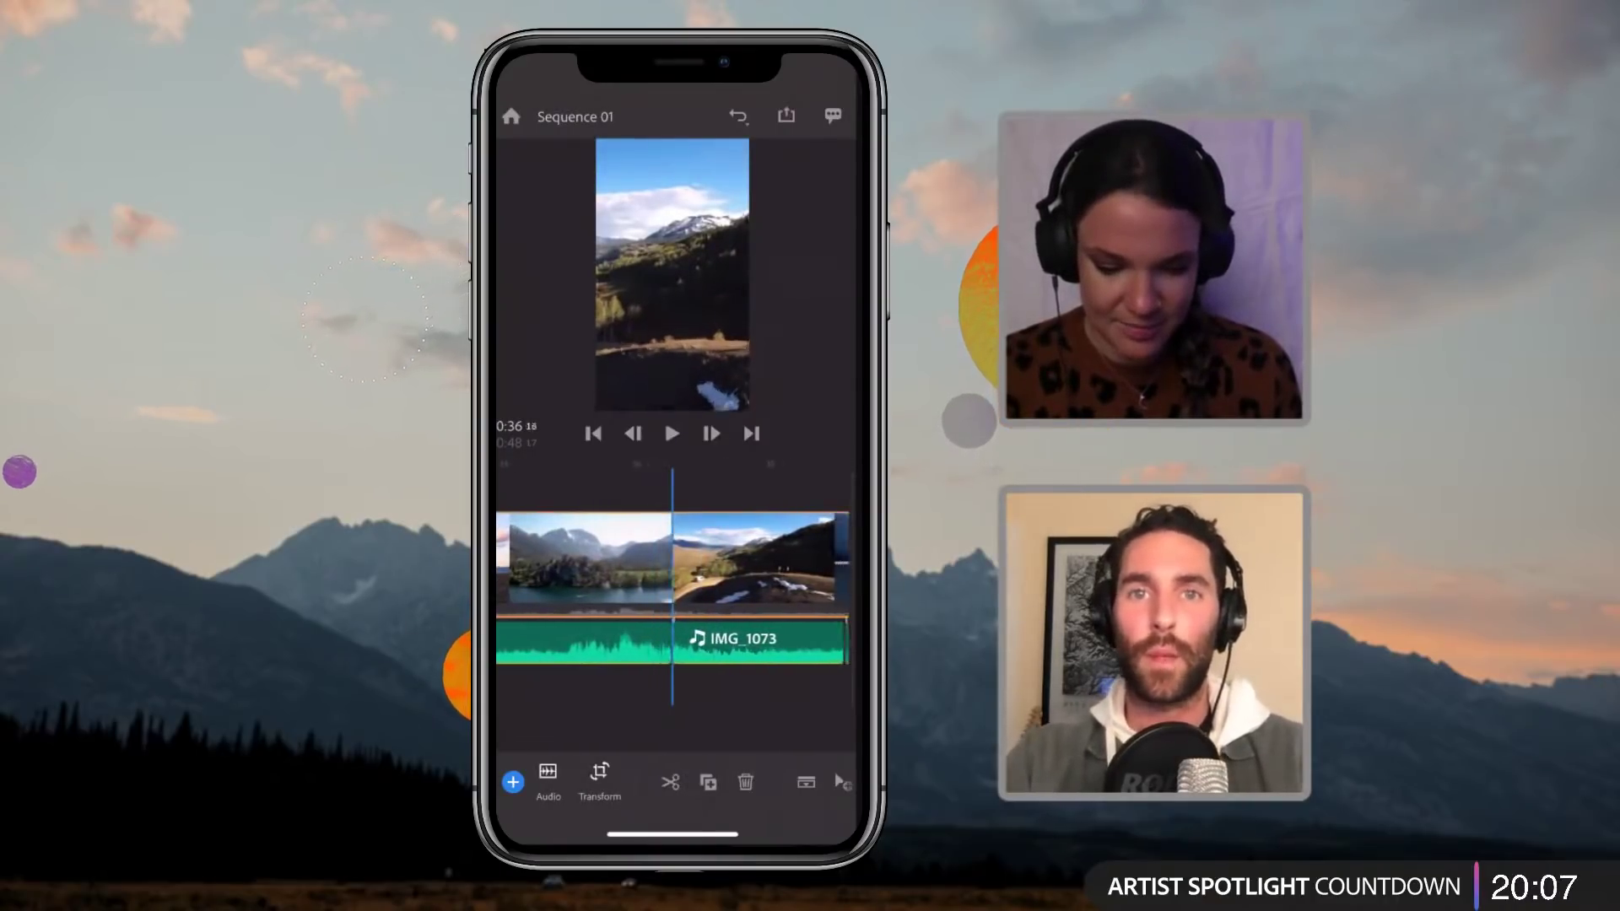
scroll(672, 557, left, 1)
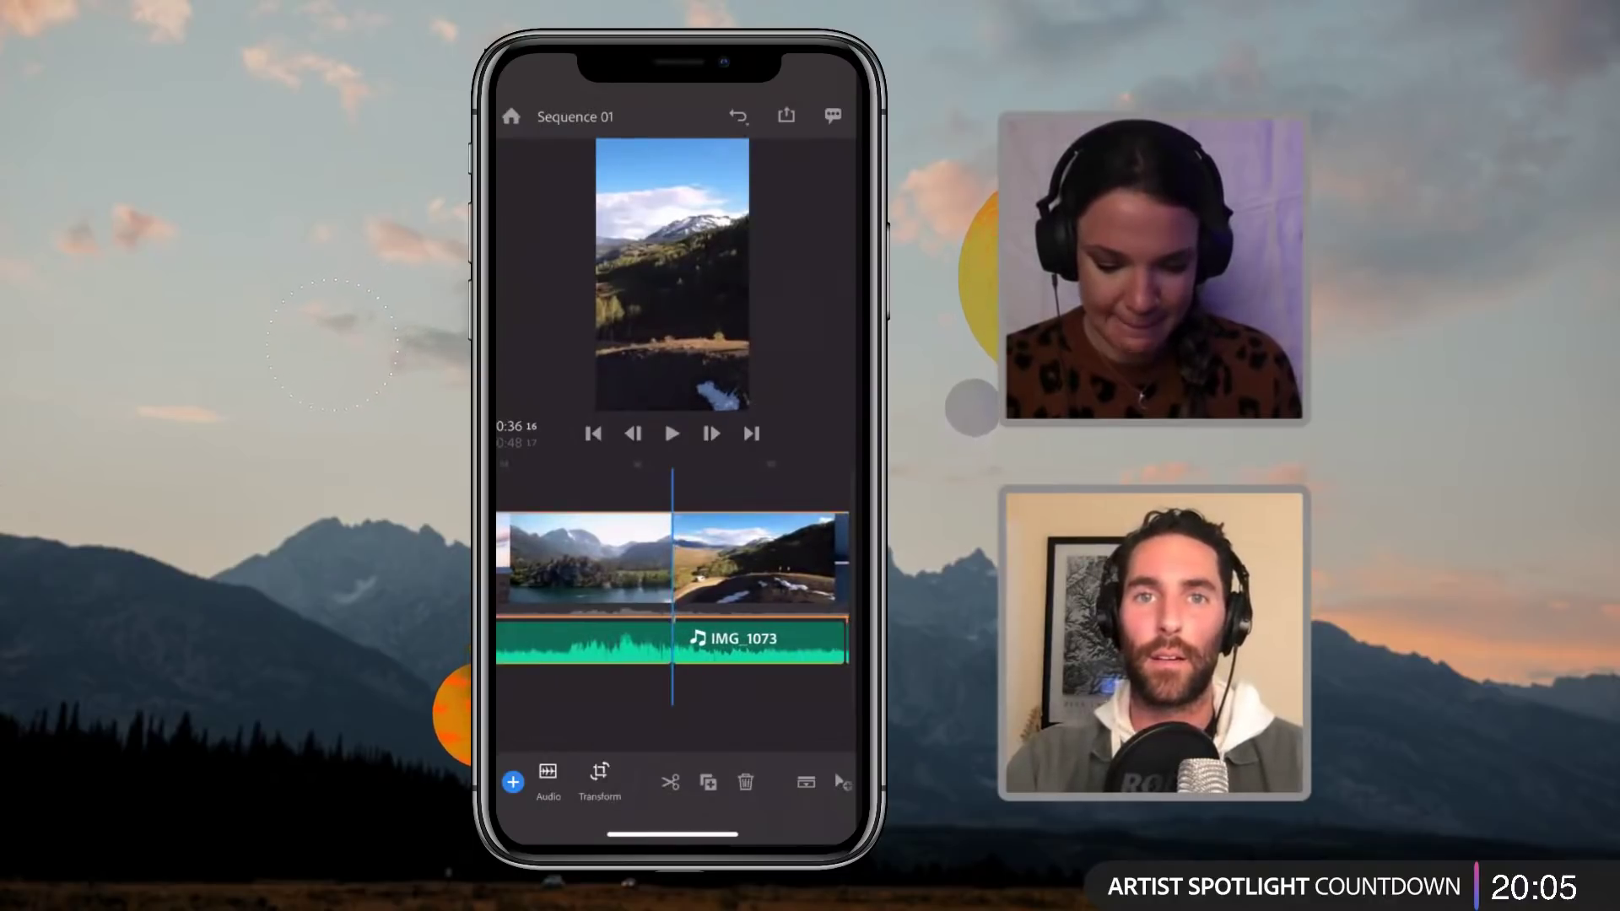
click(670, 783)
scroll(672, 558, right, 5)
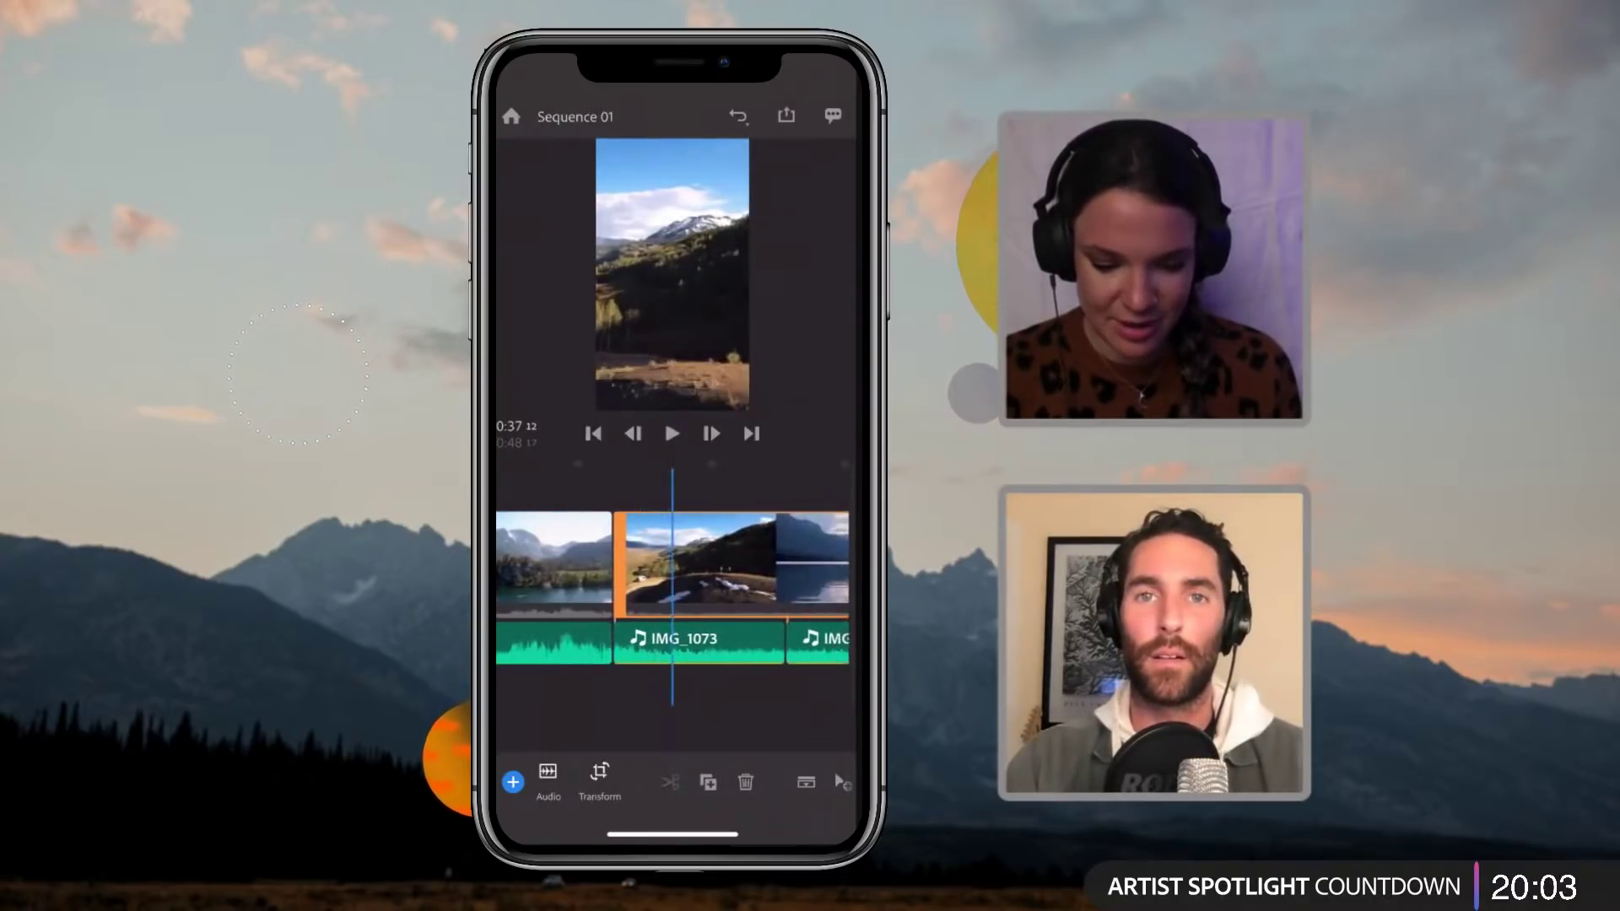
scroll(673, 558, right, 1)
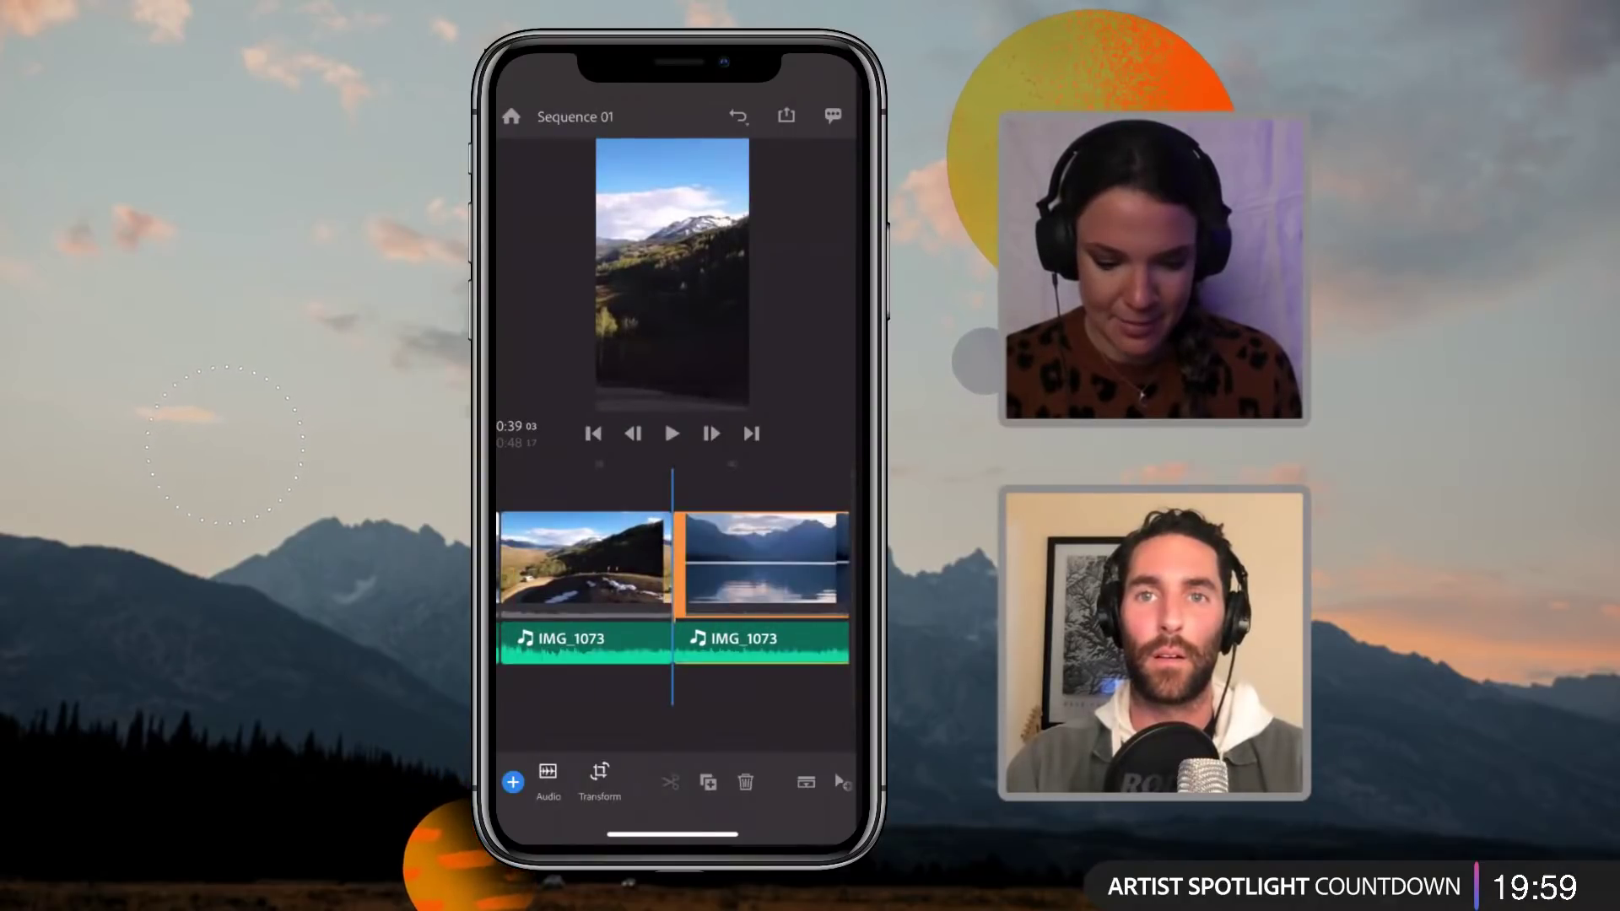
Step: Open the transform settings of the separated hillside clip and compare its Fit and Fill framing, ending on Fill
scroll(673, 558, left, 2)
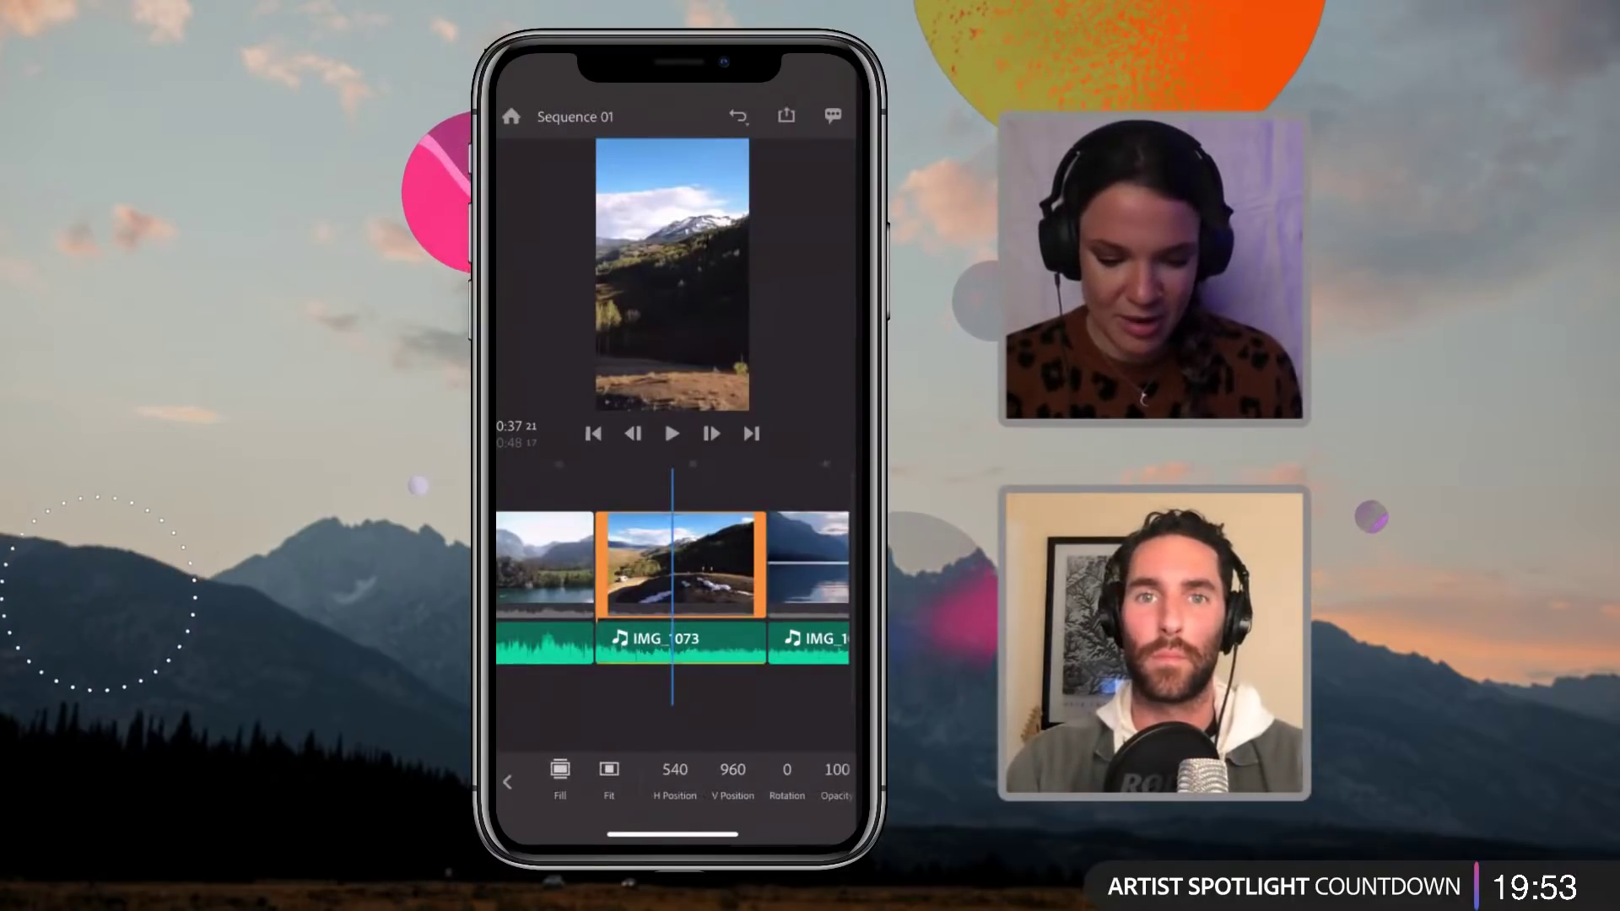
click(609, 778)
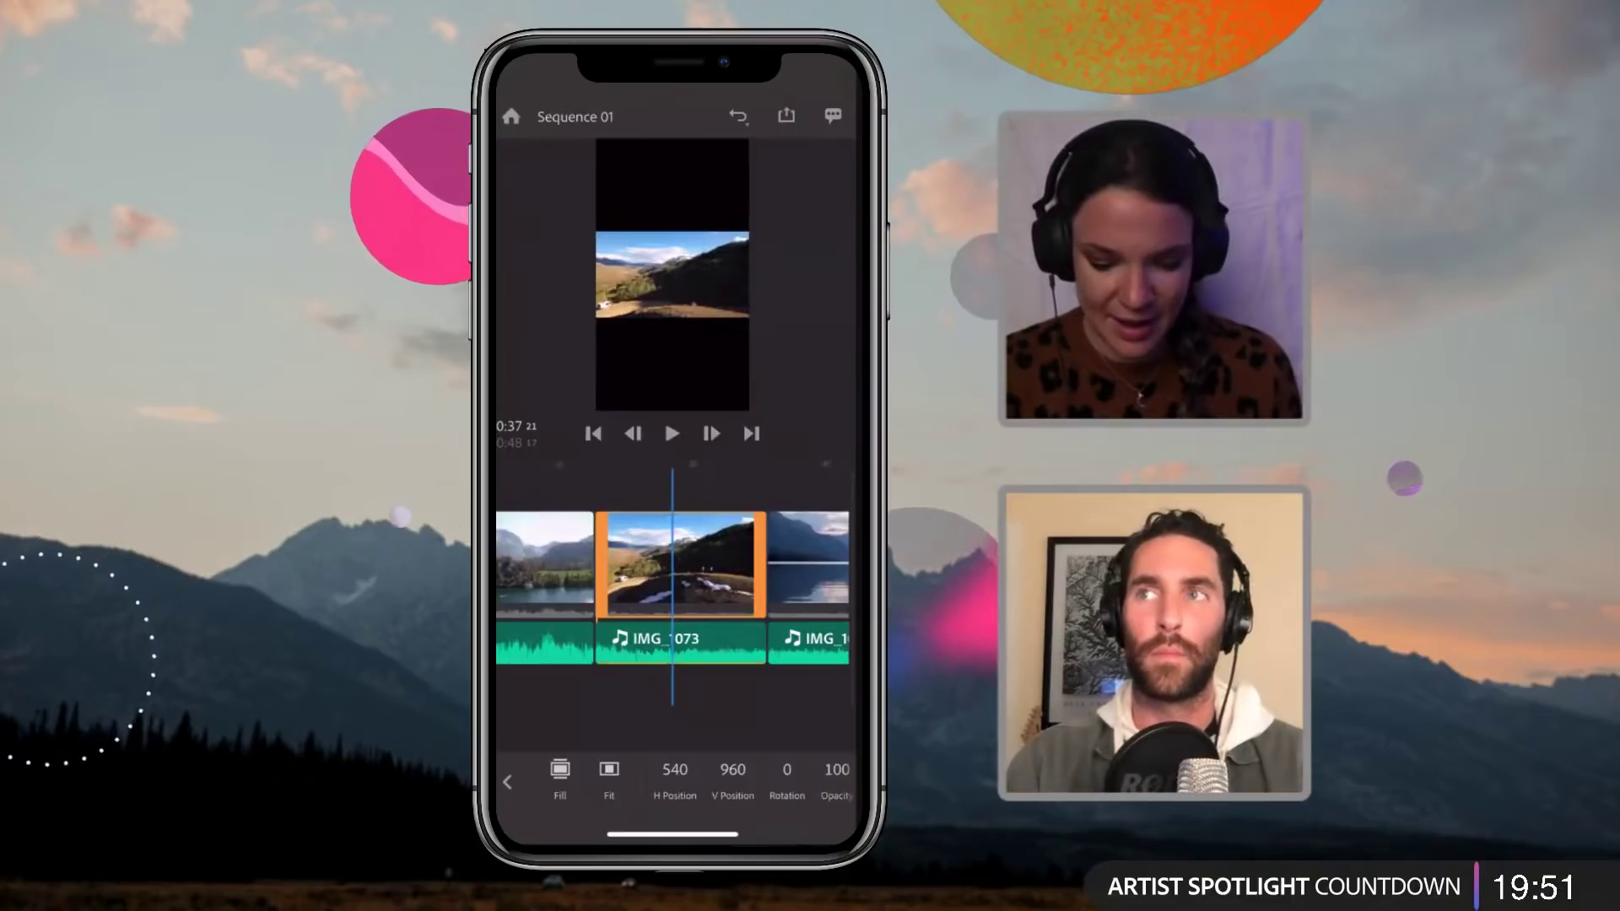
click(560, 778)
click(610, 778)
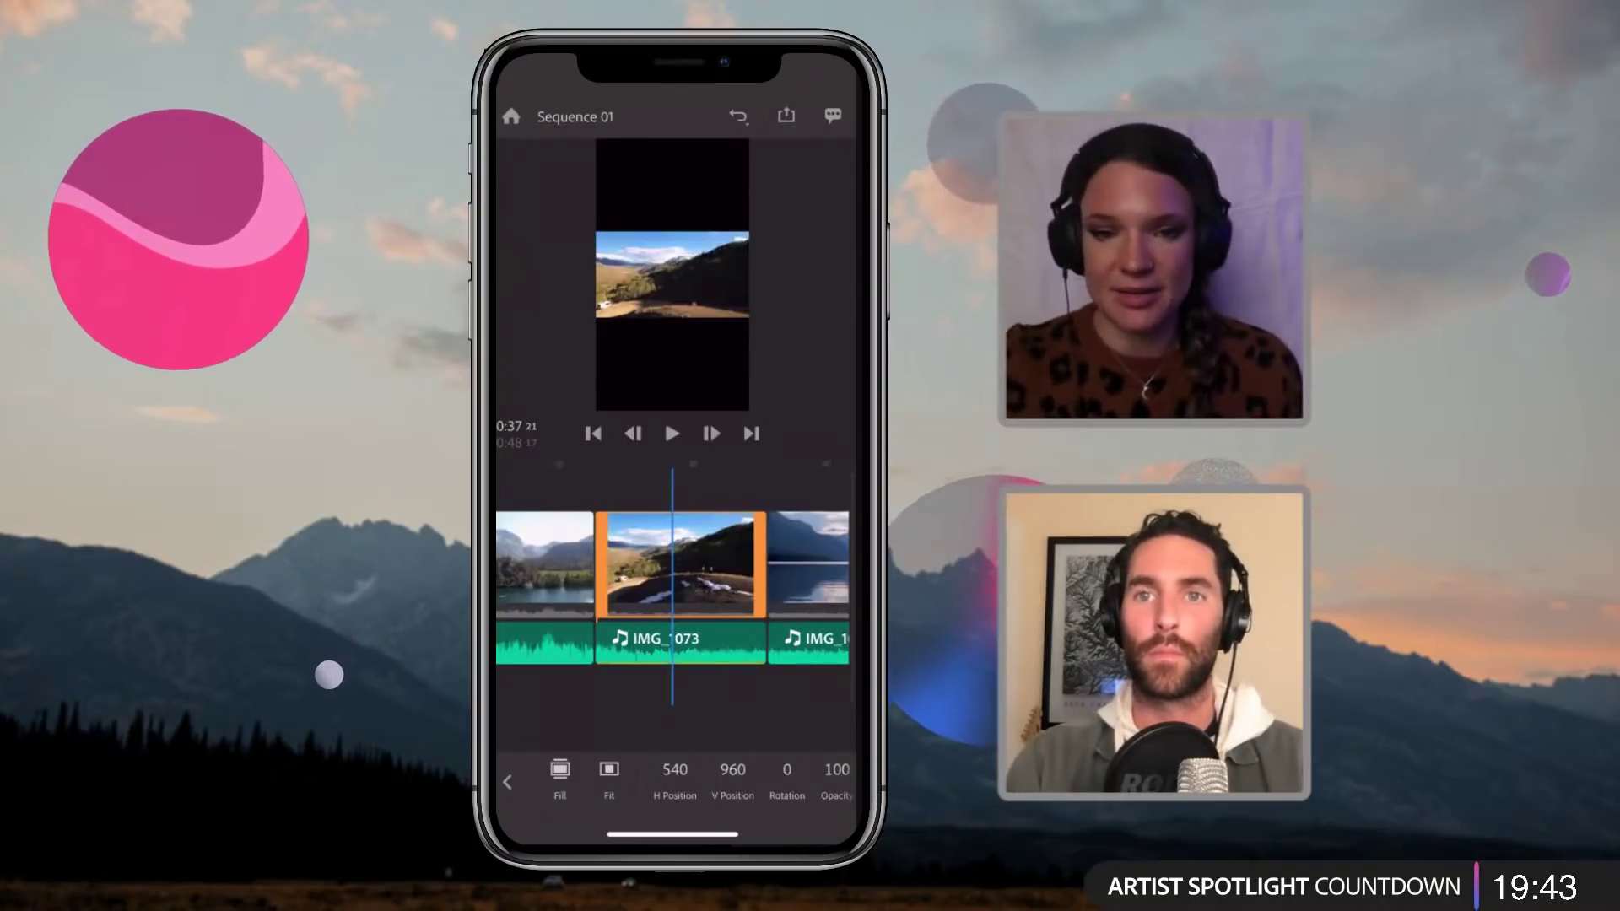
click(560, 778)
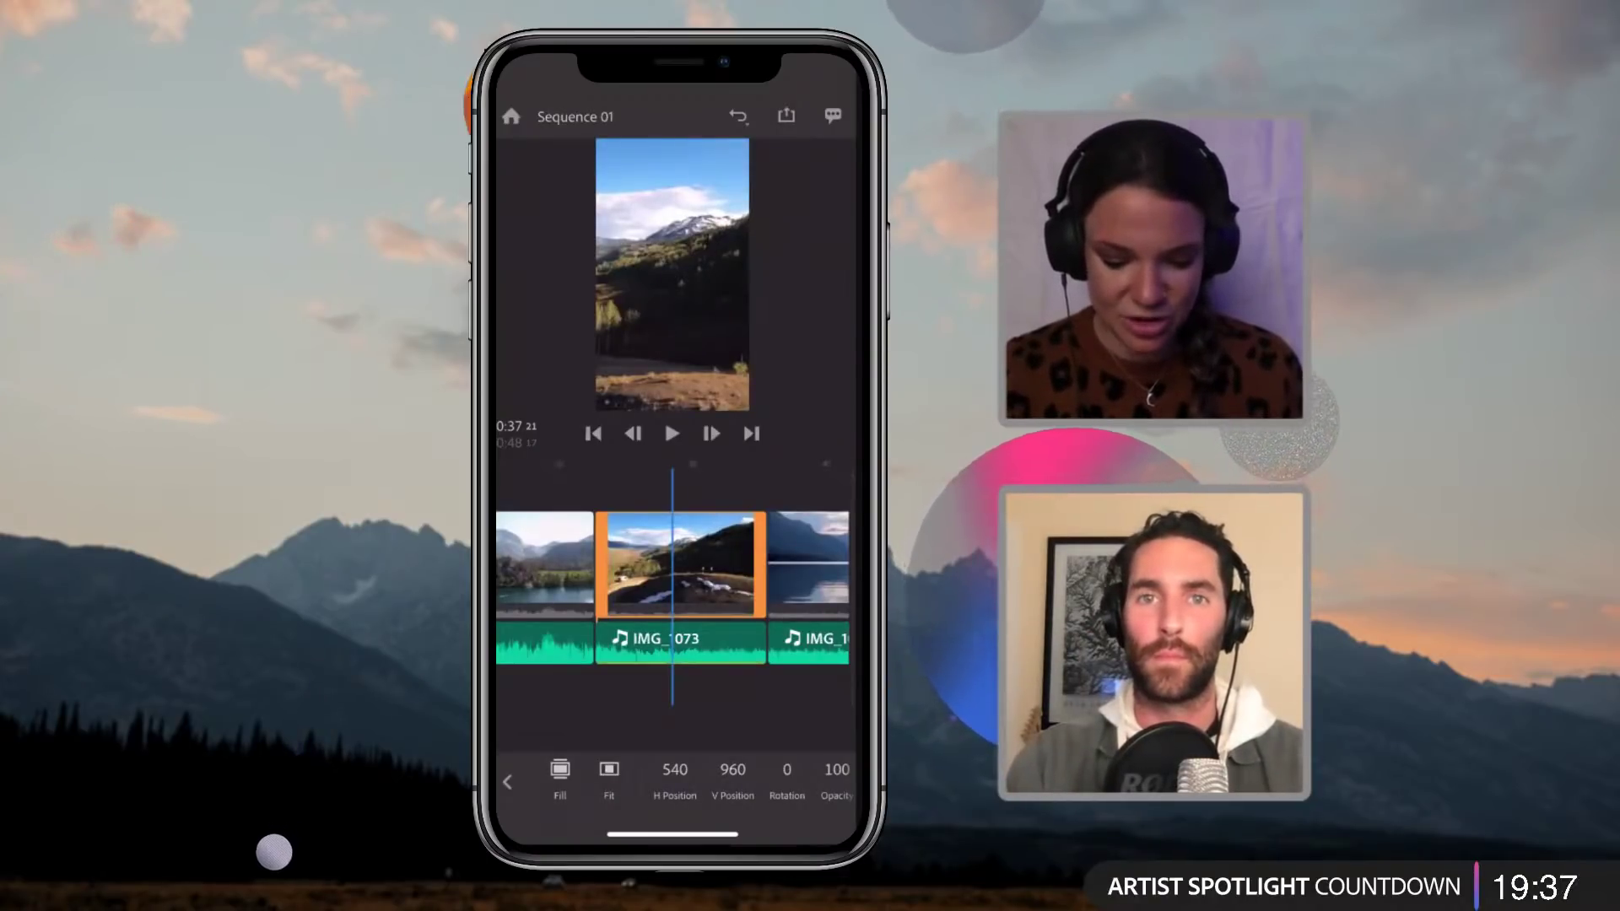
Step: Try an H Position of 1620 on the hillside clip, and try shifting it vertically before restoring V Position 960
click(675, 781)
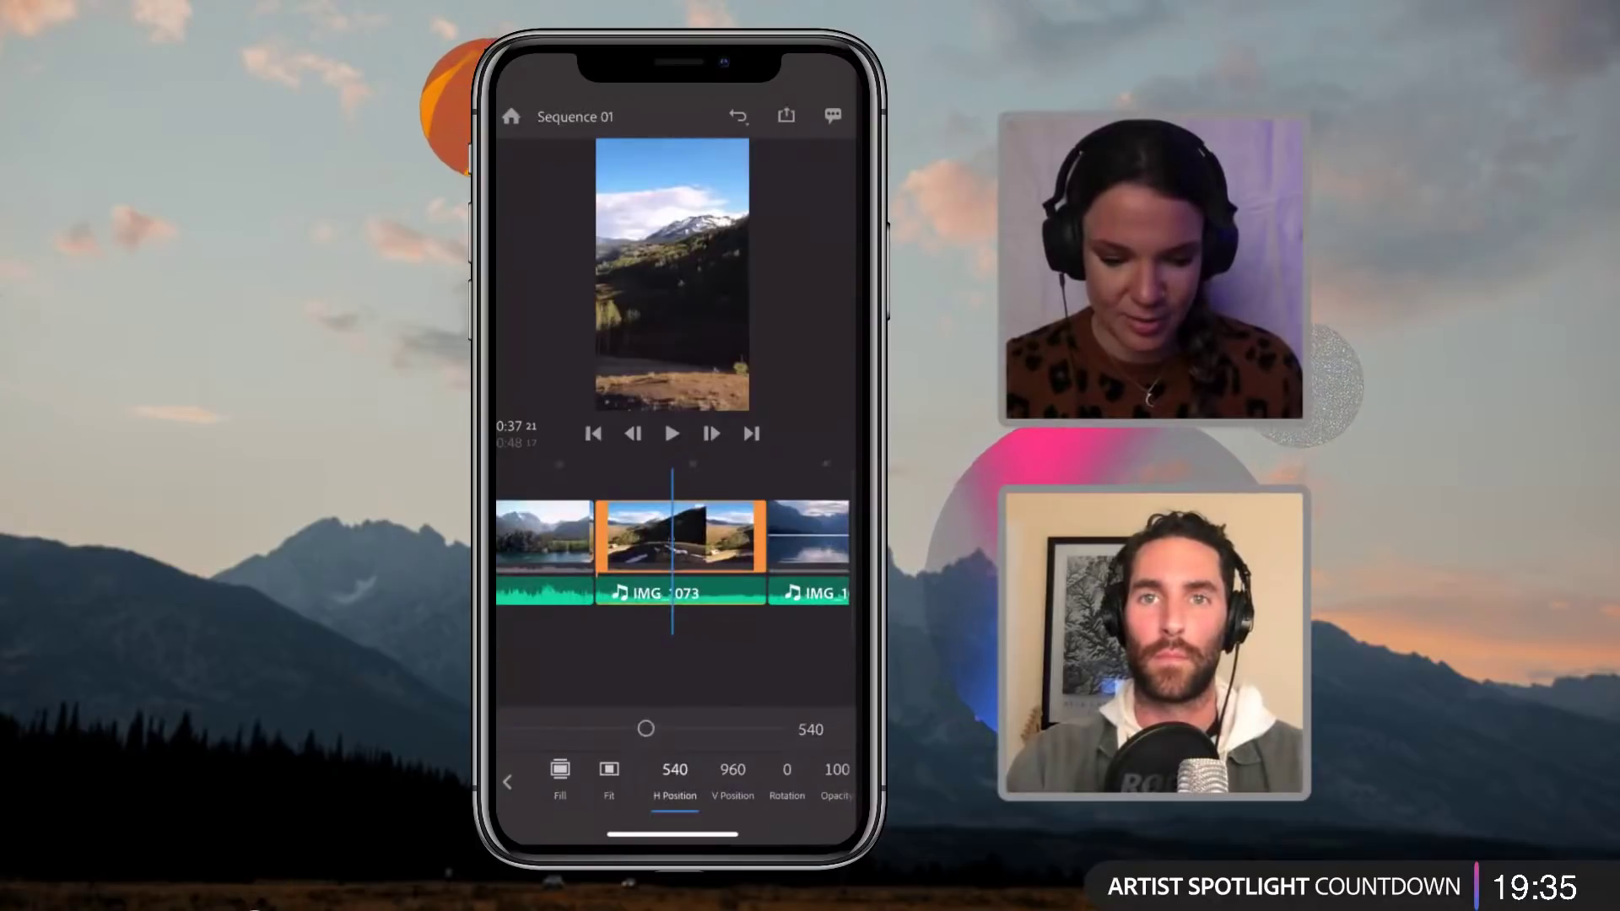
drag(646, 728, 777, 728)
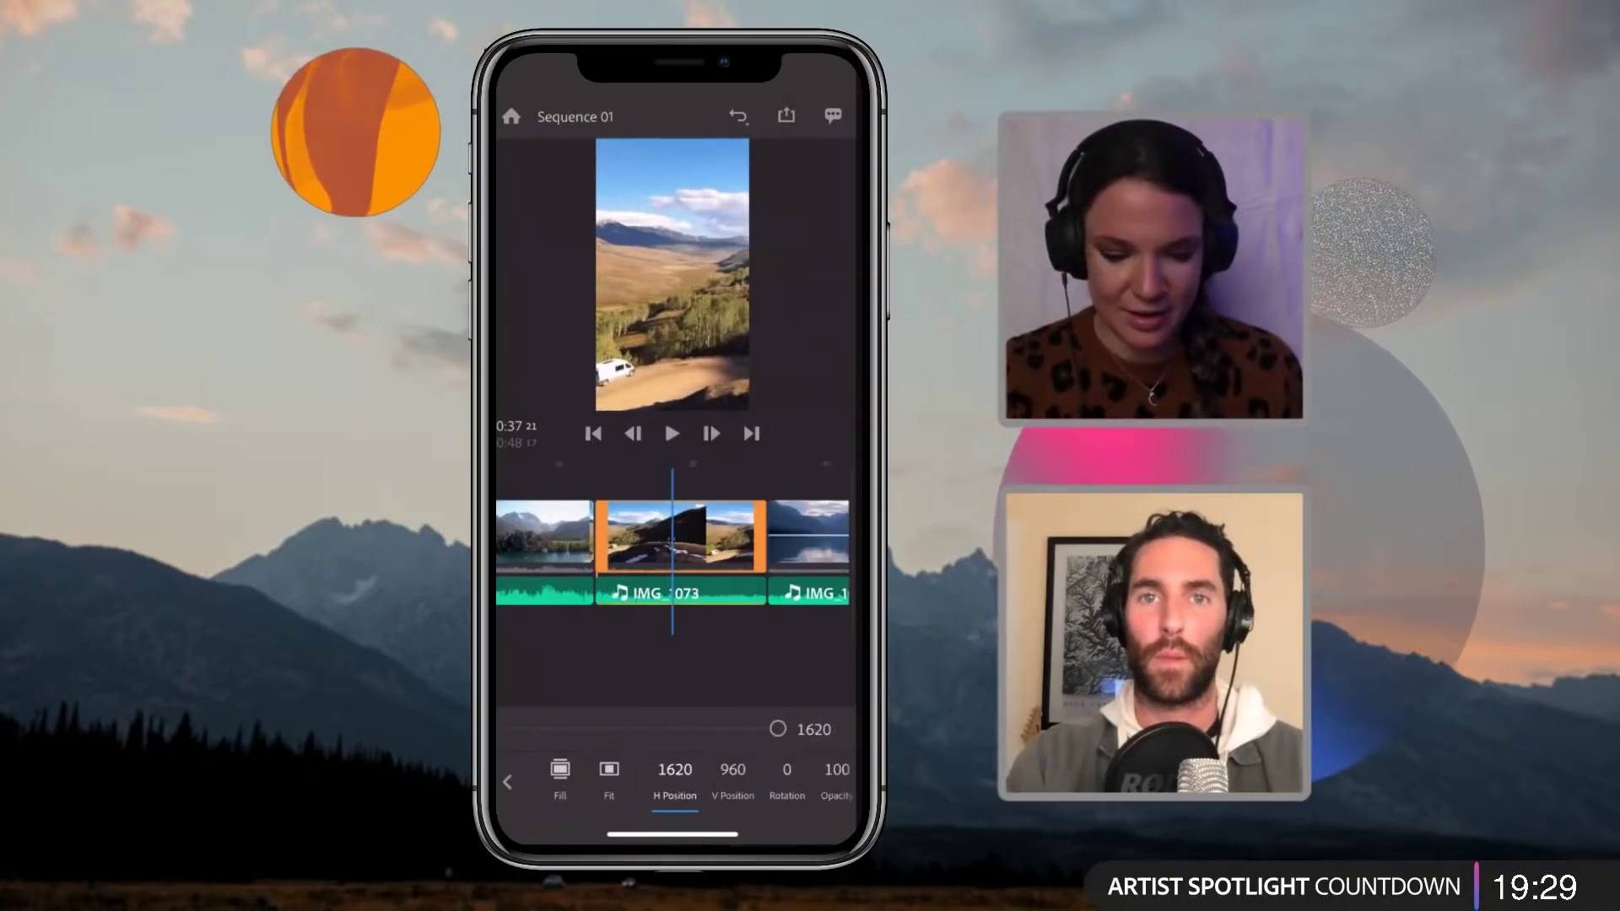
click(733, 783)
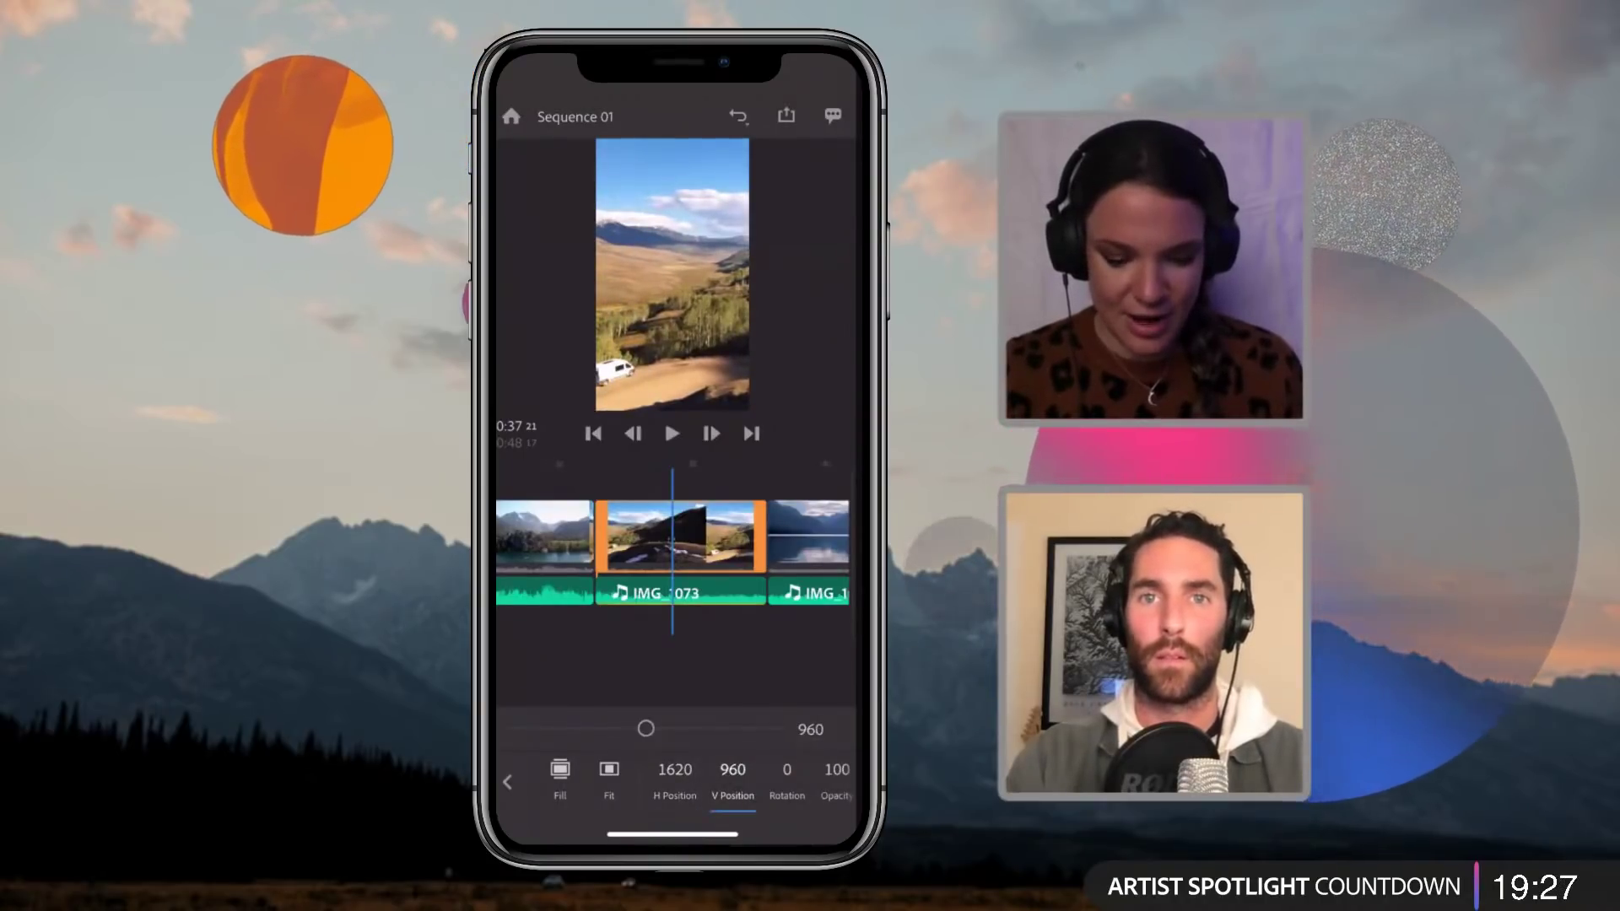
drag(645, 728, 689, 729)
mouse_move(669, 729)
mouse_down()
mouse_move(622, 728)
mouse_move(646, 728)
mouse_up()
Step: Adjust the hillside clip's H Position to 1471, checking the framing along the clip and playing it back
click(676, 780)
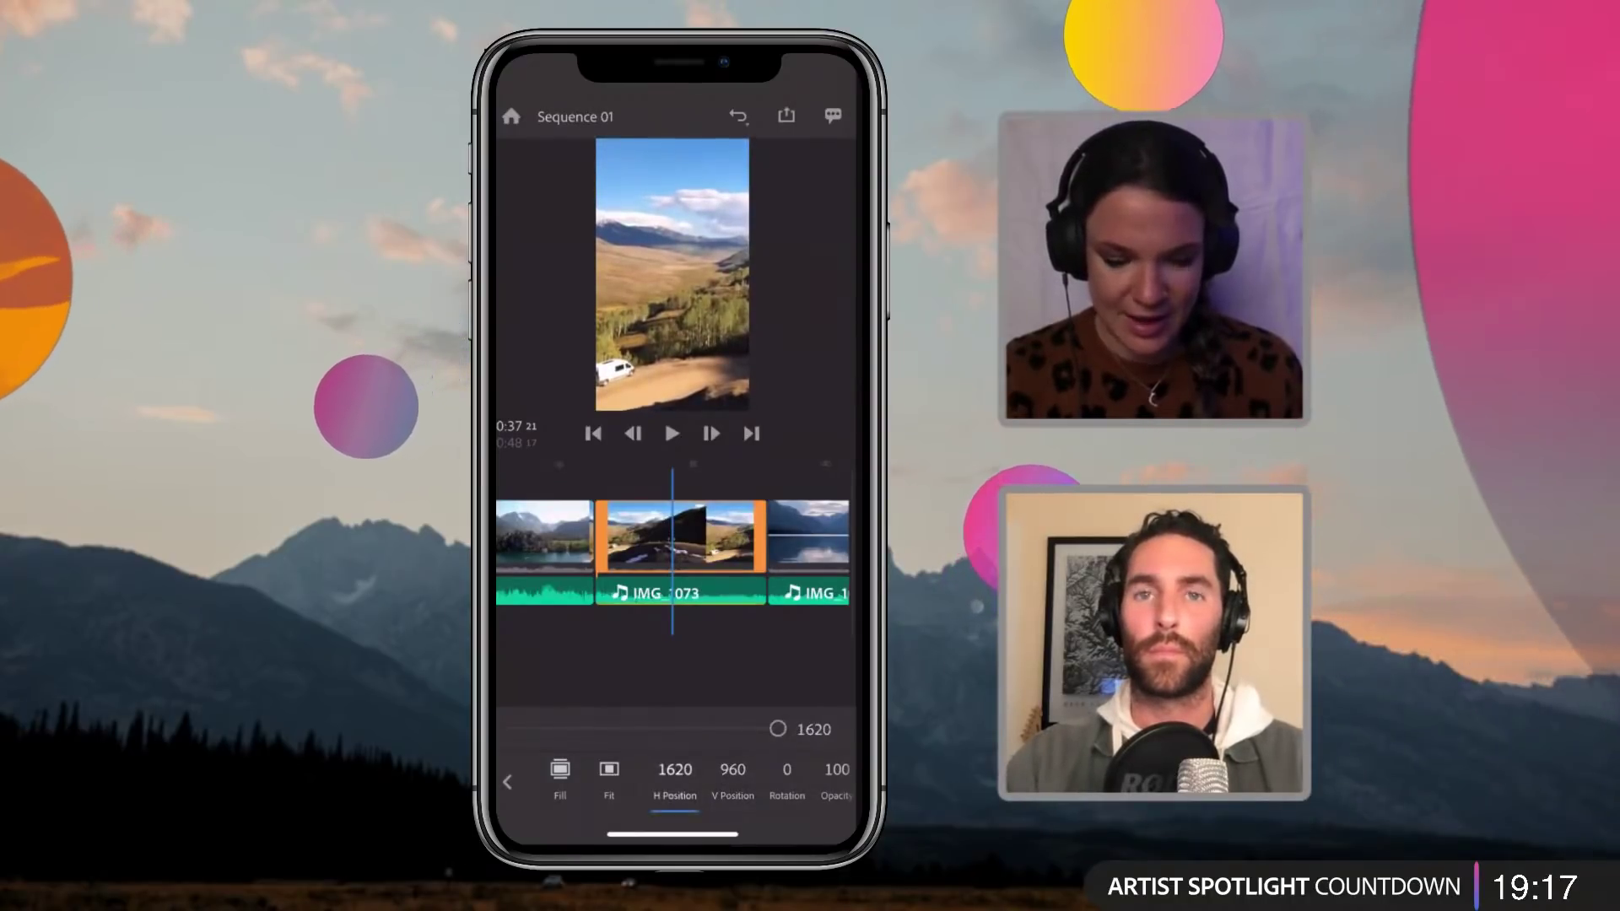
drag(794, 728, 757, 728)
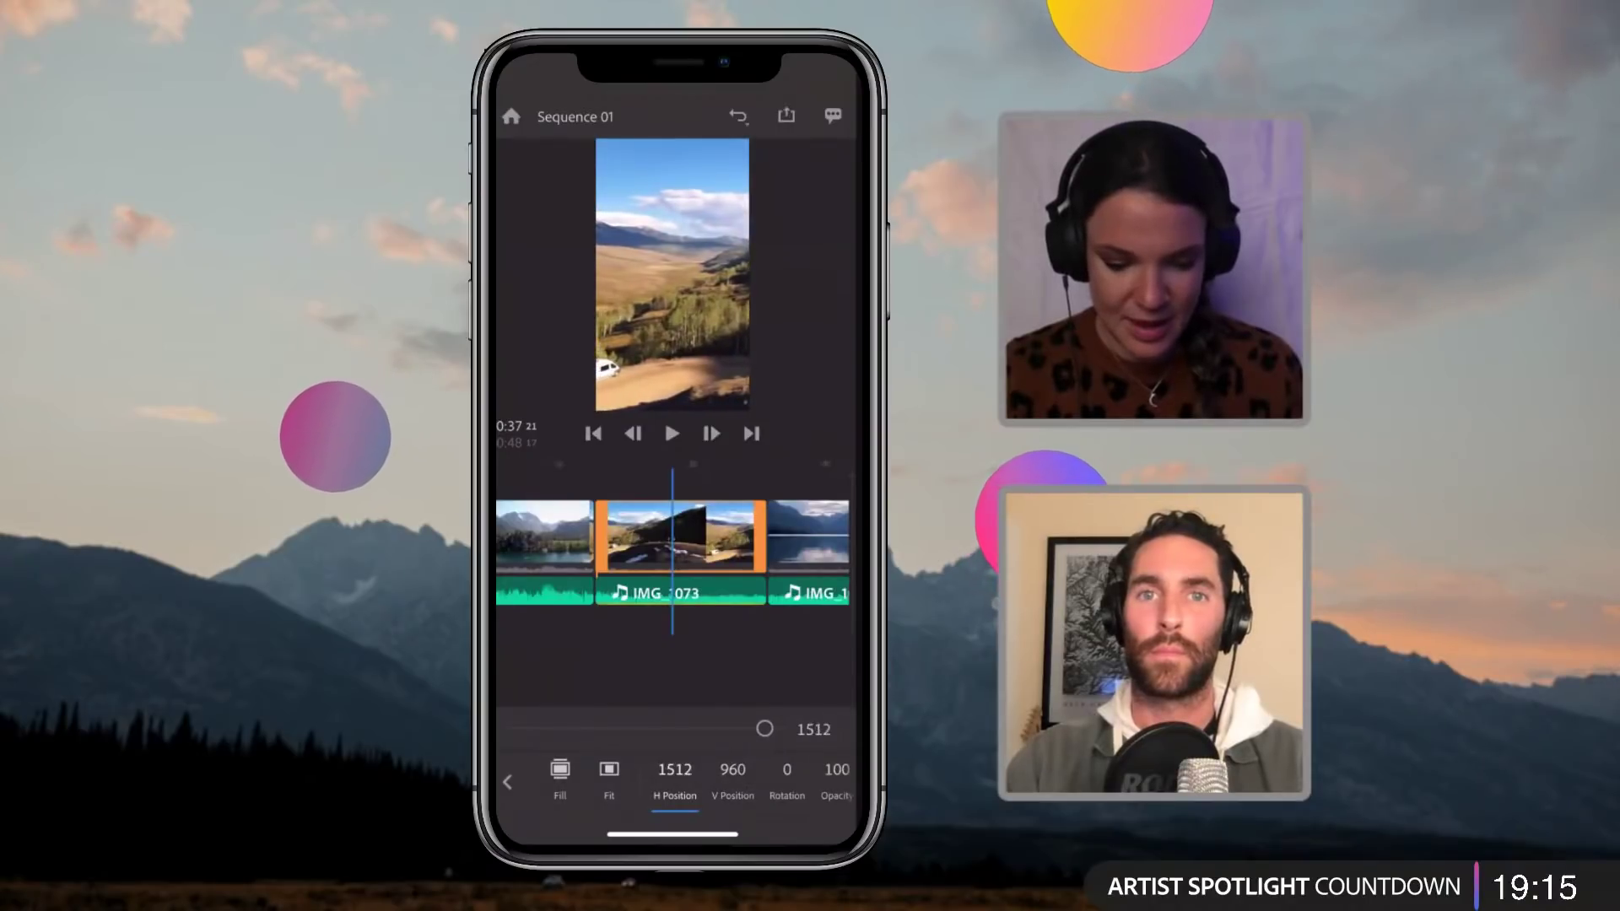
mouse_move(673, 549)
mouse_down()
mouse_move(737, 548)
mouse_move(576, 548)
mouse_move(705, 548)
mouse_move(669, 549)
mouse_up()
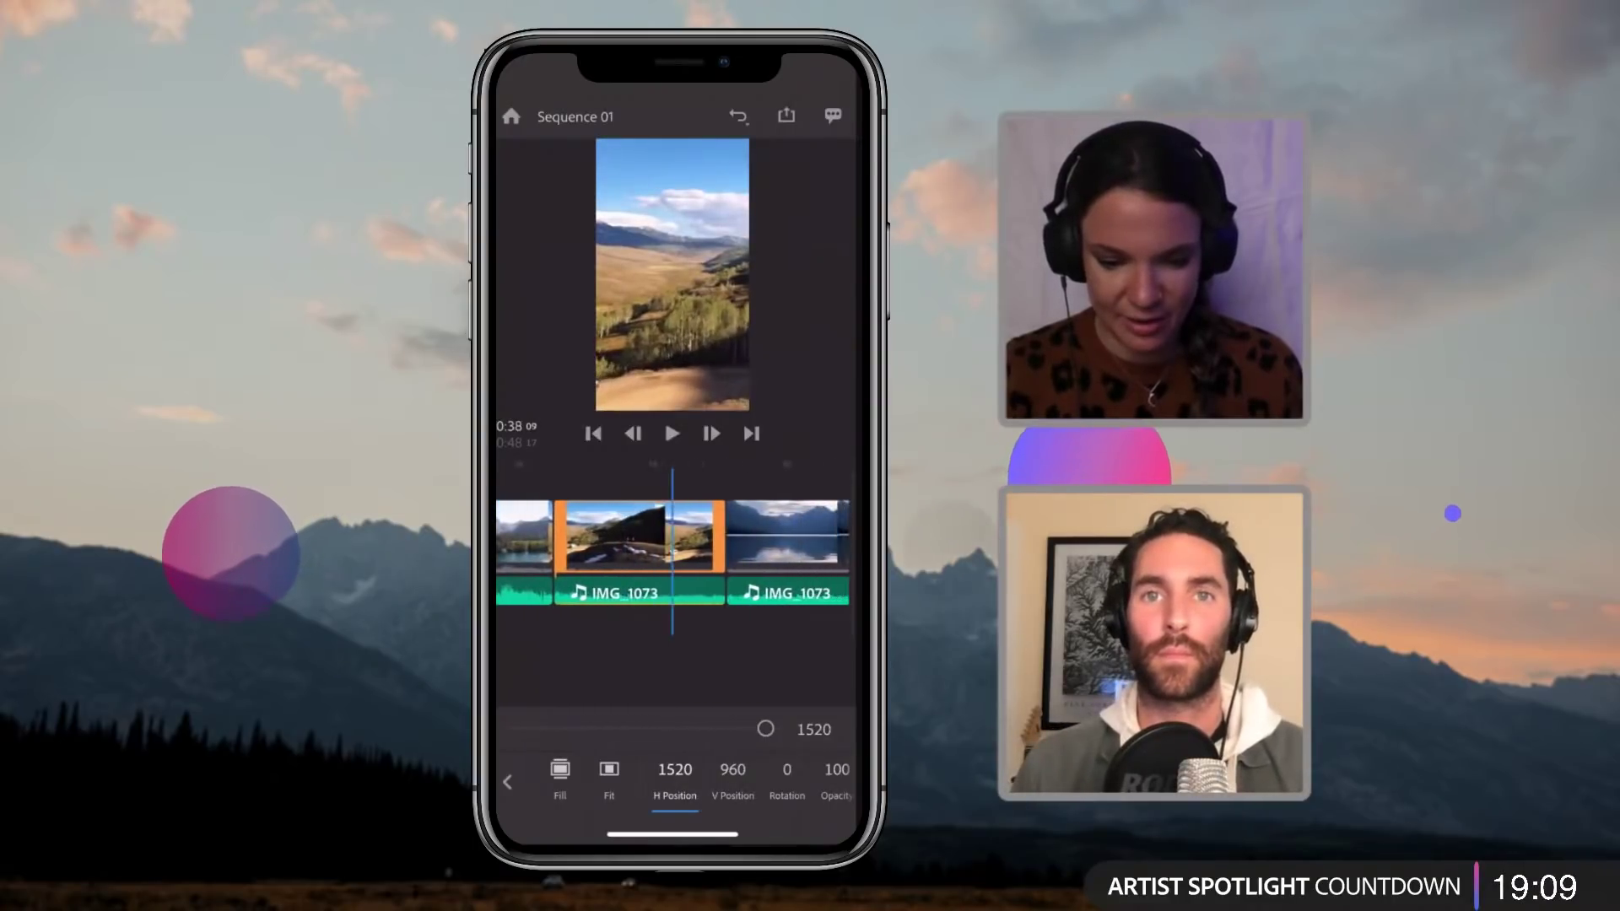
drag(765, 728, 721, 728)
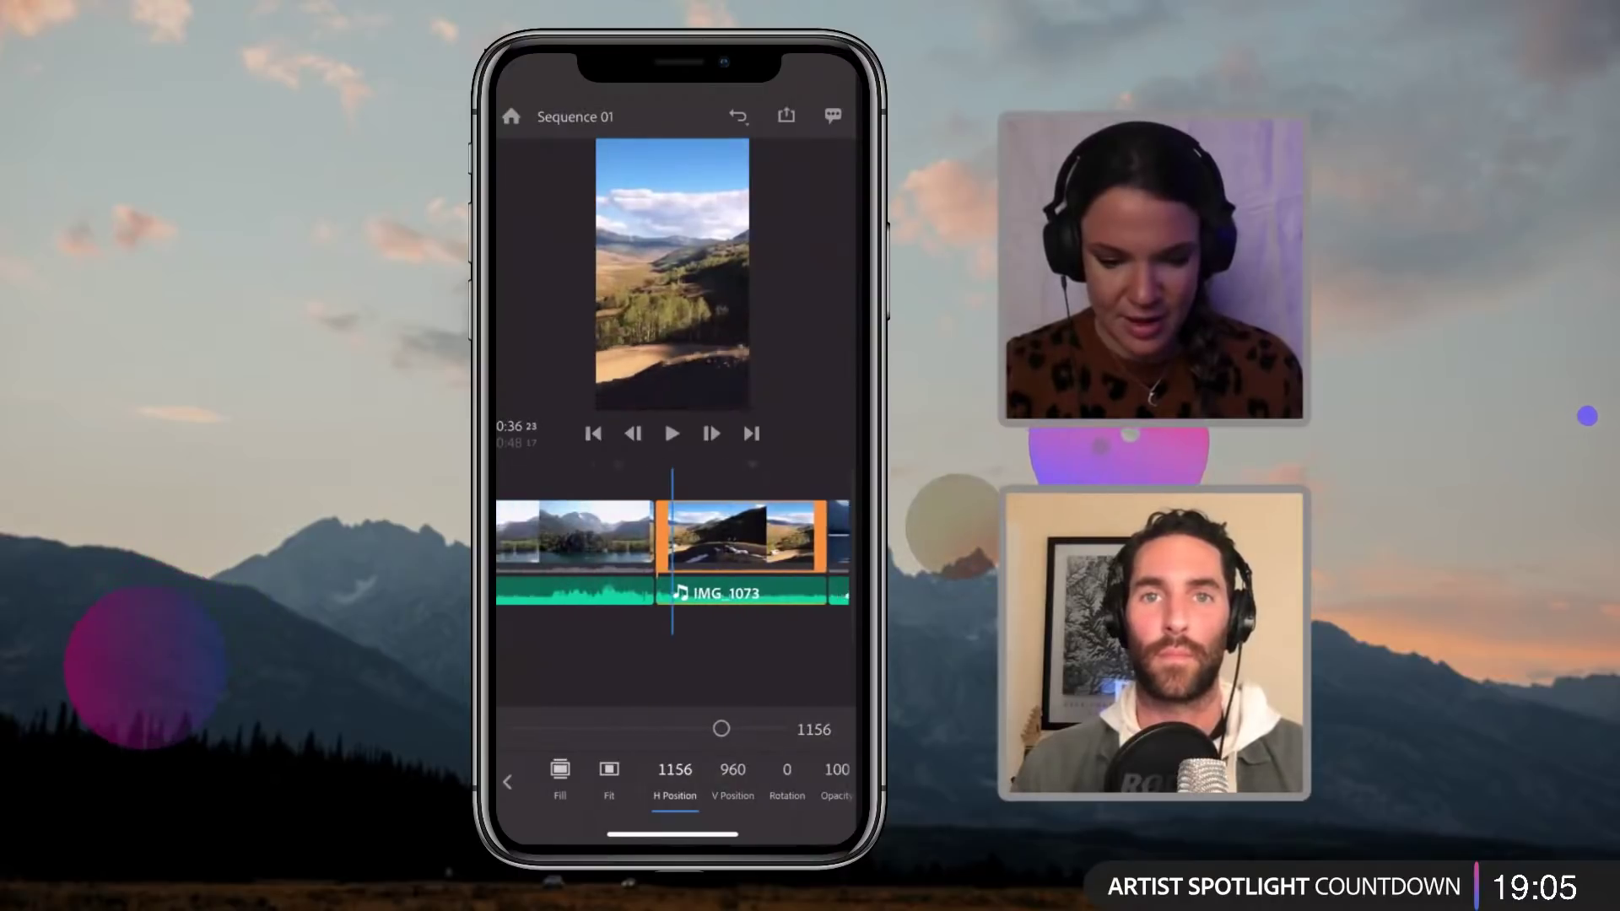
click(523, 541)
drag(591, 549, 695, 549)
click(725, 535)
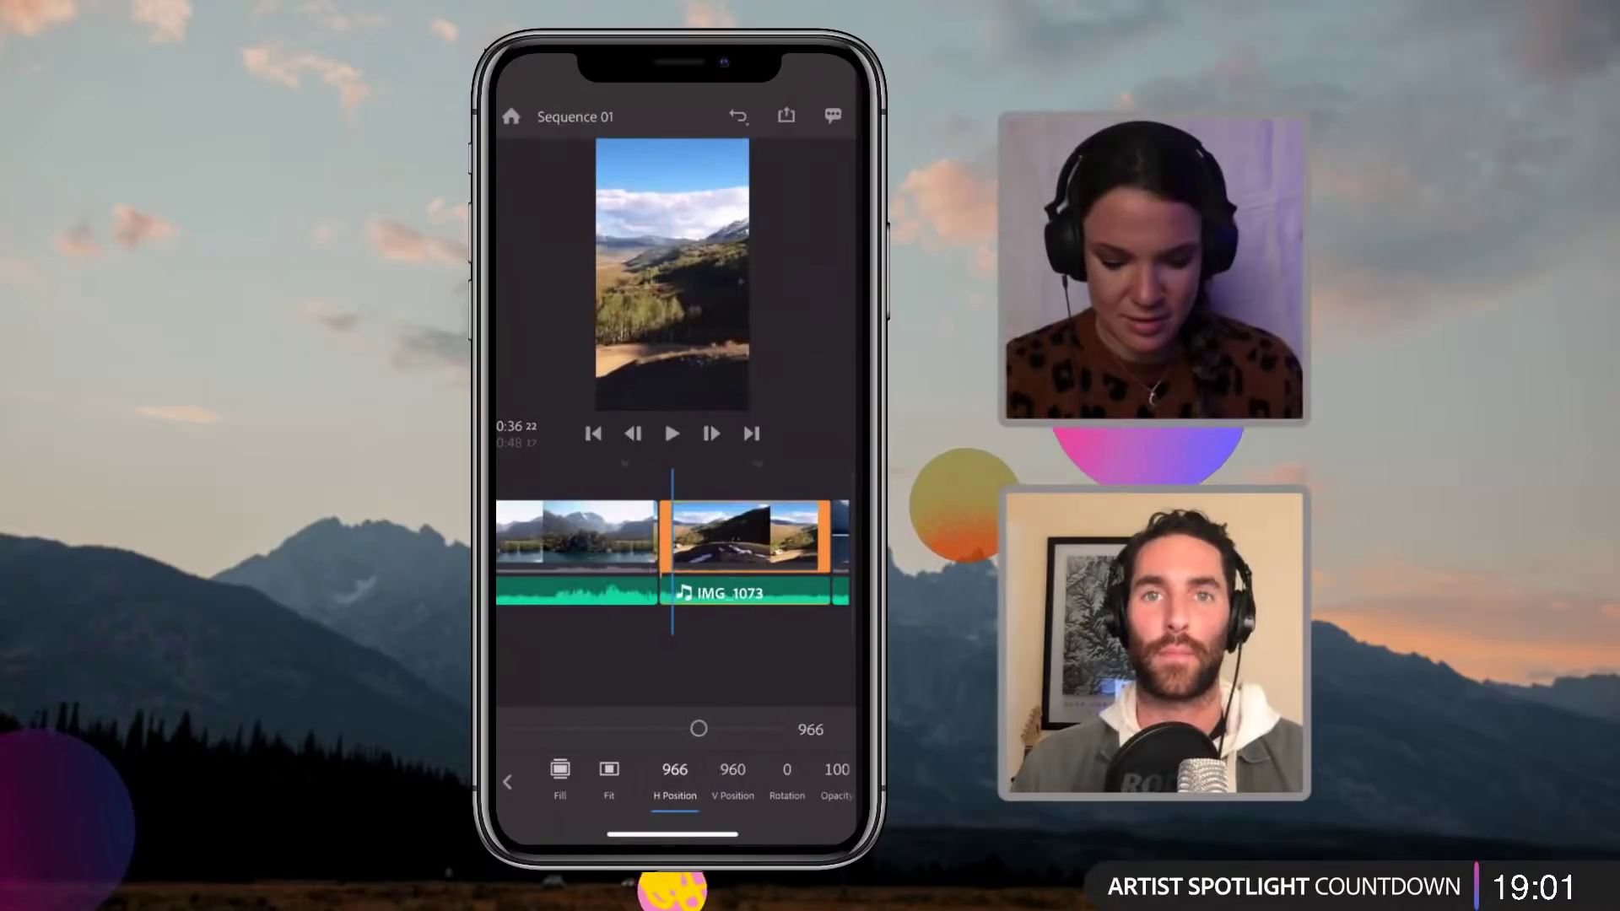
drag(723, 728, 760, 729)
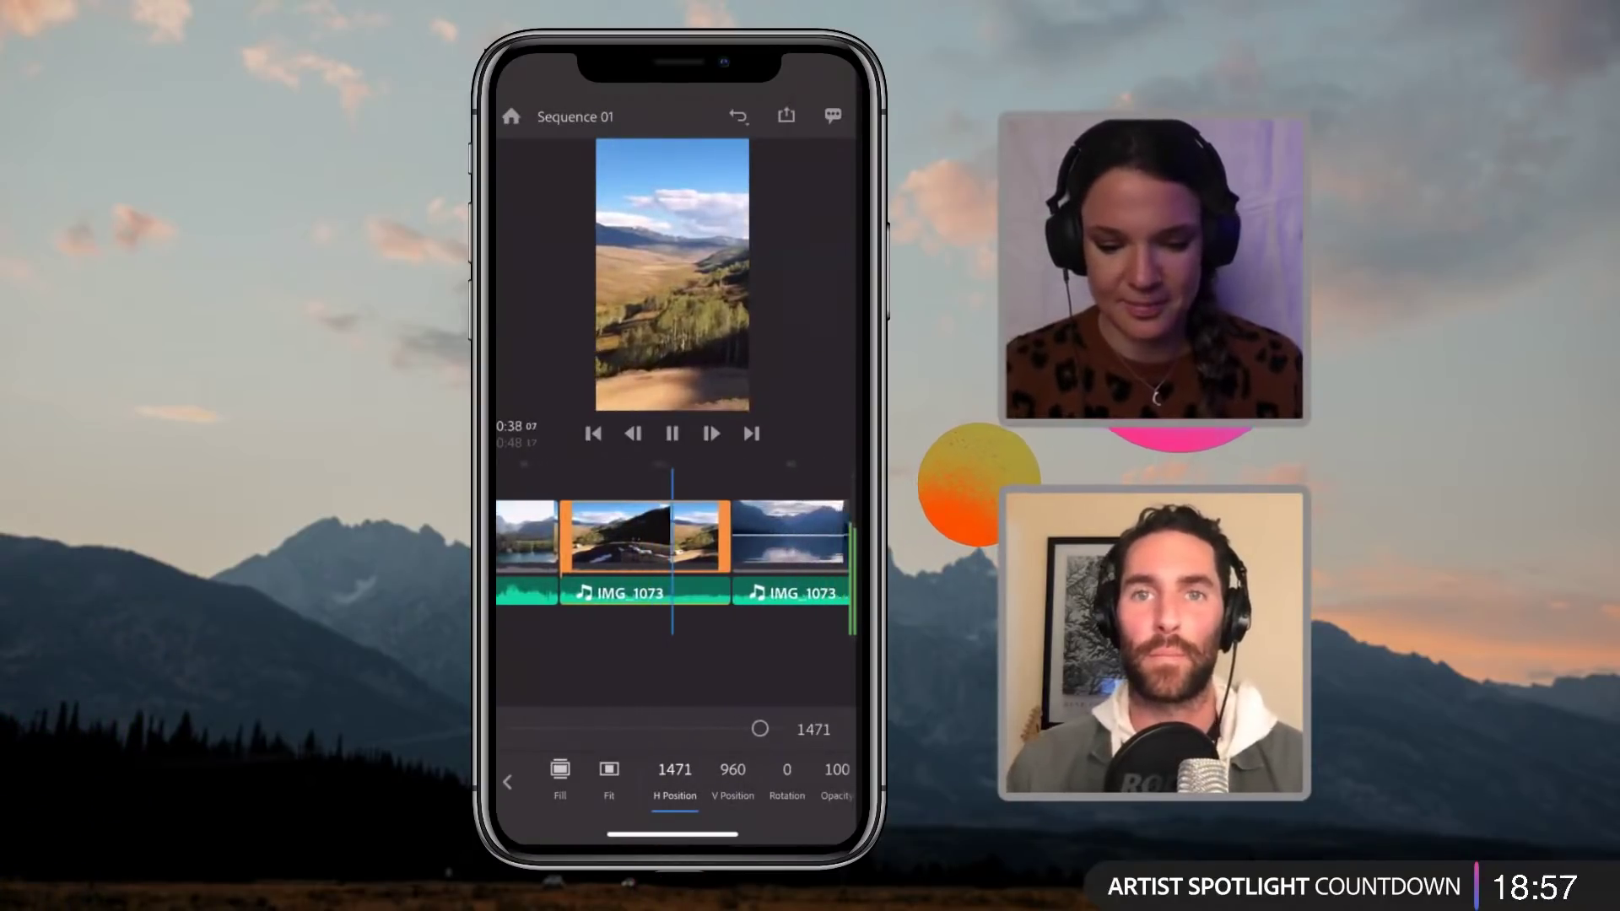
click(672, 434)
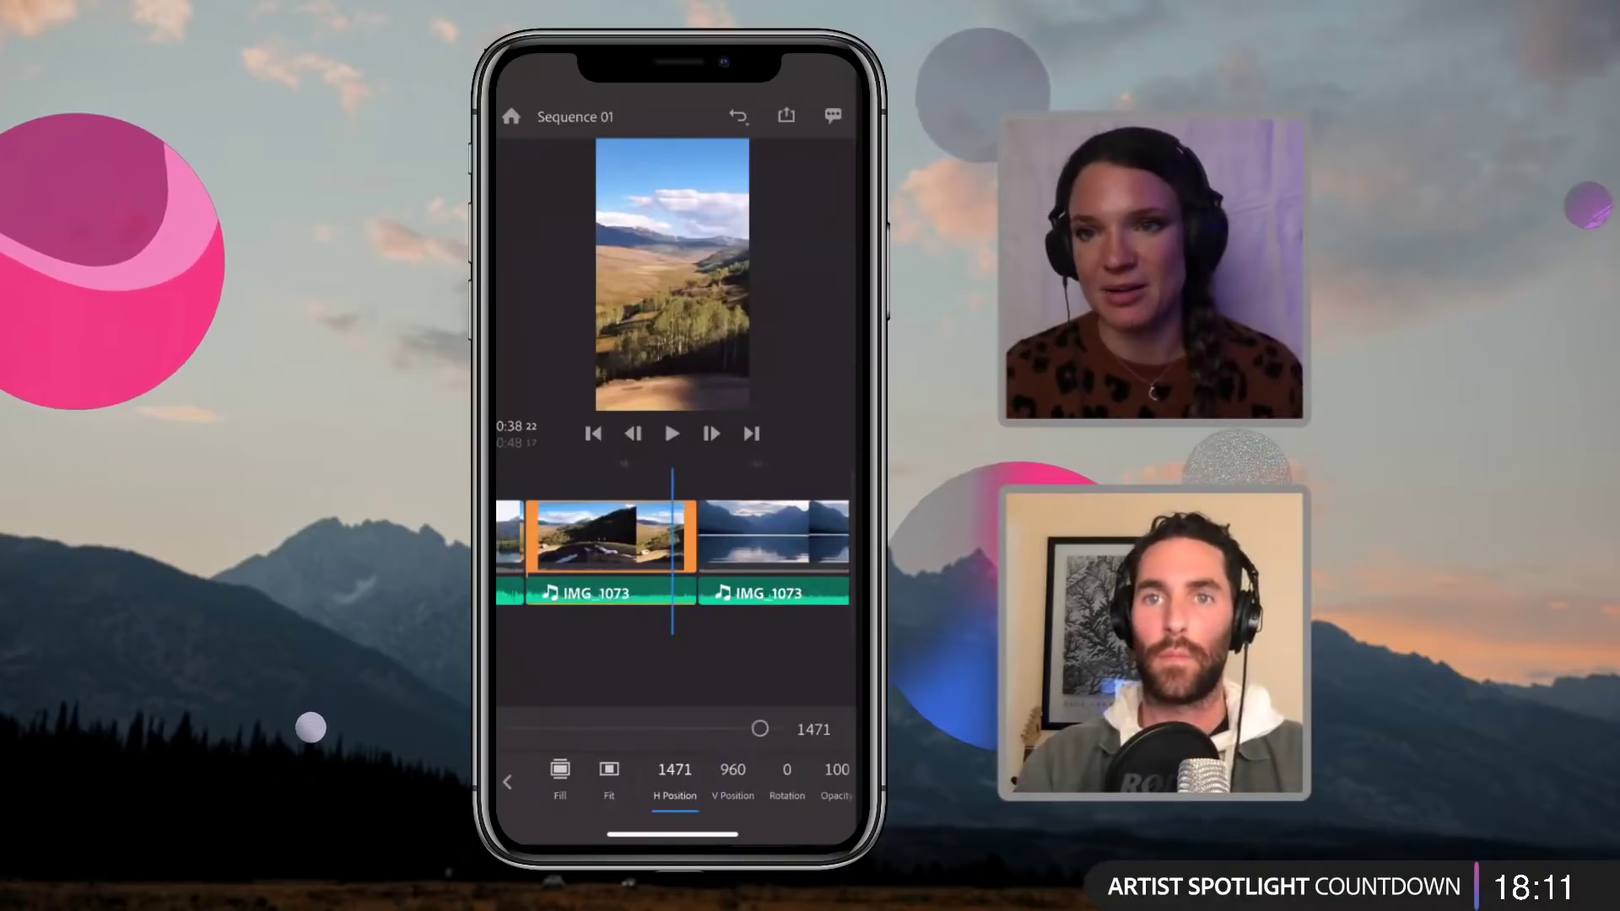
Step: Scrub through Sequence 01 from the early snowy forest clip to the rocky summit clip to examine their vertical framing
click(614, 535)
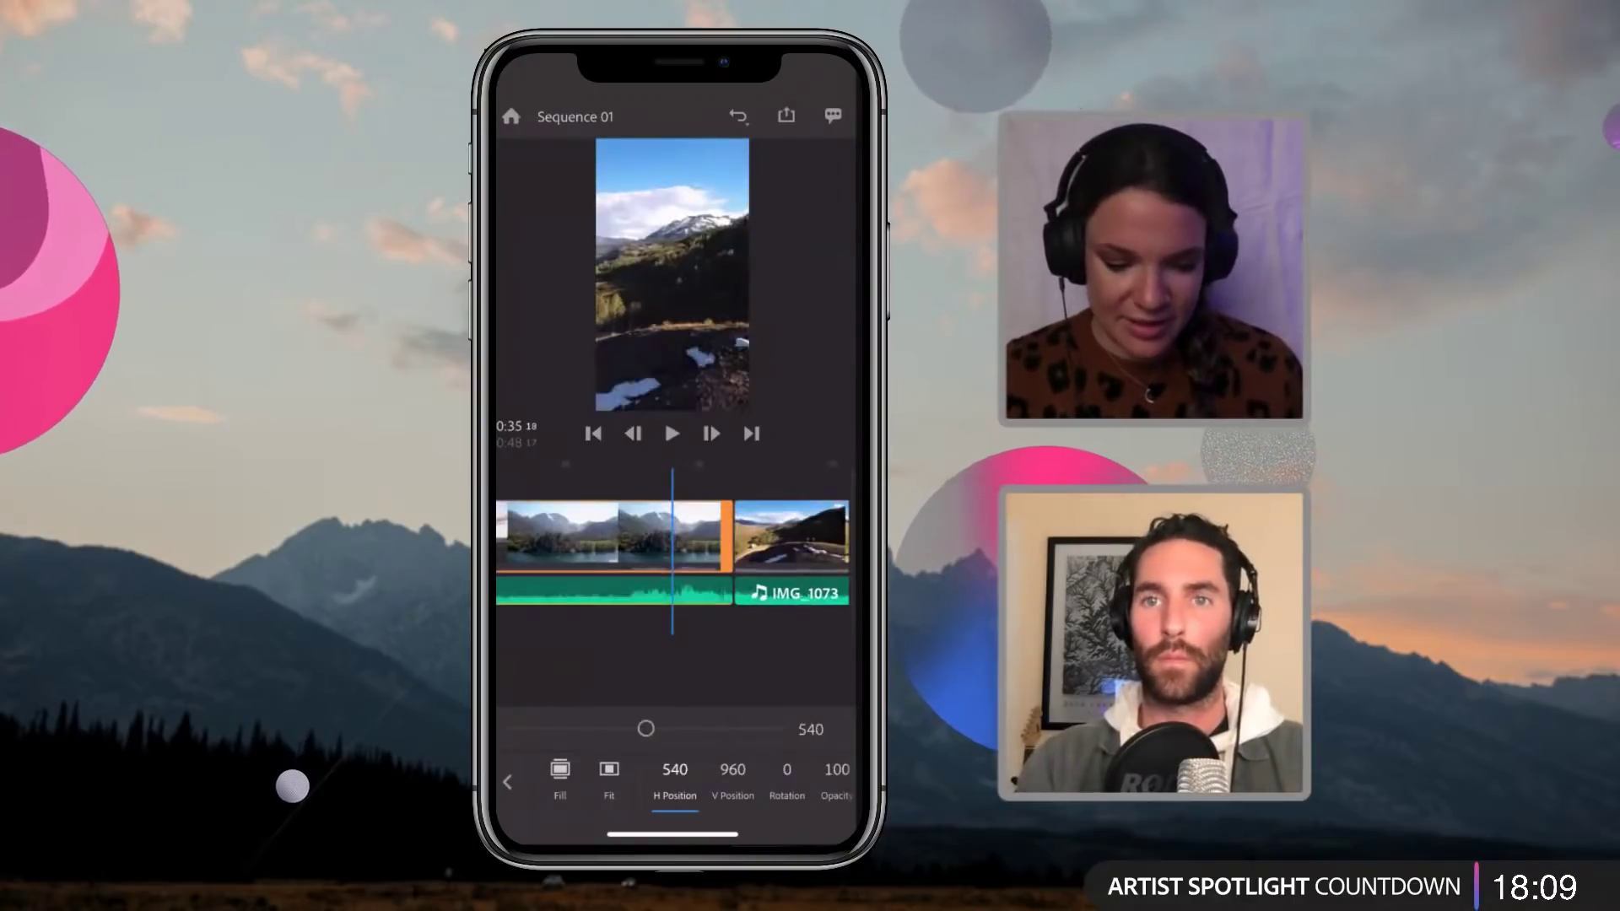
scroll(672, 549, left, 10)
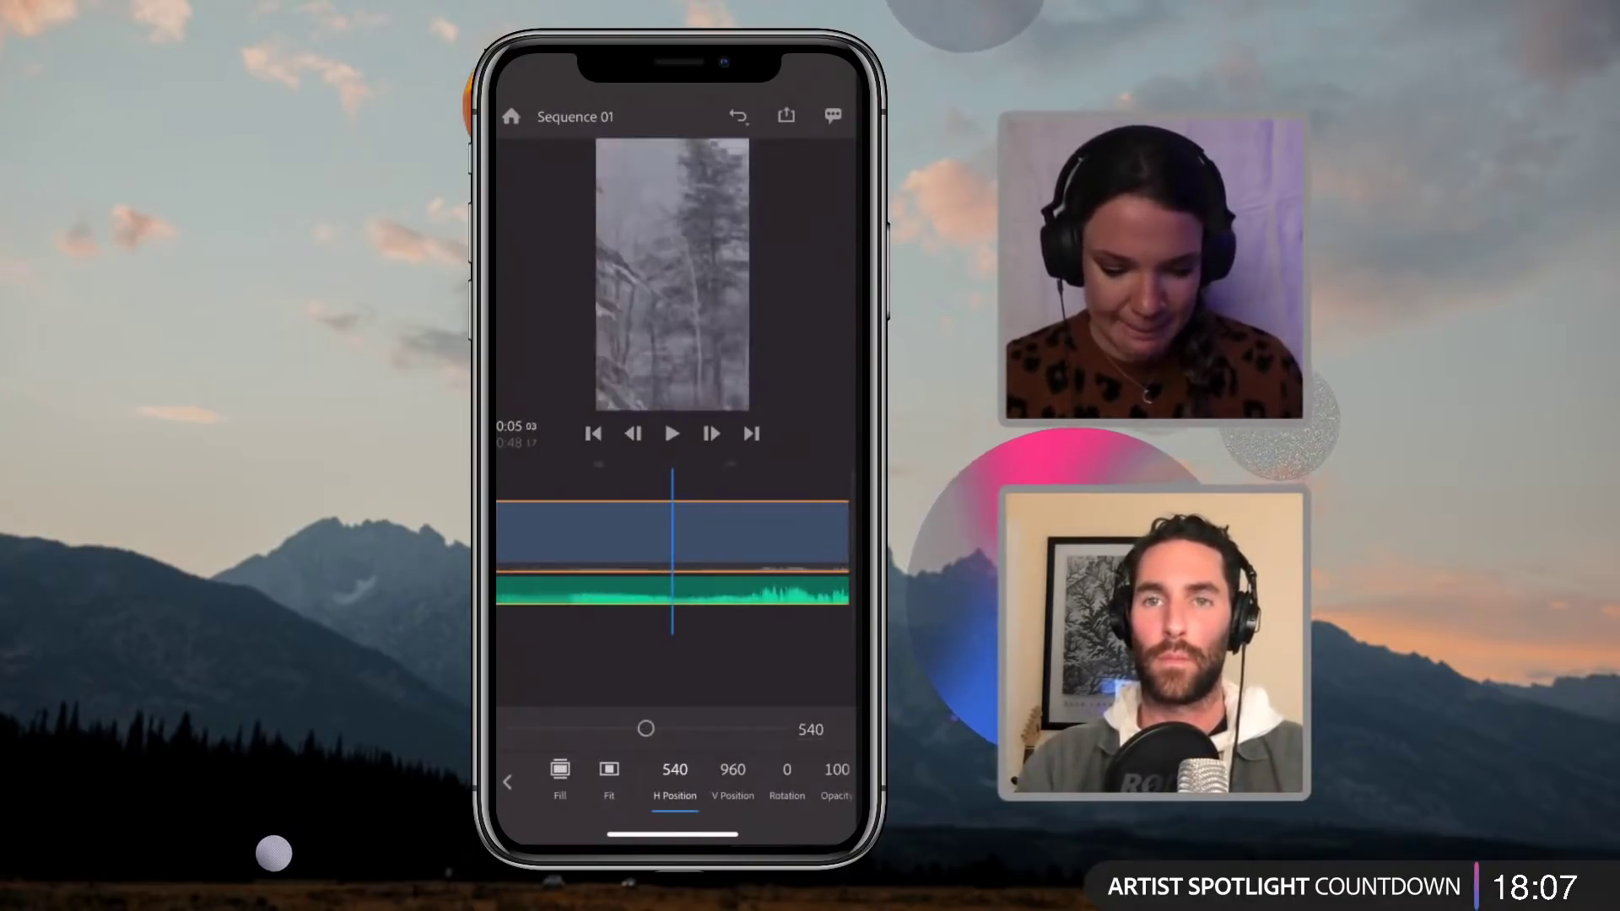
scroll(672, 549, left, 3)
scroll(673, 549, right, 3)
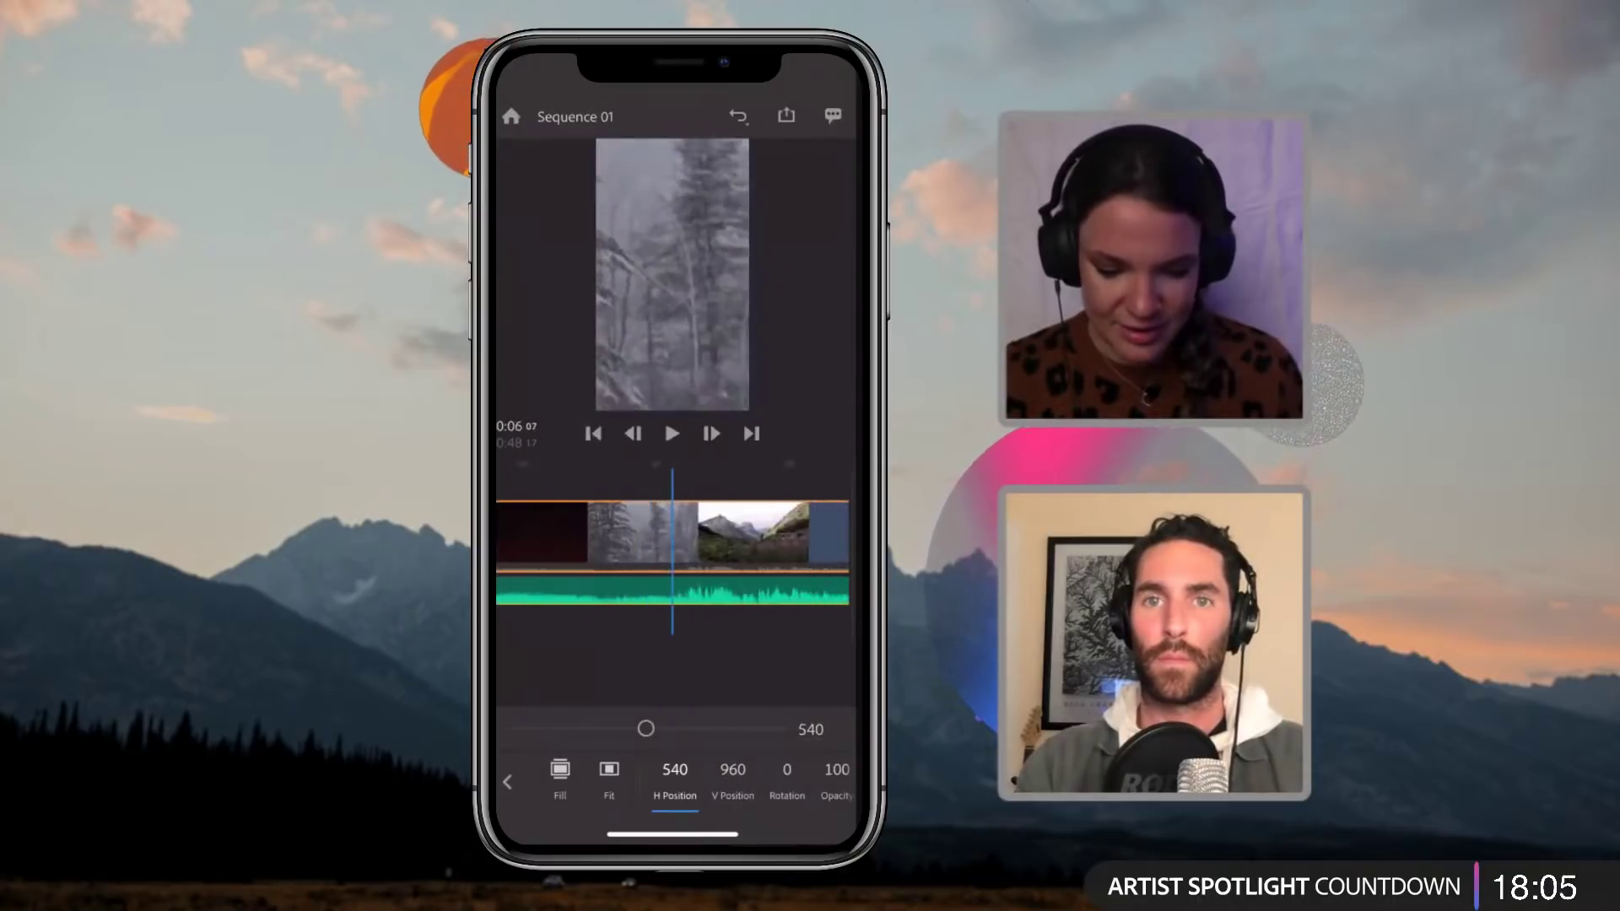
scroll(672, 549, right, 10)
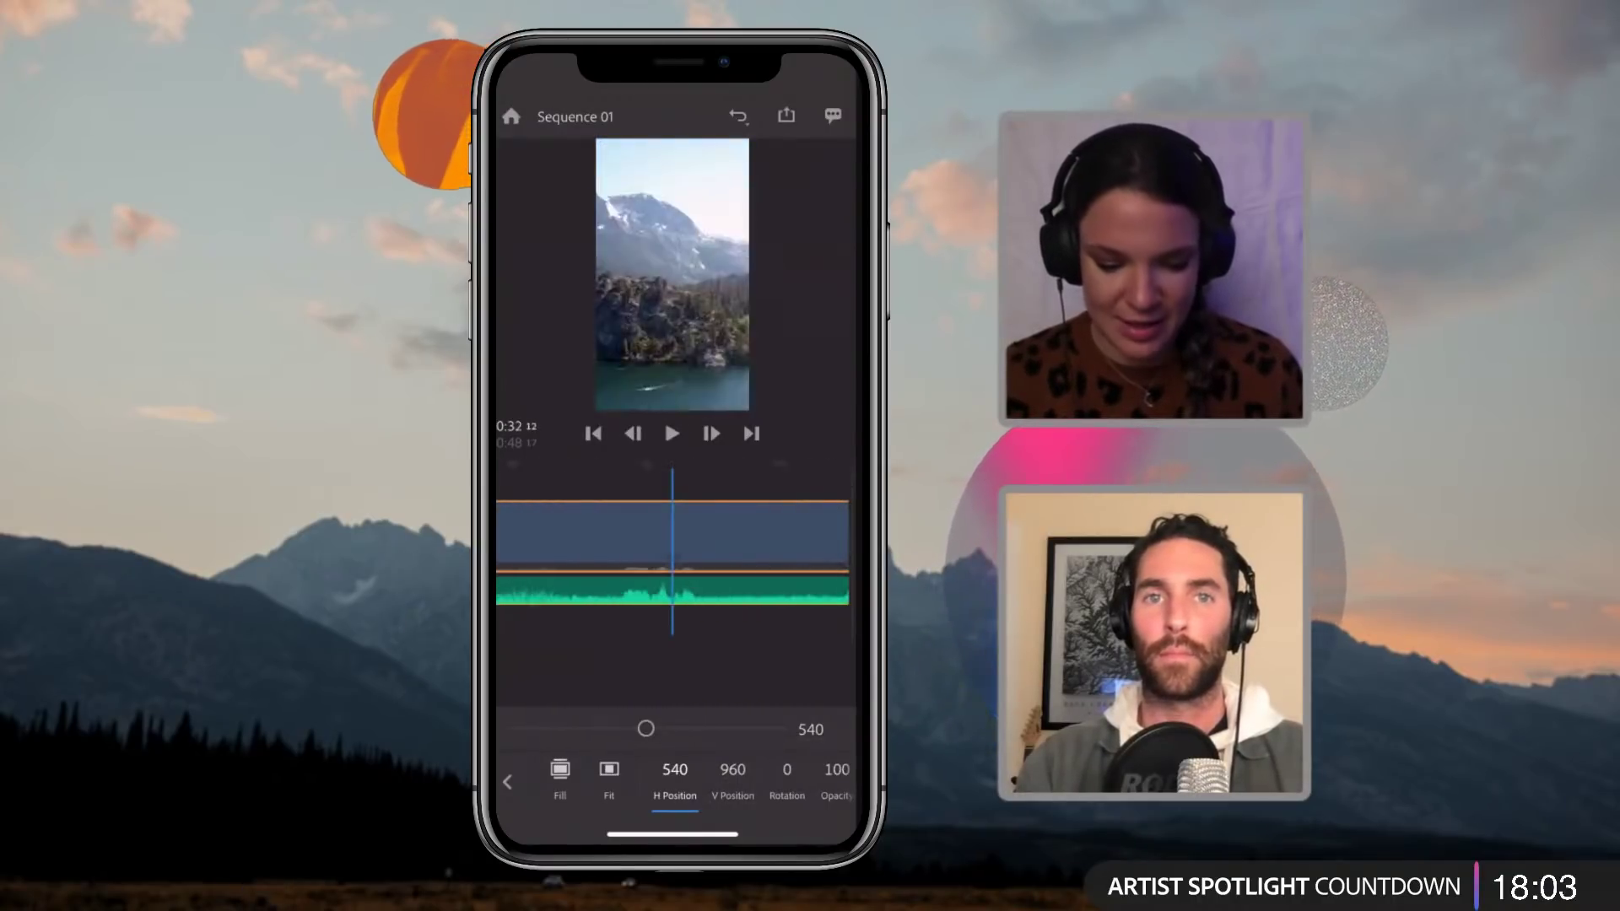
scroll(672, 549, right, 5)
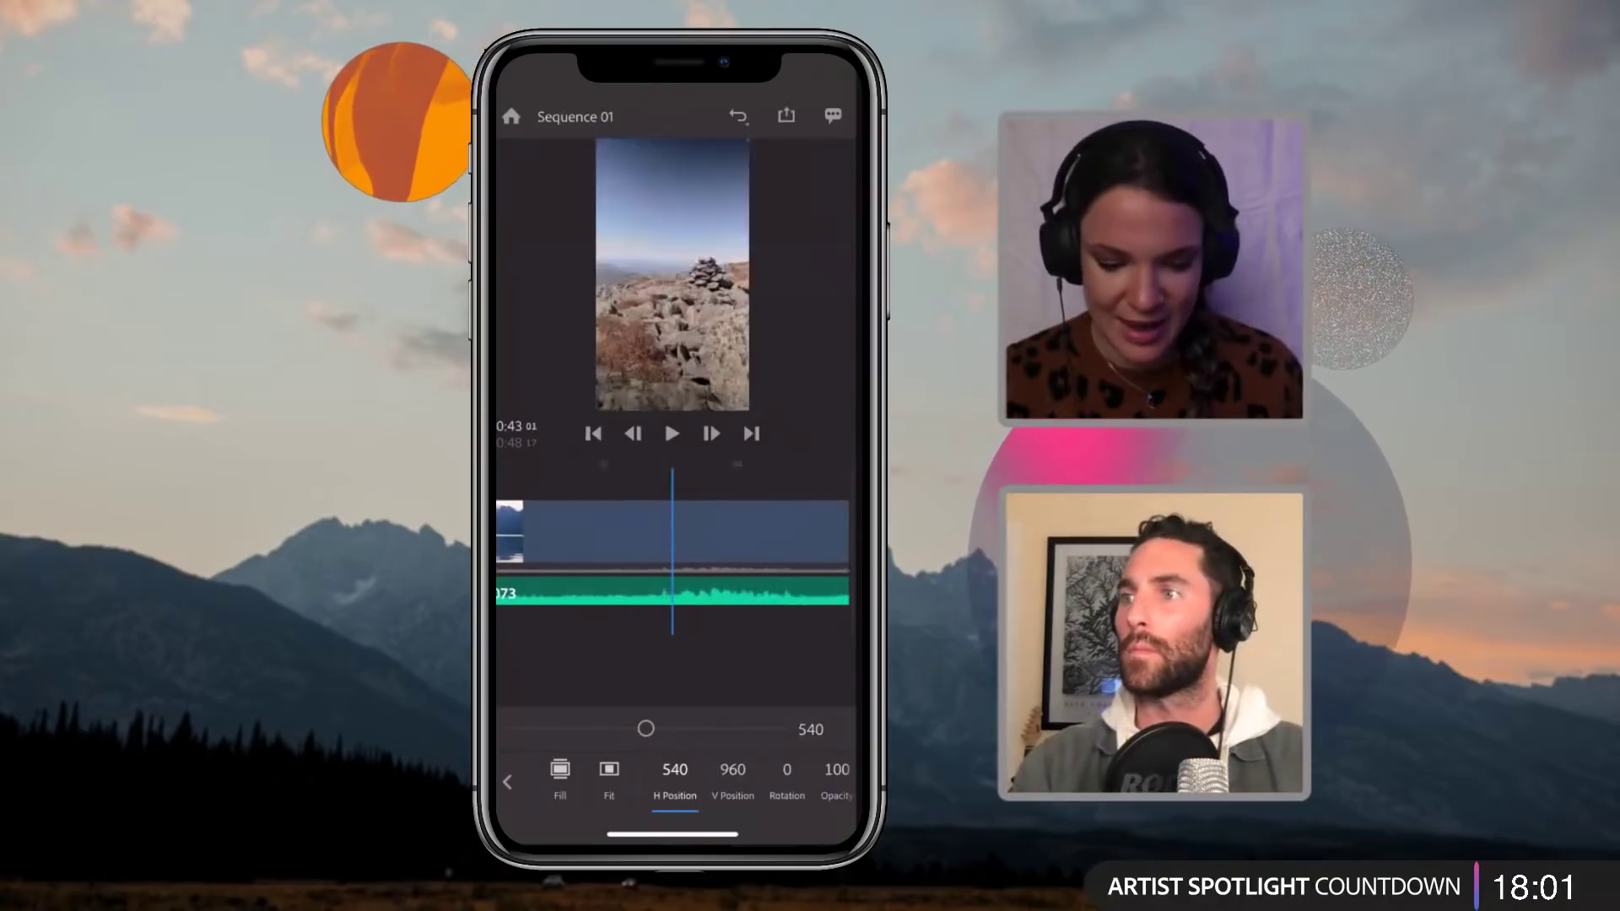
Step: Find where the title text starts in the closing rocky summit shot and split the video clip at 0:46 01
scroll(672, 549, right, 4)
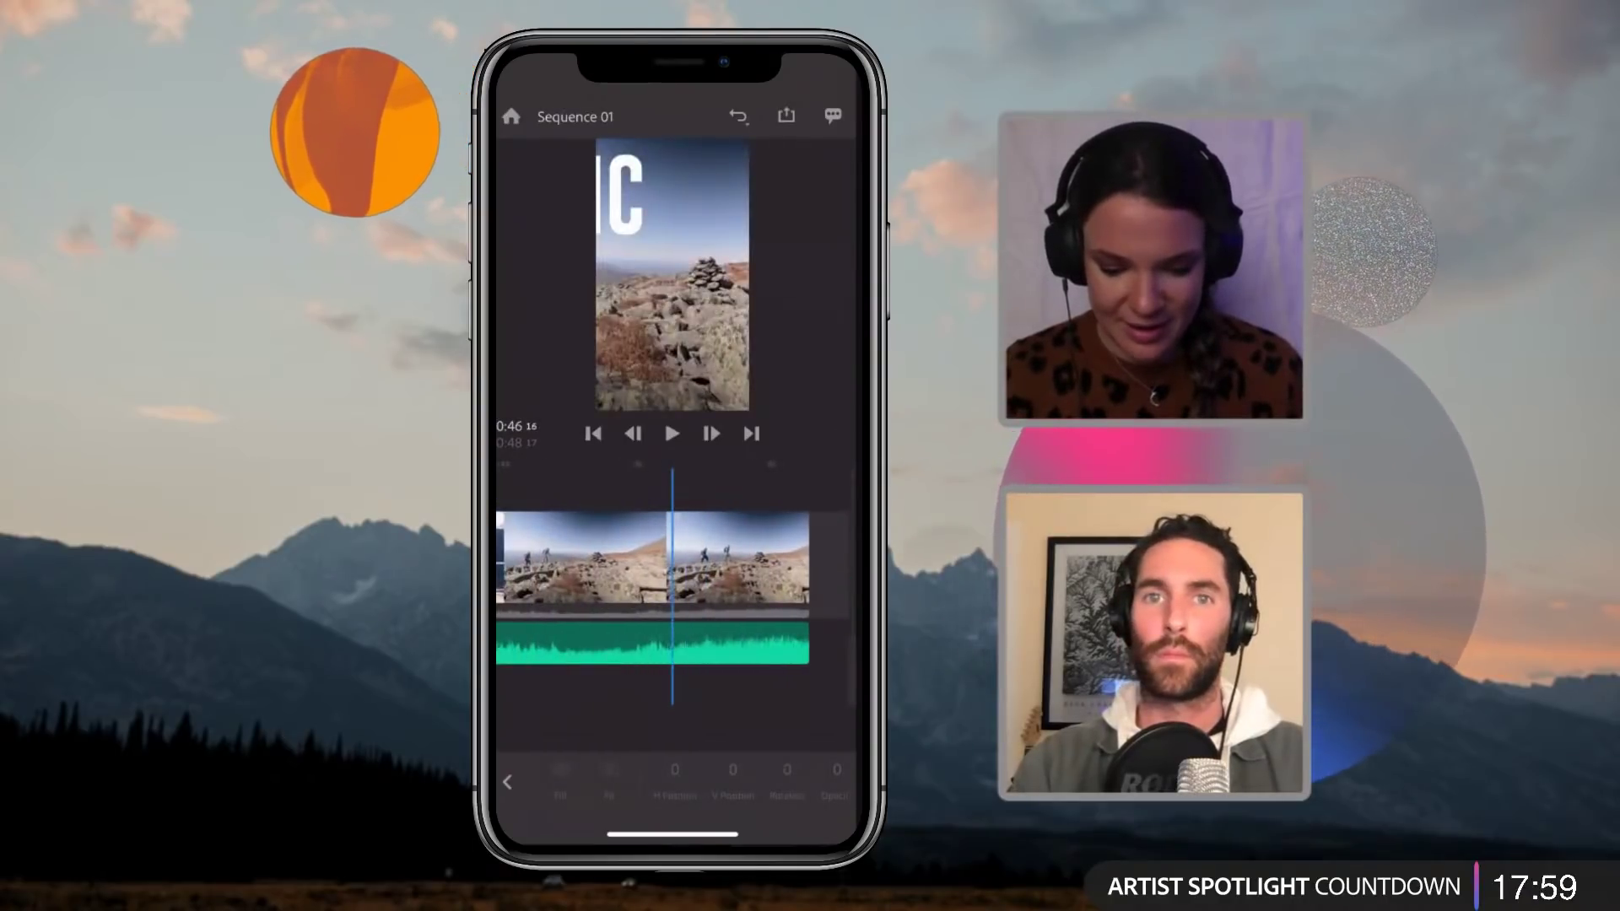
scroll(672, 557, left, 1)
click(673, 557)
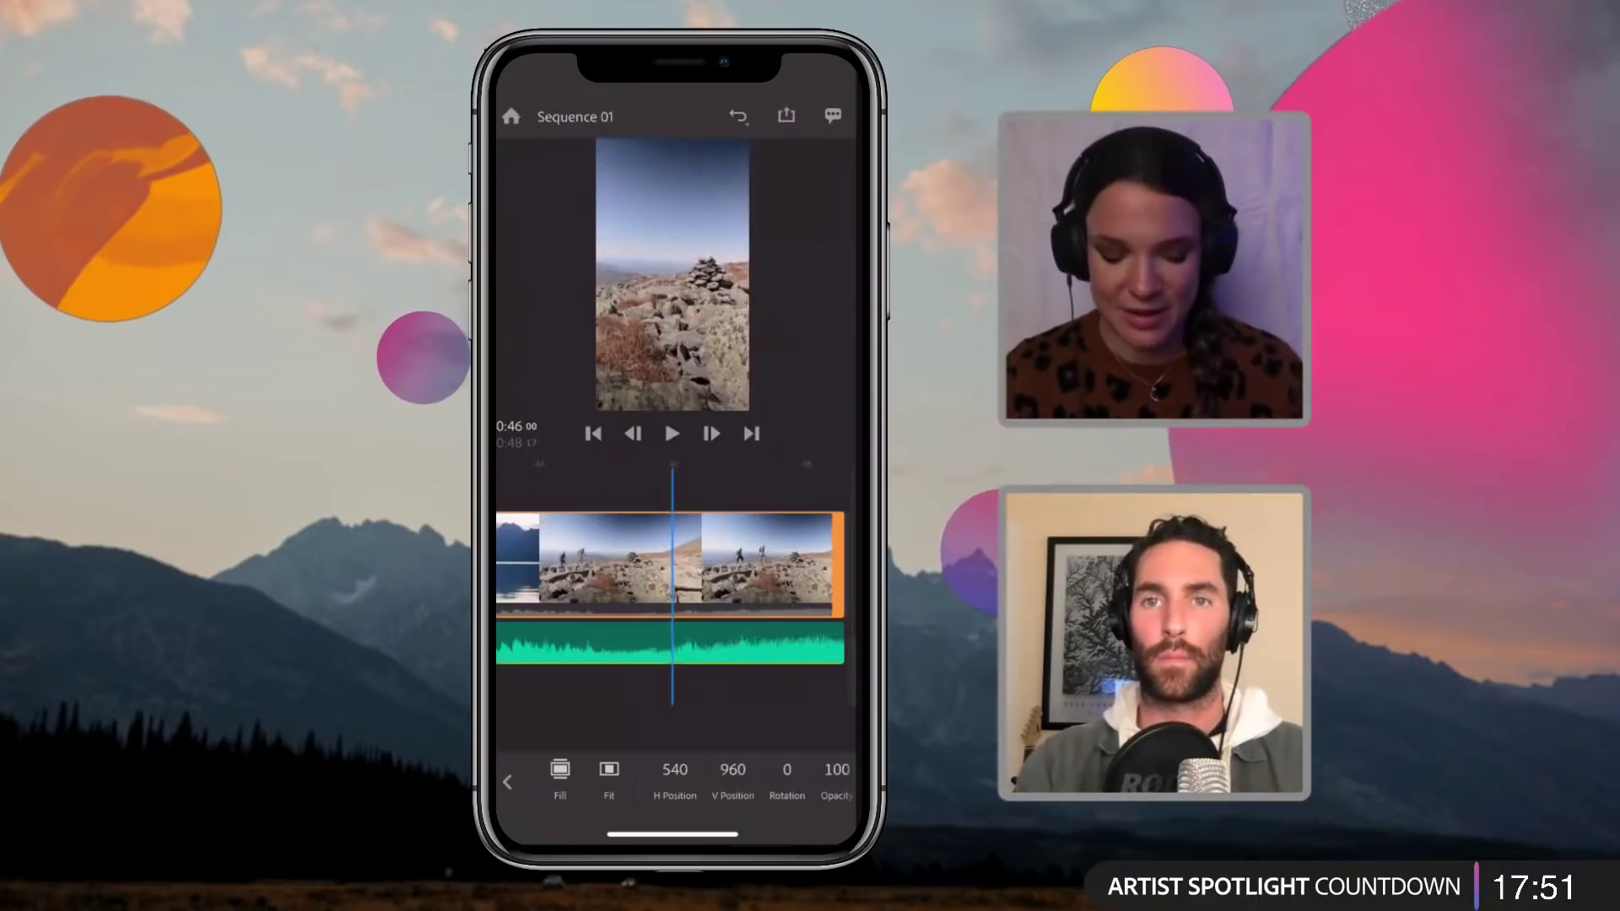
scroll(673, 588, right, 3)
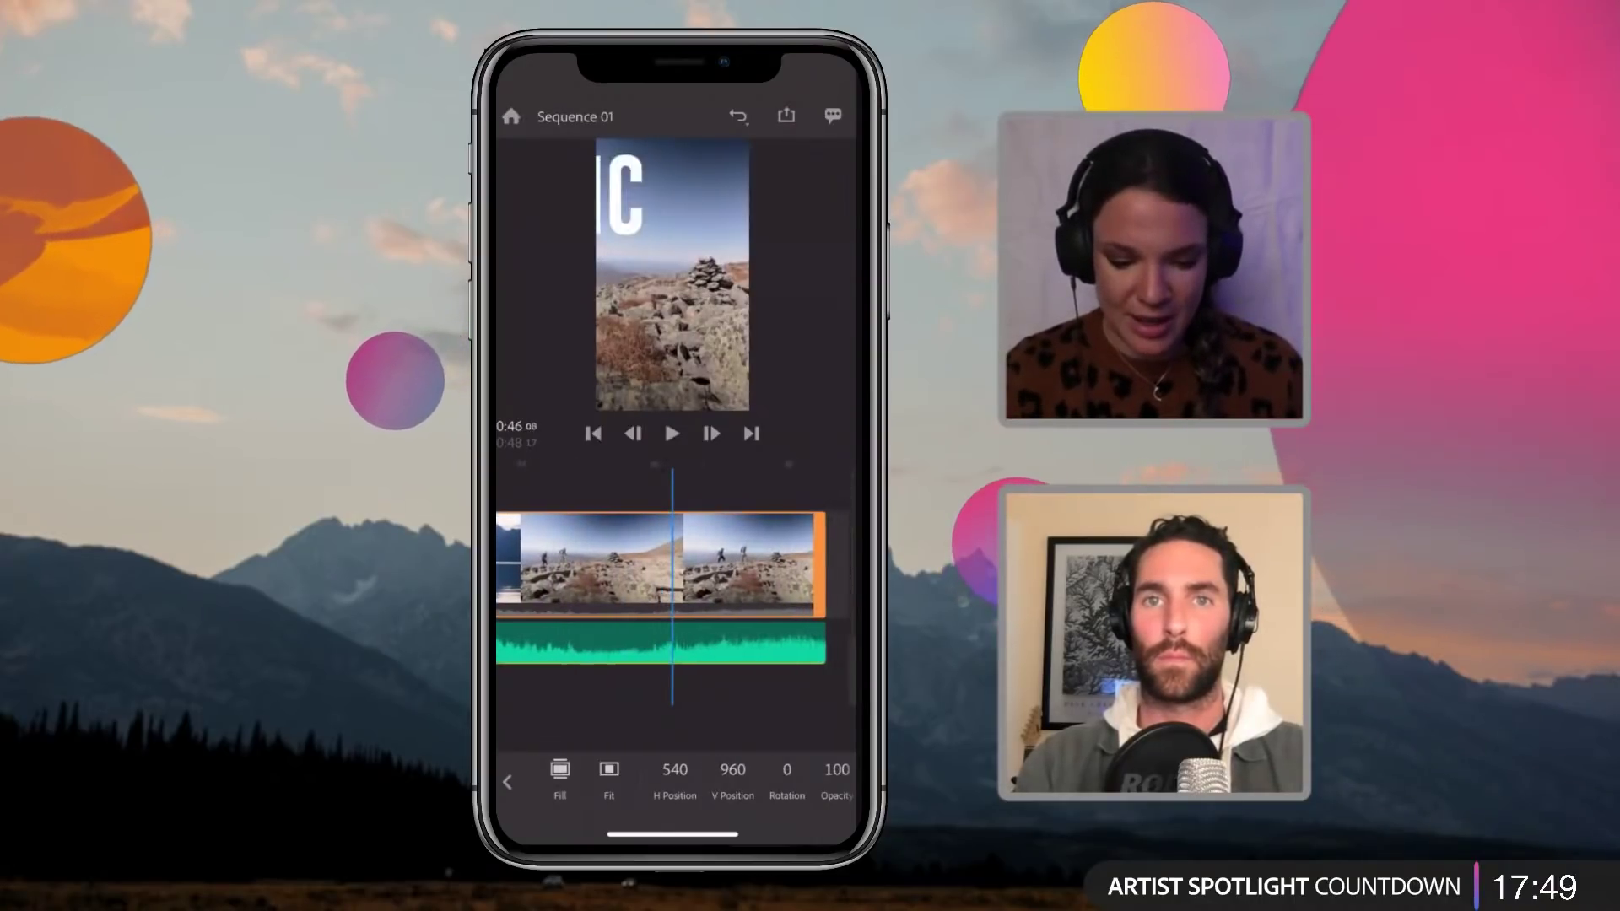
scroll(673, 588, left, 2)
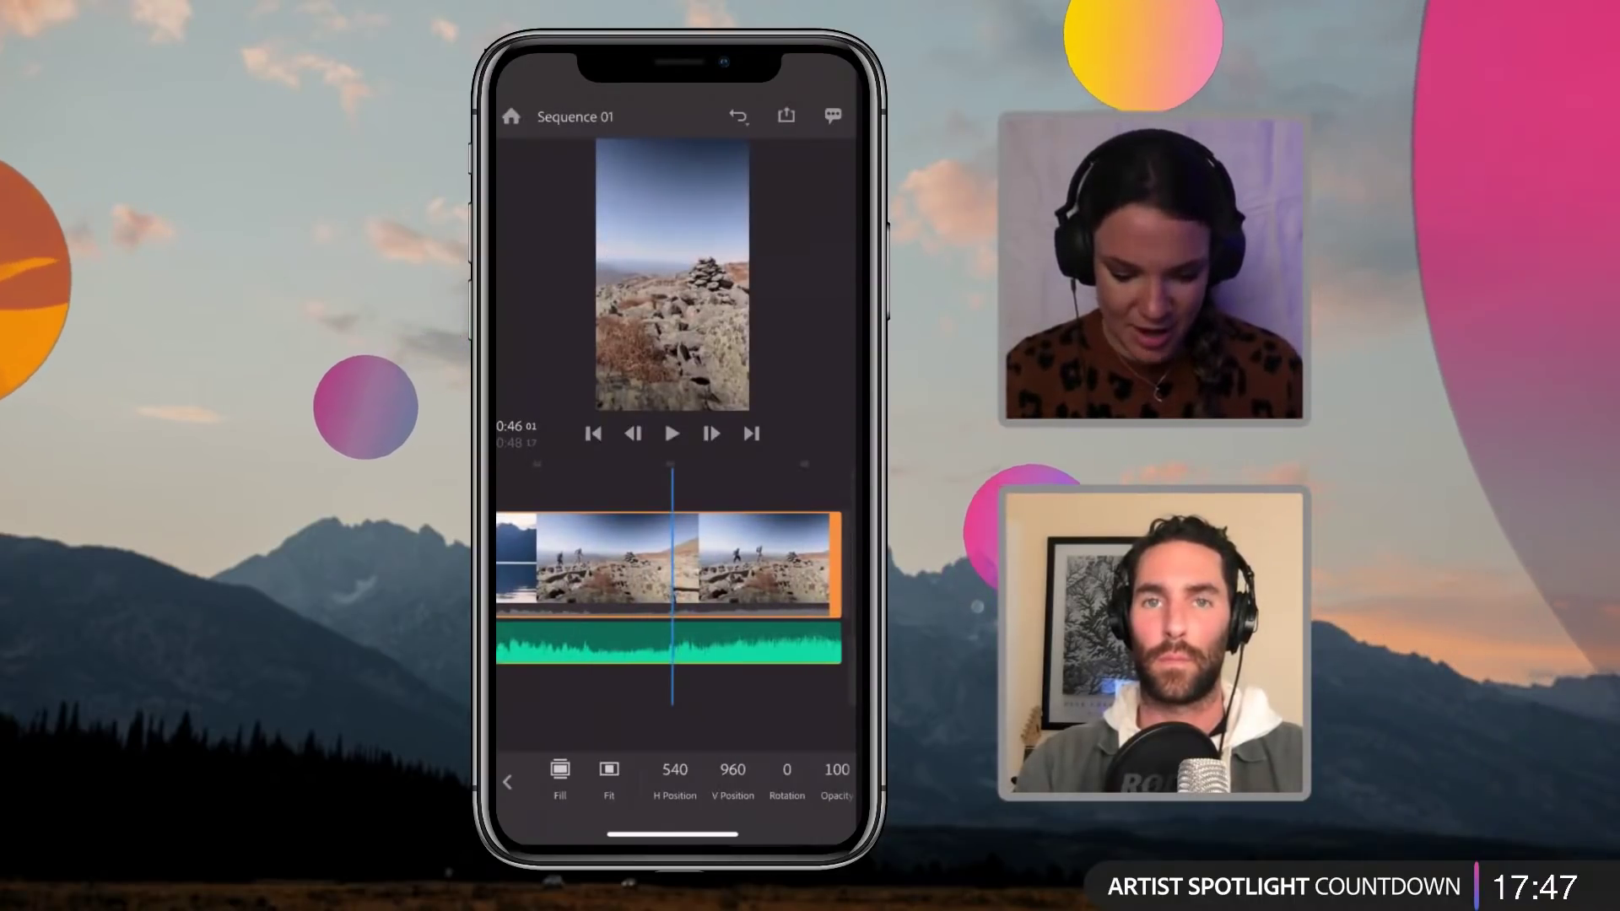
click(508, 782)
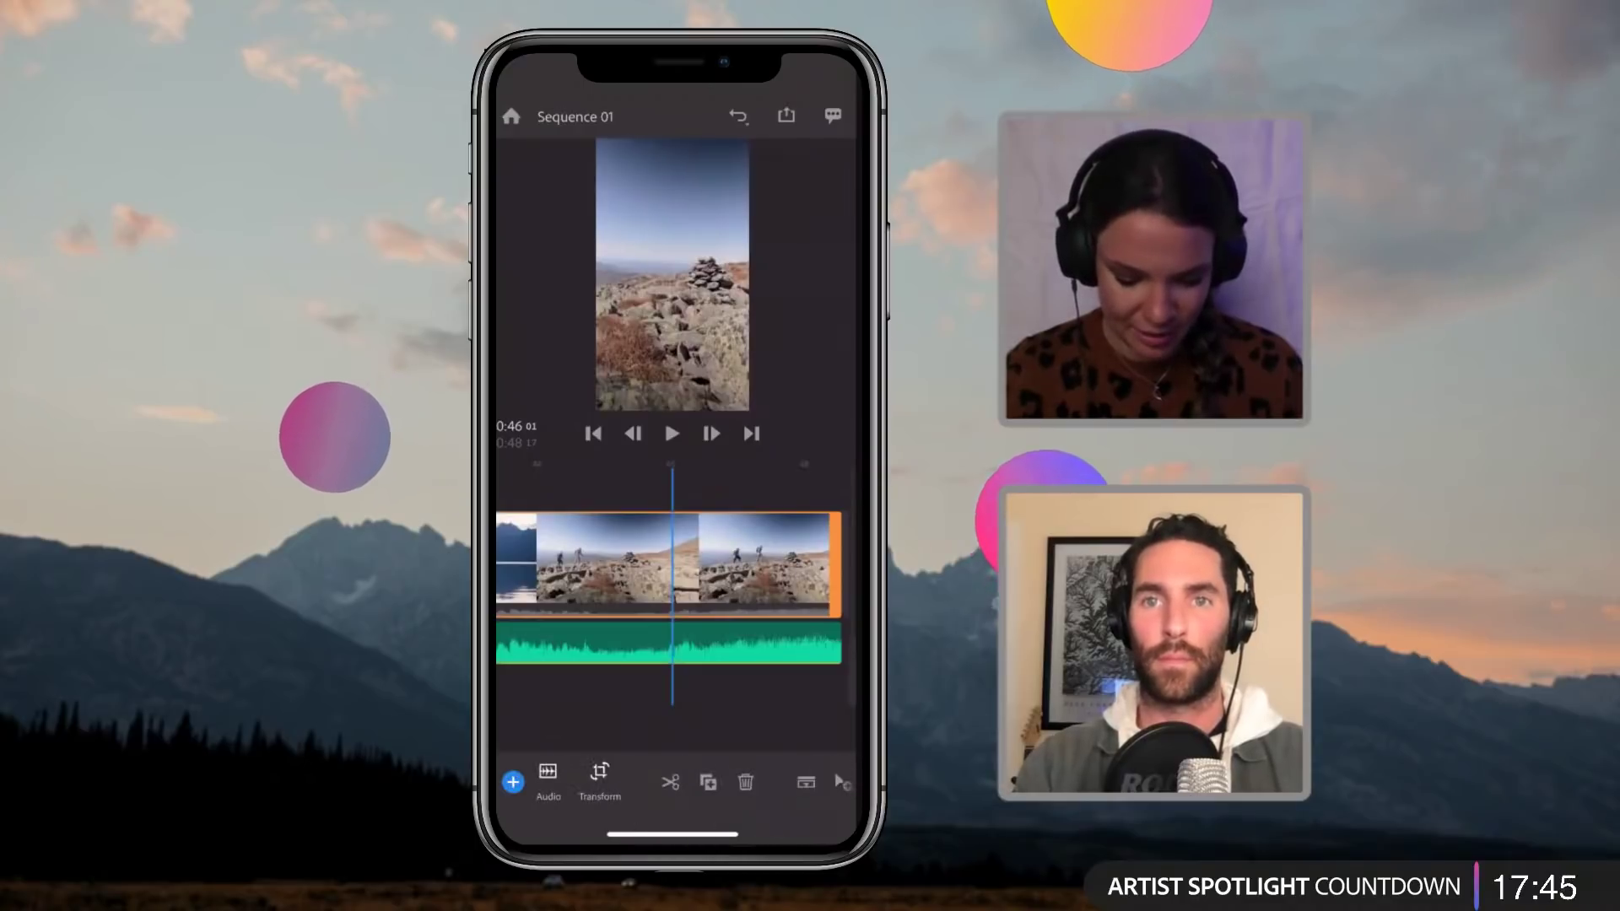
click(670, 782)
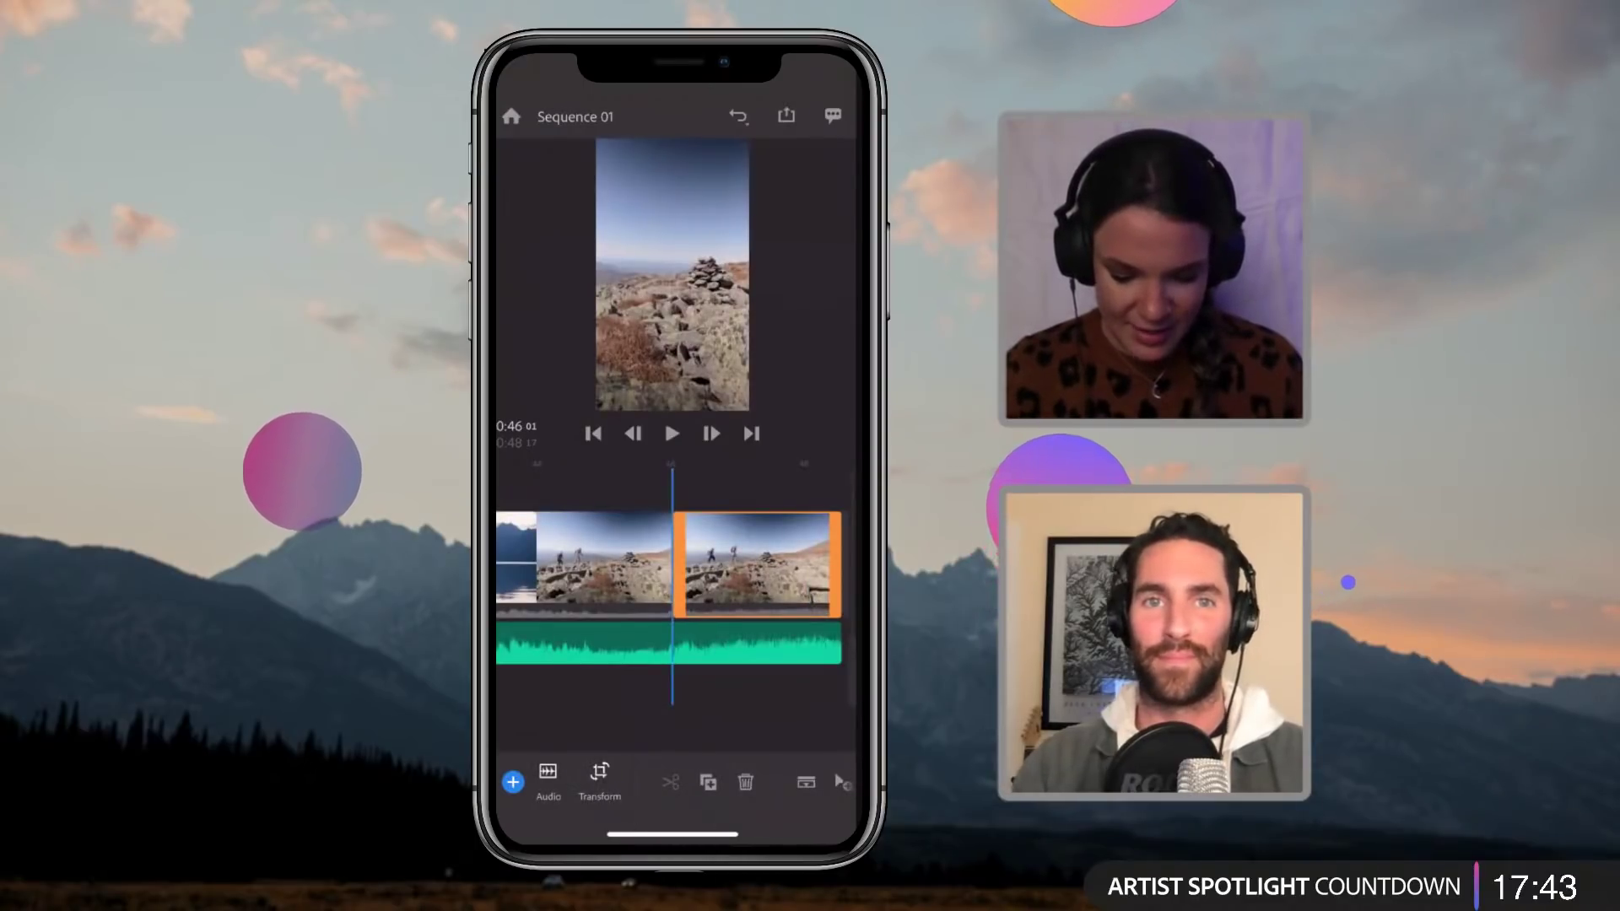
Step: Set the split-off closing title clip to Fit framing and check the whole title along the timeline
click(599, 780)
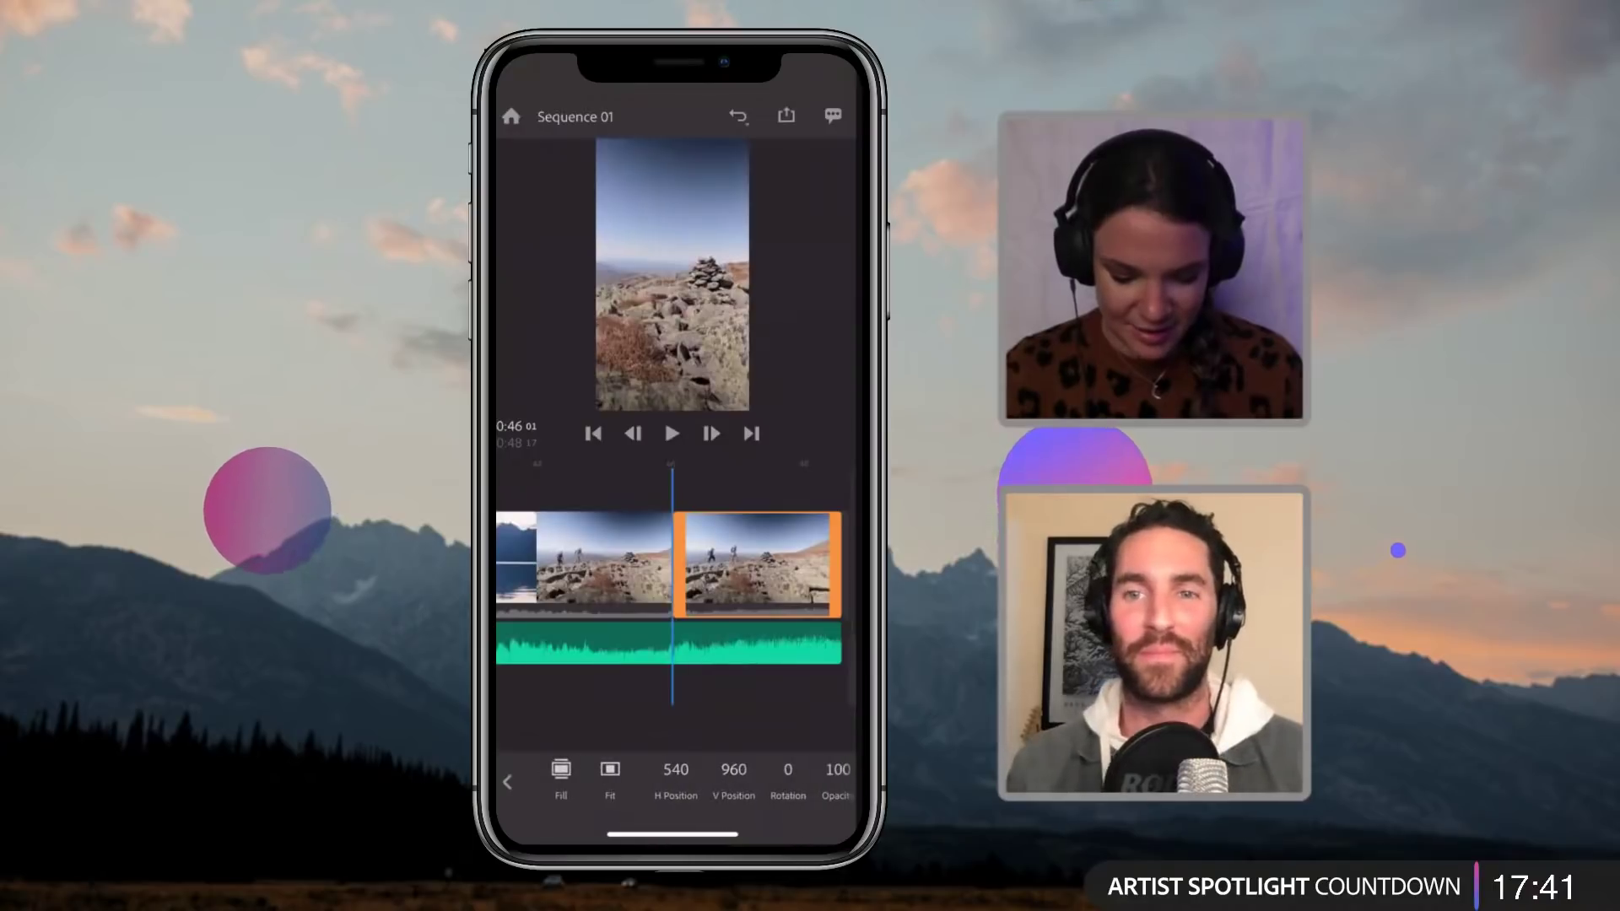
click(608, 777)
drag(734, 565, 678, 565)
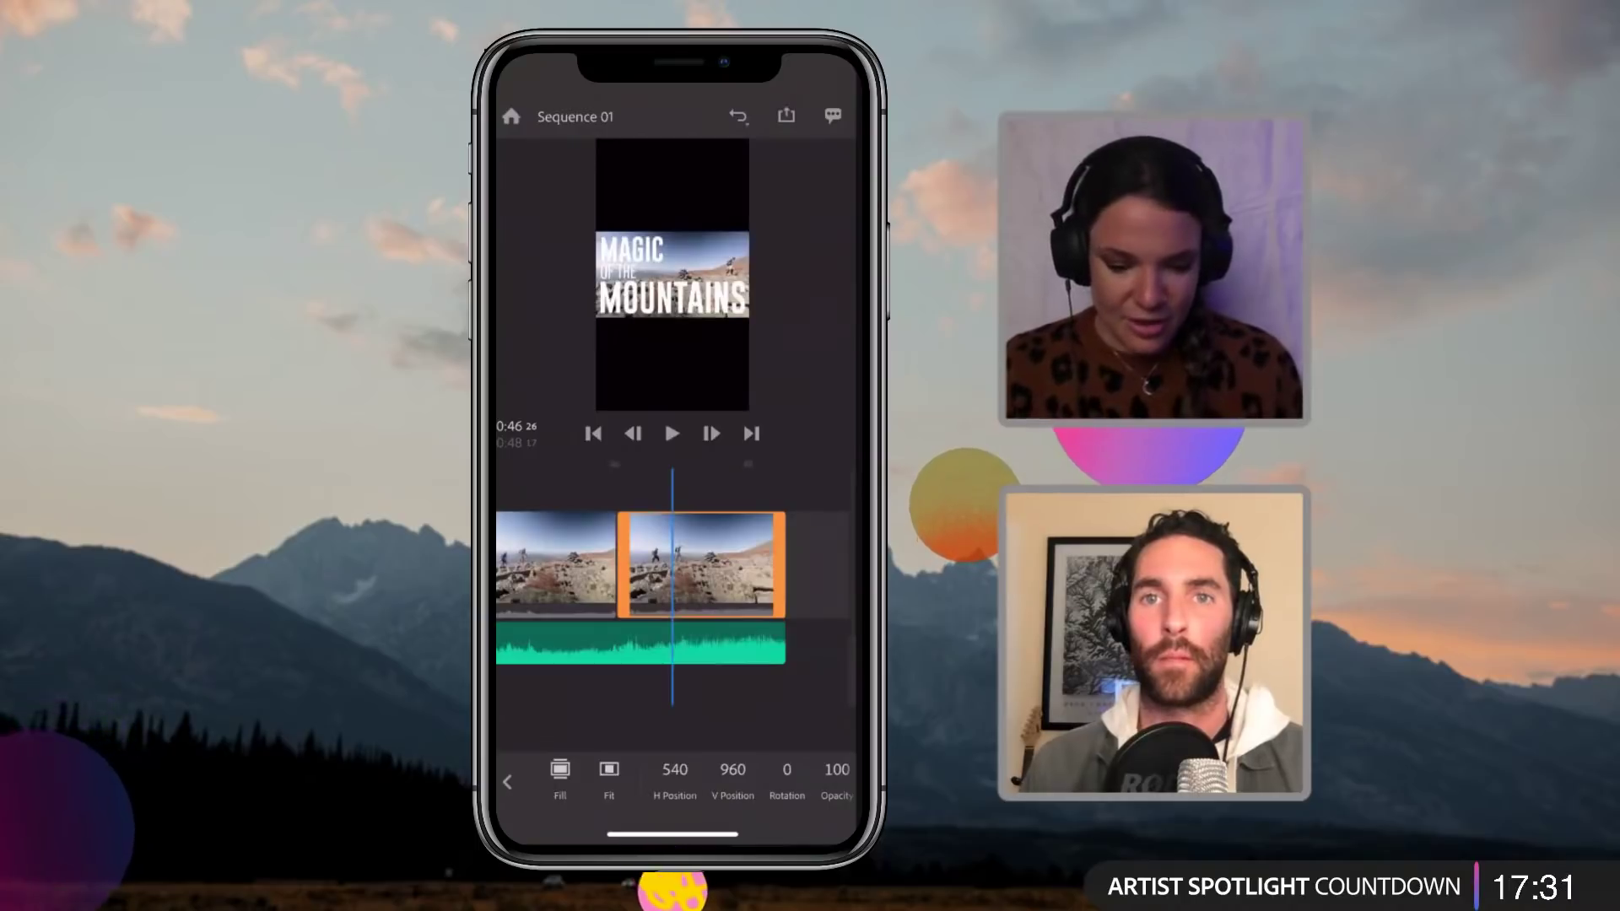
drag(591, 565, 797, 566)
Step: Leave the sequence, start a new project with Add Media, and choose the snowy forest video from the local Videos
click(512, 117)
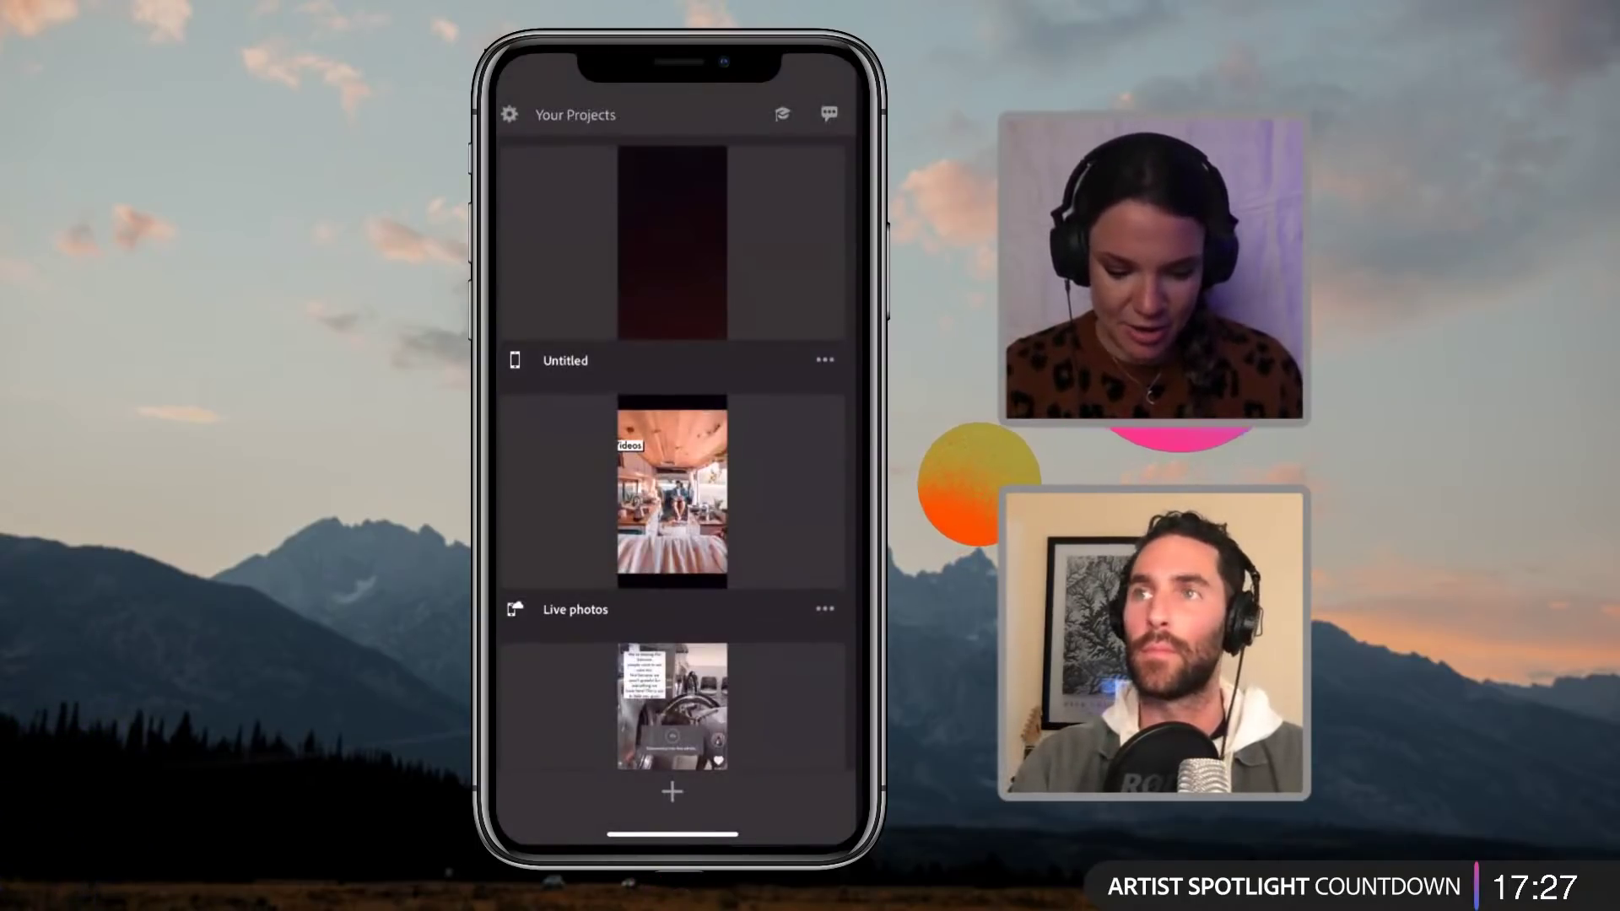
click(672, 792)
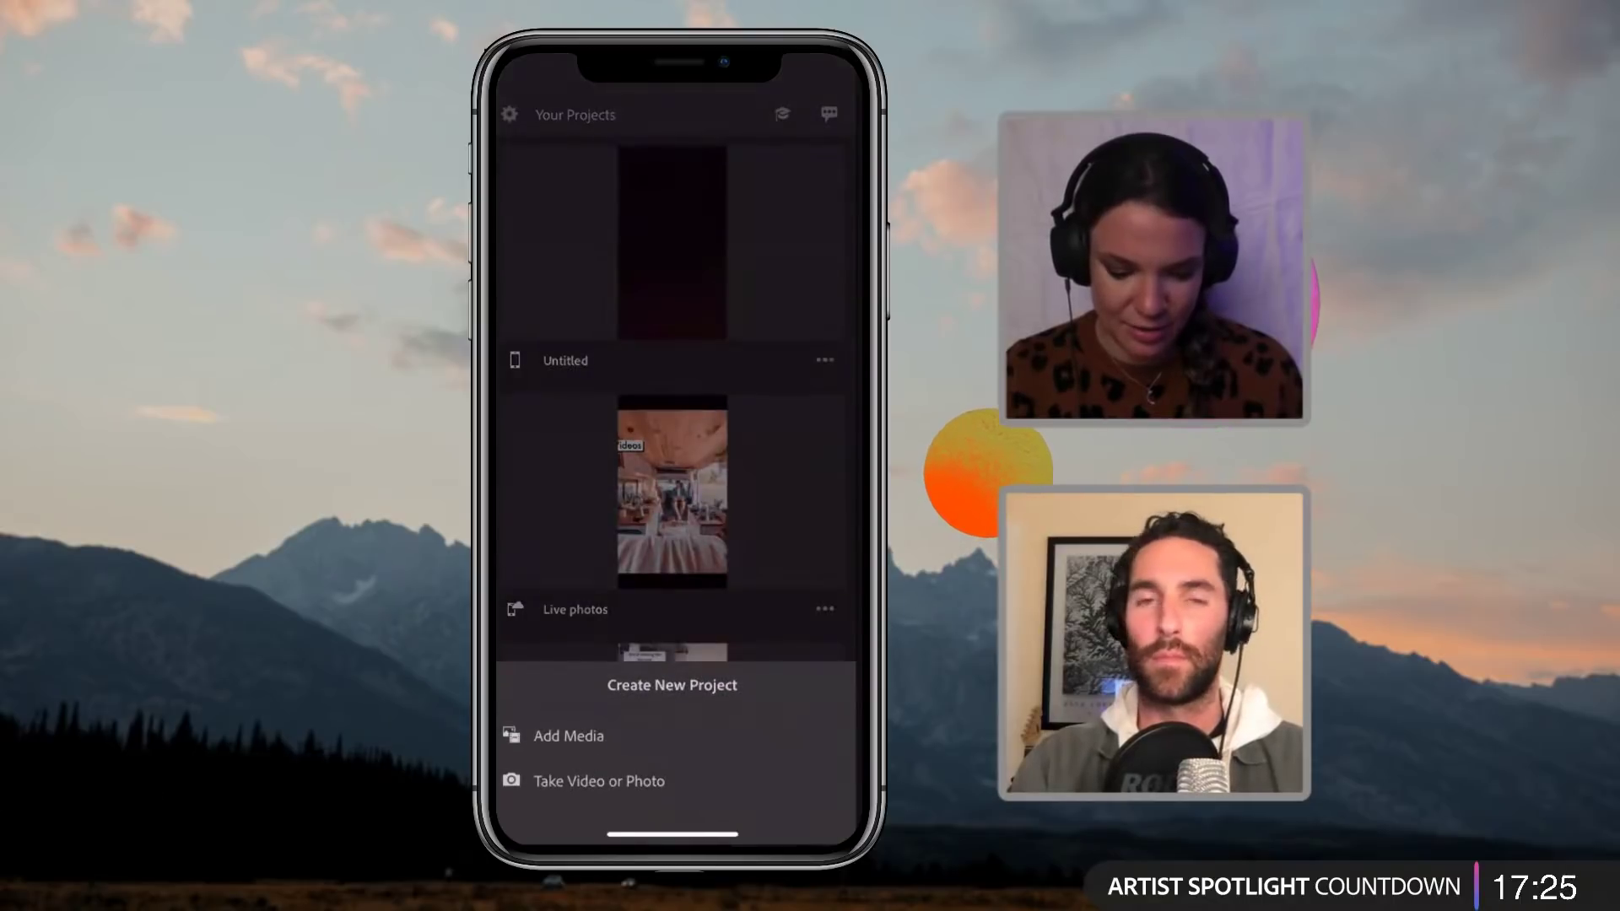
click(569, 736)
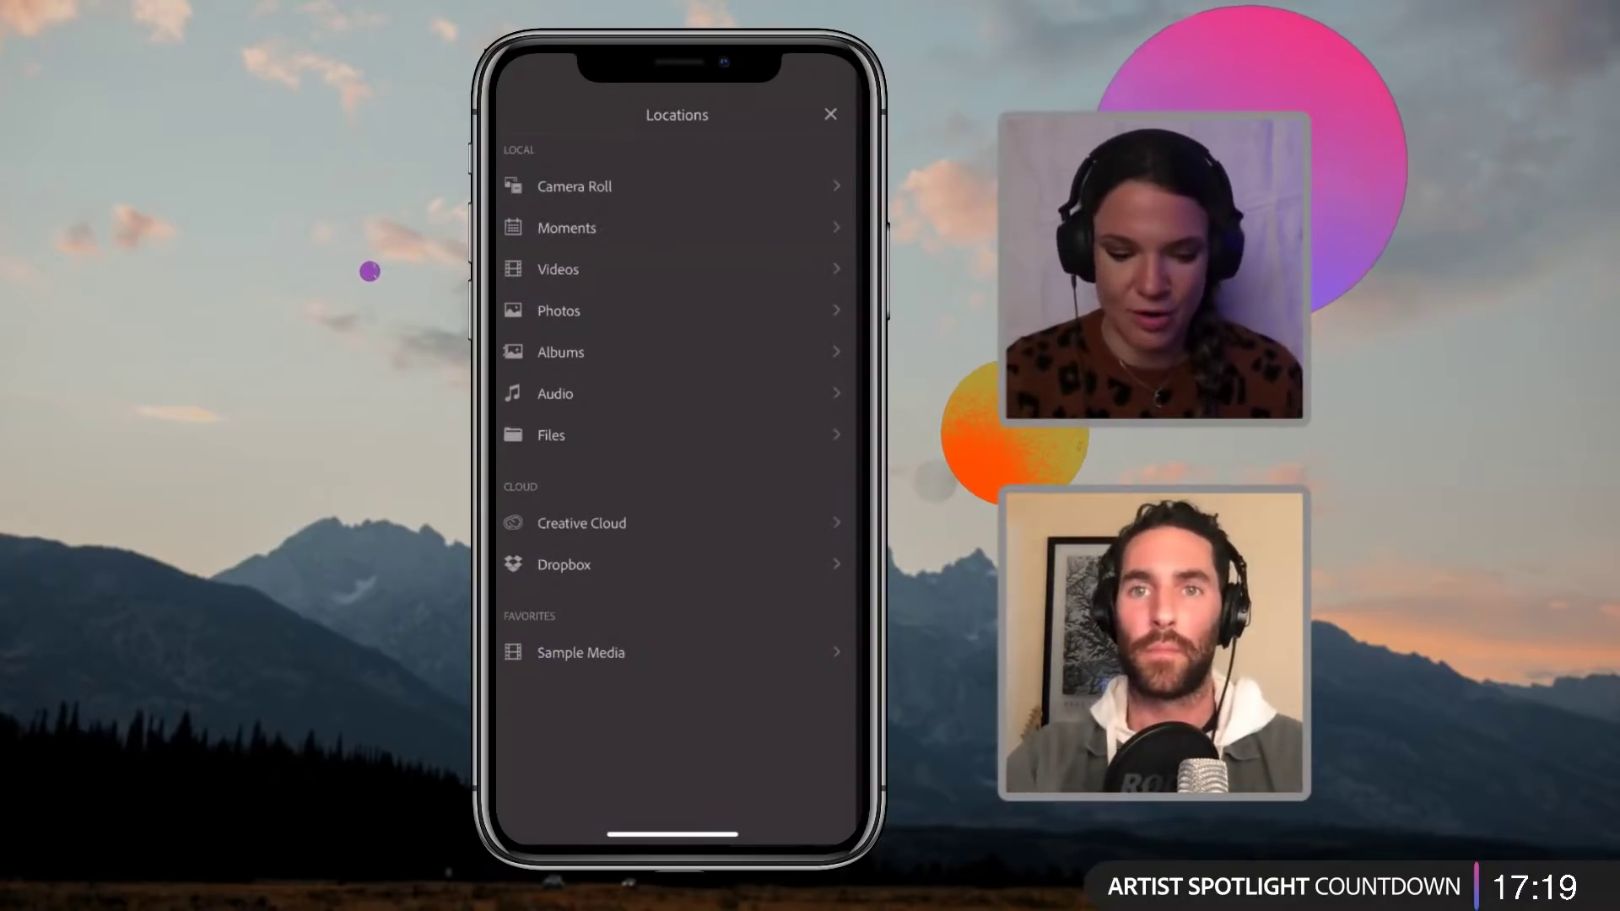
click(558, 269)
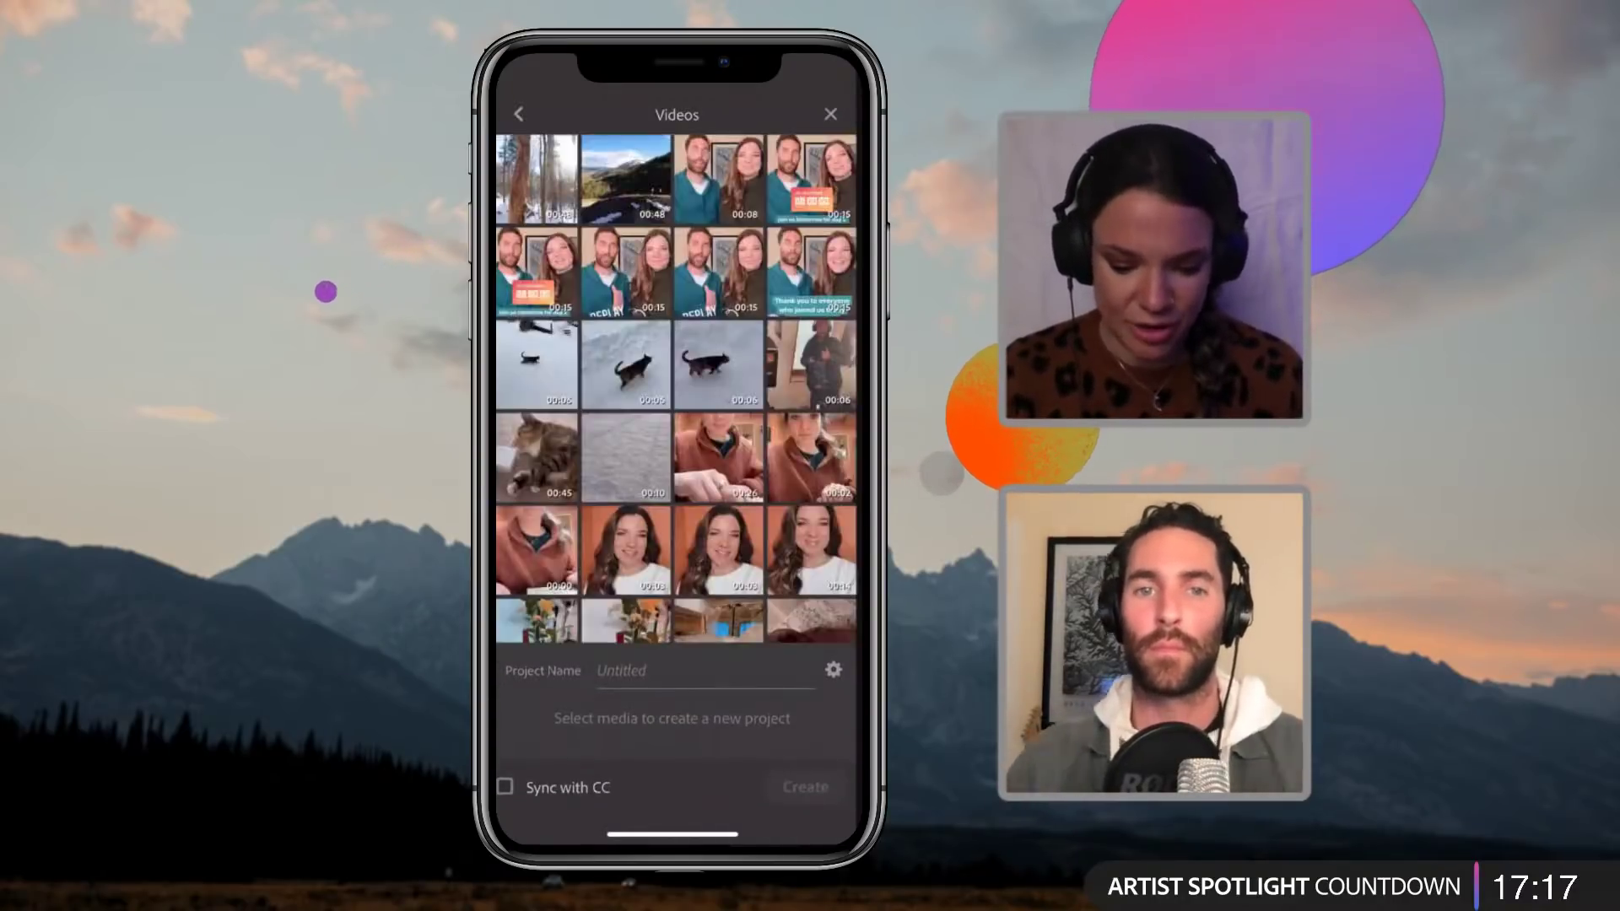
click(537, 179)
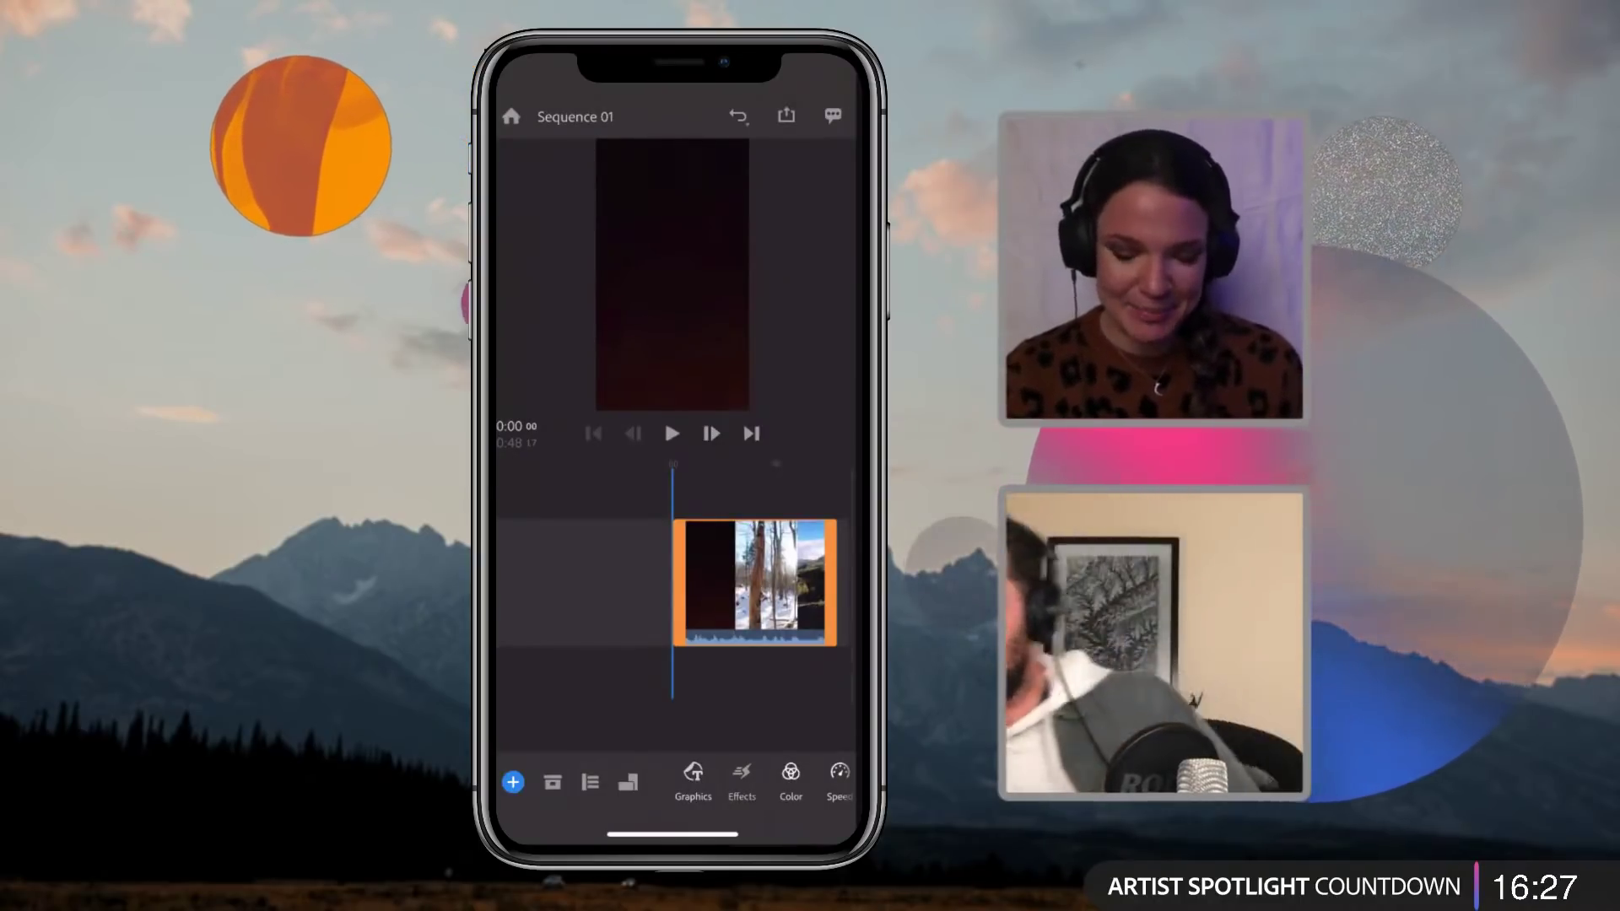
Step: Browse the title templates and add the centred TITLE/SUBTITLE graphic over the rocky summit shot at 0:45 28
drag(751, 583, 712, 582)
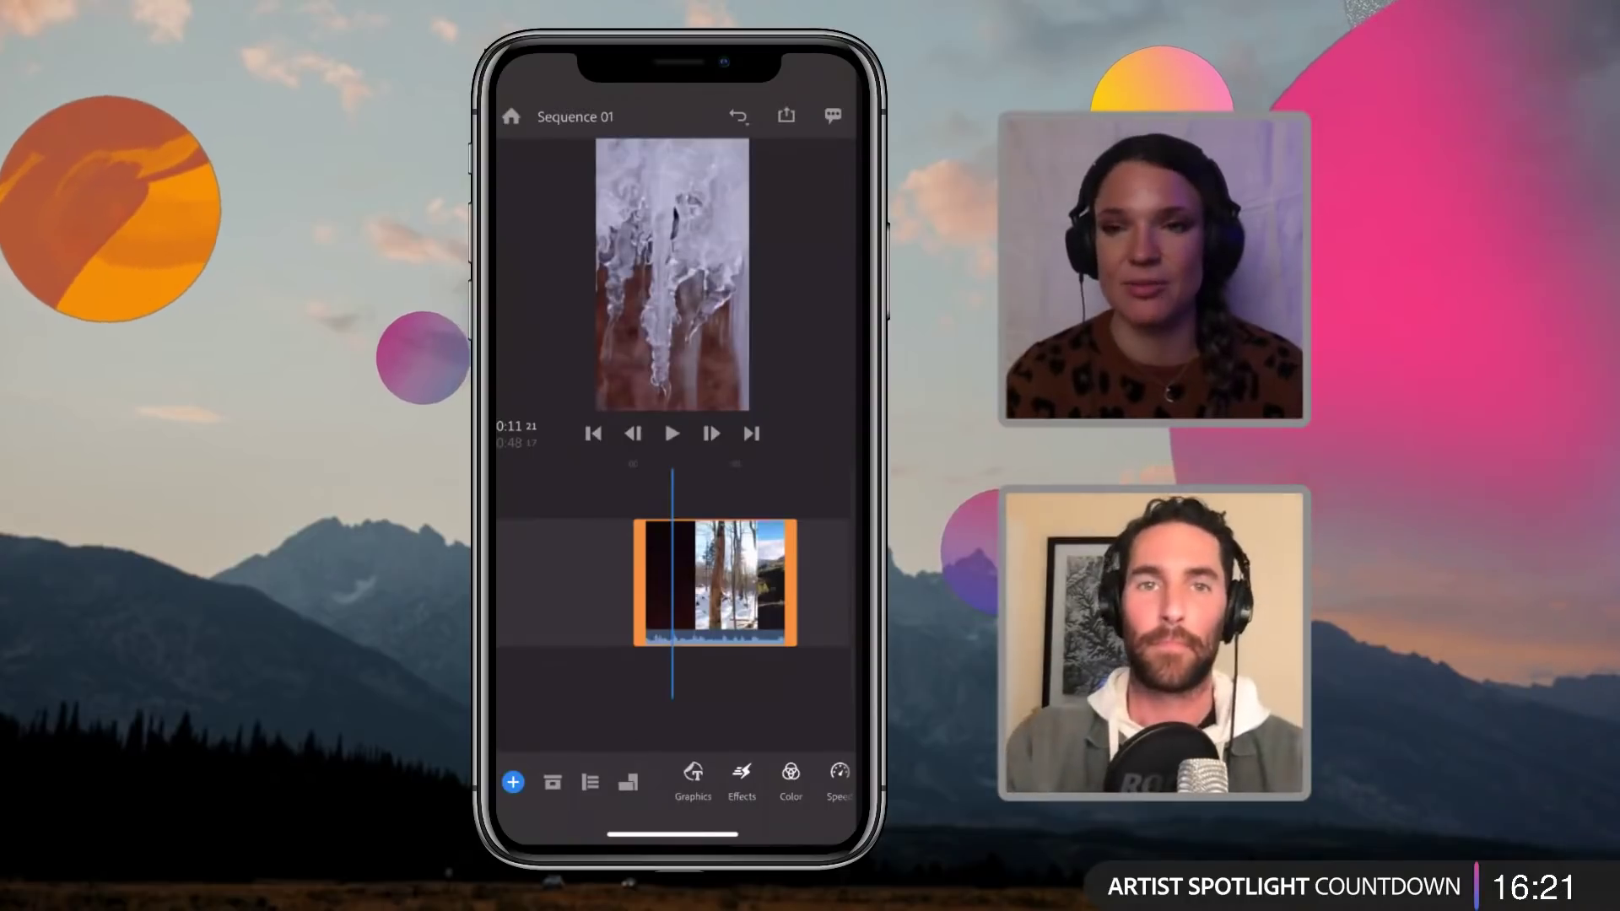
drag(751, 582, 663, 582)
scroll(673, 583, up, 5)
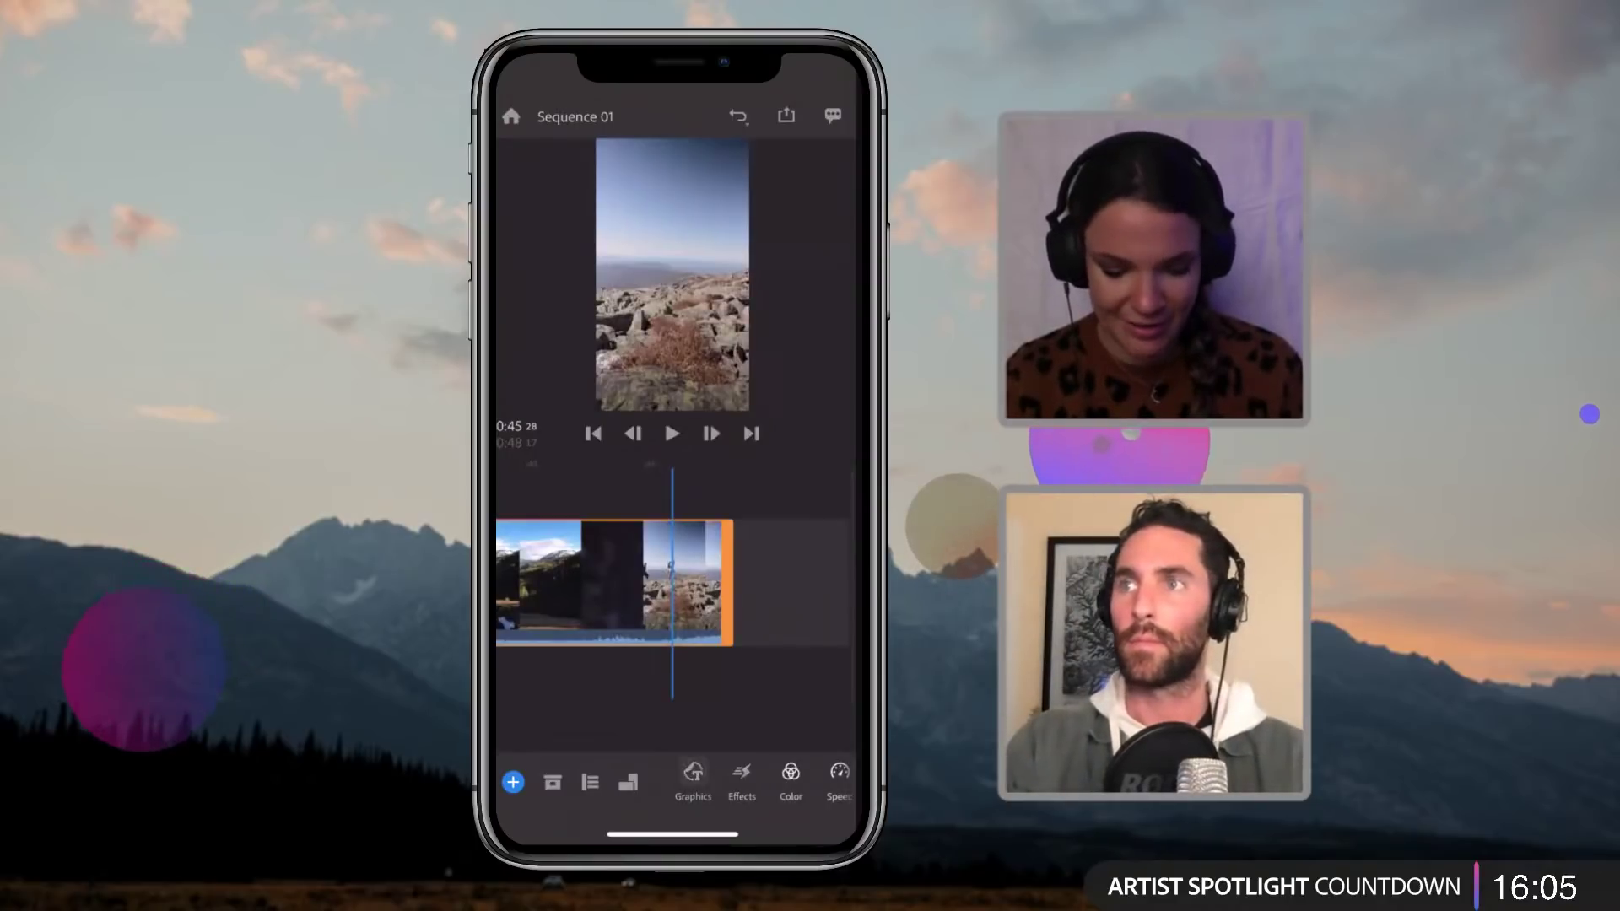
click(693, 781)
click(567, 775)
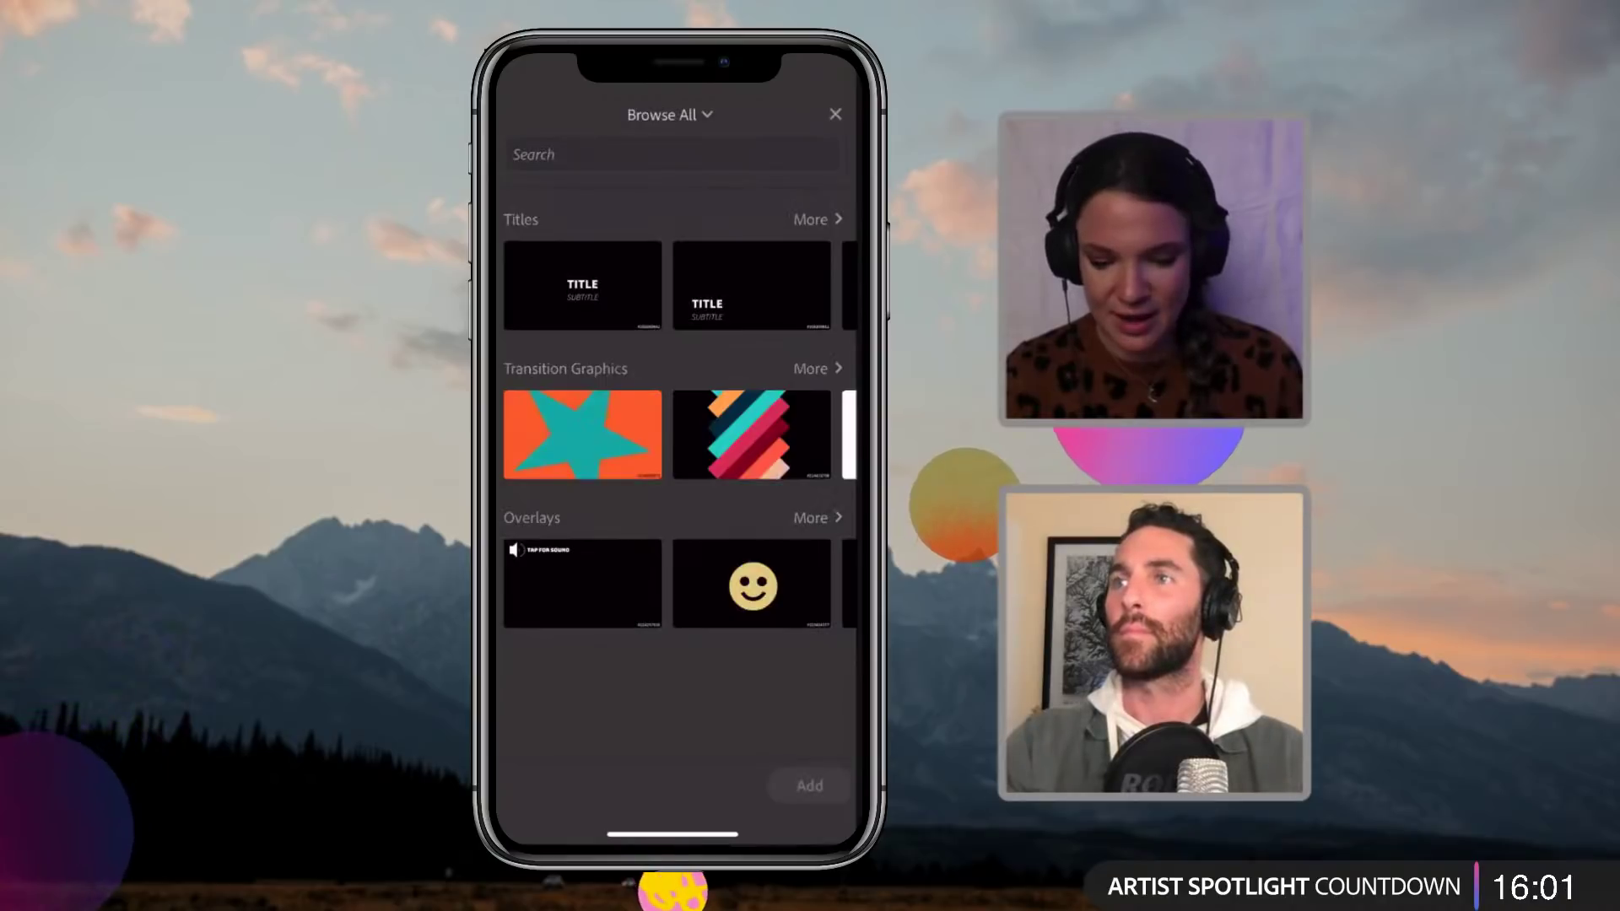
scroll(675, 285, right, 3)
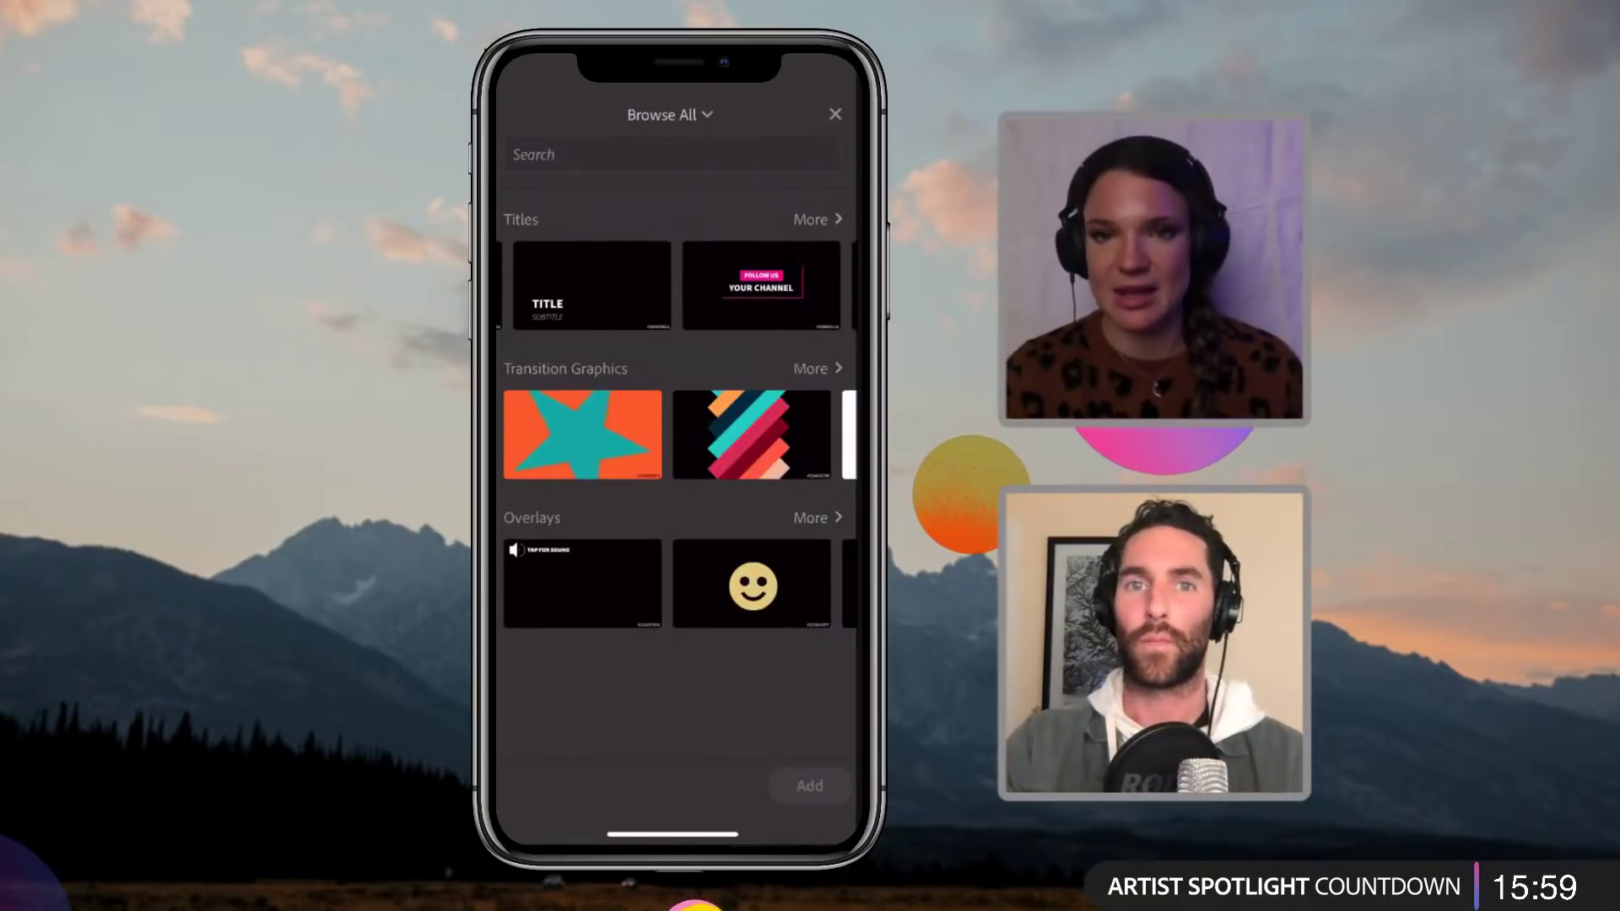
scroll(675, 285, right, 3)
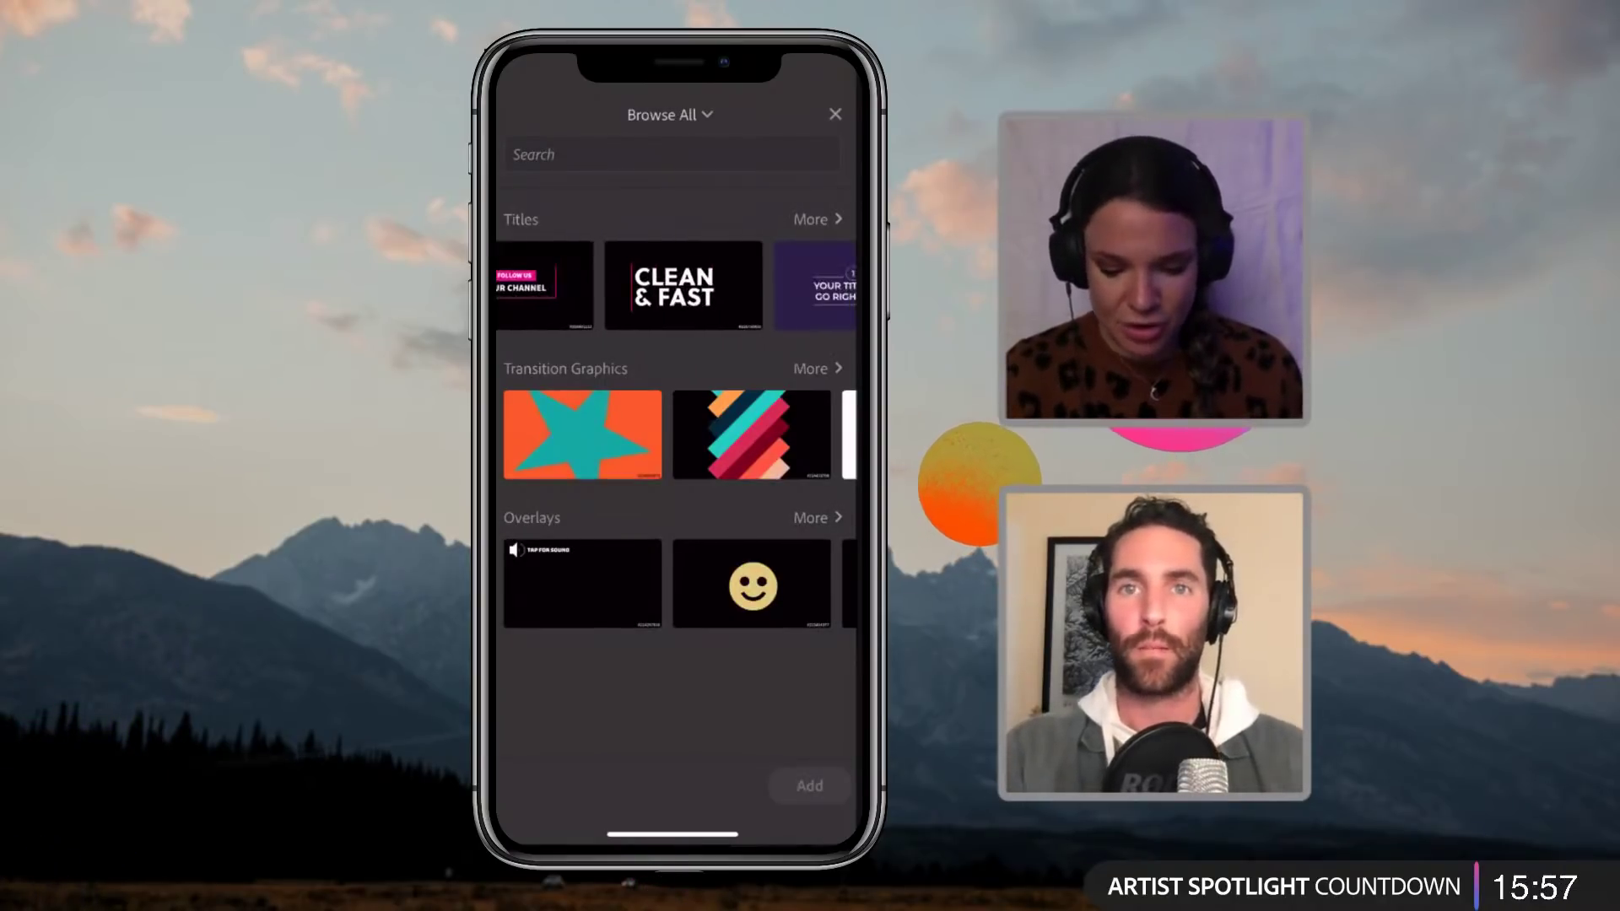
scroll(675, 285, right, 5)
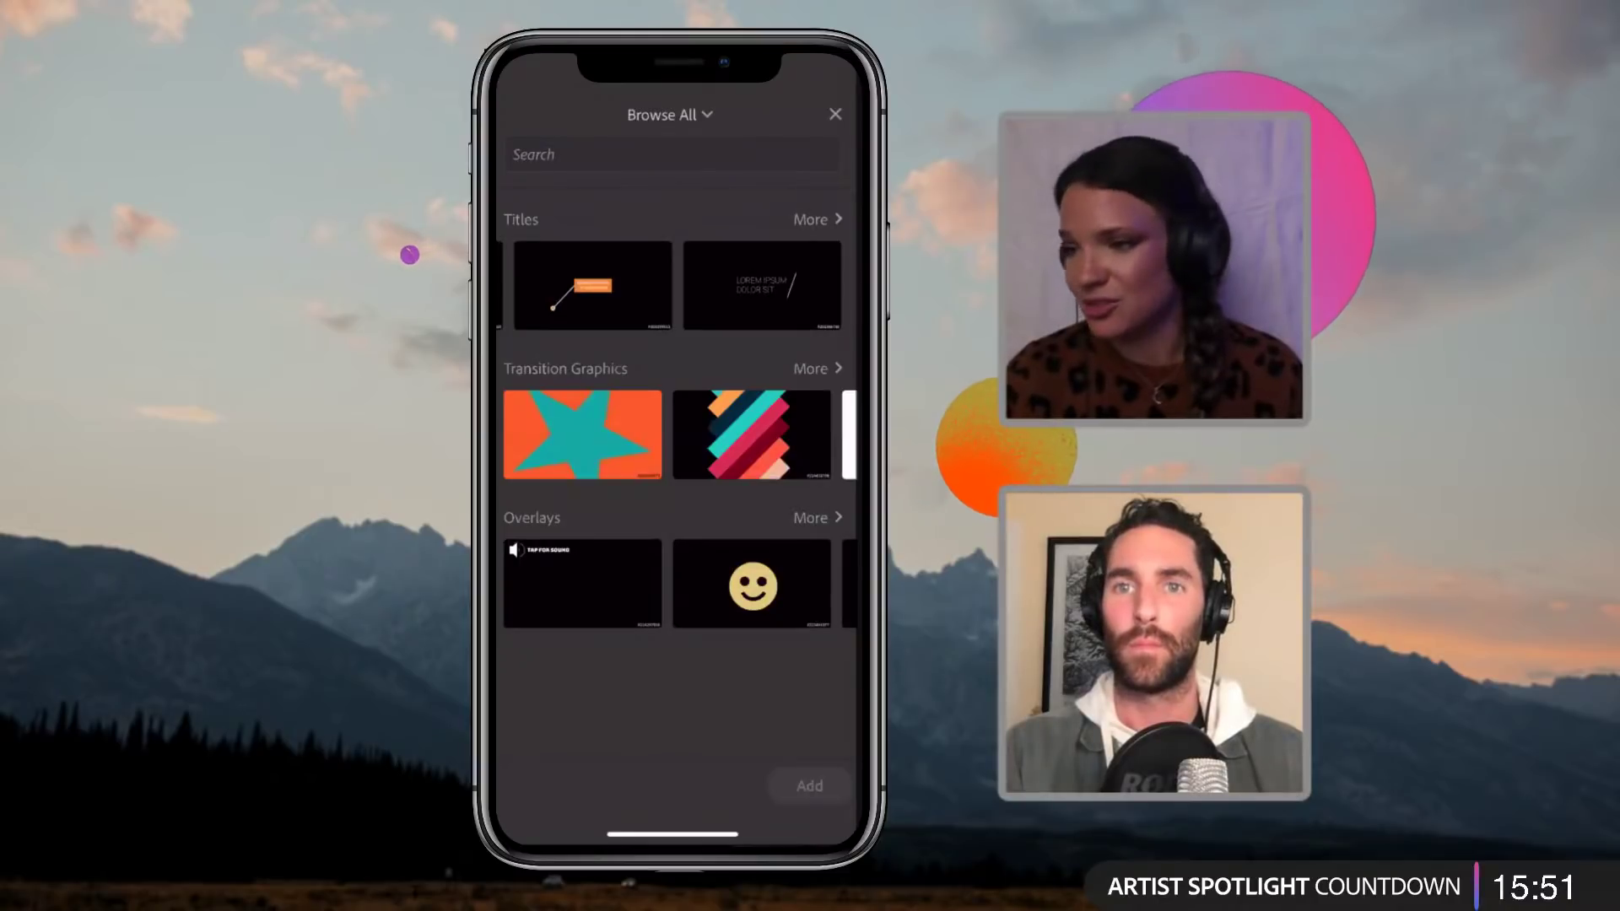
scroll(676, 285, right, 4)
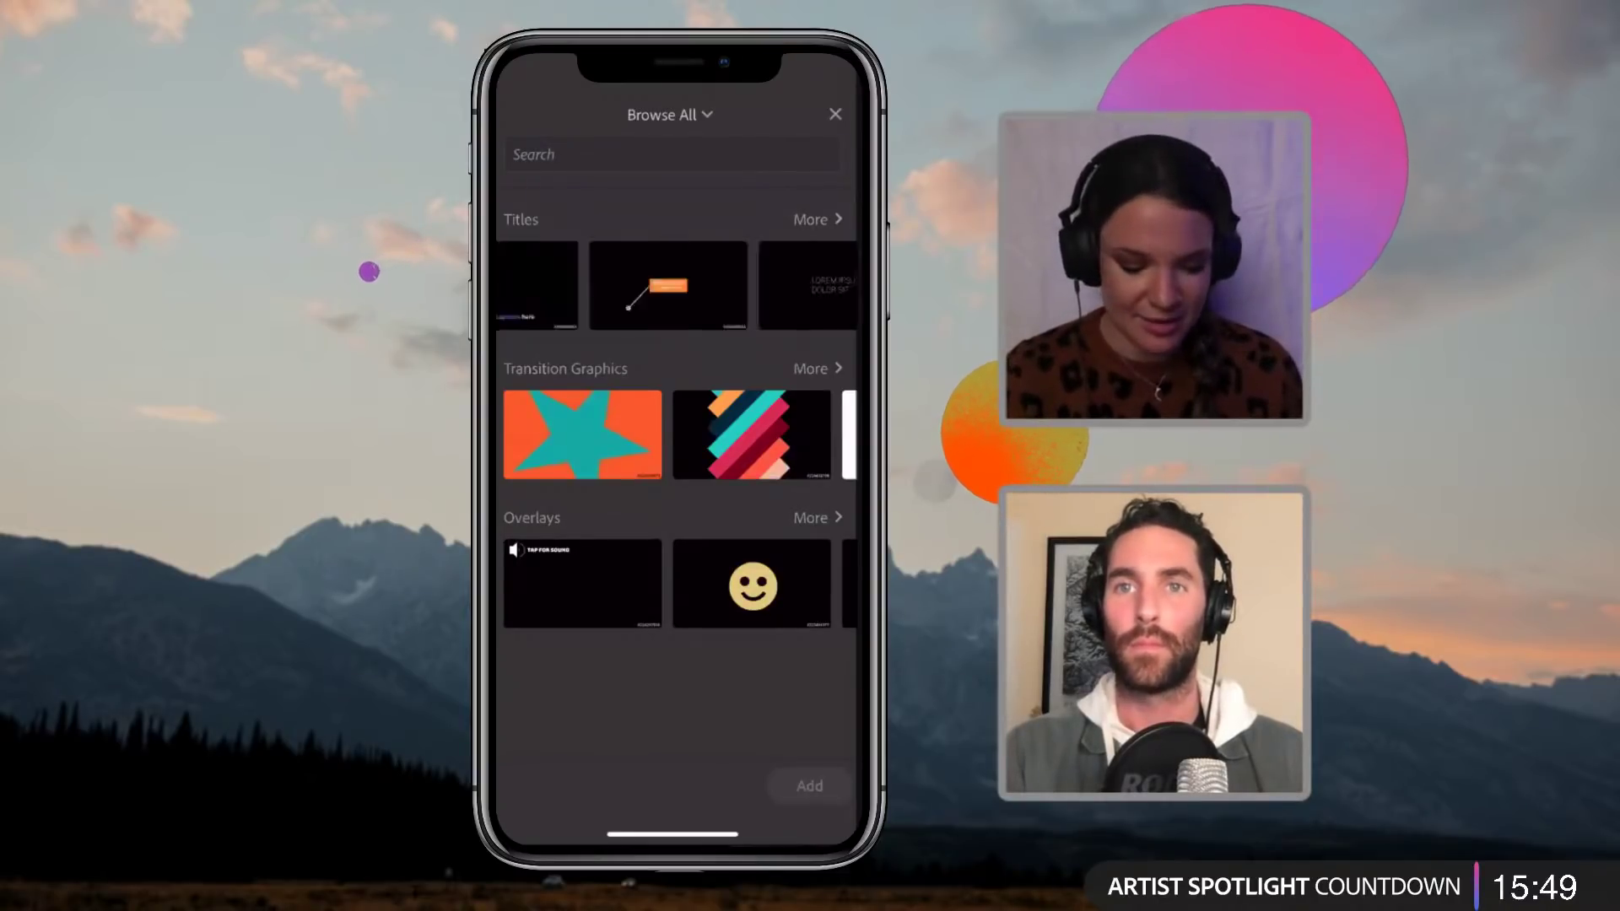
click(582, 285)
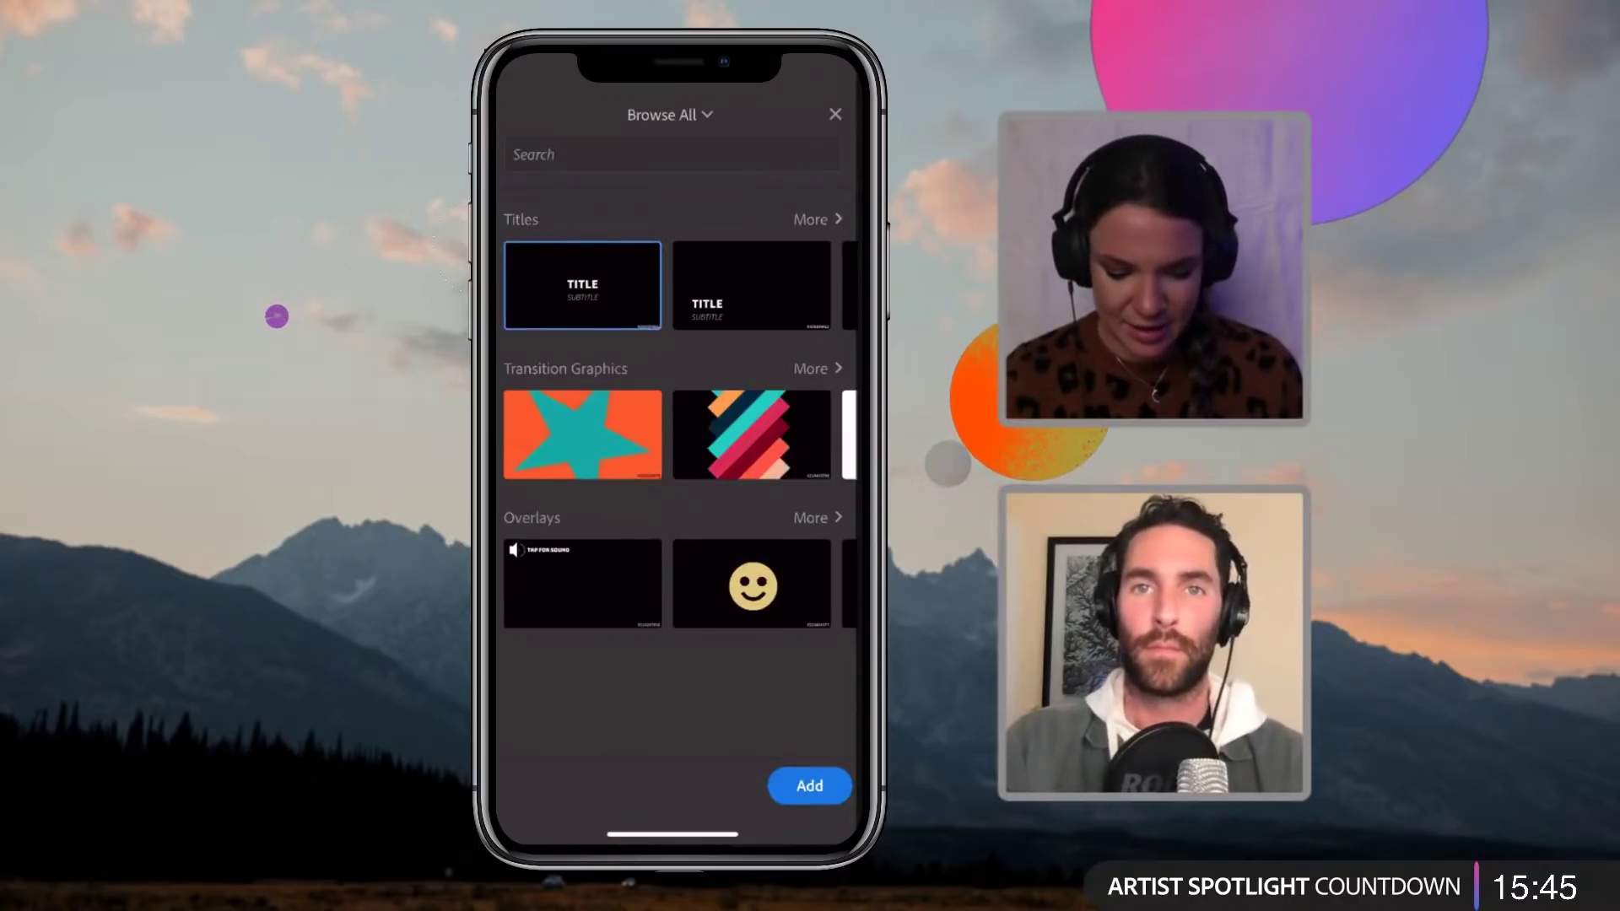
click(810, 785)
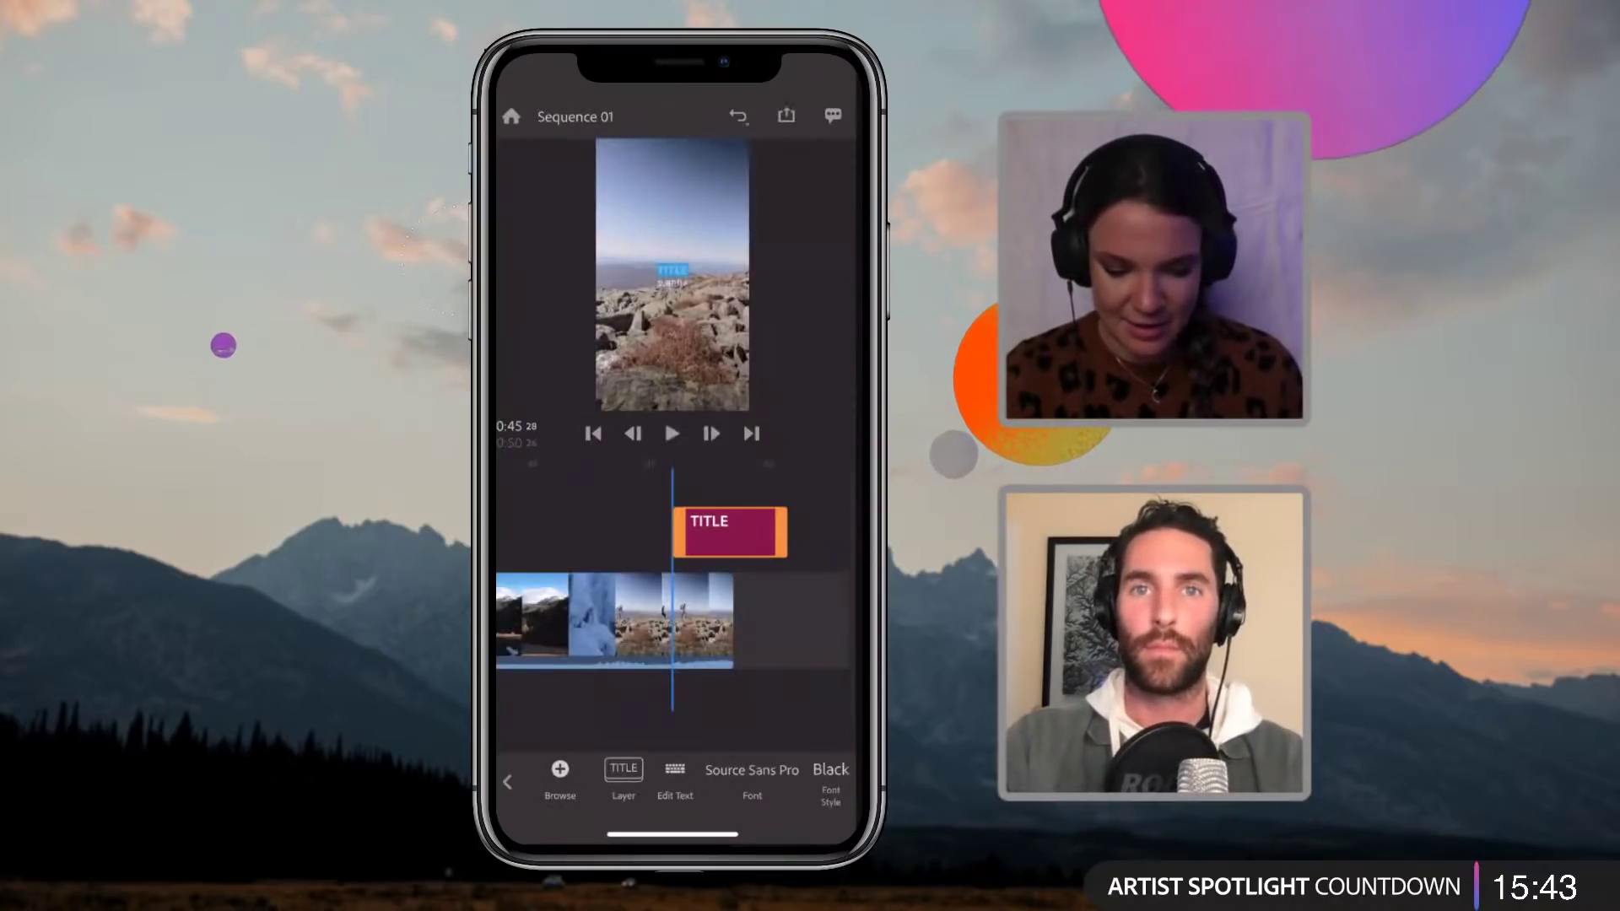
Step: Replace the main title text with "Leave The Map"
click(676, 776)
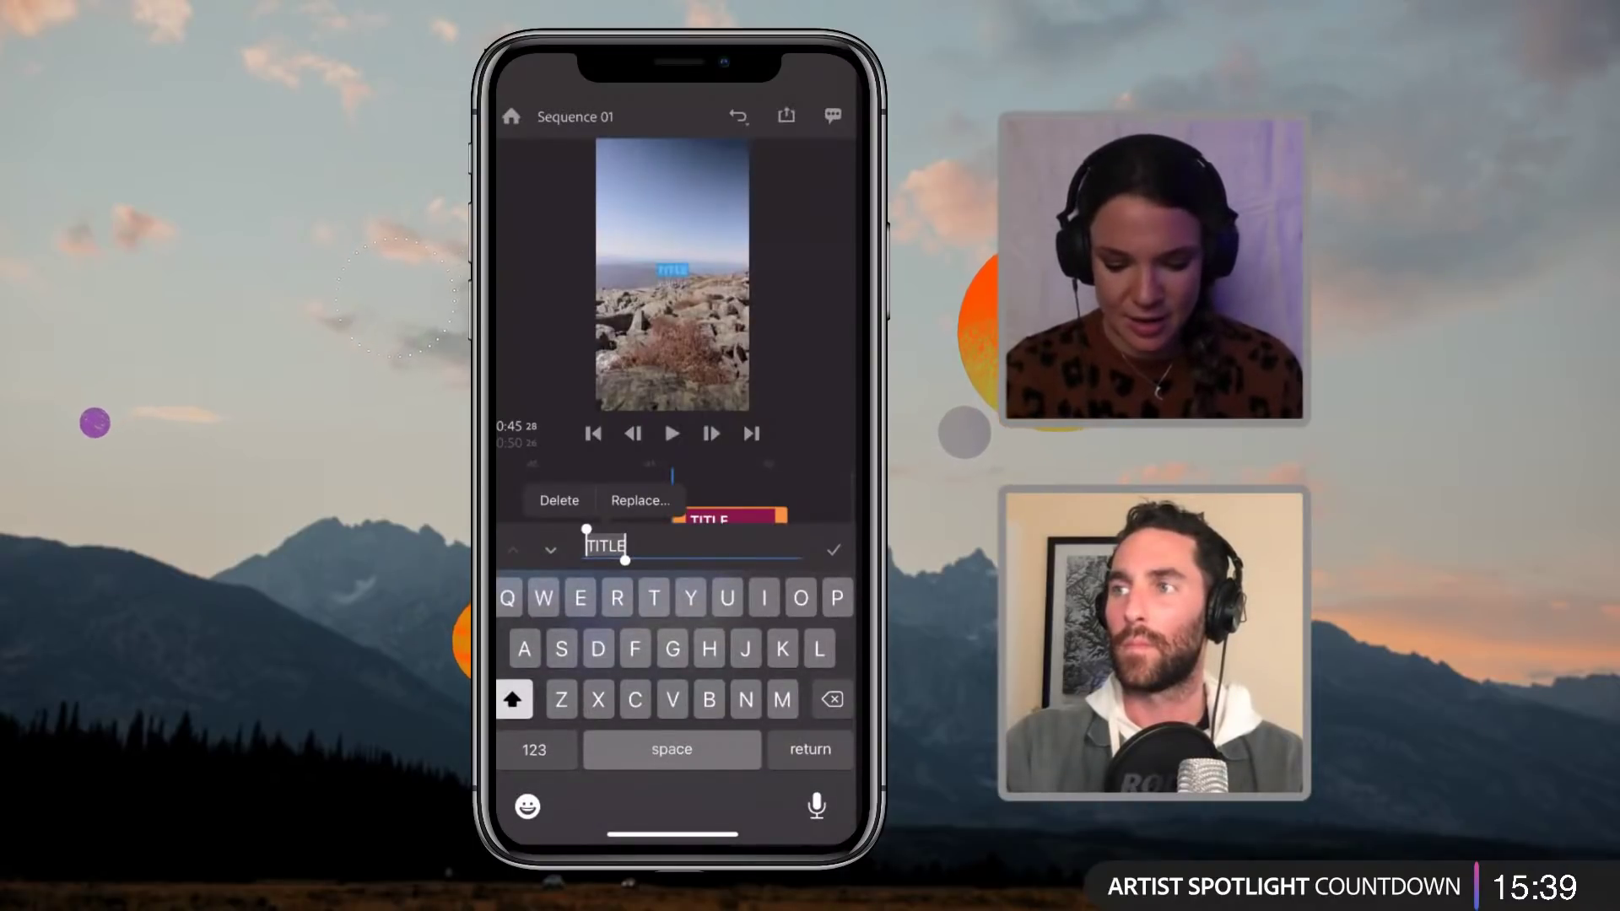
text(L)
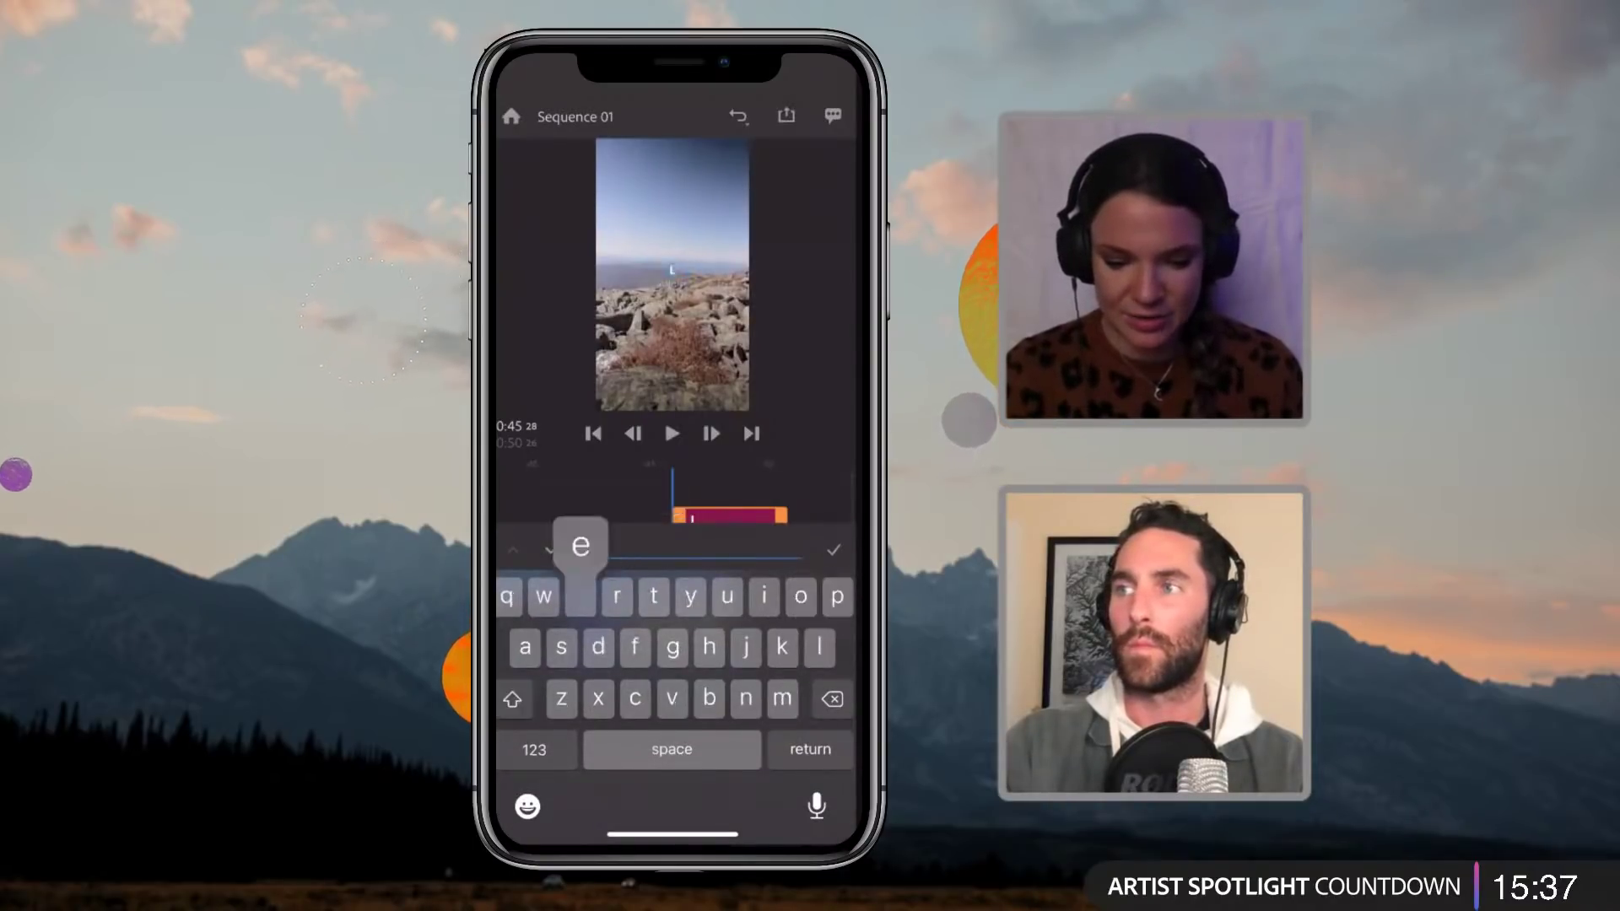
text(eave T)
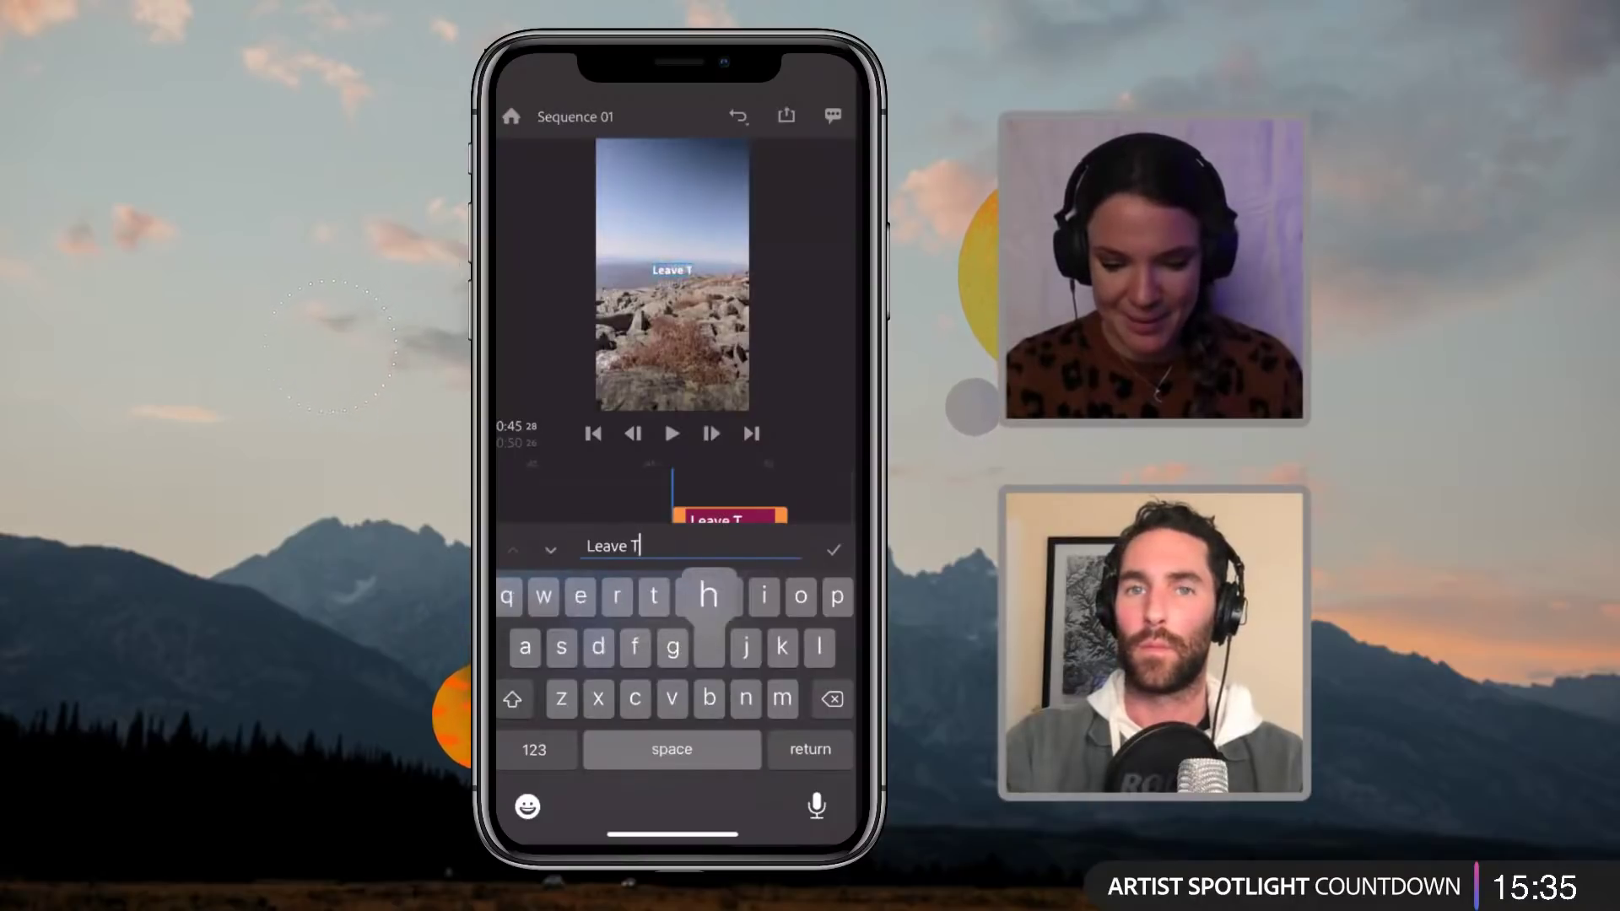
text(he Map)
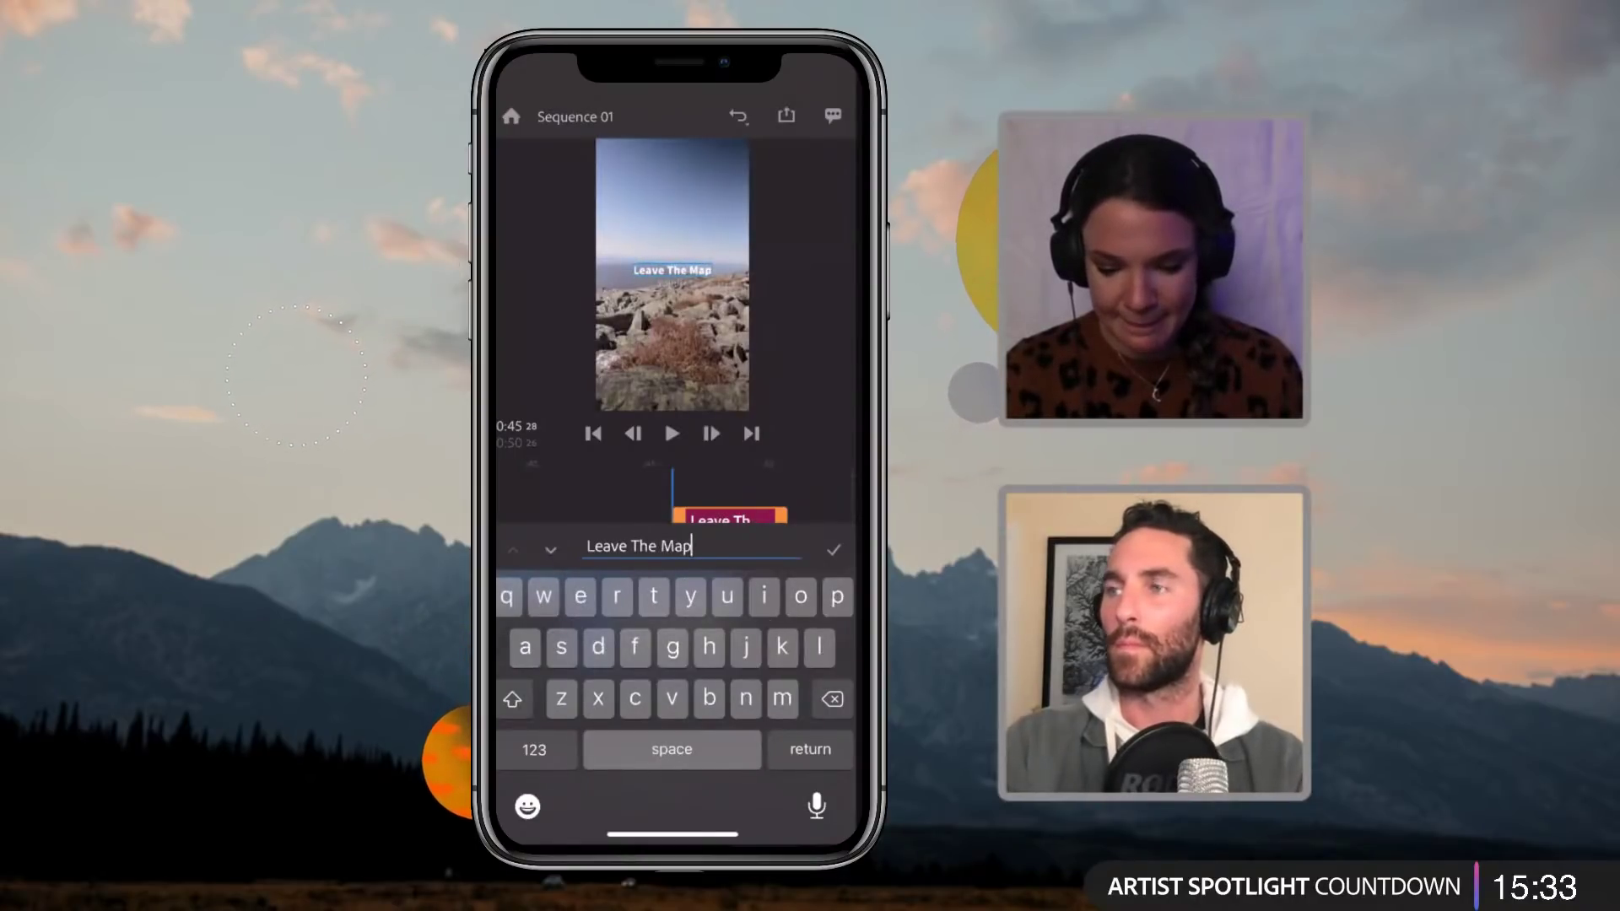
key(Return)
click(727, 780)
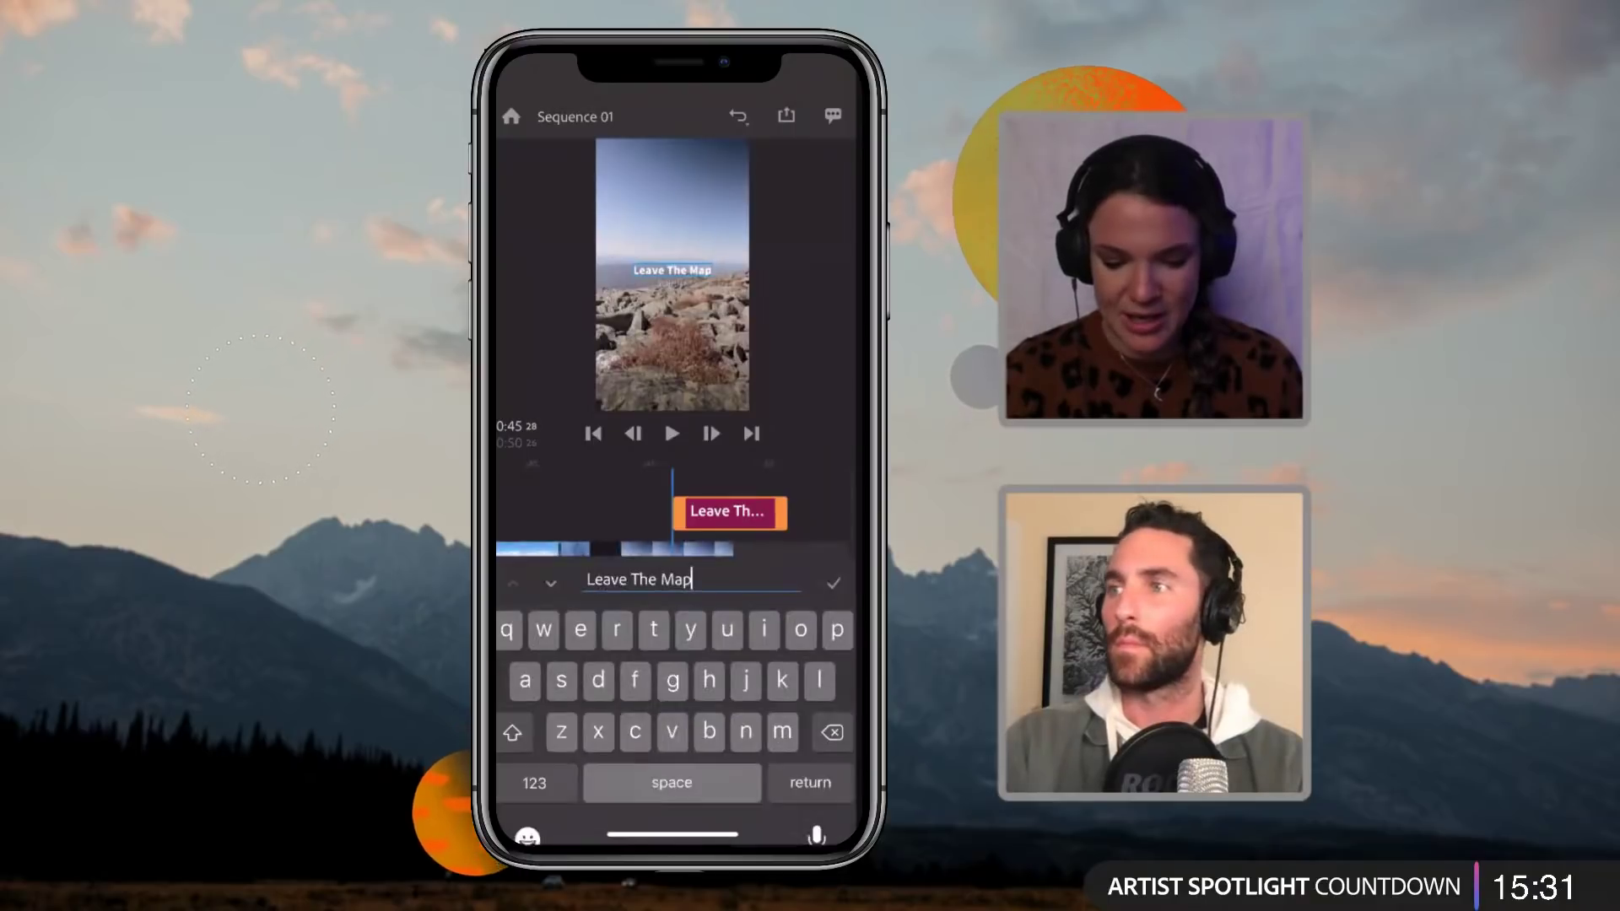
click(696, 547)
click(696, 546)
click(833, 550)
Step: Review the title's font, size, spacing and colour options, then leave the graphics settings
scroll(675, 781, right, 3)
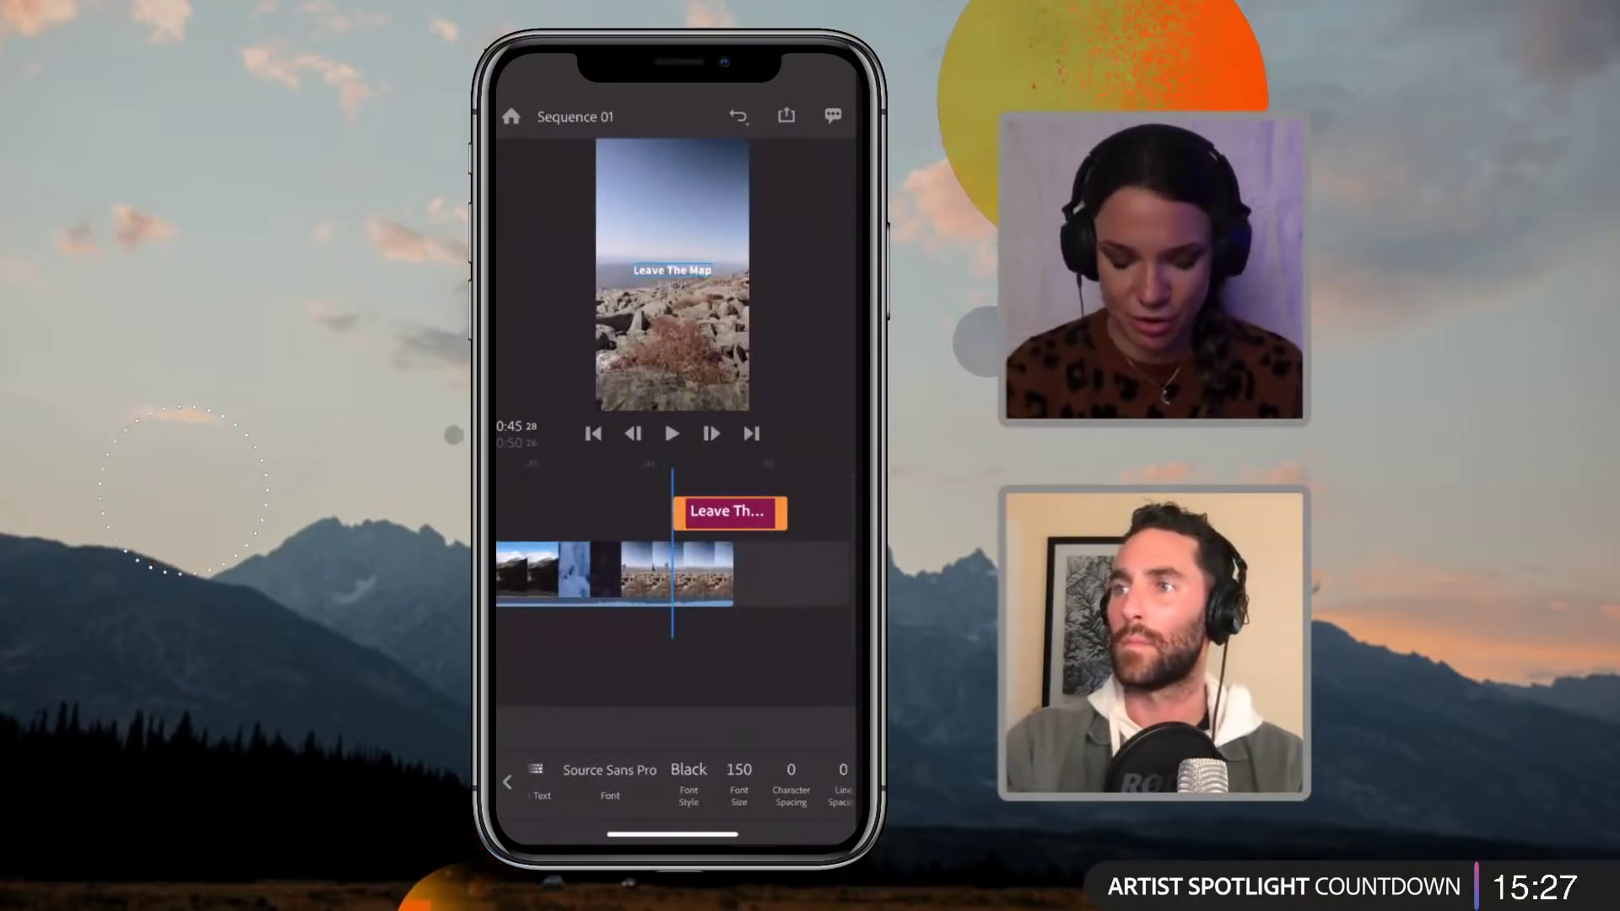
scroll(675, 780, right, 2)
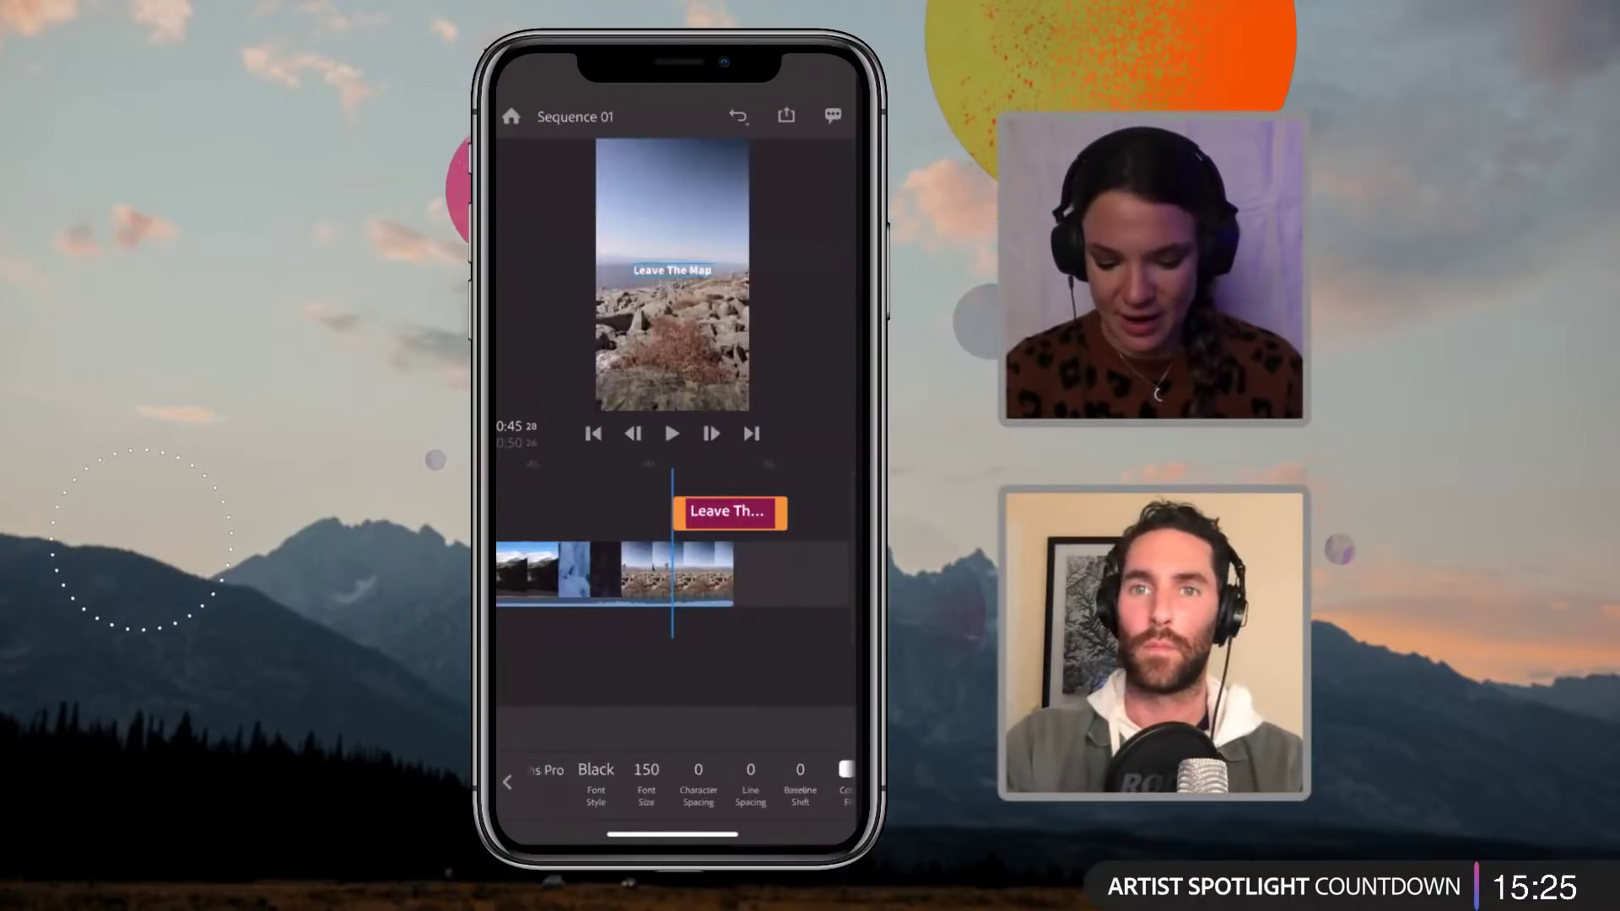
scroll(675, 781, left, 5)
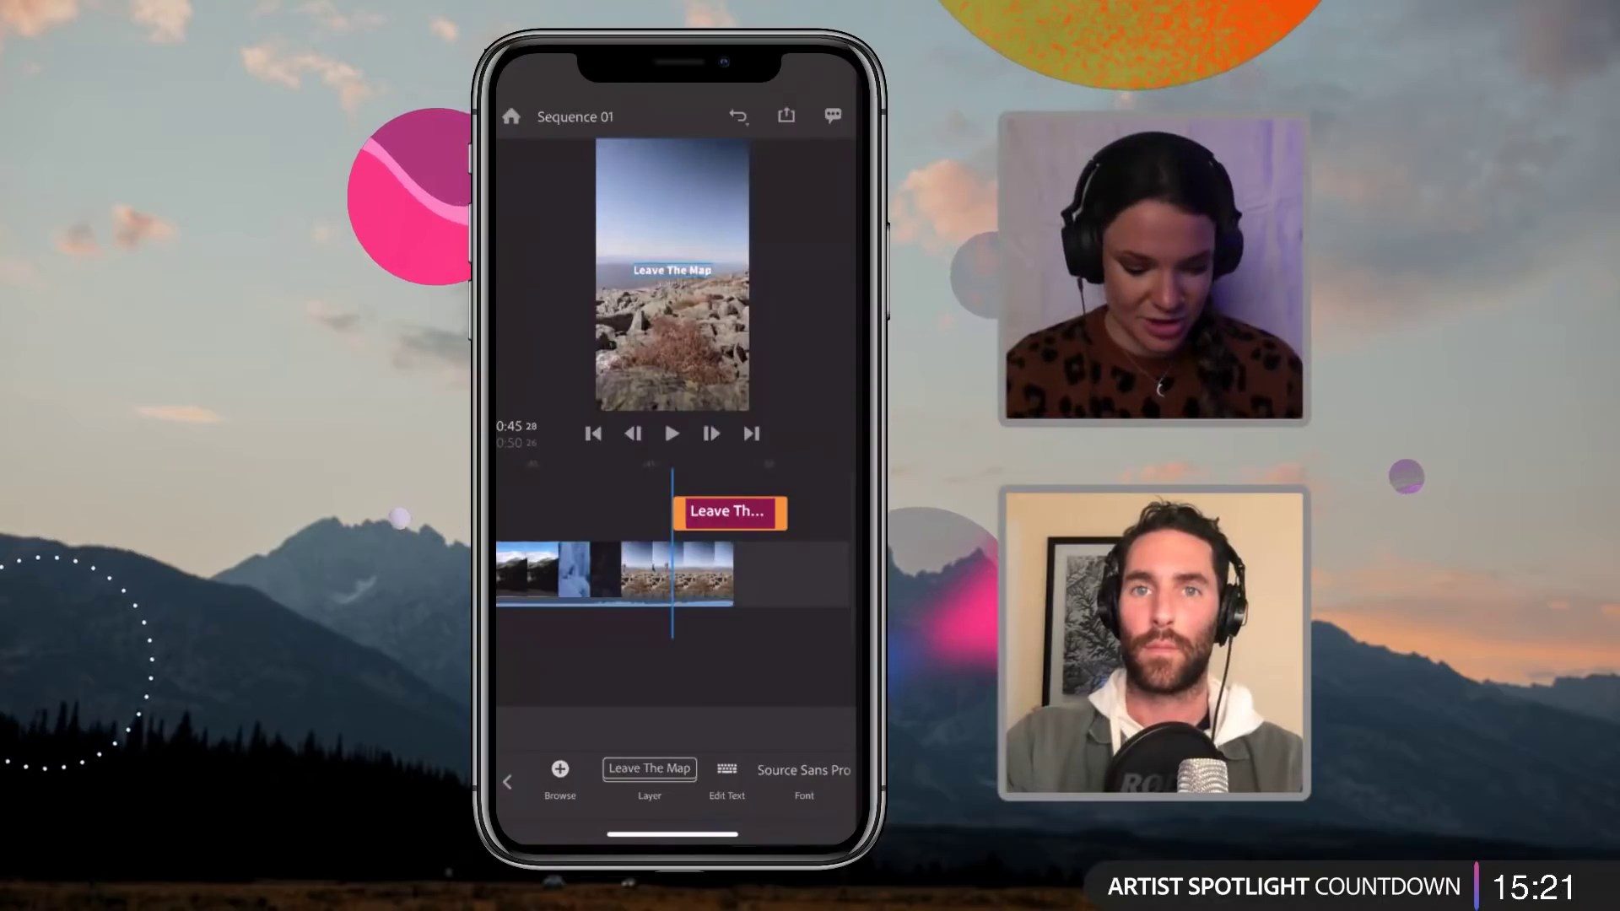
click(507, 782)
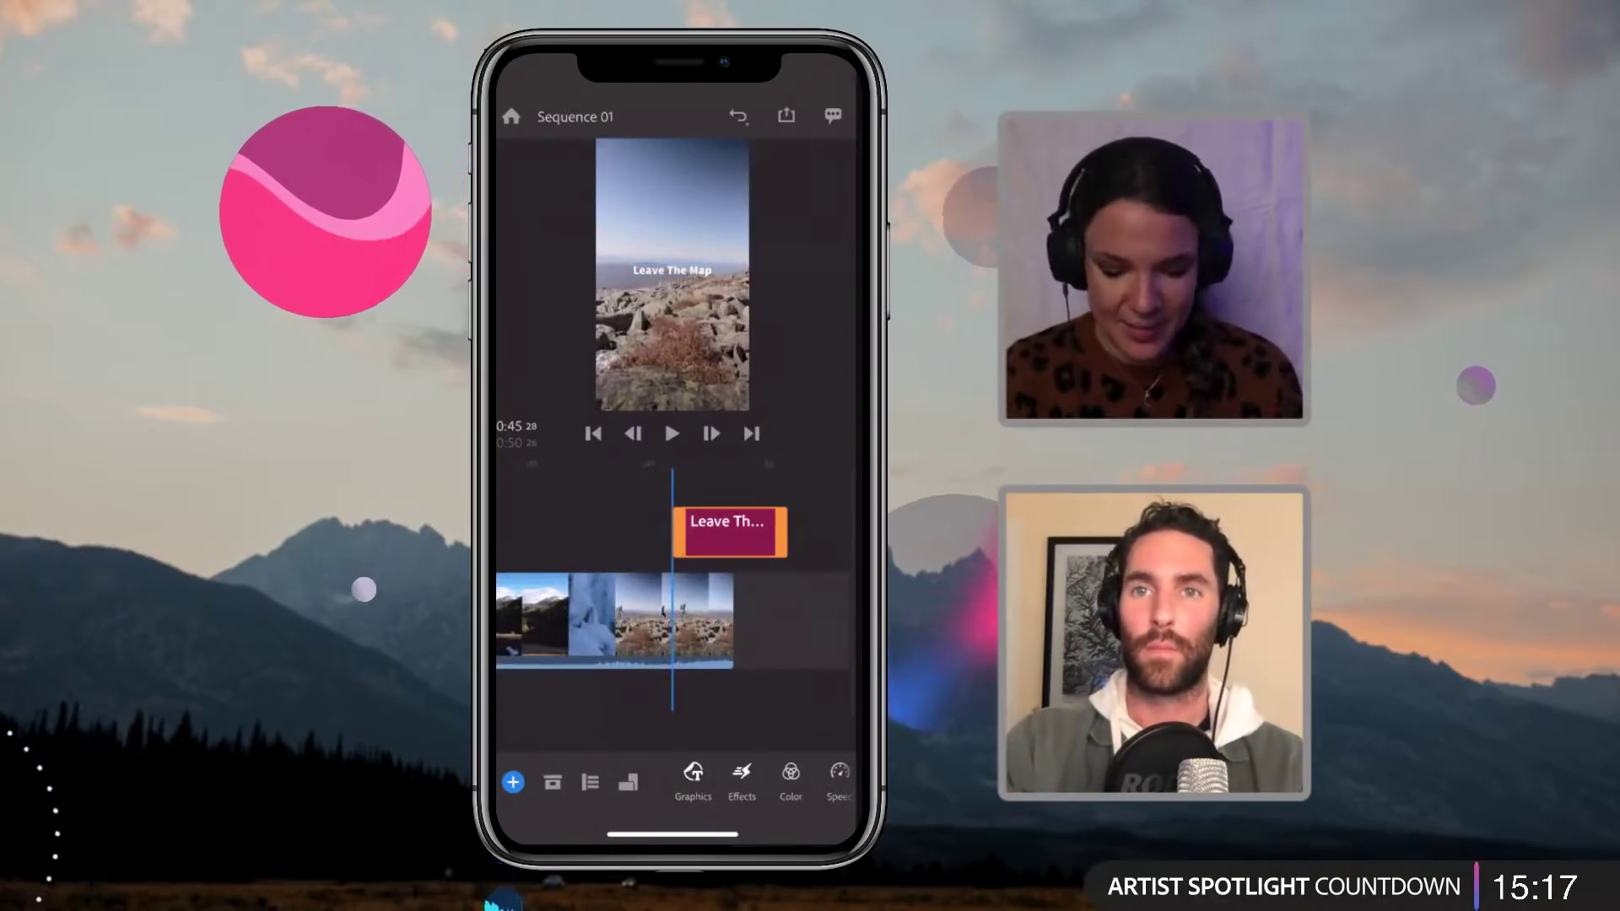
Step: Open the clip's transition effects and browse the dissolve, colour and wipe presets while scanning the opening shots
scroll(673, 620, left, 10)
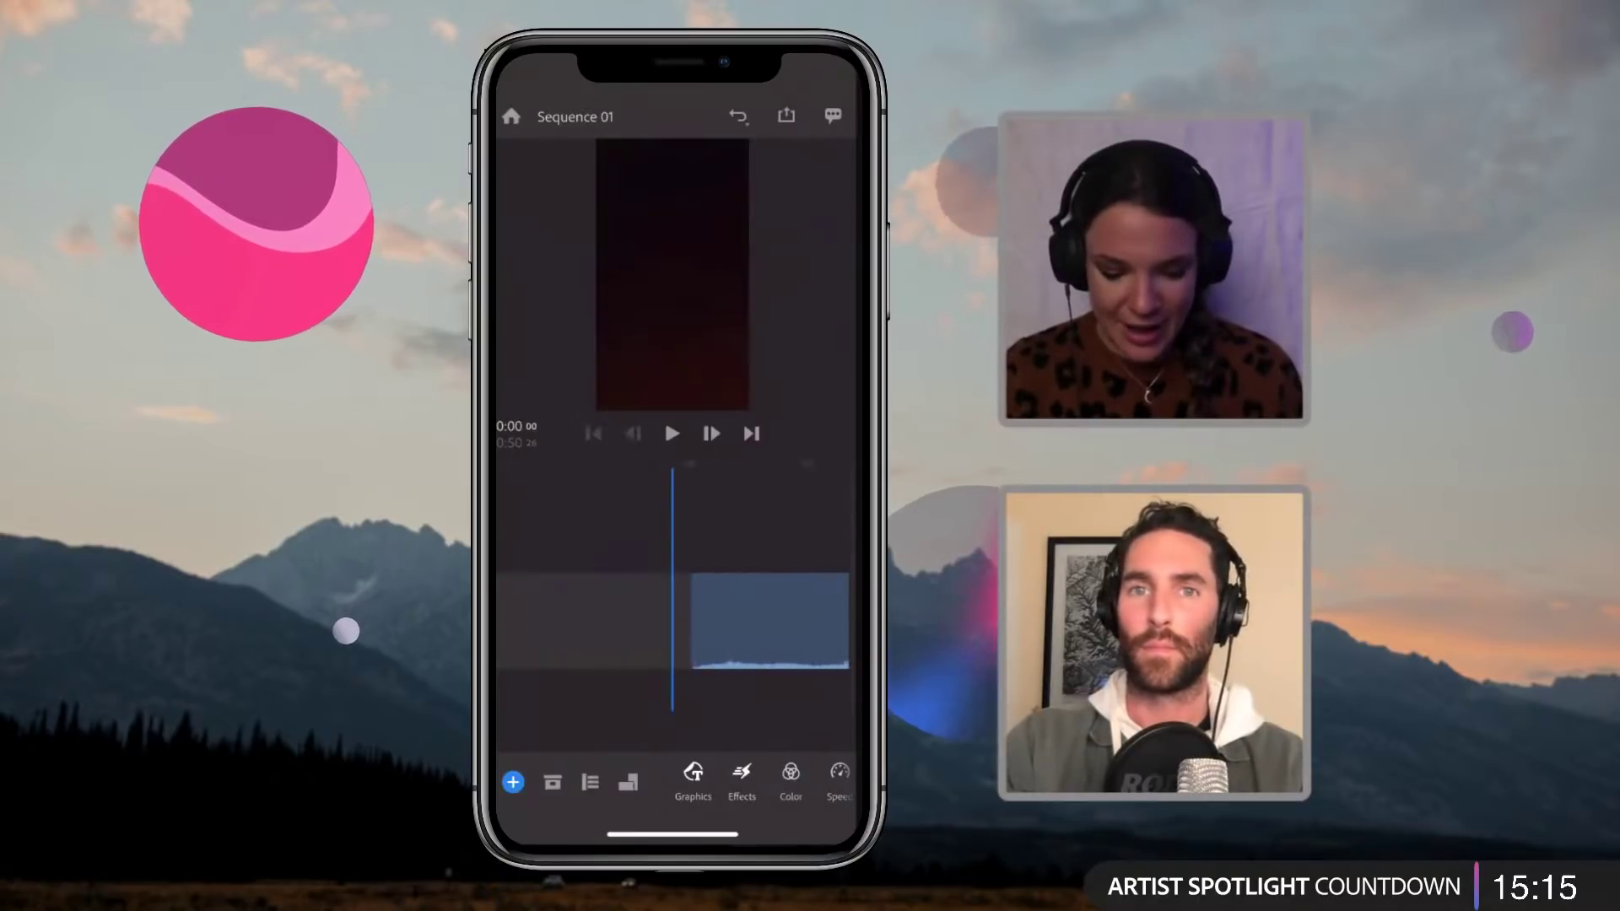
scroll(673, 620, right, 2)
click(742, 781)
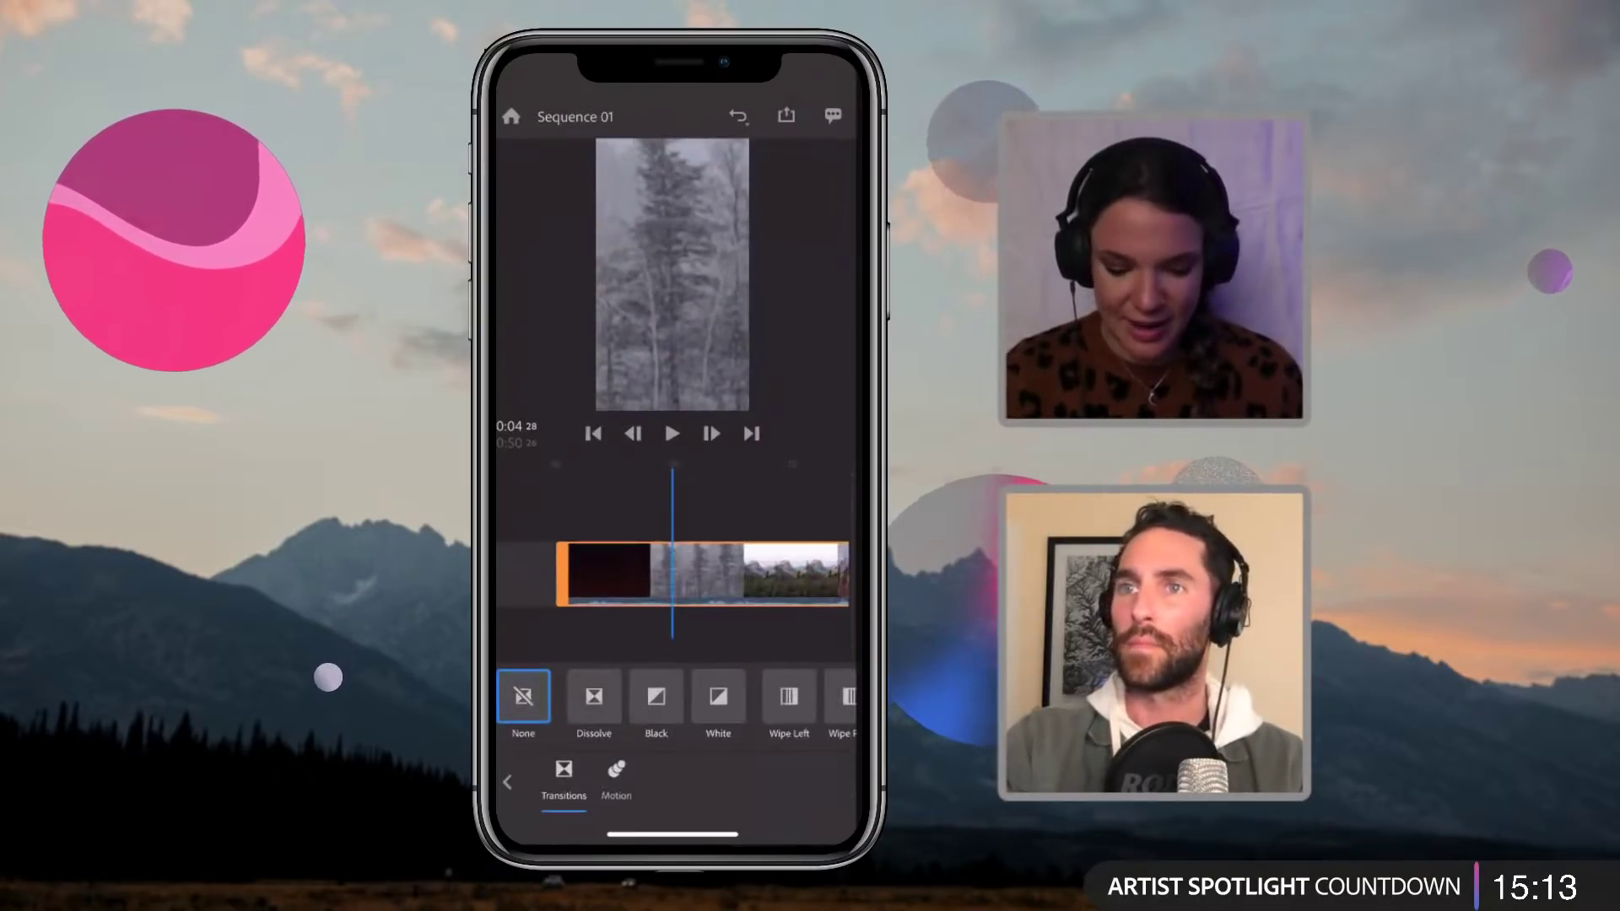
scroll(673, 574, right, 2)
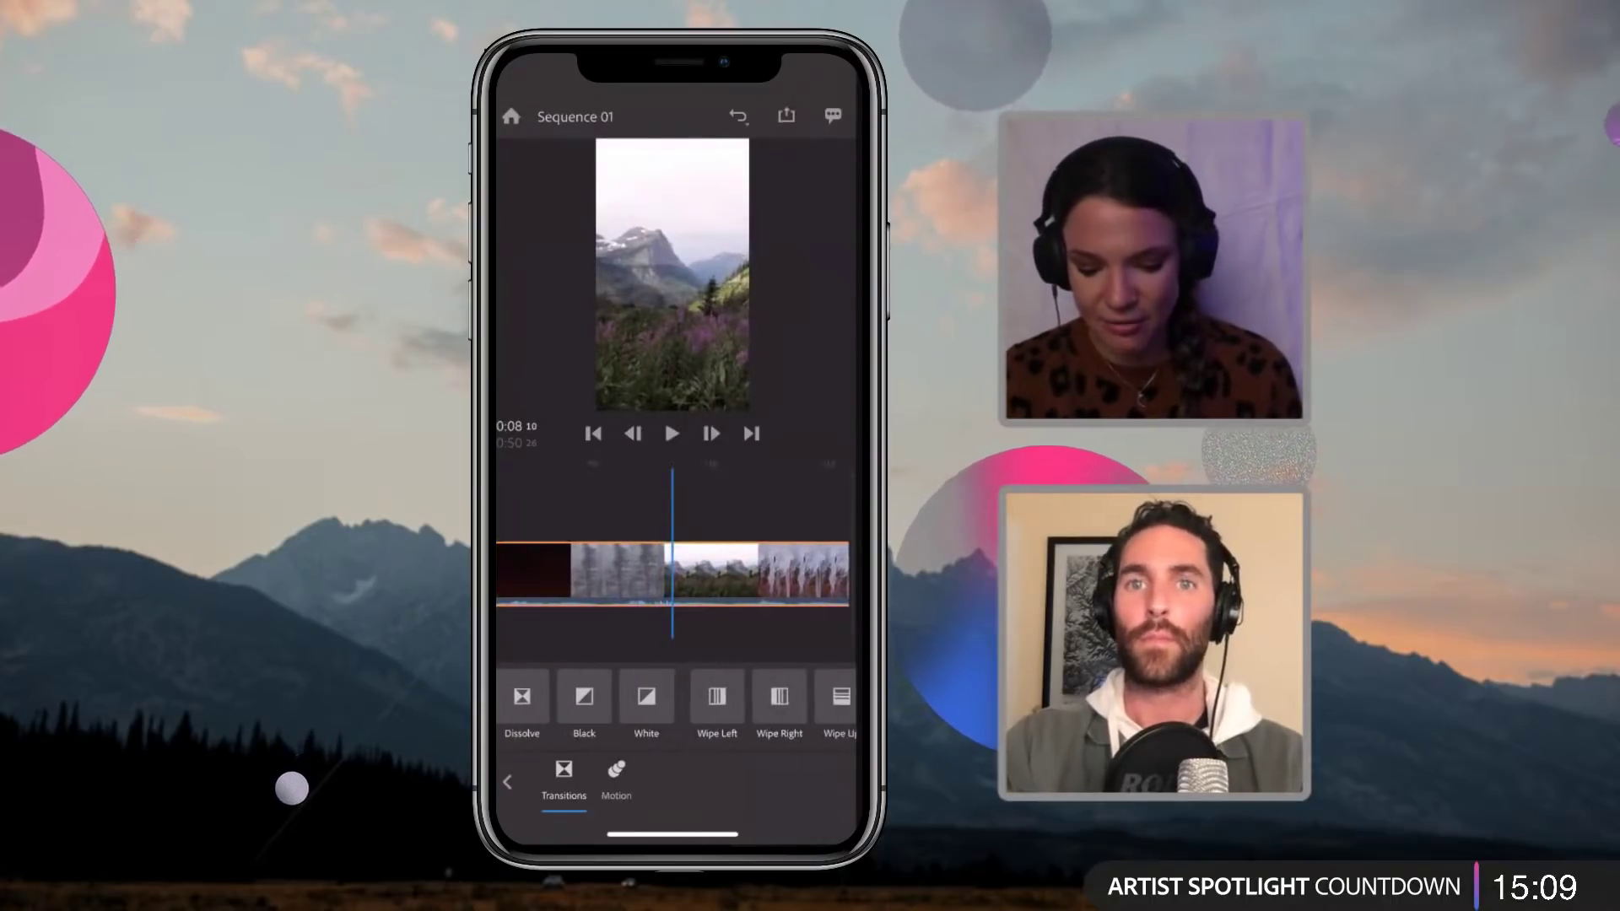
scroll(676, 709, right, 2)
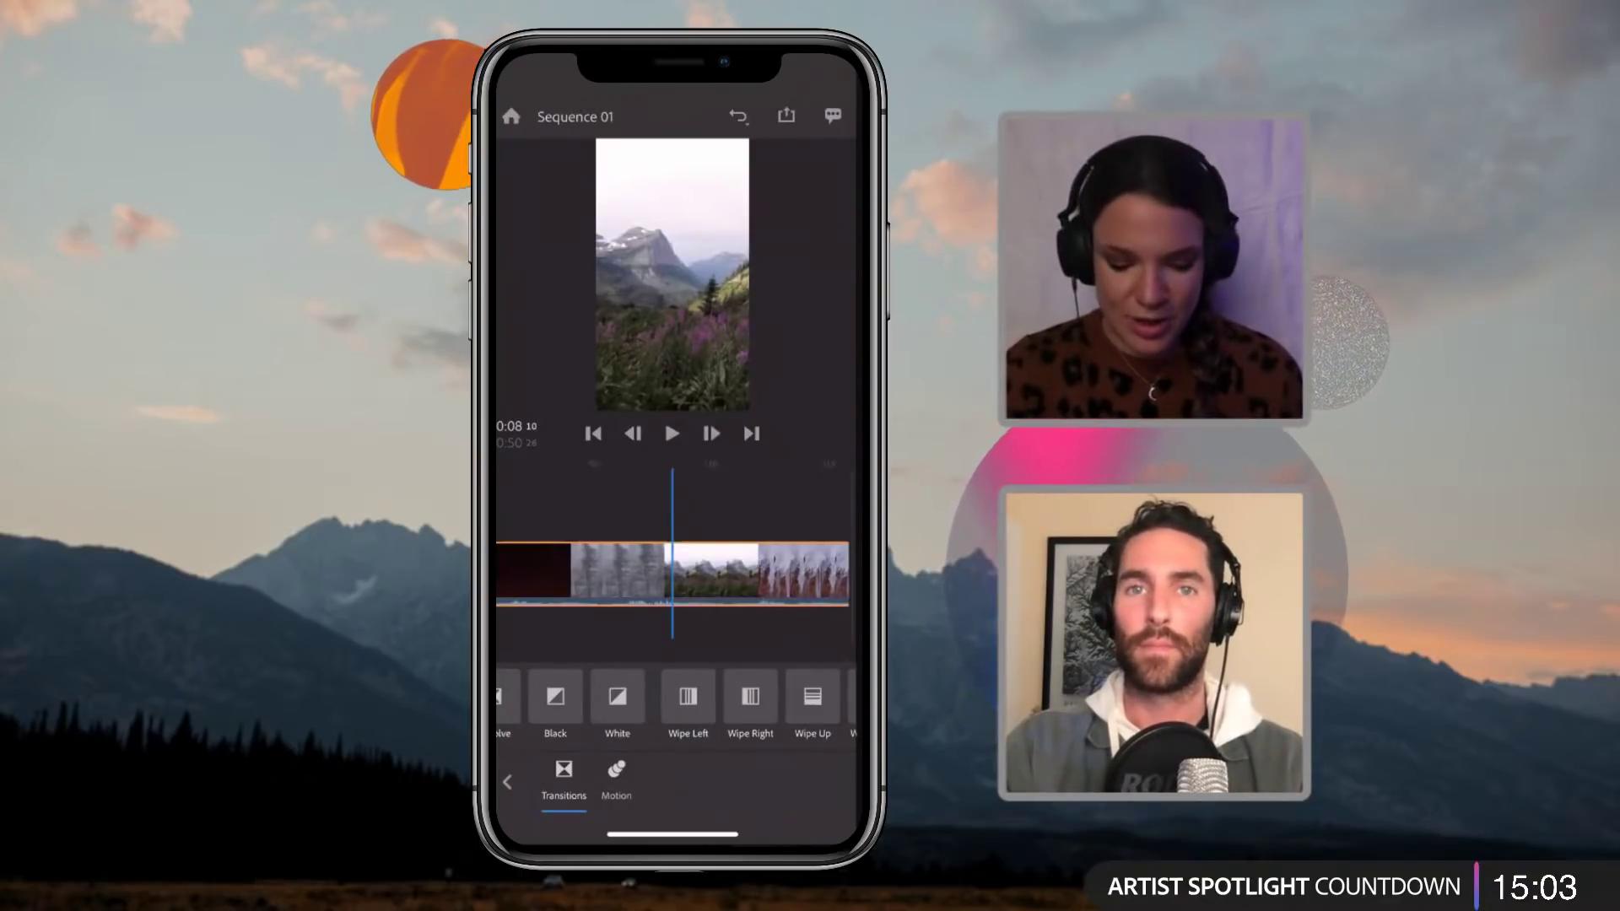
scroll(673, 574, right, 3)
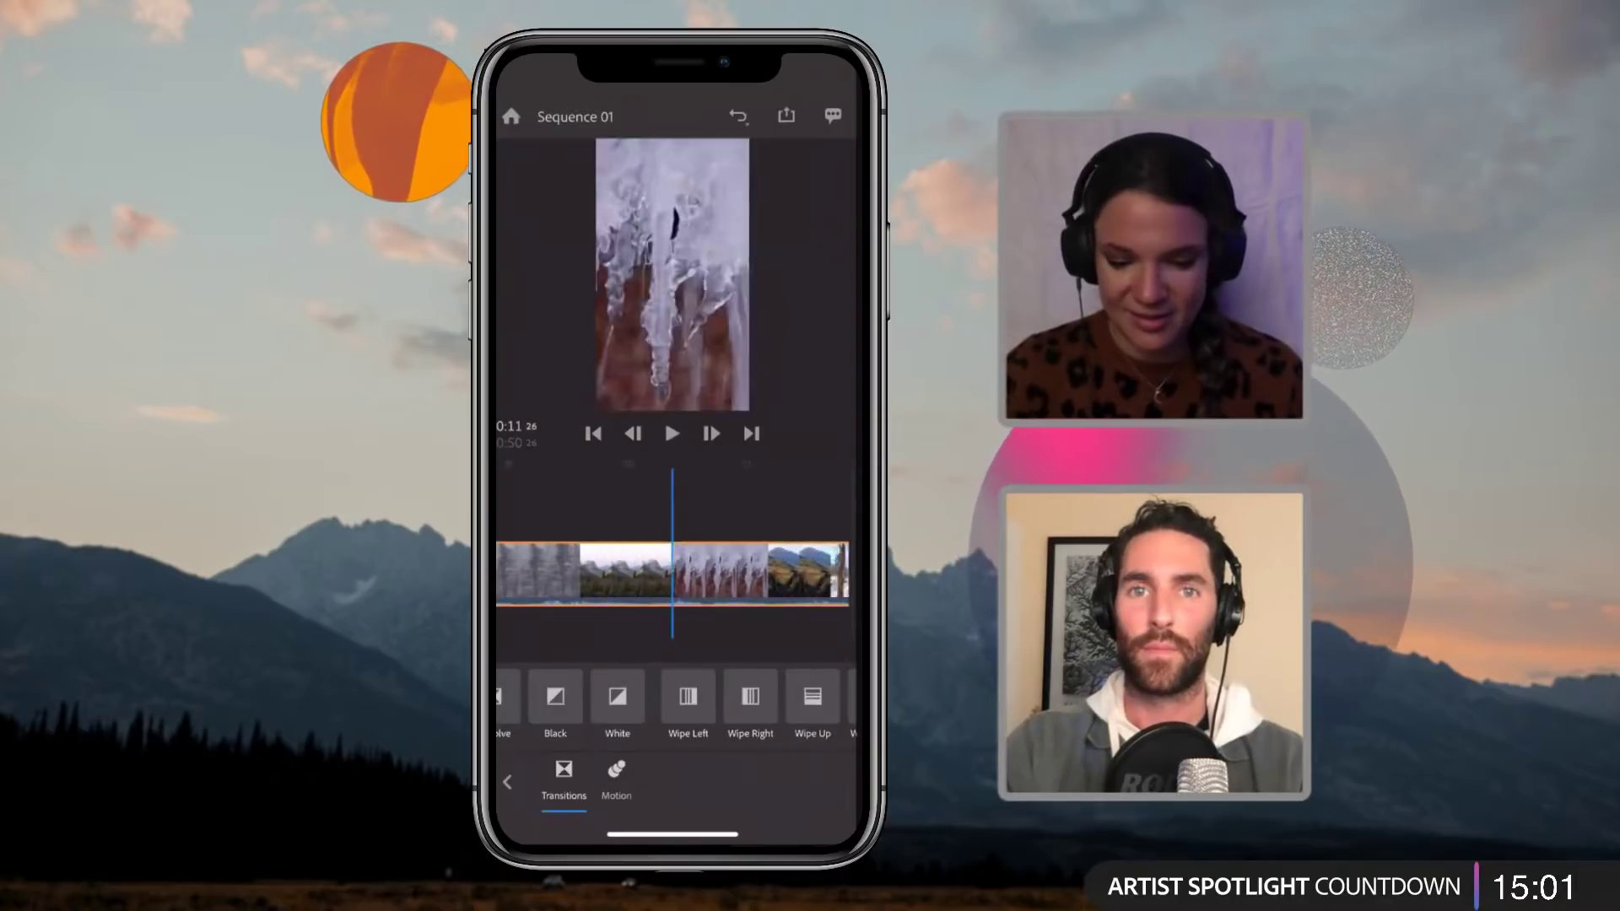
scroll(672, 574, left, 2)
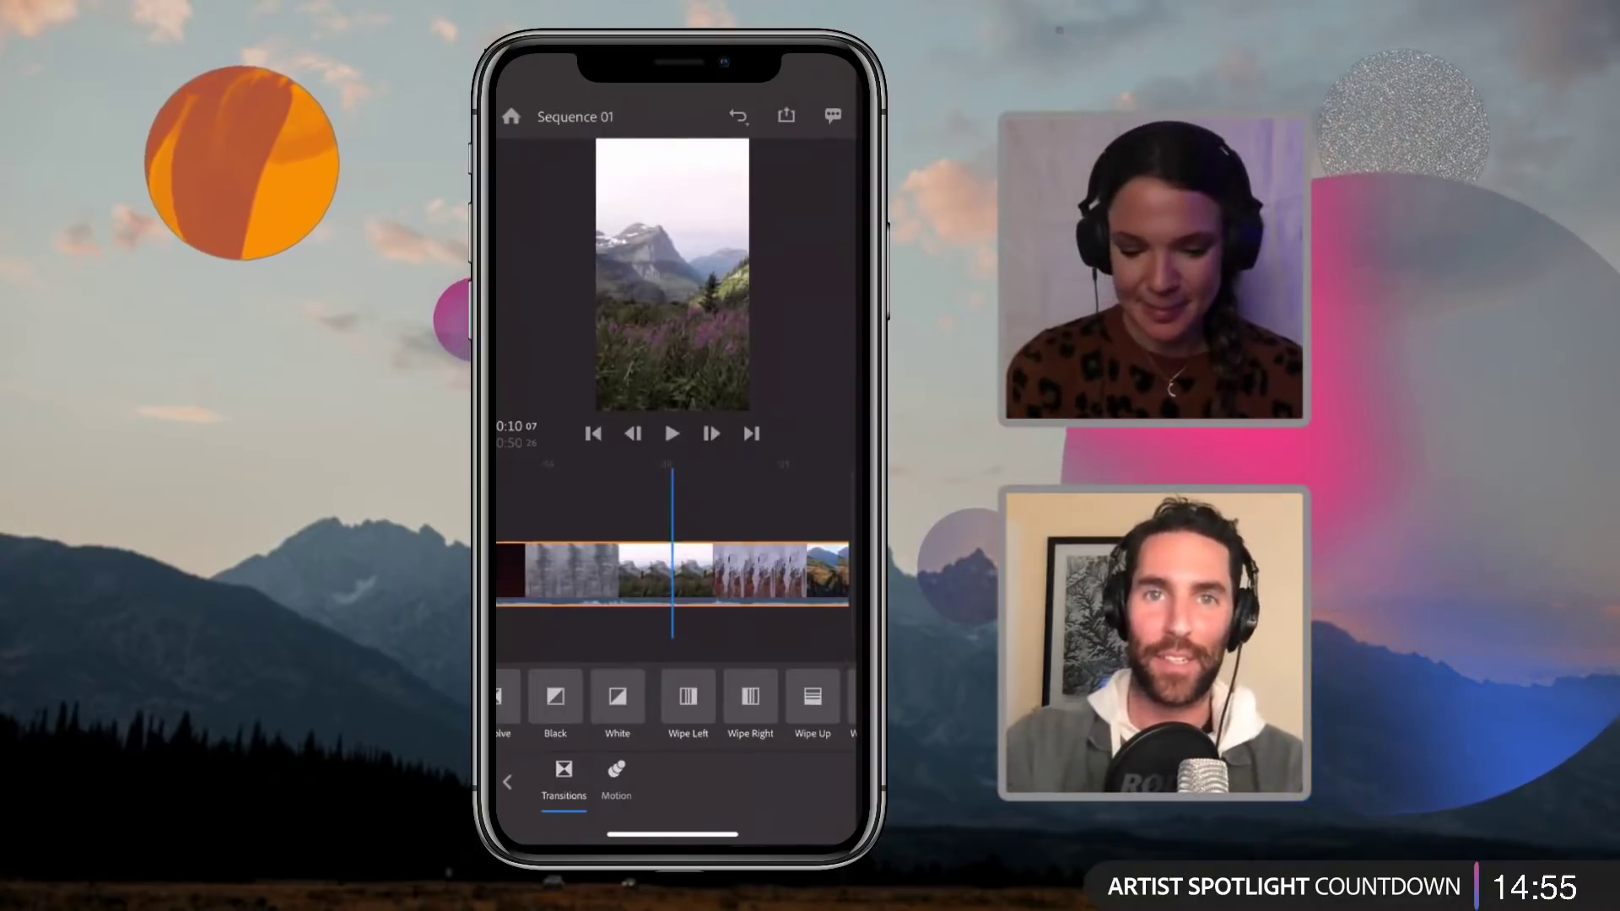
scroll(672, 574, left, 3)
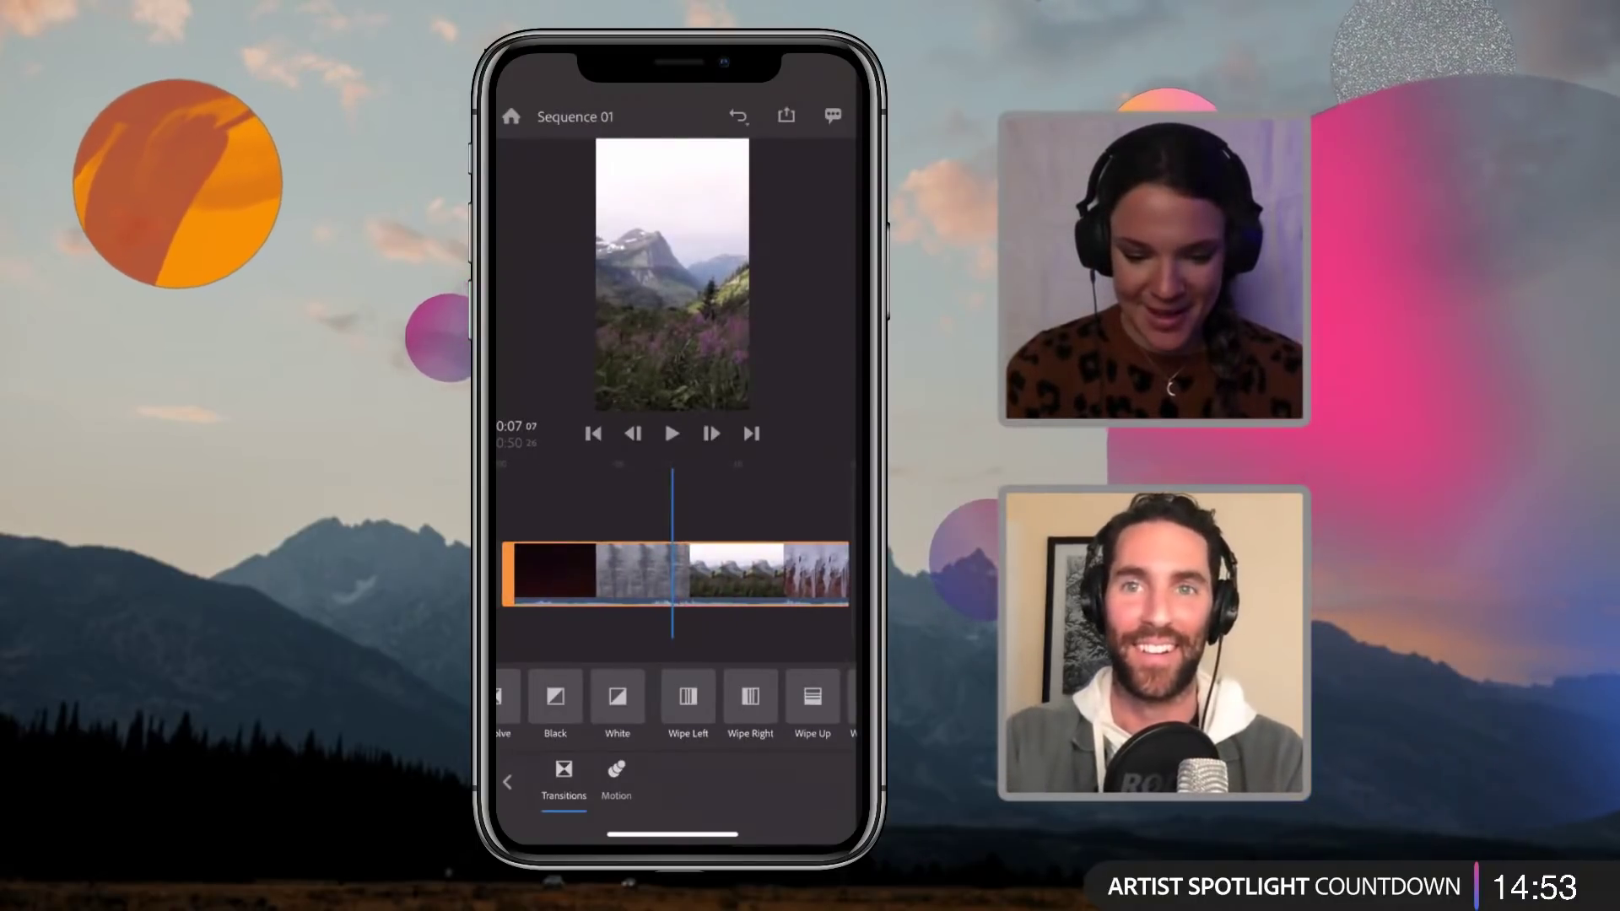
scroll(673, 574, left, 2)
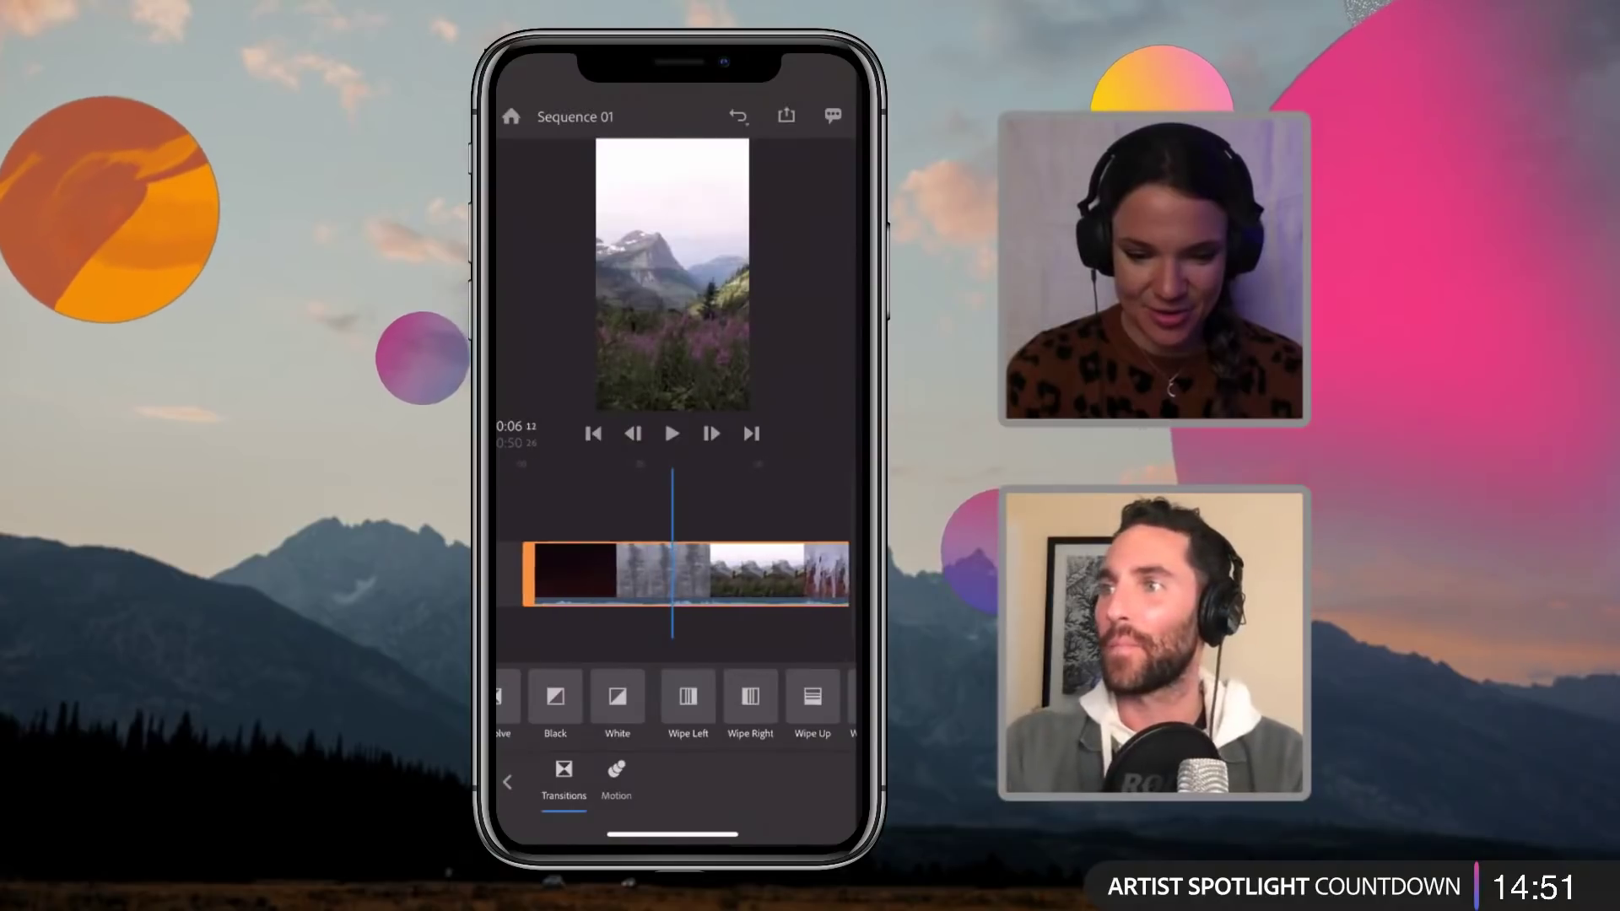
scroll(673, 574, left, 1)
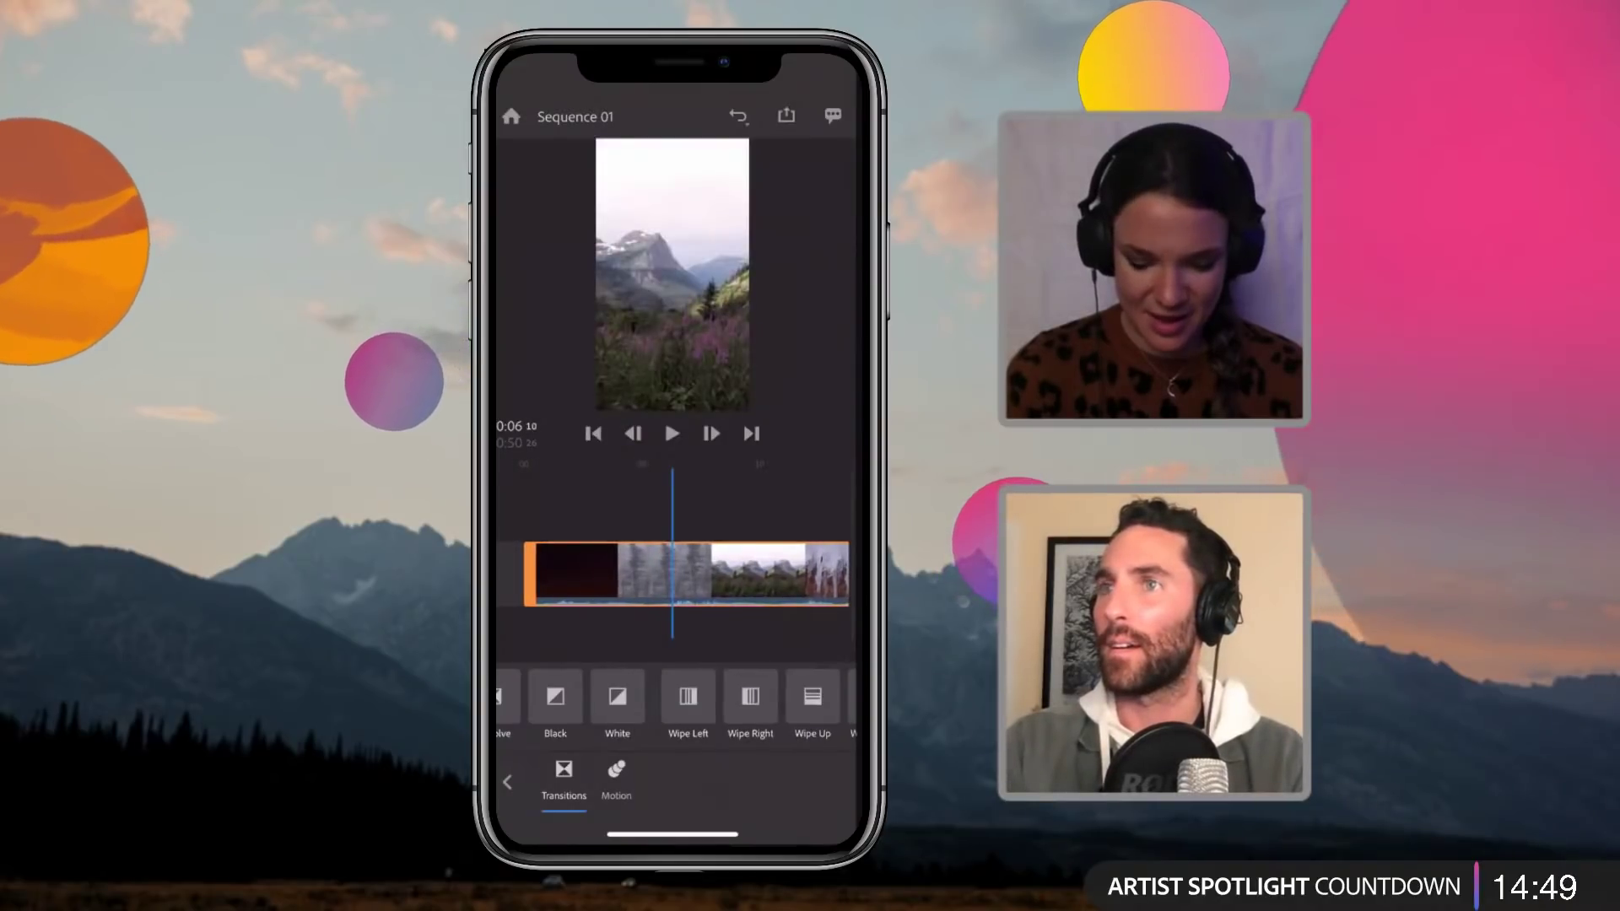
Step: Split the clip at 0:10 27, near the end of the mountain meadow shot, after leaving the effects settings
scroll(673, 574, right, 5)
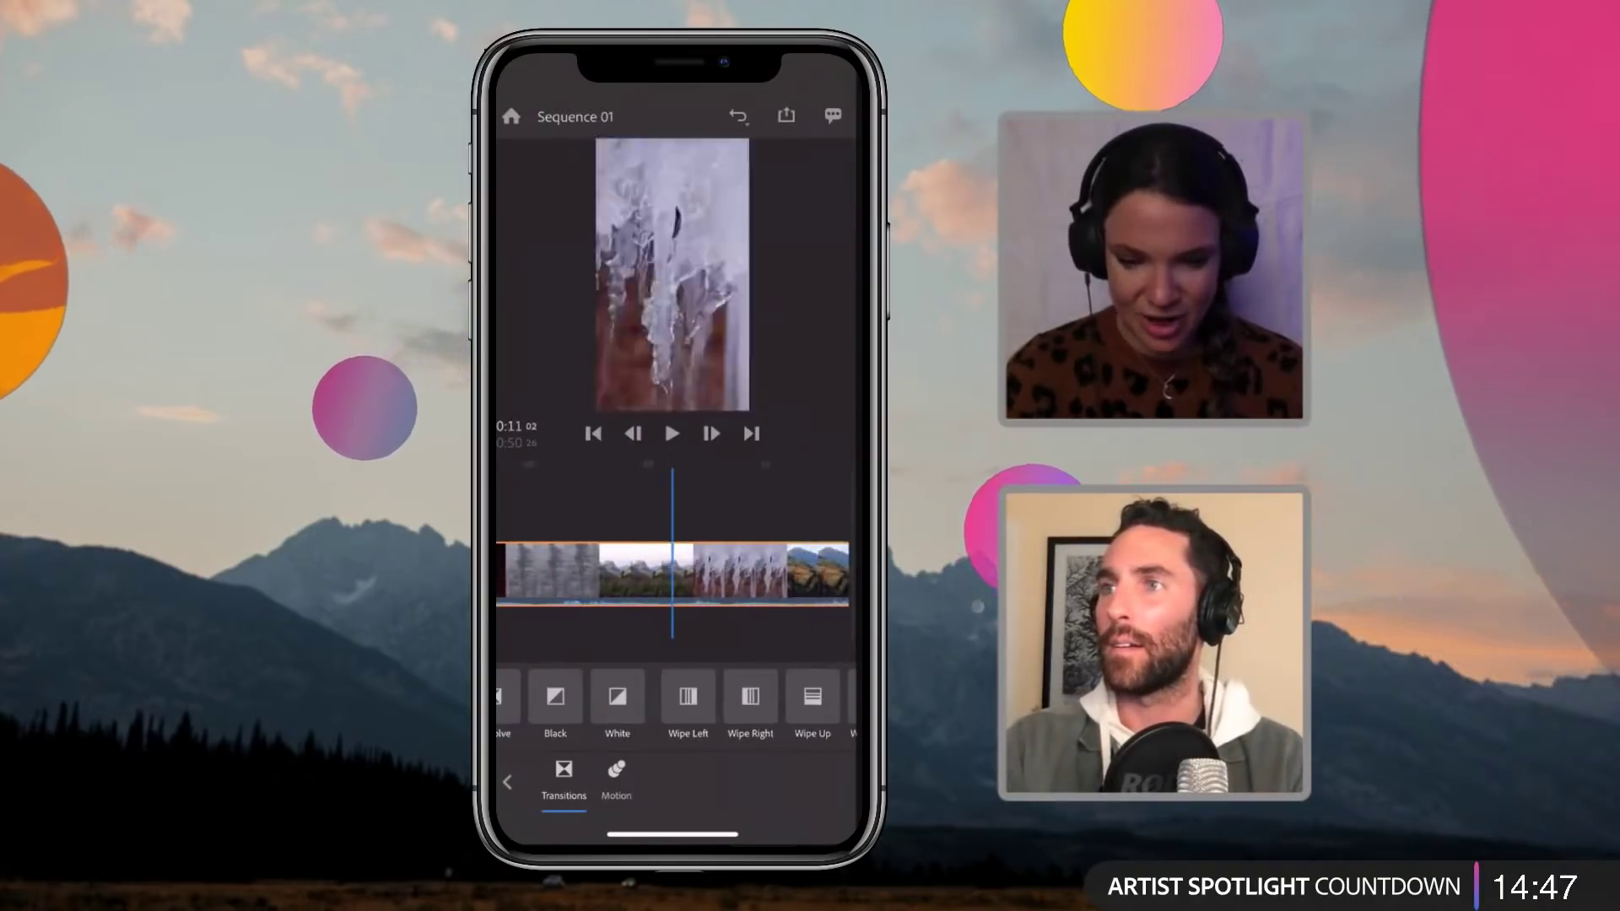
scroll(673, 574, right, 1)
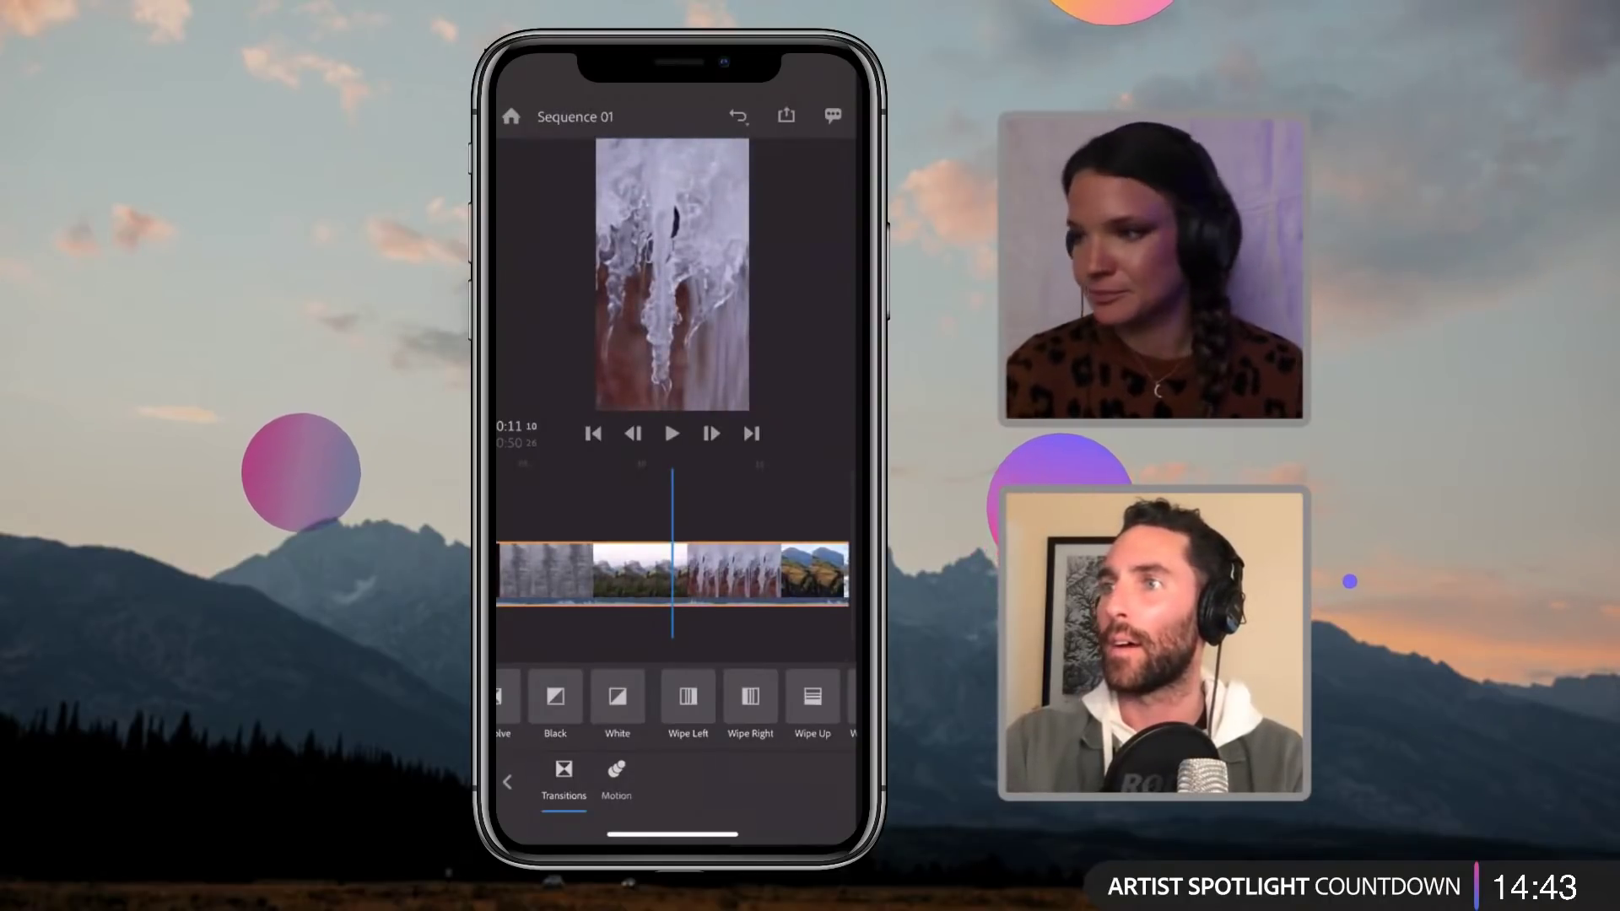
scroll(673, 574, left, 2)
scroll(672, 574, right, 1)
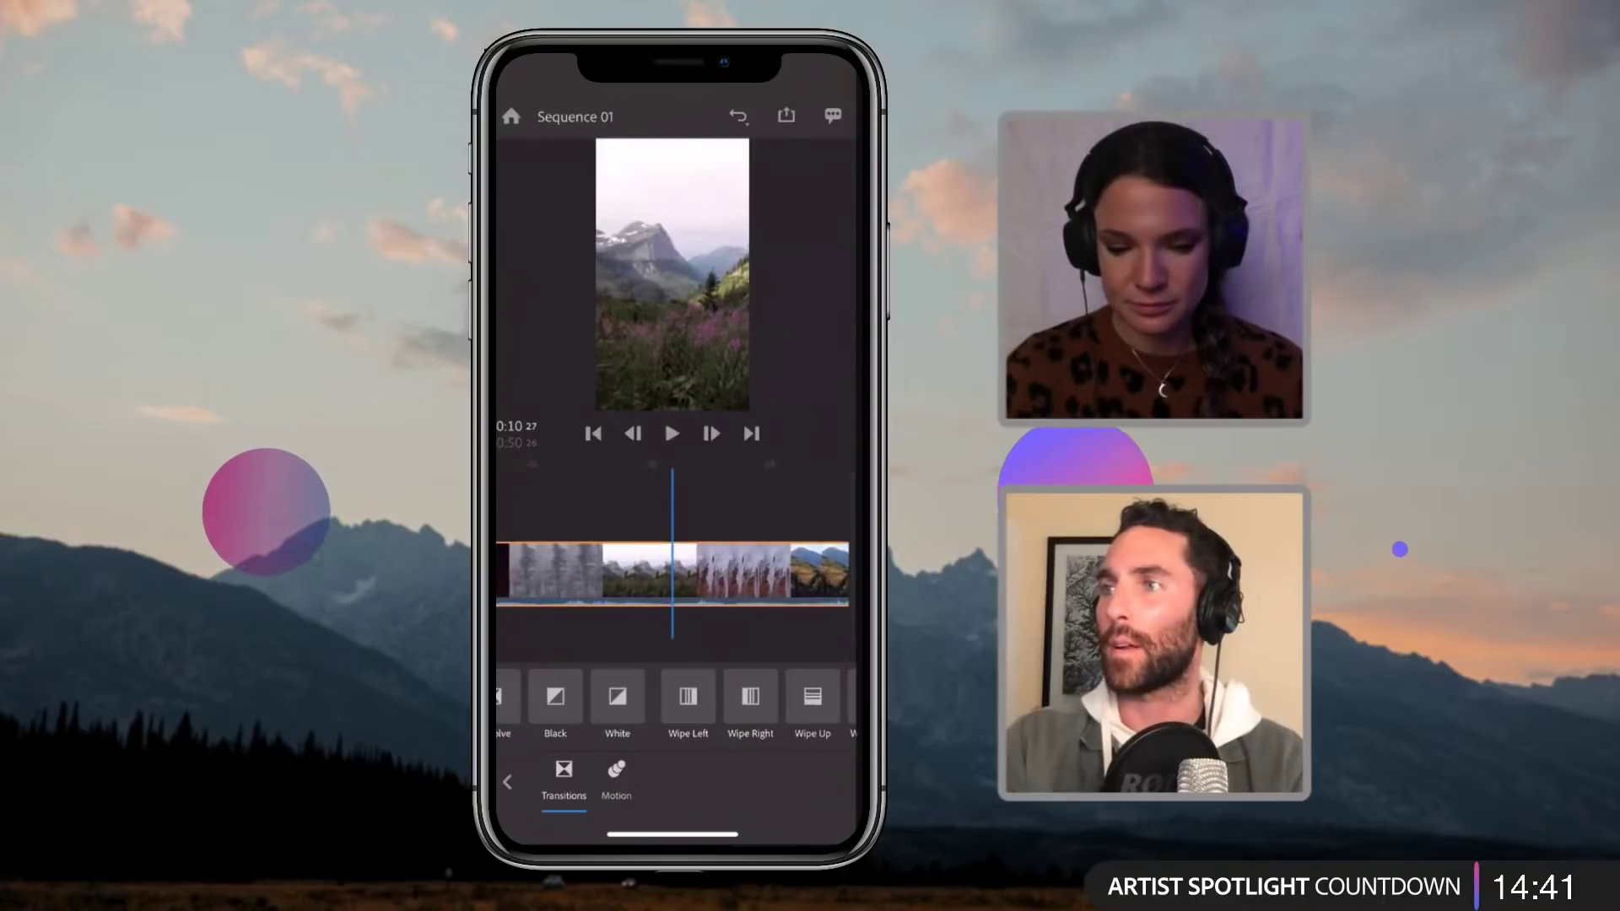
scroll(673, 573, left, 1)
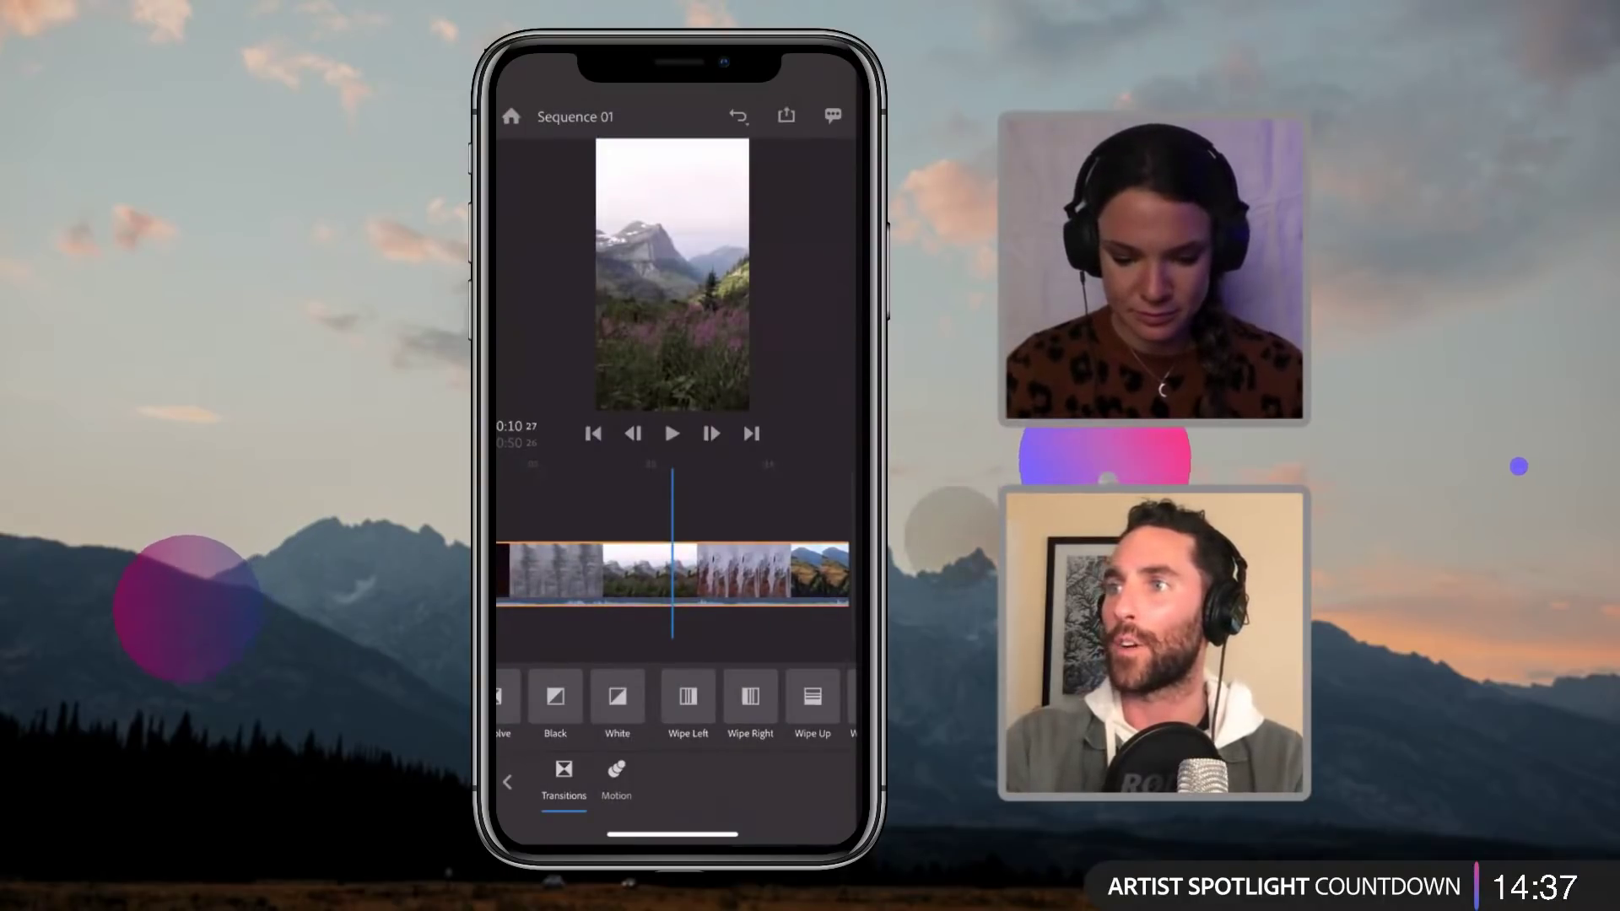
click(507, 783)
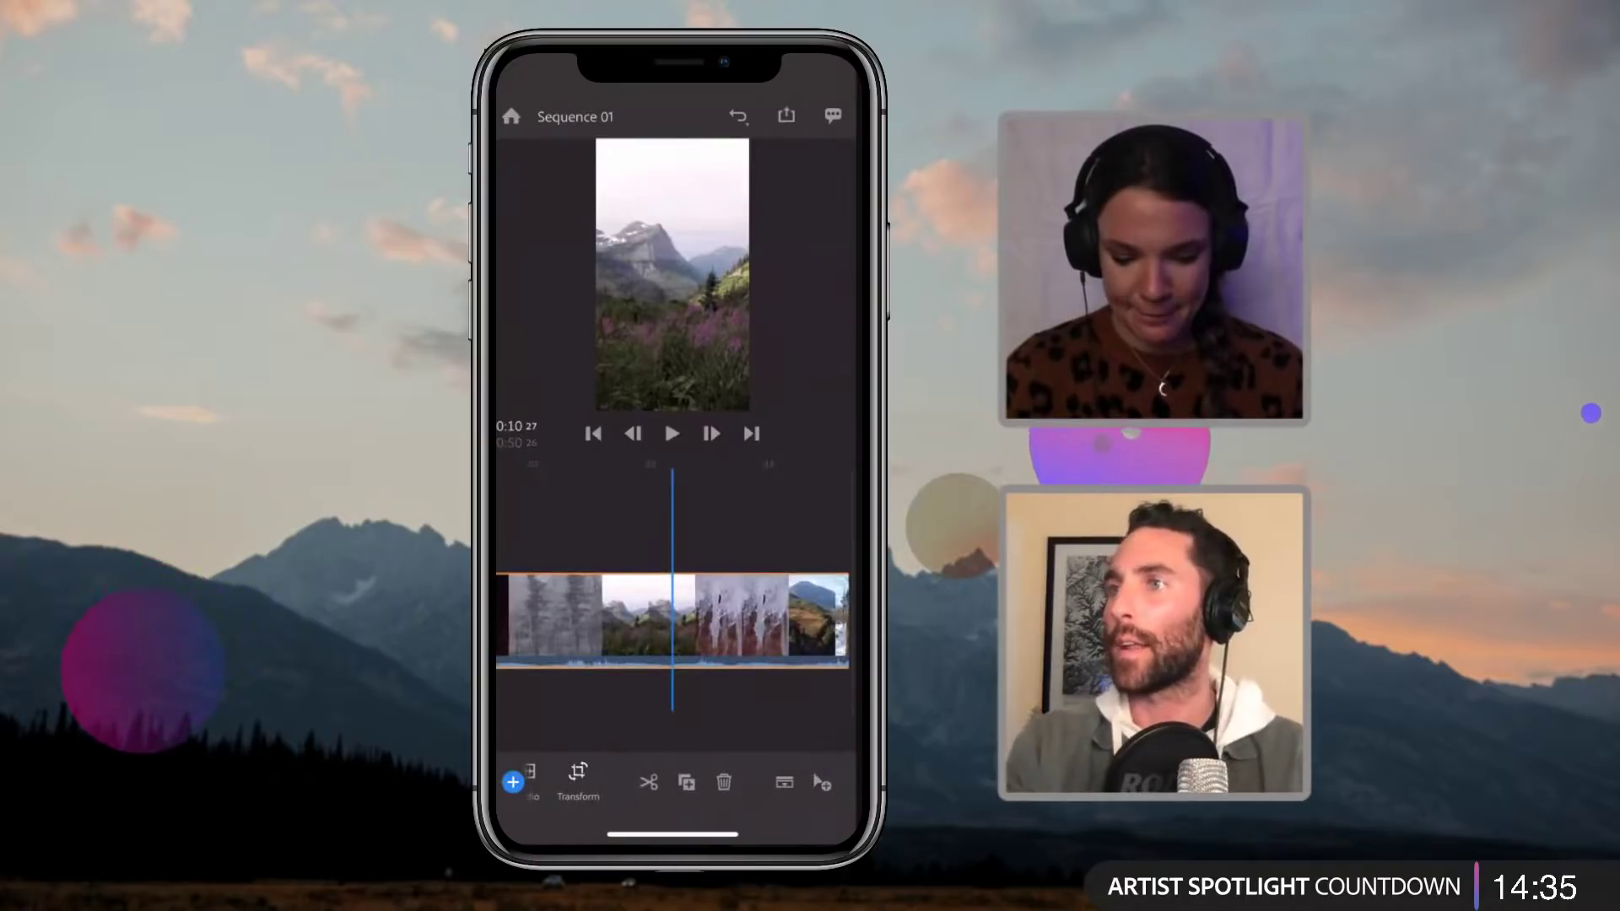
click(649, 782)
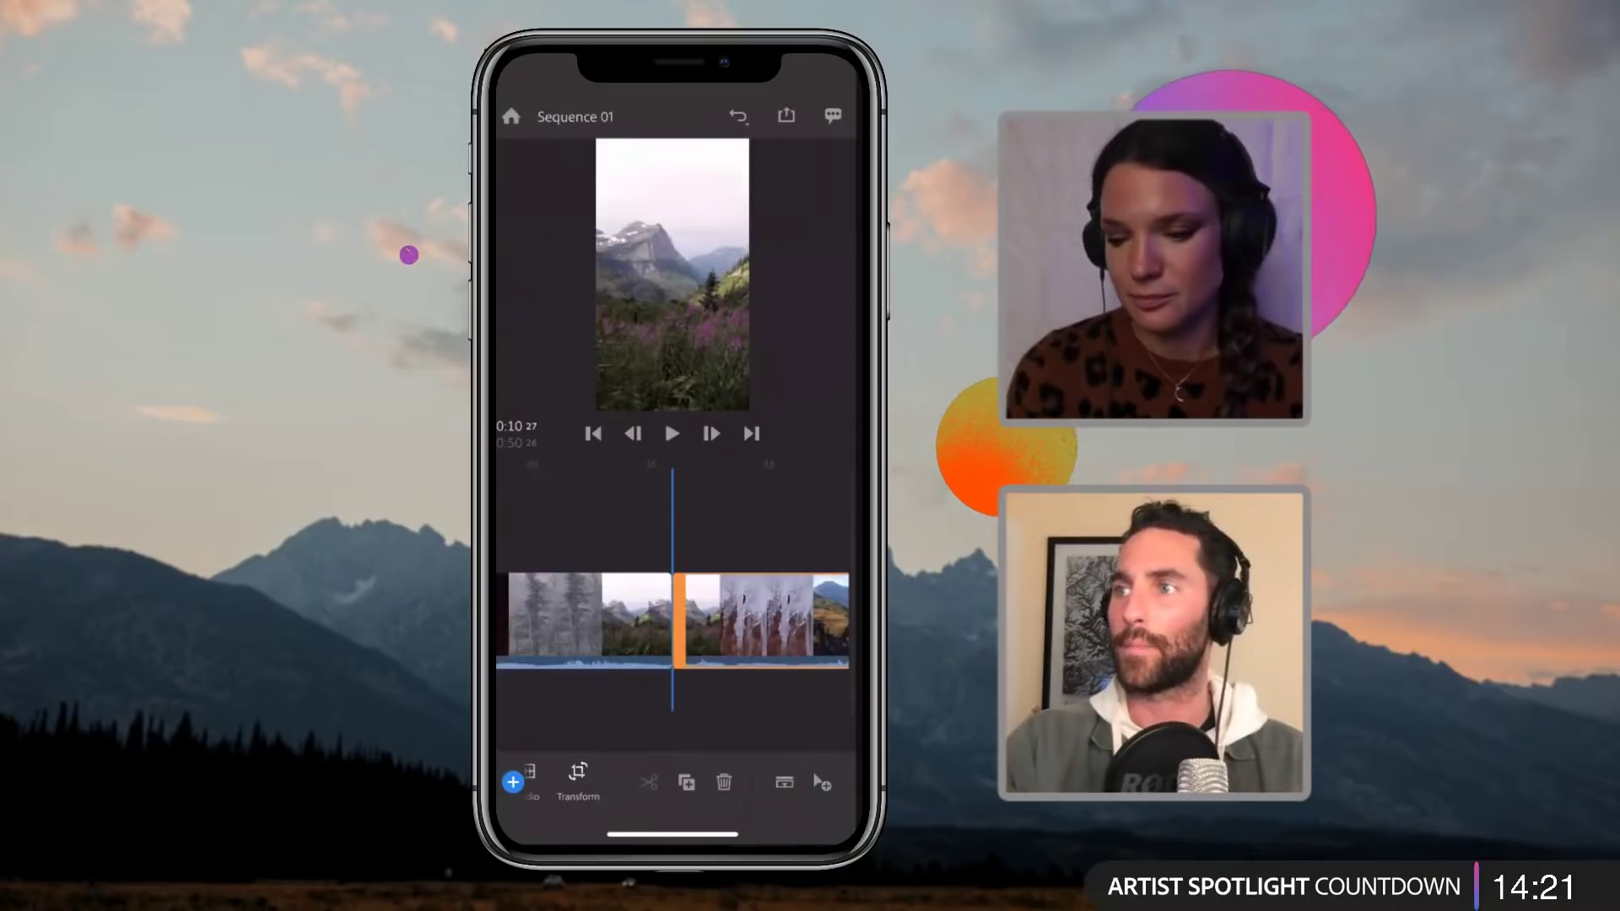
Step: Select the segment before the new cut and play the sequence across the cut from the meadow shot
mouse_move(743, 620)
mouse_down()
mouse_move(722, 620)
mouse_move(758, 621)
mouse_up()
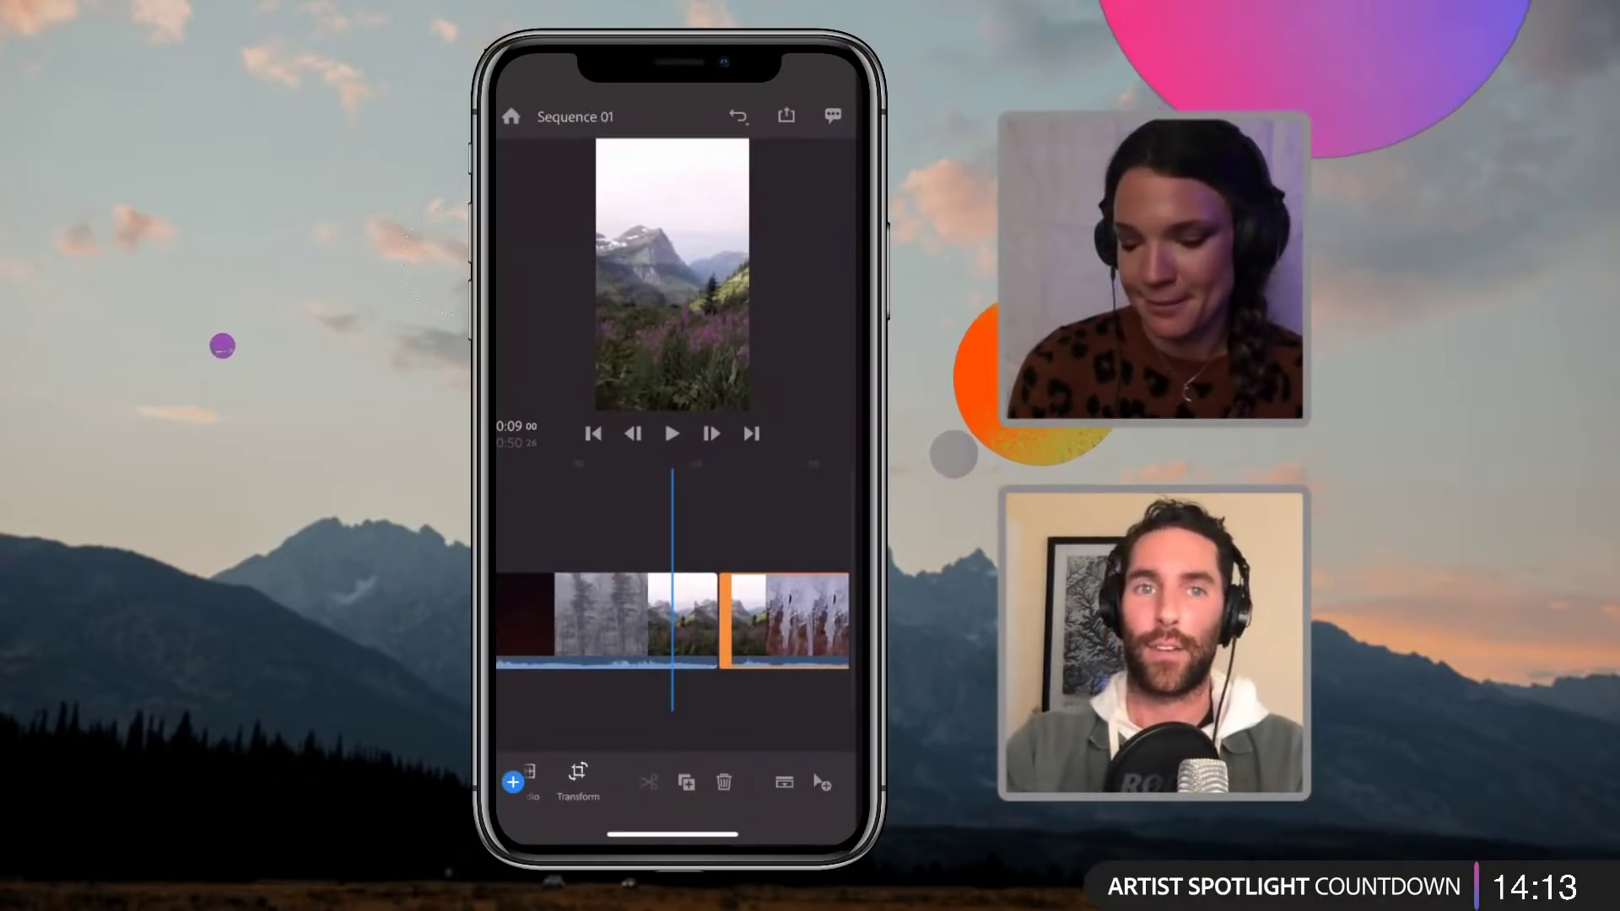
drag(726, 621, 752, 620)
click(629, 621)
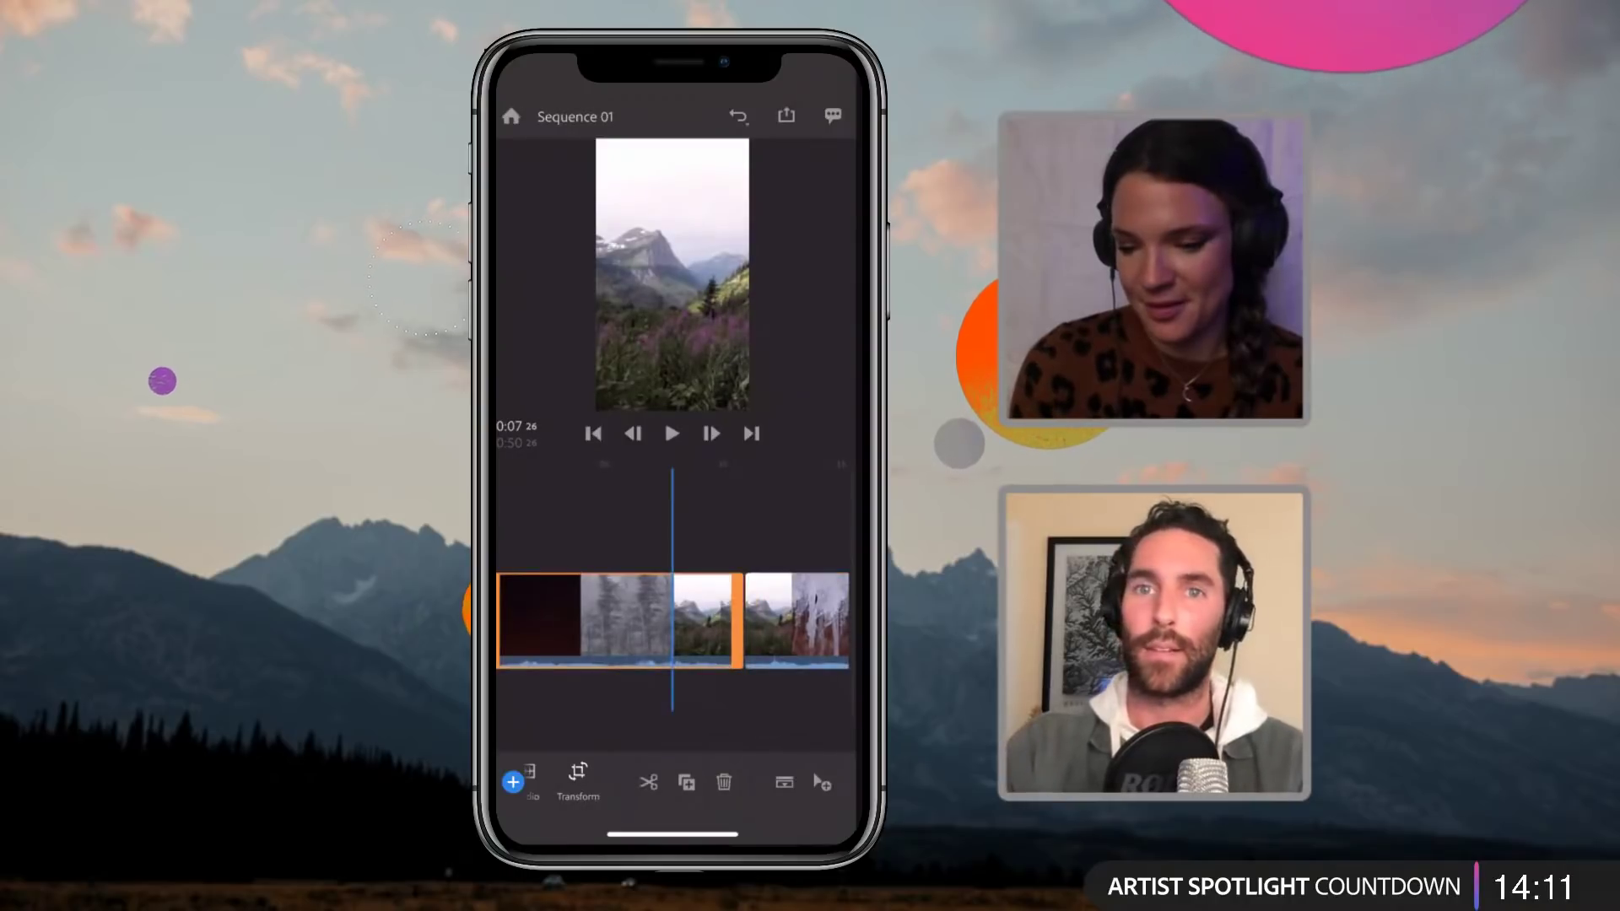
click(672, 434)
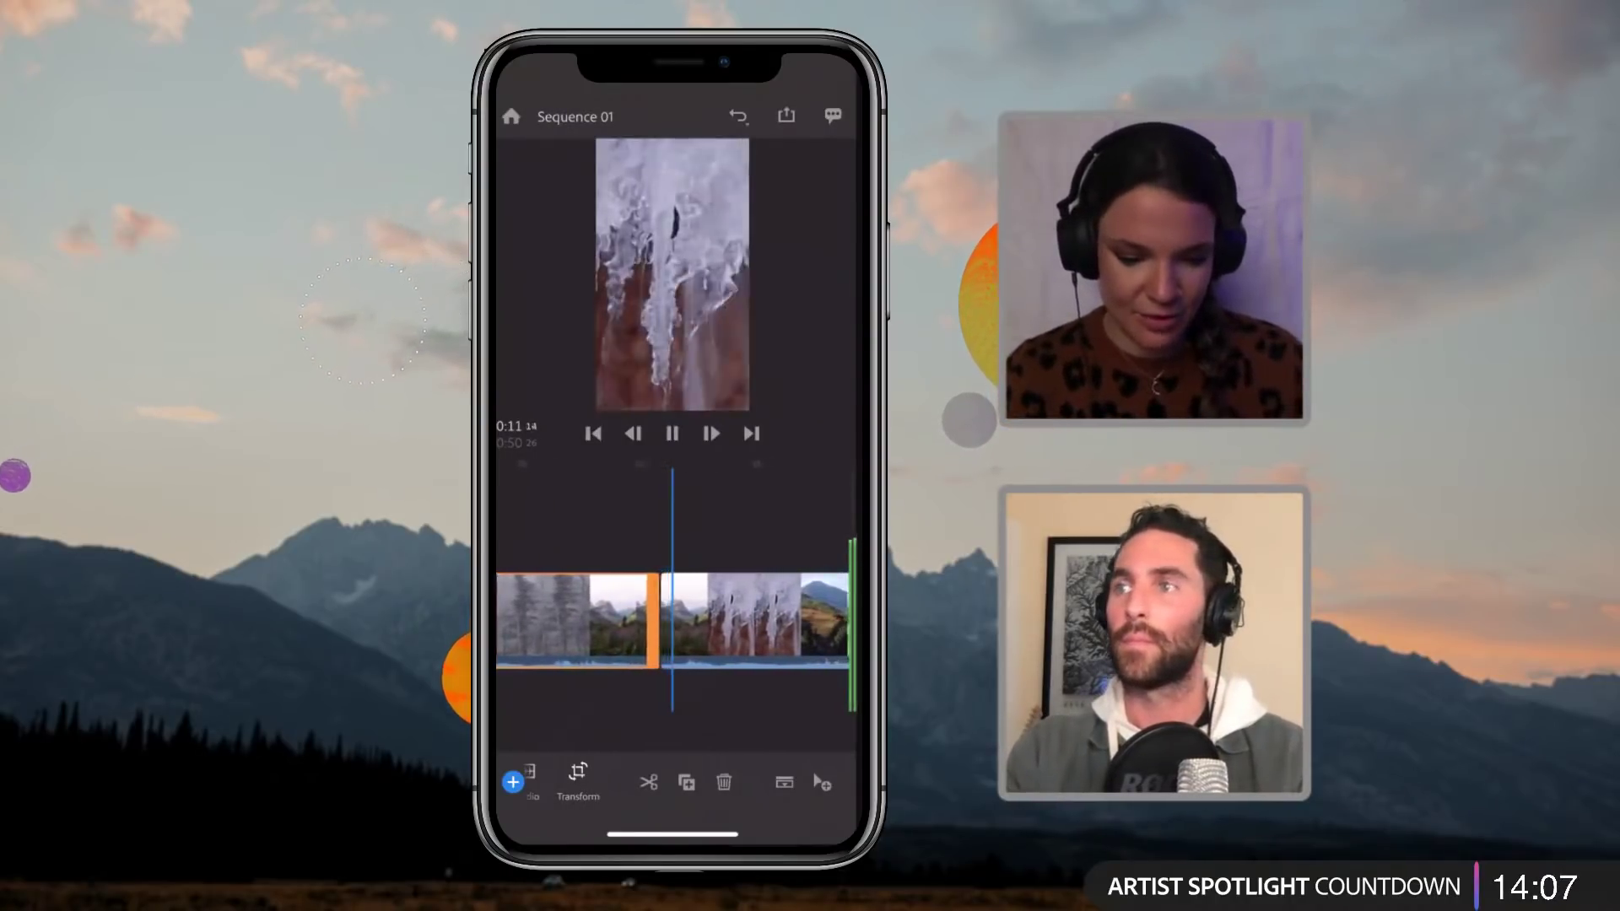
click(672, 434)
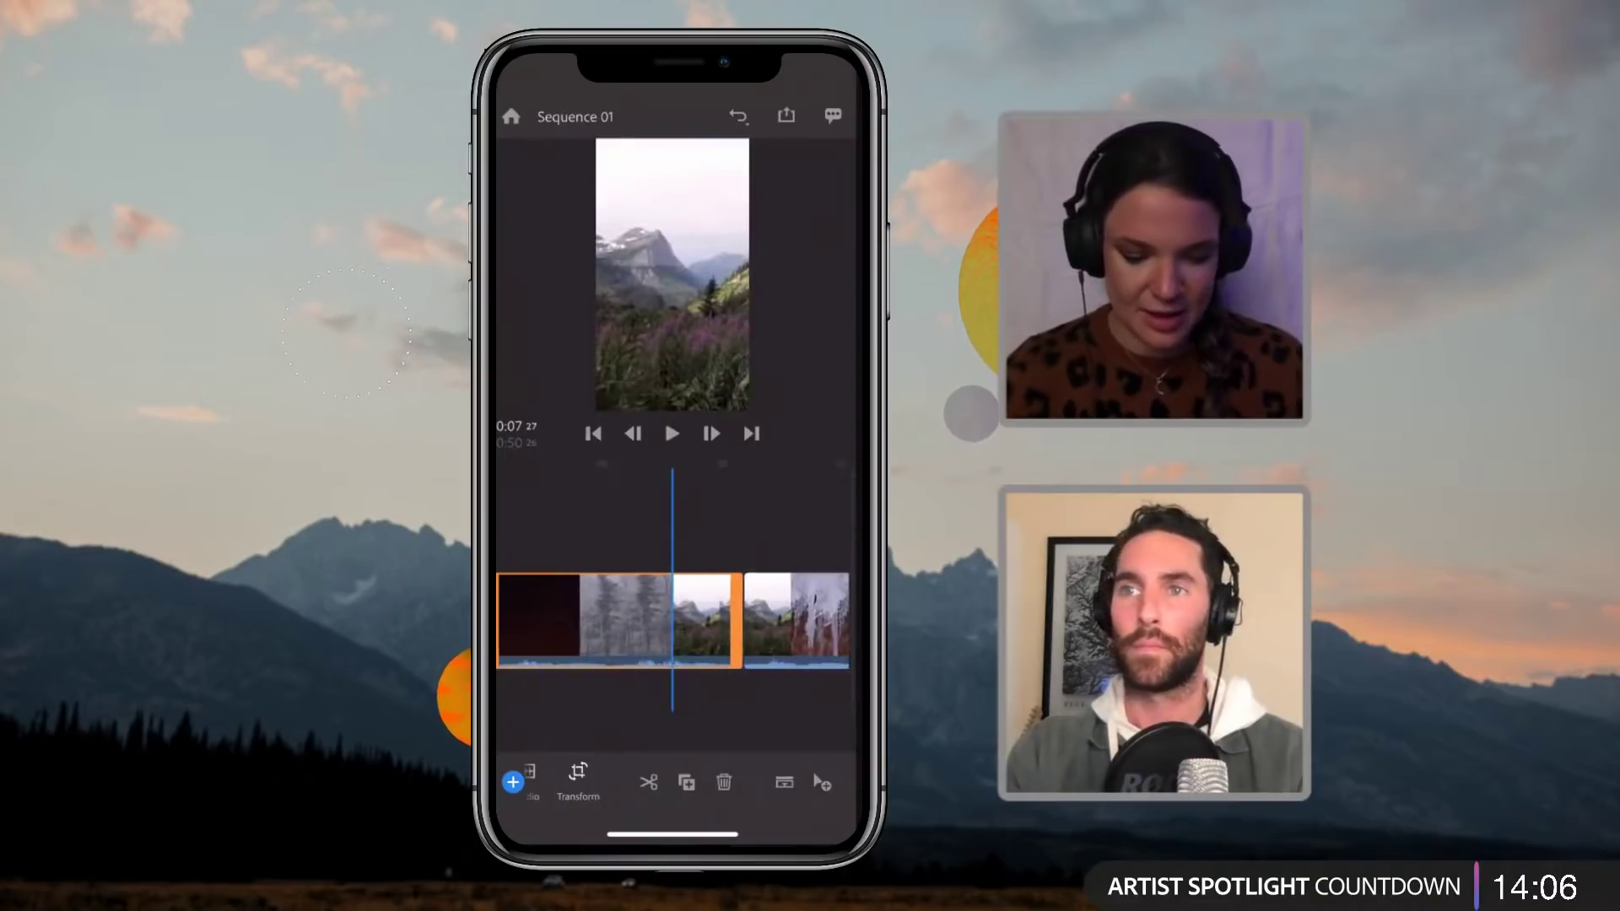
Step: Apply the Wipe Right transition to the segment before the cut in the meadow shot
scroll(673, 621, right, 5)
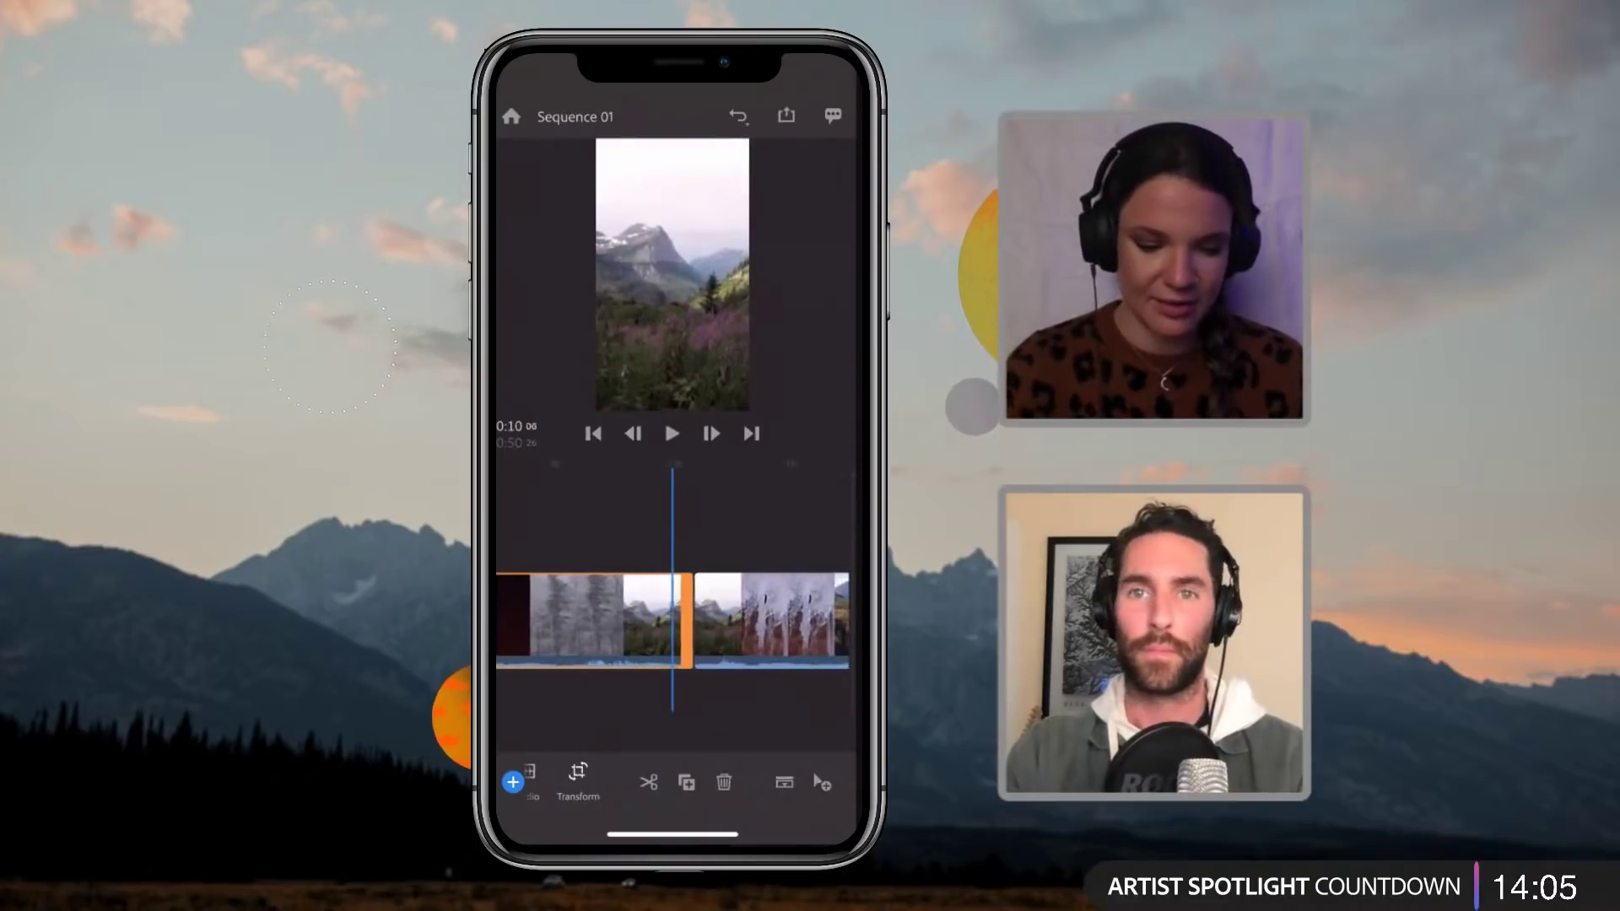
scroll(673, 622, left, 3)
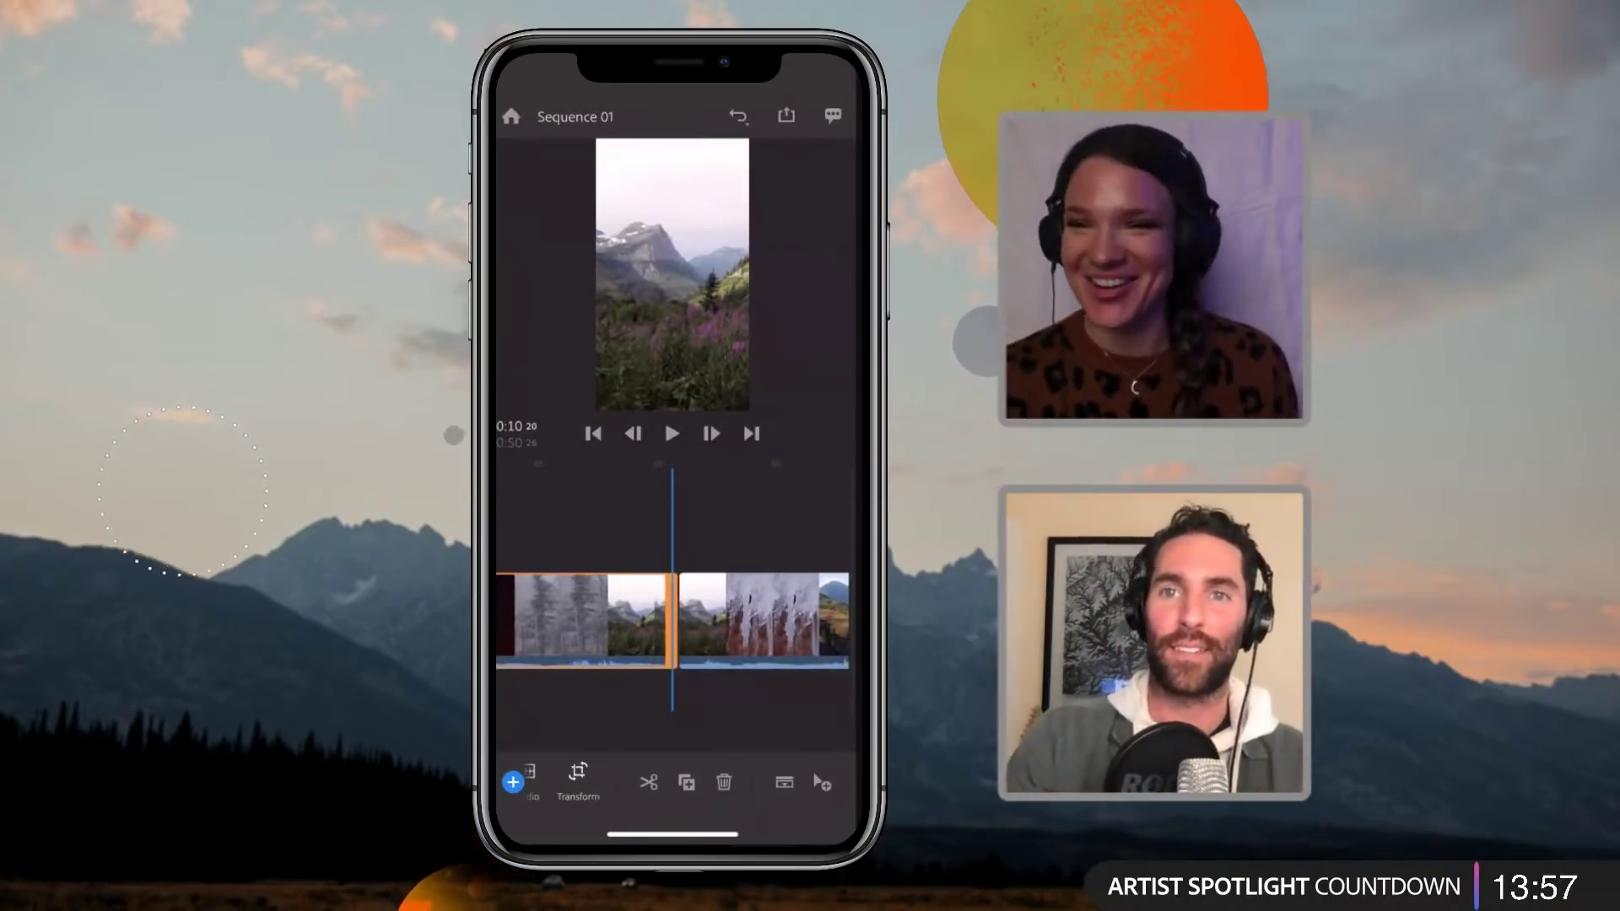
scroll(675, 783, left, 5)
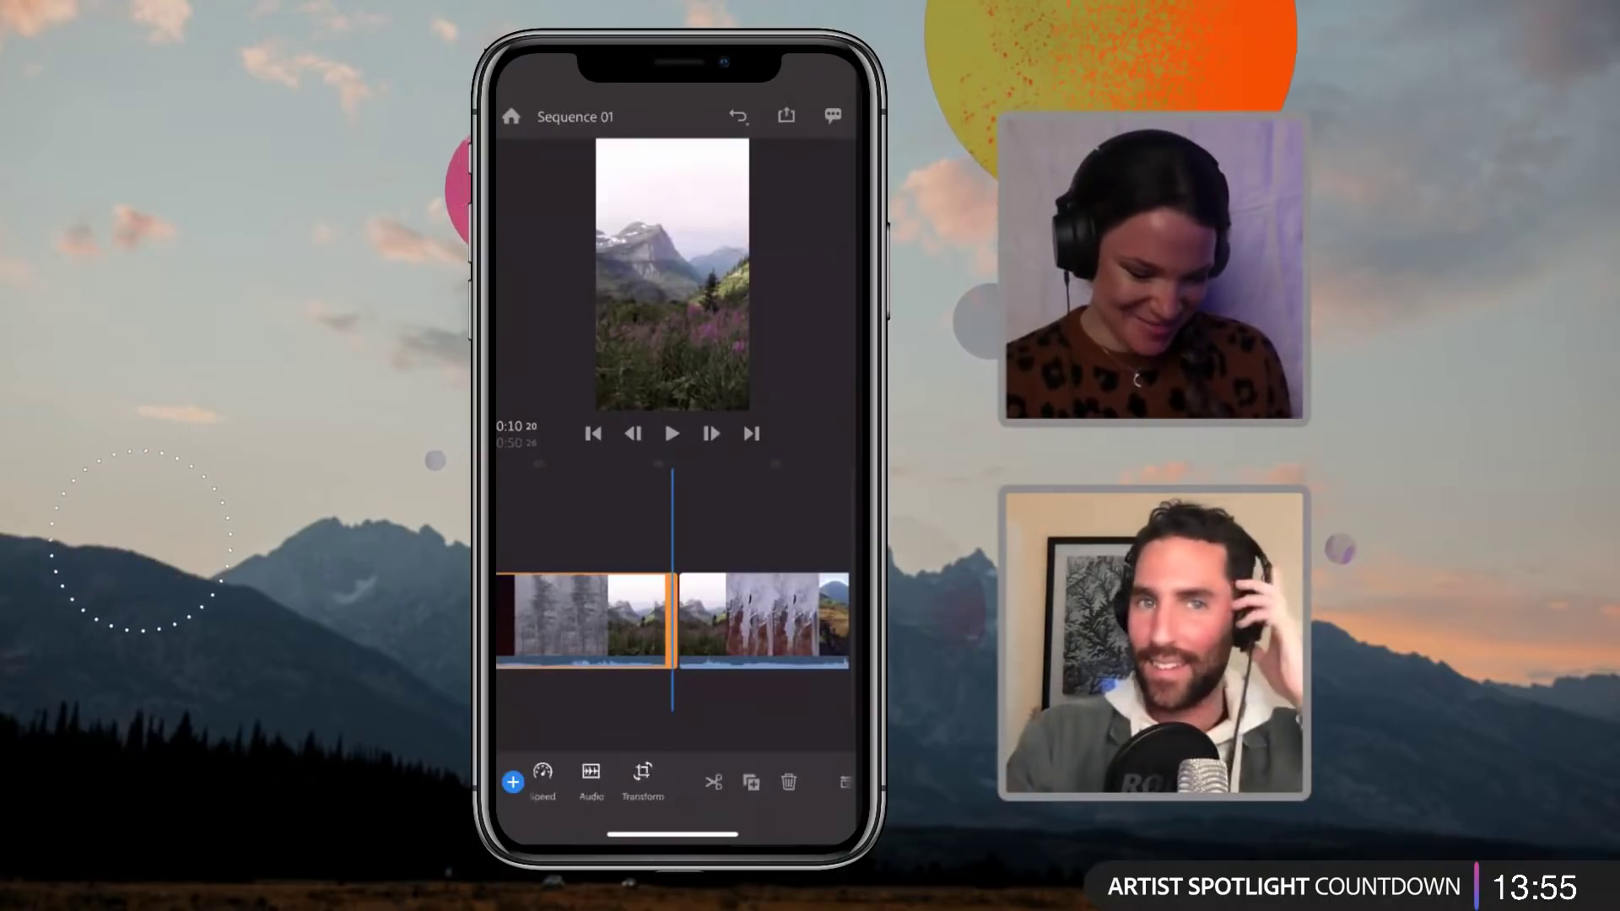
click(623, 781)
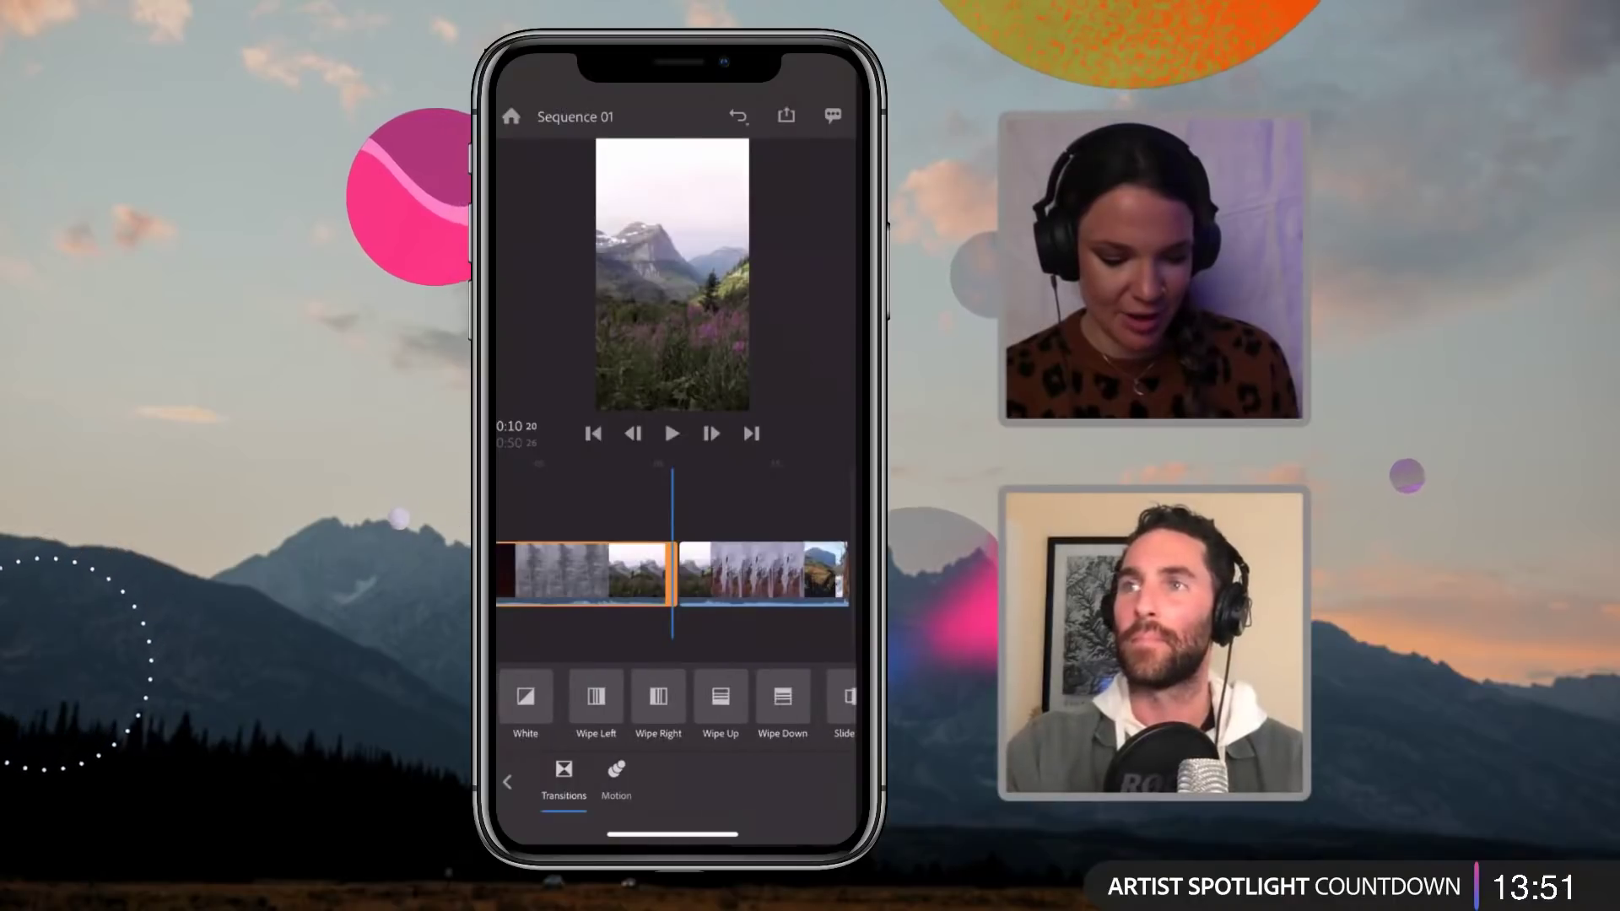
click(659, 697)
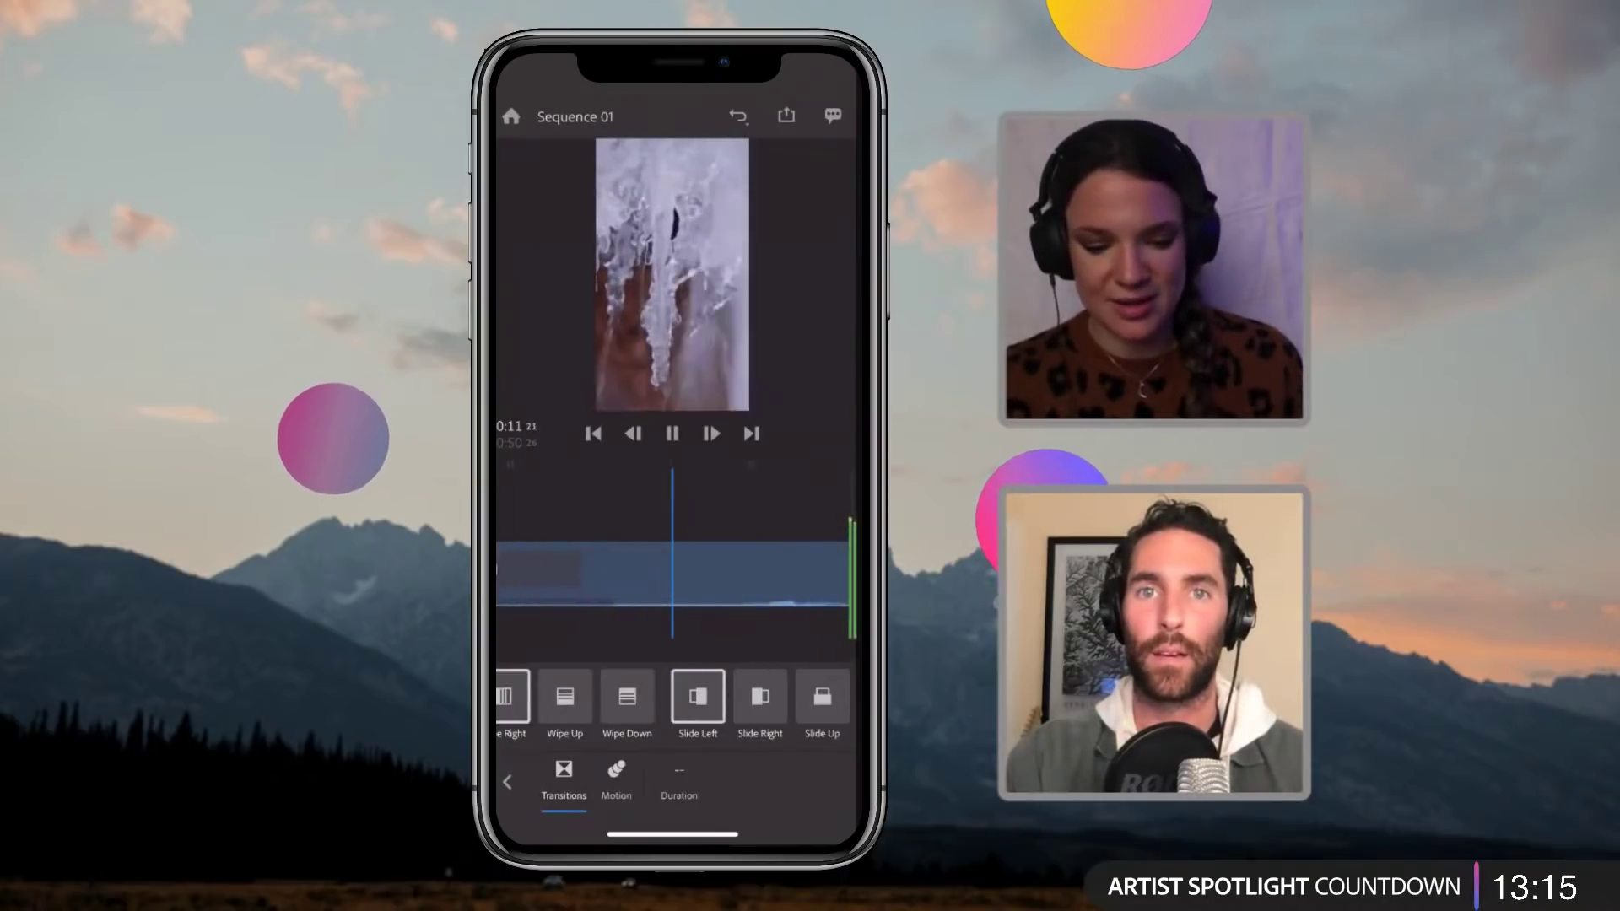
Step: Change the transition at the meadow cut to Push Left and leave the effects settings
scroll(673, 704, right, 3)
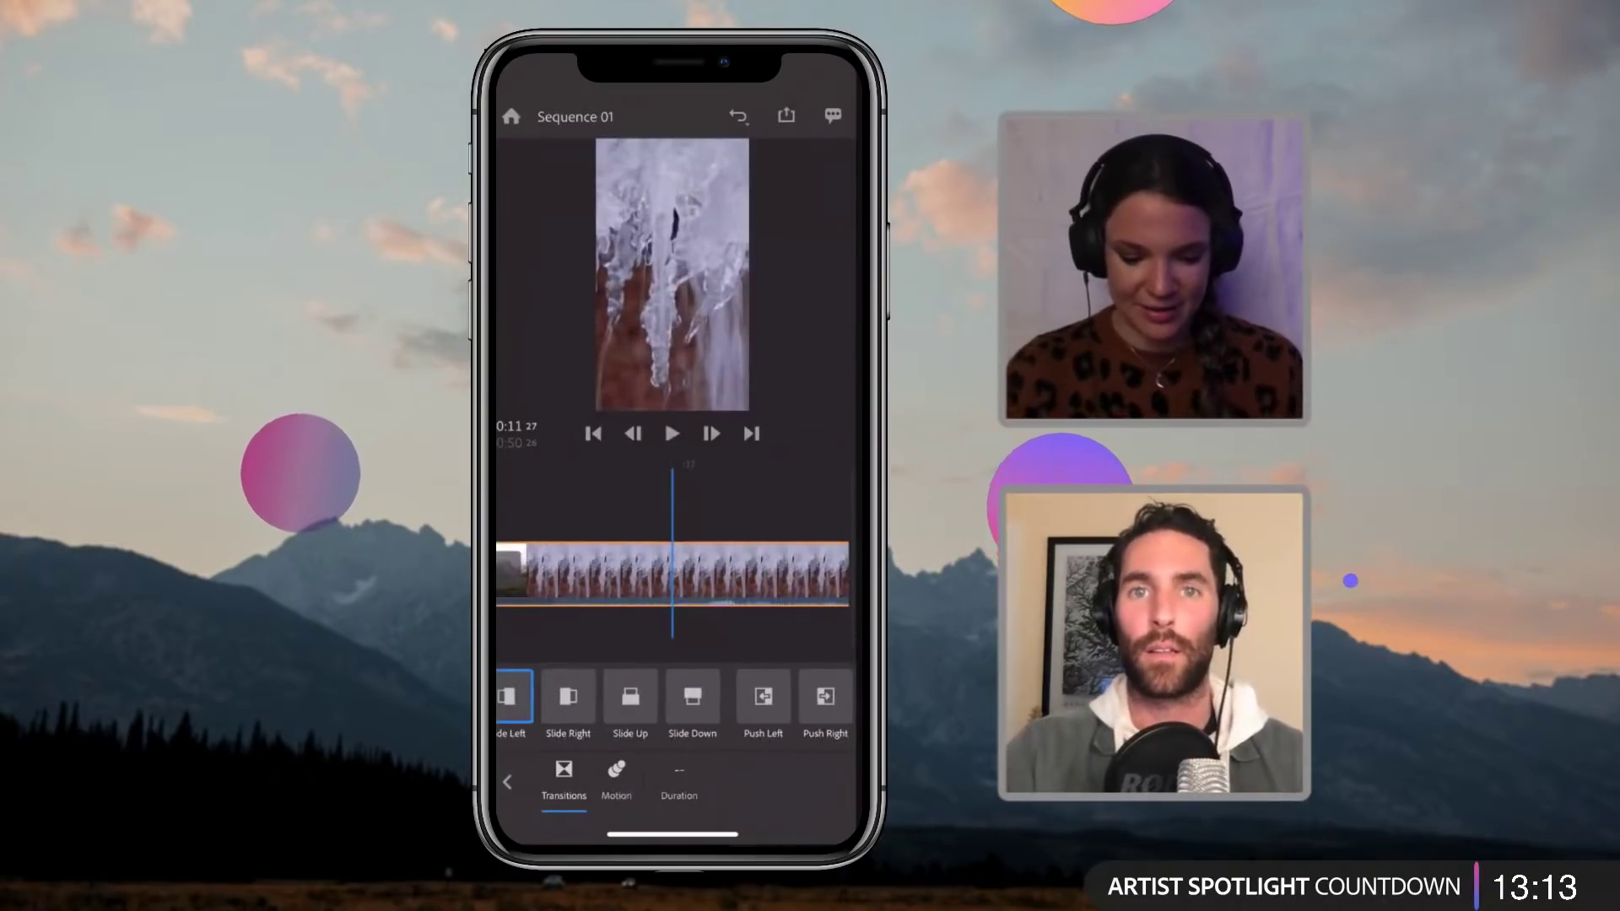
scroll(672, 574, left, 3)
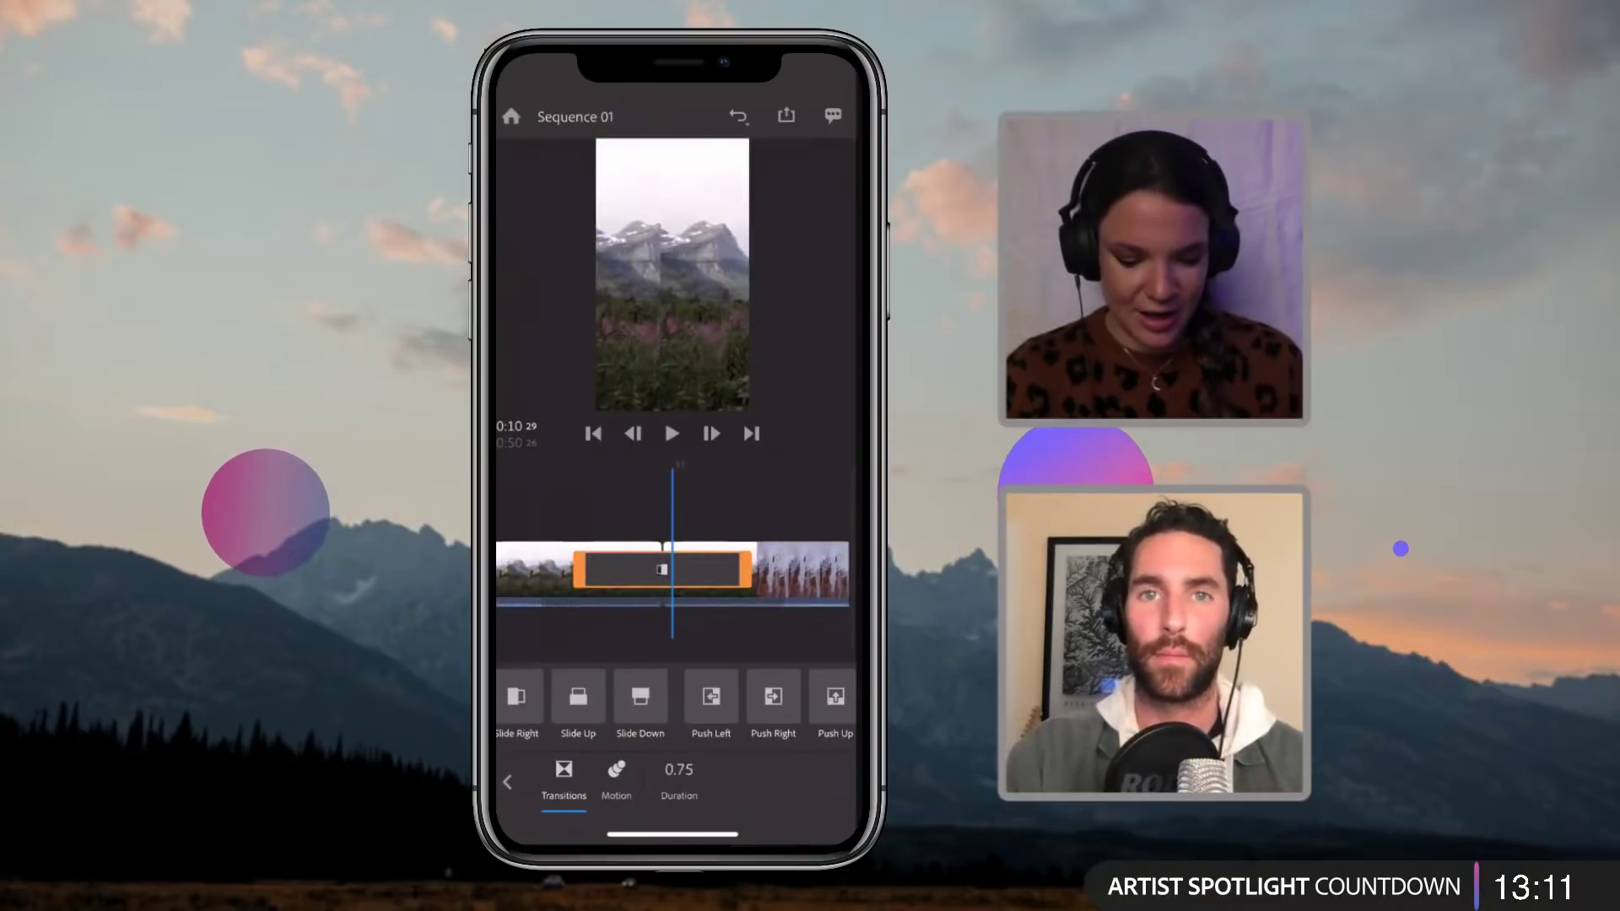
click(711, 697)
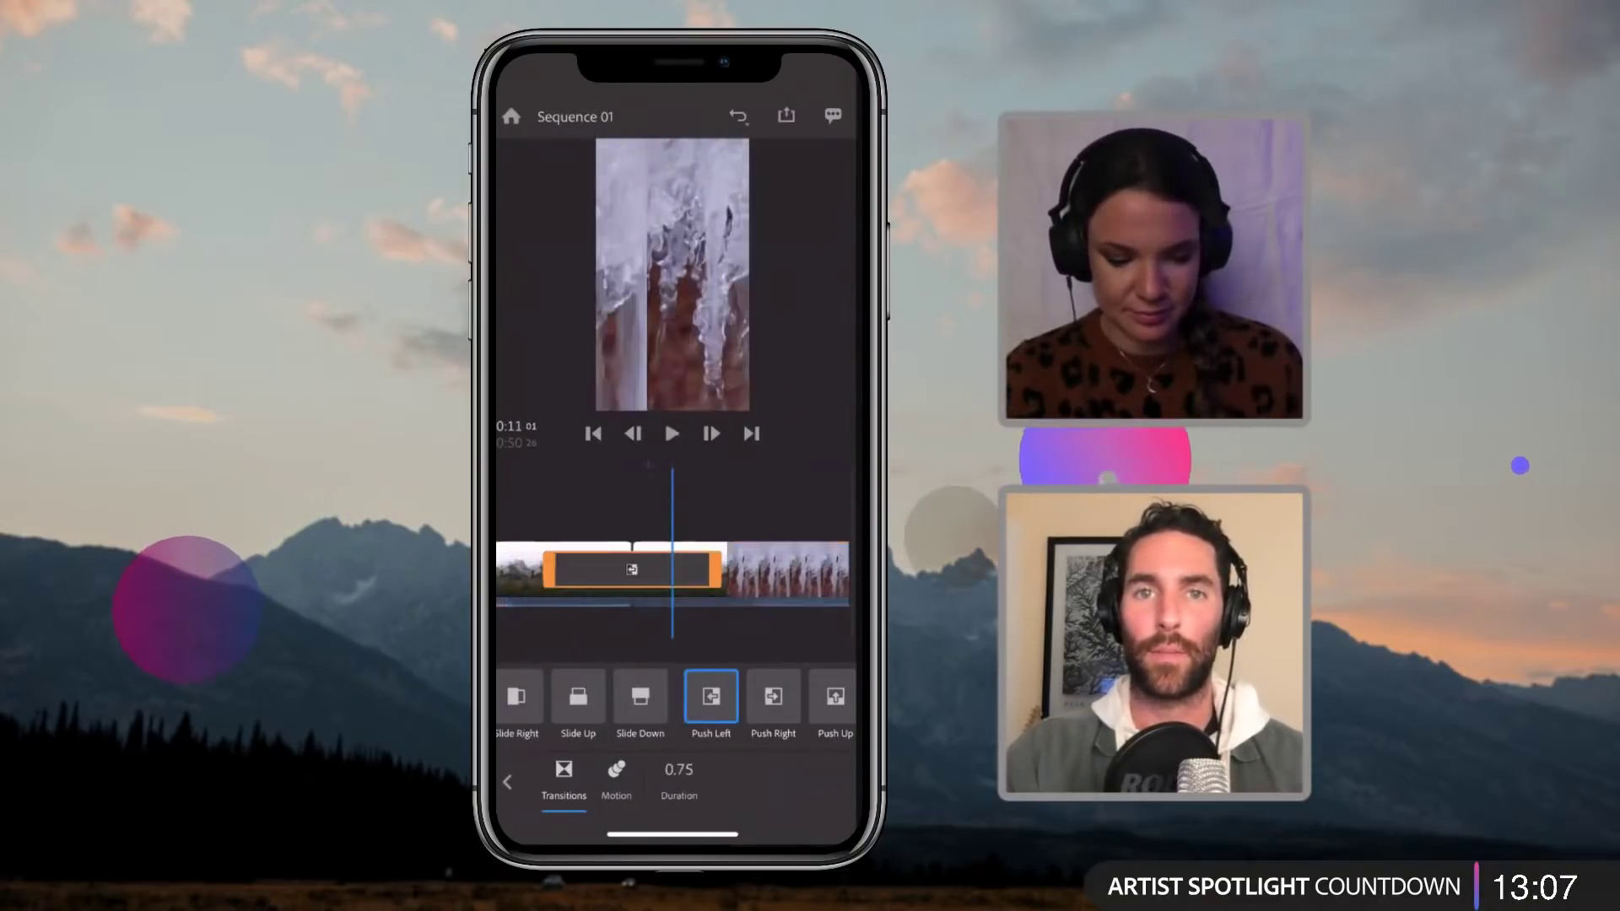
scroll(675, 700, right, 1)
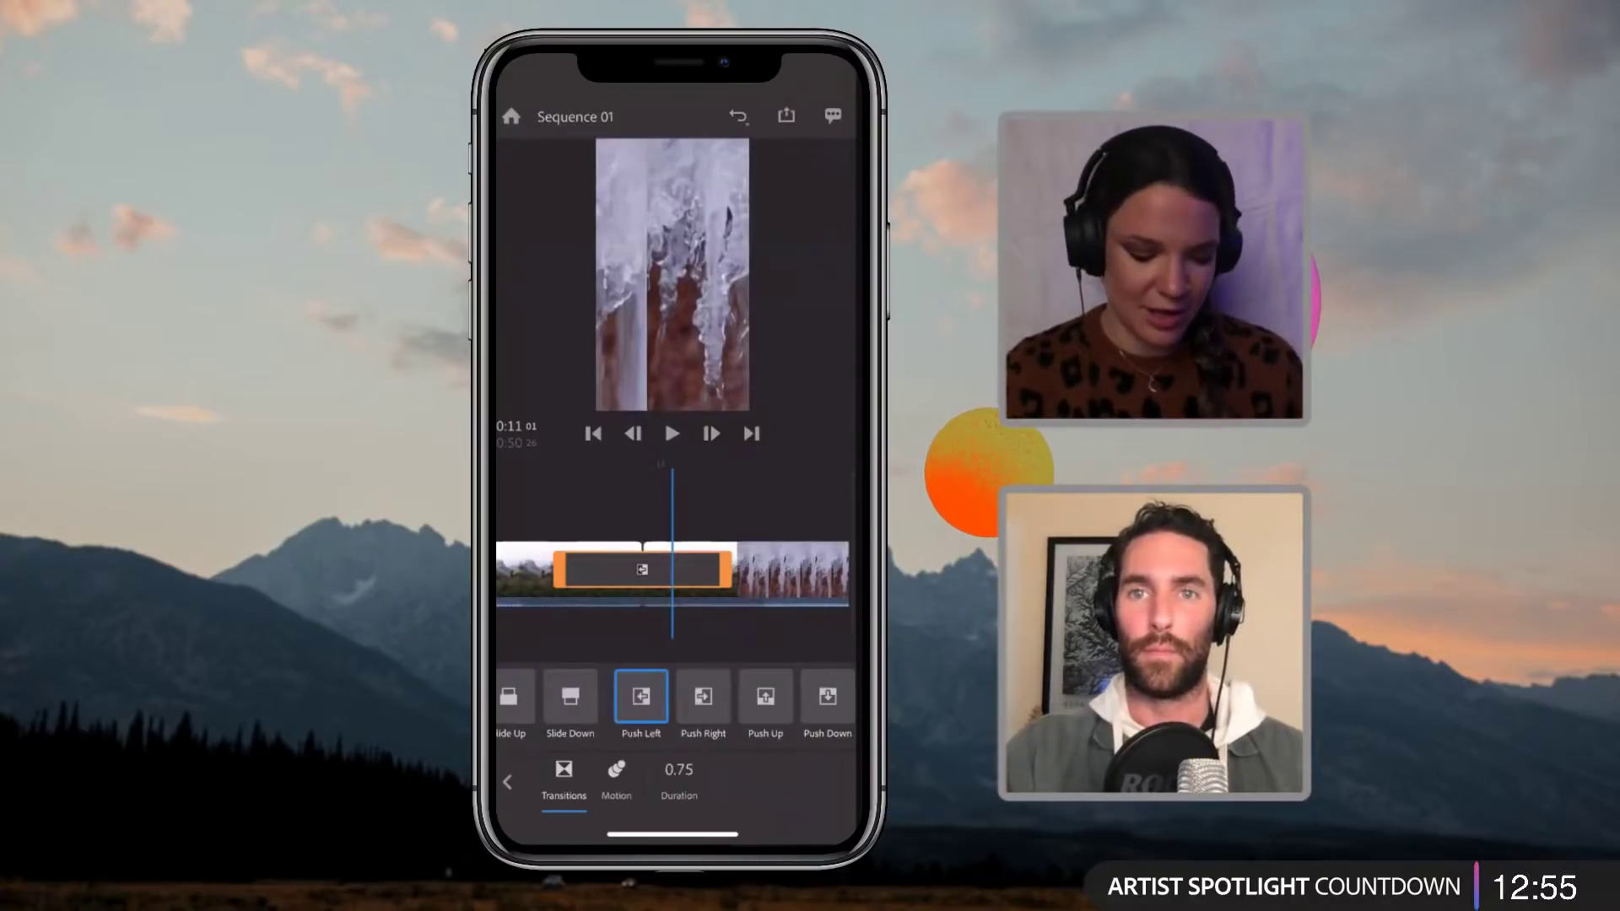
click(507, 782)
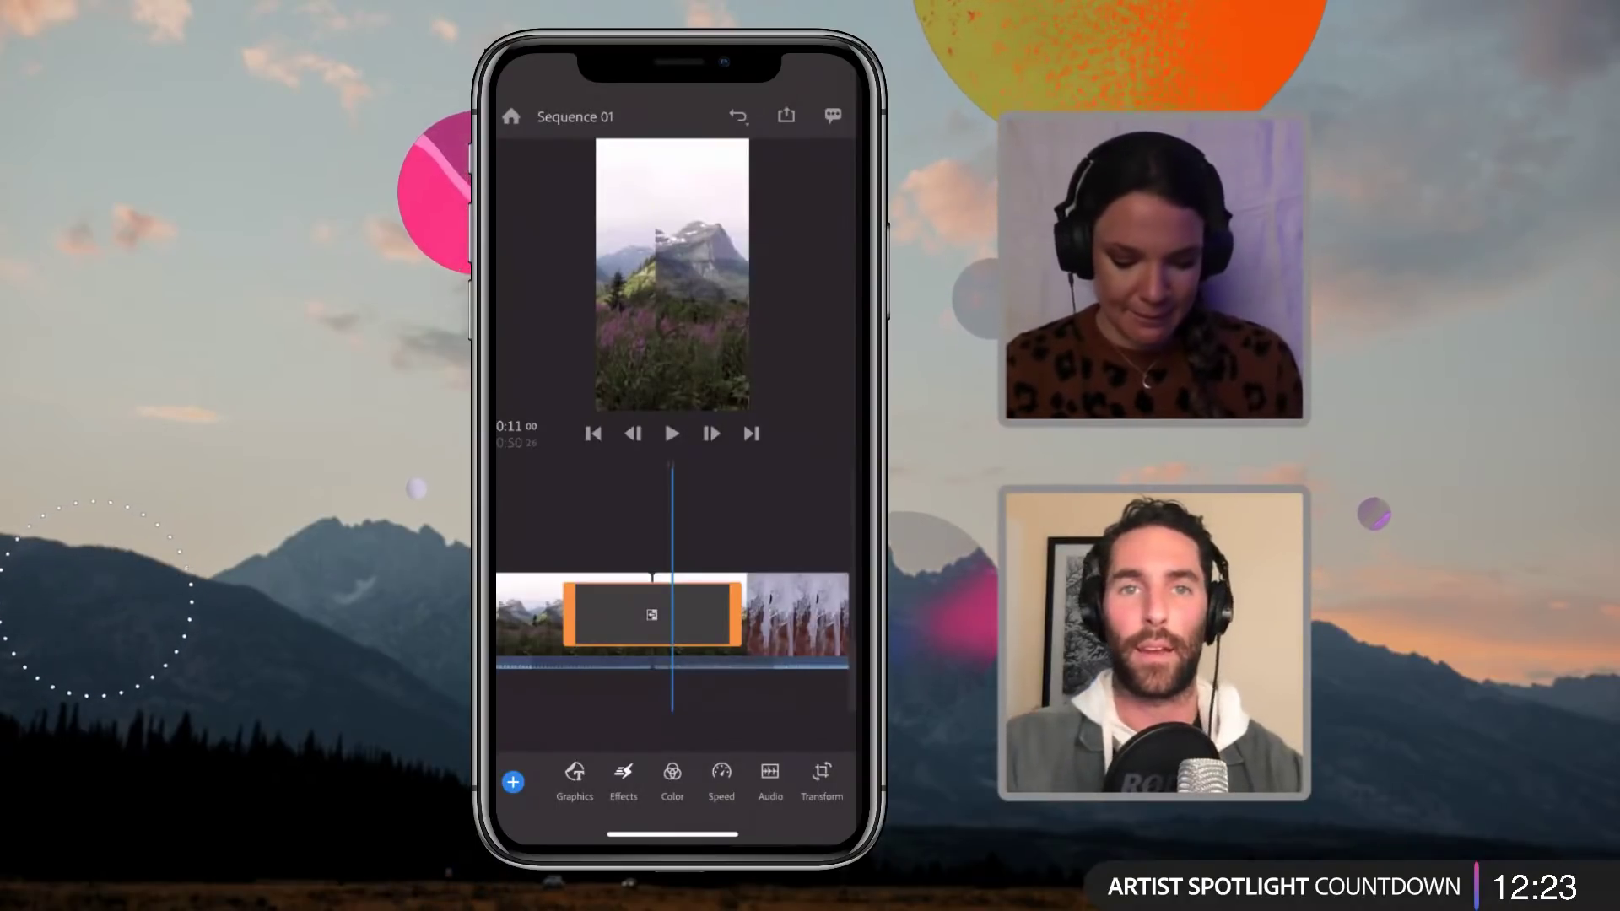
Step: Select the first segment and examine the transition at the very beginning of the sequence
click(591, 617)
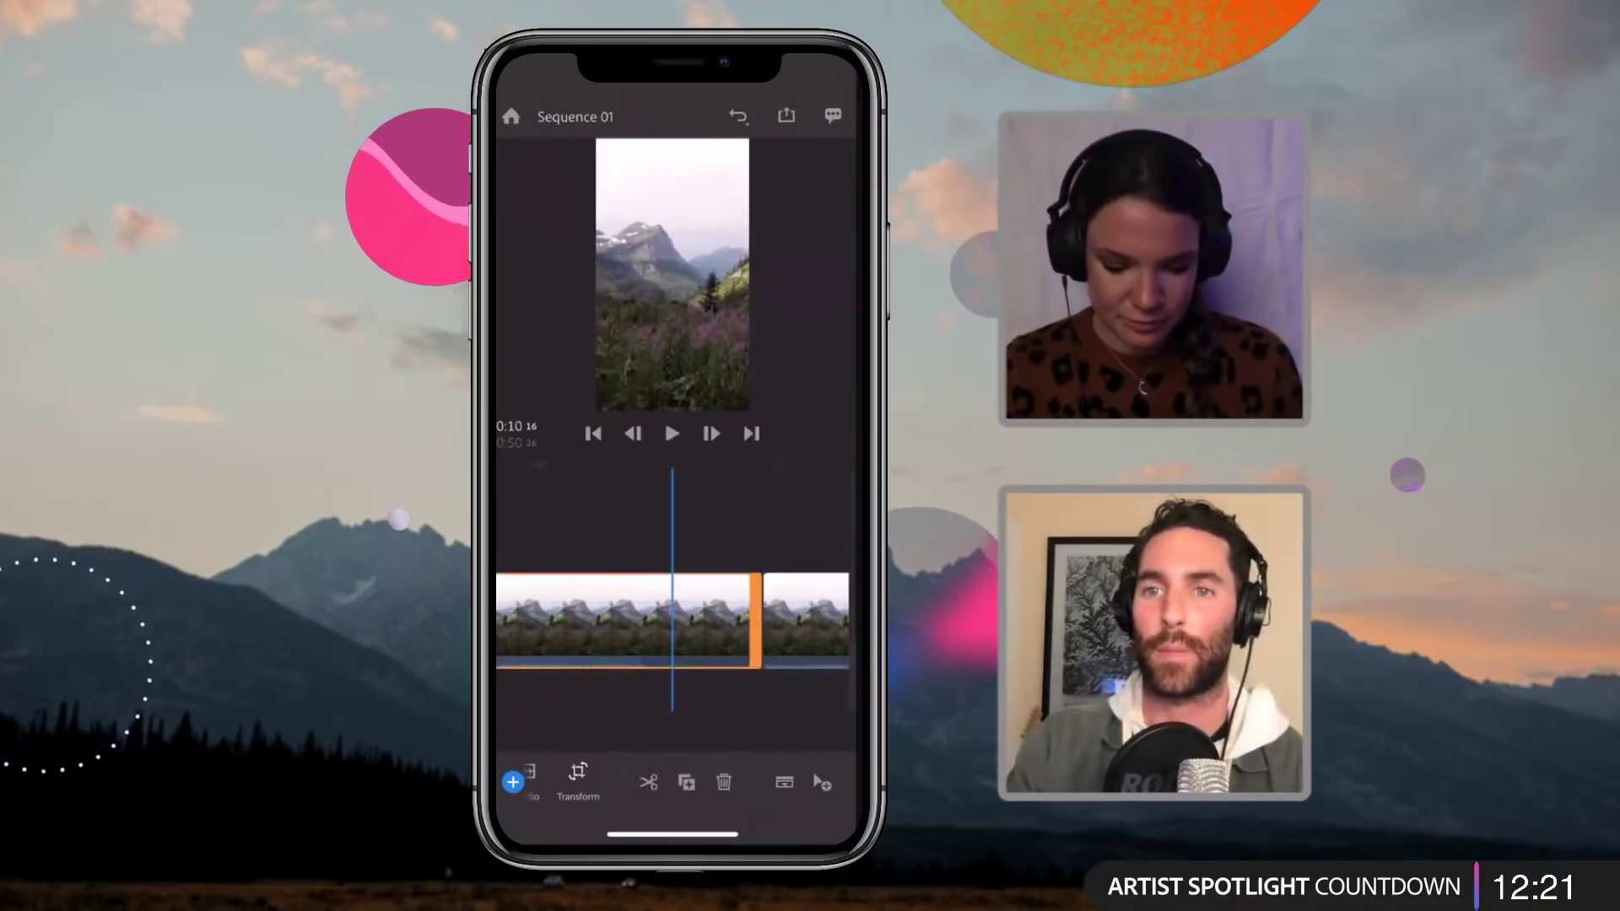
scroll(673, 622, left, 10)
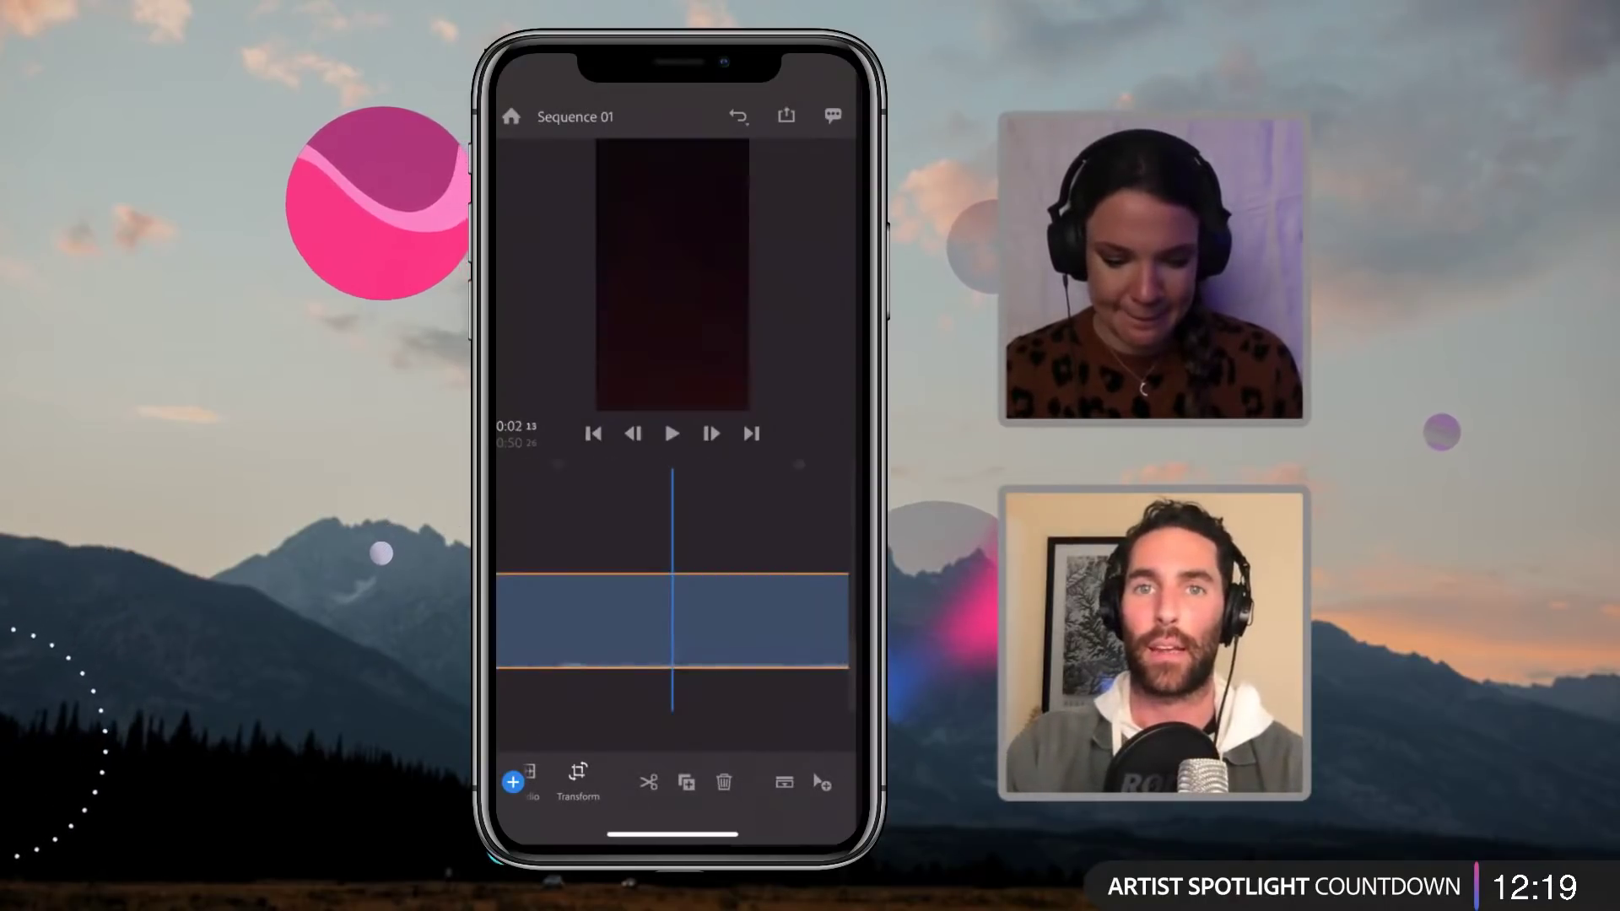
scroll(672, 621, right, 3)
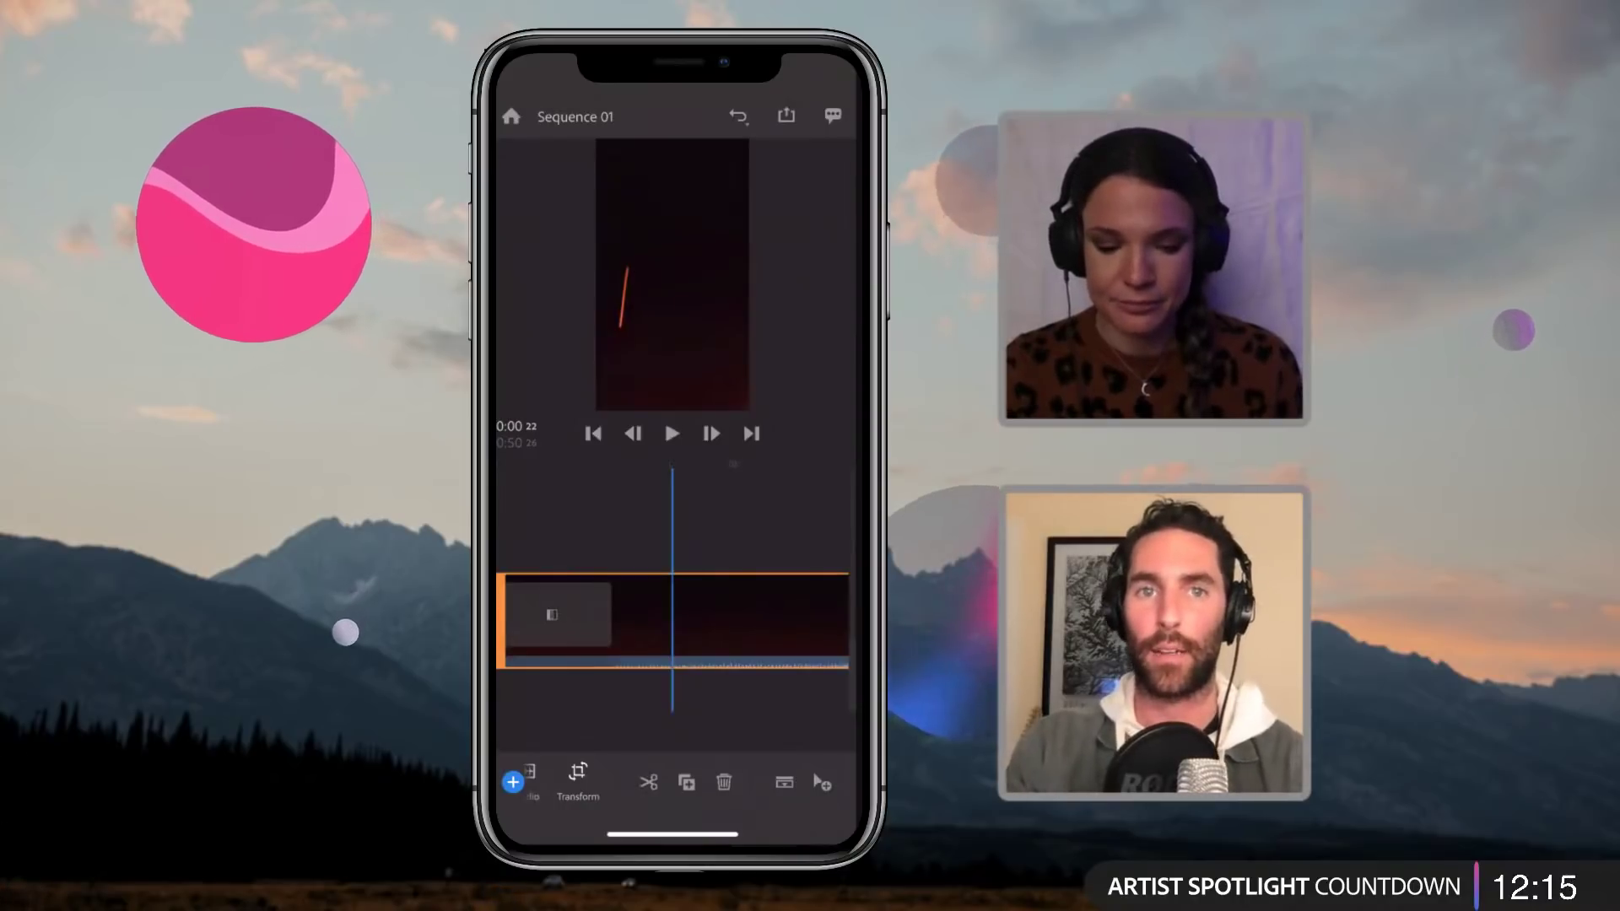
Step: Return to the project list, open the Untitled project with the van interior video, and go to 0:03 53
scroll(672, 455, down, 5)
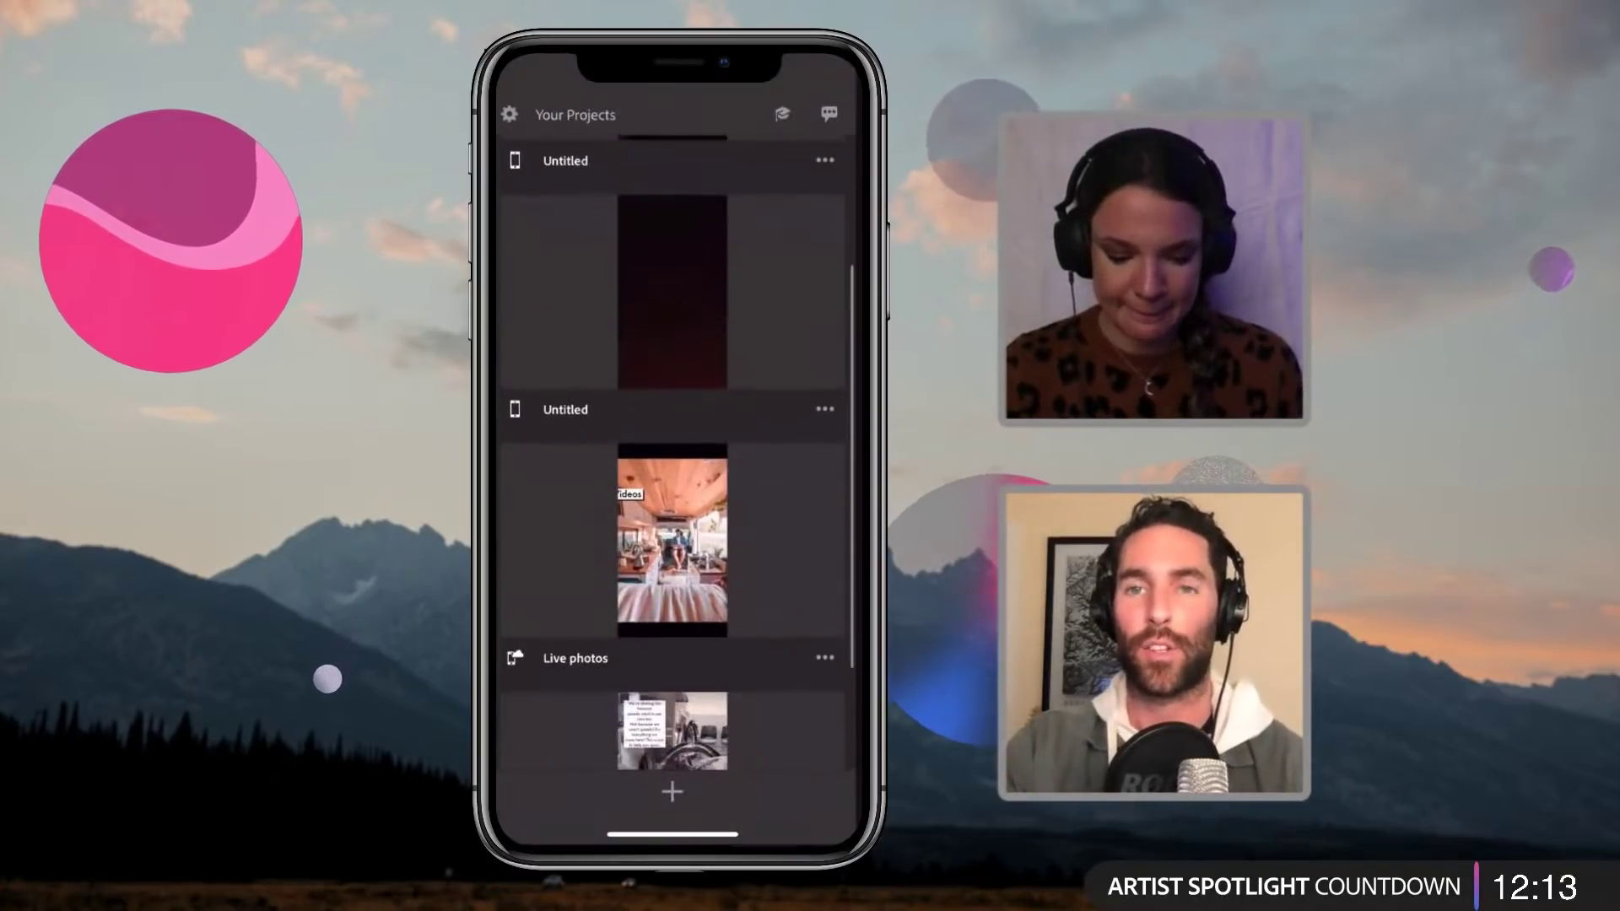
click(672, 537)
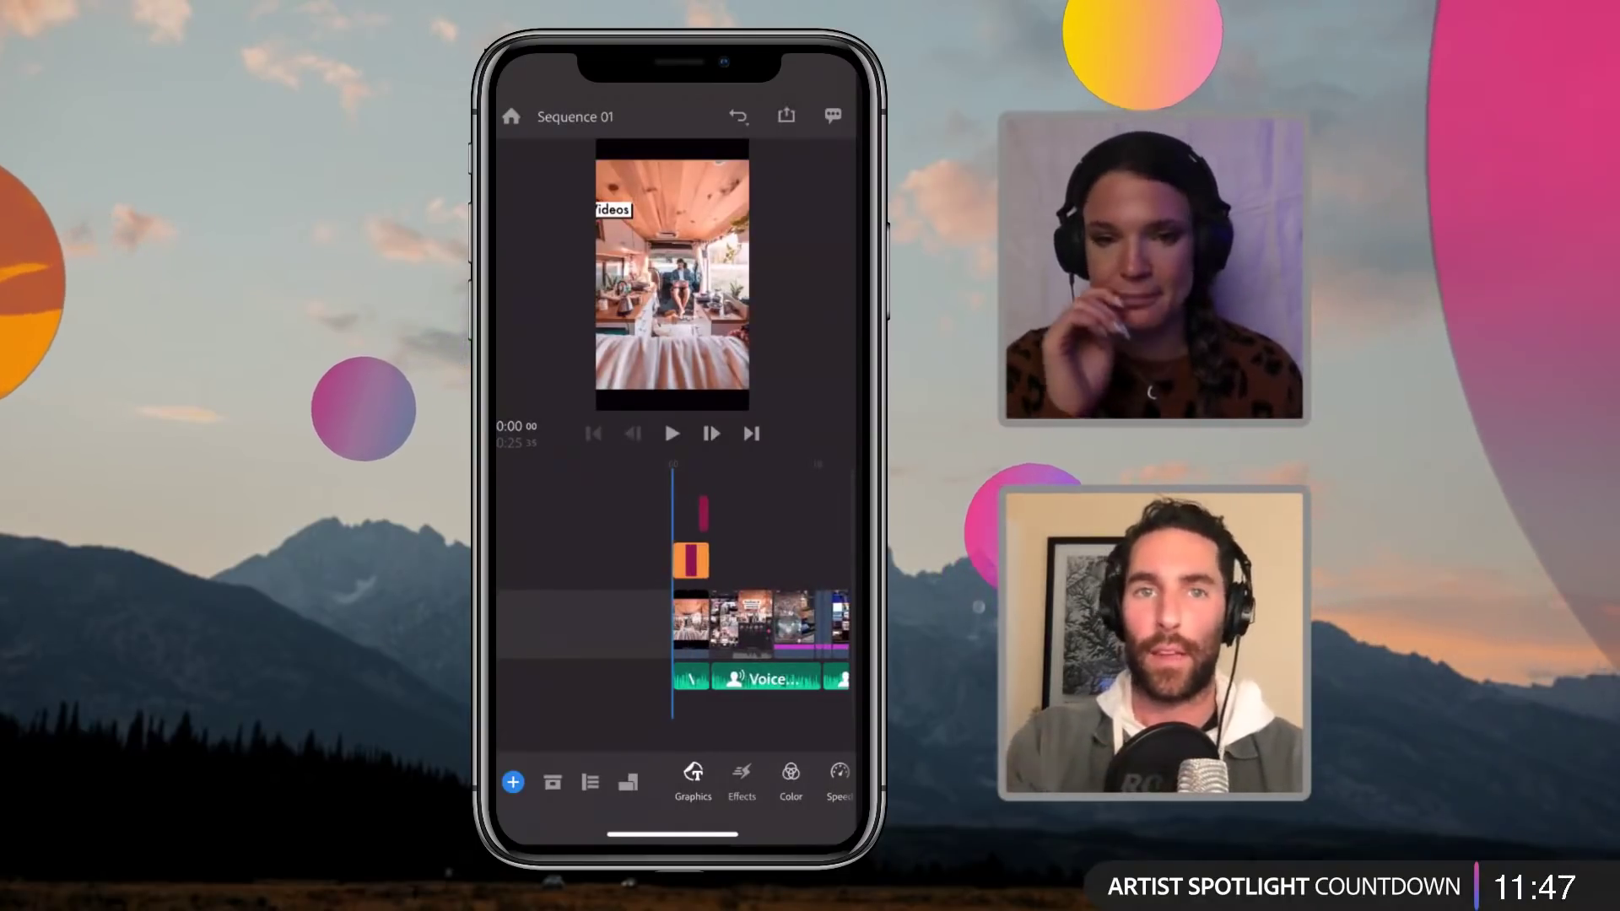
scroll(759, 625, right, 3)
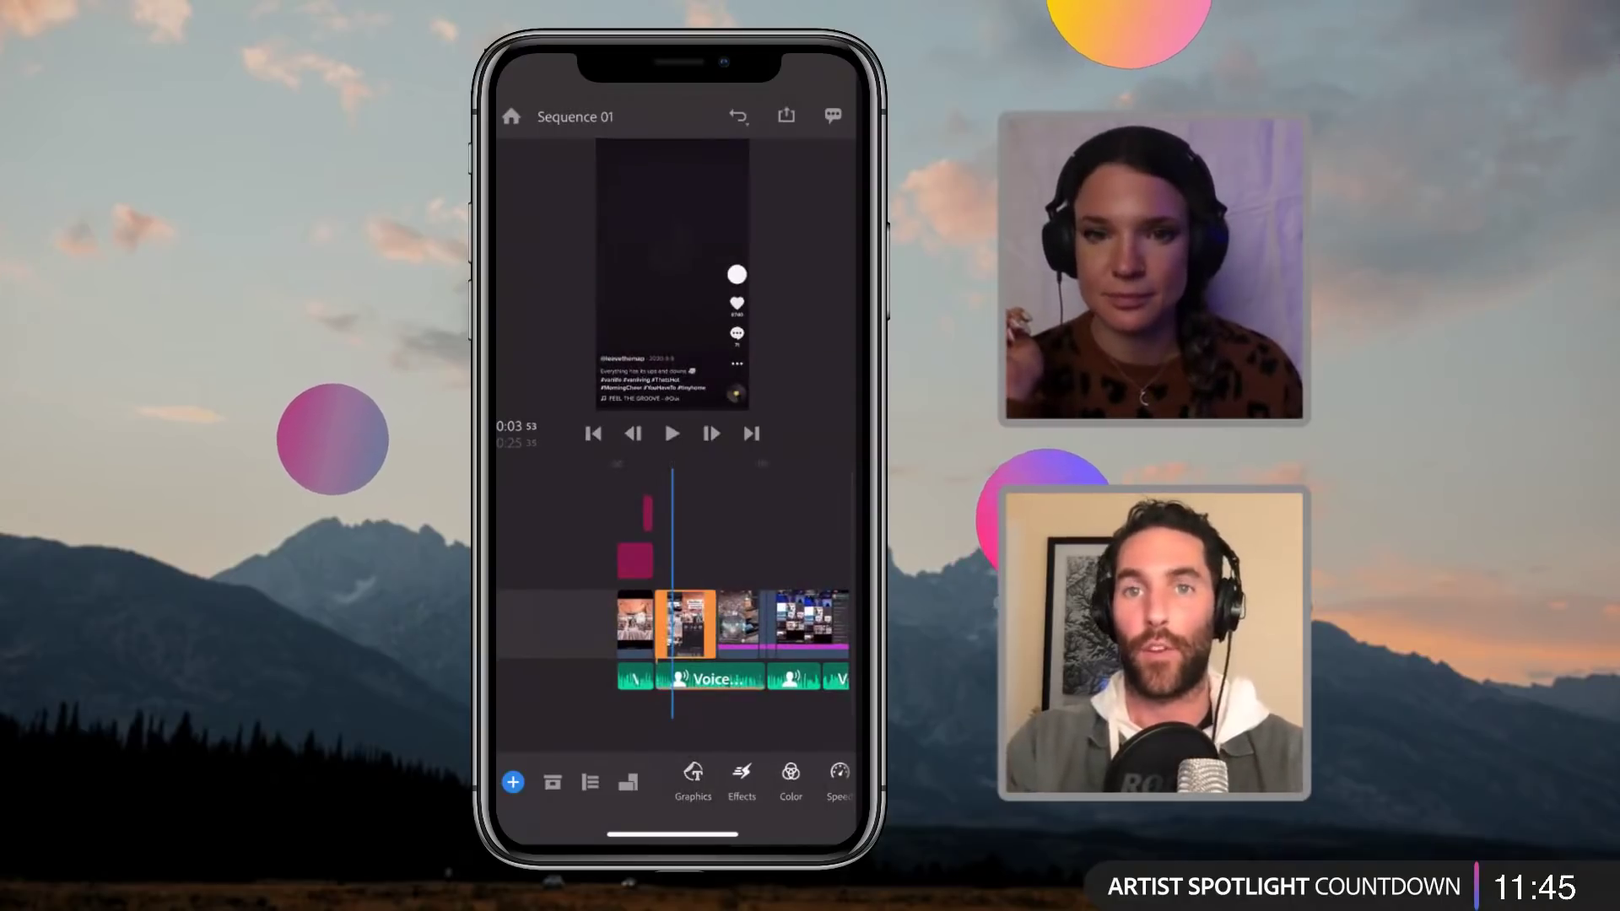
Step: Return to the sequence start, select the opening title, play the opening section, and select the second video clip at 0:04
scroll(759, 625, left, 3)
click(690, 560)
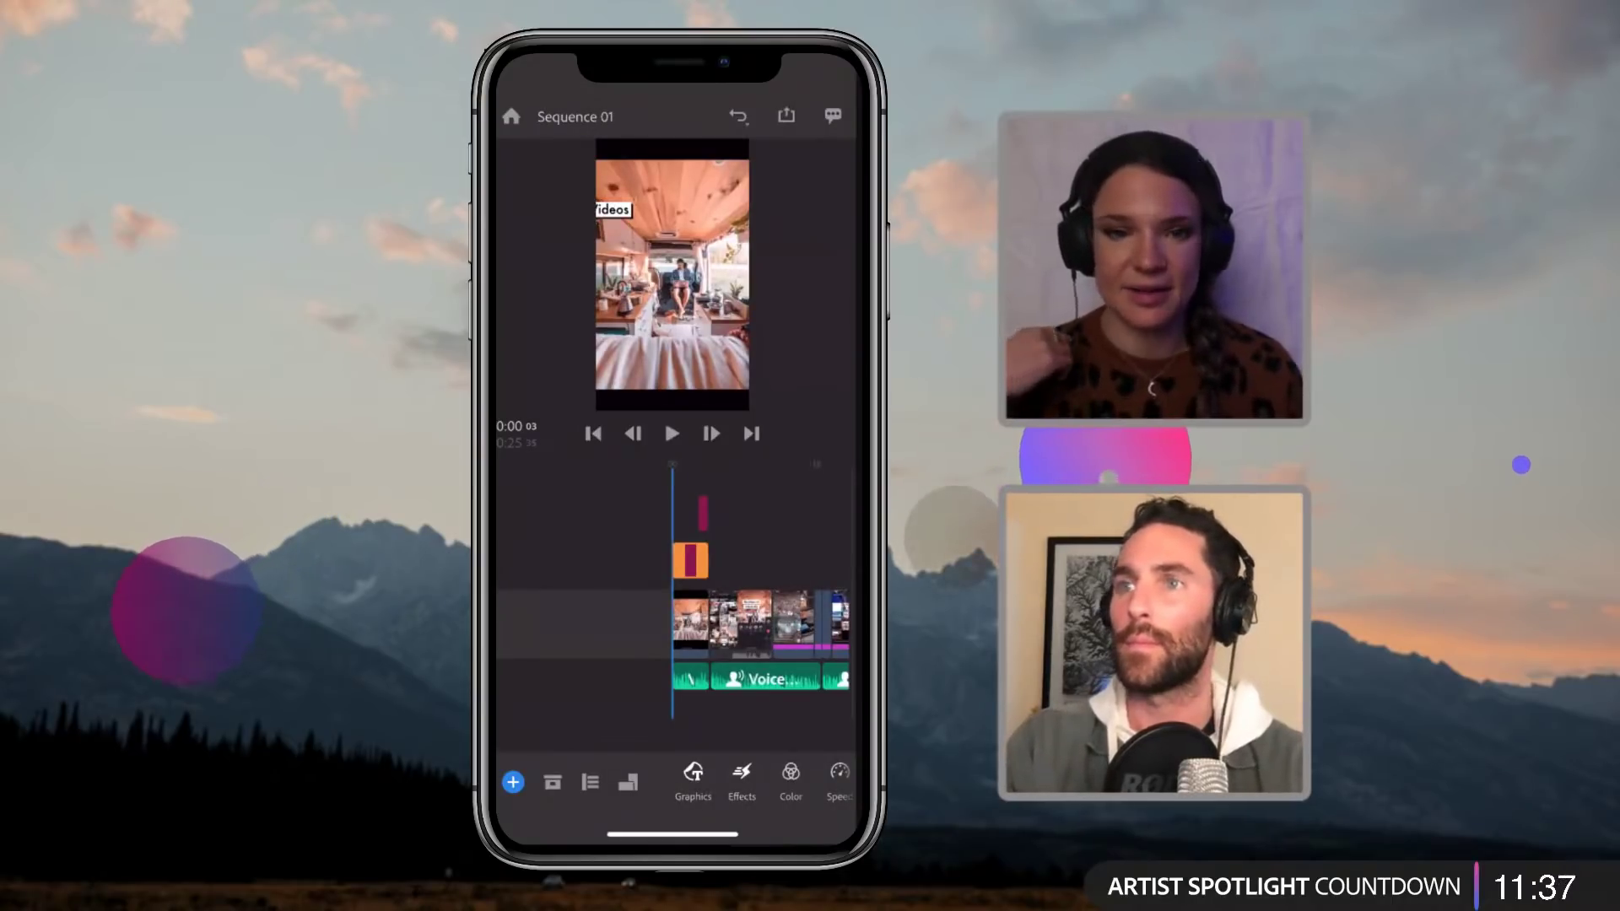
scroll(760, 625, left, 2)
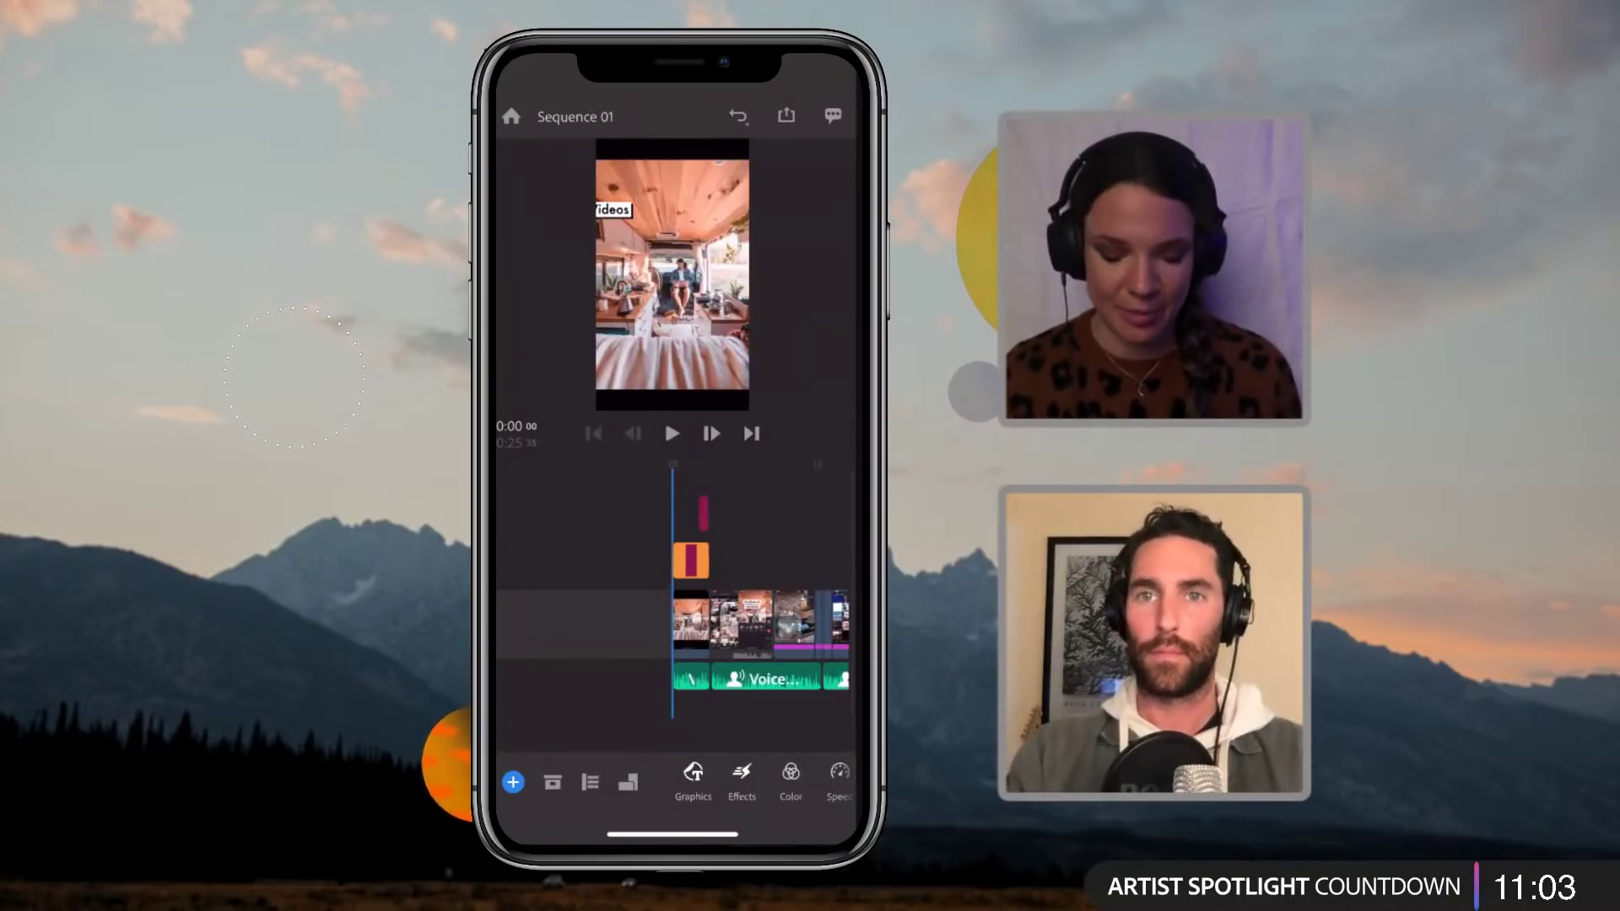
scroll(760, 625, up, 5)
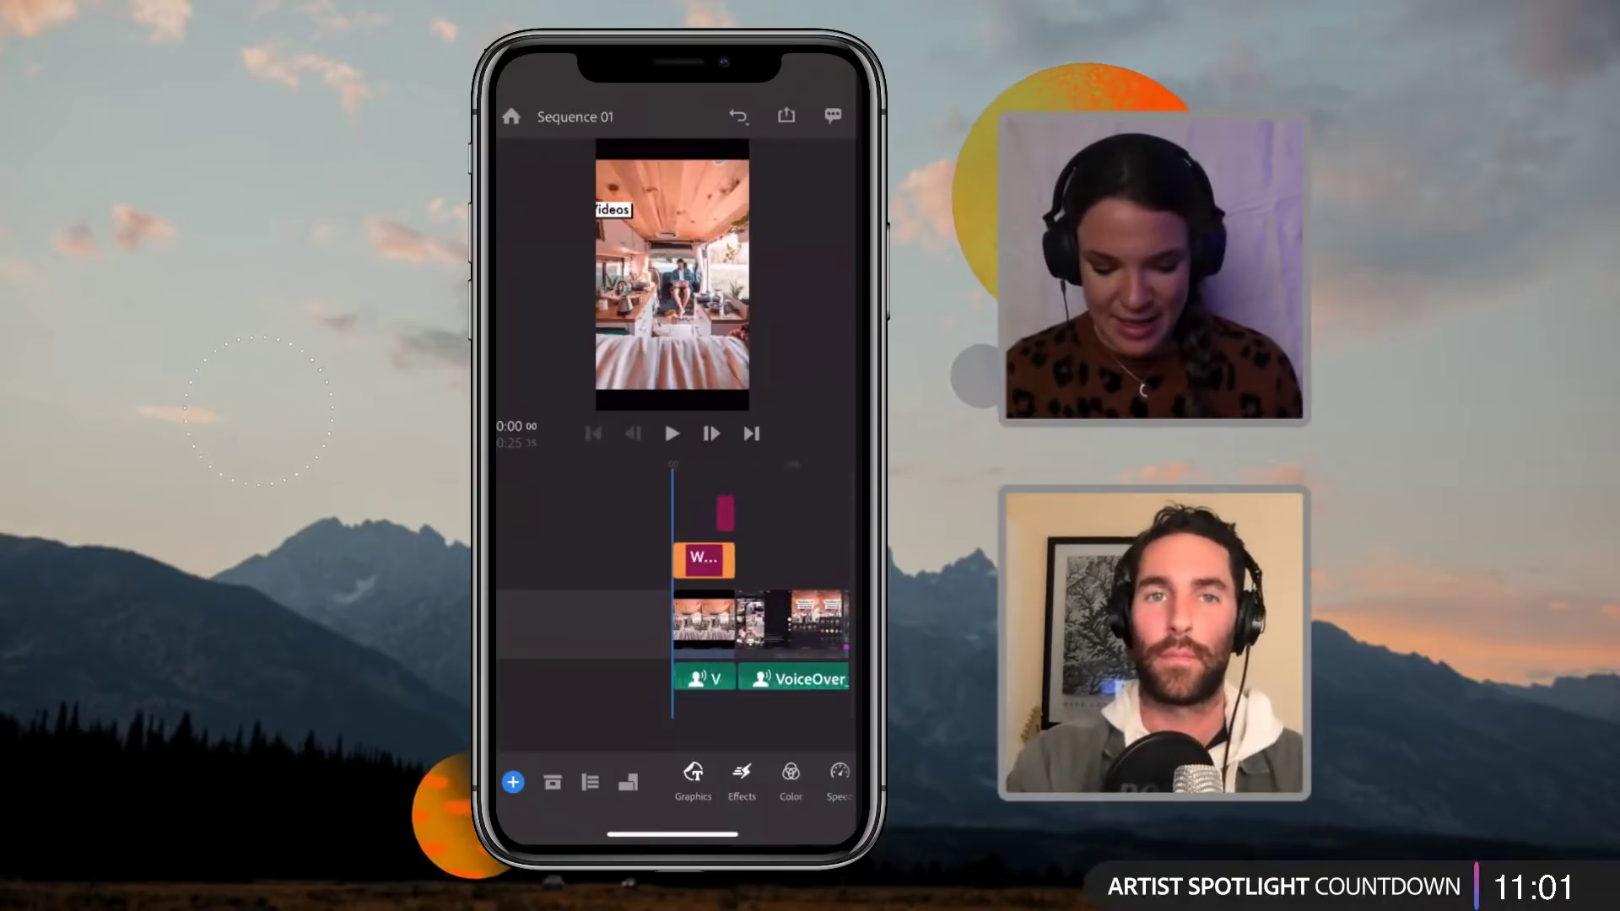
click(672, 434)
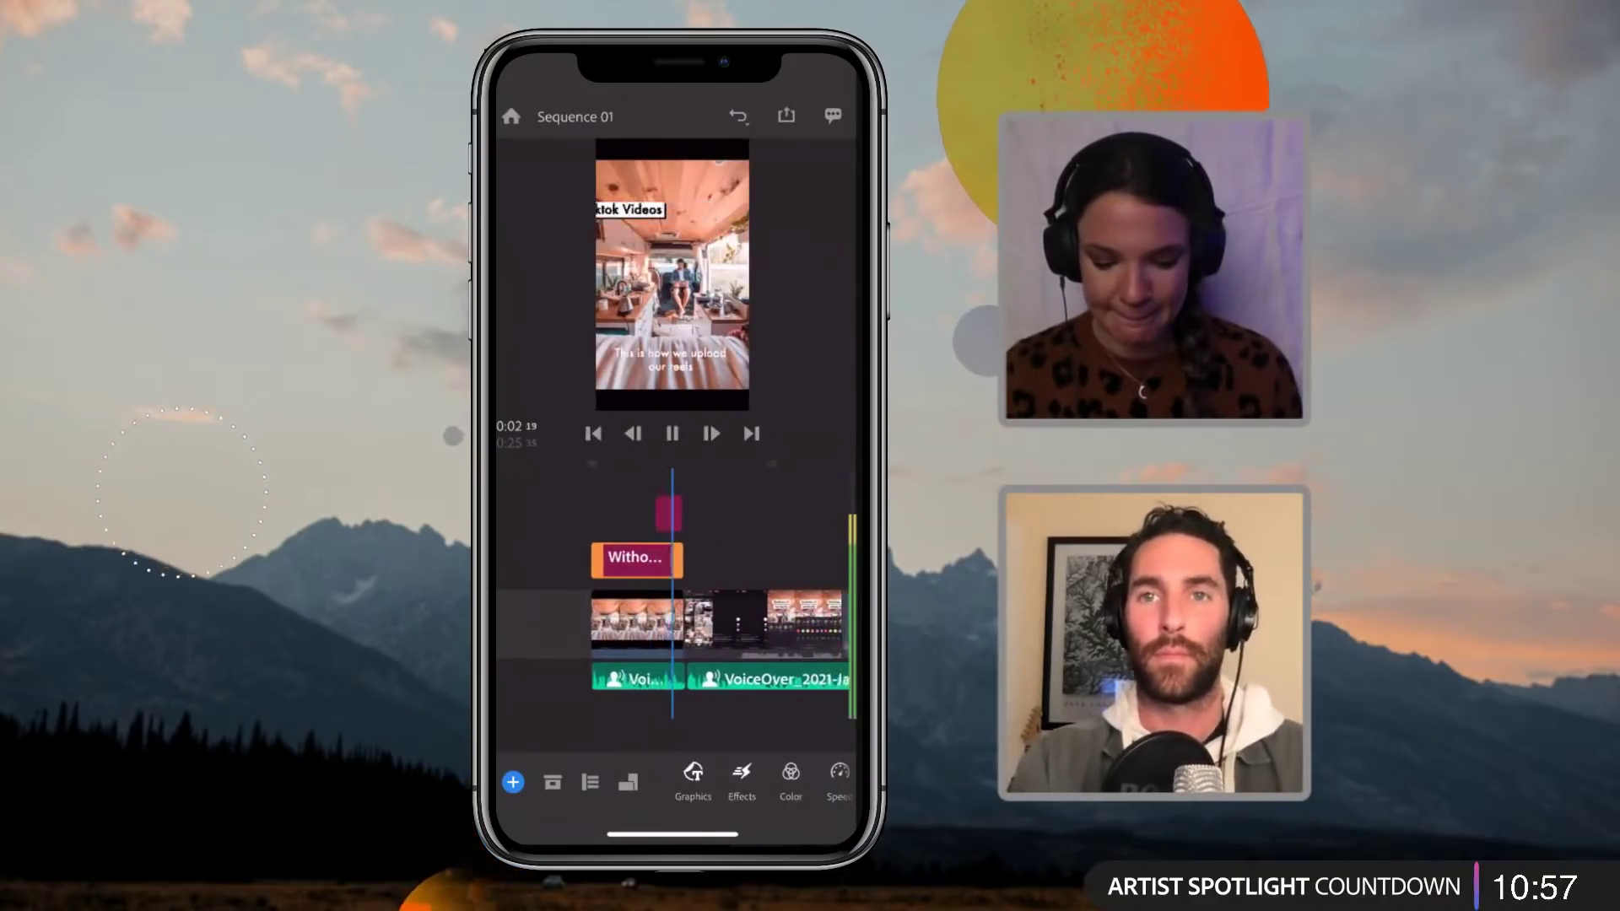
click(709, 624)
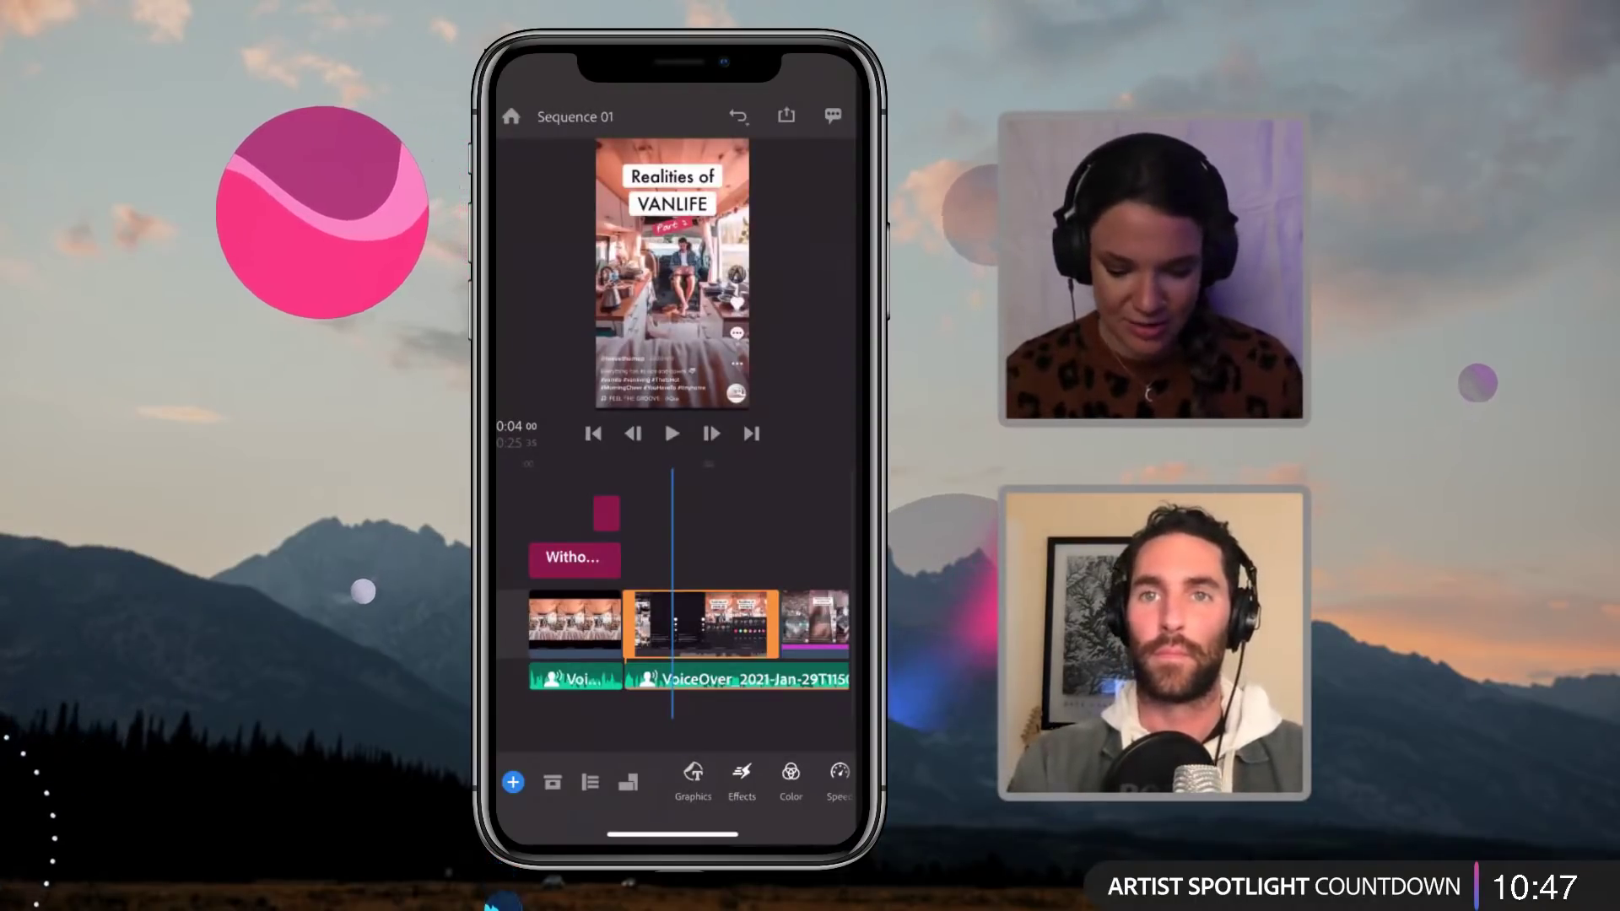
Step: Select the voiceover beneath the second video clip, look through its audio settings, leave them, and examine the remaining clip tools
scroll(673, 625, up, 3)
click(726, 678)
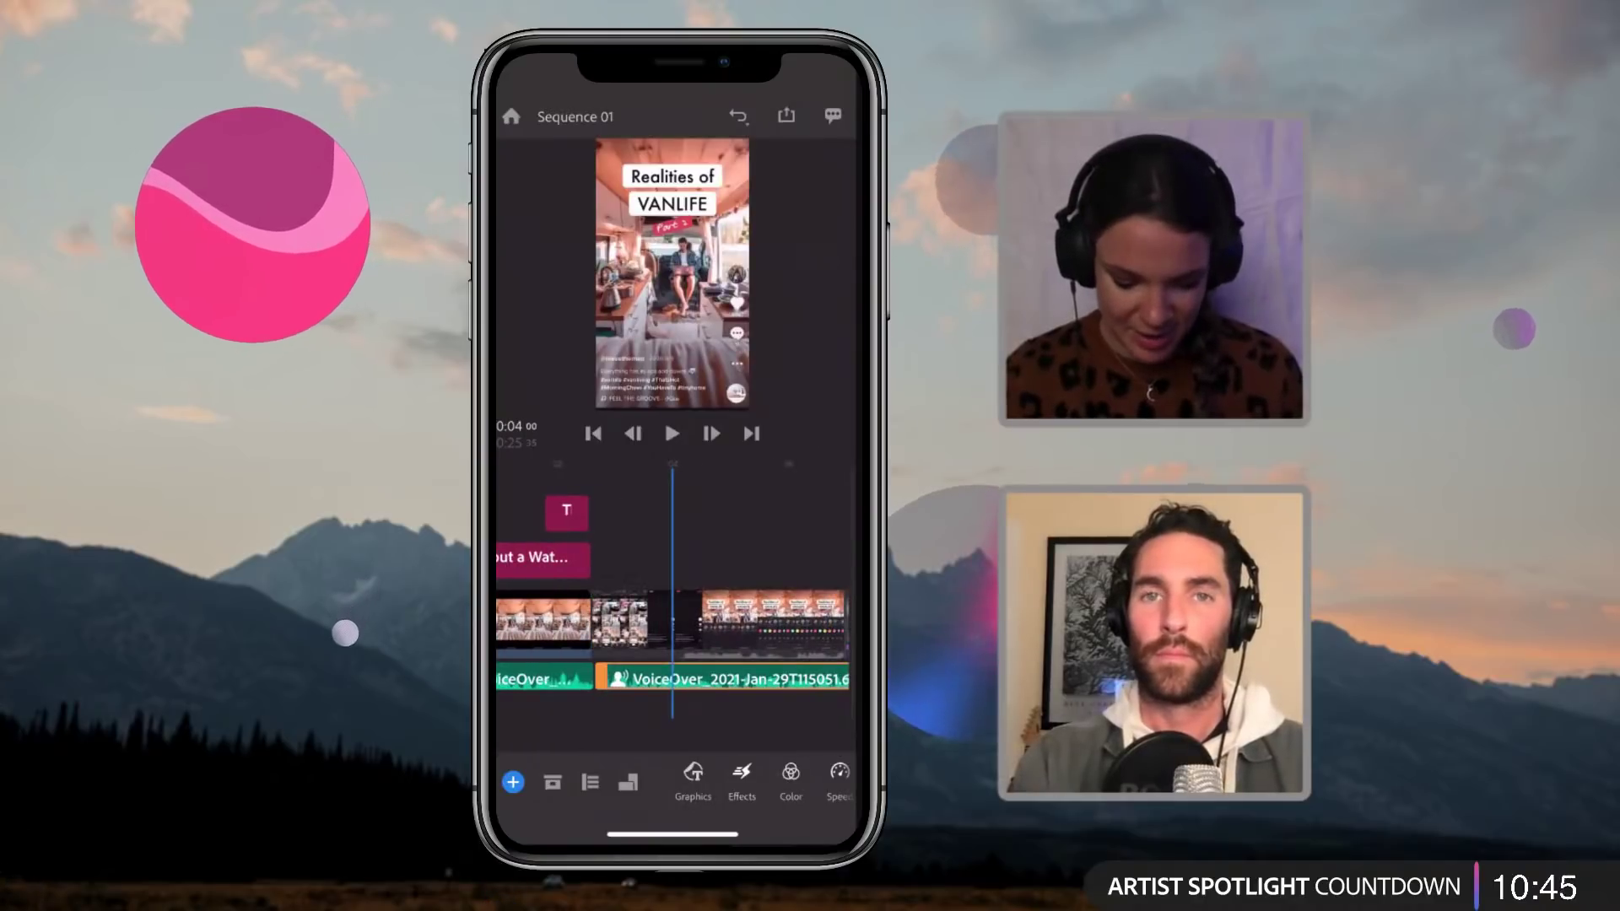
scroll(675, 783, right, 3)
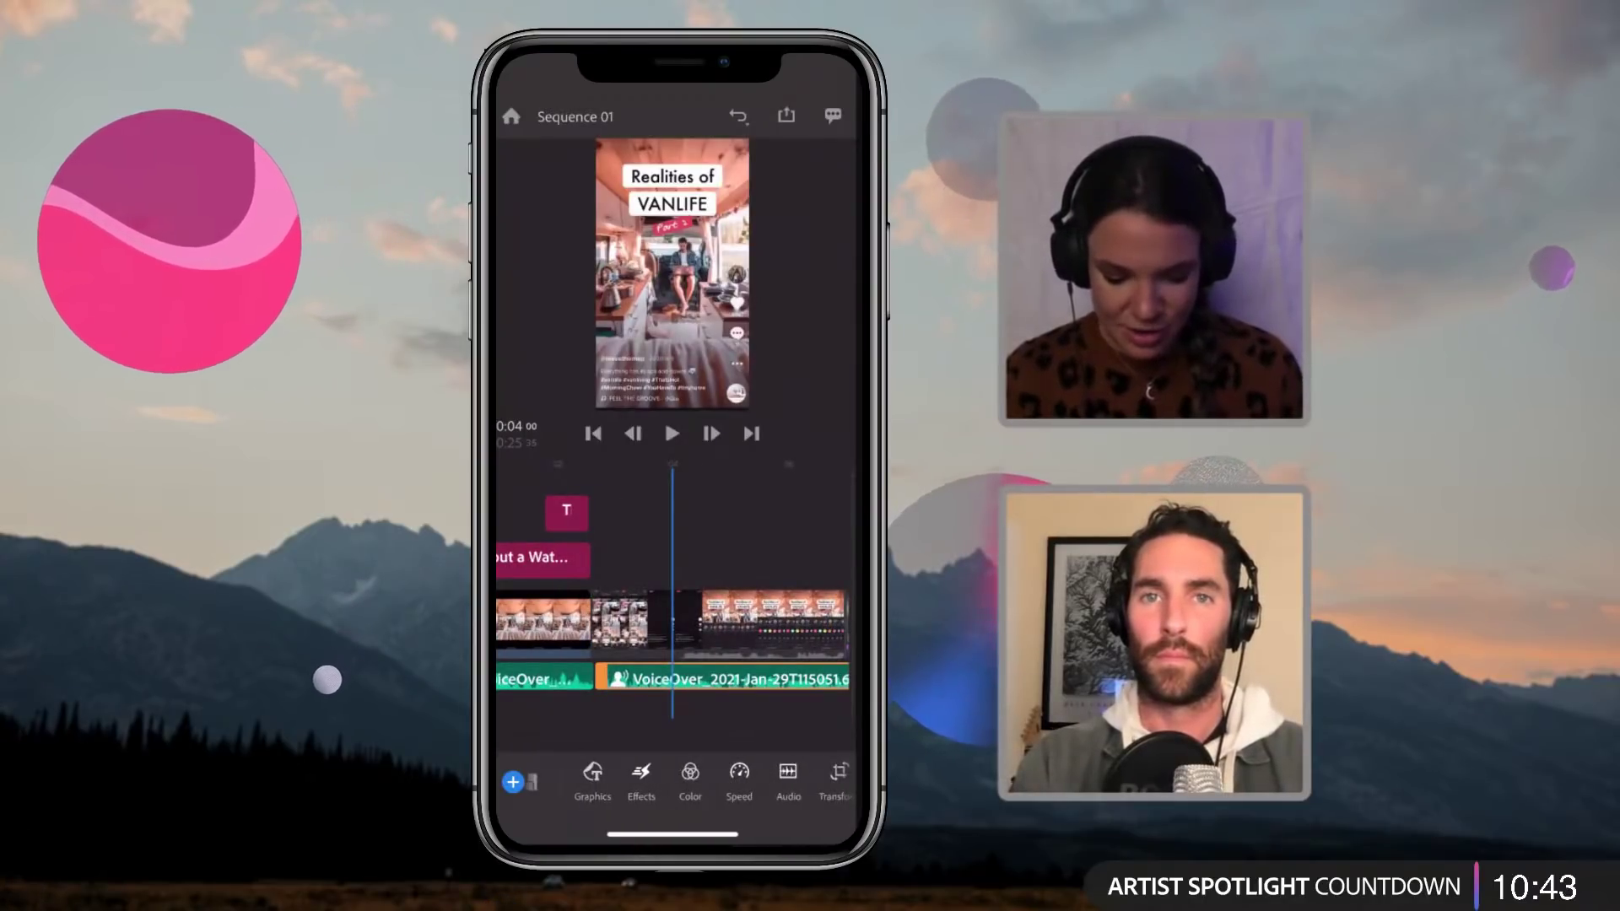
scroll(675, 783, right, 3)
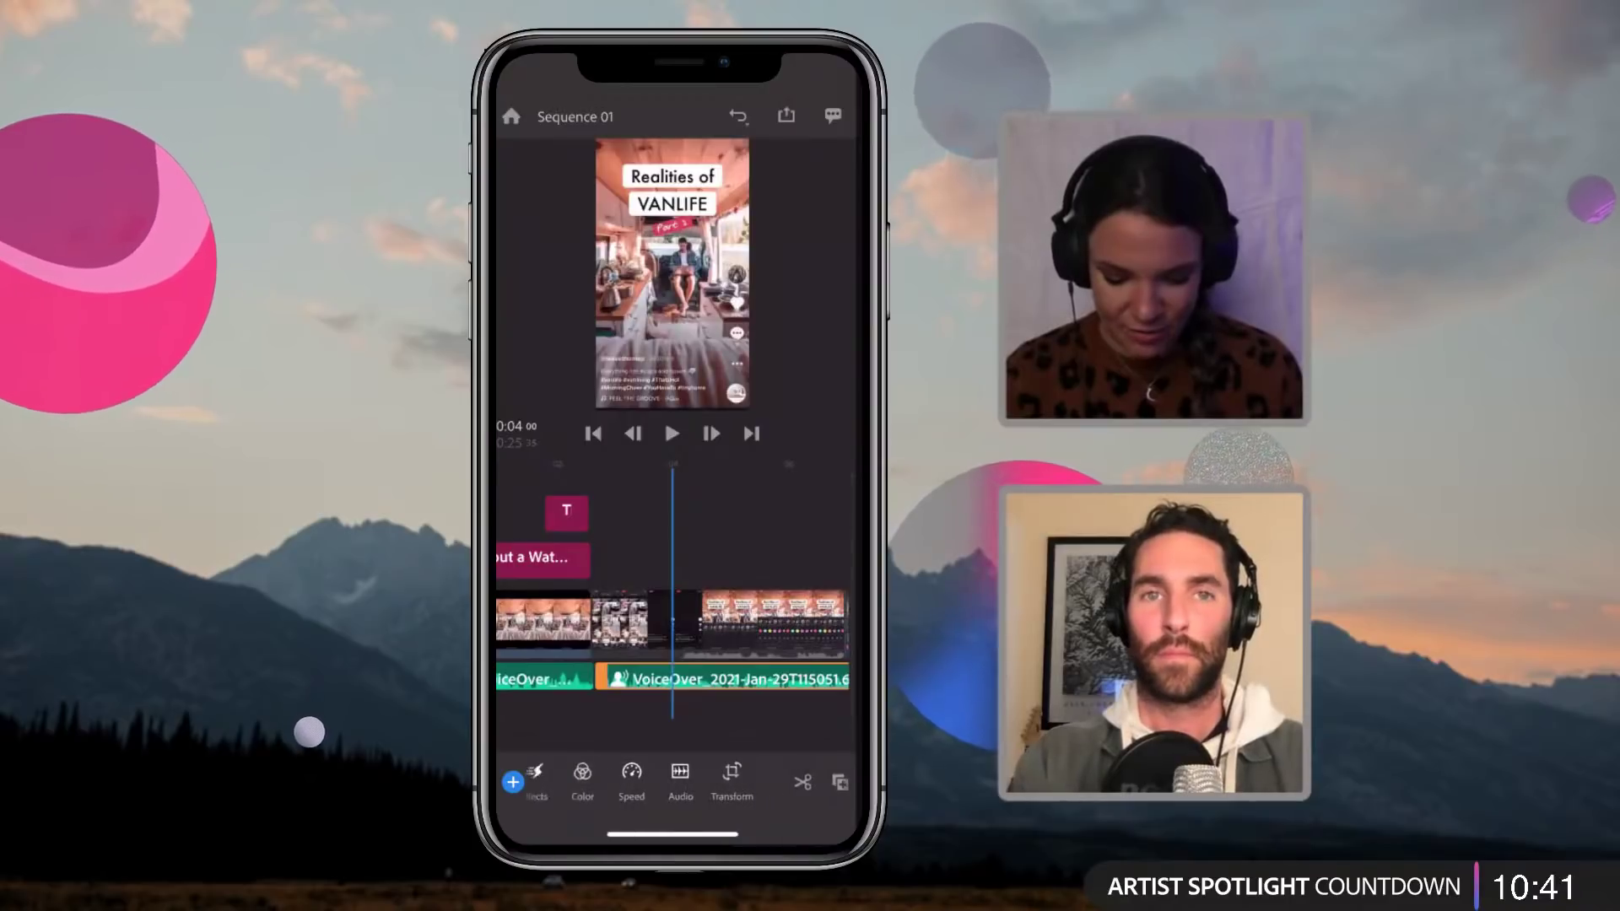
click(680, 781)
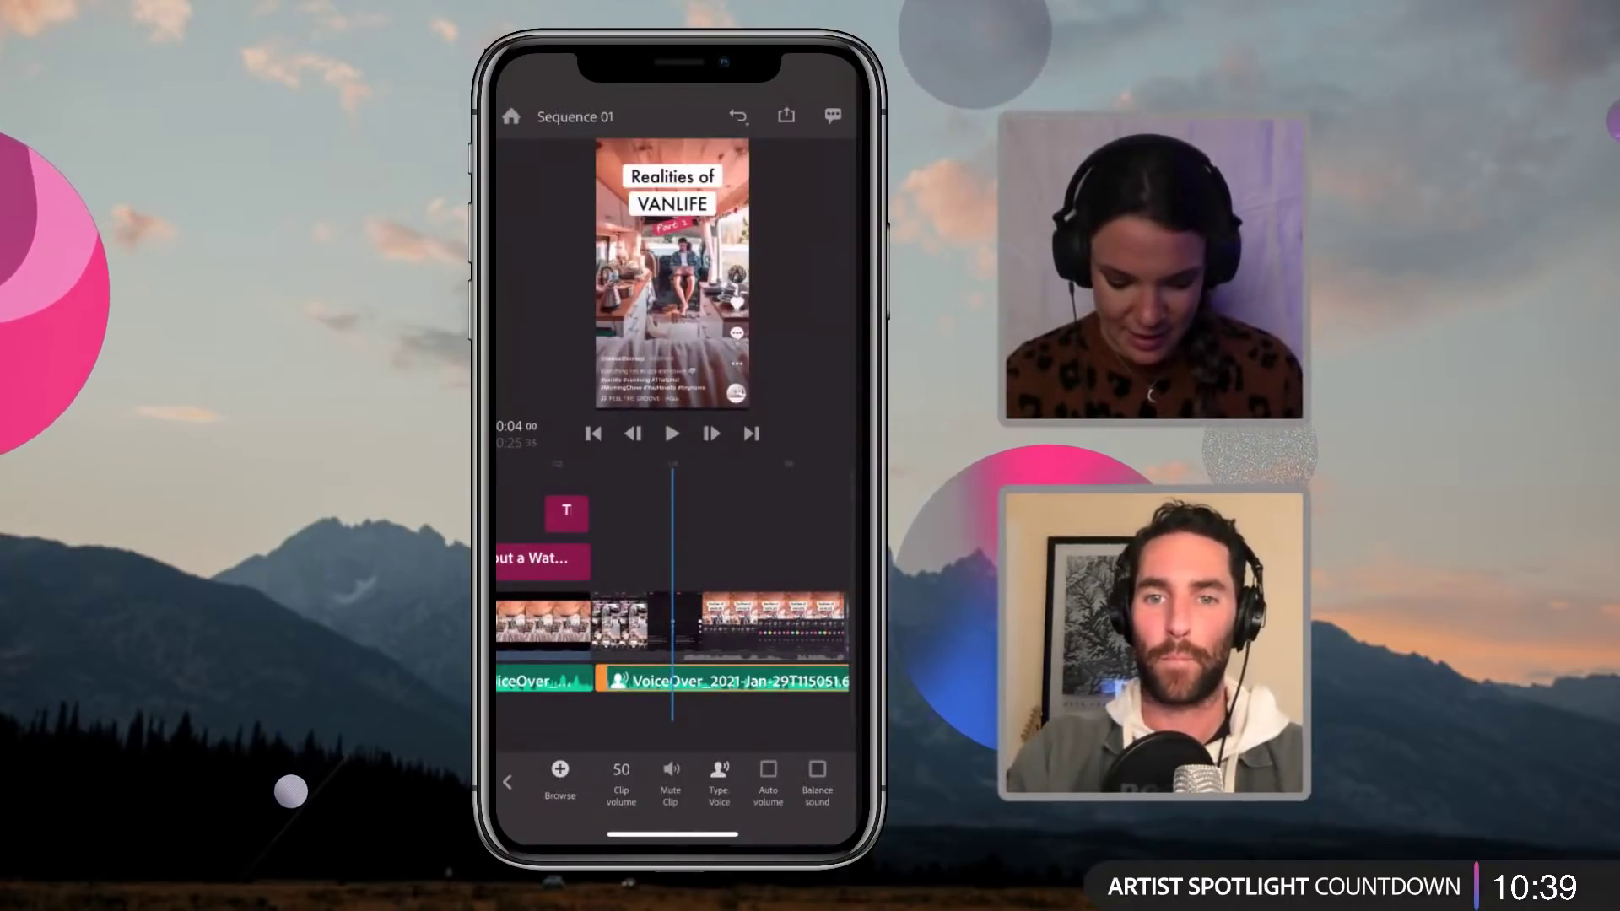
scroll(675, 783, right, 3)
drag(673, 834, 547, 835)
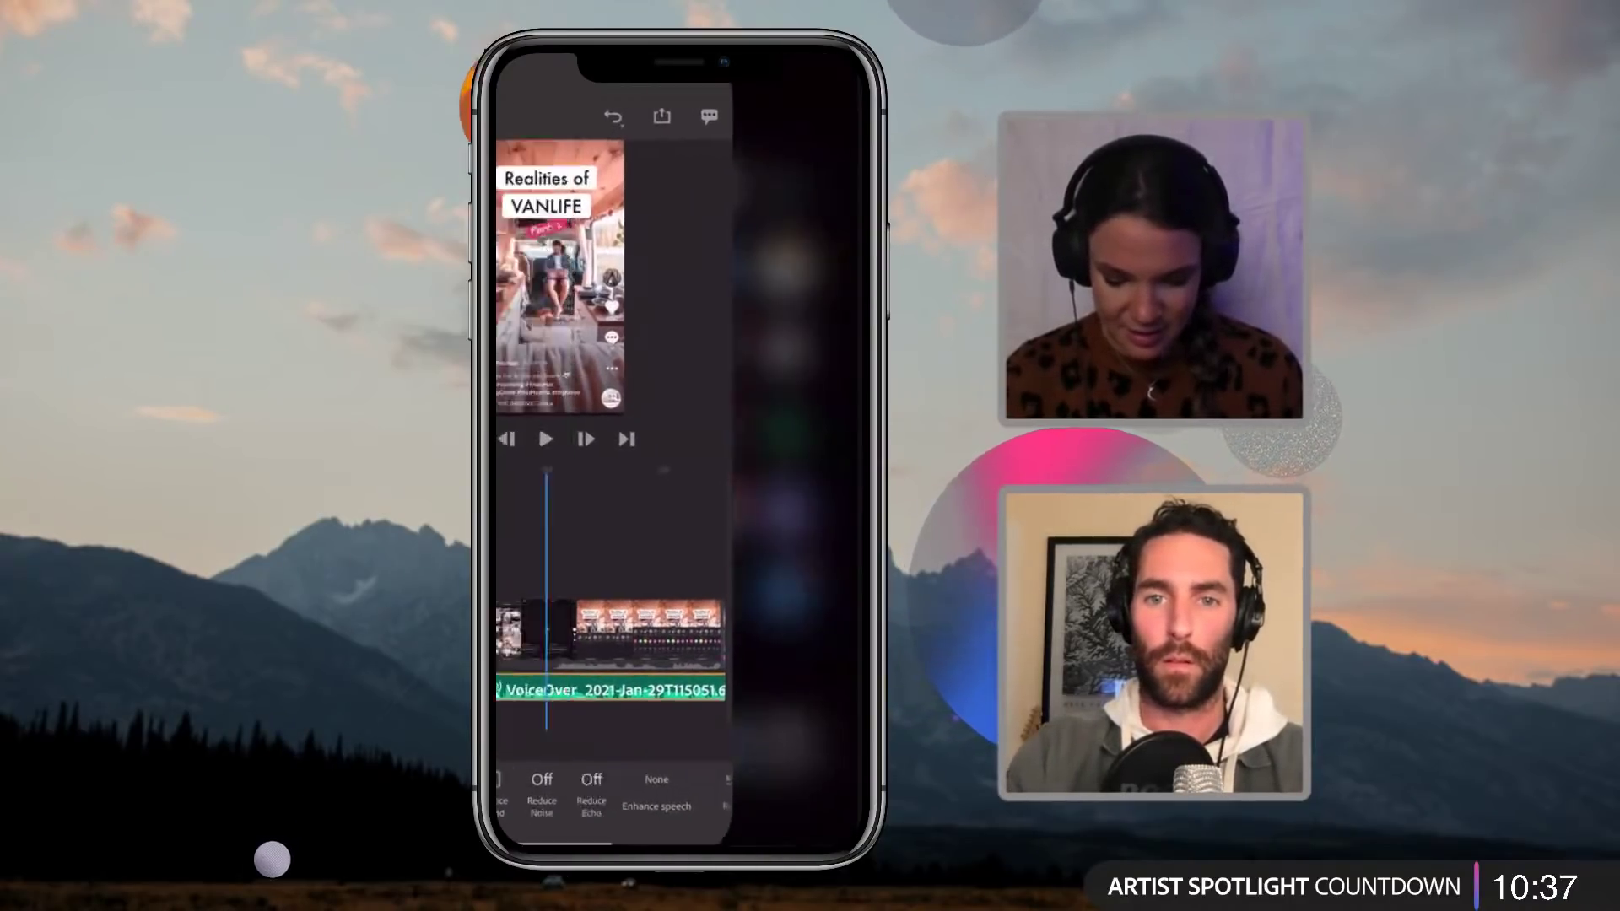
scroll(675, 789, right, 3)
scroll(675, 789, left, 5)
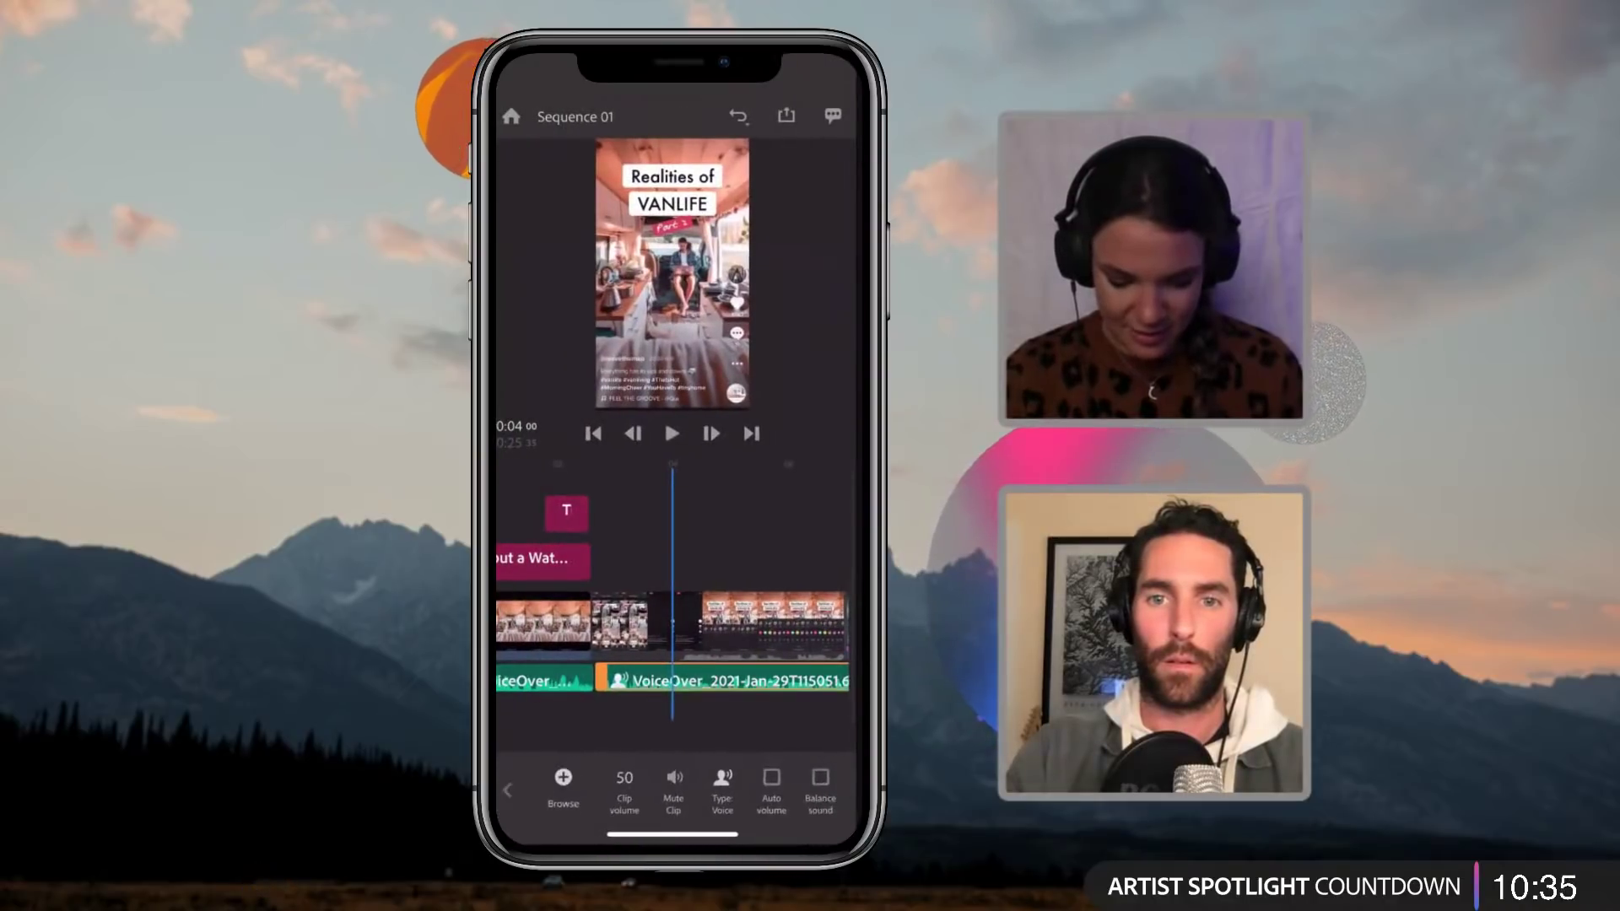
click(507, 789)
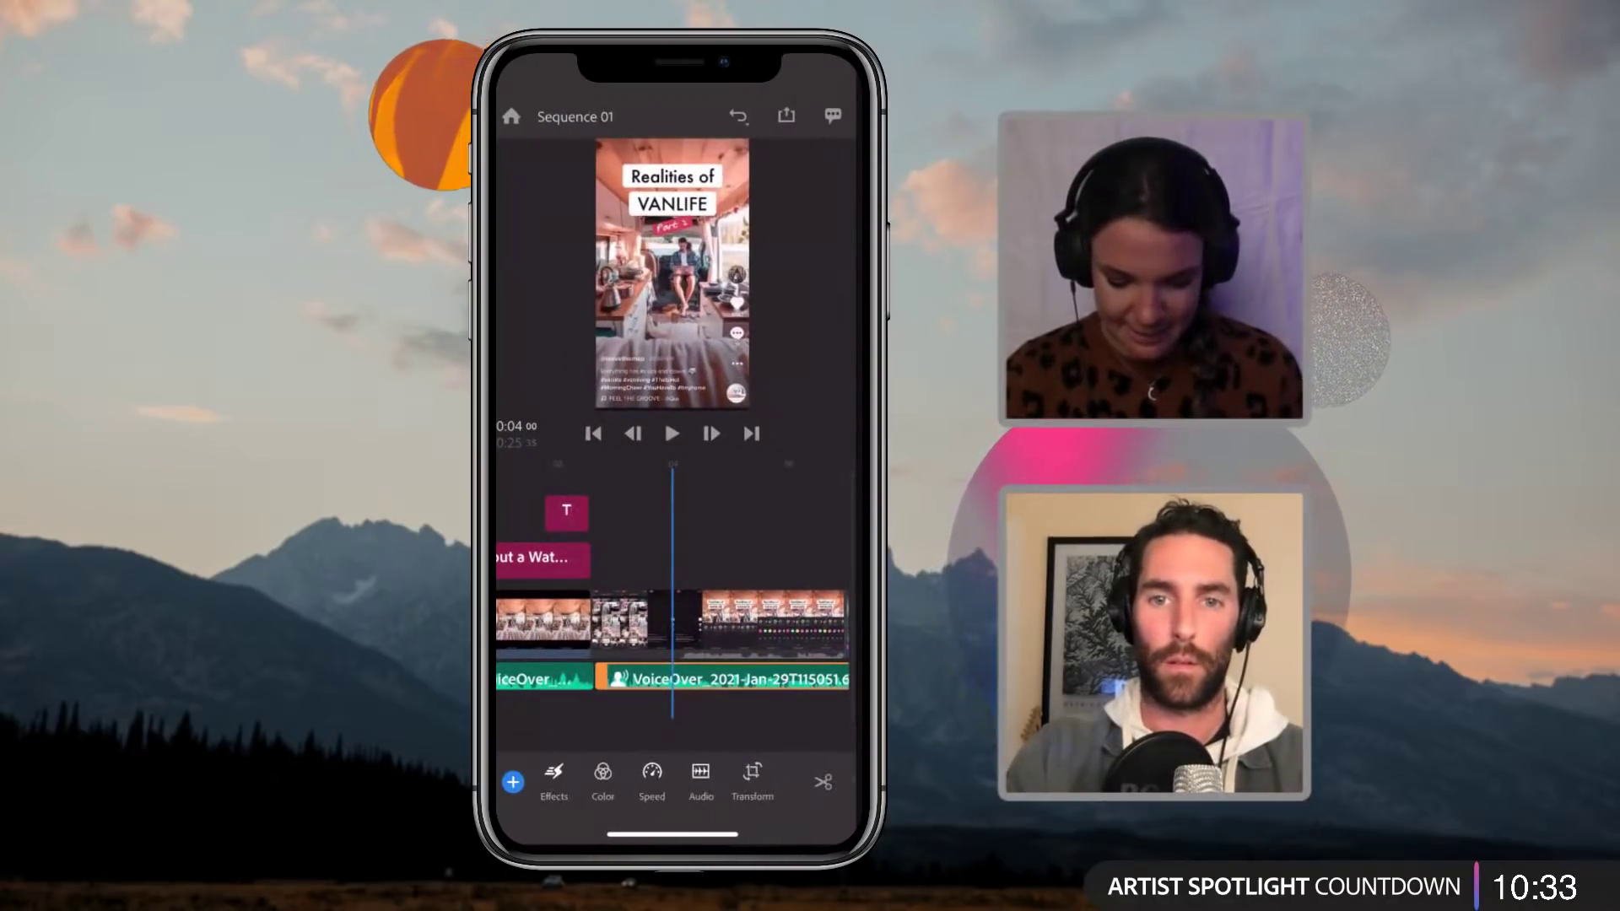
drag(672, 835, 579, 834)
scroll(675, 783, right, 3)
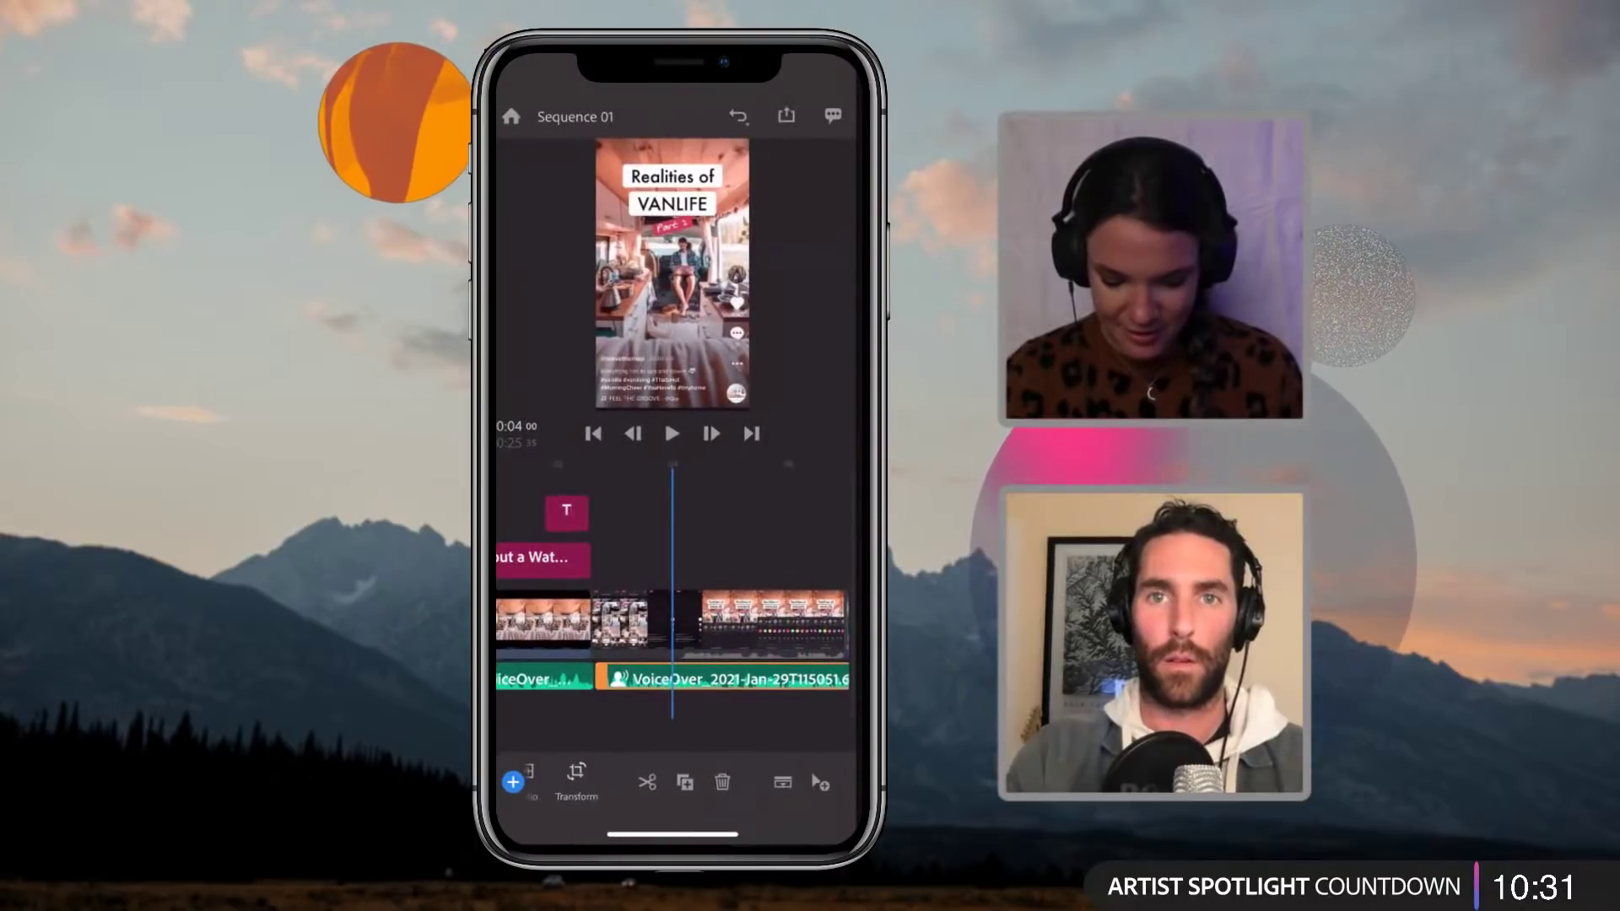
Step: Duplicate the "Without a Watermark" title at the start of the sequence
click(594, 433)
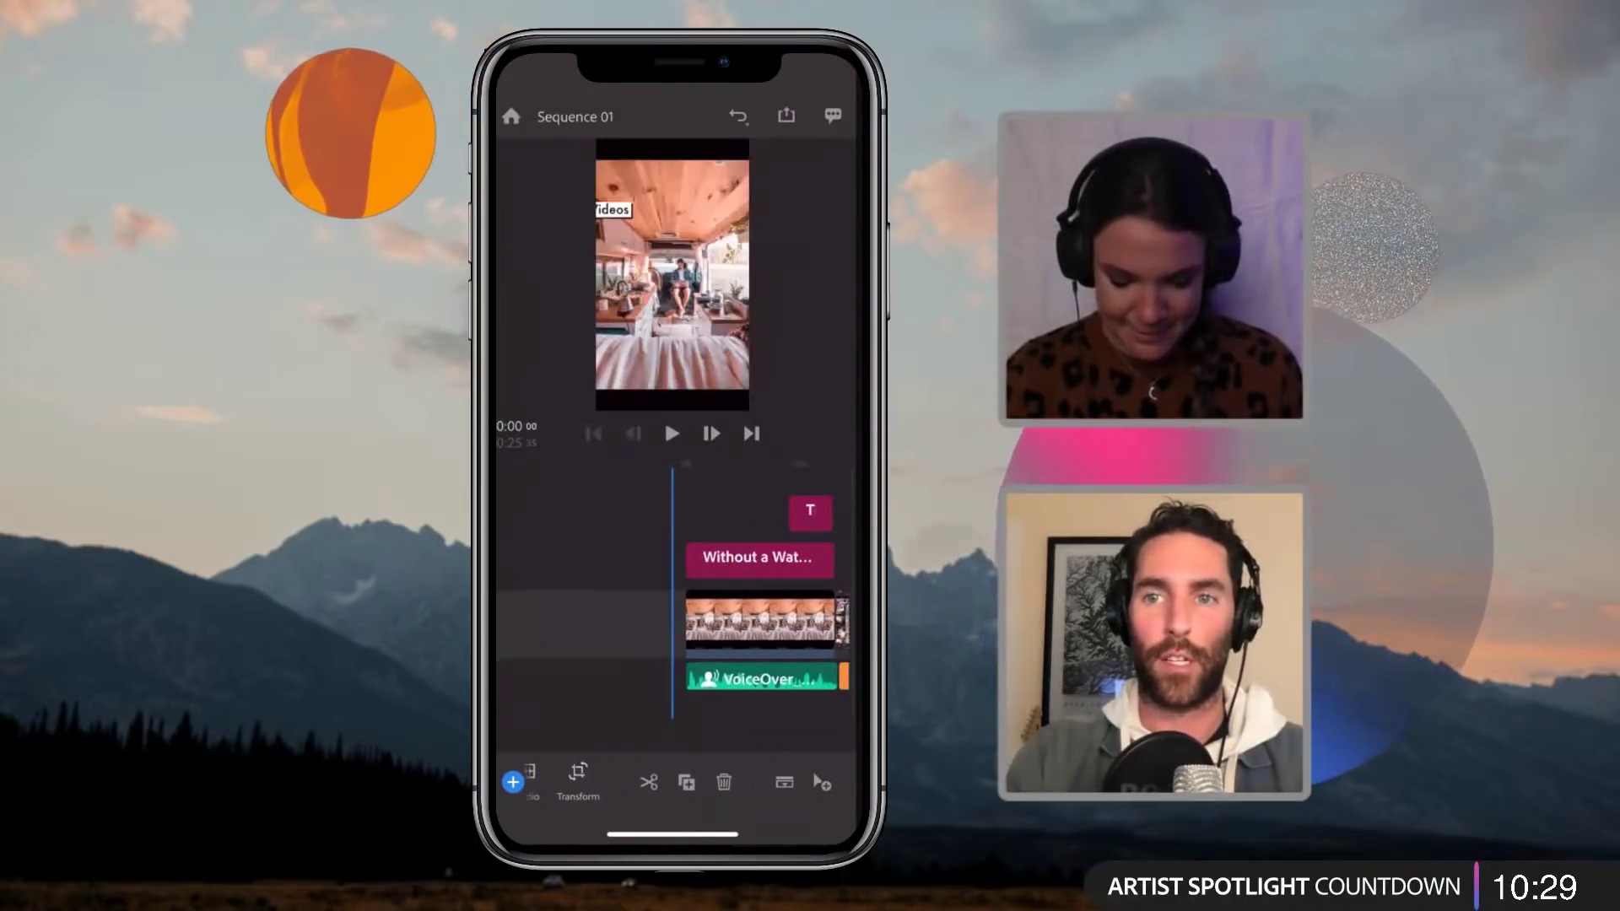
click(758, 557)
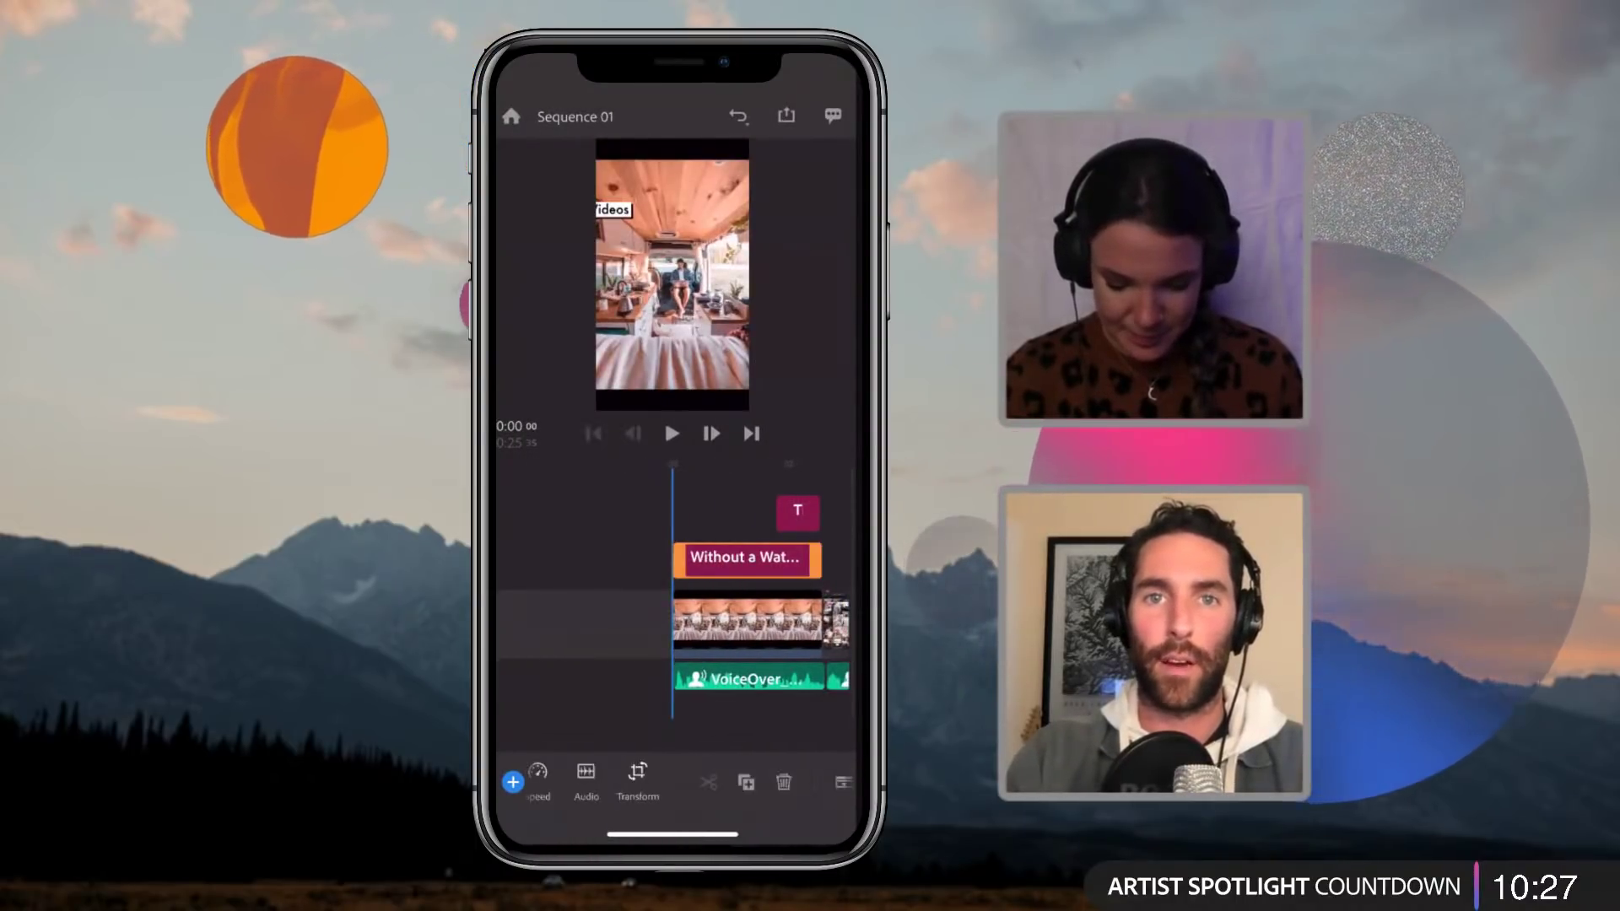
click(746, 782)
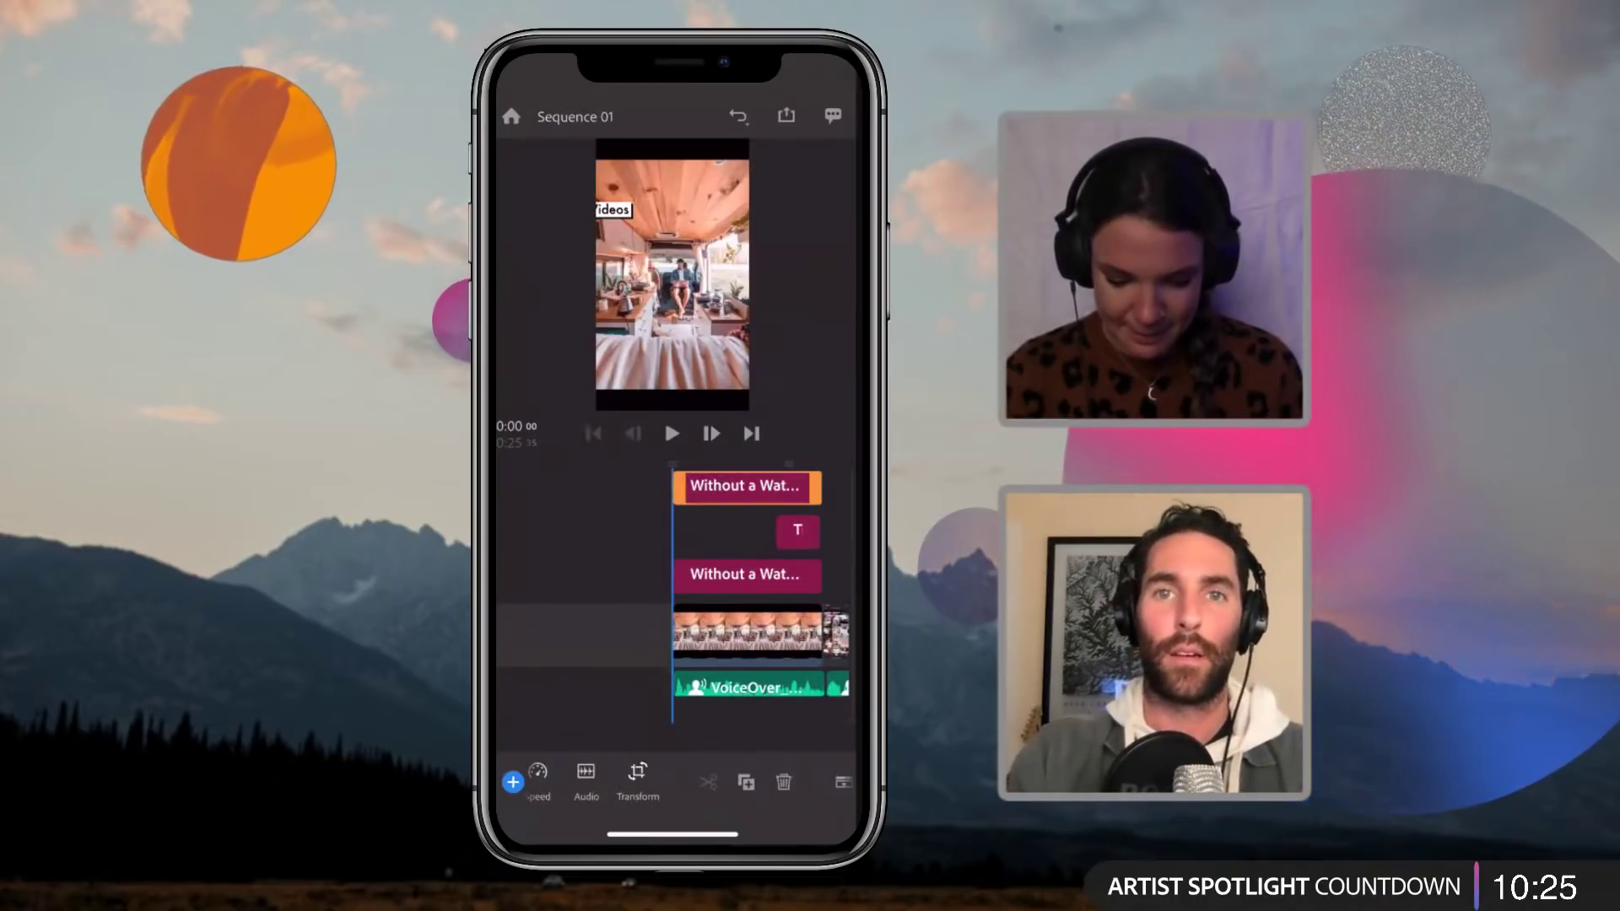
Step: Select the voiceover beneath the second video clip at 0:04 01 and open its range speed setting
drag(759, 633, 710, 633)
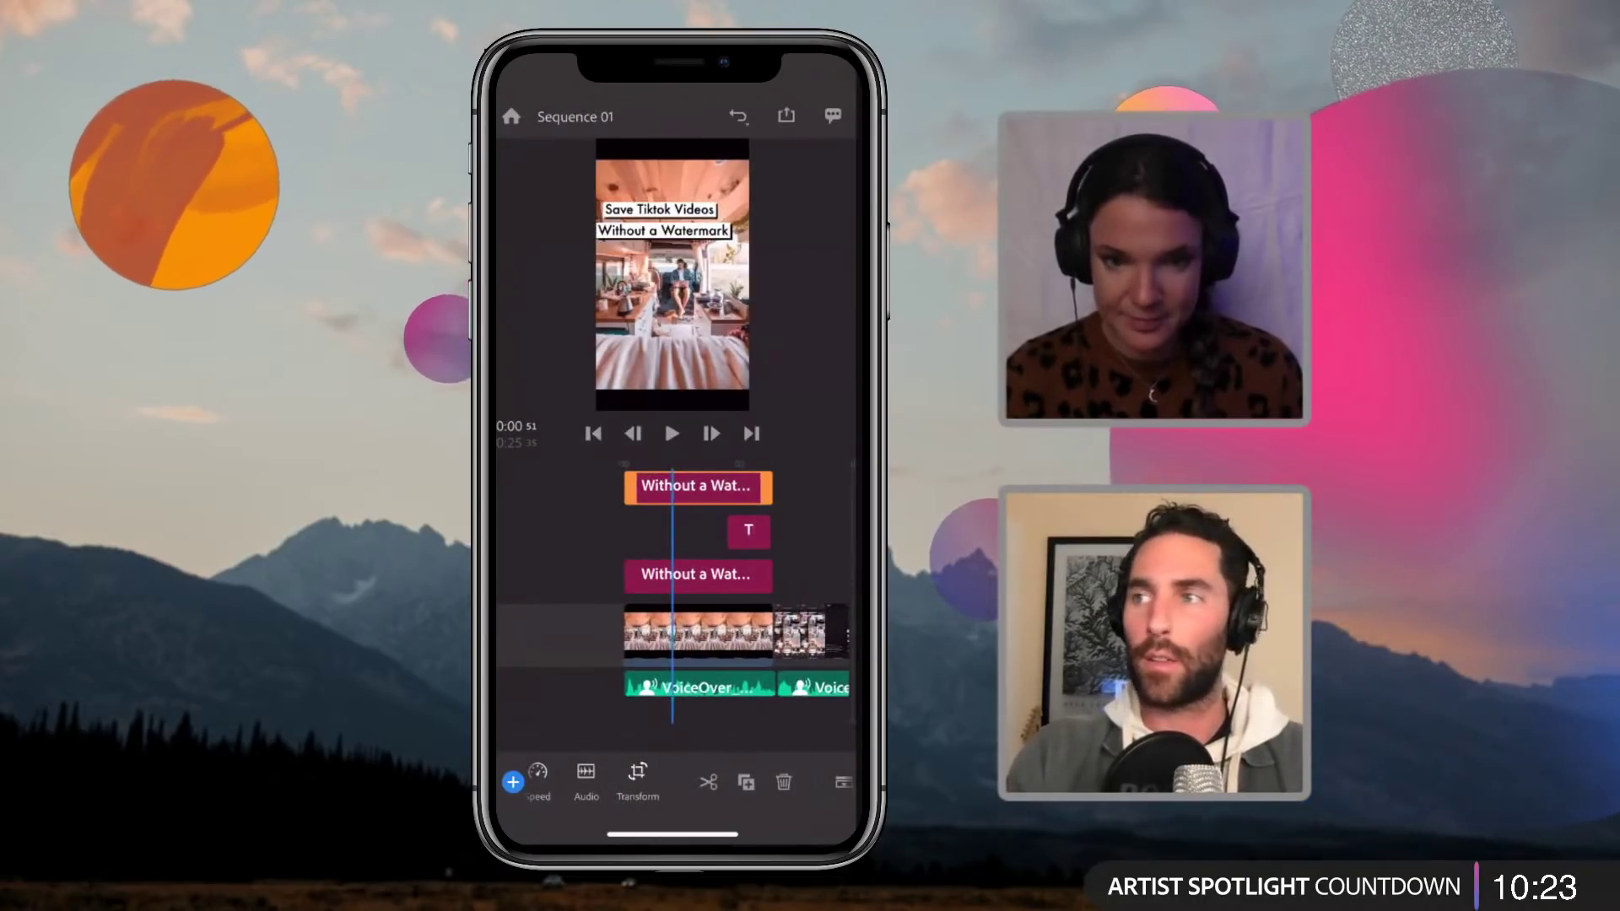
click(700, 685)
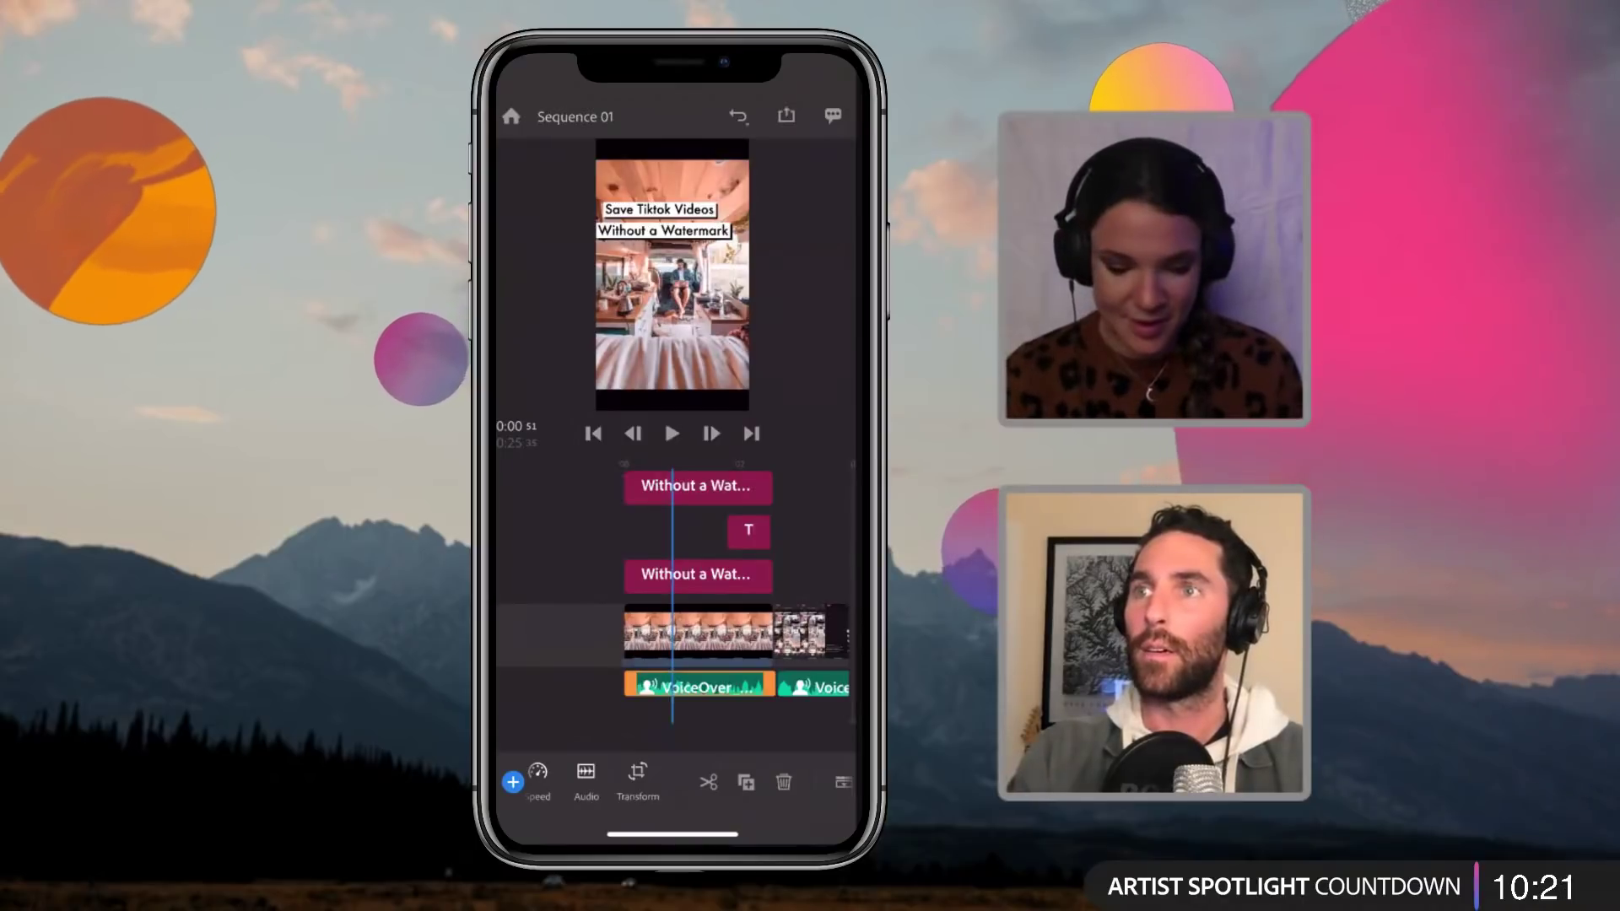
drag(801, 633, 705, 633)
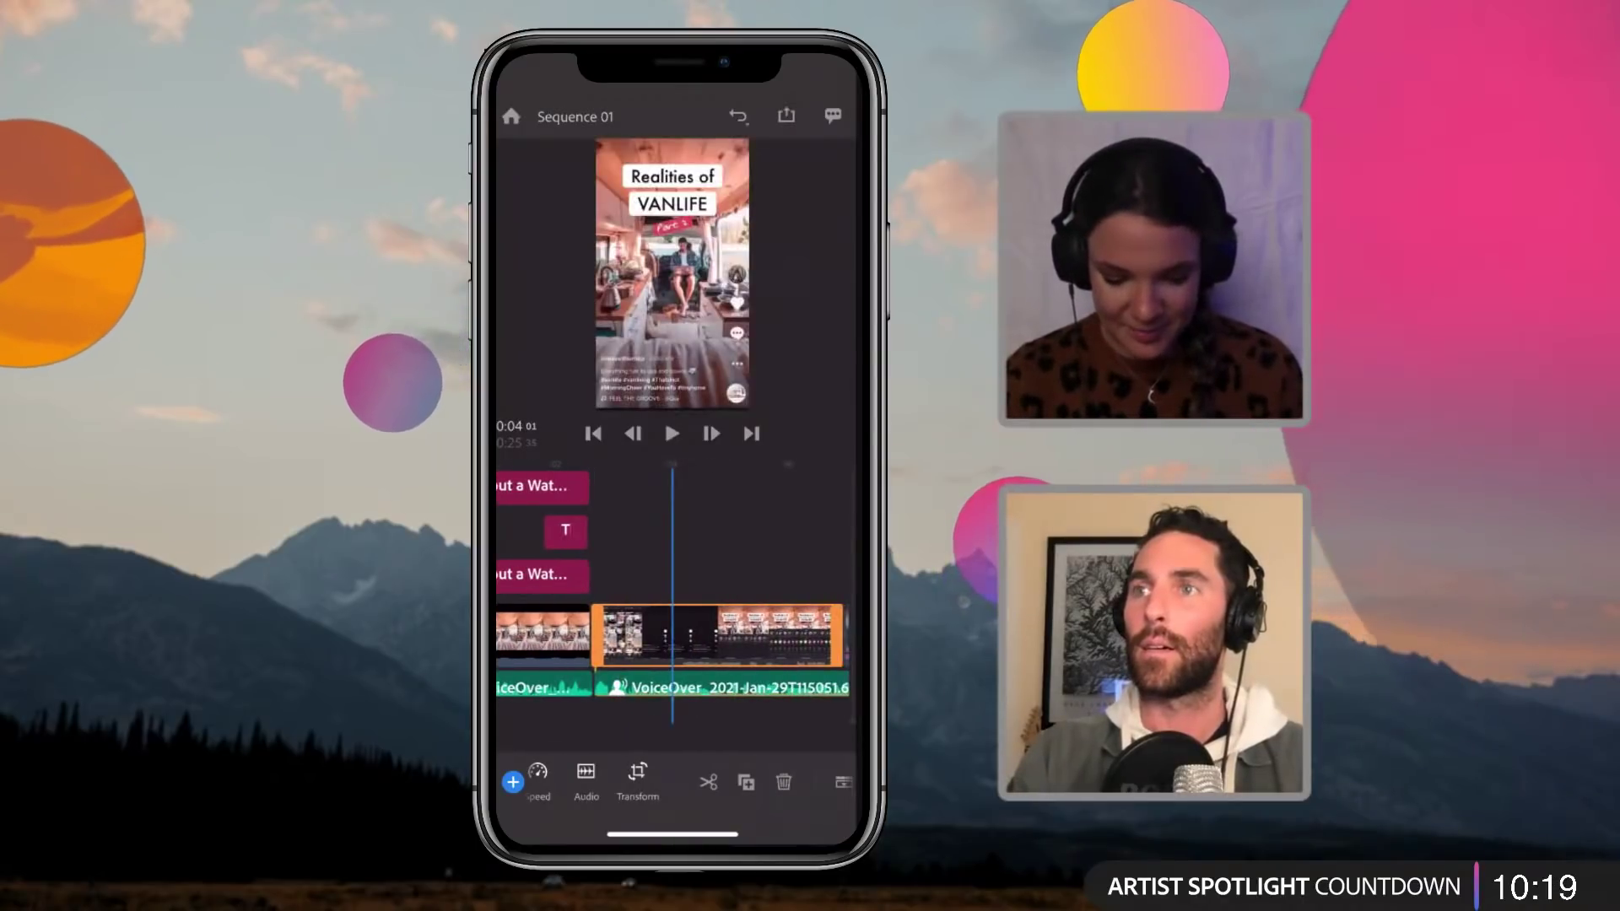
click(717, 688)
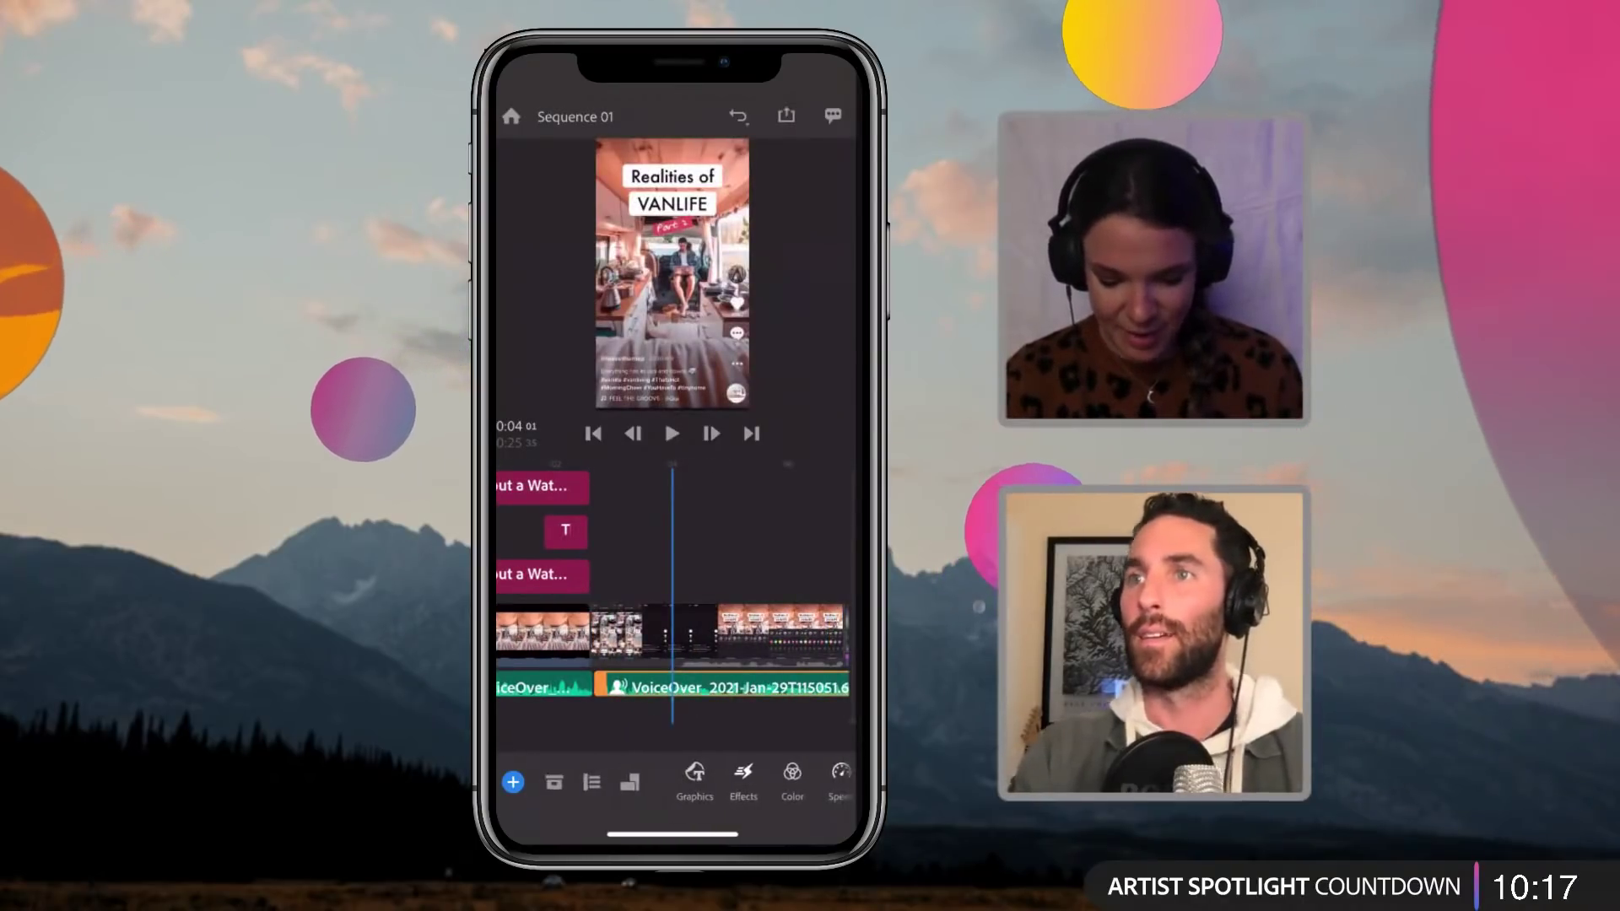
click(841, 776)
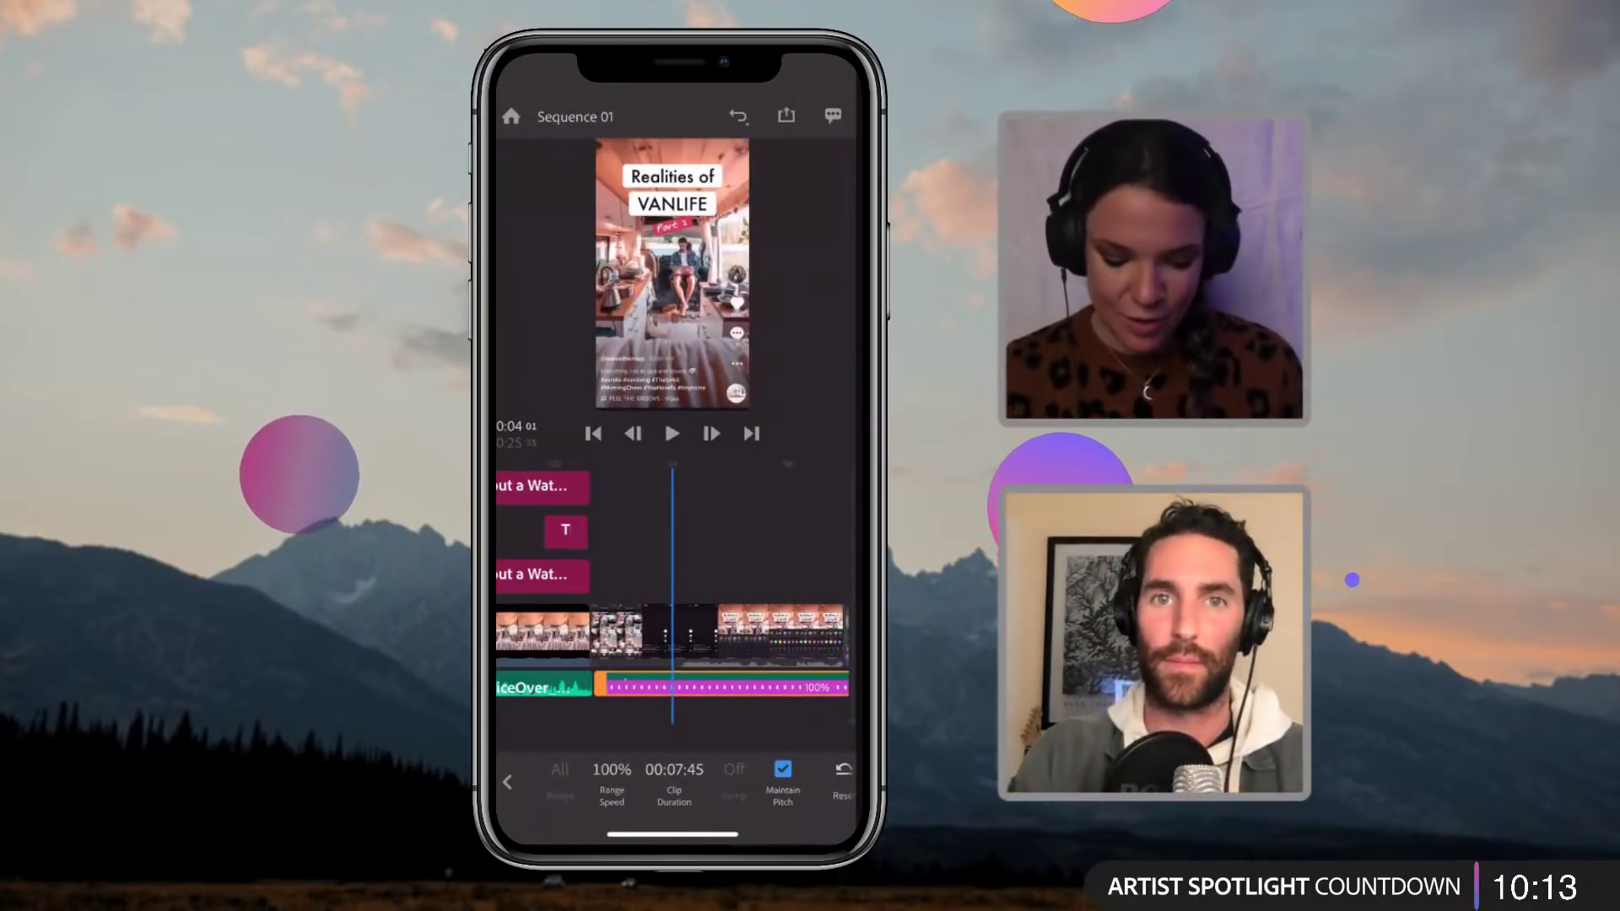
click(612, 781)
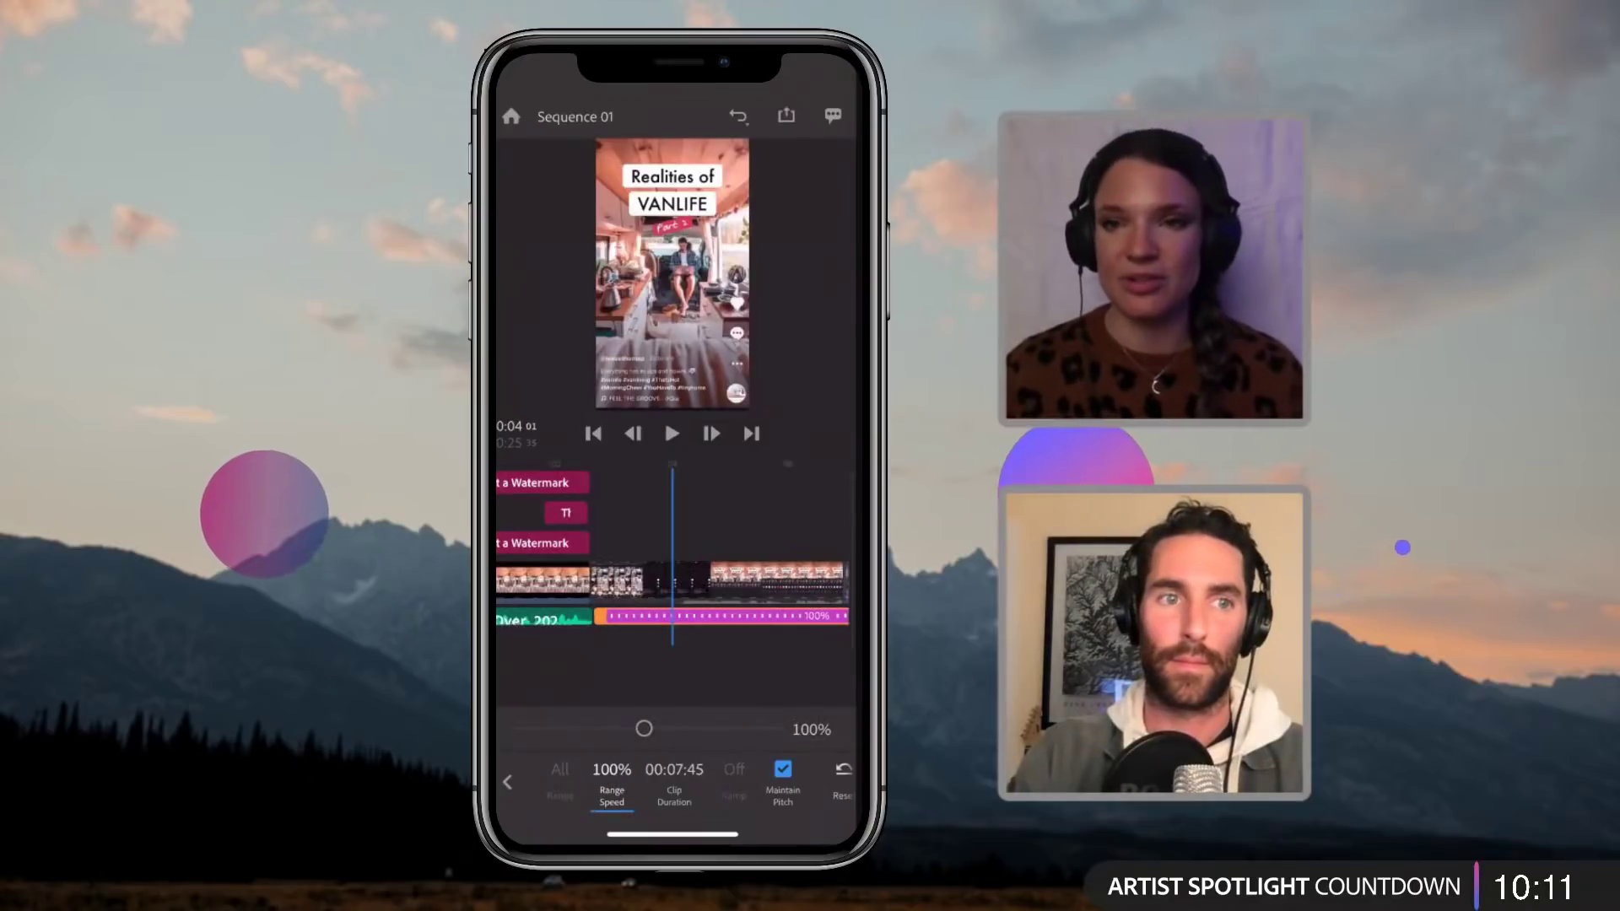
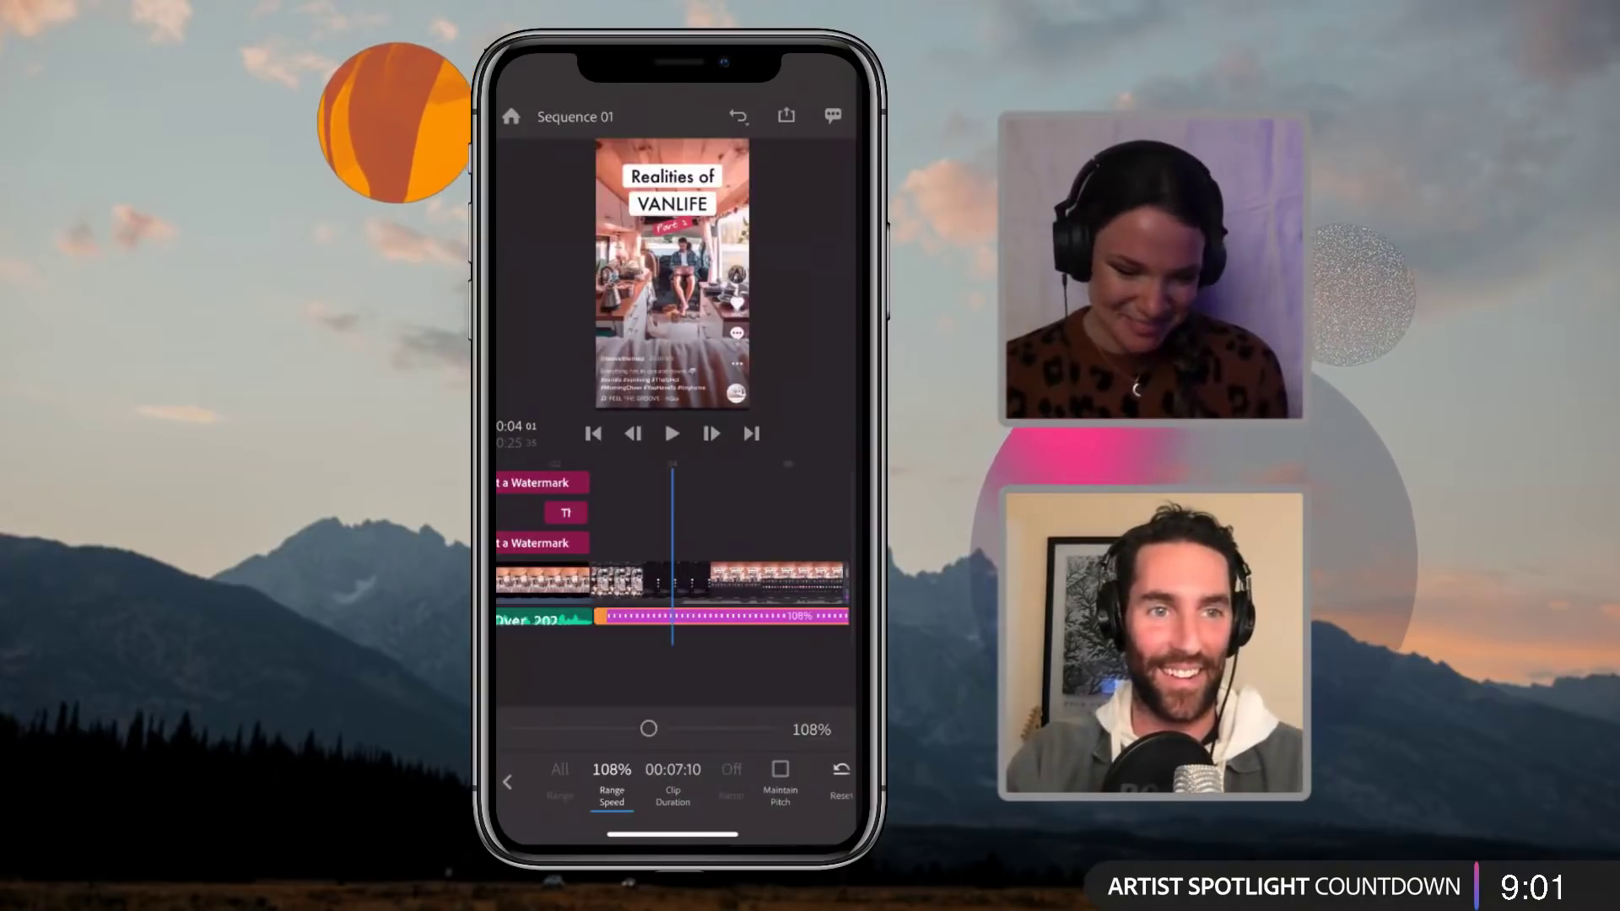
Step: Go back to 0:01 06, look through the first voiceover clip's noise, echo and speech options, and leave its audio settings
drag(591, 582, 759, 582)
click(683, 483)
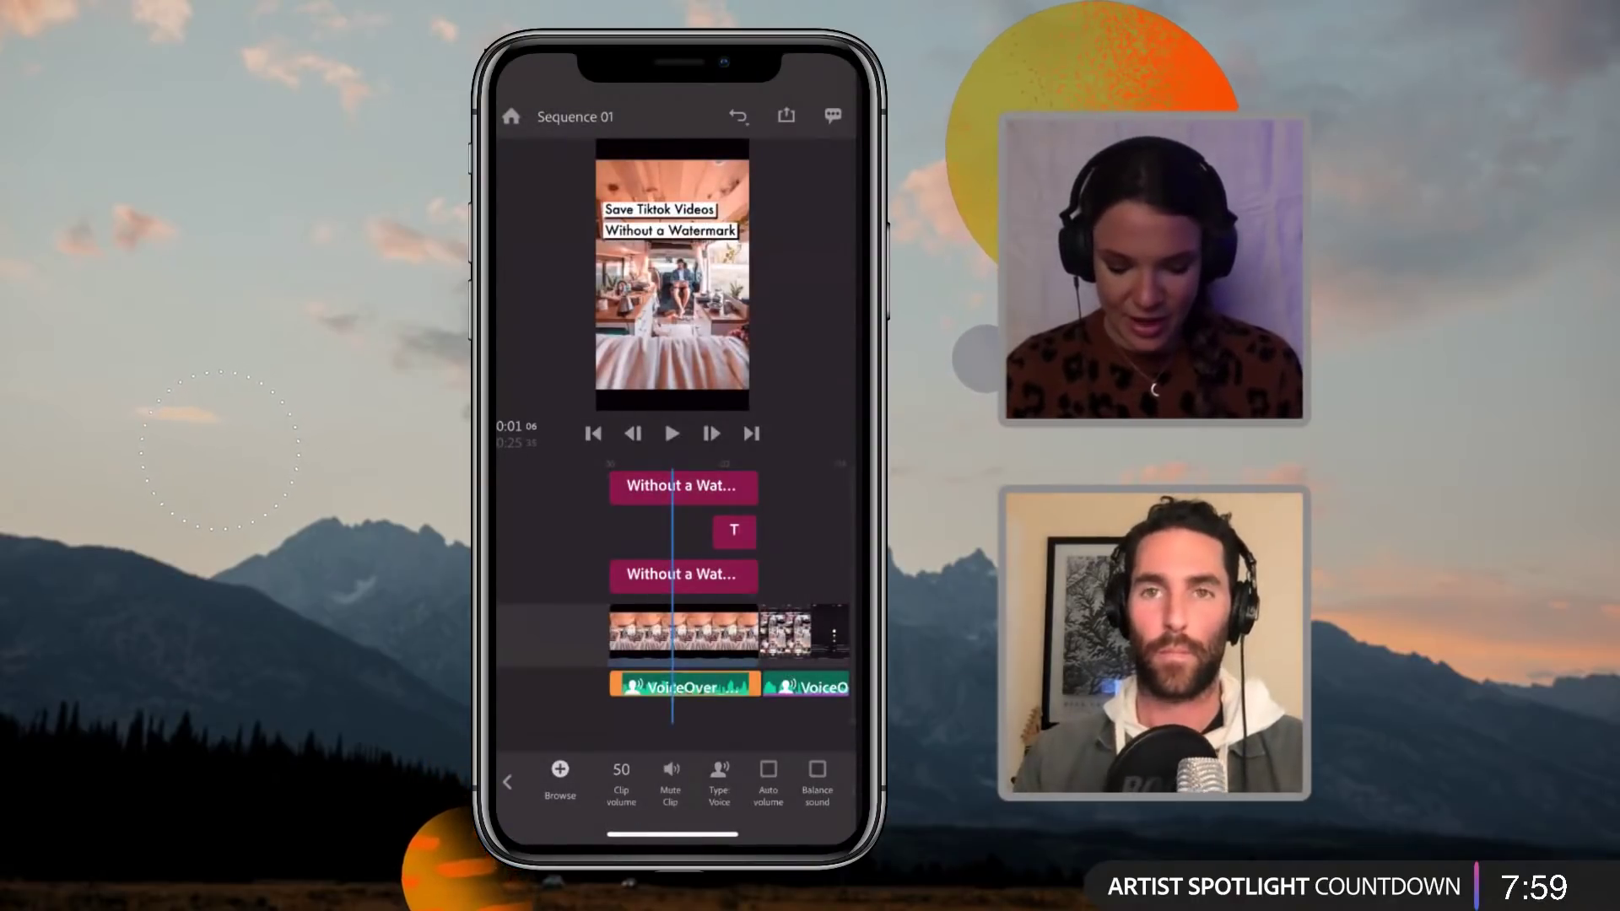
scroll(675, 785, right, 5)
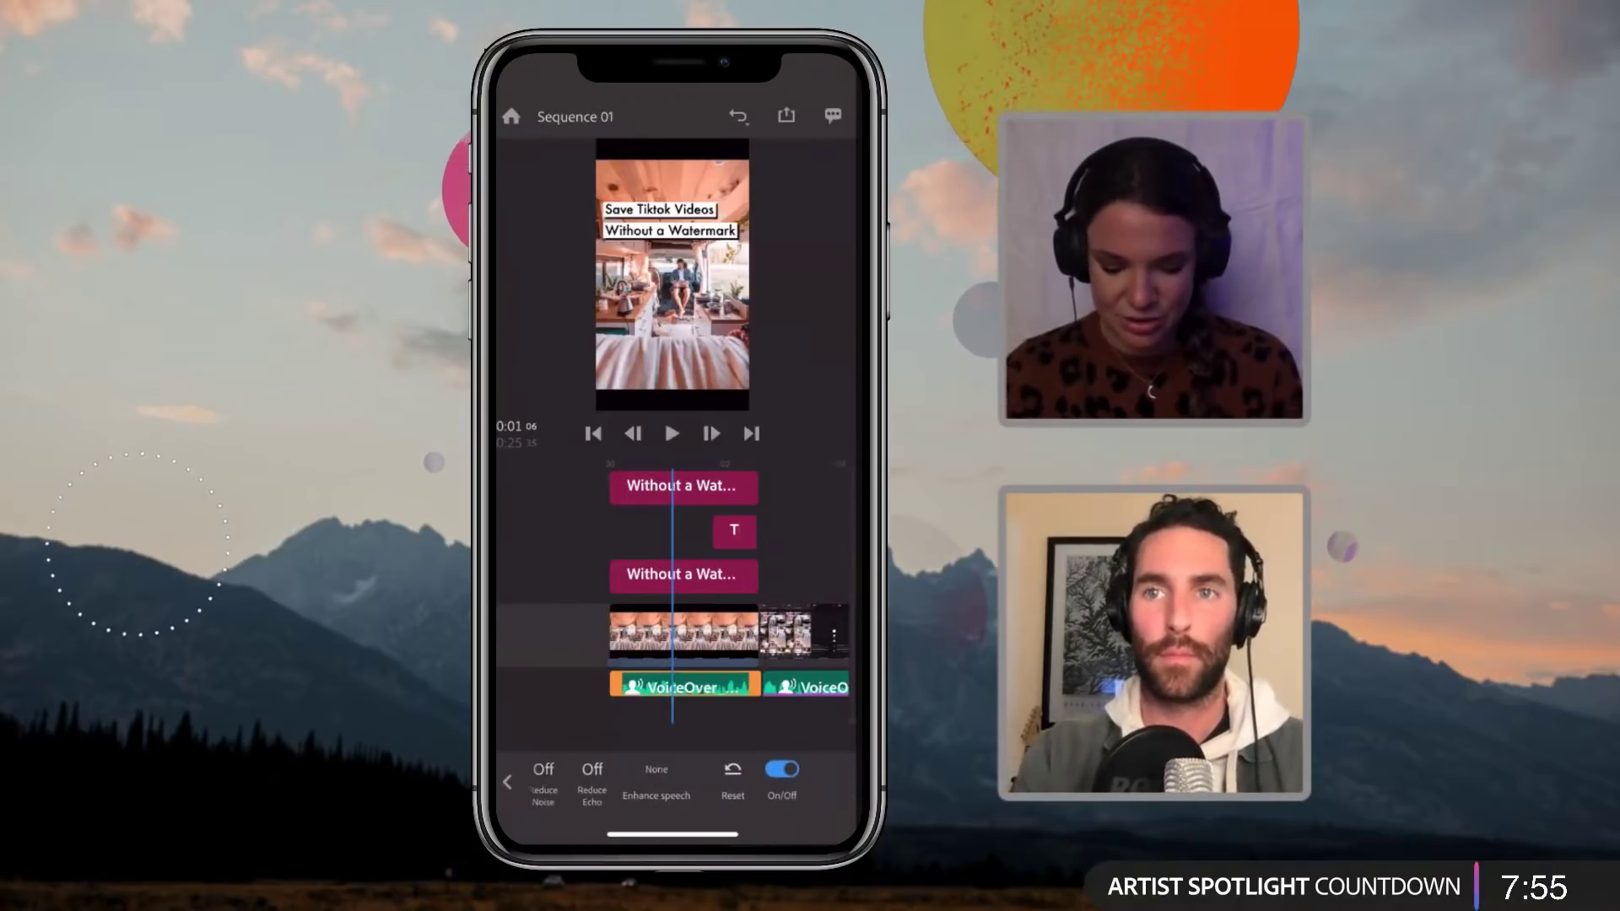
click(507, 782)
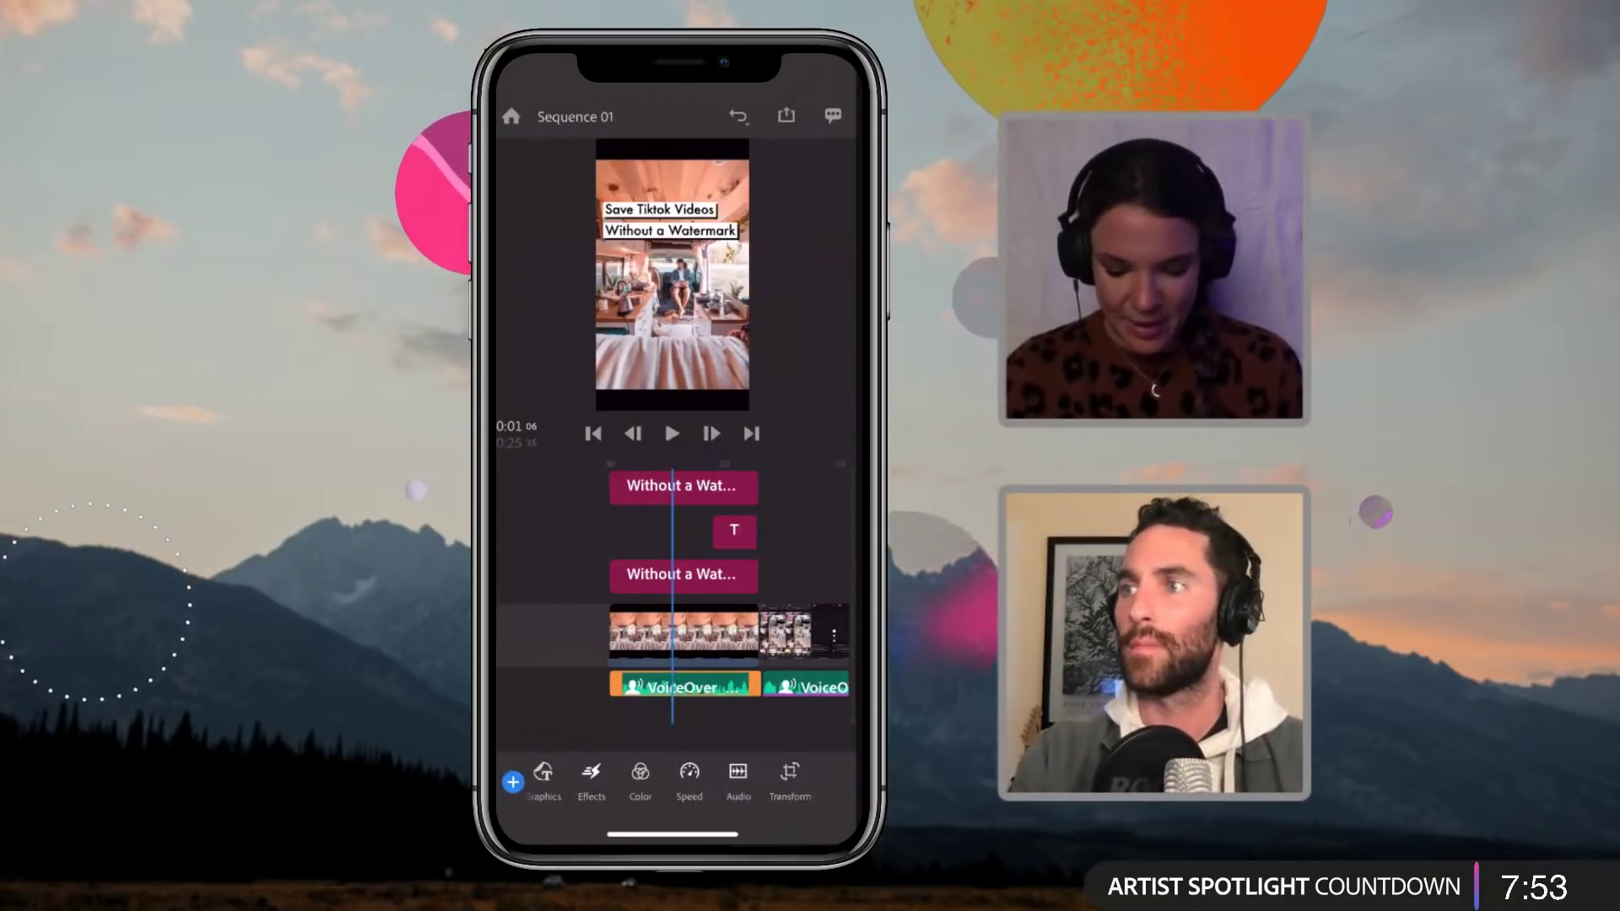
scroll(675, 783, right, 3)
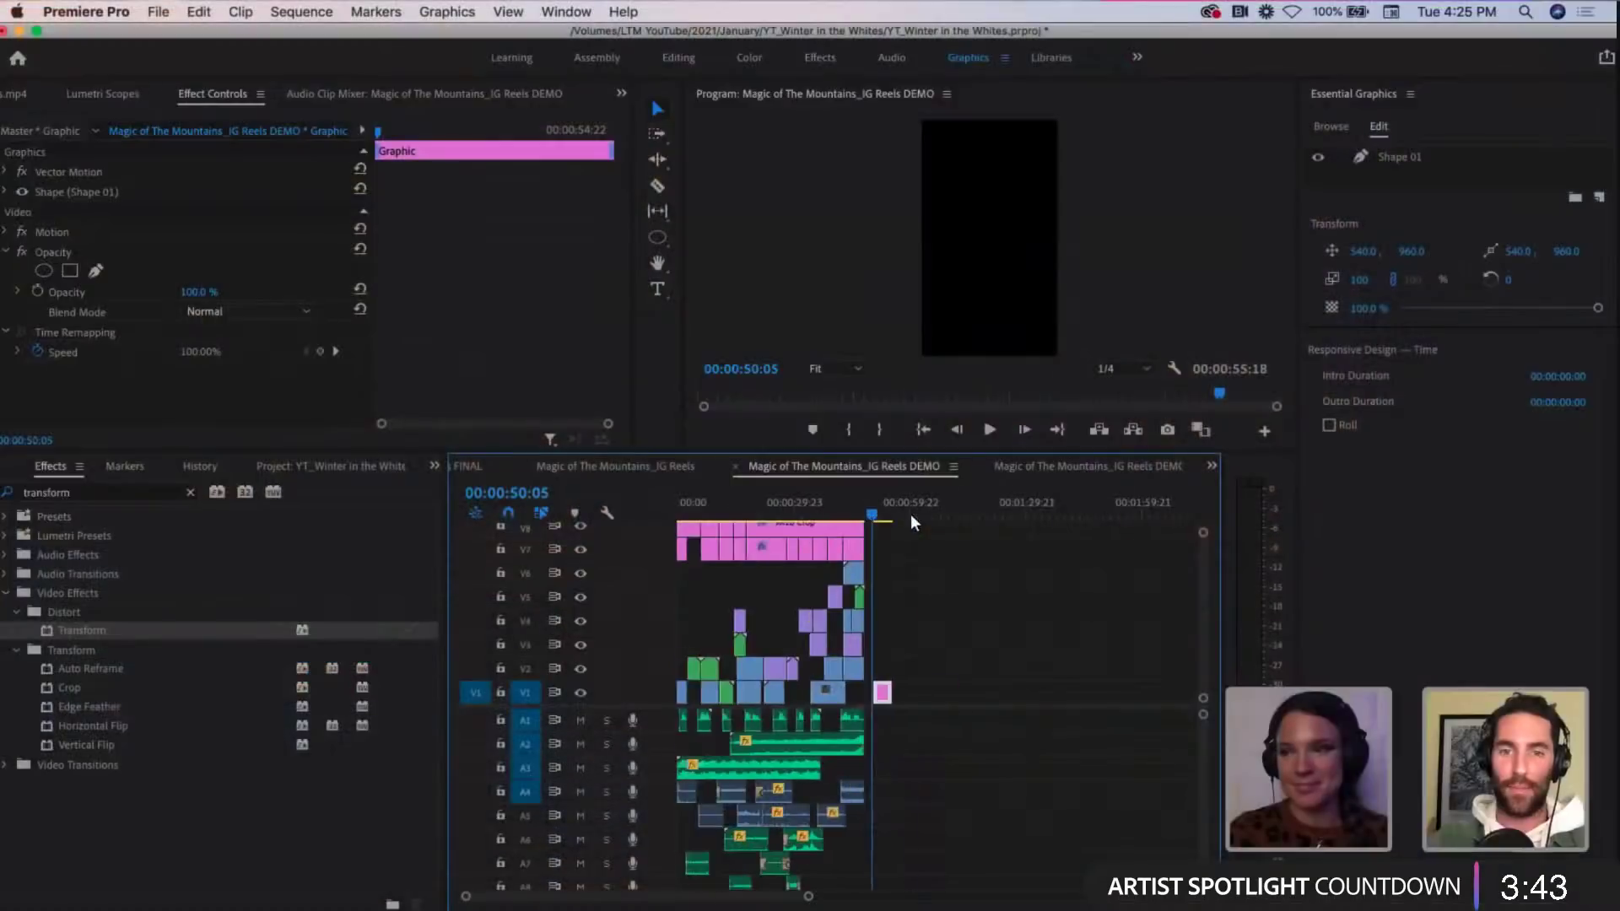
Step: Switch to Premiere Pro and delete the Graphic clip lying beyond the end of the Magic of The Mountains_IG Reels DEMO edit
key(=)
key(=)
key(=)
key(=)
click(1059, 567)
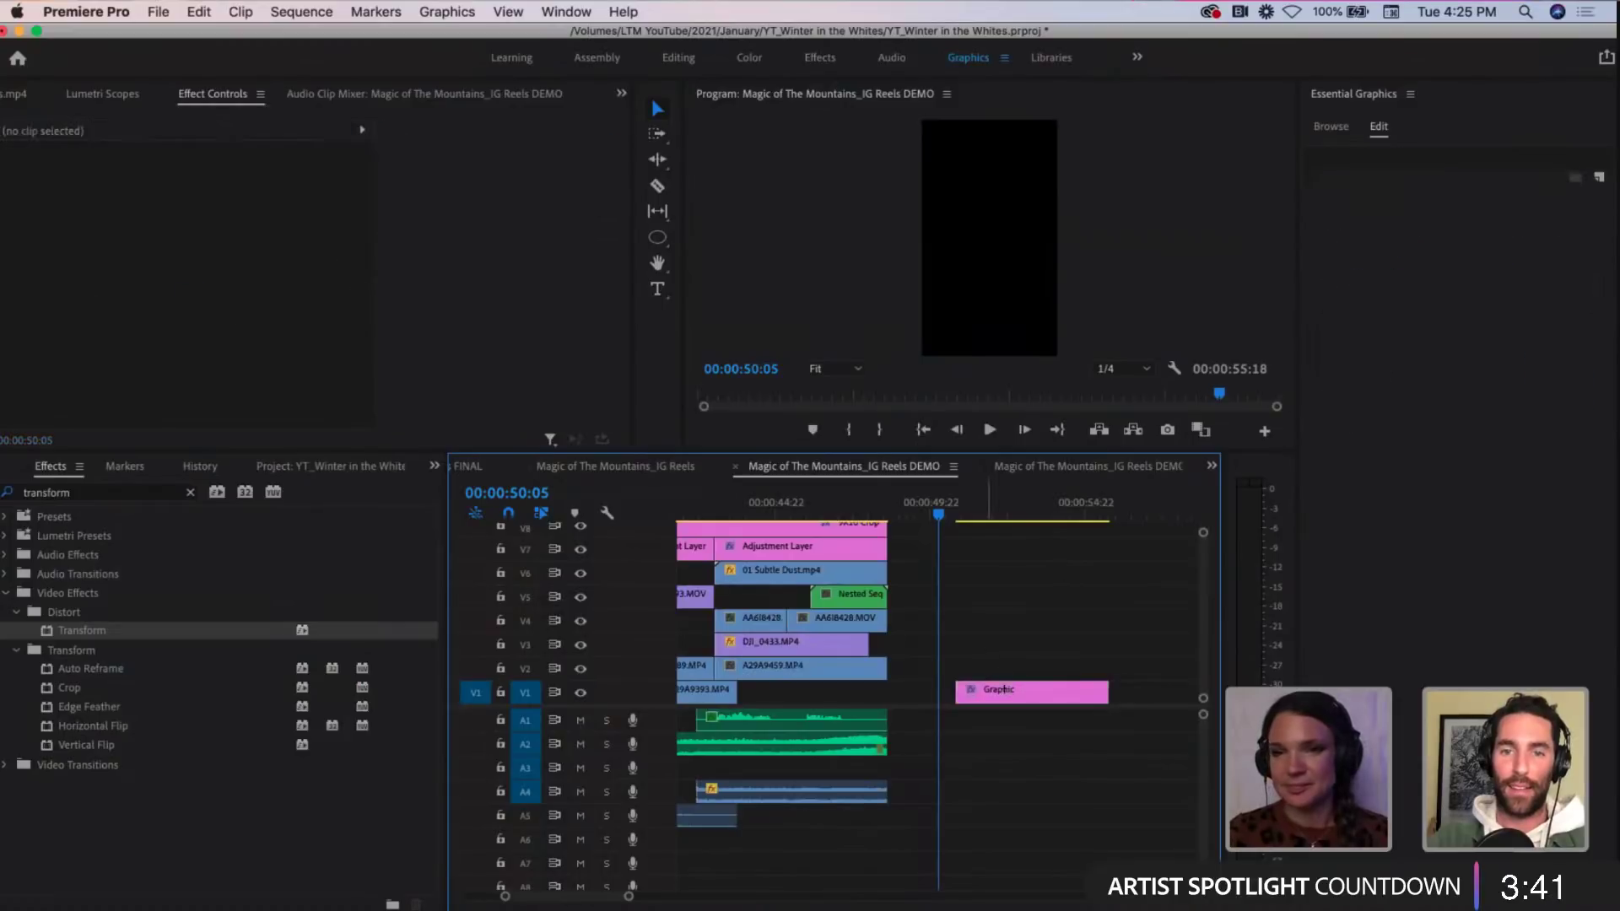
click(1003, 690)
key(Delete)
key(-)
key(-)
key(-)
key(-)
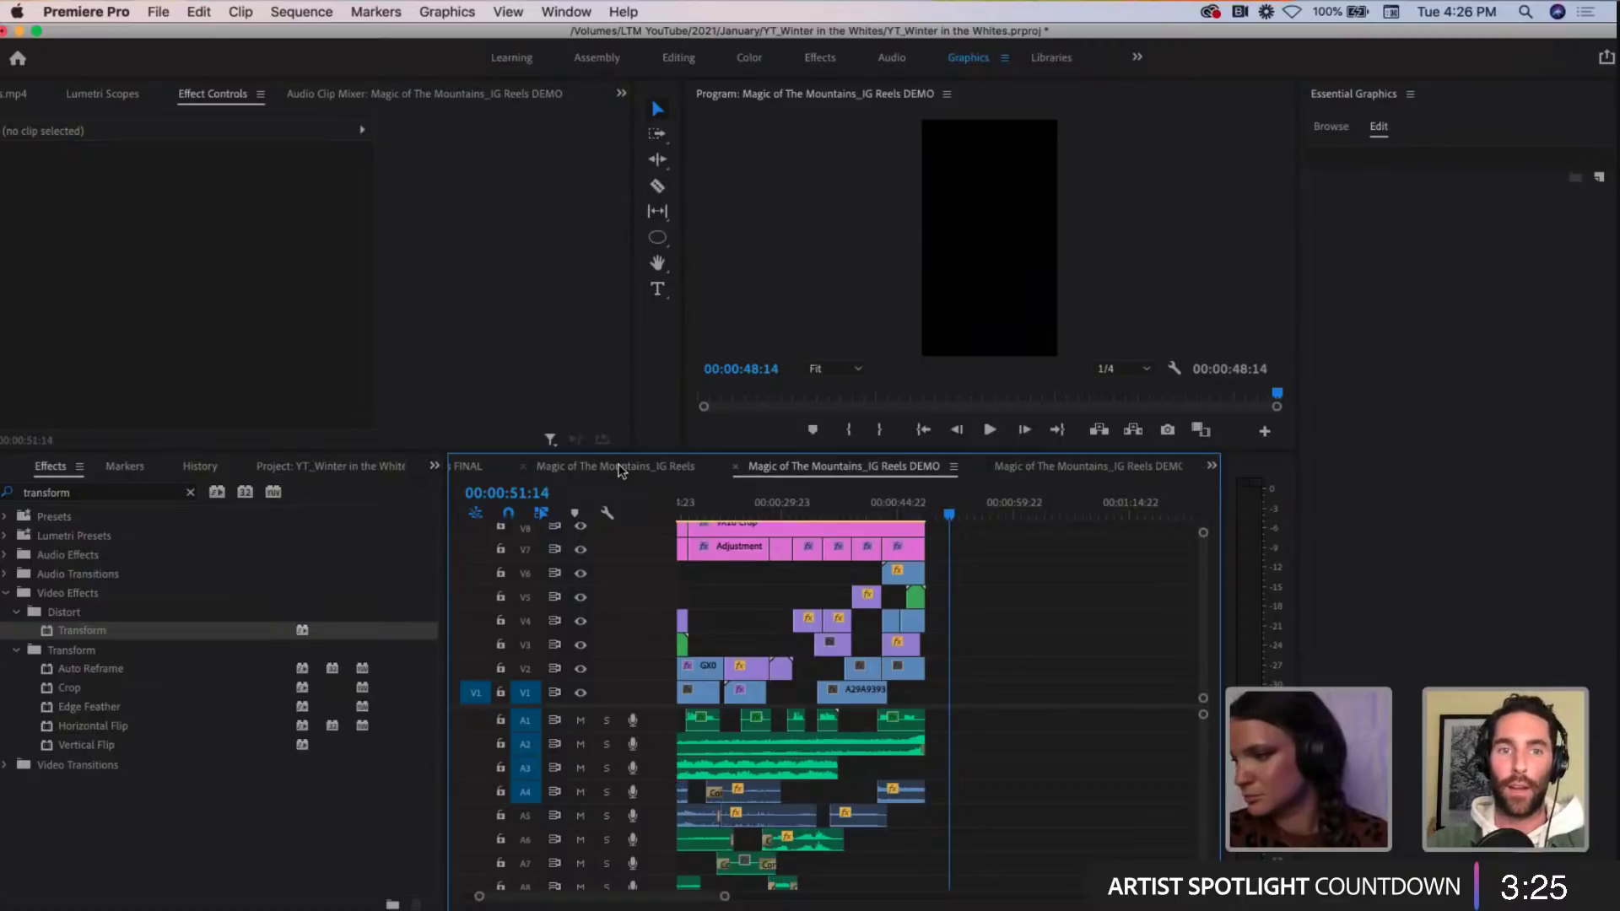
Step: In the YT_The Magic of The Mountains FINAL sequence, draw a white ellipse about 1796 by 987 px at 00:03:12:00 and expand its shape properties
click(469, 468)
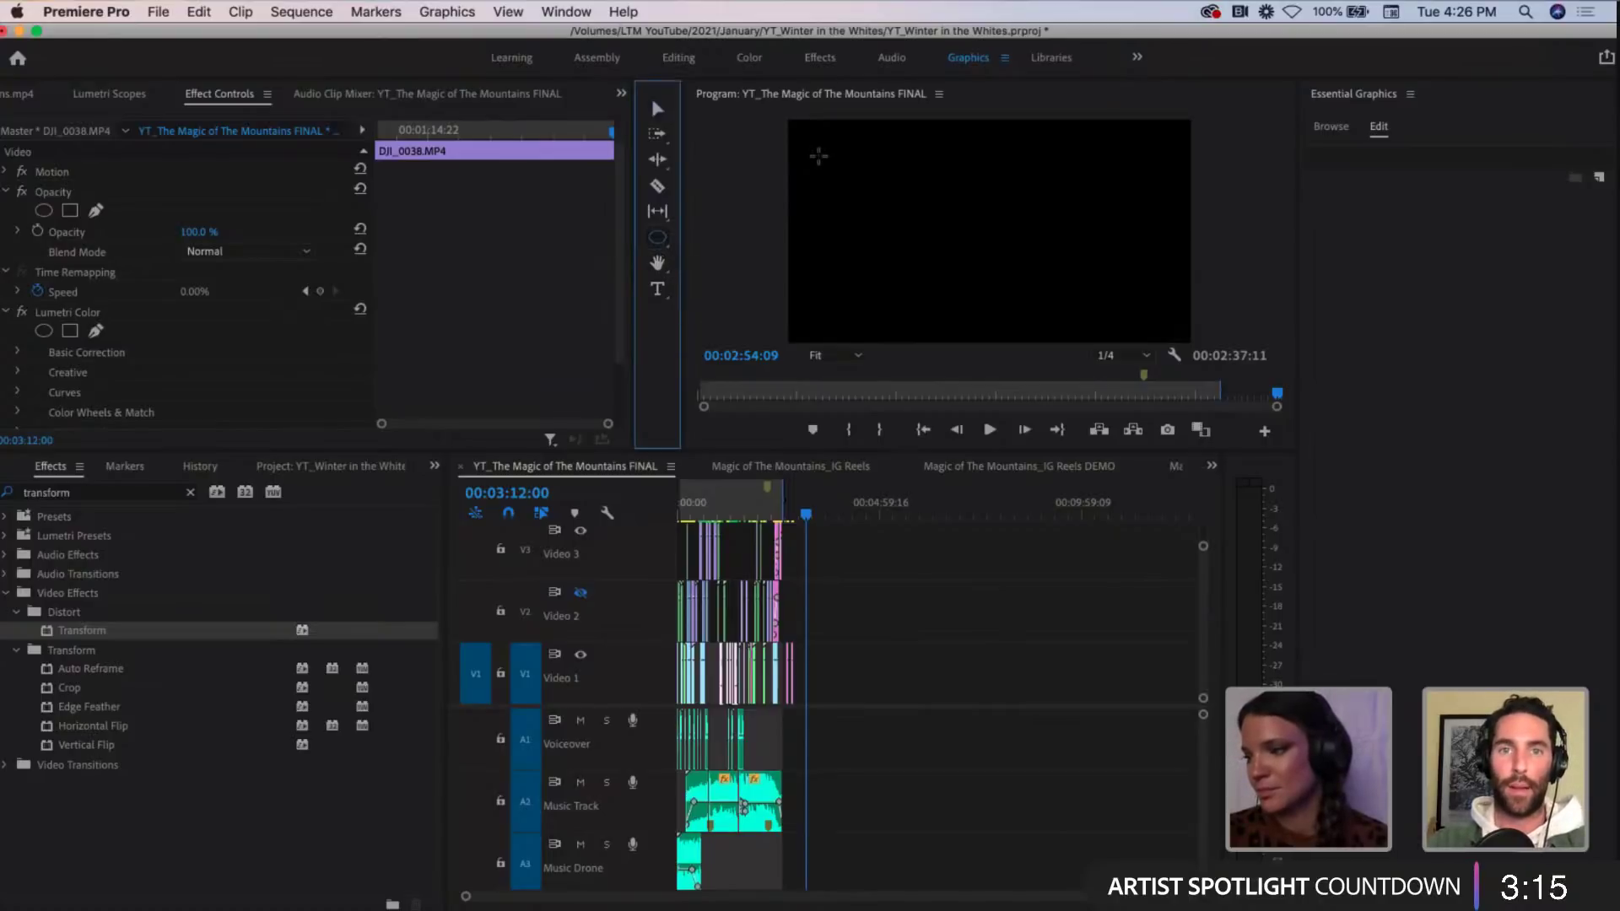
click(660, 240)
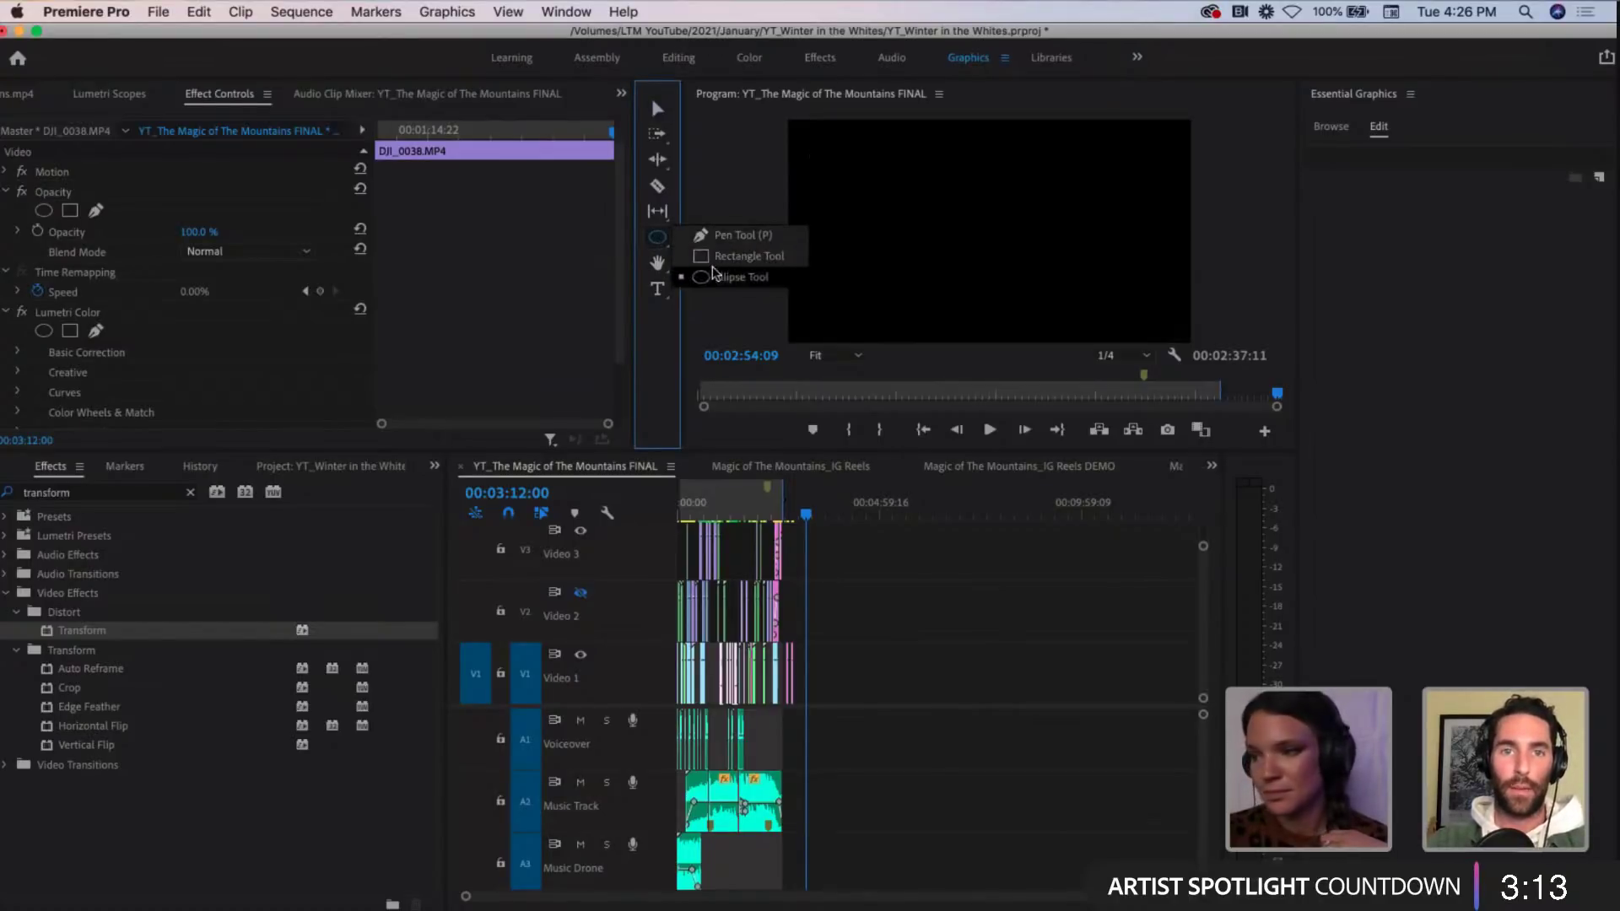
click(734, 277)
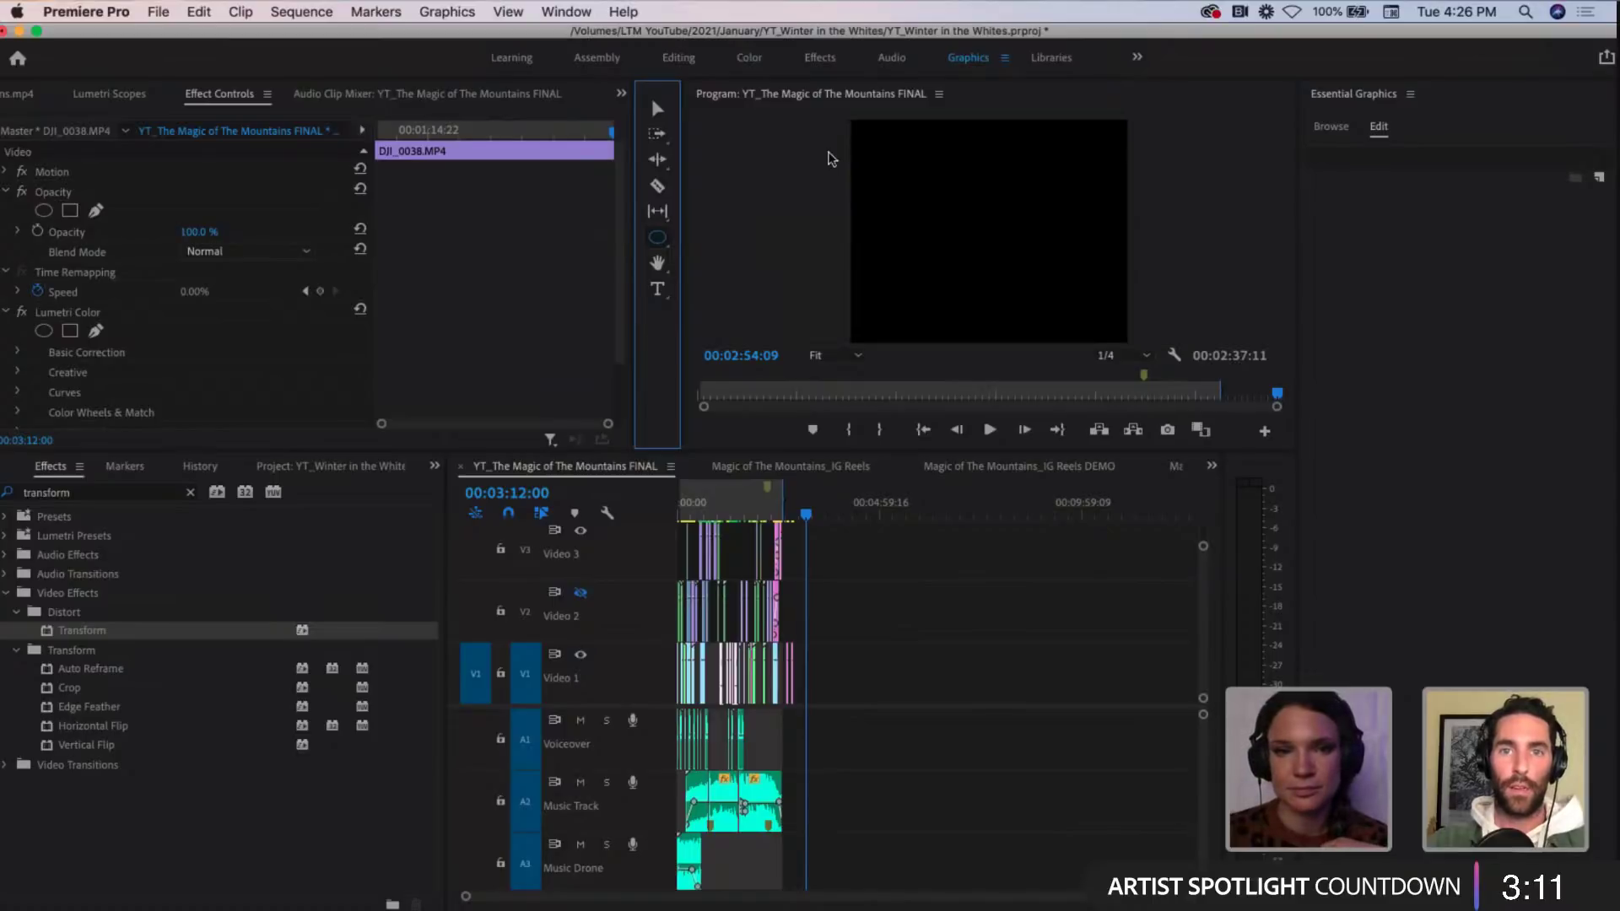
mouse_move(825, 155)
mouse_down()
mouse_move(1068, 302)
mouse_move(1206, 352)
mouse_up()
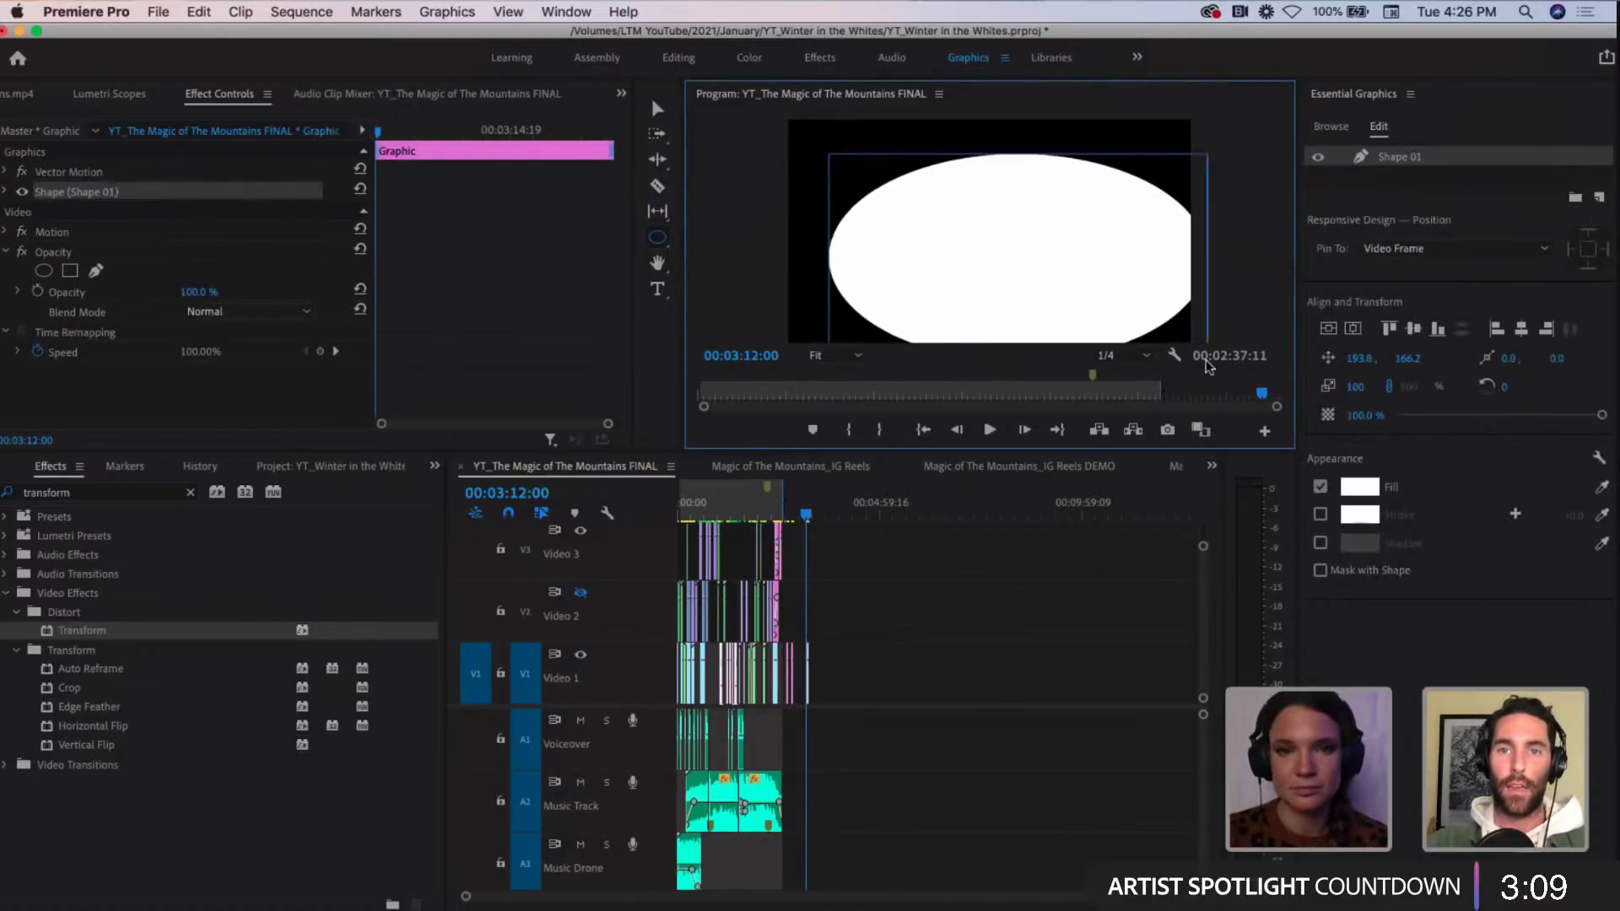
click(658, 109)
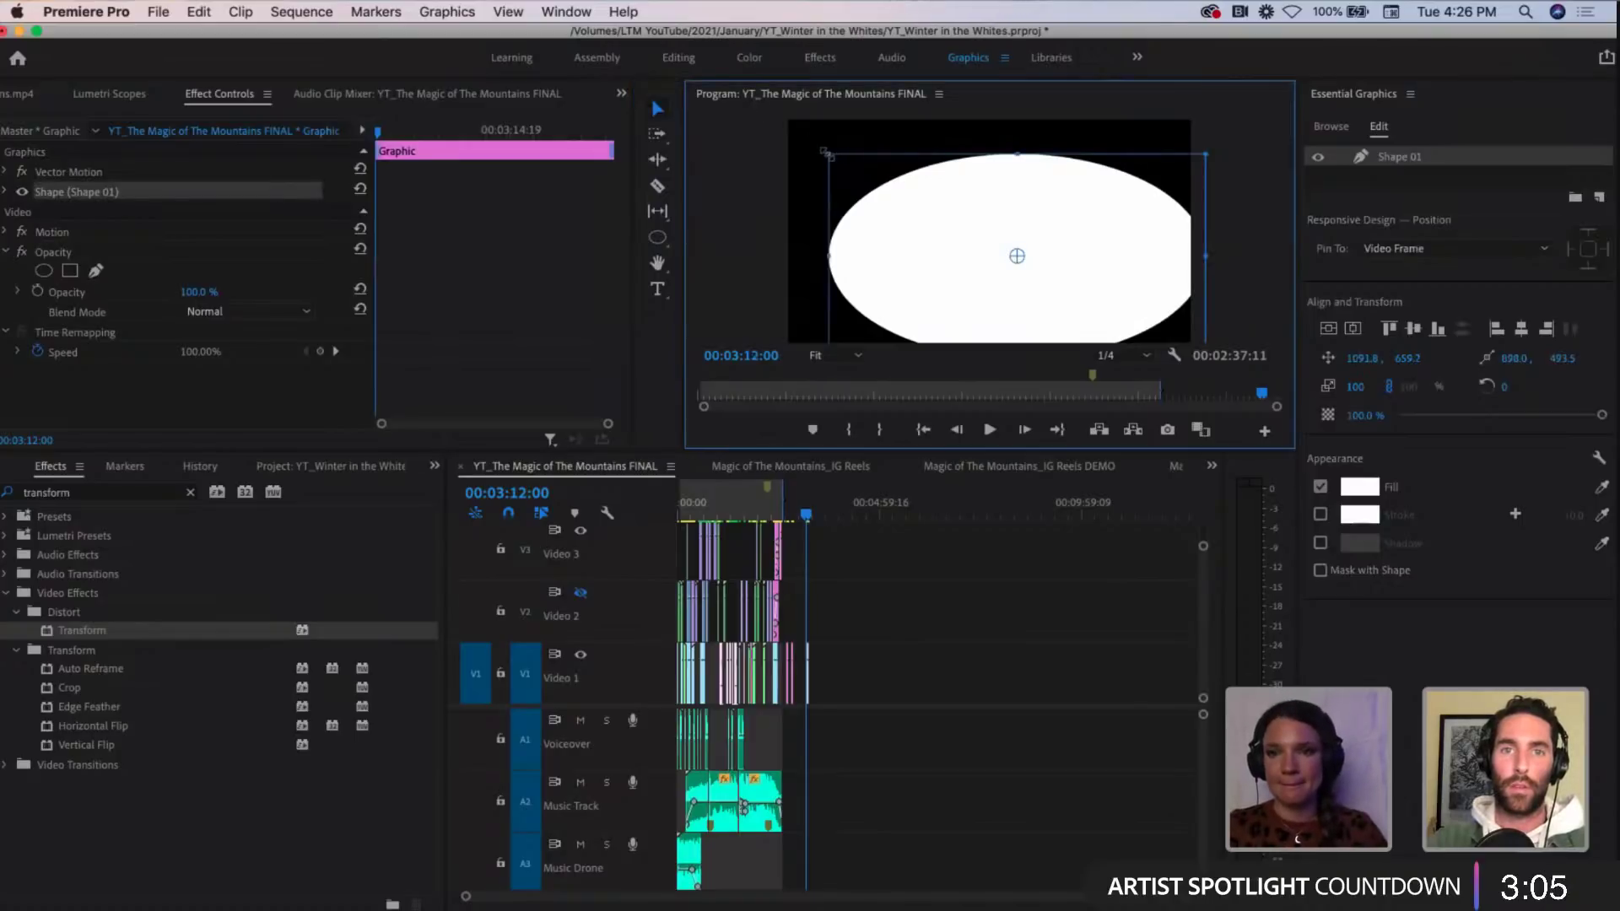
click(6, 193)
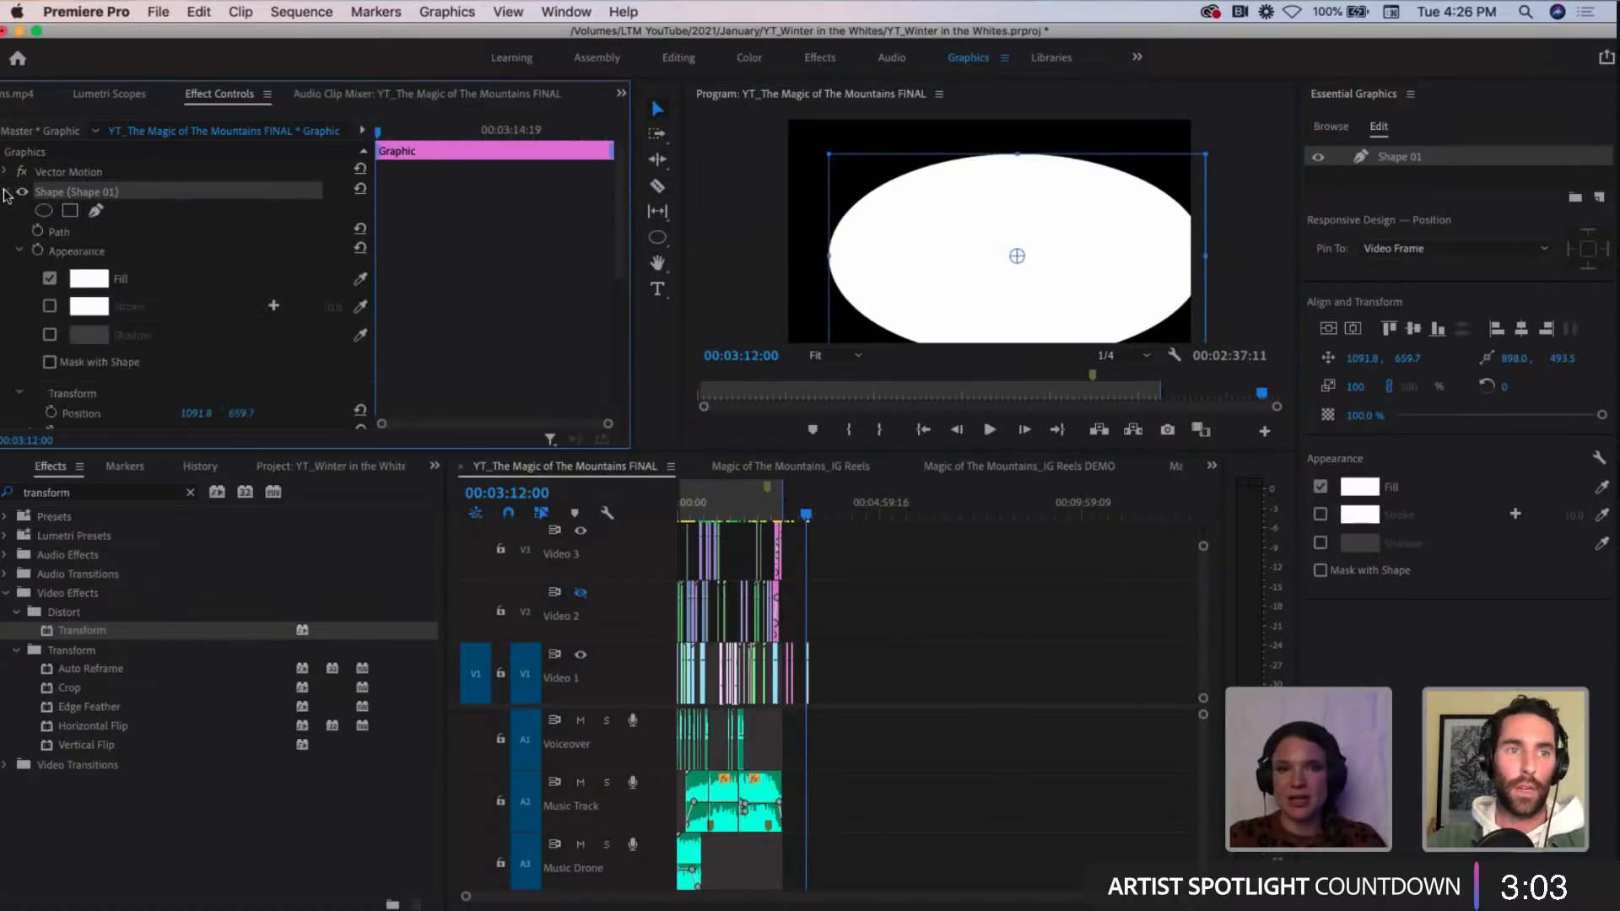
Step: Scale the white ellipse to 150 and move it to about 953.8, 549.7 so it nearly fills the frame
scroll(166, 266, down, 2)
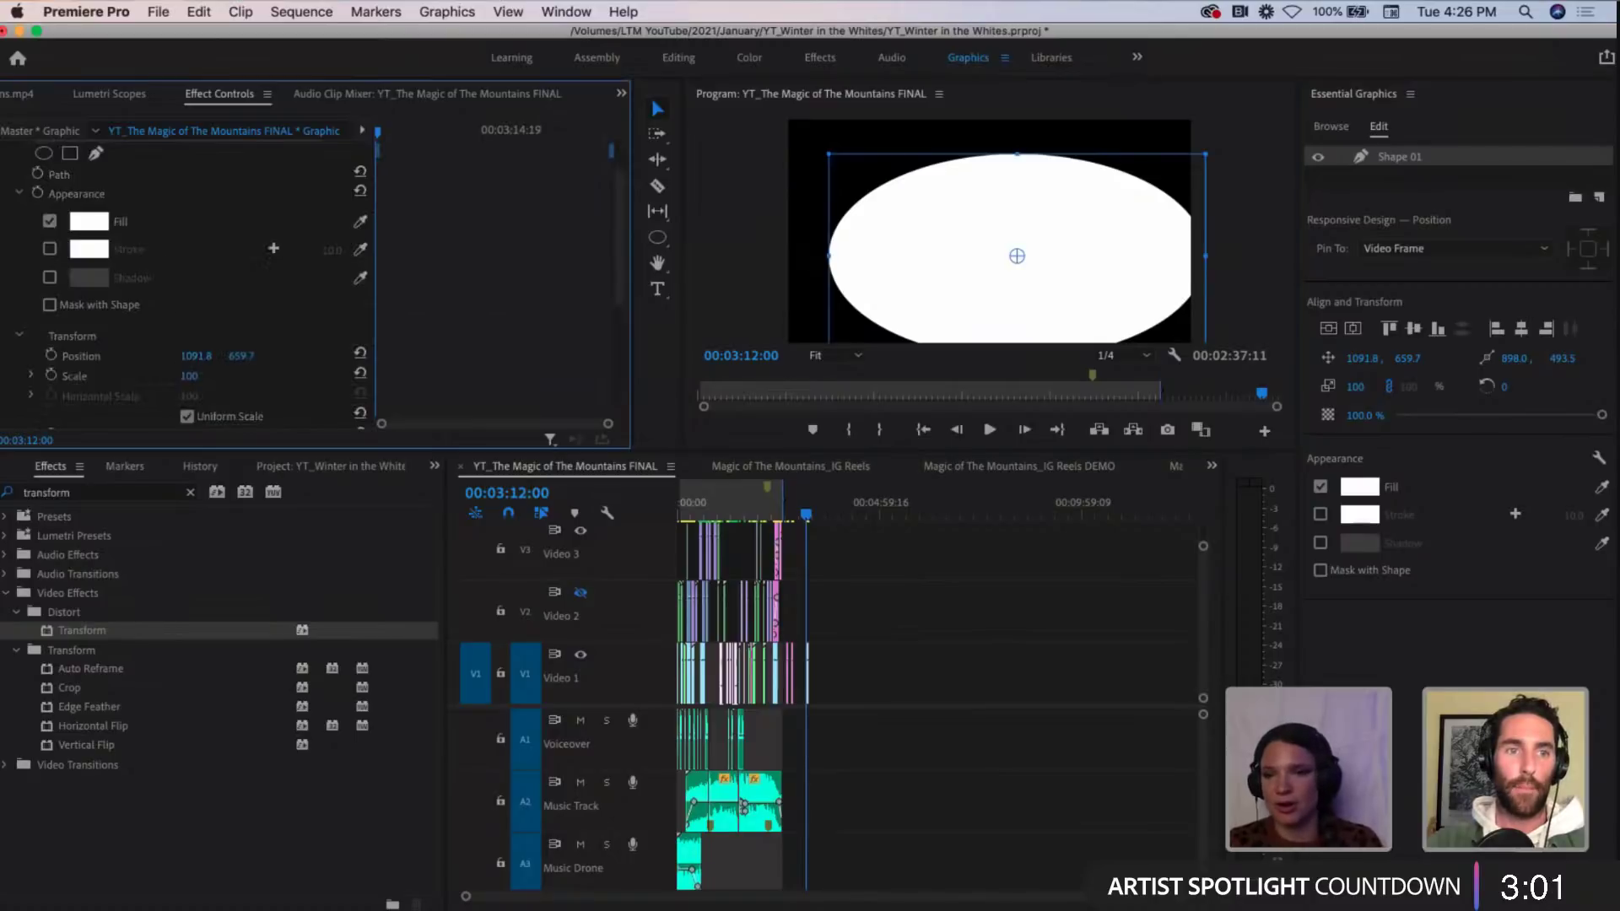
drag(189, 376, 226, 376)
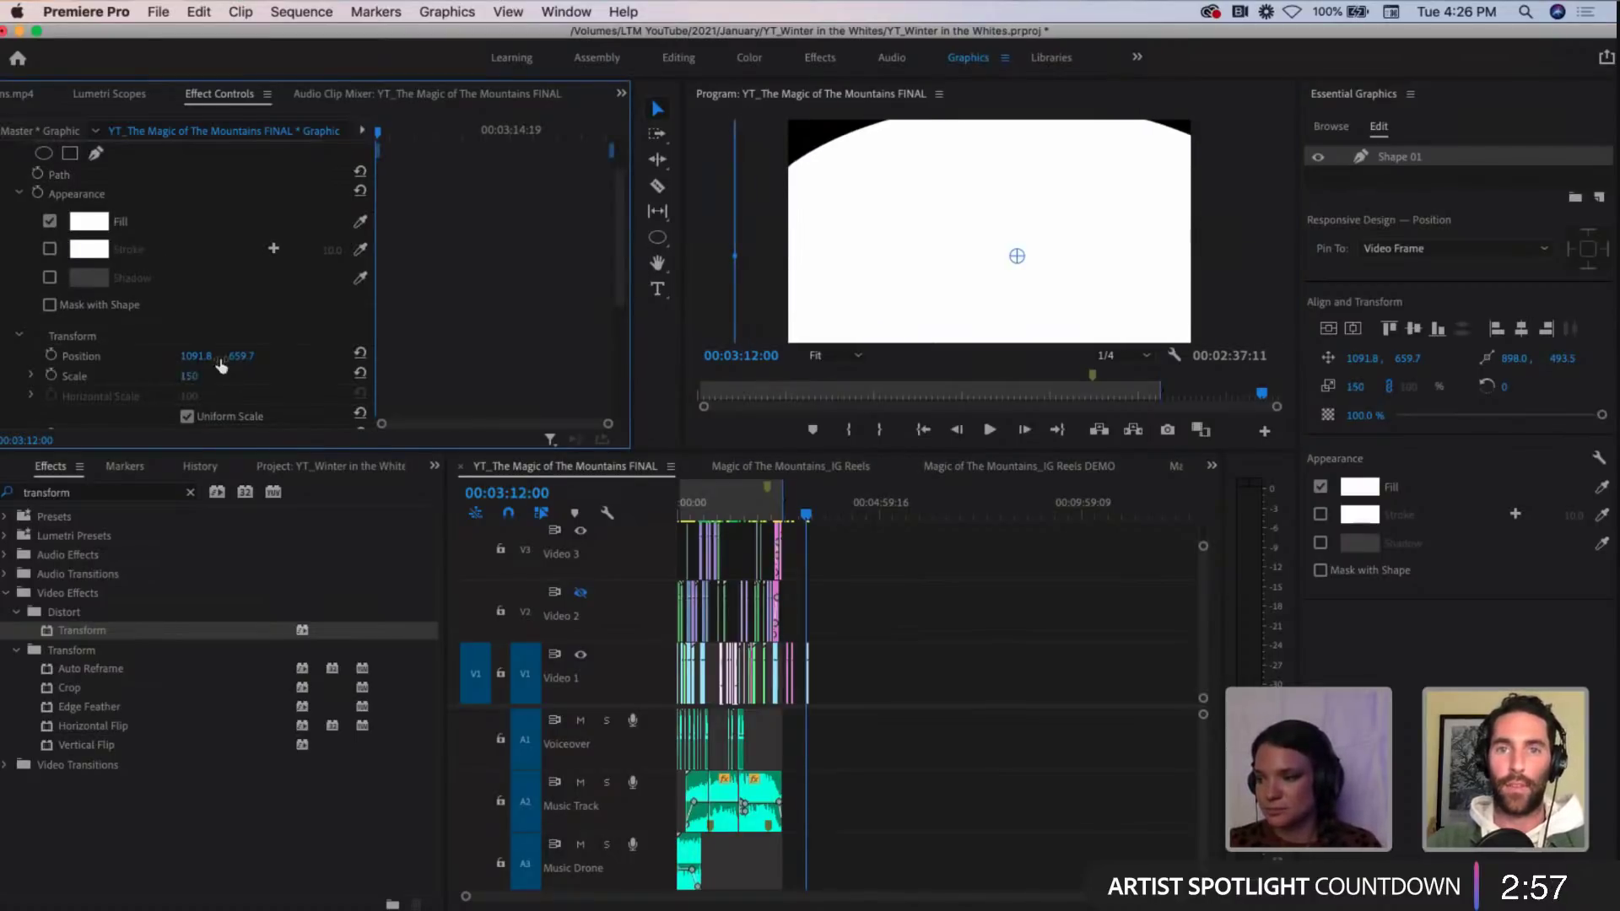
click(653, 112)
mouse_move(840, 180)
mouse_down()
mouse_move(809, 160)
mouse_move(853, 162)
mouse_up()
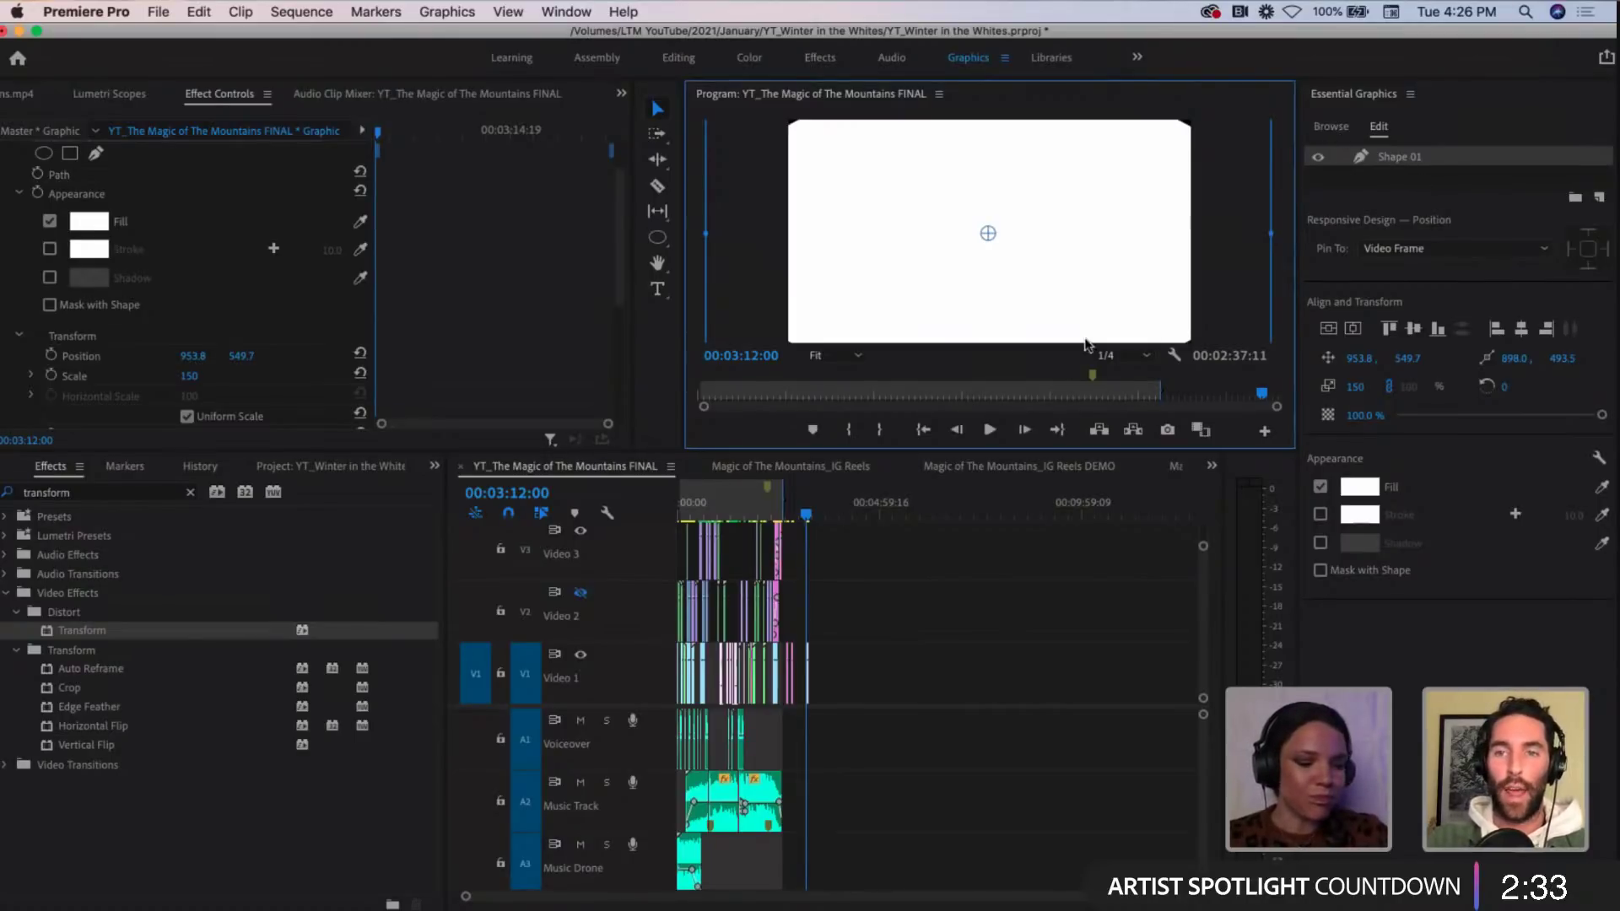
Step: Open the James and Anna library and look through the color swatches in its Leave The Map Style Guide group
click(131, 460)
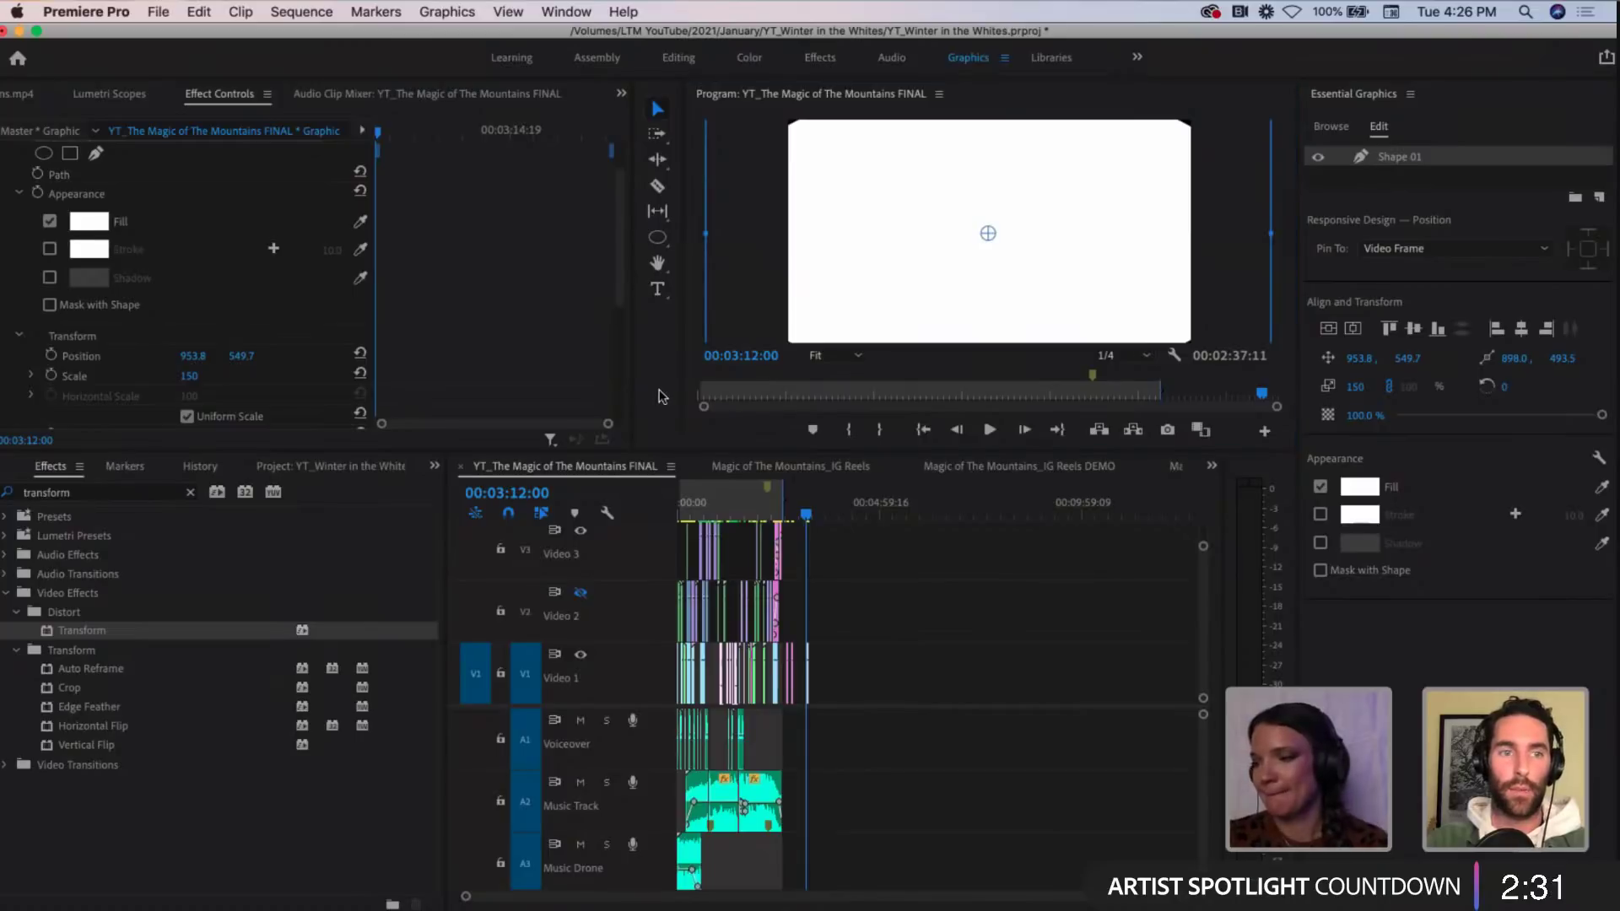
click(434, 465)
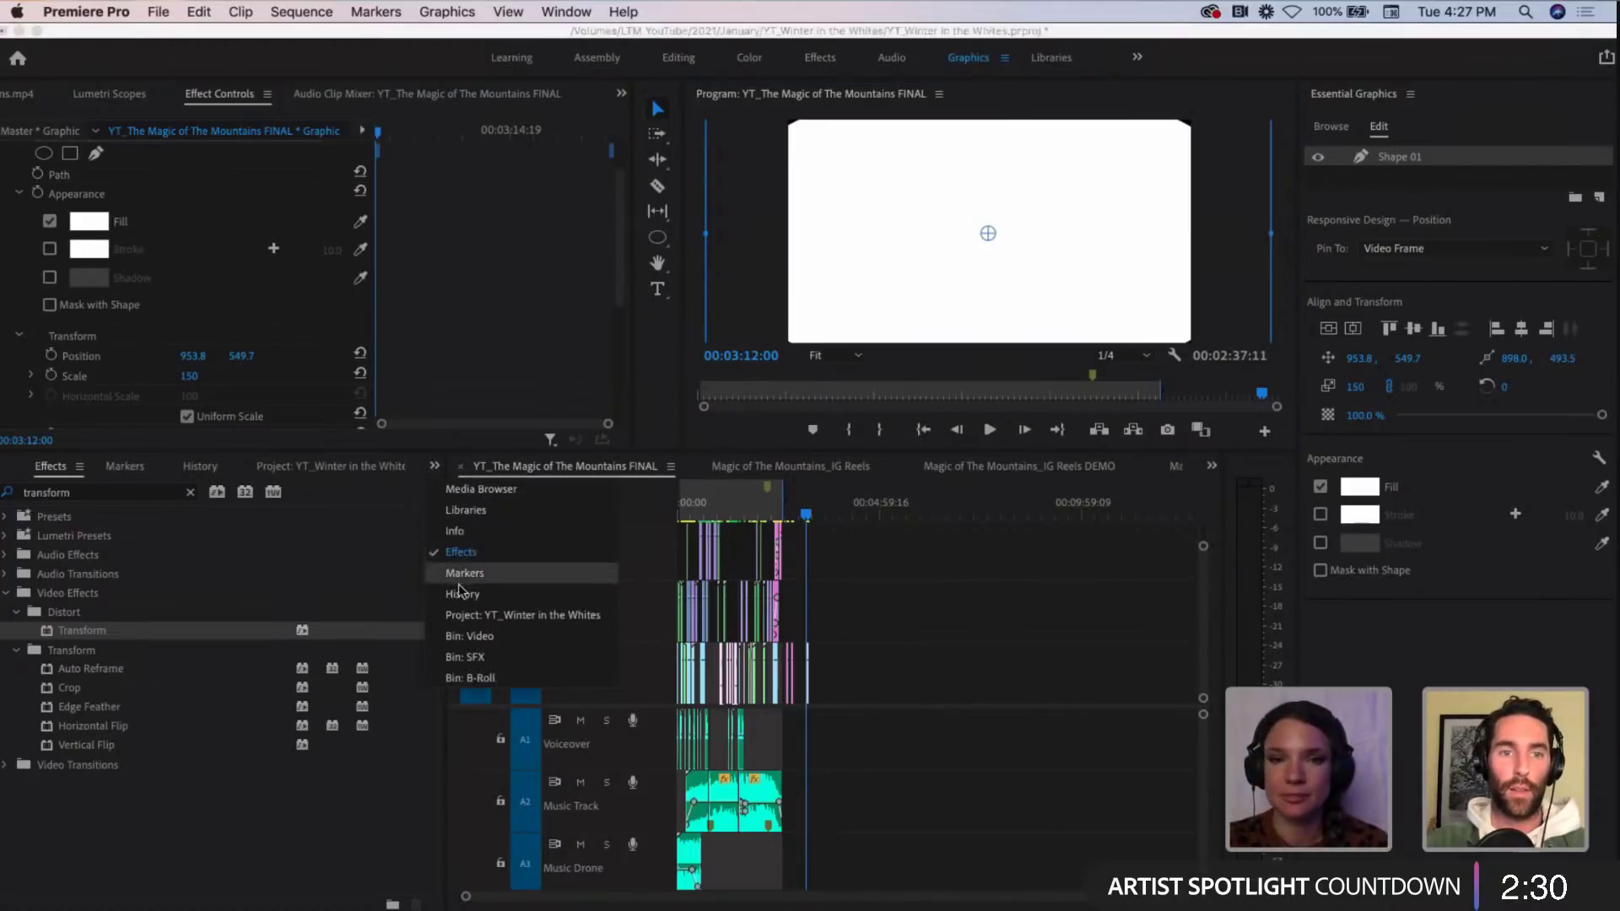
click(465, 510)
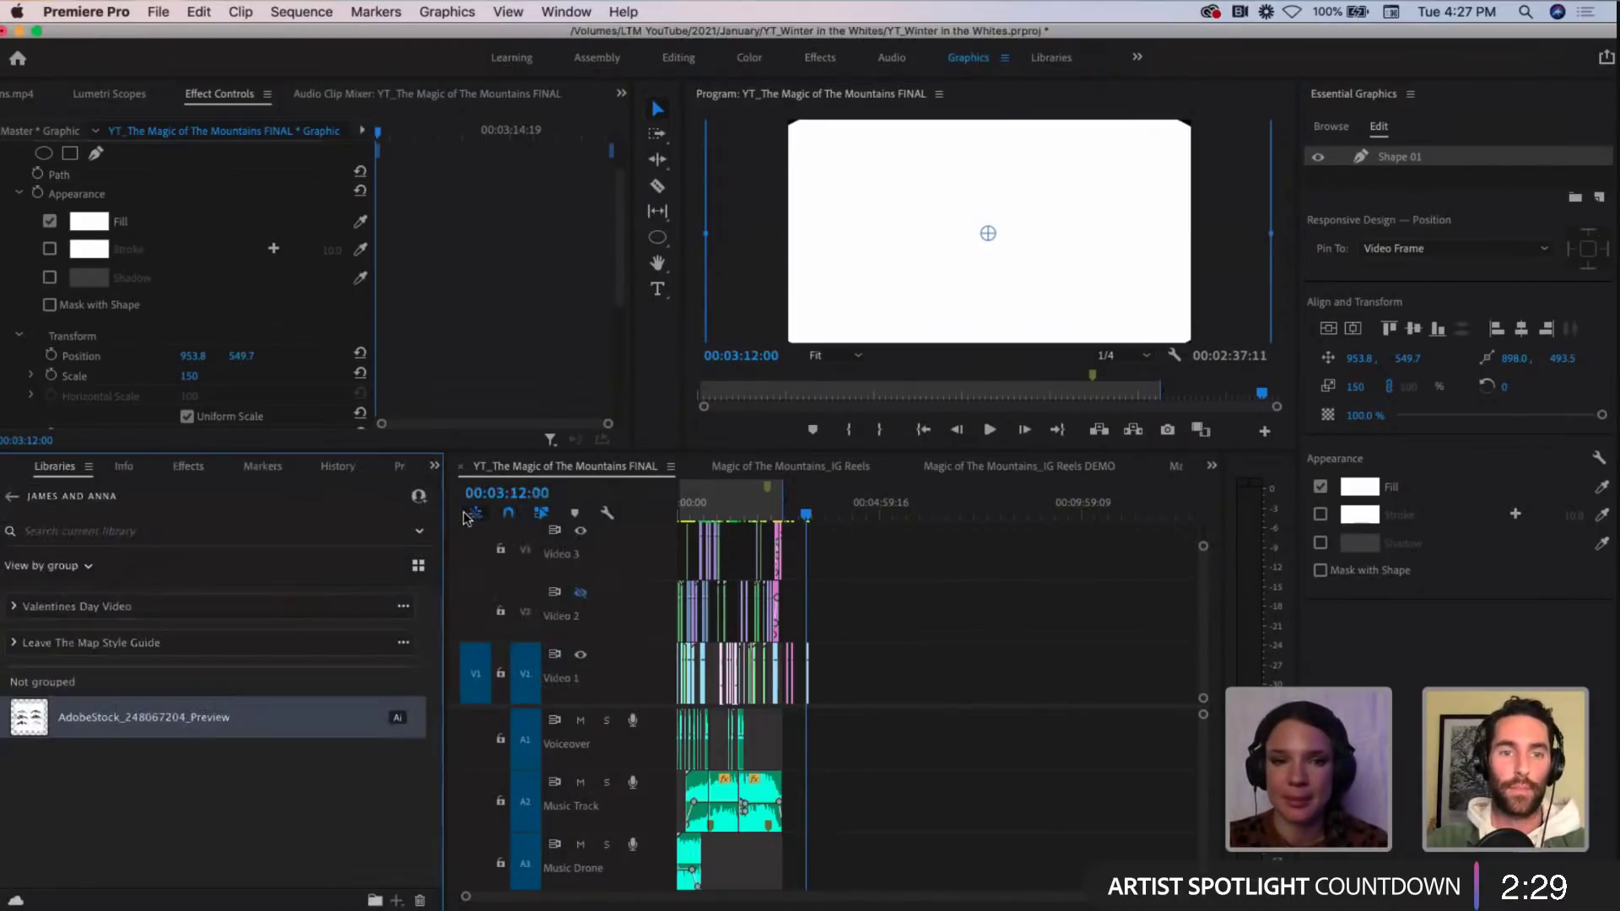
click(25, 648)
scroll(101, 726, down, 5)
scroll(120, 746, down, 3)
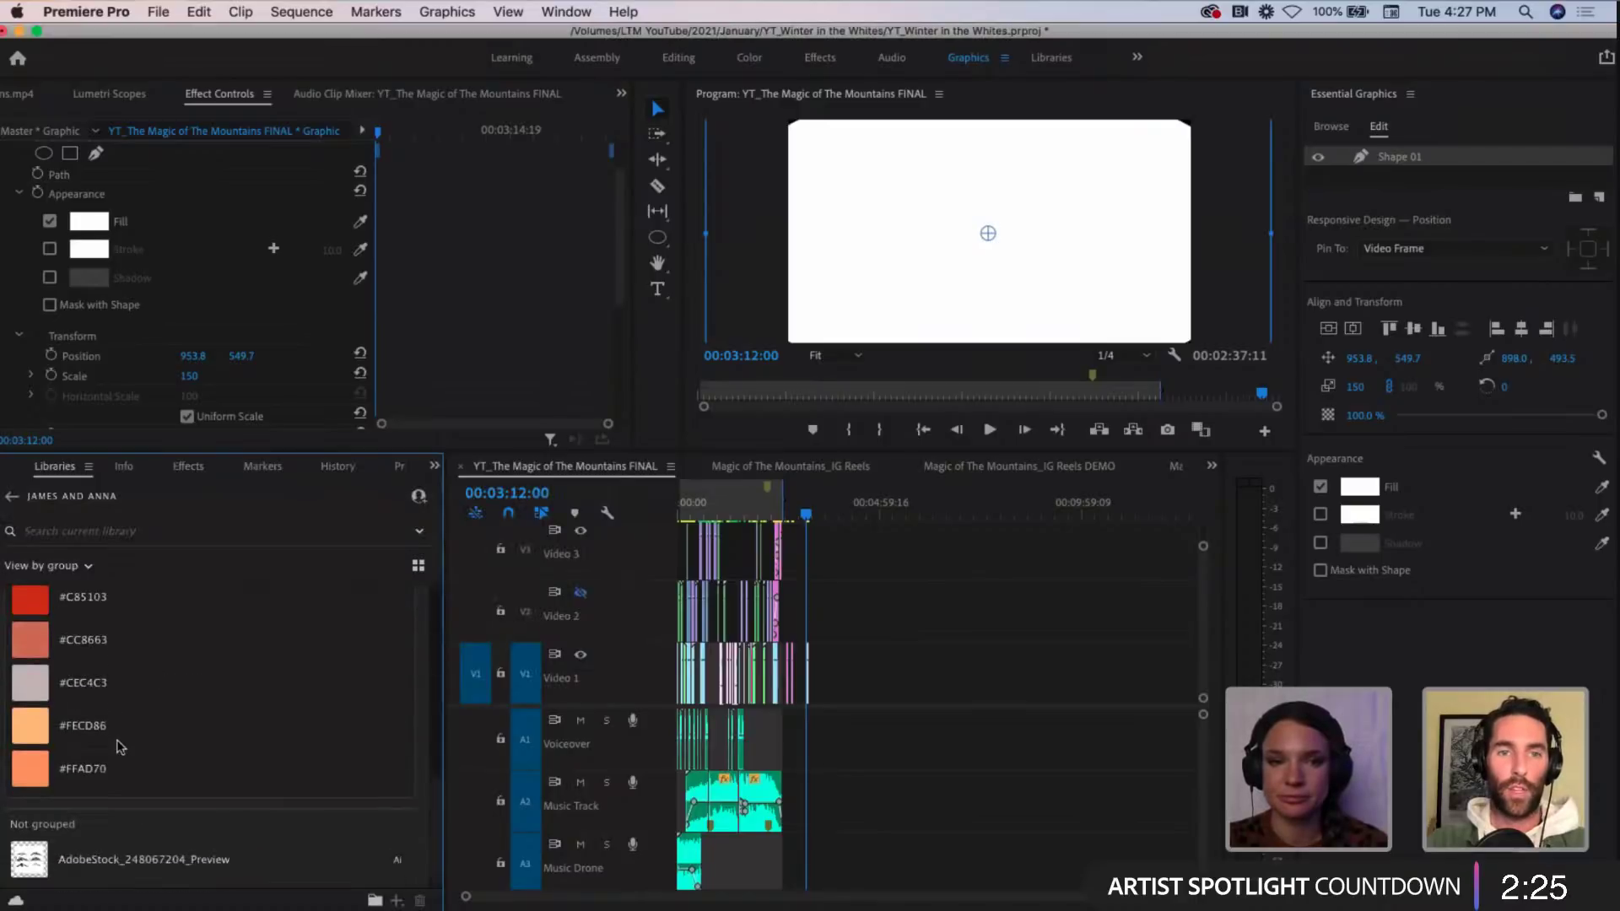
scroll(119, 746, up, 10)
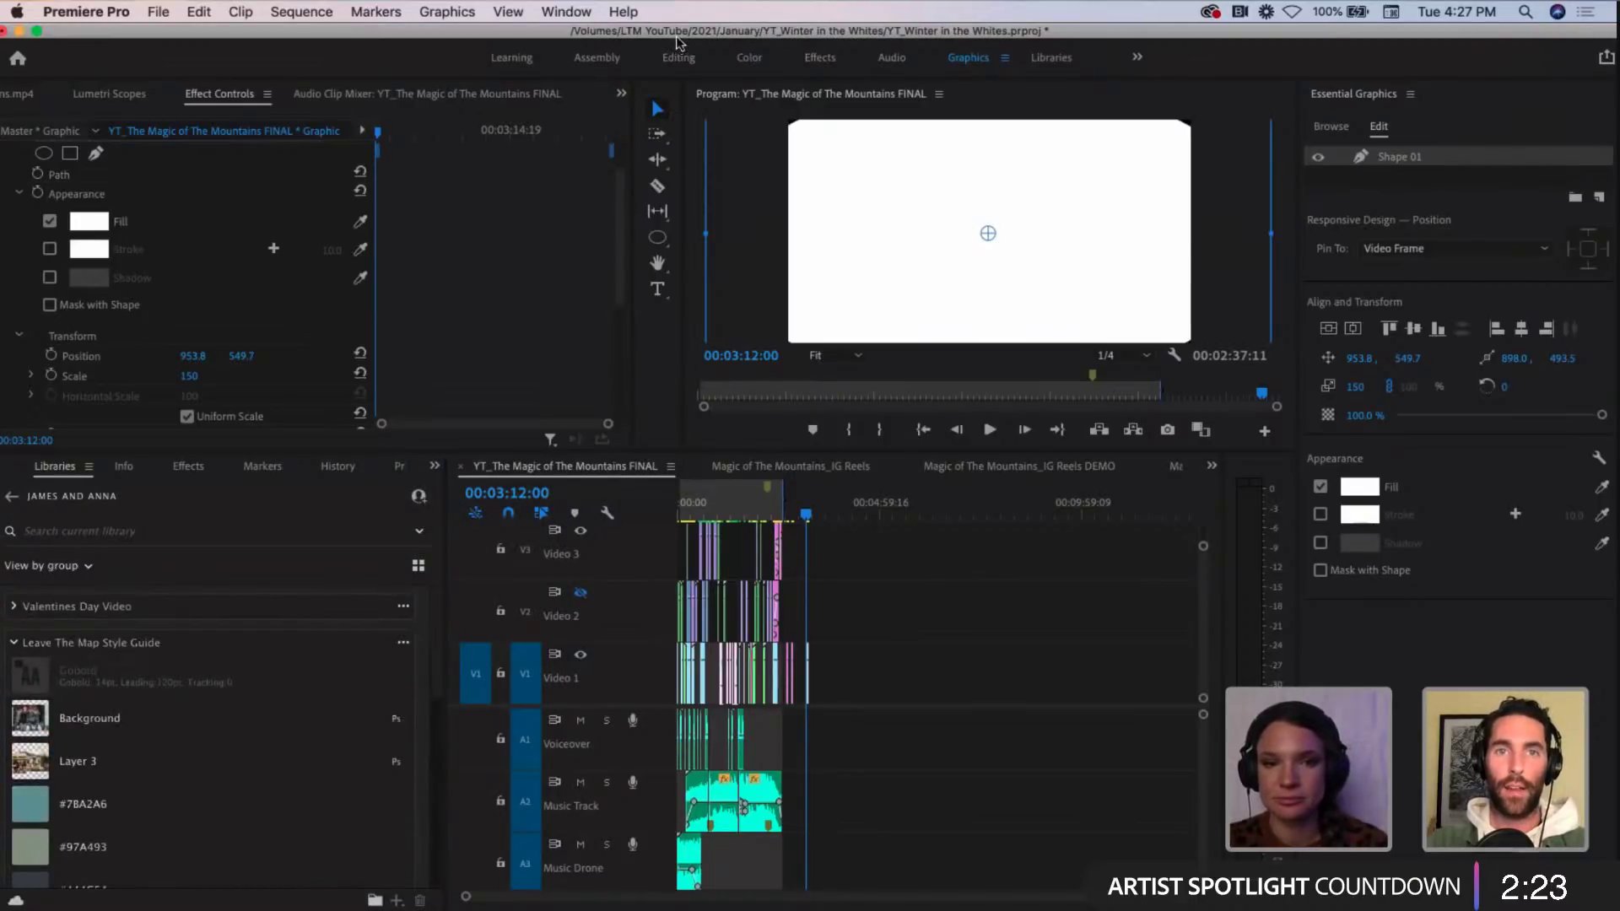
Step: Set the ellipse's fill to #97A493 by sampling the matching swatch in the library
click(1371, 493)
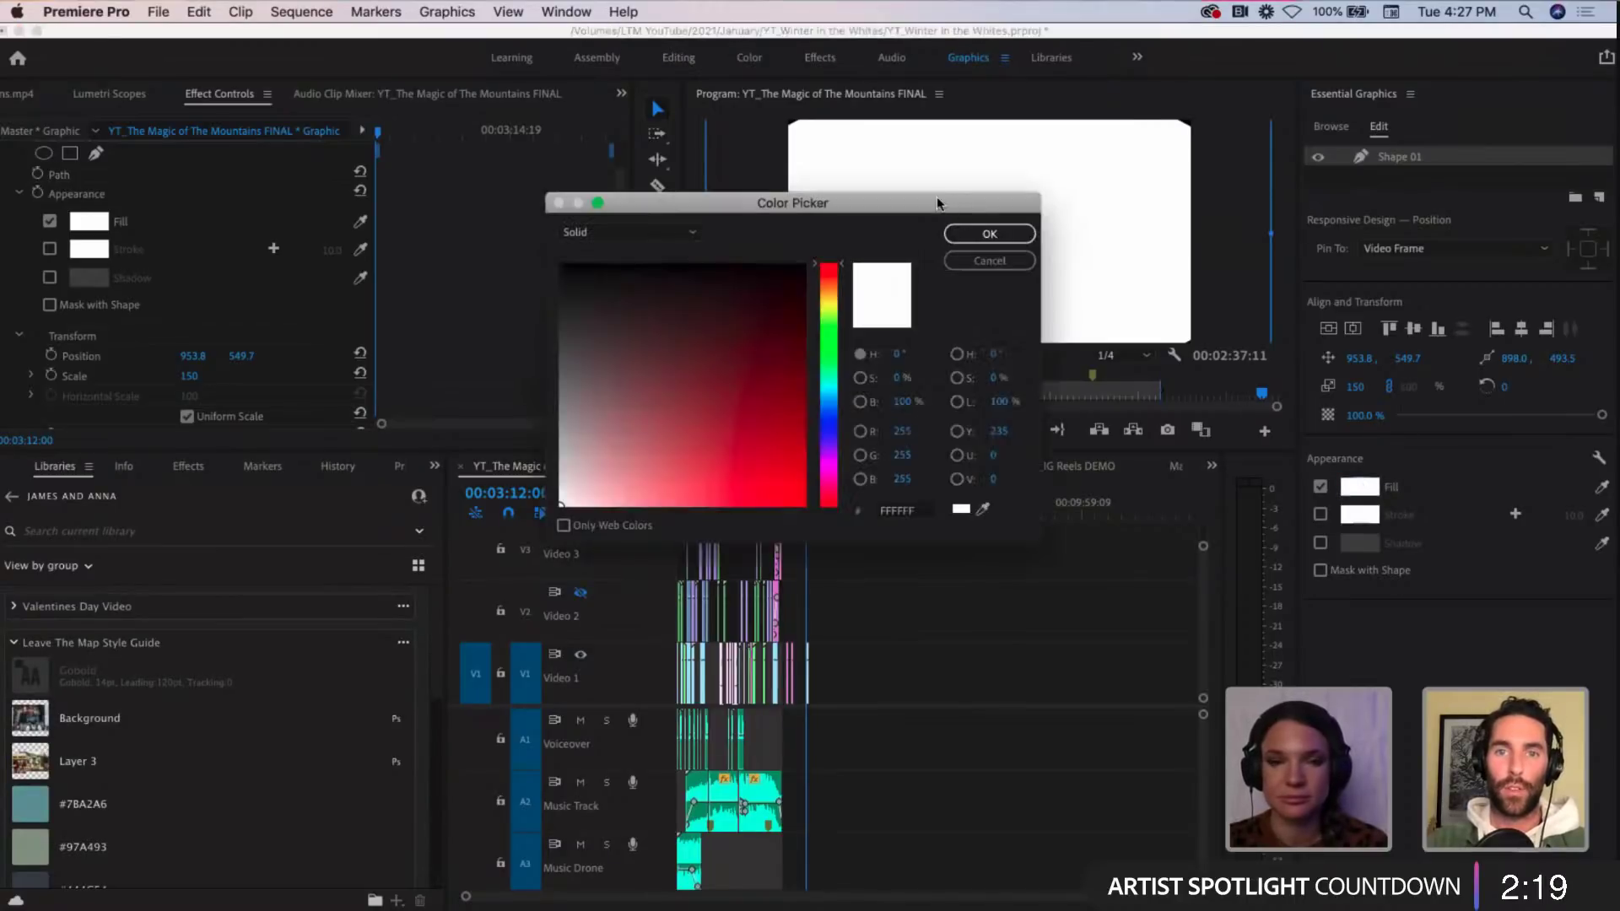
drag(796, 192, 633, 159)
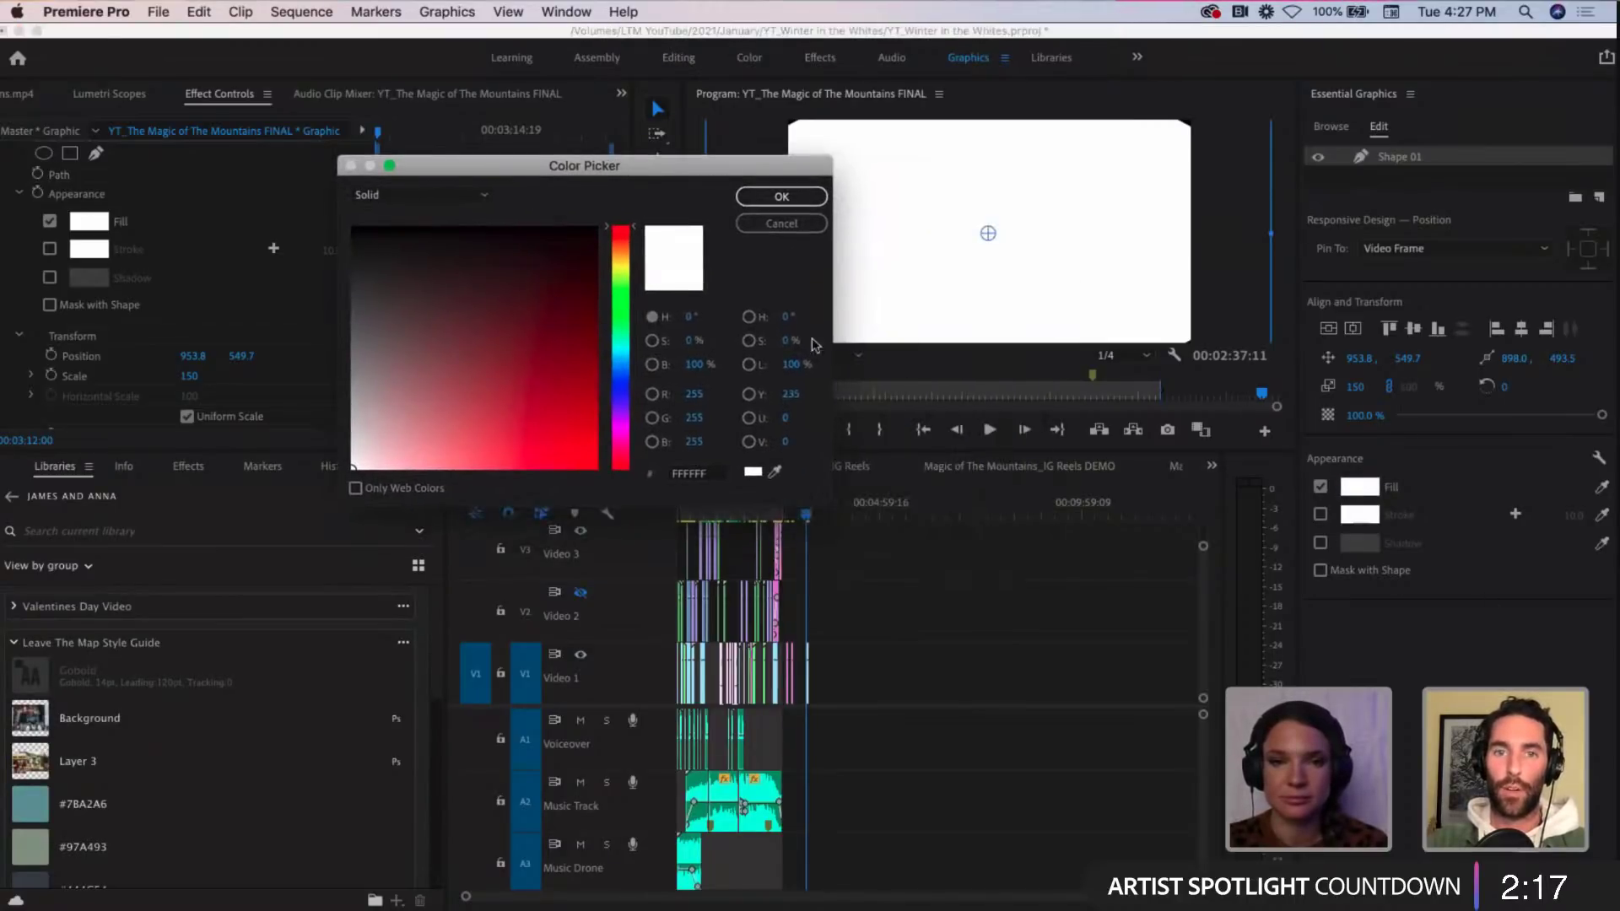
click(774, 475)
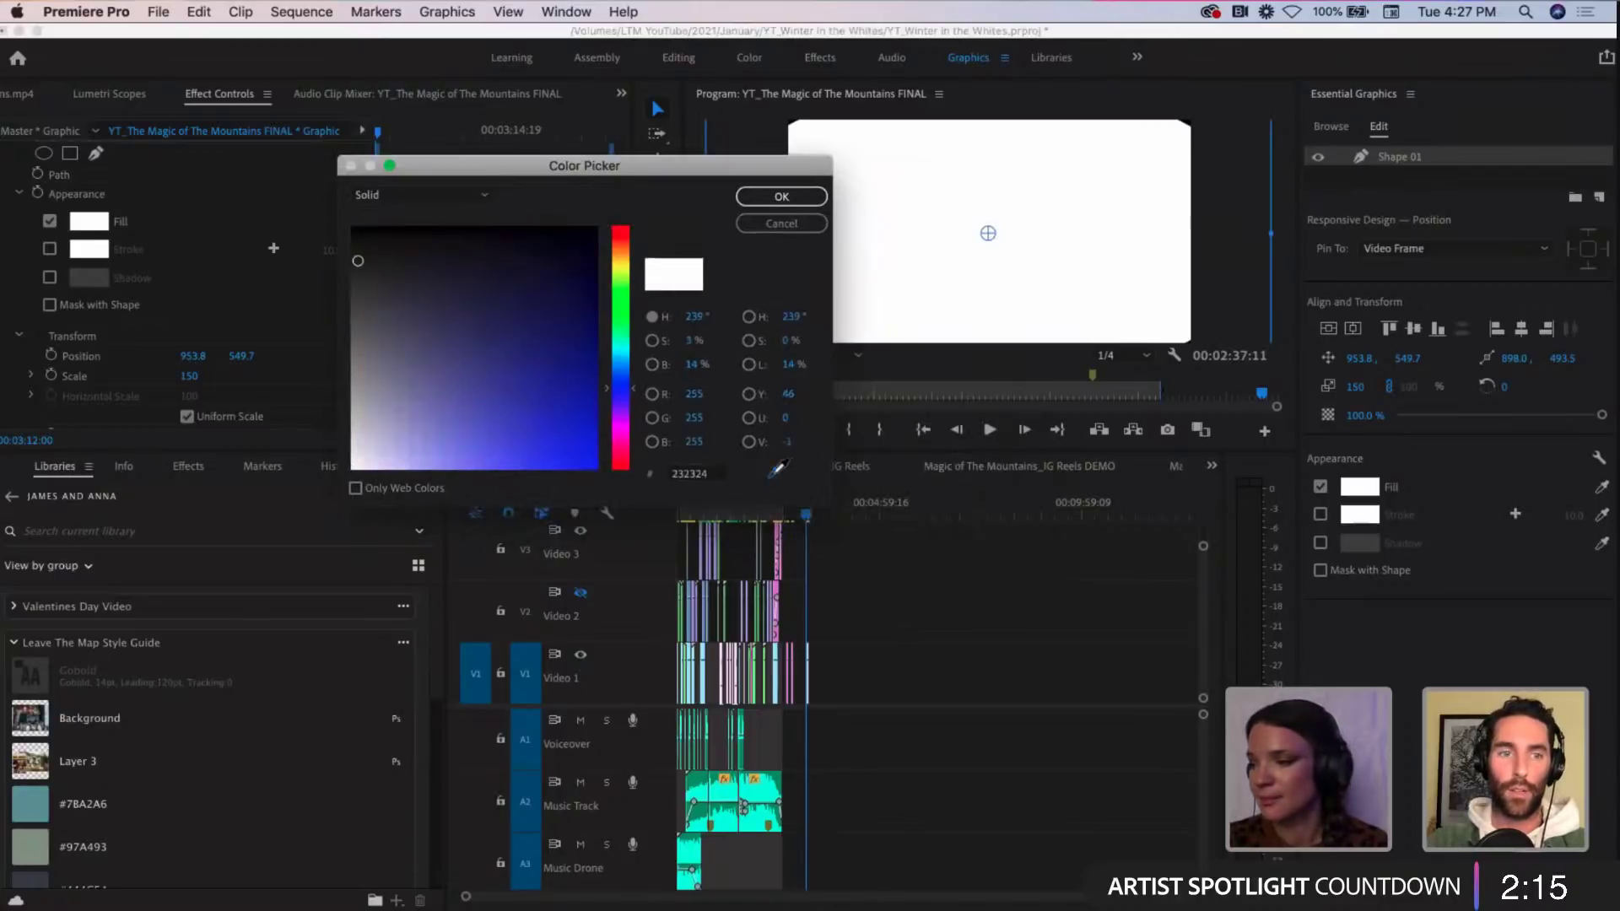
click(37, 808)
click(35, 843)
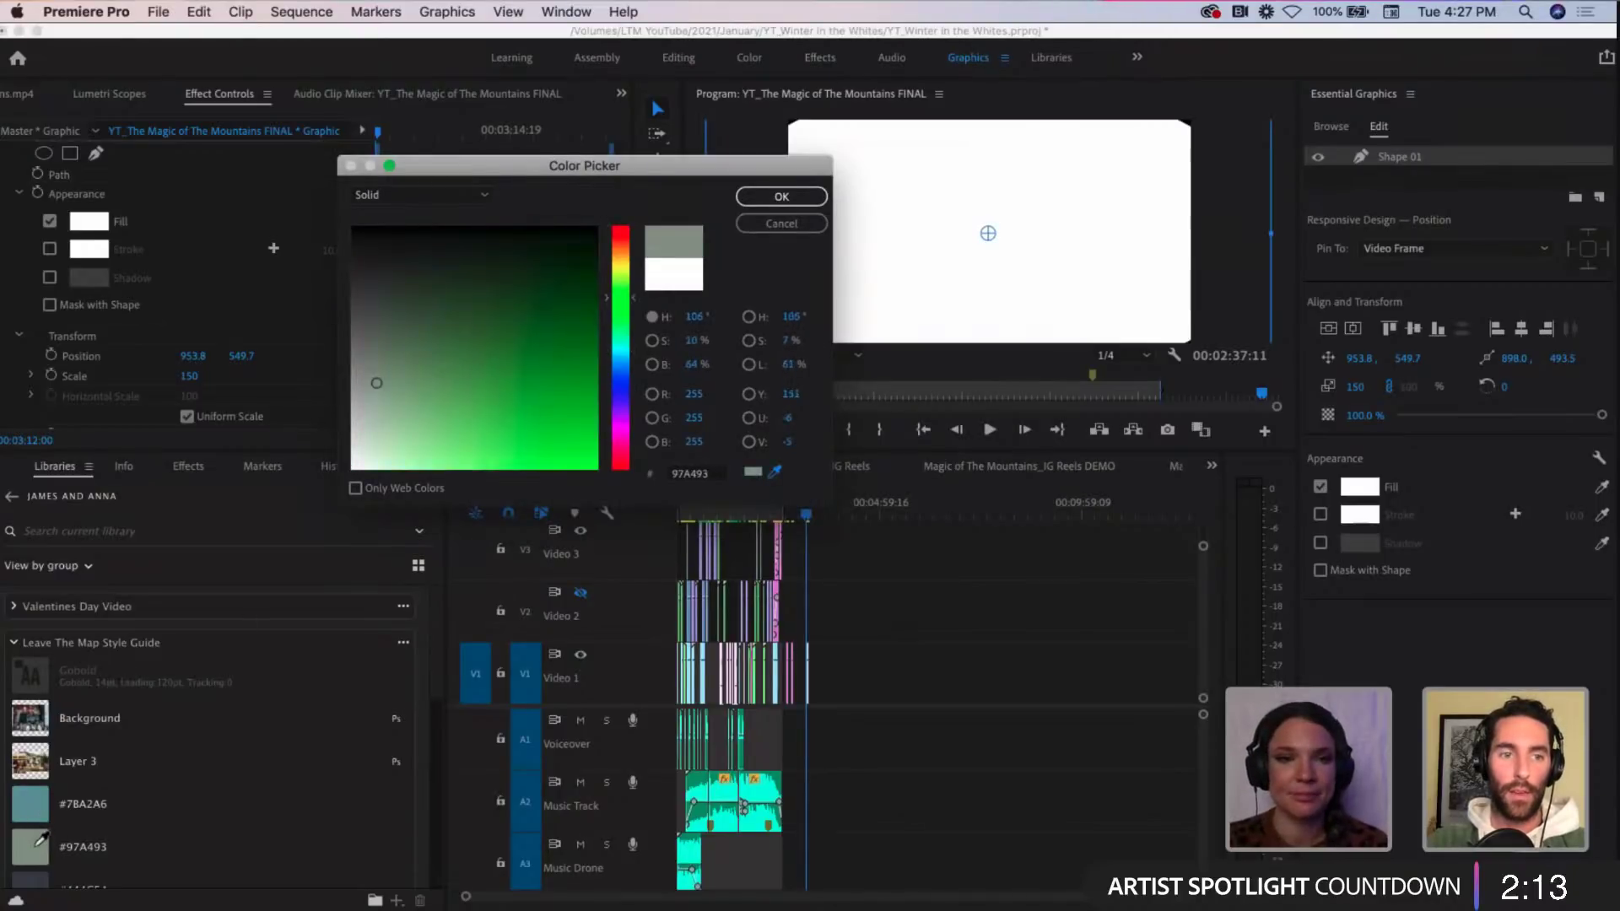
click(787, 197)
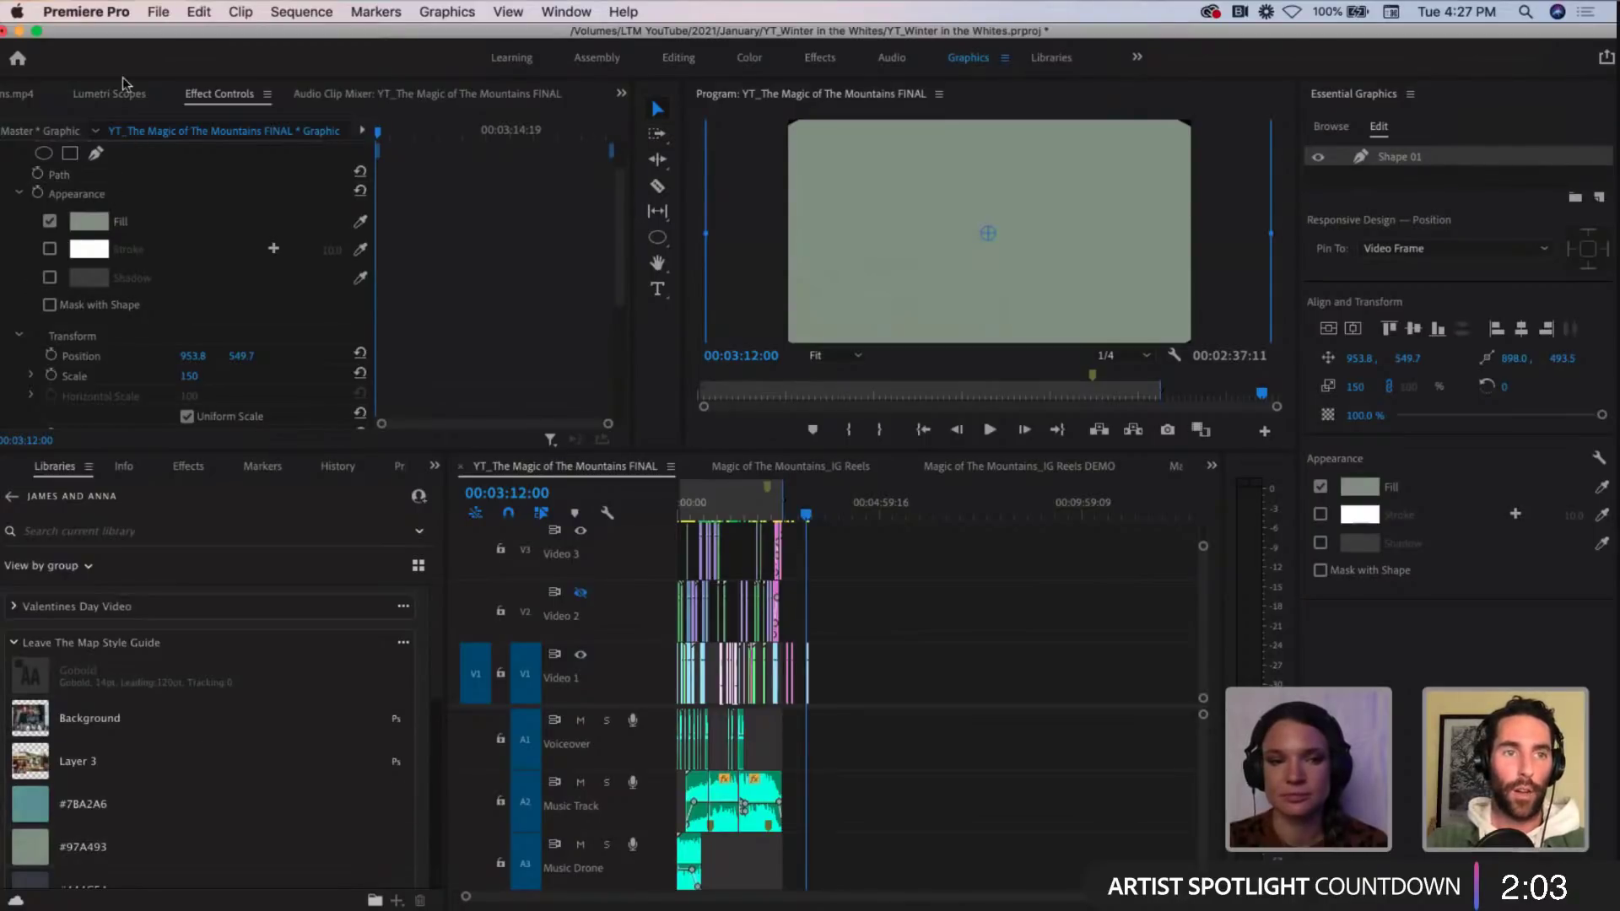
Step: Place the playhead at 00:03:14:12 over the Graphic clip, collapse the ellipse's appearance settings and select Shape 01
click(899, 650)
key(=)
key(=)
key(=)
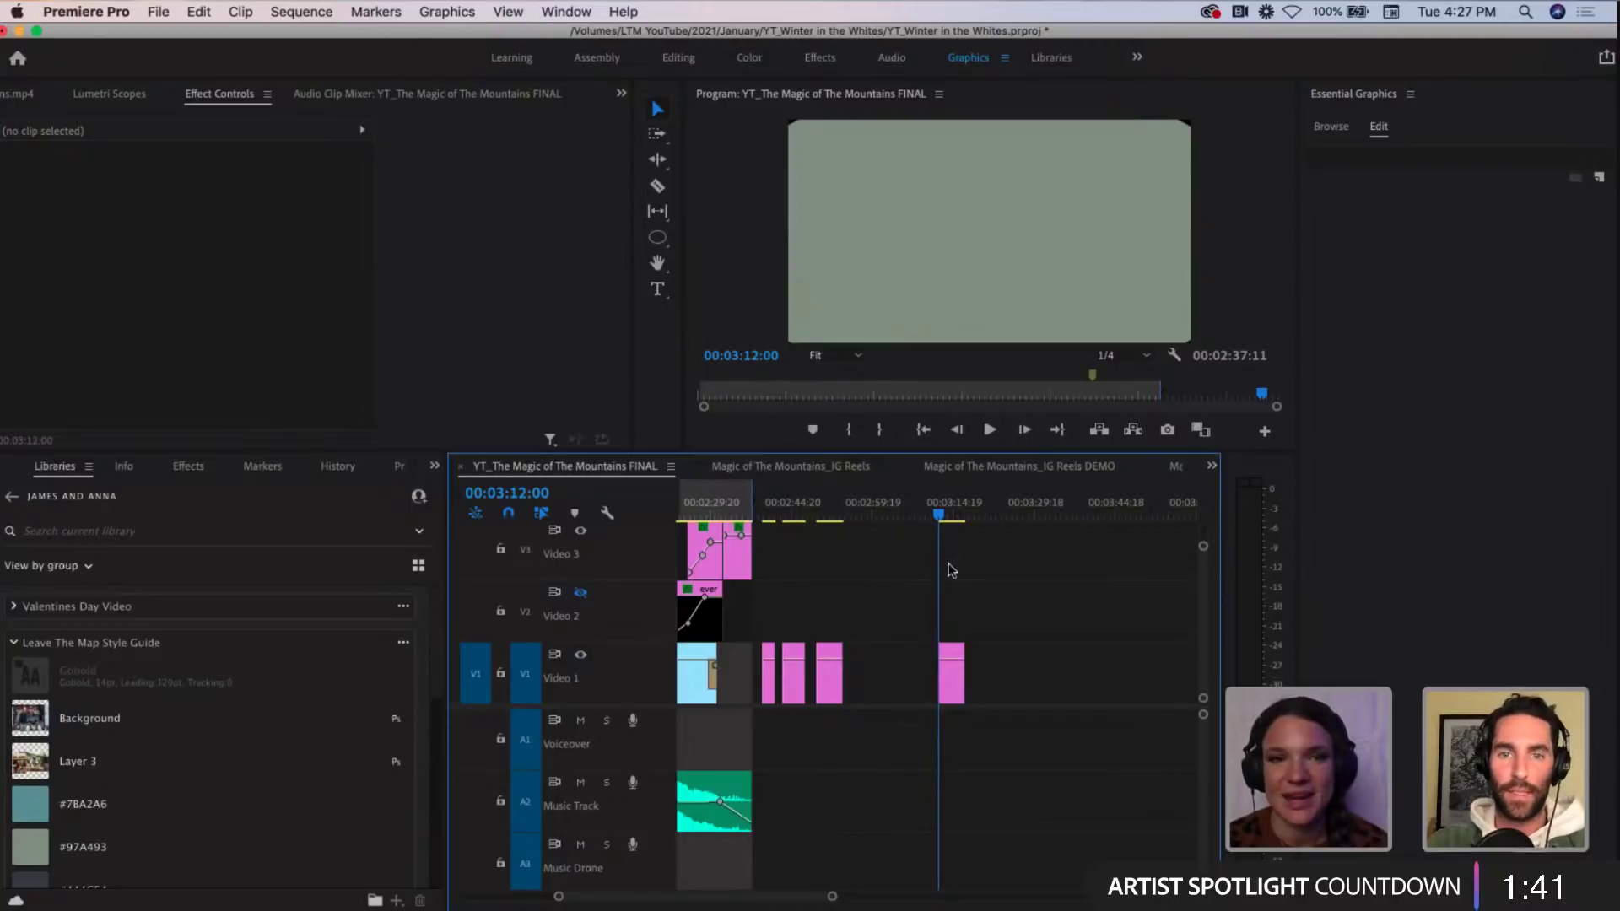
key(equal)
click(965, 675)
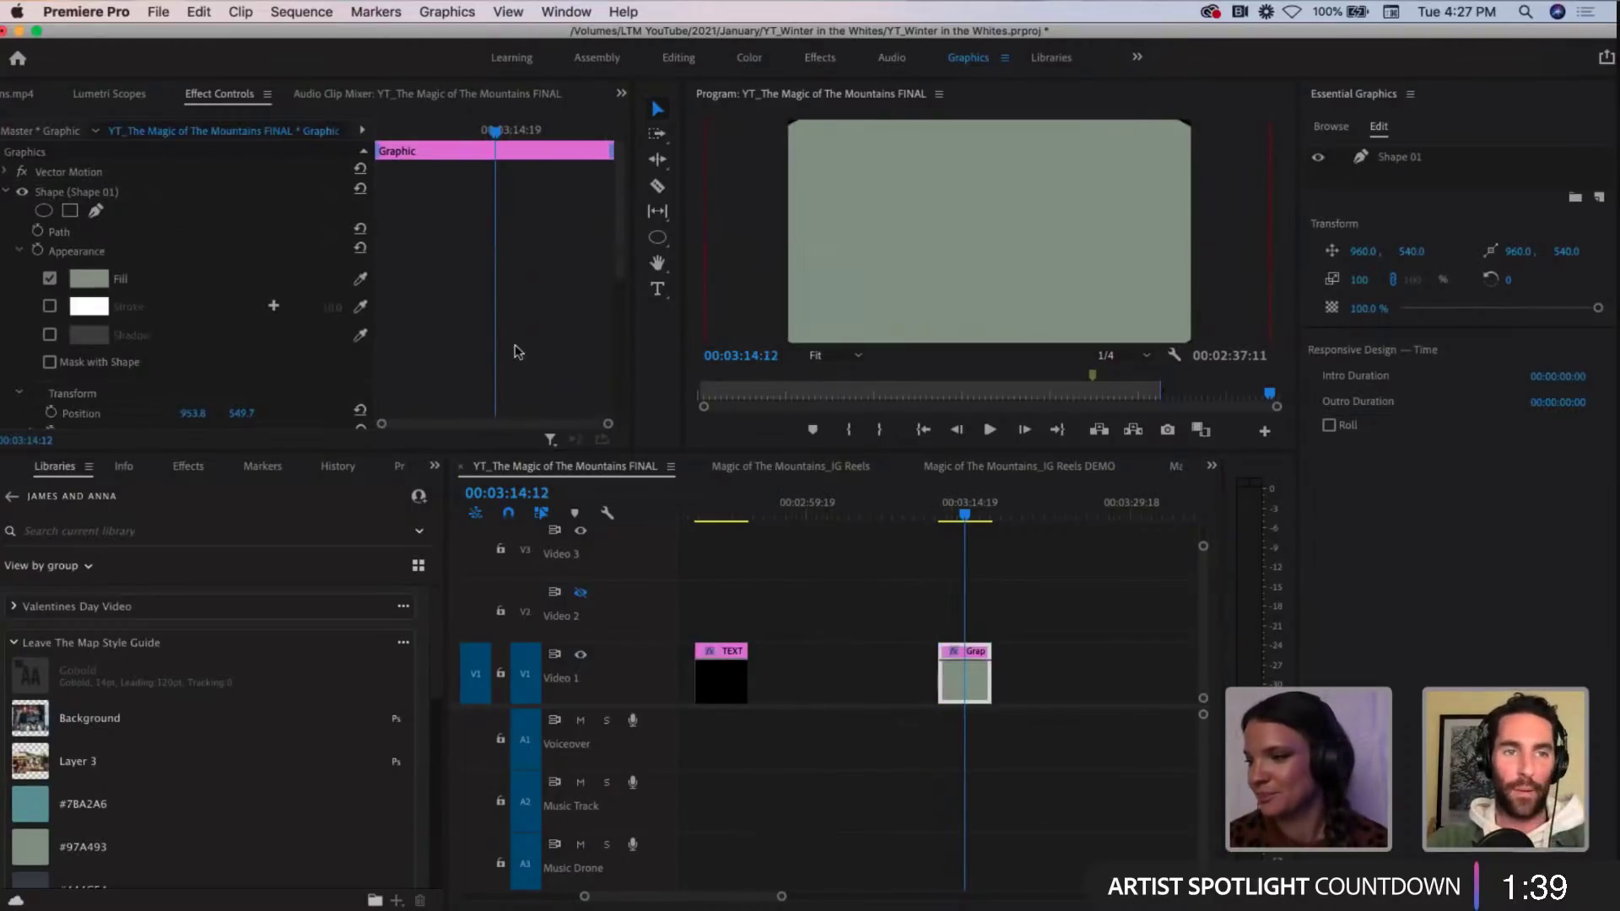
click(962, 671)
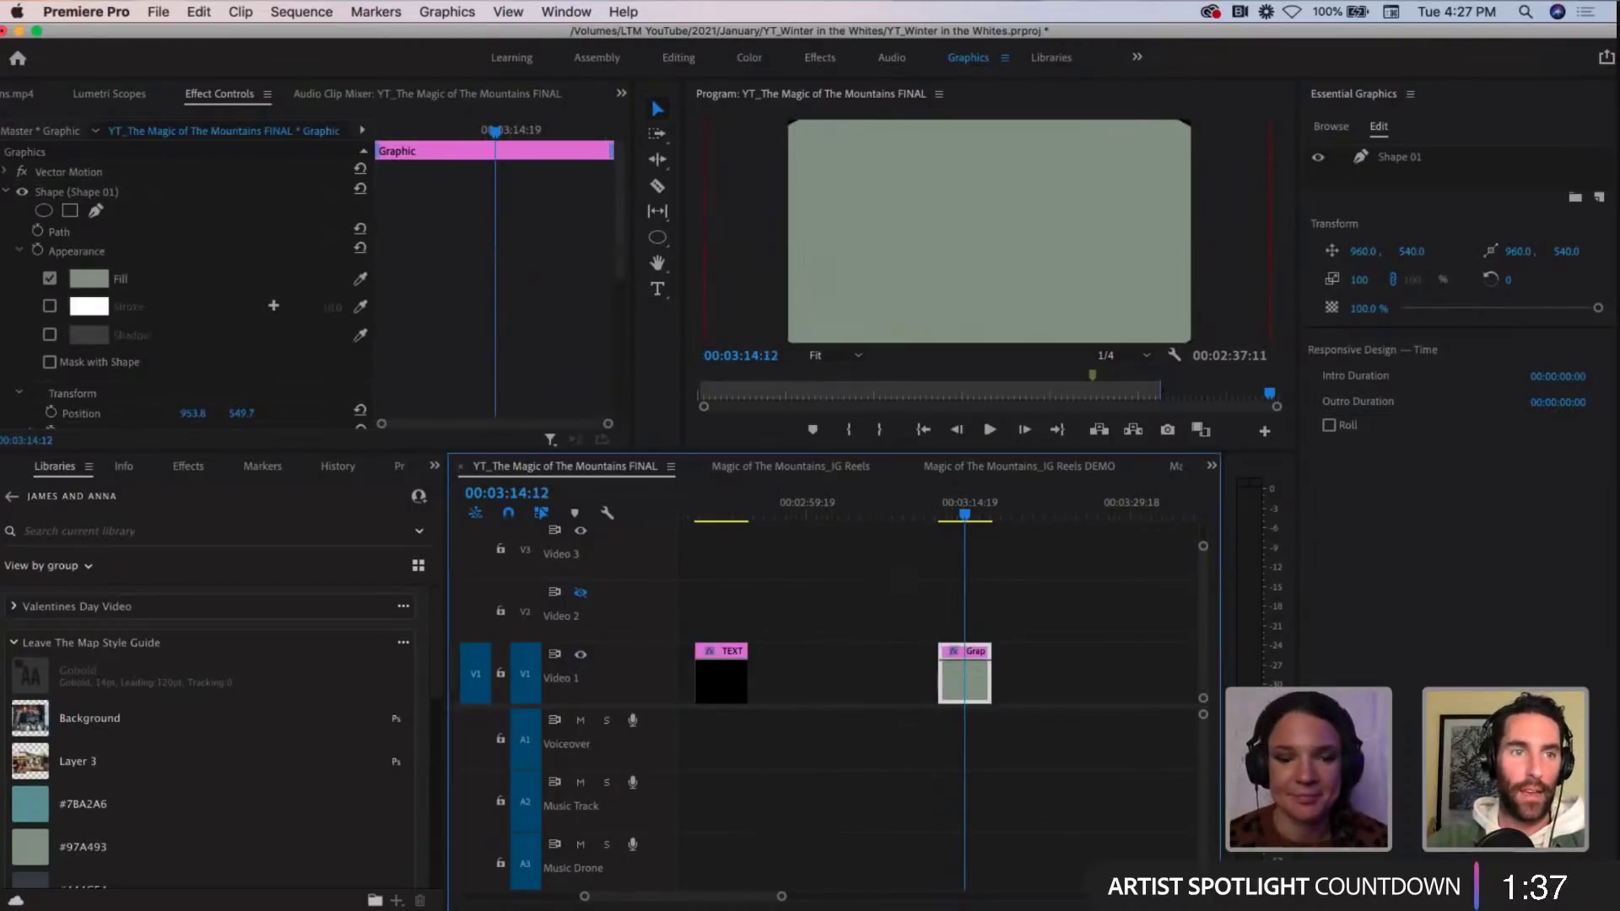
click(19, 251)
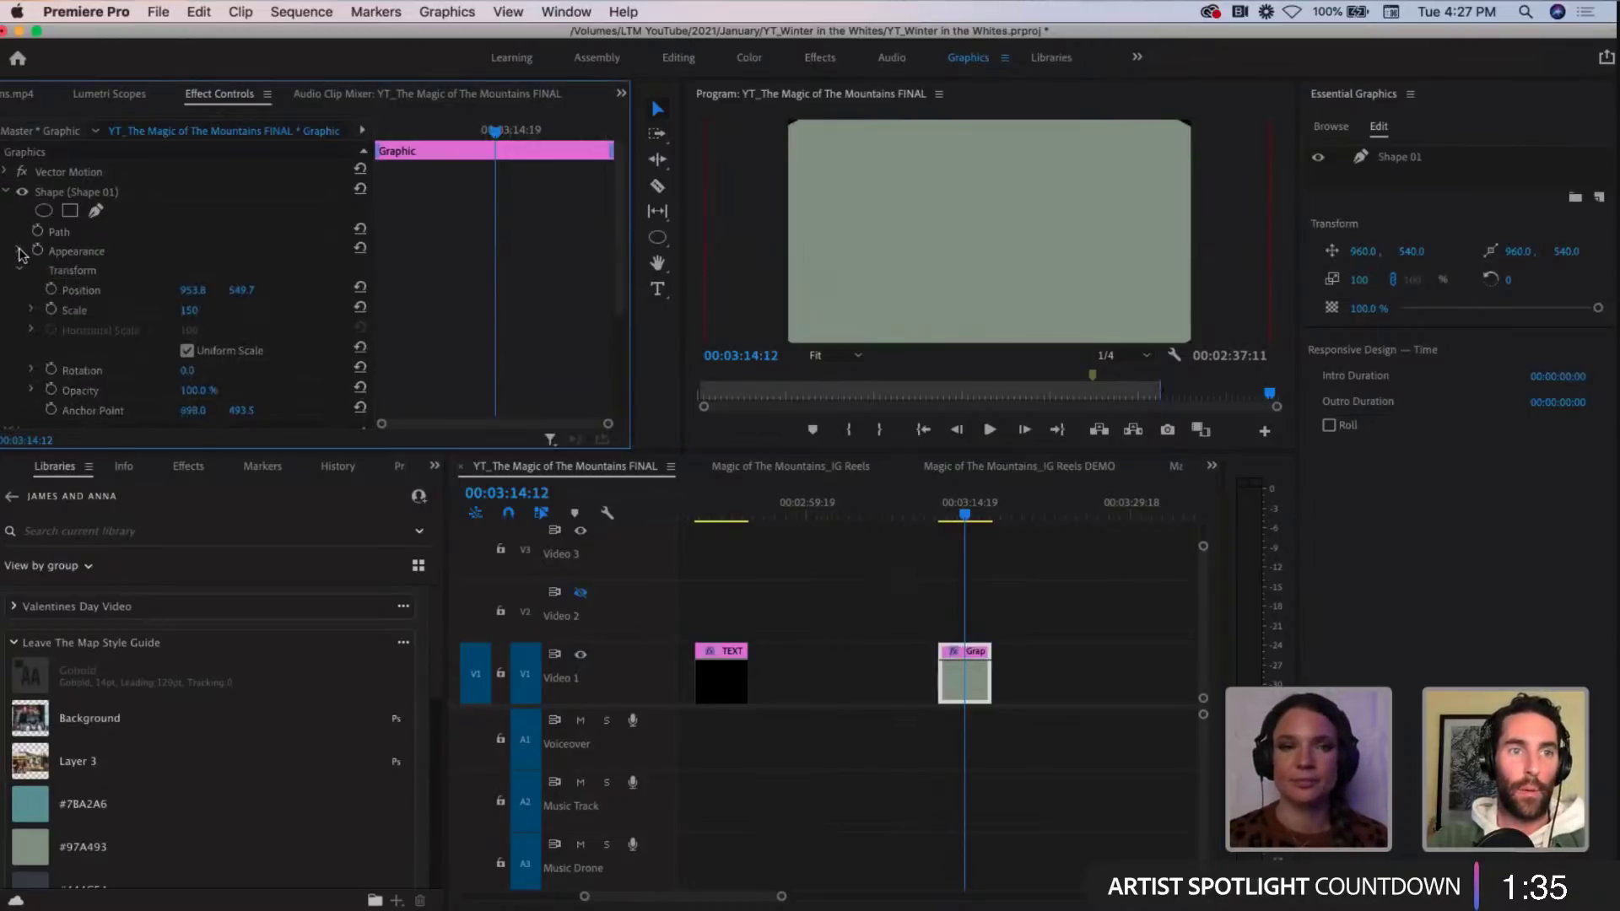
click(88, 194)
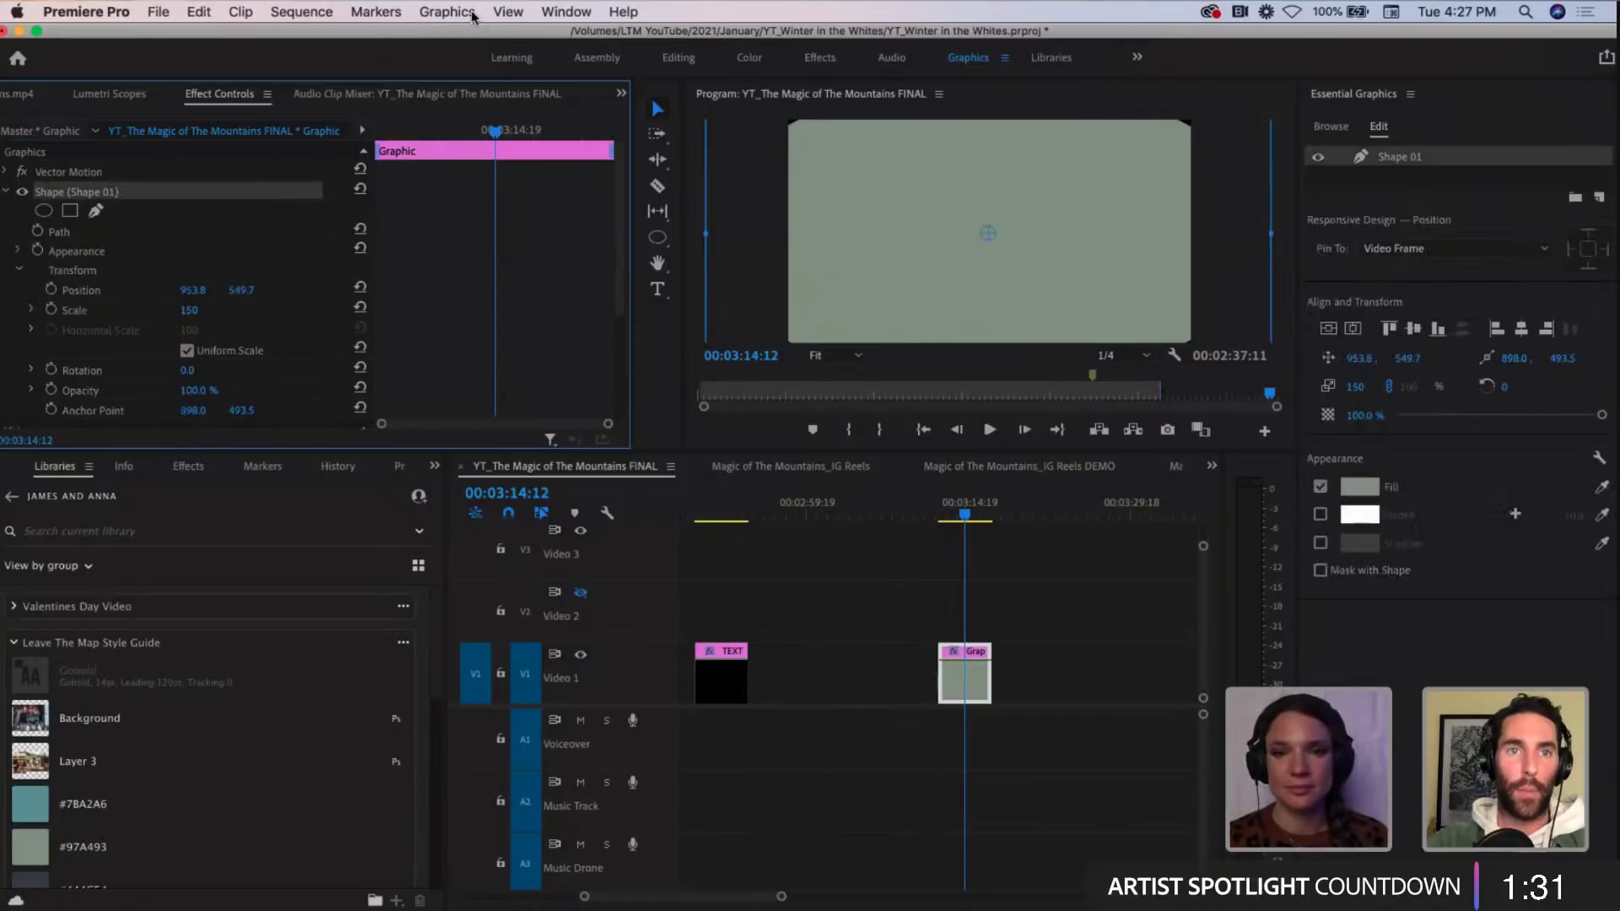
Step: Keyframe the ellipse's Scale from 0 at 00:03:14:12 to 150 at 00:03:15:05 and play the animation
click(52, 310)
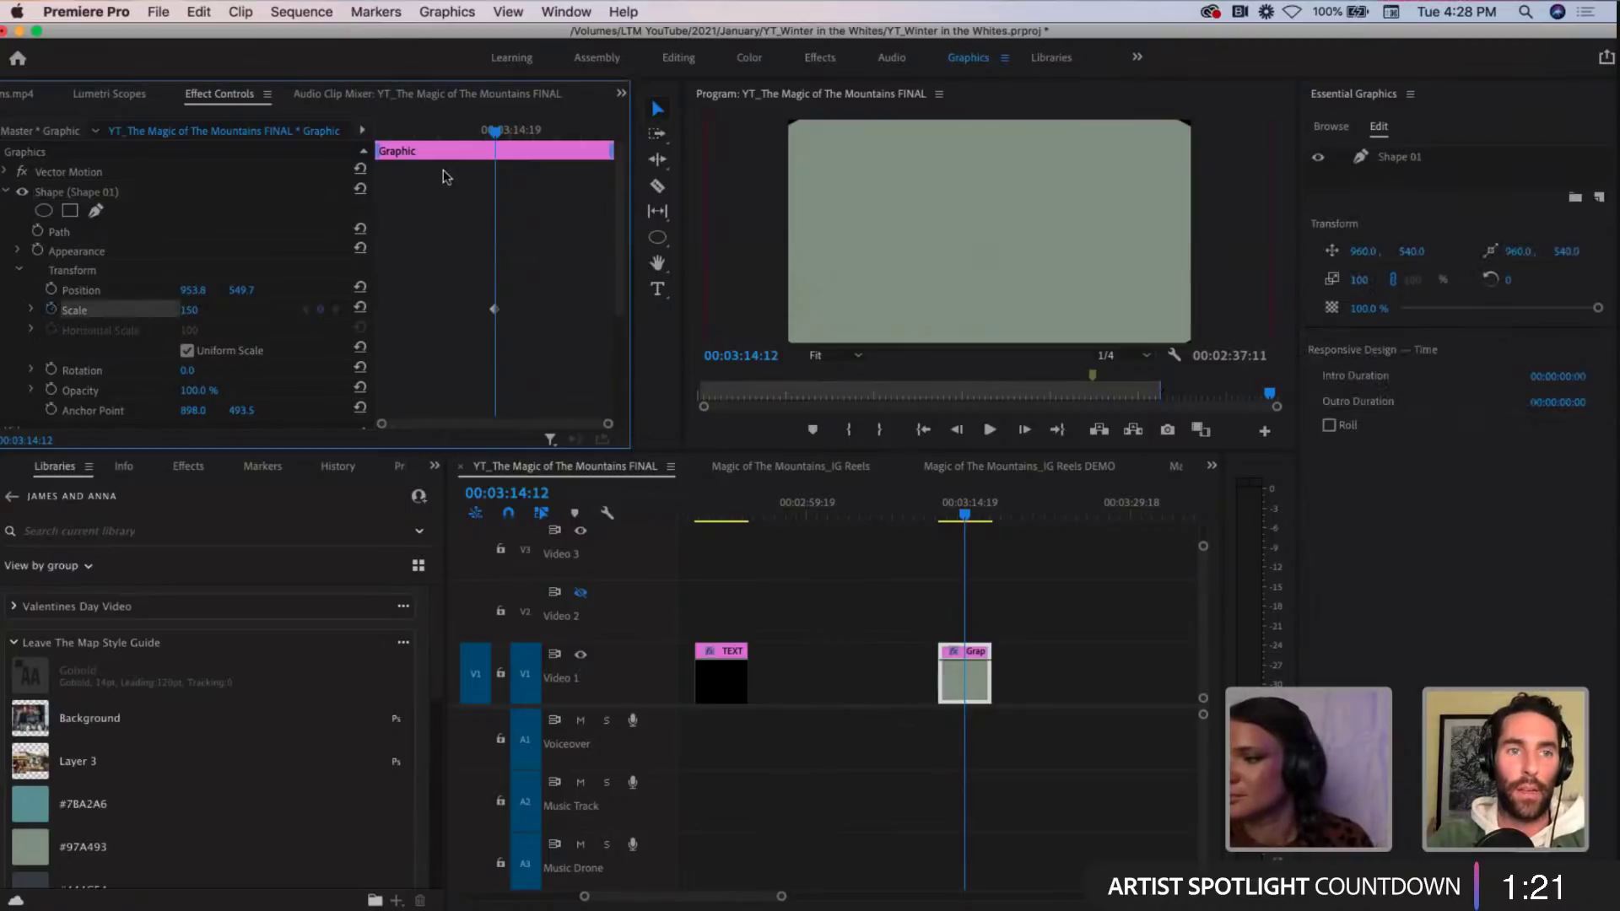
drag(505, 132, 529, 131)
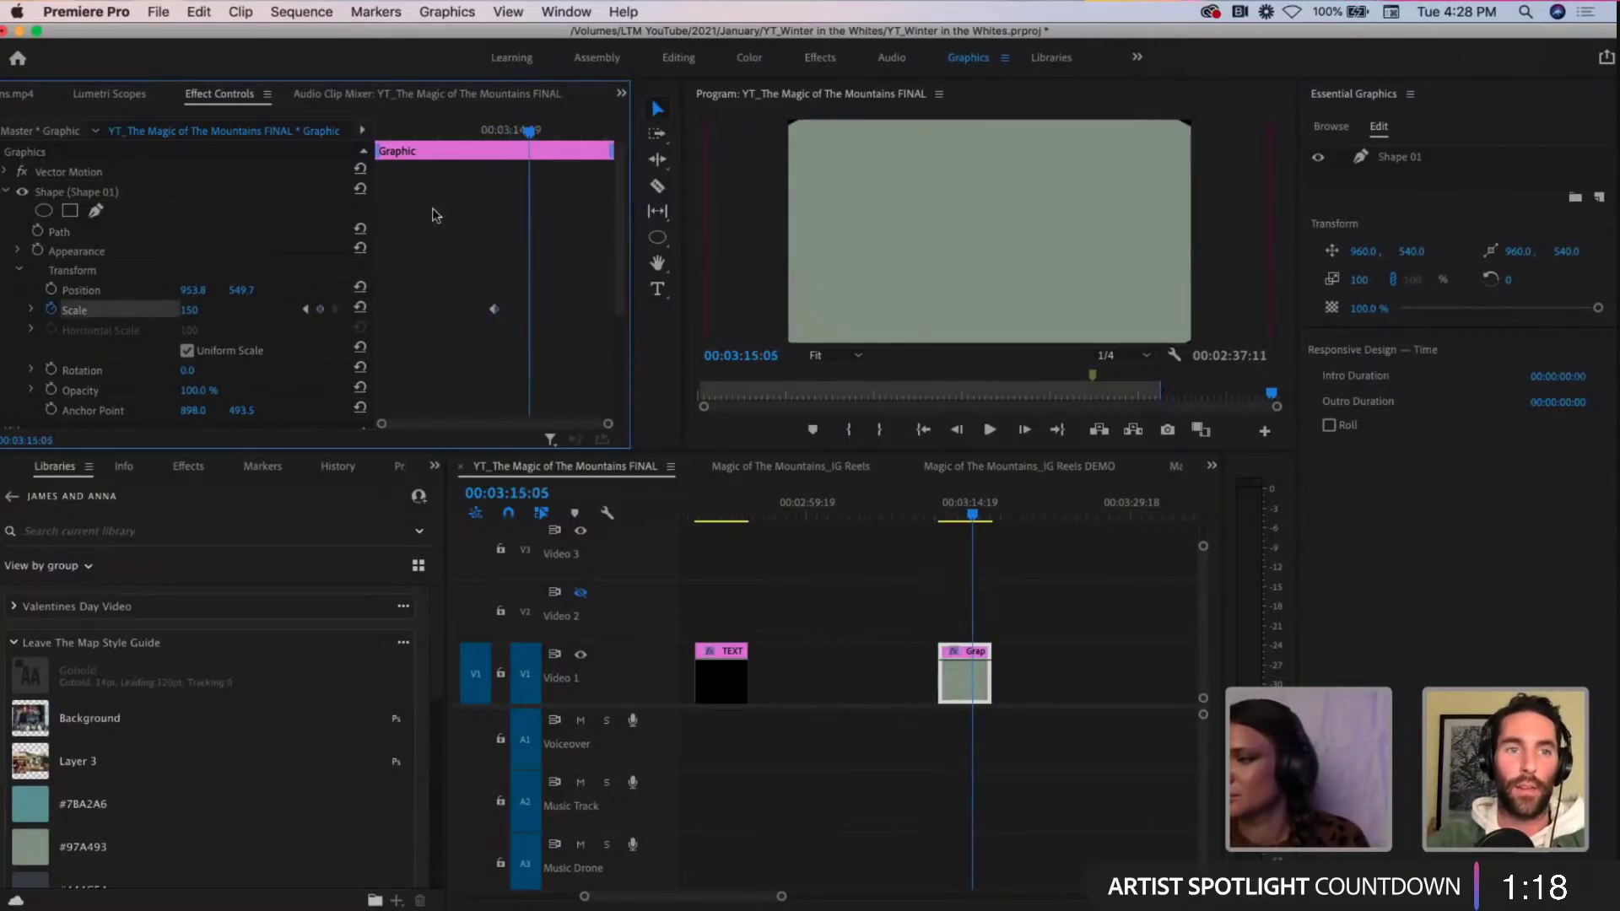
click(321, 310)
click(305, 310)
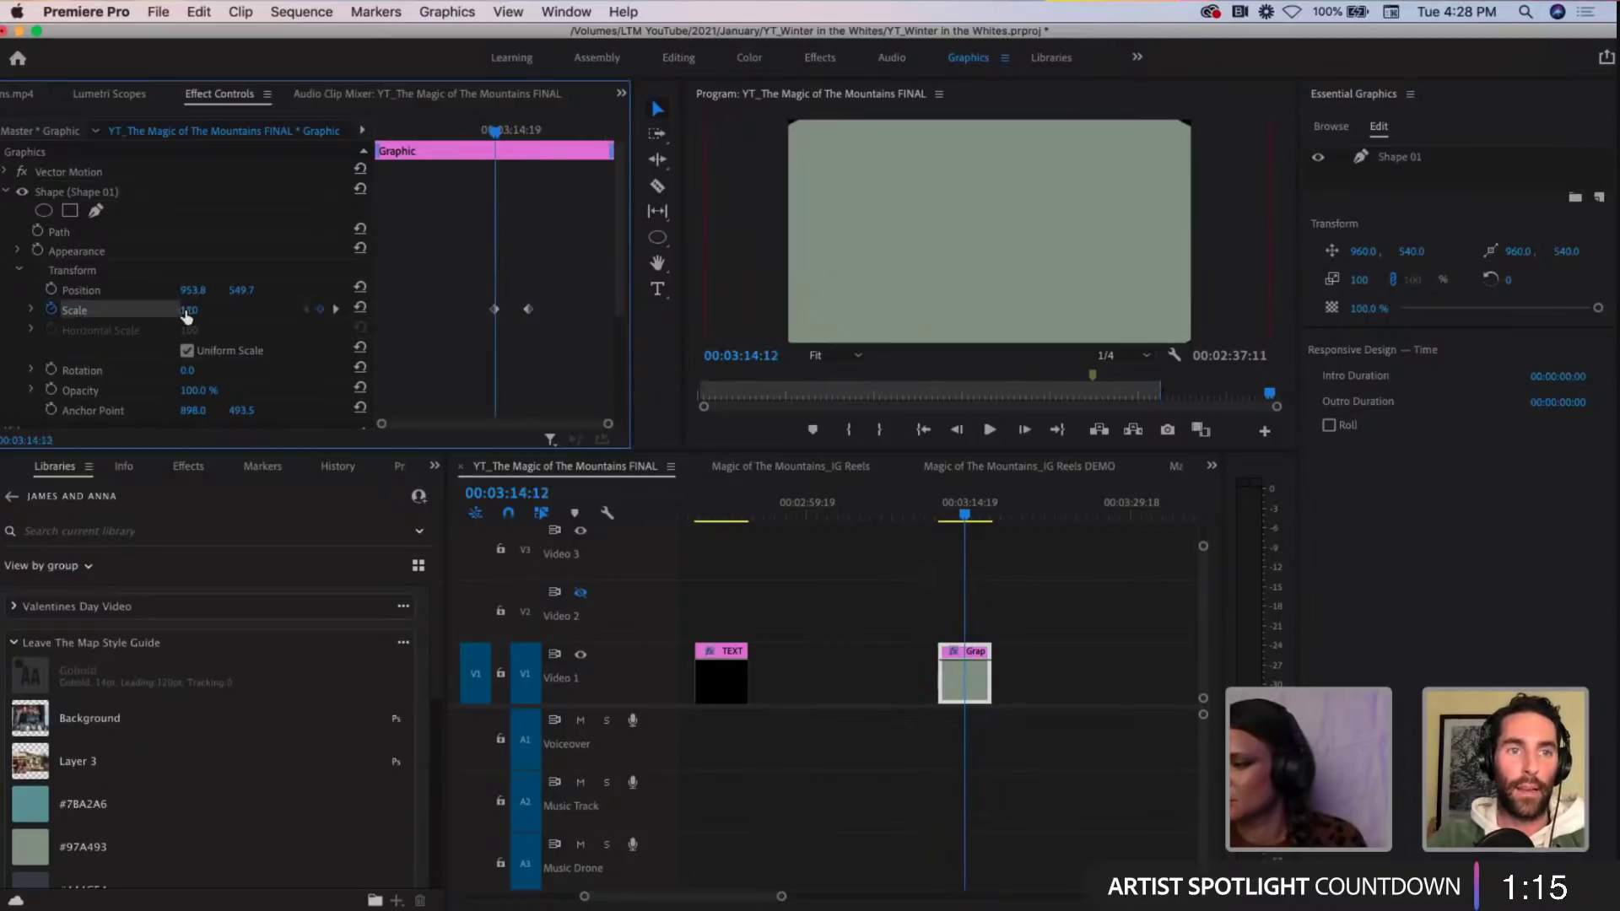
click(202, 310)
text(0)
key(Return)
key(space)
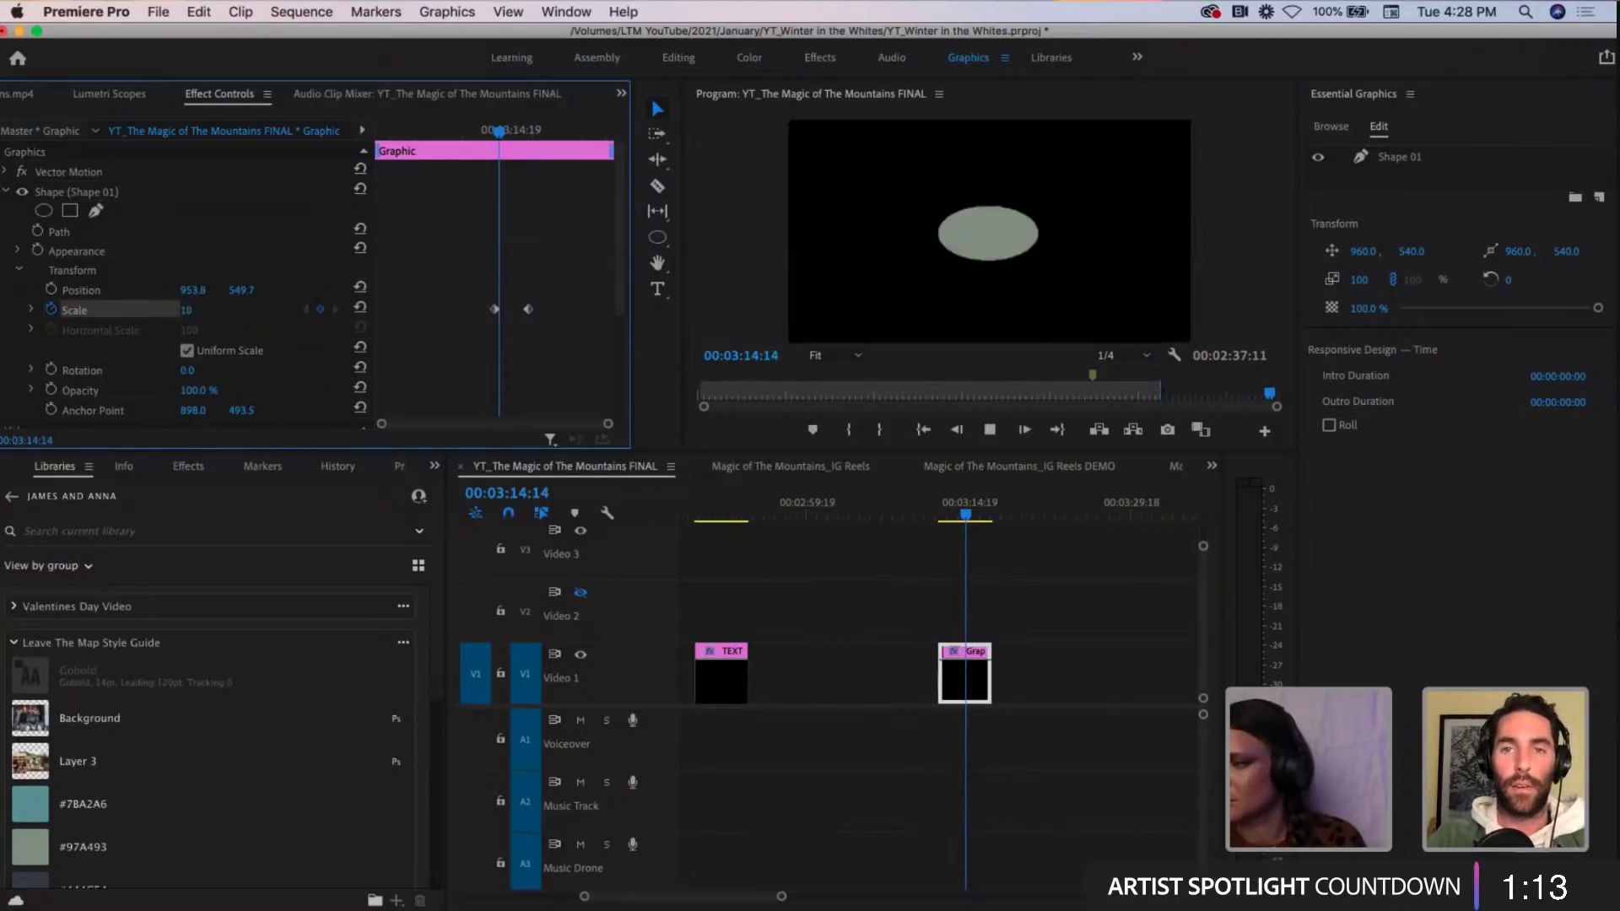
Step: Move the second Scale keyframe to 00:03:14:23 and set its value to 250
drag(545, 132, 497, 133)
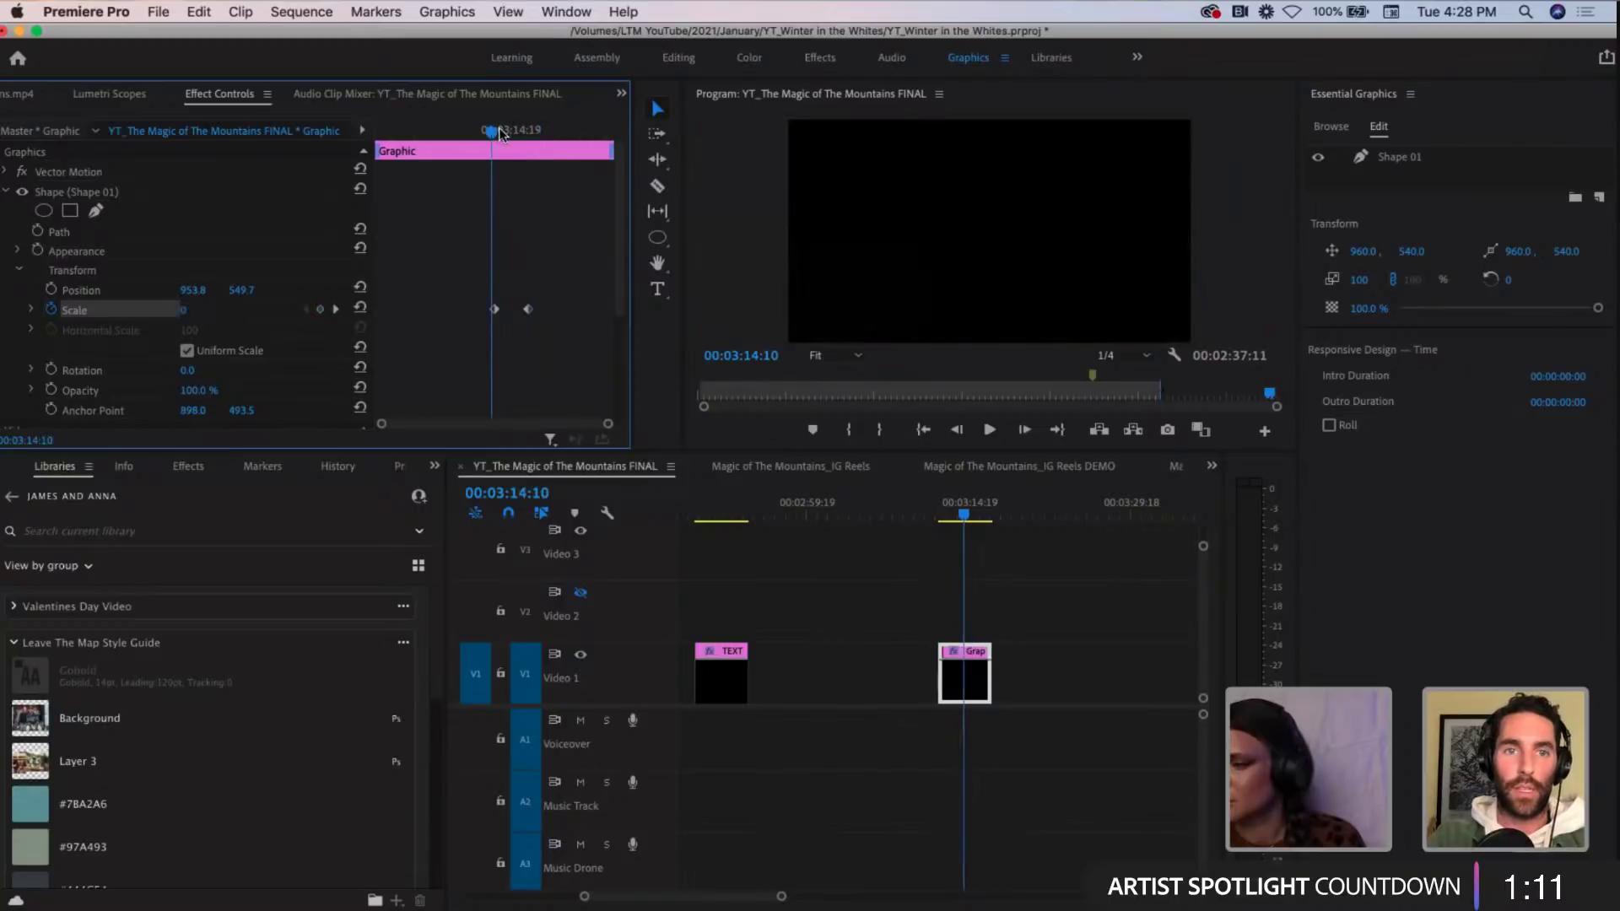
drag(524, 308, 512, 309)
click(335, 310)
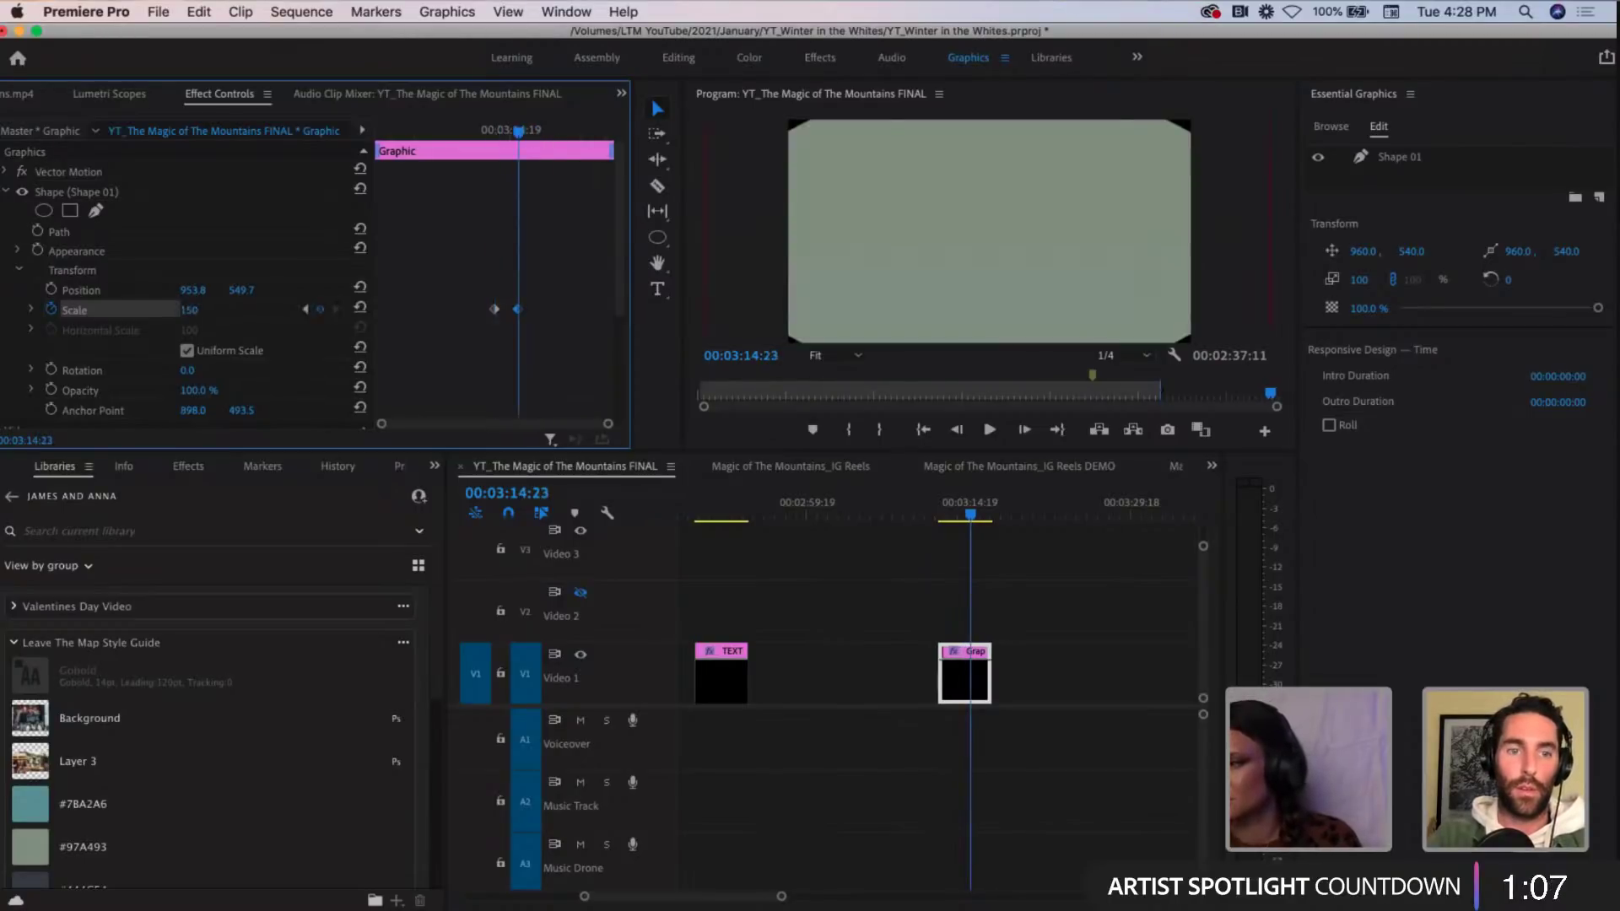
click(193, 310)
text(2)
key(Return)
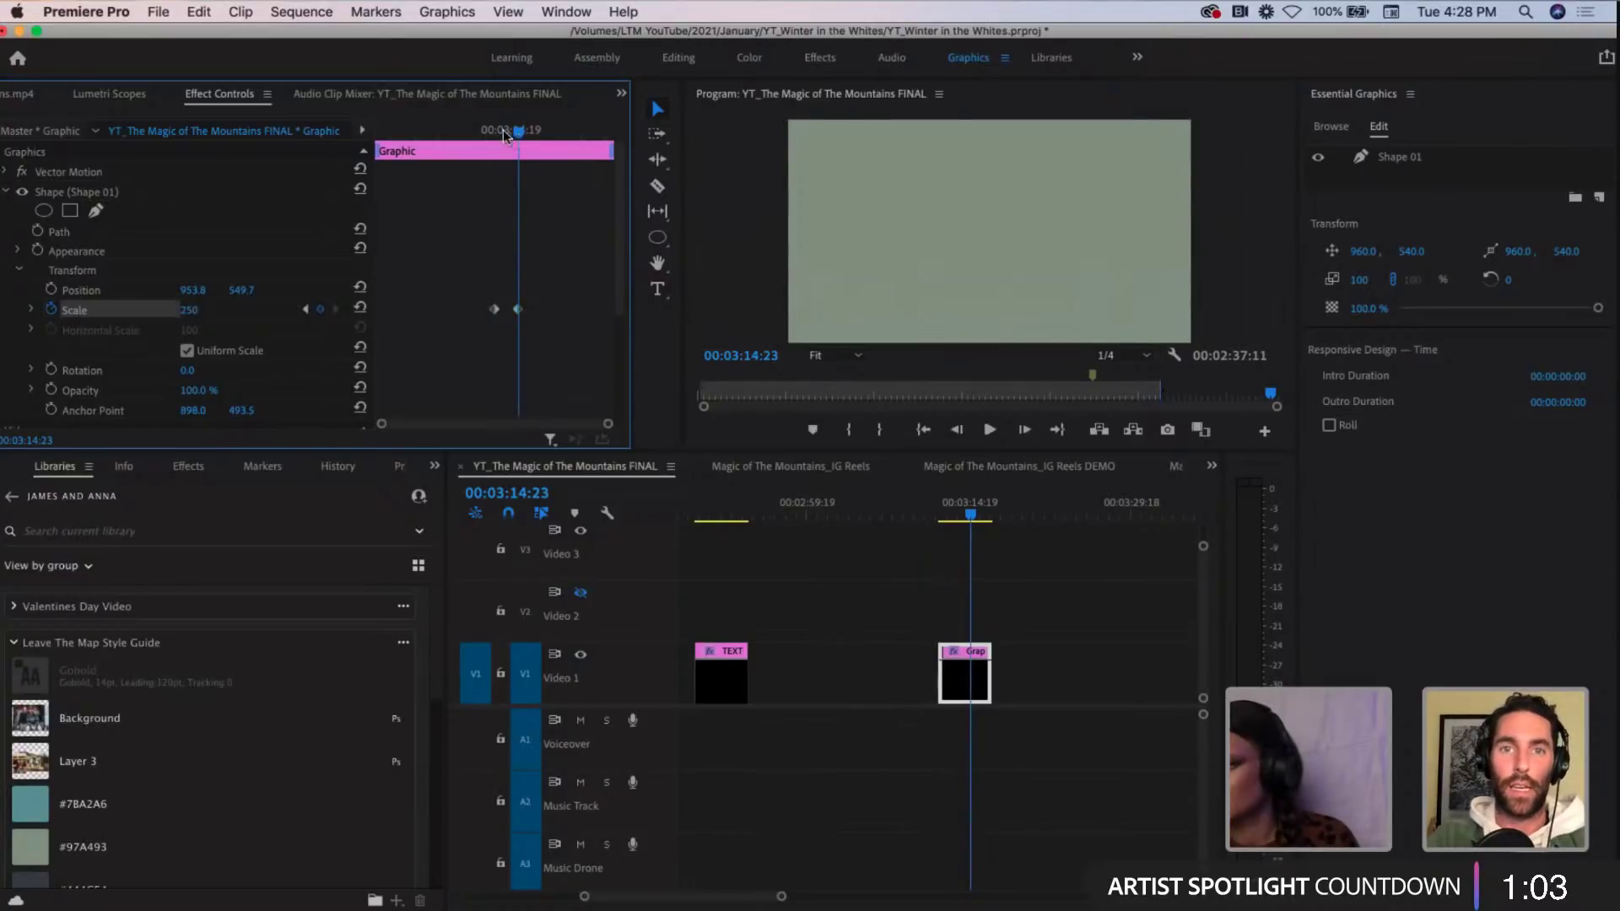
Step: Preview the faster scale animation and apply Ease In to both Scale keyframes
mouse_move(503, 129)
mouse_down()
mouse_move(522, 130)
mouse_move(500, 131)
mouse_up()
key(space)
click(518, 310)
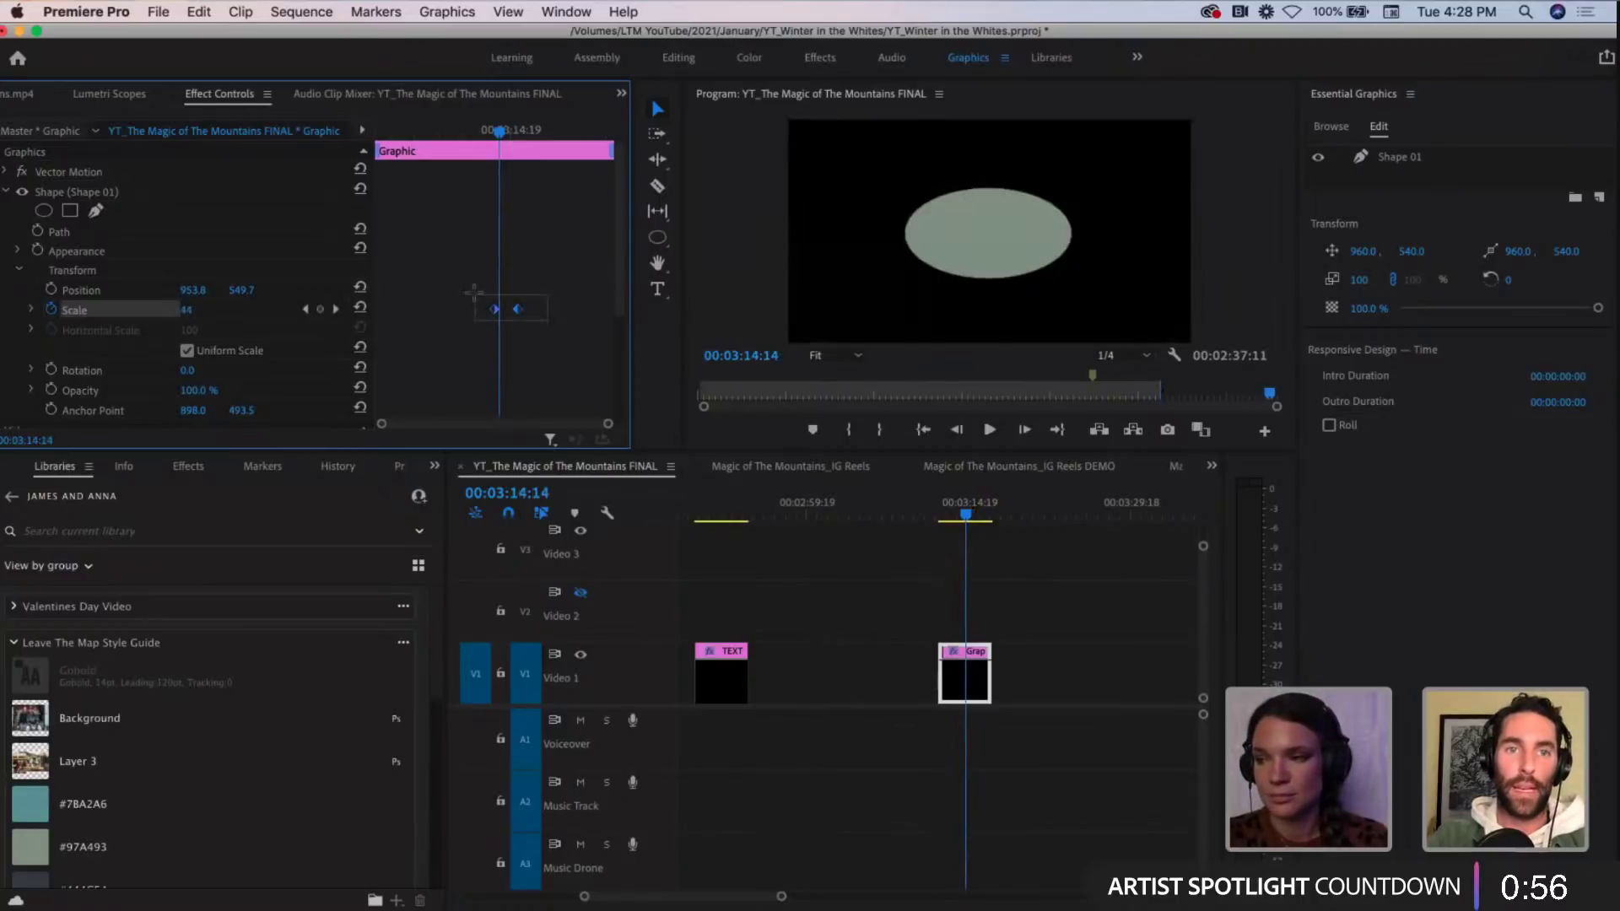
right_click(519, 315)
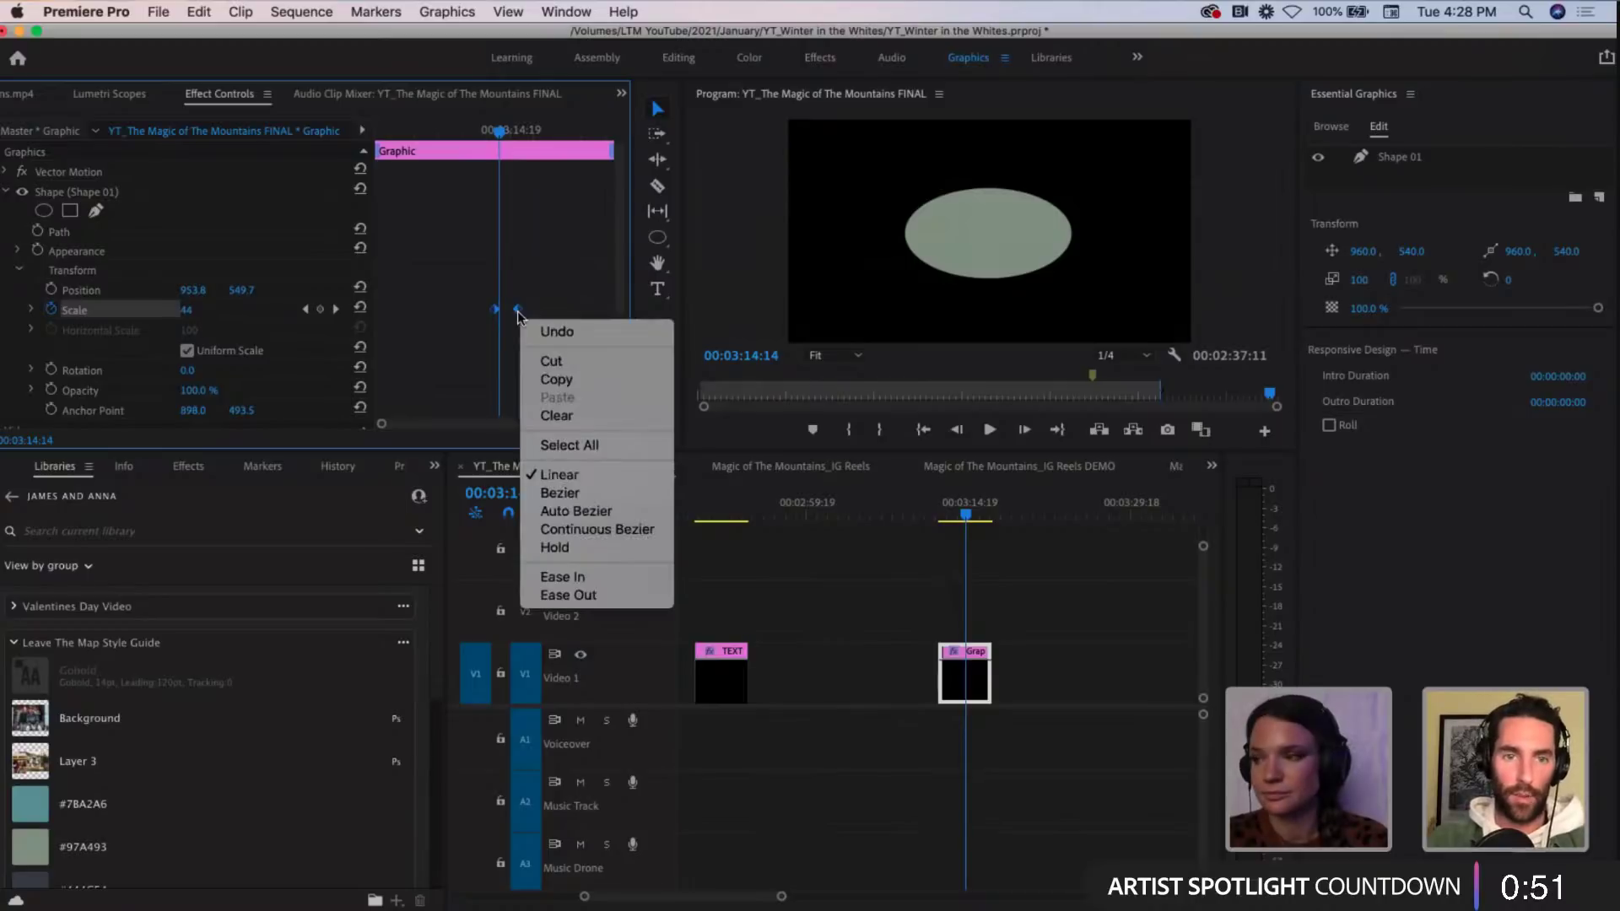
click(562, 576)
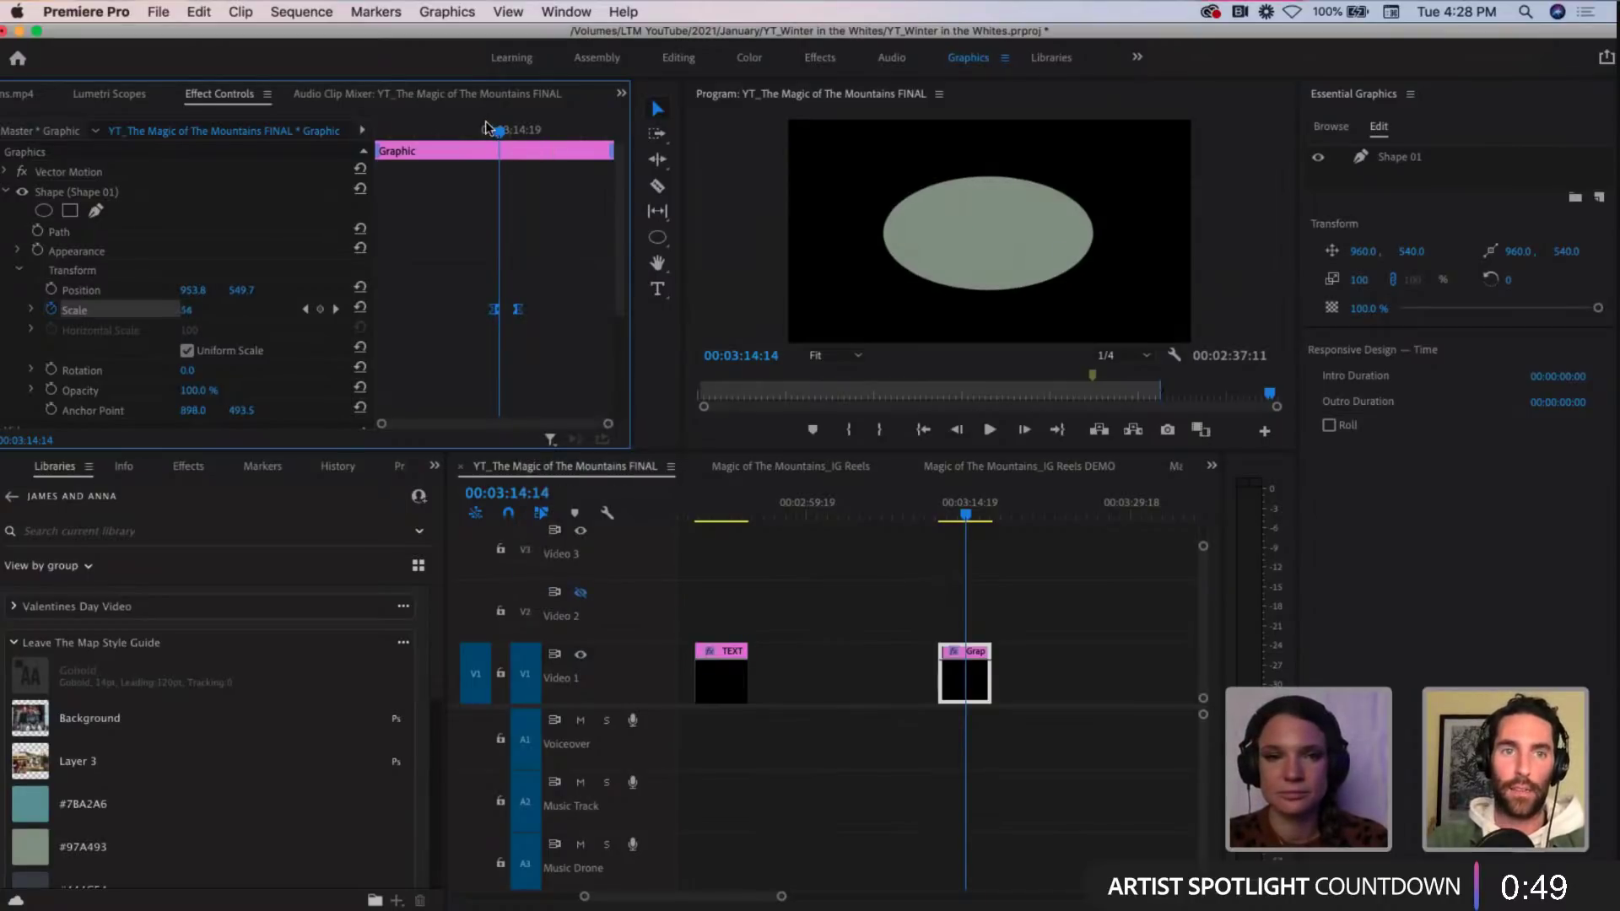
Step: Play and scrub through the ellipse's eased scale animation around 00:03:14:06 to 00:03:14:16, then reselect the Graphic clip
click(485, 125)
key(=)
key(=)
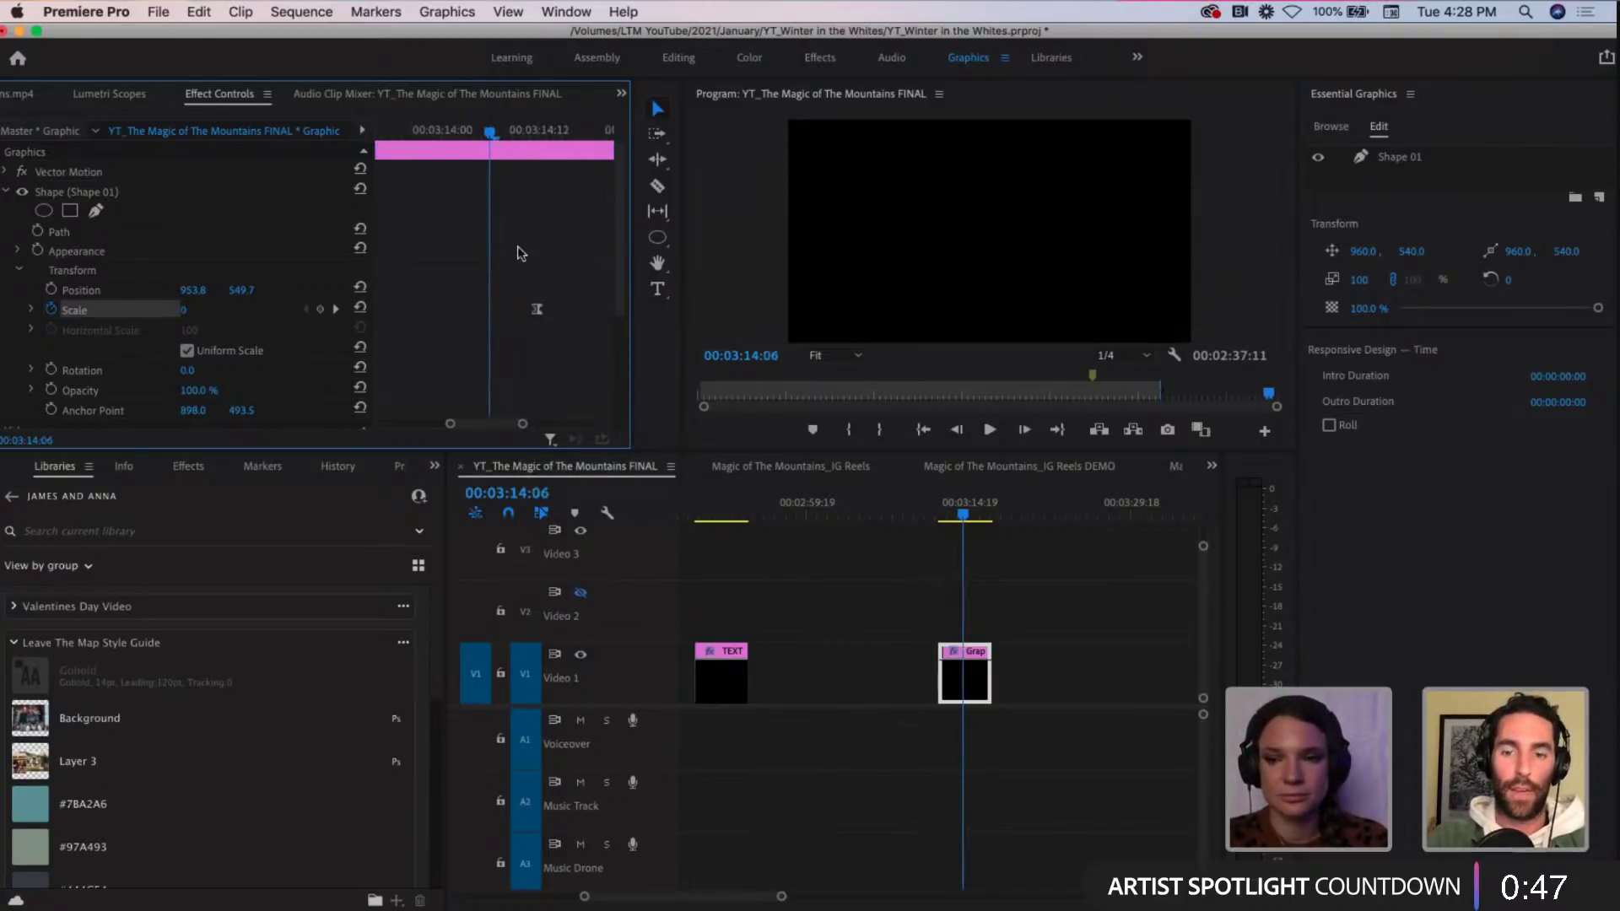
key(minus)
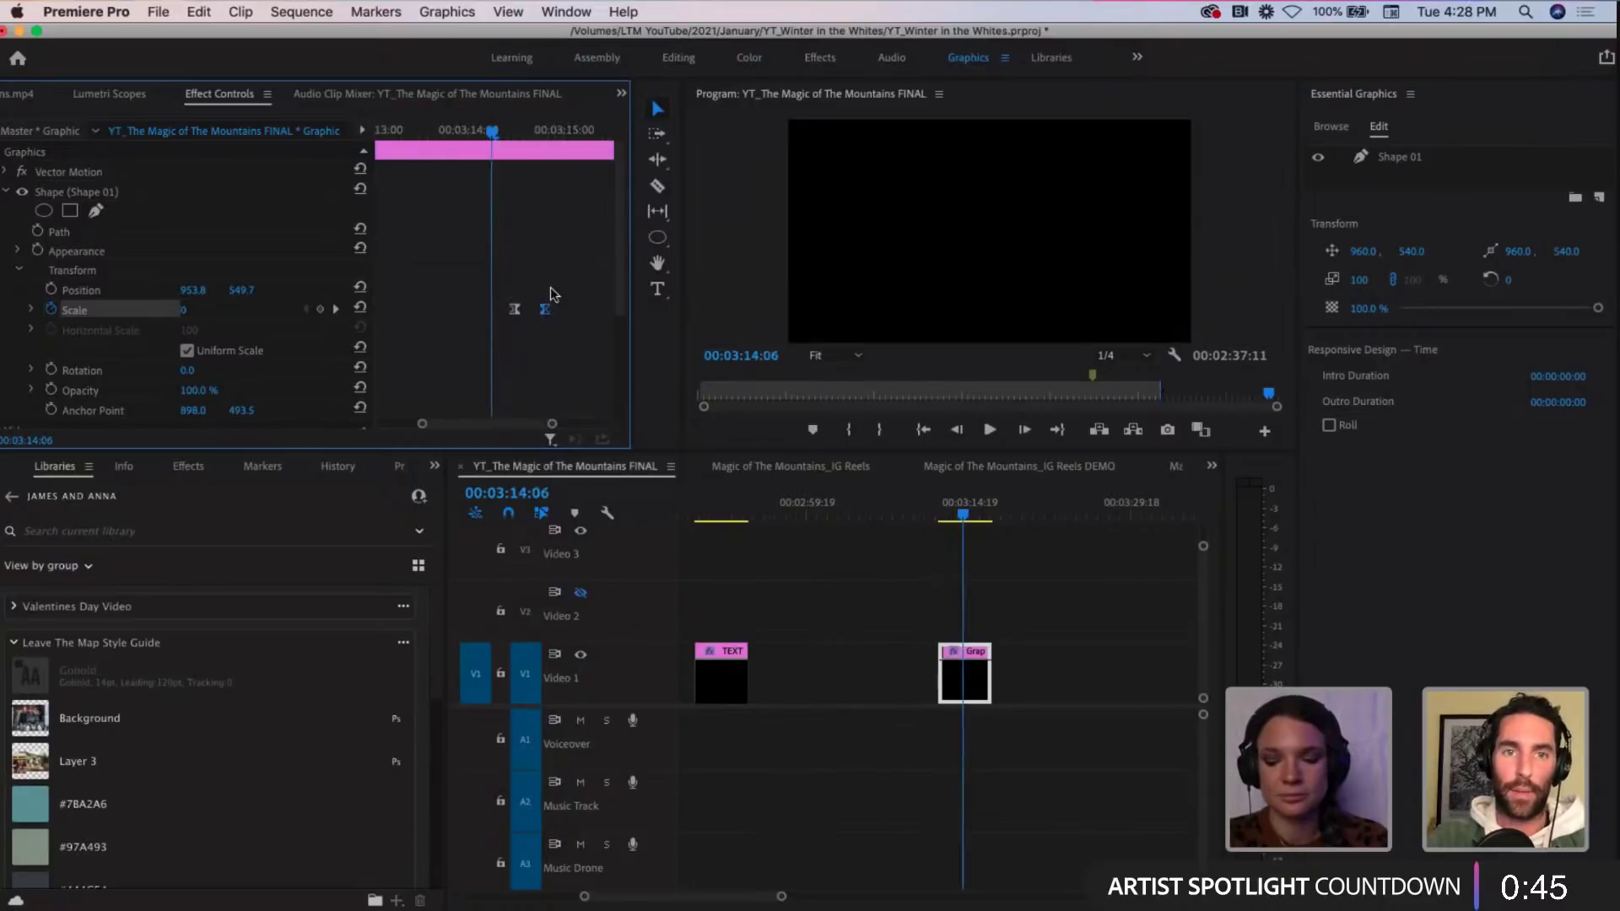
click(518, 203)
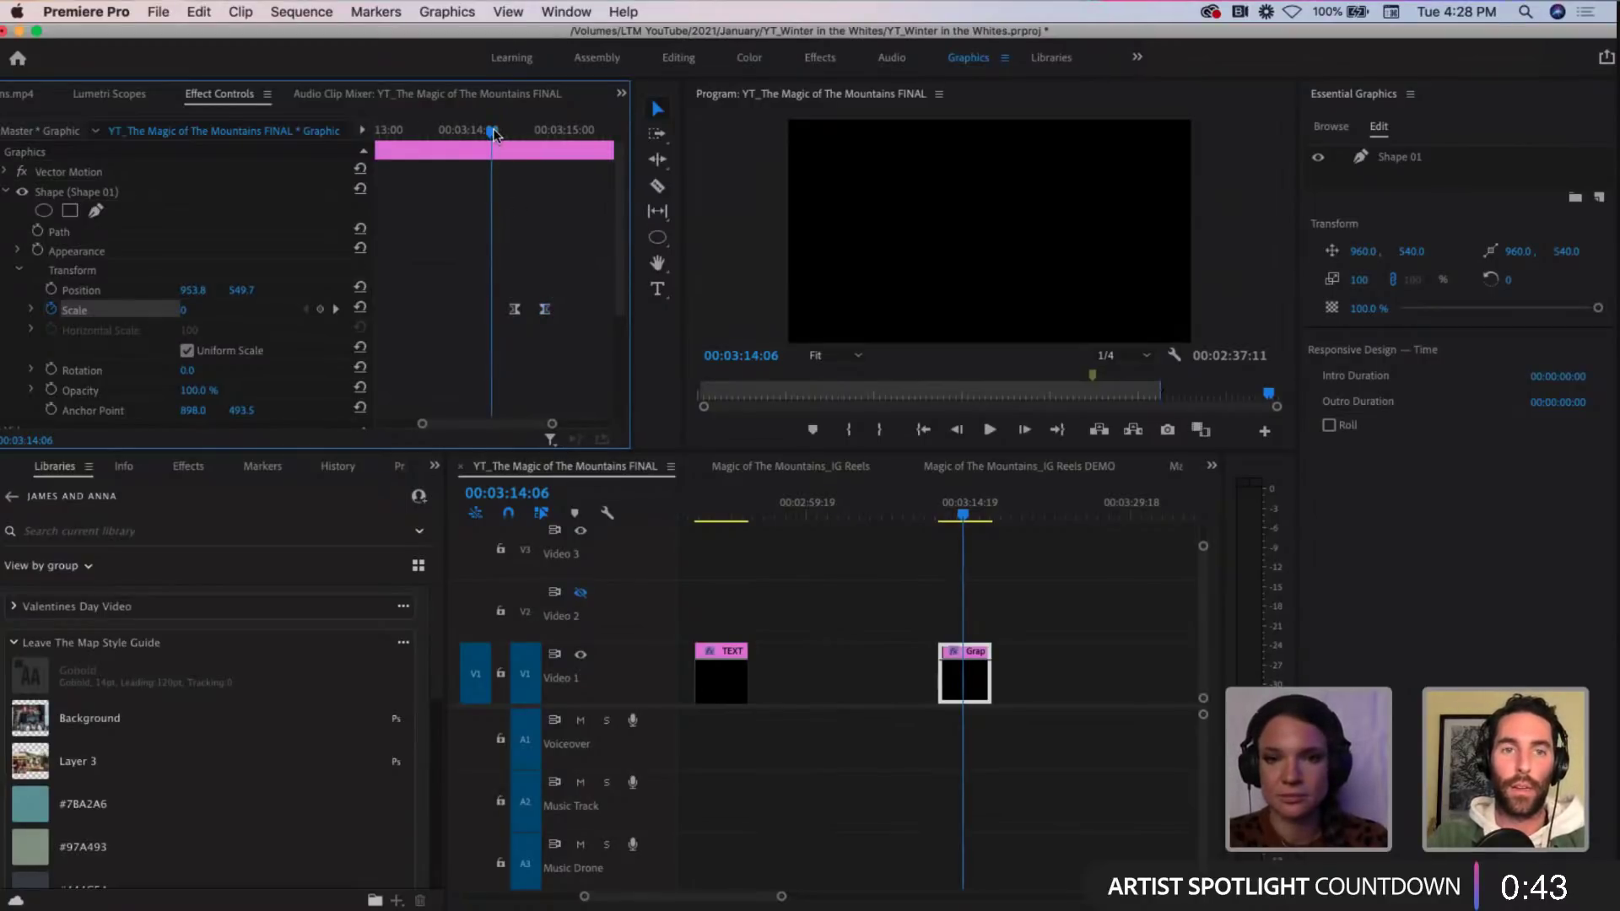
key(space)
mouse_move(531, 133)
mouse_down()
mouse_move(502, 122)
mouse_move(539, 124)
mouse_move(509, 125)
mouse_move(525, 119)
mouse_up()
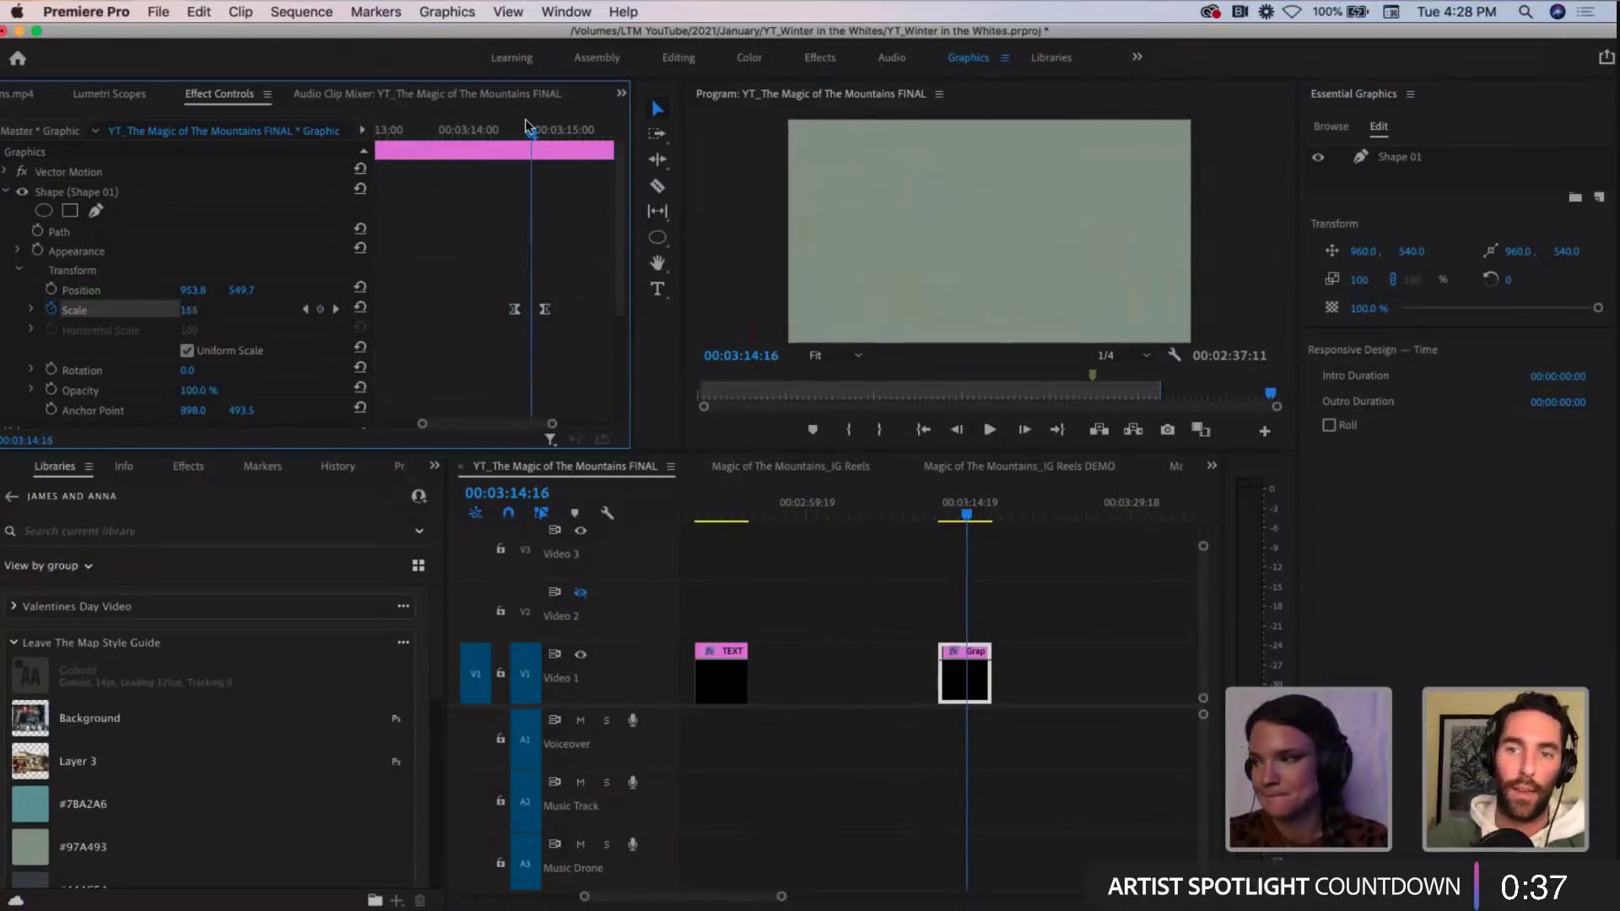
mouse_move(530, 128)
mouse_down()
mouse_move(512, 132)
mouse_move(550, 131)
mouse_move(523, 130)
mouse_up()
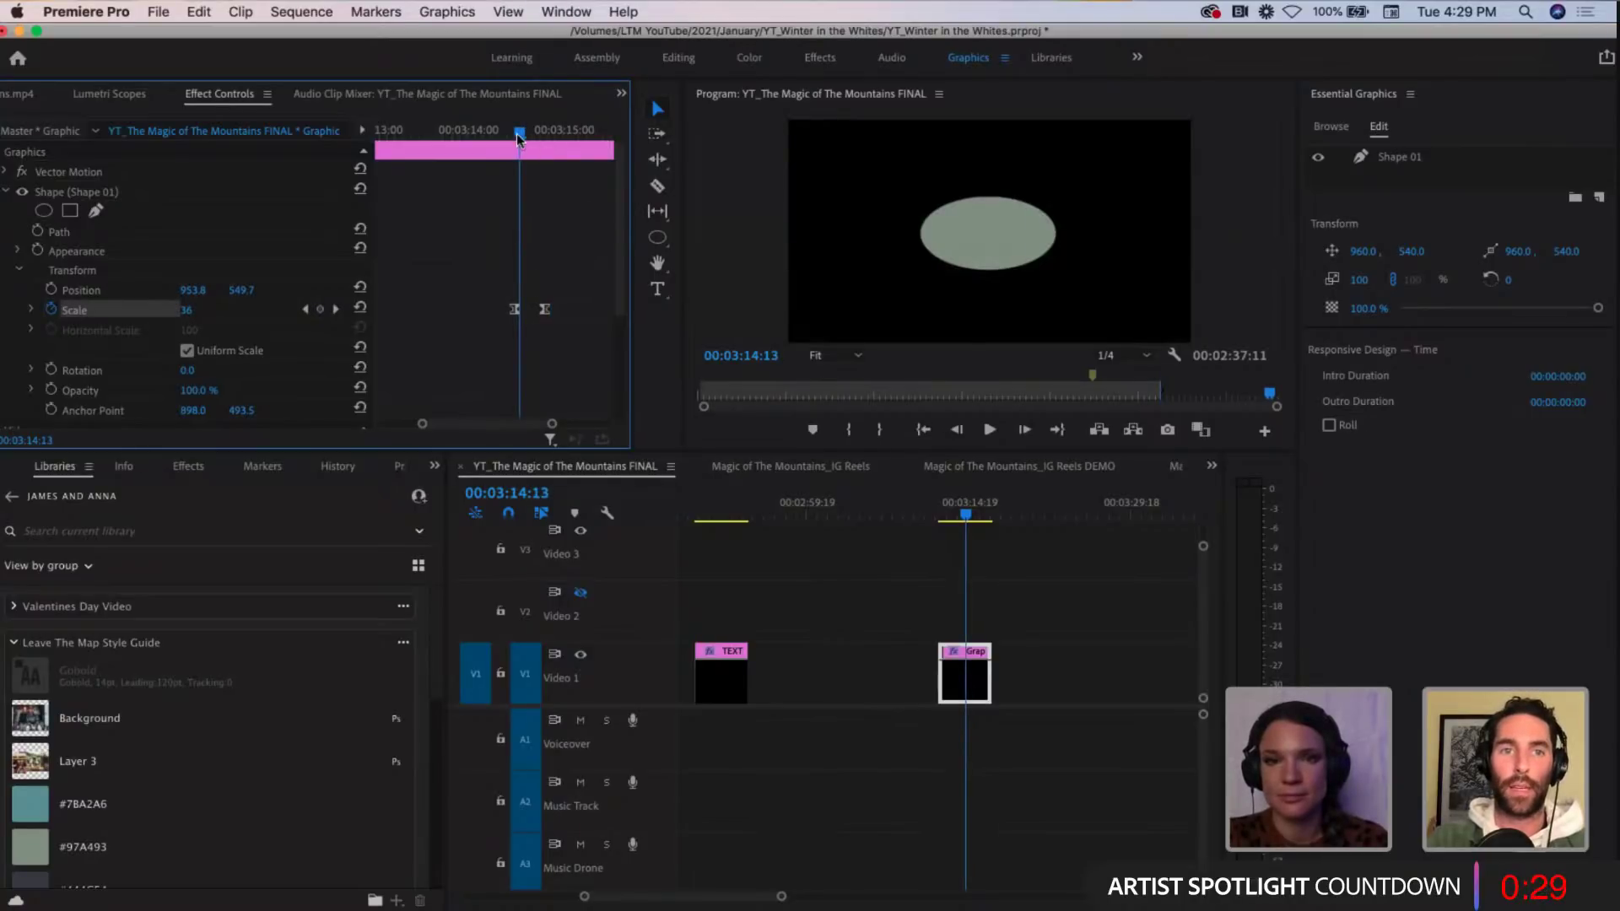
drag(525, 130, 500, 134)
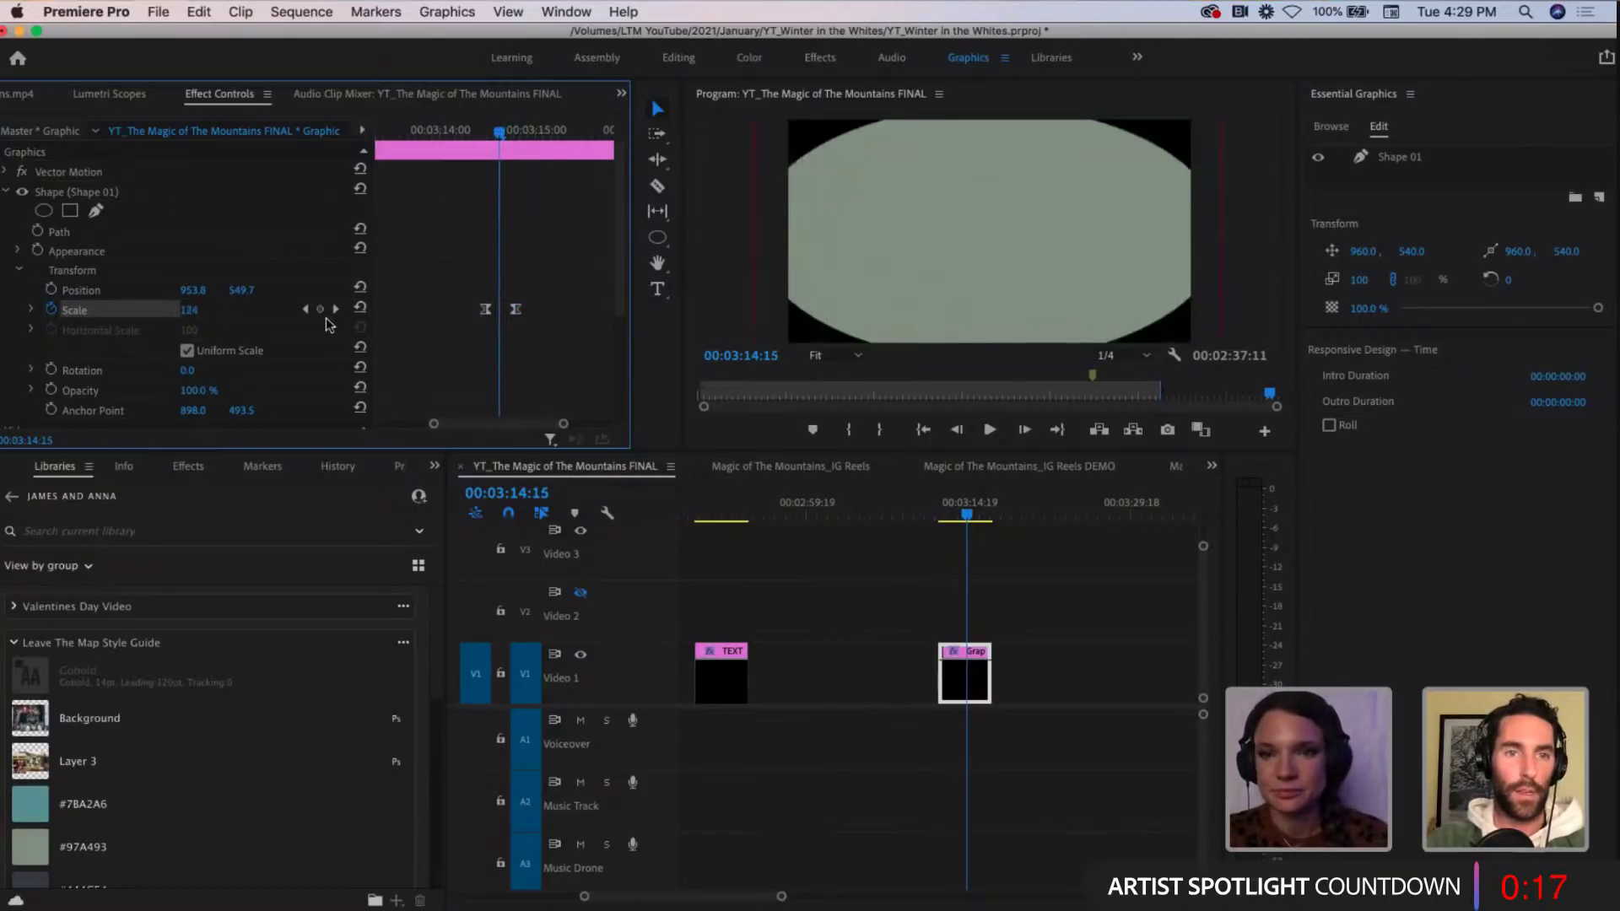
click(1047, 656)
click(972, 675)
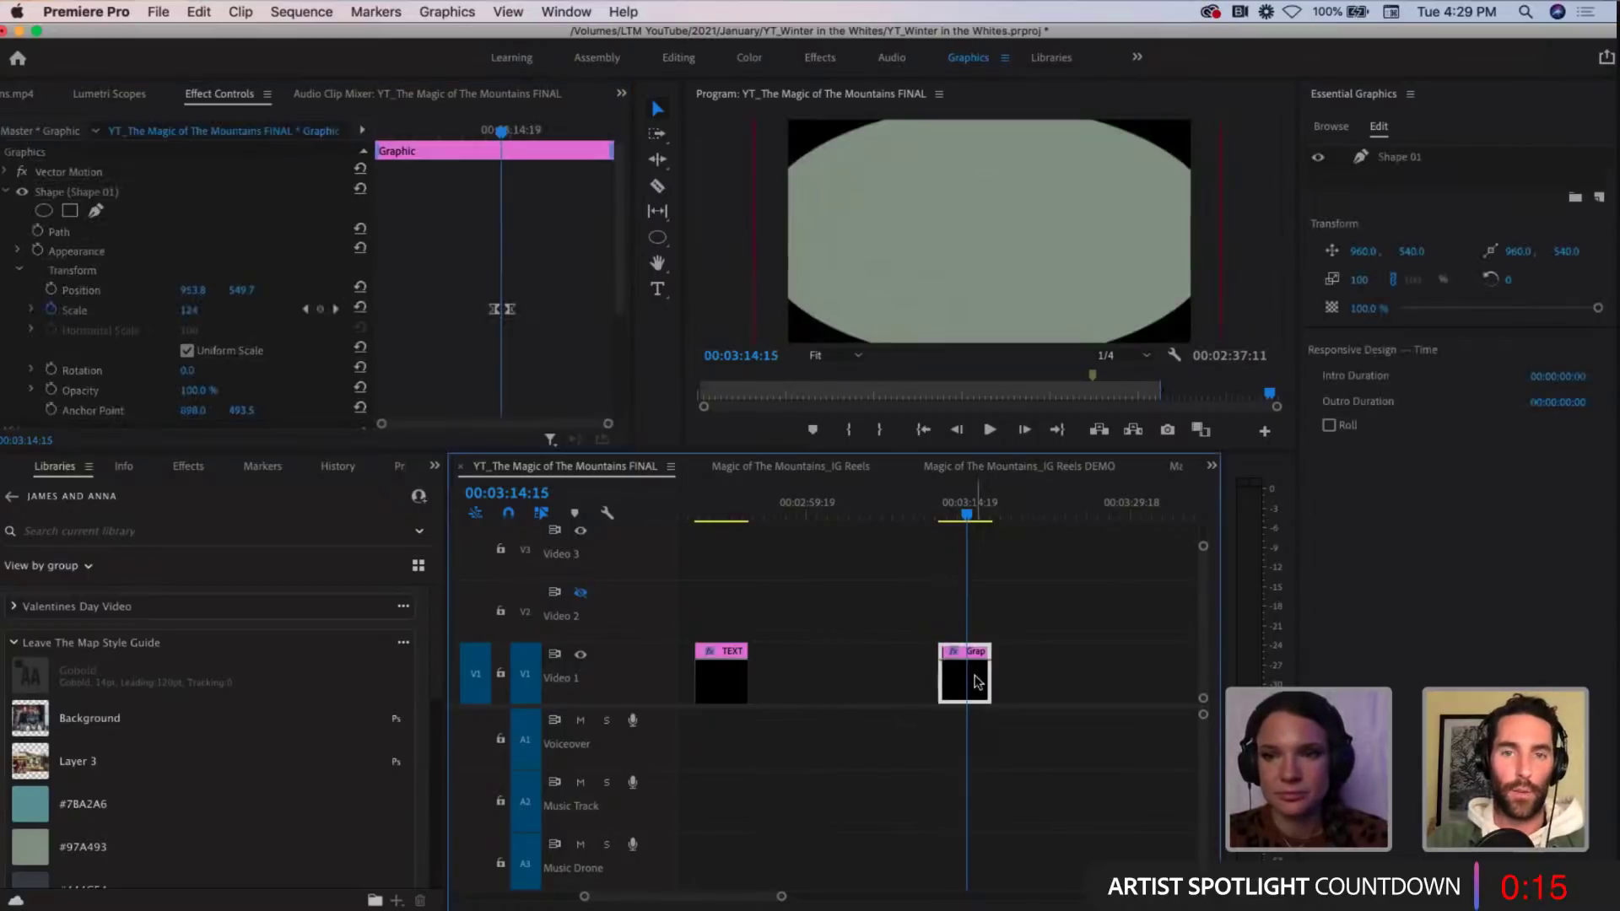
Step: With the Graphic clip selected, draw a second ellipse centred at about 948, 597 as an additional shape layer in that clip
click(7, 191)
click(657, 237)
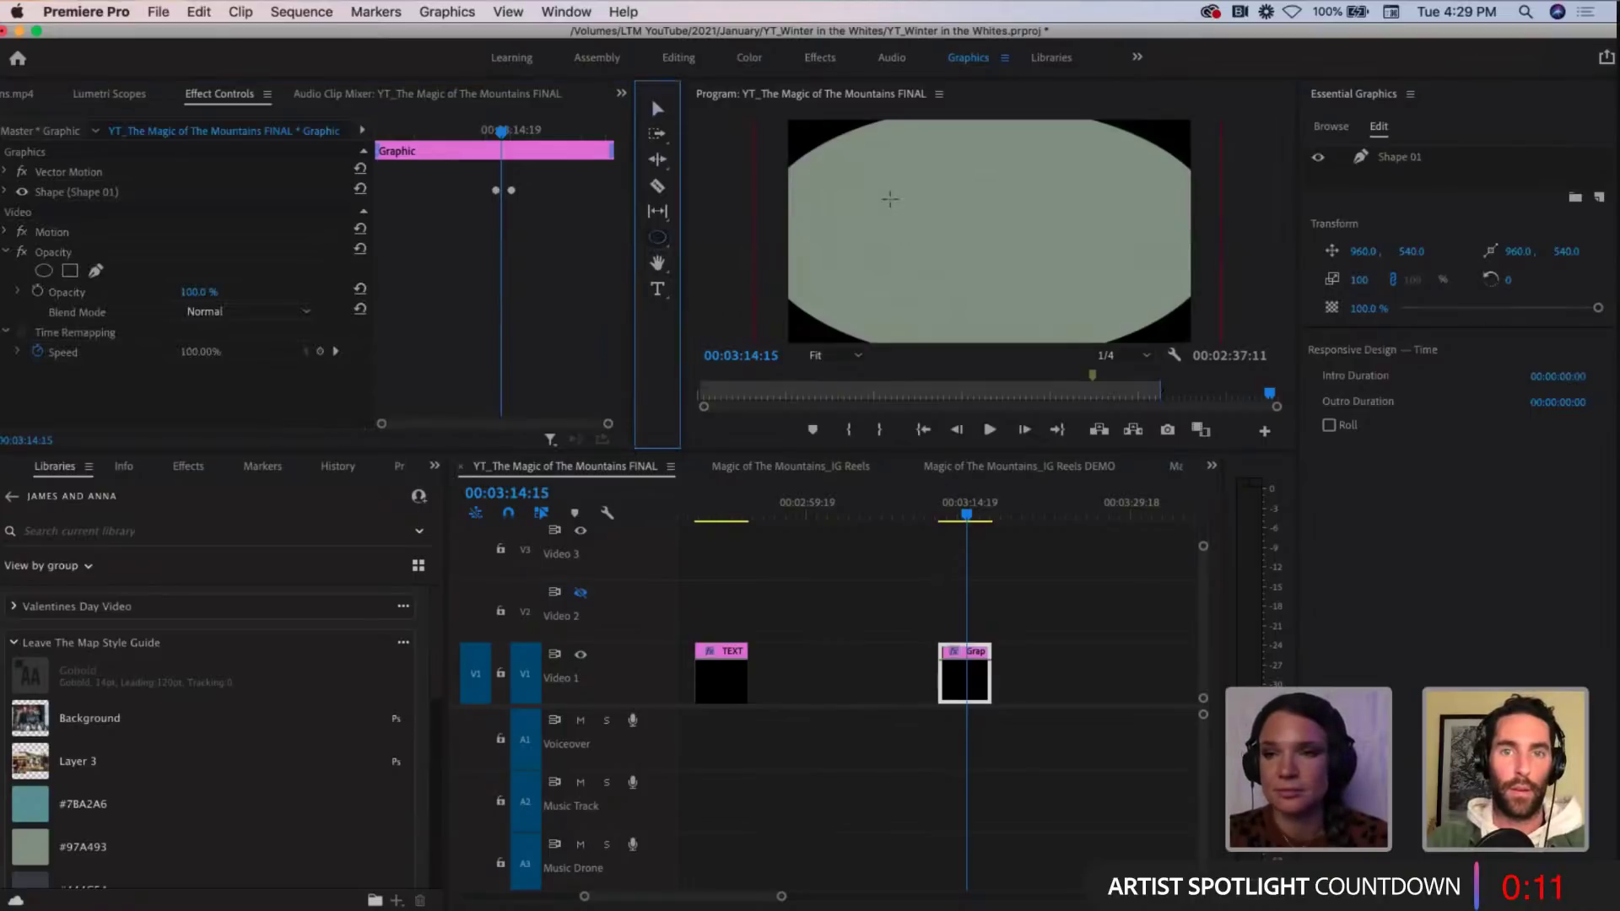
drag(892, 200, 1080, 308)
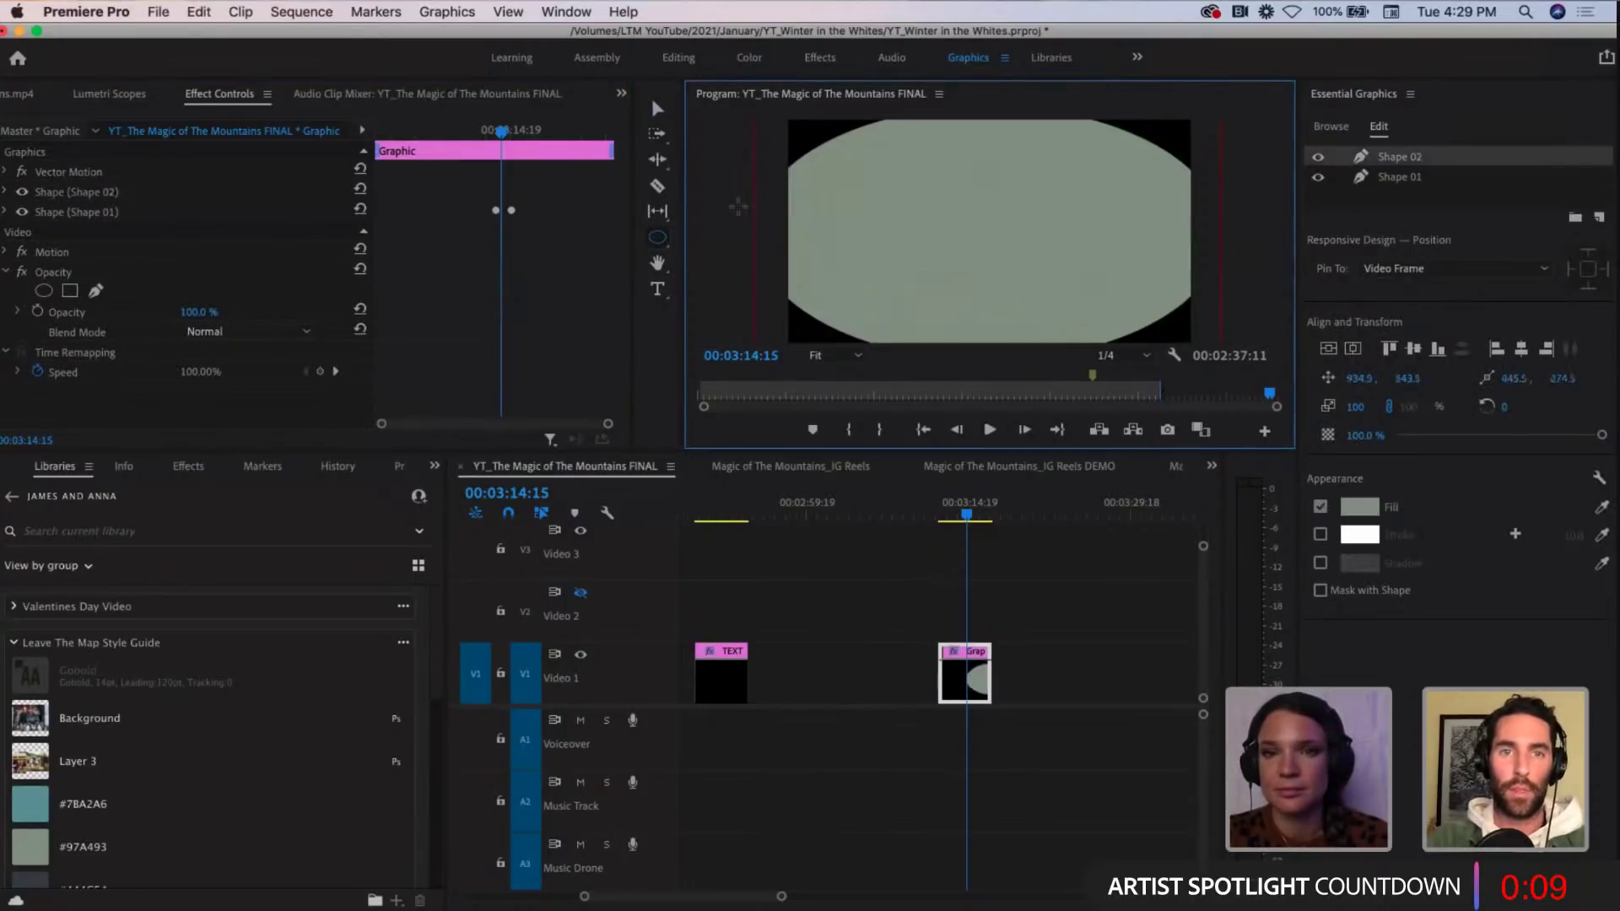
drag(672, 246, 714, 272)
drag(874, 180, 1099, 309)
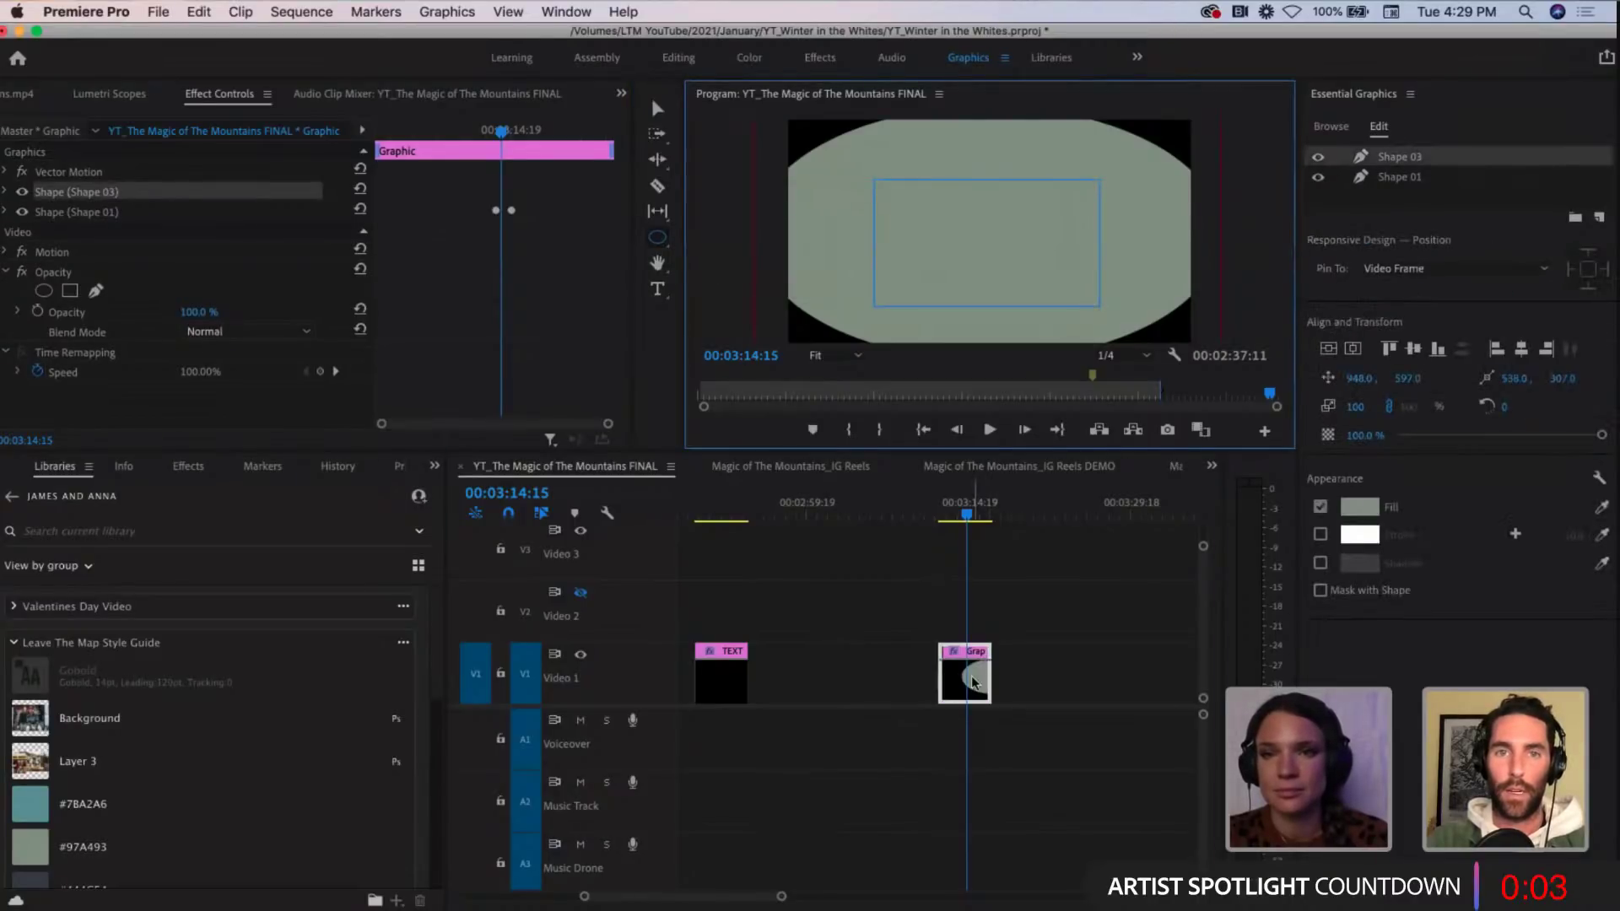
Step: Review the new ellipse's Appearance and Transform properties and delete that shape from the Graphic clip
click(5, 191)
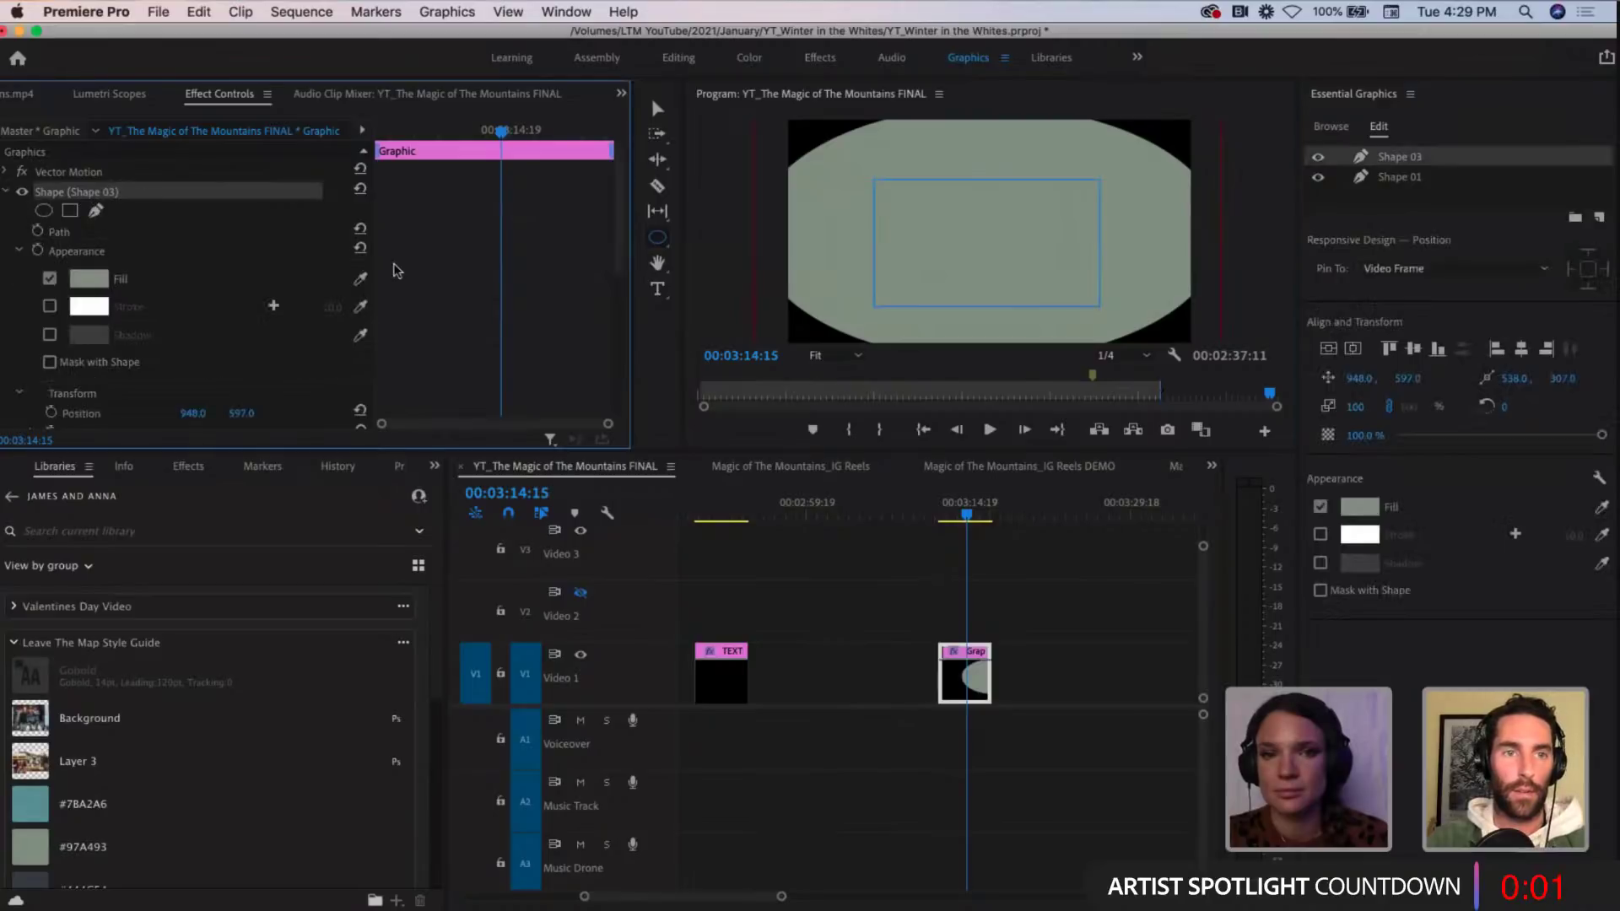
scroll(396, 270, down, 3)
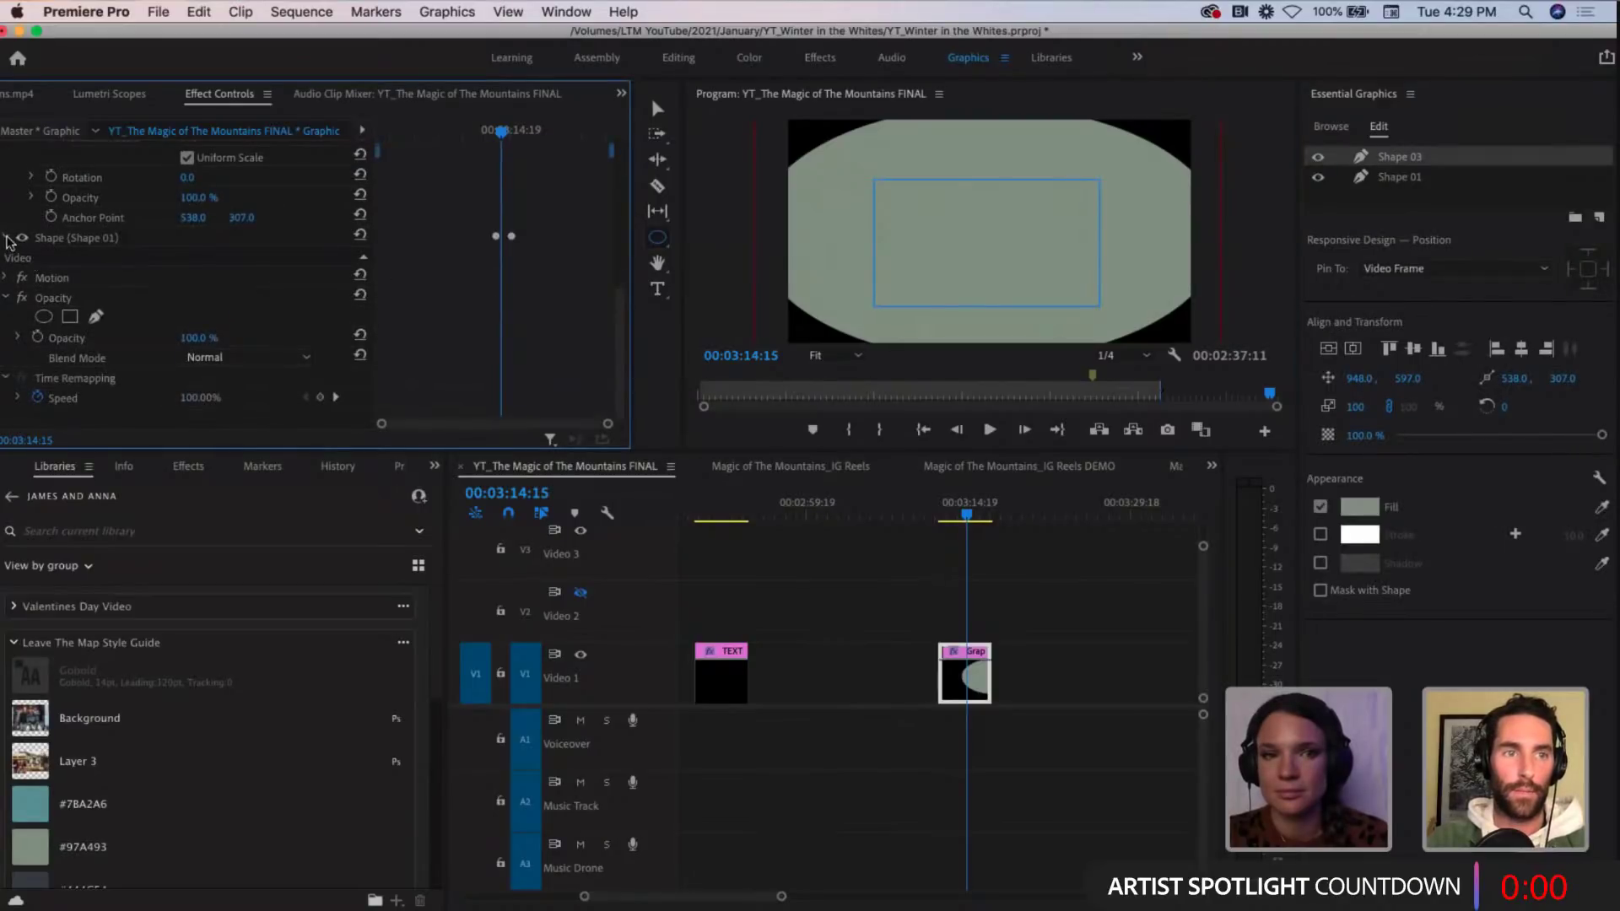
scroll(16, 249, up, 5)
scroll(221, 260, down, 2)
scroll(221, 260, up, 3)
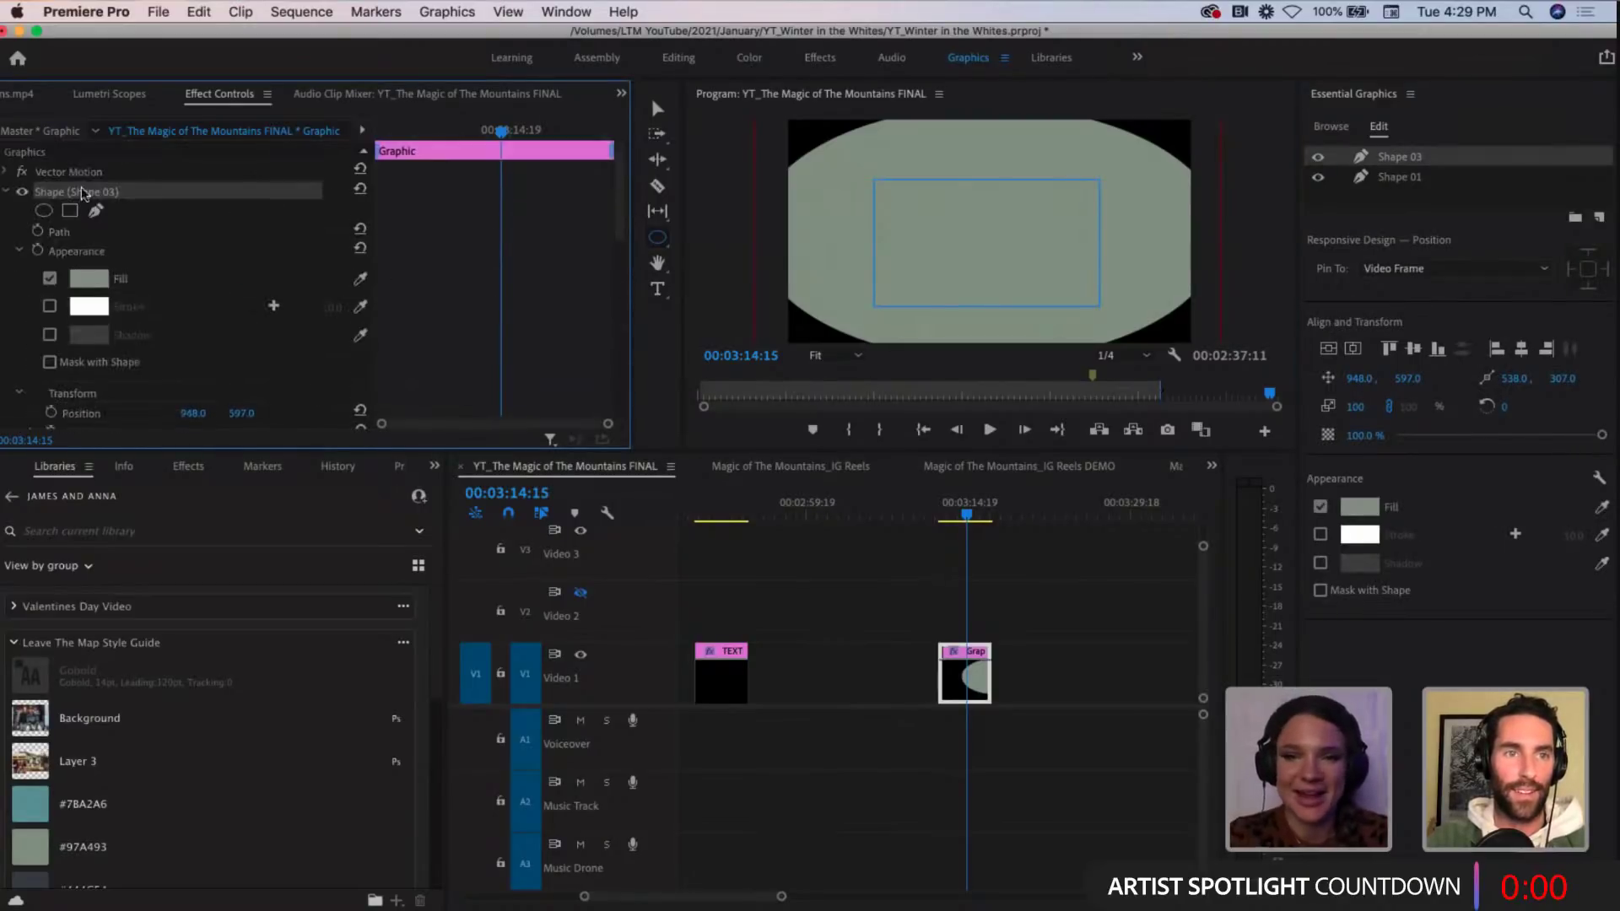
click(96, 170)
click(72, 191)
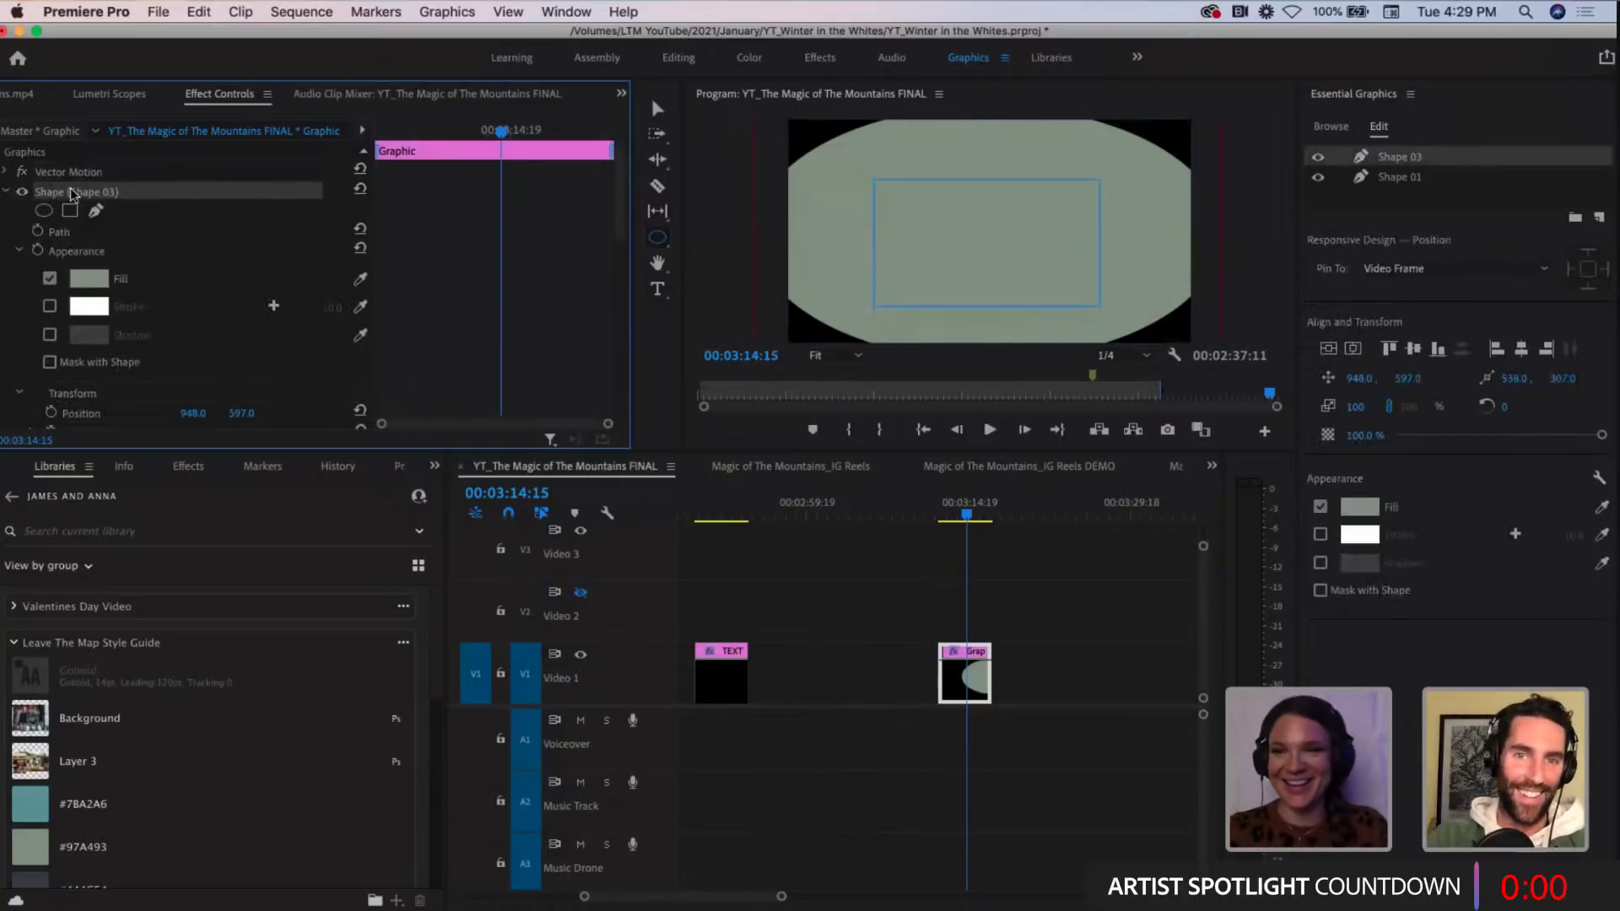
key(Delete)
Step: Enable Video 2 track output and, with no clip selected, draw an ellipse centred at about 1073, 660 as a separate graphic clip at 00:03:14:15
mouse_move(965, 679)
mouse_down()
mouse_move(967, 620)
mouse_move(966, 671)
mouse_up()
click(580, 593)
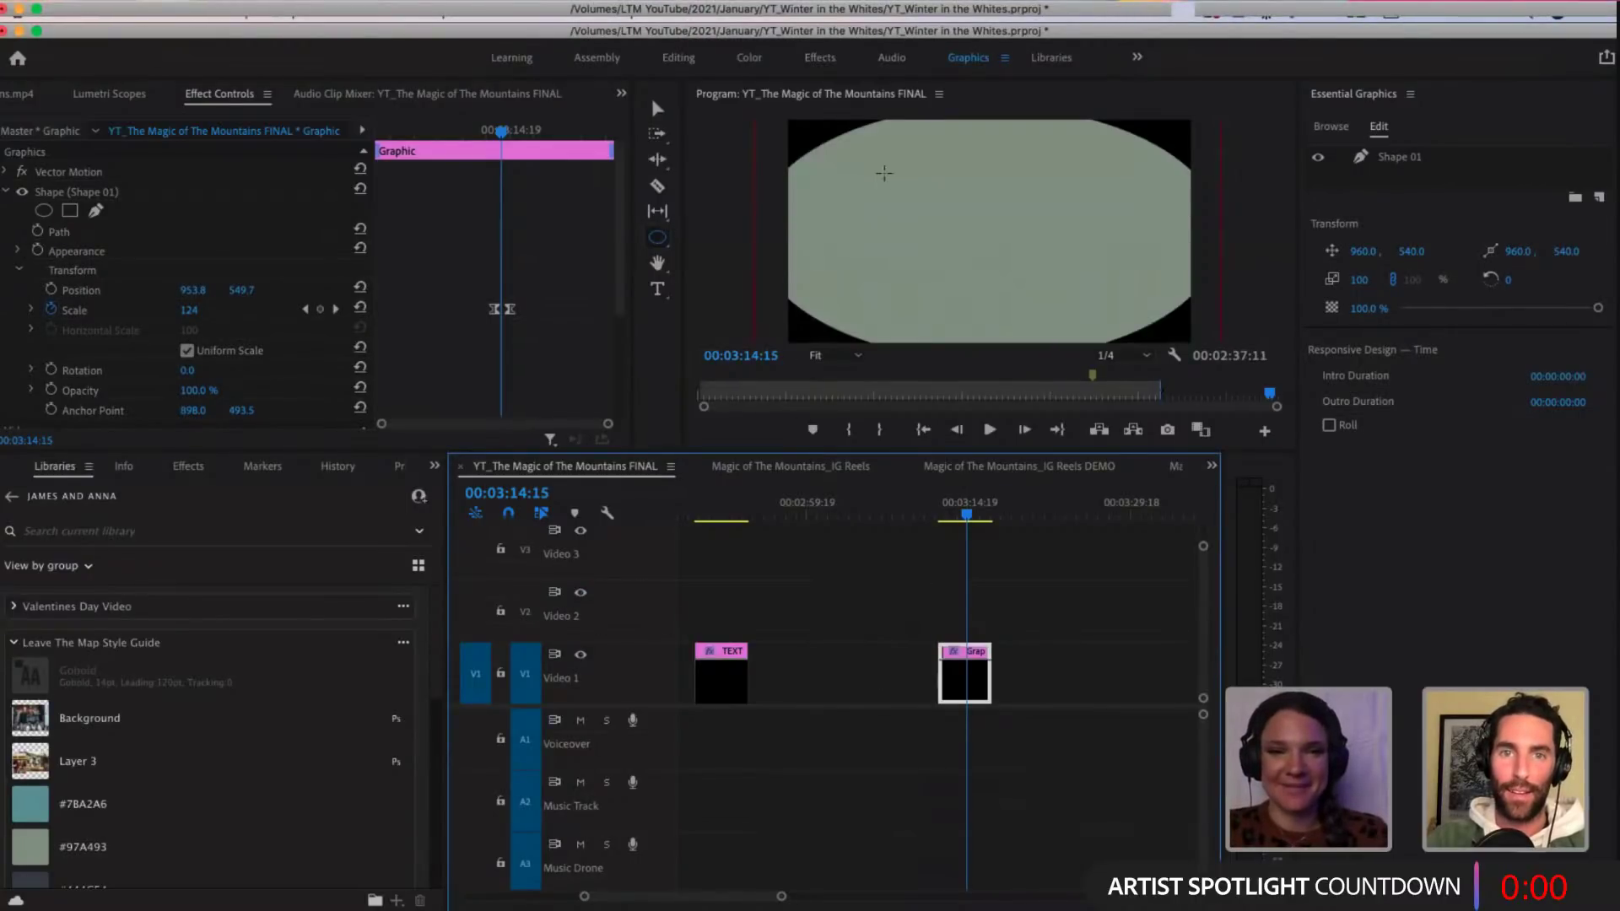
drag(885, 173, 1116, 309)
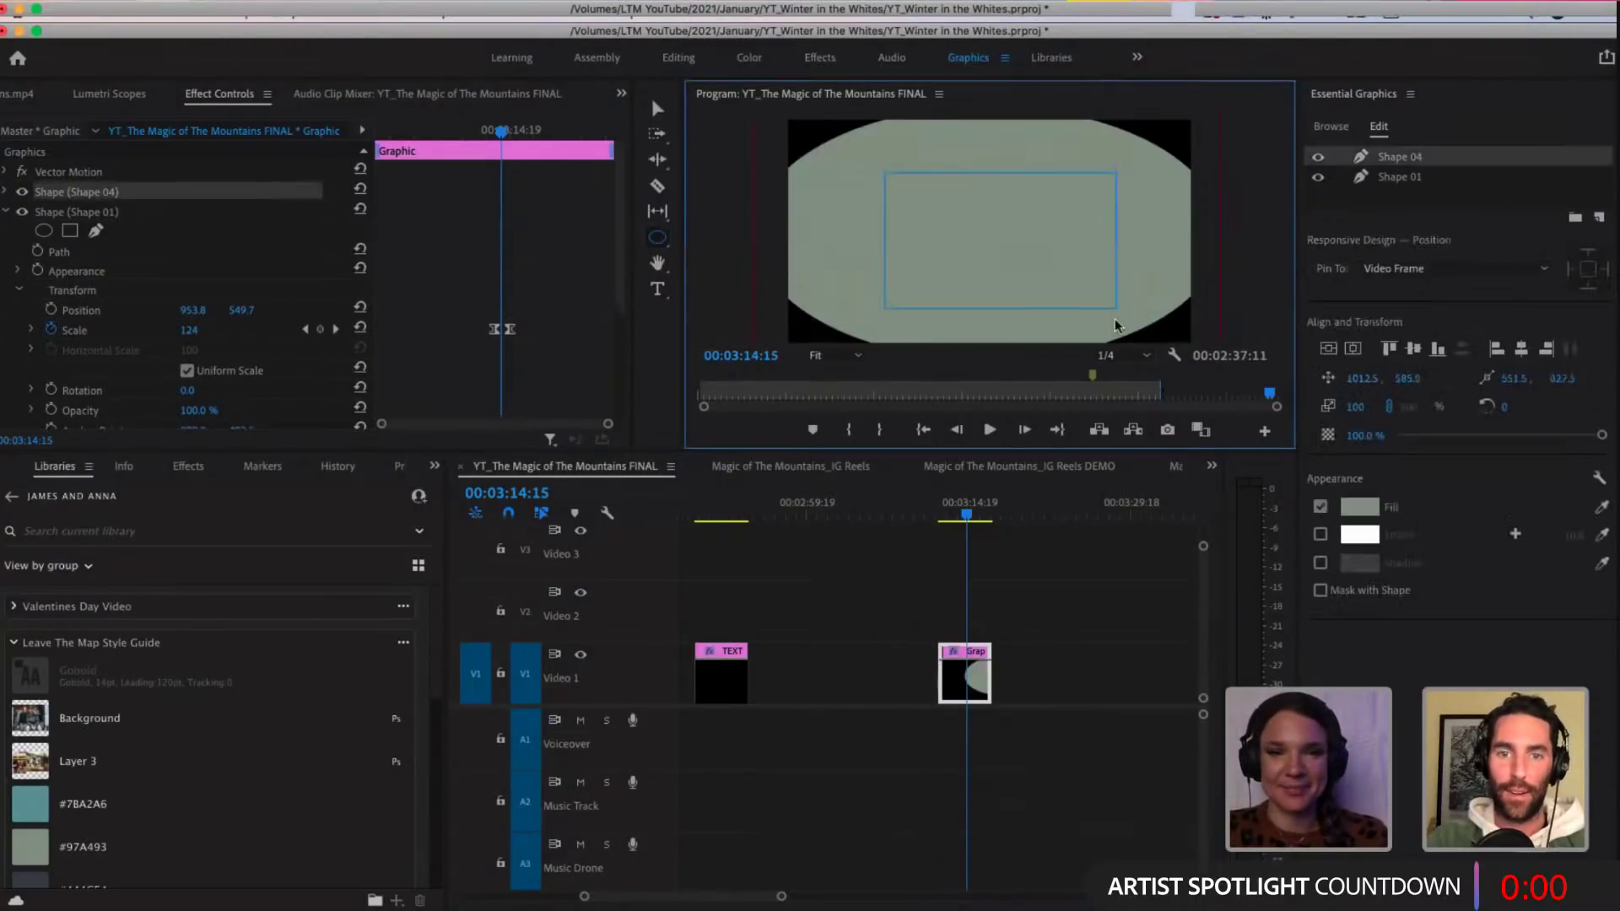
key(super+z)
click(1016, 601)
click(662, 242)
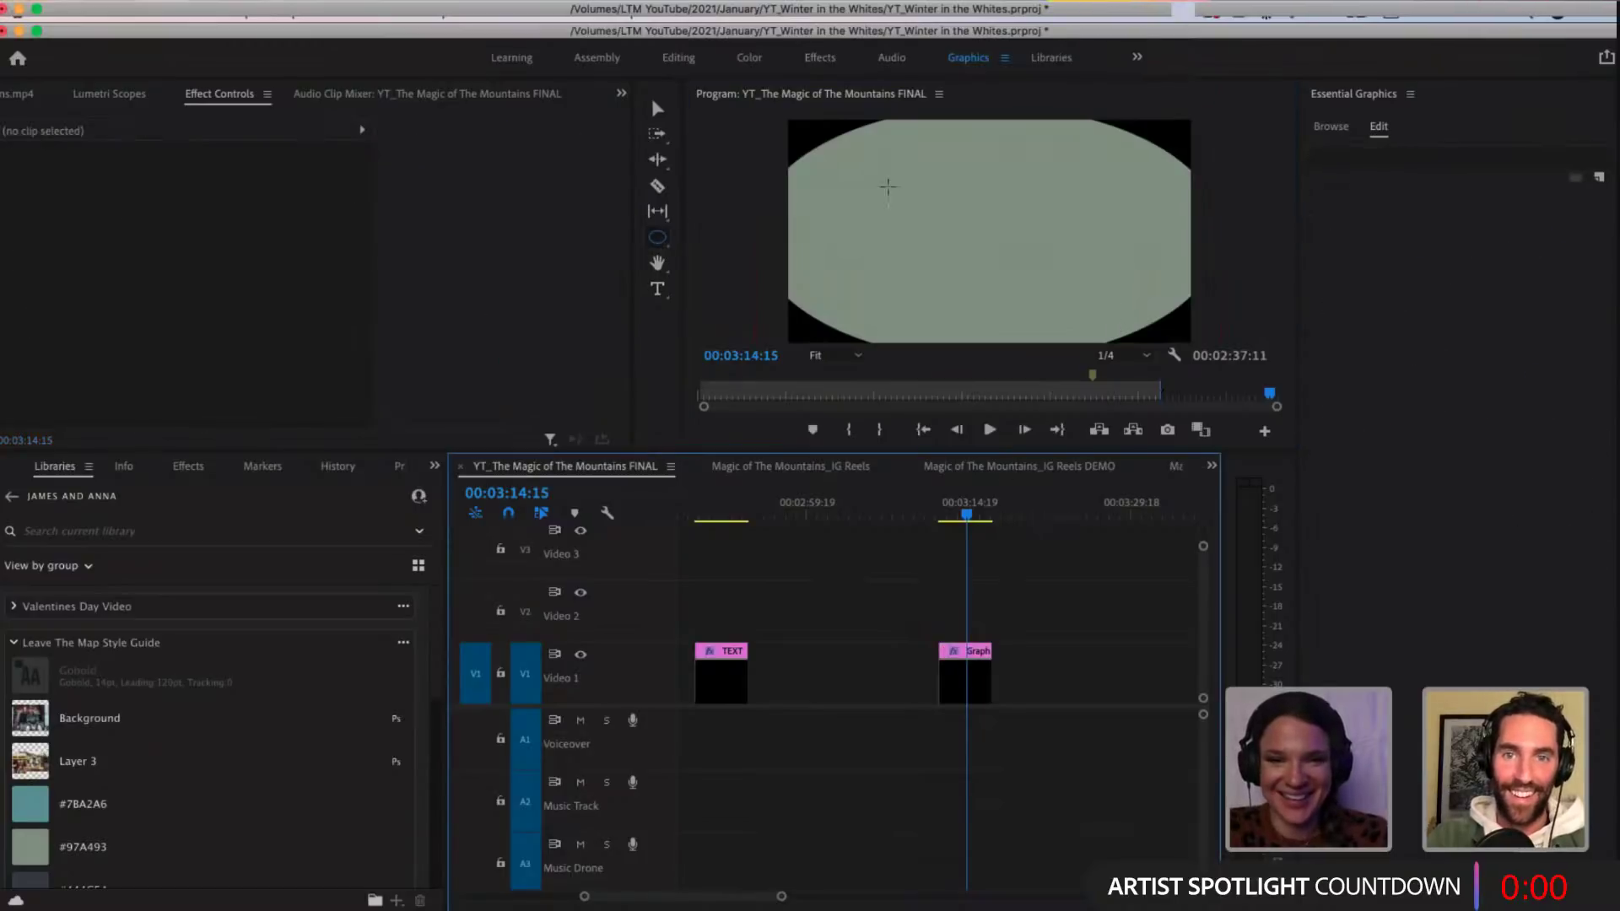
drag(888, 187, 1143, 329)
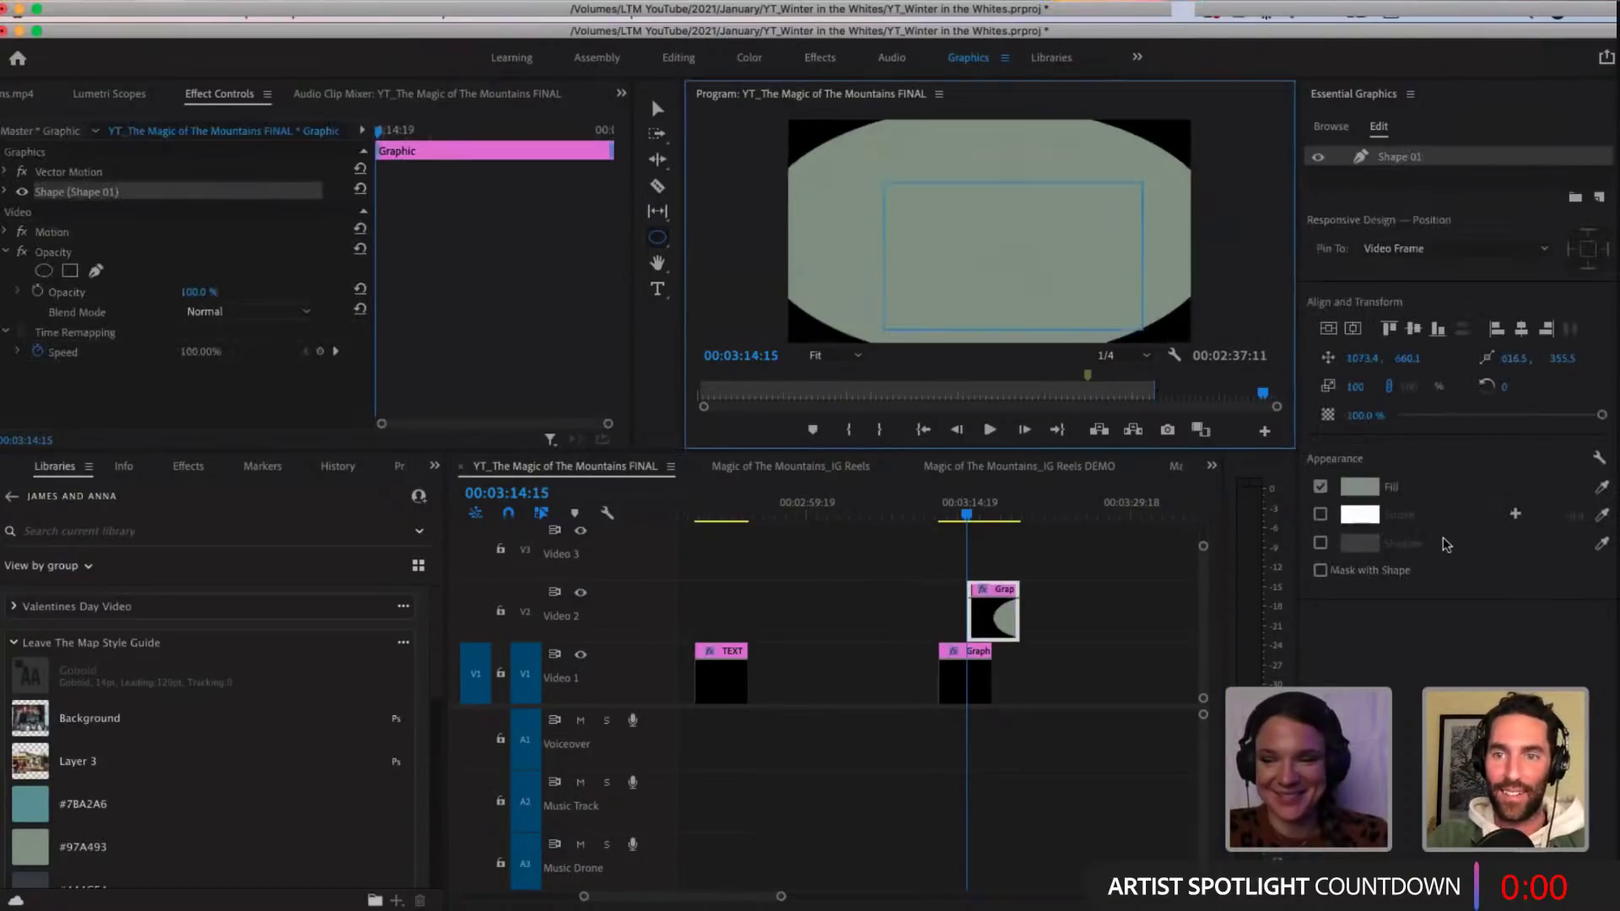
Step: Examine the Appearance and Transform properties of the ellipse in the Video 2 graphic clip, and switch to the Selection tool
click(1476, 664)
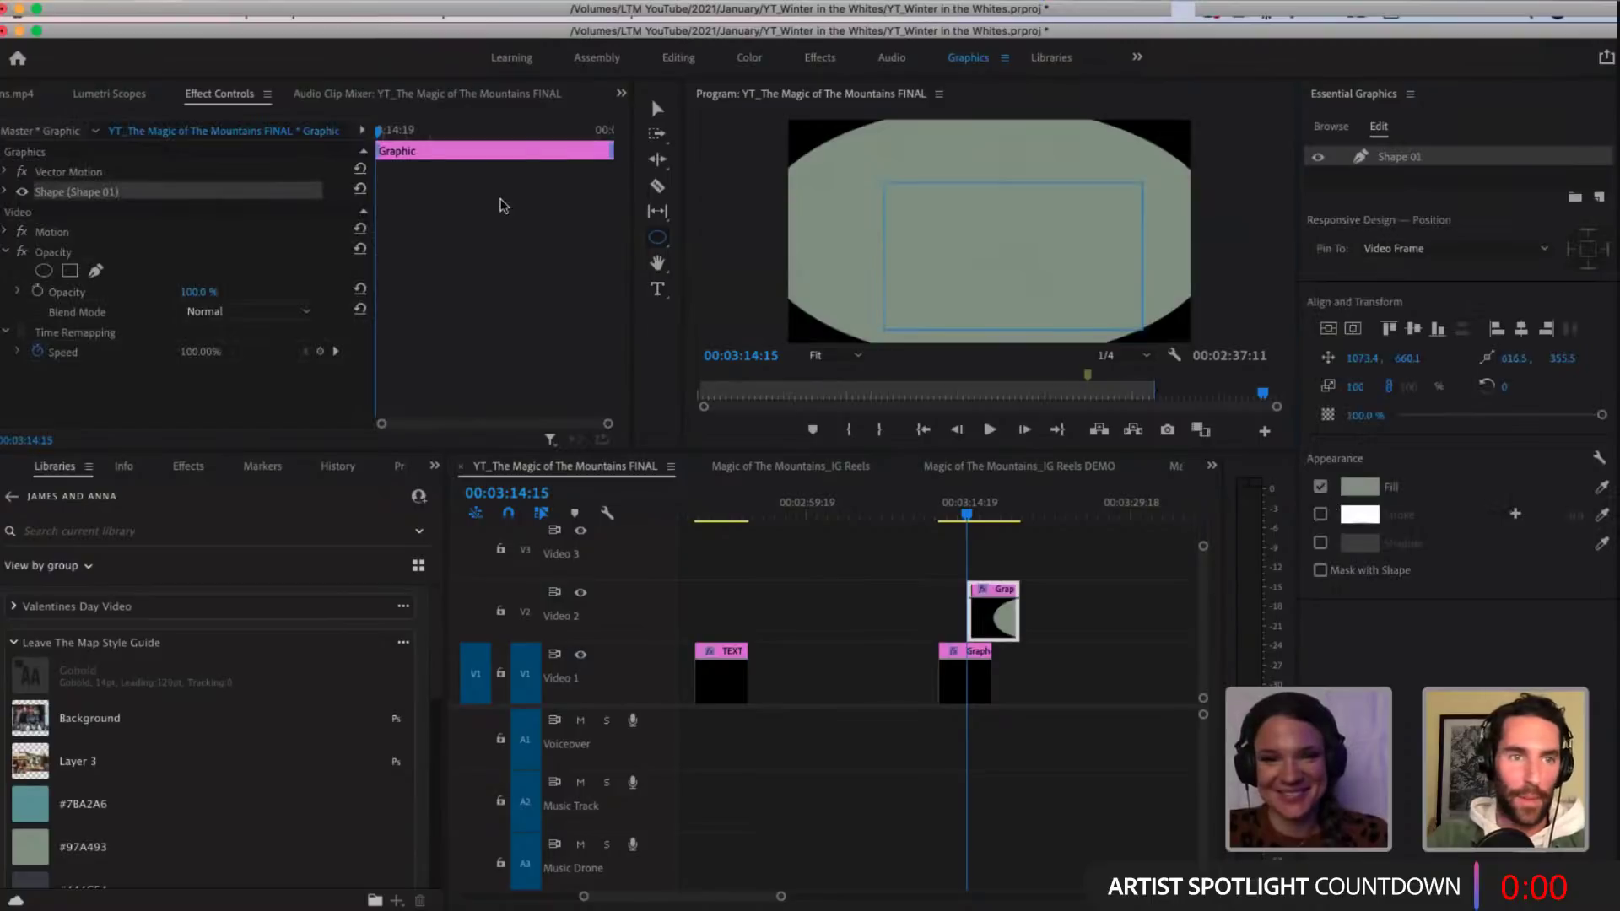
click(6, 194)
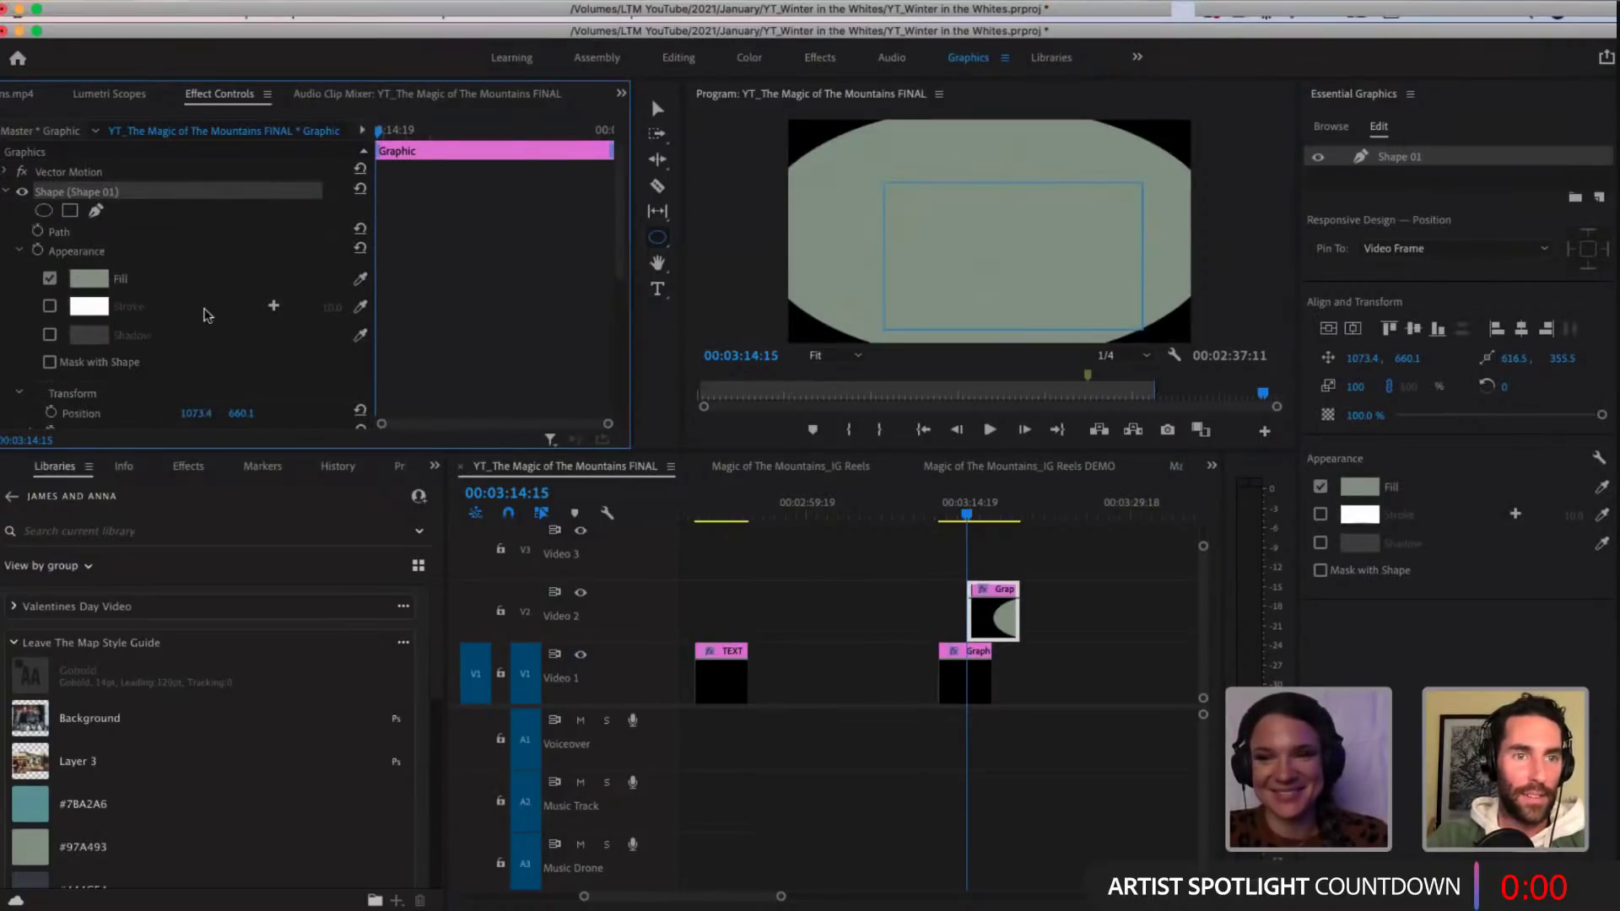
scroll(169, 253, down, 6)
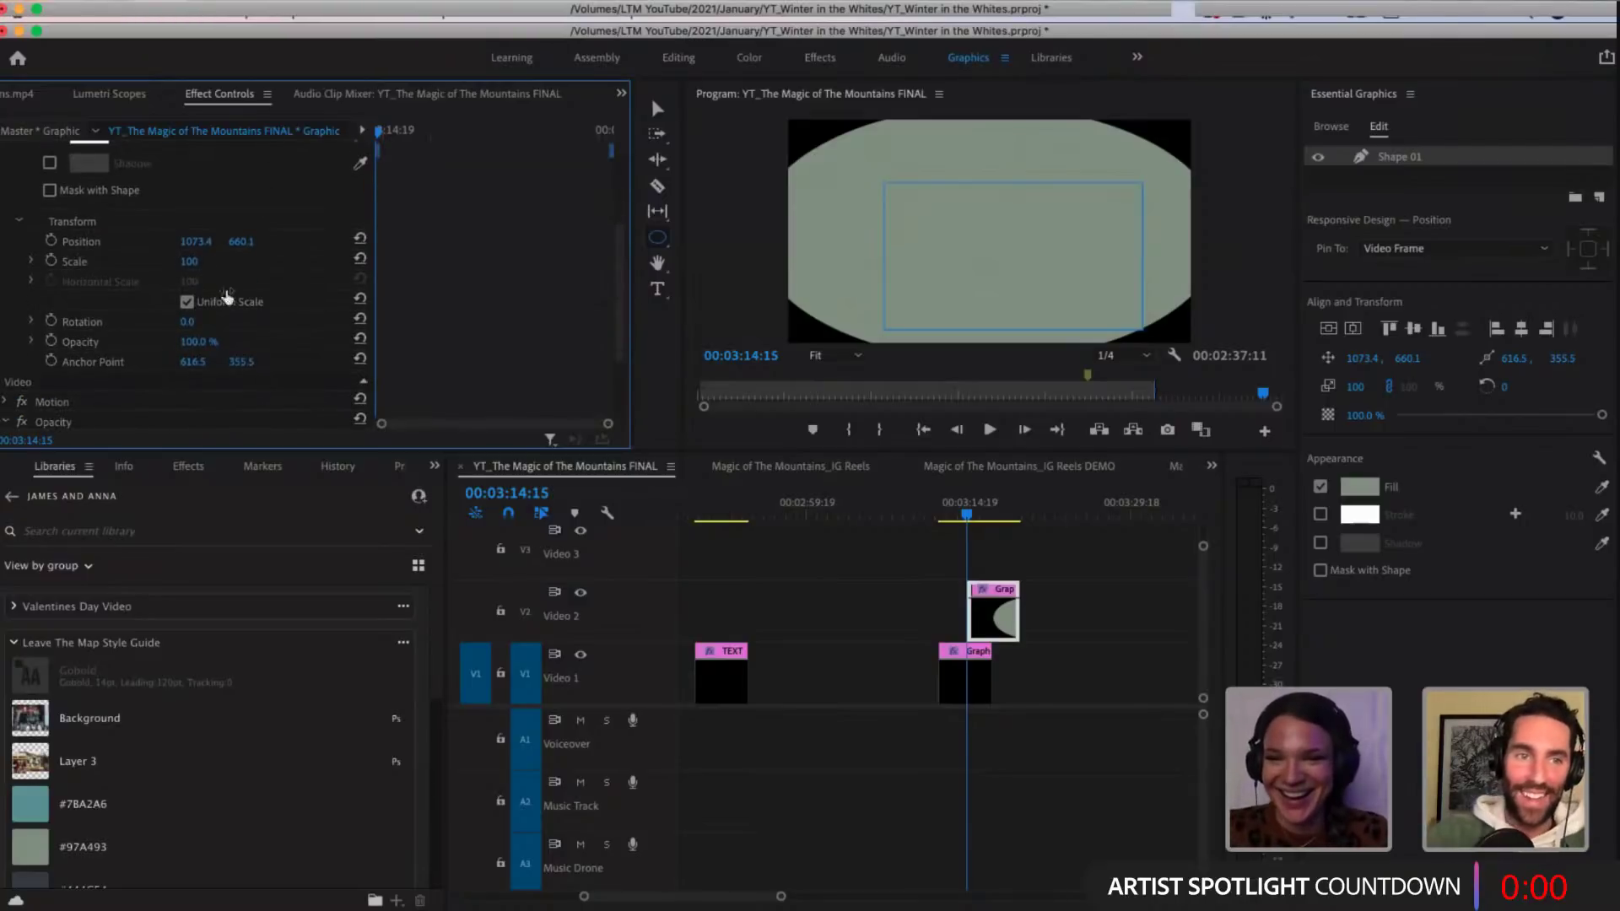
scroll(456, 306, up, 3)
scroll(456, 305, up, 2)
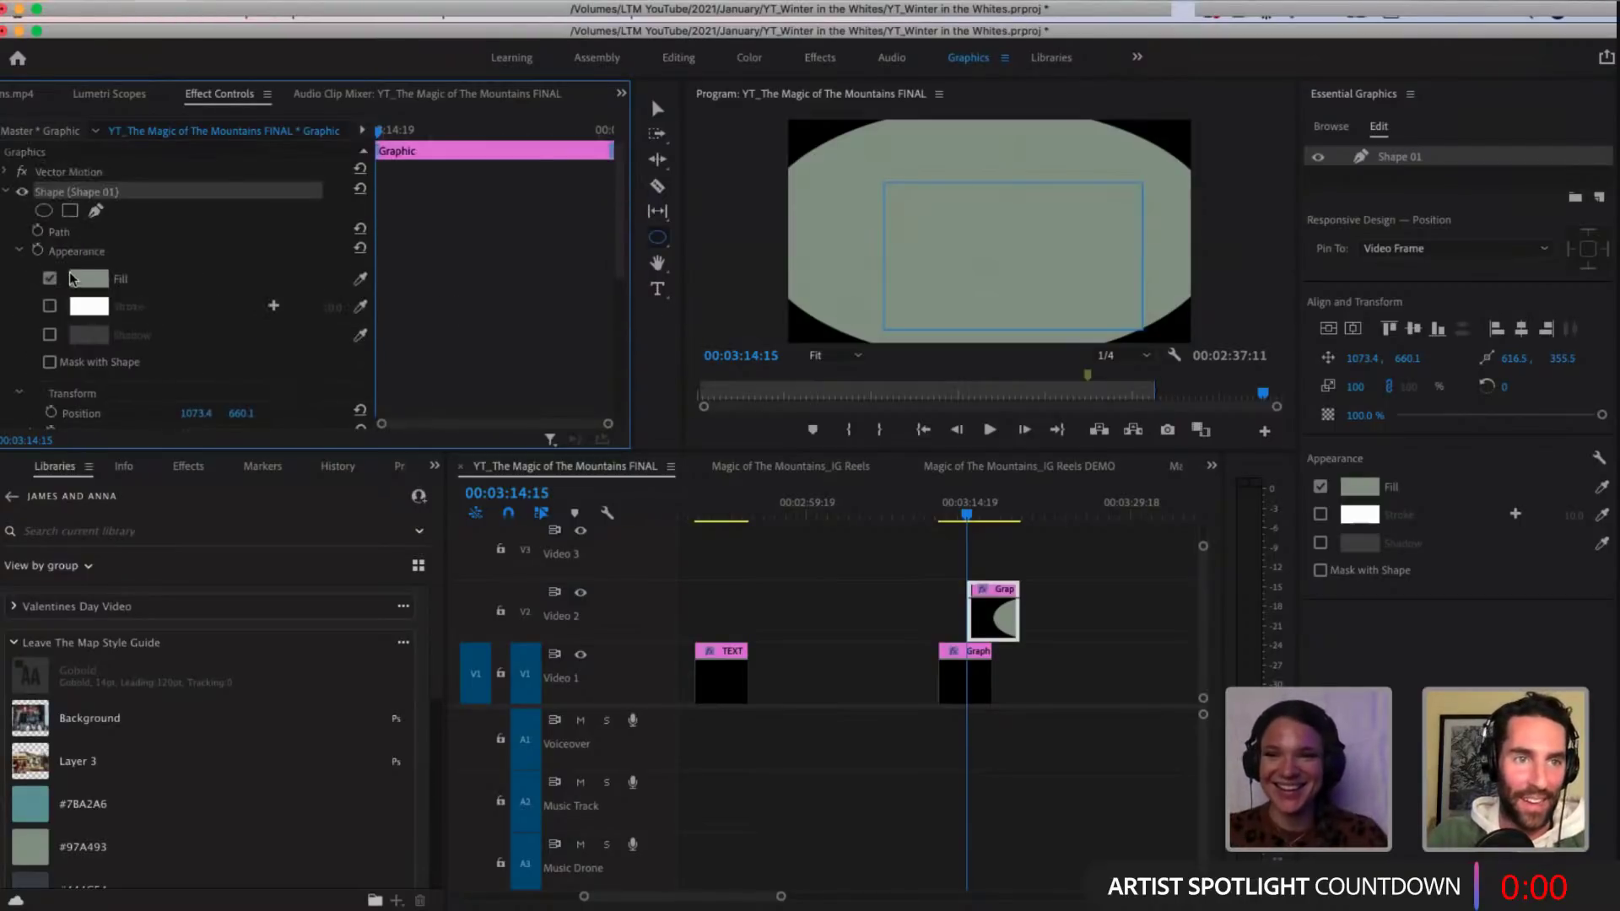
click(17, 252)
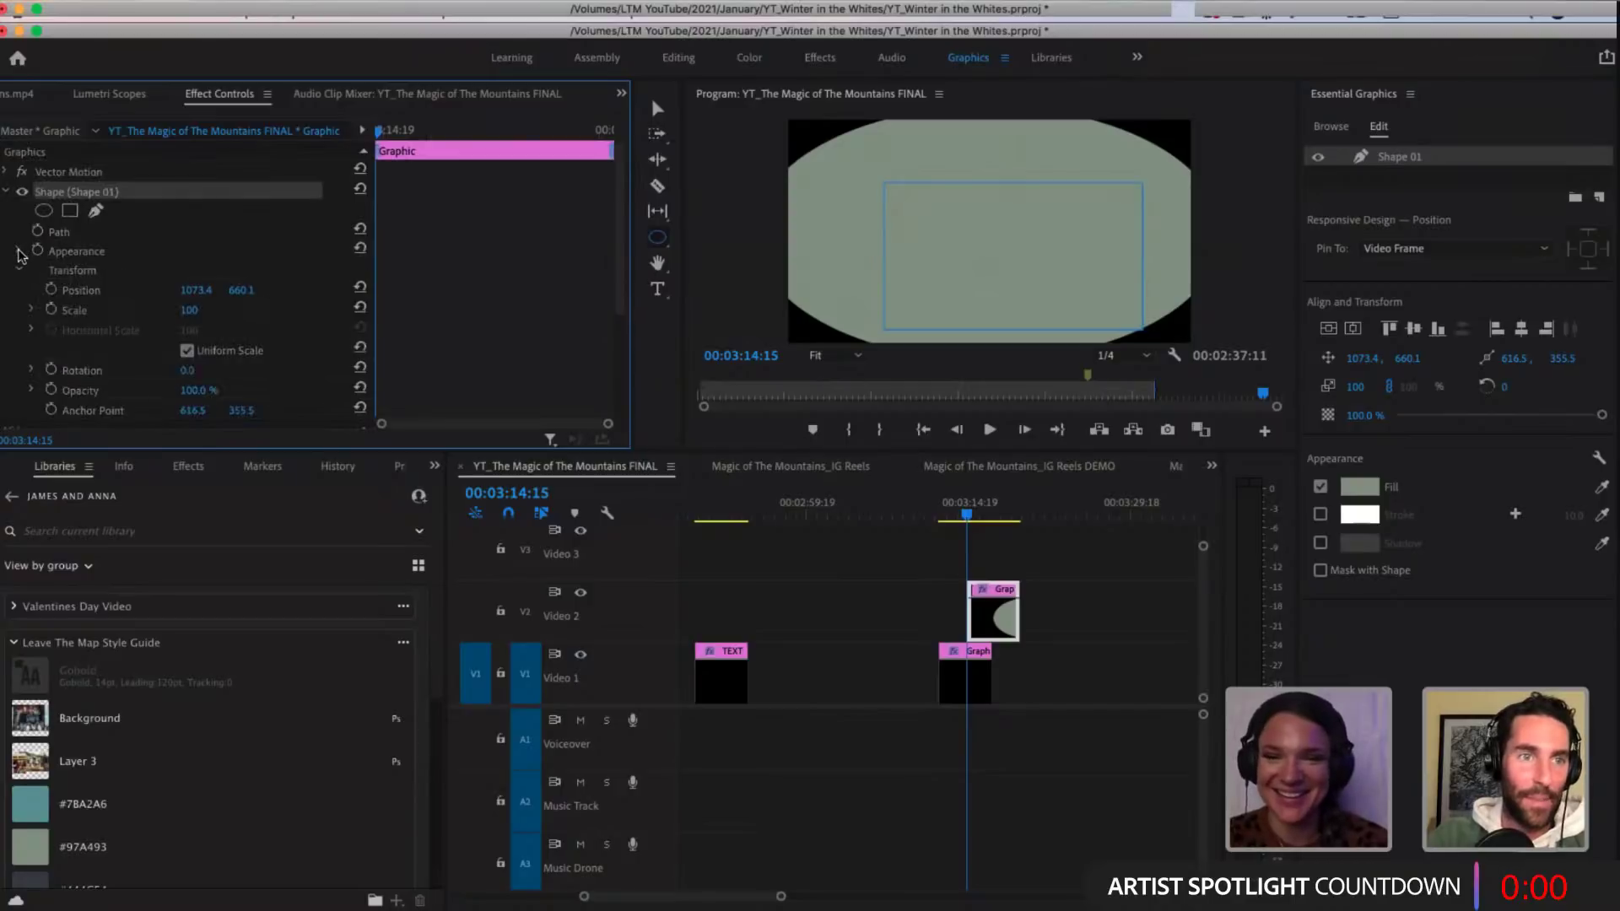
click(17, 251)
click(9, 193)
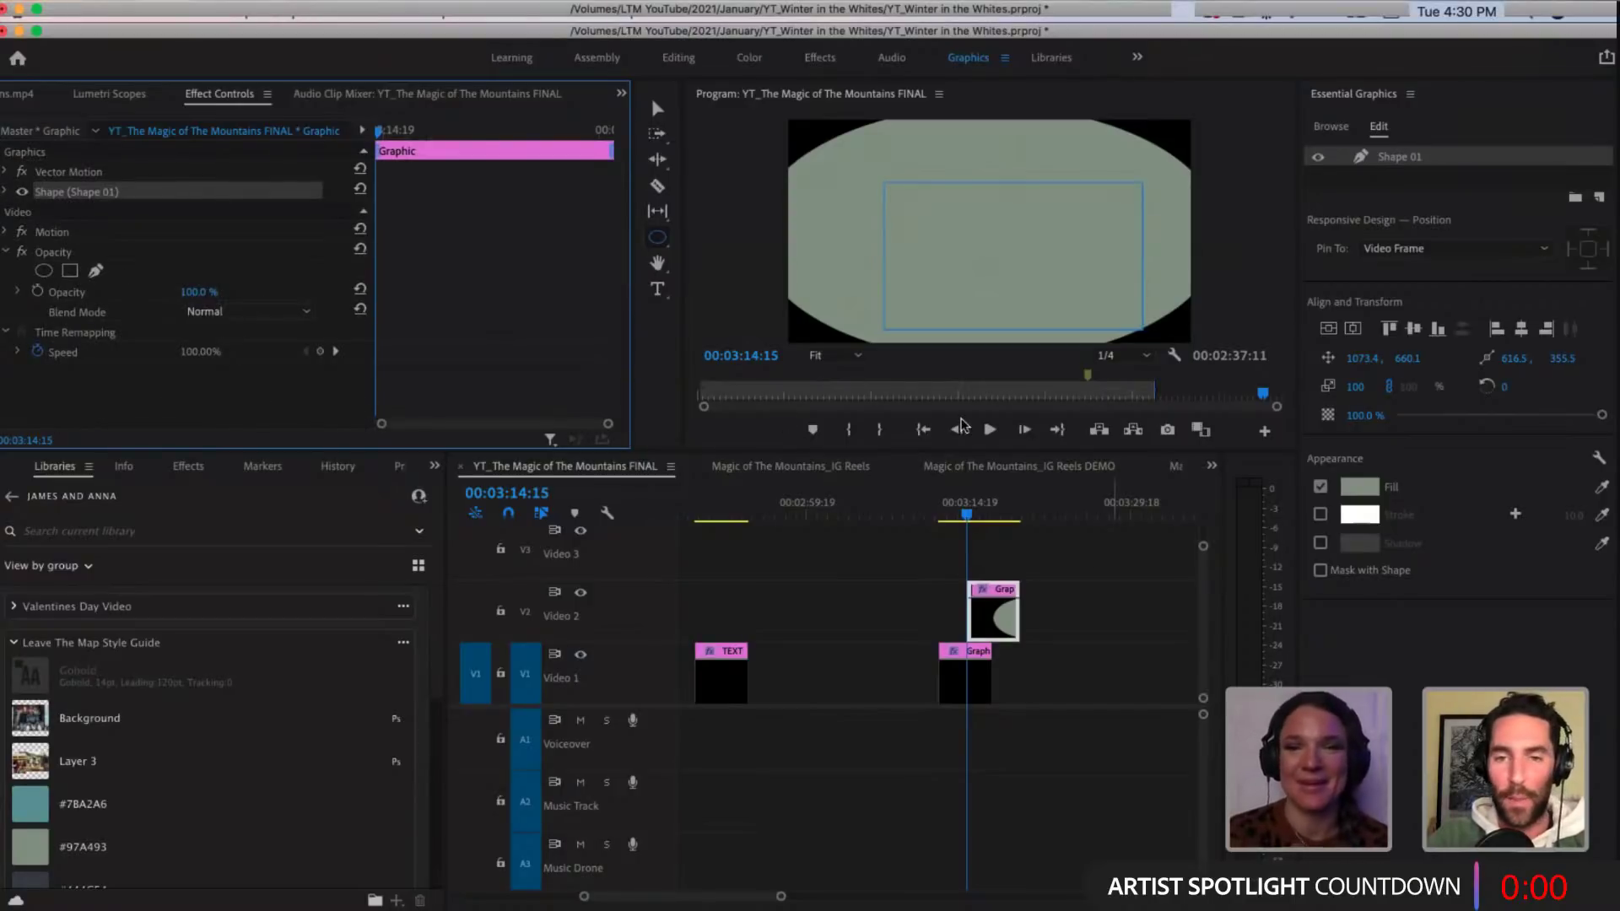
key(v)
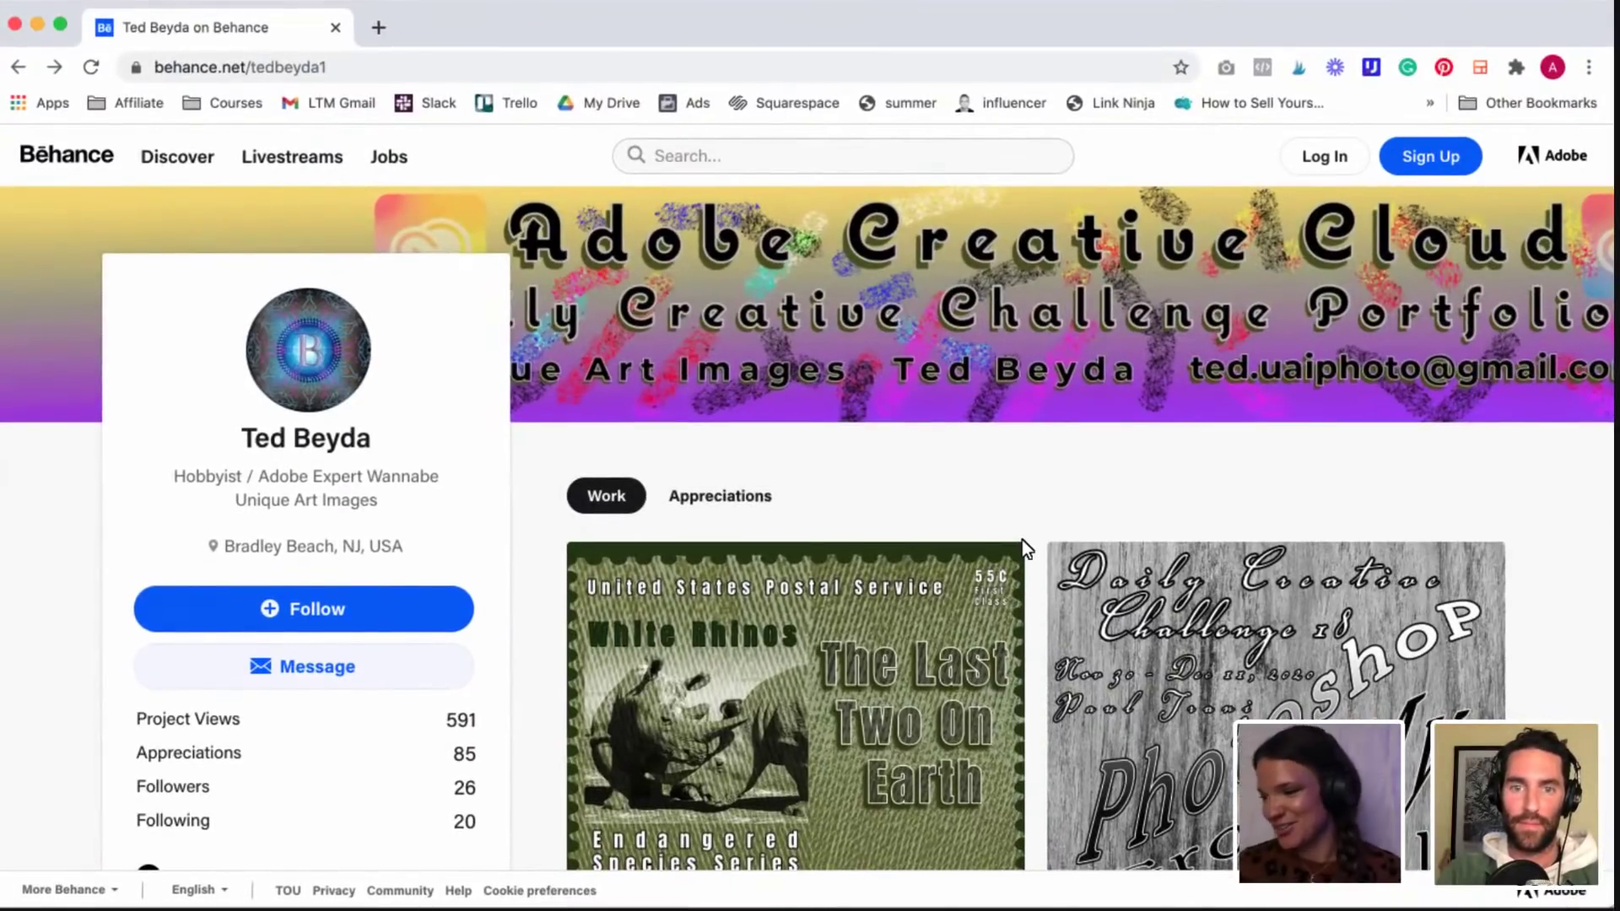
Step: Browse the featured artist's Behance portfolio down to the colorful kaleidoscope portrait project
scroll(788, 595, down, 5)
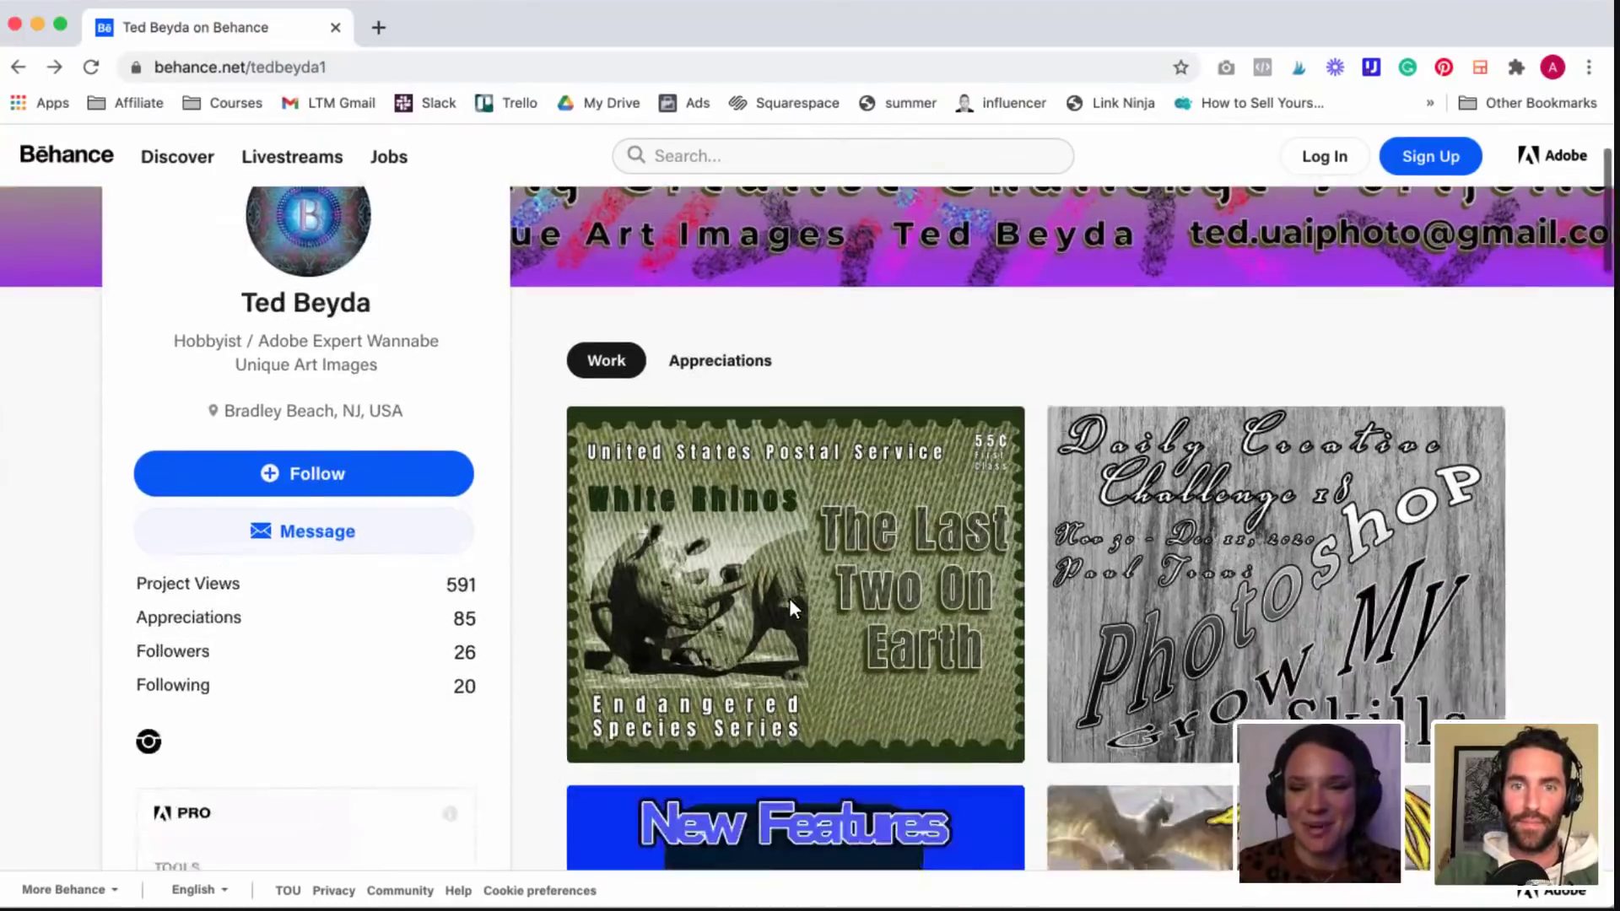
scroll(789, 599, down, 4)
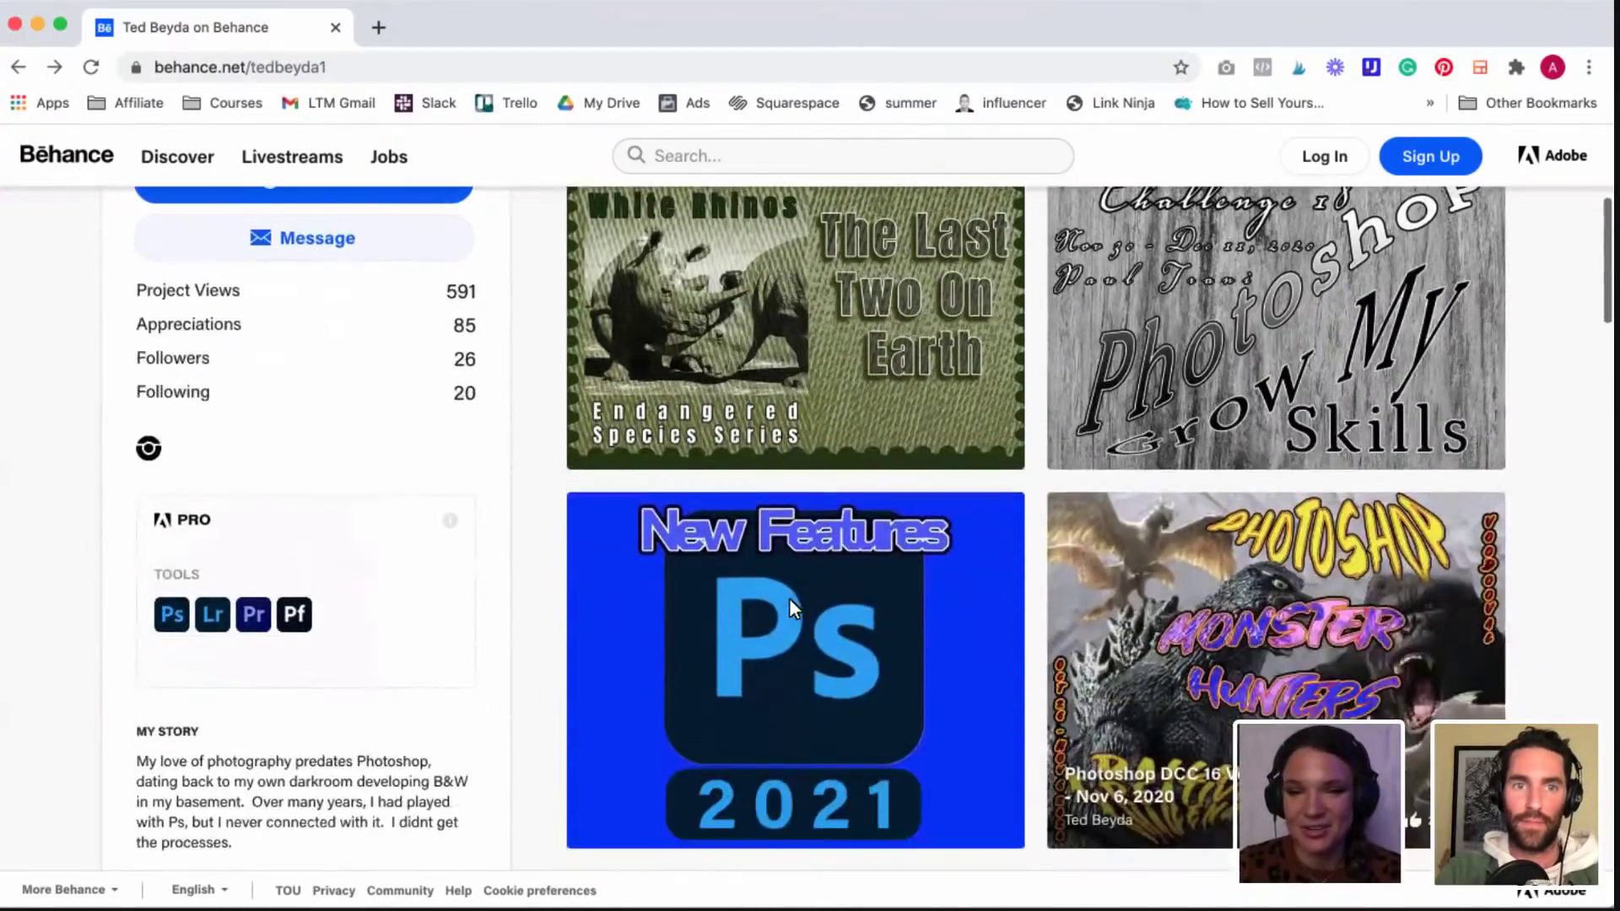
scroll(788, 599, down, 13)
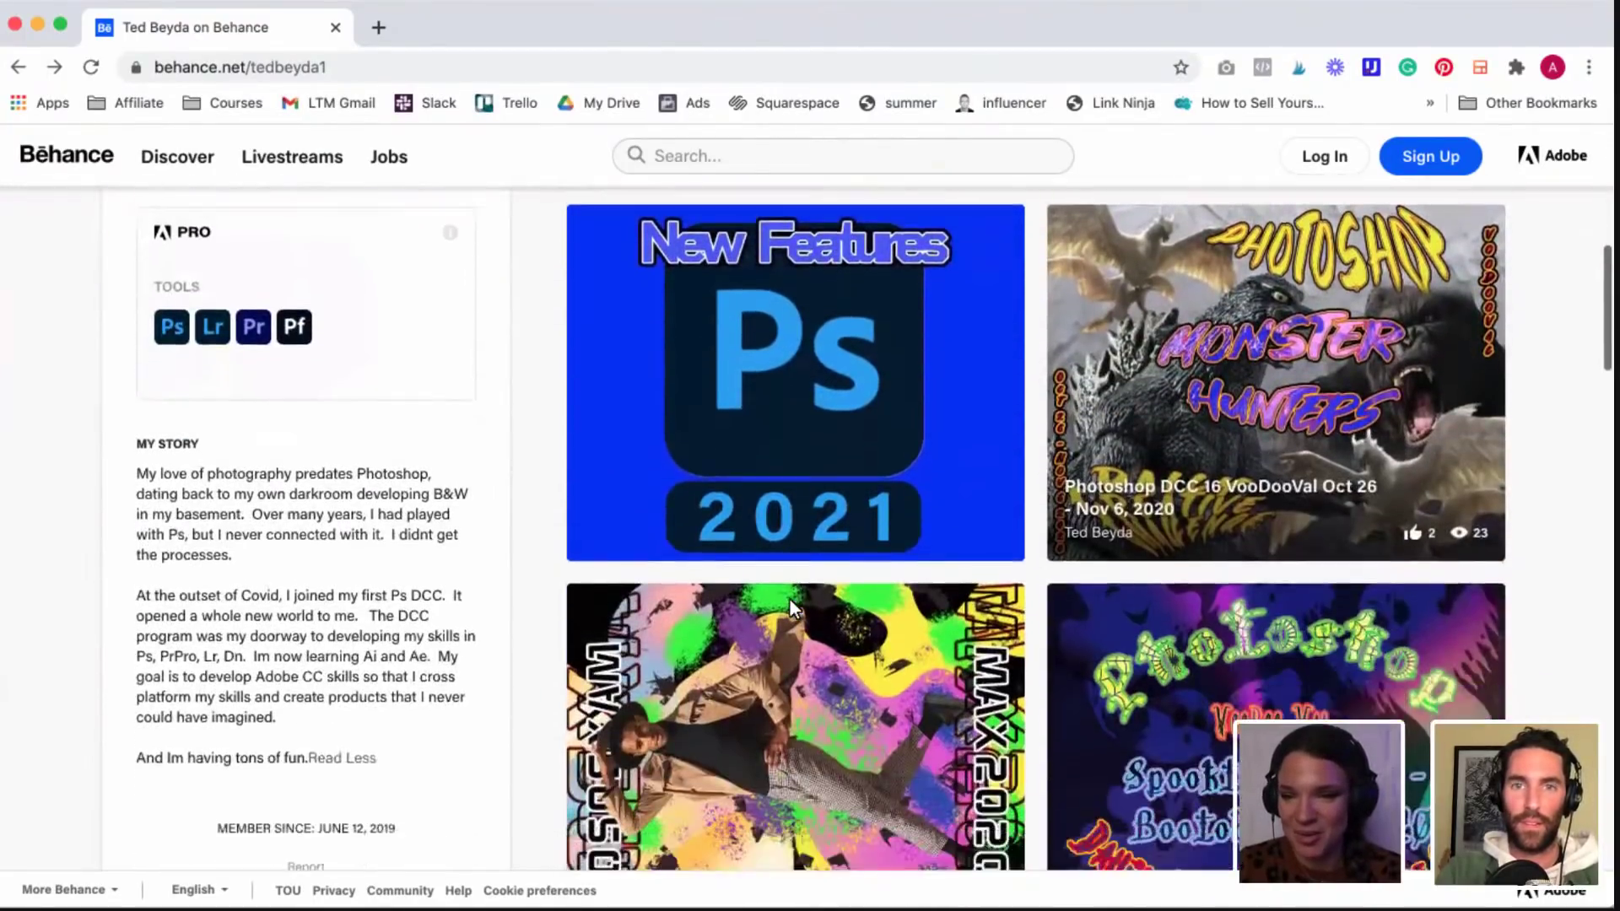
scroll(788, 599, down, 6)
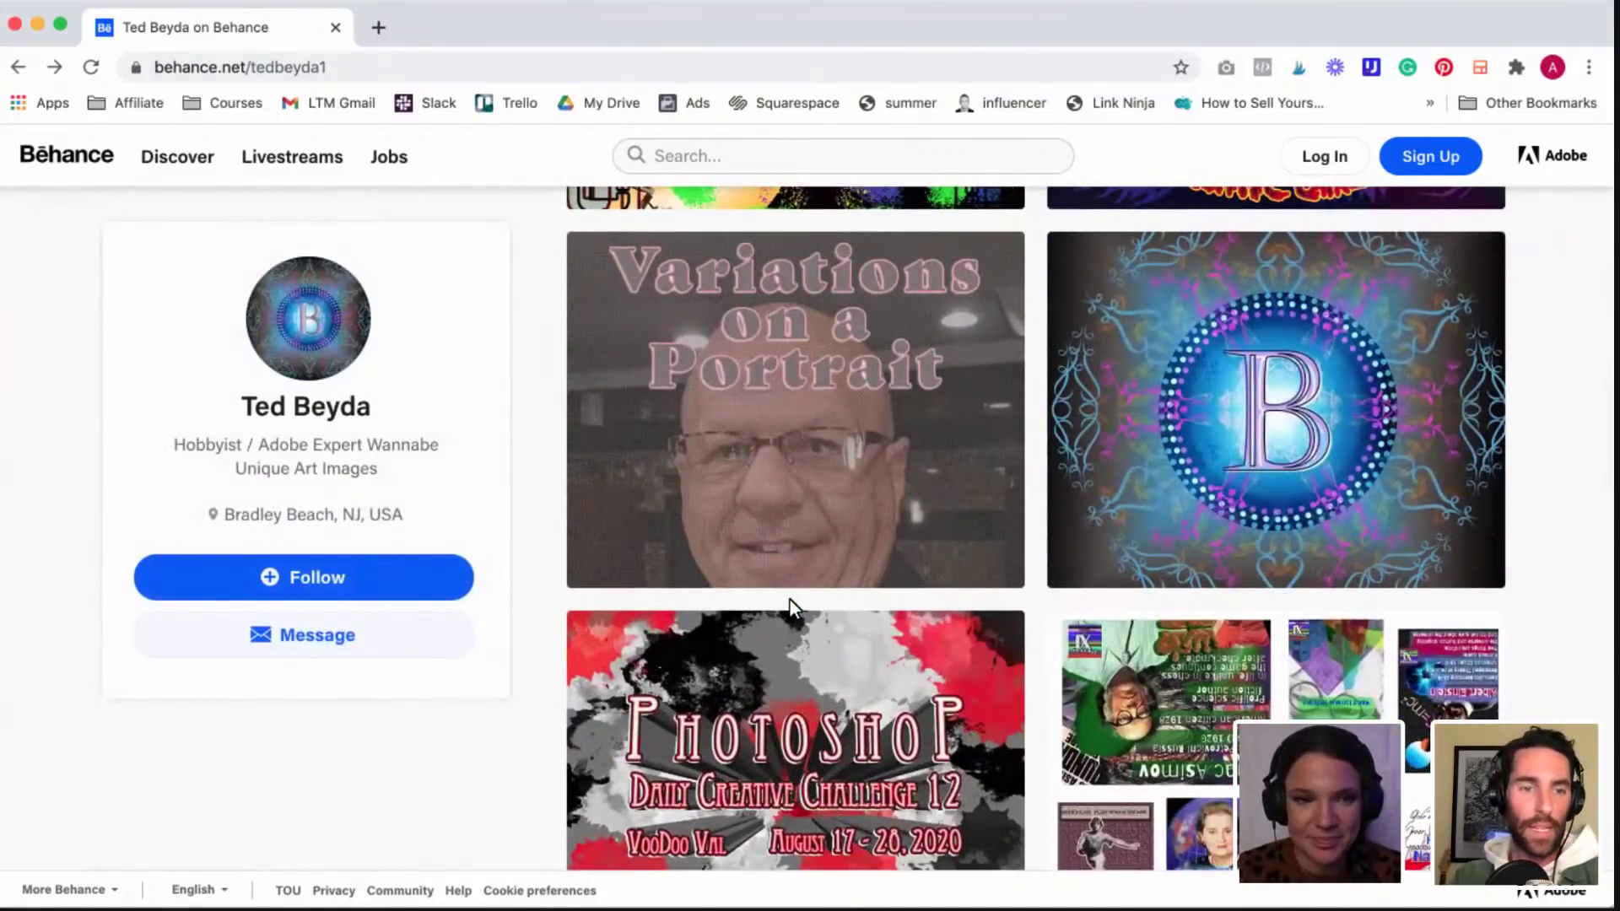
scroll(790, 600, up, 8)
scroll(788, 599, down, 9)
scroll(788, 598, down, 18)
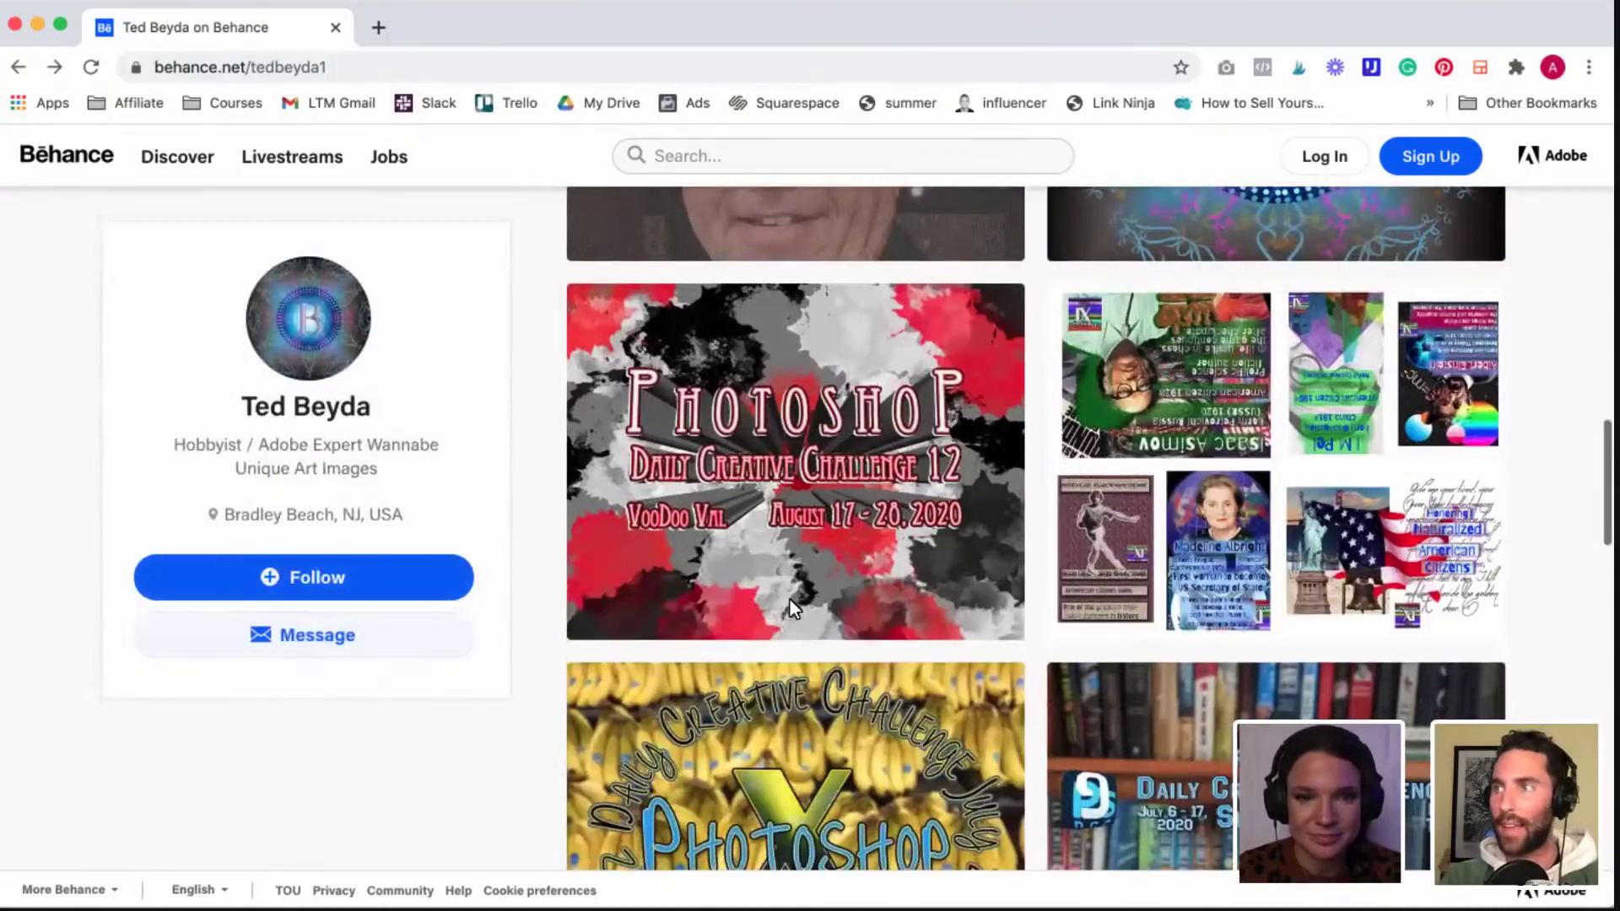
scroll(788, 599, down, 6)
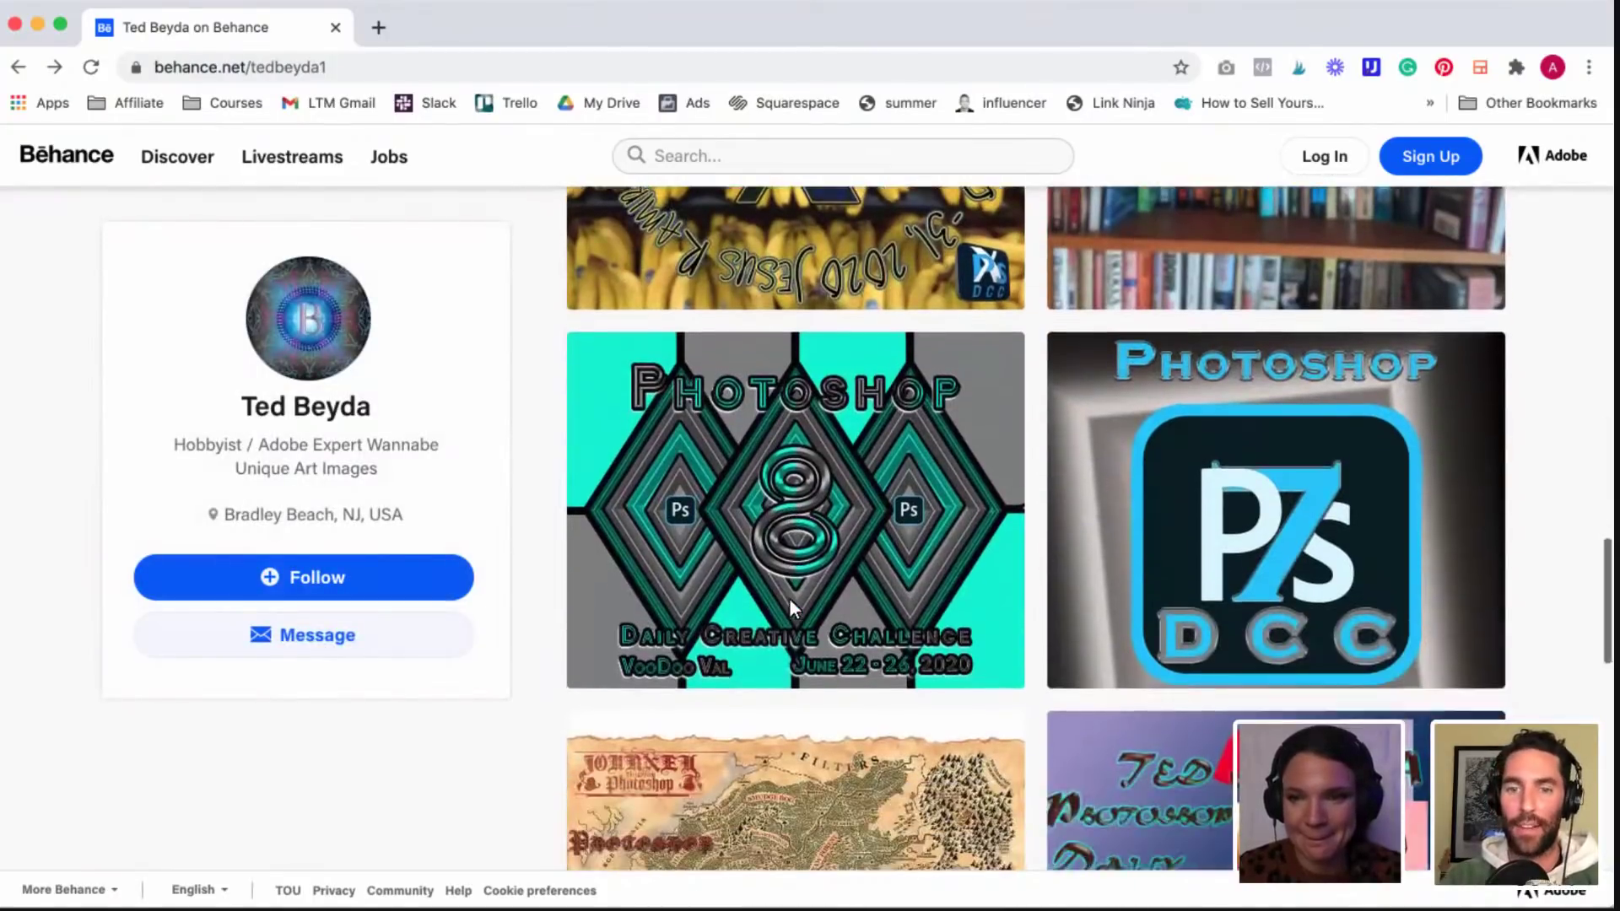
scroll(788, 599, down, 5)
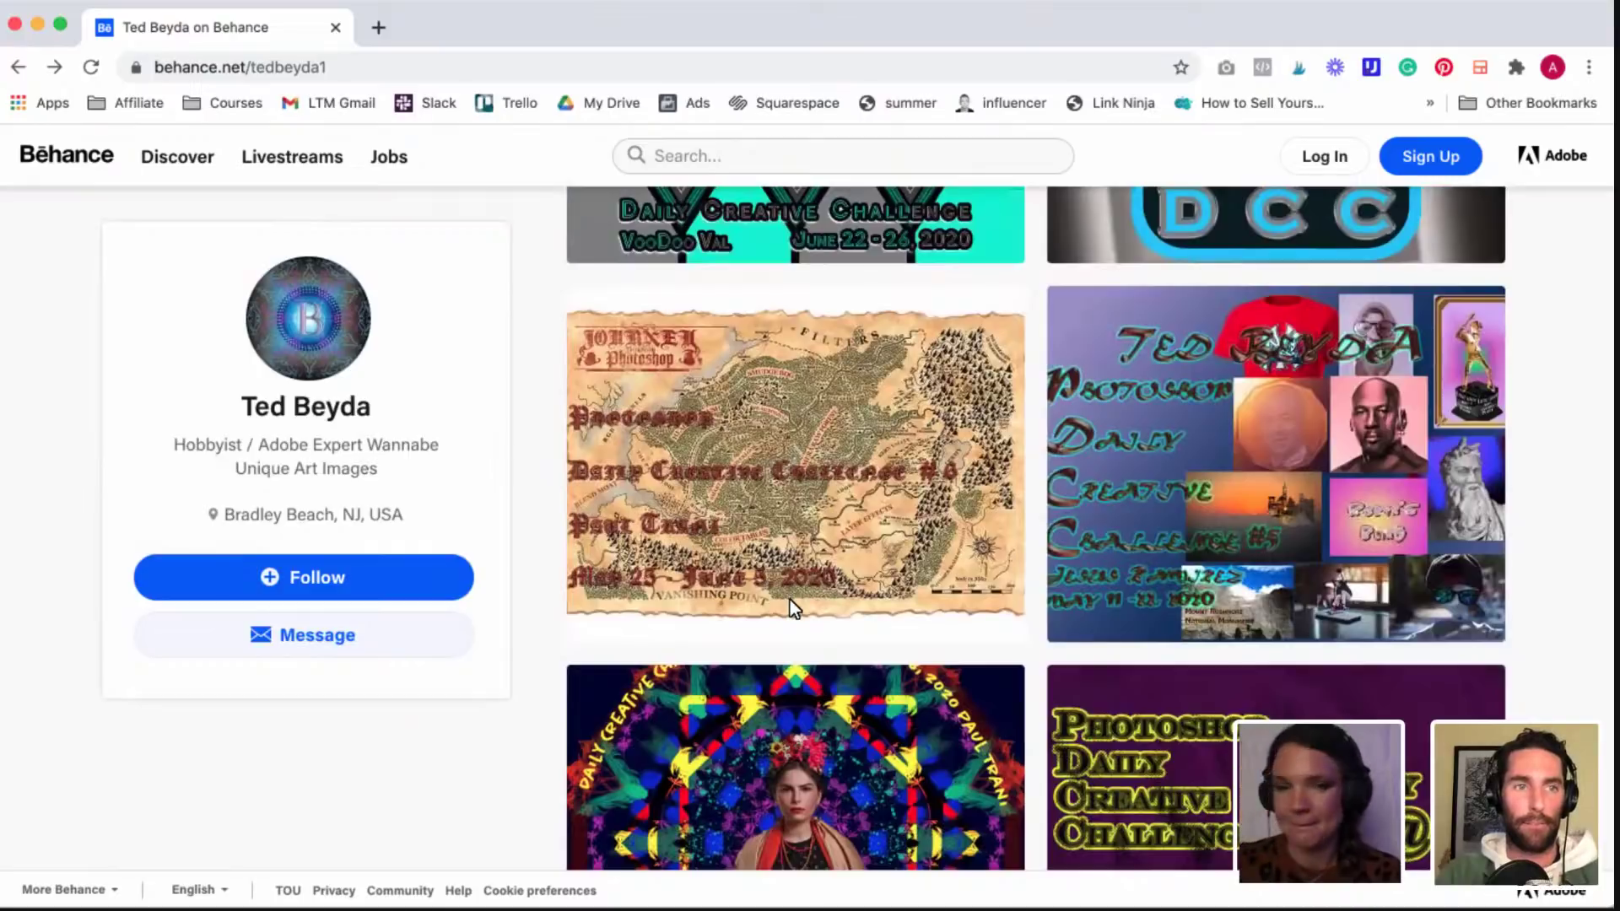
scroll(790, 600, down, 8)
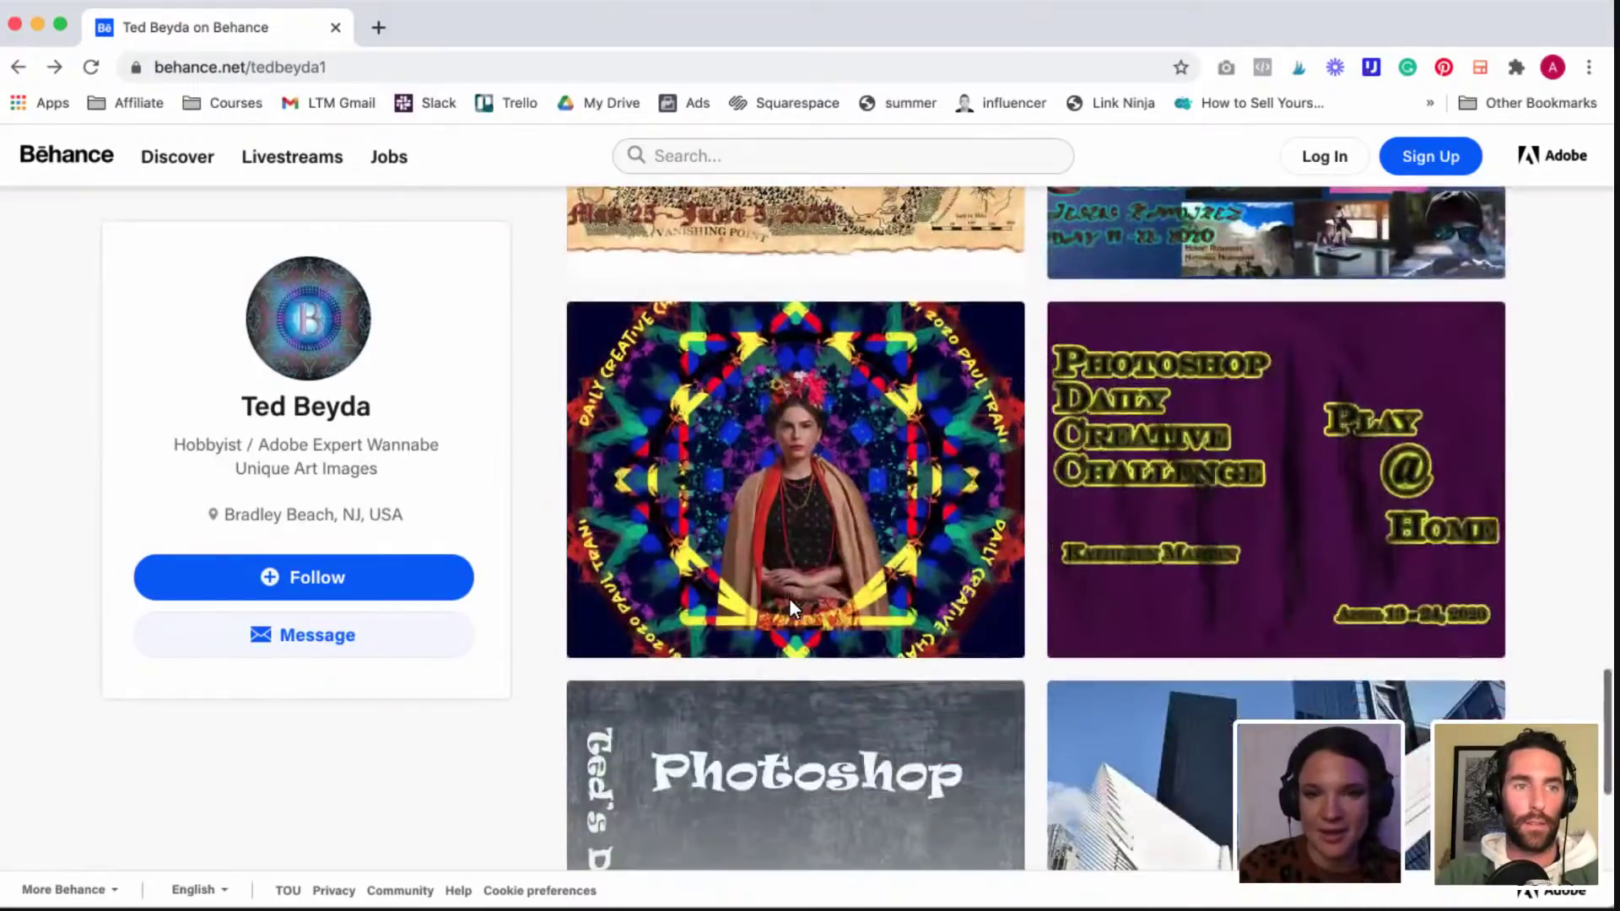
Step: Open the Ps DCC 4 April 27 - May 8, 2020 project and examine its kaleidoscope artwork, intro day images and selfie edit
click(788, 509)
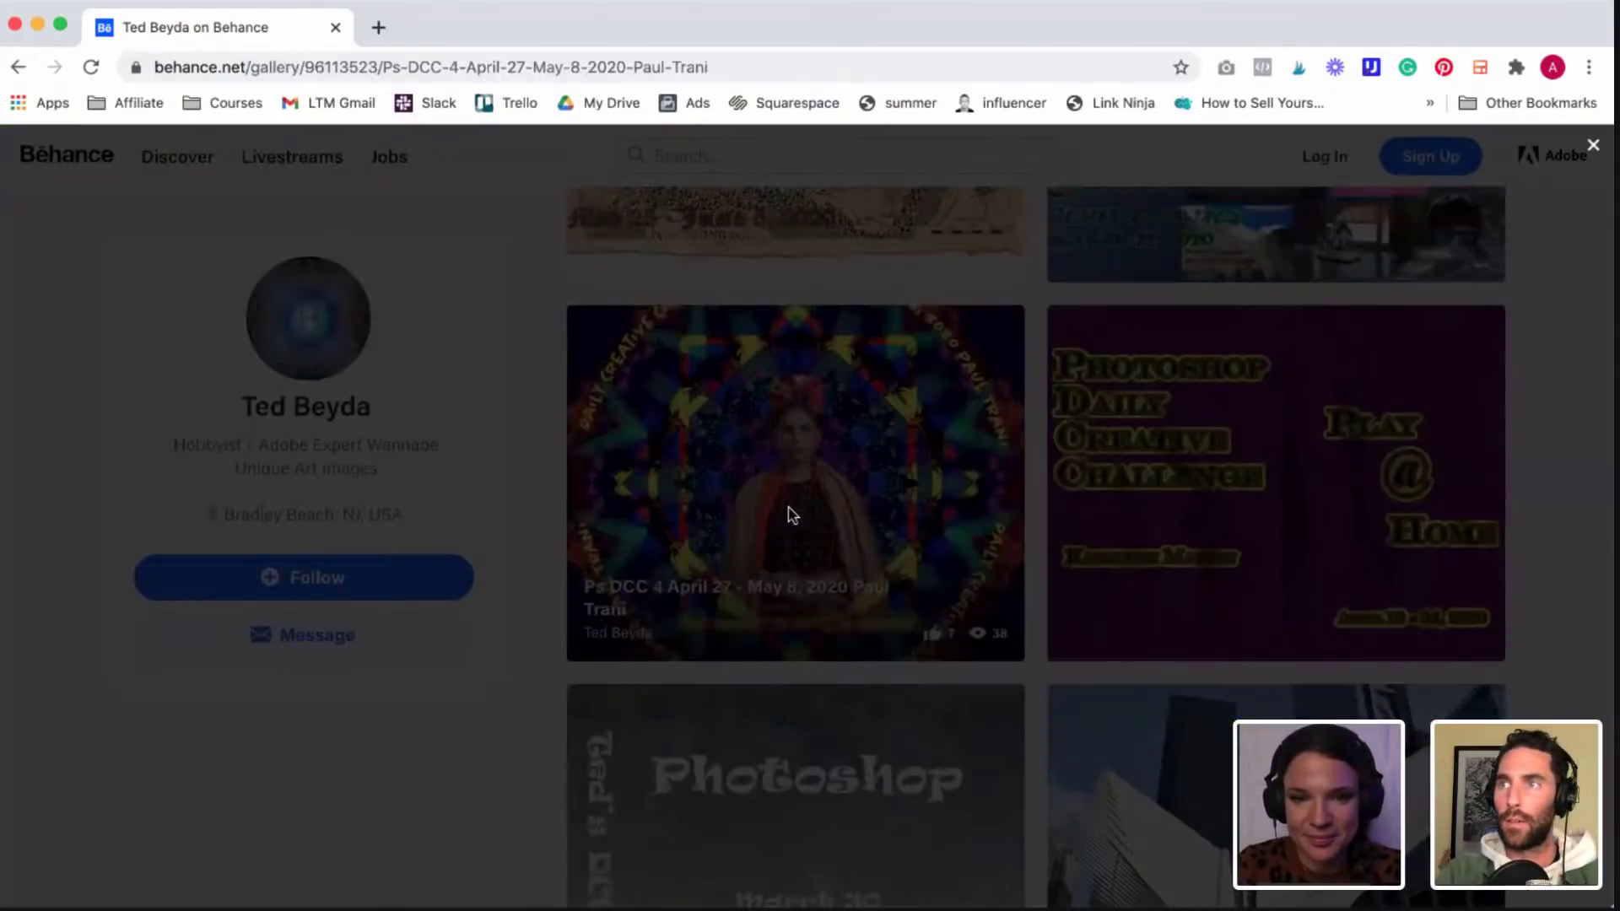
scroll(792, 513, down, 3)
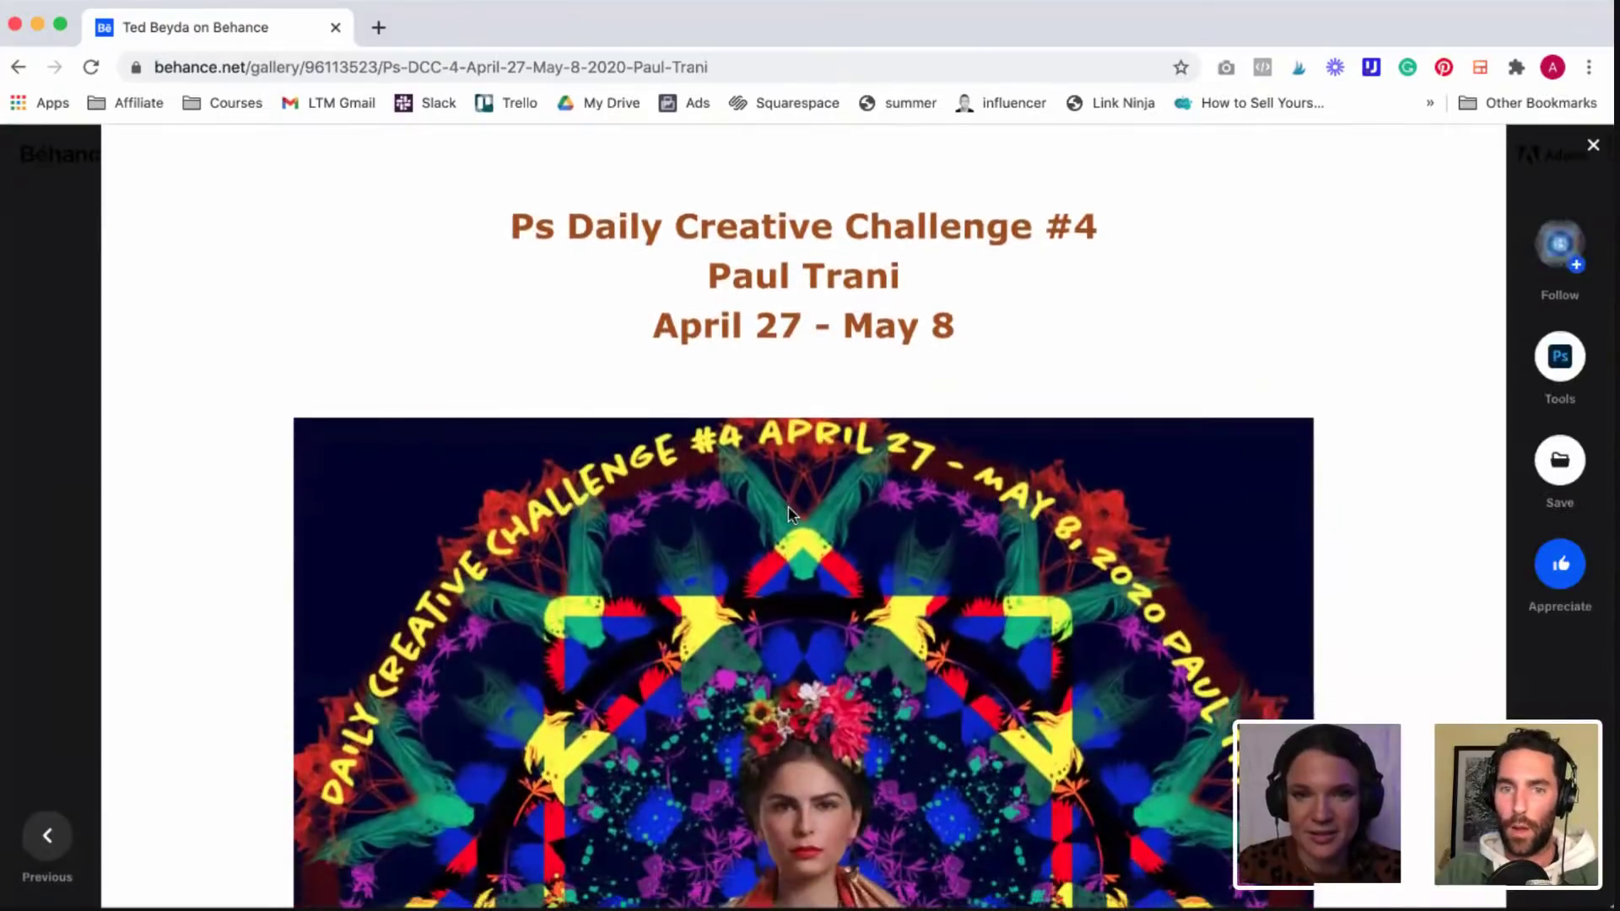
scroll(791, 511, down, 3)
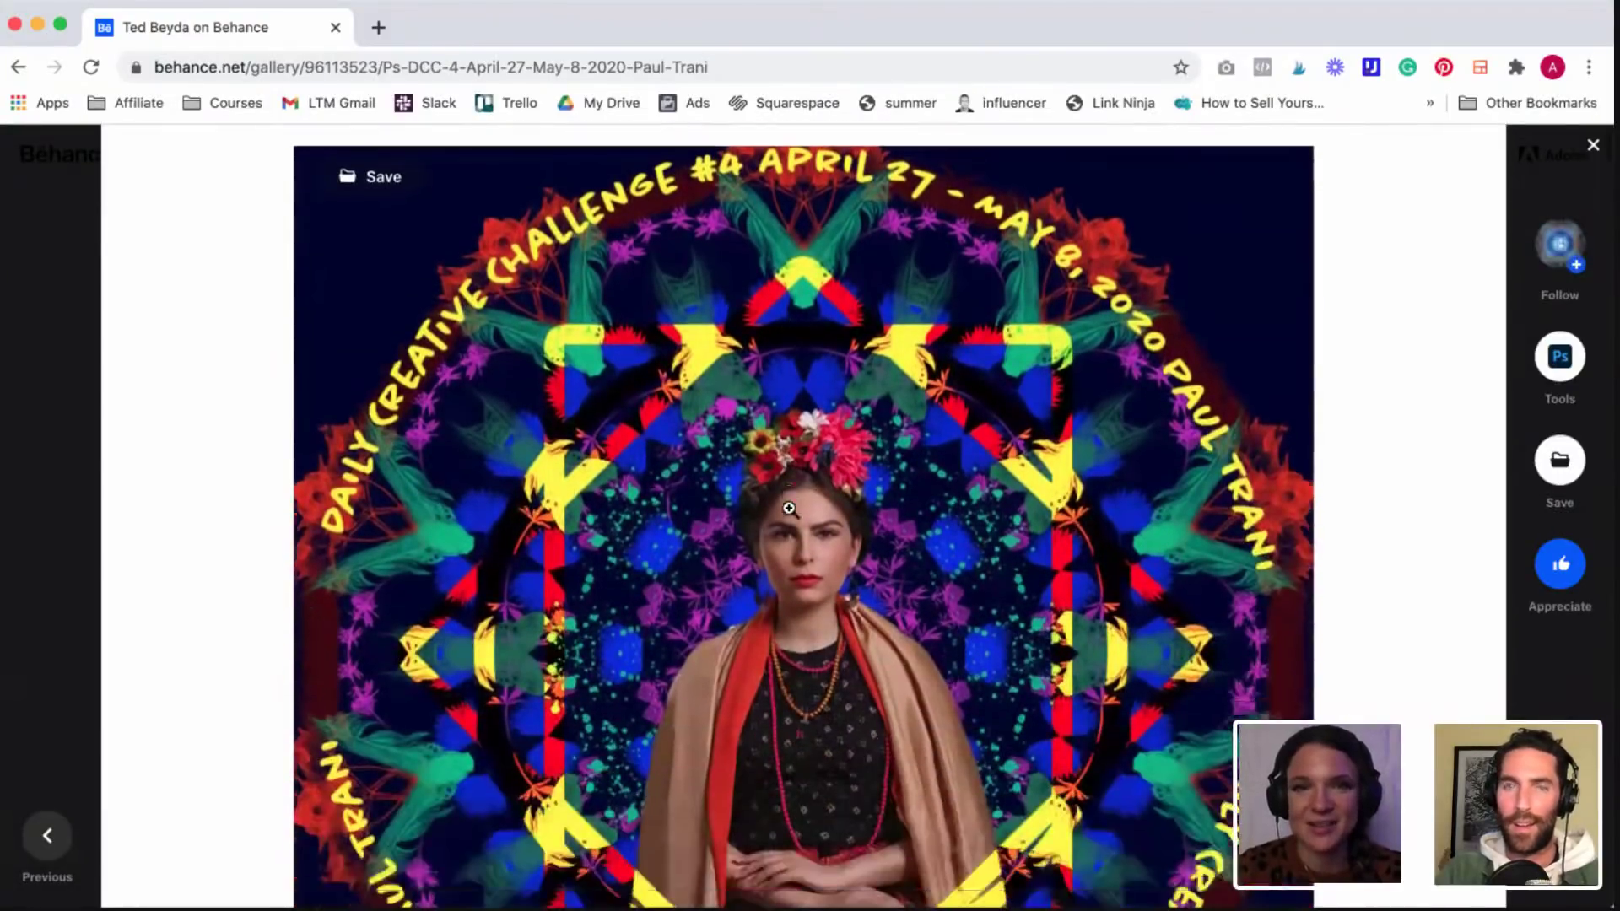
scroll(789, 510, up, 1)
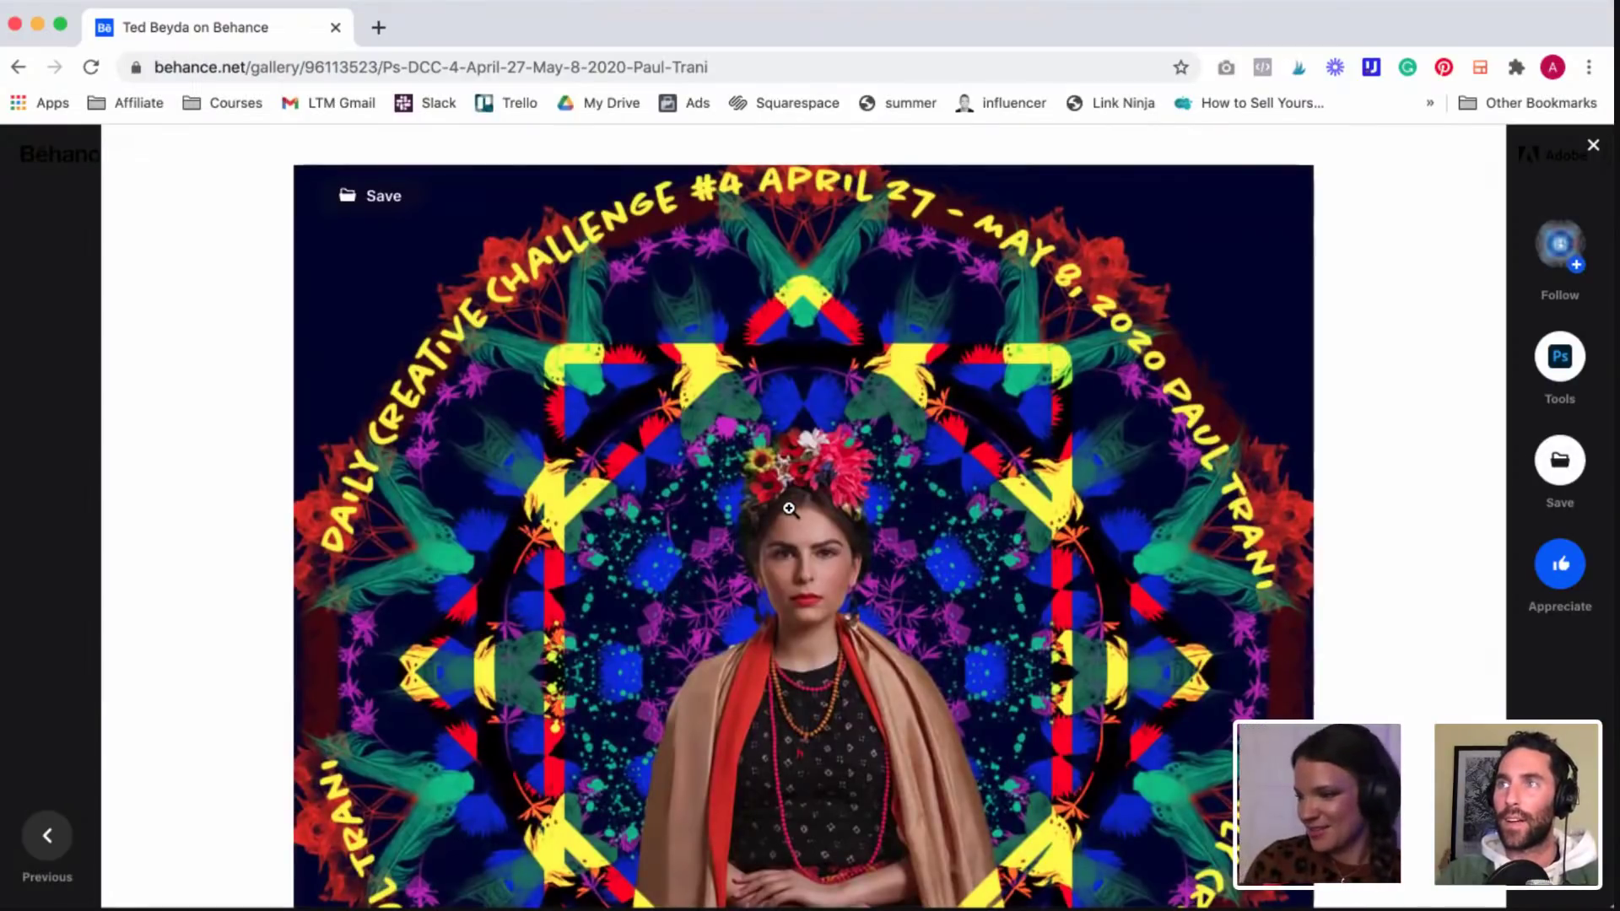
scroll(789, 509, down, 4)
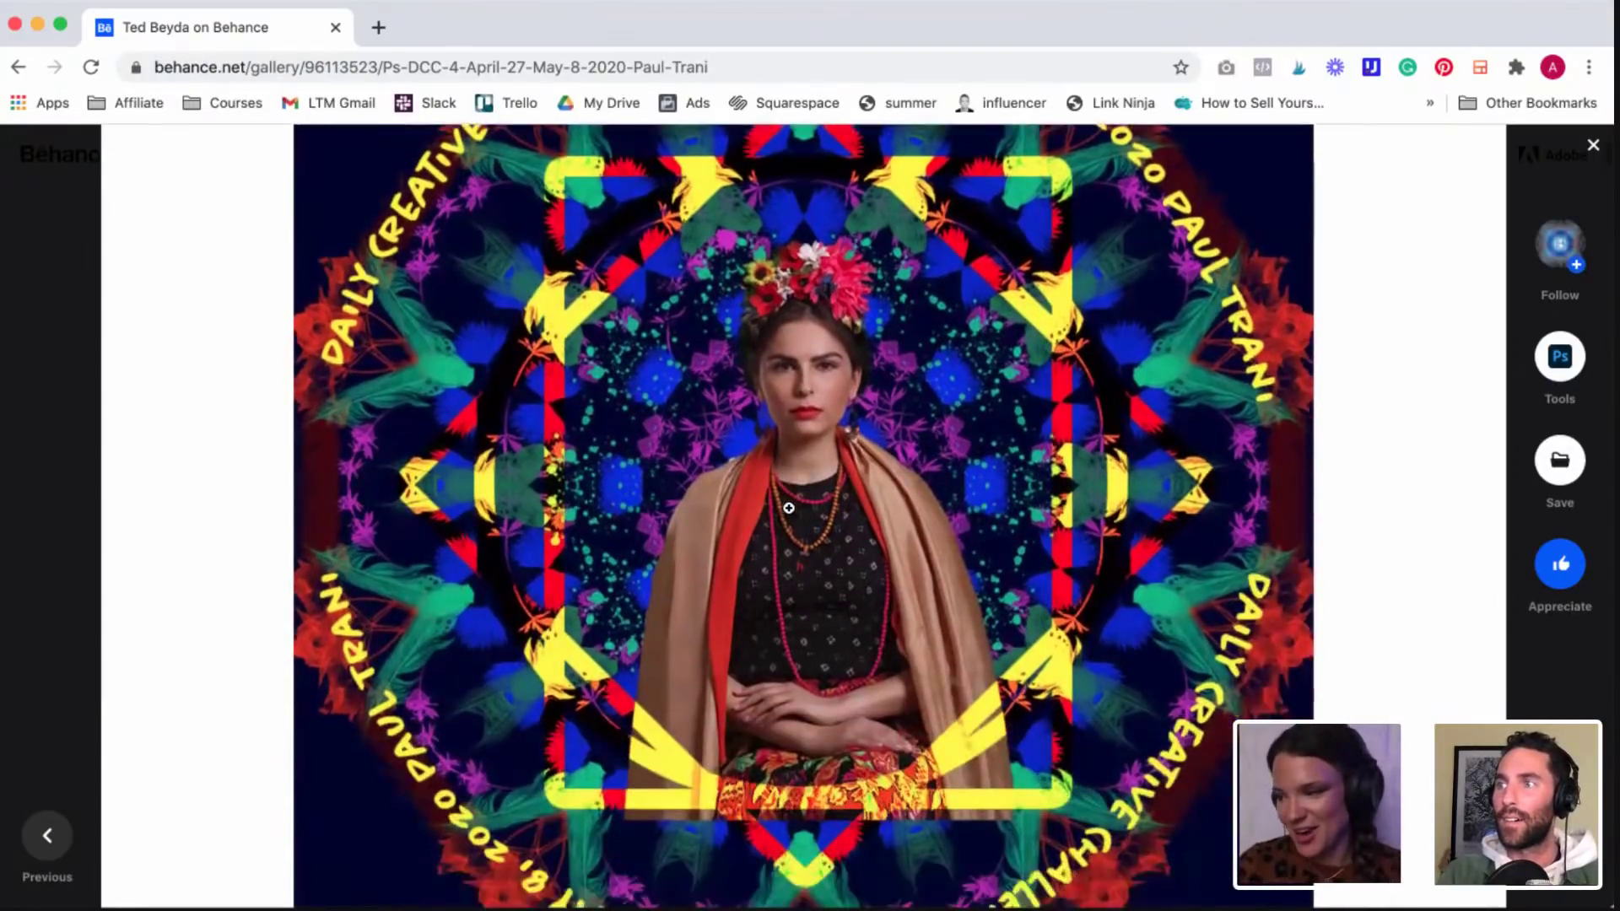
scroll(789, 508, down, 5)
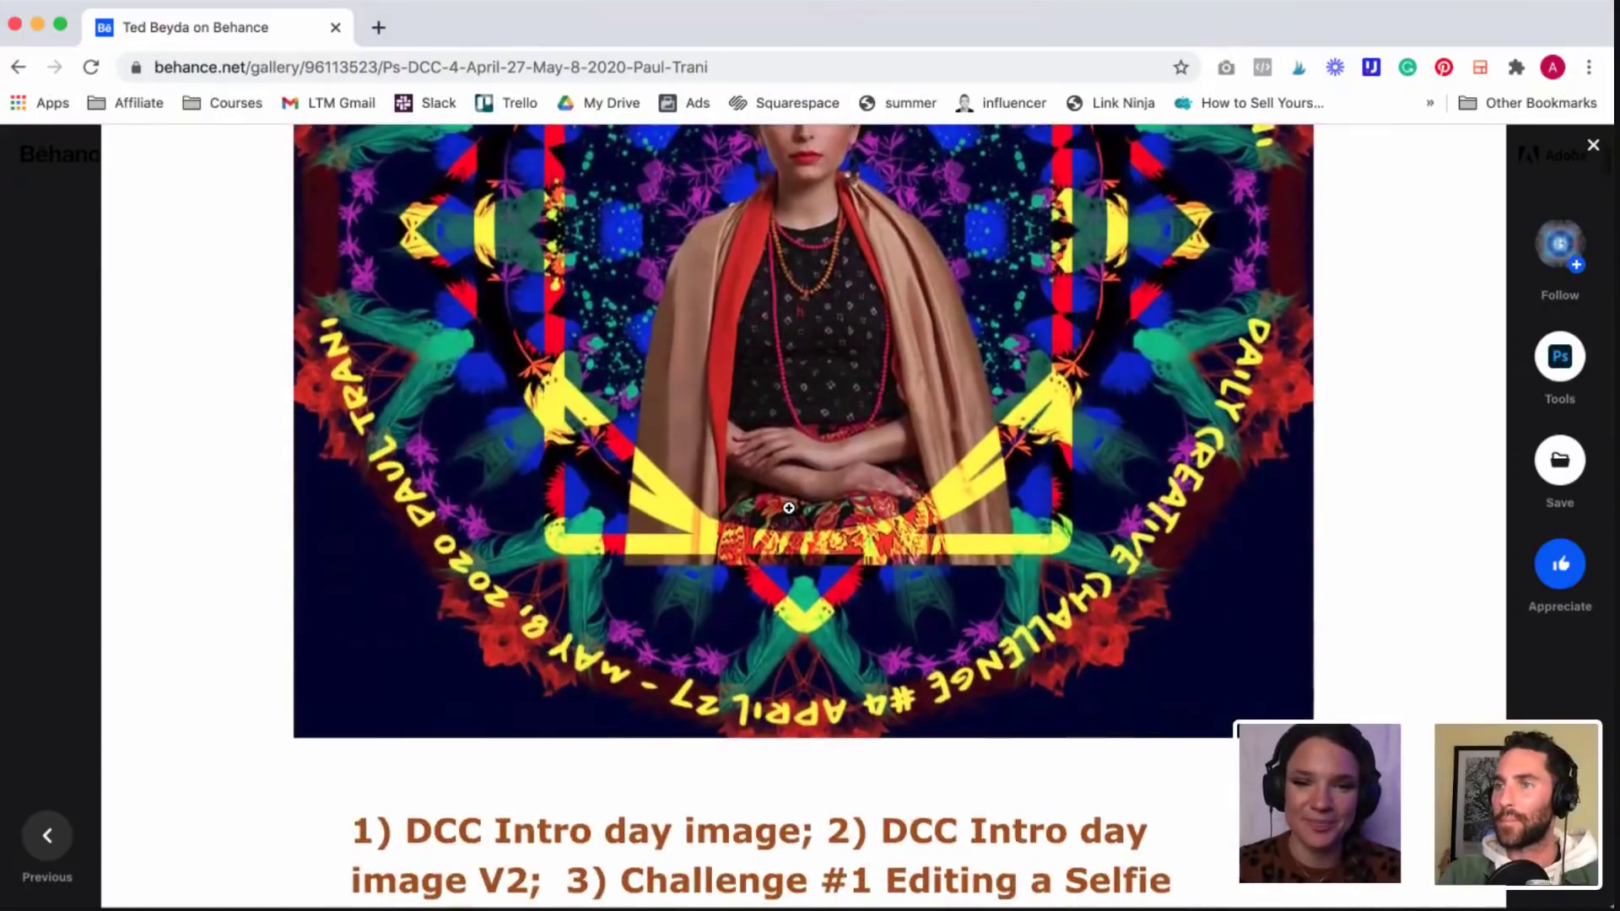
scroll(789, 508, down, 6)
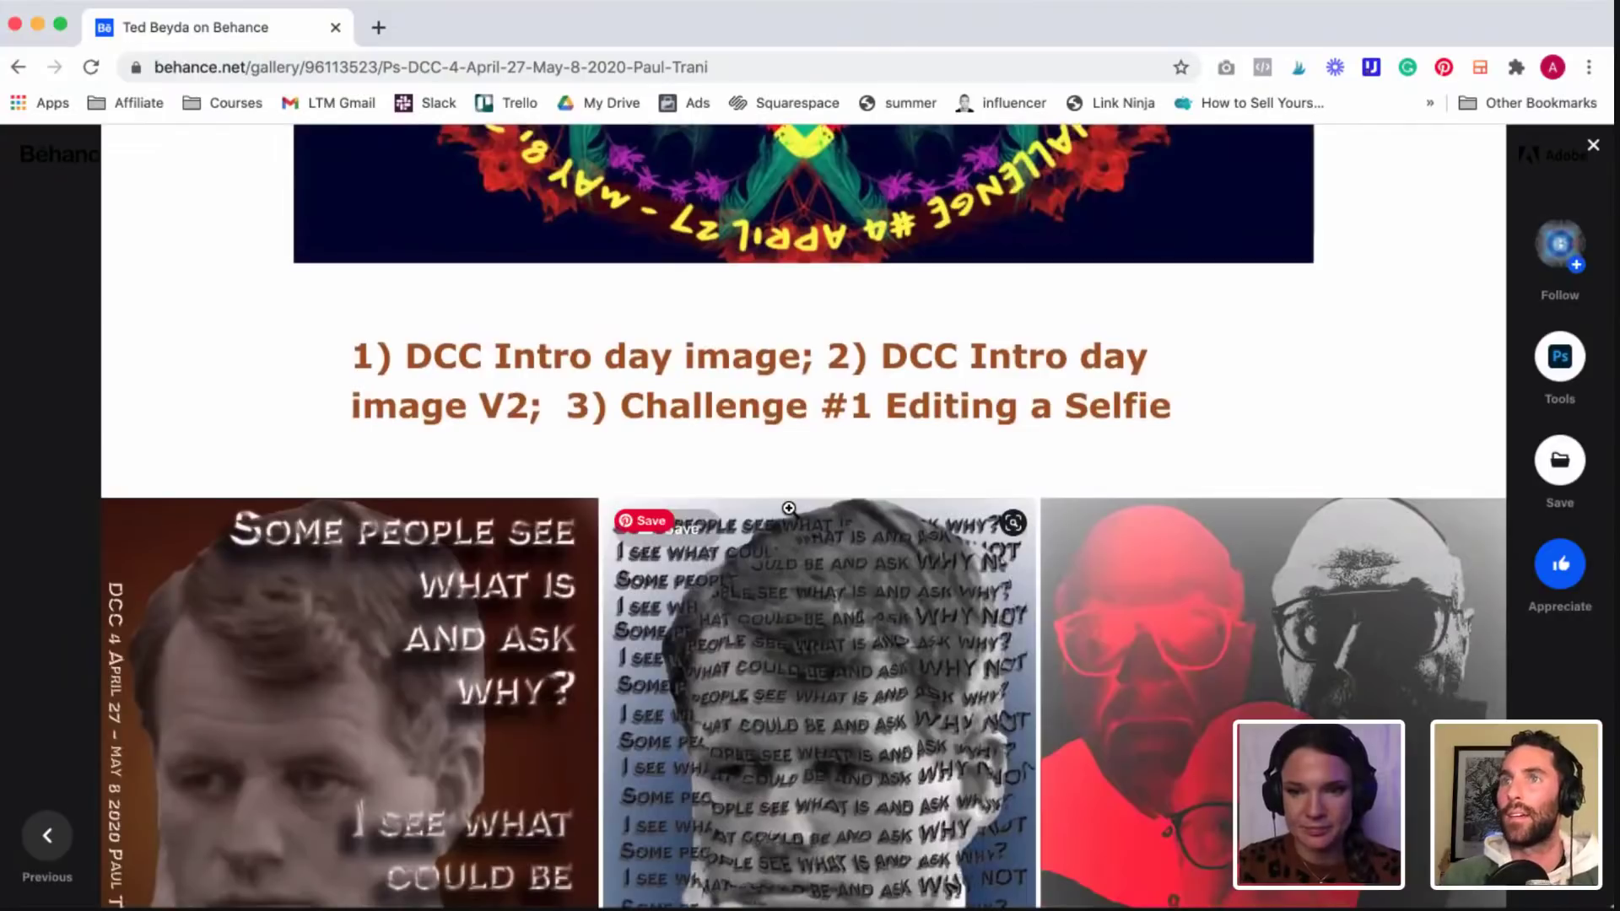
scroll(789, 509, down, 3)
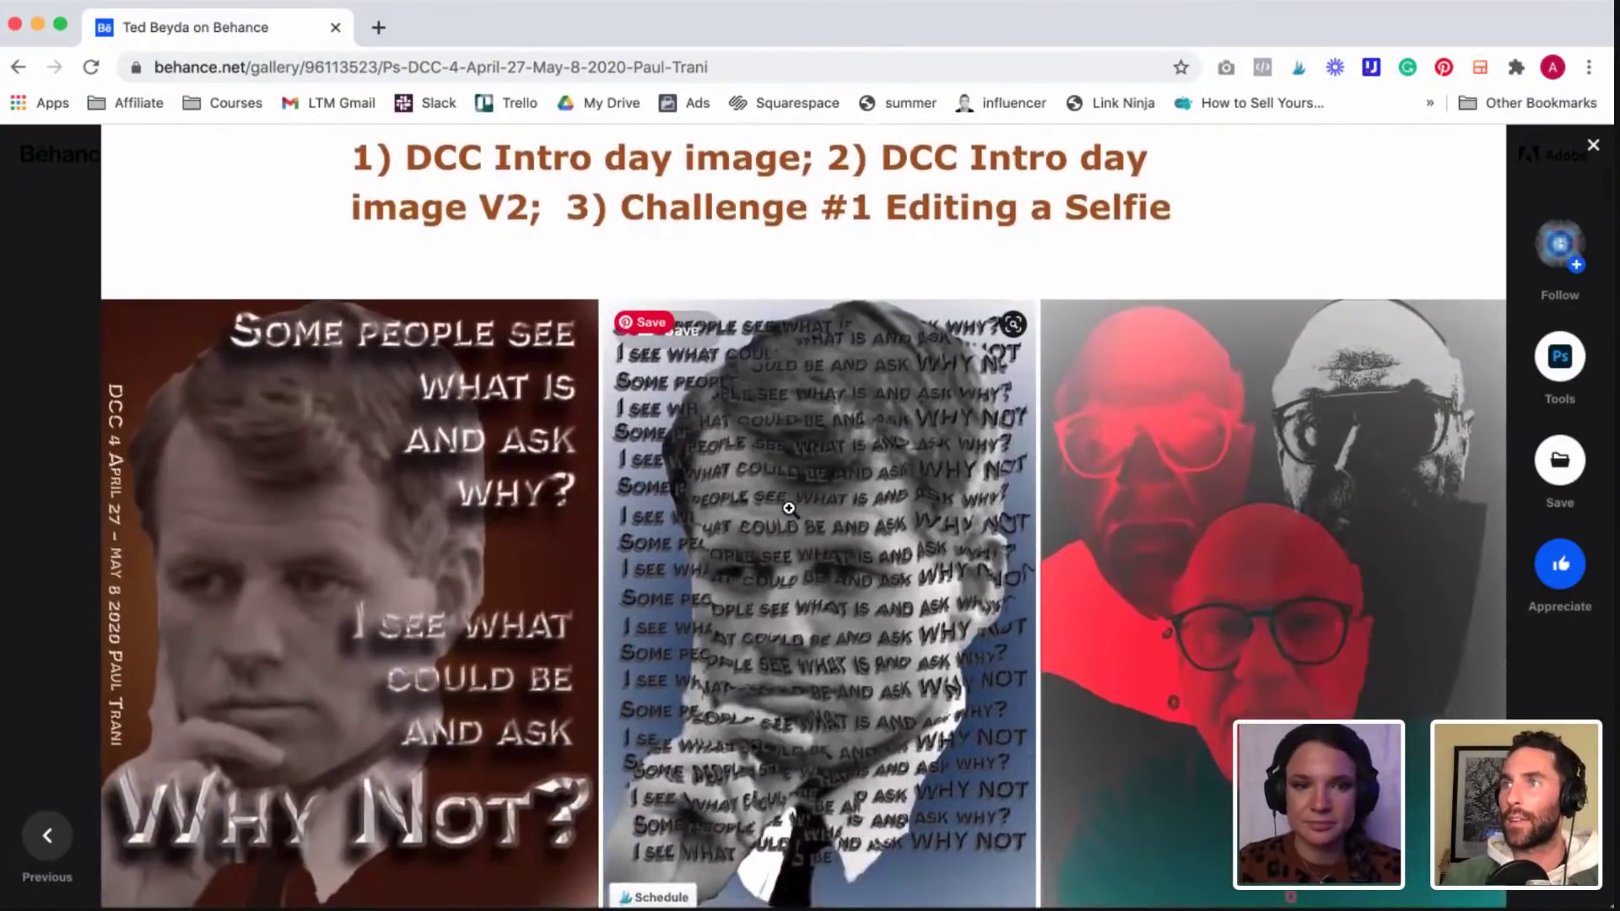
scroll(789, 508, down, 3)
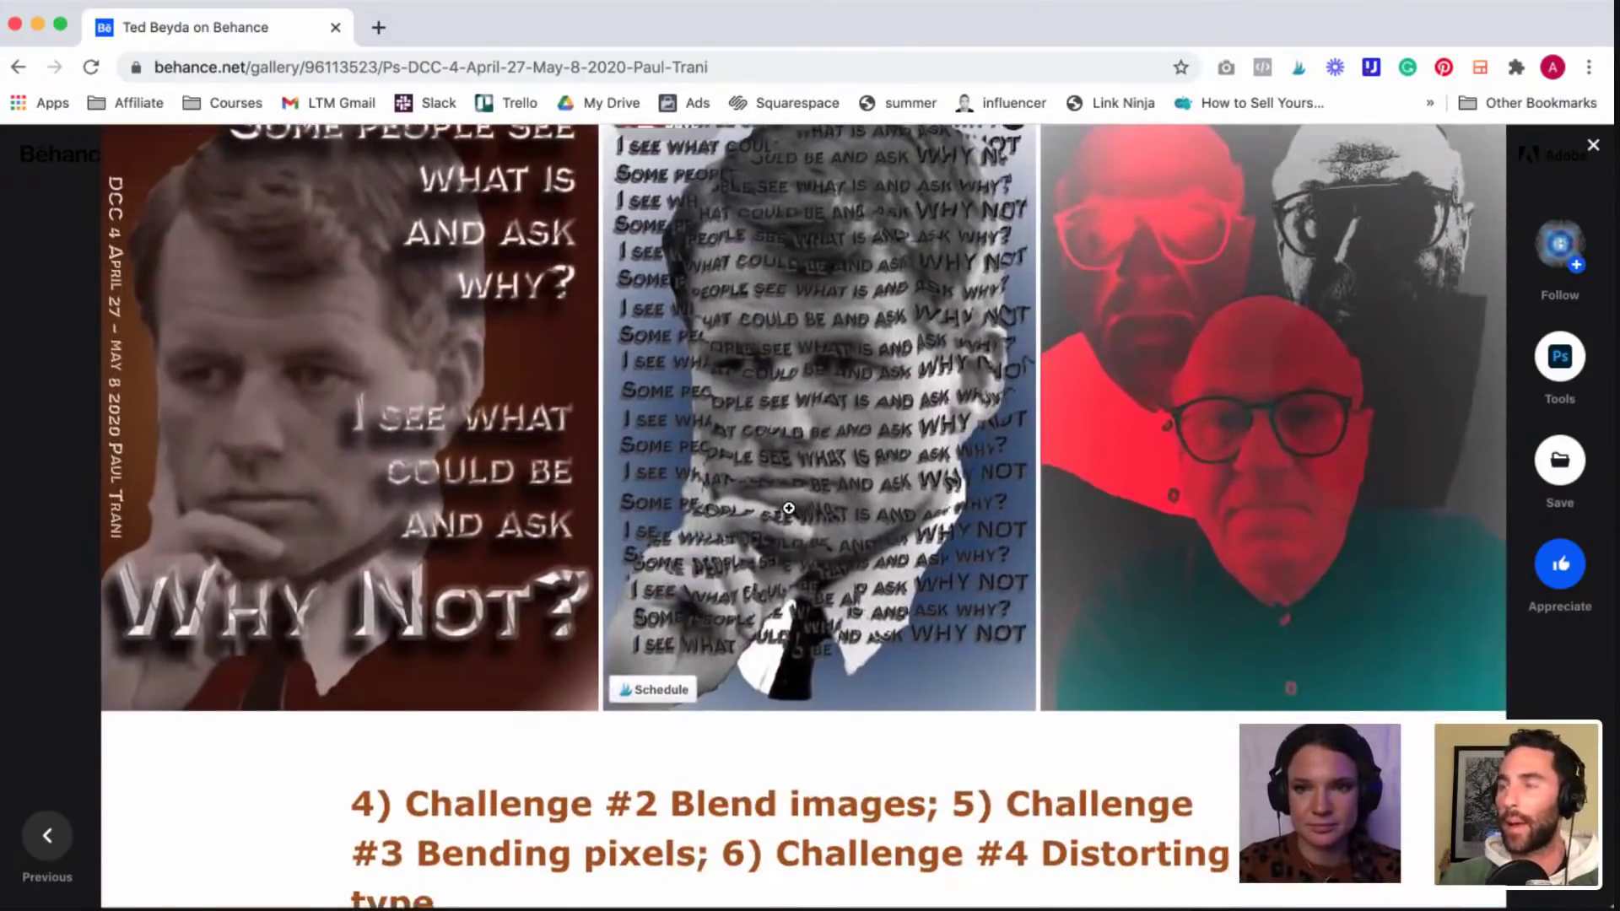
Step: Examine the DCC 4 project's challenge images, from blended images and distorted type to glitch effect, symmetrical design and playing with fire
scroll(789, 508, down, 4)
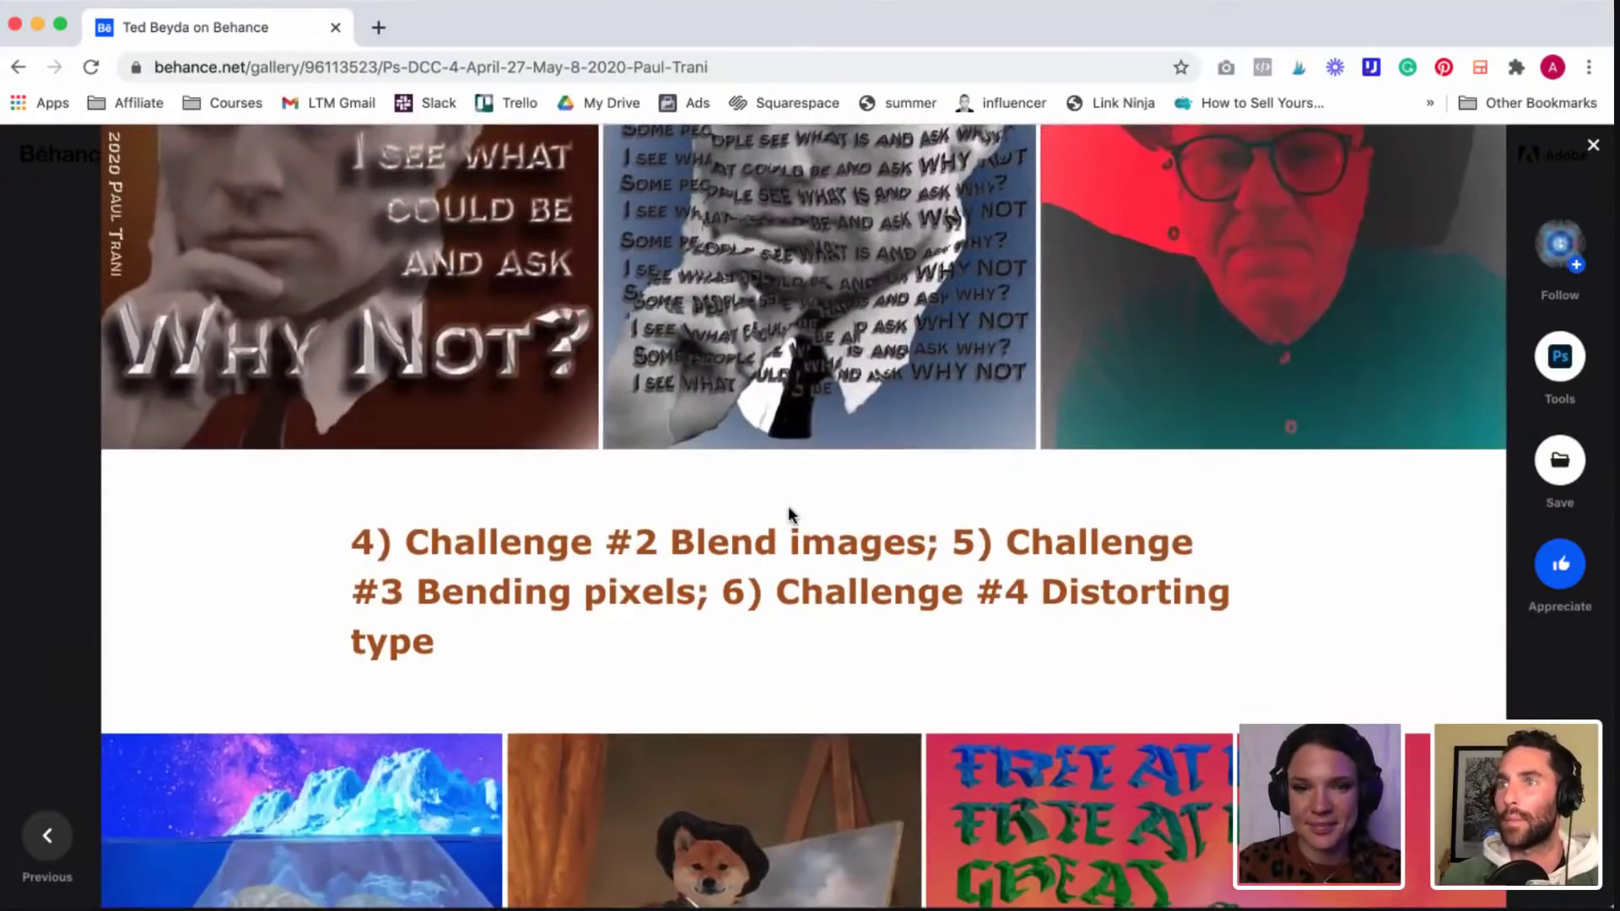
scroll(789, 513, down, 4)
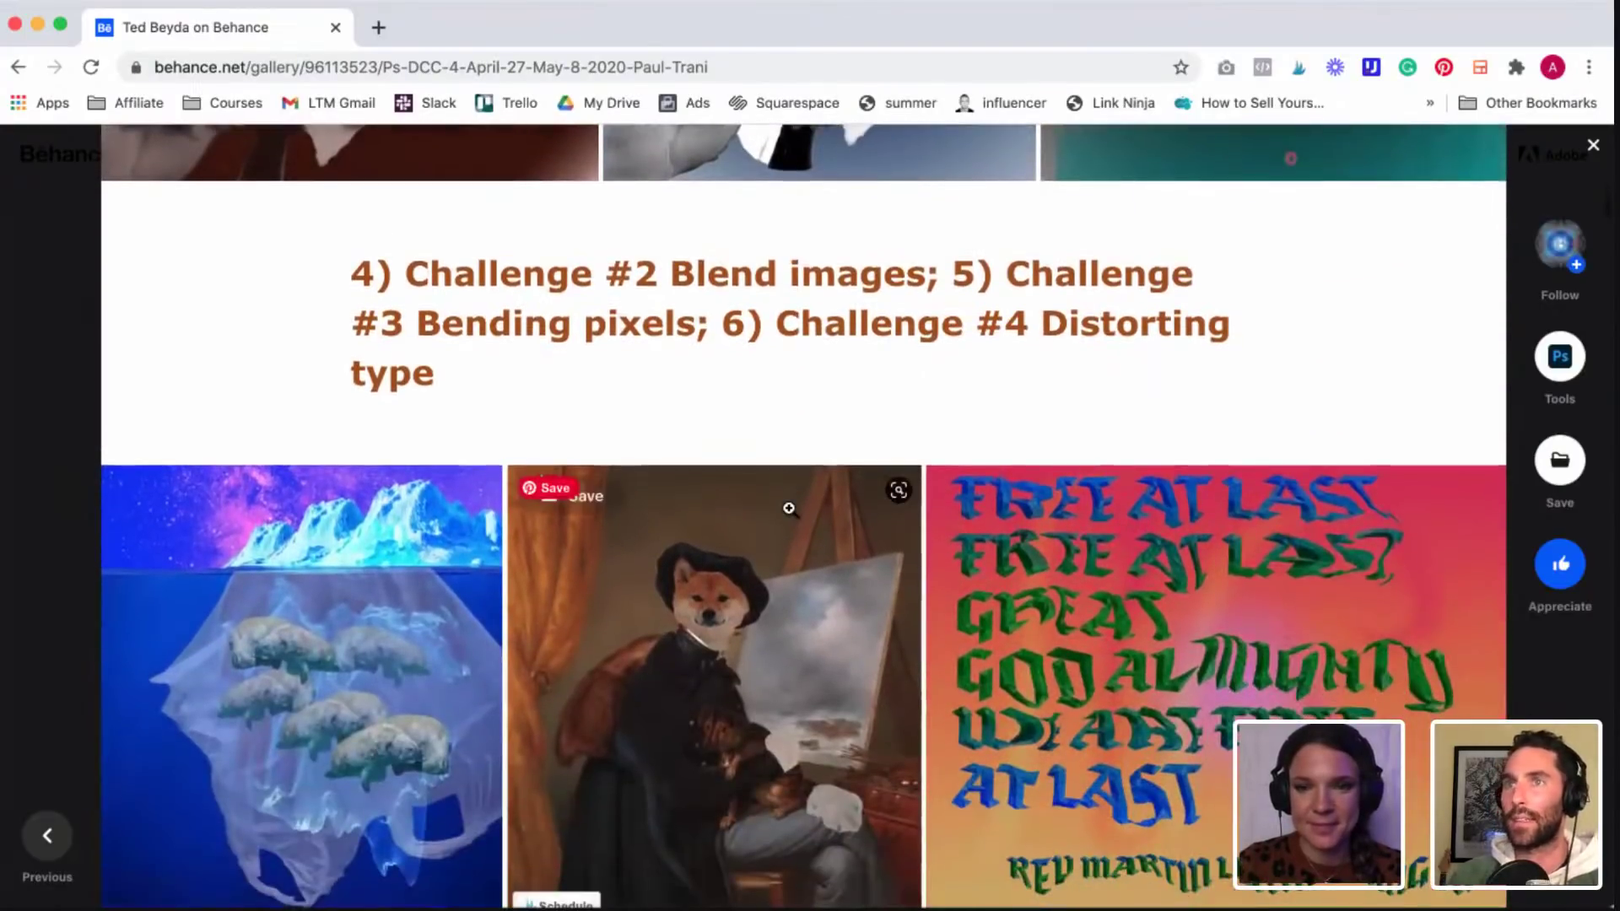
scroll(789, 508, down, 4)
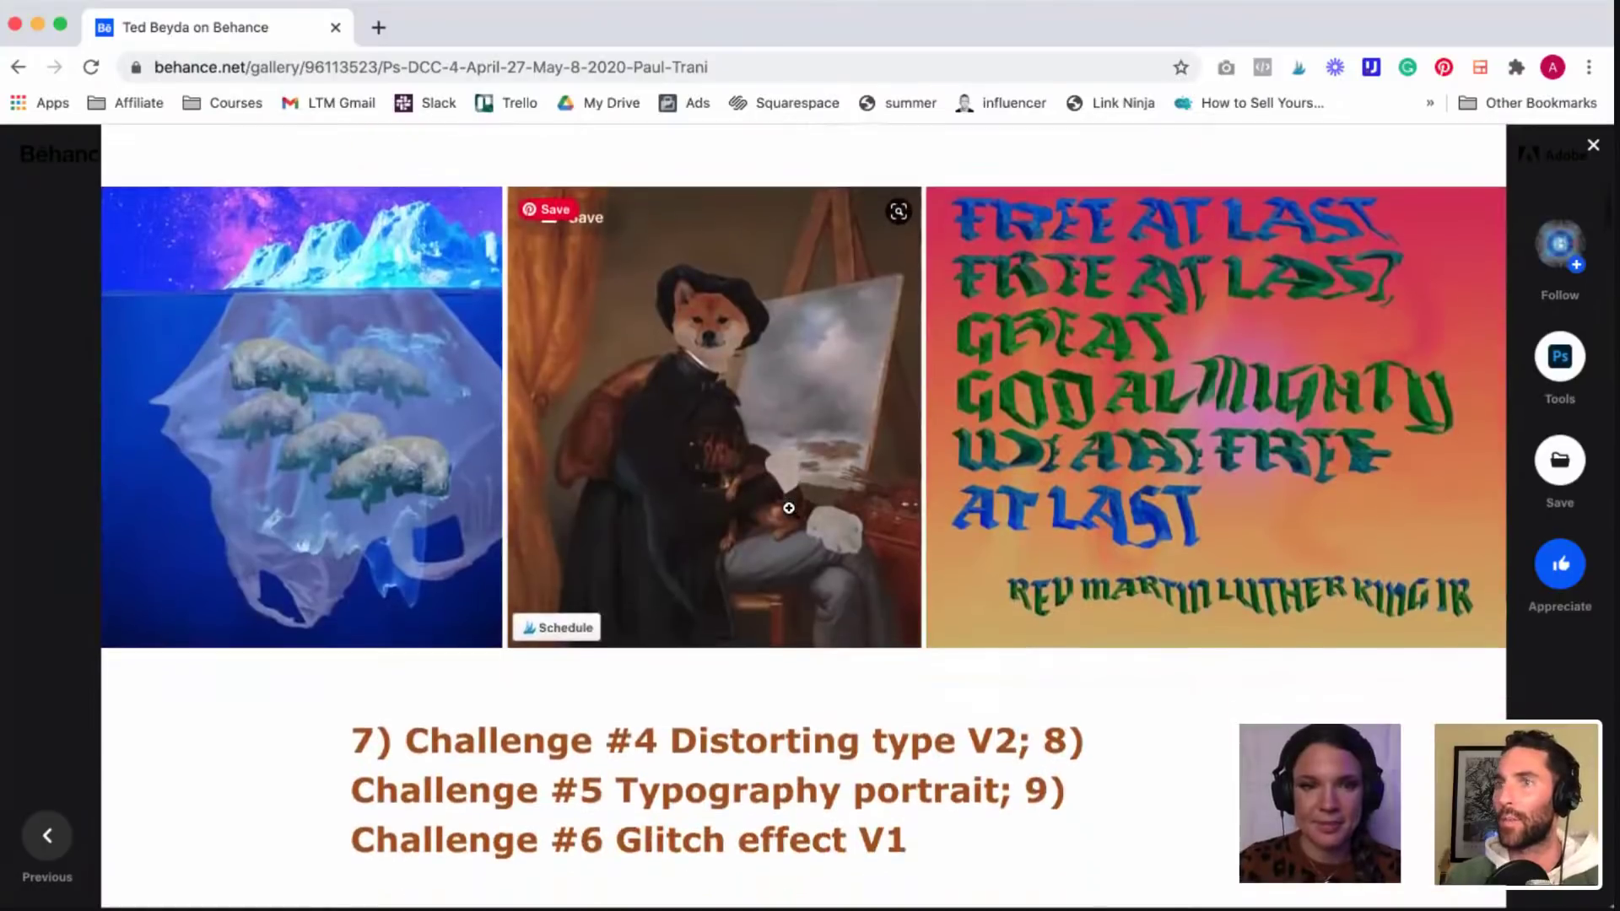
scroll(789, 508, down, 6)
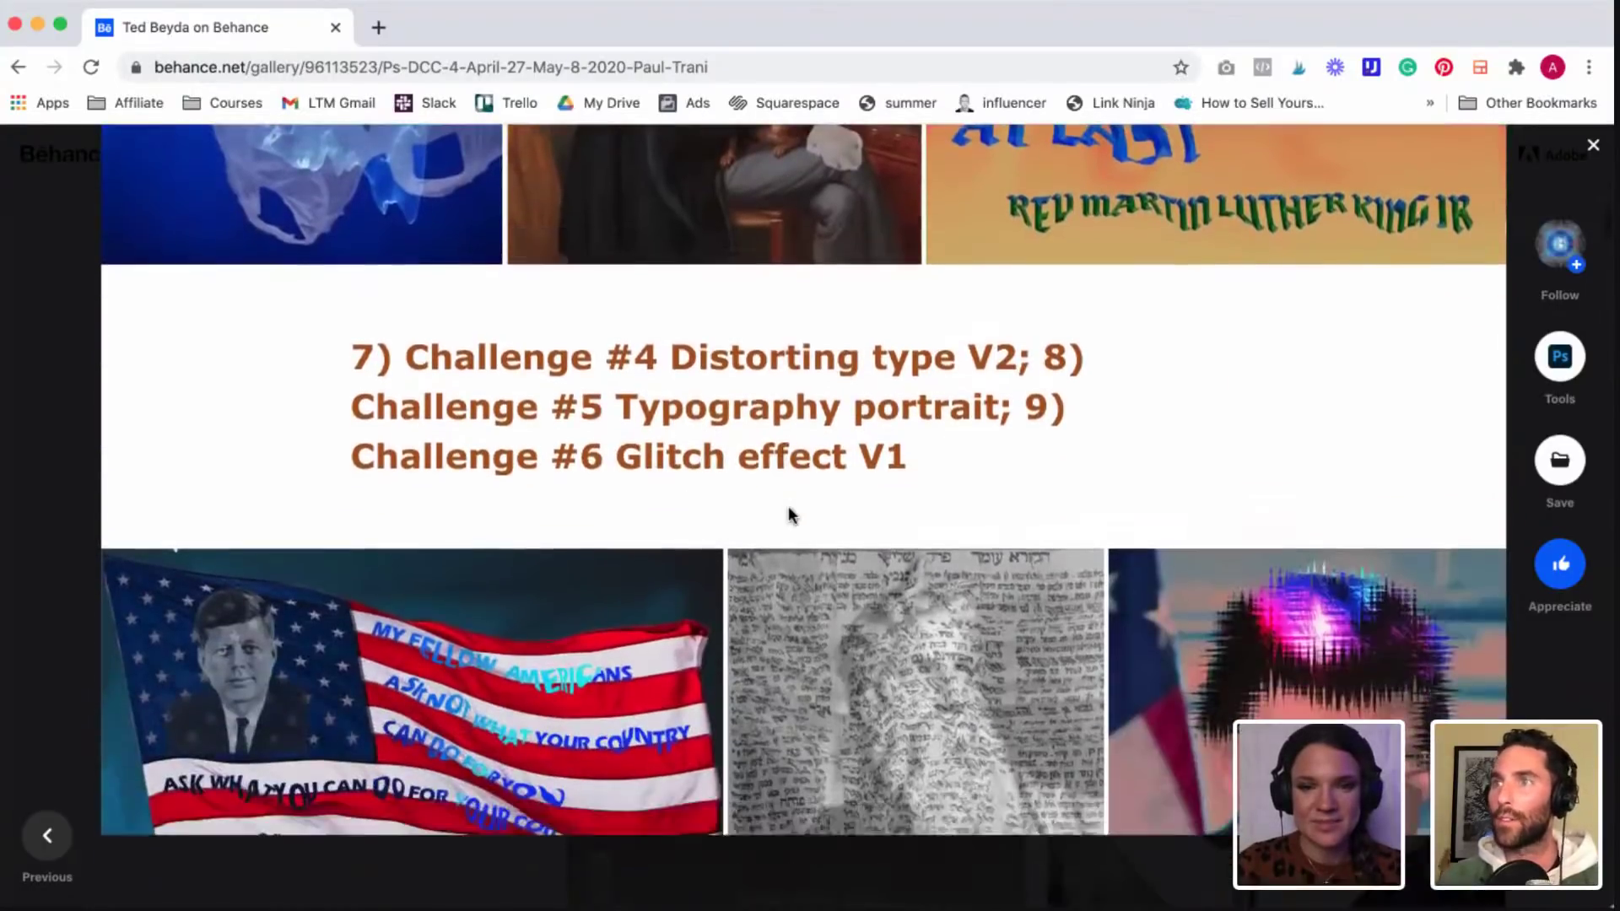
scroll(803, 405, down, 8)
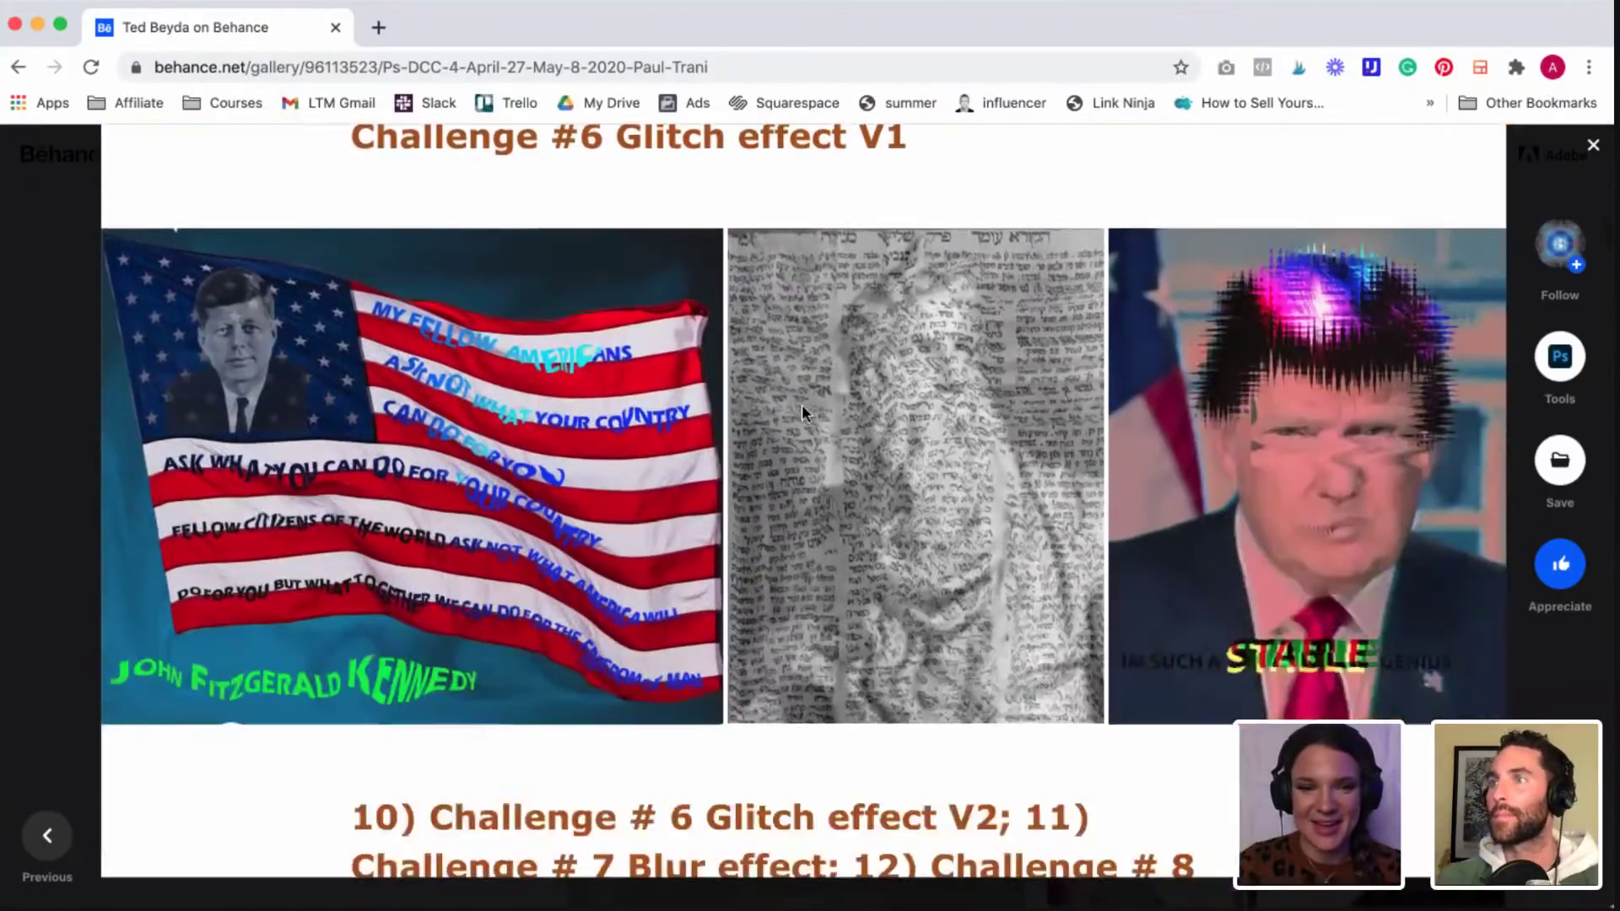
scroll(803, 407, down, 6)
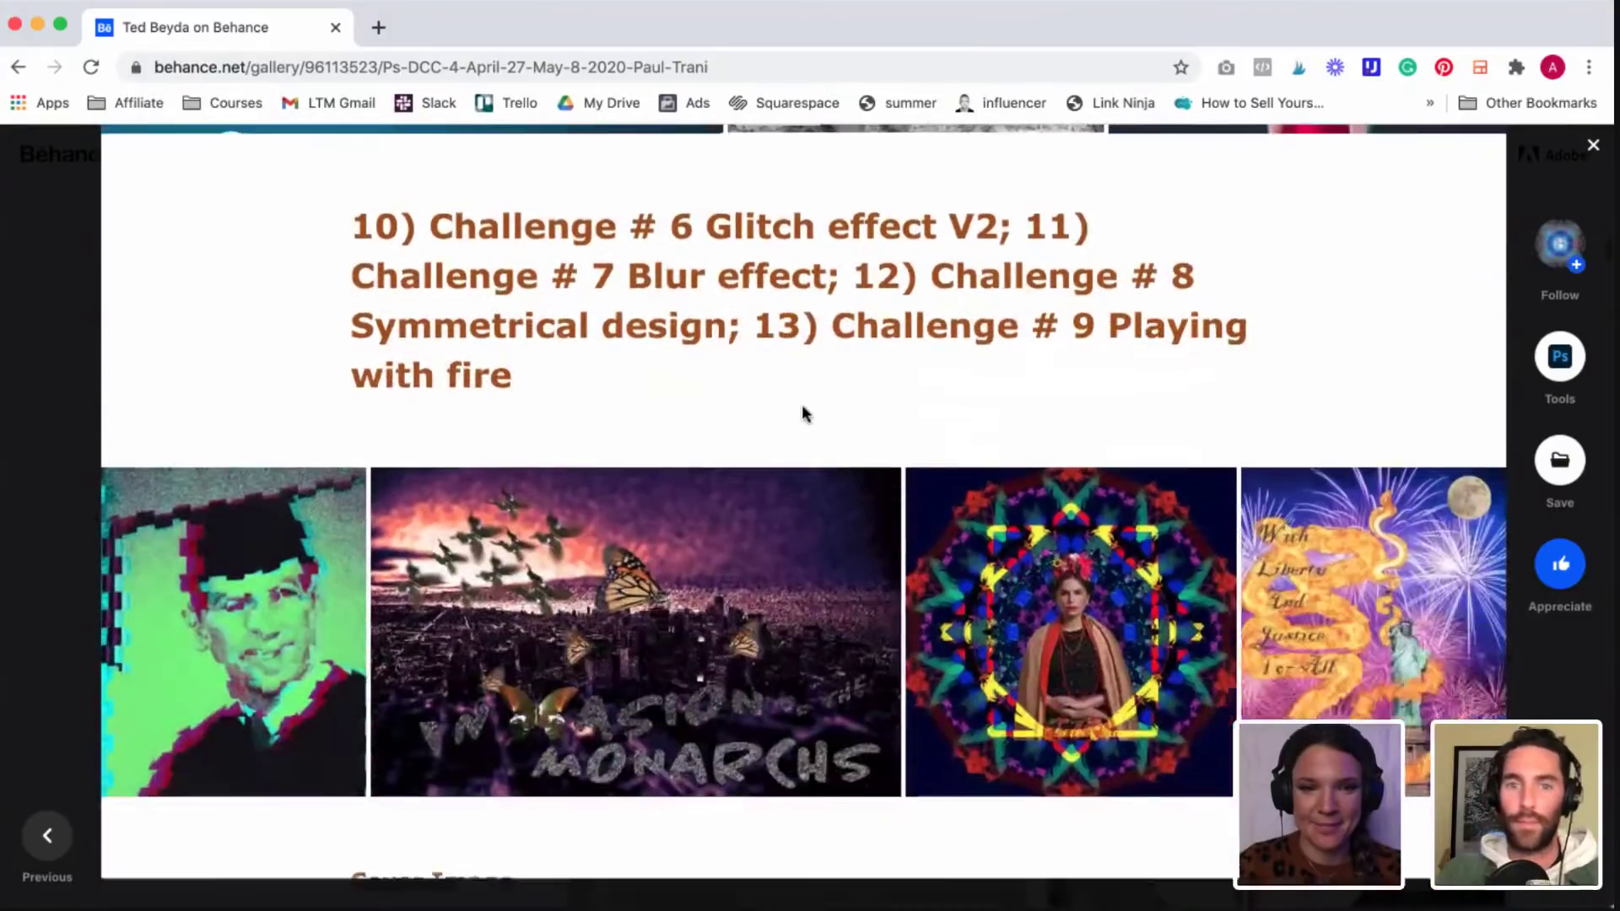
scroll(802, 411, down, 7)
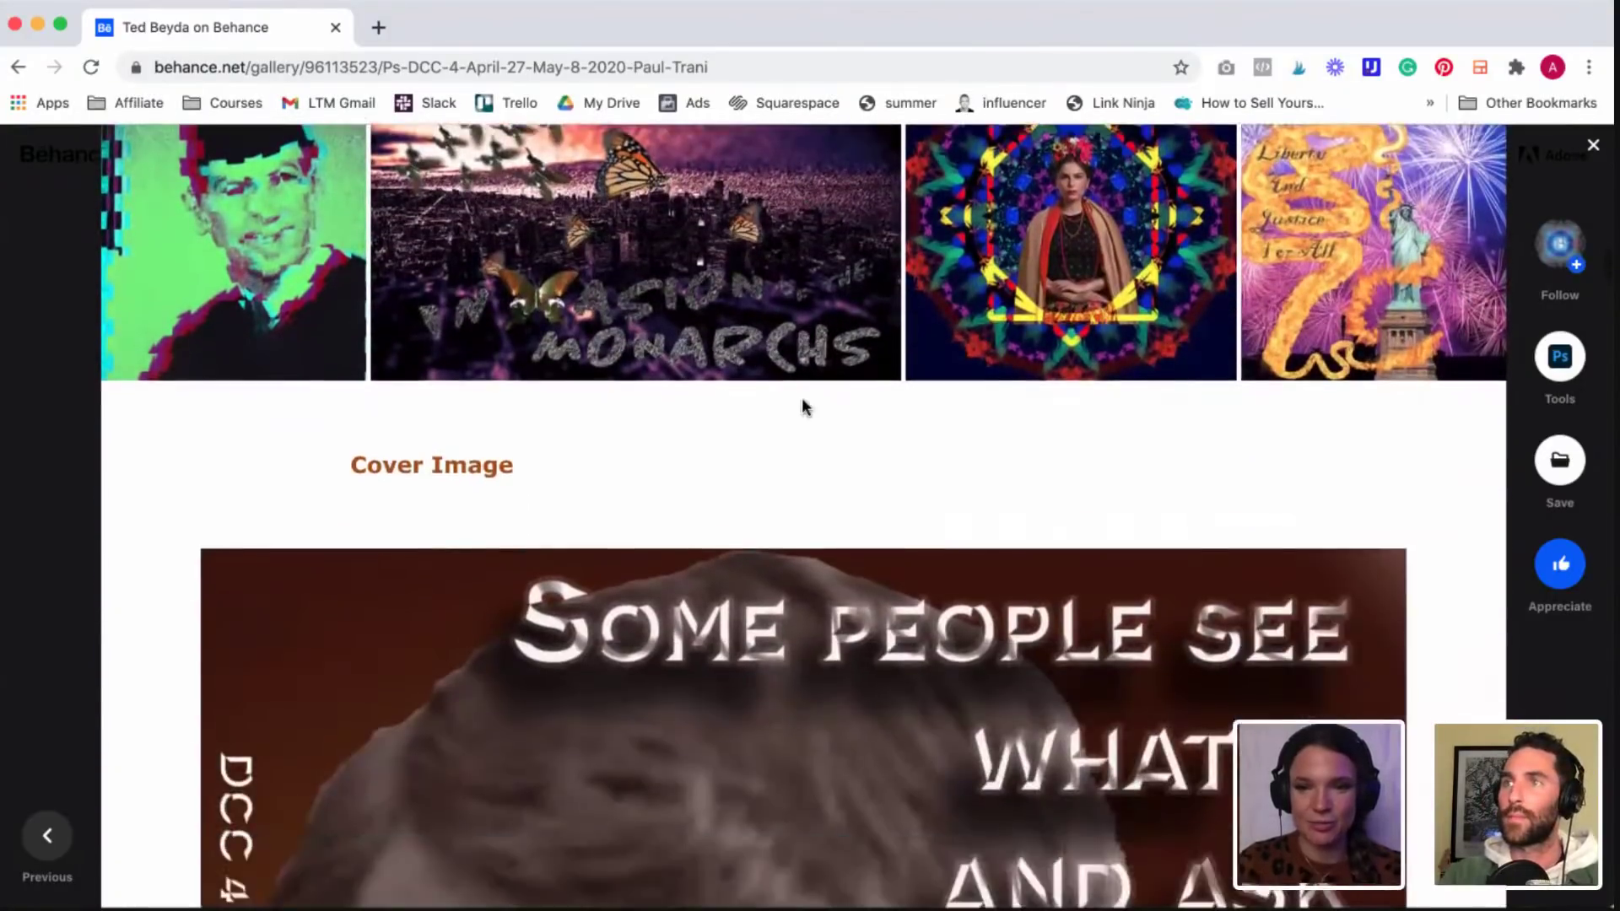
Step: View the enlarged Cover Image and Intro Day Quote Image, and close the DCC 4 project
scroll(801, 409, down, 11)
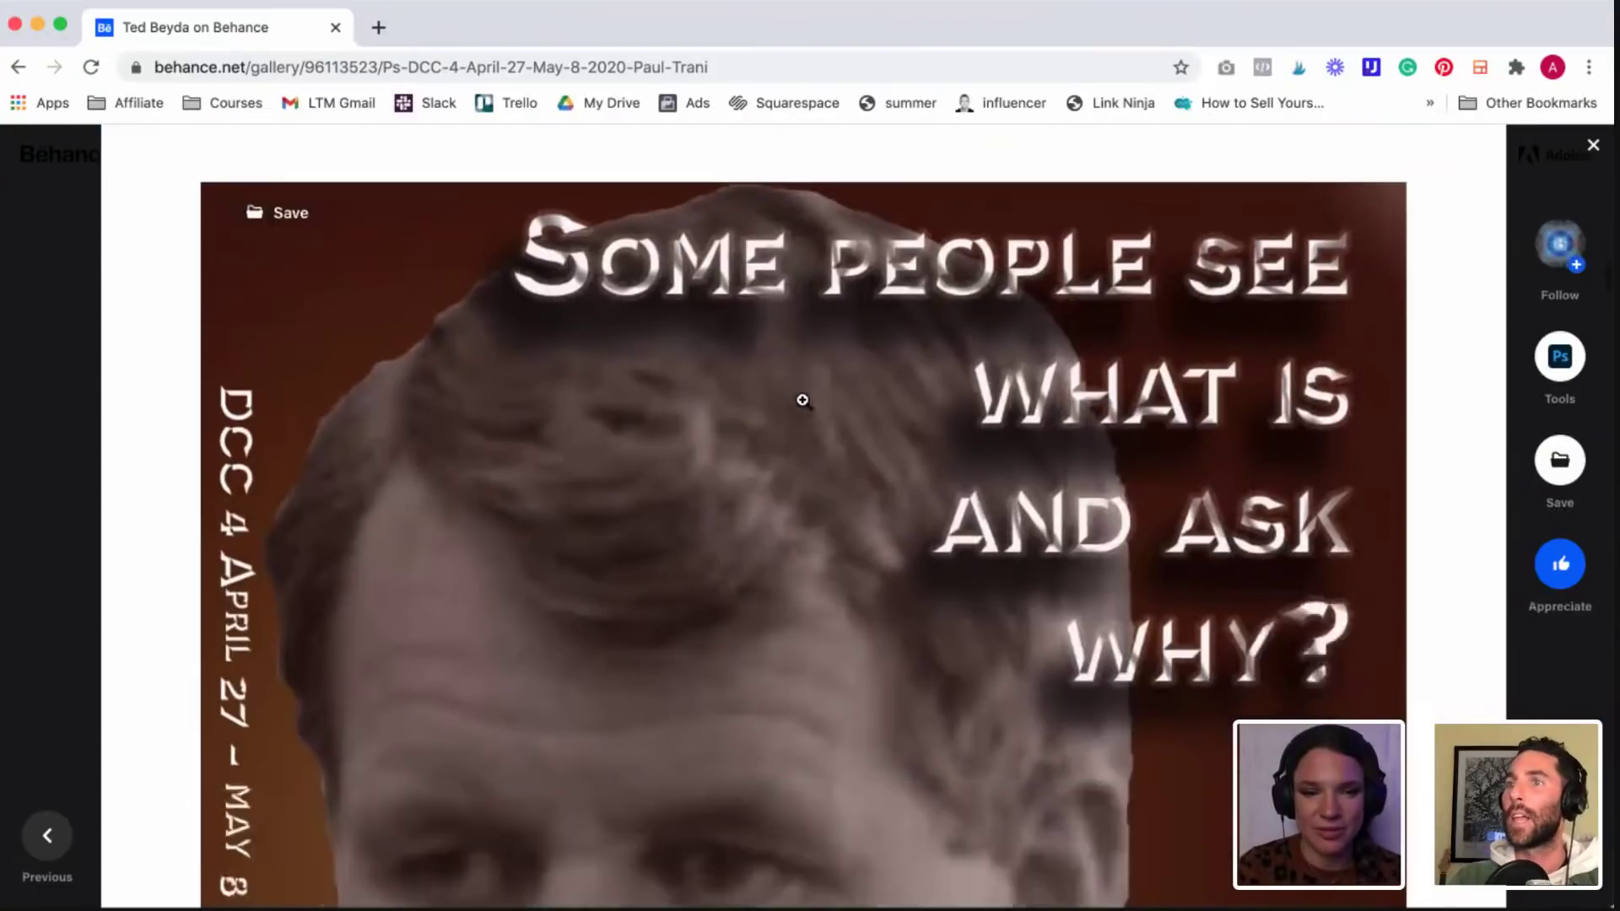
scroll(802, 401, down, 8)
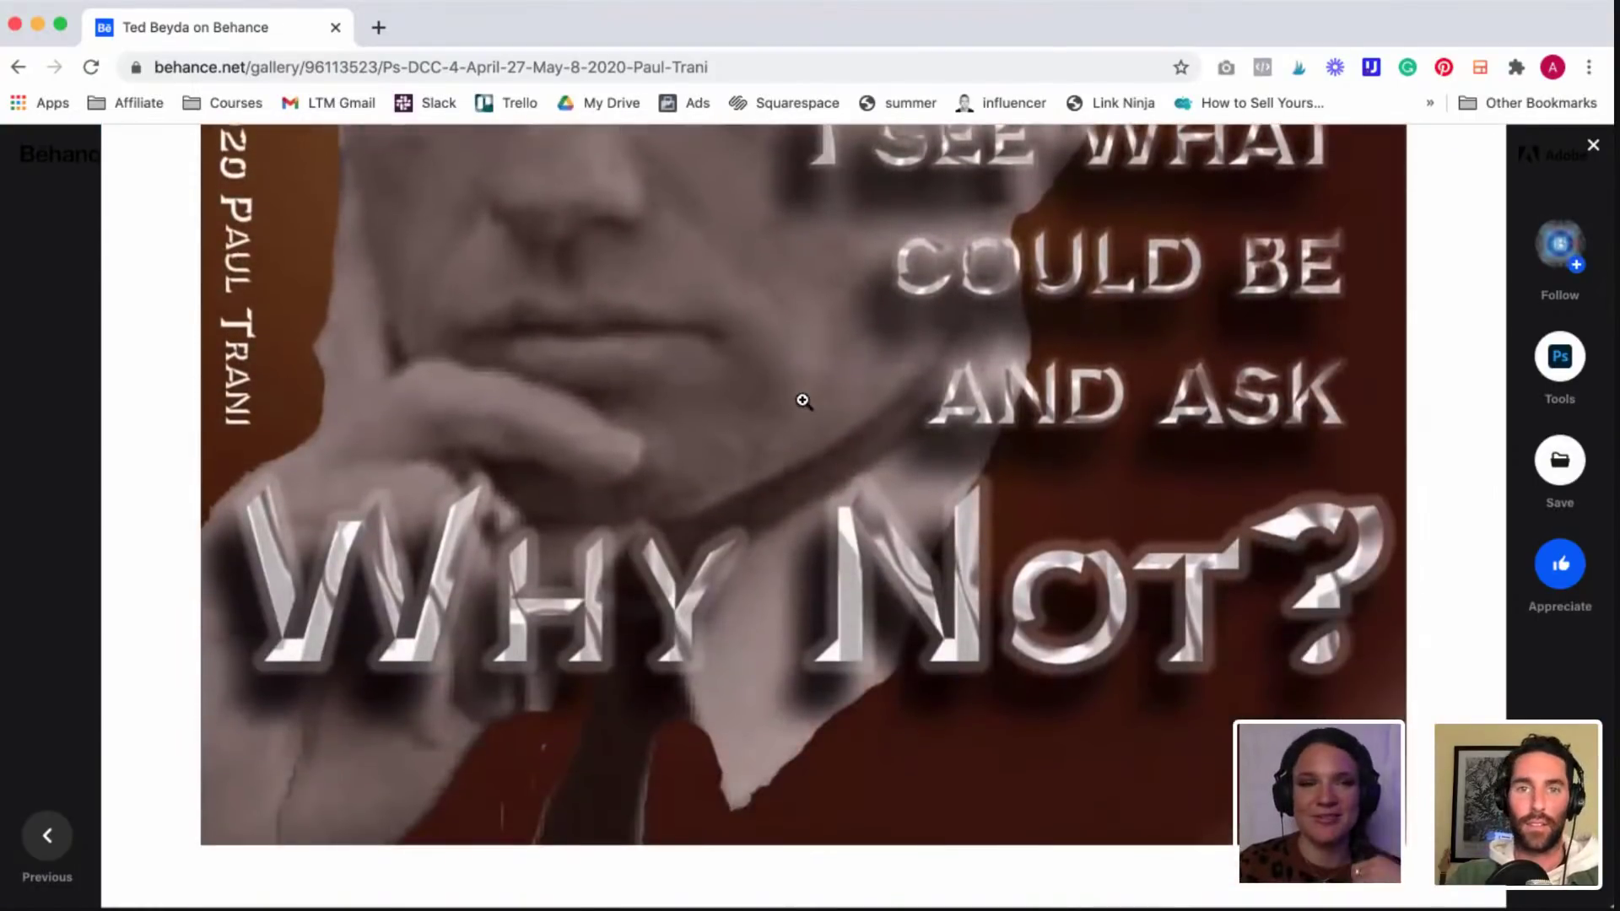
scroll(803, 401, down, 10)
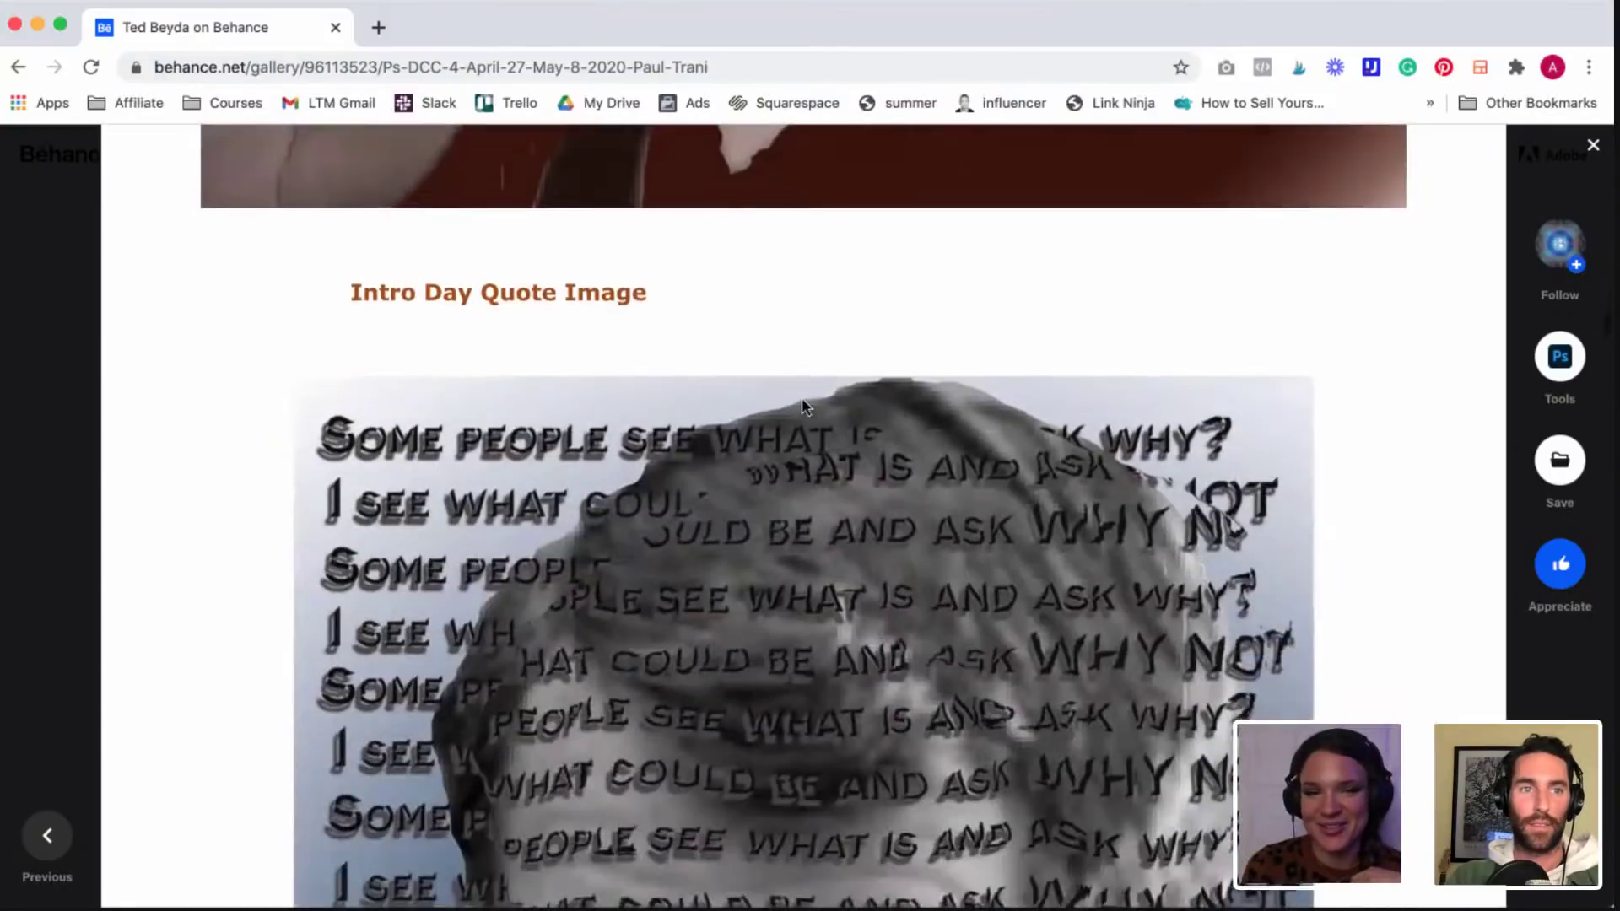
scroll(801, 408, down, 8)
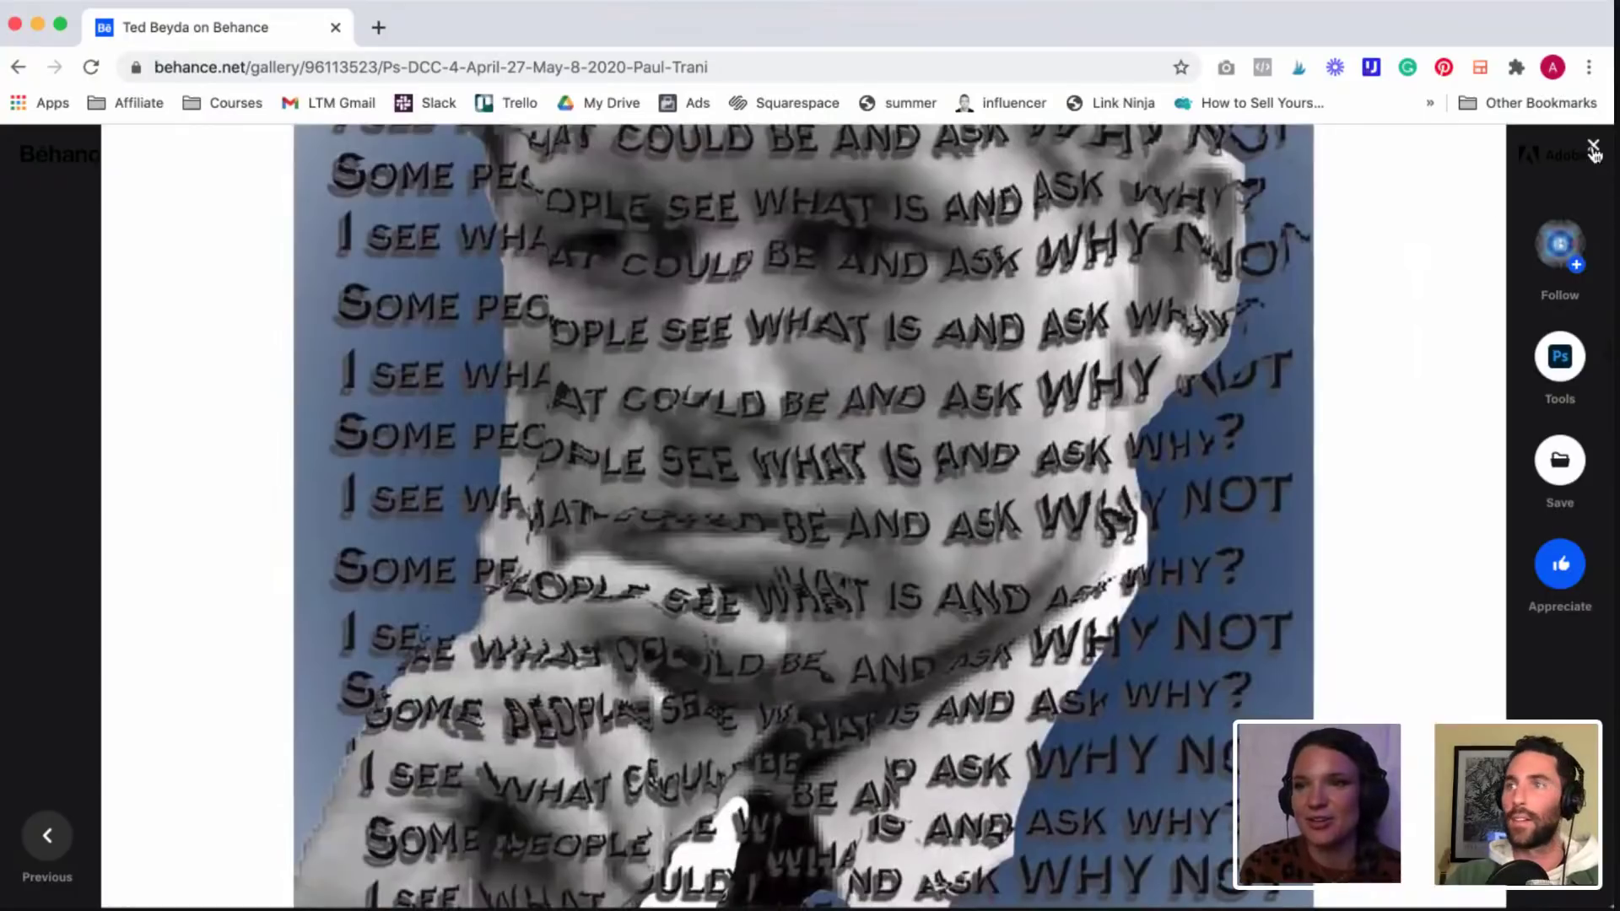
click(1595, 146)
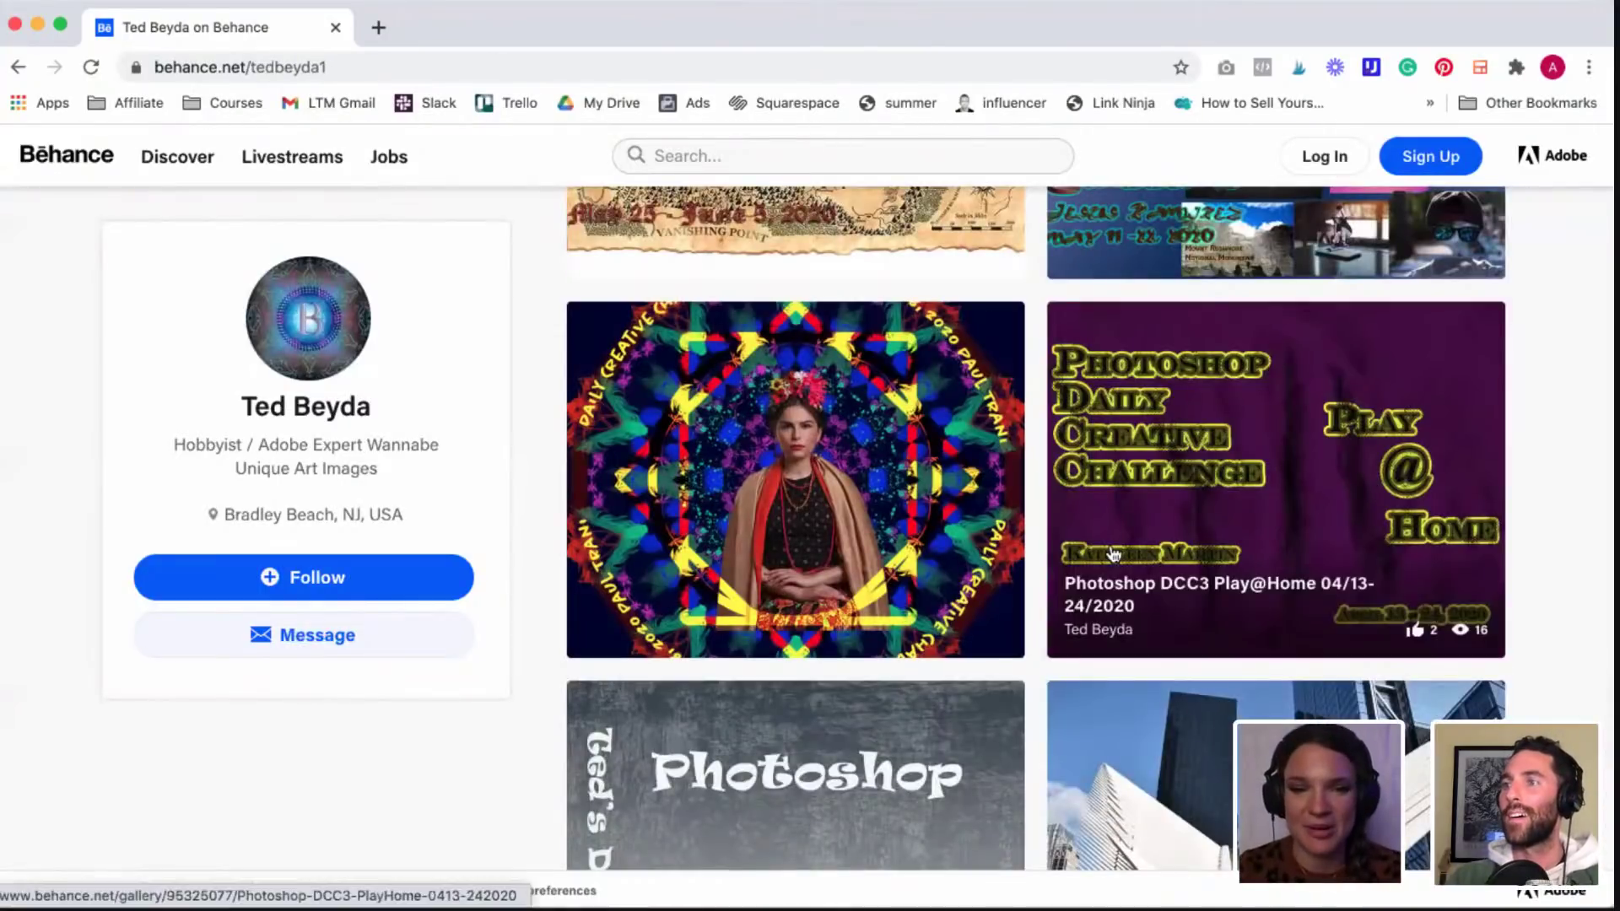
Step: Browse back up the artist's portfolio and open the Photoshop DCC 13 Aug31-Sep 11, 2020 project
scroll(928, 574, up, 8)
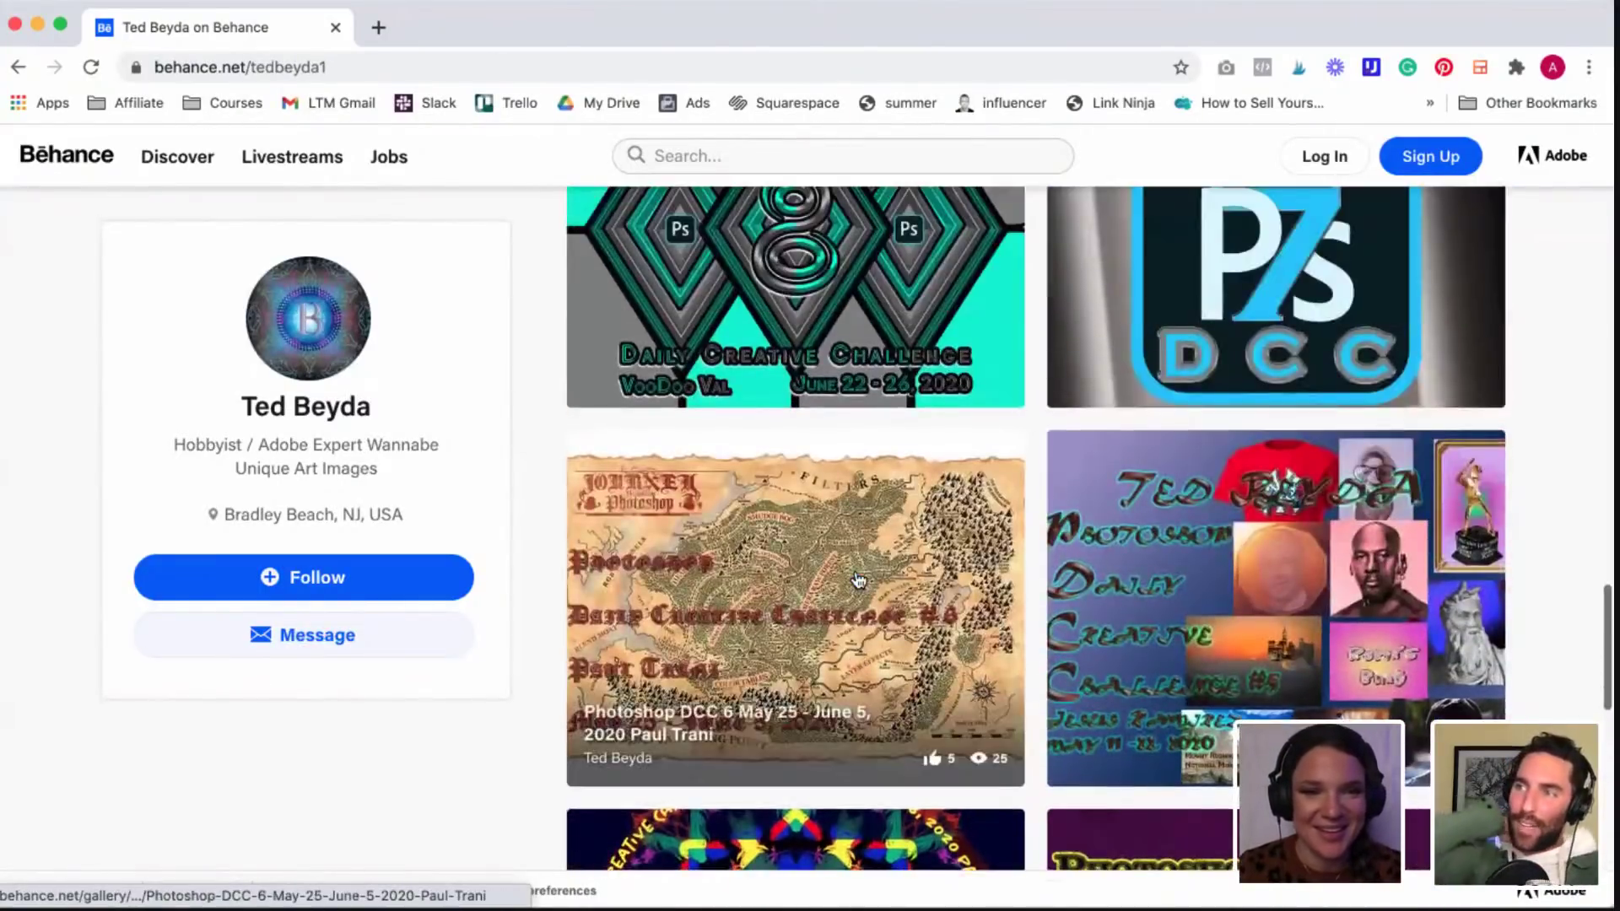
scroll(859, 581, up, 15)
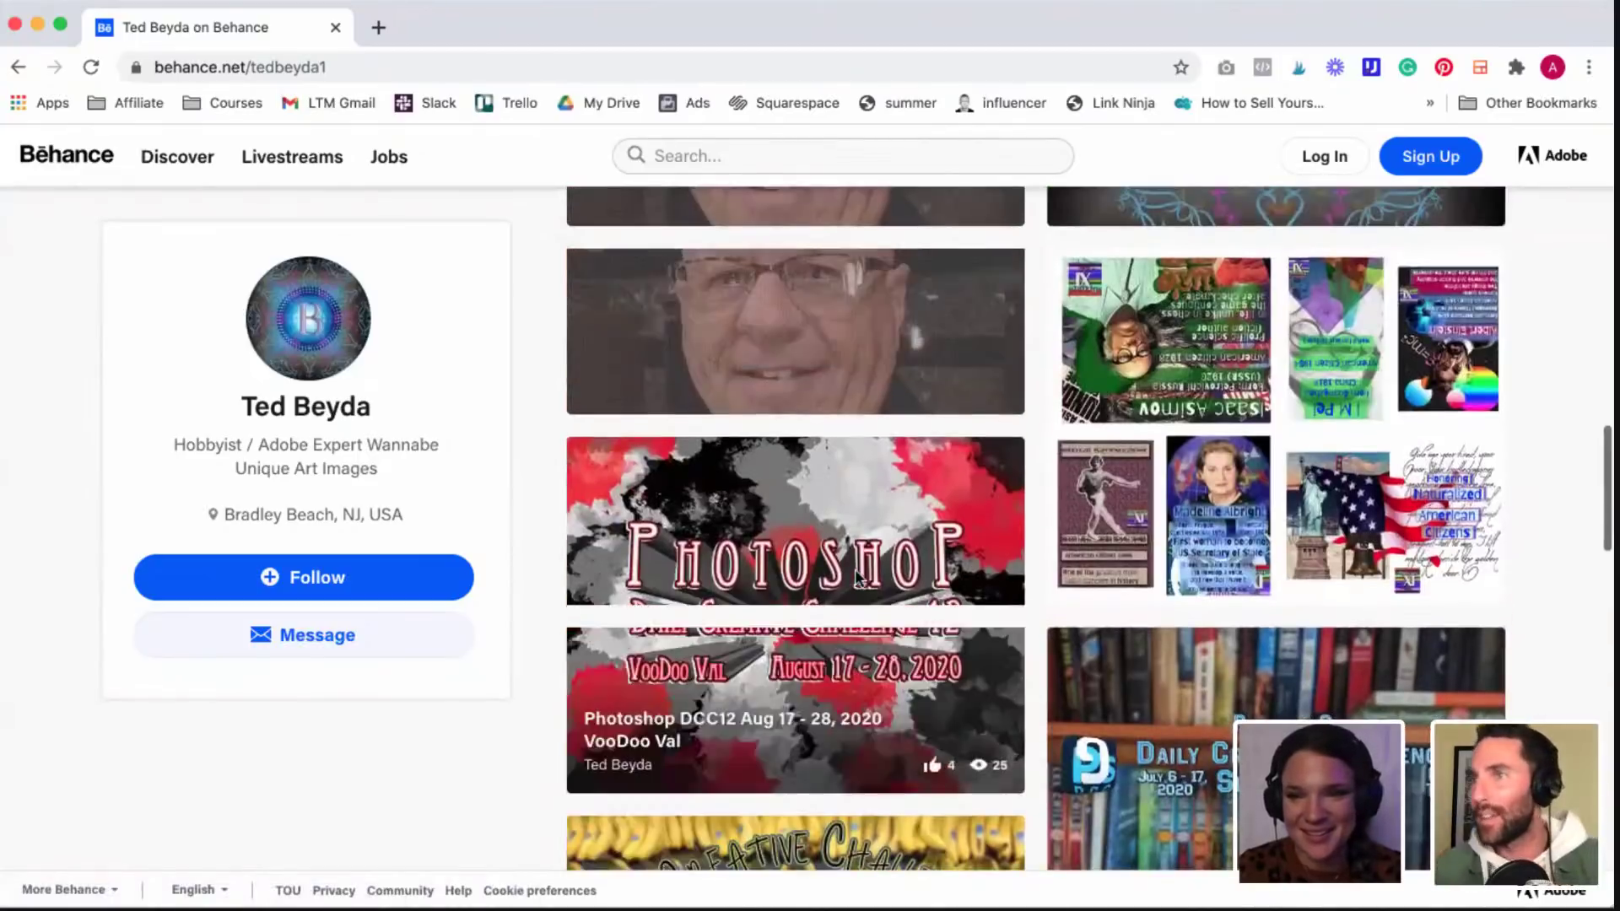
scroll(858, 579, up, 6)
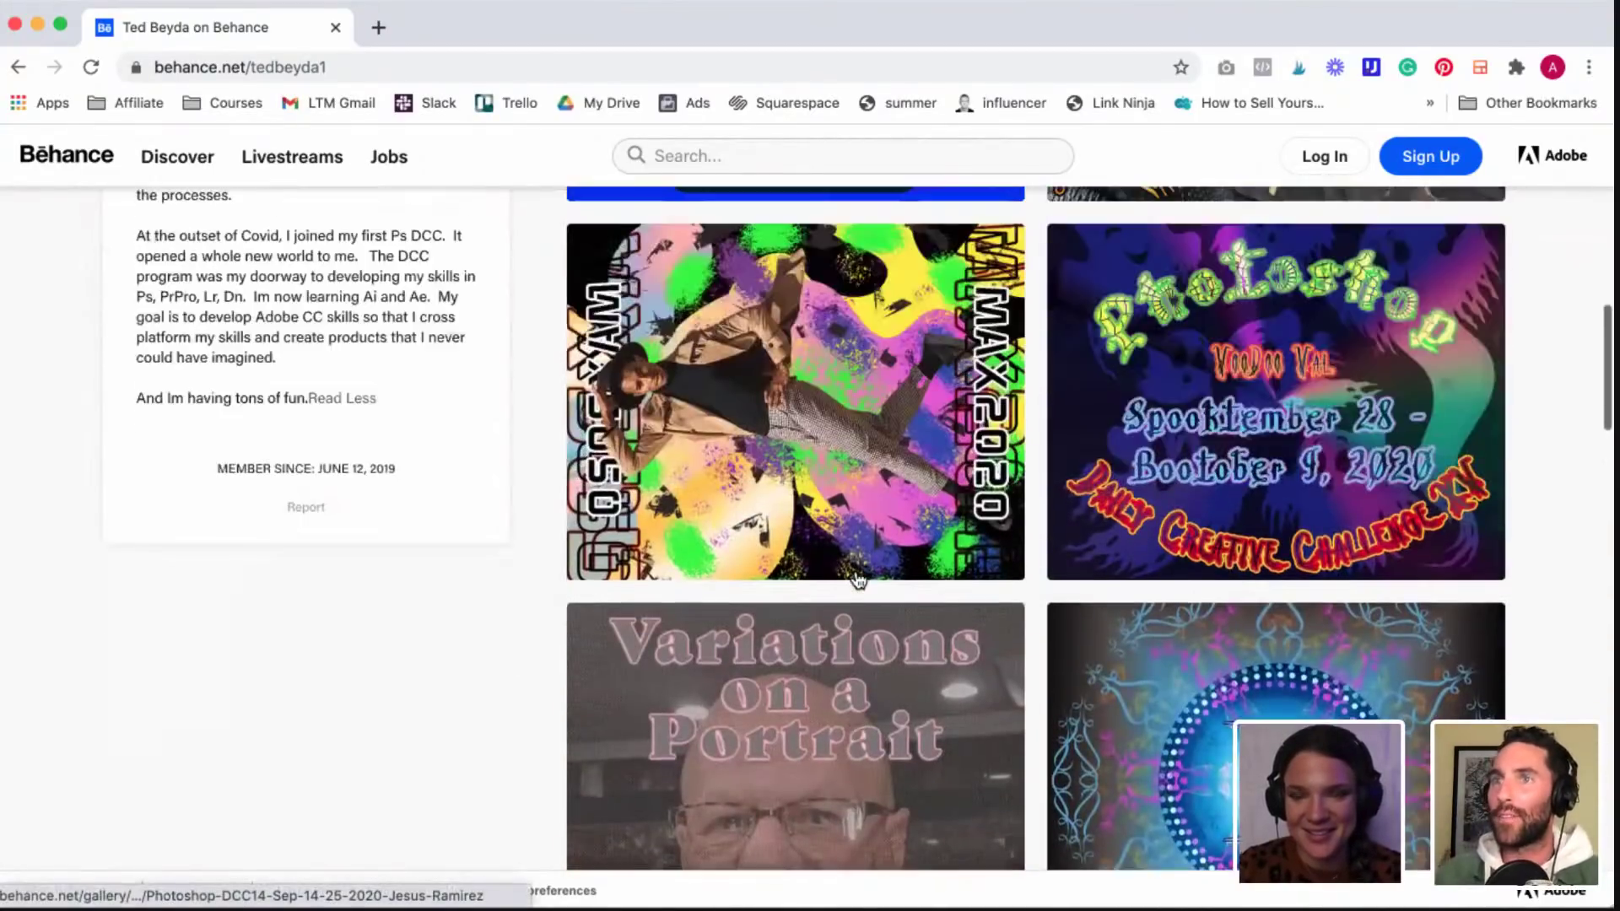
scroll(1133, 719, down, 3)
click(1133, 720)
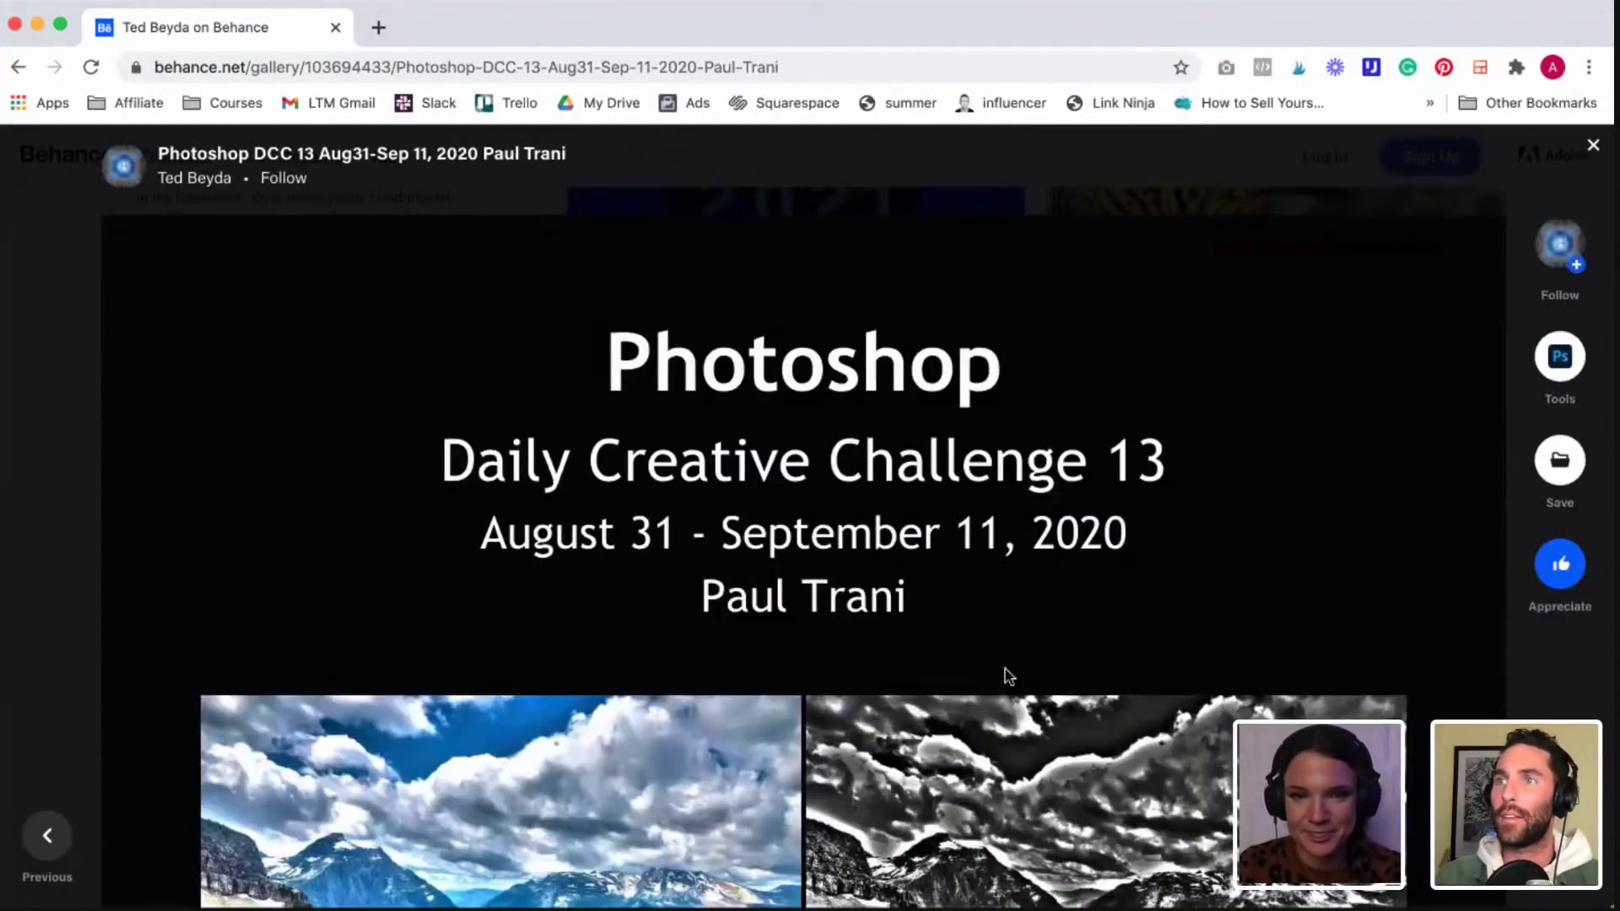
Step: Examine the DCC 13 project's image grid and enlarged Dramatic Landscapes artwork, and close the project
scroll(1009, 675, down, 5)
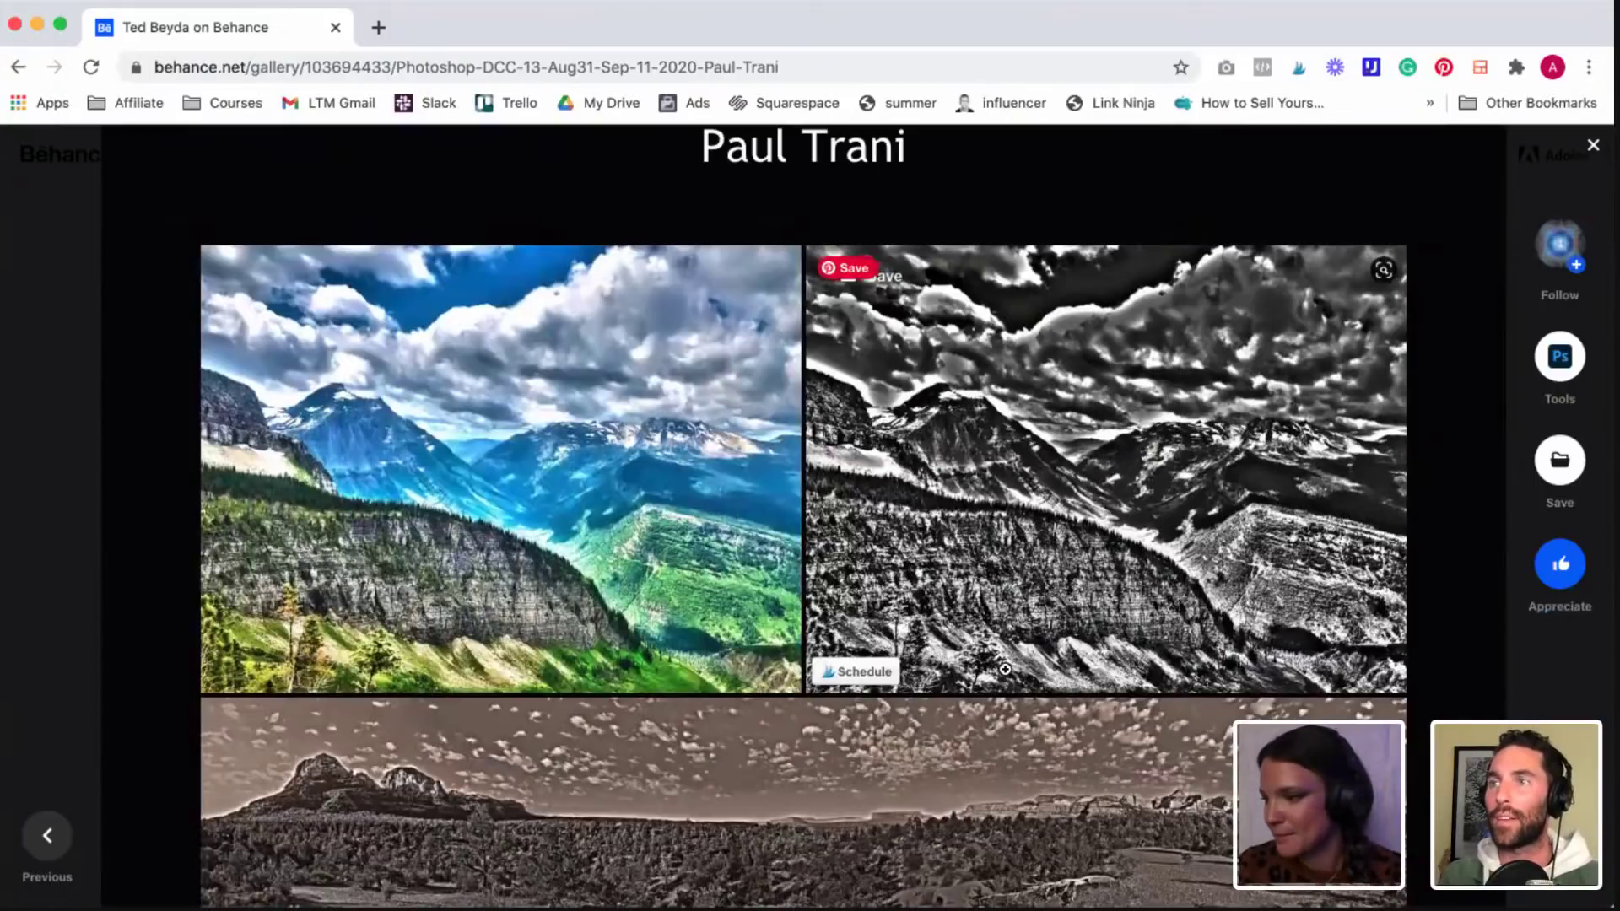
scroll(1005, 669, down, 5)
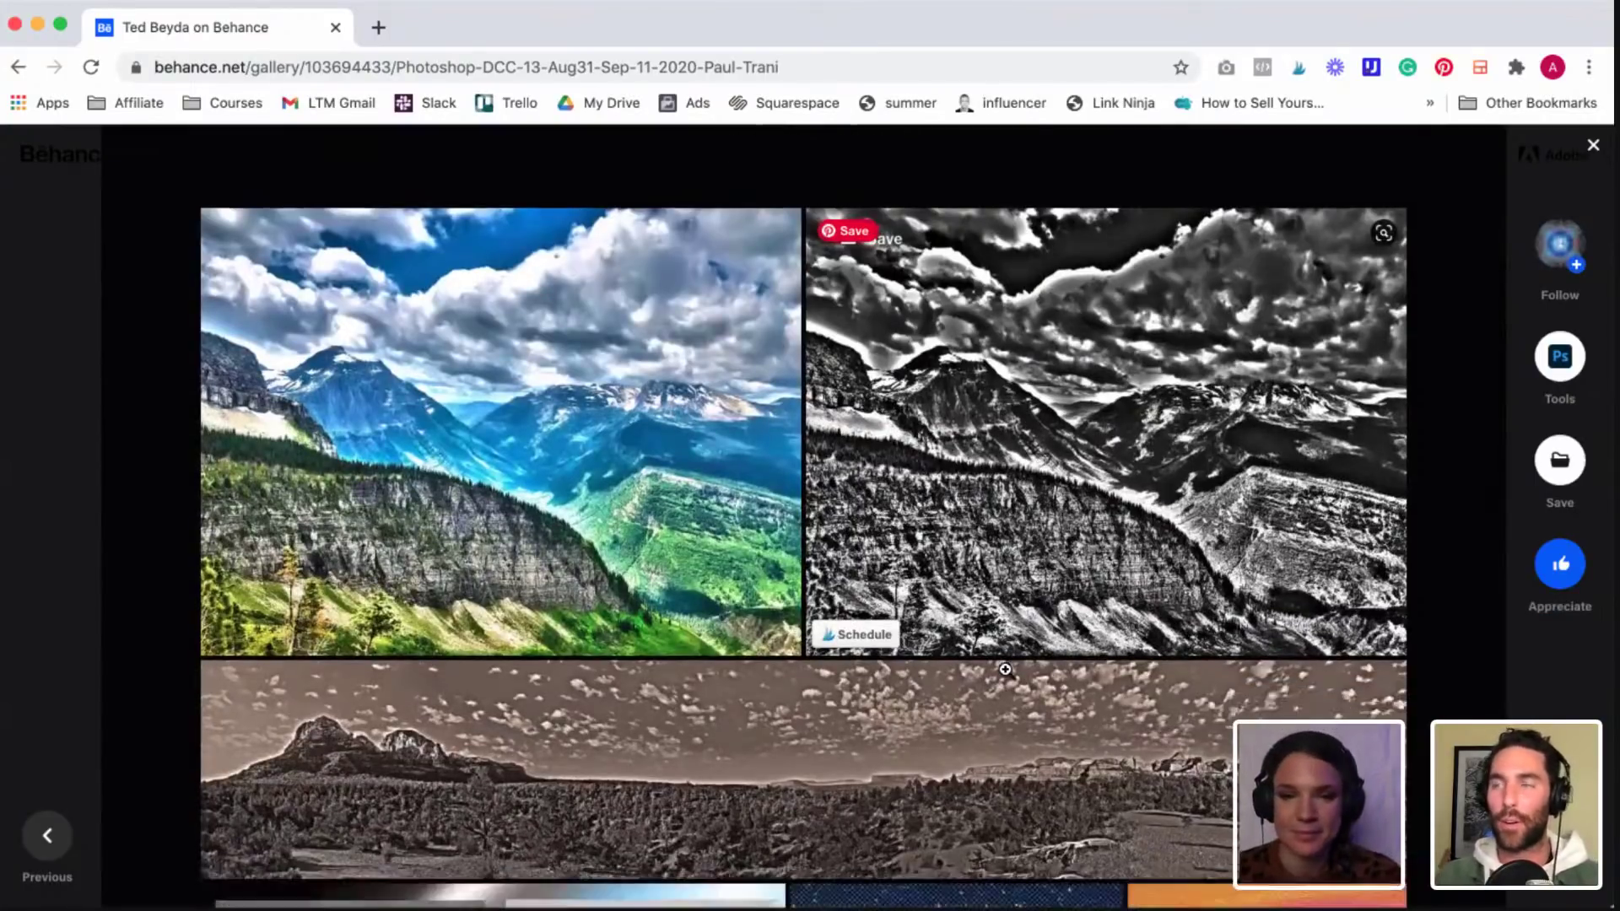
scroll(1005, 670, down, 3)
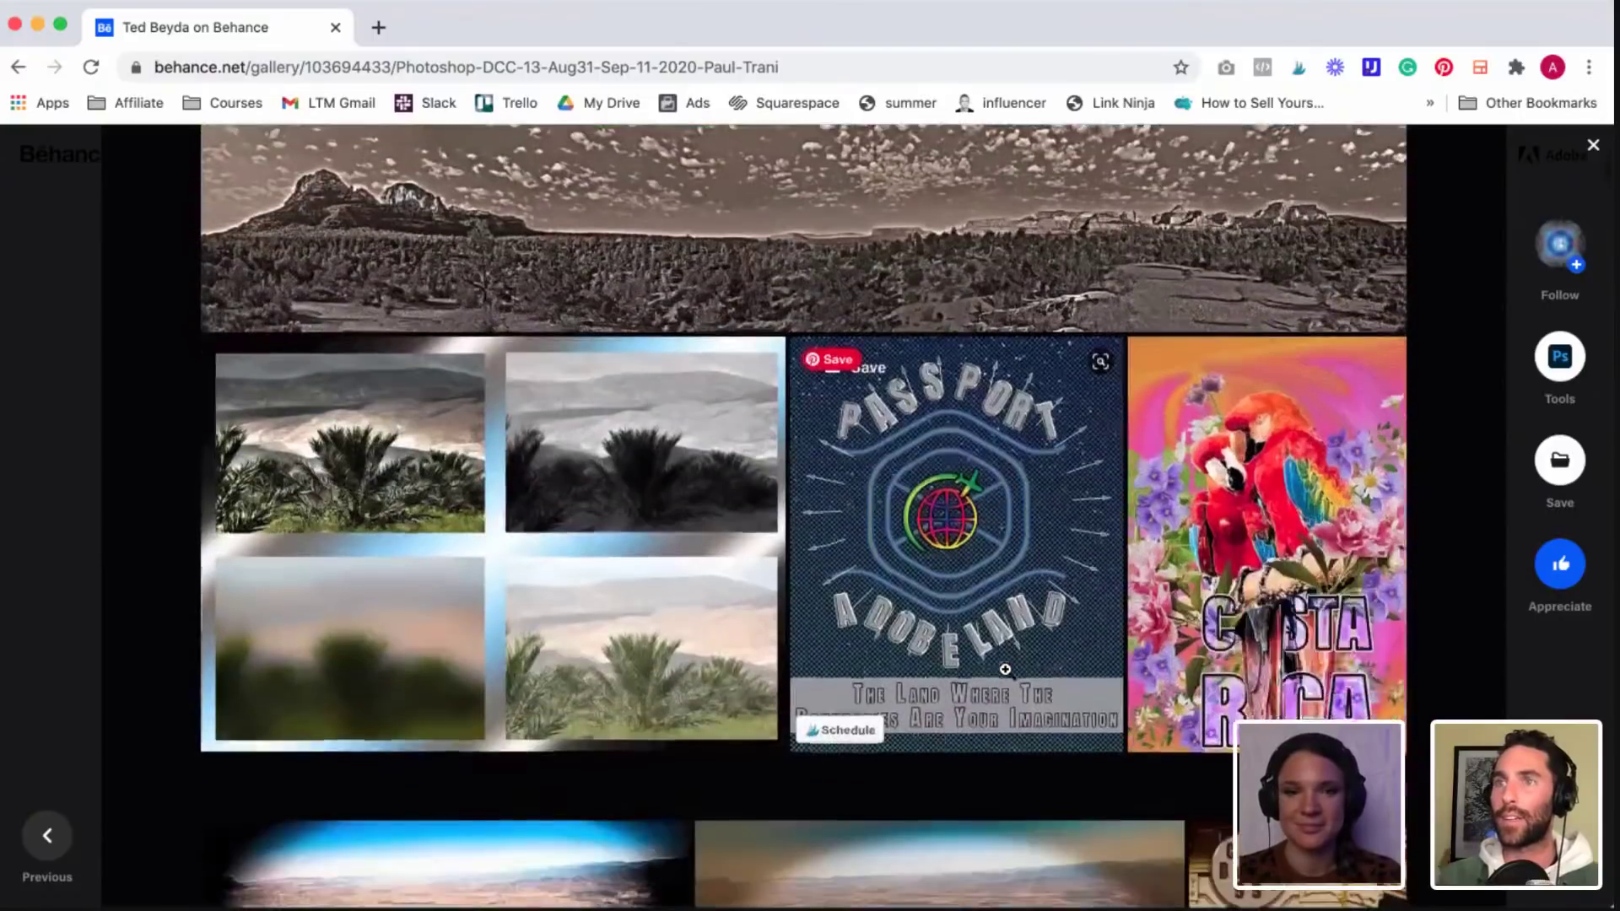
scroll(1005, 669, down, 4)
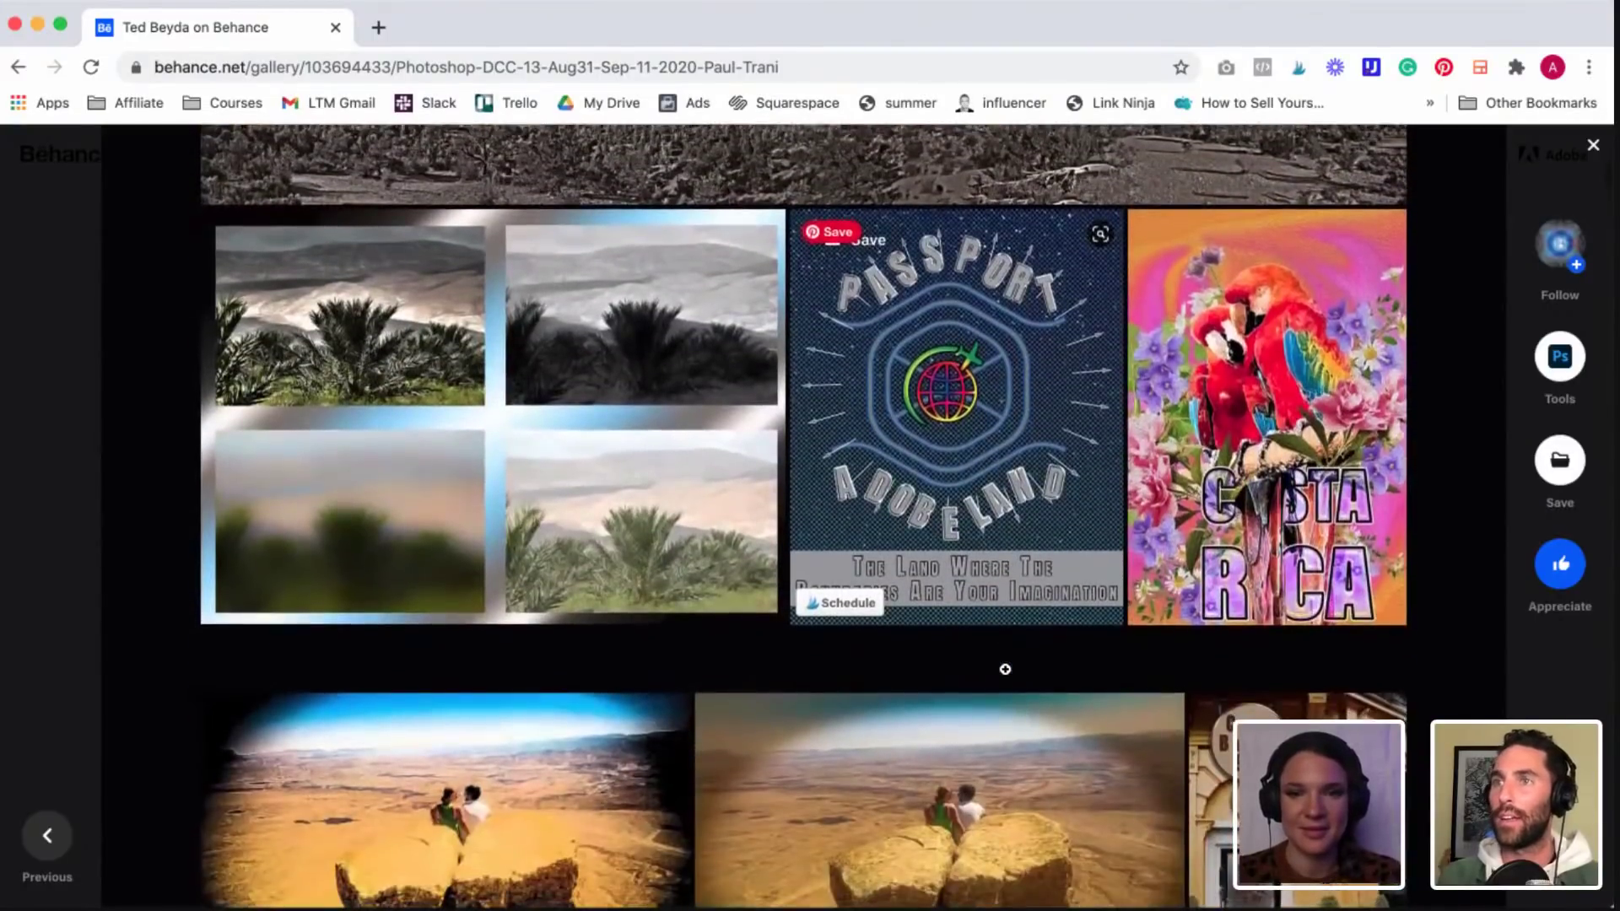
scroll(1005, 670, down, 3)
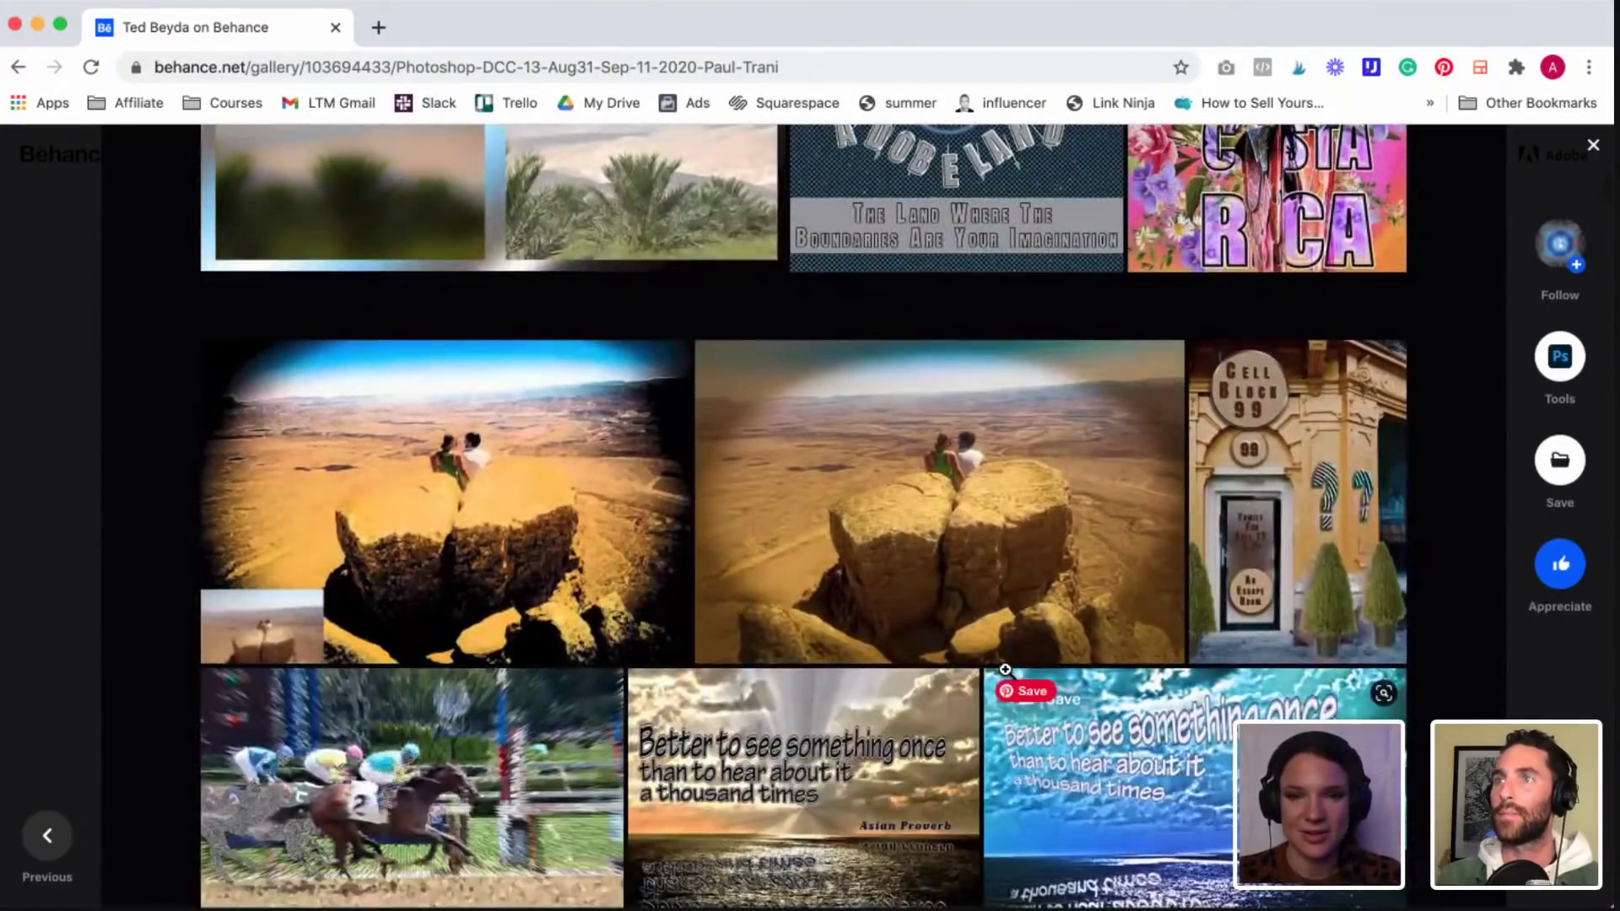
scroll(1005, 669, down, 7)
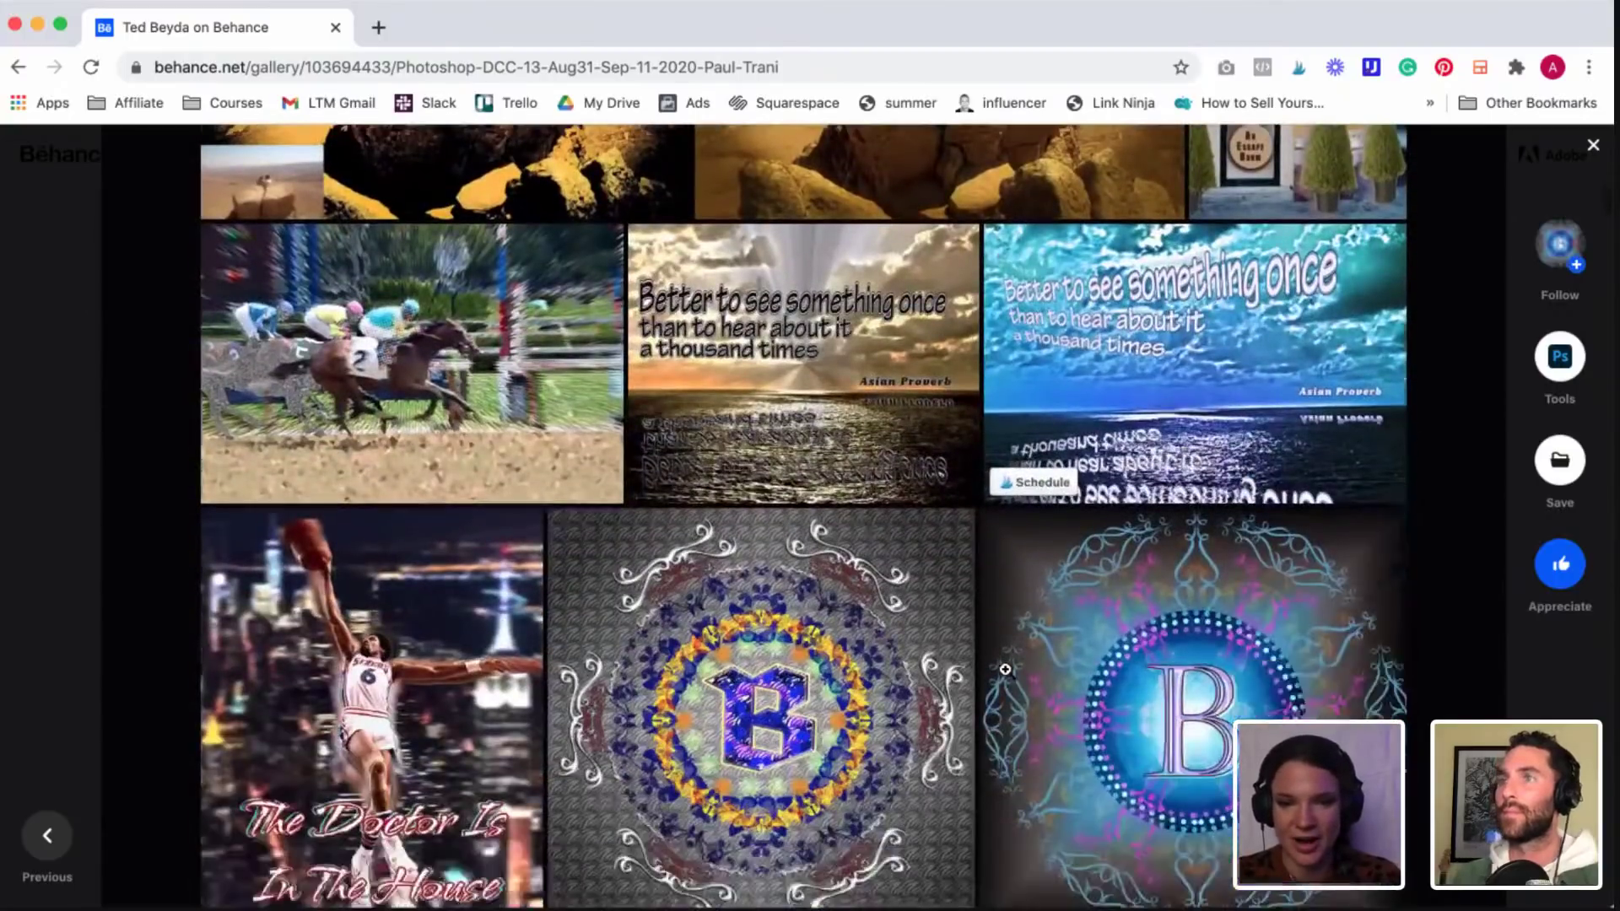
scroll(1005, 669, down, 5)
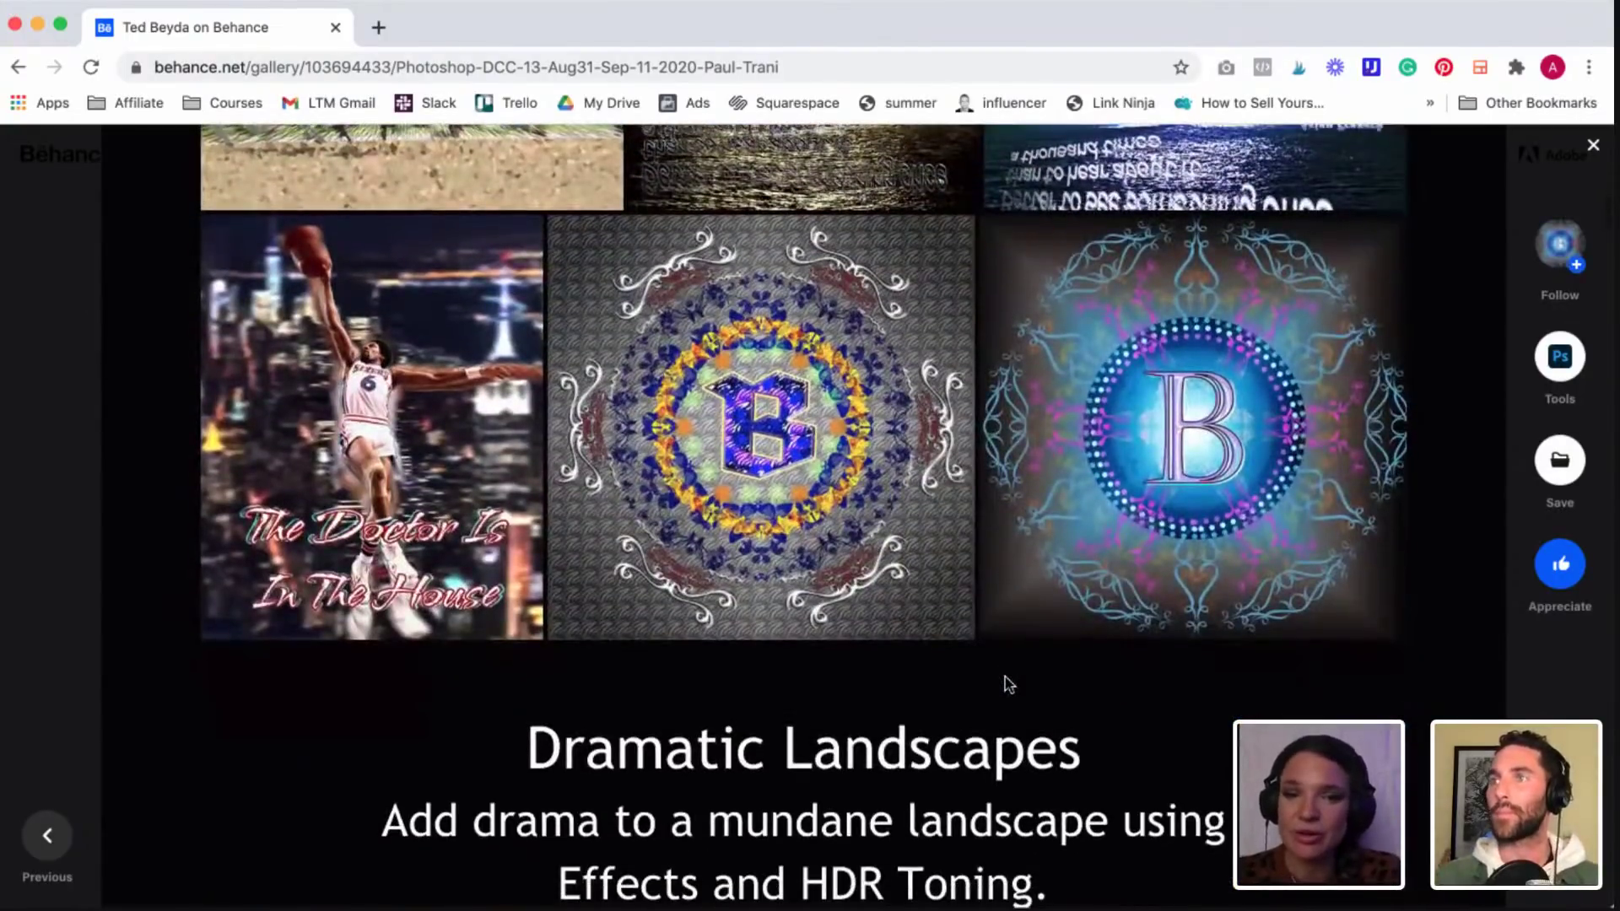
scroll(1005, 679, down, 7)
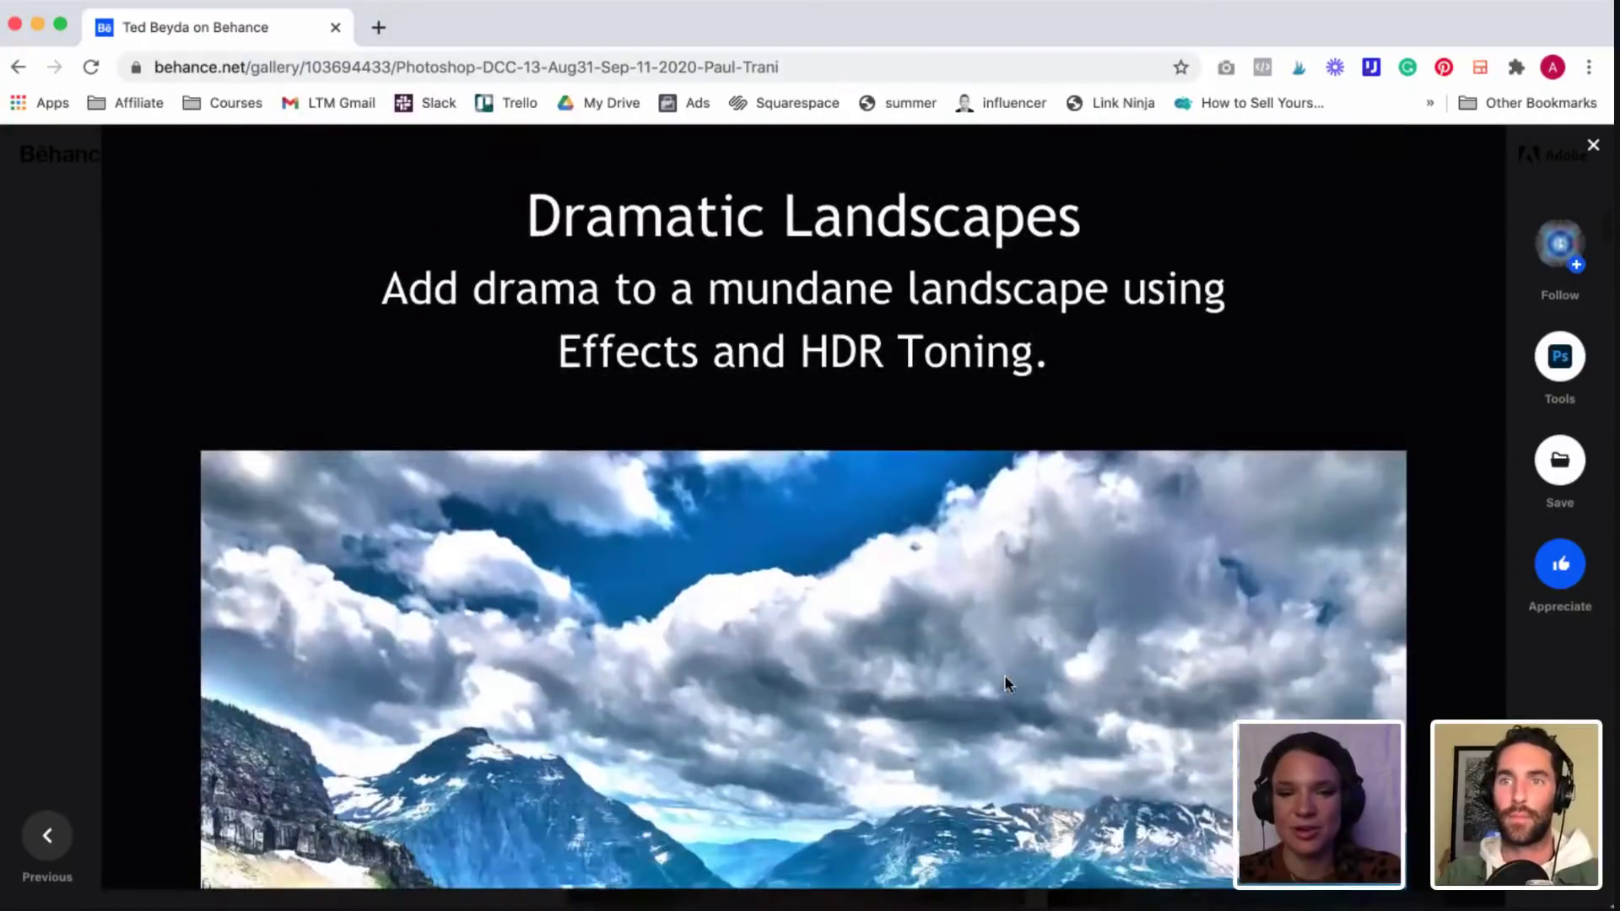
scroll(1005, 677, down, 6)
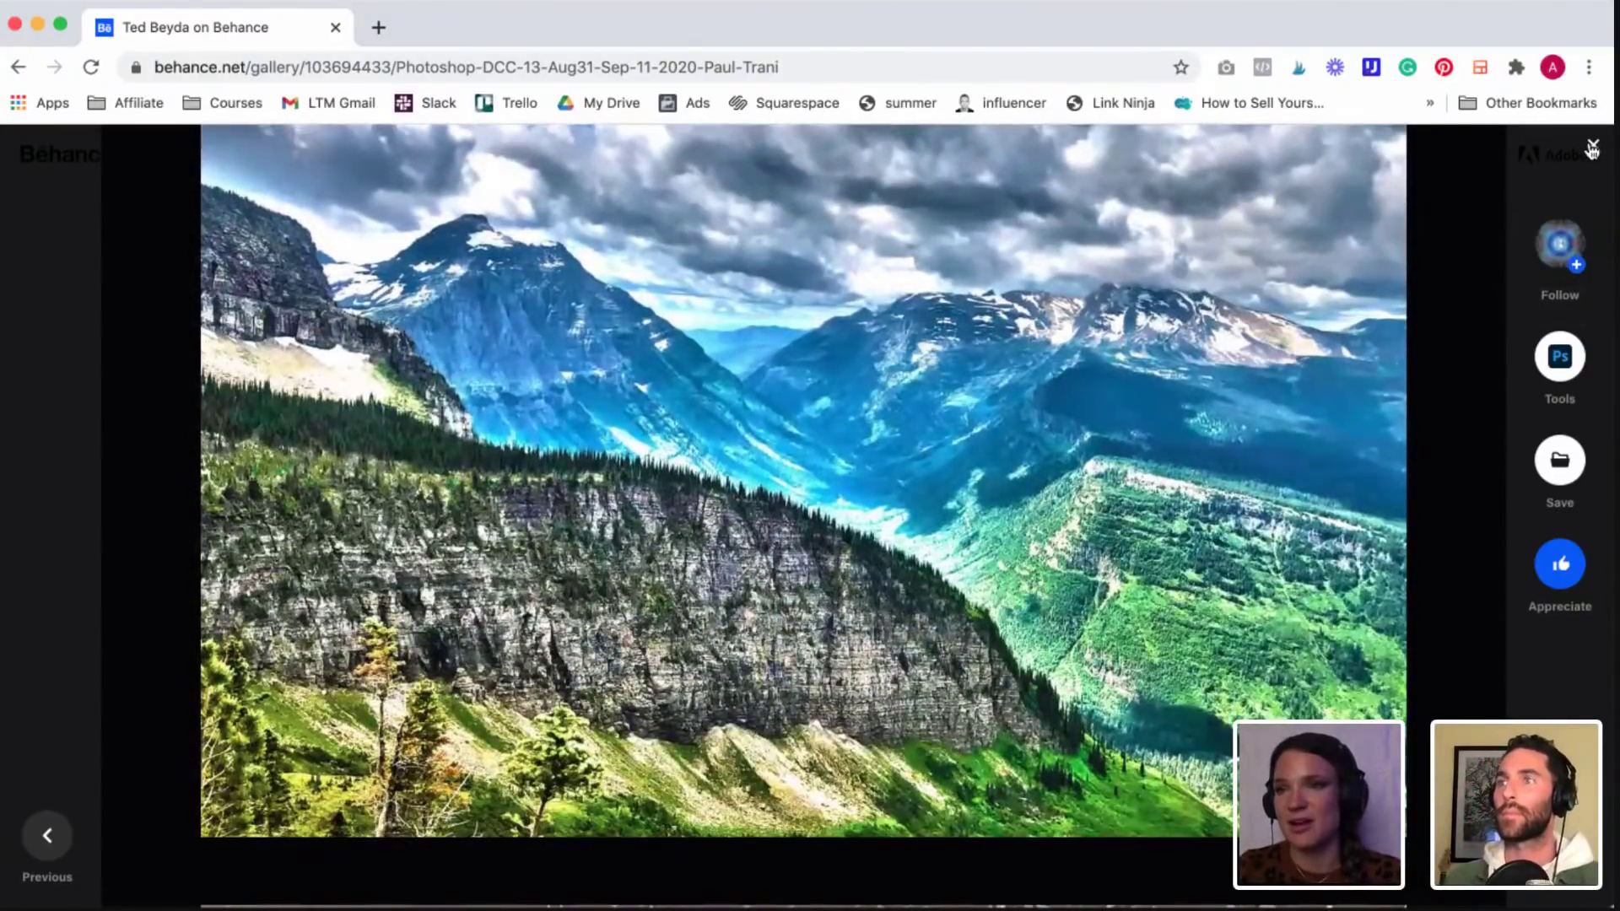
click(1594, 149)
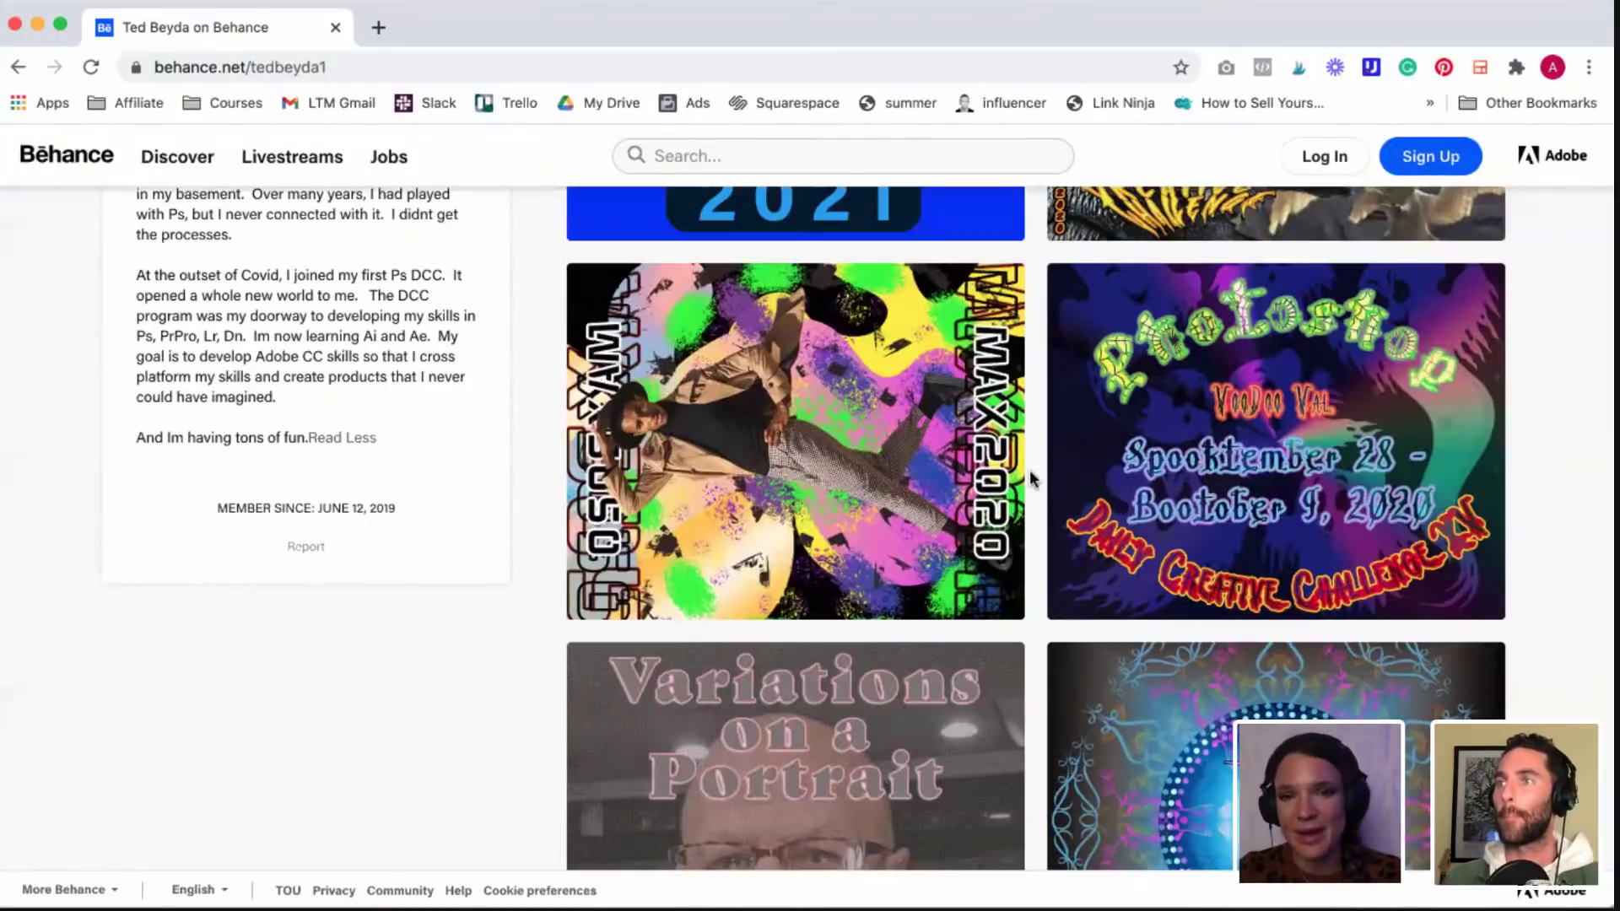
Step: Open the Adobe MAX2020 Oct 20 - 22, 2020 project and examine its image grid and enlarged self portraits
click(886, 361)
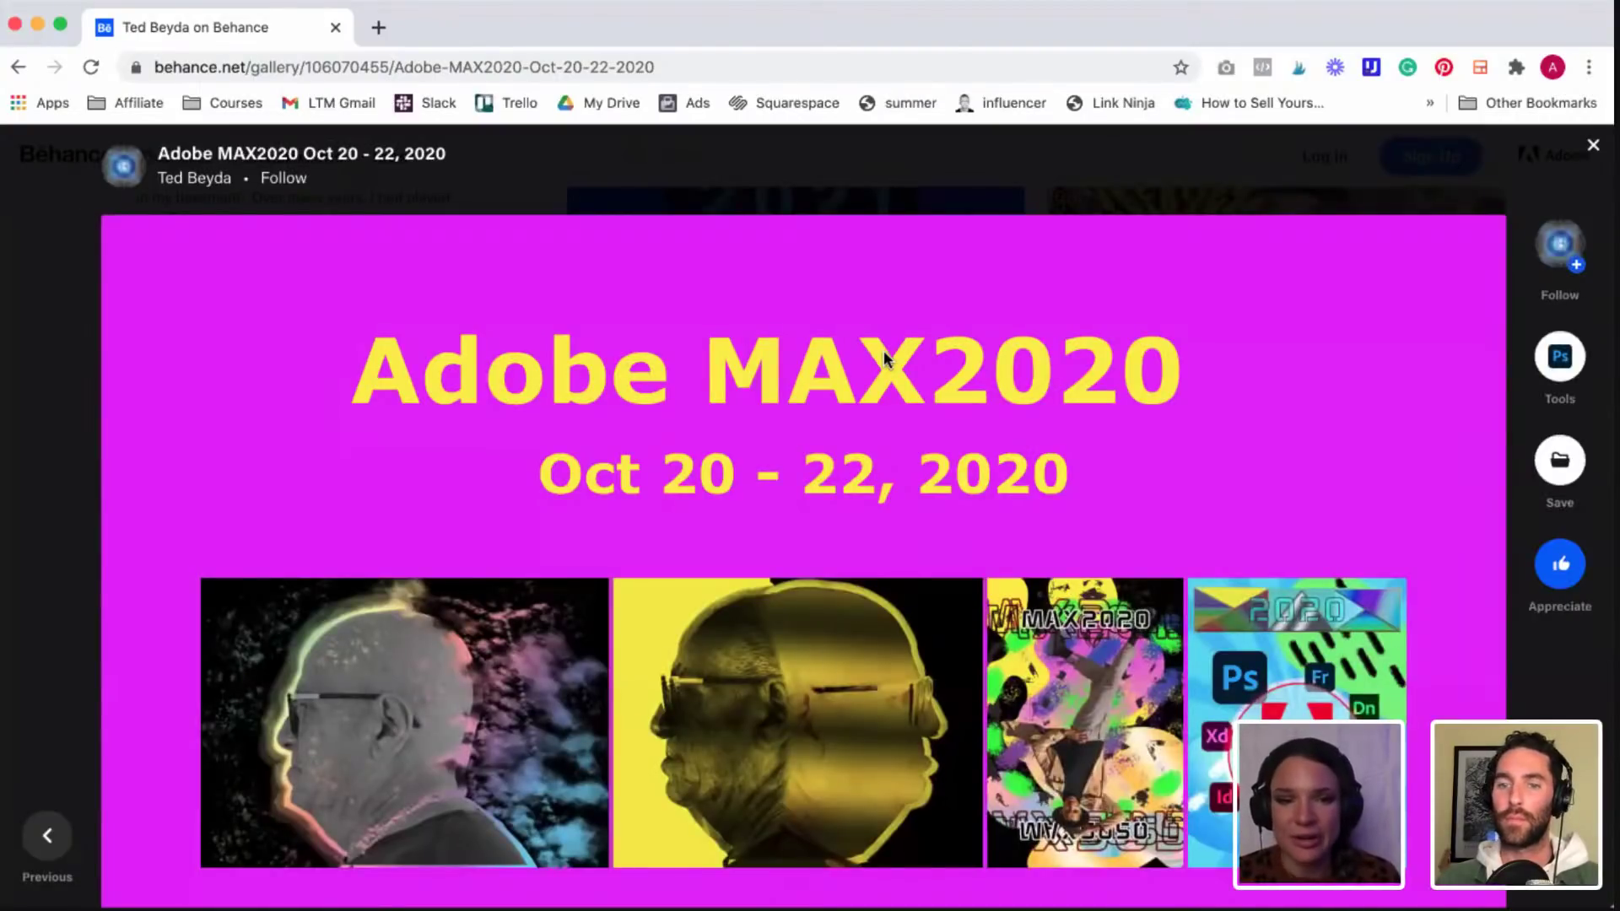
scroll(884, 358, down, 3)
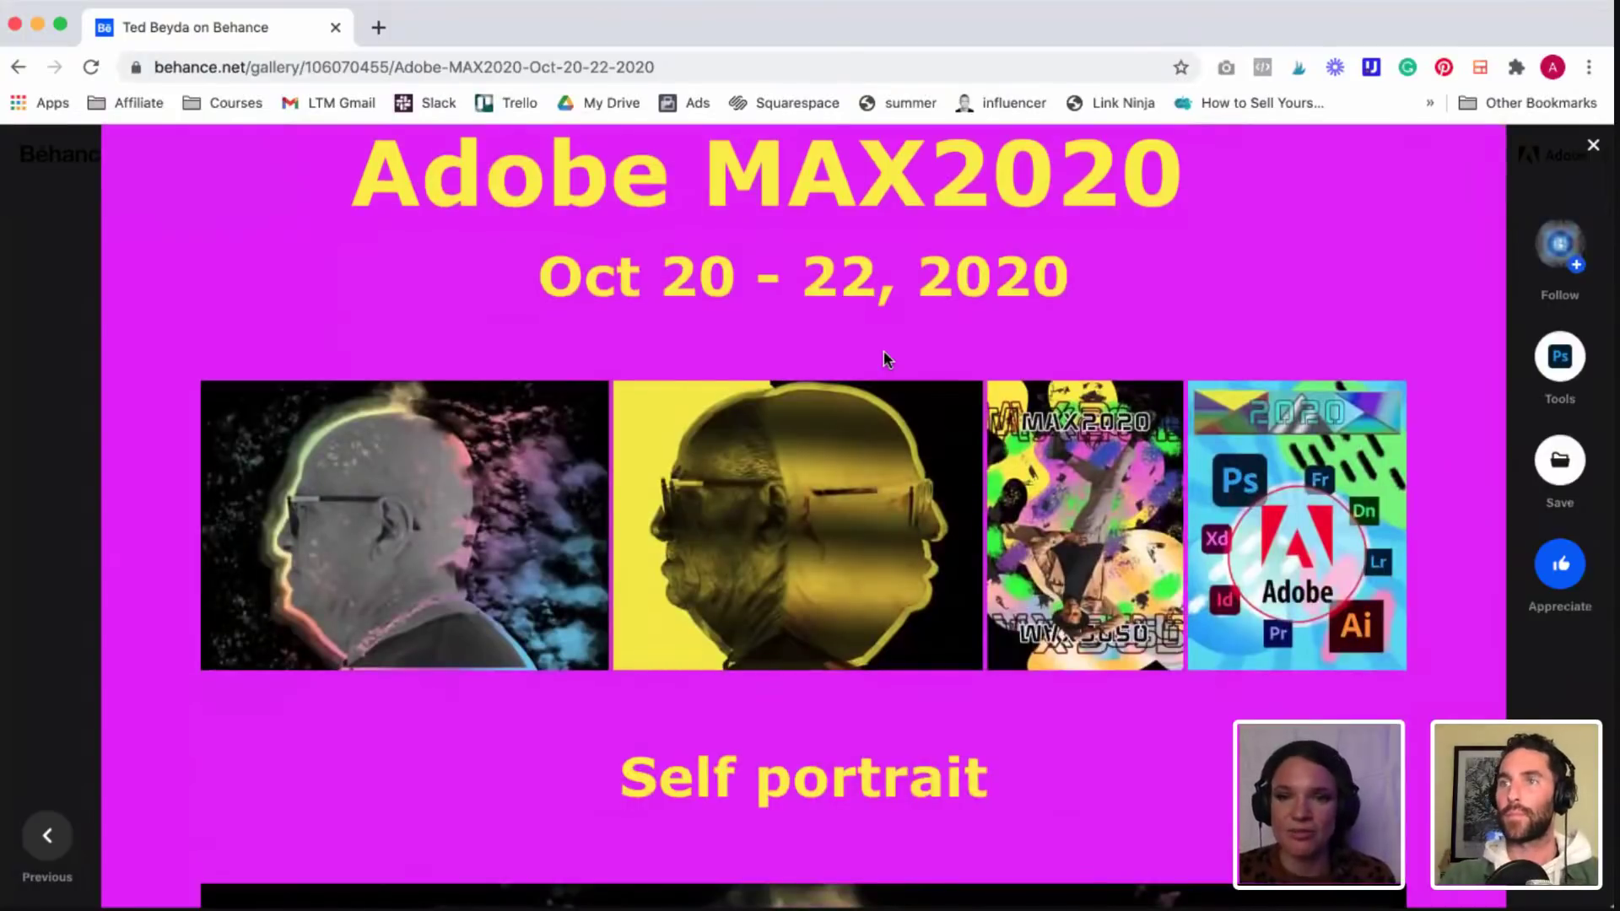
scroll(884, 355, down, 5)
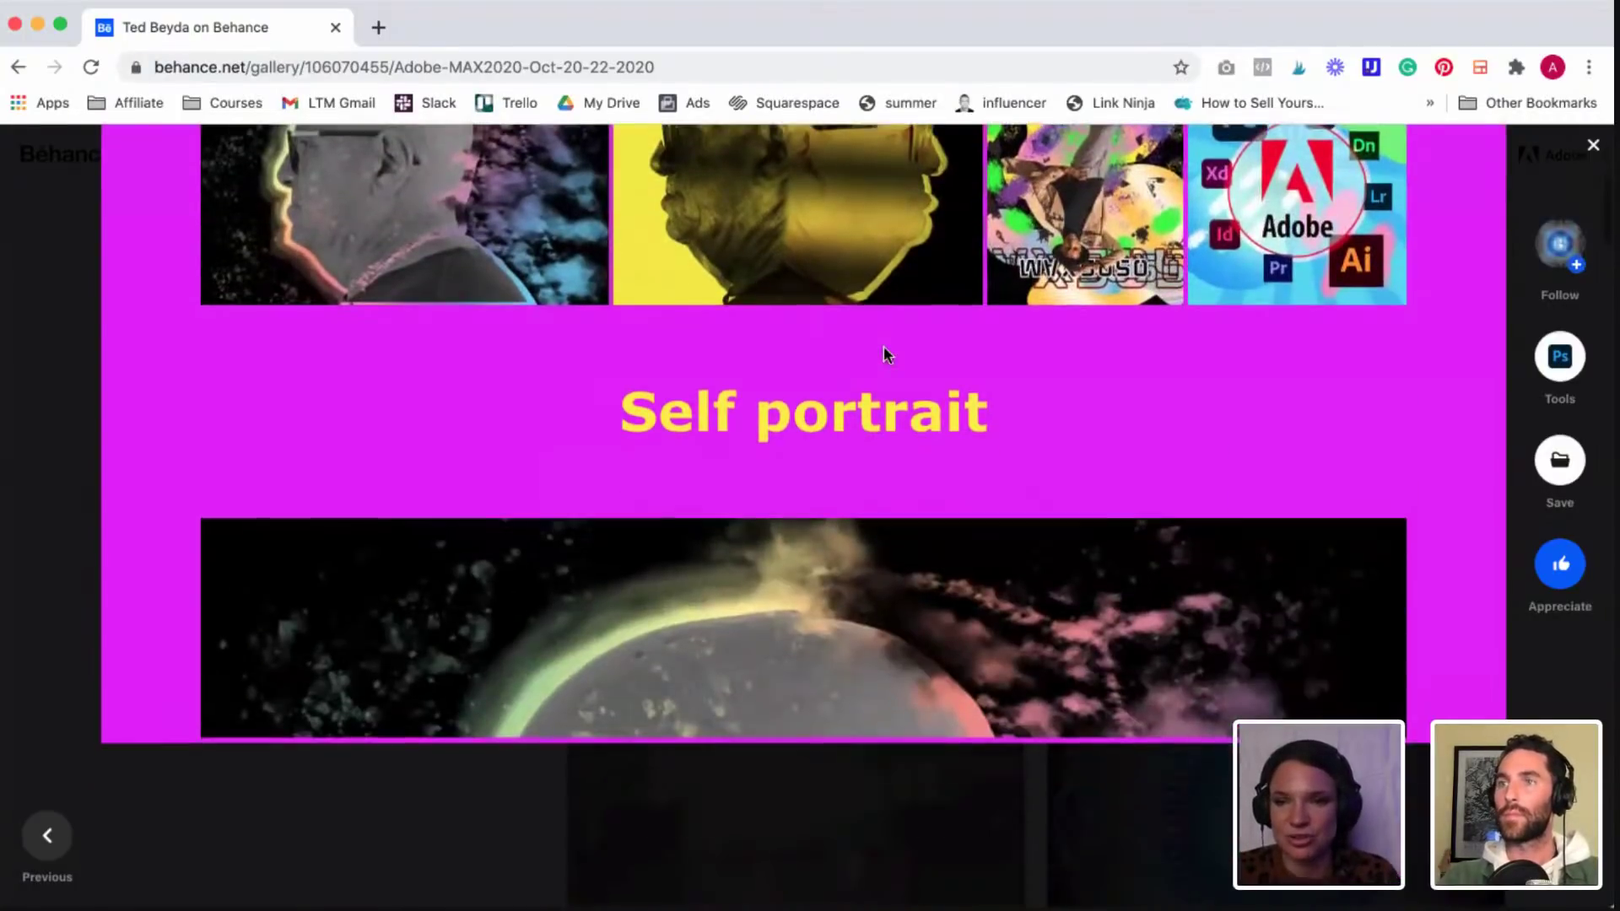
scroll(884, 354, down, 4)
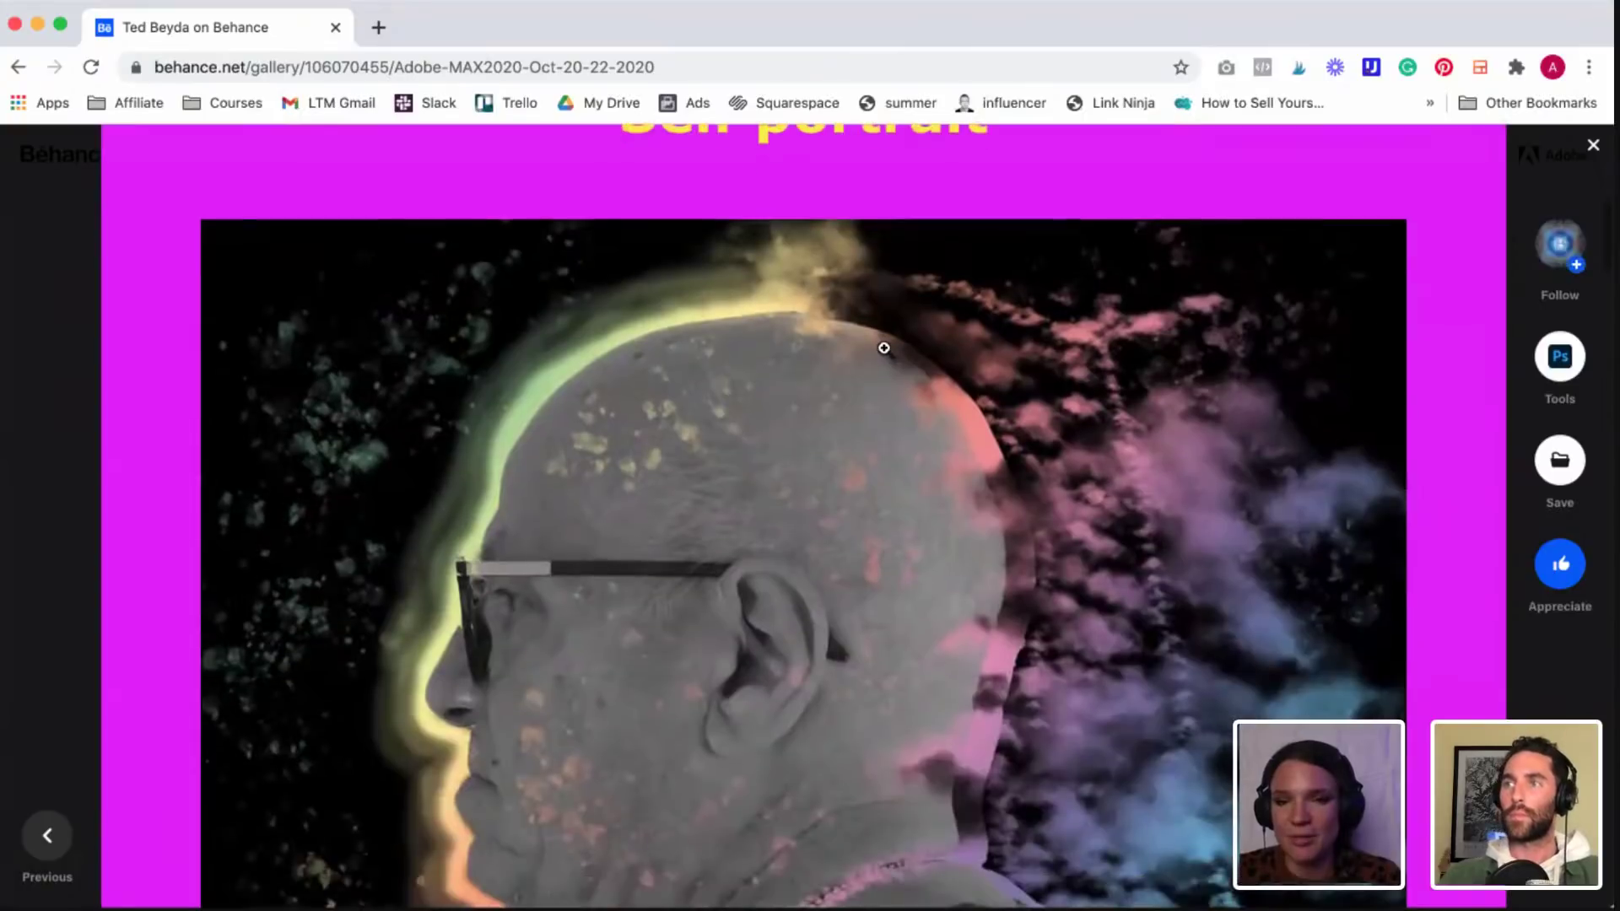
scroll(884, 347, down, 10)
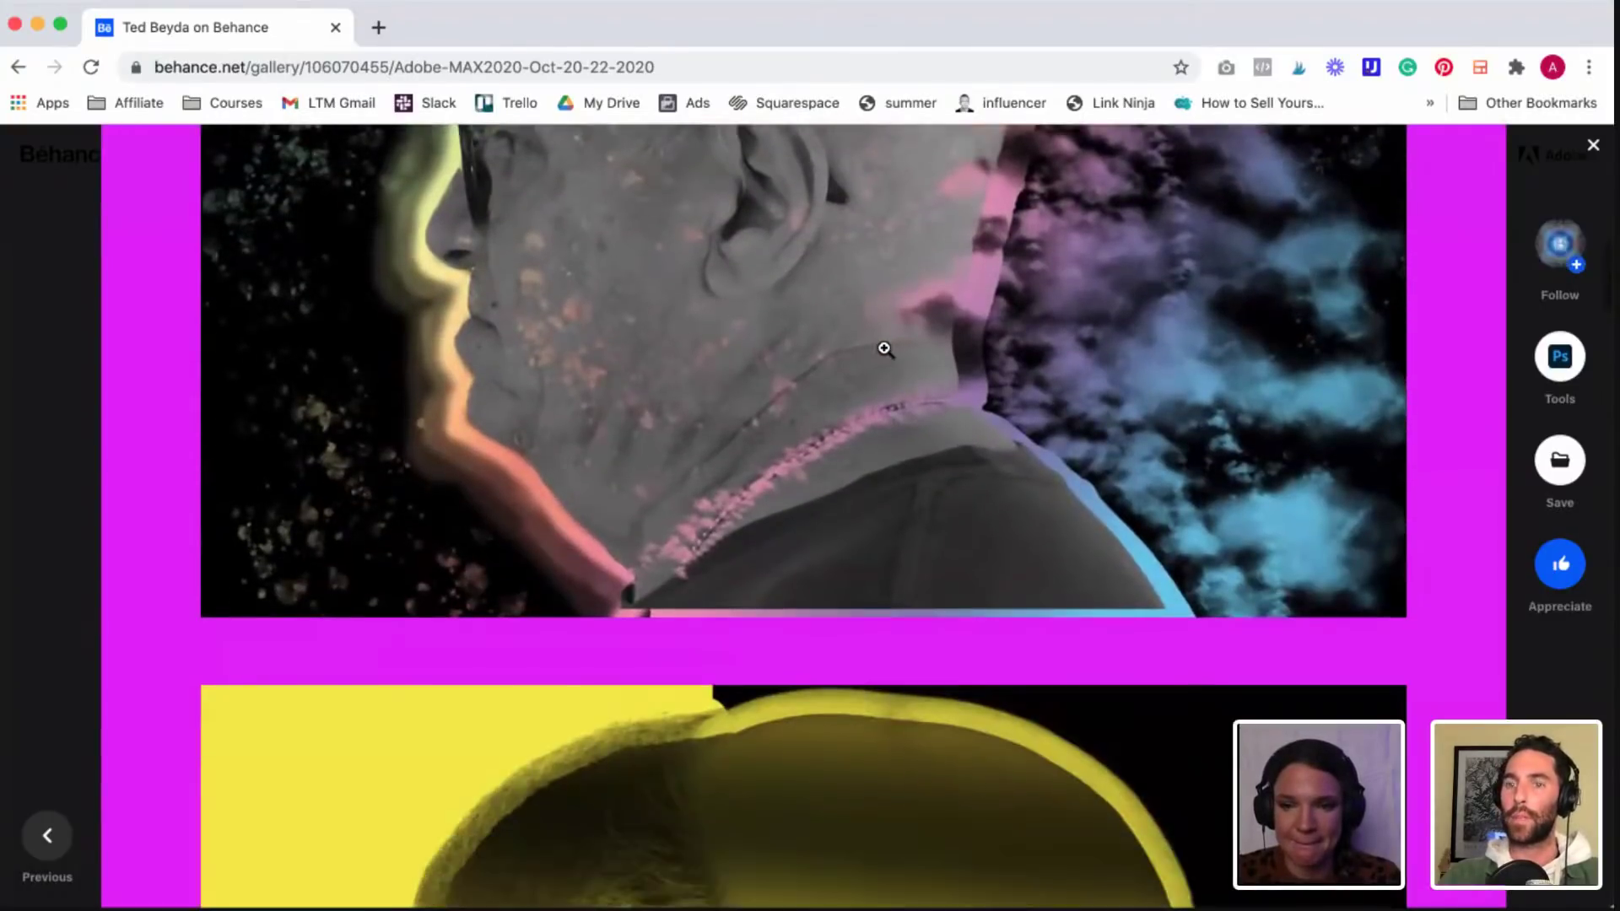
scroll(883, 348, down, 4)
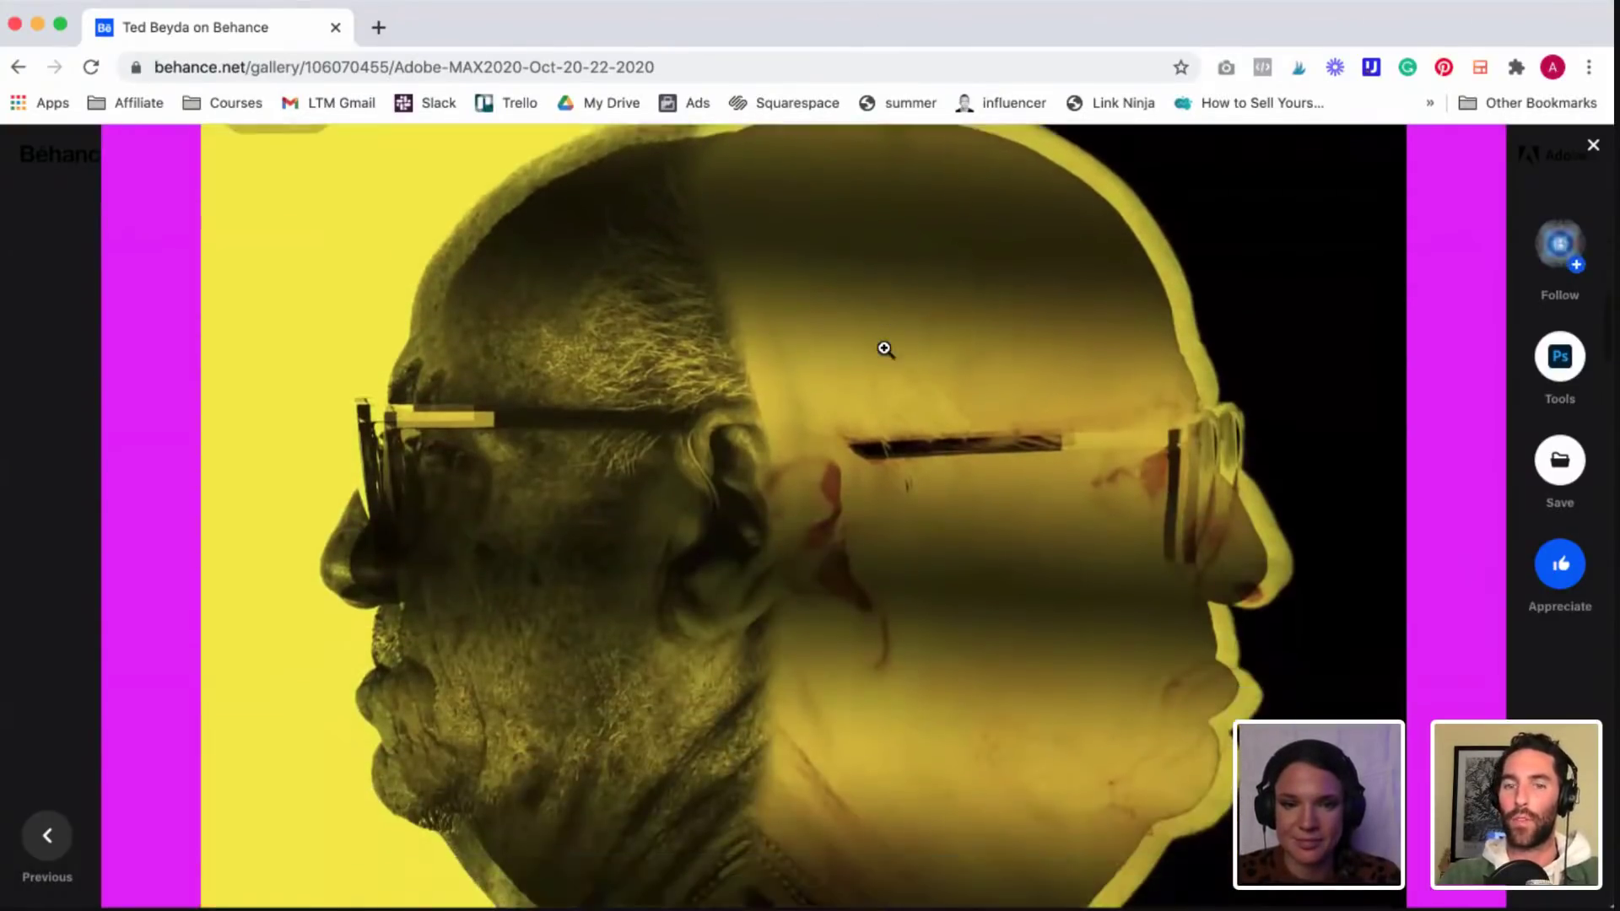
Step: Examine the Poster A Day, Day 1 artwork, reducing the page zoom to fit more of the MAX2020 poster in view
scroll(883, 347, down, 7)
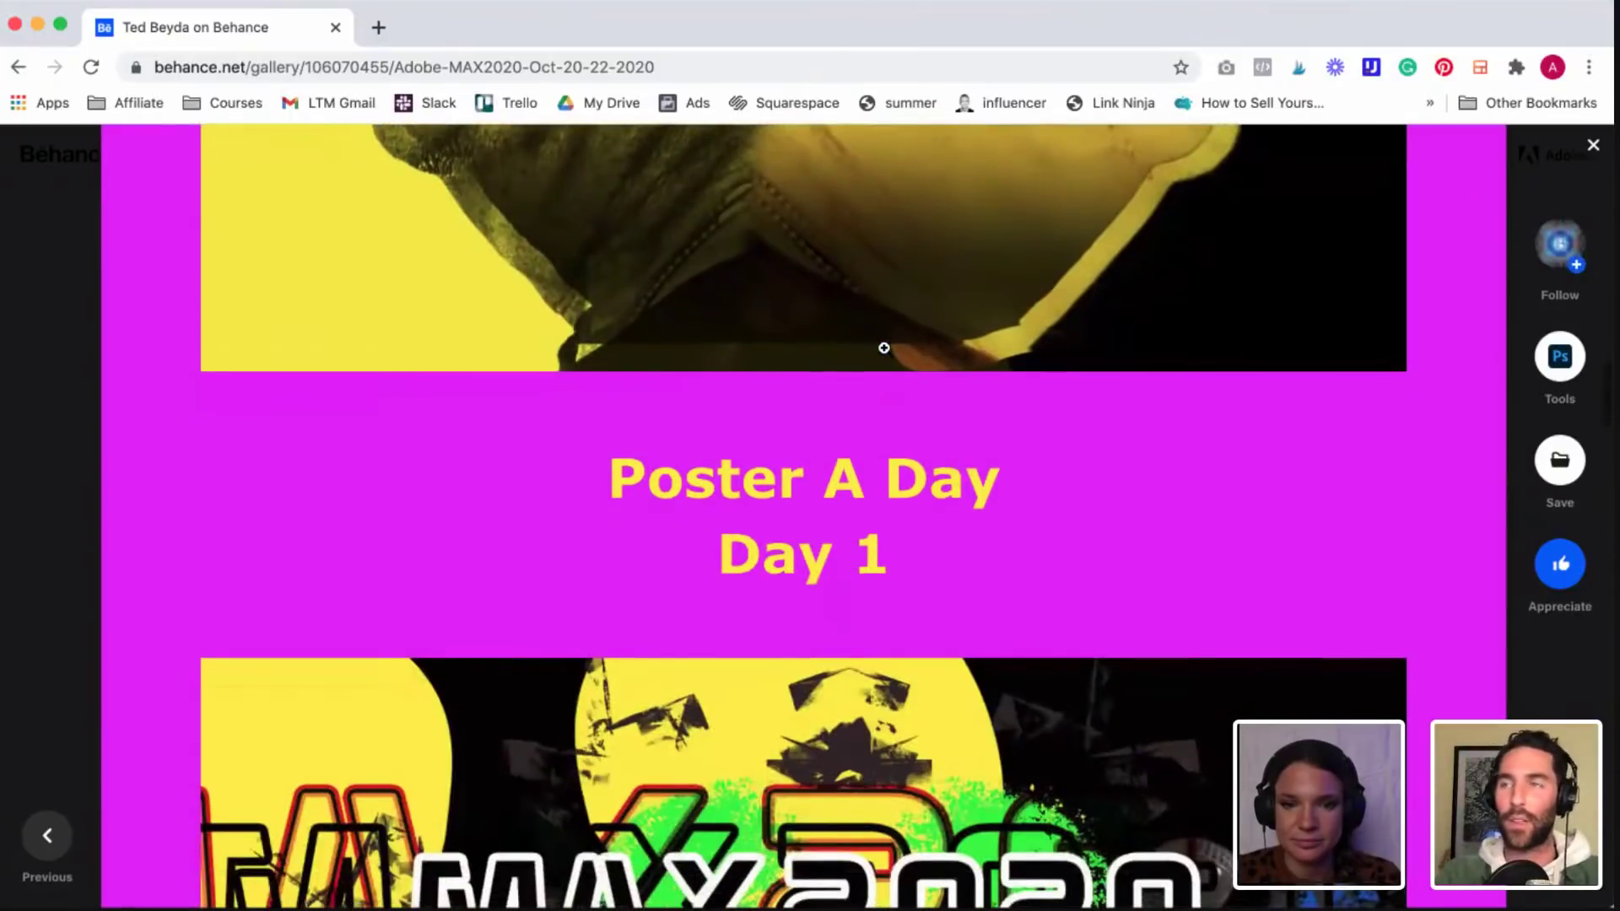
scroll(883, 348, down, 8)
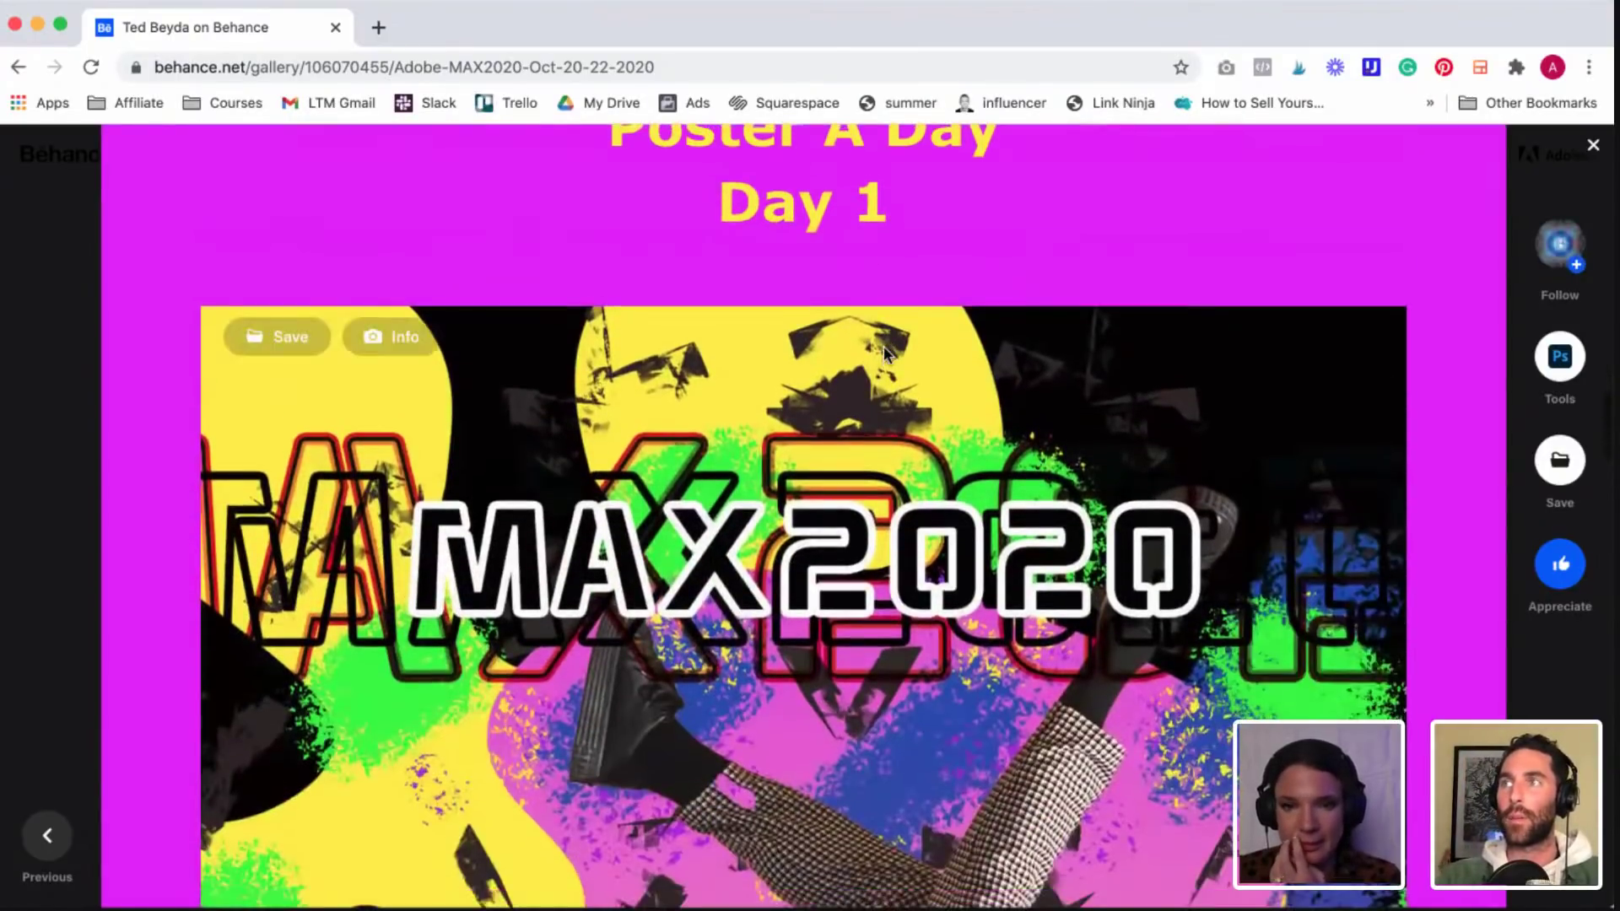
scroll(884, 347, down, 8)
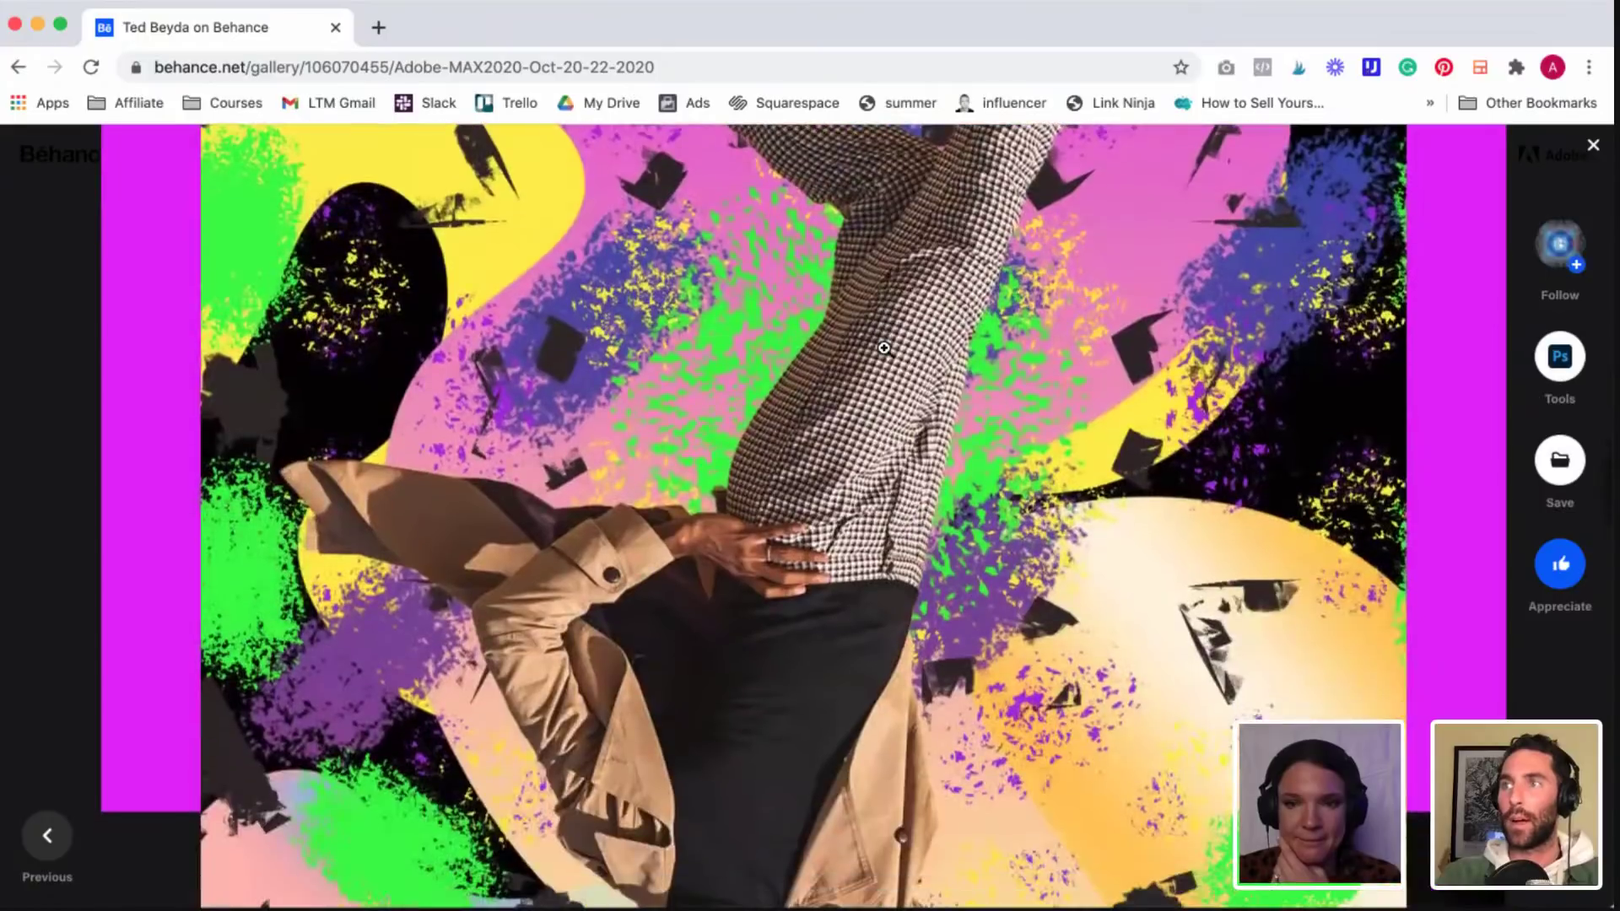
scroll(883, 348, up, 1)
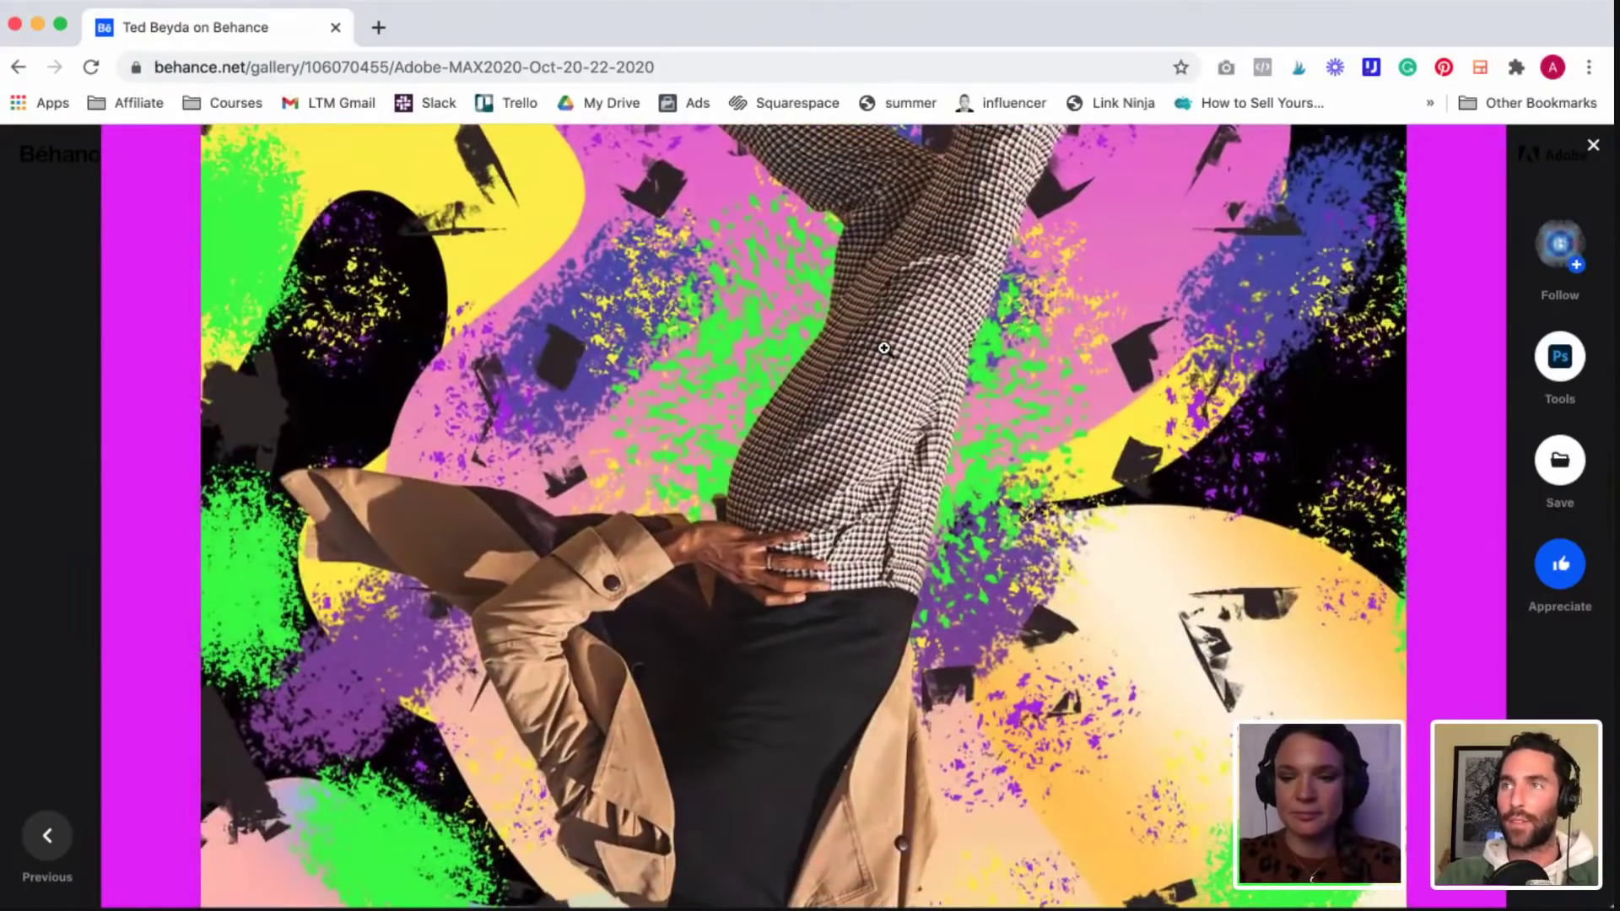
key(super+minus)
key(super+minus)
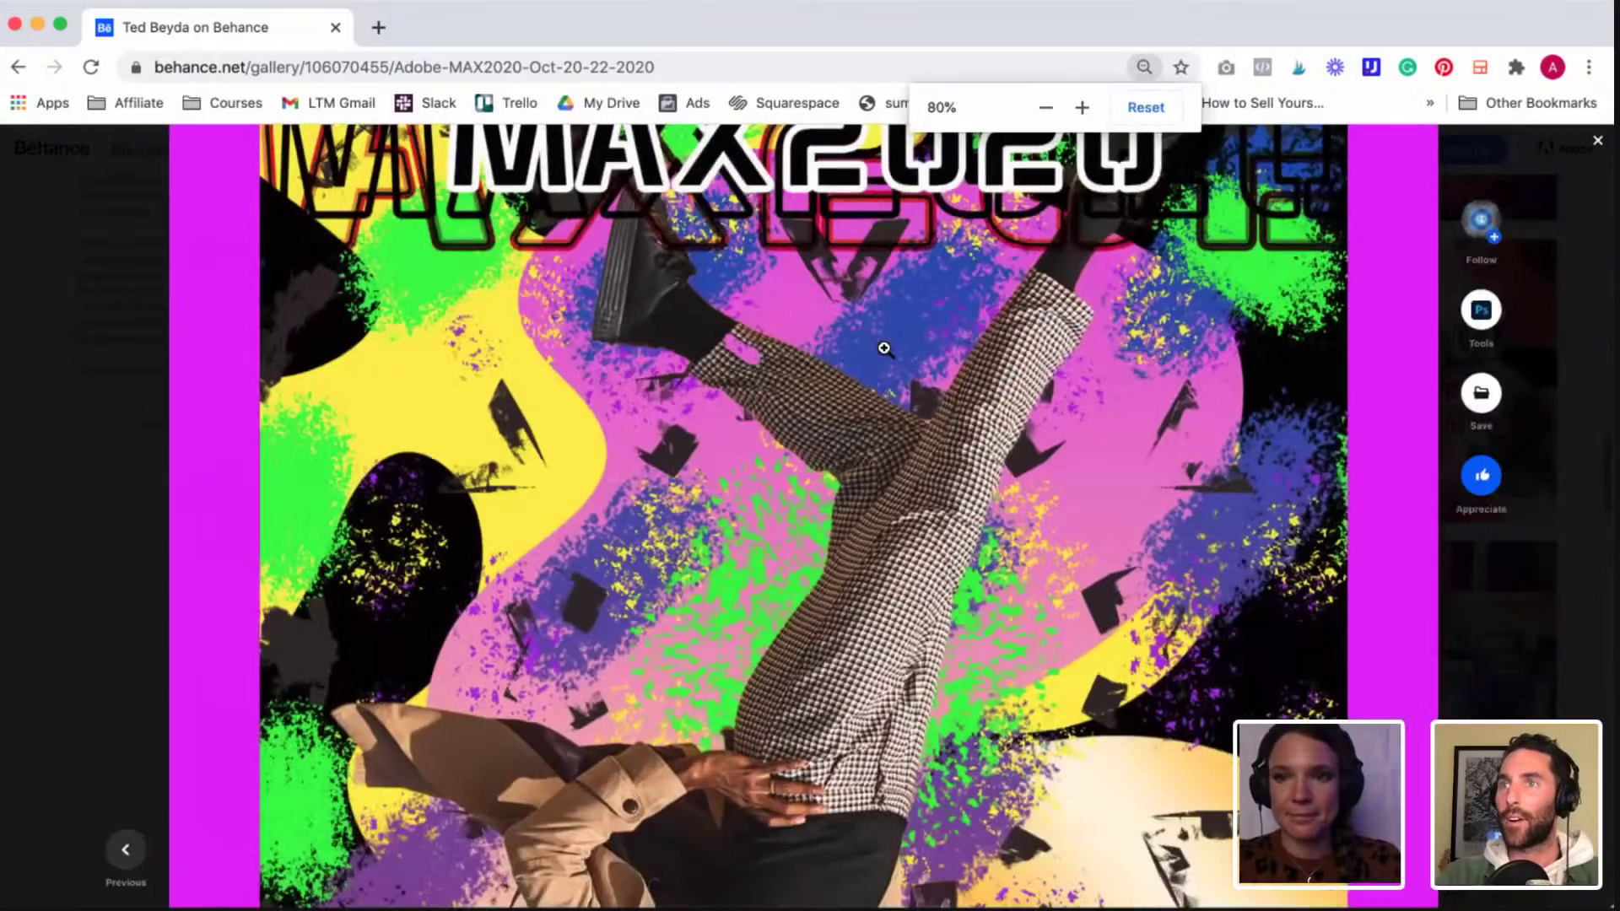
key(super+minus)
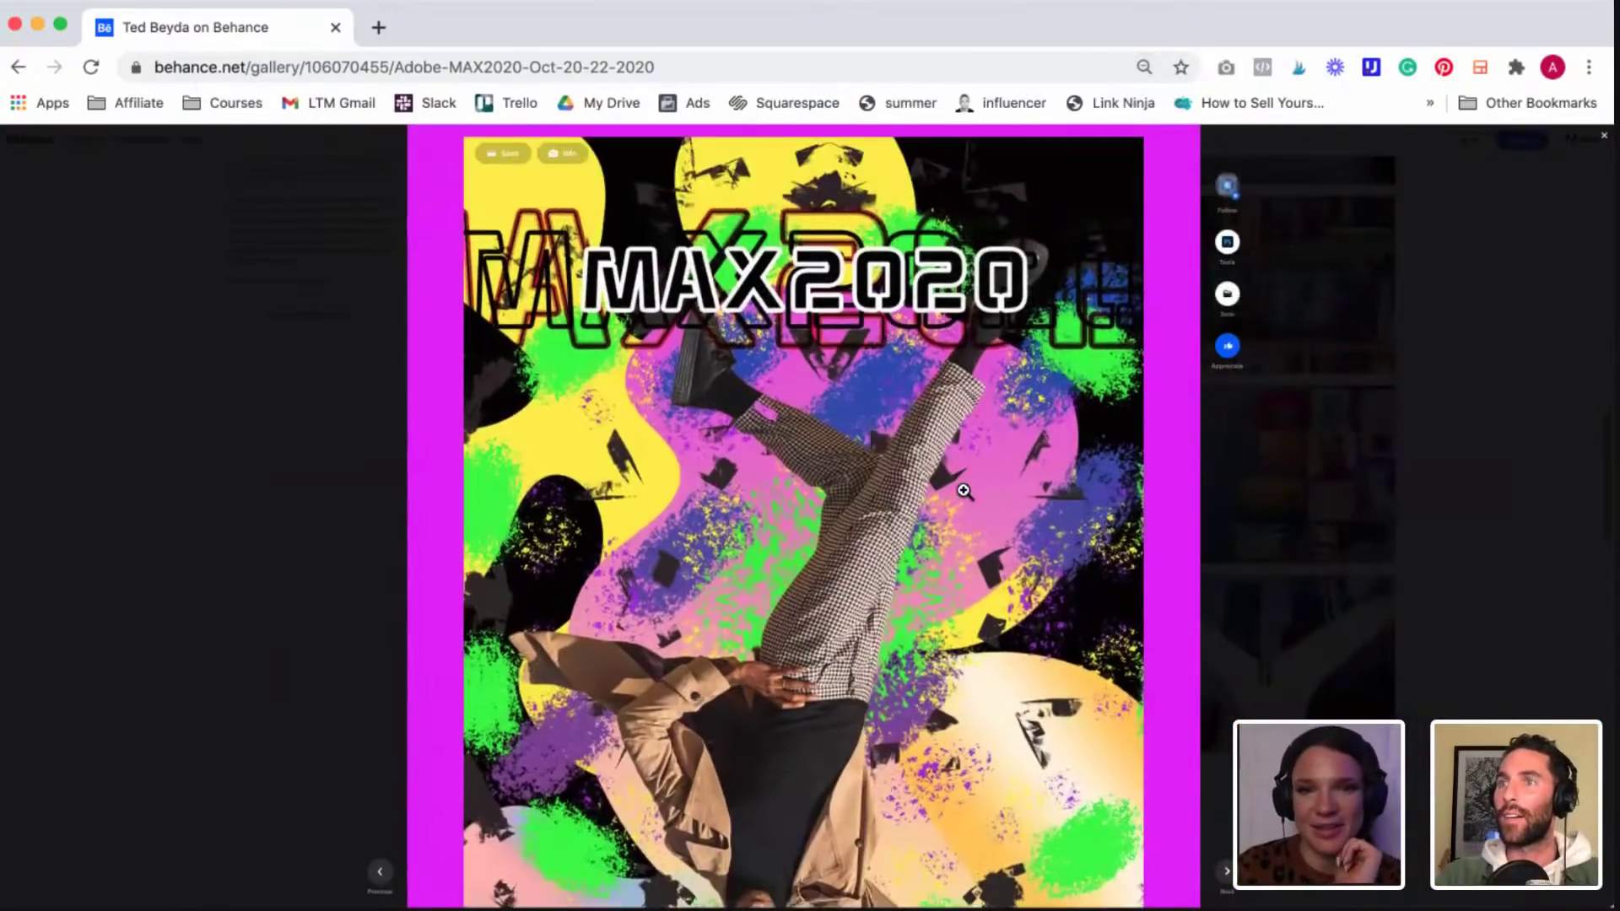
Step: Examine the rest of the MAX2020 poster and the Adobe app icons poster, and close the Adobe MAX2020 project
scroll(963, 490, down, 3)
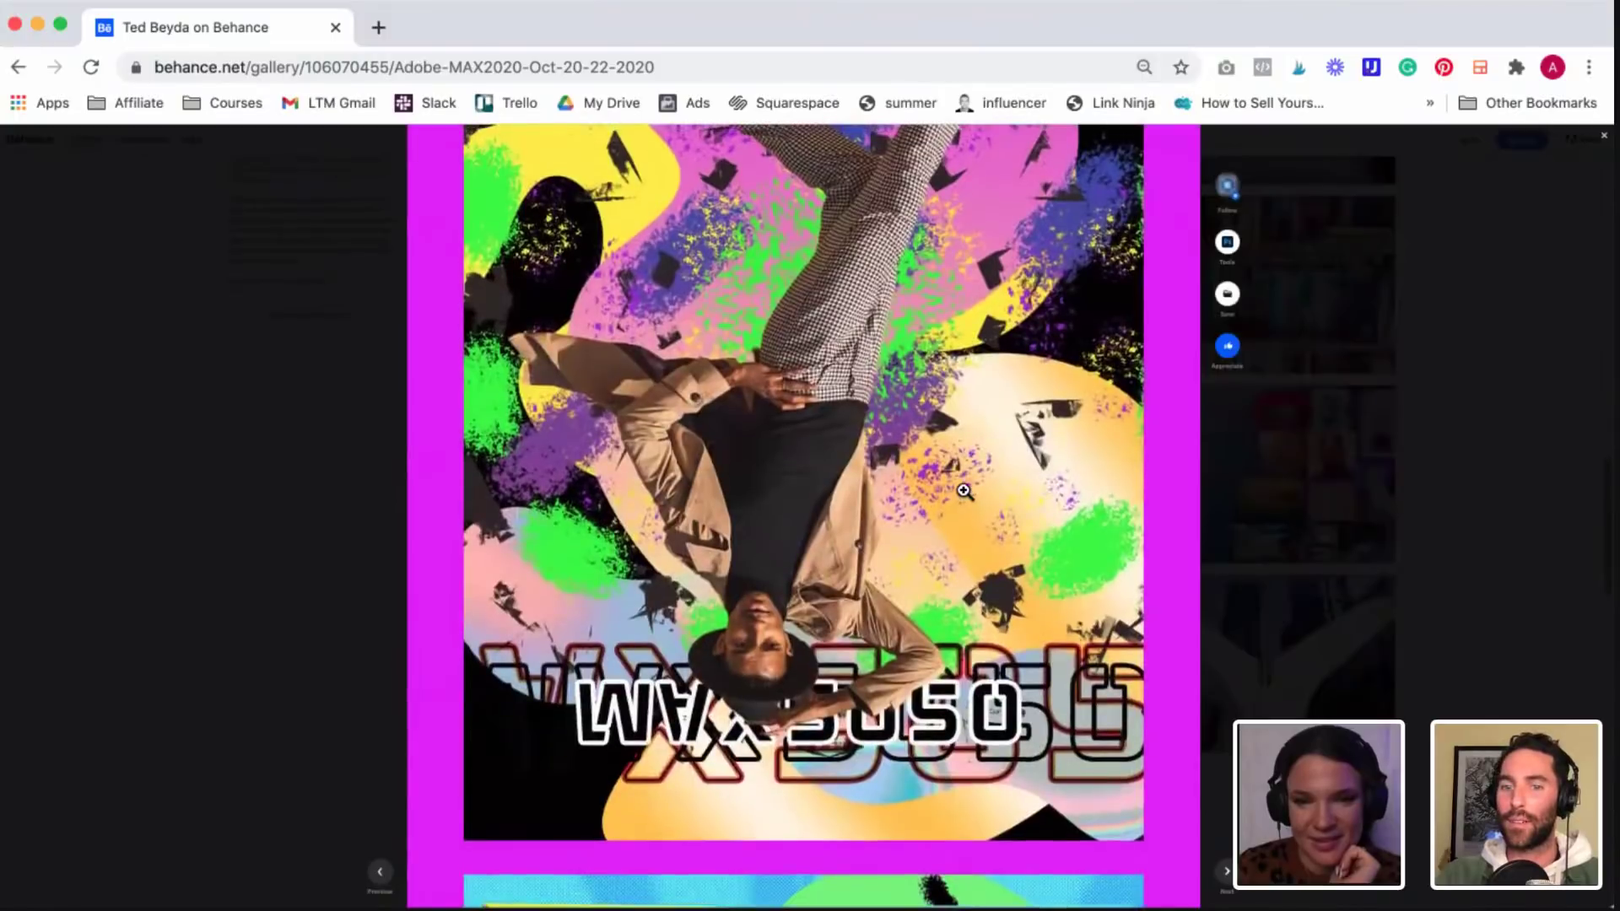
scroll(963, 490, down, 6)
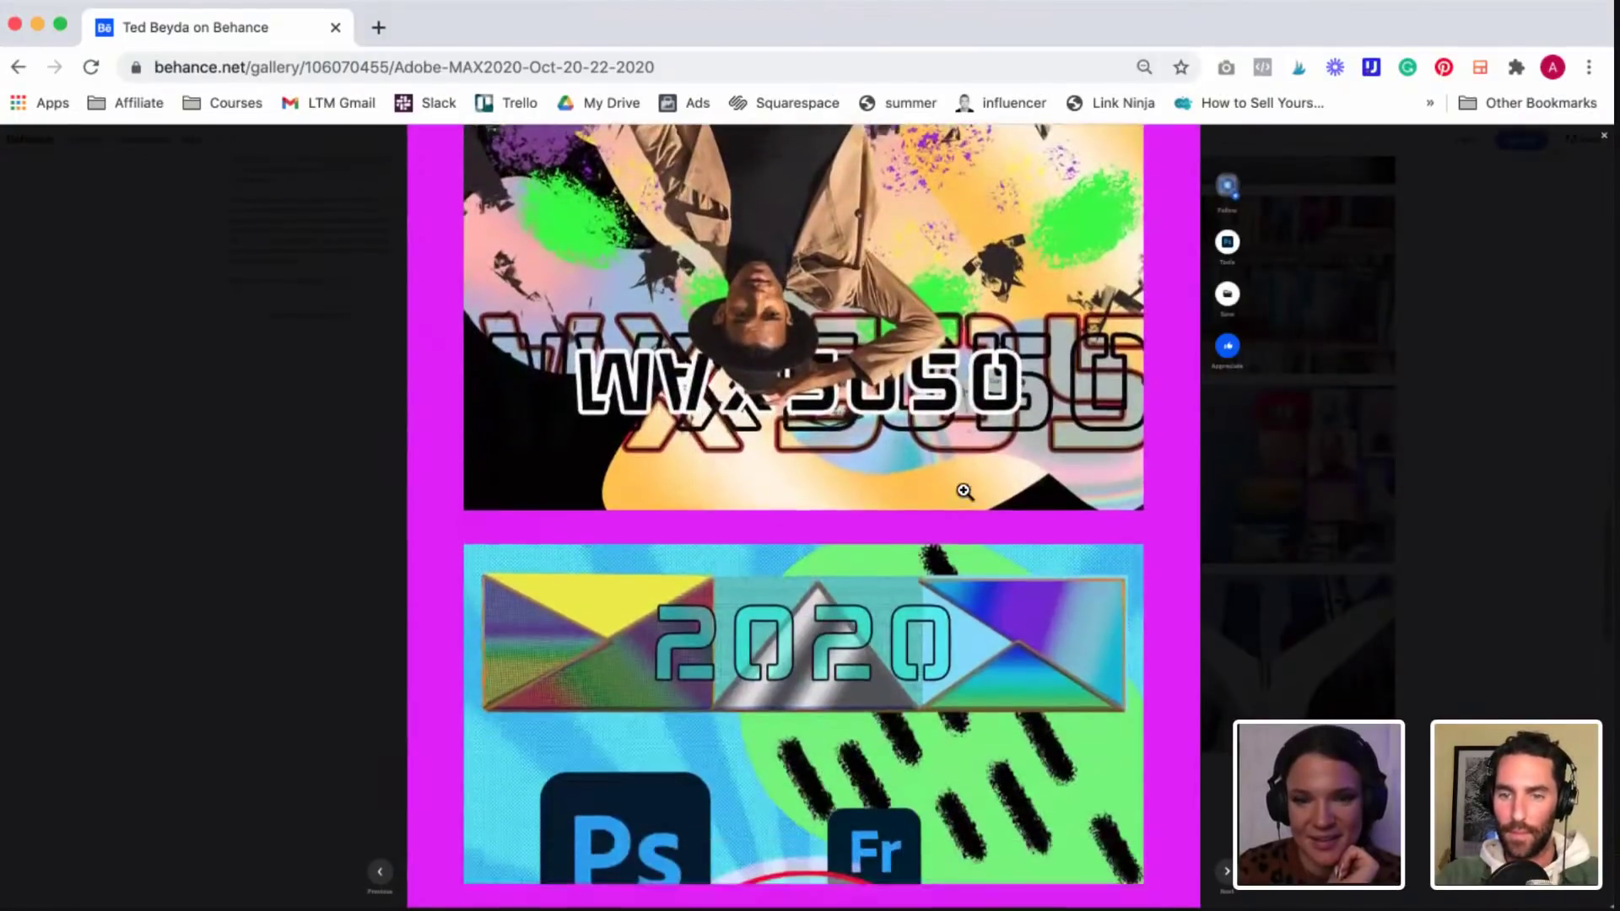
scroll(962, 490, down, 6)
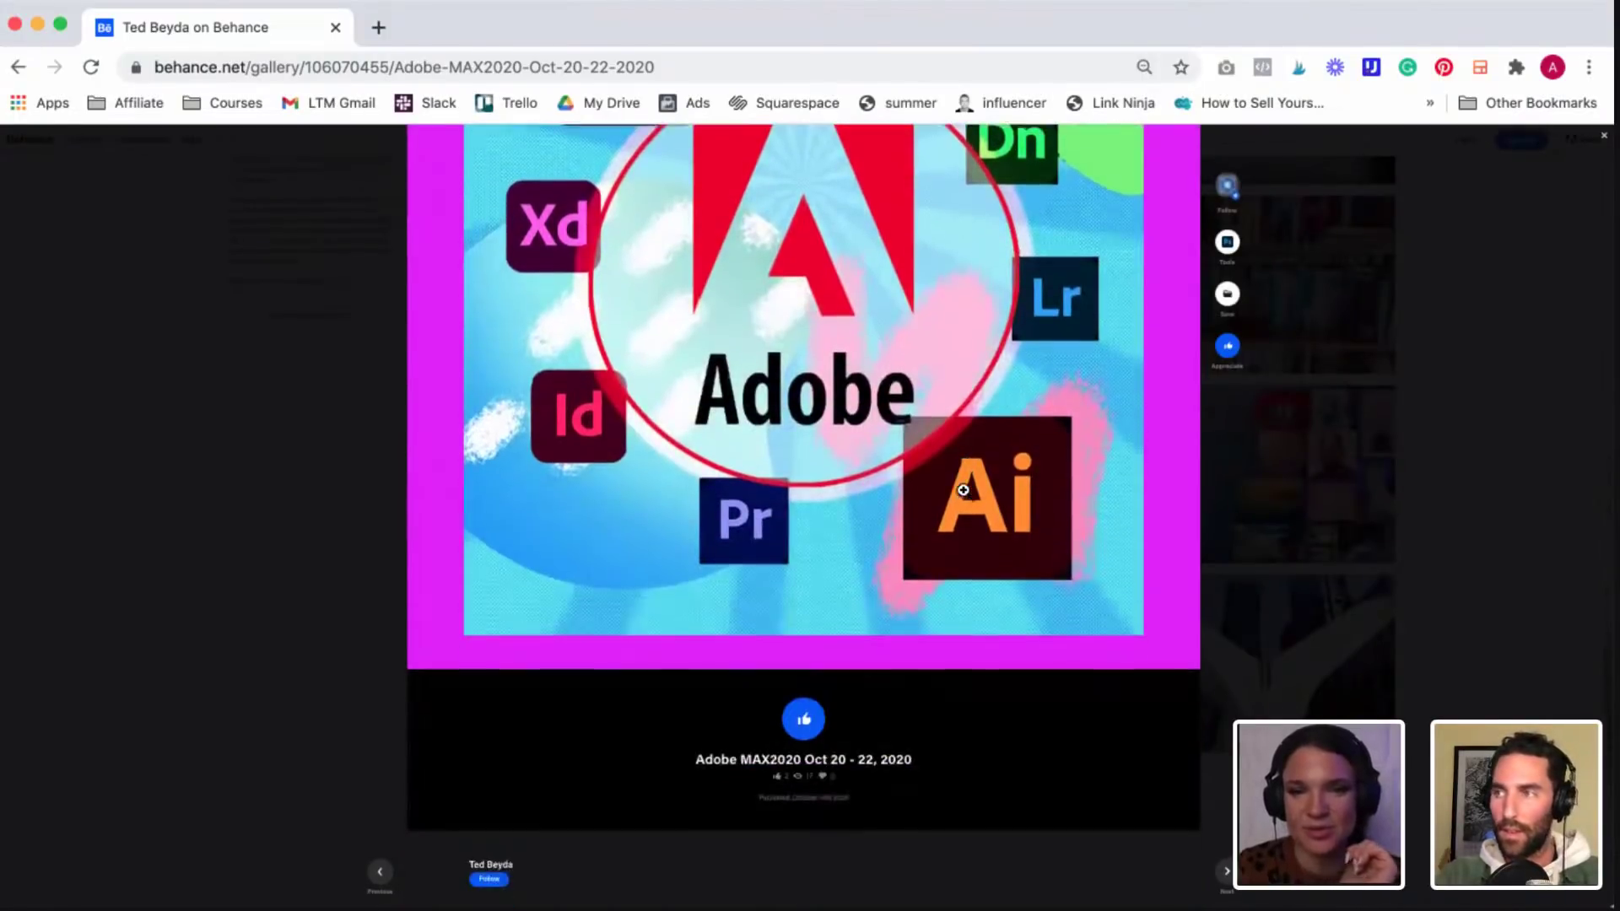
scroll(963, 490, down, 4)
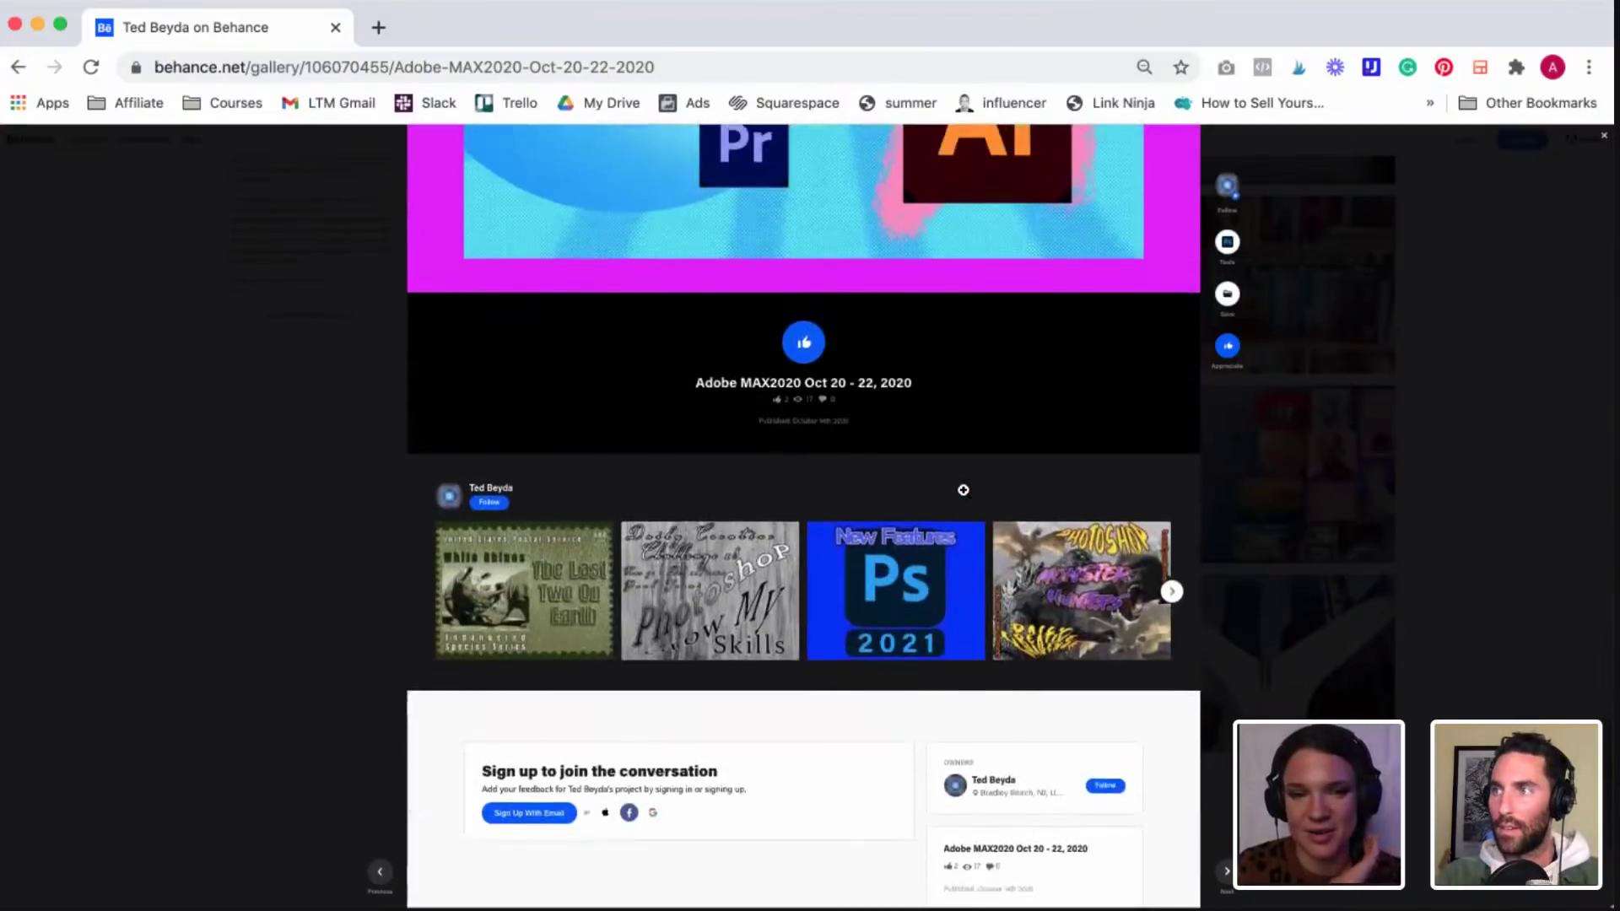
scroll(963, 490, up, 10)
scroll(964, 490, up, 5)
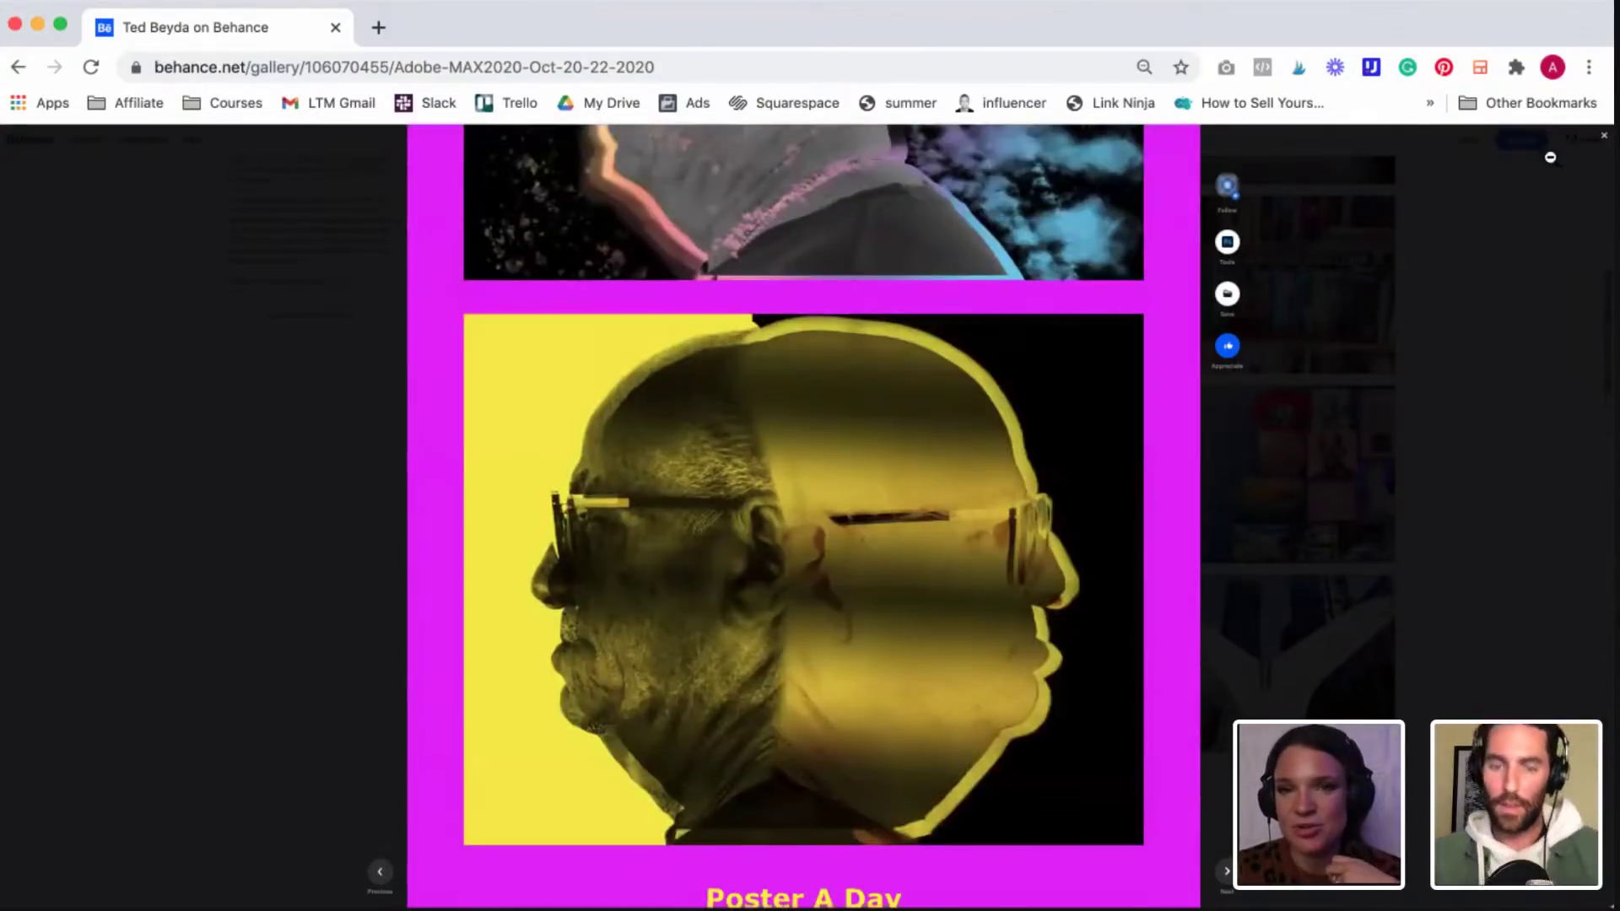
click(1605, 140)
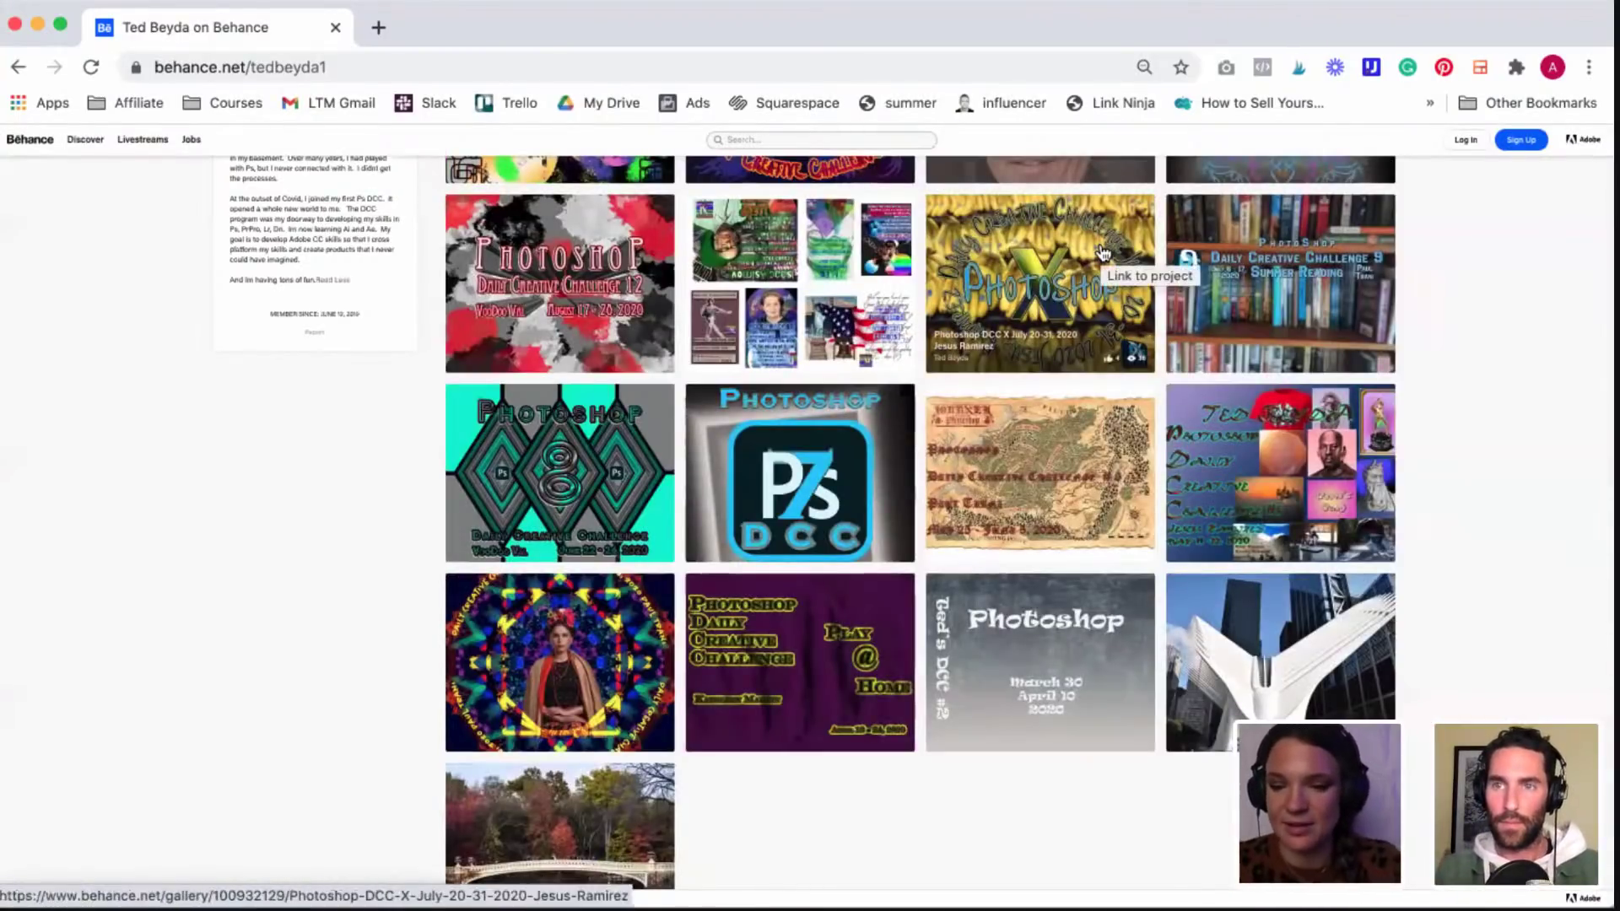
Step: Enlarge the portfolio page view and open the Photoshop DCC 21-02 Feb 01 - 12, 2021 project
key(super+minus)
key(super+plus)
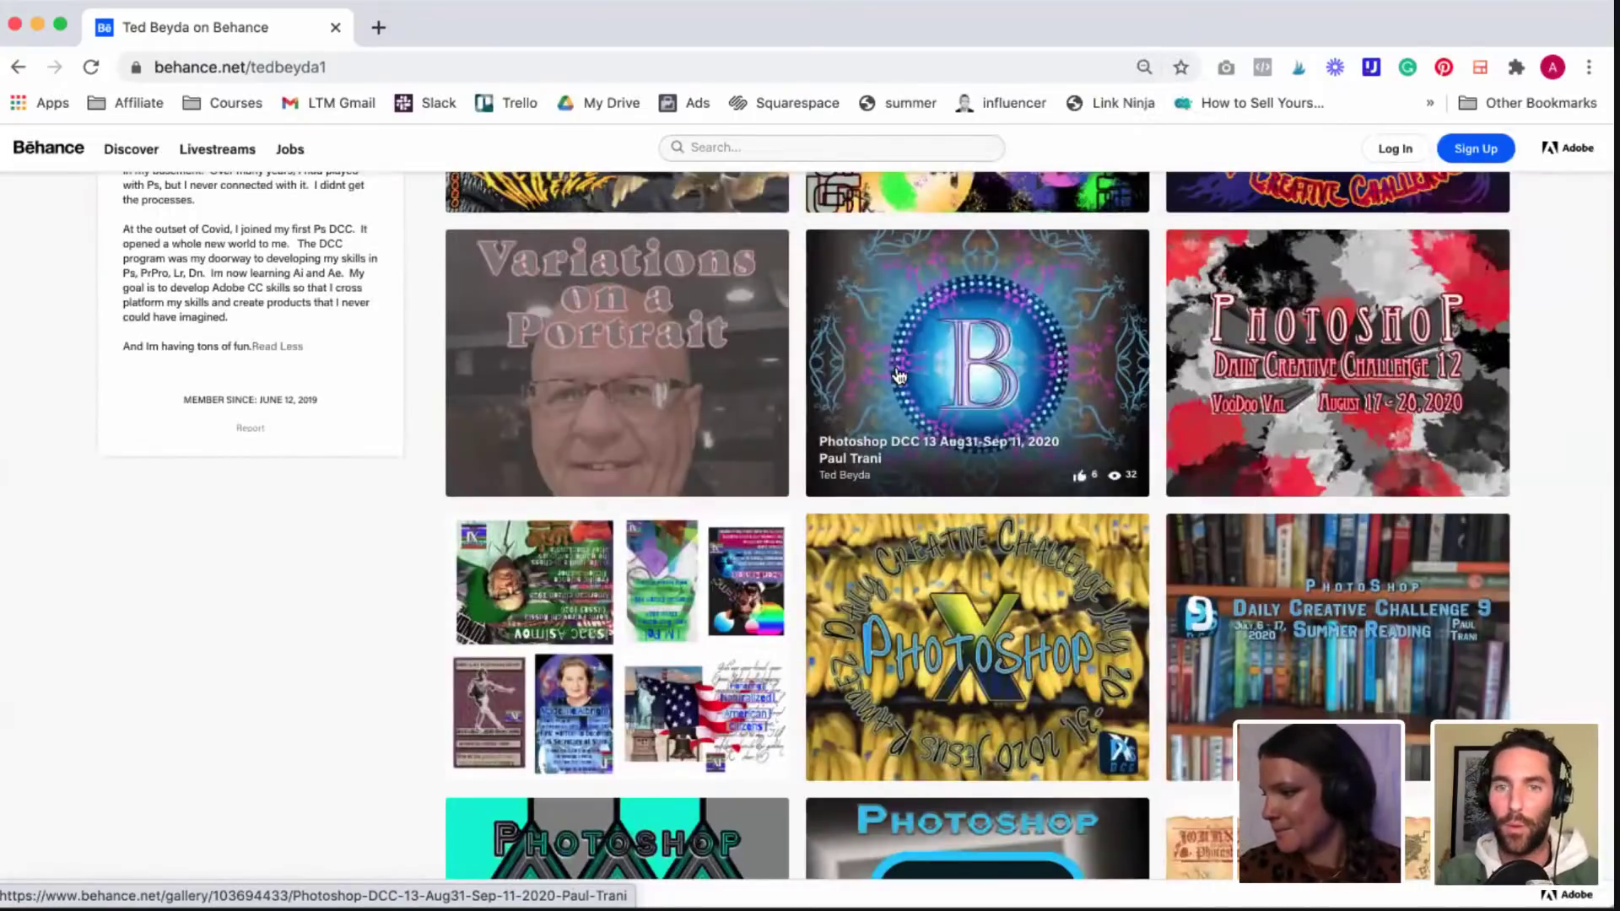
scroll(898, 377, up, 15)
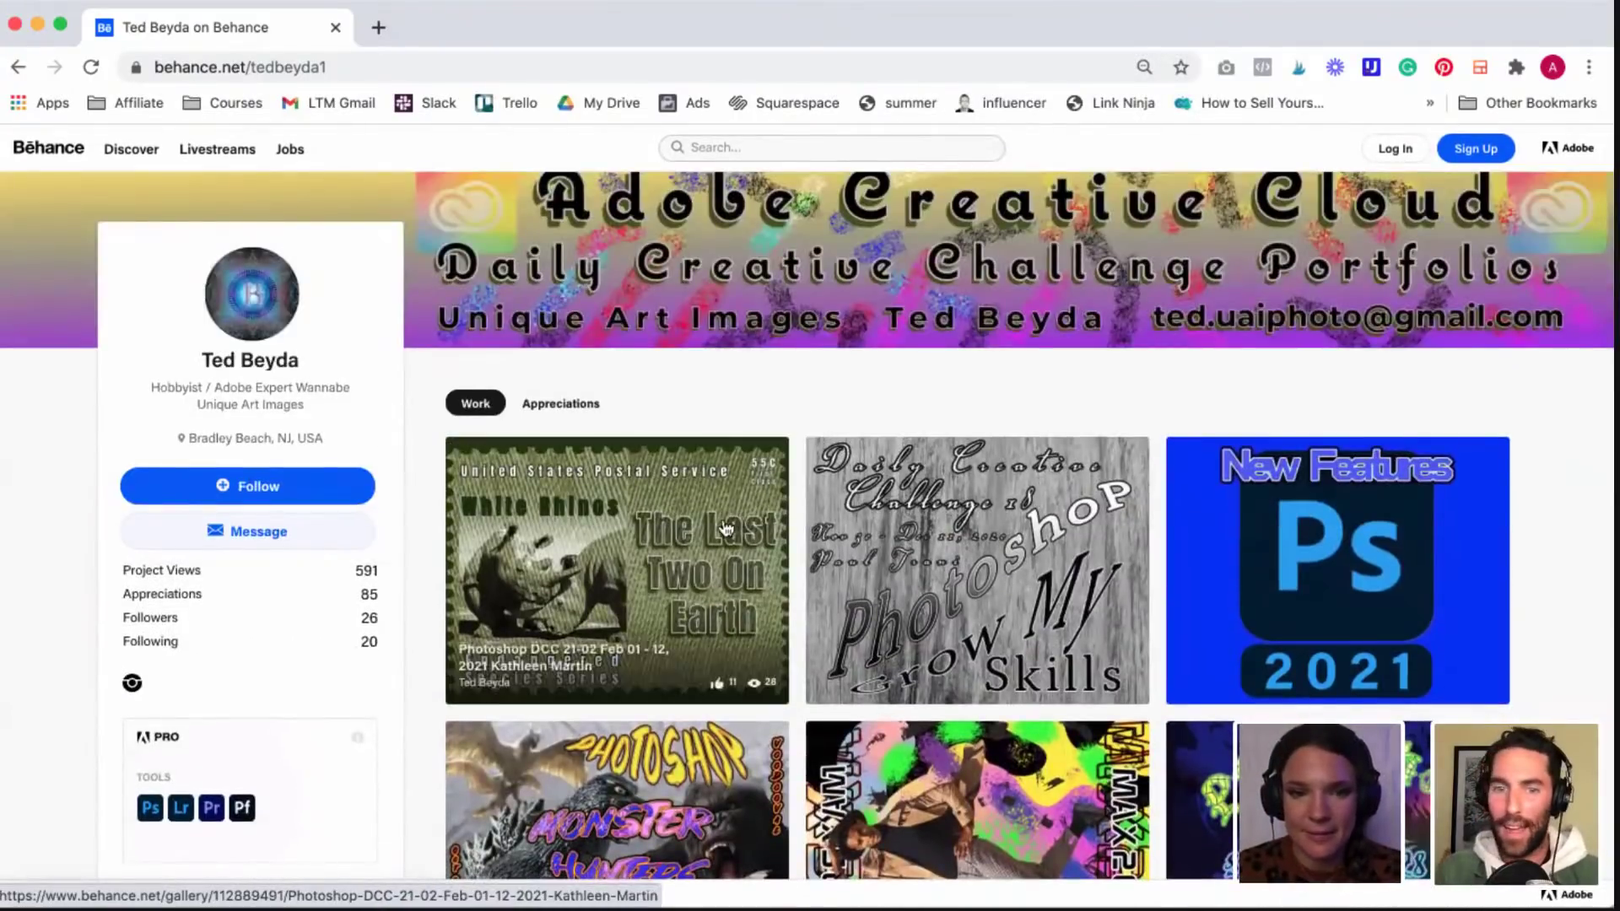
click(716, 527)
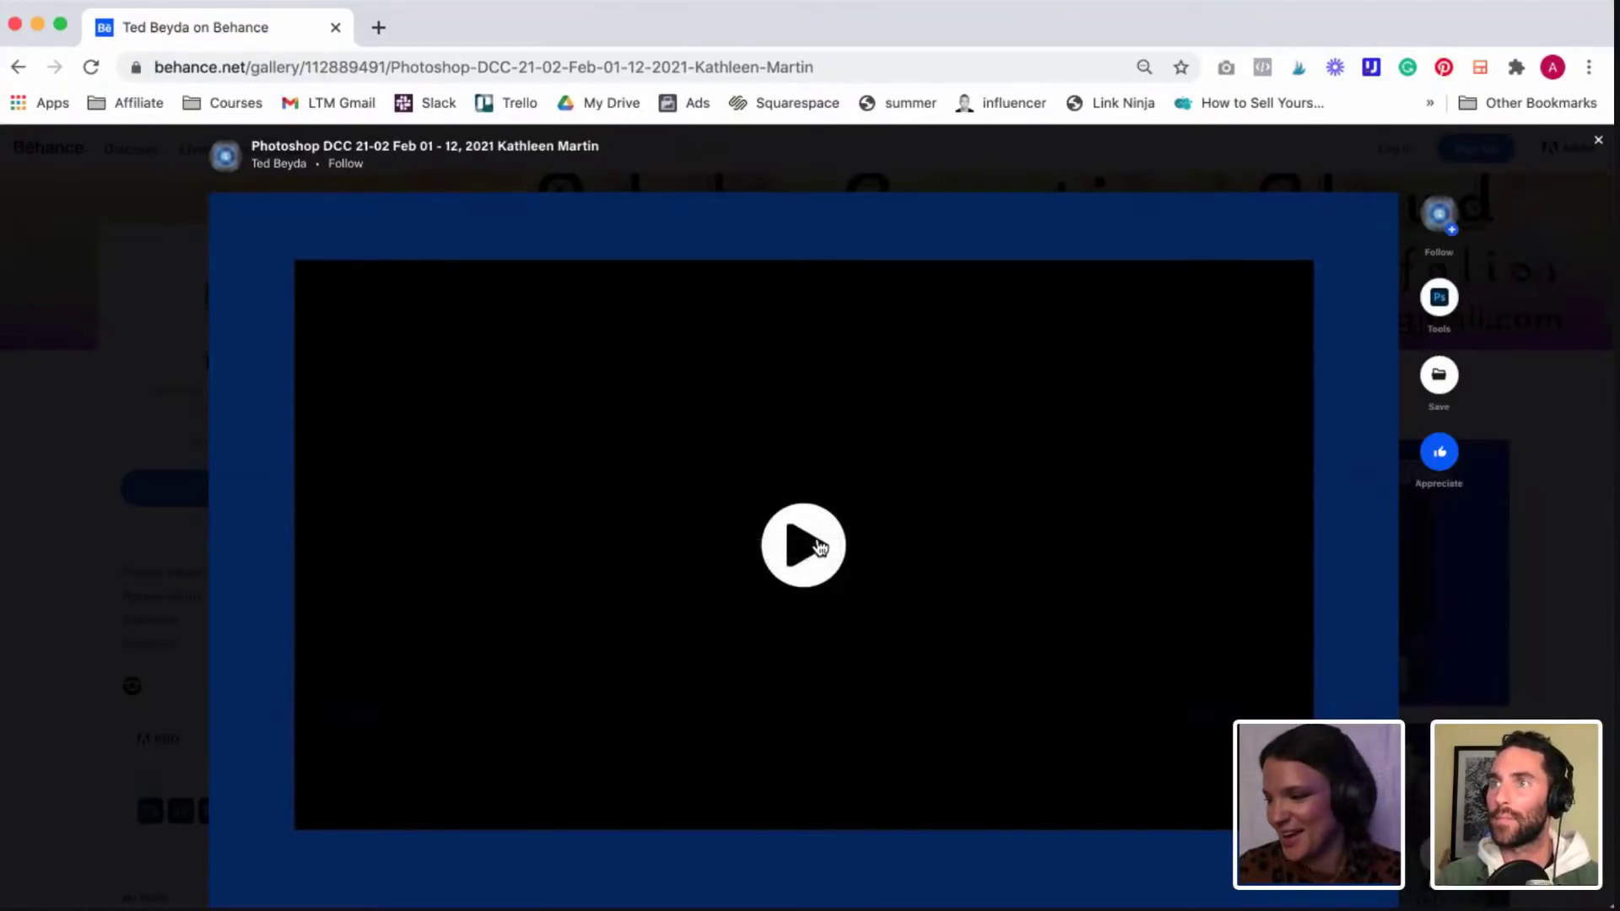
Step: Play the DCC 21-02 project's opening video, view the air mail title envelope below it, and pause the video
click(819, 547)
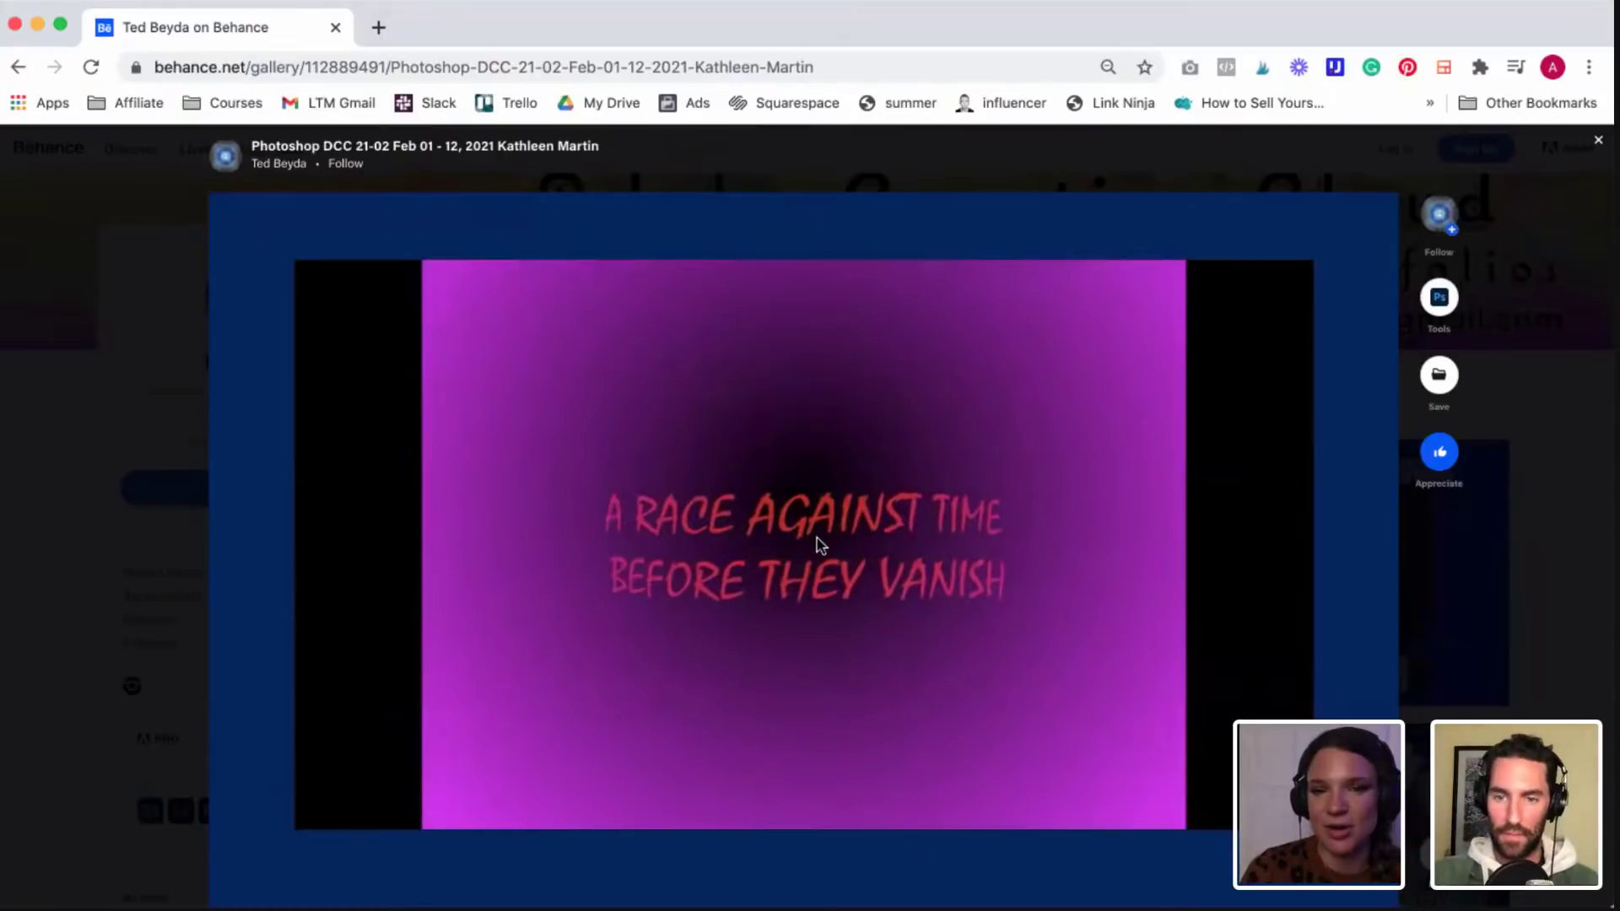
scroll(818, 540, down, 3)
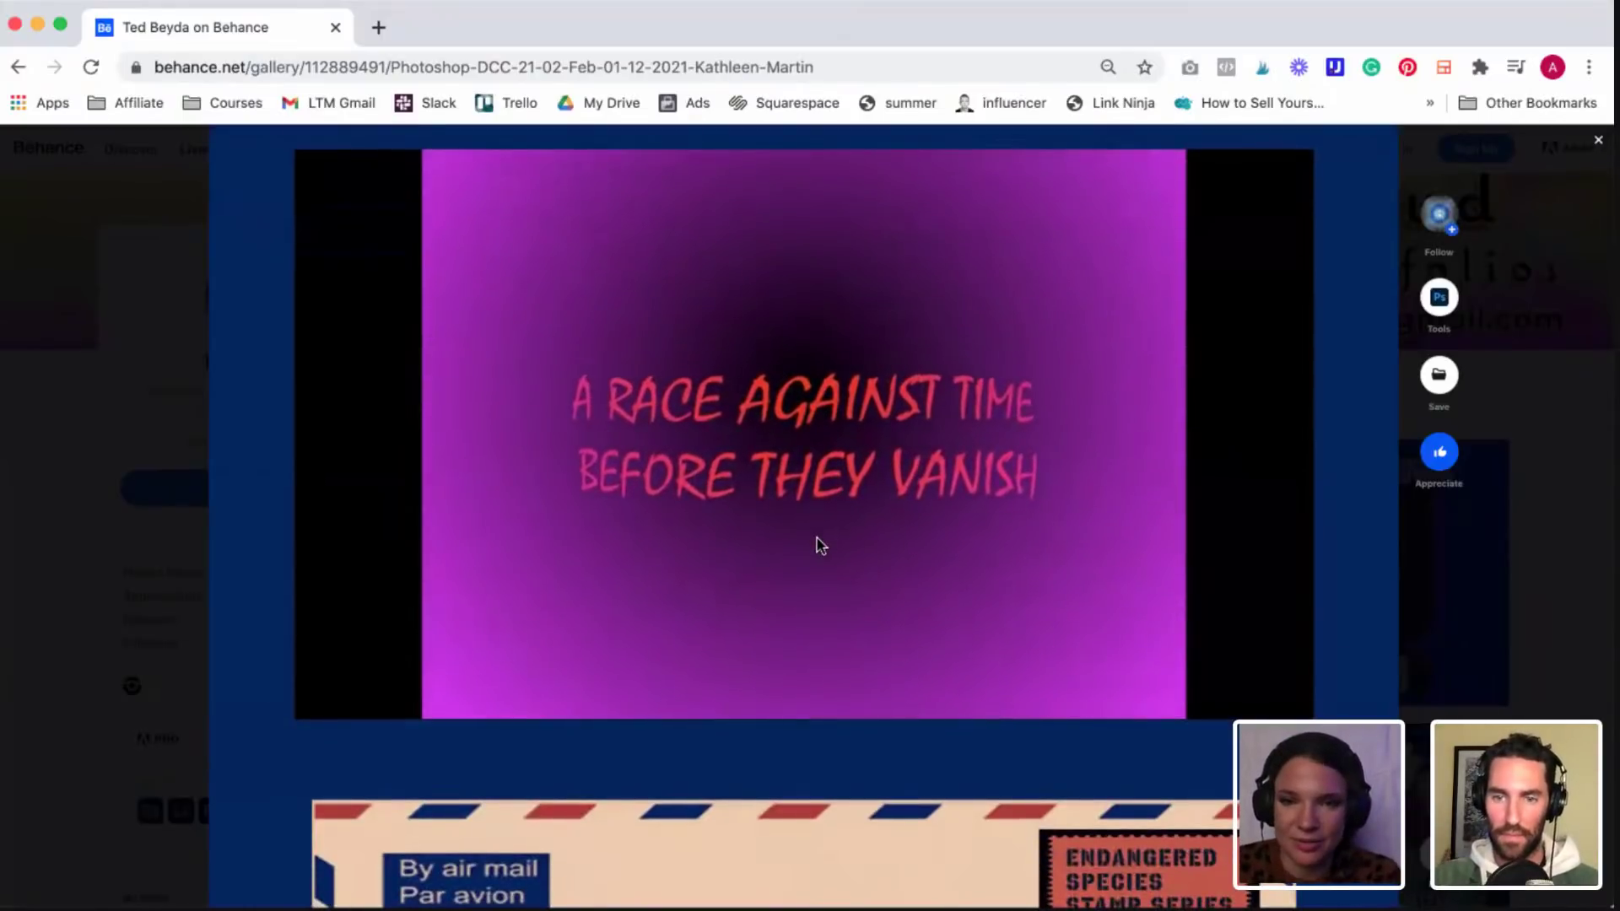
scroll(818, 544, down, 4)
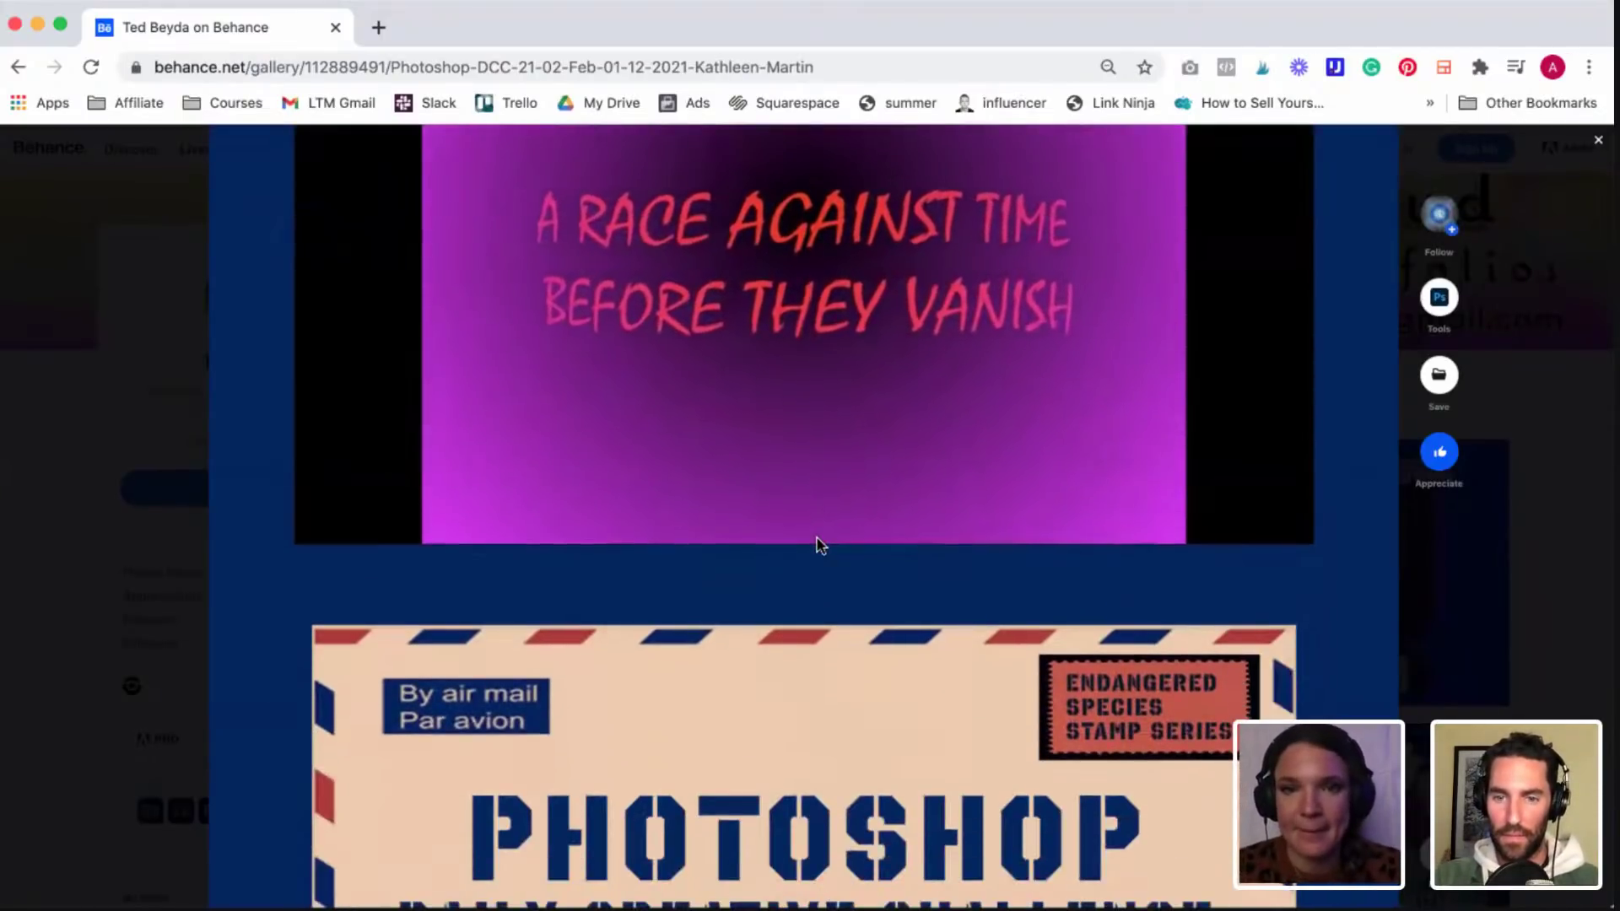
scroll(819, 545, up, 3)
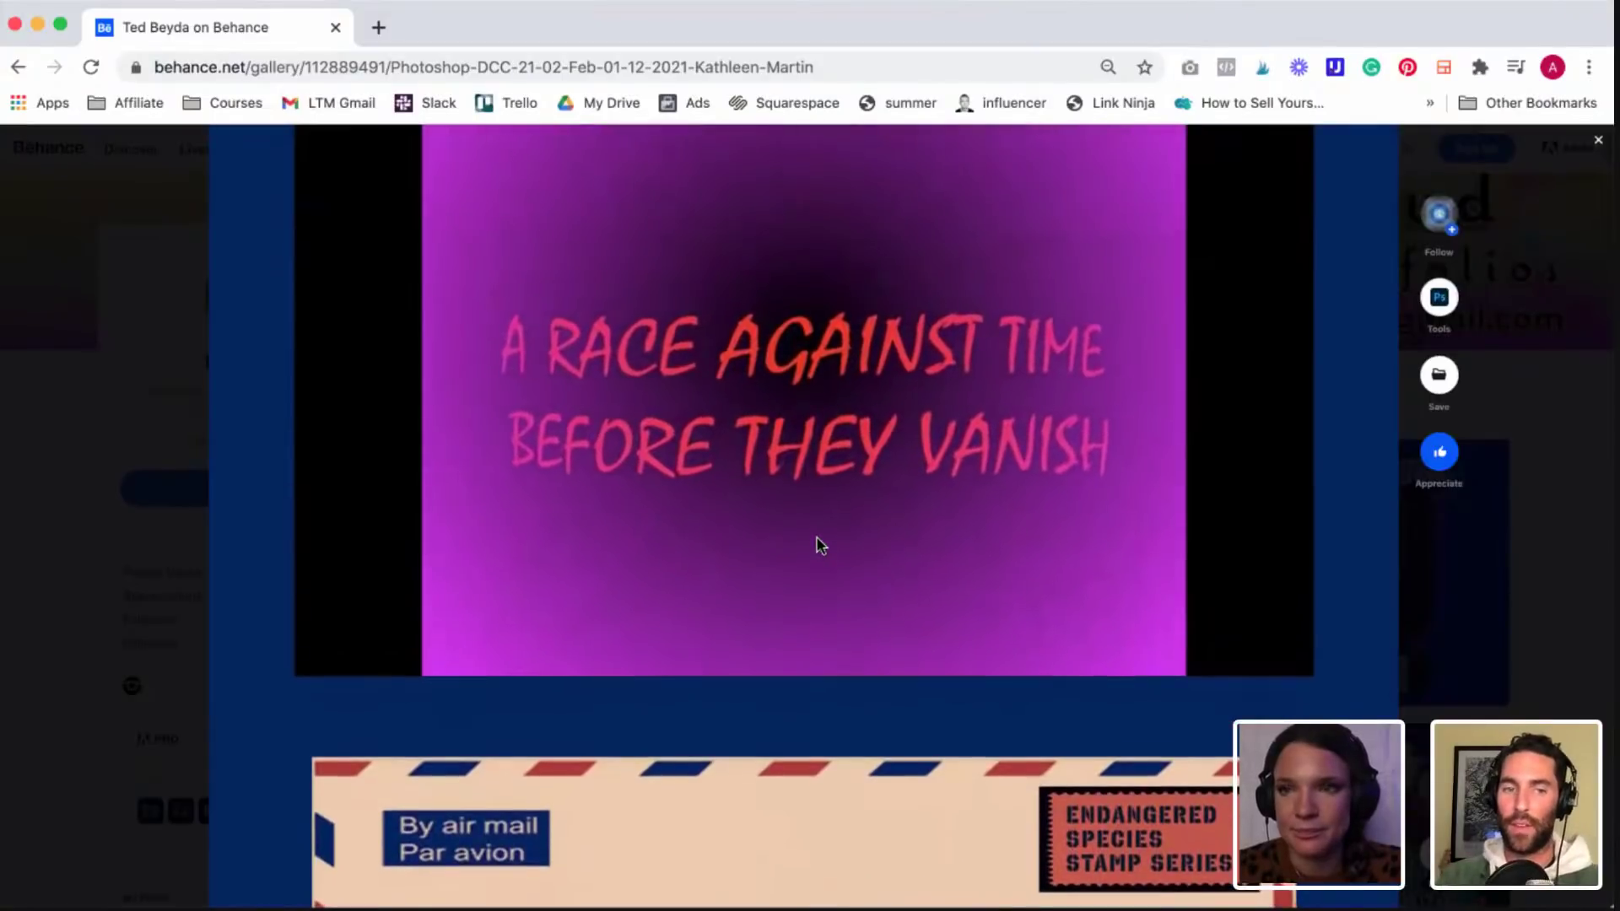
scroll(818, 545, down, 1)
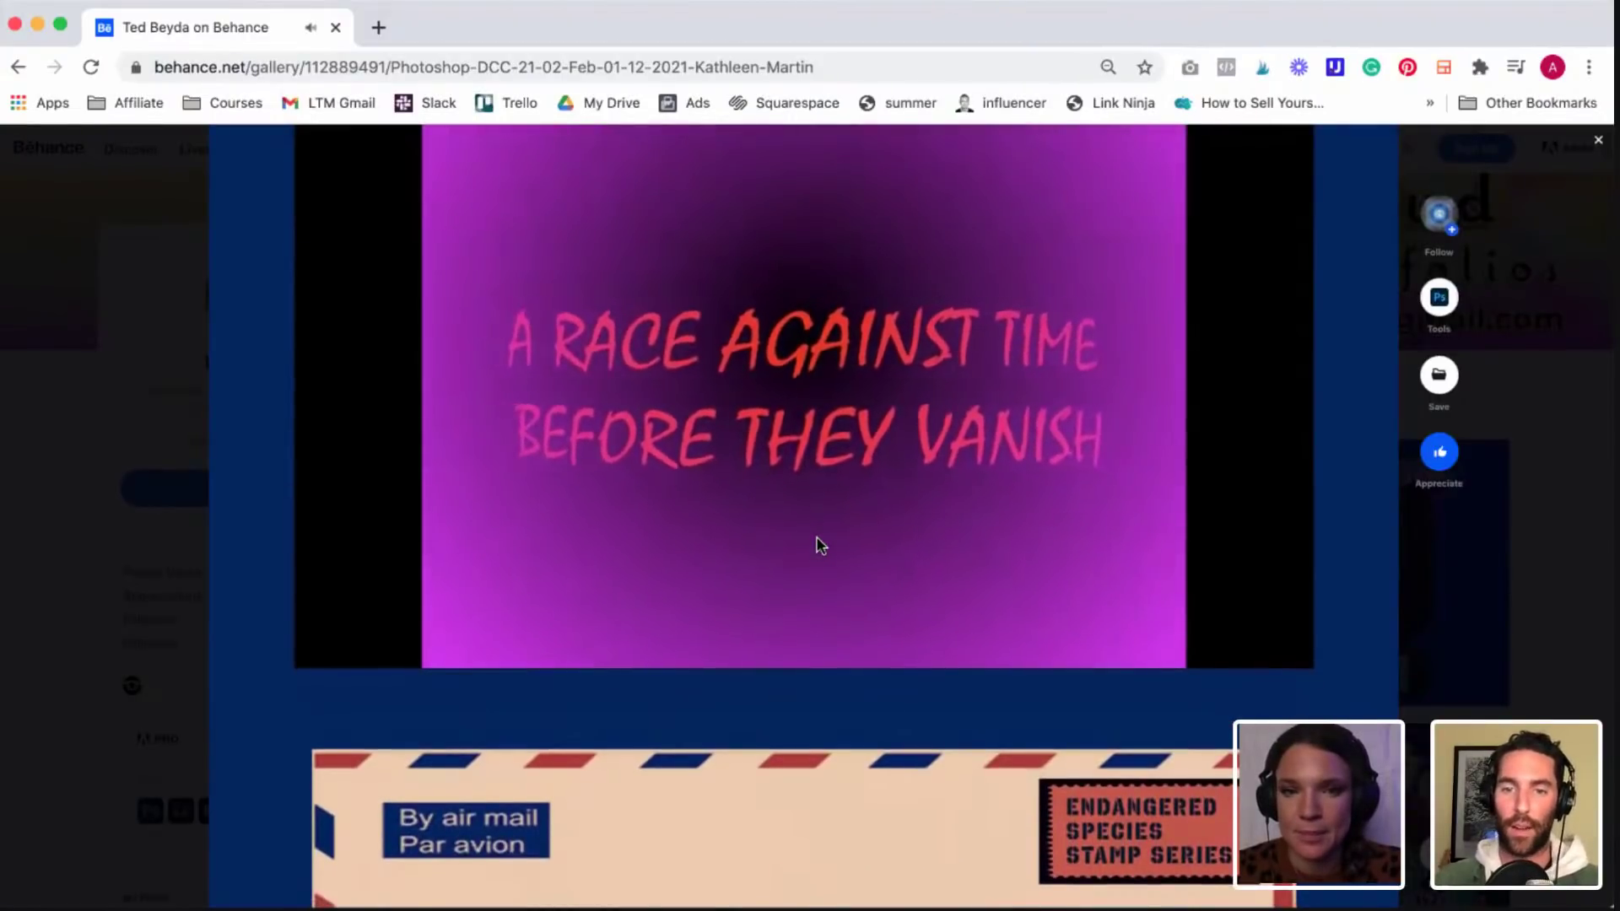
scroll(818, 545, down, 1)
scroll(818, 544, down, 2)
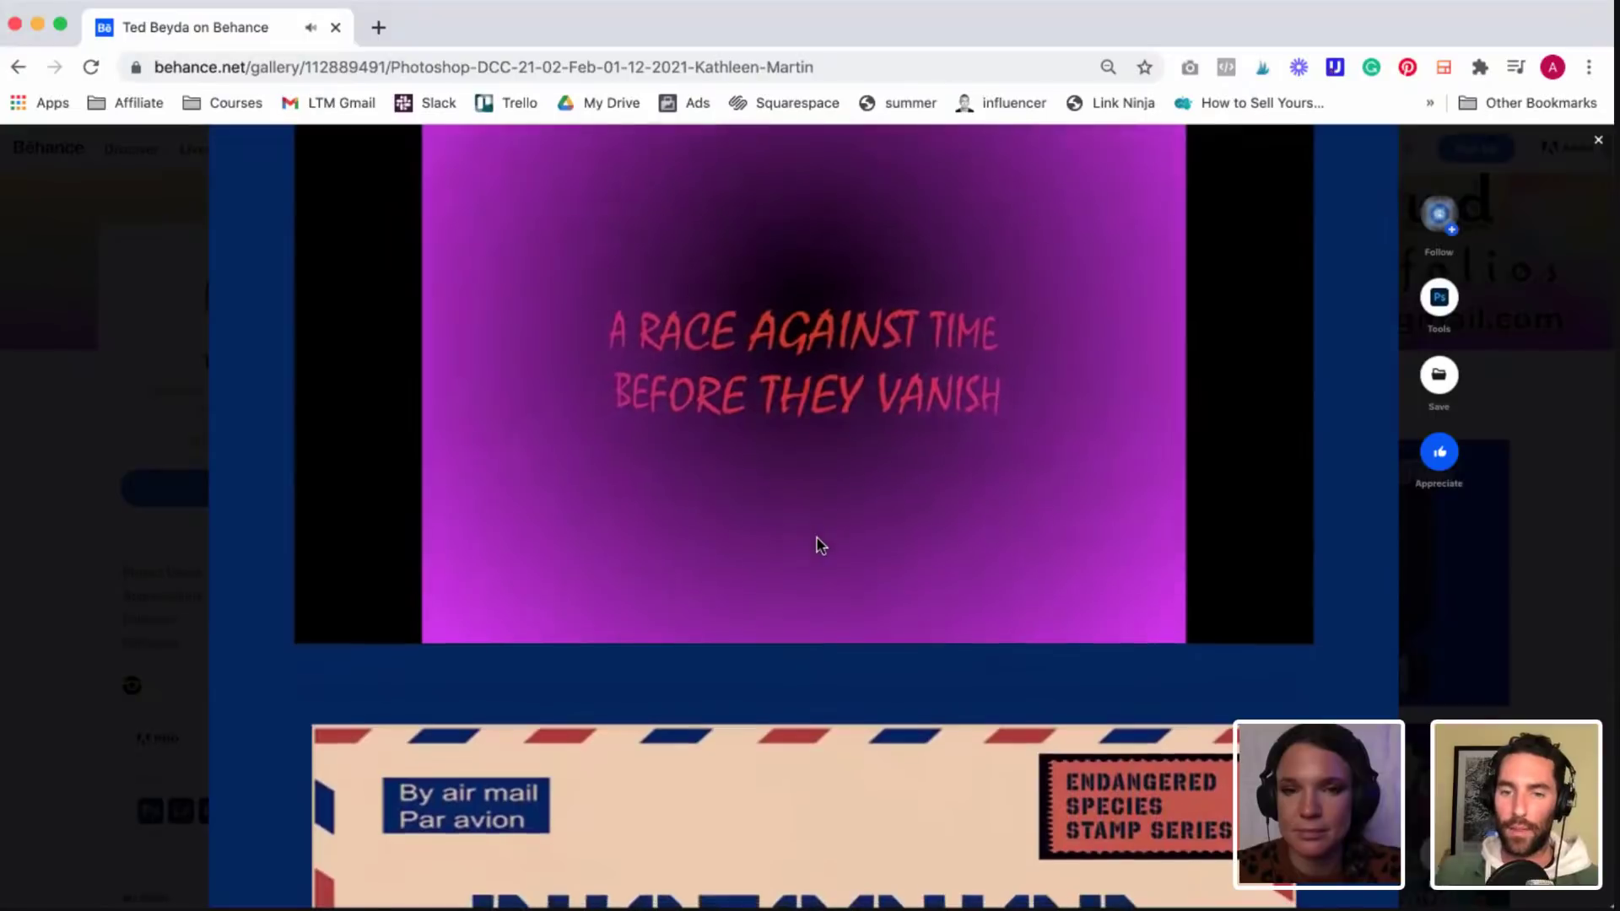
scroll(817, 544, down, 5)
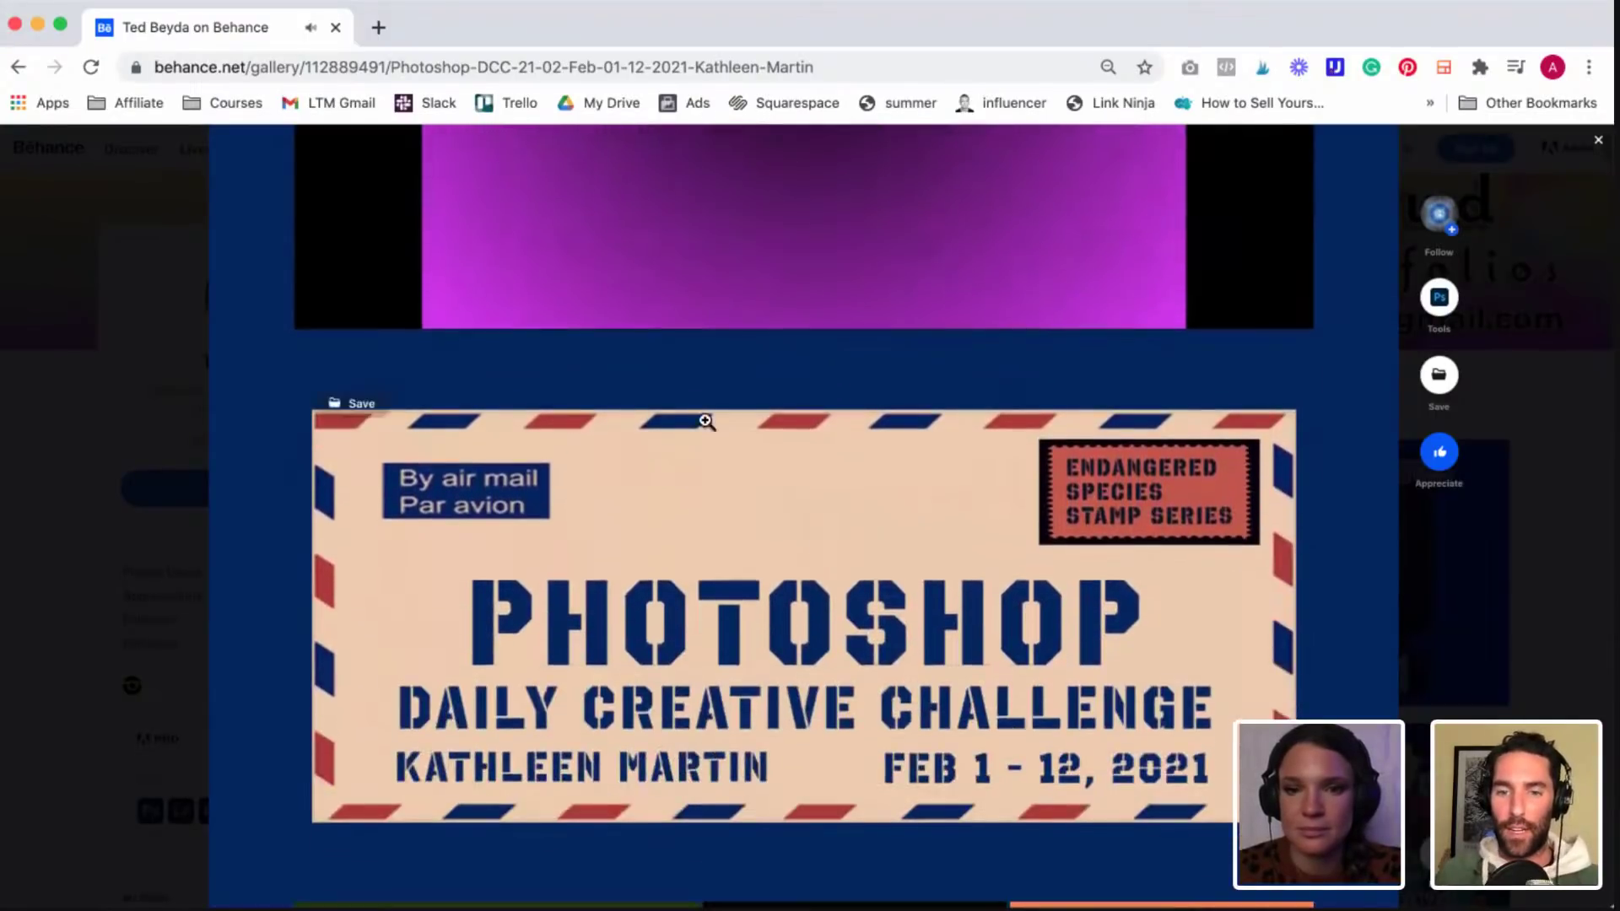
mouse_move(491, 291)
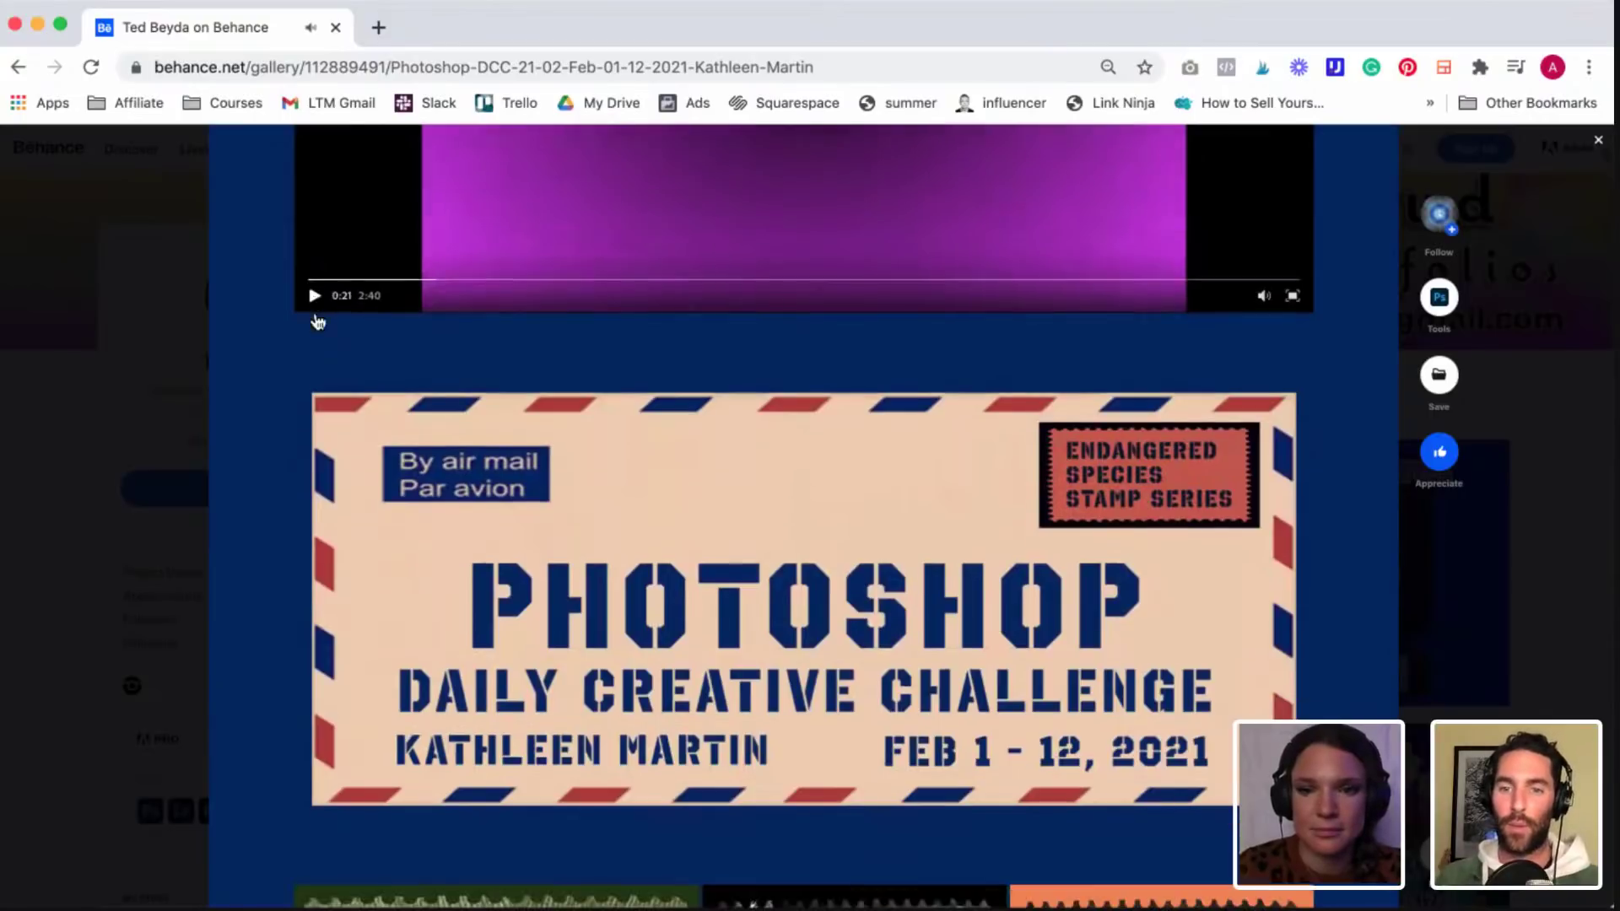
Step: Examine the endangered species stamp grid, the enlarged White Rhinos cover image and the Colorful Gradients envelope
scroll(316, 319, down, 8)
scroll(317, 322, down, 5)
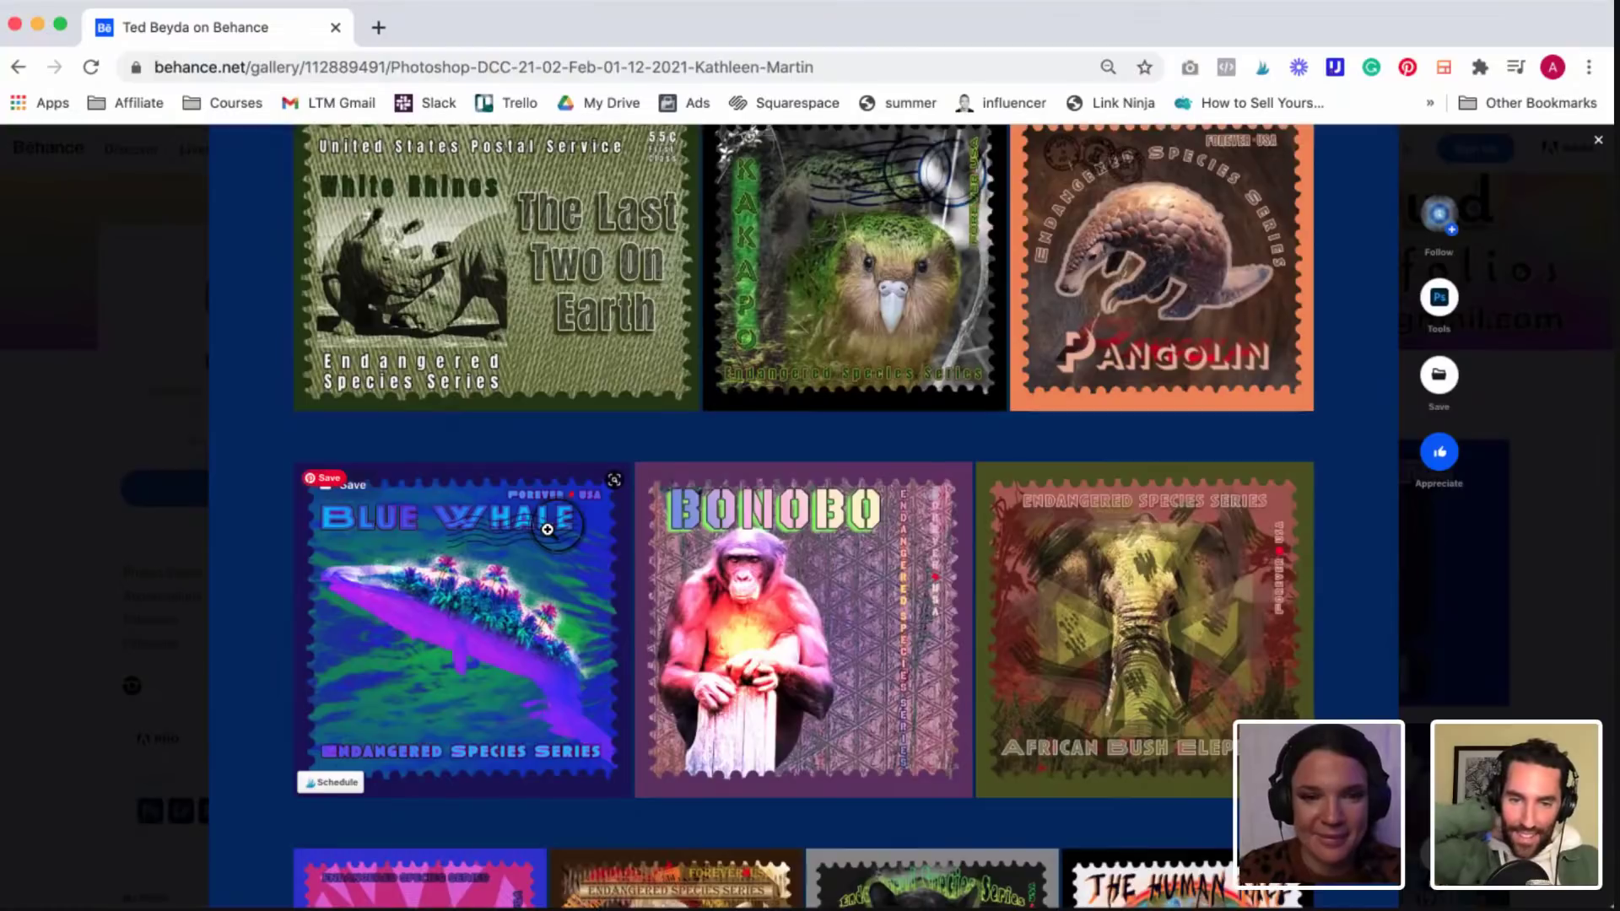
scroll(548, 529, down, 7)
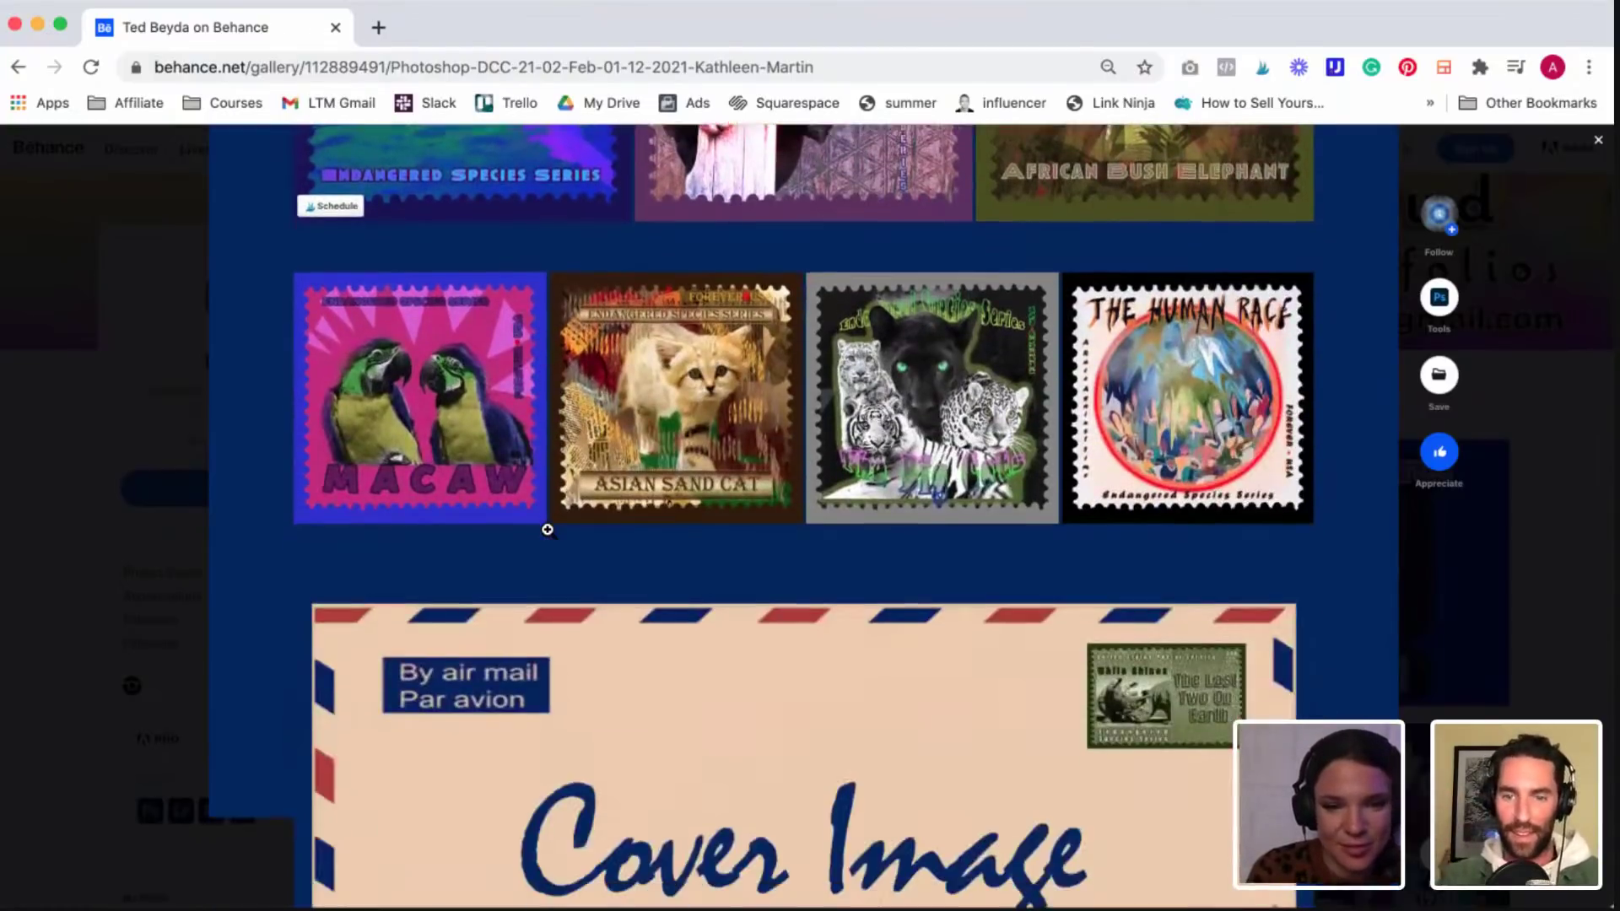
scroll(547, 529, down, 6)
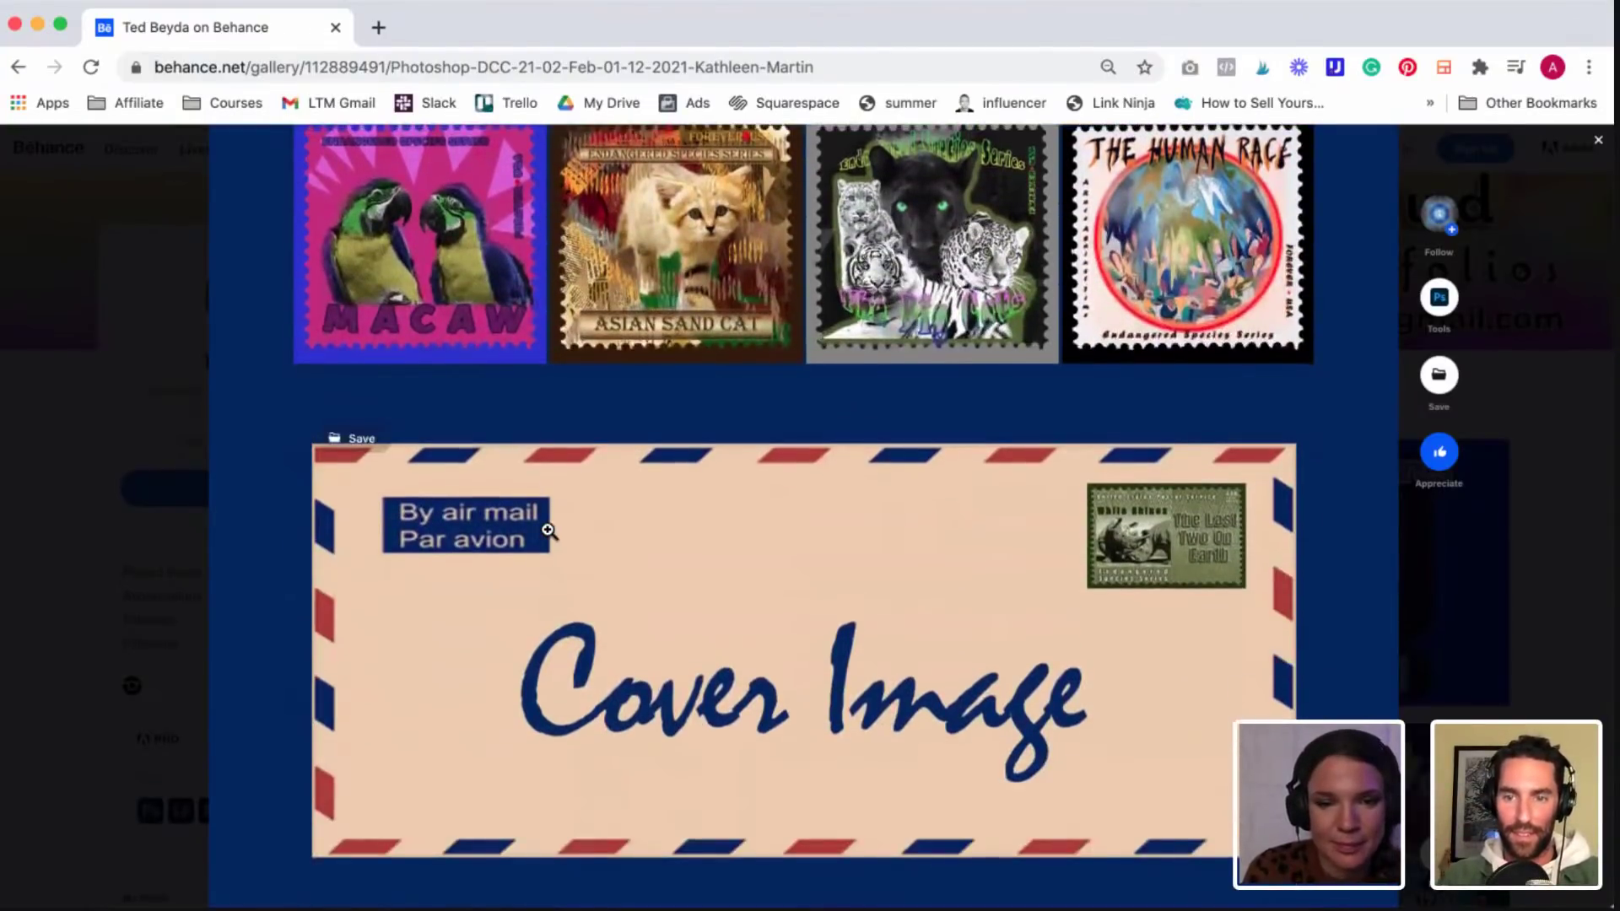
scroll(549, 532, down, 6)
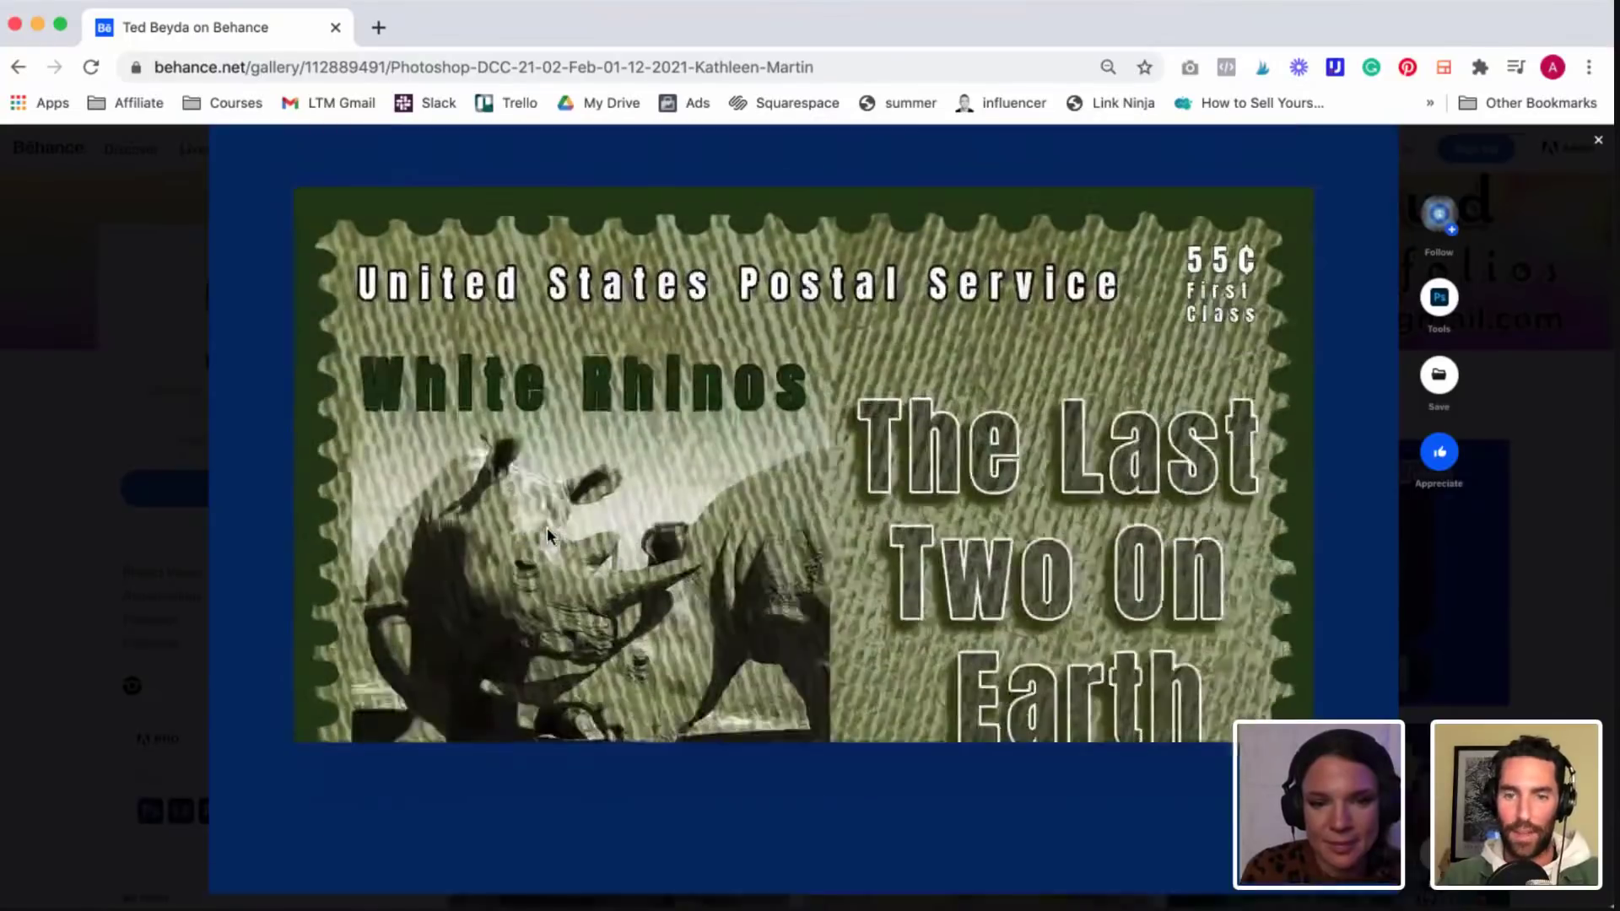
scroll(548, 529, down, 3)
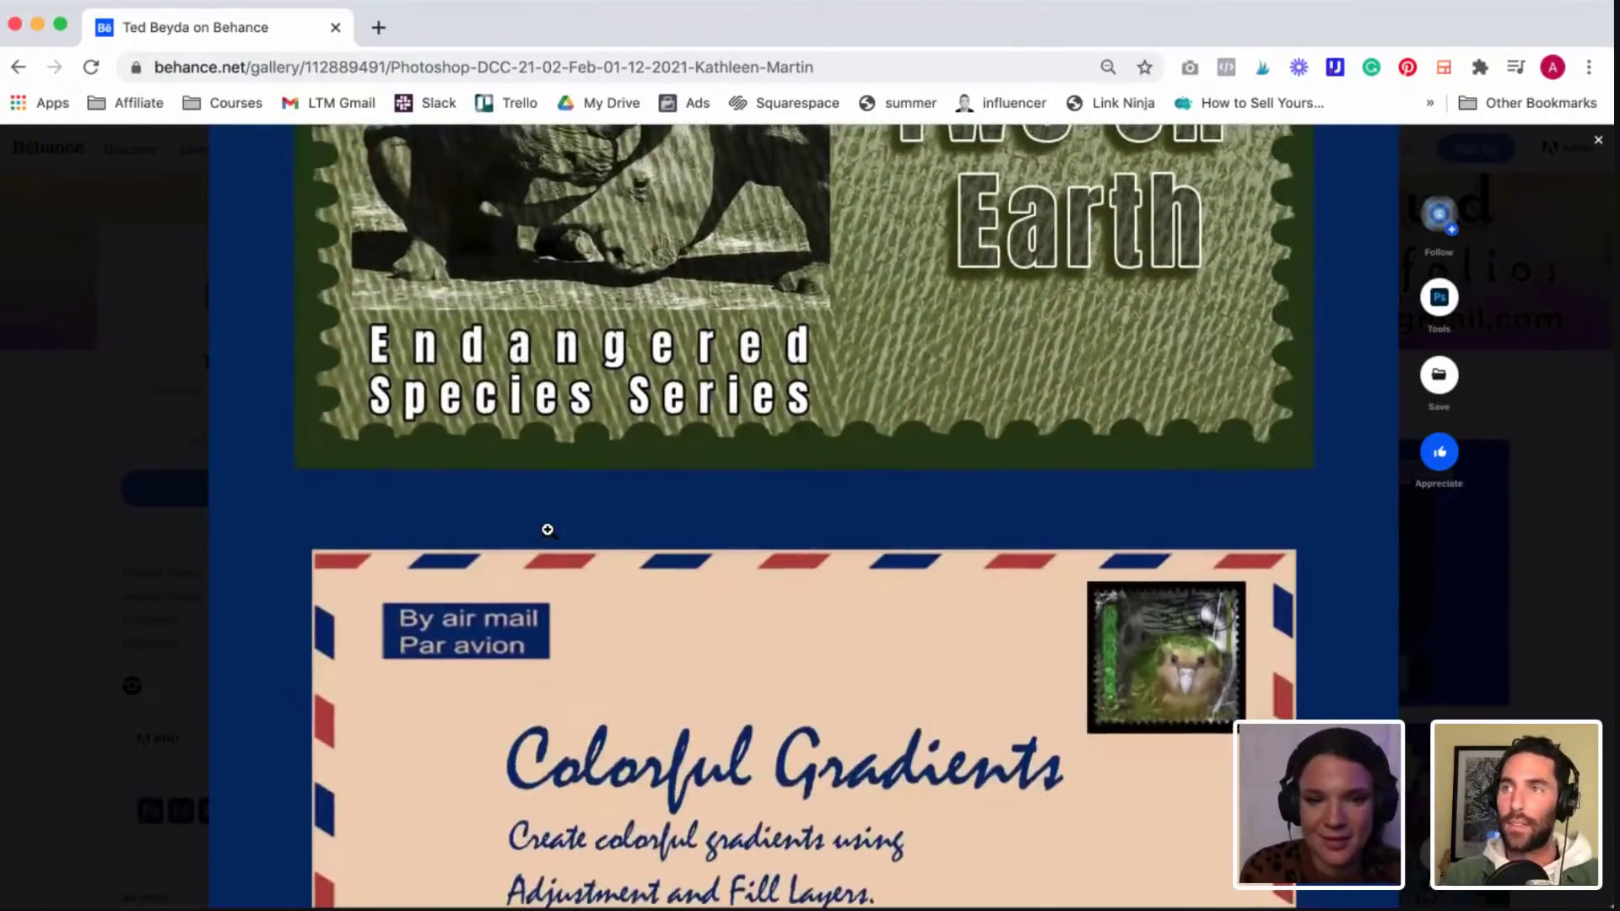
scroll(547, 529, down, 8)
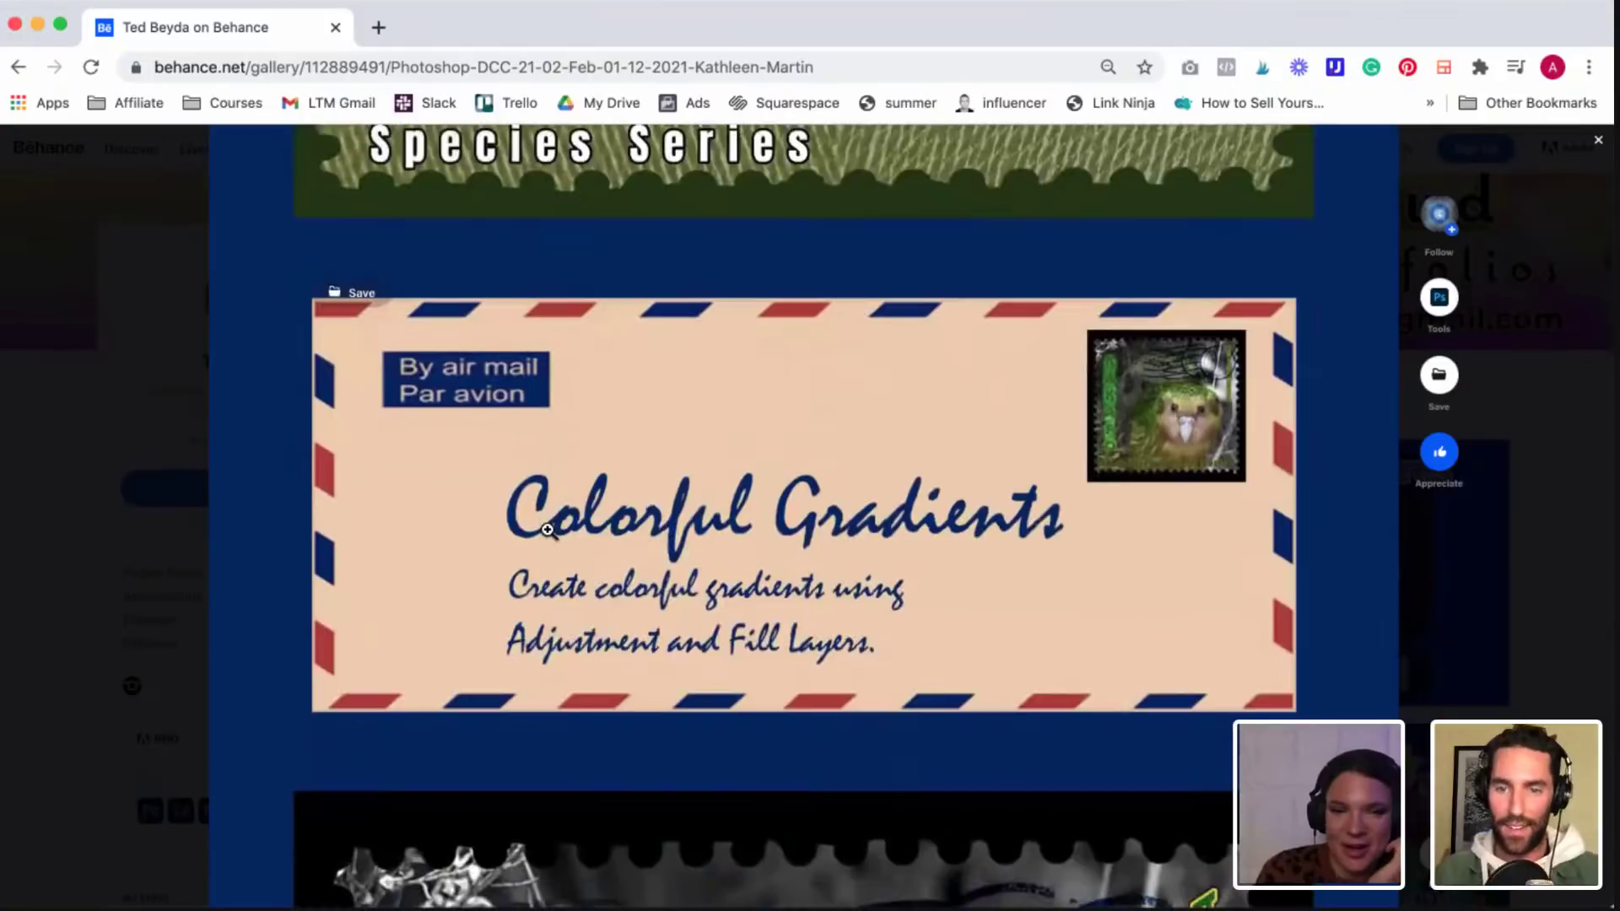
Step: View the Kakapo stamp, close the DCC 21-02 project, and open the Photoshop DCC17 Nov 9-20, 2020 project
scroll(547, 529, down, 3)
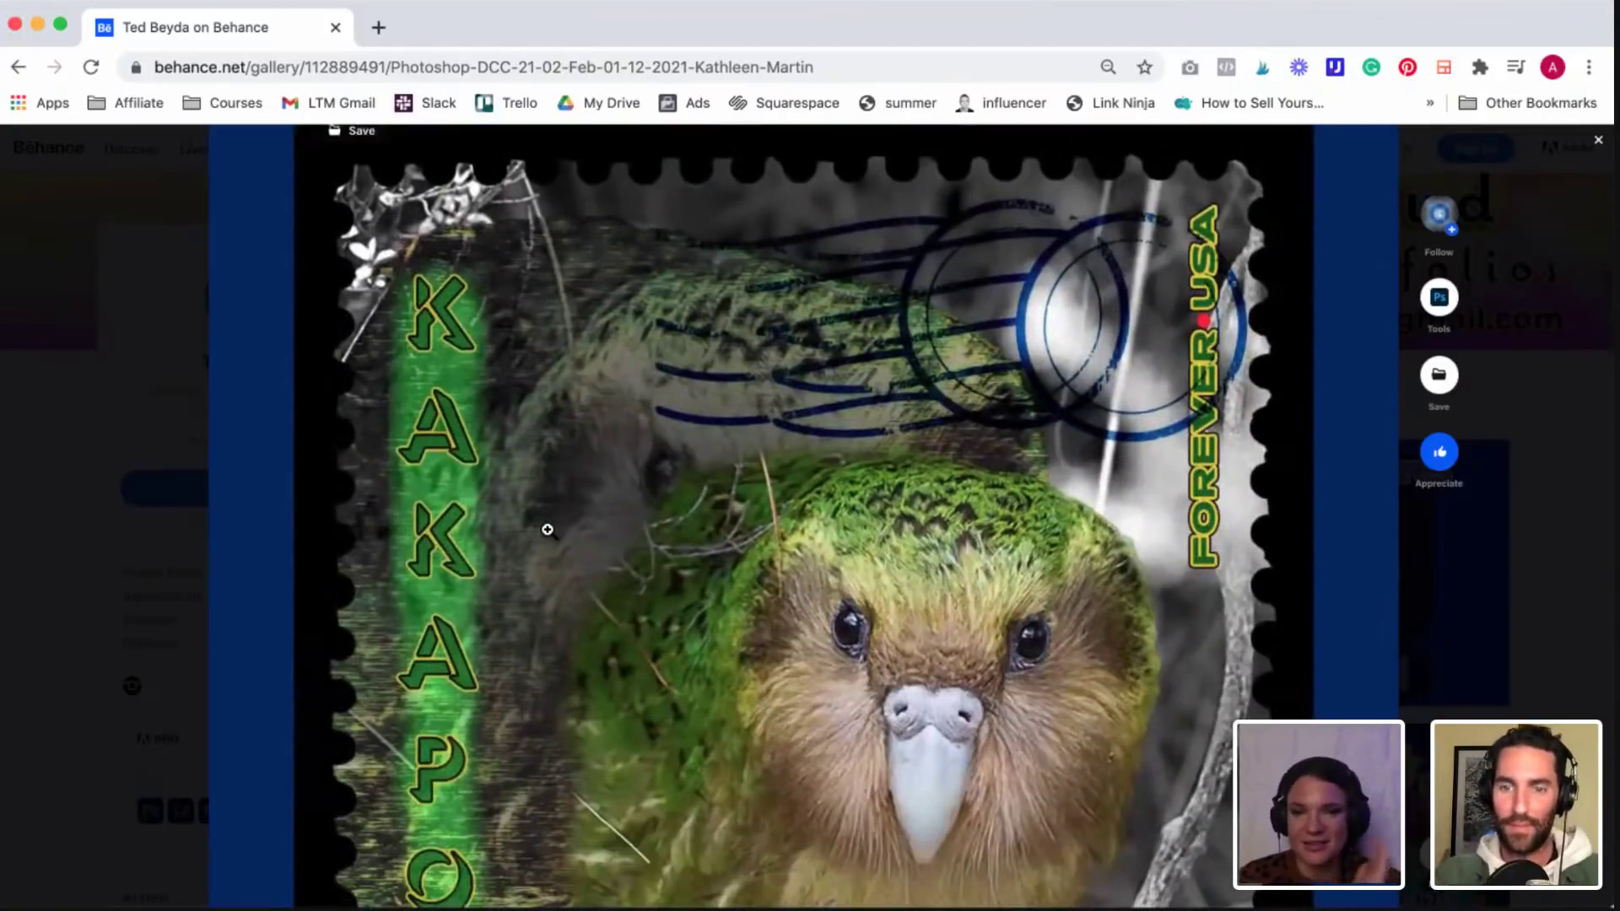
click(1599, 144)
scroll(1122, 427, down, 2)
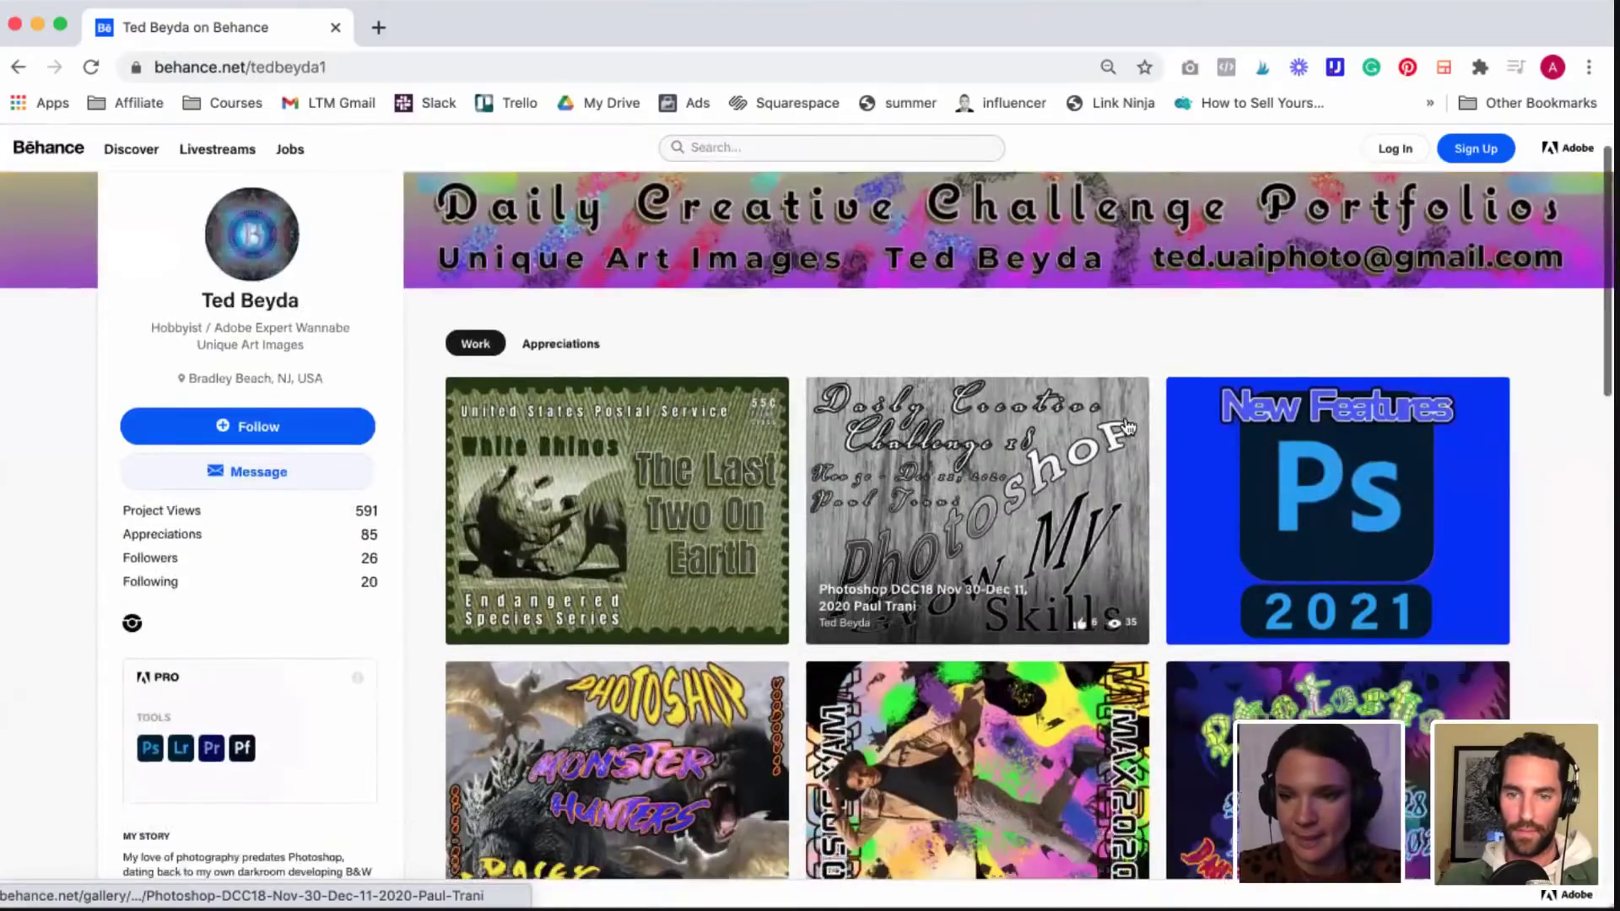
click(1496, 366)
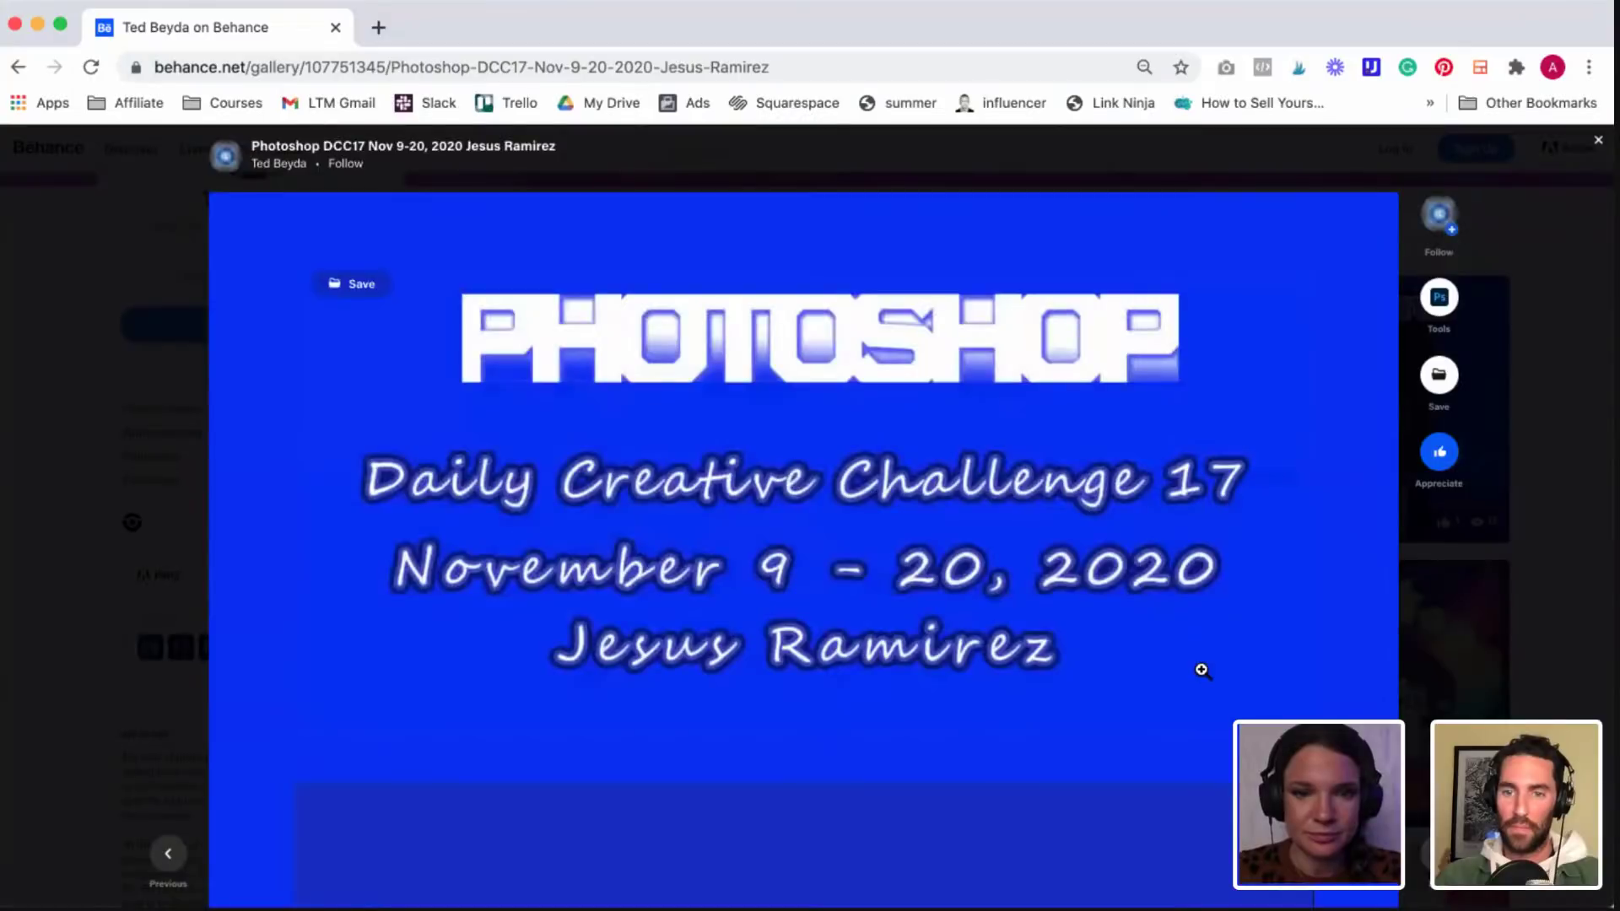
Step: Examine the DCC17 project's title banner, its video section, and the Behance cover and cover GIF with the Photoshop 2021 logo
scroll(1202, 671, down, 1)
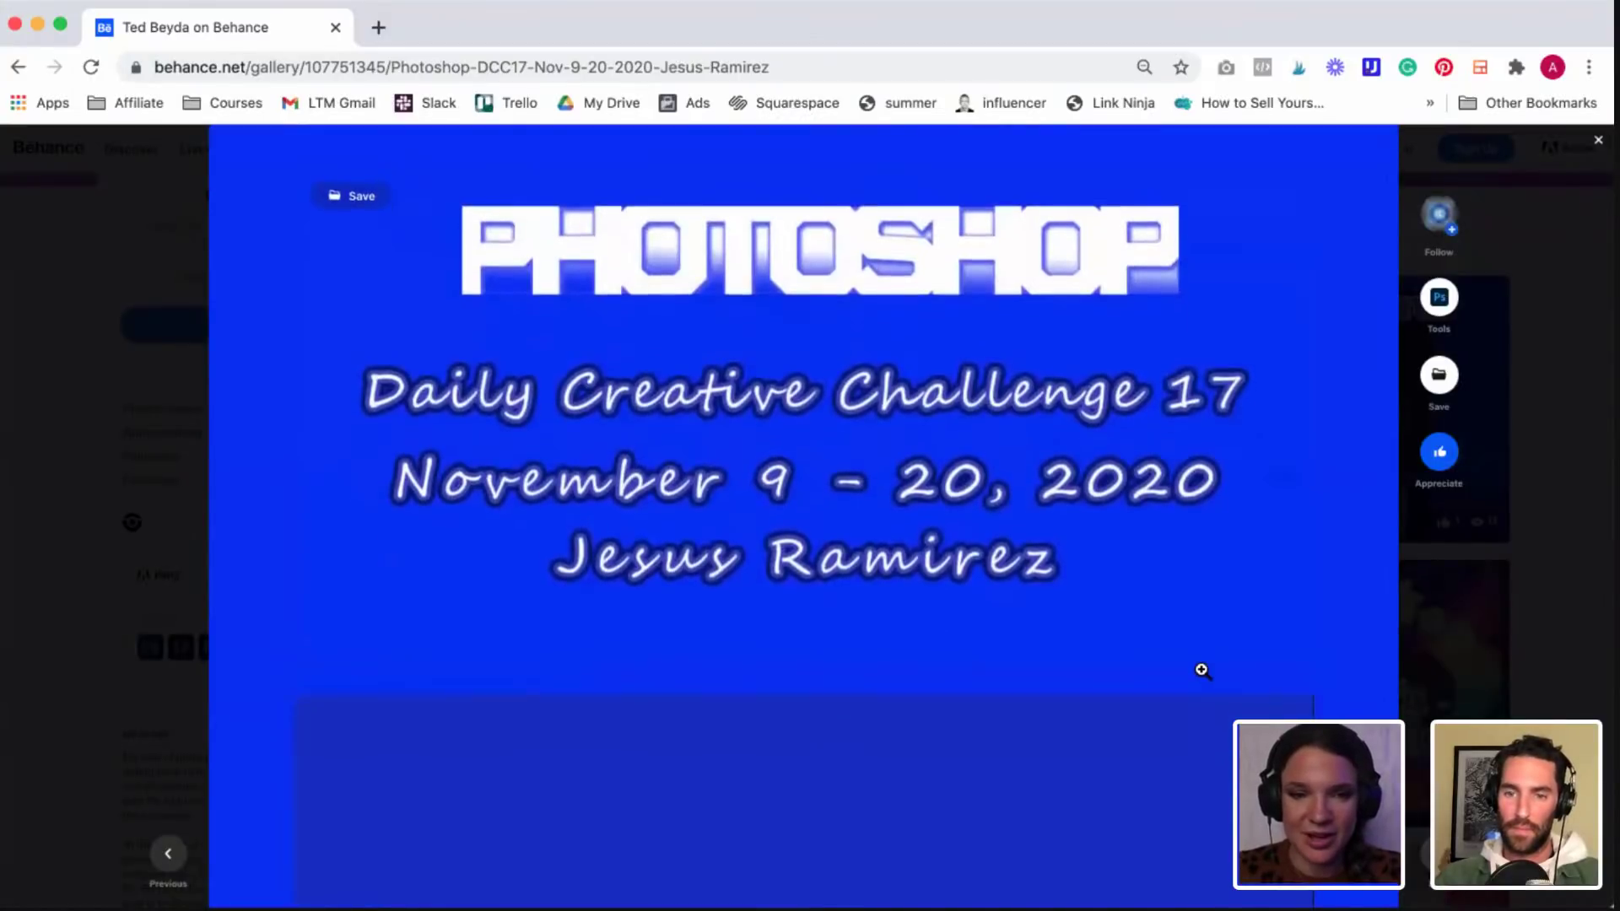
scroll(1205, 676, down, 4)
scroll(1205, 676, down, 4)
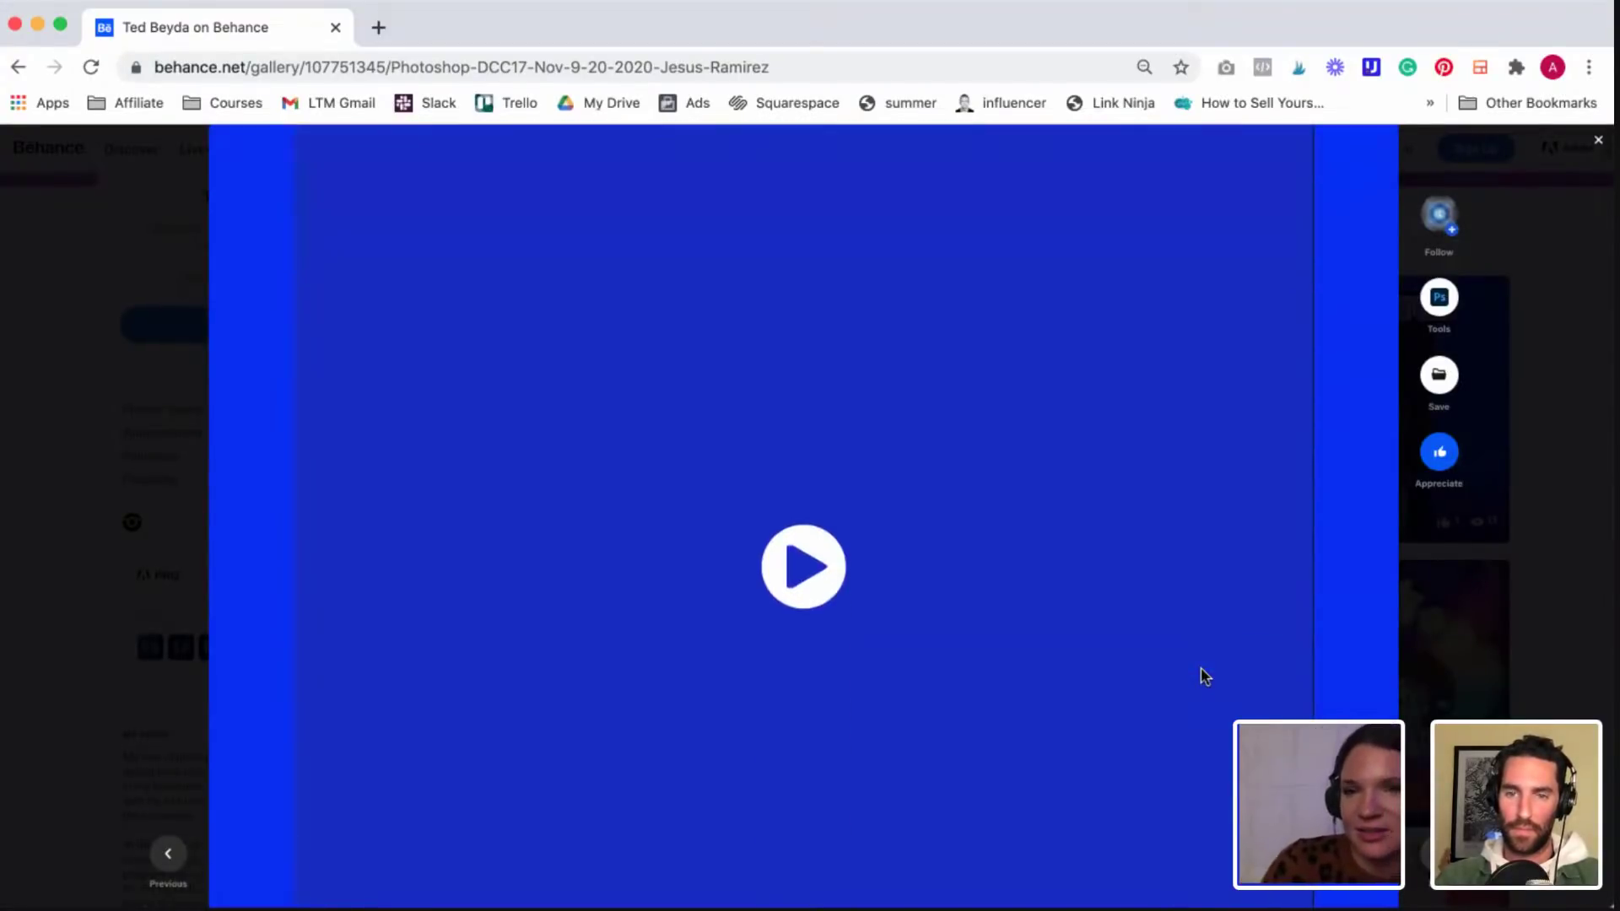
scroll(1205, 675, down, 10)
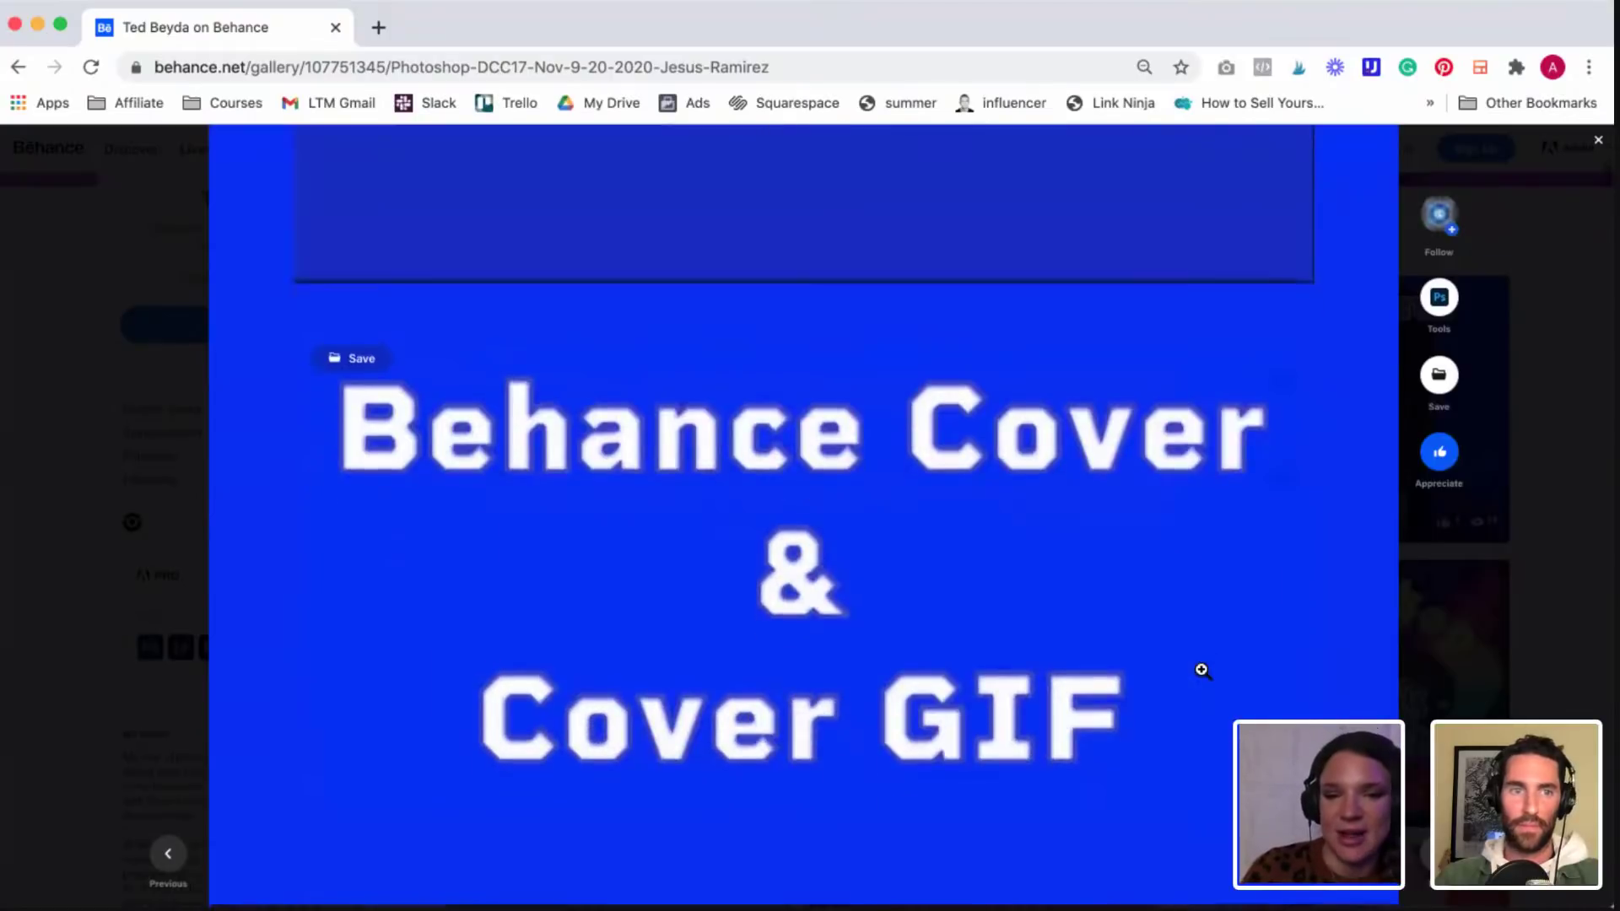
scroll(1204, 674, down, 7)
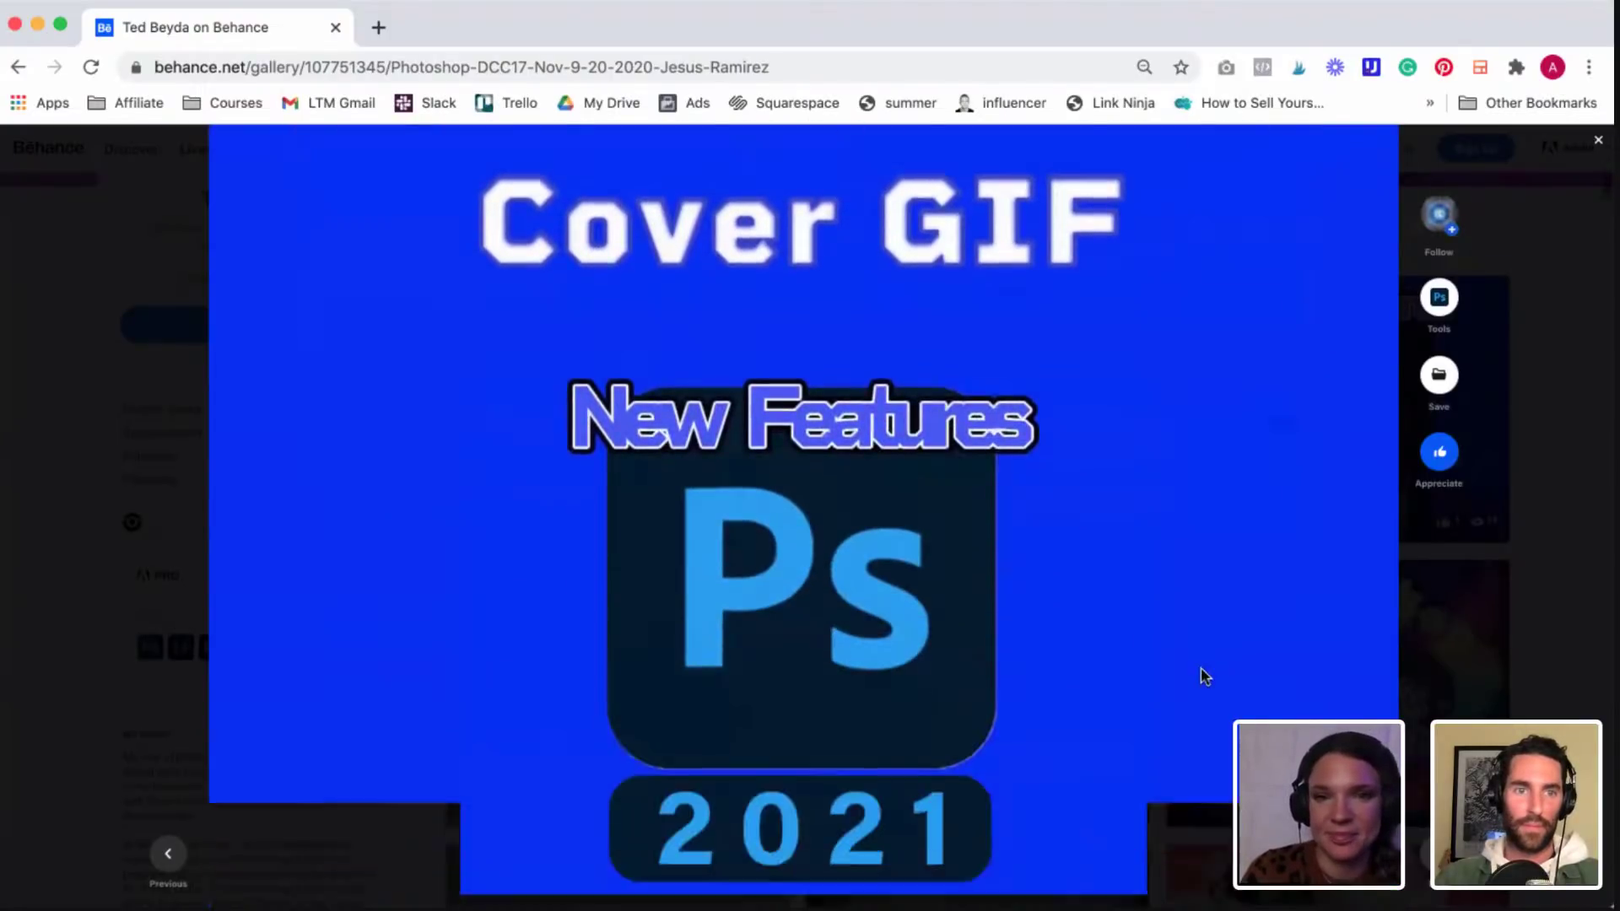
scroll(1205, 675, down, 4)
scroll(1205, 675, down, 2)
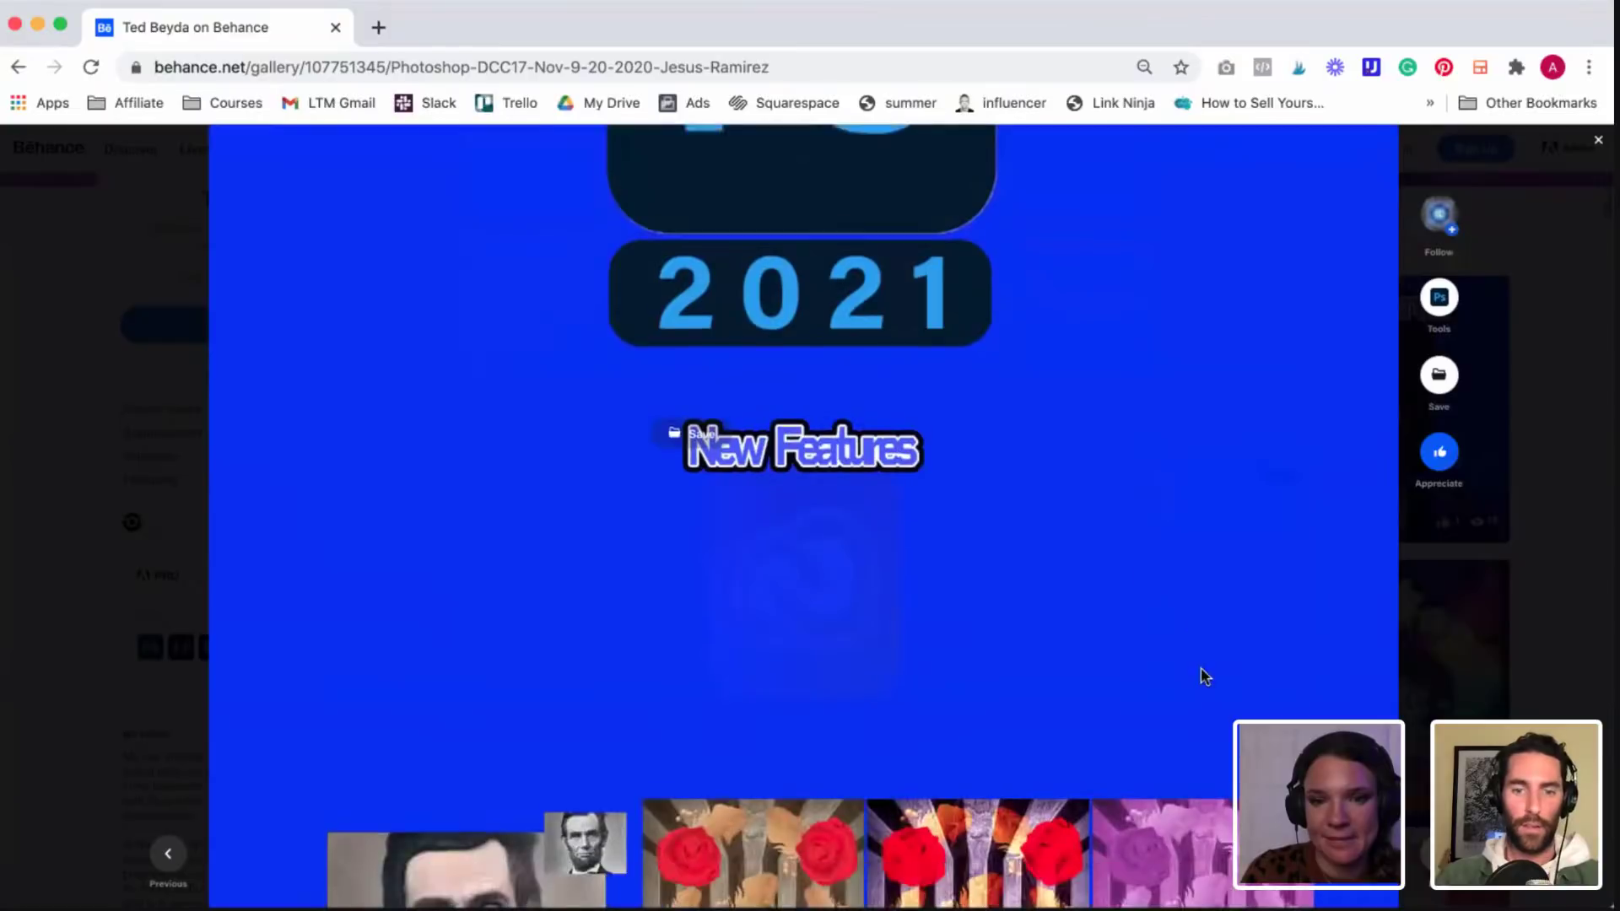
Step: Examine the image grid with the Abraham Lincoln portrait, rose variations and Adobe Banana Crew badge, and return to the New Features cover GIF
scroll(1205, 676, down, 5)
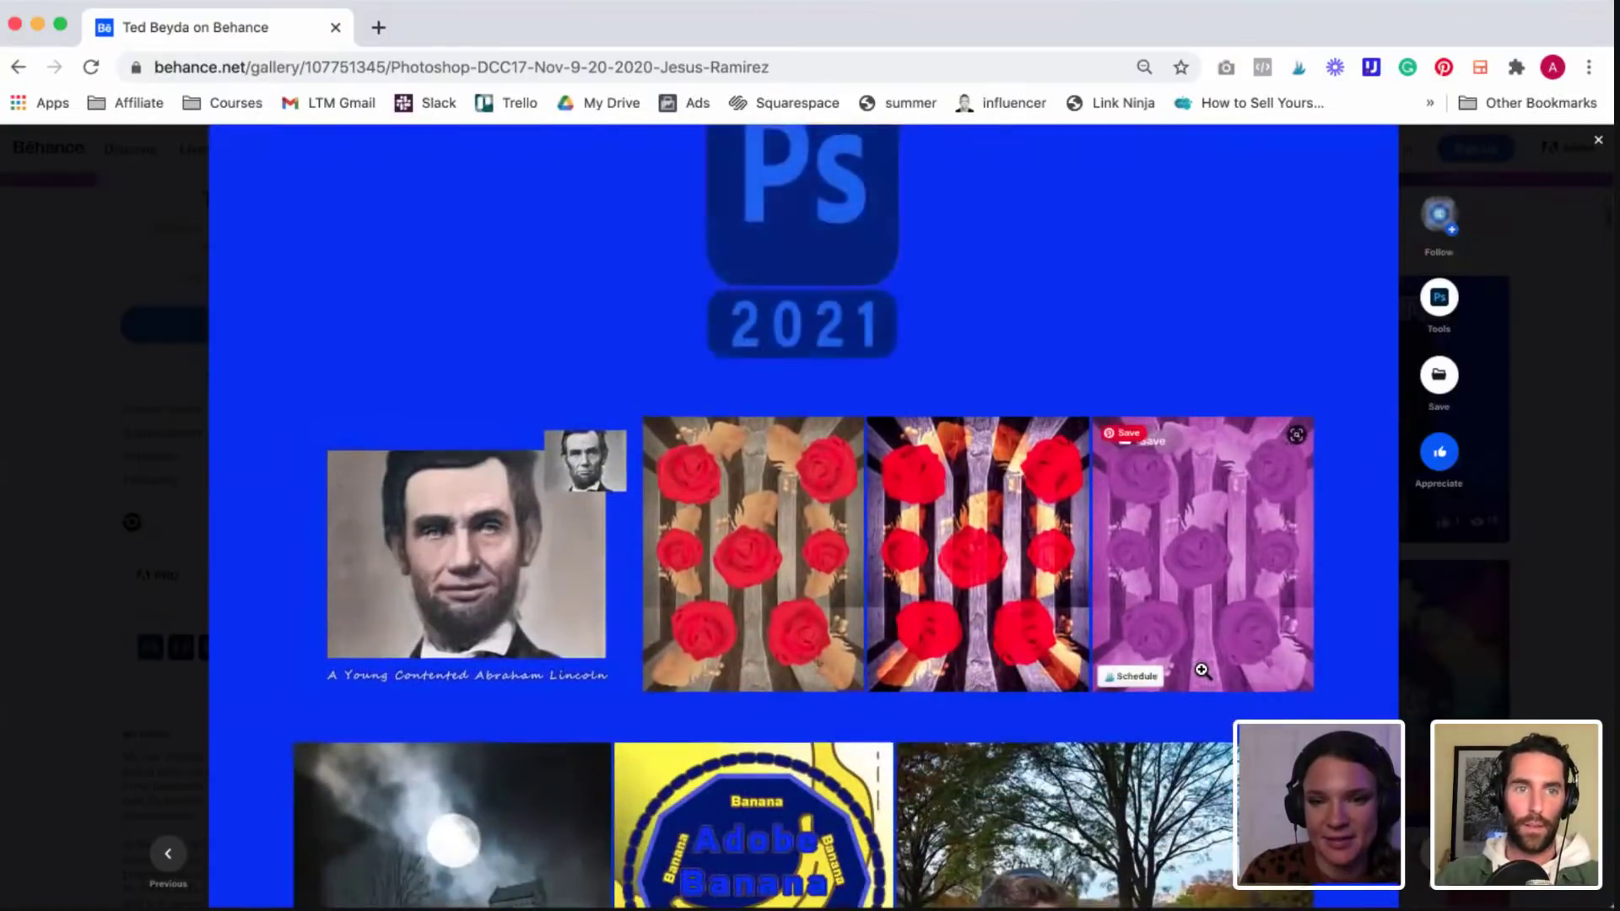
scroll(1202, 669, down, 2)
scroll(1202, 669, down, 2)
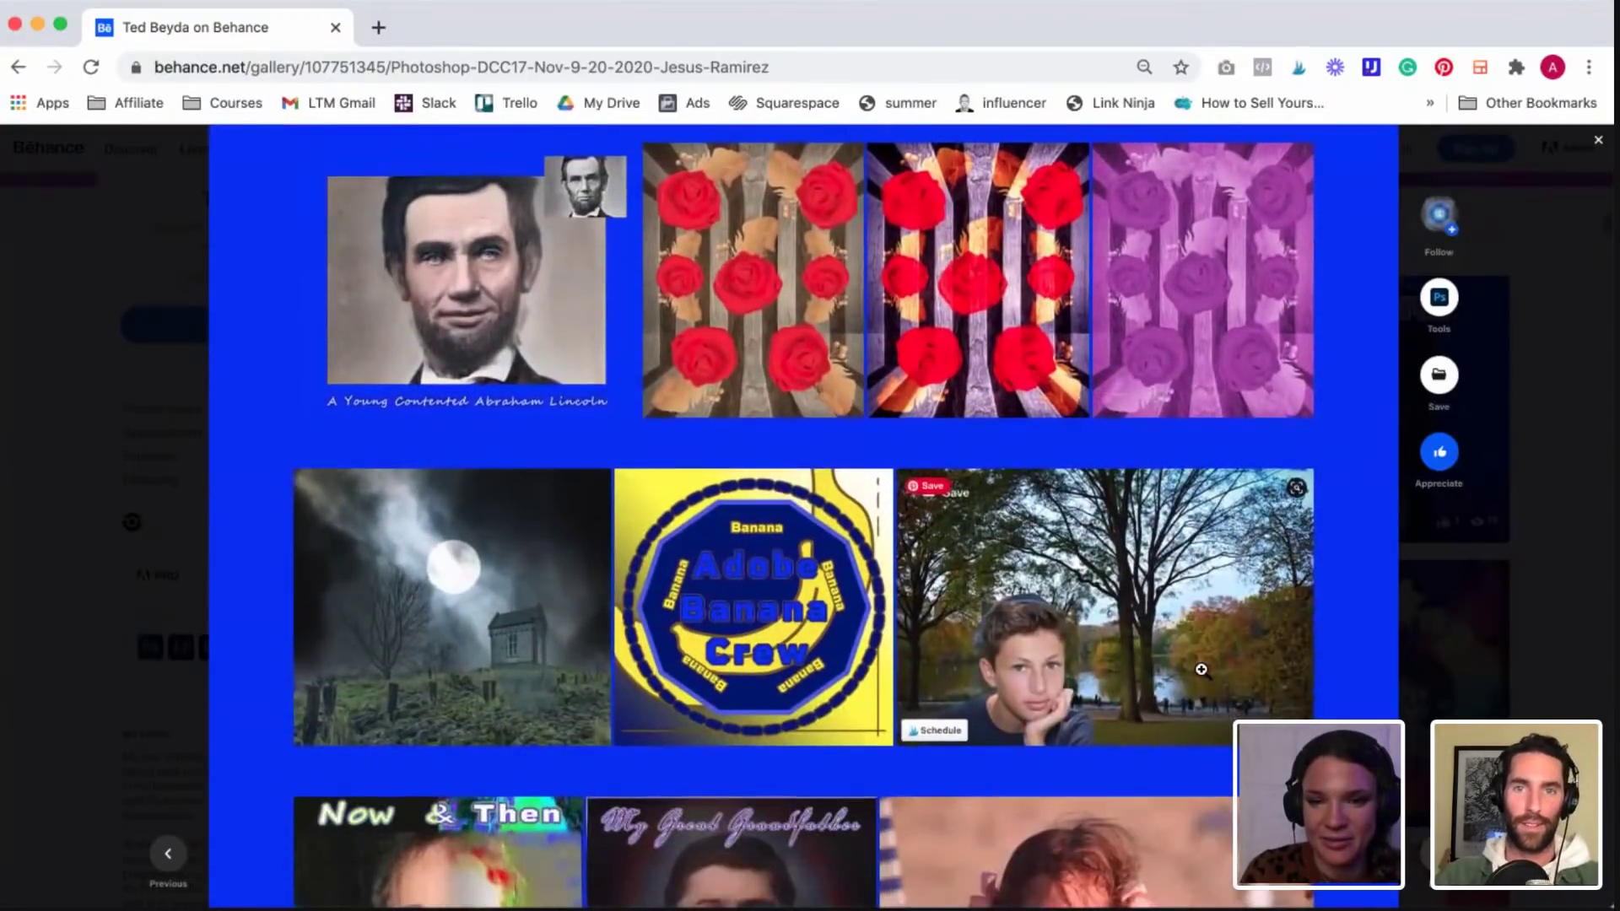
scroll(1202, 669, down, 2)
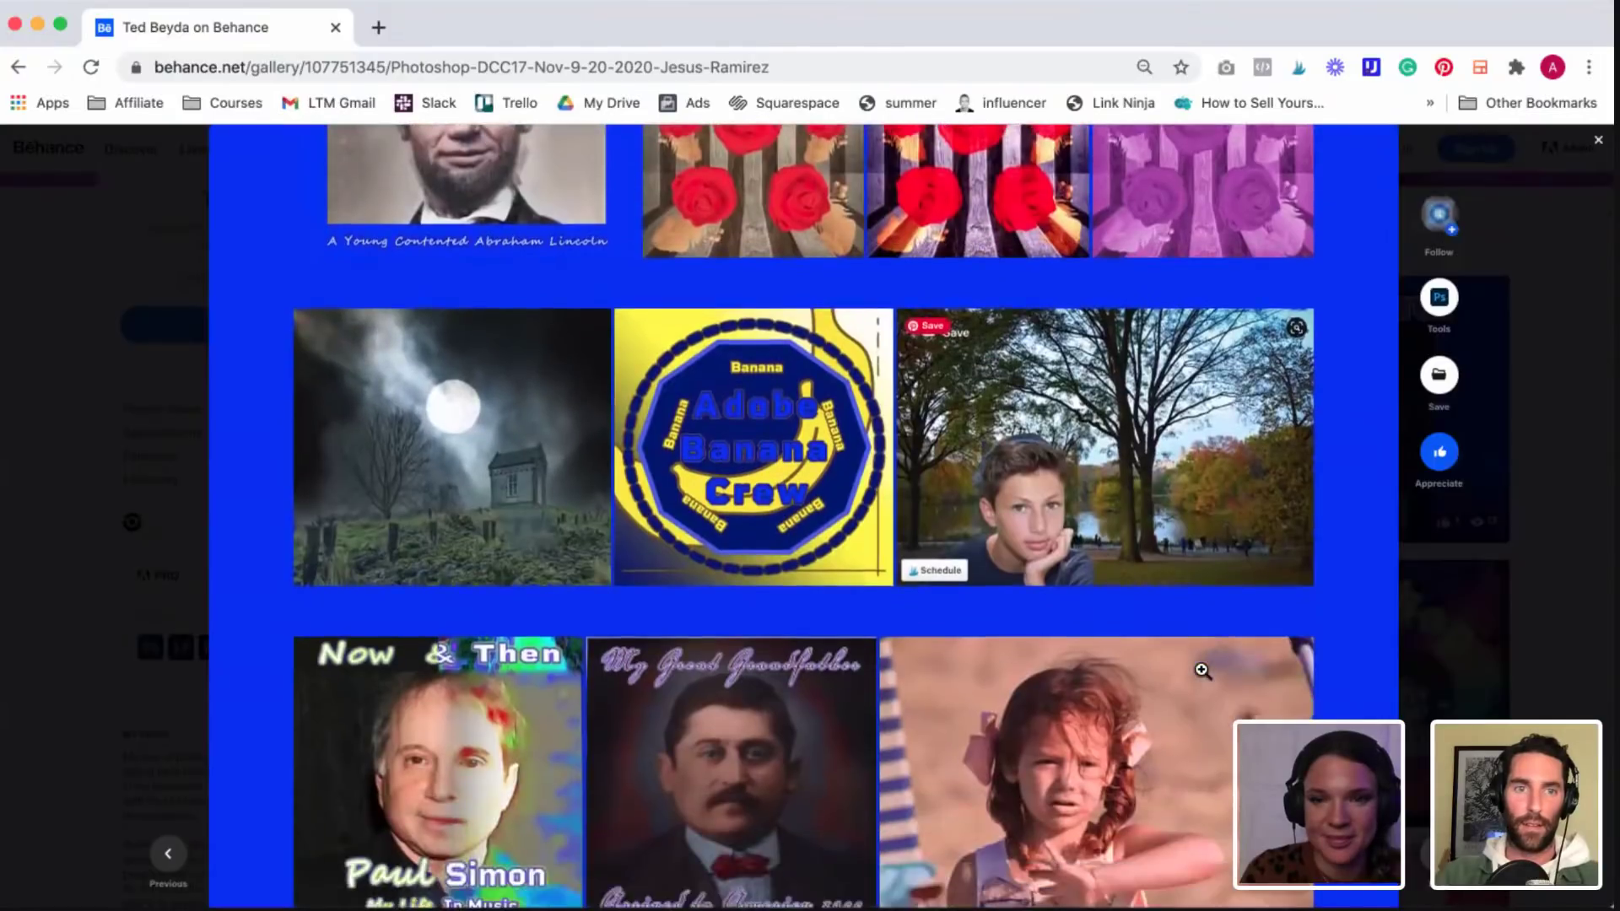
scroll(1202, 669, up, 10)
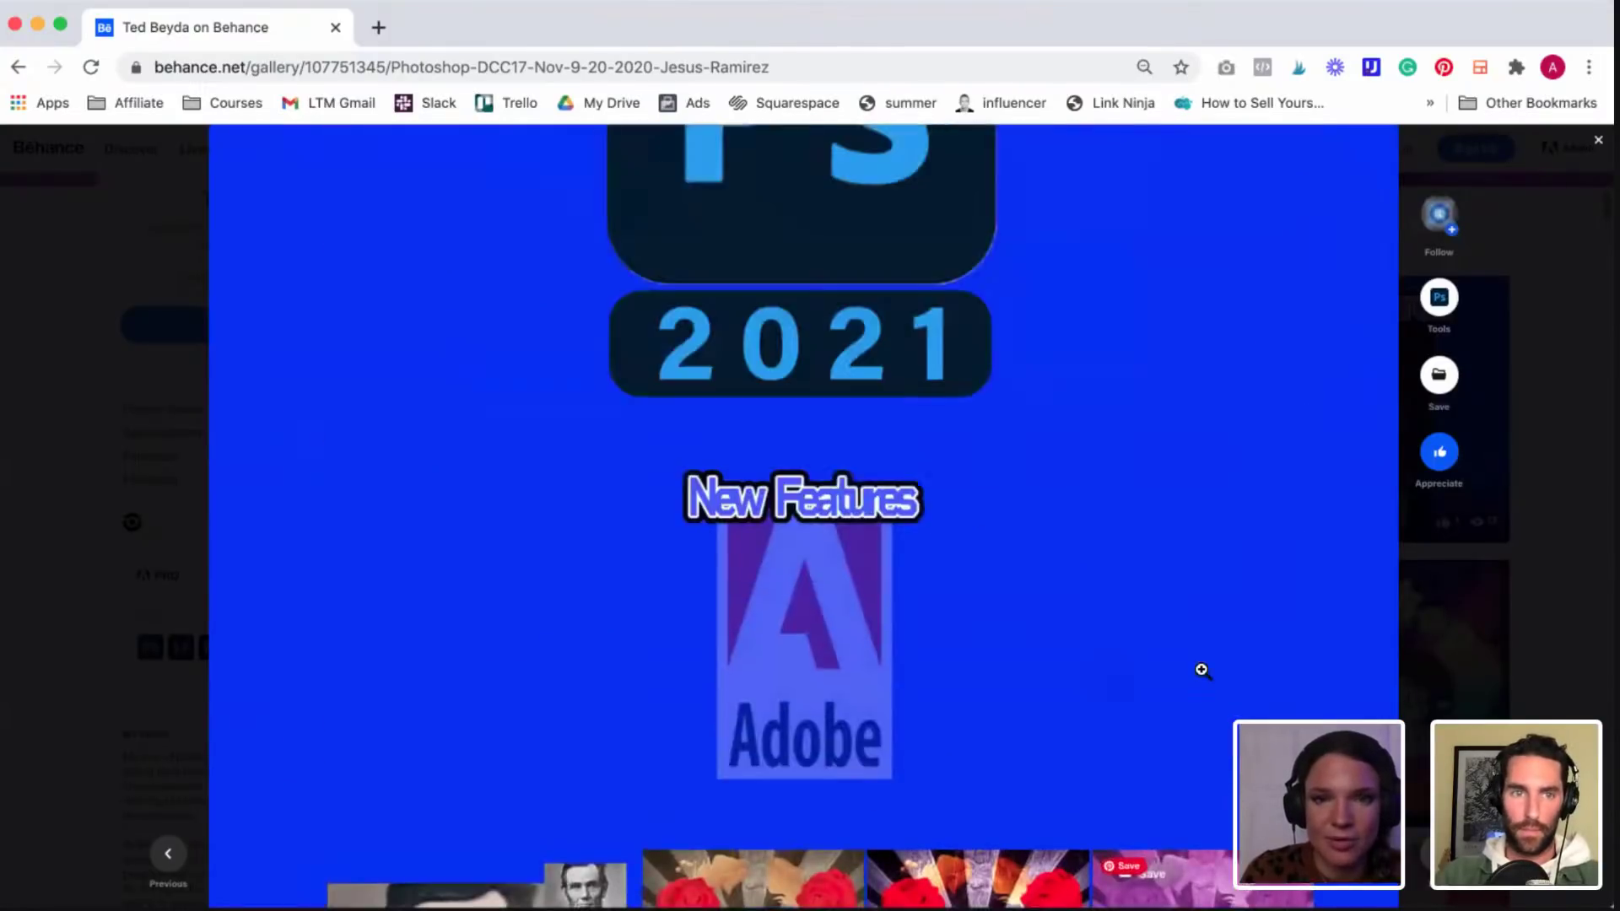
Step: Look through the overview collage of finished images beneath the project's New Features banner
scroll(1205, 675, down, 4)
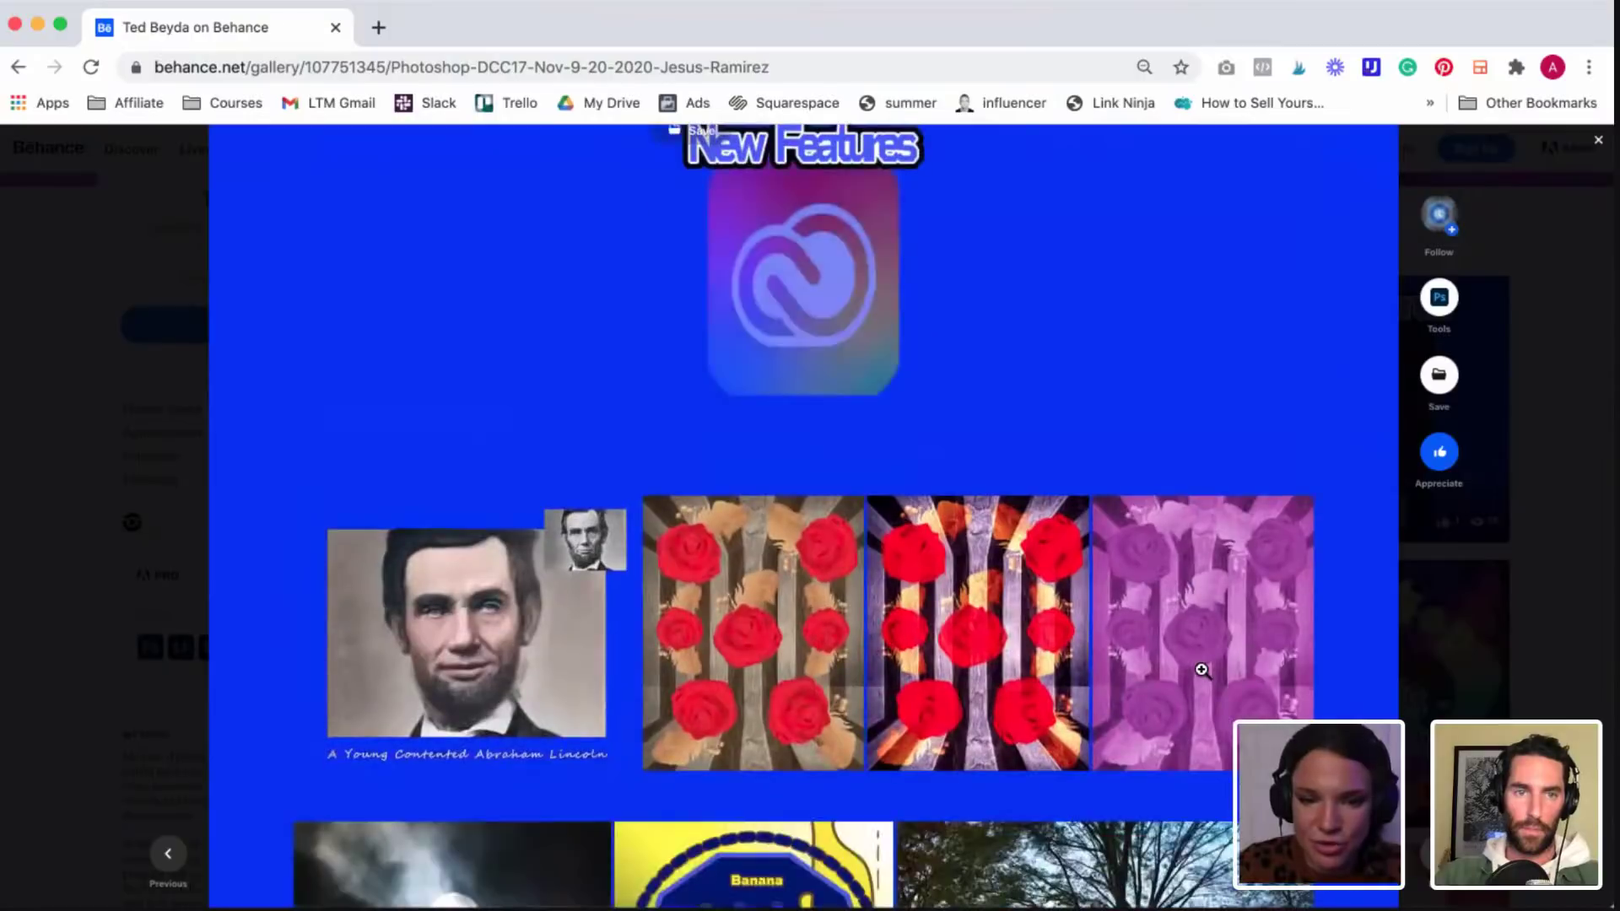
scroll(1202, 669, down, 4)
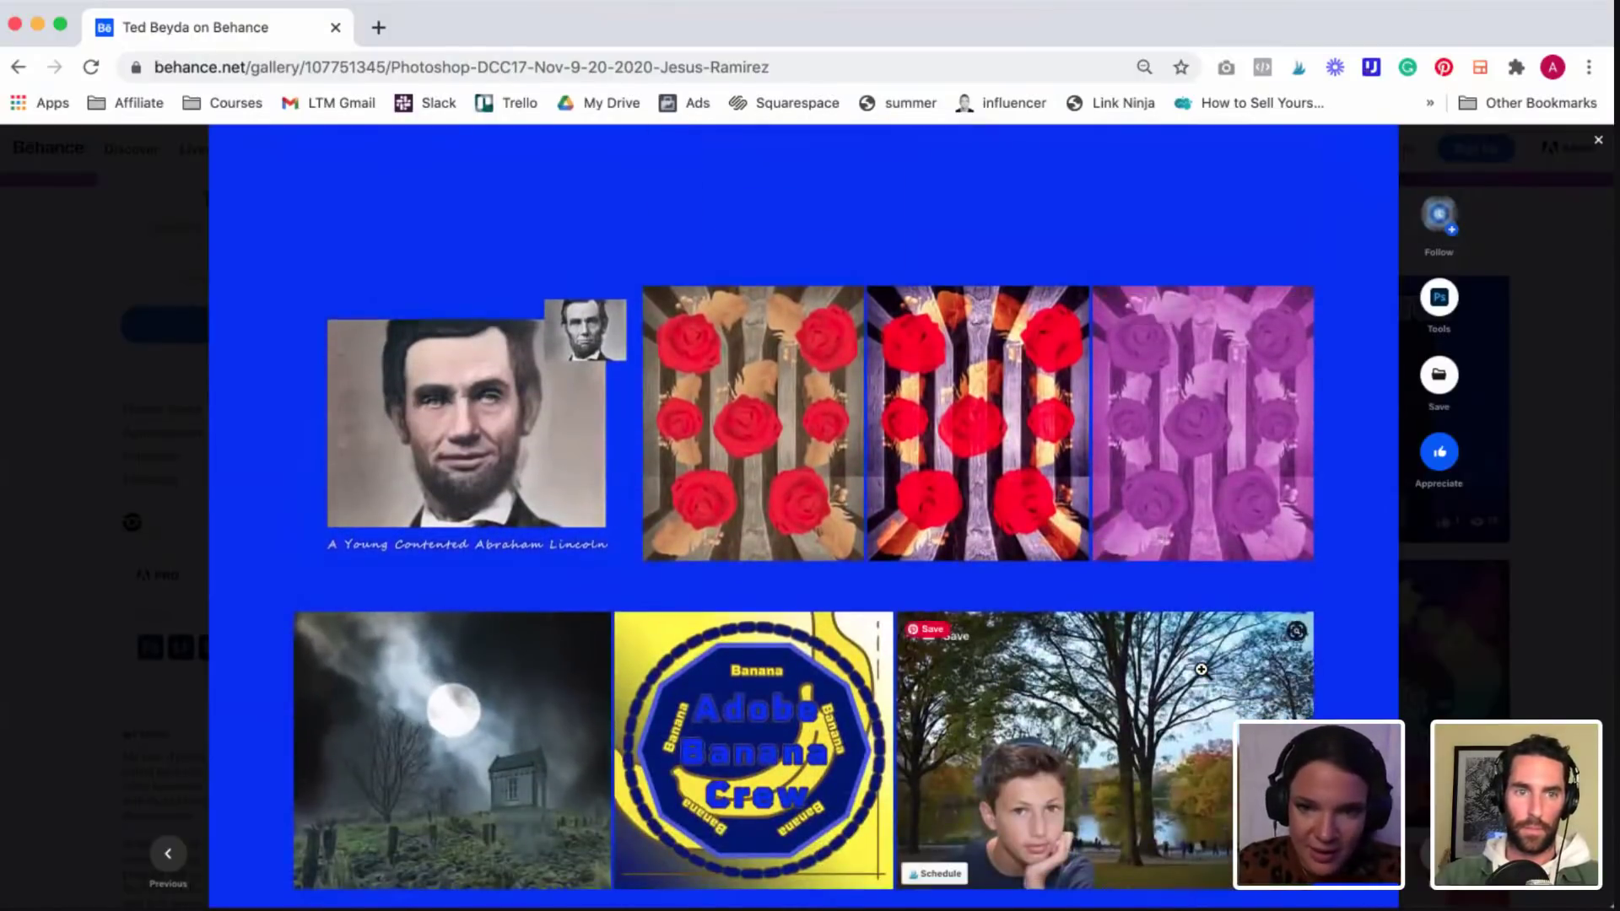
scroll(1202, 669, down, 3)
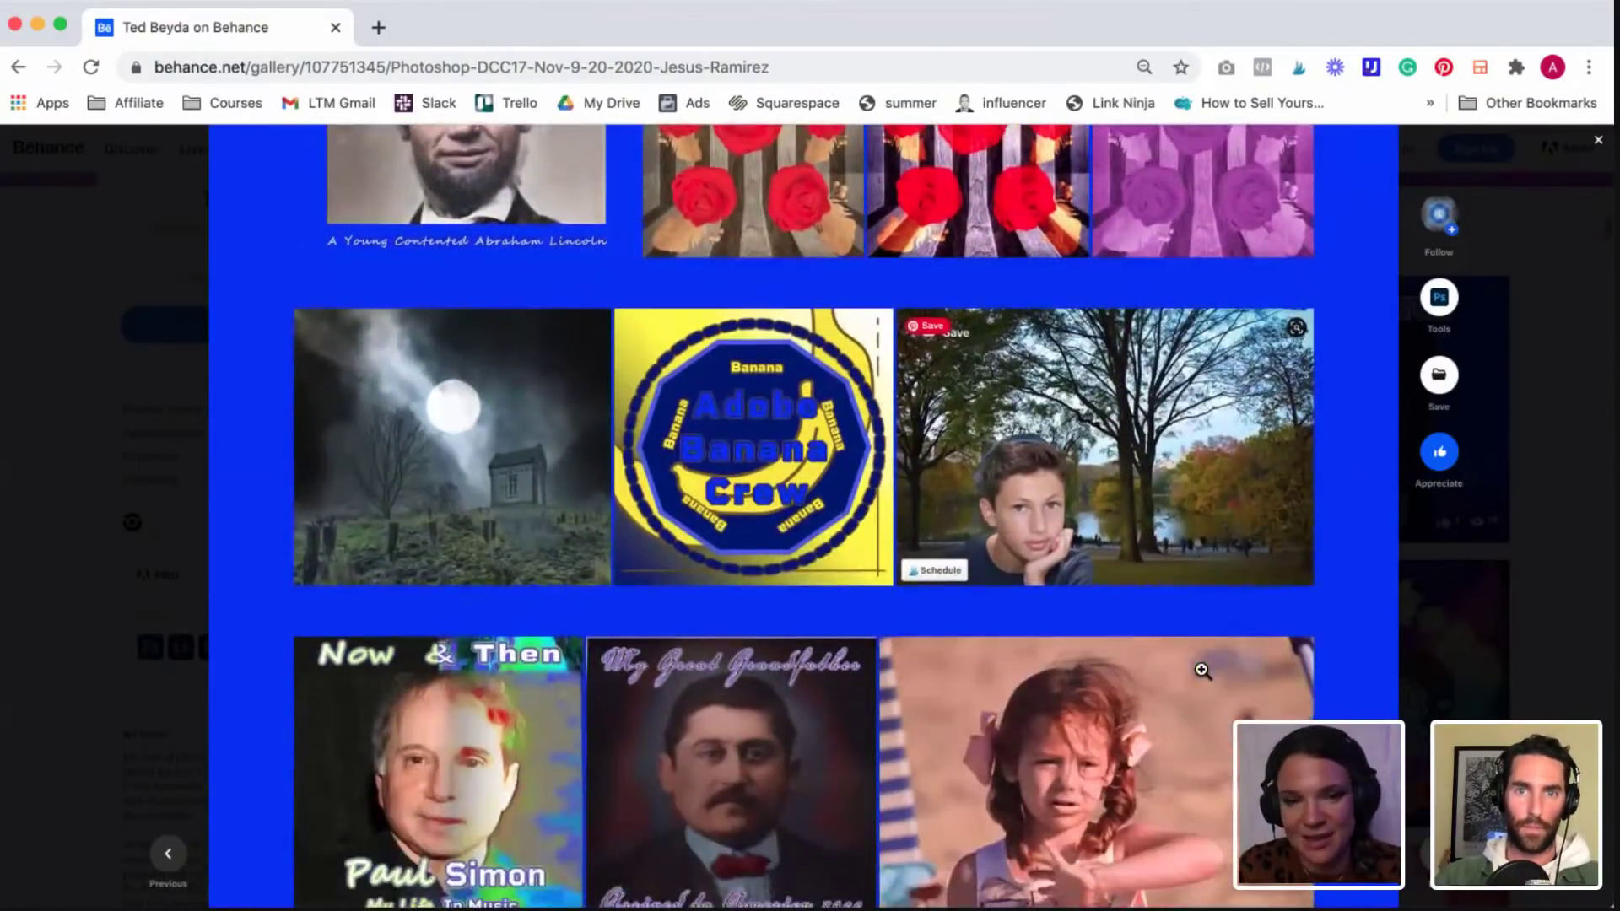
scroll(1202, 671, down, 2)
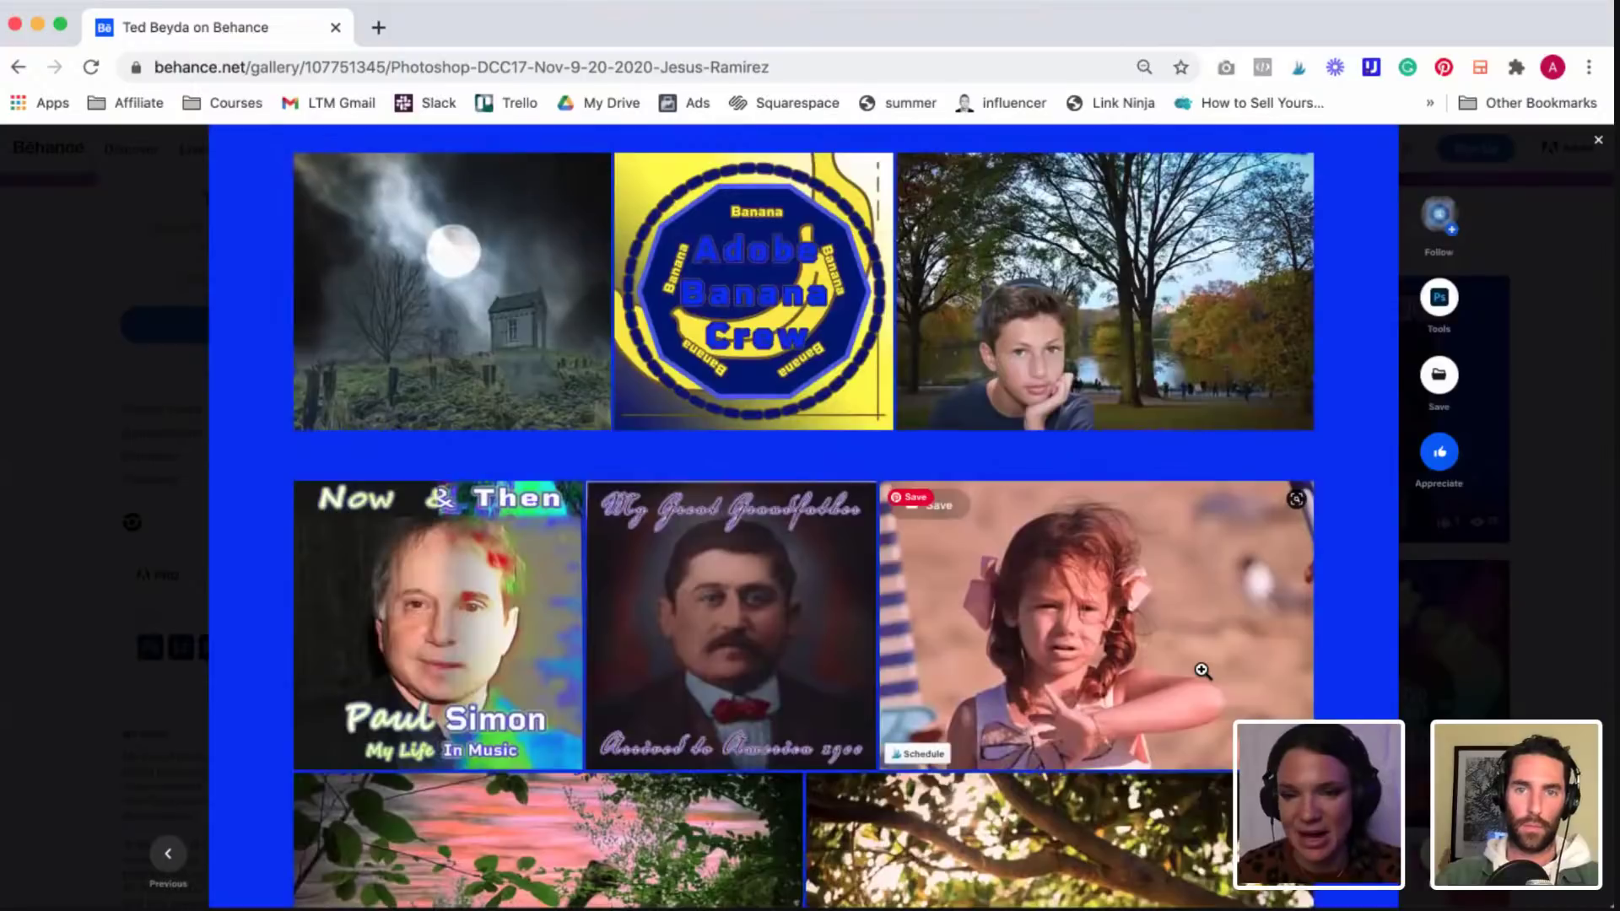
scroll(1202, 670, down, 4)
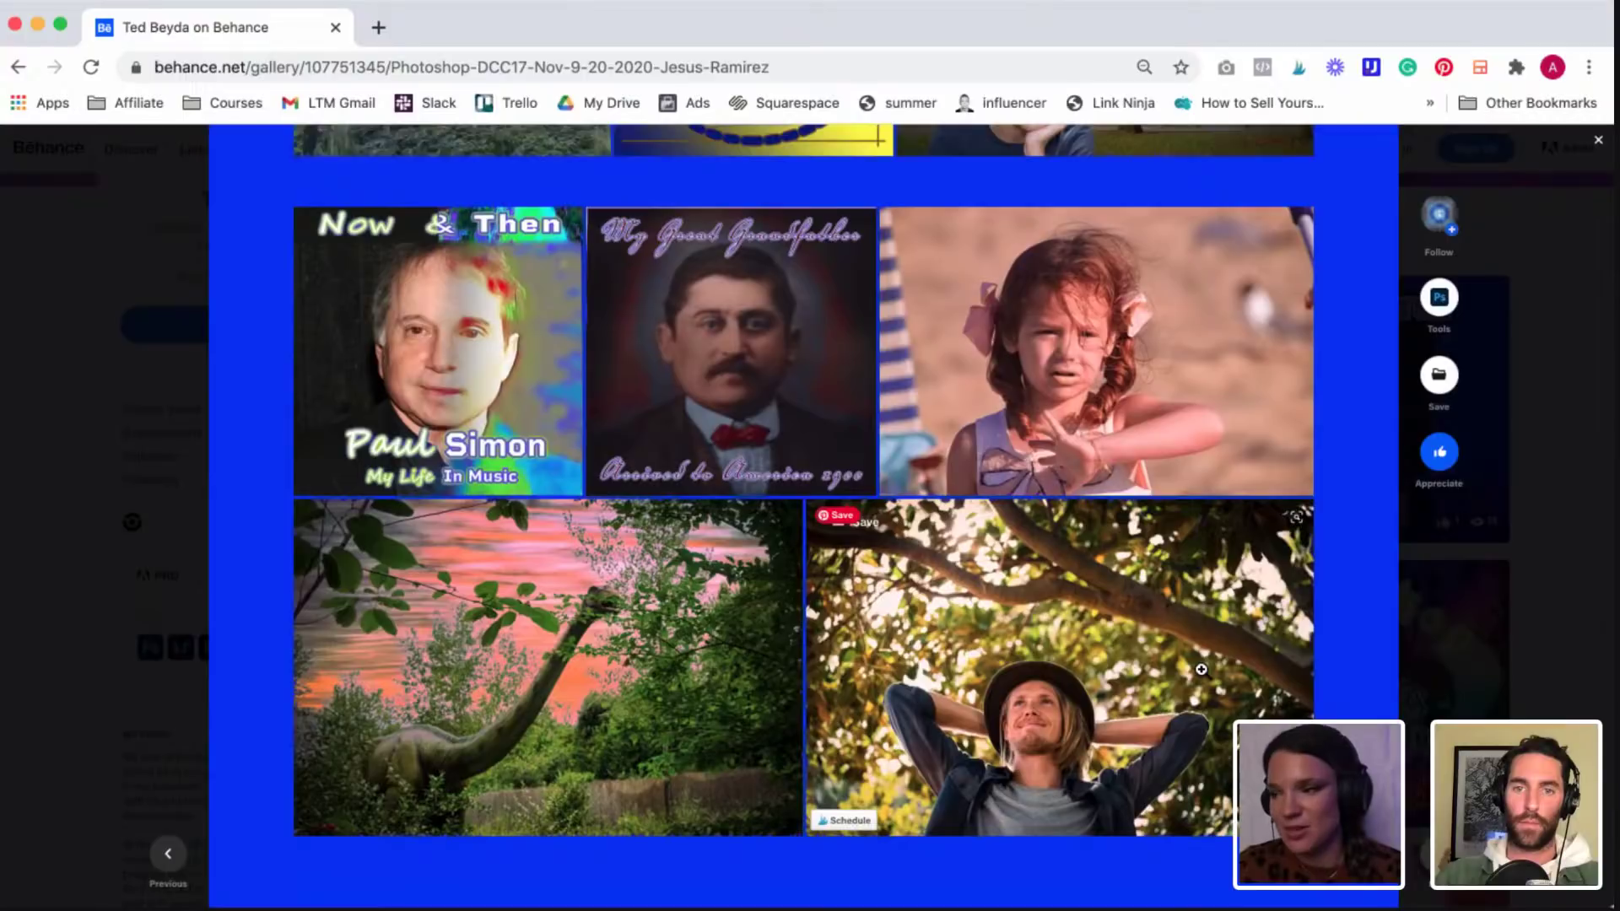
scroll(1201, 669, down, 4)
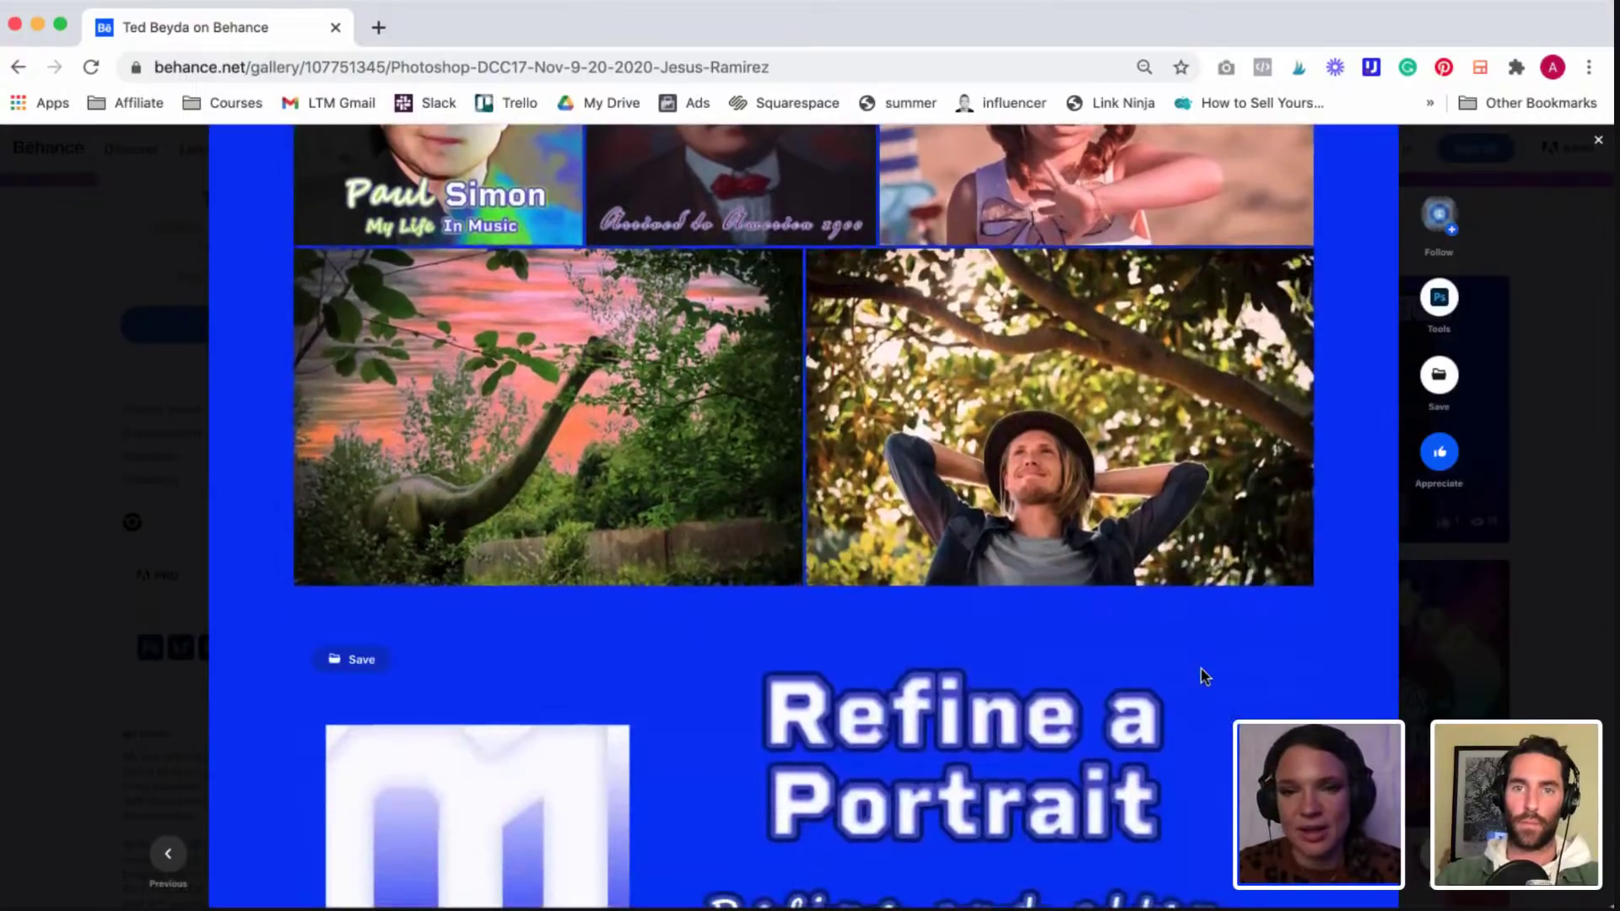
Step: Examine the 01 Refine a Portrait section, comparing the altered Abraham Lincoln portrait with the small original photo
scroll(1205, 676, down, 3)
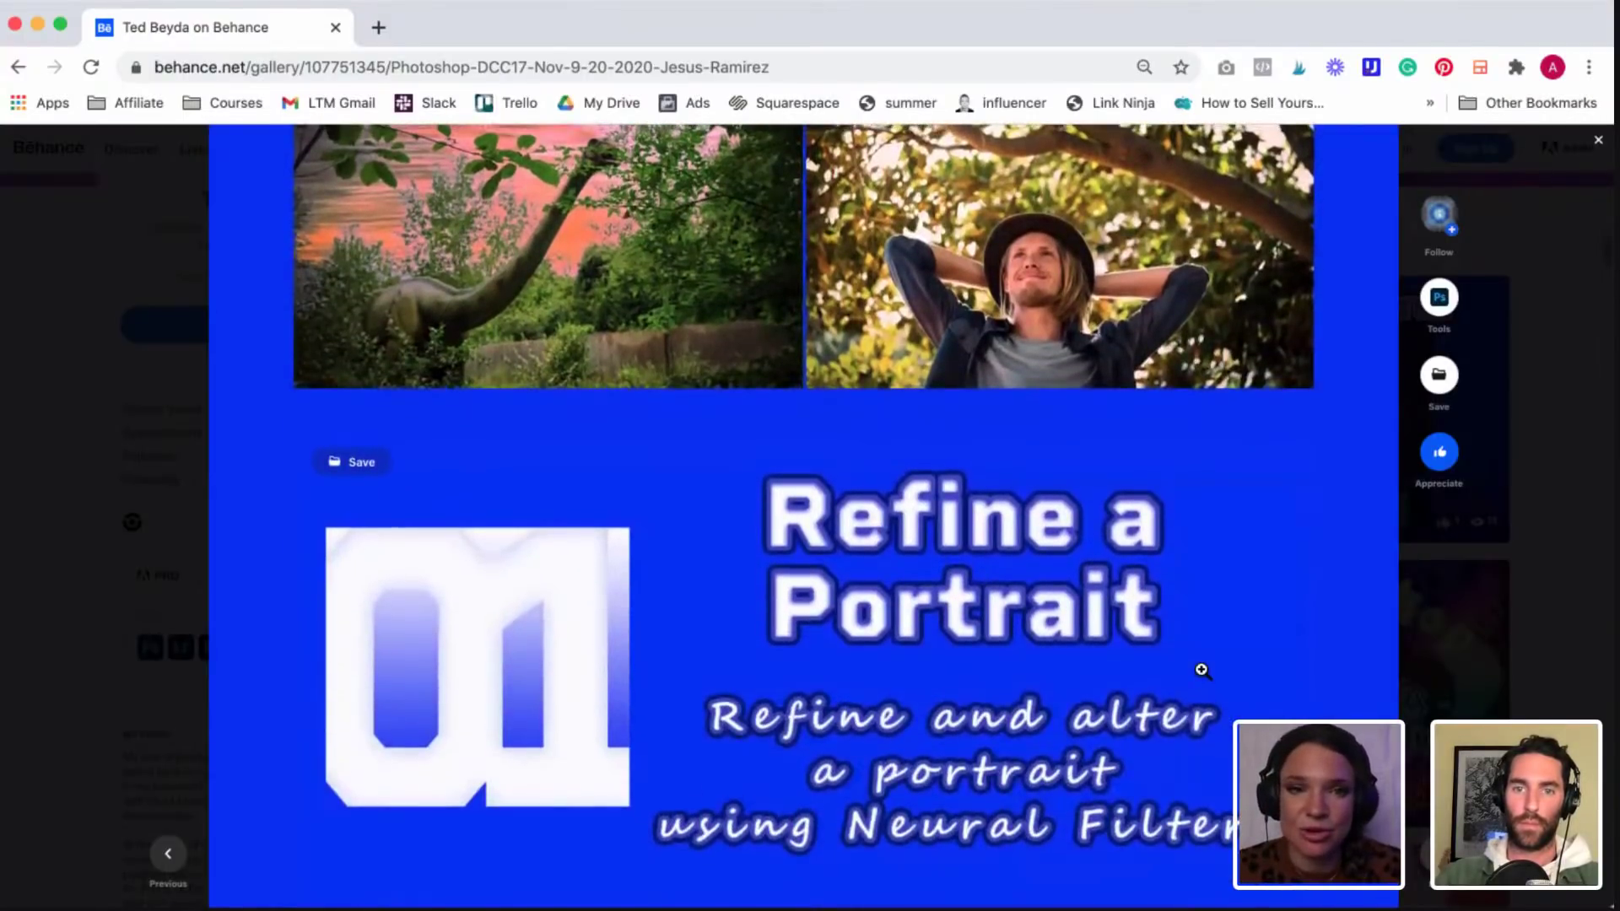
scroll(1202, 671, down, 3)
scroll(1202, 671, down, 5)
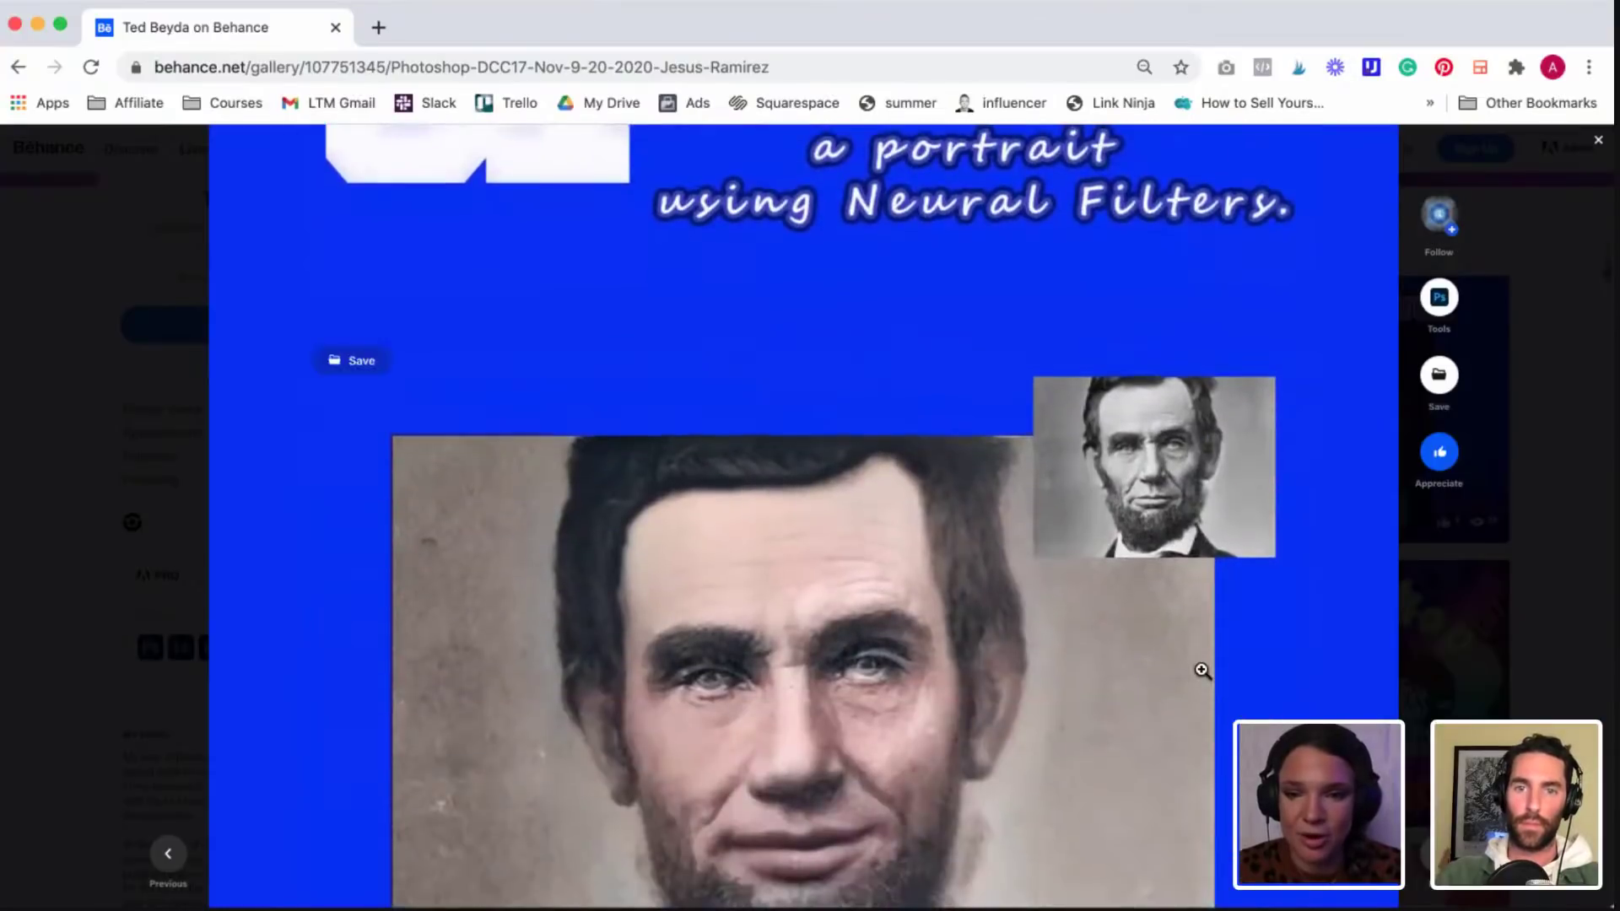
scroll(1201, 671, down, 3)
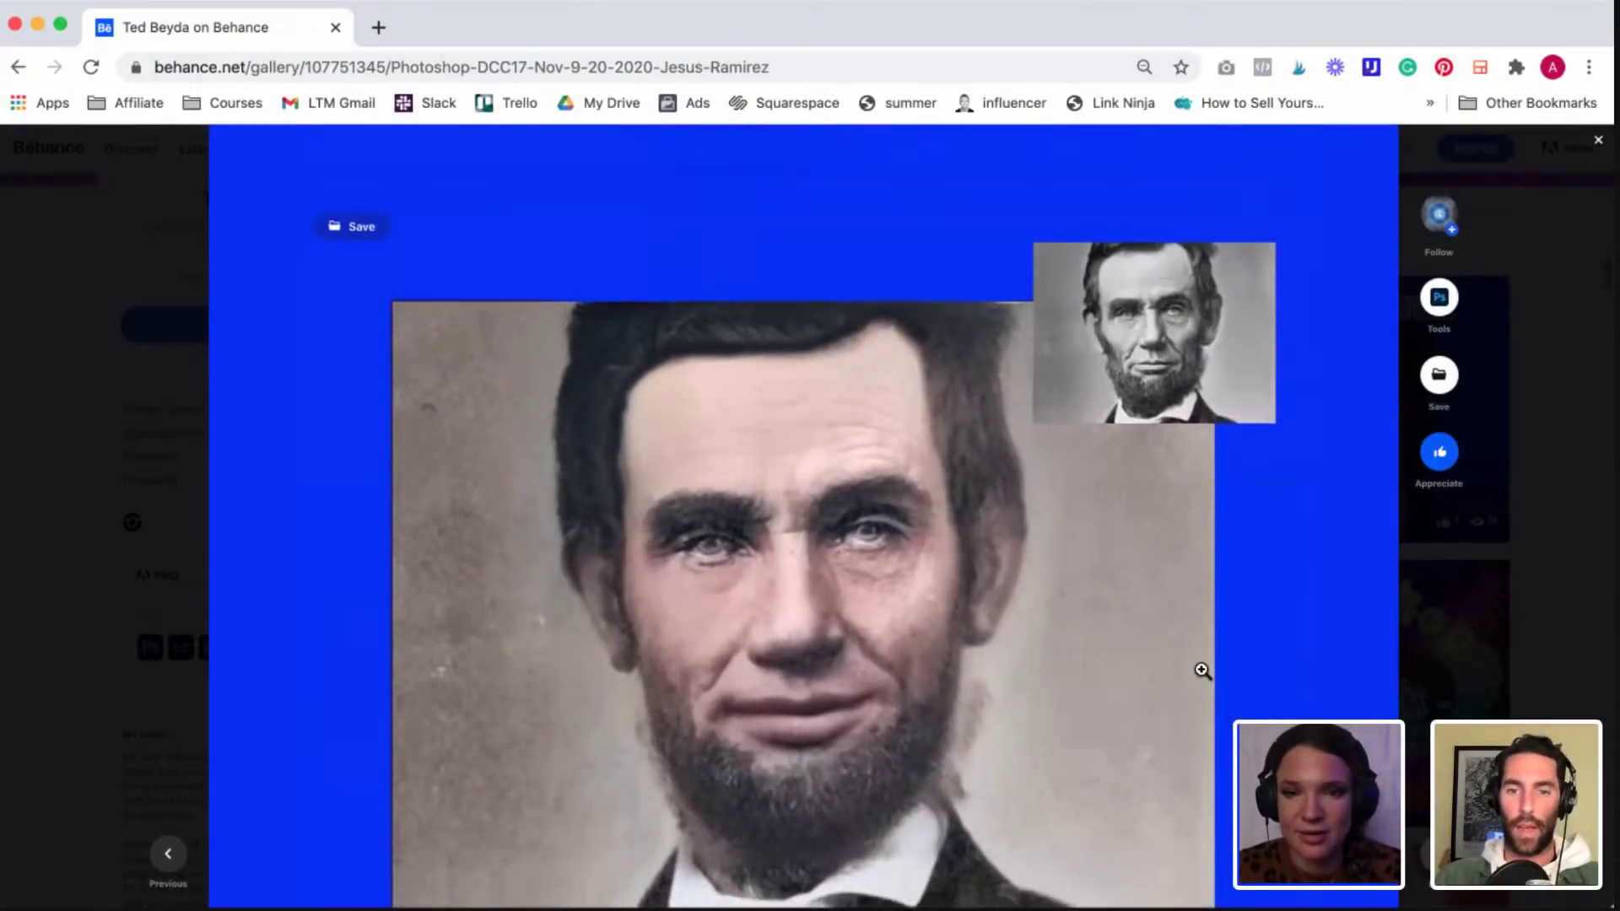
scroll(1201, 671, up, 5)
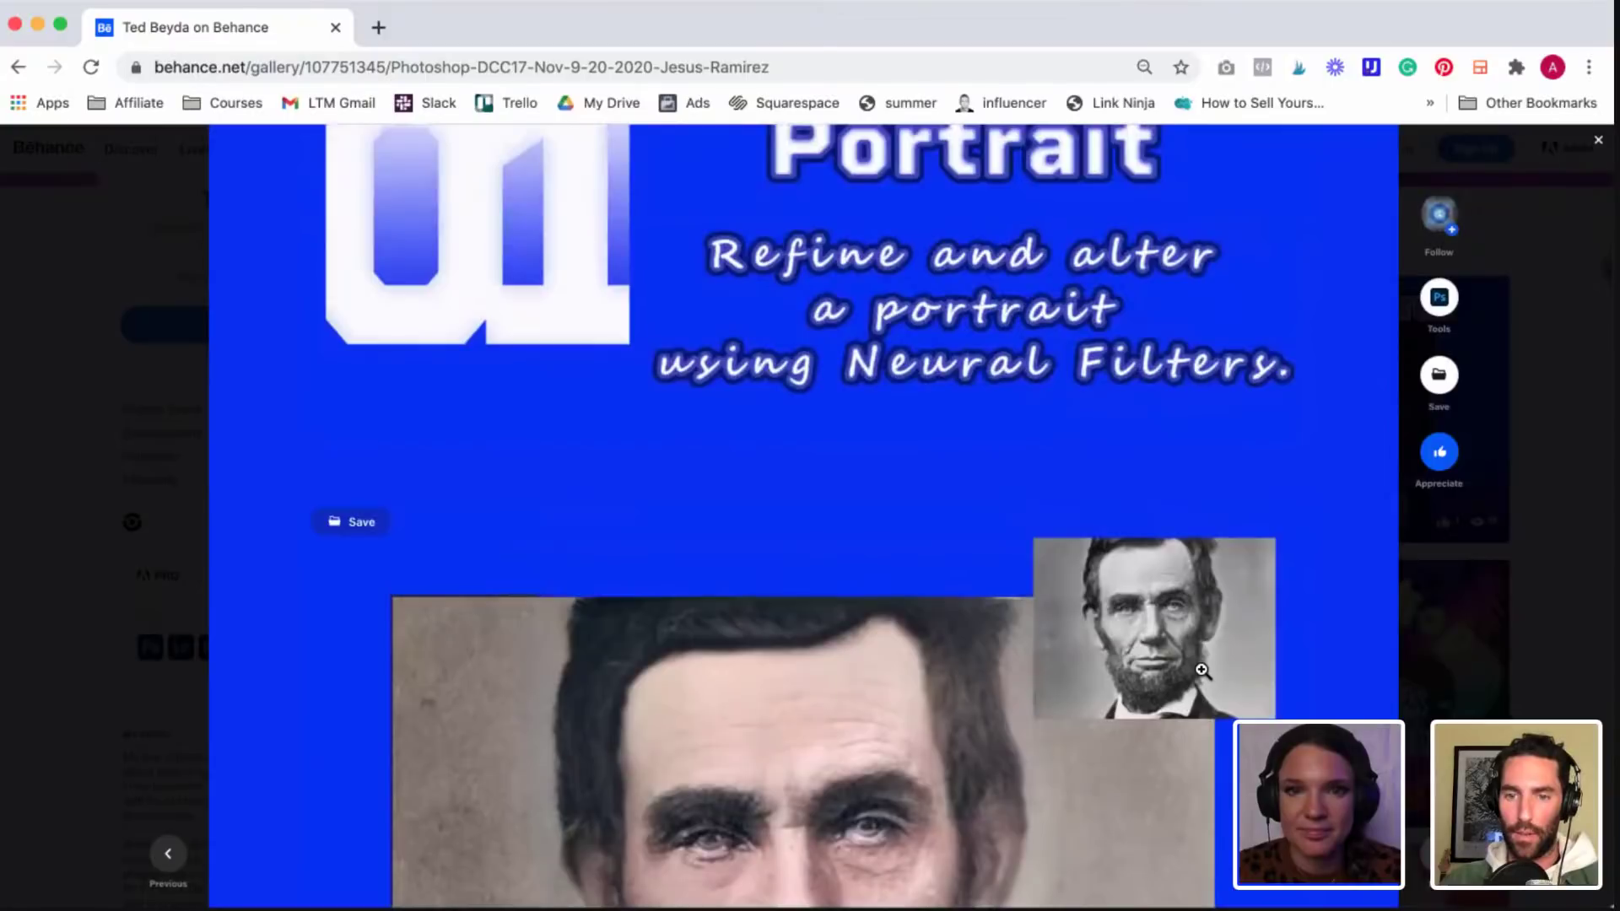
scroll(1202, 670, down, 6)
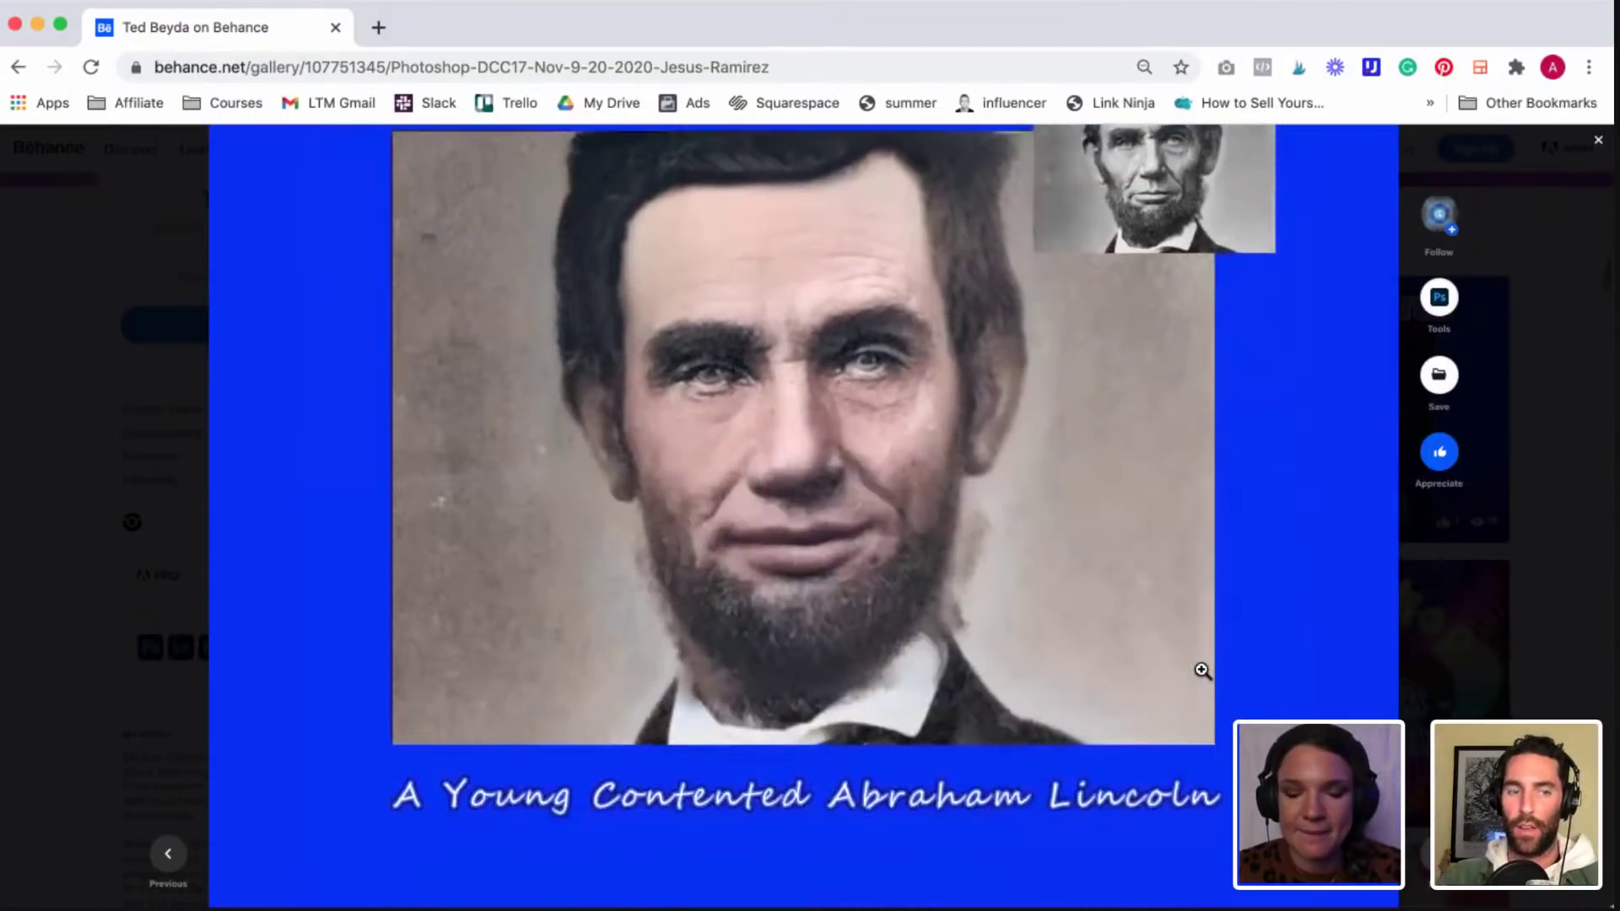
Step: Review the 02 Seamless Pattern brief and its source images, the wooden planks and the red rose cut-out
scroll(1202, 671, down, 3)
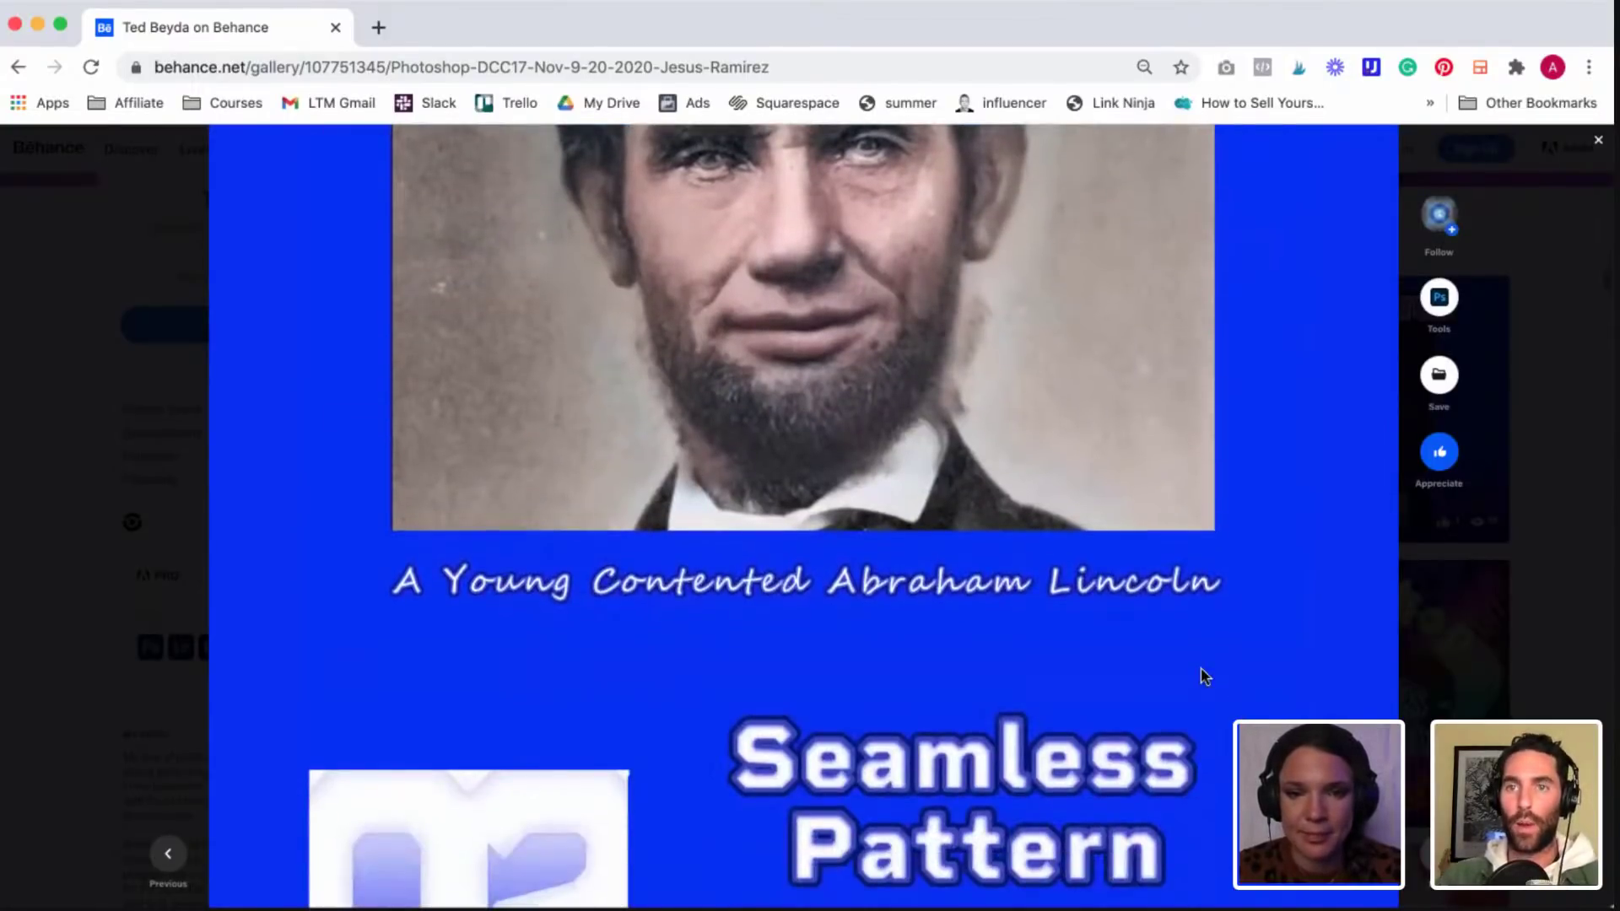
scroll(1203, 671, down, 4)
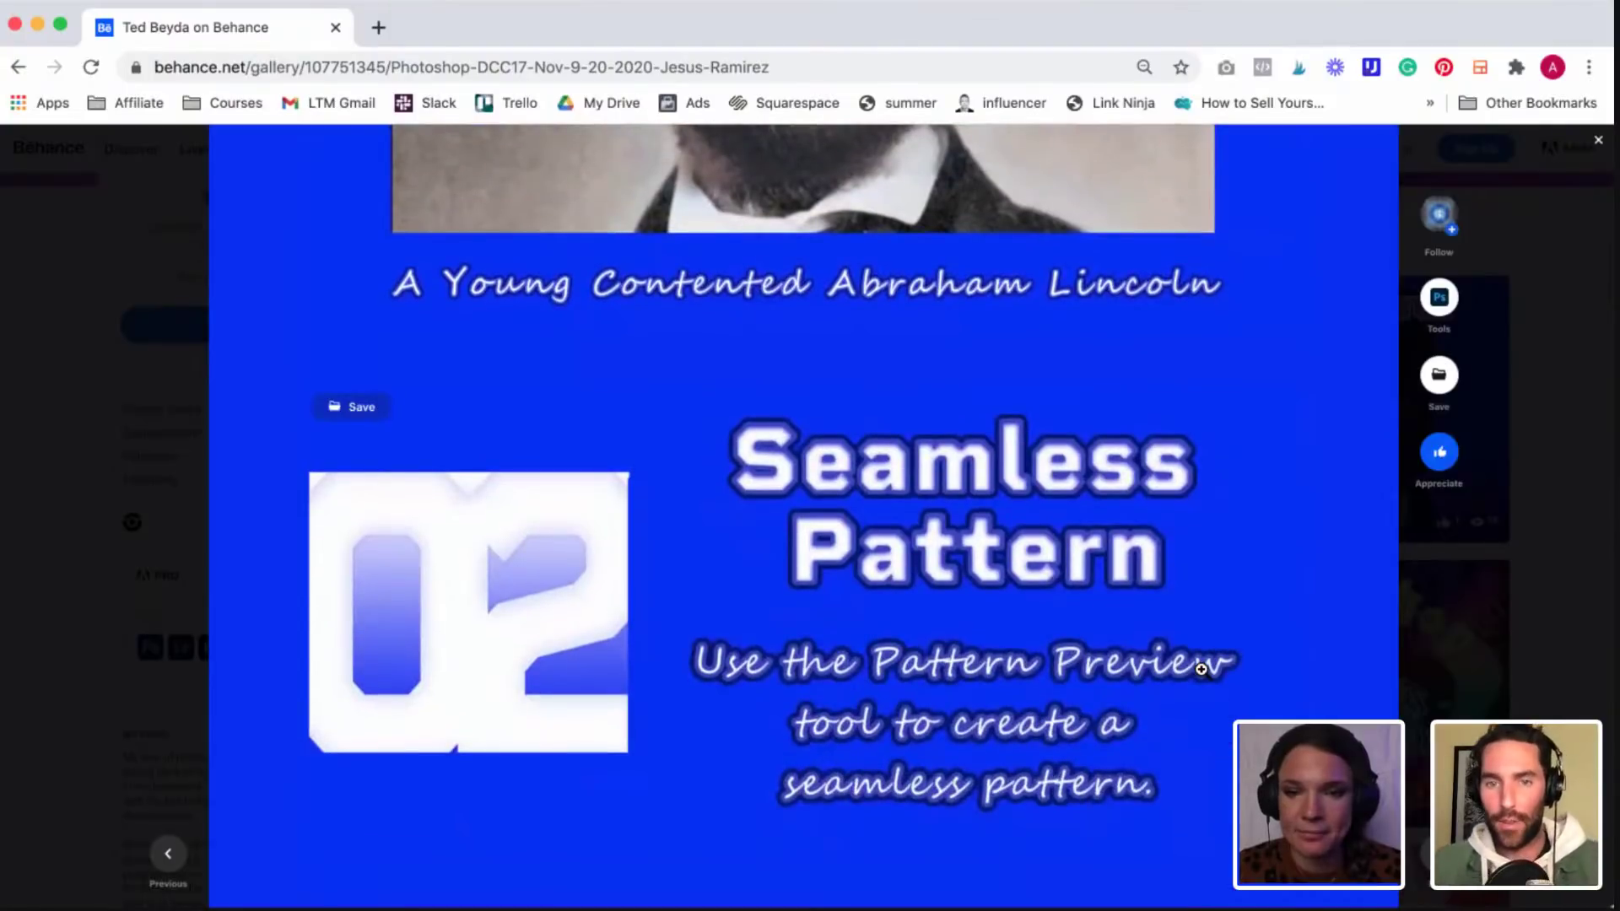
scroll(1202, 670, down, 2)
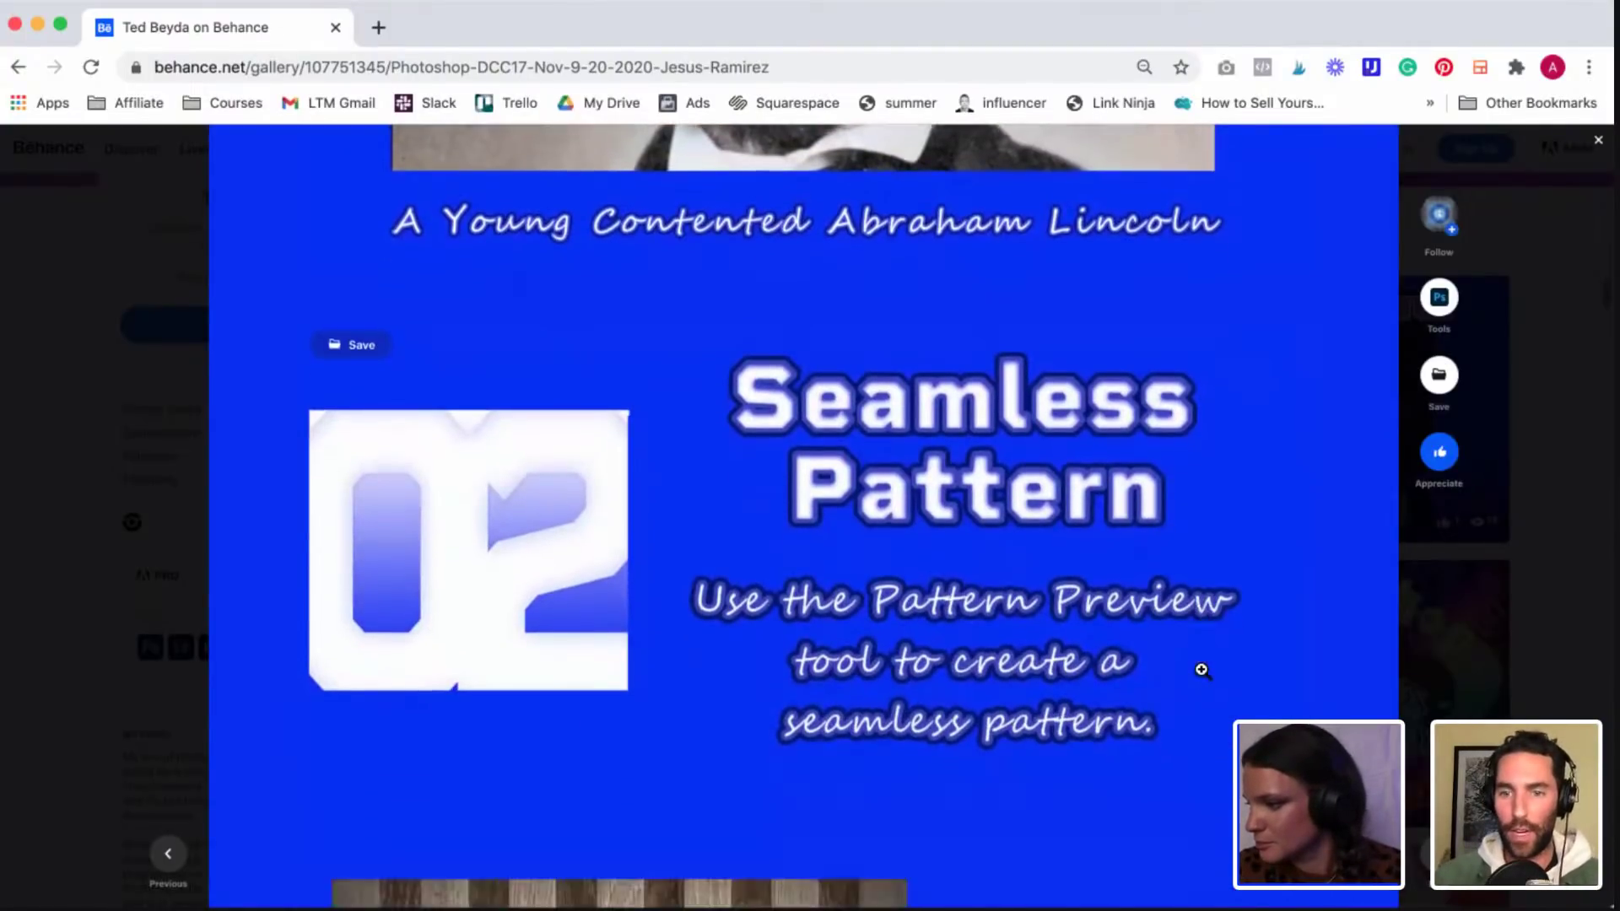
scroll(1202, 671, down, 2)
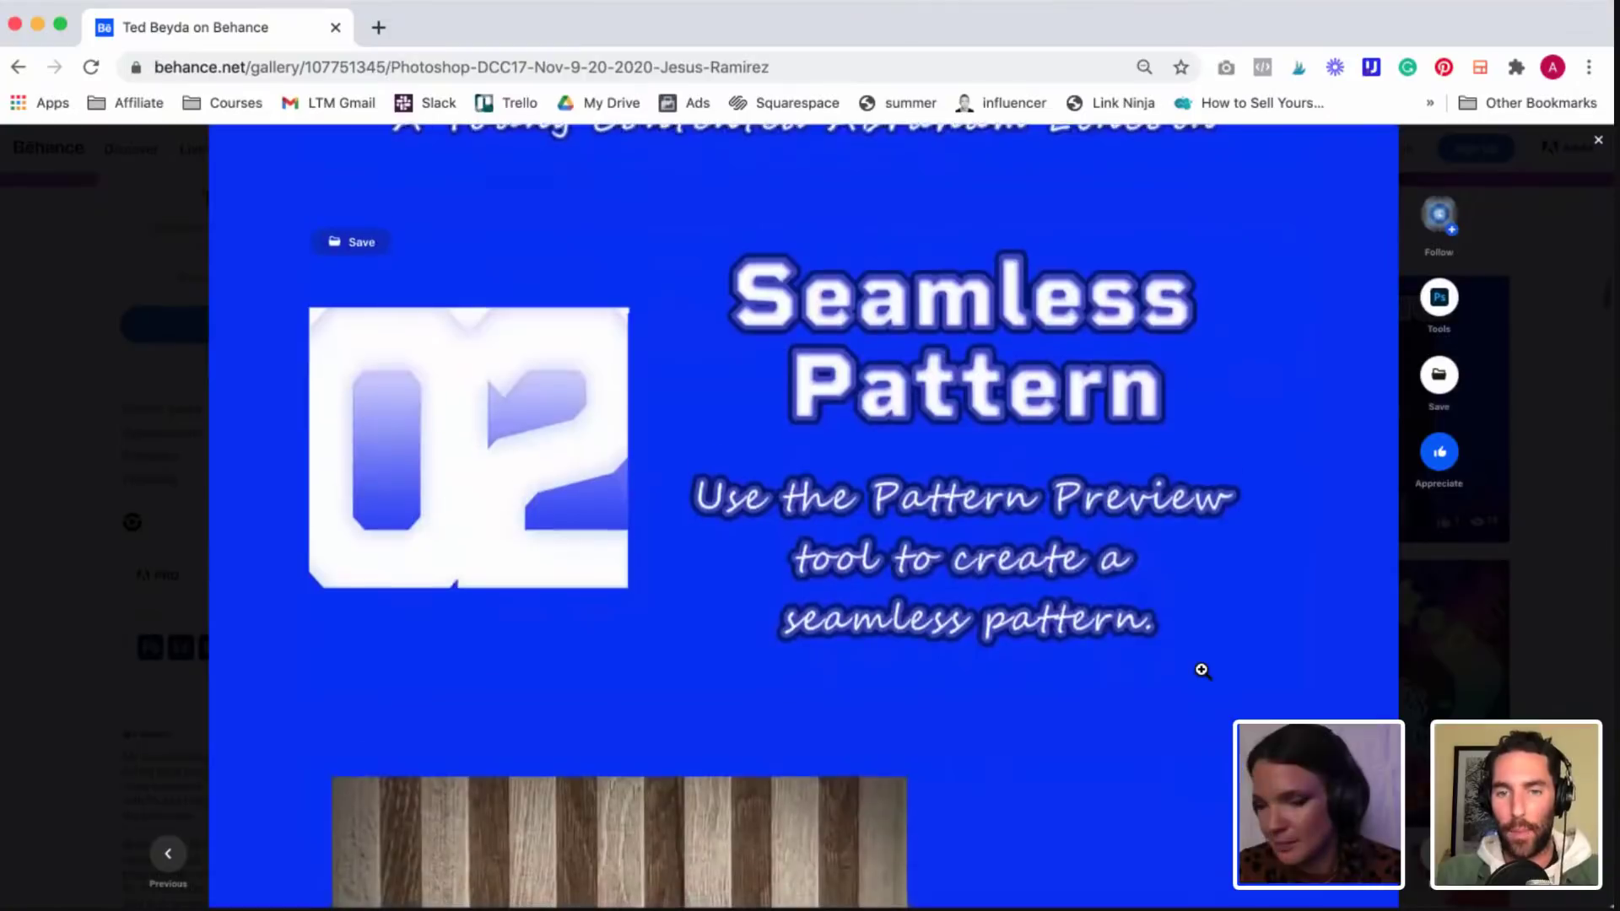
scroll(1202, 670, down, 5)
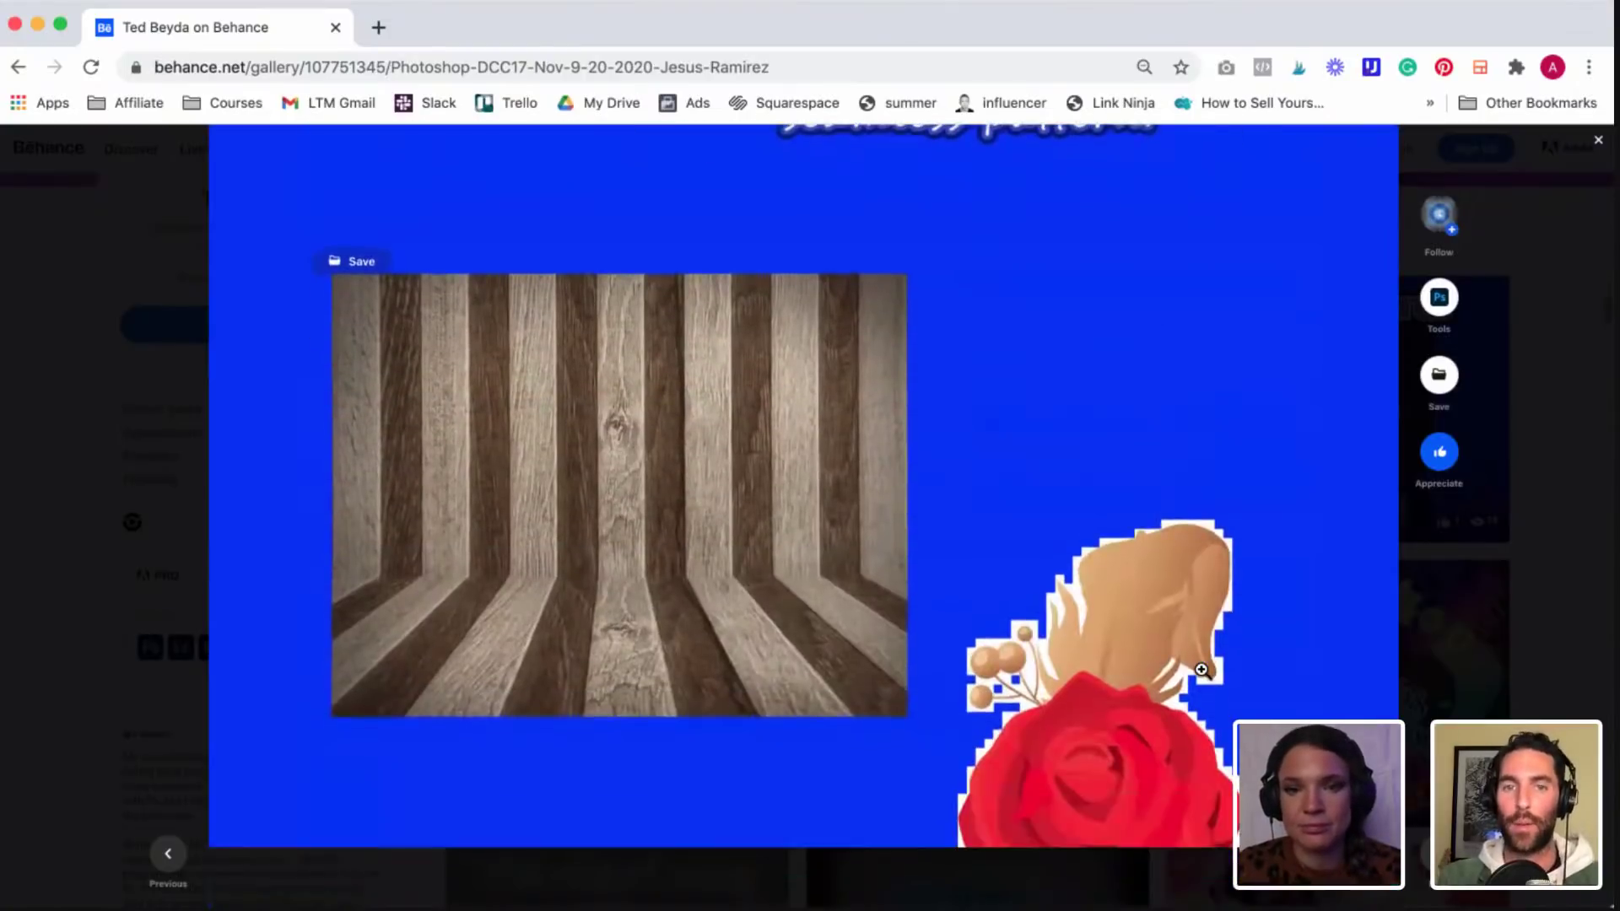
scroll(1202, 670, down, 6)
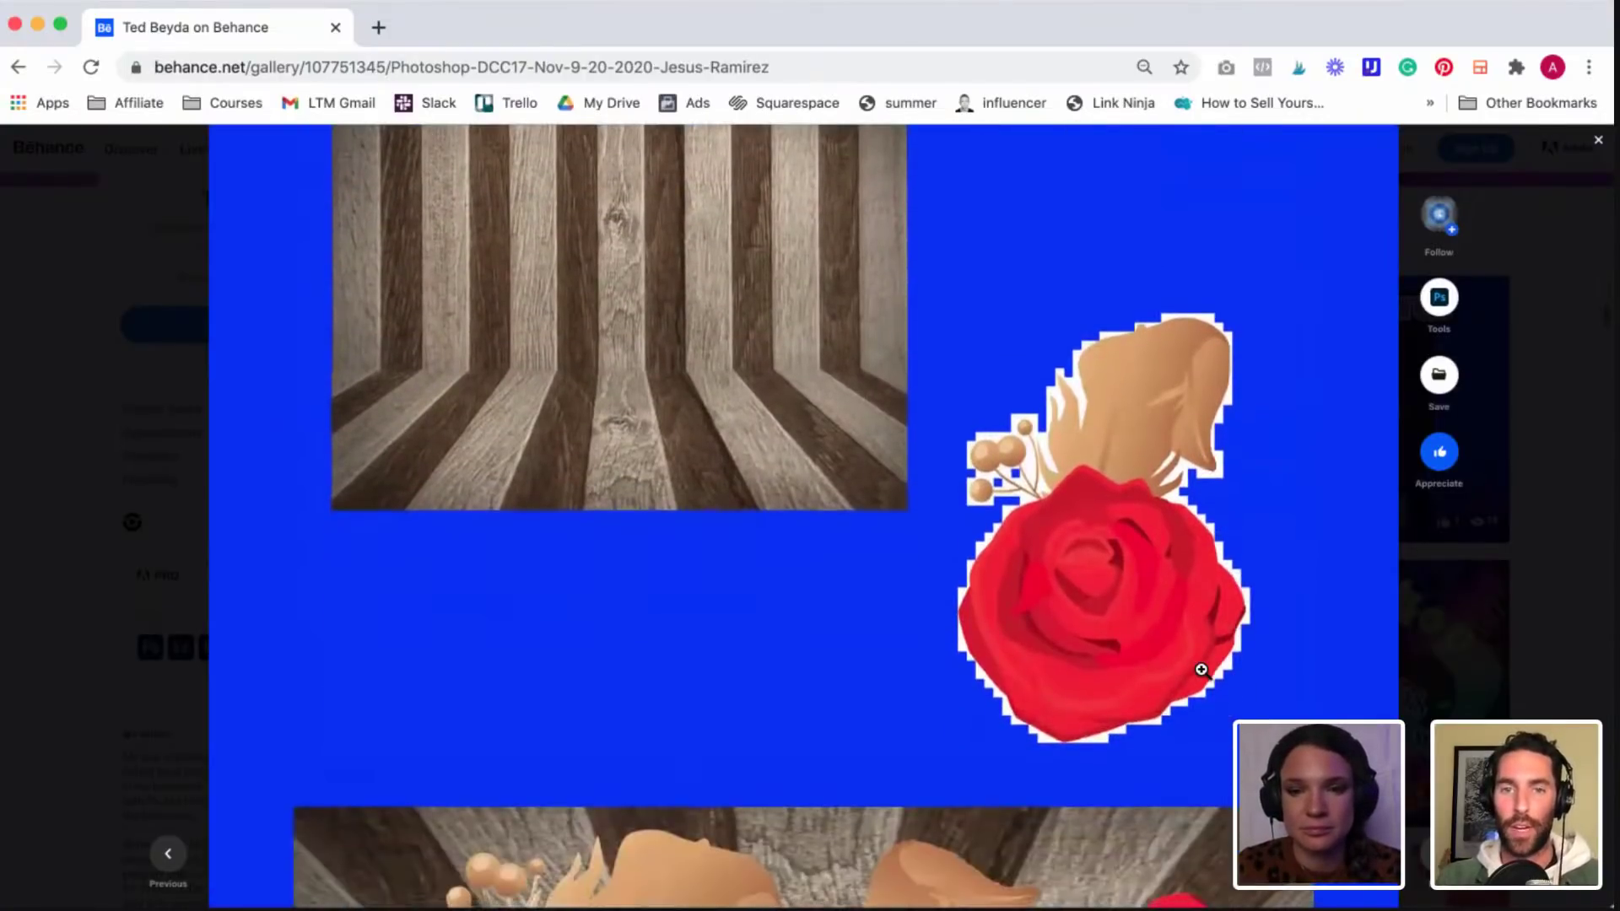
scroll(1202, 670, down, 5)
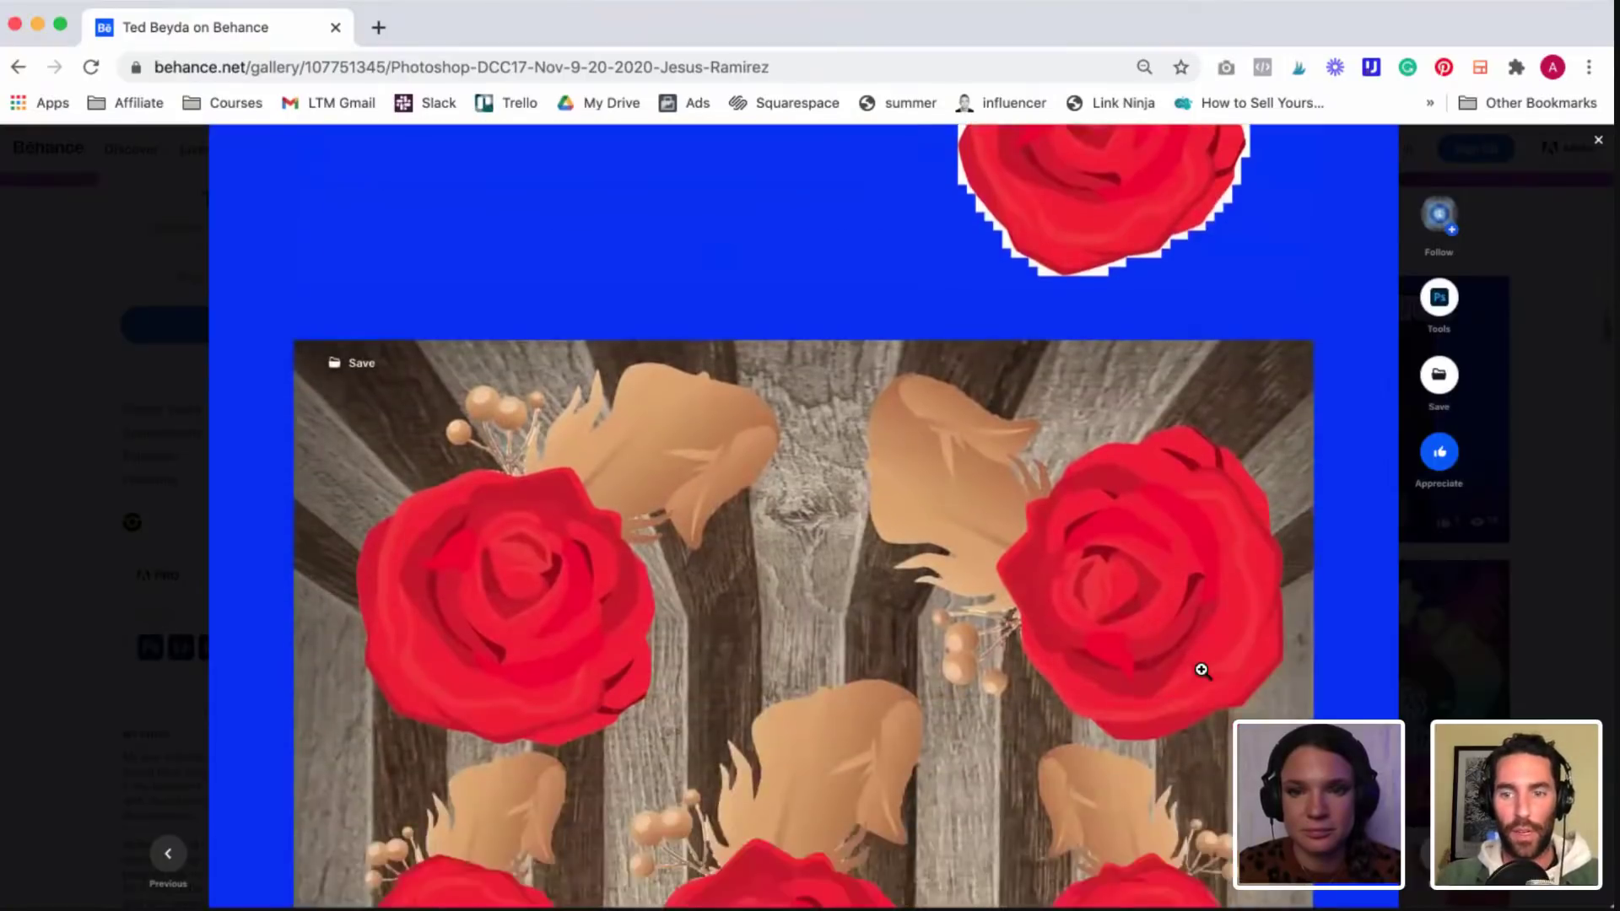
scroll(1201, 670, up, 10)
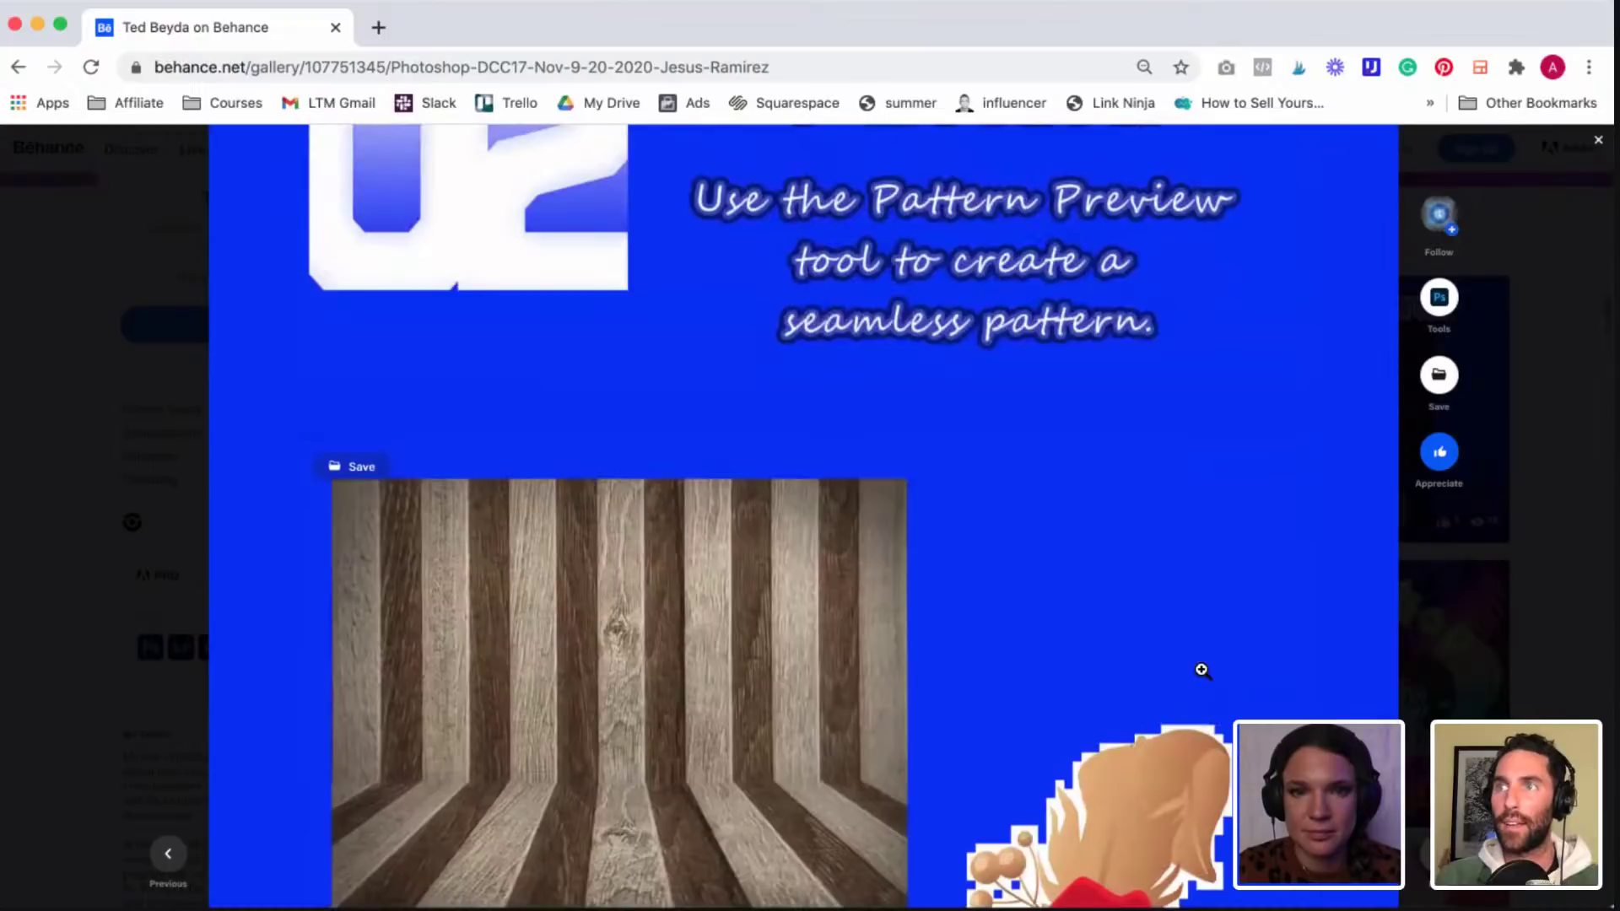
scroll(1202, 670, up, 5)
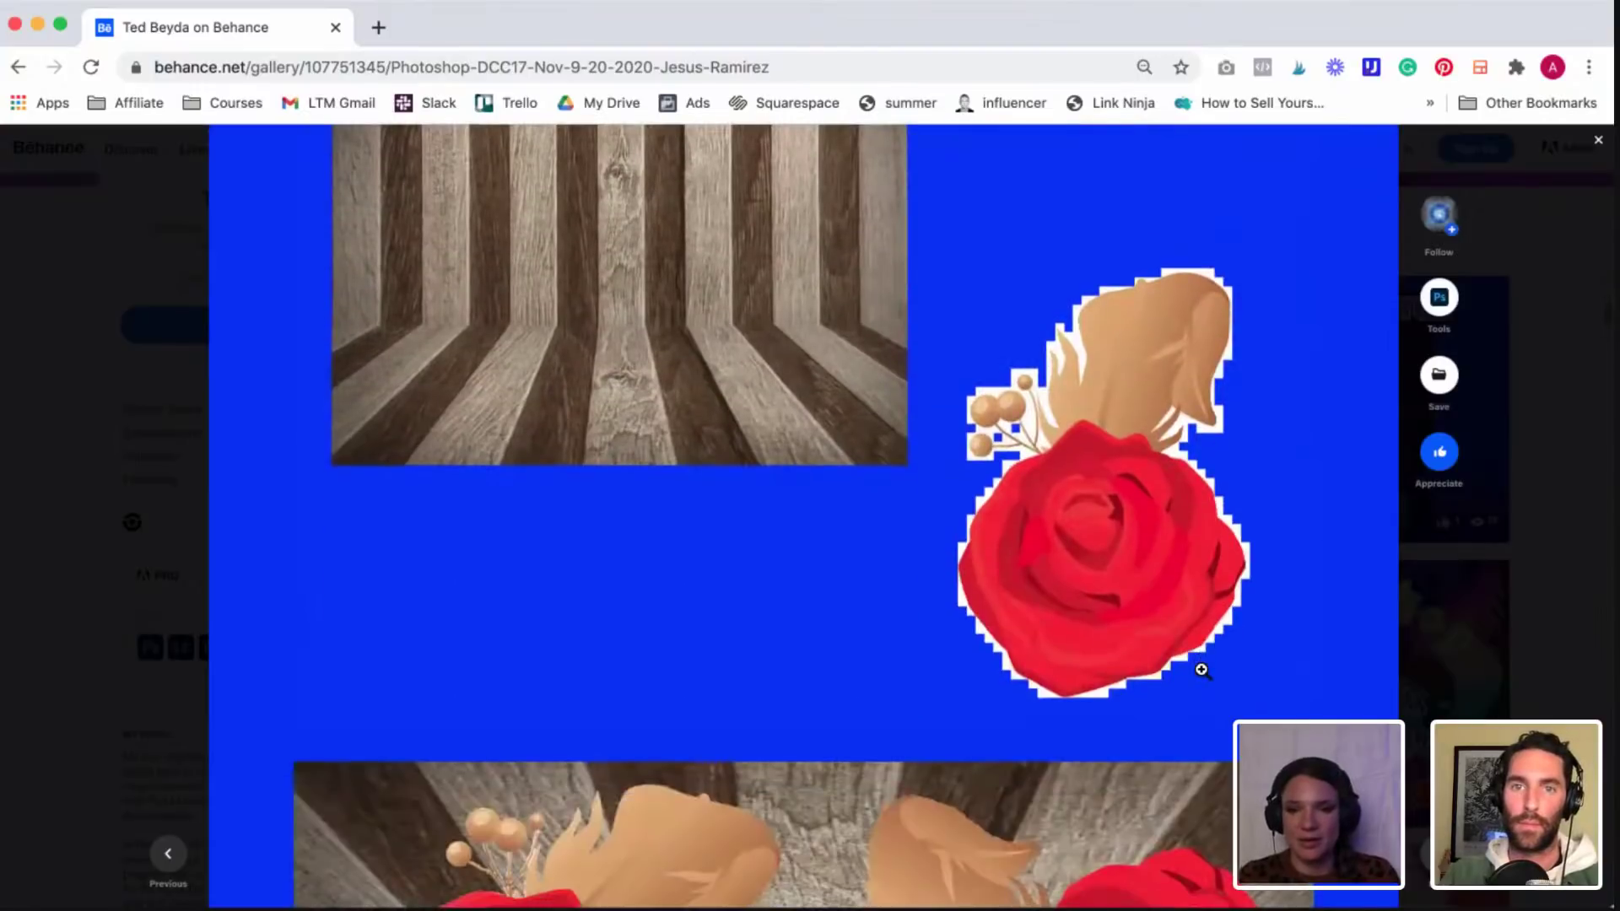
Step: Examine the rose-and-wood composite and the two repeating patterns made from it in the Seamless Pattern section
scroll(1201, 670, down, 4)
scroll(1202, 670, down, 6)
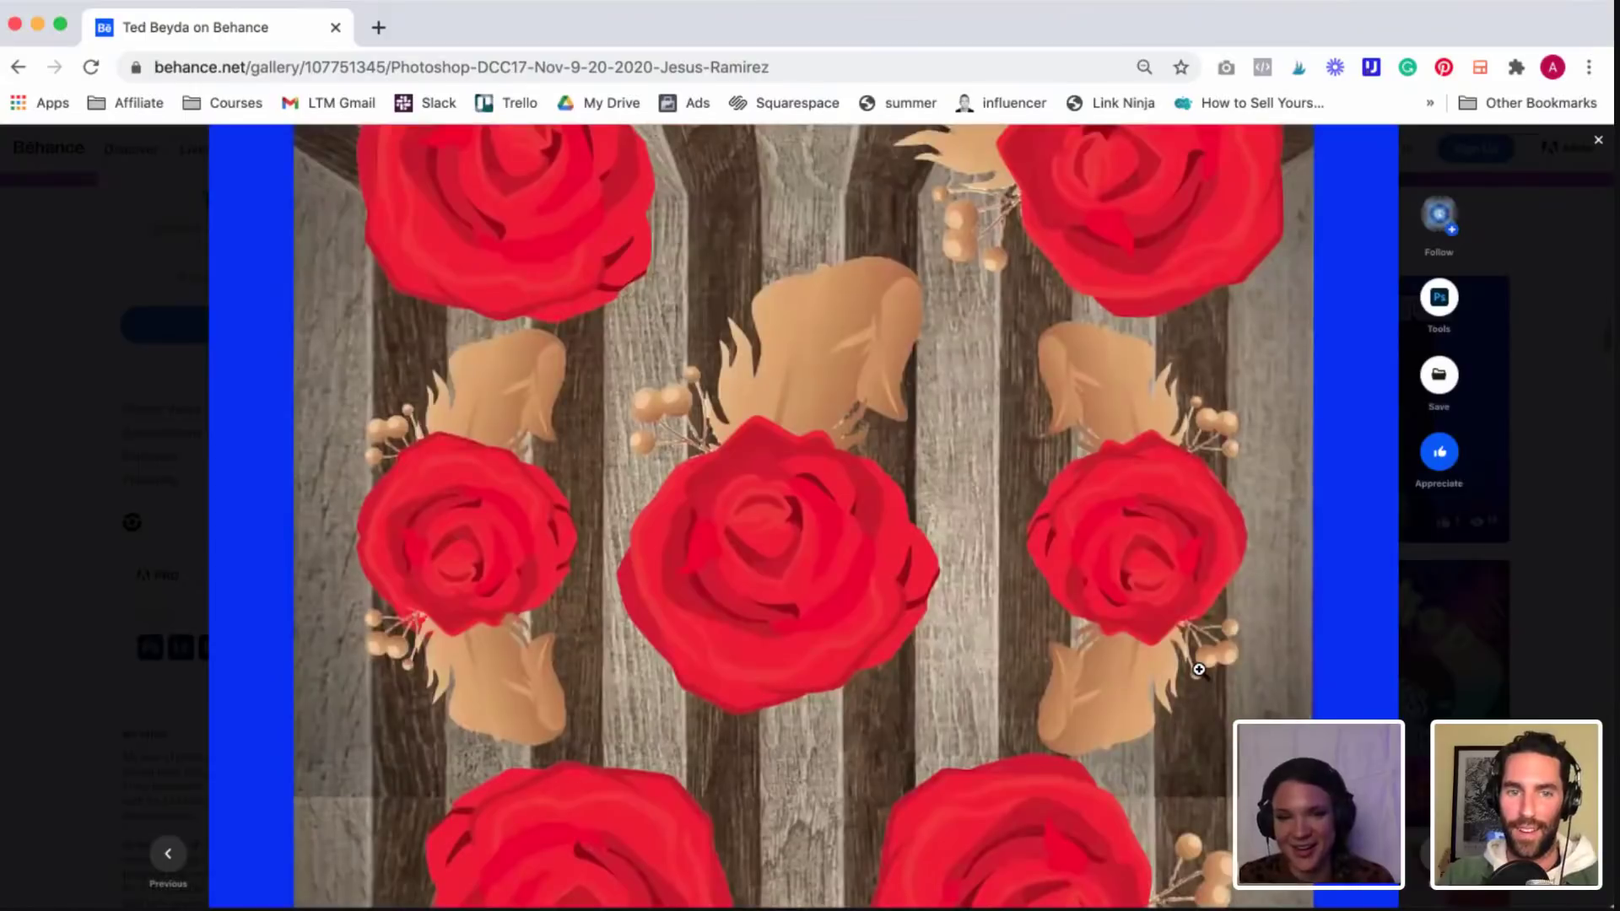
scroll(1200, 670, down, 5)
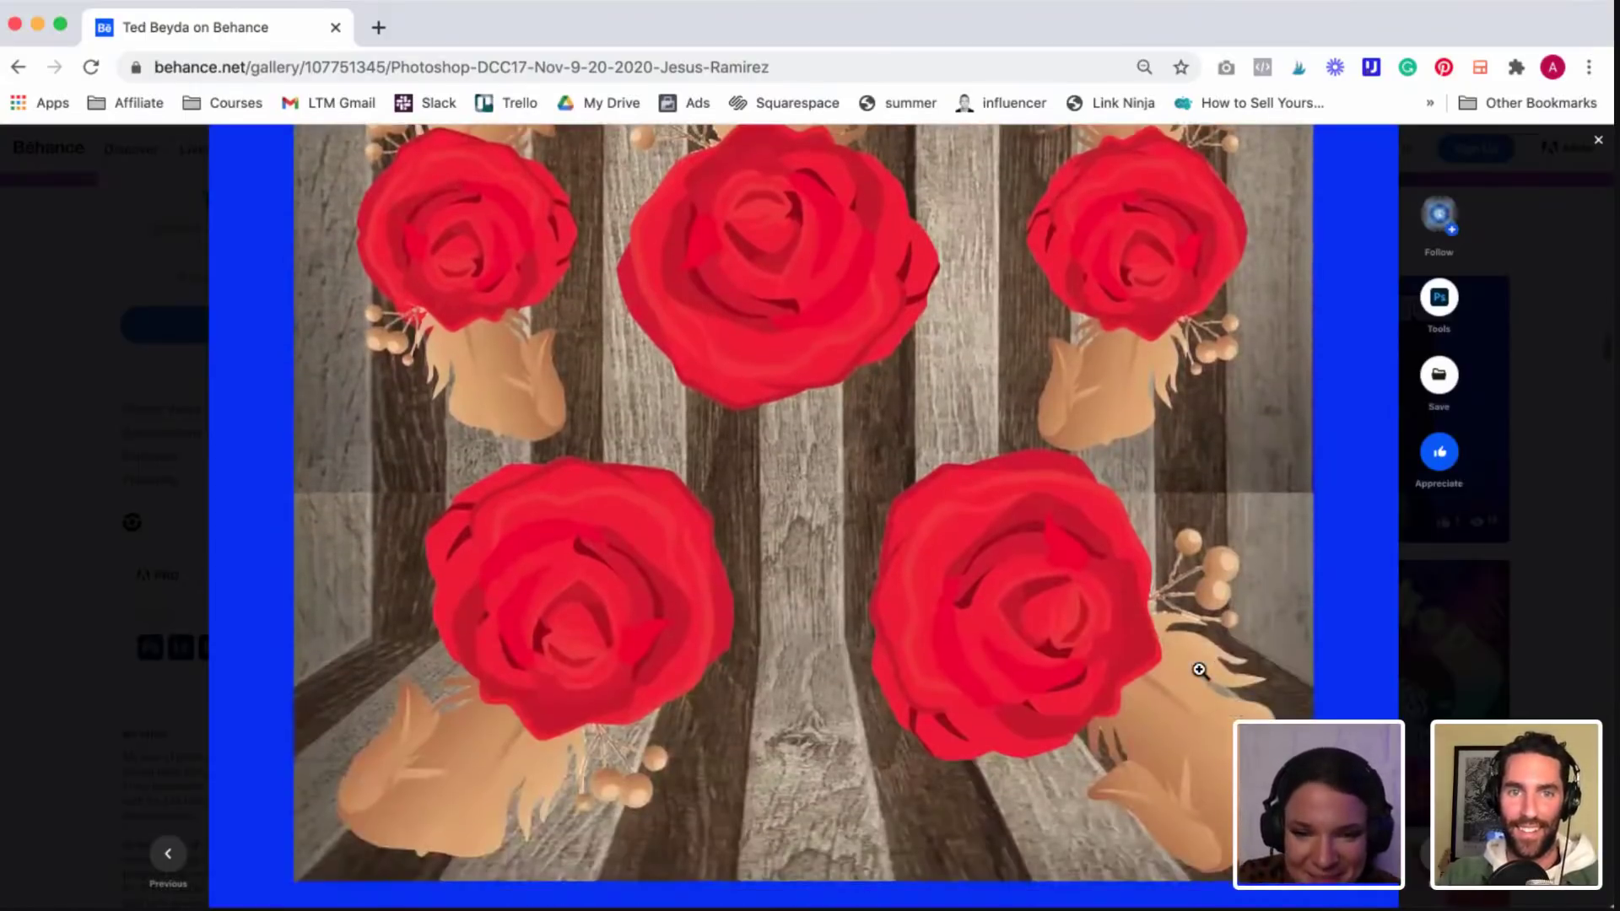
scroll(1199, 670, down, 4)
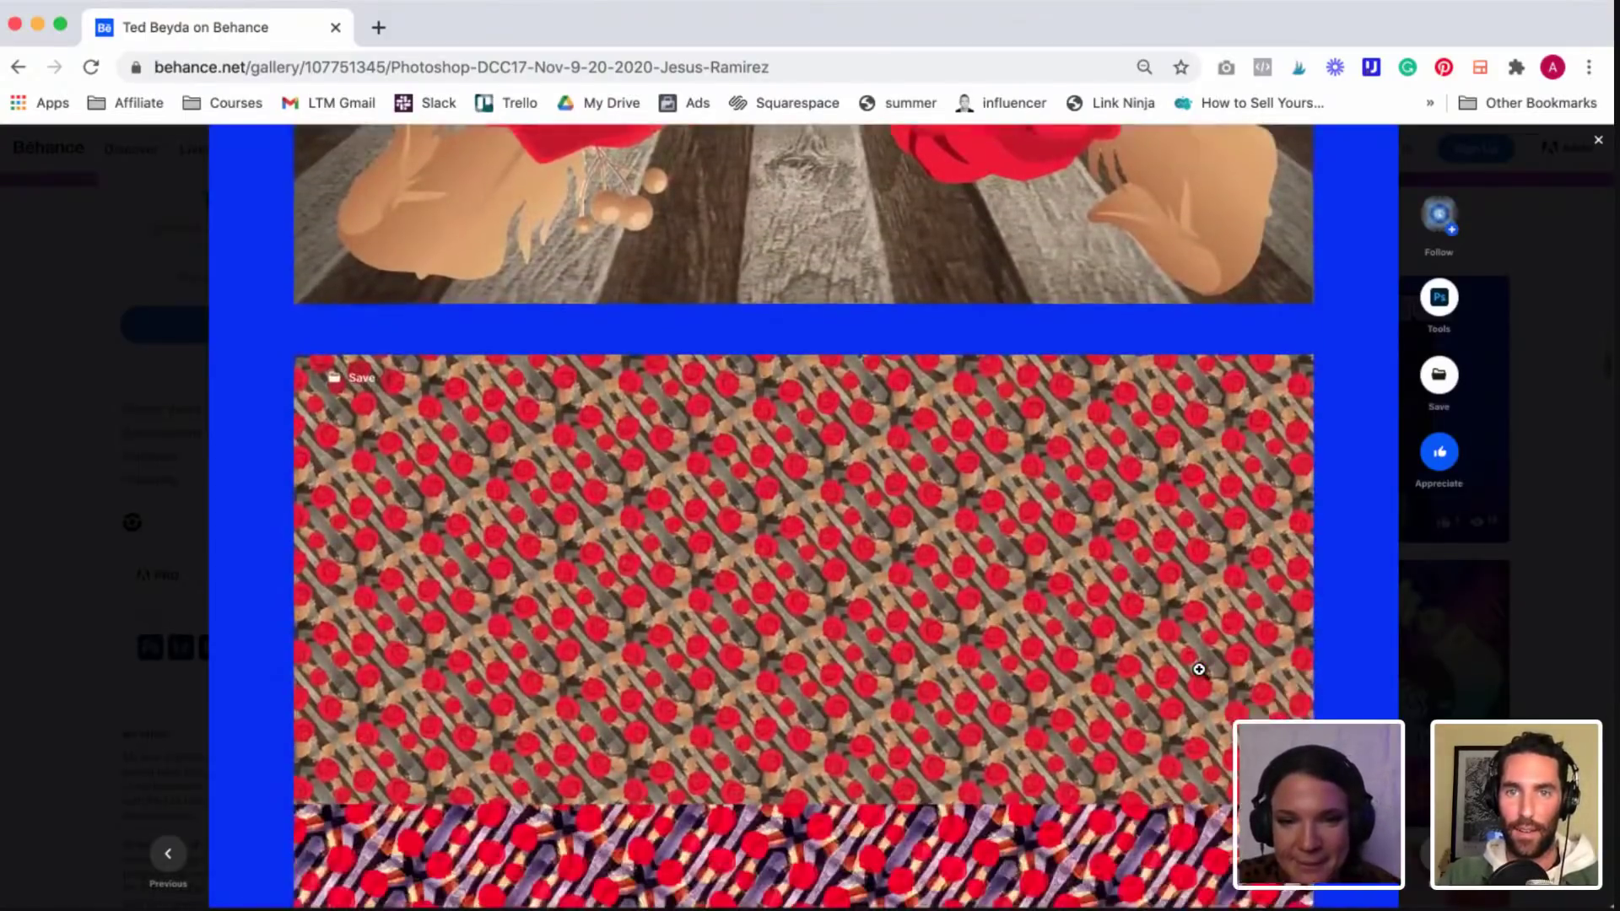
scroll(1199, 669, down, 2)
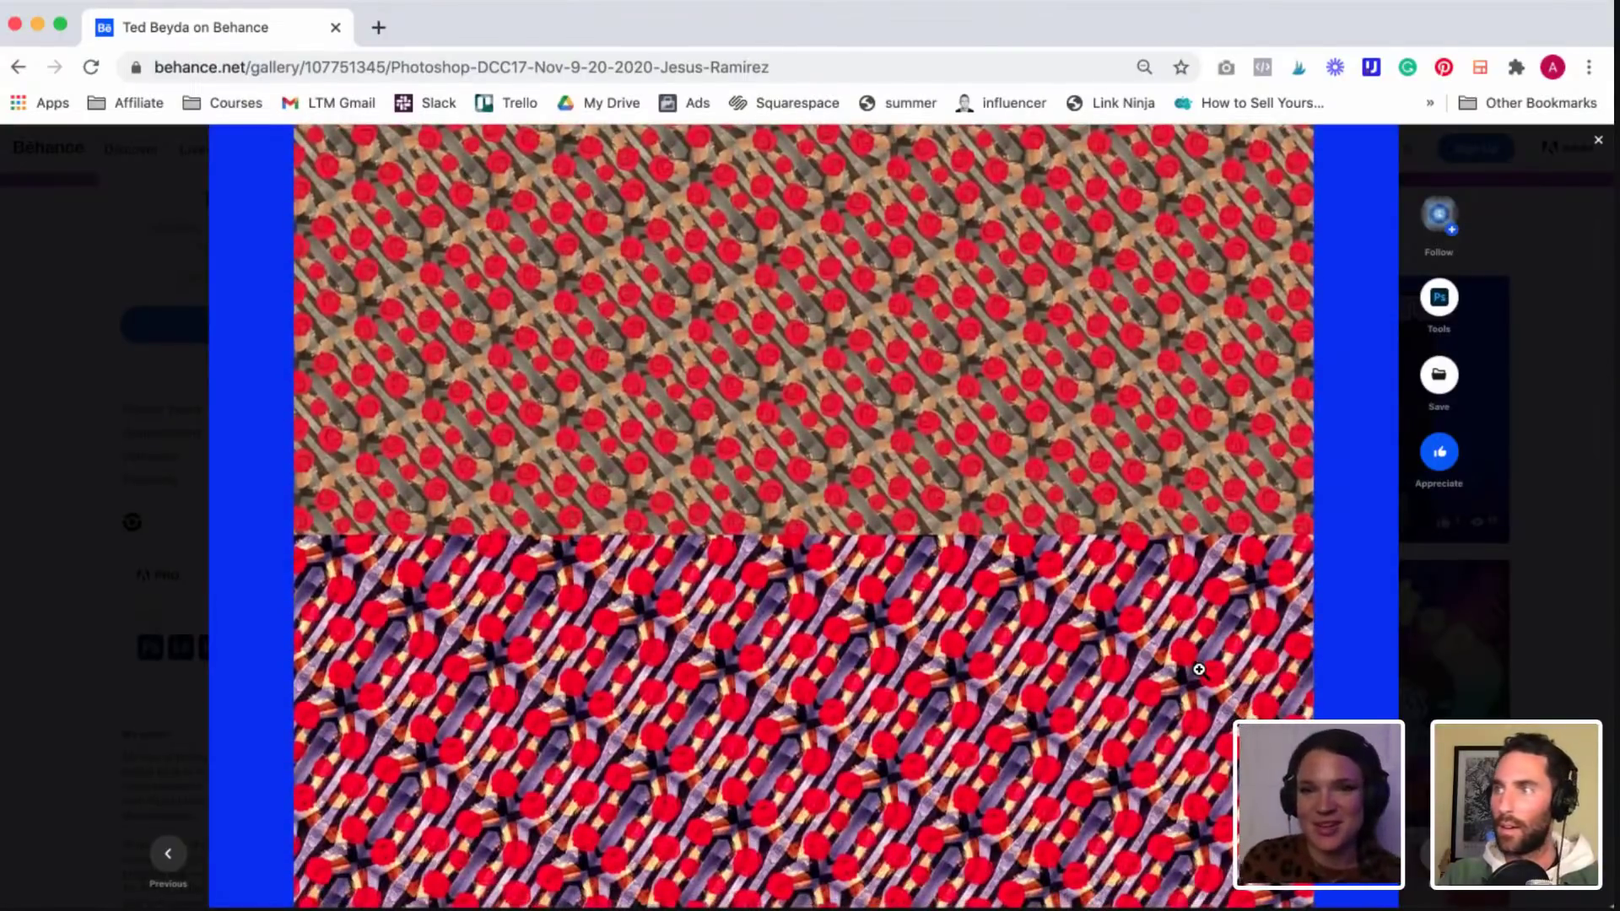
scroll(1199, 669, down, 1)
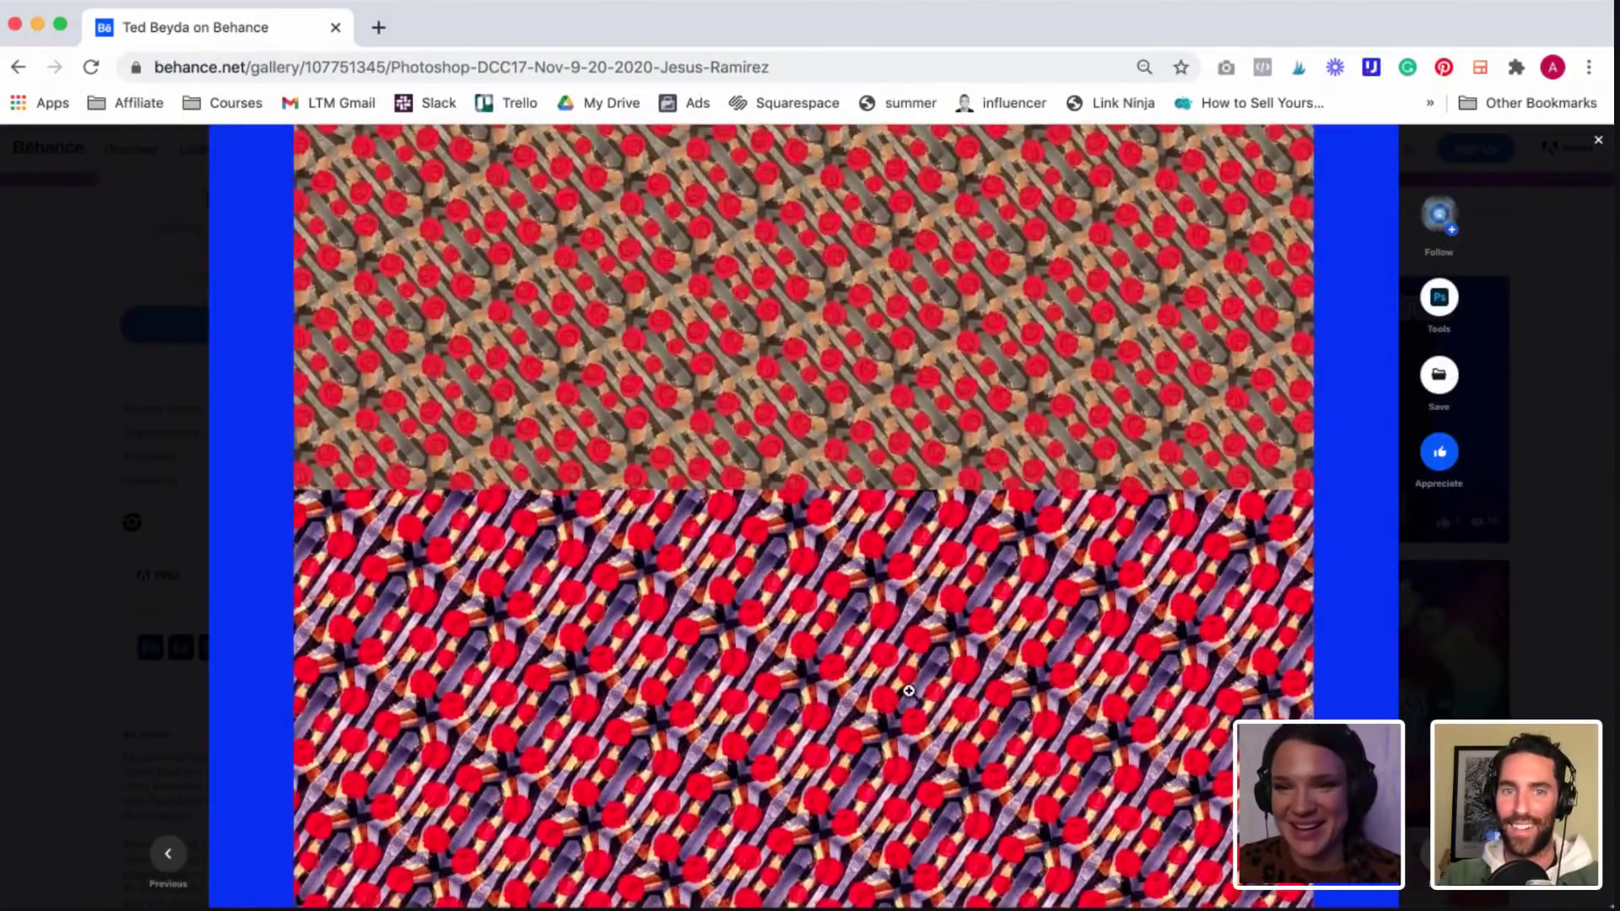
scroll(904, 646, down, 3)
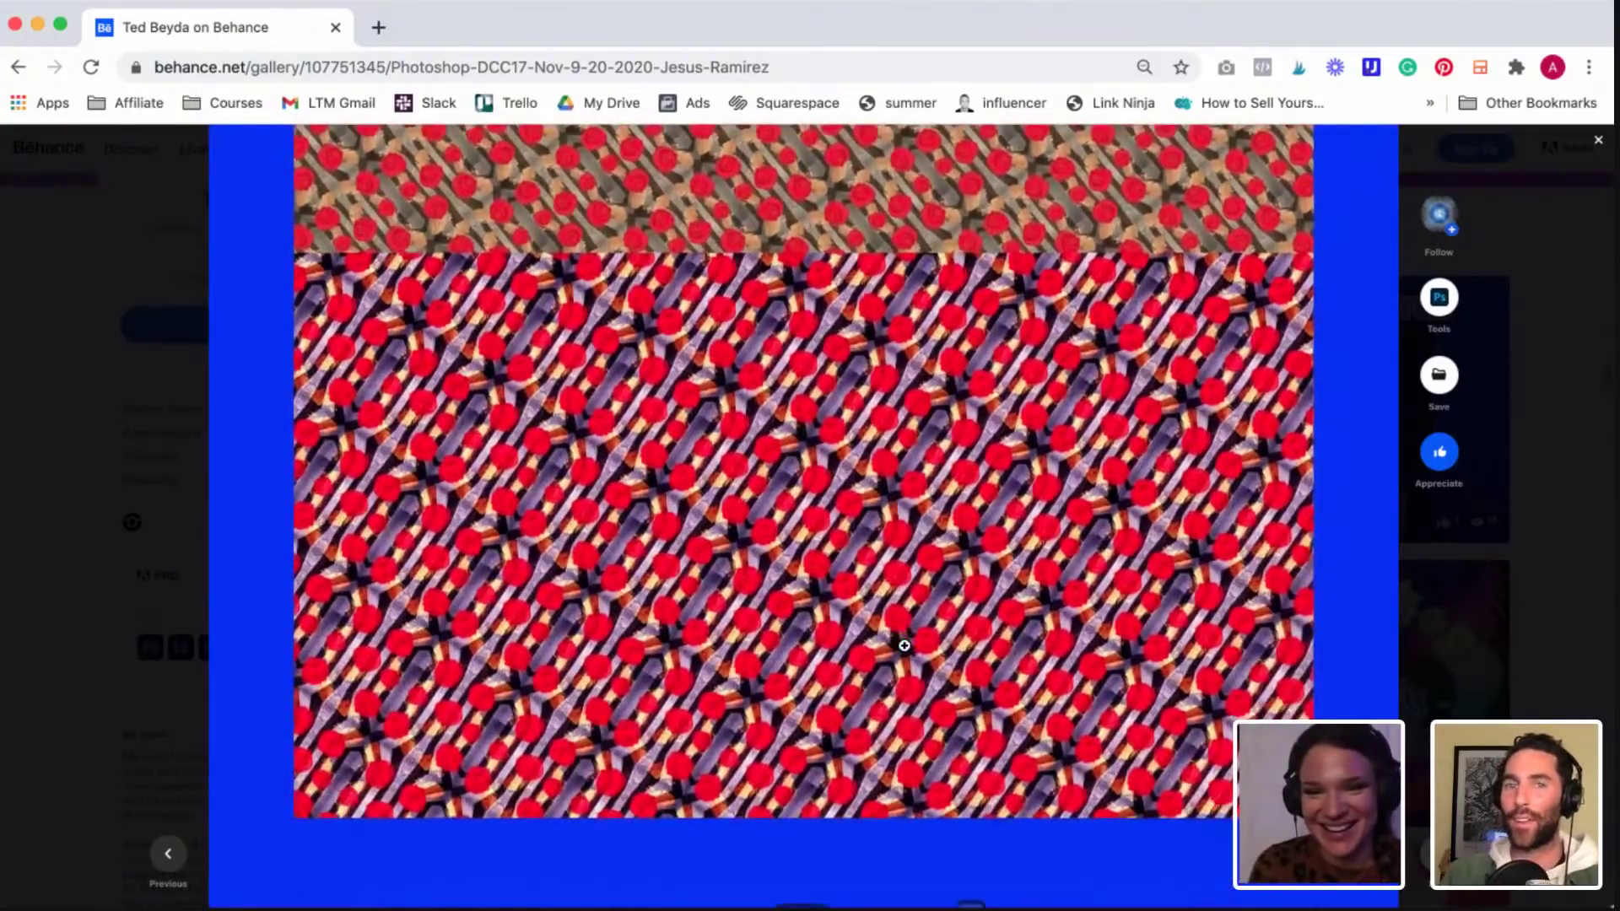
Step: Review the 03 Replace the Sky section, comparing the original stone house photo with its moonlit night version
scroll(904, 646, down, 2)
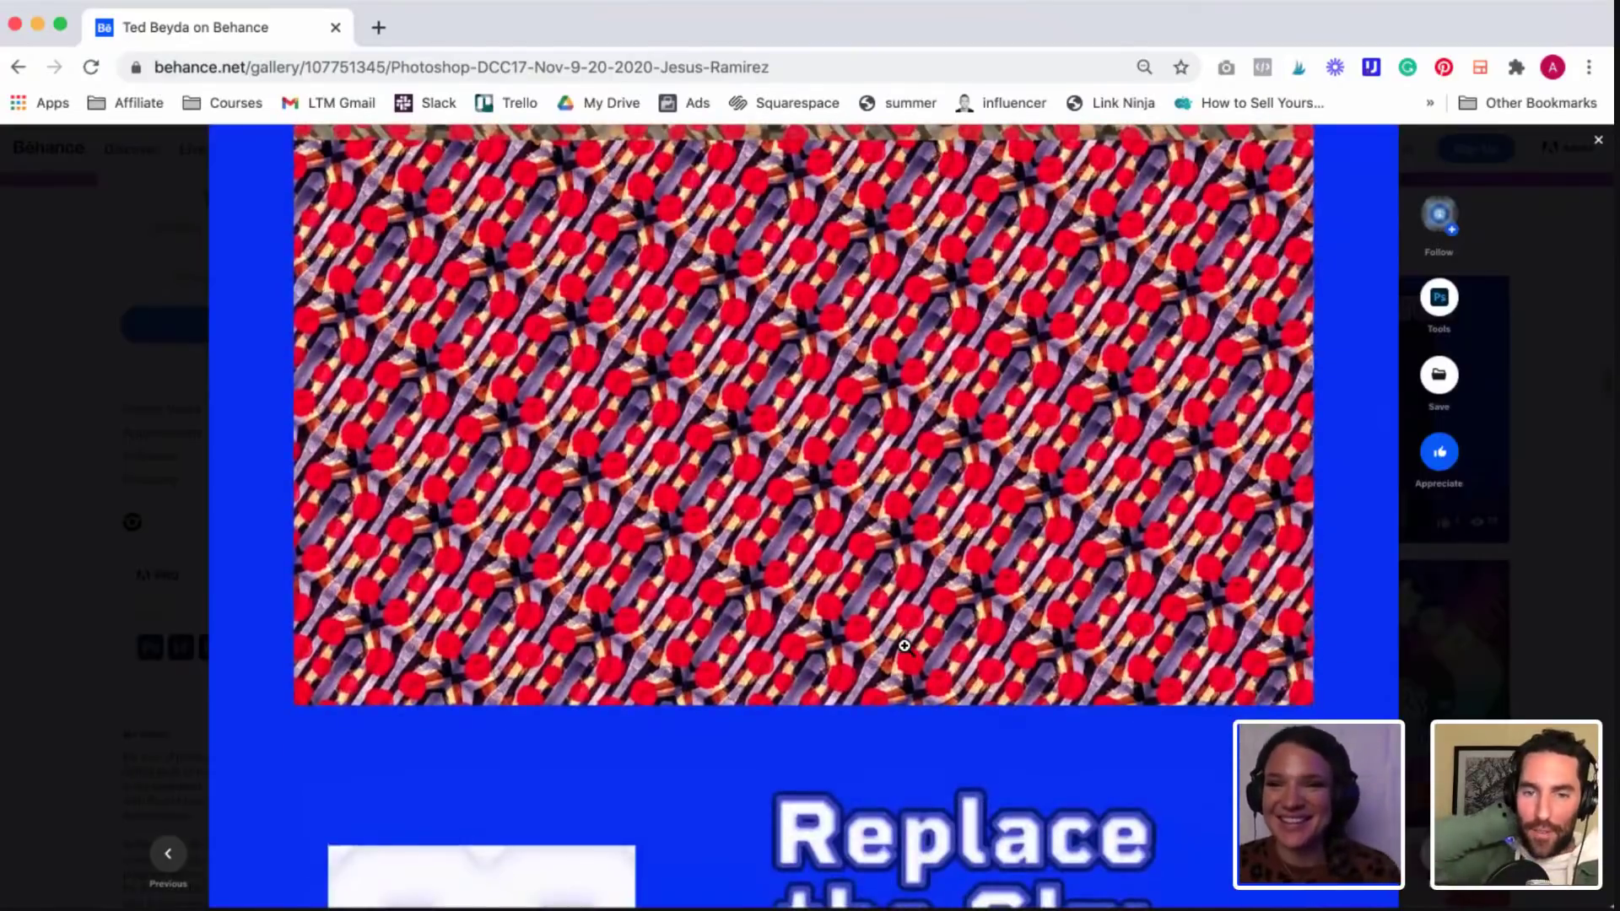
scroll(904, 646, down, 5)
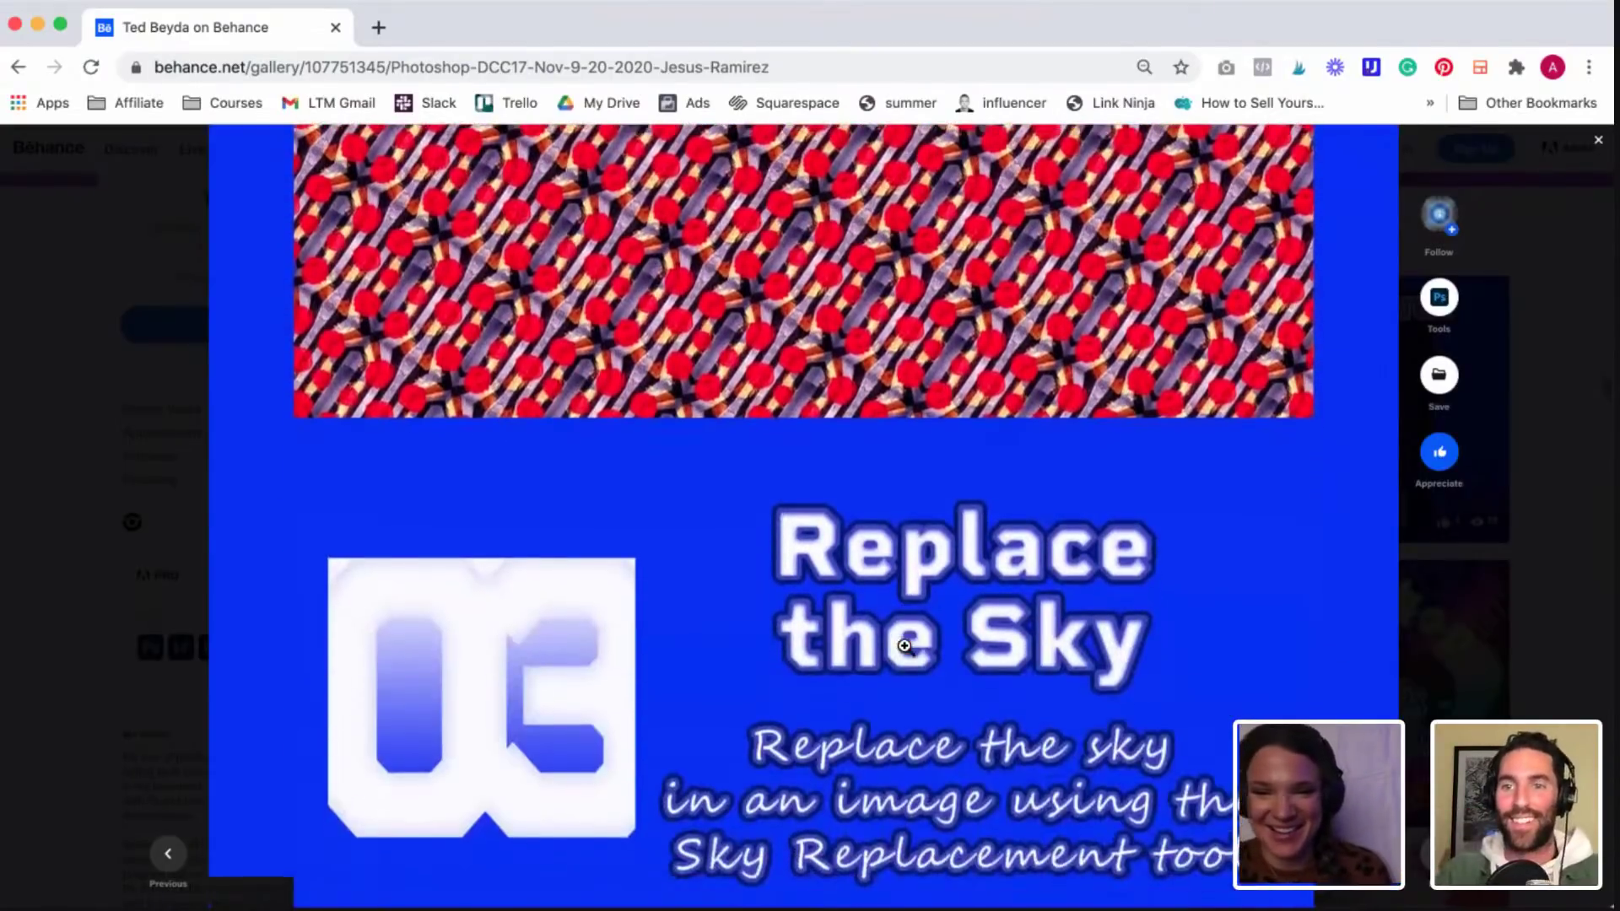
scroll(904, 646, down, 4)
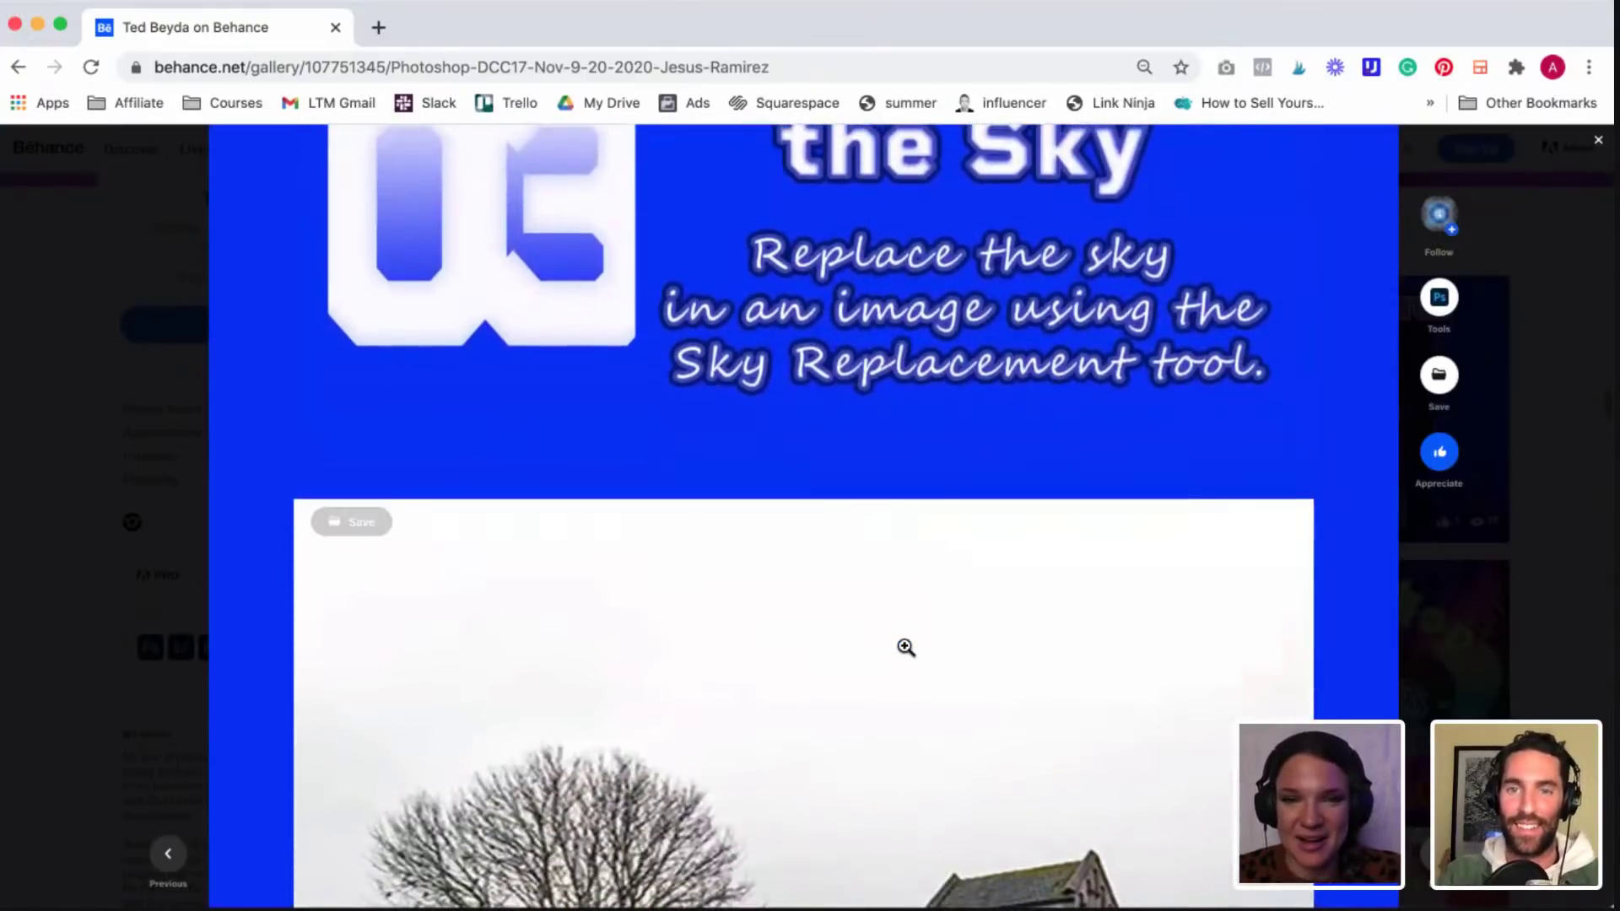
scroll(905, 648, down, 4)
scroll(905, 647, down, 5)
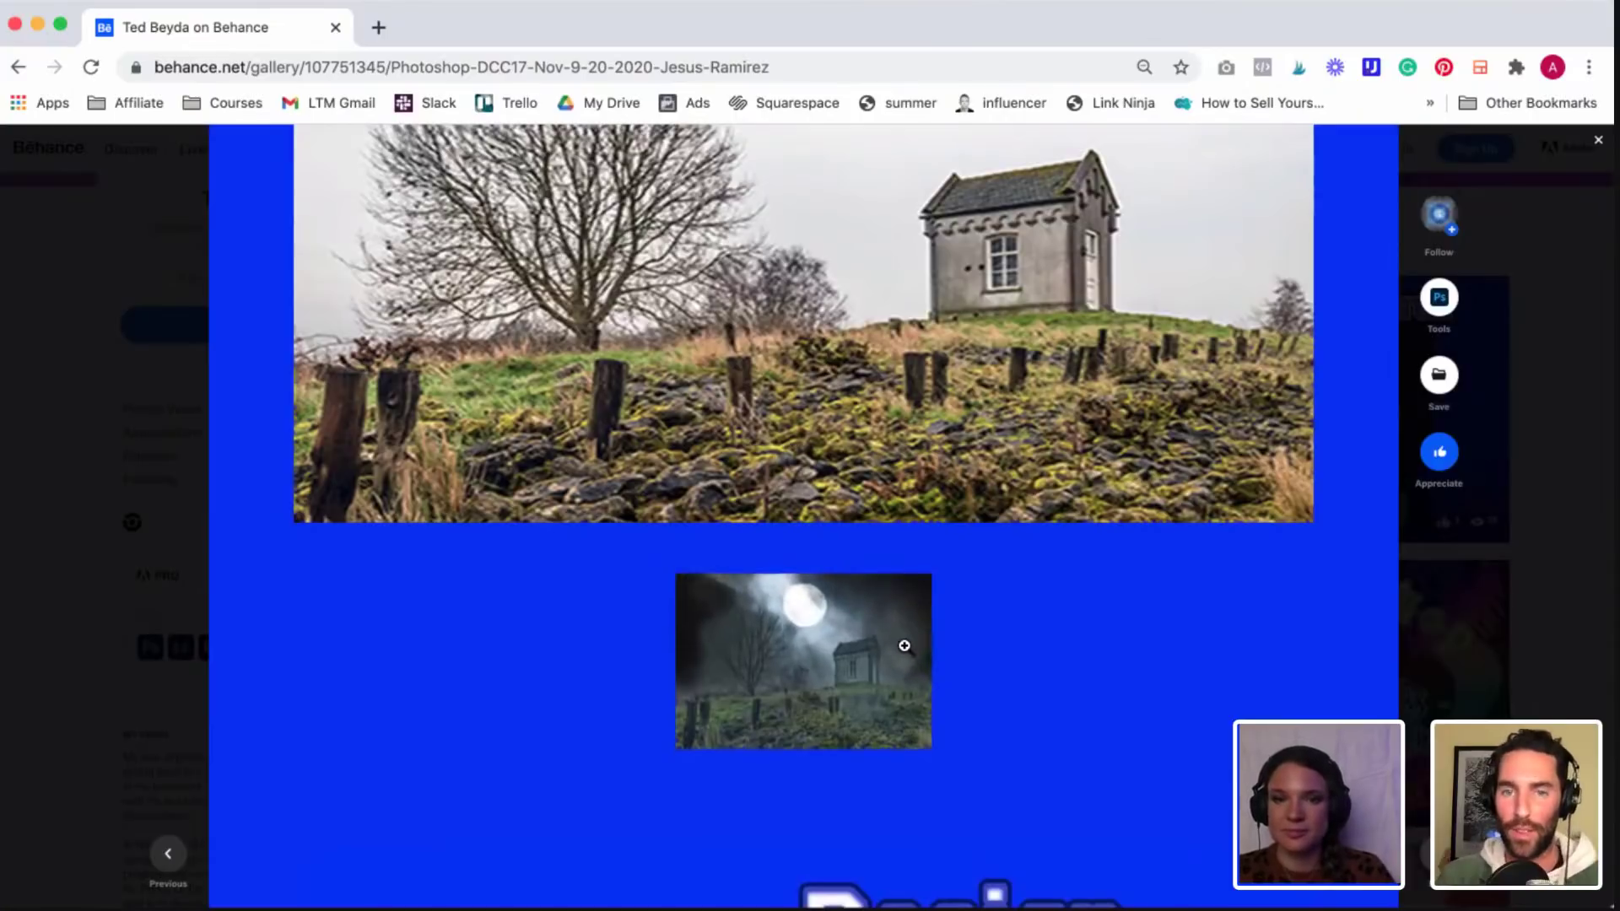
scroll(903, 646, down, 2)
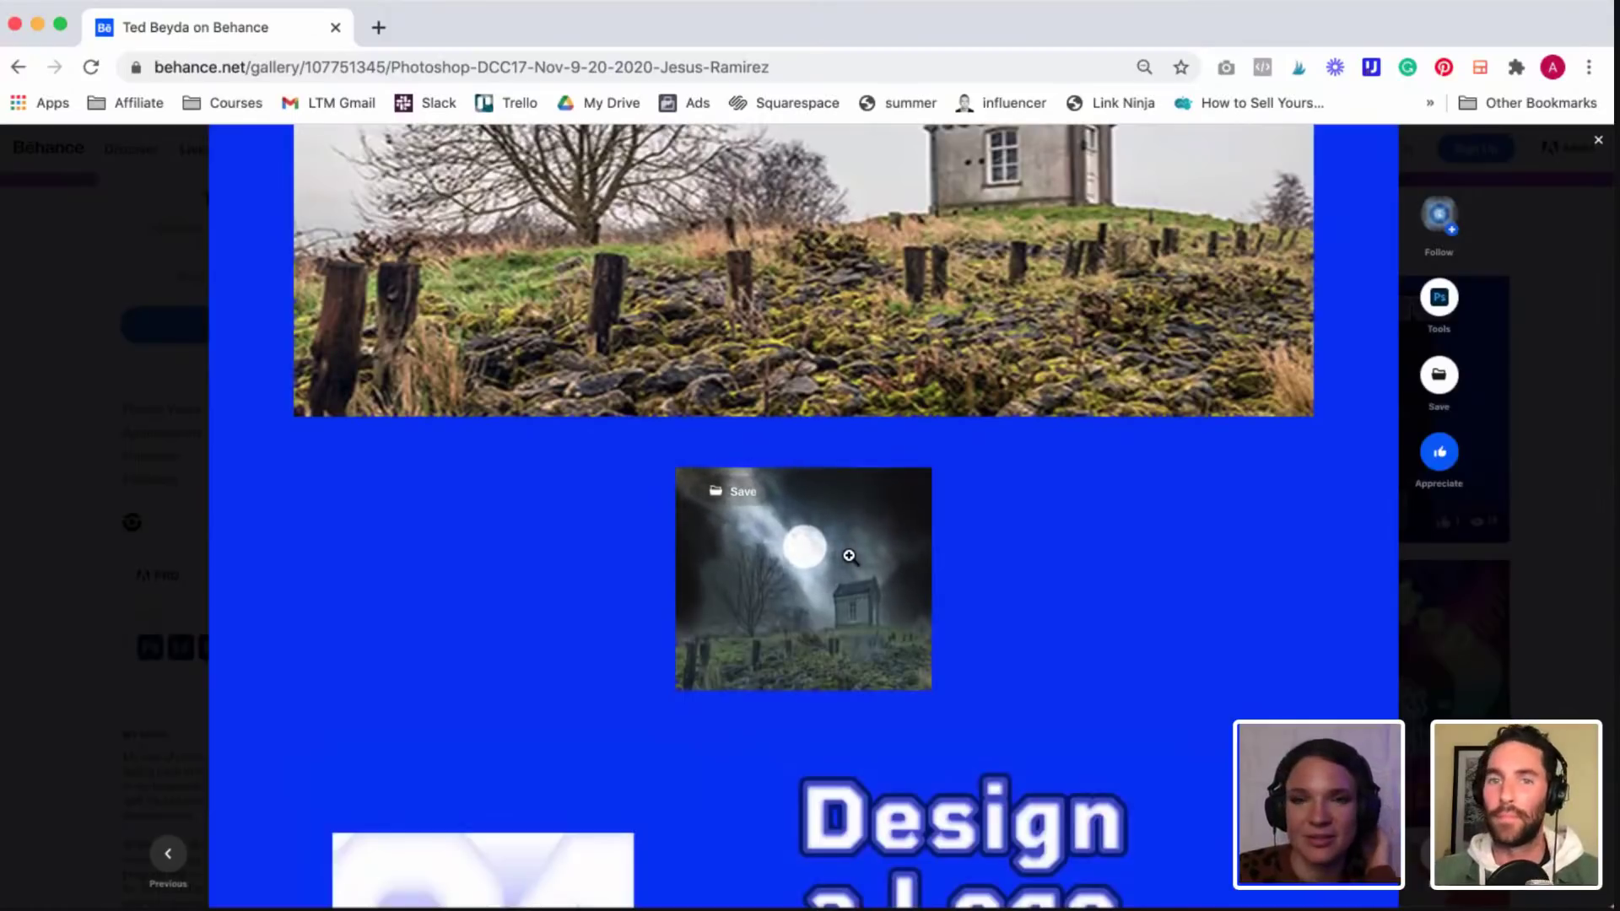
Step: Review the 04 Design a Logo section and examine the Adobe Banana Crew logo down to the Change Backgrounds heading
scroll(849, 556, down, 4)
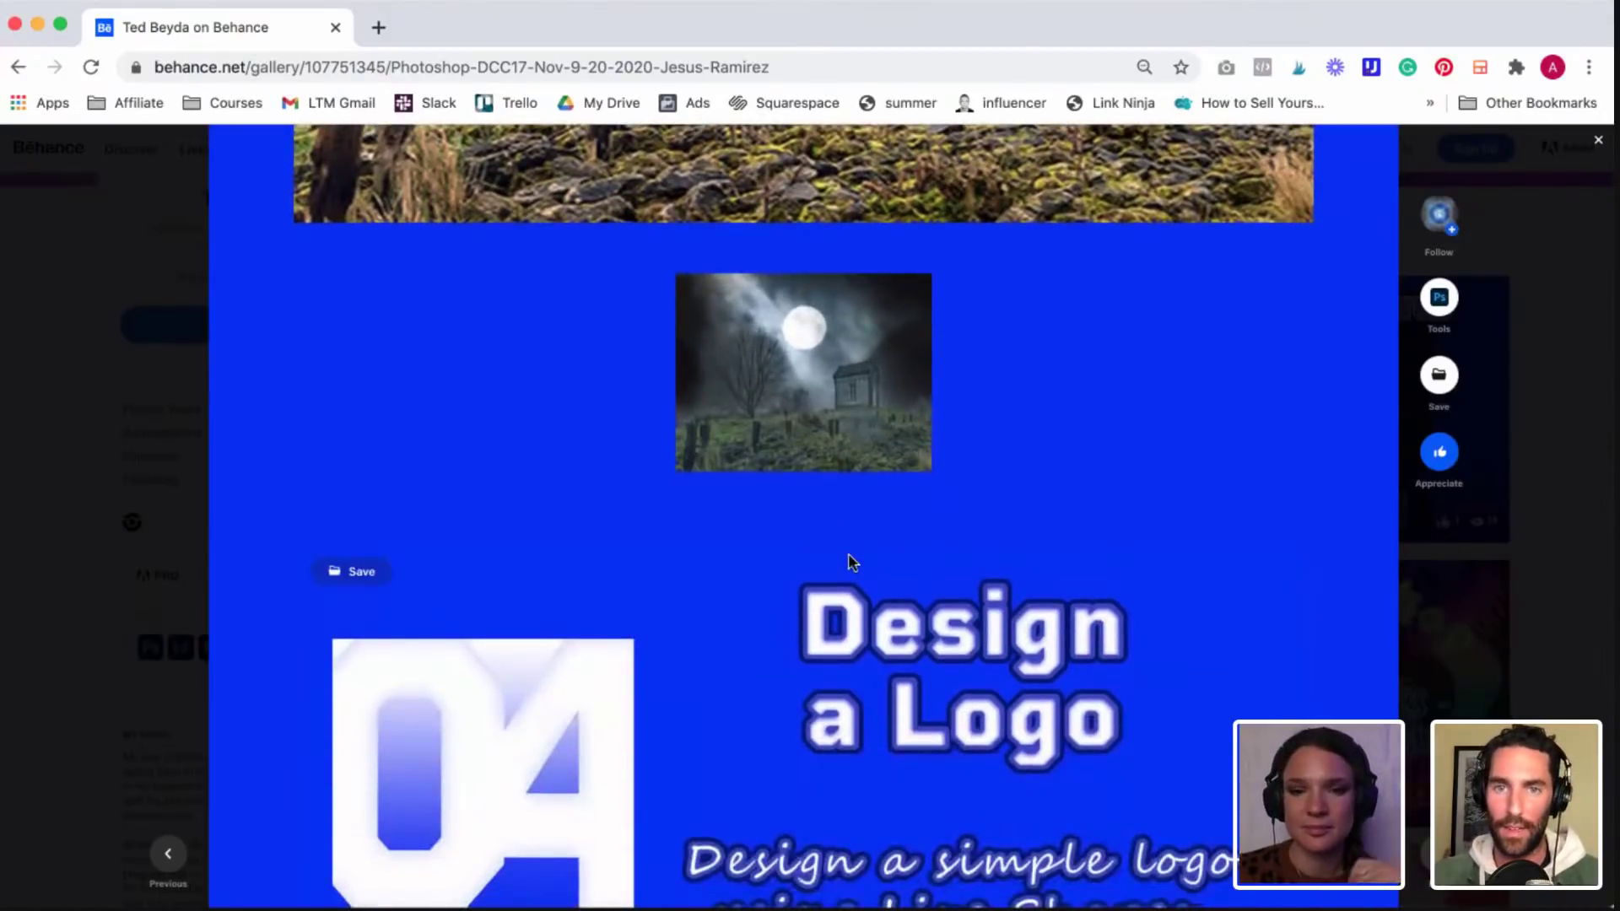
scroll(850, 562, down, 4)
scroll(849, 556, down, 12)
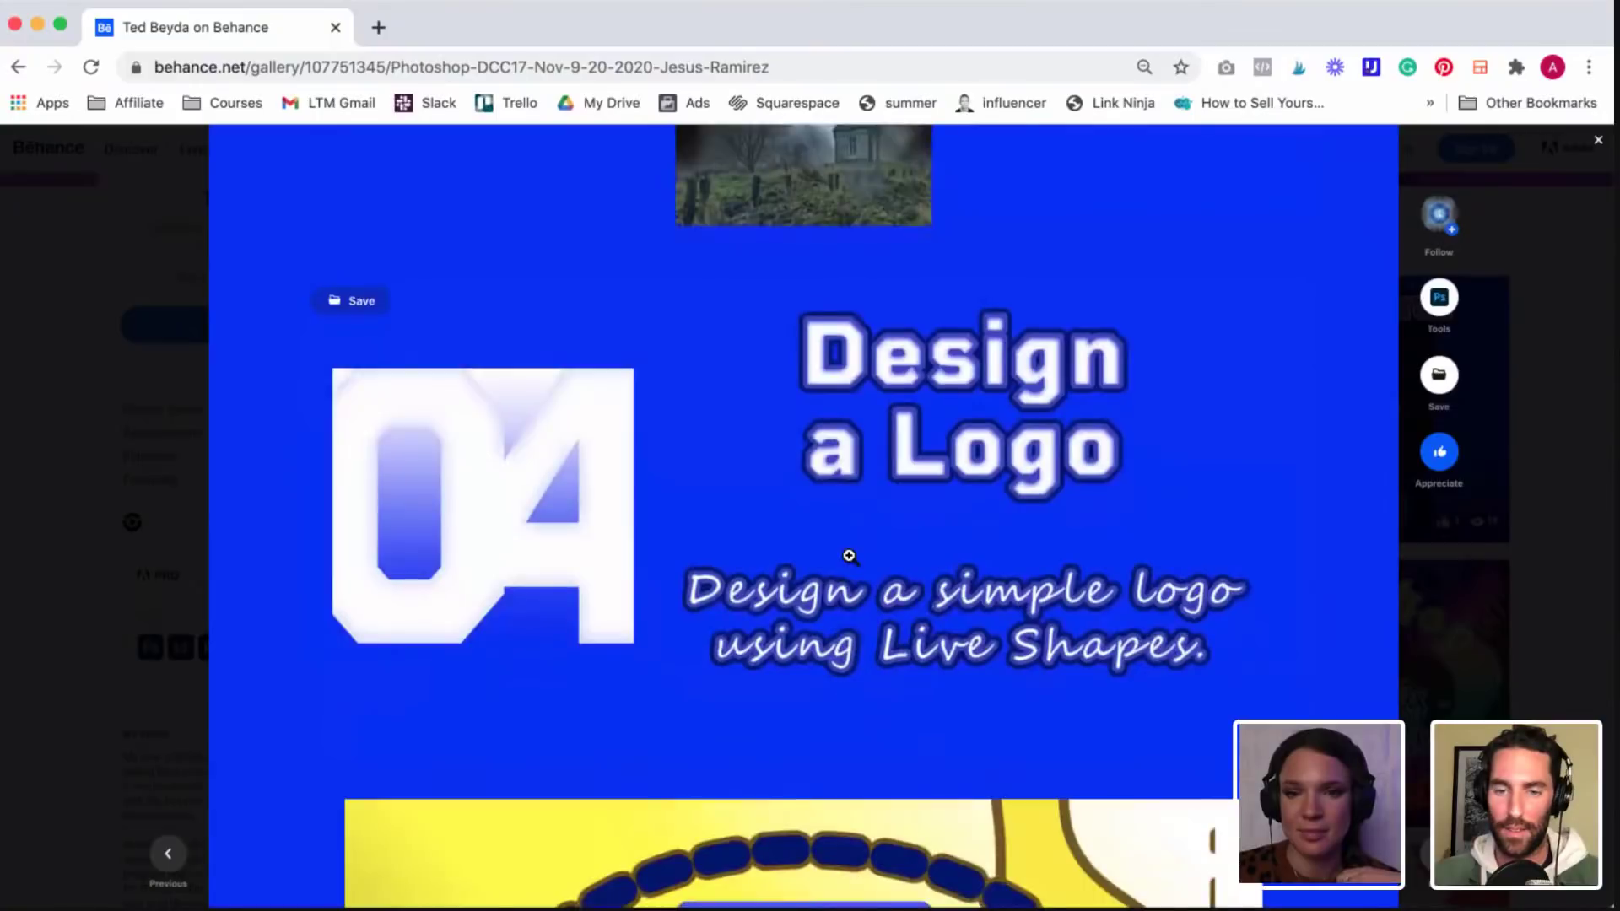
scroll(849, 556, down, 4)
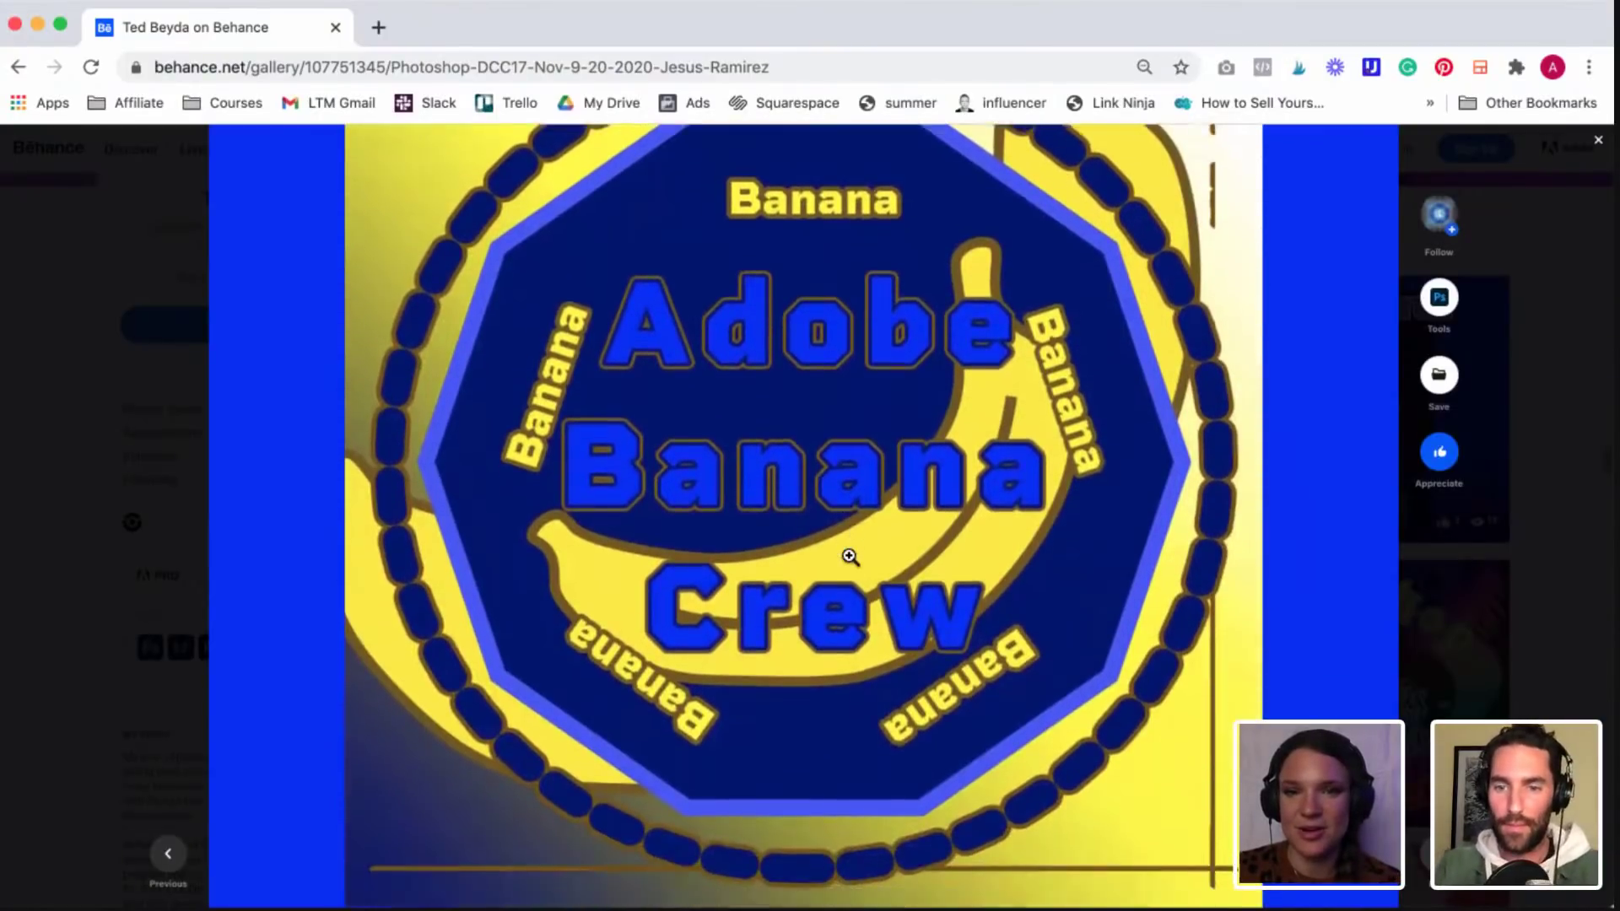
scroll(849, 556, down, 4)
scroll(849, 556, down, 4)
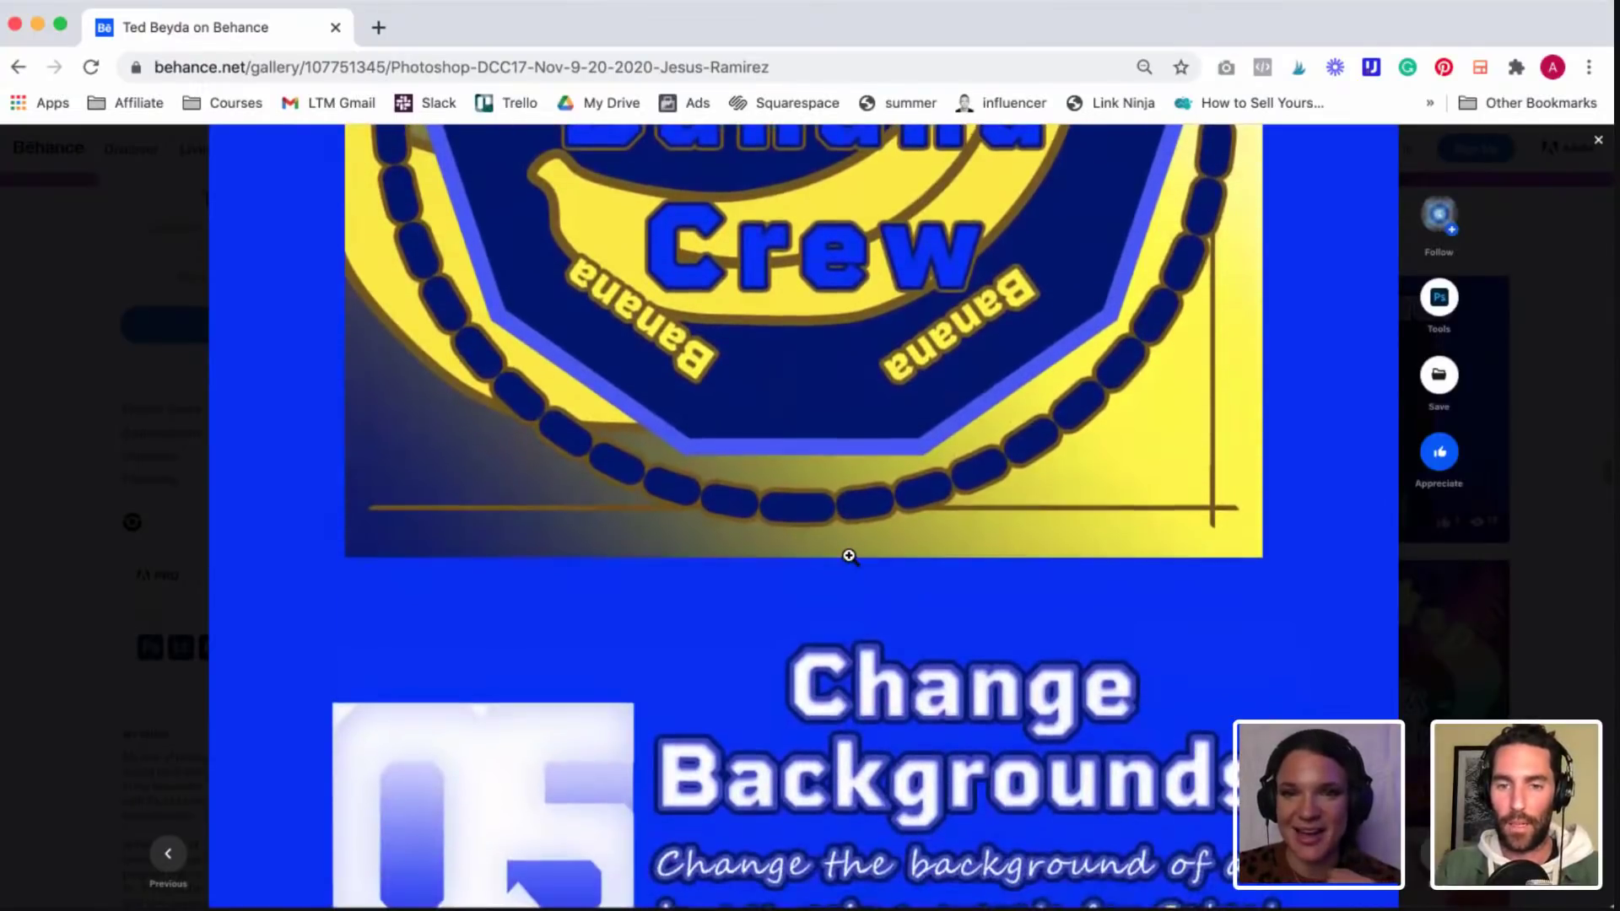
Step: Take another look at the lower half of the Adobe Banana Crew logo and its lettering
scroll(849, 556, up, 2)
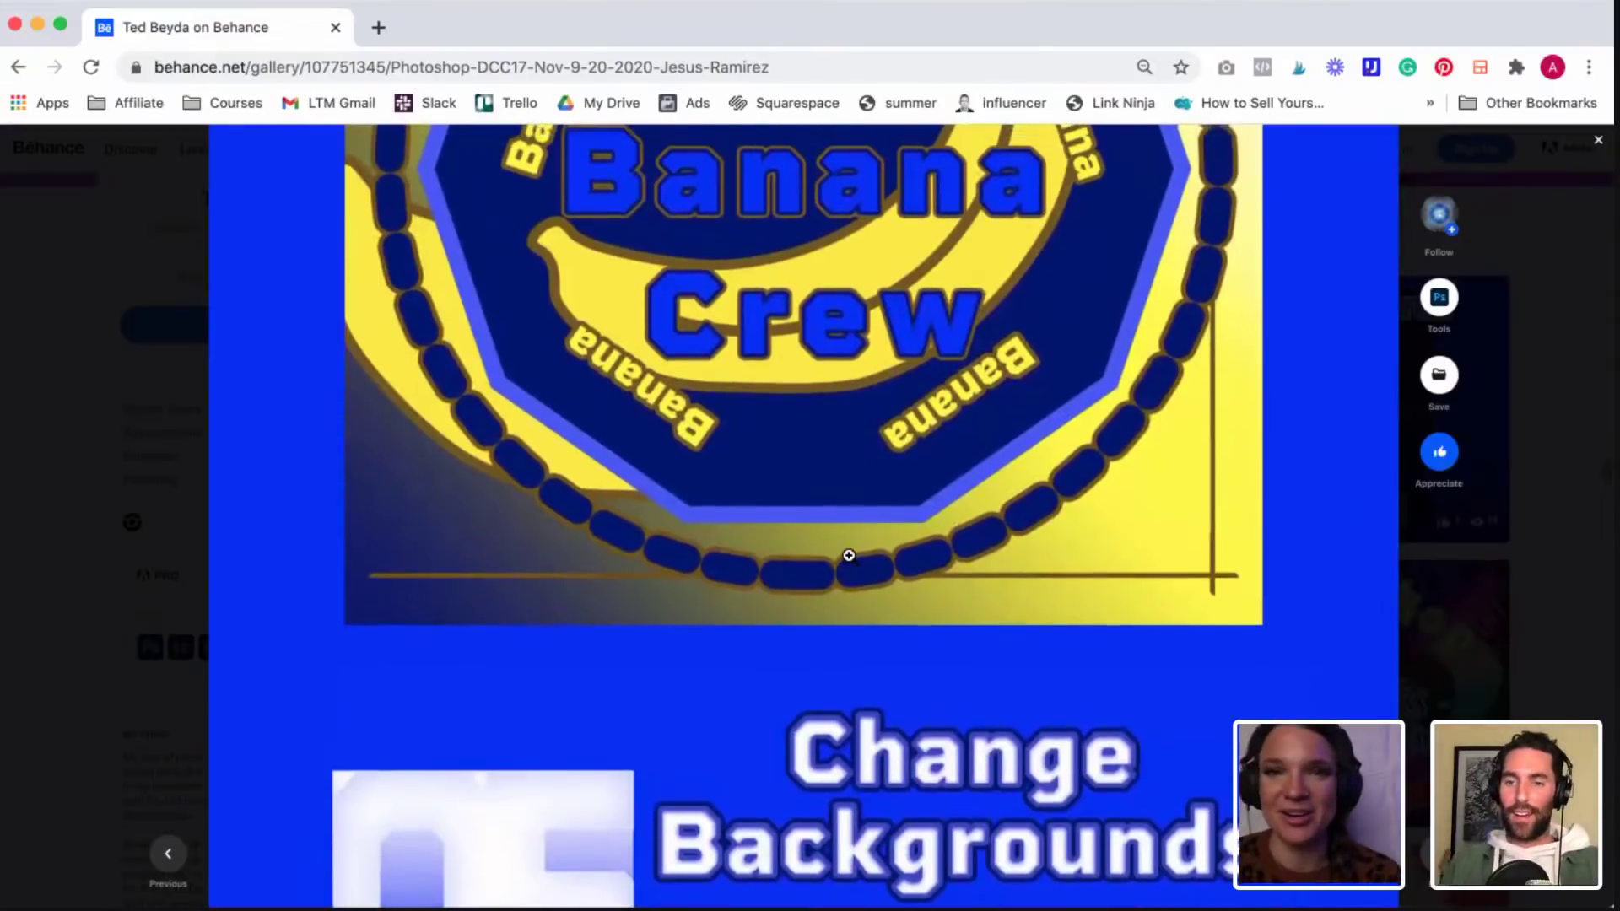
scroll(849, 556, up, 1)
scroll(849, 556, down, 2)
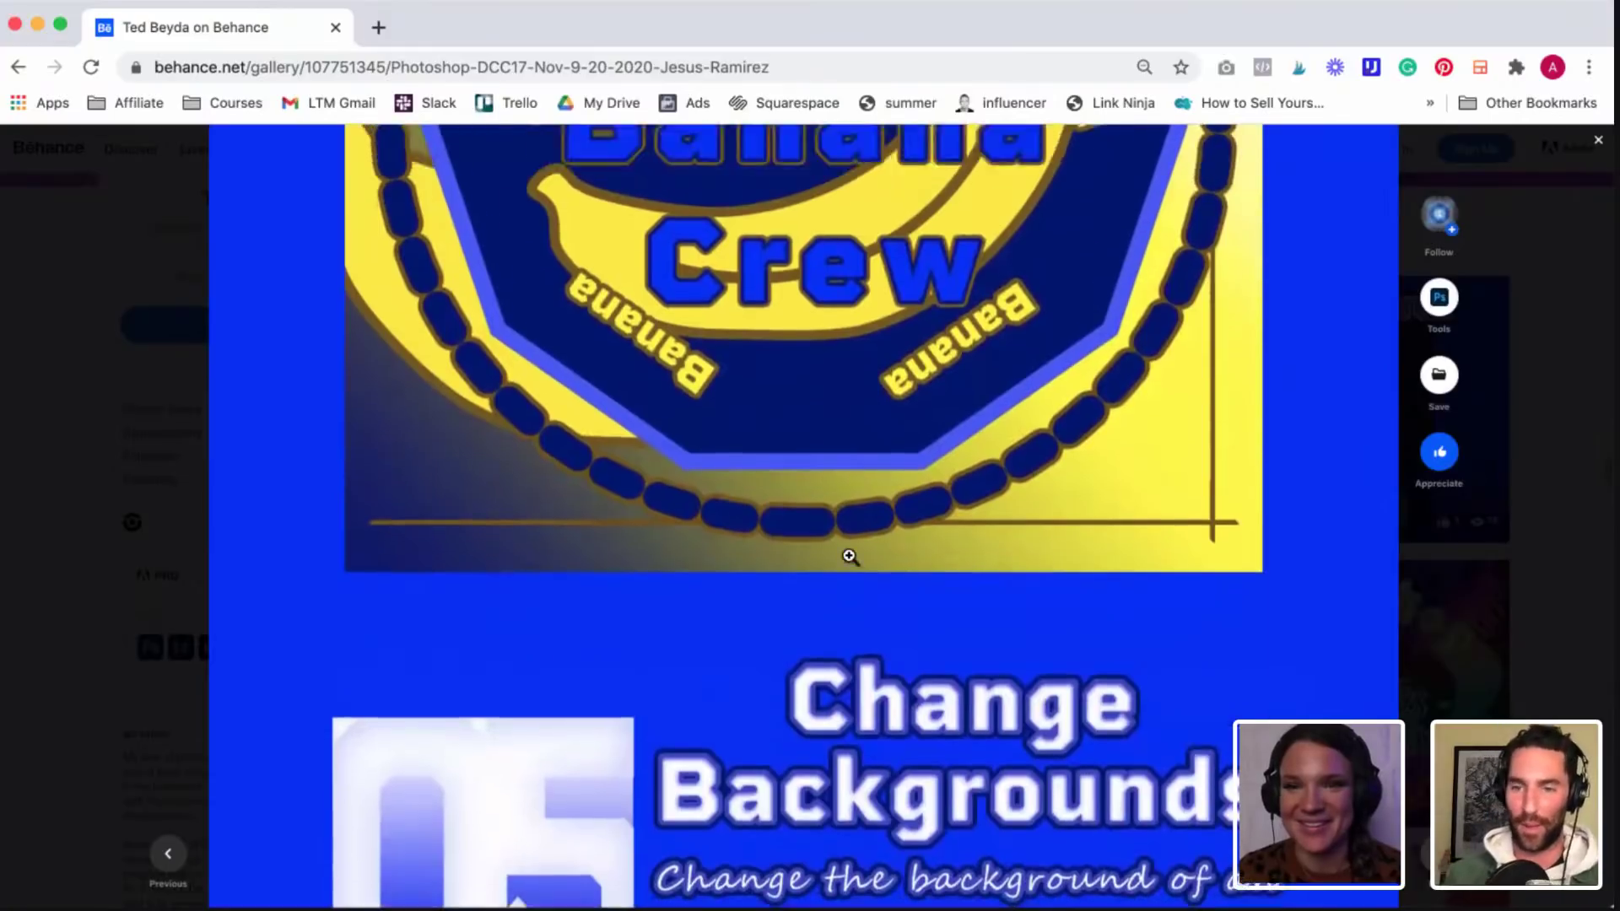
scroll(849, 556, up, 3)
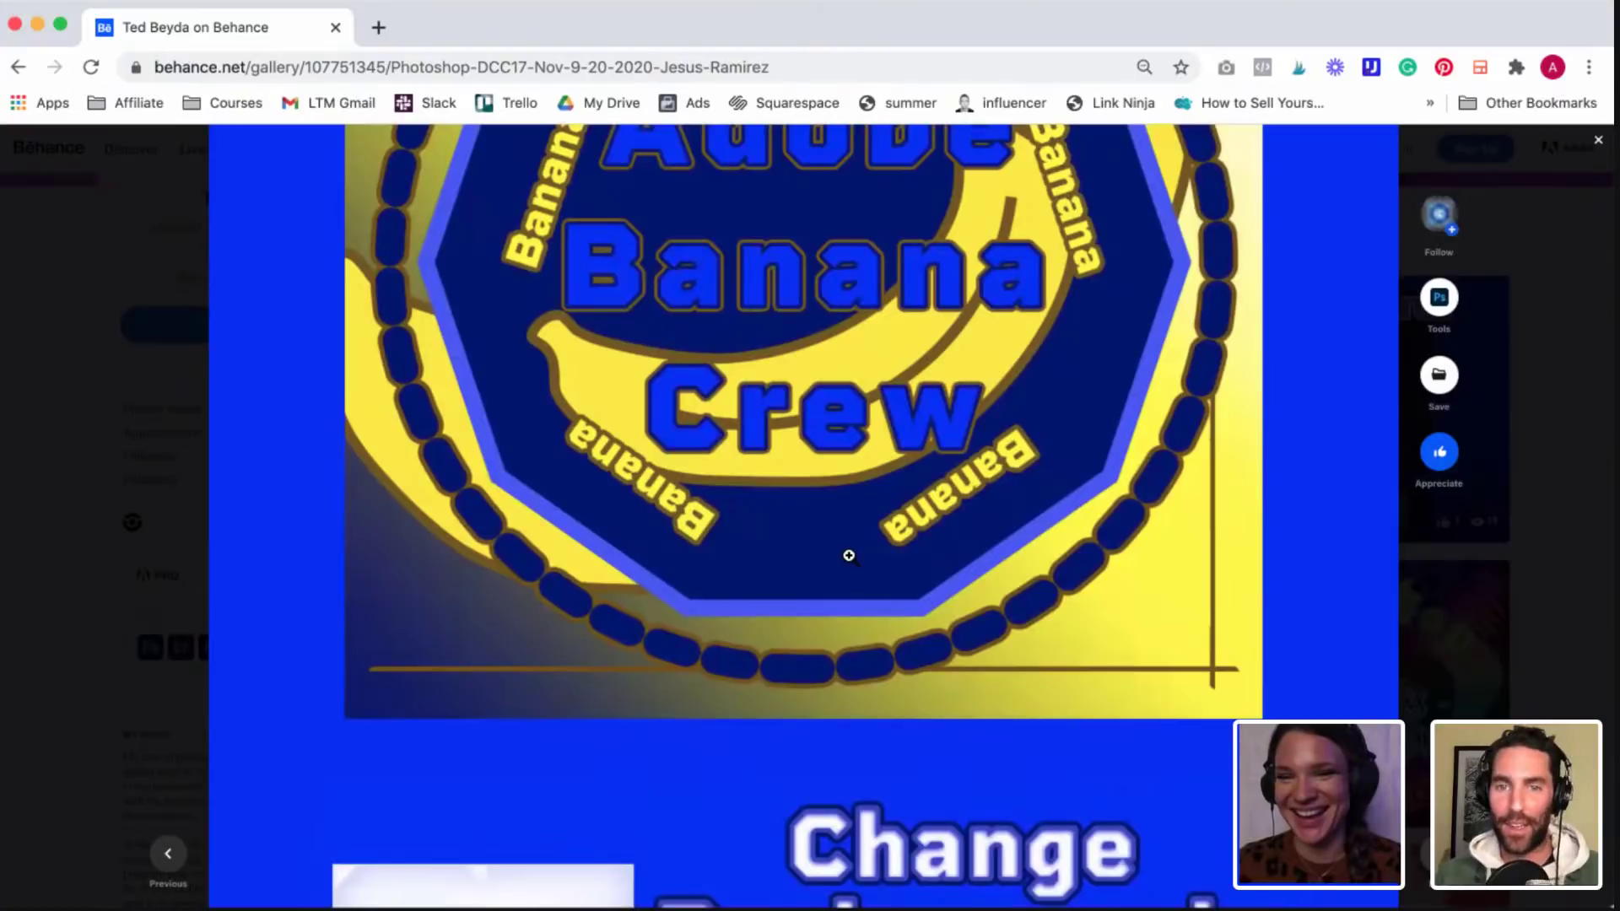
Step: Review the 05 Change Backgrounds section: its brief, the boy's portrait, the park photo and the edited image made from them
scroll(849, 556, down, 8)
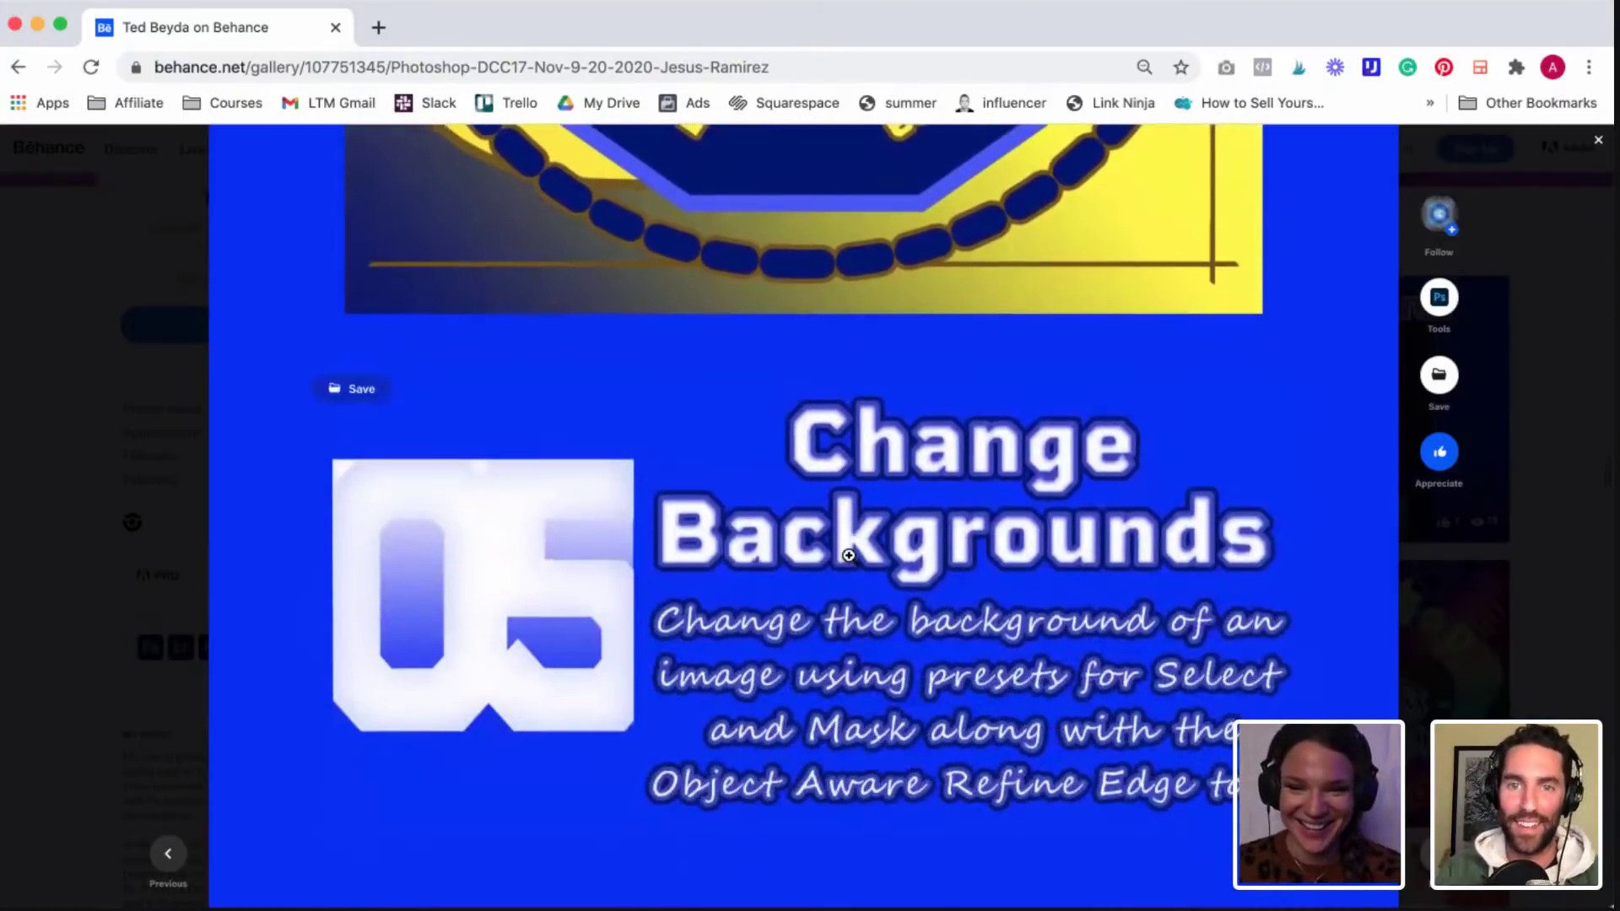
scroll(849, 557, down, 11)
scroll(849, 556, down, 6)
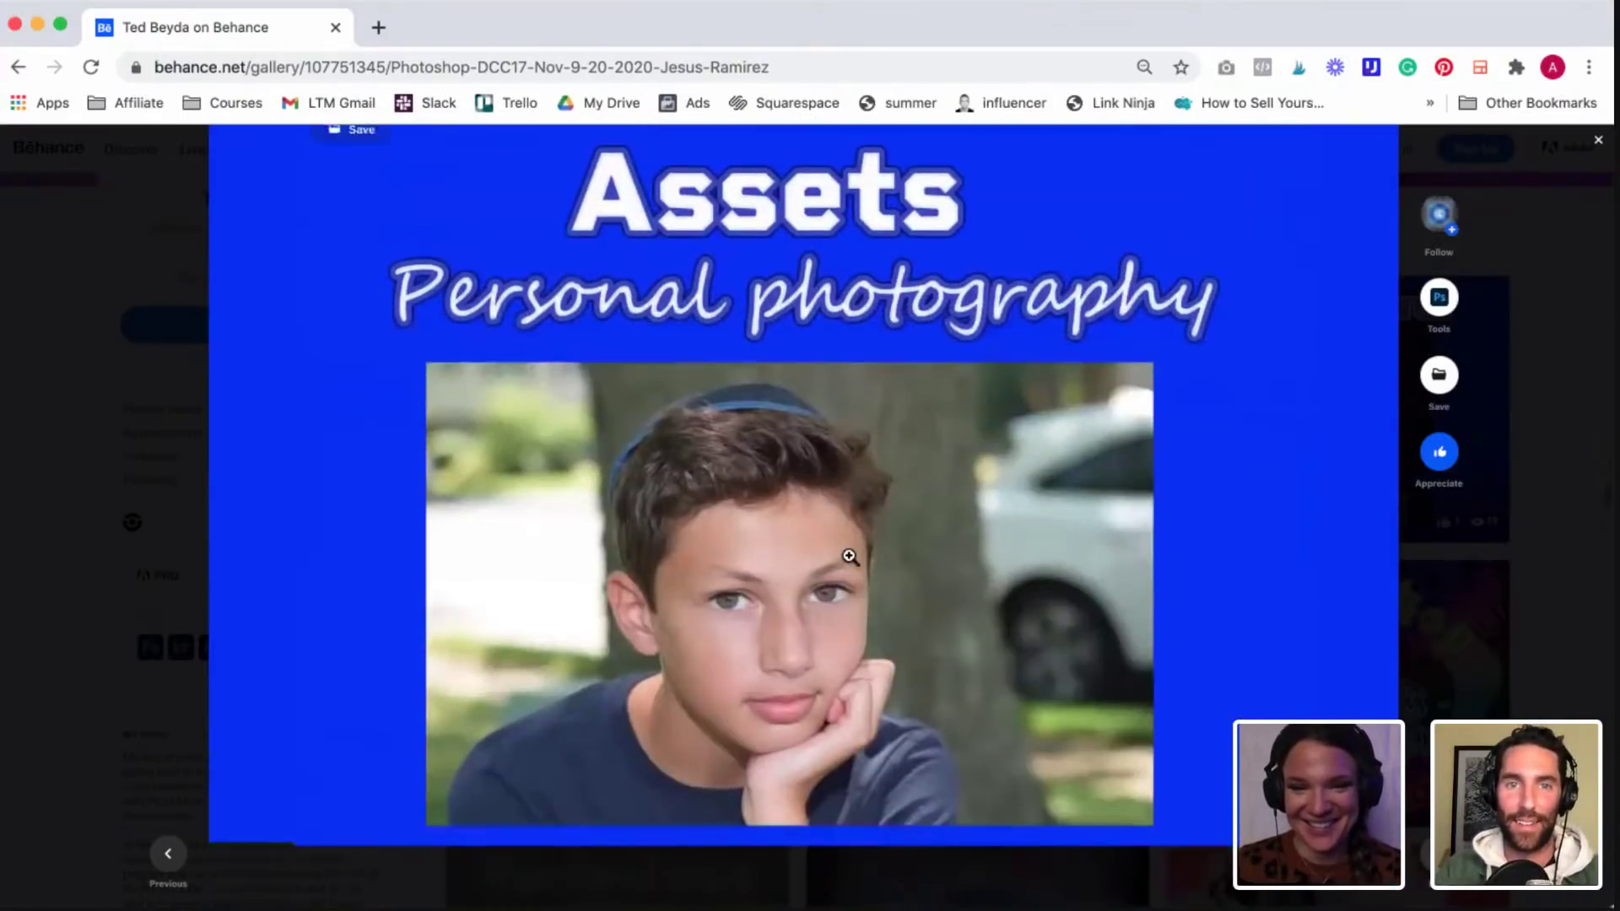
scroll(849, 556, down, 2)
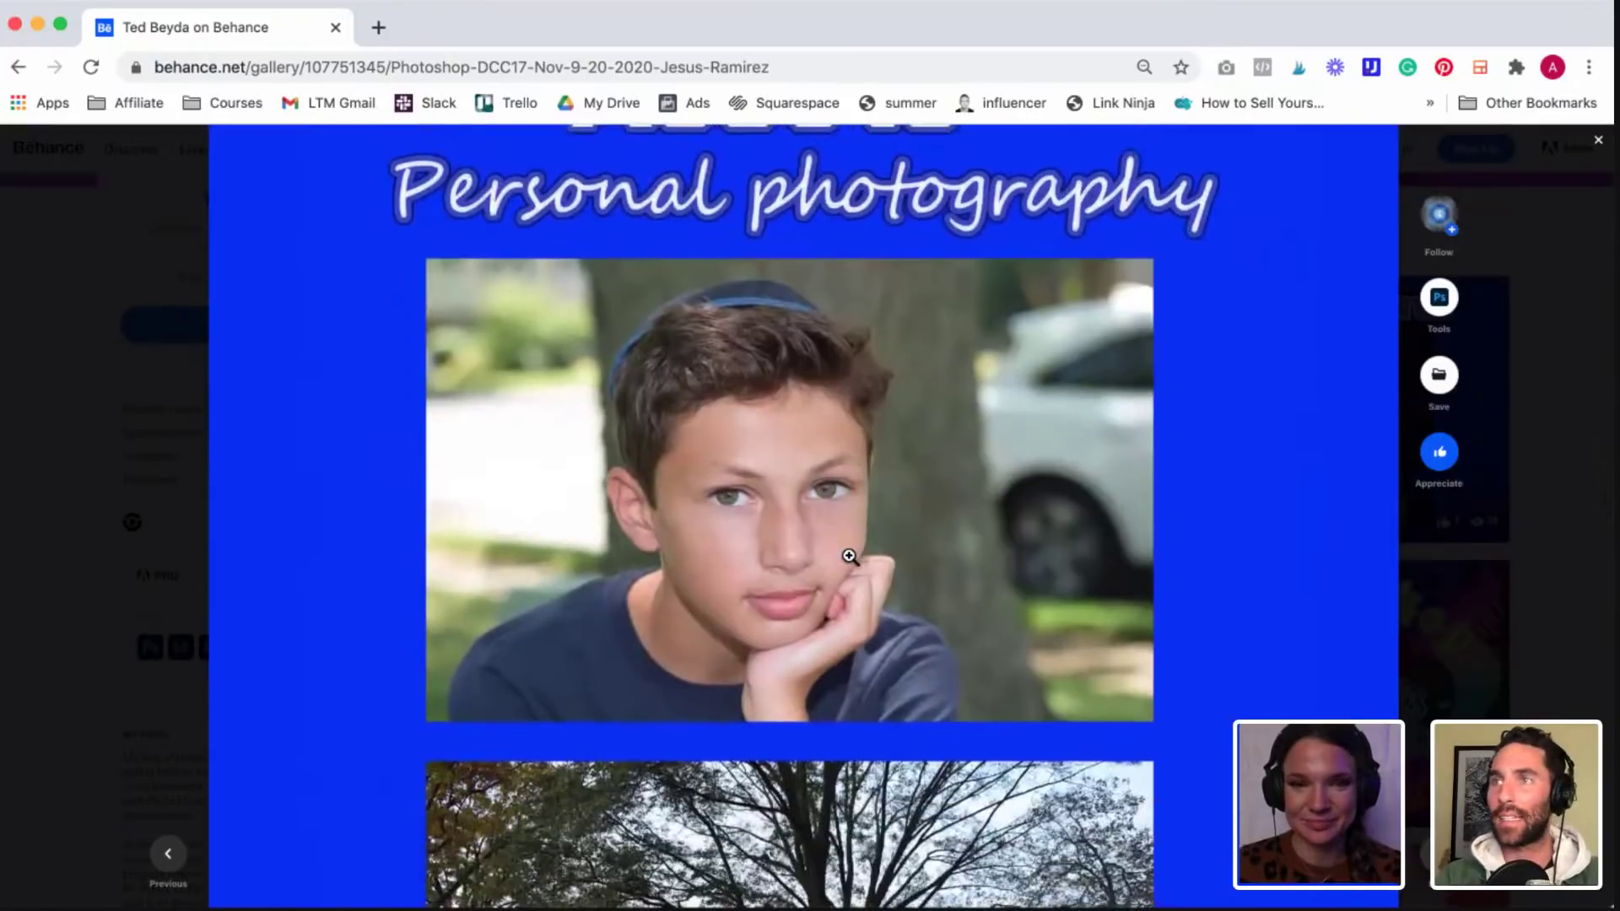
scroll(849, 556, down, 7)
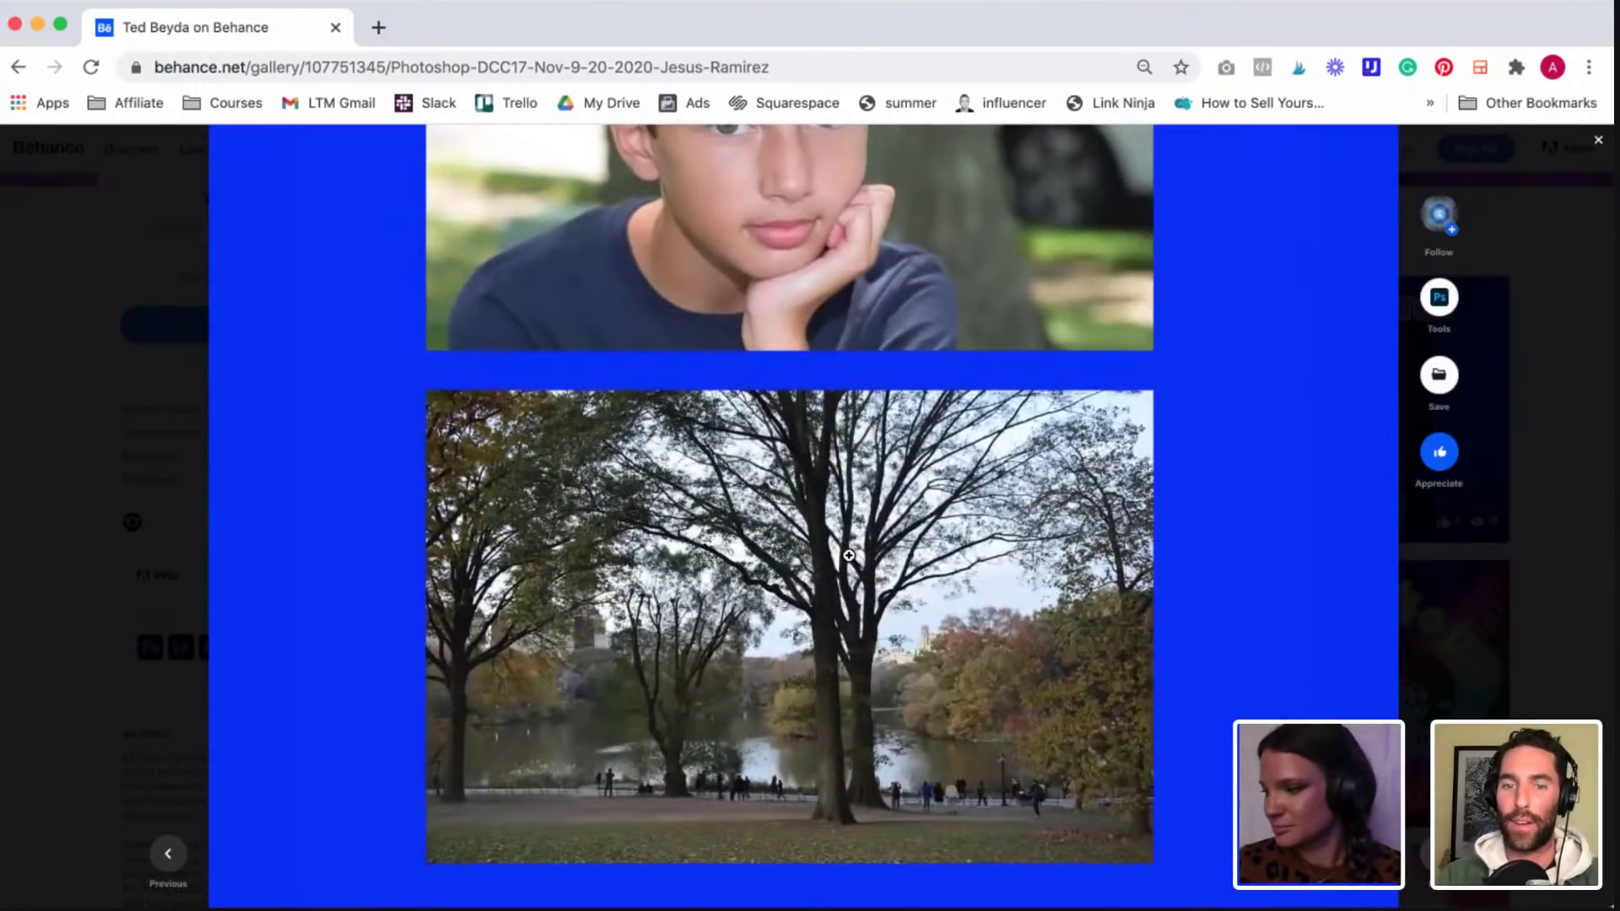
scroll(849, 556, down, 5)
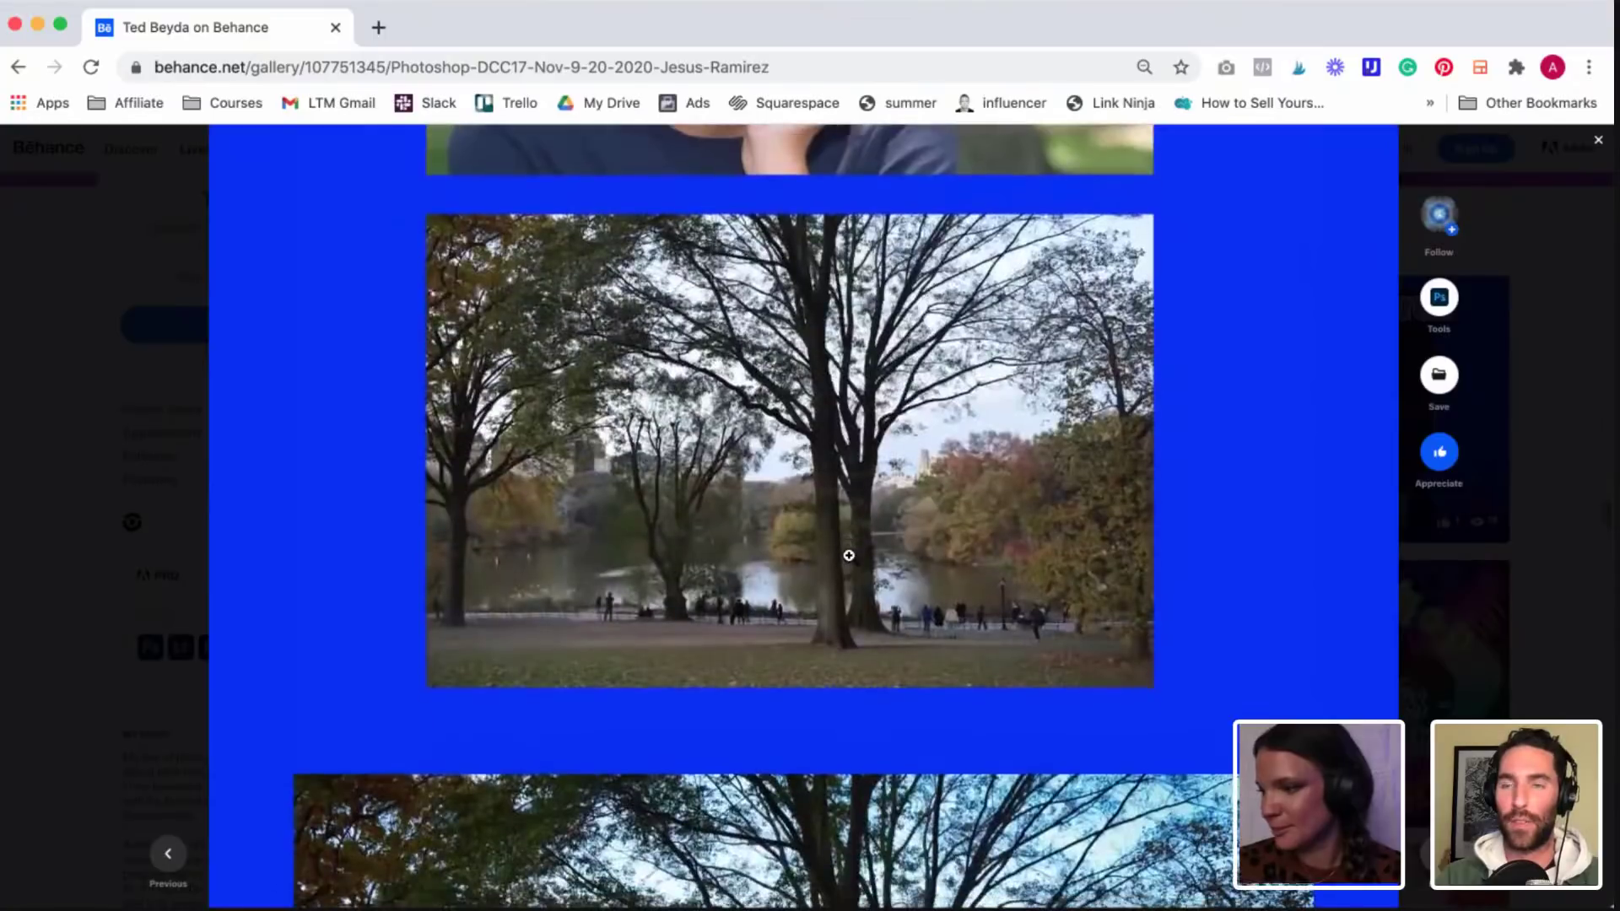
scroll(849, 556, down, 8)
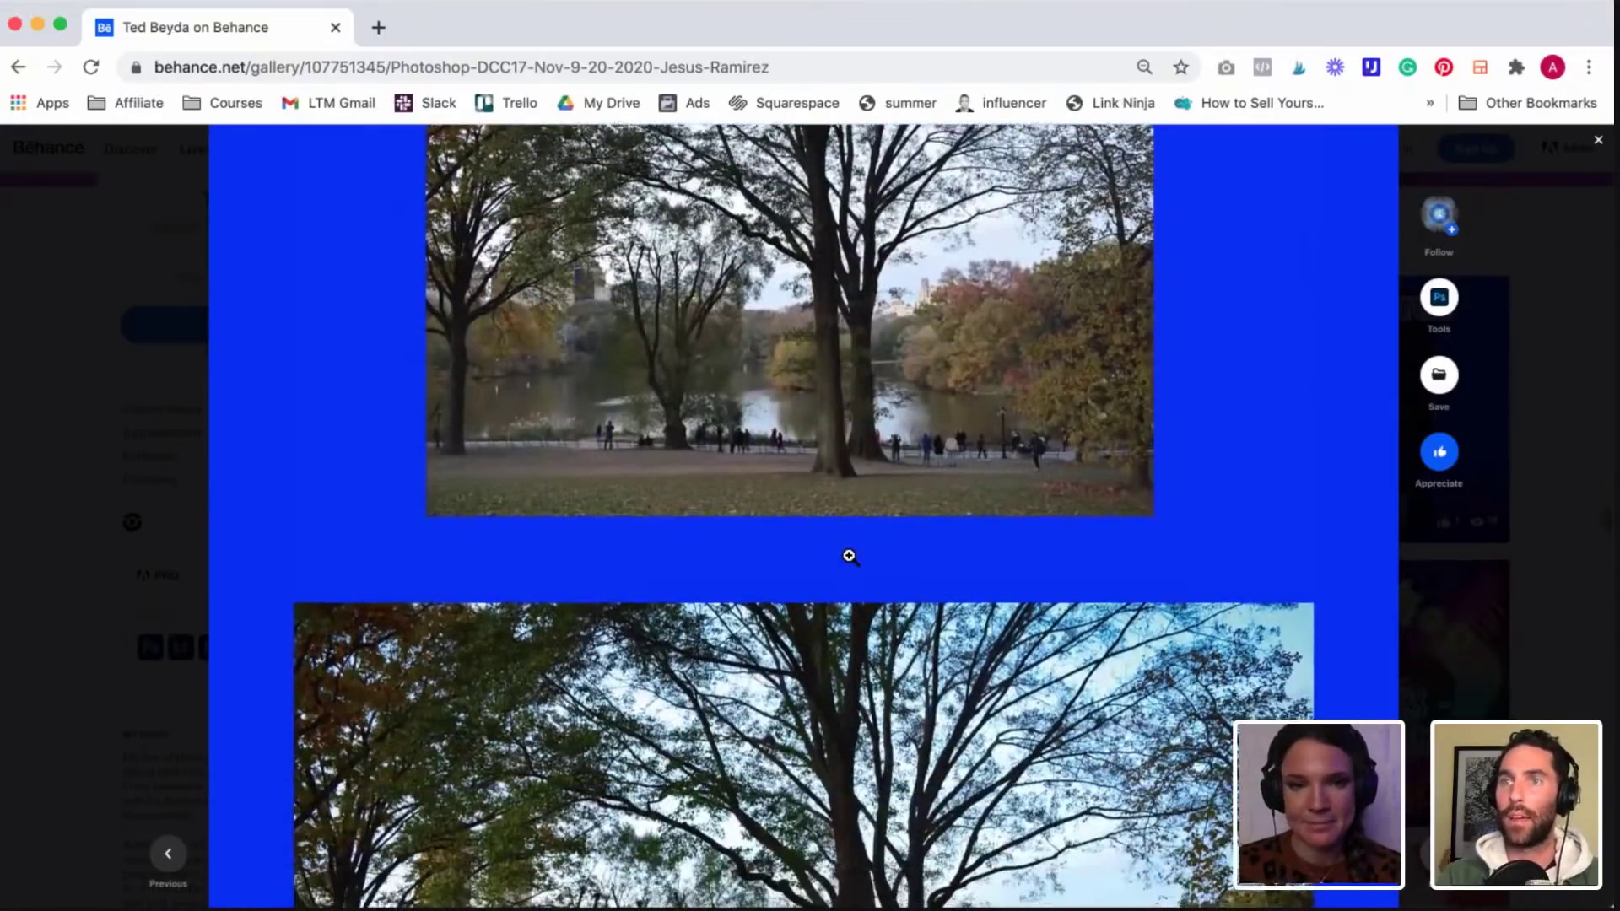
scroll(849, 556, down, 15)
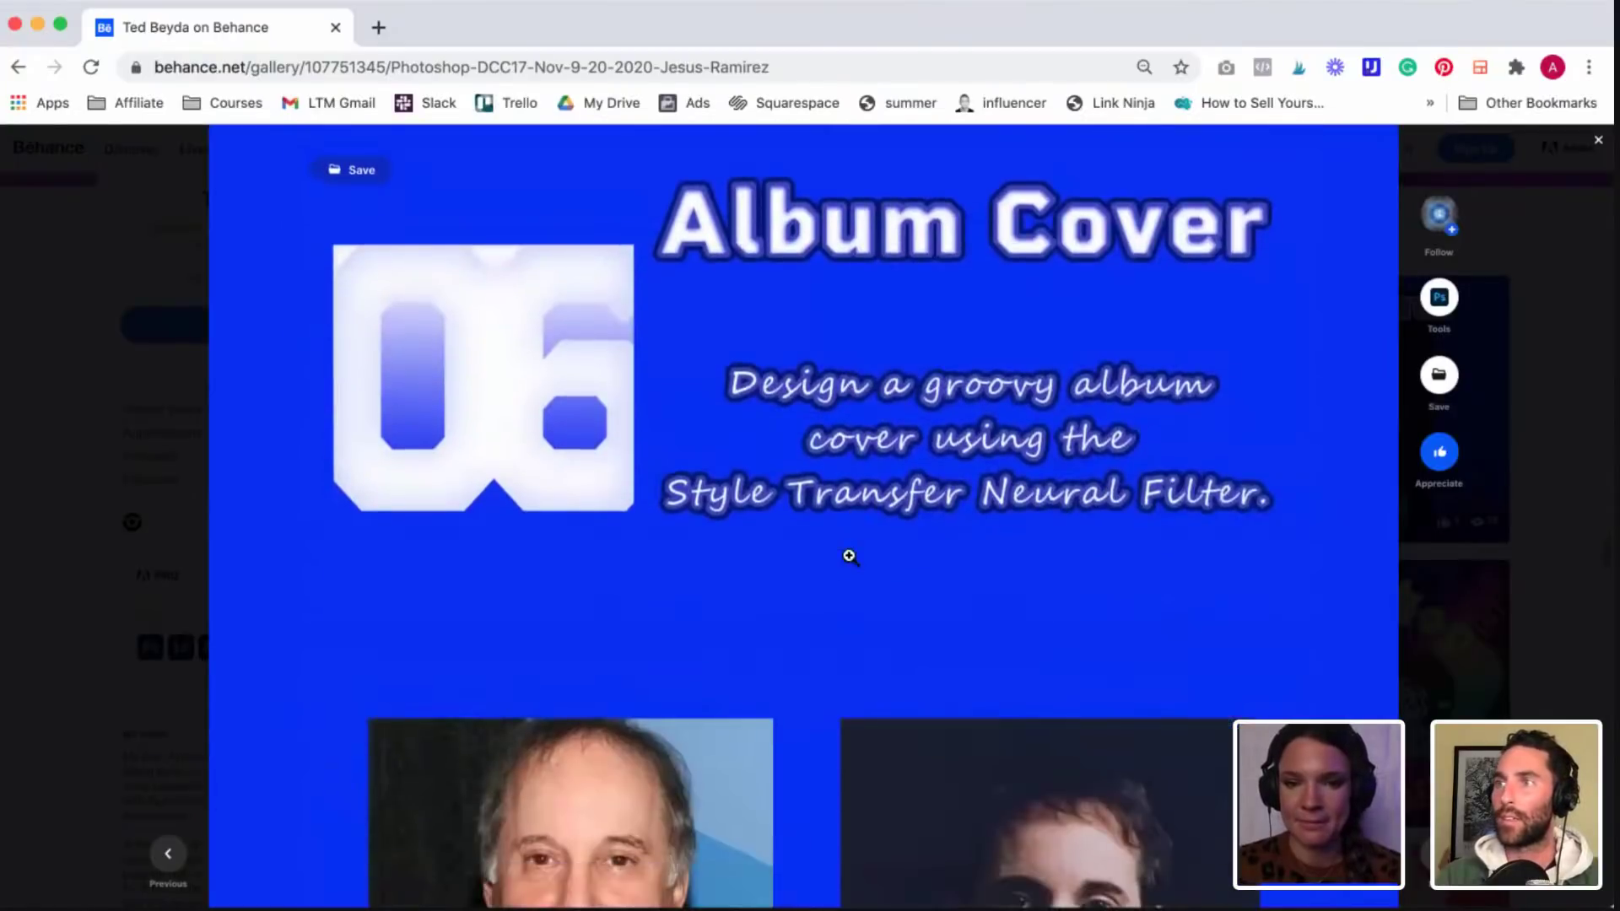
Step: Review the 06 Album Cover section, from the two source portraits to the finished Now & Then Paul Simon cover
scroll(849, 556, down, 7)
scroll(849, 556, down, 10)
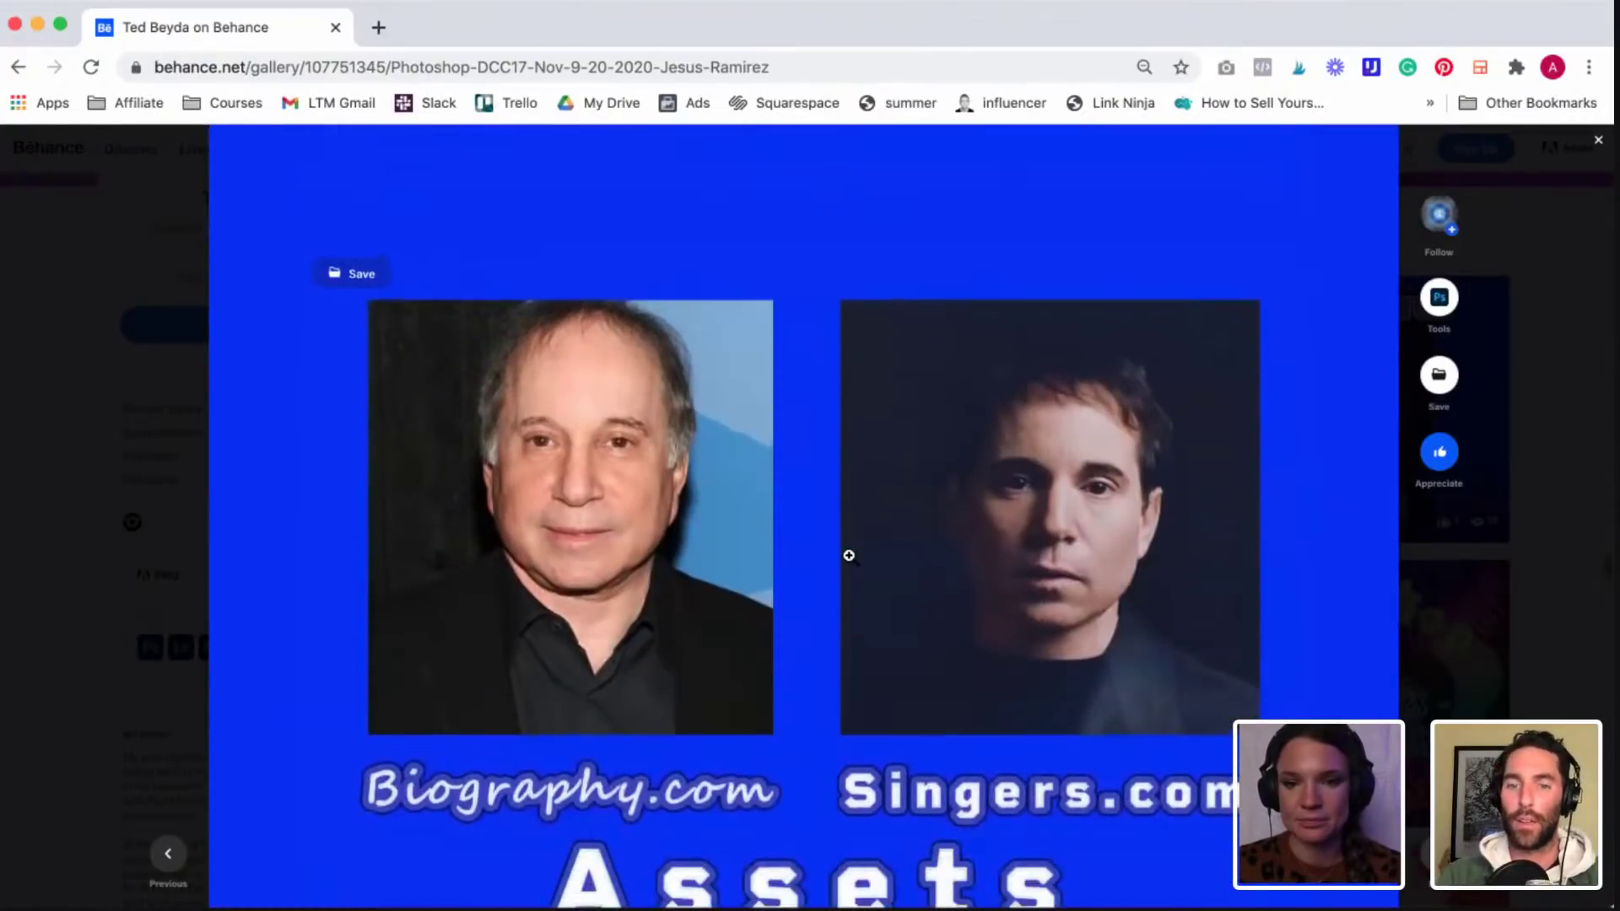
scroll(849, 556, down, 6)
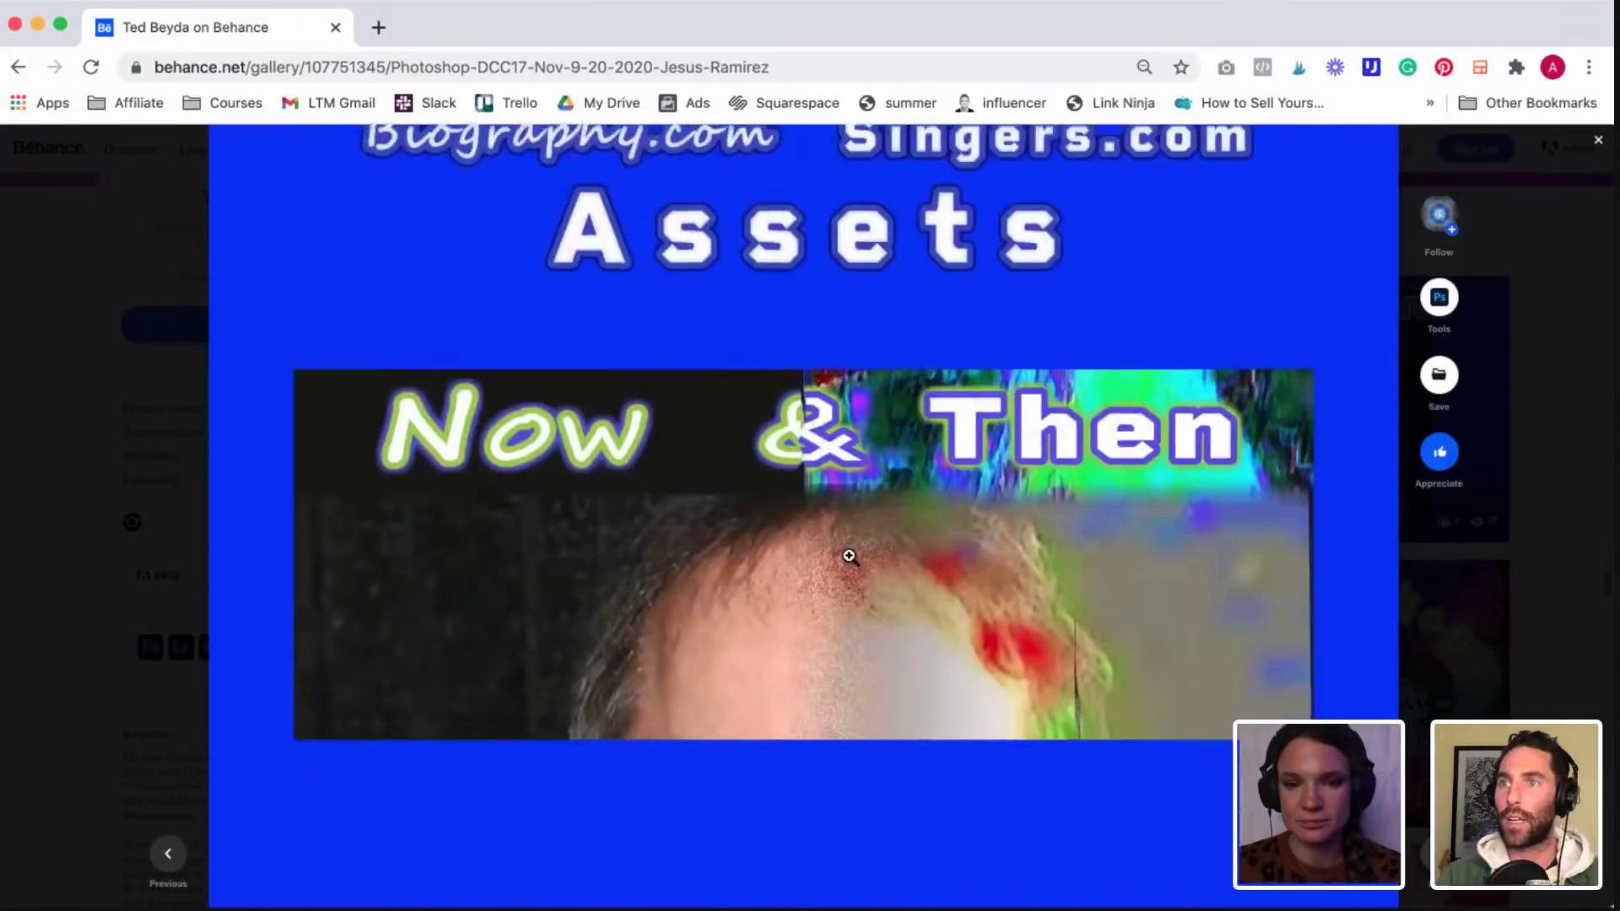
scroll(849, 556, down, 6)
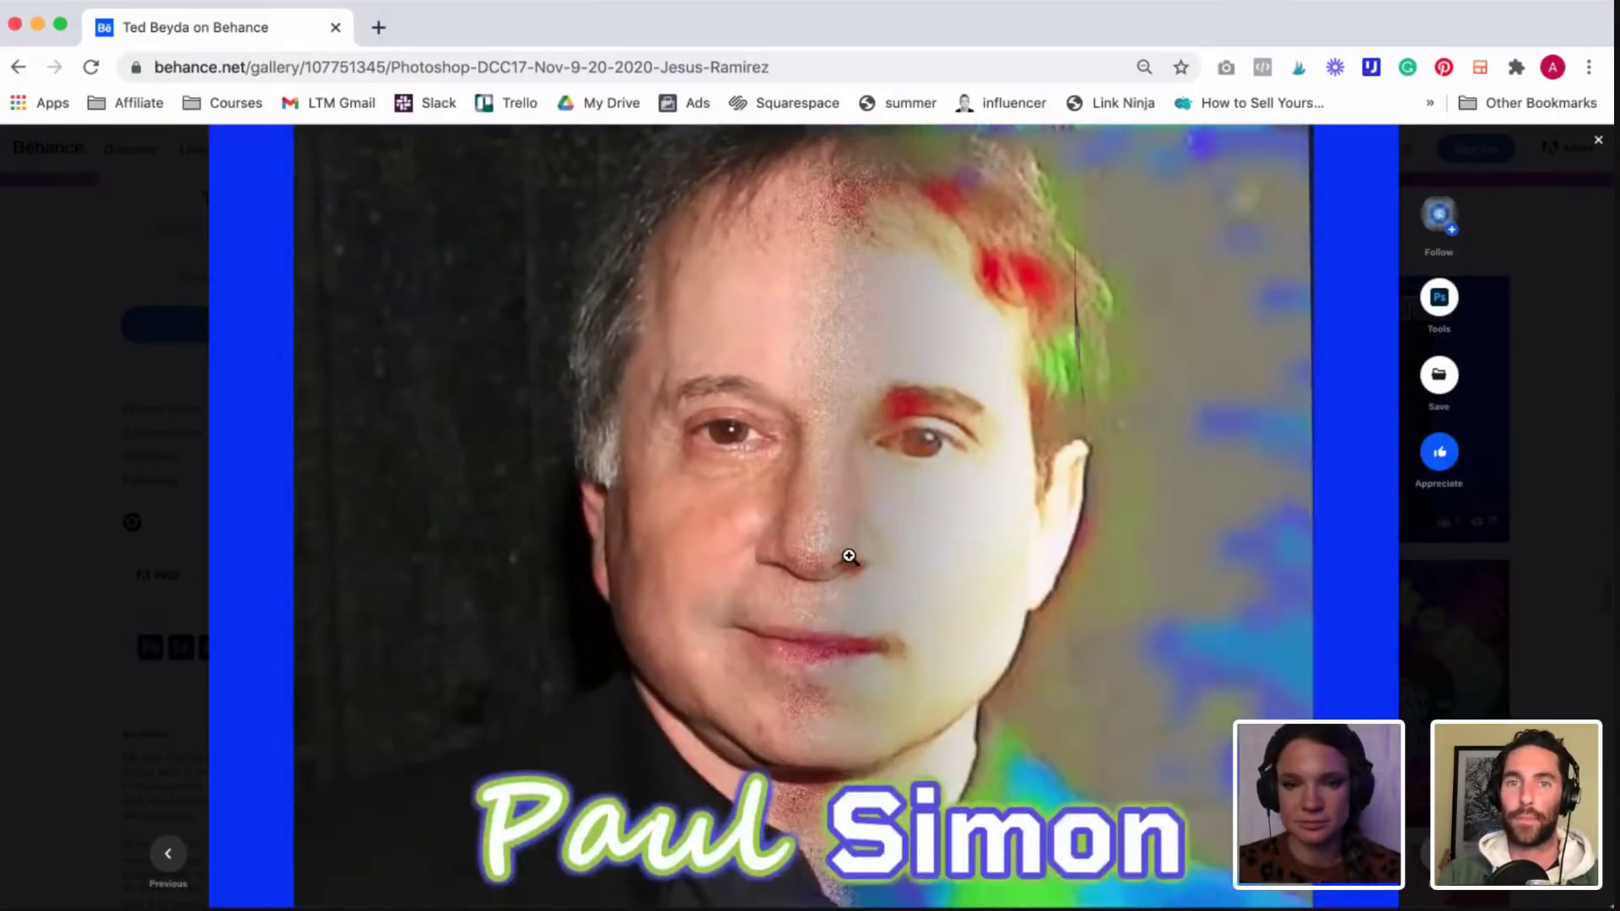
scroll(849, 556, down, 10)
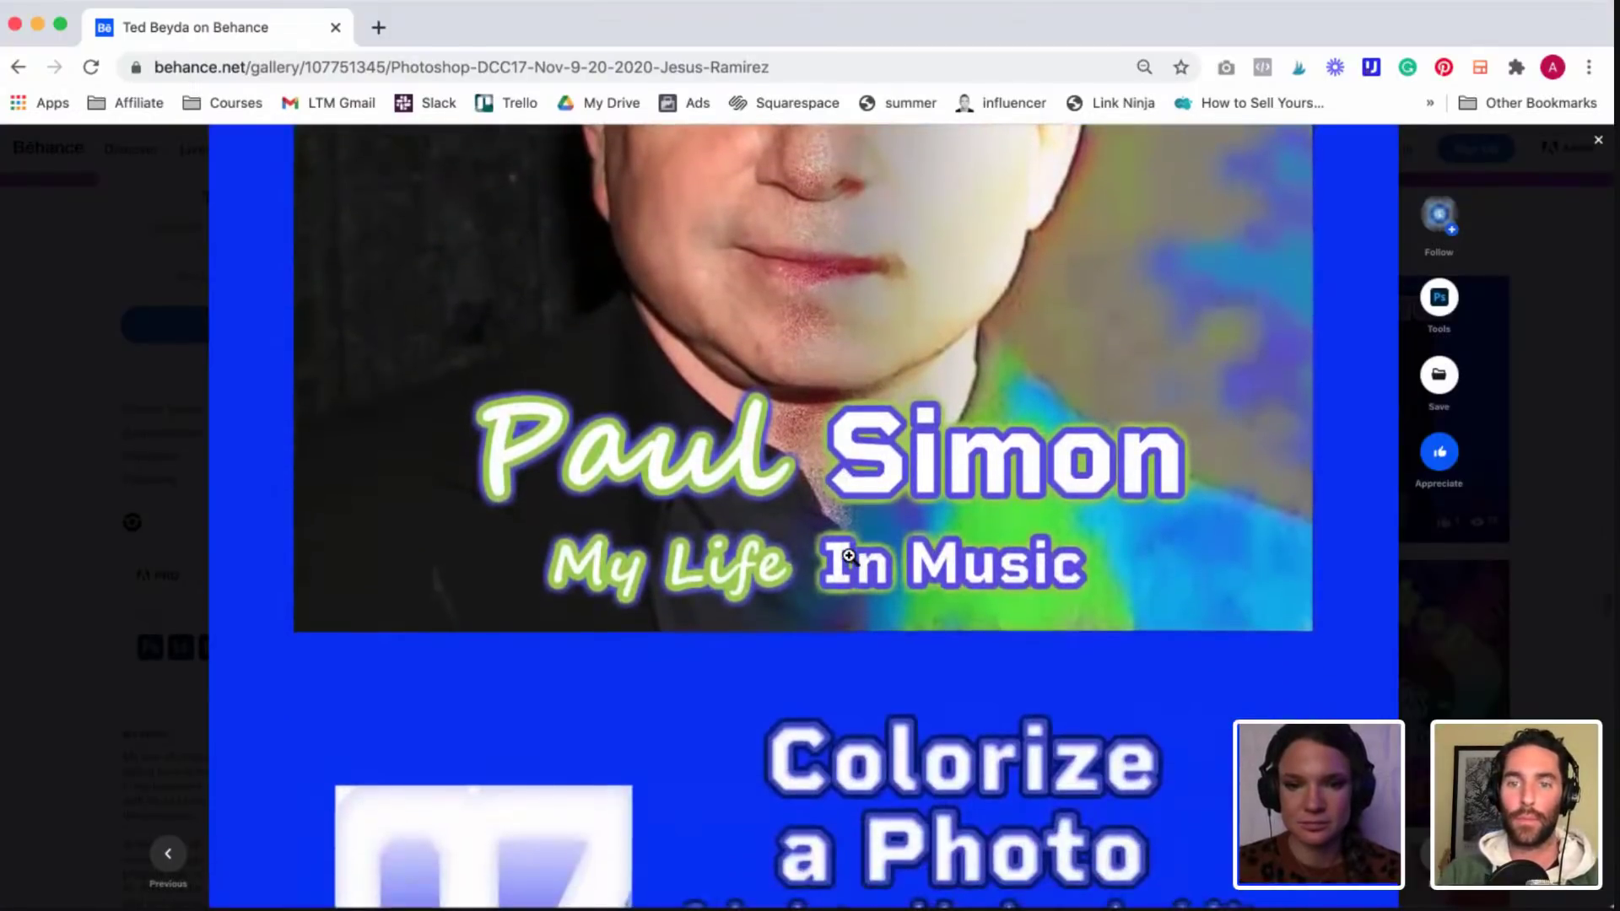
Step: Read the 07 Colorize a Photo brief and view the original great-grandfather portrait followed by its first colorized version
scroll(849, 556, down, 11)
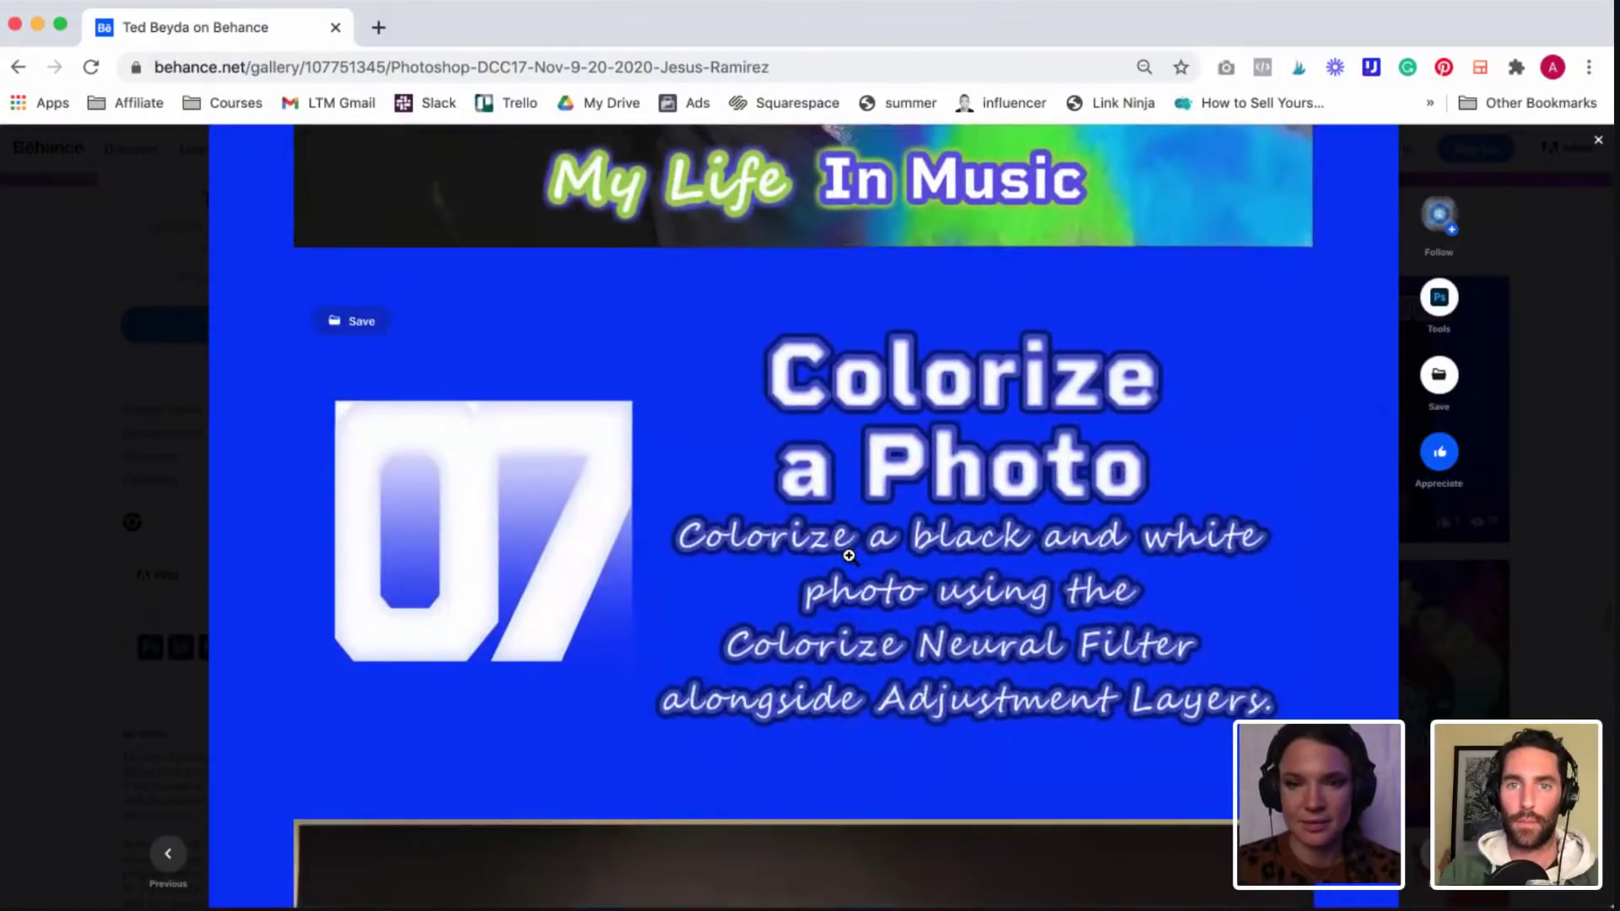
scroll(849, 556, down, 11)
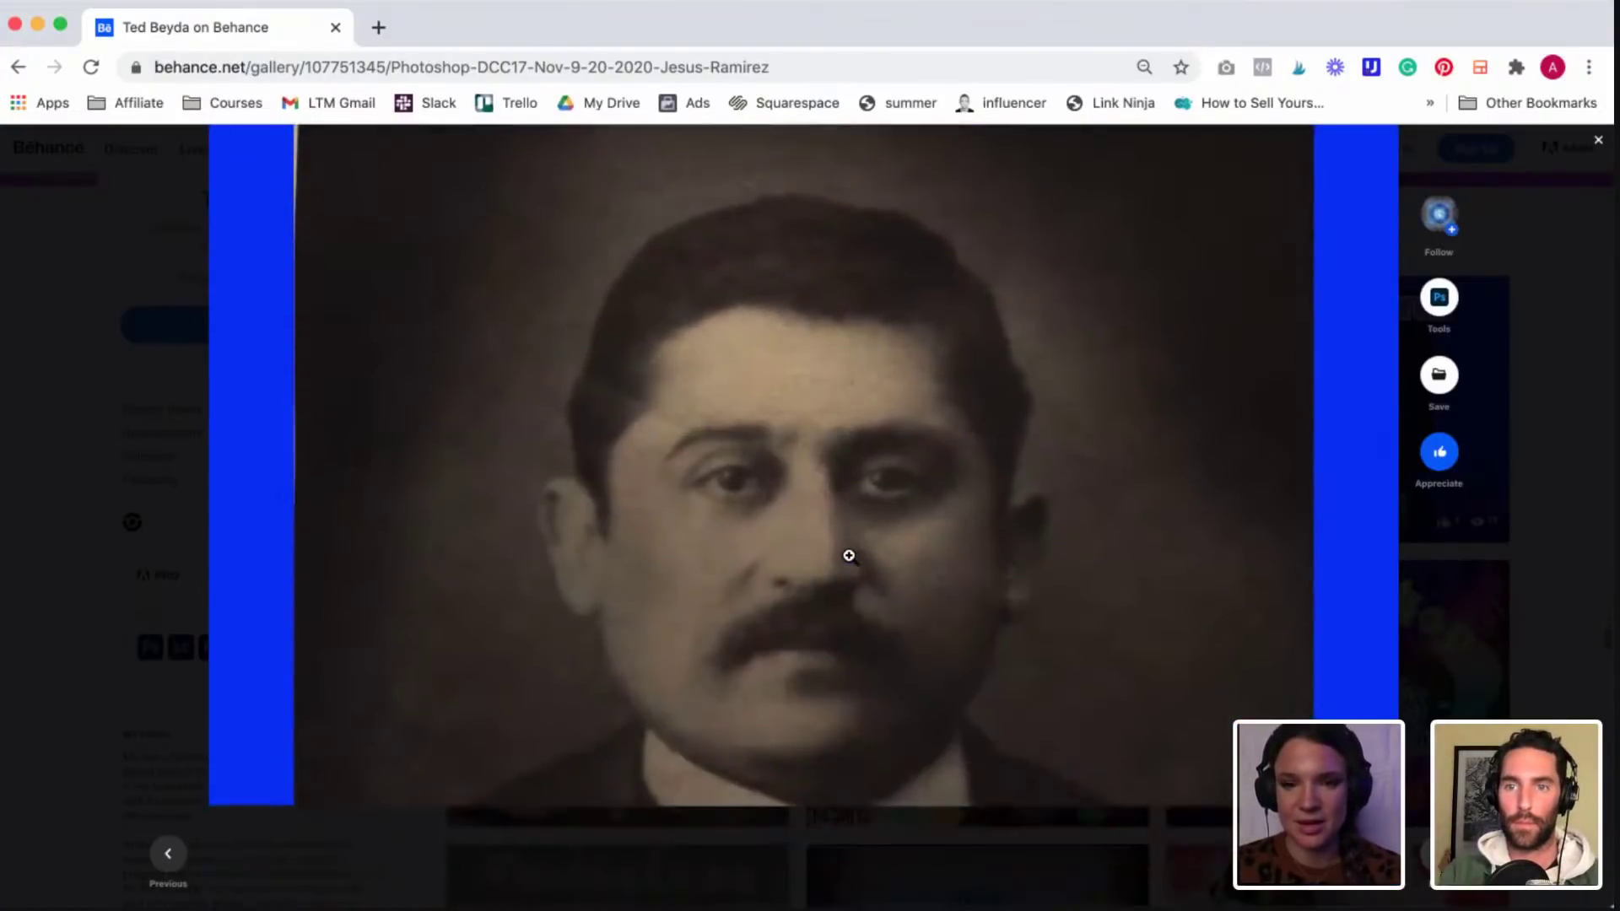
scroll(849, 556, down, 15)
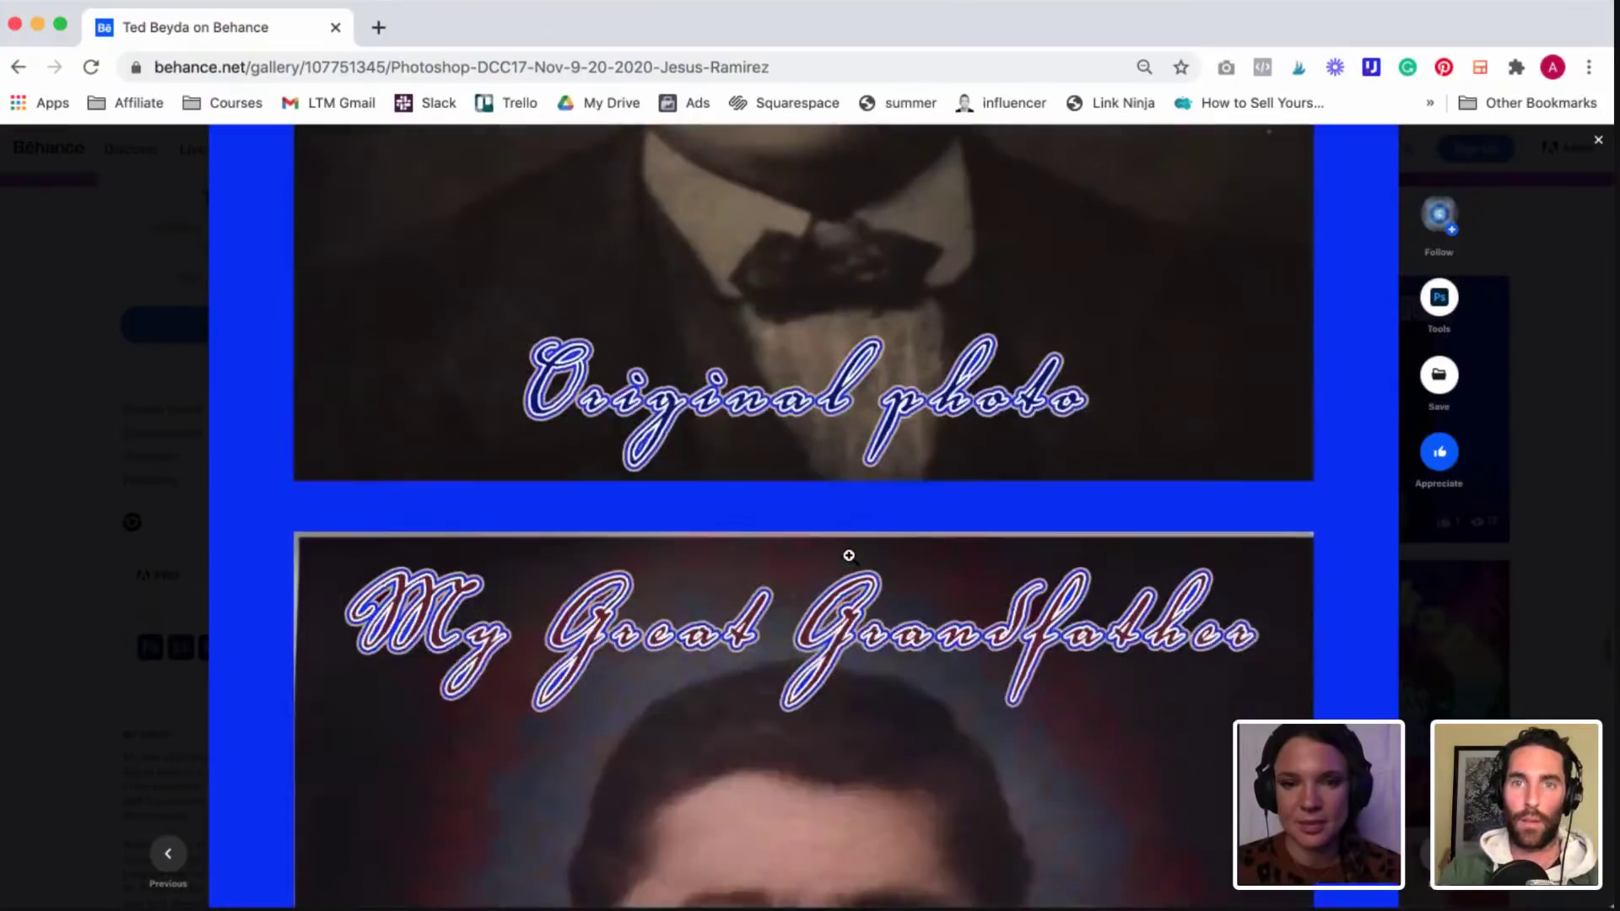
scroll(849, 556, down, 7)
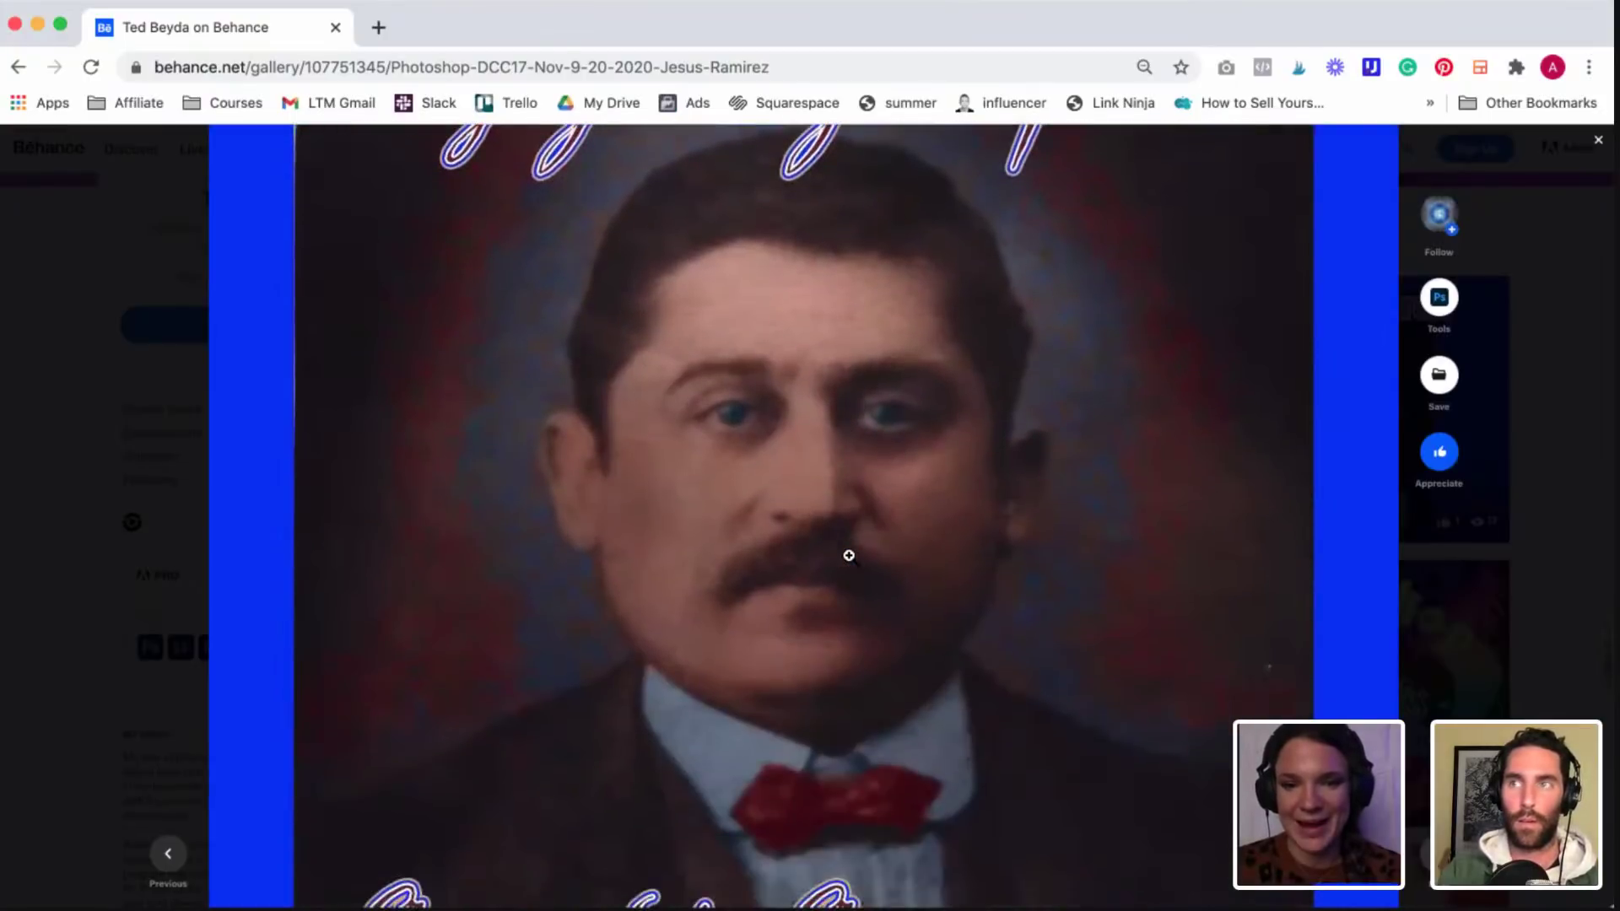
scroll(849, 556, down, 3)
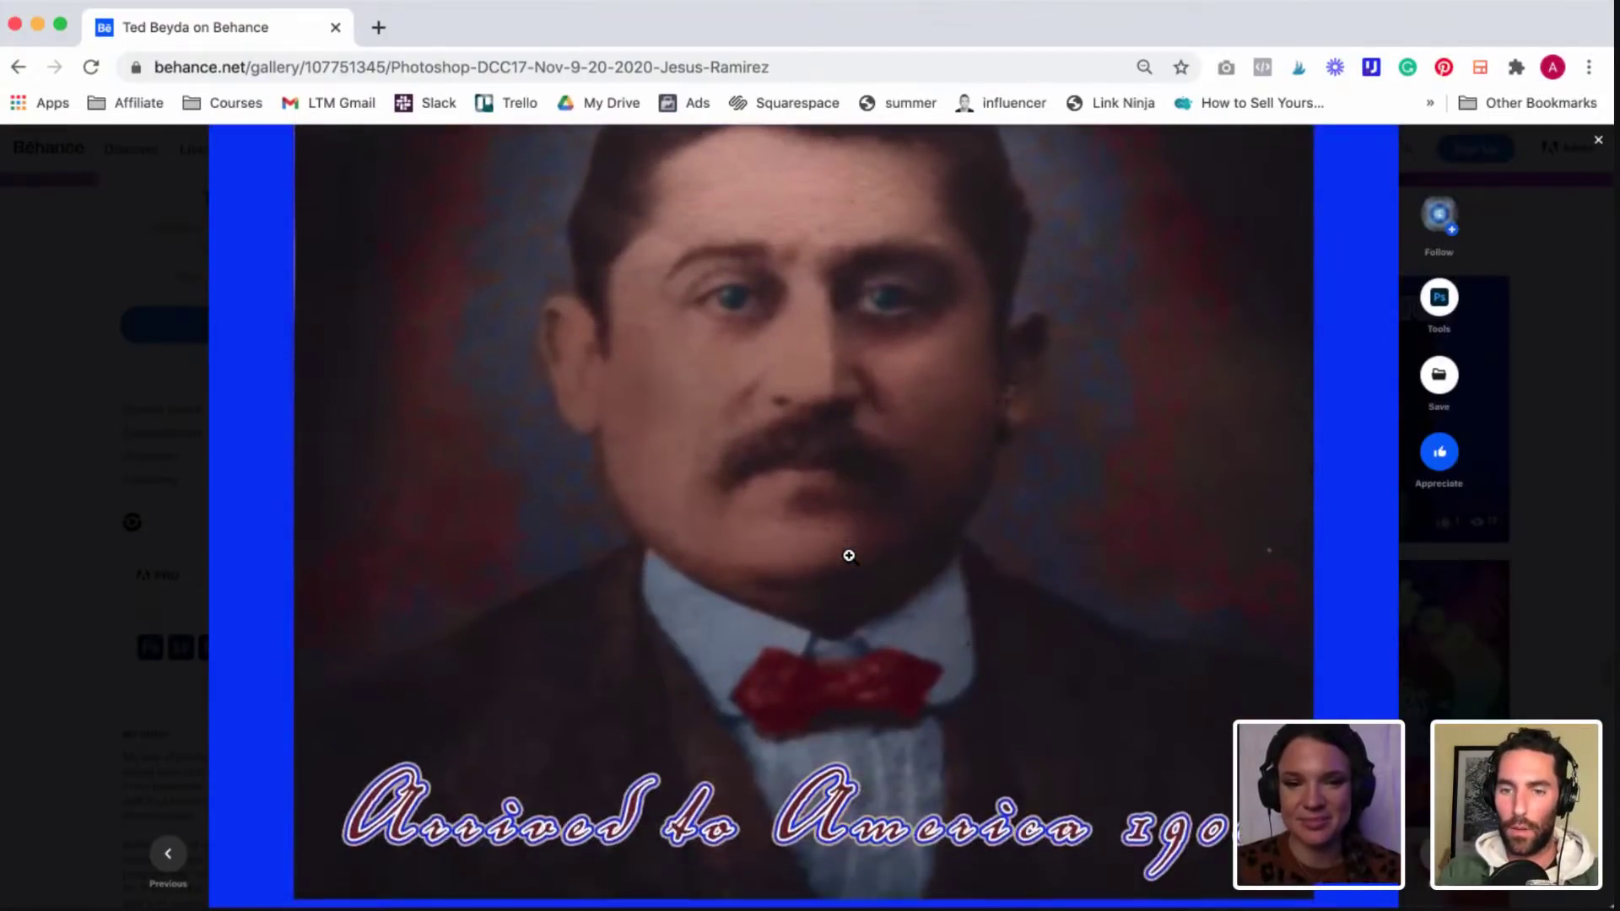
Step: Compare the first colorized great-grandfather portrait with the original photo above it, going back and forth between them
scroll(849, 556, up, 4)
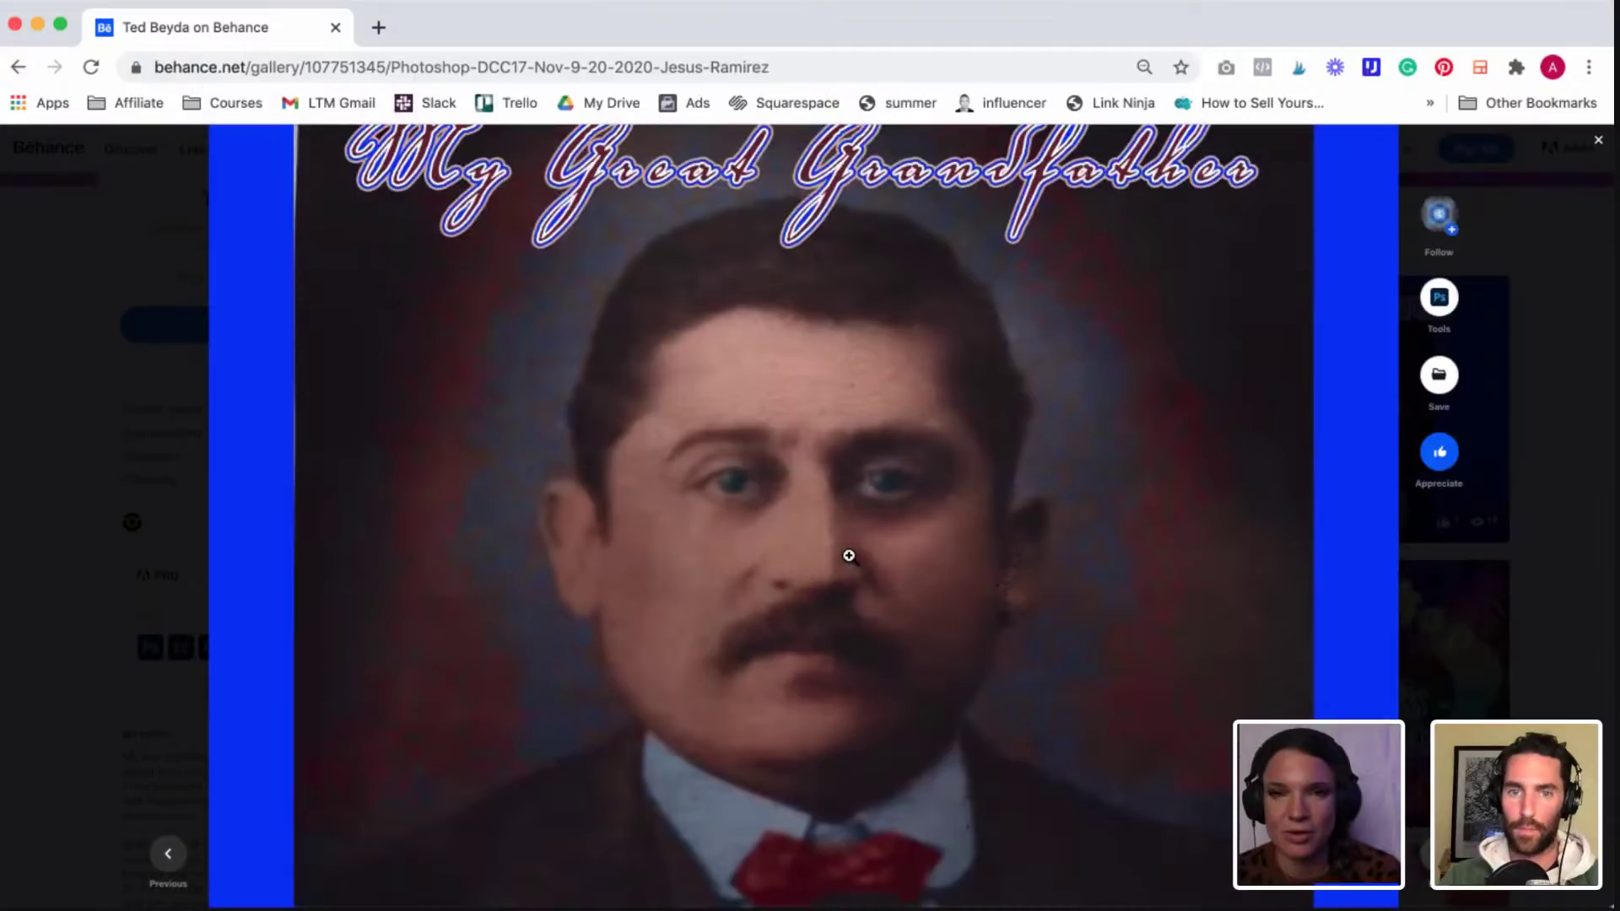
scroll(849, 556, up, 5)
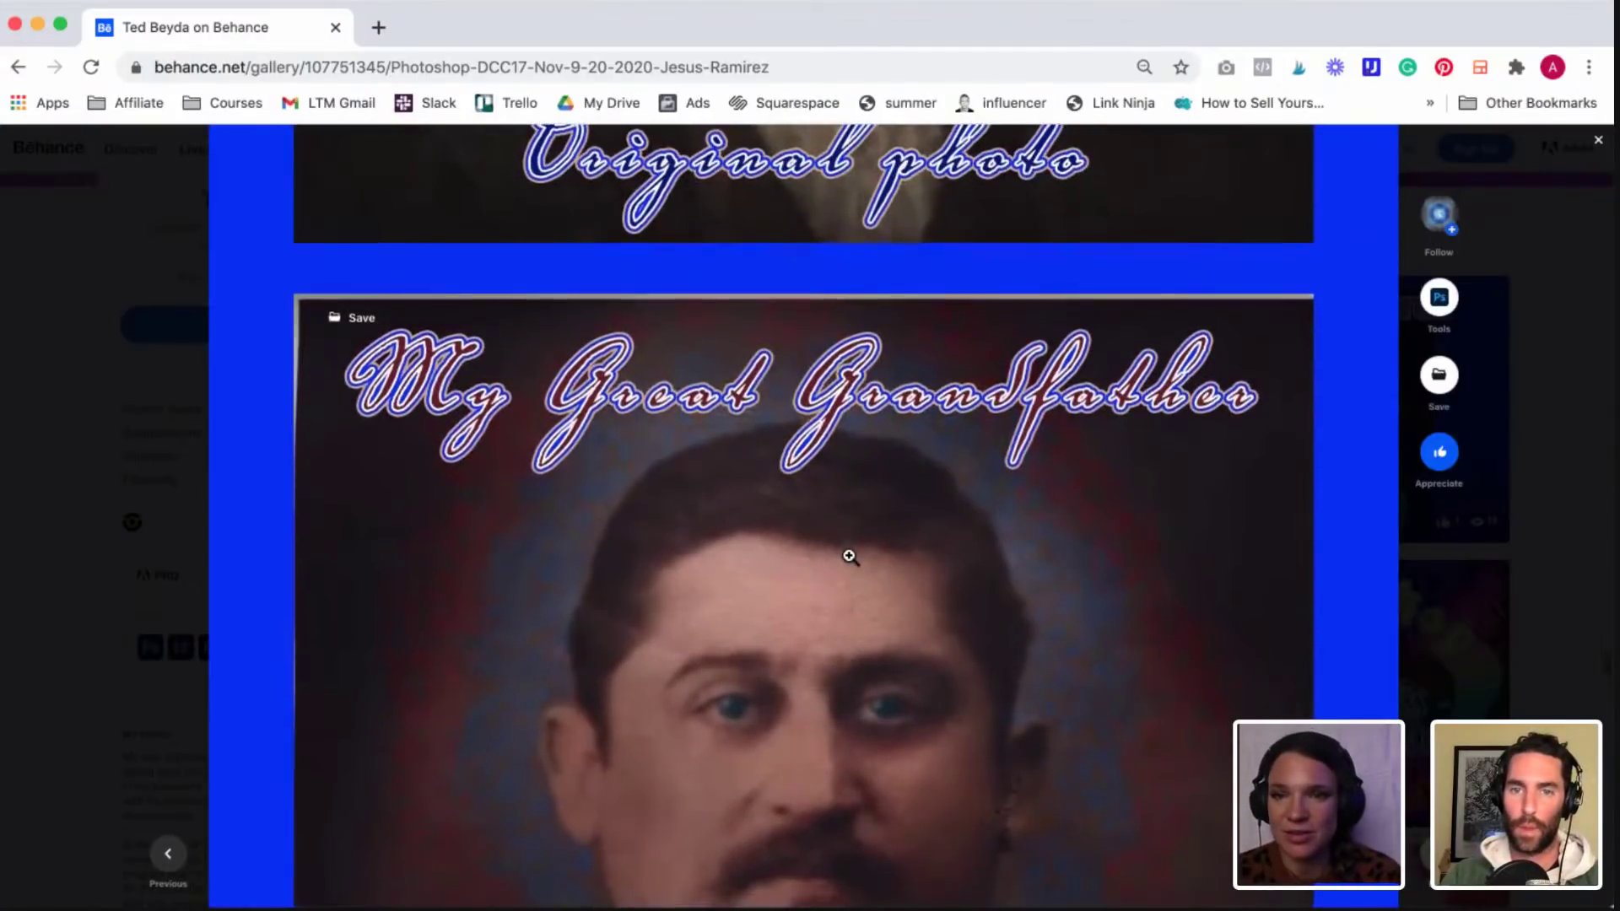
scroll(849, 556, down, 3)
scroll(849, 556, down, 1)
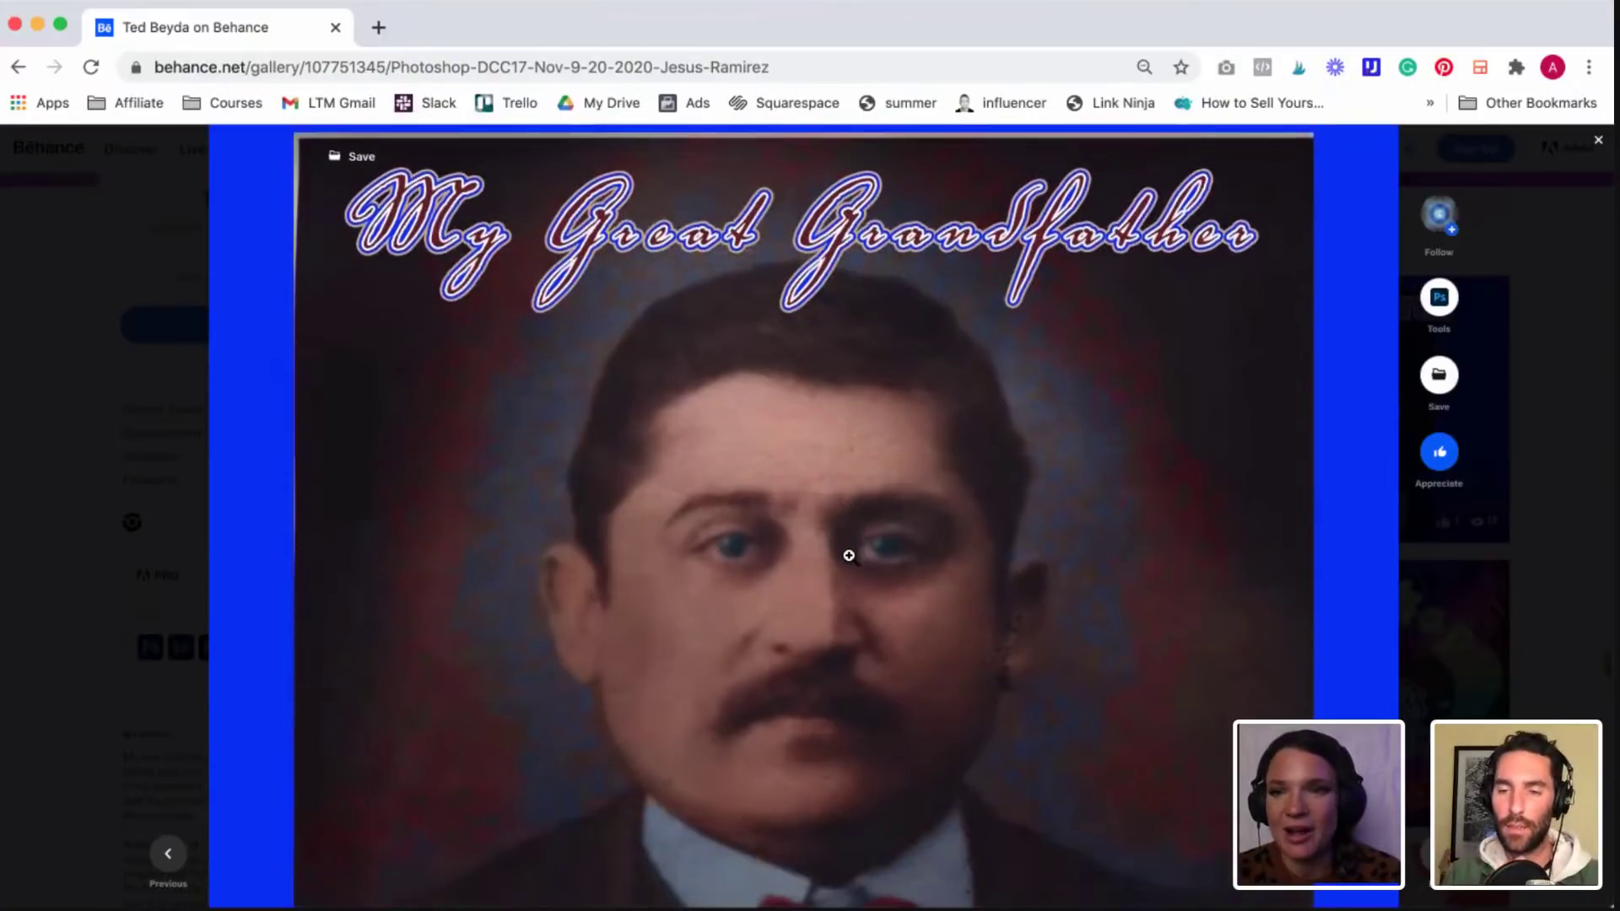
scroll(849, 556, up, 3)
scroll(849, 556, up, 5)
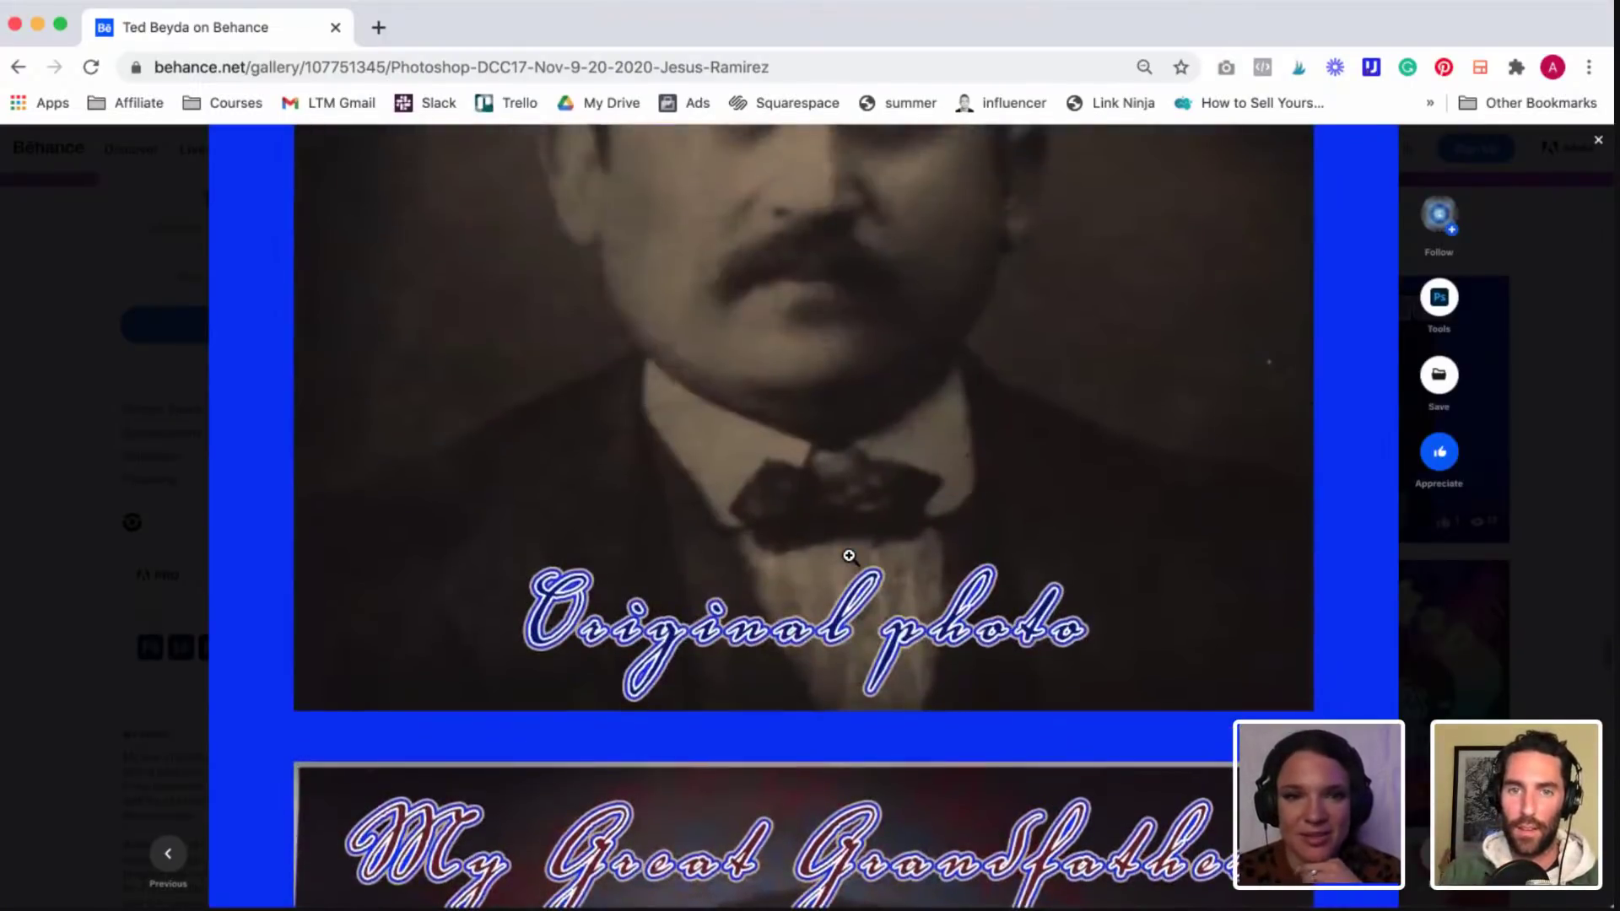
scroll(849, 556, down, 3)
scroll(849, 556, down, 4)
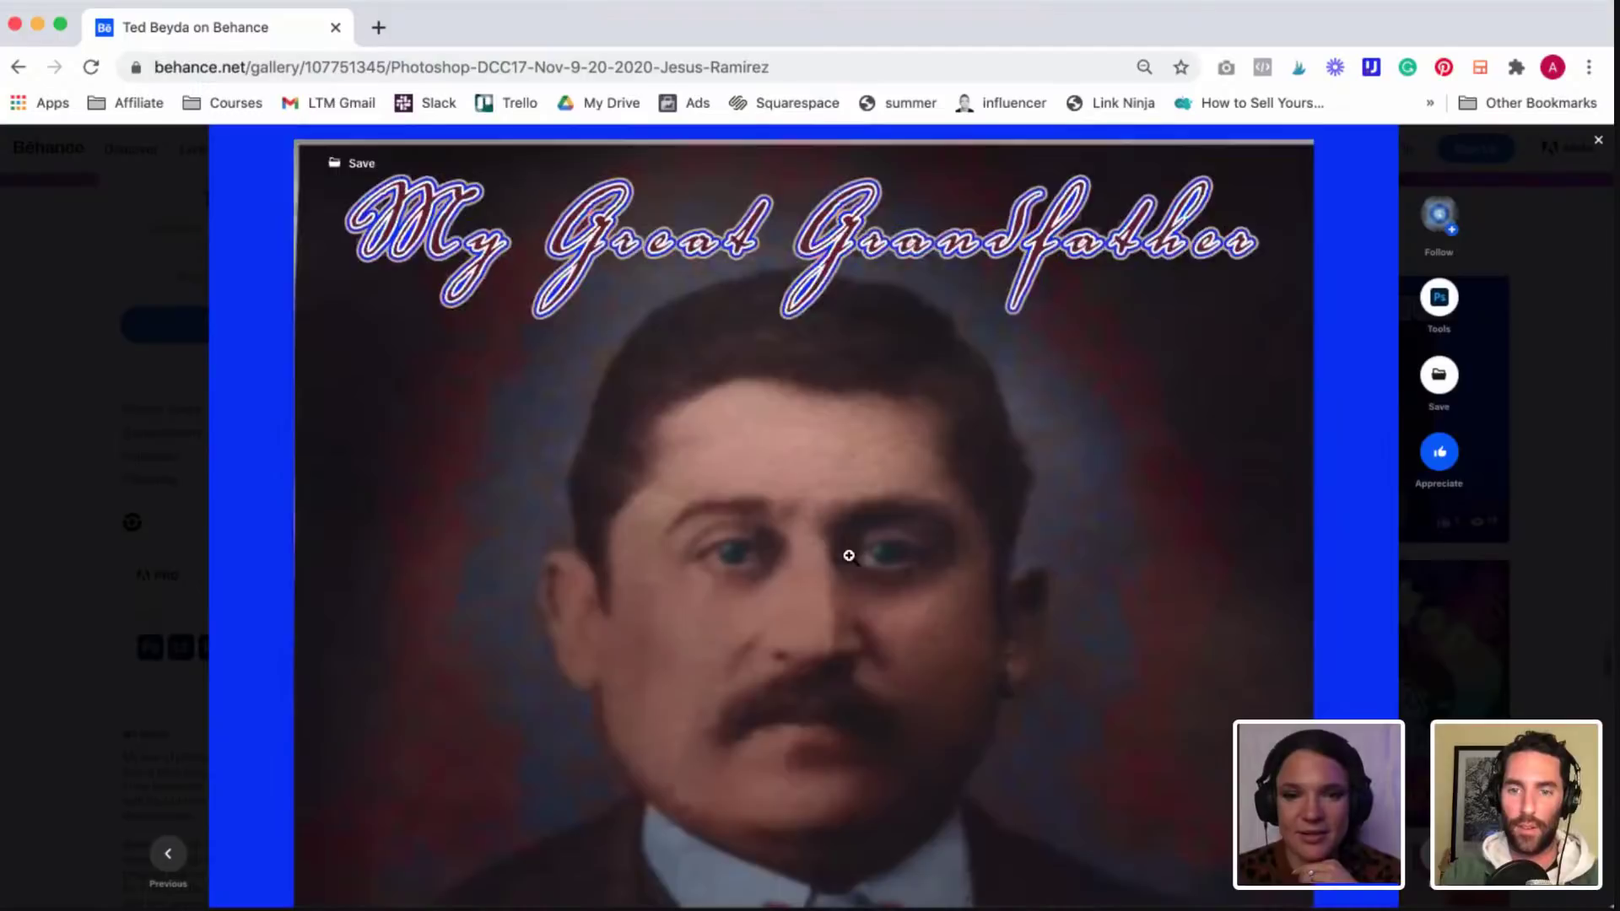
Step: Examine the second colorized great-grandfather portrait with the replaced gradient background, down to its Arrived to America 1900 caption
scroll(849, 556, down, 5)
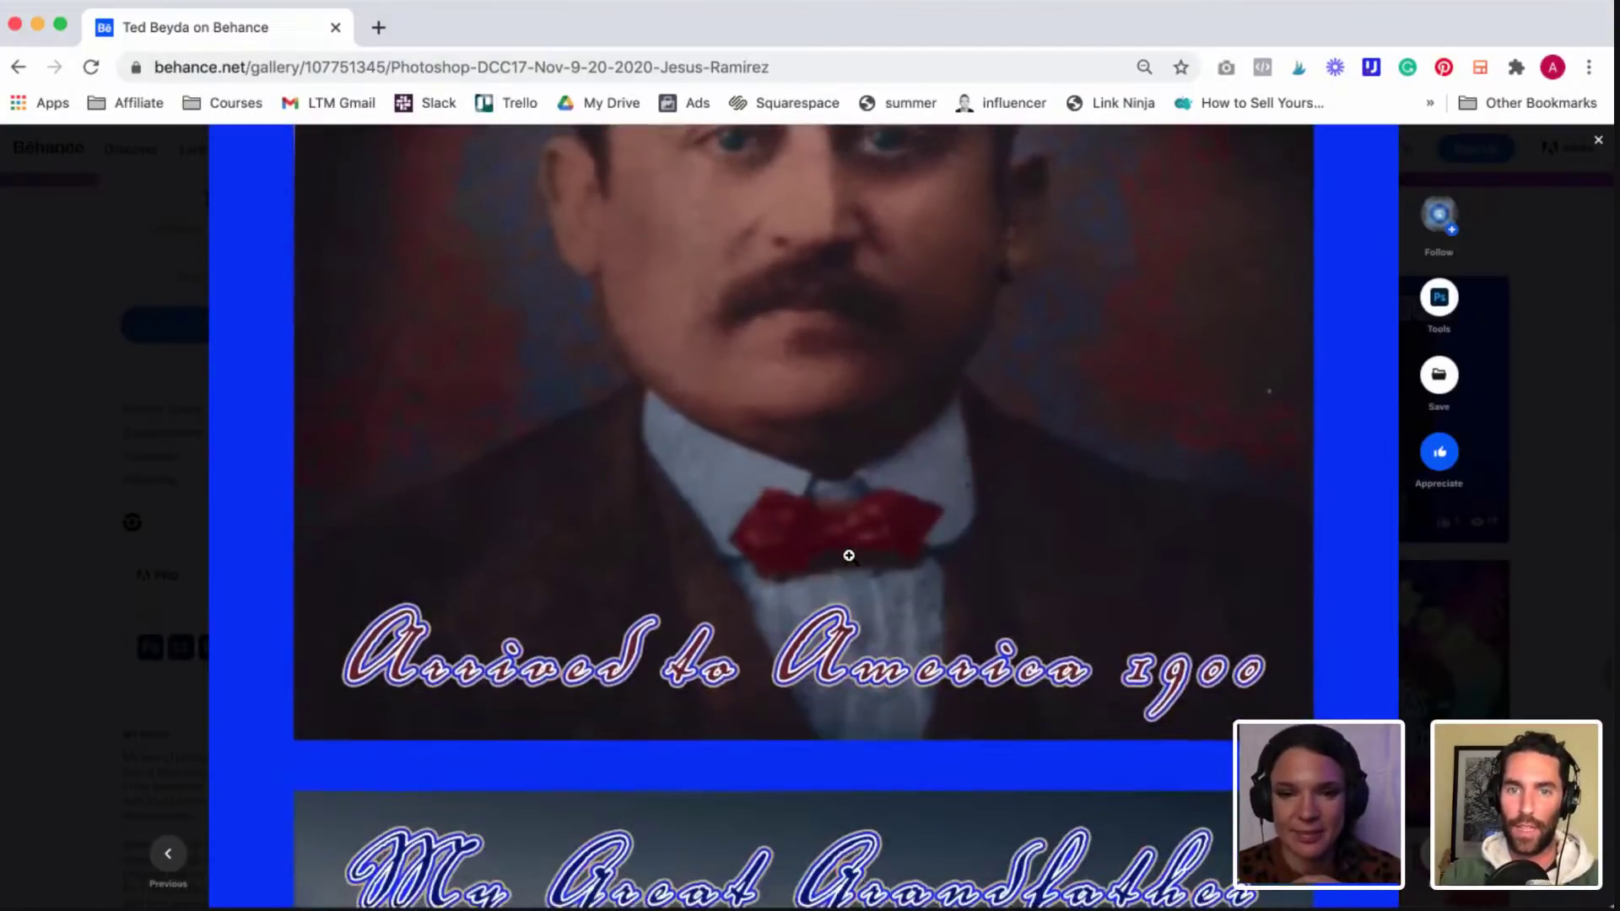
scroll(849, 557, down, 8)
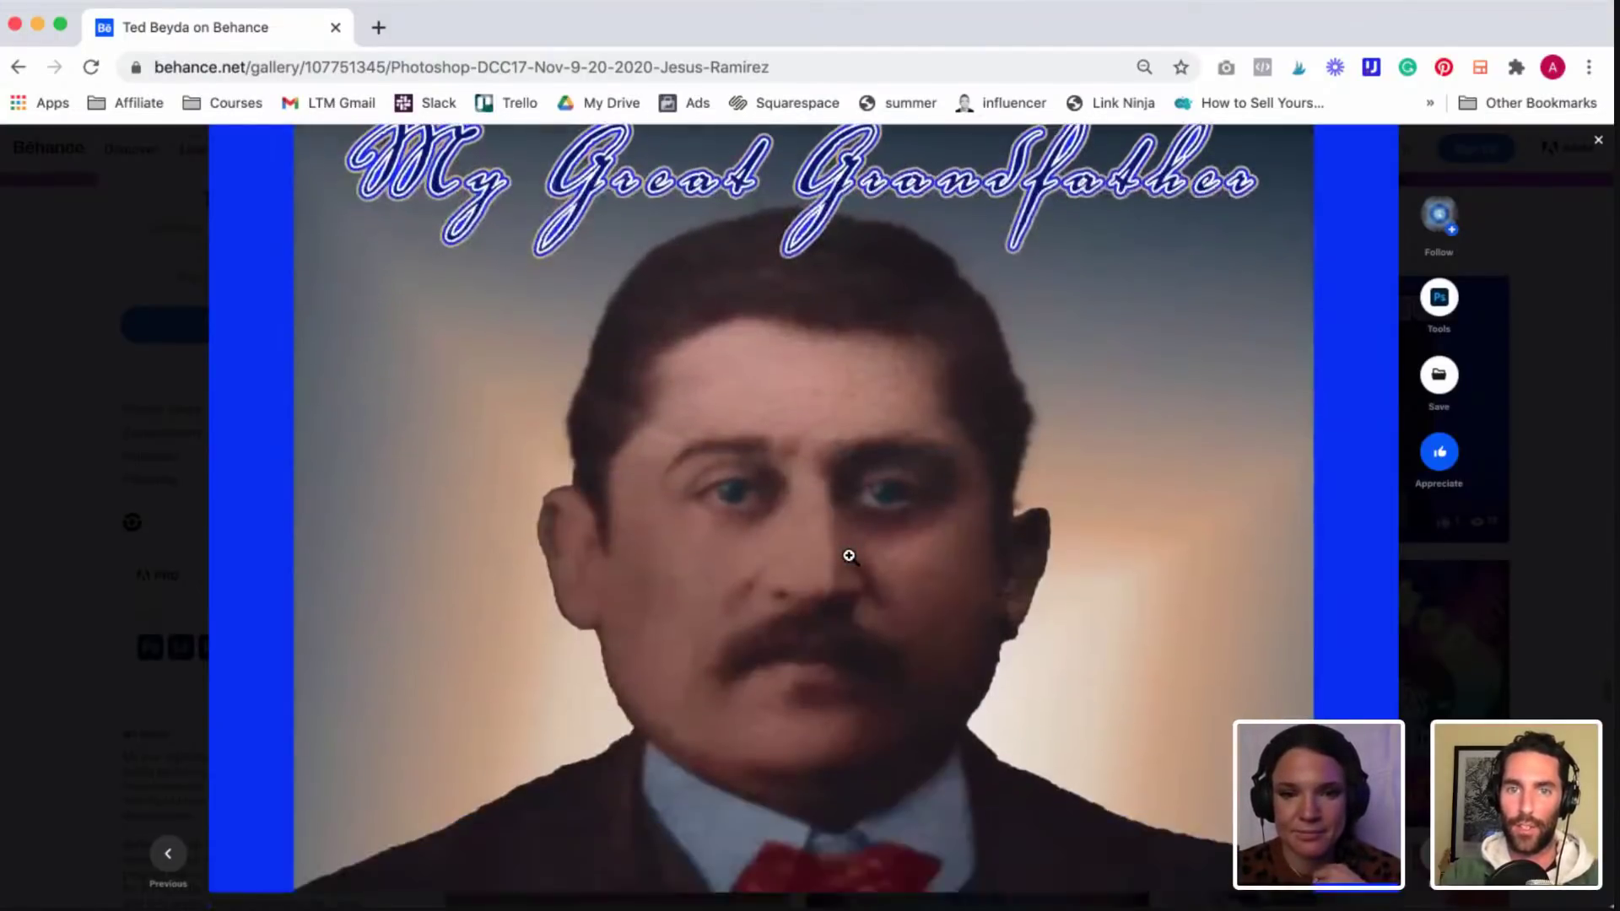
scroll(849, 557, down, 5)
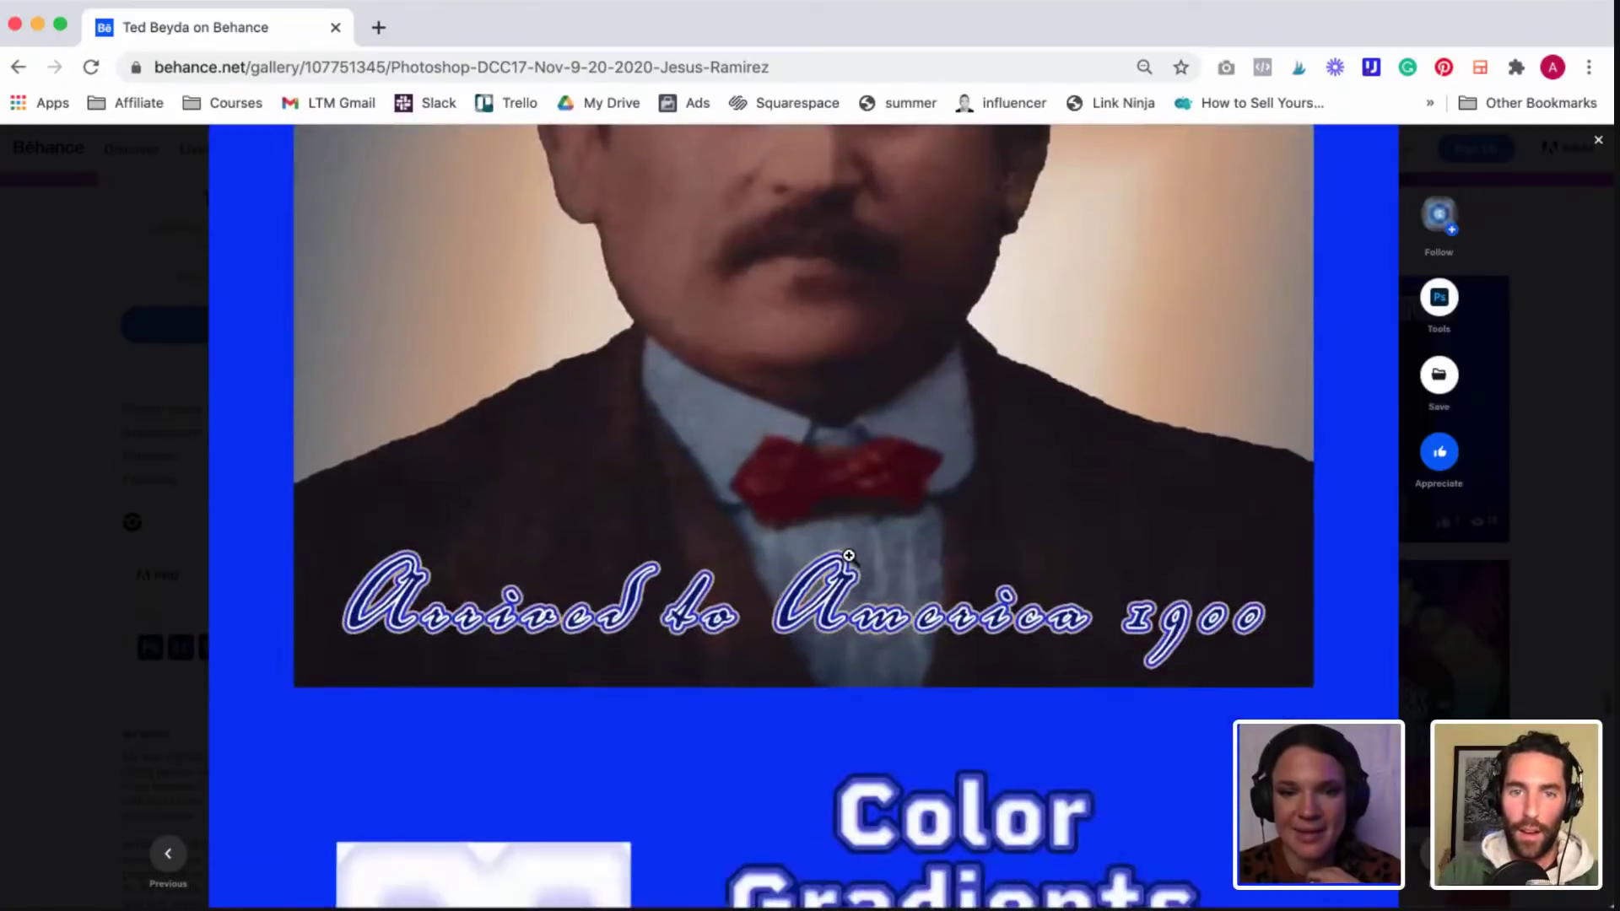
Step: Review the 08 Color Gradients section, comparing the original beach photo of the girl with its color-graded version
scroll(849, 557, down, 5)
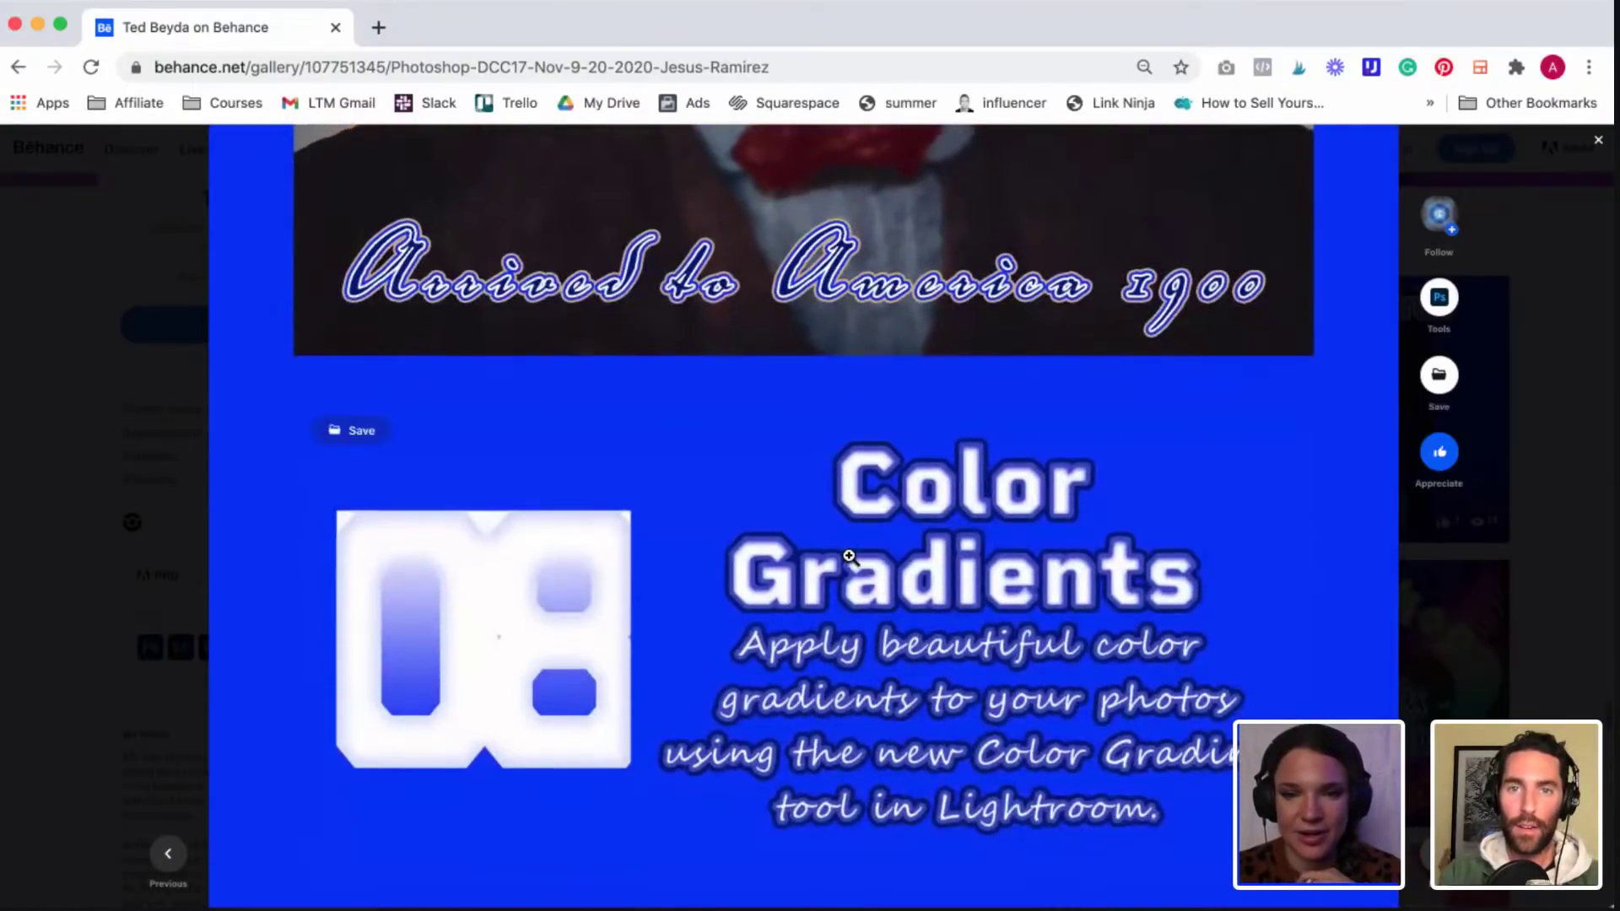
scroll(849, 556, down, 7)
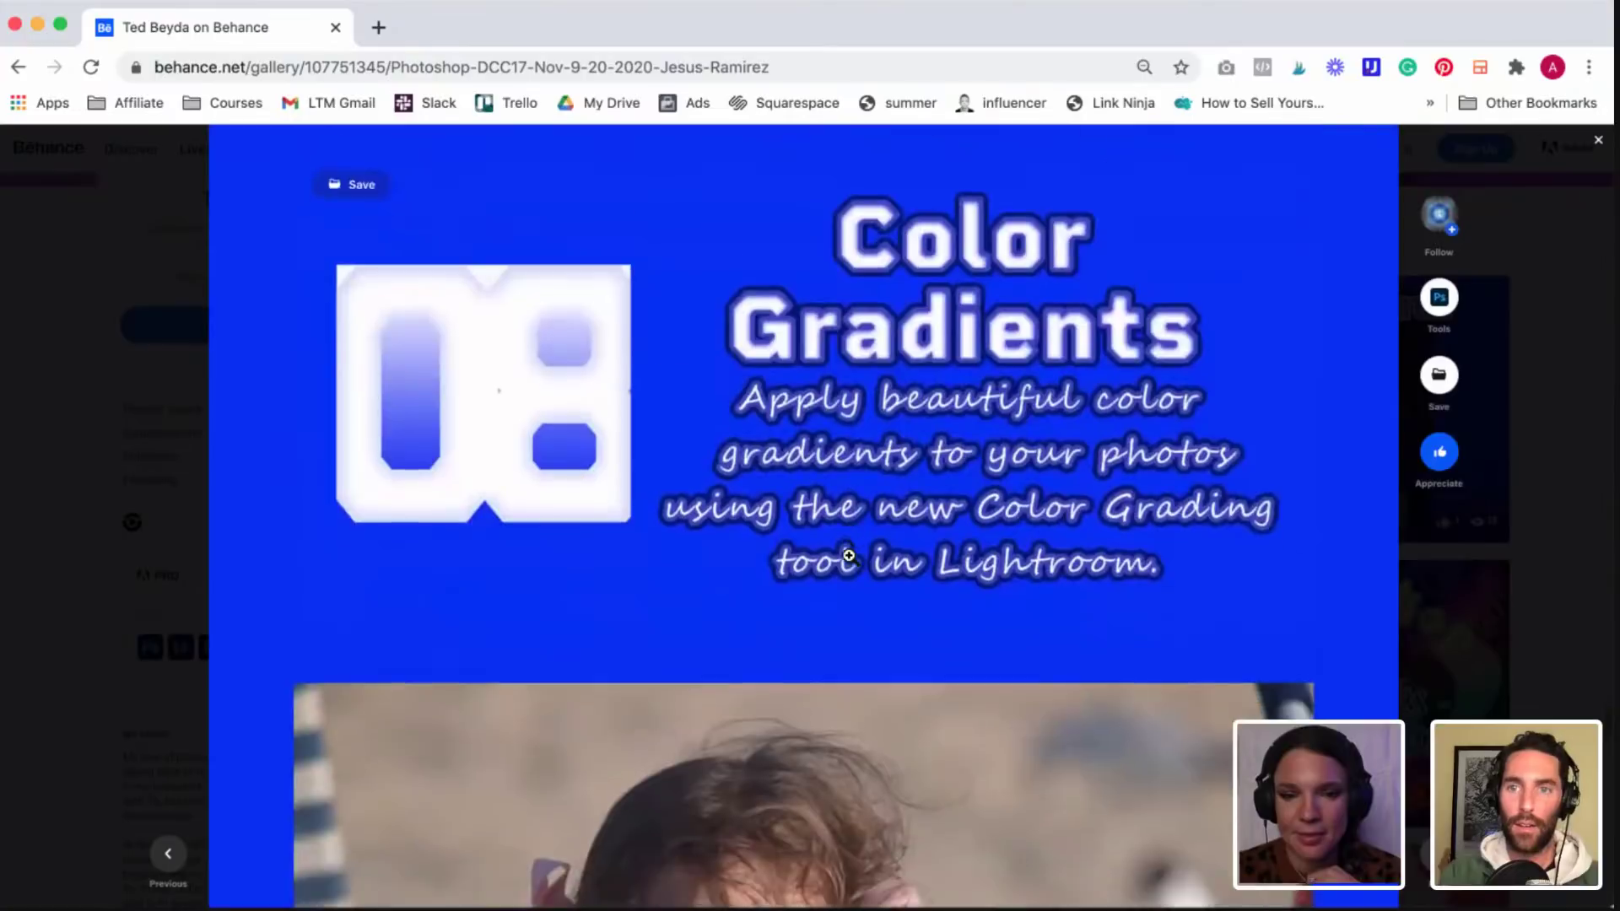
scroll(849, 556, down, 6)
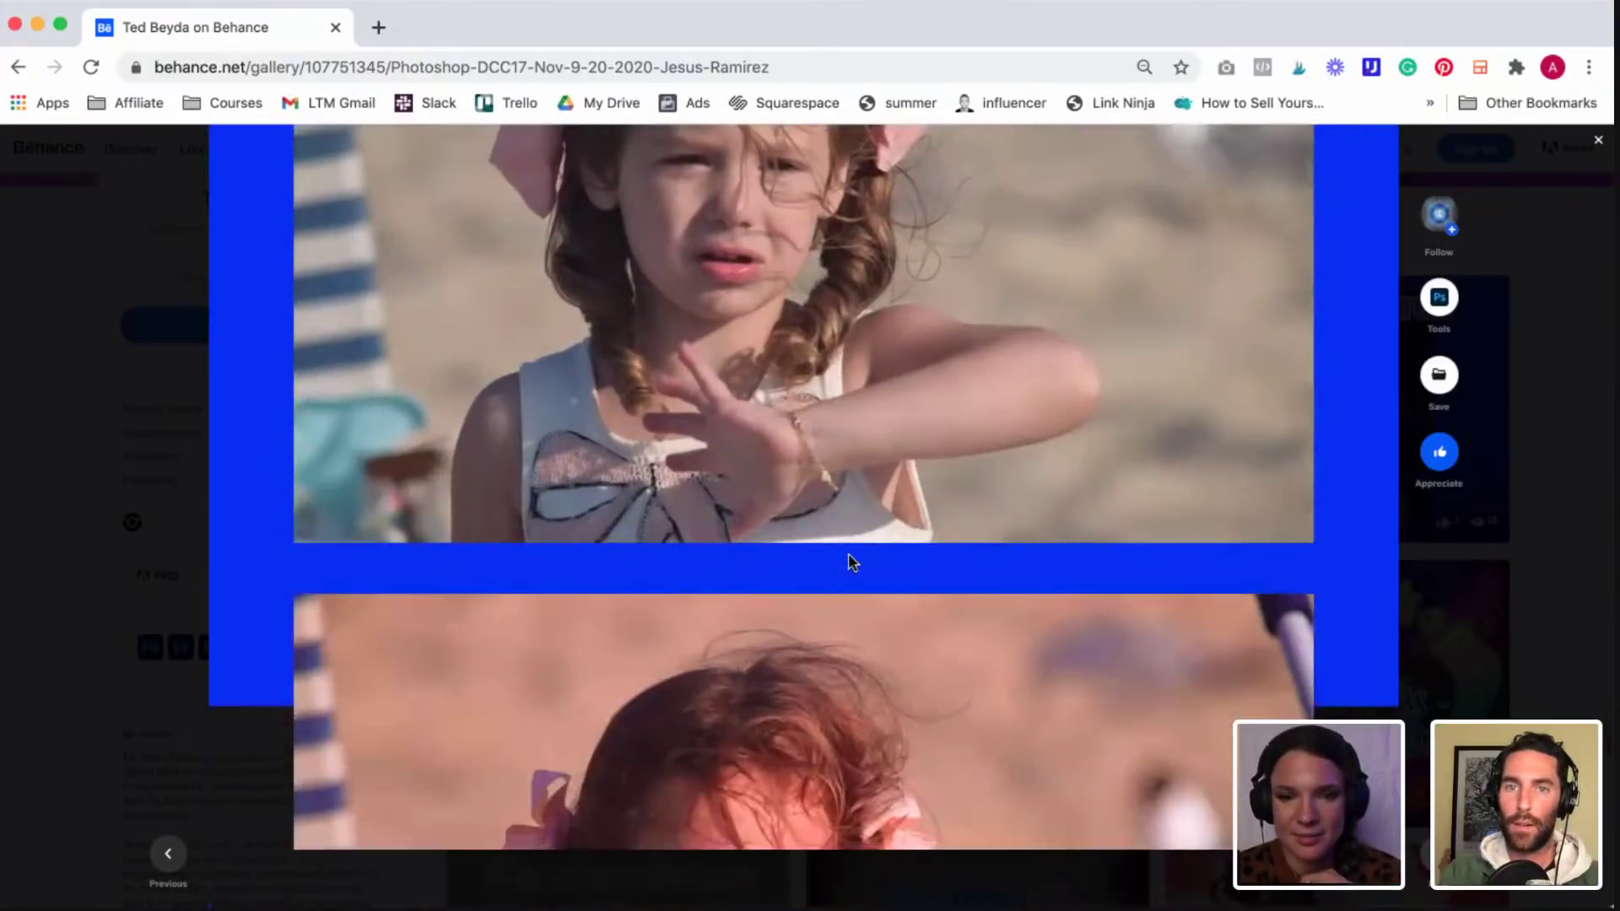
scroll(849, 558, down, 5)
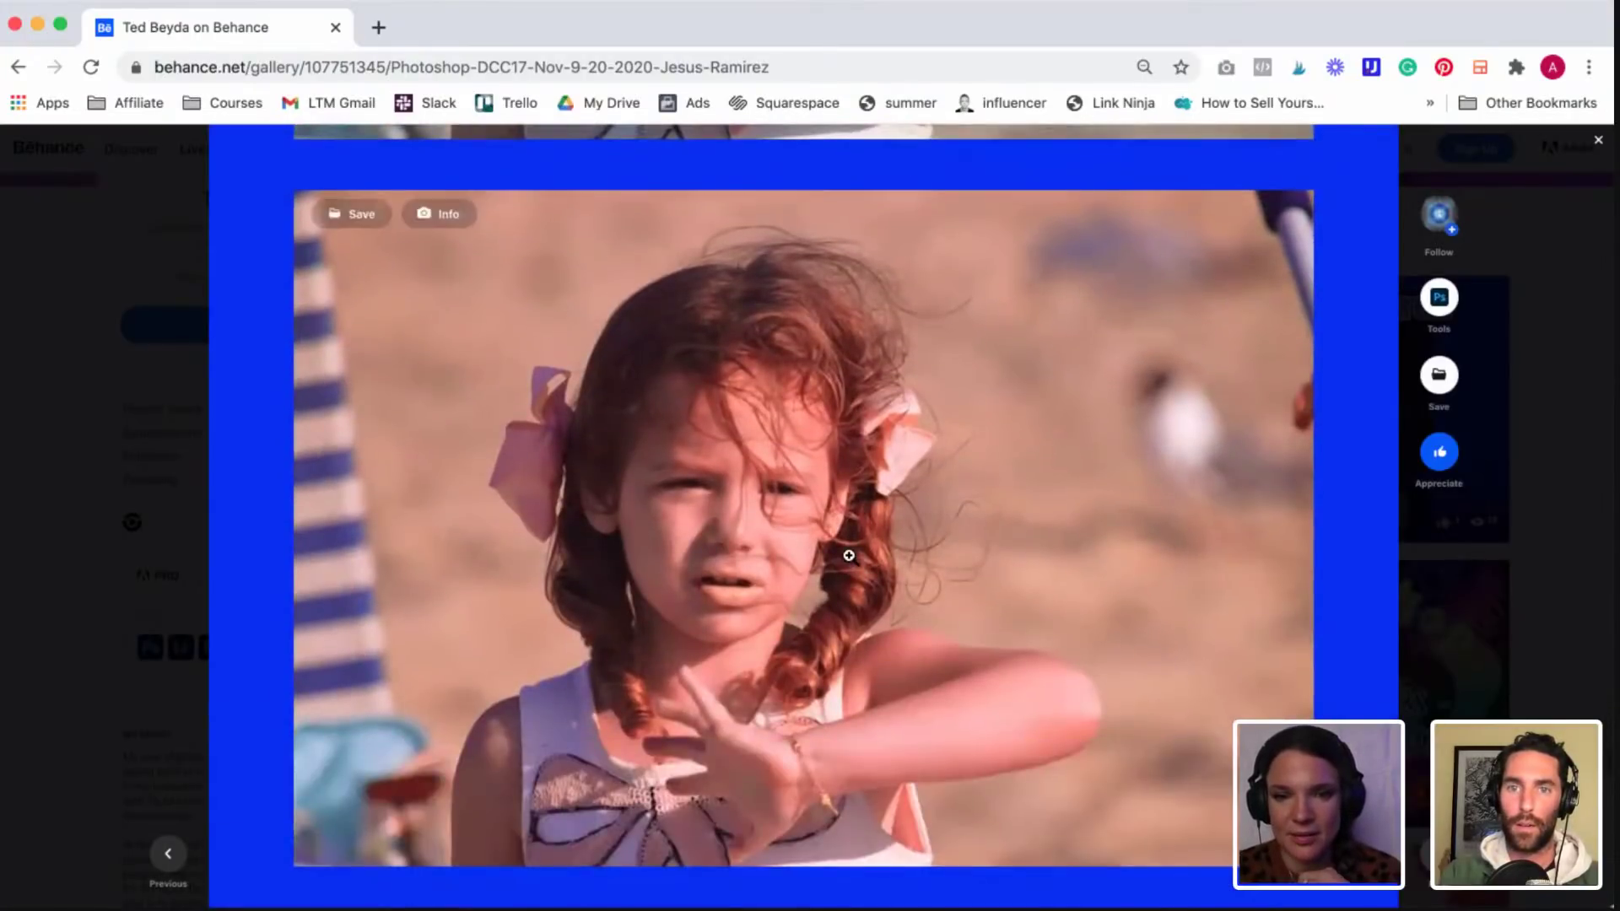
scroll(848, 557, down, 5)
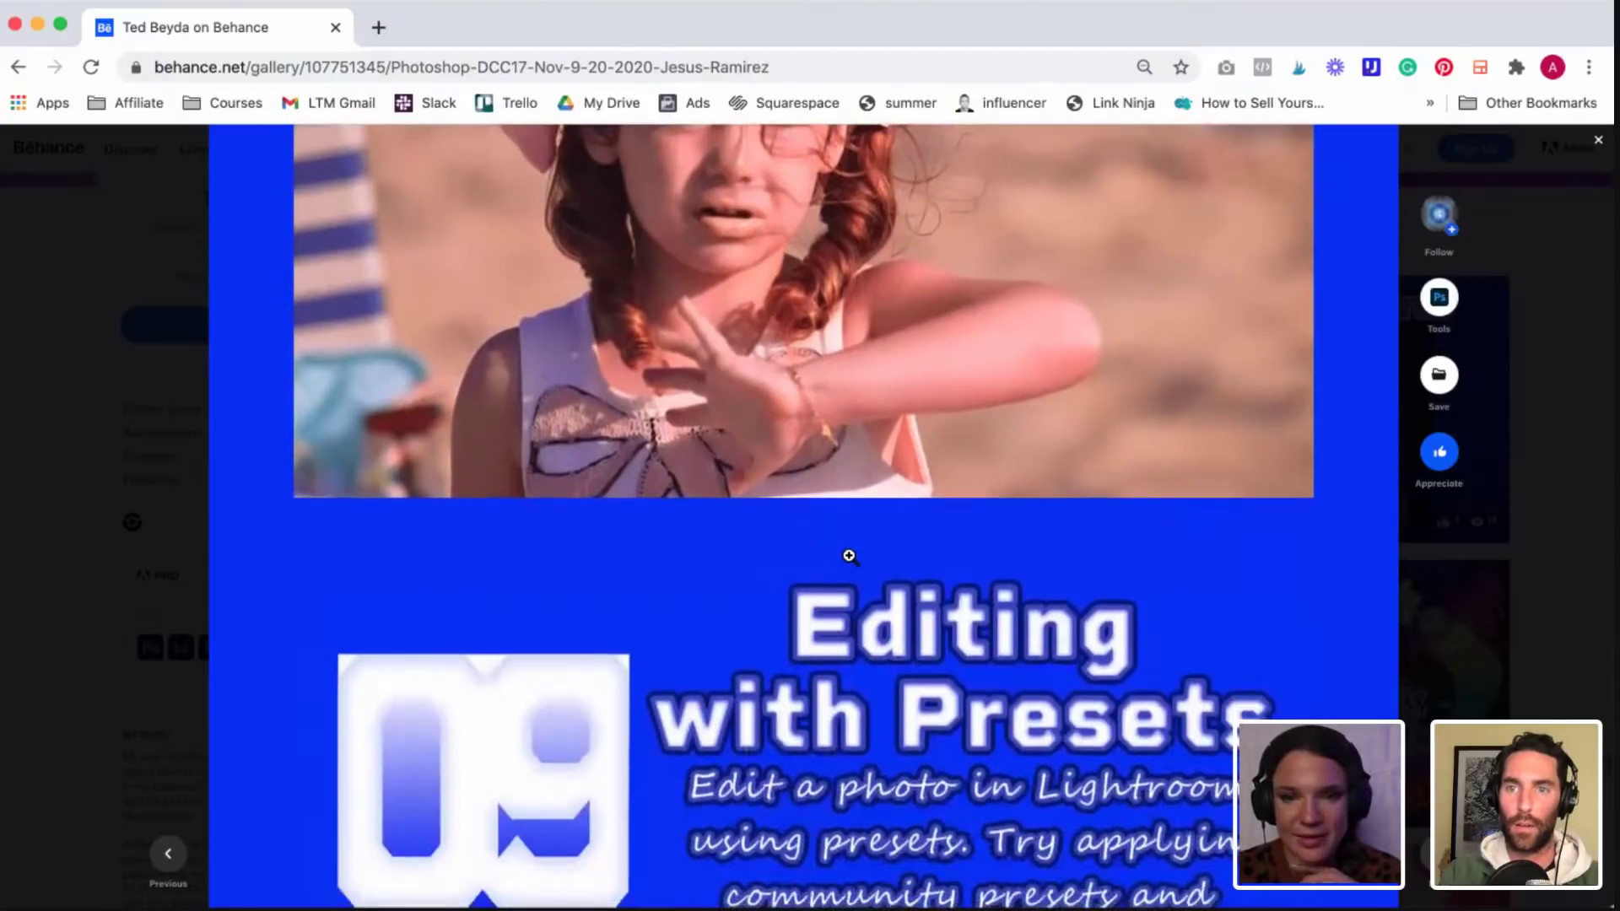
Step: Read the 09 Editing with Presets brief and compare the original dinosaur photo with its preset-edited version
scroll(849, 556, down, 3)
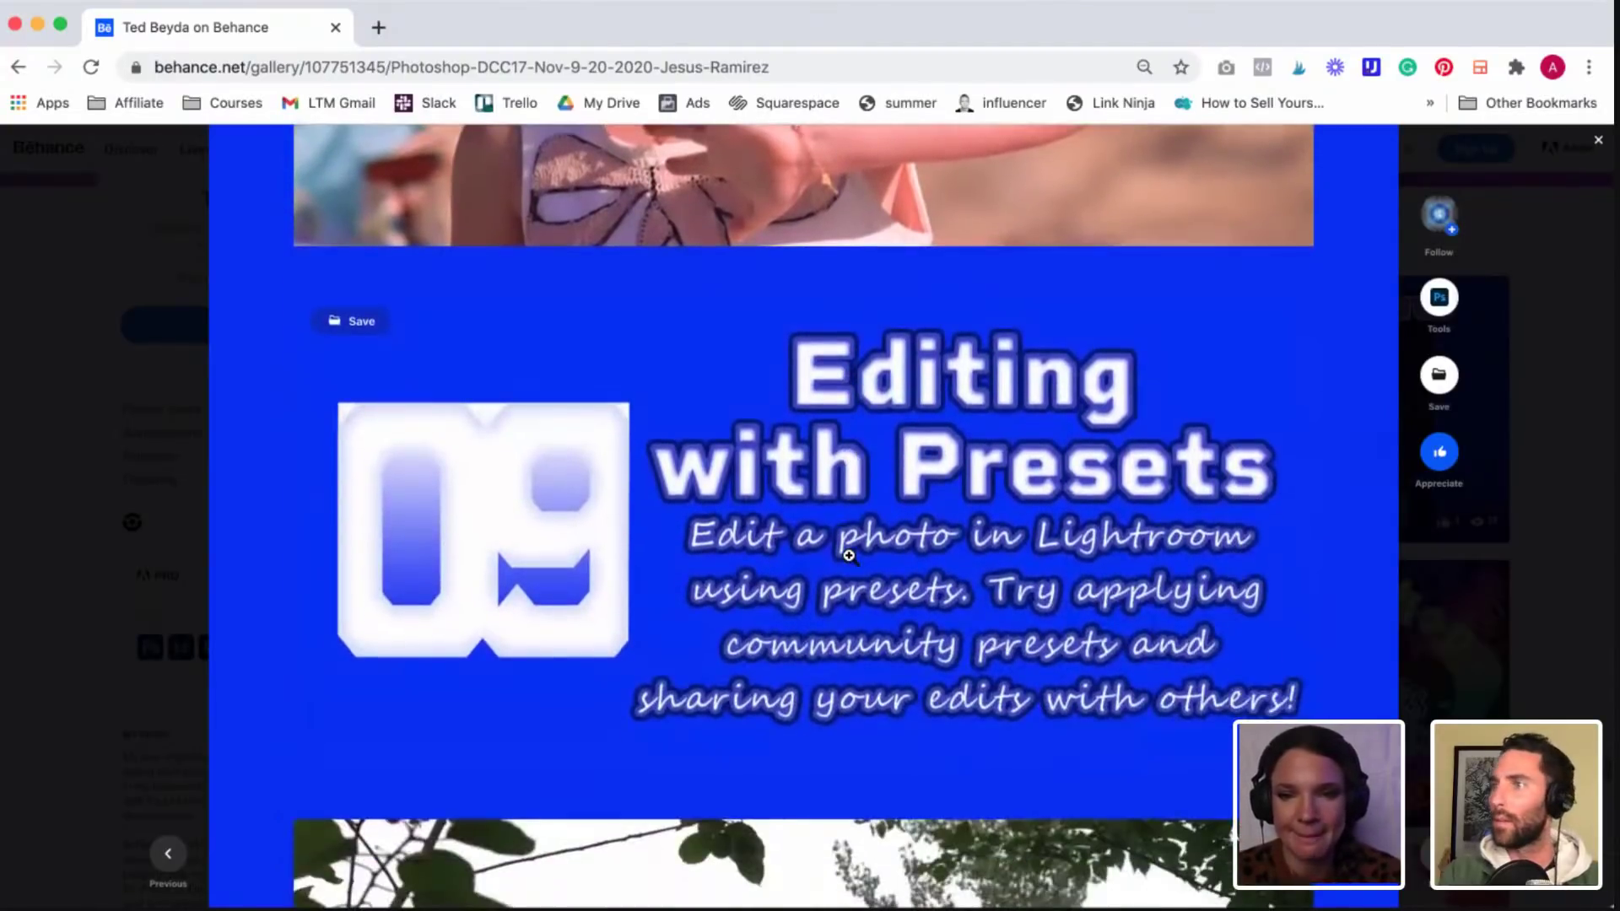
scroll(849, 556, down, 7)
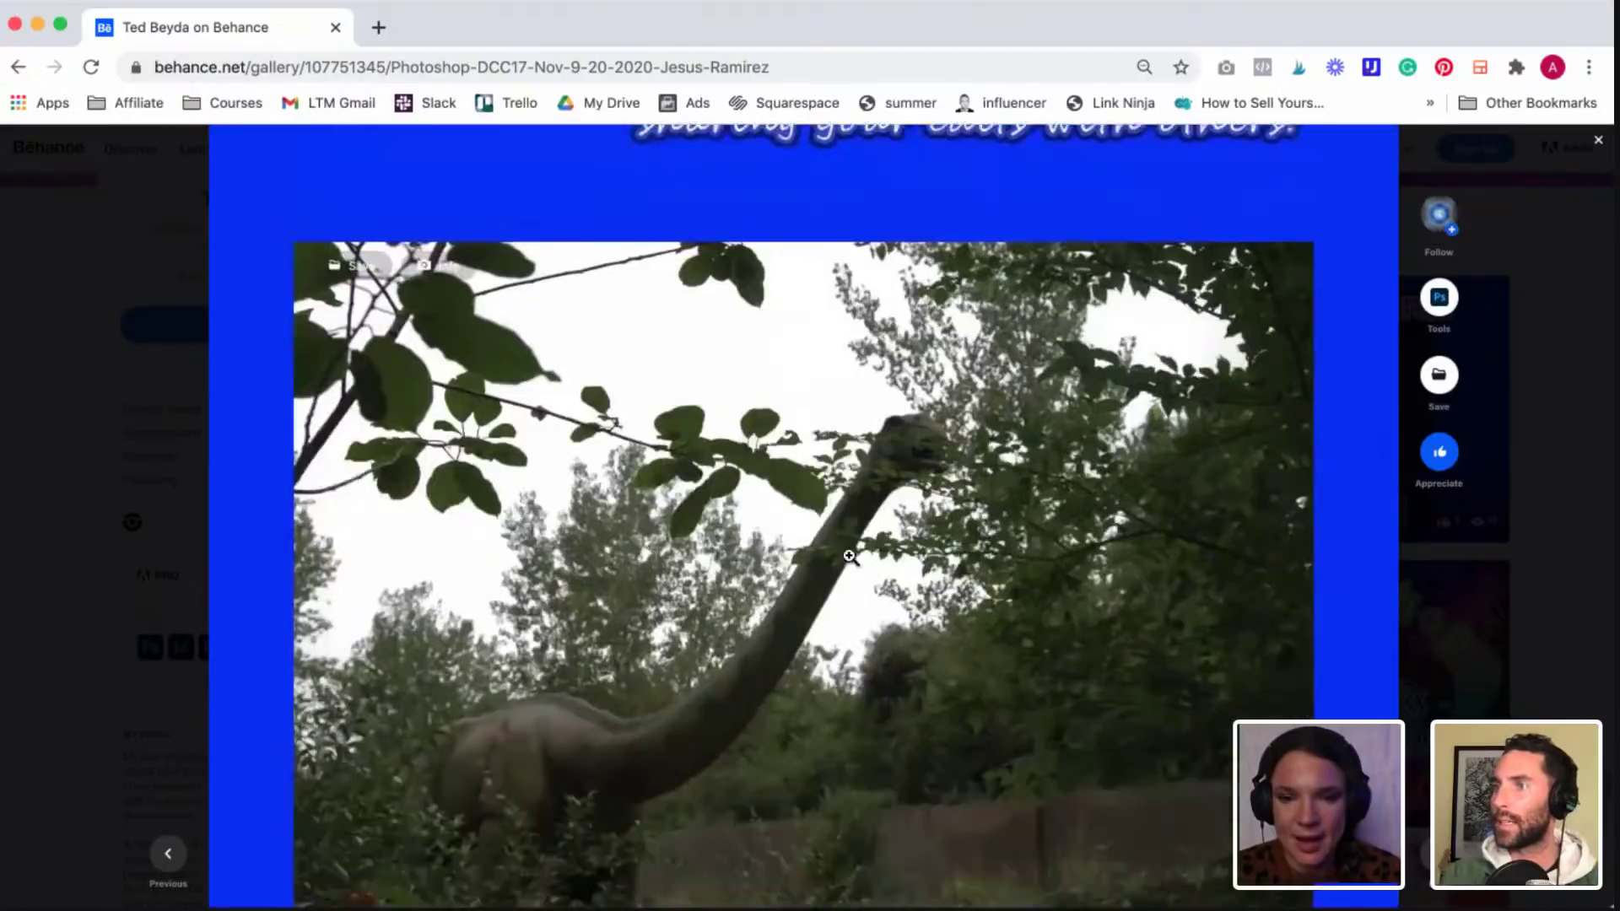
scroll(849, 556, down, 3)
scroll(849, 556, down, 3)
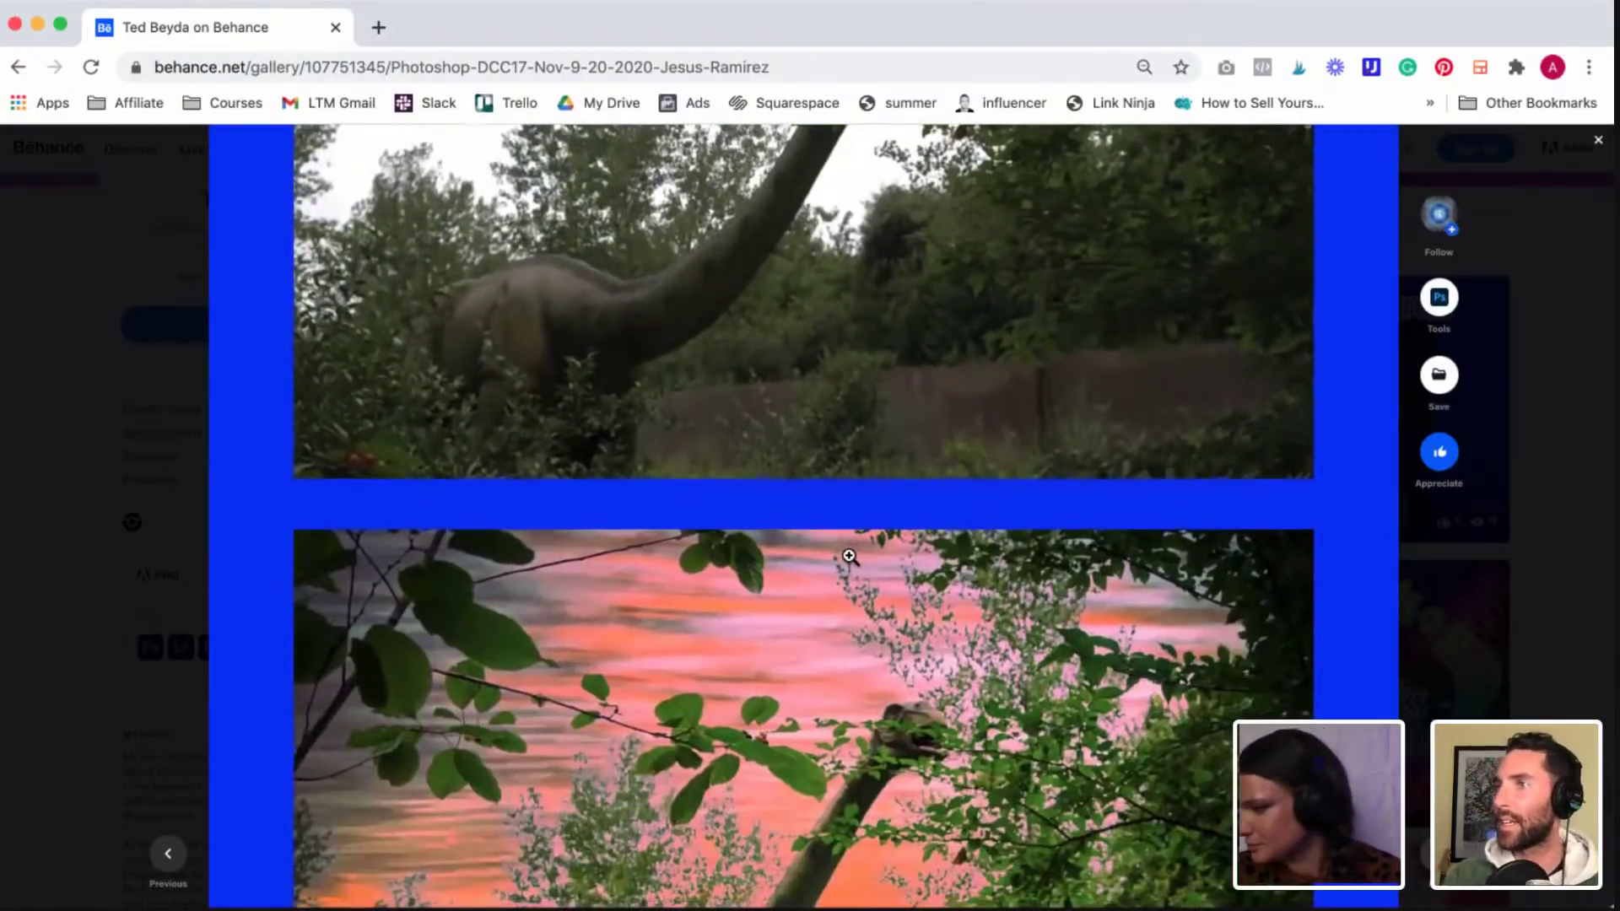
scroll(849, 556, up, 1)
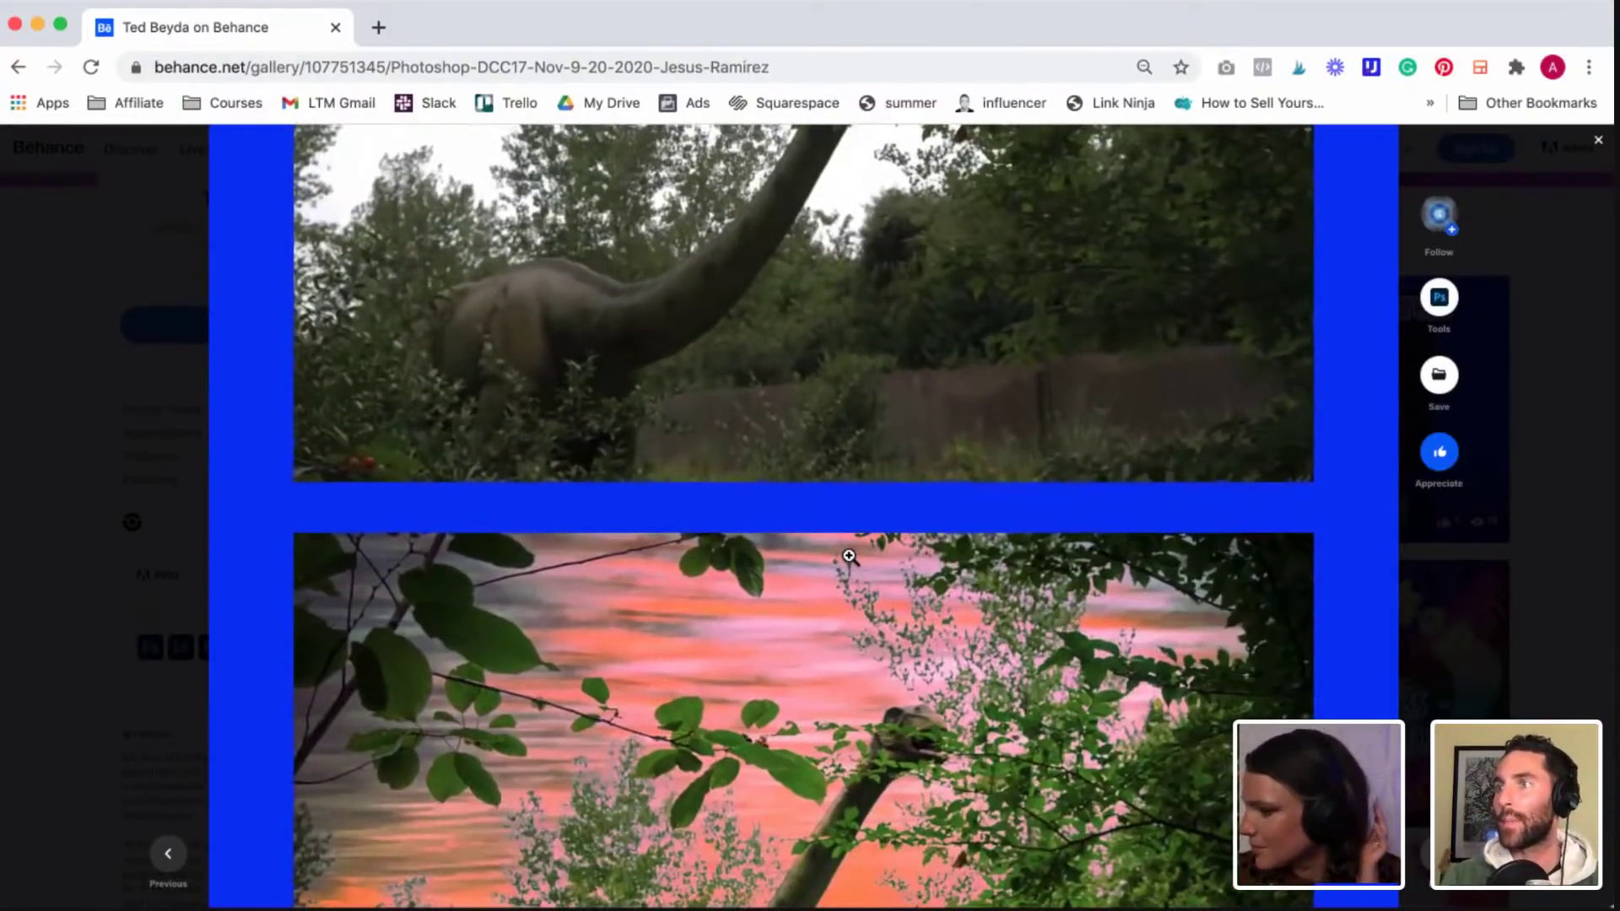
scroll(849, 557, down, 5)
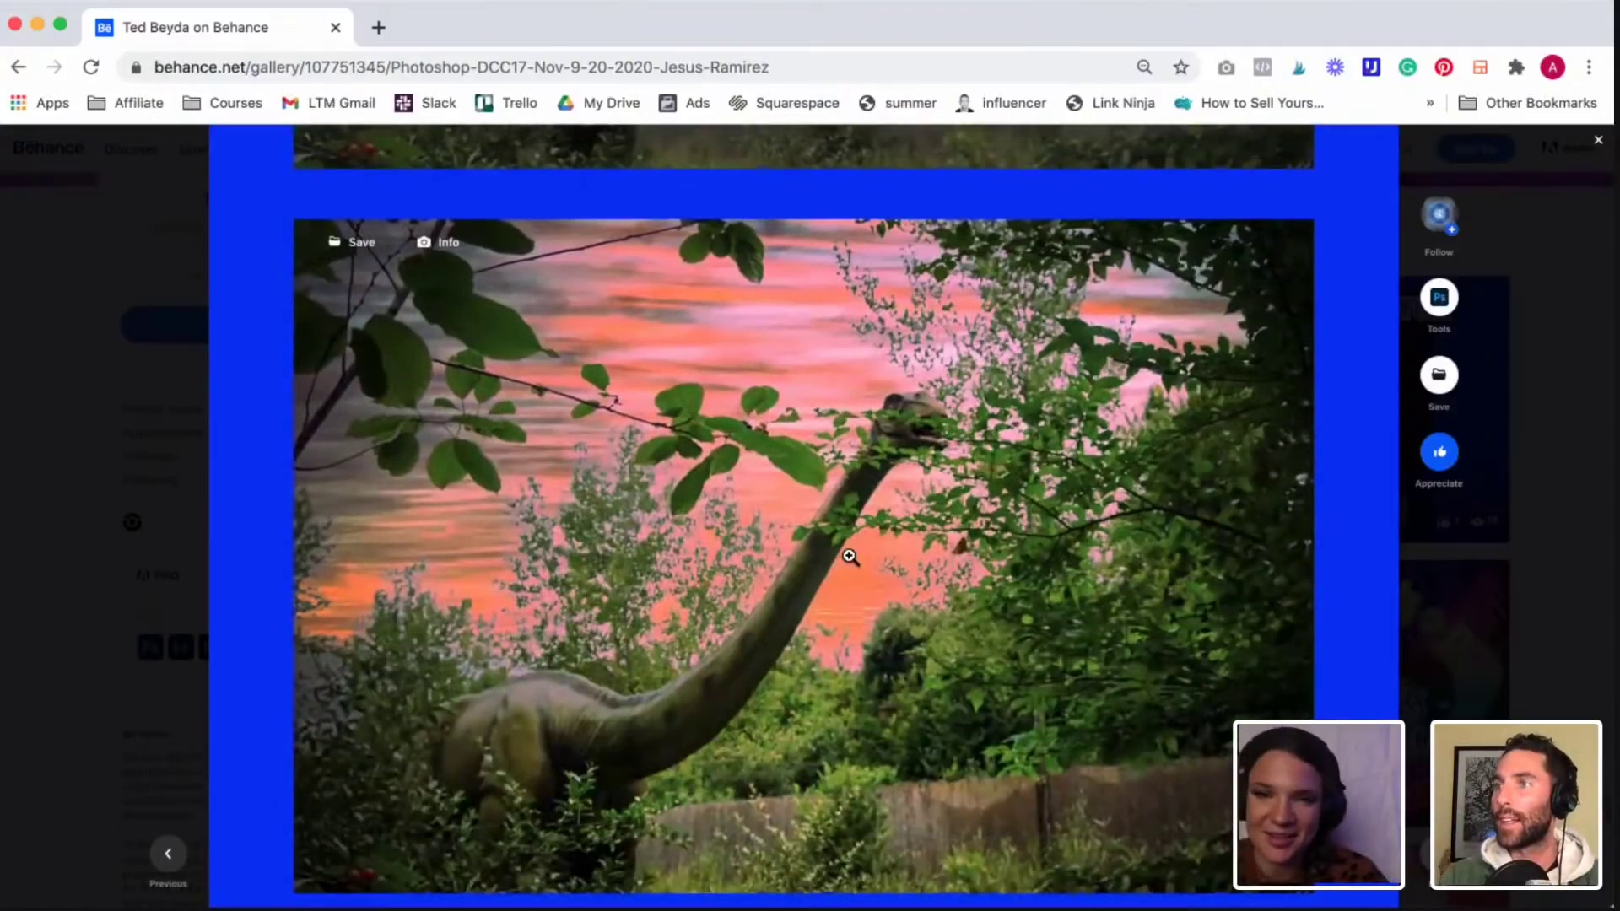
scroll(849, 556, down, 3)
scroll(849, 556, down, 5)
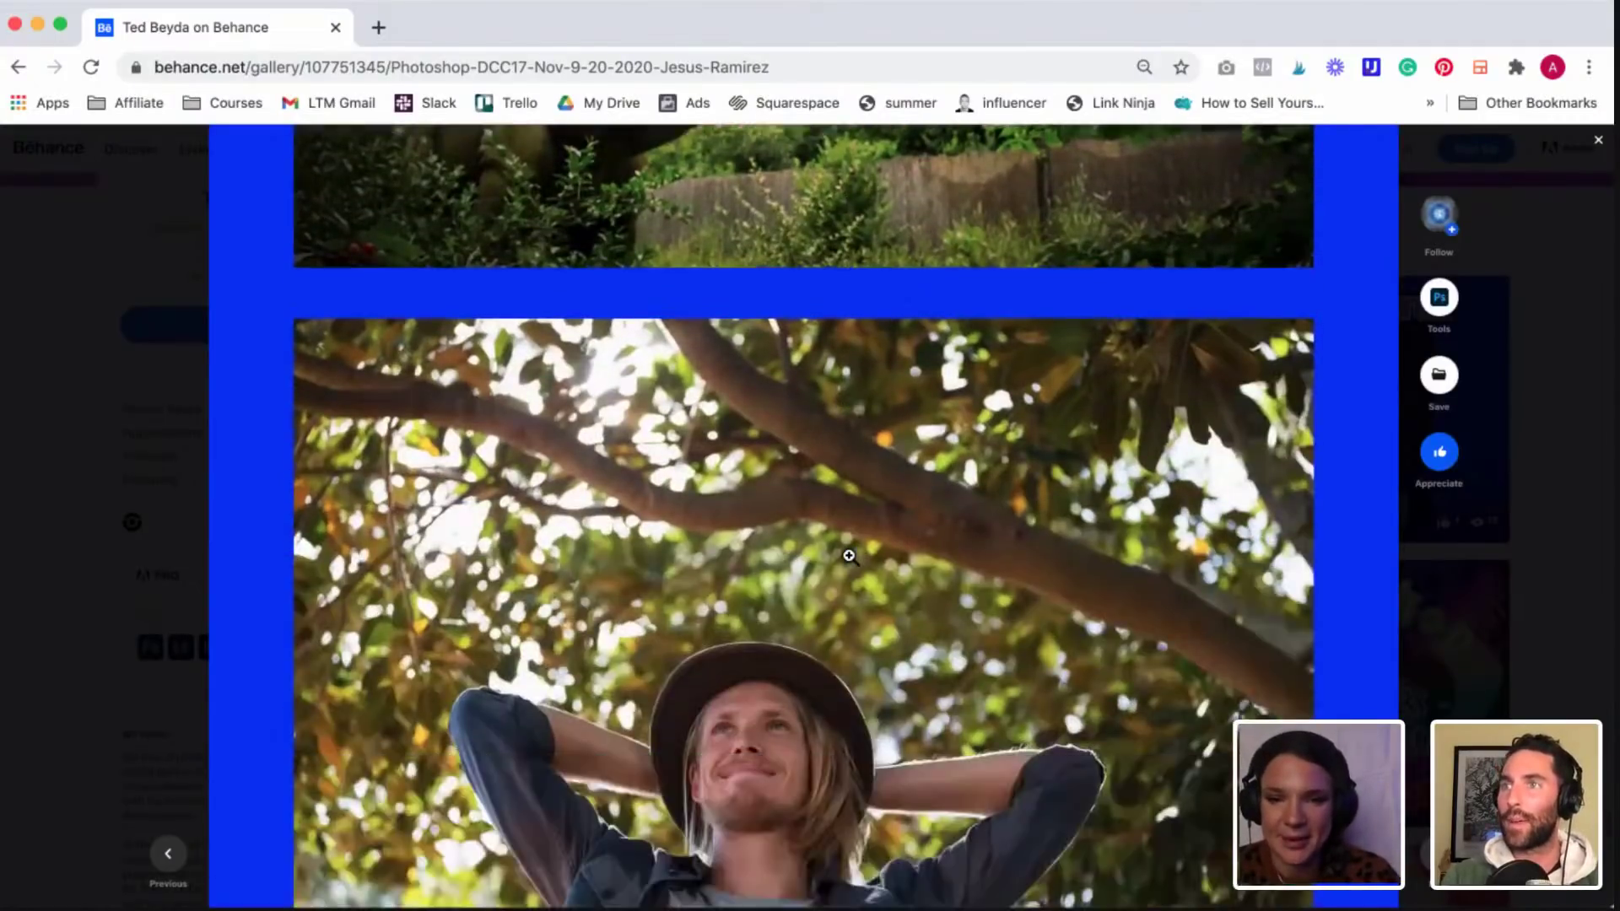
Step: Compare the original photo of the man in the hat with its preset-edited version, and close the project at its end
scroll(849, 556, down, 3)
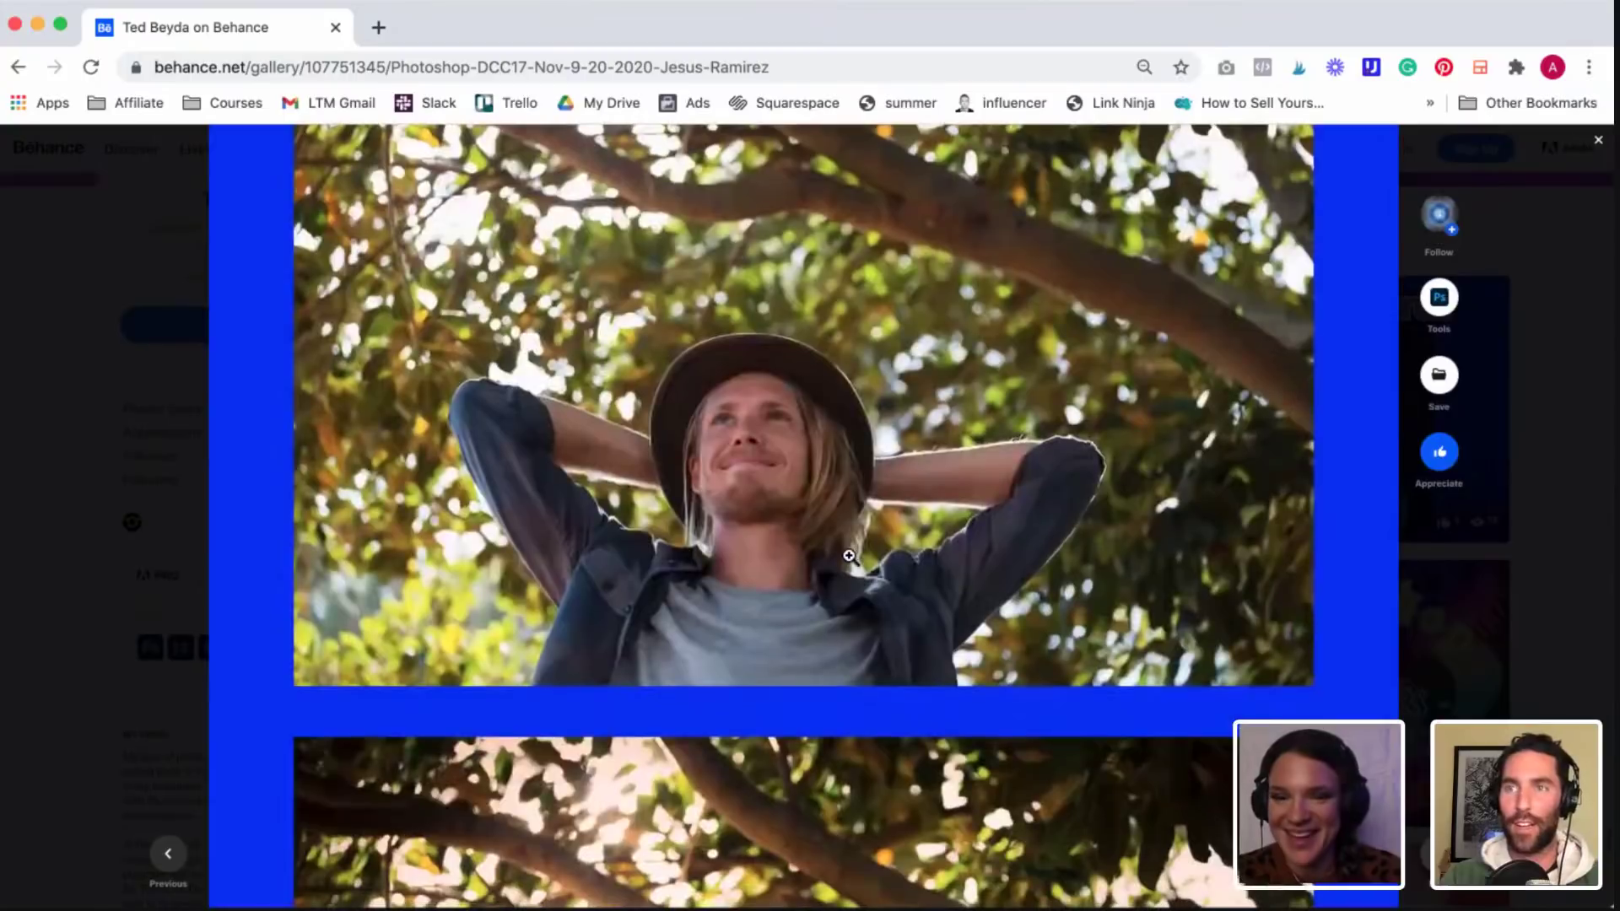
scroll(849, 556, down, 3)
scroll(849, 556, down, 2)
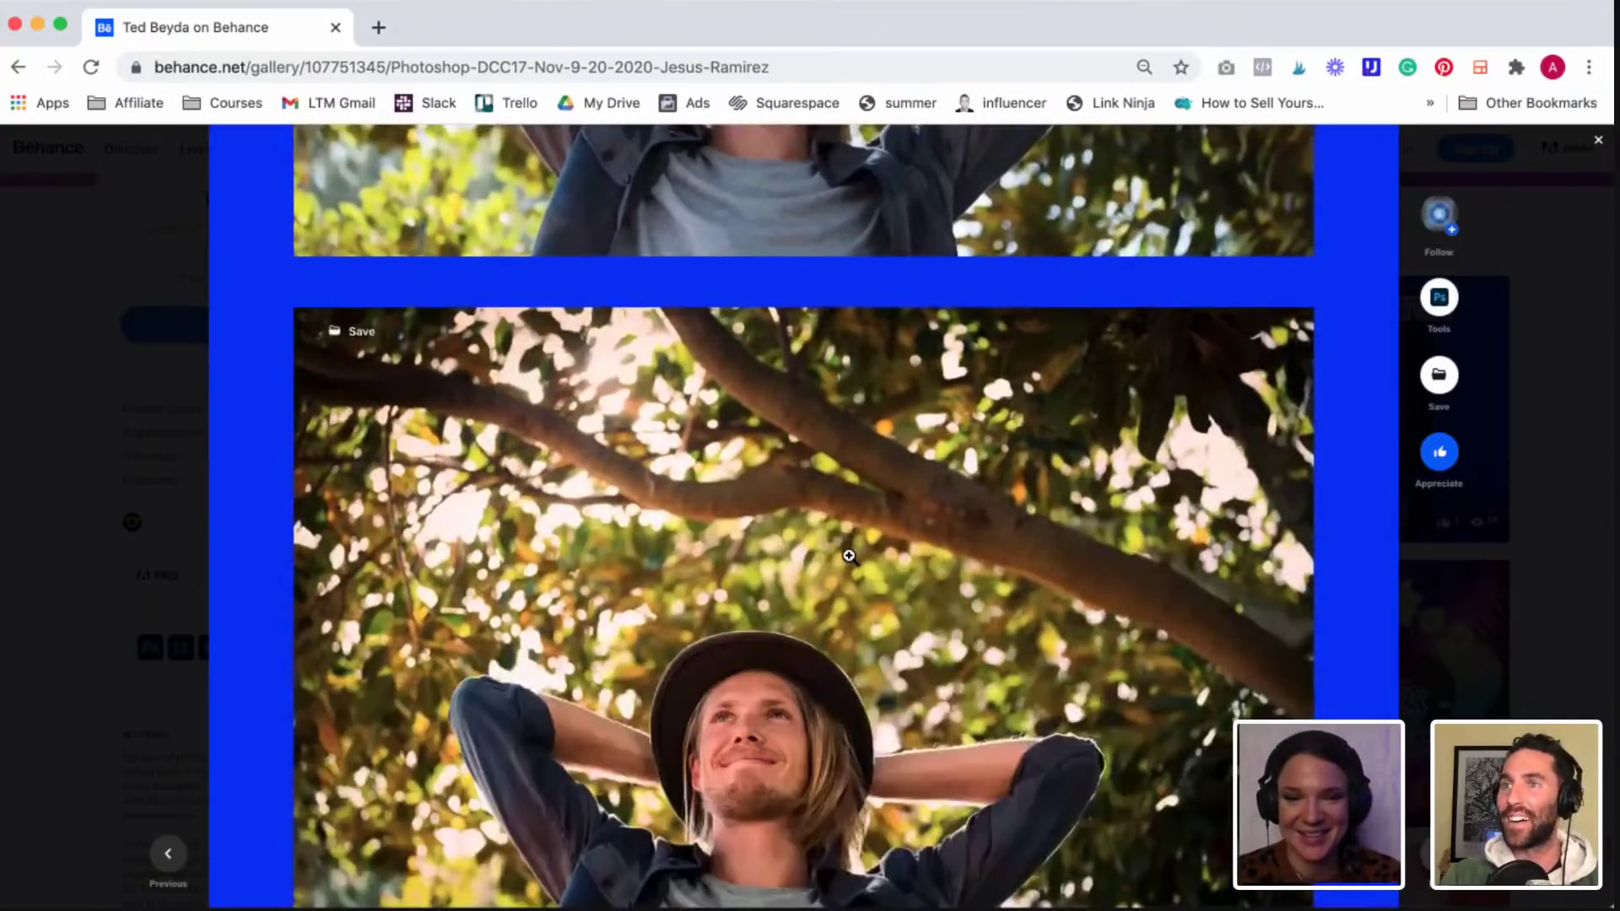
scroll(848, 557, down, 10)
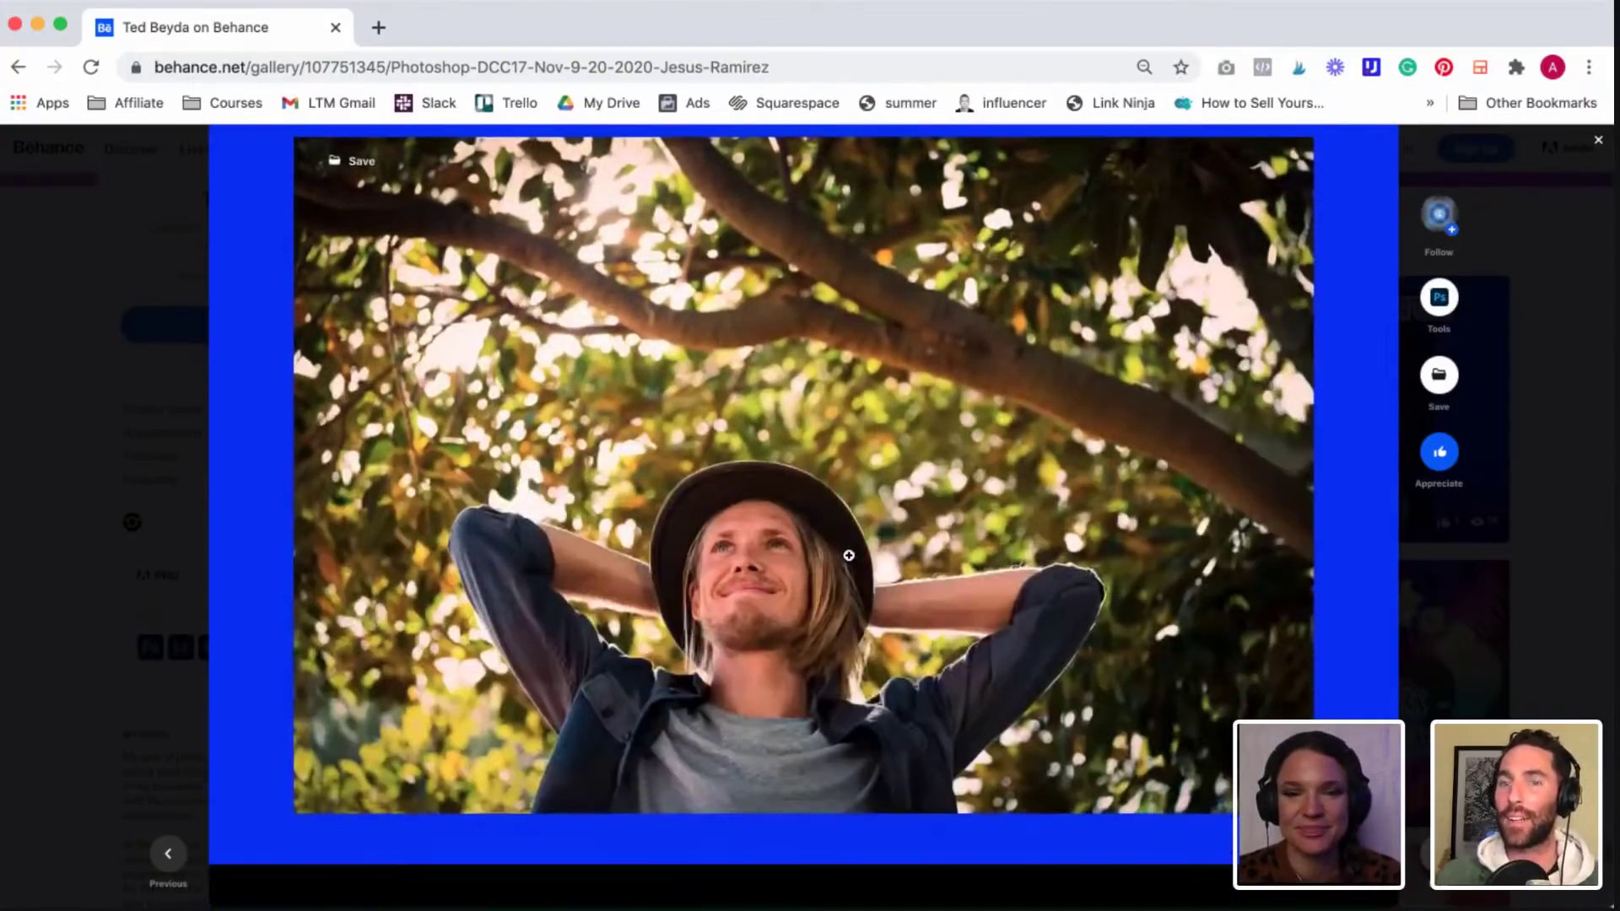
scroll(849, 556, down, 3)
scroll(846, 554, up, 2)
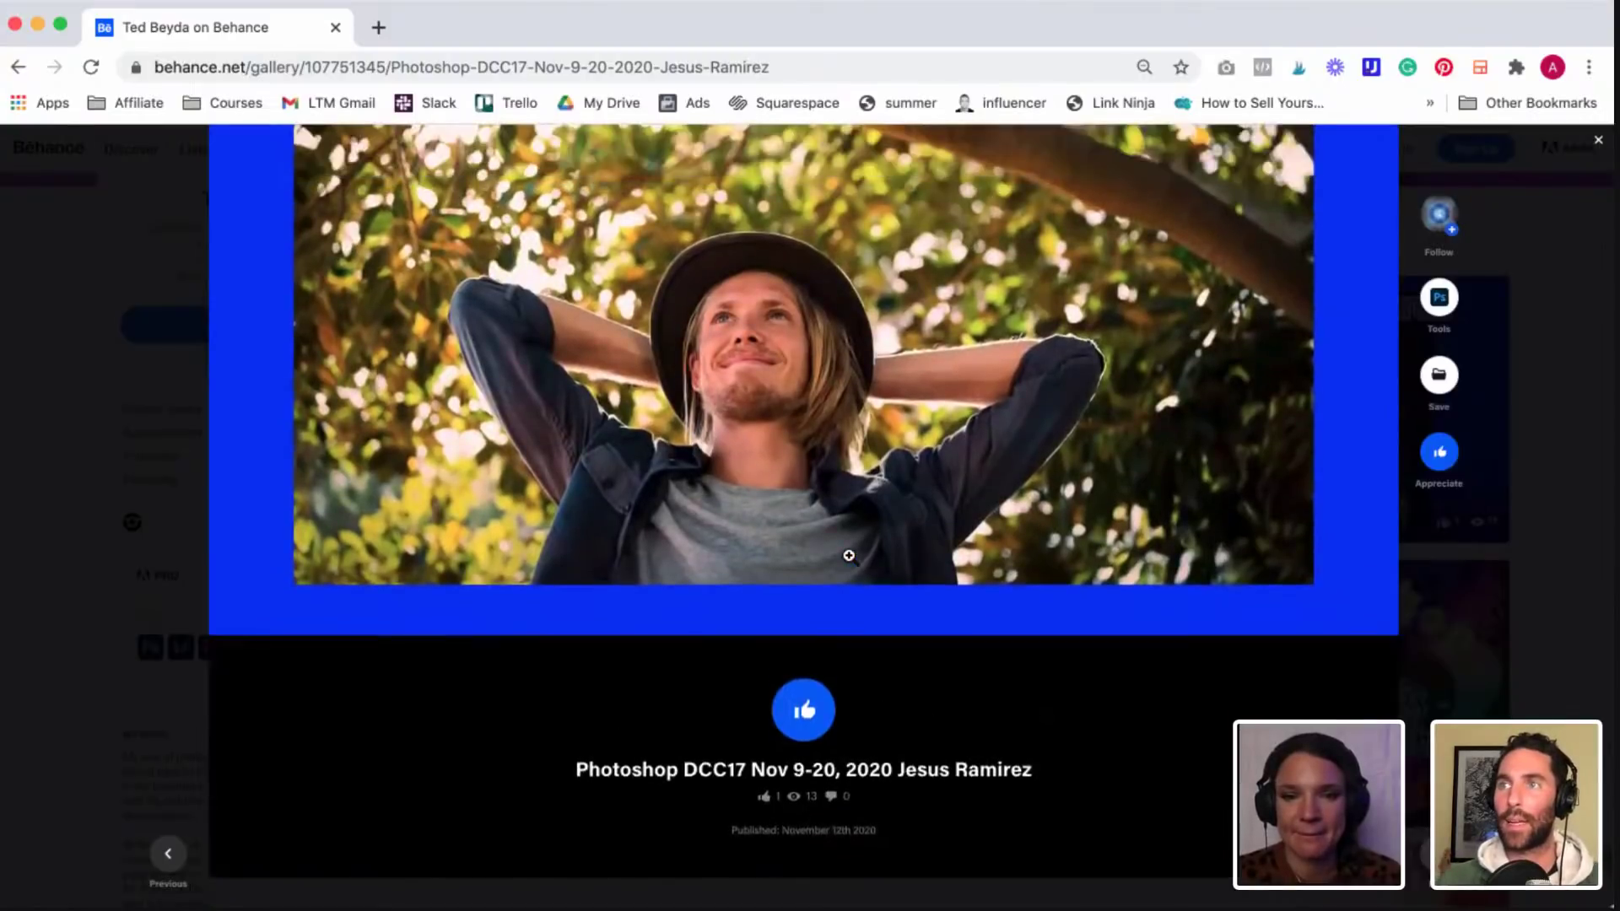
click(1600, 145)
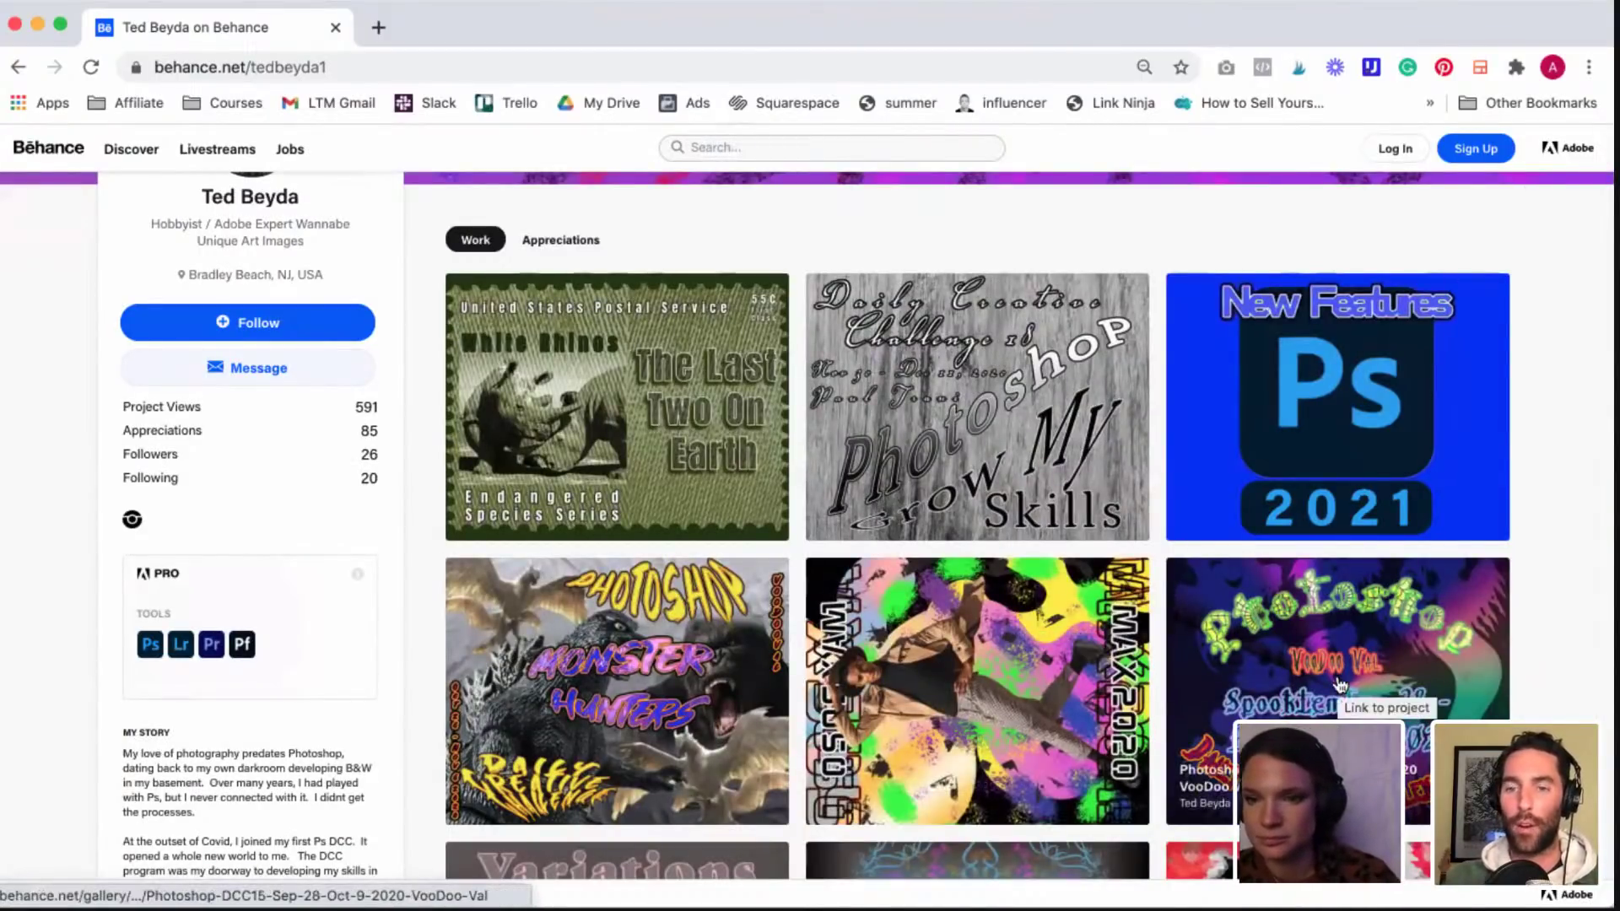
Step: Open the Photoshop DCC15 Sep 28-Oct 9, 2020 project, view its title artwork, and play the embedded video
click(1282, 664)
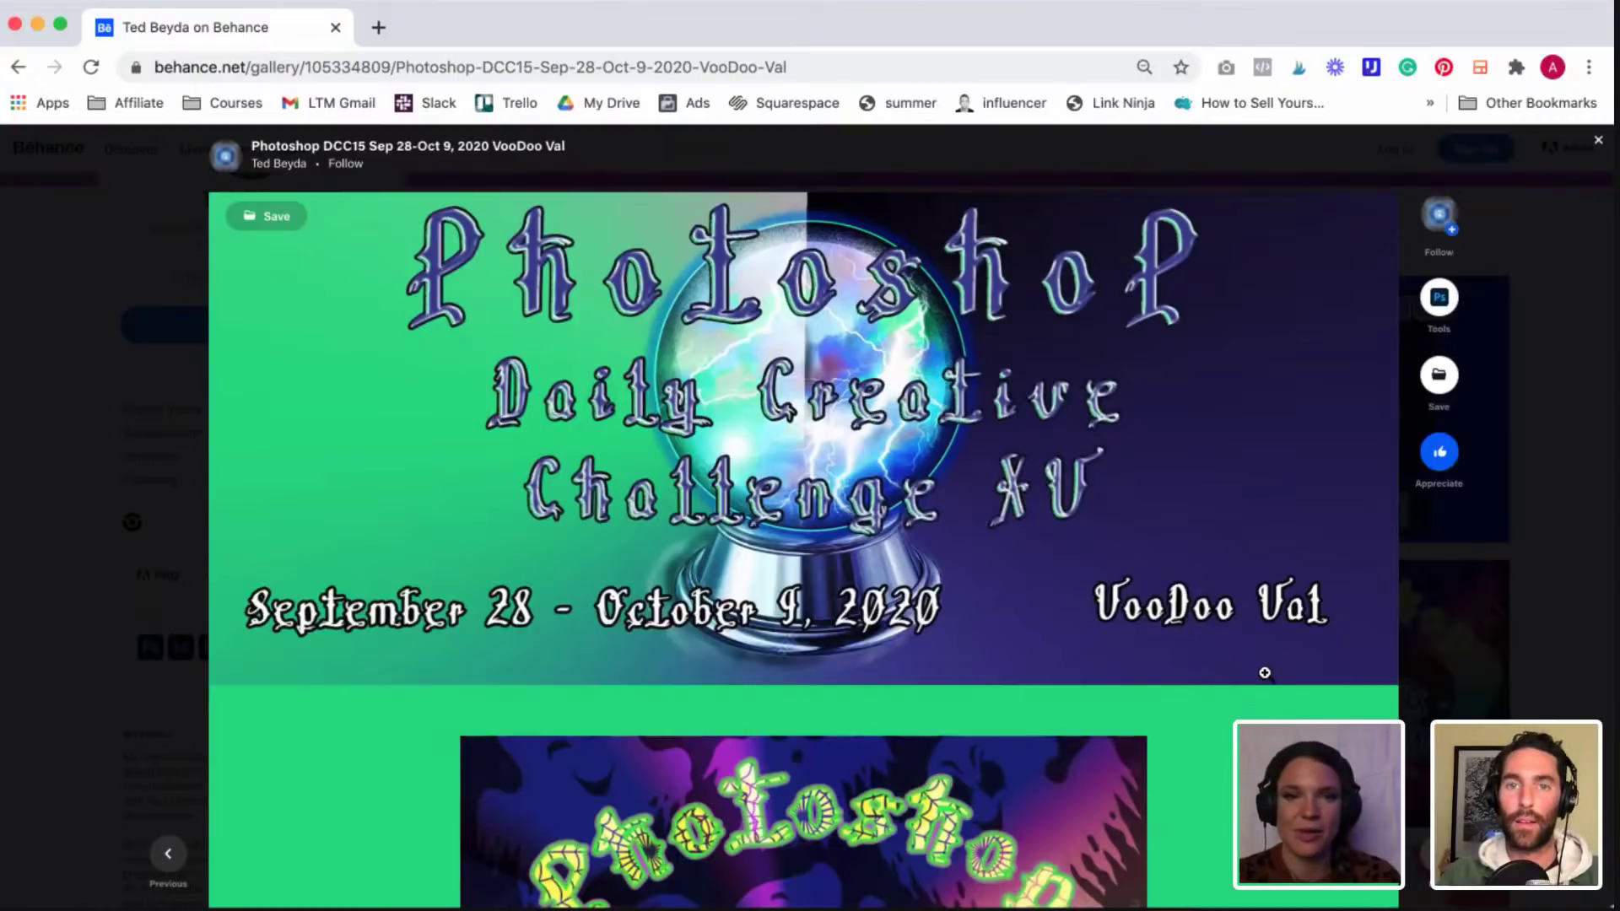
scroll(1264, 673, down, 6)
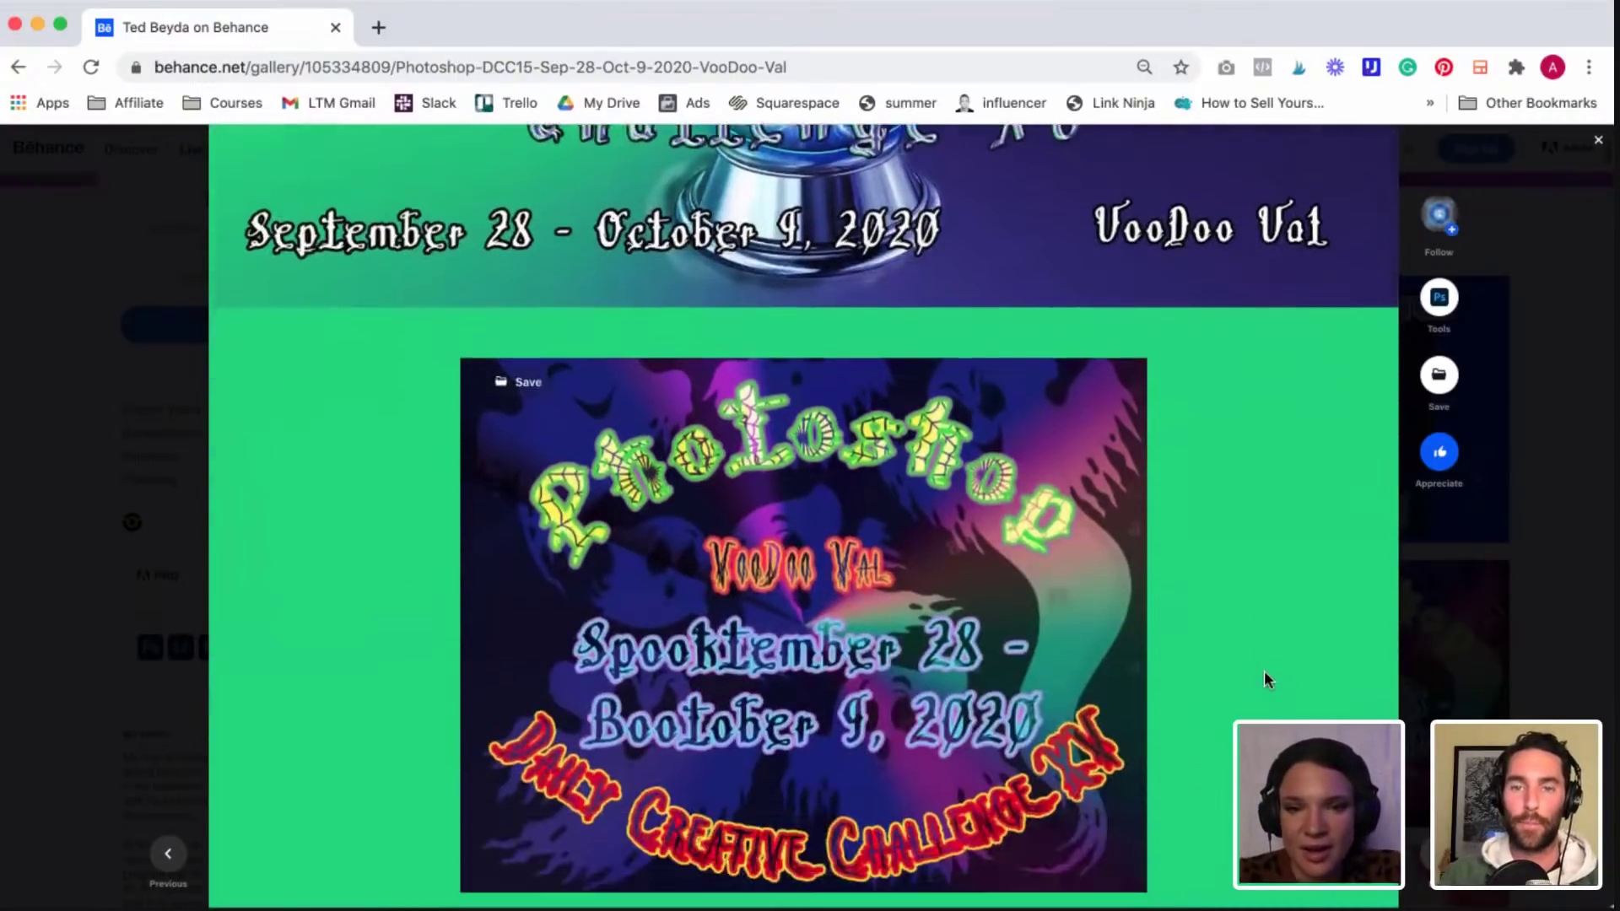
scroll(1264, 680, down, 1)
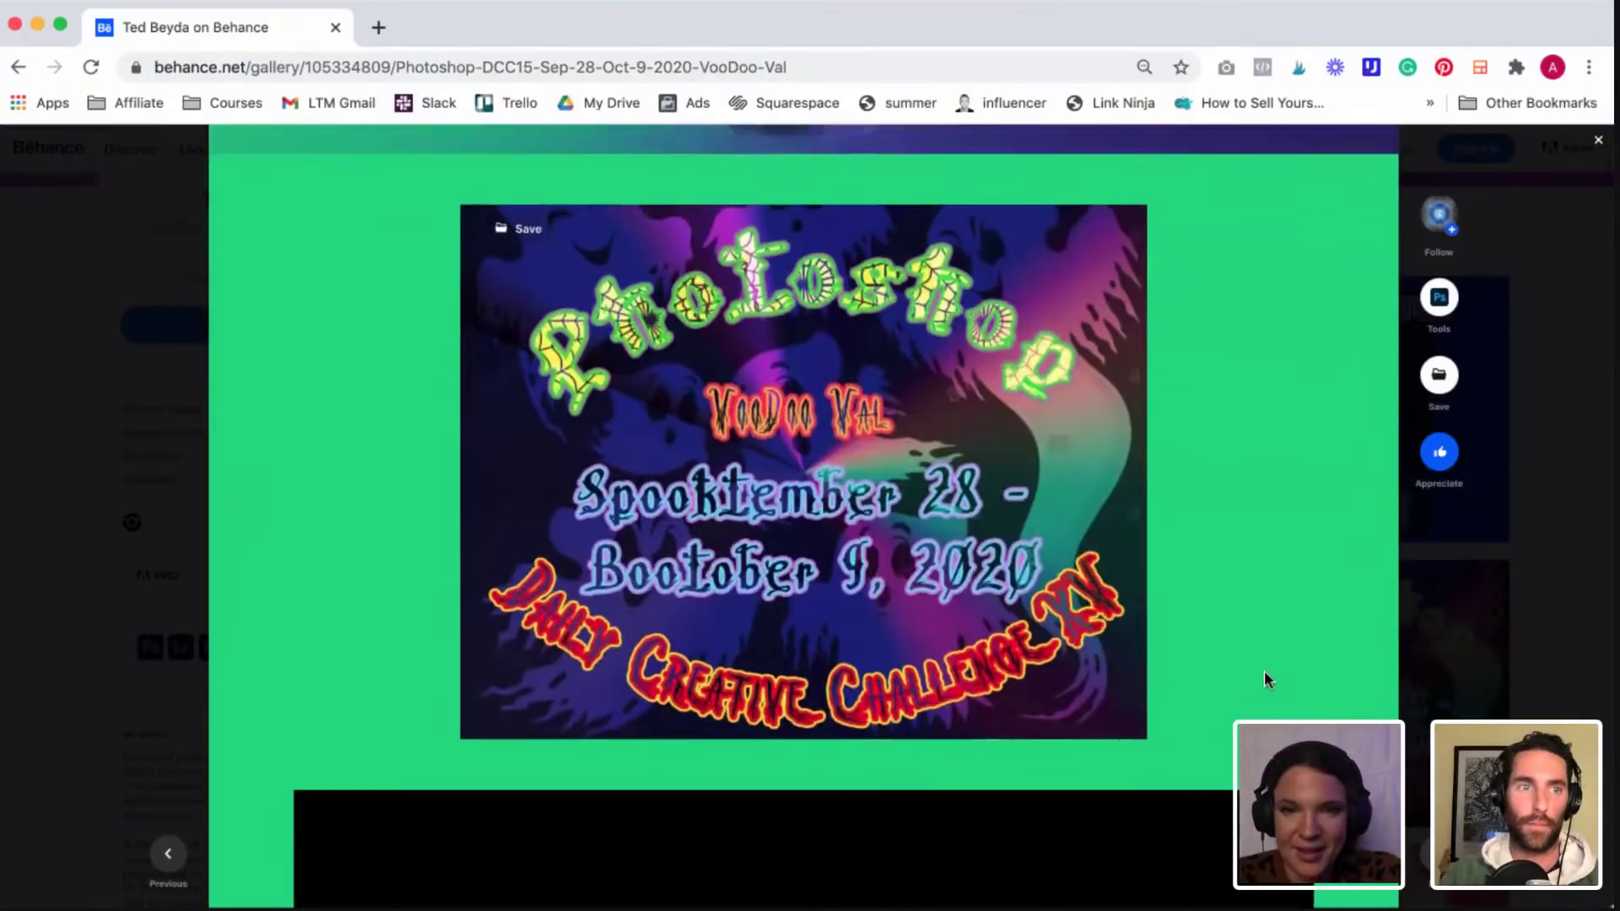
scroll(1265, 675, down, 3)
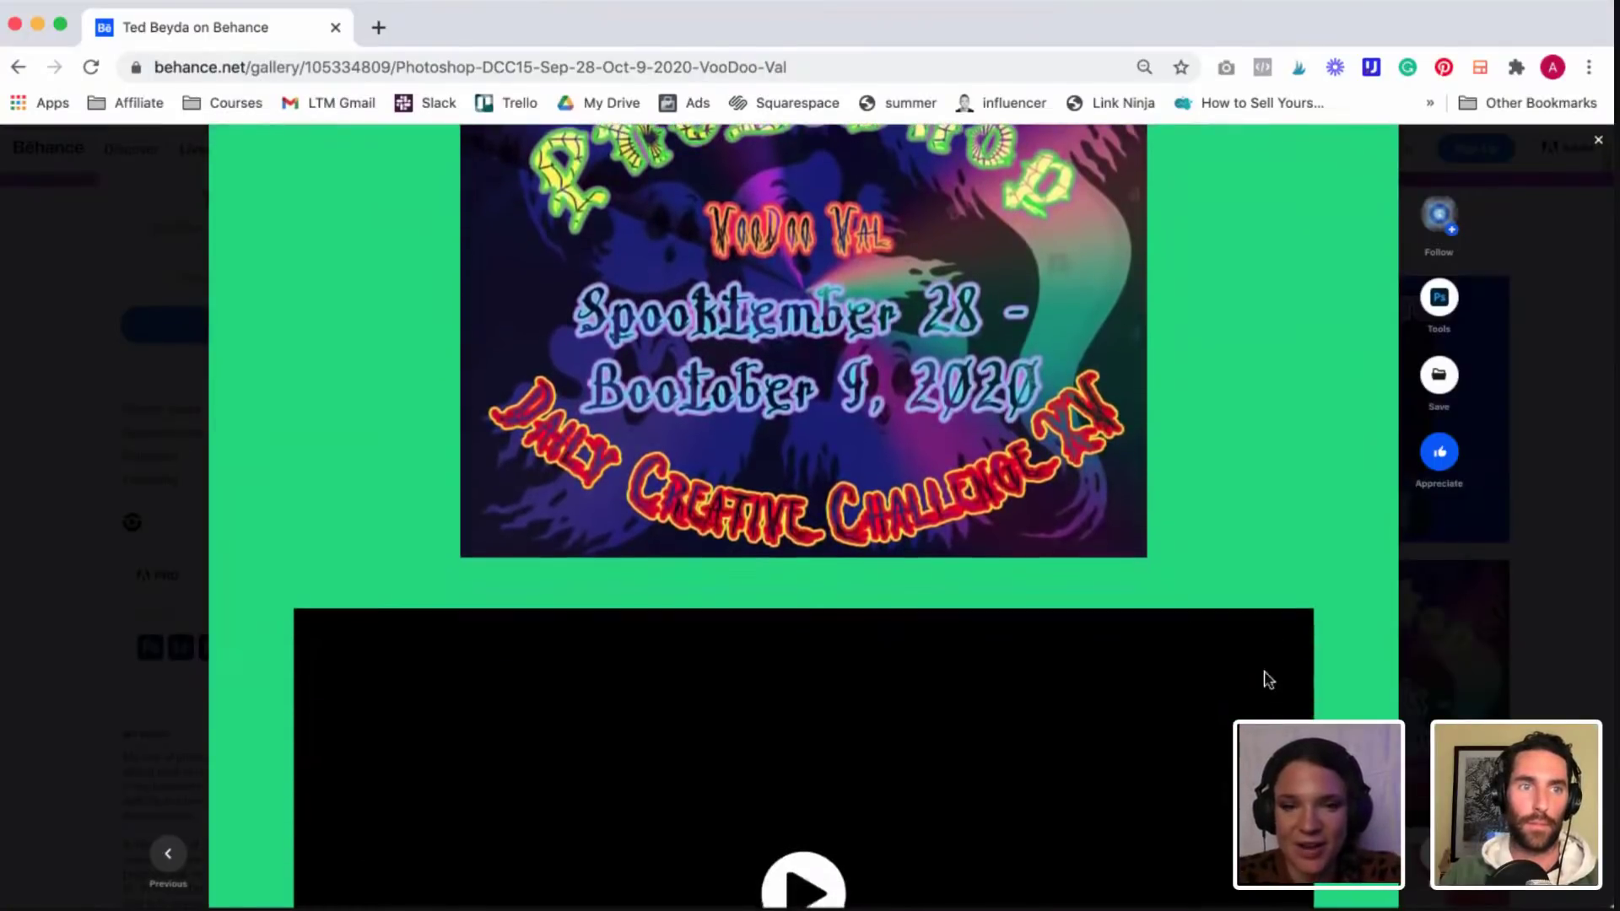
scroll(1269, 679, down, 3)
click(791, 555)
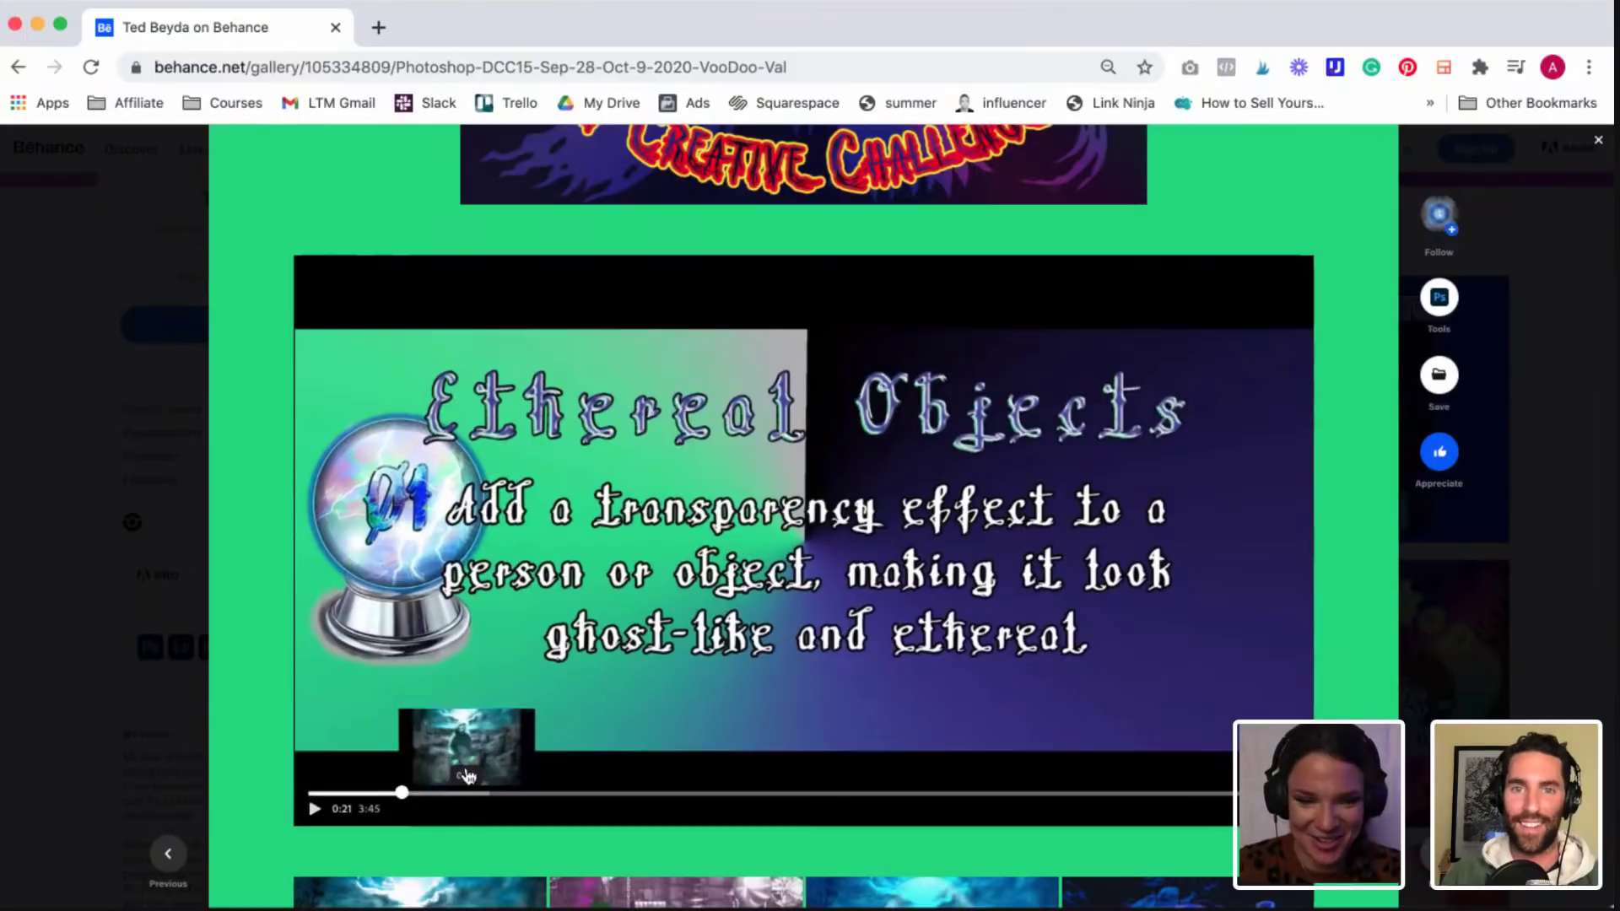
Step: Look over the project's thumbnail rows below the video, down to the haunted house and Mysterious images
scroll(469, 776, down, 4)
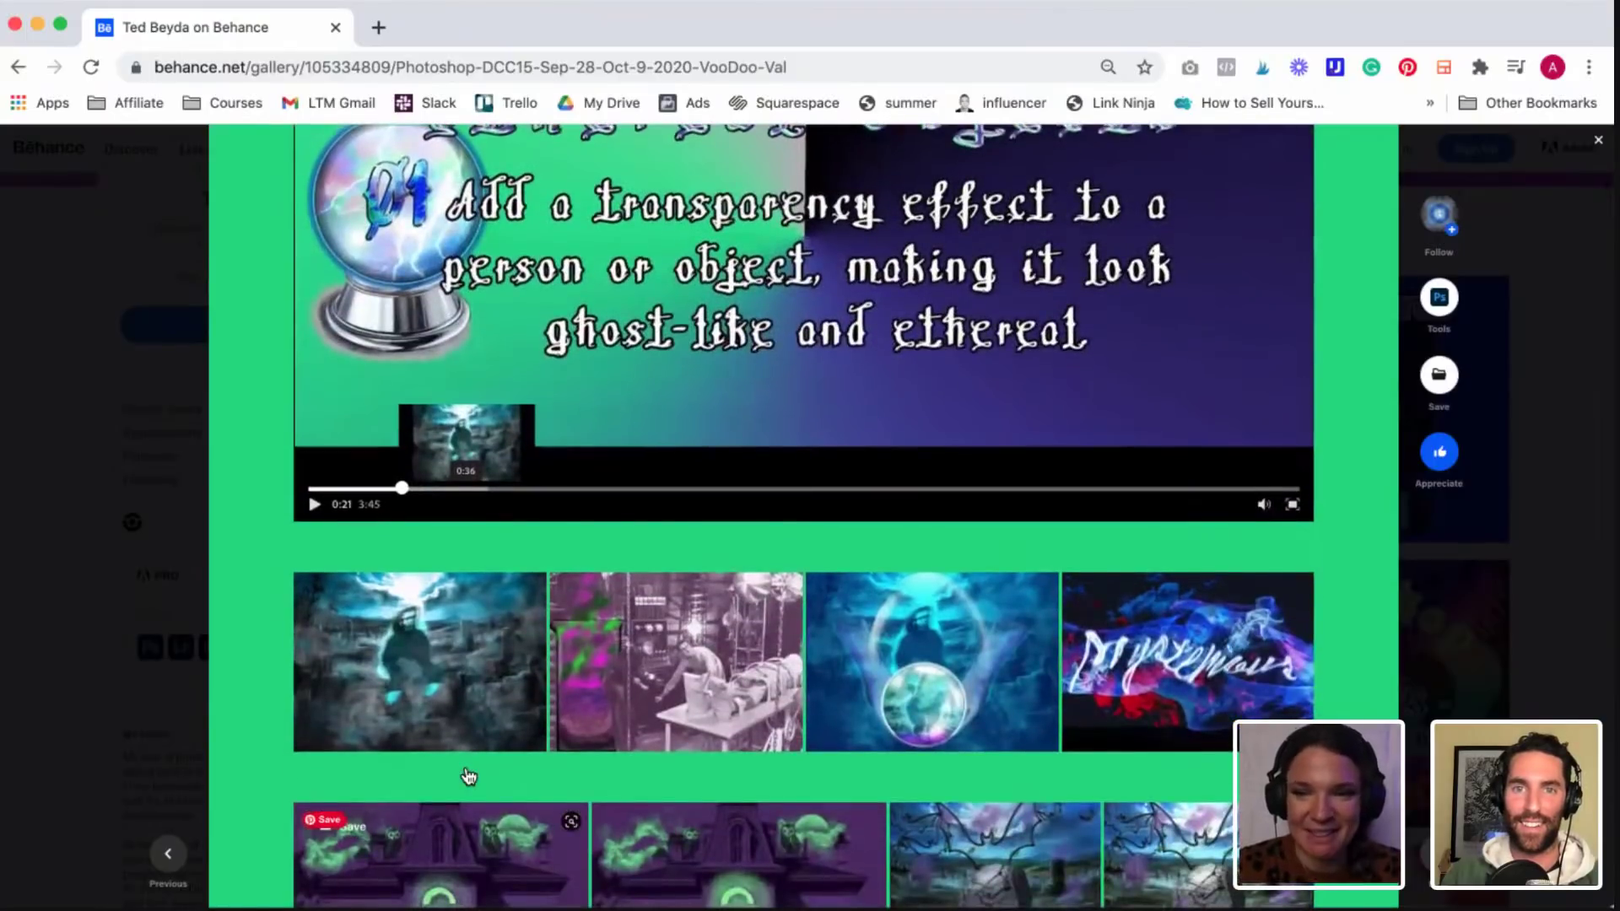
scroll(469, 776, down, 3)
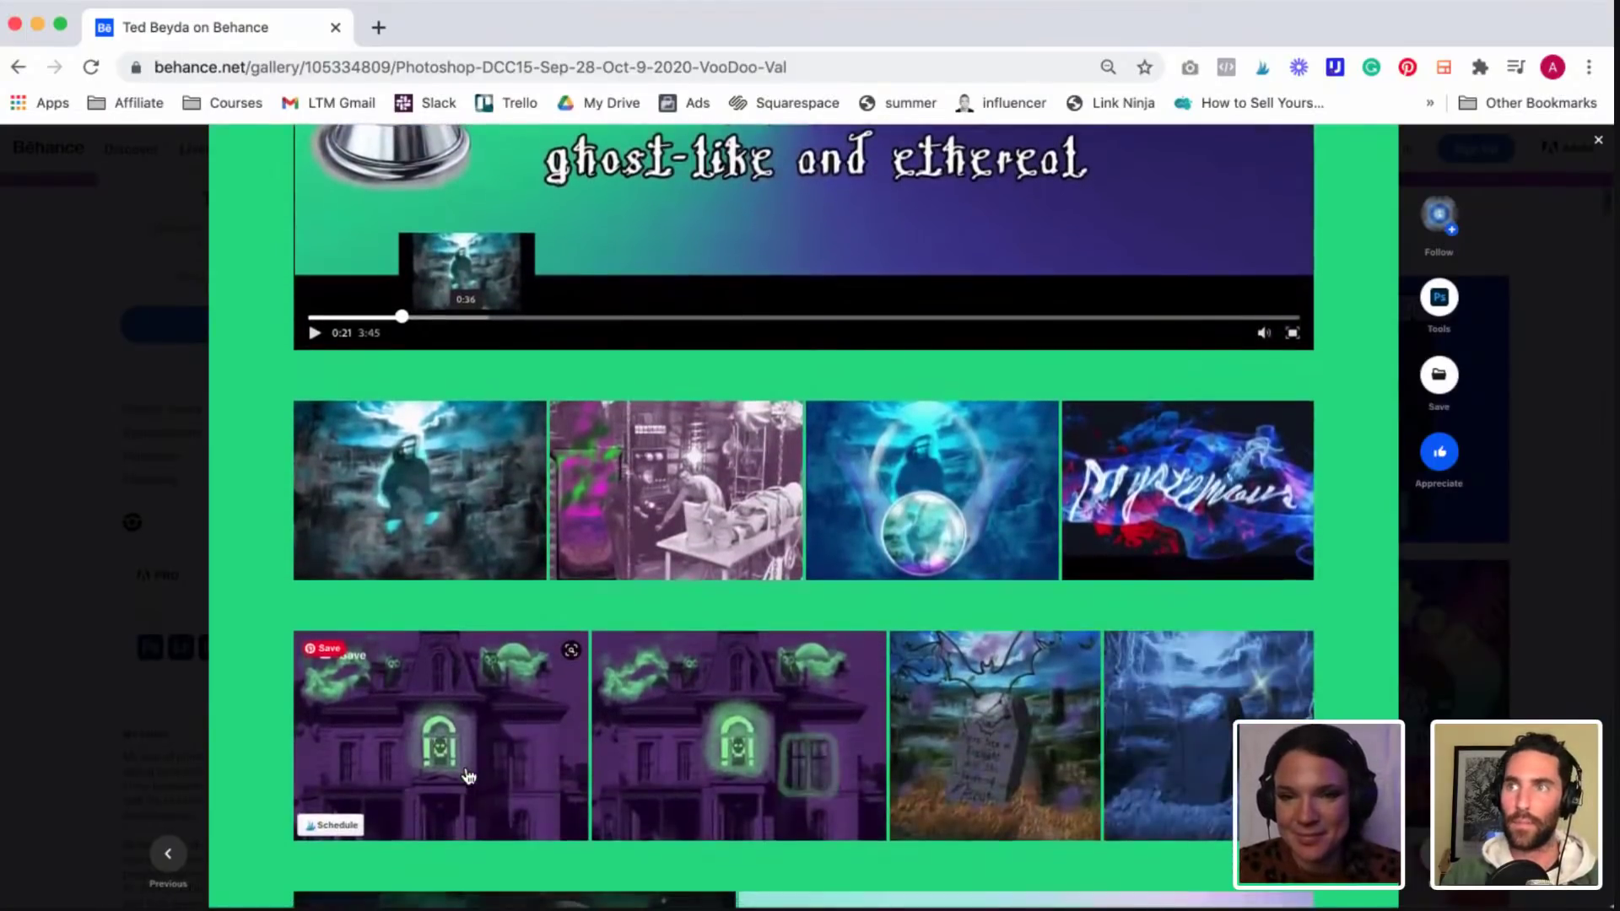
scroll(468, 776, down, 3)
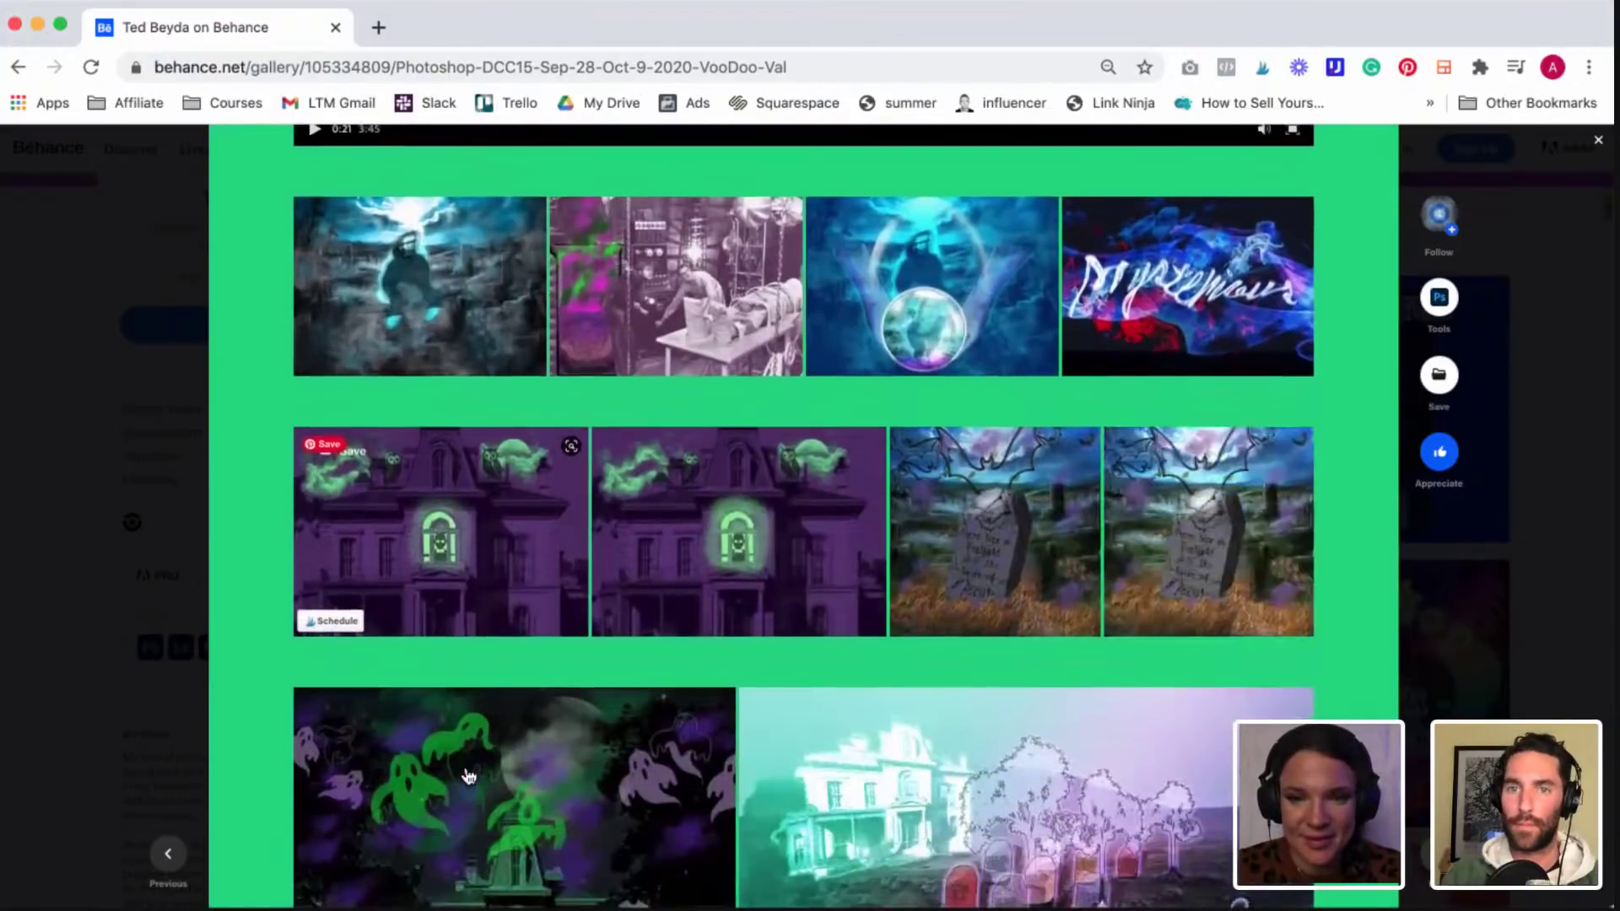
scroll(468, 776, down, 3)
scroll(469, 777, down, 3)
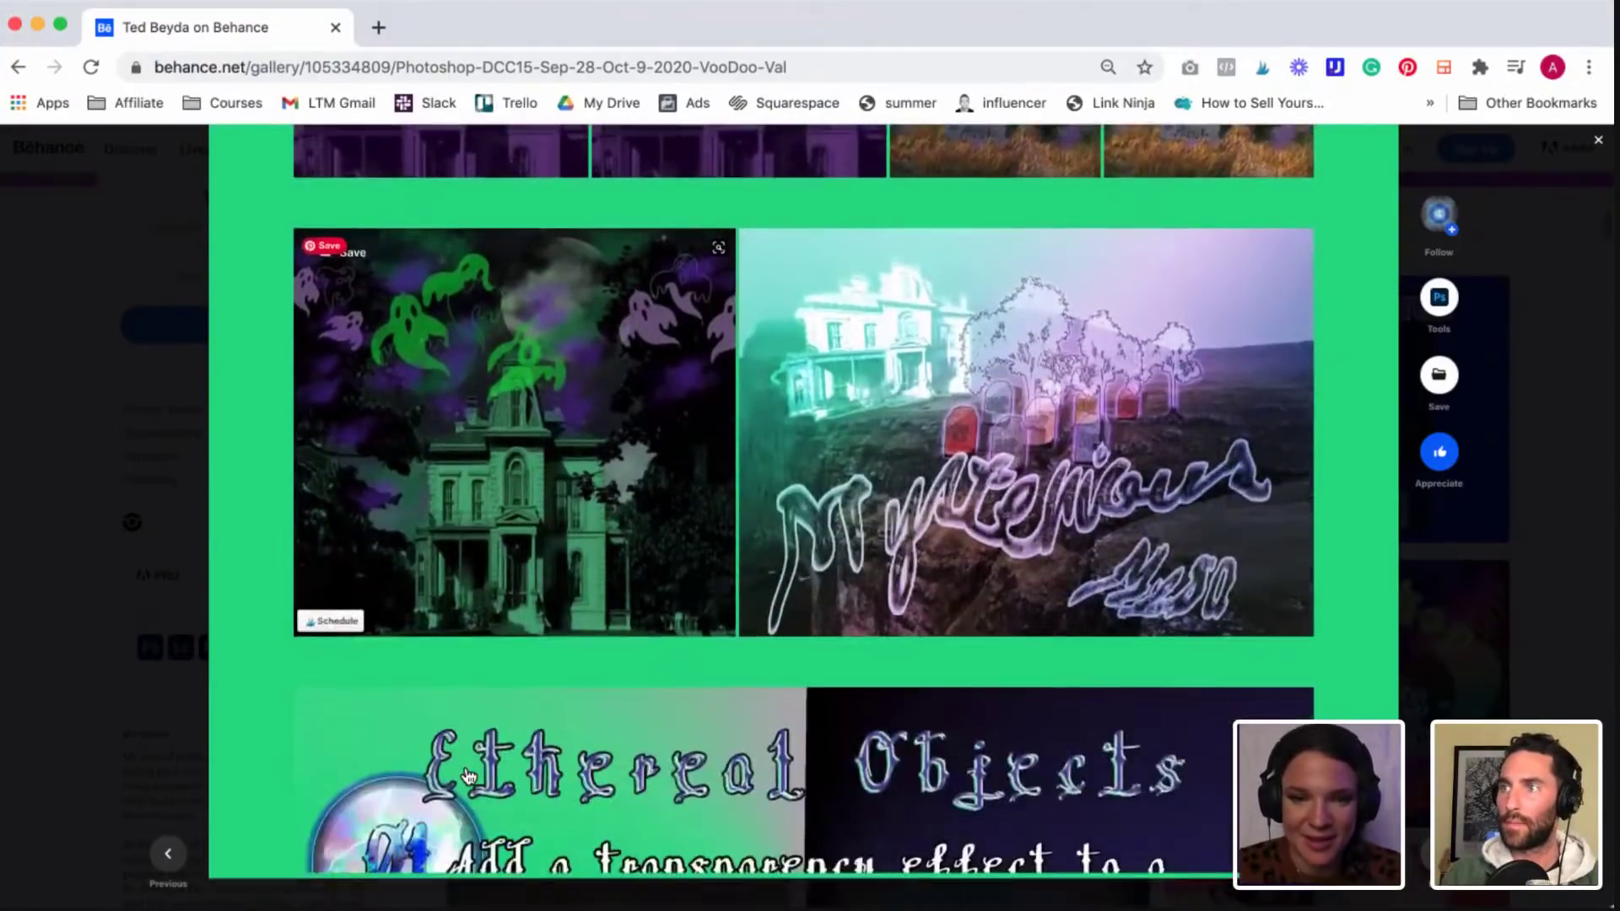
Step: Read the 01 Ethereal Objects brief, view the full-size hooded ghost in the graveyard, and close the project
scroll(468, 776, down, 1)
scroll(469, 777, down, 6)
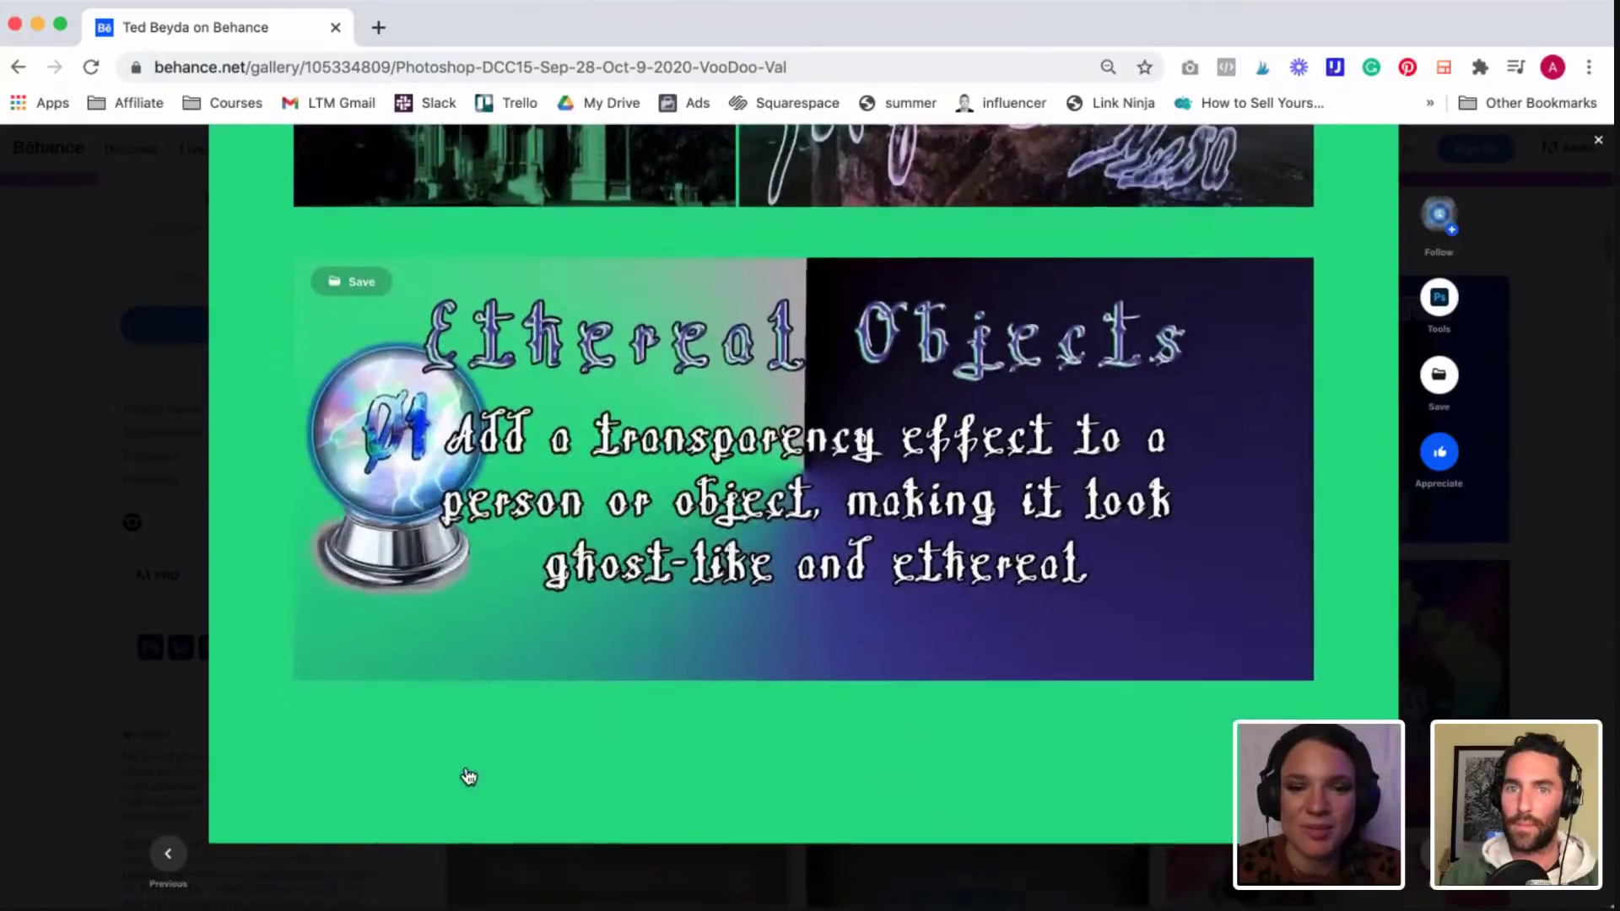
scroll(468, 777, down, 3)
scroll(468, 776, down, 2)
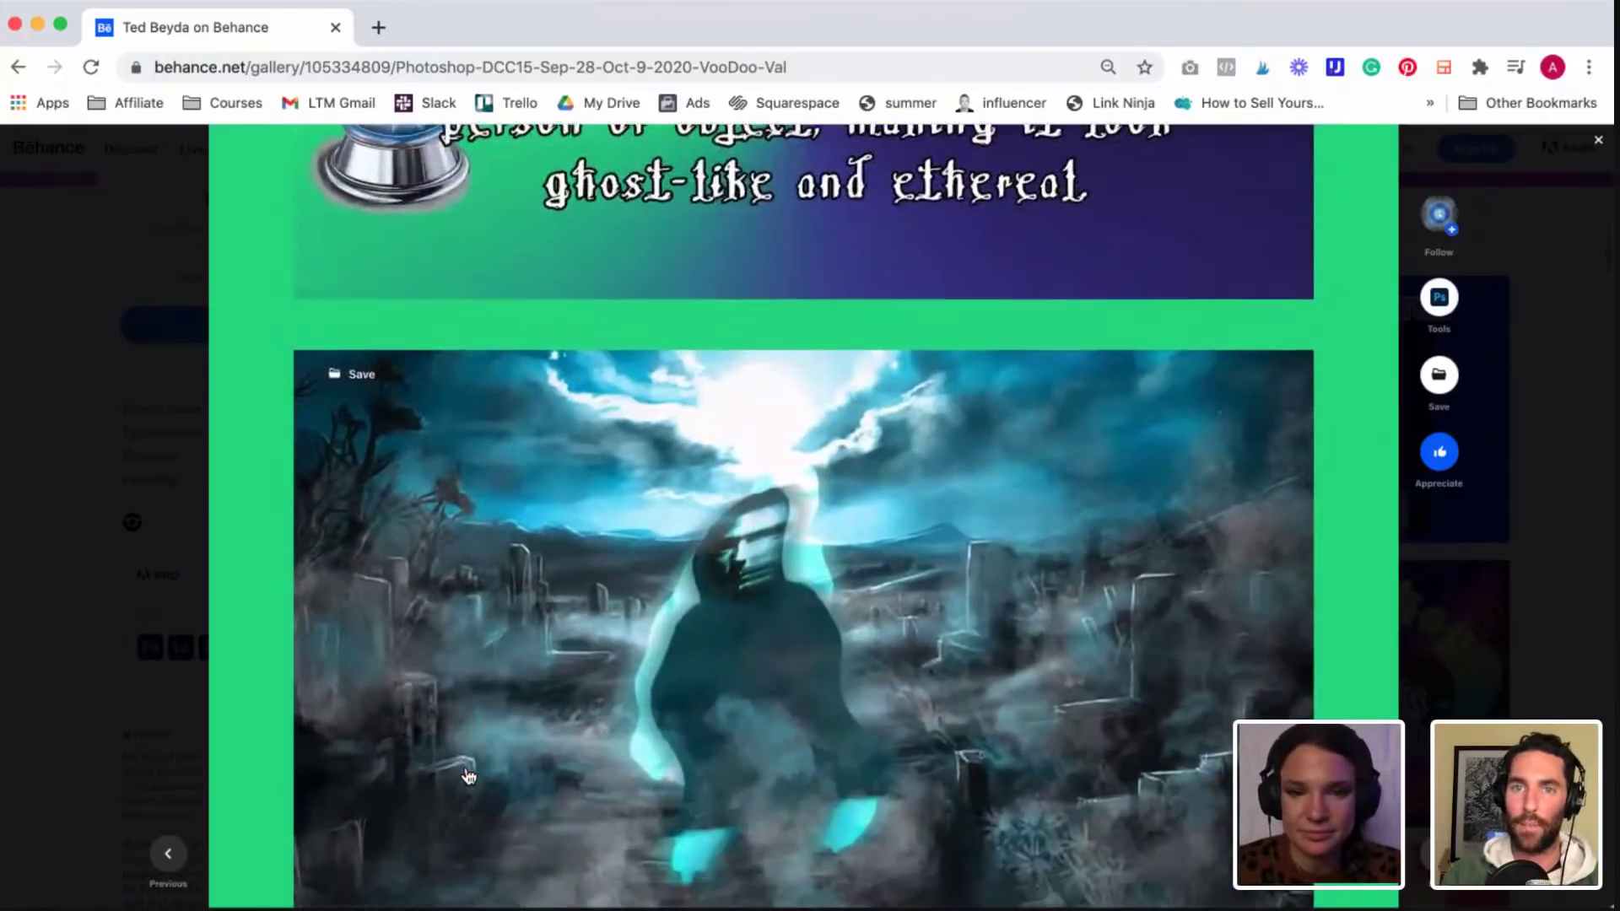
scroll(463, 772, down, 4)
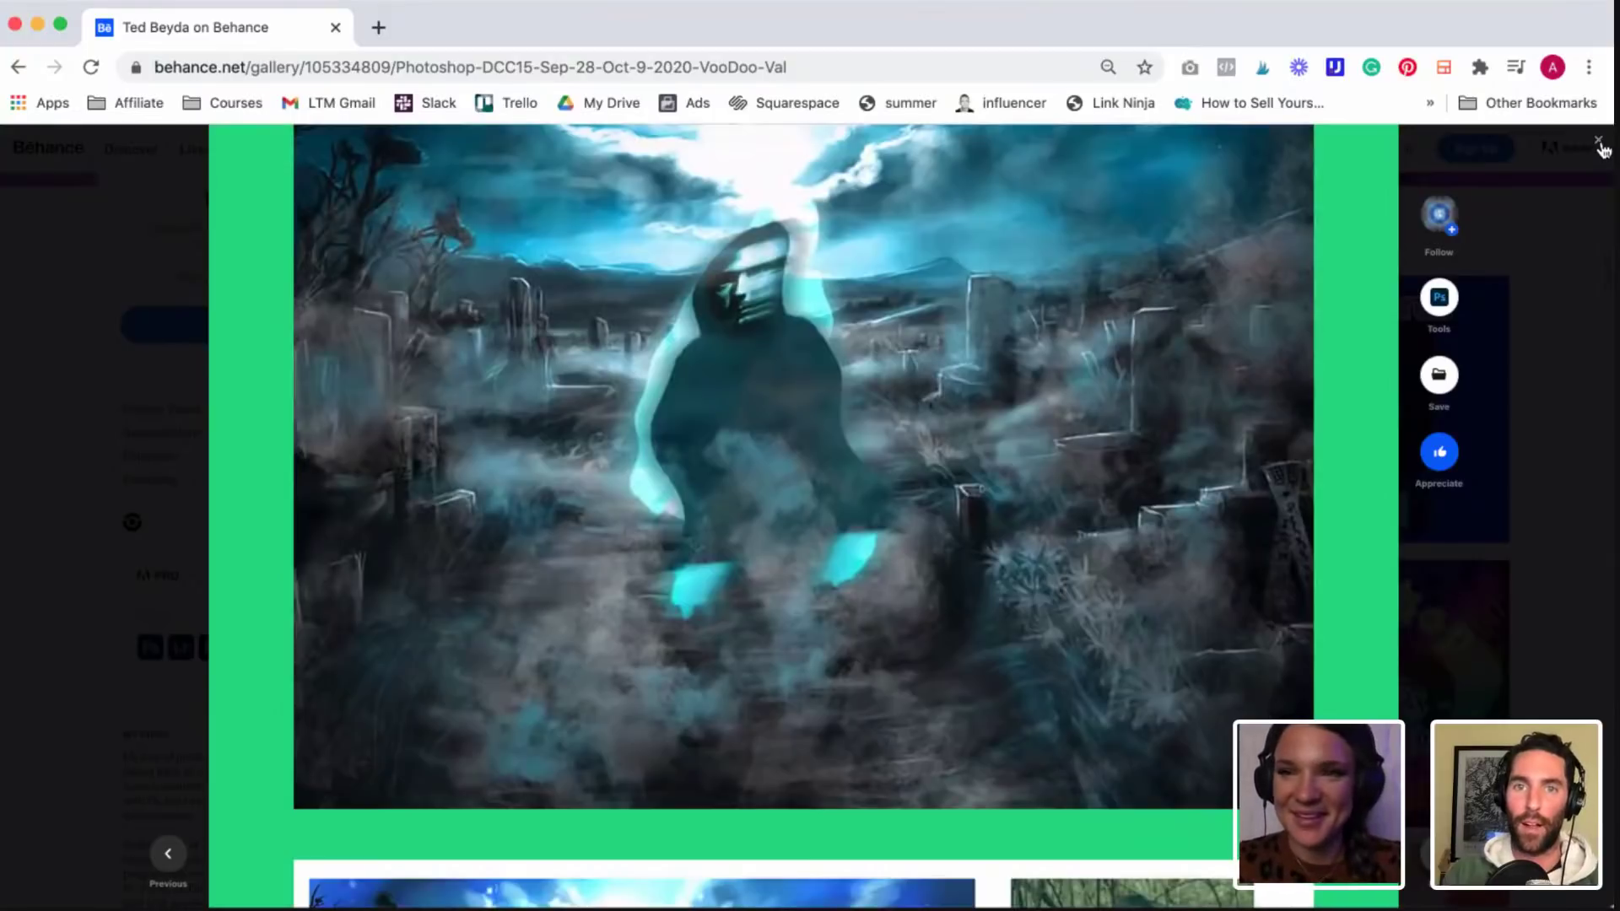
click(1599, 142)
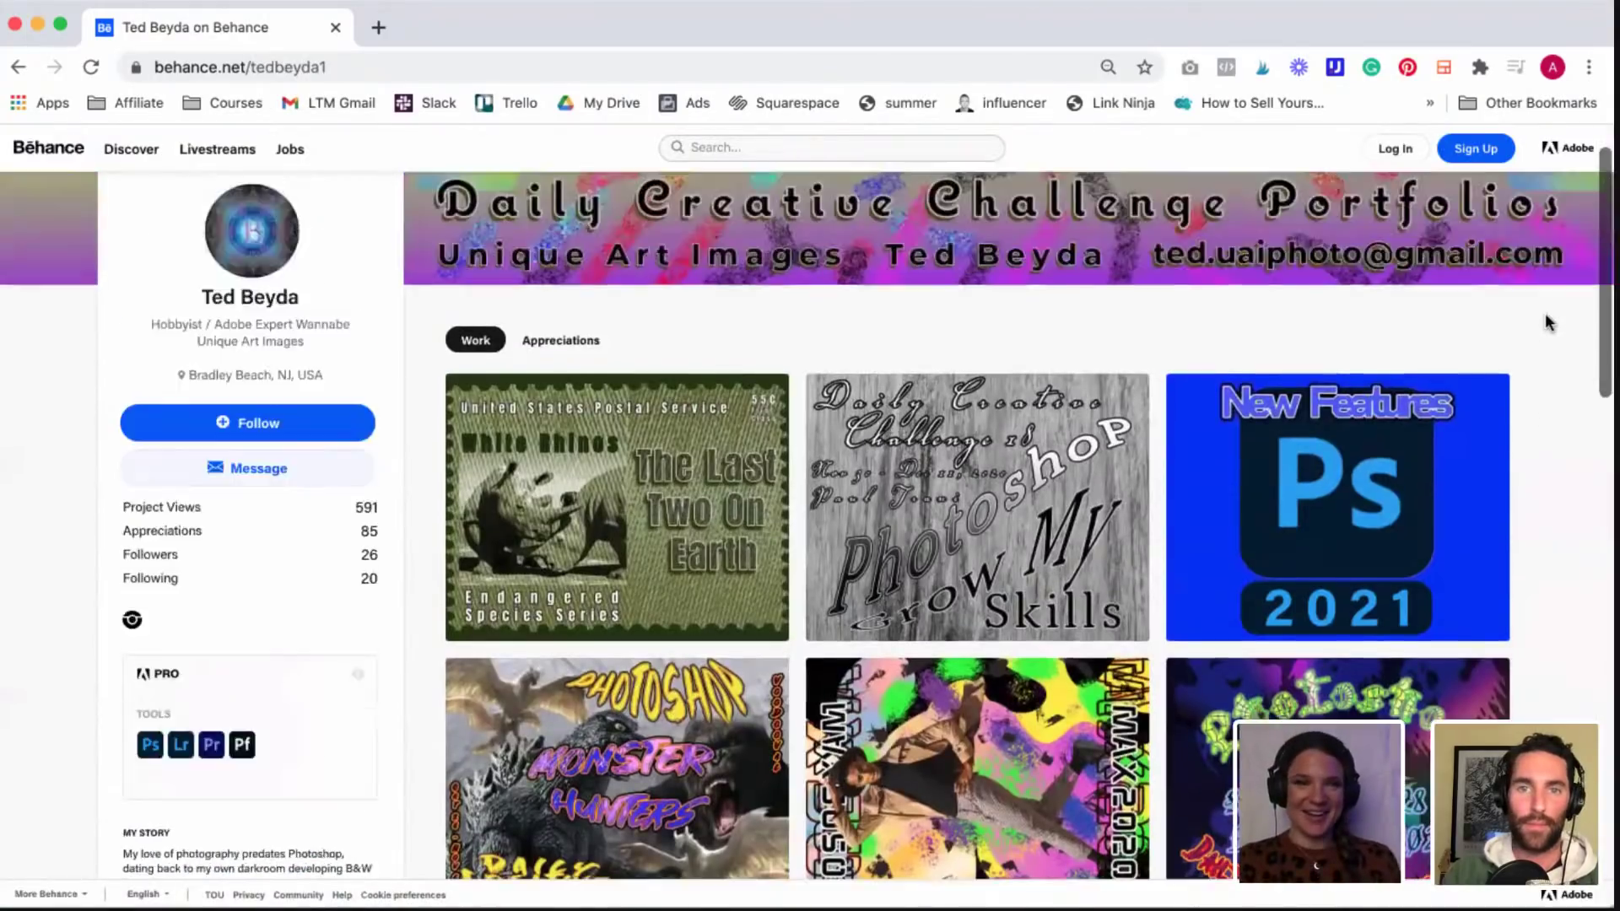
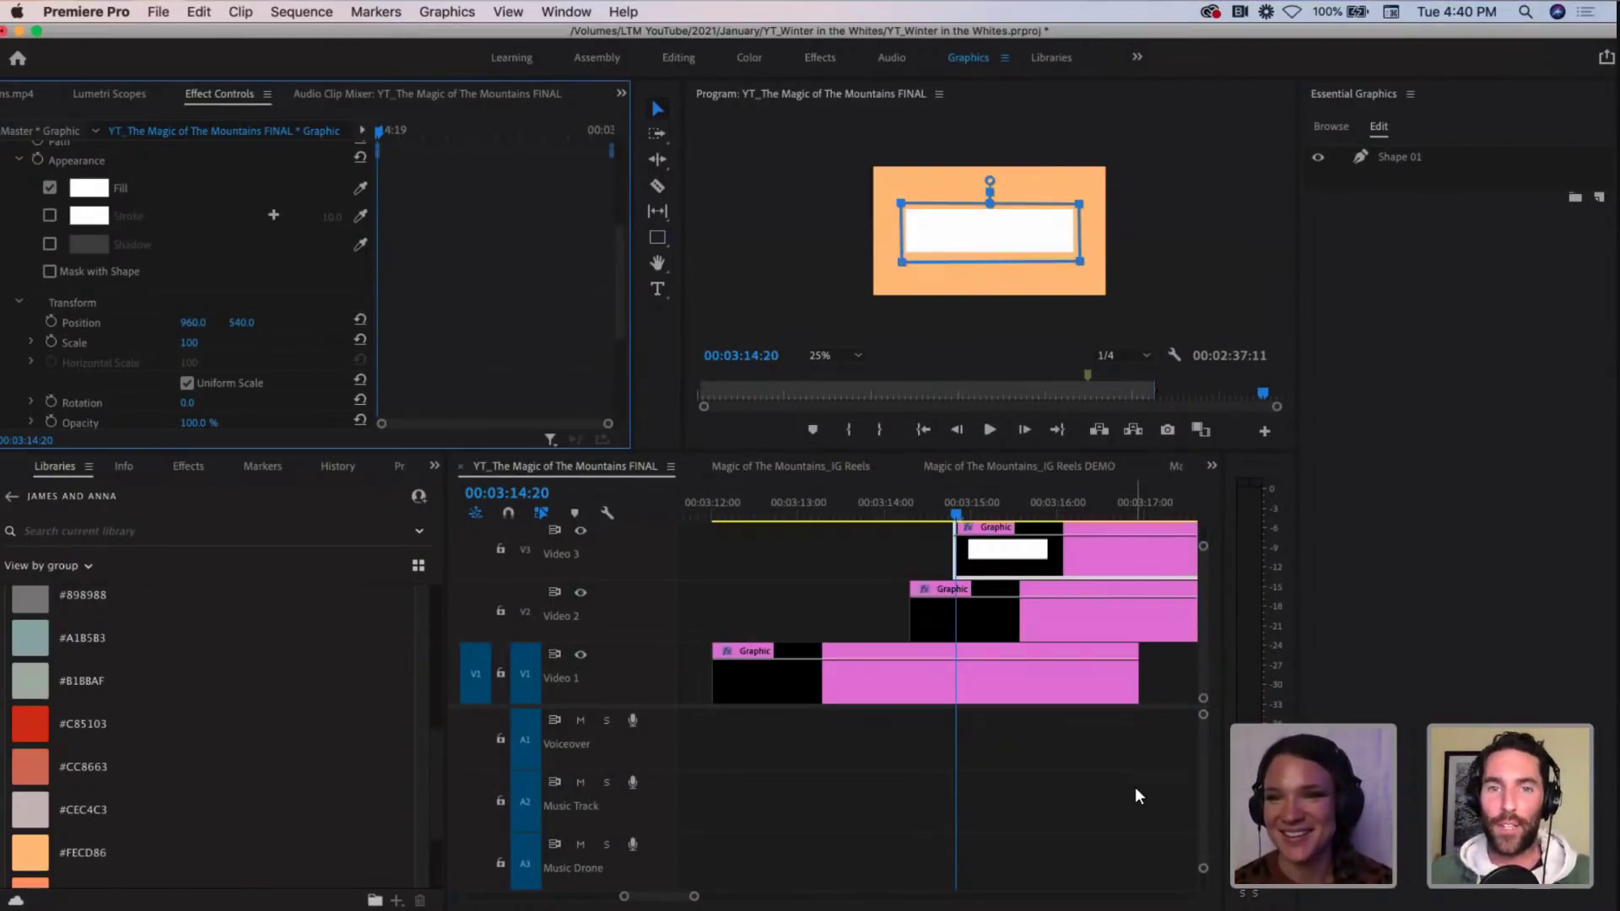
click(1083, 205)
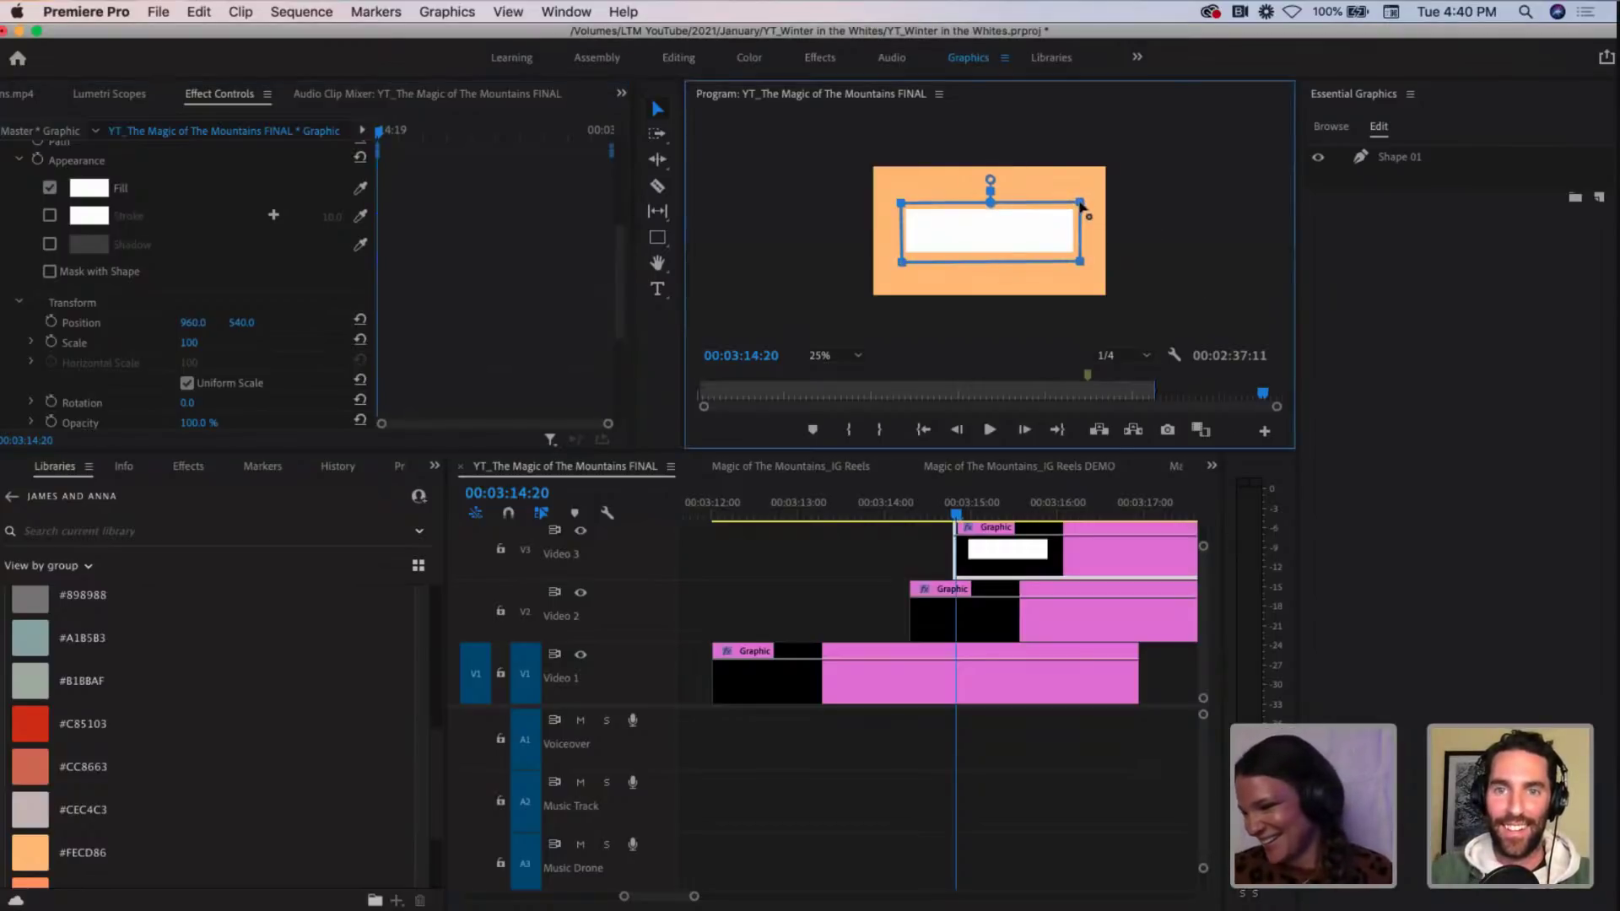
drag(1083, 205, 1081, 206)
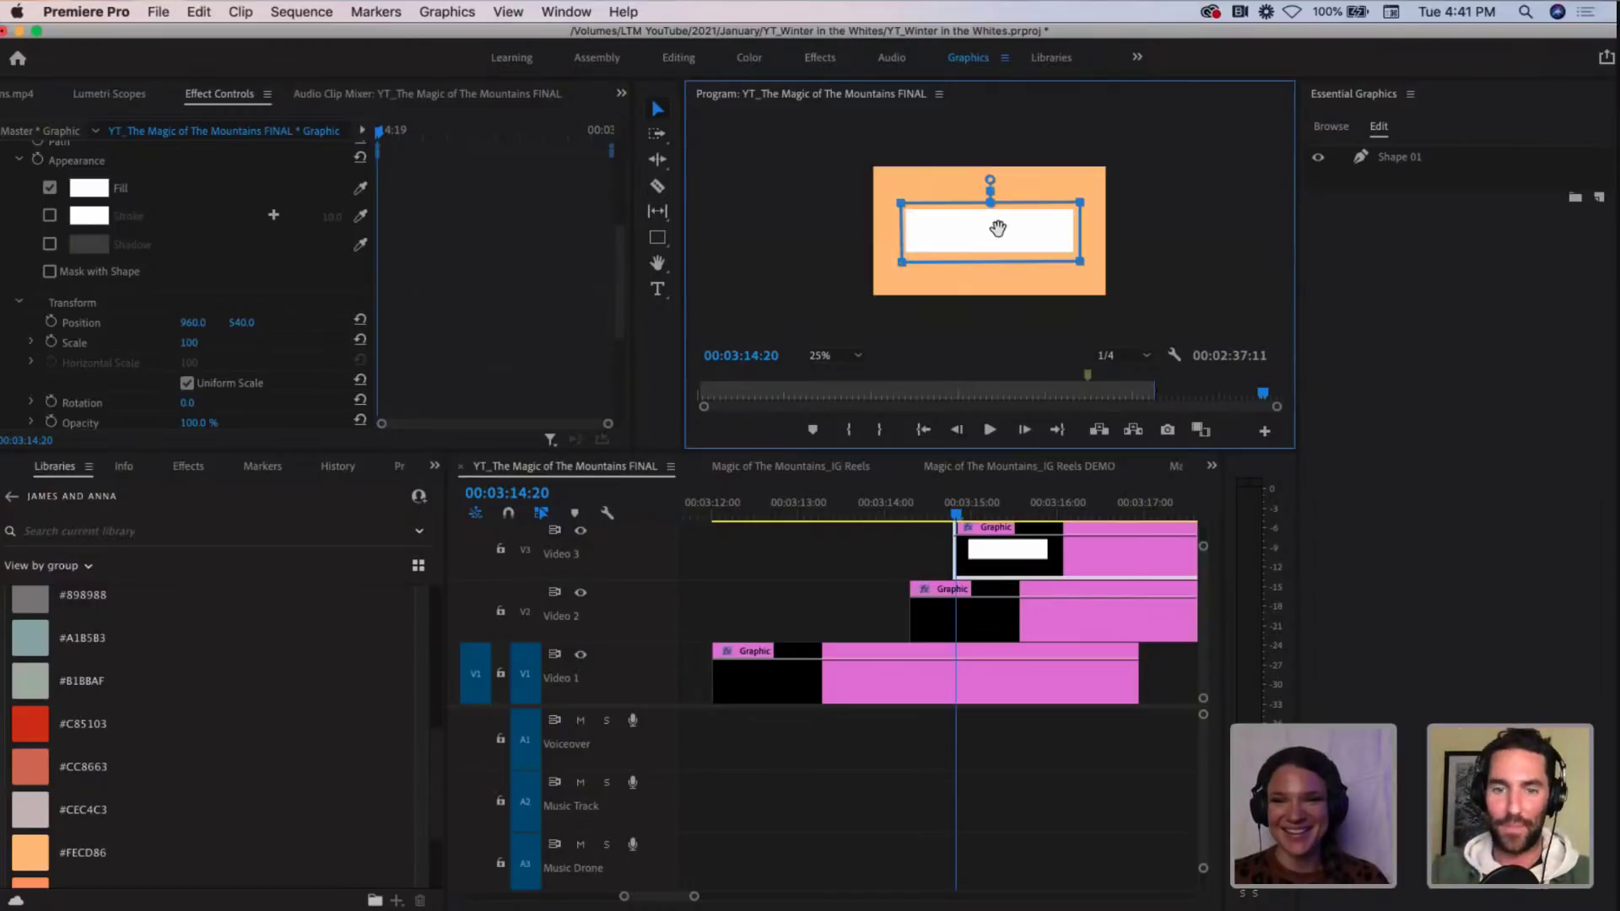
drag(1002, 225, 1003, 227)
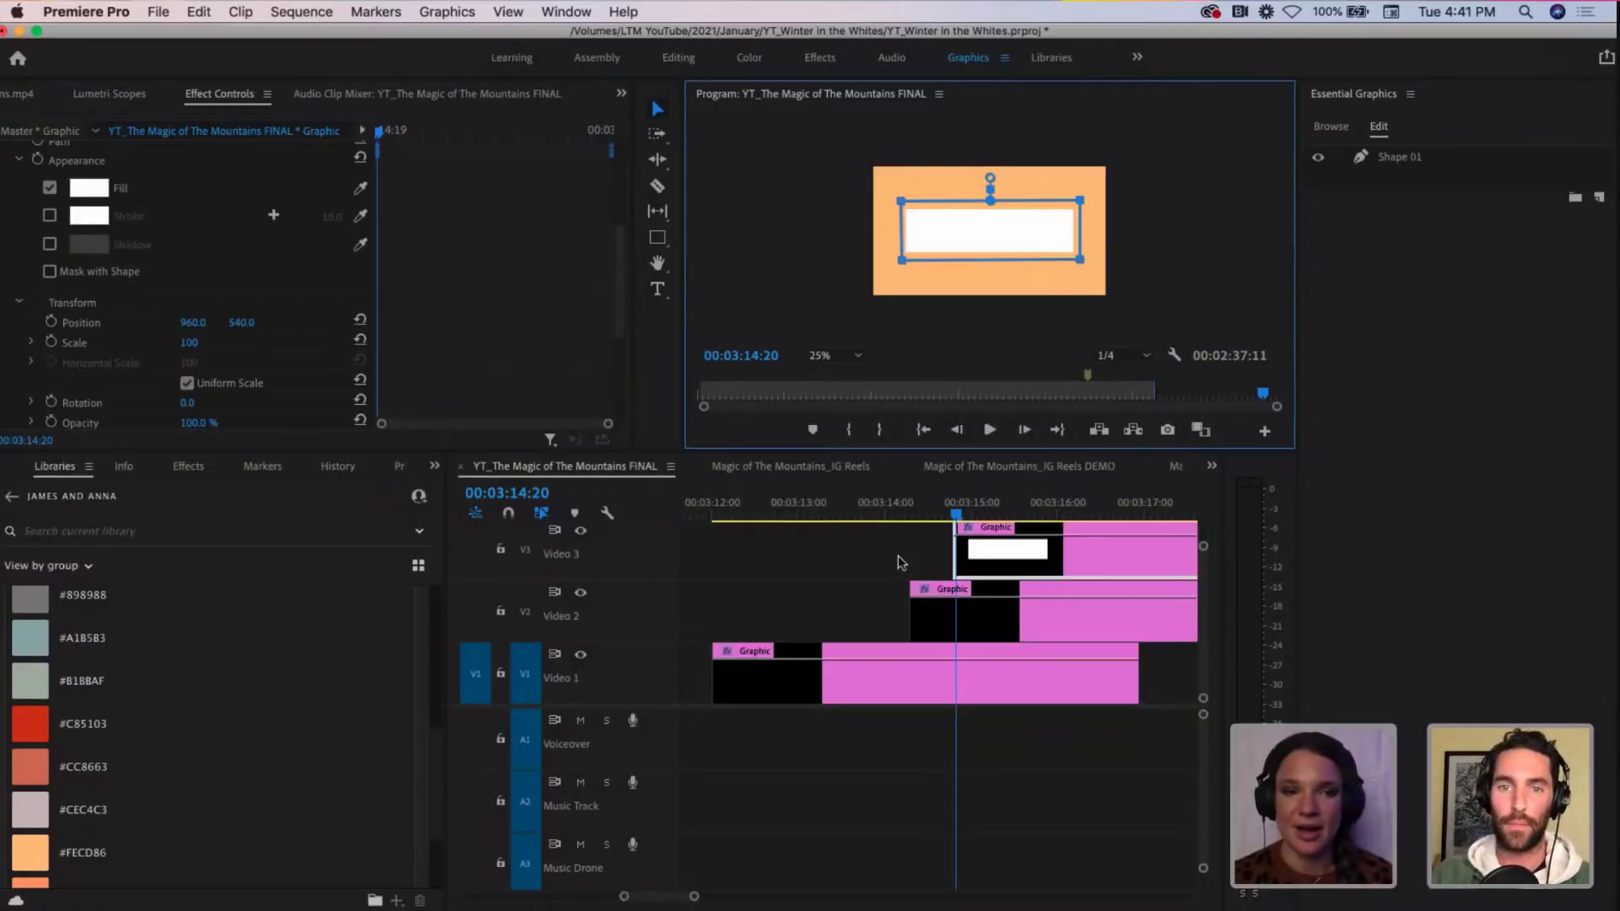
Step: Move the playhead to 00:03:14:04 and zoom the timeline out around the three stacked graphic clips
drag(957, 513, 901, 510)
key(minus)
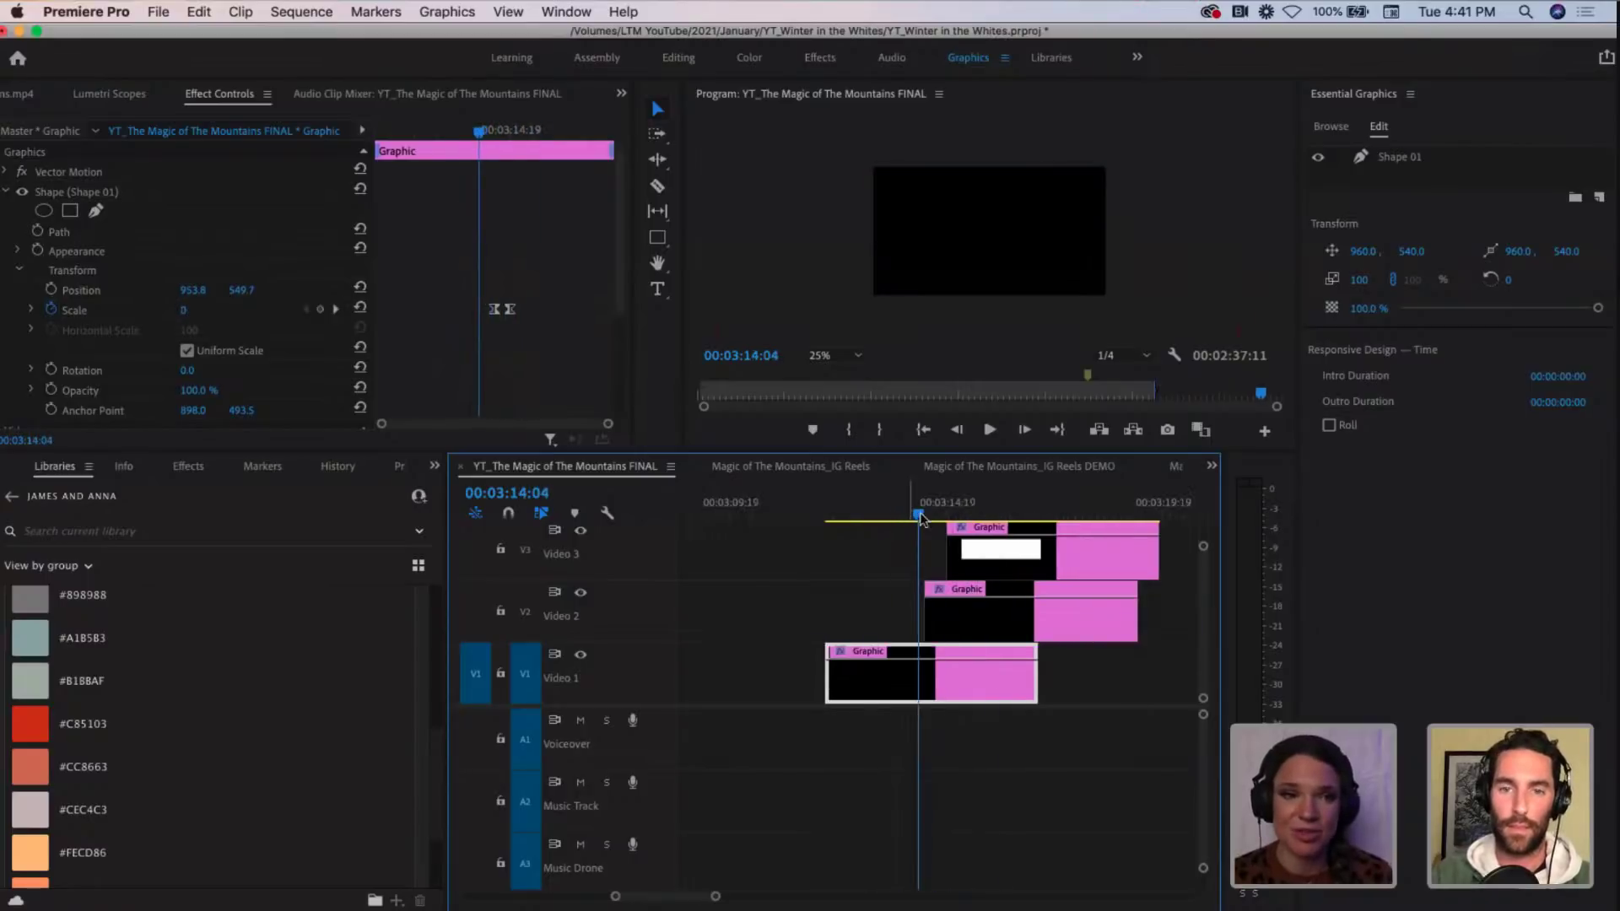
scroll(869, 585, down, 2)
scroll(869, 584, down, 3)
scroll(878, 581, up, 3)
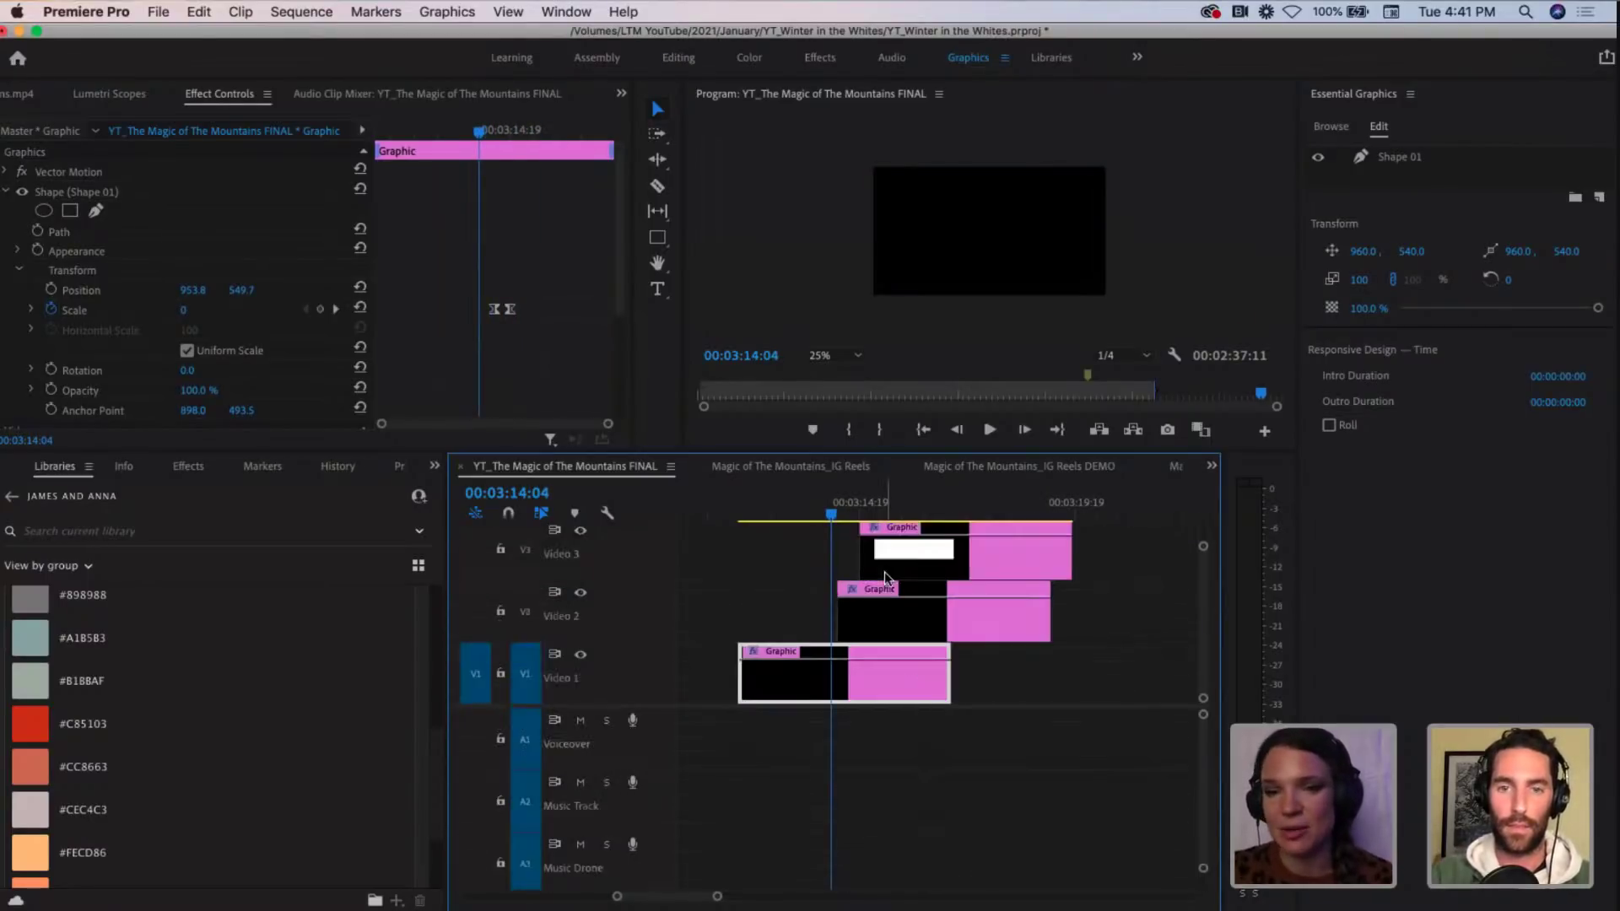
scroll(937, 603, right, 2)
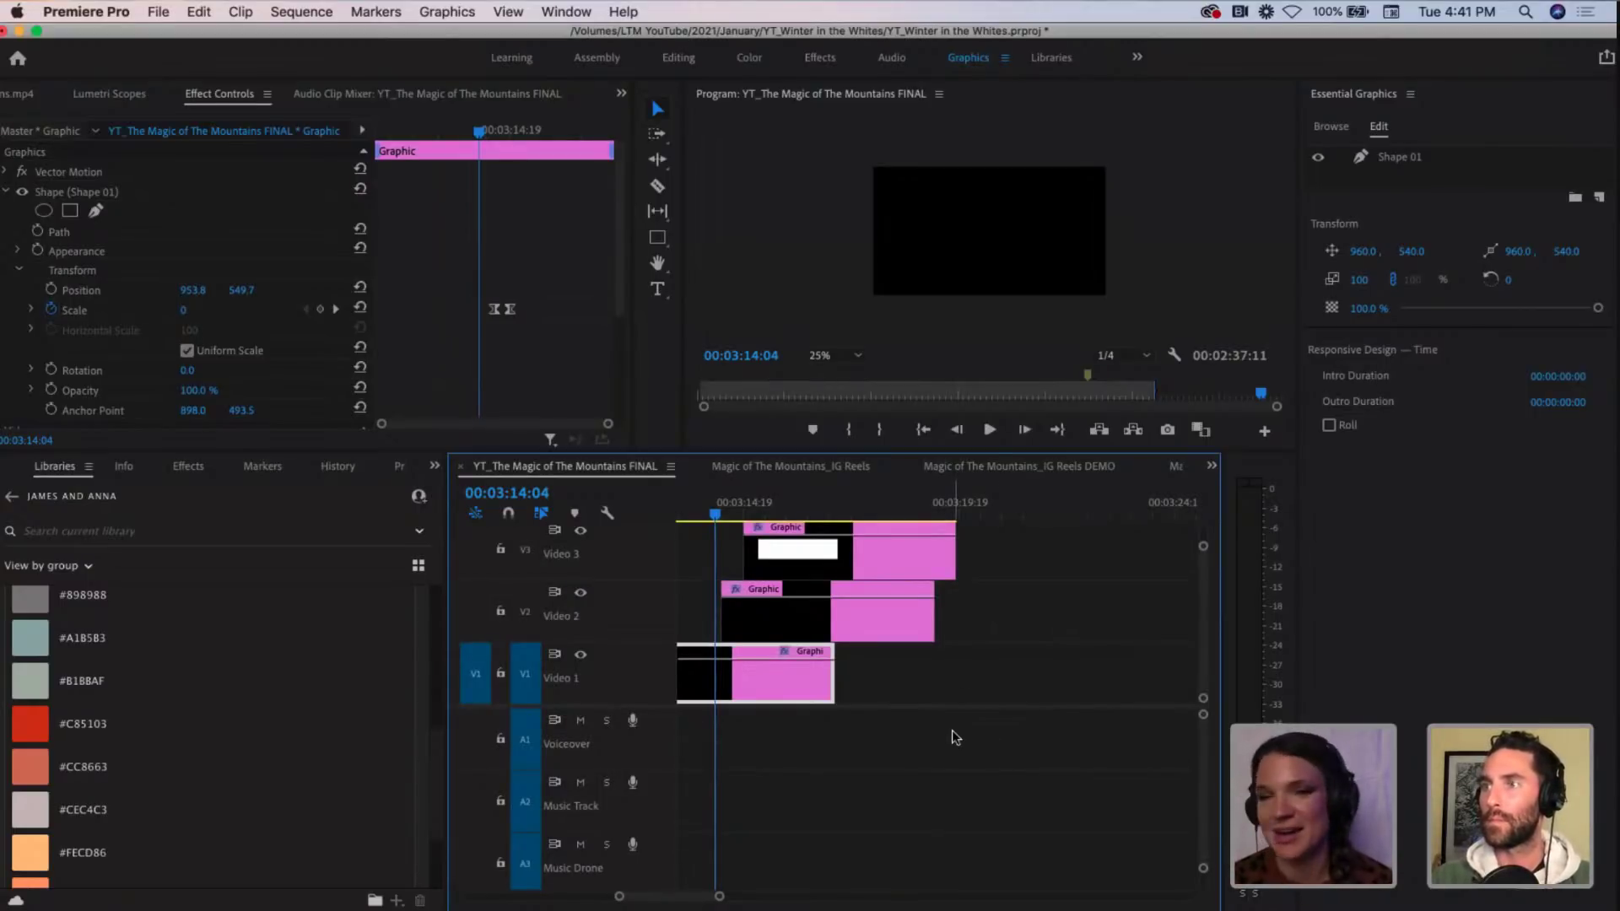
key(minus)
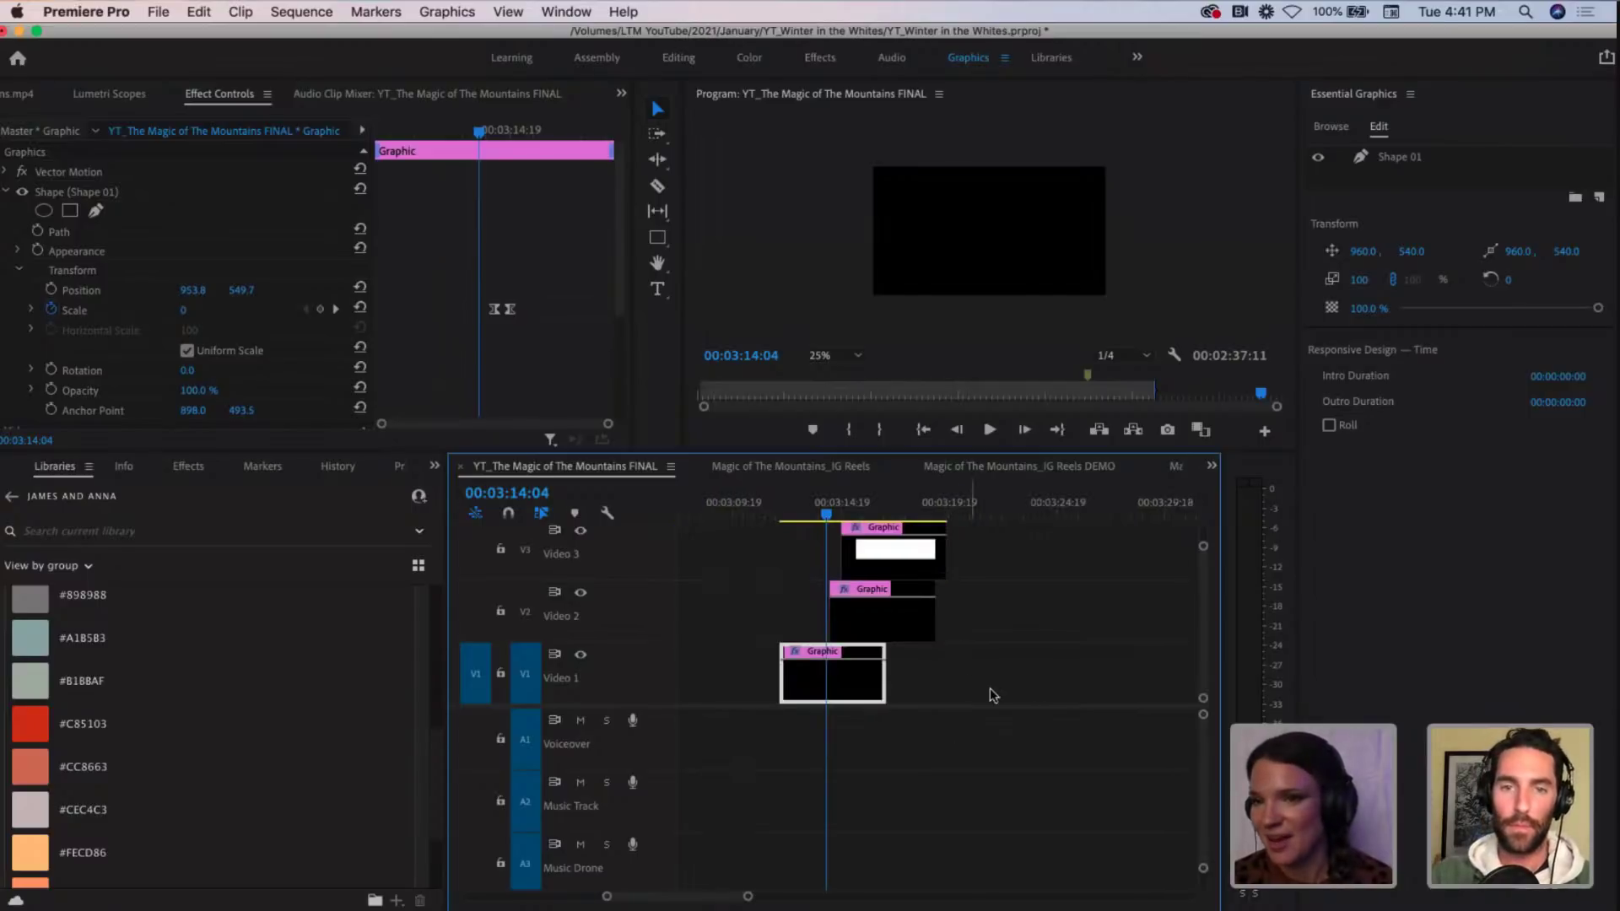
scroll(990, 687, right, 2)
scroll(1000, 696, up, 1)
scroll(1002, 694, down, 1)
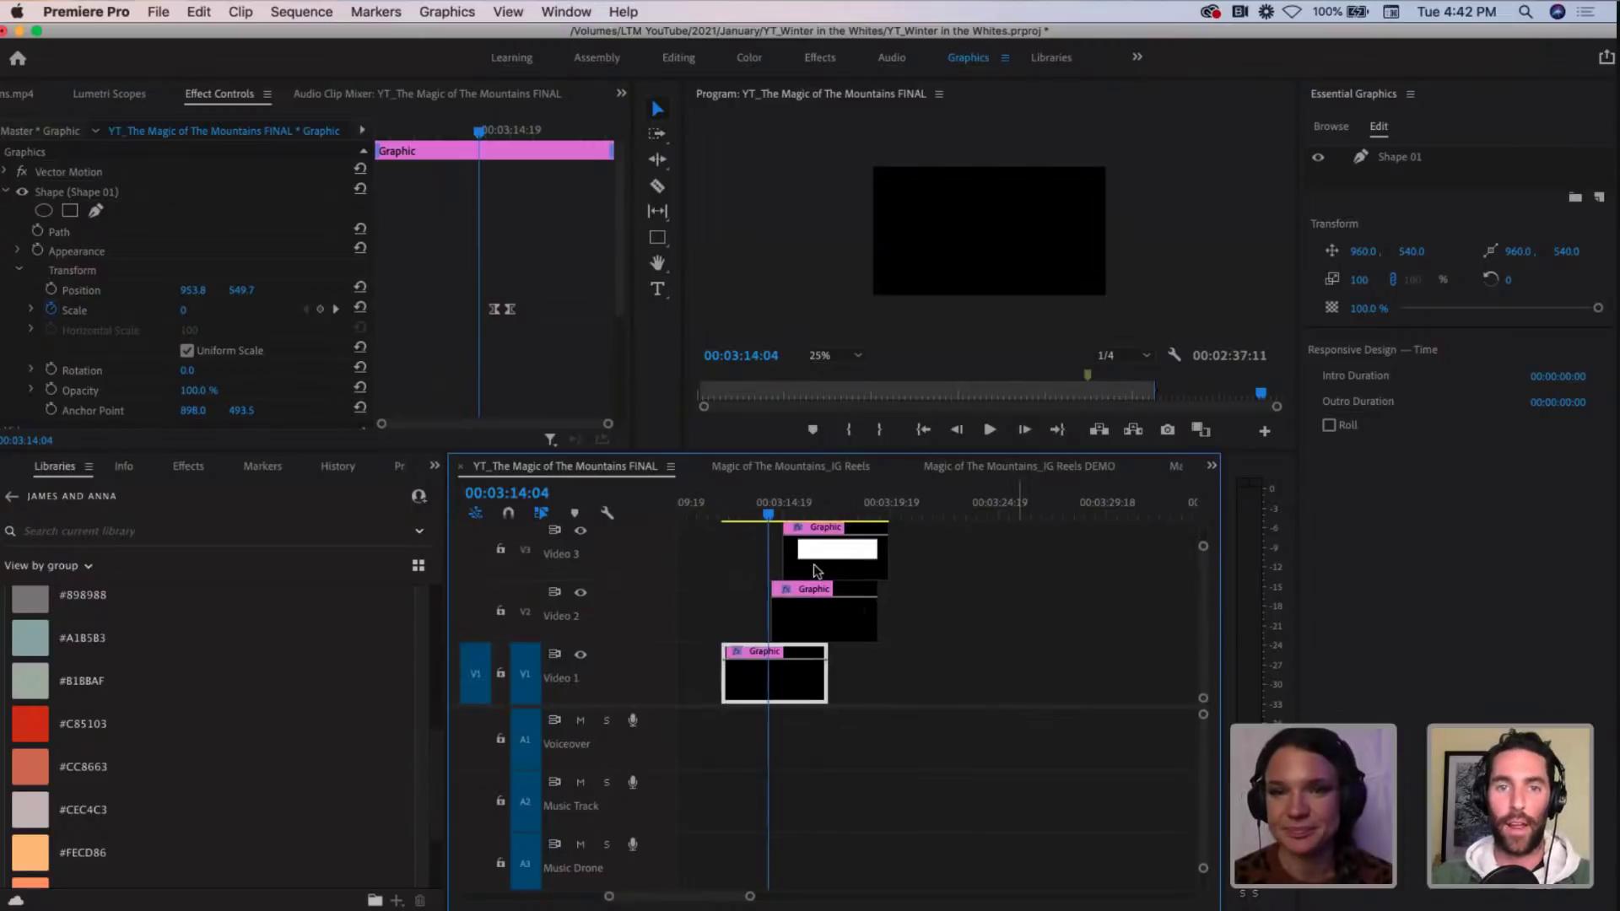
Step: Preview the white rectangle over the orange background at 00:03:15:07, and return the playhead to 00:03:12:05 near the first graphic clip's start
drag(771, 518, 792, 517)
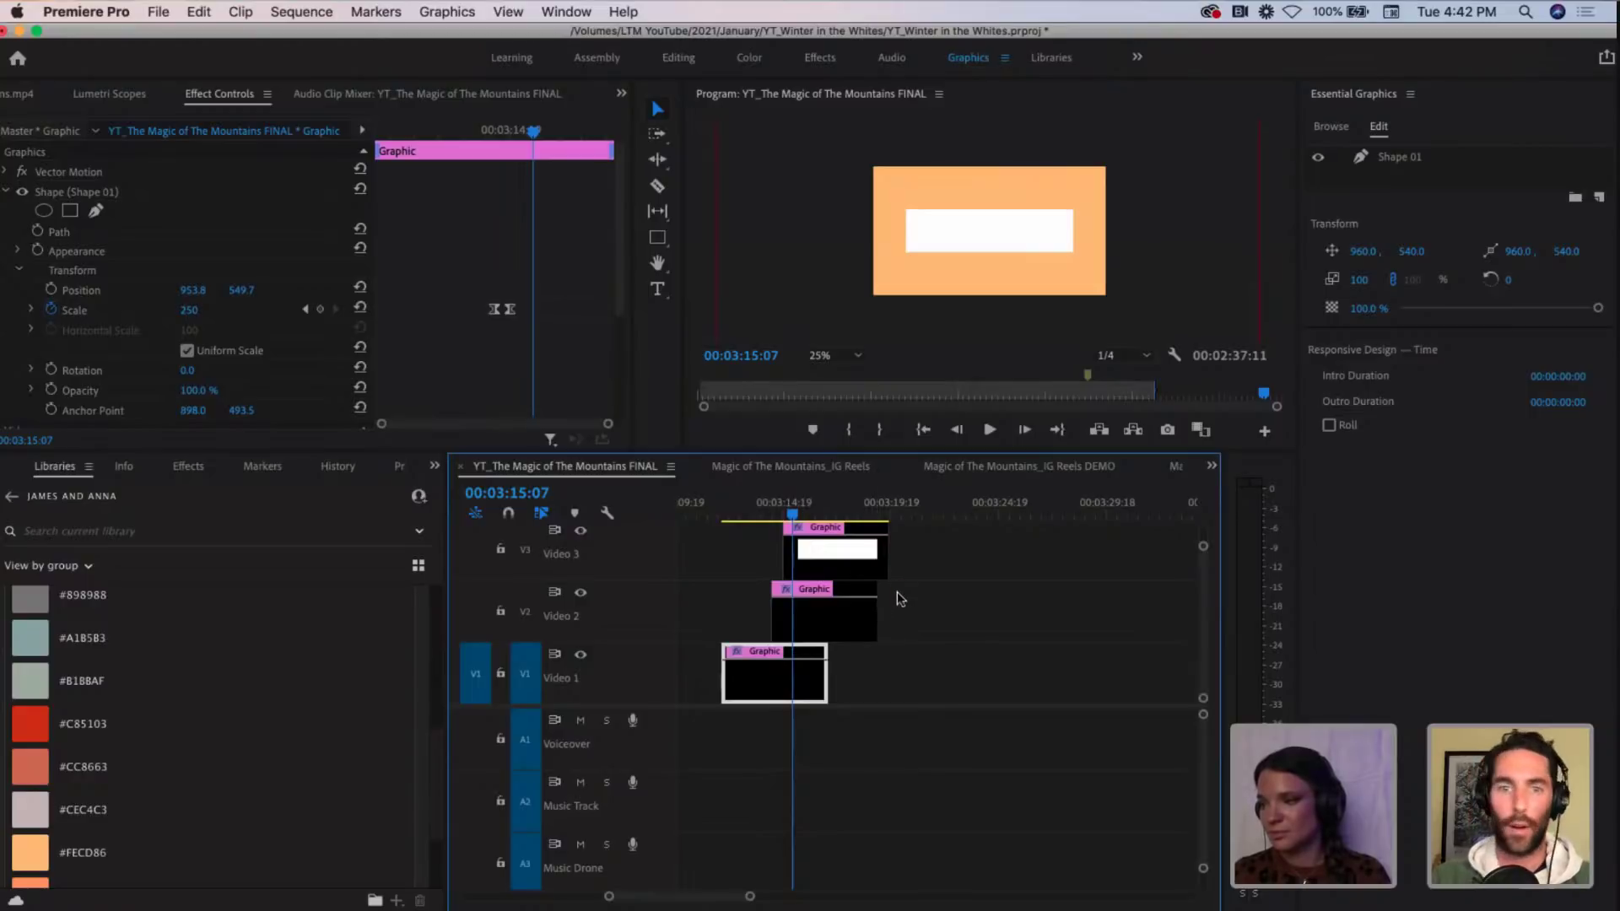
scroll(843, 549, left, 3)
click(785, 513)
mouse_move(785, 513)
mouse_down()
mouse_move(759, 511)
mouse_move(863, 512)
mouse_move(783, 508)
mouse_up()
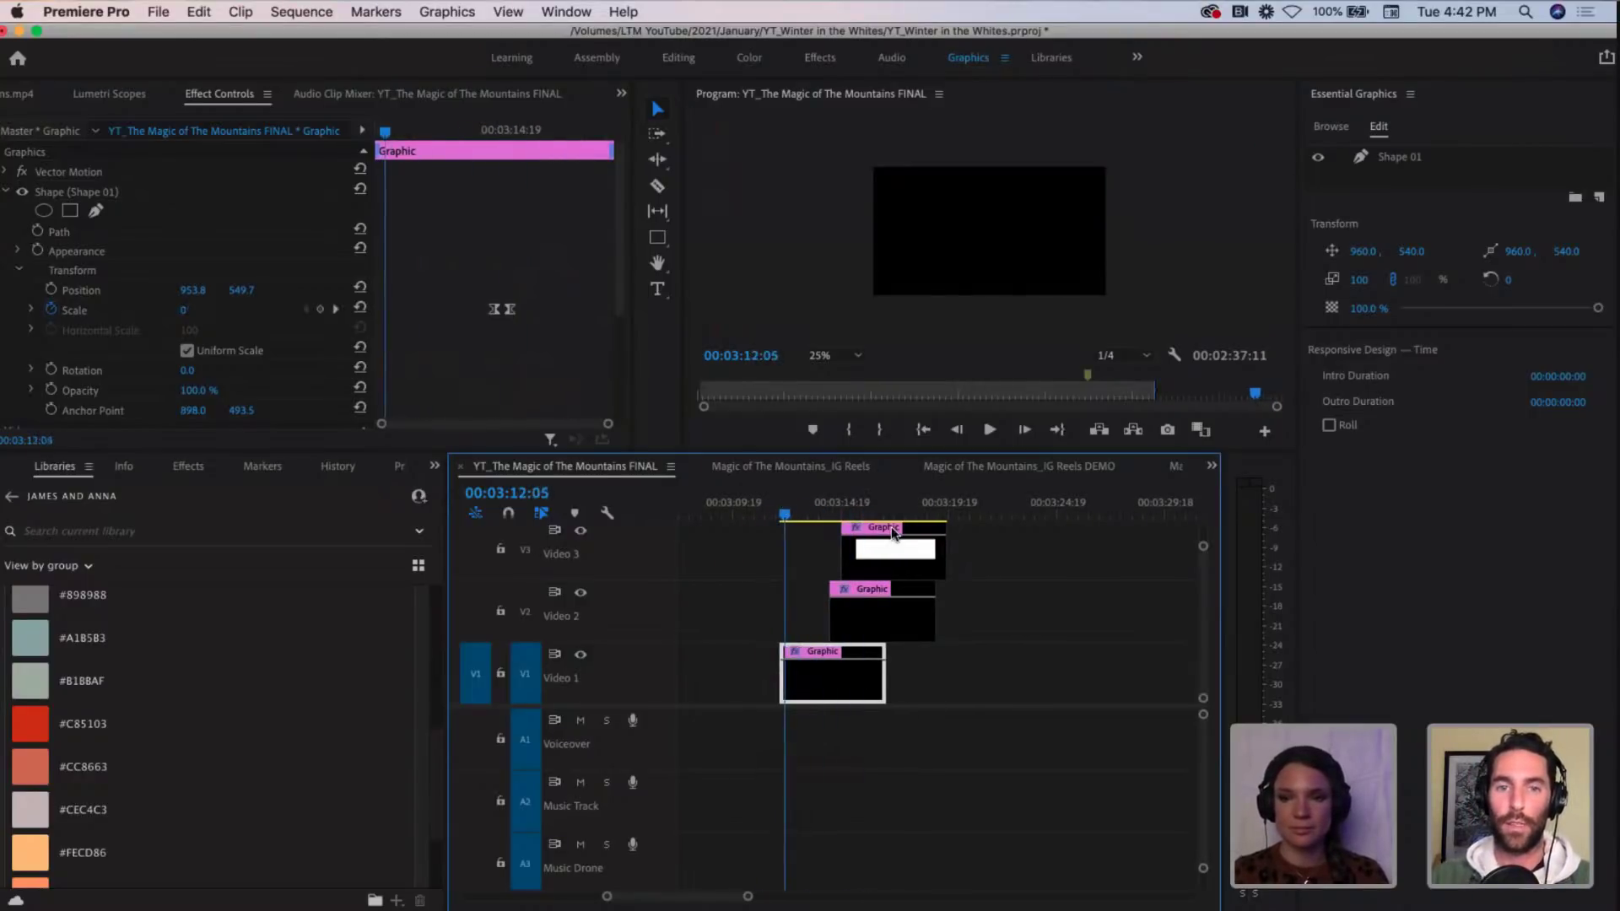
Step: Play the stacked graphics from 00:03:12:05, and replay the animation from 00:03:14:09 with the timeline enlarged
key(space)
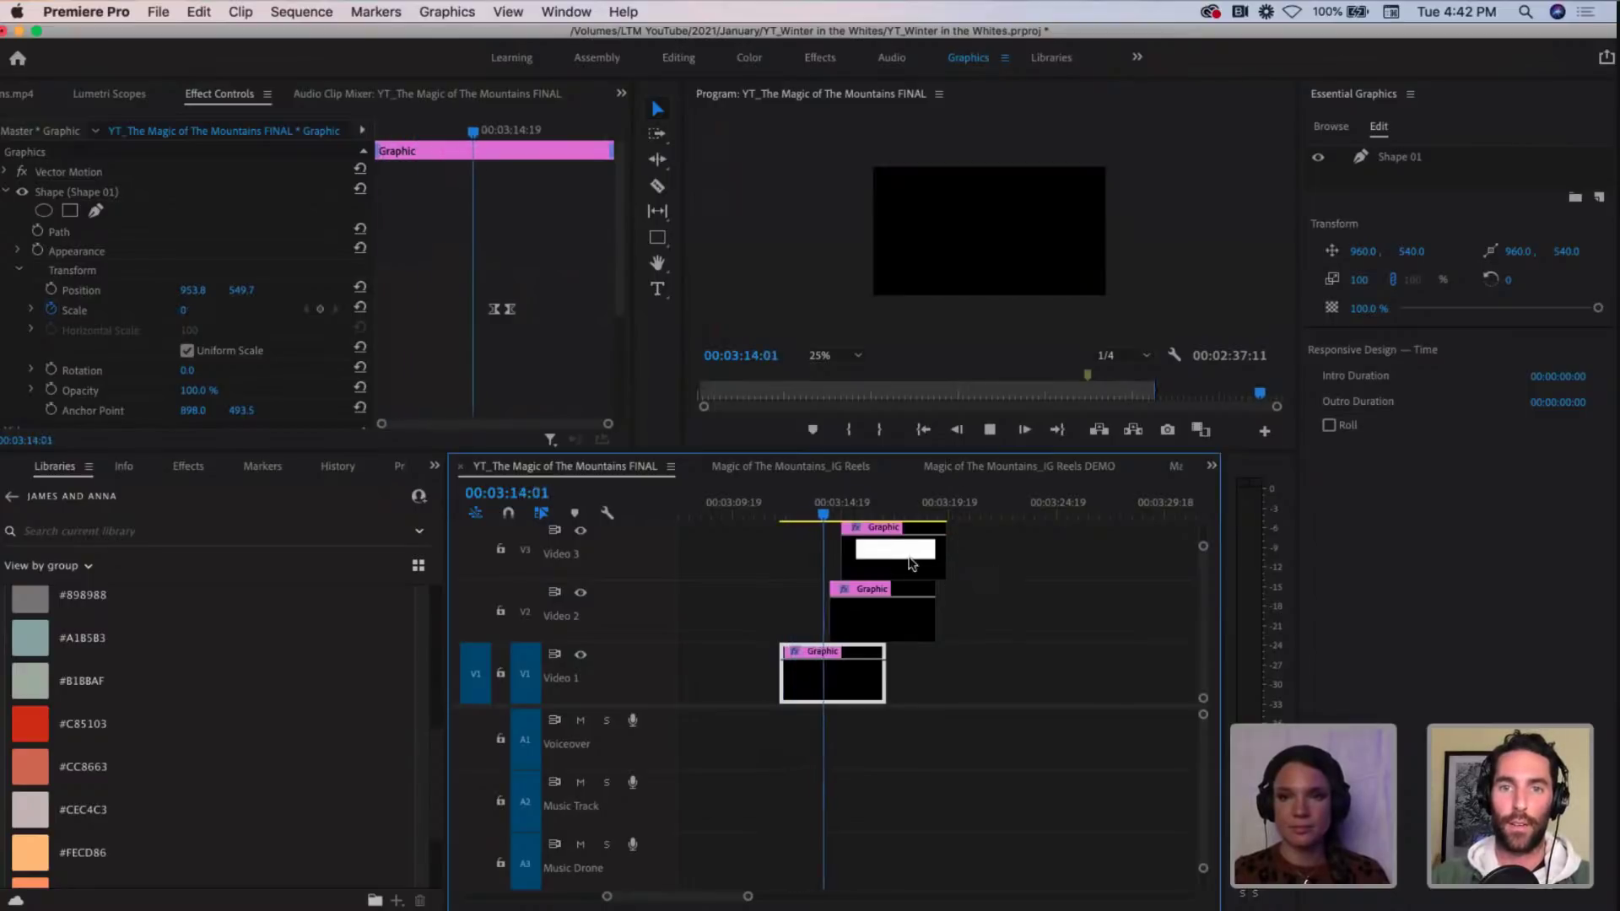
click(837, 512)
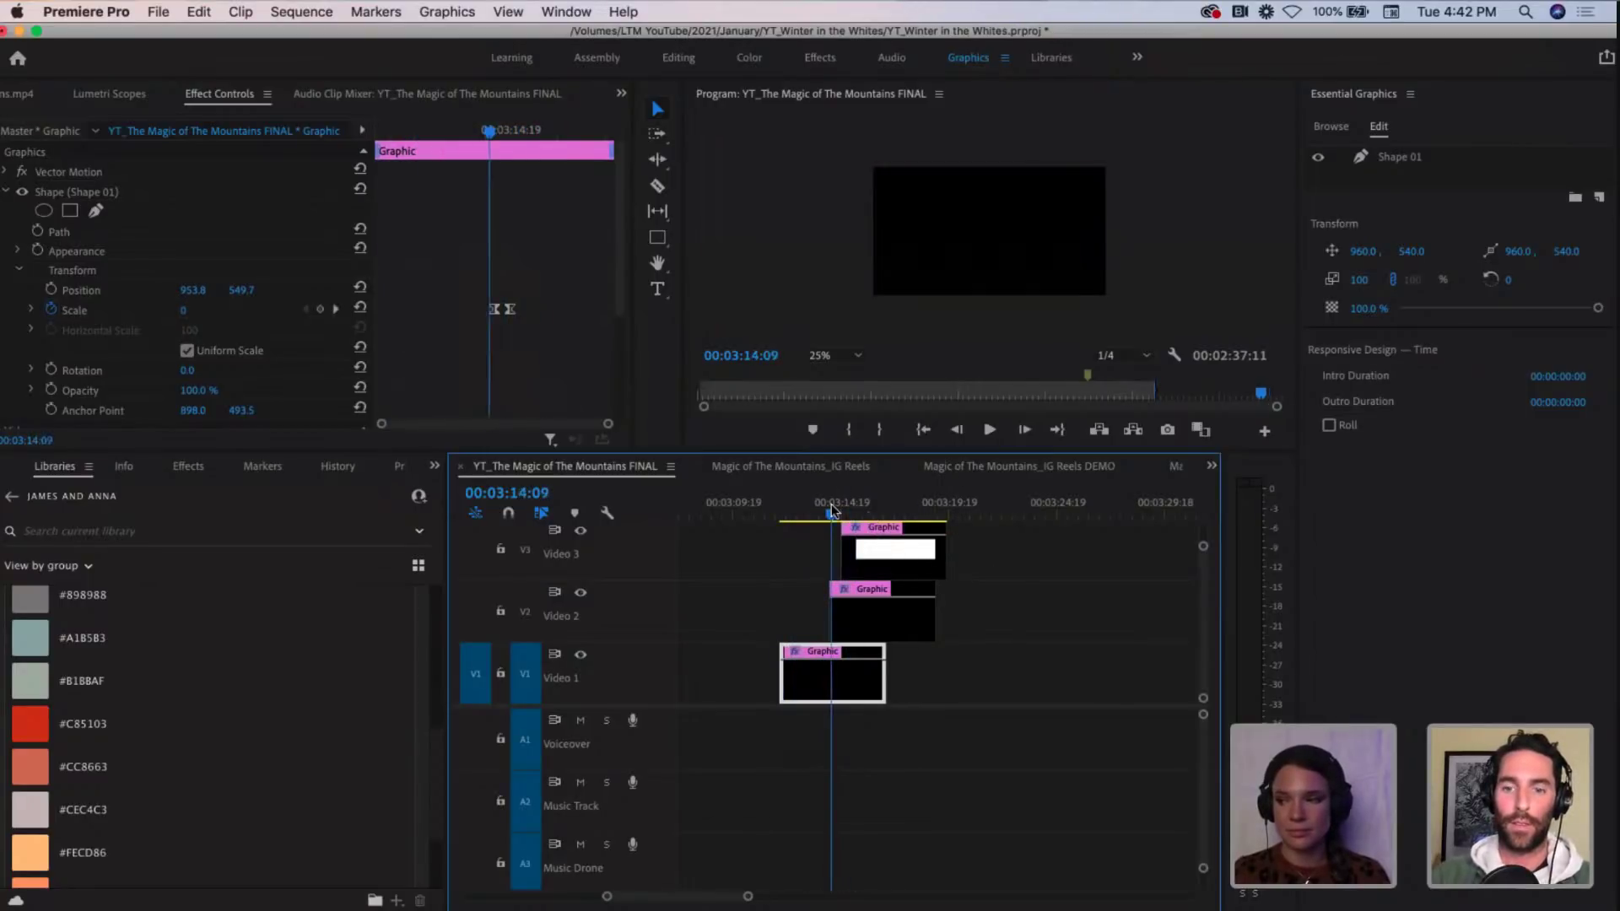
key(equal)
key(equal)
key(space)
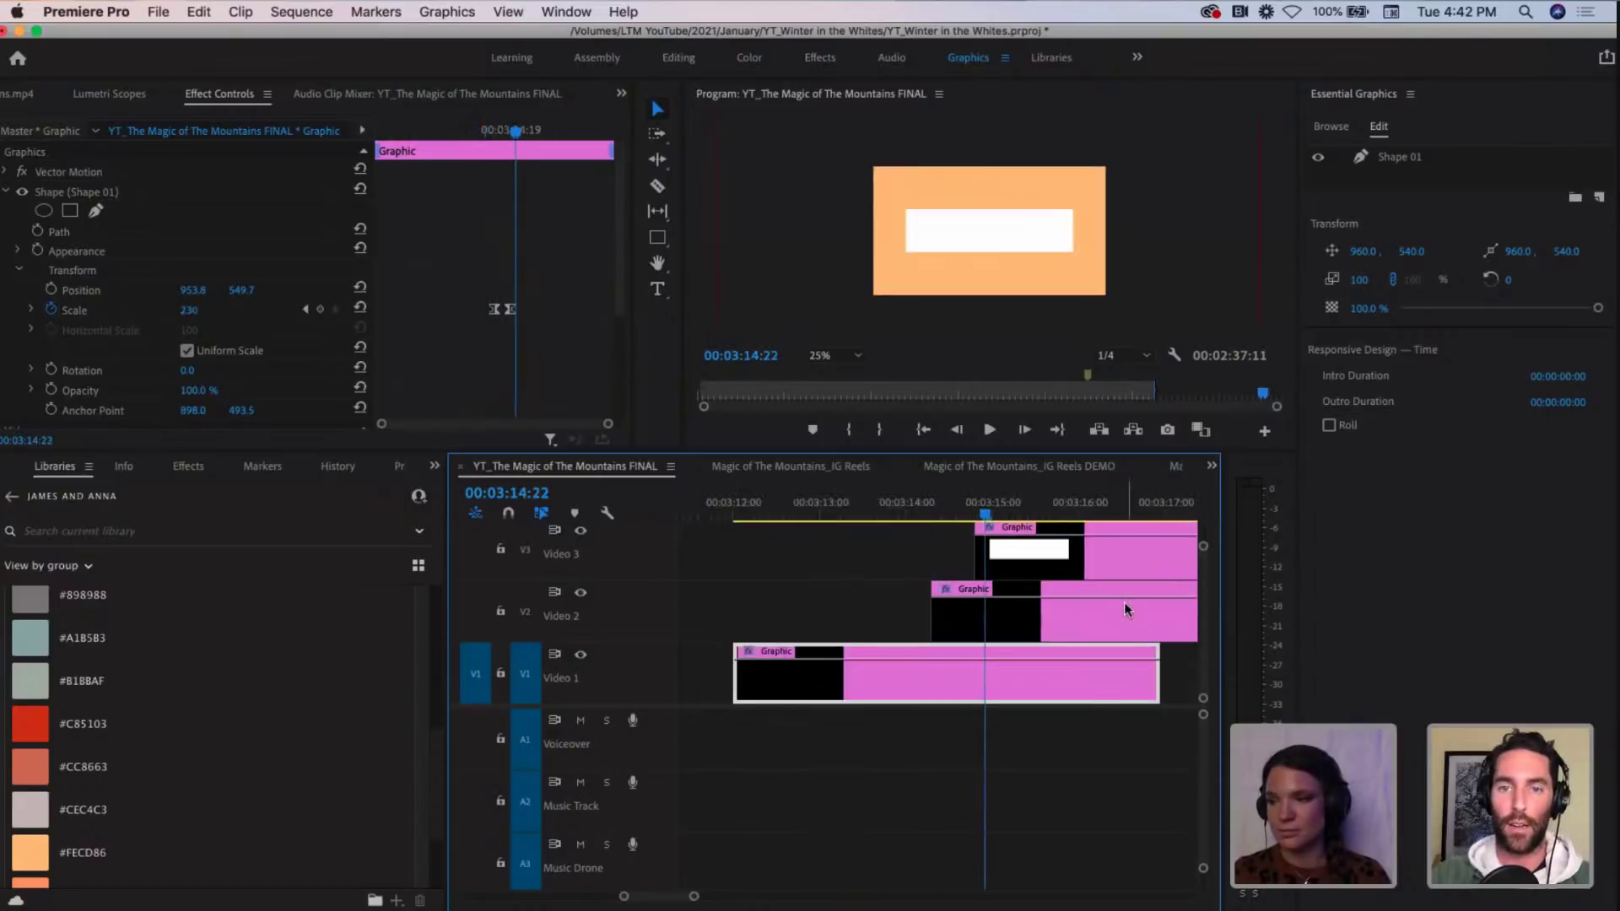
Step: Return the playhead to 00:03:14:04 and zoom the timeline out around the three stacked graphic clips
scroll(1128, 610, right, 5)
scroll(1128, 609, up, 2)
click(716, 512)
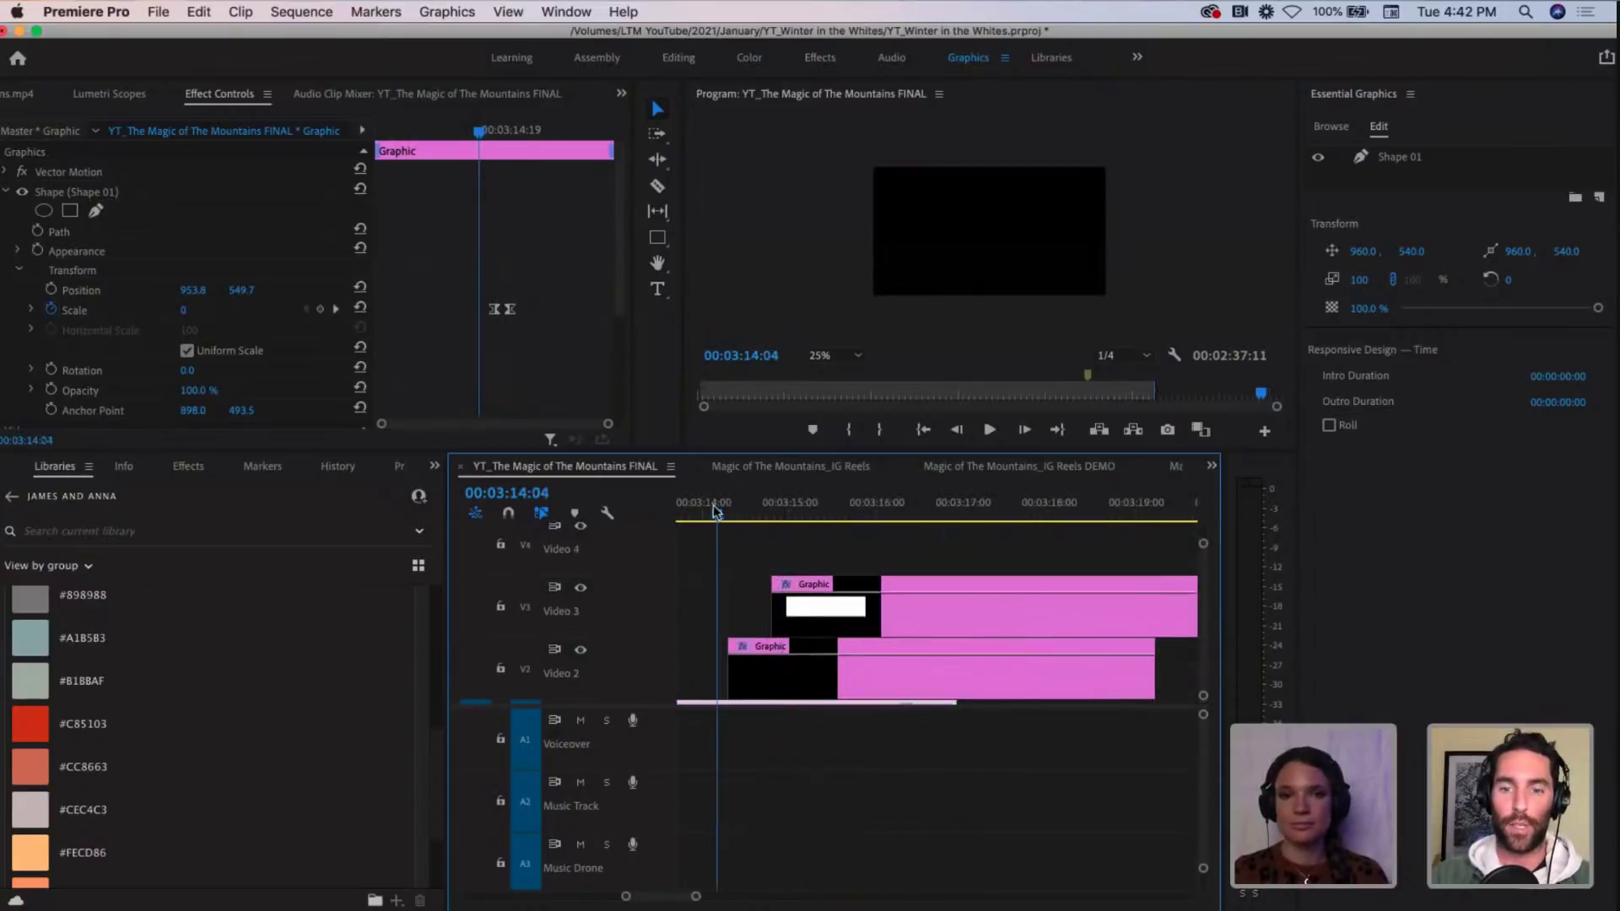
scroll(717, 513, left, 5)
scroll(856, 597, down, 2)
scroll(856, 597, right, 3)
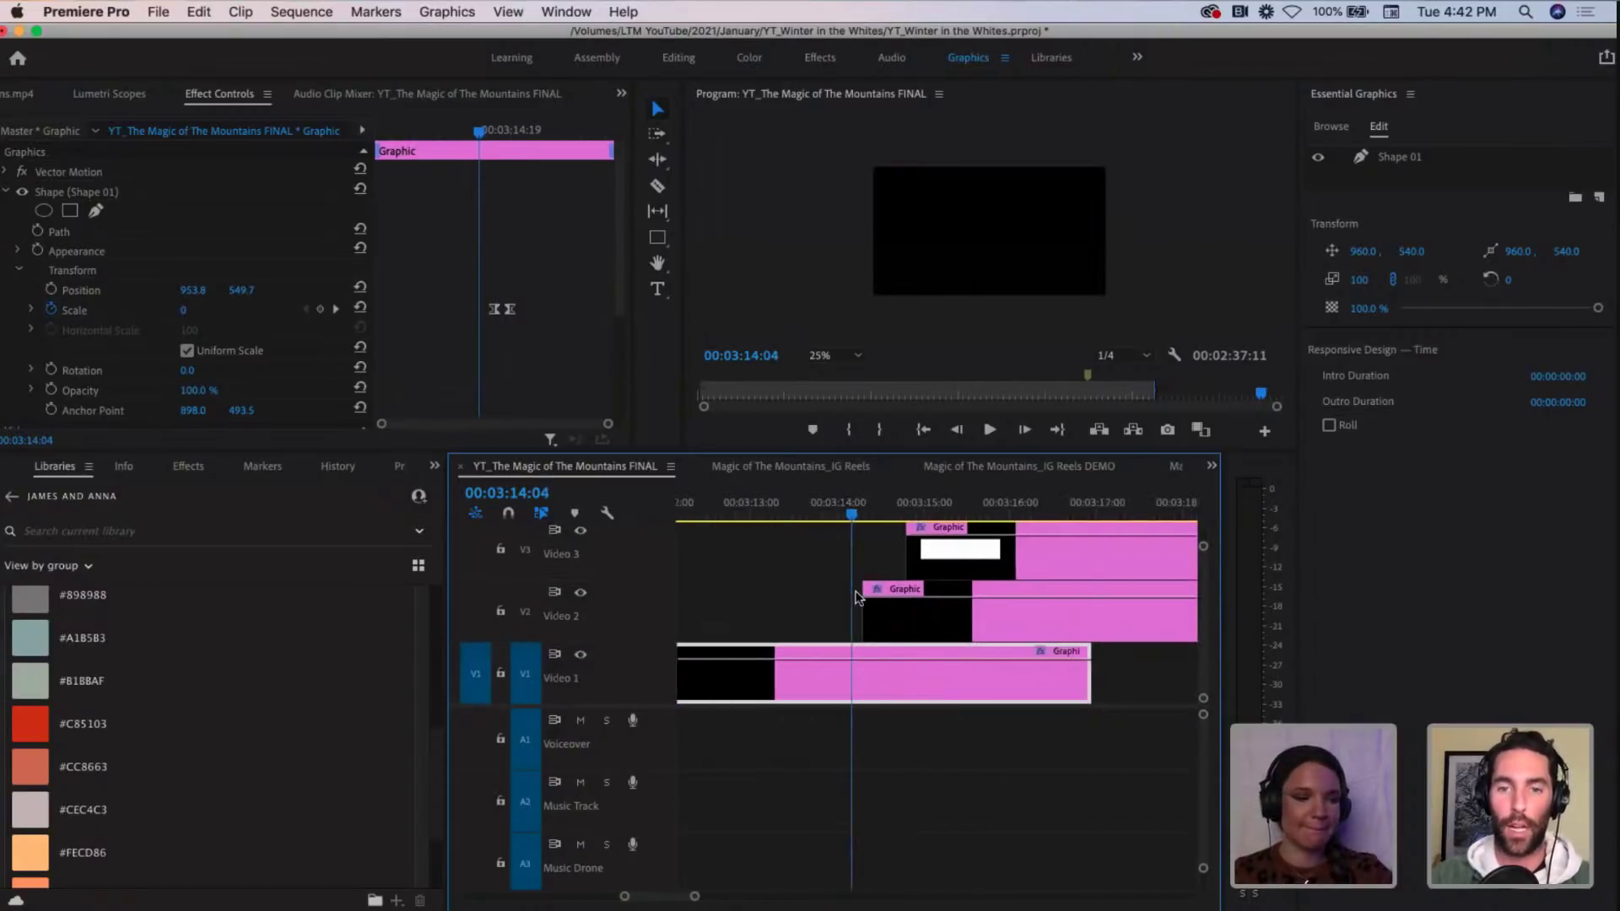
key(minus)
key(minus)
key(minus)
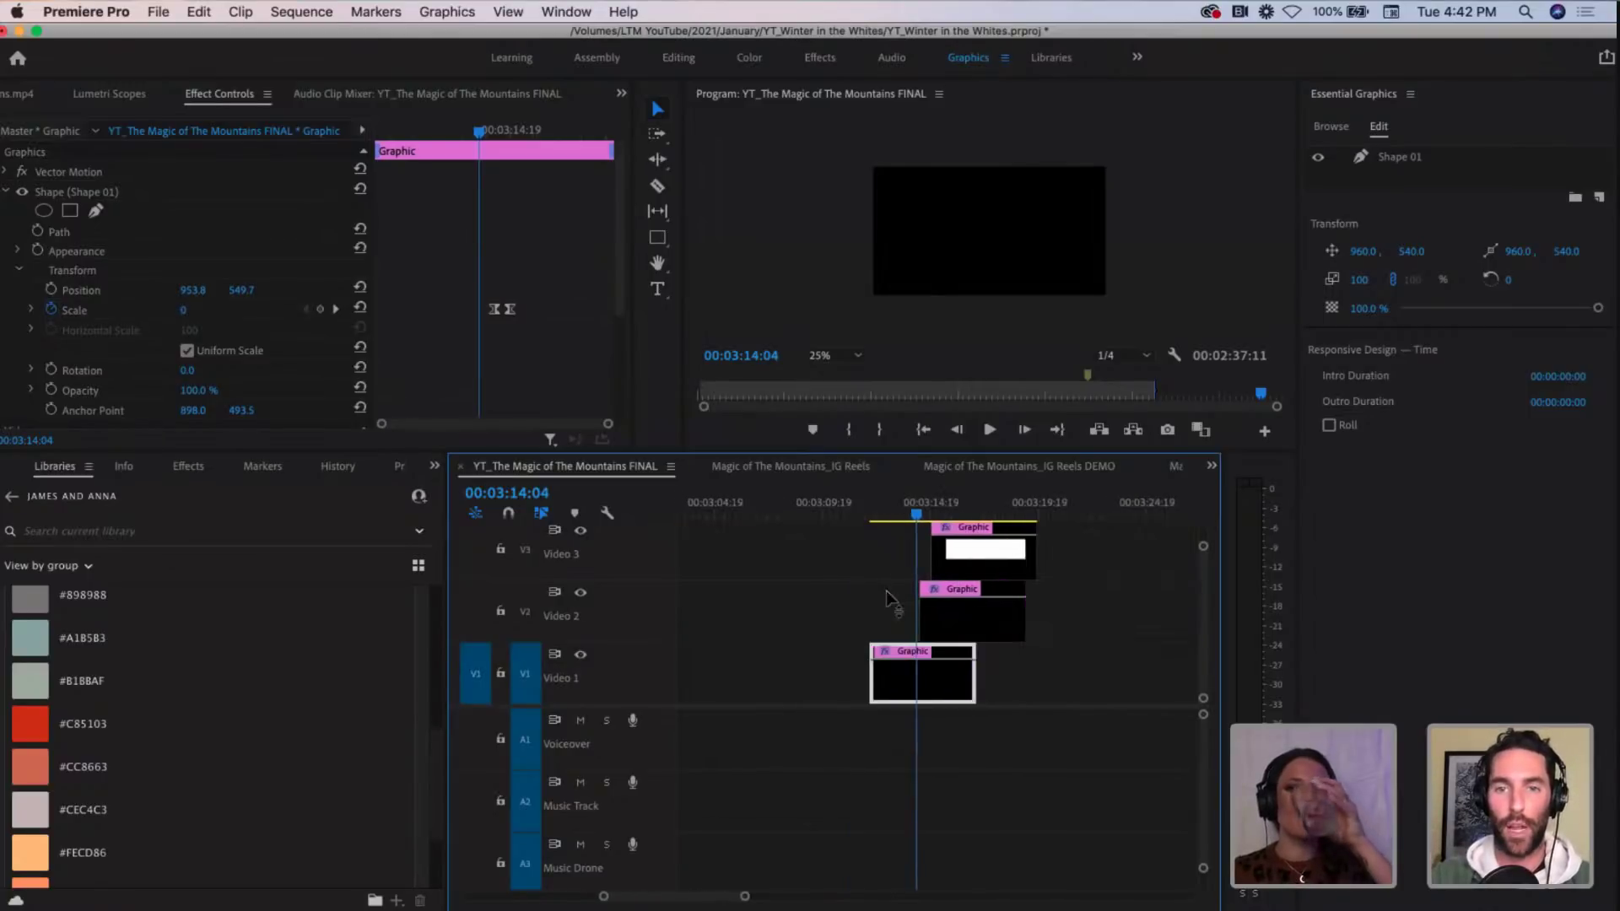
Step: Delete the three stacked graphic clips on Video 1, Video 2 and Video 3
click(1001, 514)
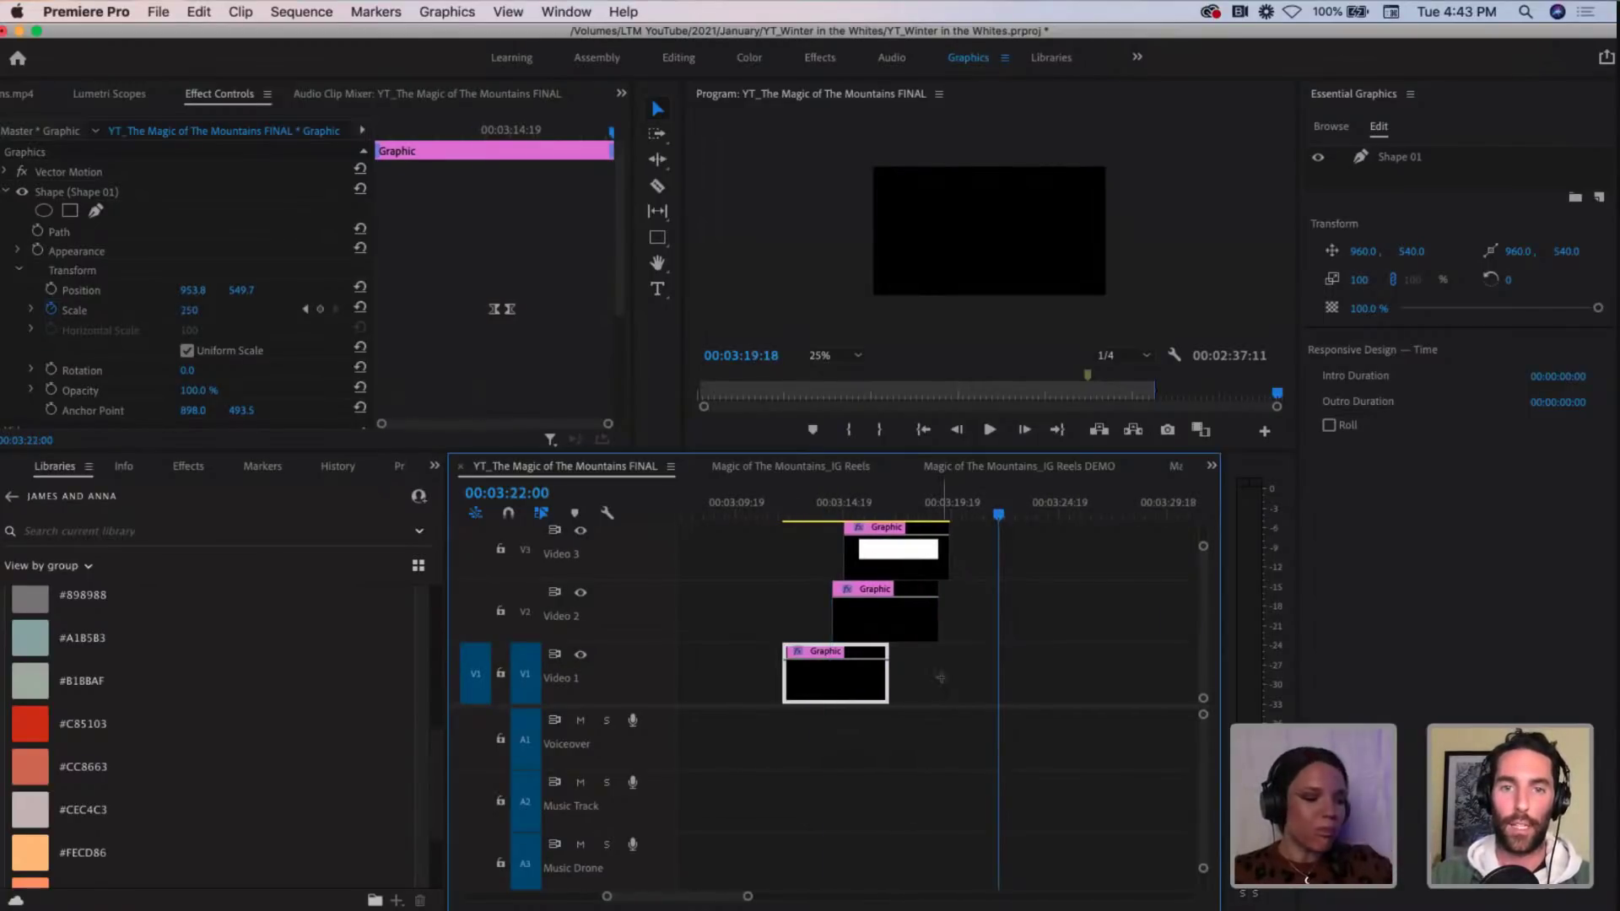
drag(943, 682, 848, 549)
key(Delete)
Step: Move the playhead to 00:03:05:00 in the empty area after the remaining clips and save the project
key(minus)
key(minus)
key(minus)
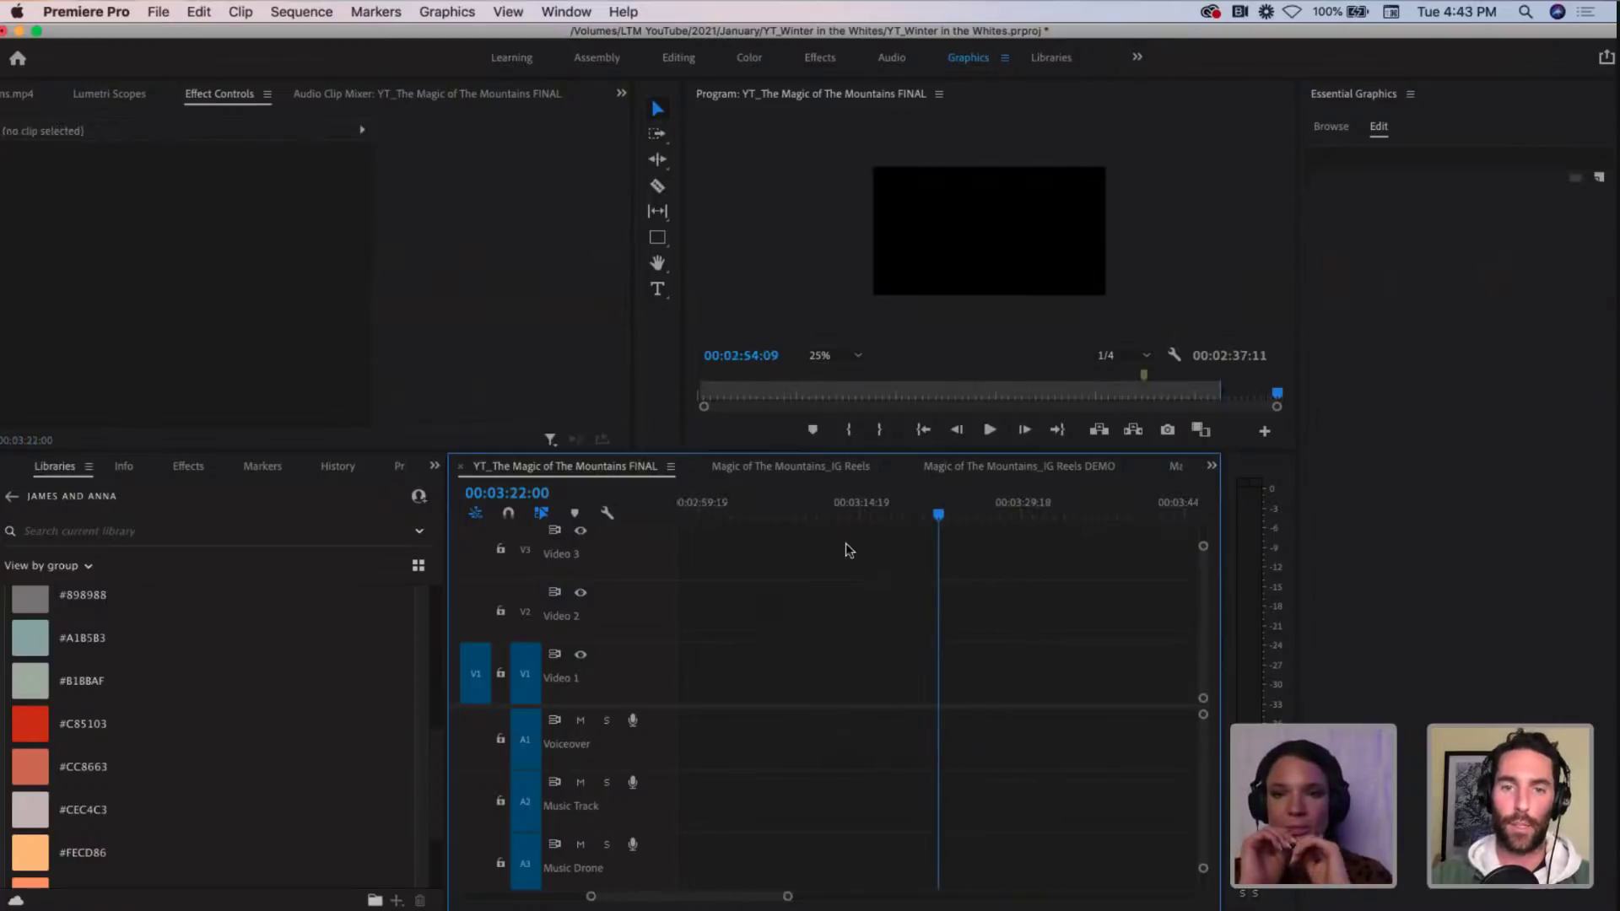
click(848, 514)
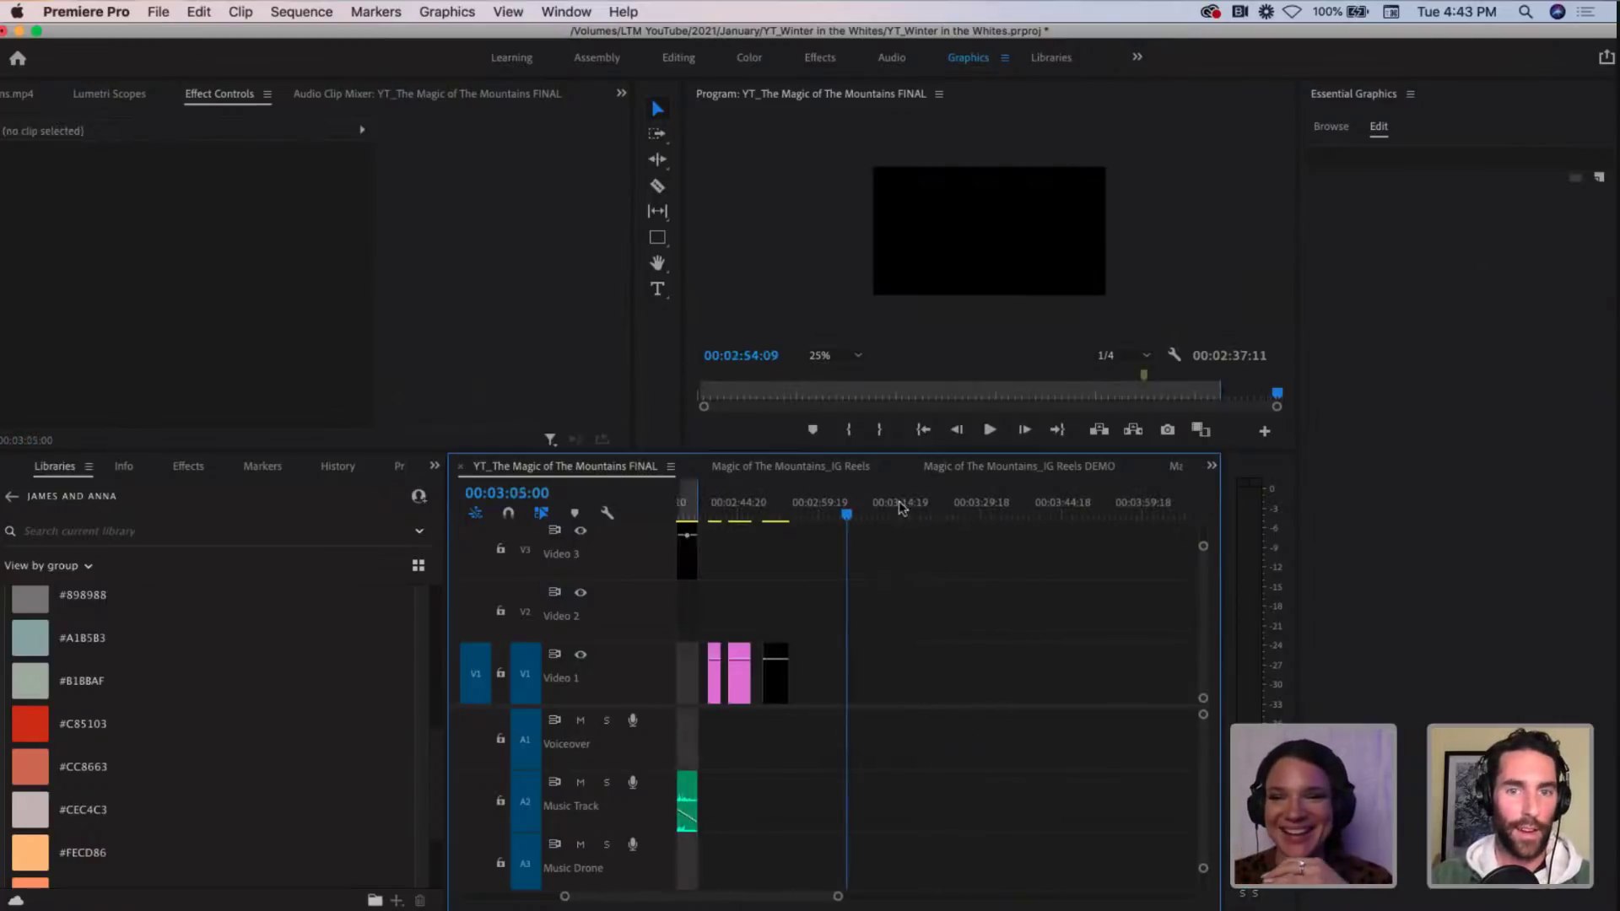
key(super+s)
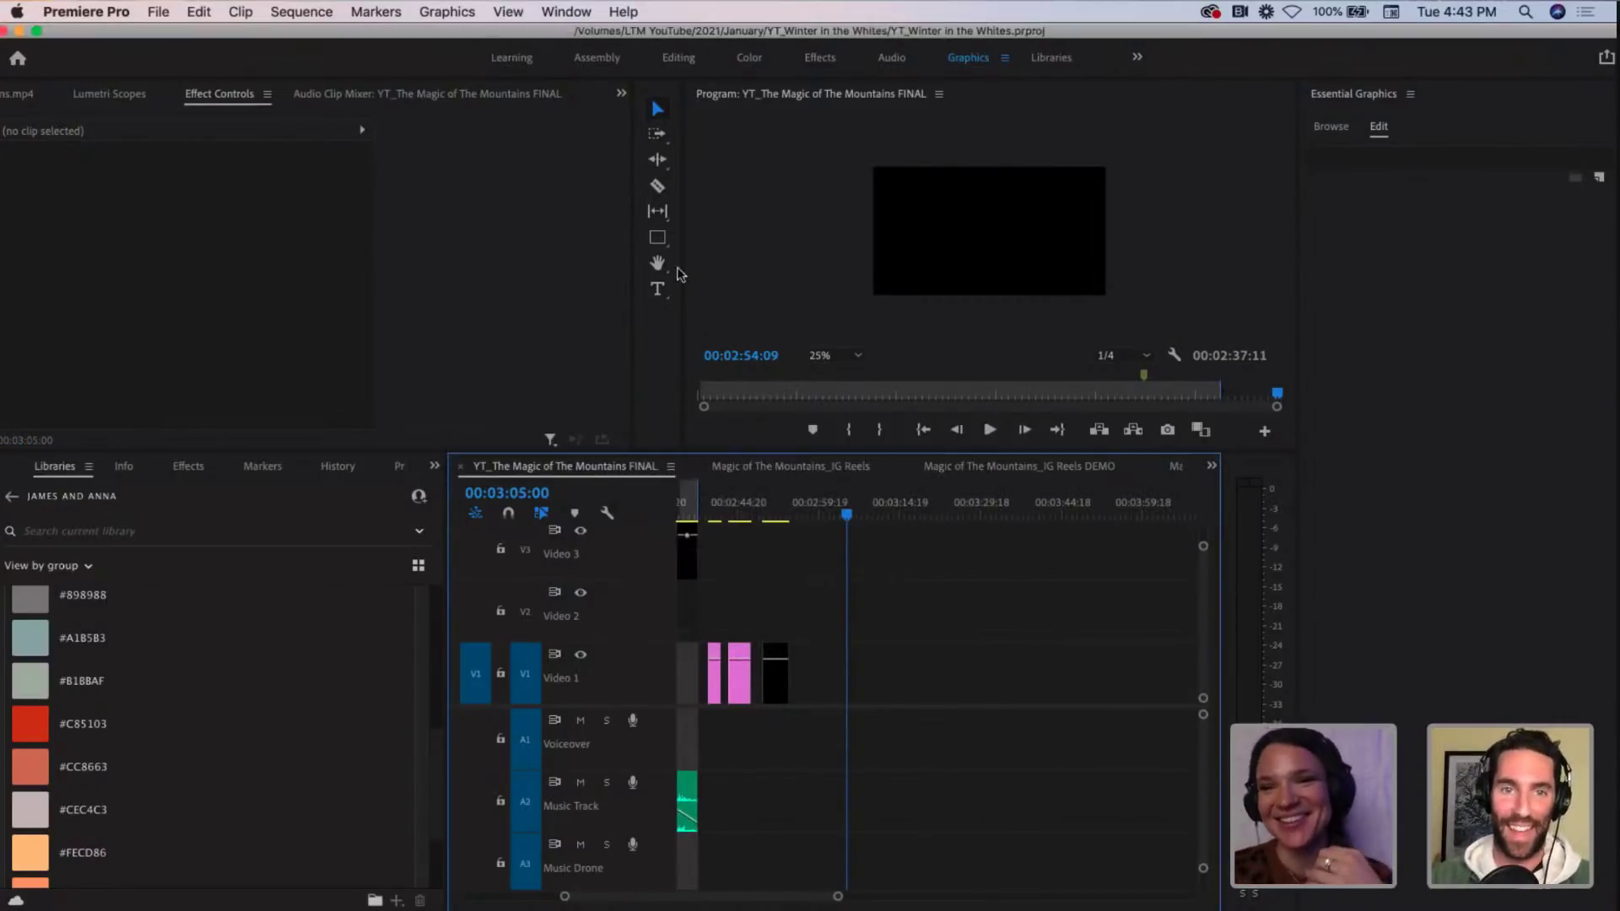
Step: Activate the Ellipse tool and make the Program Monitor area taller by shrinking the timeline
click(660, 240)
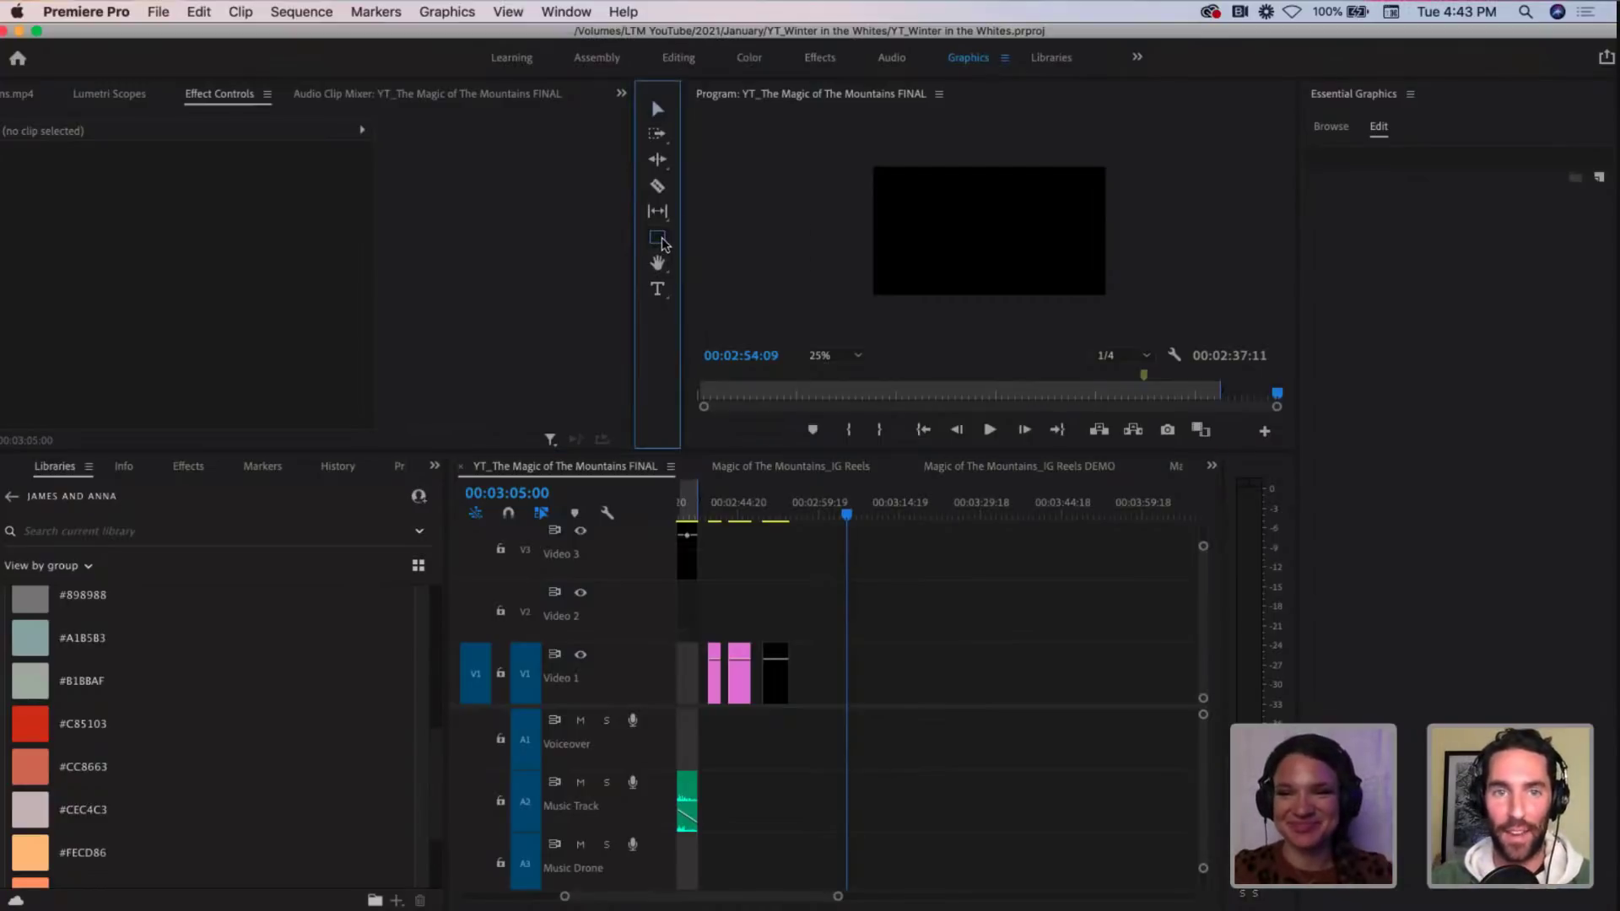
drag(660, 239, 719, 278)
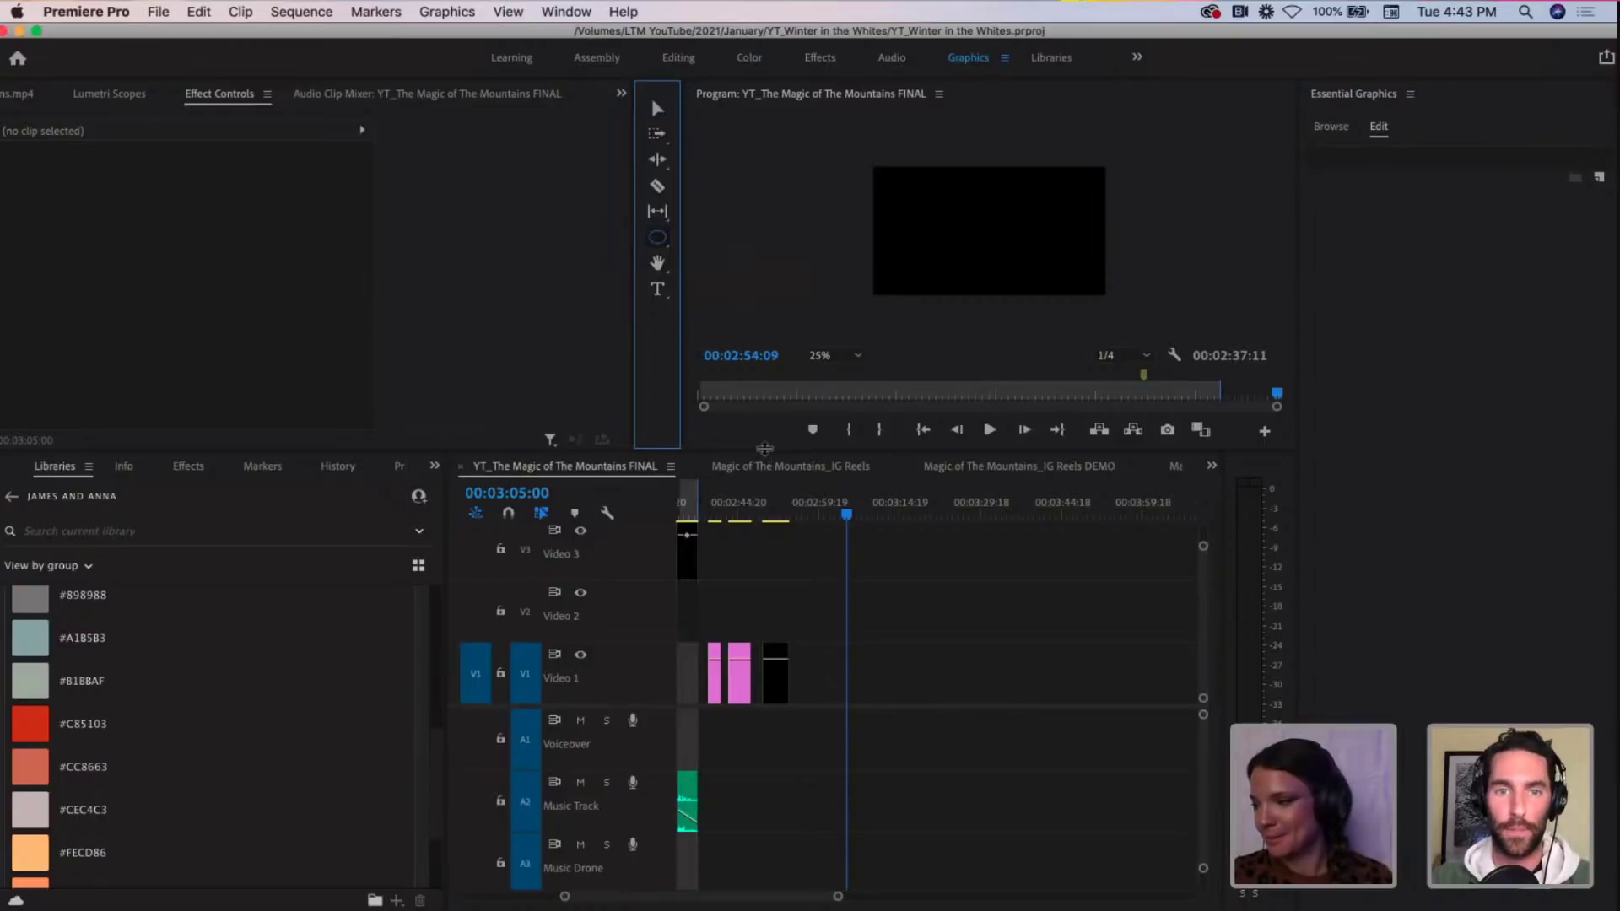
drag(765, 542, 765, 559)
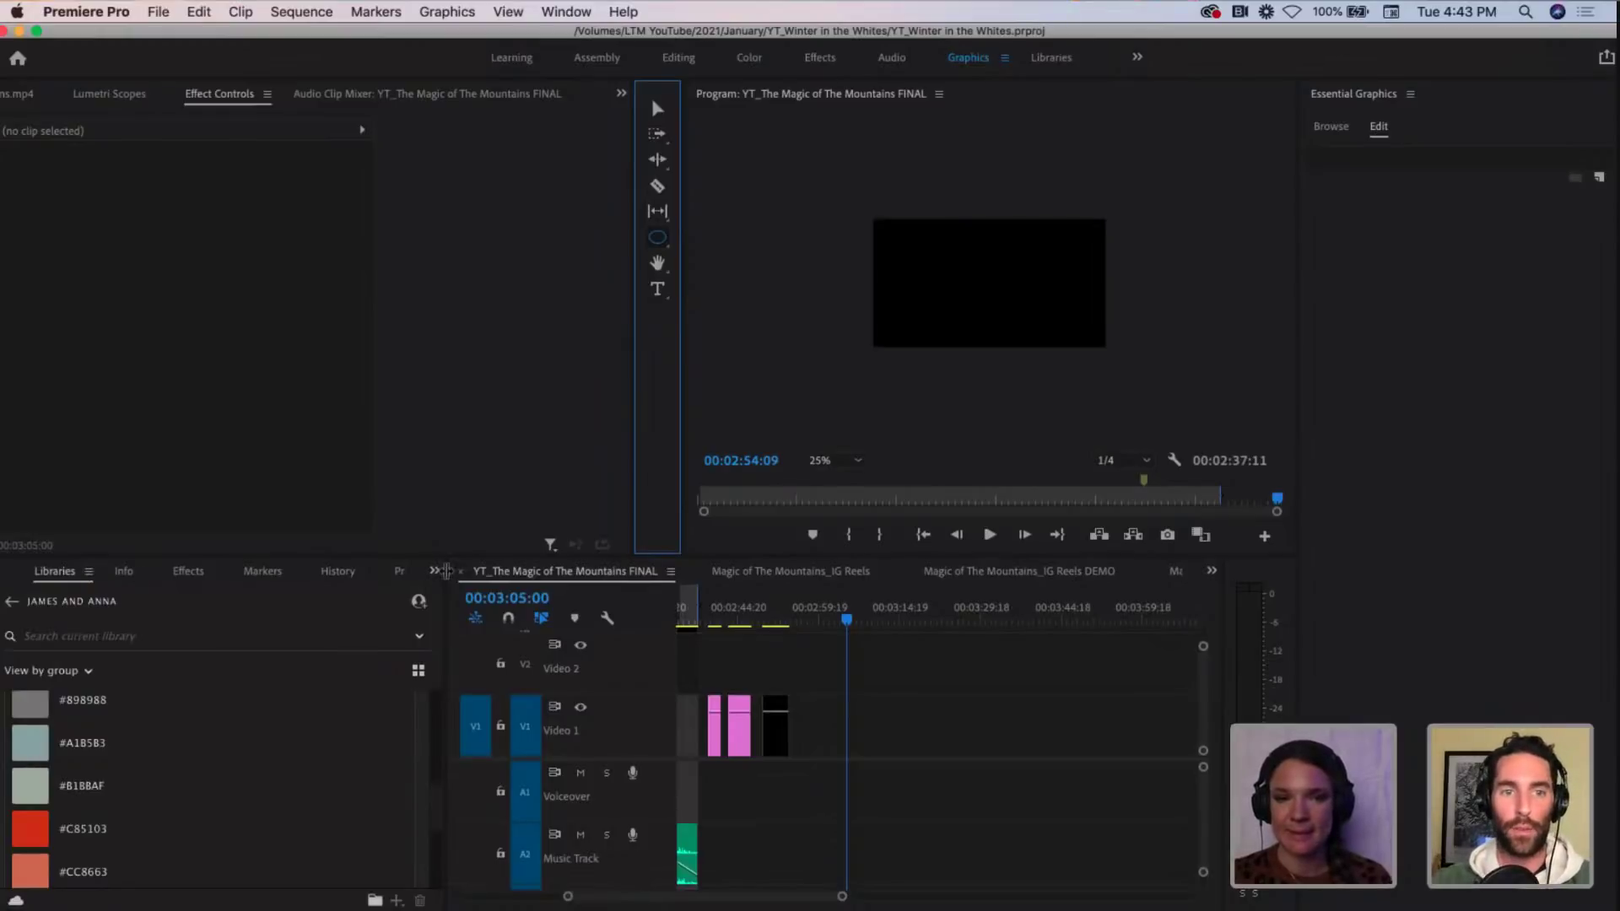
Step: Browse the Leave The Map Style Guide group in the current library and examine its brand colour swatches
click(435, 573)
click(464, 615)
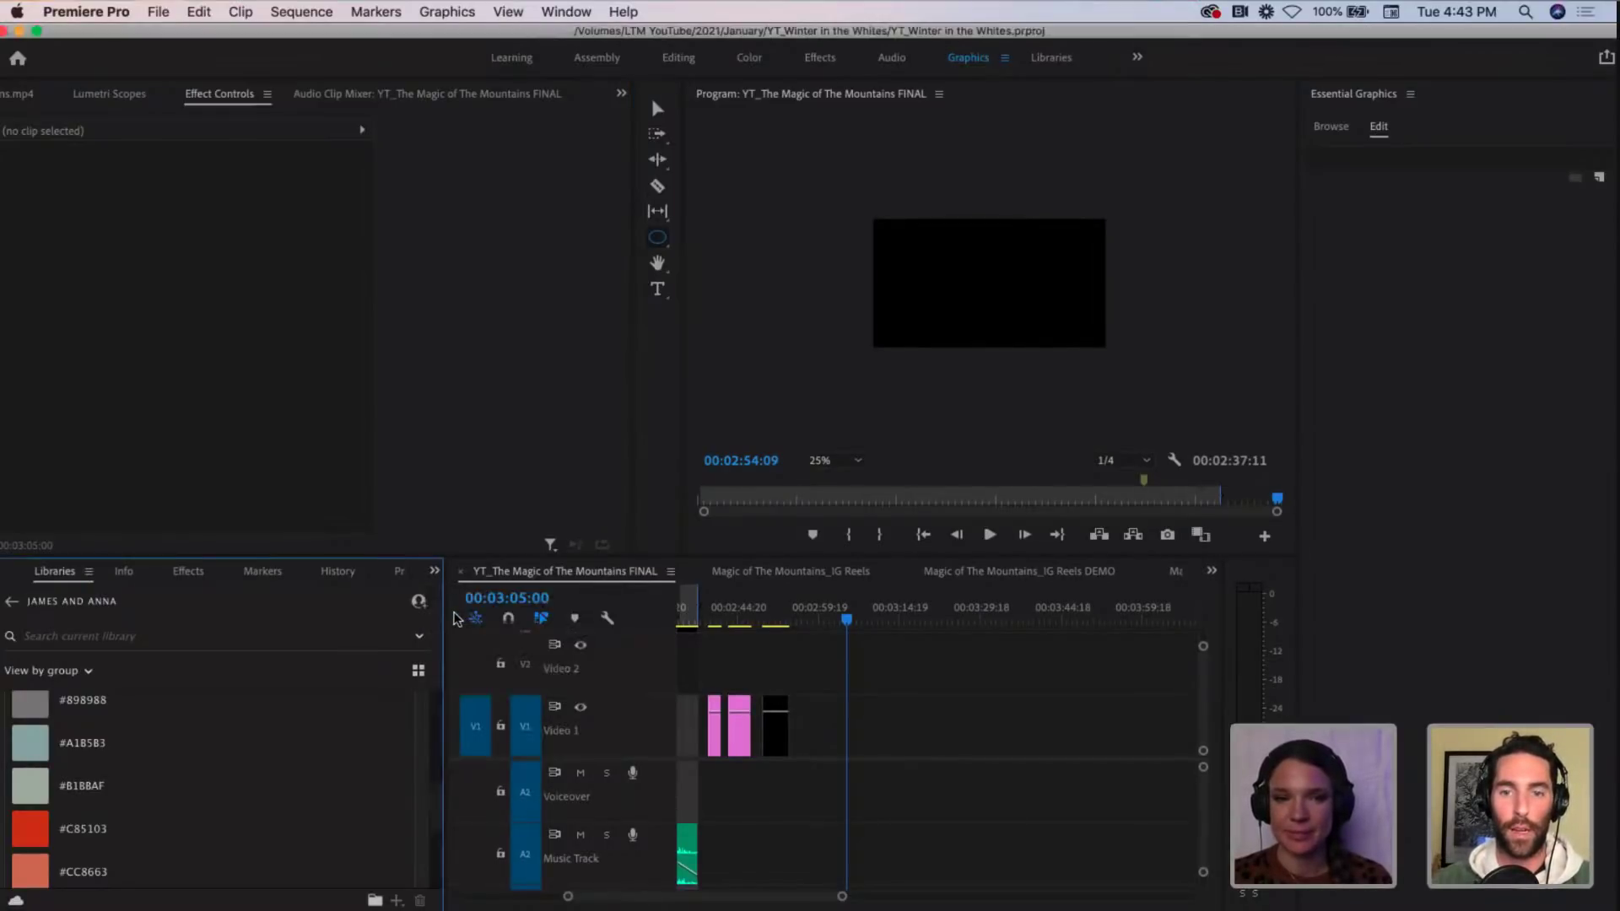
scroll(95, 781, up, 10)
scroll(95, 779, down, 8)
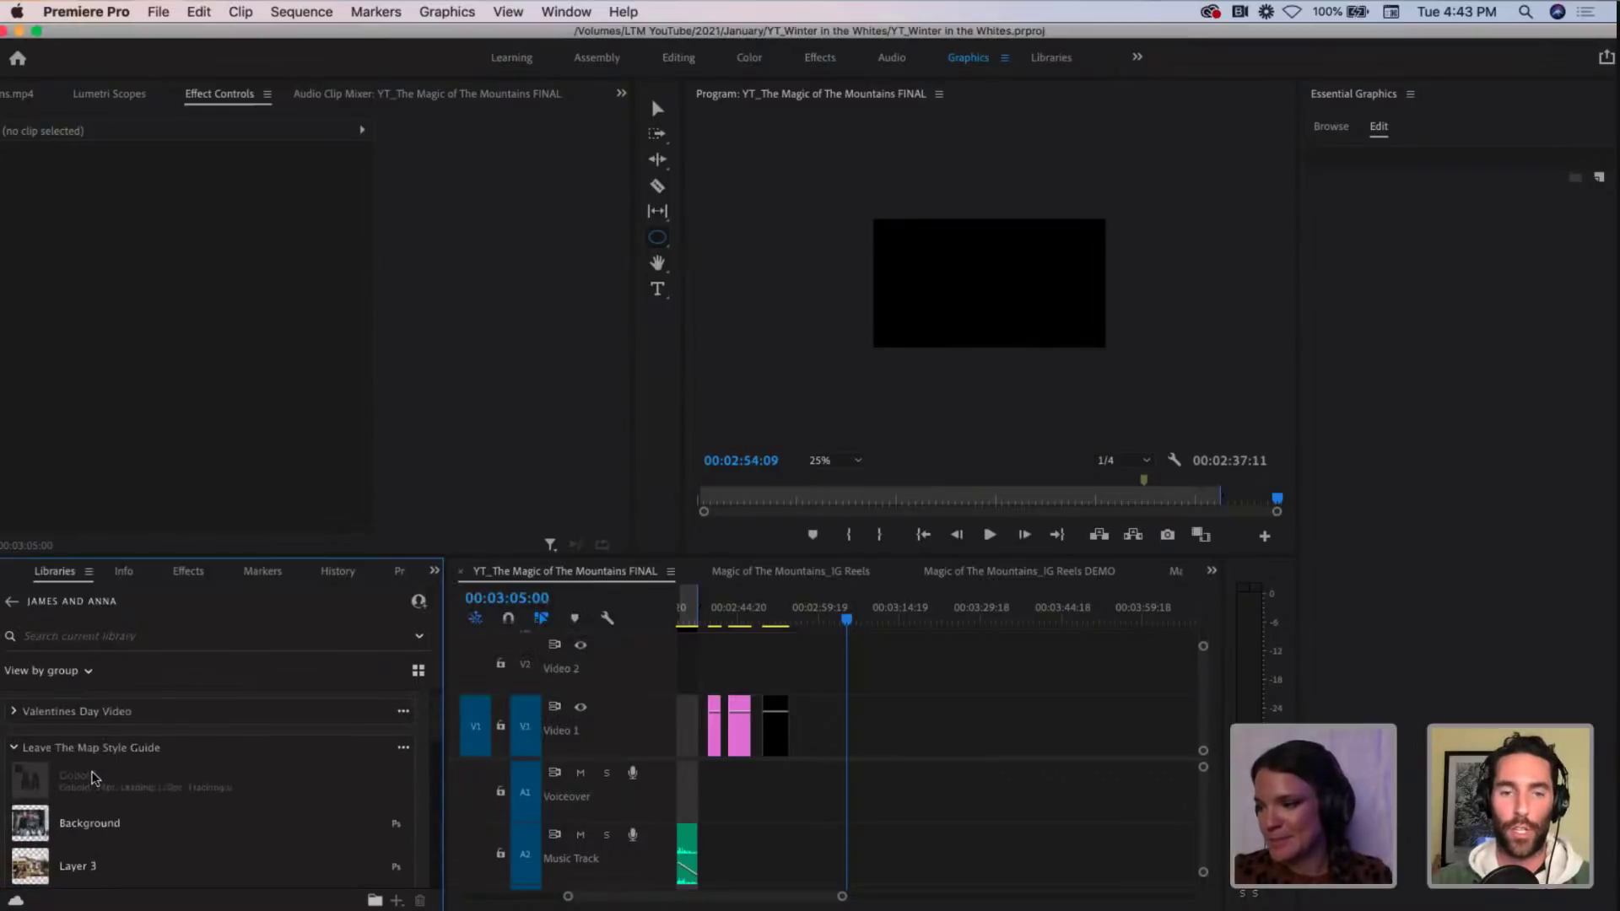
scroll(94, 778, down, 10)
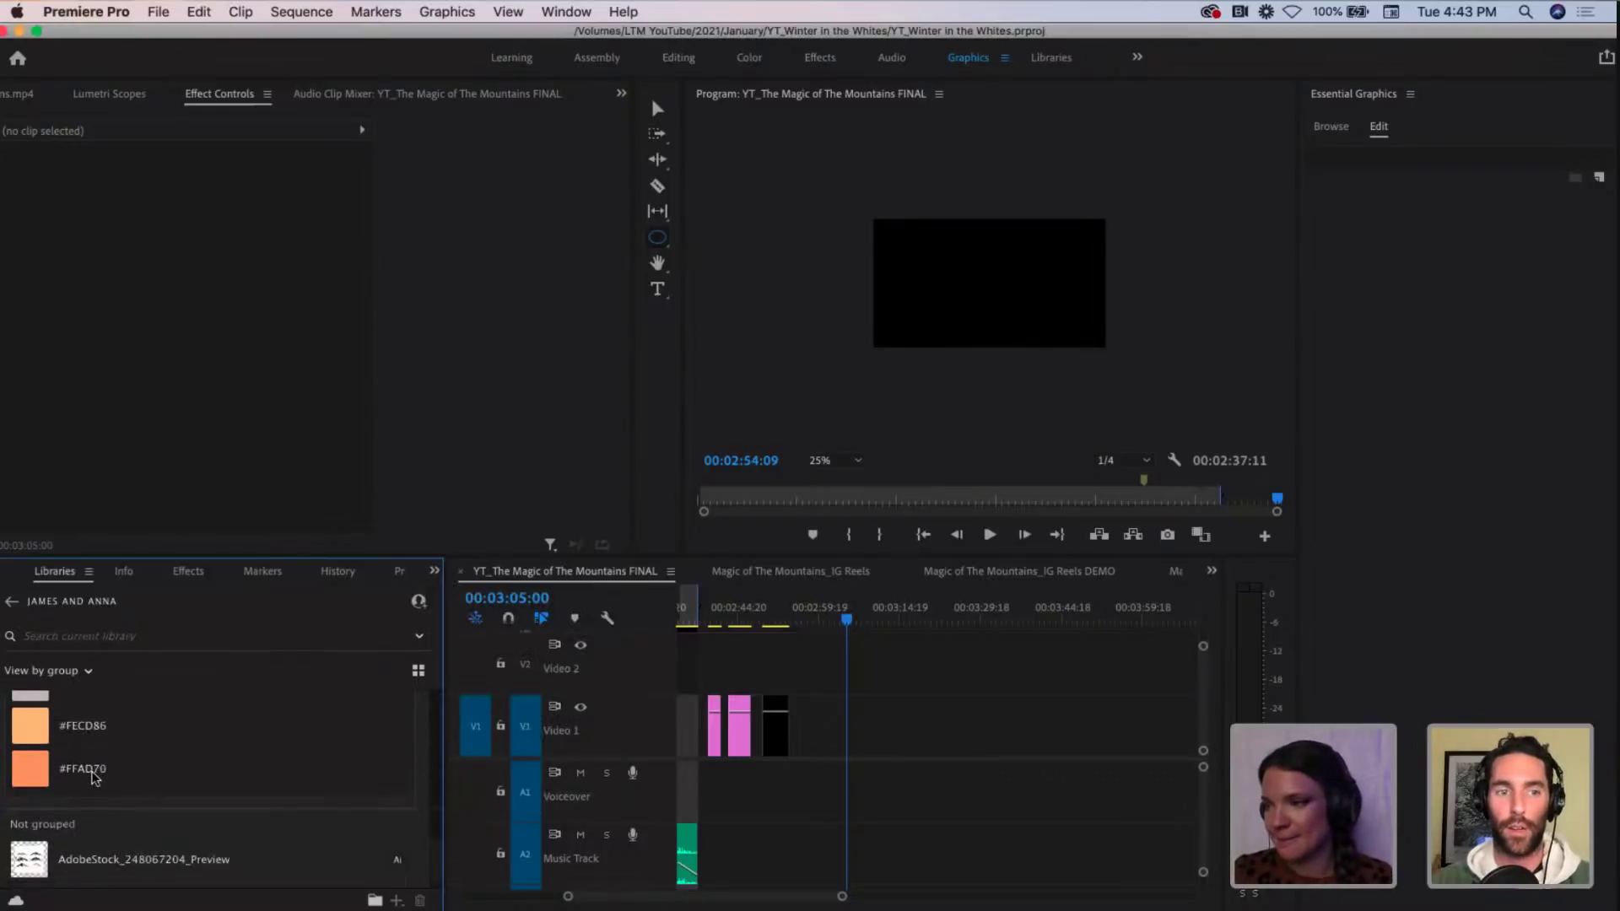
scroll(93, 776, down, 10)
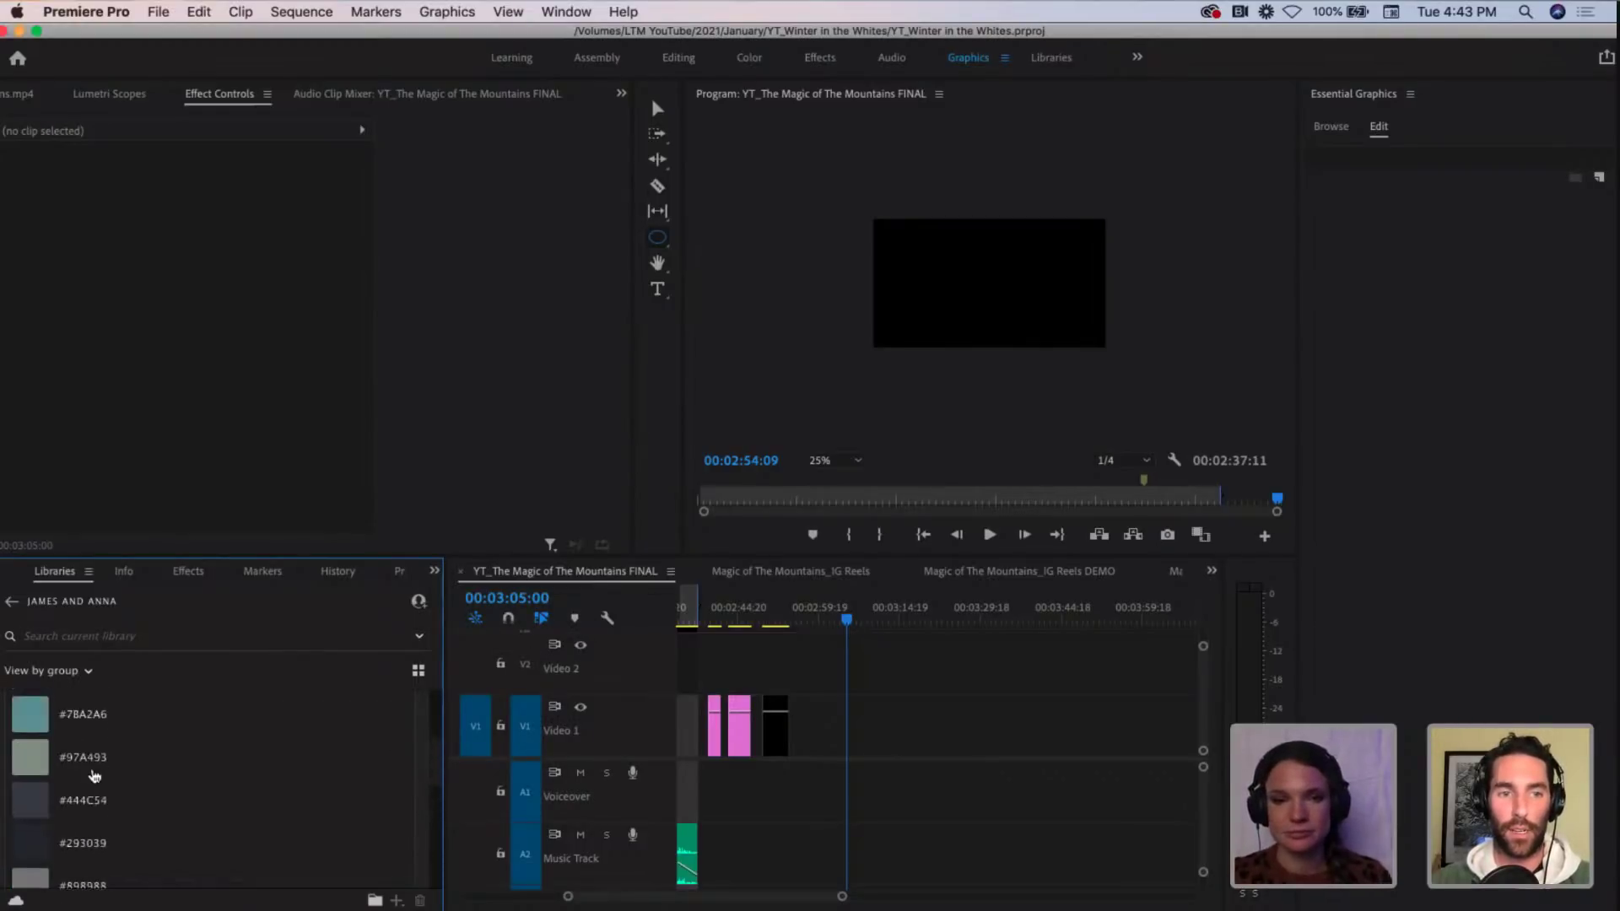
scroll(82, 746, down, 2)
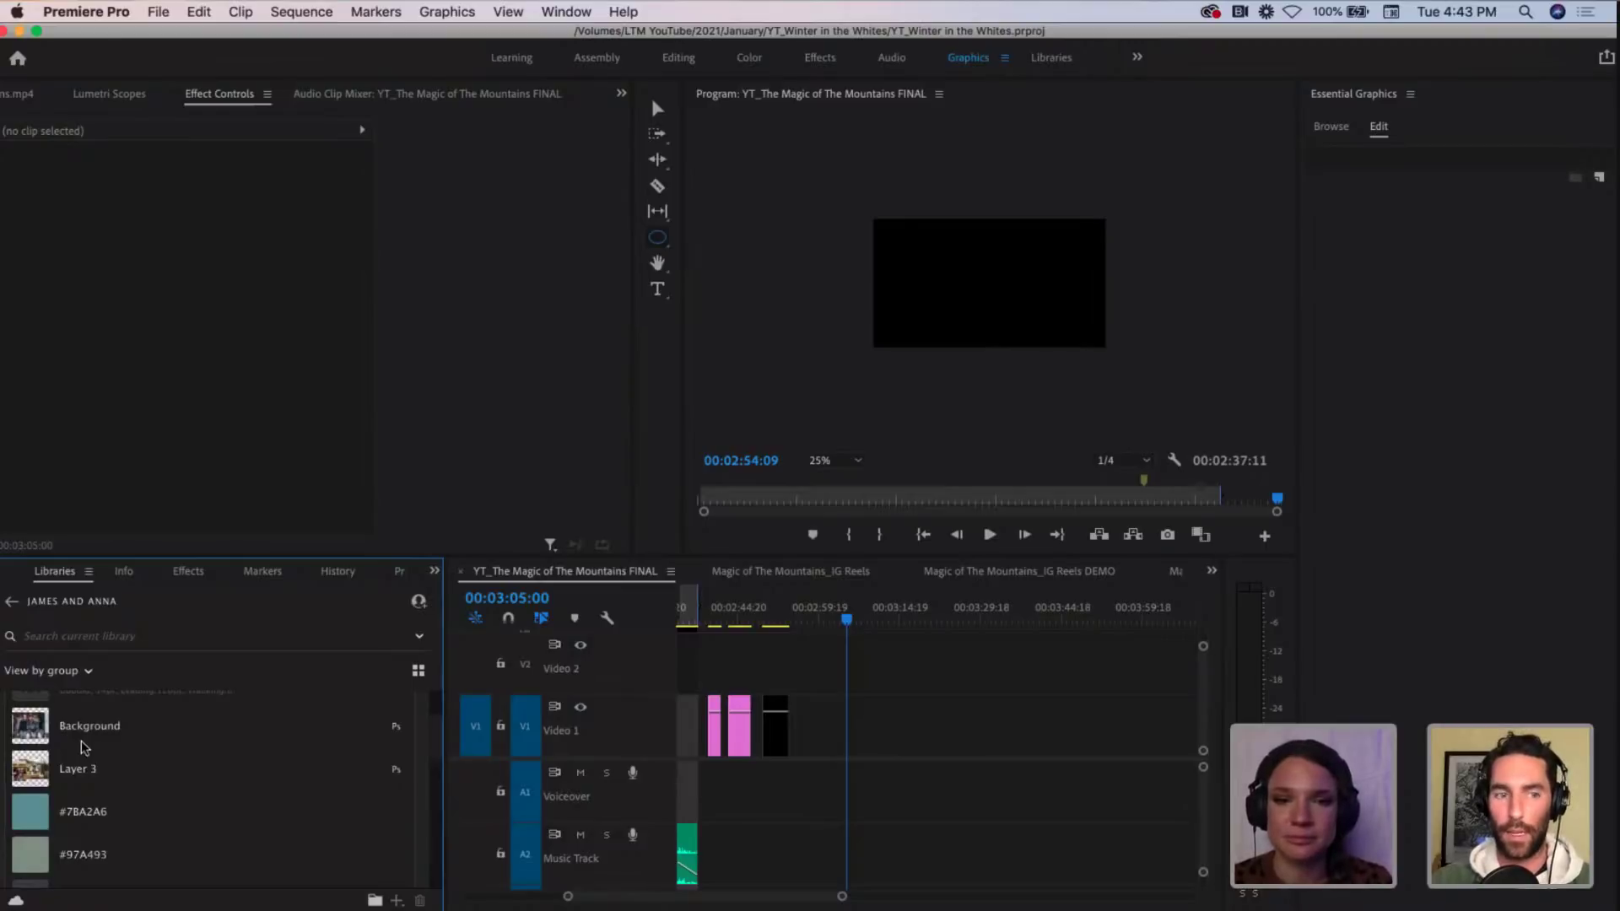
scroll(178, 791, down, 1)
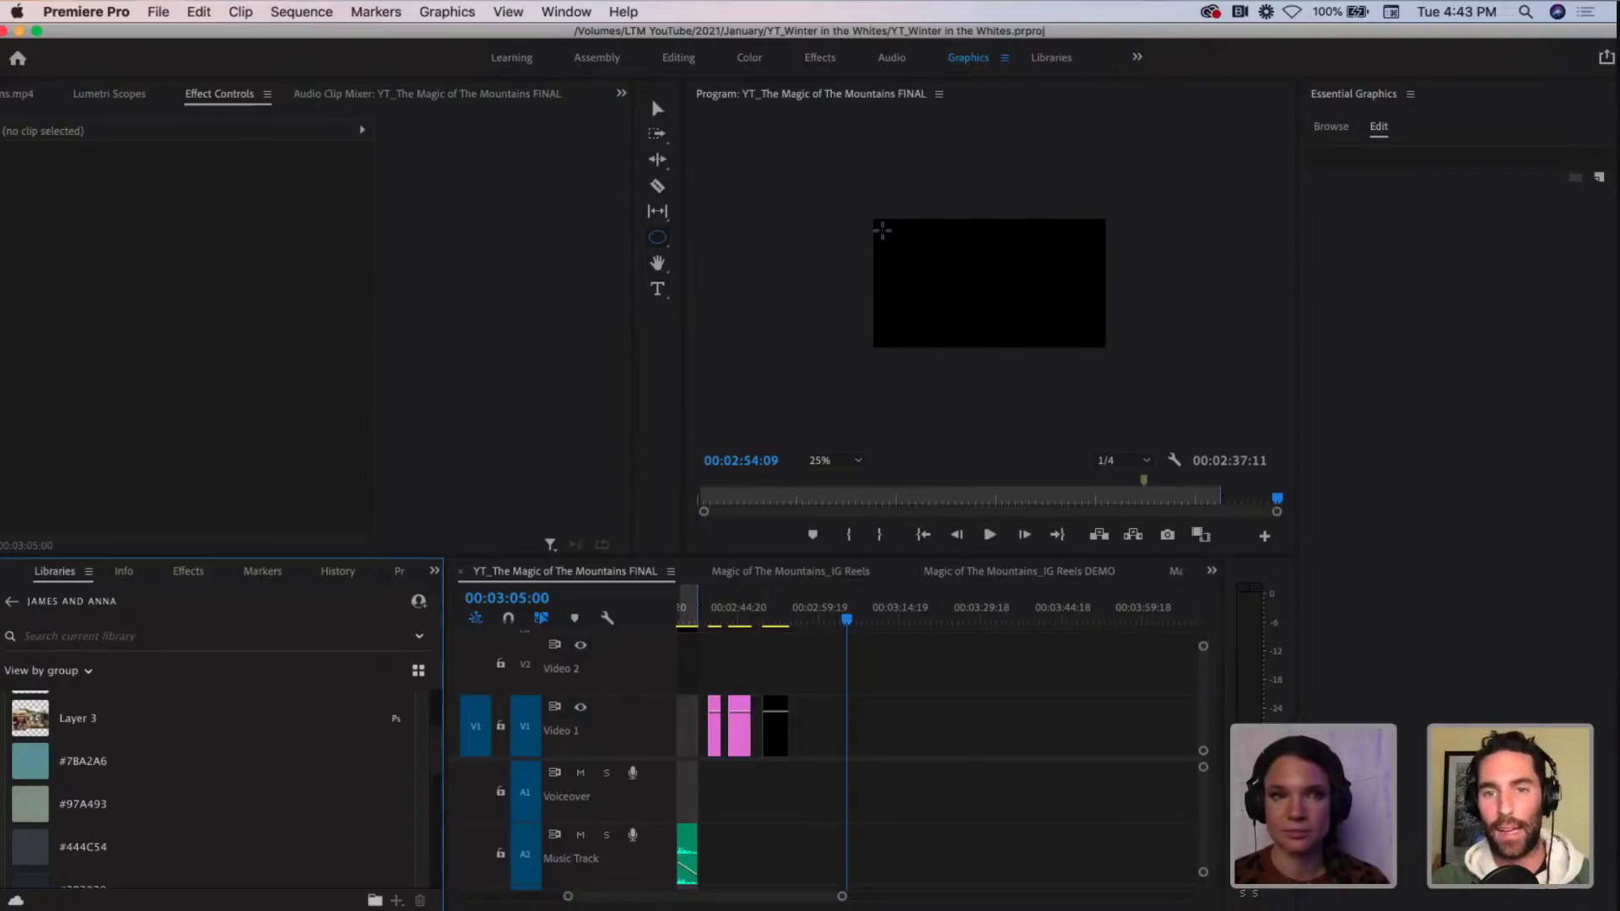
Step: Draw a white ellipse larger than the video frame and centre it roughly over the frame at about 976, 572
drag(874, 222, 1161, 416)
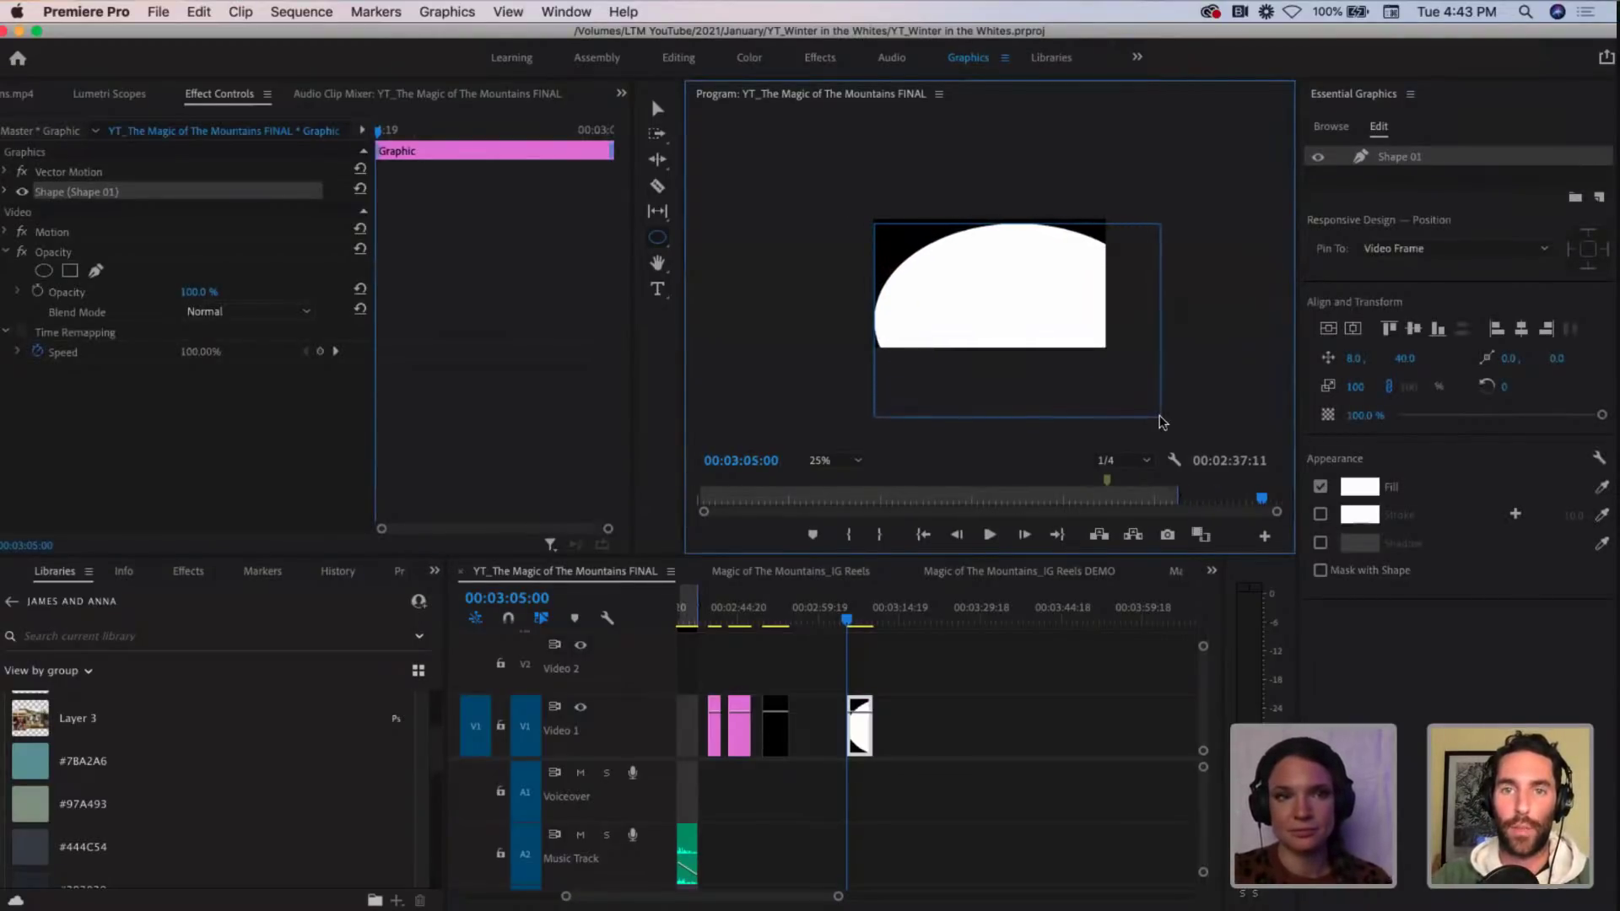
key(v)
drag(1011, 265, 984, 226)
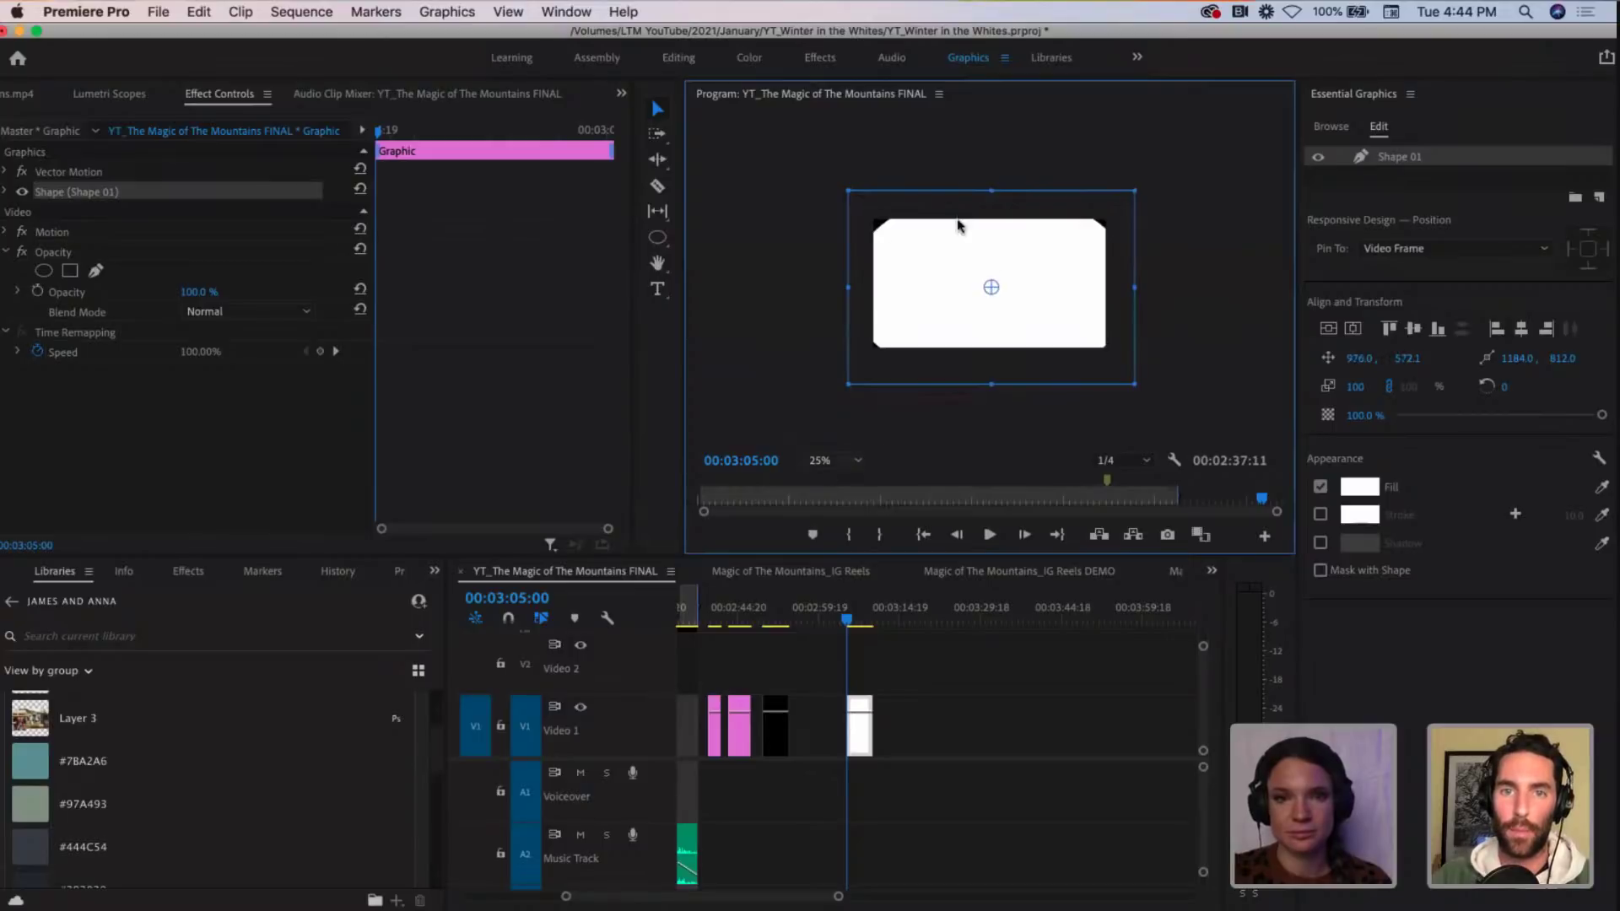
Step: Set the Program Monitor's zoom level to 50%
click(853, 462)
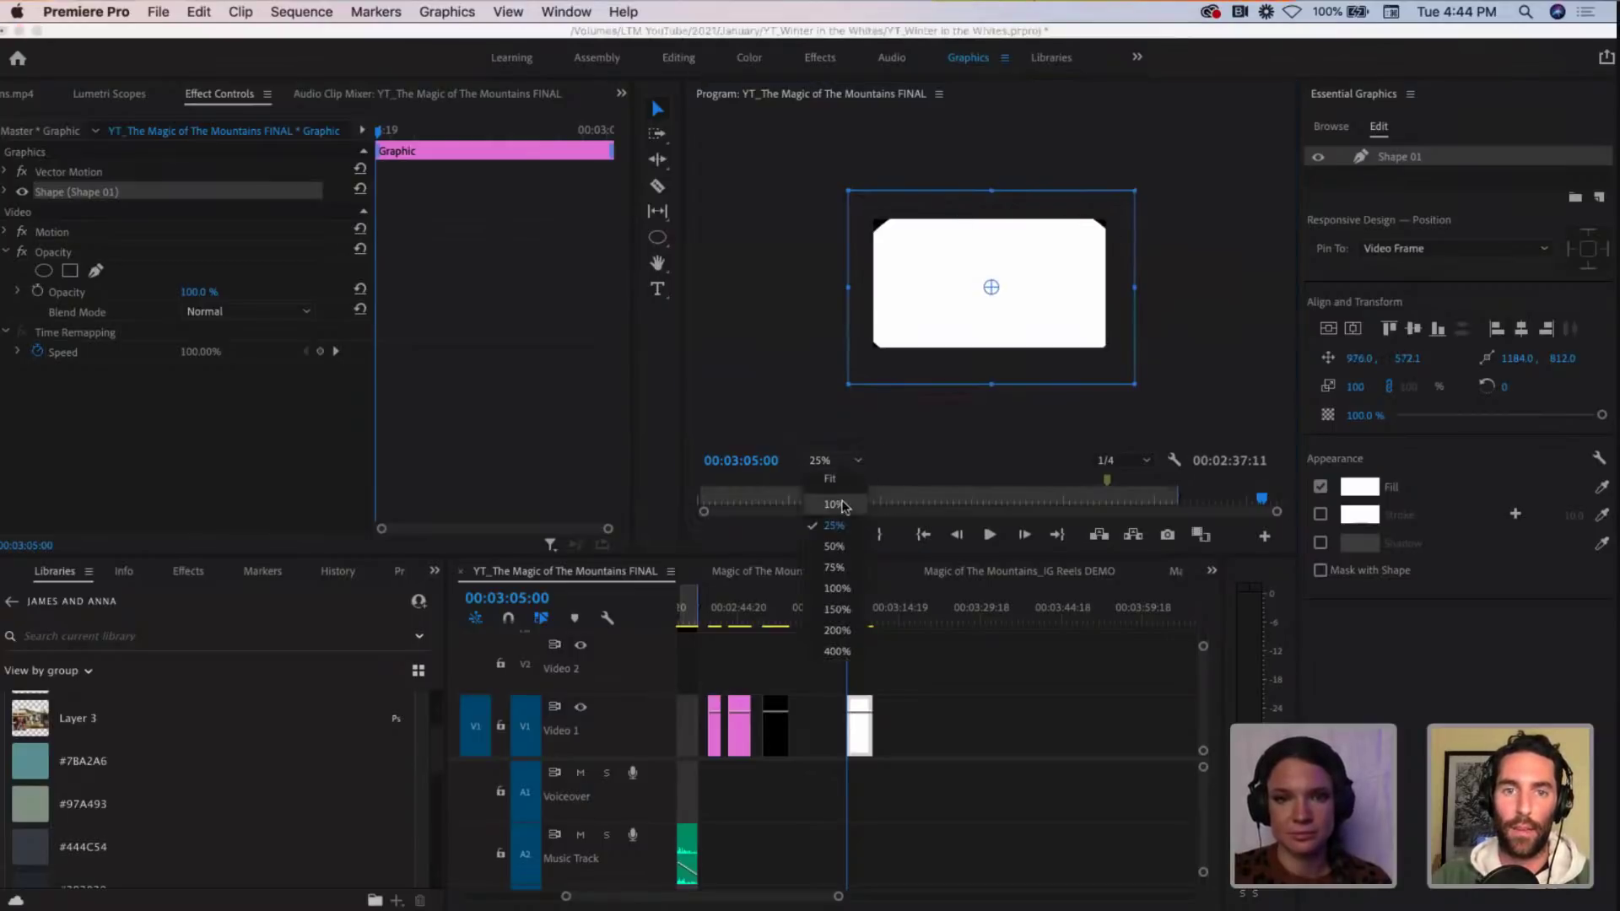
click(835, 547)
click(827, 463)
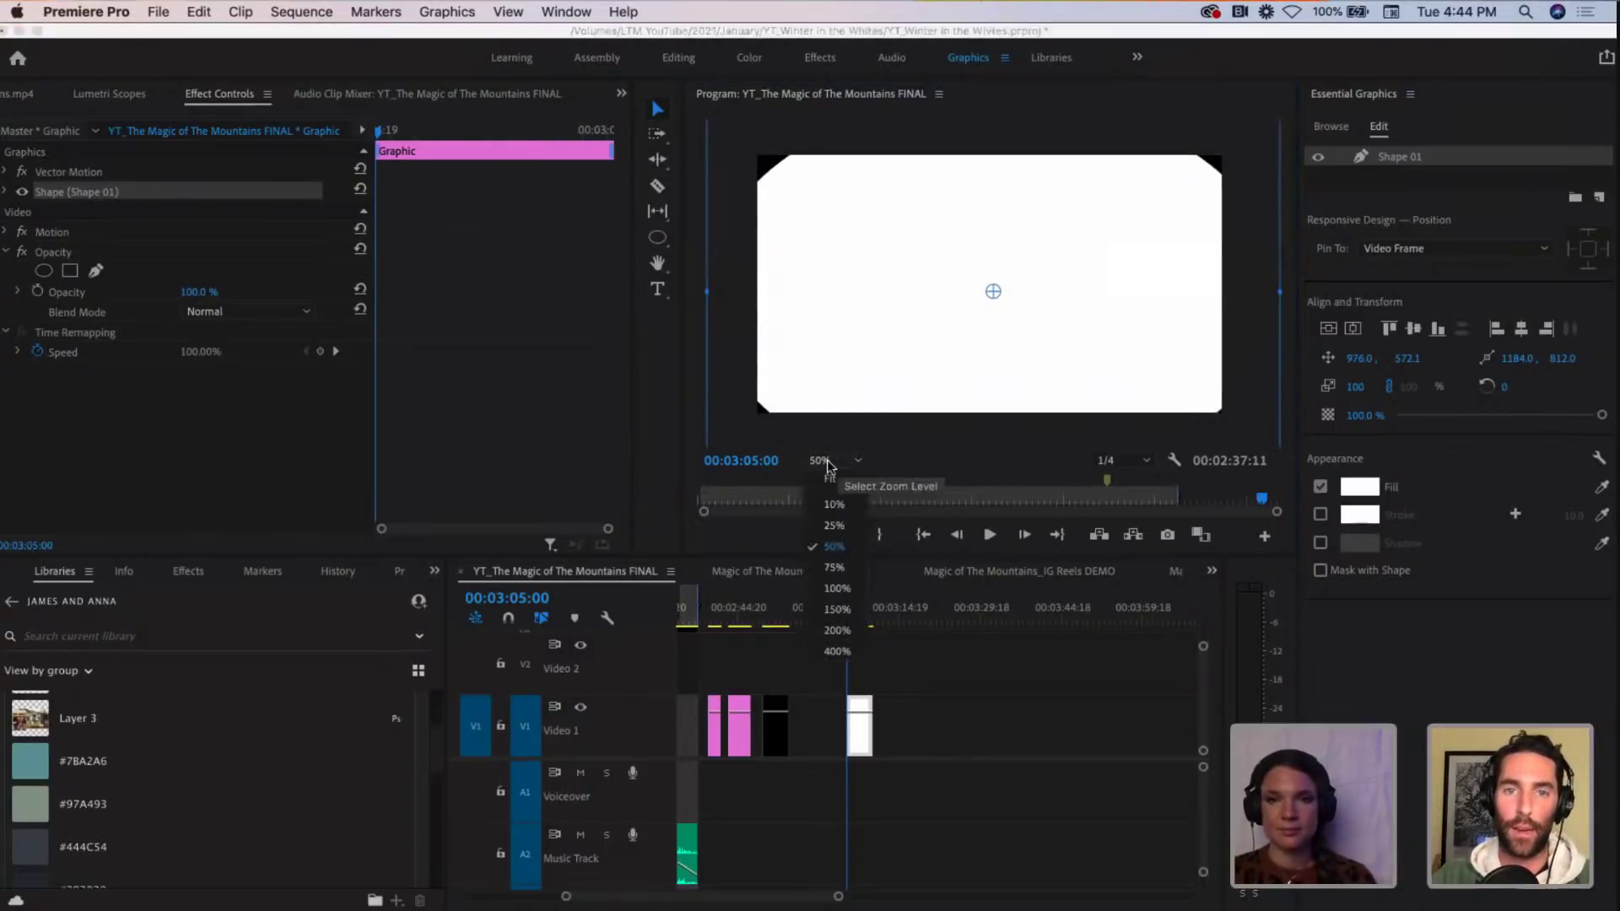
click(827, 464)
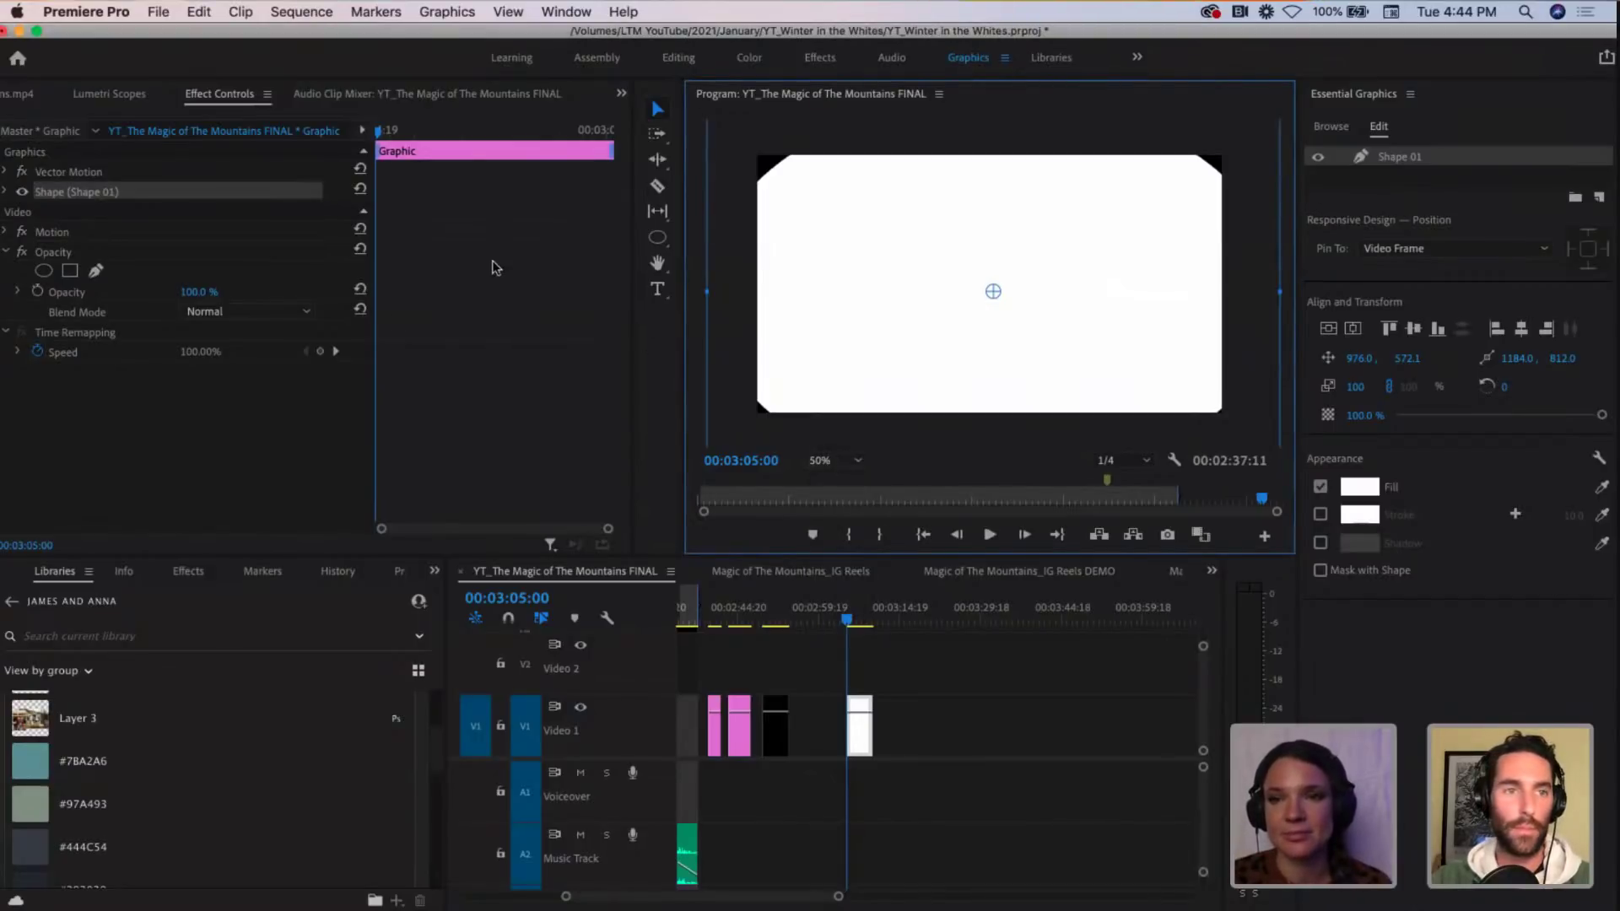
Step: Lengthen the ellipse graphic clip on Video 1 and select its shape in the Program Monitor
click(877, 671)
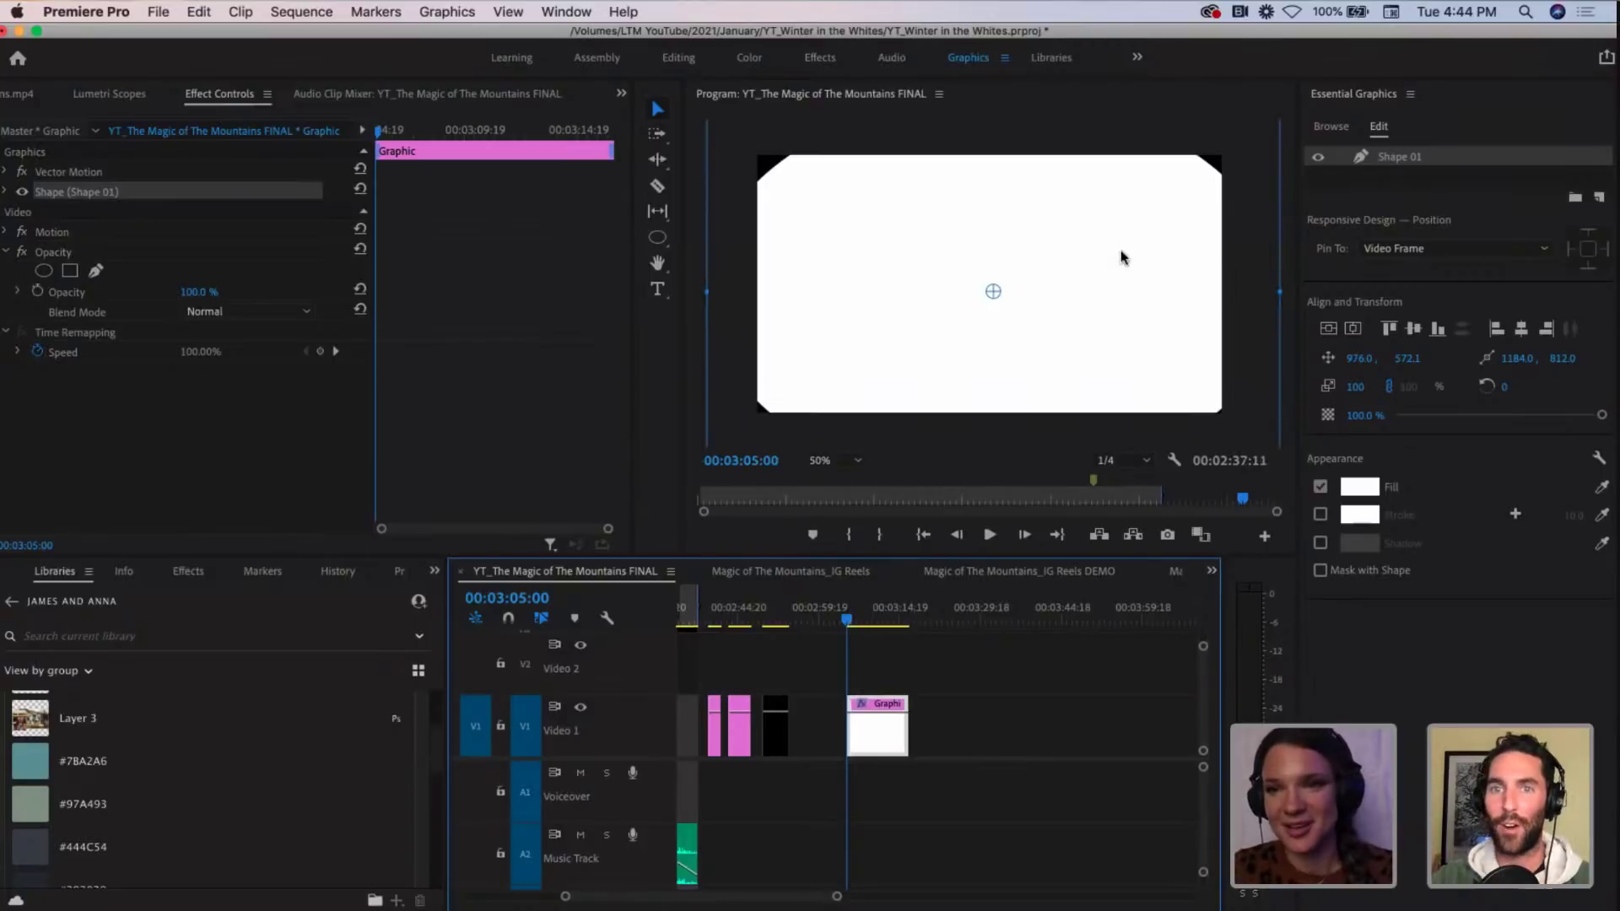
click(1070, 167)
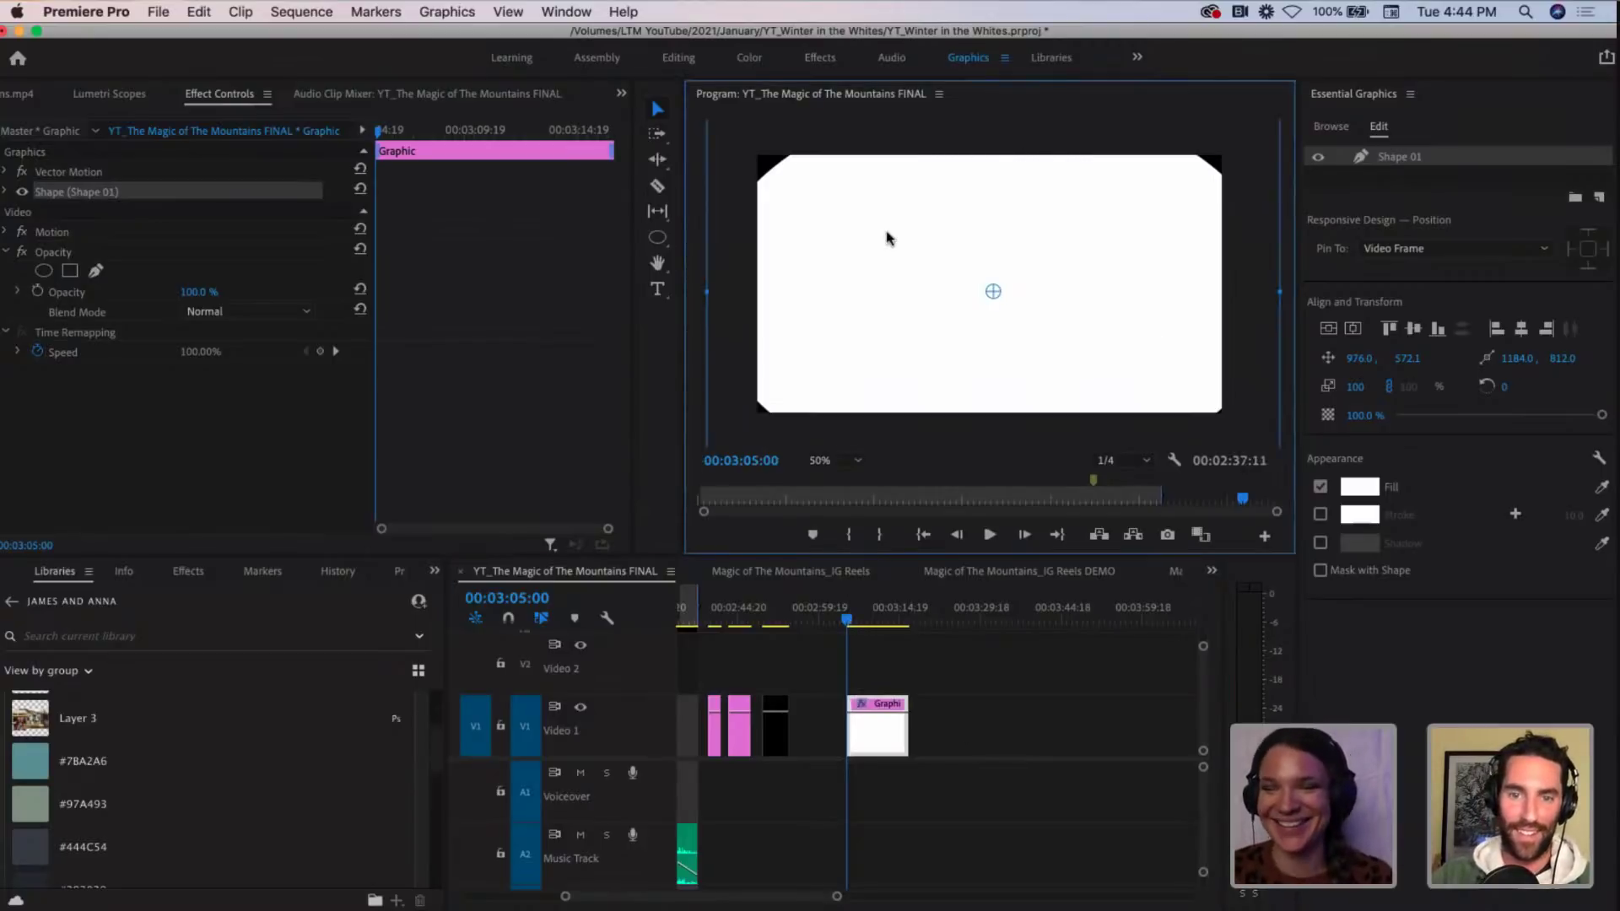
click(987, 729)
click(889, 729)
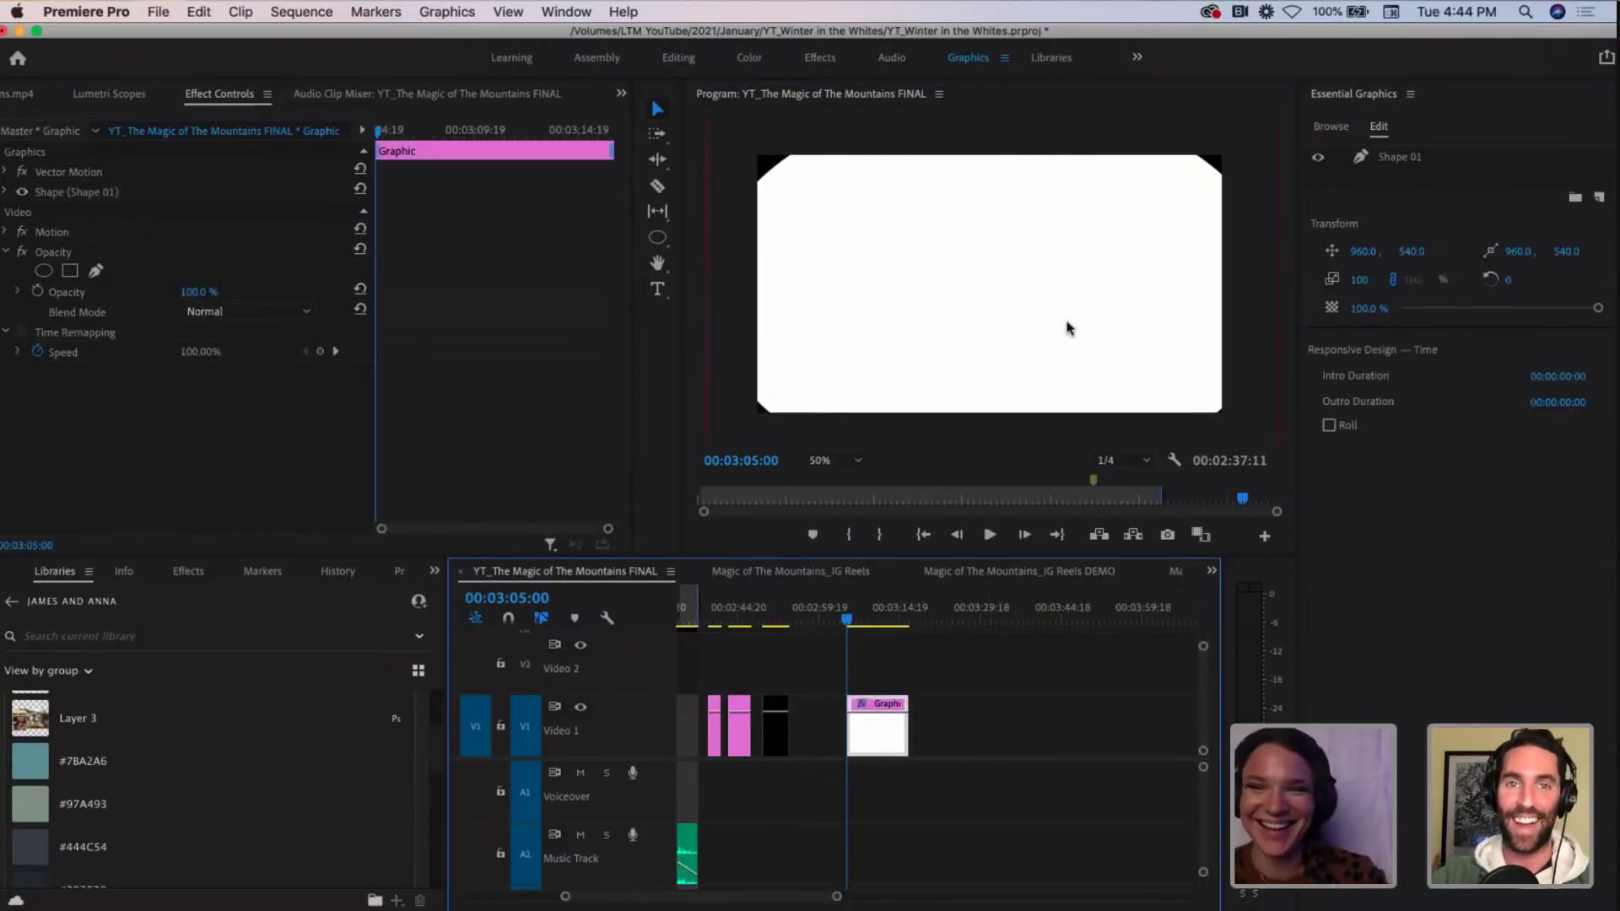
click(1067, 327)
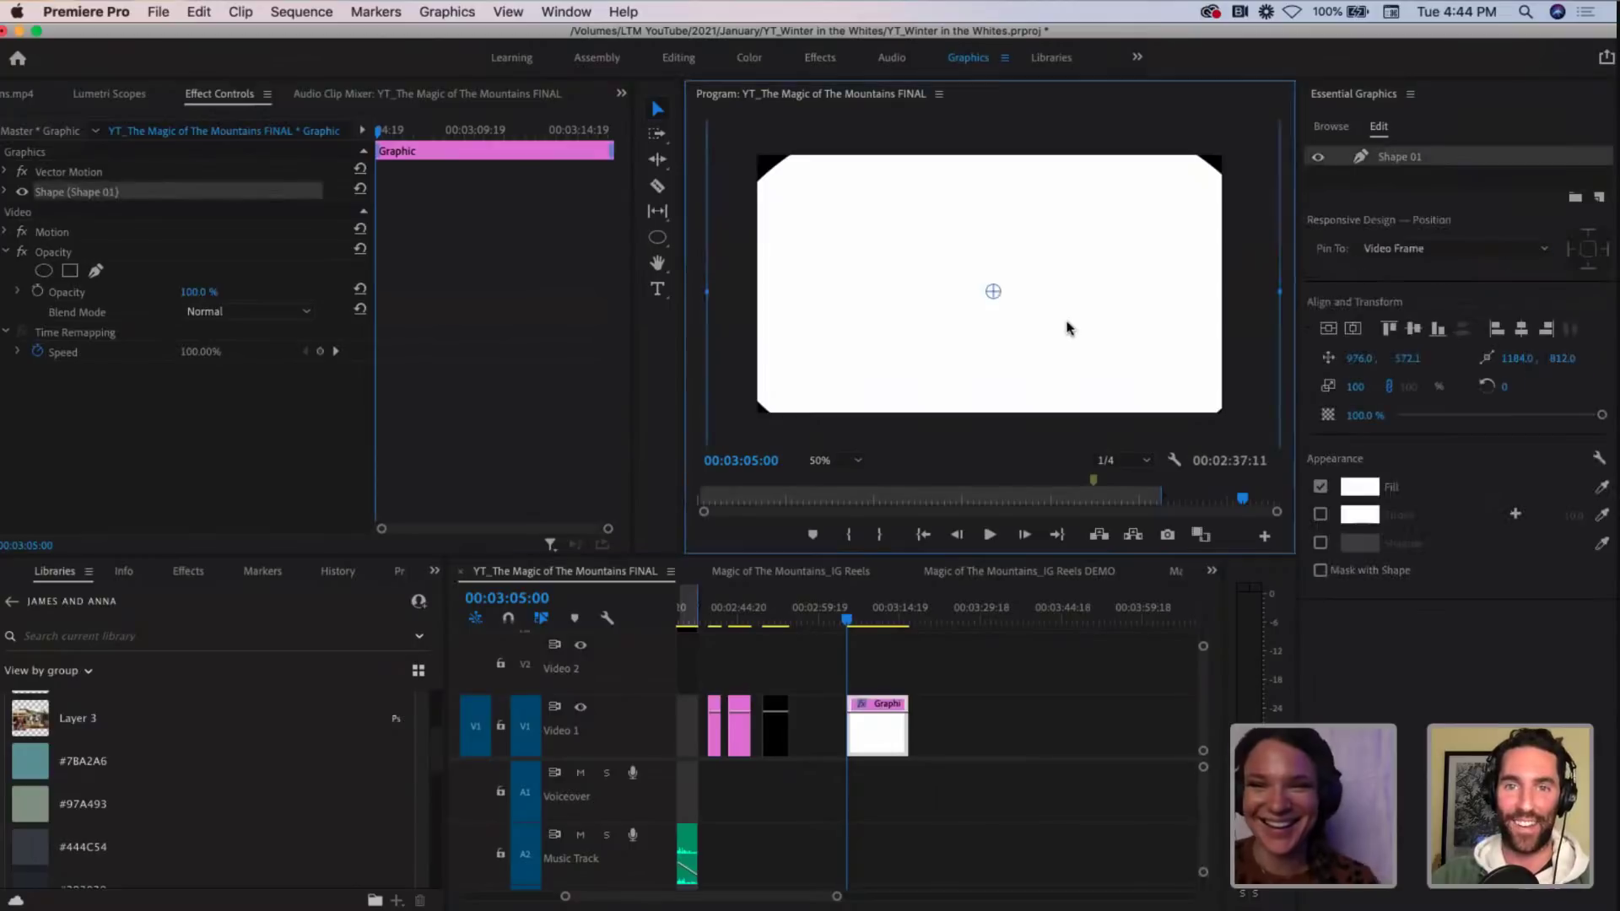
Step: Expand the Shape 01 properties in Effect Controls to reach its appearance and transform settings
click(7, 192)
click(7, 193)
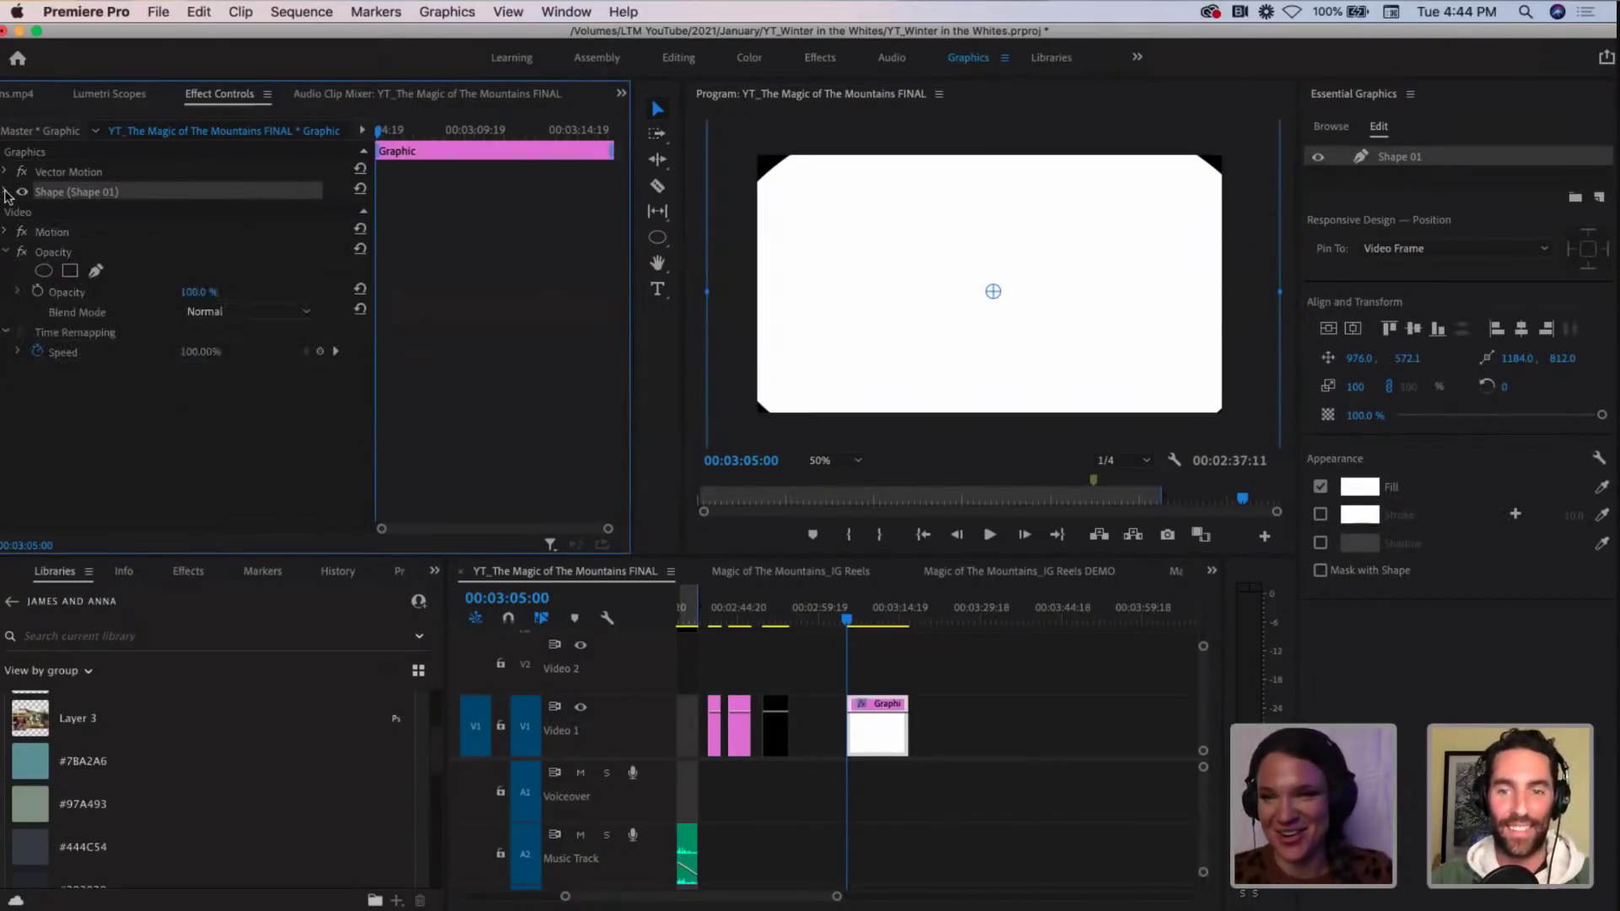
click(7, 192)
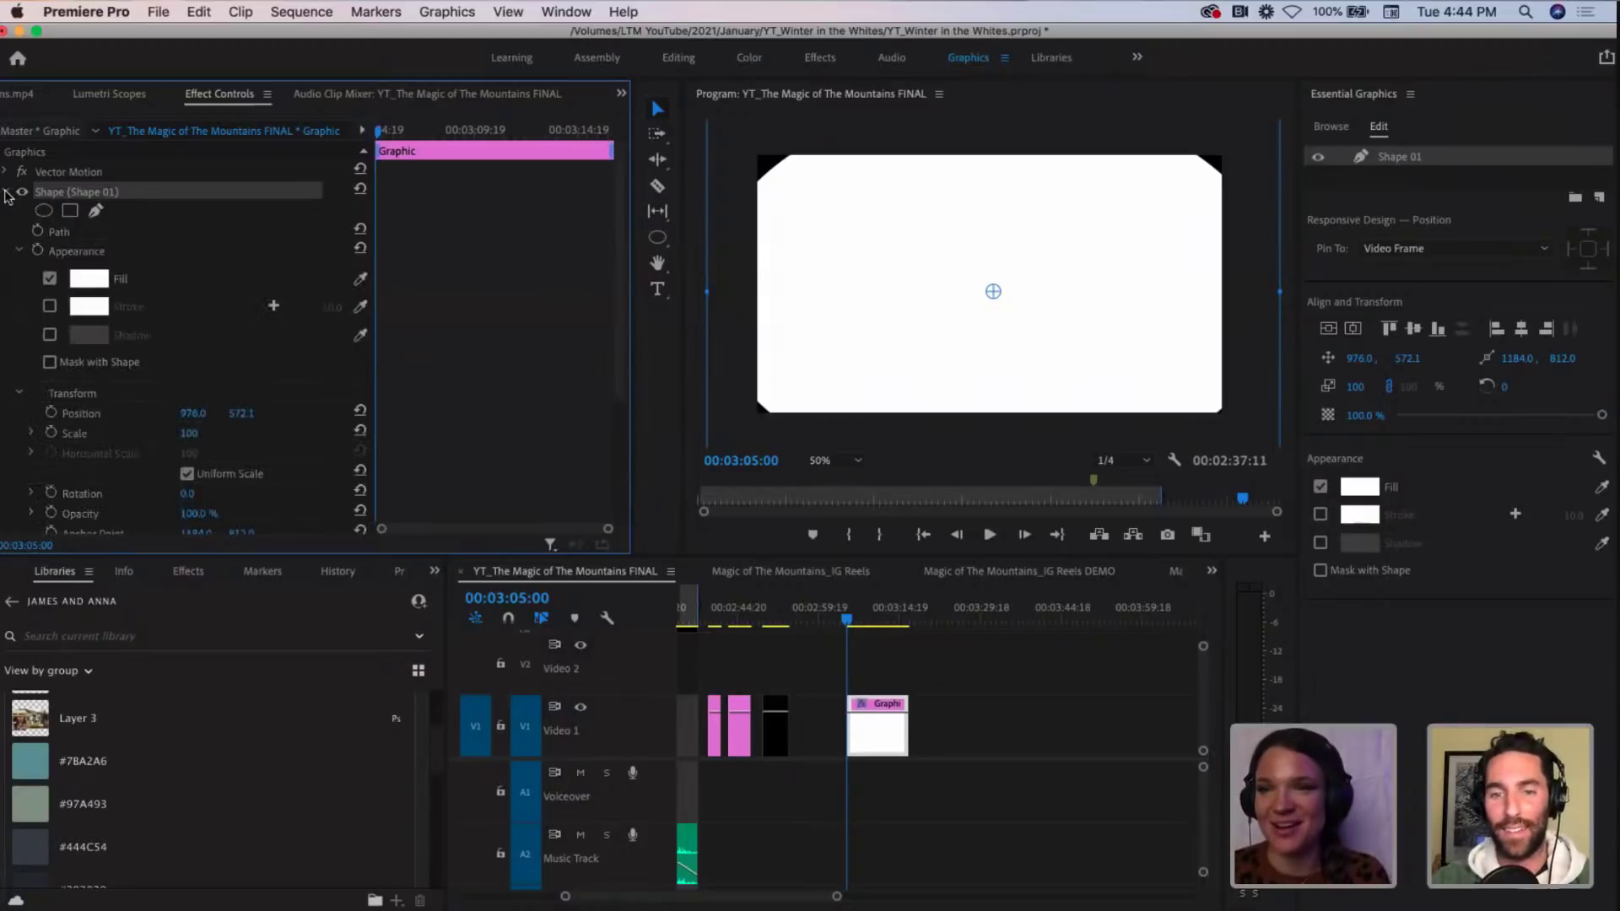
click(7, 192)
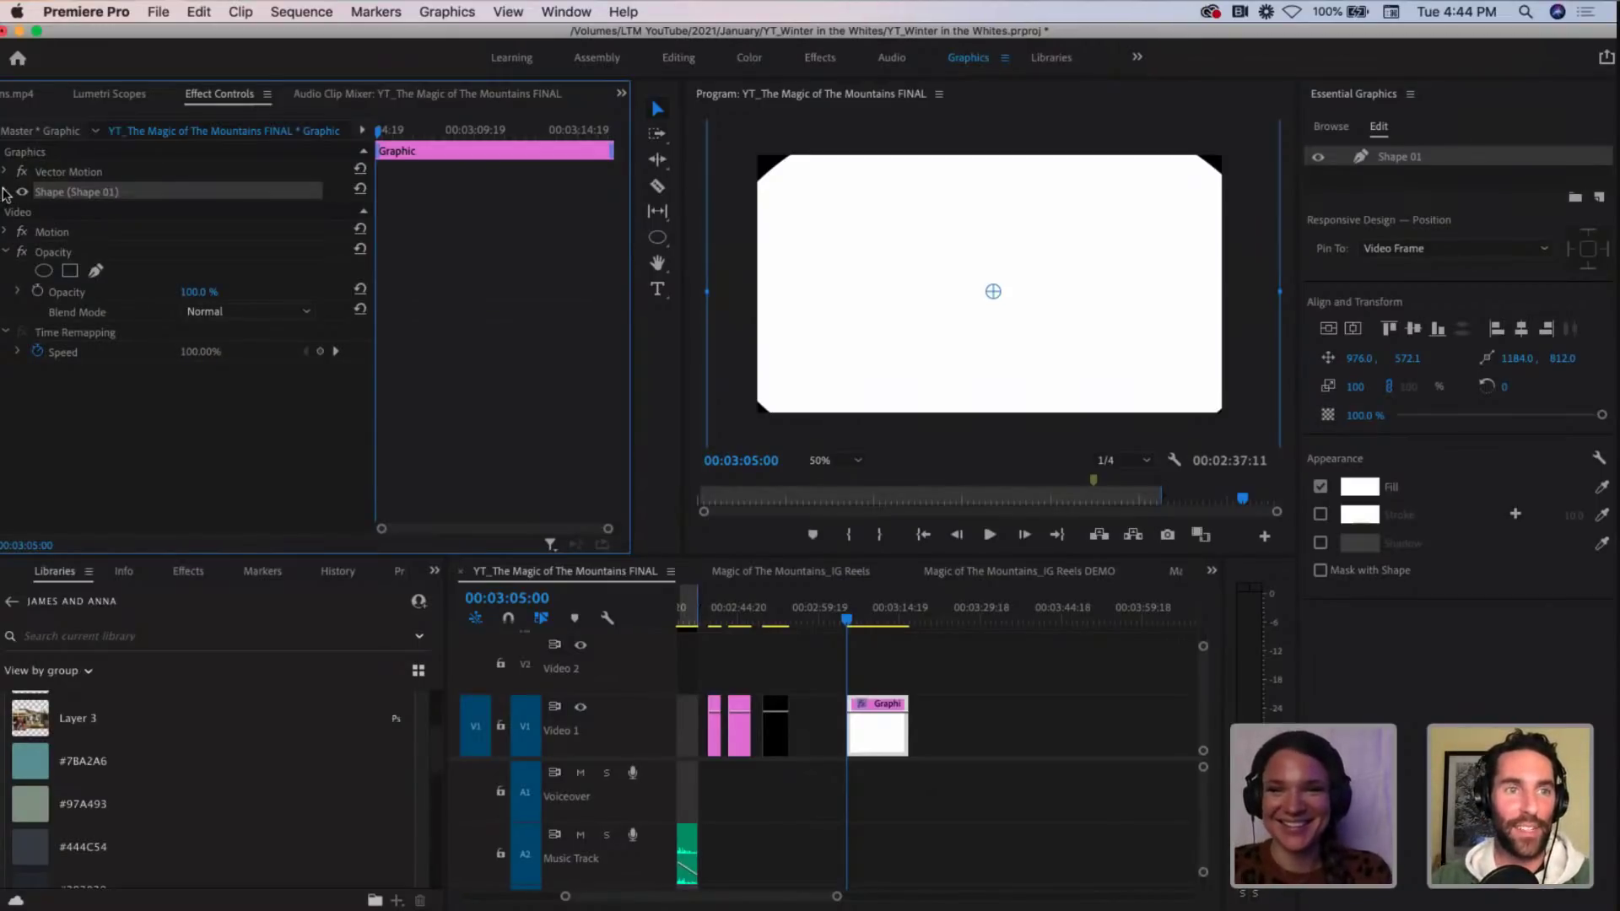
click(7, 192)
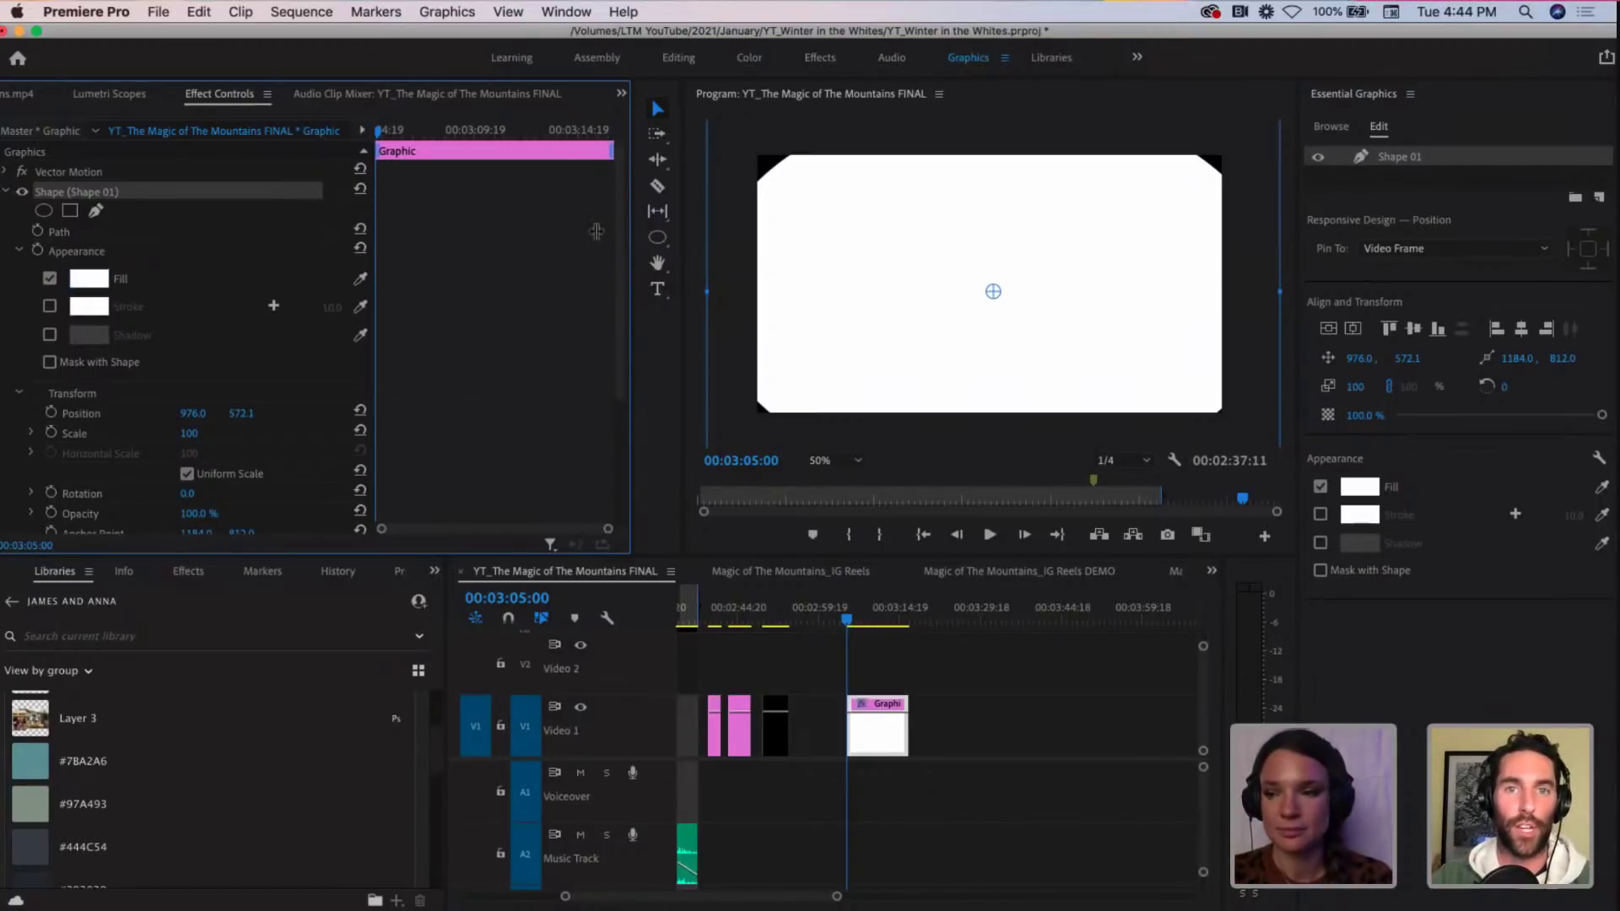
Step: Fill Shape 01 with the brand colour #FECD86 sampled from the library and move the shape to about 952, 540
scroll(130, 810, down, 5)
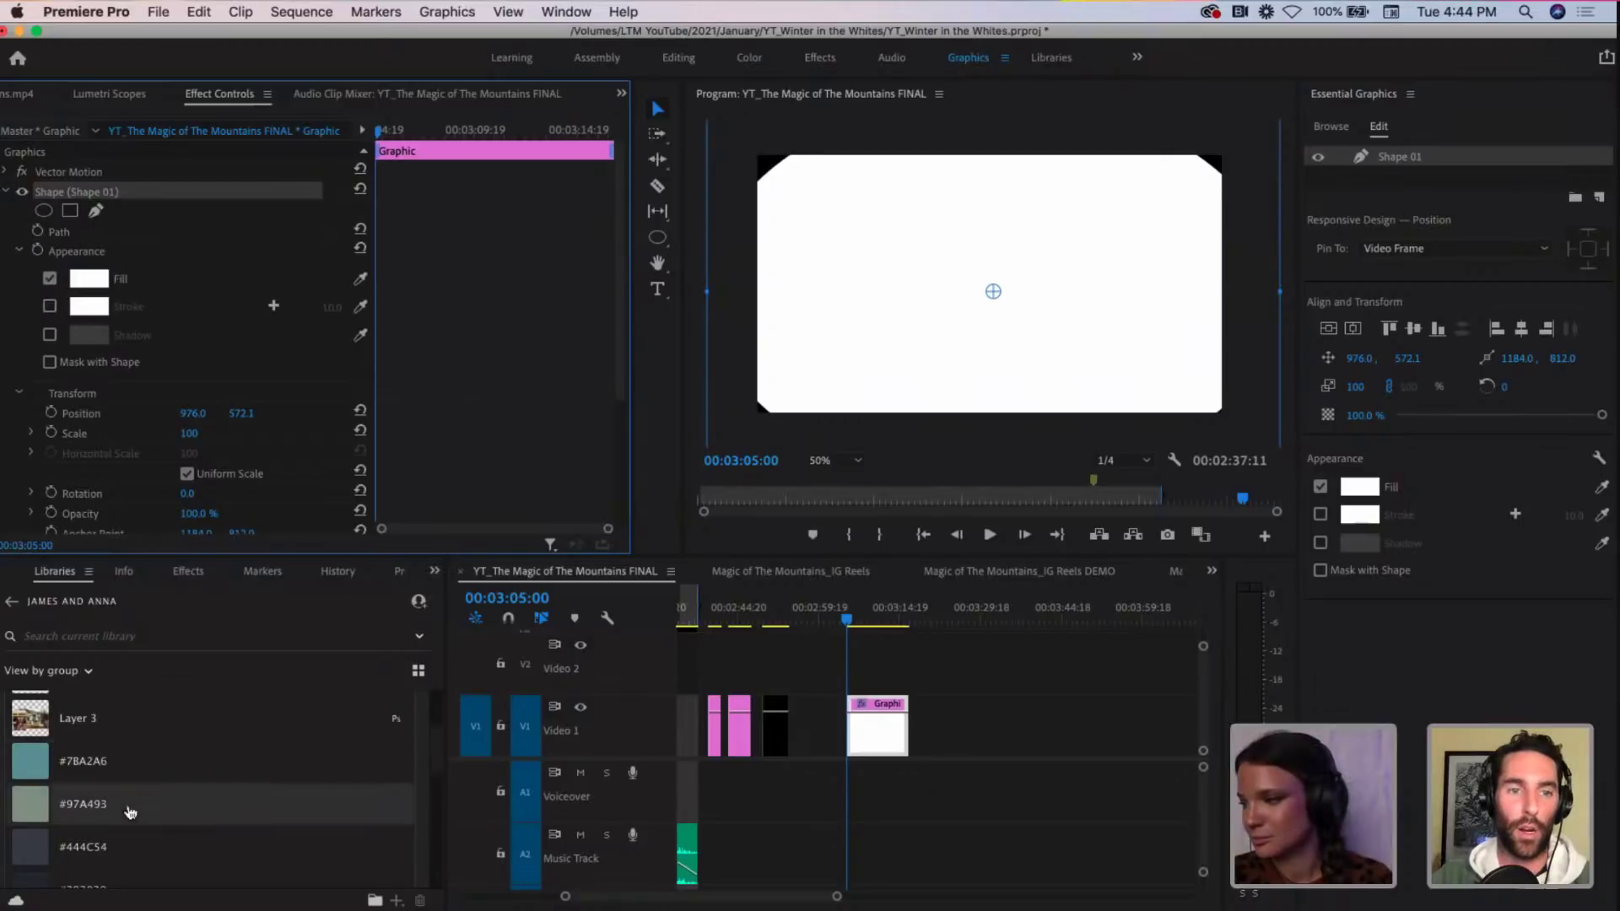
scroll(130, 812, down, 8)
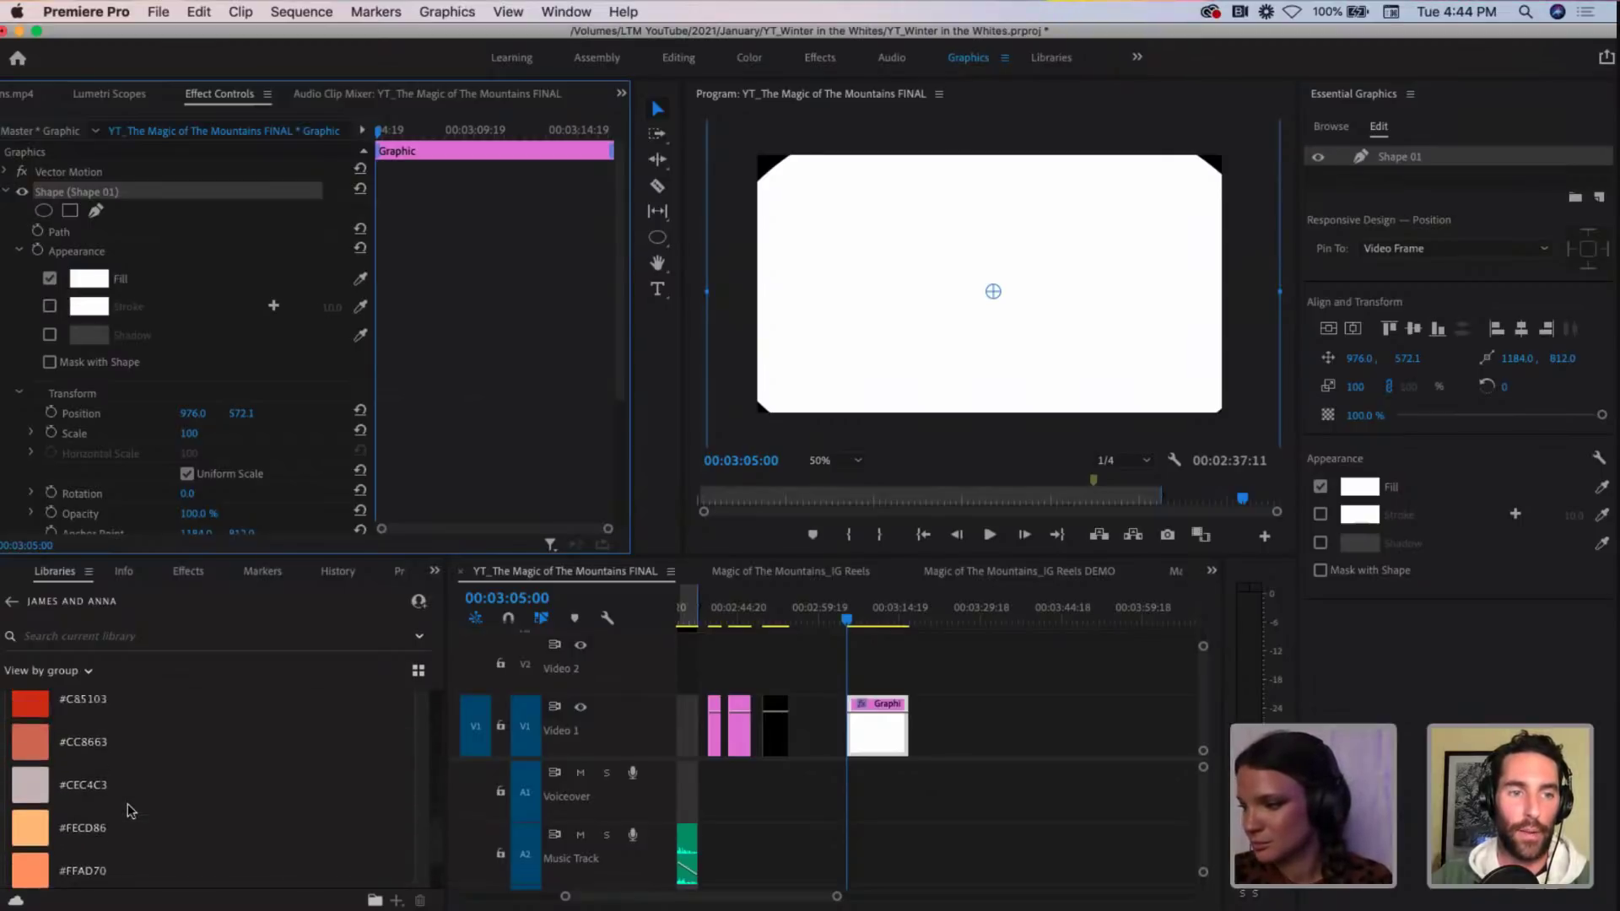
scroll(129, 812, down, 2)
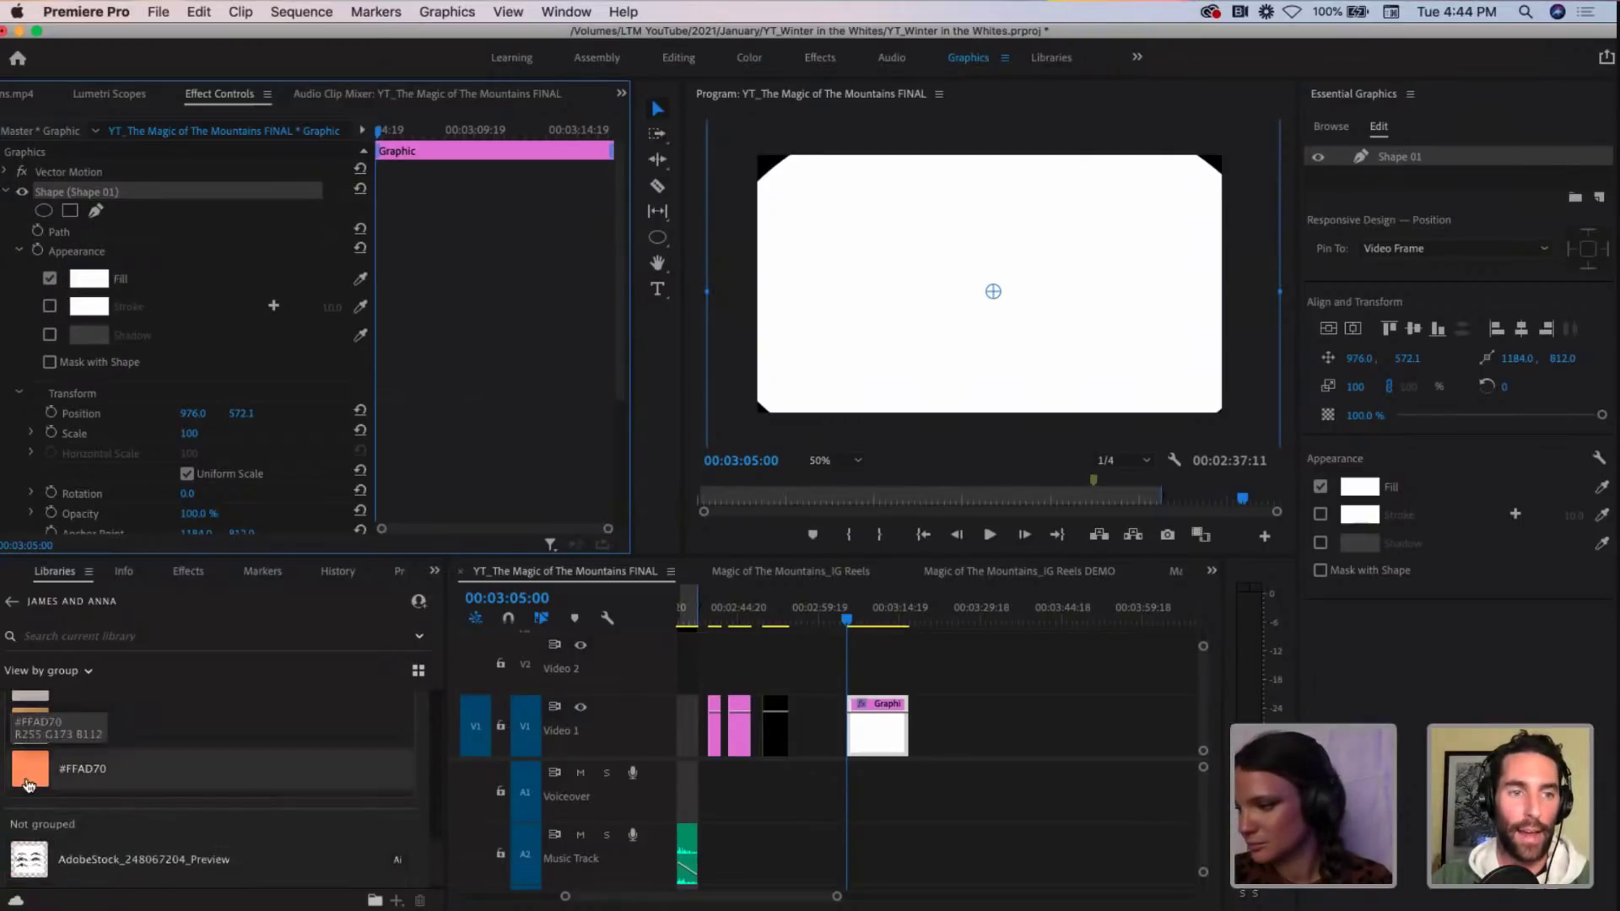
click(99, 281)
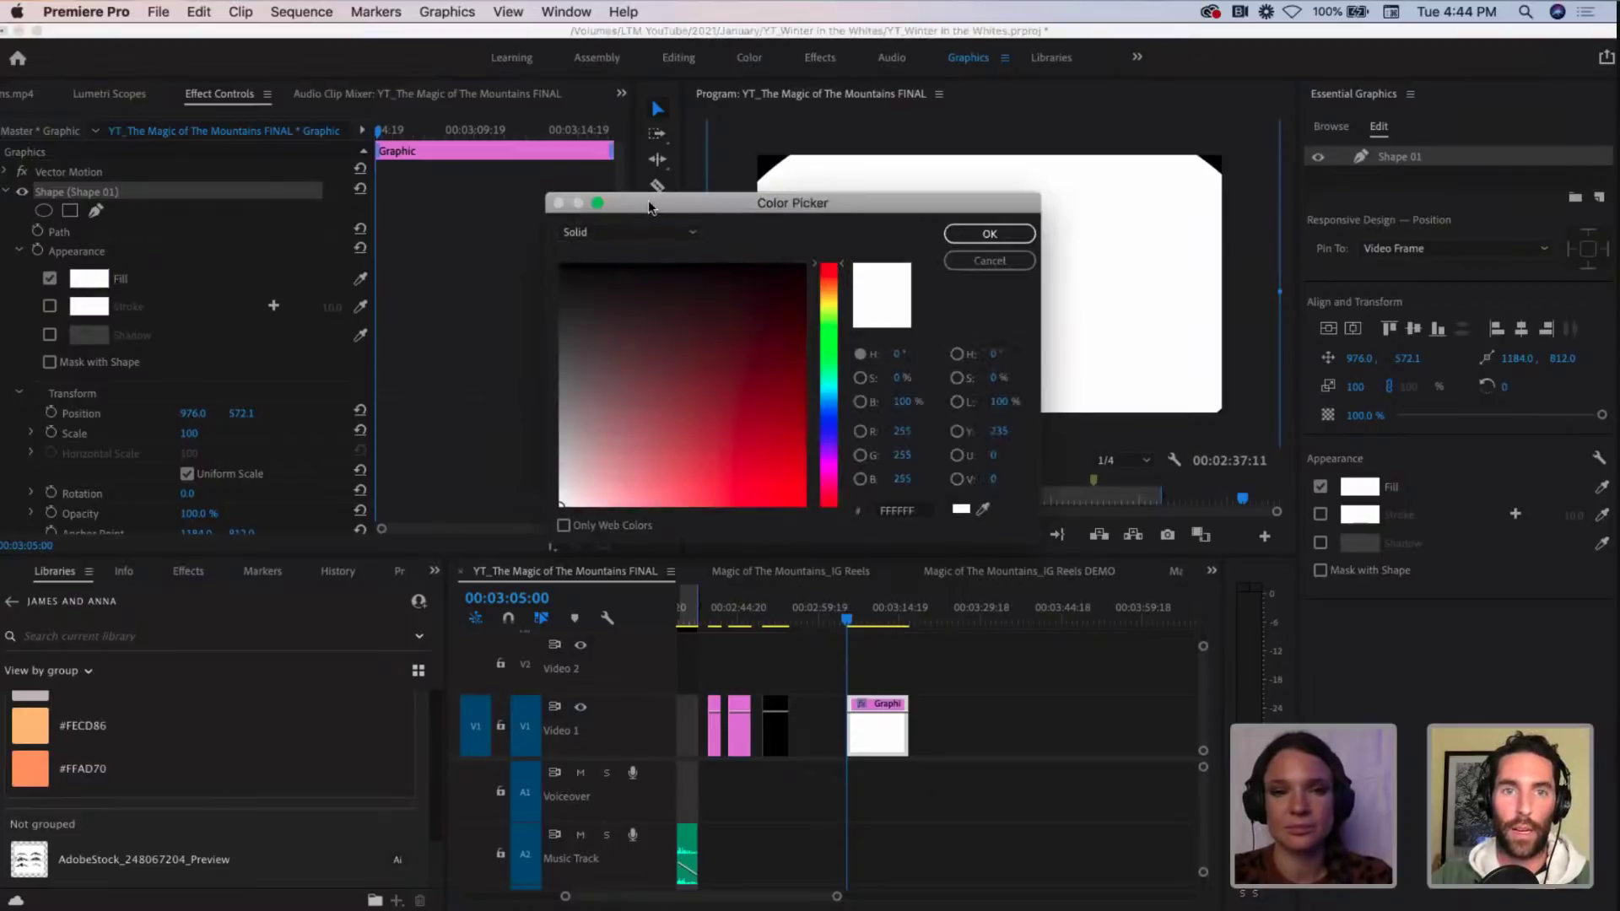
drag(650, 206, 312, 91)
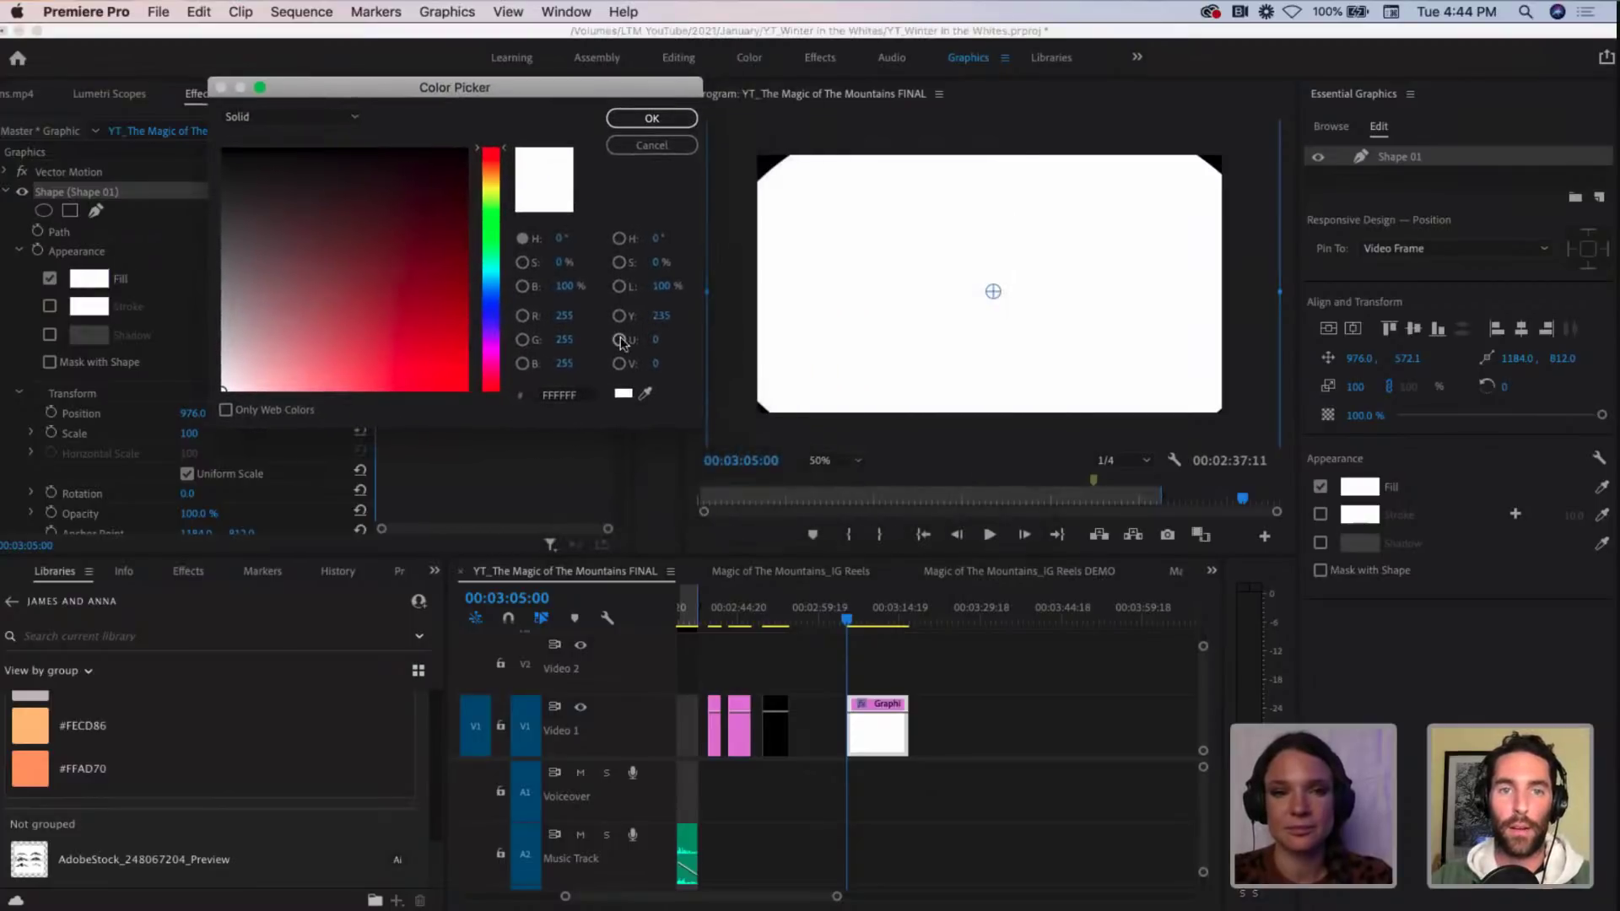
click(646, 395)
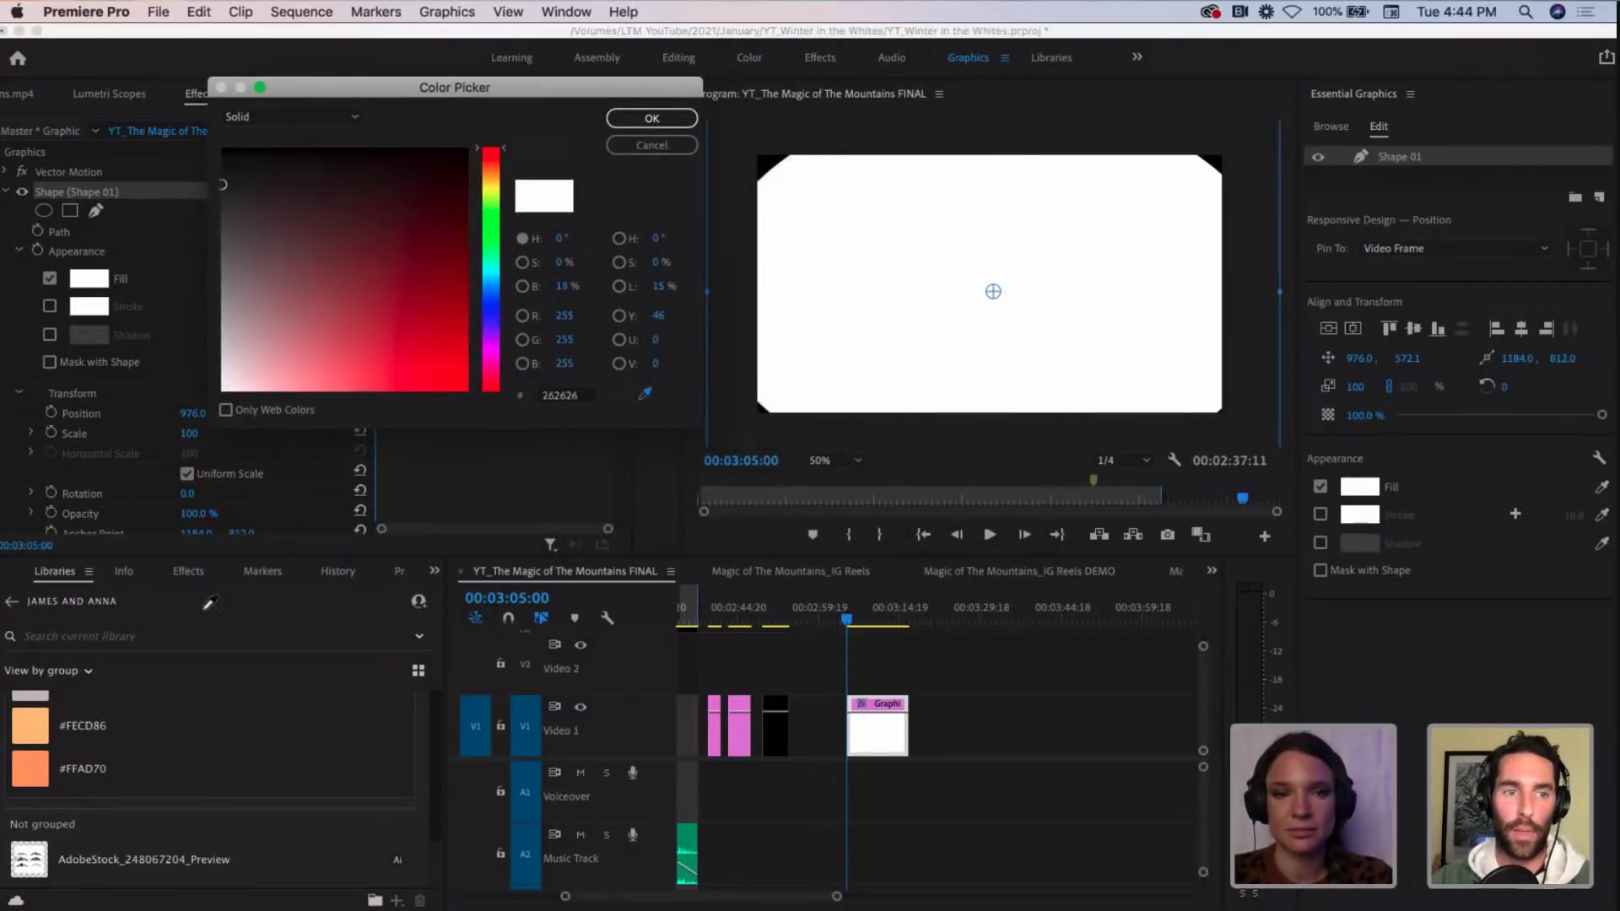
click(35, 722)
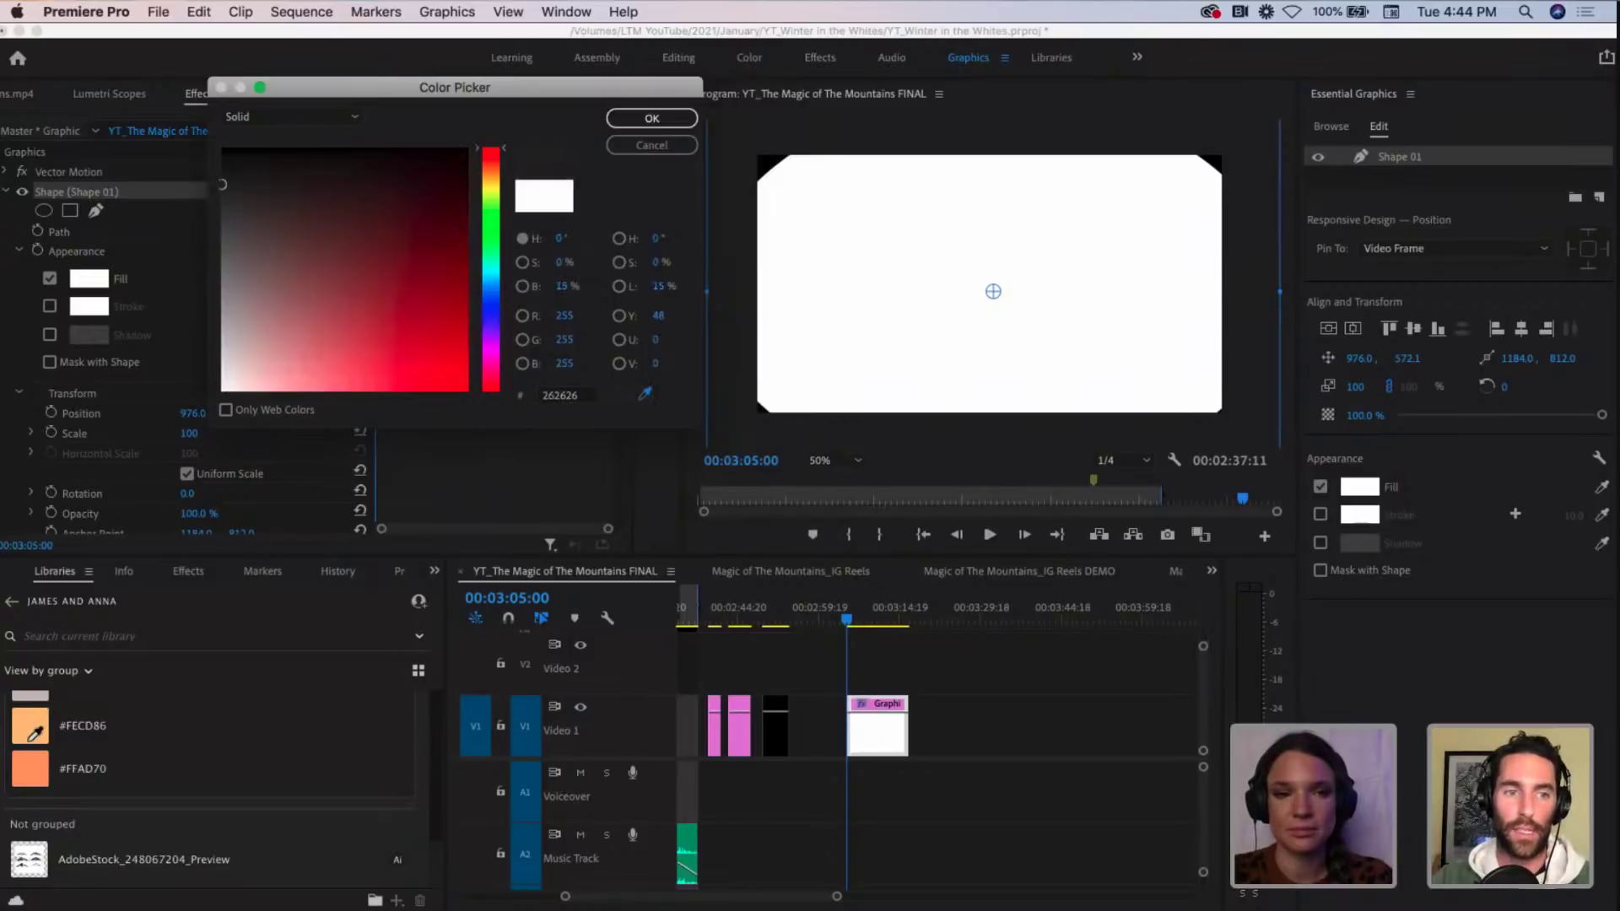
click(667, 118)
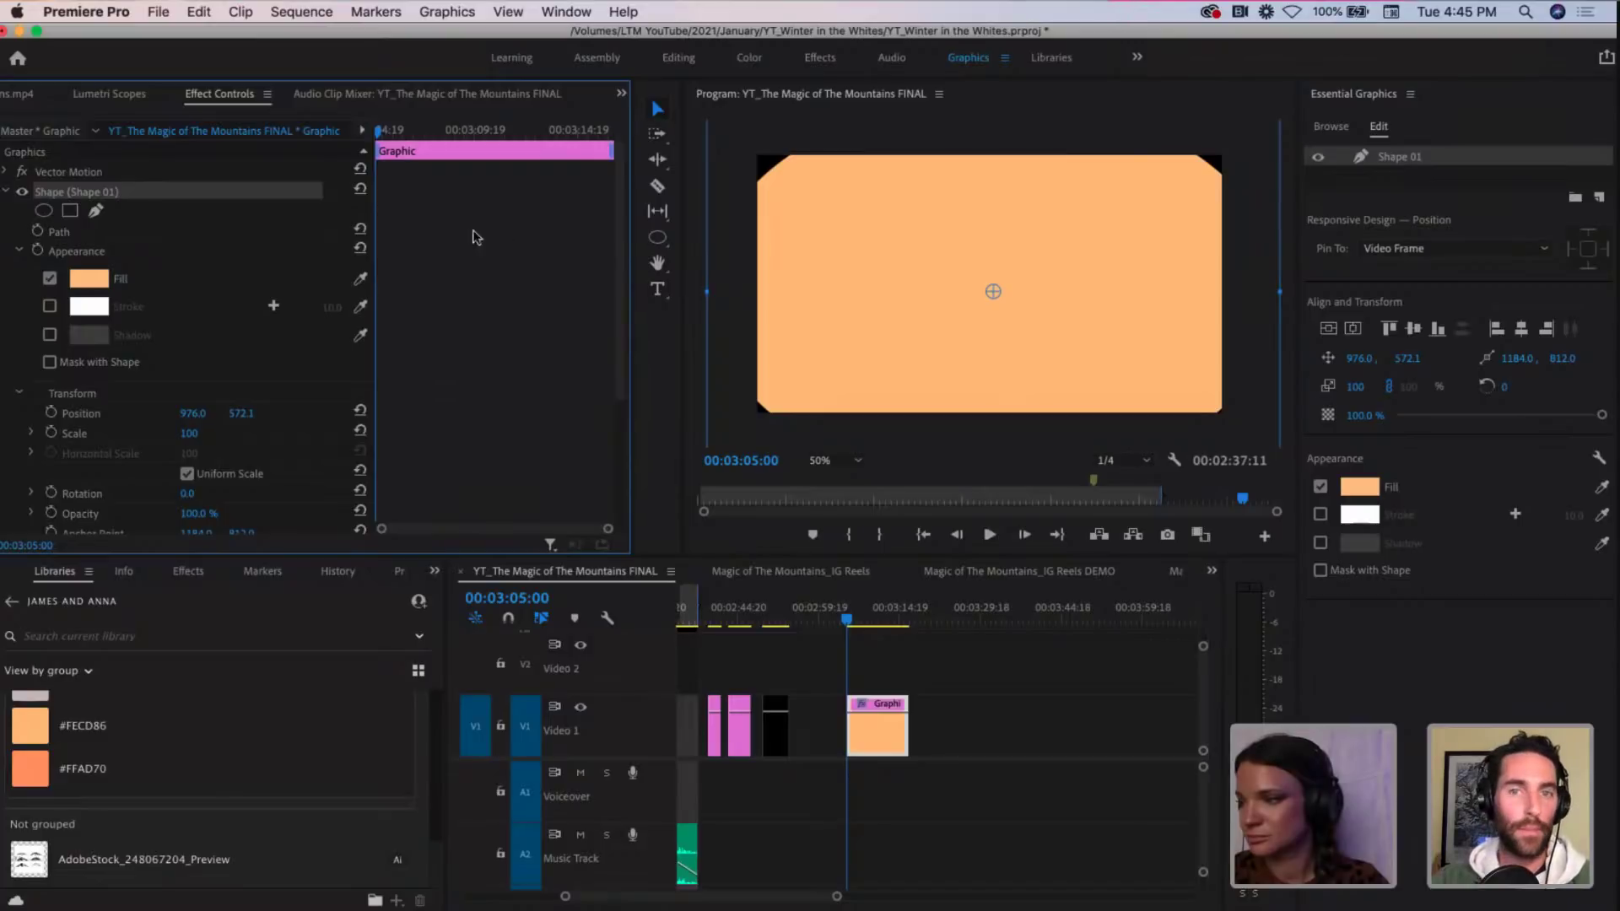
drag(876, 232, 868, 220)
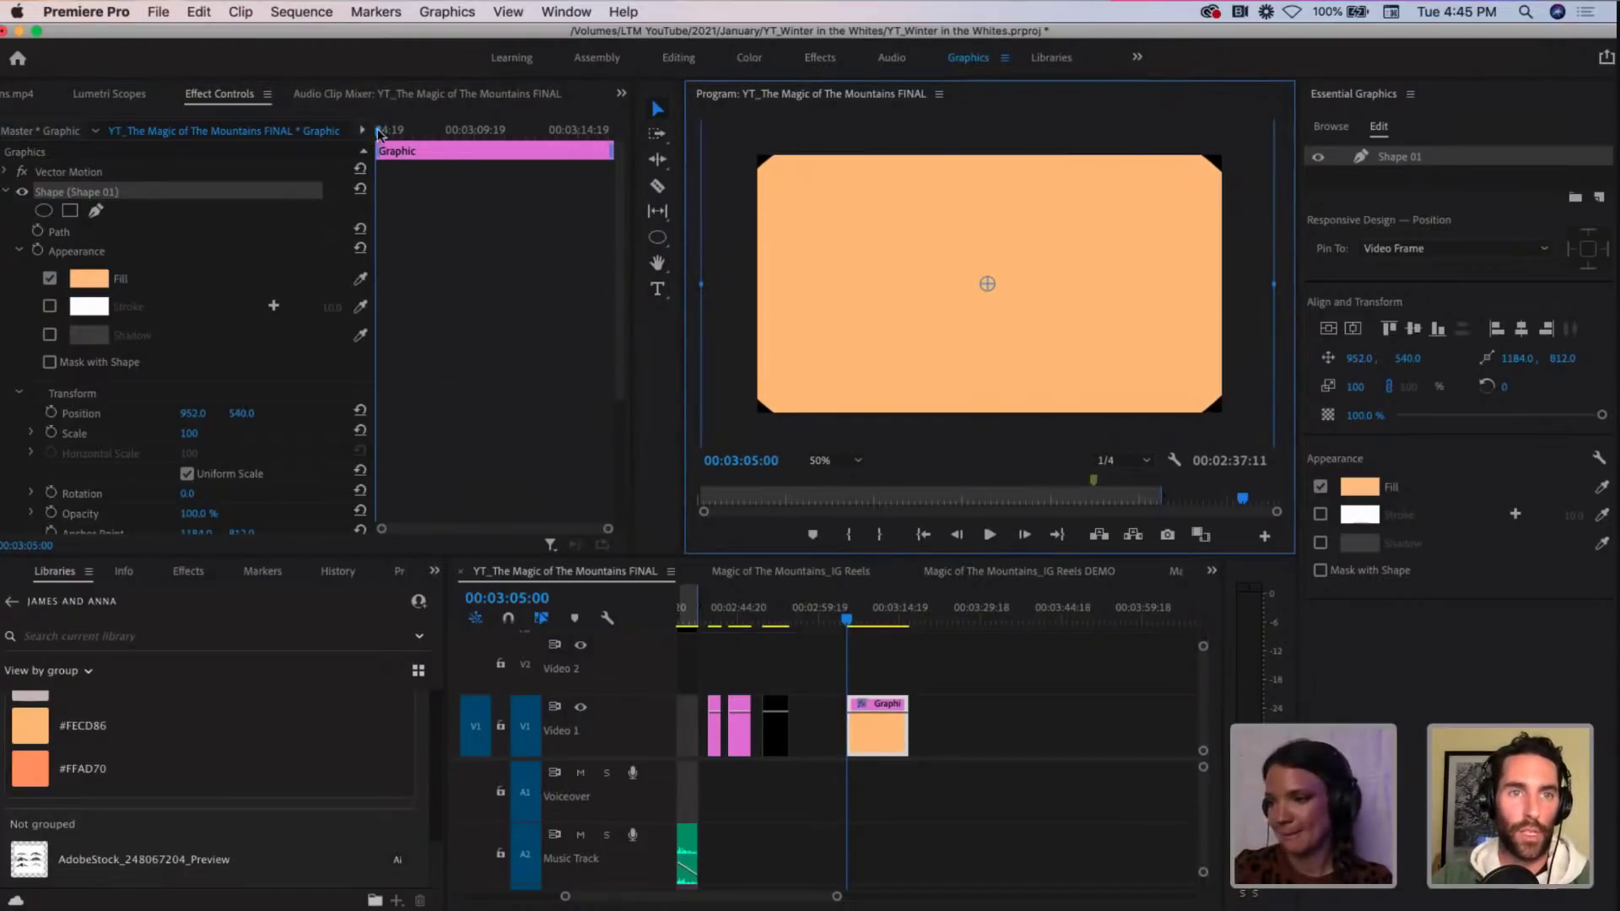
Step: Turn on Scale animation for Shape 01 at 00:03:05:15 and add a second Scale keyframe at 00:03:07:12
drag(380, 133, 388, 133)
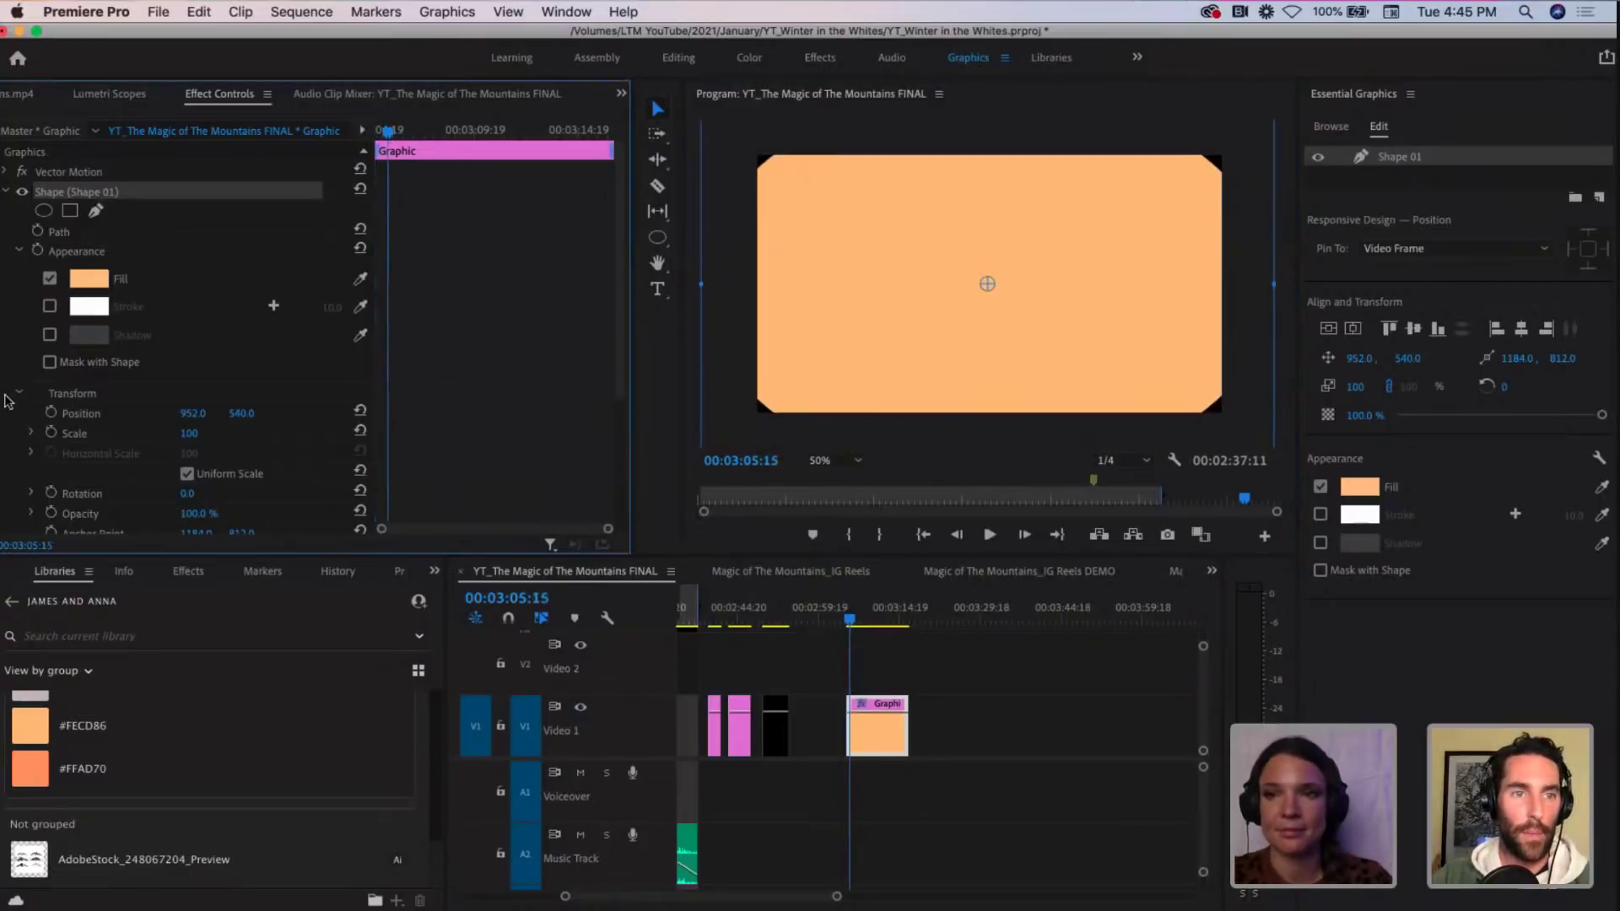
click(50, 434)
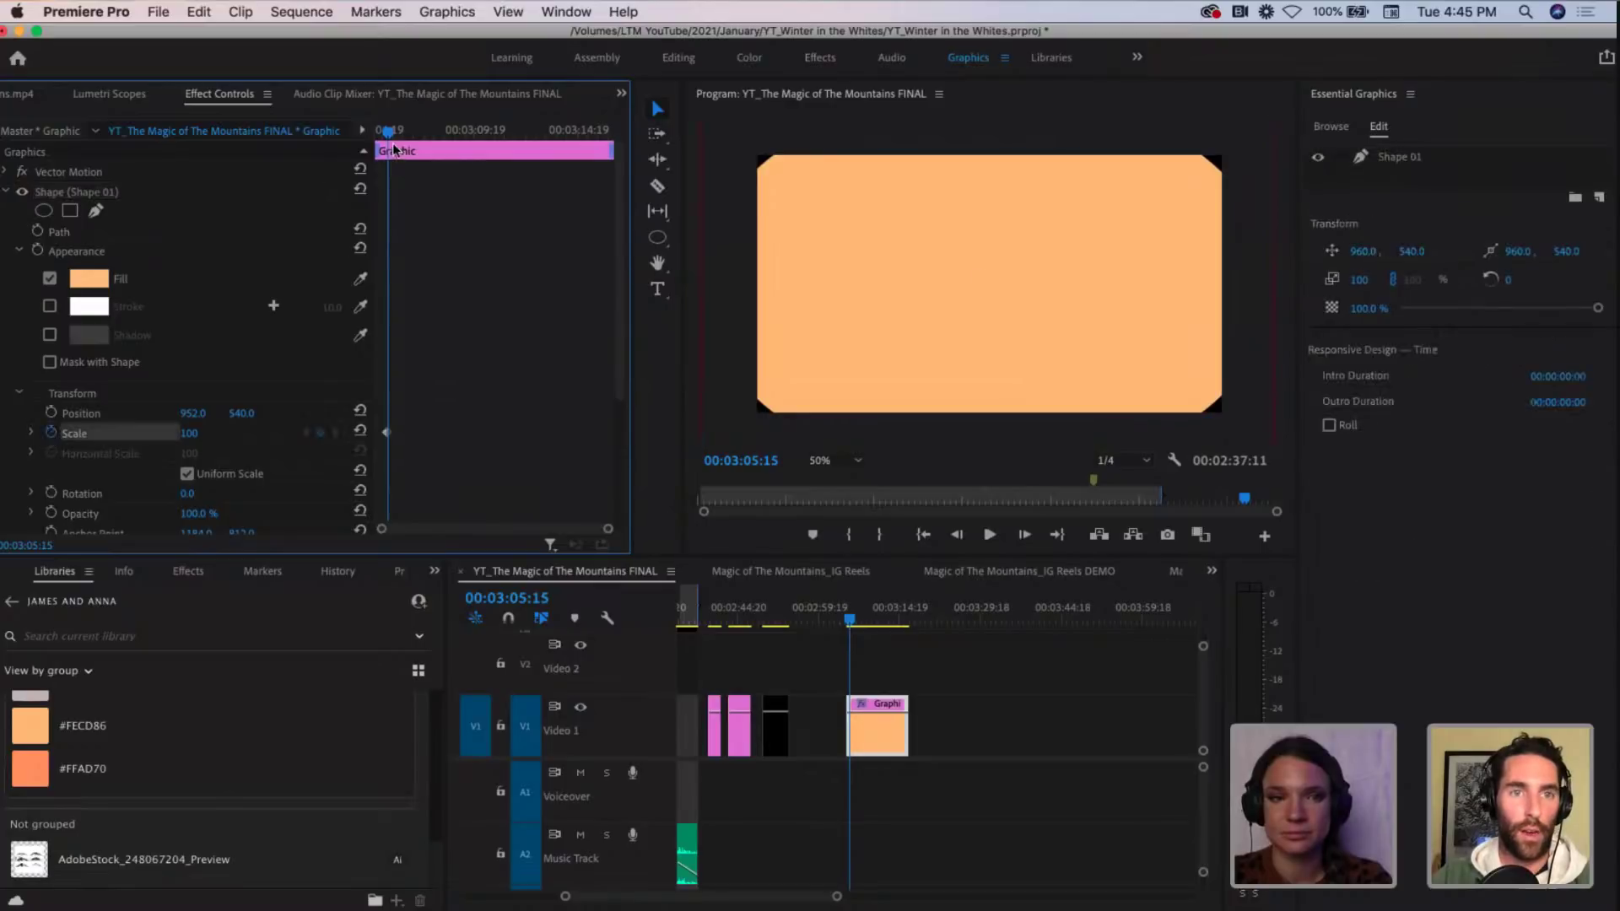
drag(387, 134, 426, 134)
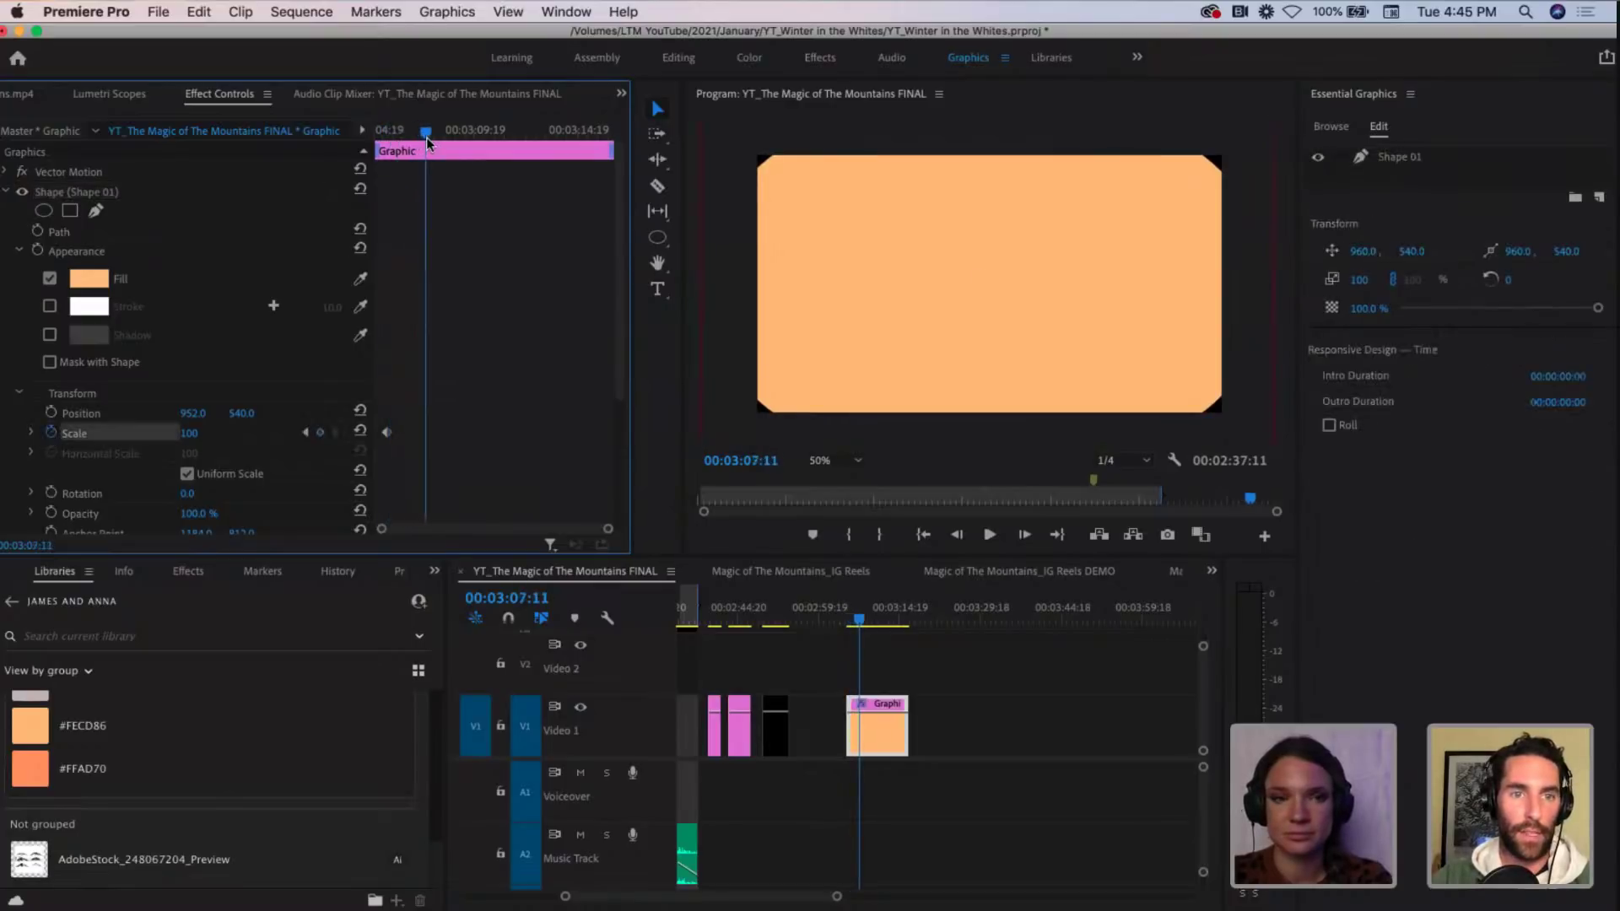
click(321, 435)
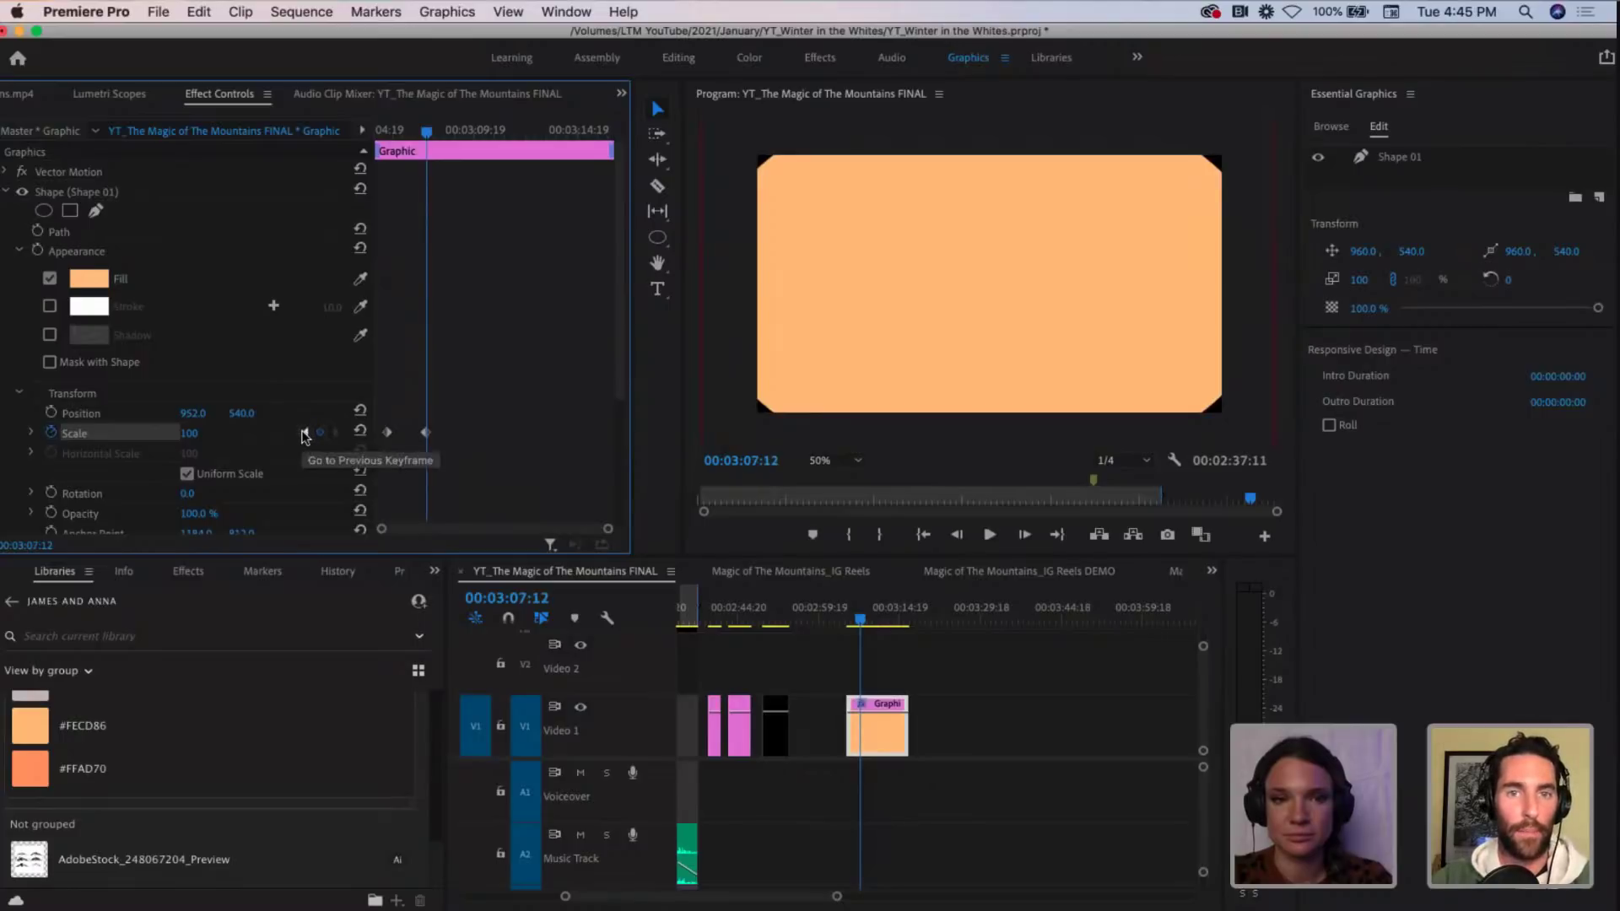
Step: Set the first Scale keyframe to 0 and play back the ellipse's growth
click(305, 434)
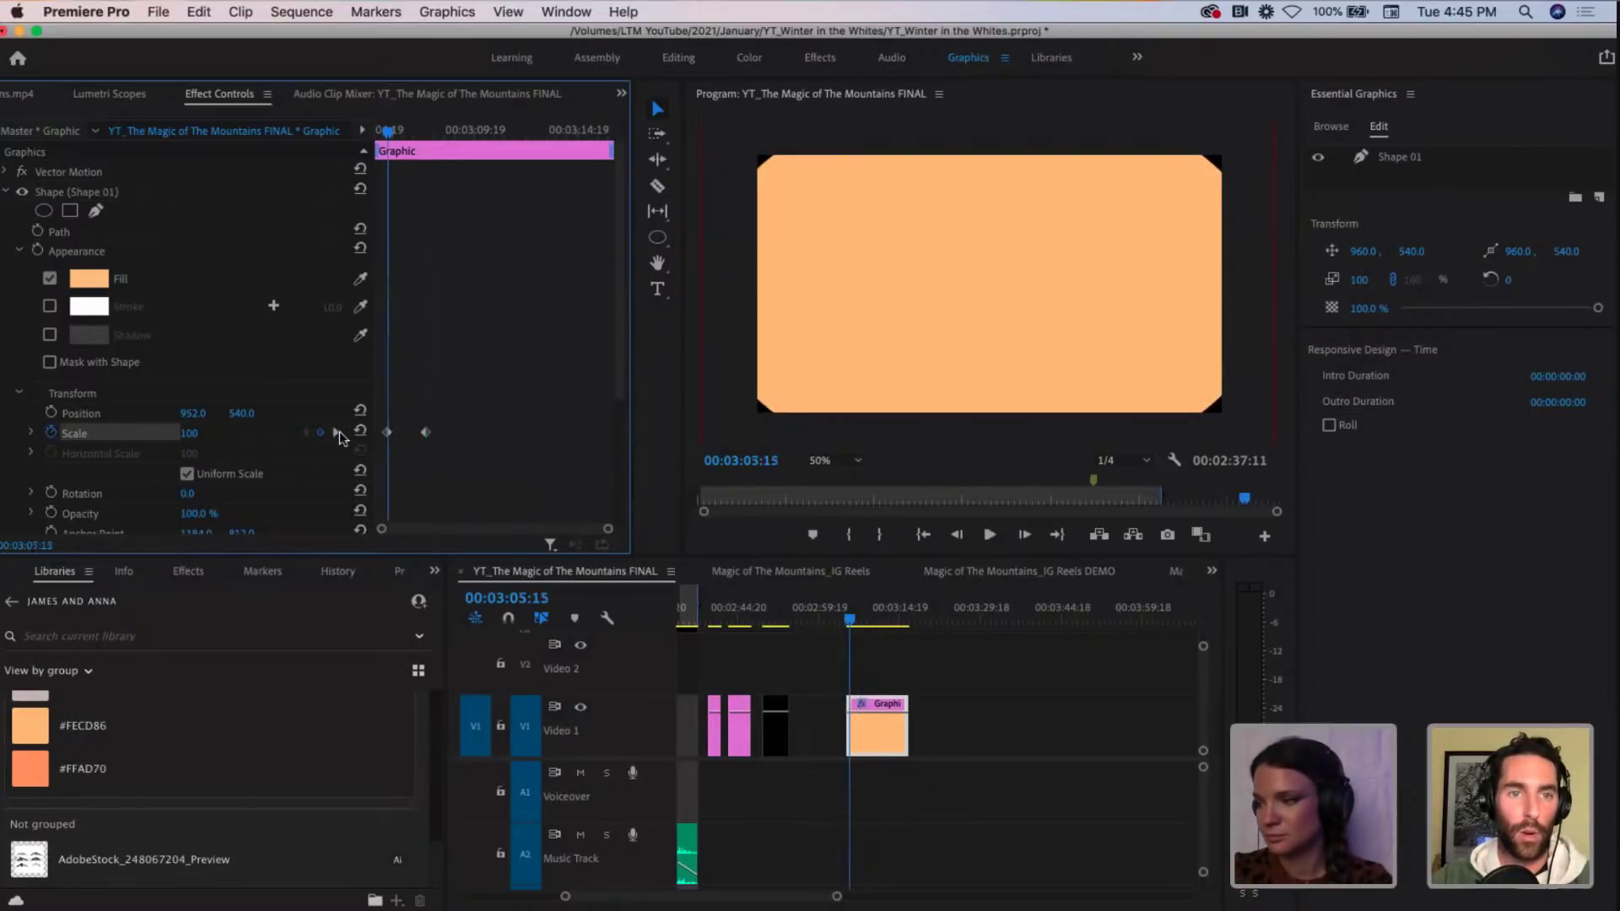
click(191, 433)
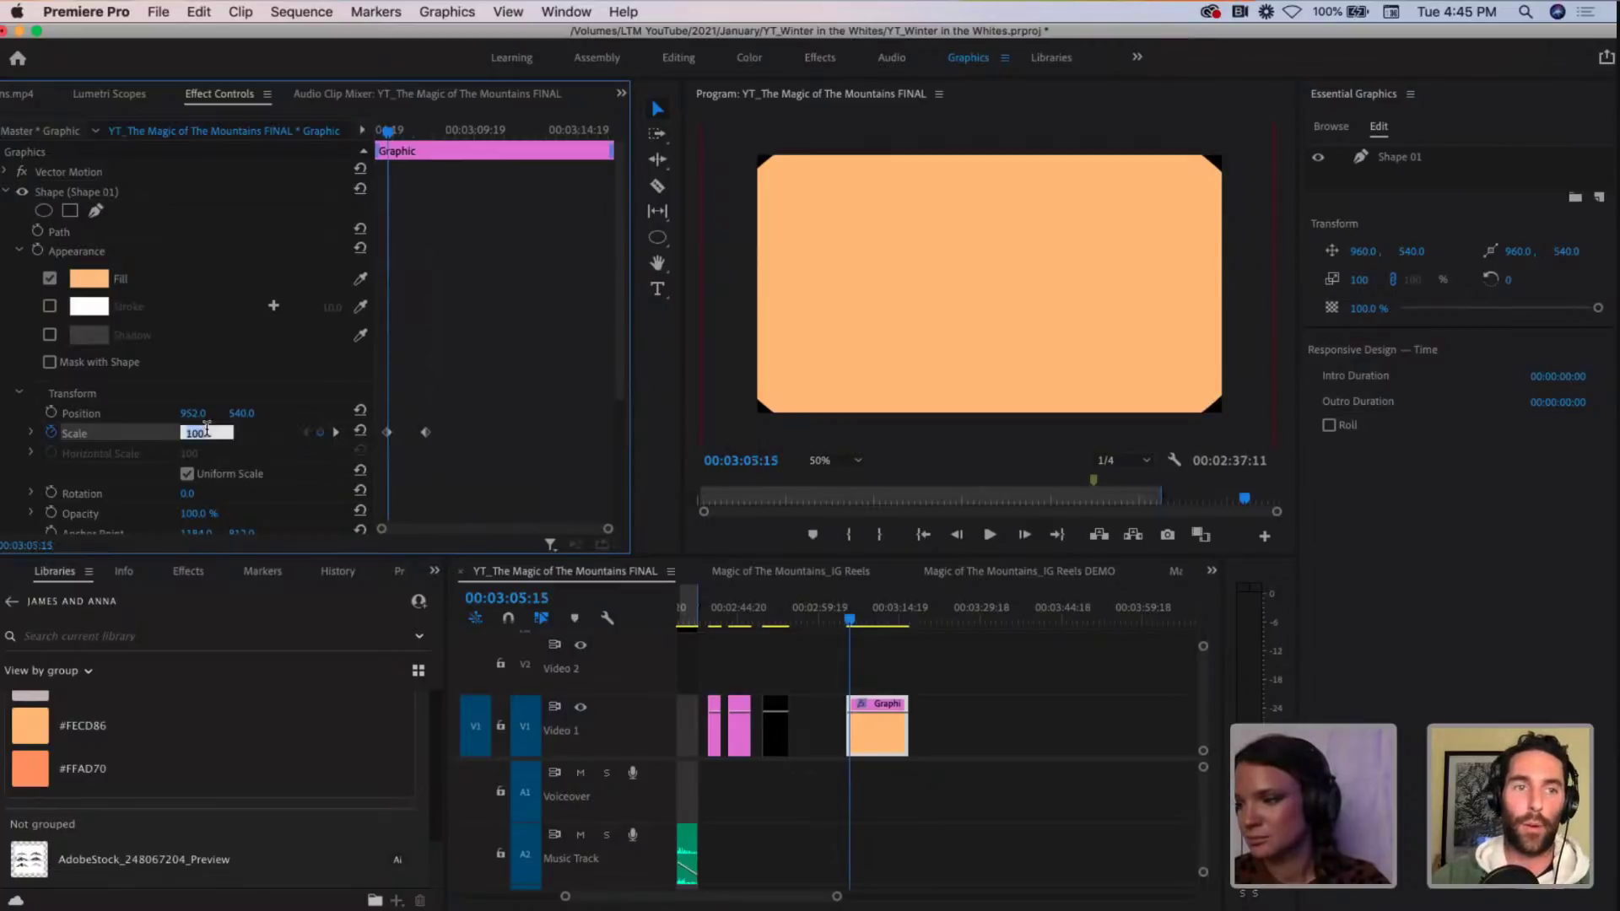
text(0)
key(Return)
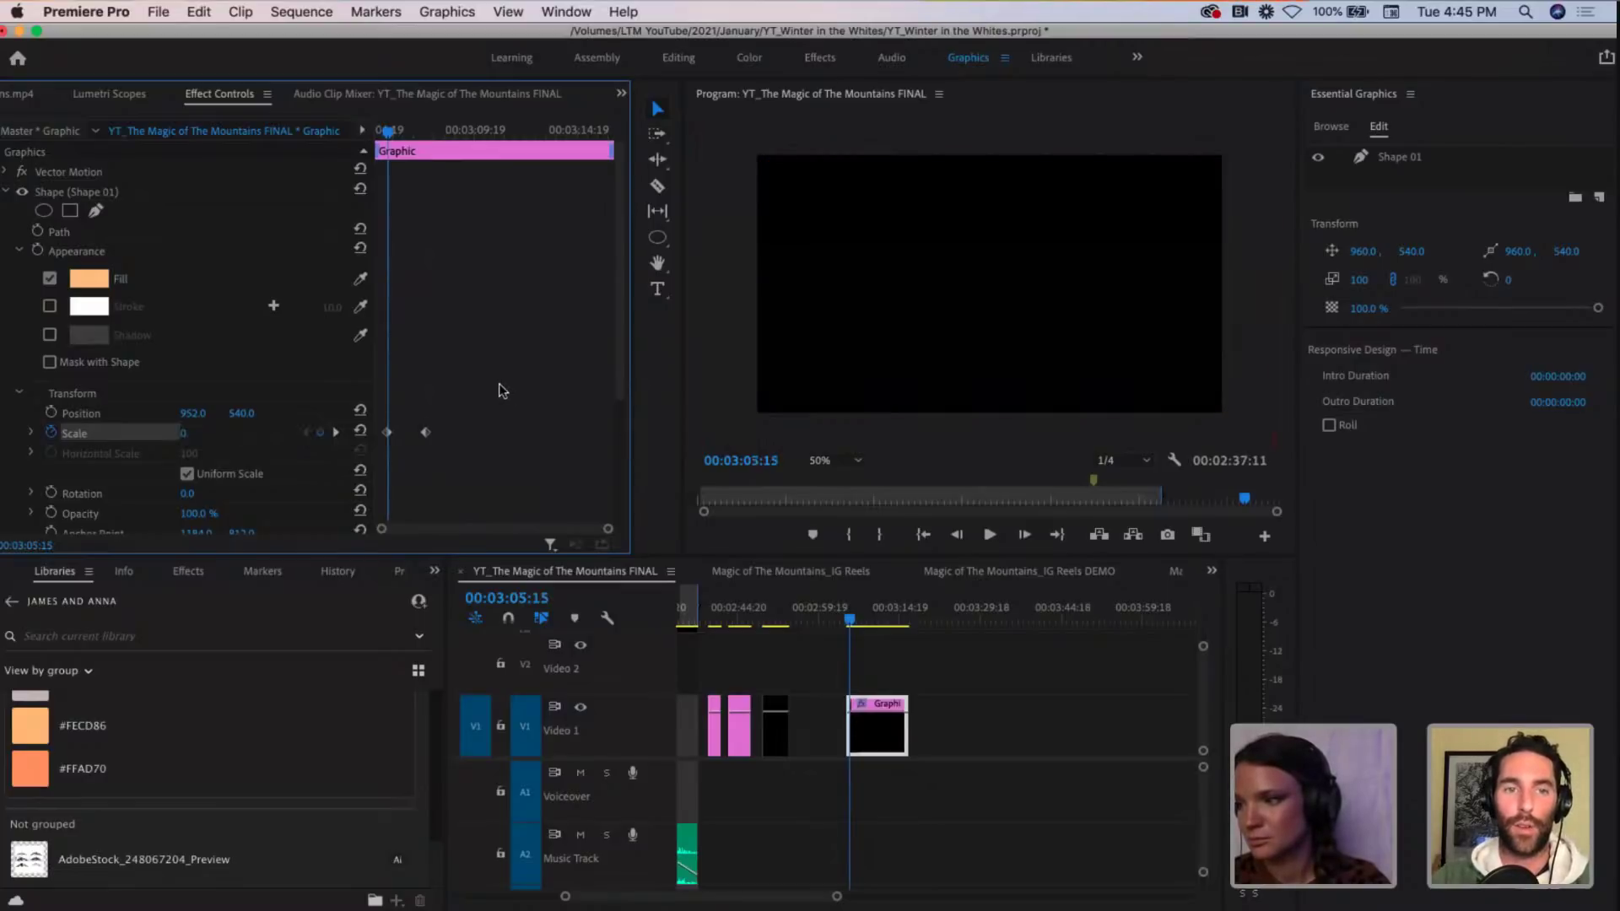
key(space)
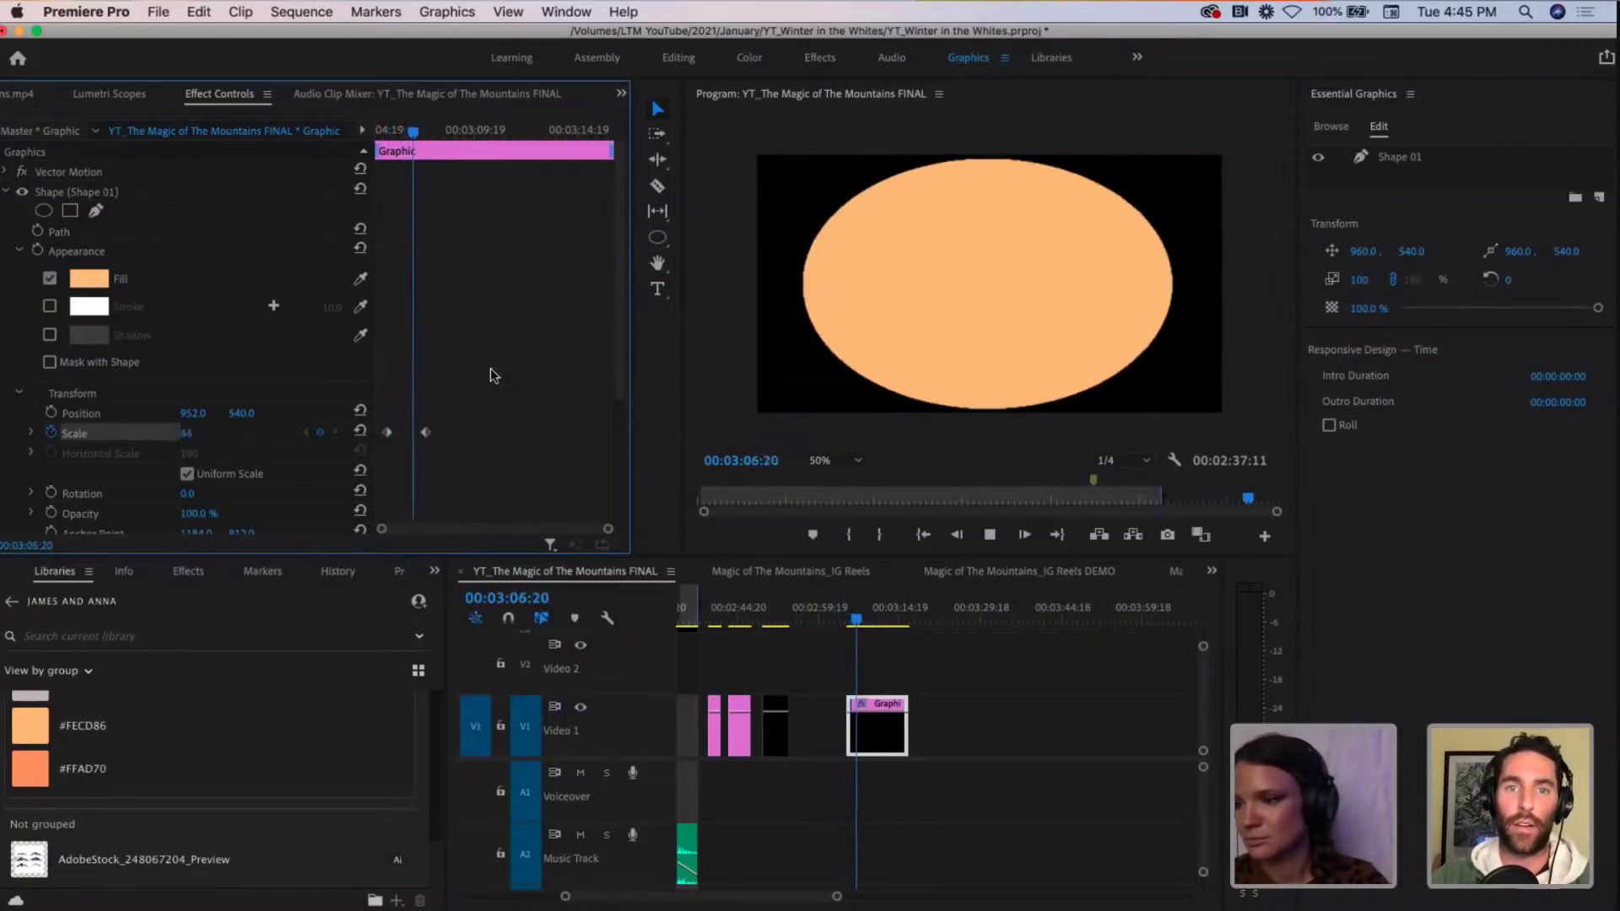
key(space)
Step: Set the Scale at the second keyframe to 200
mouse_move(435, 133)
mouse_down()
mouse_move(387, 126)
mouse_move(439, 132)
mouse_move(426, 123)
mouse_up()
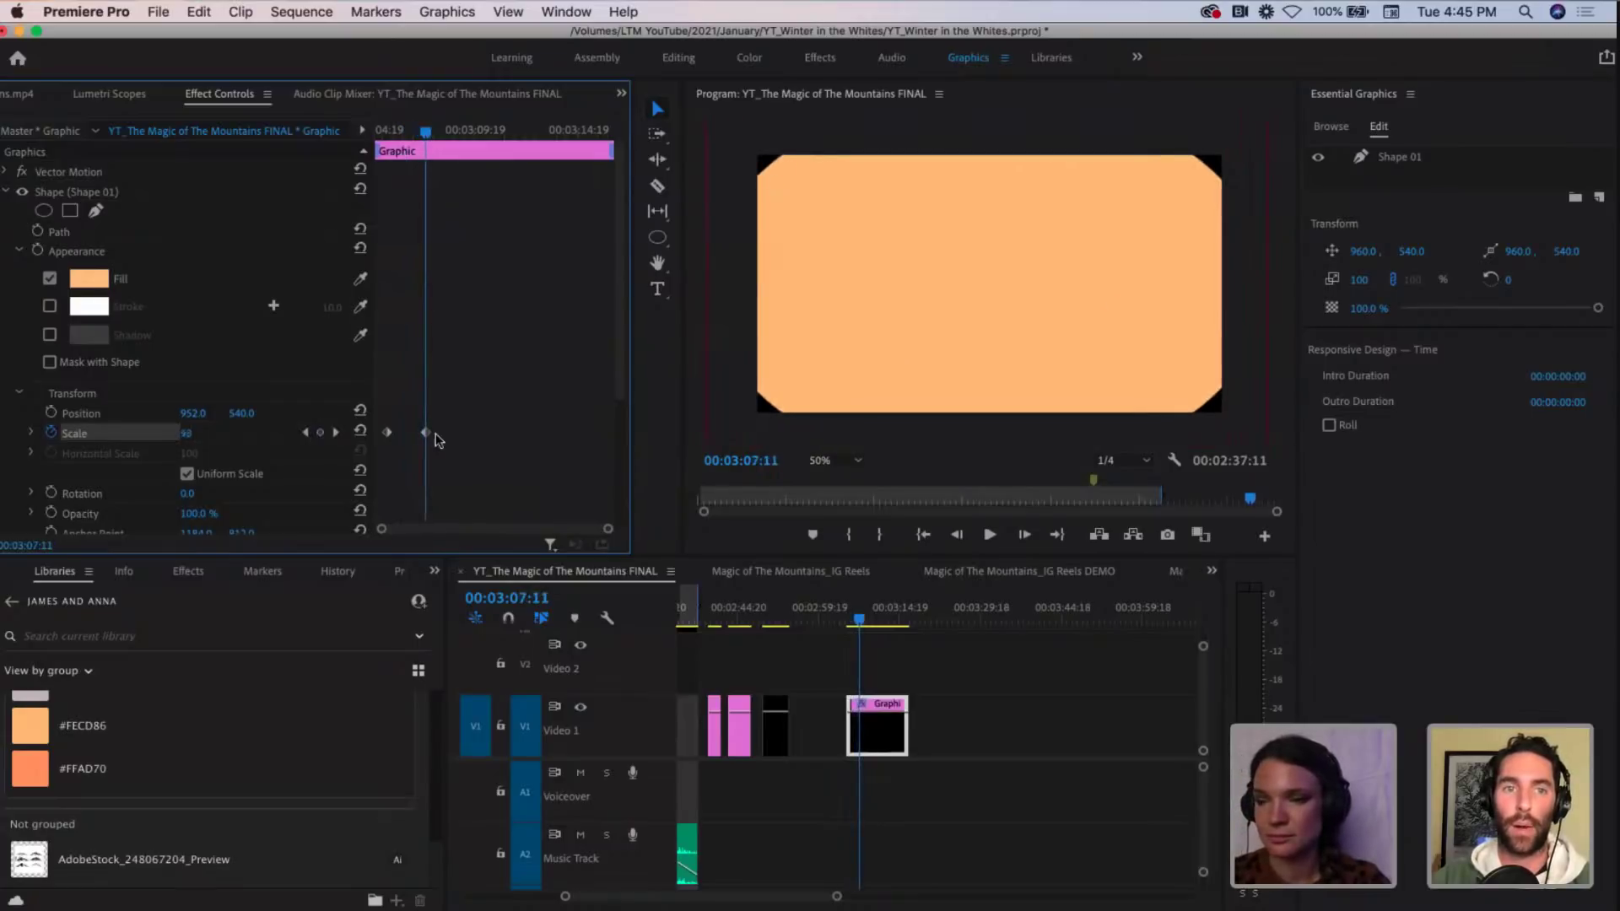
click(335, 432)
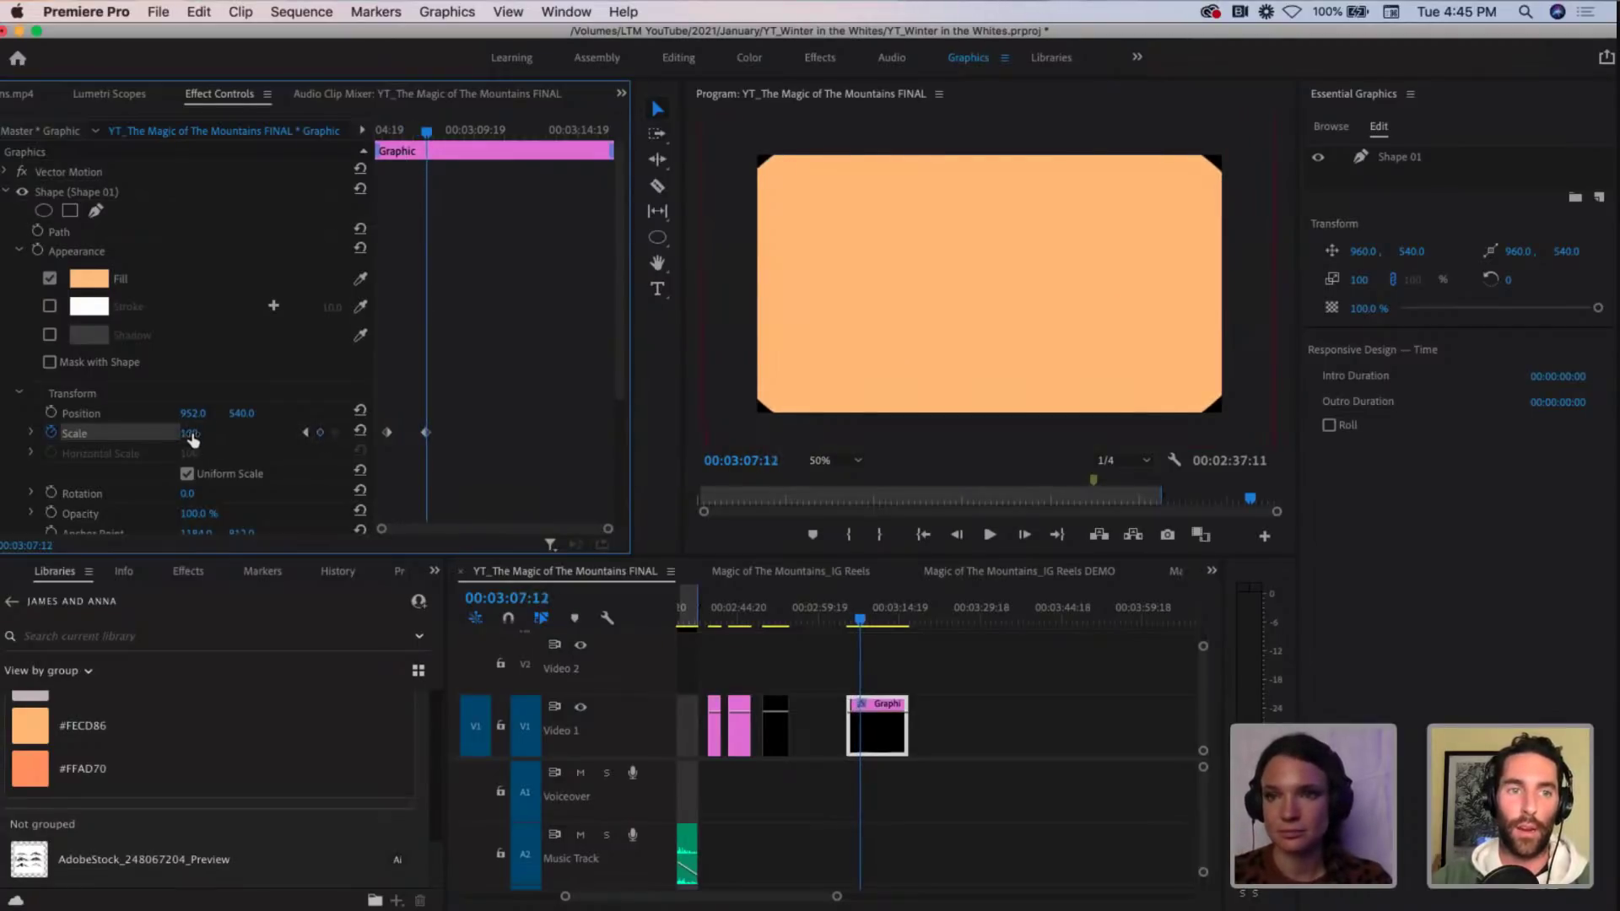
click(191, 434)
text(200)
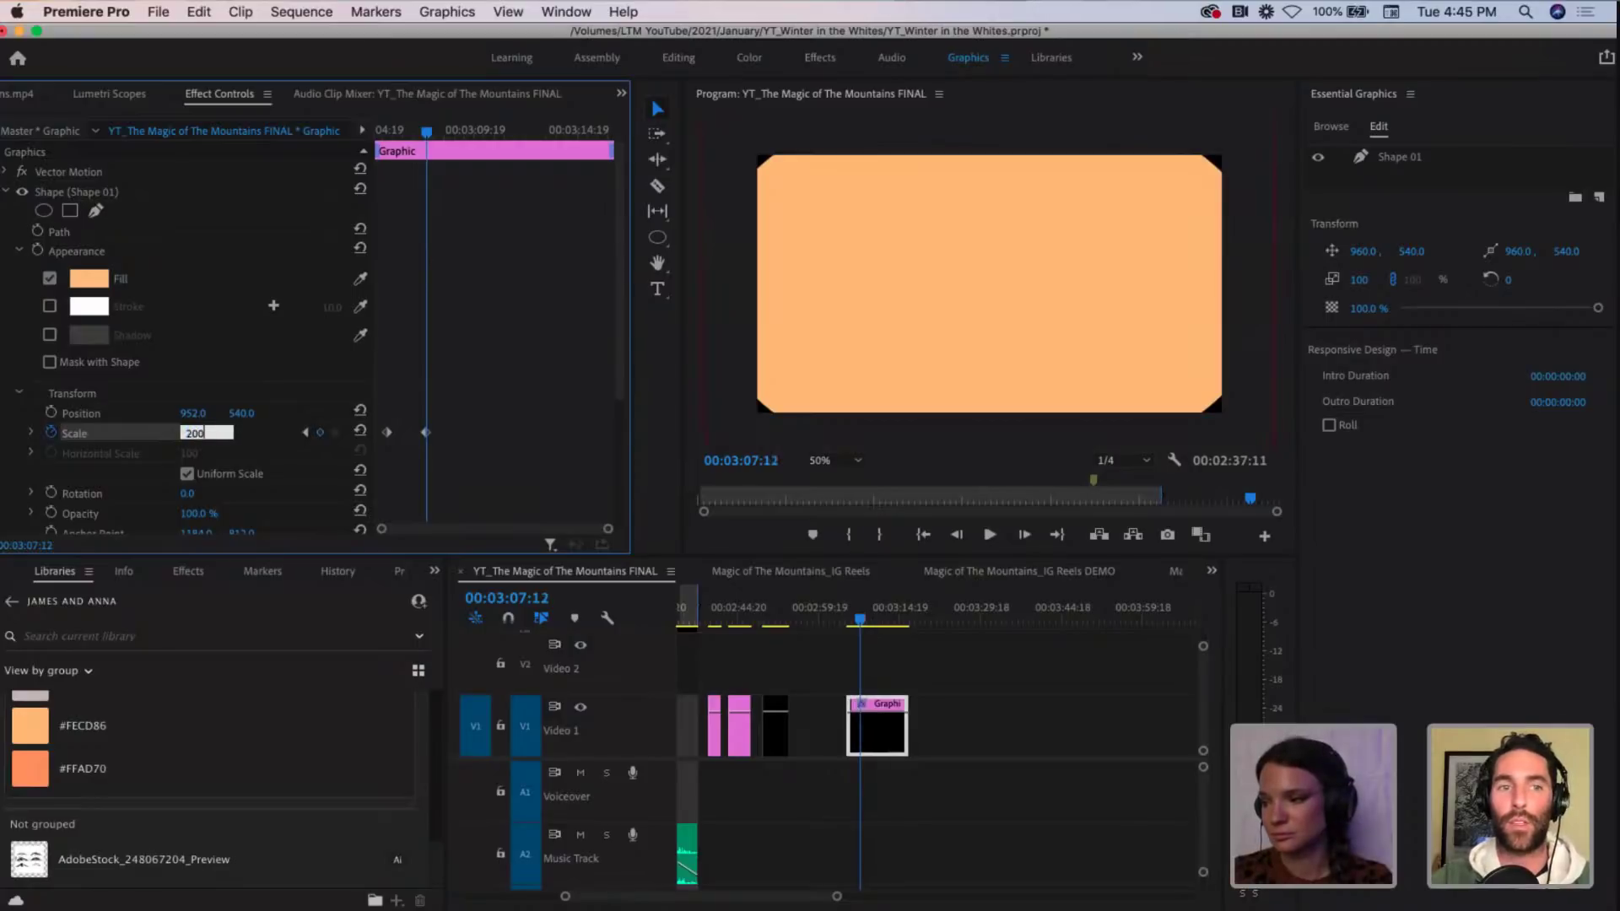
key(Return)
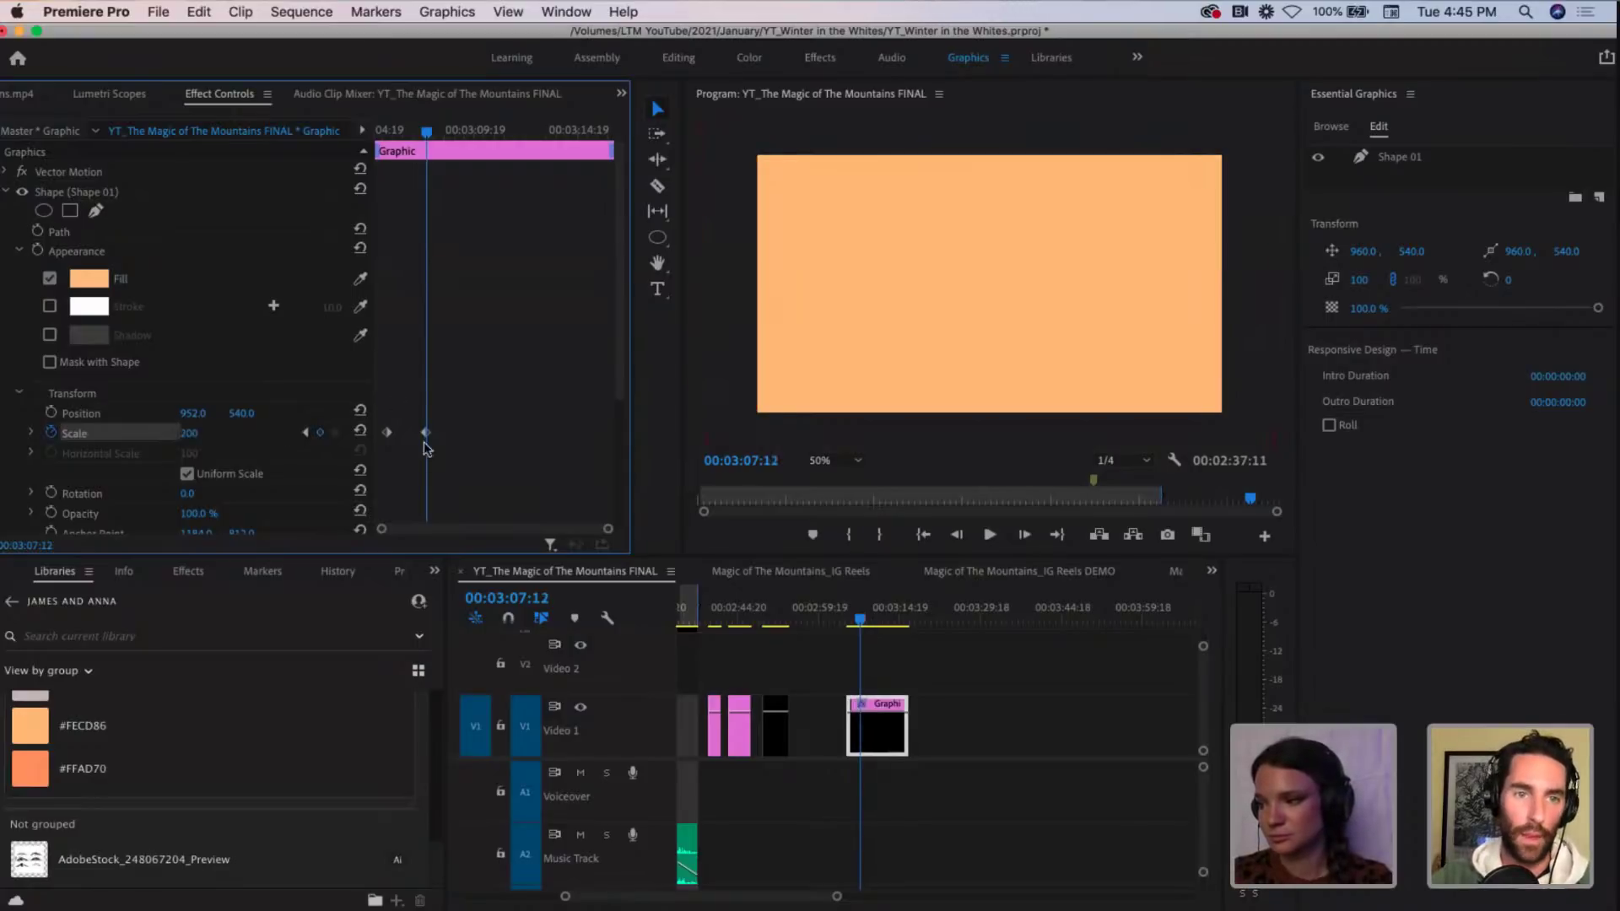
Step: Move the second Scale keyframe earlier, to about 00:03:06:14, and play back the faster growth
drag(424, 434, 412, 432)
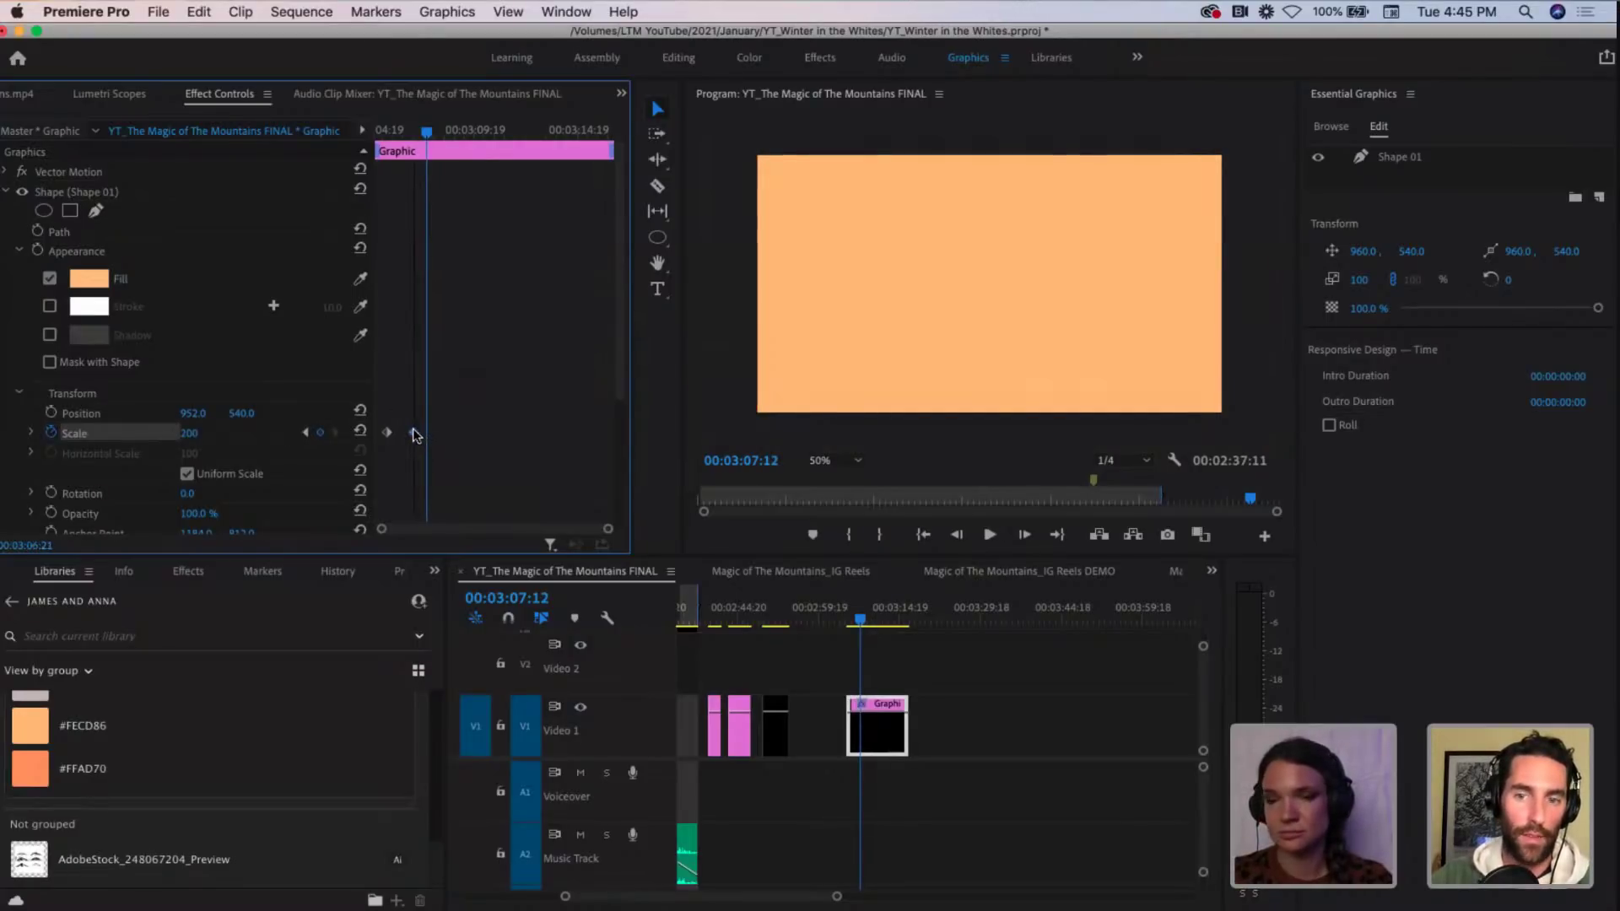
drag(422, 135, 388, 132)
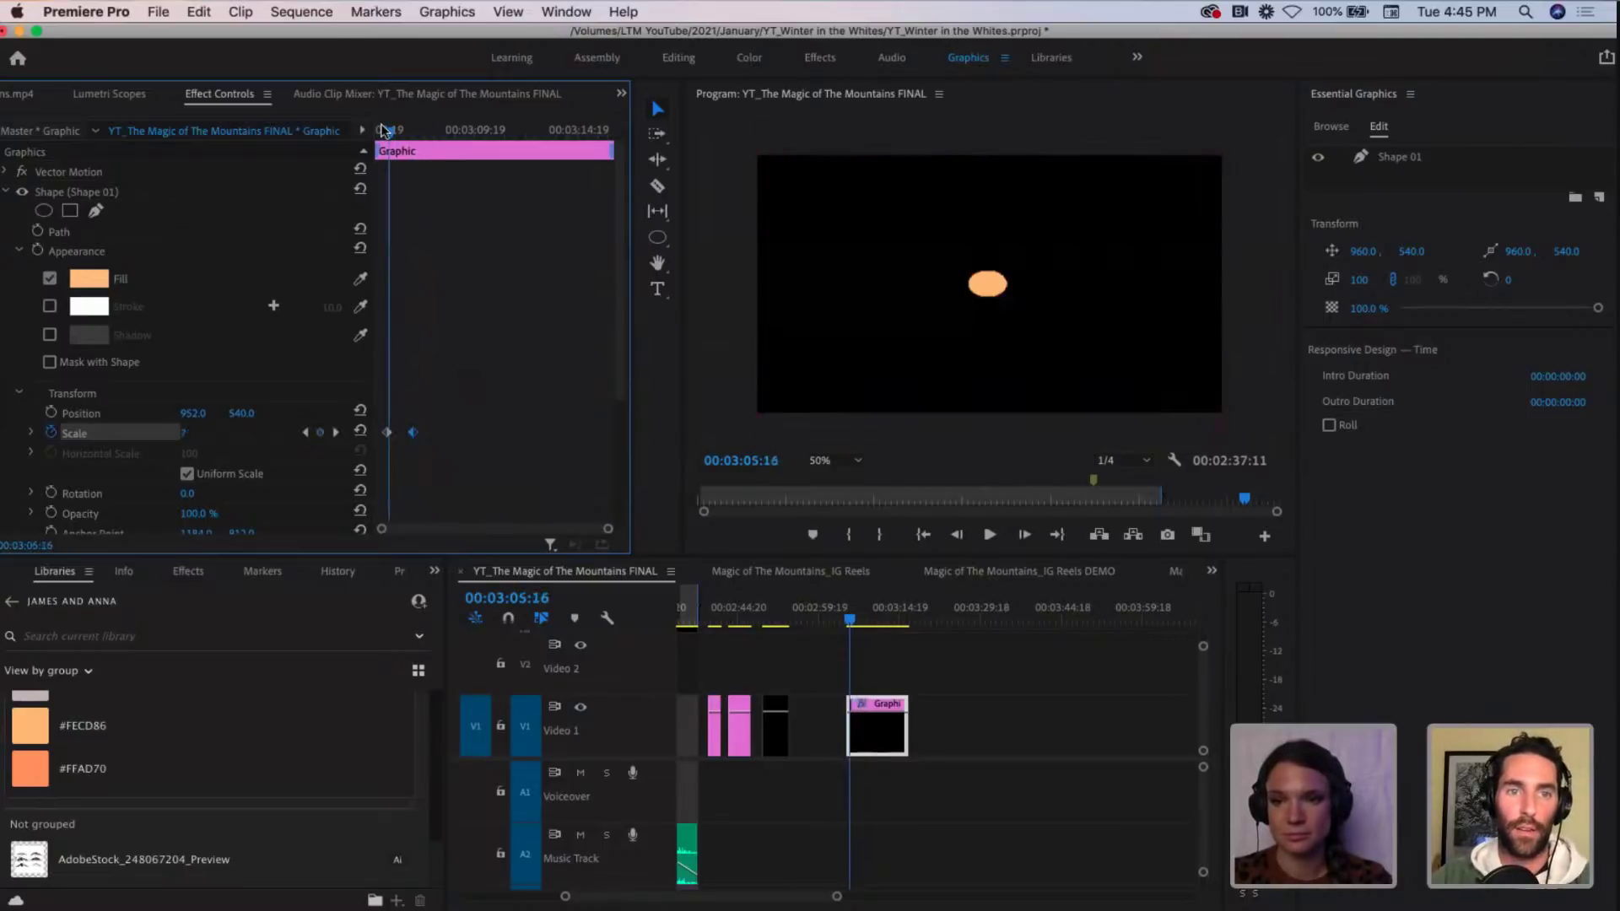
key(space)
key(space)
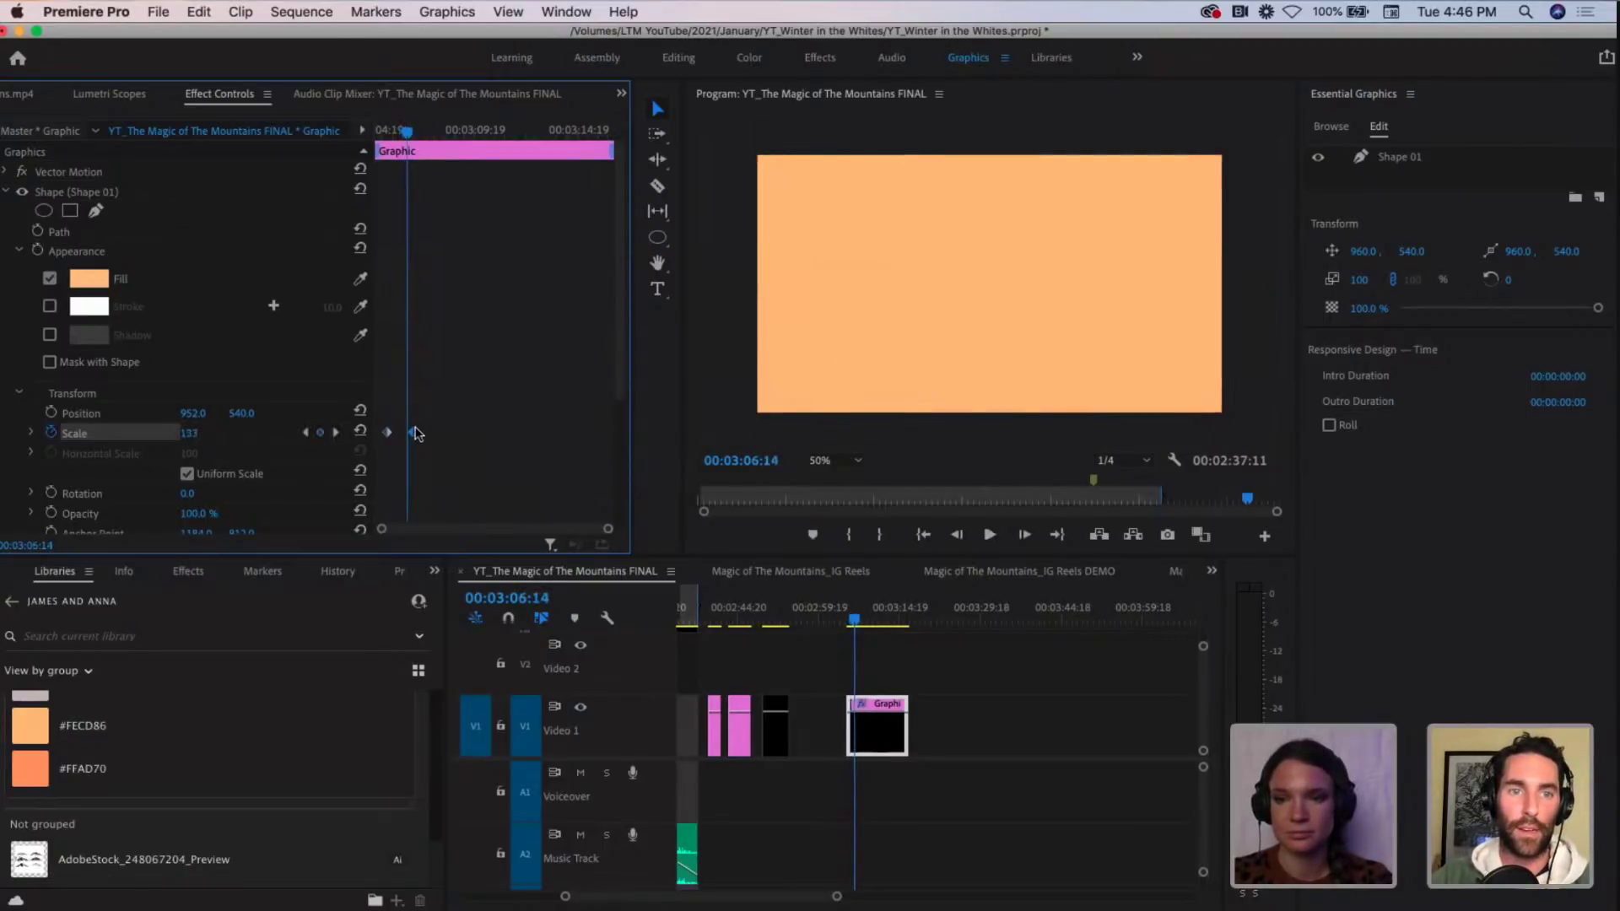
key(=)
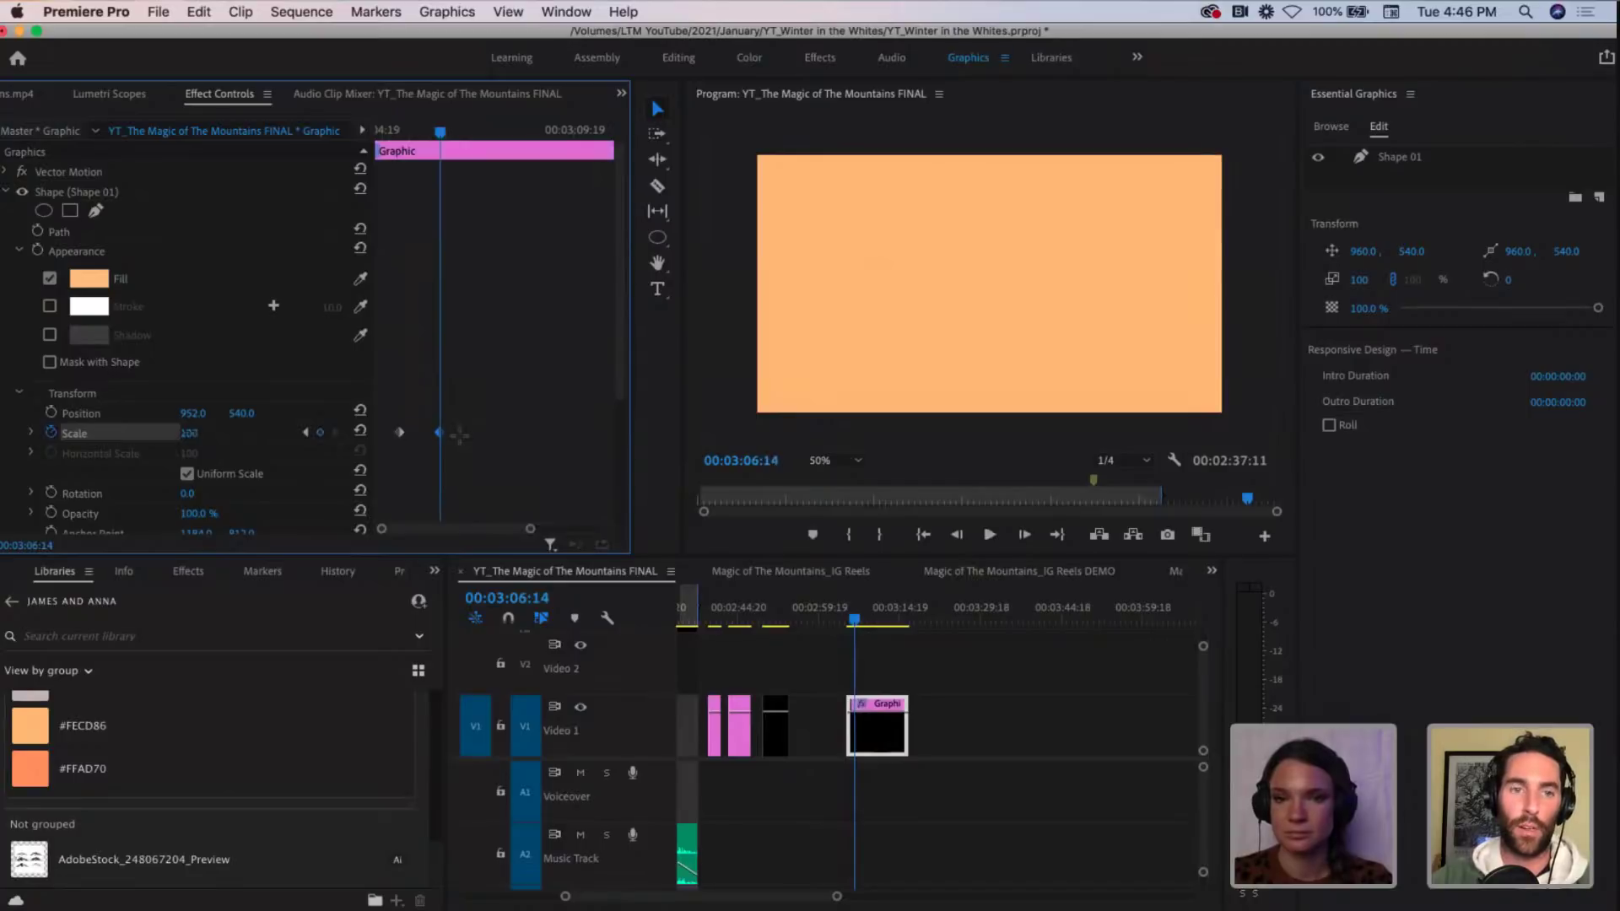
drag(437, 136, 399, 133)
key(space)
key(space)
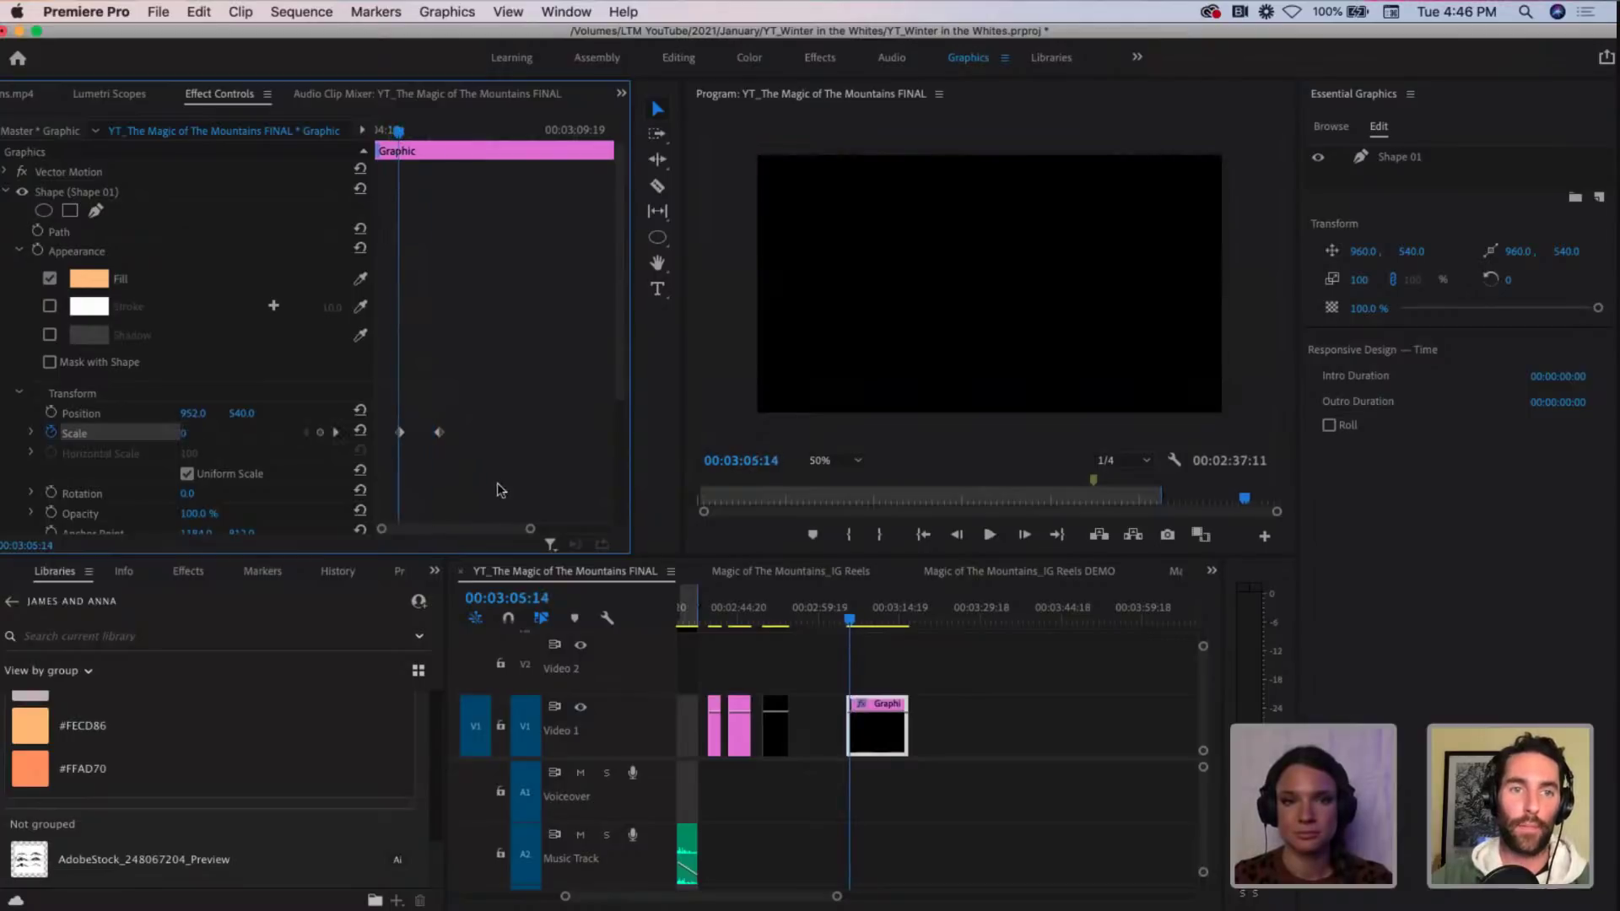
Step: Apply Ease In to both Scale keyframes and preview the eased motion, parking the playhead at 00:03:05:22
right_click(439, 432)
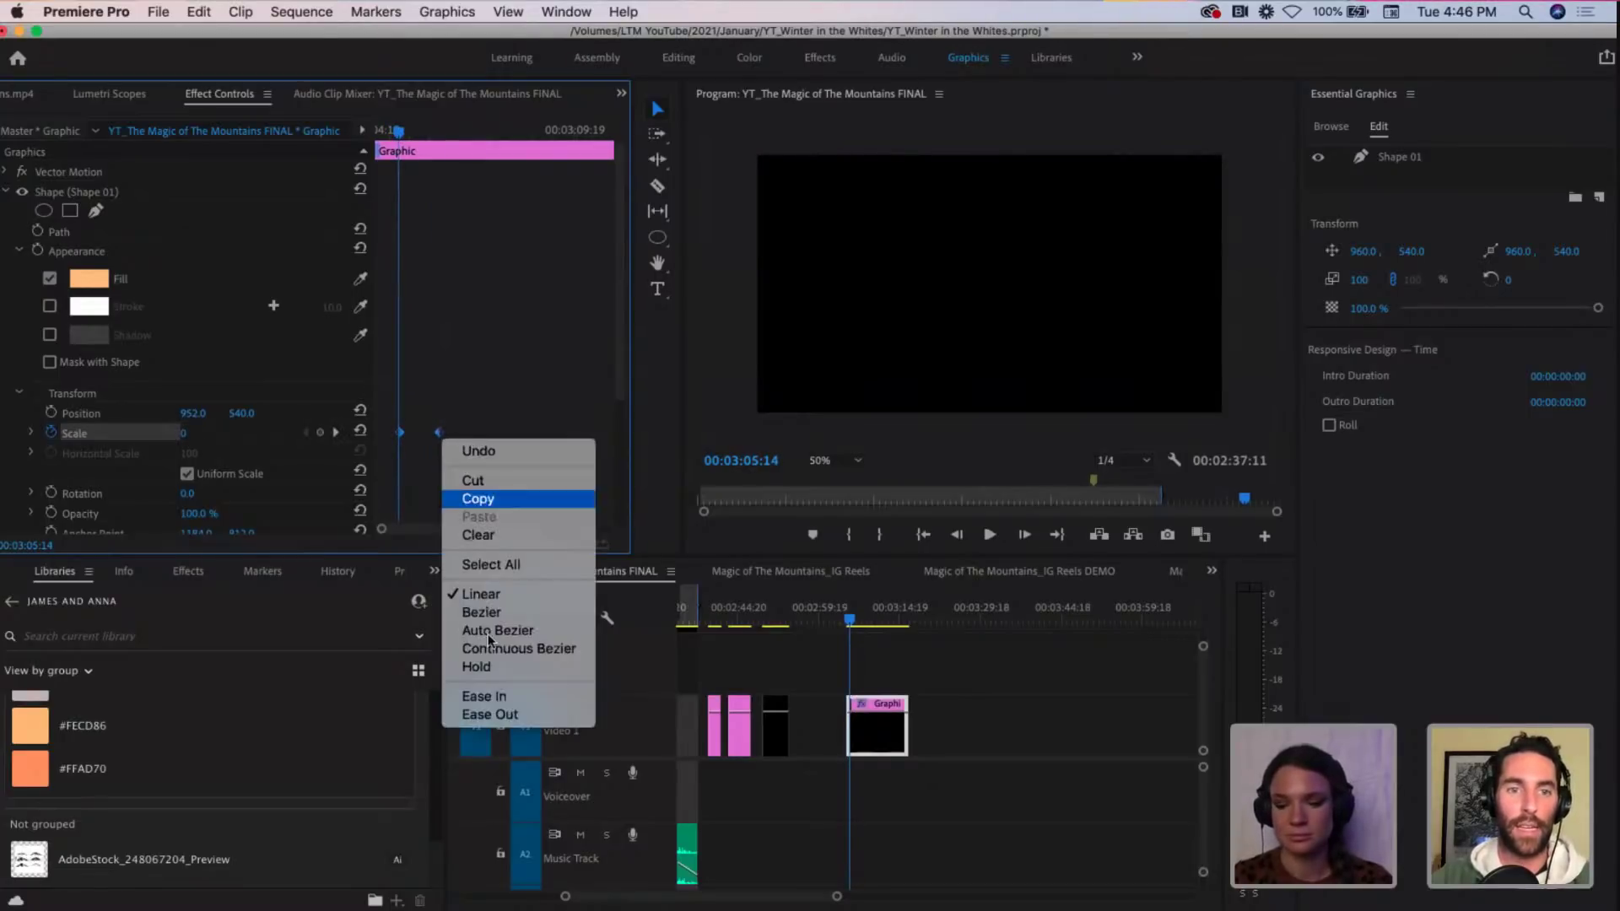
click(482, 700)
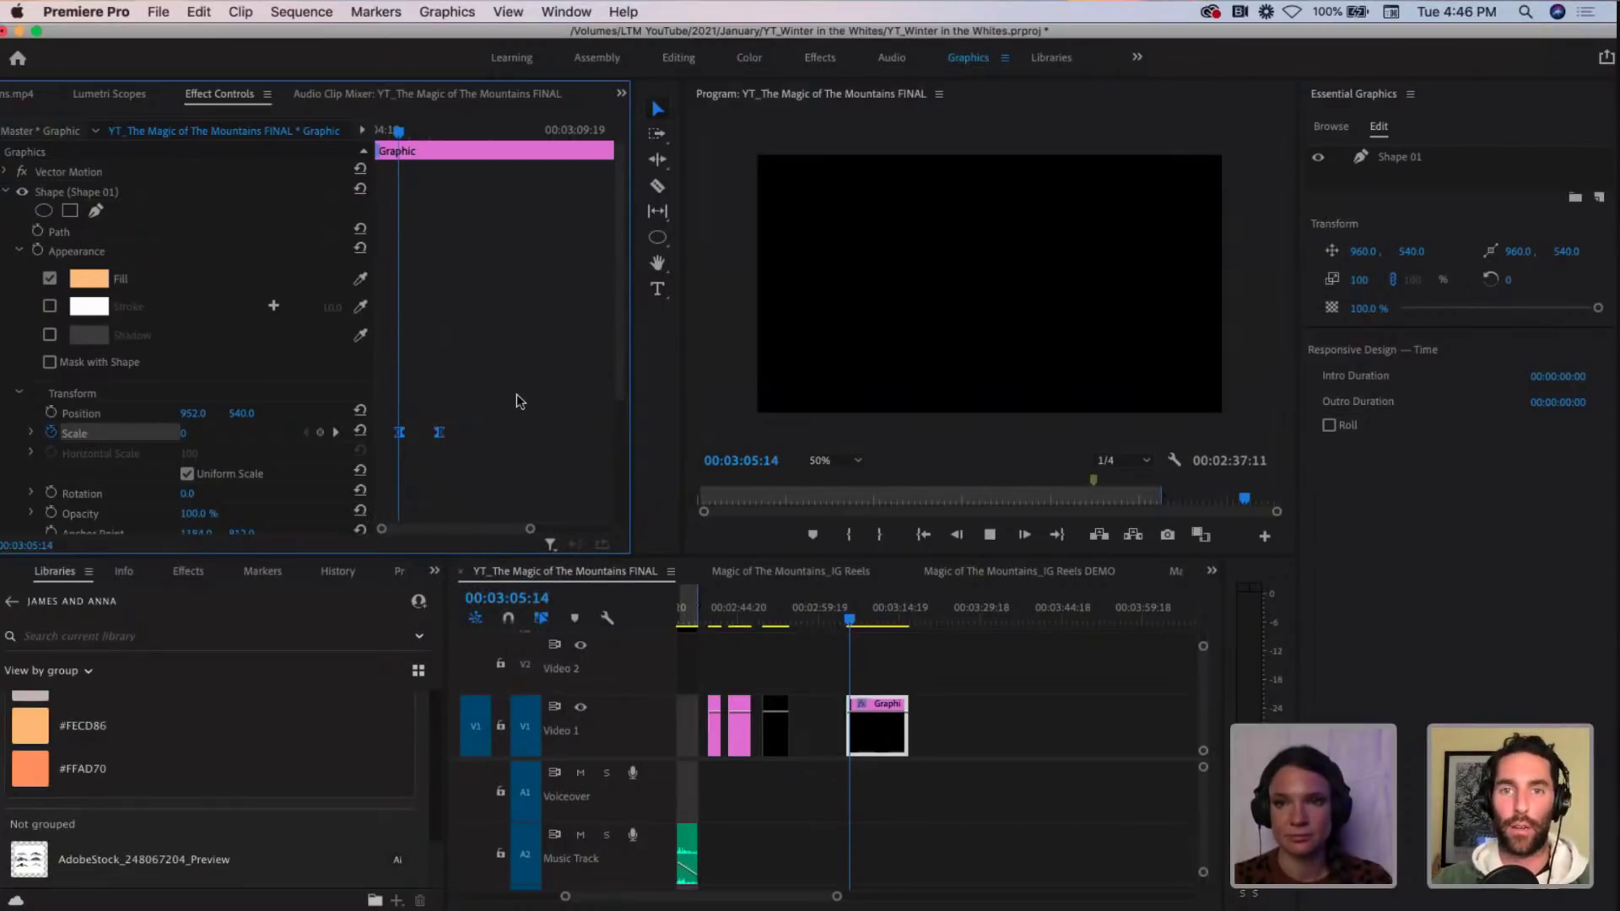
key(space)
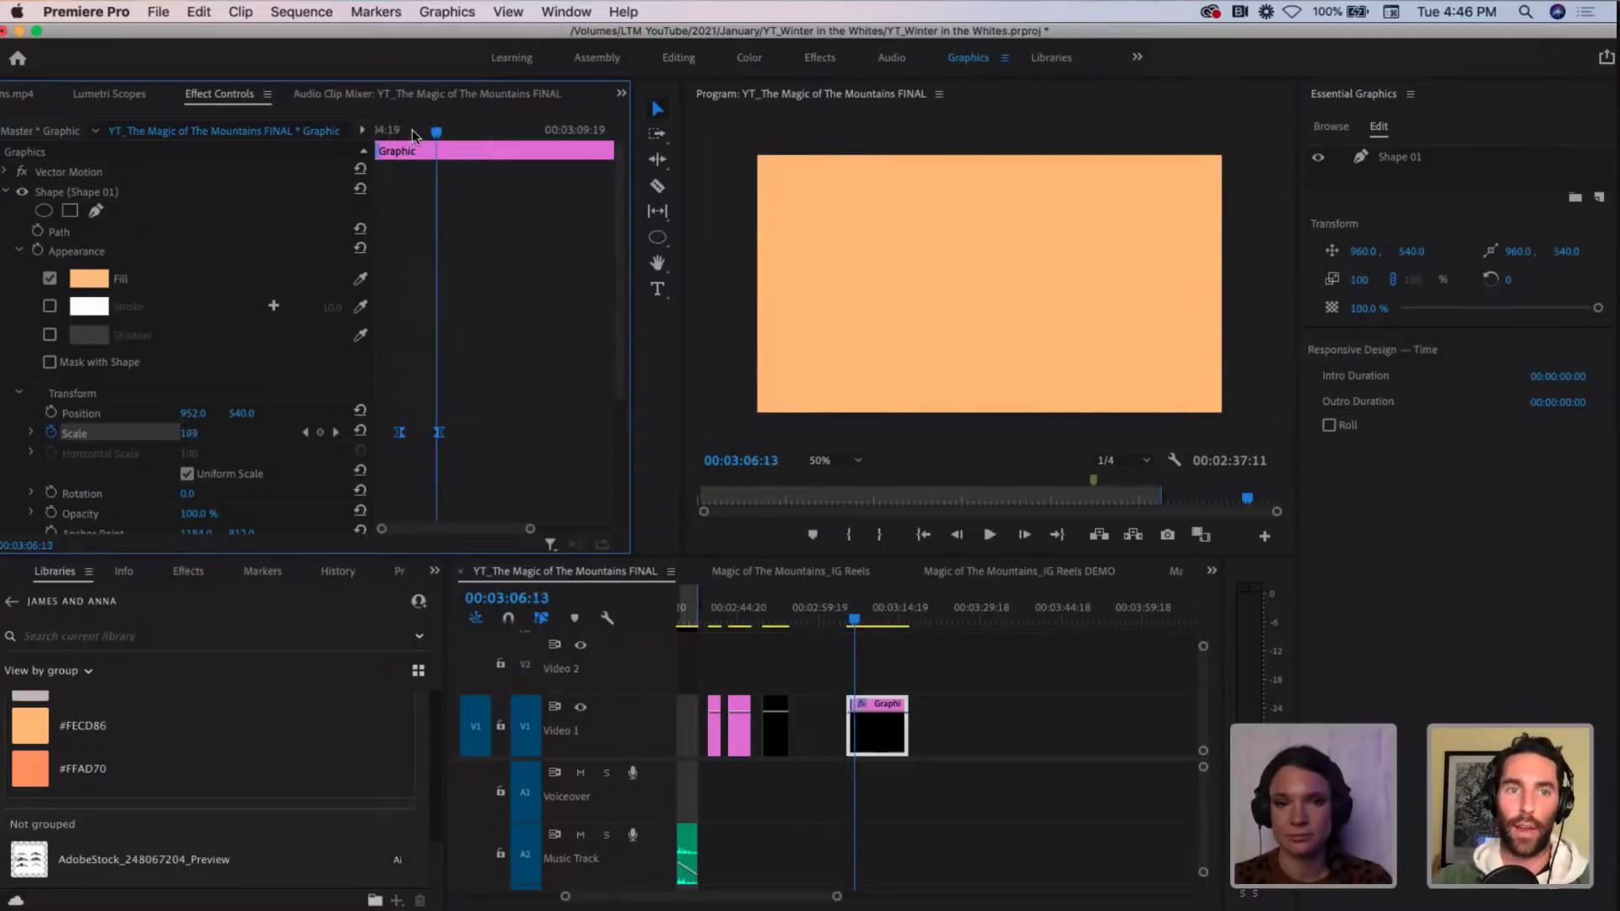
mouse_move(411, 129)
mouse_down()
mouse_move(399, 131)
mouse_move(432, 130)
mouse_move(416, 133)
mouse_up()
click(401, 132)
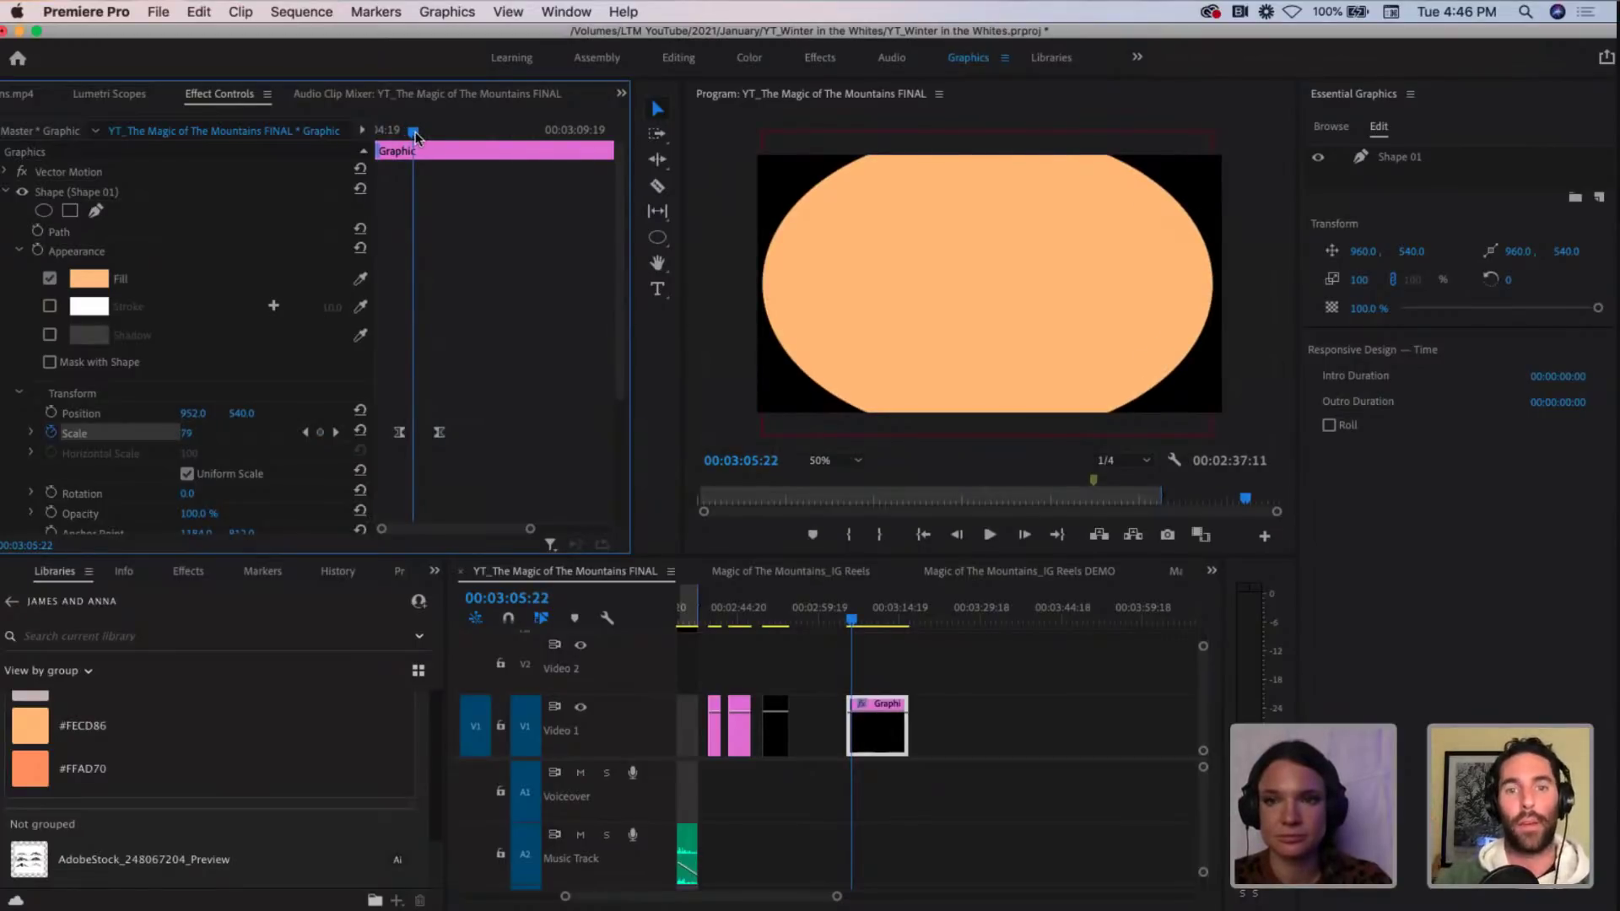
Step: Draw a second, smaller ellipse in the same graphic over the first one, centred at about 1126, 586
click(5, 193)
click(657, 238)
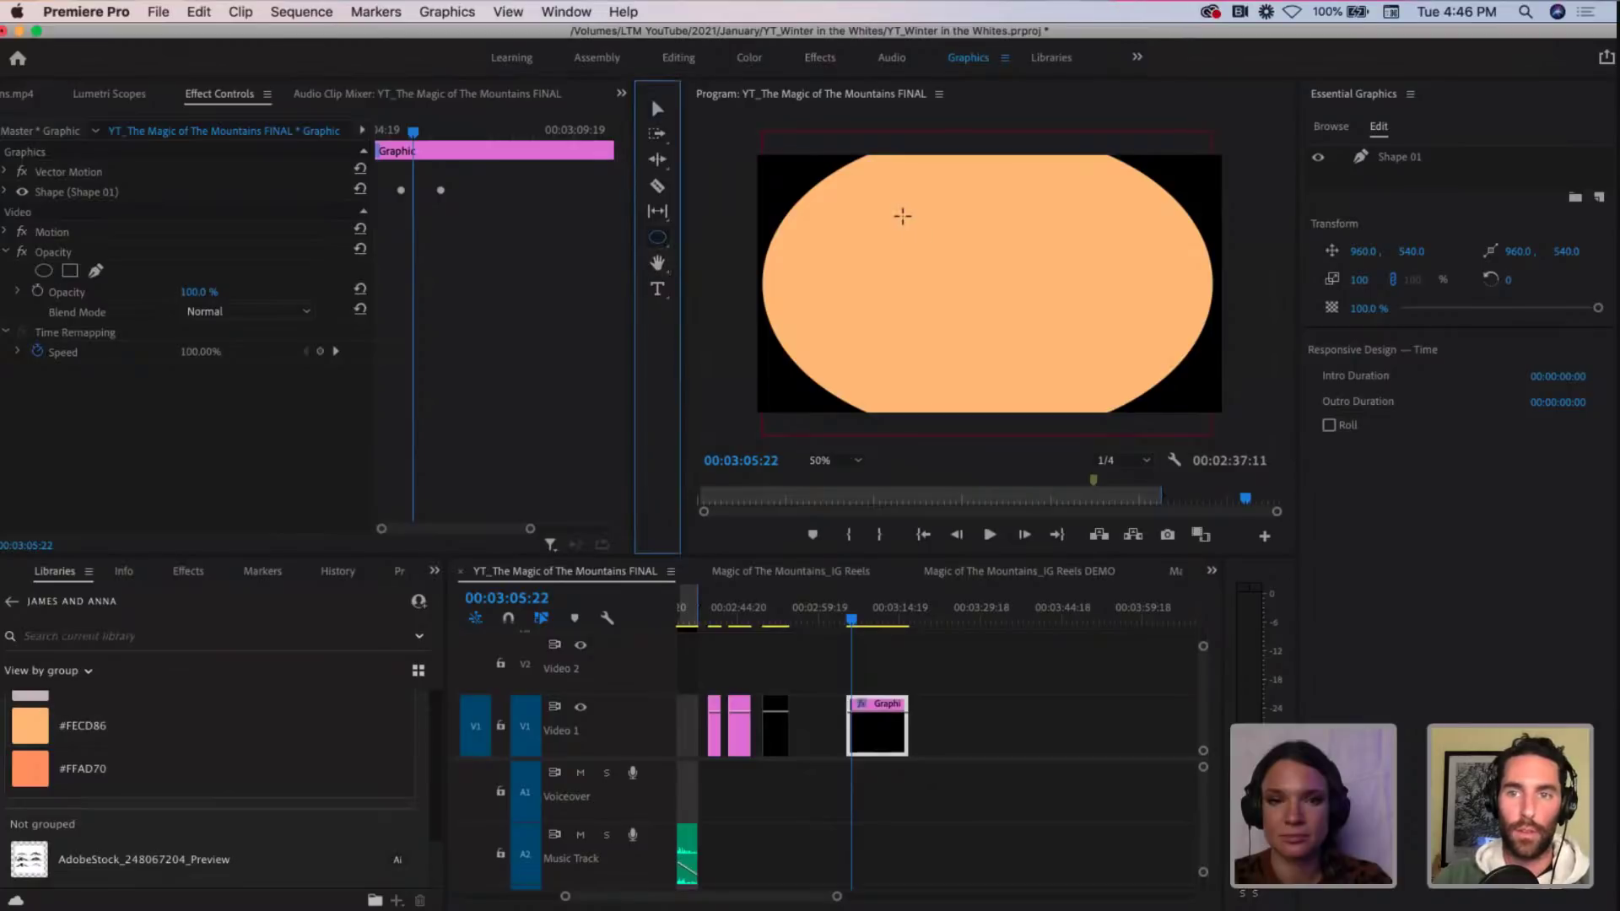
drag(1037, 308, 1173, 384)
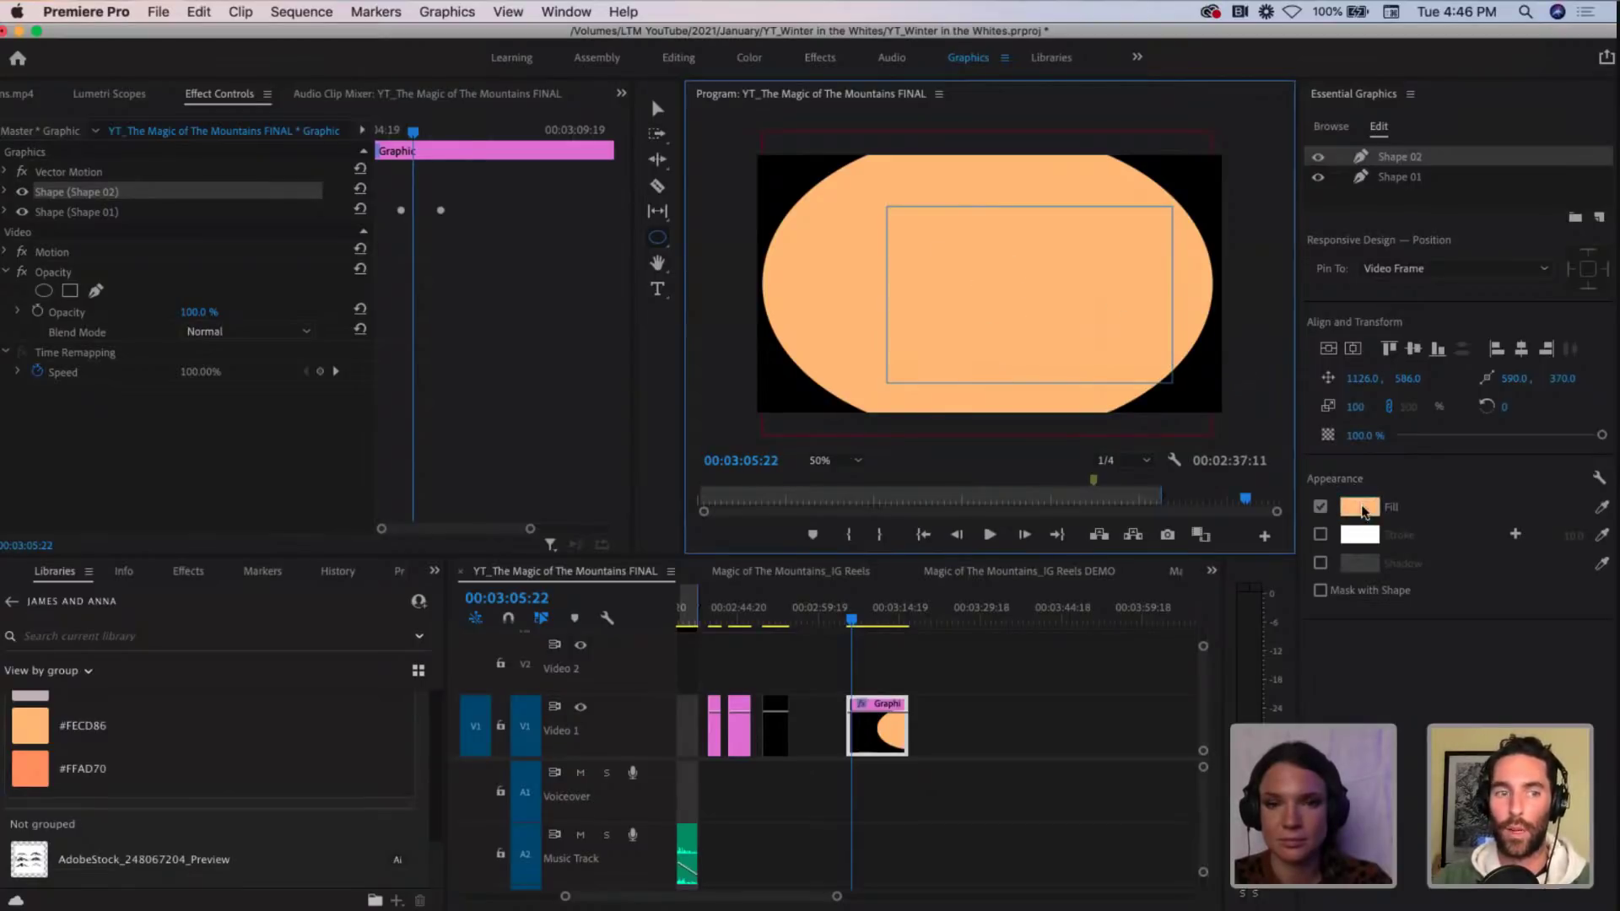
Step: Fill the second ellipse with the library colour #A1B5B3 by sampling its swatch
scroll(97, 744, up, 5)
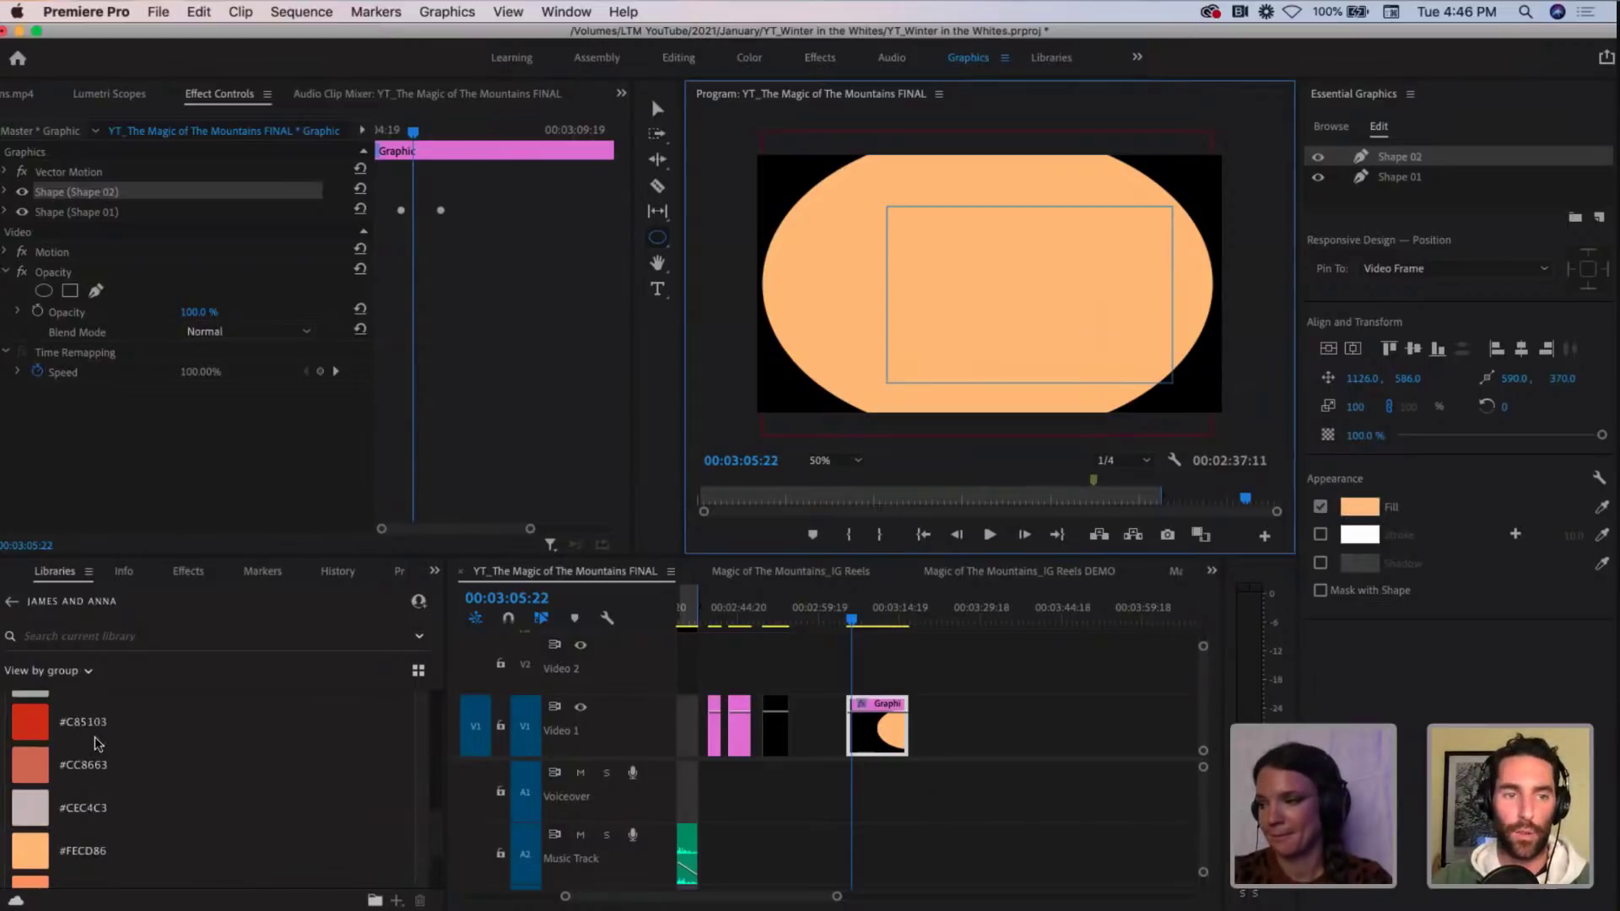
scroll(97, 744, up, 3)
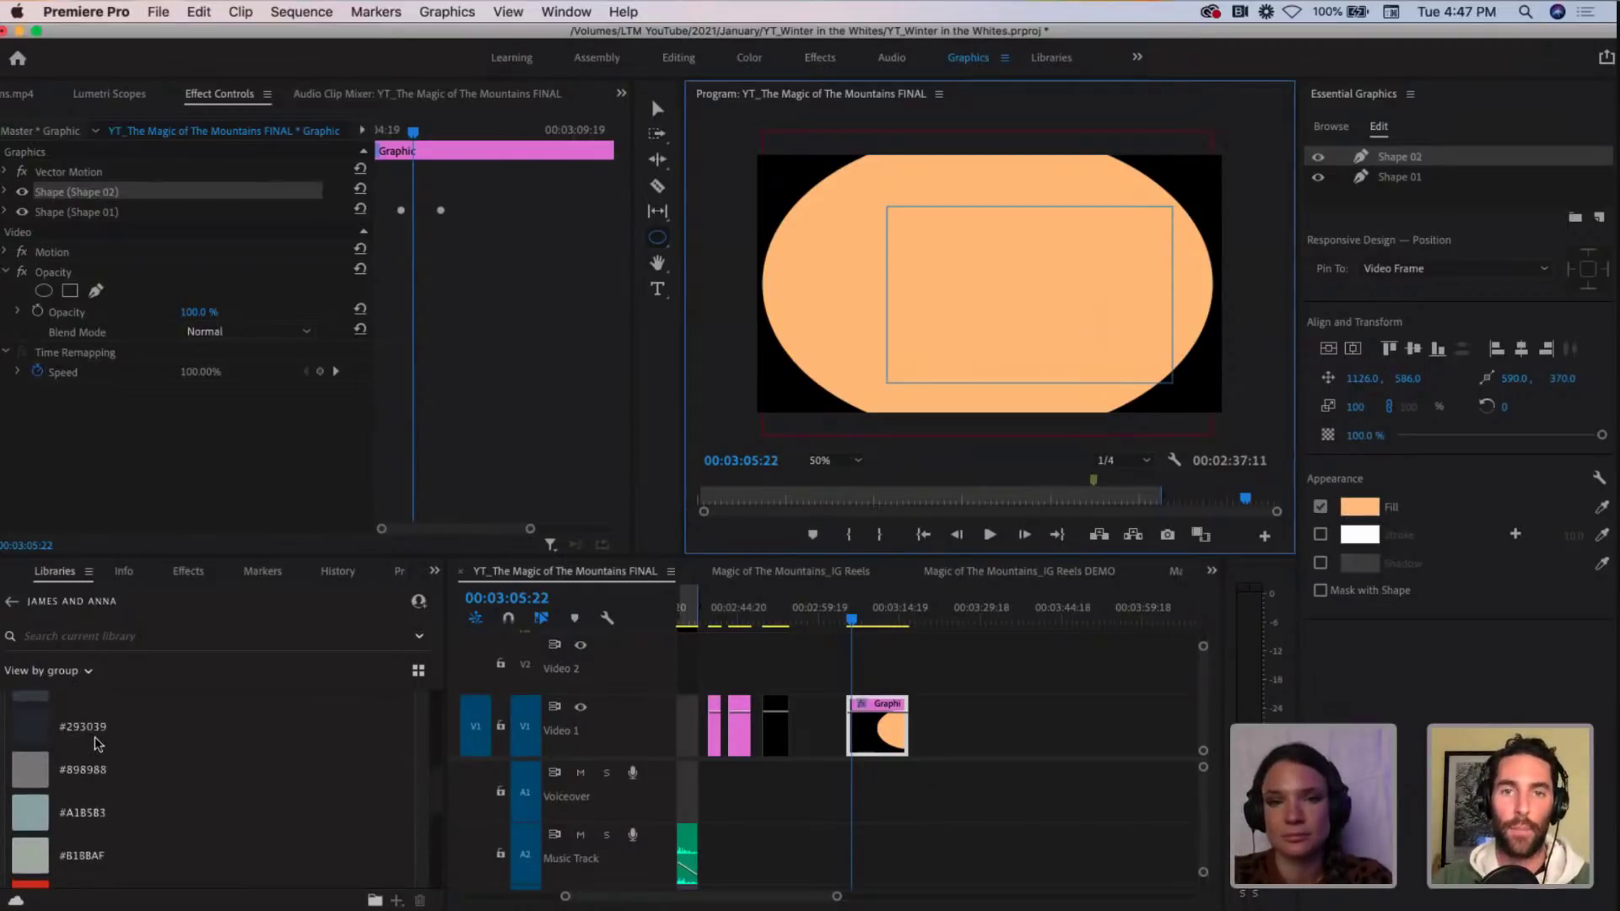
scroll(97, 744, down, 3)
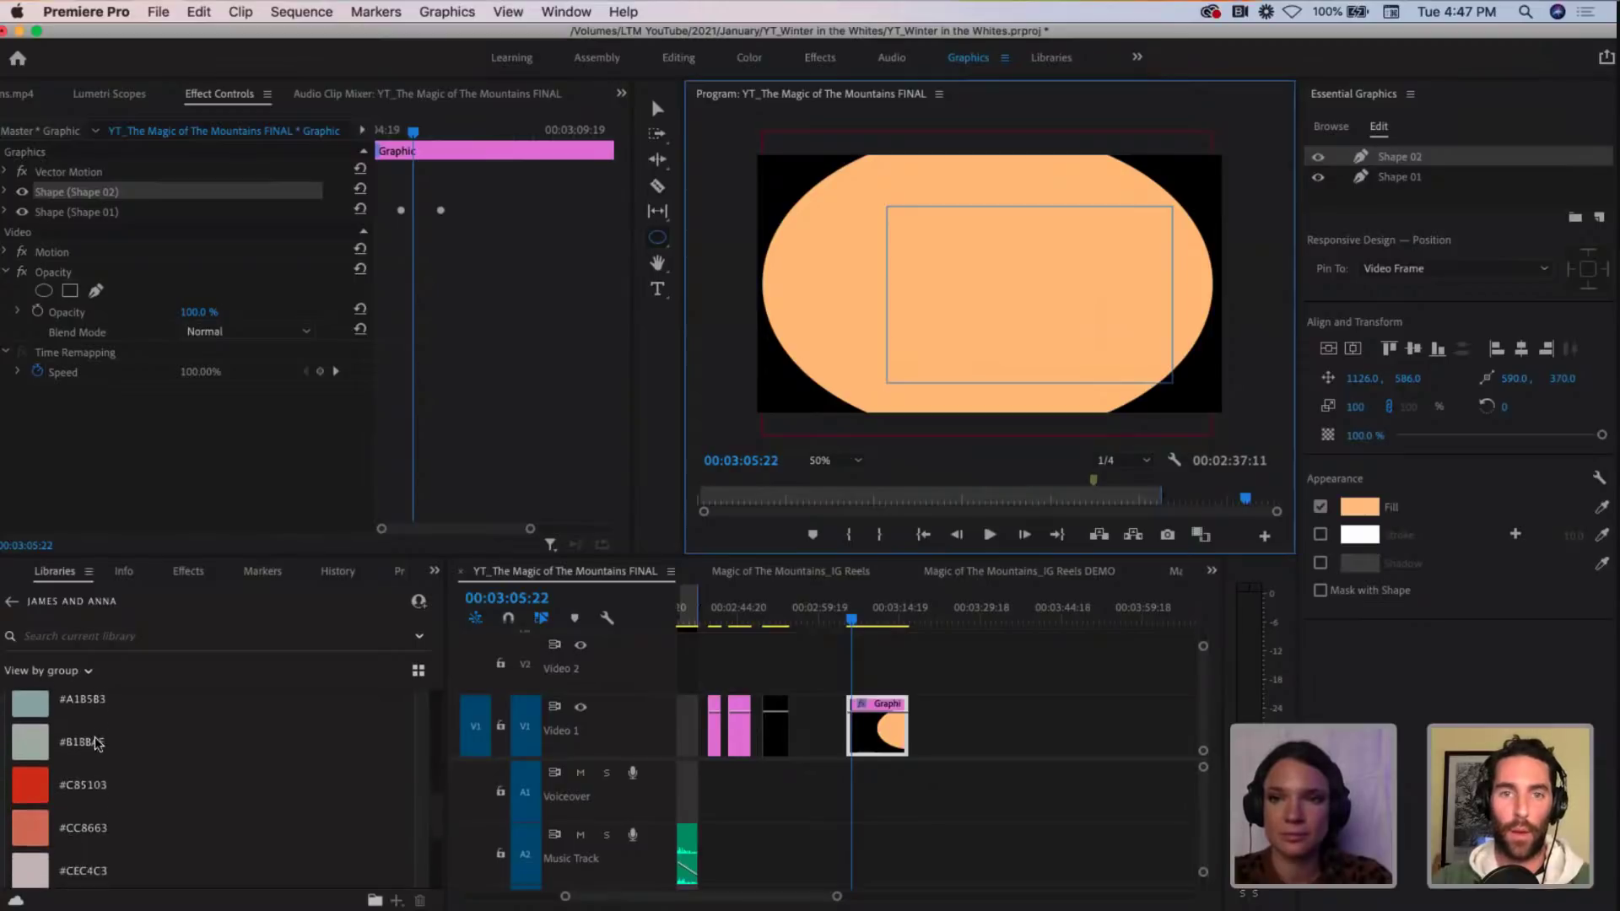
scroll(106, 797, down, 3)
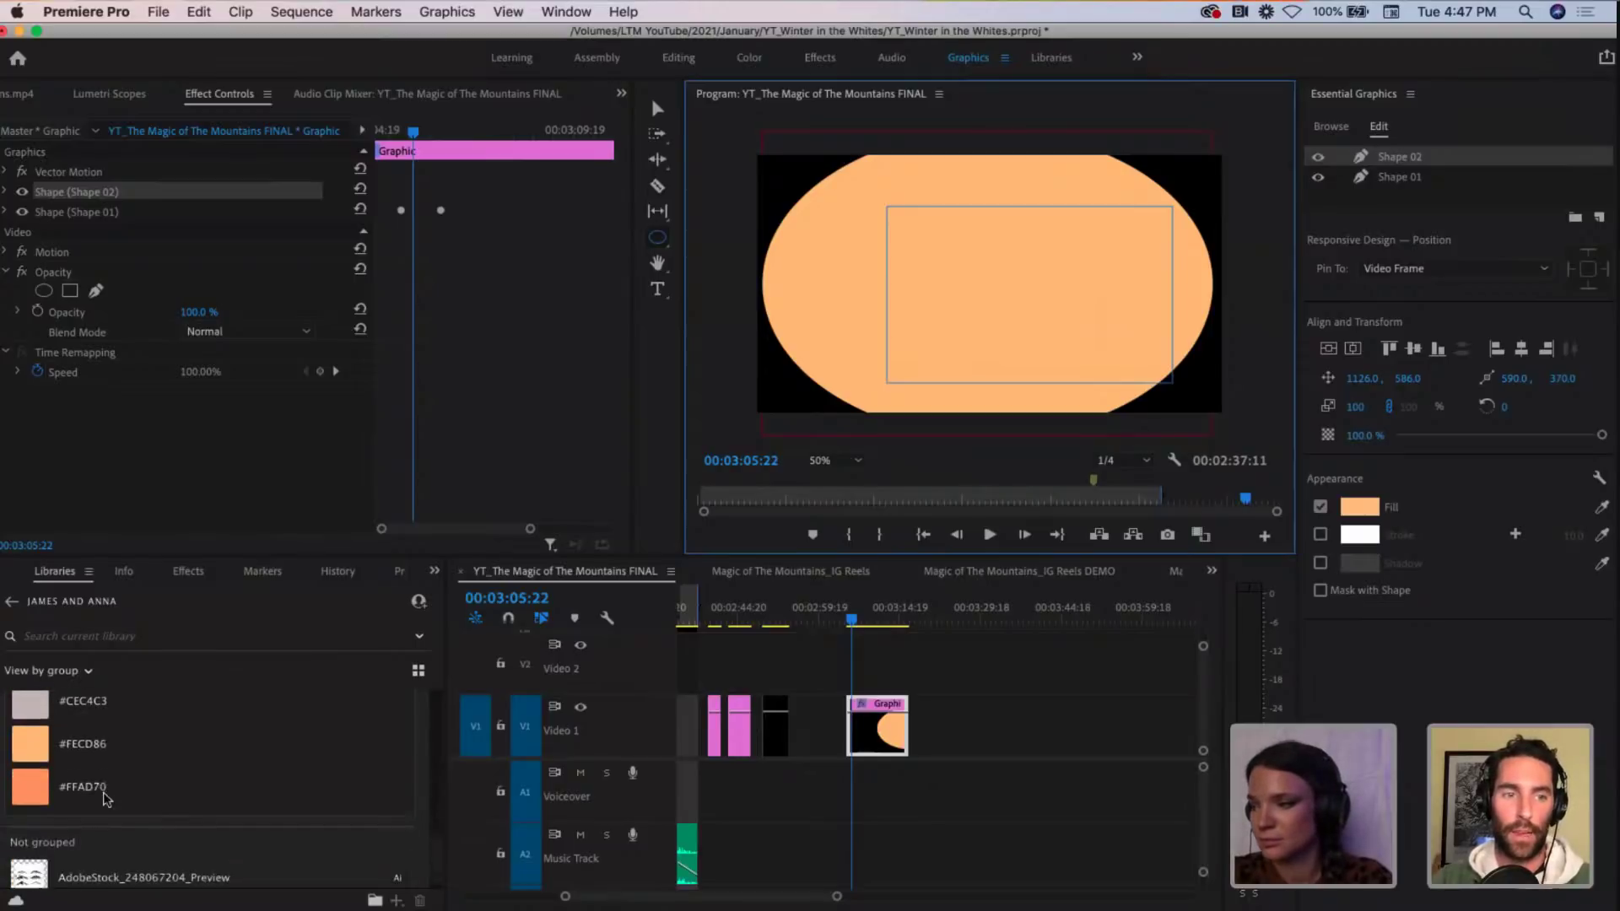
scroll(105, 798, up, 5)
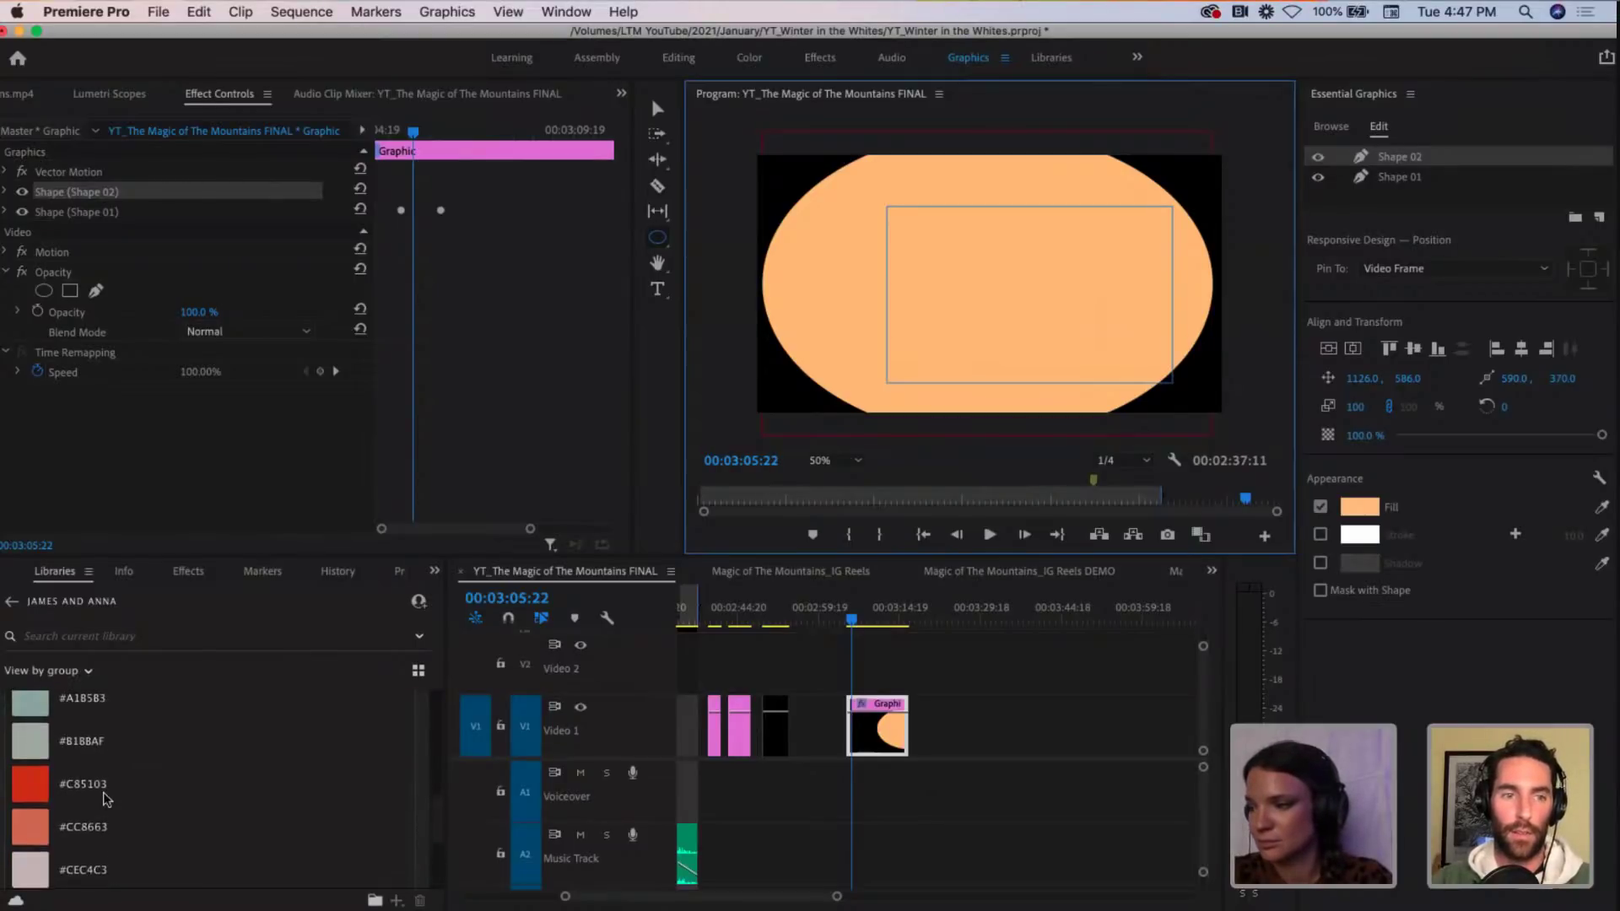
scroll(104, 800, up, 1)
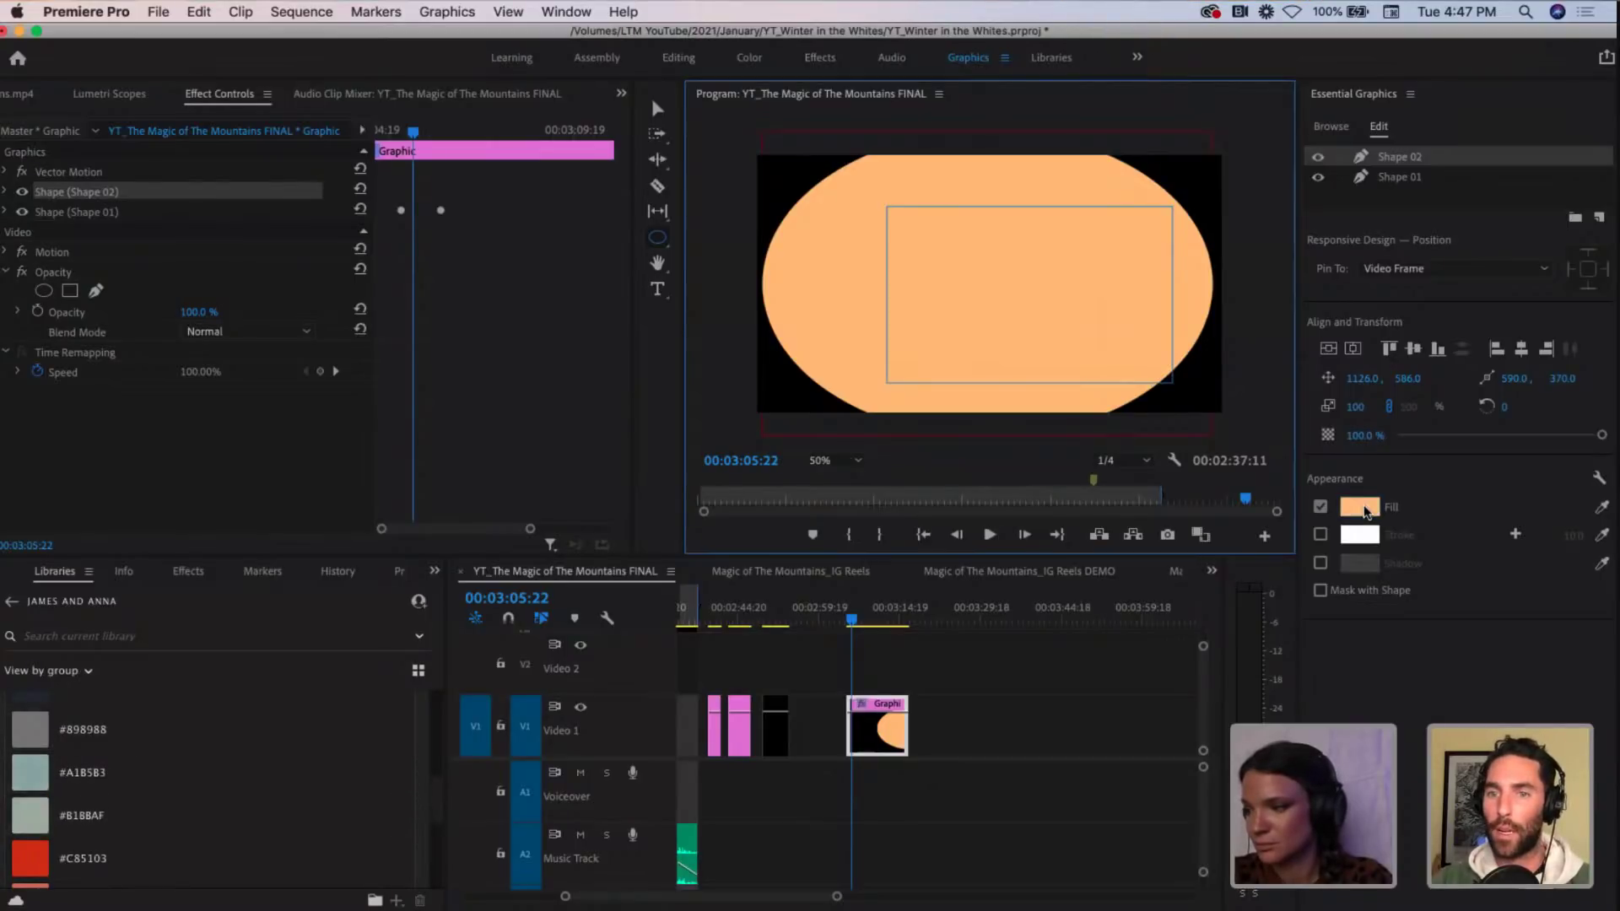
click(1360, 507)
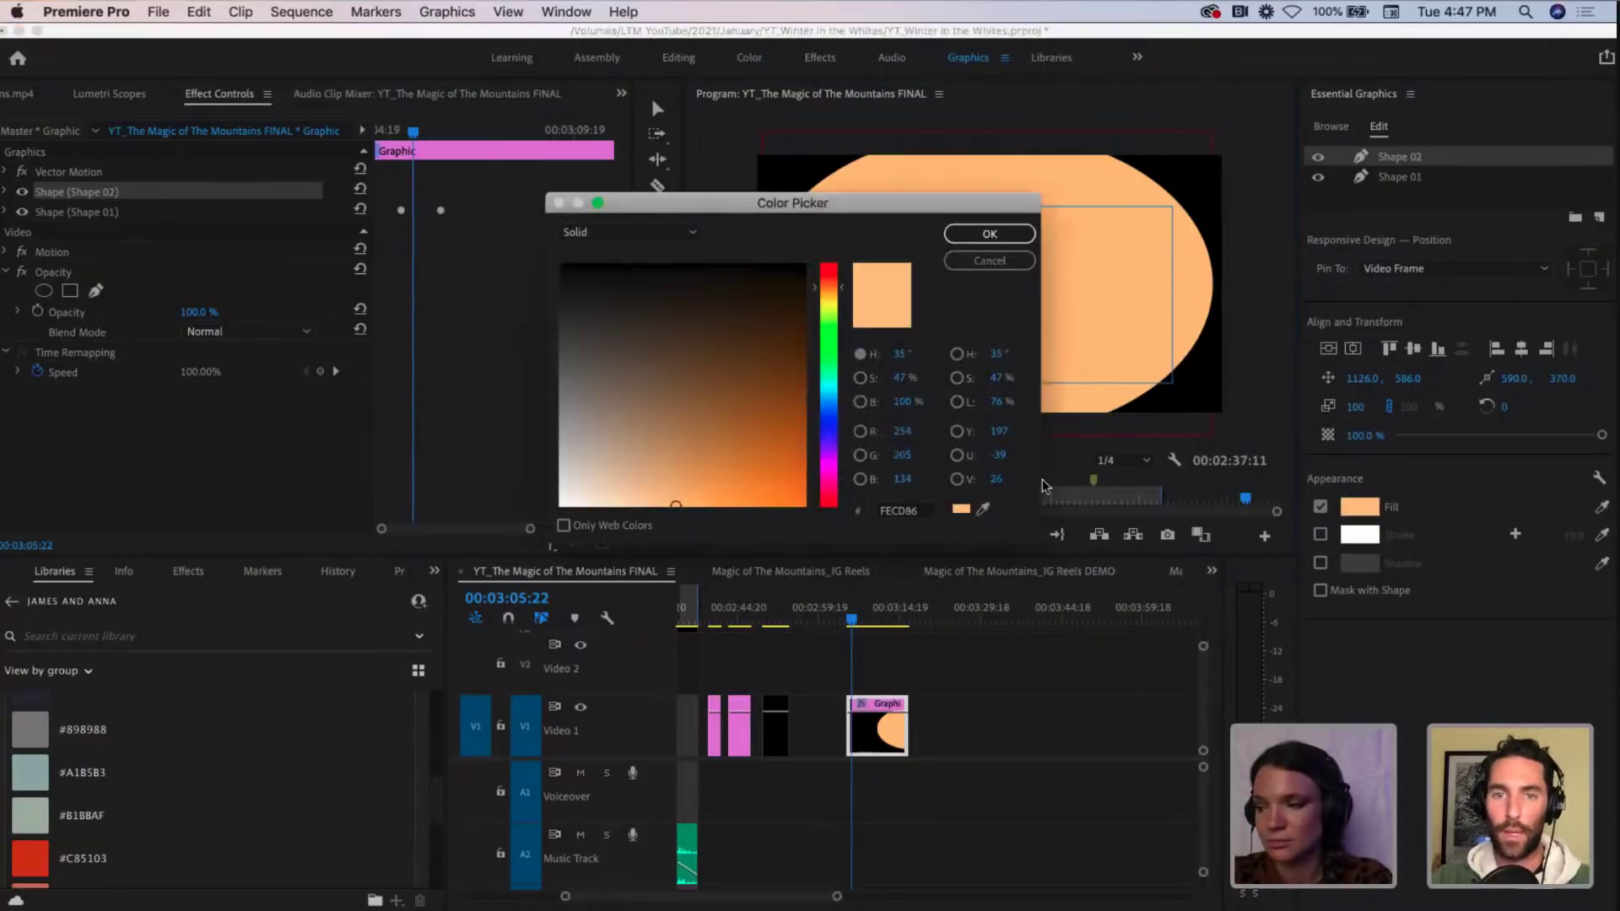
click(985, 506)
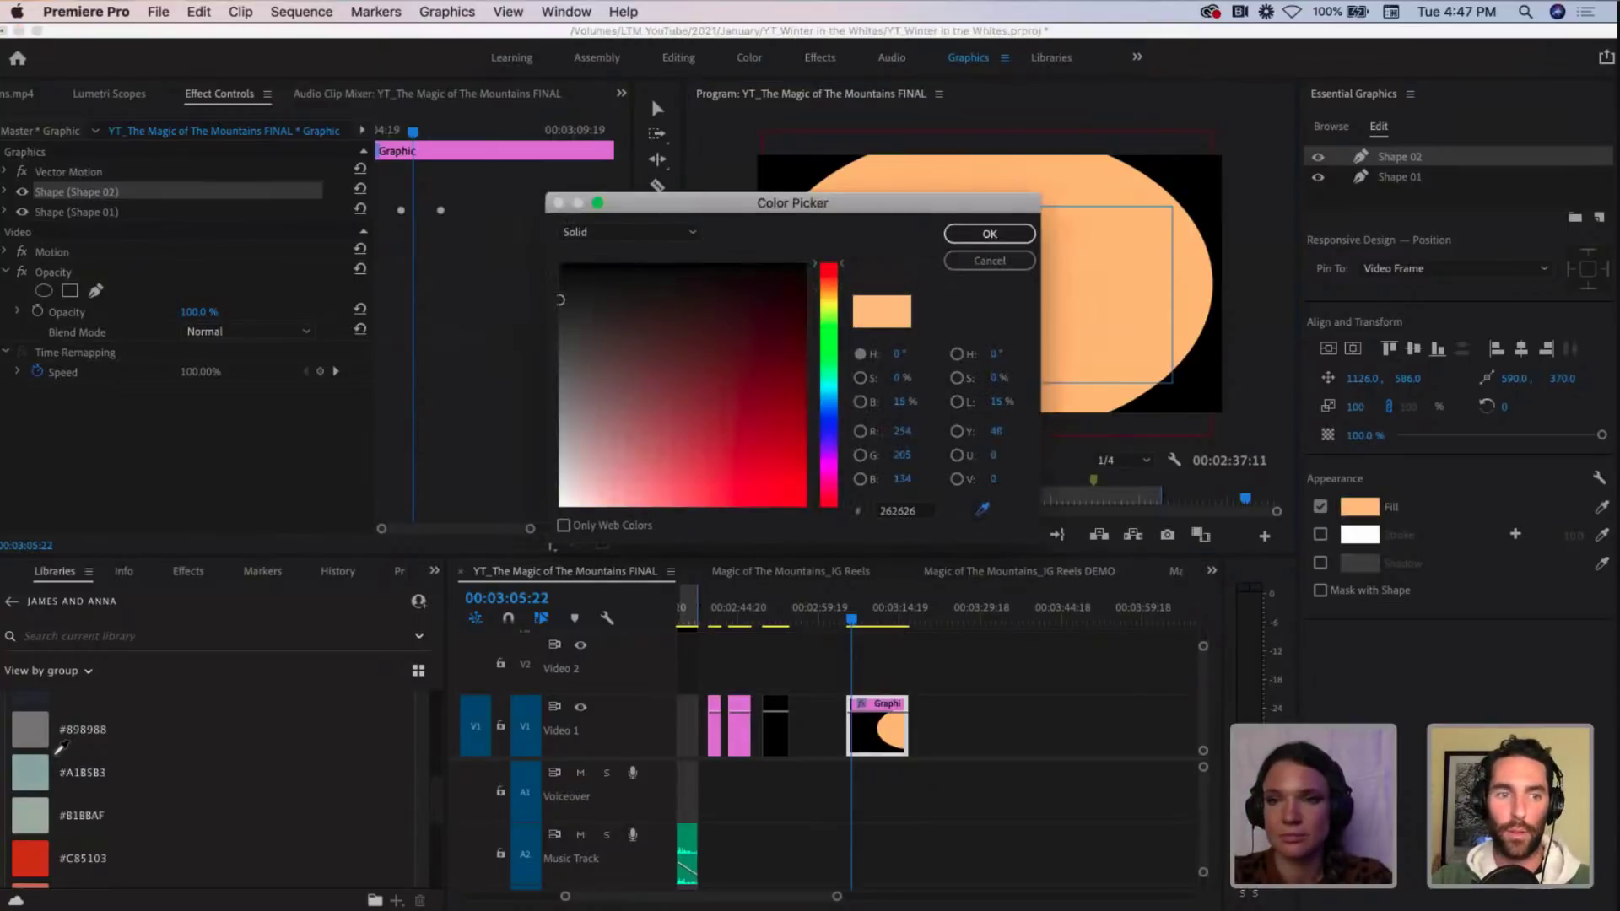
click(36, 778)
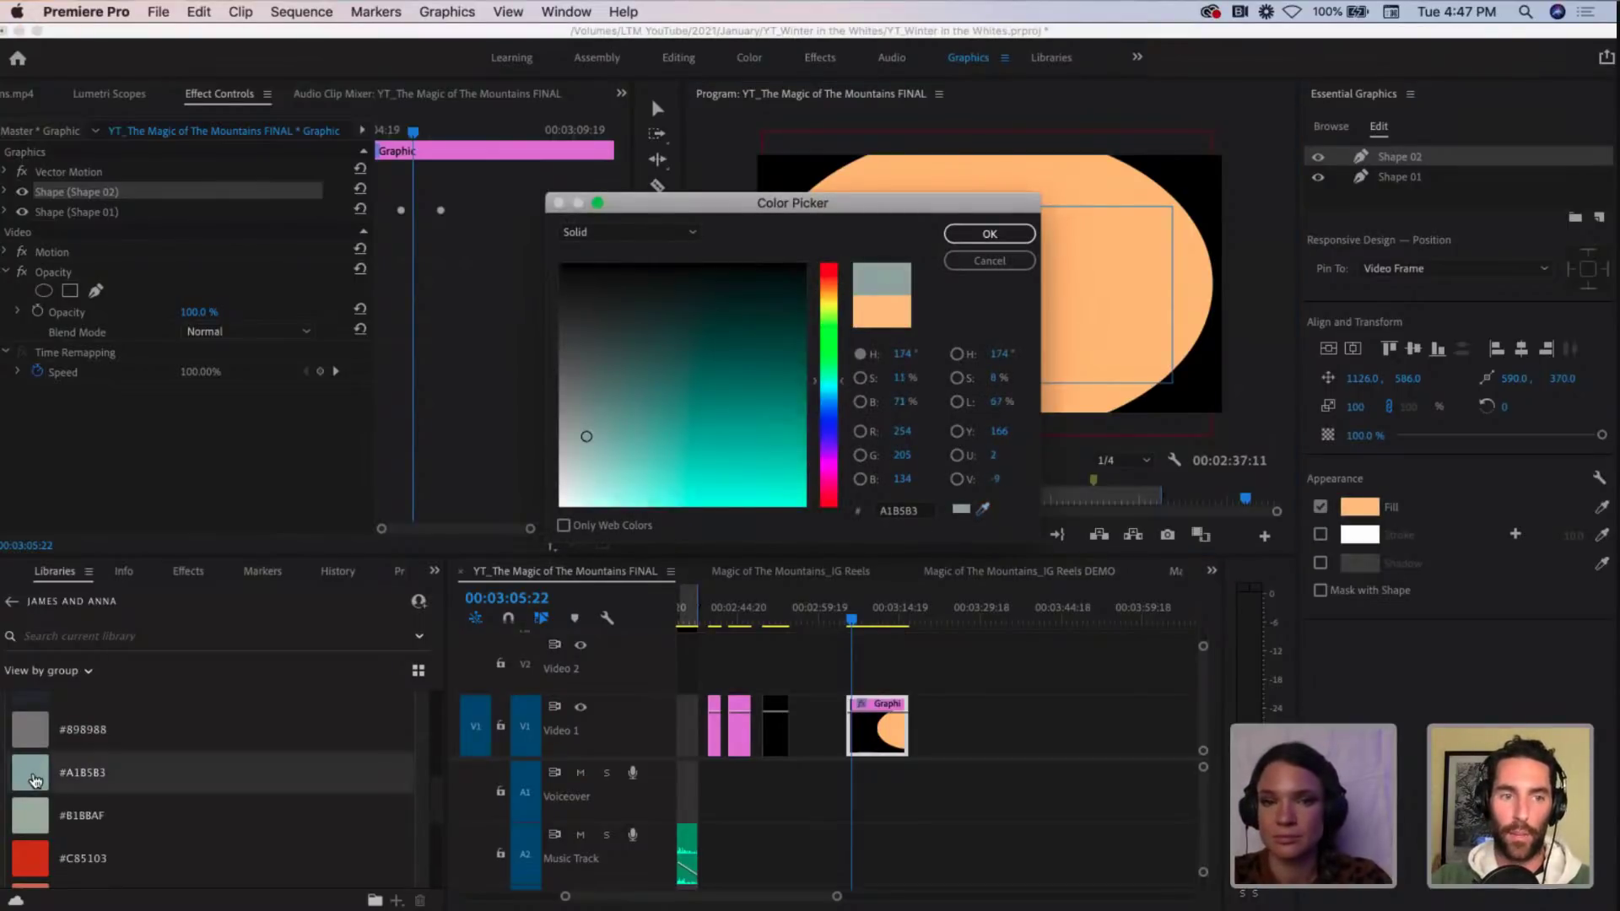
click(990, 234)
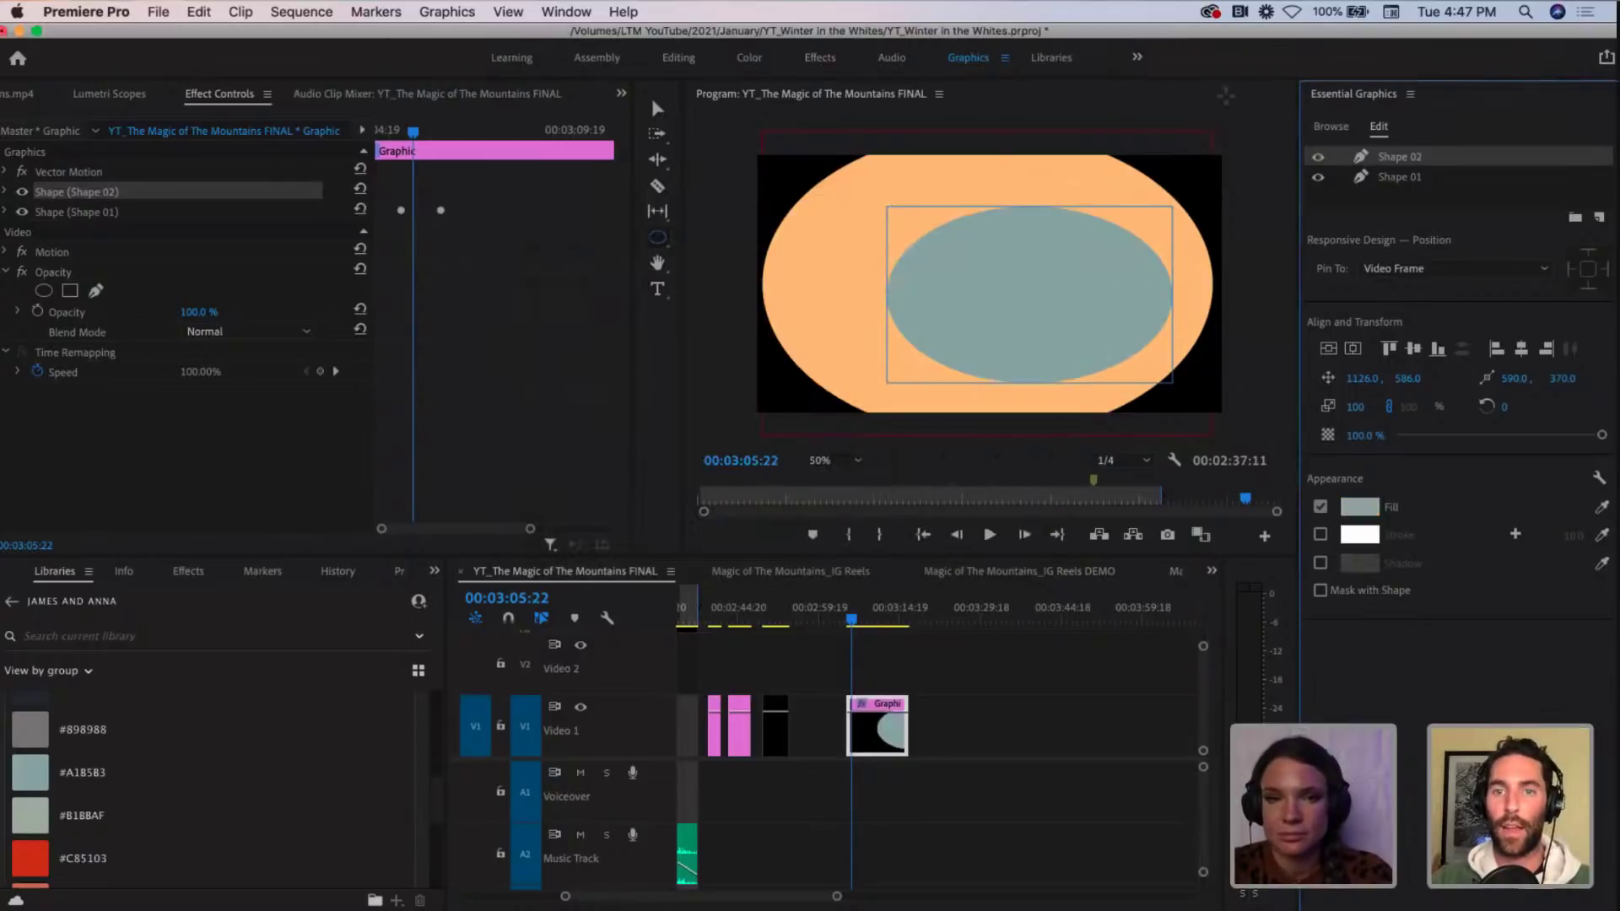
Step: Move the blue-grey ellipse to about 958, 510, near the centre of the orange ellipse
click(659, 109)
drag(1004, 257, 962, 240)
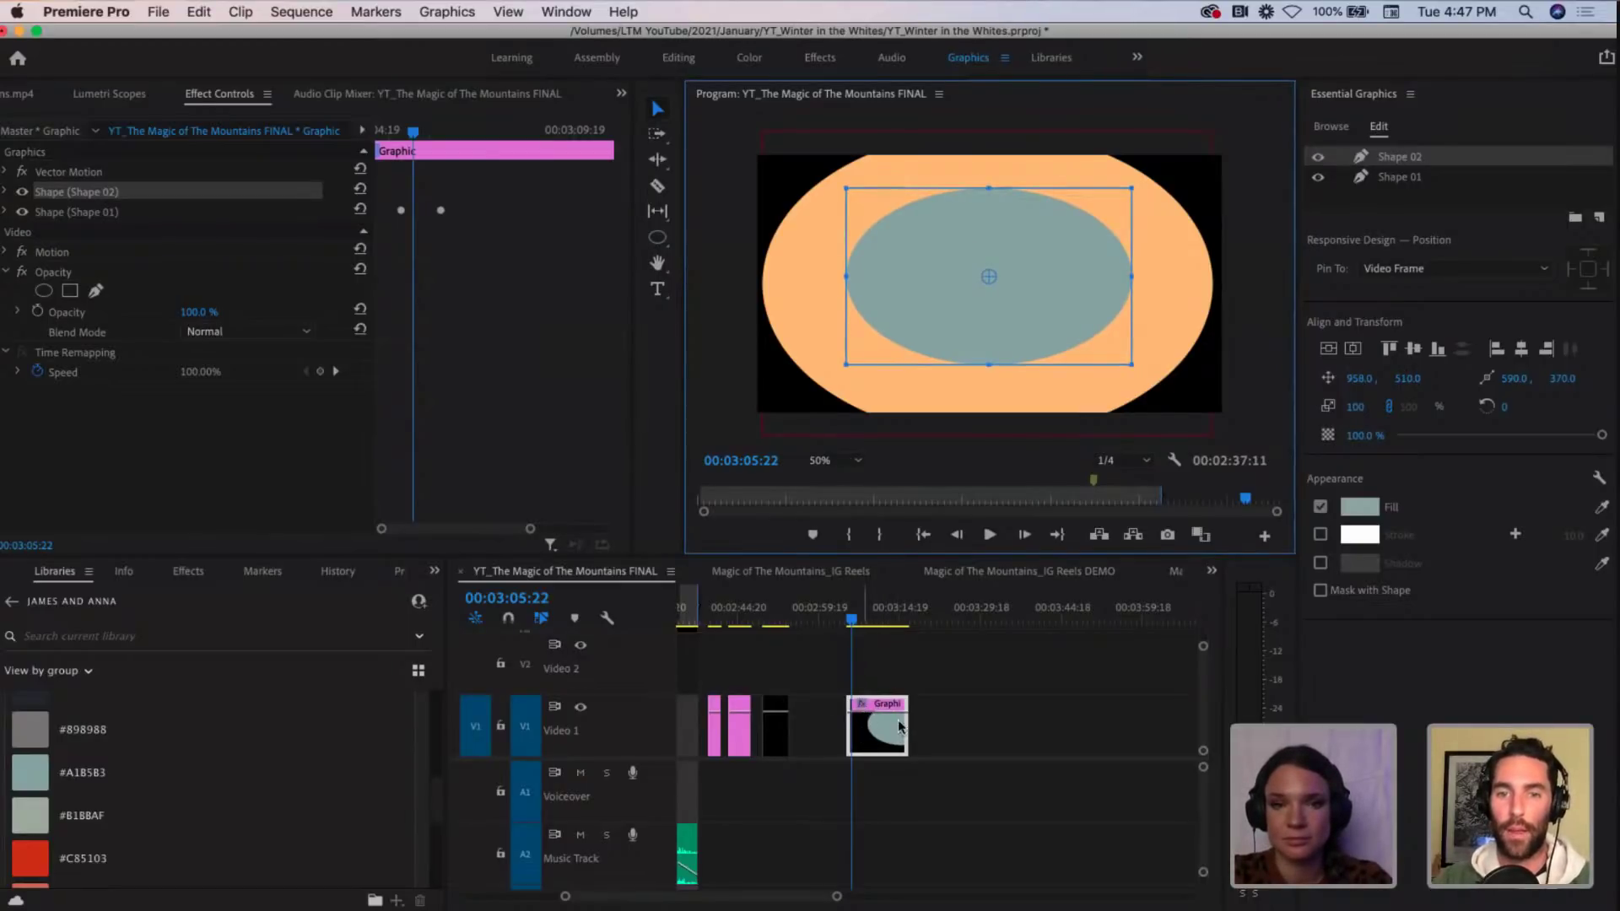
click(22, 213)
click(22, 212)
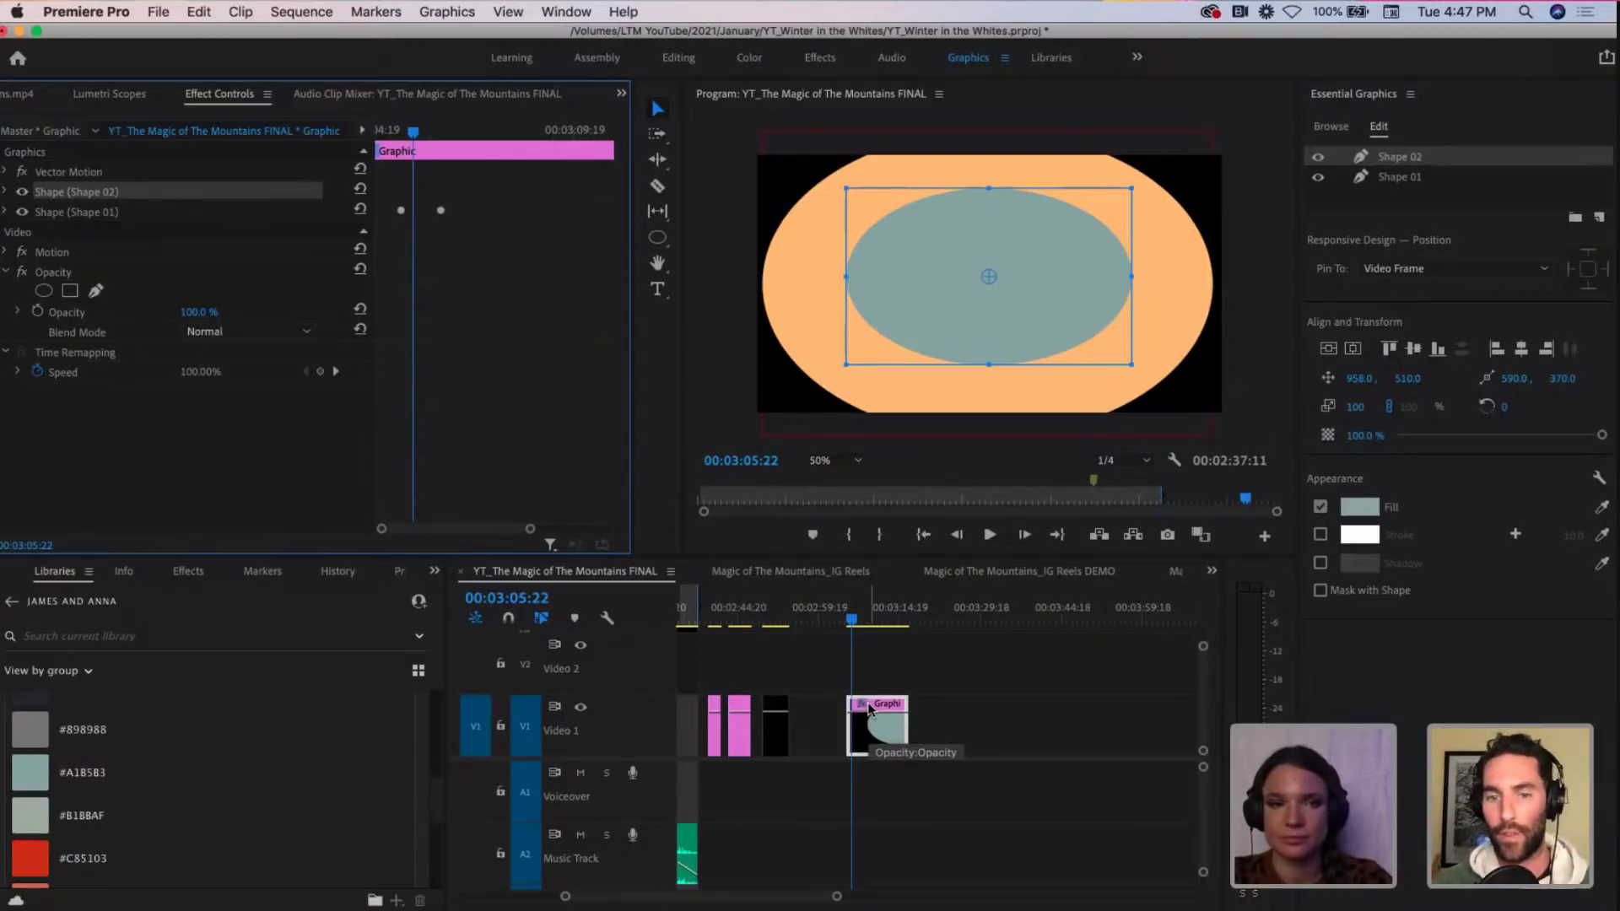
Step: Scrub through the graphic's growth and park the playhead at 00:03:05:21, between the orange ellipse's two keyframes
key(equal)
key(equal)
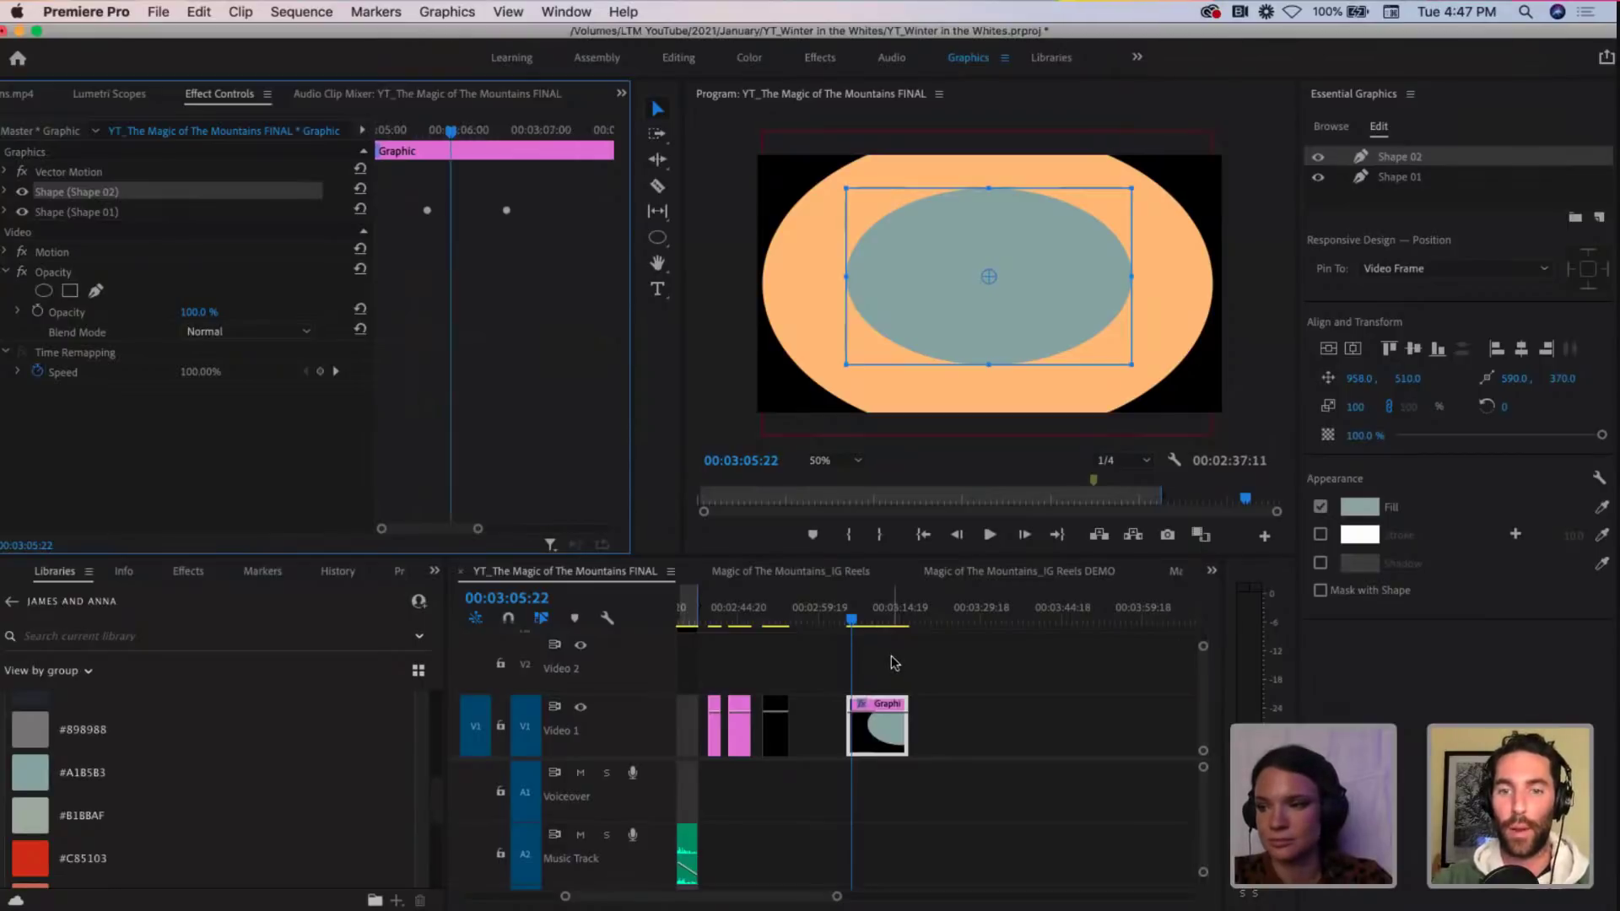
key(Left)
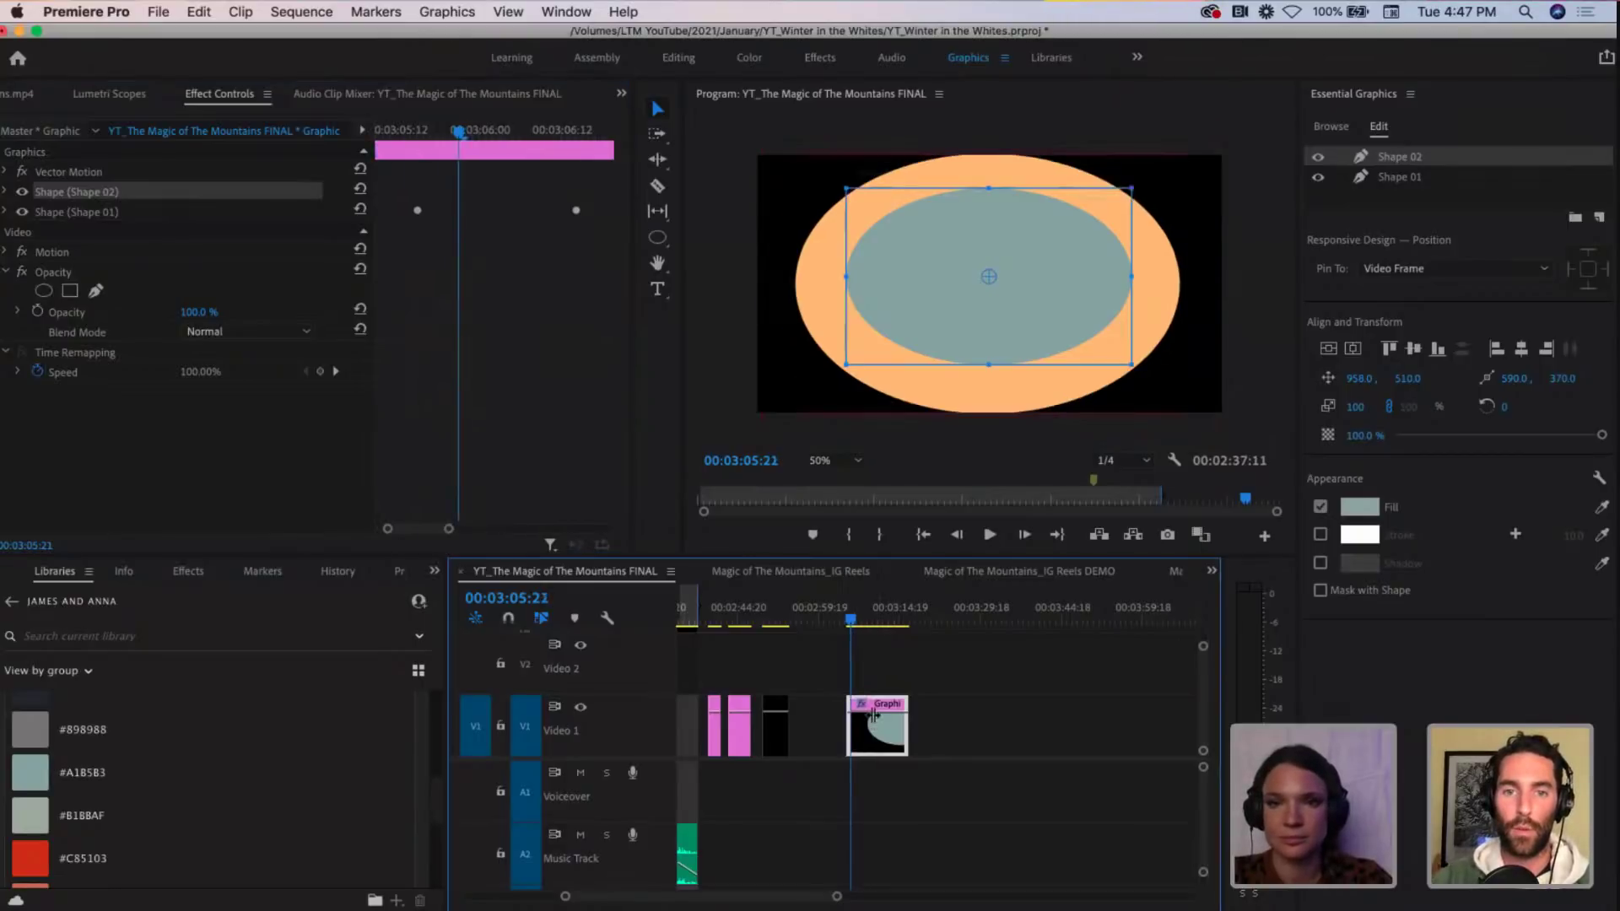
drag(850, 623, 842, 621)
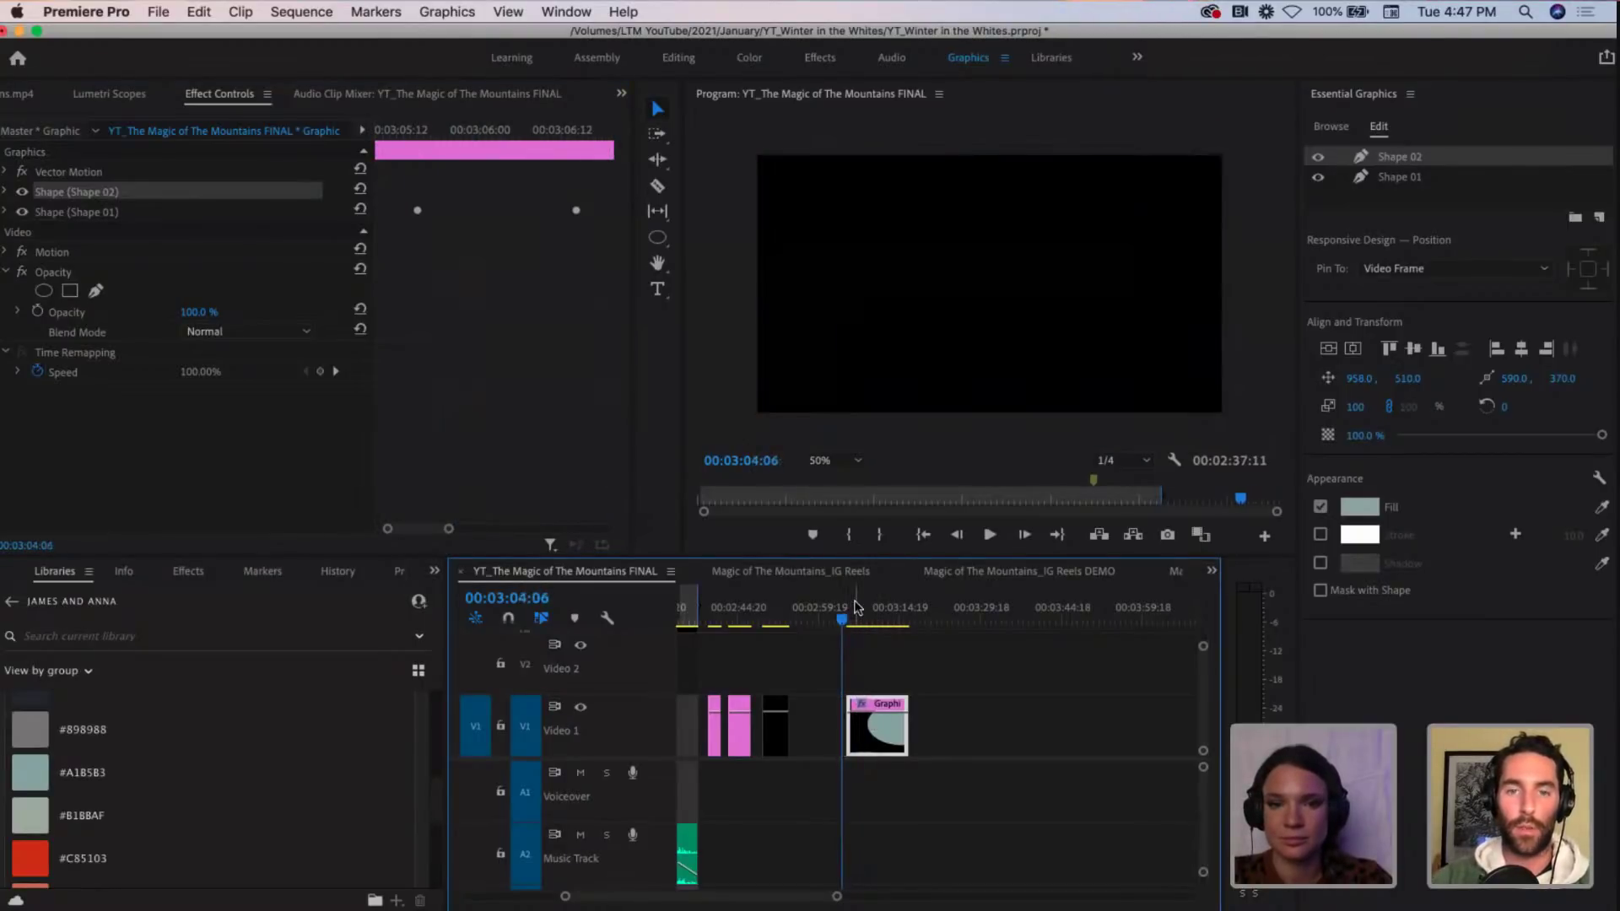
click(860, 614)
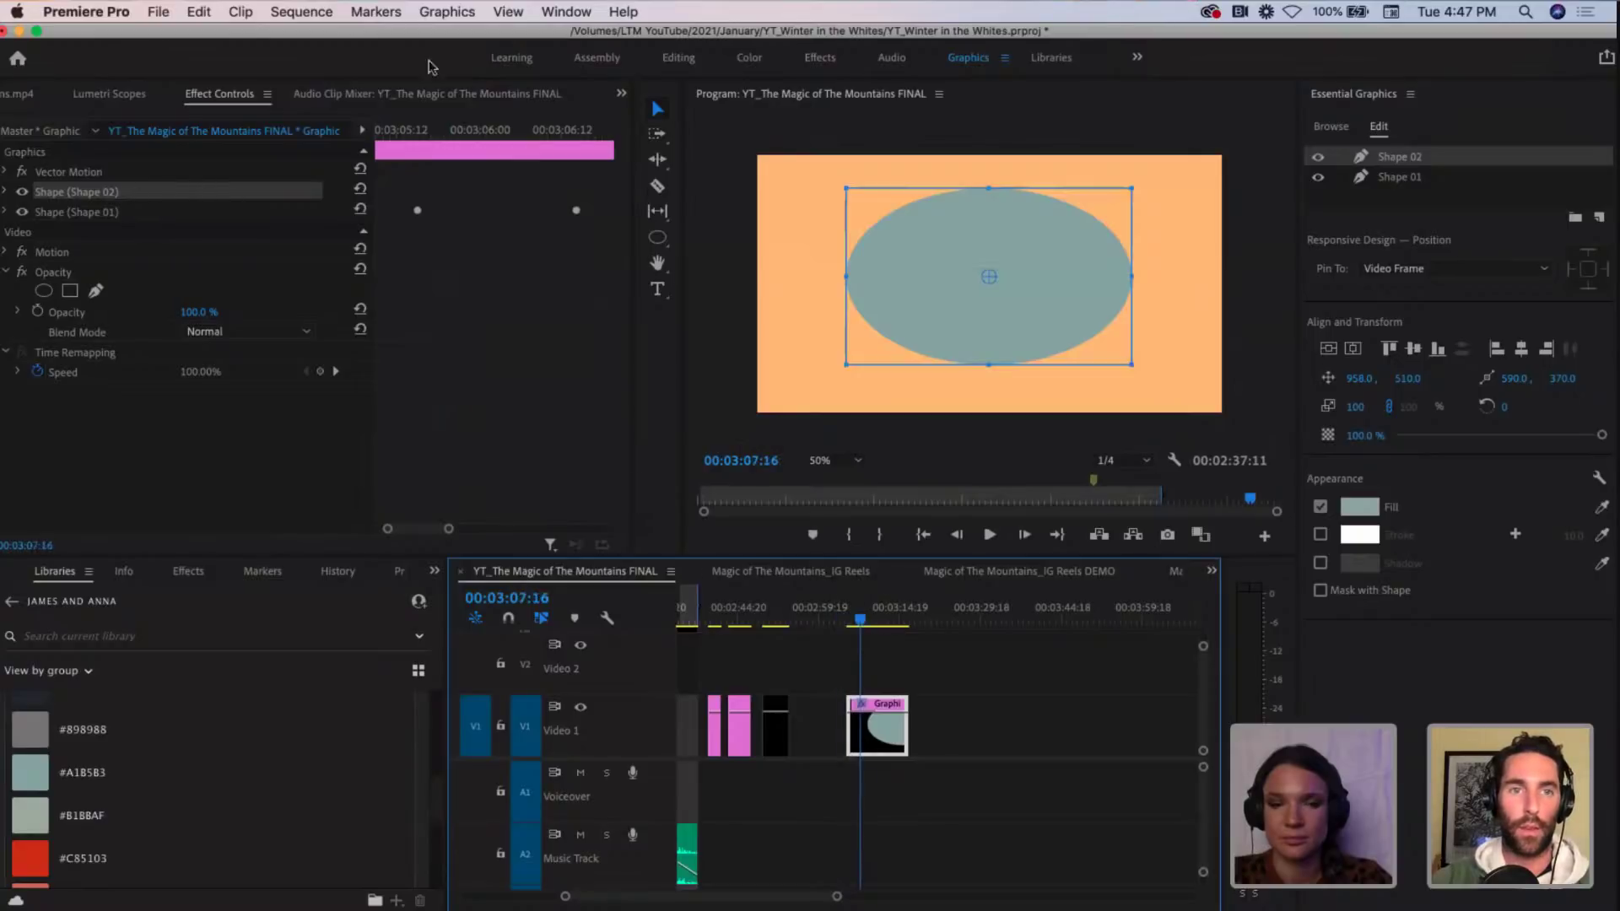
drag(412, 128, 459, 132)
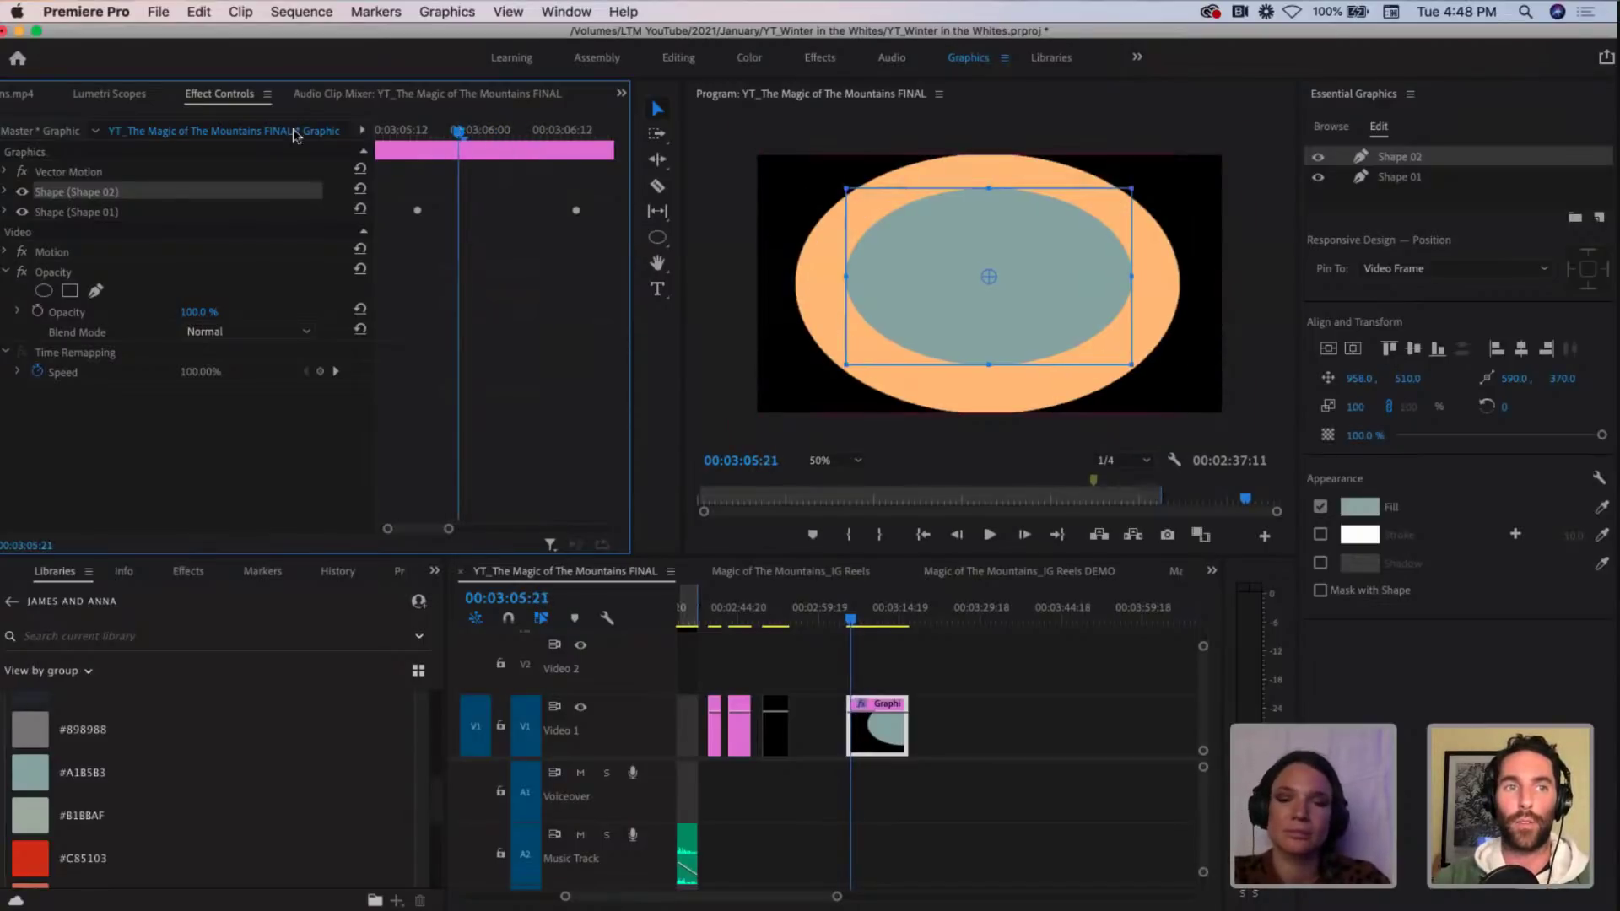
Step: Rename the blue-grey ellipse, Shape 02, as "Blue Shape"
click(6, 193)
click(22, 193)
click(22, 193)
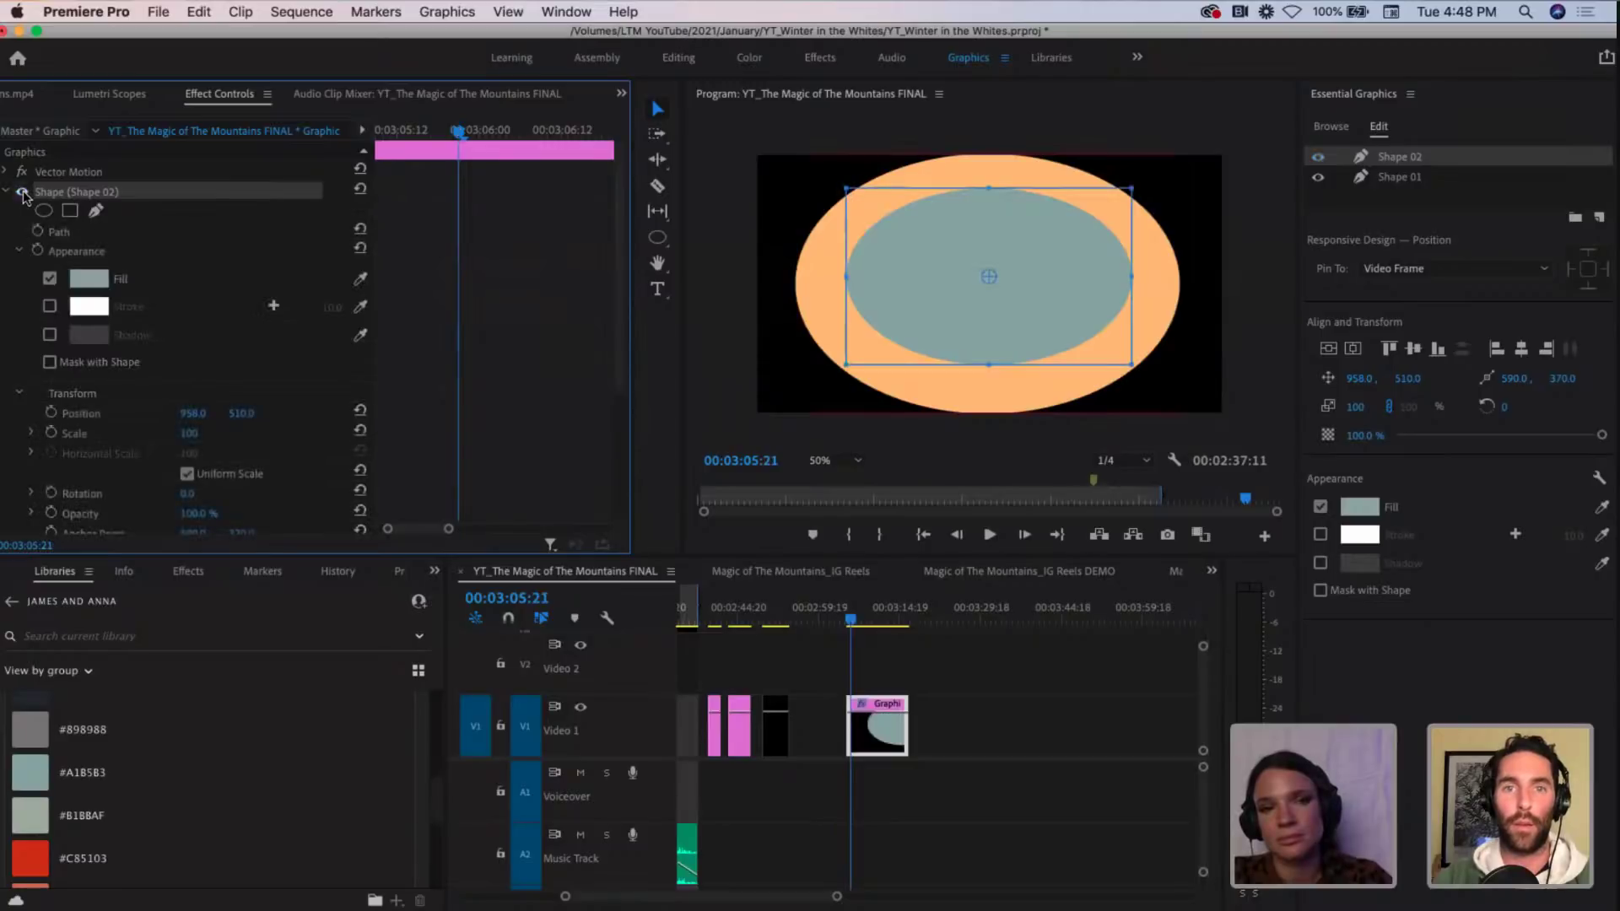
click(22, 193)
click(22, 193)
right_click(76, 193)
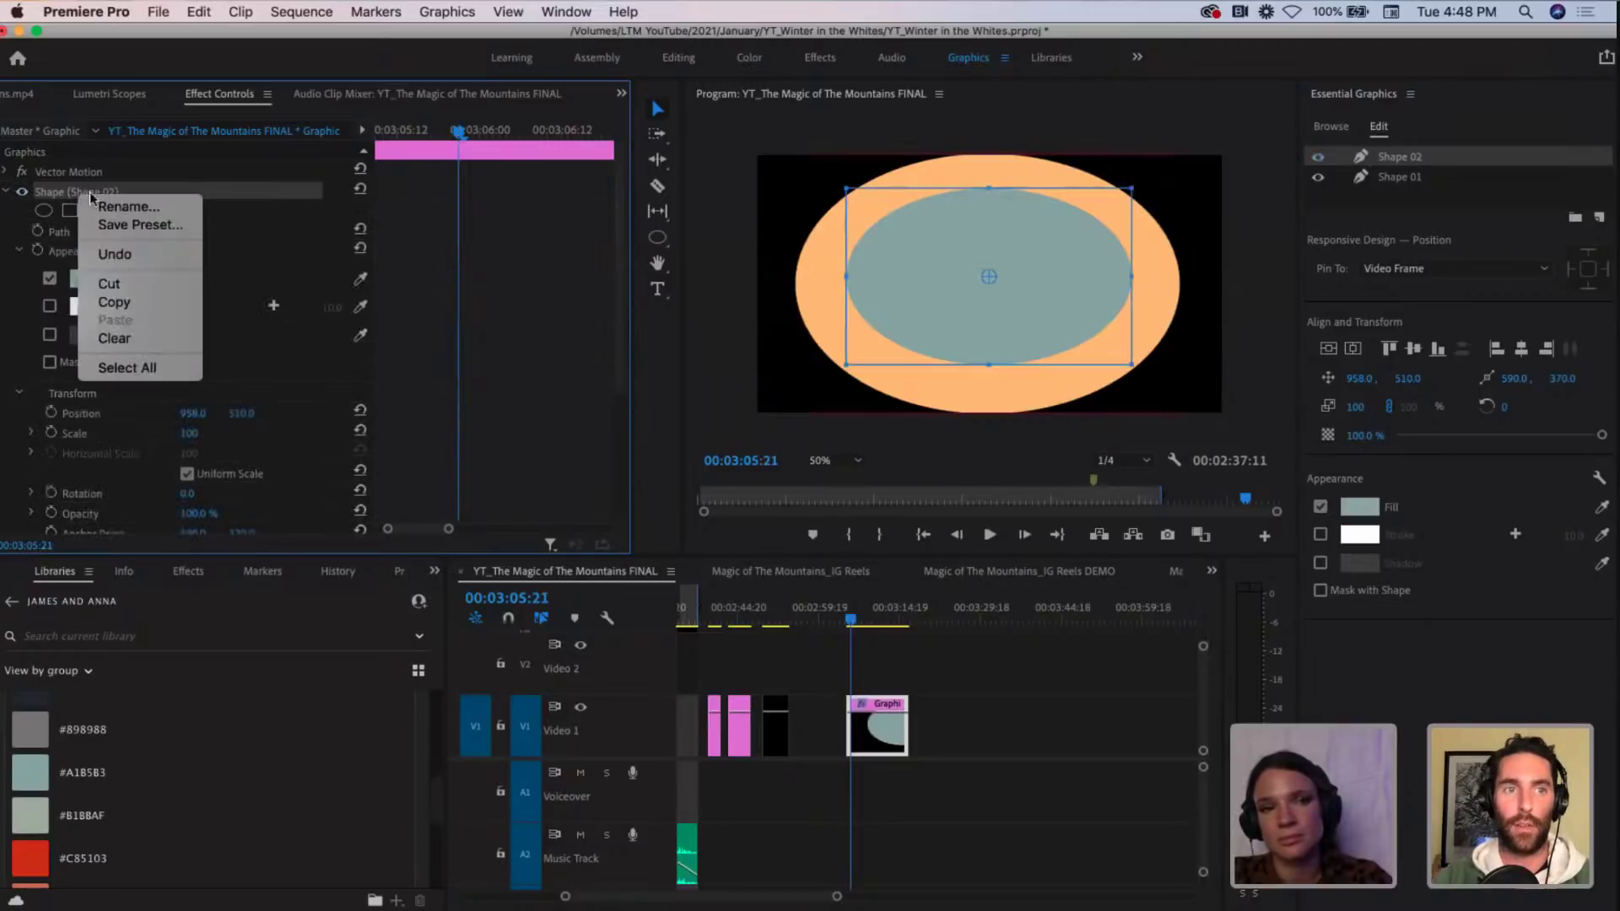
click(126, 206)
text(Blu)
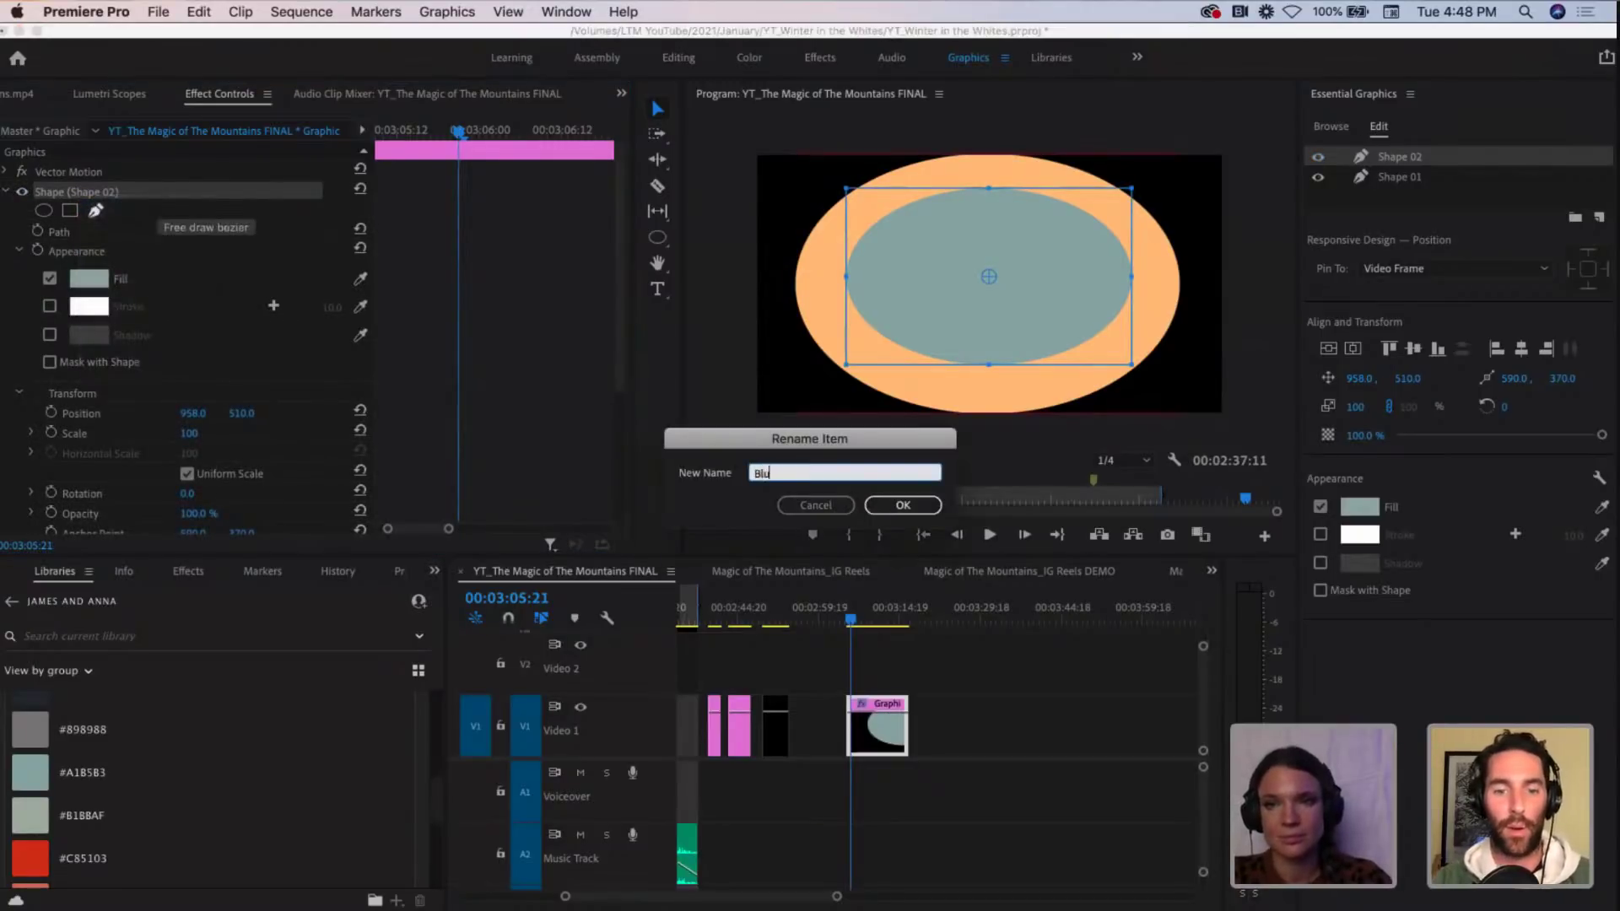
text(e Shape)
key(super+a)
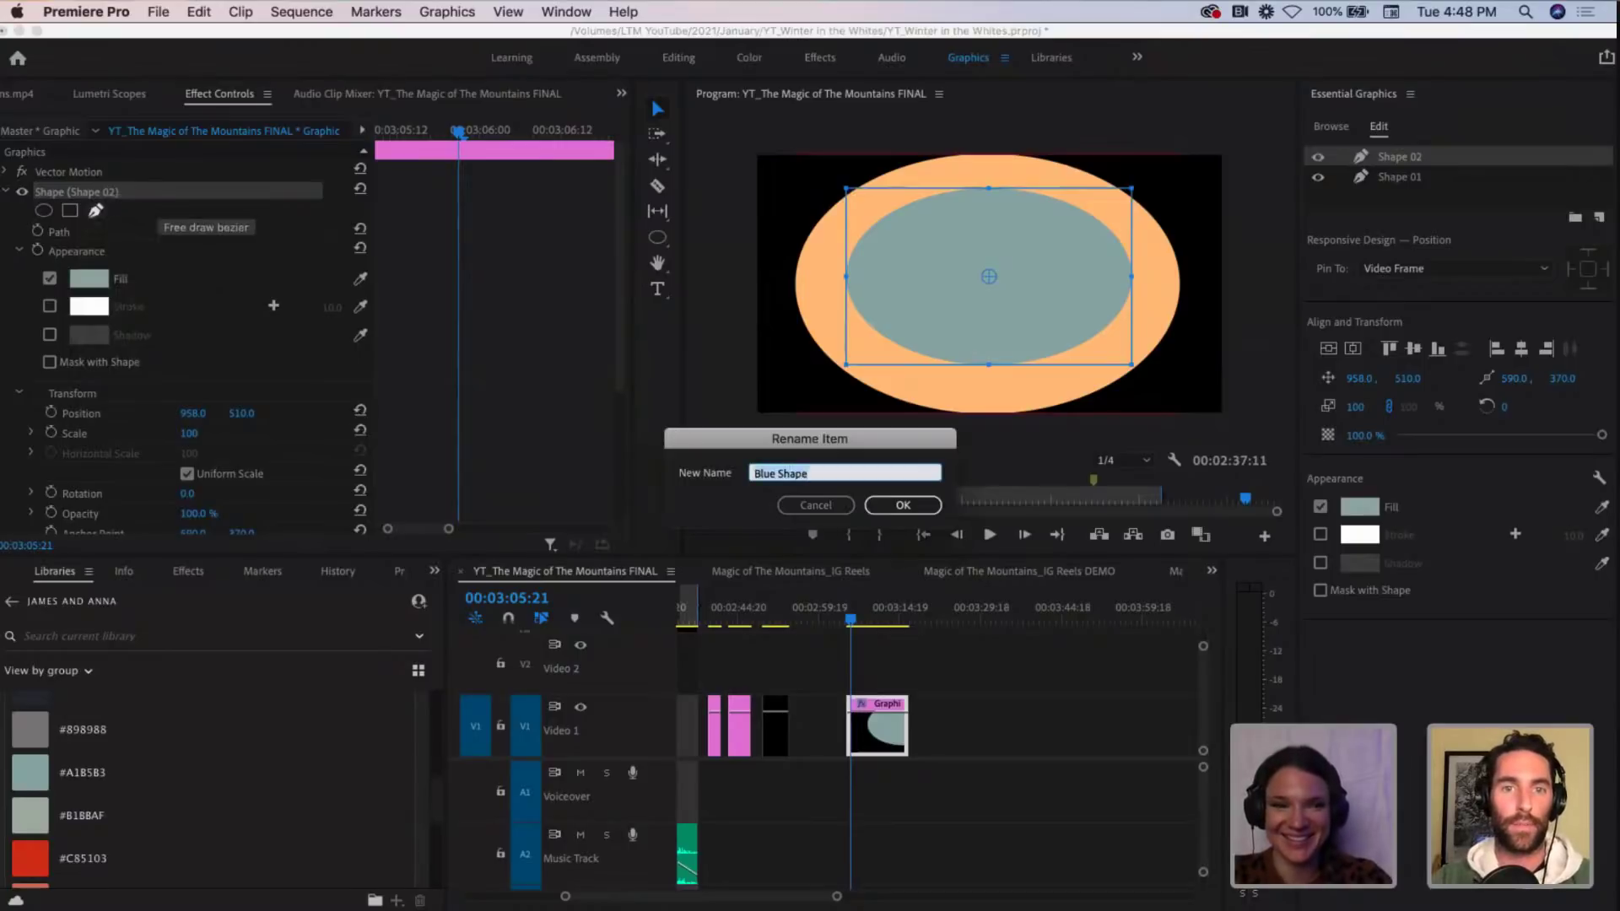
key(Return)
click(6, 191)
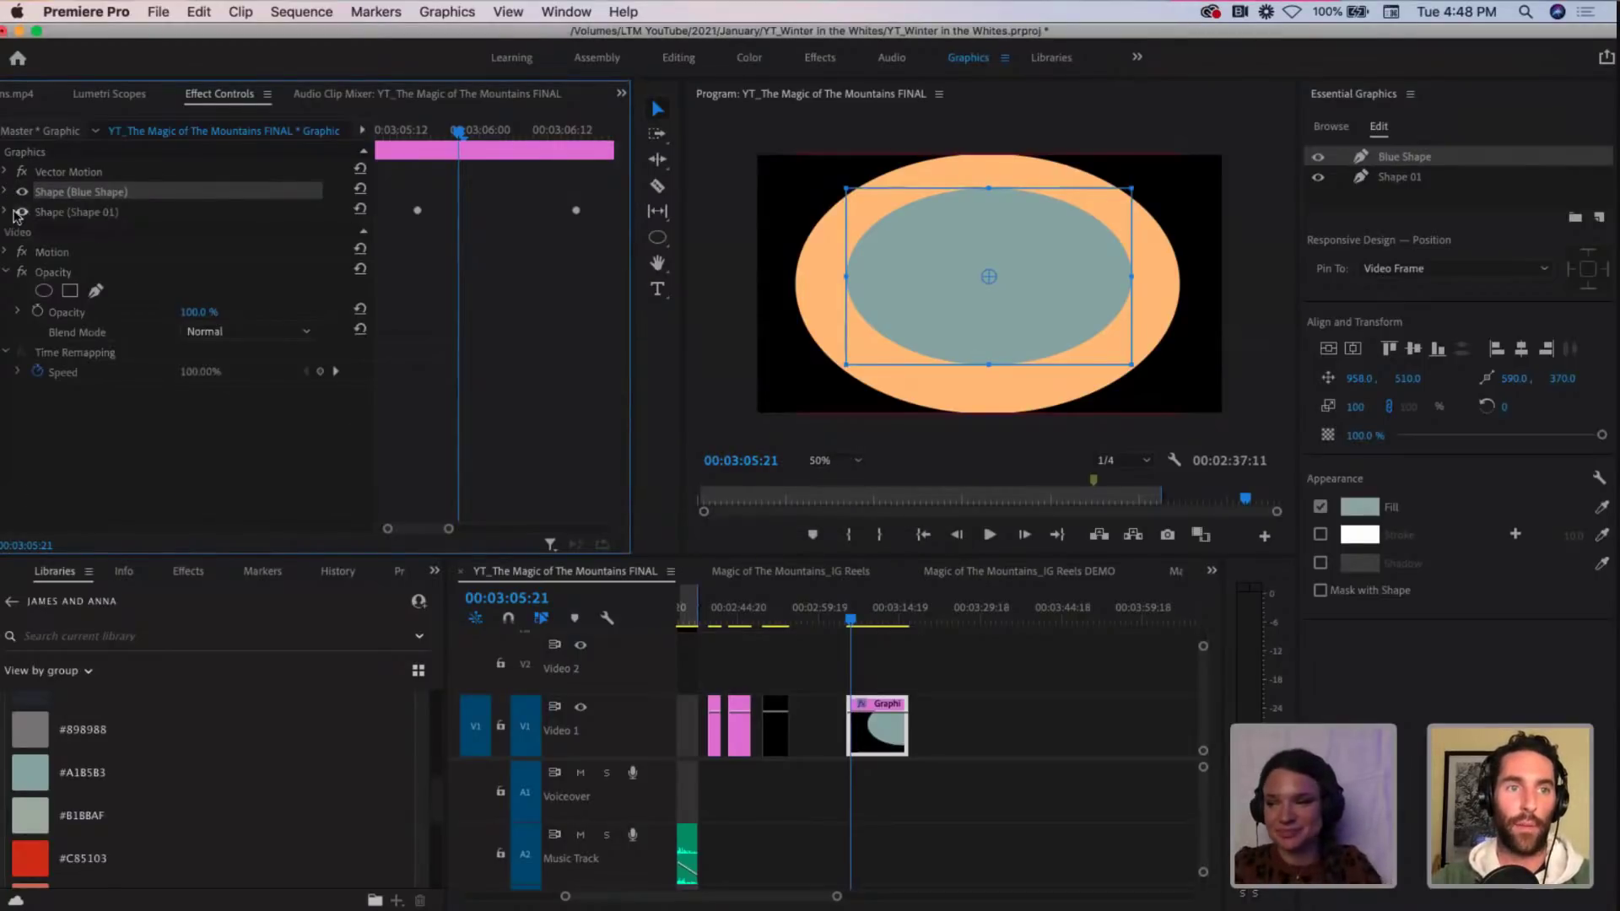
Step: Rename the orange ellipse, Shape 01, as "Yellow Shape"
click(62, 212)
right_click(66, 222)
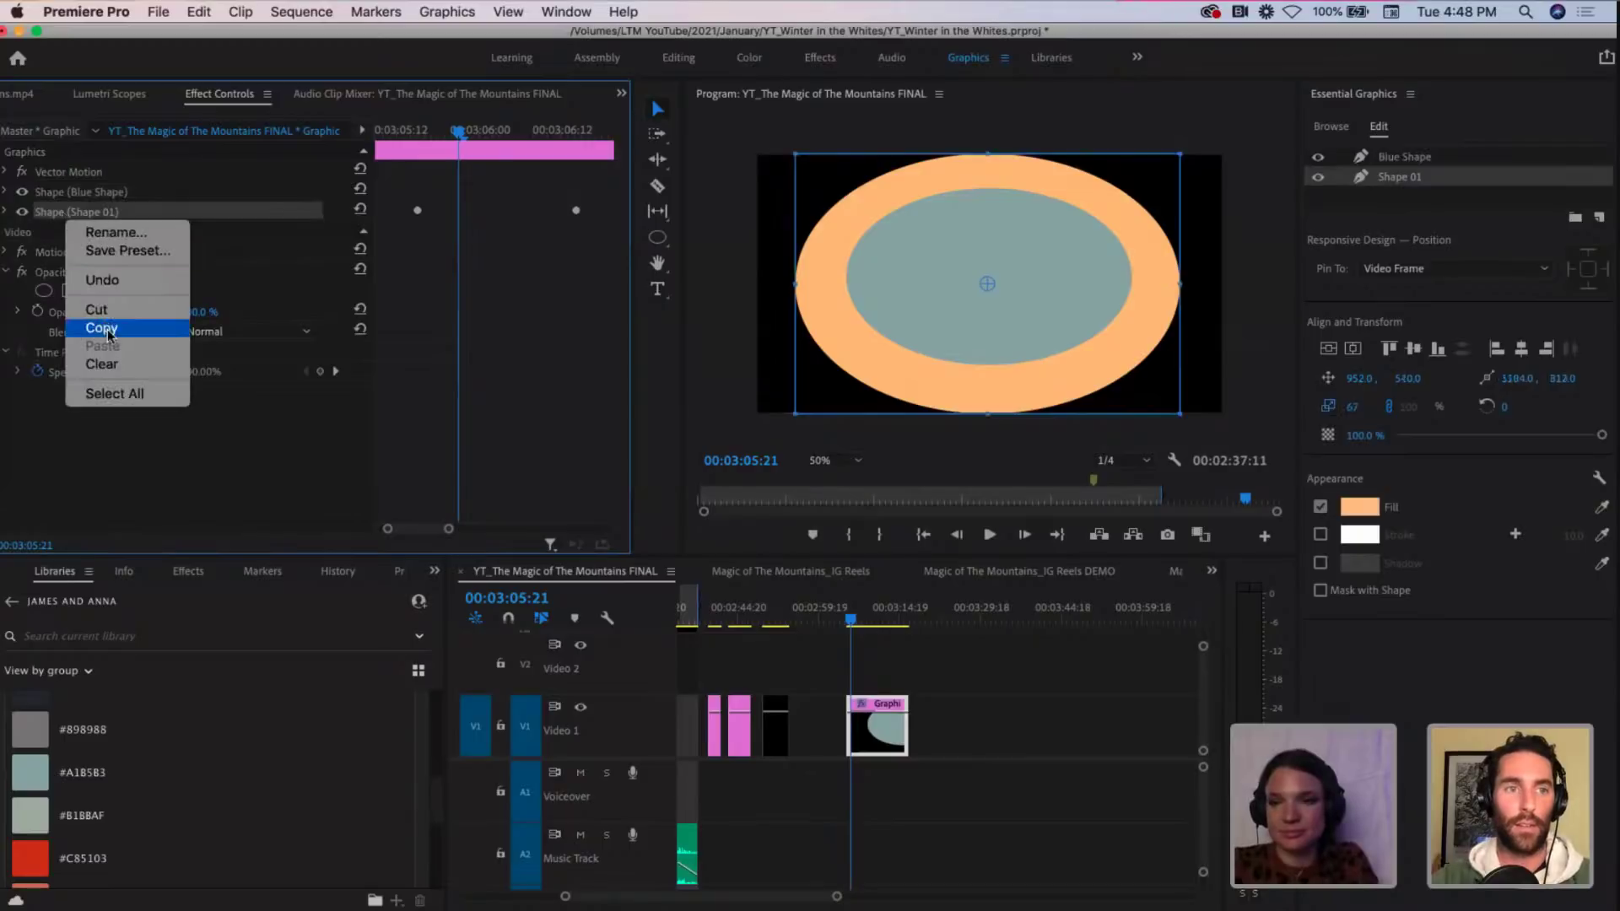
click(127, 241)
text(Yellow Shape)
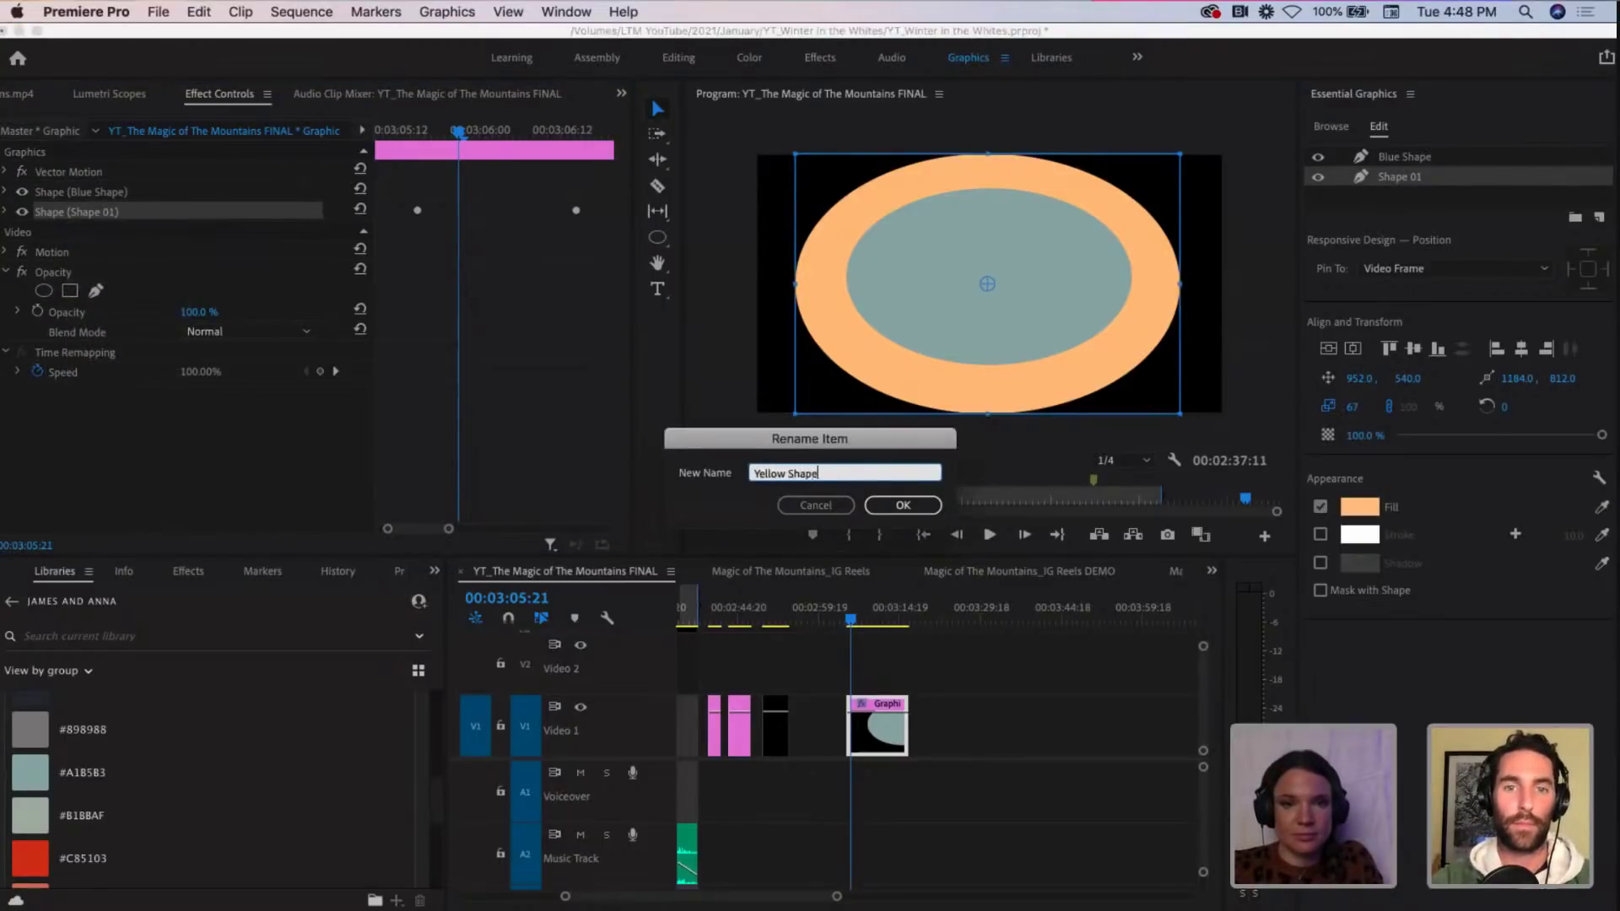
key(Return)
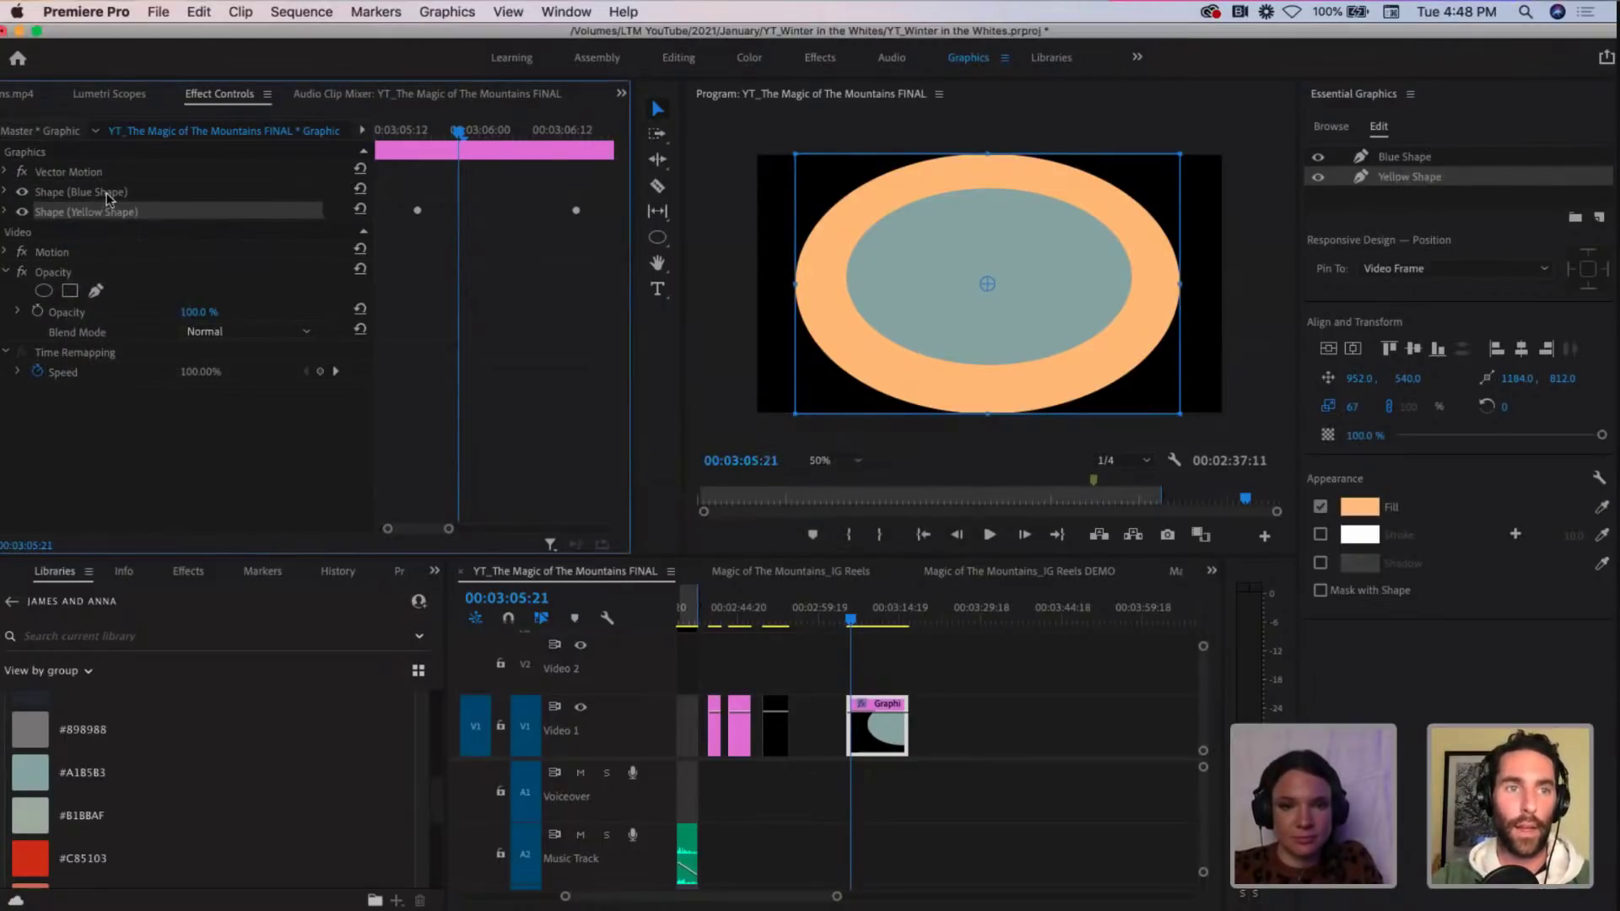
Step: Copy both Scale keyframes of Yellow Shape and paste them onto Blue Shape at 00:03:05:21
click(107, 198)
click(6, 192)
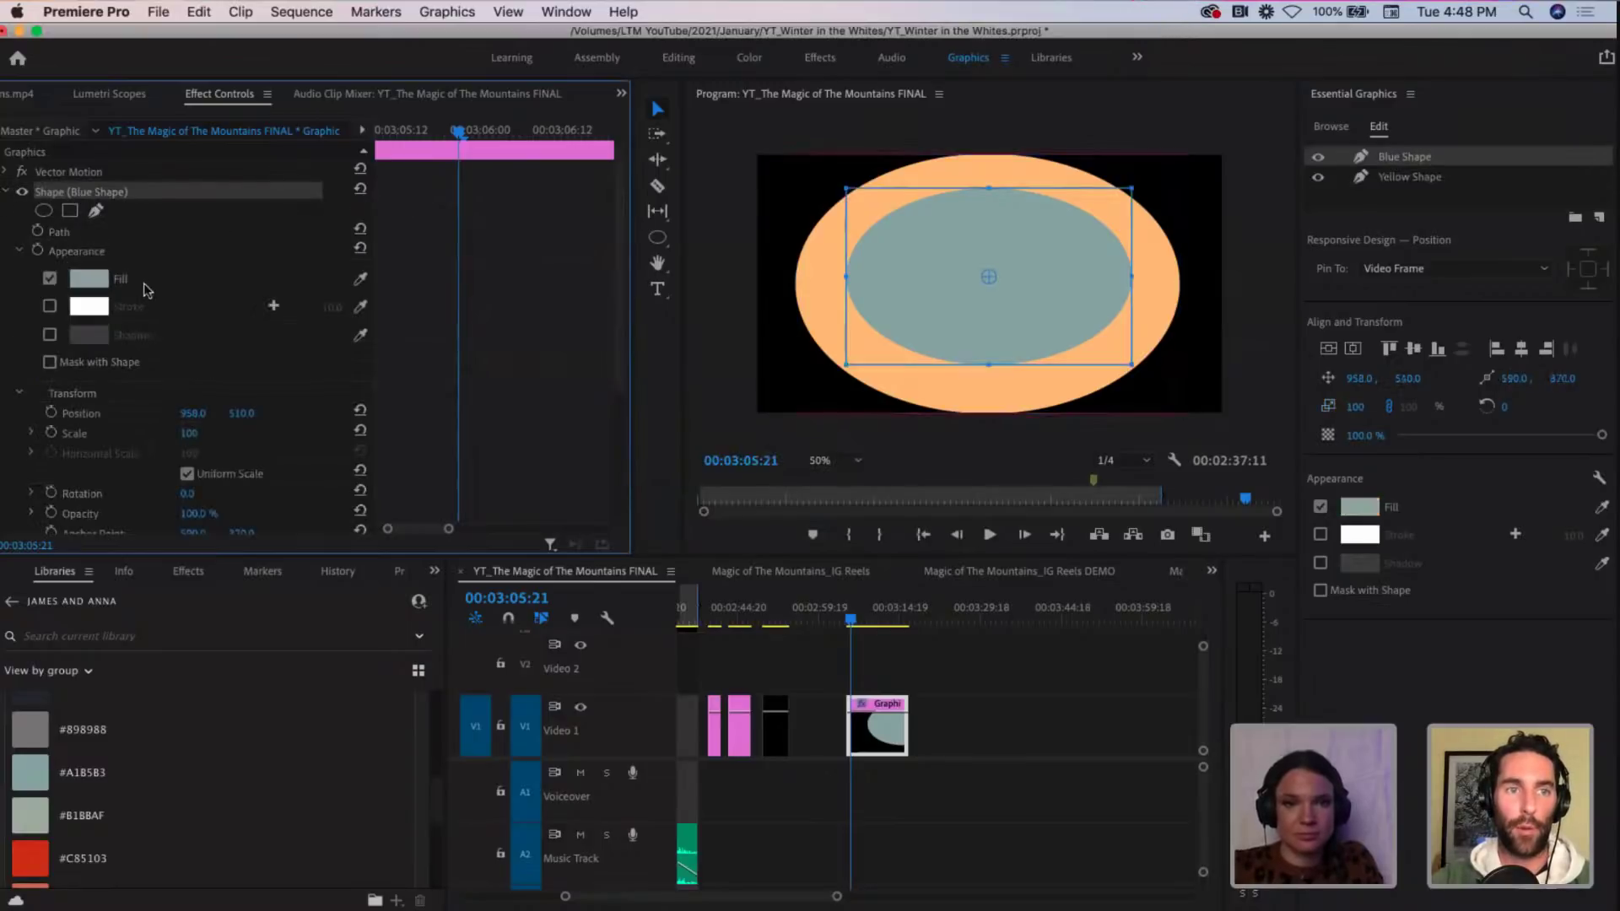
scroll(173, 346, down, 4)
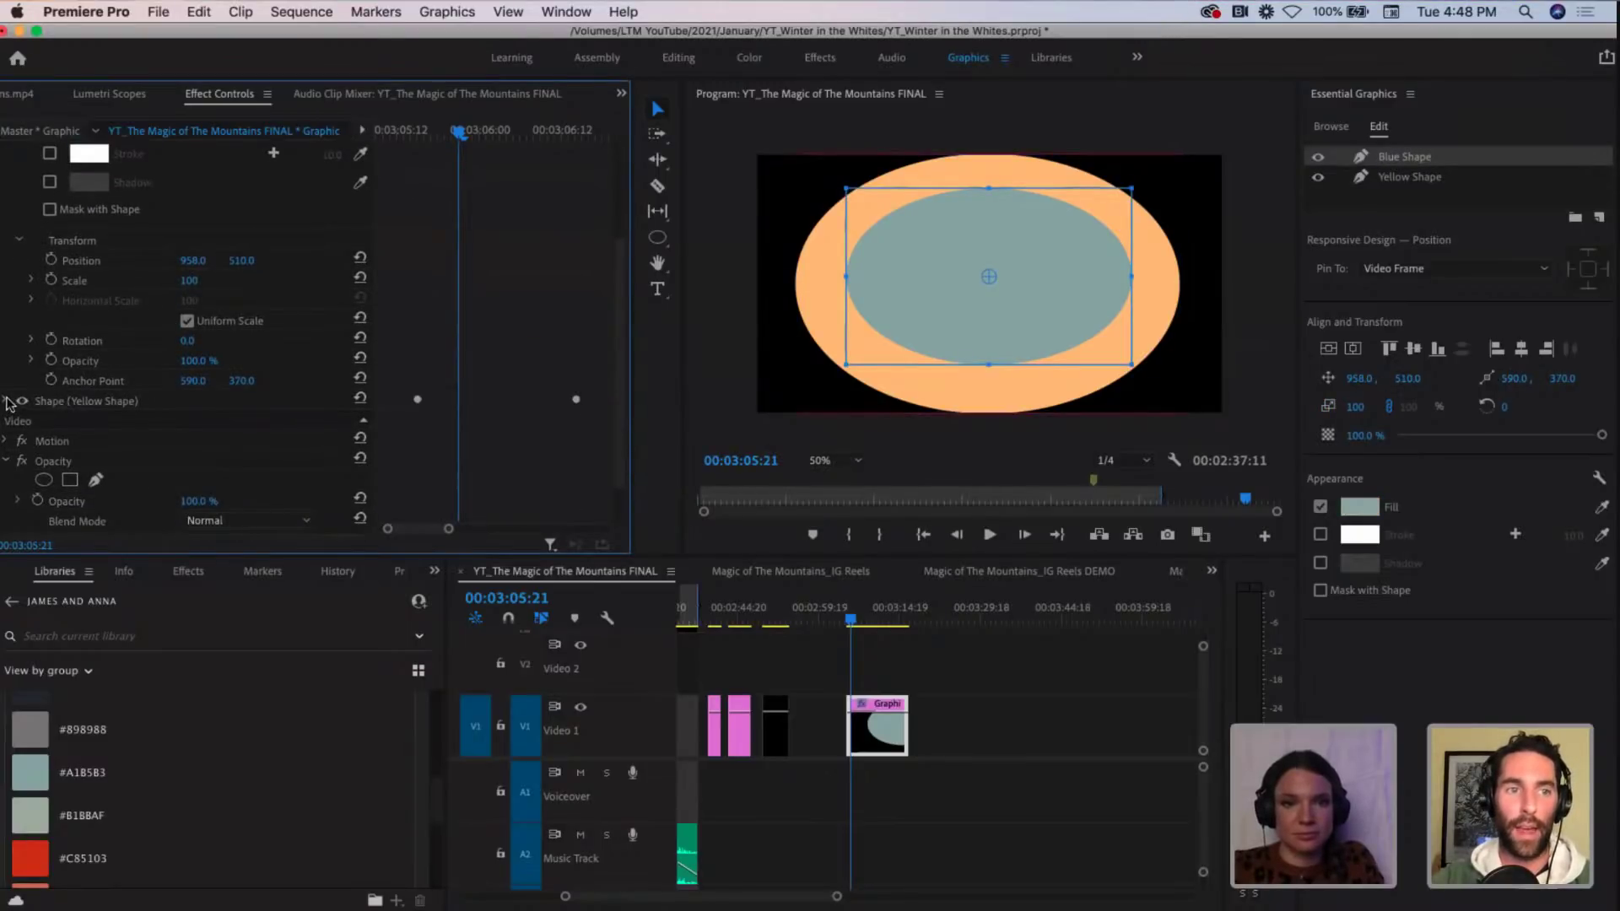
click(6, 401)
scroll(397, 464, down, 6)
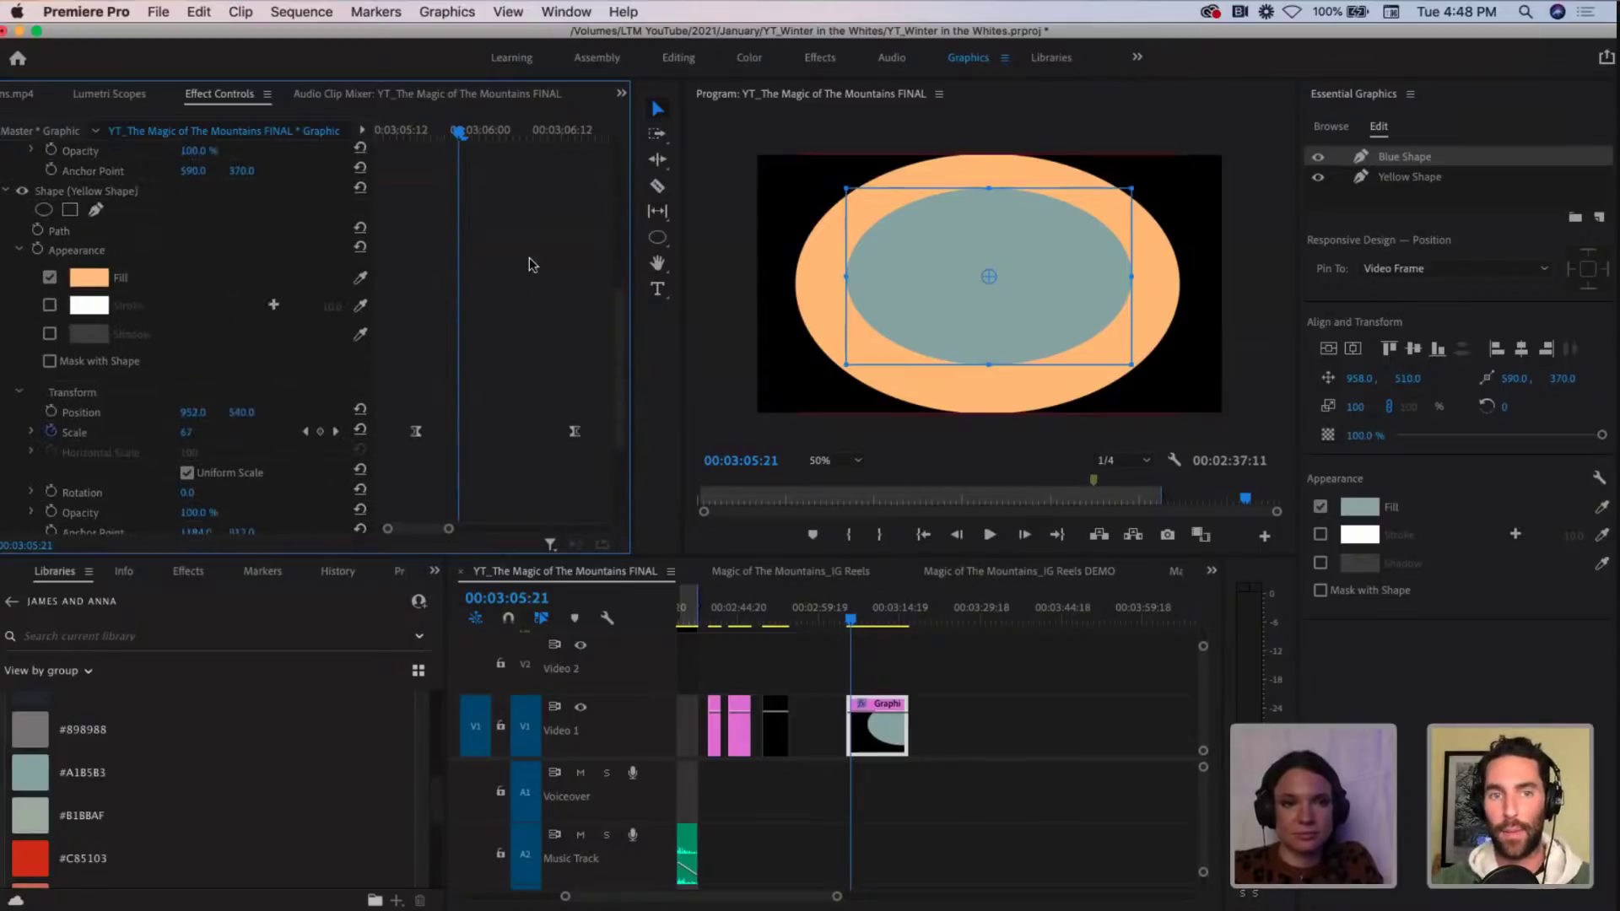
drag(401, 394, 590, 459)
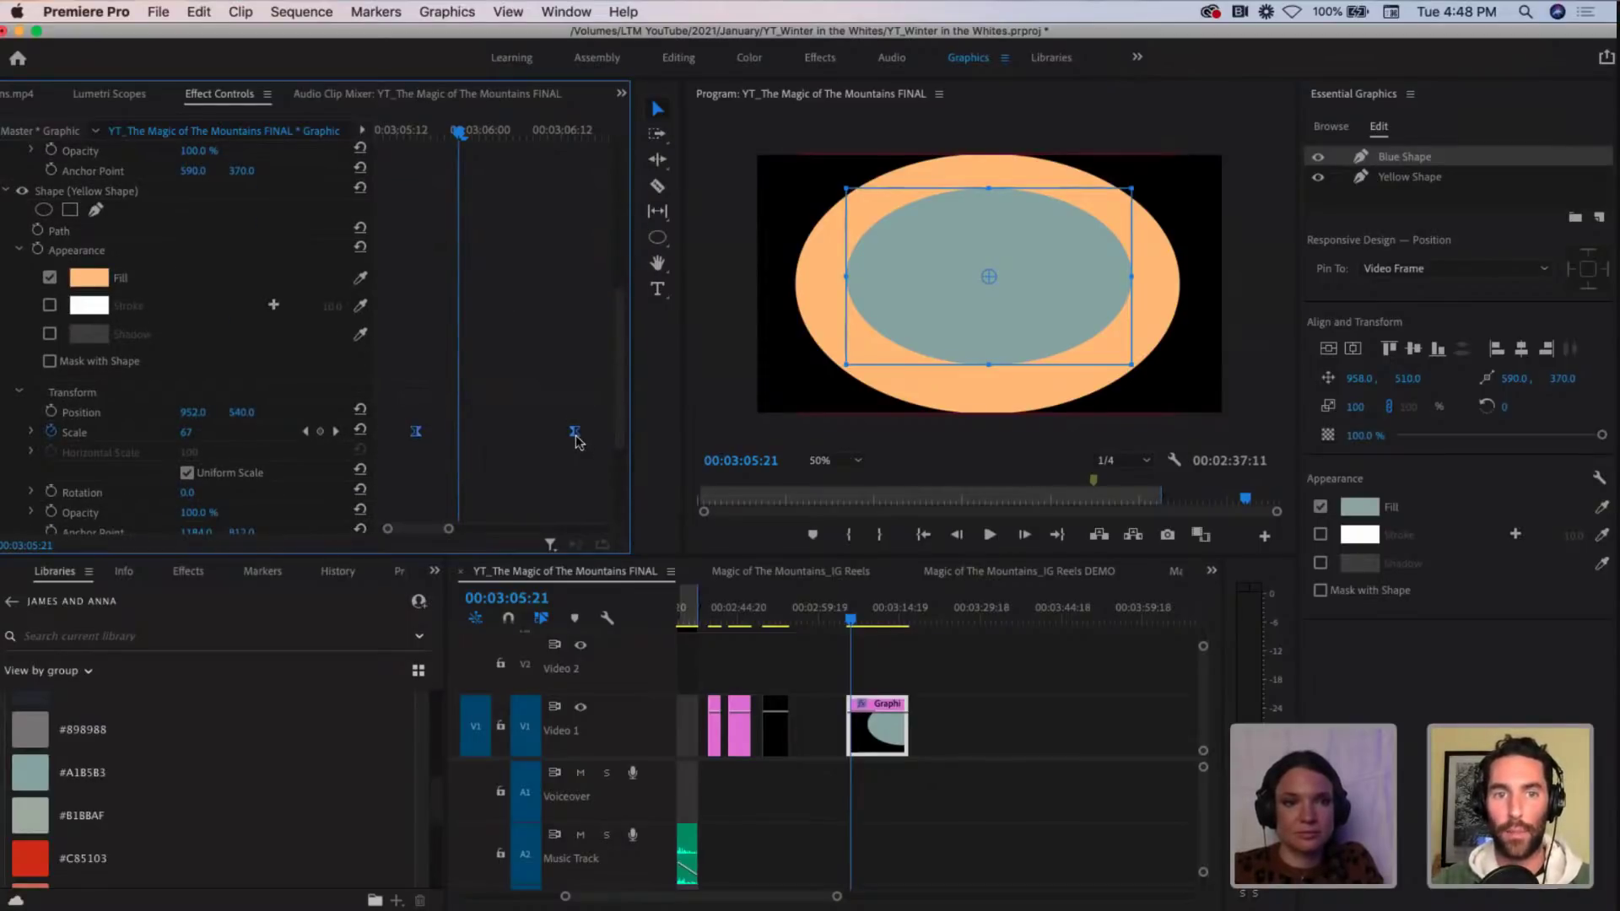
right_click(575, 437)
click(608, 499)
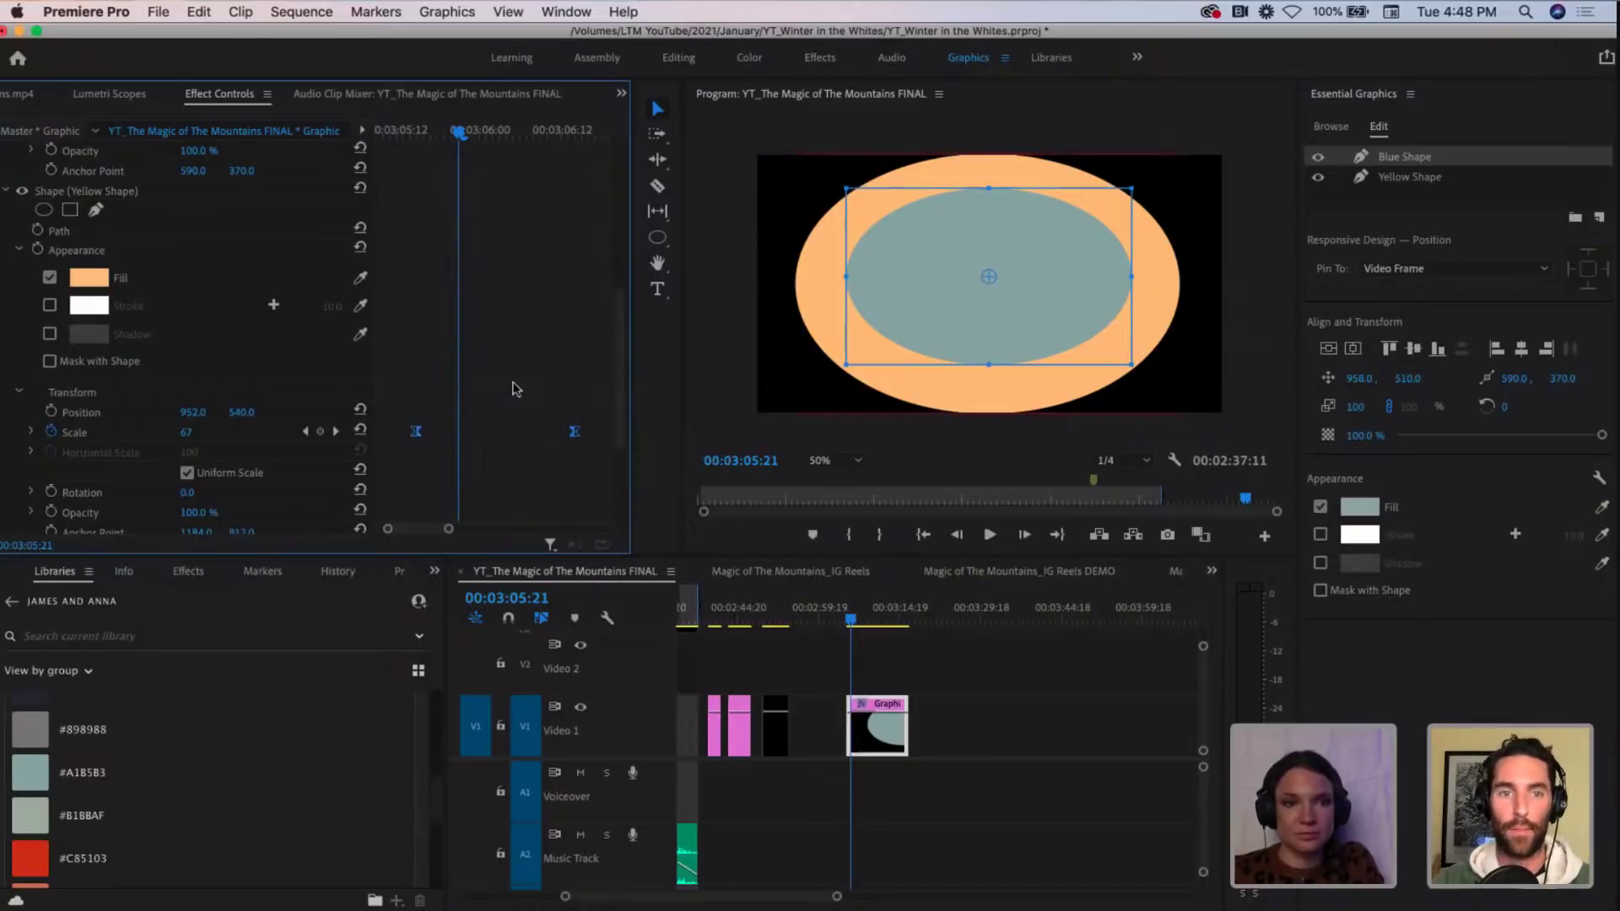
scroll(459, 235, up, 6)
click(116, 194)
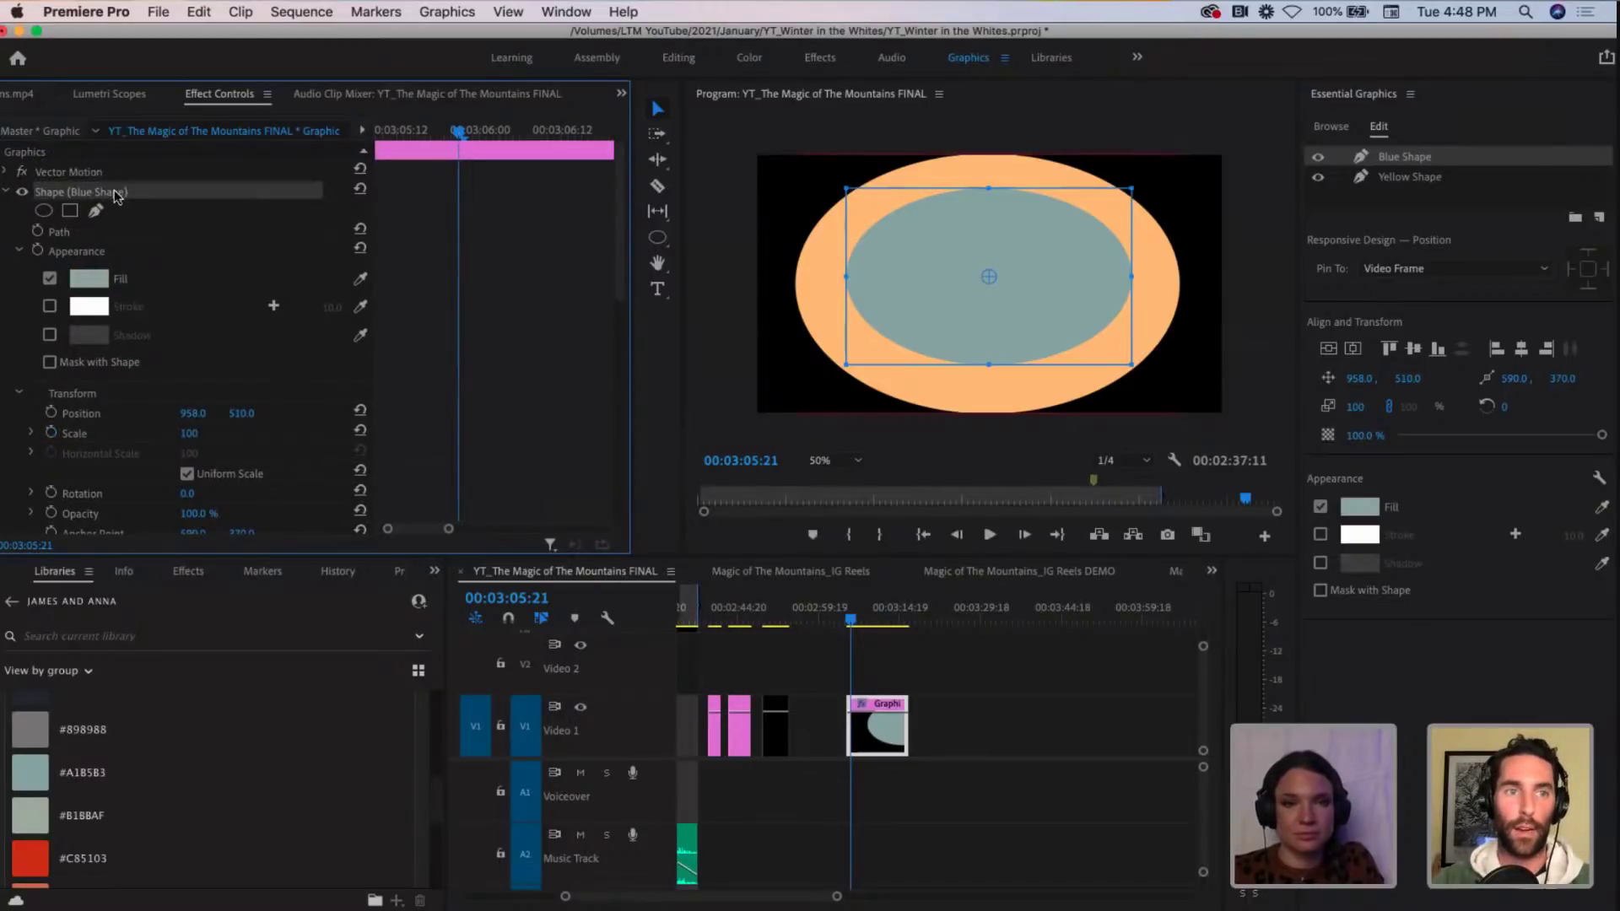
key(super+v)
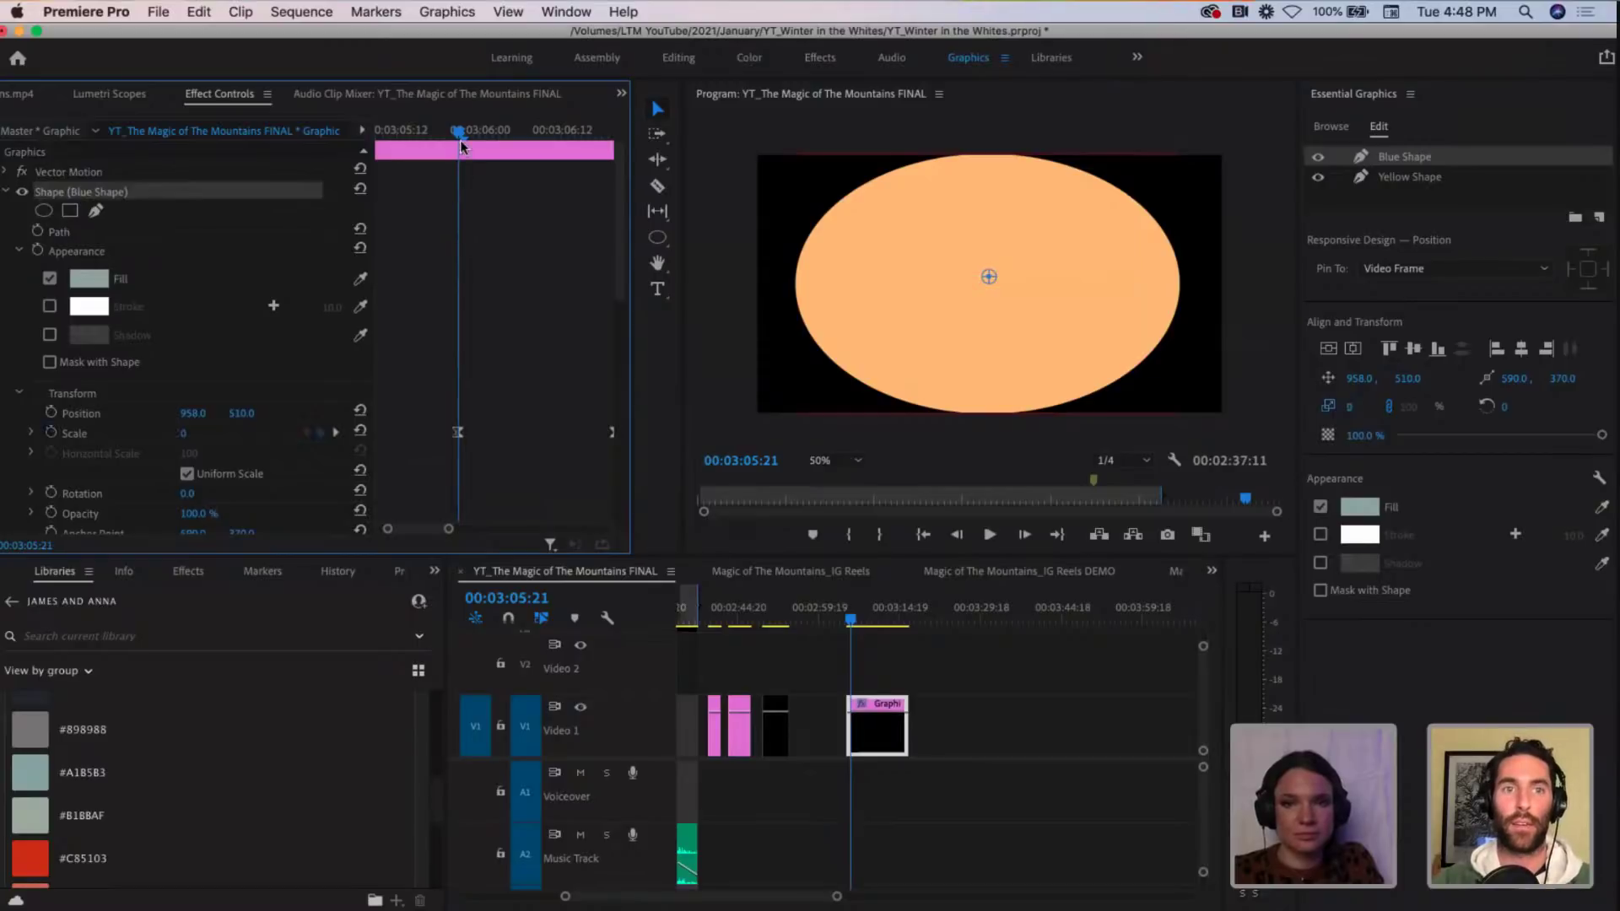
Step: Return the playhead to 00:03:05:11, before the keyframes of both shapes, and play back the staggered growth
drag(458, 130, 413, 132)
scroll(488, 235, down, 5)
scroll(471, 413, down, 3)
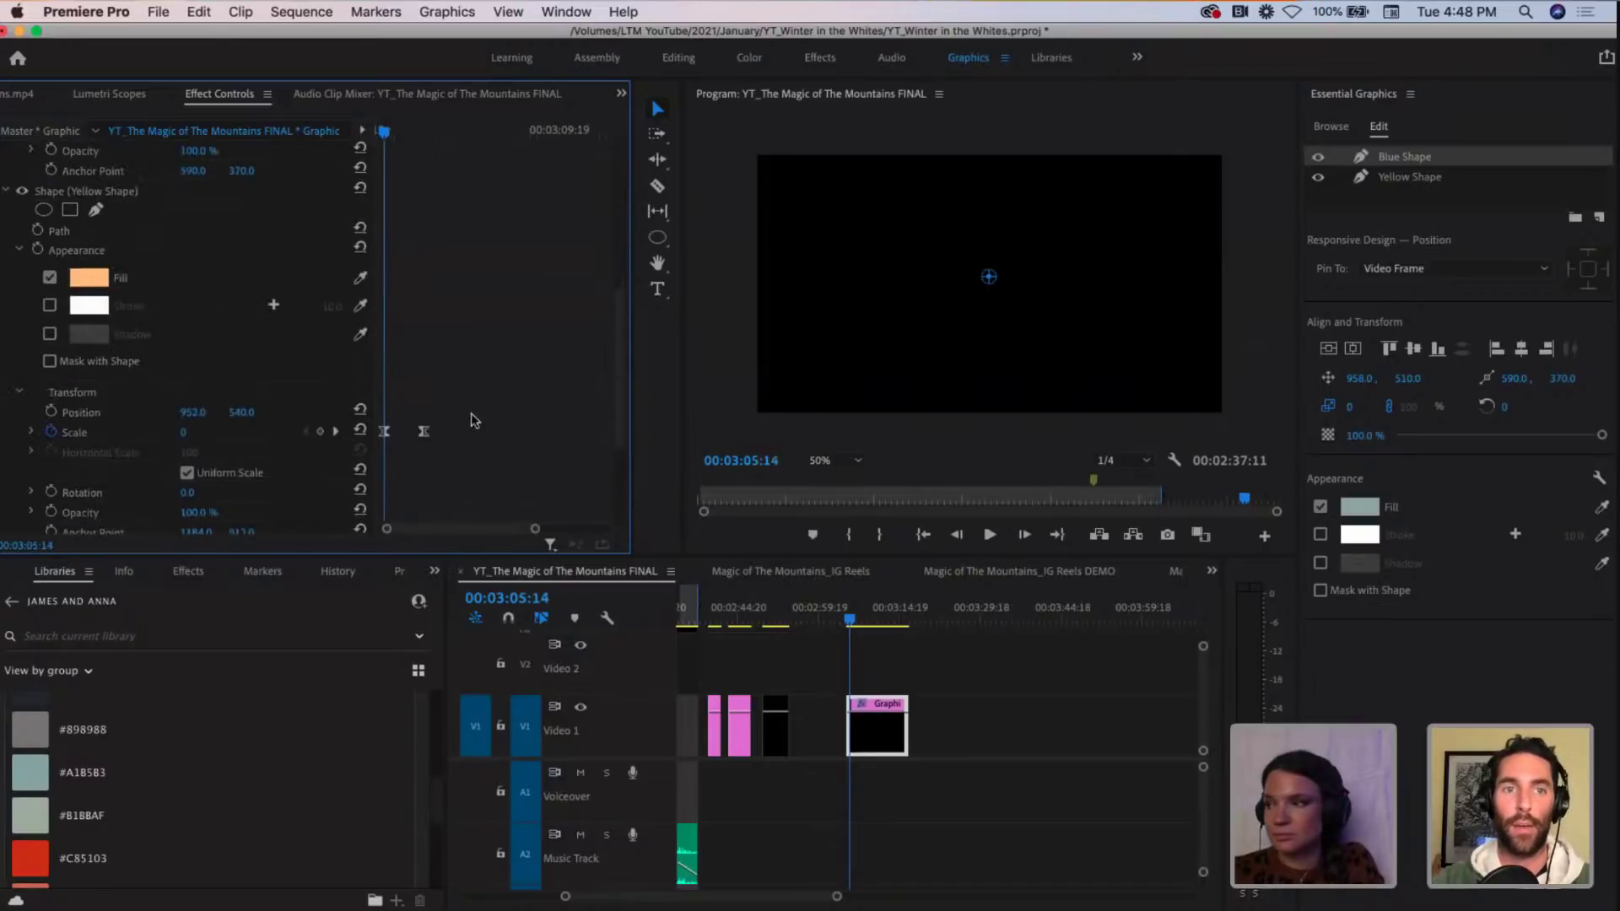
drag(392, 140, 382, 132)
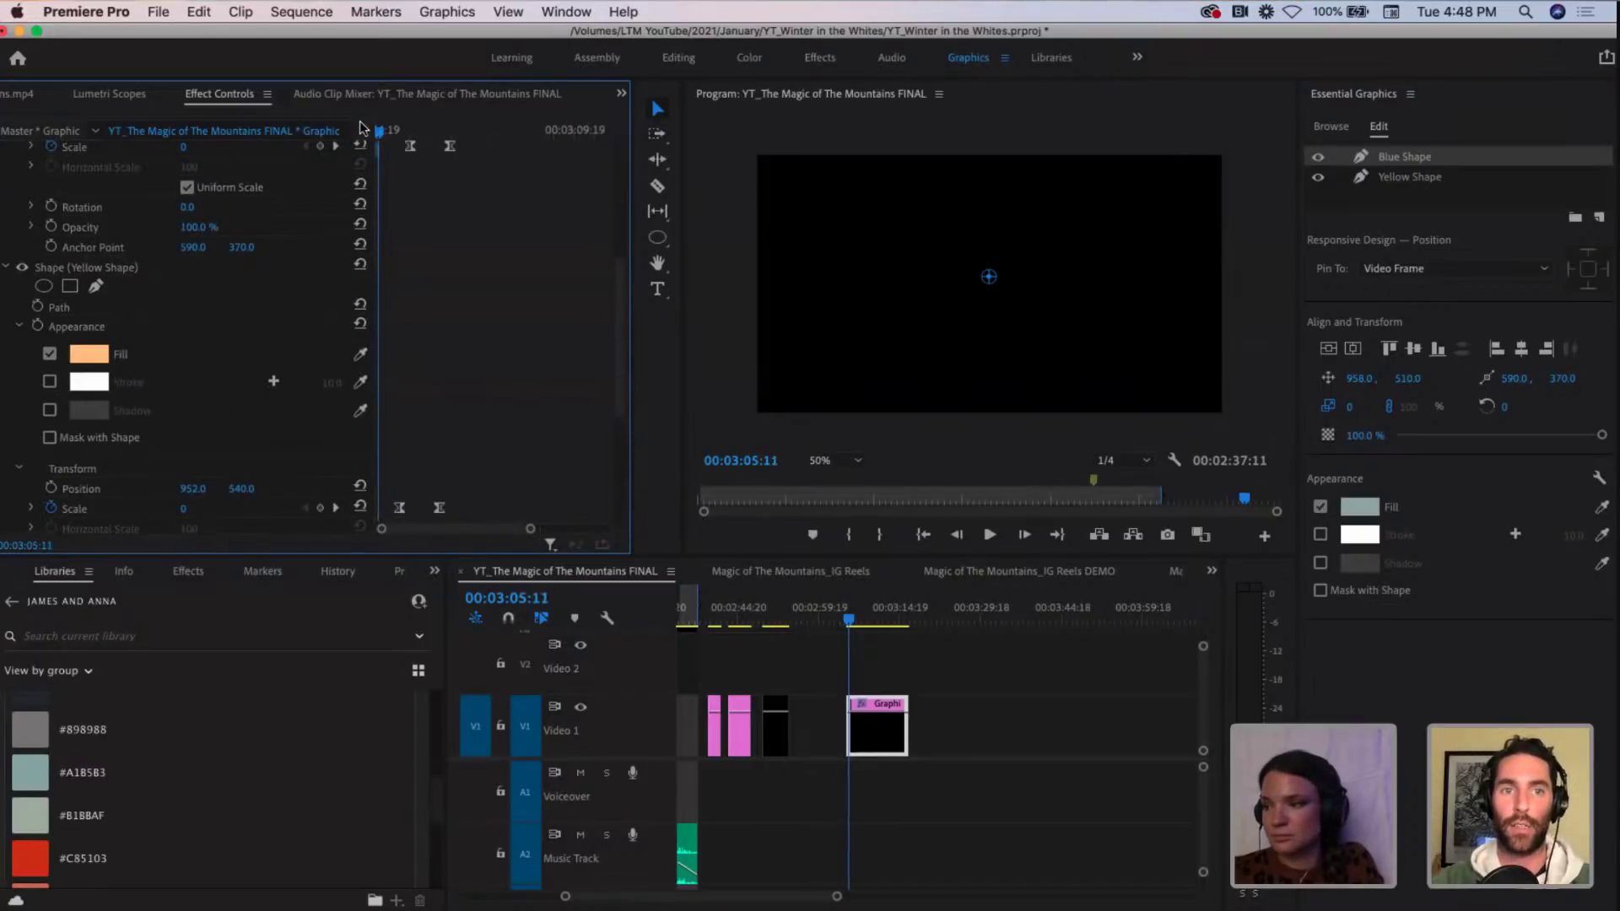
key(space)
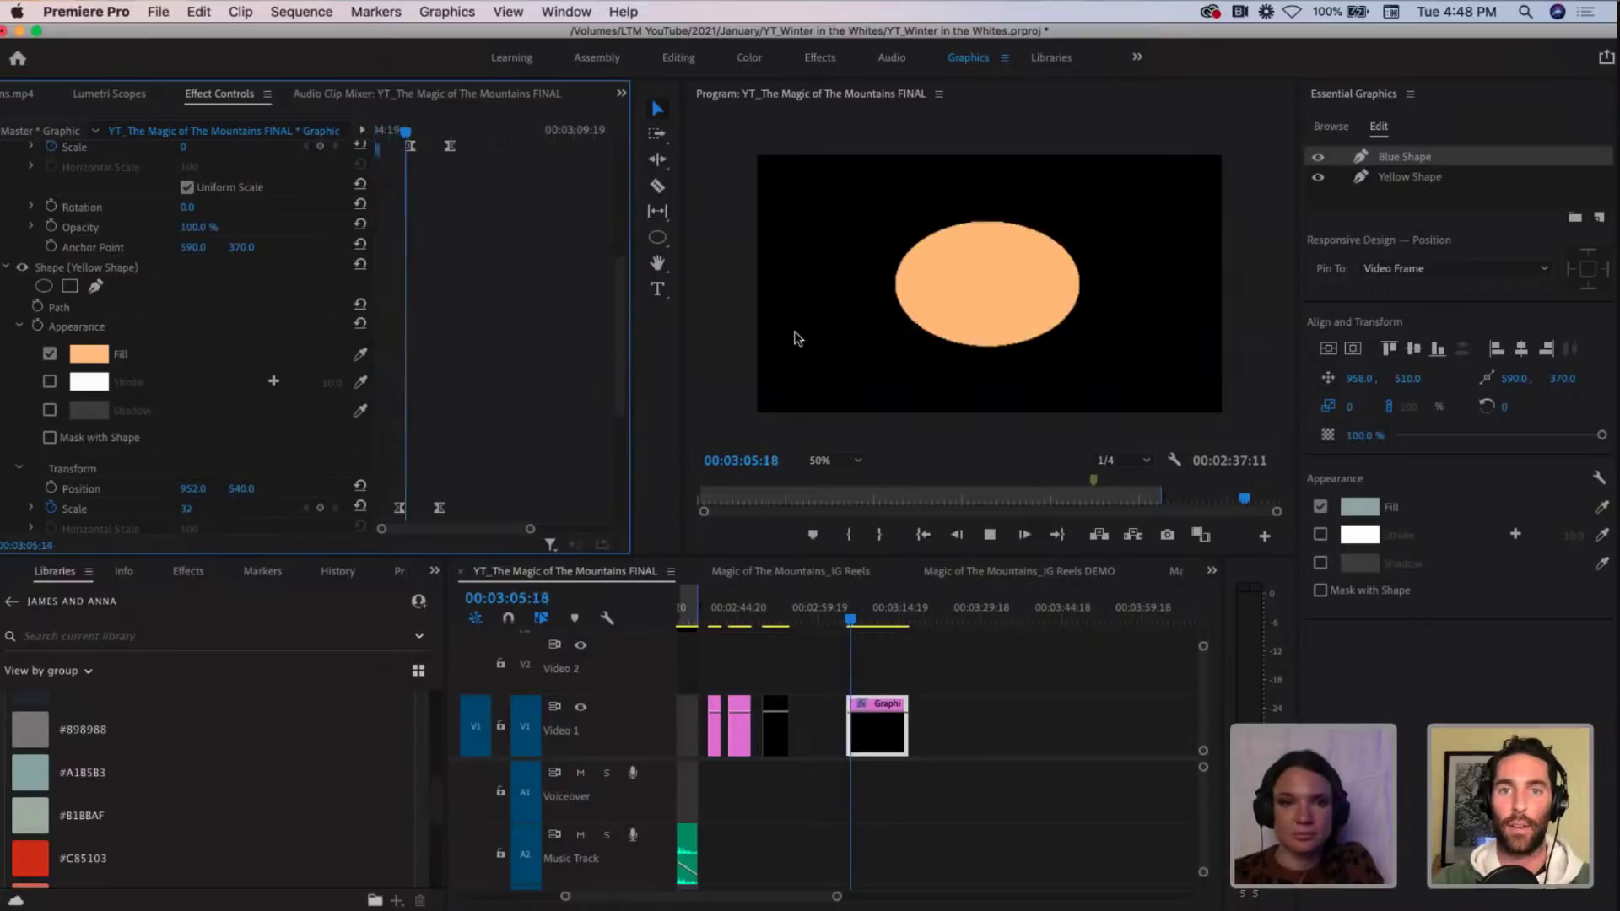
Step: Shift both Blue Shape Scale keyframes slightly later so they start just after Yellow Shape's first keyframe, and play back the animation
click(448, 131)
drag(448, 131, 398, 131)
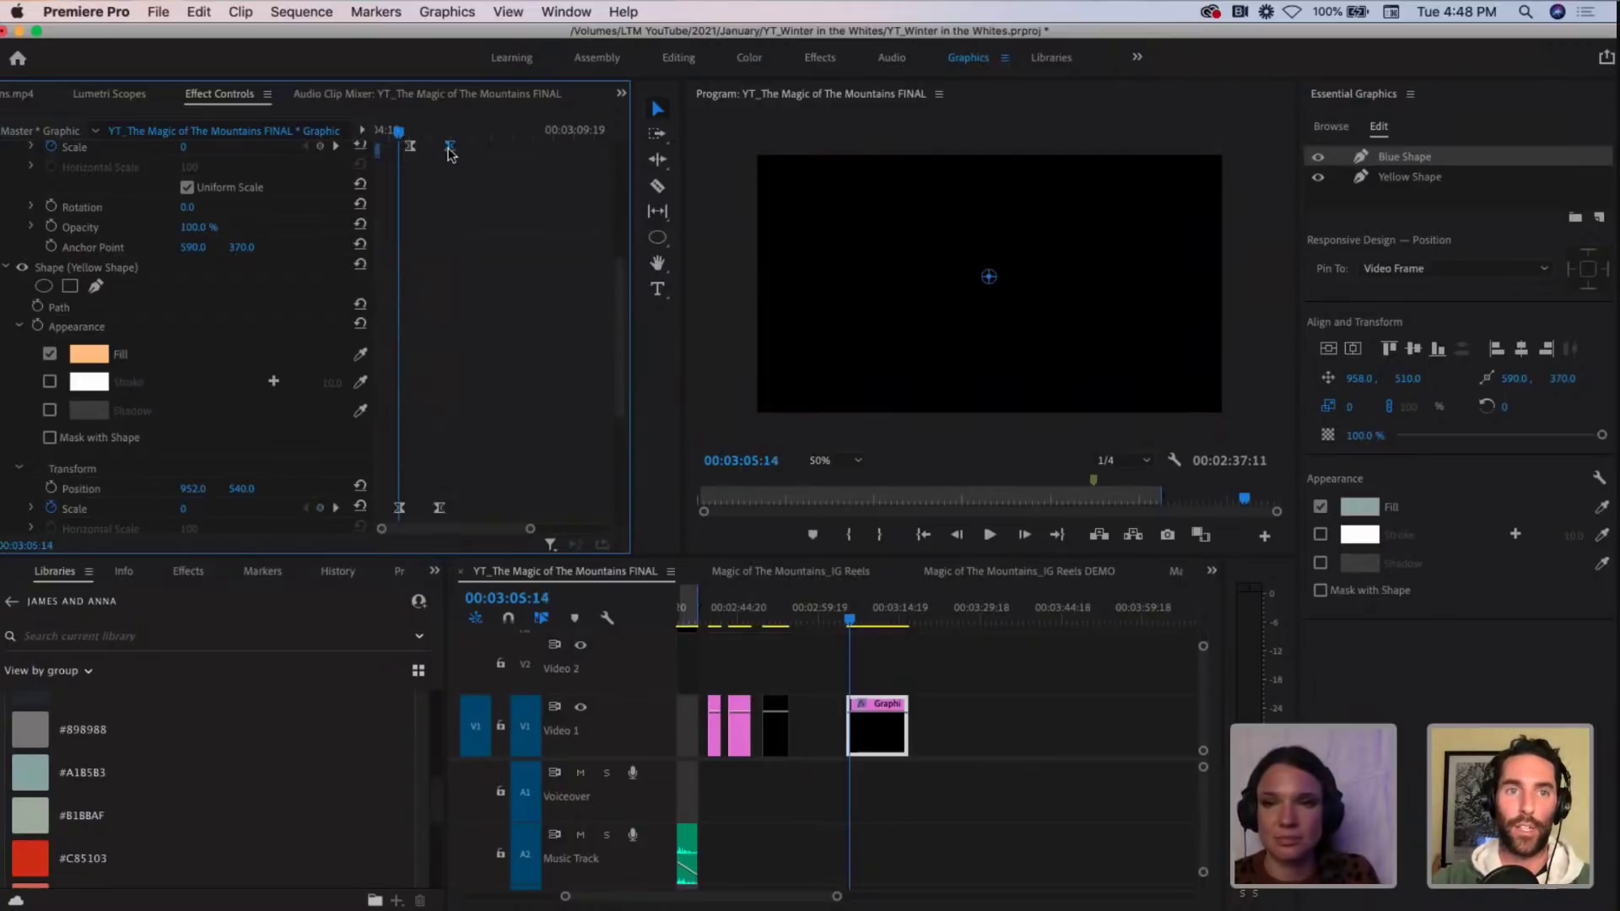
drag(450, 148, 402, 135)
scroll(409, 142, up, 1)
scroll(399, 152, up, 3)
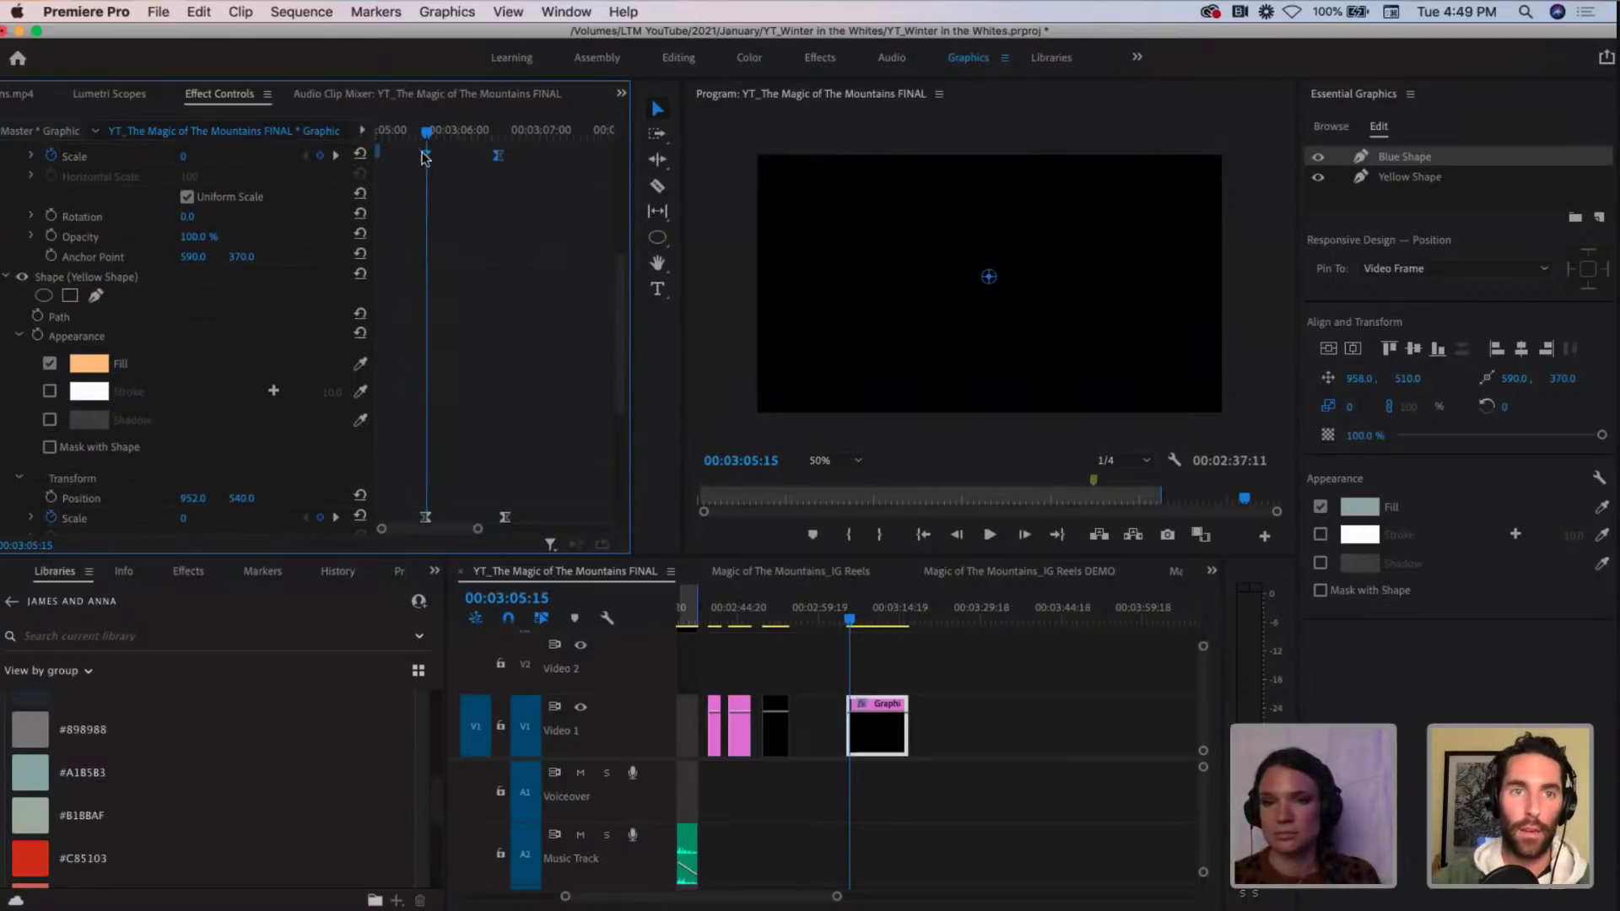
drag(426, 154, 447, 160)
click(381, 128)
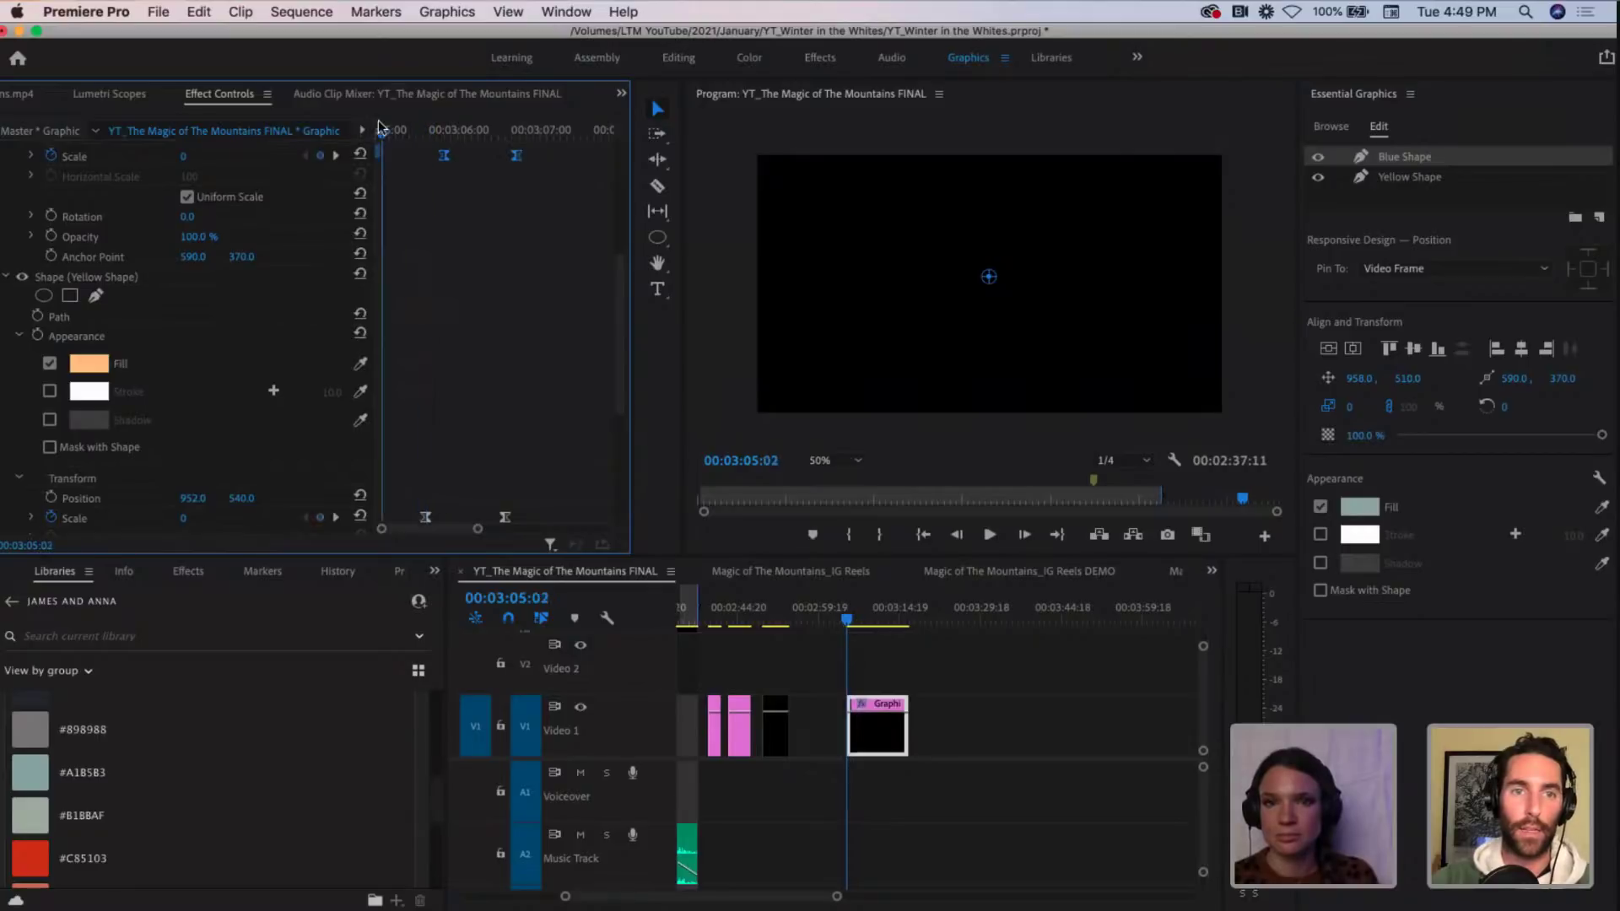
key(space)
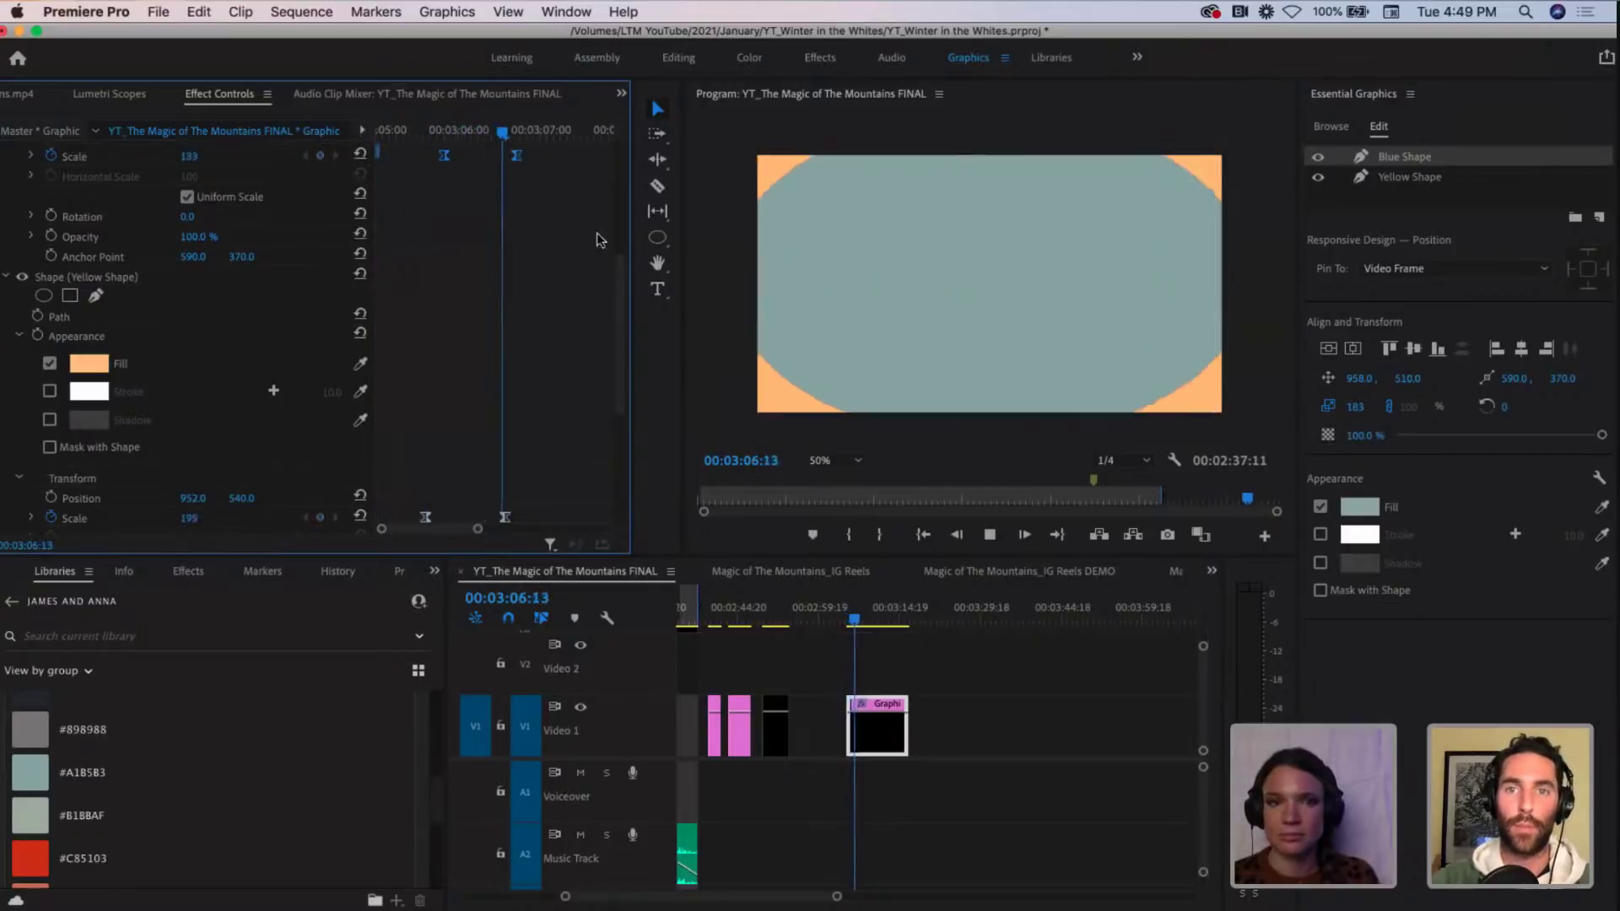
key(space)
Step: Shorten Blue Shape's growth by moving its last Scale keyframe back to 00:03:06:09, and place the playhead next to it
drag(518, 159, 427, 126)
key(space)
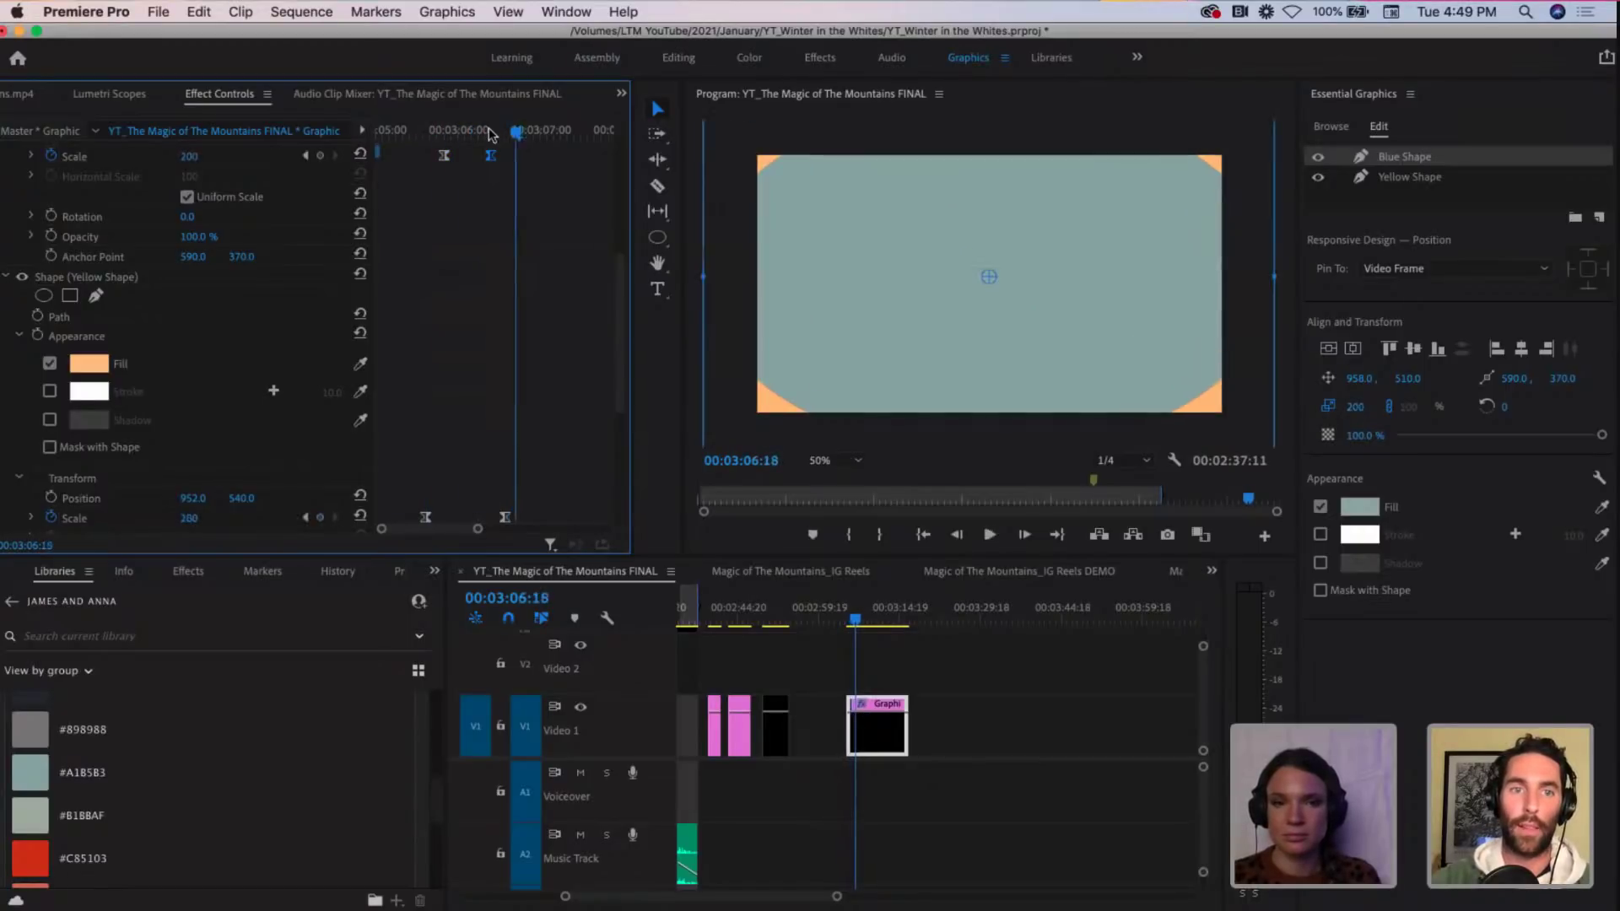
mouse_move(496, 131)
mouse_down()
mouse_move(460, 131)
mouse_move(491, 131)
mouse_up()
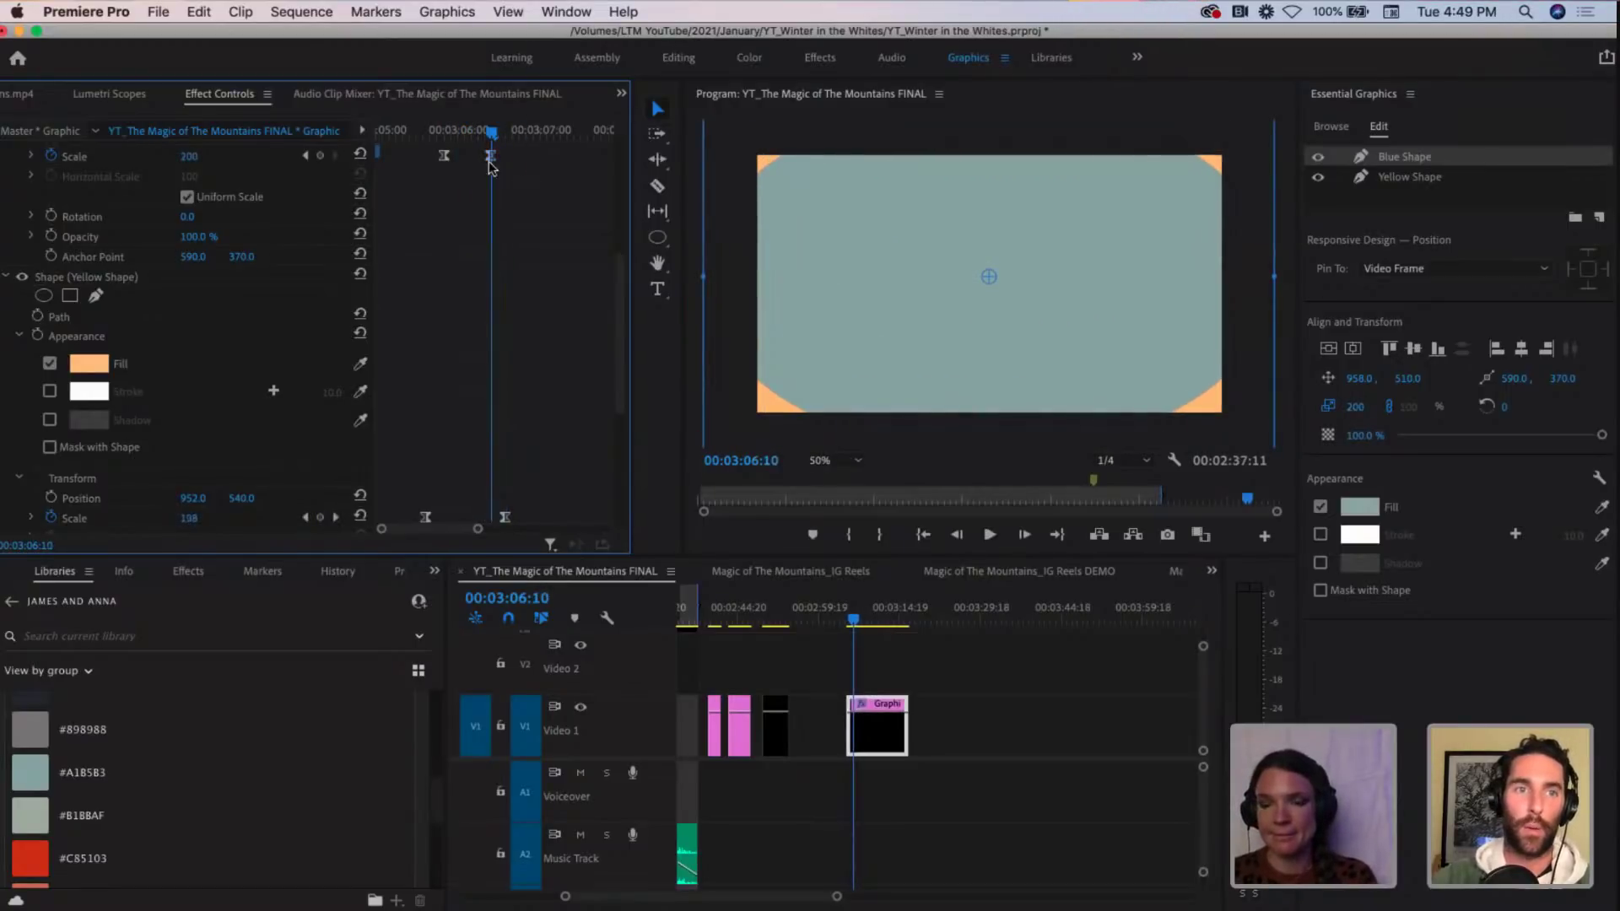
Step: Set Blue Shape's Scale to 220 at 00:03:06:10 and play back the growth from 00:03:05:15
scroll(506, 257, up, 2)
scroll(507, 257, up, 2)
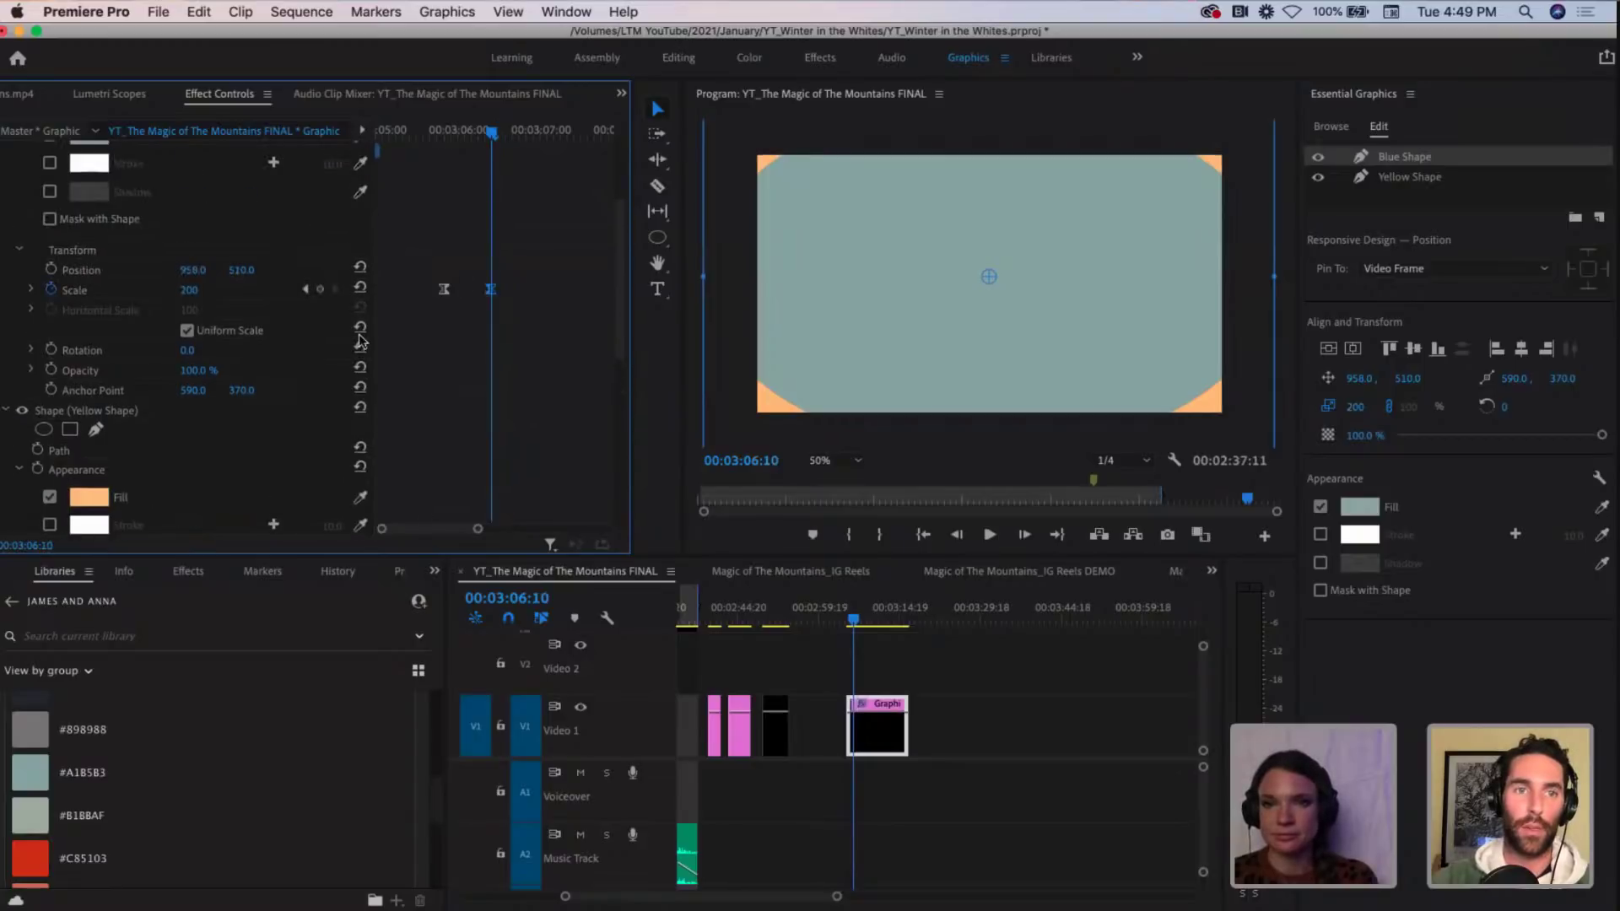
click(491, 290)
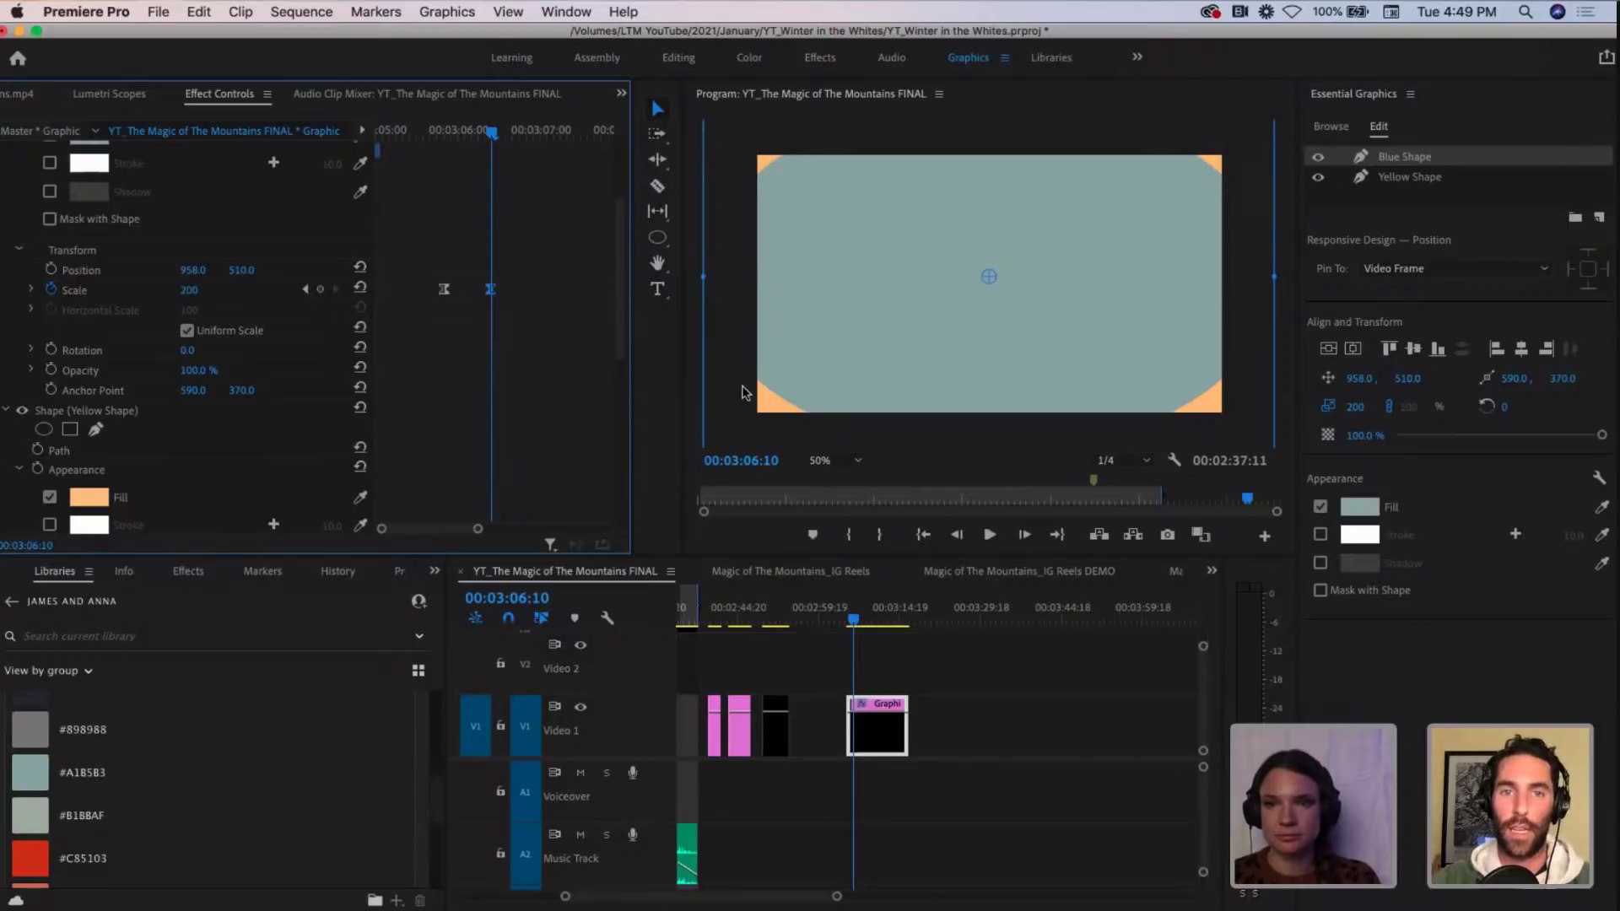
click(202, 290)
text(220)
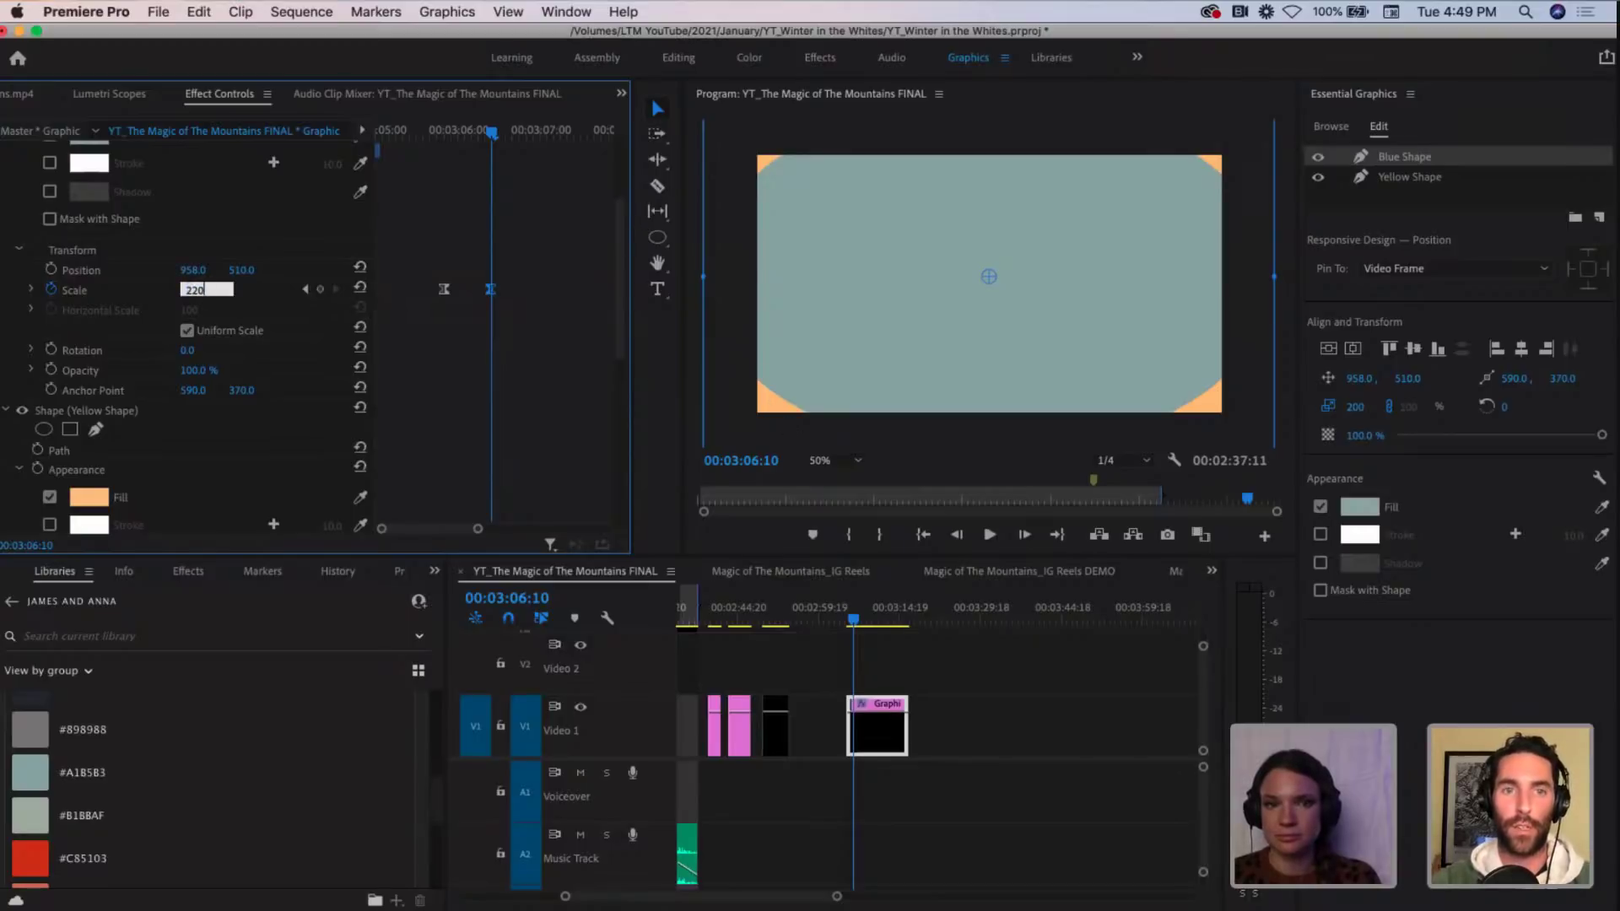
key(Return)
key(space)
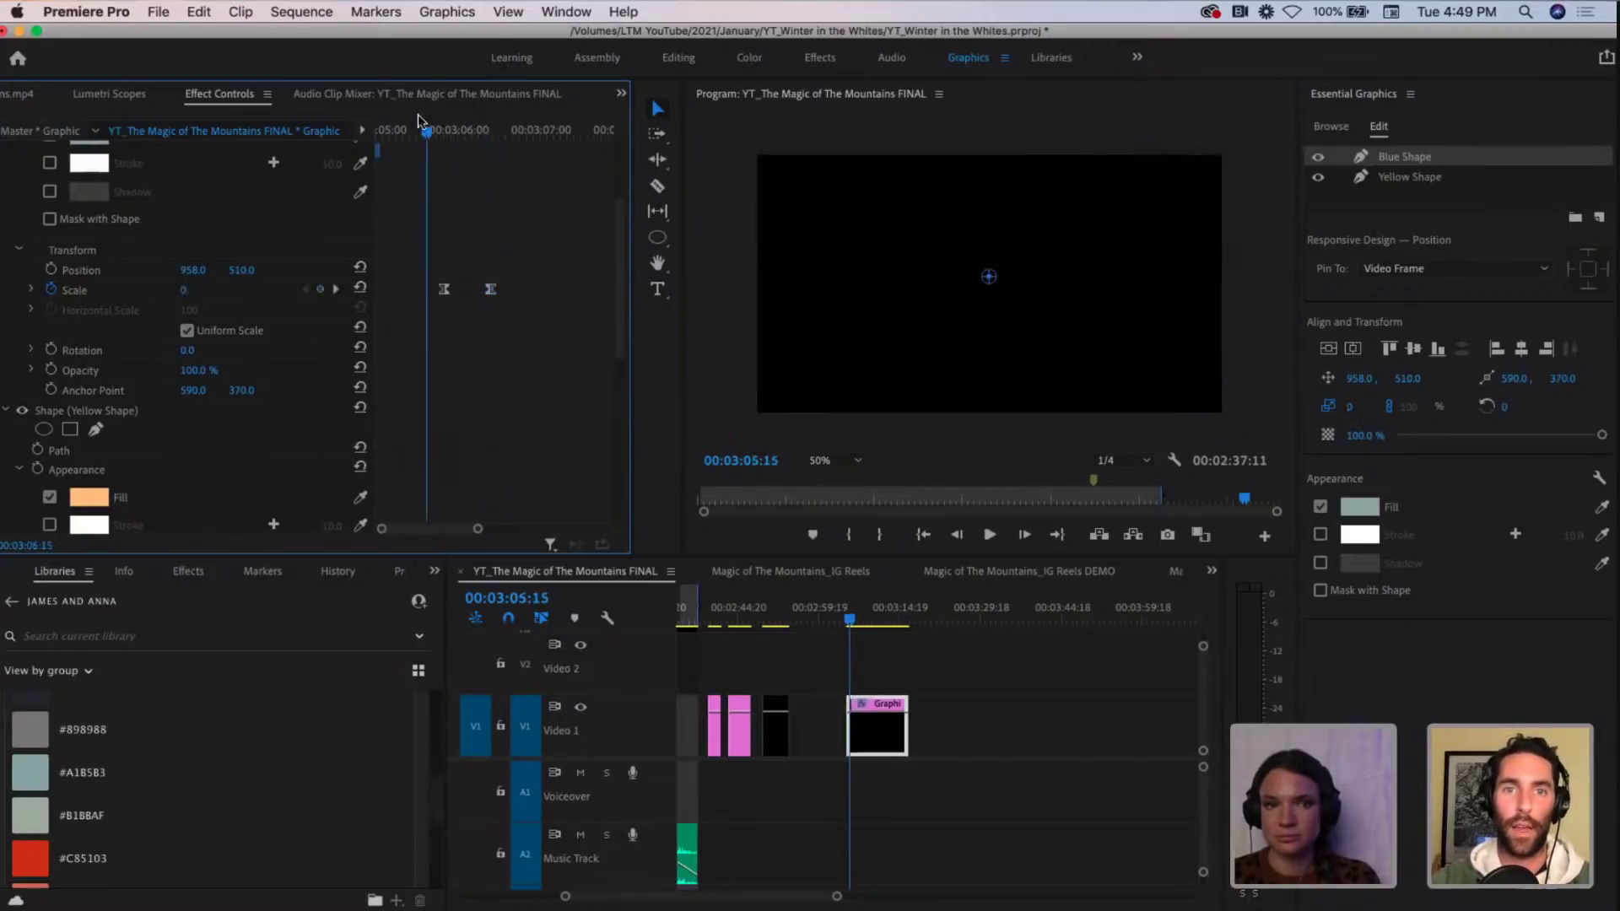
key(space)
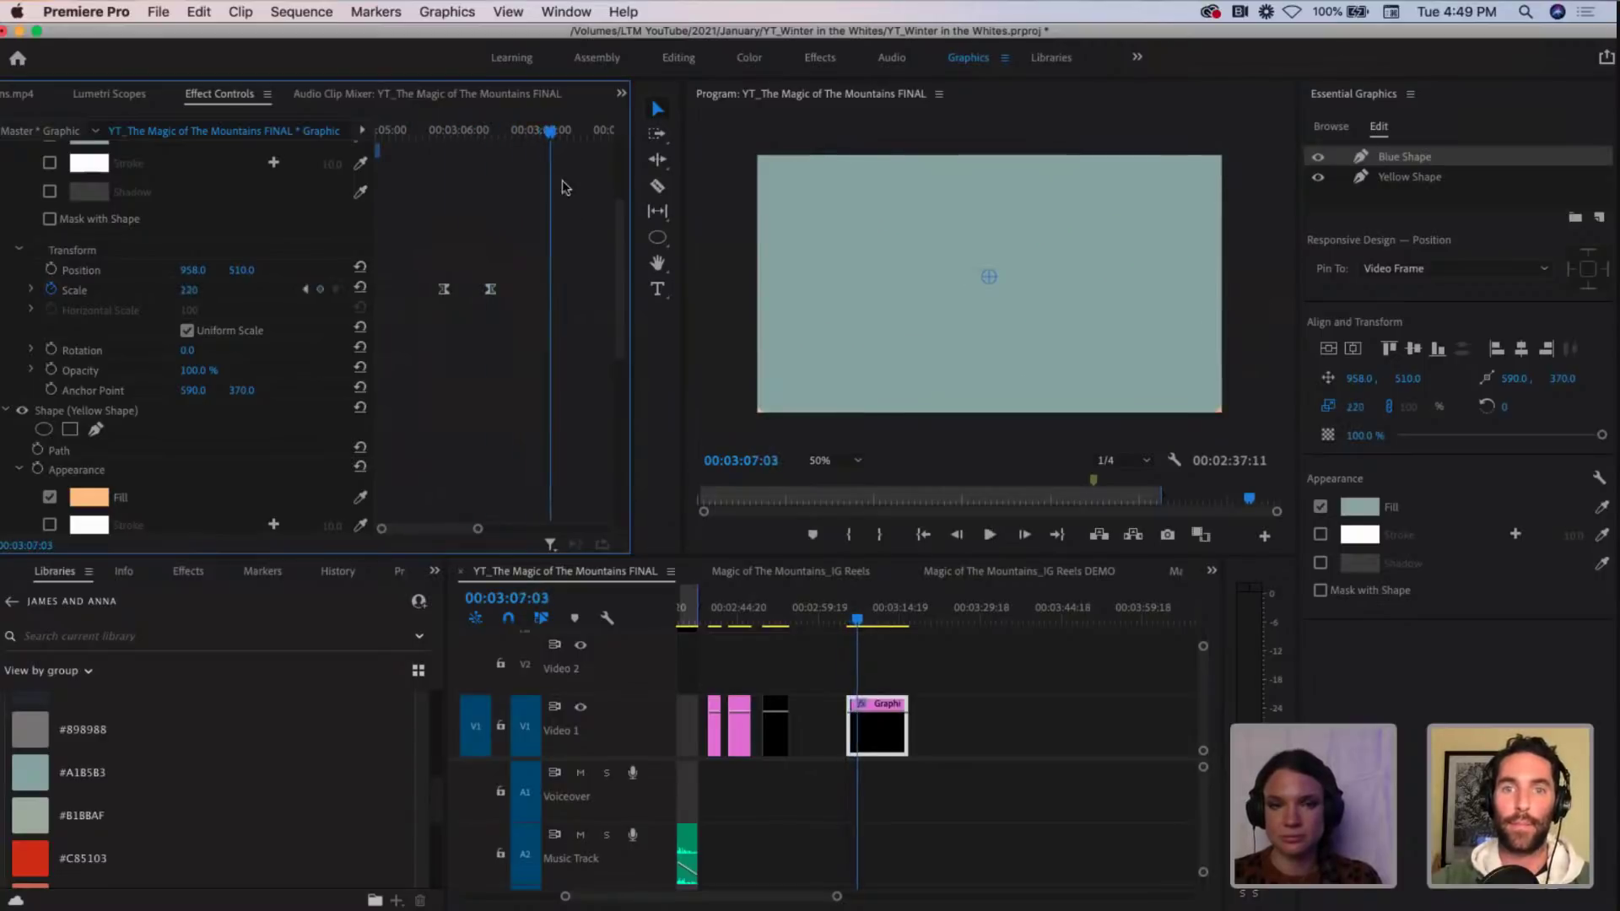
Step: Return the playhead to 00:03:06:10 and set Blue Shape's Scale to 250
drag(550, 143, 497, 303)
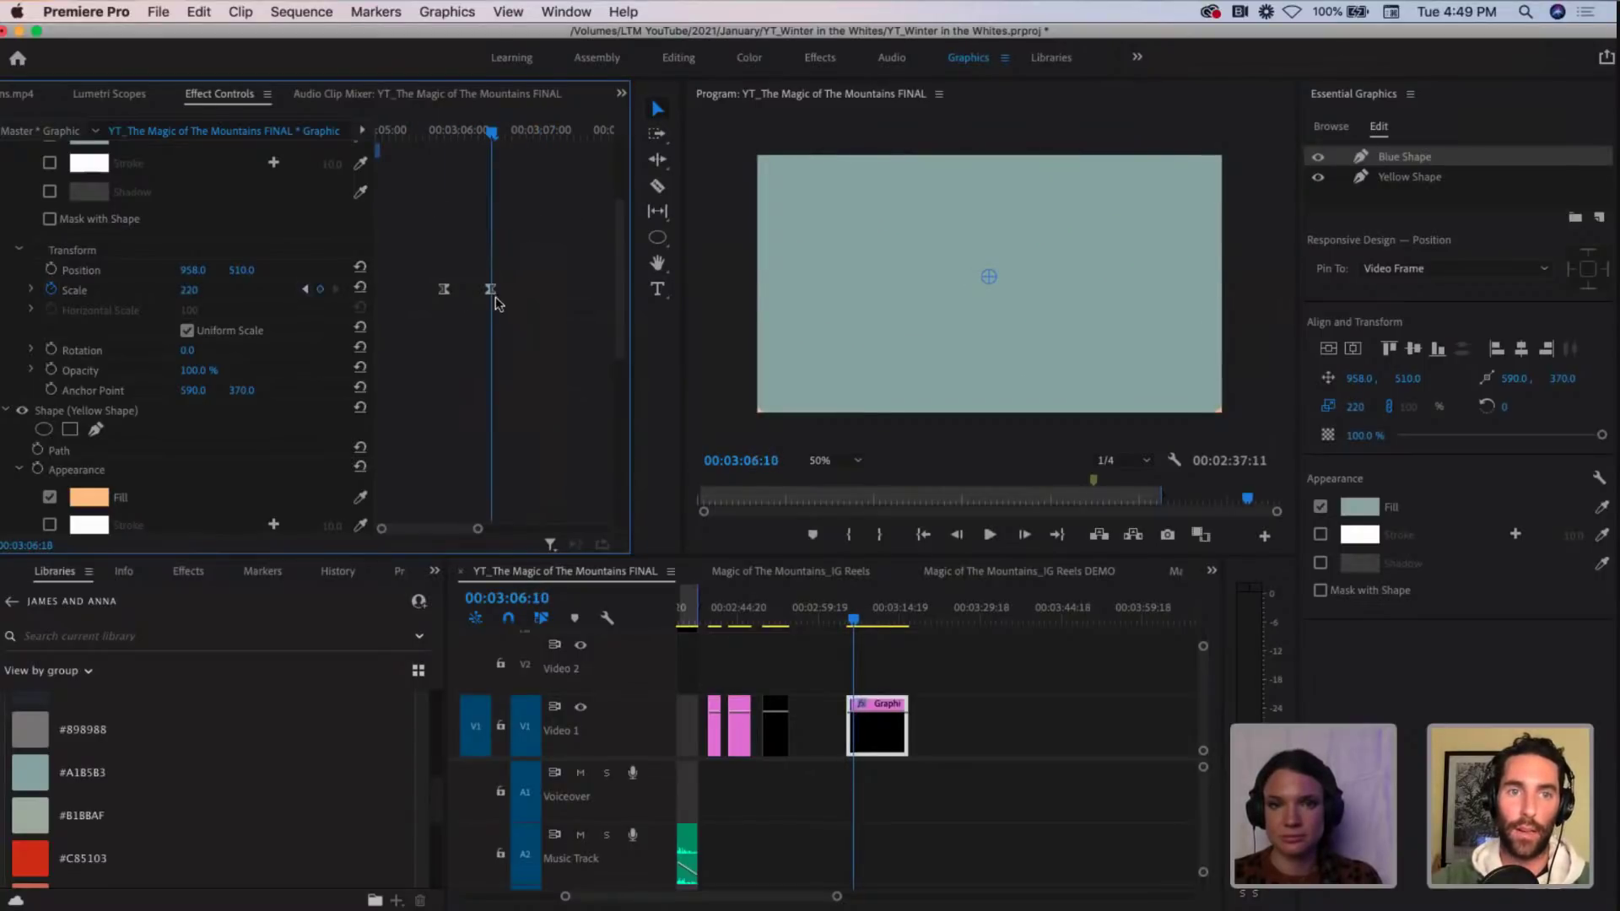
click(187, 297)
text(25)
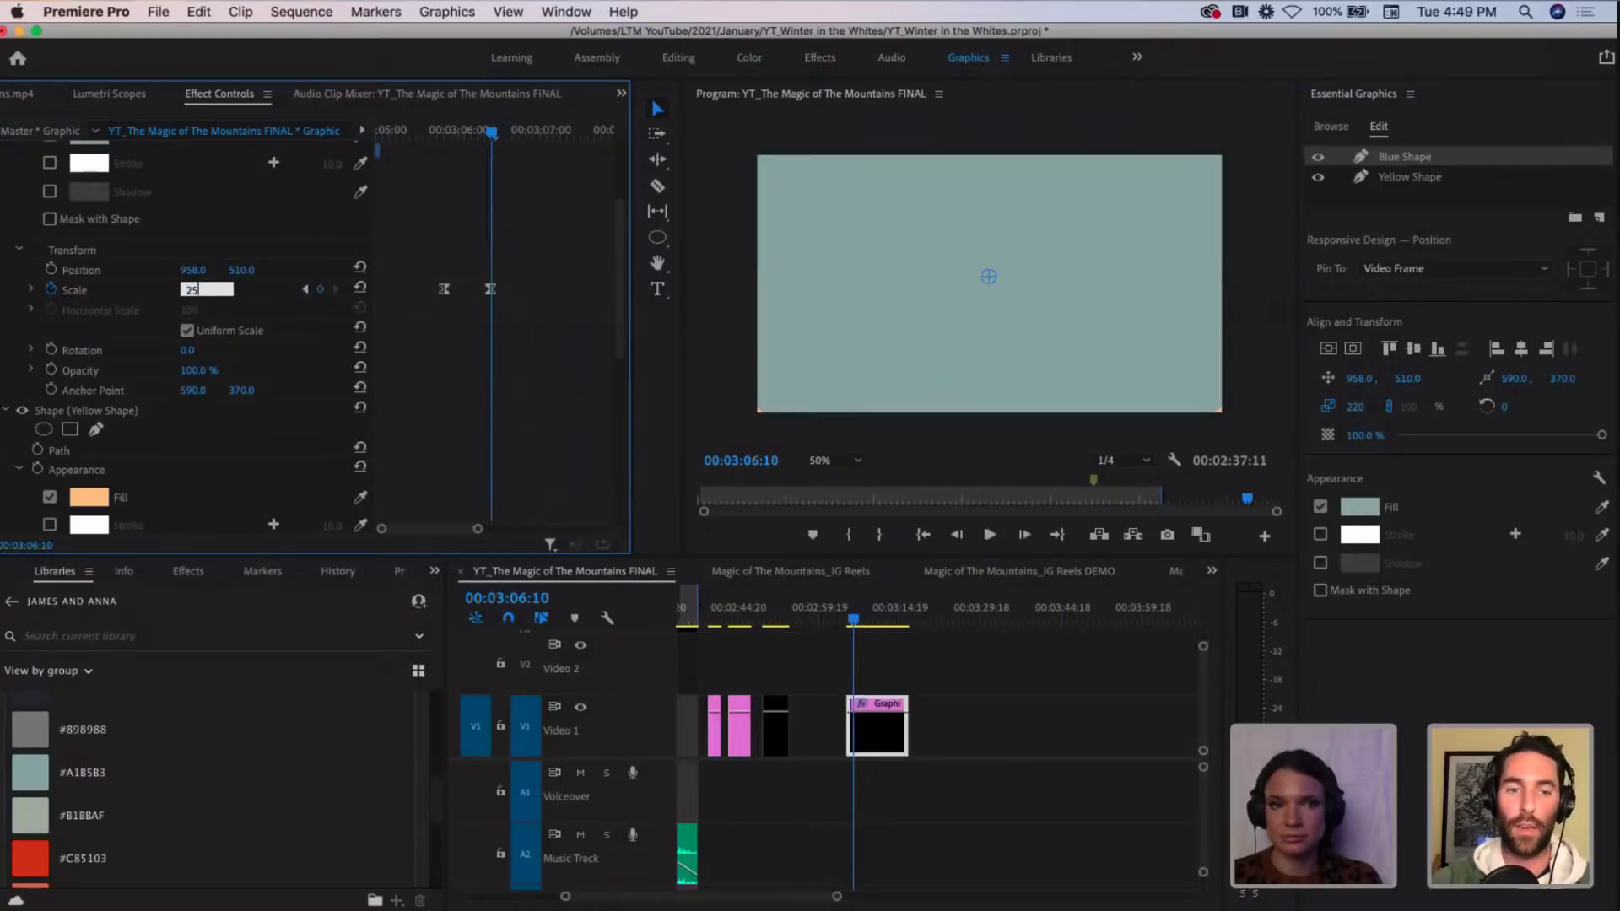
text(0)
key(Return)
click(491, 290)
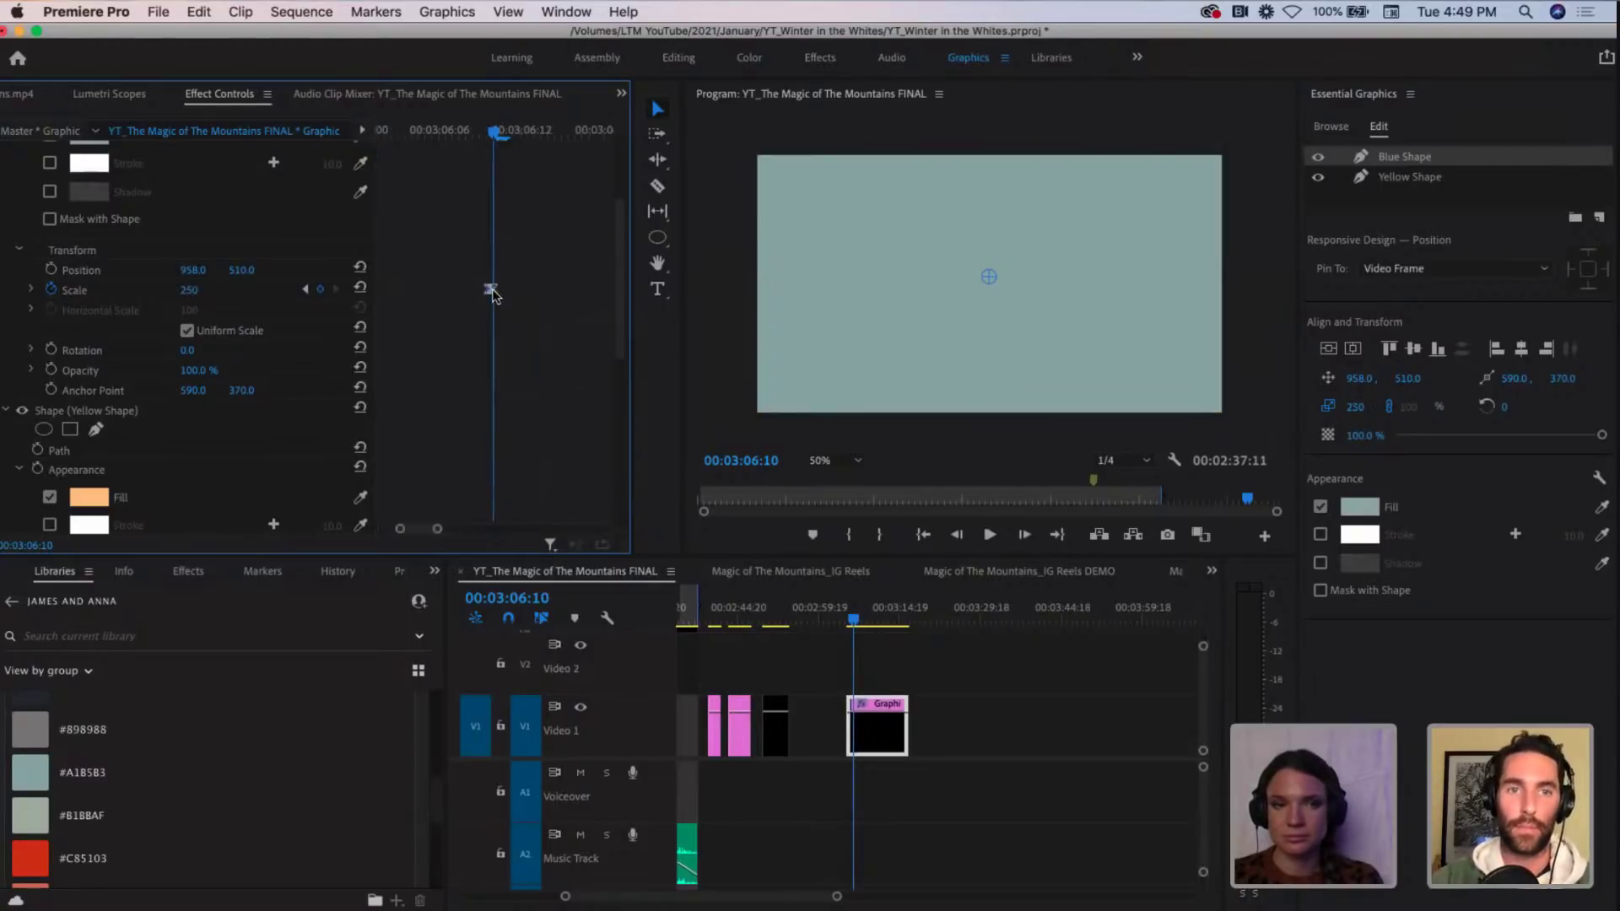
Step: Inspect Blue Shape's ending Scale keyframes up close and undo the Scale changes made at 00:03:06:10
key(=)
key(=)
key(=)
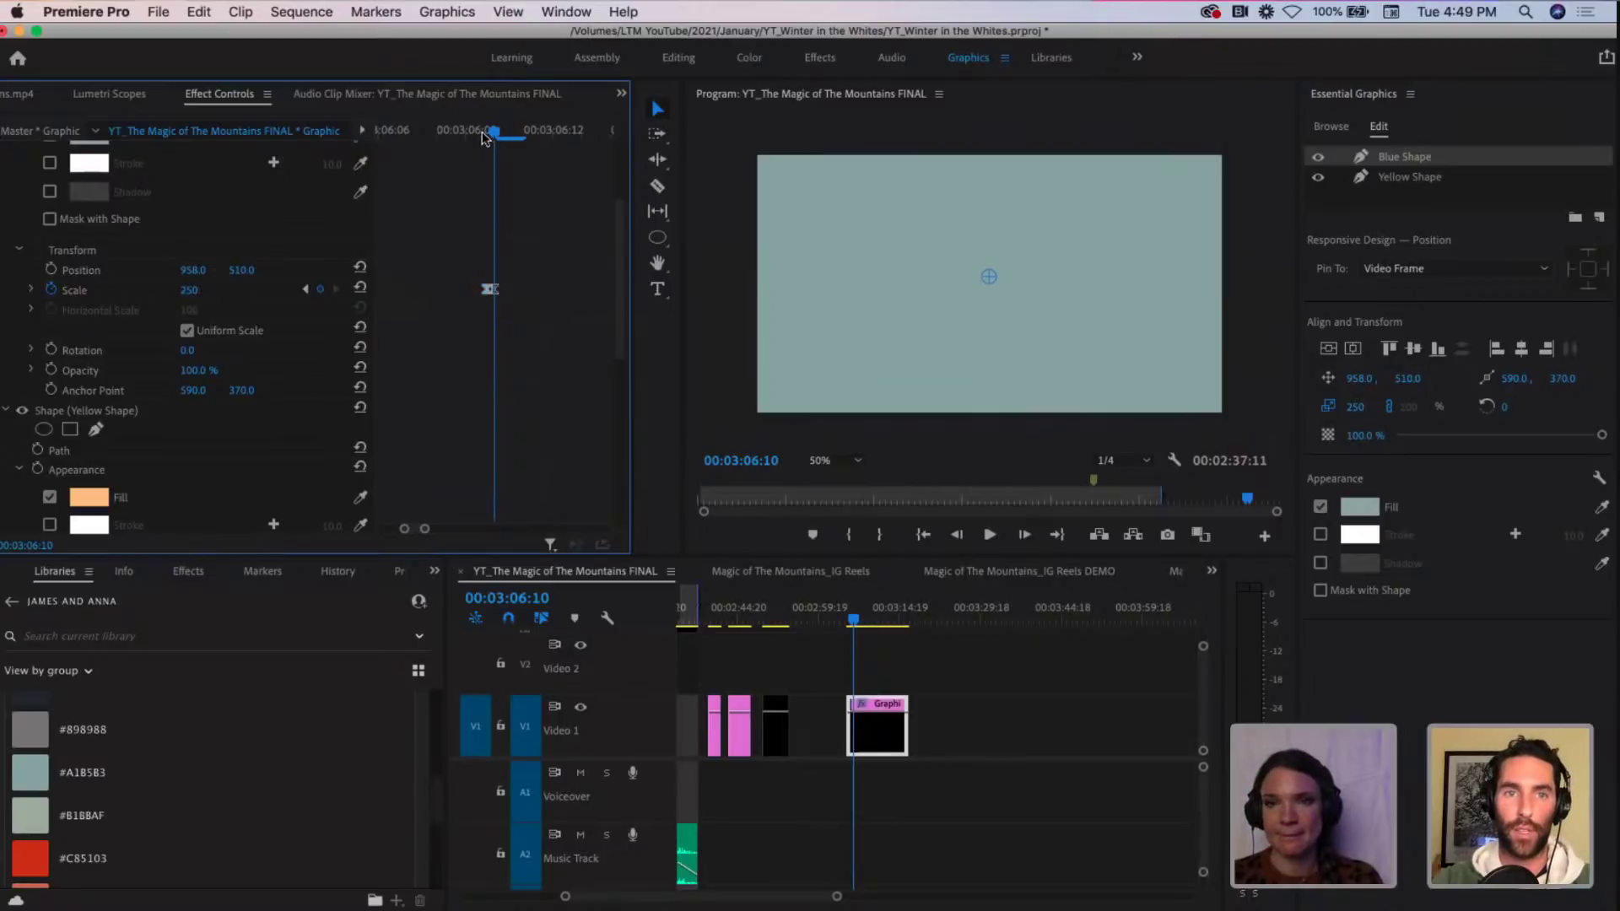
drag(478, 133, 493, 133)
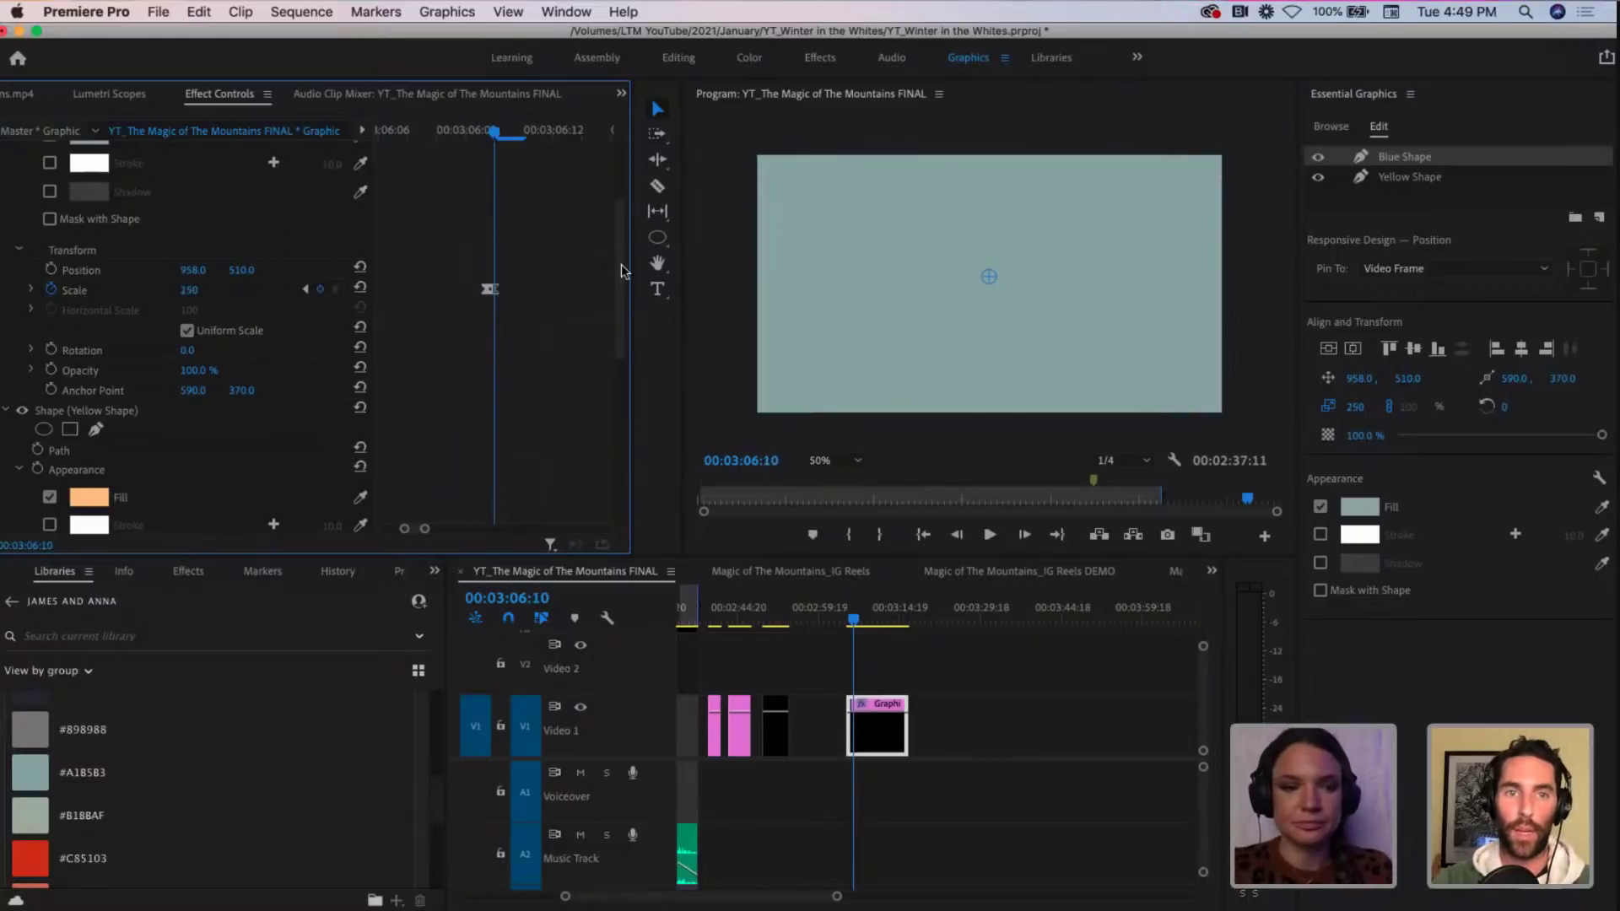
key(super+z)
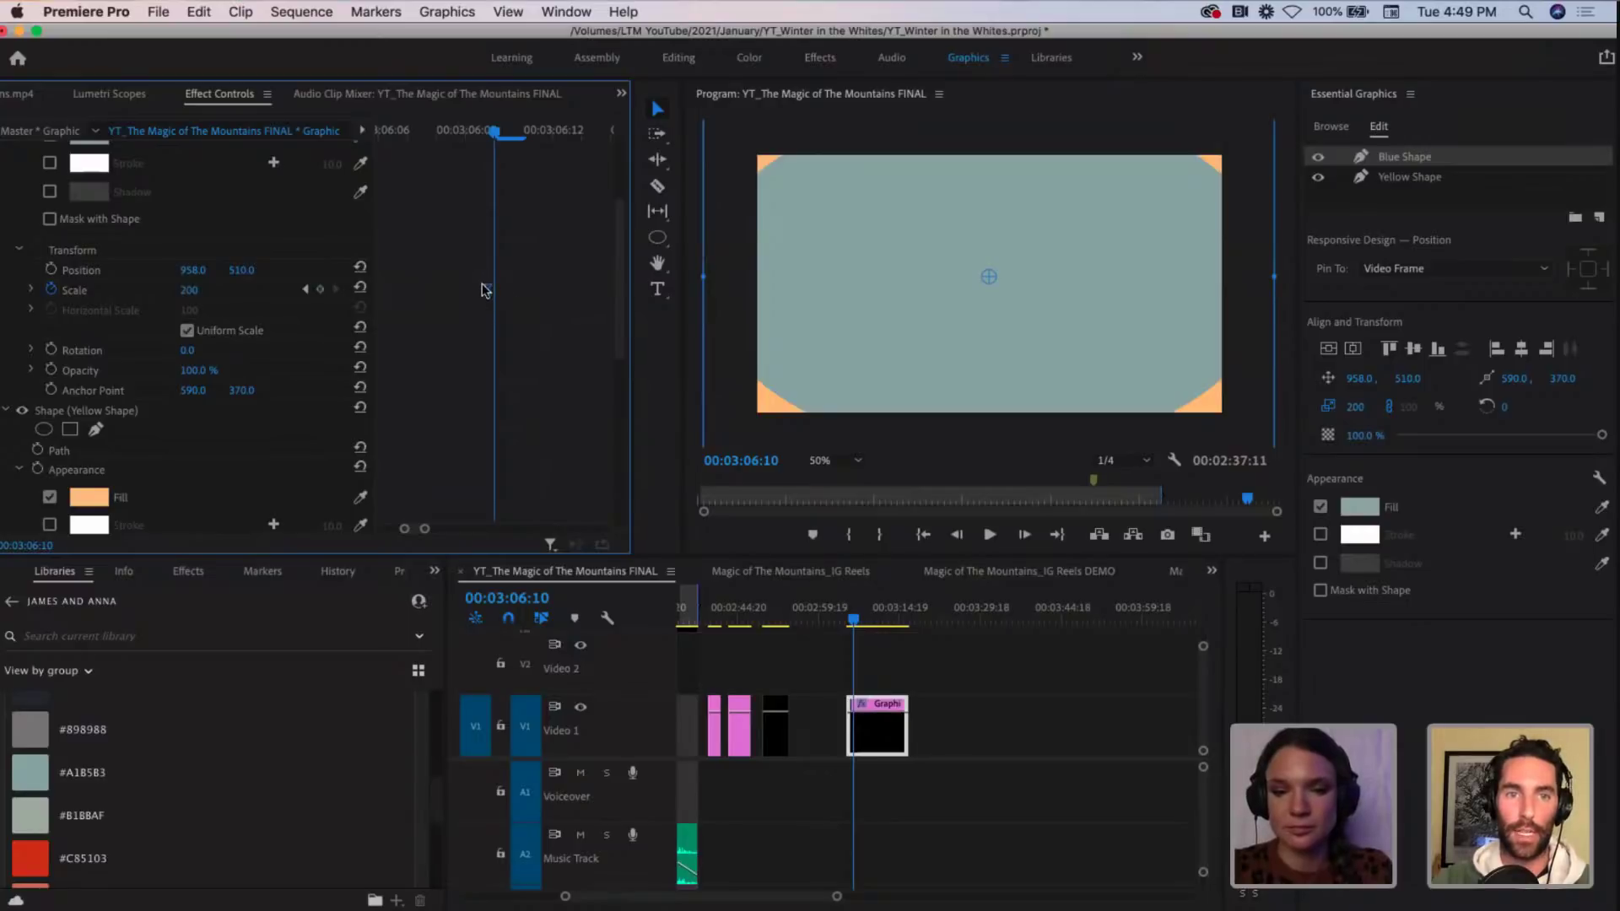
Step: Go to Blue Shape's last Scale keyframe at 00:03:06:09 and set its Scale to 250
click(305, 291)
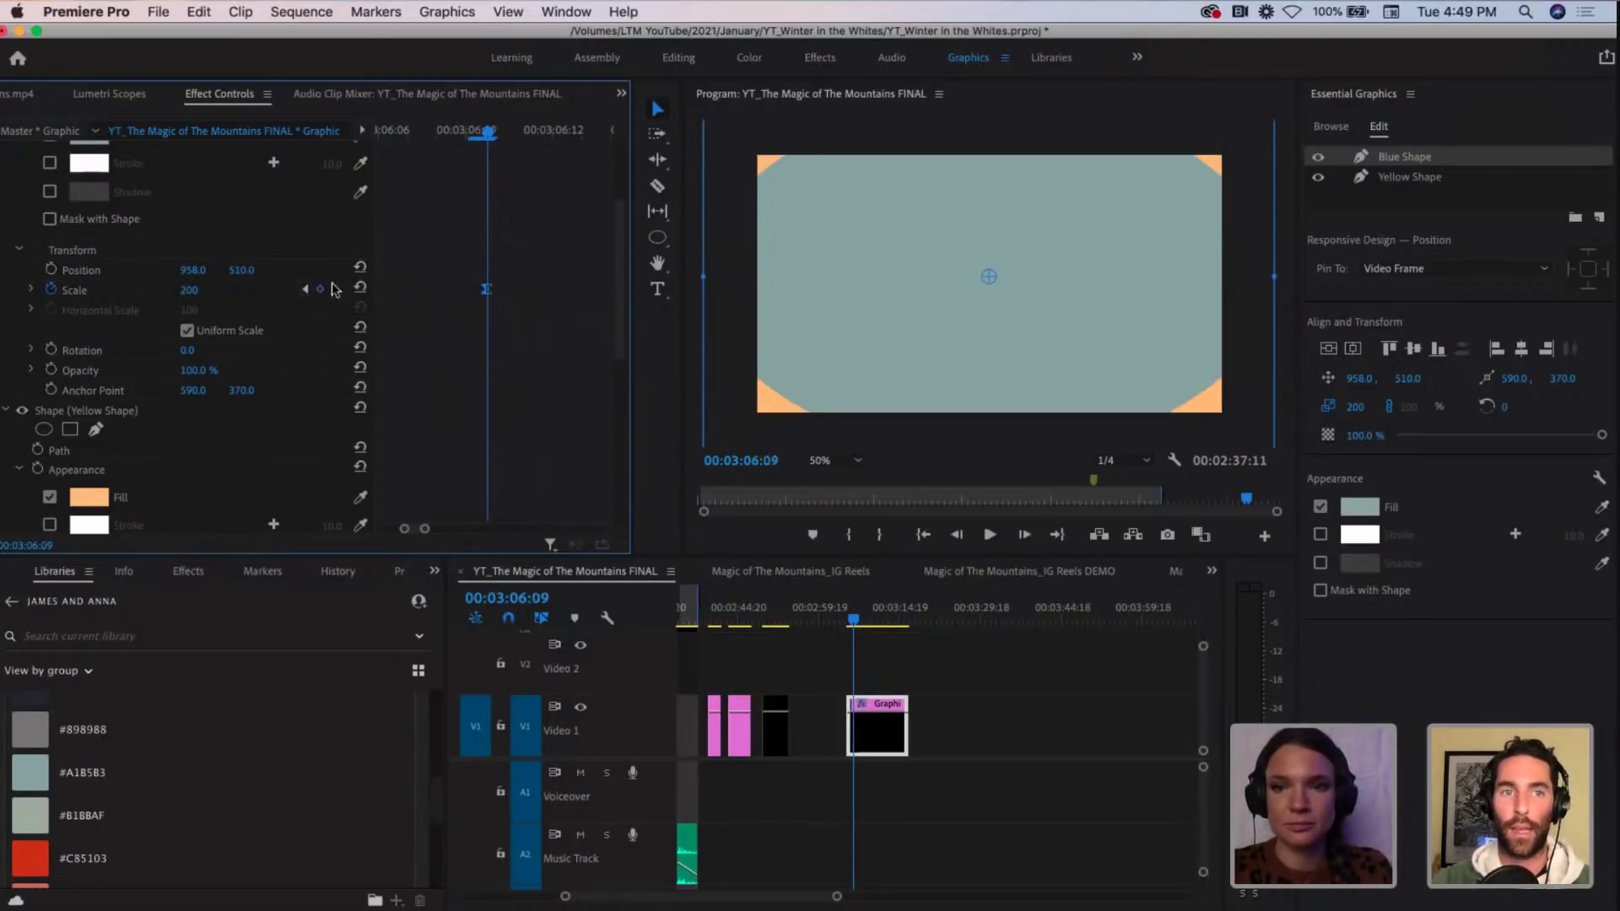
click(193, 290)
text(250)
key(Return)
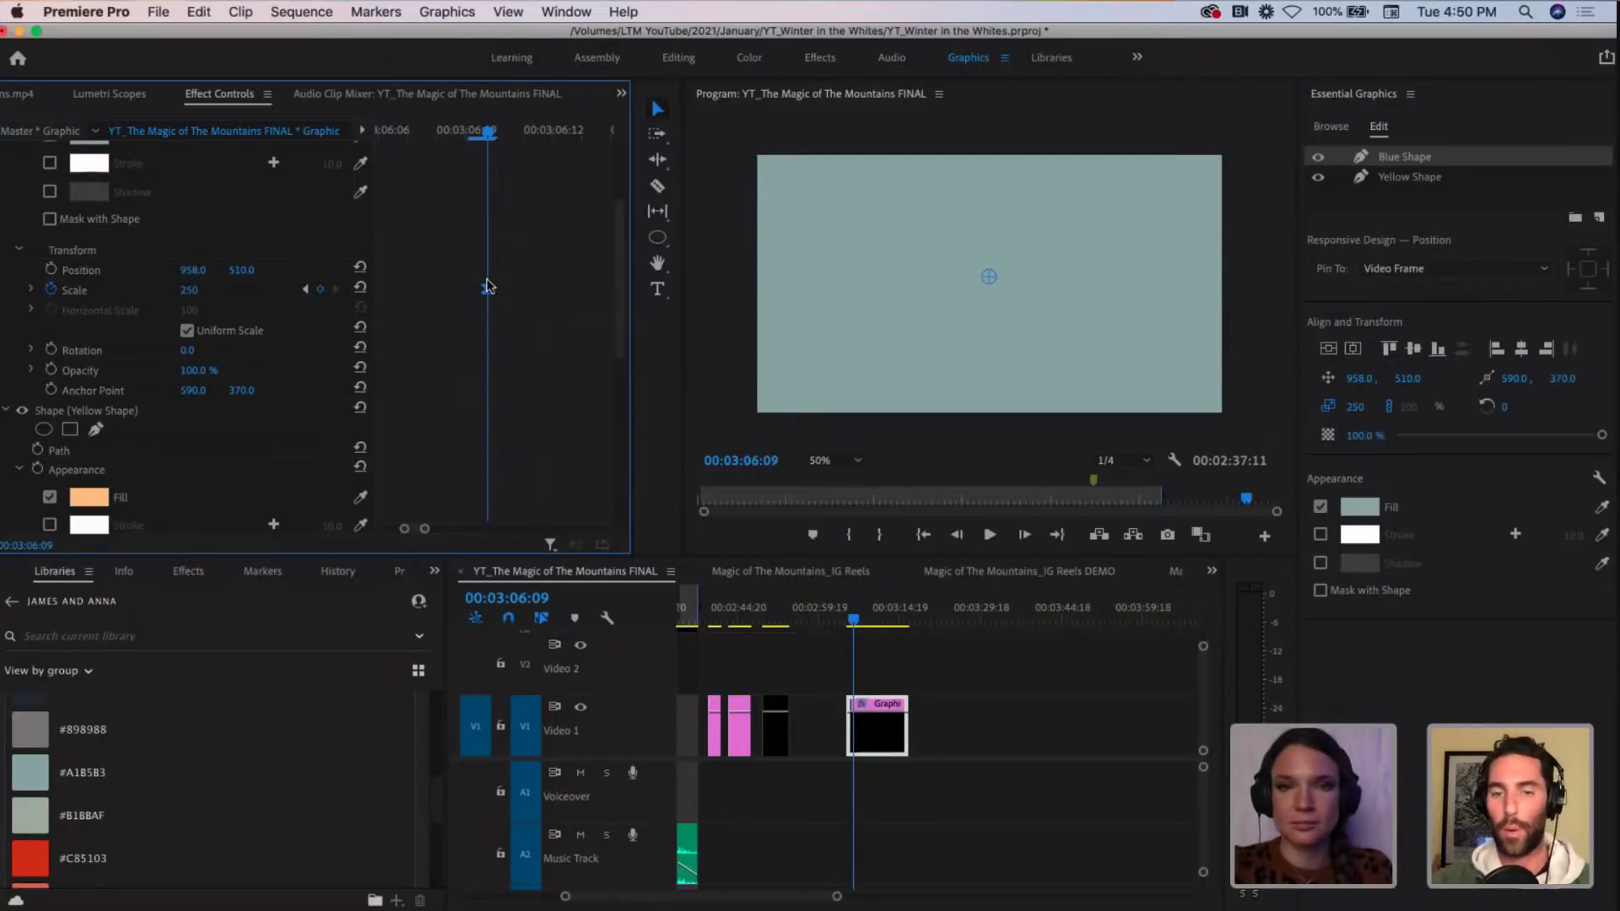
Step: Play back and scrub through the growth of both ellipses around the Scale keyframes to check the timing
drag(487, 137, 456, 136)
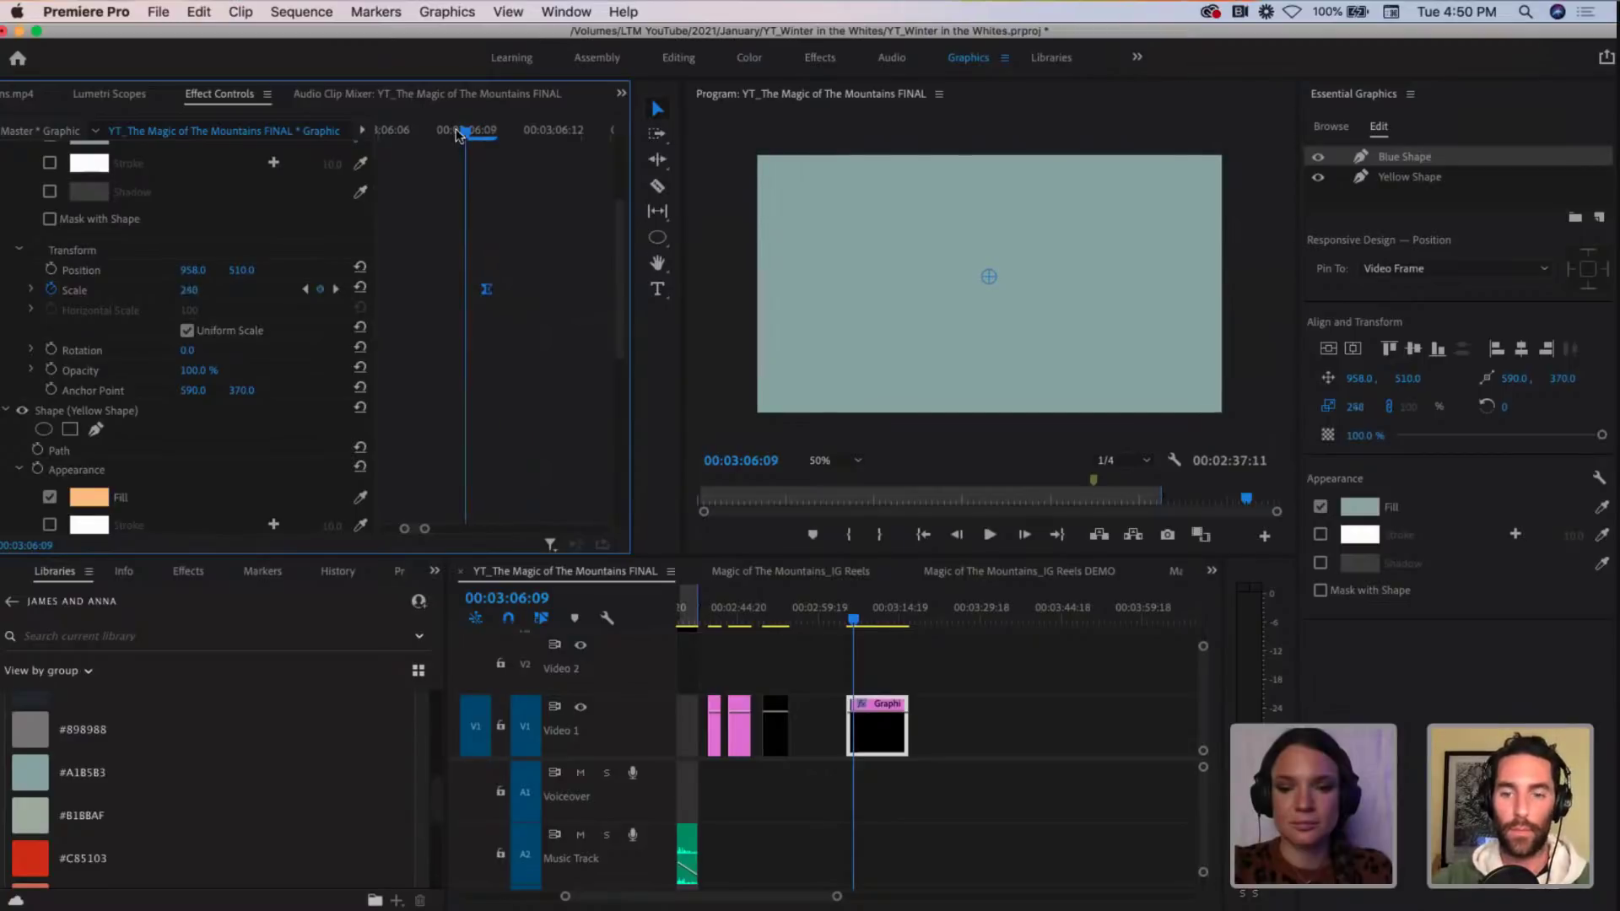
key(minus)
key(minus)
drag(483, 132, 280, 120)
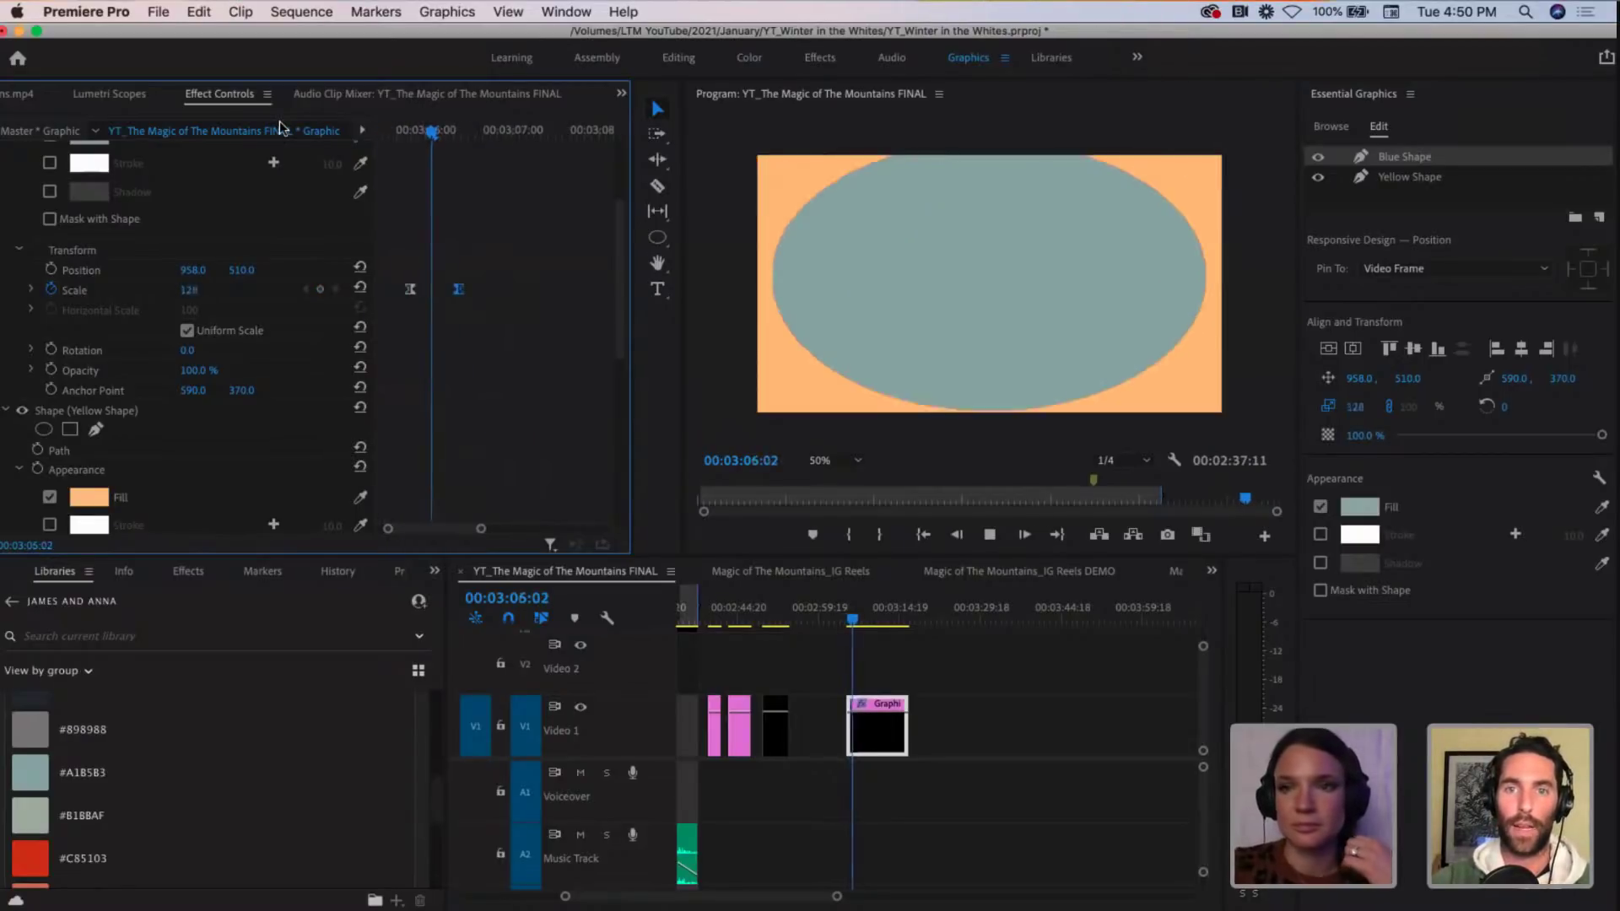
key(space)
drag(473, 135, 439, 126)
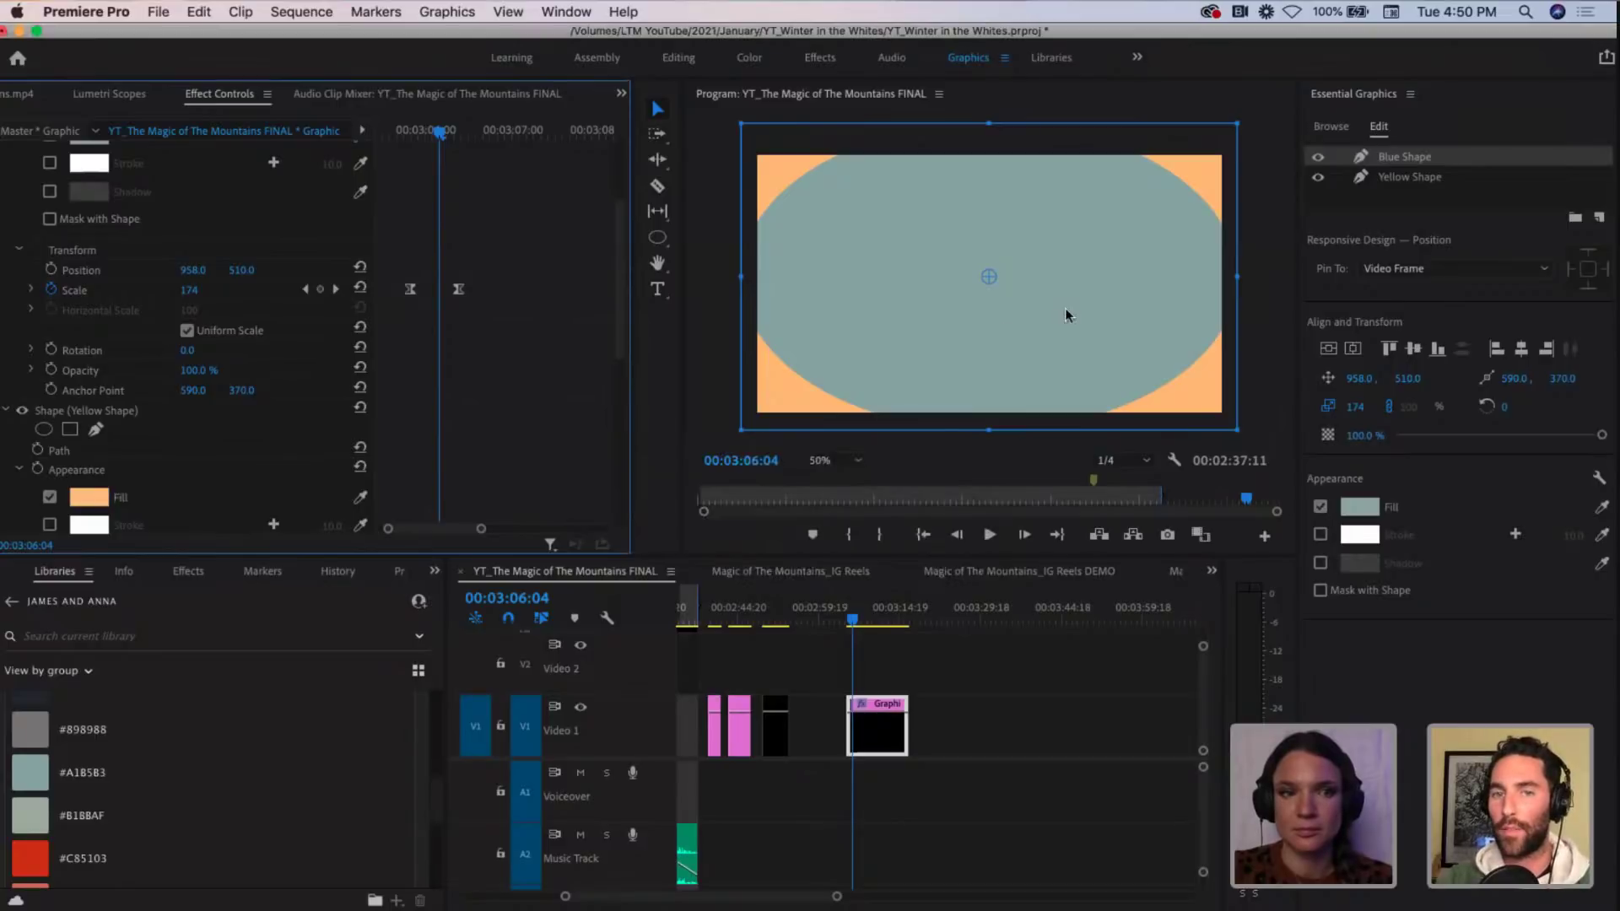
Step: Reselect the graphic clip in the sequence and collapse the properties of Blue Shape and Yellow Shape
click(994, 669)
click(879, 740)
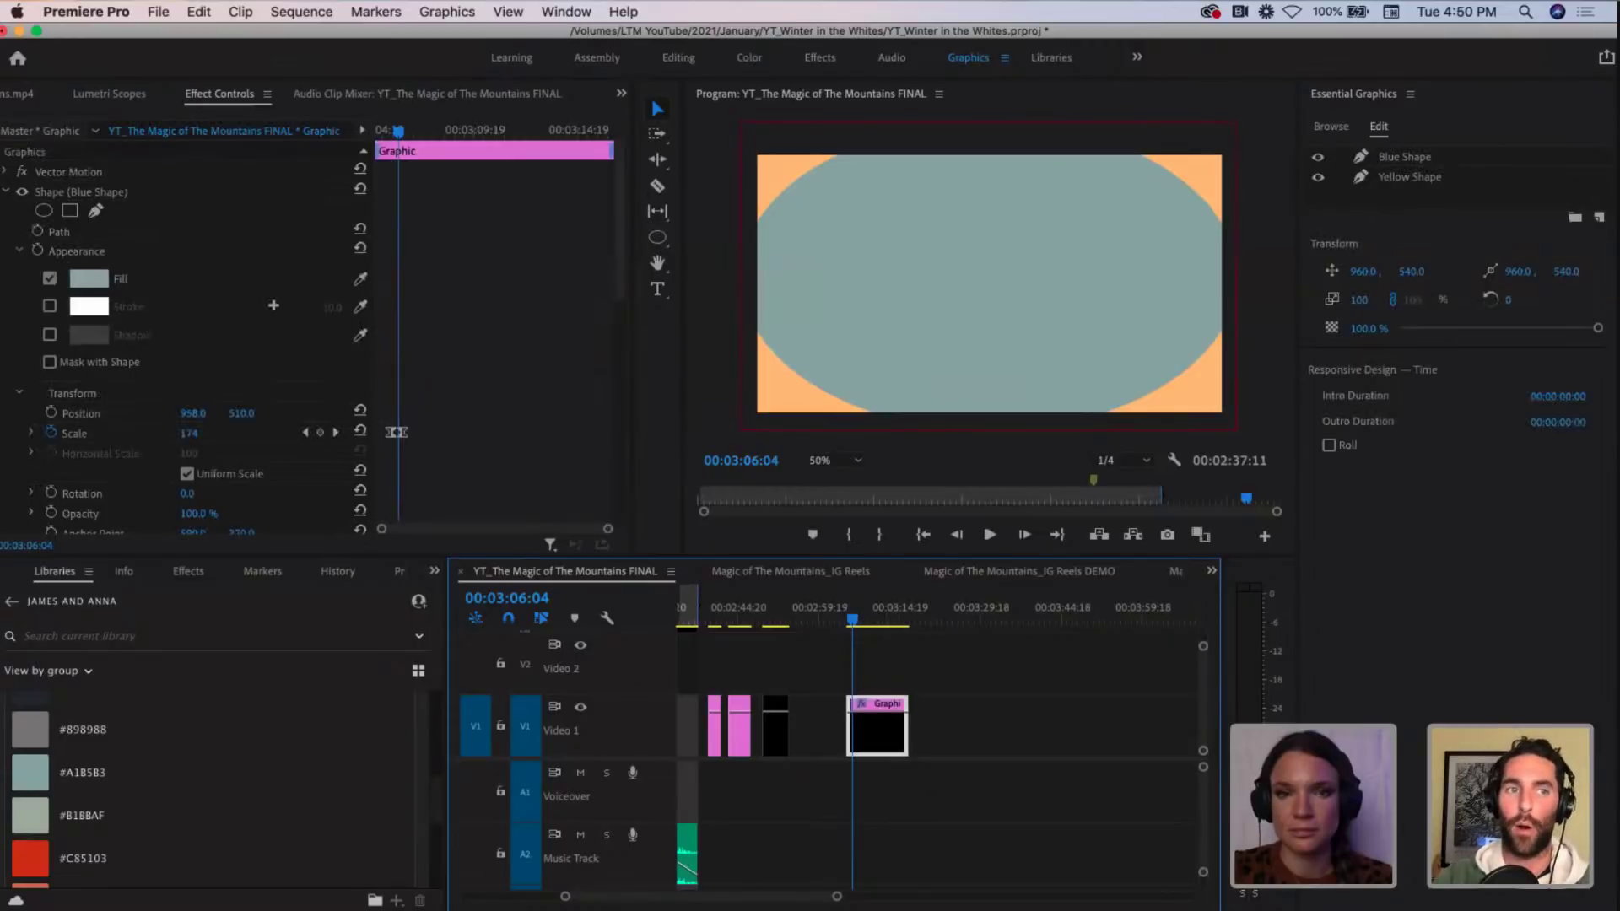
click(6, 192)
click(6, 213)
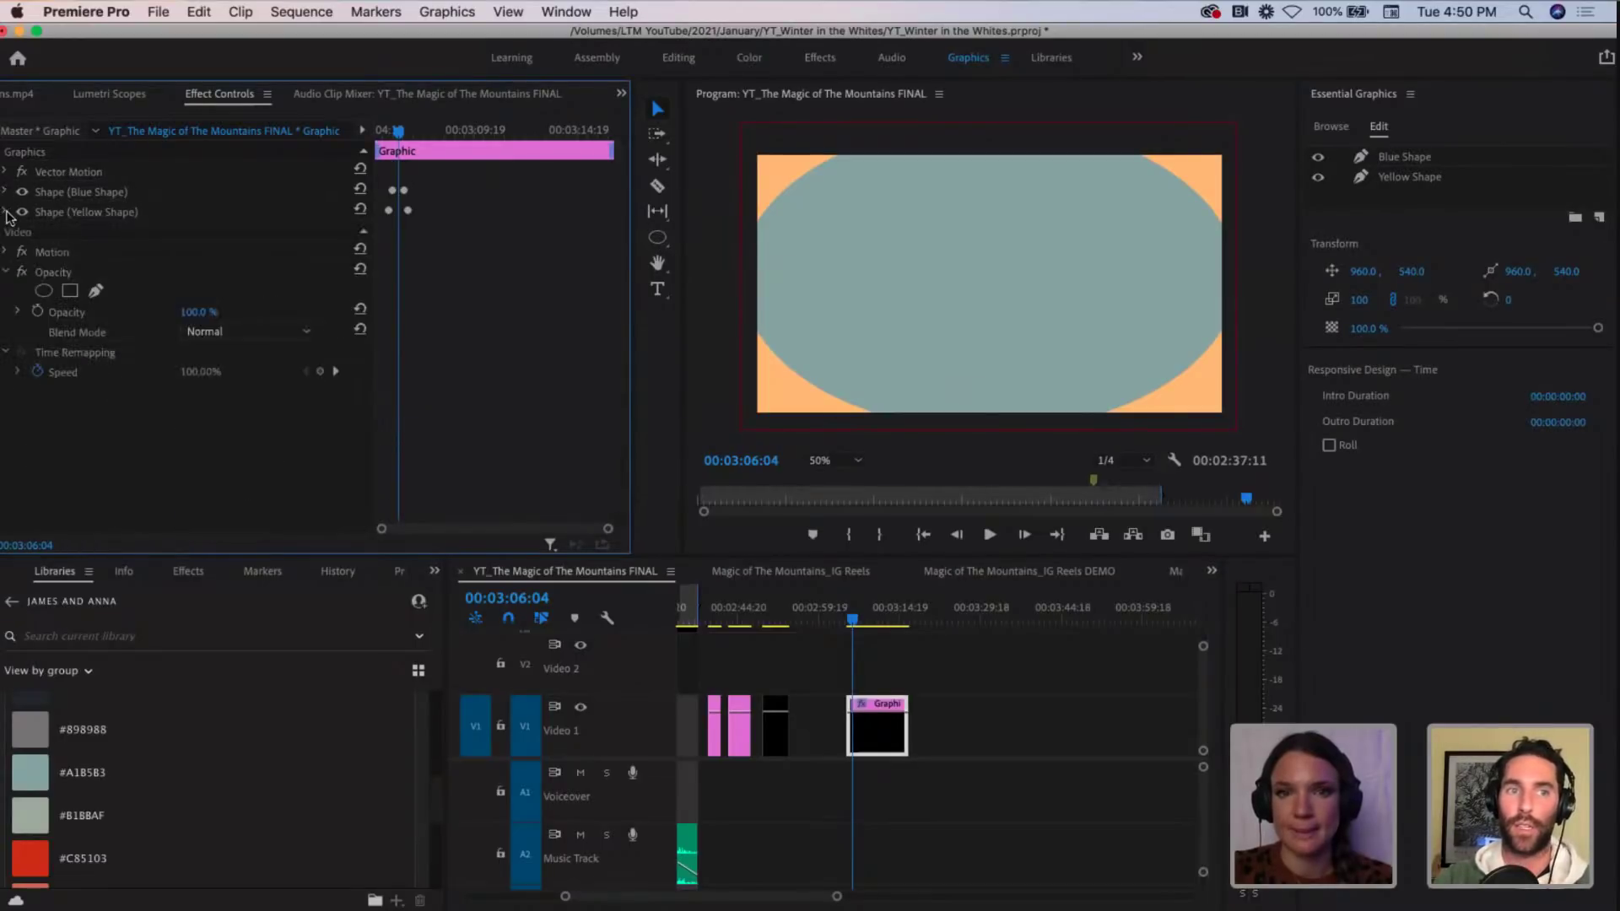
Step: Select Yellow Shape, try the Rectangle tool and switch to the Pen tool
click(708, 363)
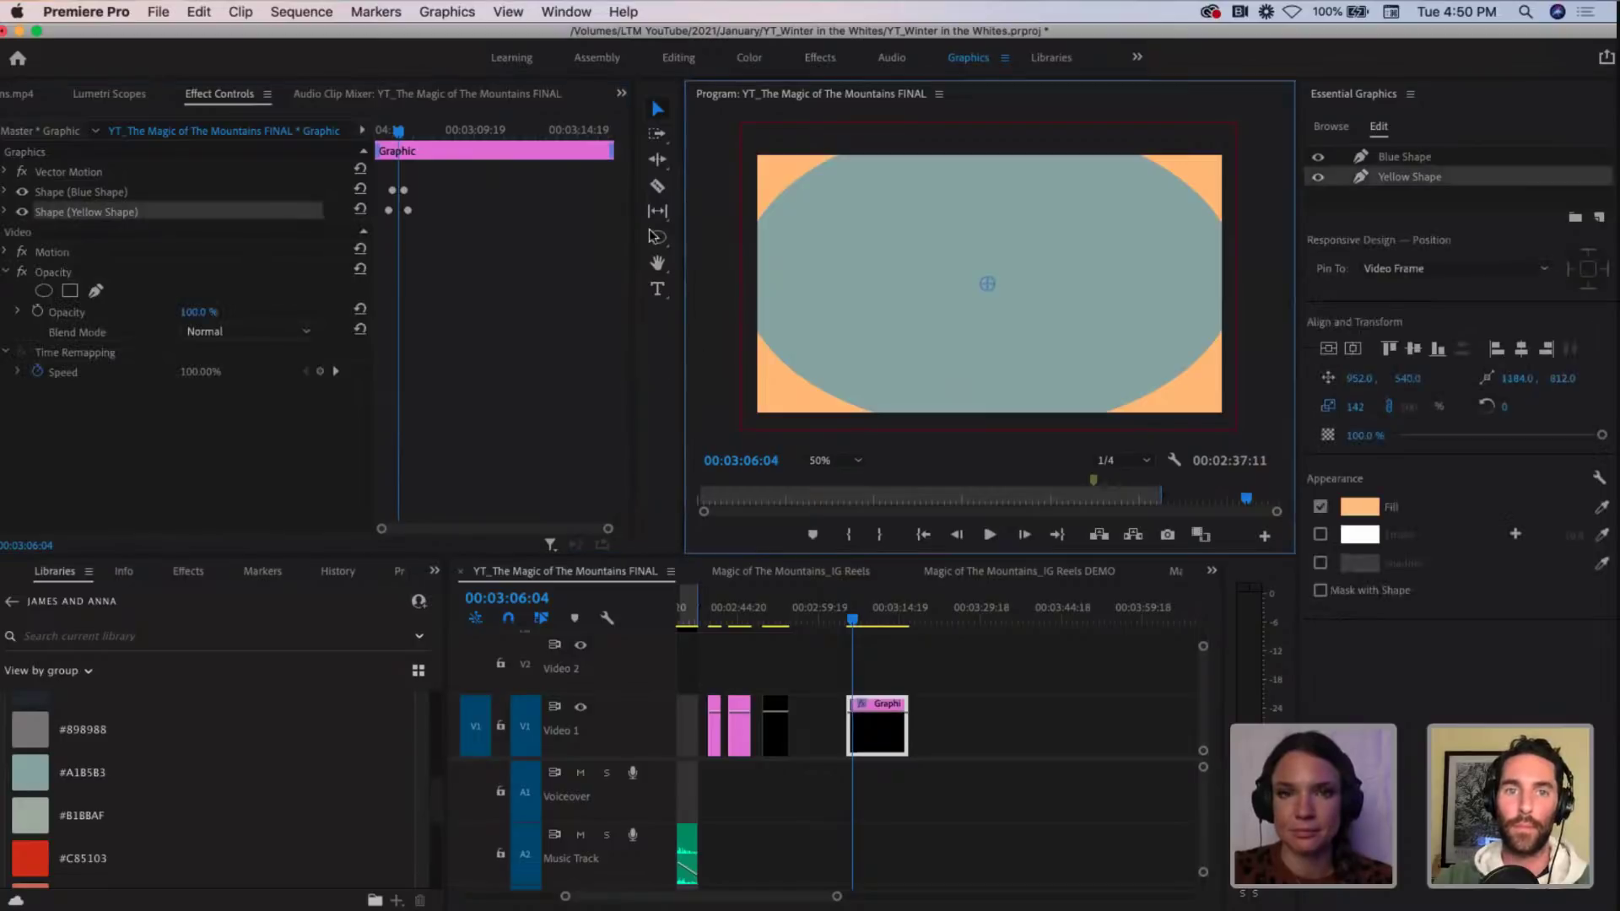
click(658, 237)
click(714, 255)
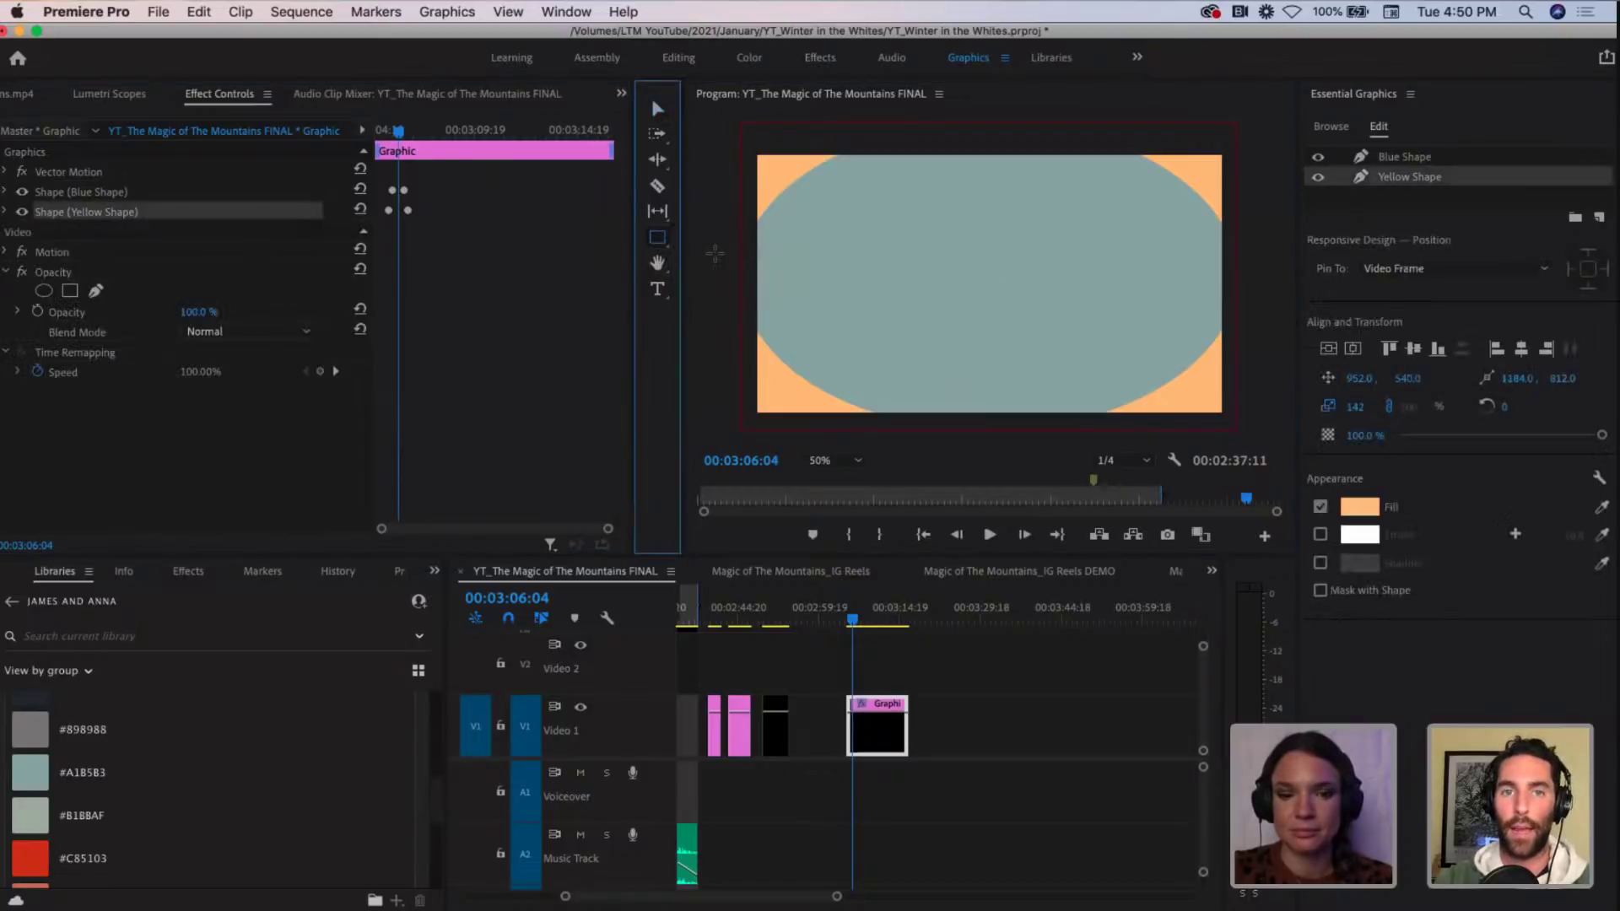
click(657, 237)
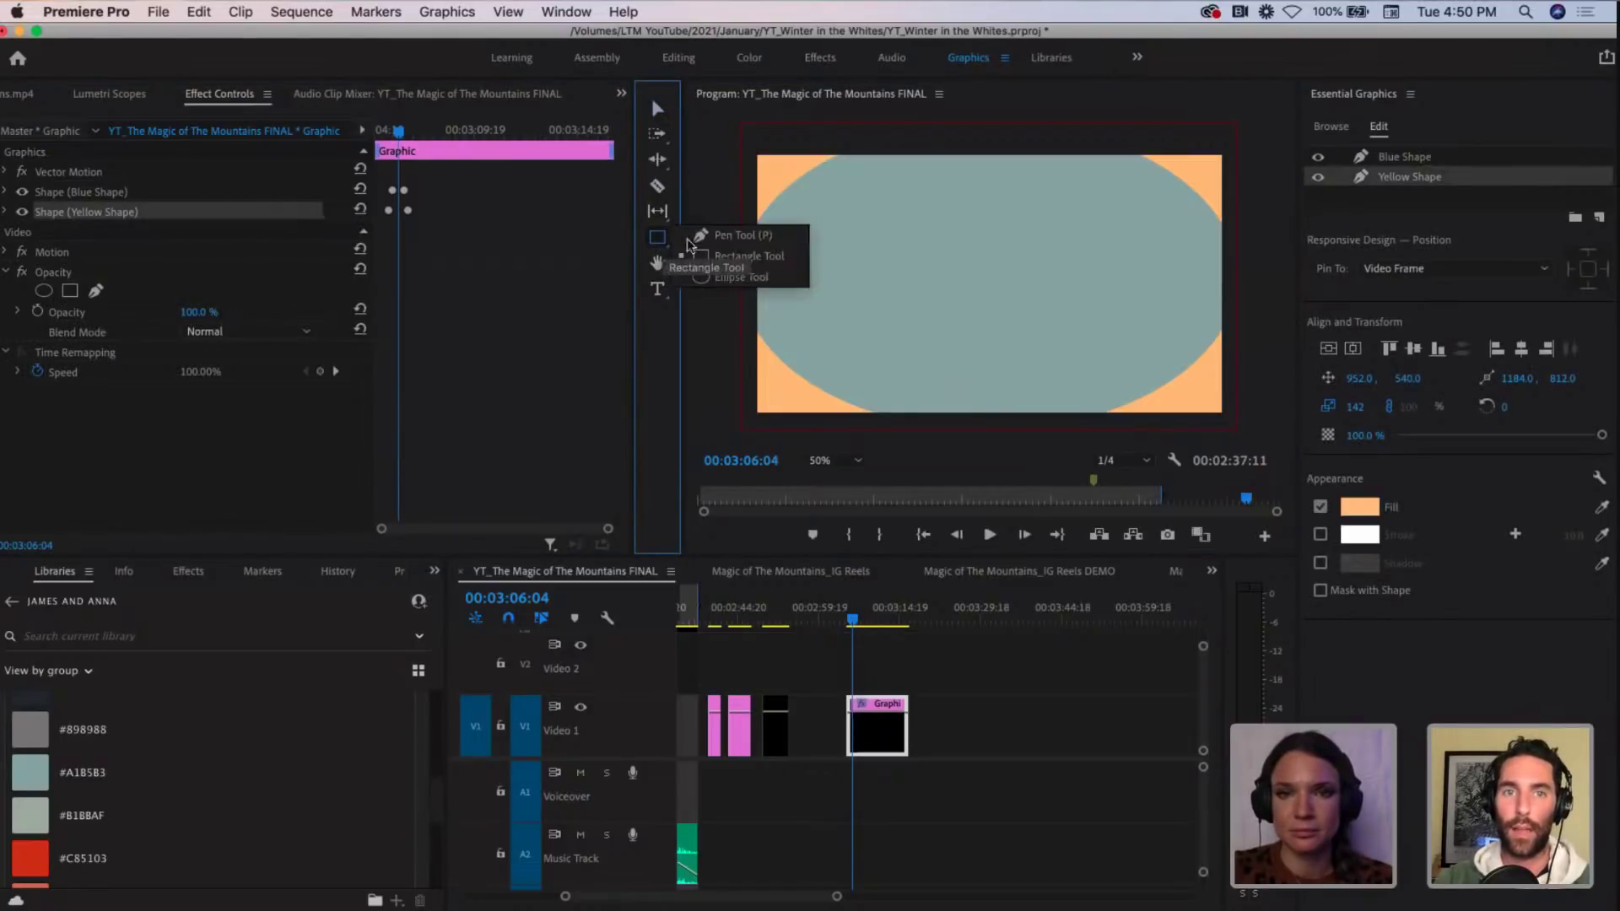
click(713, 237)
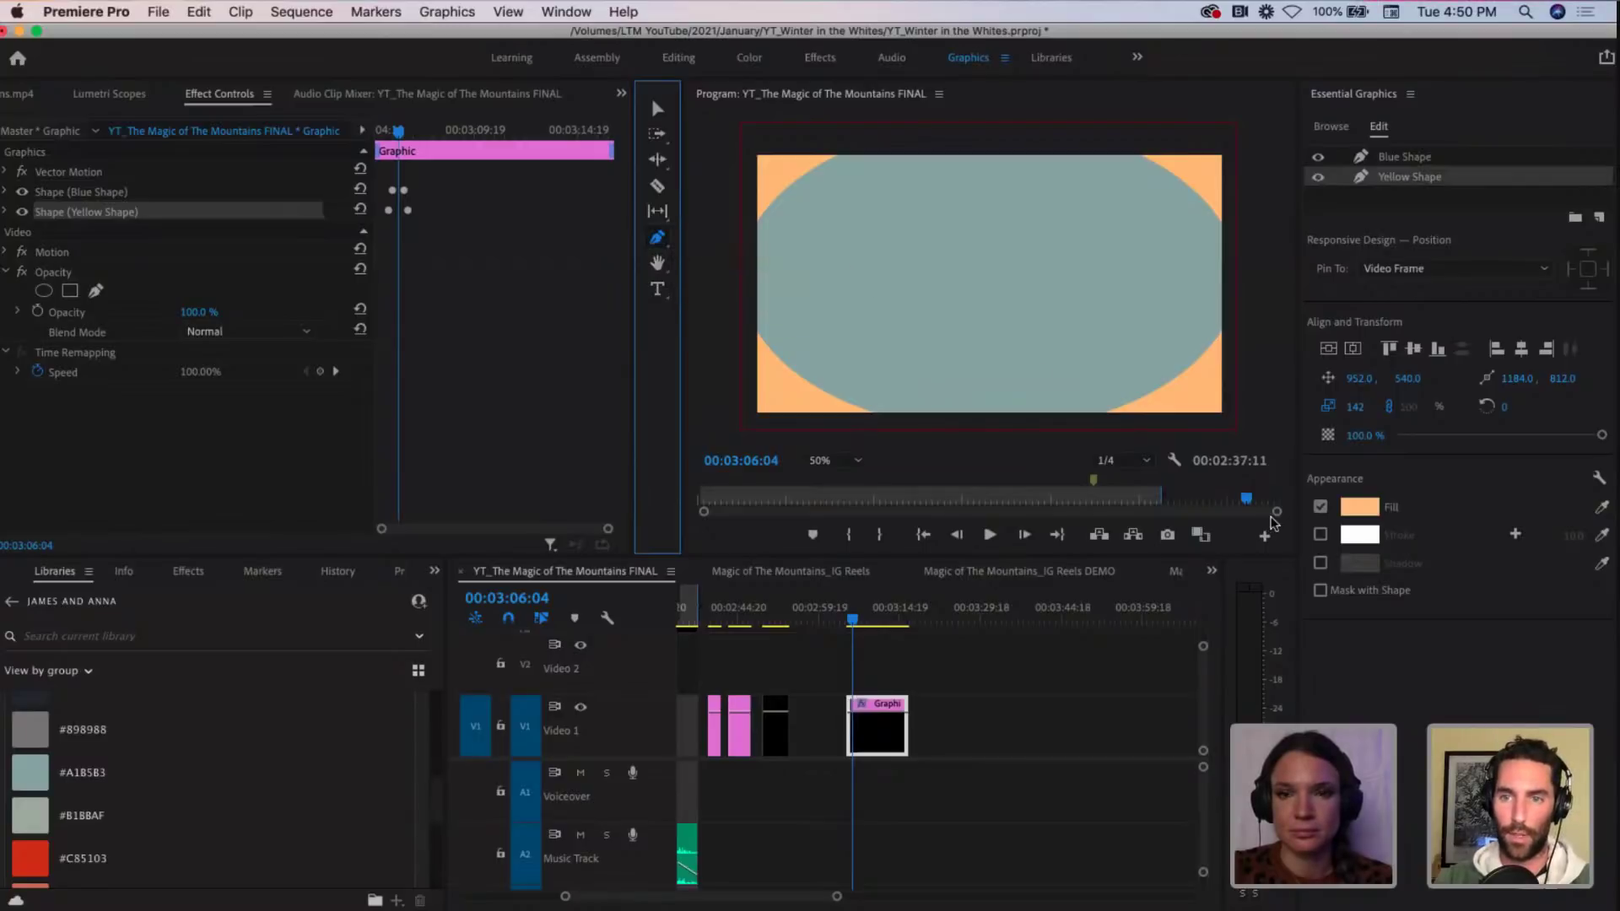
Step: Try showing Yellow Shape with a Stroke instead of its Fill, and undo both appearance changes
click(1321, 506)
click(1321, 534)
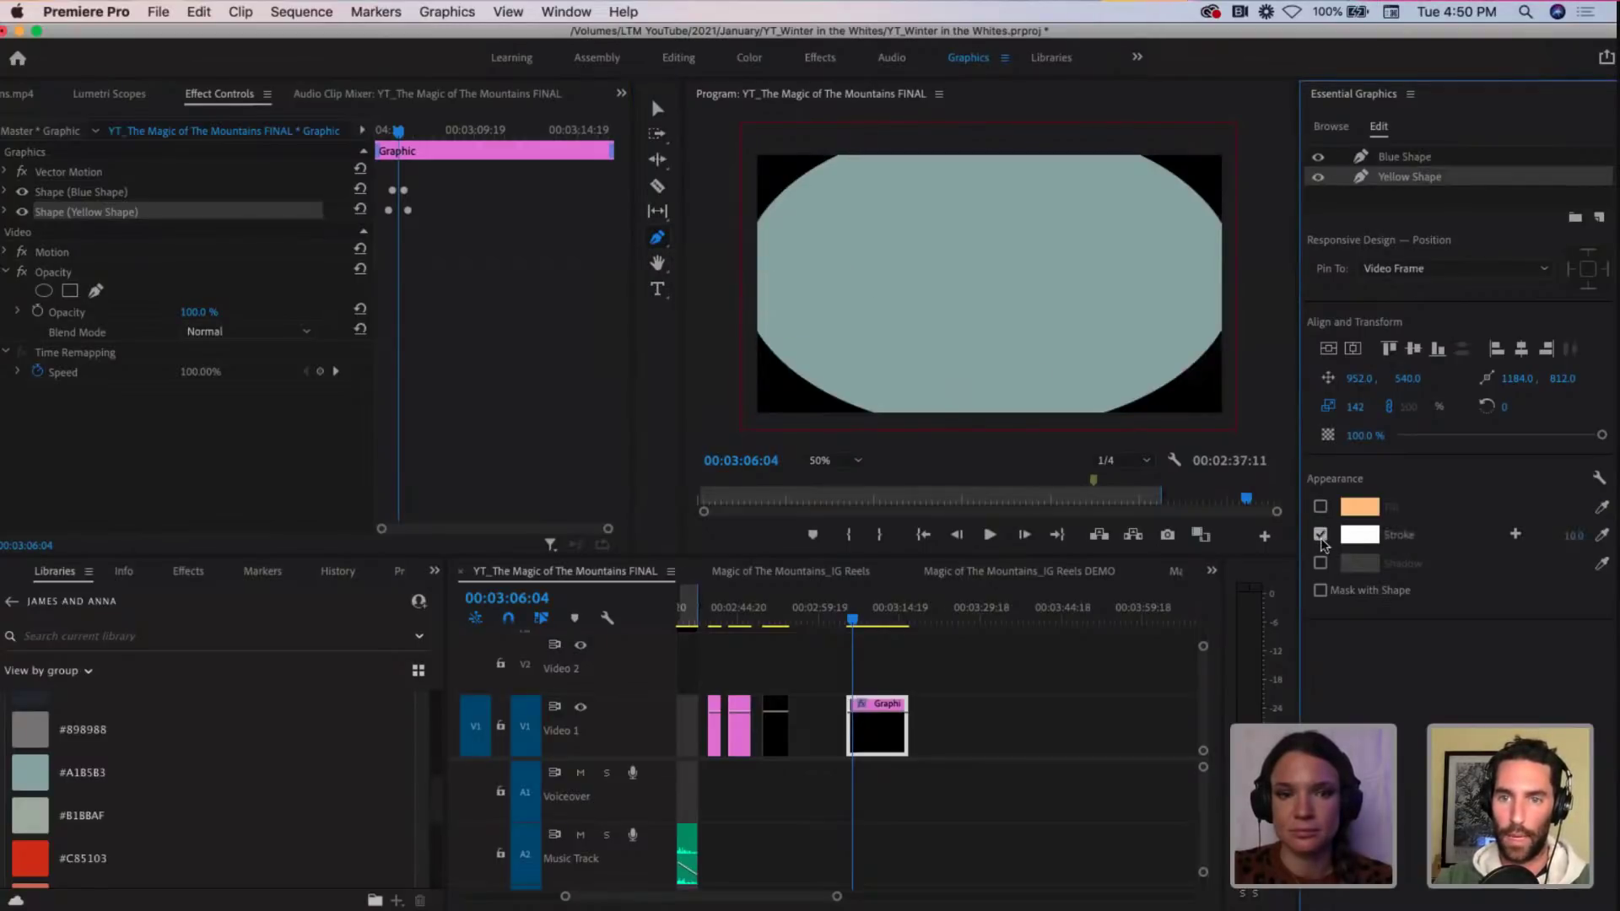
mouse_move(400, 133)
mouse_down()
mouse_move(423, 139)
mouse_move(376, 133)
mouse_move(399, 130)
mouse_up()
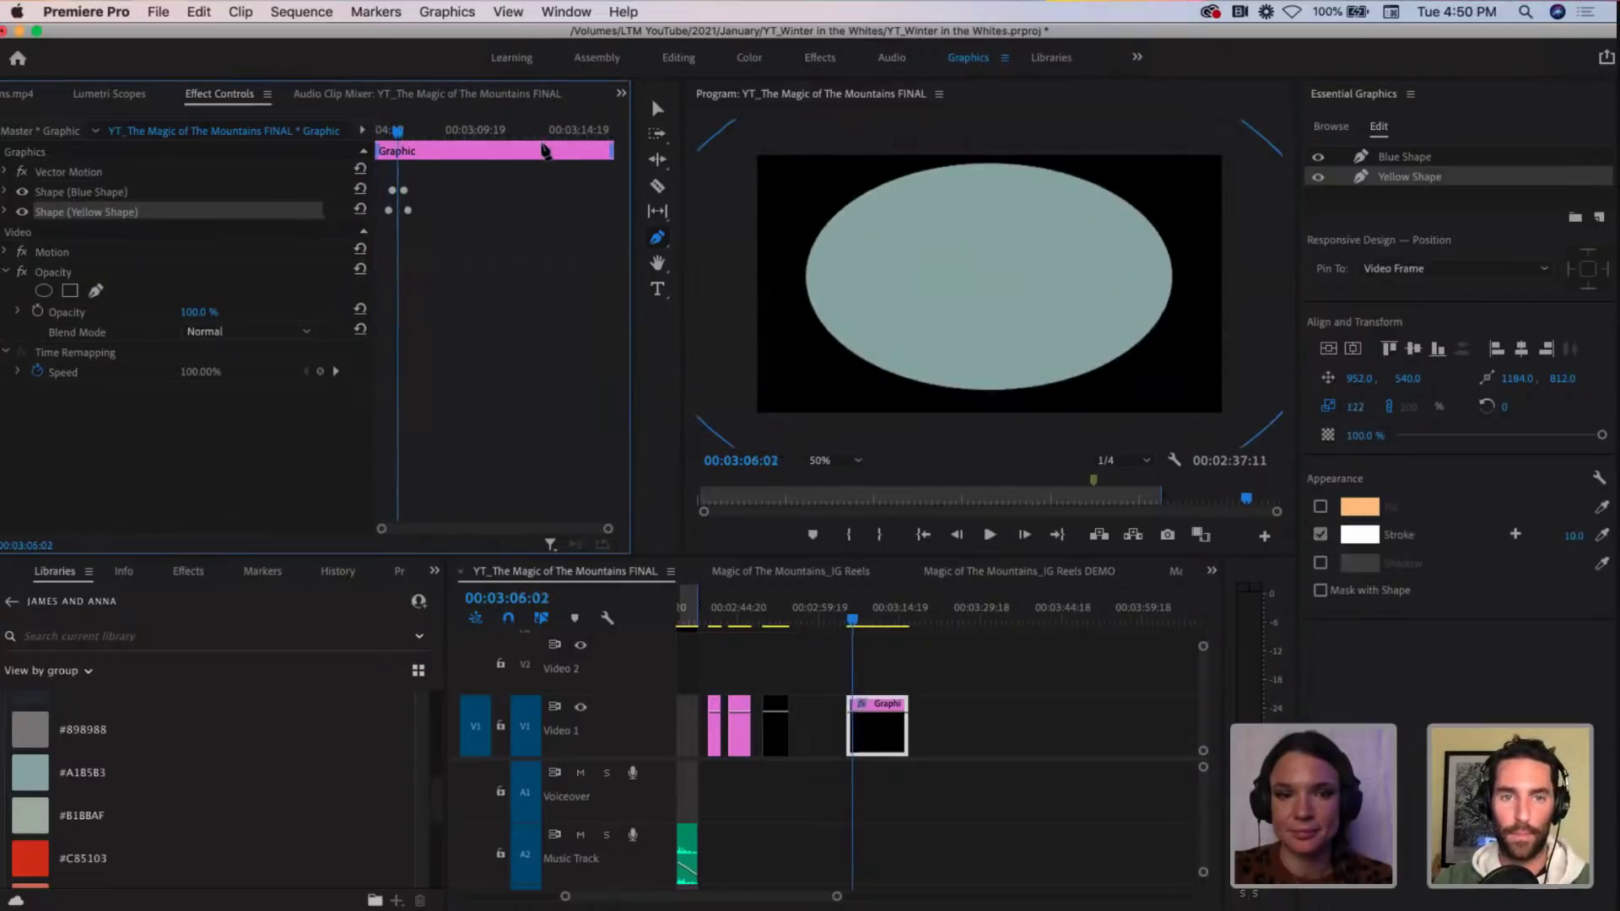
key(super+z)
key(super+z)
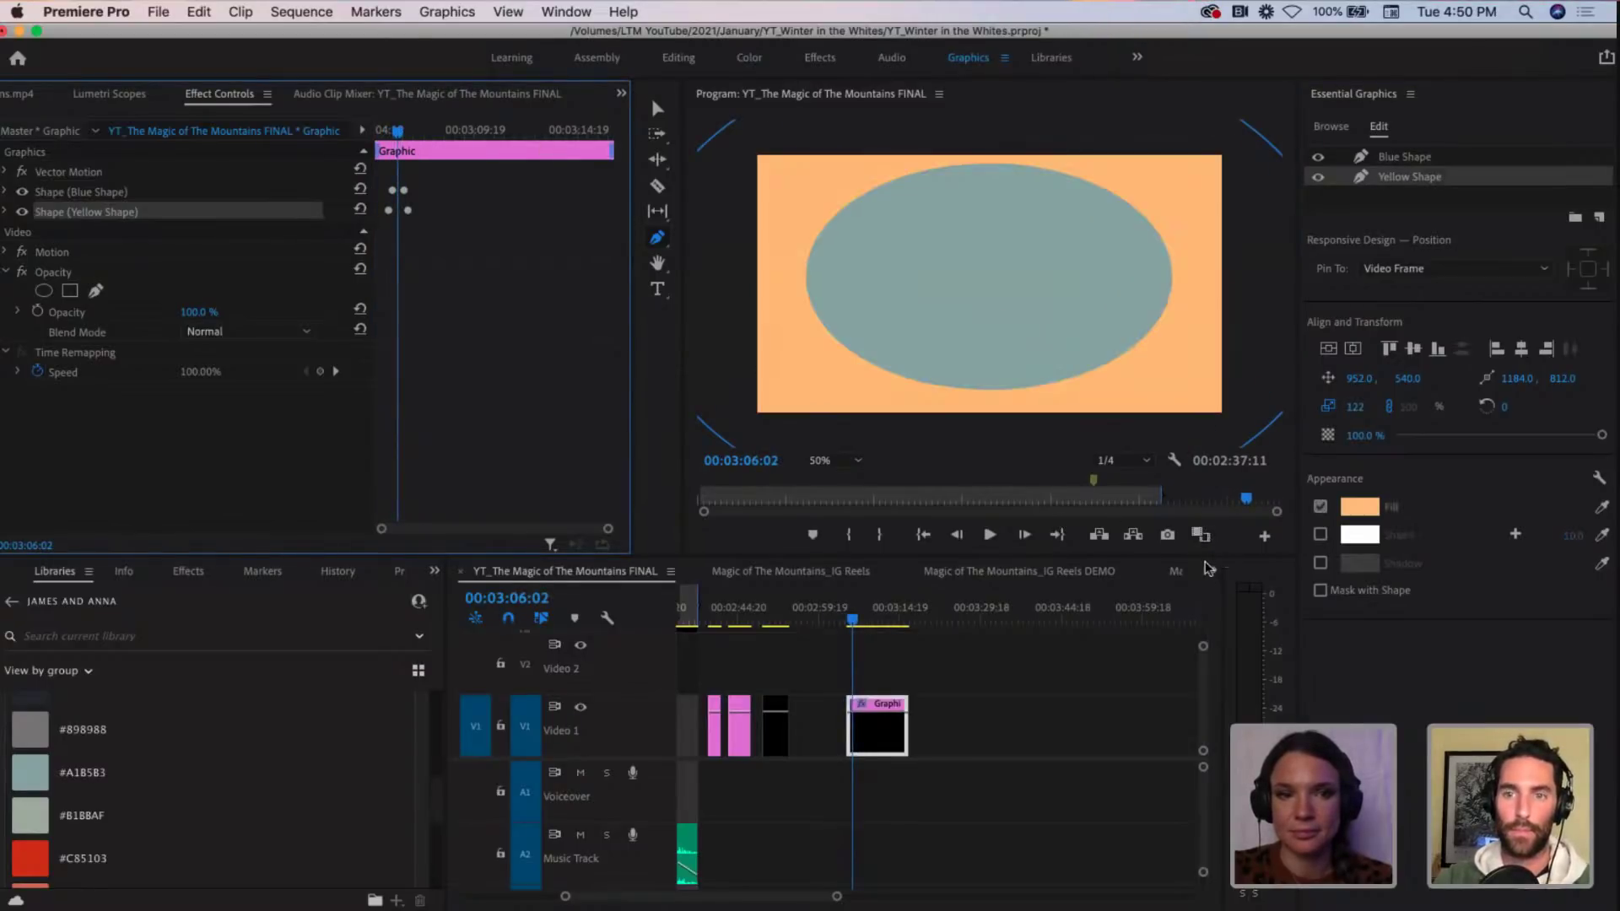
Step: Try a horizontal two-point Pen path across the blue ellipse, undo it and return to the Selection tool
click(108, 221)
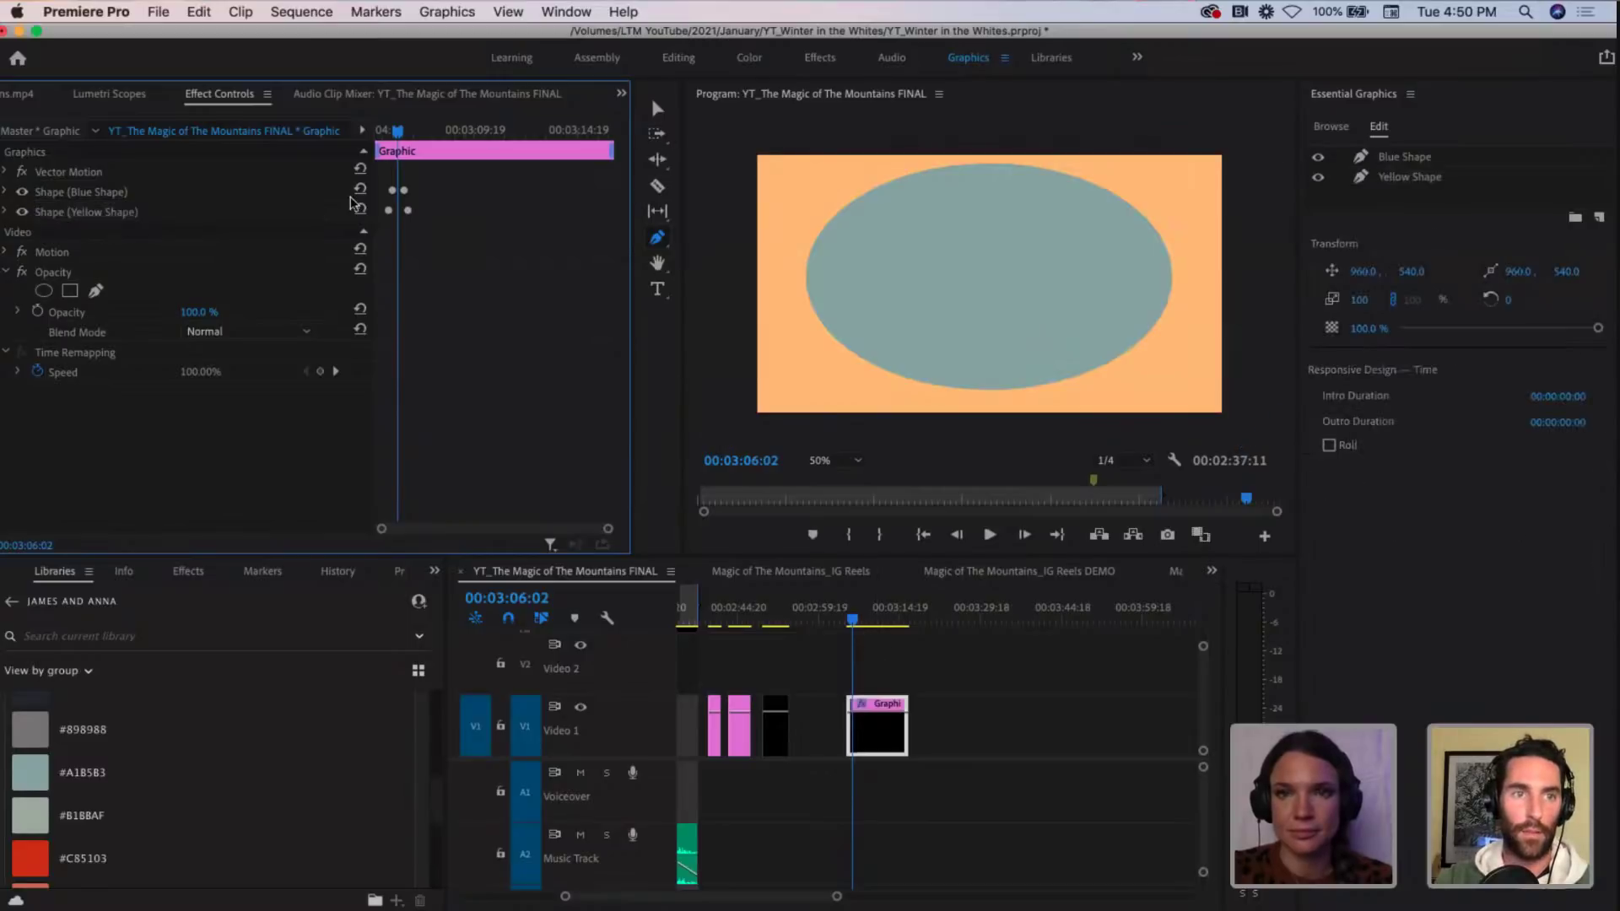
click(875, 270)
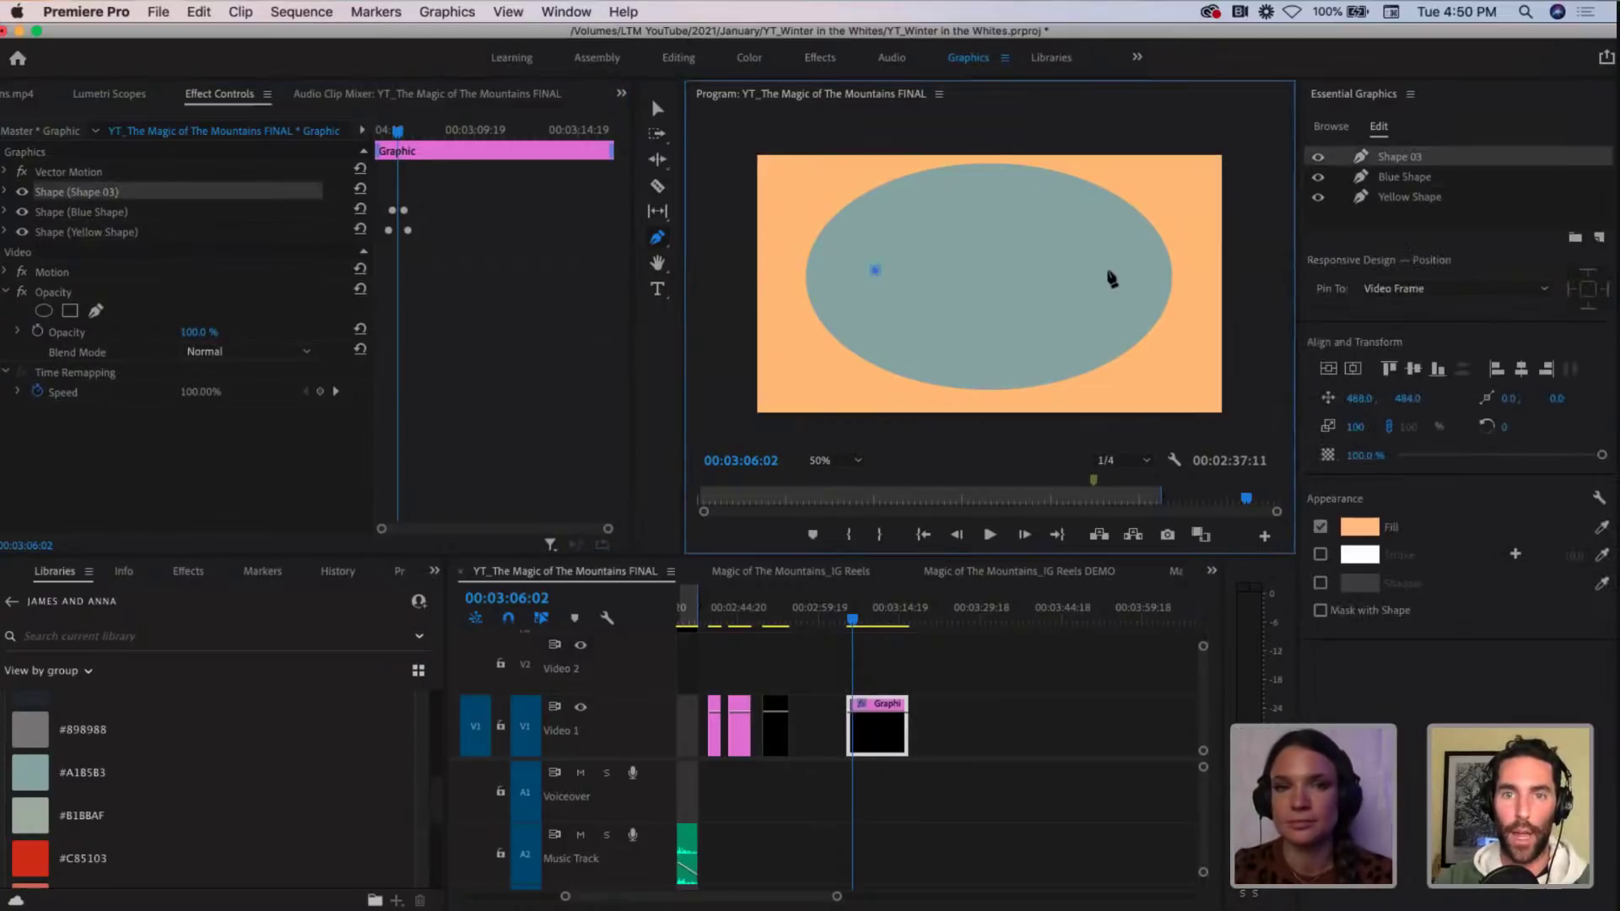
click(1107, 270)
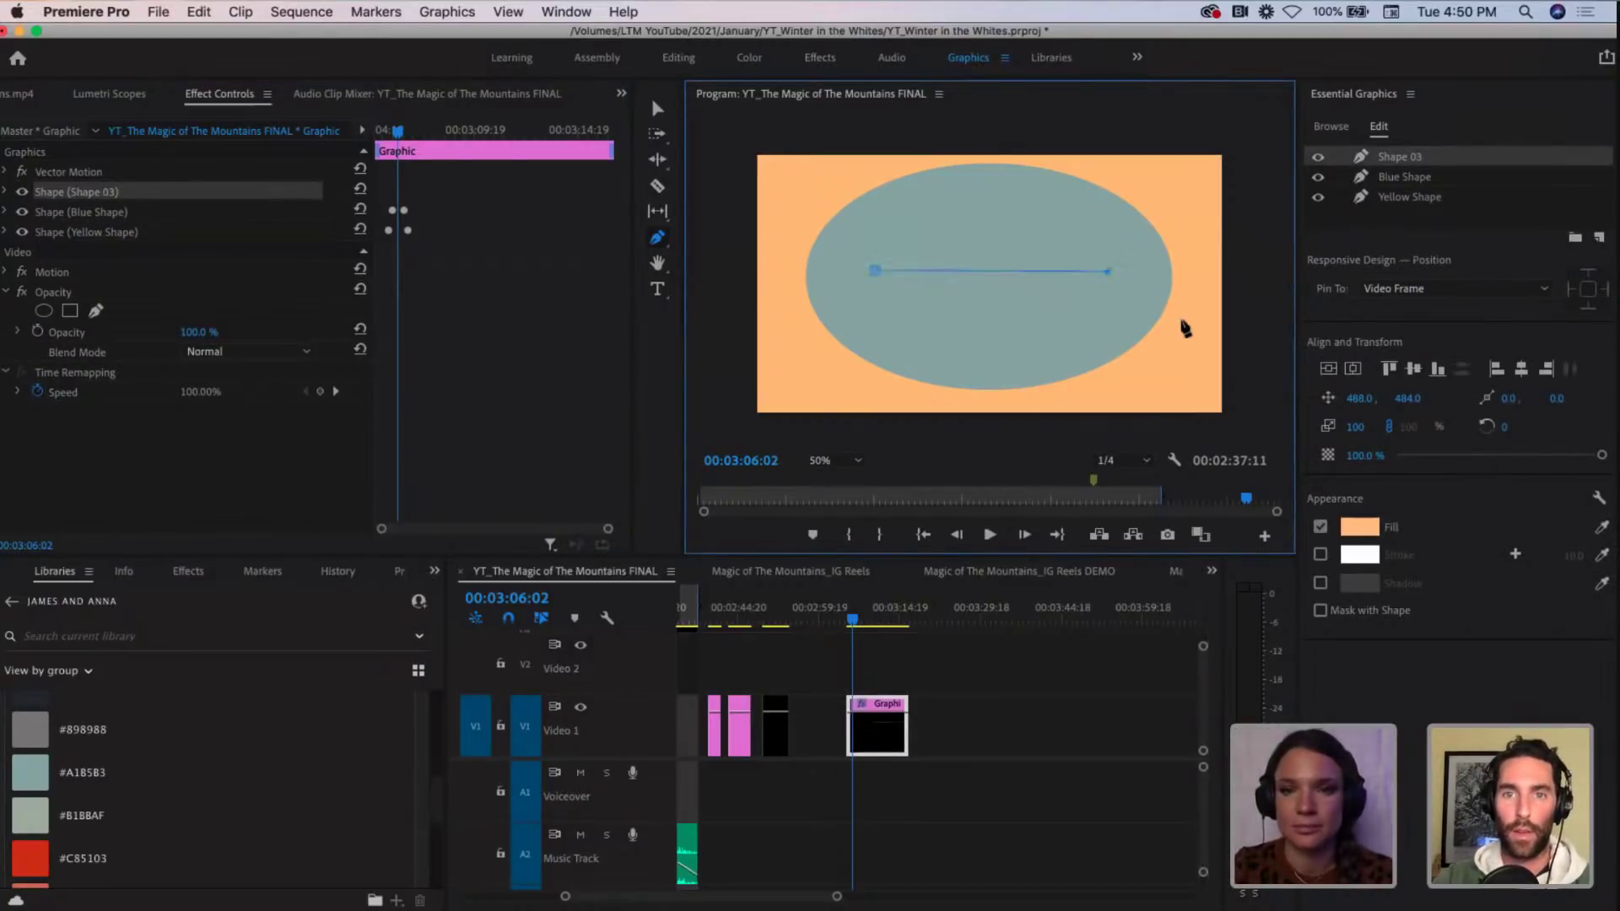
key(super+z)
key(super+z)
click(659, 108)
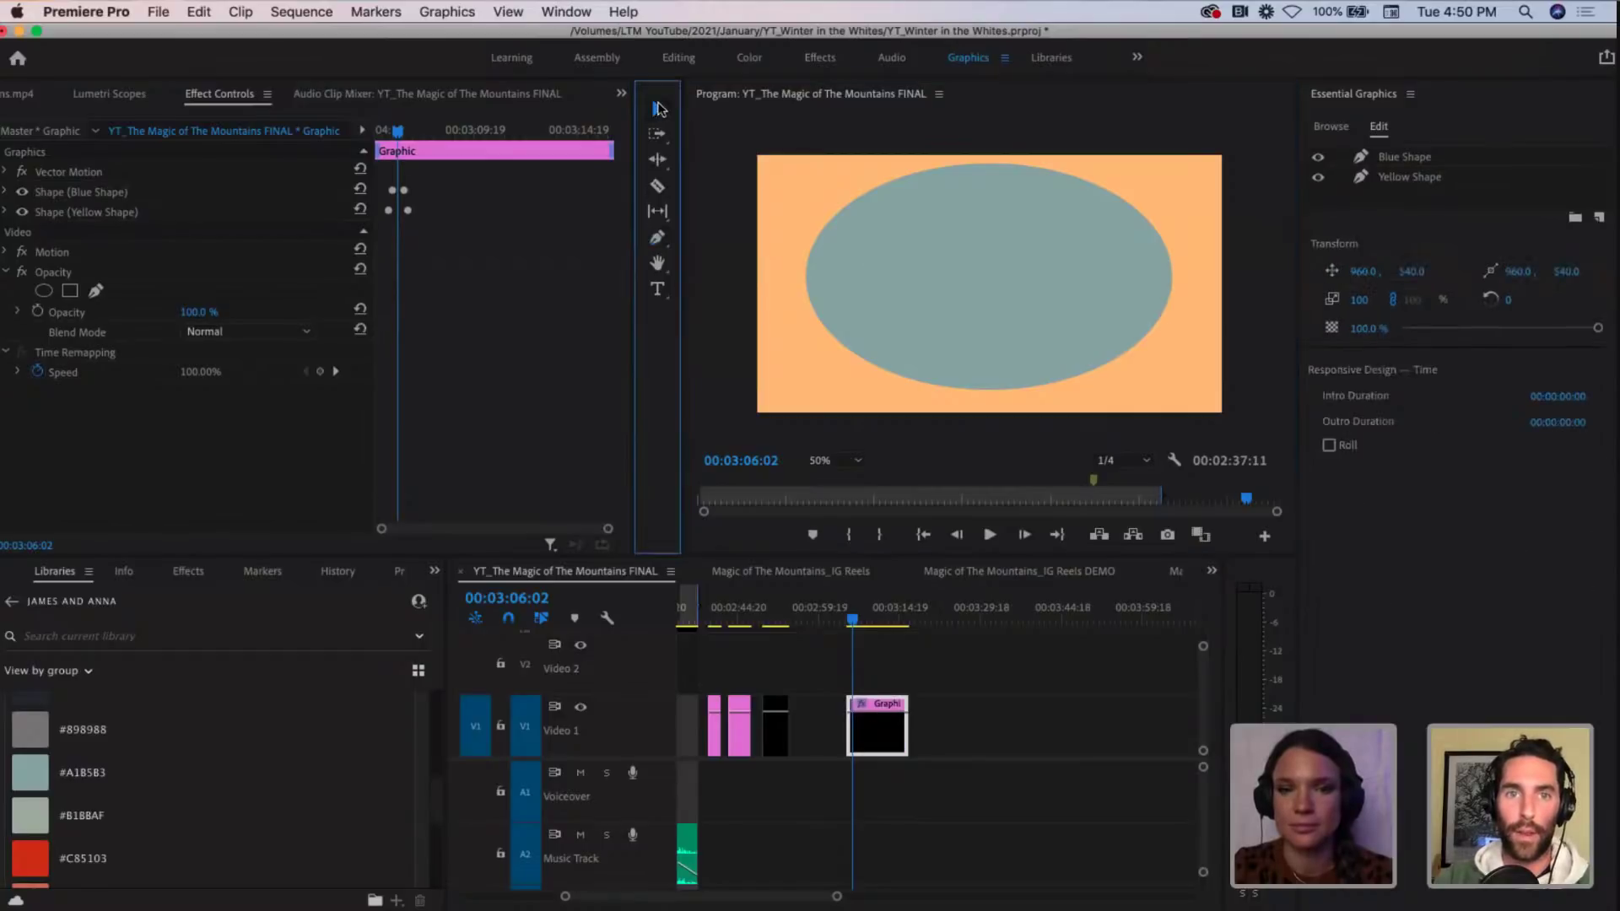
Step: Draw a wide, thin rectangle shape across the blue ellipse, centred at about 962, 562
click(657, 237)
click(720, 258)
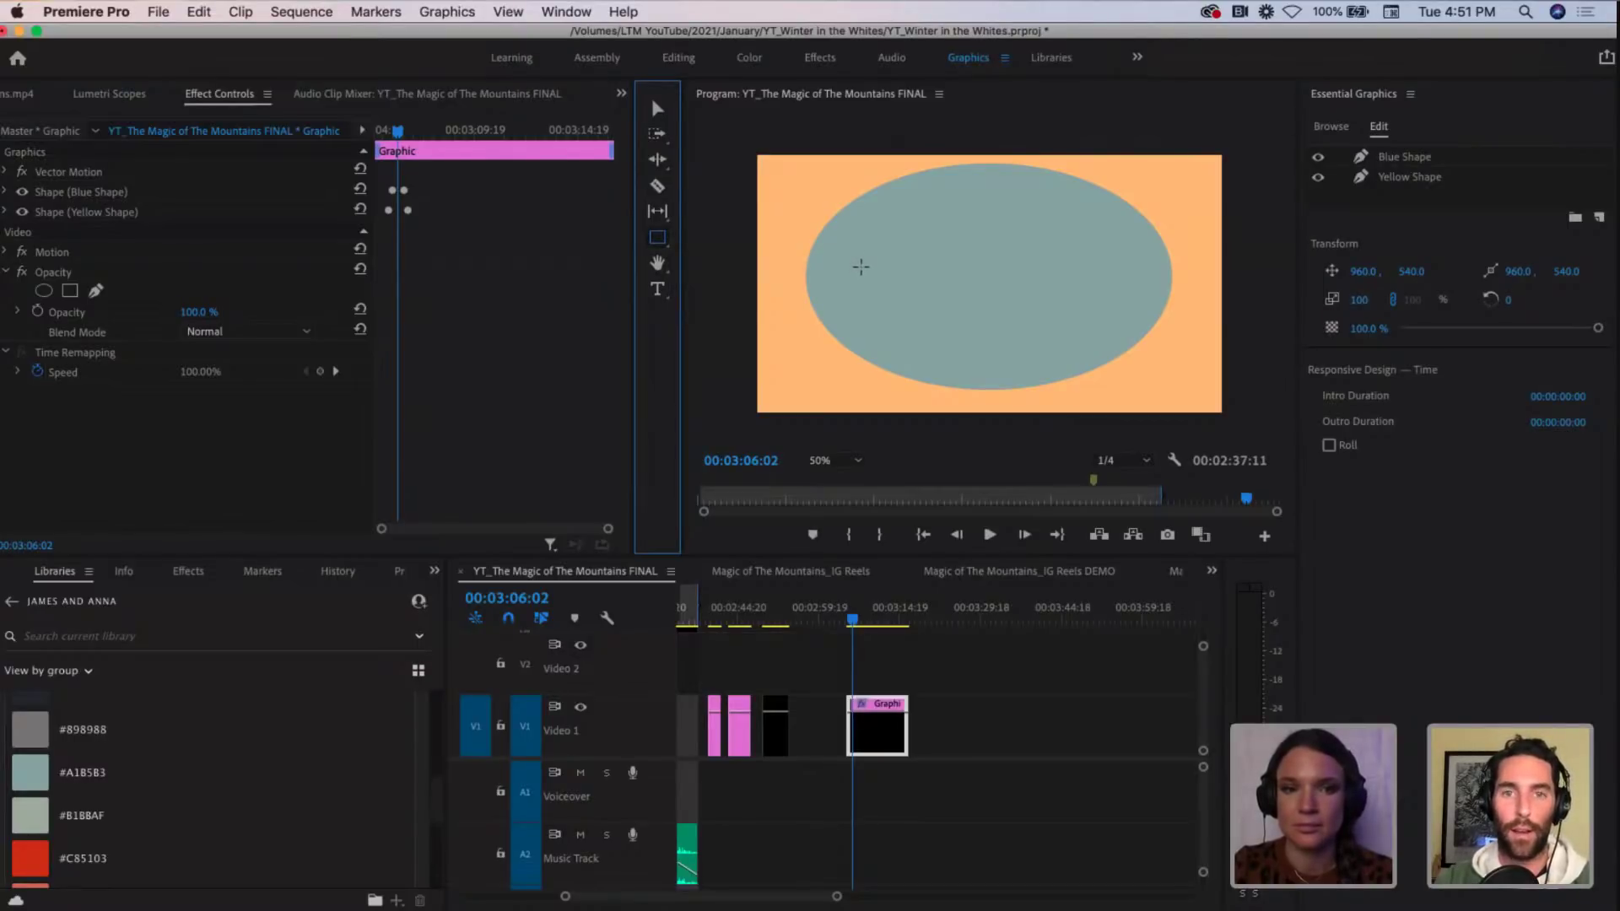
mouse_move(861, 271)
mouse_down()
mouse_move(1120, 278)
mouse_move(1118, 314)
mouse_up()
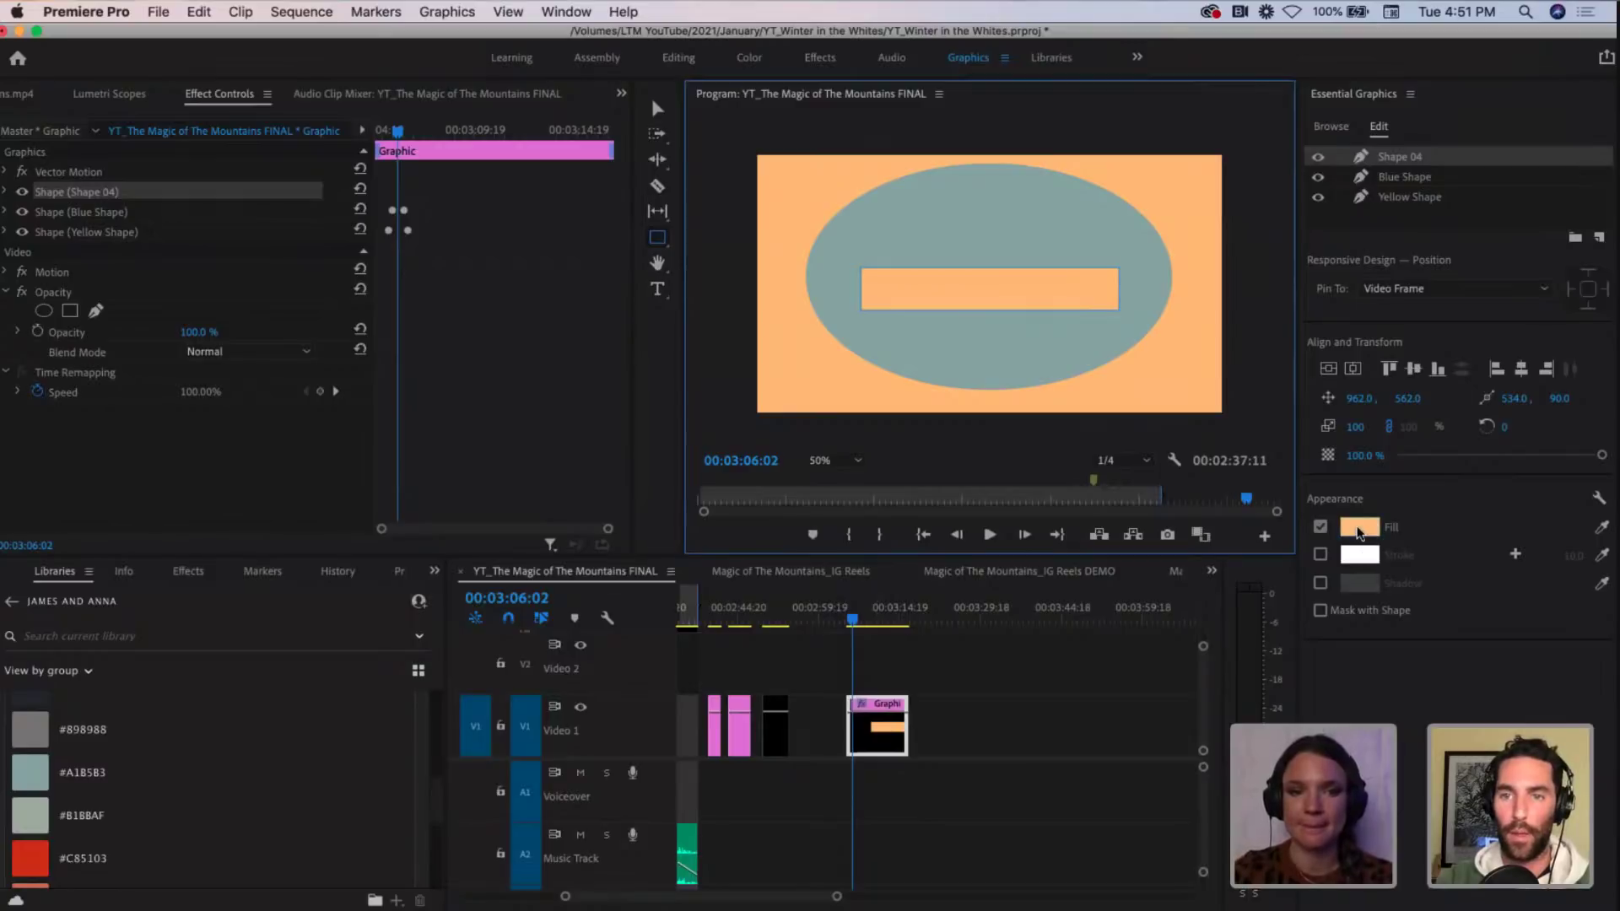
Step: Fill the new rectangle with white (FFFFFF) and move it up to about 966, 514 in the middle of the frame
scroll(193, 751, down, 2)
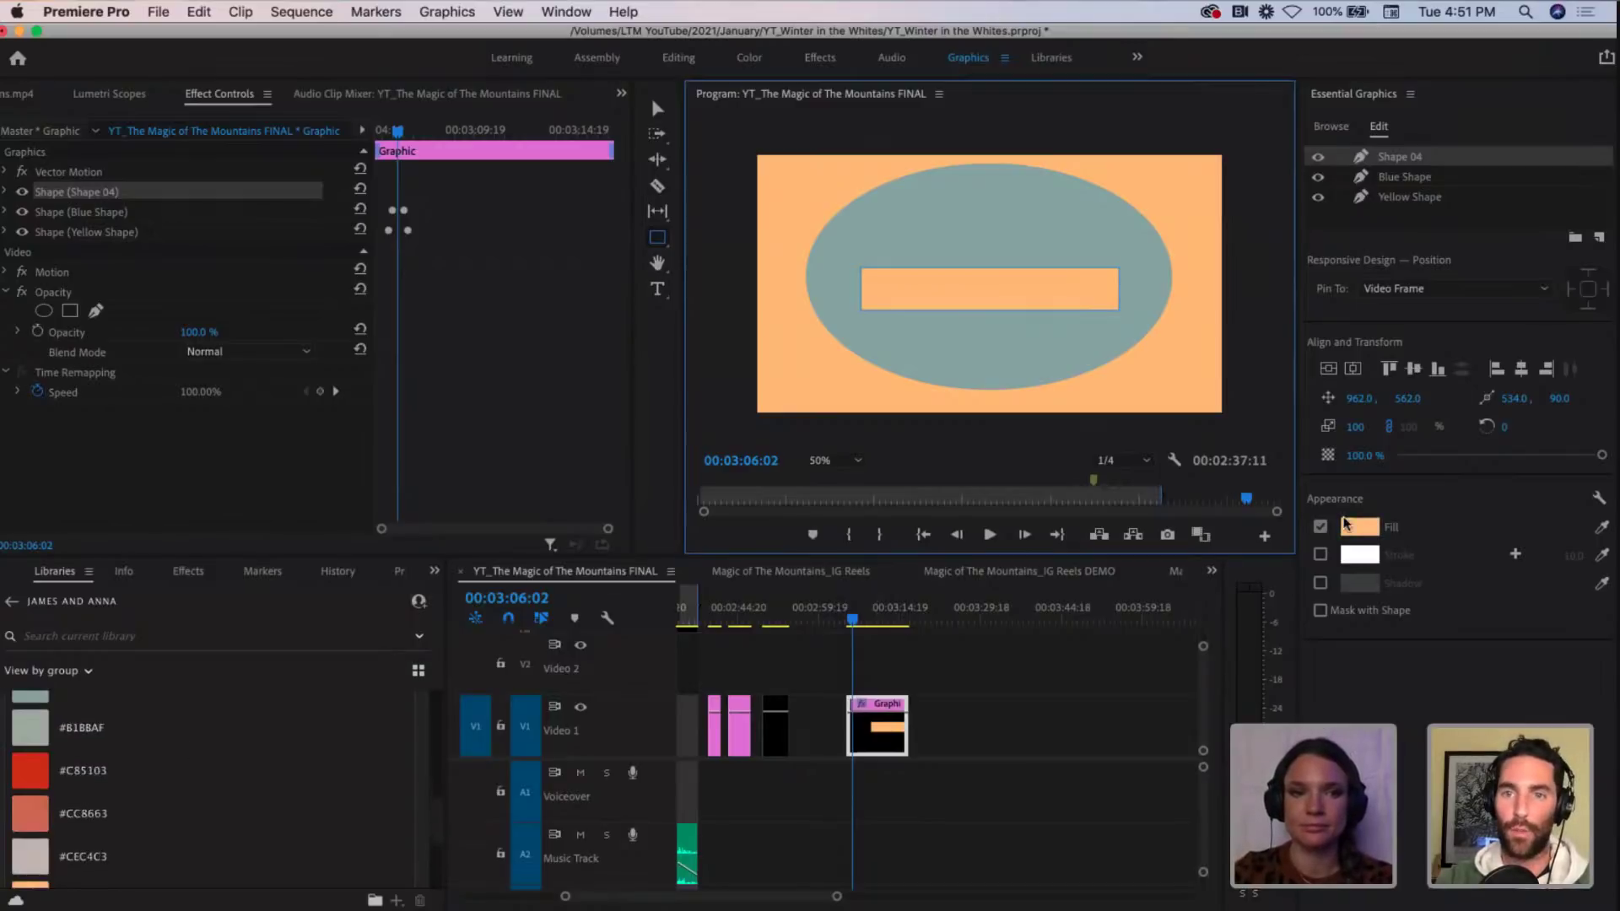
click(1360, 530)
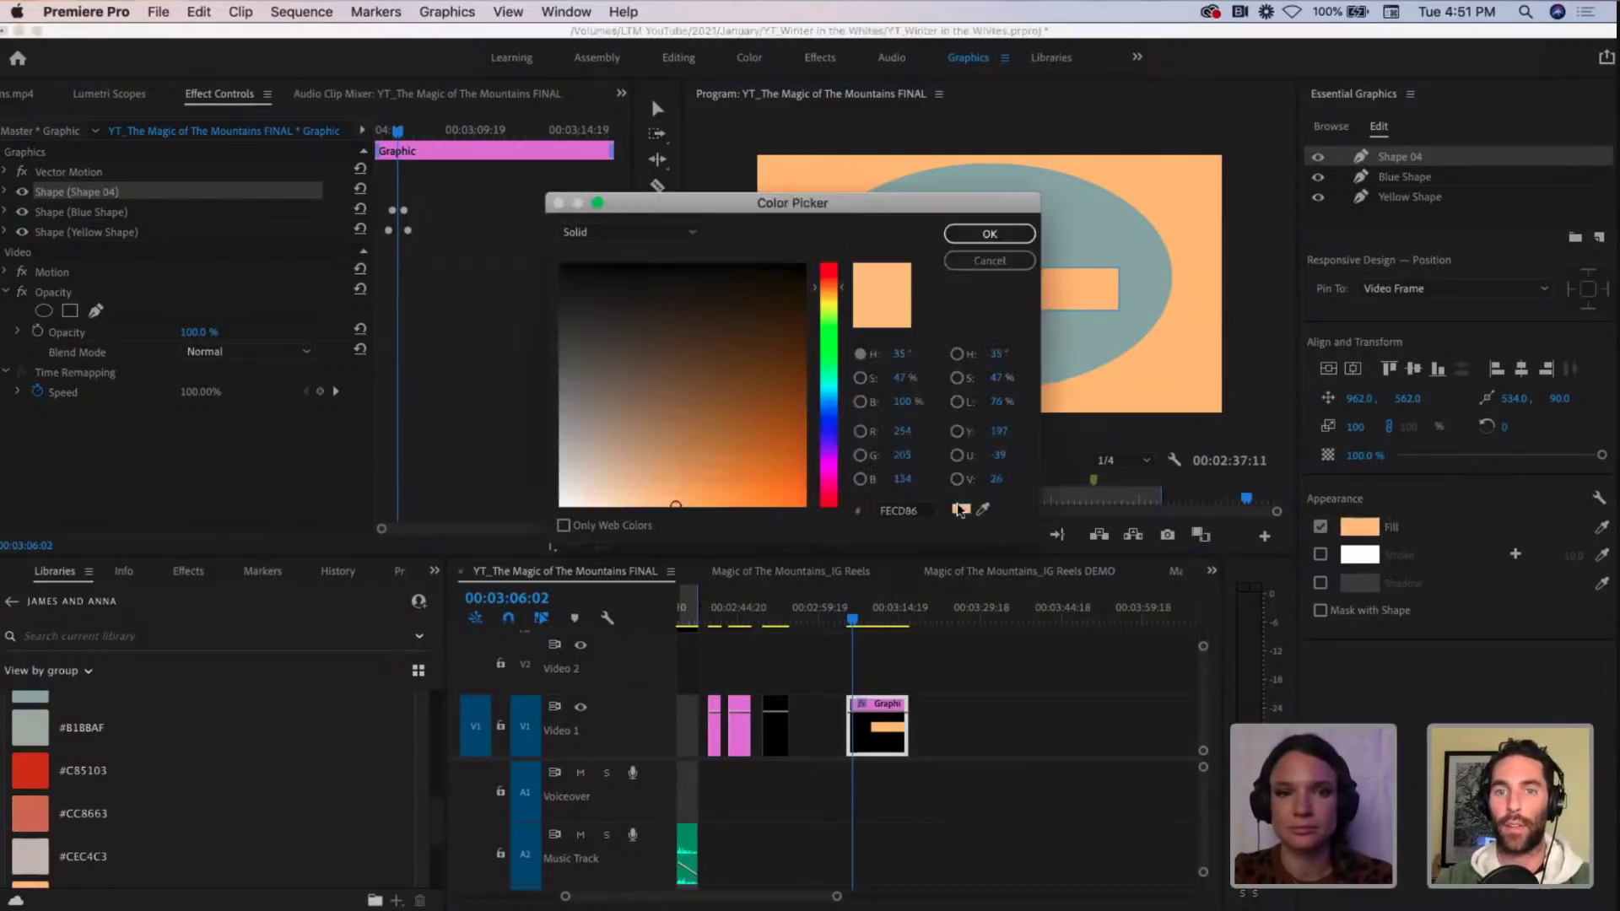
drag(633, 427, 550, 547)
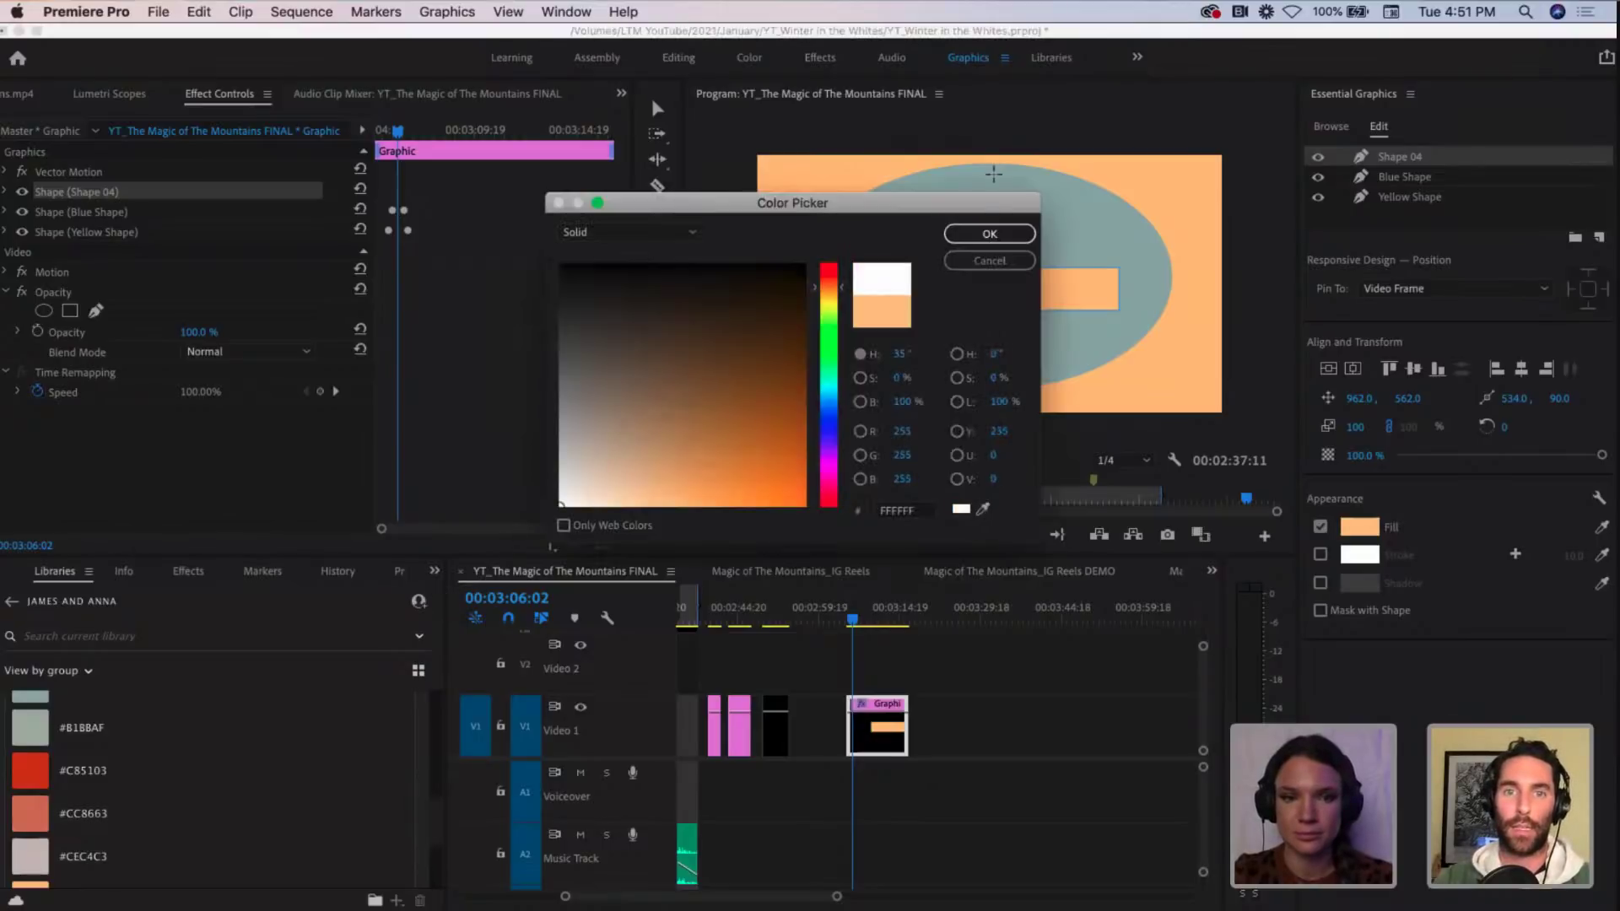
click(989, 235)
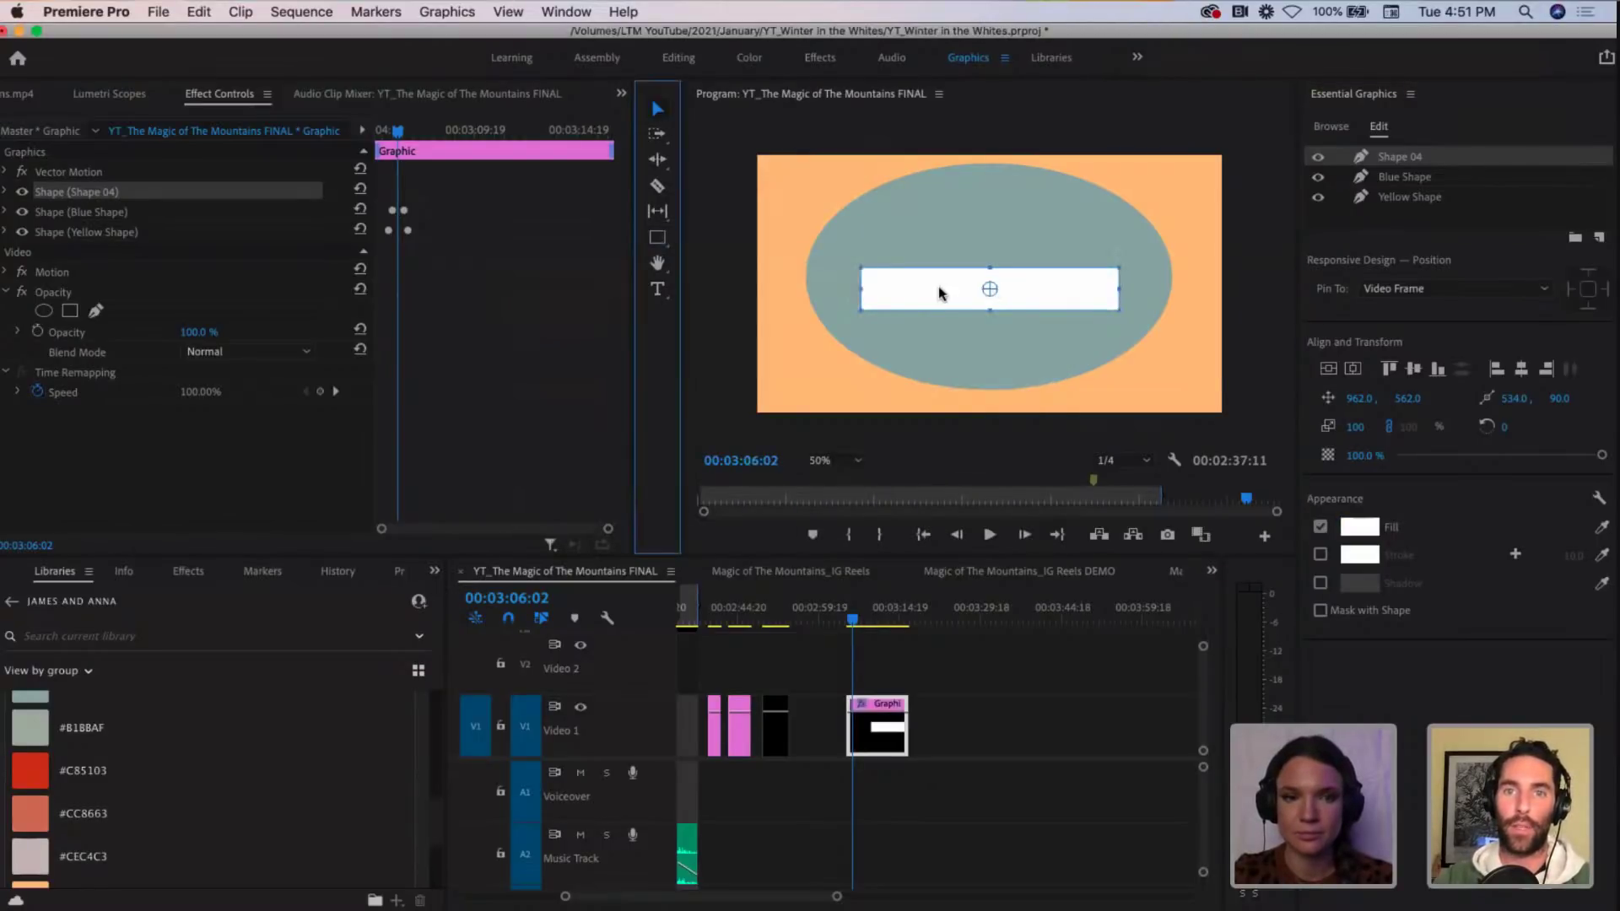
drag(940, 290, 943, 282)
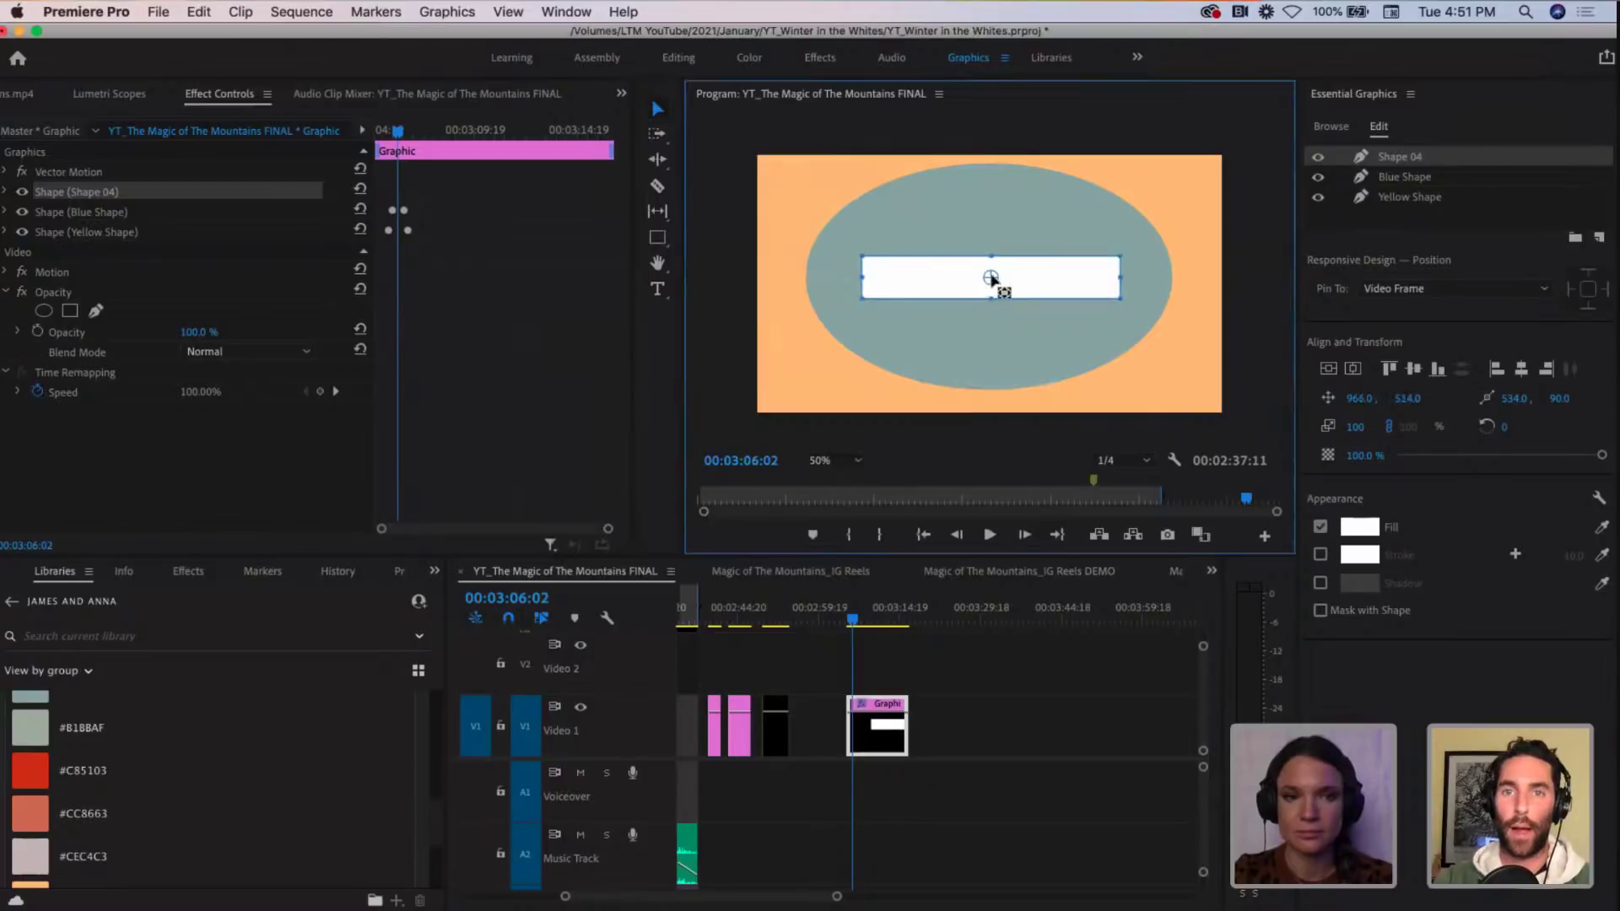
Step: Move the playhead to 00:03:06:04, between the two scale keyframes of Blue Shape, and deselect the rectangle
drag(850, 616, 854, 614)
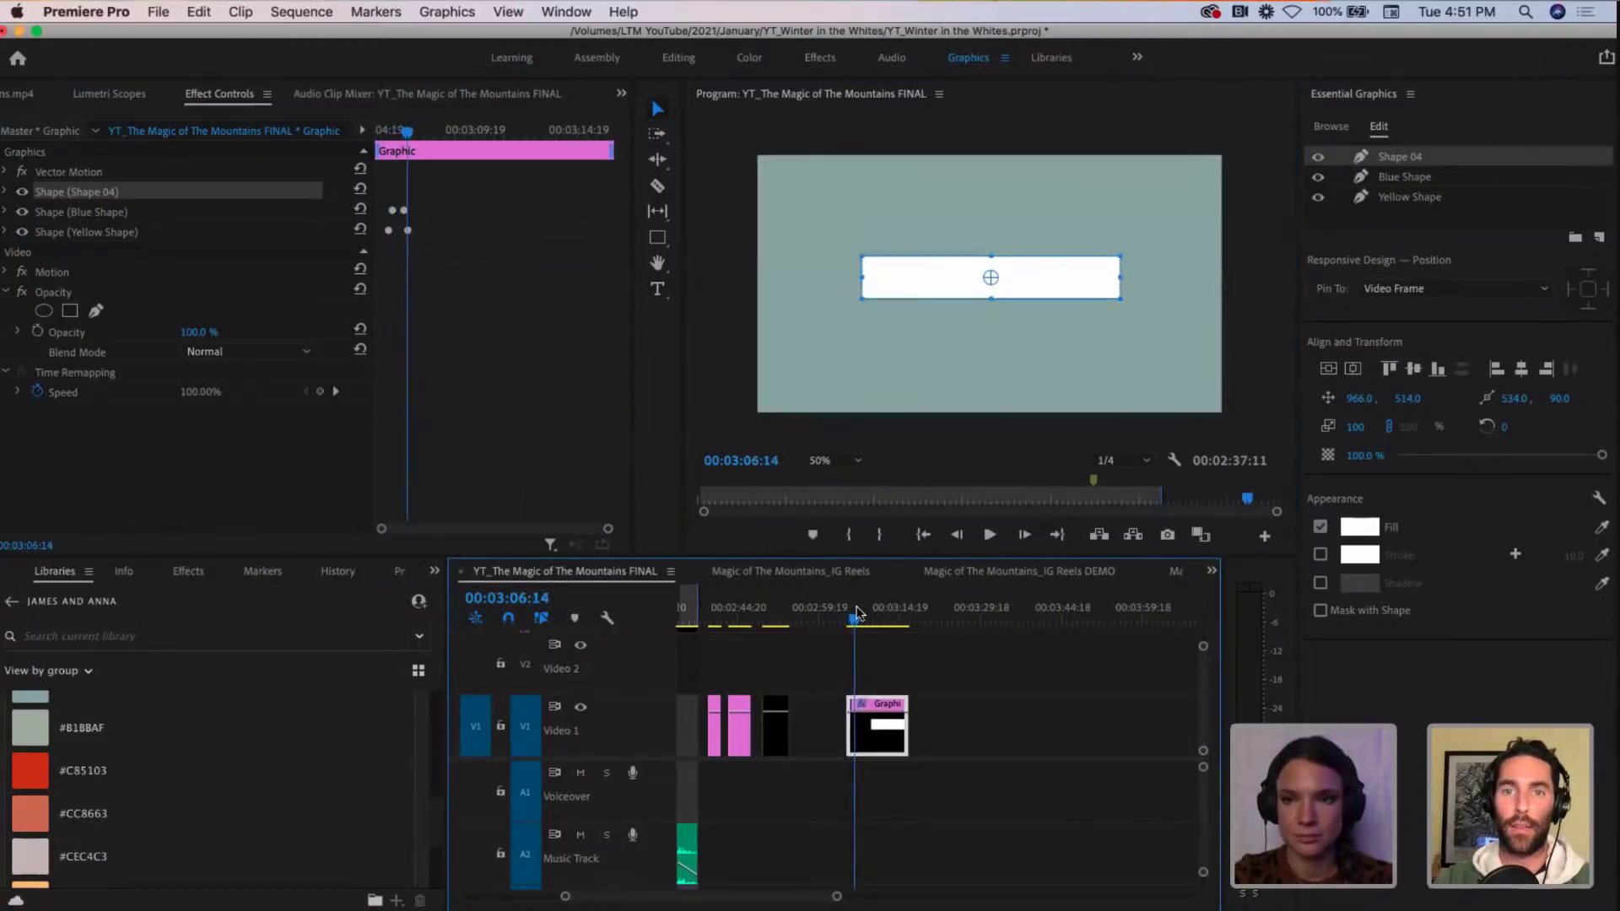
click(396, 130)
key(equal)
key(equal)
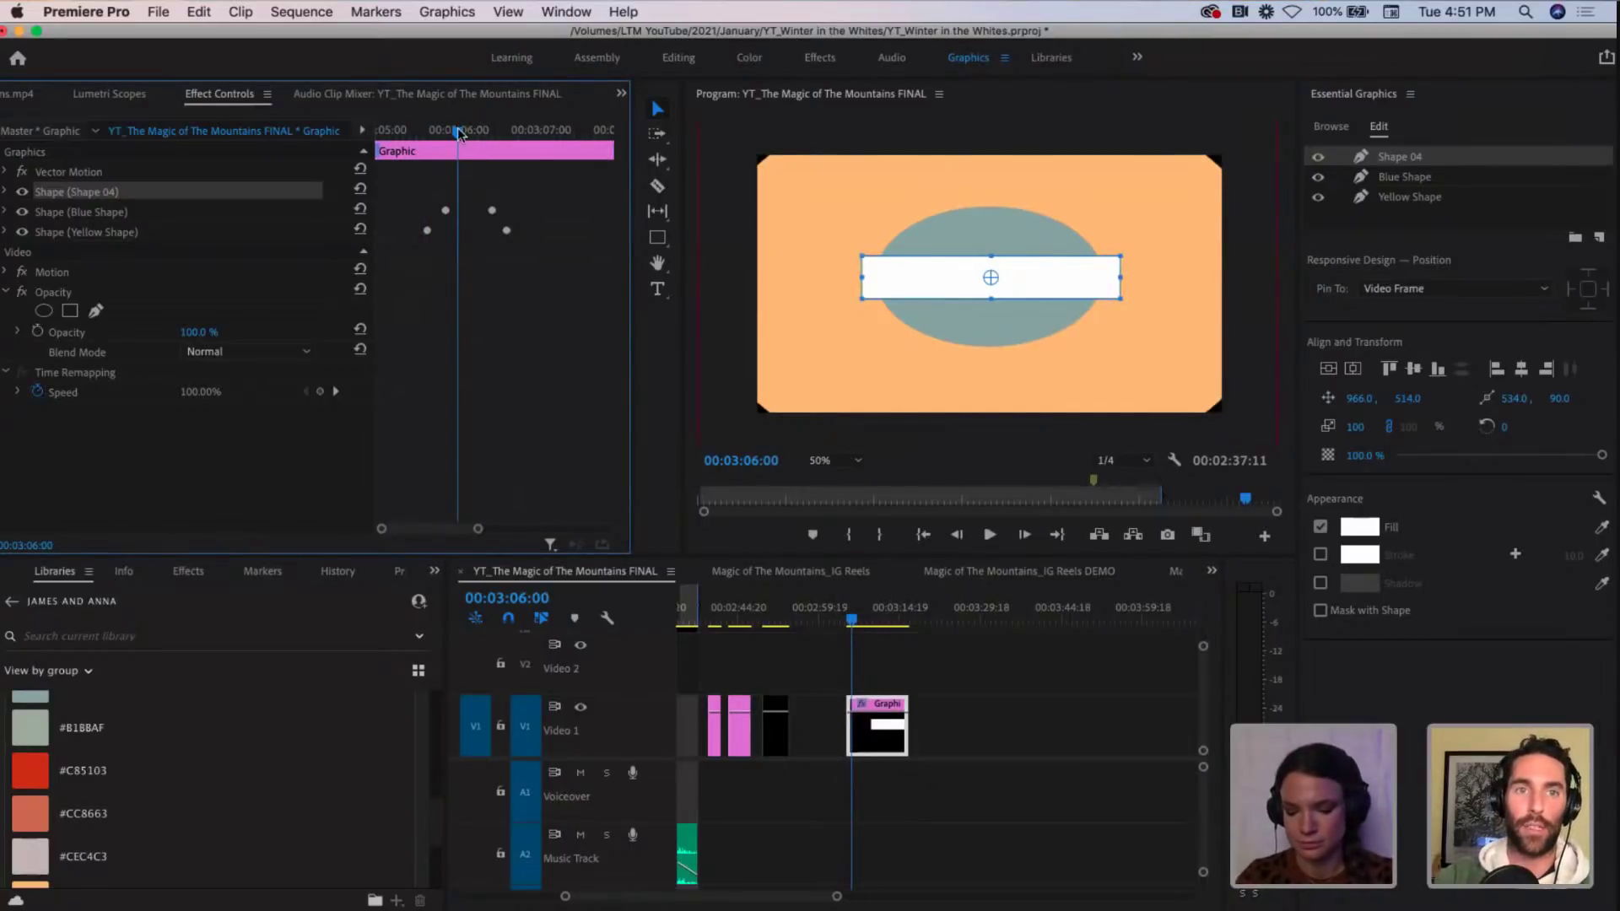
drag(457, 130, 472, 133)
click(431, 298)
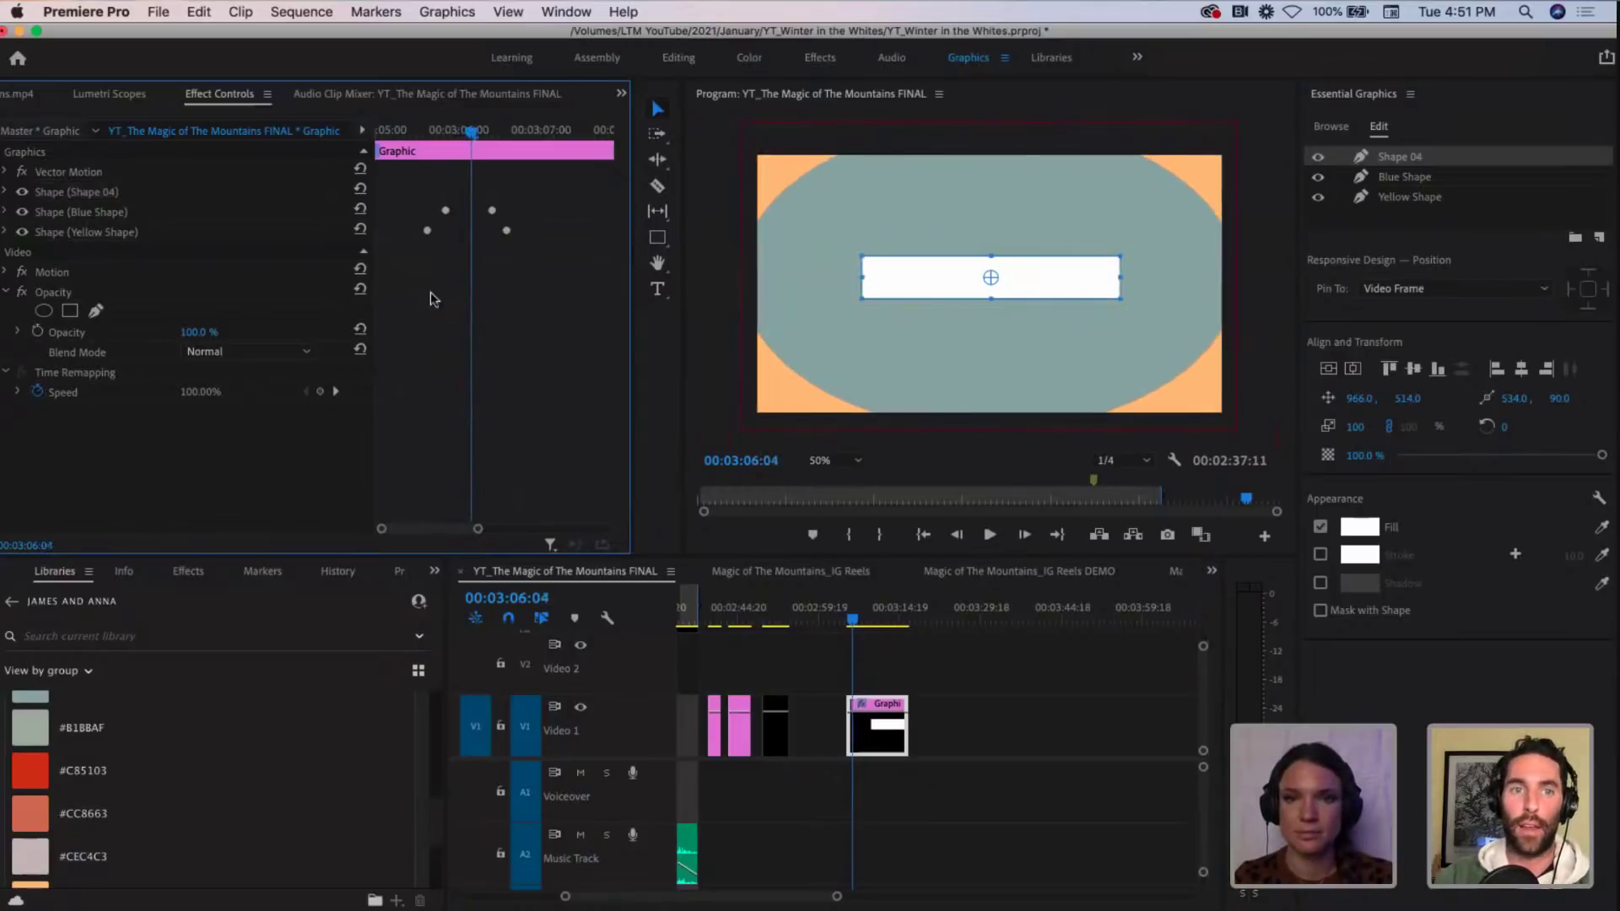
Step: Rename the white rectangle's shape layer as White Masked Box
click(74, 194)
right_click(72, 196)
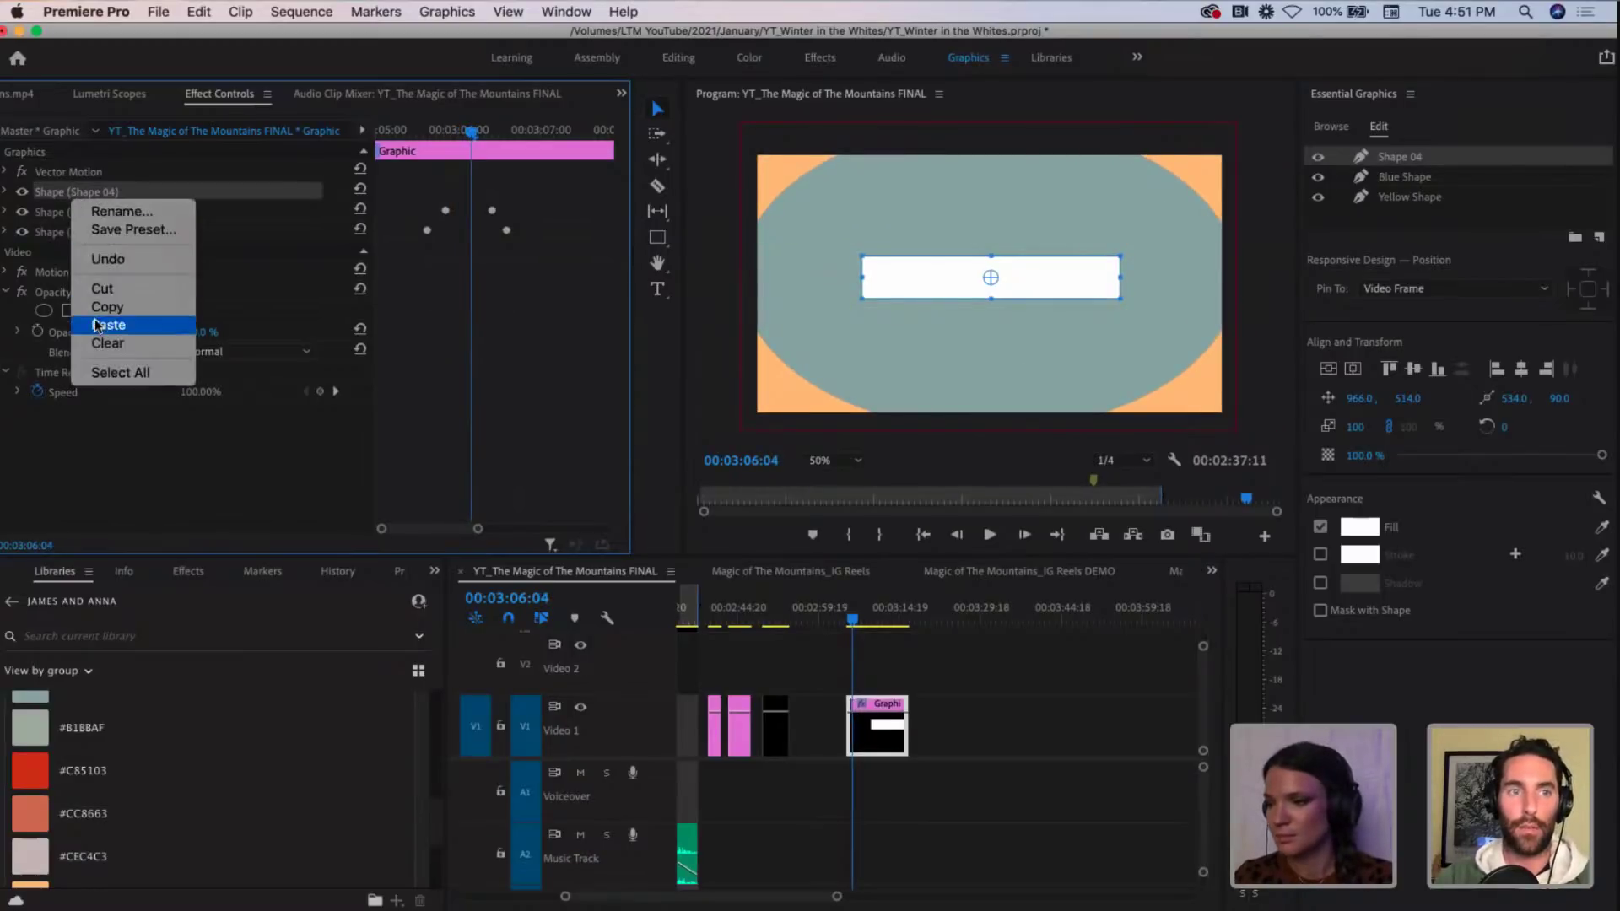
click(119, 211)
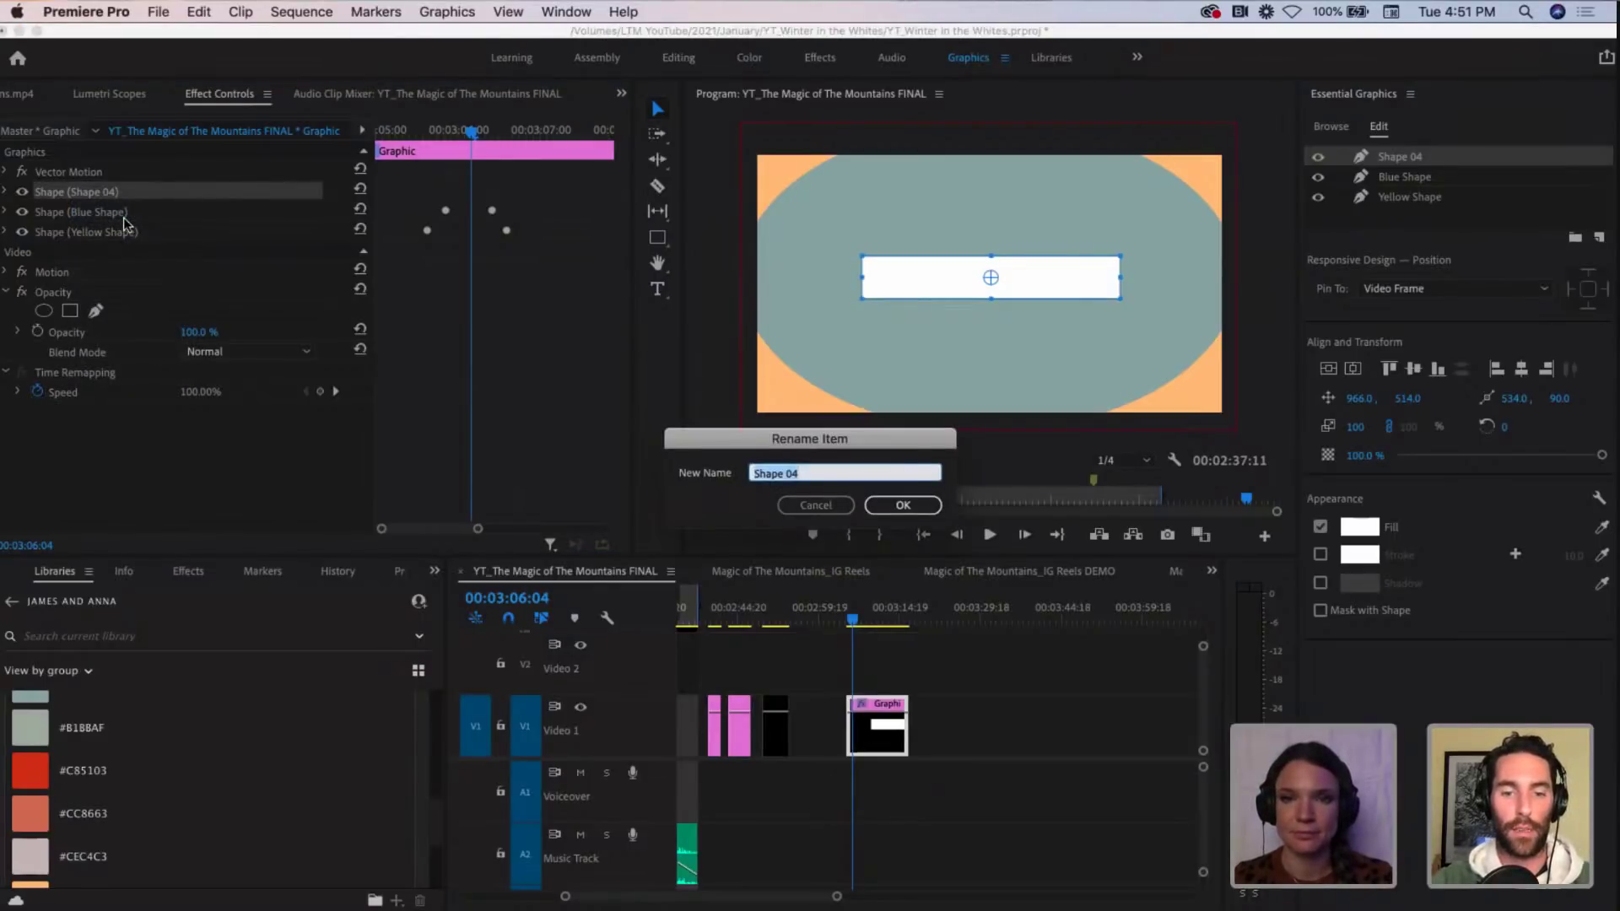
text(White)
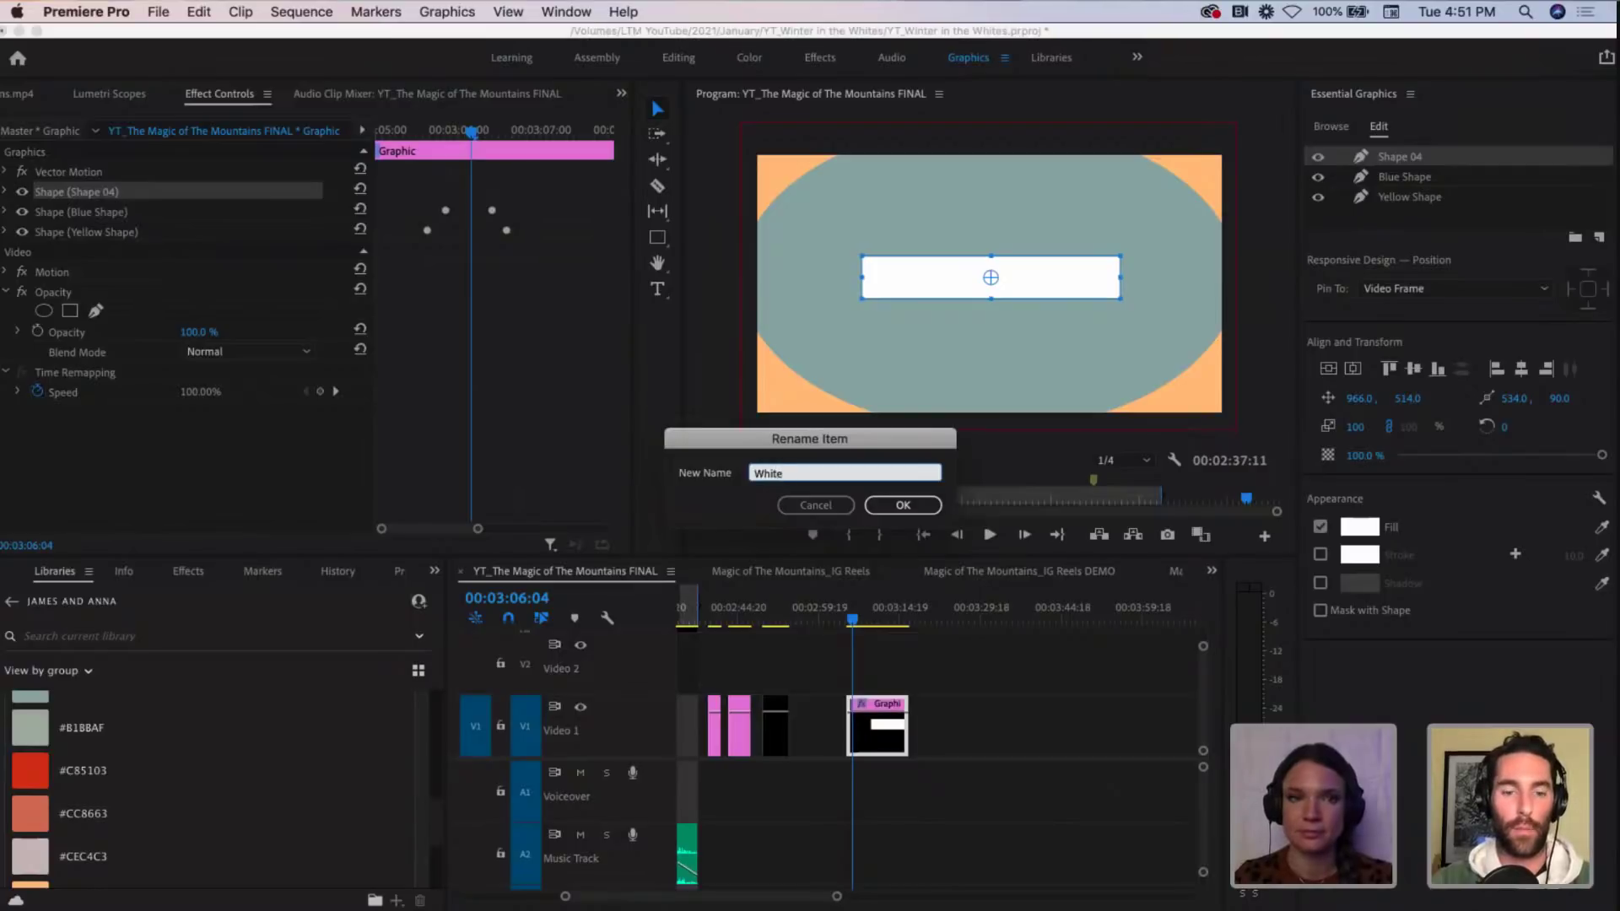
text( Masked Box)
key(Return)
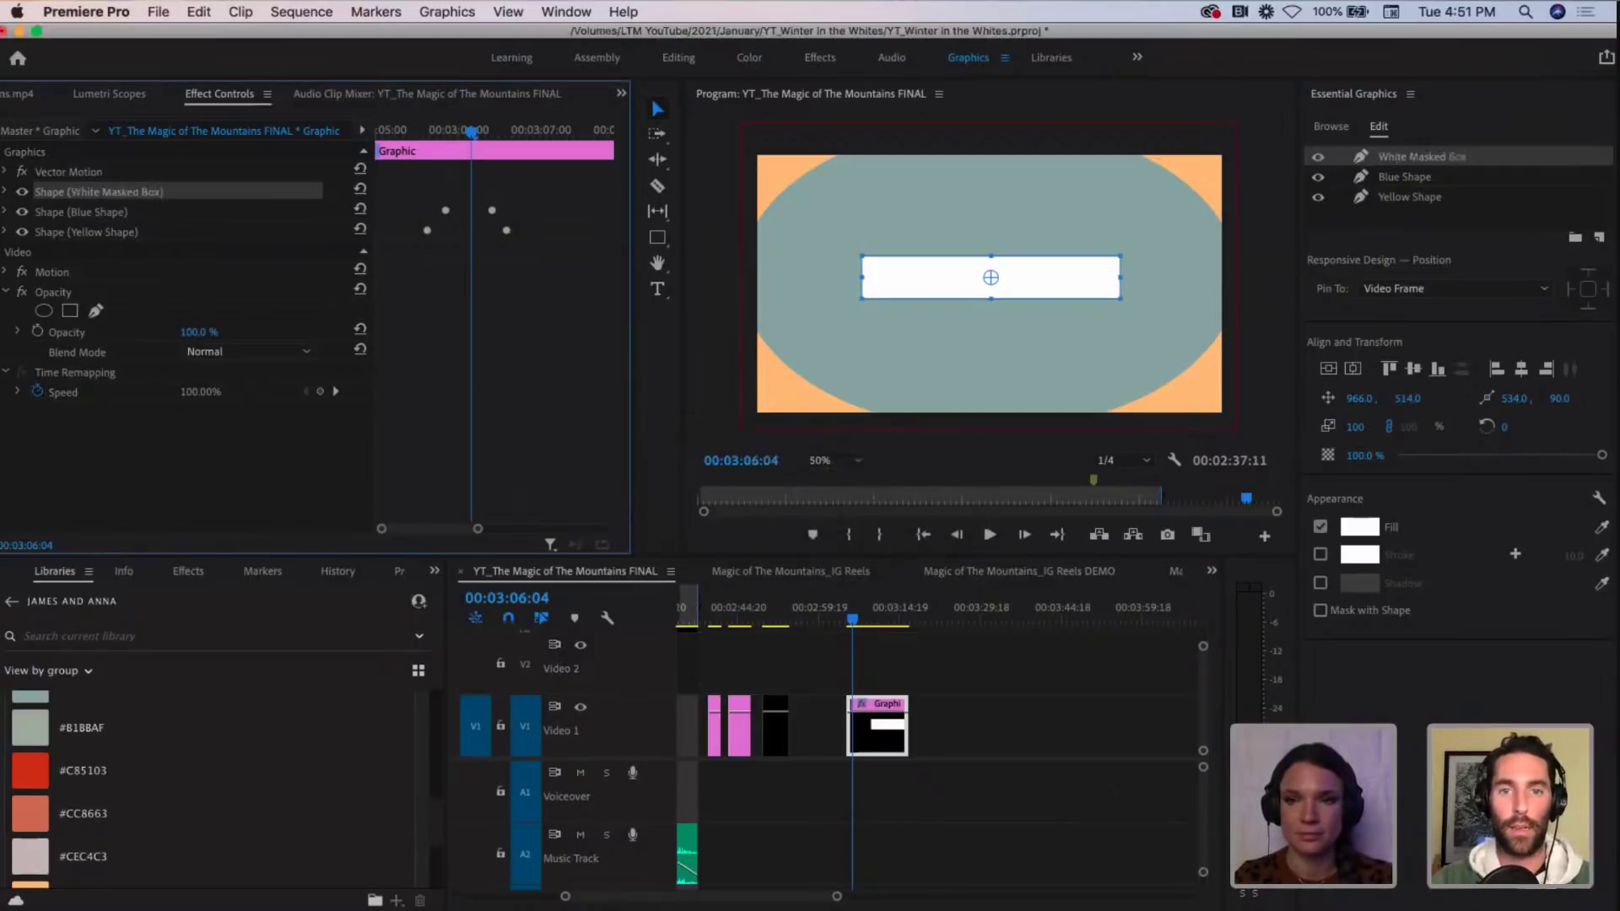
Step: Add a 4-point polygon mask to White Masked Box and place it over the left end of the white box
click(5, 192)
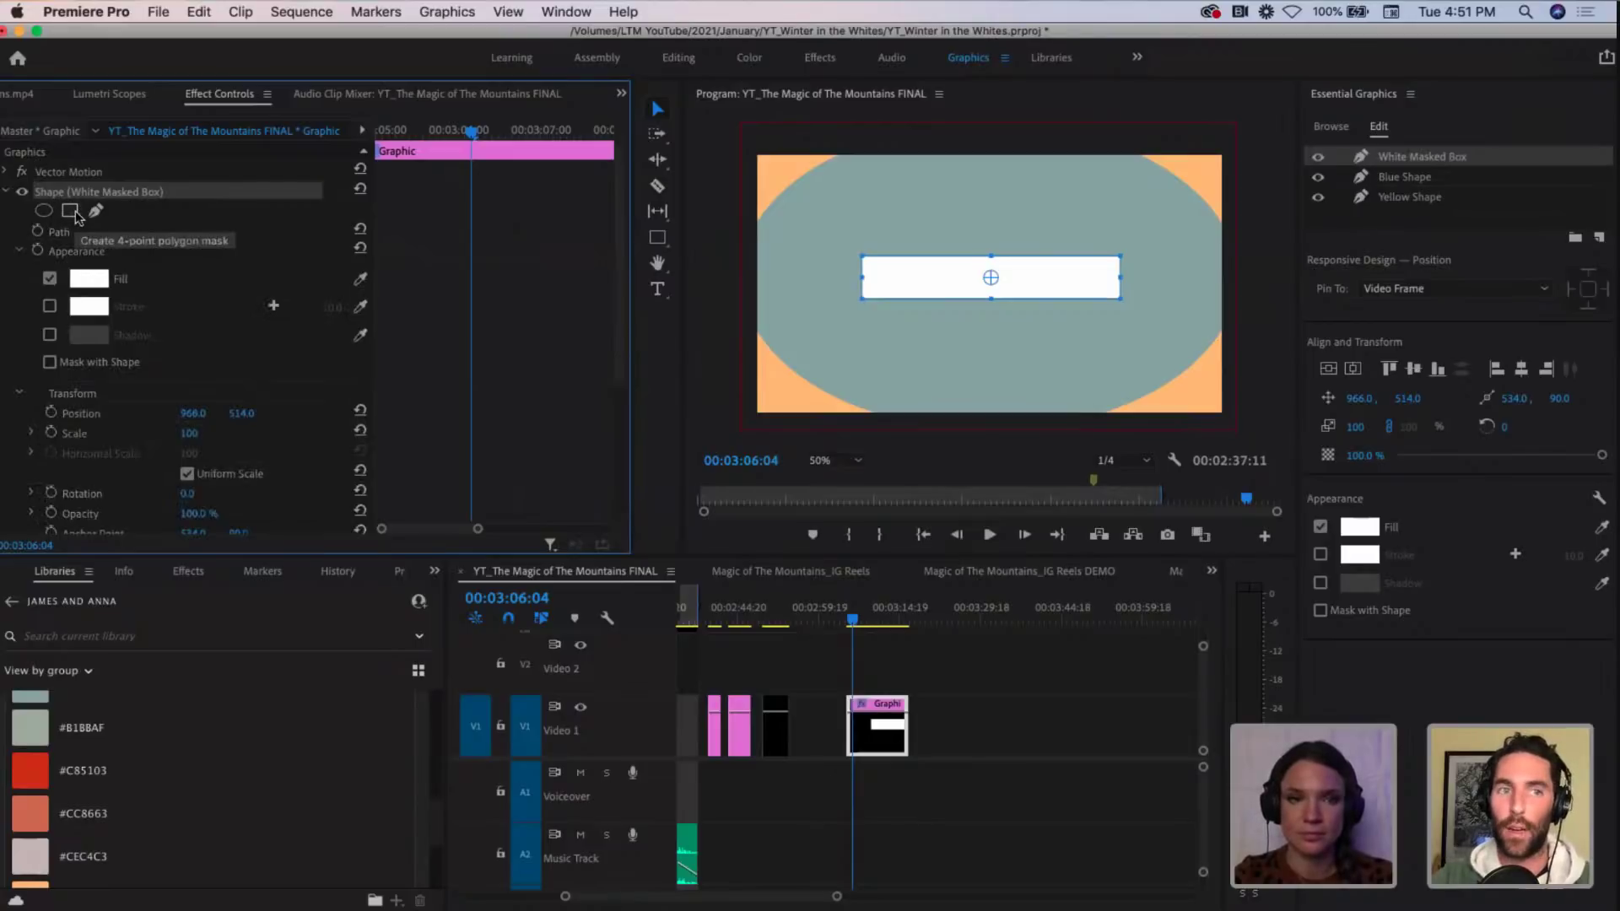
click(70, 212)
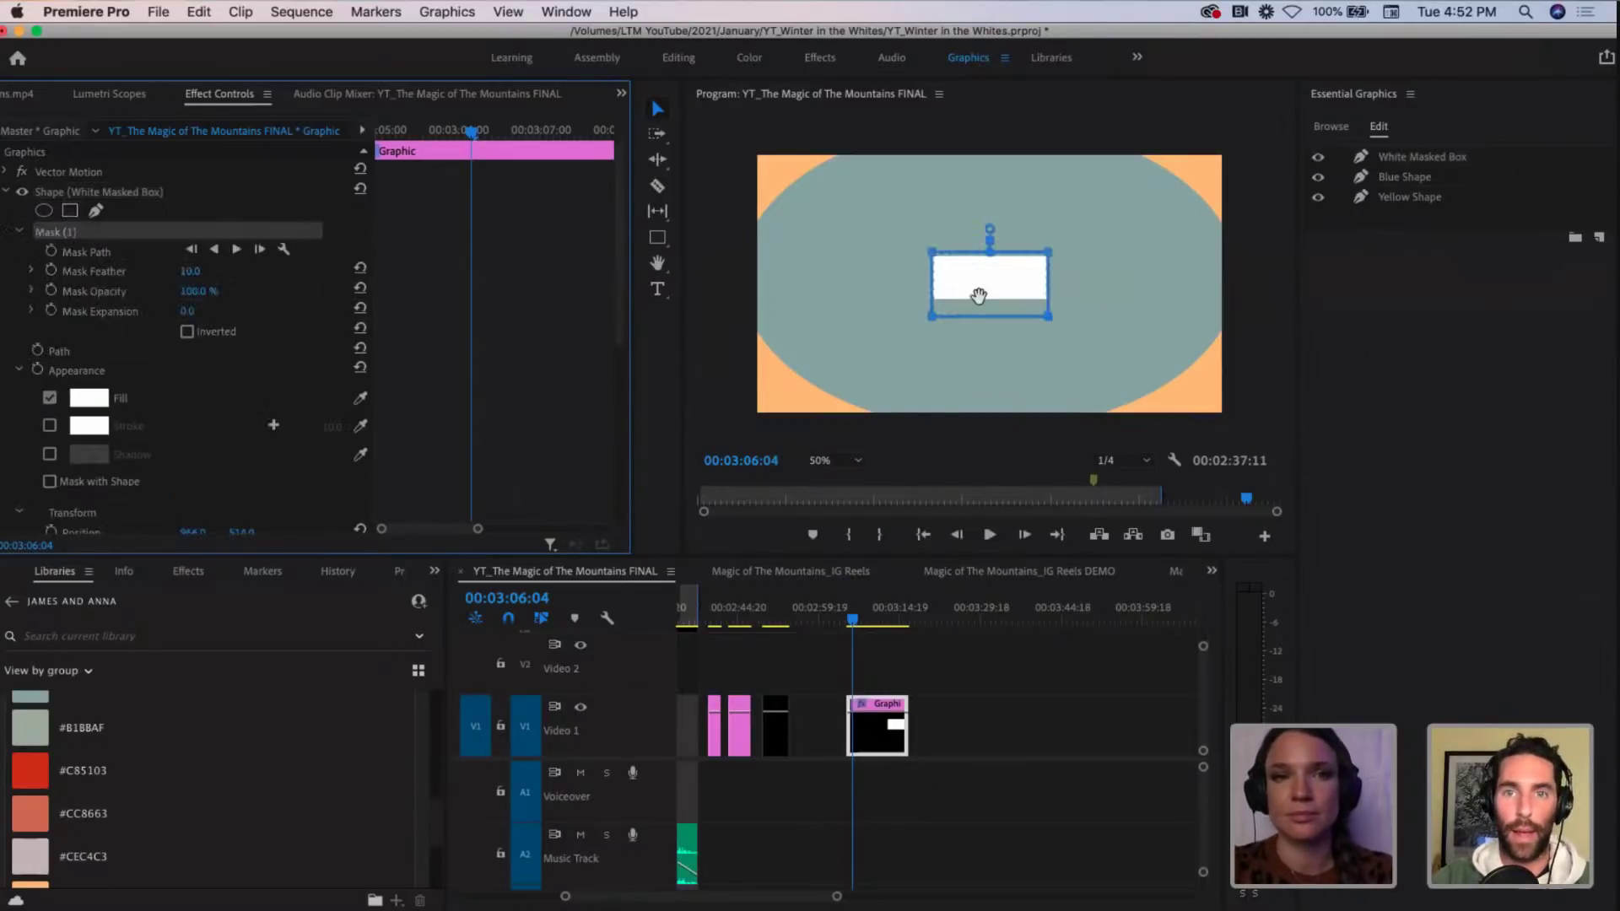
drag(957, 286, 895, 278)
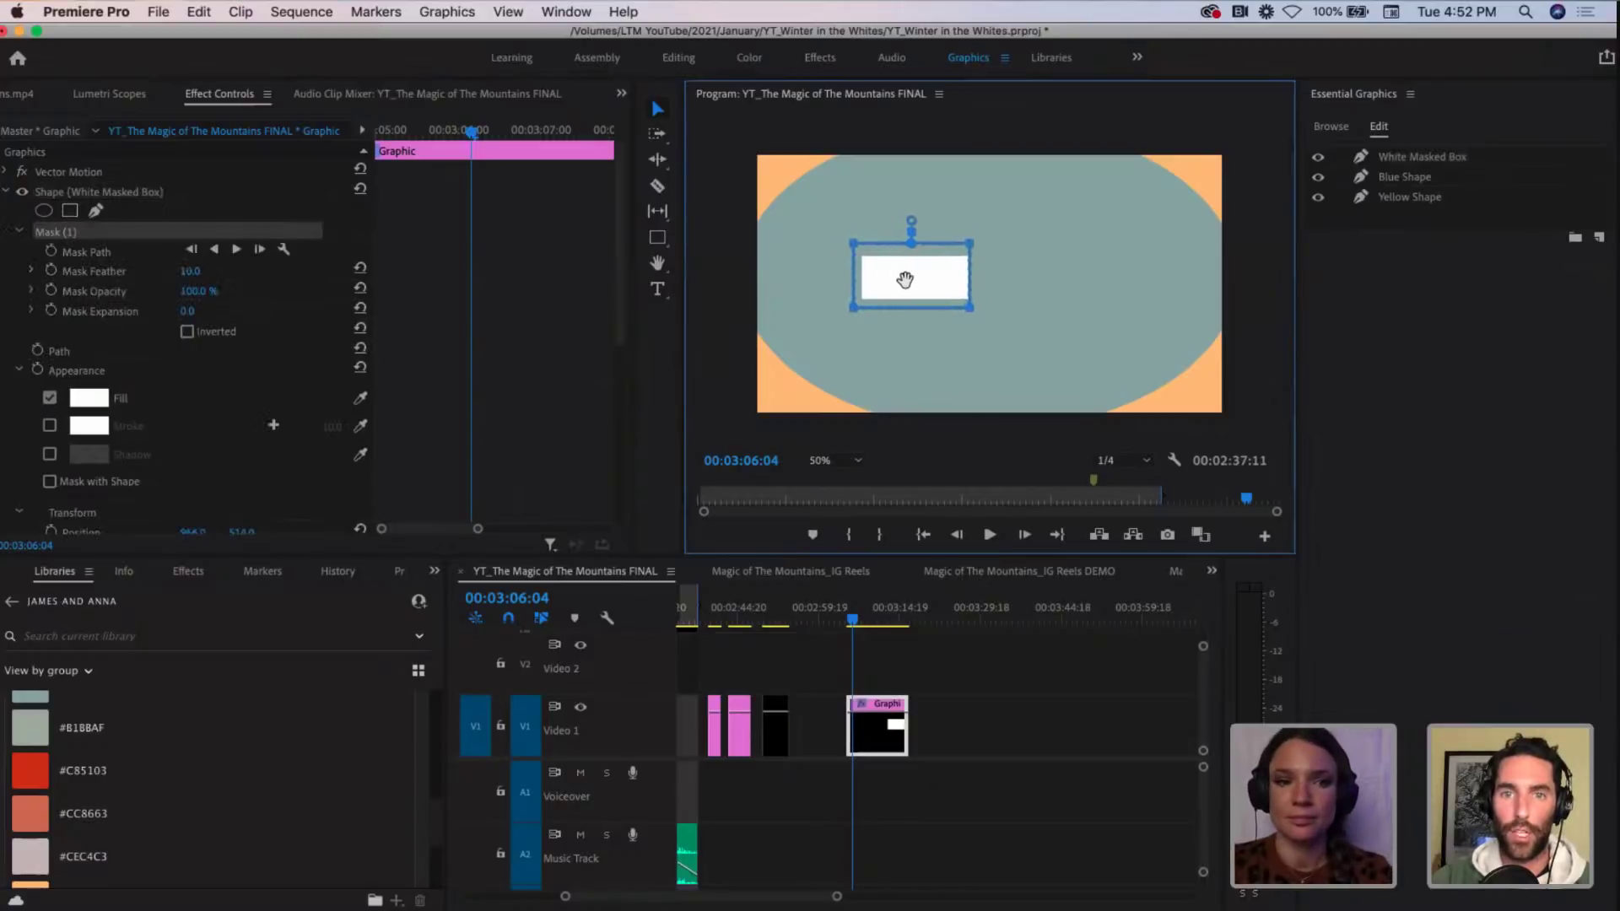
Step: Reshape the mask by its corner points so that it closely frames the whole white box
drag(970, 314, 1112, 319)
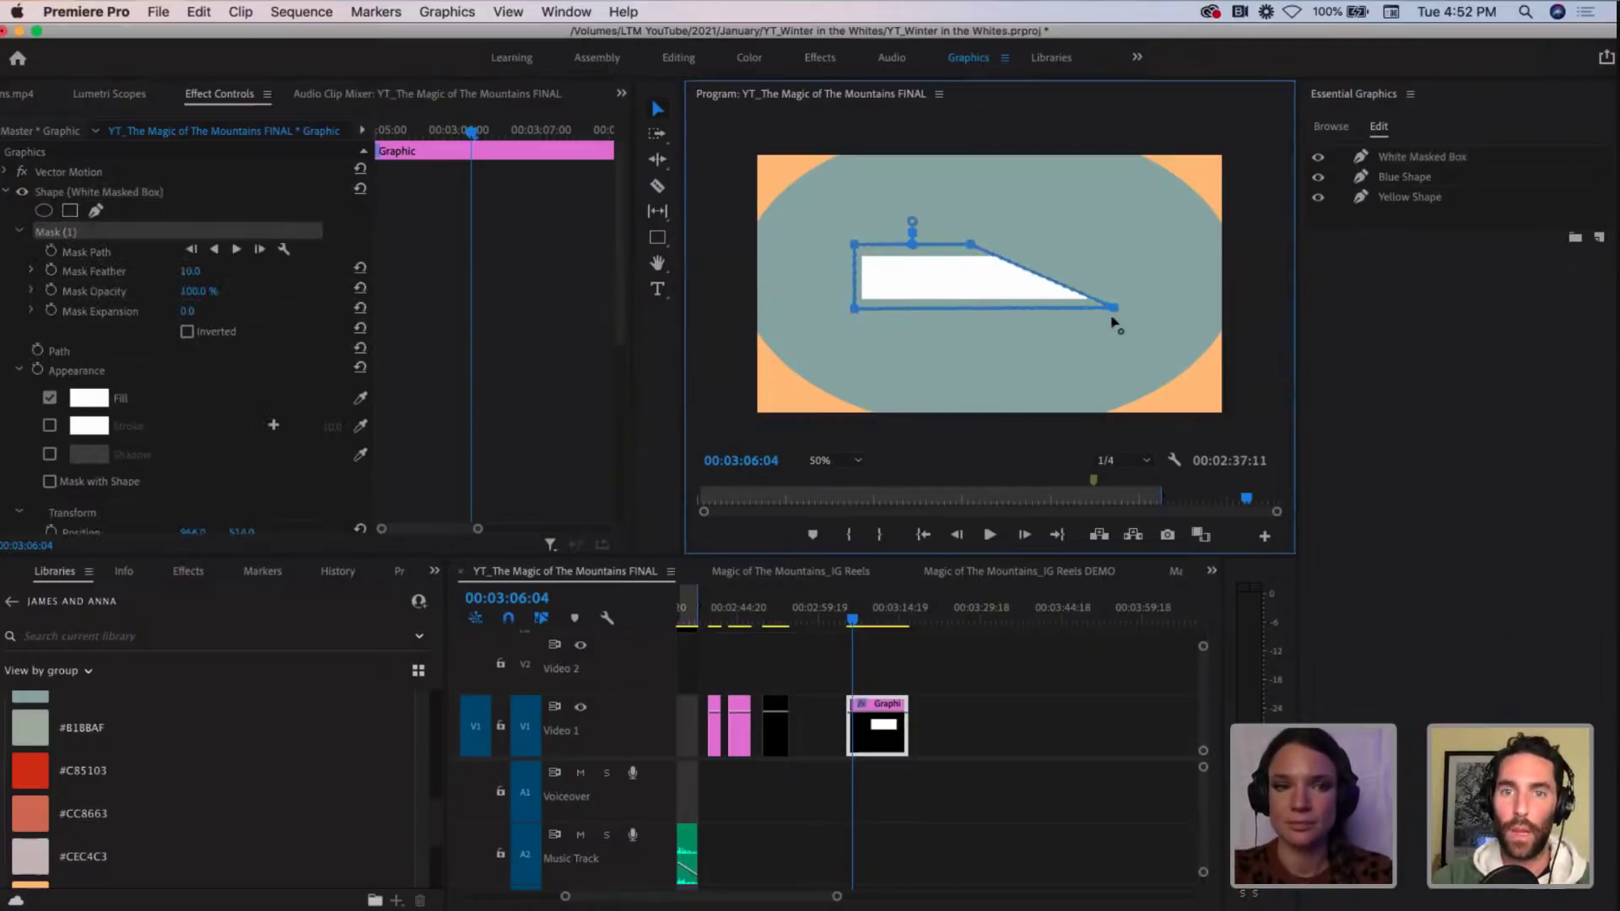
drag(973, 248, 1135, 246)
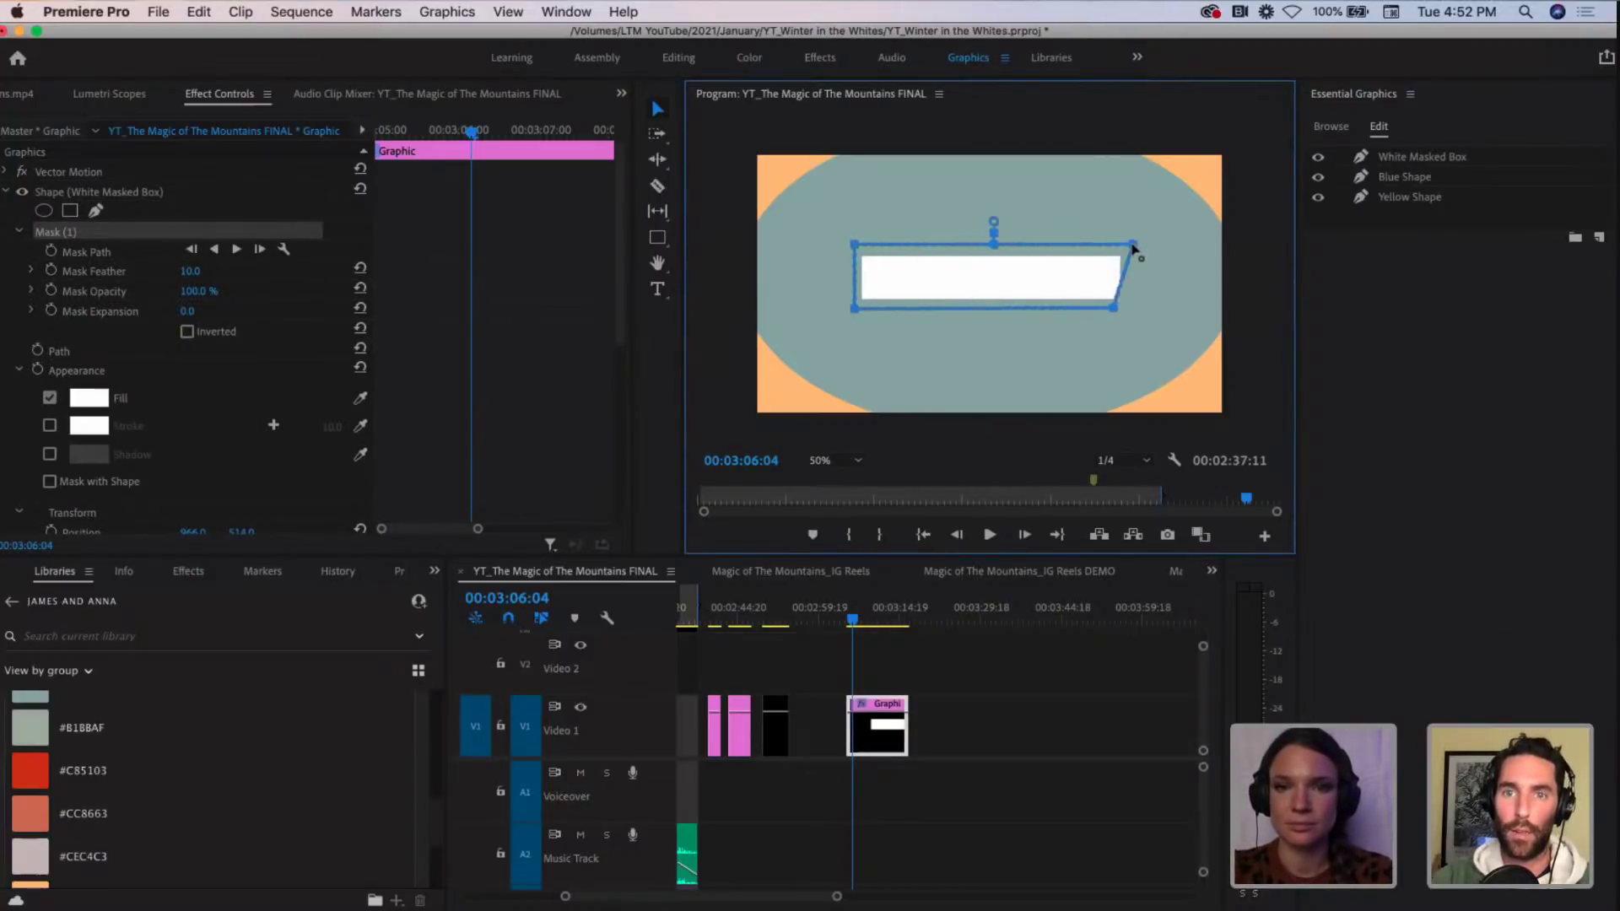
drag(1115, 312, 1127, 315)
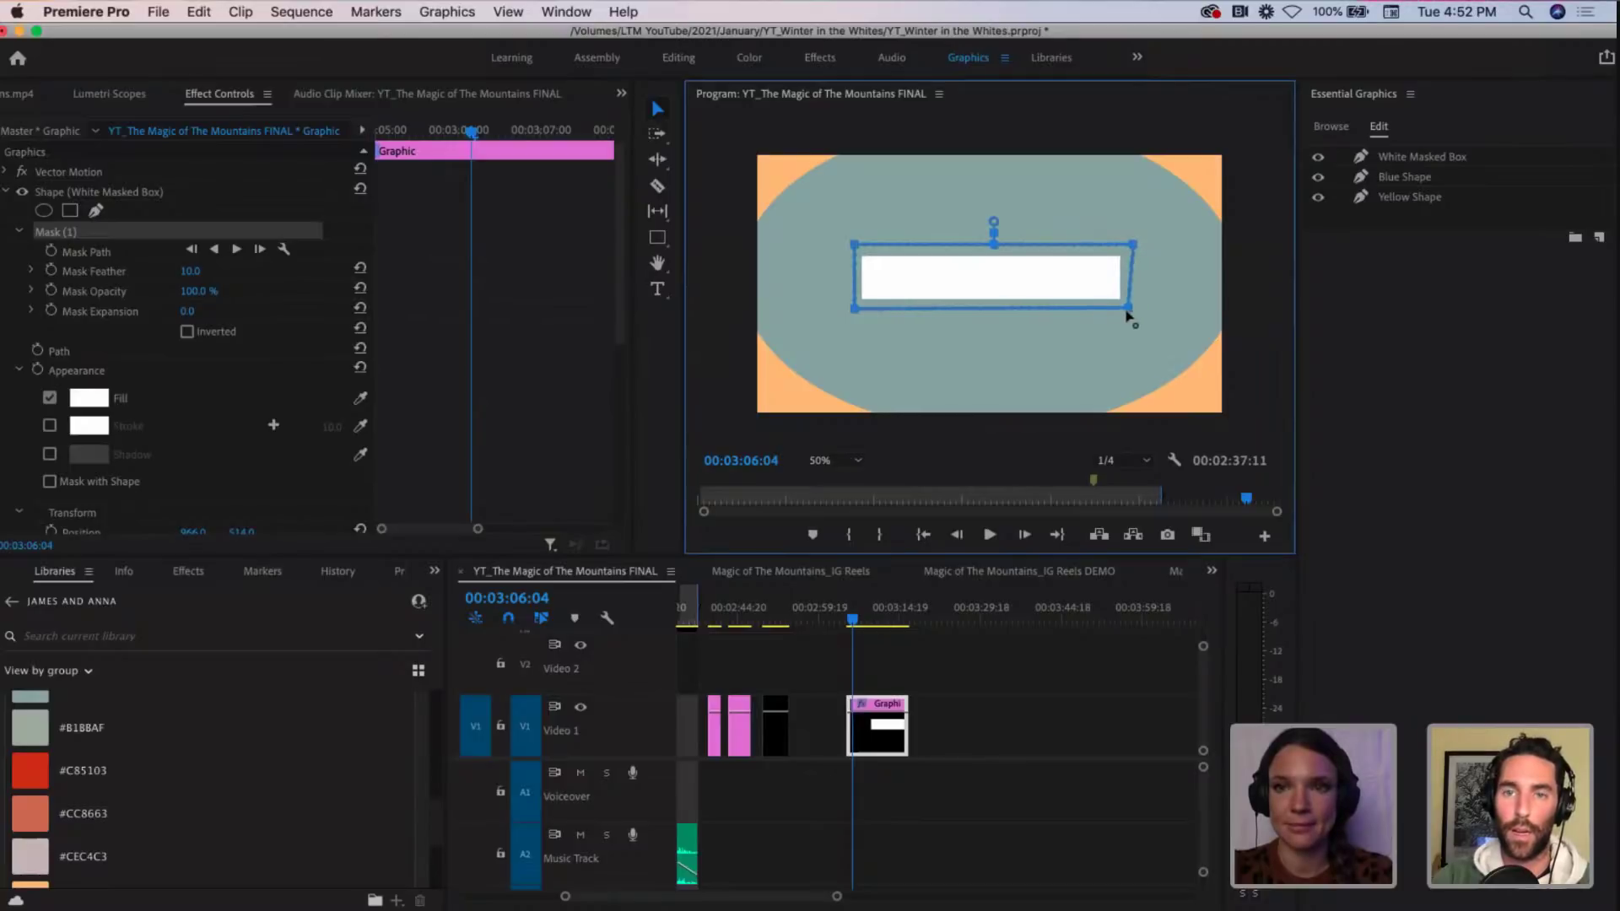
drag(1133, 245, 1126, 245)
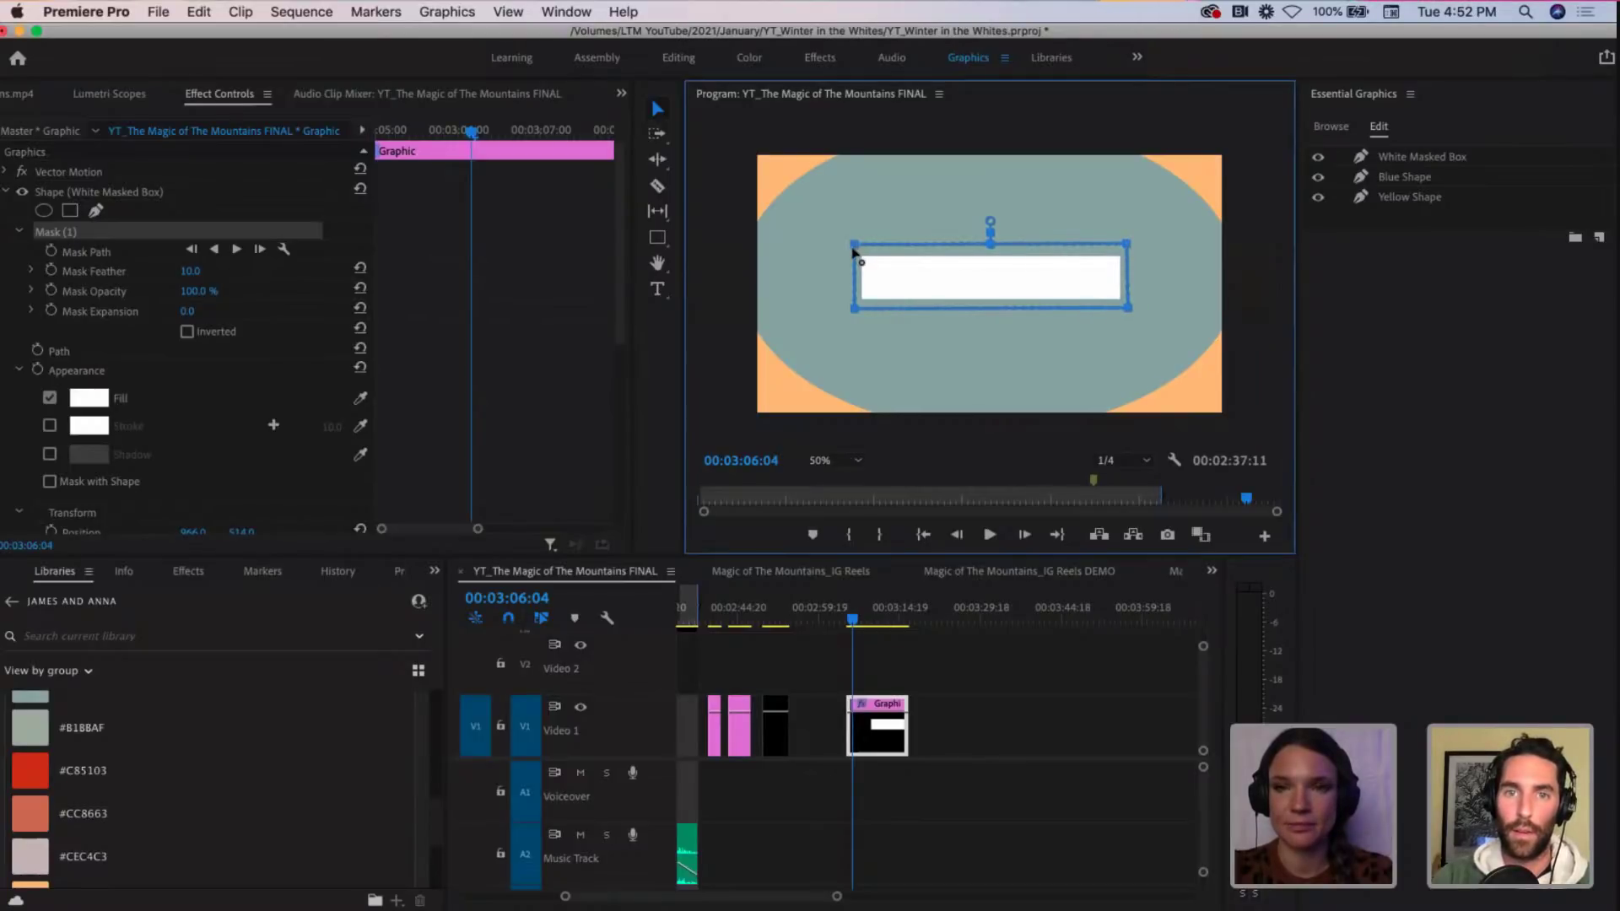
drag(854, 250, 856, 257)
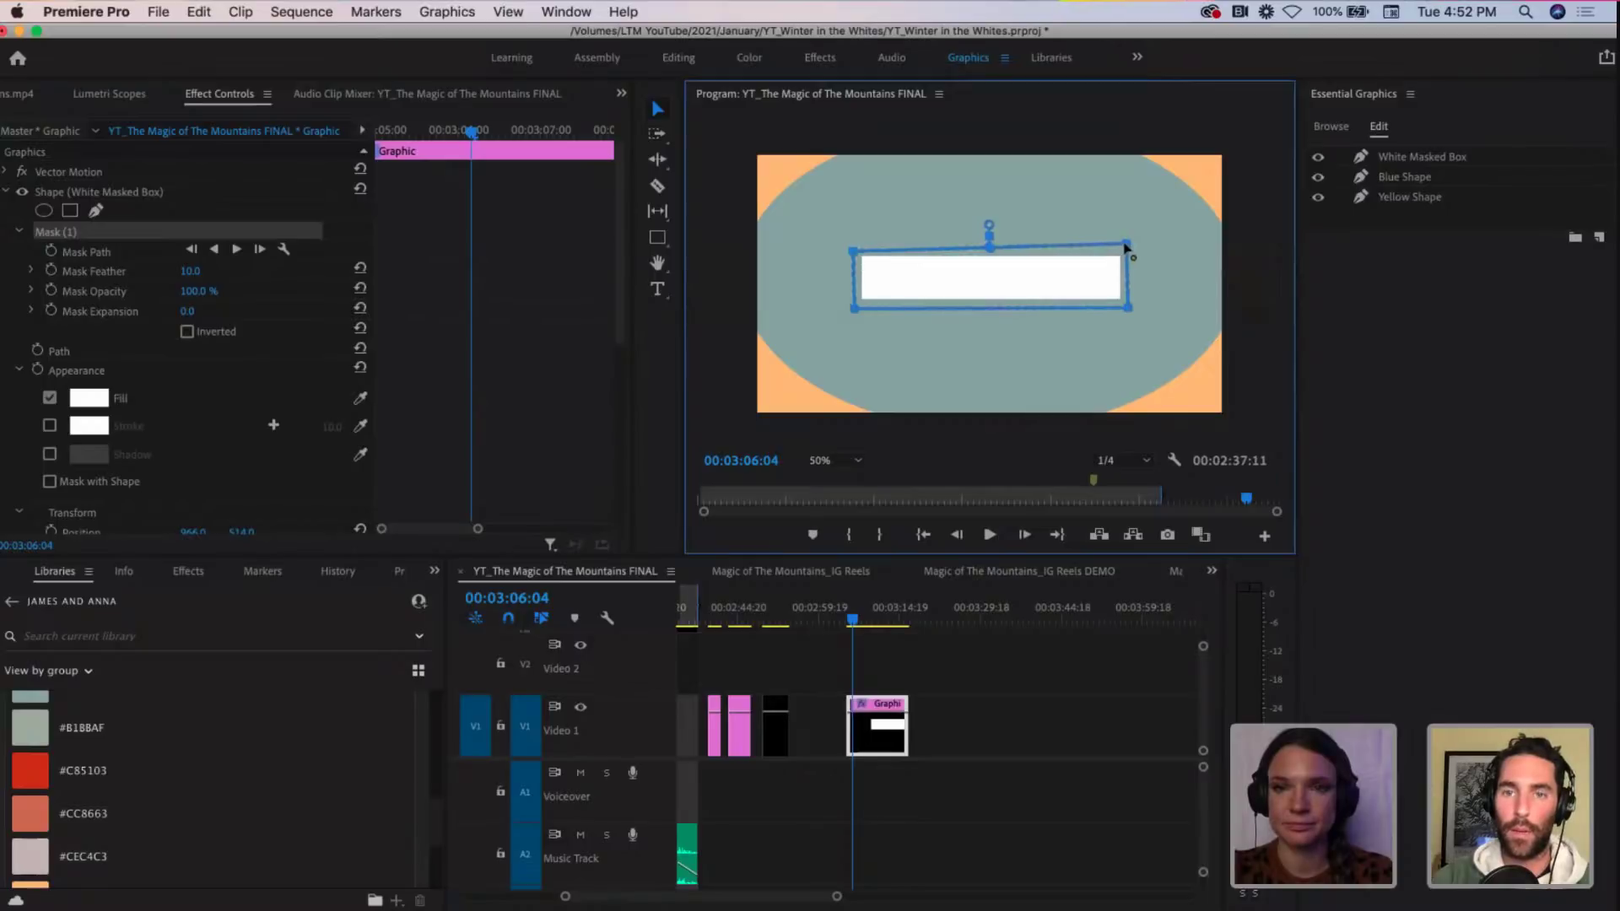
drag(1127, 247, 1125, 251)
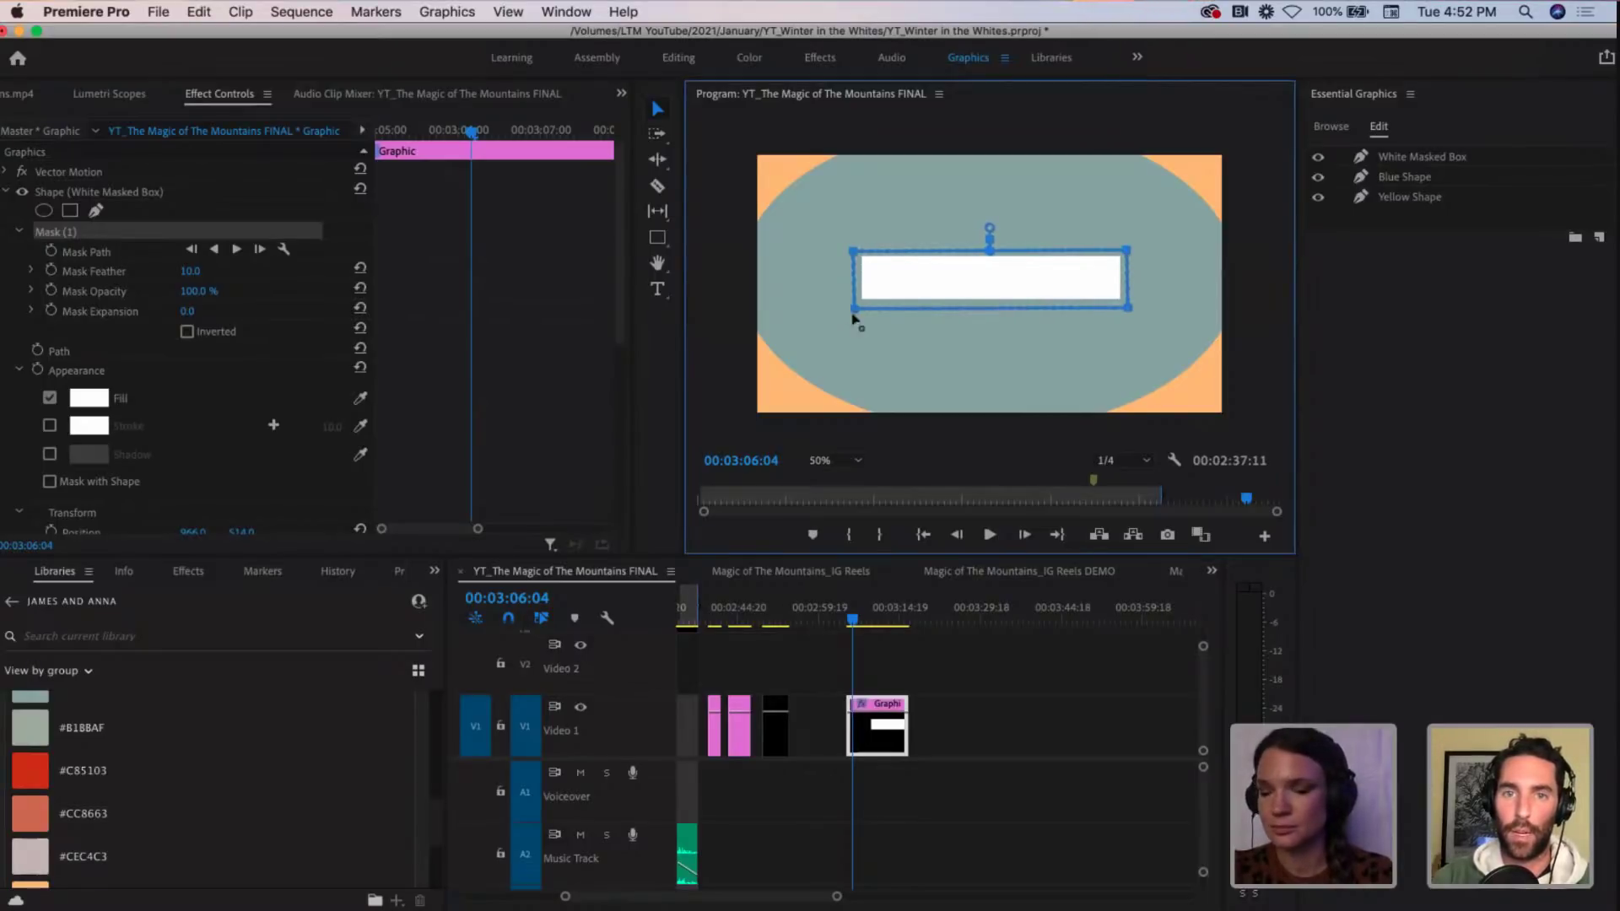
drag(852, 314, 853, 312)
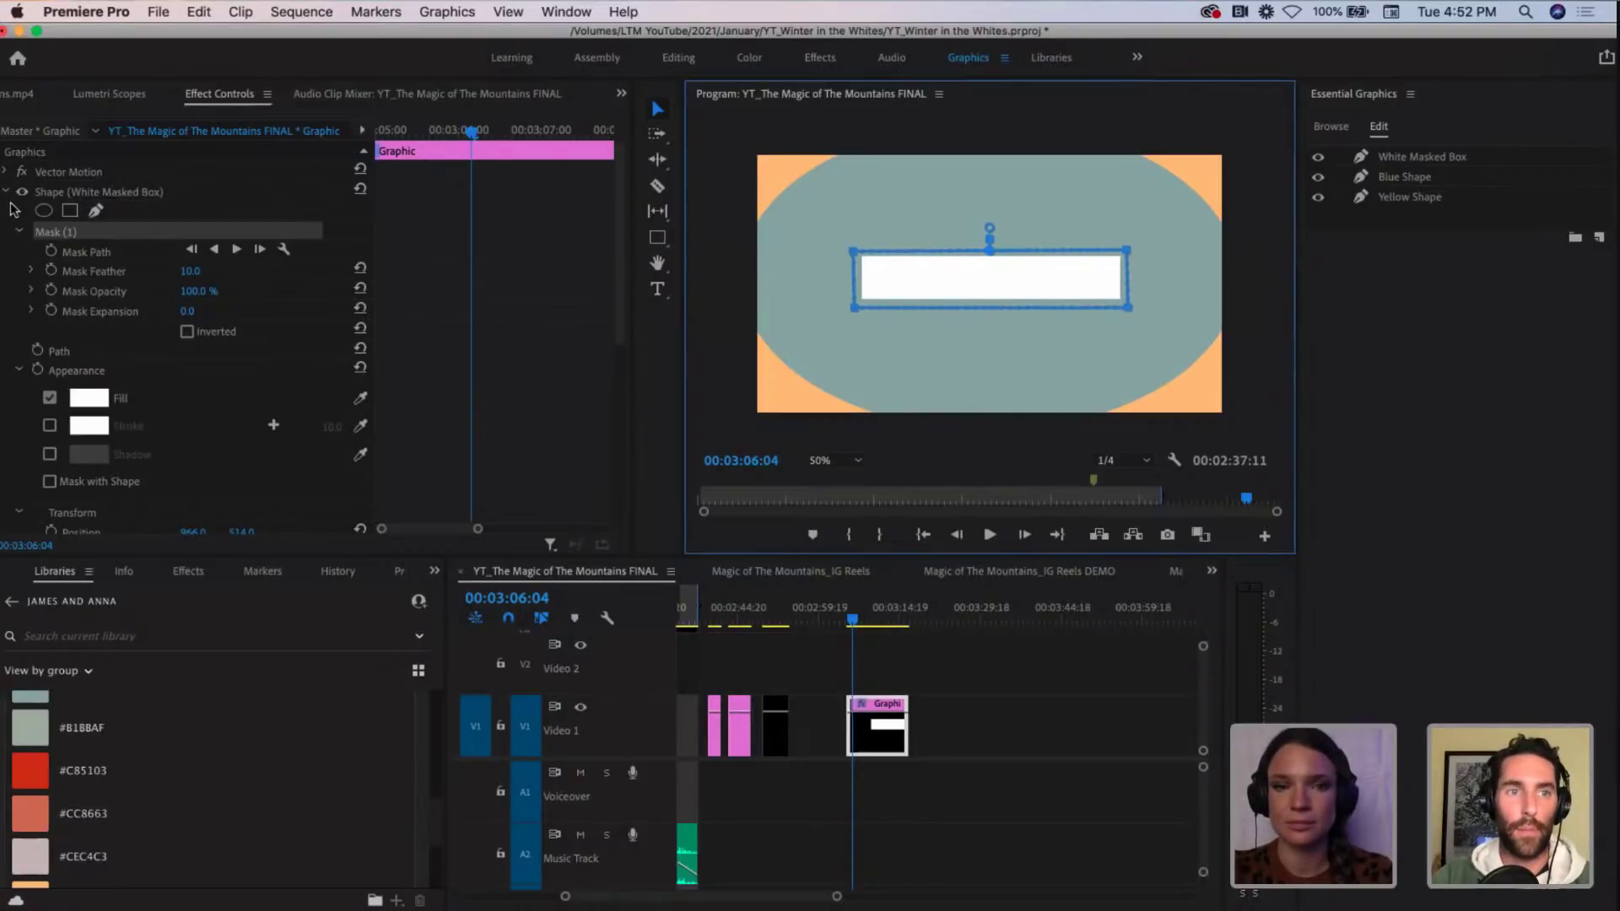
Step: Shift White Masked Box left, completely out of its mask, by setting its horizontal Position to -145
click(17, 230)
click(156, 194)
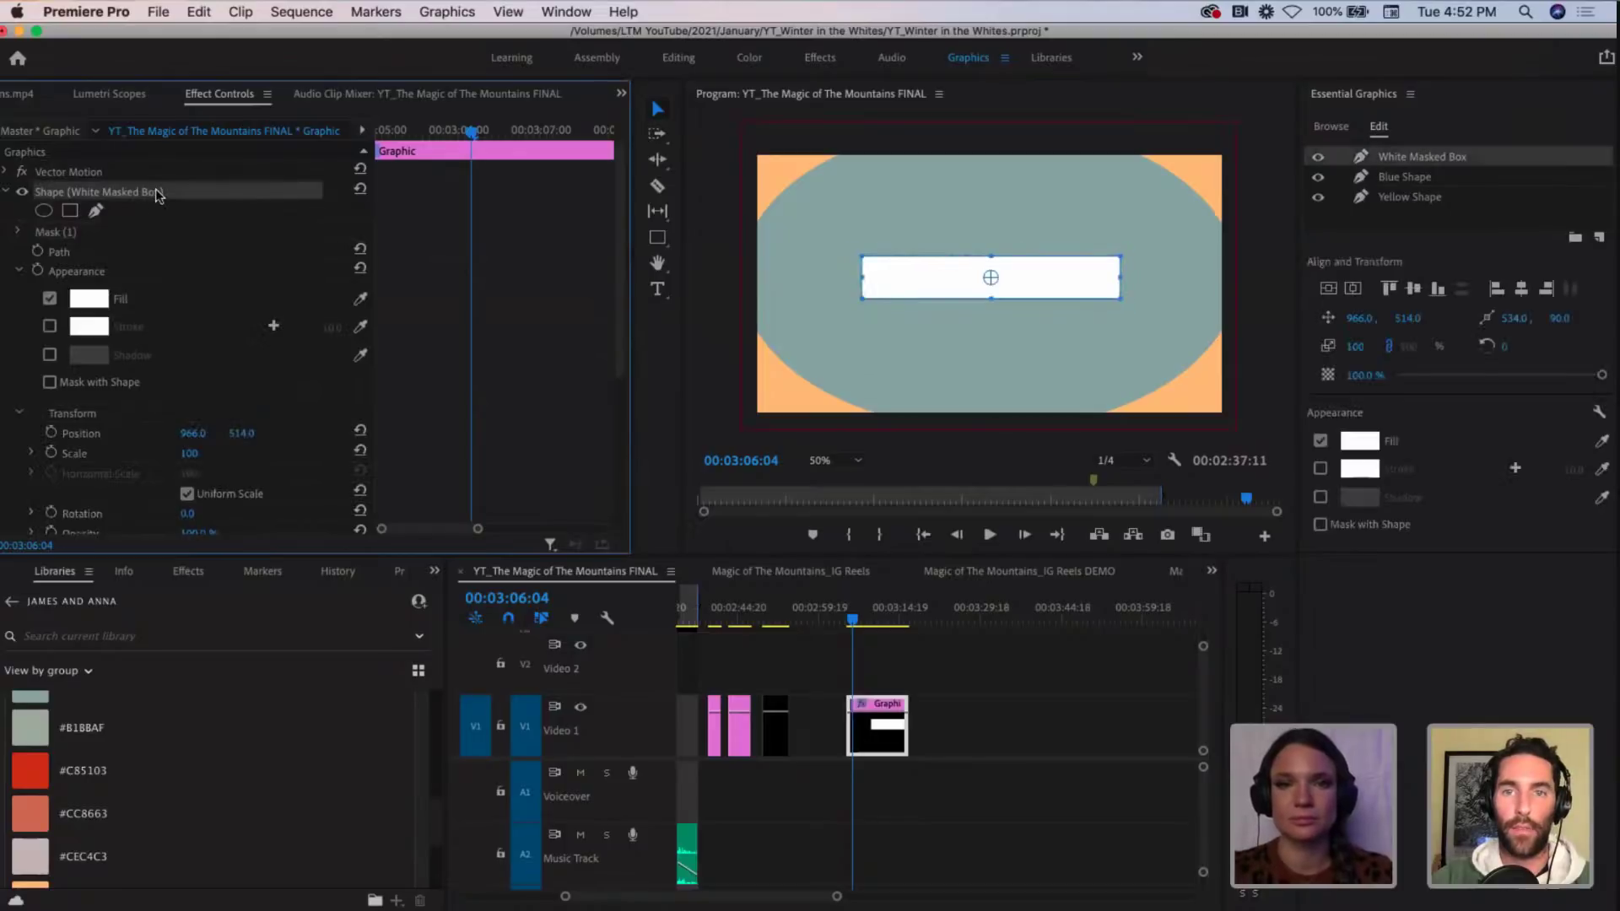
click(74, 231)
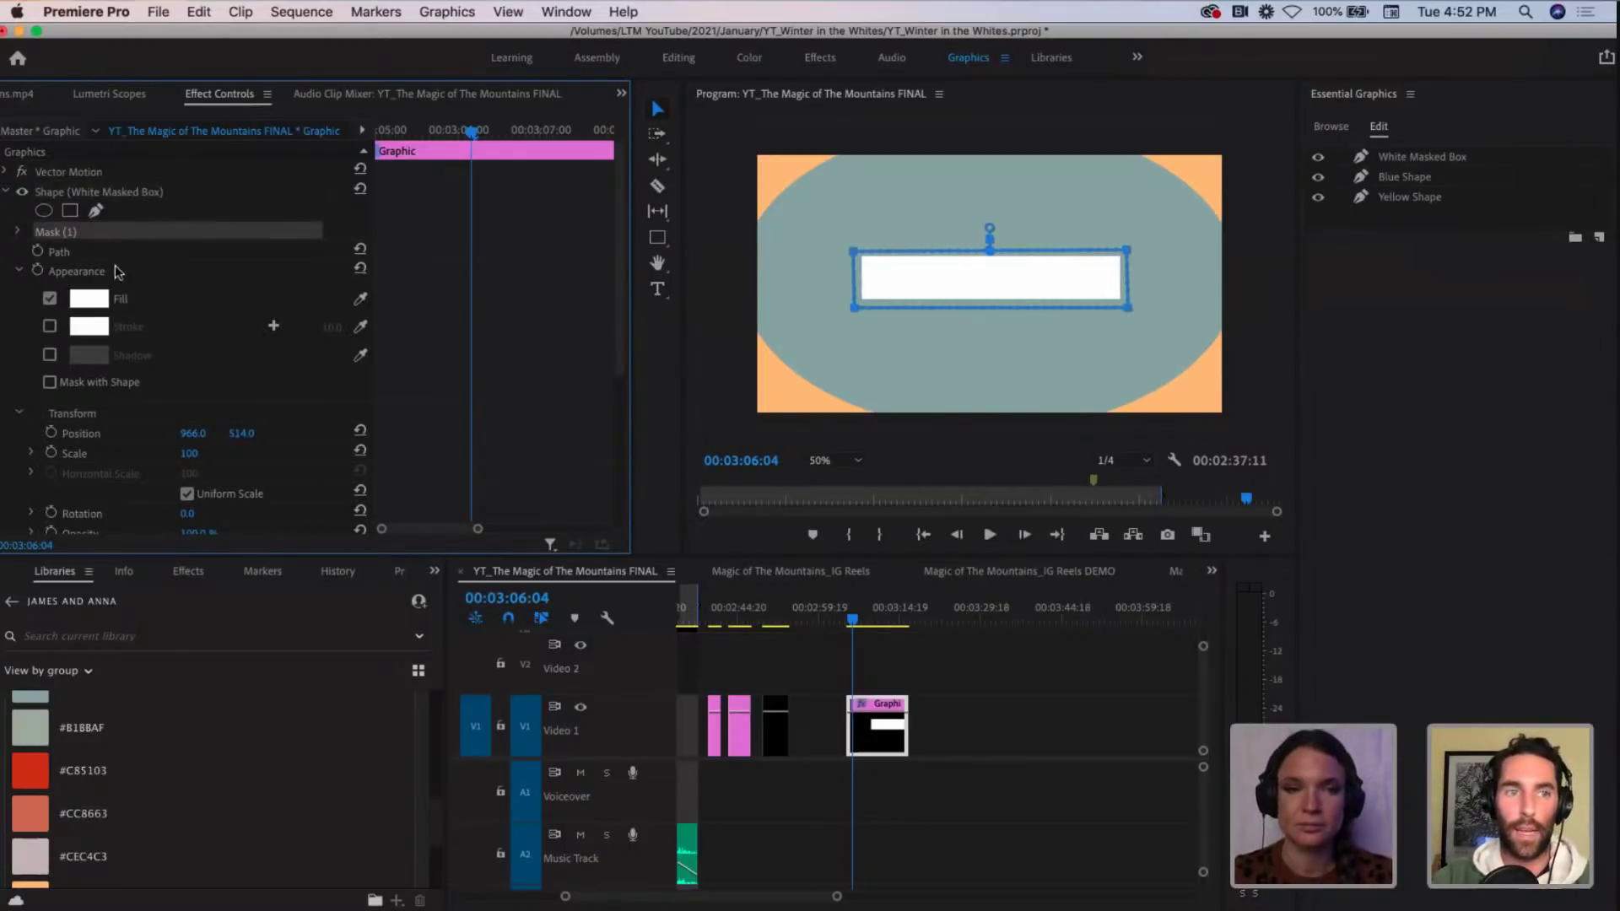
scroll(4, 439, down, 3)
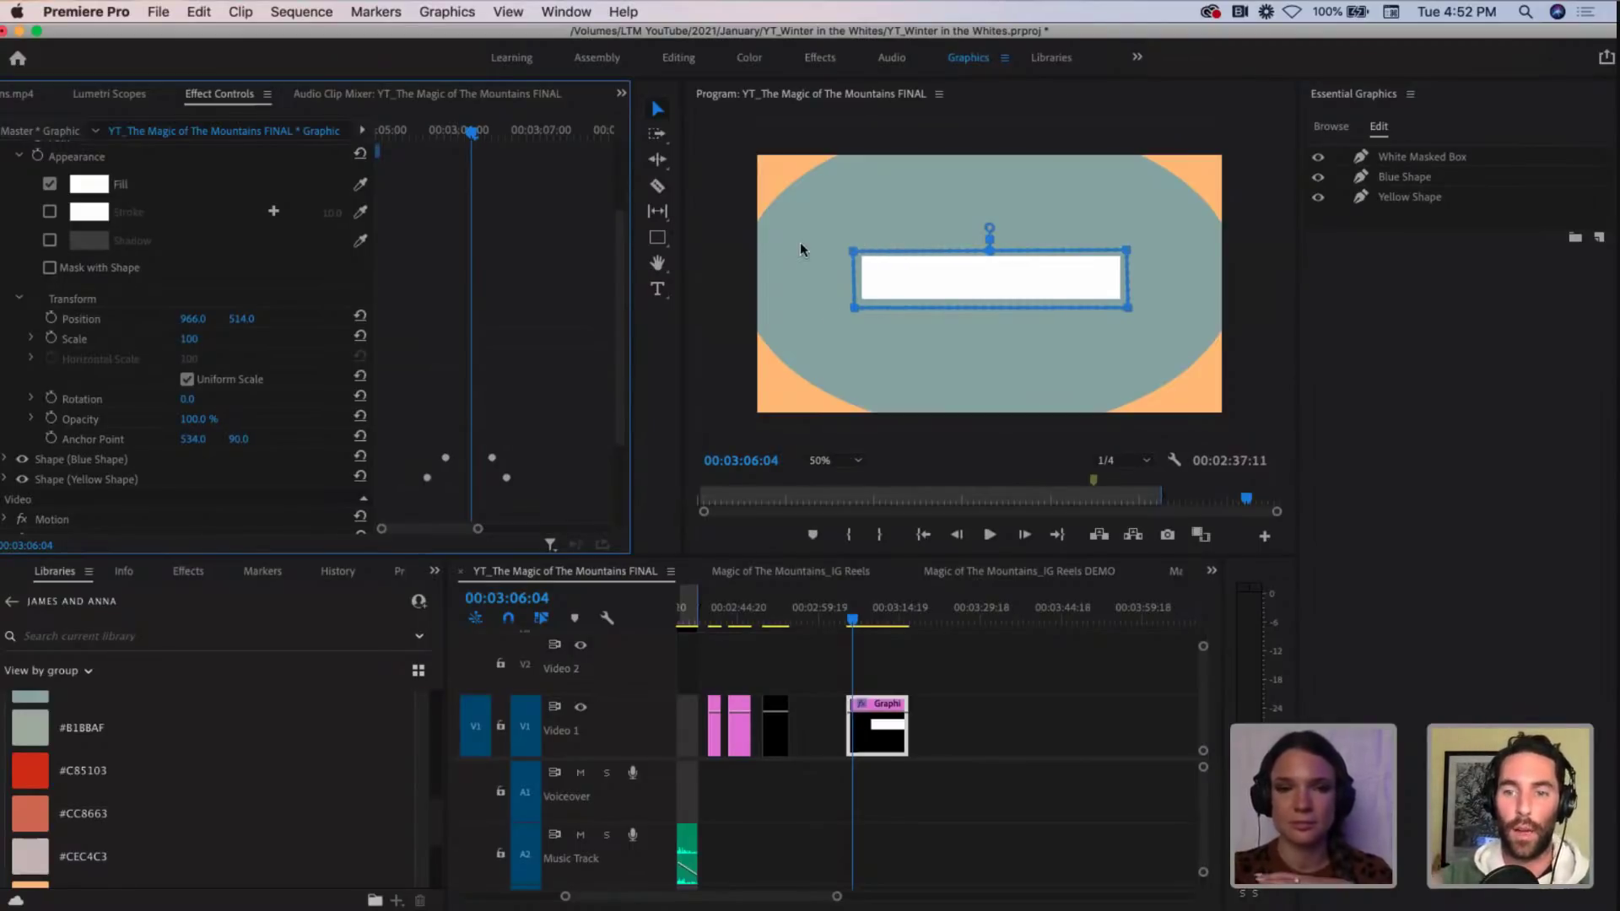
click(92, 321)
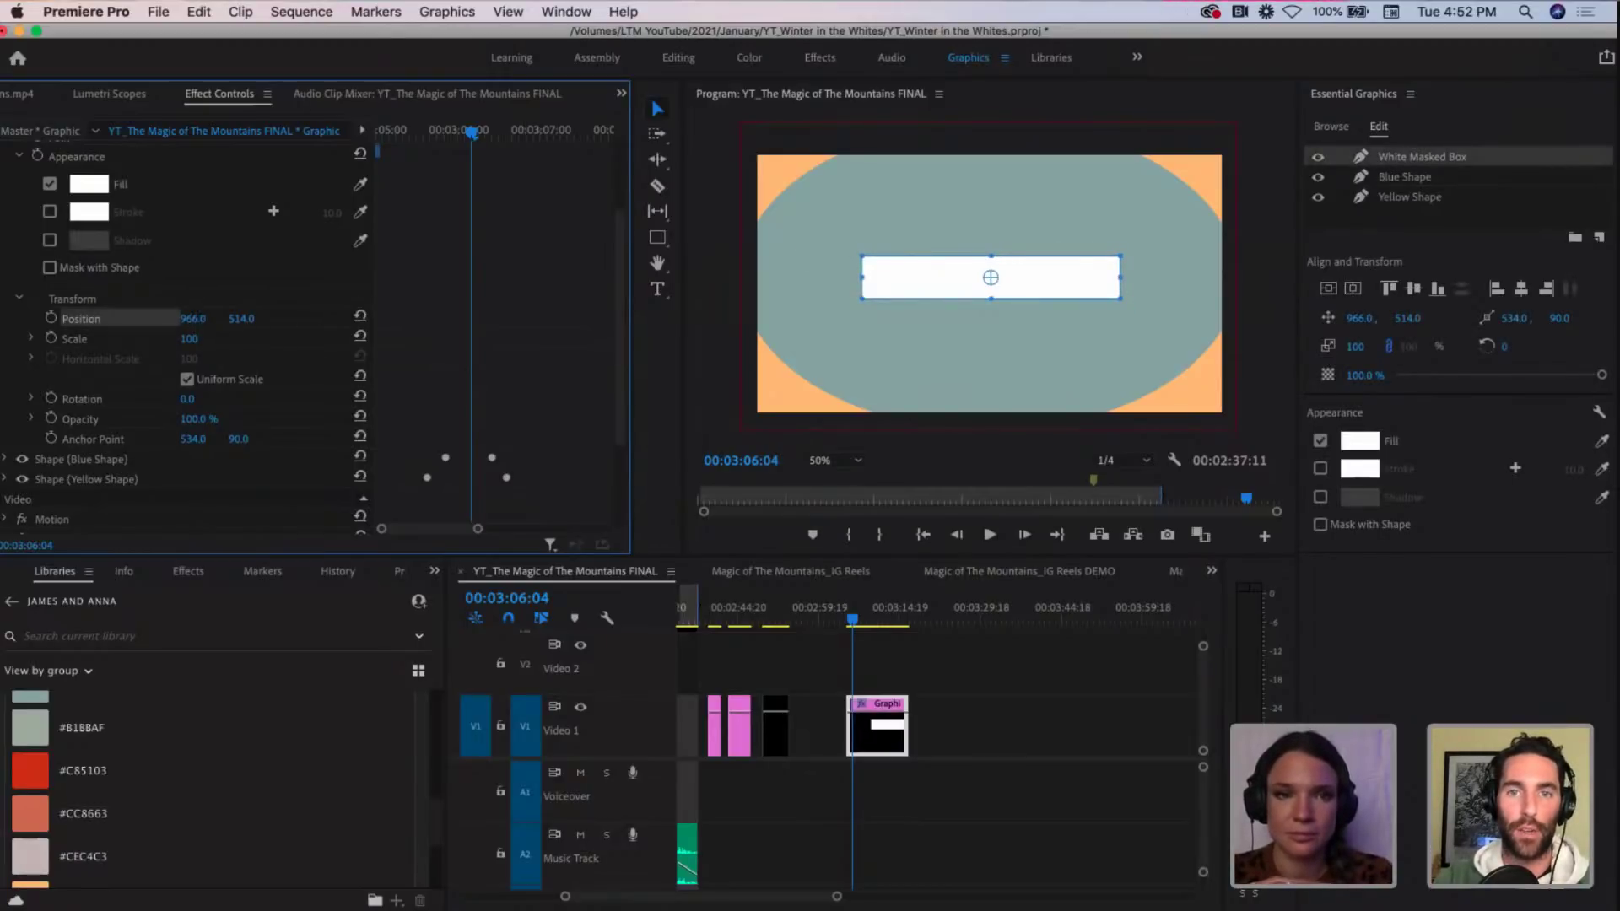
mouse_move(193, 318)
mouse_down()
mouse_move(314, 319)
mouse_move(46, 318)
mouse_move(250, 319)
mouse_move(183, 318)
mouse_move(203, 319)
mouse_up()
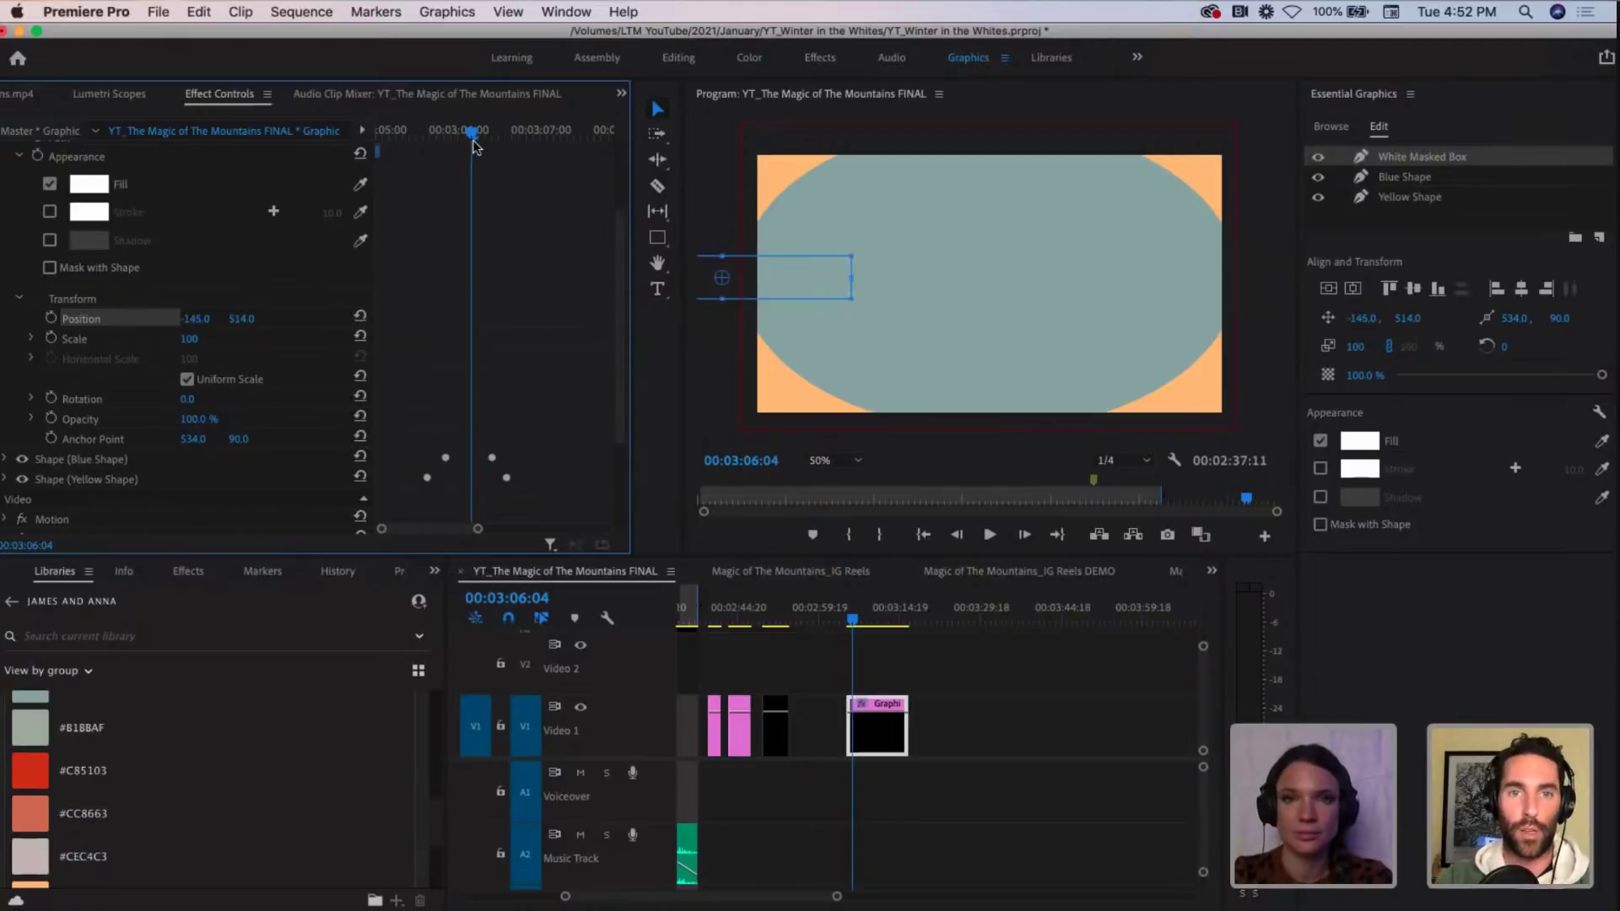
Step: Animate the box's Position with keyframes from -145, 514 at 00:03:06:04 to 950, 514 at 00:03:06:09
mouse_move(471, 131)
mouse_down()
mouse_move(438, 132)
mouse_move(474, 131)
mouse_up()
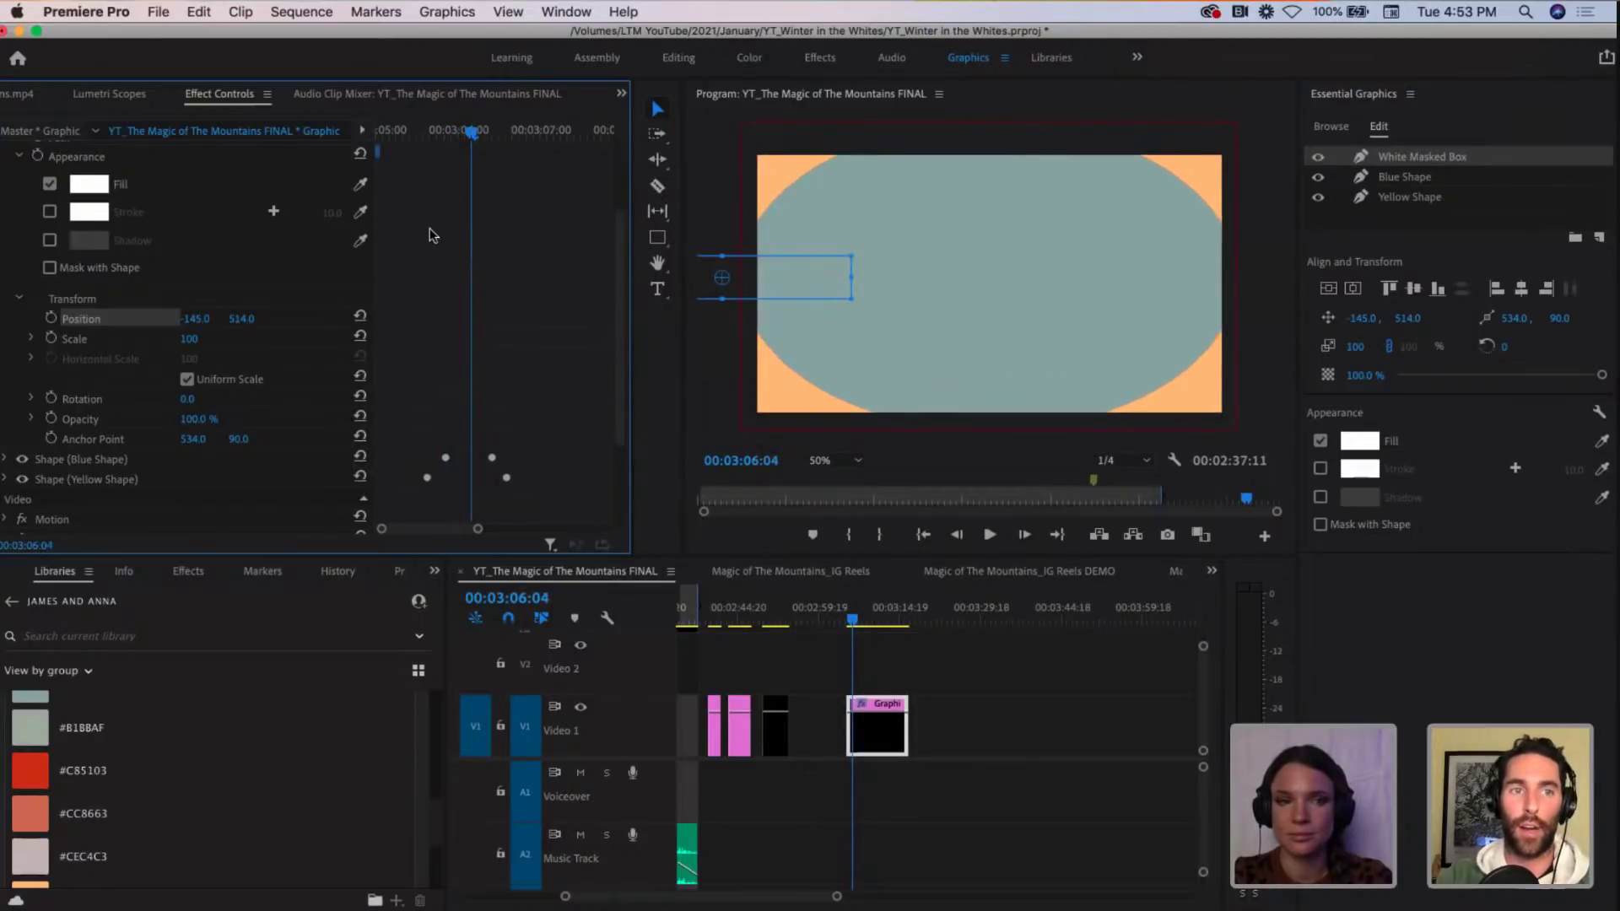
click(51, 318)
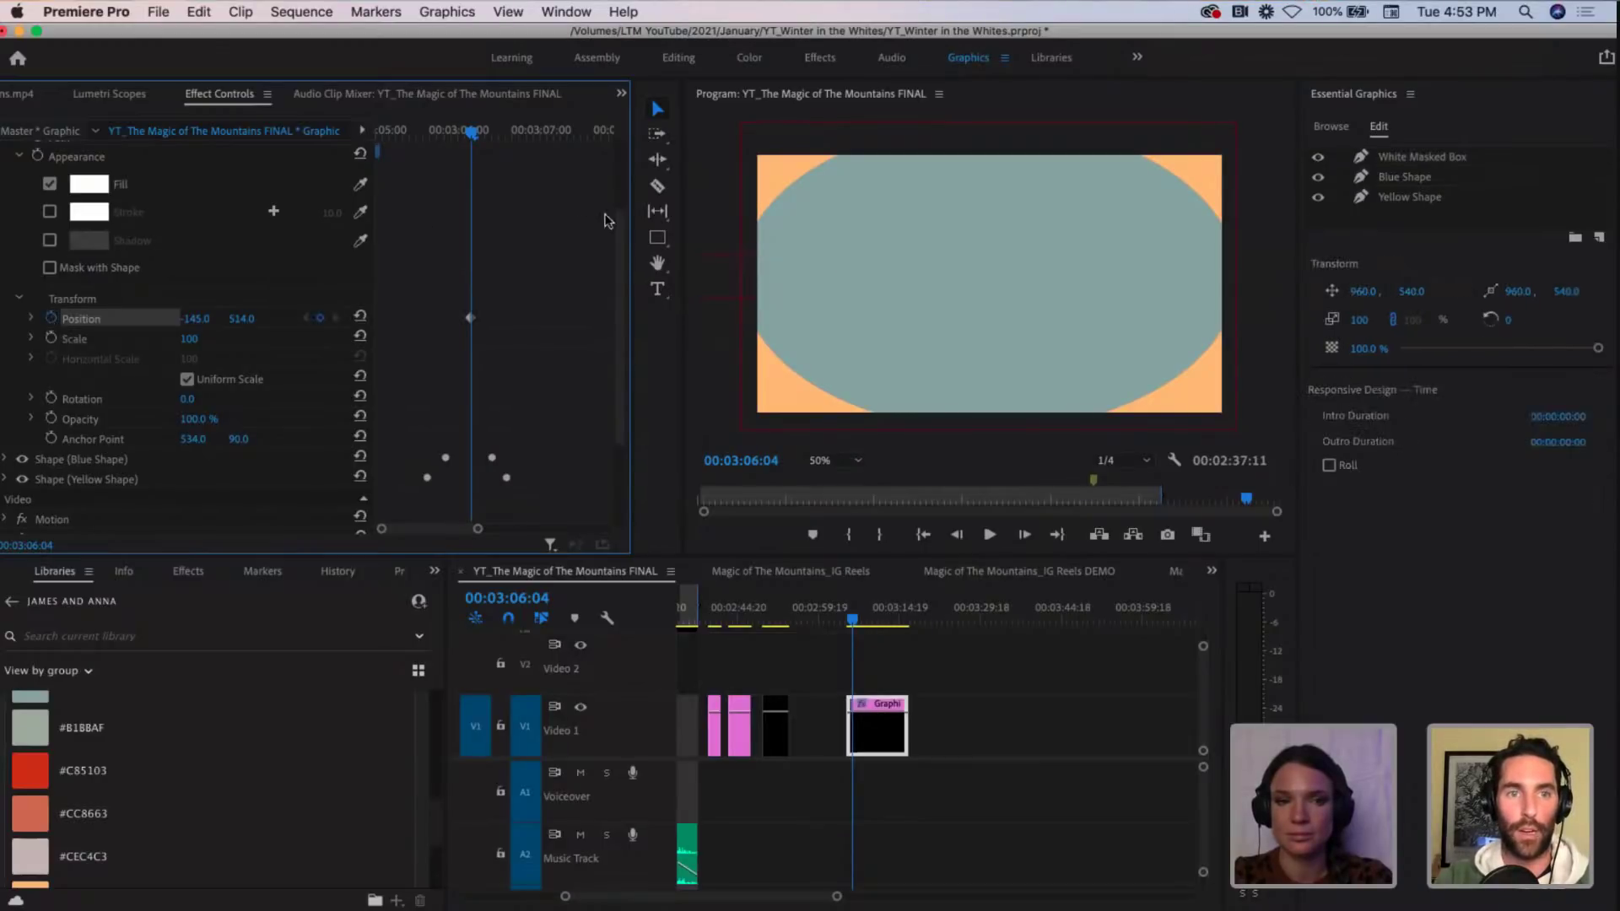
drag(473, 138, 490, 134)
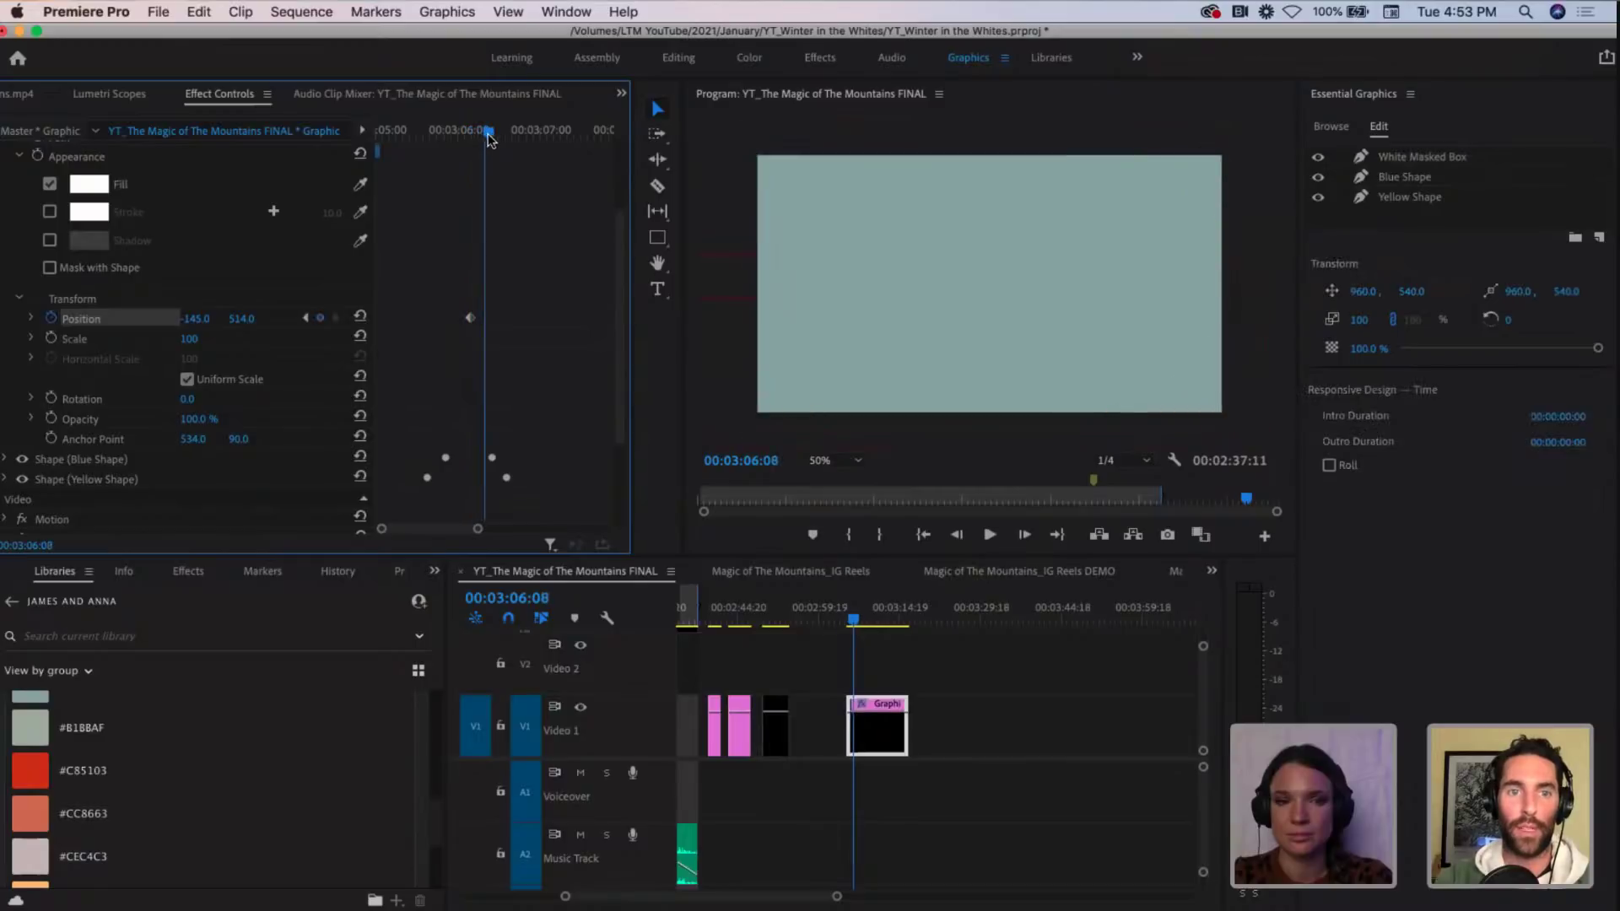
drag(188, 319, 1110, 319)
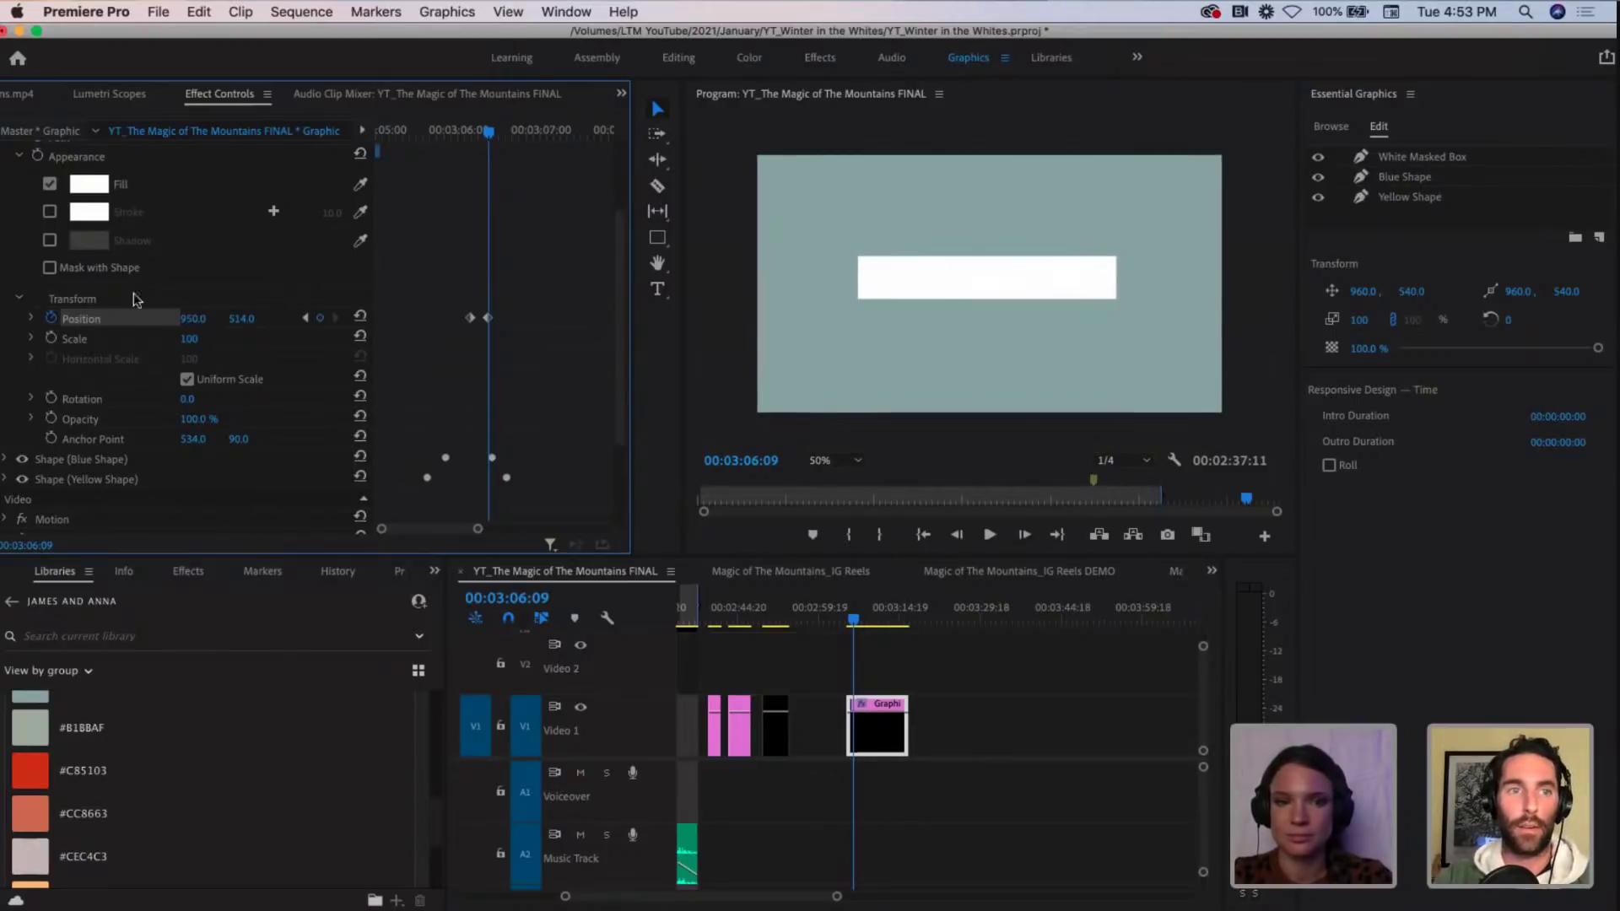
Step: Play back the box's slide-in and slow it down by moving the end Position keyframe to 00:03:06:16
scroll(120, 295, up, 3)
click(72, 232)
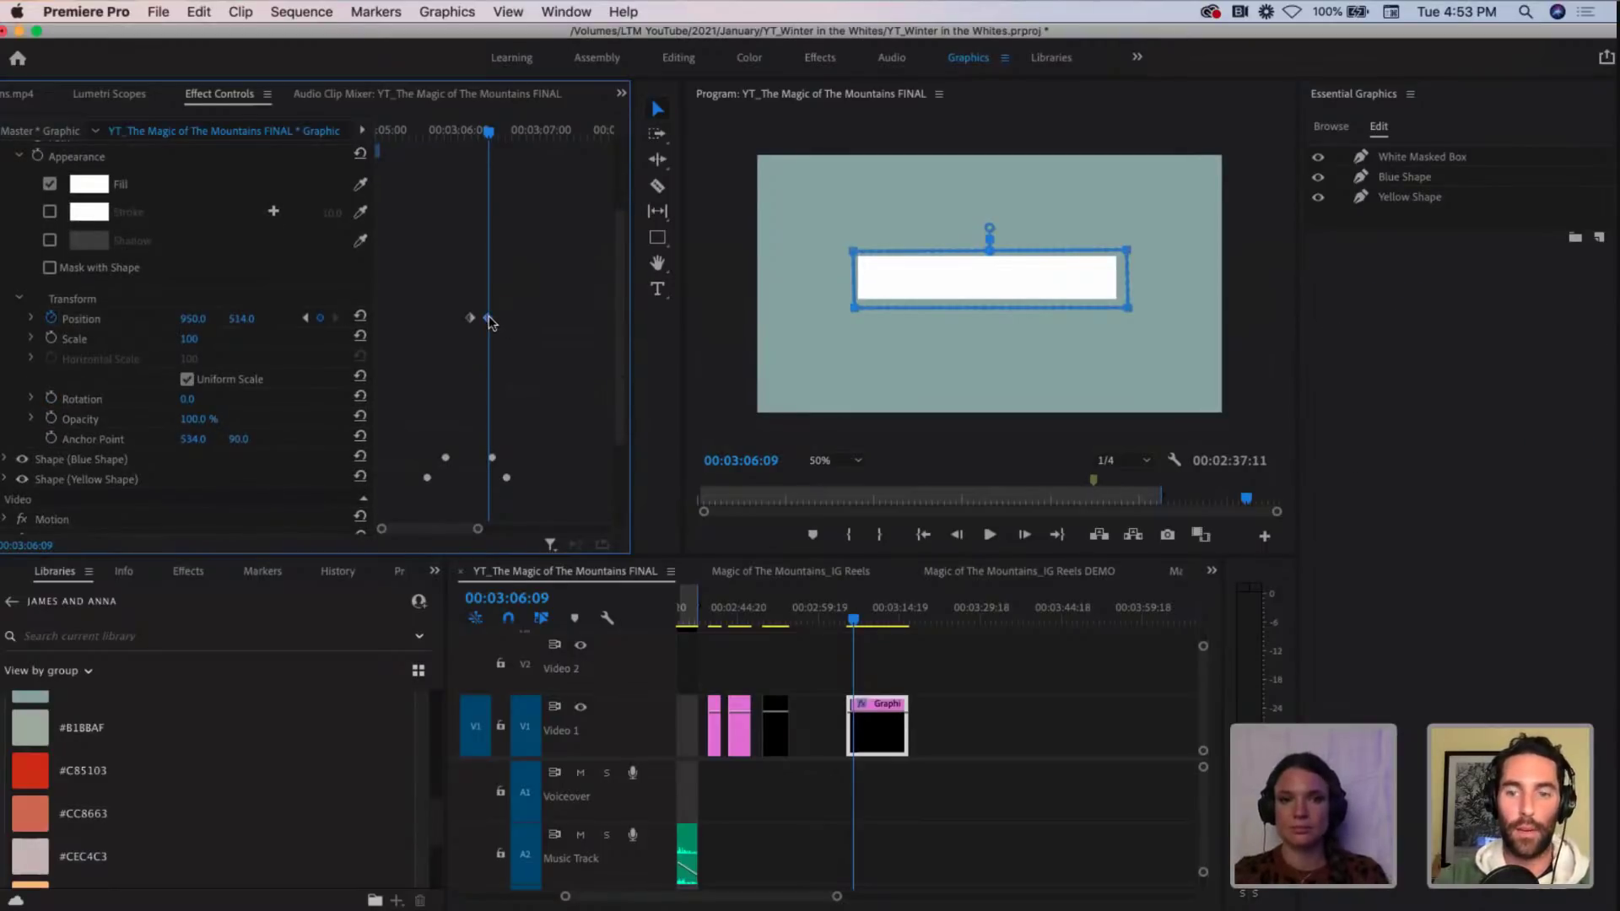
scroll(495, 130, up, 1)
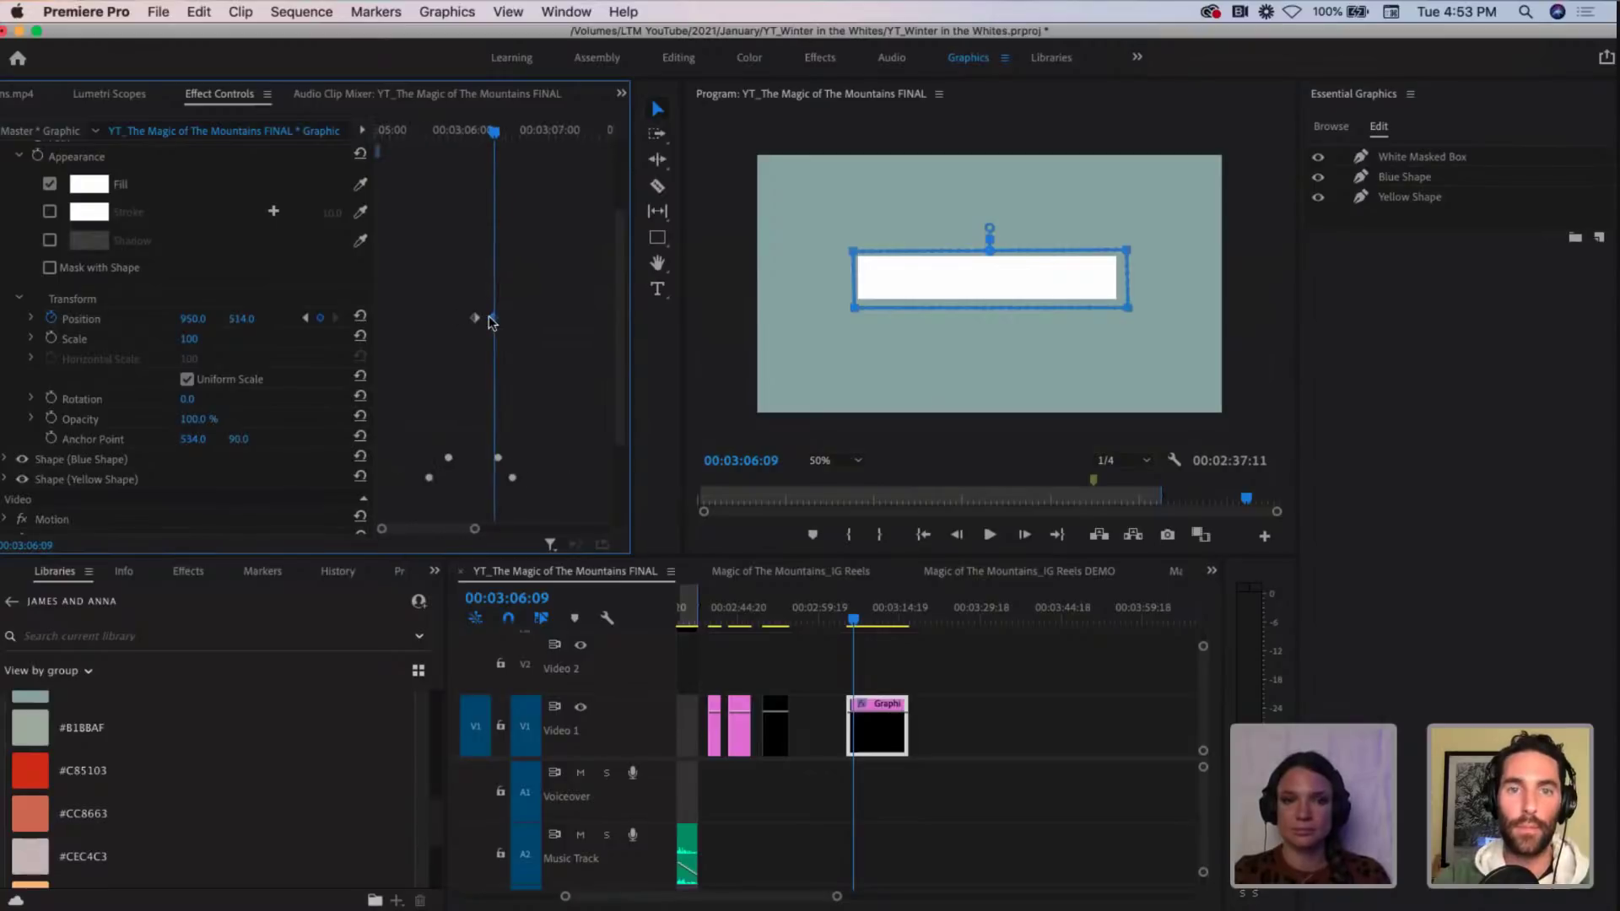
click(441, 132)
drag(441, 132, 405, 128)
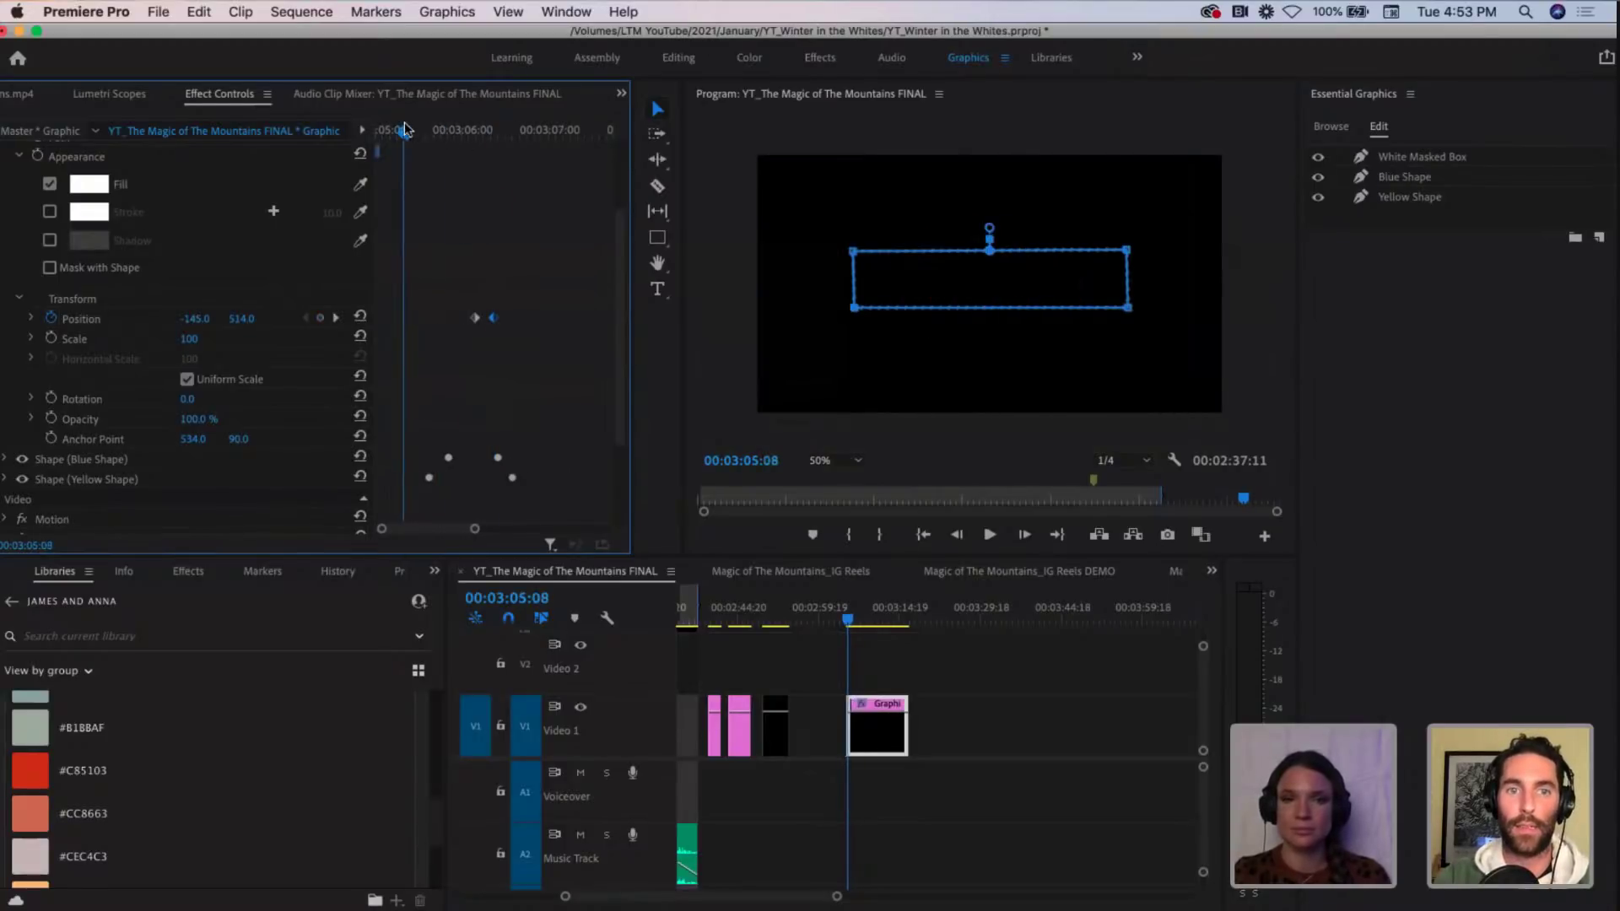
key(space)
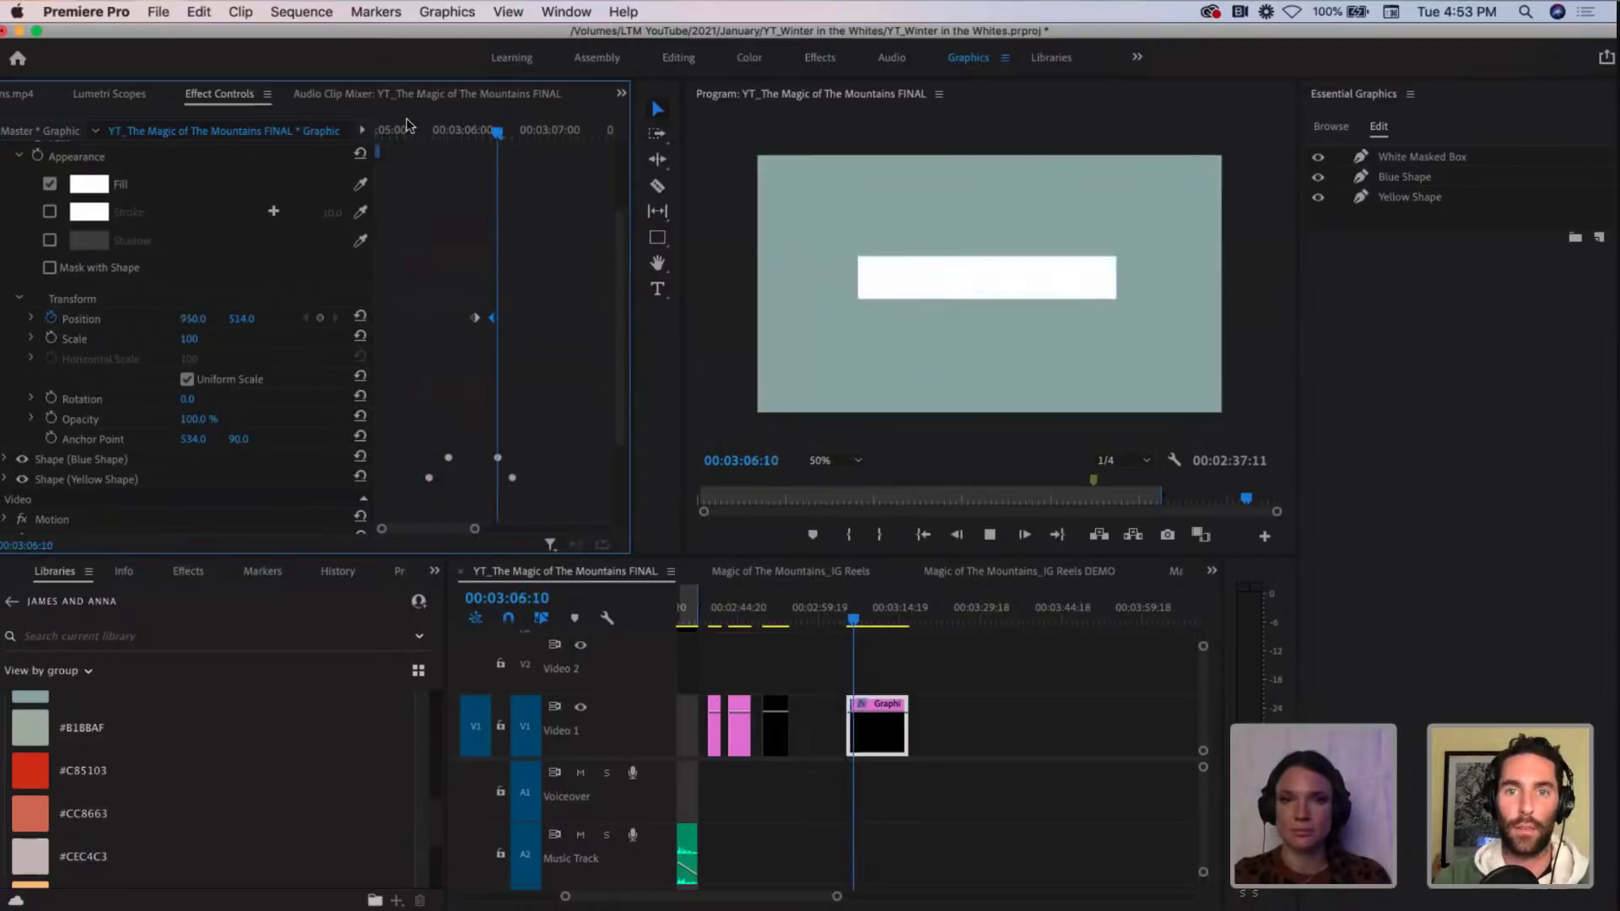
key(space)
drag(494, 319, 512, 321)
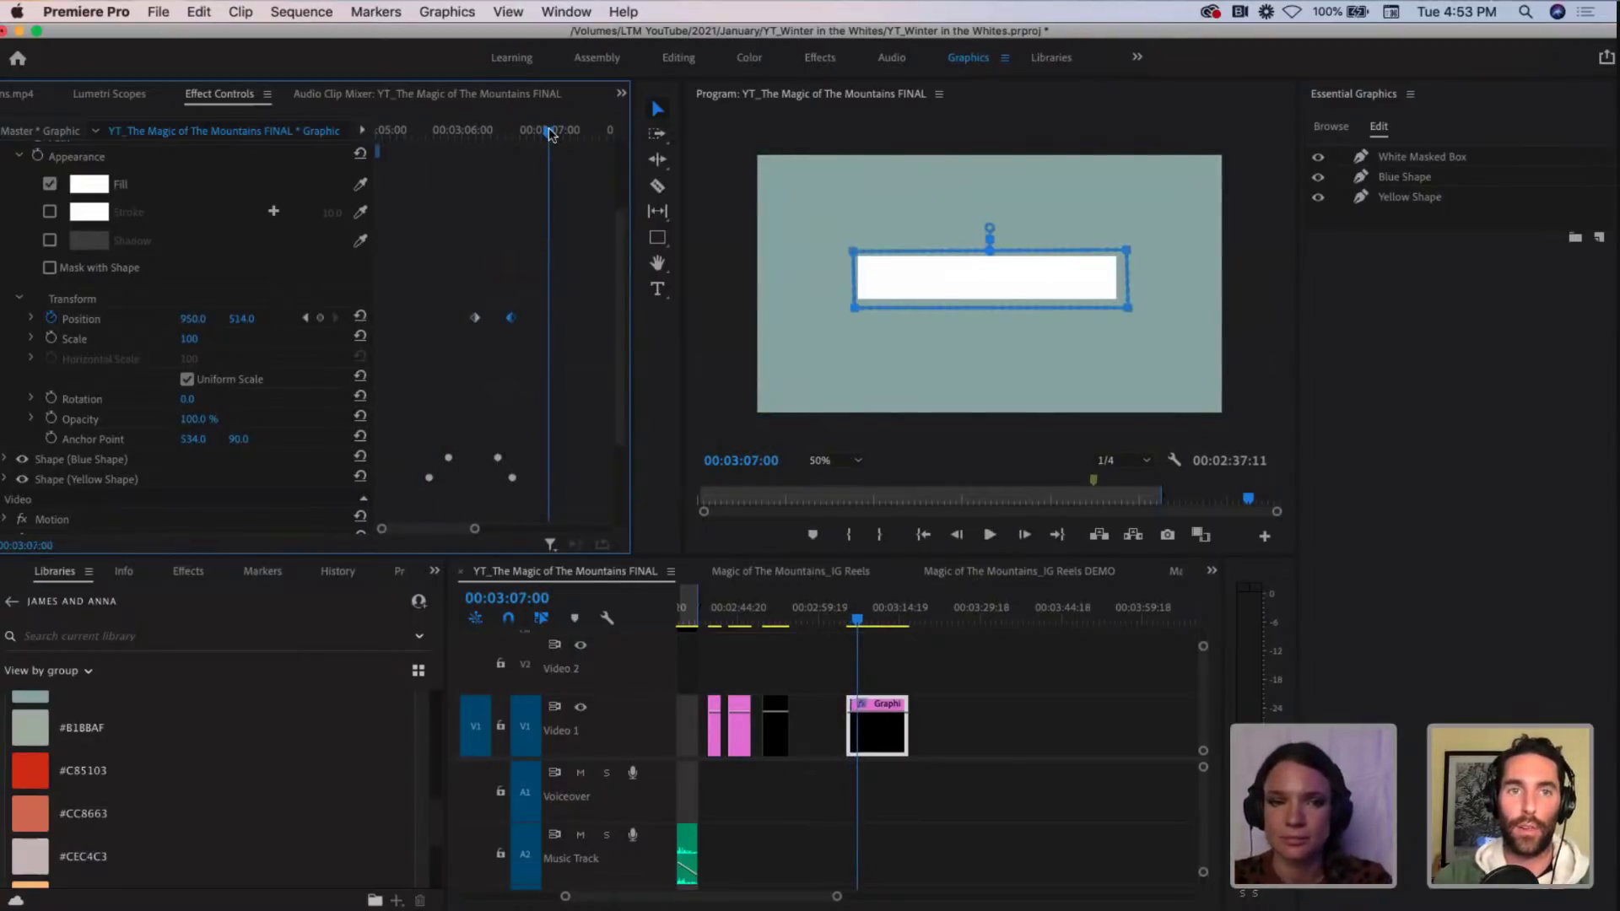
drag(549, 131, 501, 131)
drag(511, 318, 520, 319)
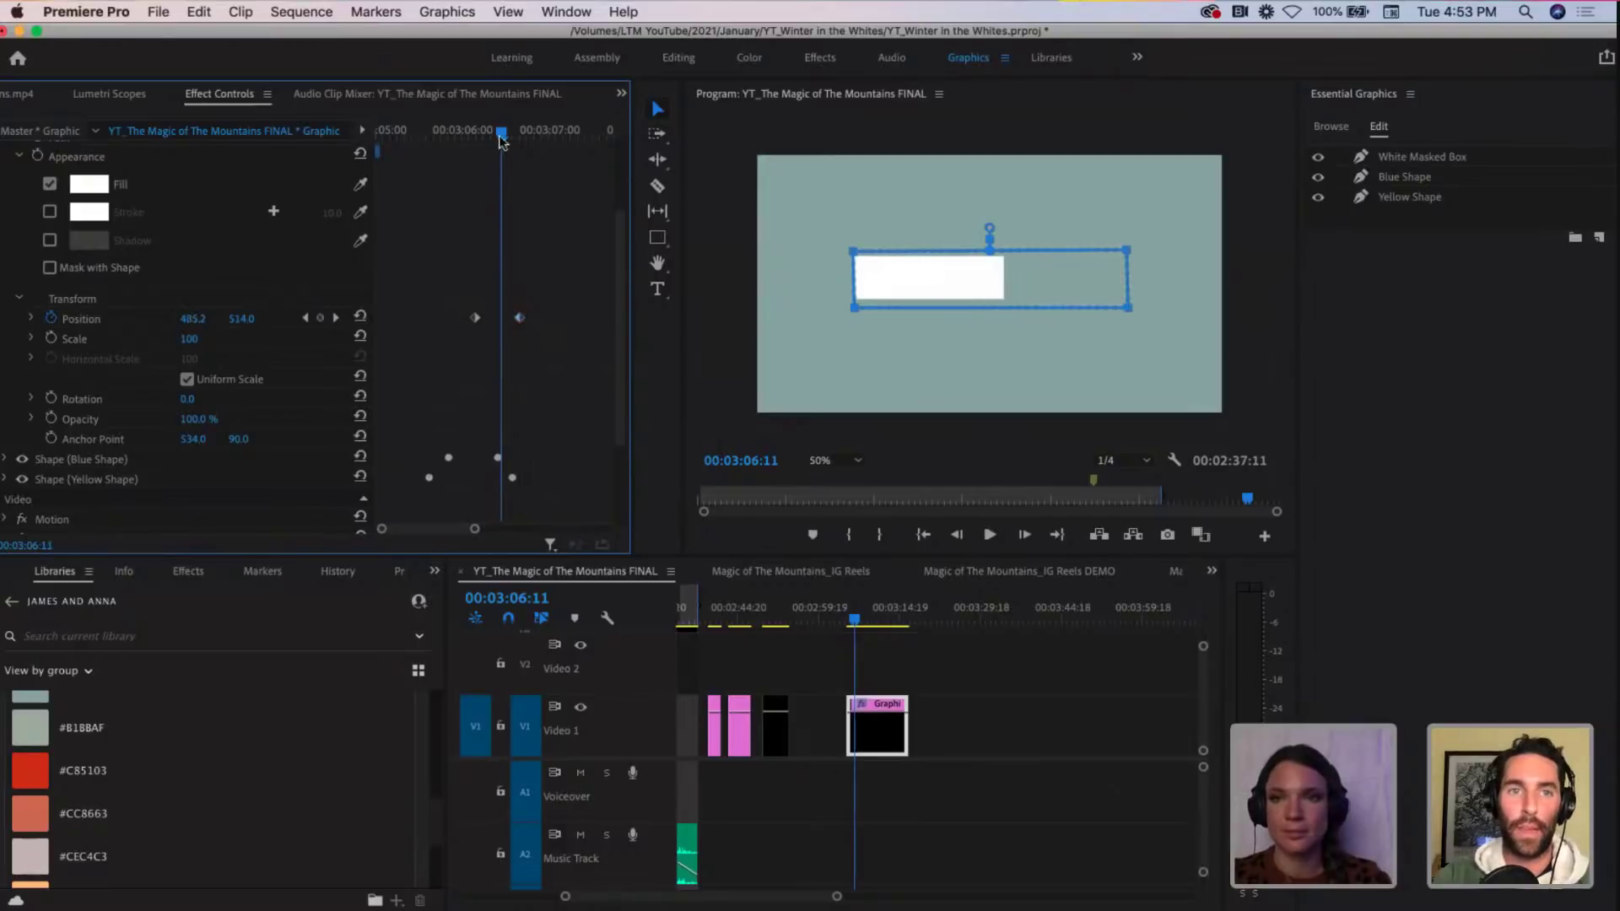
mouse_move(501, 133)
mouse_down()
mouse_move(478, 128)
mouse_move(518, 135)
mouse_move(480, 132)
mouse_up()
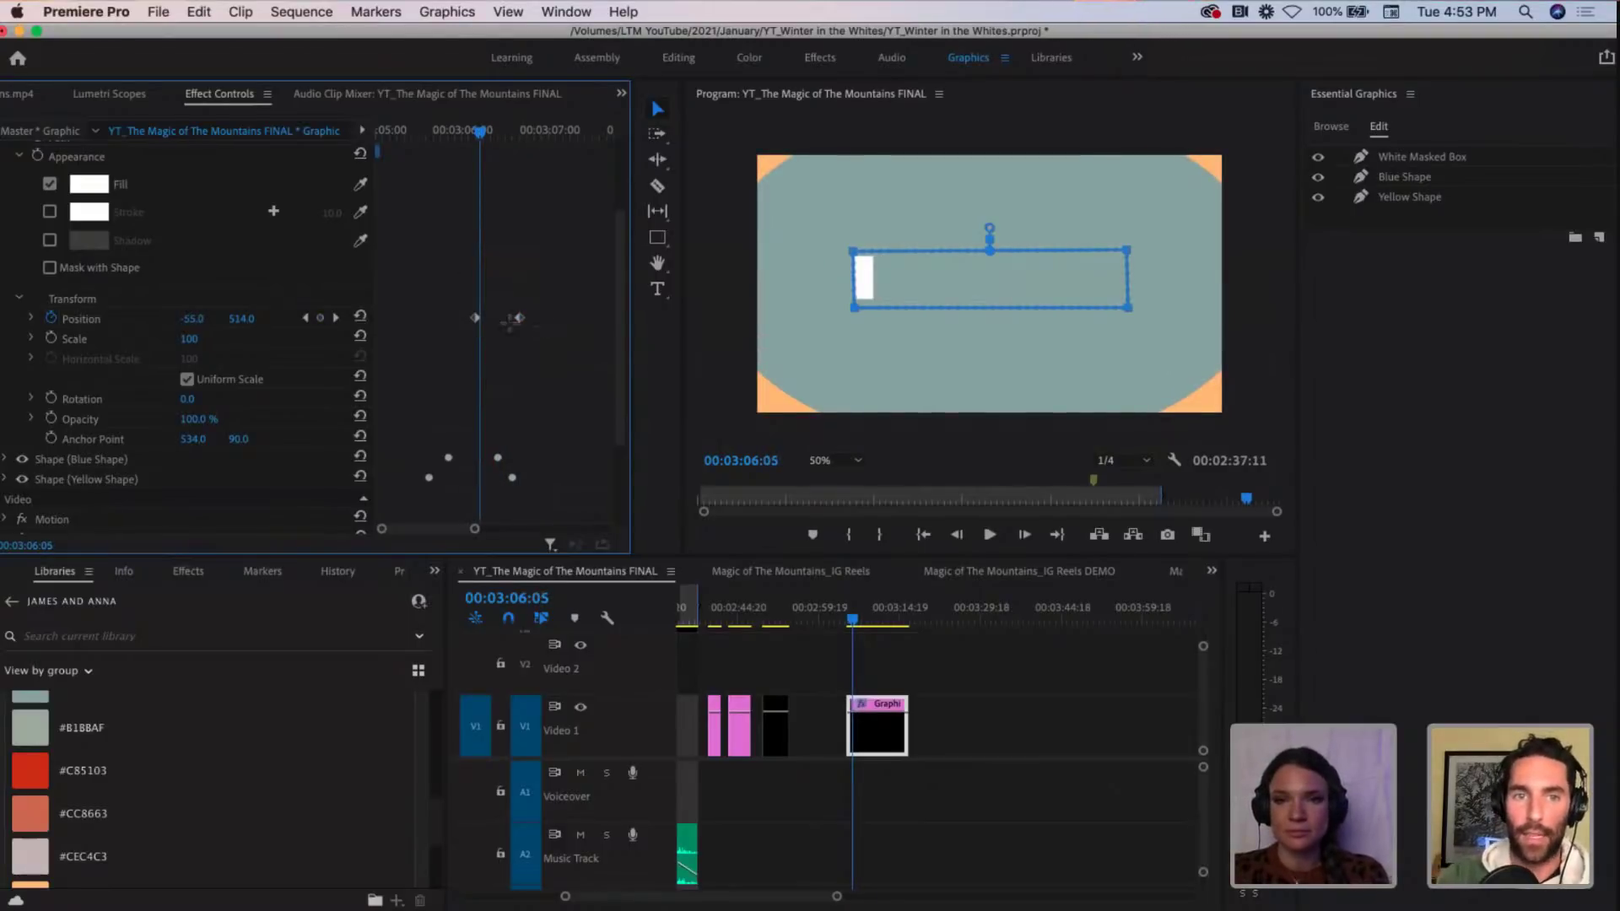
Step: Apply Ease In temporal interpolation to both Position keyframes of White Masked Box and play back the animation
drag(551, 335, 436, 292)
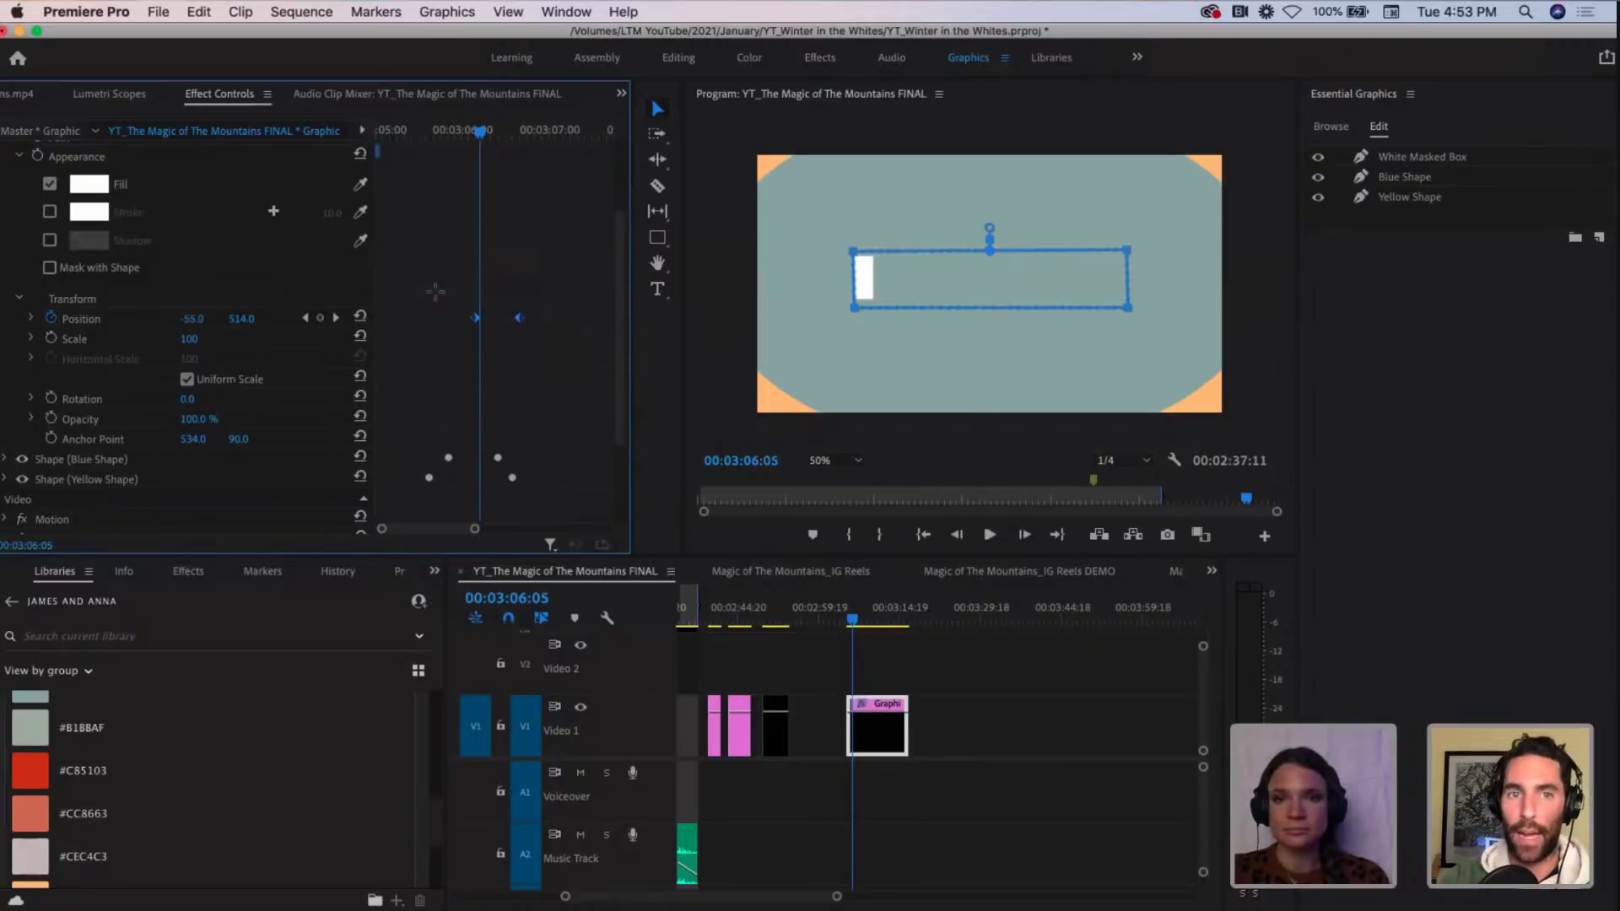
right_click(474, 318)
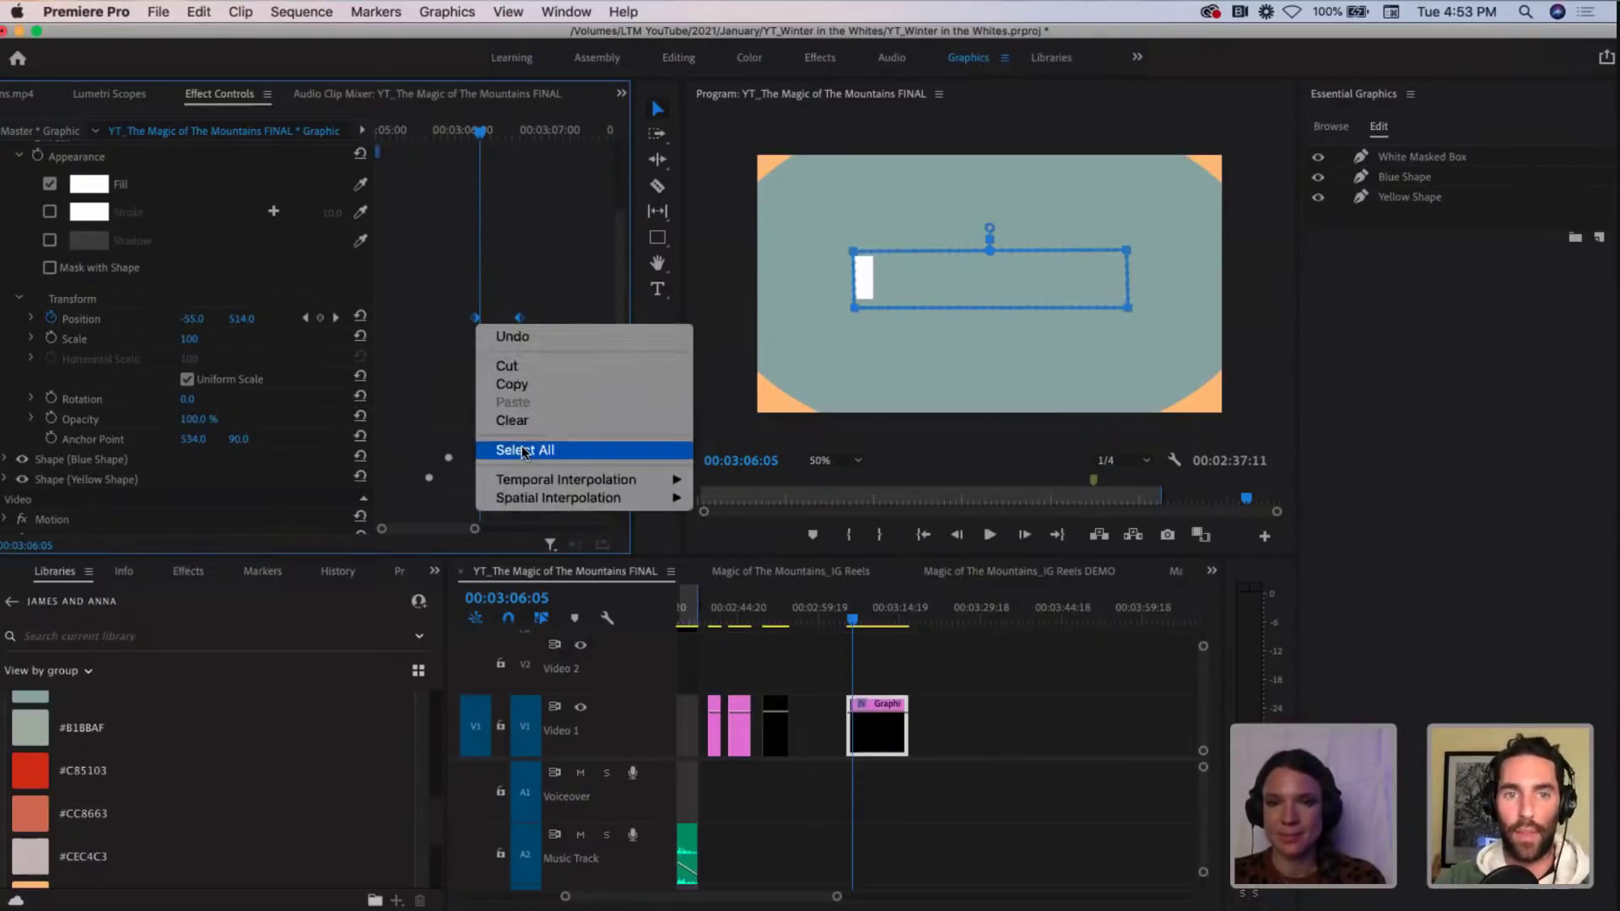
mouse_move(522, 478)
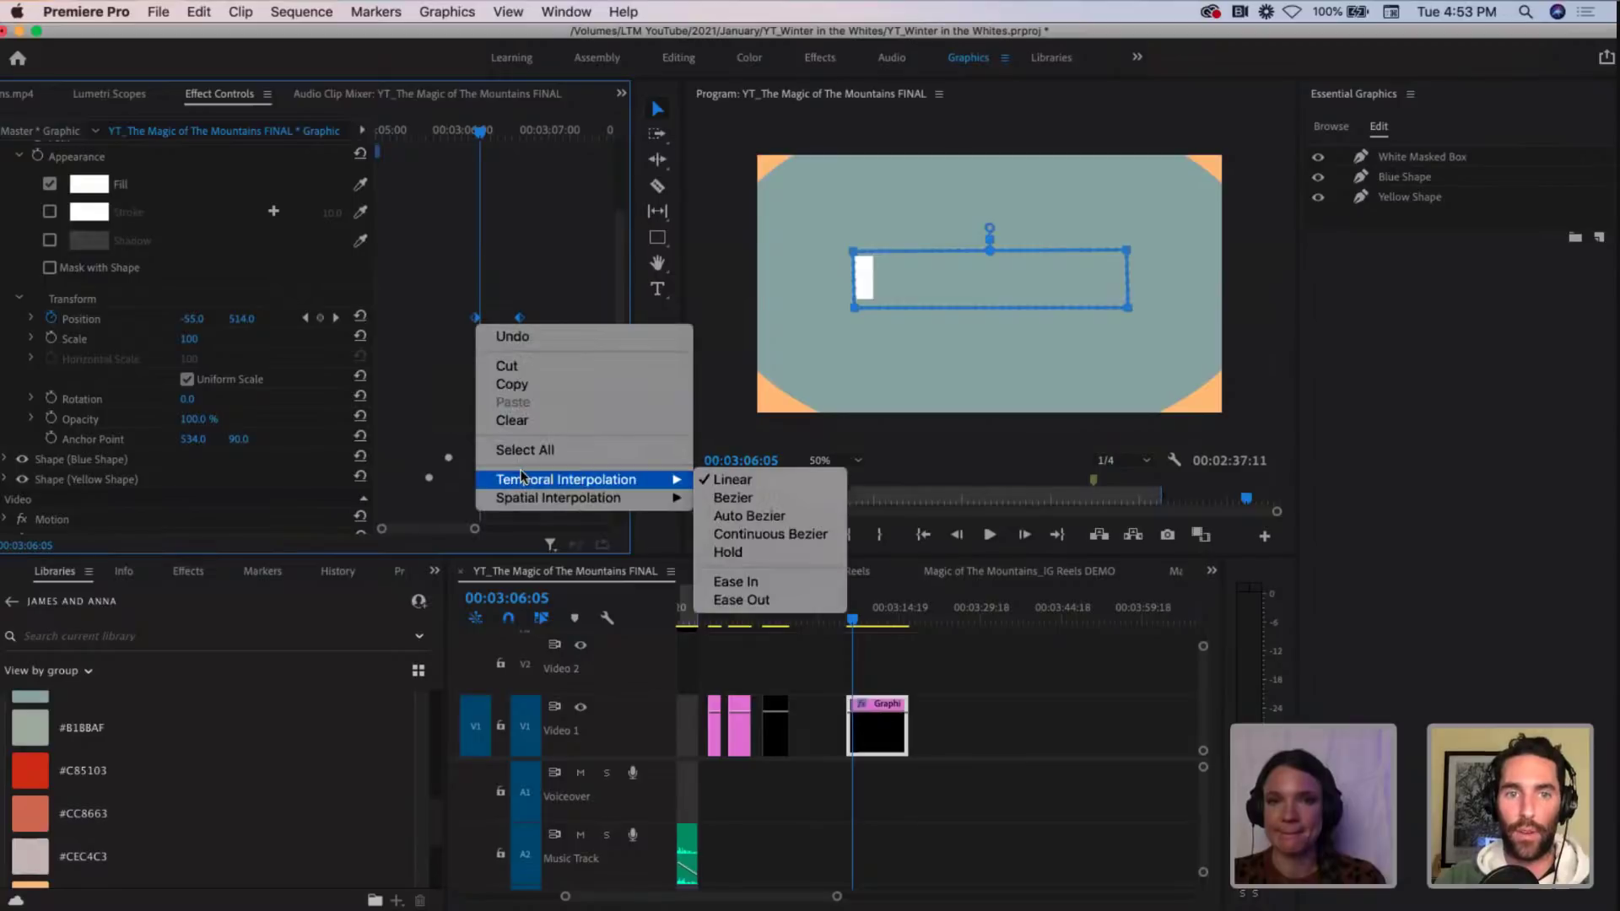
click(738, 582)
click(439, 131)
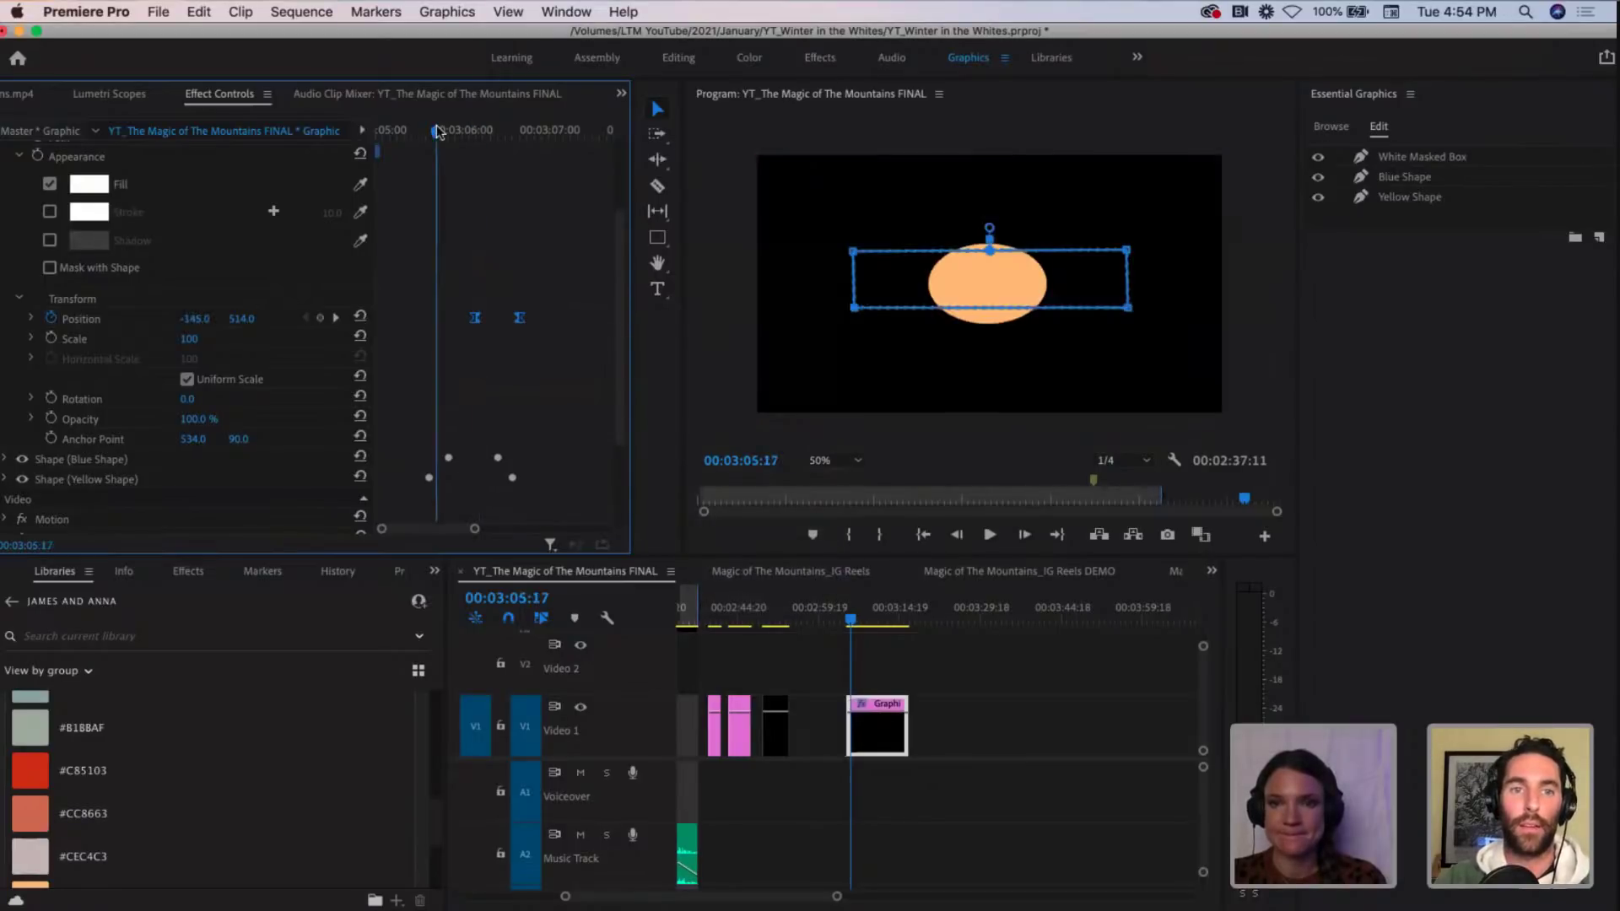
click(381, 129)
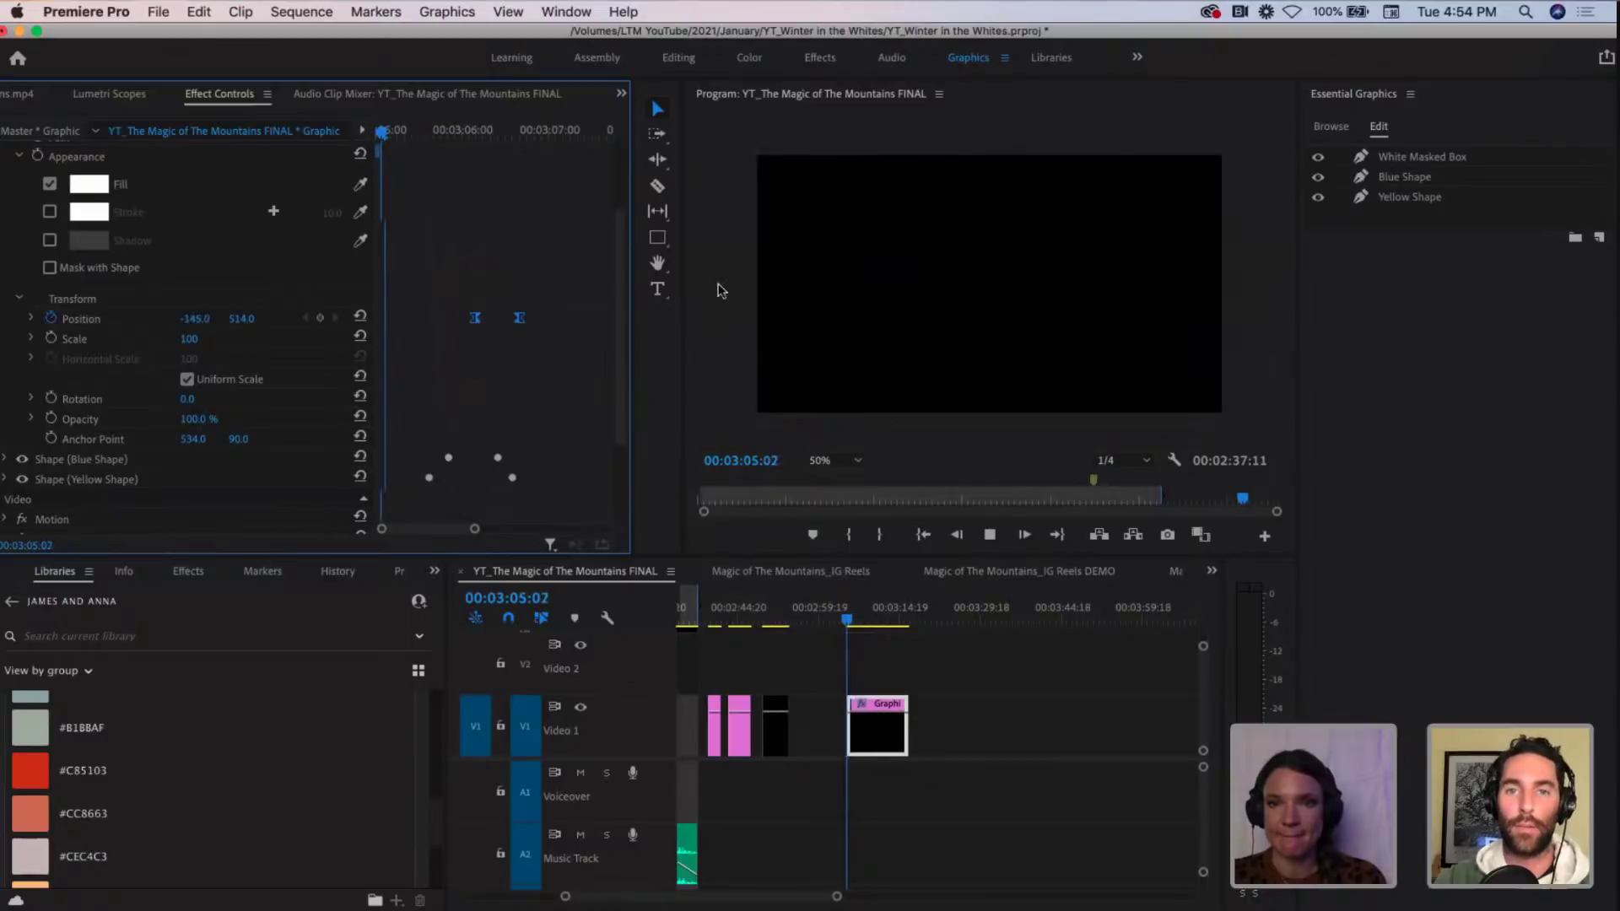
key(space)
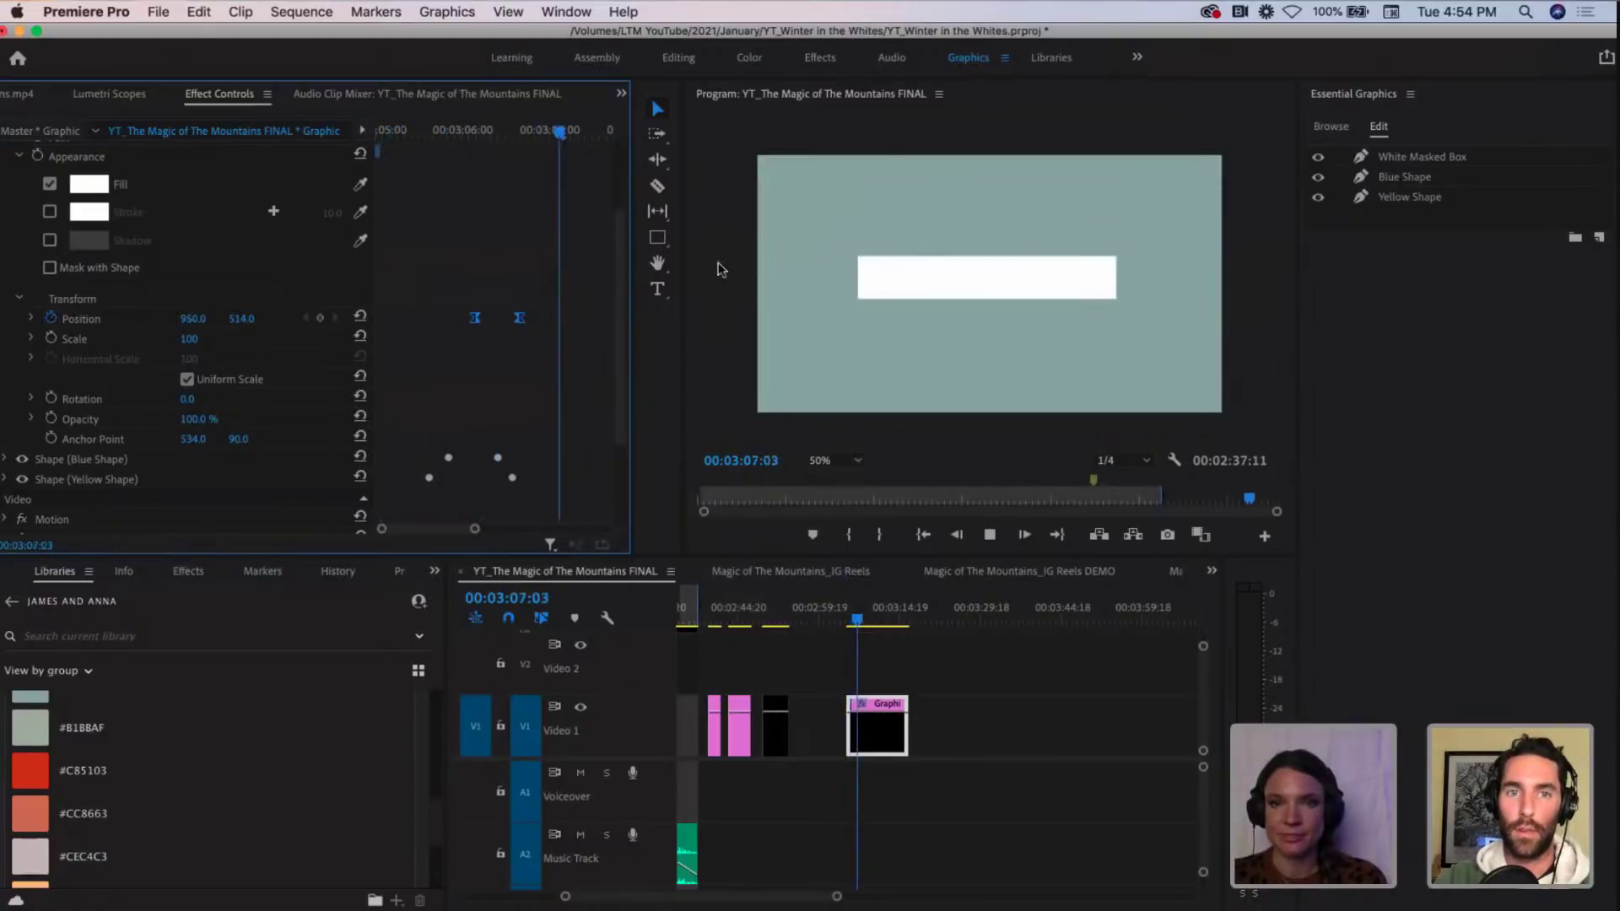
key(space)
Step: Centre the white box in its mask by setting horizontal Position to 966 at the end keyframe, and scrub through the animation
mouse_move(508, 135)
mouse_down()
mouse_move(481, 131)
mouse_move(524, 114)
mouse_up()
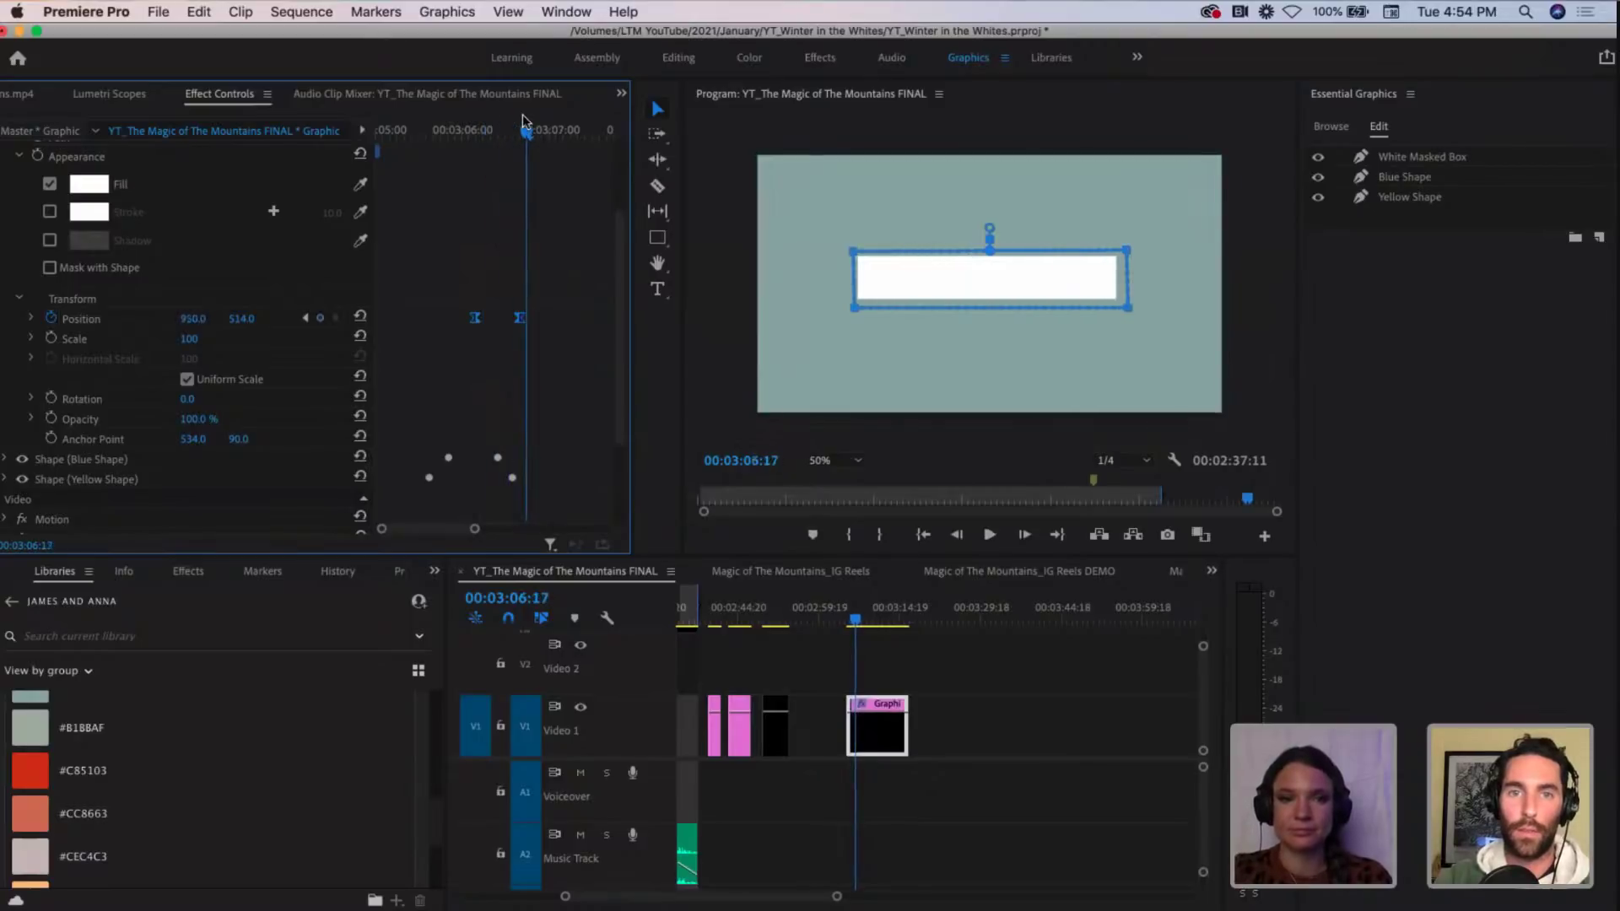
click(306, 317)
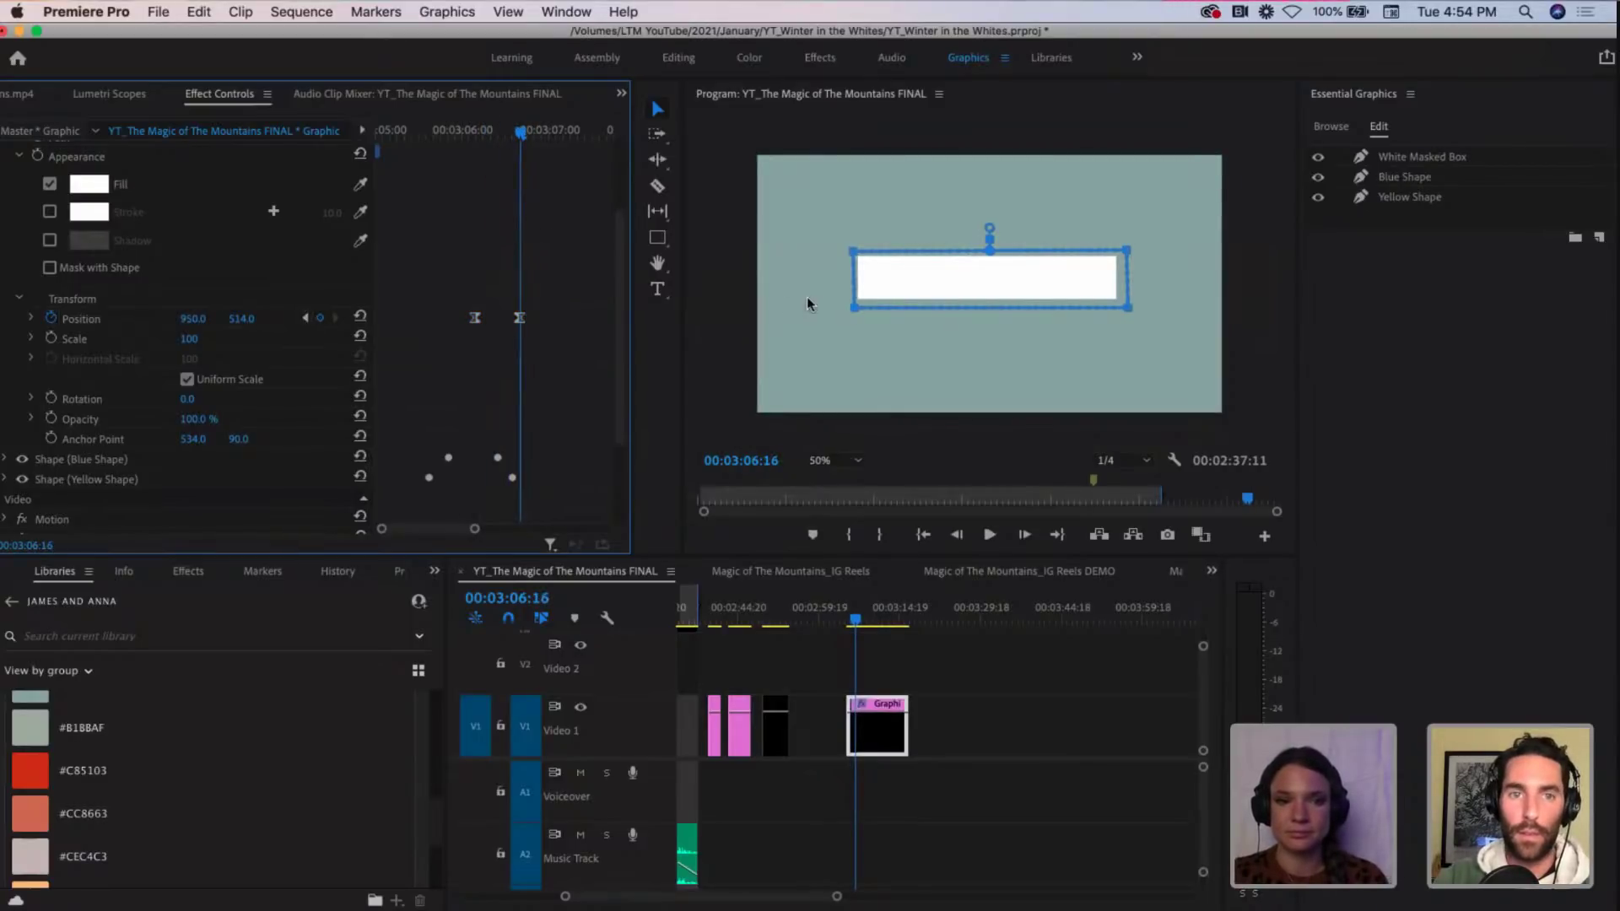
scroll(521, 321, up, 2)
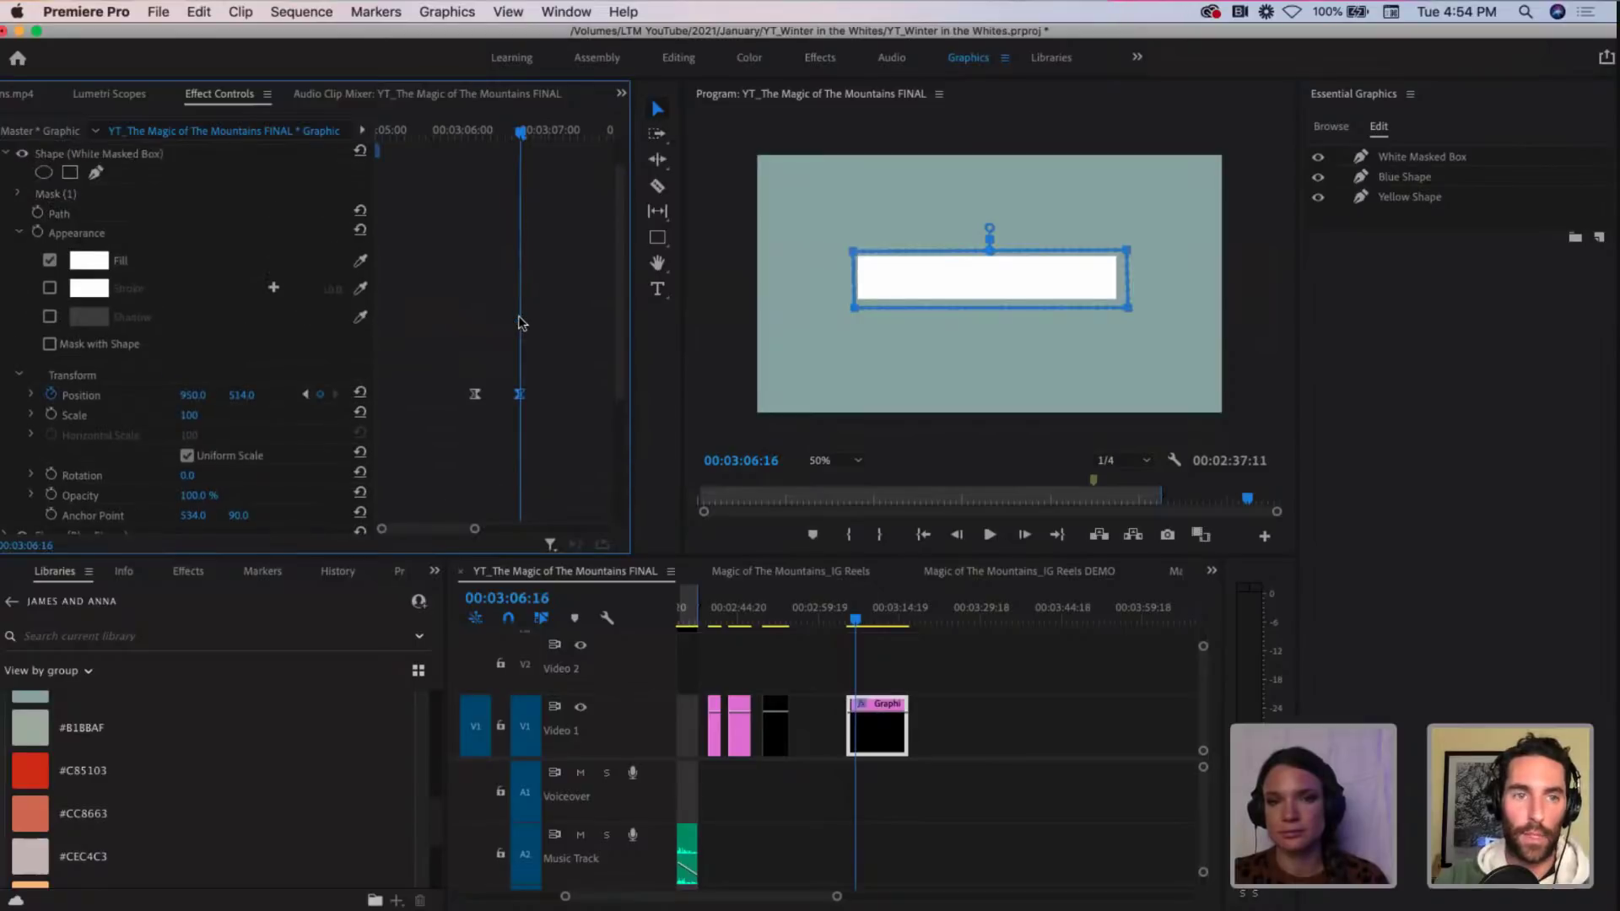
key(shift+Right)
key(shift+Right)
key(shift+Right)
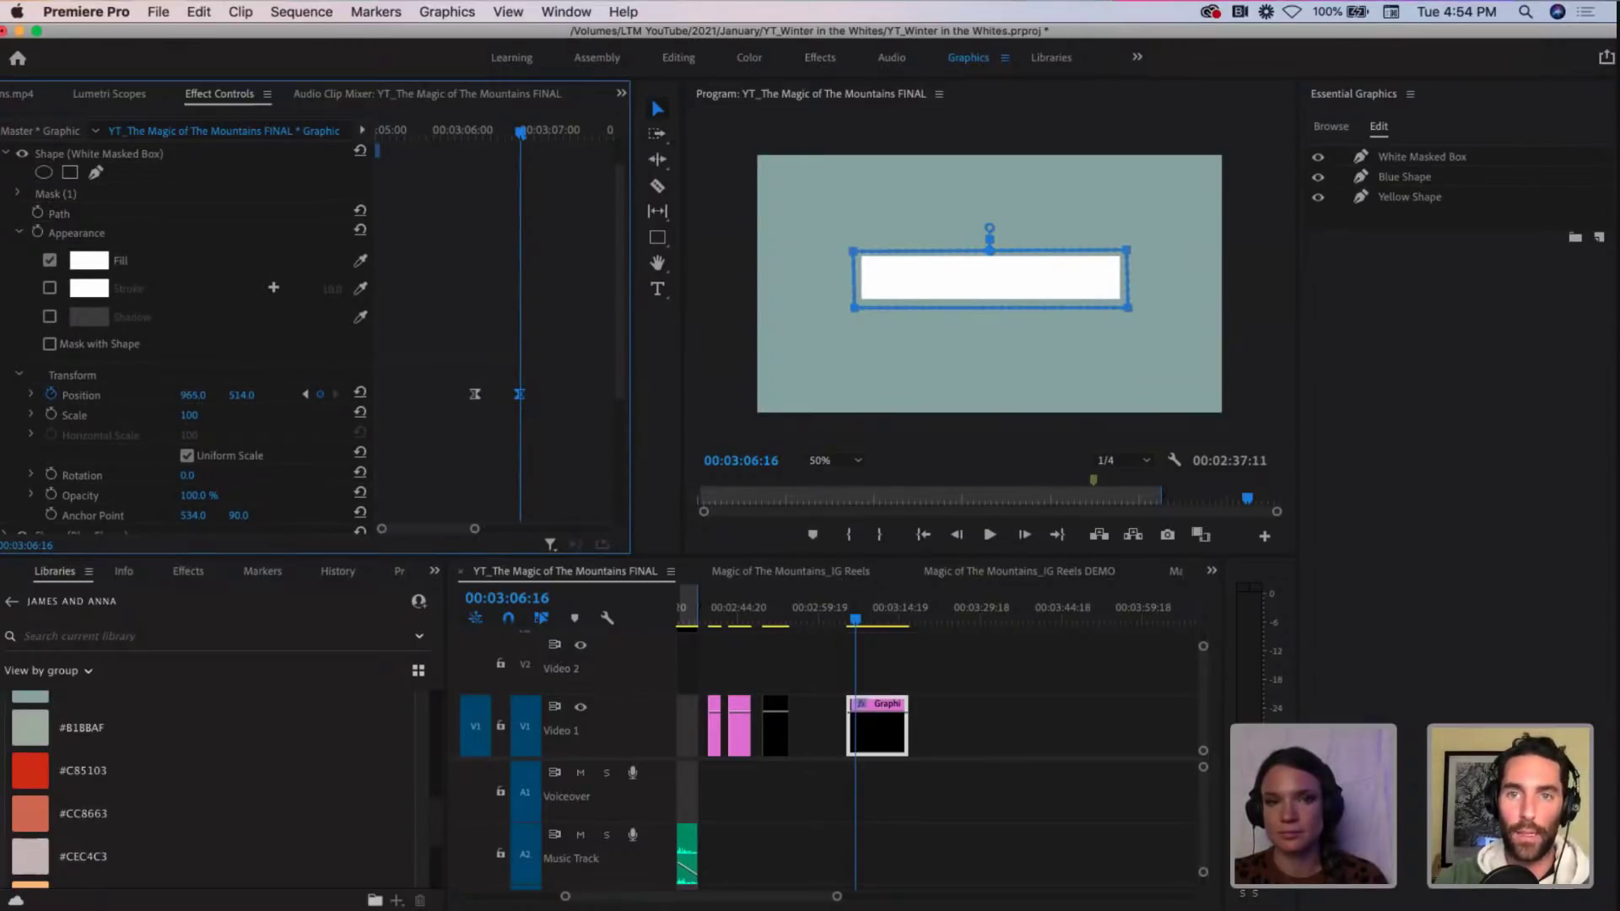
key(Right)
scroll(469, 391, right, 2)
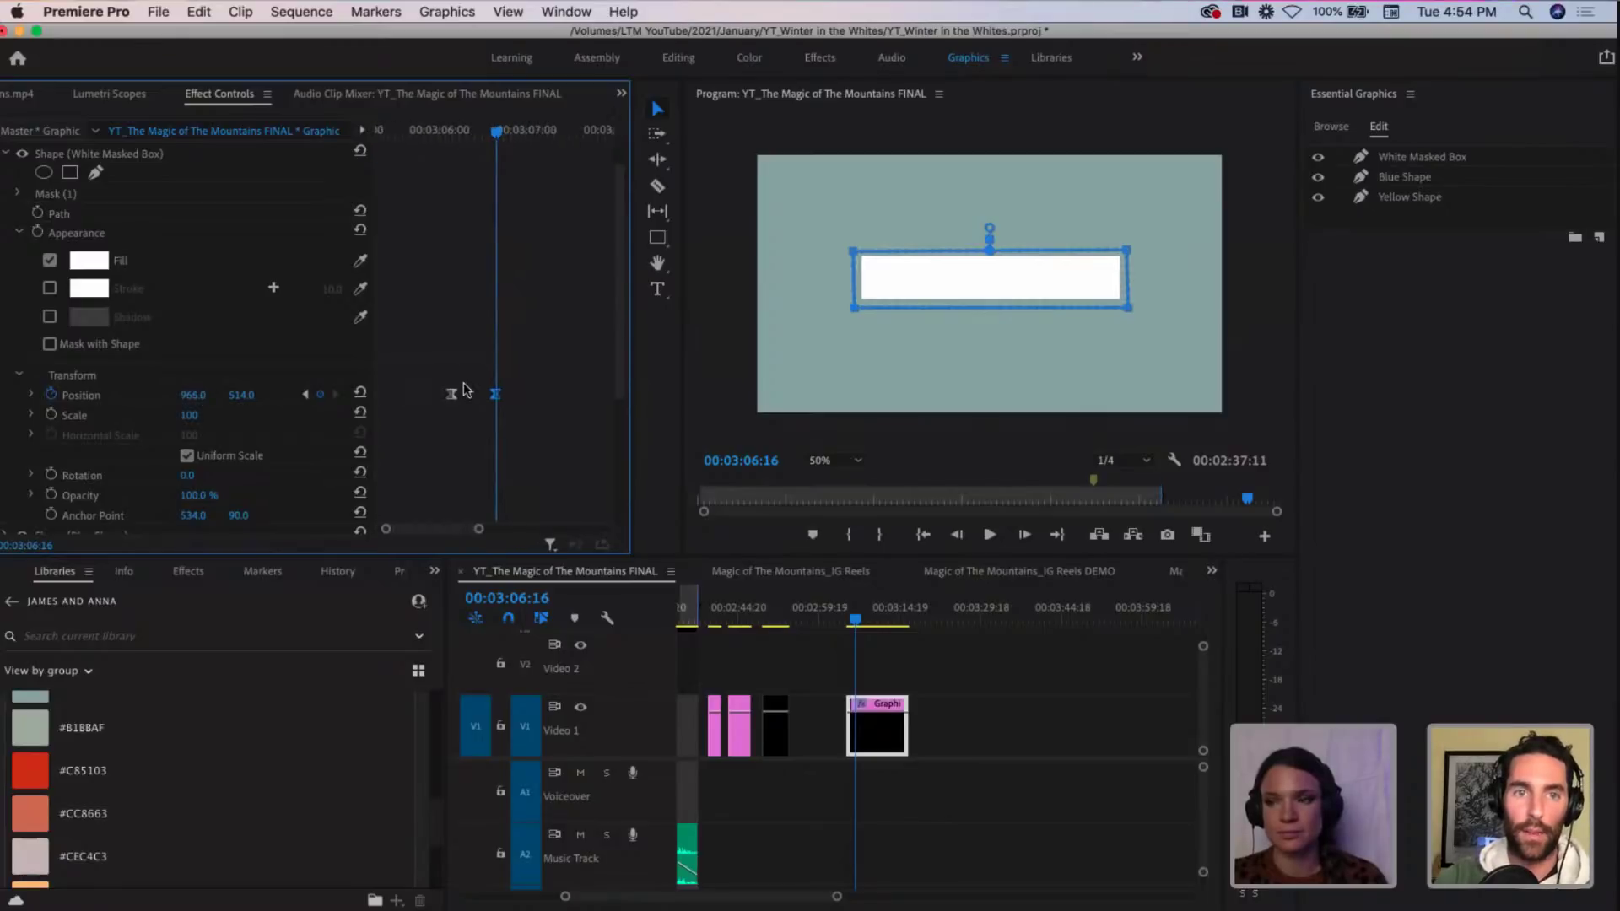
click(419, 128)
drag(419, 128, 522, 129)
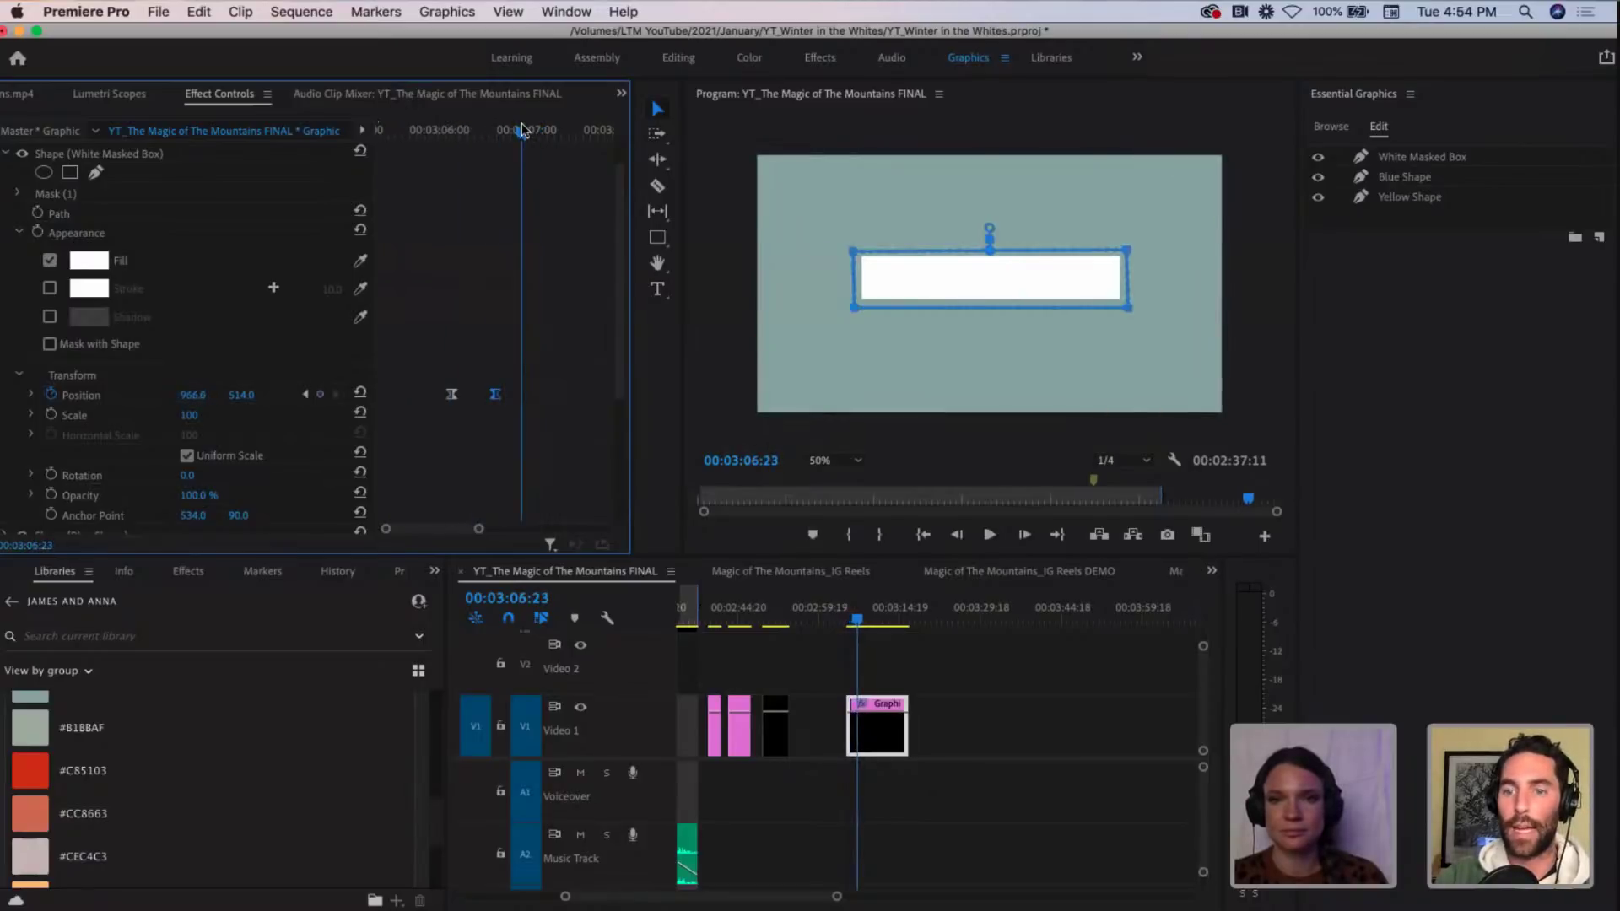
Step: Export the graphic clip as a Motion Graphics template named "Title Templates_Circles and Lines" to the Local Templates Folder
click(920, 664)
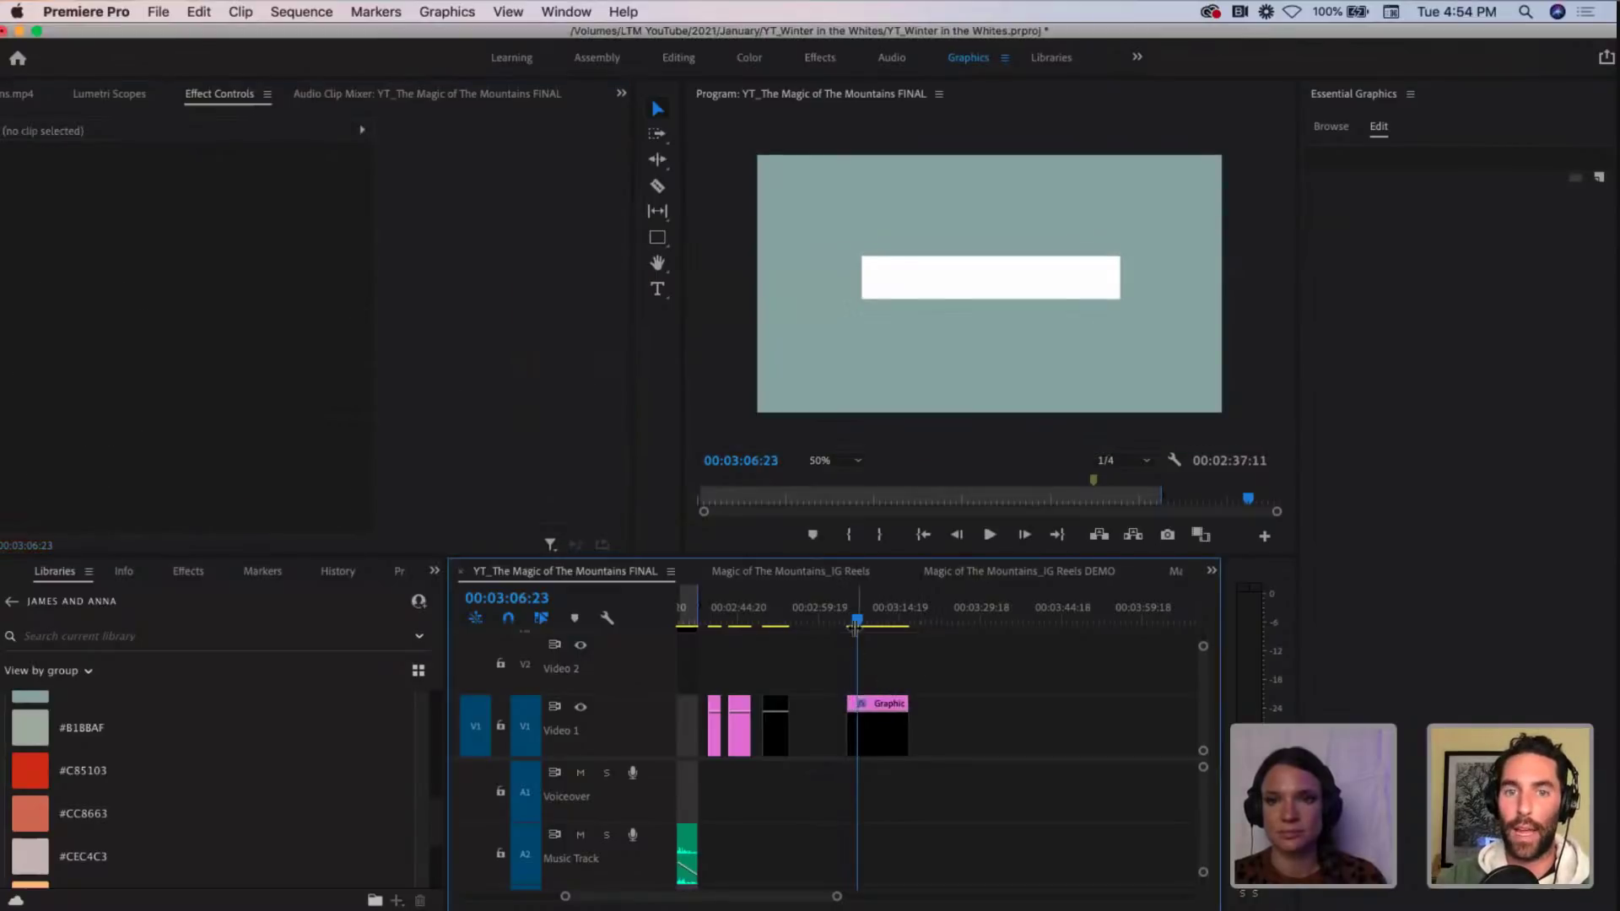
click(878, 622)
click(896, 623)
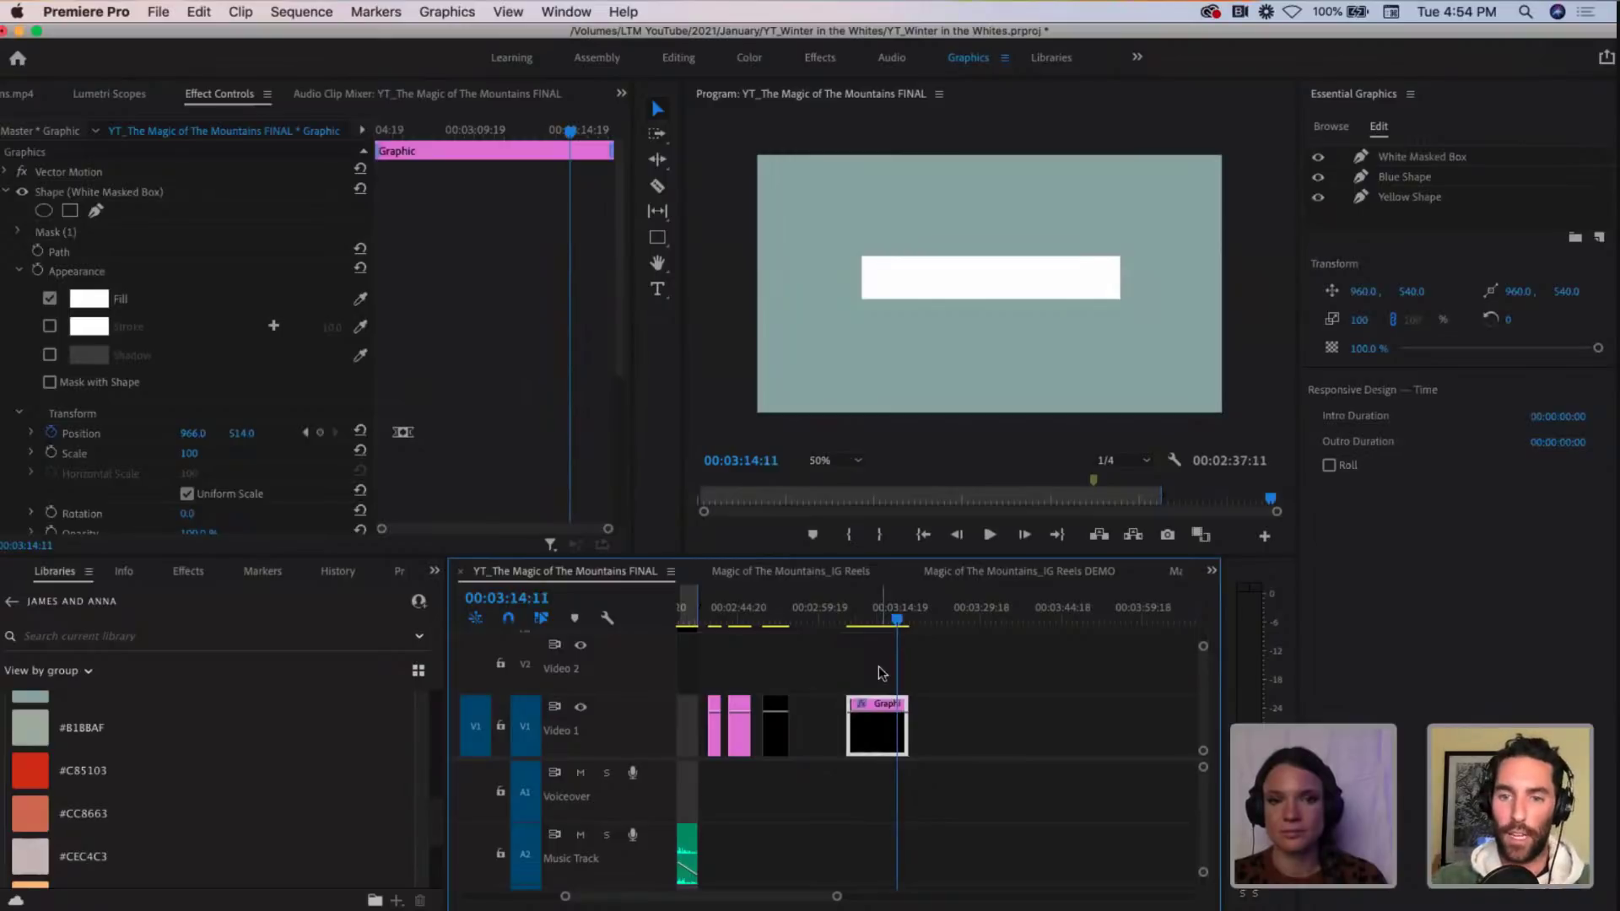
right_click(878, 735)
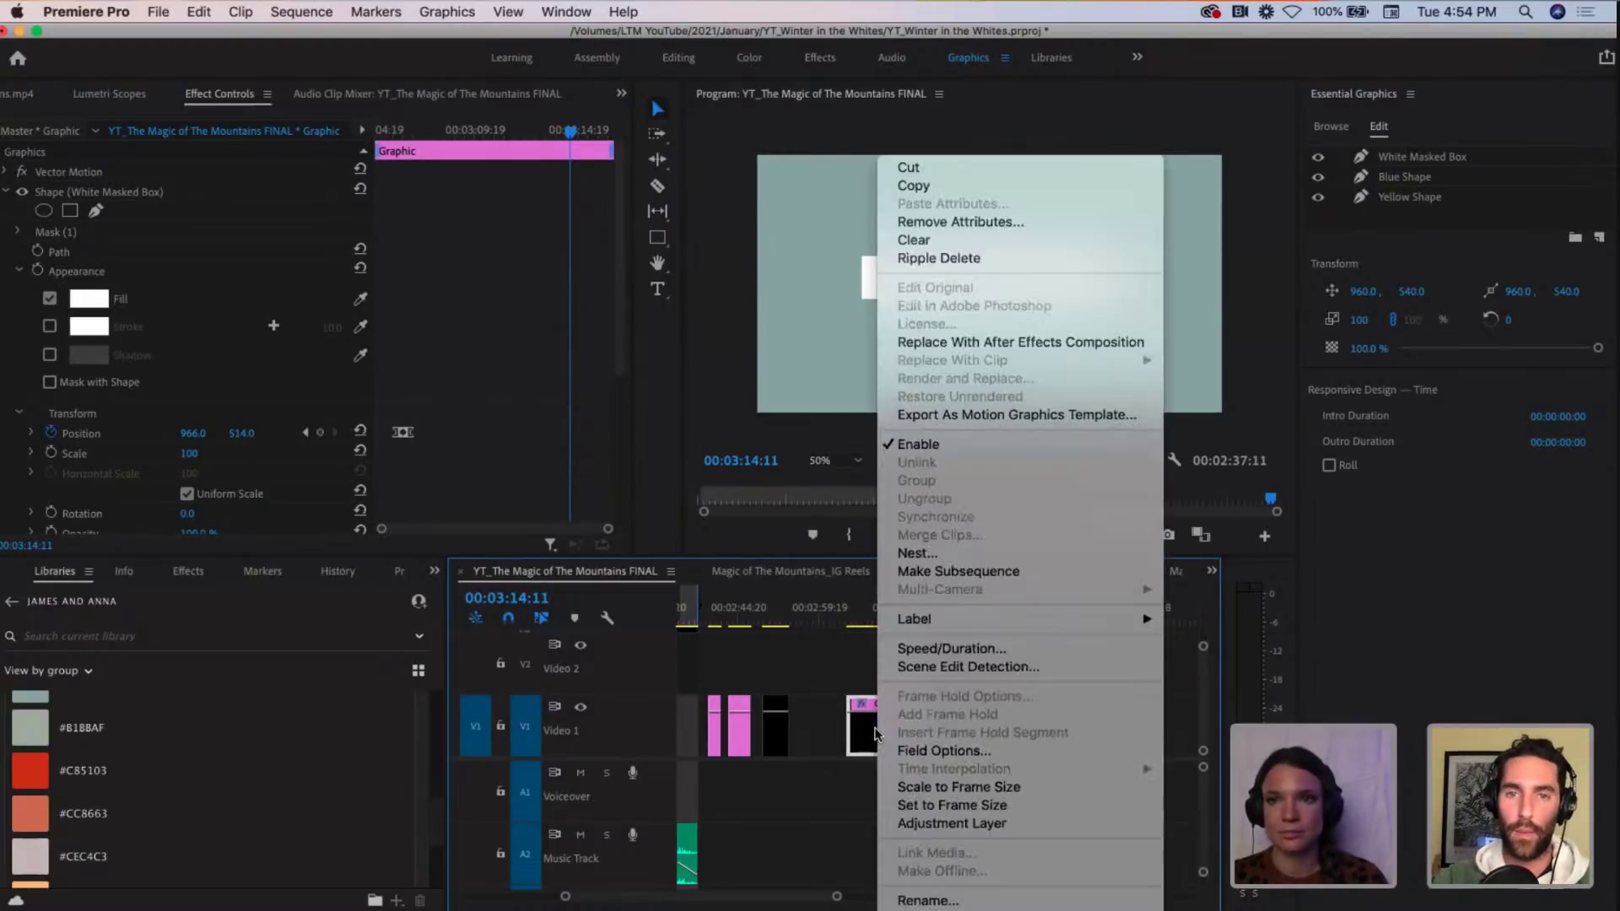
click(979, 413)
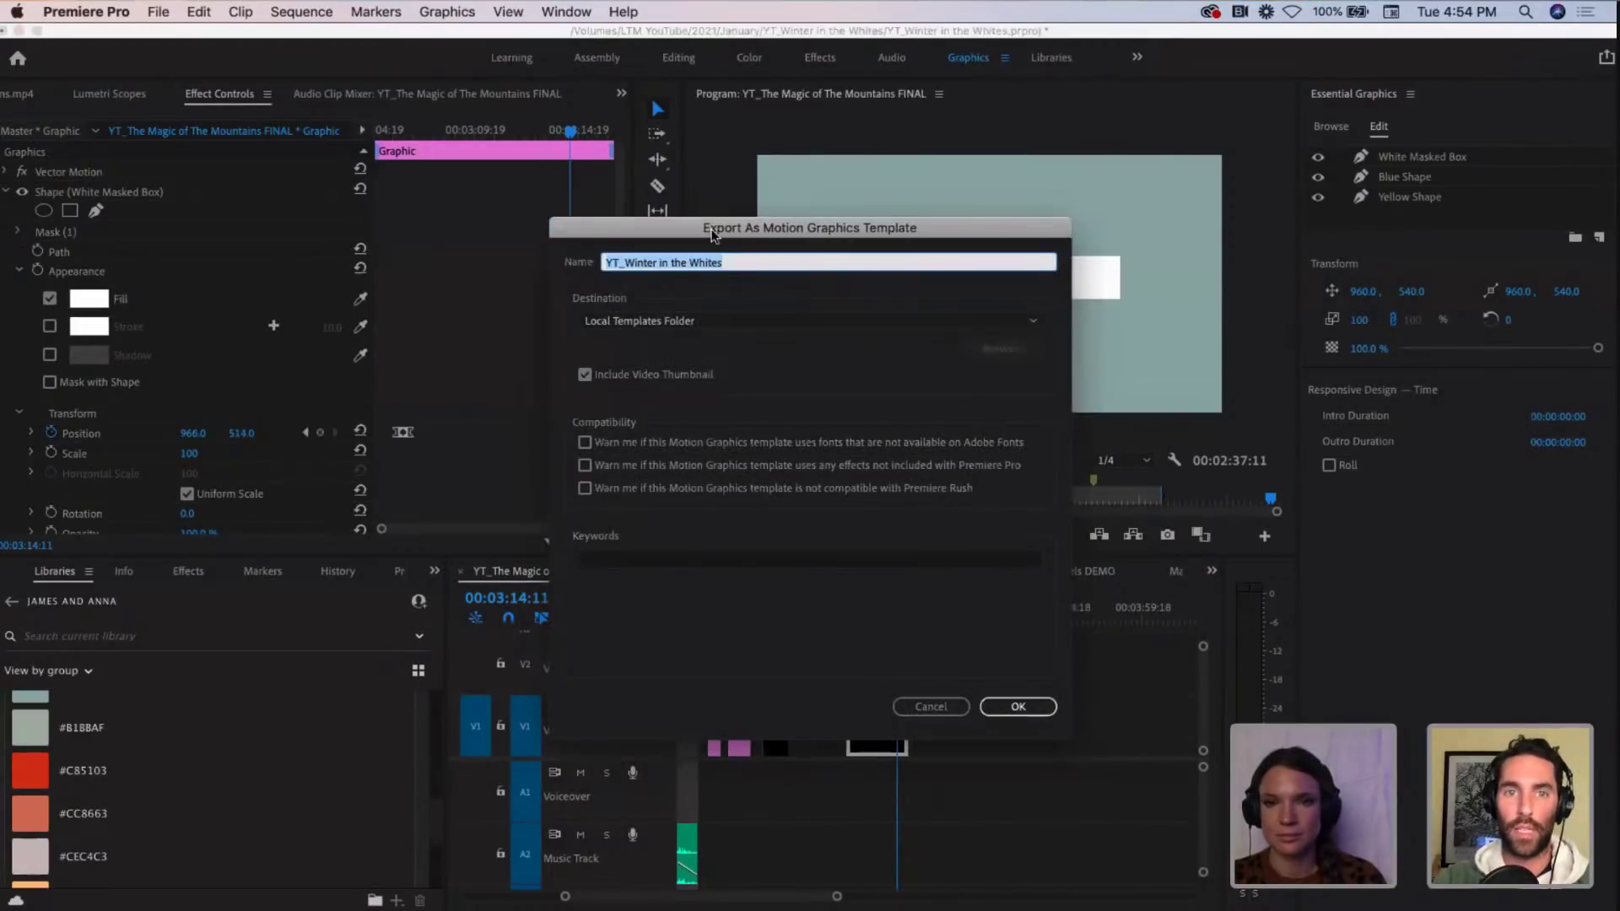
drag(714, 236, 370, 205)
text(Lowe)
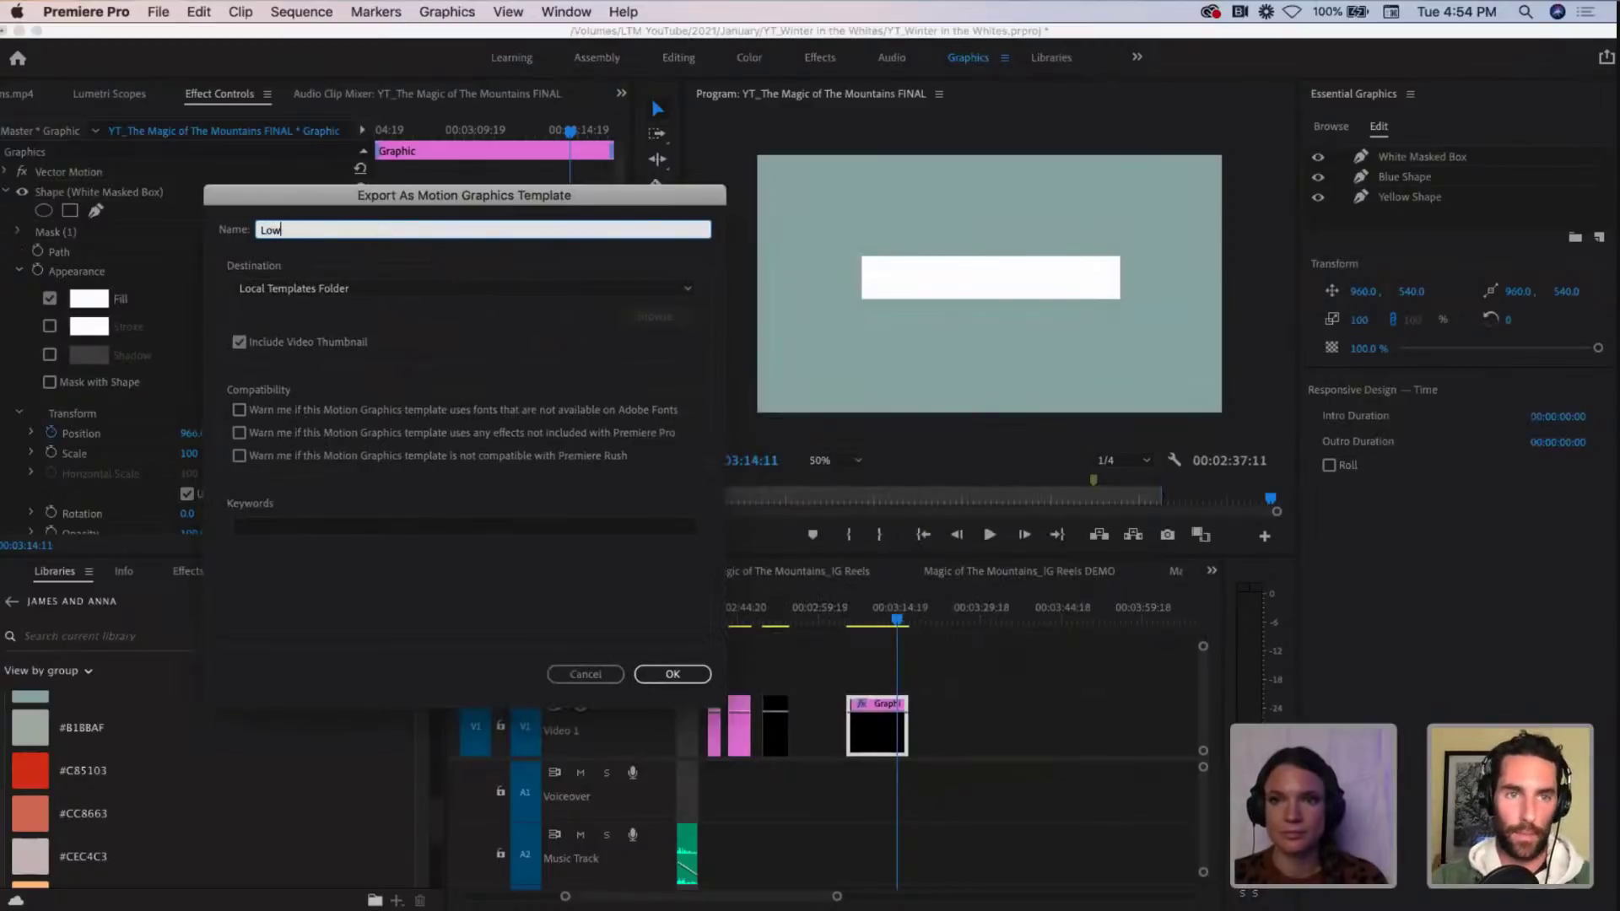
key(BackSpace)
key(BackSpace)
key(BackSpace)
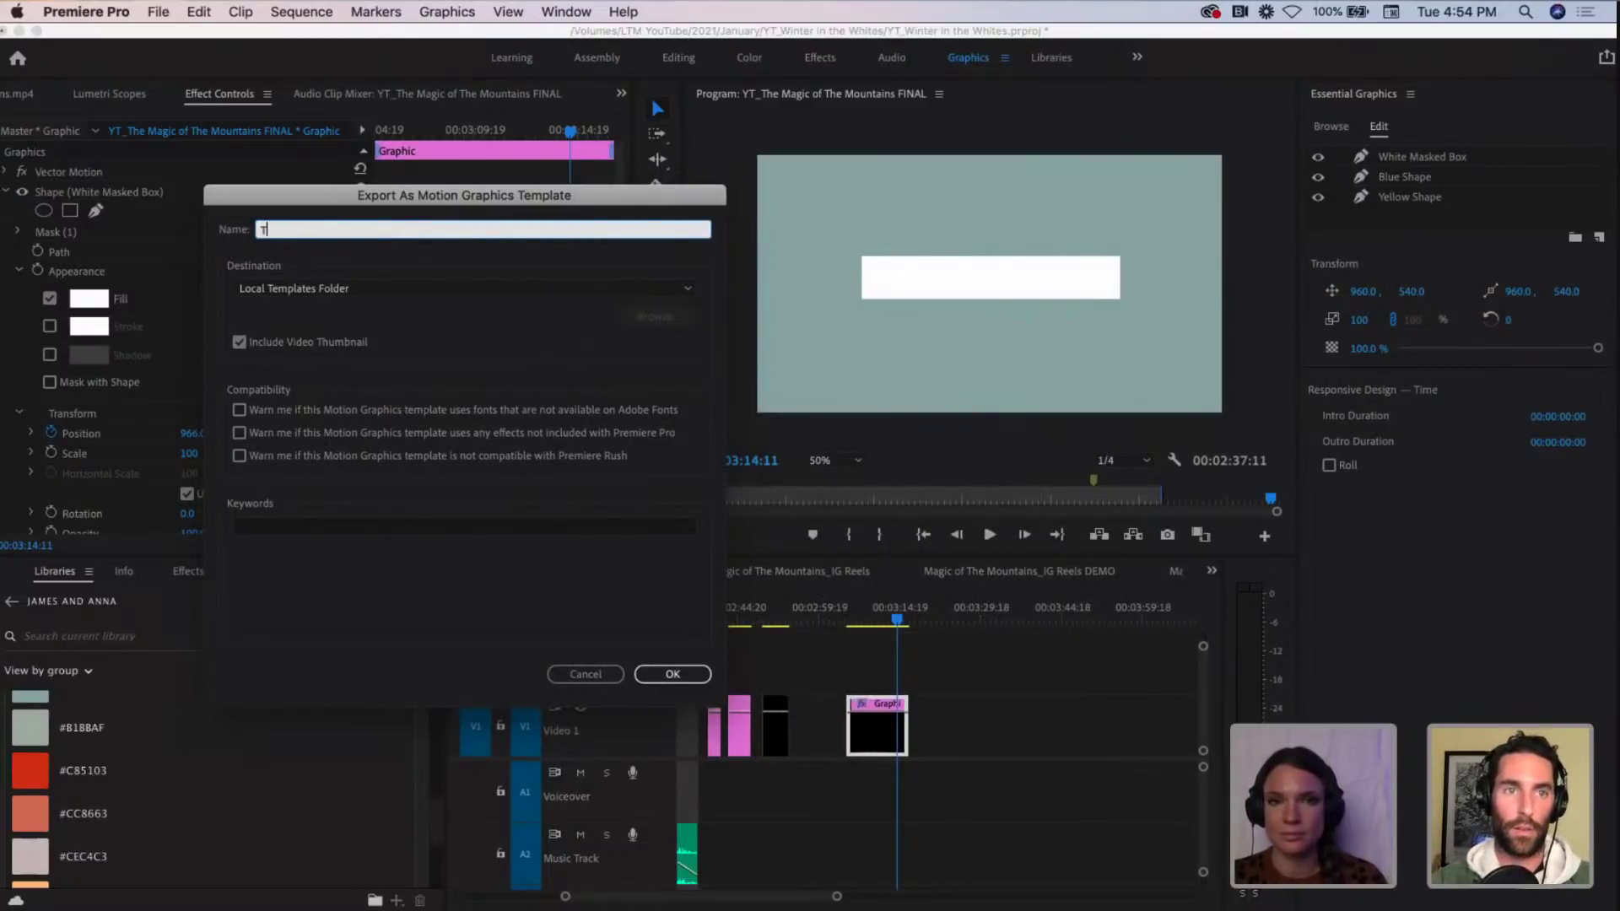
text(Title Temp)
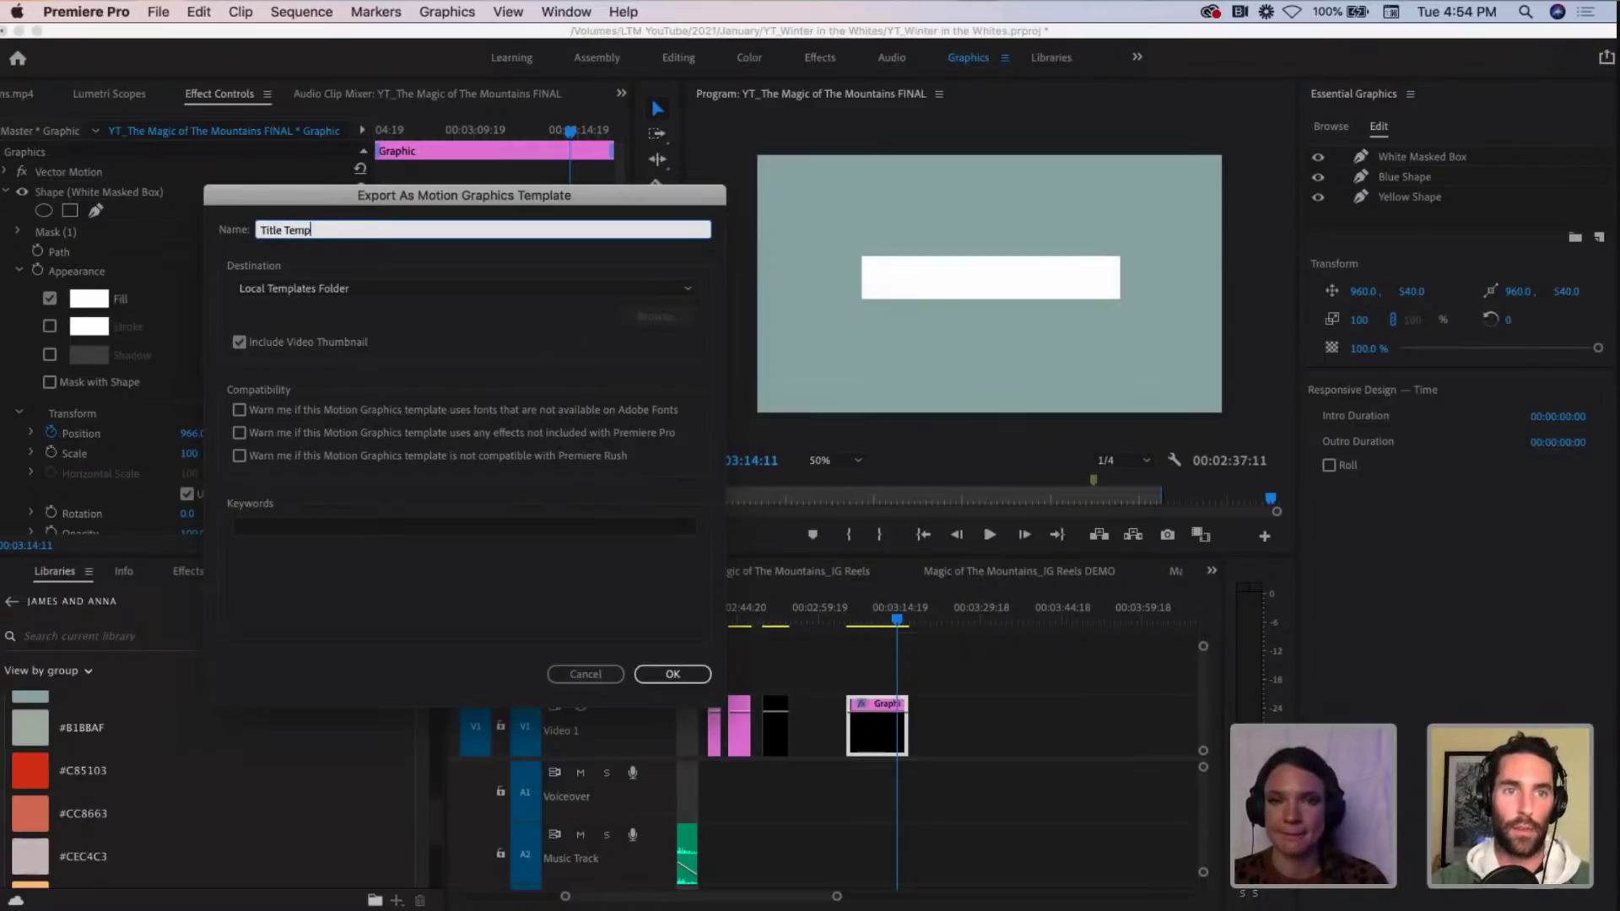
text(lates_Circles)
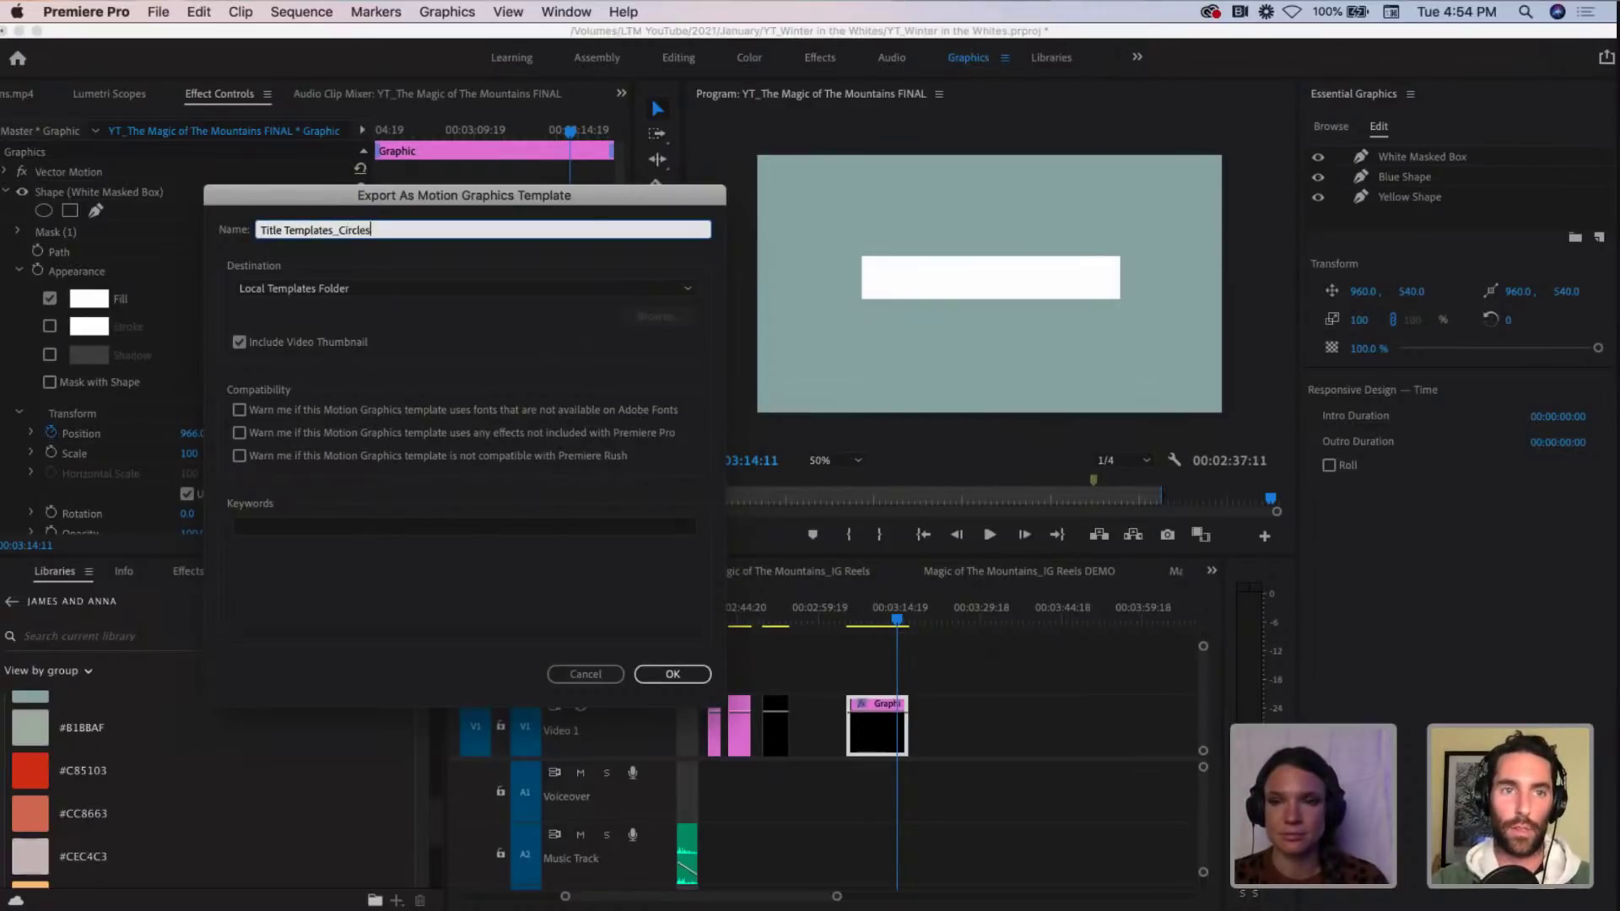
text( and L)
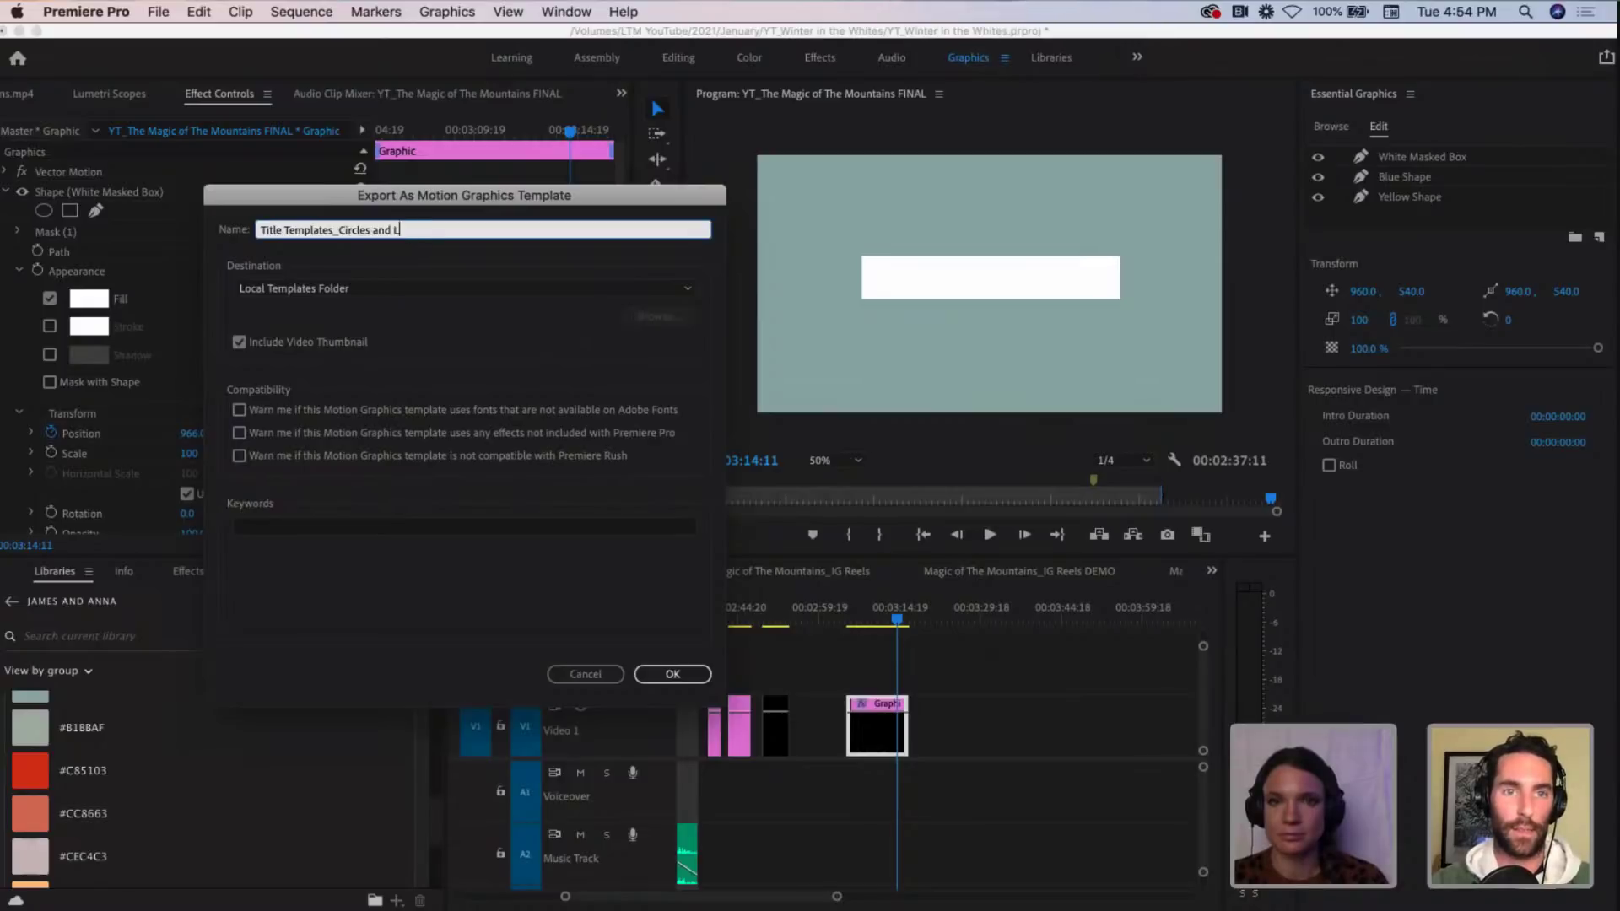
text(ines)
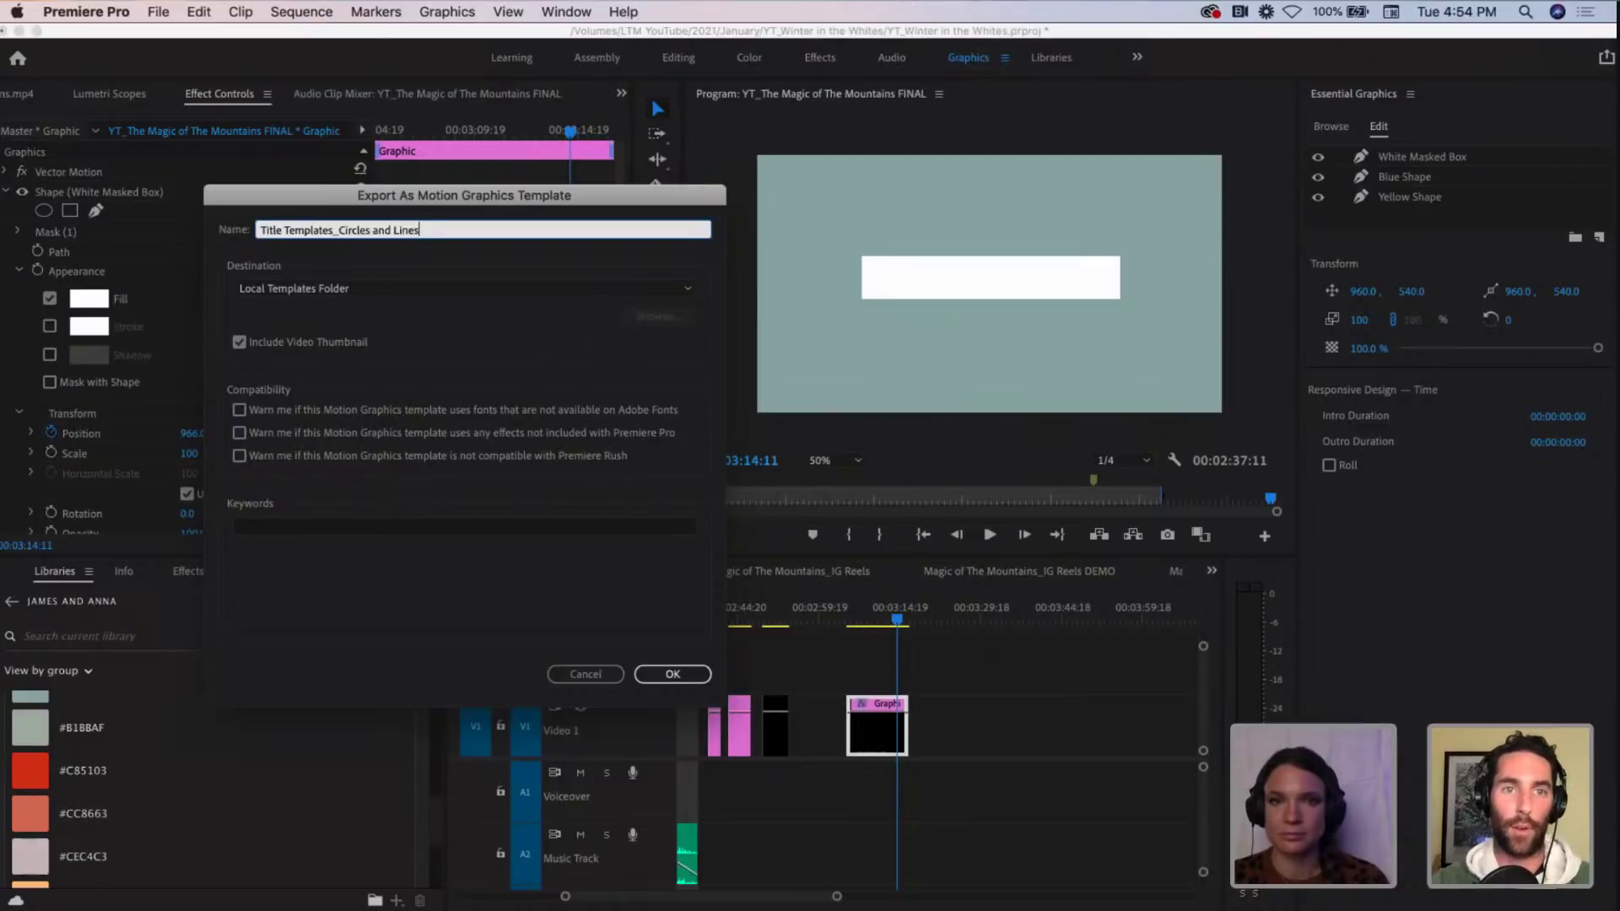
click(675, 675)
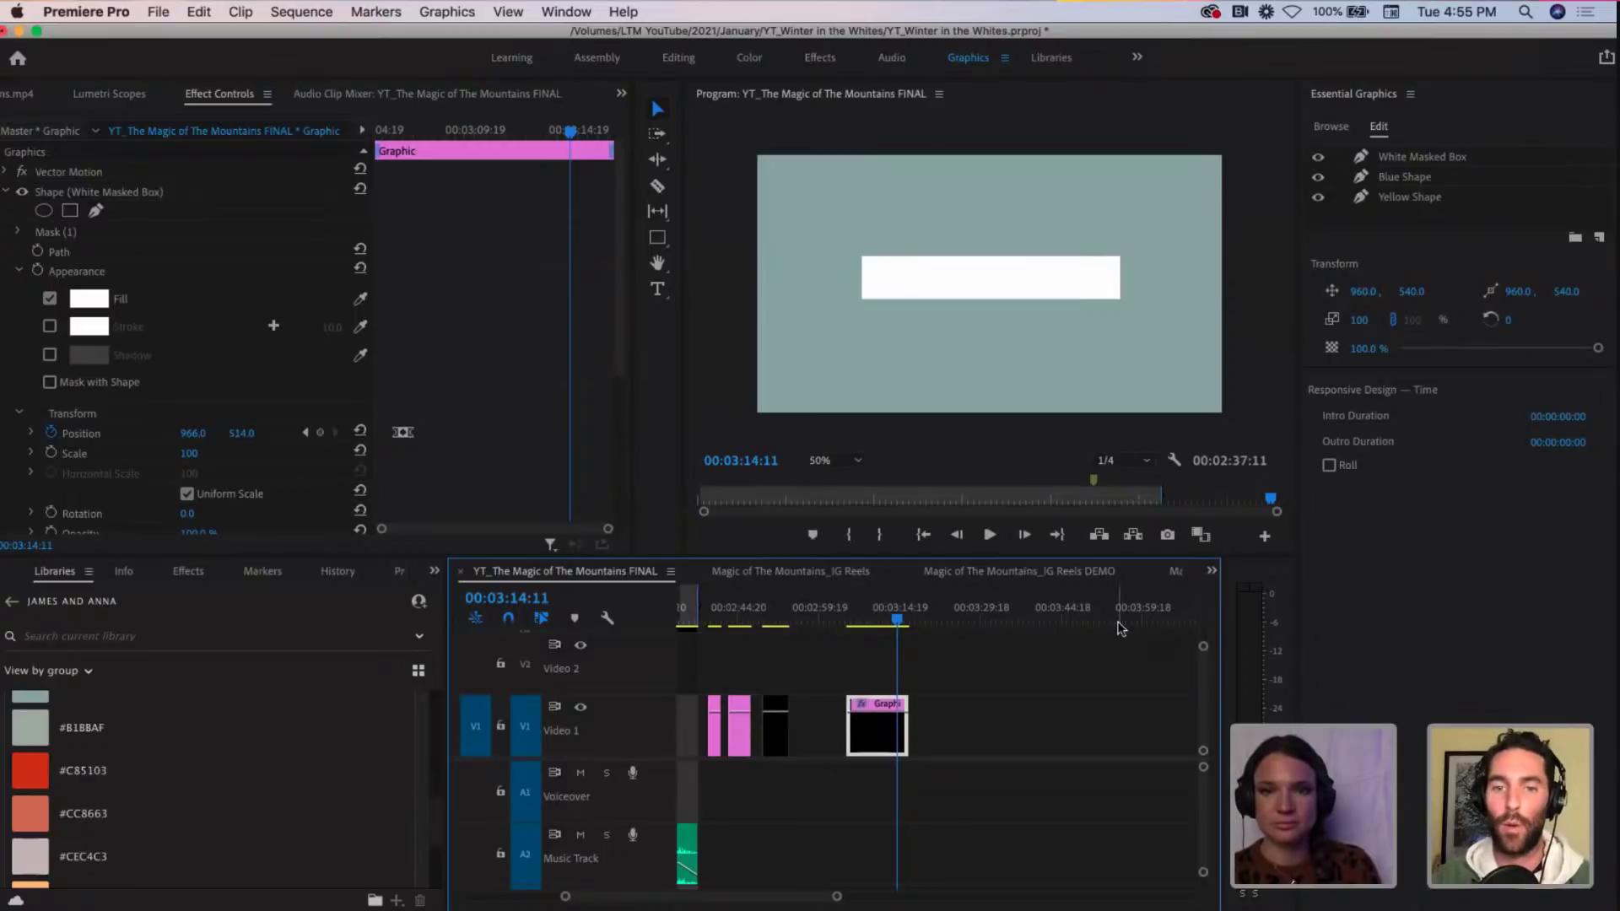
Step: Search My Templates for "title", add the Circles and Lines template after the original graphic on Video 1, and view it at 00:03:29:17
click(1328, 125)
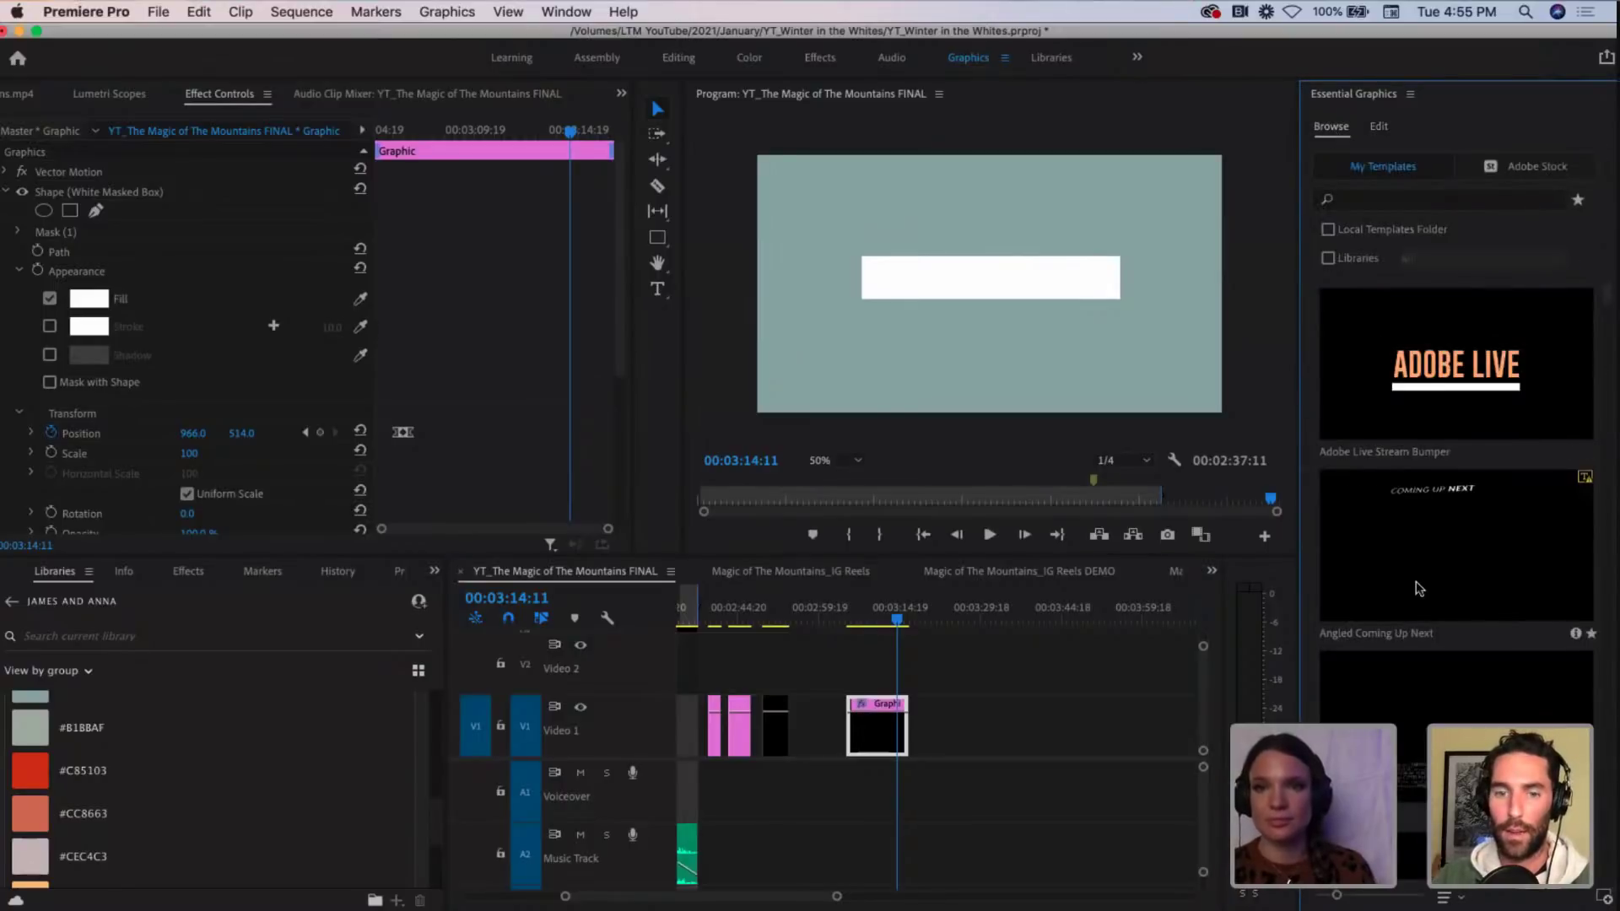
scroll(1432, 622, down, 6)
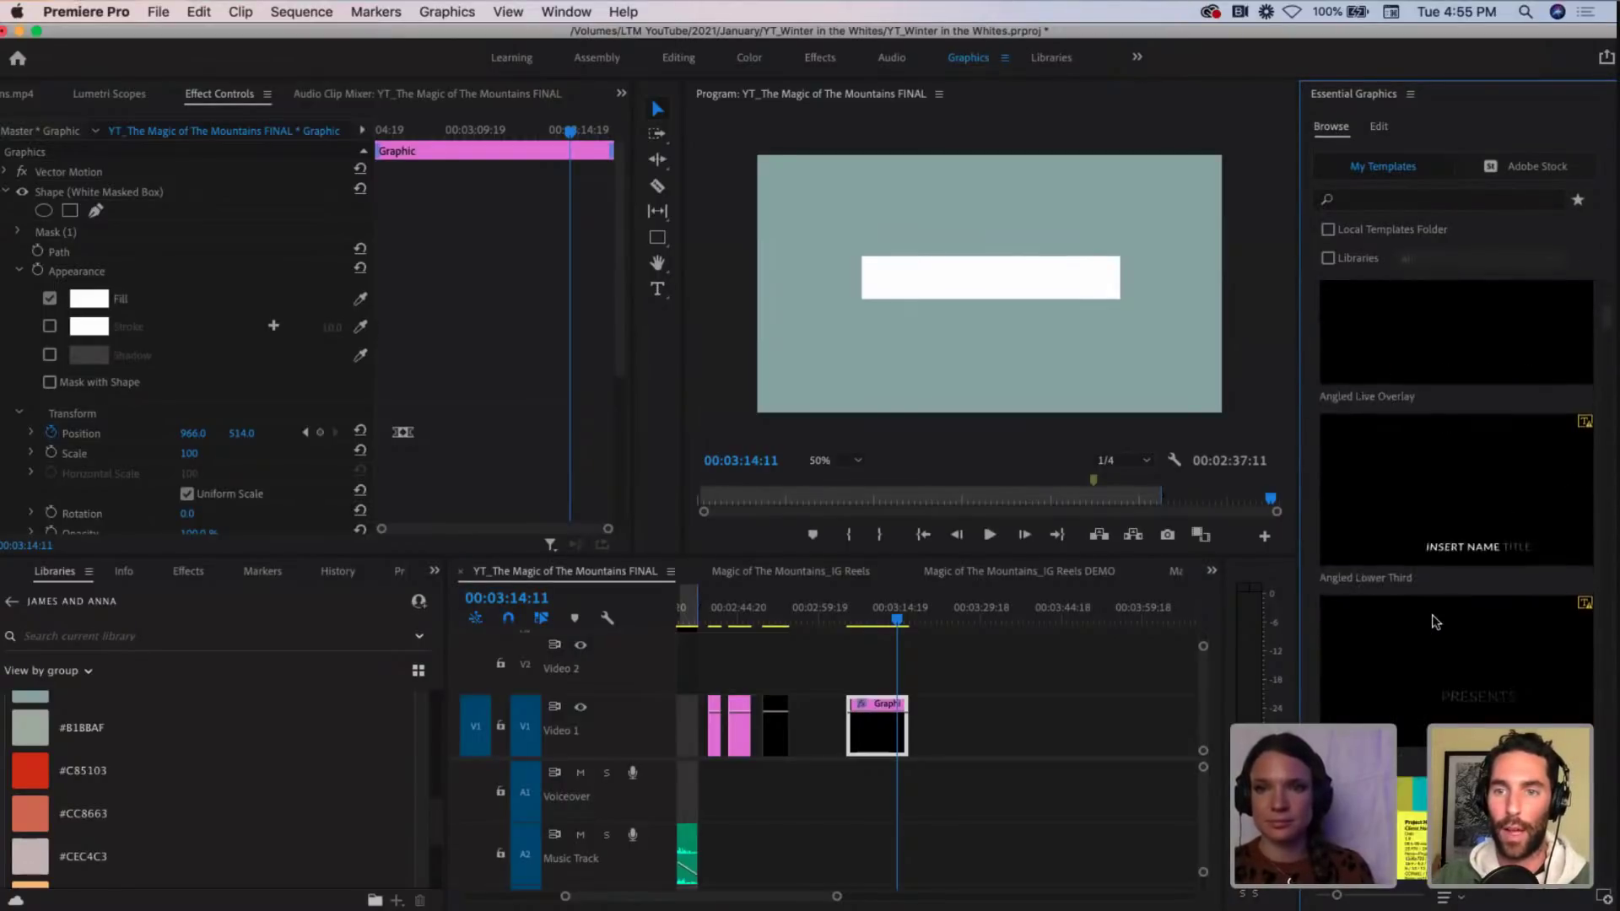
click(1377, 199)
text(title)
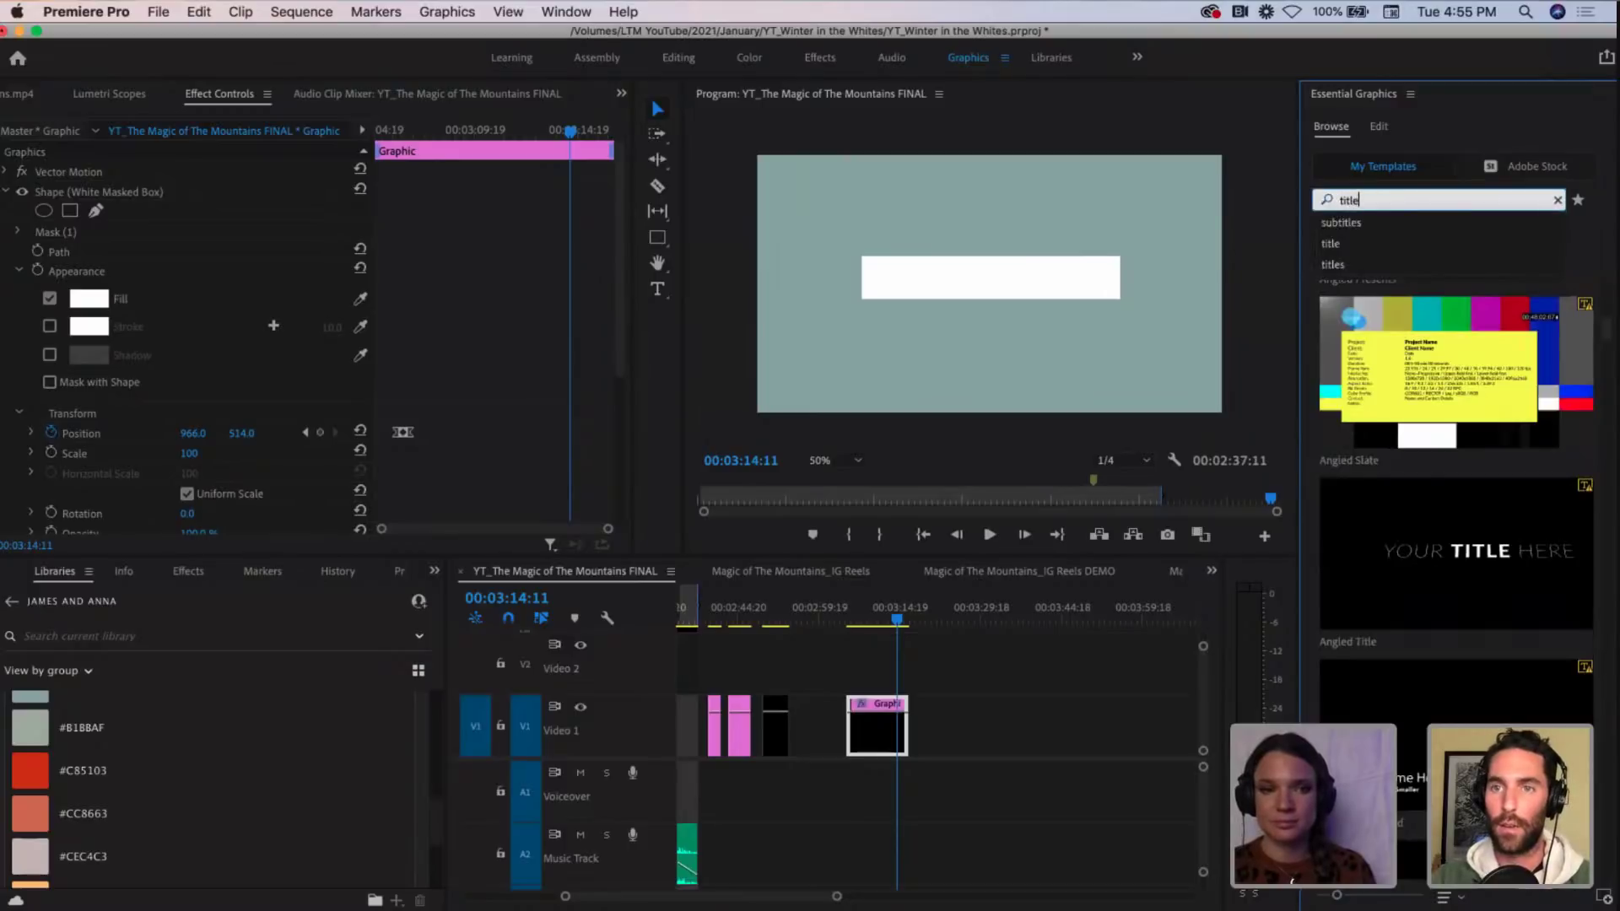
scroll(1388, 537, down, 10)
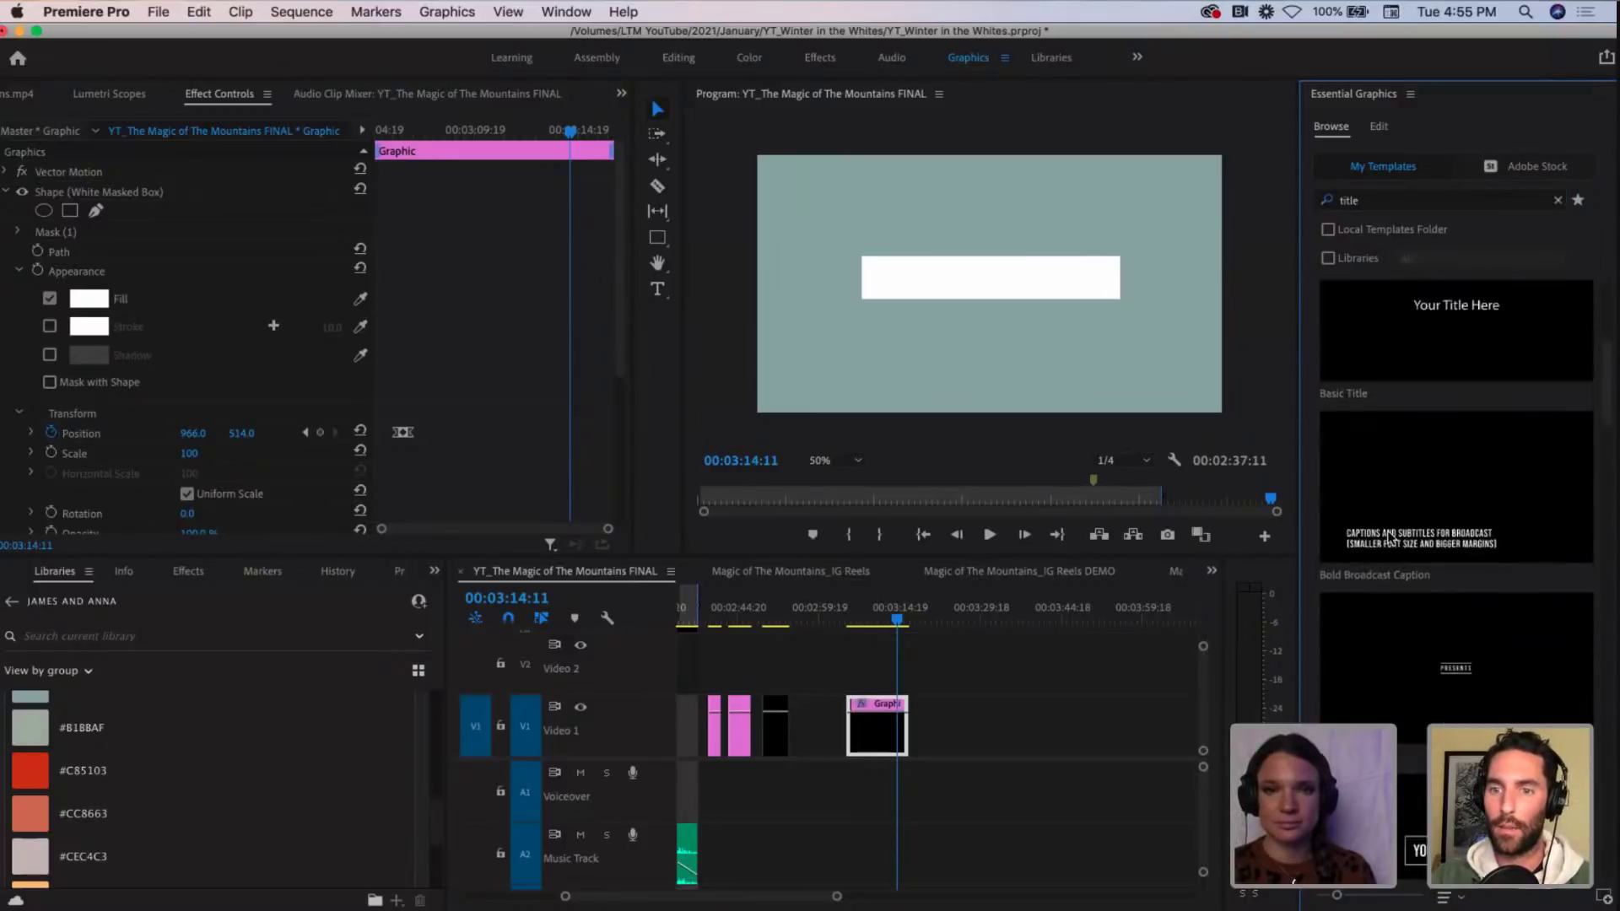
scroll(1391, 538, down, 8)
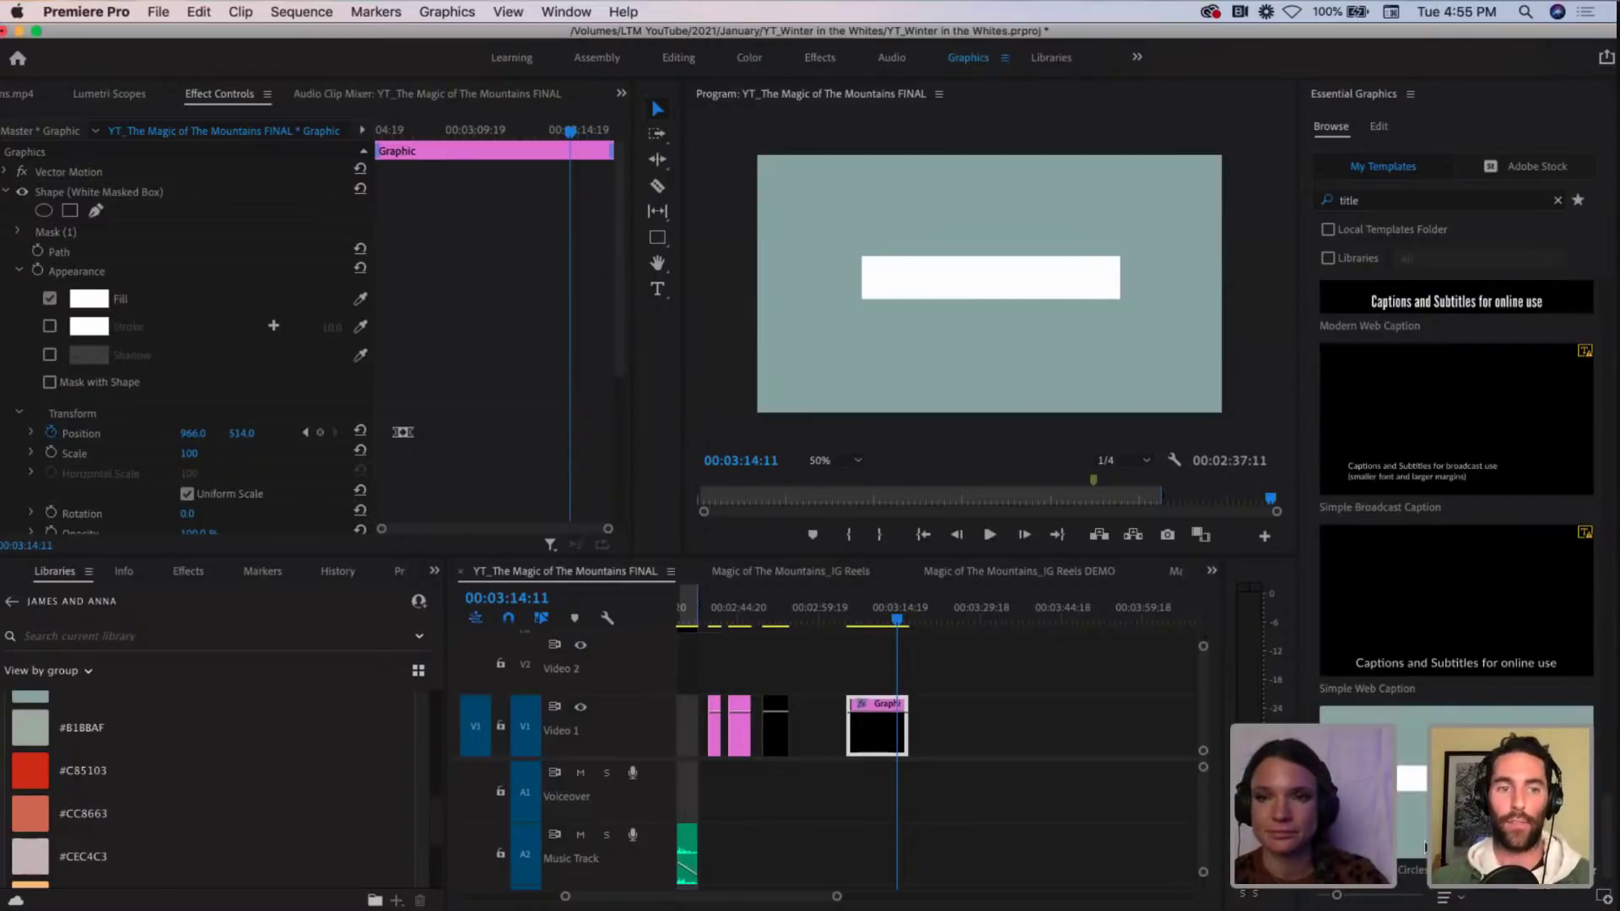
drag(1321, 759, 970, 724)
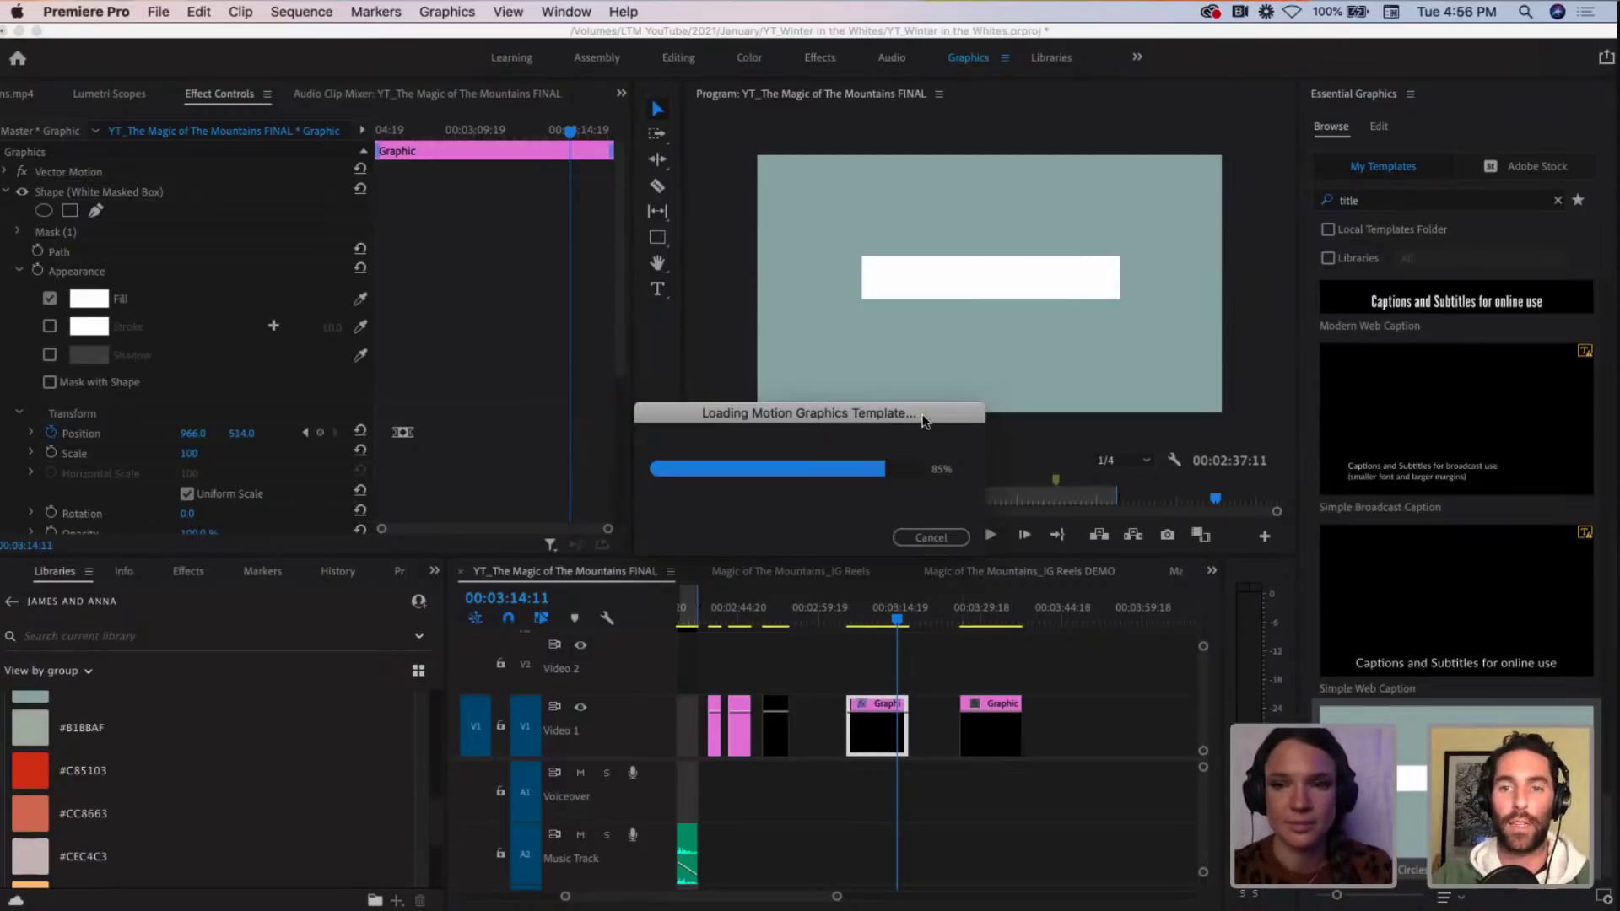
drag(824, 409, 546, 408)
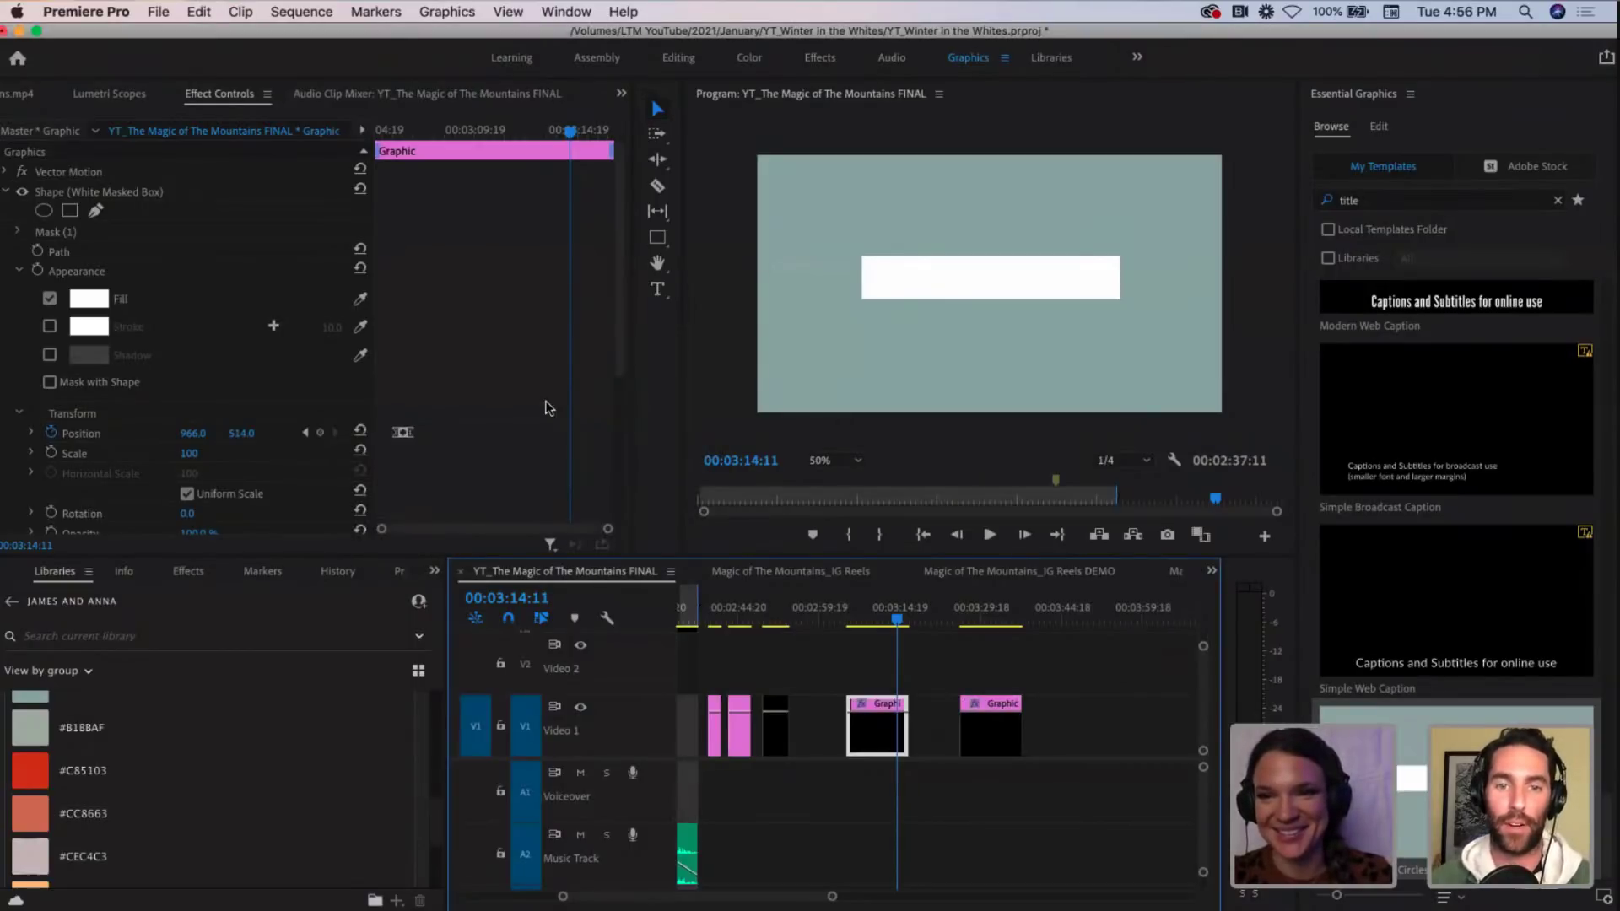
click(981, 607)
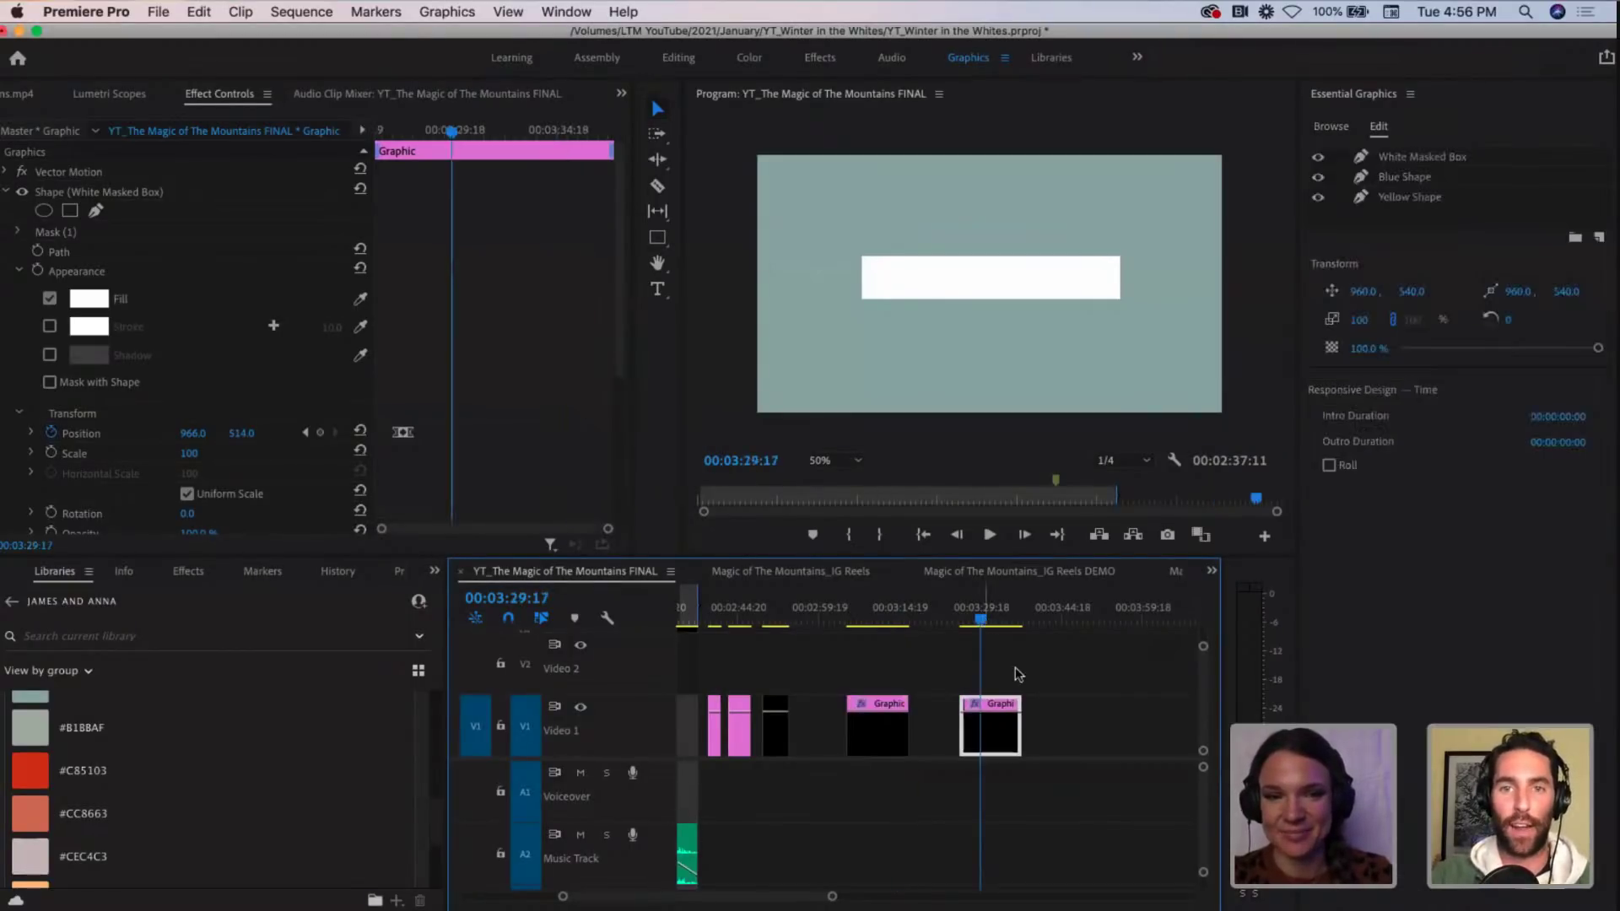
scroll(1019, 673, down, 2)
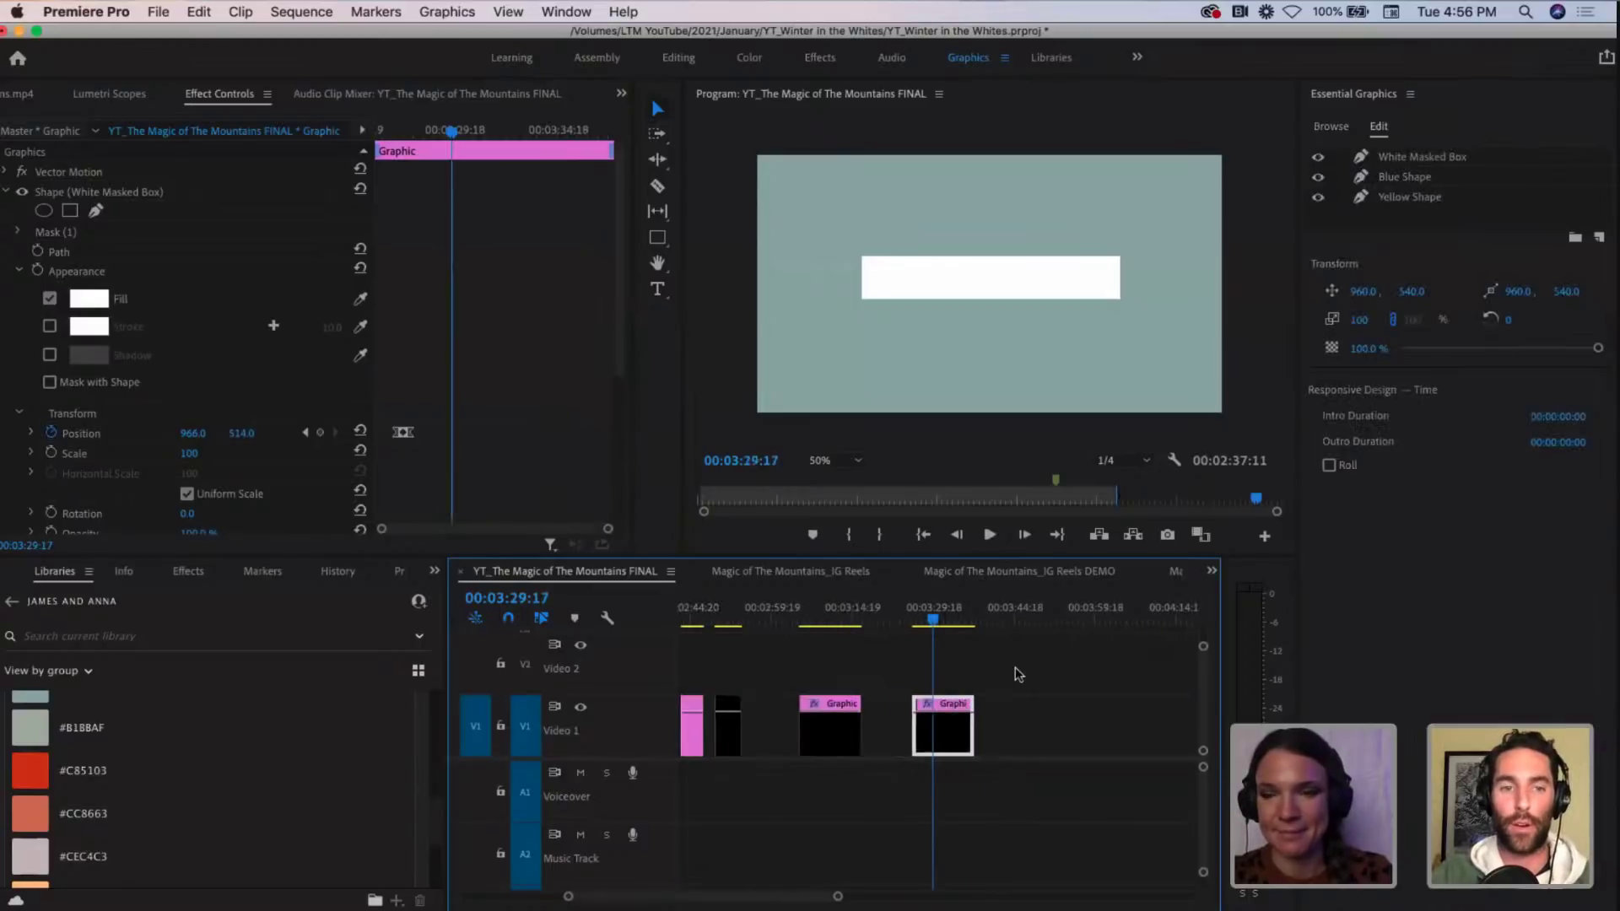